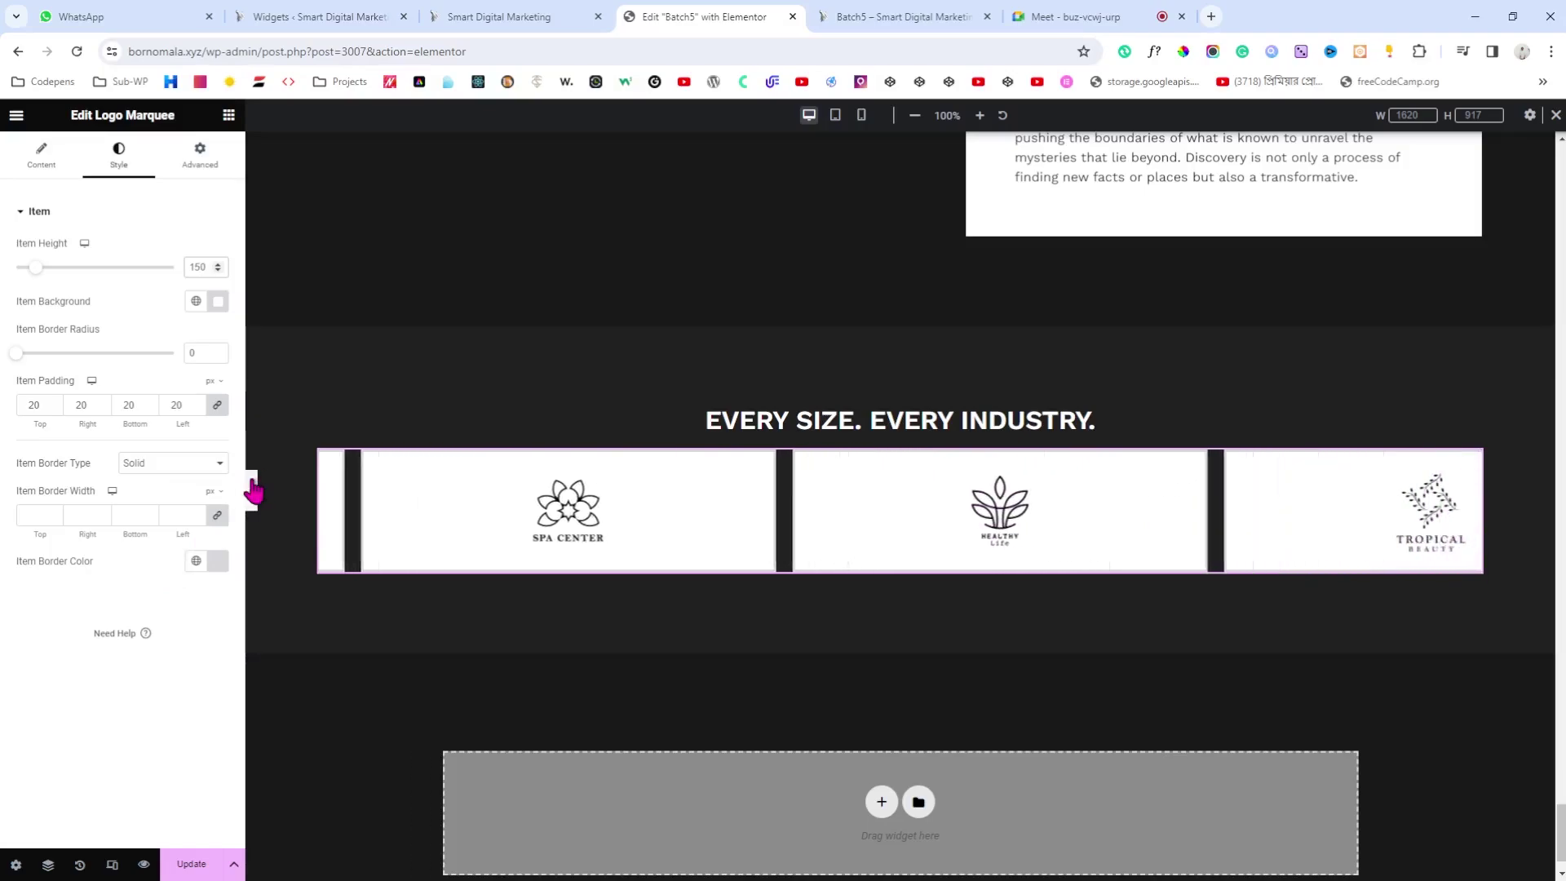
Step: Set the logo marquee's item border colour to the near-black global colour and preview the section full width
{"action": "left_click", "coordinate": [196, 563]}
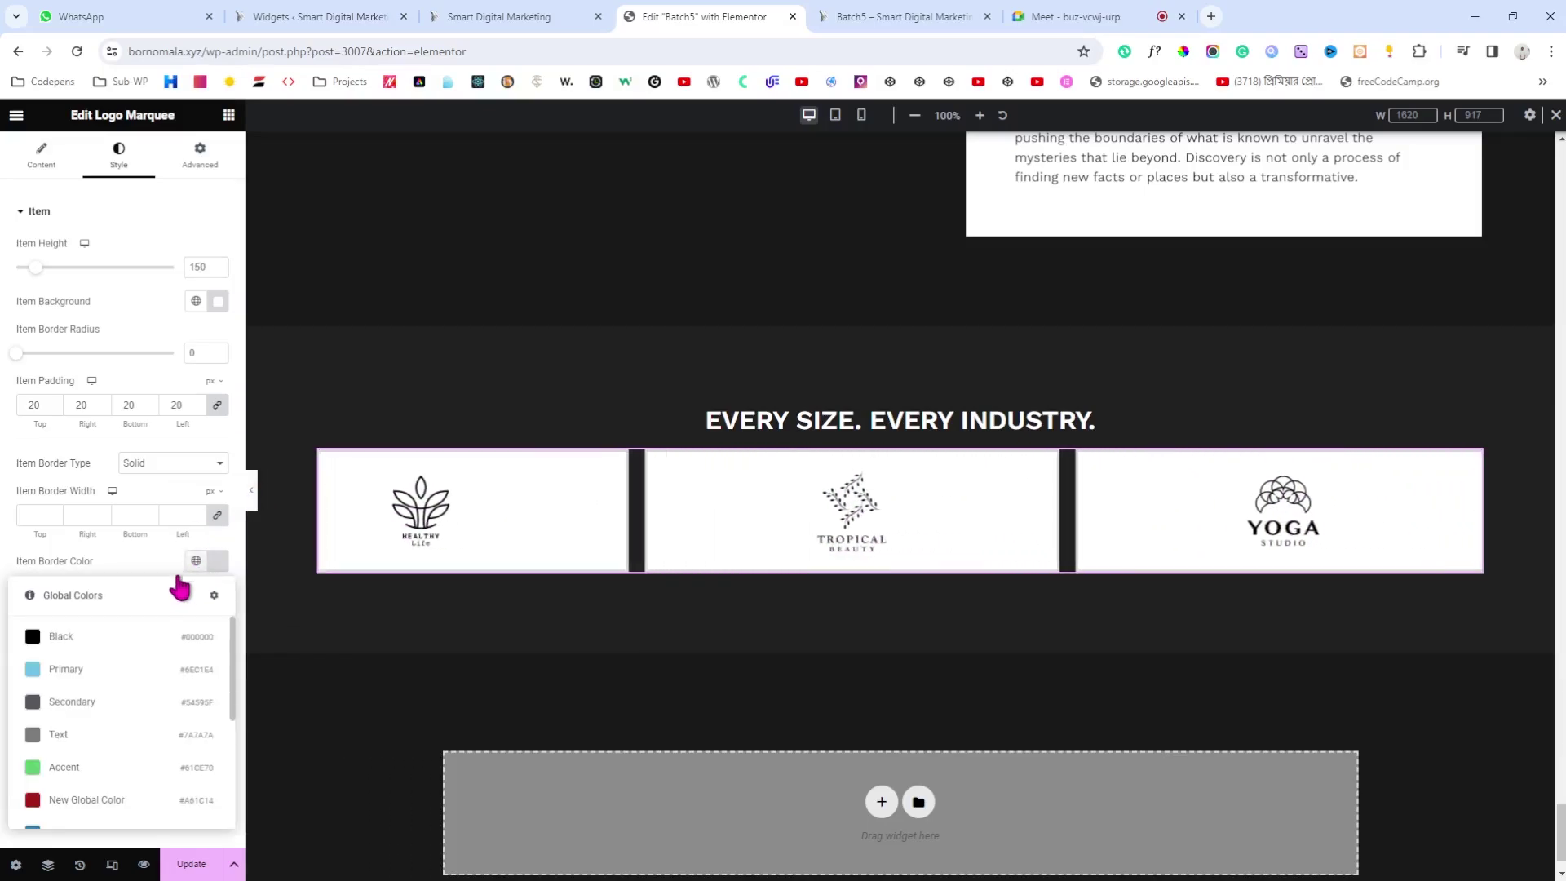
{"action": "scroll", "coordinate": [154, 682], "scroll_direction": "down", "scroll_amount": 5}
{"action": "left_click", "coordinate": [131, 760]}
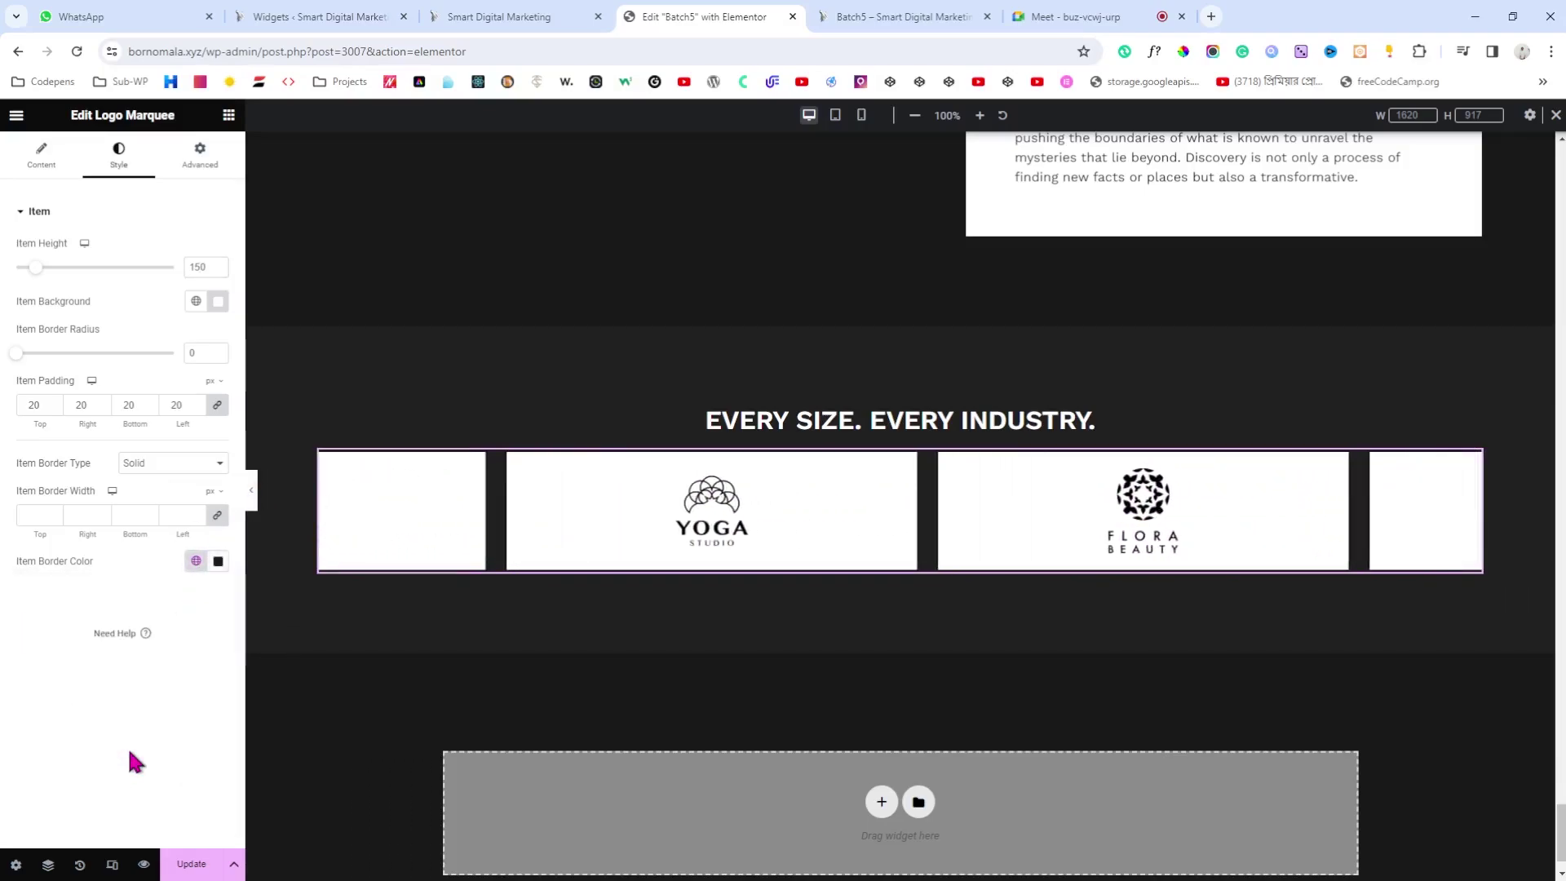
{"action": "left_click", "coordinate": [252, 489]}
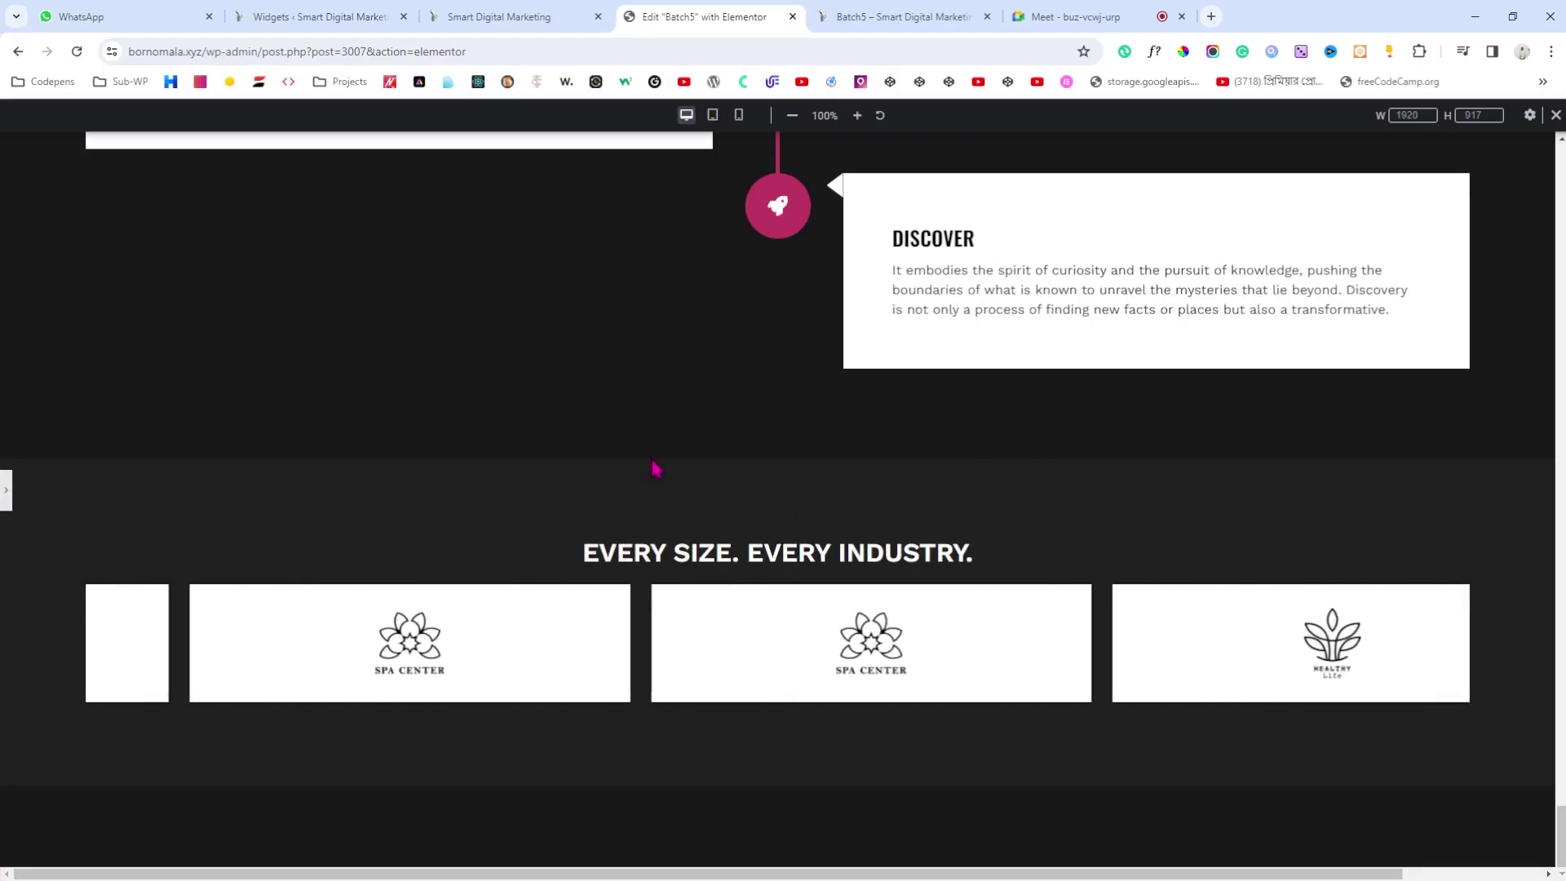
Step: Compare the heading spacing with the reference homepage, and give the logo marquee unlinked padding of 20 px at the top
{"action": "left_click", "coordinate": [852, 17]}
{"action": "left_click", "coordinate": [514, 18]}
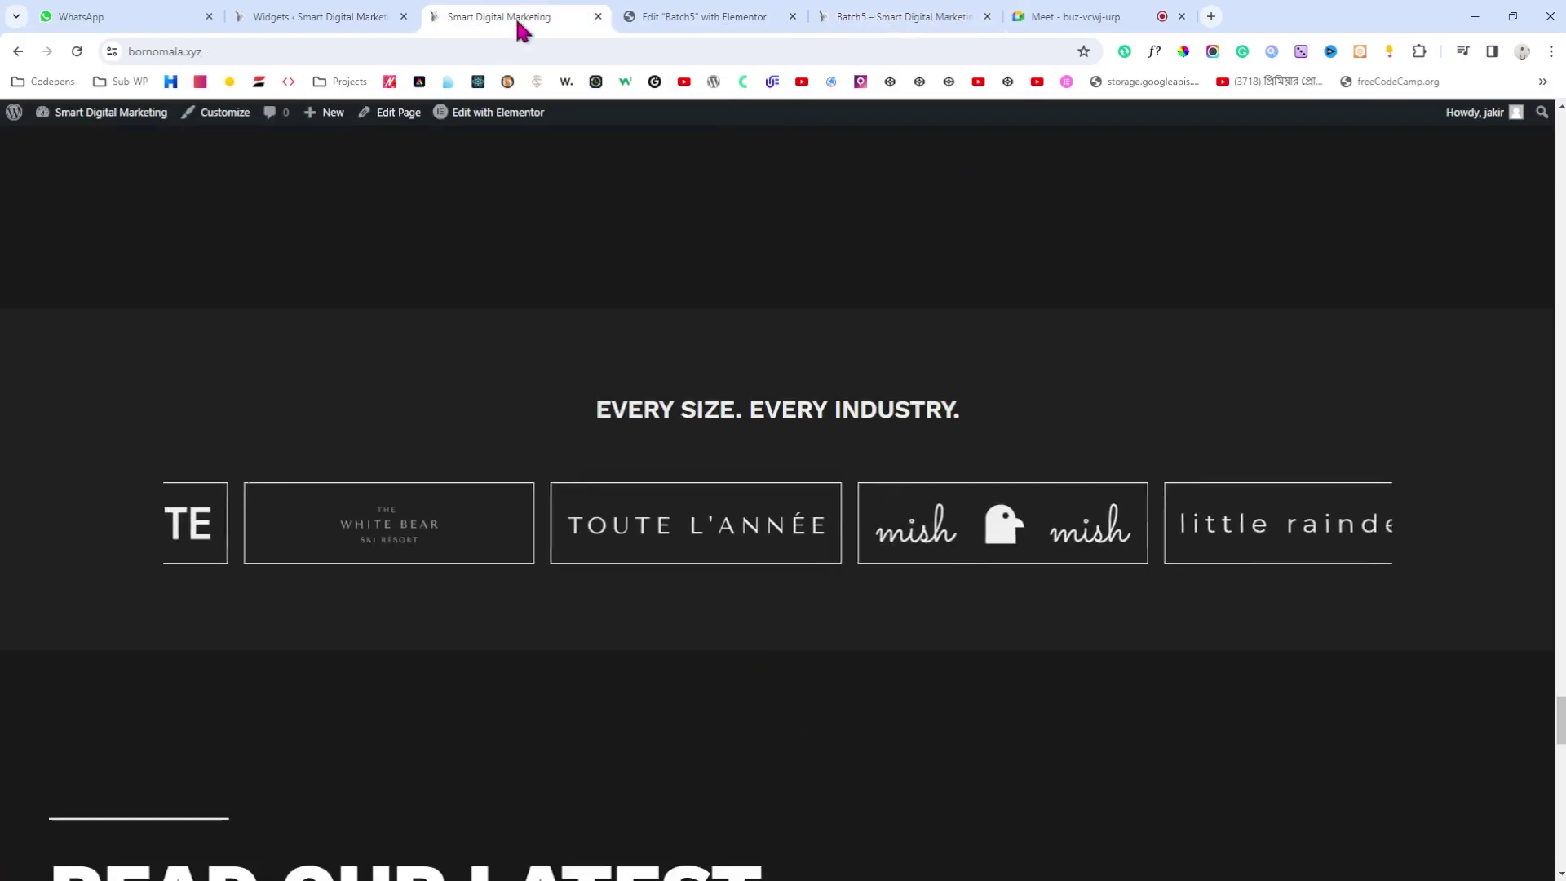
{"action": "left_click", "coordinate": [732, 13]}
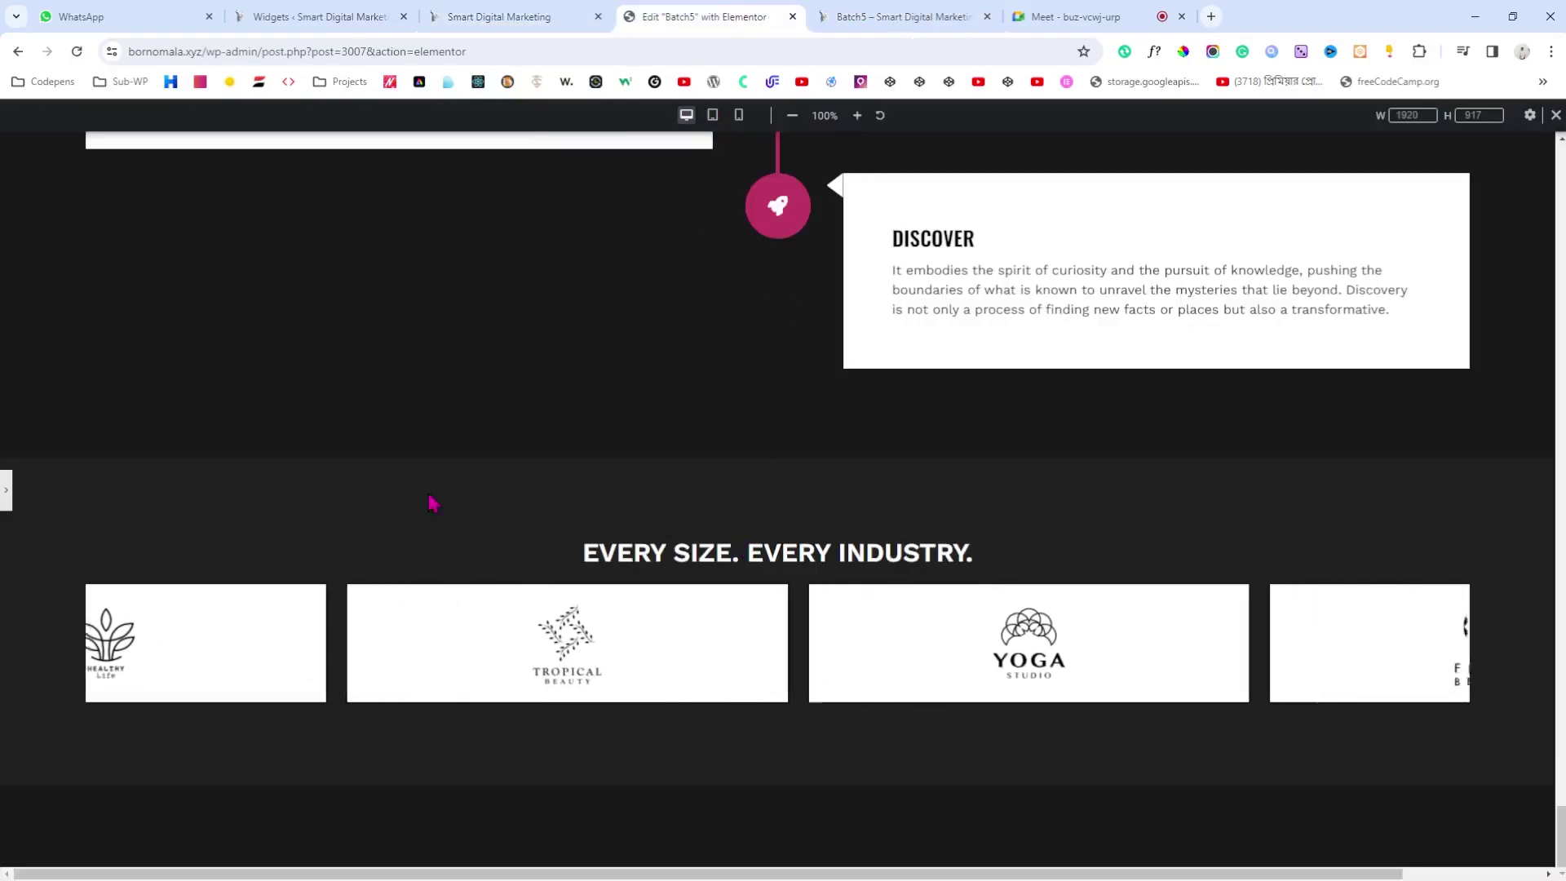
{"action": "left_click", "coordinate": [6, 489]}
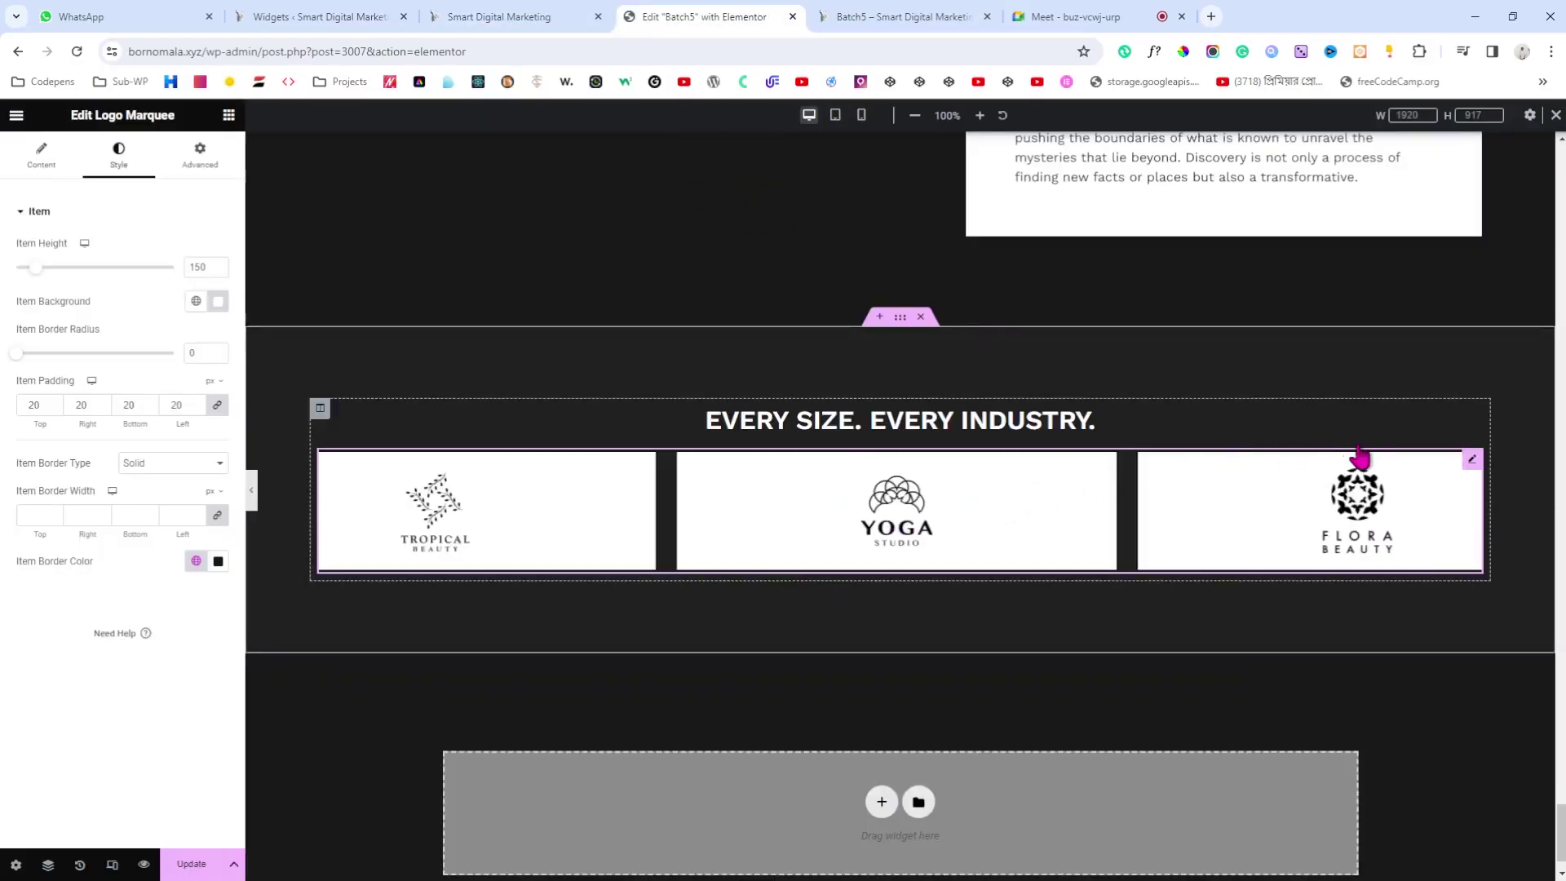
{"action": "left_click", "coordinate": [1472, 459]}
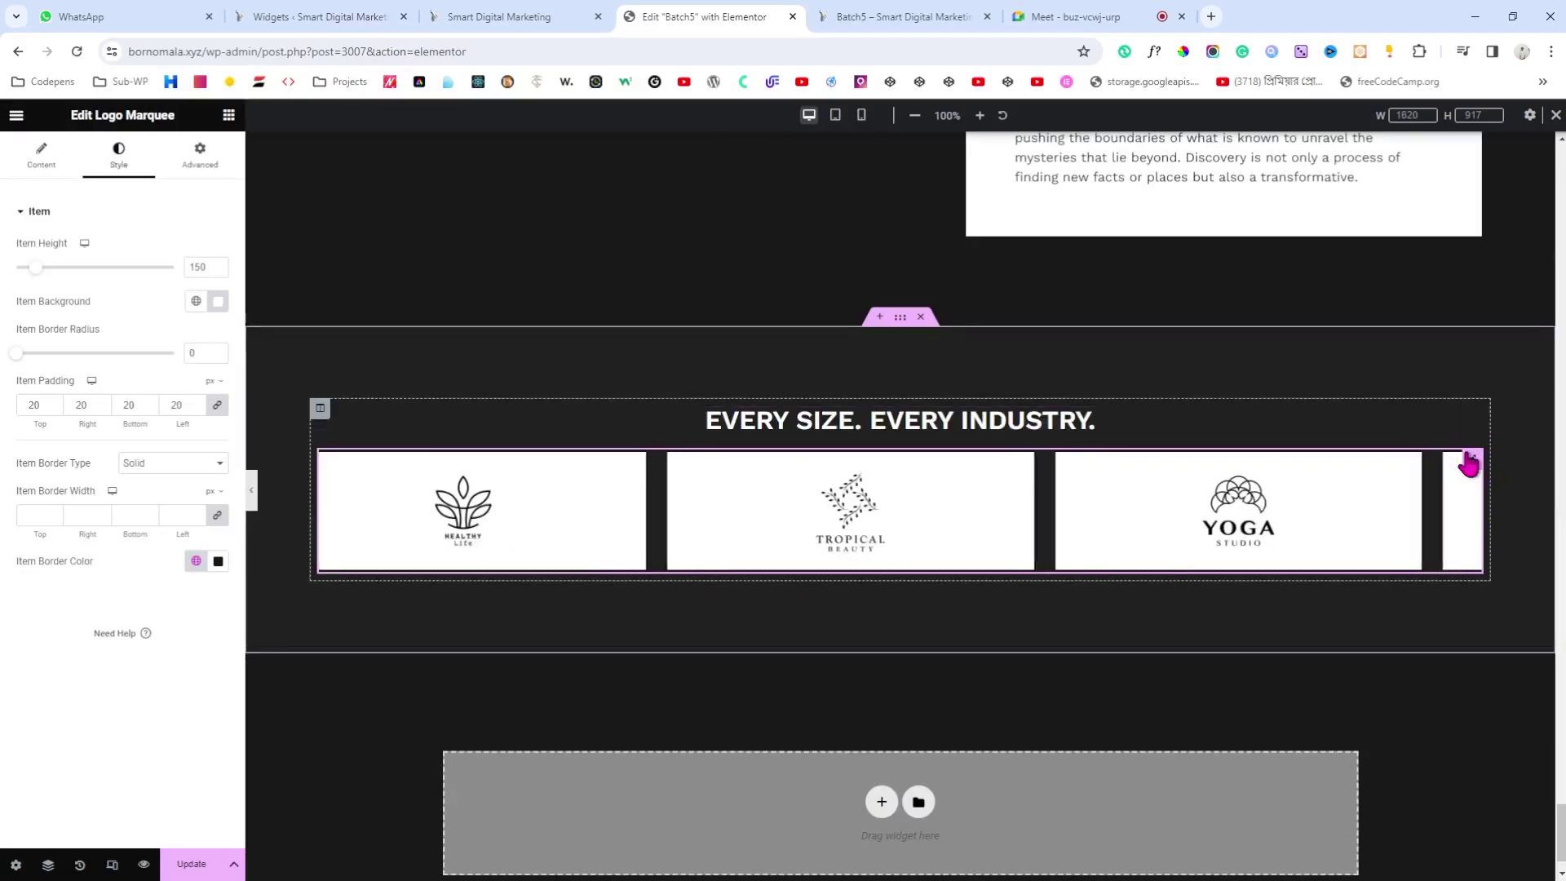
{"action": "left_click", "coordinate": [177, 167]}
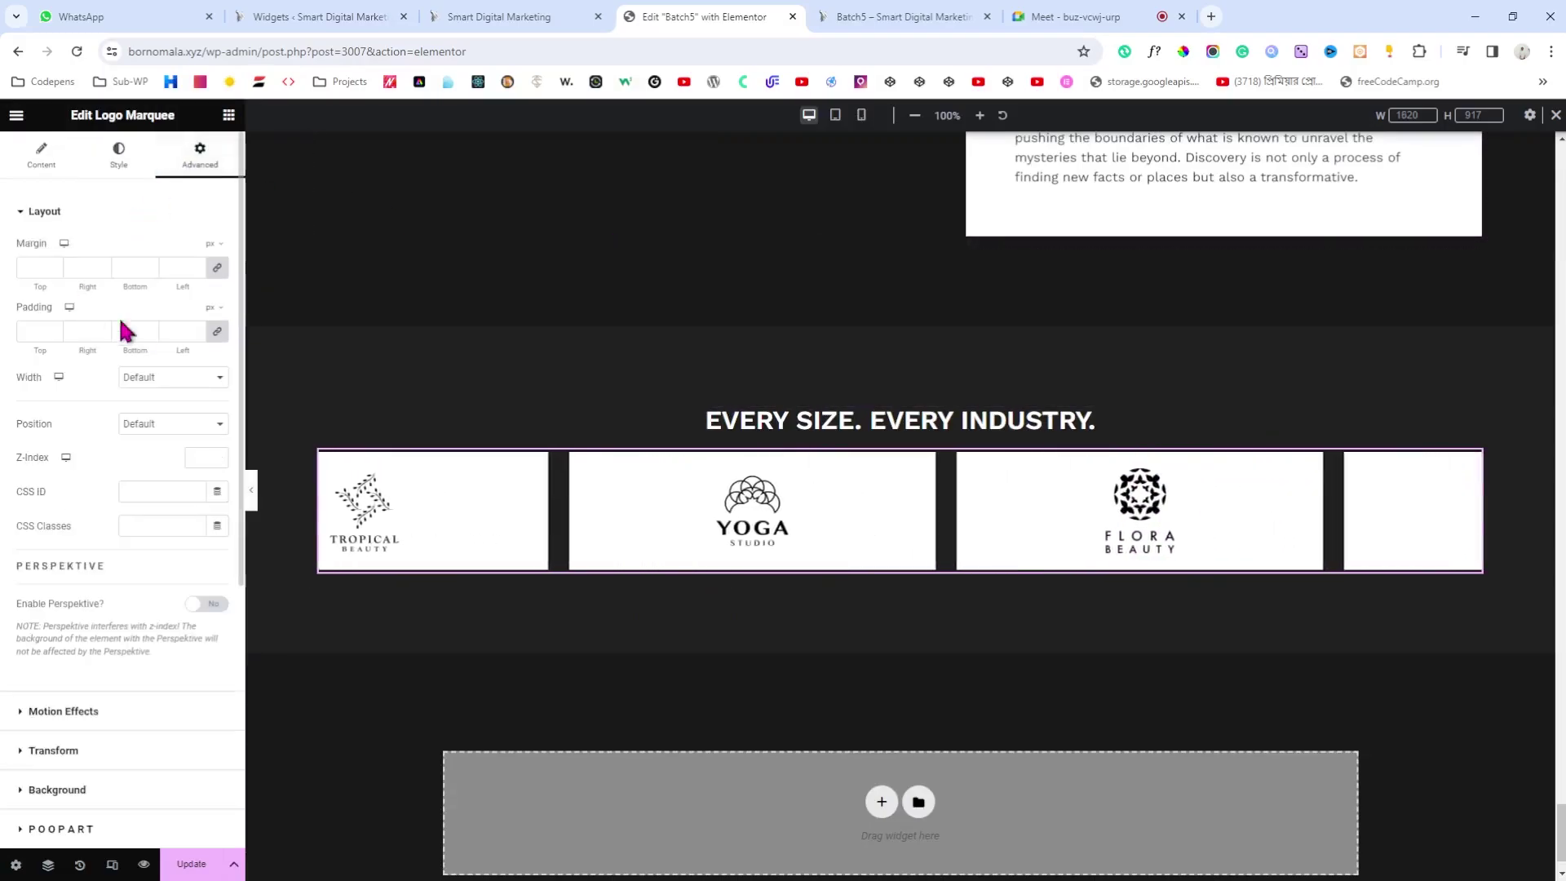
{"action": "left_click", "coordinate": [217, 331]}
{"action": "left_click", "coordinate": [24, 326]}
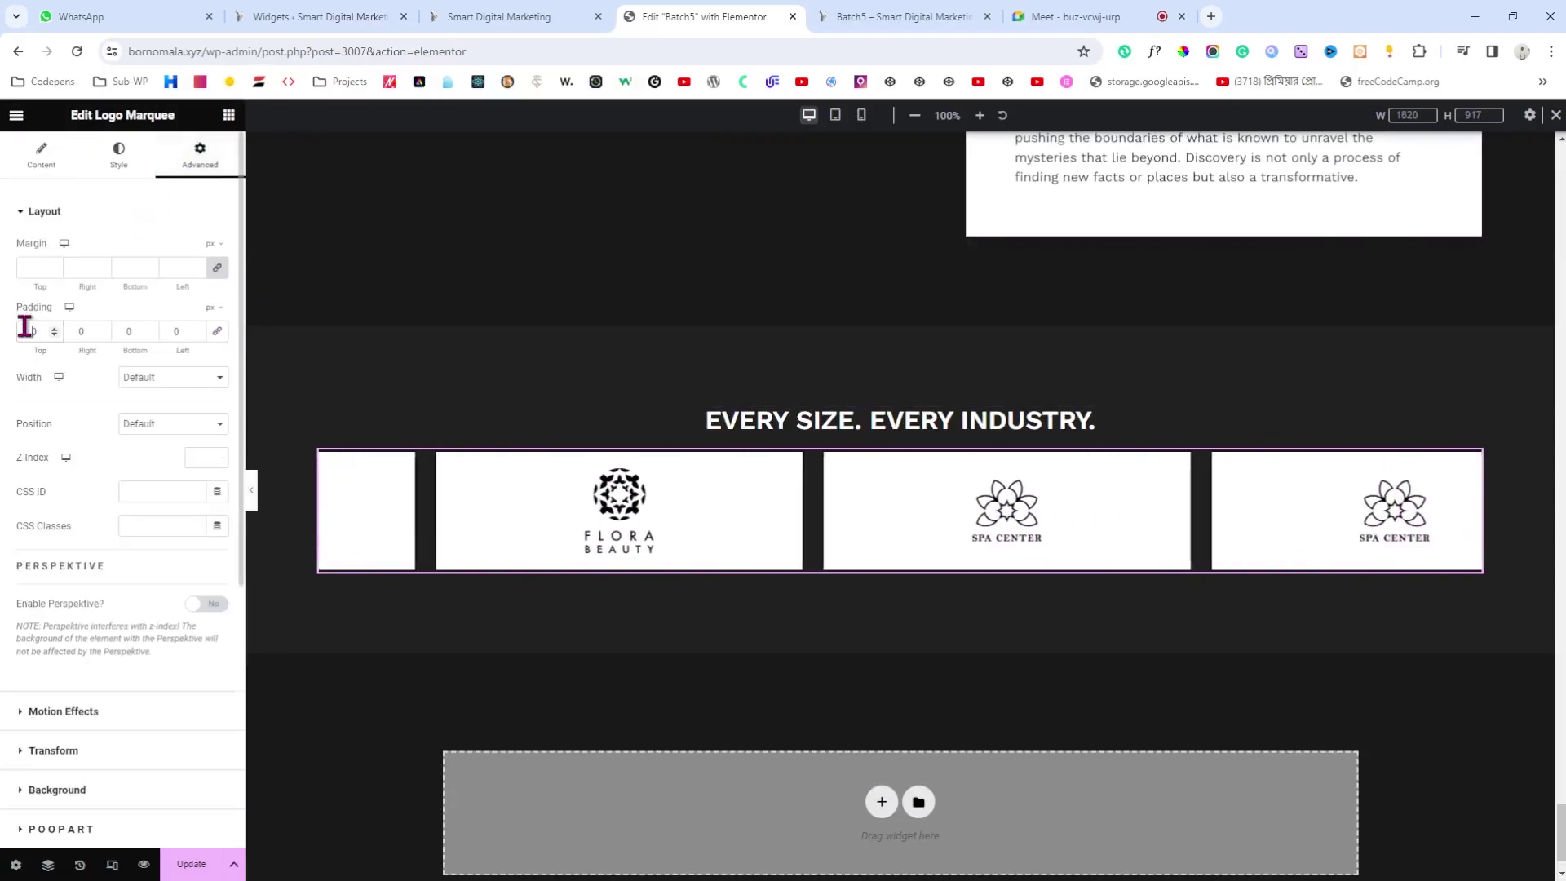
{"action": "type", "text": "2"}
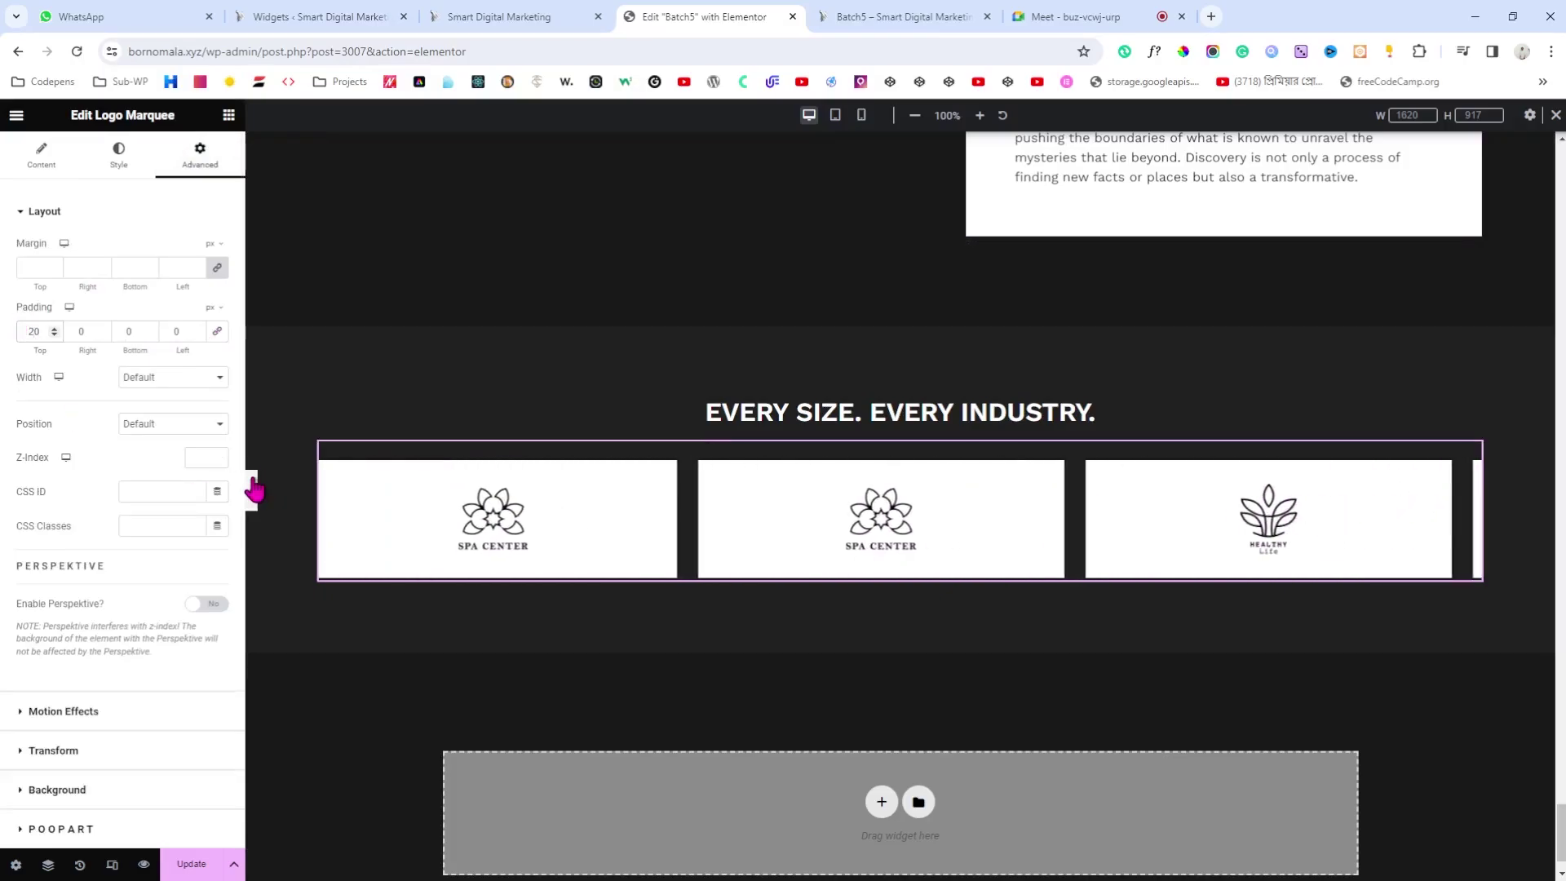
{"action": "left_click", "coordinate": [251, 489]}
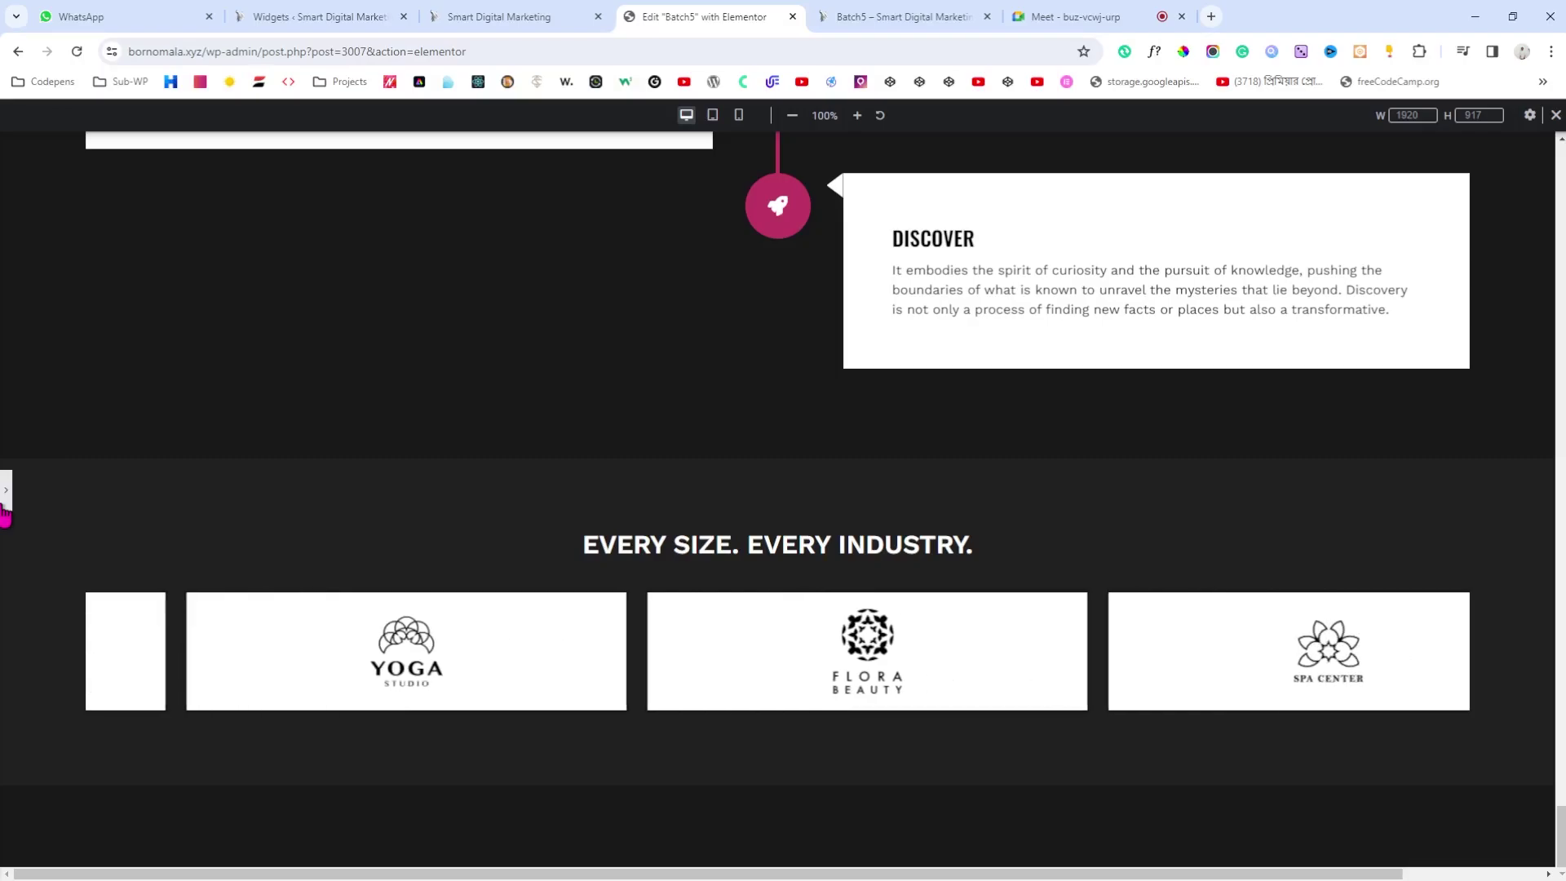
Step: Check the logo marquee in tablet view and set its item height to 100 for mobile
{"action": "left_click", "coordinate": [5, 494]}
{"action": "left_click", "coordinate": [835, 117]}
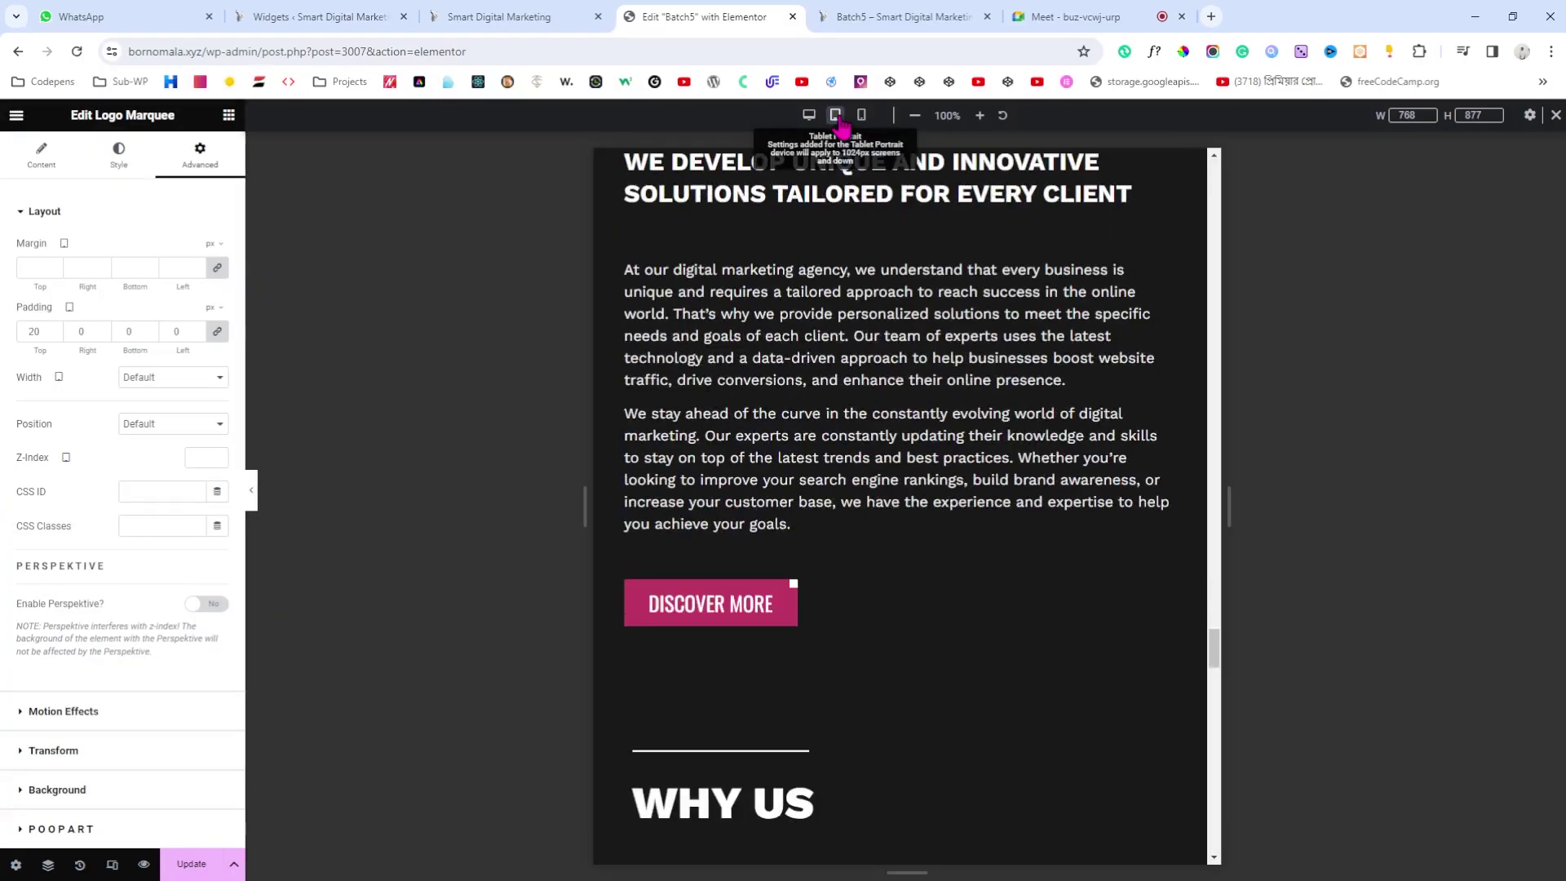
{"action": "scroll", "coordinate": [875, 400], "scroll_direction": "down", "scroll_amount": 1}
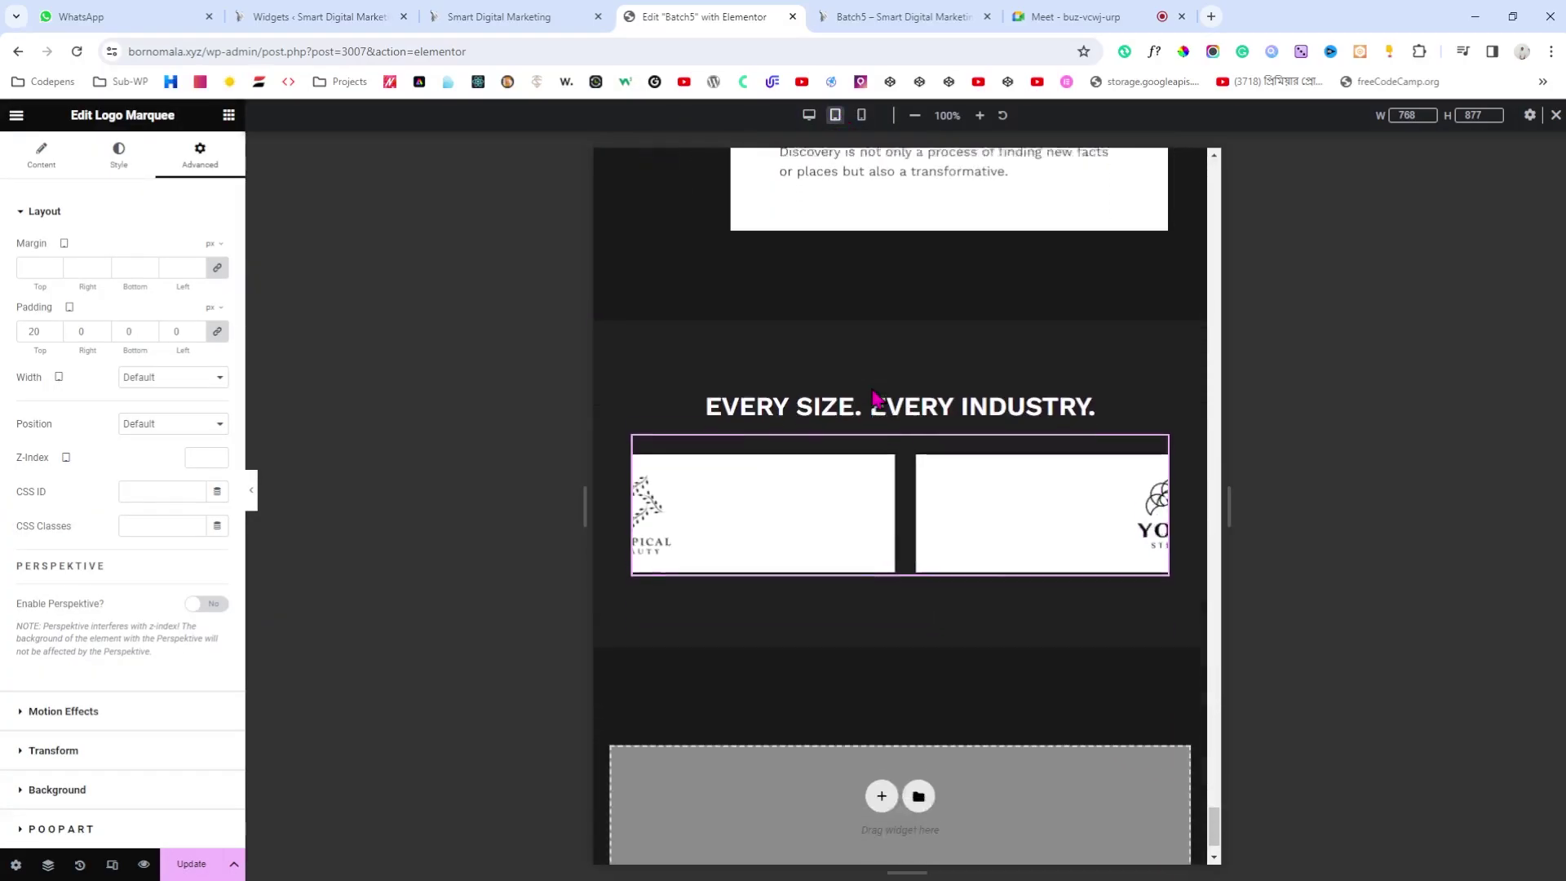
{"action": "left_click", "coordinate": [862, 118]}
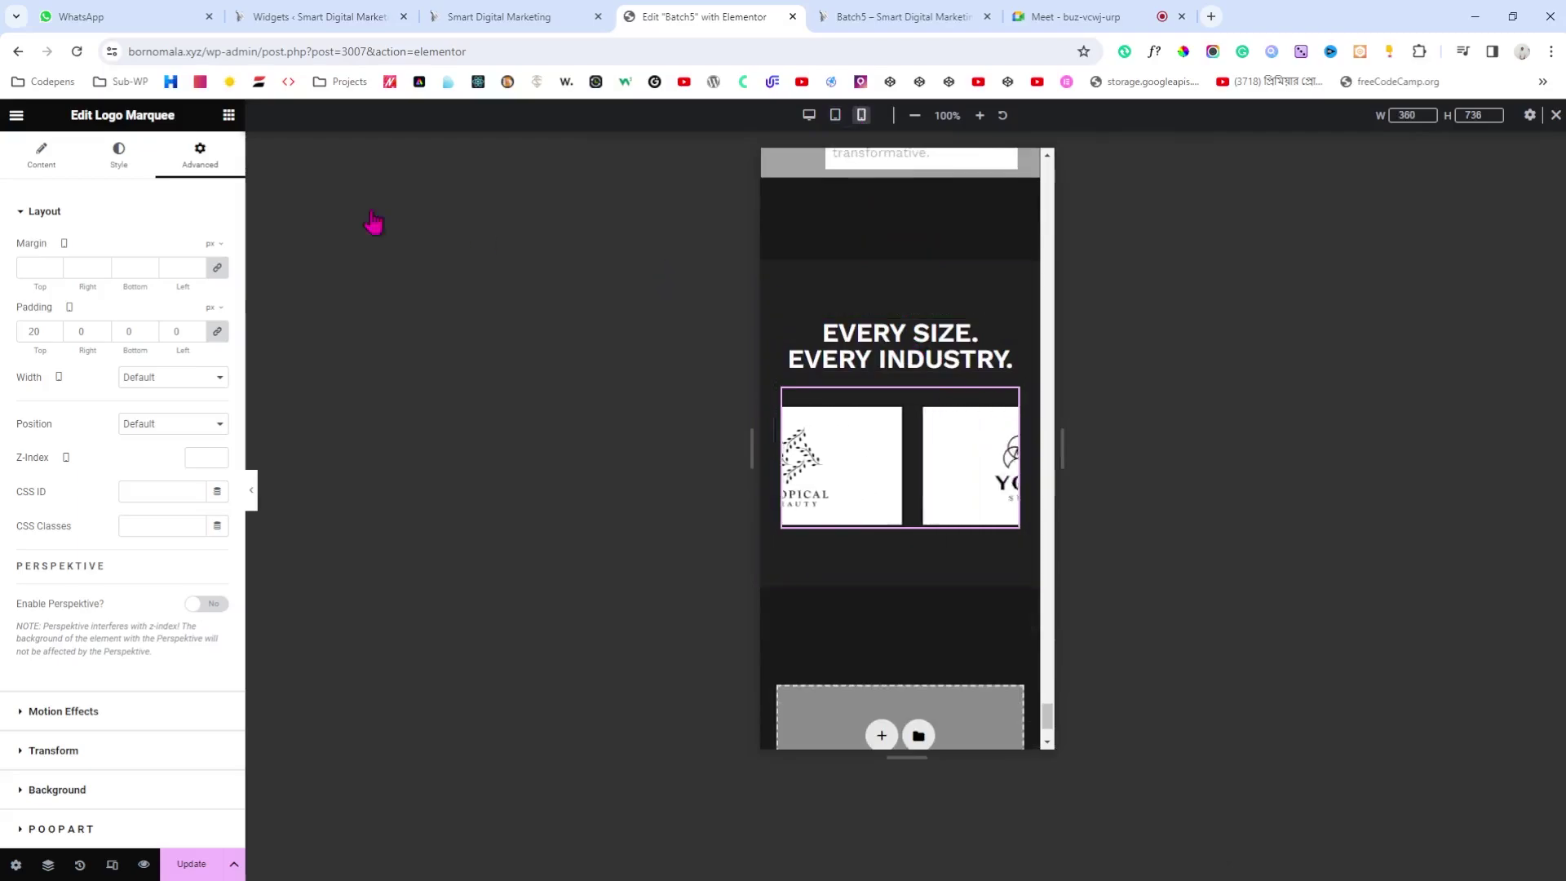
{"action": "left_click", "coordinate": [47, 158]}
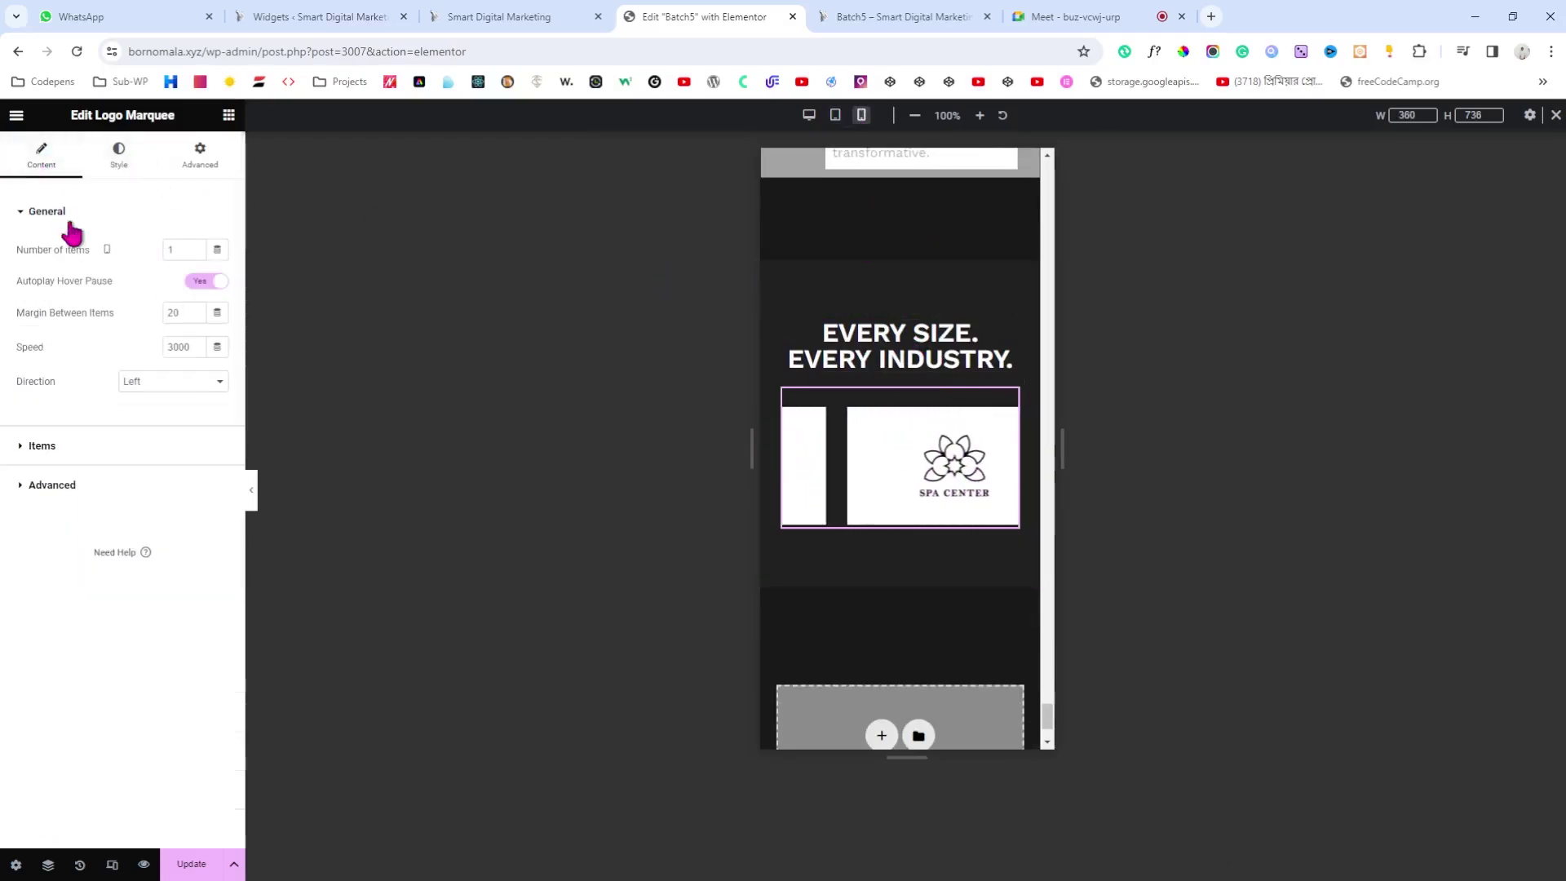
{"action": "left_click", "coordinate": [120, 159]}
{"action": "left_click_drag", "start_coordinate": [32, 261], "coordinate": [4, 277]}
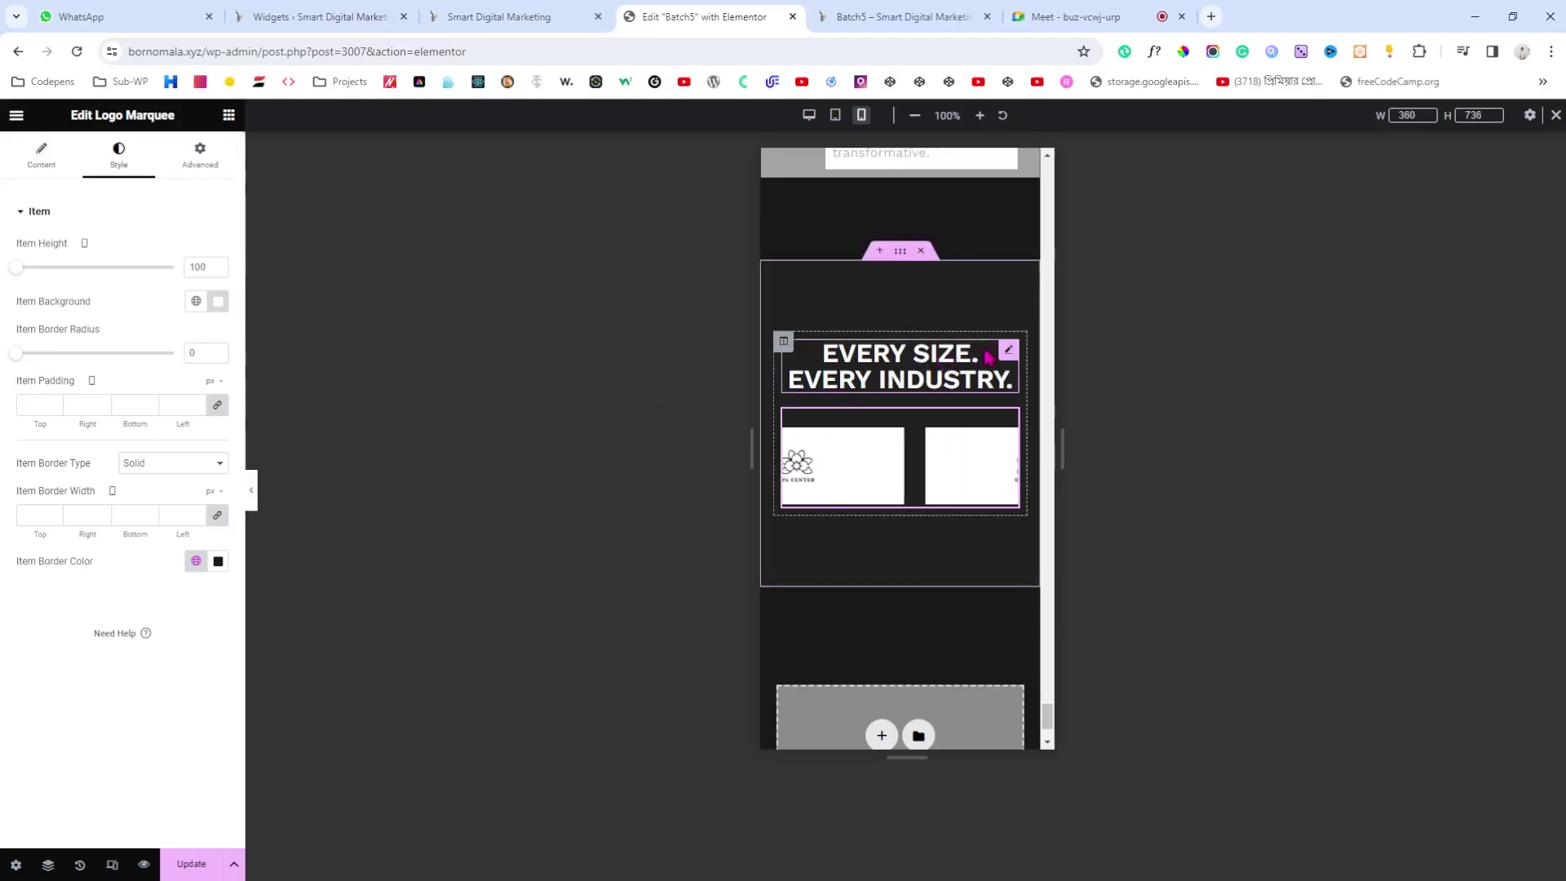
Step: Set the minimum height of the "Every Size. Every Industry." section to 300 px for mobile
{"action": "left_click", "coordinate": [1015, 359]}
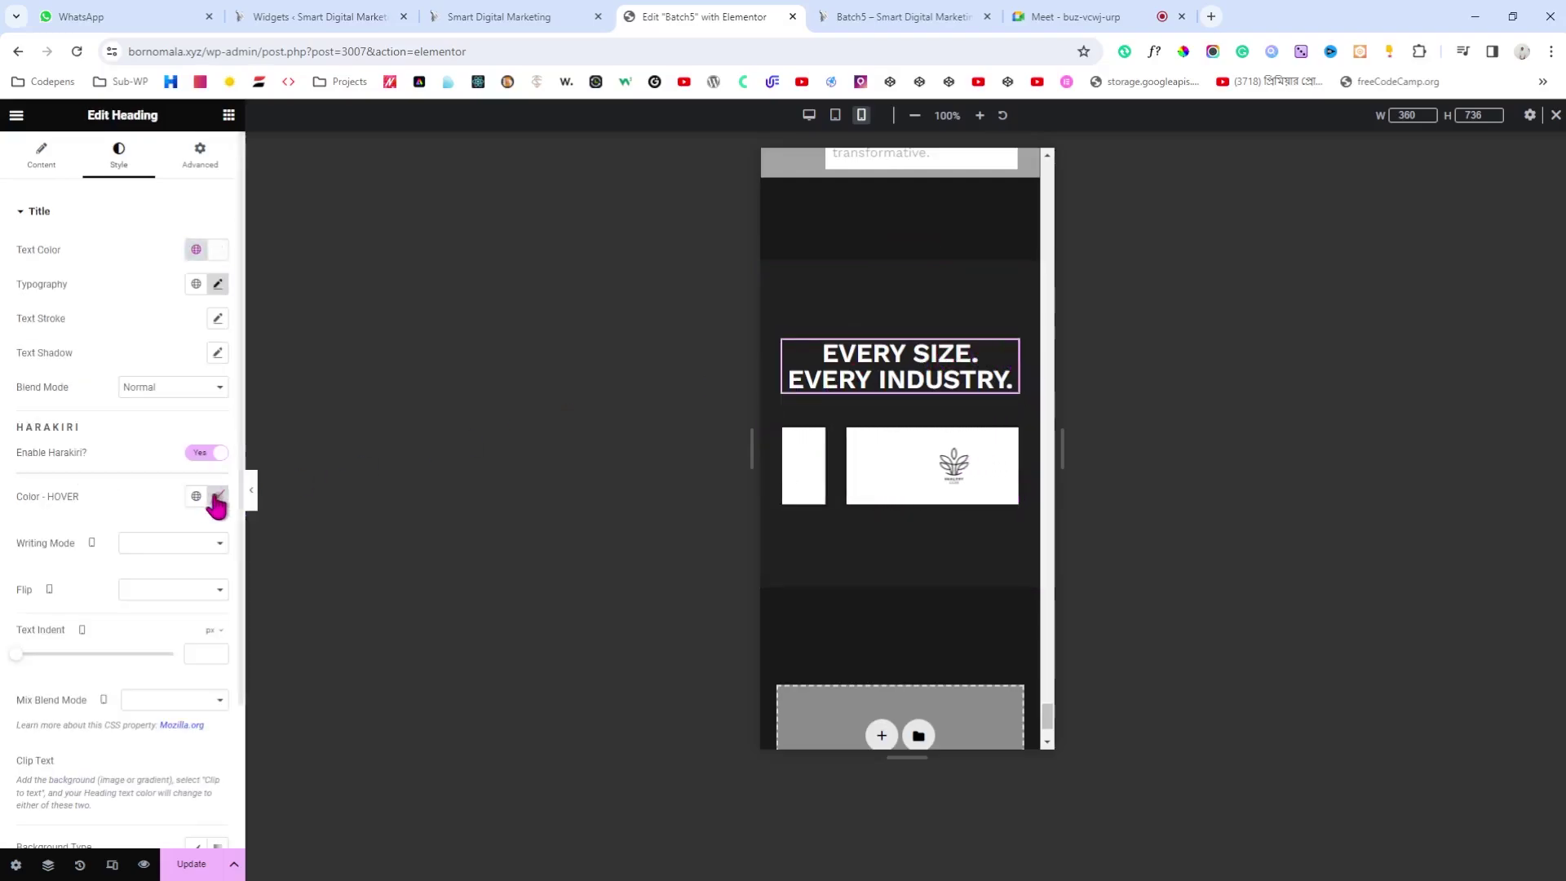
{"action": "left_click", "coordinate": [252, 489]}
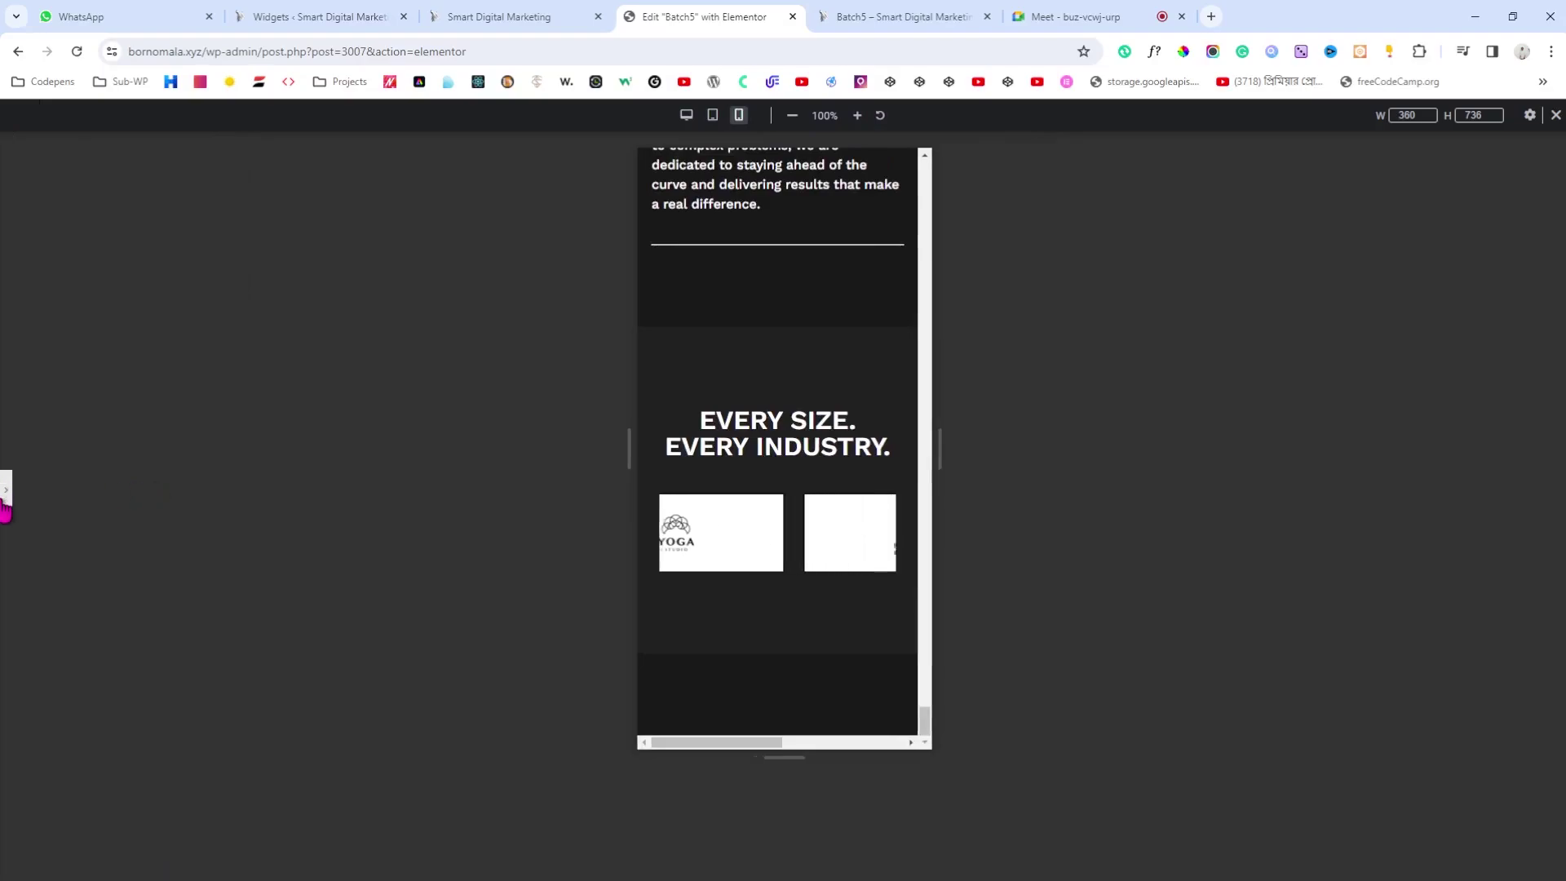
{"action": "left_click", "coordinate": [4, 496]}
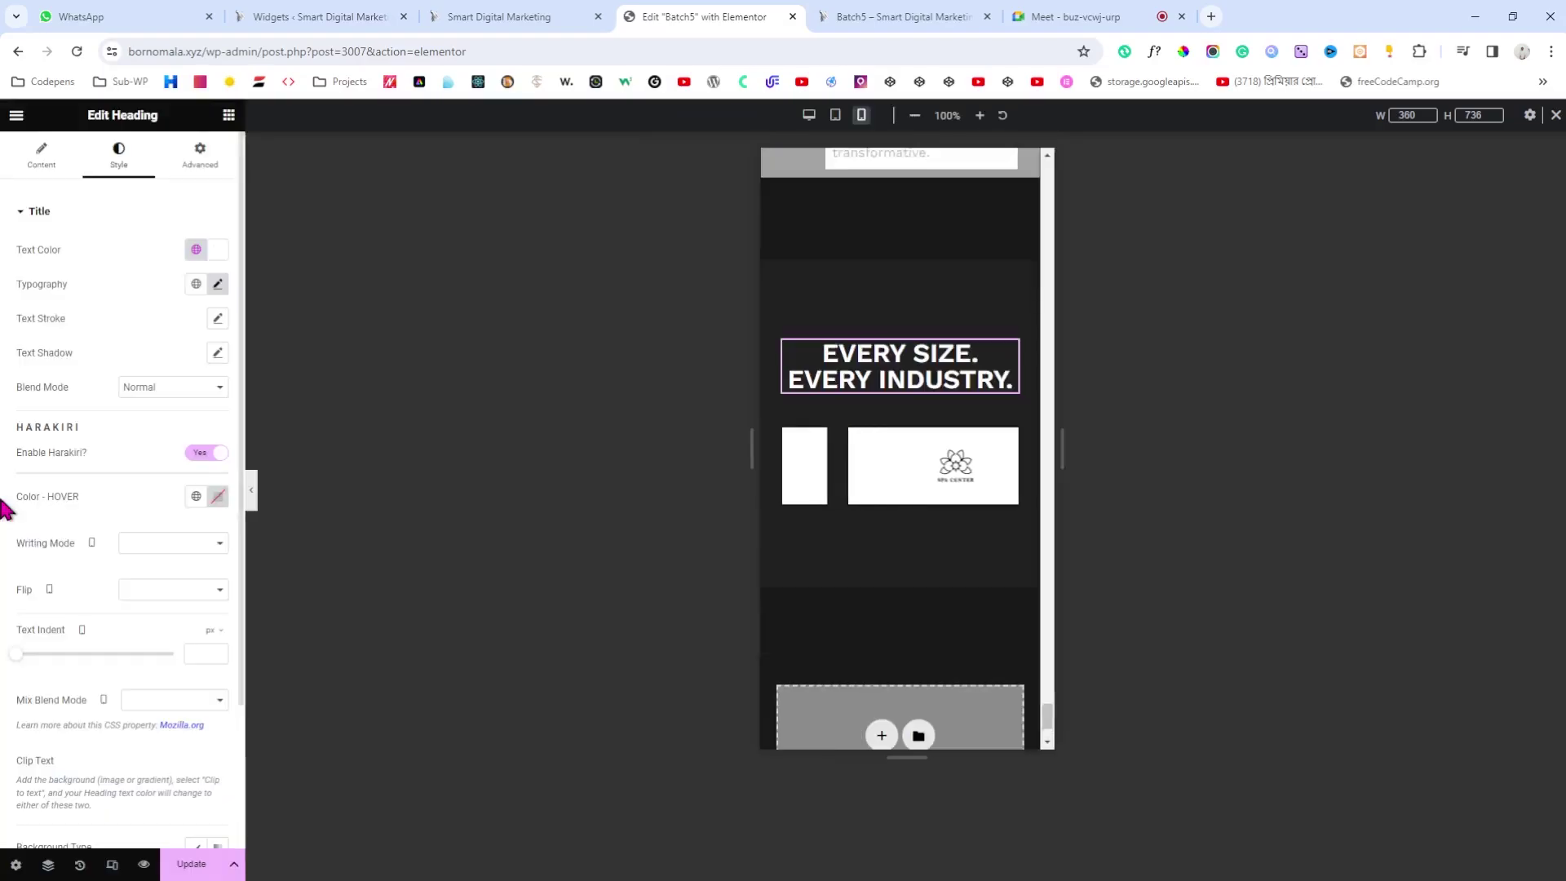
{"action": "left_click", "coordinate": [899, 251]}
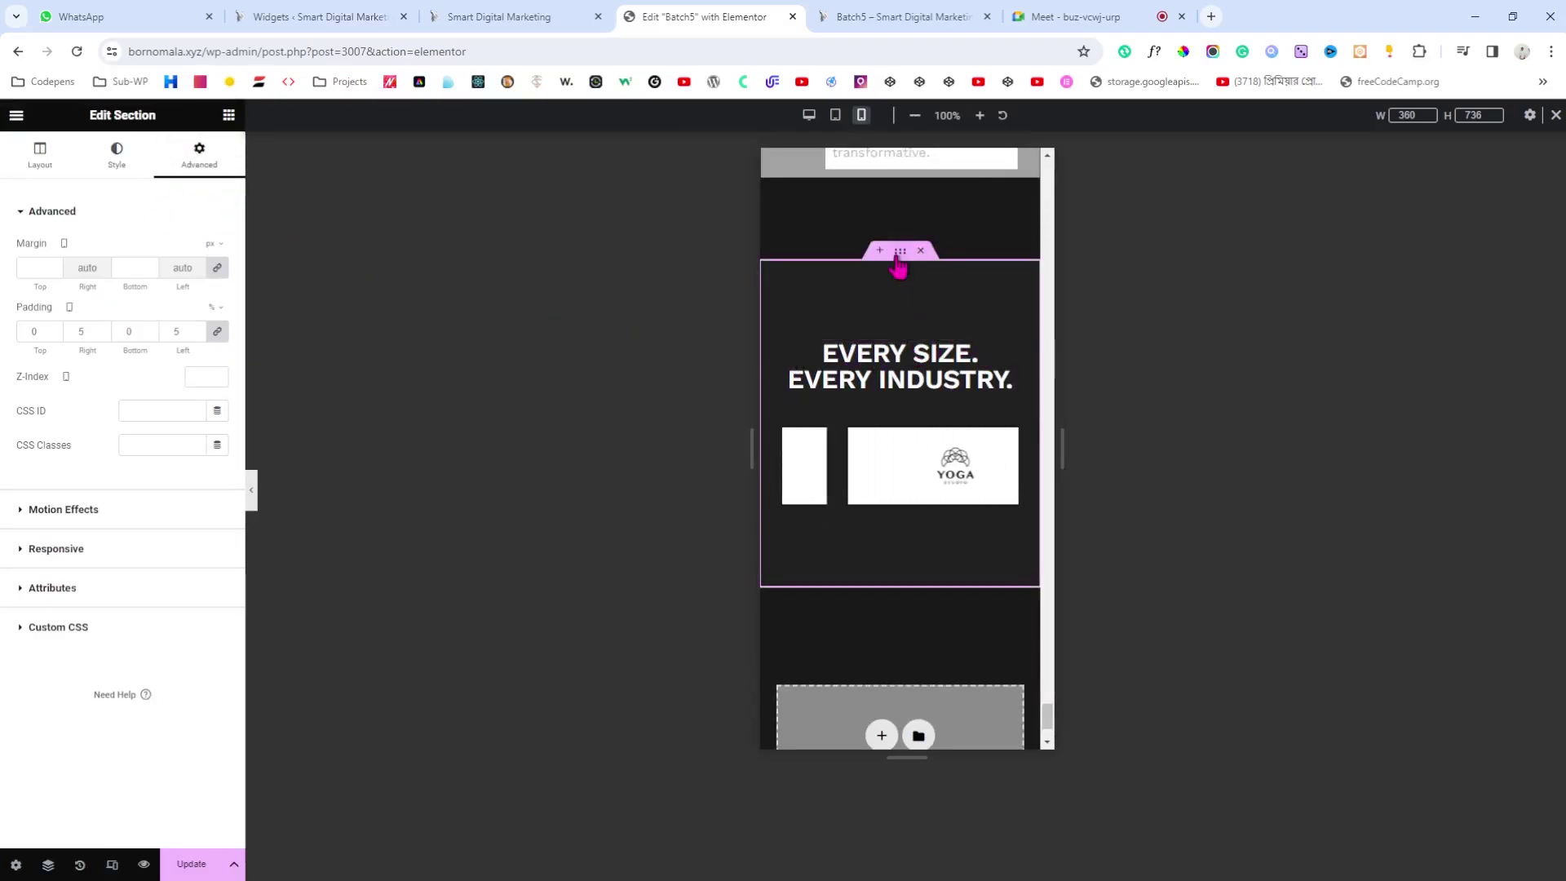
{"action": "left_click", "coordinate": [37, 163]}
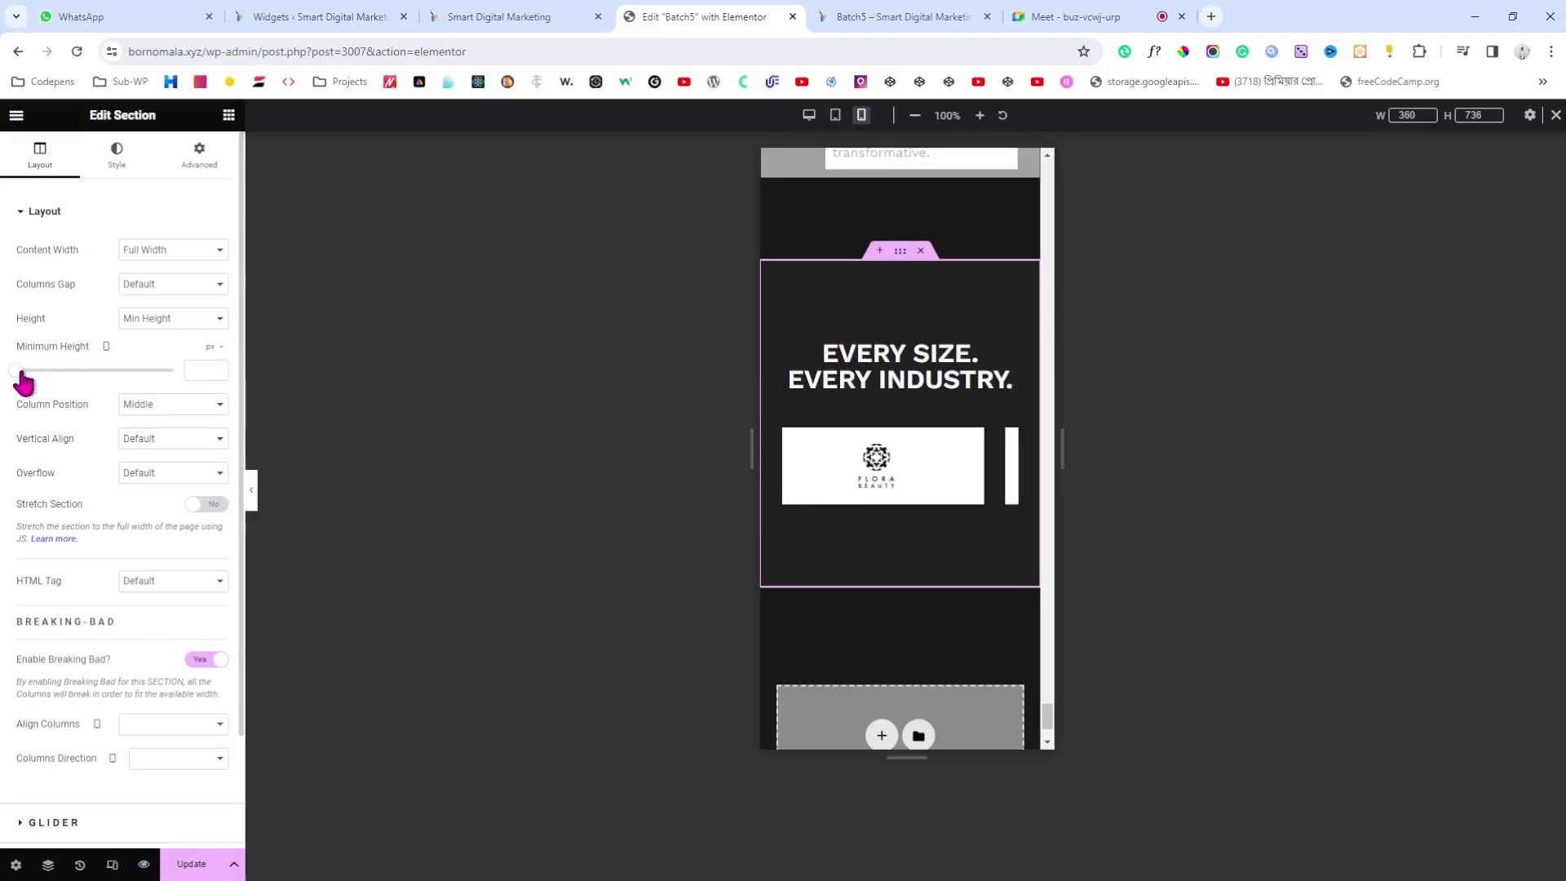
{"action": "left_click_drag", "start_coordinate": [21, 372], "coordinate": [54, 377]}
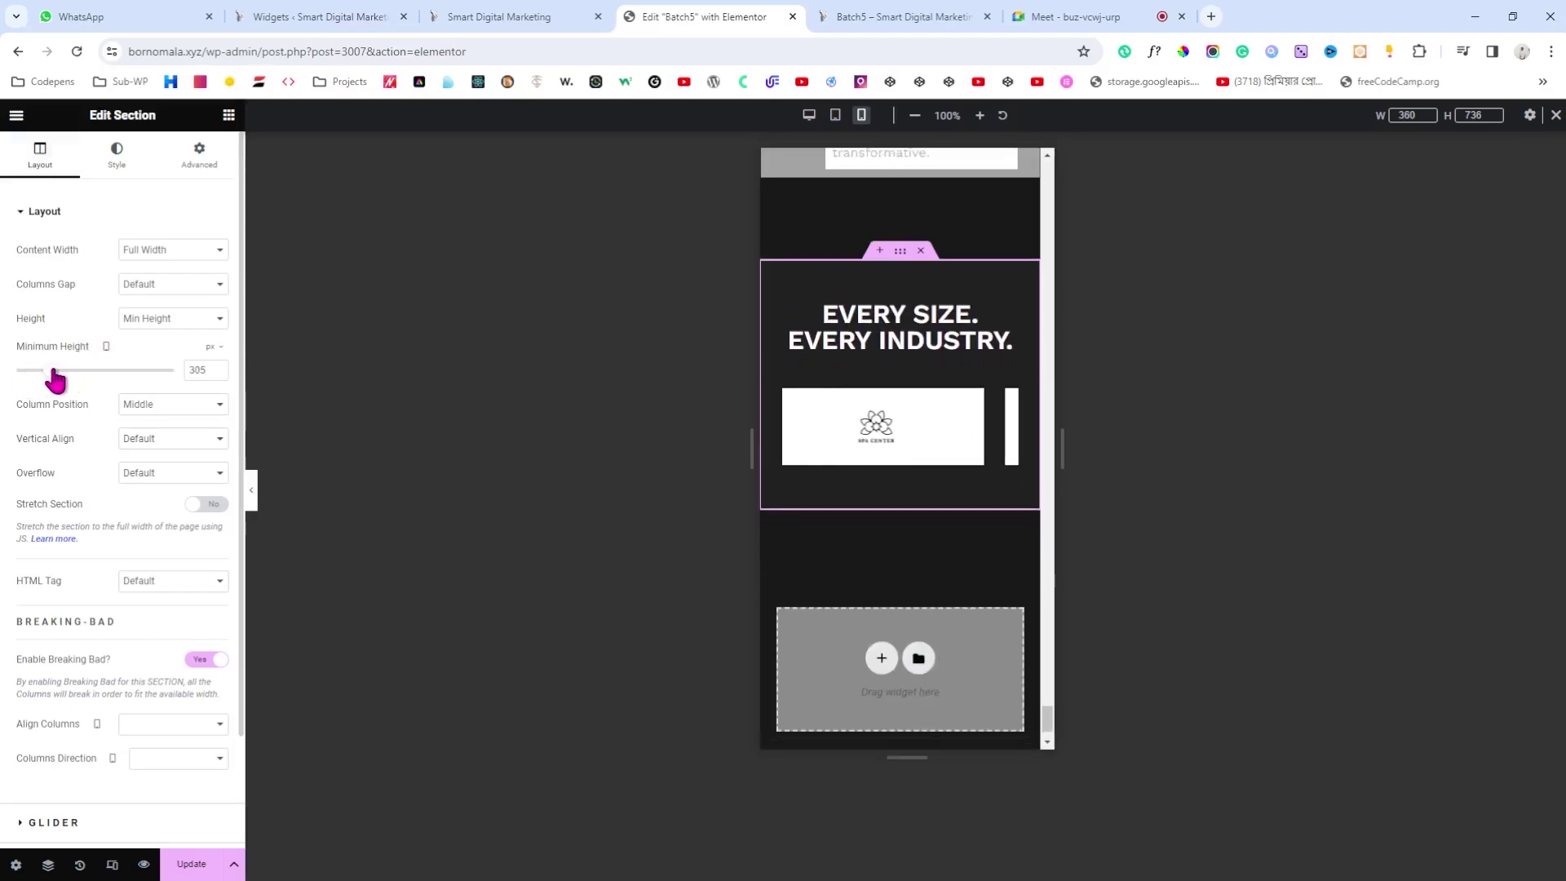
{"action": "left_click", "coordinate": [219, 375]}
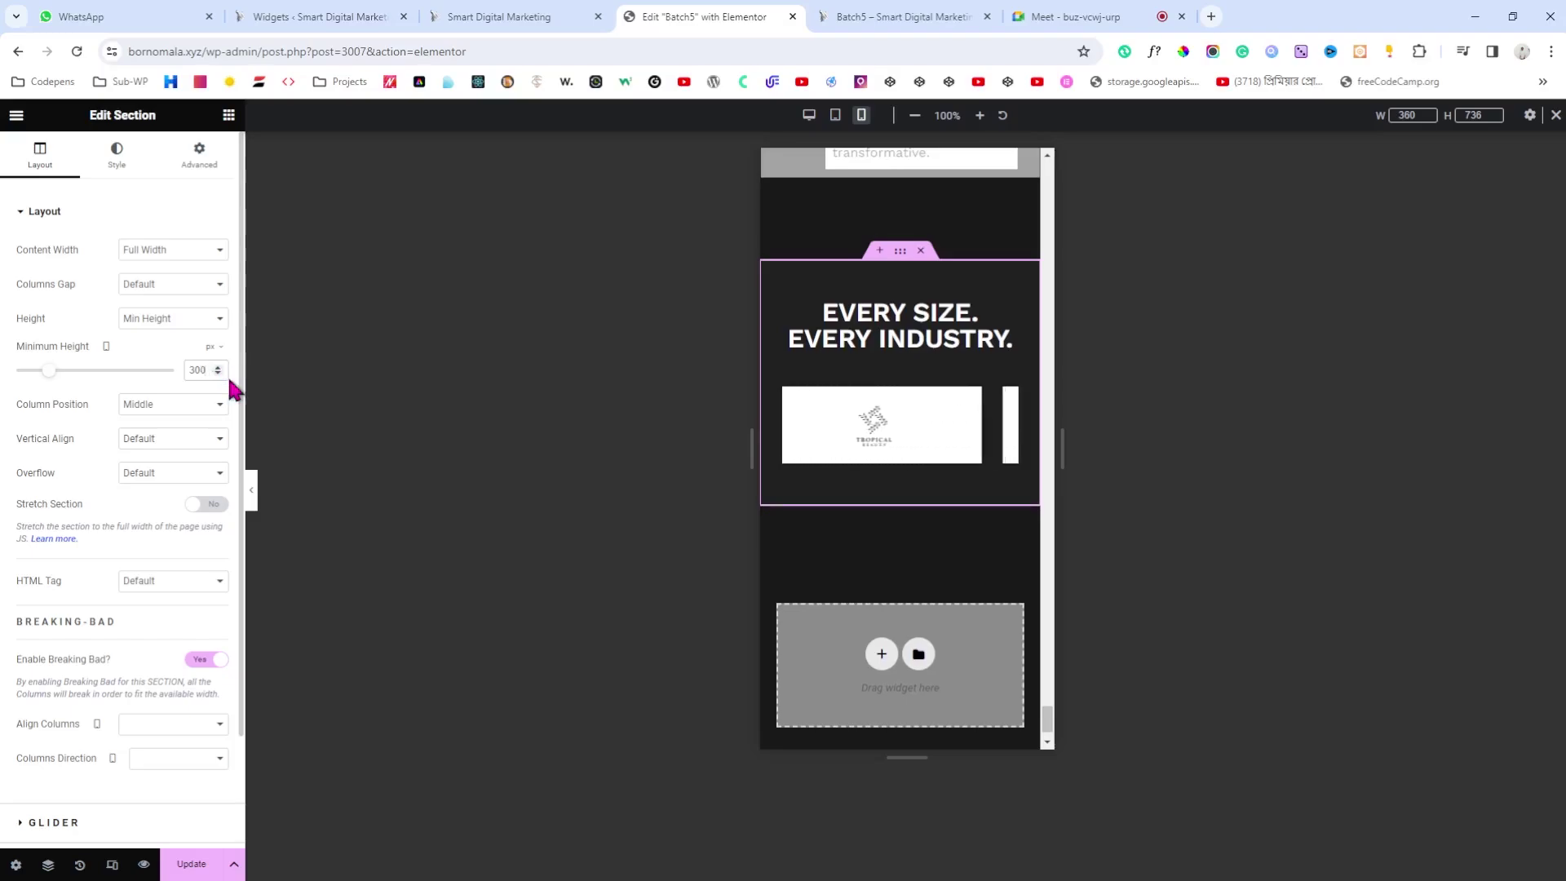
Step: Review the logo section in tablet and desktop views, including a full-width desktop preview
{"action": "left_click", "coordinate": [834, 117]}
{"action": "left_click", "coordinate": [835, 117]}
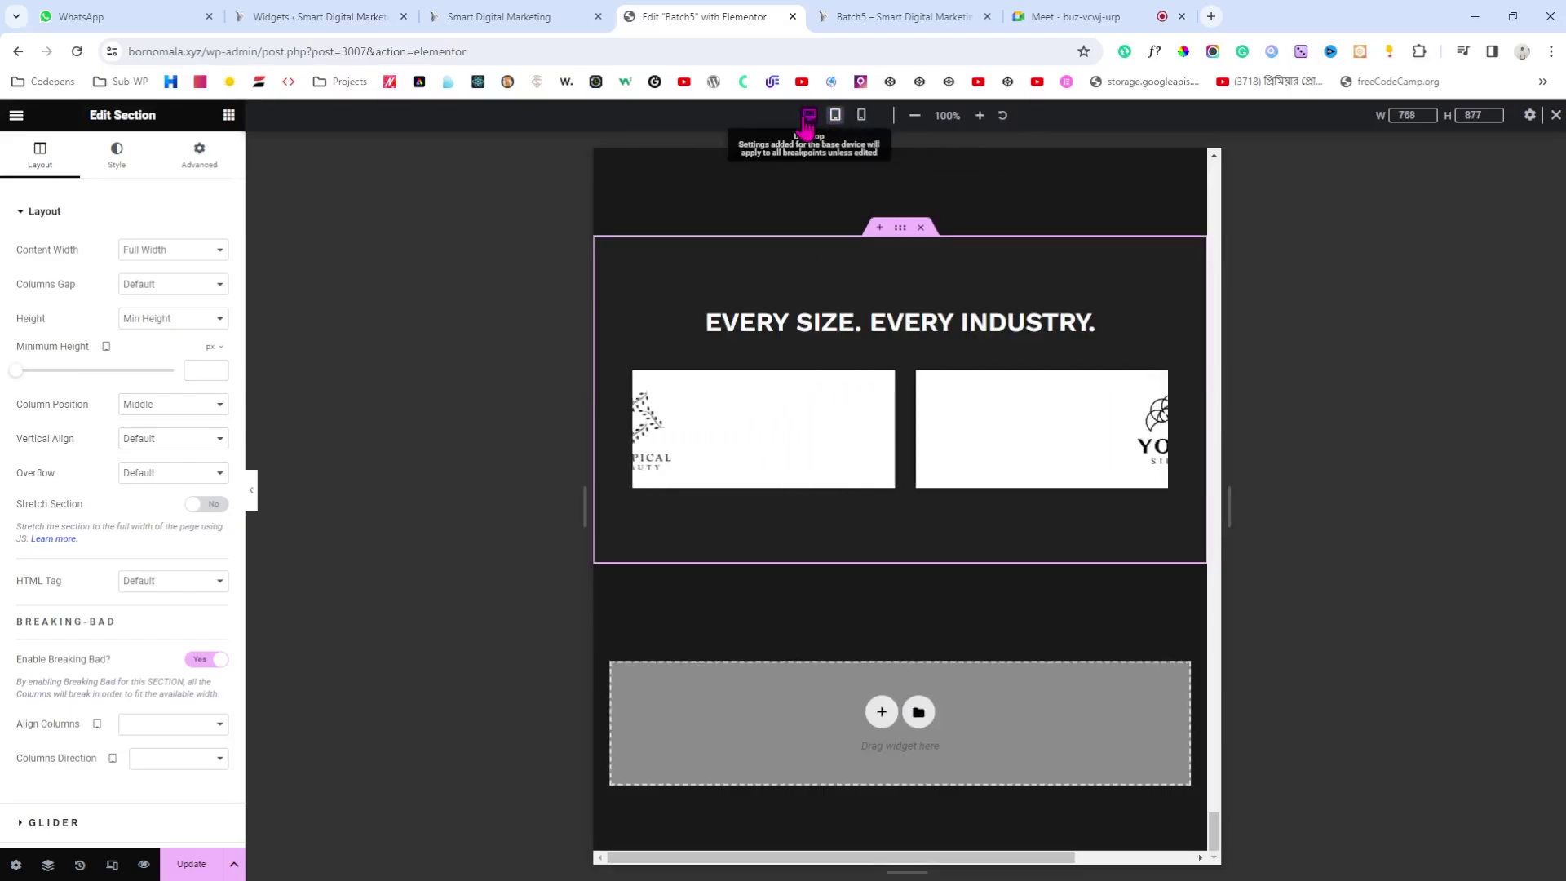
{"action": "left_click", "coordinate": [807, 117]}
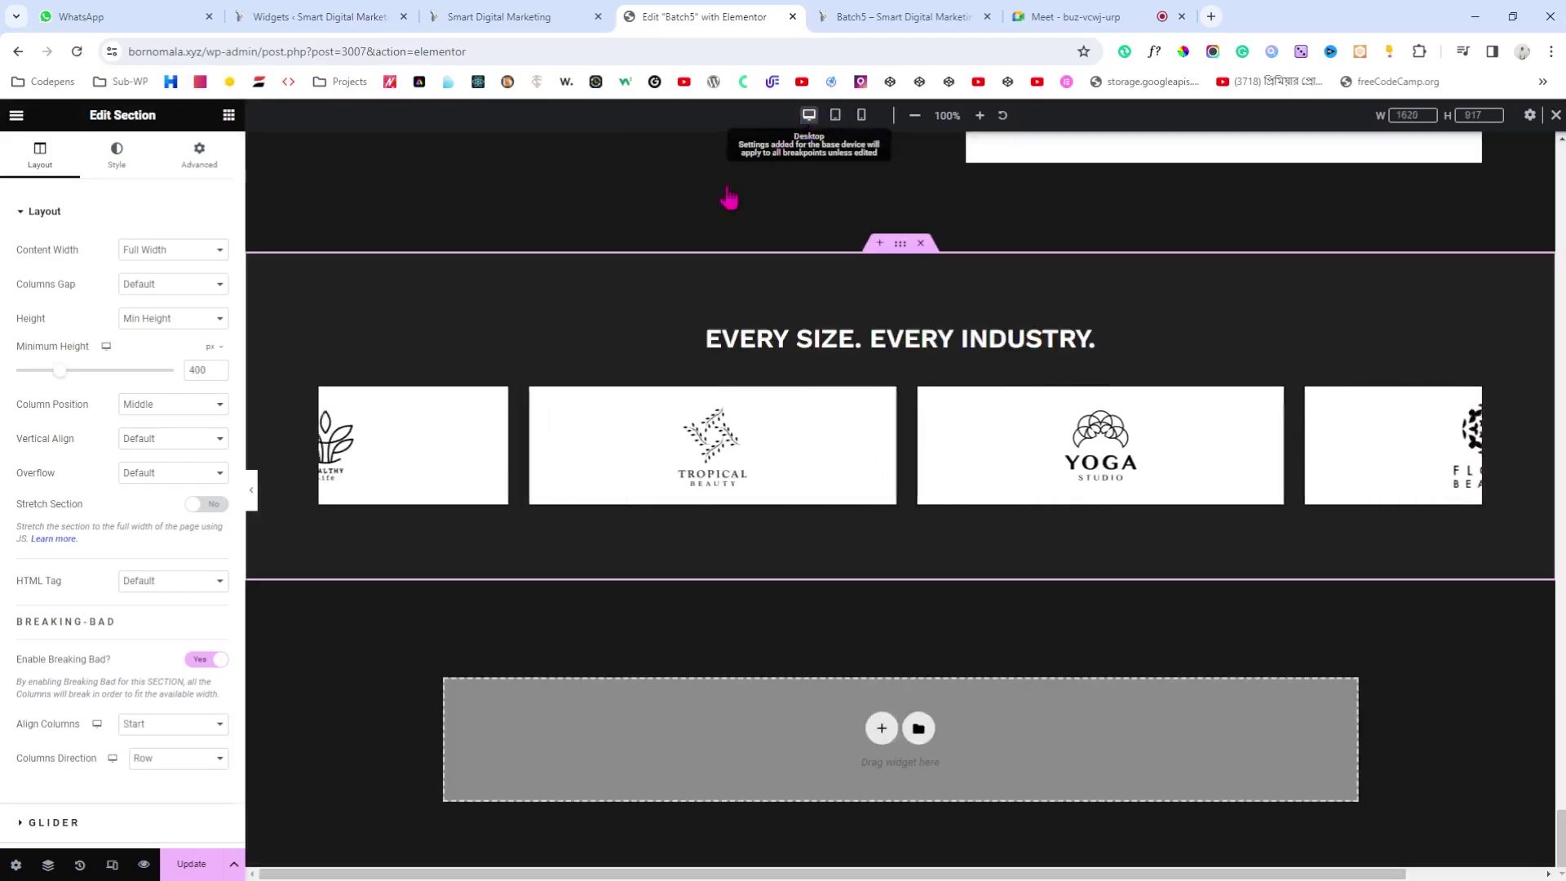
{"action": "left_click", "coordinate": [253, 506]}
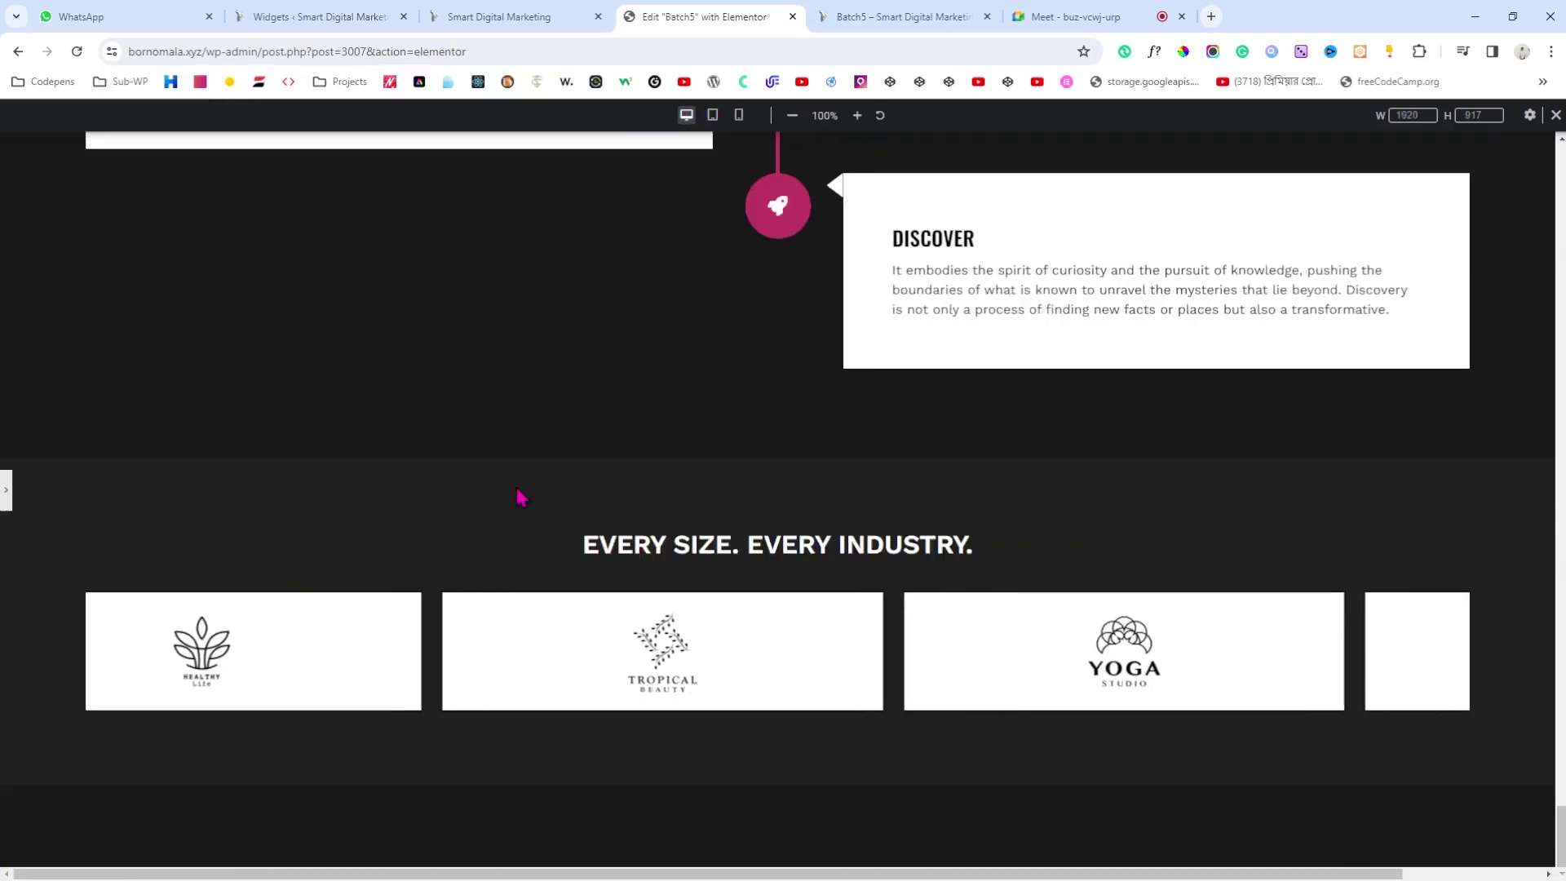
Step: Examine the "Read Our Latest Insights" heading and blog cards on the reference homepage
{"action": "left_click", "coordinate": [569, 13]}
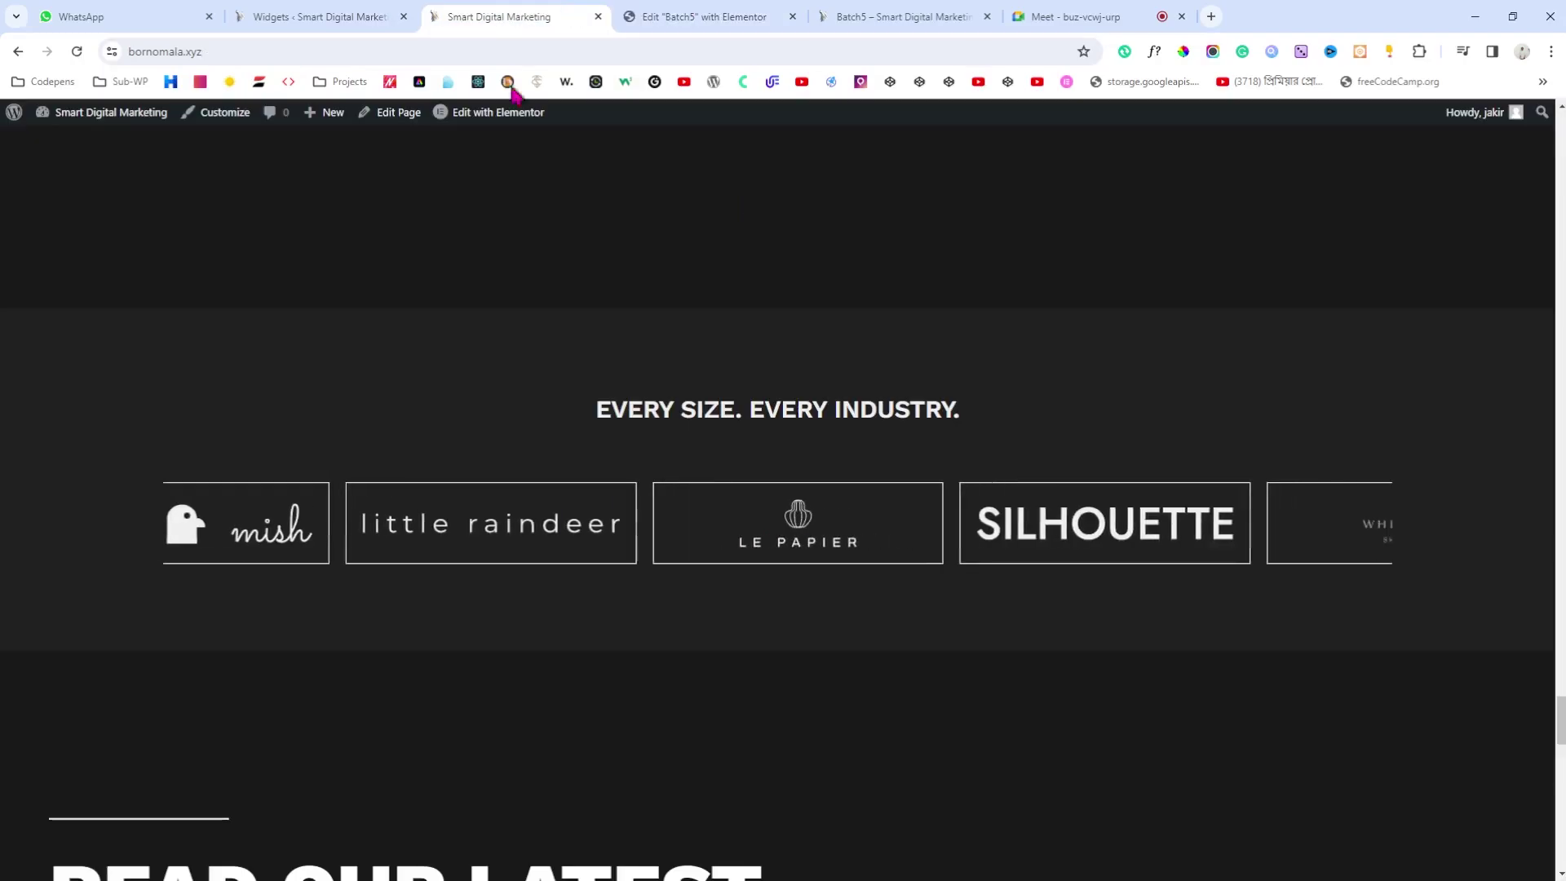
{"action": "scroll", "coordinate": [640, 310], "scroll_direction": "down", "scroll_amount": 5}
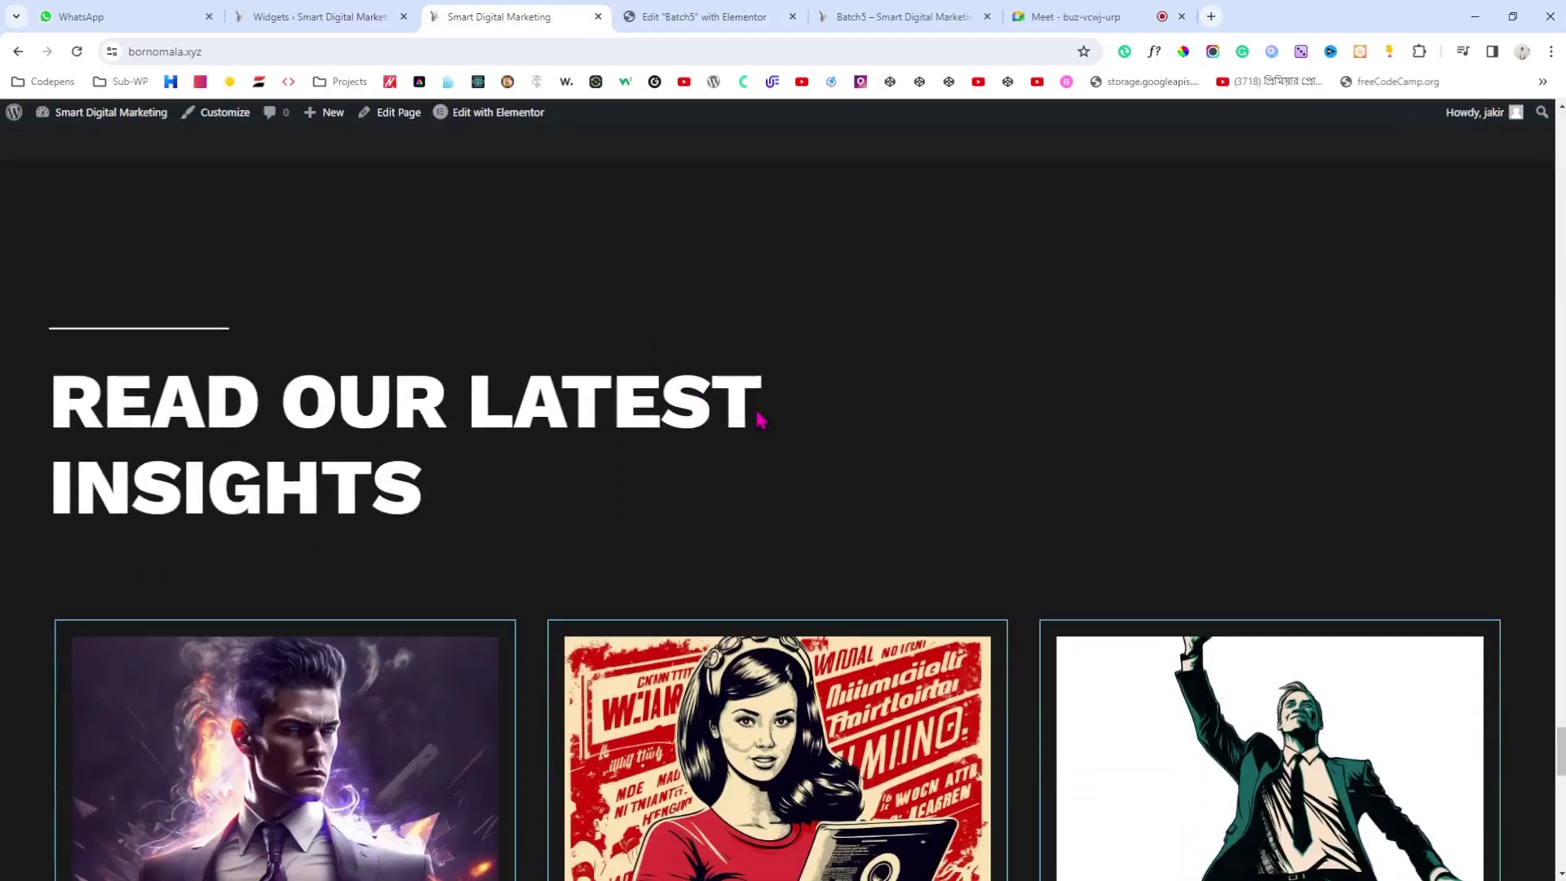
{"action": "scroll", "coordinate": [758, 419], "scroll_direction": "down", "scroll_amount": 3}
{"action": "scroll", "coordinate": [758, 419], "scroll_direction": "down", "scroll_amount": 8}
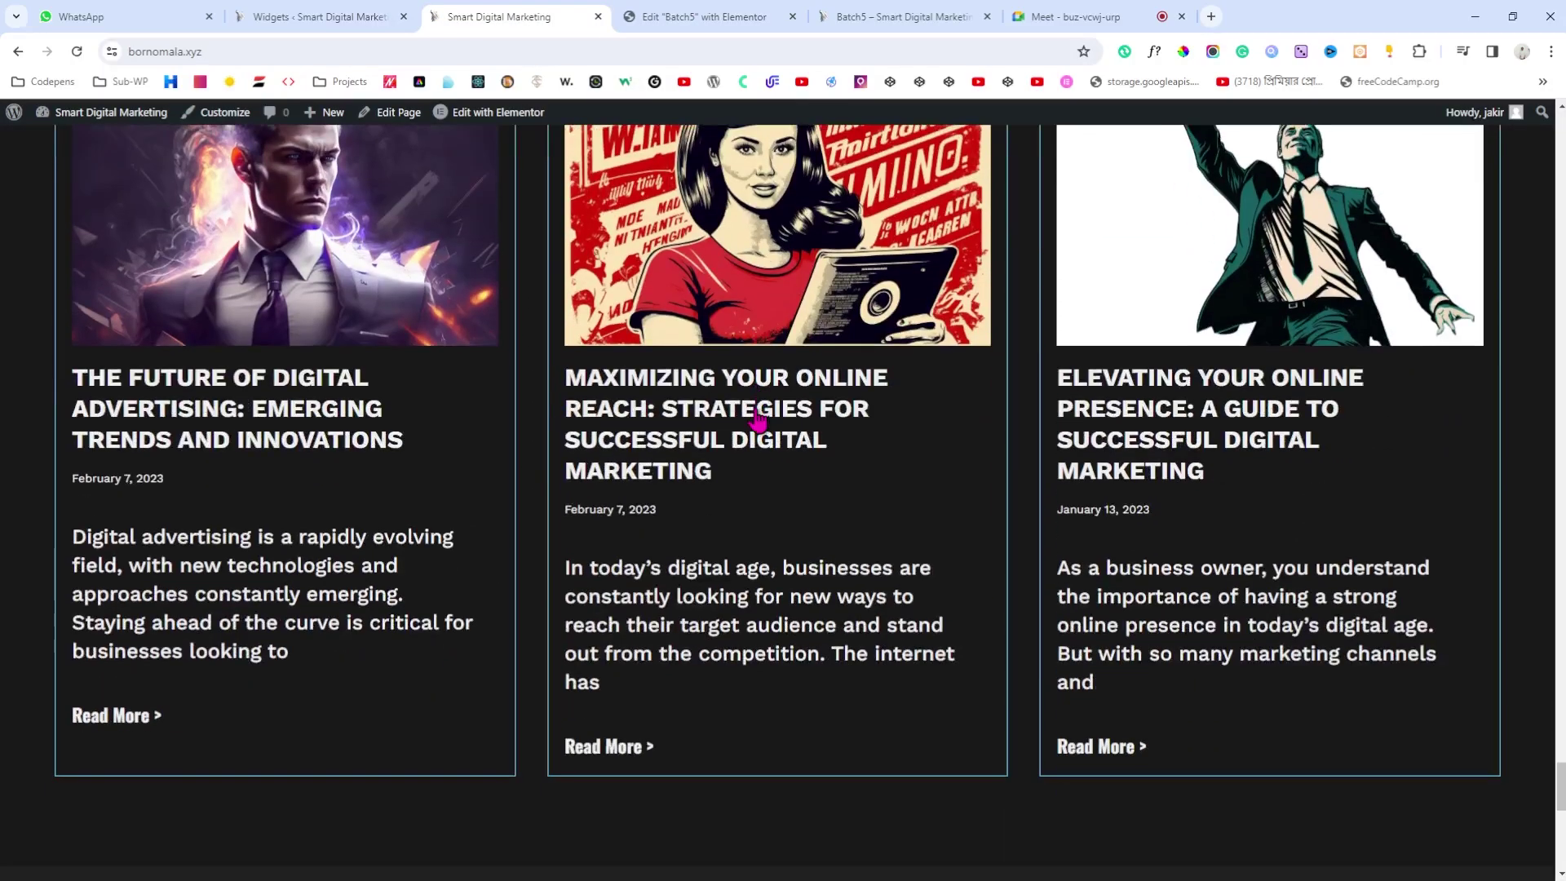
{"action": "scroll", "coordinate": [758, 419], "scroll_direction": "up", "scroll_amount": 4}
{"action": "scroll", "coordinate": [758, 419], "scroll_direction": "up", "scroll_amount": 5}
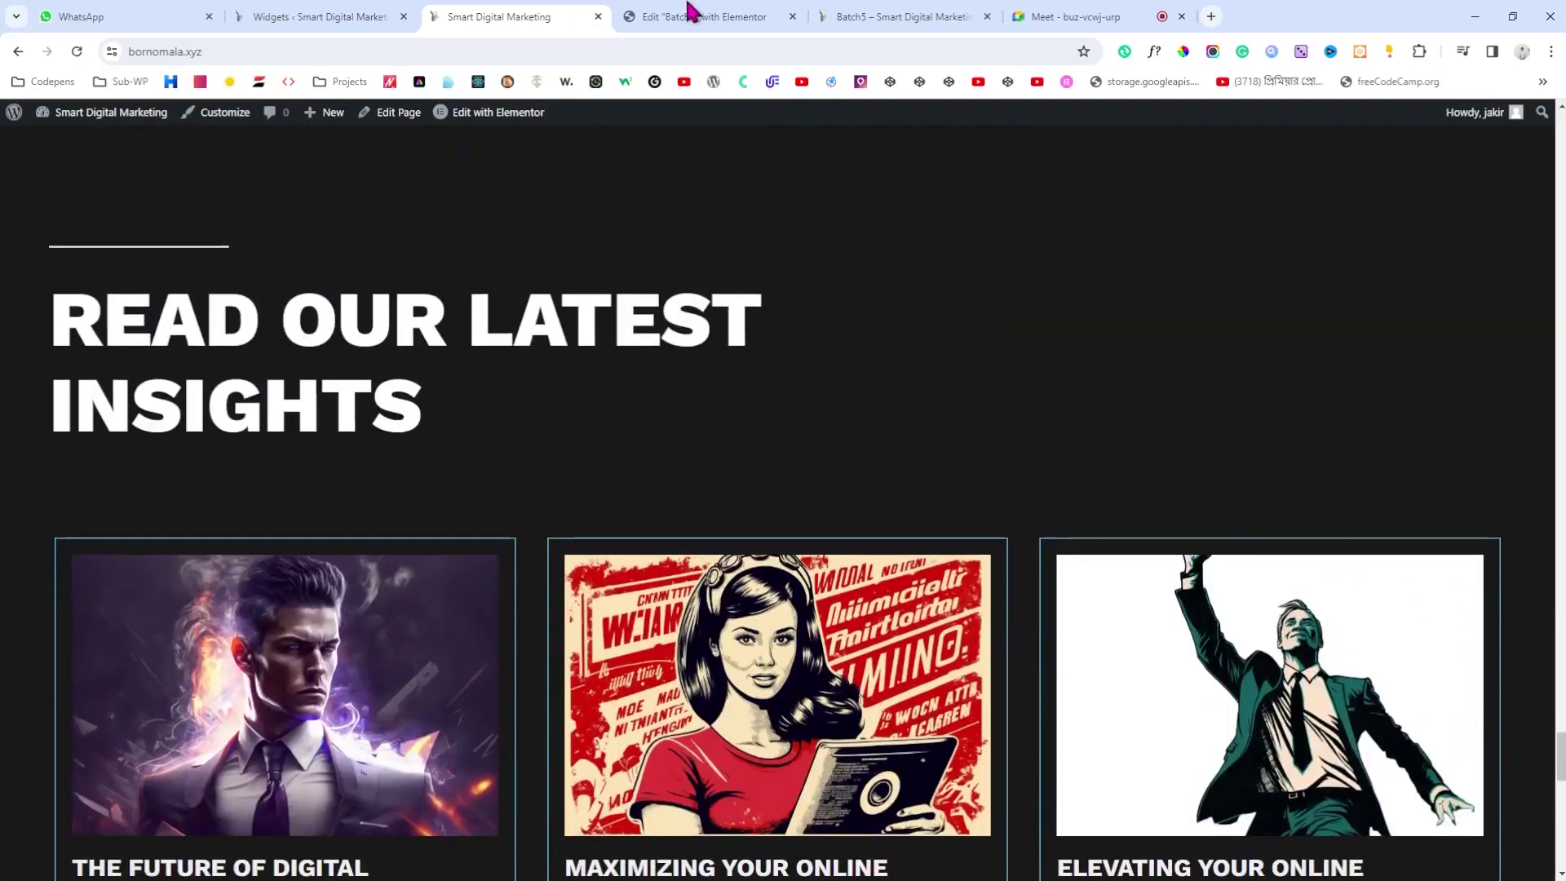
Step: Save the page update in the Elementor editor and locate the "Our Process" heading above the logo section
{"action": "left_click", "coordinate": [688, 14]}
{"action": "left_click", "coordinate": [5, 499]}
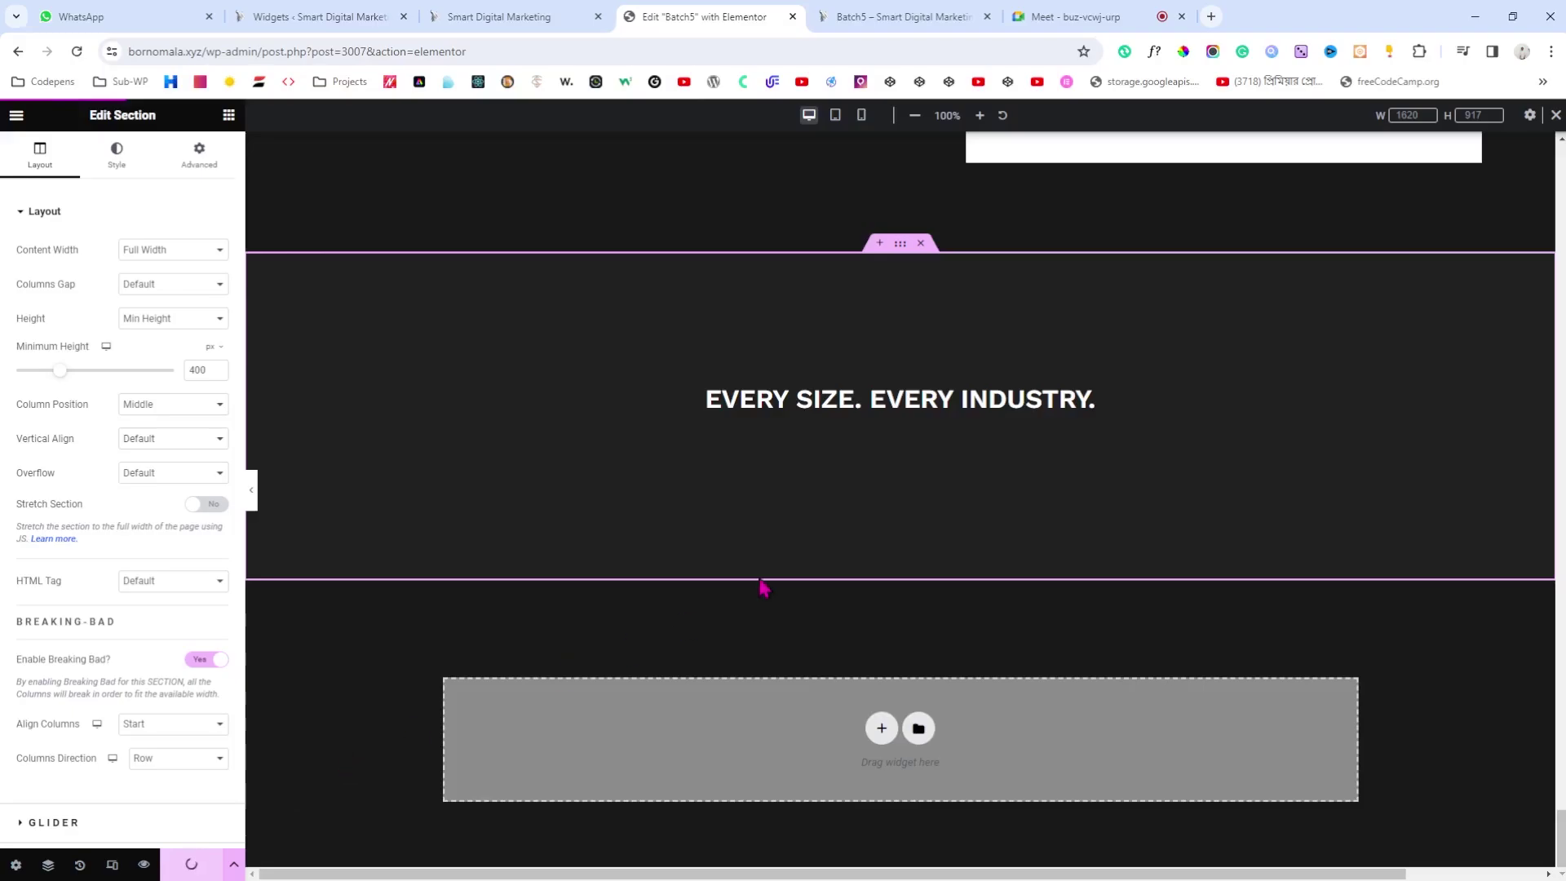
{"action": "scroll", "coordinate": [762, 585], "scroll_direction": "up", "scroll_amount": 4}
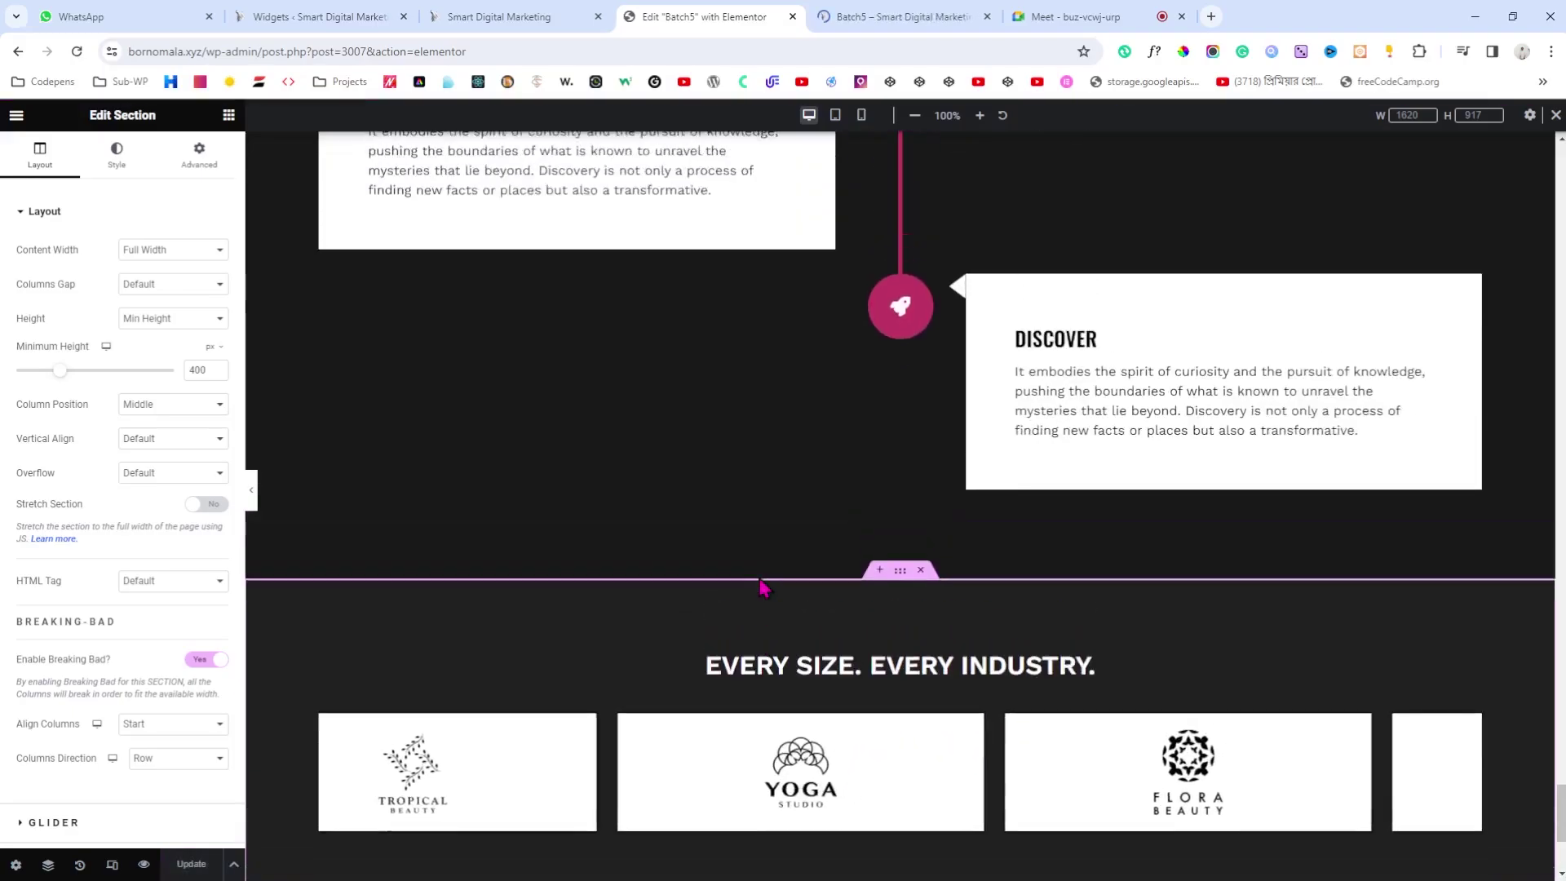
{"action": "scroll", "coordinate": [762, 586], "scroll_direction": "up", "scroll_amount": 15}
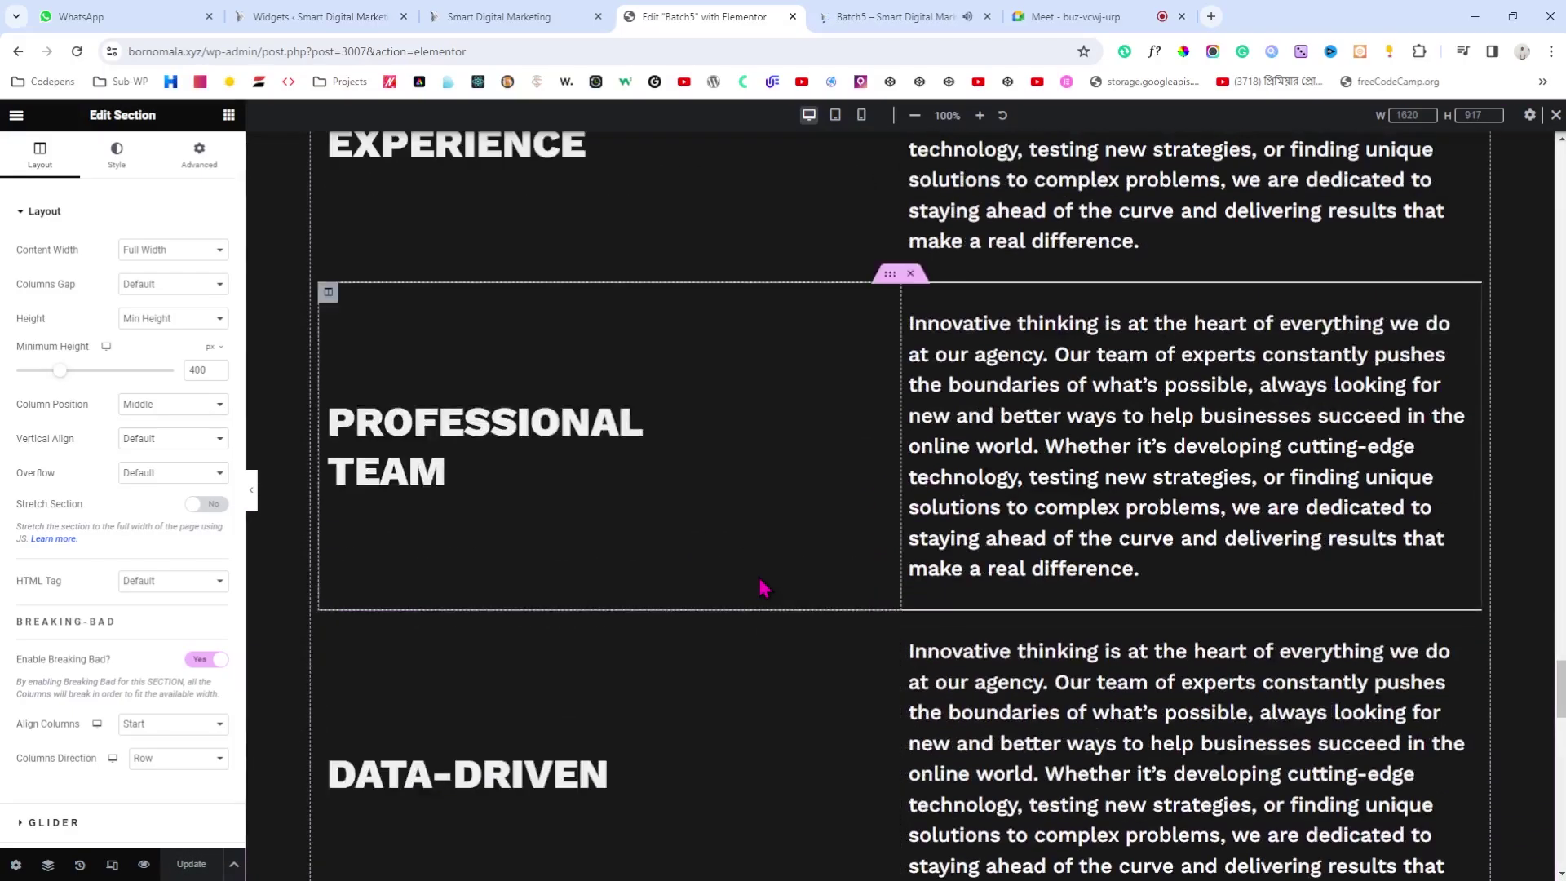
{"action": "scroll", "coordinate": [762, 588], "scroll_direction": "up", "scroll_amount": 4}
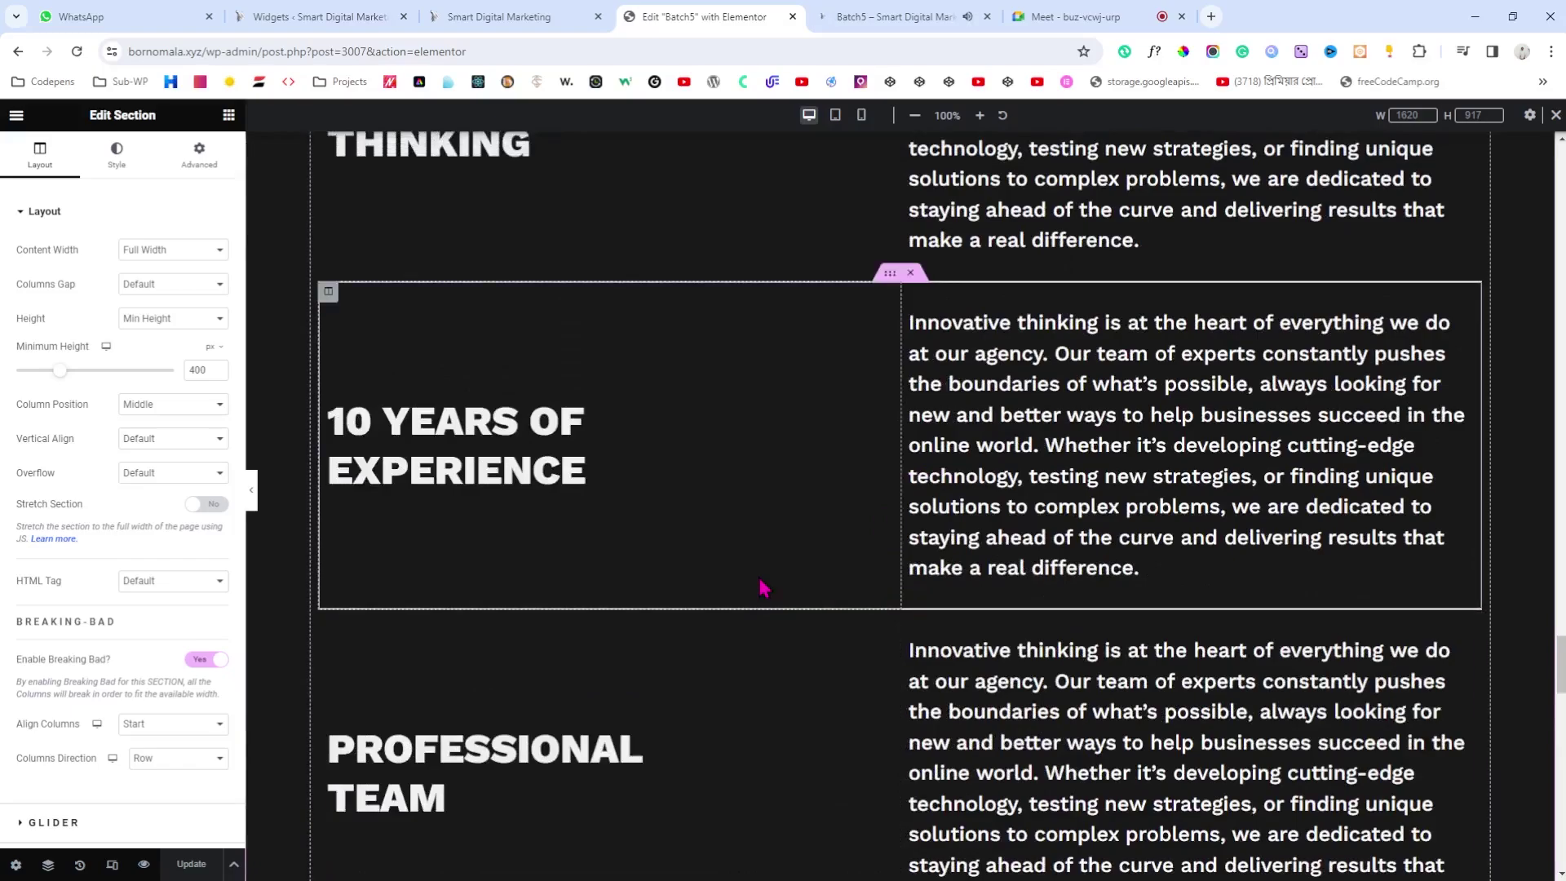
{"action": "scroll", "coordinate": [762, 588], "scroll_direction": "down", "scroll_amount": 12}
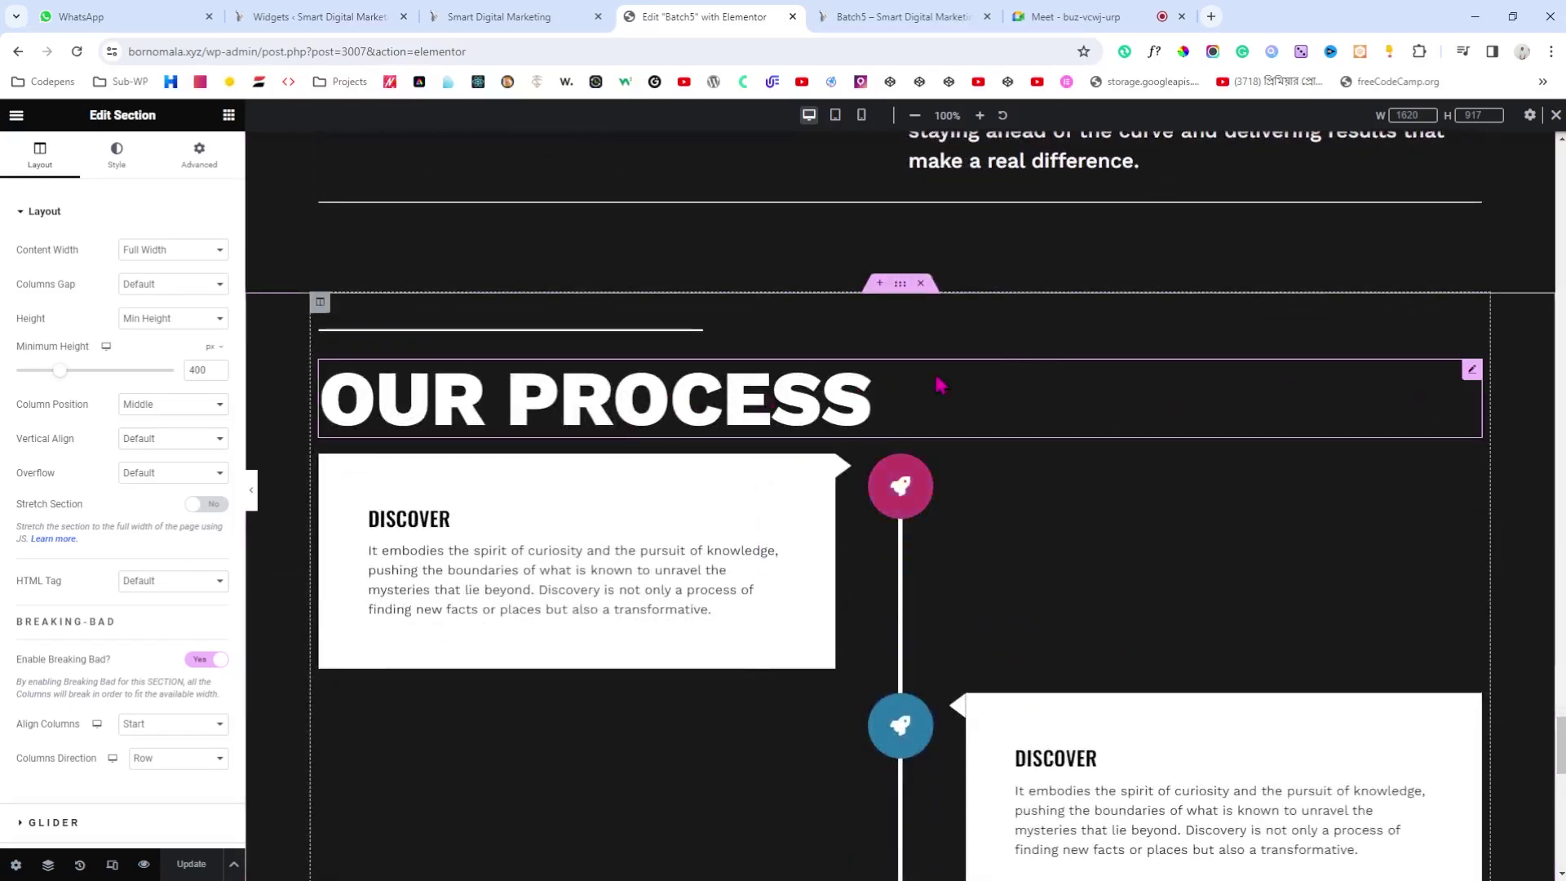
Step: Copy the divider above the "Our Process" heading and paste it into the empty area below the logo section
{"action": "left_click", "coordinate": [1475, 322]}
{"action": "right_click", "coordinate": [1481, 326]}
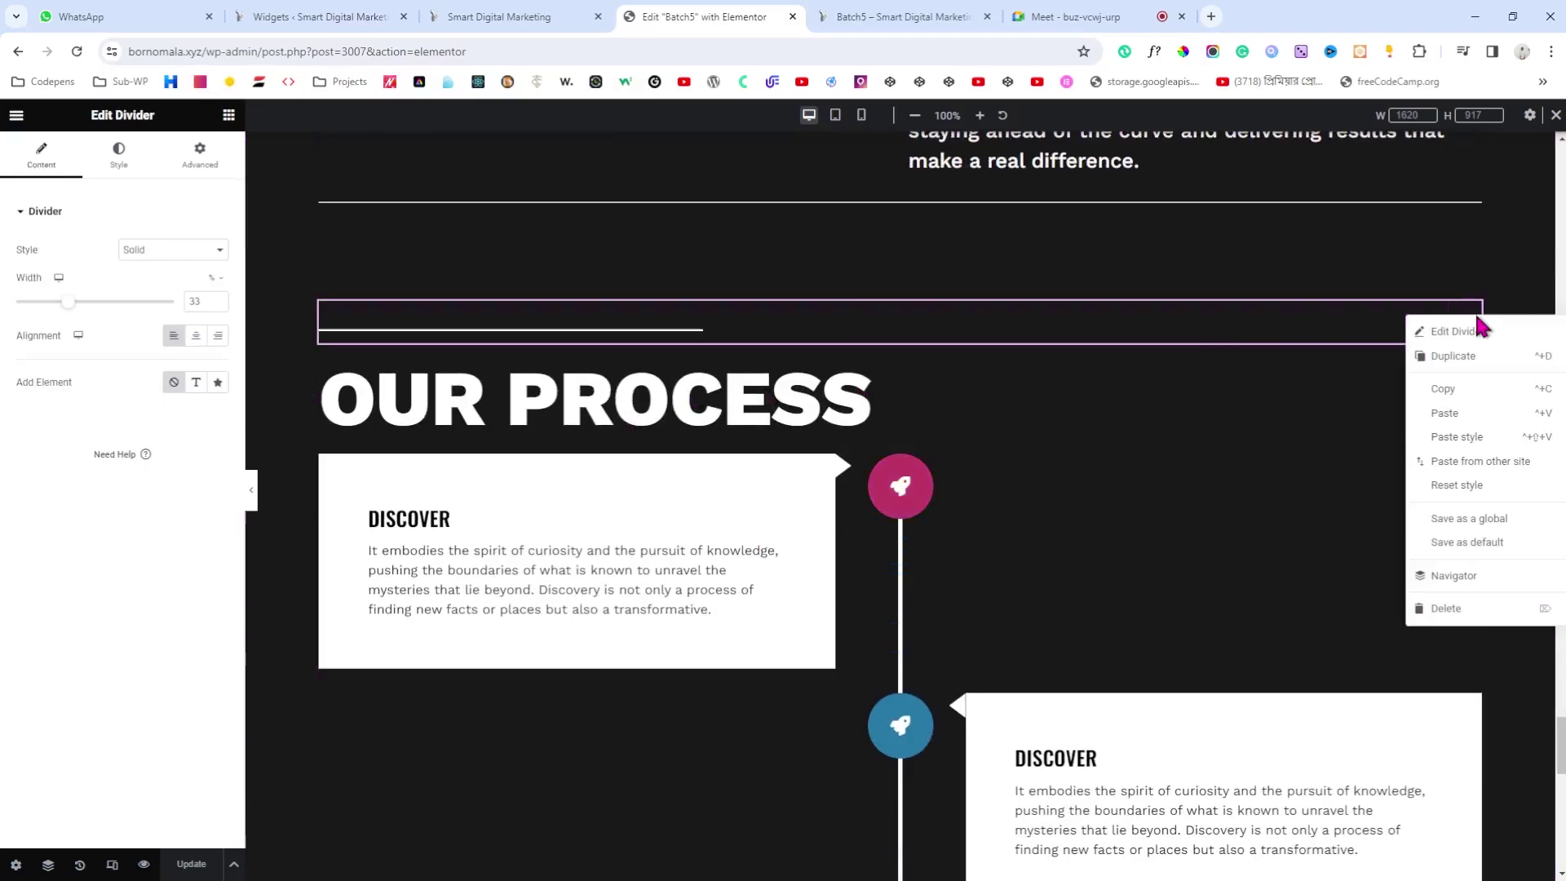
{"action": "left_click", "coordinate": [1444, 392]}
{"action": "scroll", "coordinate": [1115, 482], "scroll_direction": "down", "scroll_amount": 9}
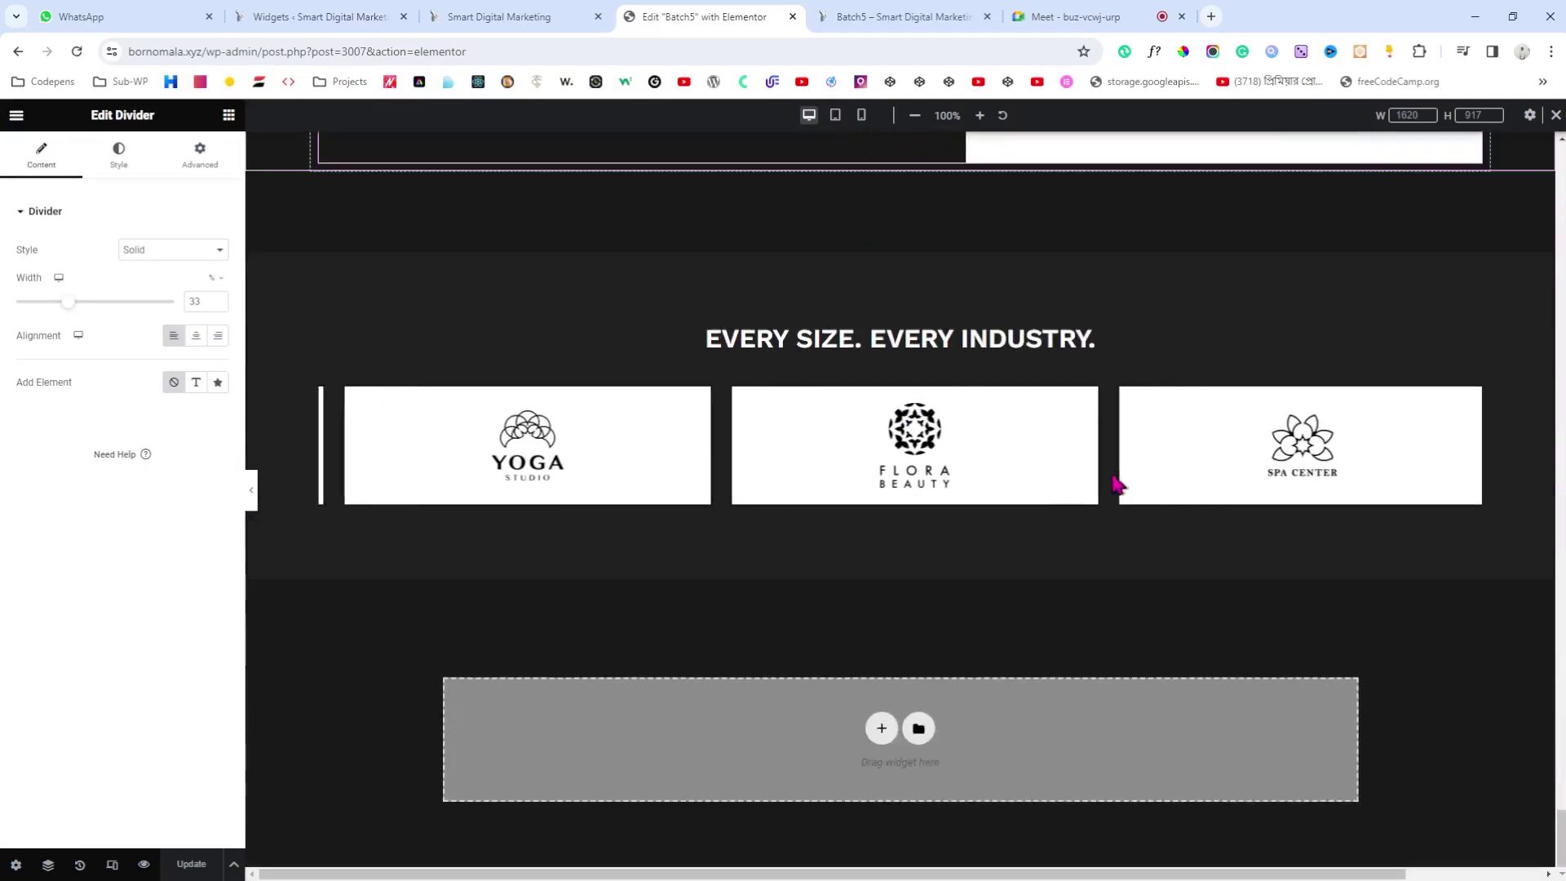
{"action": "right_click", "coordinate": [740, 703]}
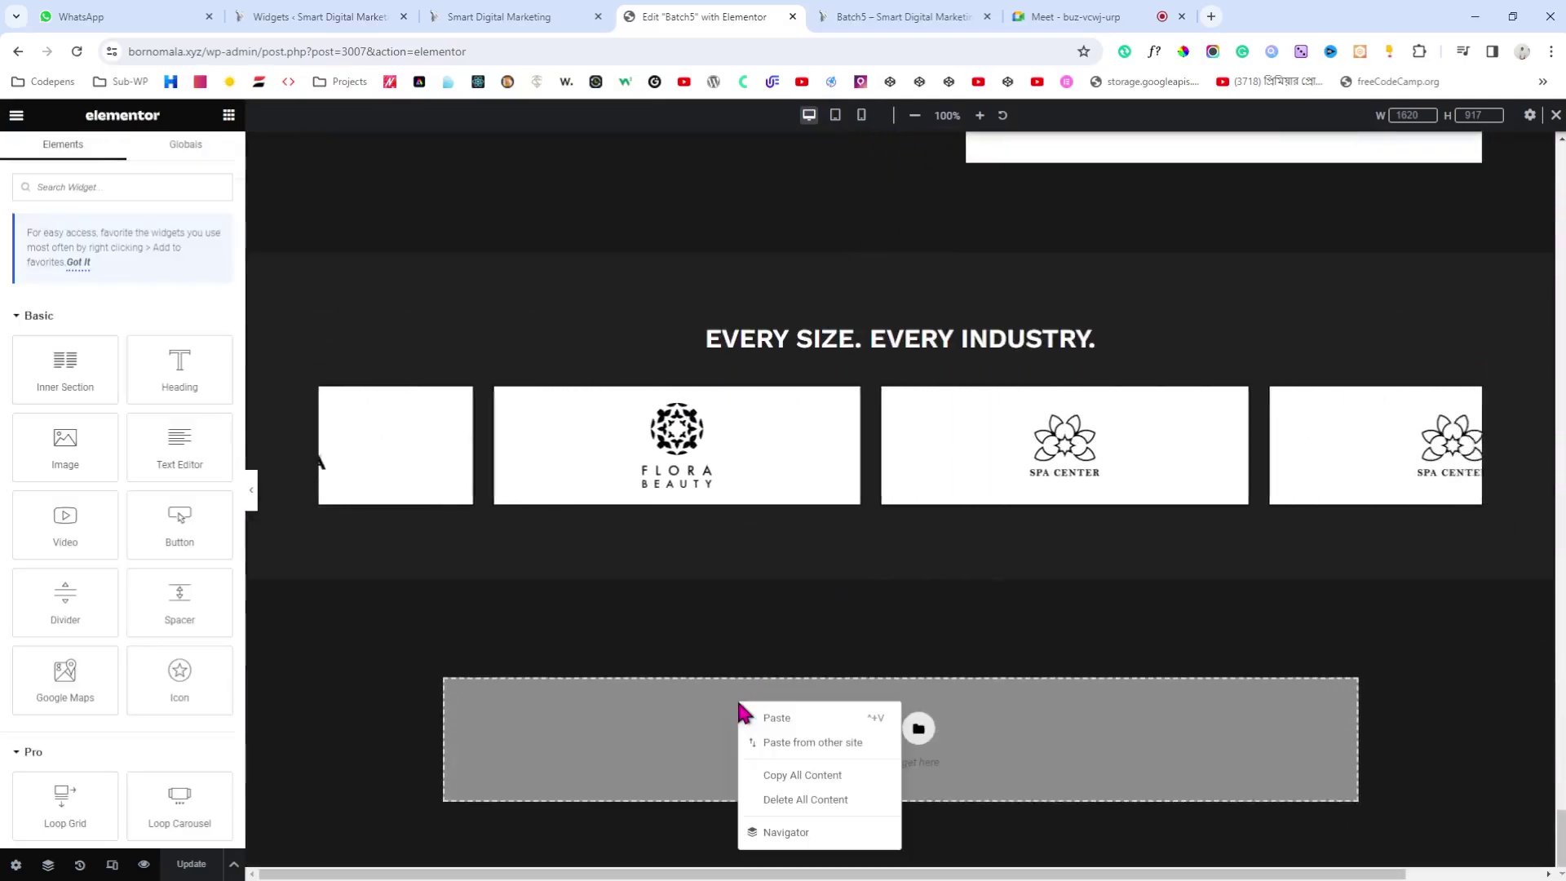
{"action": "left_click", "coordinate": [779, 721]}
Step: Copy the "Our Process" heading and paste it directly below the new divider under the logo section
{"action": "scroll", "coordinate": [885, 567], "scroll_direction": "up", "scroll_amount": 6}
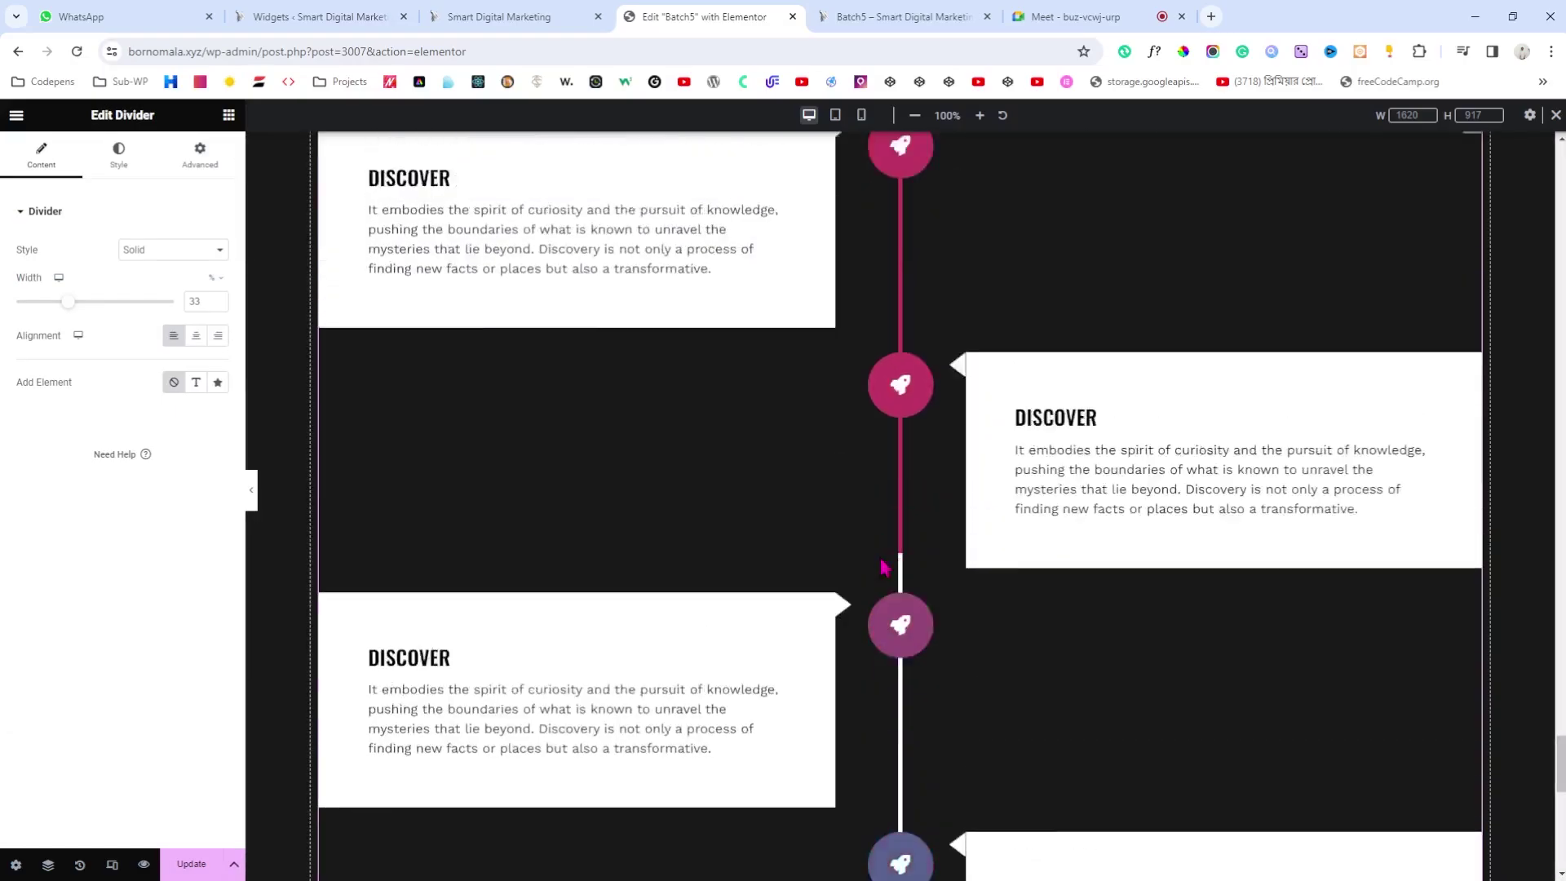
{"action": "scroll", "coordinate": [884, 567], "scroll_direction": "up", "scroll_amount": 3}
{"action": "right_click", "coordinate": [1472, 294]}
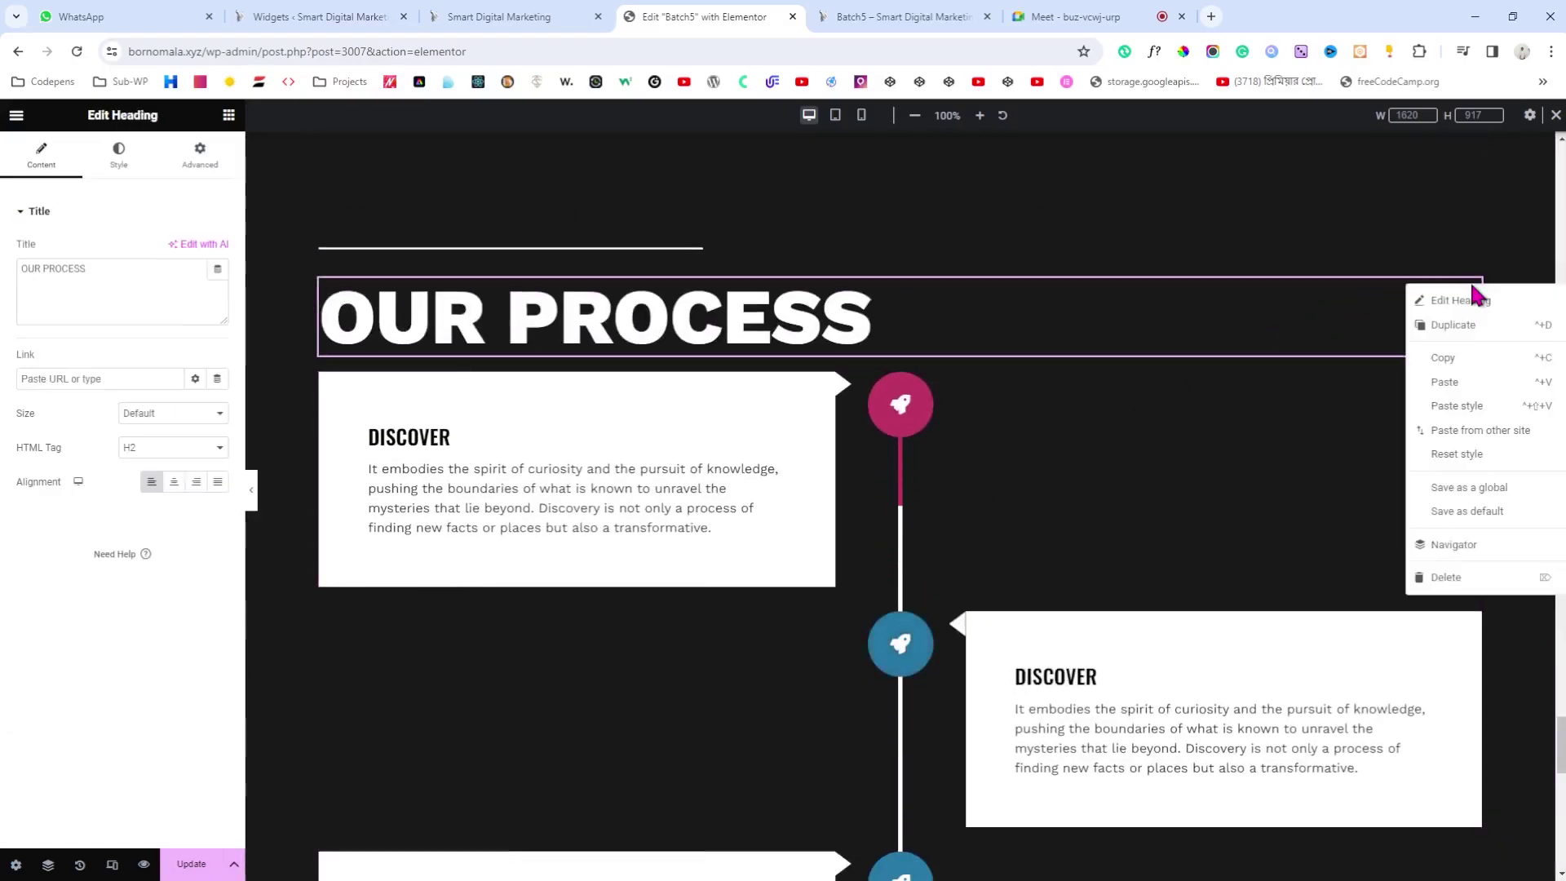
{"action": "left_click", "coordinate": [1458, 360]}
{"action": "scroll", "coordinate": [1057, 451], "scroll_direction": "down", "scroll_amount": 15}
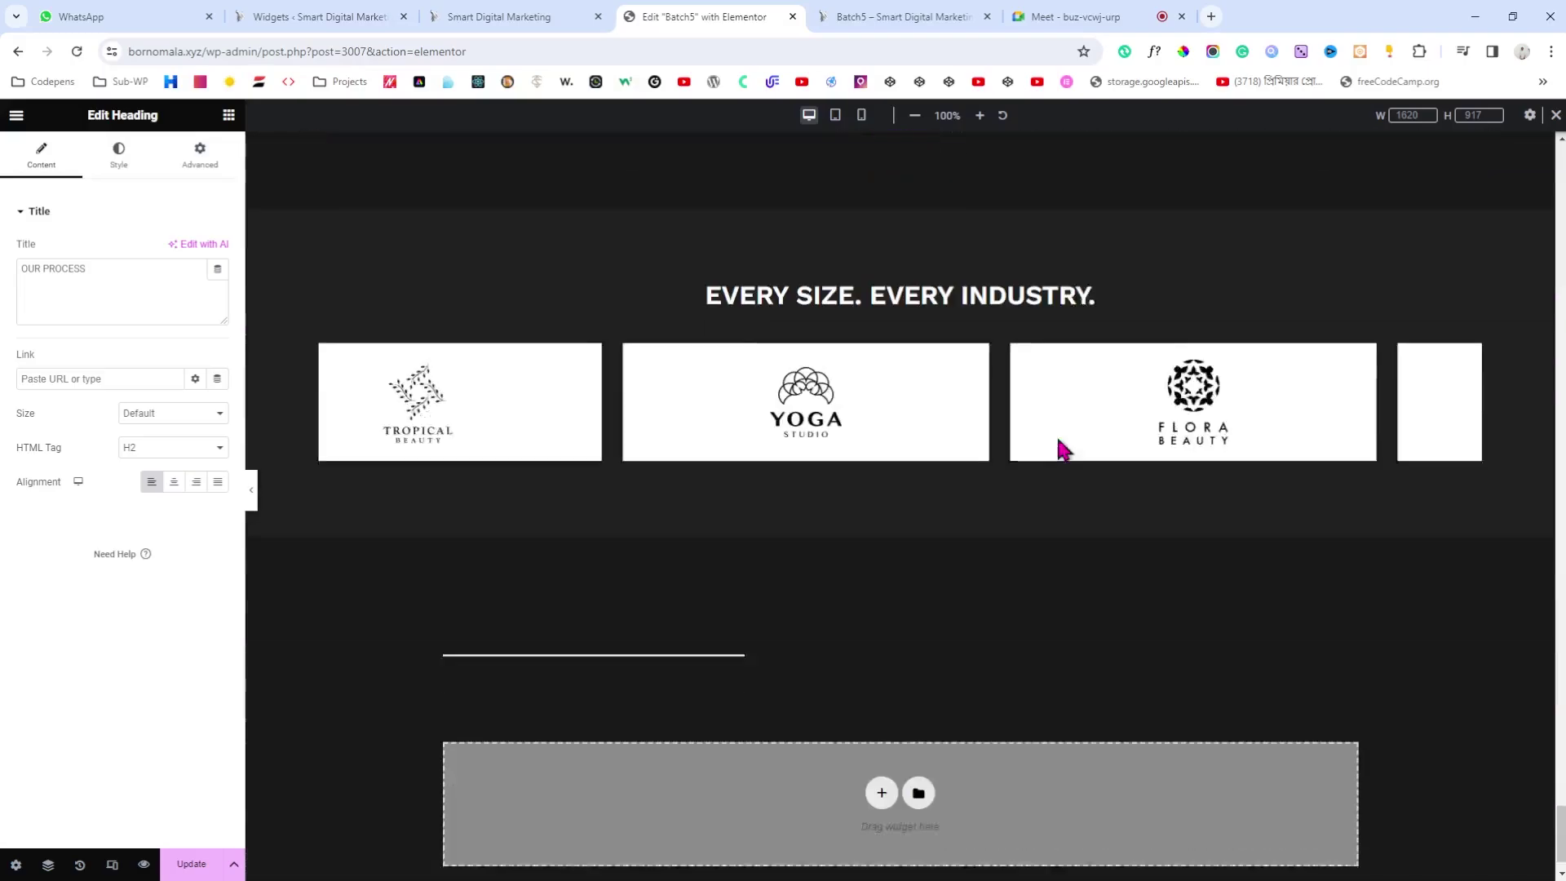
{"action": "right_click", "coordinate": [1350, 576]}
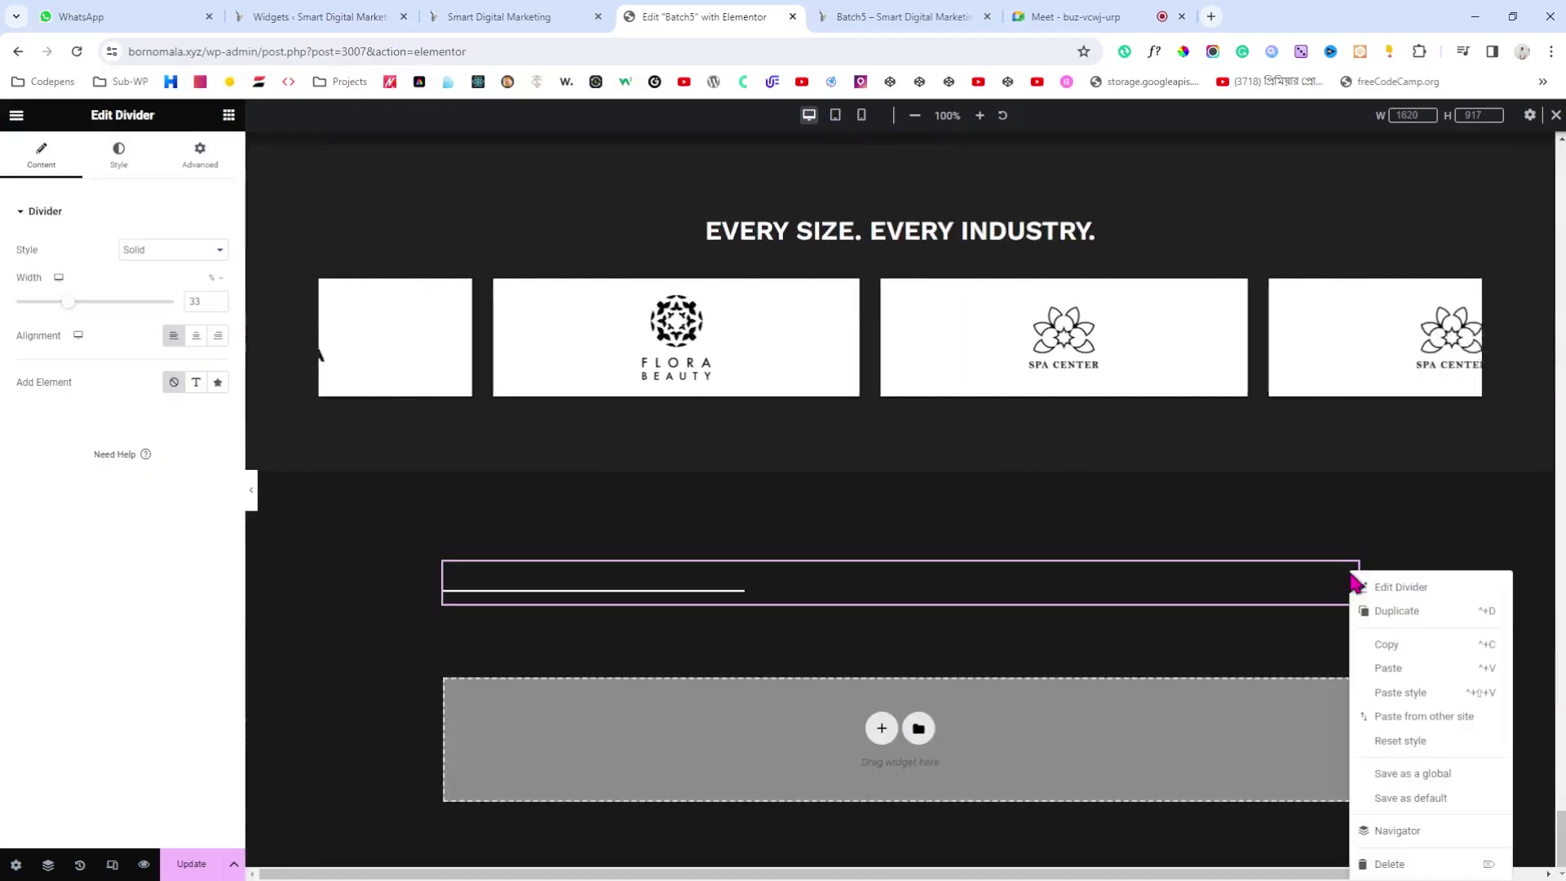
{"action": "left_click", "coordinate": [1387, 668]}
Step: Replace the pasted heading's title with "READ OUR LATEST INSIGHTS" copied from the reference homepage
{"action": "left_click", "coordinate": [484, 11]}
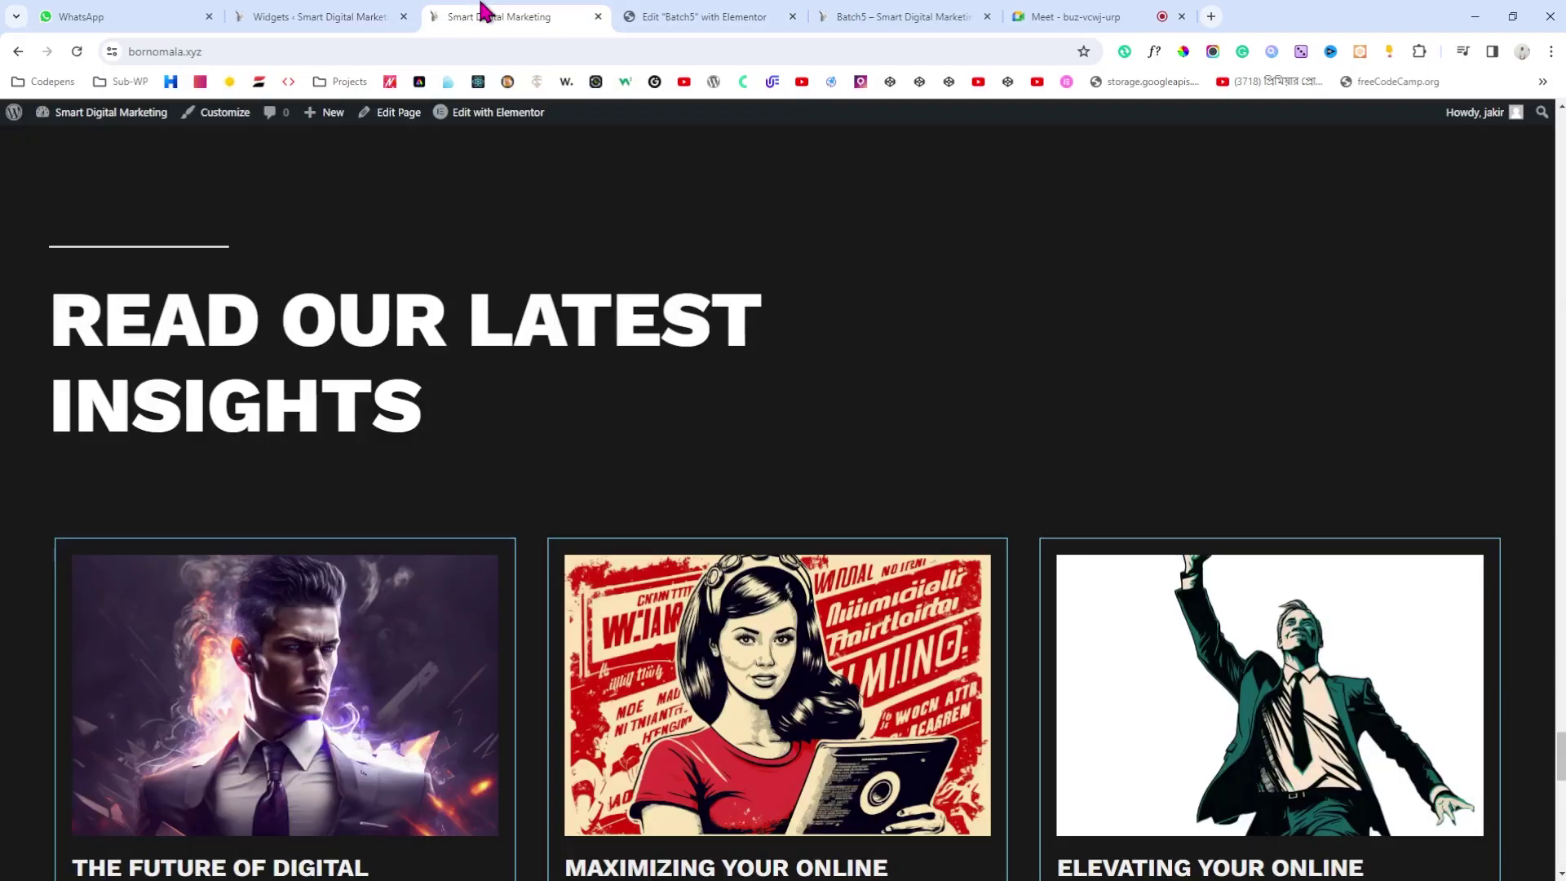
{"action": "left_click_drag", "start_coordinate": [19, 330], "coordinate": [468, 438]}
{"action": "left_click", "coordinate": [693, 16]}
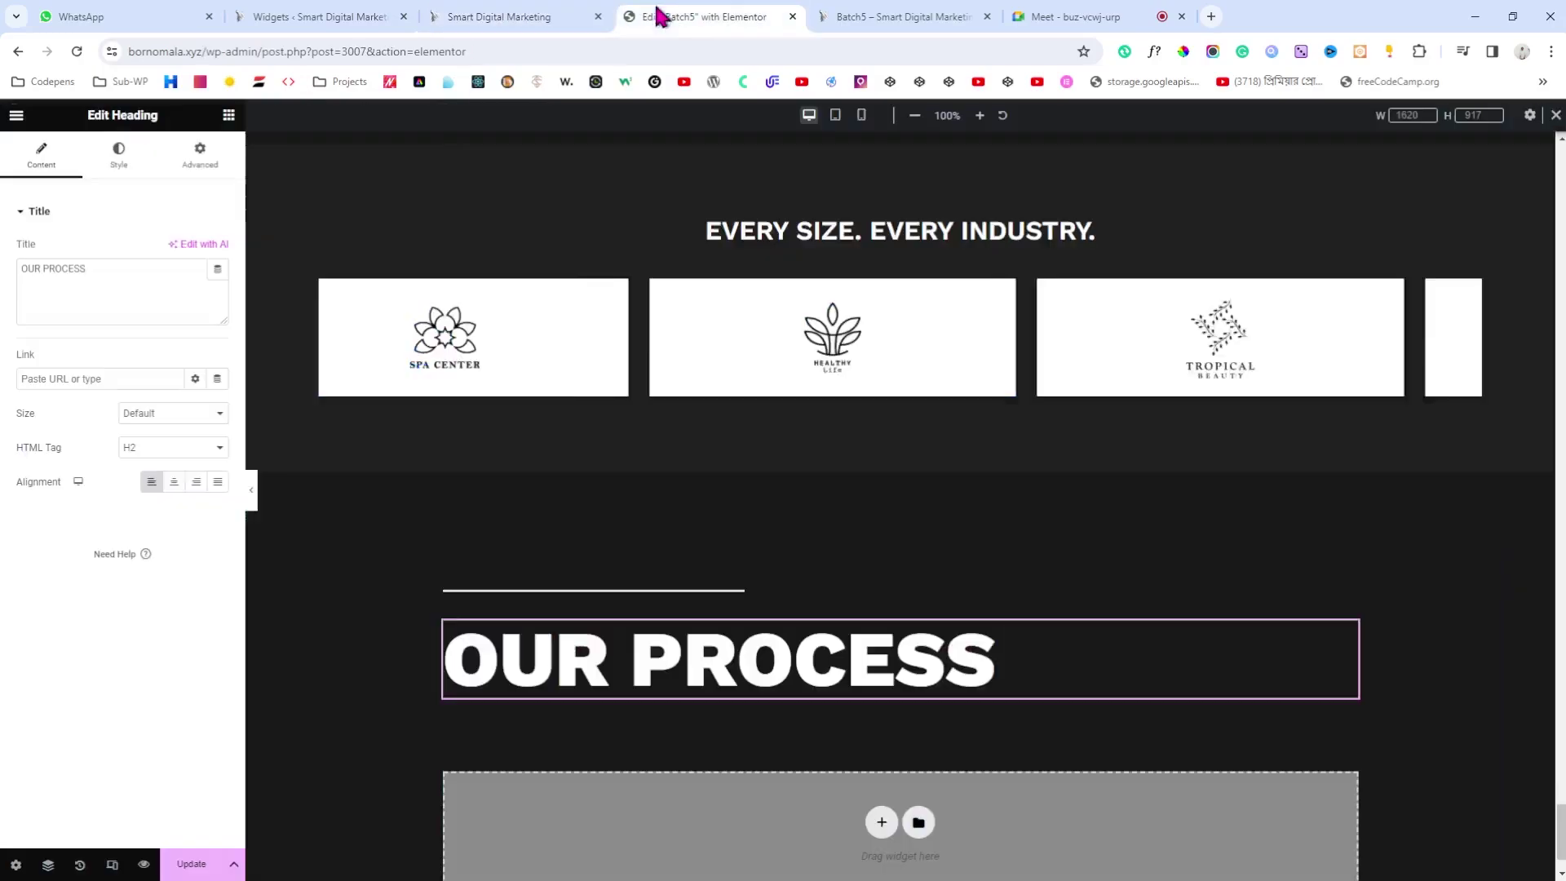
{"action": "left_click", "coordinate": [112, 269]}
{"action": "key", "text": "ctrl+a"}
{"action": "key", "text": "ctrl+v"}
{"action": "scroll", "coordinate": [635, 352], "scroll_direction": "down", "scroll_amount": 2}
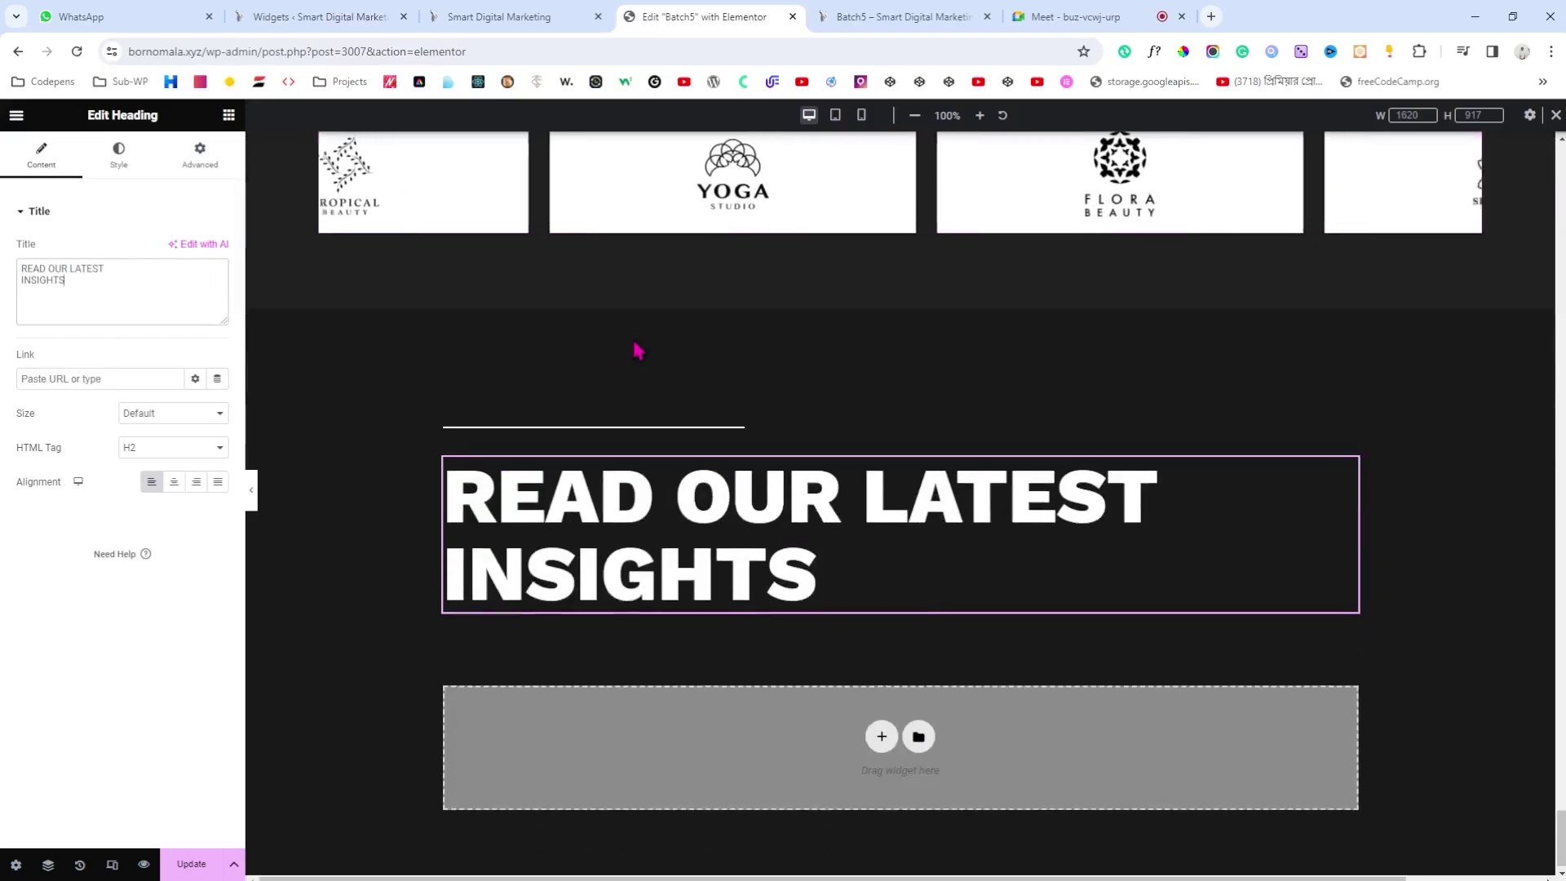
Step: Make the insights section full width with 5% padding on the right and left and 0 on the top and bottom
{"action": "left_click", "coordinate": [901, 372]}
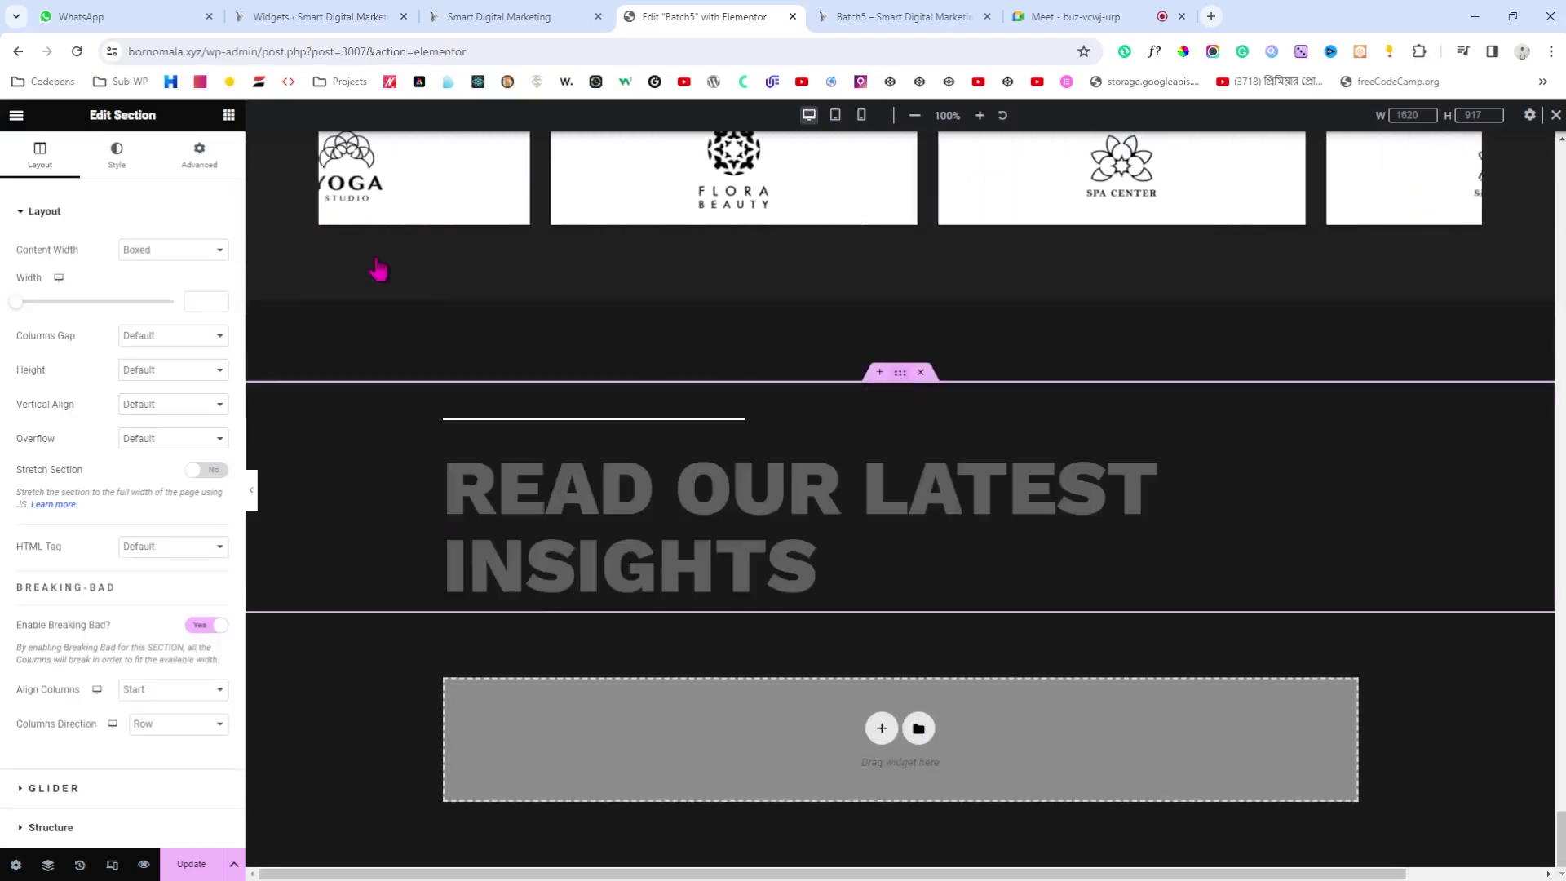
{"action": "left_click", "coordinate": [158, 252]}
{"action": "left_click", "coordinate": [164, 273]}
{"action": "left_click", "coordinate": [197, 169]}
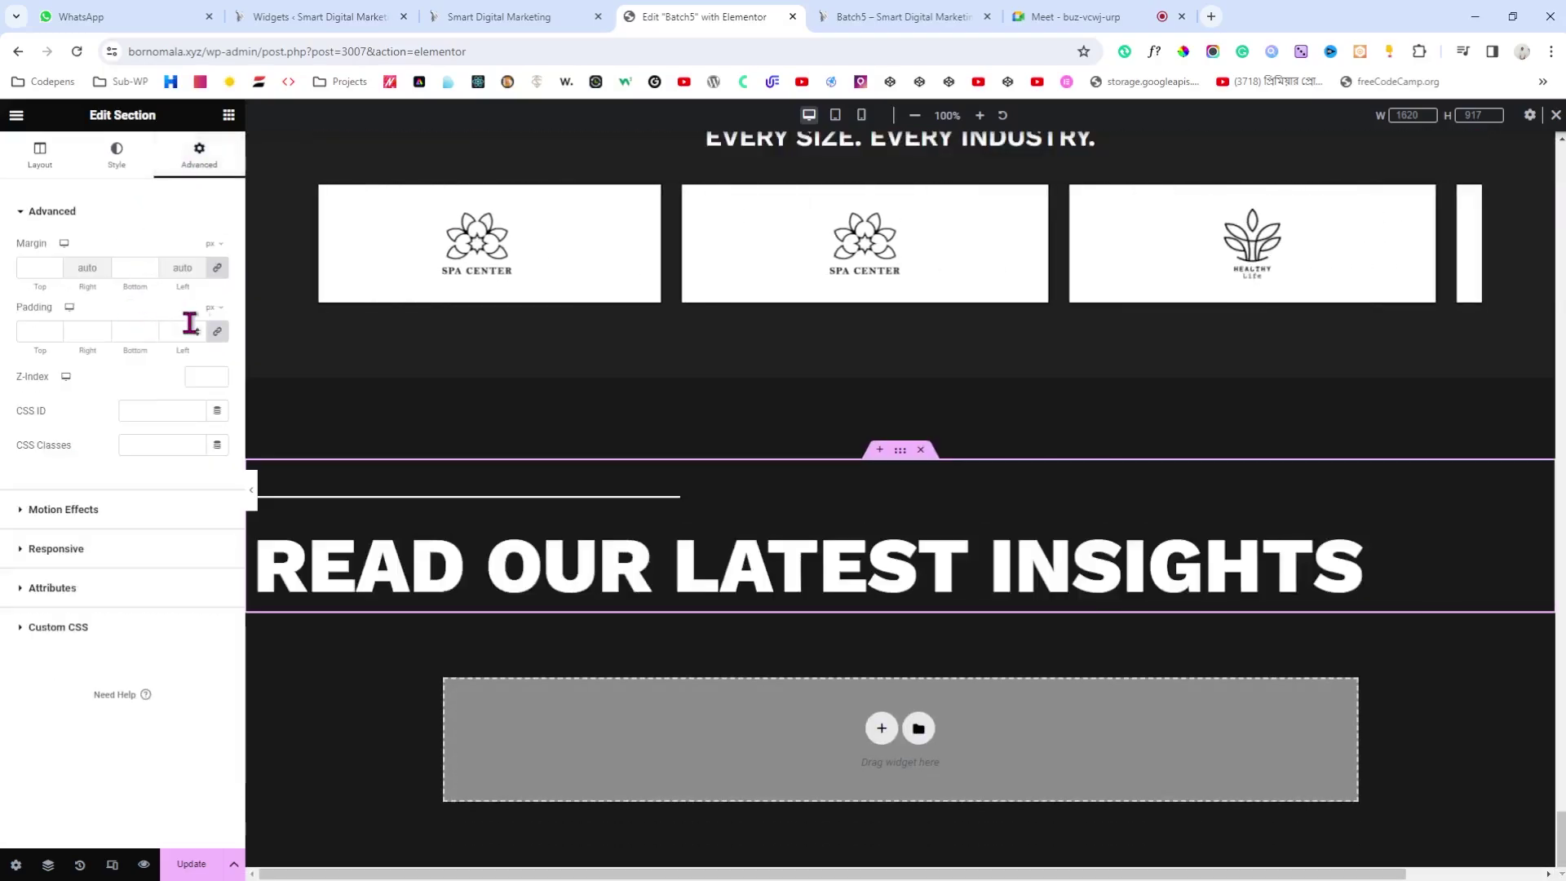
{"action": "left_click", "coordinate": [212, 332]}
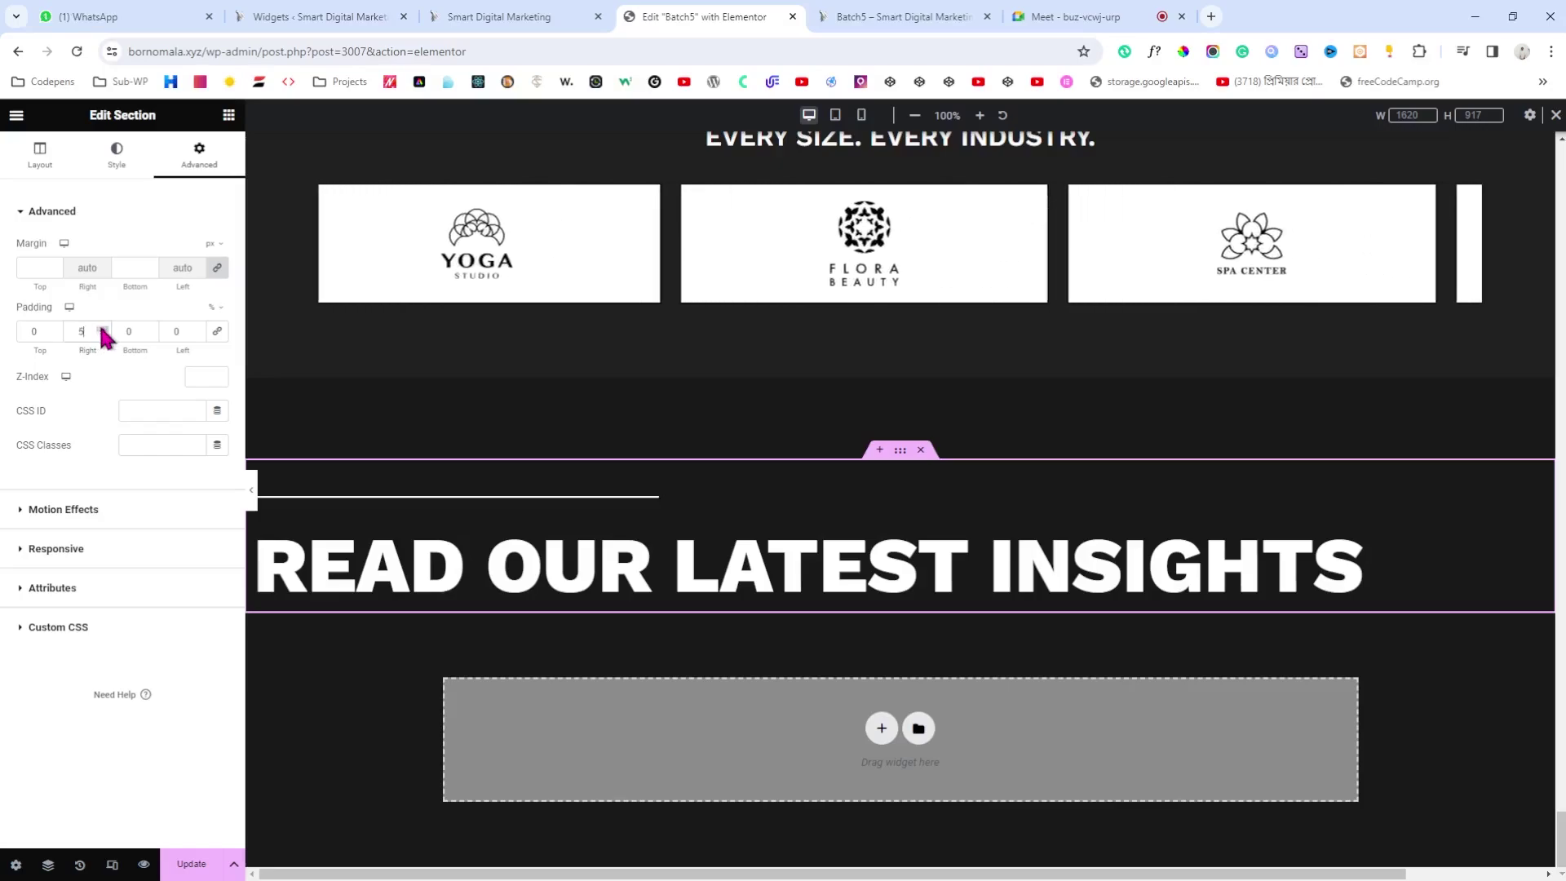
{"action": "type", "text": "5"}
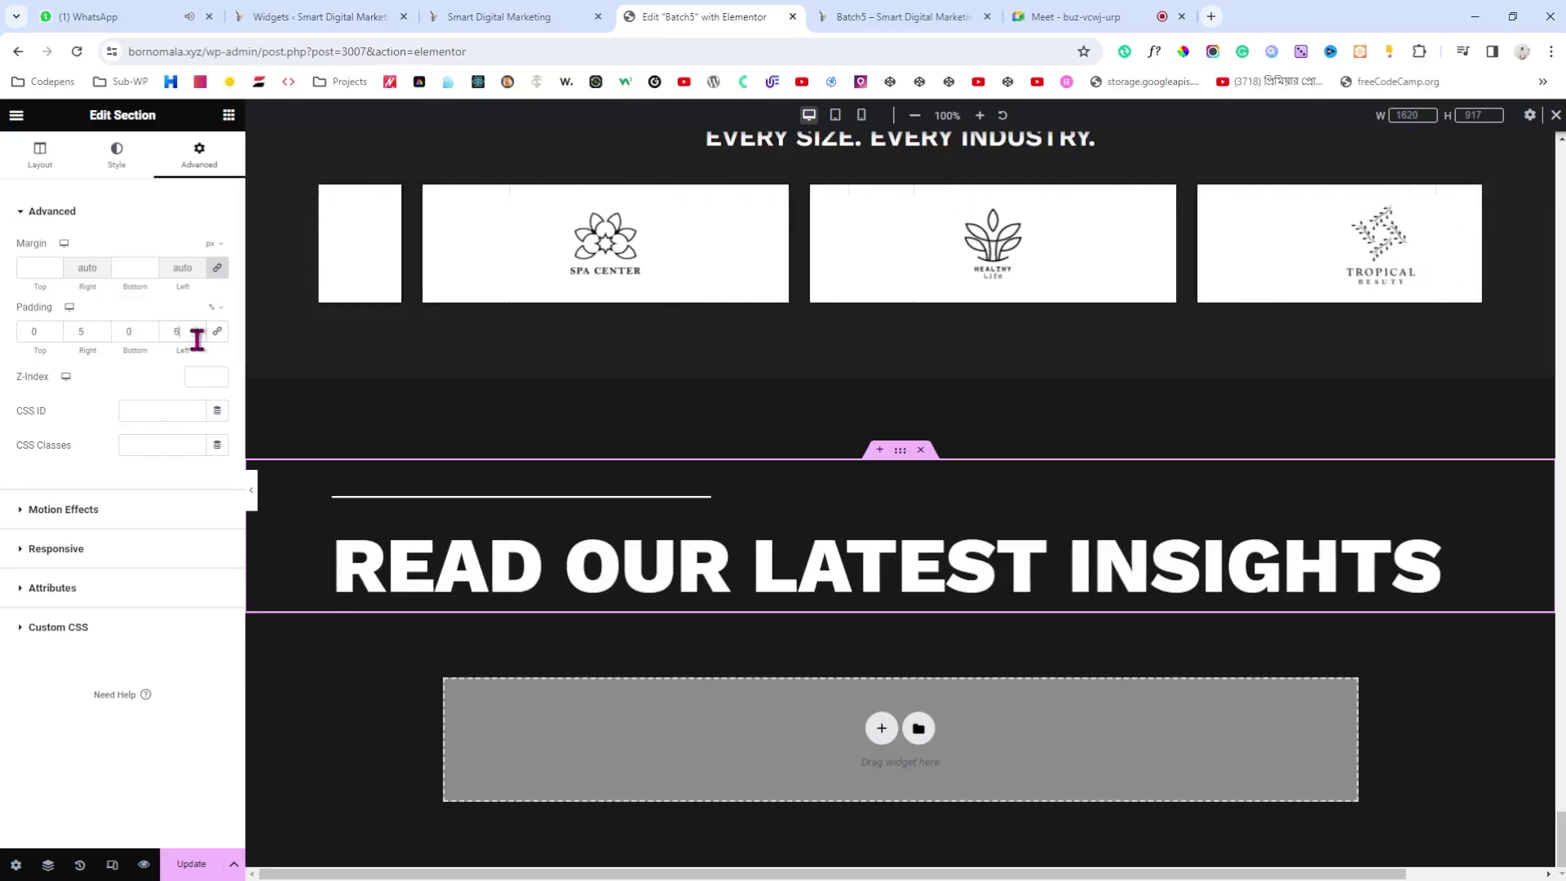
{"action": "left_click", "coordinate": [198, 335]}
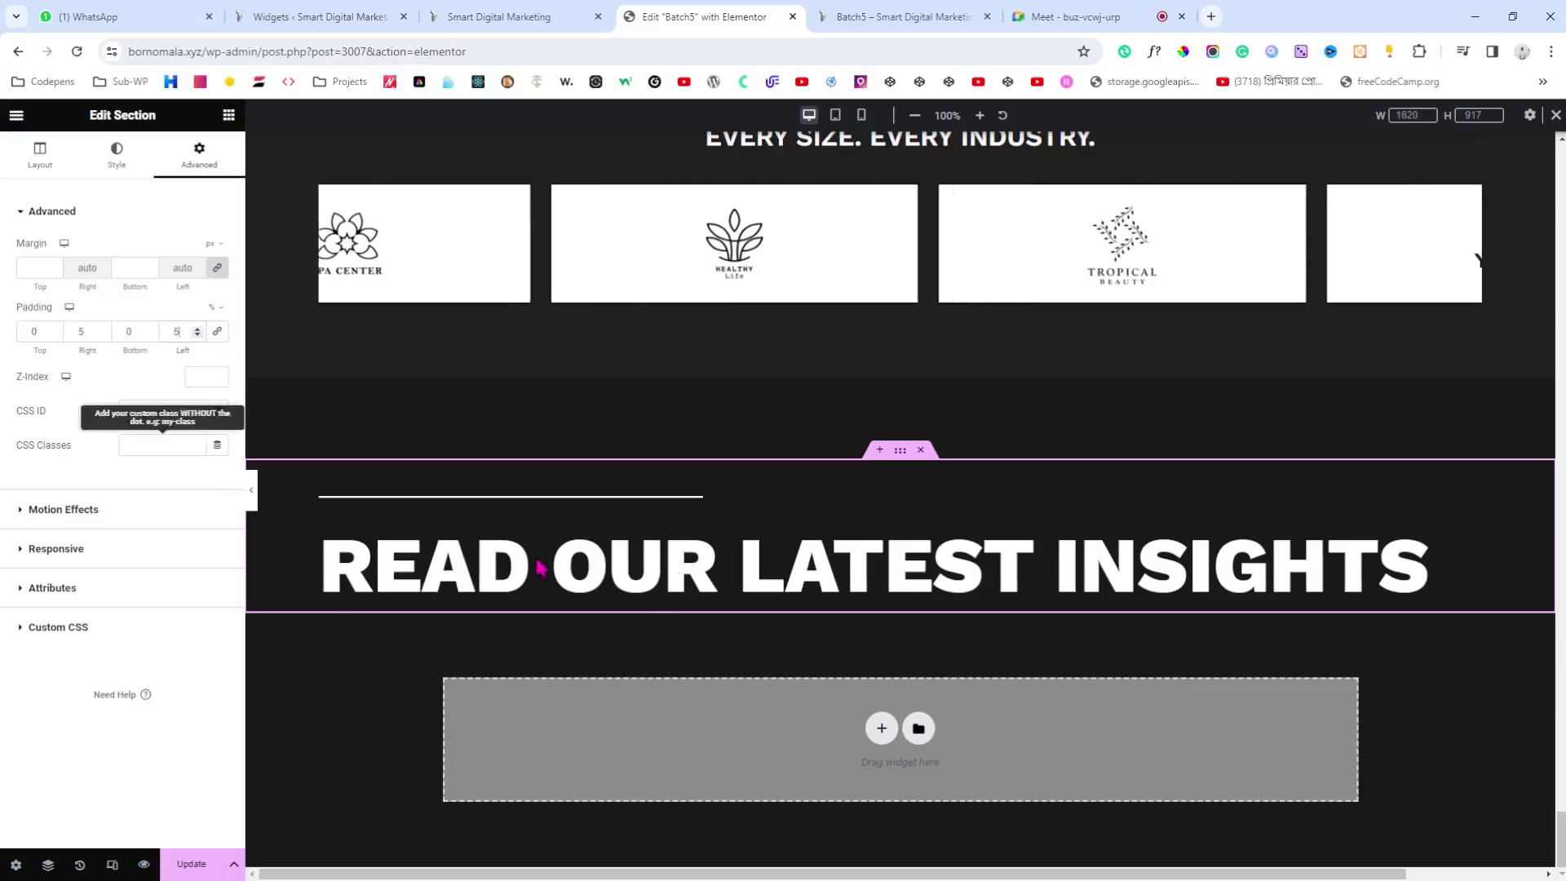
Step: Find the Posts widget by searching for "post" and add it below the "Read Our Latest Insights" heading
{"action": "left_click", "coordinate": [229, 115]}
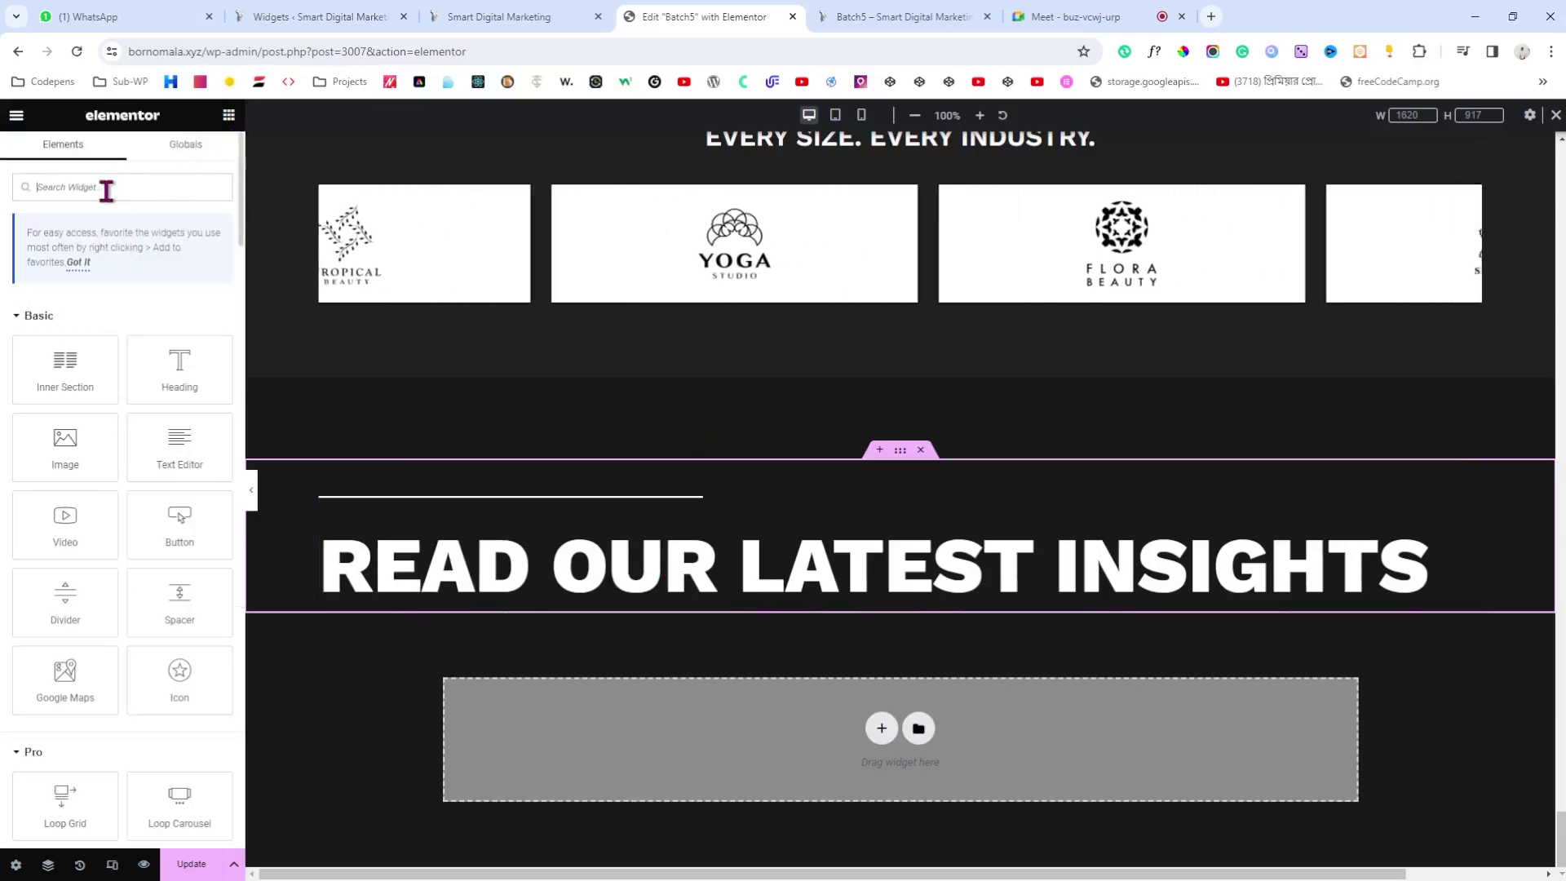
{"action": "type", "text": "post"}
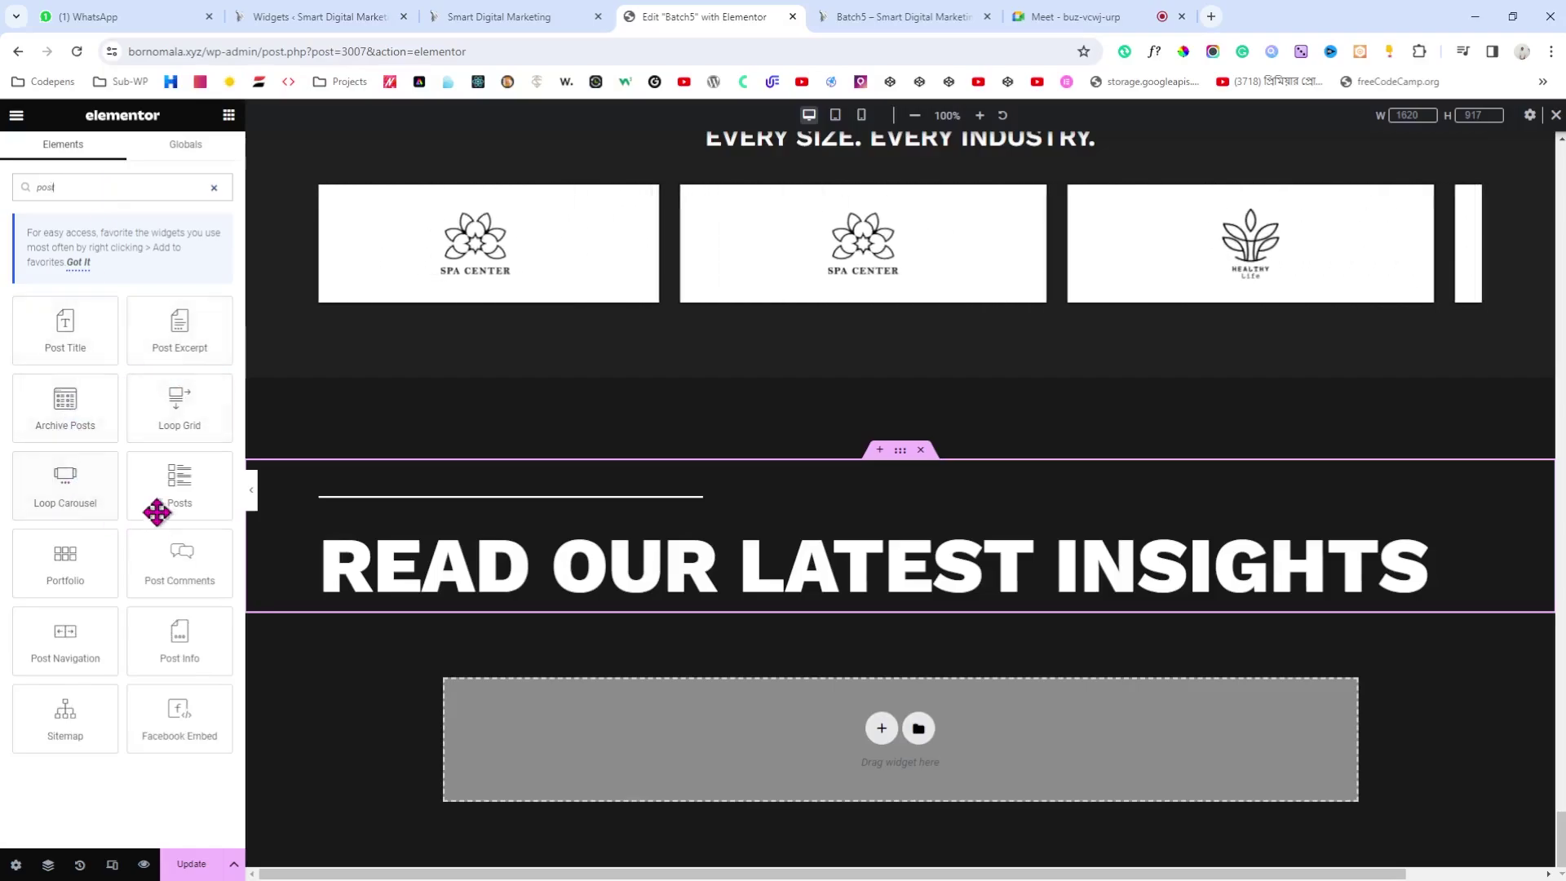
{"action": "left_click_drag", "start_coordinate": [157, 511], "coordinate": [540, 593]}
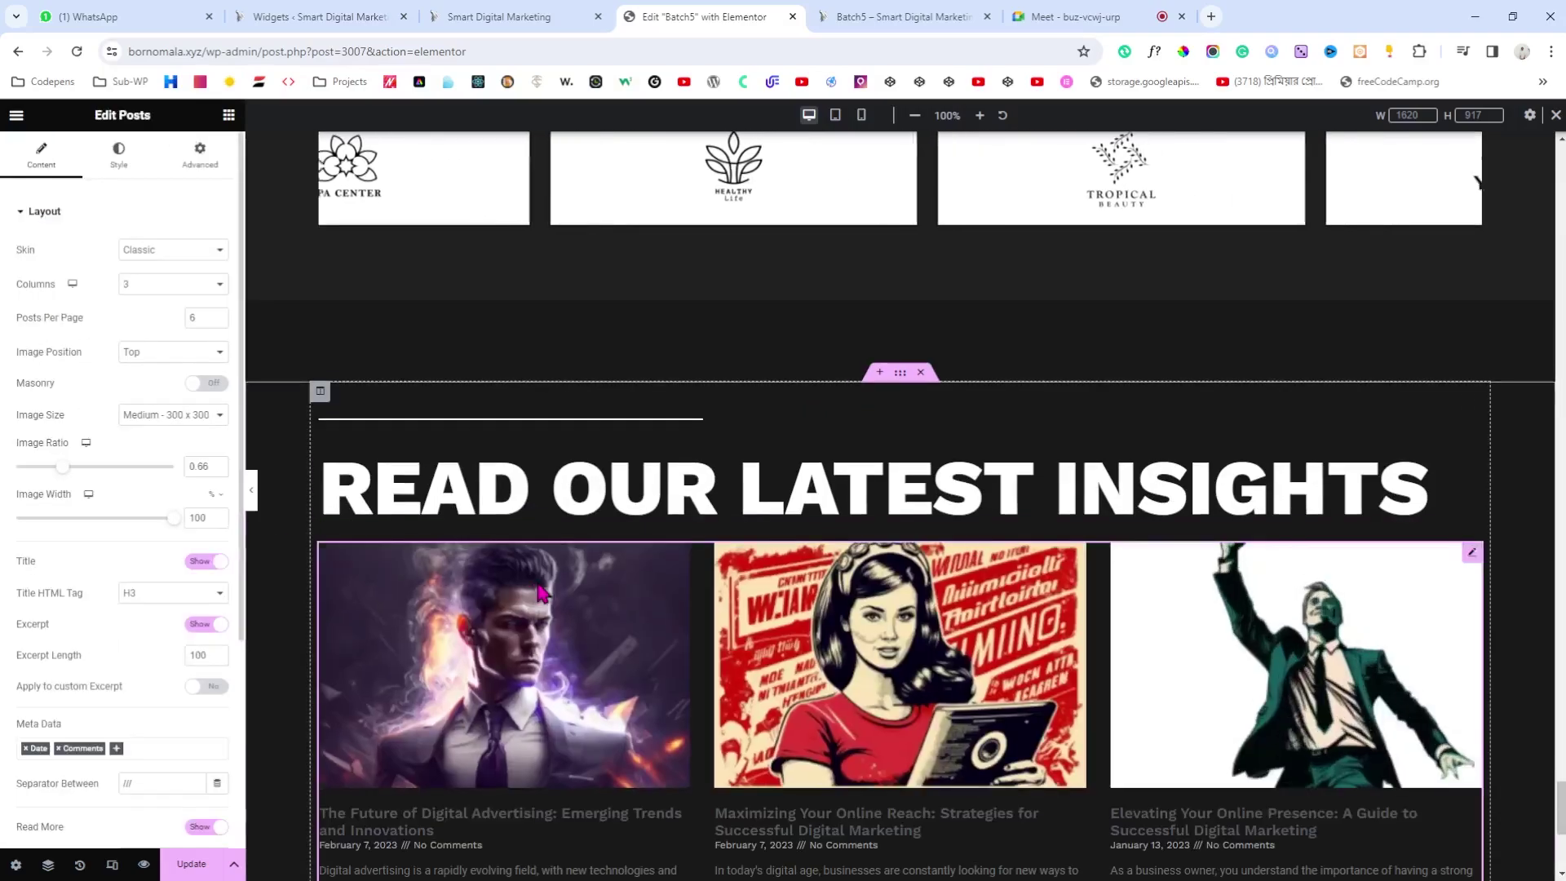
{"action": "scroll", "coordinate": [540, 593], "scroll_direction": "down", "scroll_amount": 3}
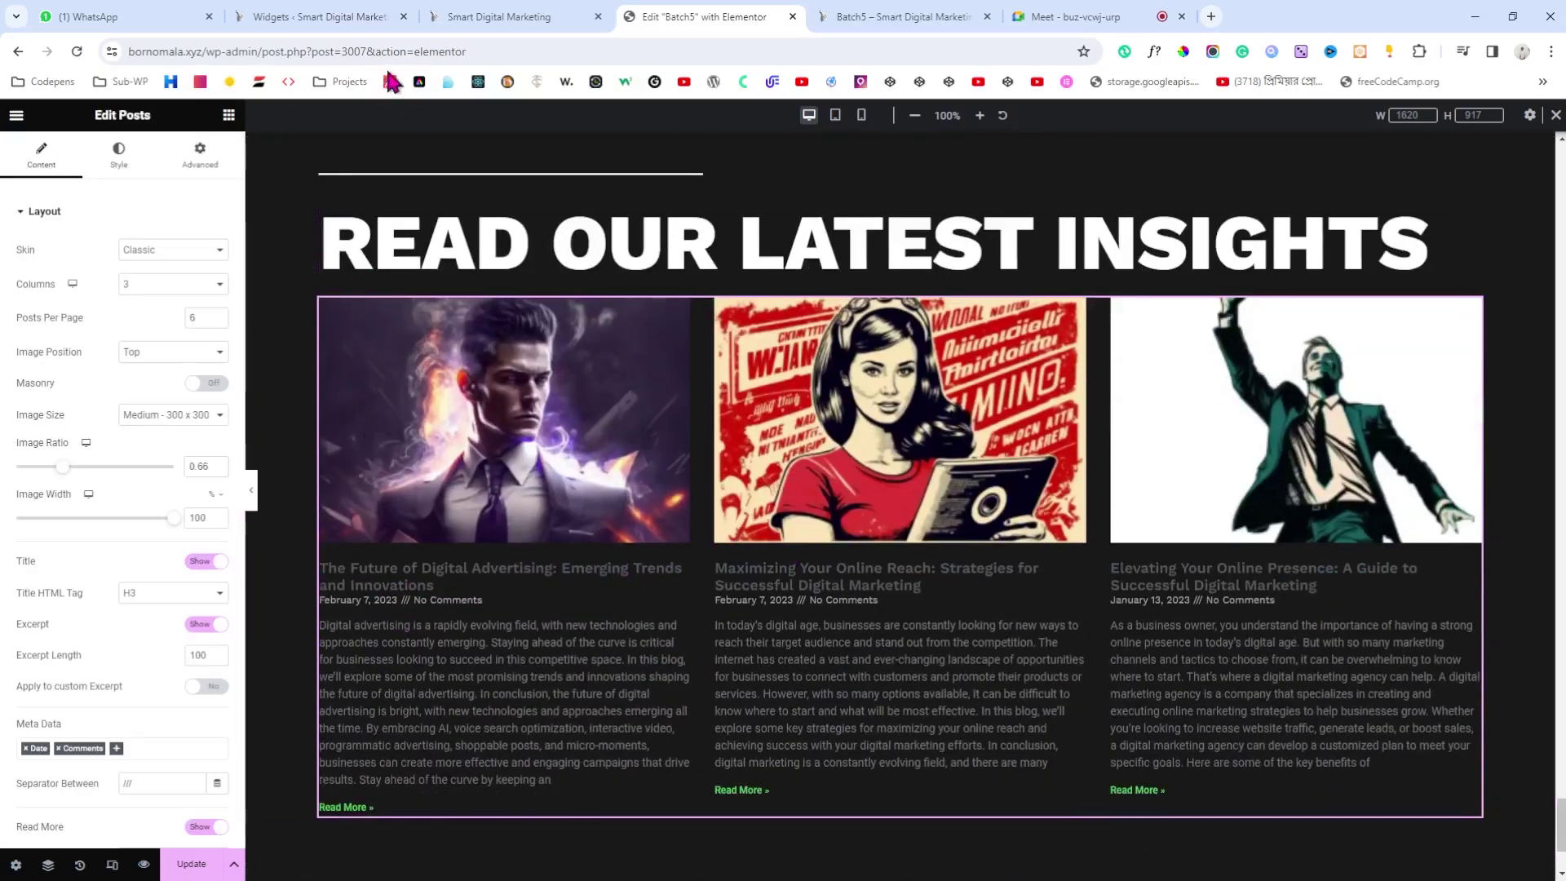
Step: Examine the list of all posts in the WordPress dashboard against the Posts widget, then return to the Elementor editor
{"action": "left_click", "coordinate": [359, 14]}
{"action": "mouse_move", "coordinate": [72, 226]}
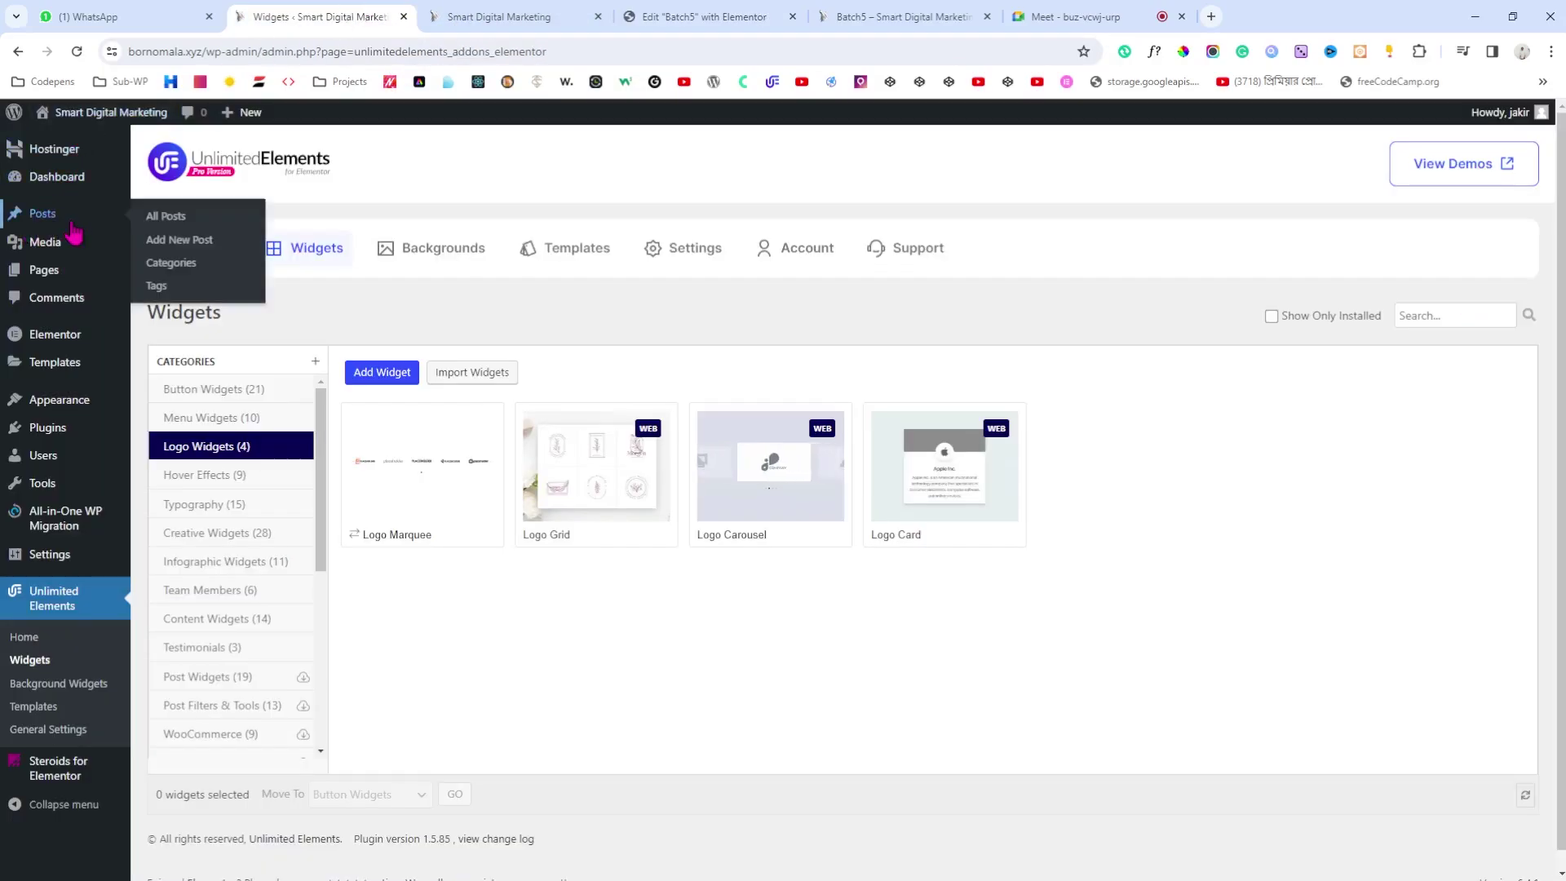
{"action": "left_click", "coordinate": [166, 218]}
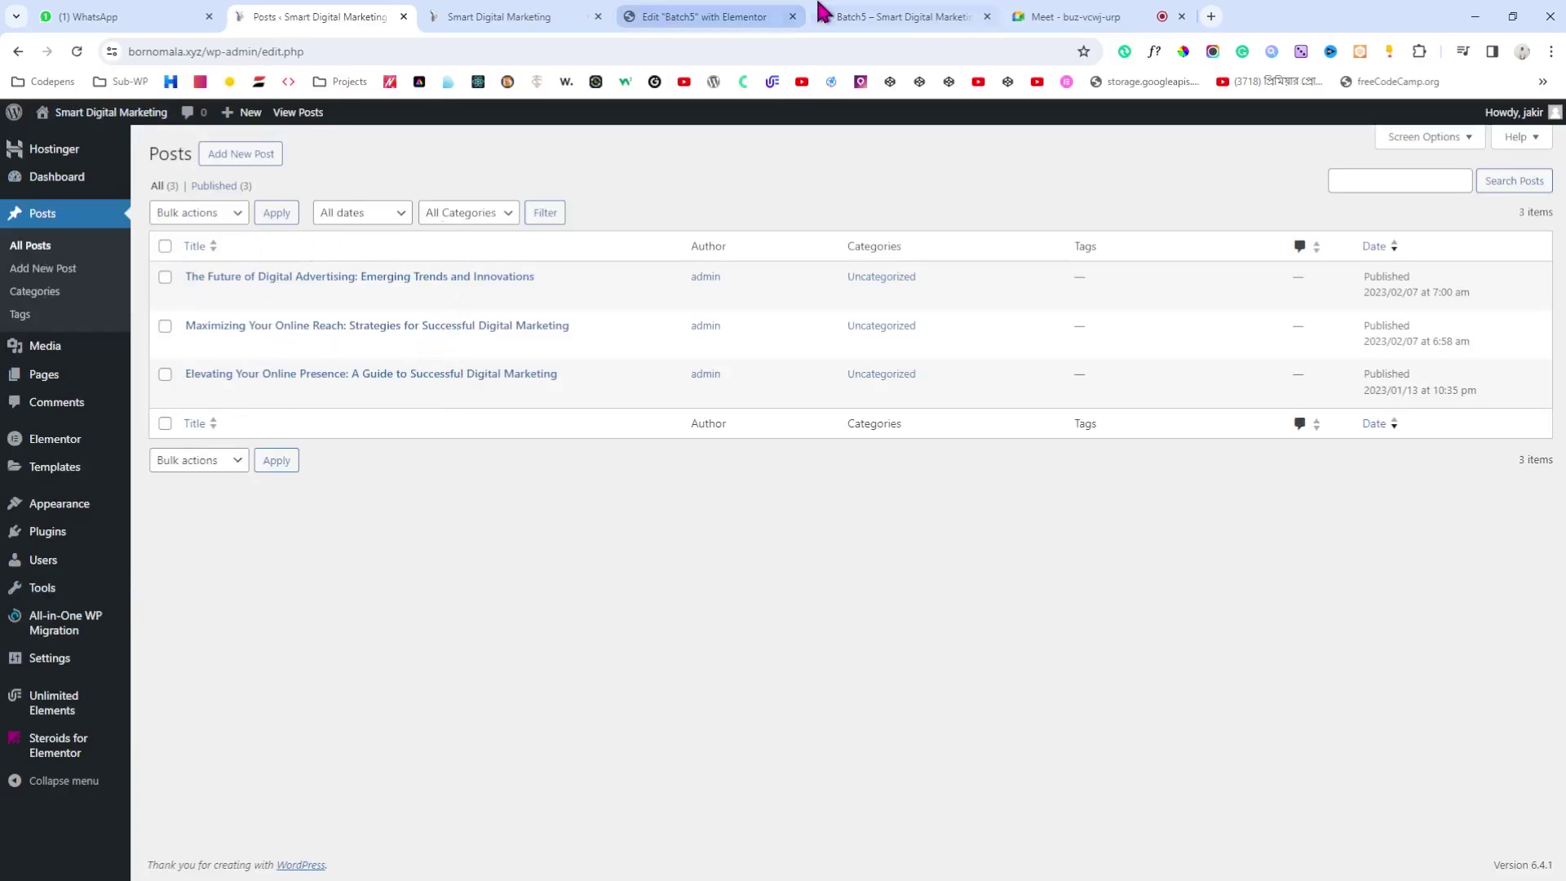
{"action": "left_click", "coordinate": [822, 11]}
{"action": "left_click", "coordinate": [723, 13]}
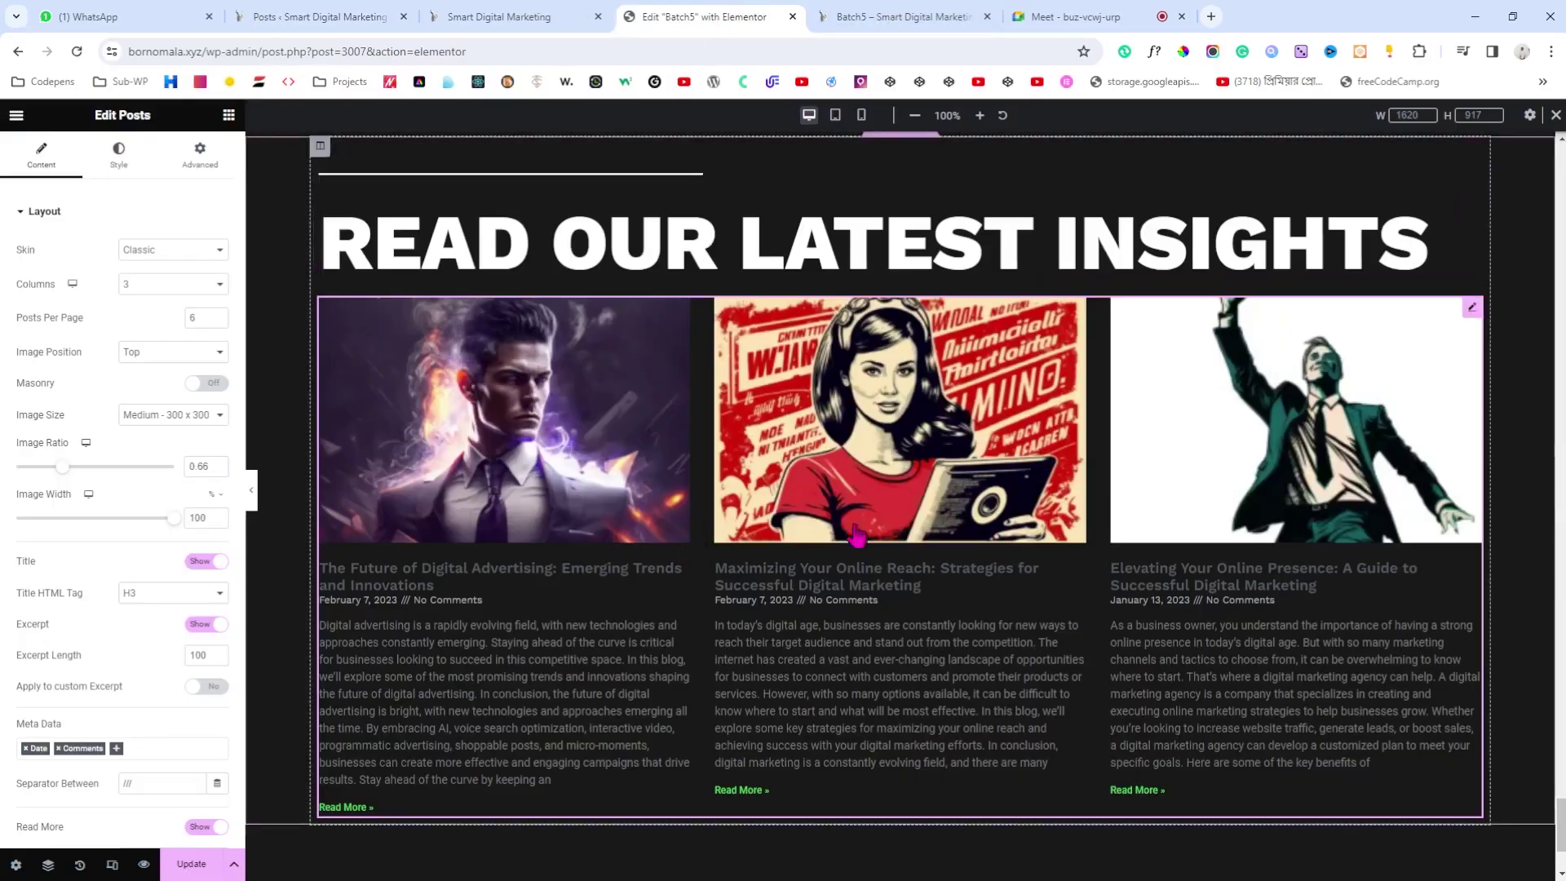
{"action": "left_click", "coordinate": [369, 13]}
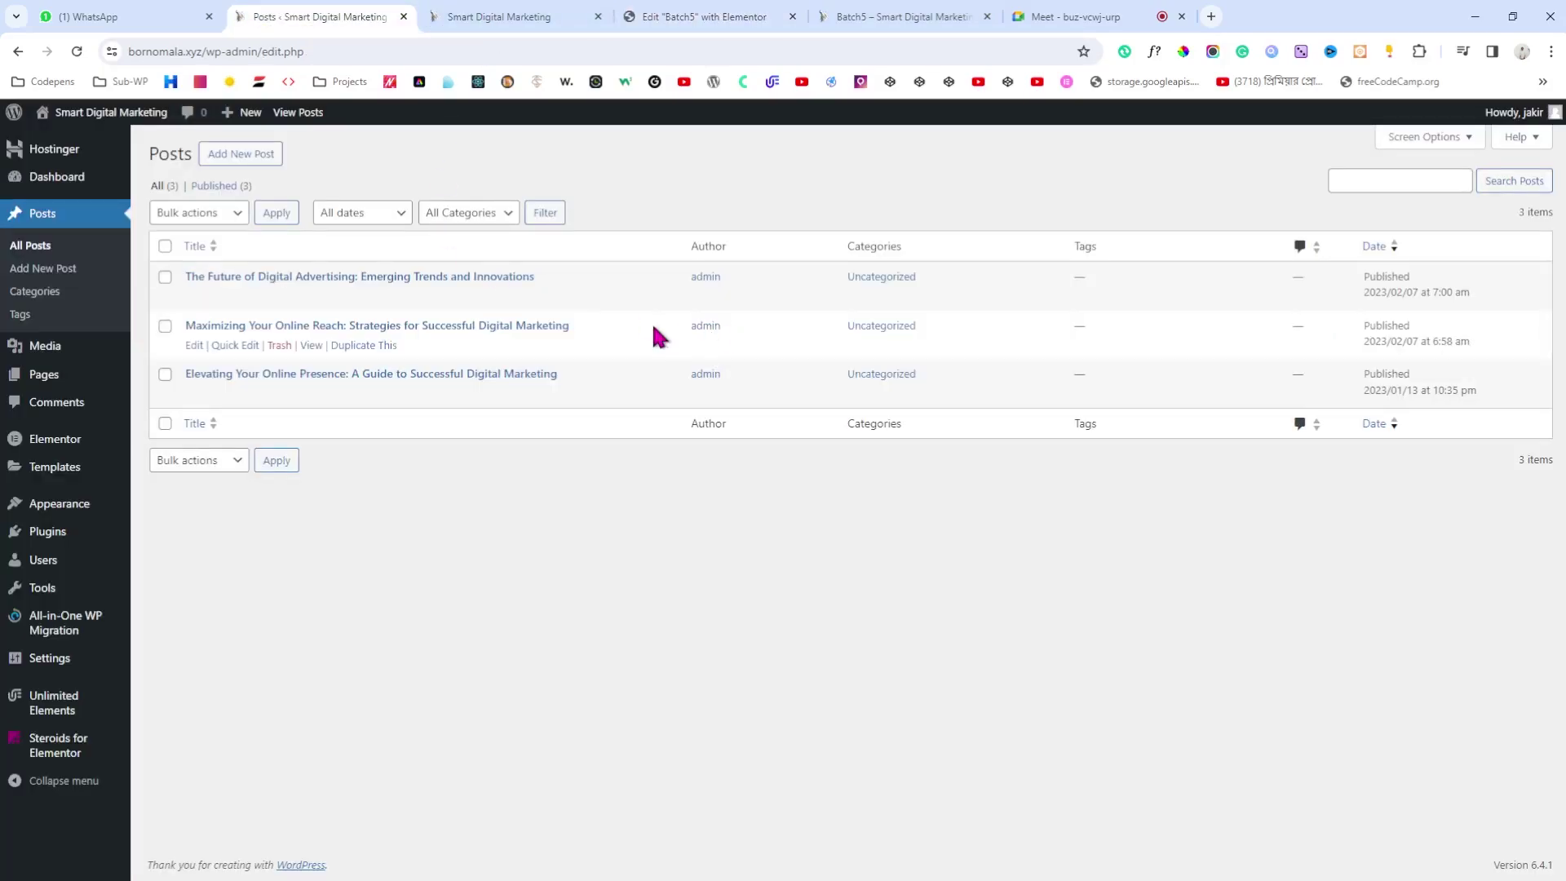
{"action": "left_click", "coordinate": [707, 13]}
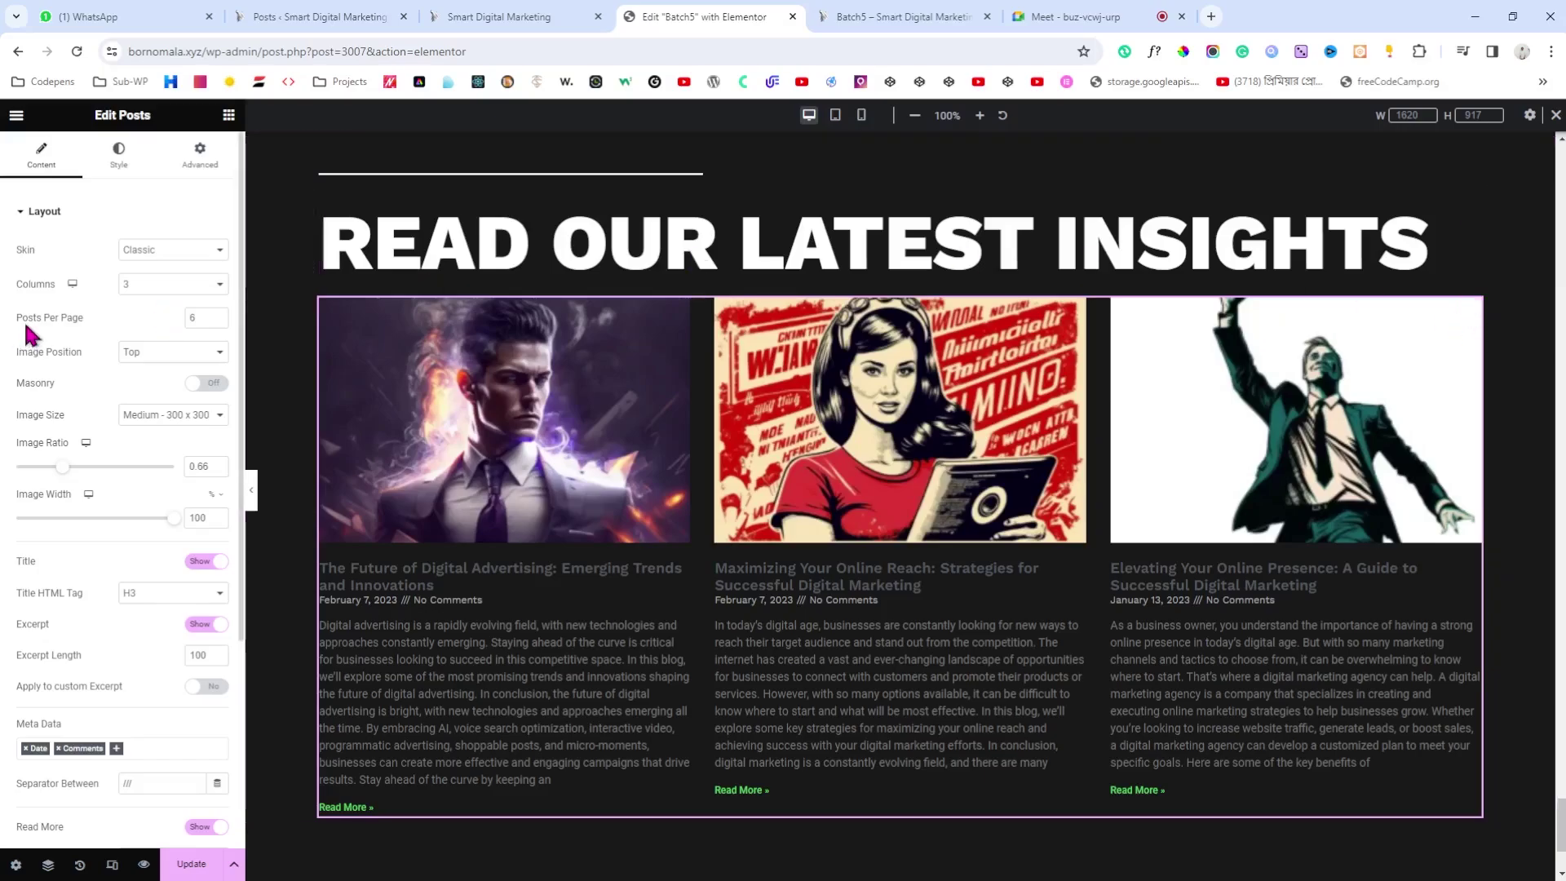
Step: Set the Posts widget to 3 posts per page and its image size to Large - 1024 x 1024
{"action": "left_click", "coordinate": [217, 321]}
{"action": "left_click", "coordinate": [217, 320]}
{"action": "key", "text": "l"}
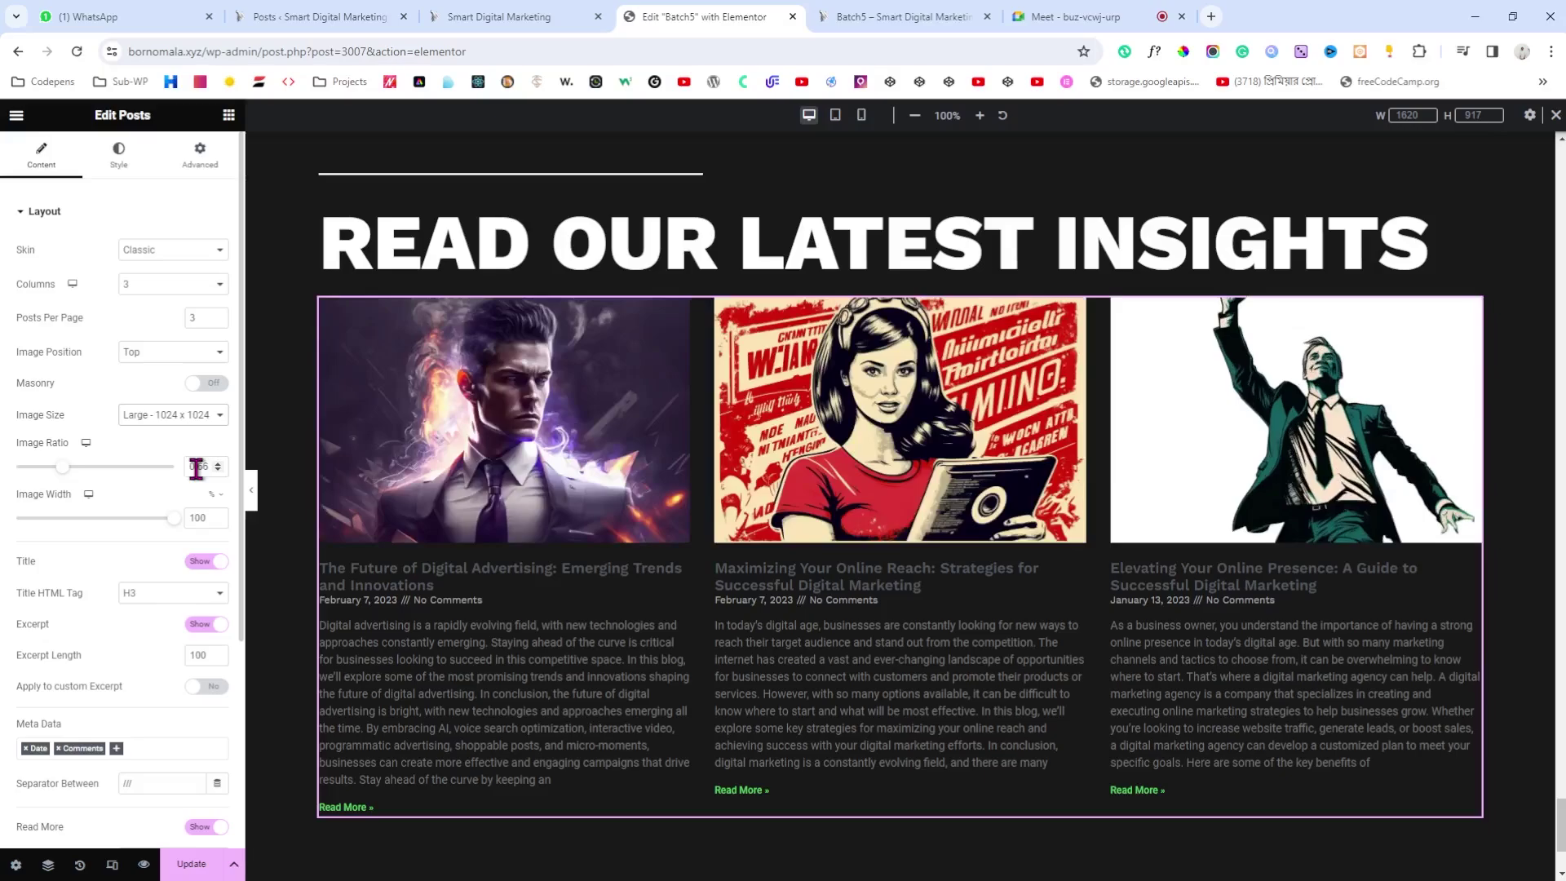
Step: Remove Comments from the Posts widget's metadata, keeping the Date, and review its remaining layout options
{"action": "scroll", "coordinate": [3, 499], "scroll_direction": "down", "scroll_amount": 2}
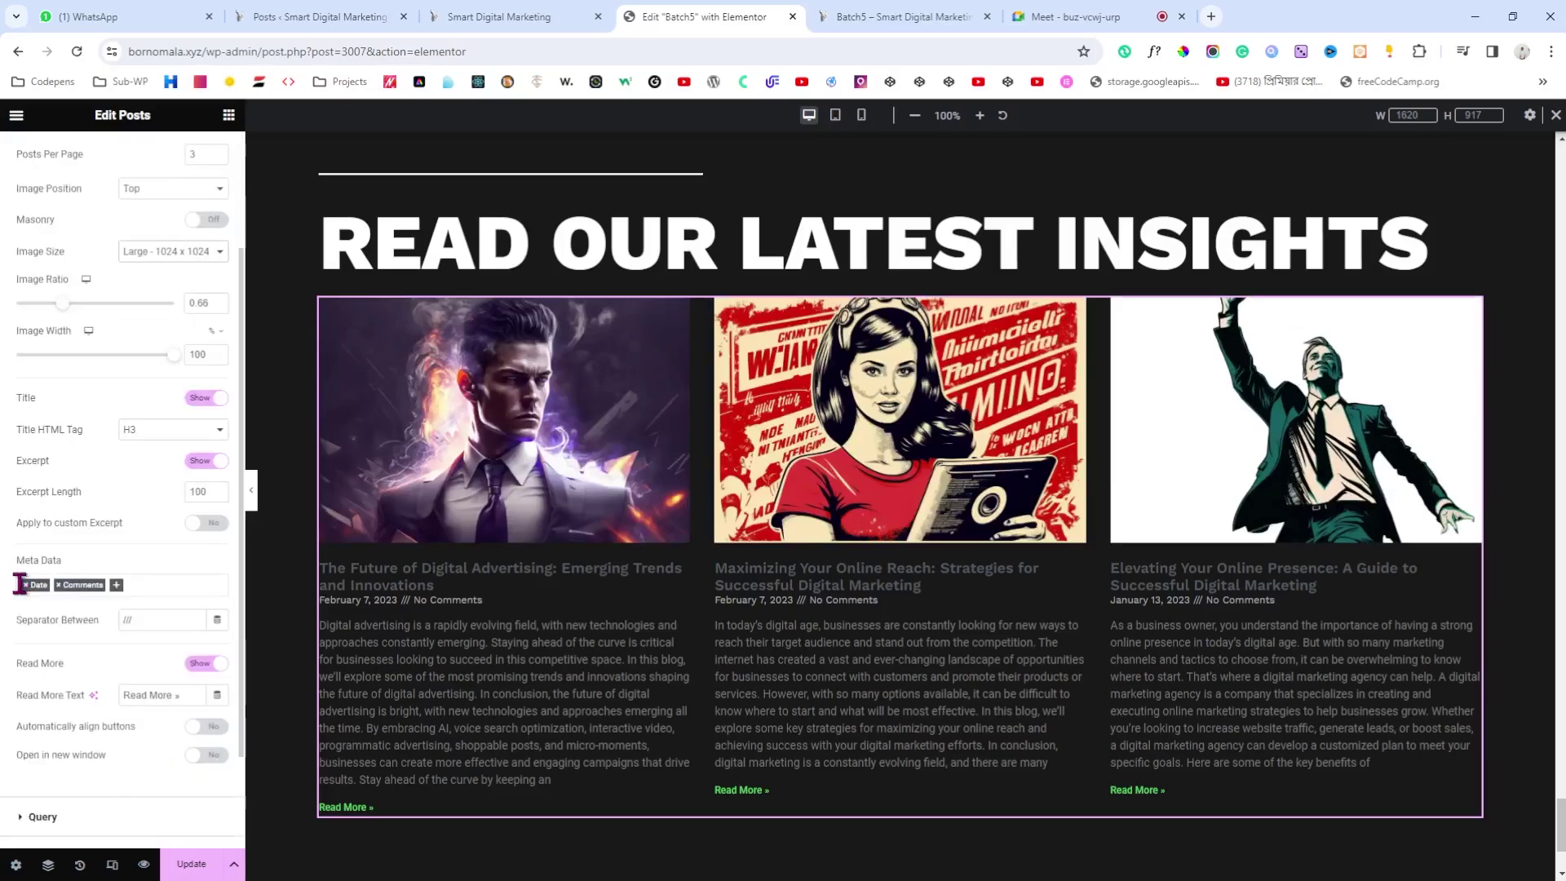
{"action": "left_click", "coordinate": [58, 586]}
{"action": "left_click", "coordinate": [4, 586]}
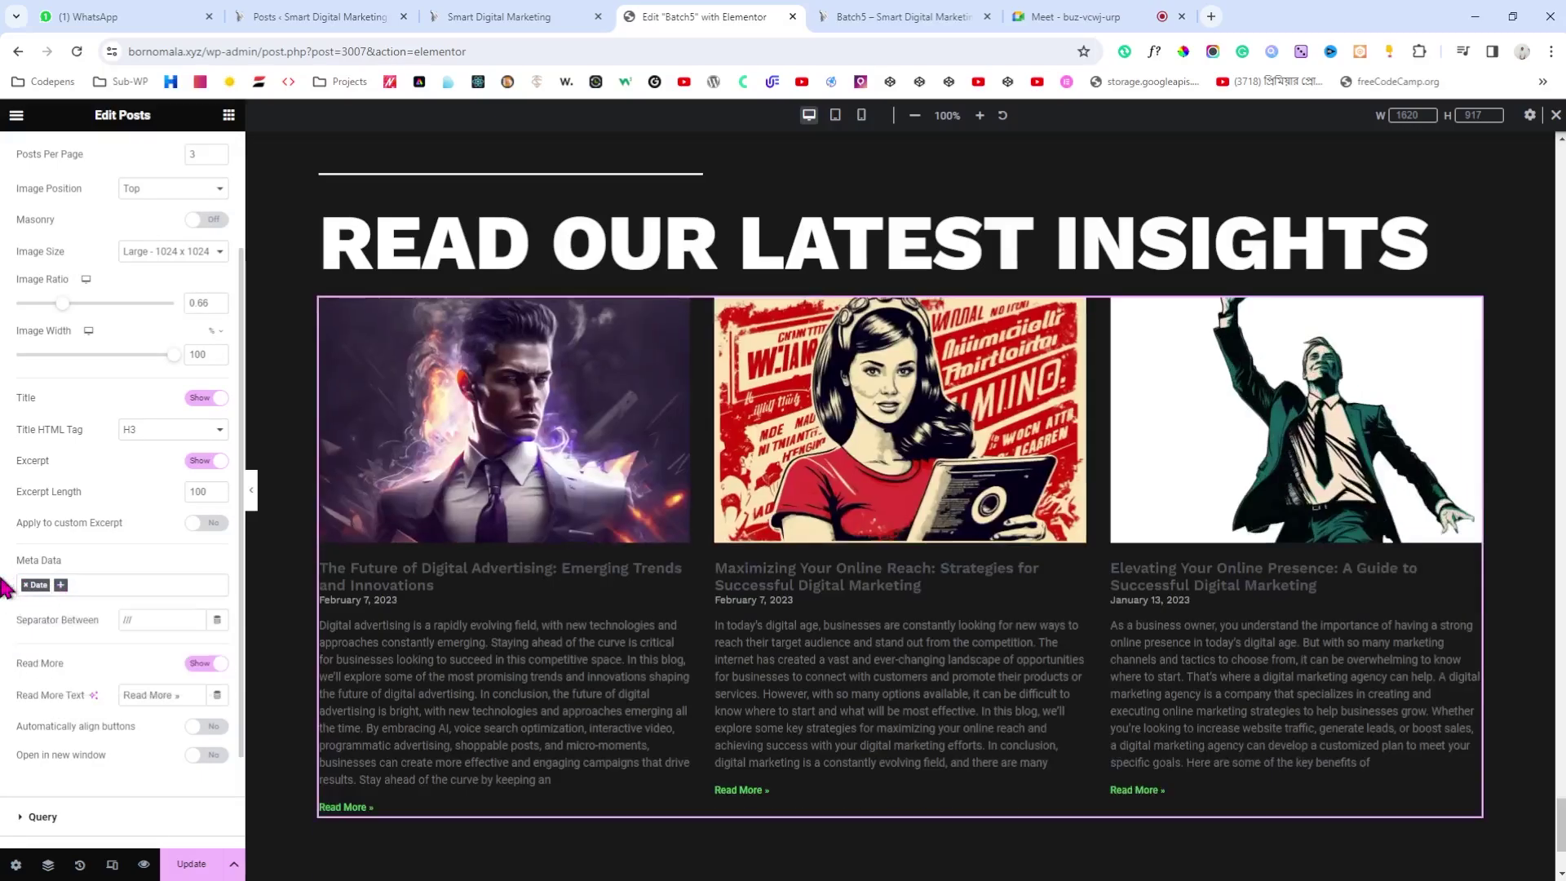
{"action": "scroll", "coordinate": [4, 586], "scroll_direction": "down", "scroll_amount": 2}
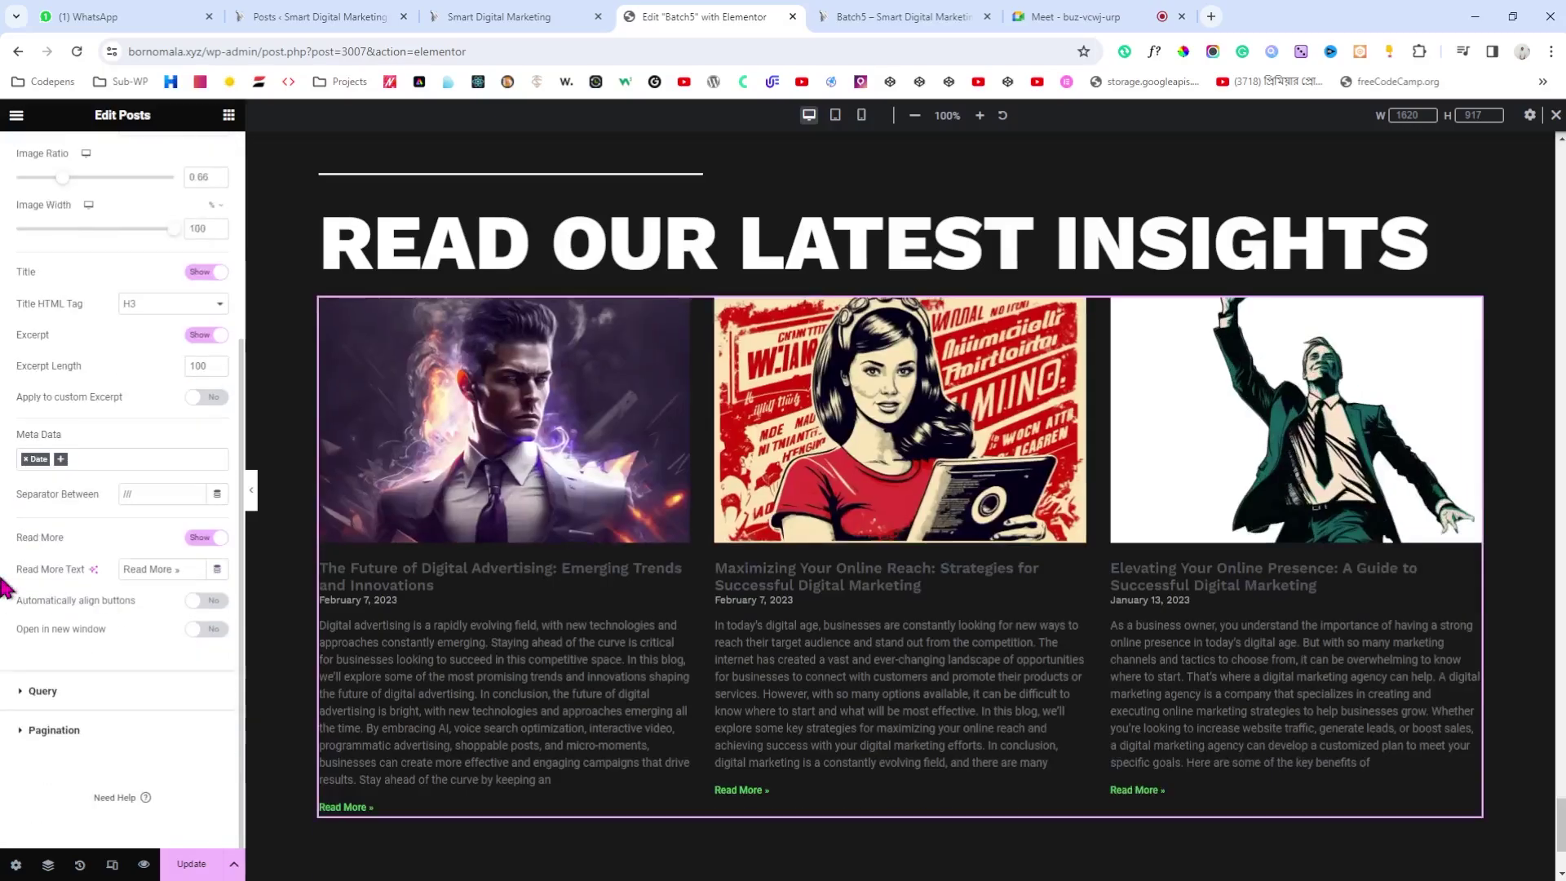
{"action": "scroll", "coordinate": [21, 196], "scroll_direction": "up", "scroll_amount": 10}
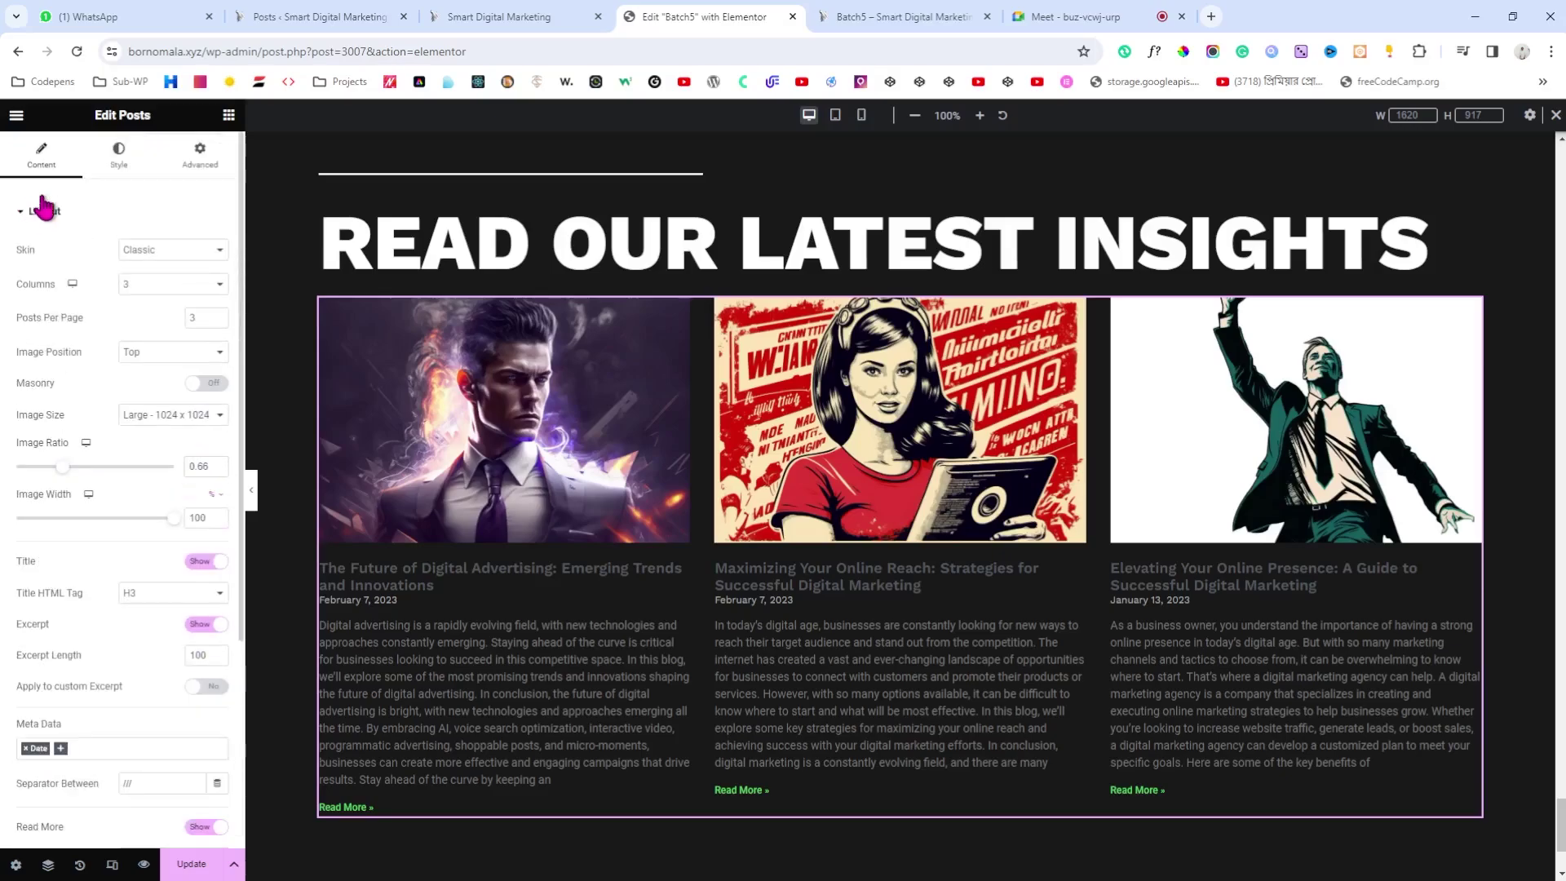
Step: Give the post card boxes a 1 px border width and 15 px padding on all sides
{"action": "left_click", "coordinate": [121, 153]}
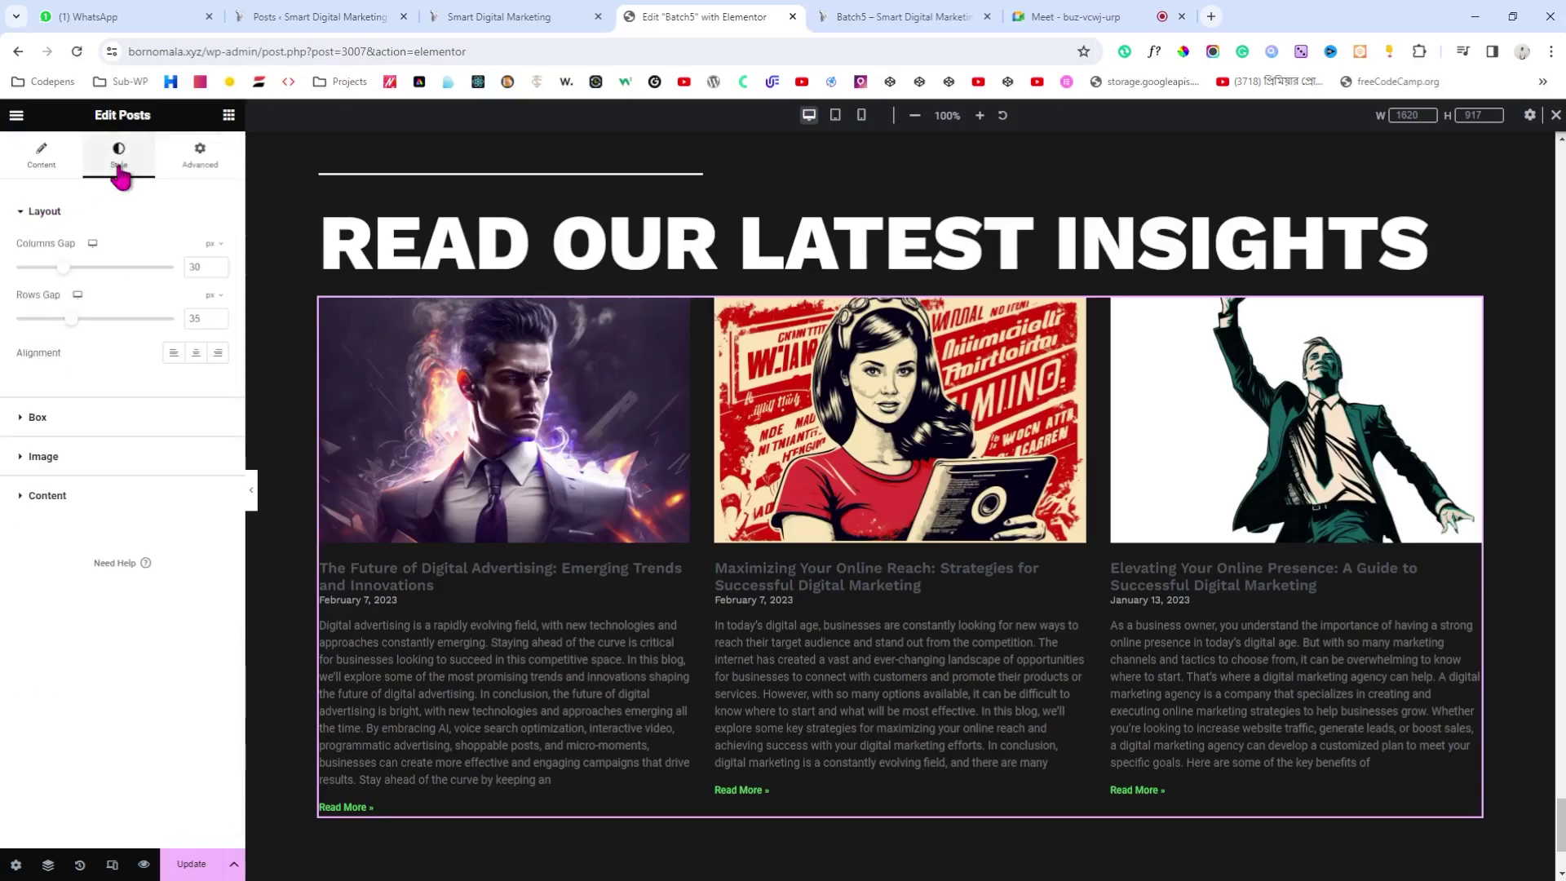
{"action": "left_click", "coordinate": [57, 422]}
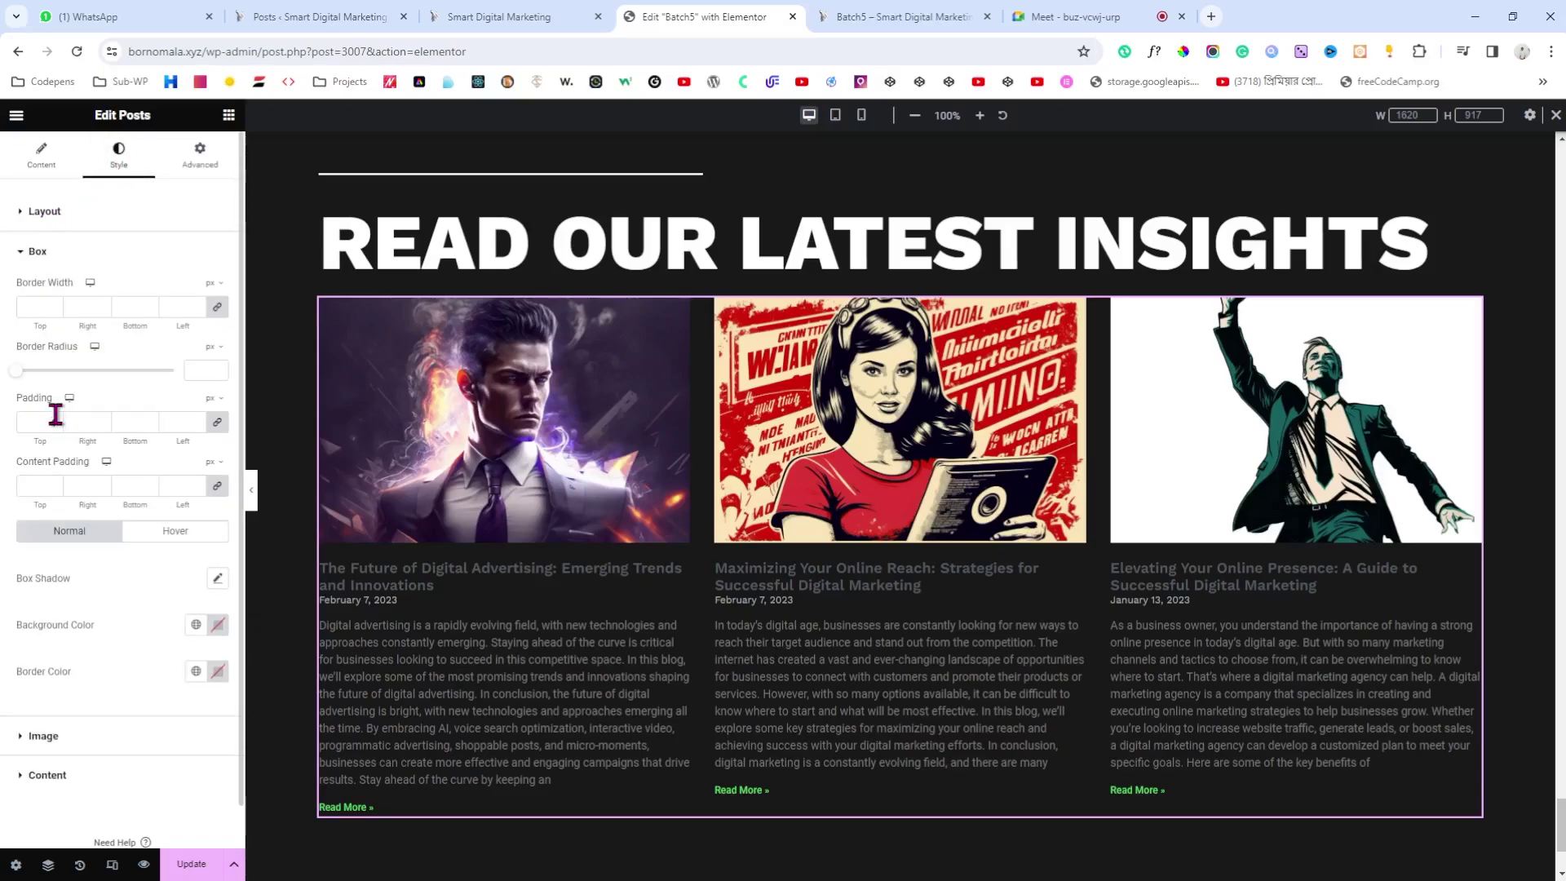
{"action": "left_click", "coordinate": [34, 298]}
{"action": "type", "text": "1"}
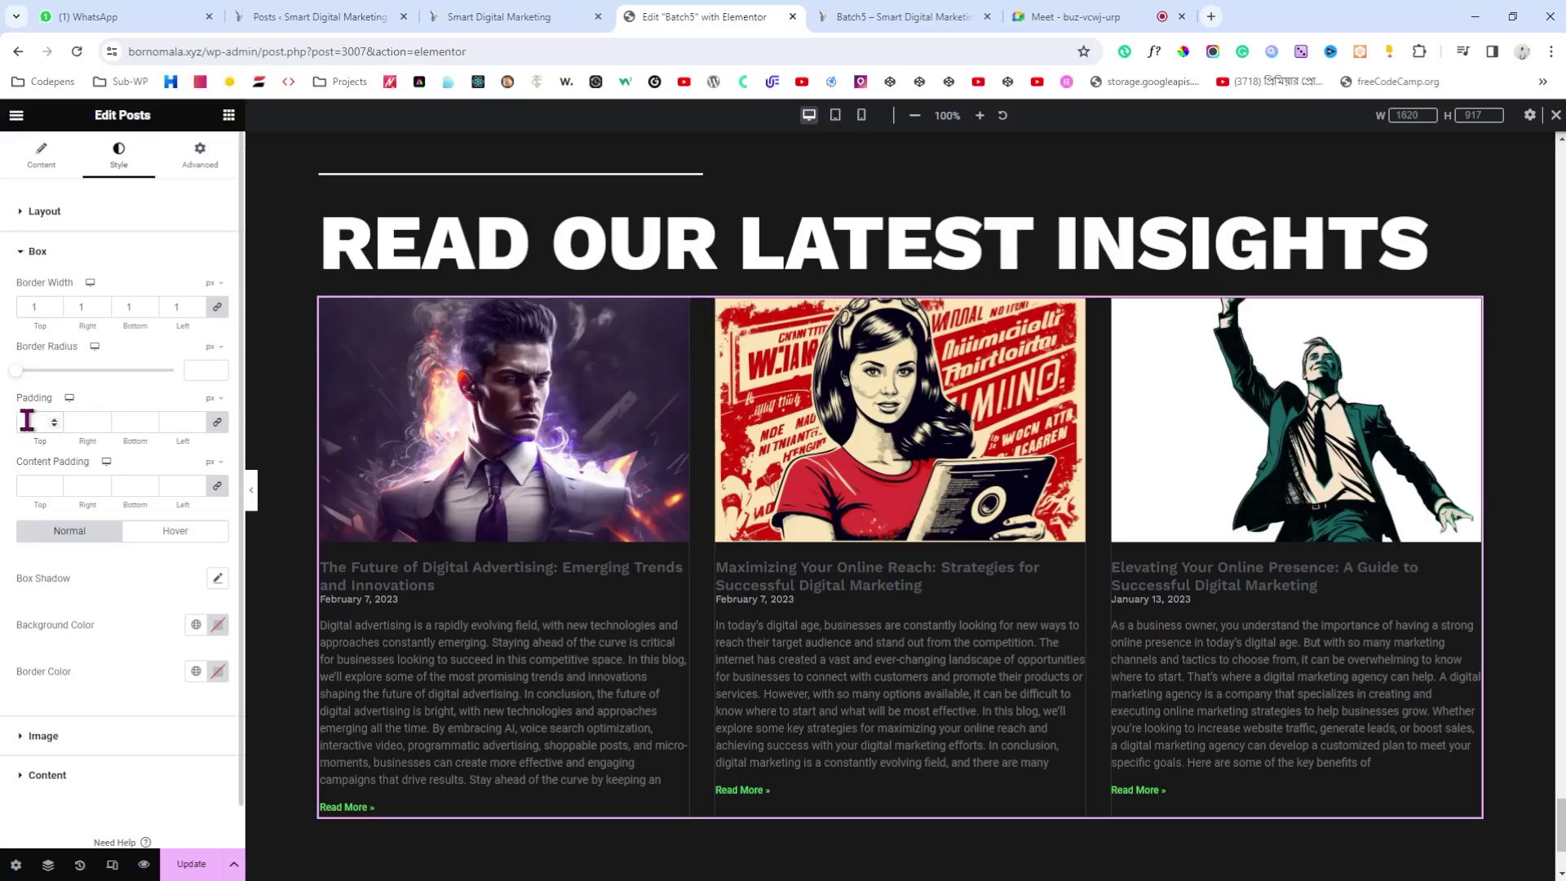
{"action": "left_click", "coordinate": [27, 421]}
{"action": "type", "text": "15"}
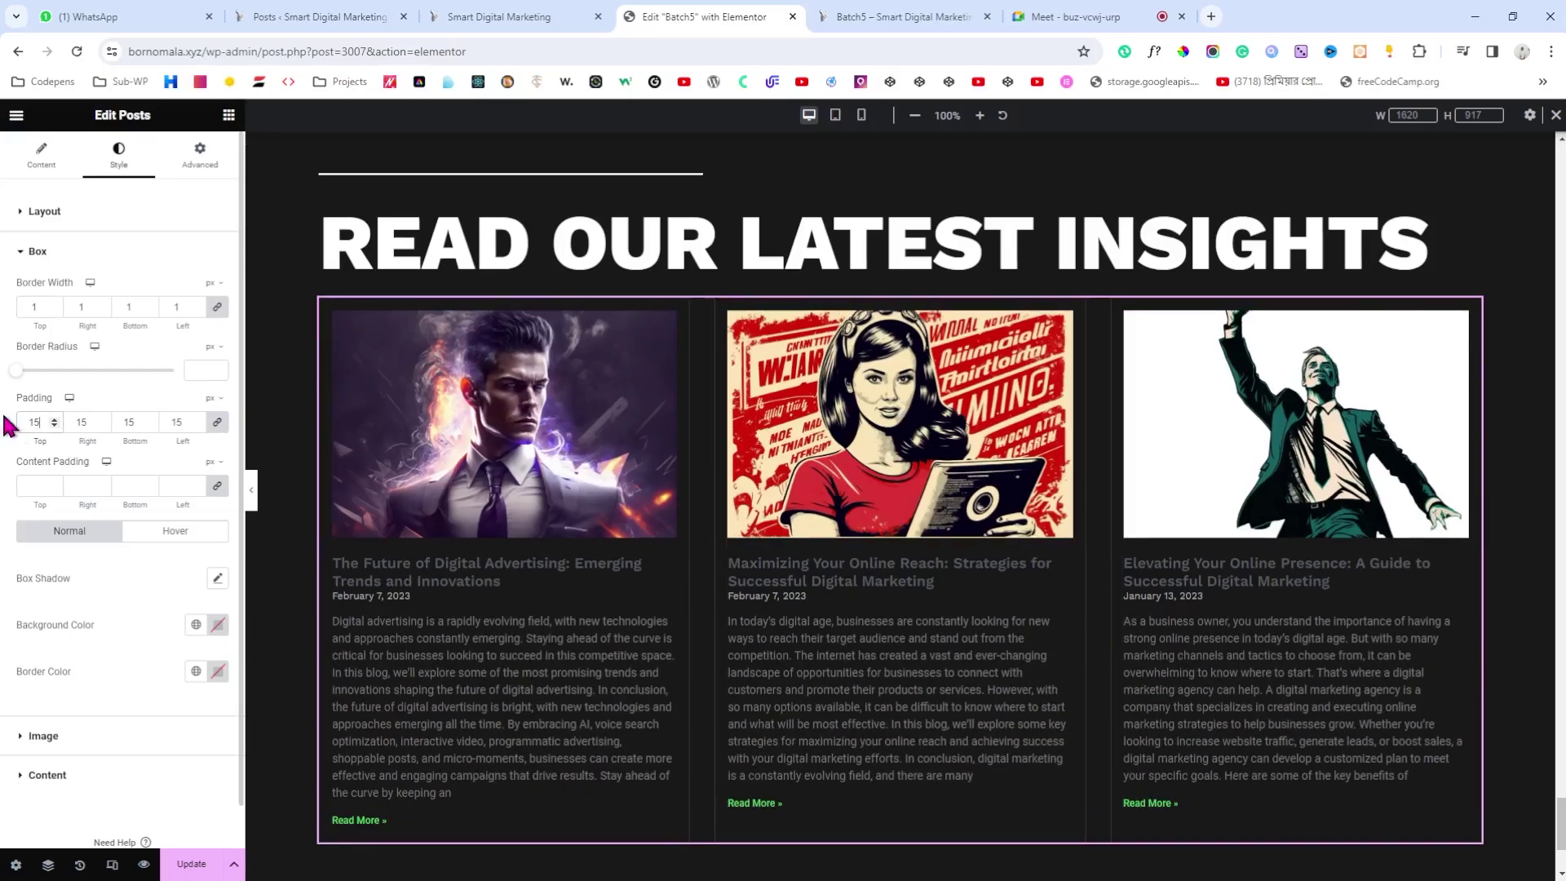
Step: Apply the white global color to the borders of the post card boxes
{"action": "left_click", "coordinate": [196, 670]}
{"action": "scroll", "coordinate": [100, 559], "scroll_direction": "down", "scroll_amount": 3}
{"action": "left_click", "coordinate": [111, 539]}
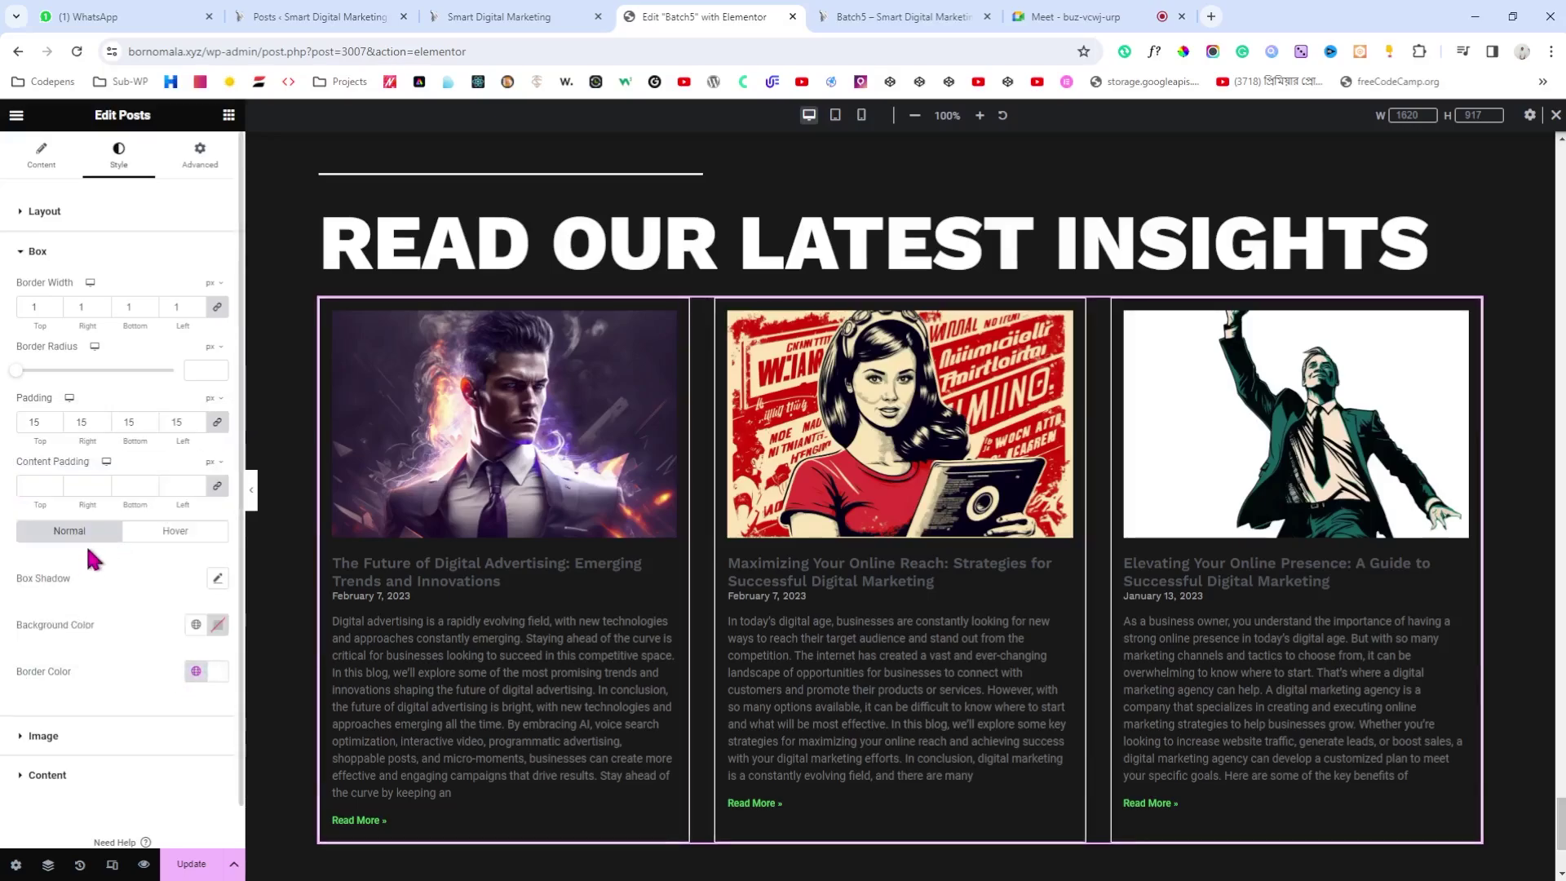
{"action": "scroll", "coordinate": [10, 652], "scroll_direction": "down", "scroll_amount": 1}
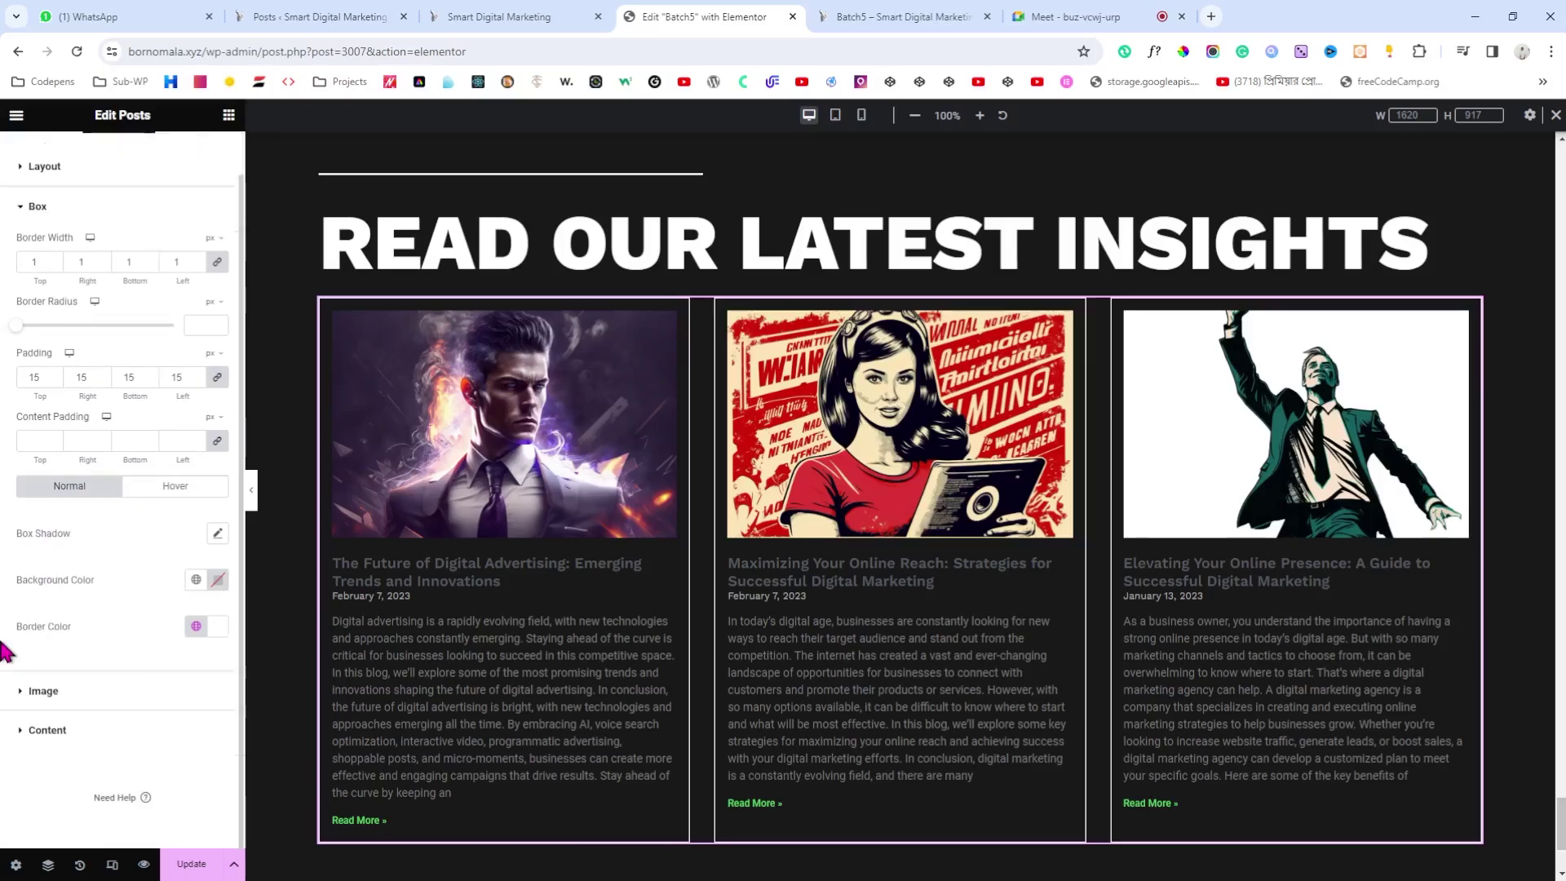
Step: Apply the white global color to the post card titles
{"action": "left_click", "coordinate": [43, 742]}
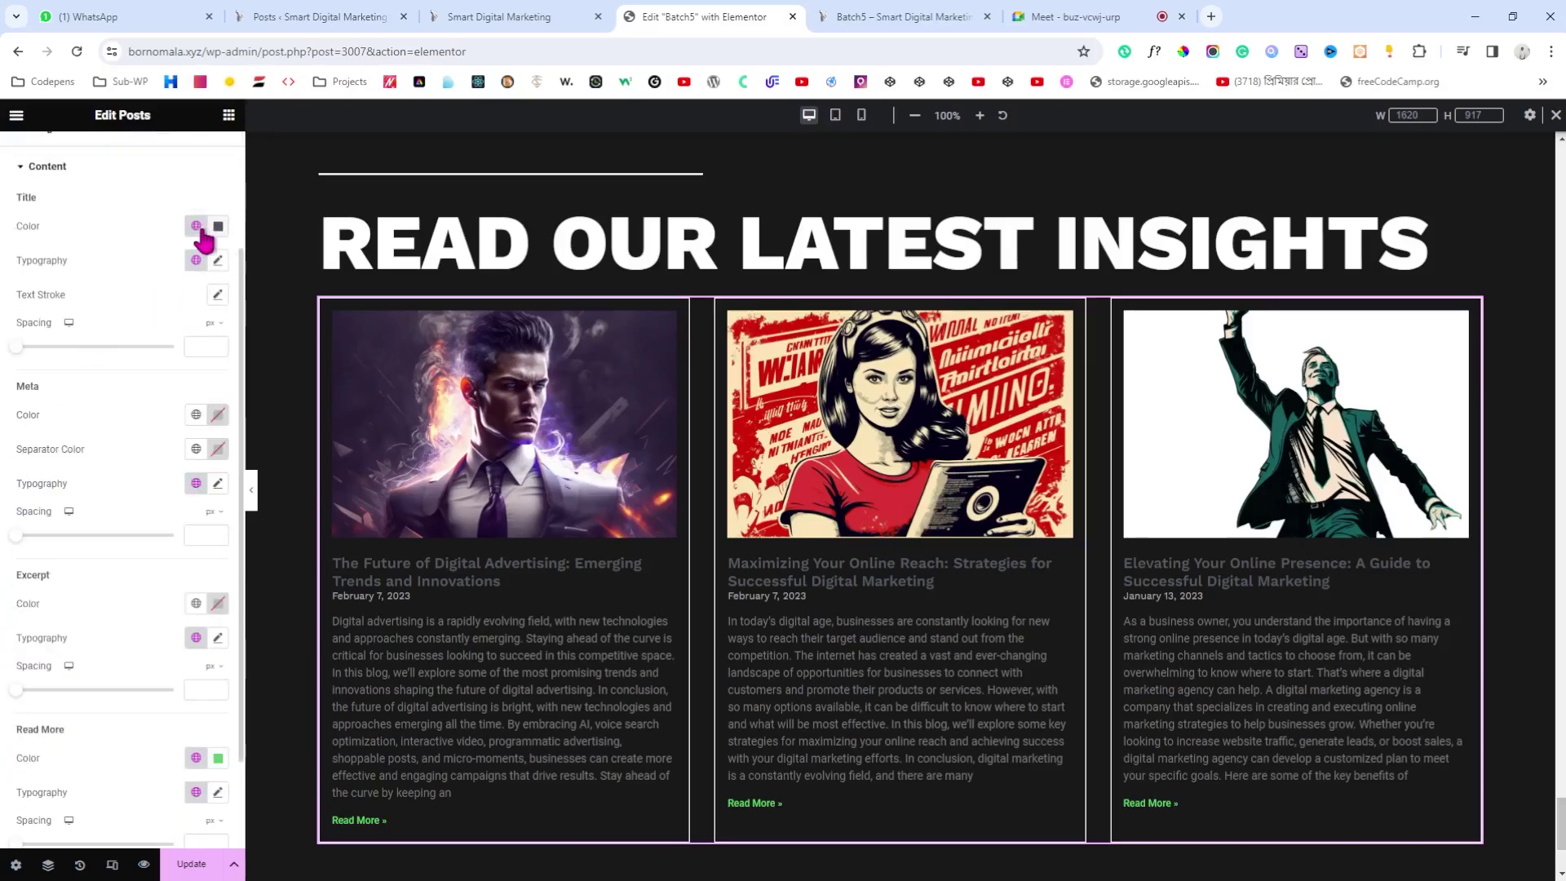
{"action": "left_click", "coordinate": [196, 227]}
{"action": "scroll", "coordinate": [104, 393], "scroll_direction": "down", "scroll_amount": 2}
{"action": "left_click", "coordinate": [121, 424]}
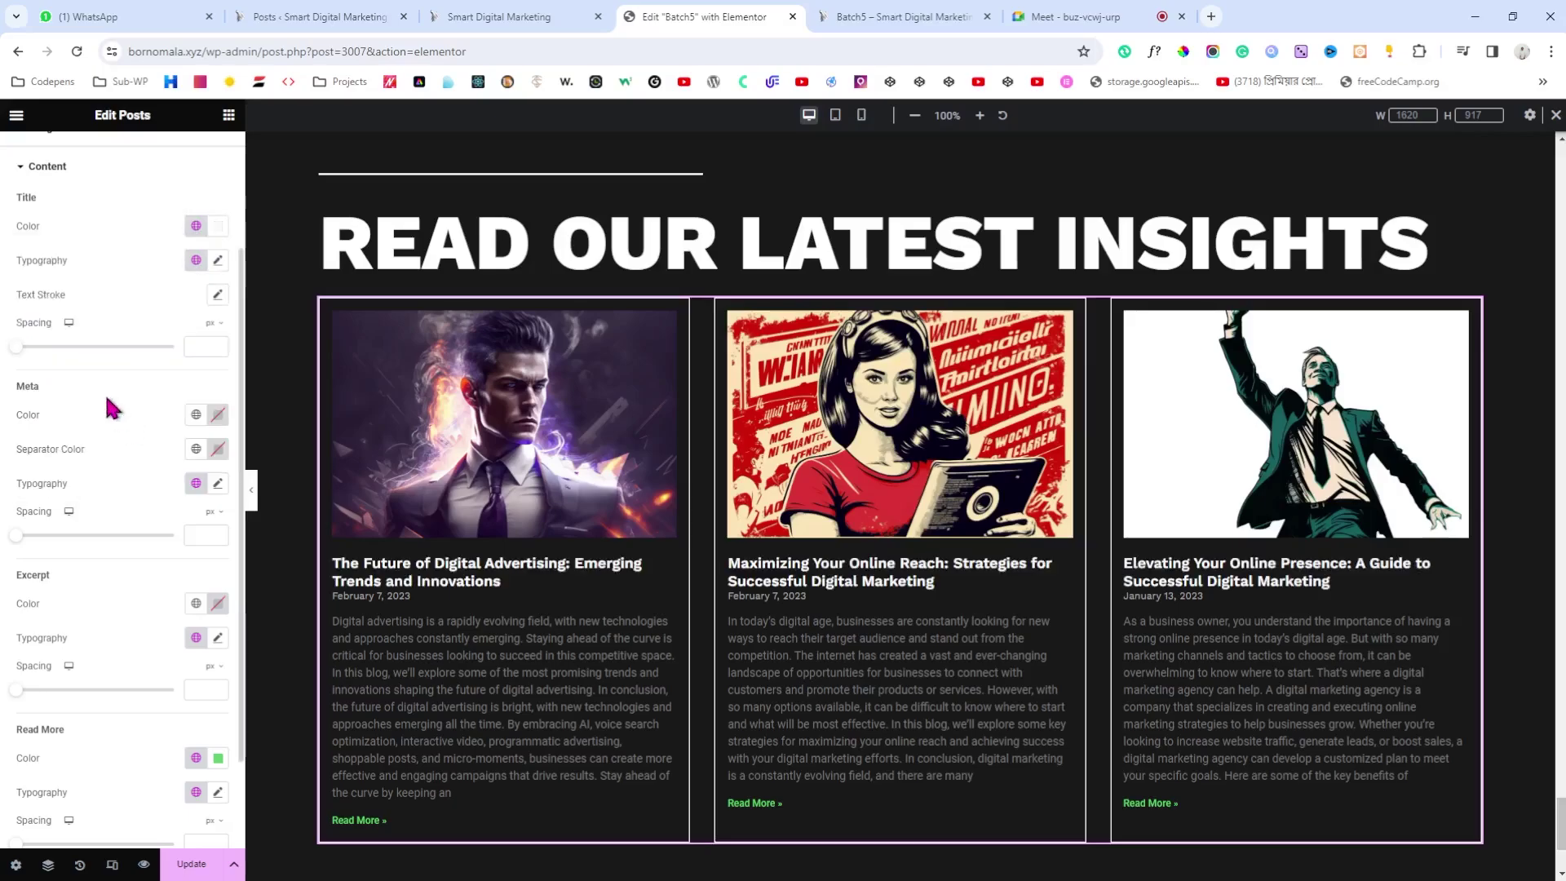
Step: Set the post title typography to the Oswald font family at 25 px
{"action": "left_click", "coordinate": [217, 261]}
{"action": "left_click", "coordinate": [168, 337]}
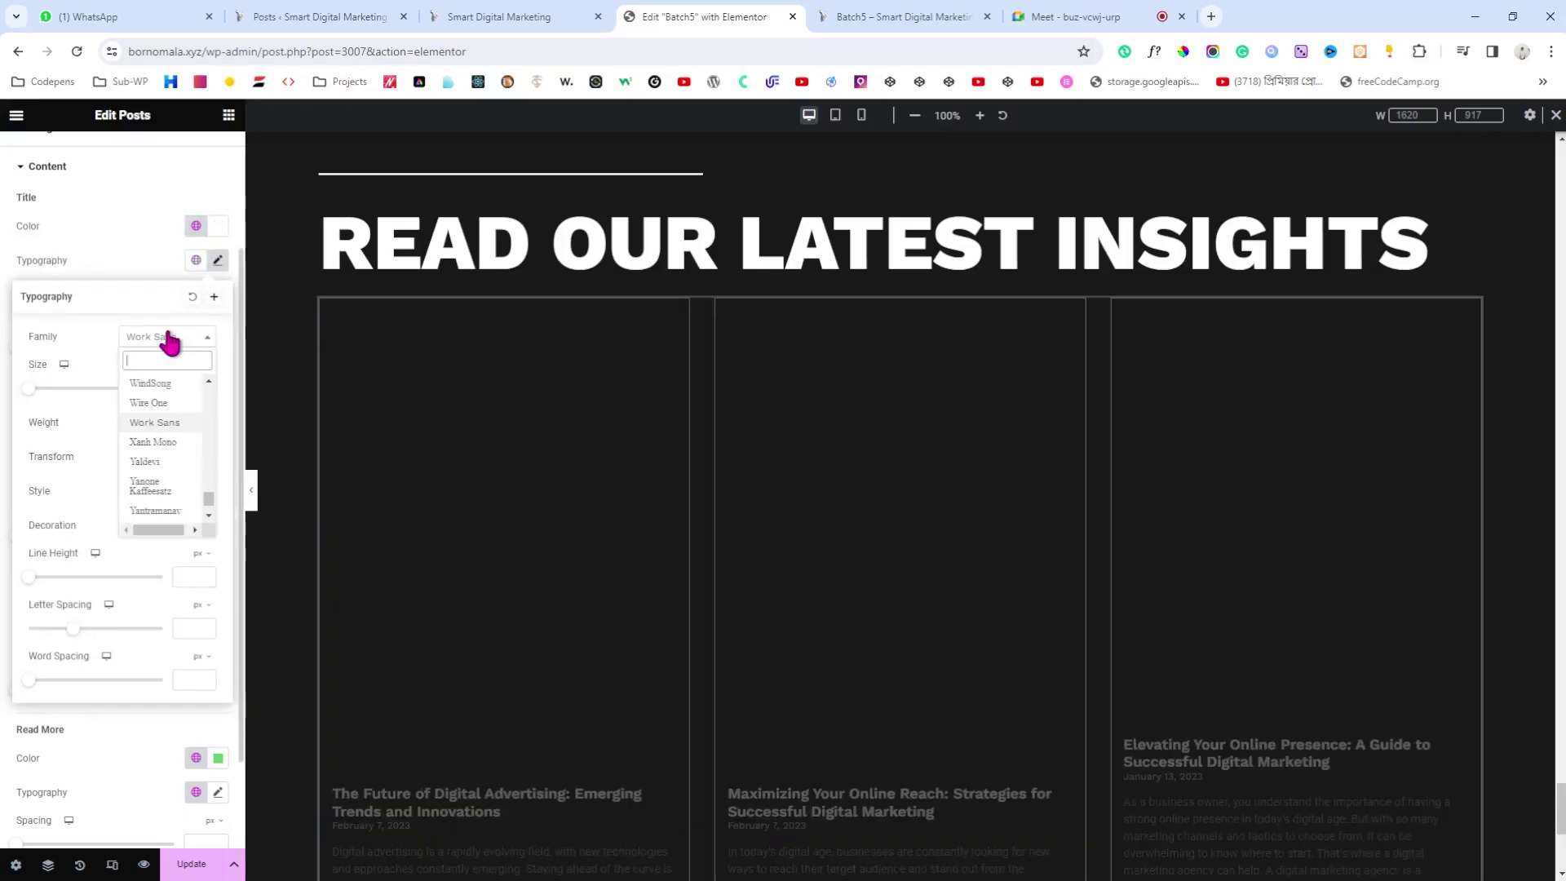
{"action": "type", "text": "oswa"}
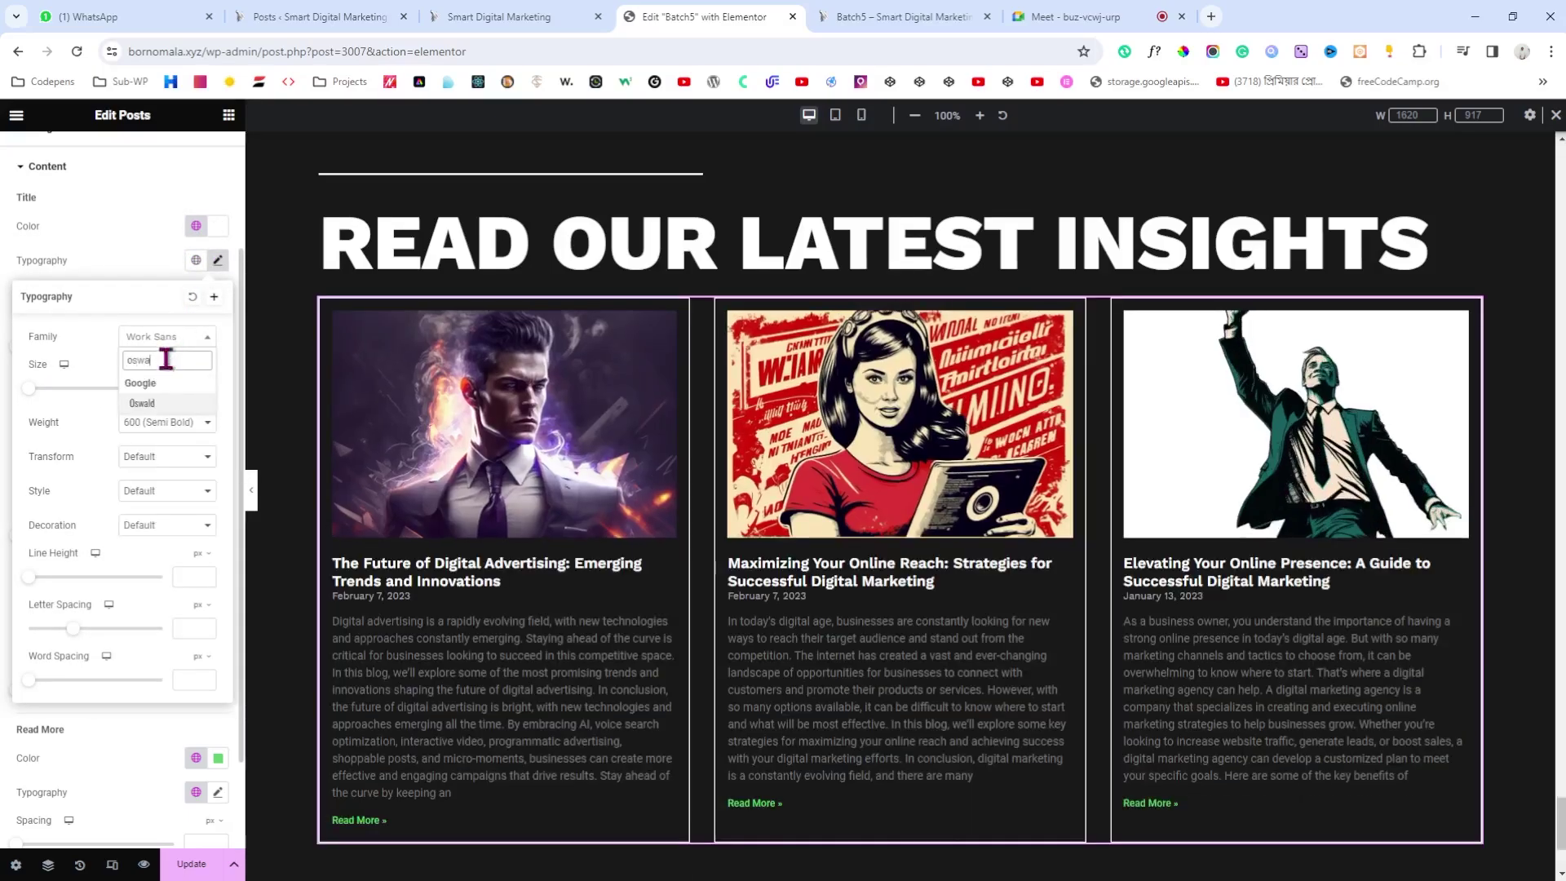
{"action": "left_click", "coordinate": [147, 403]}
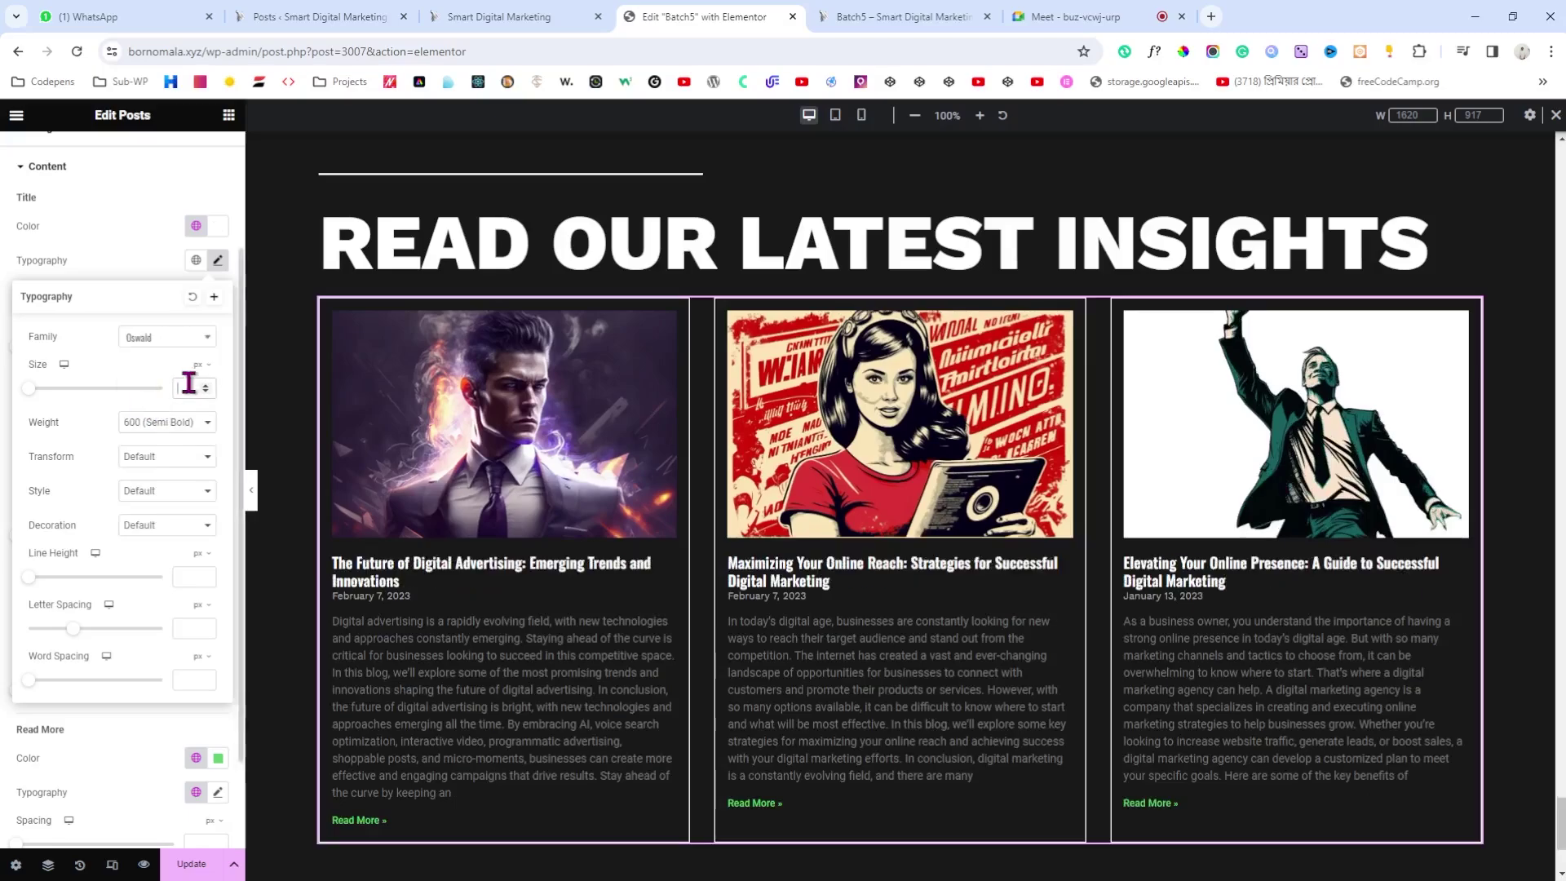
{"action": "left_click", "coordinate": [188, 383]}
{"action": "type", "text": "25"}
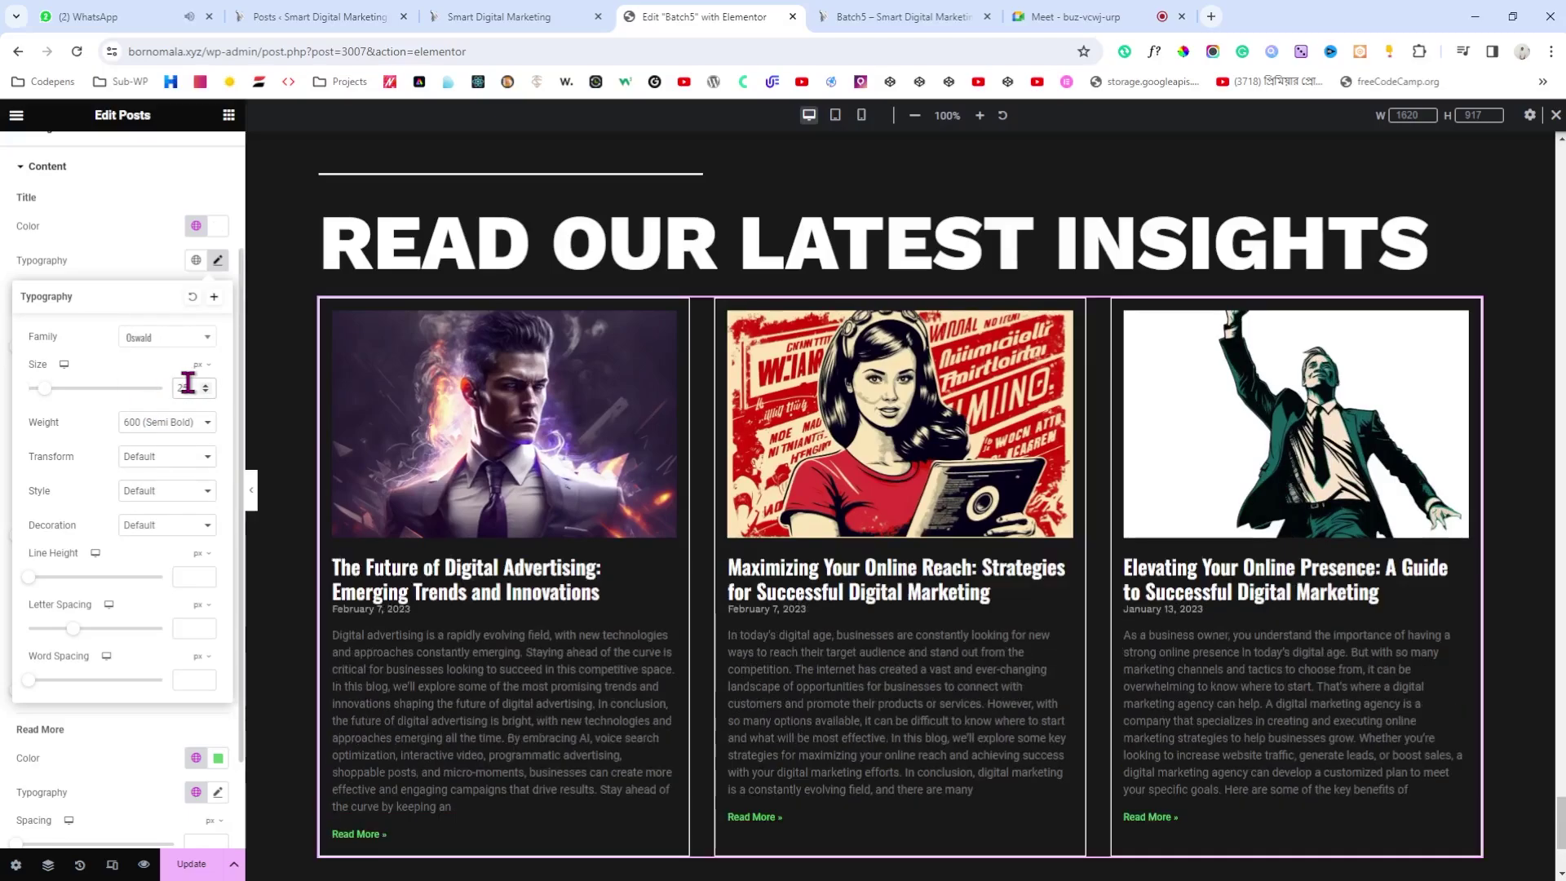
Step: Try larger post title sizes up to 30 px, and bring the size back to 25 px
{"action": "left_click", "coordinate": [206, 384]}
{"action": "left_click", "coordinate": [207, 384]}
{"action": "left_click", "coordinate": [207, 384]}
{"action": "left_click", "coordinate": [207, 384]}
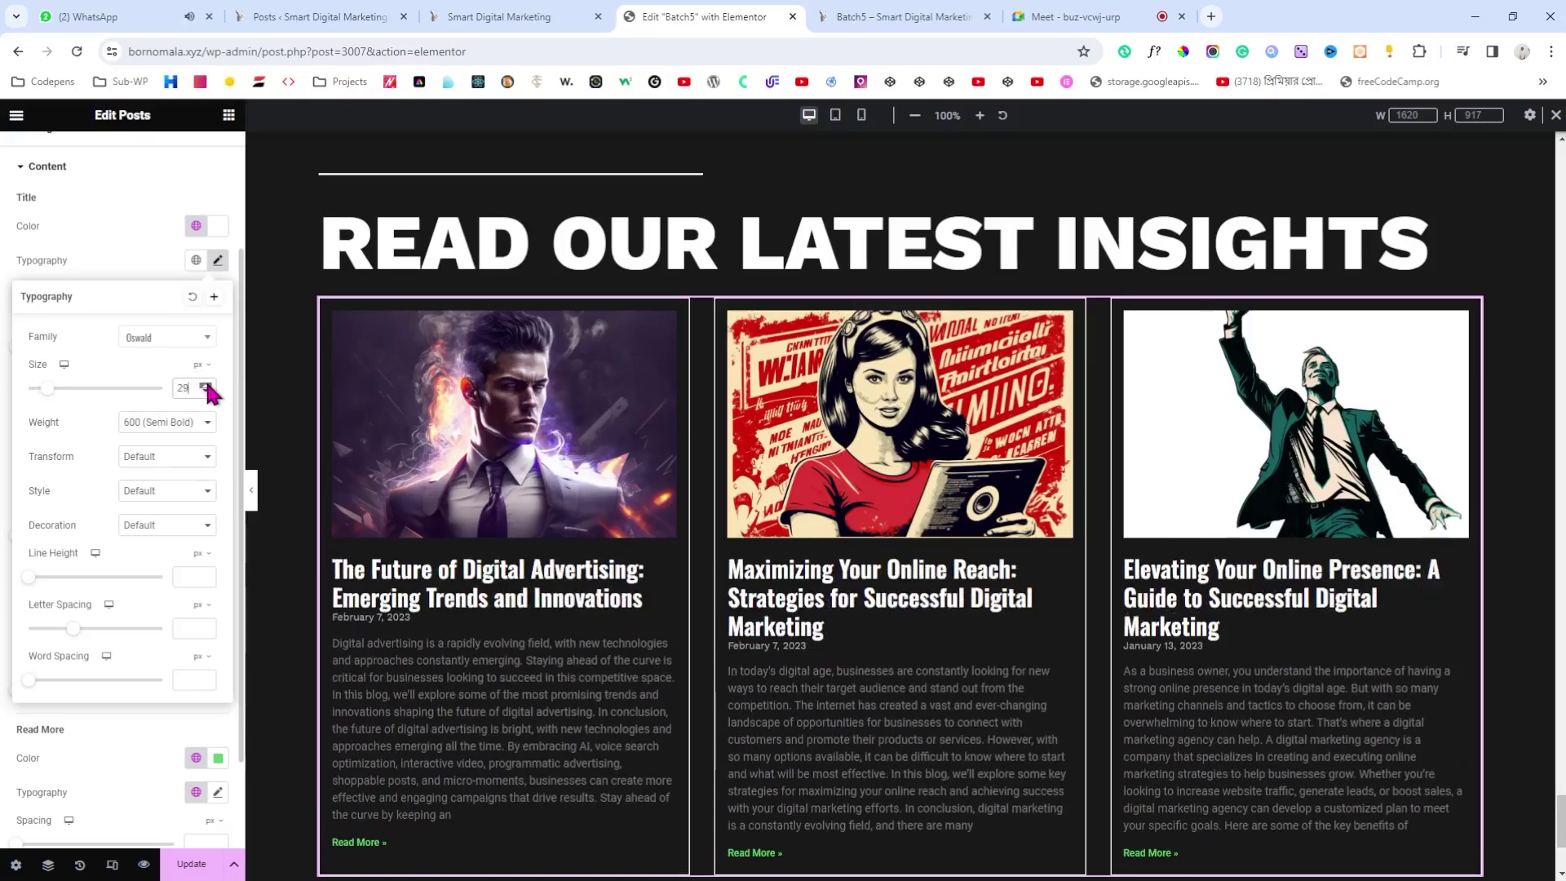
{"action": "left_click", "coordinate": [206, 385]}
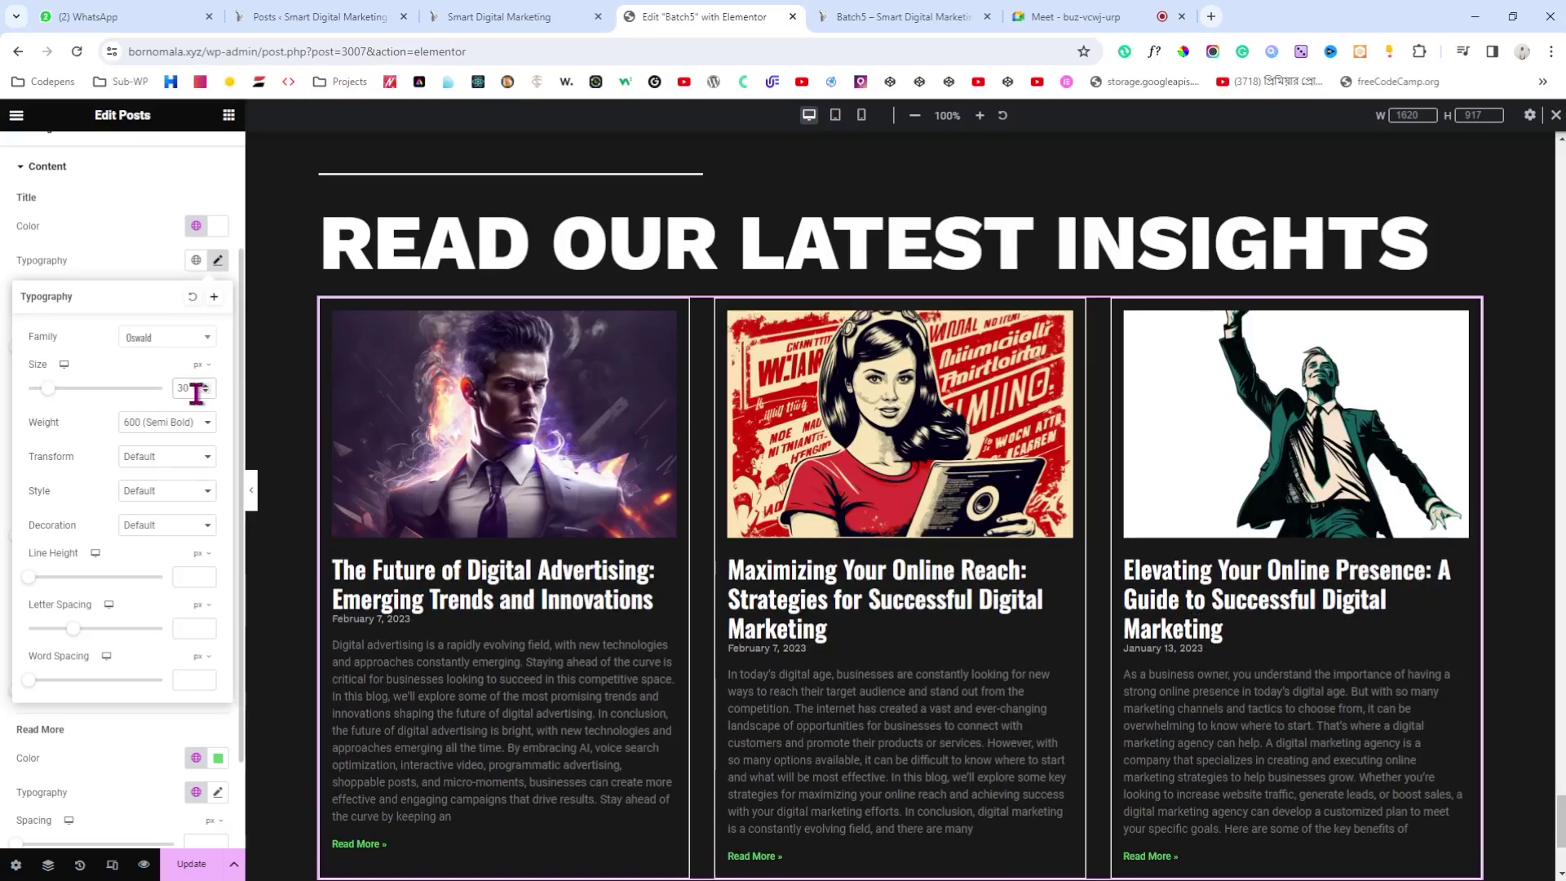
{"action": "left_click", "coordinate": [206, 392]}
{"action": "left_click", "coordinate": [207, 392]}
{"action": "left_click", "coordinate": [207, 393]}
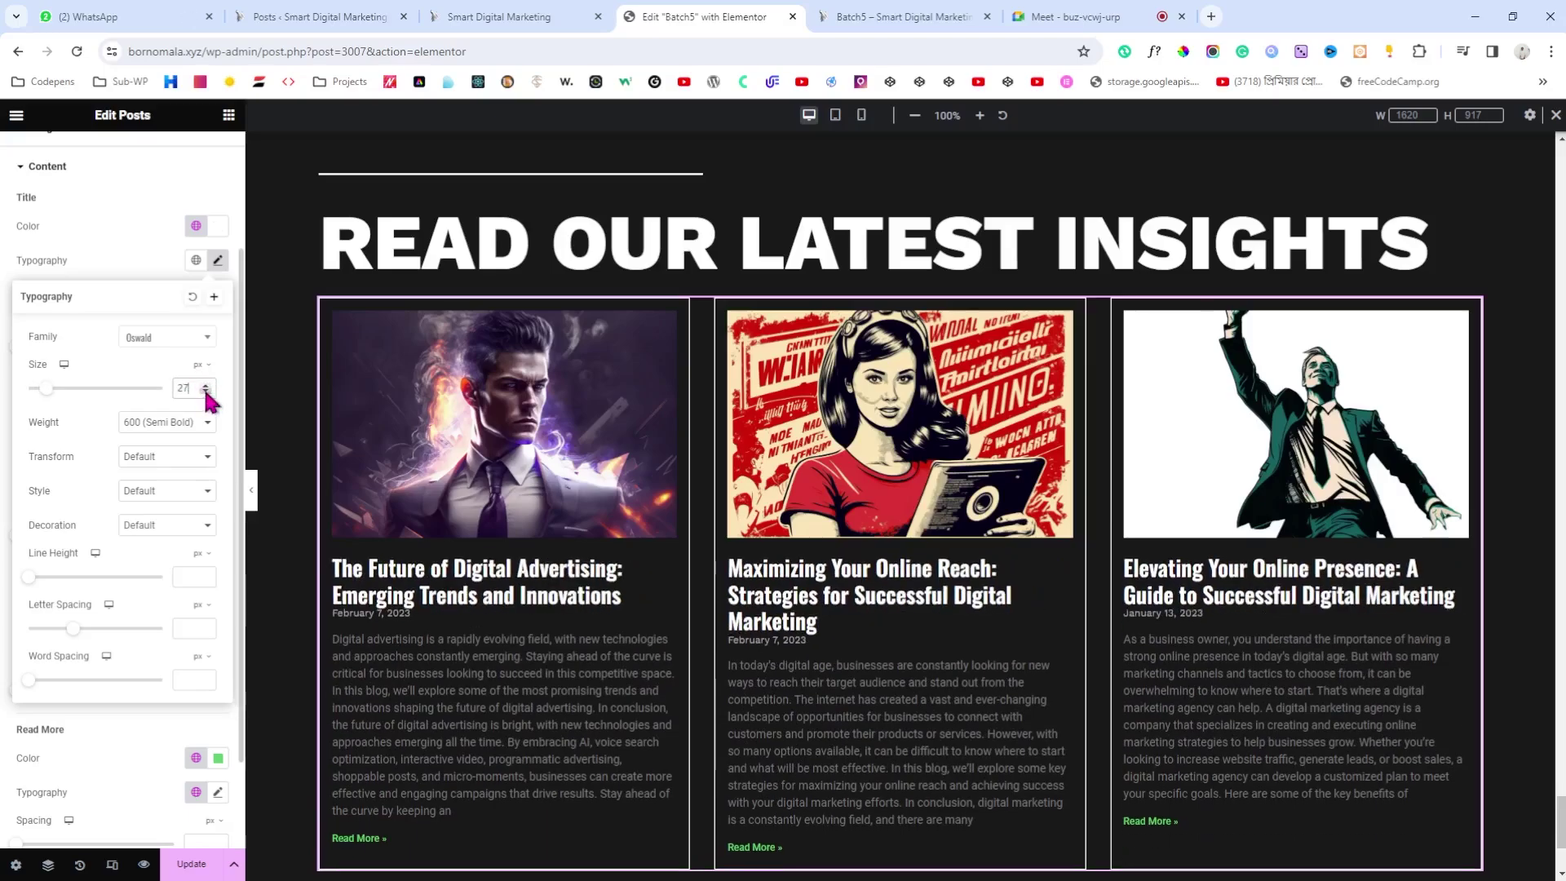
{"action": "left_click", "coordinate": [206, 393]}
{"action": "left_click", "coordinate": [206, 393]}
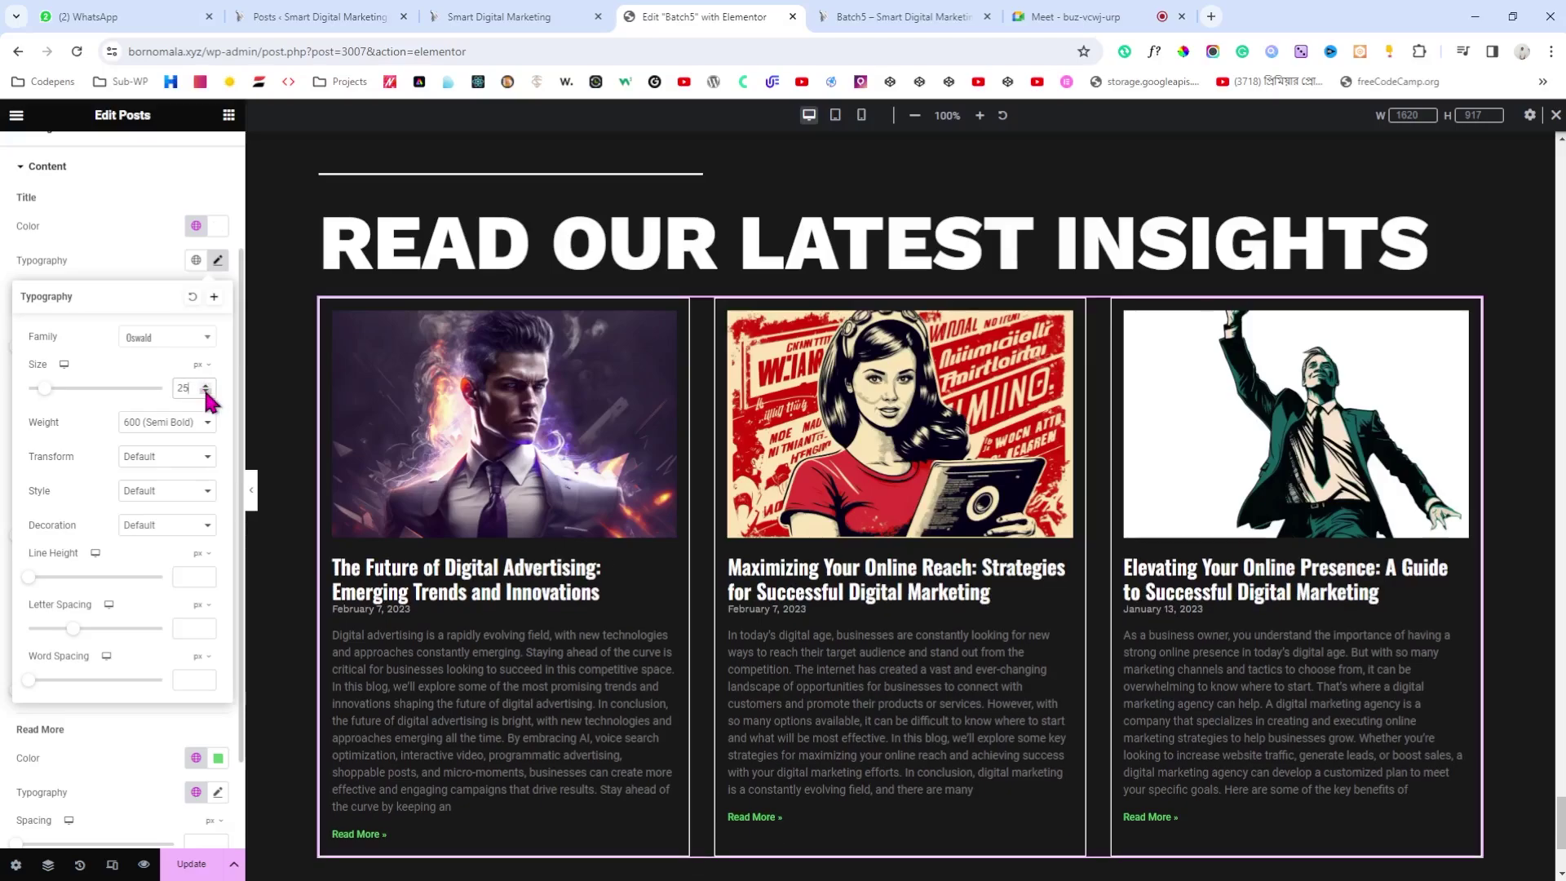
Step: Transform the post titles to uppercase and preview the section at full width
{"action": "left_click", "coordinate": [192, 456]}
{"action": "left_click", "coordinate": [178, 496]}
{"action": "left_click", "coordinate": [251, 494]}
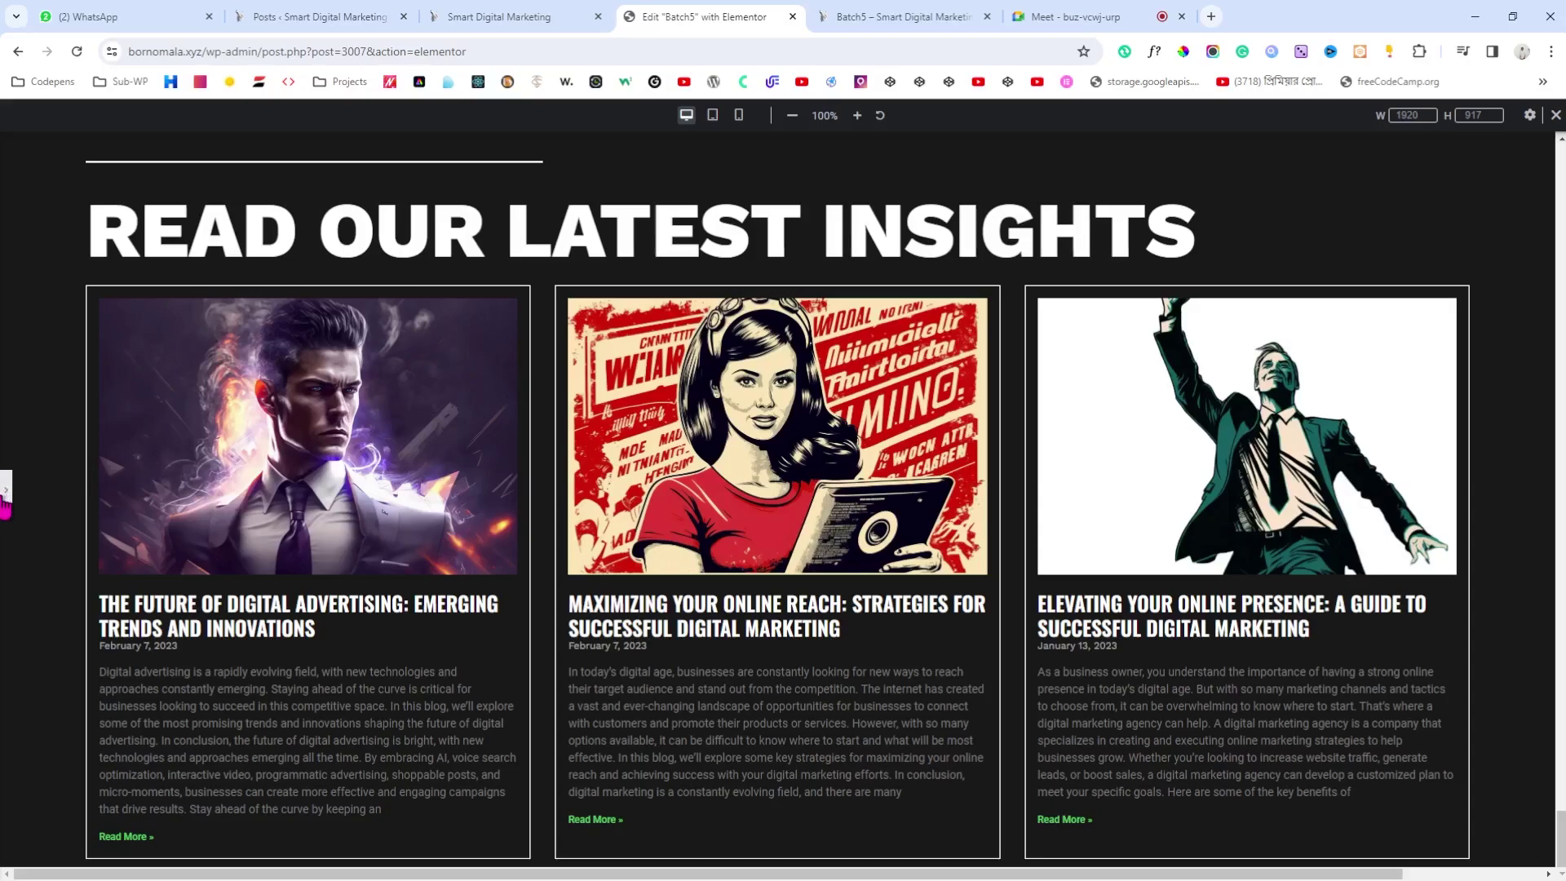
{"action": "left_click", "coordinate": [6, 494]}
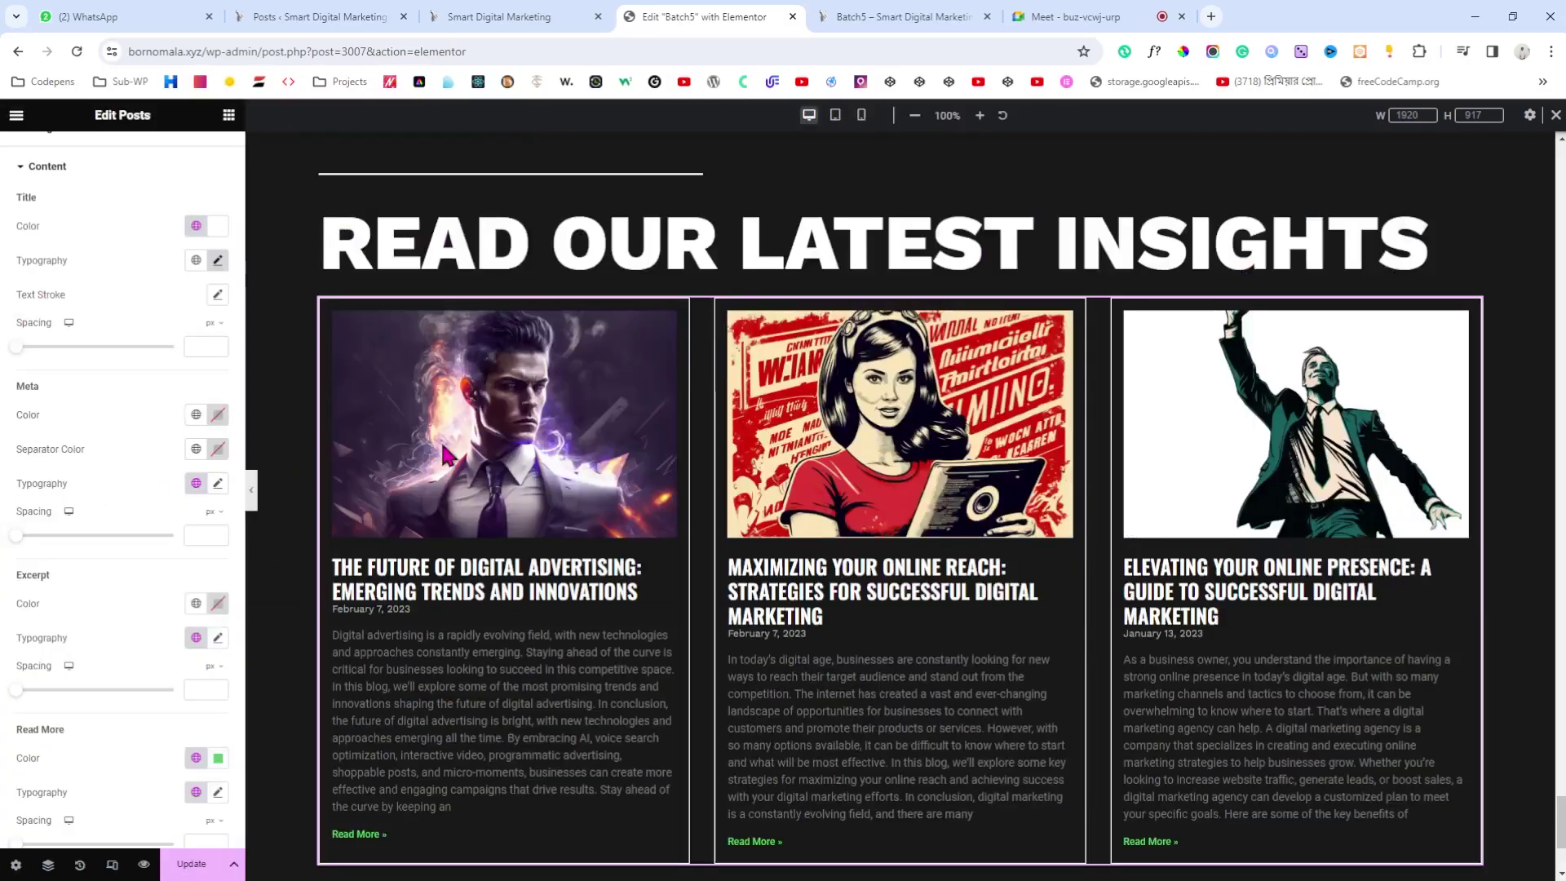
{"action": "scroll", "coordinate": [445, 454], "scroll_direction": "down", "scroll_amount": 1}
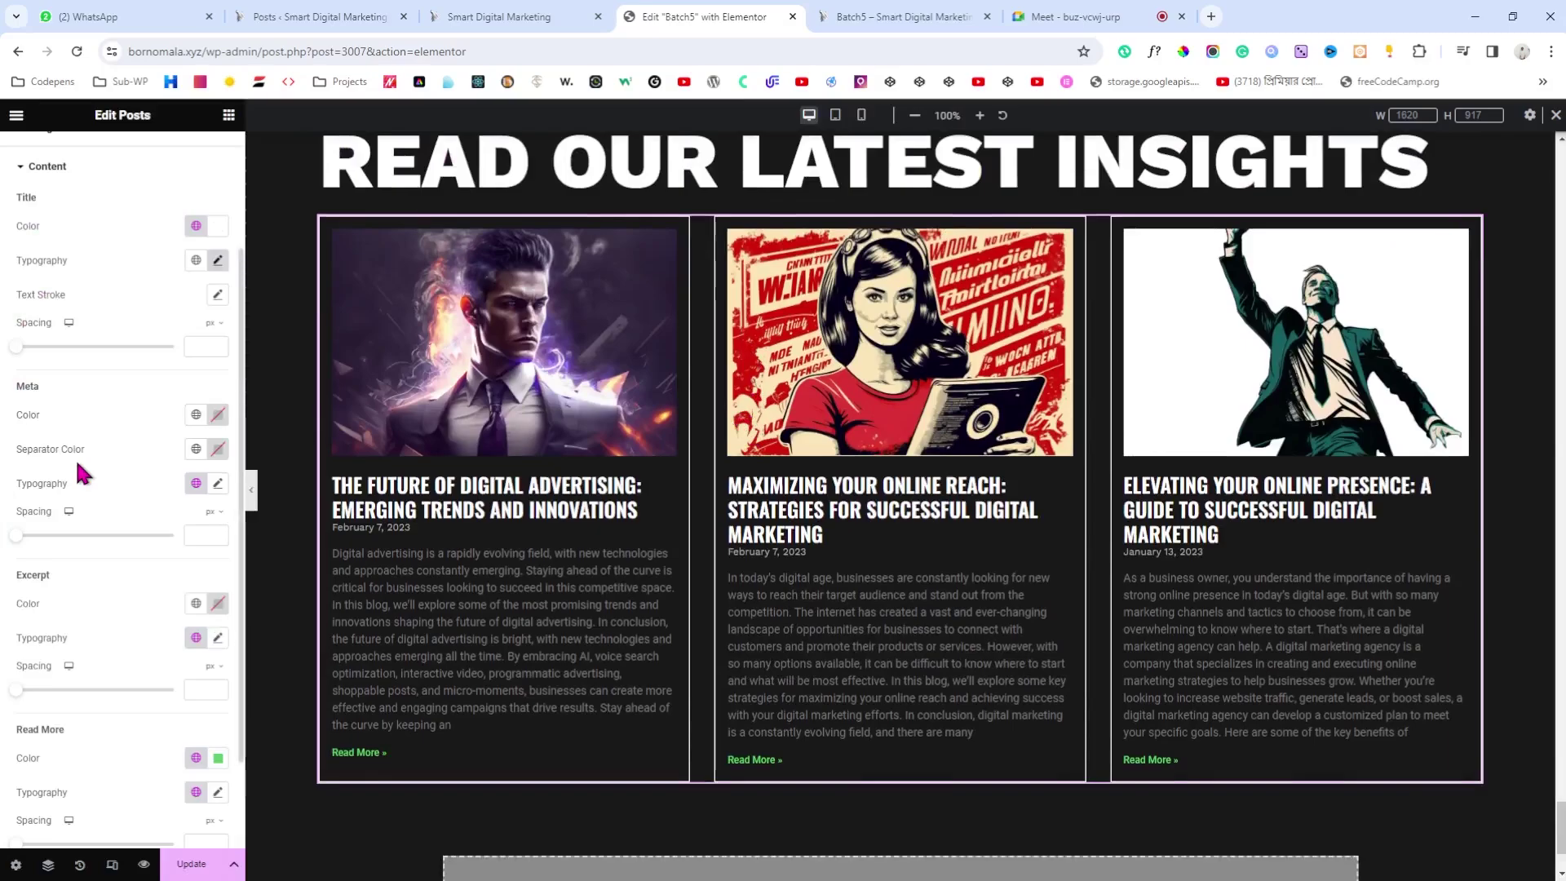
Step: Change the metadata color of the post cards to white
{"action": "left_click", "coordinate": [217, 415]}
{"action": "left_click", "coordinate": [143, 488]}
{"action": "left_click", "coordinate": [89, 522]}
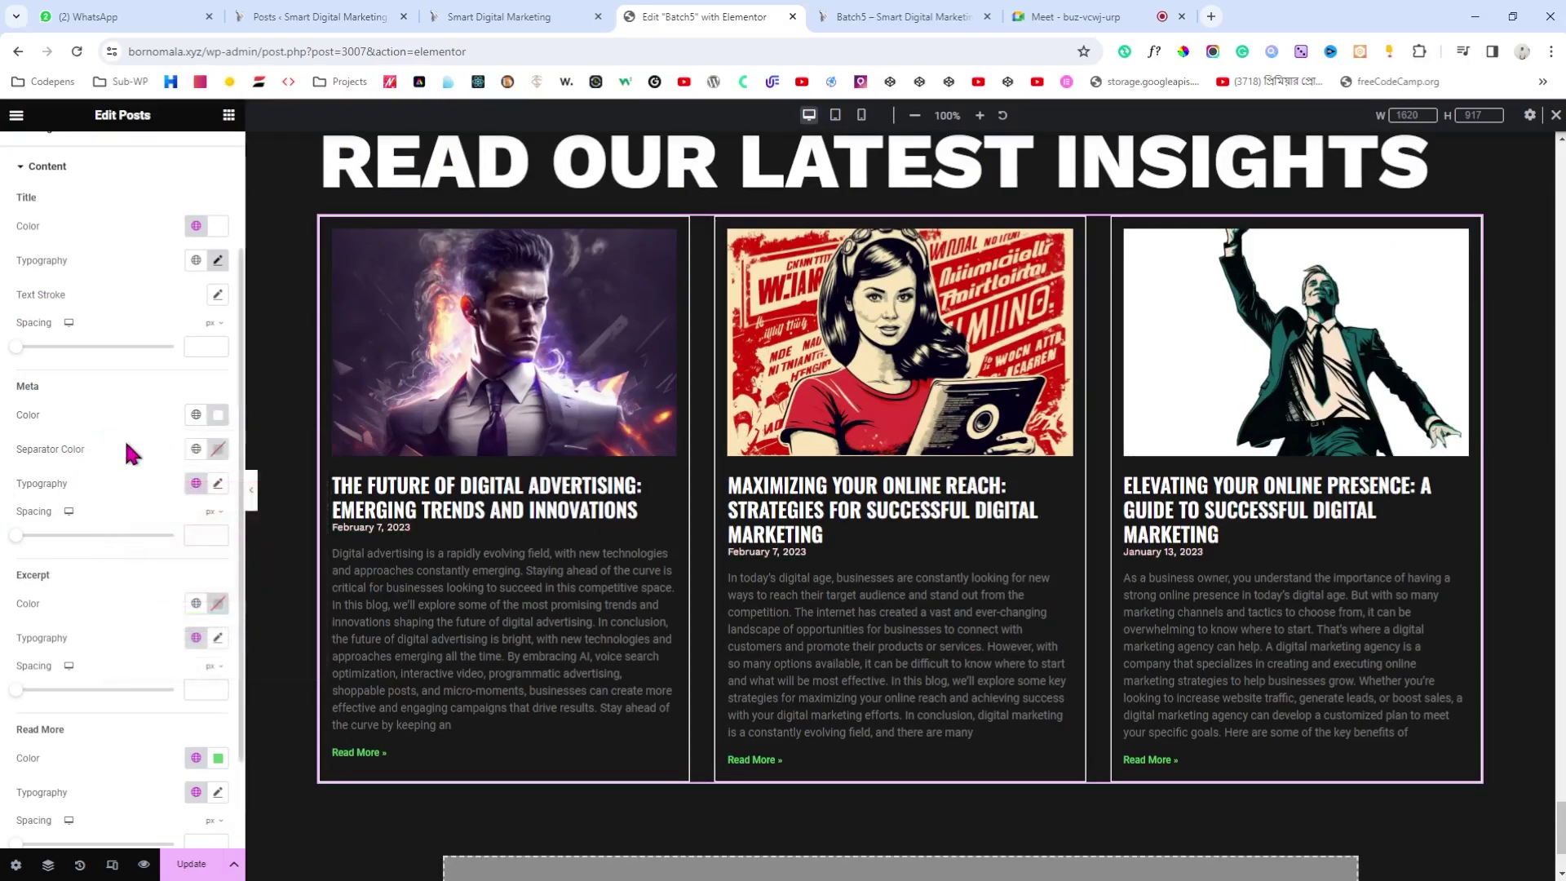
Step: Set the font size of the post cards' metadata date to 14 px
{"action": "left_click", "coordinate": [217, 484]}
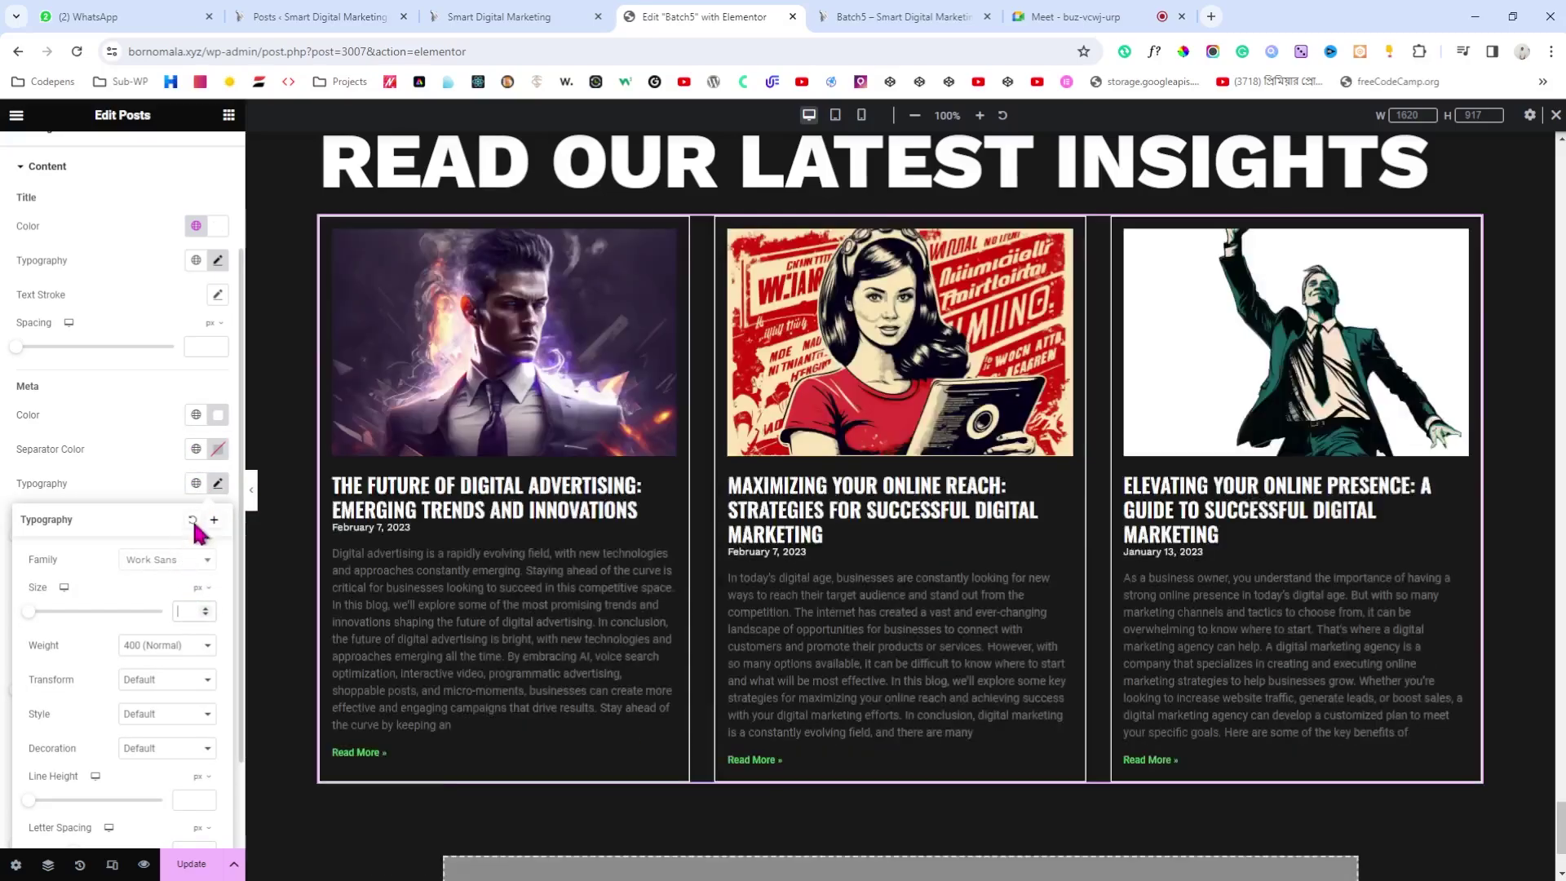
{"action": "type", "text": "18"}
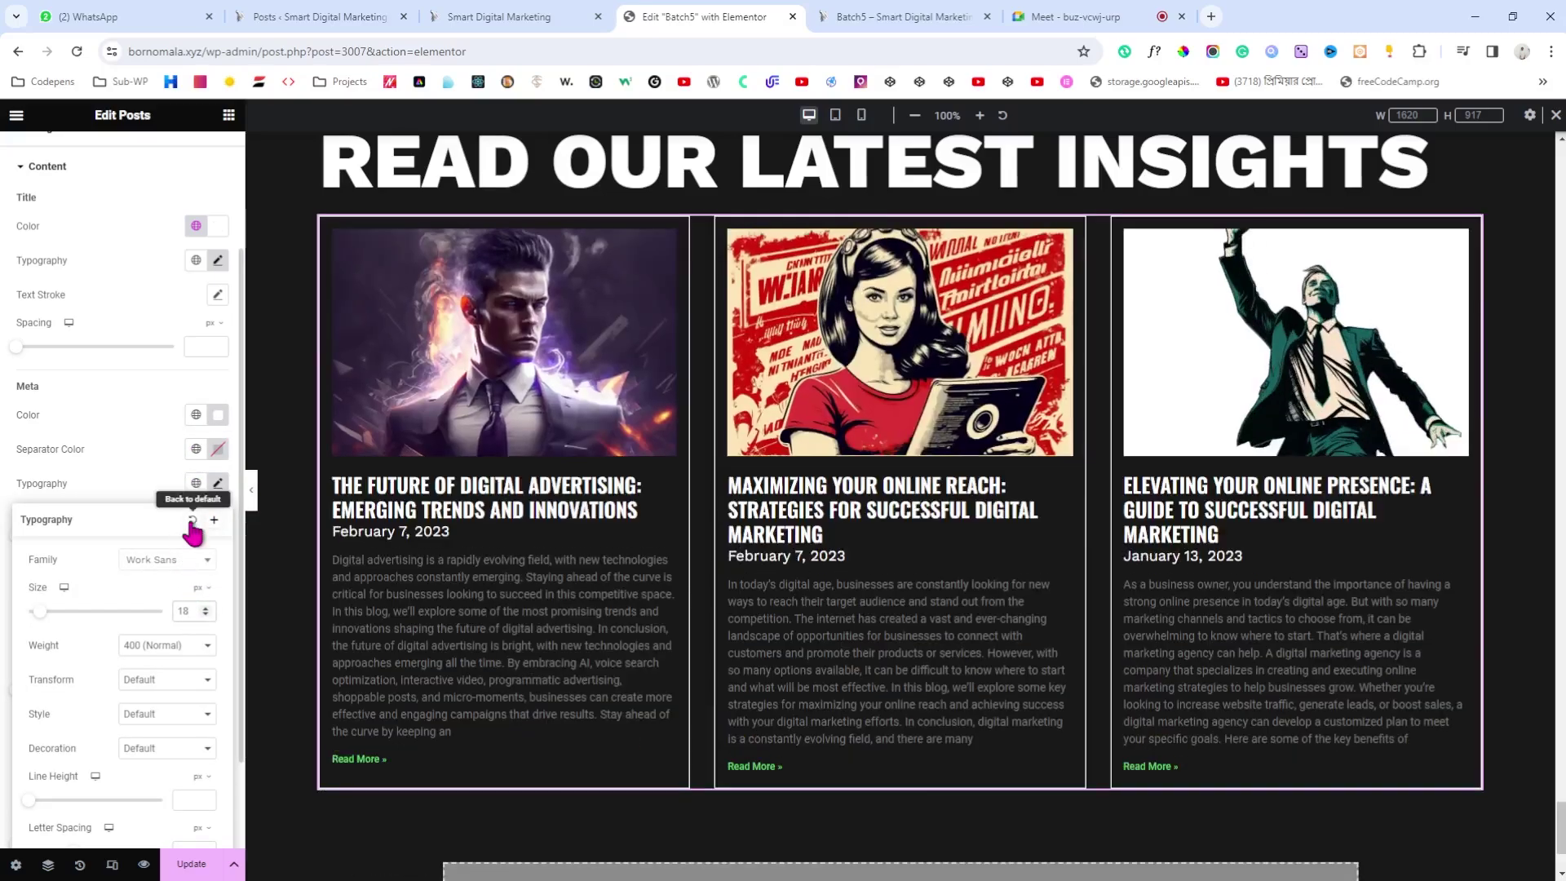
{"action": "key", "text": "BackSpace"}
{"action": "type", "text": "6"}
{"action": "left_click", "coordinate": [124, 432]}
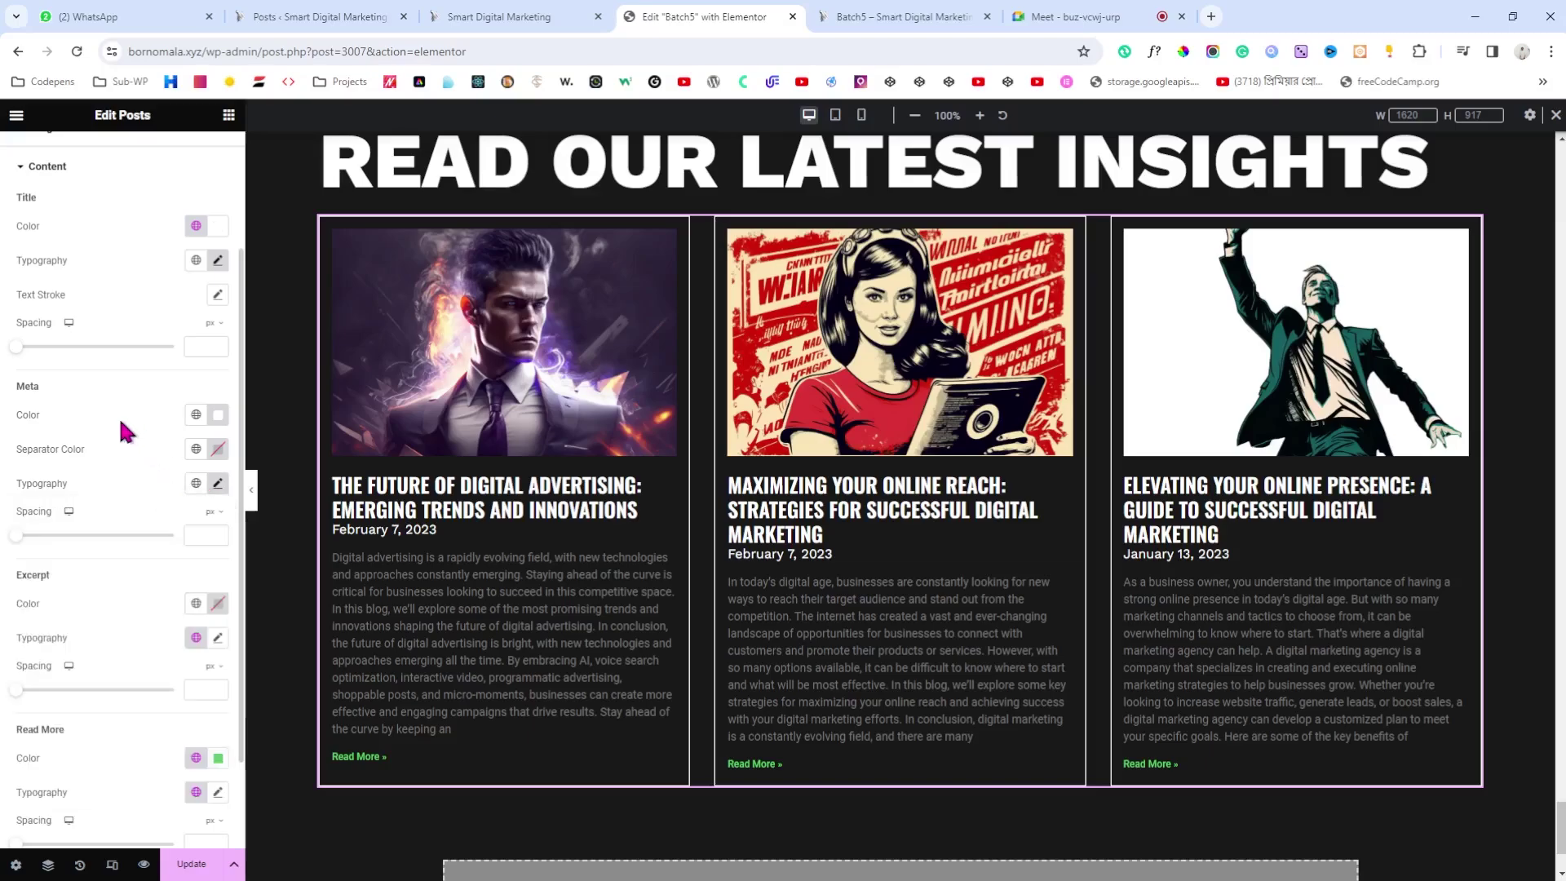
{"action": "left_click", "coordinate": [217, 483]}
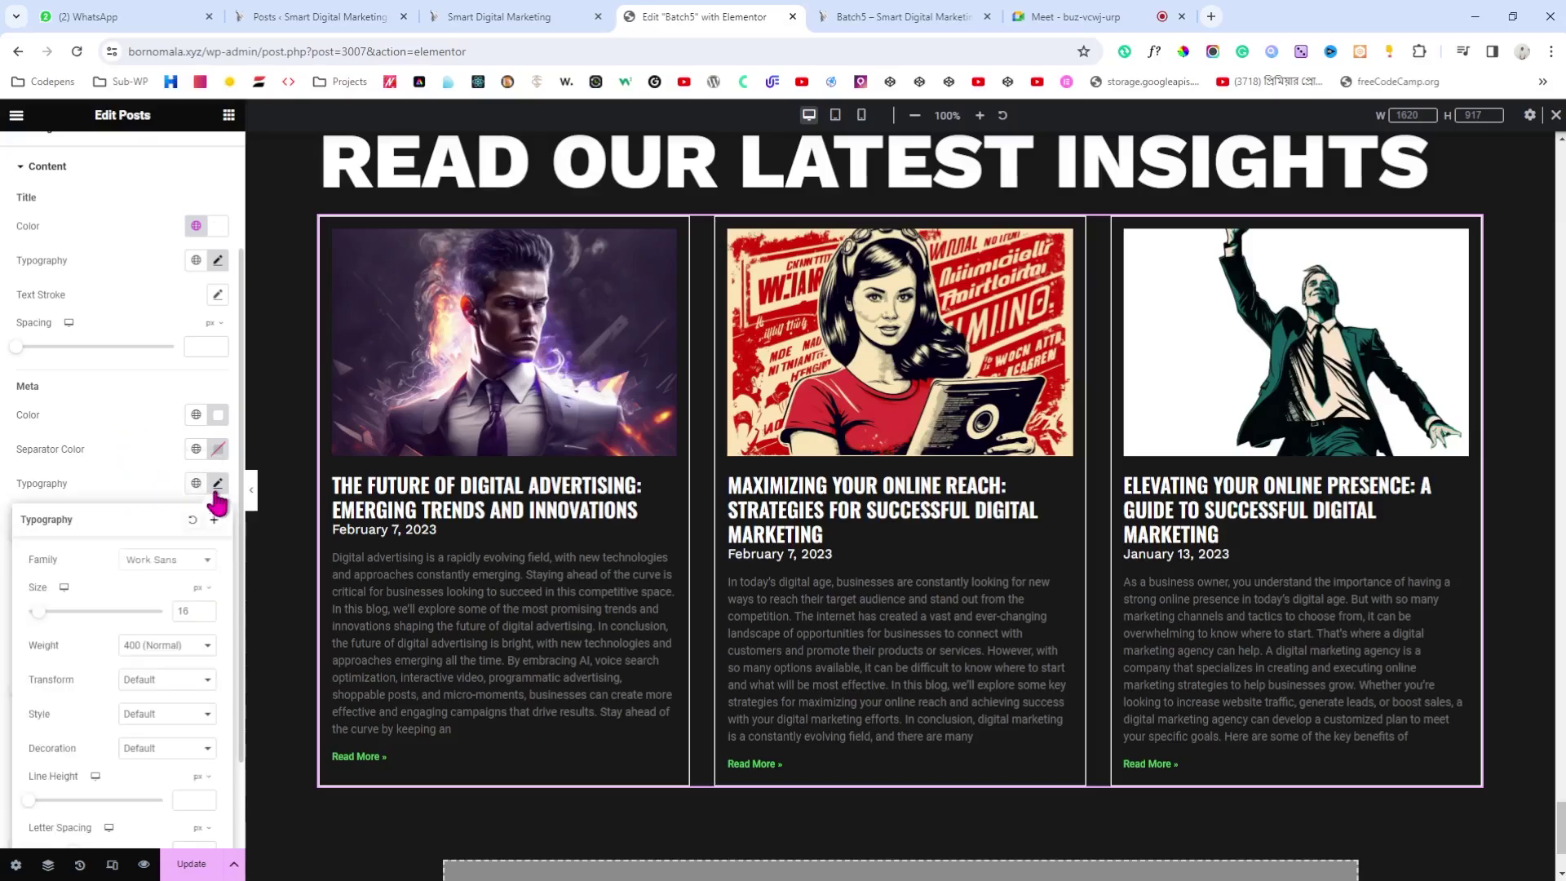
{"action": "left_click", "coordinate": [208, 617]}
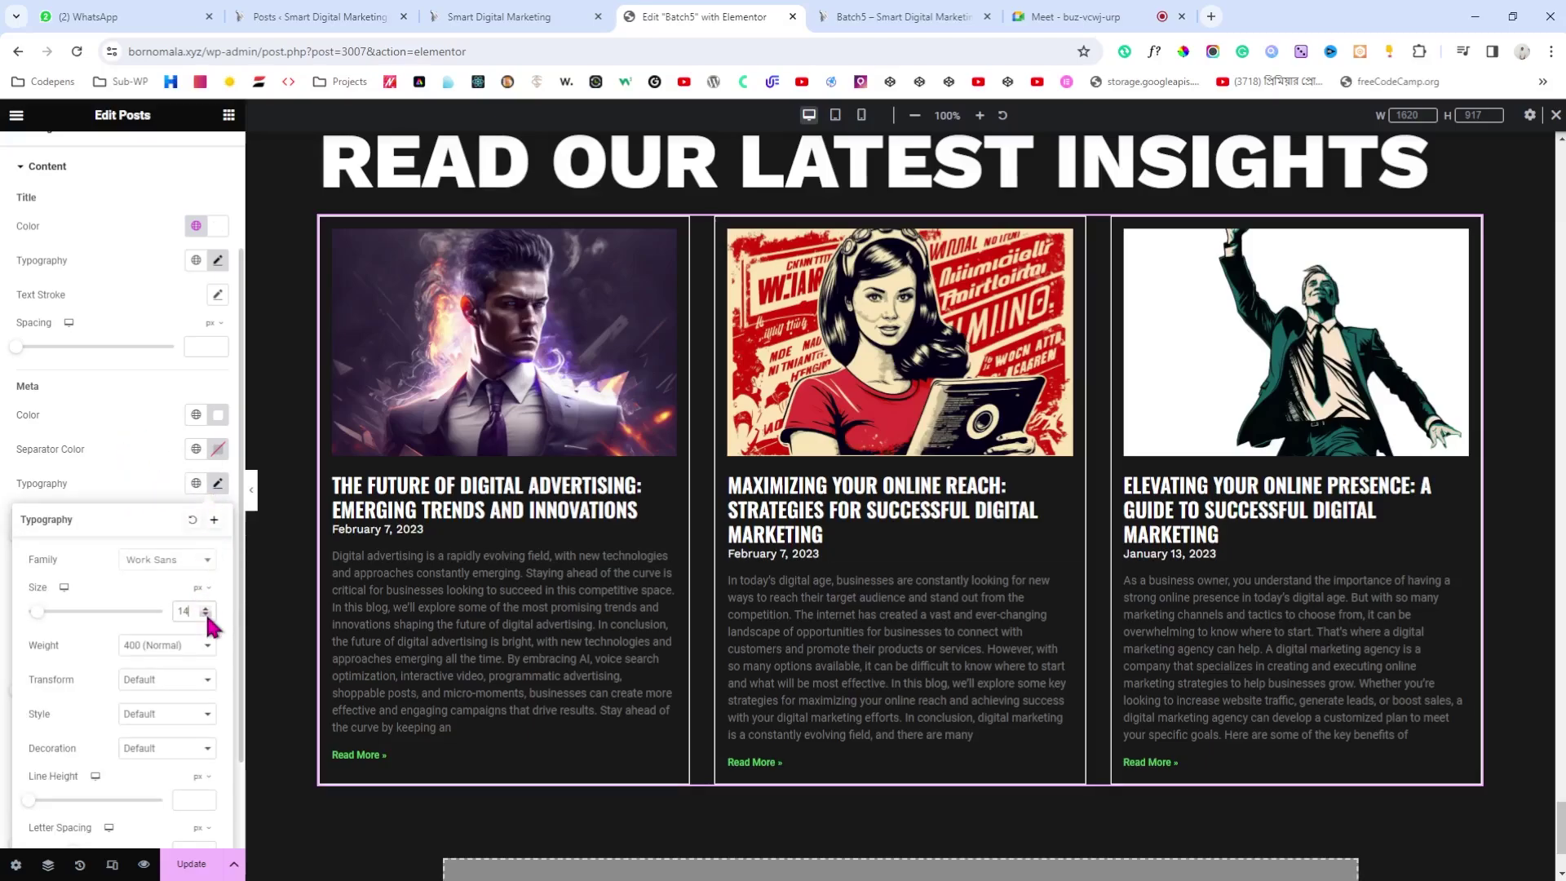
{"action": "left_click", "coordinate": [108, 480]}
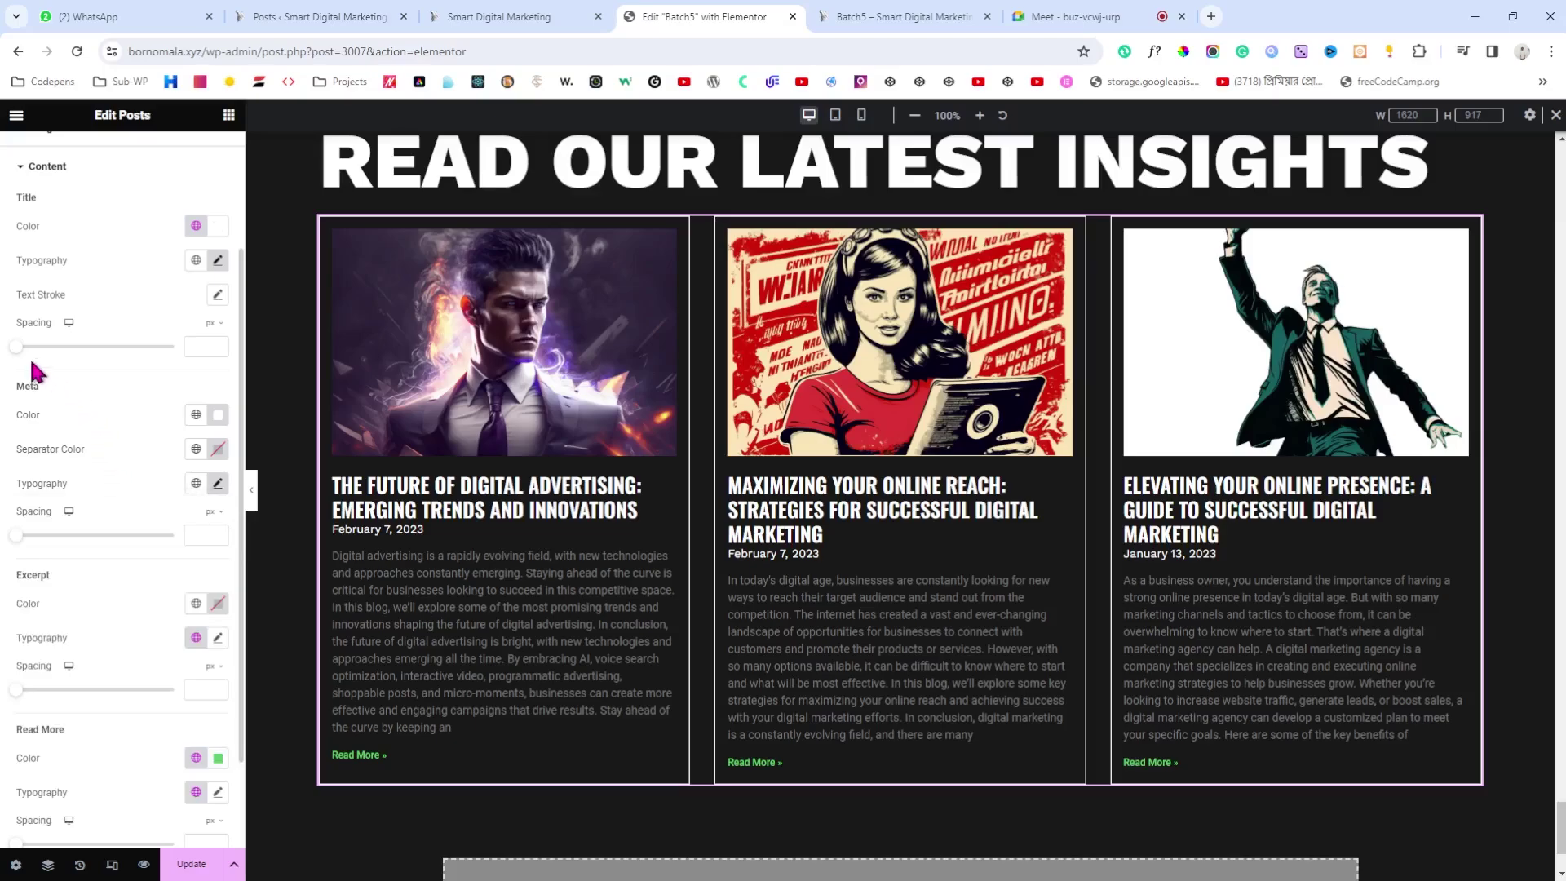
Step: Set both the title spacing and the metadata spacing of the post cards to 20 px
{"action": "left_click_drag", "start_coordinate": [23, 347], "coordinate": [46, 347]}
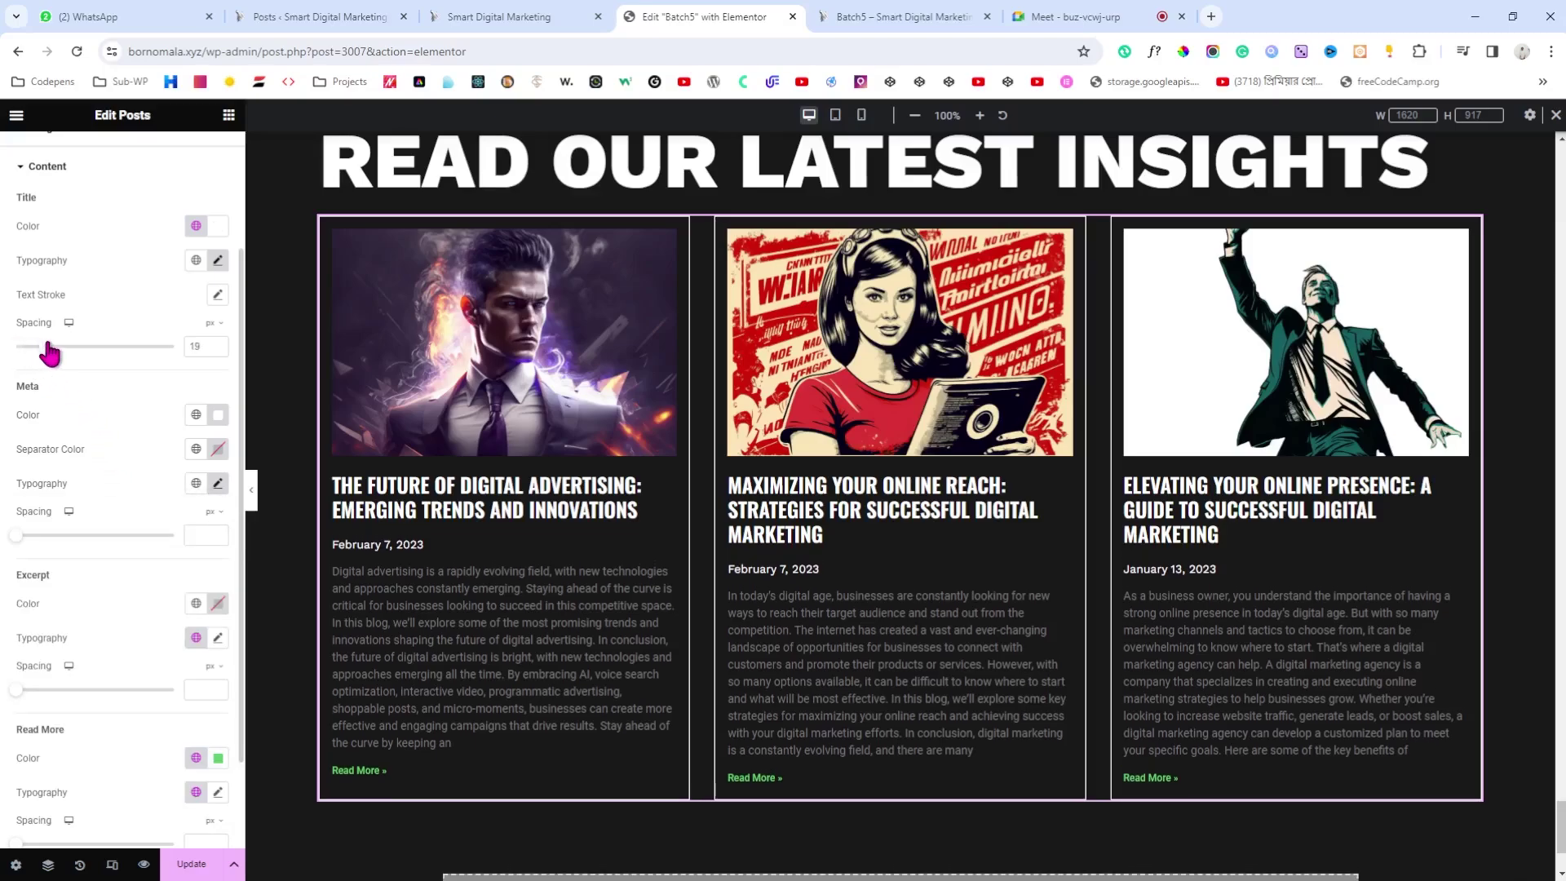
{"action": "left_click", "coordinate": [218, 350]}
{"action": "left_click", "coordinate": [218, 342]}
{"action": "left_click", "coordinate": [218, 341]}
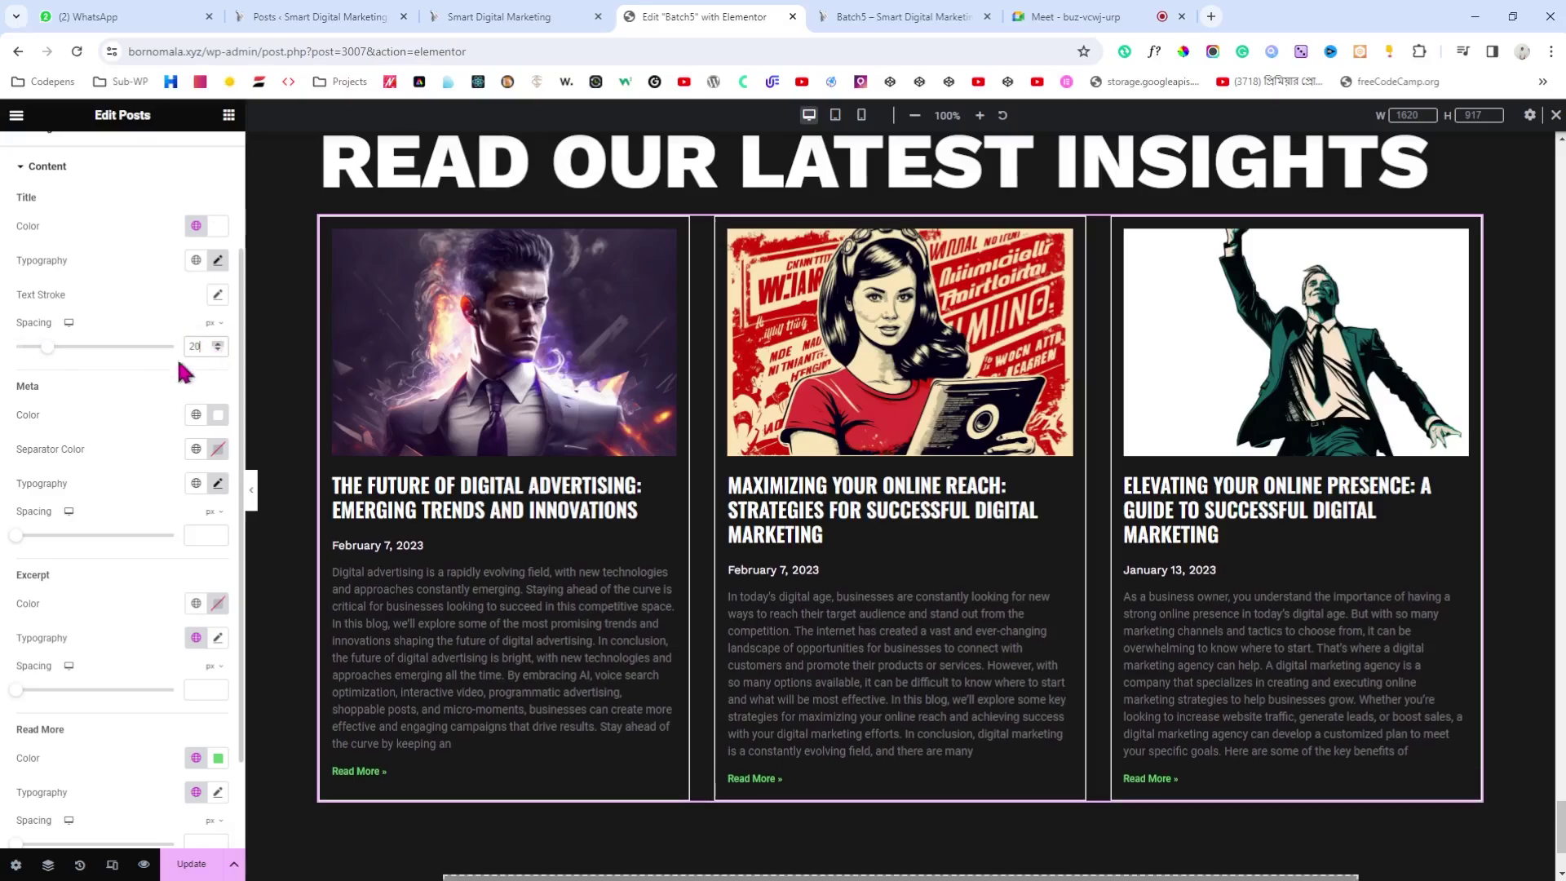
{"action": "left_click_drag", "start_coordinate": [16, 536], "coordinate": [48, 536]}
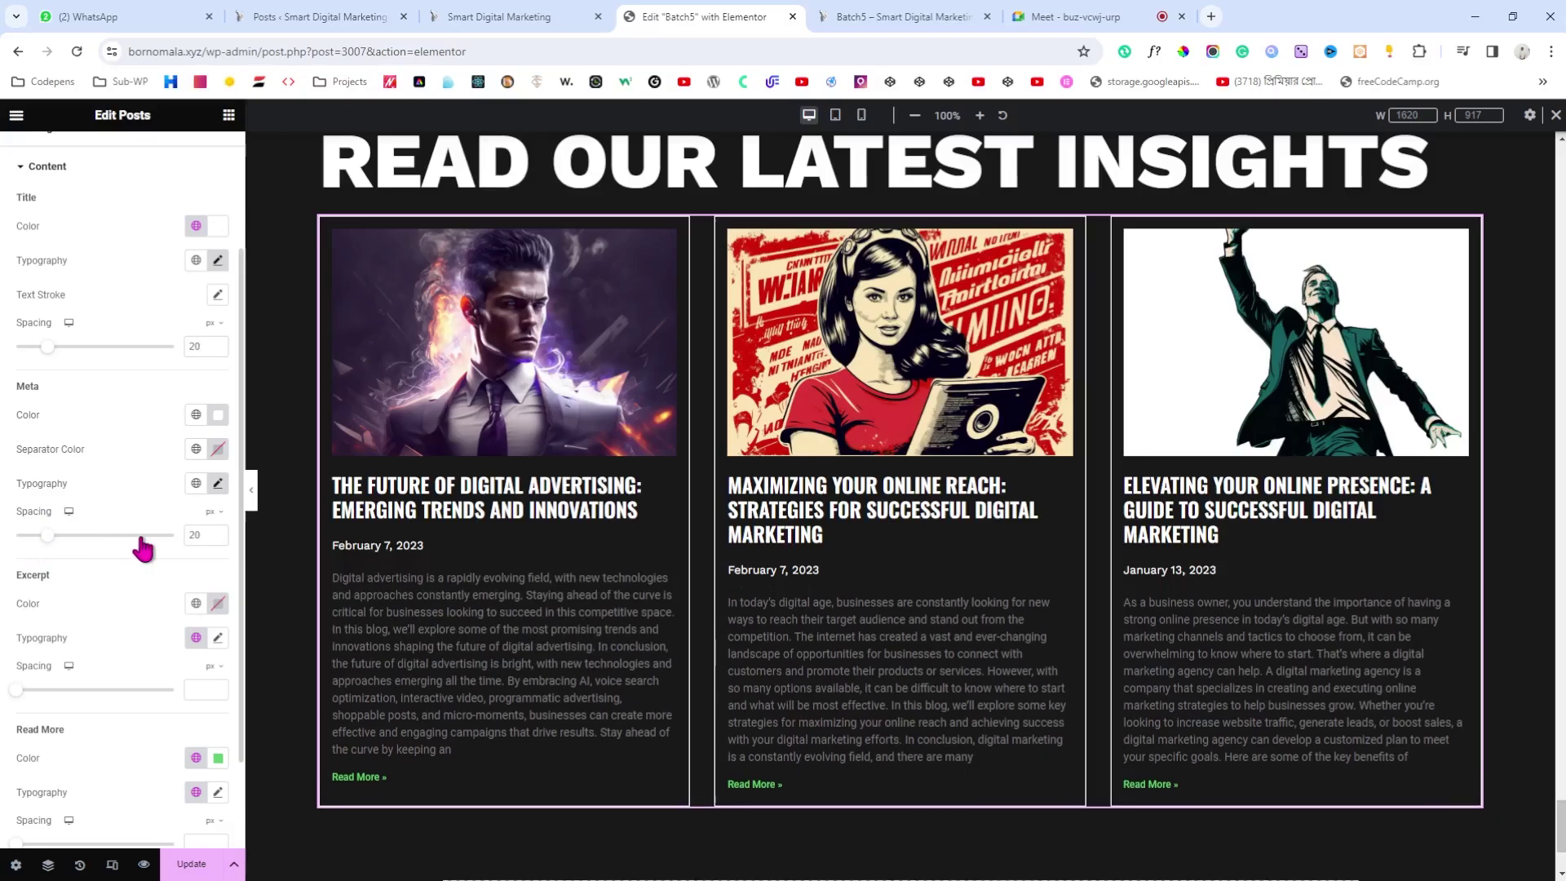
Step: Apply the white global color to the post excerpts
{"action": "scroll", "coordinate": [119, 600], "scroll_direction": "down", "scroll_amount": 3}
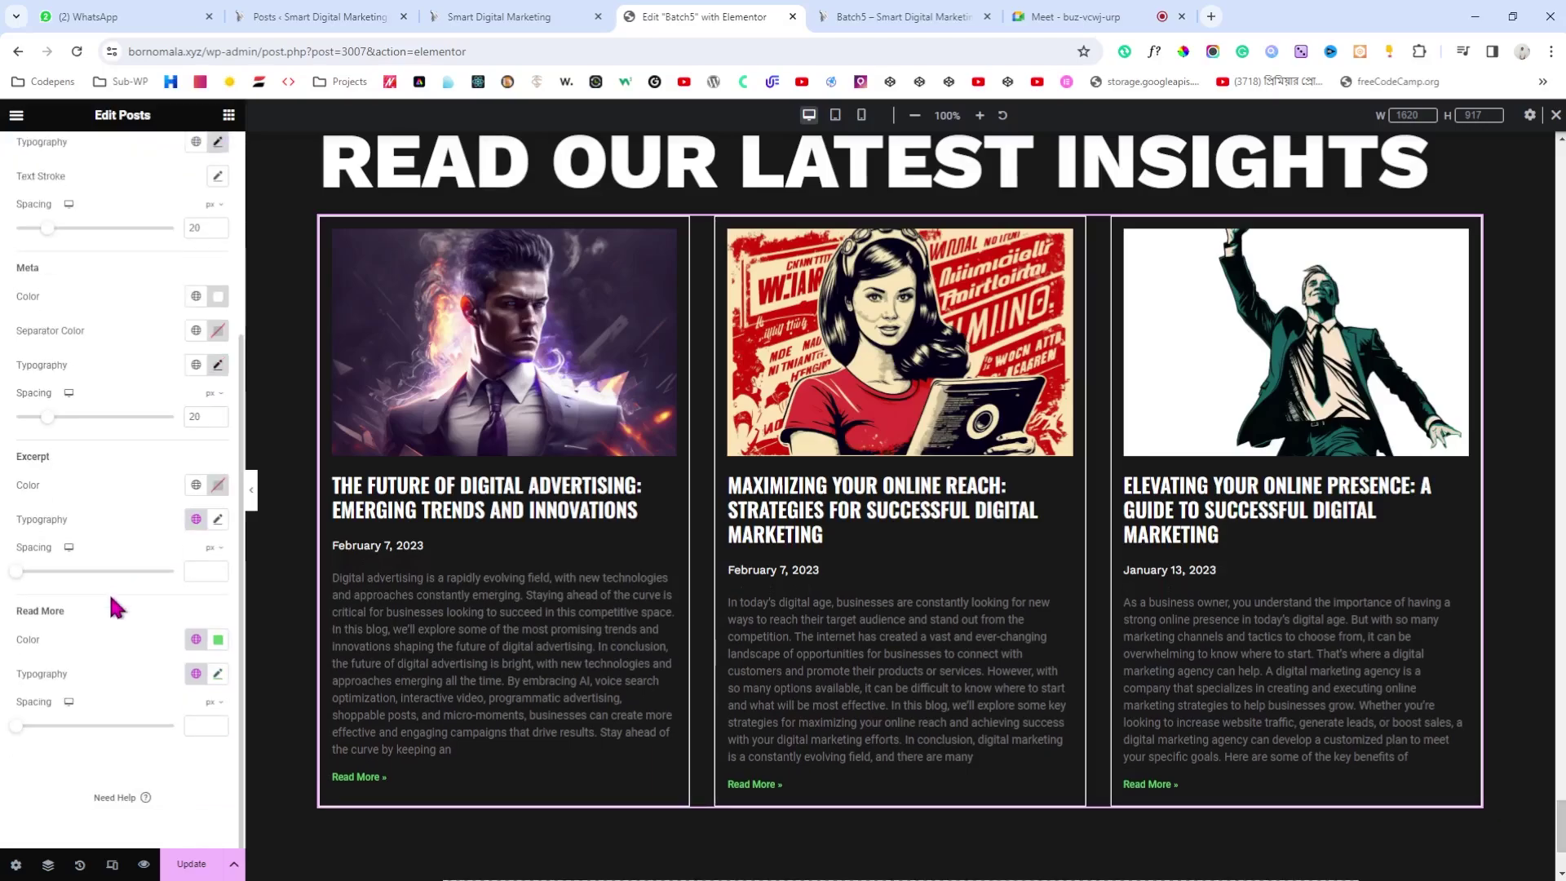
{"action": "left_click", "coordinate": [218, 485]}
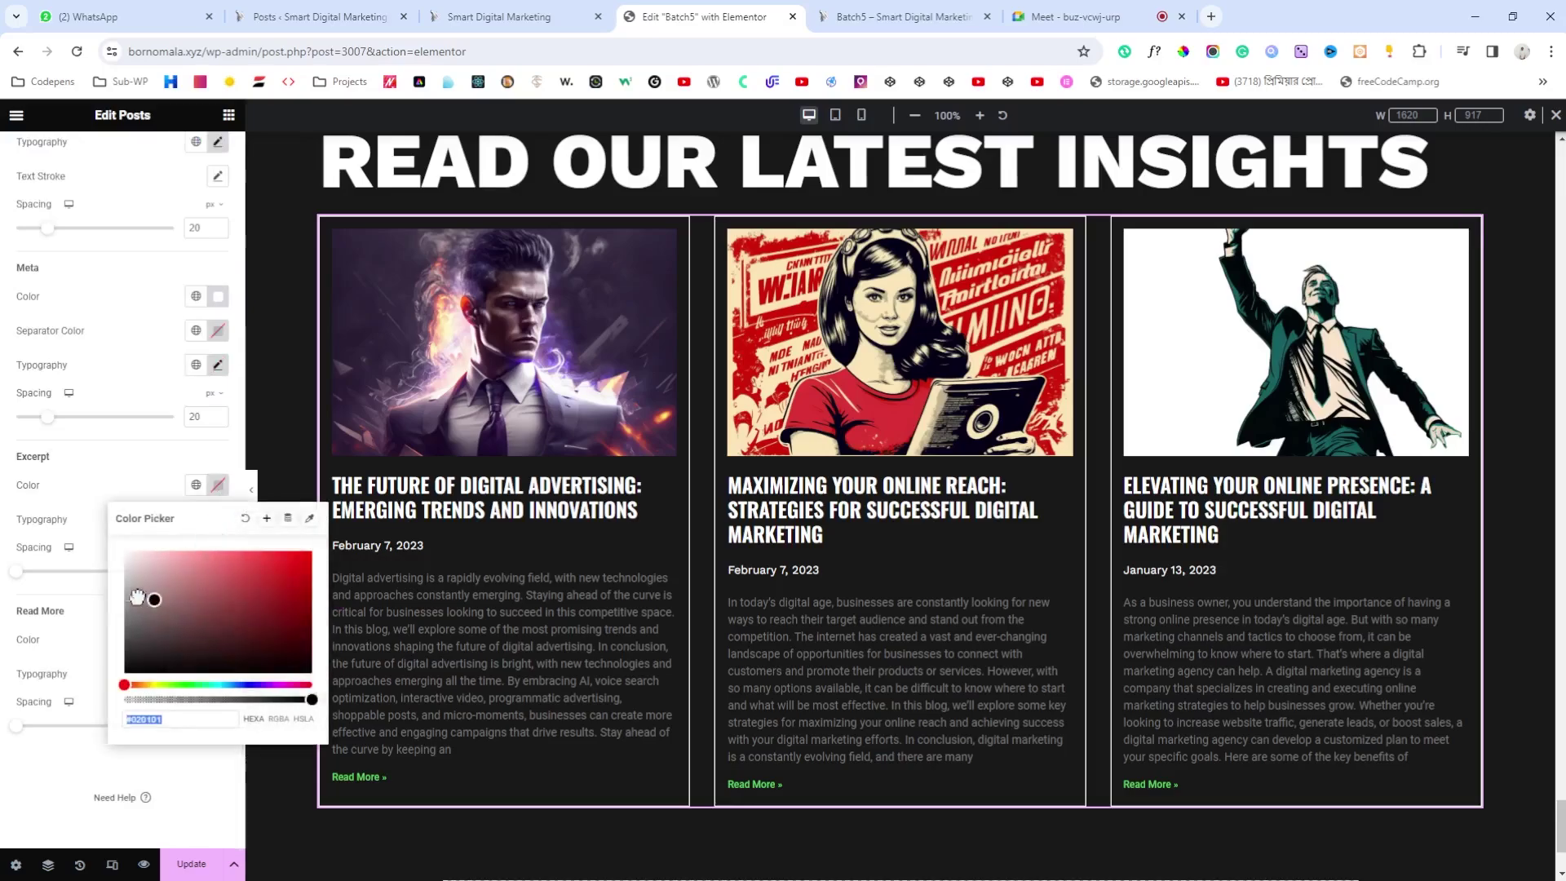
{"action": "left_click_drag", "start_coordinate": [143, 598], "coordinate": [89, 532]}
{"action": "left_click", "coordinate": [196, 485]}
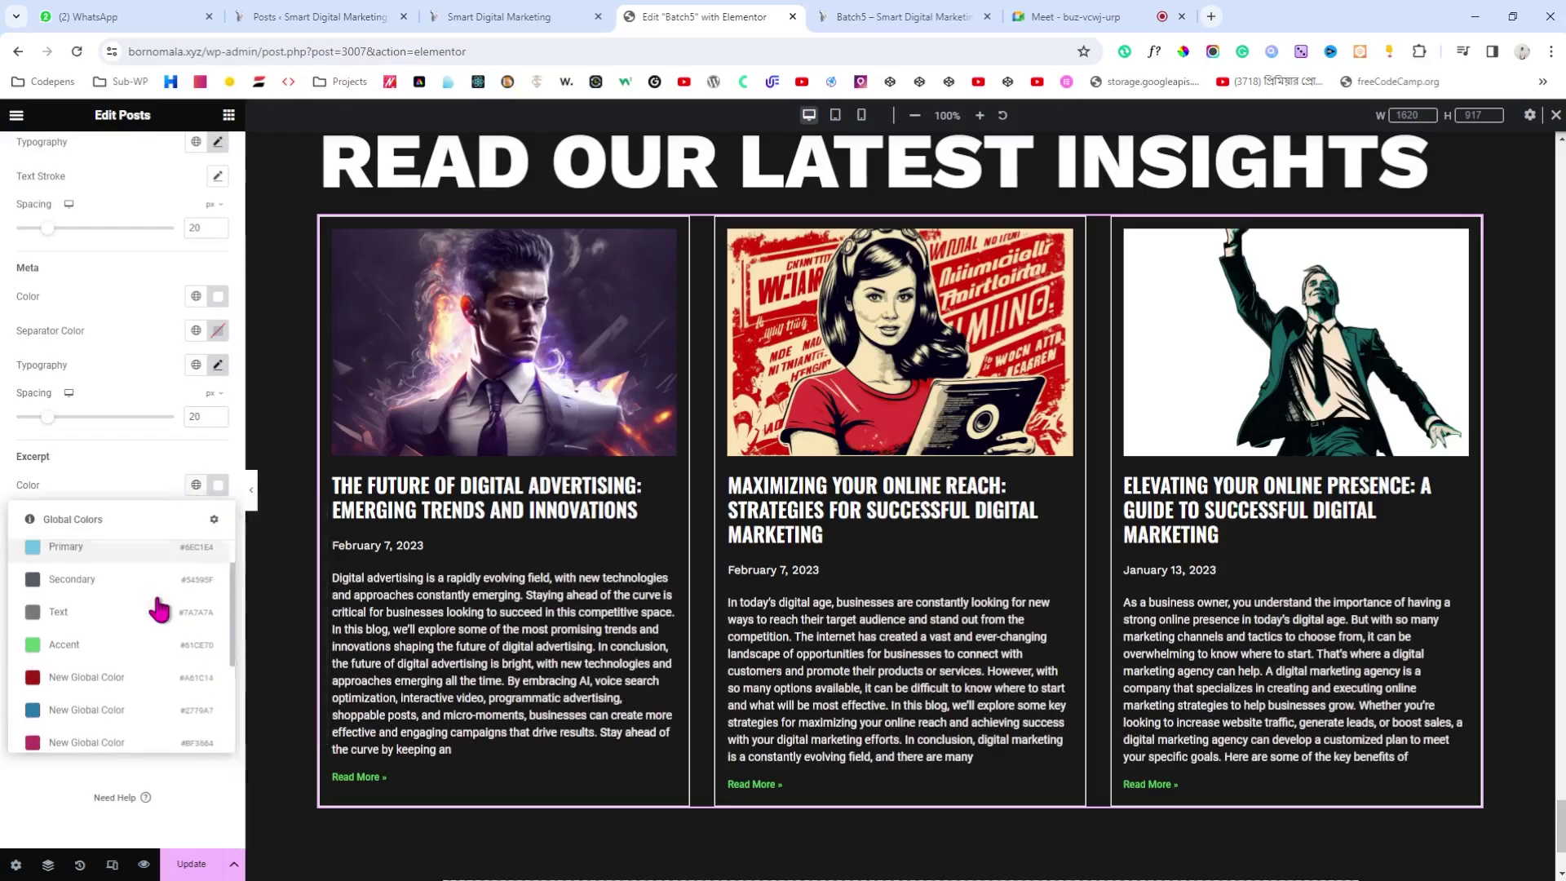
{"action": "scroll", "coordinate": [149, 620], "scroll_direction": "down", "scroll_amount": 3}
{"action": "left_click", "coordinate": [103, 707]}
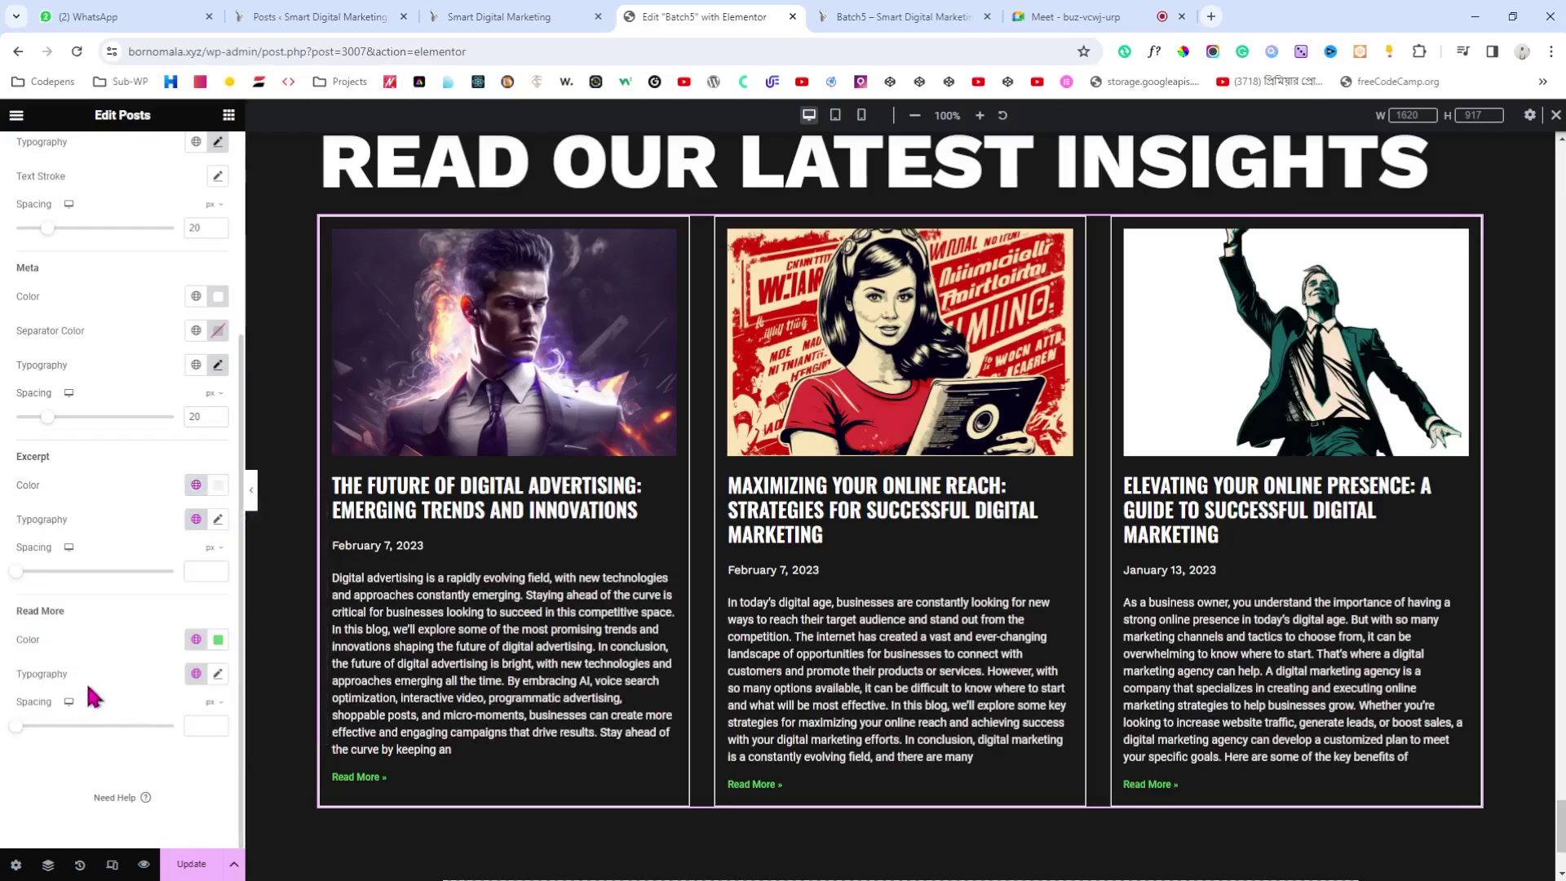
Step: Set the post excerpt typography to the Work Sans font family at 16 px
{"action": "left_click", "coordinate": [218, 520]}
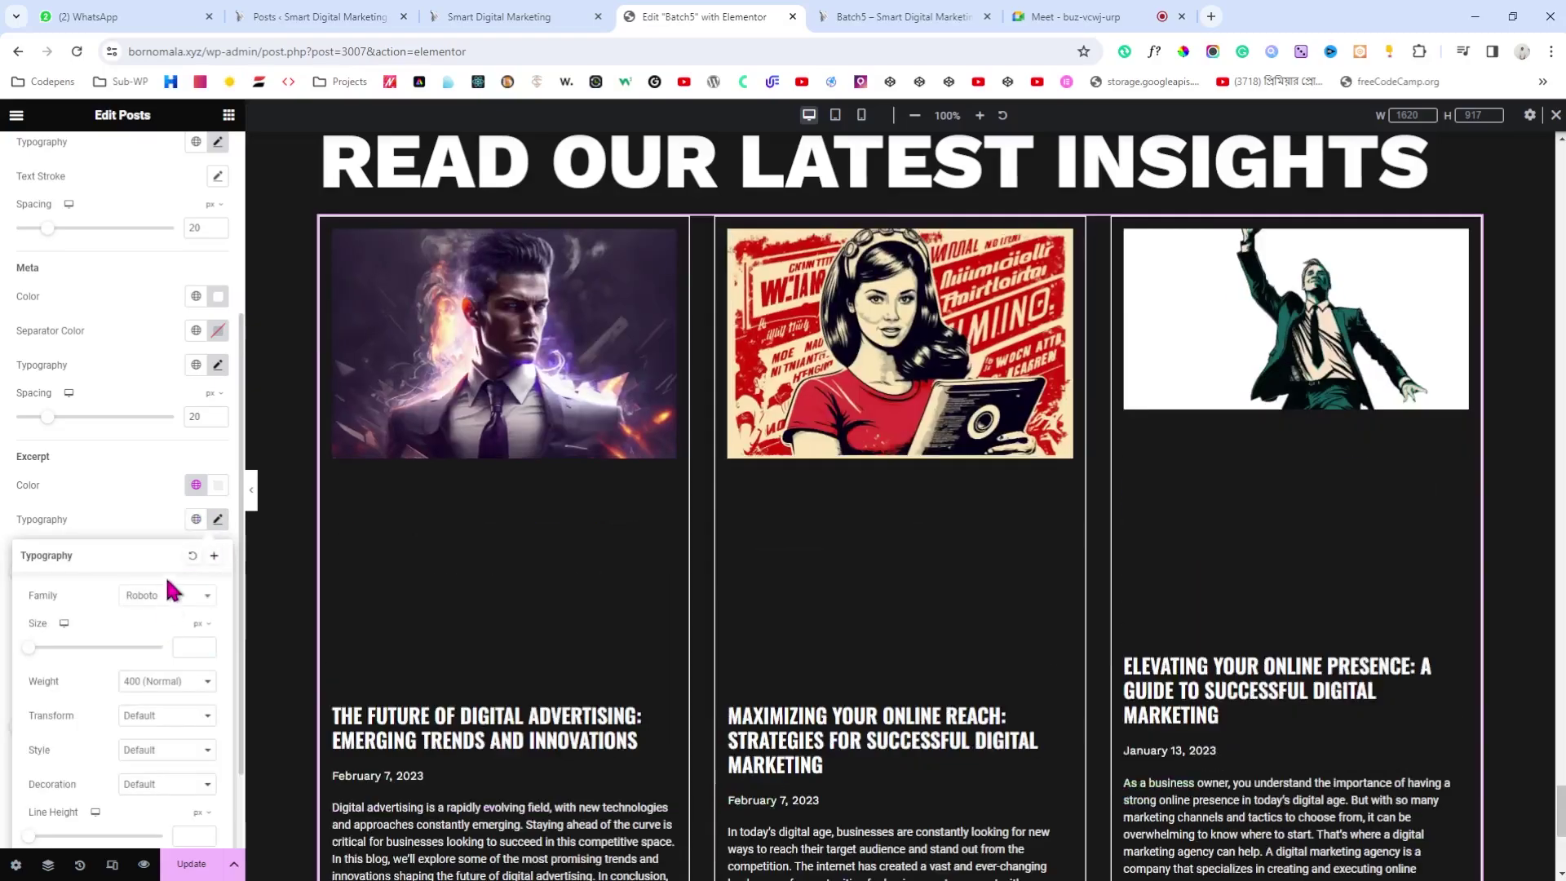
{"action": "left_click", "coordinate": [168, 596]}
{"action": "type", "text": "work"}
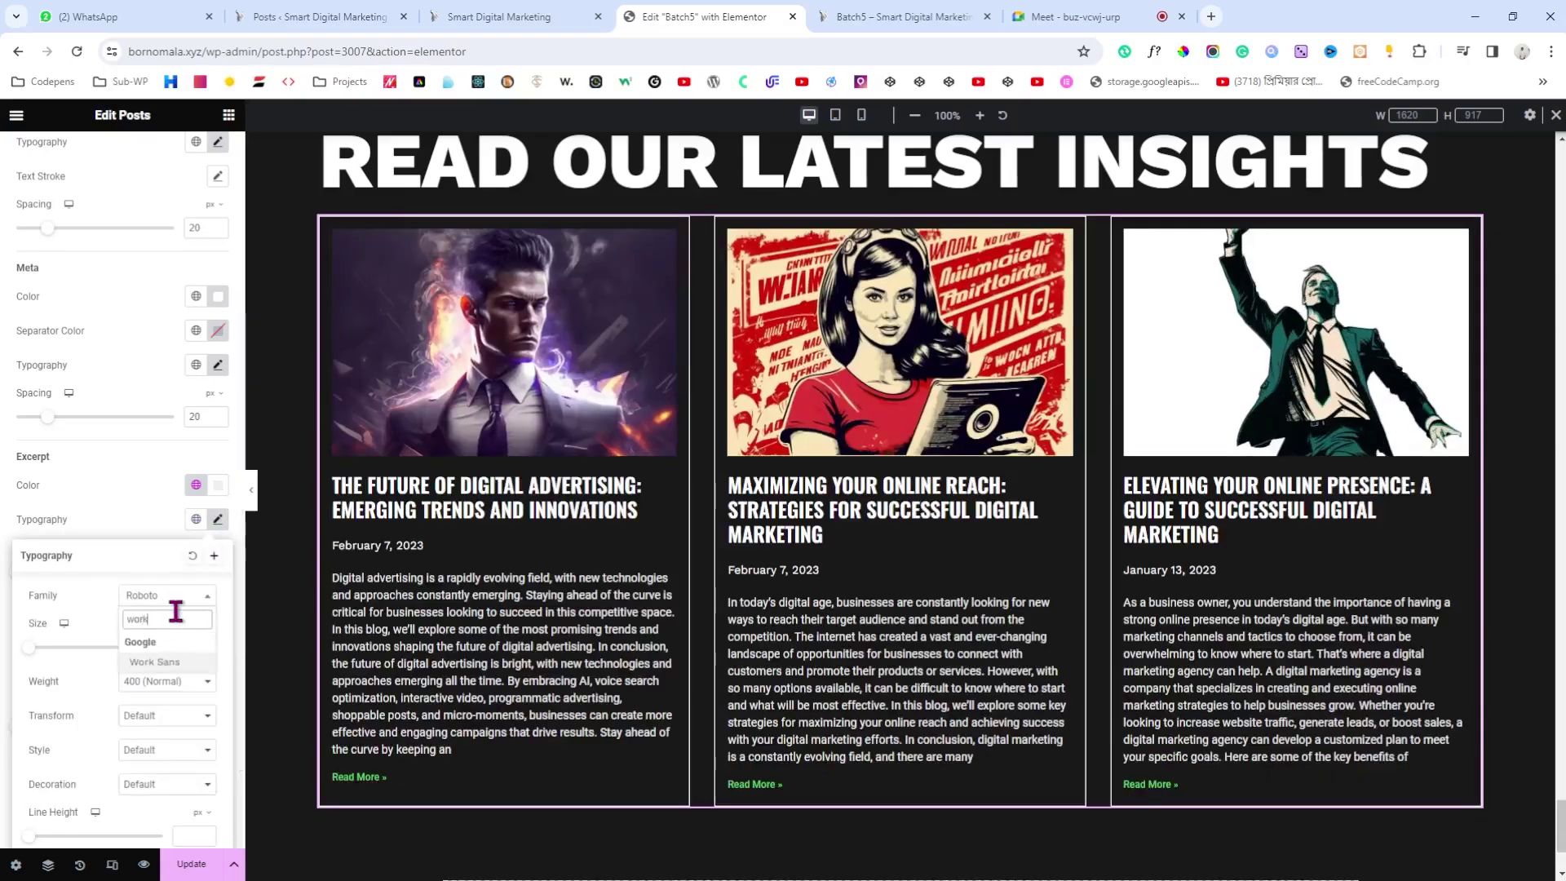
{"action": "left_click", "coordinate": [167, 661]}
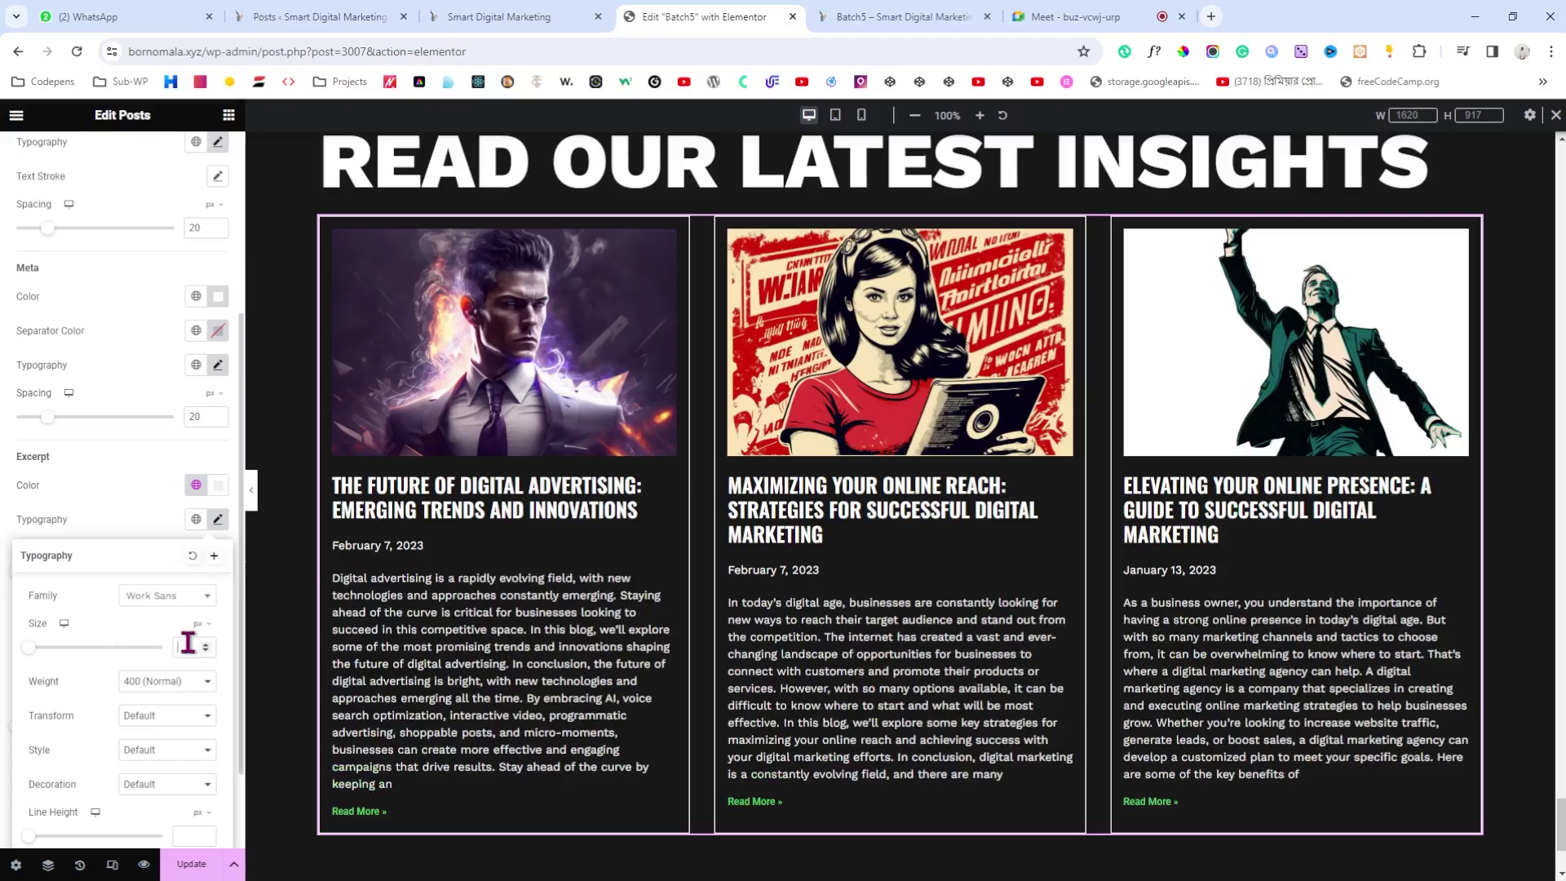
{"action": "left_click", "coordinate": [192, 648]}
{"action": "type", "text": "16"}
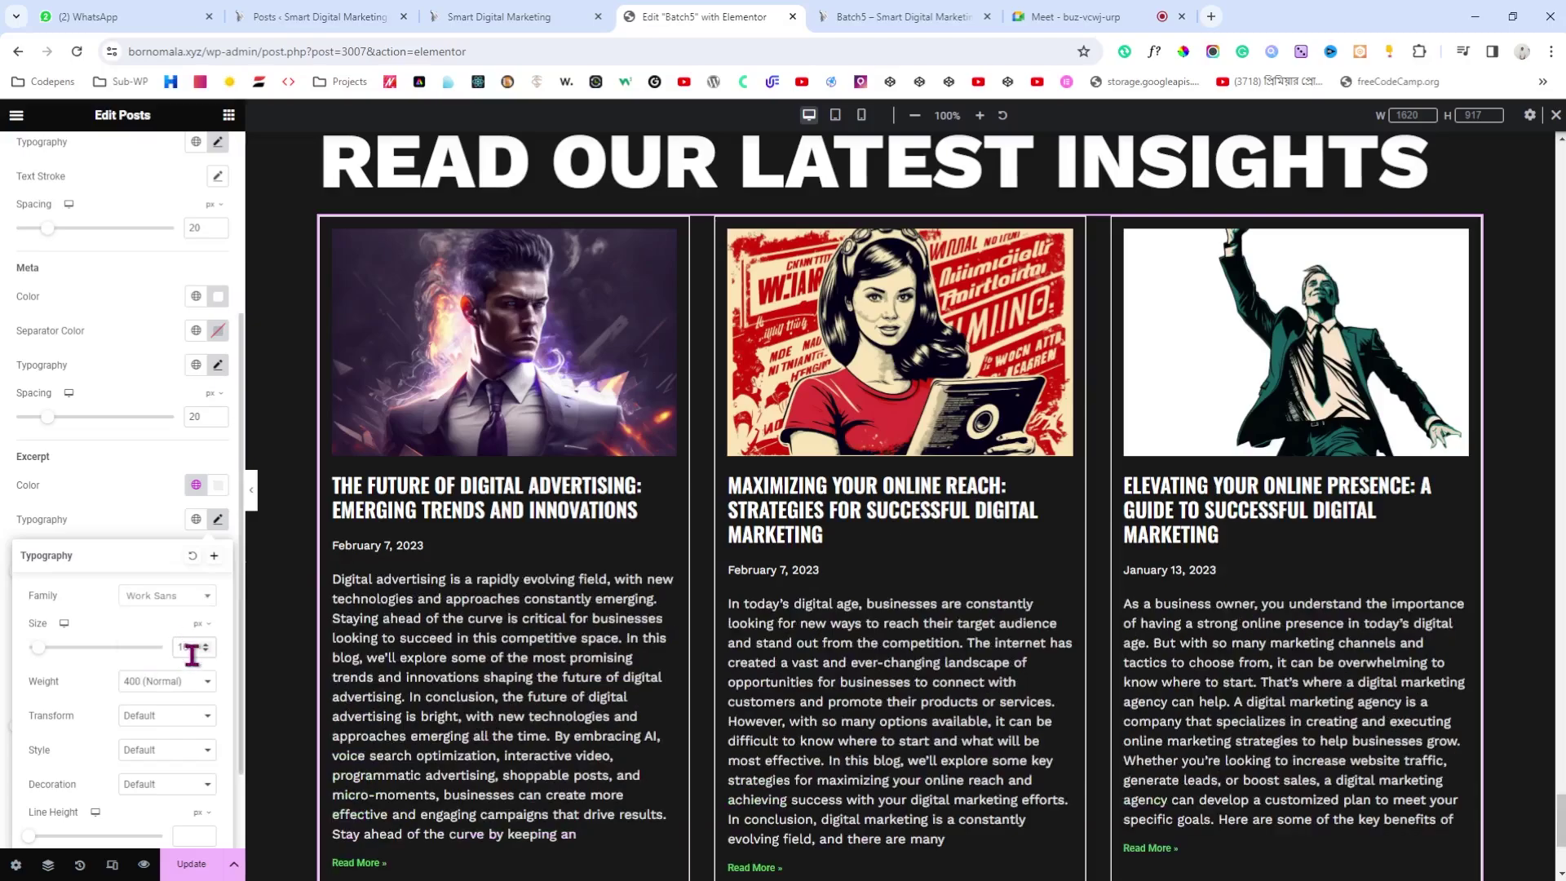
{"action": "left_click", "coordinate": [128, 526]}
Step: Set the excerpt length of the post cards to 20 in the posts widget's content settings
{"action": "scroll", "coordinate": [517, 608], "scroll_direction": "down", "scroll_amount": 2}
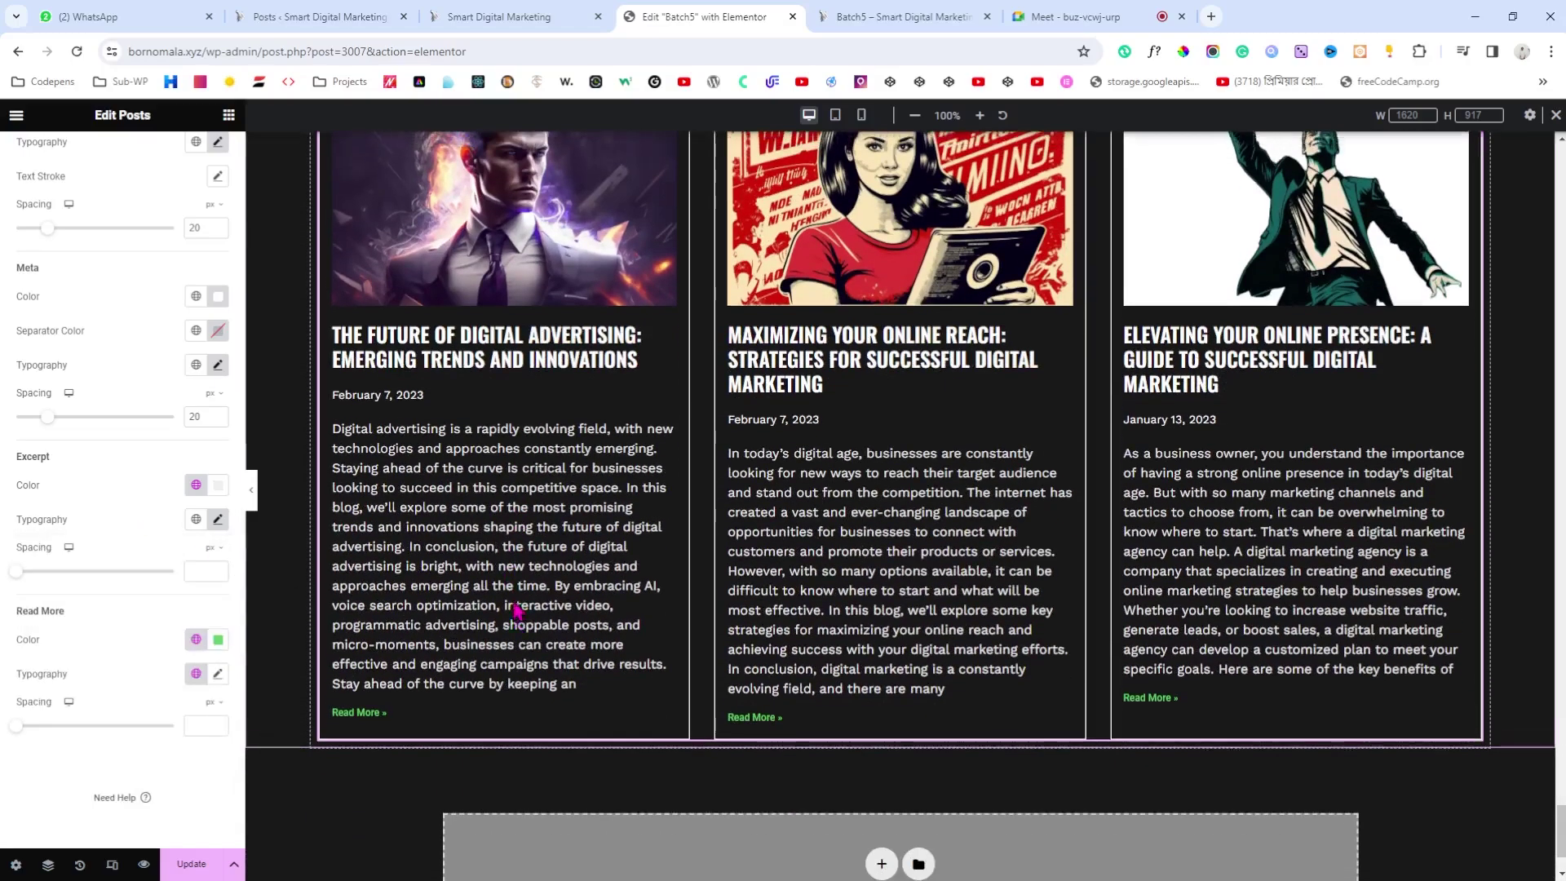
{"action": "scroll", "coordinate": [517, 608], "scroll_direction": "up", "scroll_amount": 3}
{"action": "scroll", "coordinate": [126, 259], "scroll_direction": "up", "scroll_amount": 4}
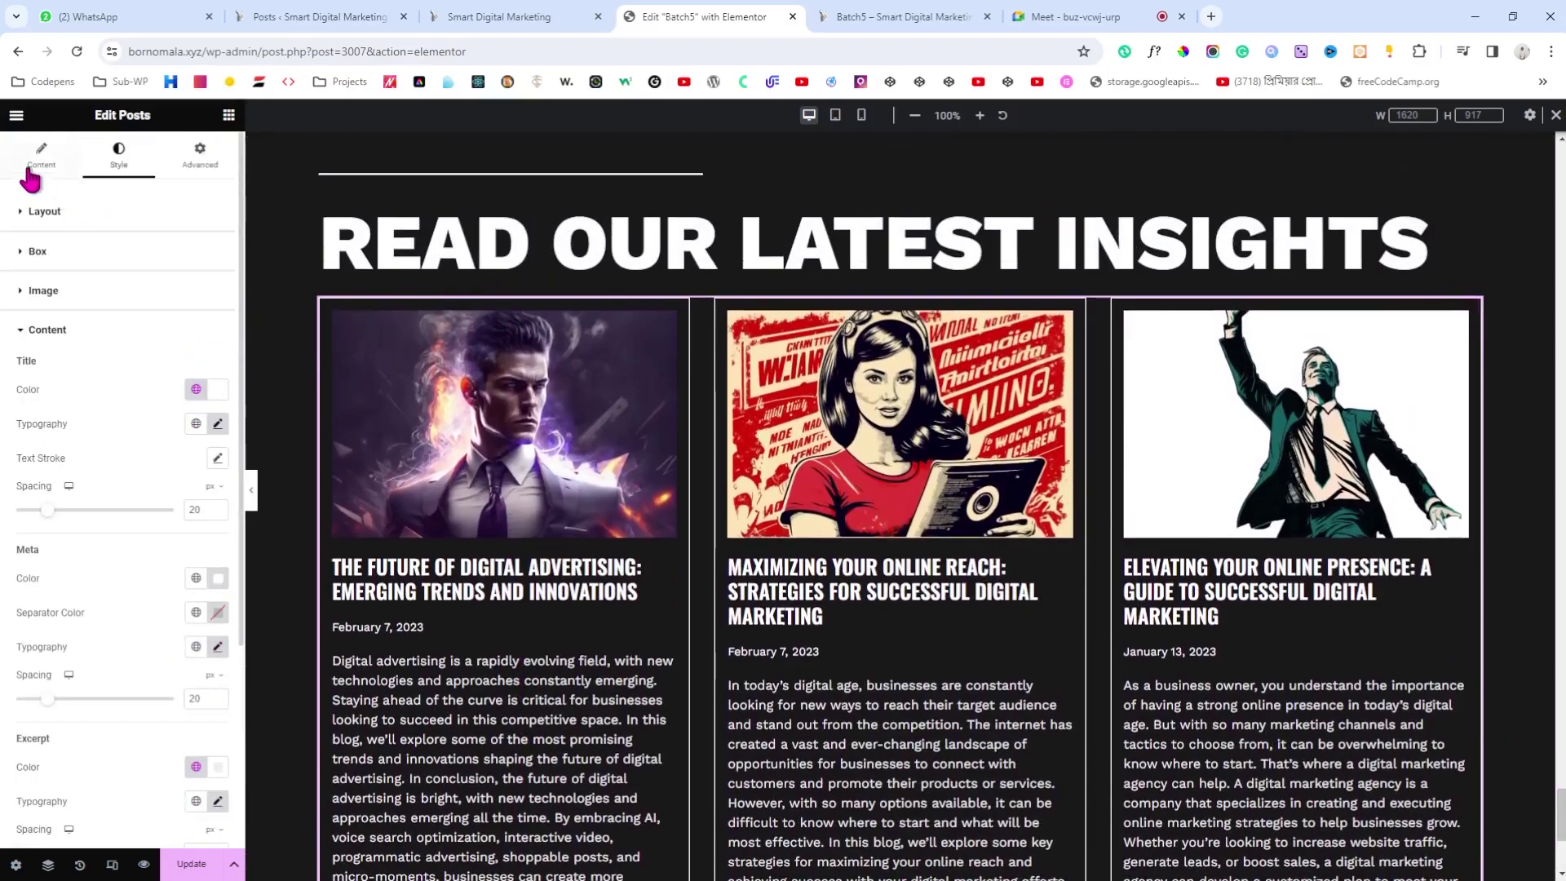
{"action": "left_click", "coordinate": [29, 171]}
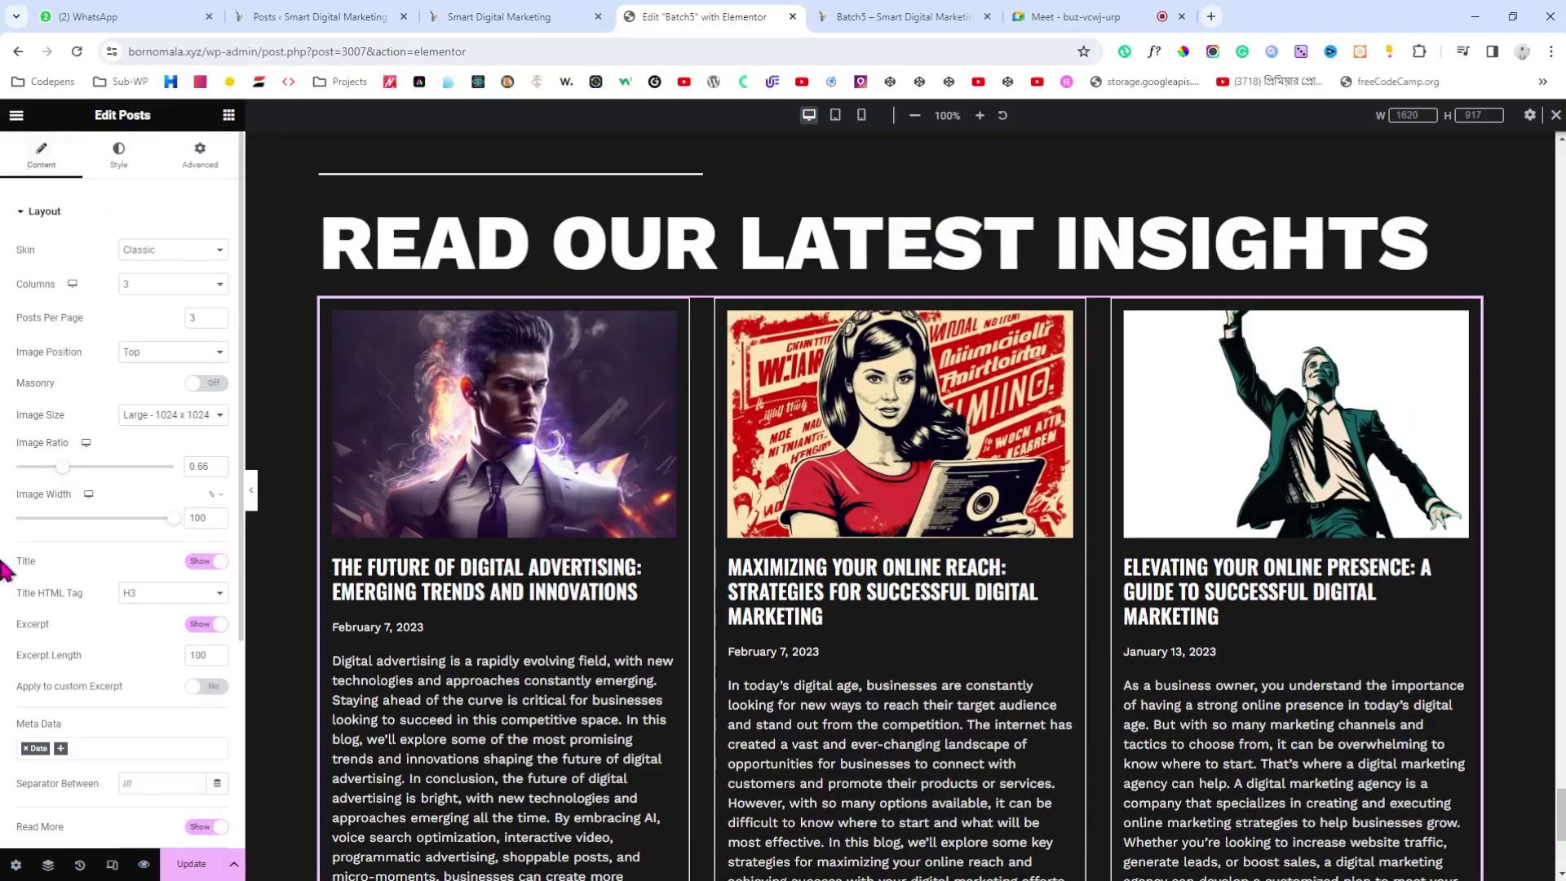
{"action": "scroll", "coordinate": [4, 655], "scroll_direction": "down", "scroll_amount": 1}
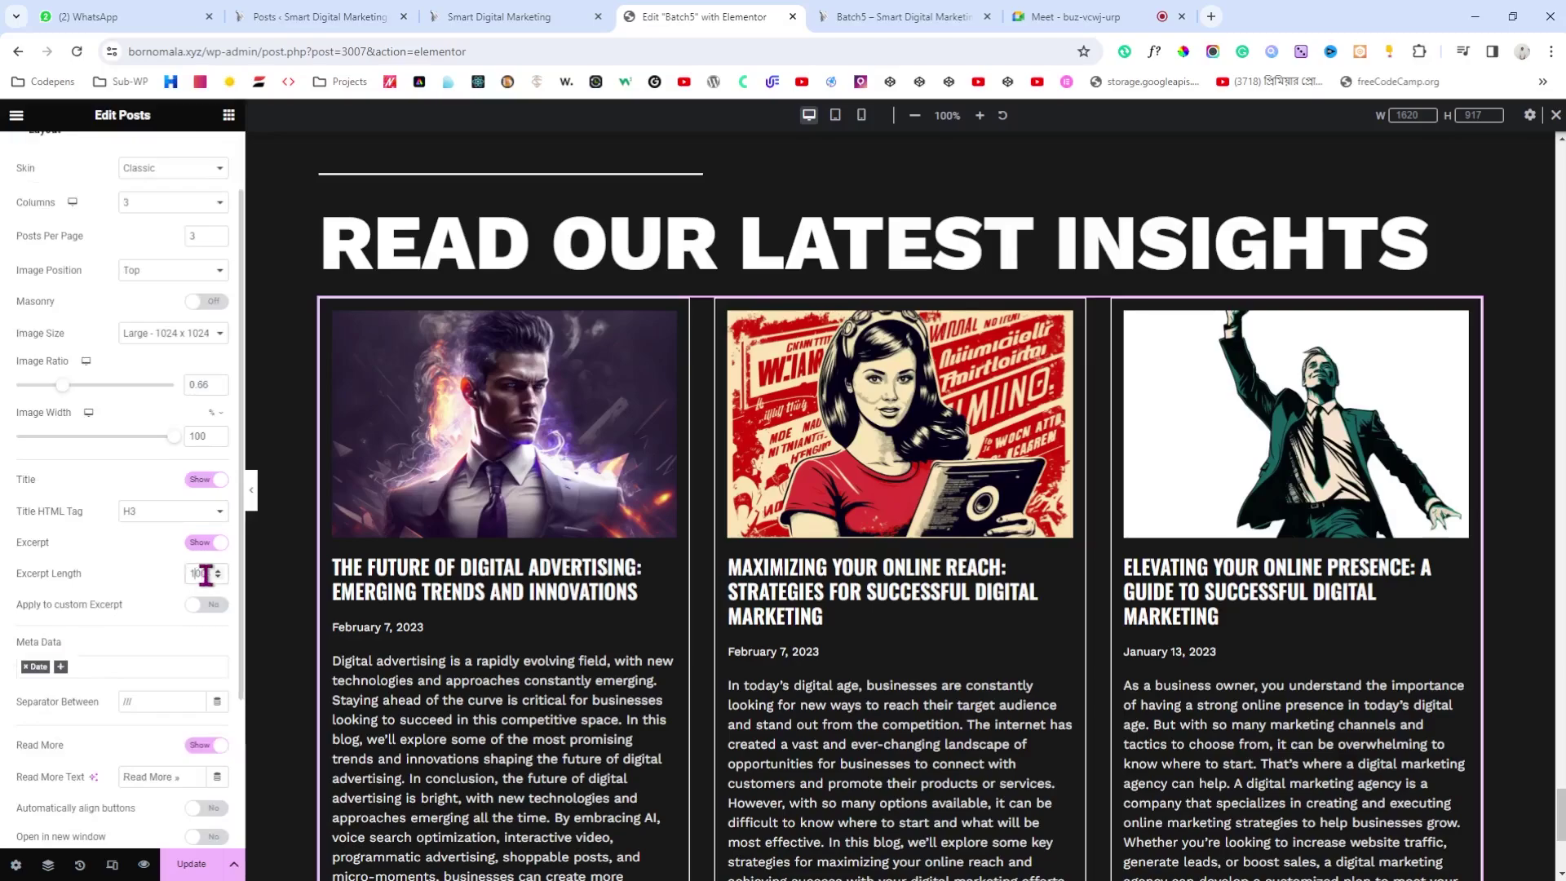
{"action": "type", "text": "20"}
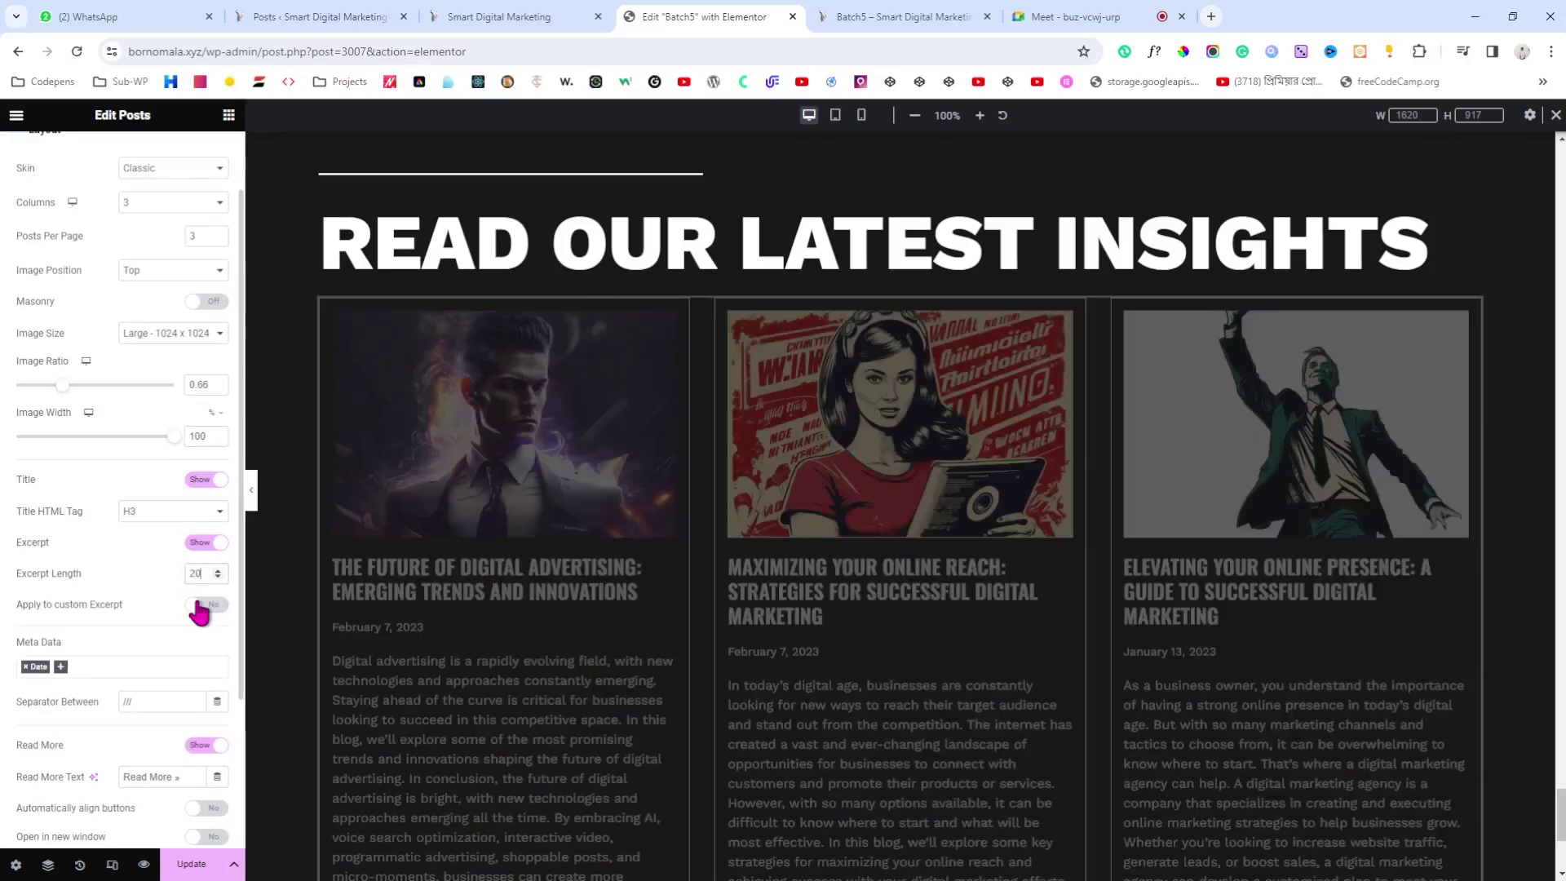
{"action": "scroll", "coordinate": [569, 492], "scroll_direction": "down", "scroll_amount": 2}
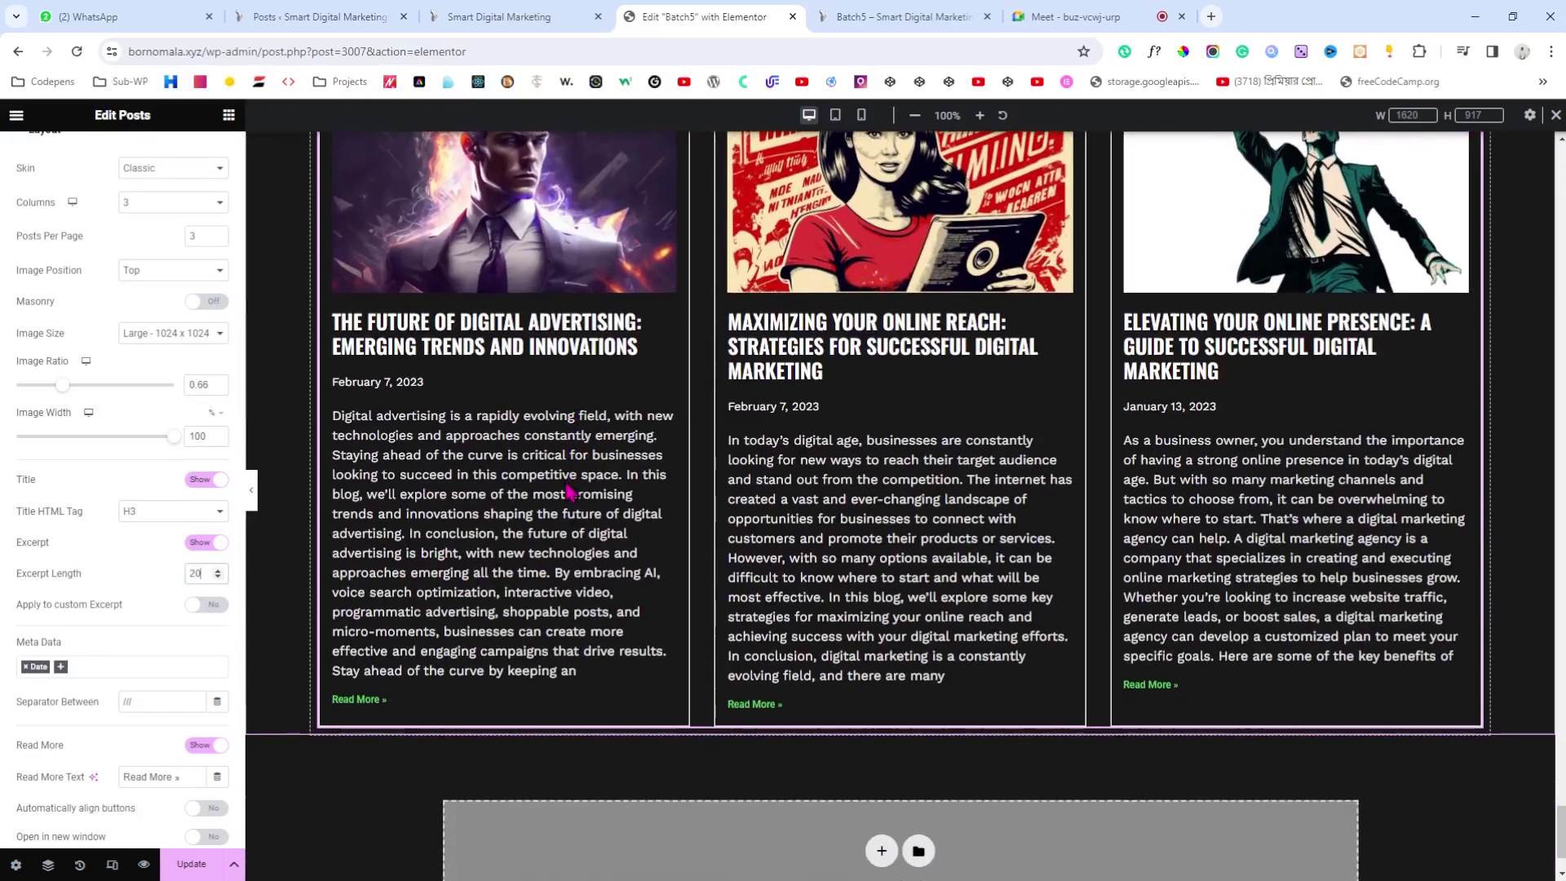
{"action": "scroll", "coordinate": [568, 492], "scroll_direction": "up", "scroll_amount": 5}
{"action": "scroll", "coordinate": [1087, 441], "scroll_direction": "down", "scroll_amount": 2}
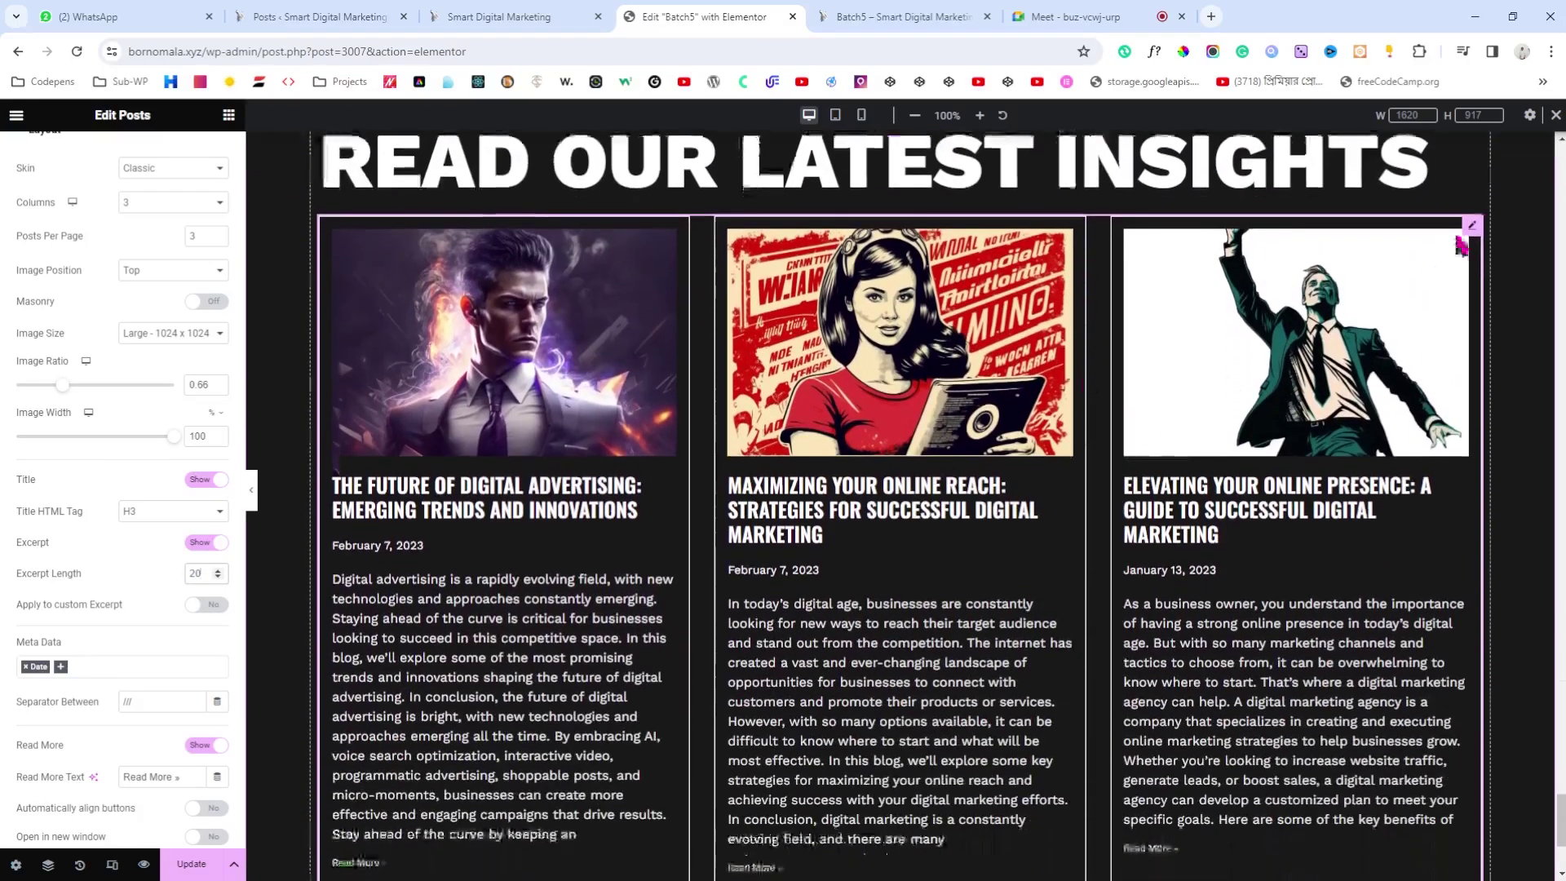
{"action": "scroll", "coordinate": [9, 485], "scroll_direction": "down", "scroll_amount": 2}
{"action": "scroll", "coordinate": [4, 485], "scroll_direction": "up", "scroll_amount": 3}
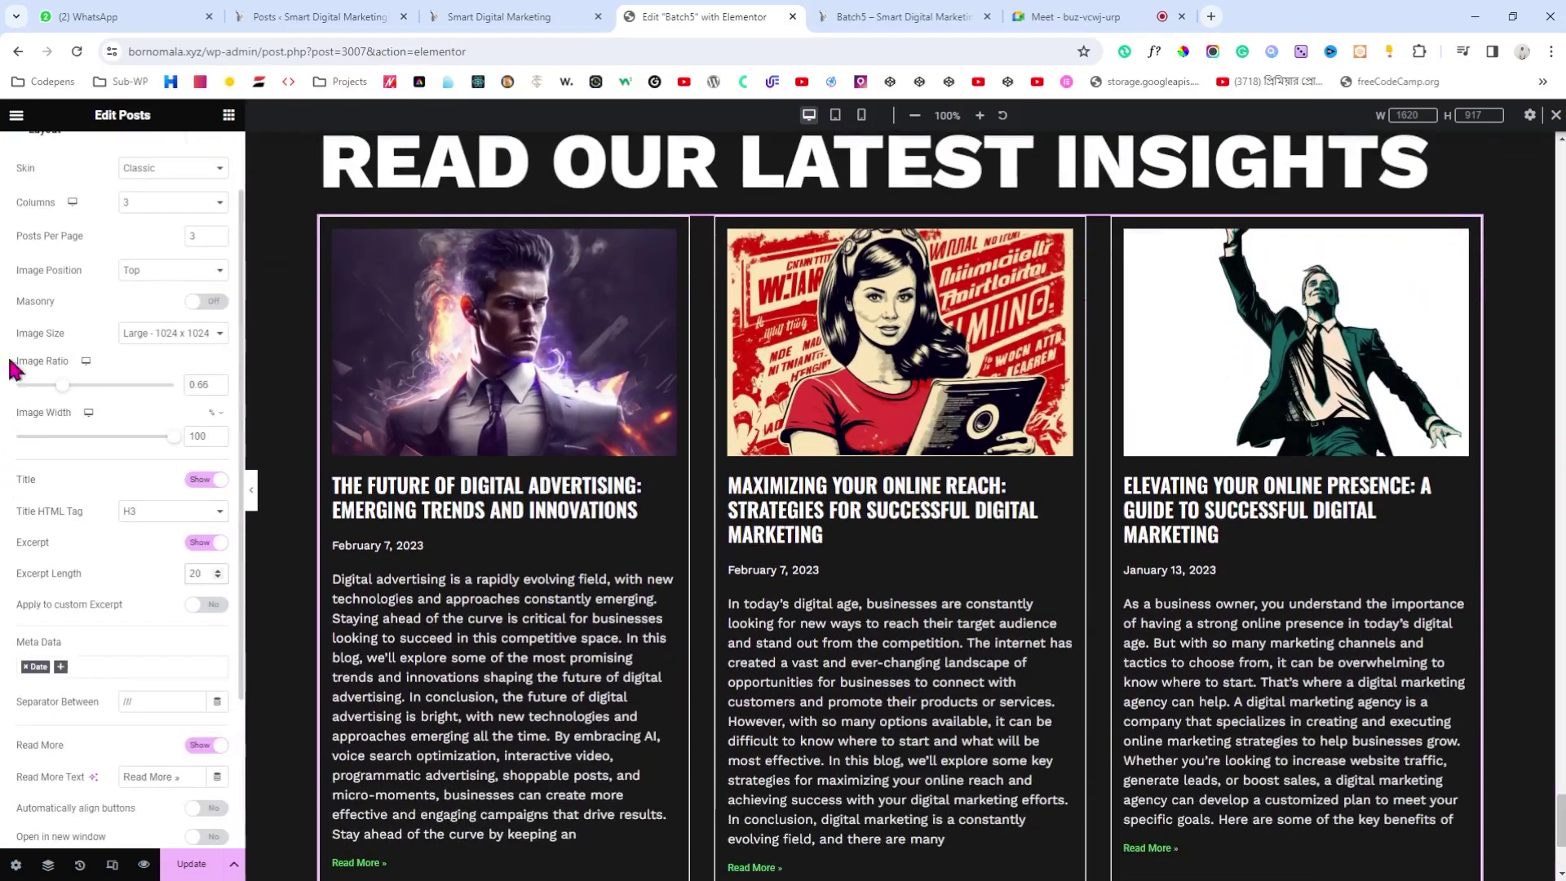
Step: Set the excerpt spacing of the post cards to 20 px
{"action": "scroll", "coordinate": [96, 202], "scroll_direction": "up", "scroll_amount": 3}
{"action": "left_click", "coordinate": [115, 164]}
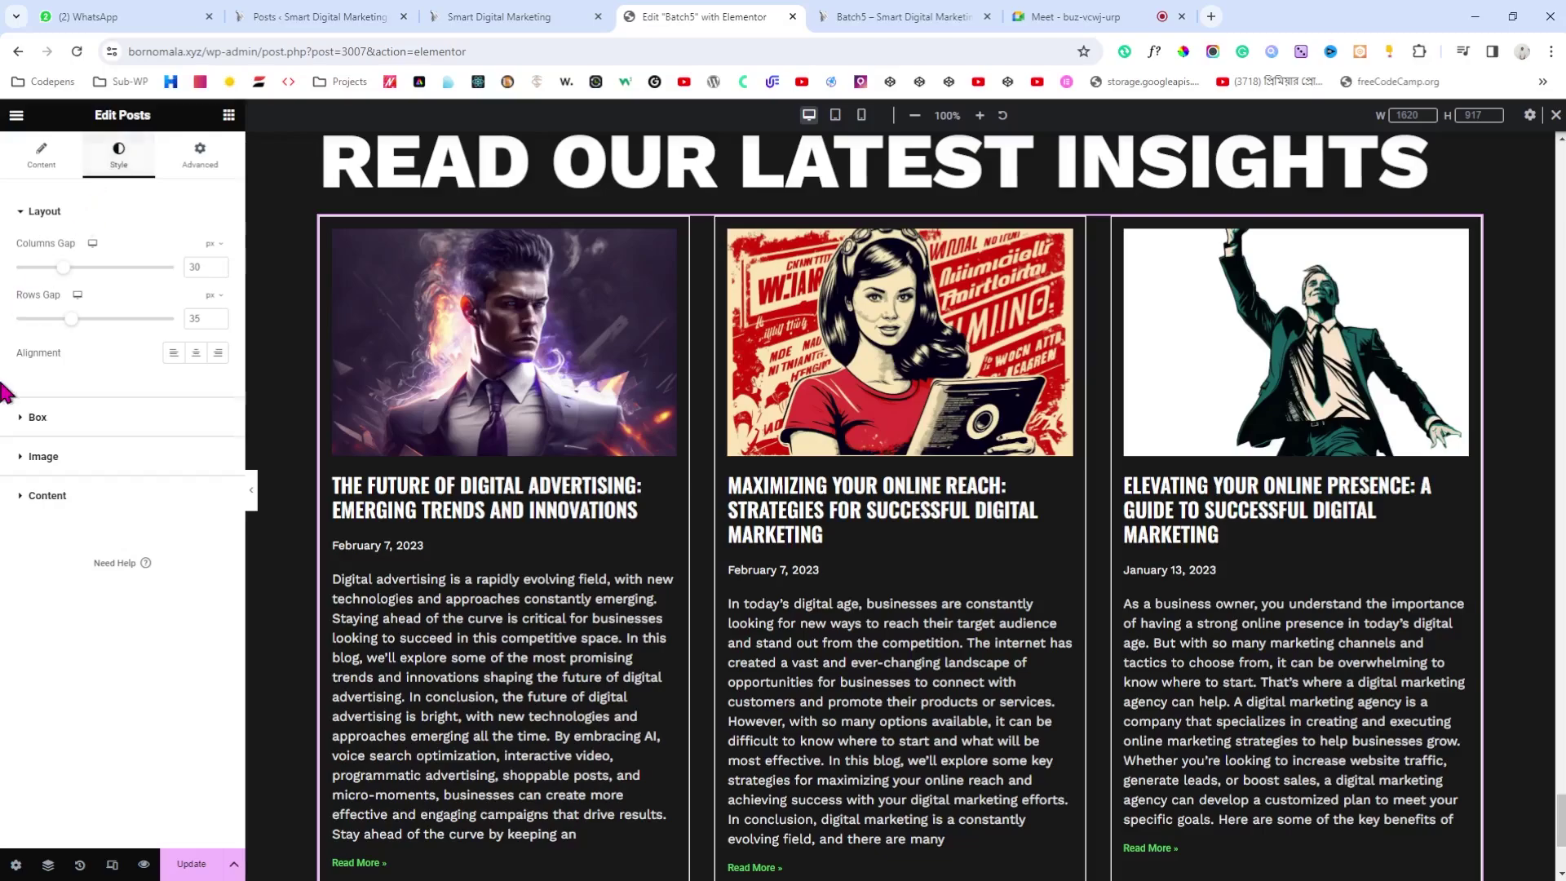
{"action": "left_click", "coordinate": [46, 497]}
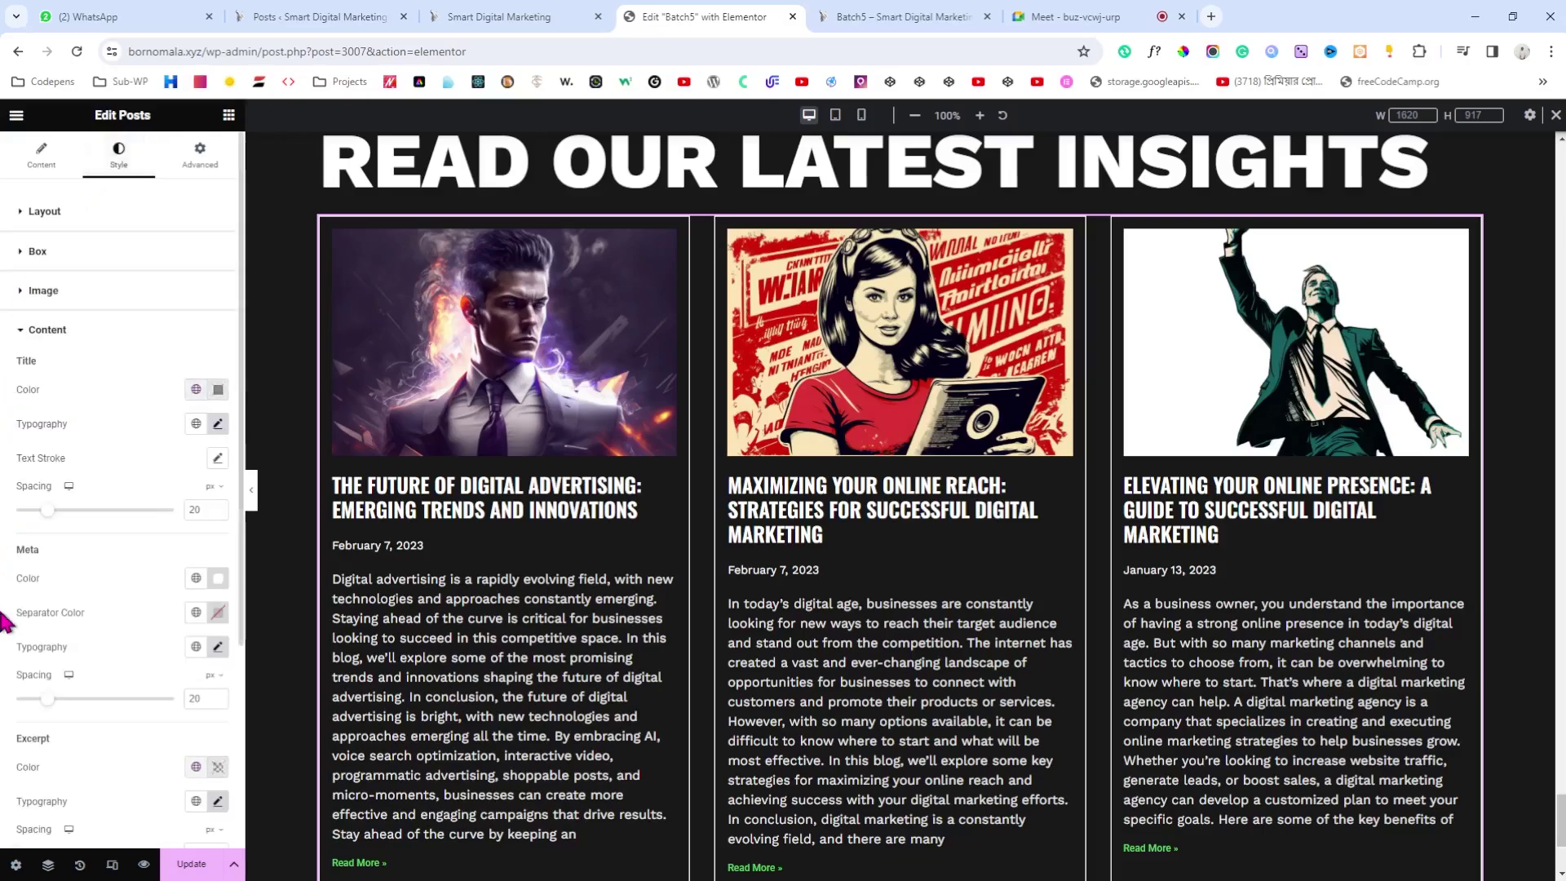
{"action": "scroll", "coordinate": [8, 624], "scroll_direction": "down", "scroll_amount": 3}
{"action": "scroll", "coordinate": [504, 697], "scroll_direction": "down", "scroll_amount": 1}
{"action": "scroll", "coordinate": [503, 698], "scroll_direction": "down", "scroll_amount": 2}
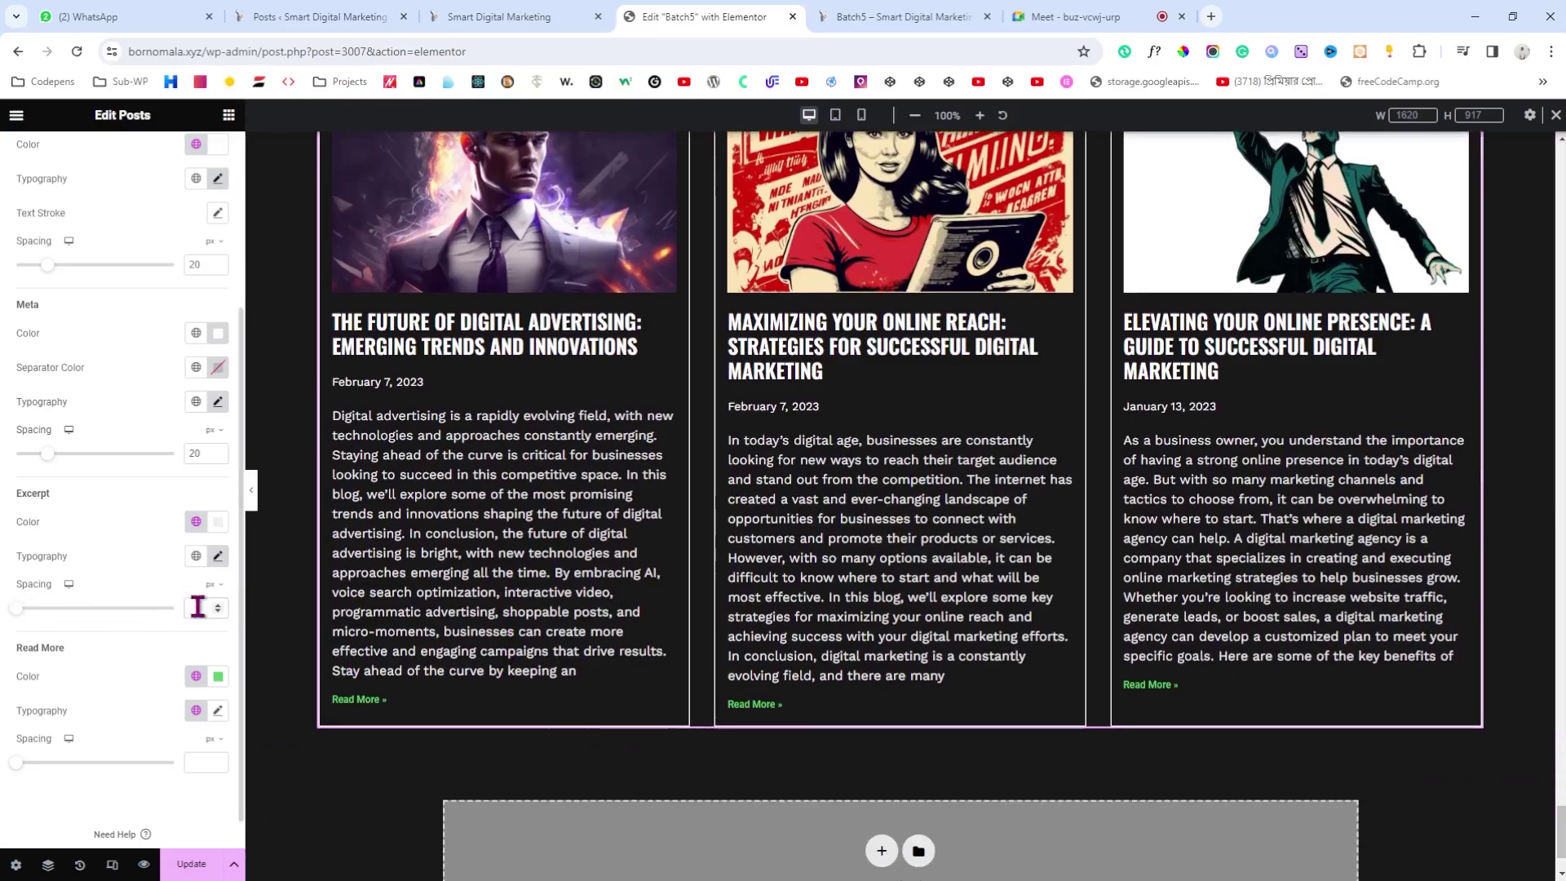
{"action": "type", "text": "20"}
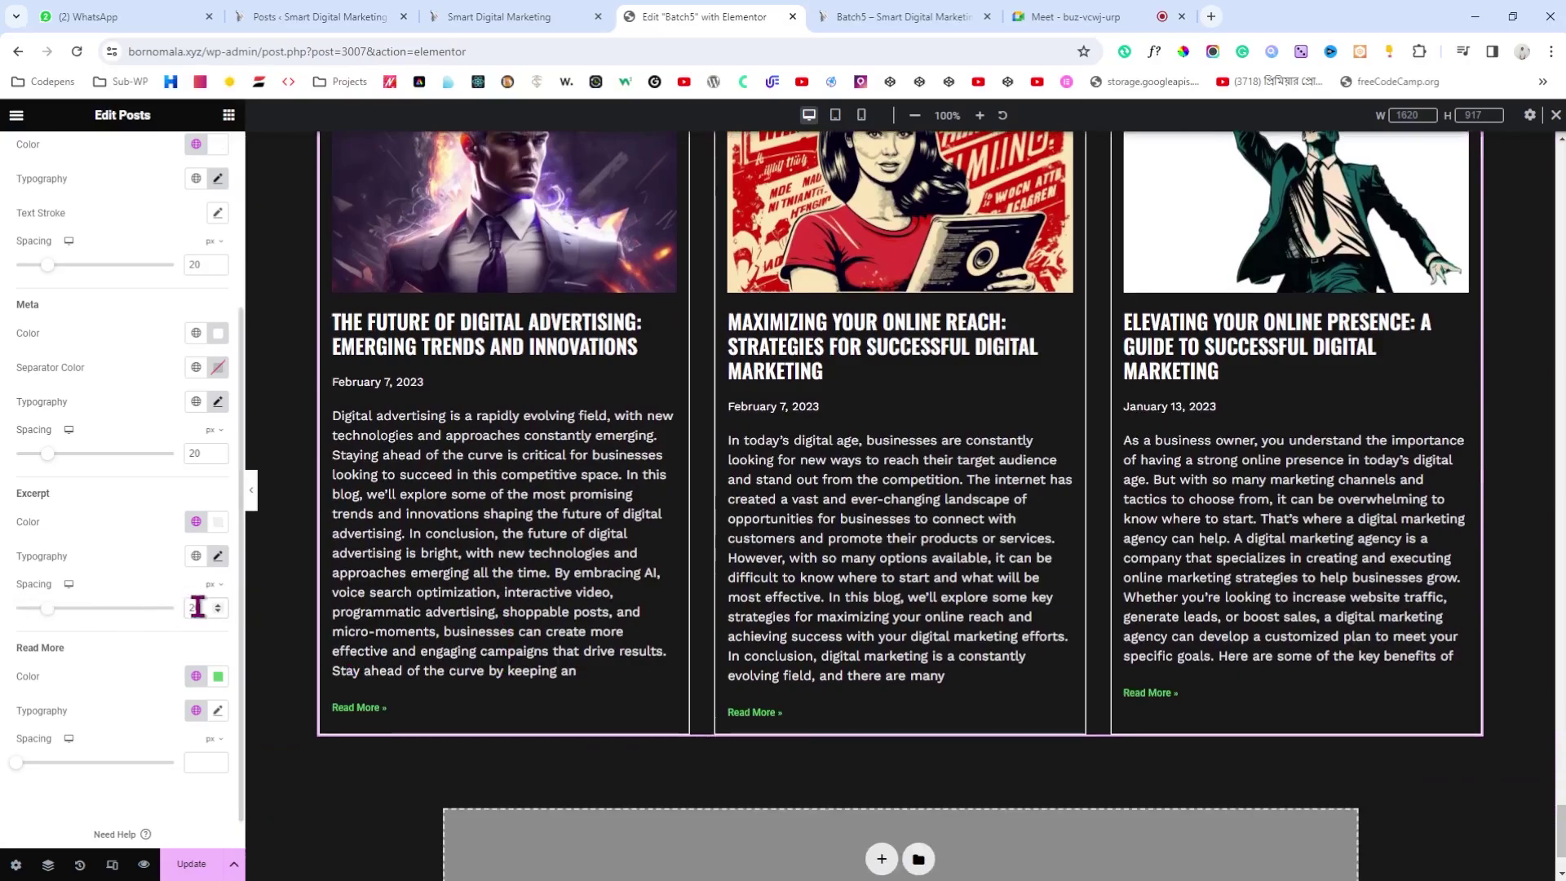
Step: Apply the crimson global color to the post cards' Read More links
{"action": "left_click", "coordinate": [195, 676]}
{"action": "scroll", "coordinate": [98, 587], "scroll_direction": "down", "scroll_amount": 5}
{"action": "left_click", "coordinate": [81, 535]}
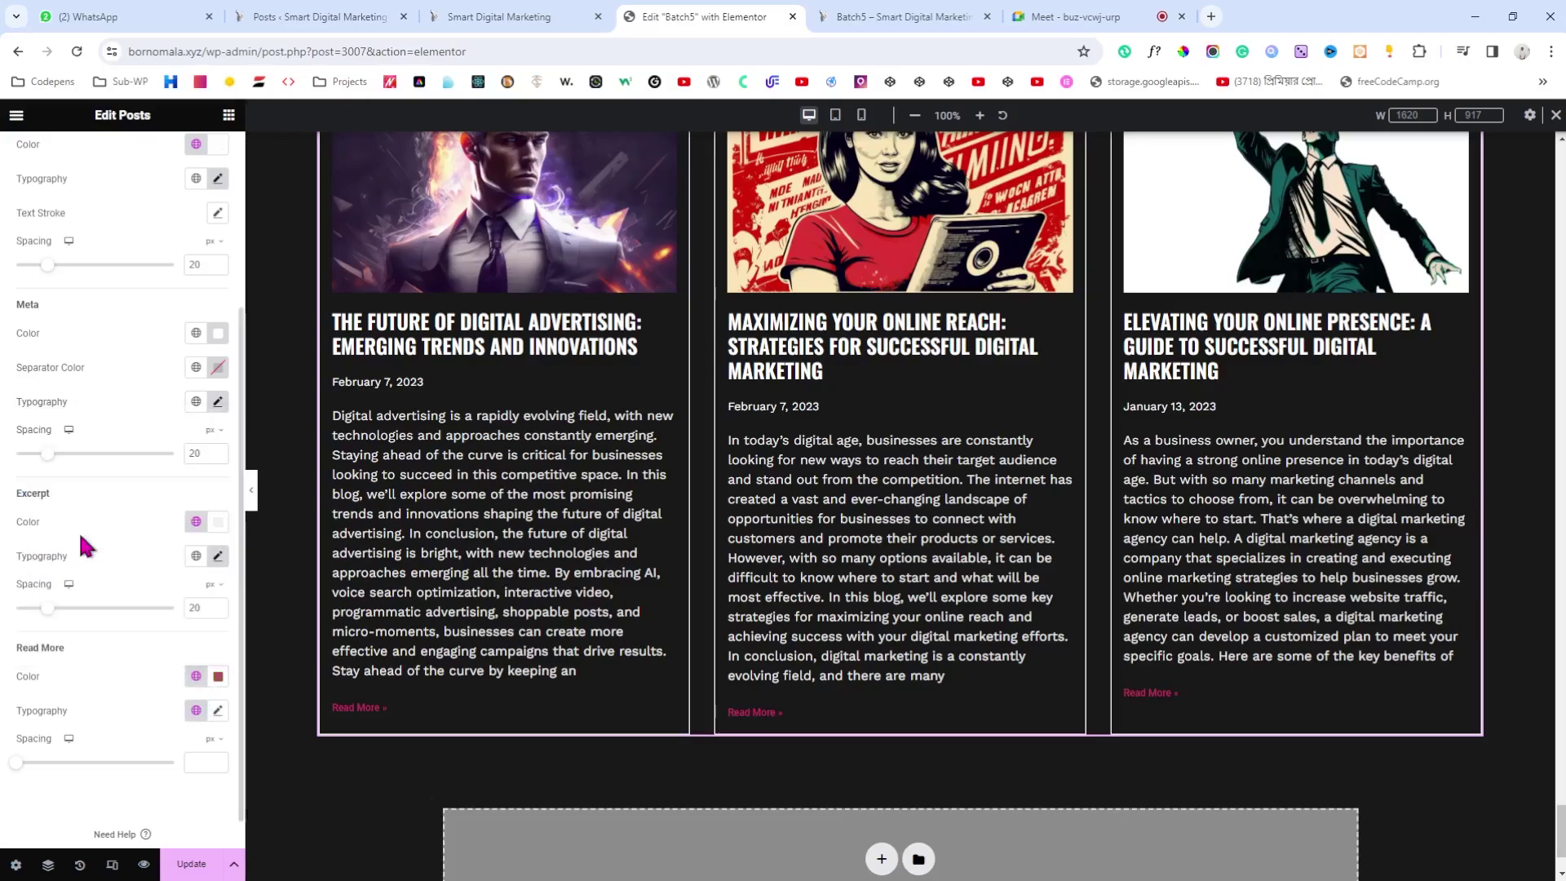
Step: Set the Read More typography of the post cards to Oswald in uppercase at 25 px
{"action": "left_click", "coordinate": [218, 713]}
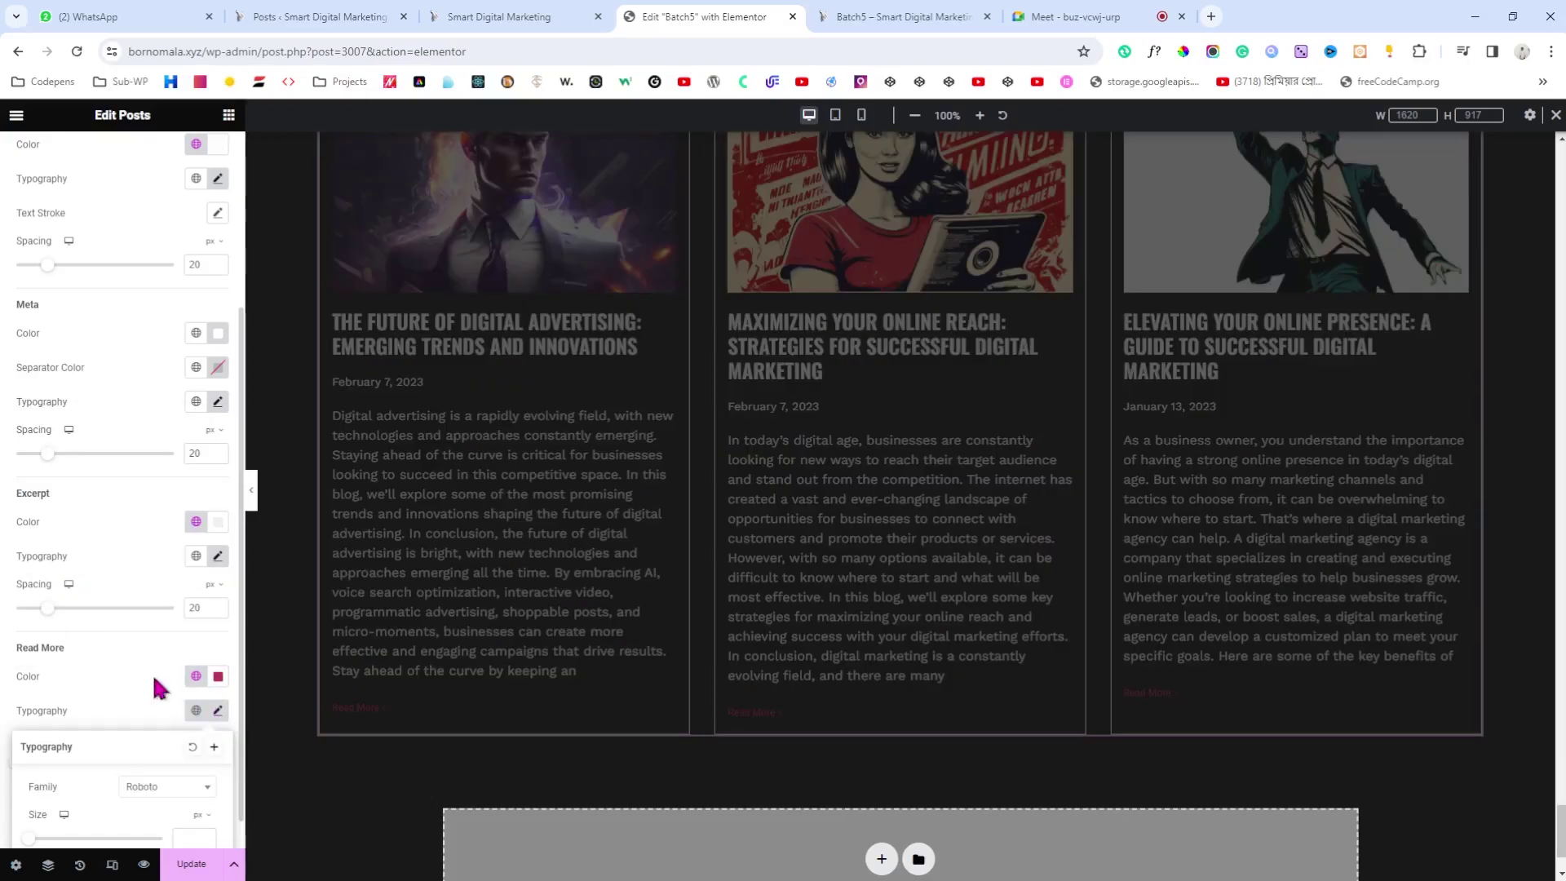
{"action": "left_click", "coordinate": [175, 789]}
{"action": "type", "text": "oswa"}
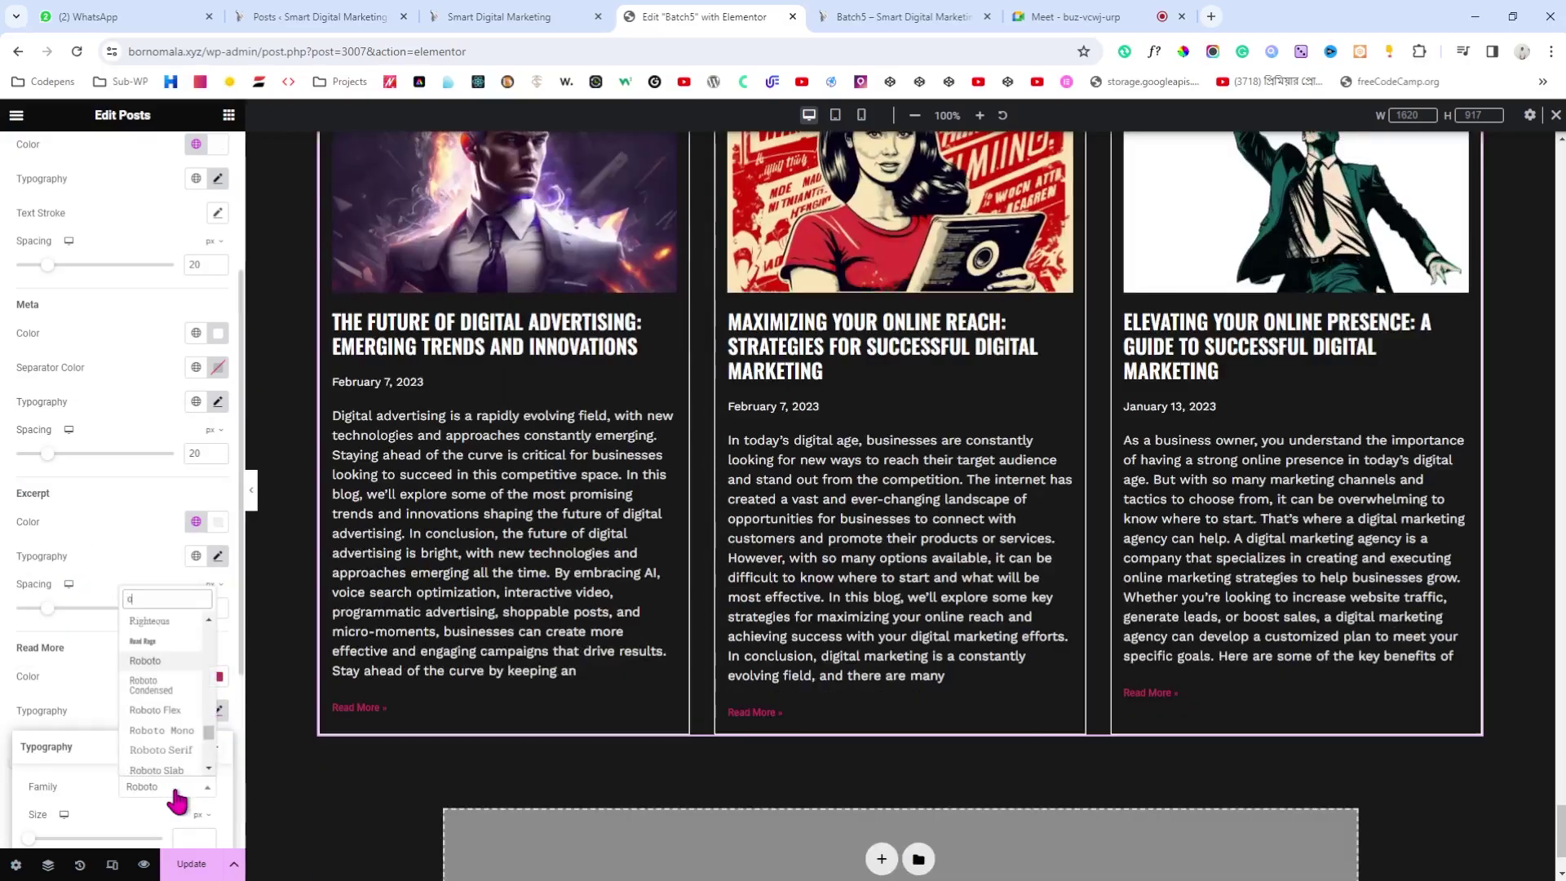
{"action": "left_click", "coordinate": [142, 765]}
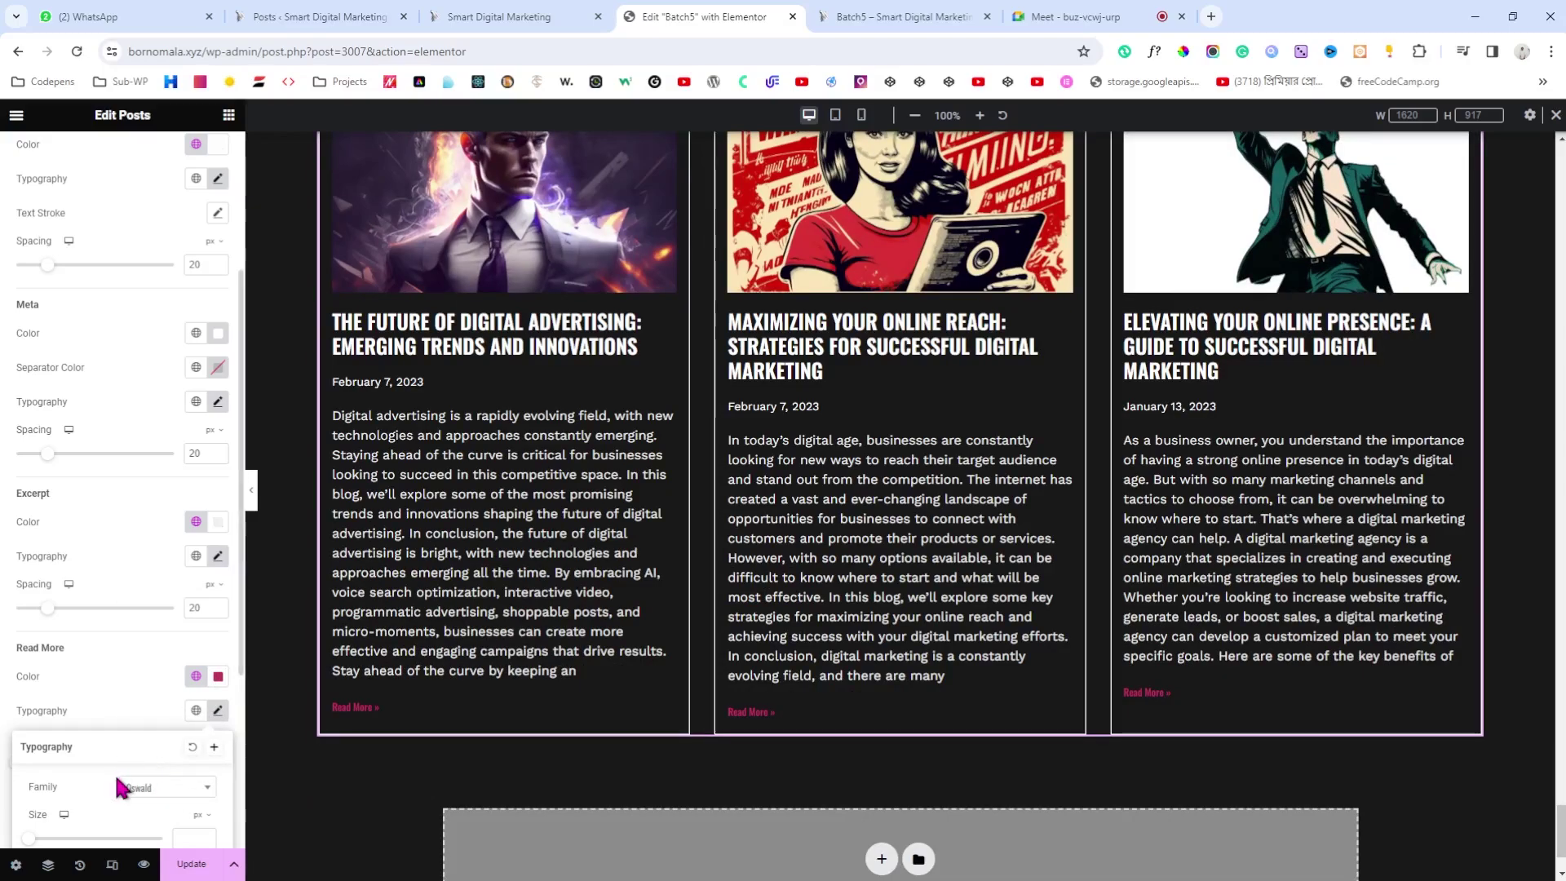
{"action": "scroll", "coordinate": [114, 770], "scroll_direction": "down", "scroll_amount": 2}
{"action": "left_click", "coordinate": [172, 761]}
{"action": "left_click", "coordinate": [166, 777]}
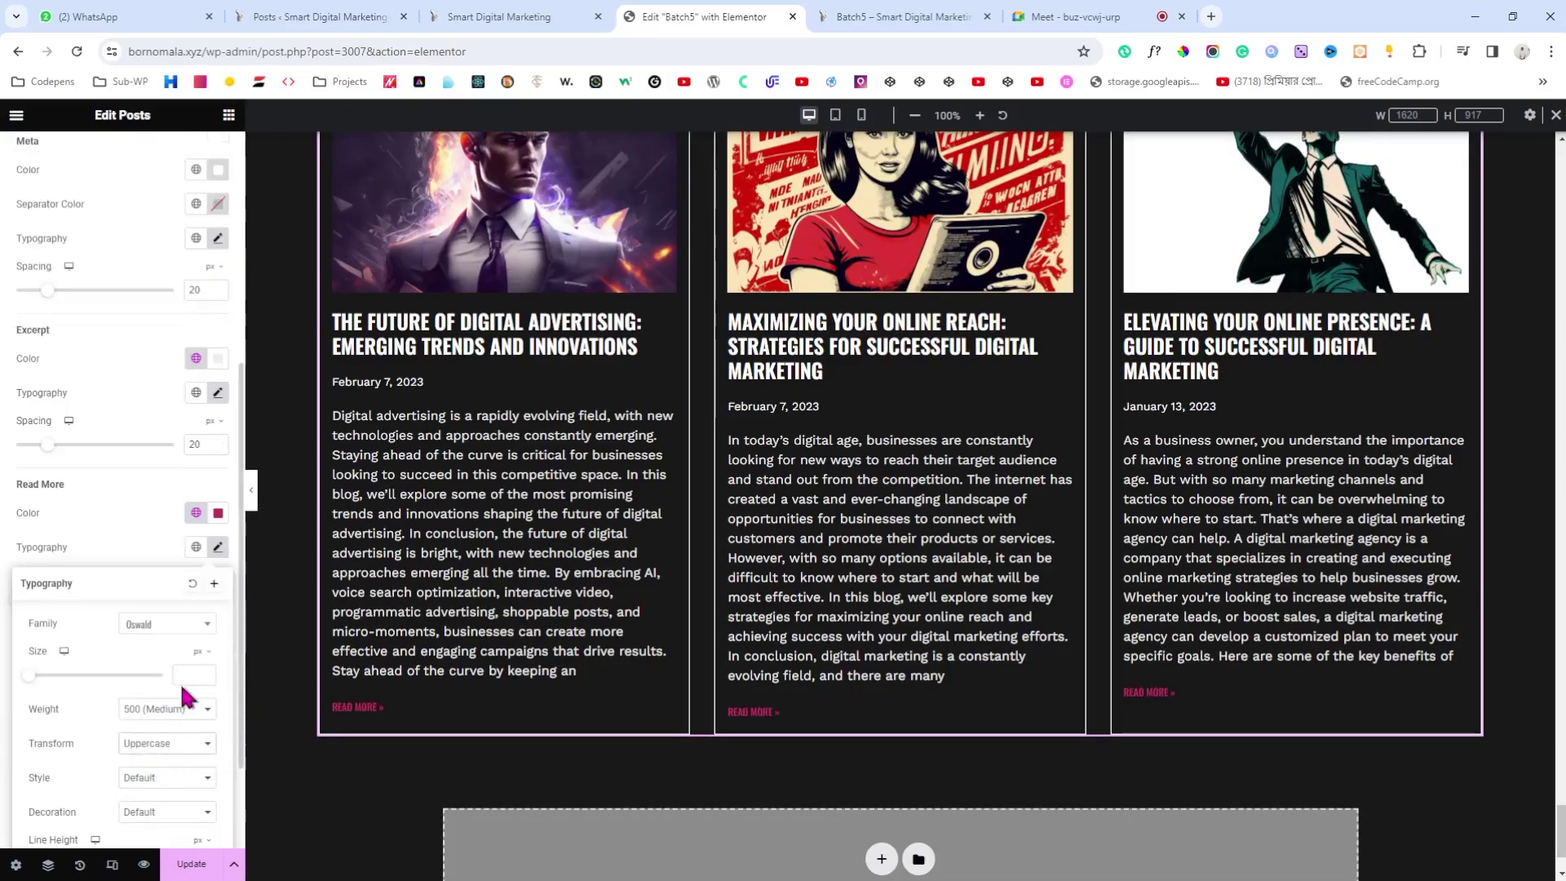
{"action": "left_click", "coordinate": [184, 684]}
{"action": "type", "text": "30"}
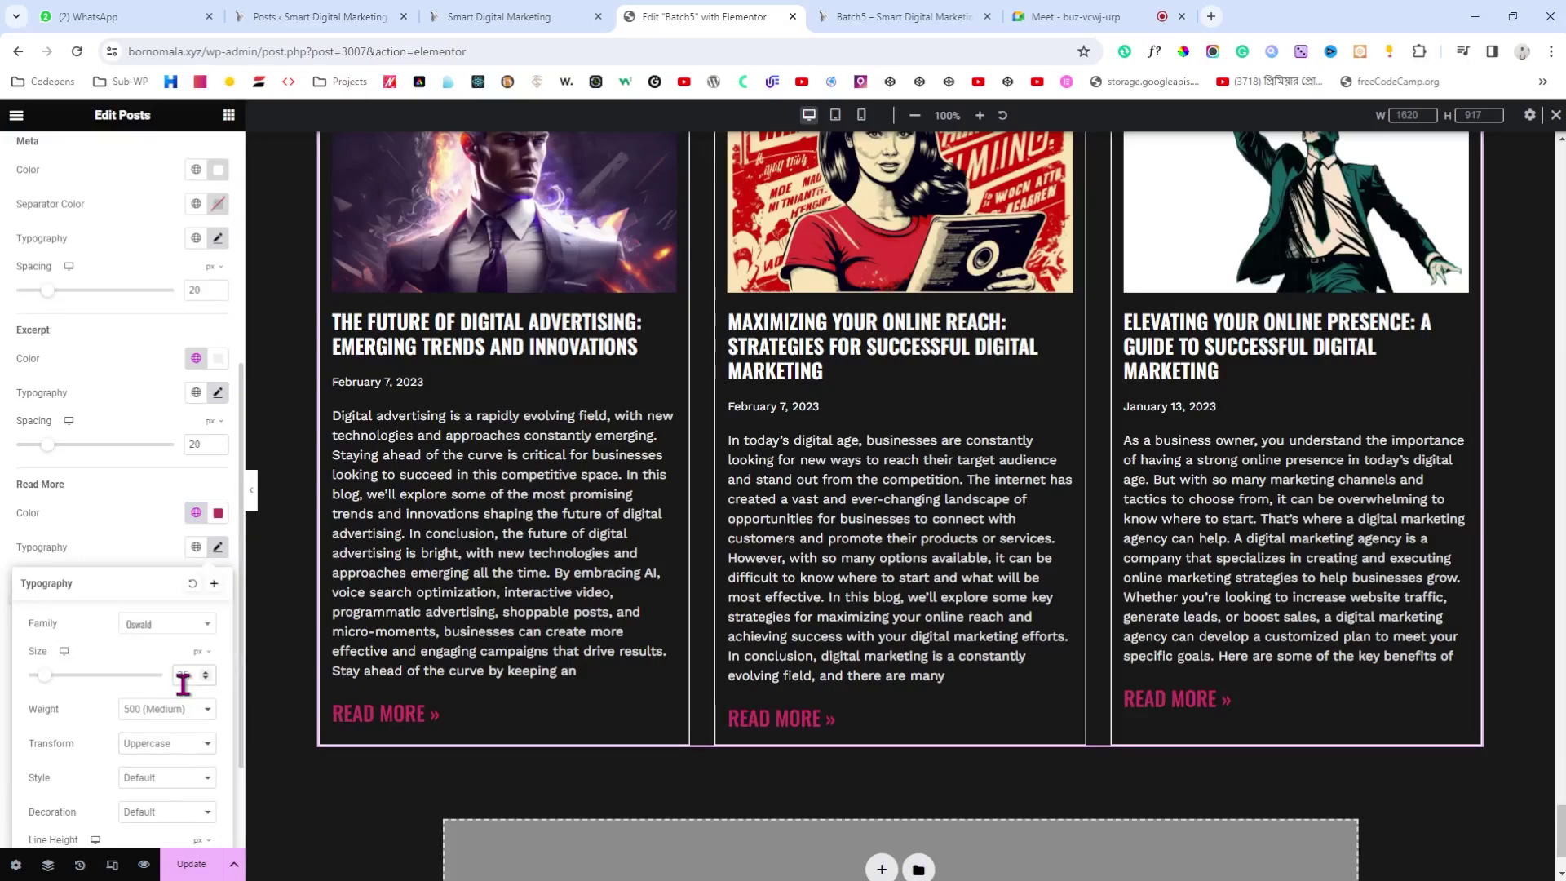
{"action": "scroll", "coordinate": [571, 702], "scroll_direction": "up", "scroll_amount": 4}
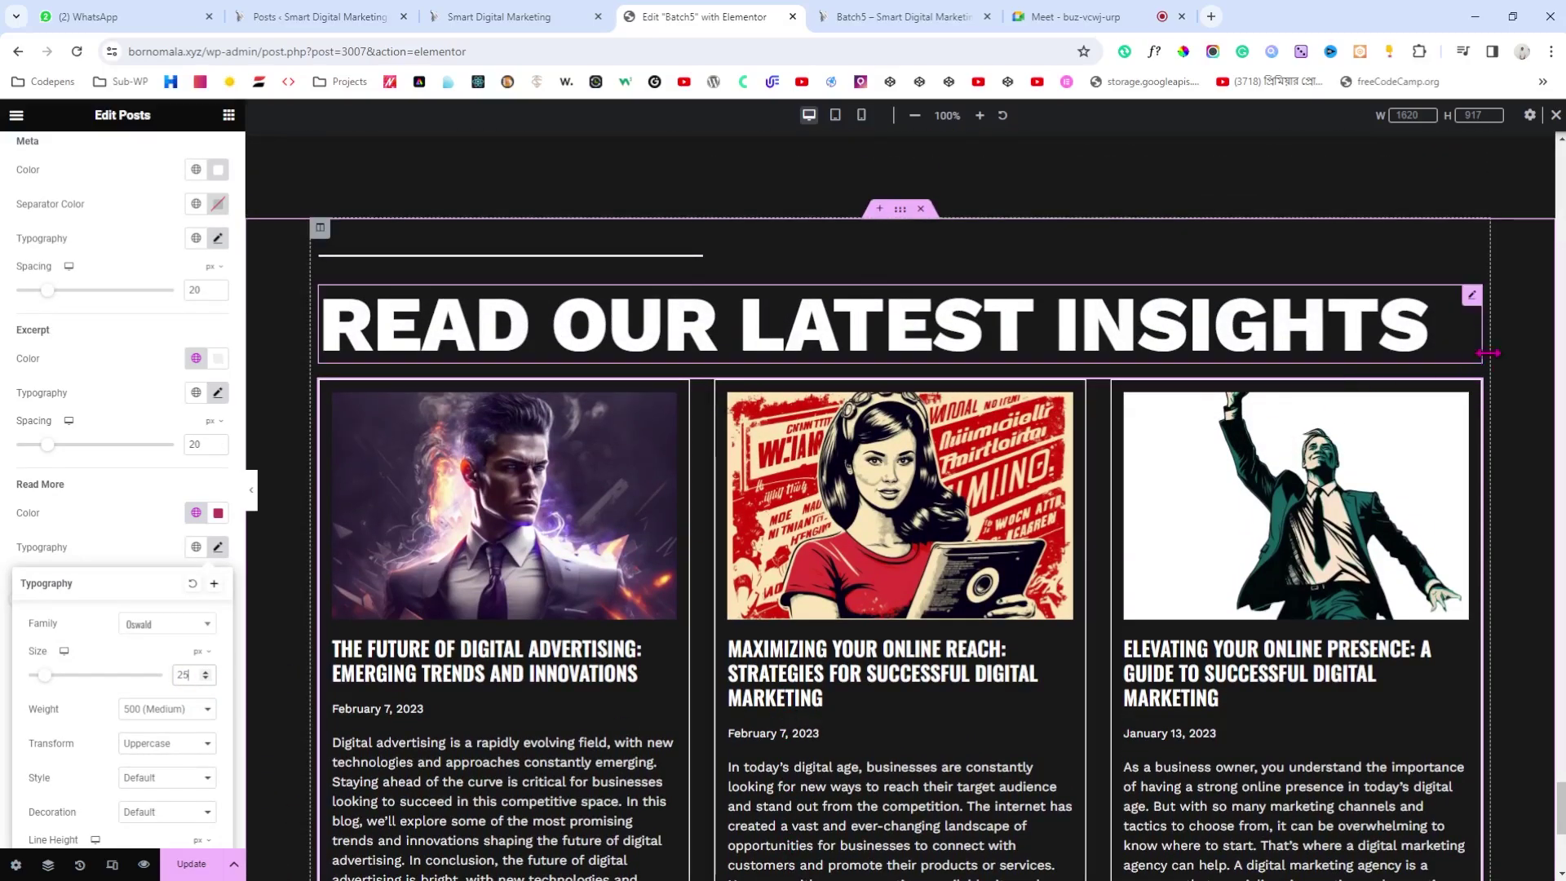
Step: Unlink the posts widget's padding values, set the top padding to 60 px, and update the page
{"action": "left_click", "coordinate": [298, 181]}
{"action": "scroll", "coordinate": [139, 188], "scroll_direction": "up", "scroll_amount": 10}
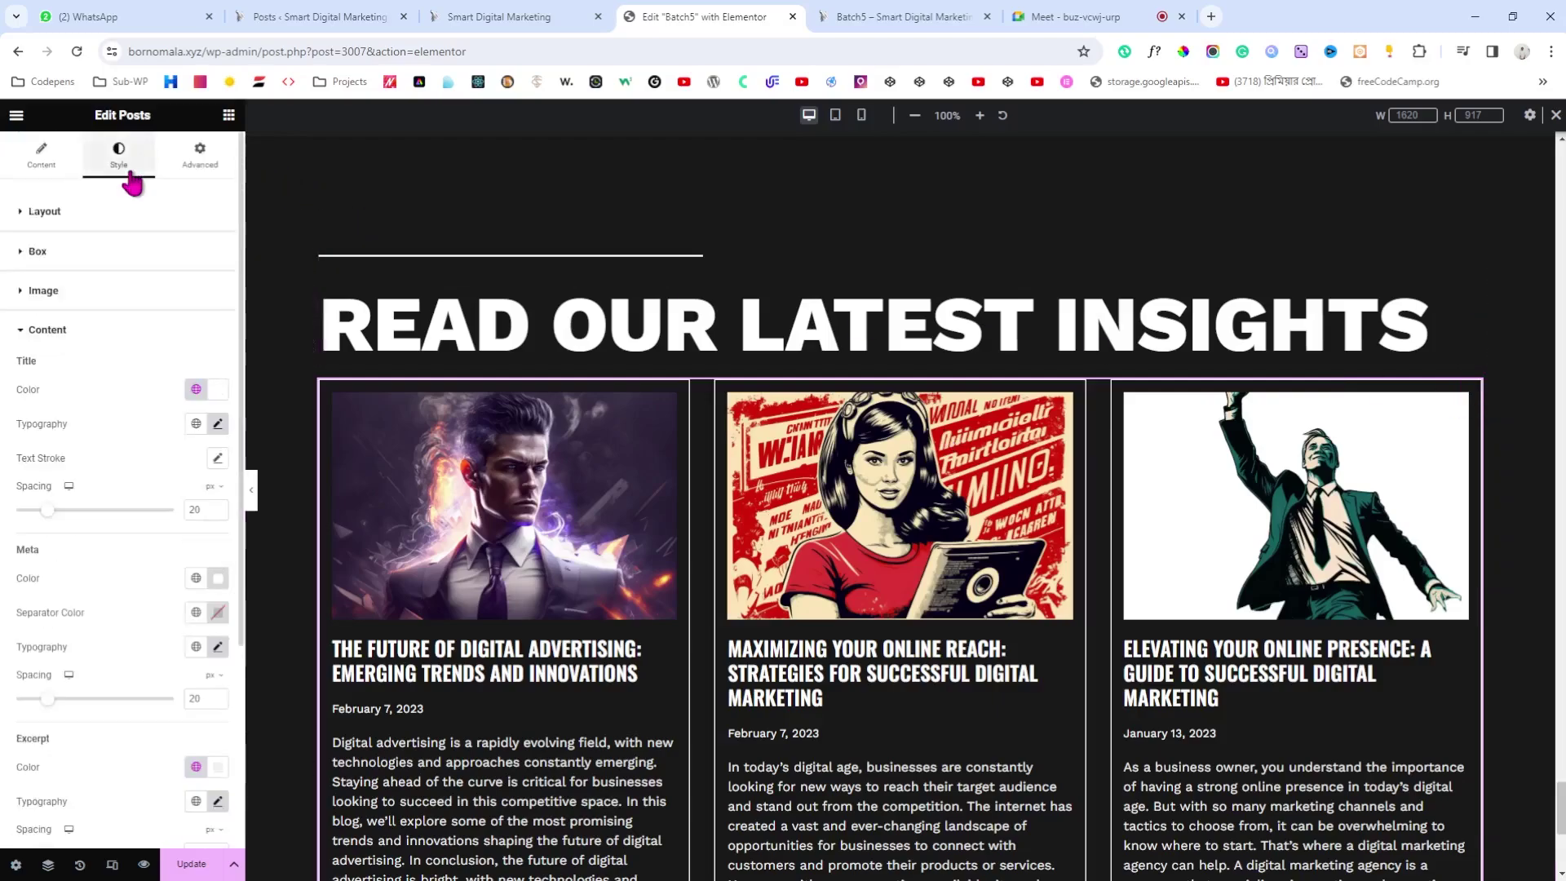
{"action": "left_click", "coordinate": [200, 159]}
{"action": "left_click", "coordinate": [217, 331]}
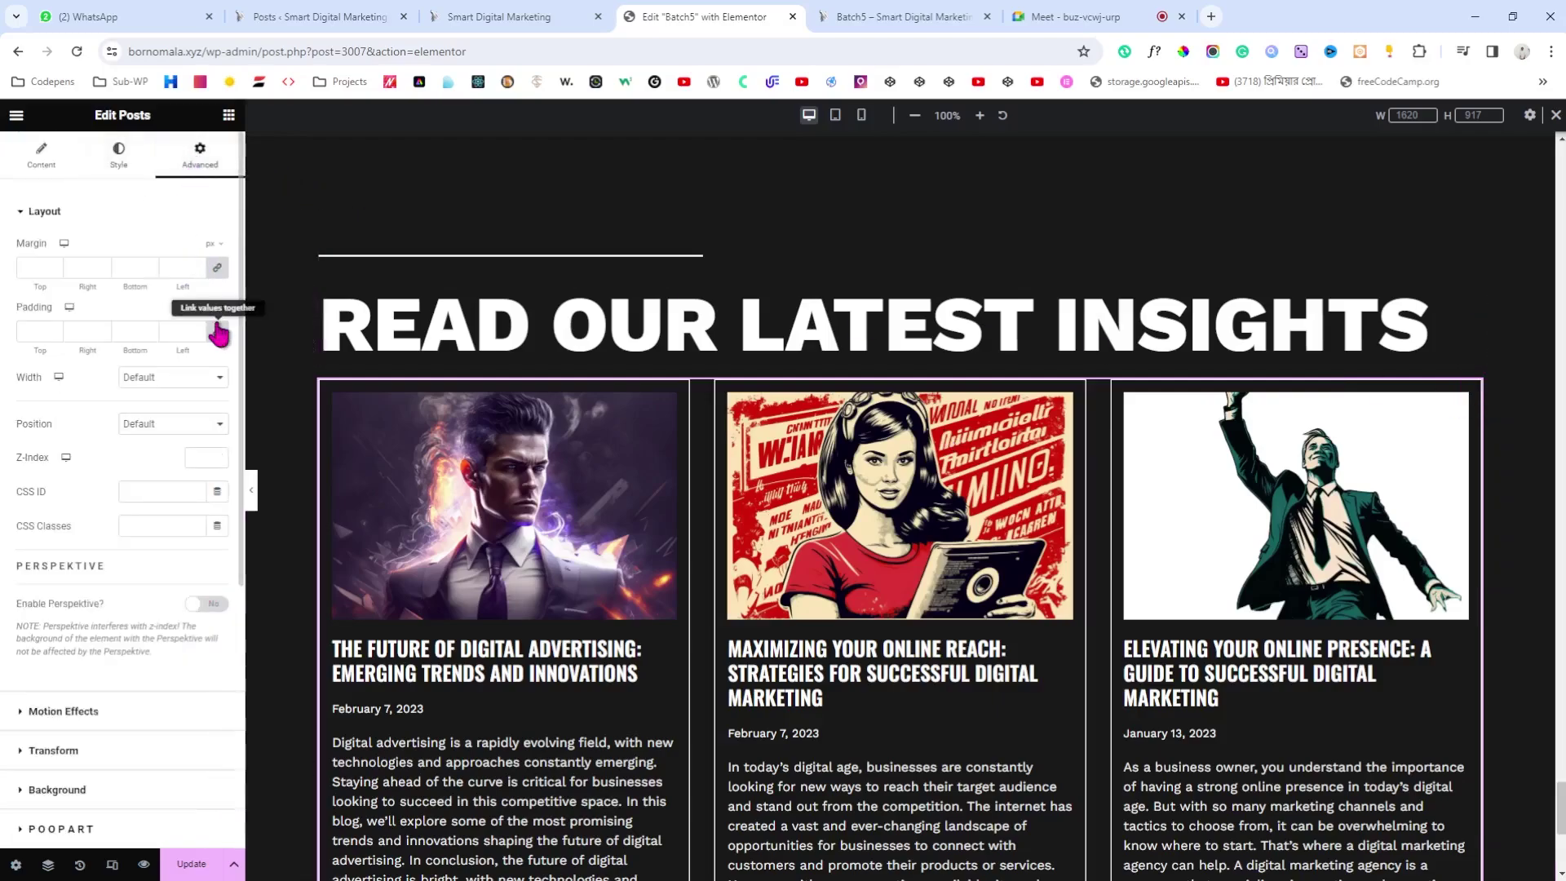
{"action": "left_click", "coordinate": [29, 335]}
{"action": "type", "text": "60"}
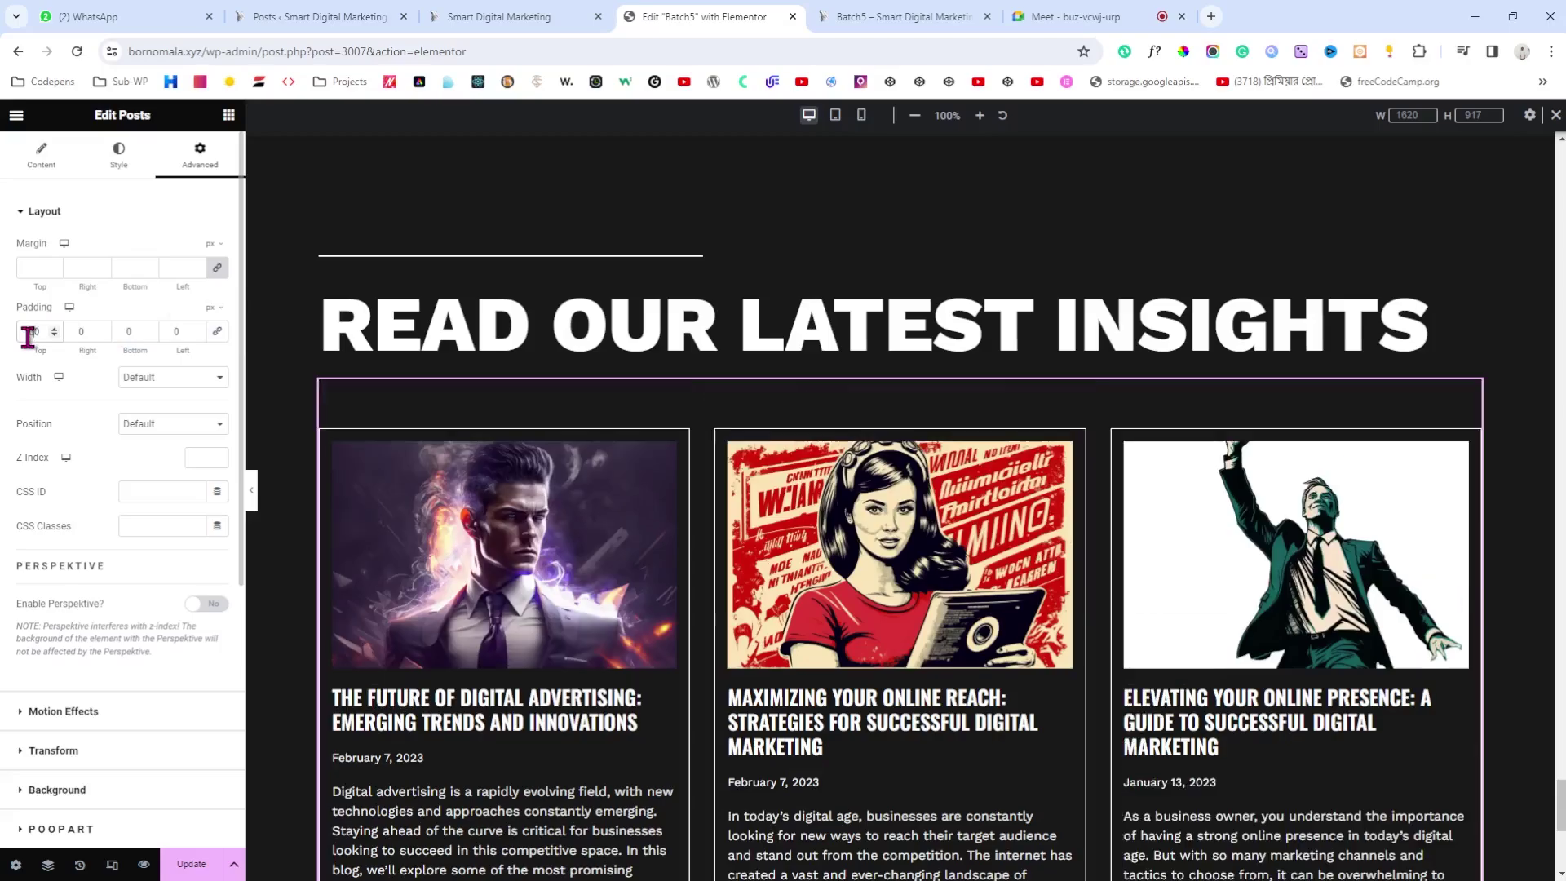
{"action": "left_click", "coordinate": [203, 869]}
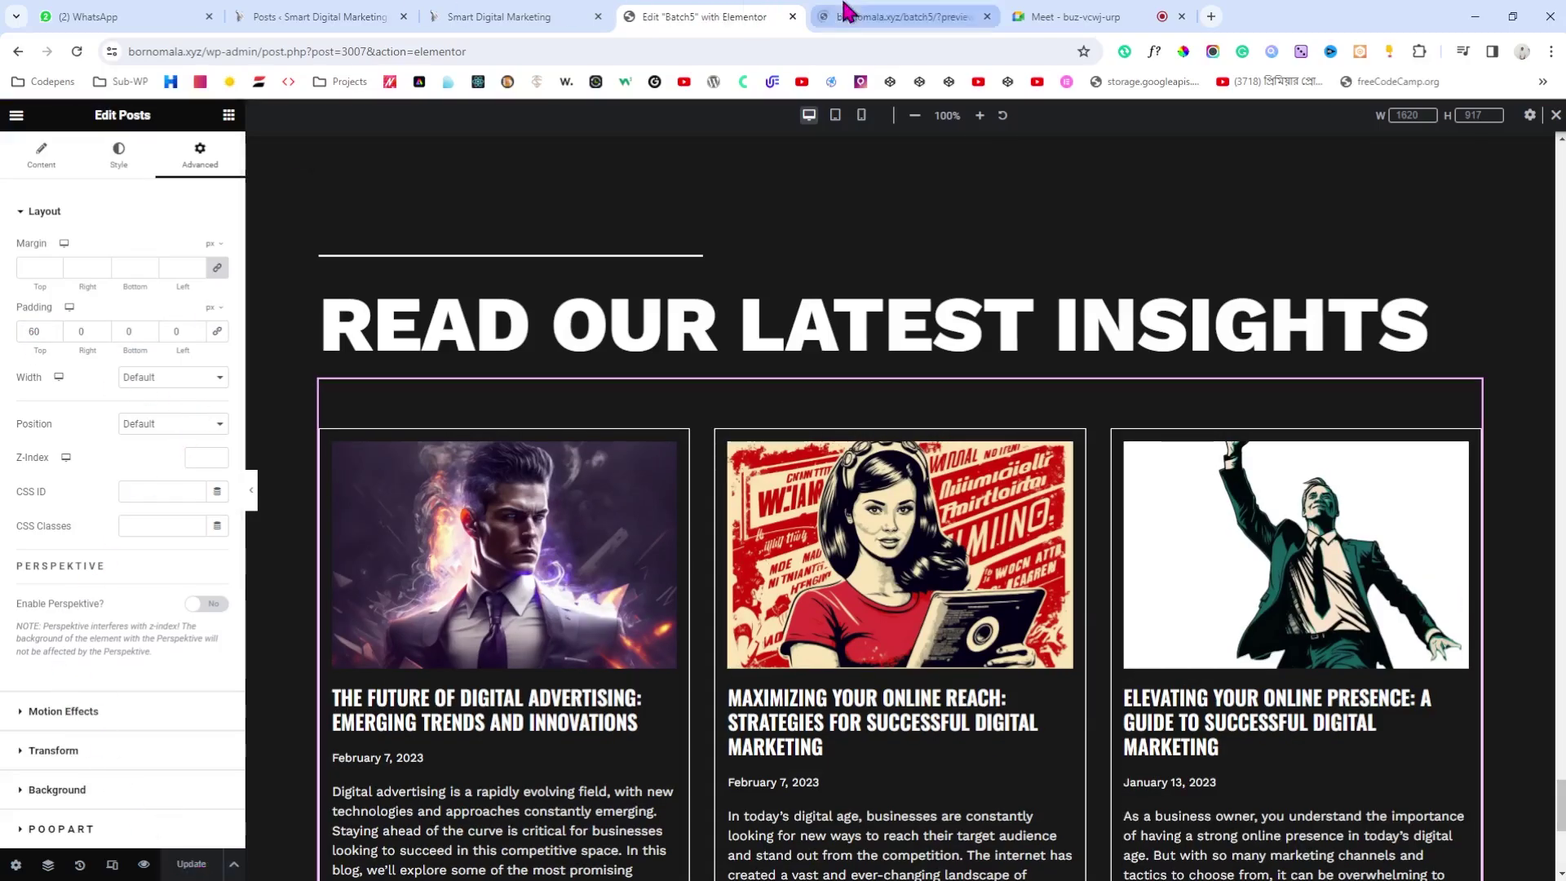
Step: Examine the "Read Our Latest Insights" section and its post cards on the Batch5 preview page
{"action": "left_click", "coordinate": [840, 16]}
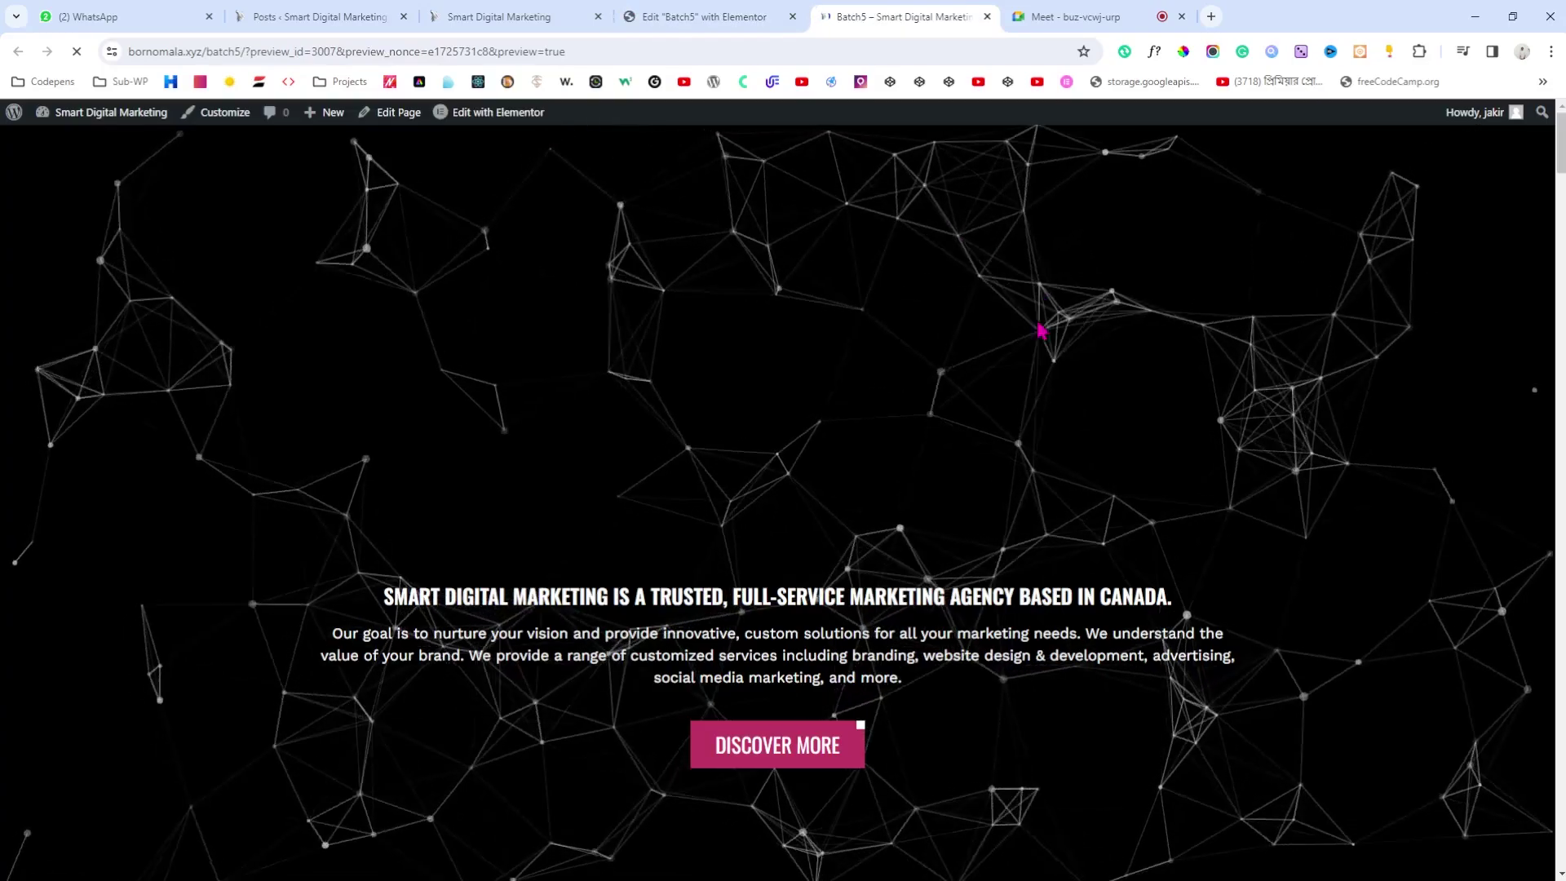
{"action": "scroll", "coordinate": [1097, 392], "scroll_direction": "down", "scroll_amount": 5}
{"action": "scroll", "coordinate": [1097, 391], "scroll_direction": "down", "scroll_amount": 15}
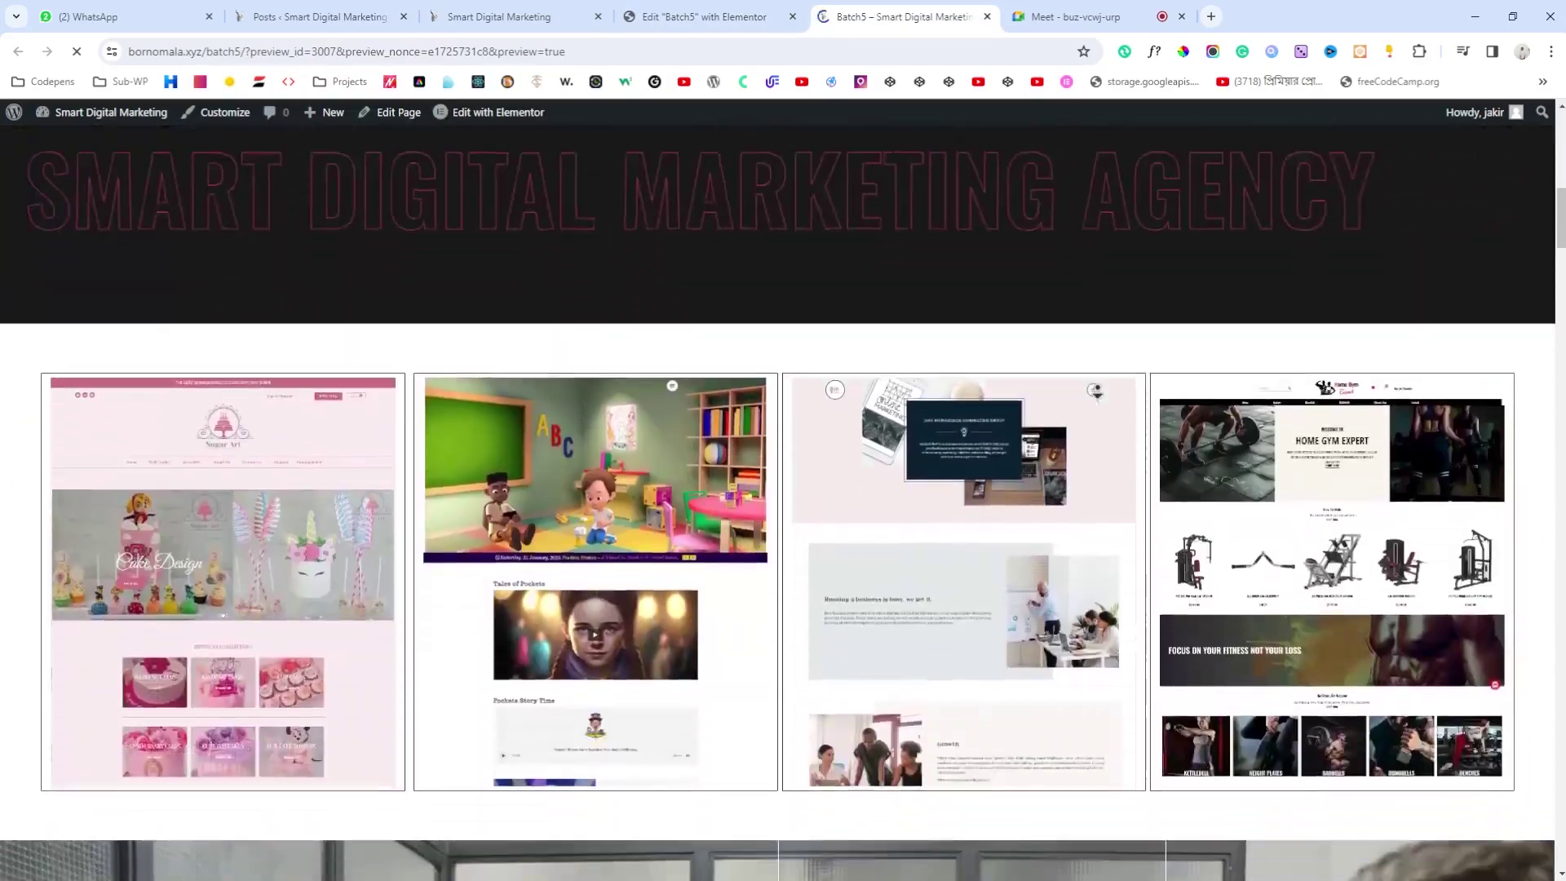
{"action": "scroll", "coordinate": [1098, 391], "scroll_direction": "down", "scroll_amount": 20}
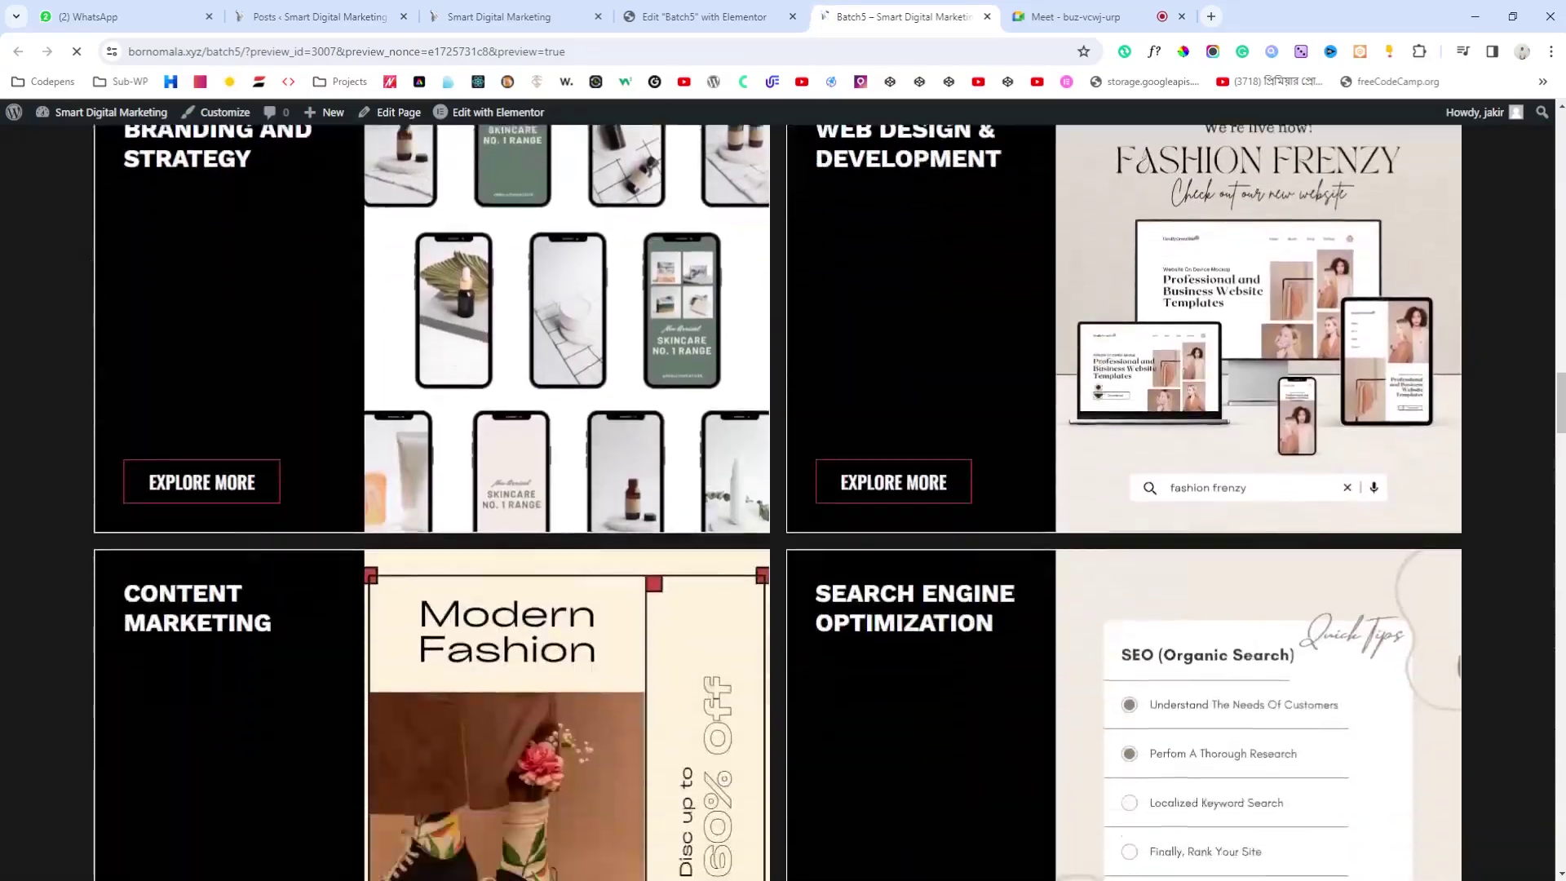
{"action": "scroll", "coordinate": [1098, 392], "scroll_direction": "down", "scroll_amount": 20}
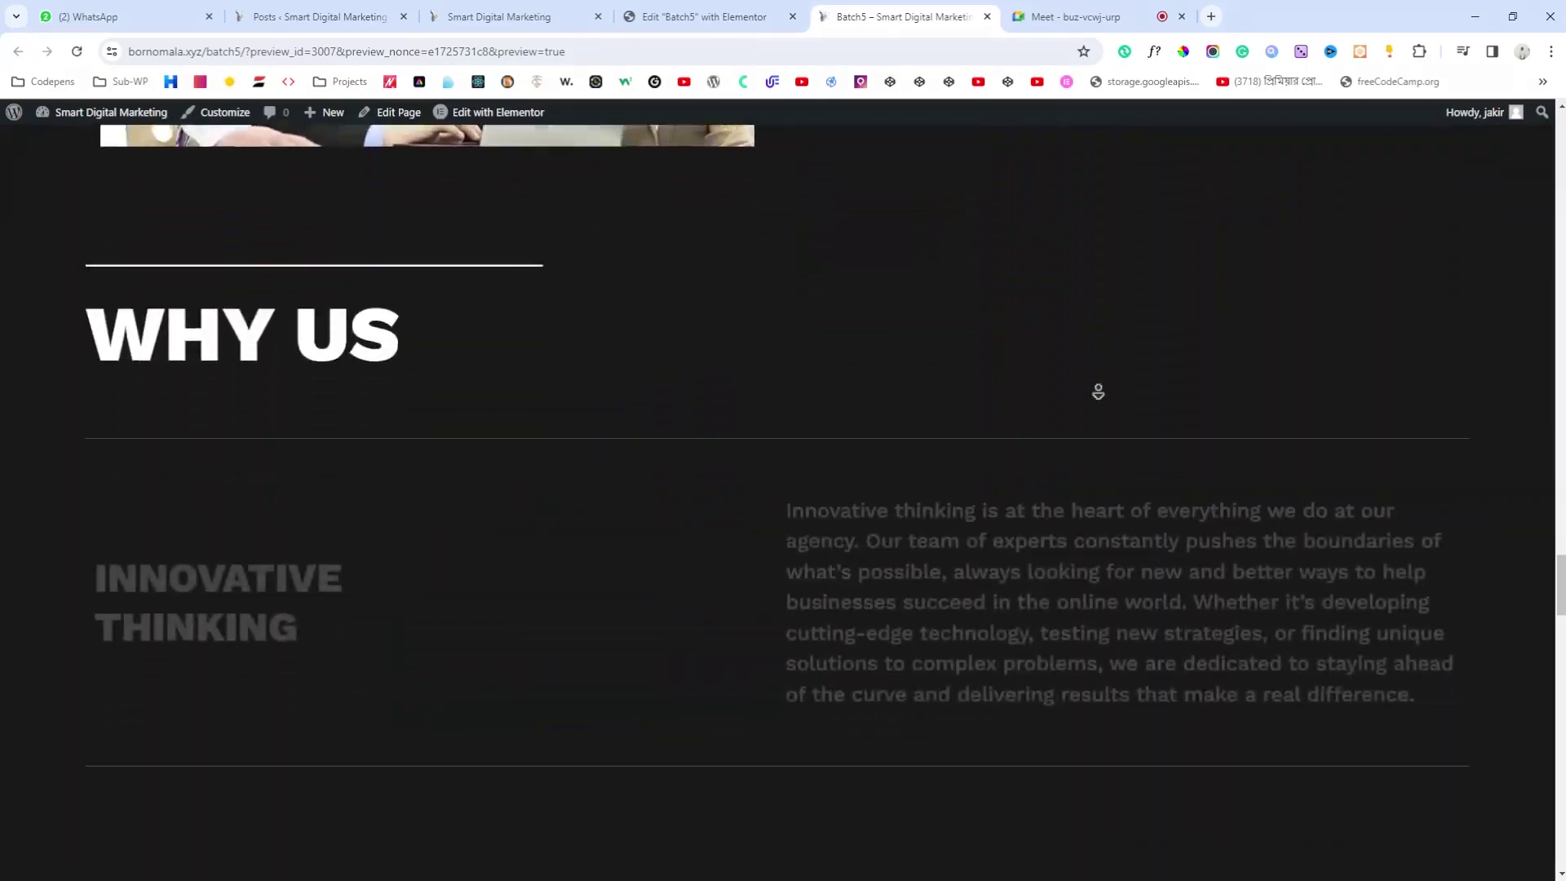
{"action": "scroll", "coordinate": [1098, 392], "scroll_direction": "down", "scroll_amount": 15}
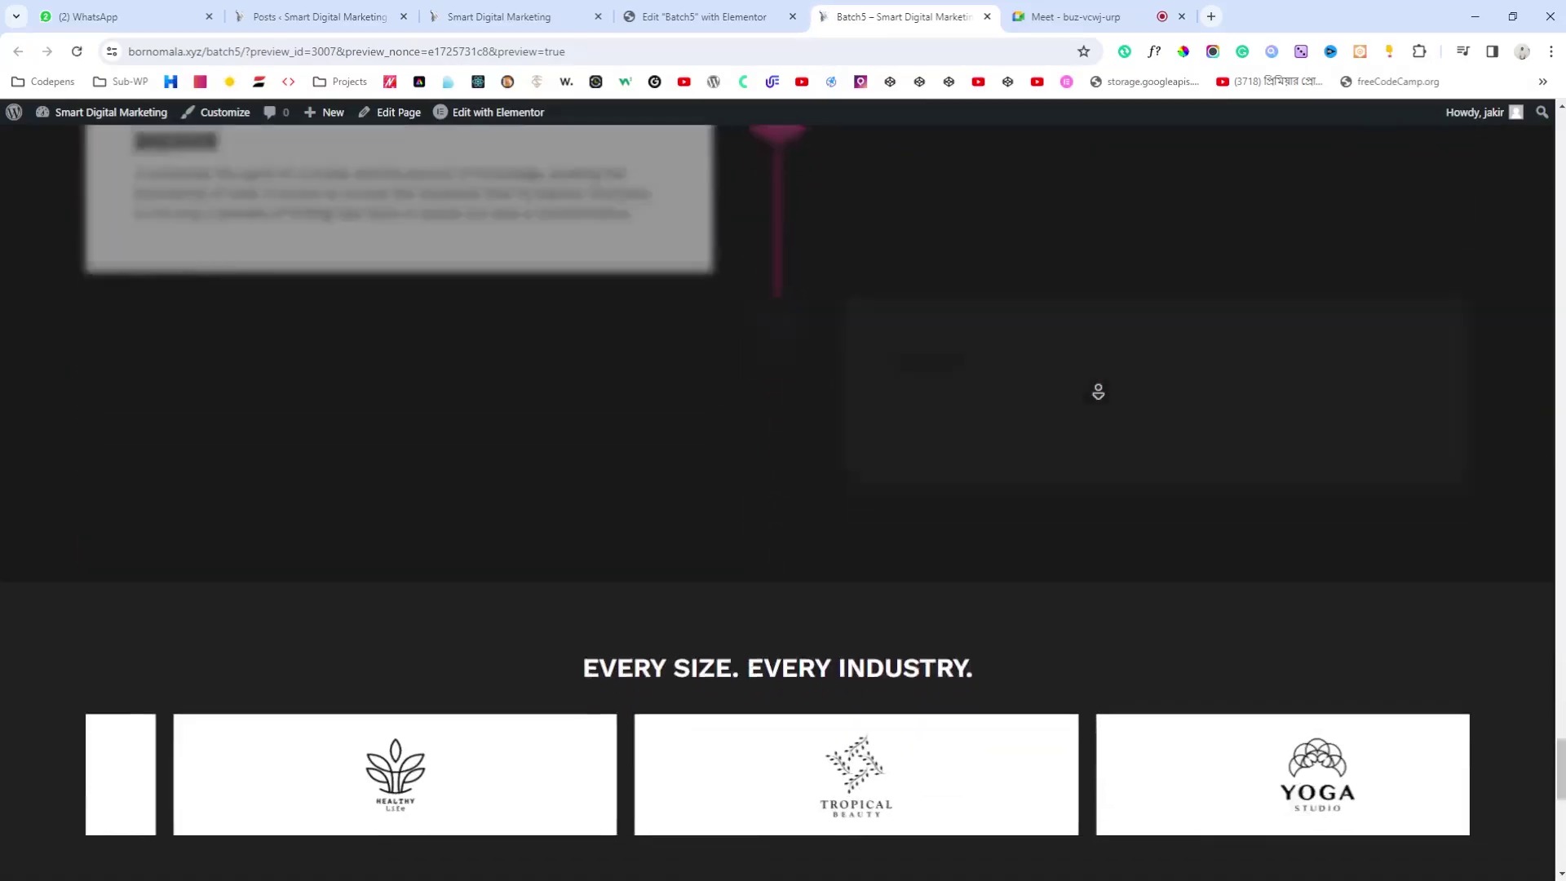
{"action": "scroll", "coordinate": [1179, 406], "scroll_direction": "down", "scroll_amount": 1}
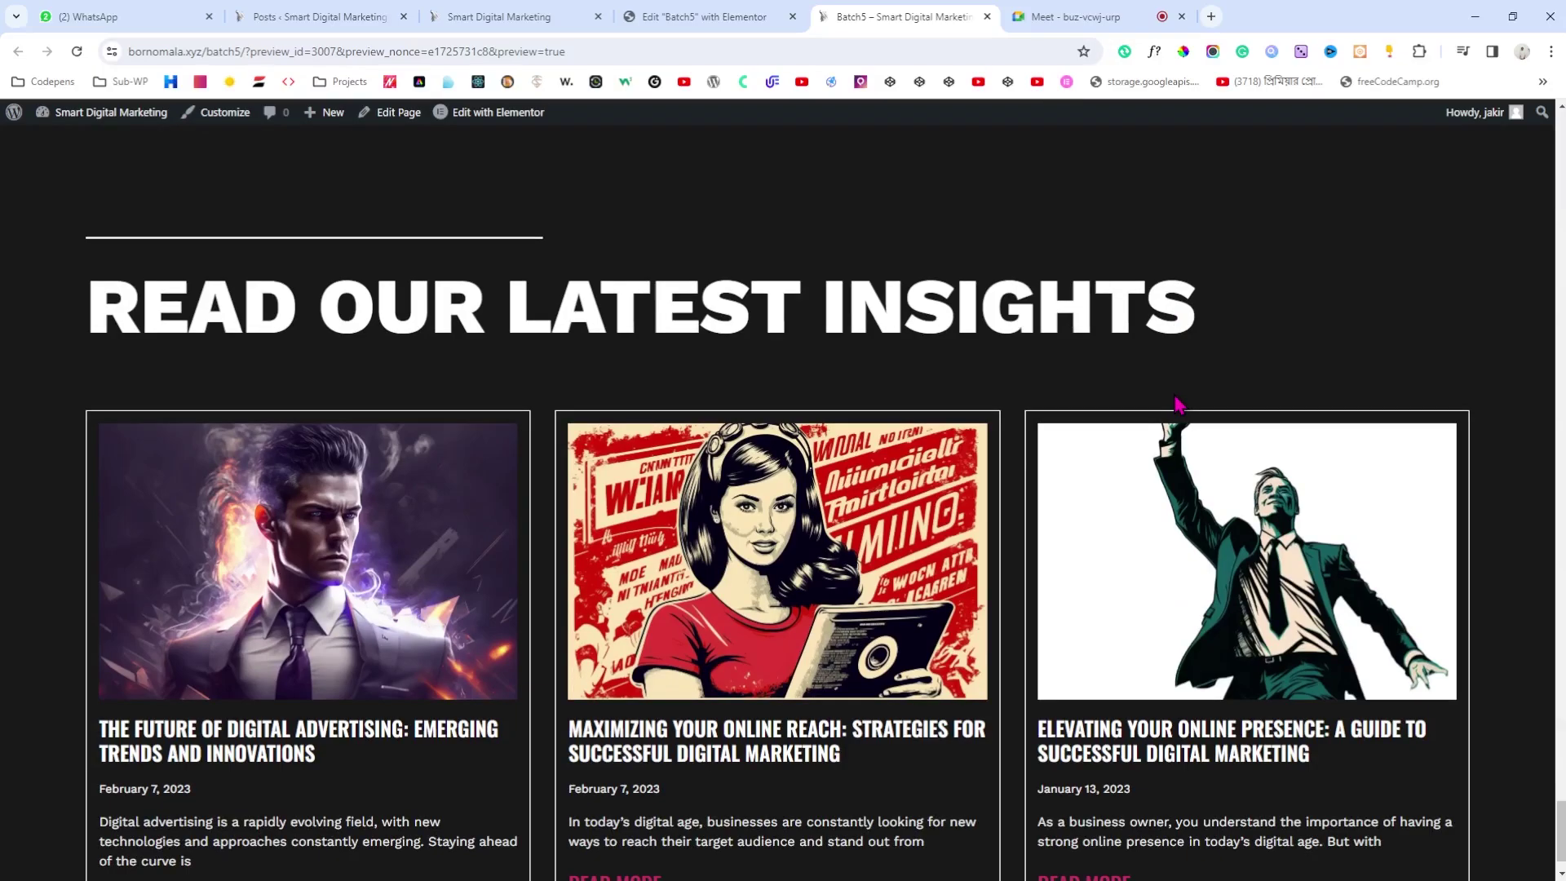
{"action": "scroll", "coordinate": [1180, 405], "scroll_direction": "down", "scroll_amount": 1}
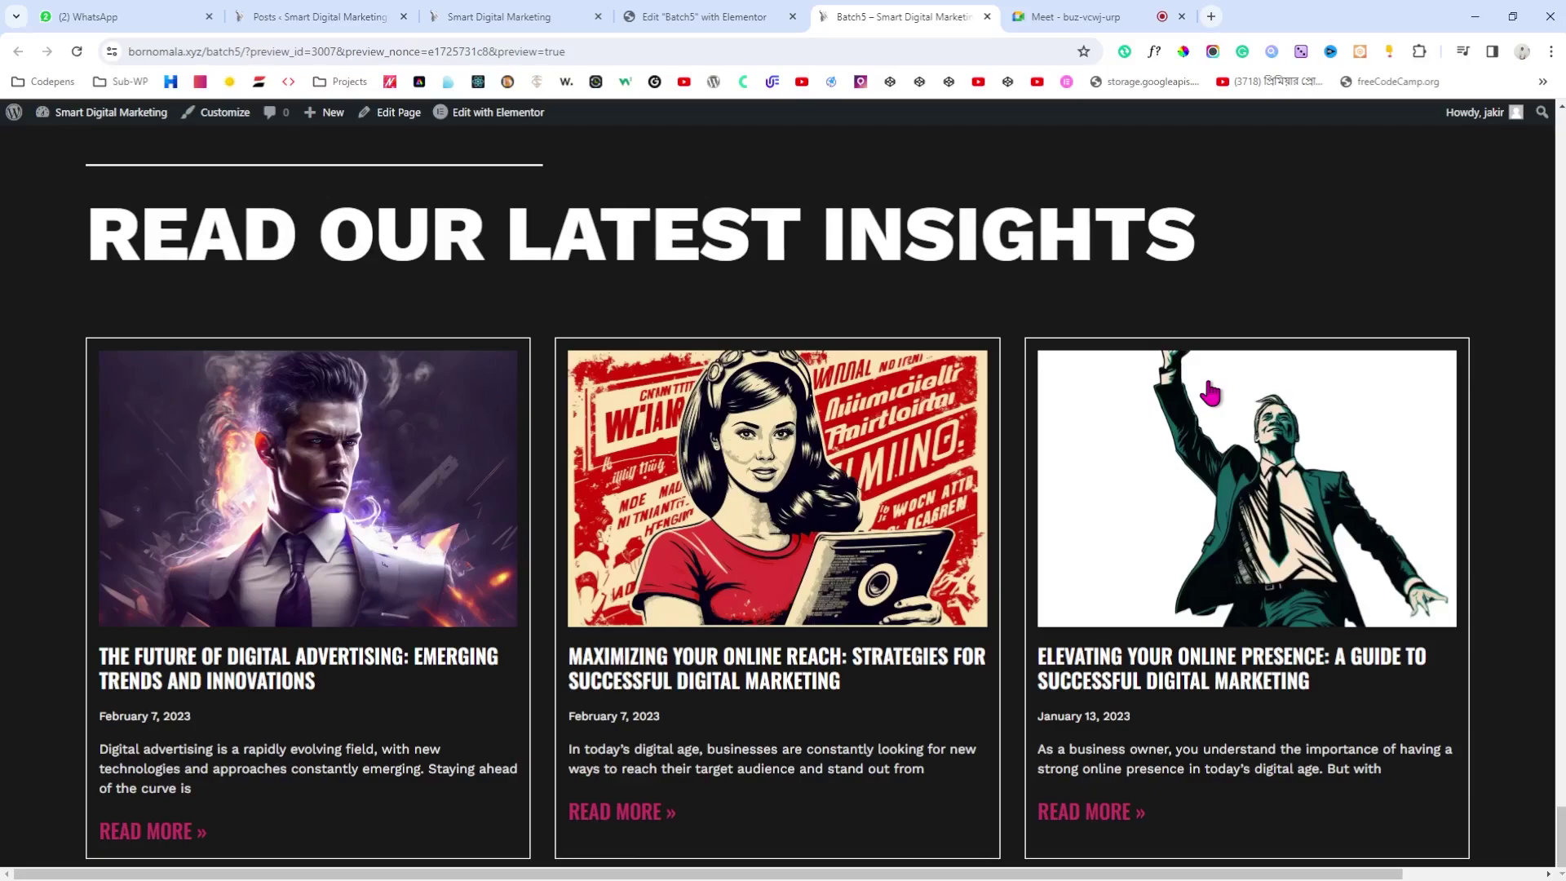
Step: Compare the insights section's heading and post cards between the reference homepage and the Batch5 preview
{"action": "left_click", "coordinate": [575, 15]}
{"action": "left_click", "coordinate": [699, 14]}
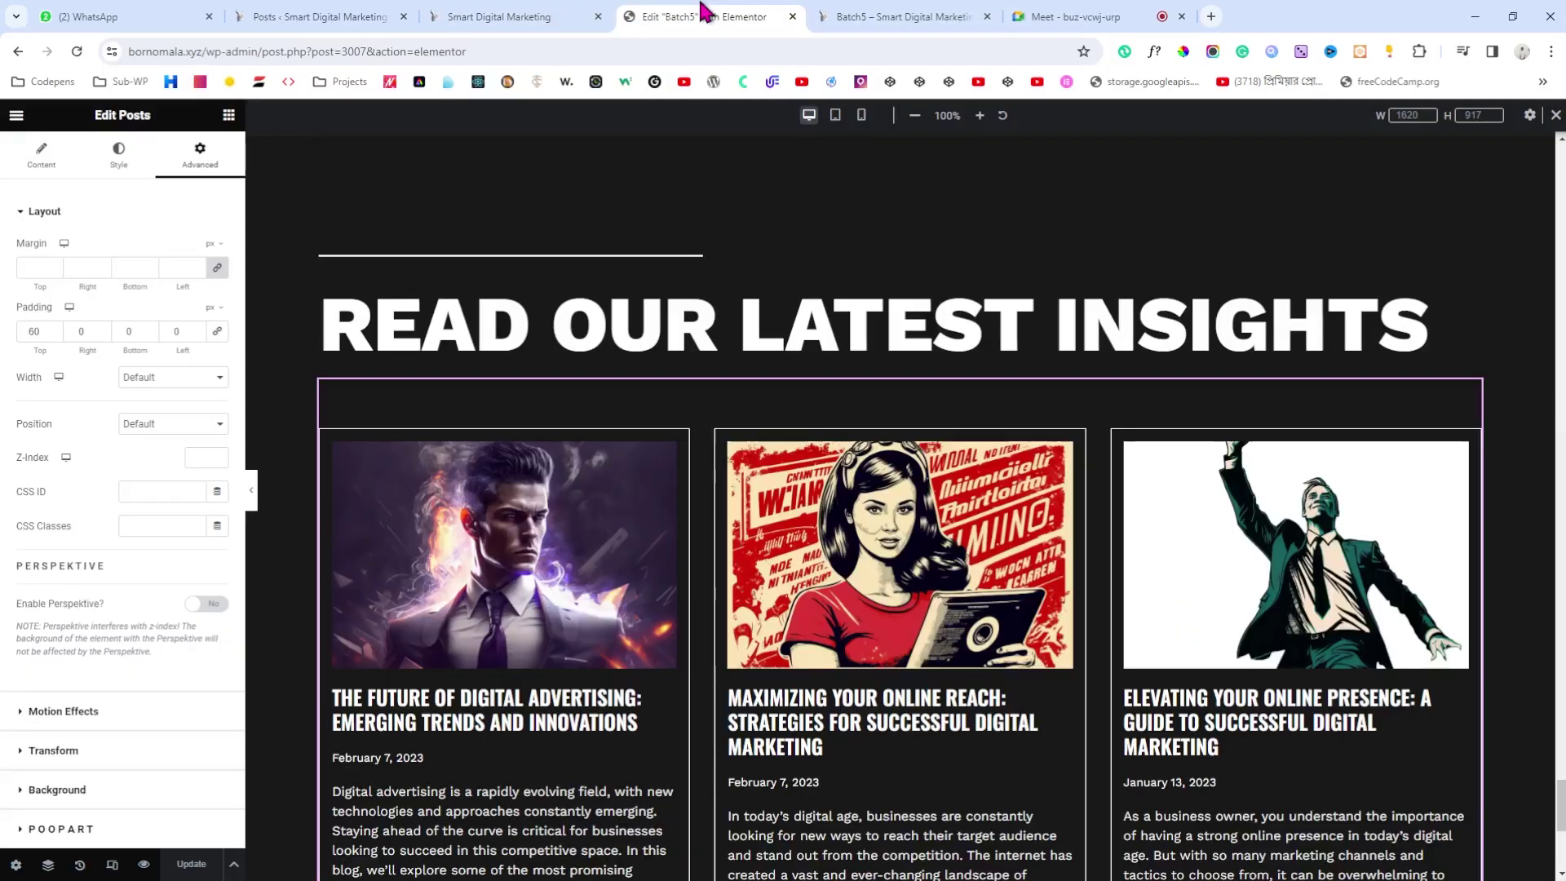
{"action": "left_click", "coordinate": [965, 12]}
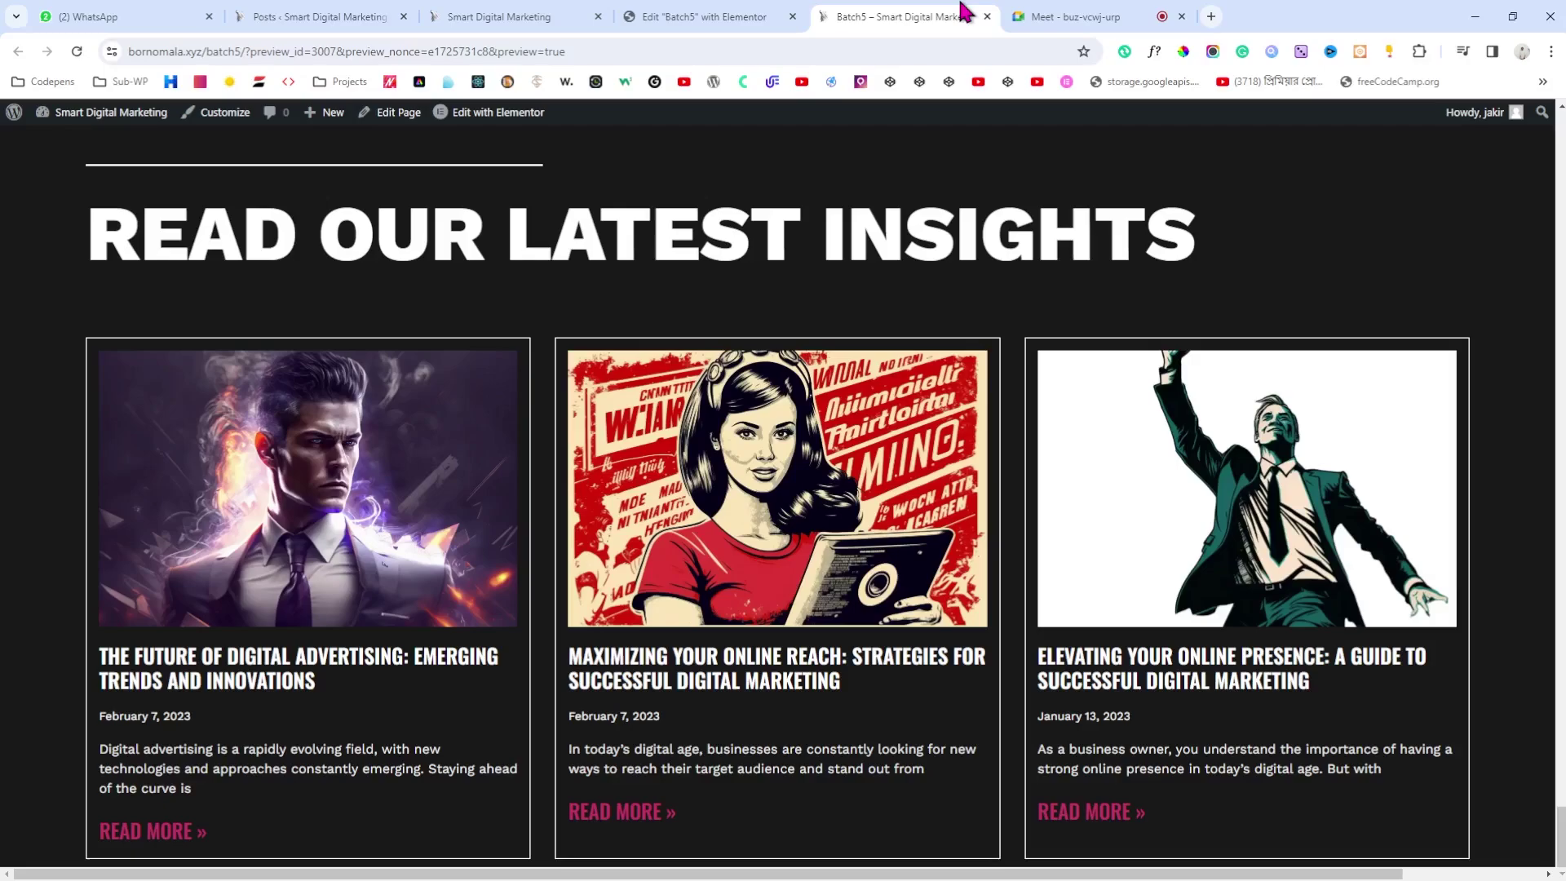
{"action": "left_click", "coordinate": [490, 12]}
{"action": "left_click", "coordinate": [710, 269]}
{"action": "left_click", "coordinate": [920, 12]}
{"action": "left_click", "coordinate": [522, 15]}
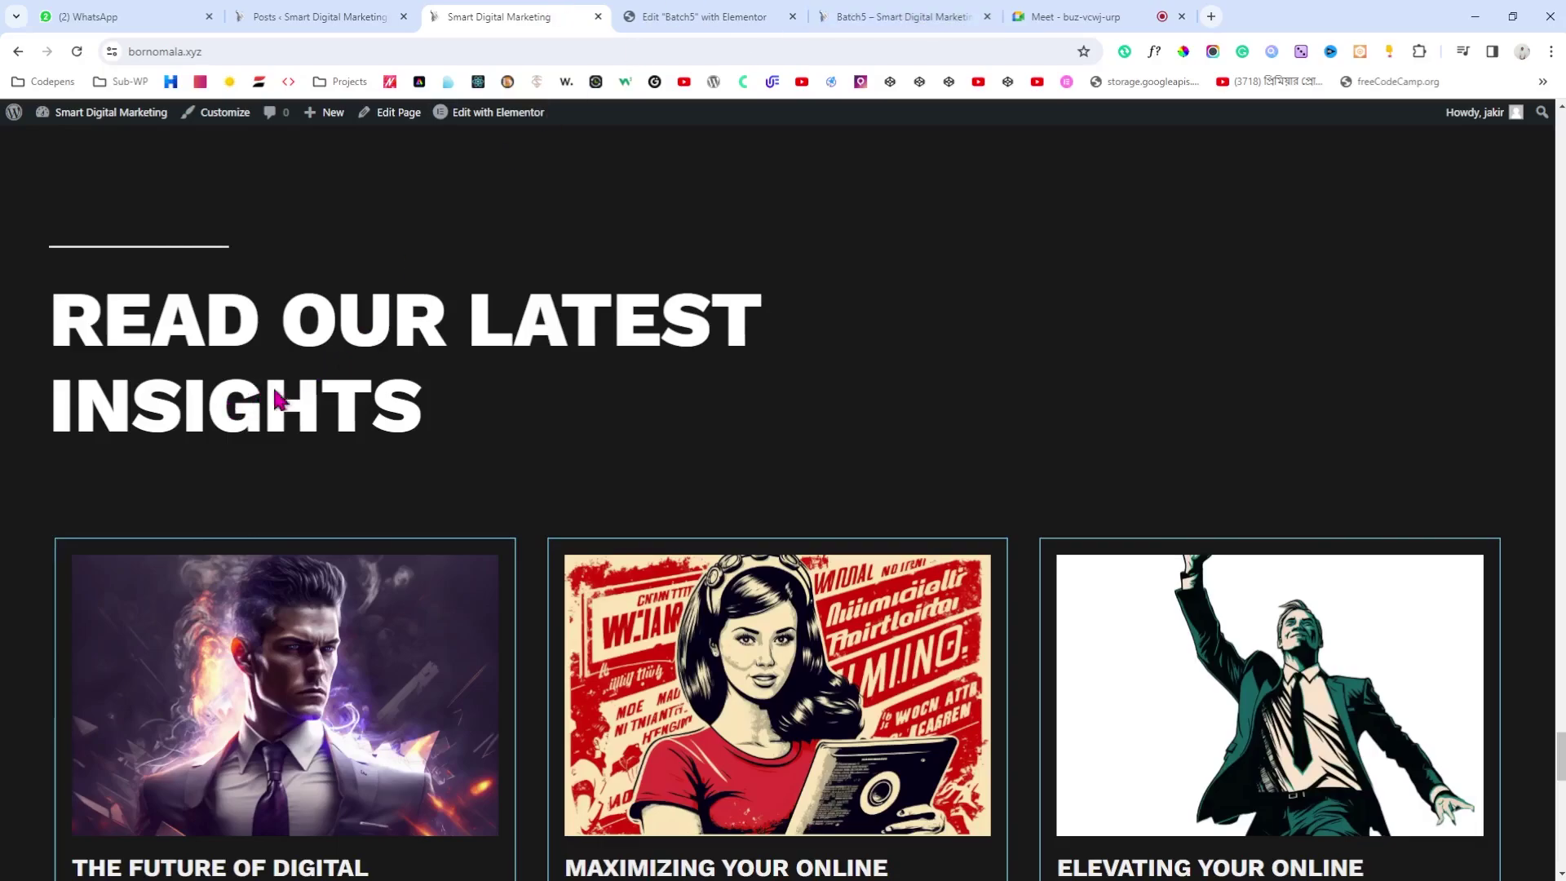
{"action": "left_click", "coordinate": [823, 15]}
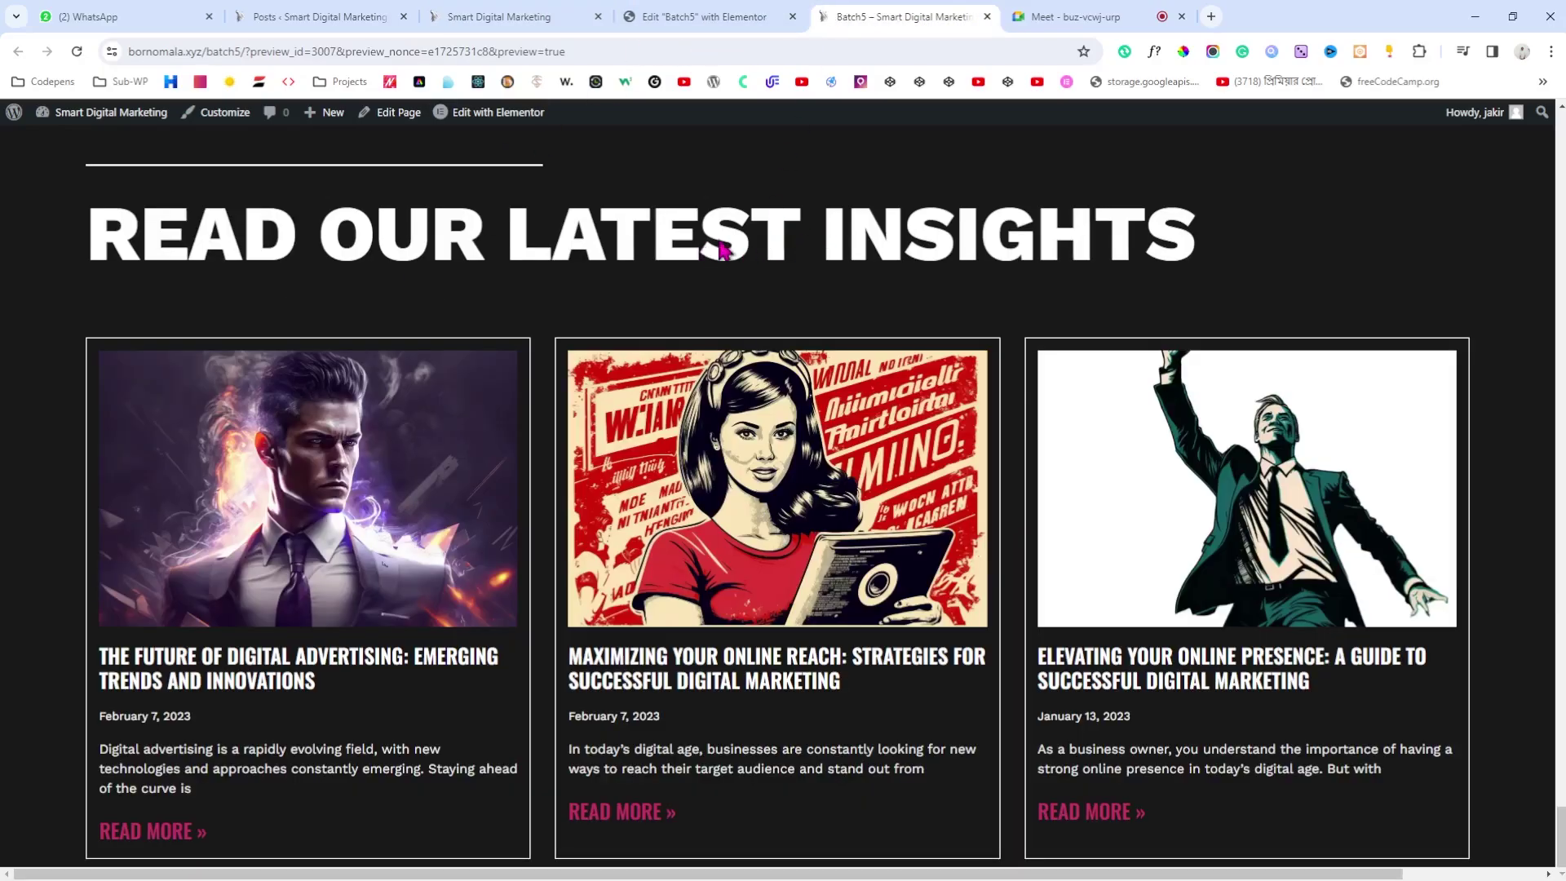
Step: Switch to the Elementor editor and give the "Read Our Latest Insights" heading a custom width of 70%
{"action": "left_click", "coordinate": [712, 15]}
{"action": "left_click", "coordinate": [1472, 296]}
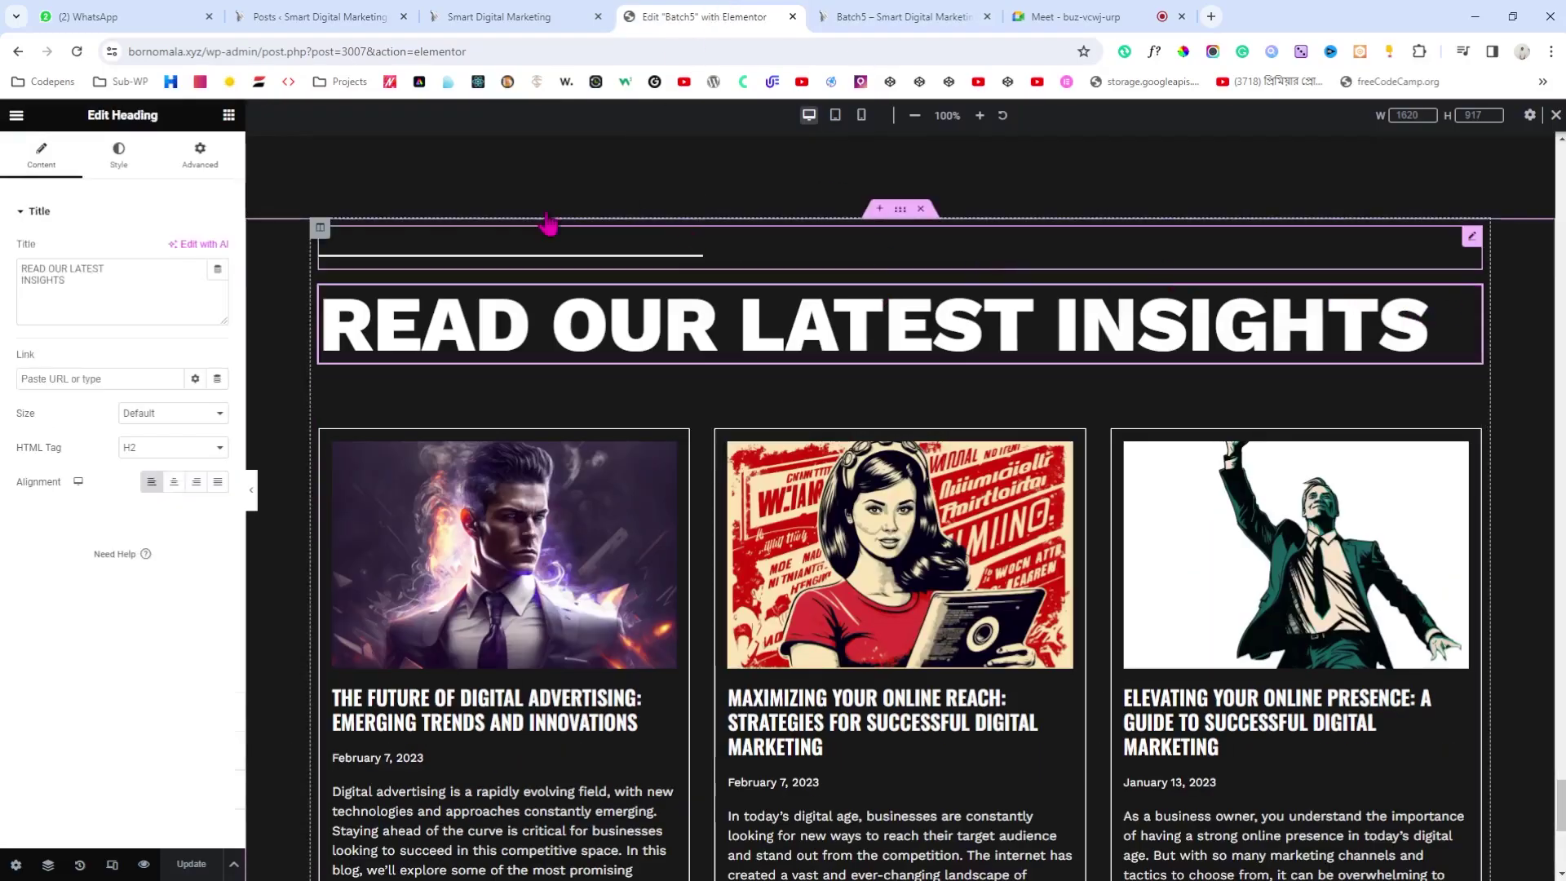
{"action": "left_click", "coordinate": [175, 178]}
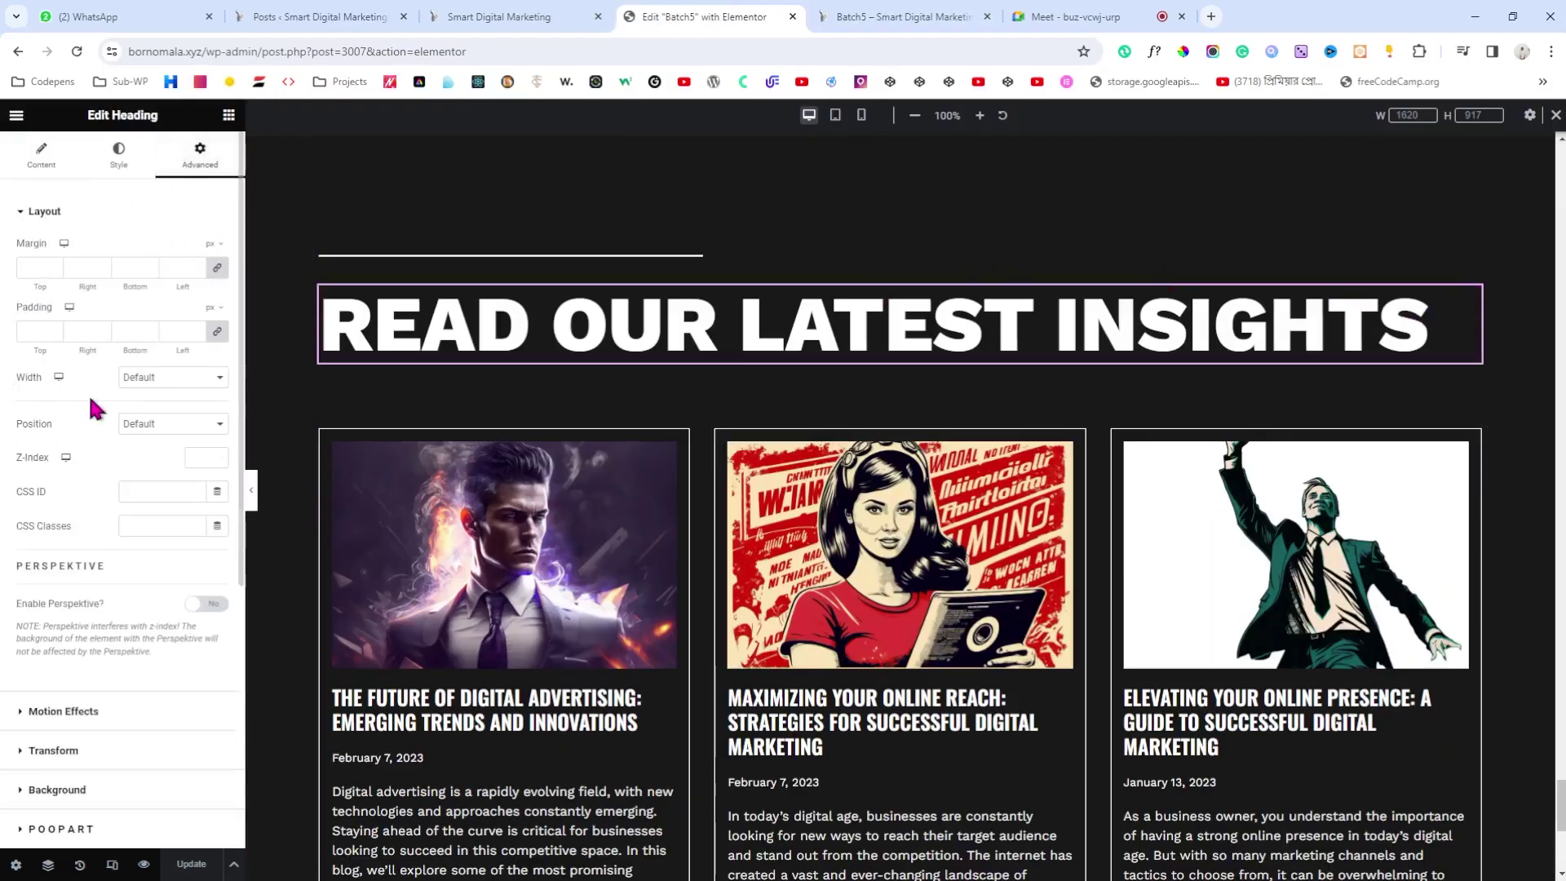
{"action": "left_click", "coordinate": [163, 444]}
{"action": "left_click_drag", "start_coordinate": [18, 430], "coordinate": [125, 429]}
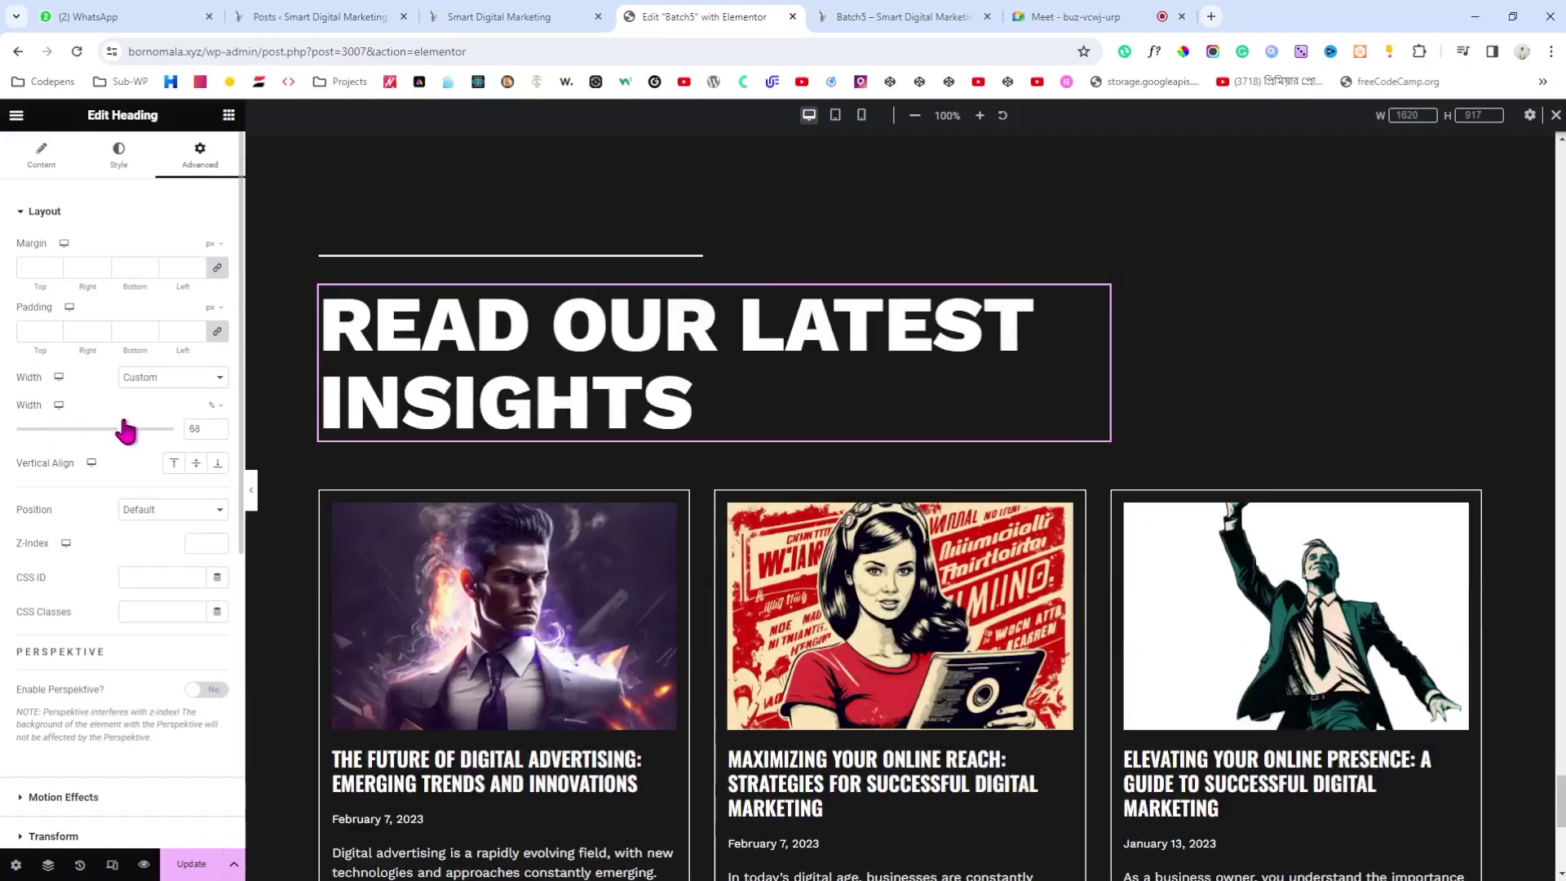
{"action": "left_click", "coordinate": [218, 434]}
{"action": "left_click", "coordinate": [218, 434]}
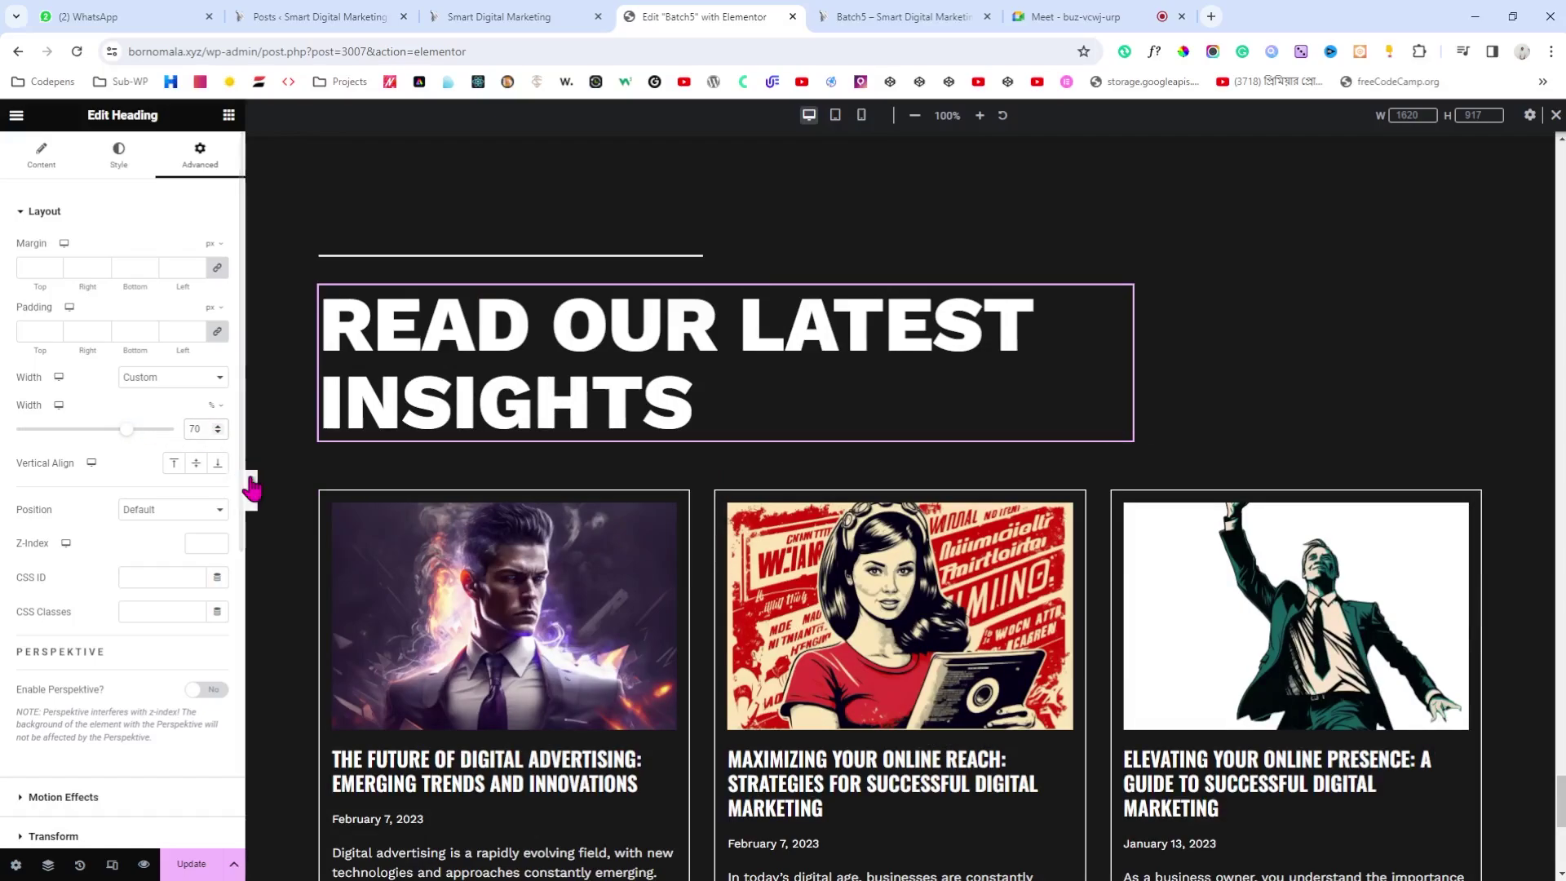
{"action": "scroll", "coordinate": [282, 488], "scroll_direction": "down", "scroll_amount": 1}
{"action": "key", "text": "ctrl+p"}
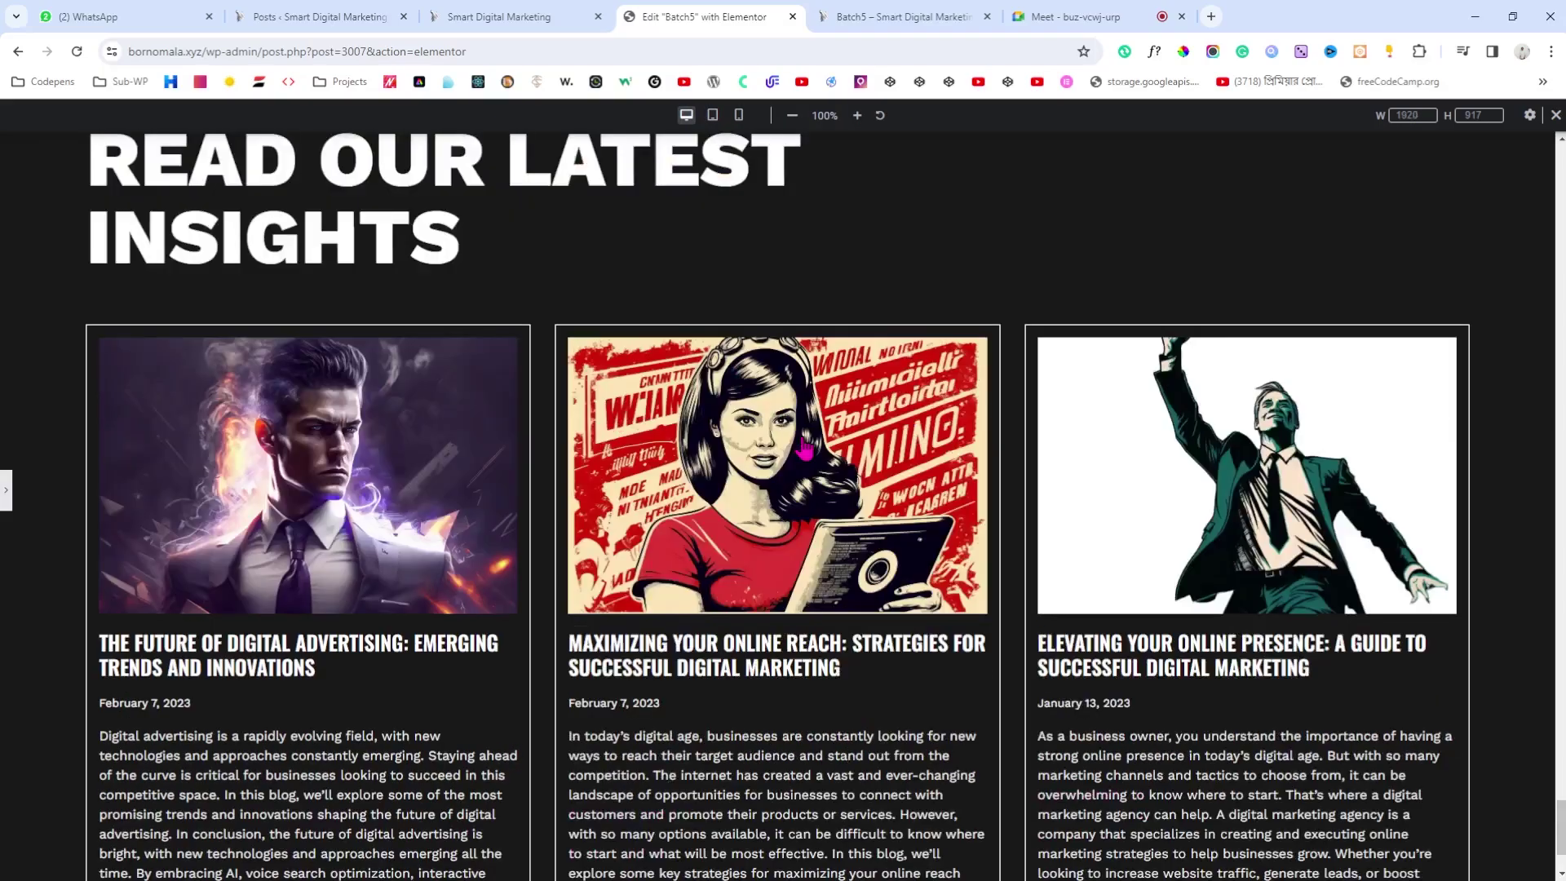
{"action": "scroll", "coordinate": [803, 448], "scroll_direction": "up", "scroll_amount": 3}
{"action": "scroll", "coordinate": [806, 448], "scroll_direction": "down", "scroll_amount": 6}
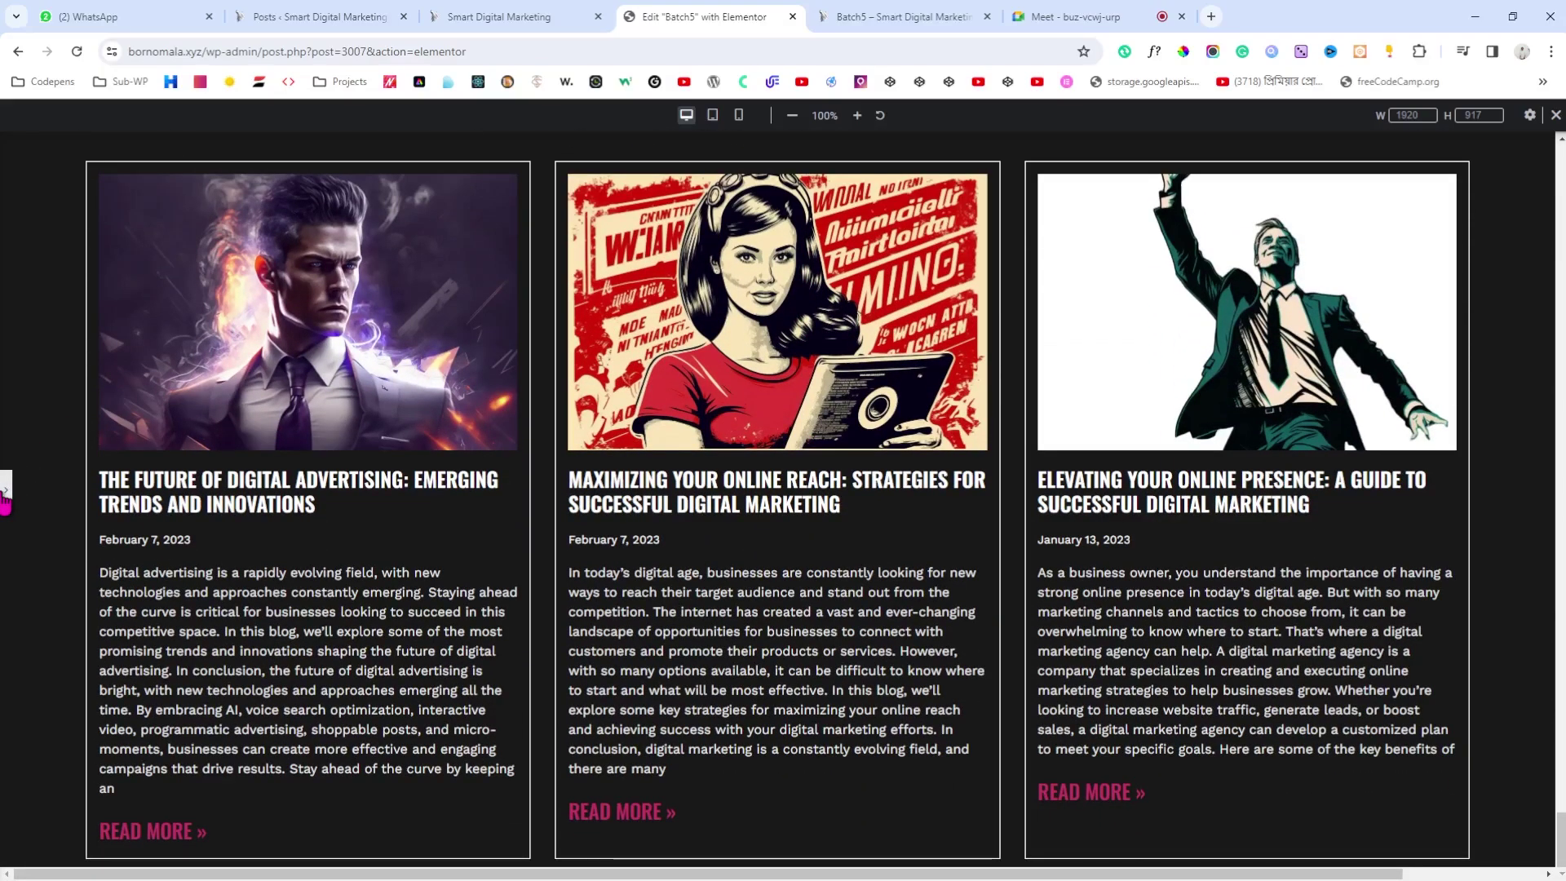
{"action": "left_click", "coordinate": [7, 490]}
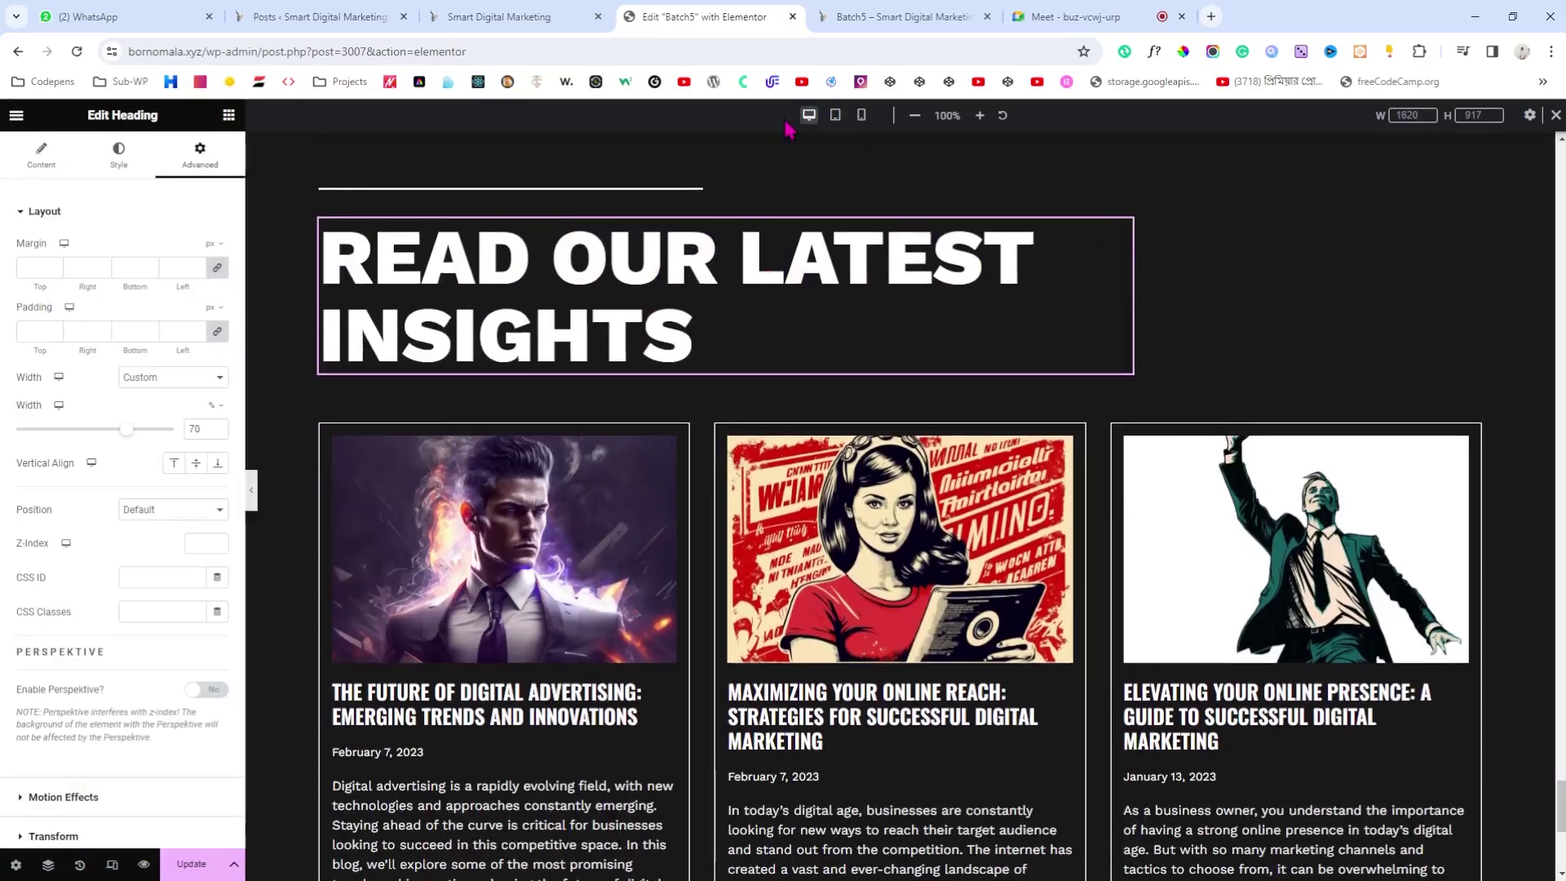
Step: In the tablet view, set the insights heading's custom width to 85%
{"action": "left_click", "coordinate": [836, 119]}
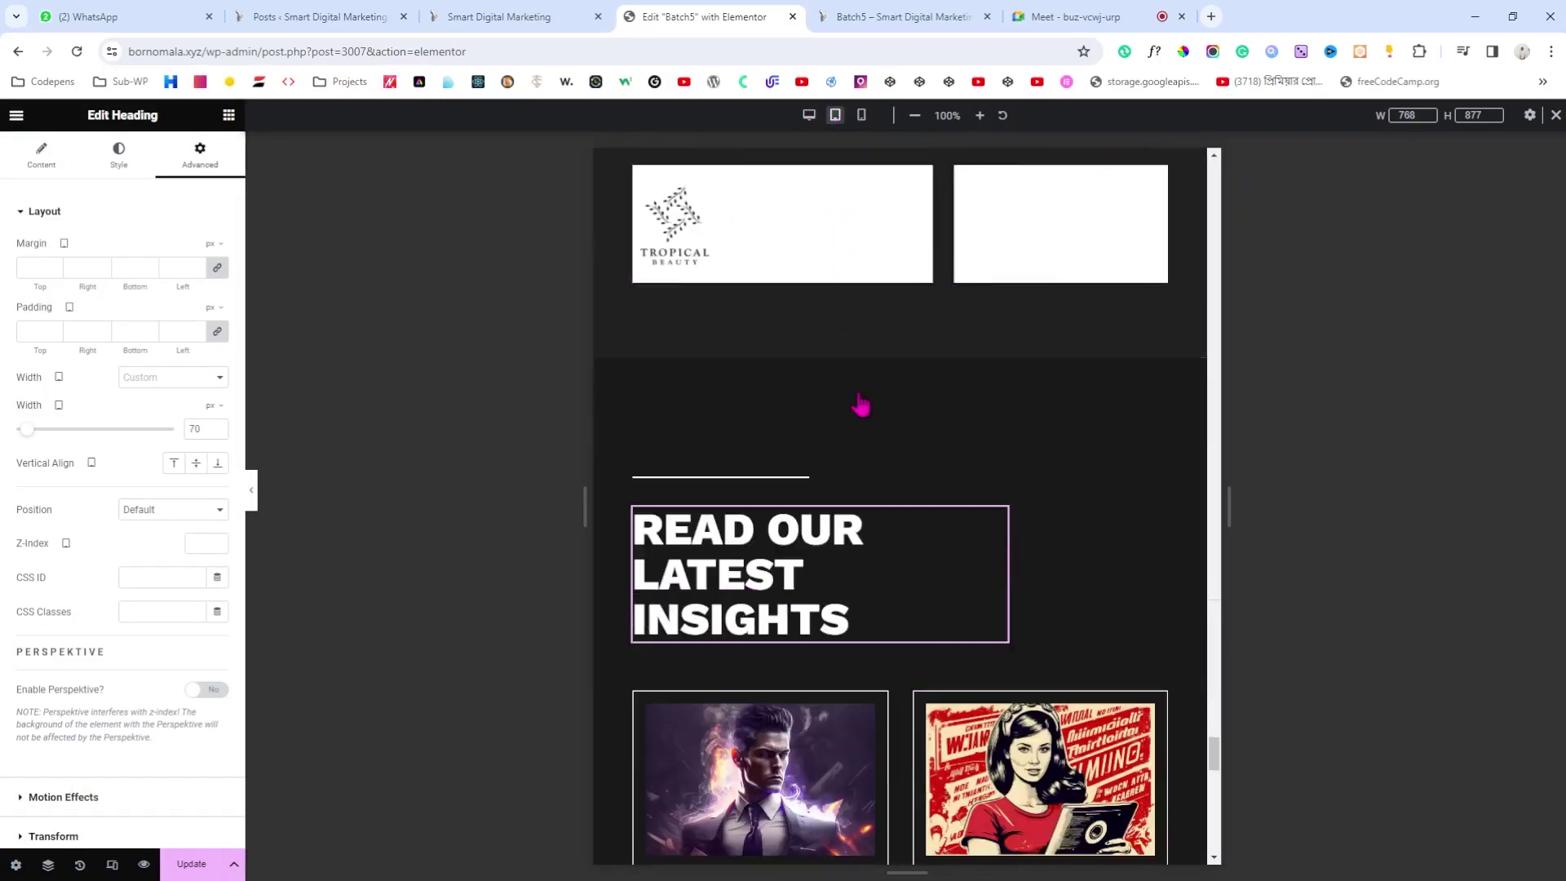
{"action": "scroll", "coordinate": [890, 457], "scroll_direction": "down", "scroll_amount": 1}
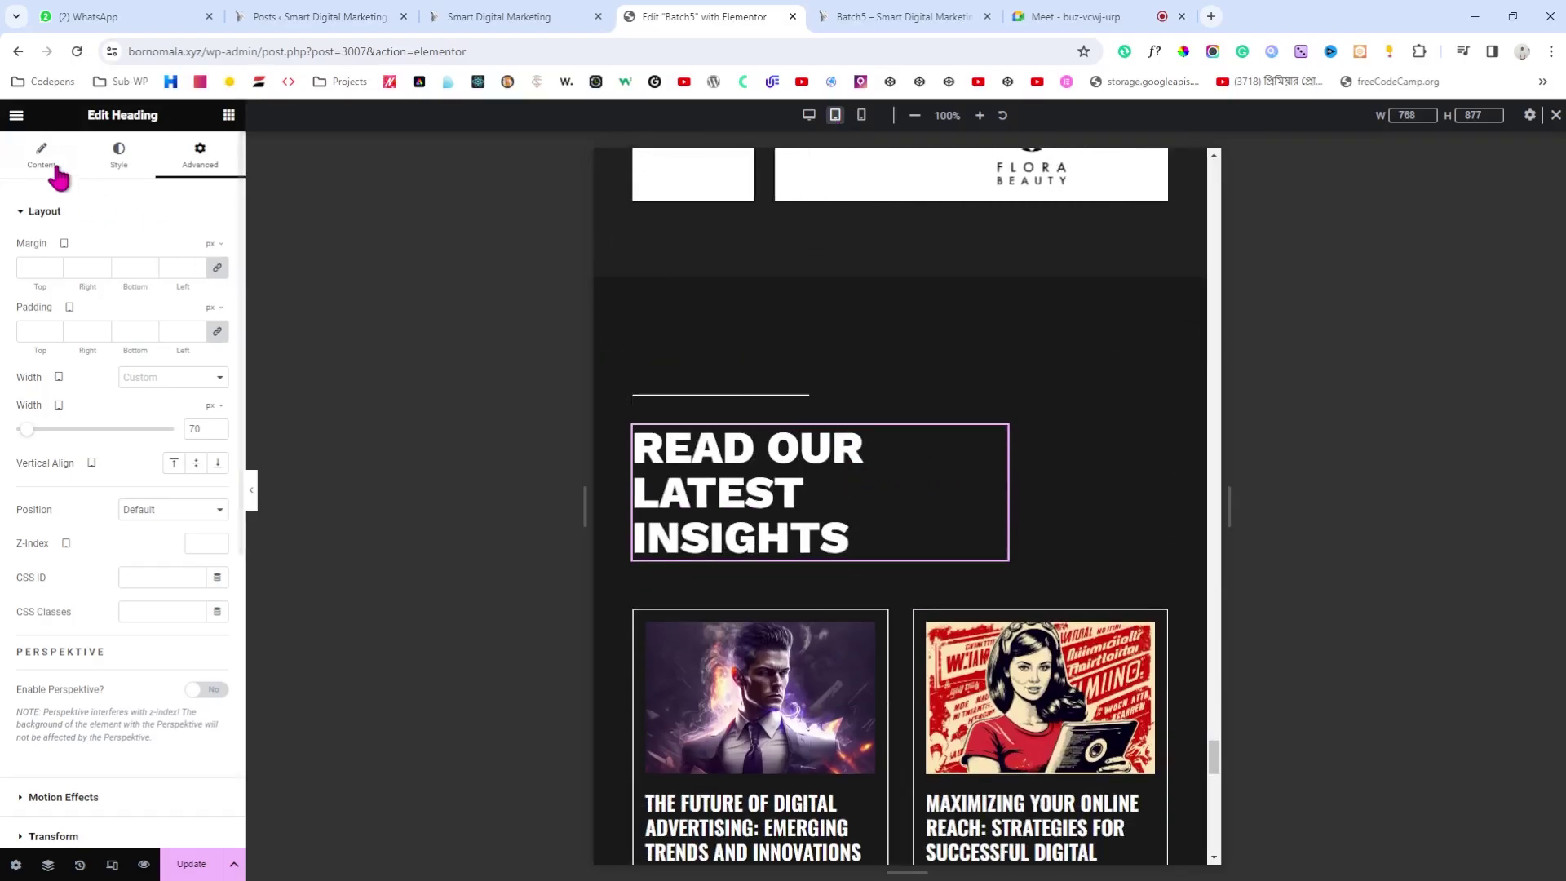
{"action": "left_click", "coordinate": [212, 406]}
{"action": "left_click", "coordinate": [210, 431]}
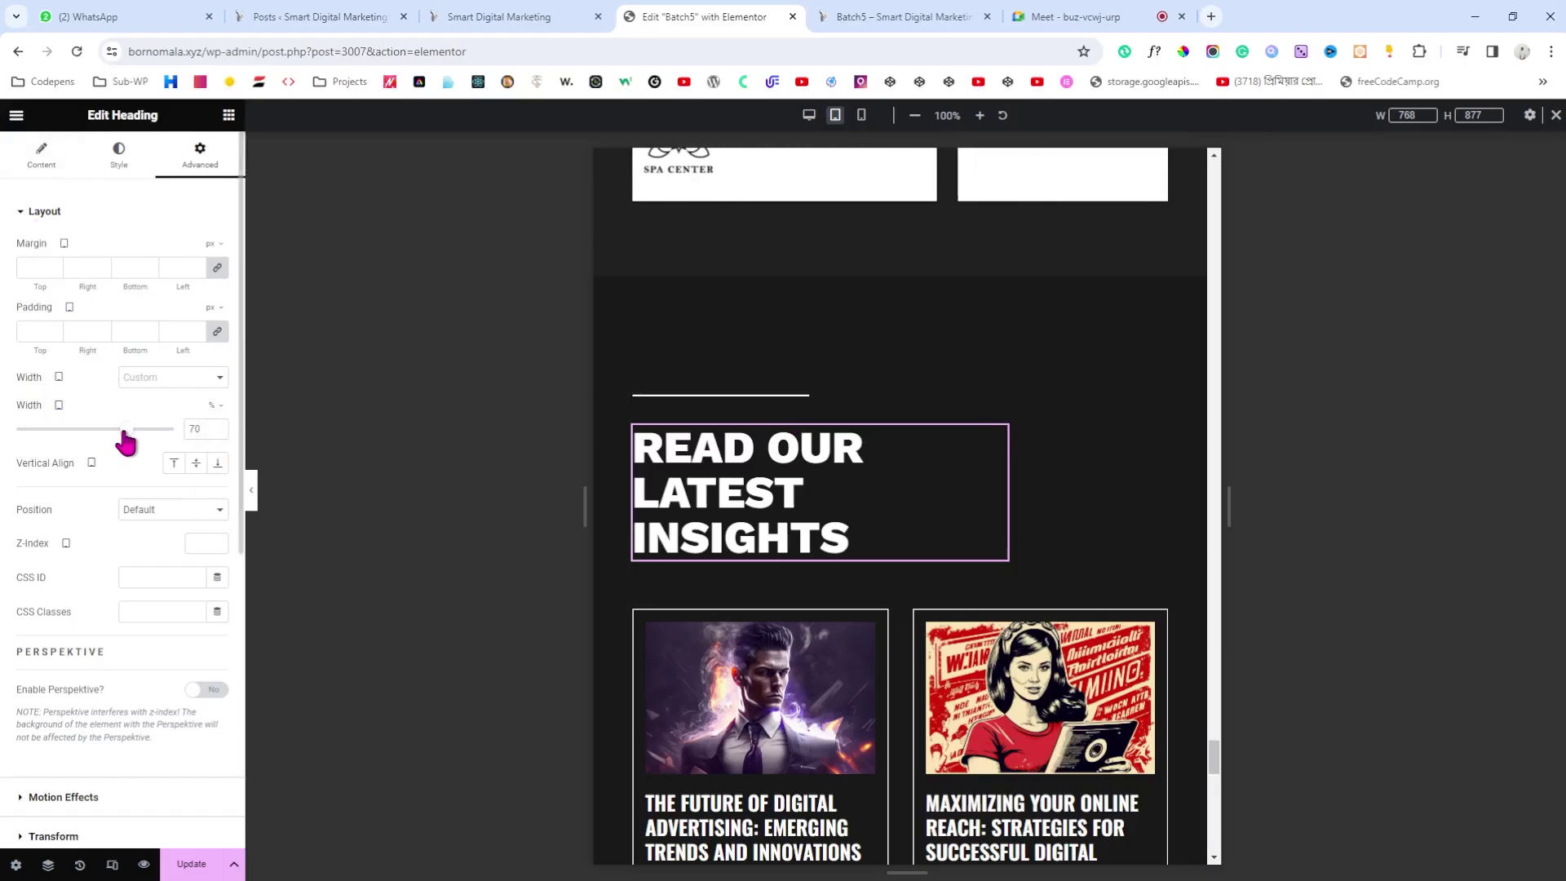
{"action": "left_click_drag", "start_coordinate": [125, 431], "coordinate": [151, 431]}
{"action": "left_click", "coordinate": [217, 425]}
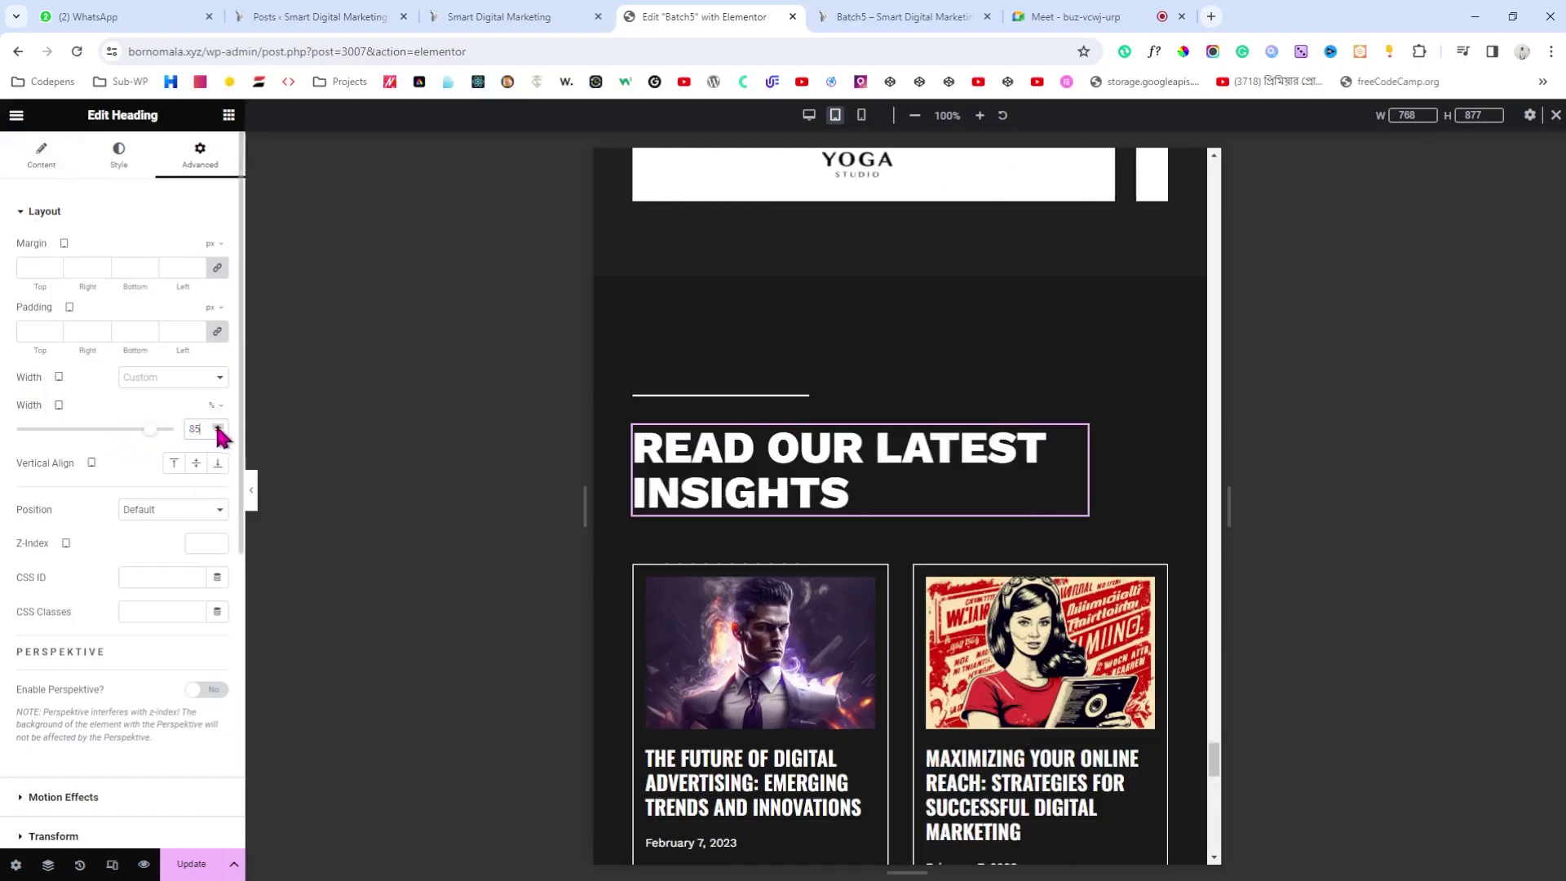
Step: Set the posts widget under the insights heading to 1 column for the tablet view
{"action": "scroll", "coordinate": [895, 487], "scroll_direction": "down", "scroll_amount": 12}
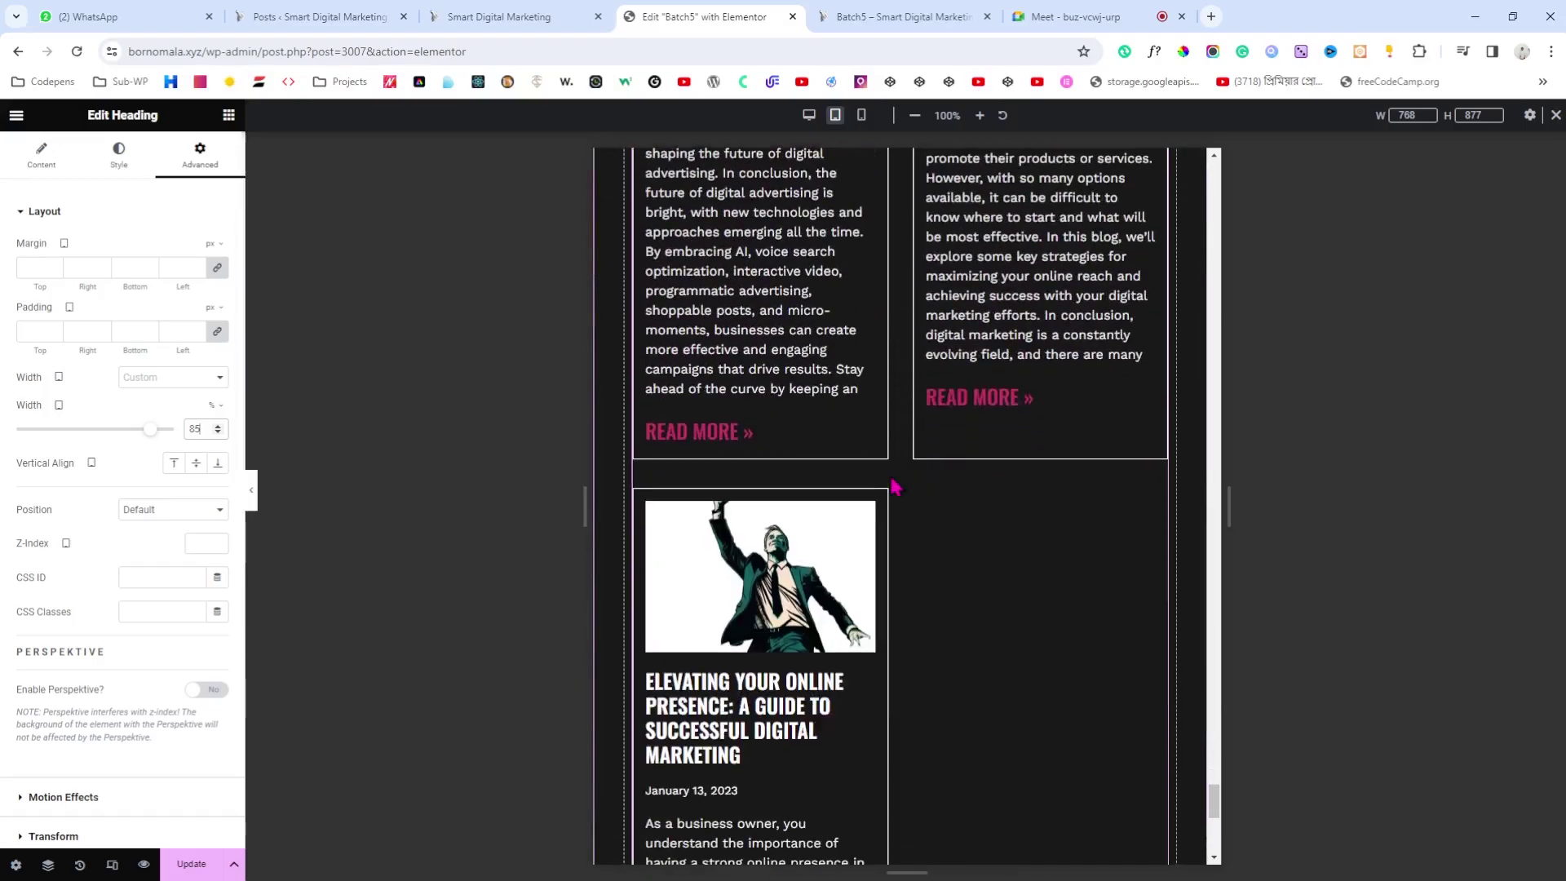
{"action": "scroll", "coordinate": [895, 487], "scroll_direction": "down", "scroll_amount": 4}
{"action": "scroll", "coordinate": [895, 487], "scroll_direction": "up", "scroll_amount": 10}
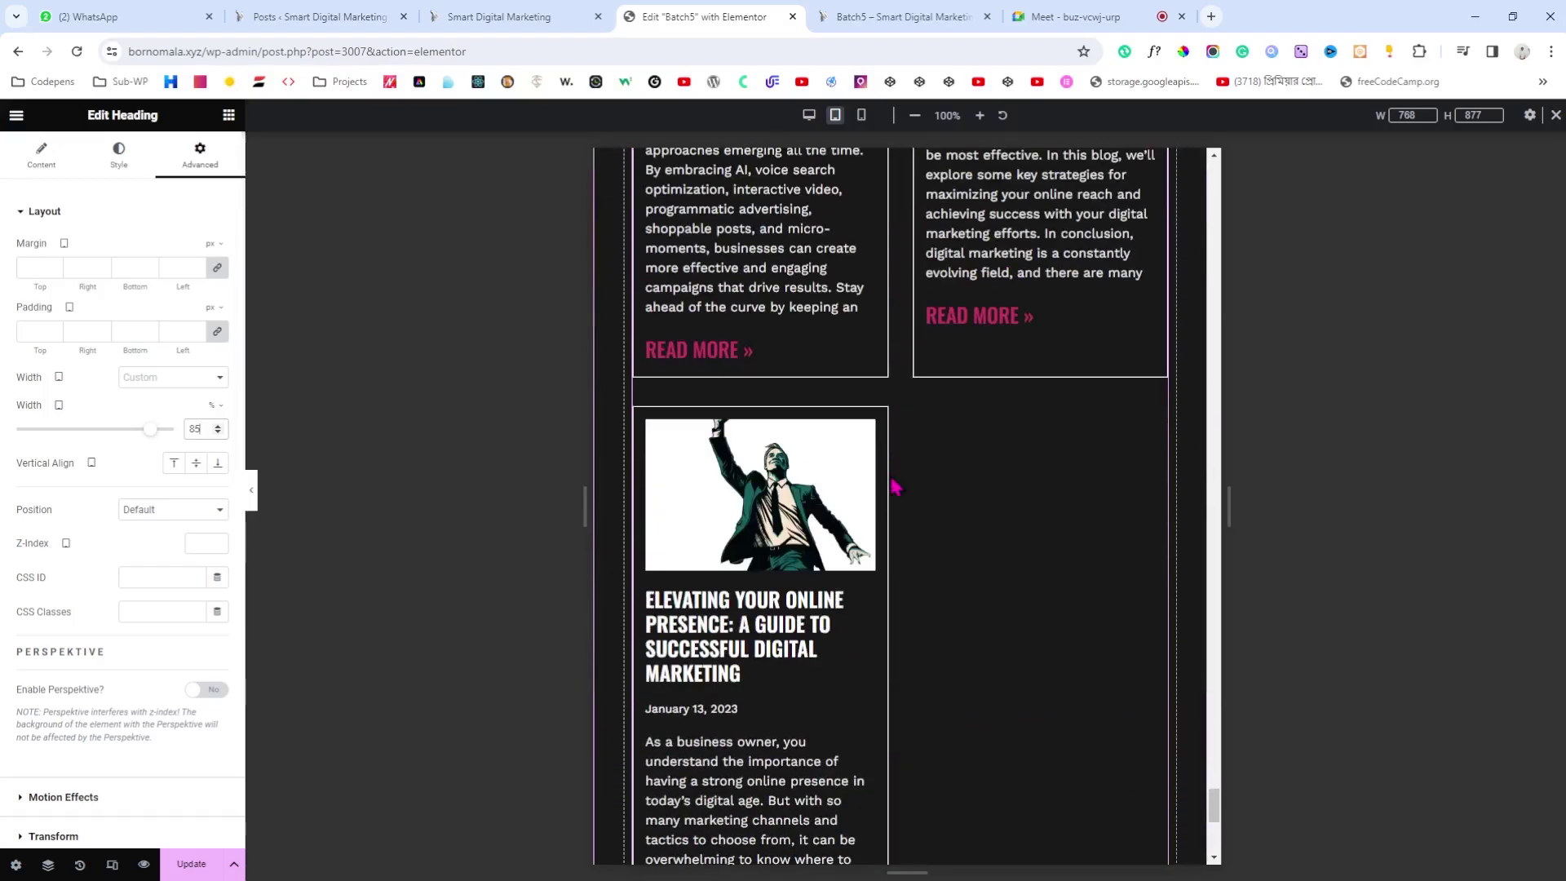
{"action": "scroll", "coordinate": [895, 487], "scroll_direction": "up", "scroll_amount": 2}
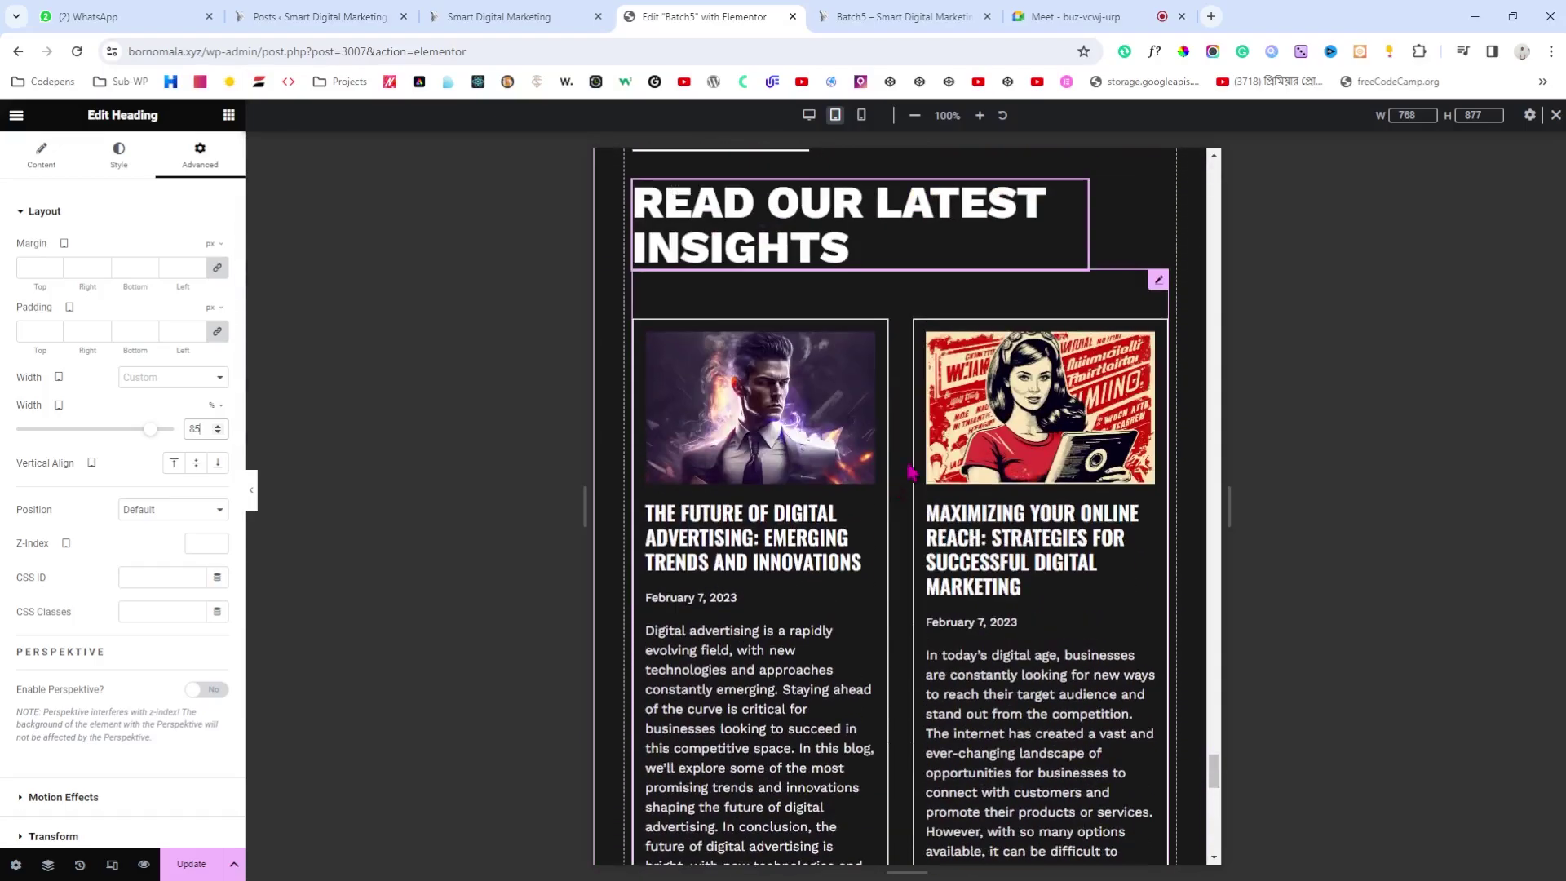
{"action": "left_click", "coordinate": [1159, 282]}
{"action": "left_click", "coordinate": [41, 155]}
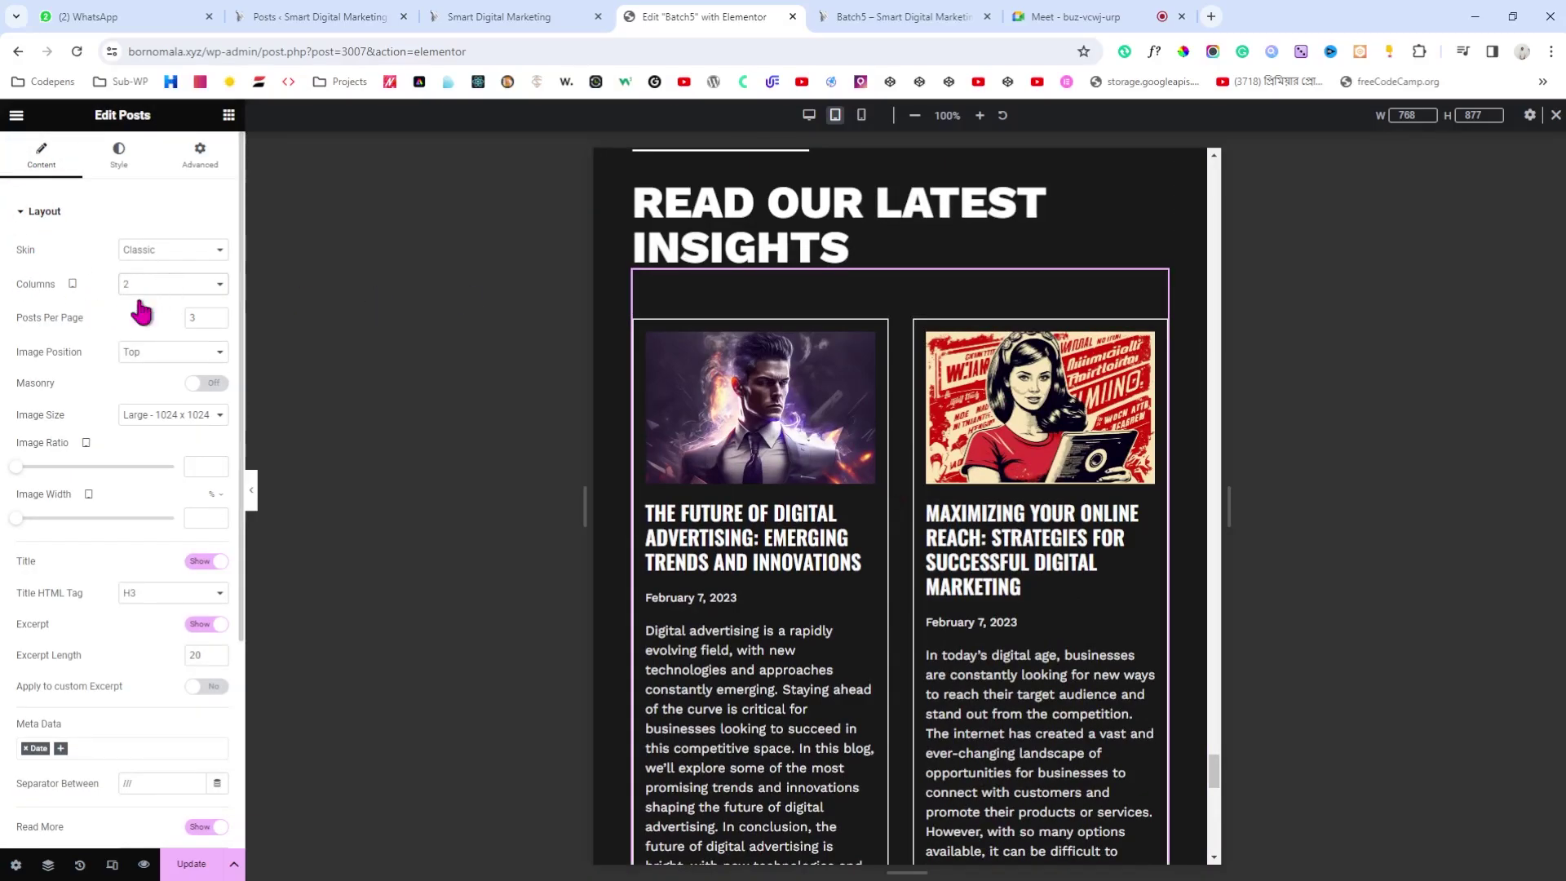
{"action": "left_click", "coordinate": [142, 310]}
{"action": "scroll", "coordinate": [964, 470], "scroll_direction": "down", "scroll_amount": 12}
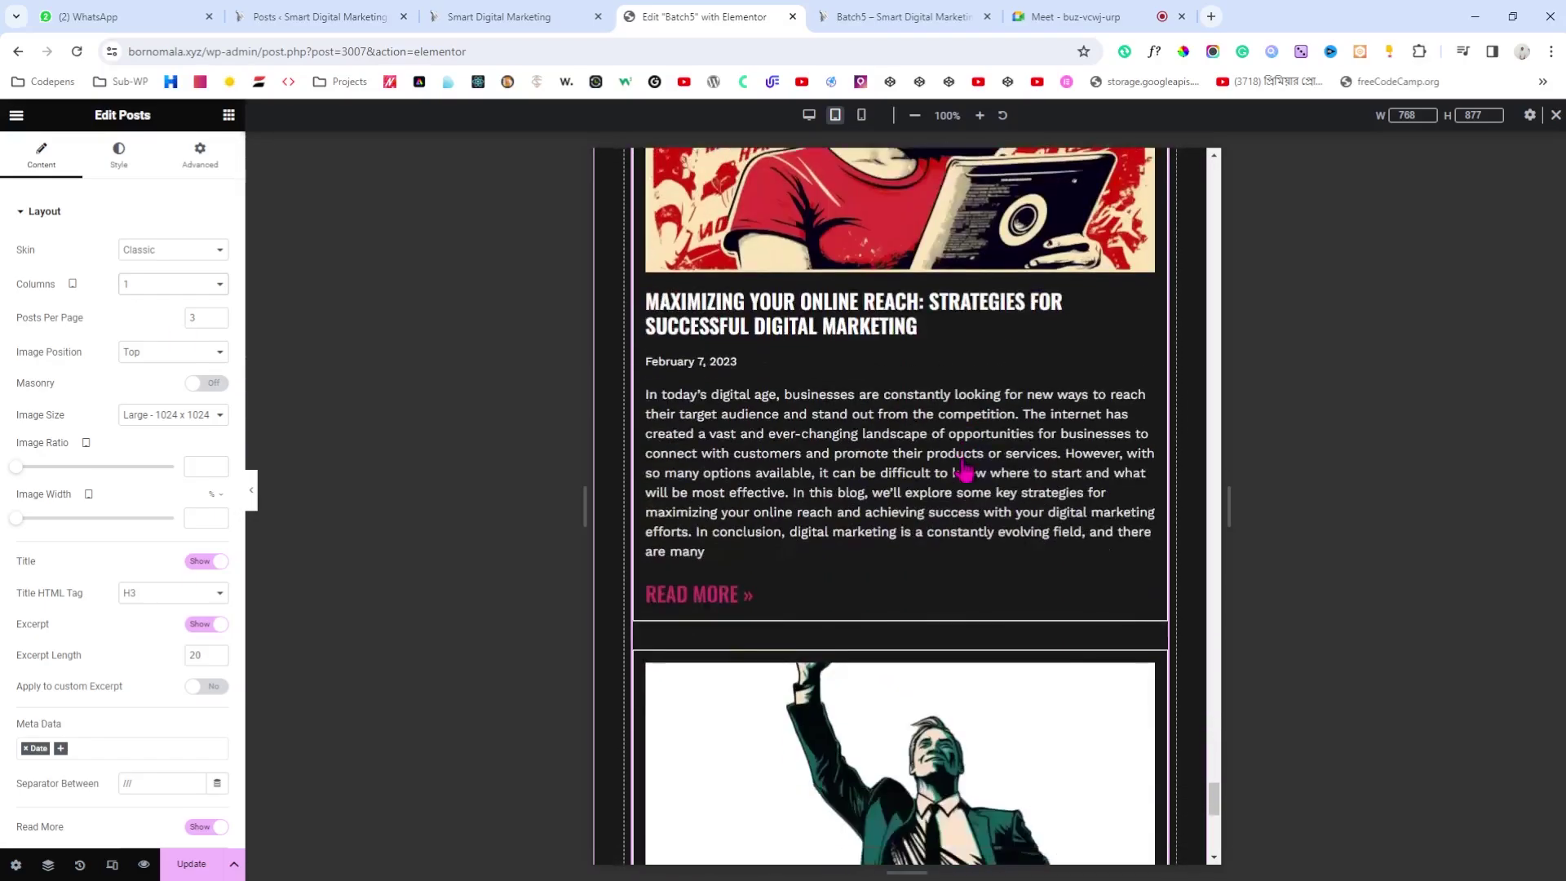
{"action": "scroll", "coordinate": [965, 471], "scroll_direction": "down", "scroll_amount": 9}
{"action": "scroll", "coordinate": [967, 471], "scroll_direction": "up", "scroll_amount": 14}
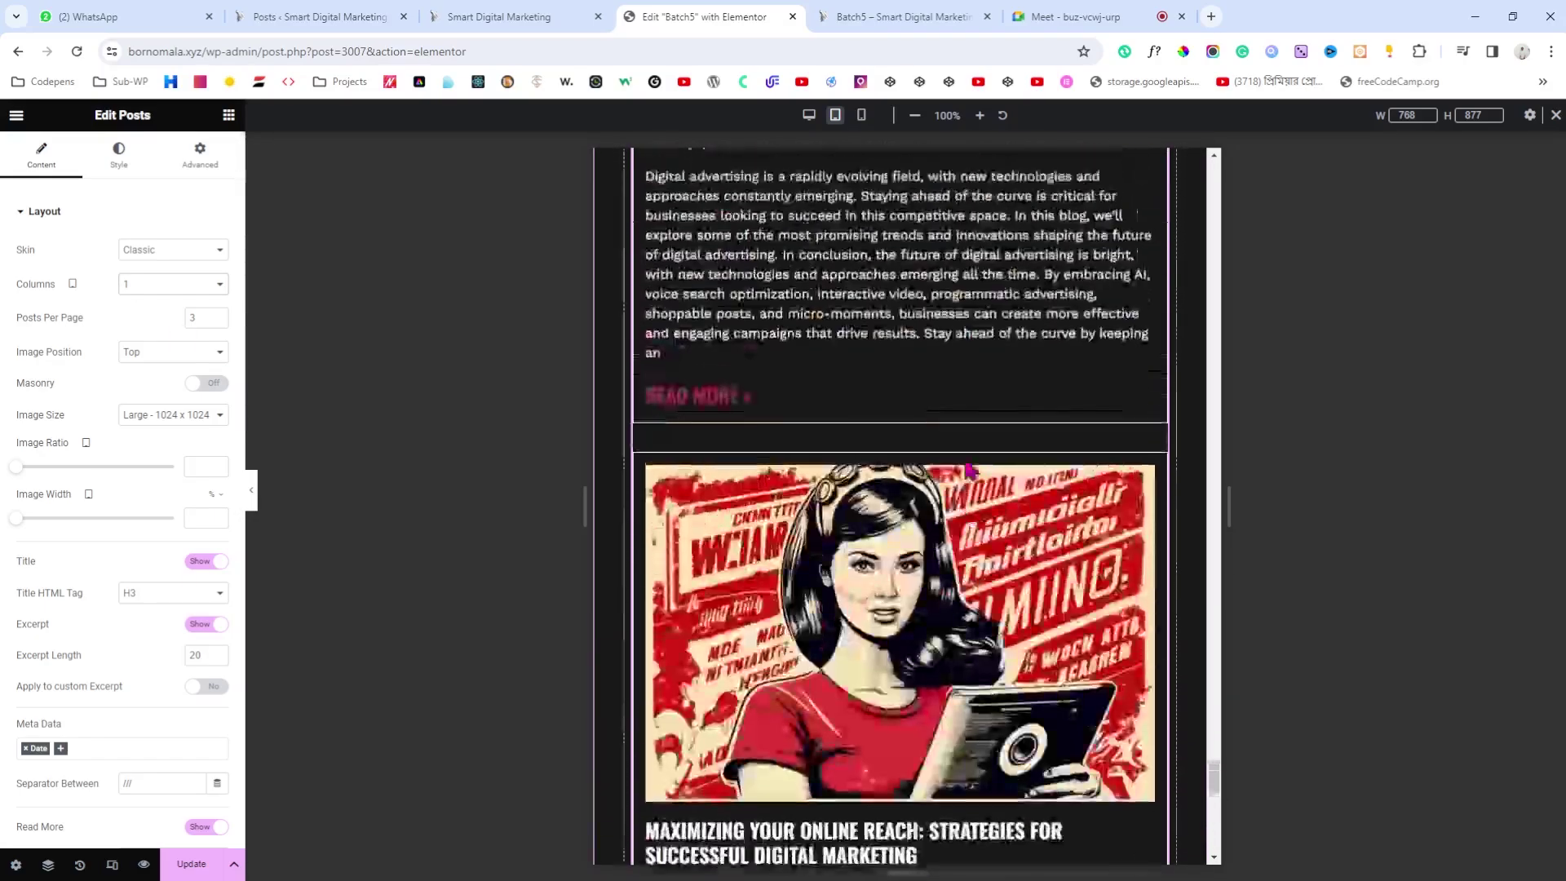
{"action": "scroll", "coordinate": [969, 470], "scroll_direction": "up", "scroll_amount": 10}
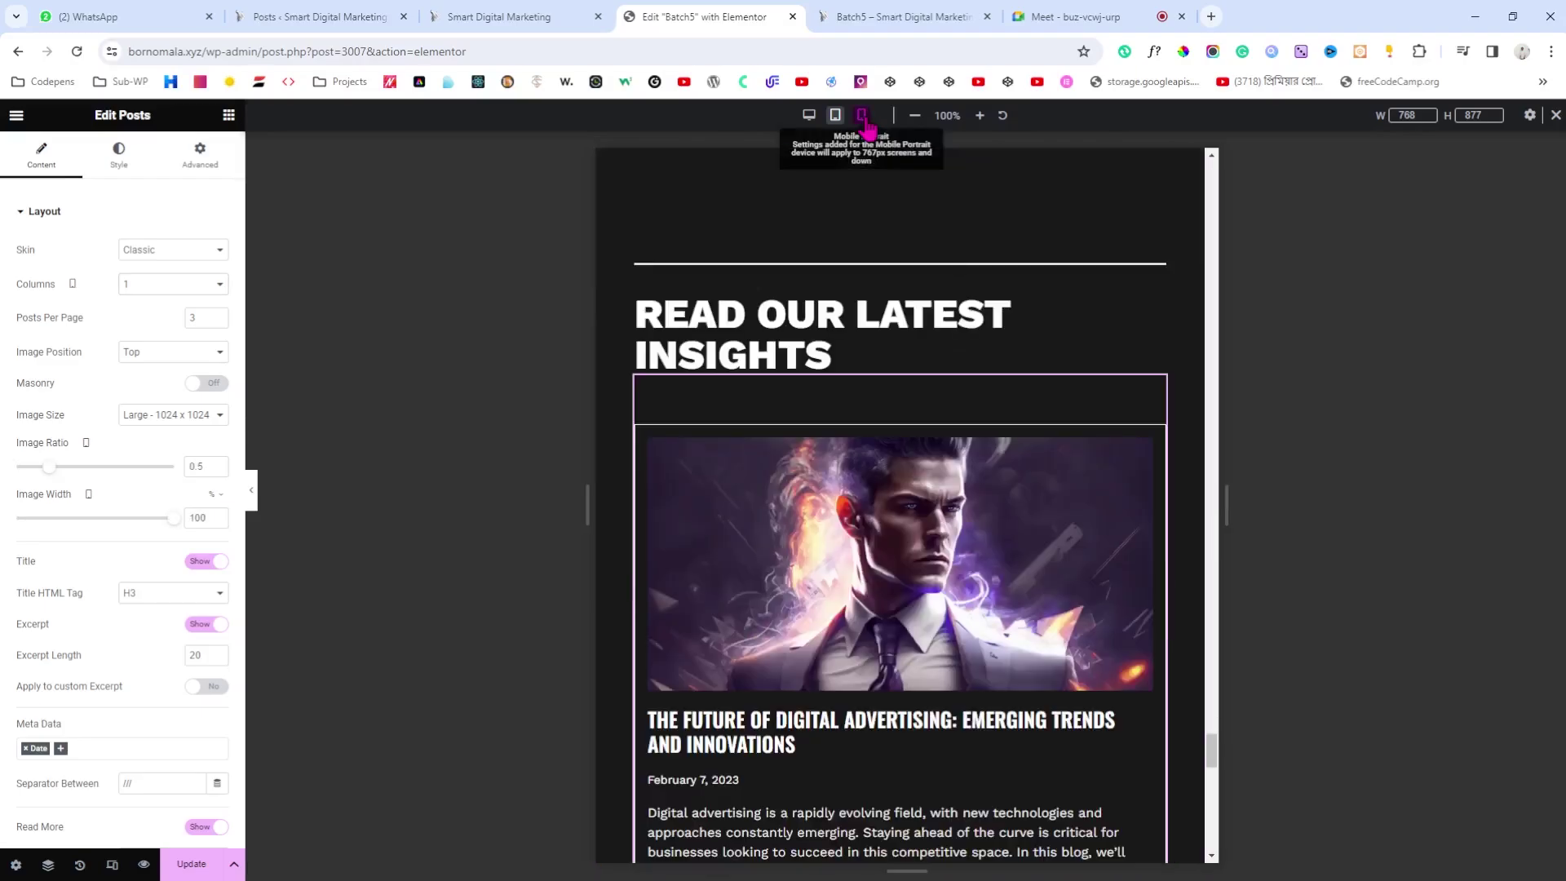
Step: In the mobile portrait view, set the insights heading's font size to 32 px
{"action": "left_click", "coordinate": [863, 116]}
{"action": "scroll", "coordinate": [914, 447], "scroll_direction": "down", "scroll_amount": 6}
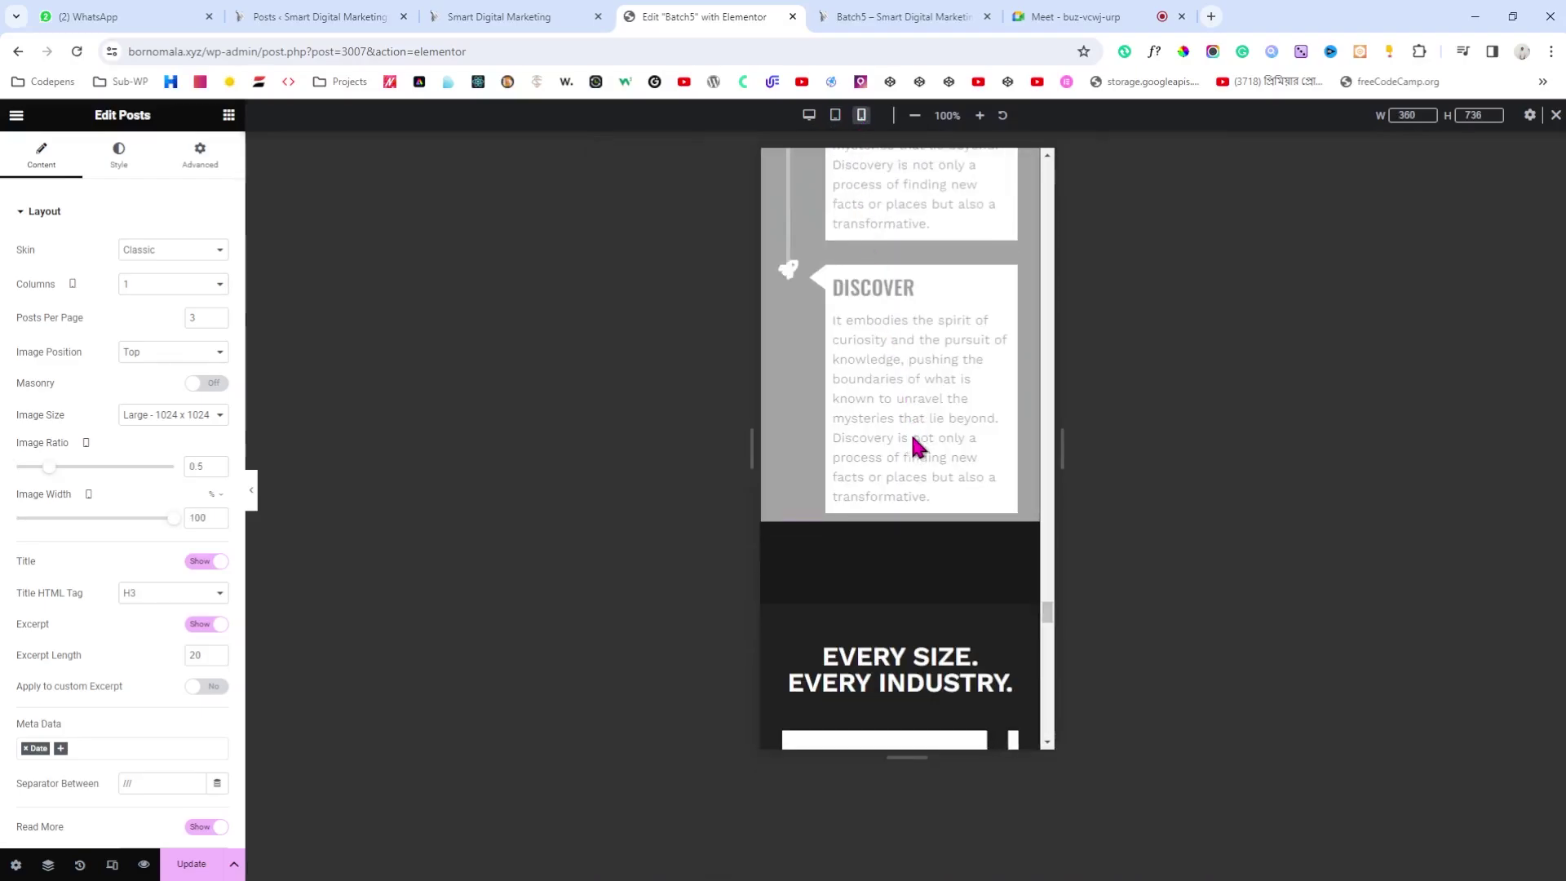
{"action": "scroll", "coordinate": [918, 450], "scroll_direction": "down", "scroll_amount": 2}
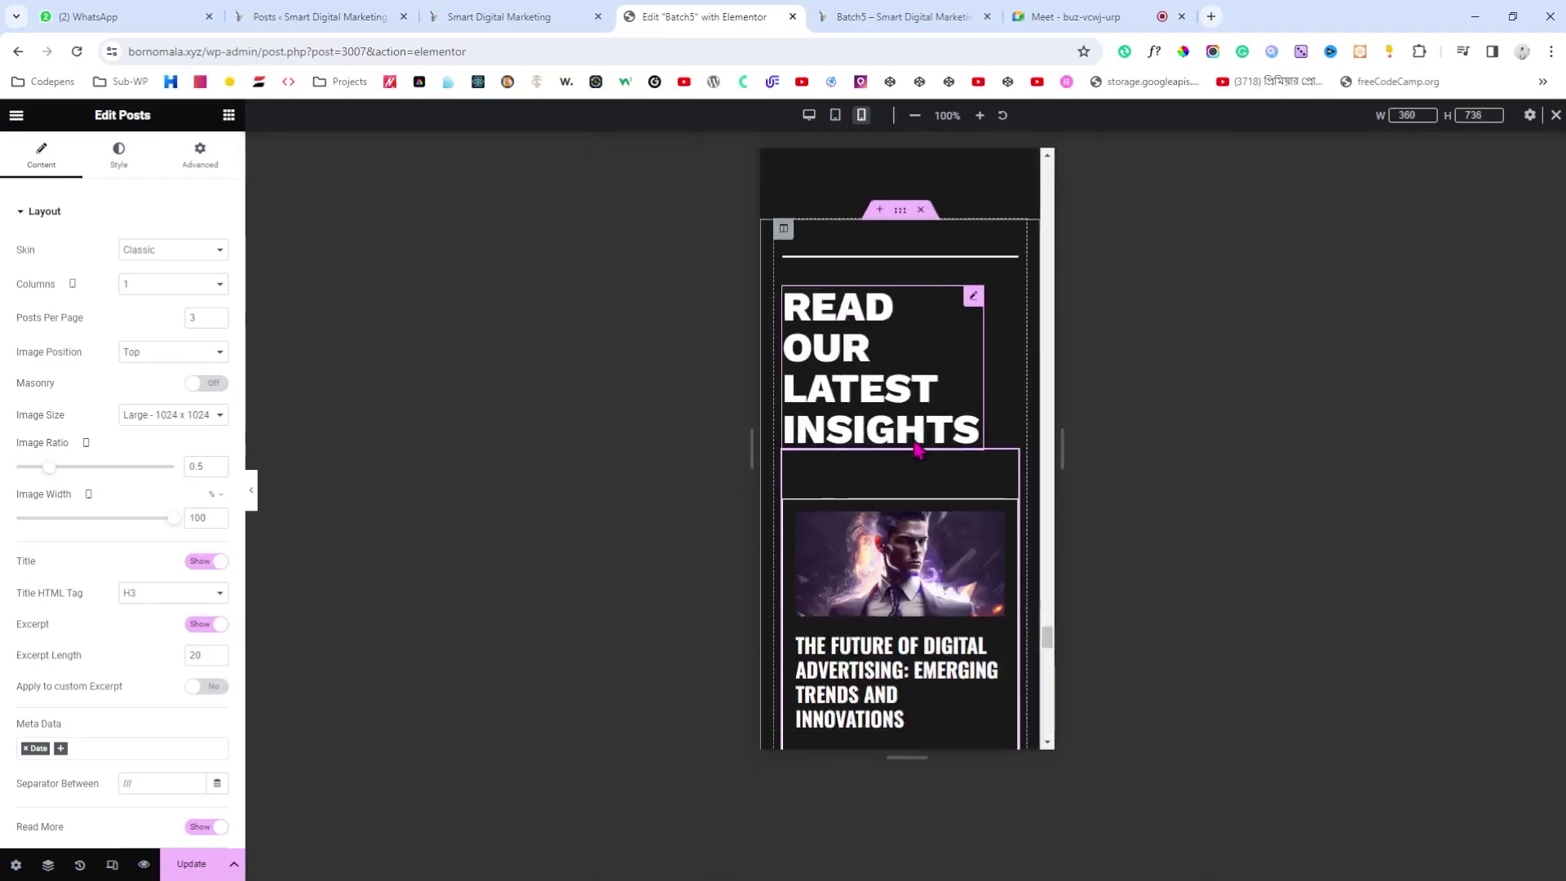
{"action": "left_click", "coordinate": [975, 297]}
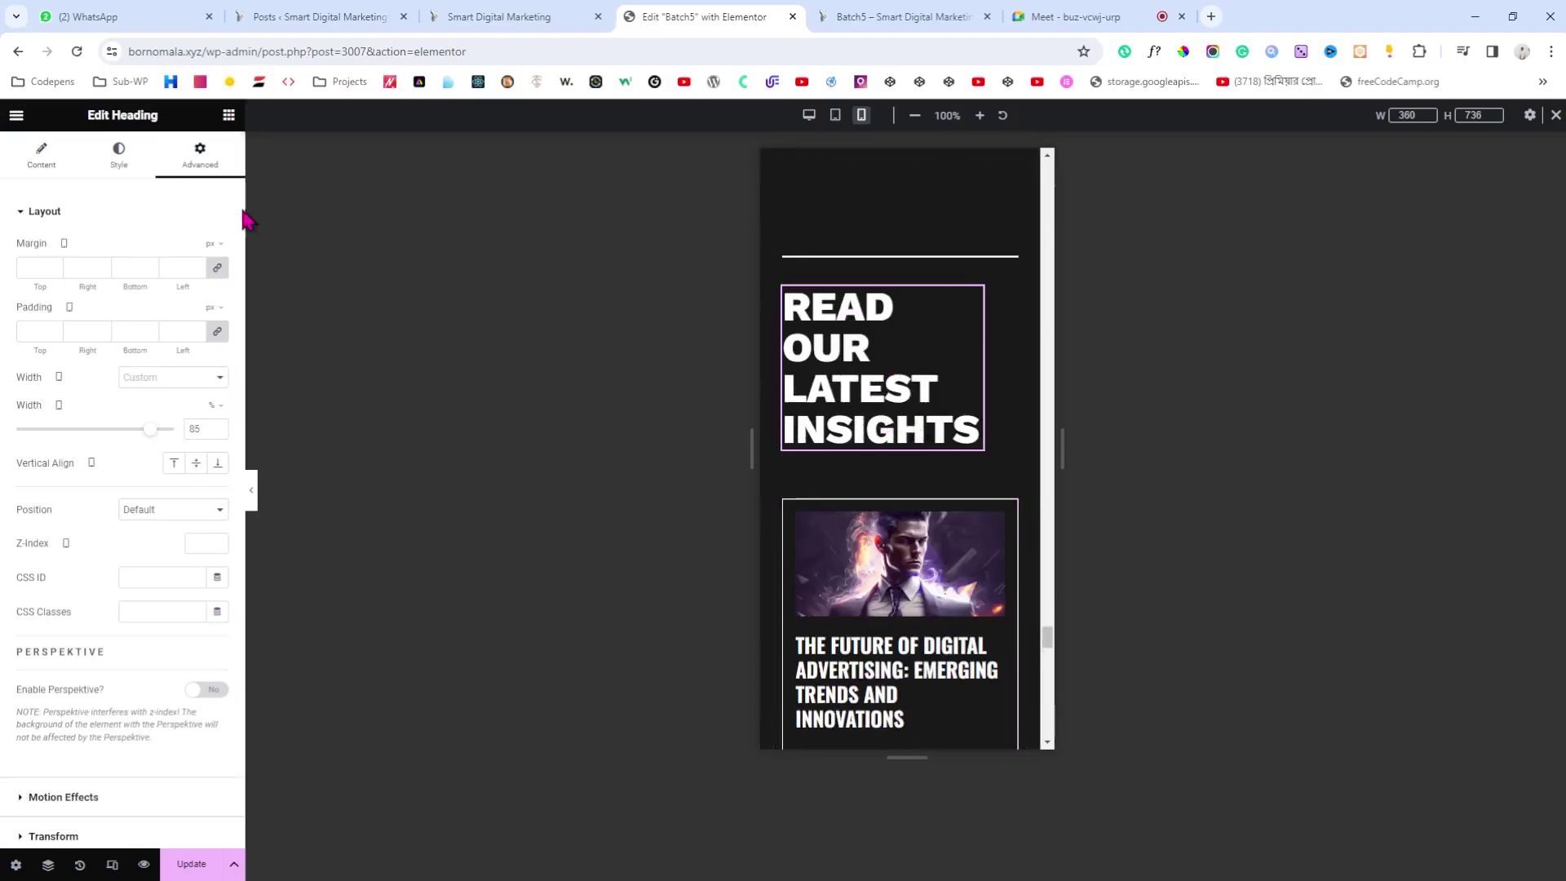
{"action": "left_click", "coordinate": [117, 155]}
{"action": "left_click", "coordinate": [217, 285]}
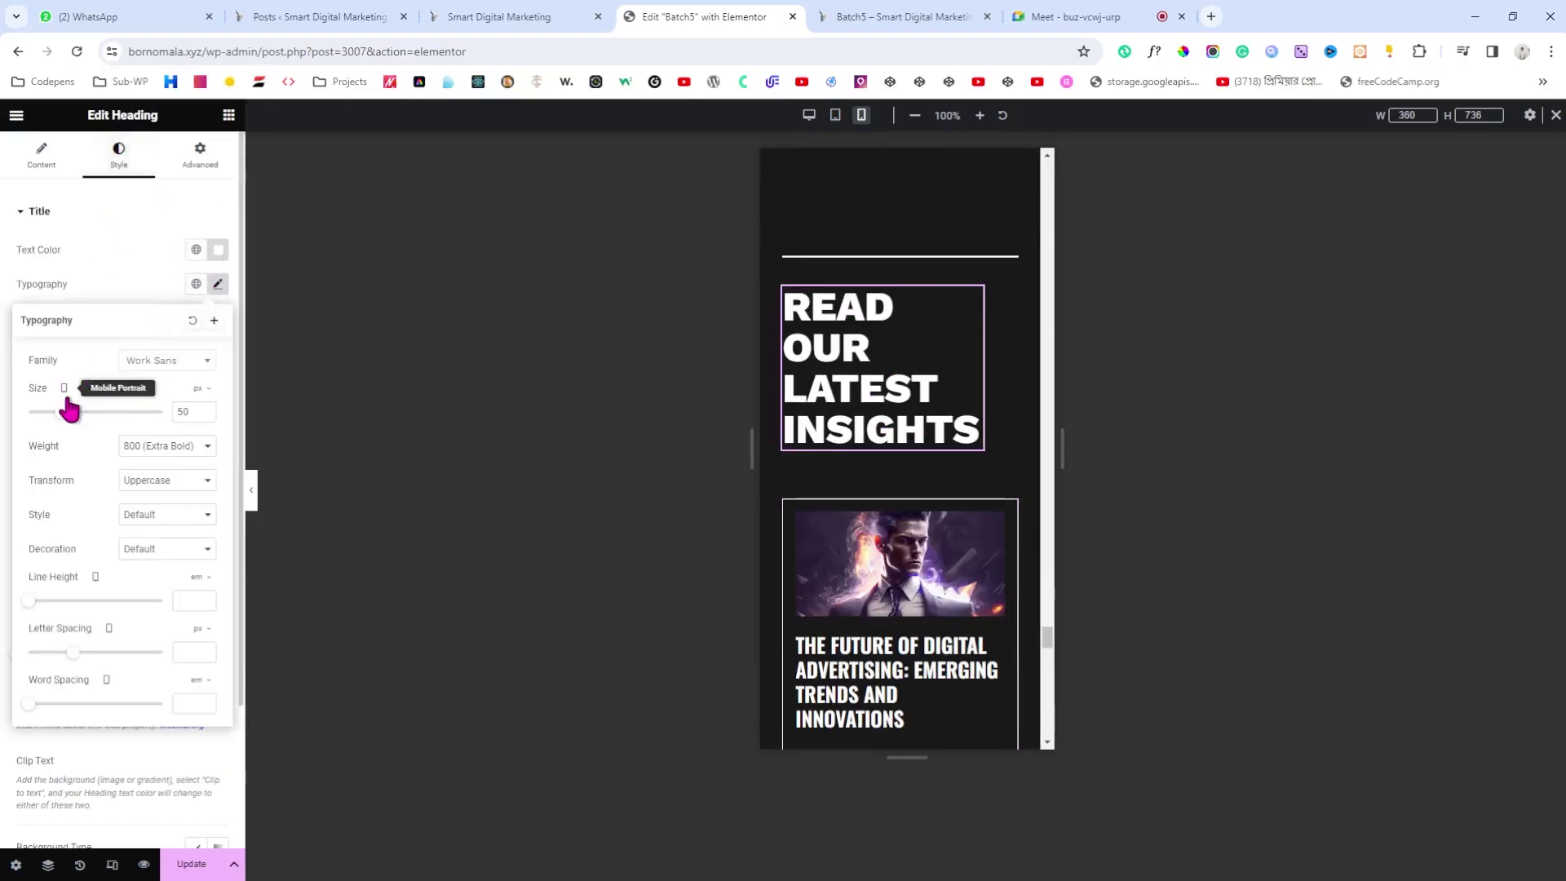
{"action": "left_click_drag", "start_coordinate": [61, 412], "coordinate": [47, 412]}
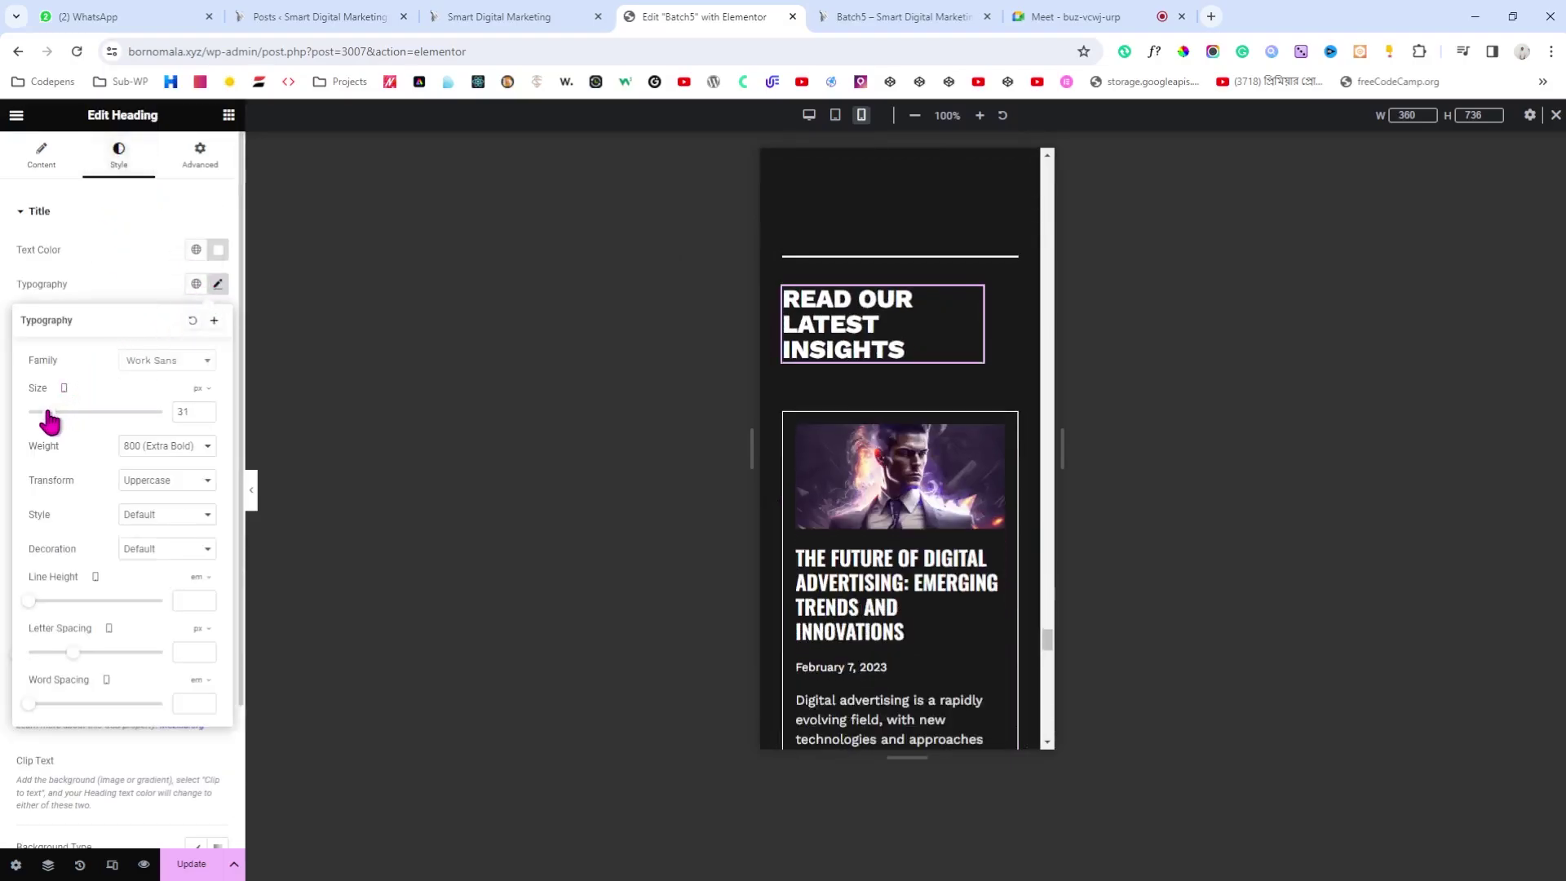
{"action": "left_click", "coordinate": [206, 409]}
Step: Set the insights heading's mobile width to 100% and its line height to 1.1 em
{"action": "left_click", "coordinate": [202, 155]}
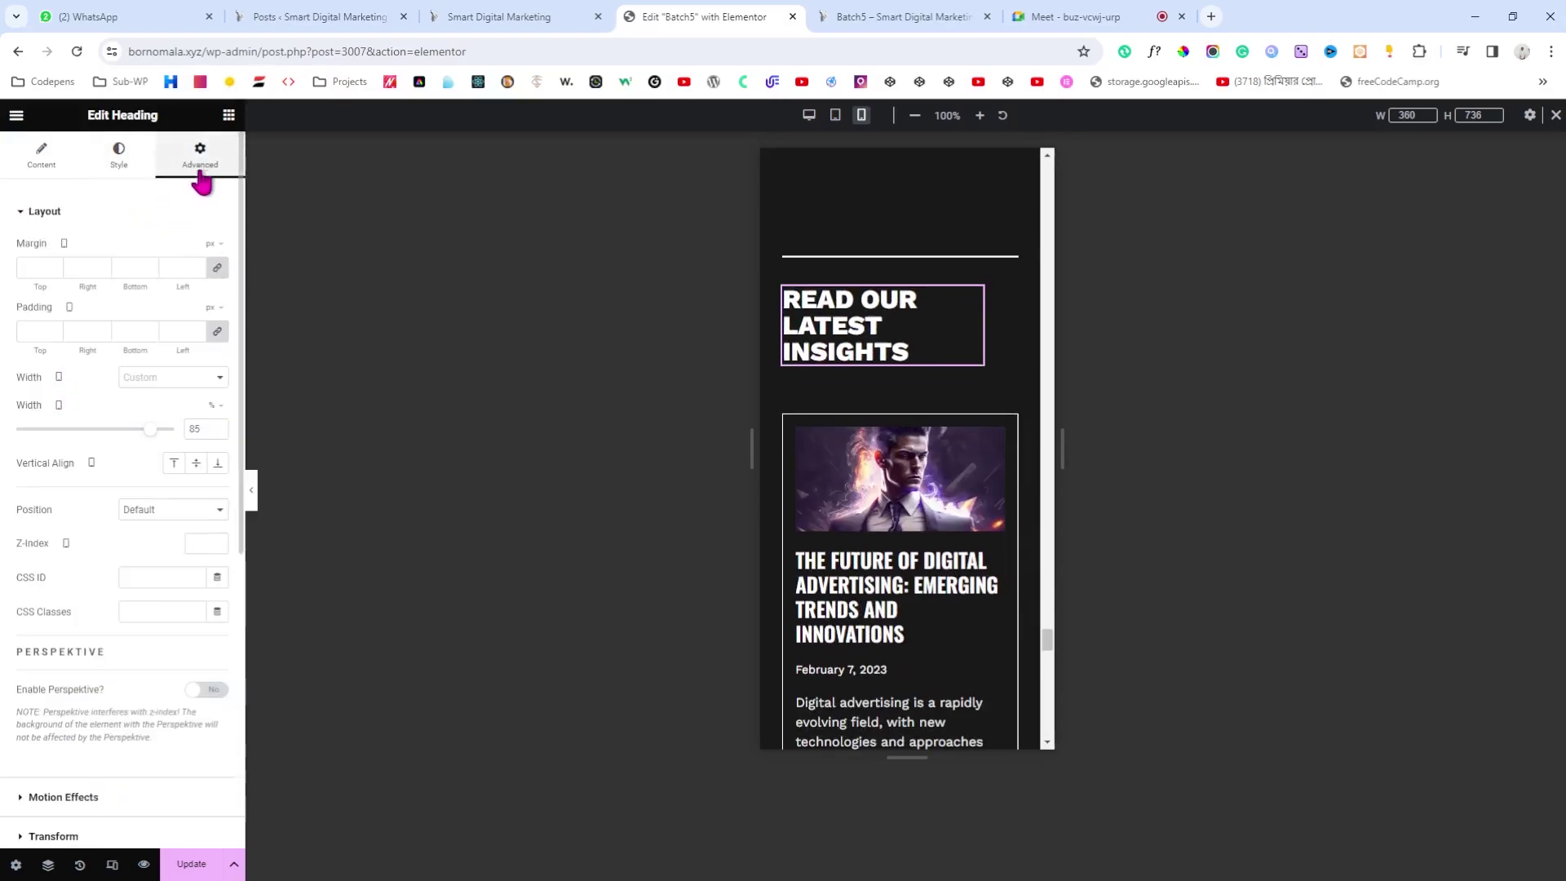
{"action": "left_click_drag", "start_coordinate": [152, 433], "coordinate": [177, 433]}
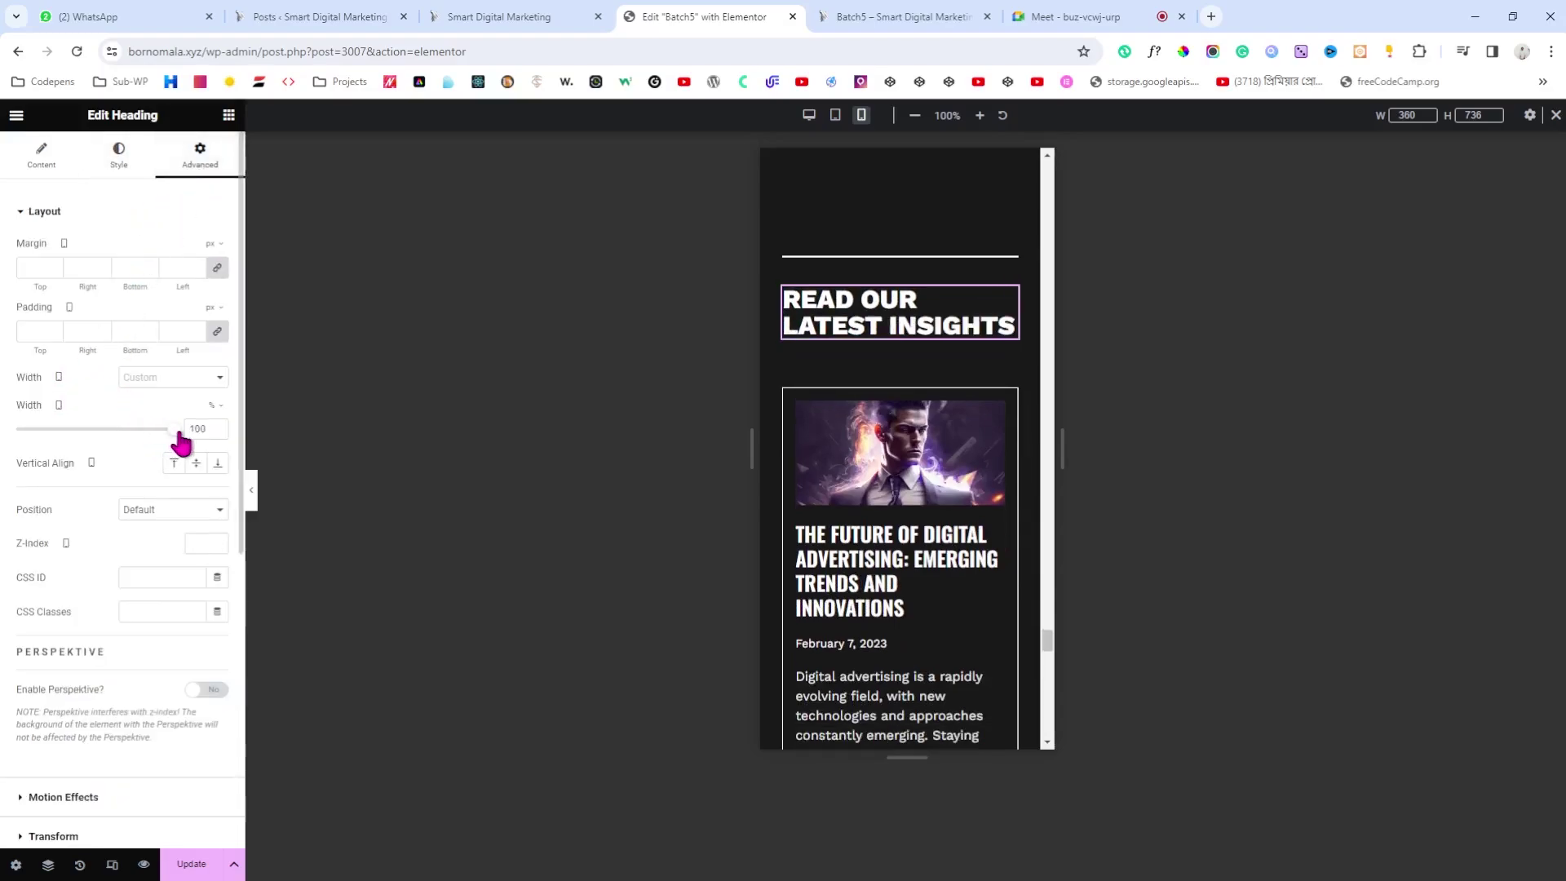
{"action": "left_click", "coordinate": [131, 163]}
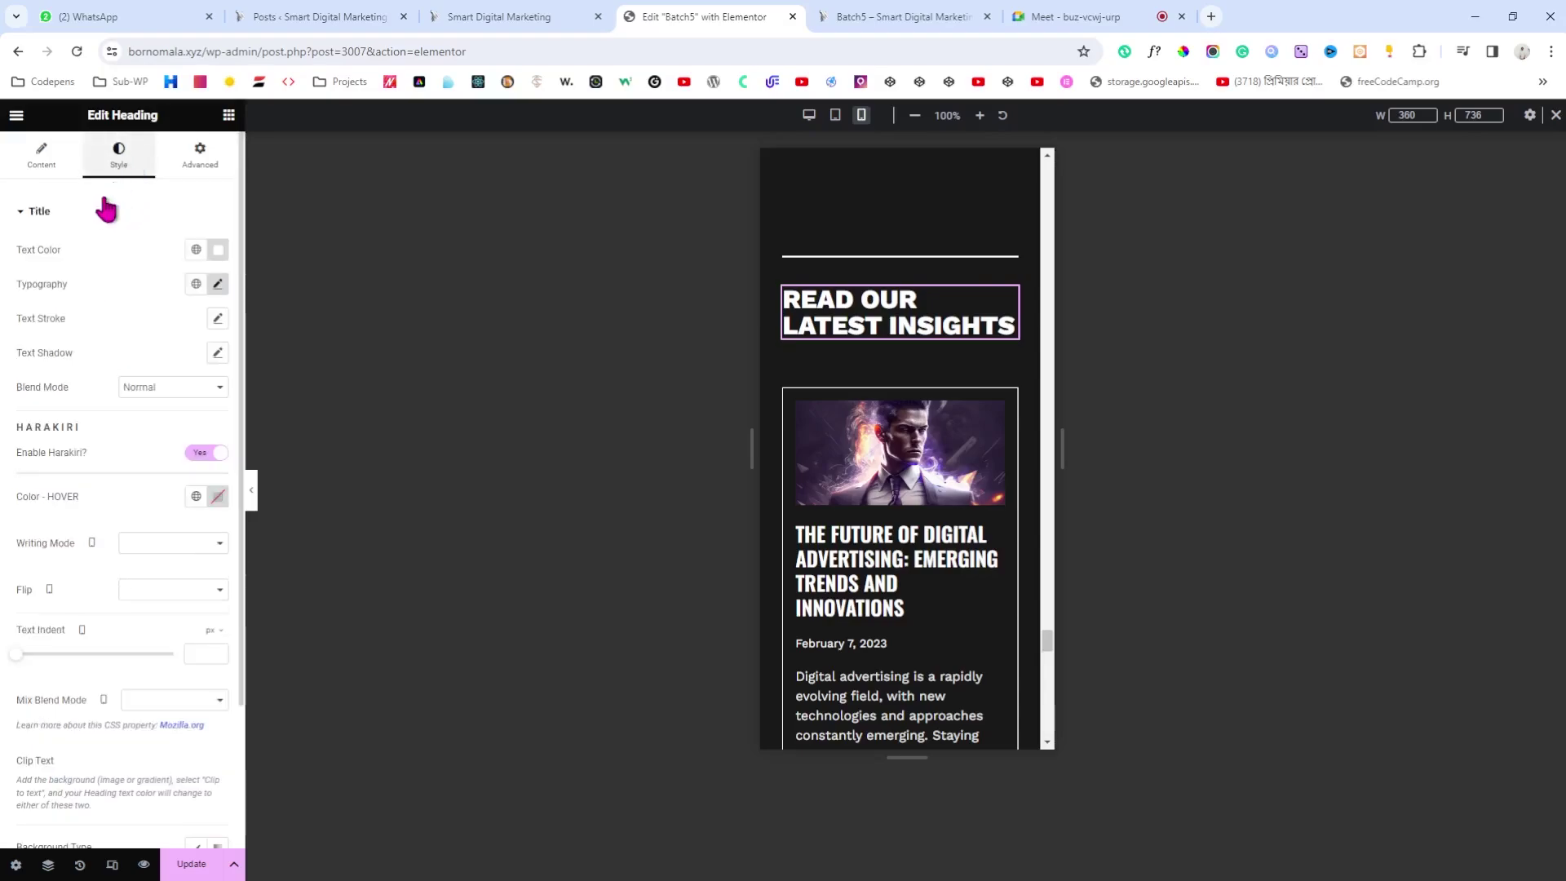
{"action": "left_click", "coordinate": [217, 284]}
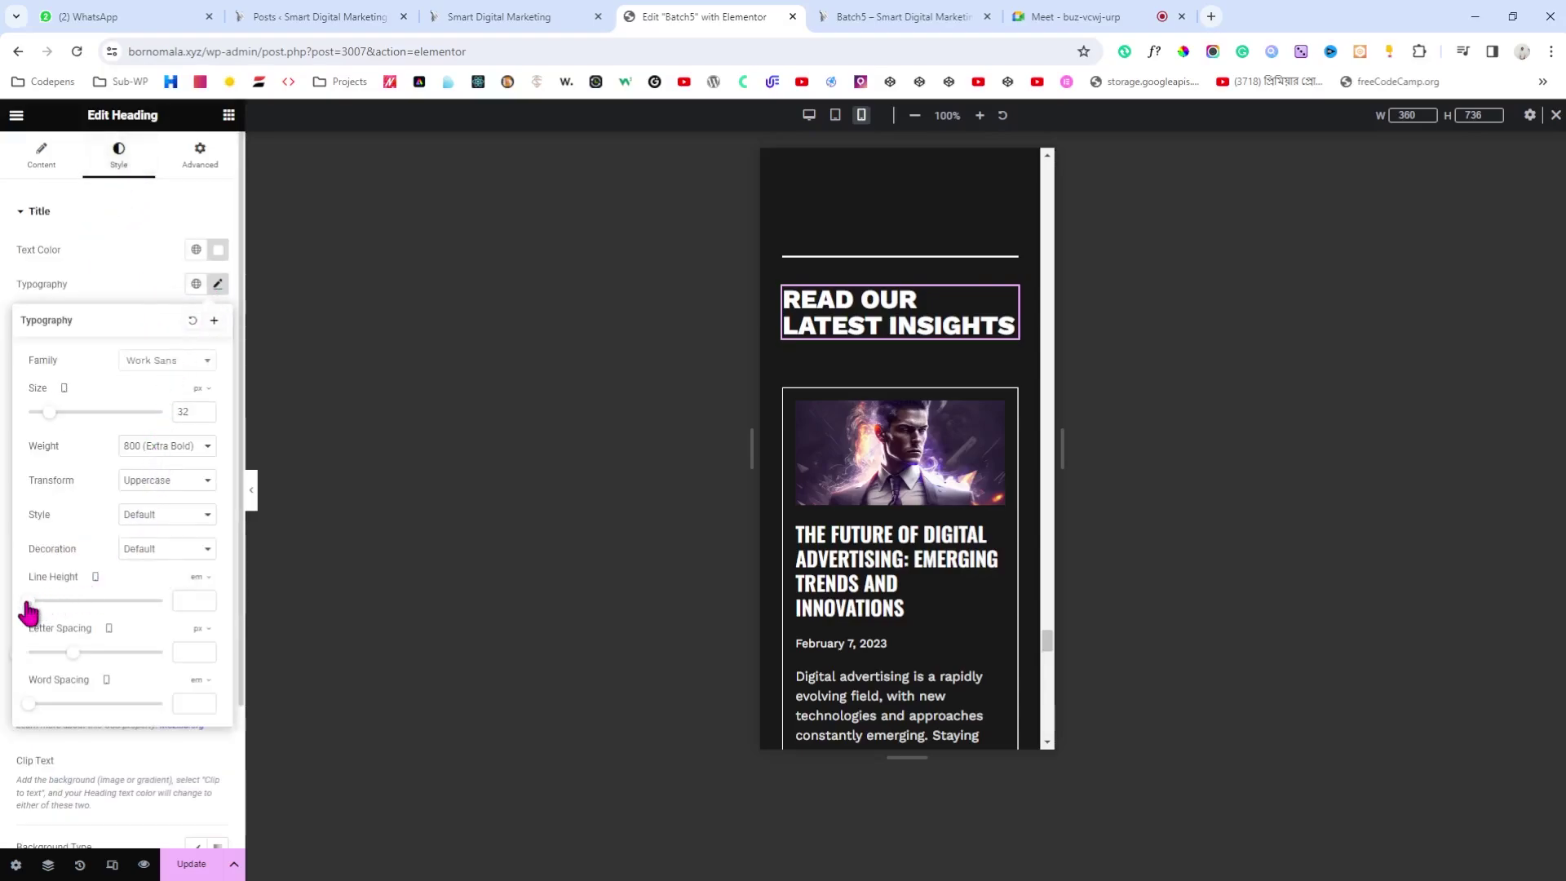
{"action": "left_click_drag", "start_coordinate": [28, 604], "coordinate": [41, 603]}
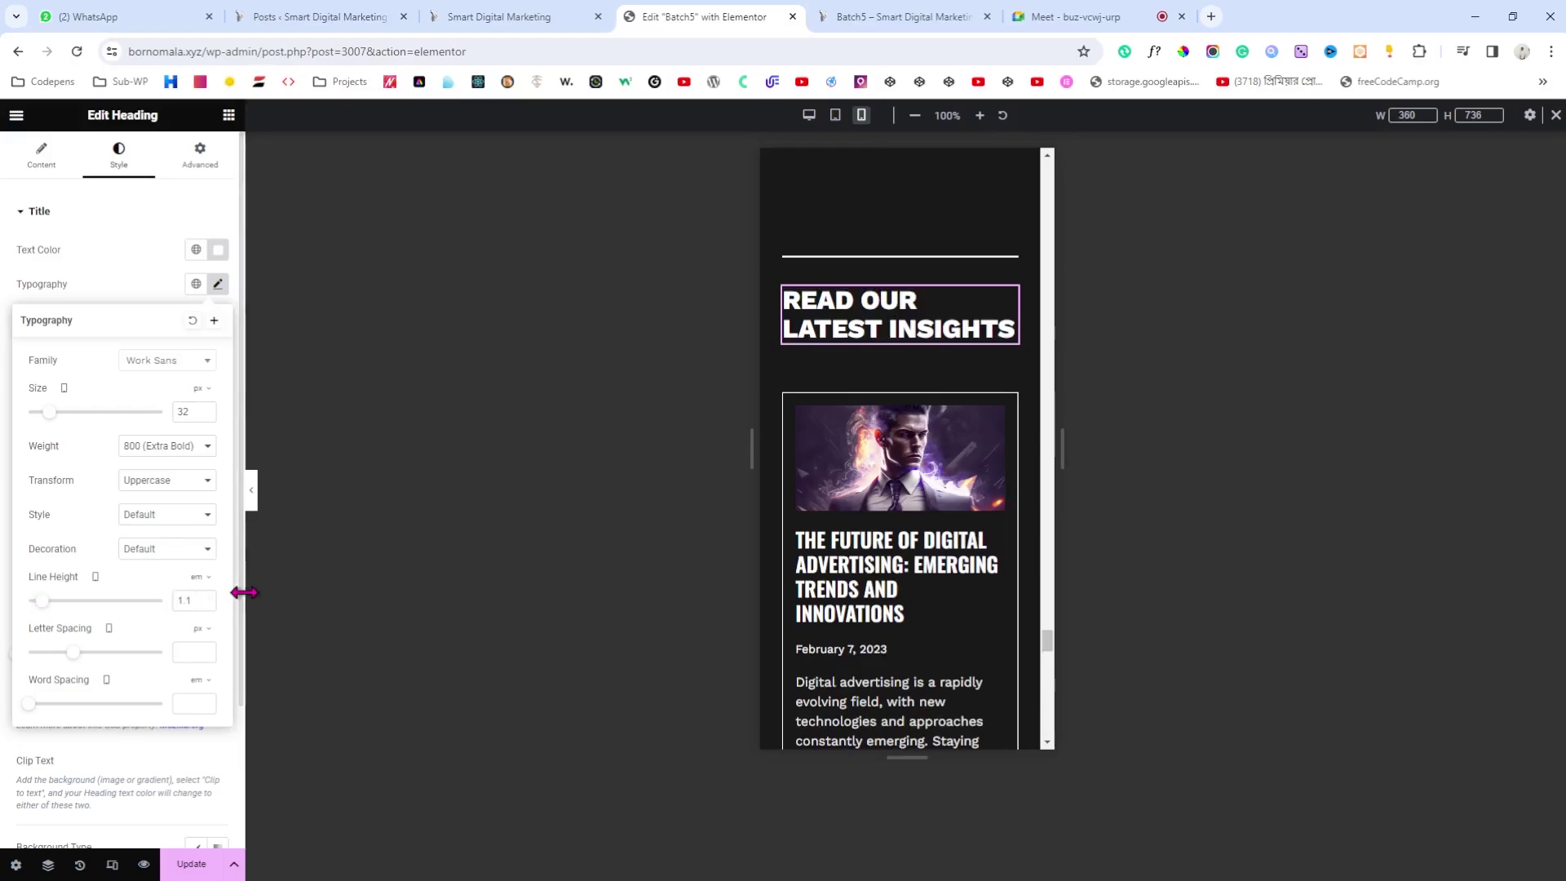
Step: Set the title font size of the post cards to 20 px for the mobile portrait view
{"action": "scroll", "coordinate": [938, 457], "scroll_direction": "down", "scroll_amount": 2}
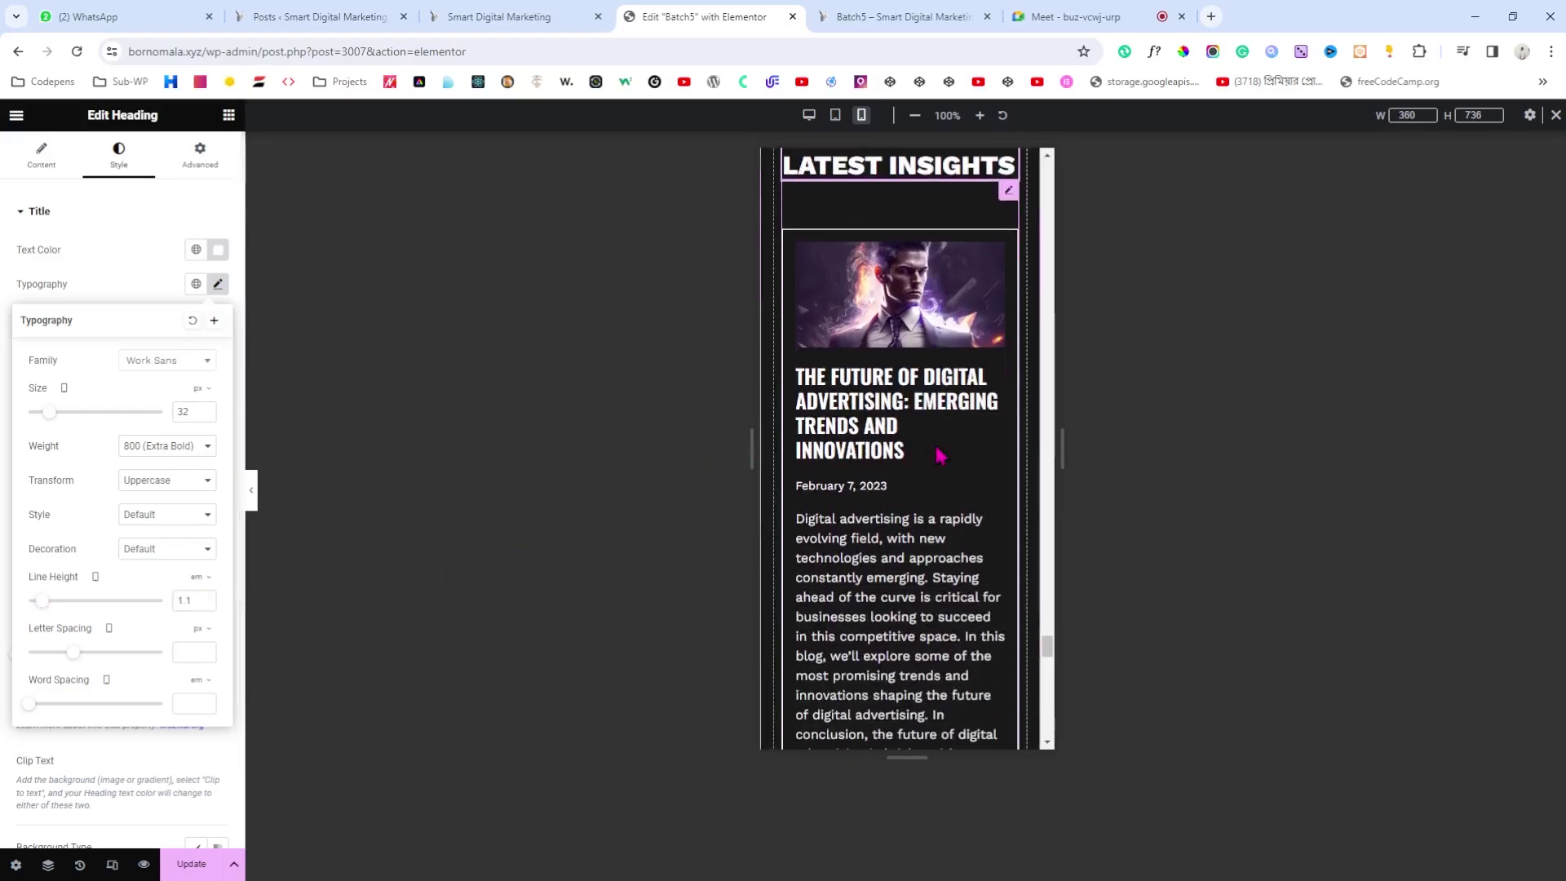
{"action": "left_click", "coordinate": [1009, 210]}
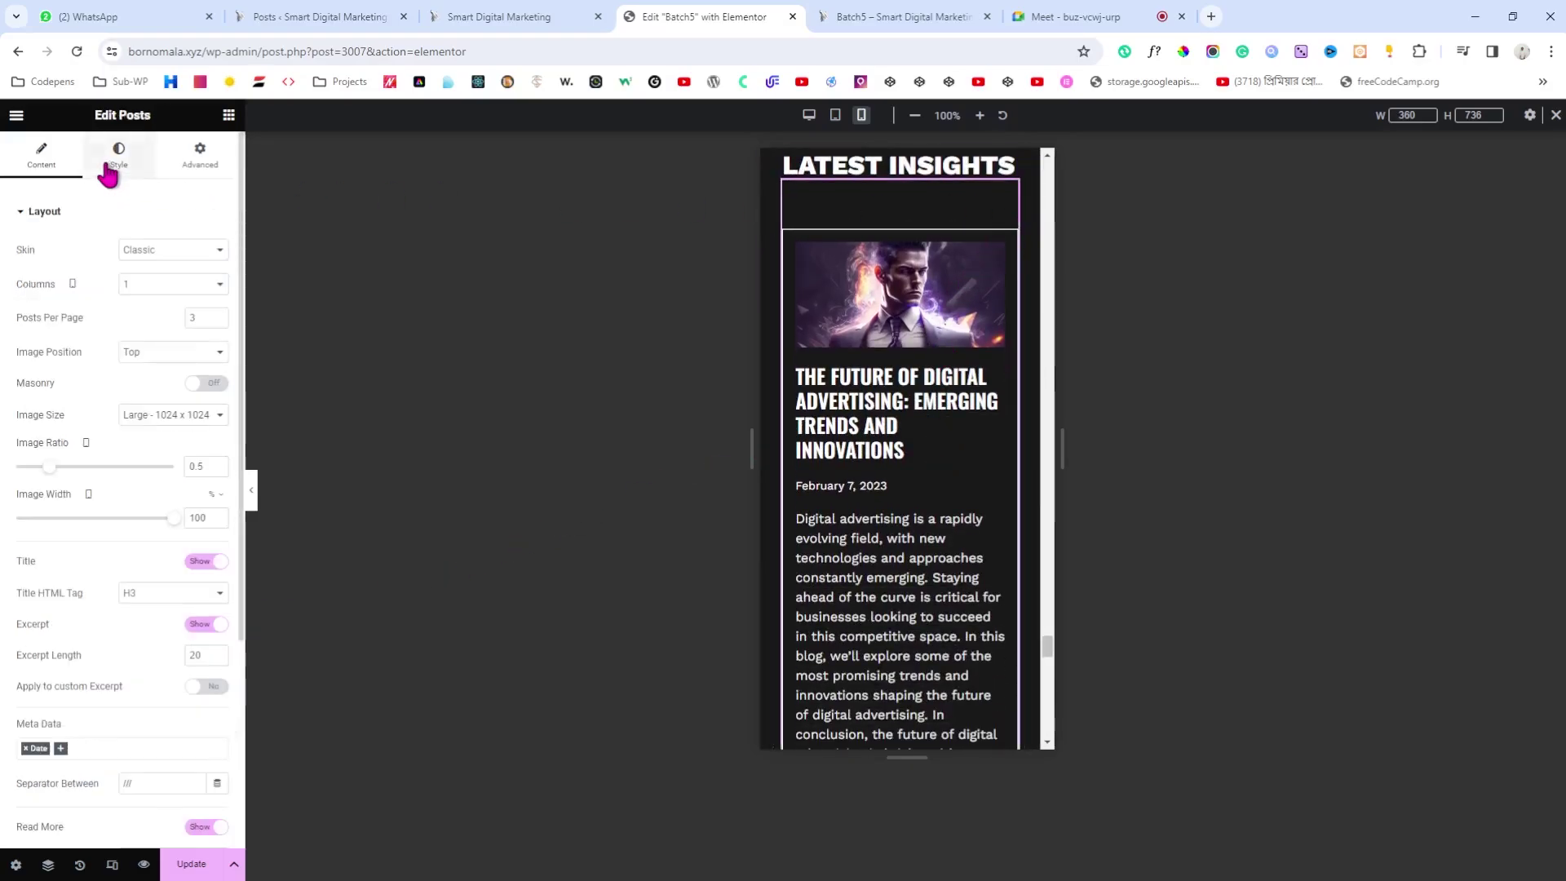
{"action": "left_click", "coordinate": [110, 165]}
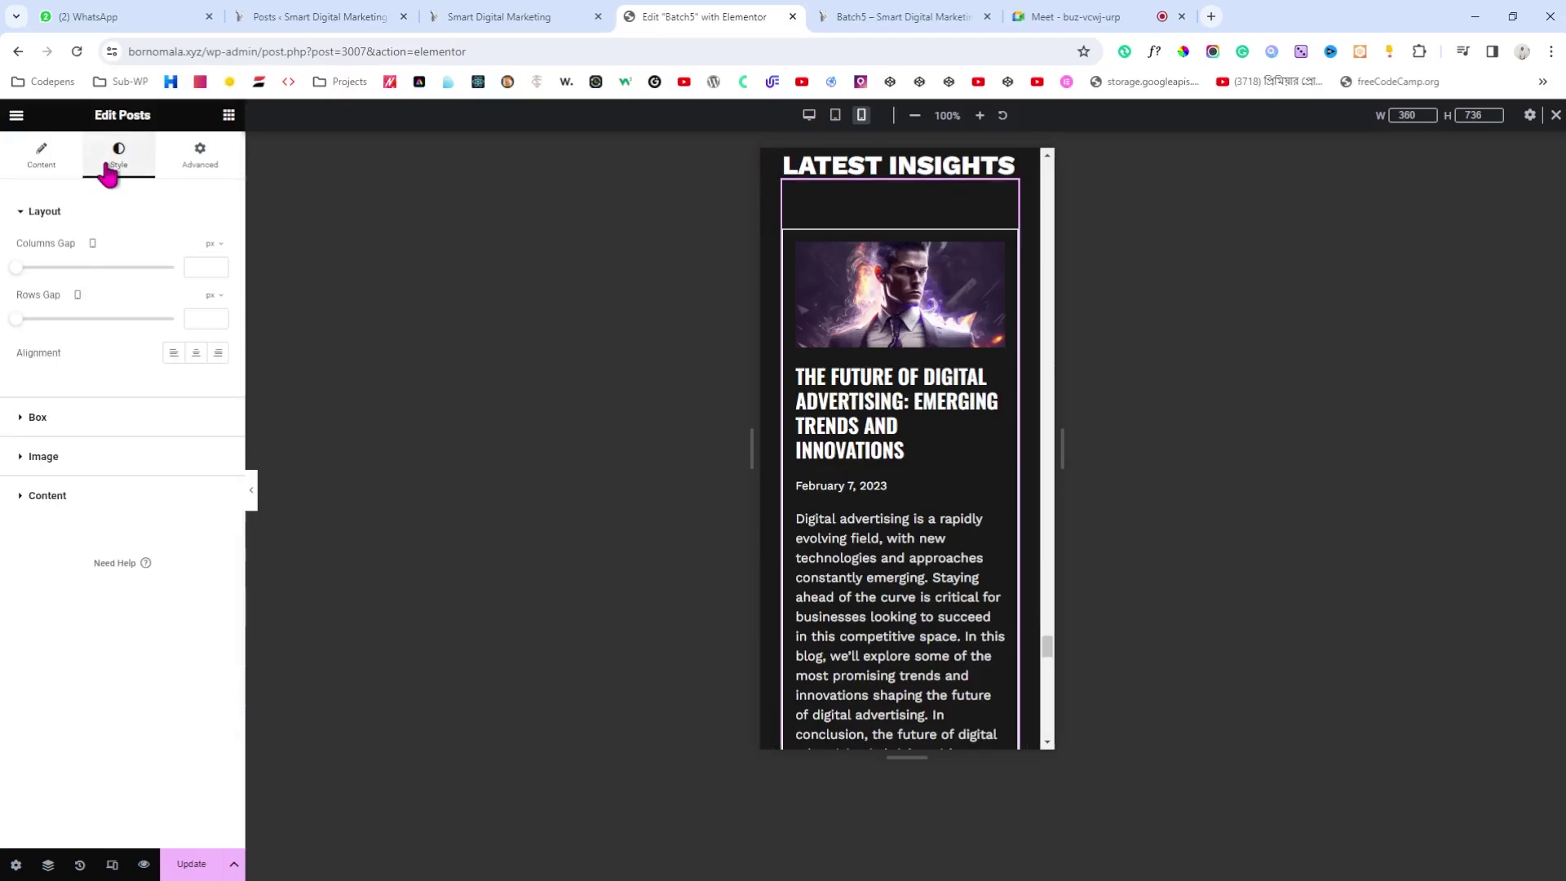
{"action": "left_click", "coordinate": [54, 507]}
{"action": "scroll", "coordinate": [7, 587], "scroll_direction": "down", "scroll_amount": 4}
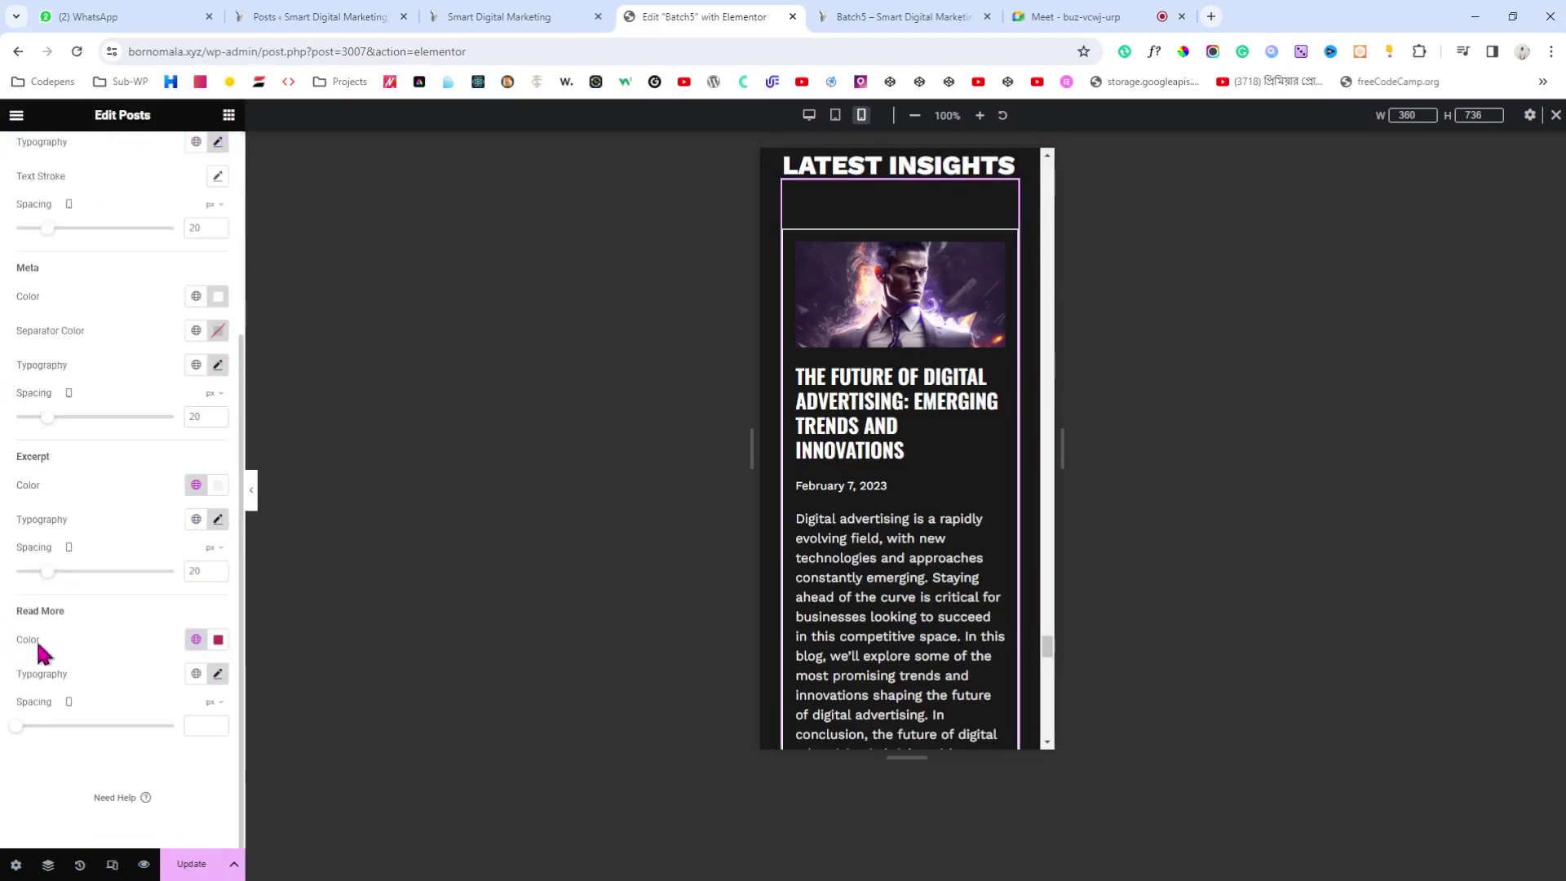
{"action": "scroll", "coordinate": [30, 484], "scroll_direction": "up", "scroll_amount": 2}
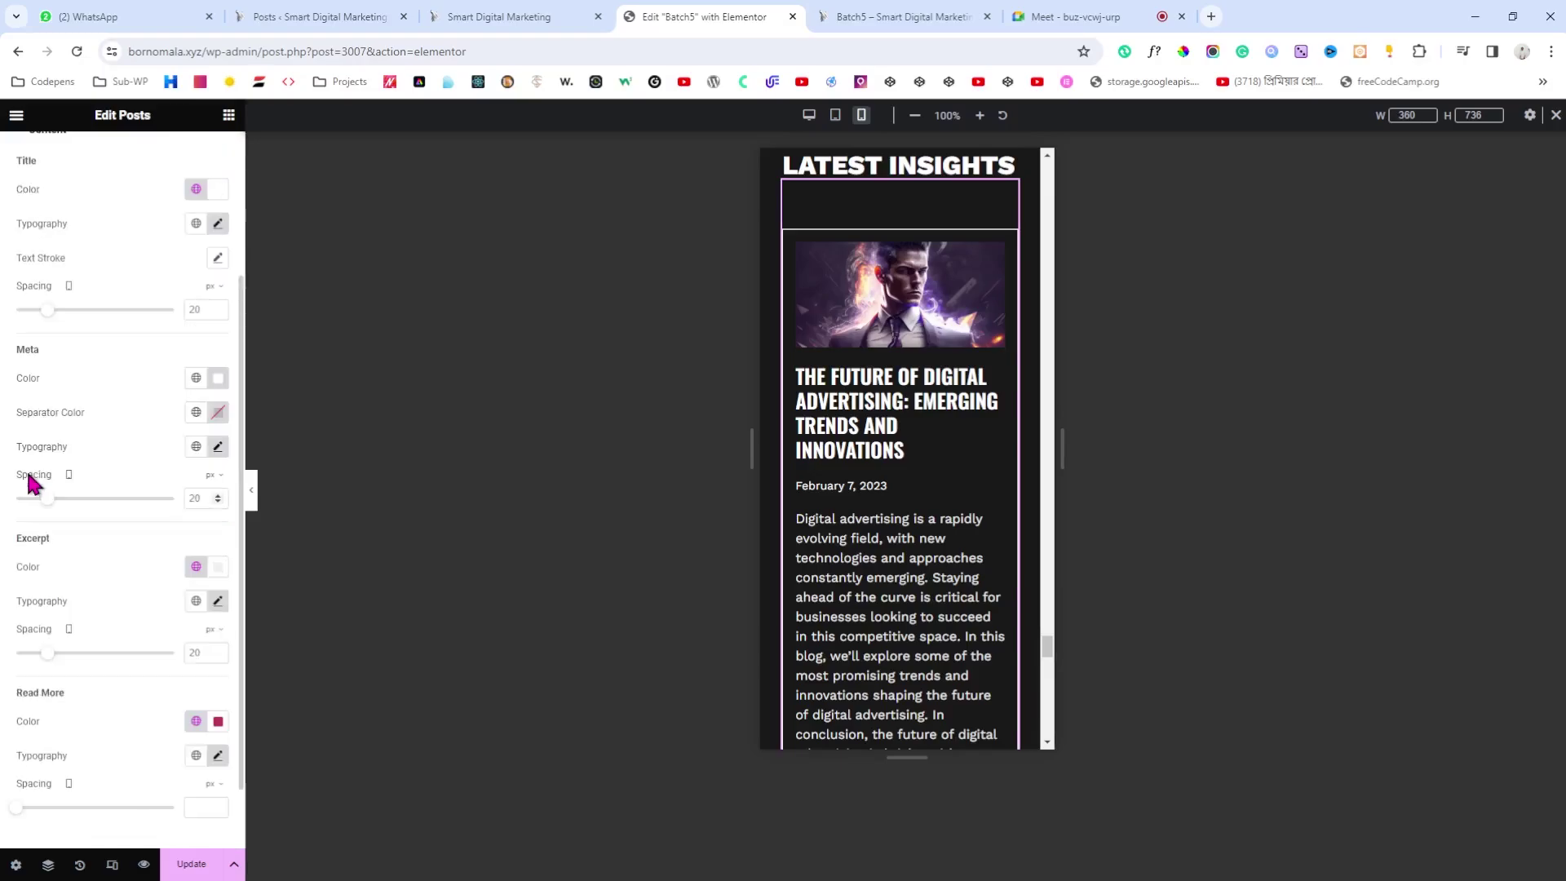
{"action": "left_click", "coordinate": [218, 305]}
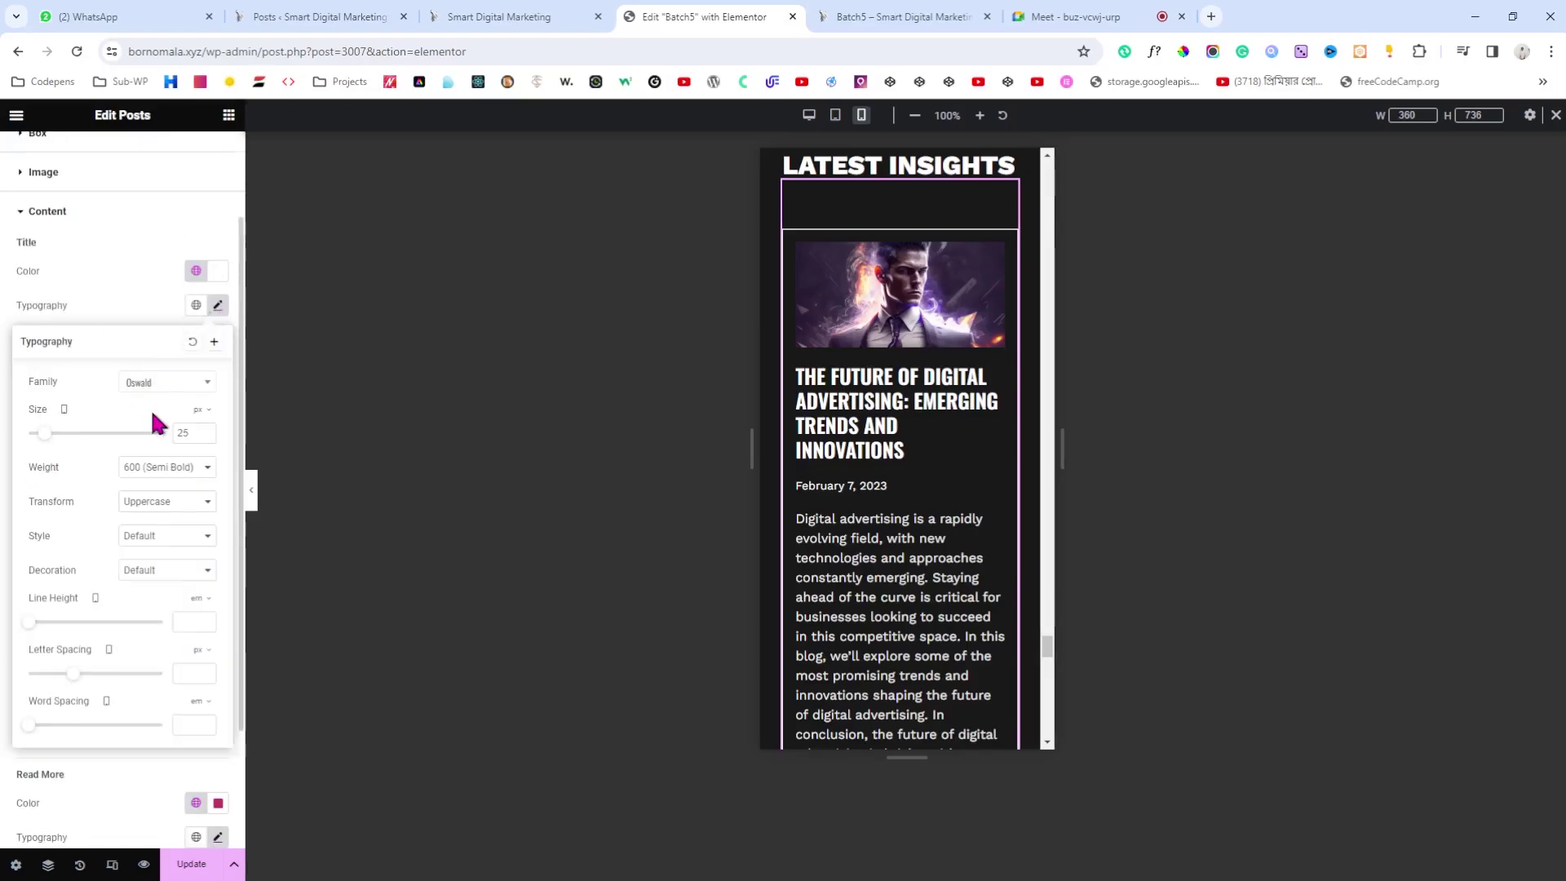
{"action": "key", "text": "BackSpace"}
{"action": "type", "text": "0"}
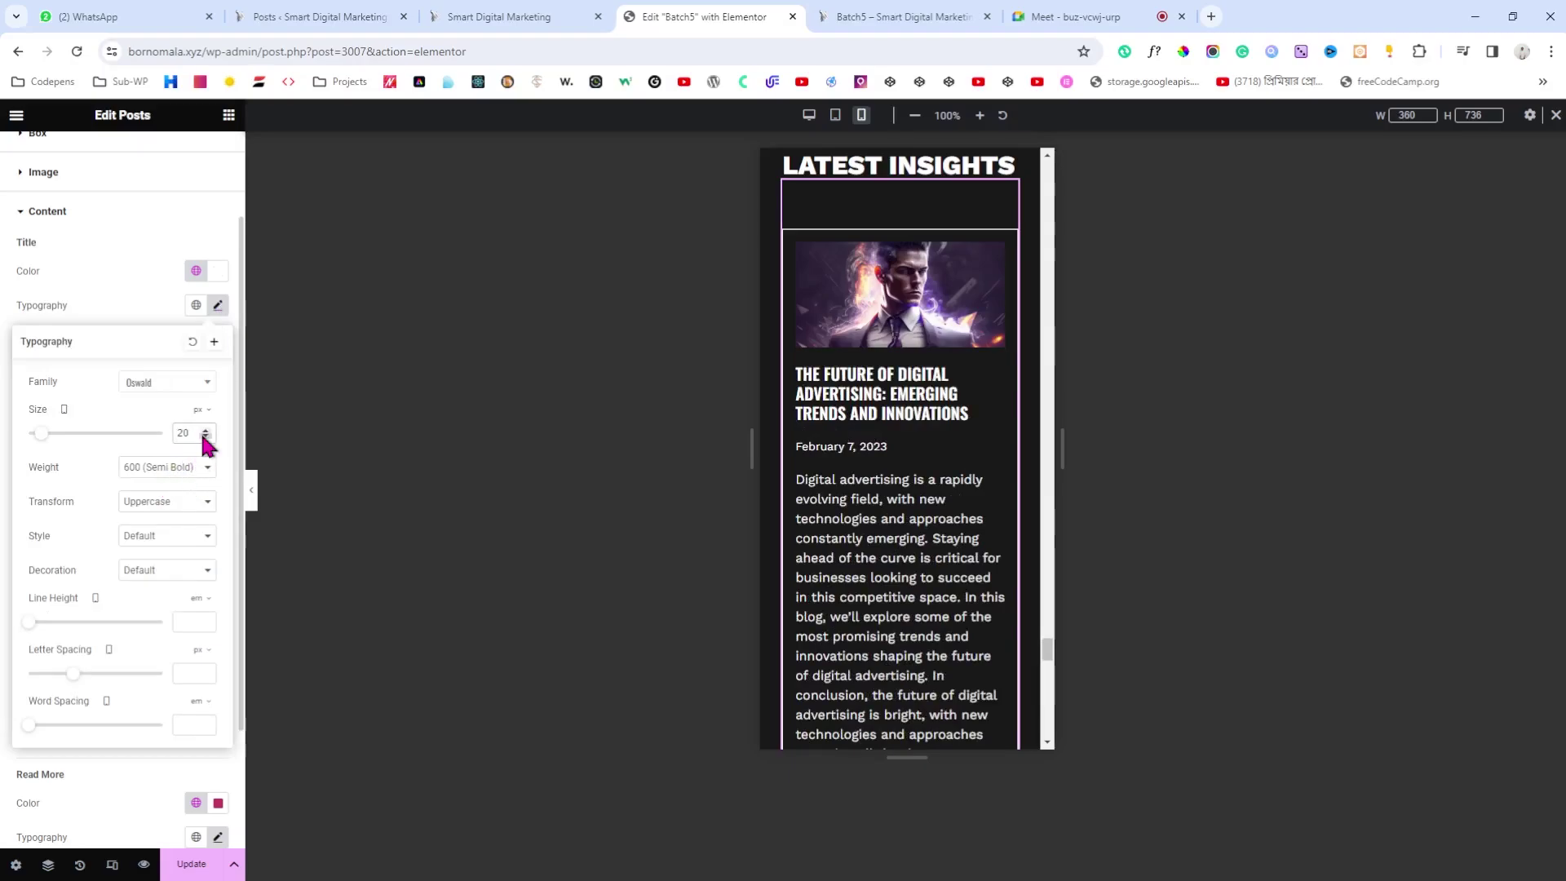
Step: Try a 17 px title size on the mobile post cards and return it to 20 px
{"action": "left_click", "coordinate": [205, 438]}
{"action": "left_click", "coordinate": [205, 438]}
{"action": "left_click", "coordinate": [205, 438]}
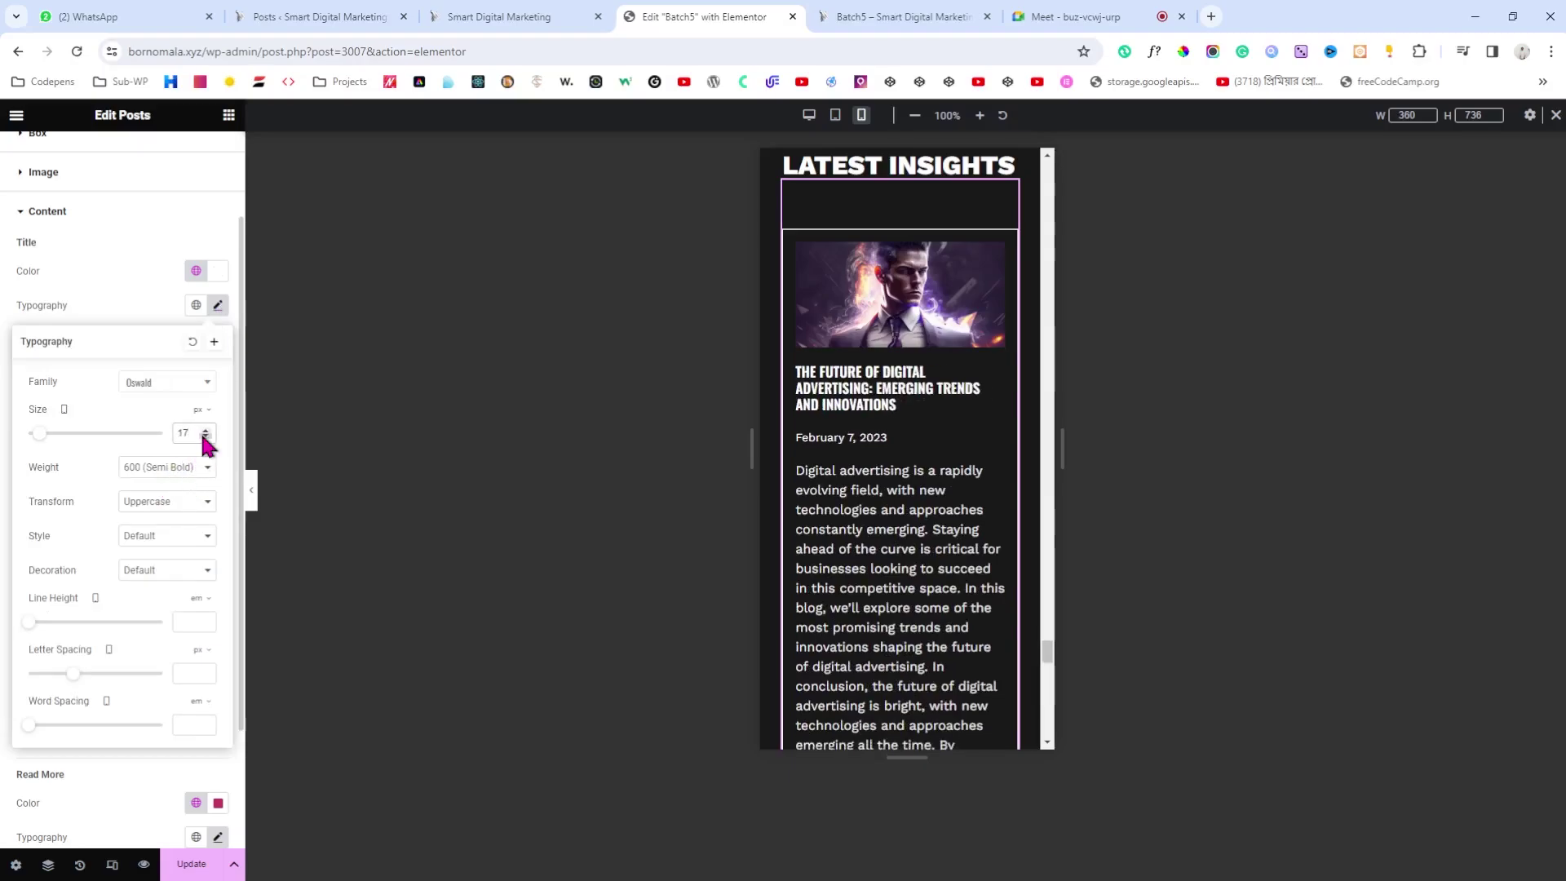
{"action": "left_click", "coordinate": [206, 430]}
{"action": "left_click", "coordinate": [206, 429]}
{"action": "left_click", "coordinate": [206, 430]}
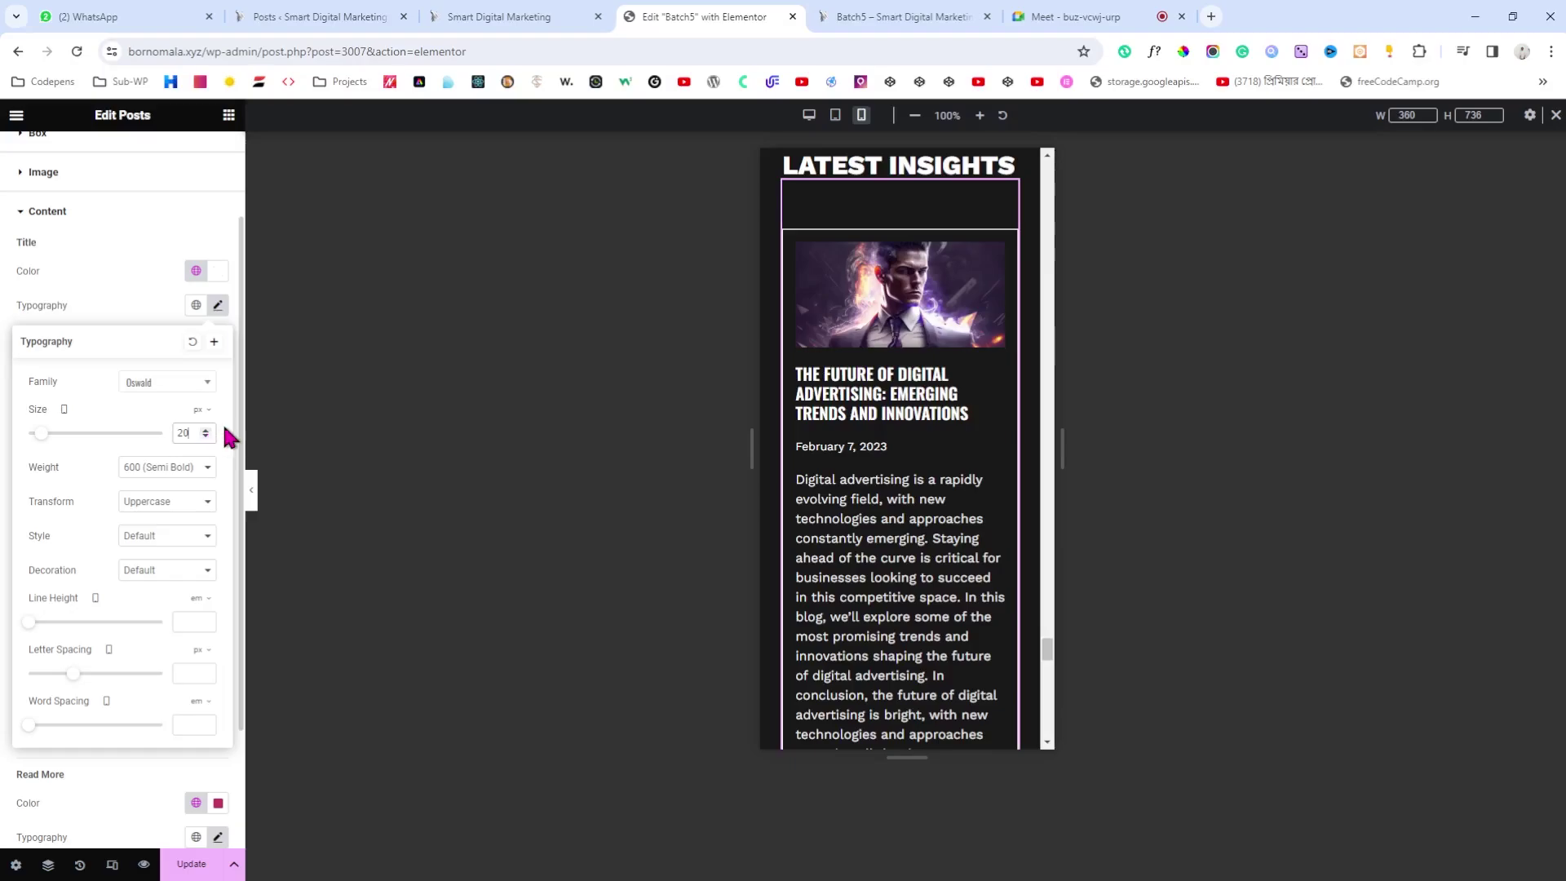
Step: Review the stacked post cards in the mobile portrait view
{"action": "scroll", "coordinate": [832, 509], "scroll_direction": "down", "scroll_amount": 15}
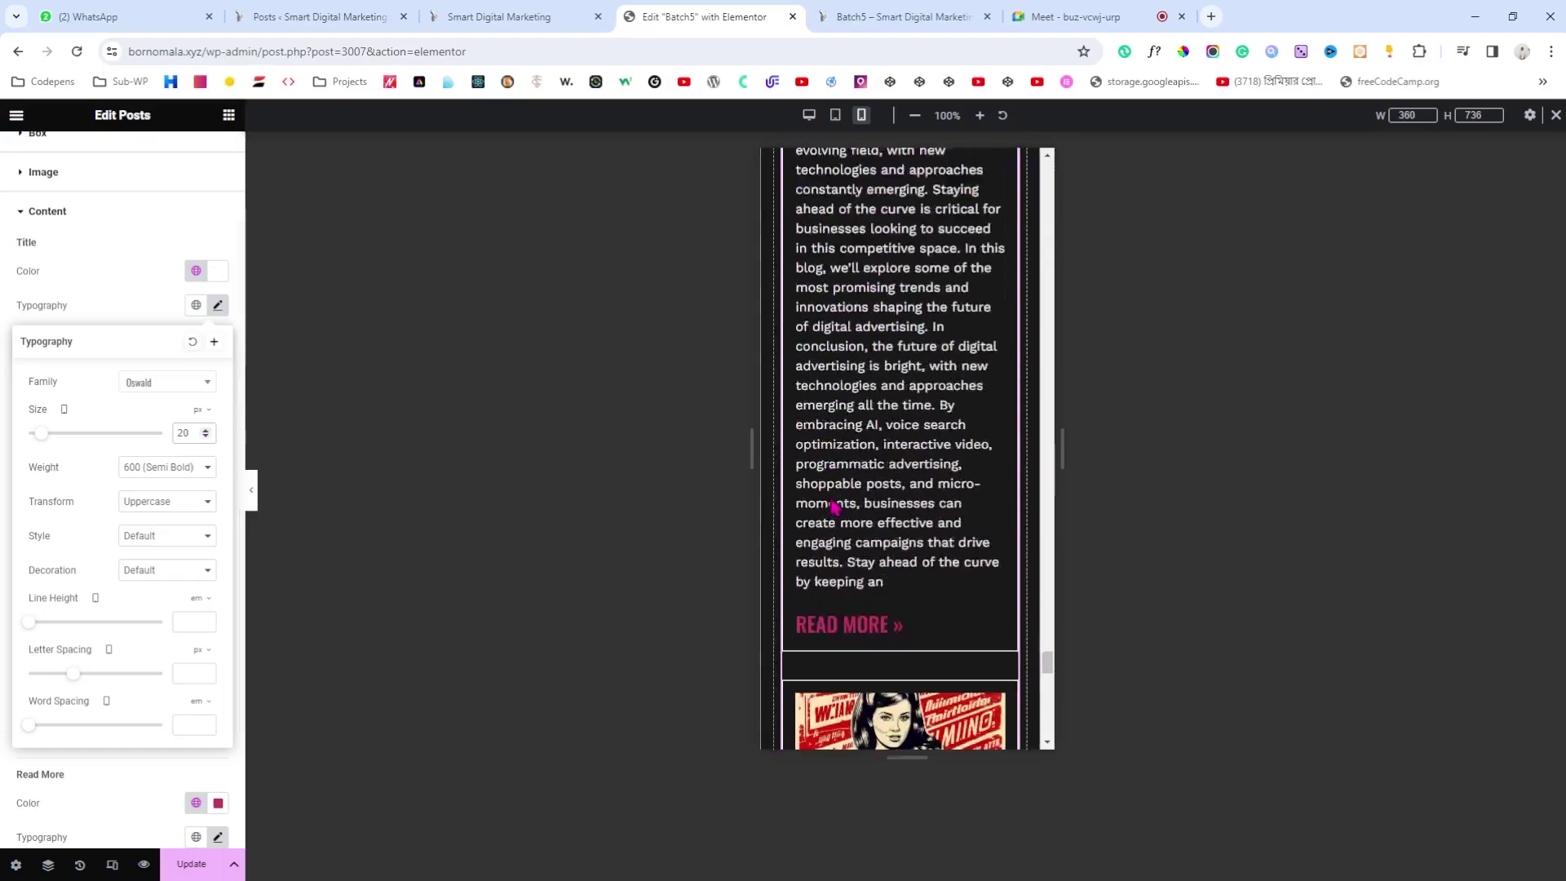
{"action": "scroll", "coordinate": [833, 507], "scroll_direction": "down", "scroll_amount": 3}
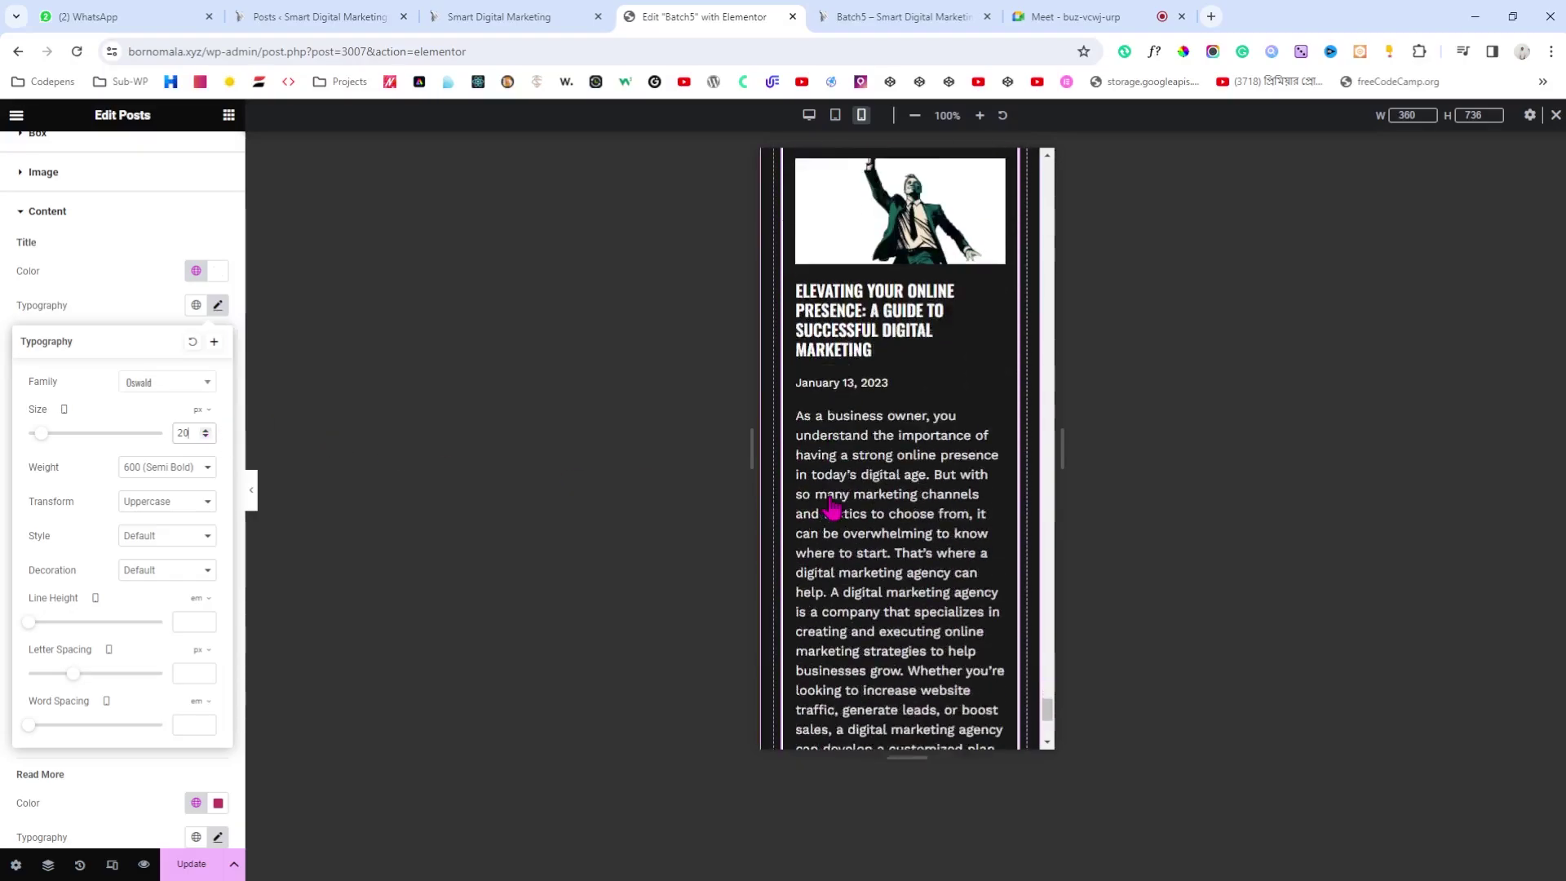
{"action": "scroll", "coordinate": [834, 506], "scroll_direction": "up", "scroll_amount": 8}
{"action": "scroll", "coordinate": [833, 505], "scroll_direction": "up", "scroll_amount": 5}
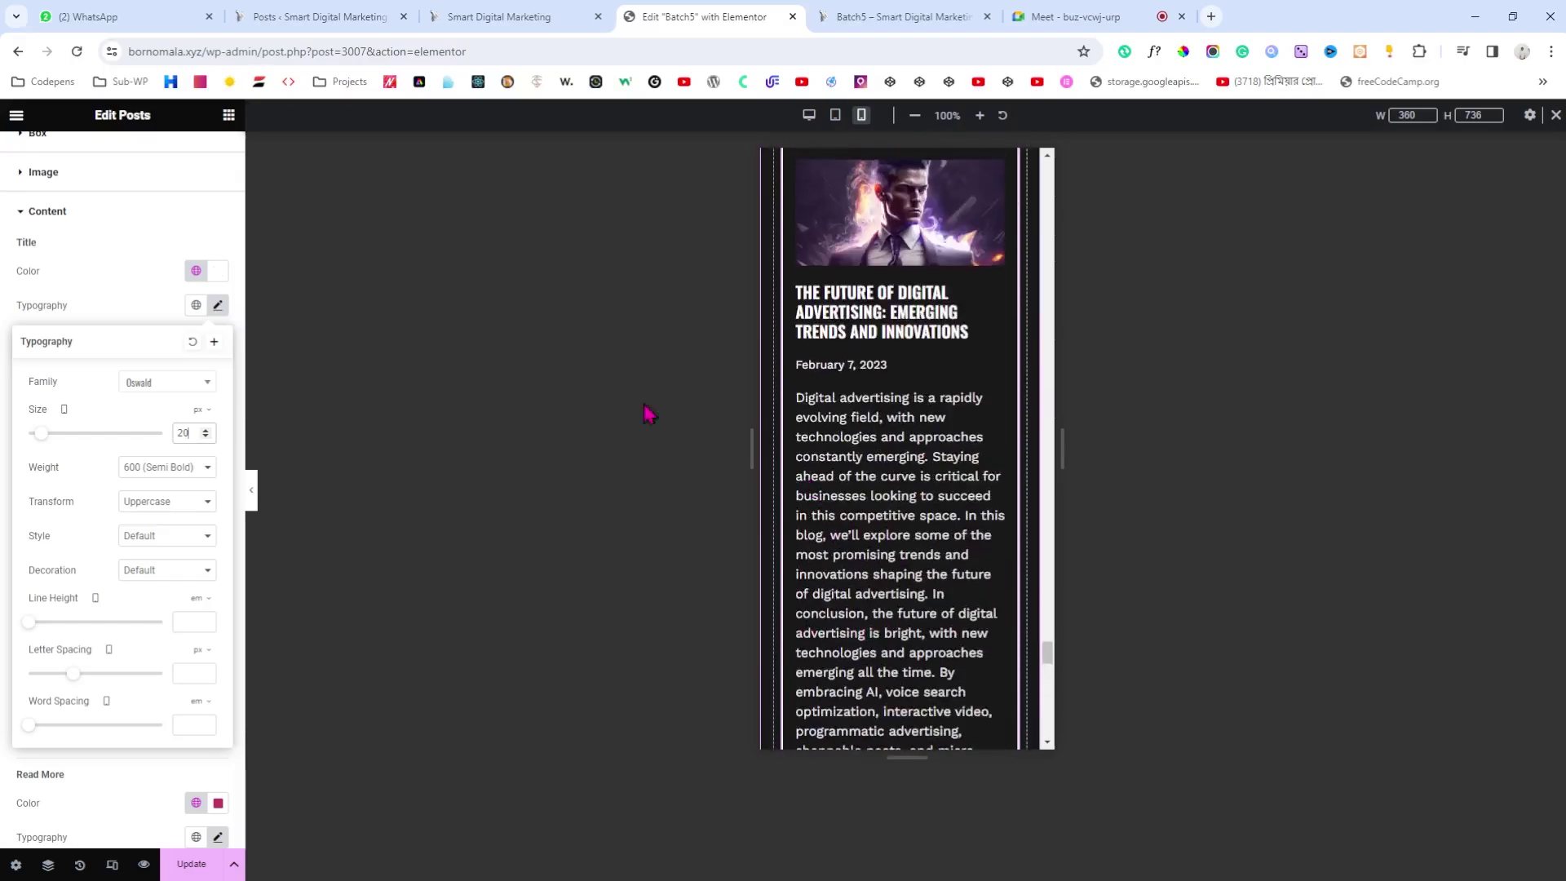
Step: Return the editor to the desktop view and update the page
{"action": "left_click", "coordinate": [810, 116]}
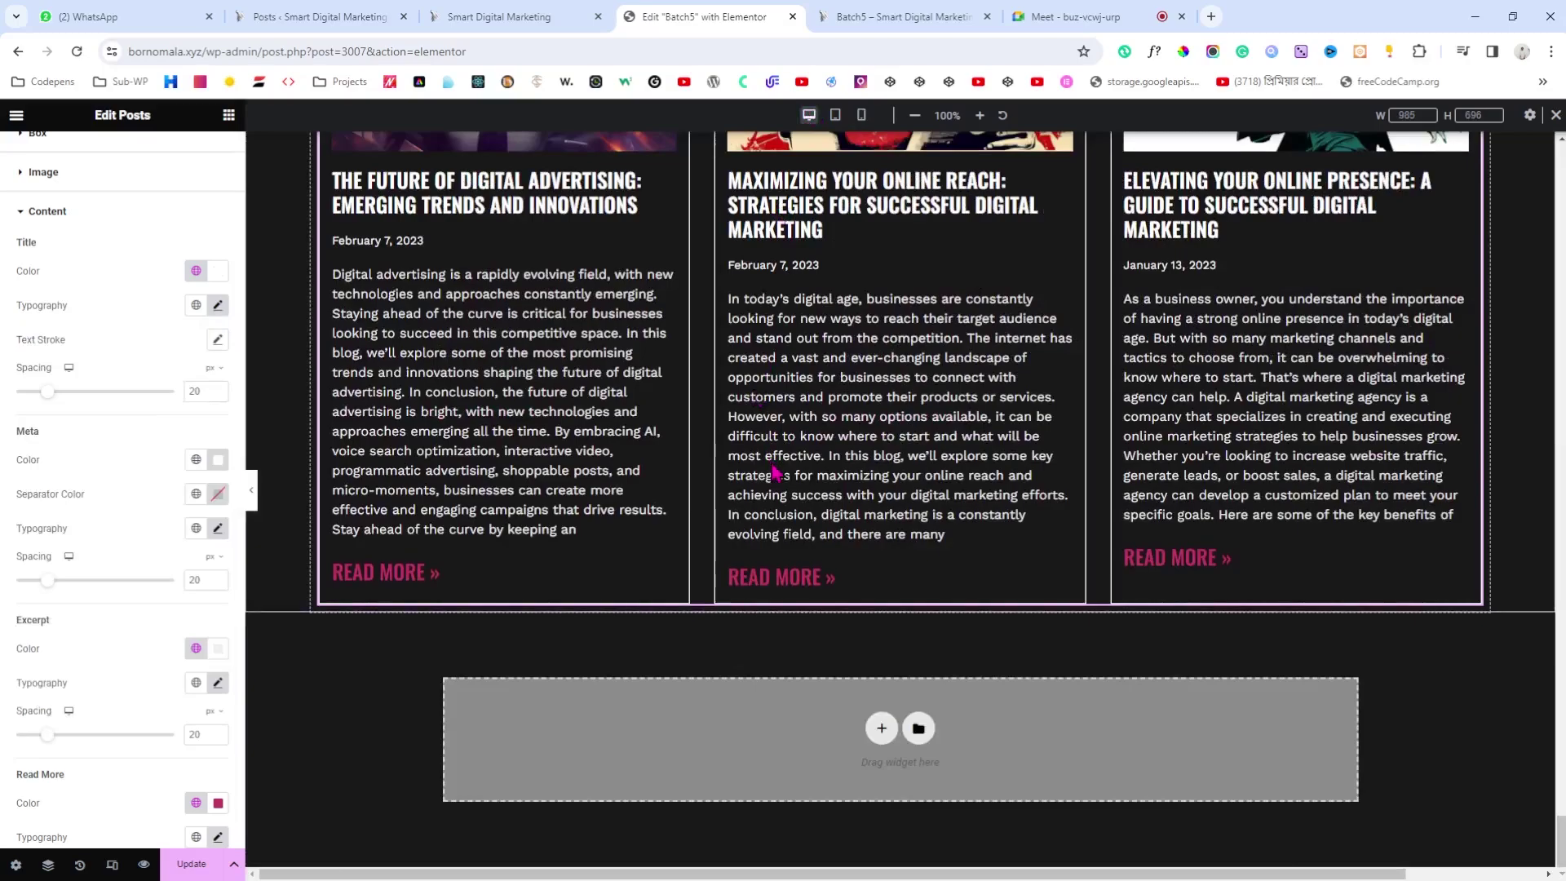
{"action": "scroll", "coordinate": [775, 473], "scroll_direction": "up", "scroll_amount": 3}
{"action": "scroll", "coordinate": [775, 471], "scroll_direction": "up", "scroll_amount": 5}
{"action": "scroll", "coordinate": [775, 472], "scroll_direction": "down", "scroll_amount": 6}
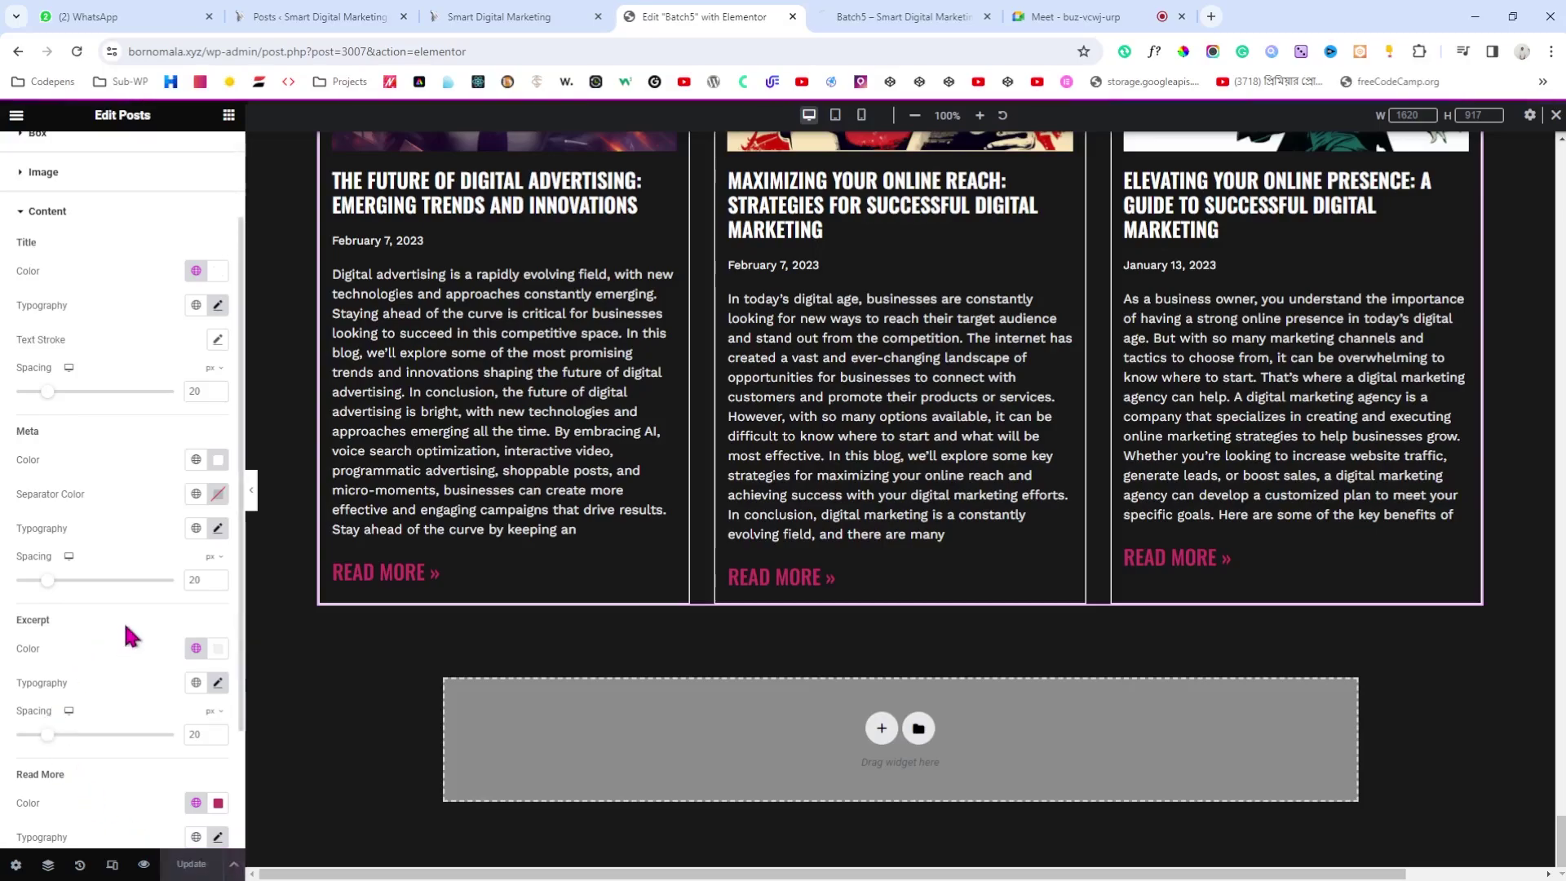
Step: Check the insights section at full editor width and on the Batch5 preview page
{"action": "left_click", "coordinate": [254, 500]}
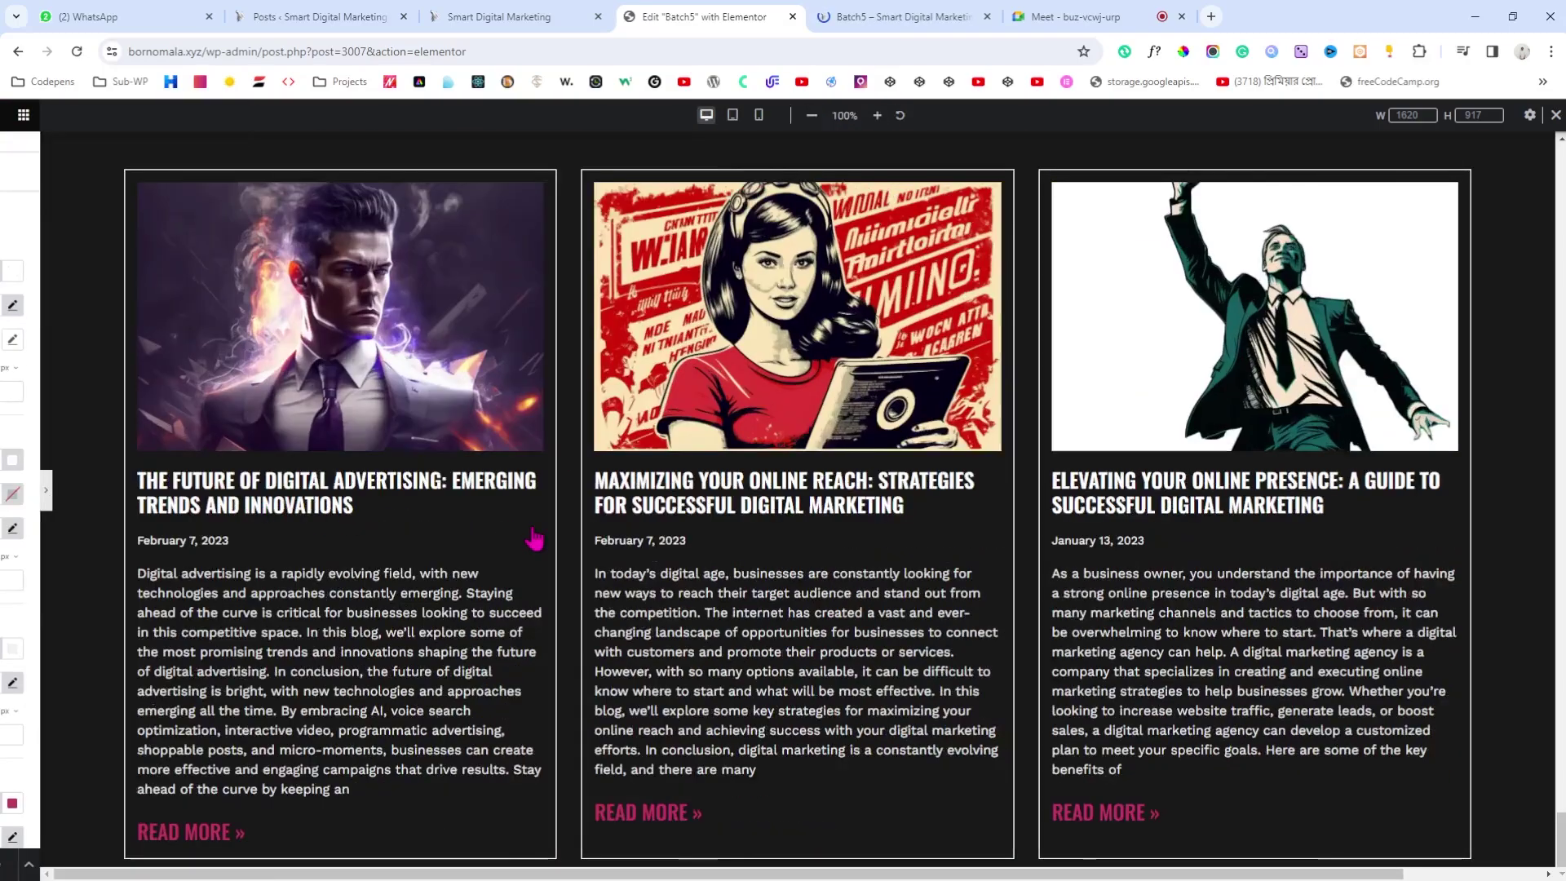
{"action": "scroll", "coordinate": [536, 536], "scroll_direction": "up", "scroll_amount": 3}
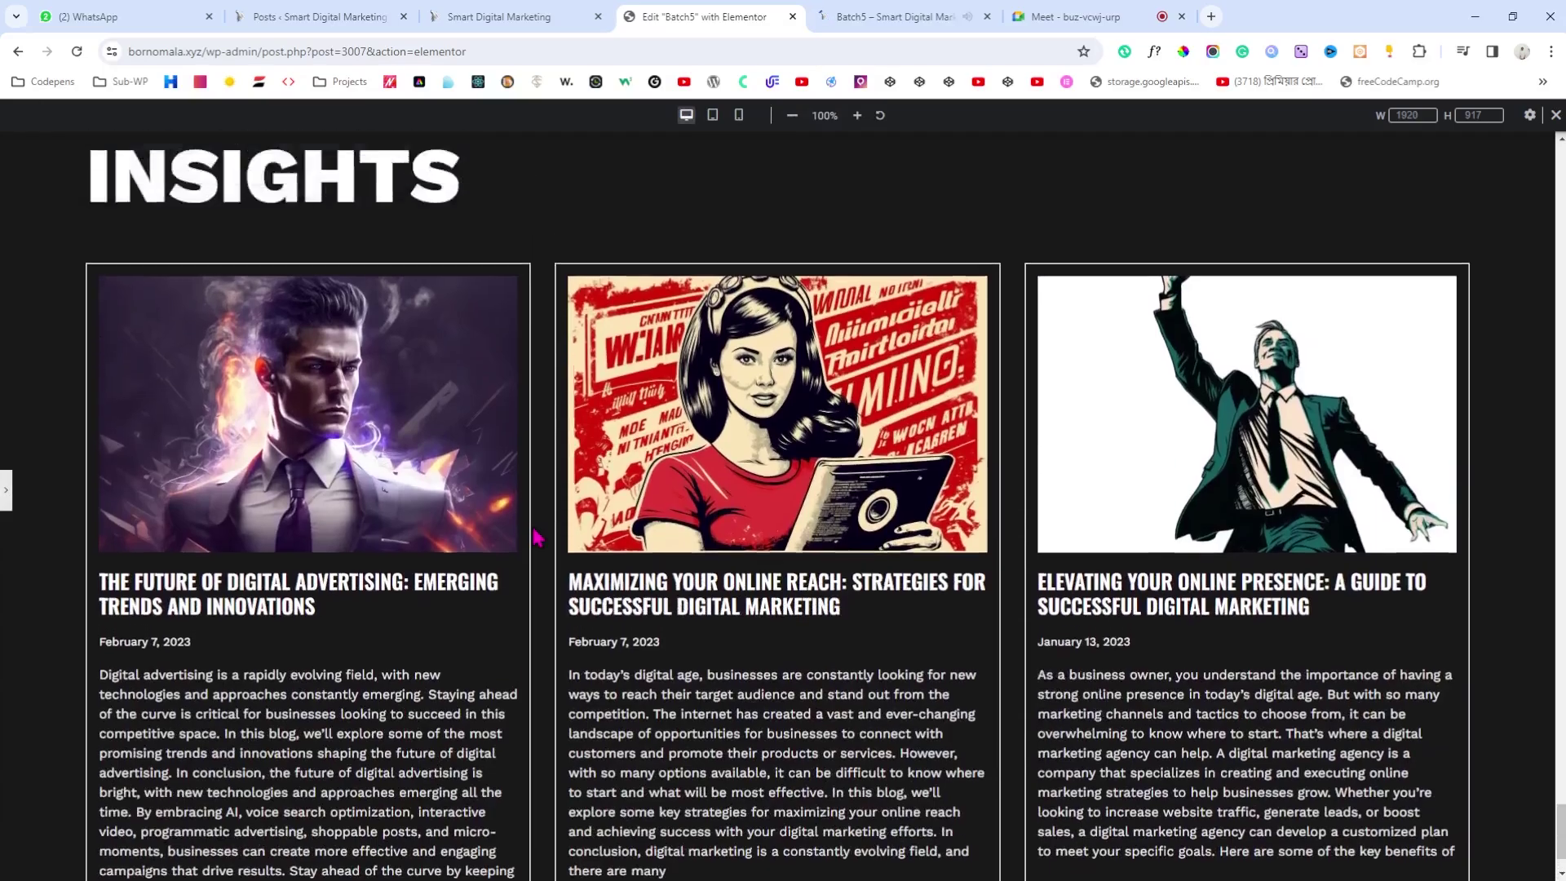
{"action": "scroll", "coordinate": [534, 534], "scroll_direction": "down", "scroll_amount": 3}
{"action": "left_click", "coordinate": [865, 11]}
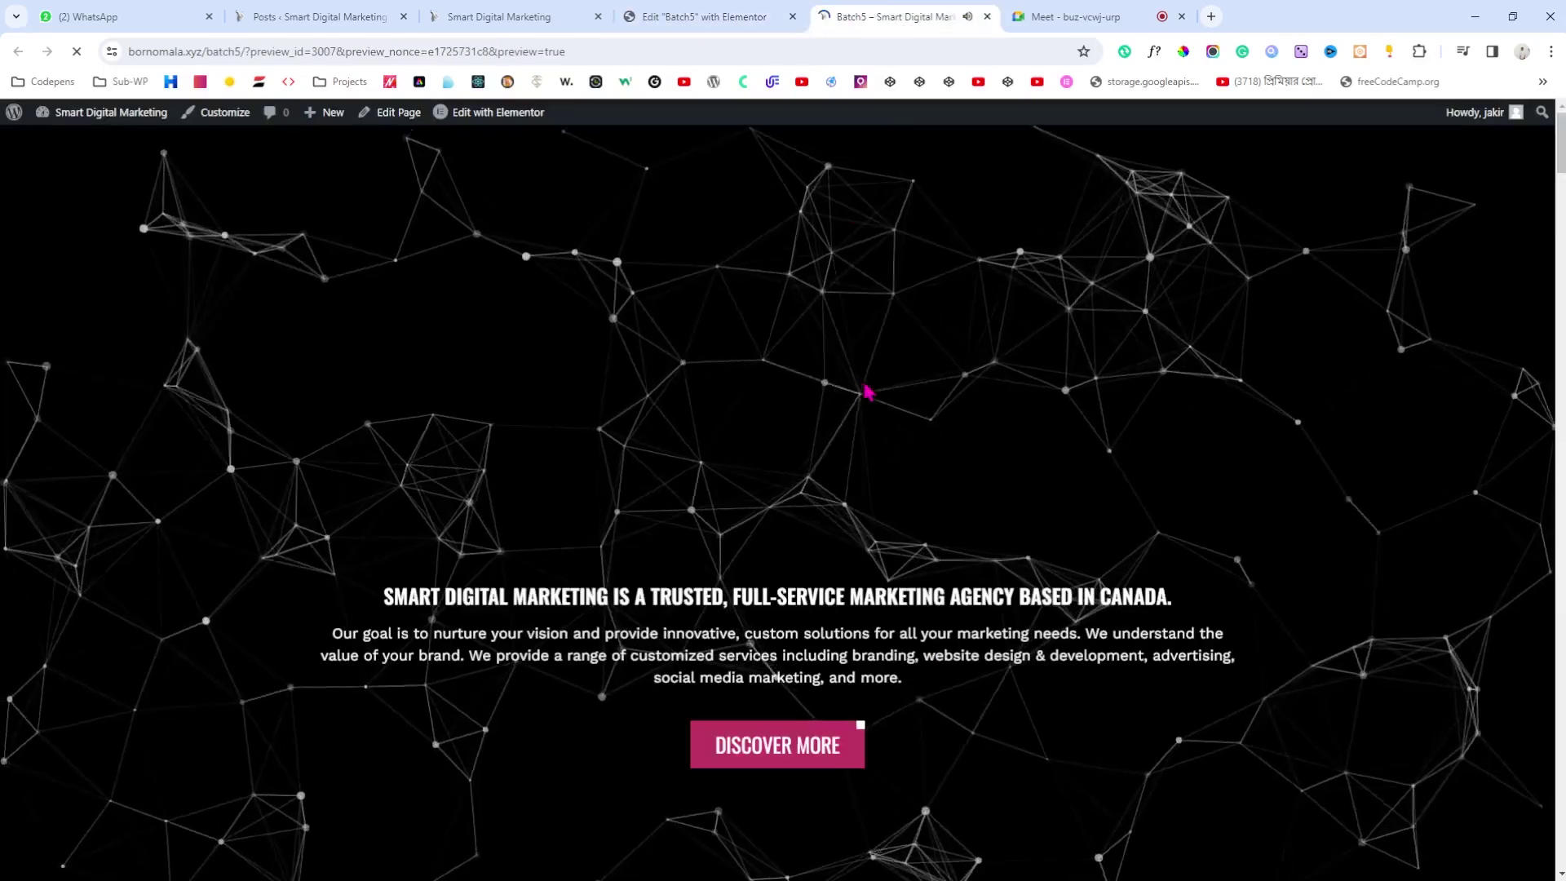
{"action": "scroll", "coordinate": [863, 392], "scroll_direction": "down", "scroll_amount": 15}
{"action": "left_click_drag", "start_coordinate": [1558, 274], "coordinate": [1561, 849]}
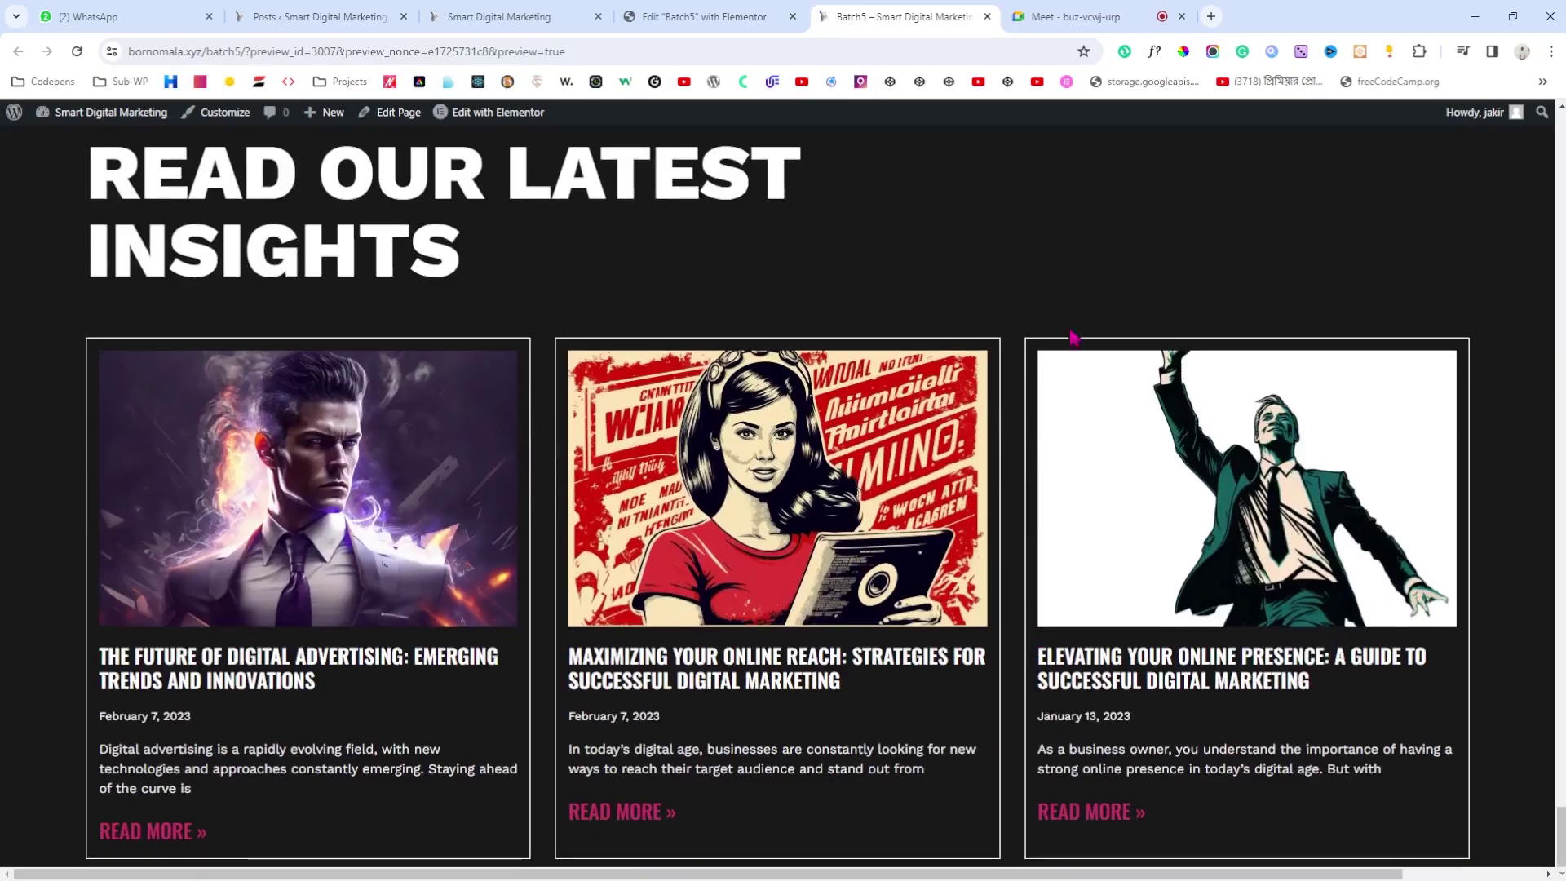
Step: Examine the contact section below the post cards on the reference homepage
{"action": "left_click", "coordinate": [517, 14]}
{"action": "scroll", "coordinate": [671, 370], "scroll_direction": "down", "scroll_amount": 6}
{"action": "scroll", "coordinate": [674, 370], "scroll_direction": "down", "scroll_amount": 3}
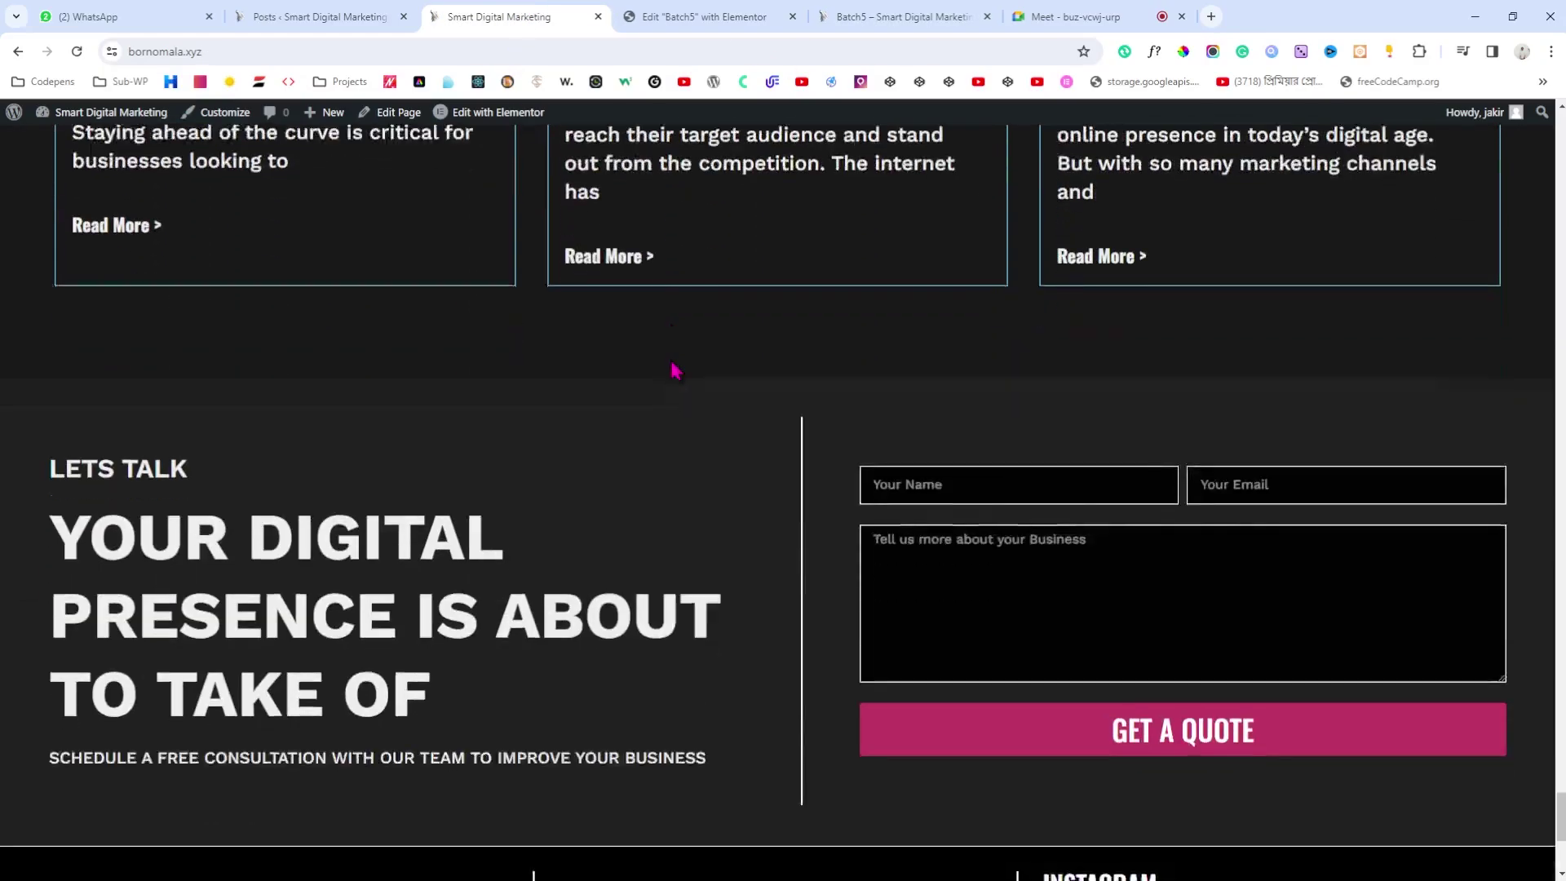
{"action": "scroll", "coordinate": [673, 370], "scroll_direction": "down", "scroll_amount": 1}
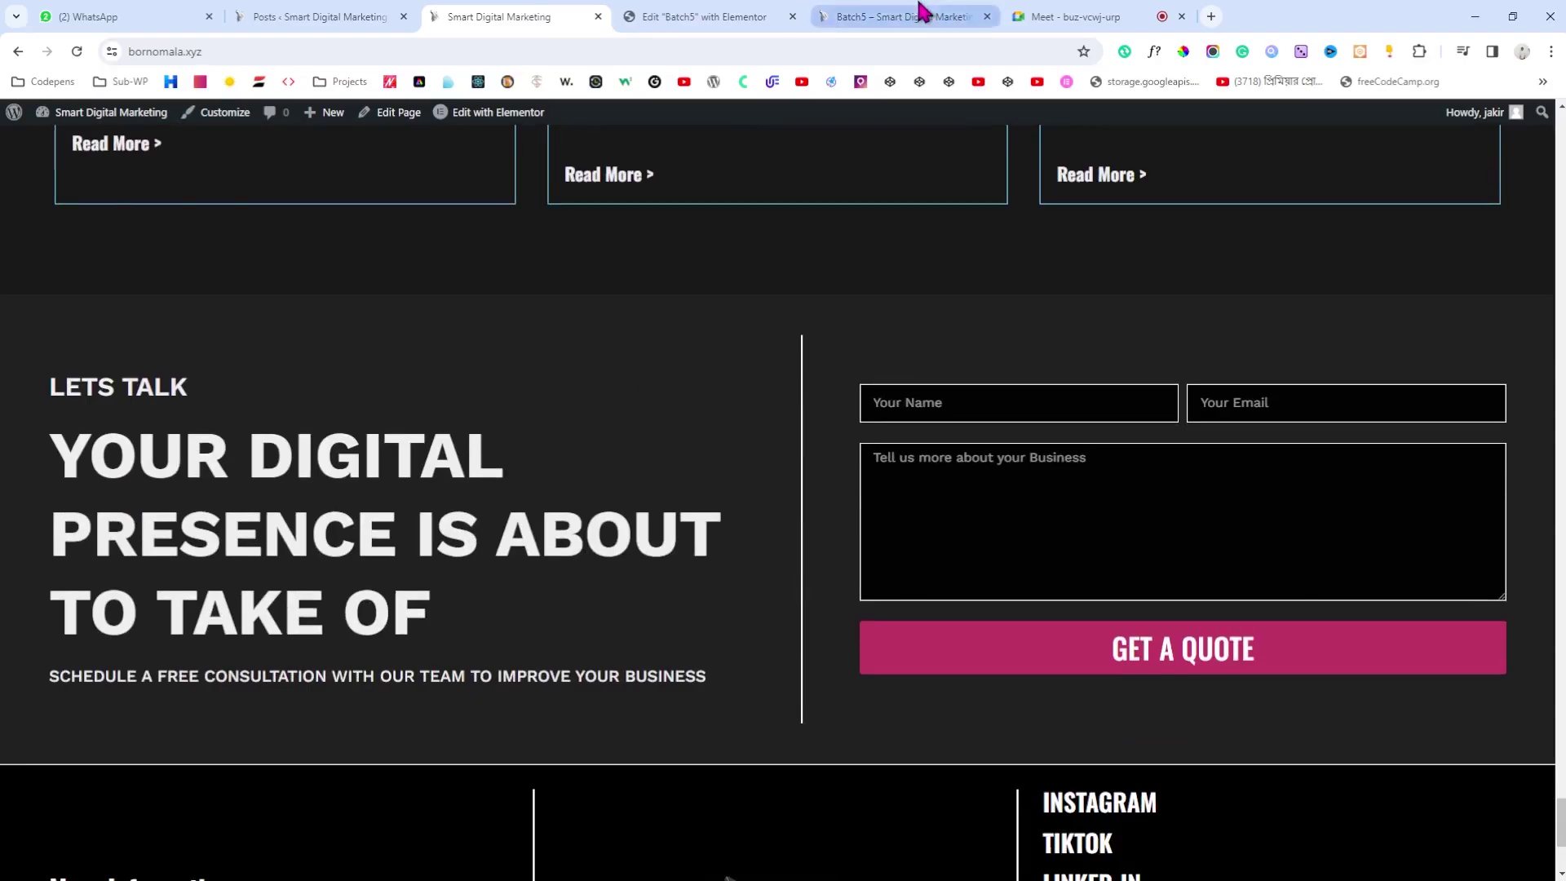
Step: In the Batch5 editor, set the insights section's bottom margin to 100 px
{"action": "left_click", "coordinate": [707, 16]}
{"action": "scroll", "coordinate": [770, 449], "scroll_direction": "up", "scroll_amount": 1}
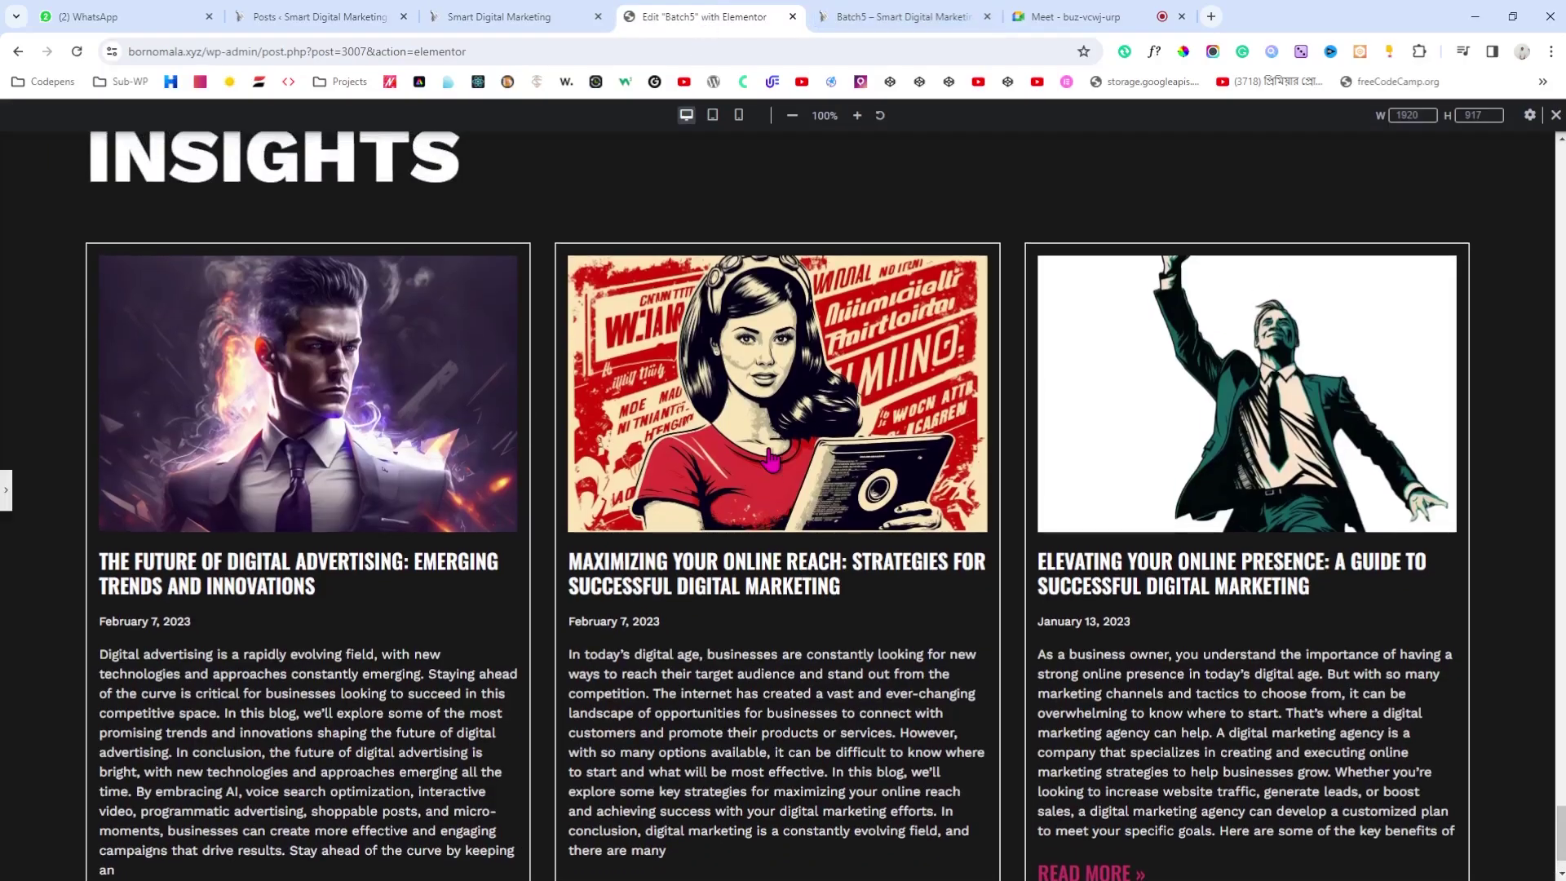
{"action": "left_click", "coordinate": [7, 491]}
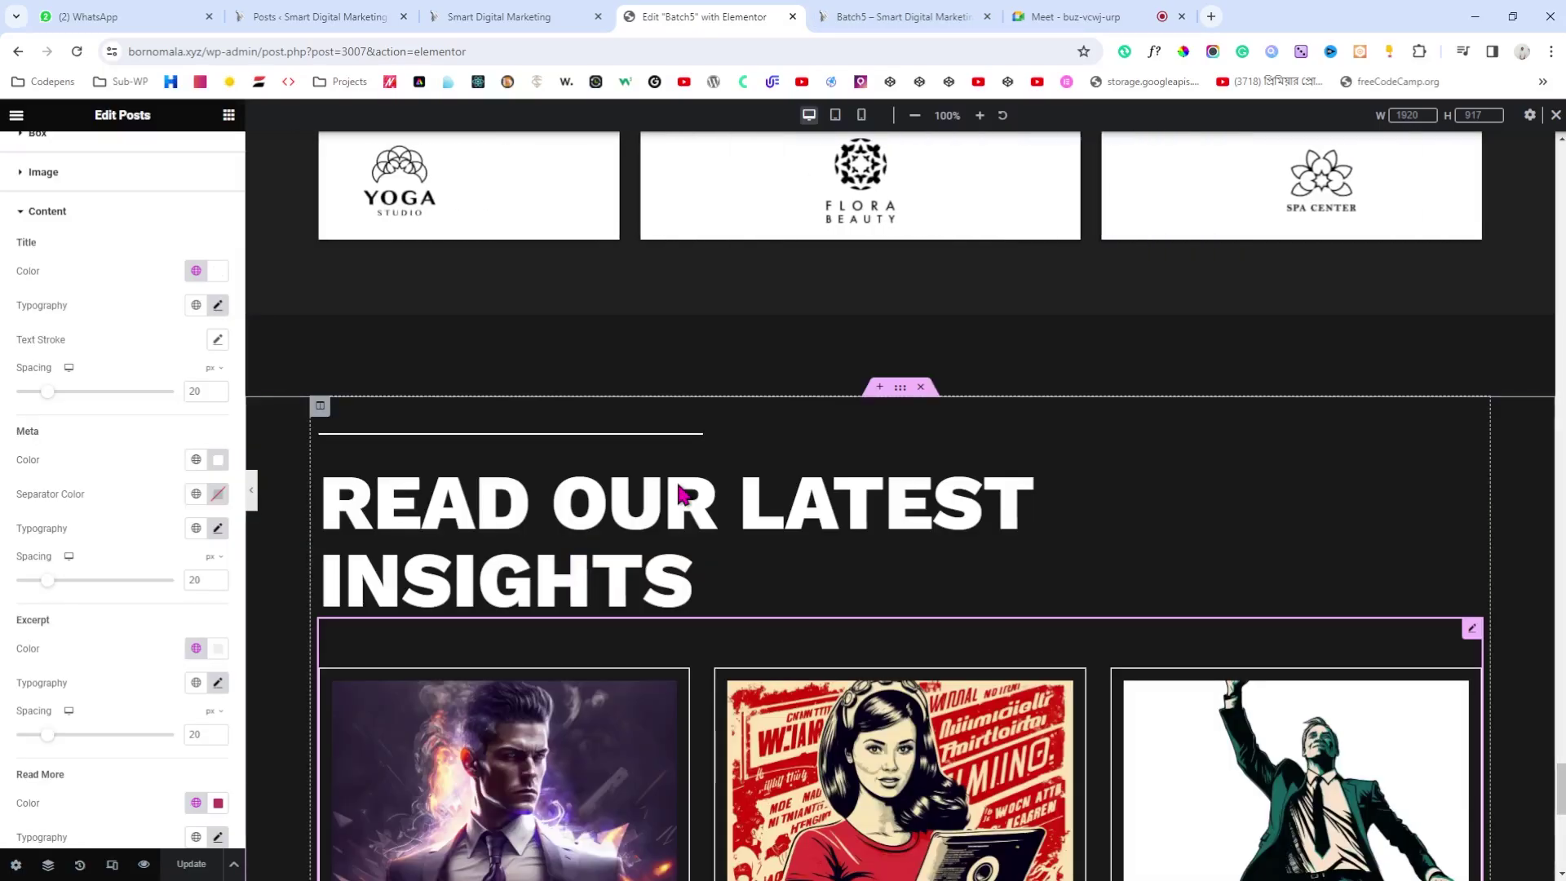
{"action": "scroll", "coordinate": [685, 489], "scroll_direction": "down", "scroll_amount": 6}
{"action": "scroll", "coordinate": [690, 494], "scroll_direction": "up", "scroll_amount": 6}
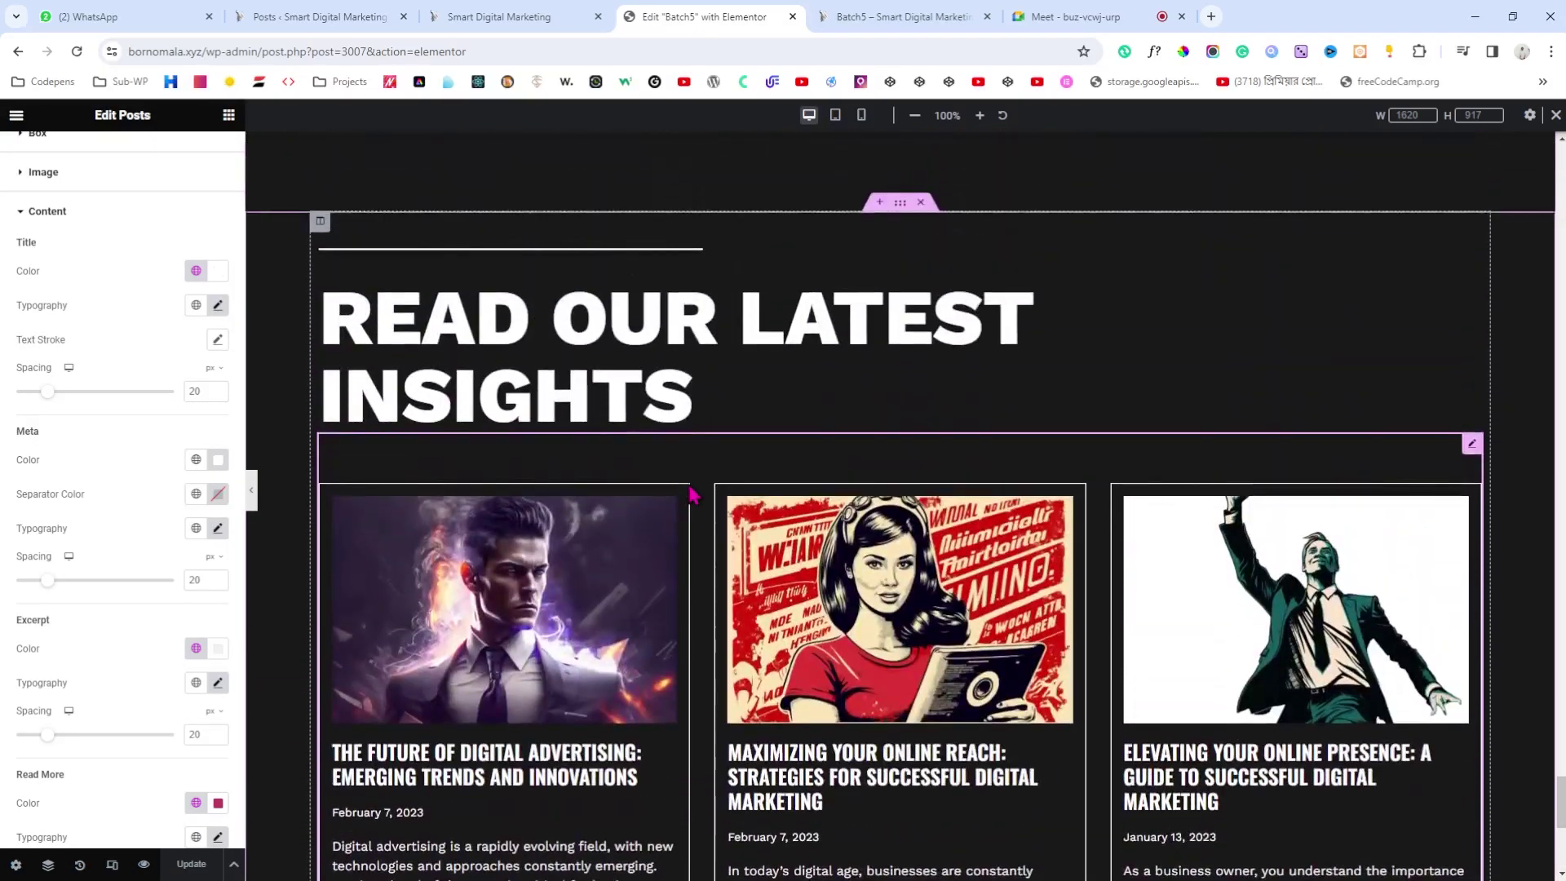
{"action": "left_click", "coordinate": [901, 284]}
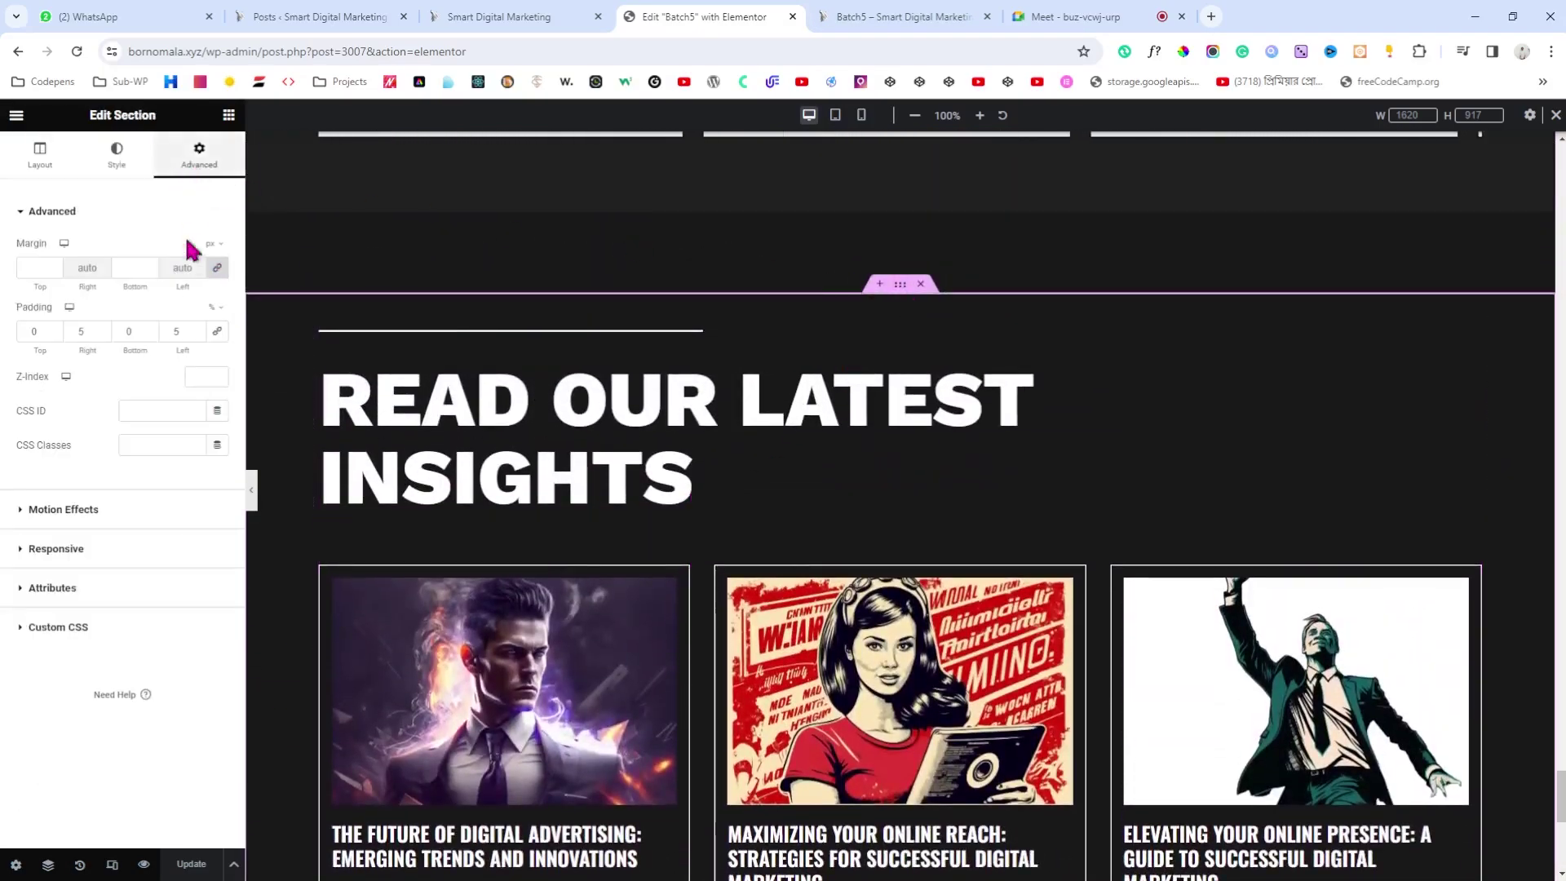
{"action": "left_click", "coordinate": [120, 275]}
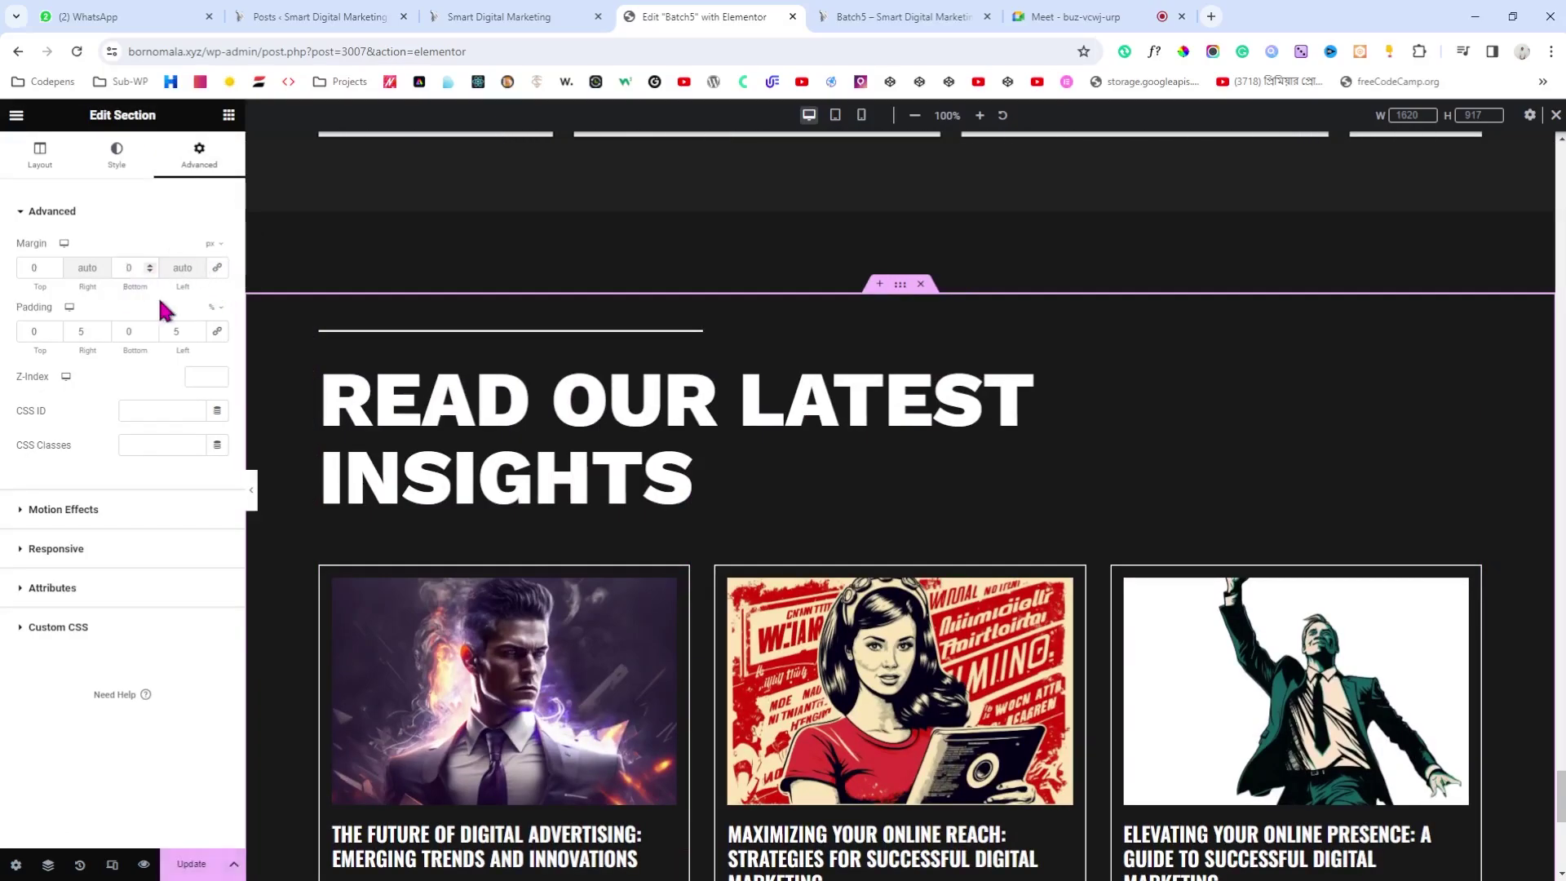
{"action": "type", "text": "100"}
Step: Add a single-column section below the insights section and set its content width to Full Width
{"action": "scroll", "coordinate": [857, 701], "scroll_direction": "down", "scroll_amount": 7}
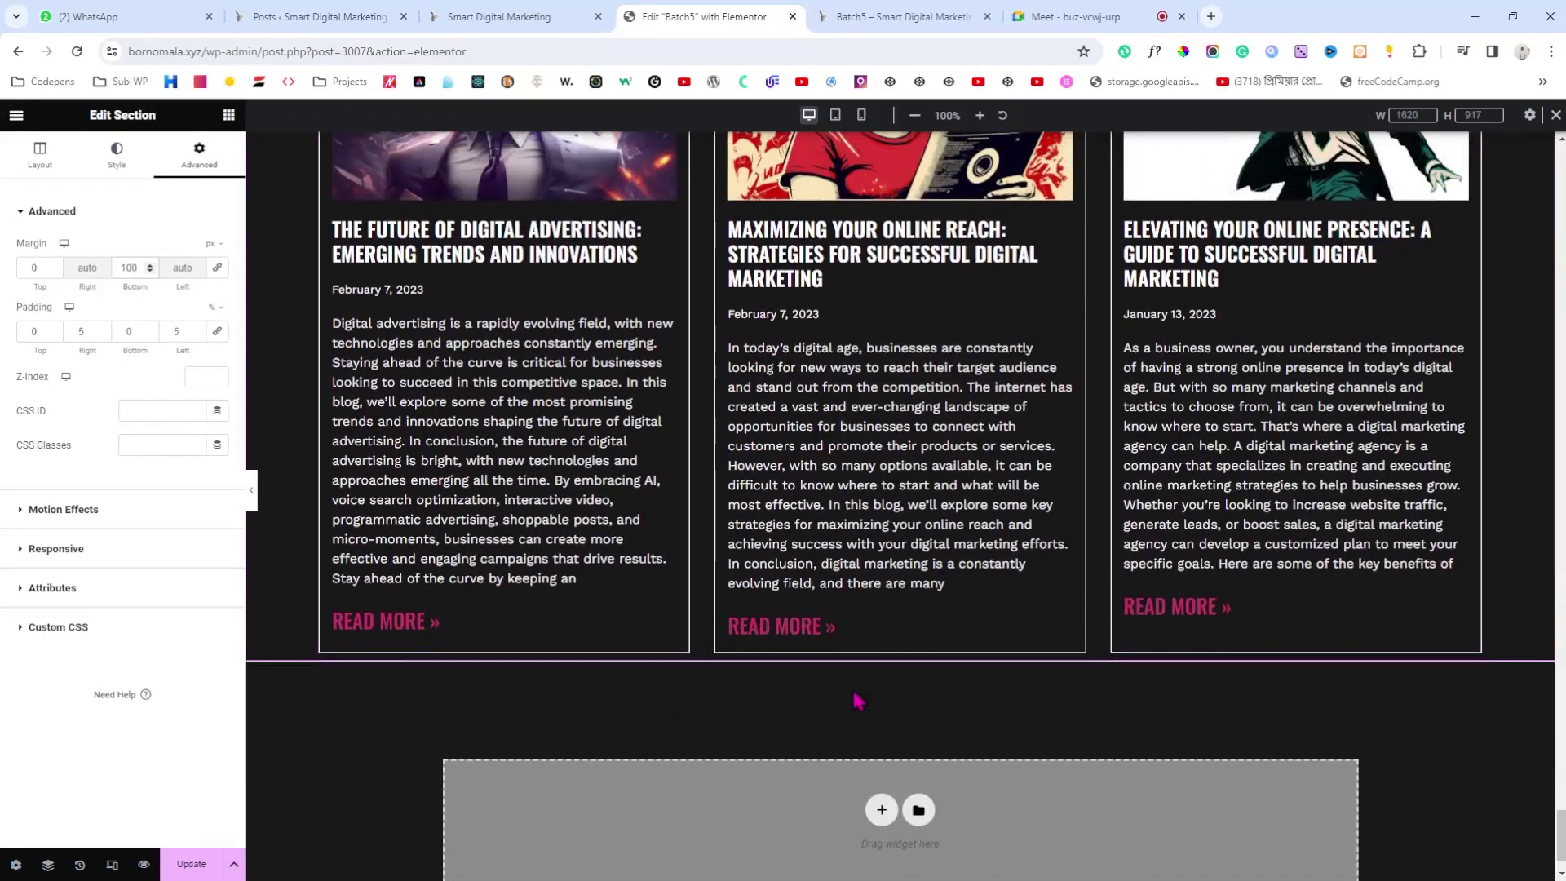
{"action": "left_click", "coordinate": [877, 812]}
{"action": "left_click", "coordinate": [700, 853]}
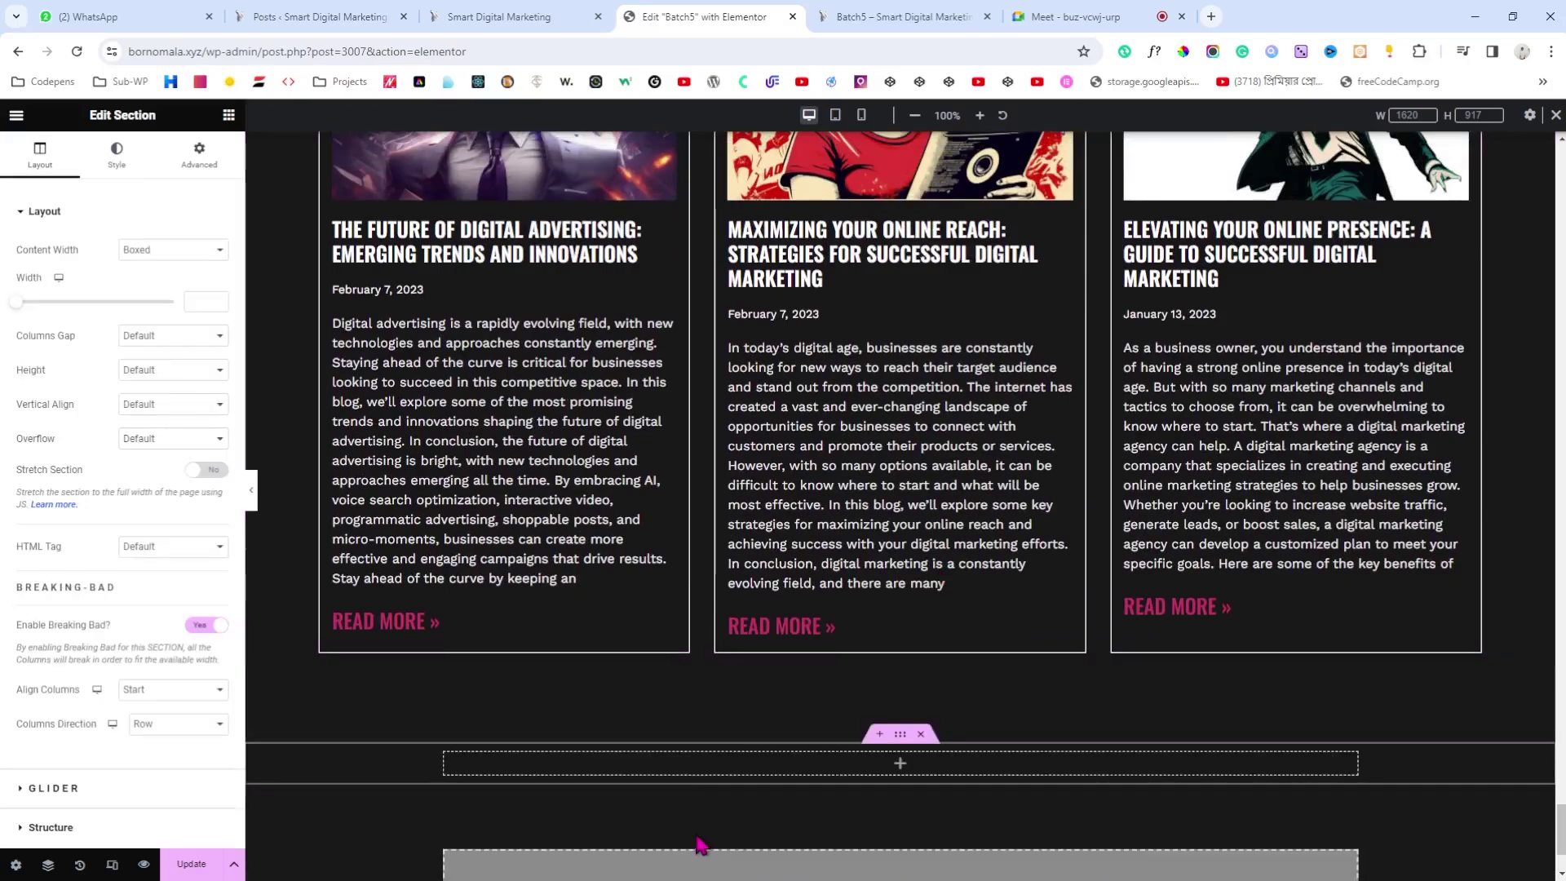
{"action": "scroll", "coordinate": [447, 663], "scroll_direction": "down", "scroll_amount": 1}
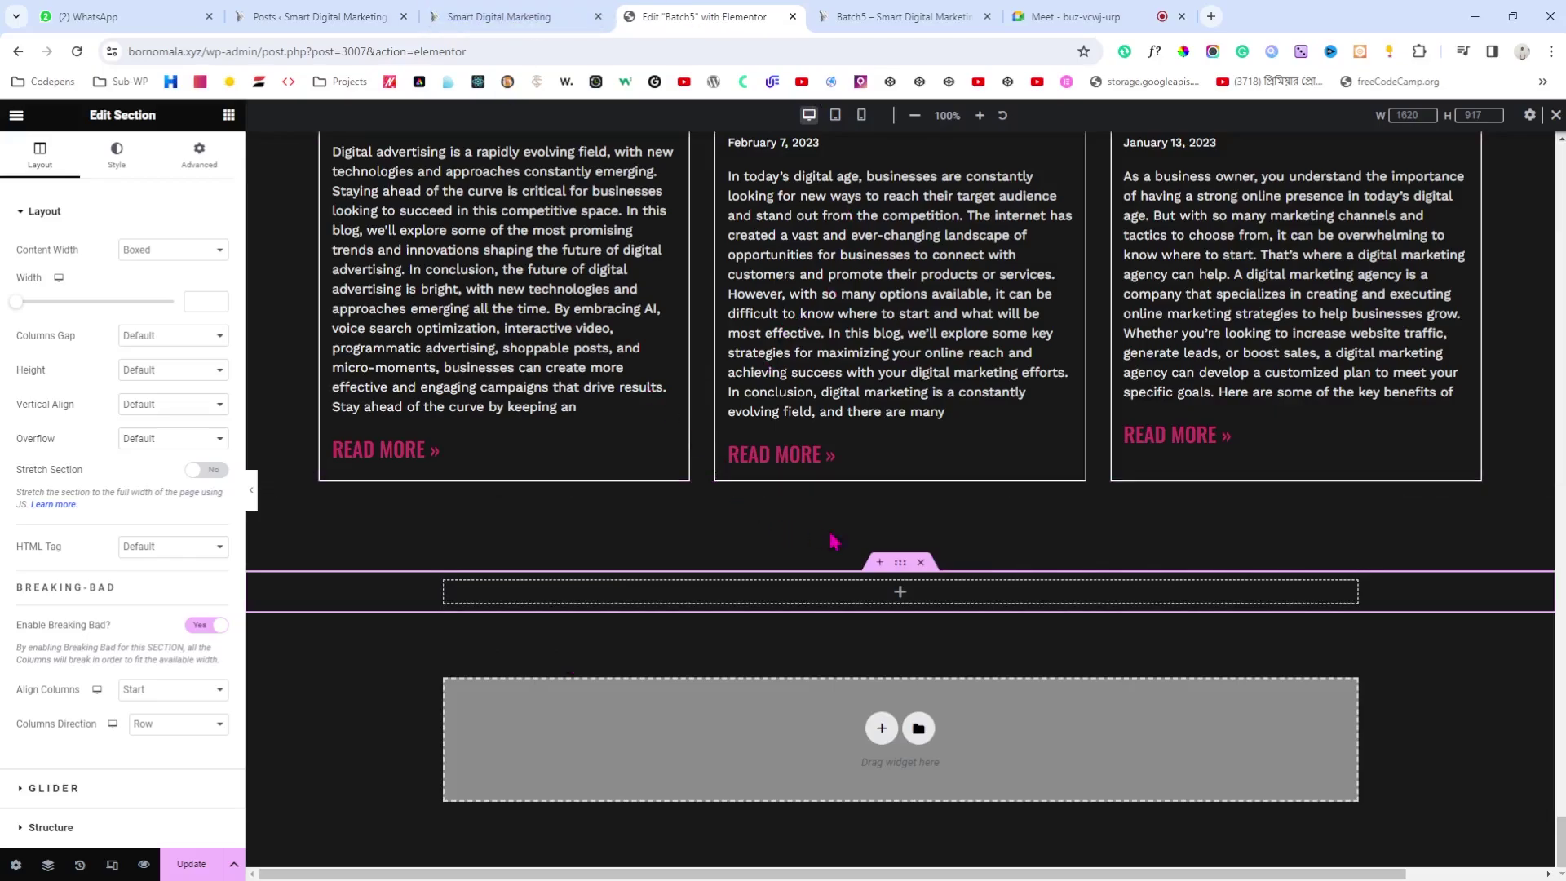
{"action": "left_click", "coordinate": [181, 291]}
Step: Give the new section 5% right and left padding, matching the insights section above it
{"action": "left_click", "coordinate": [199, 155]}
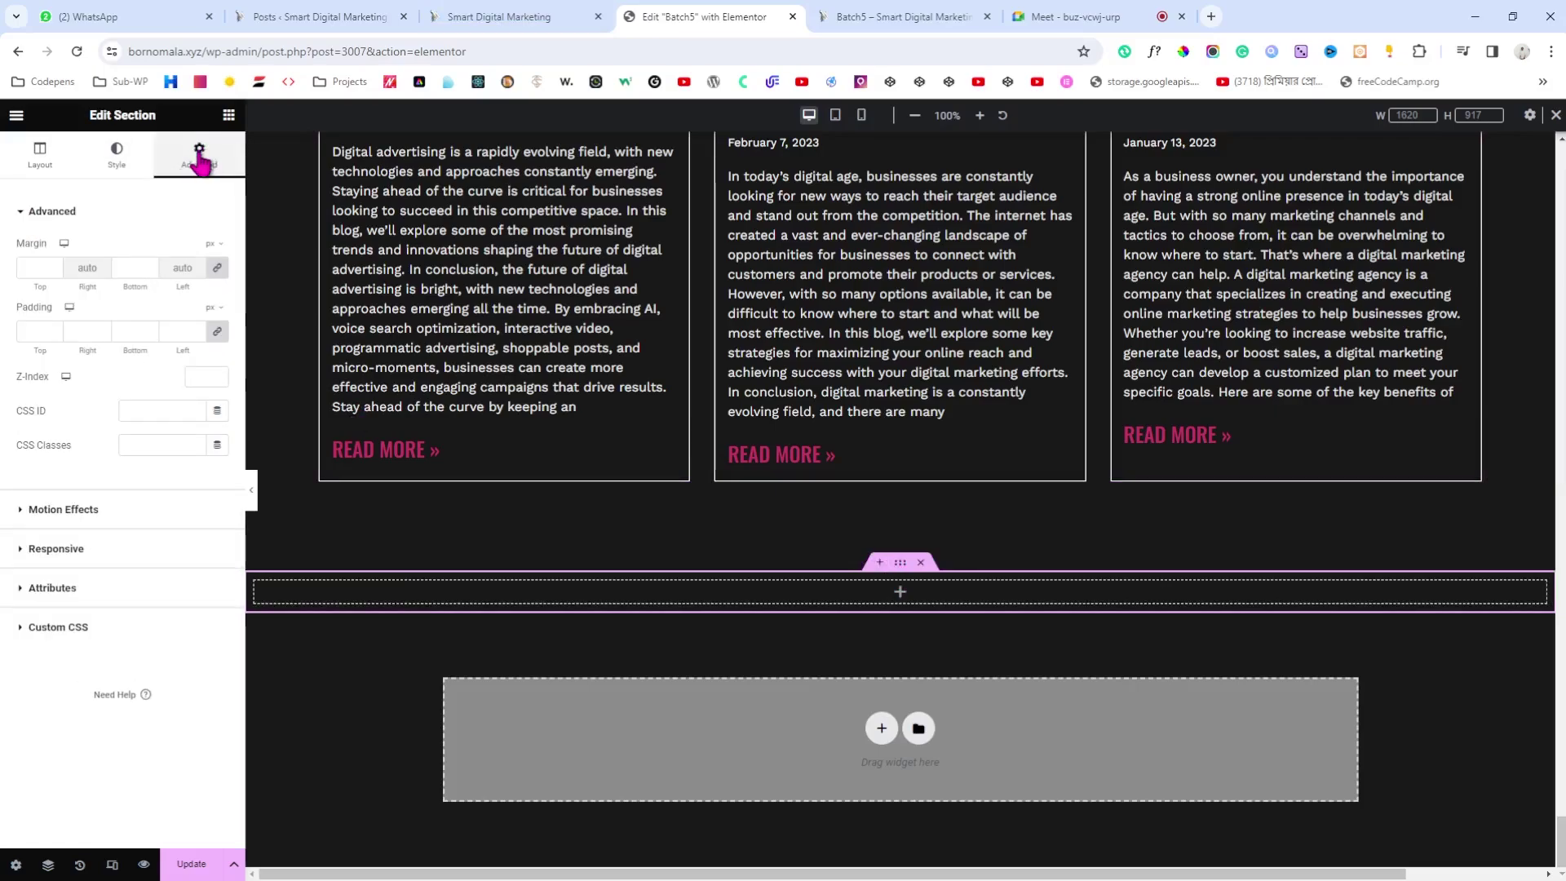
{"action": "left_click", "coordinate": [217, 332]}
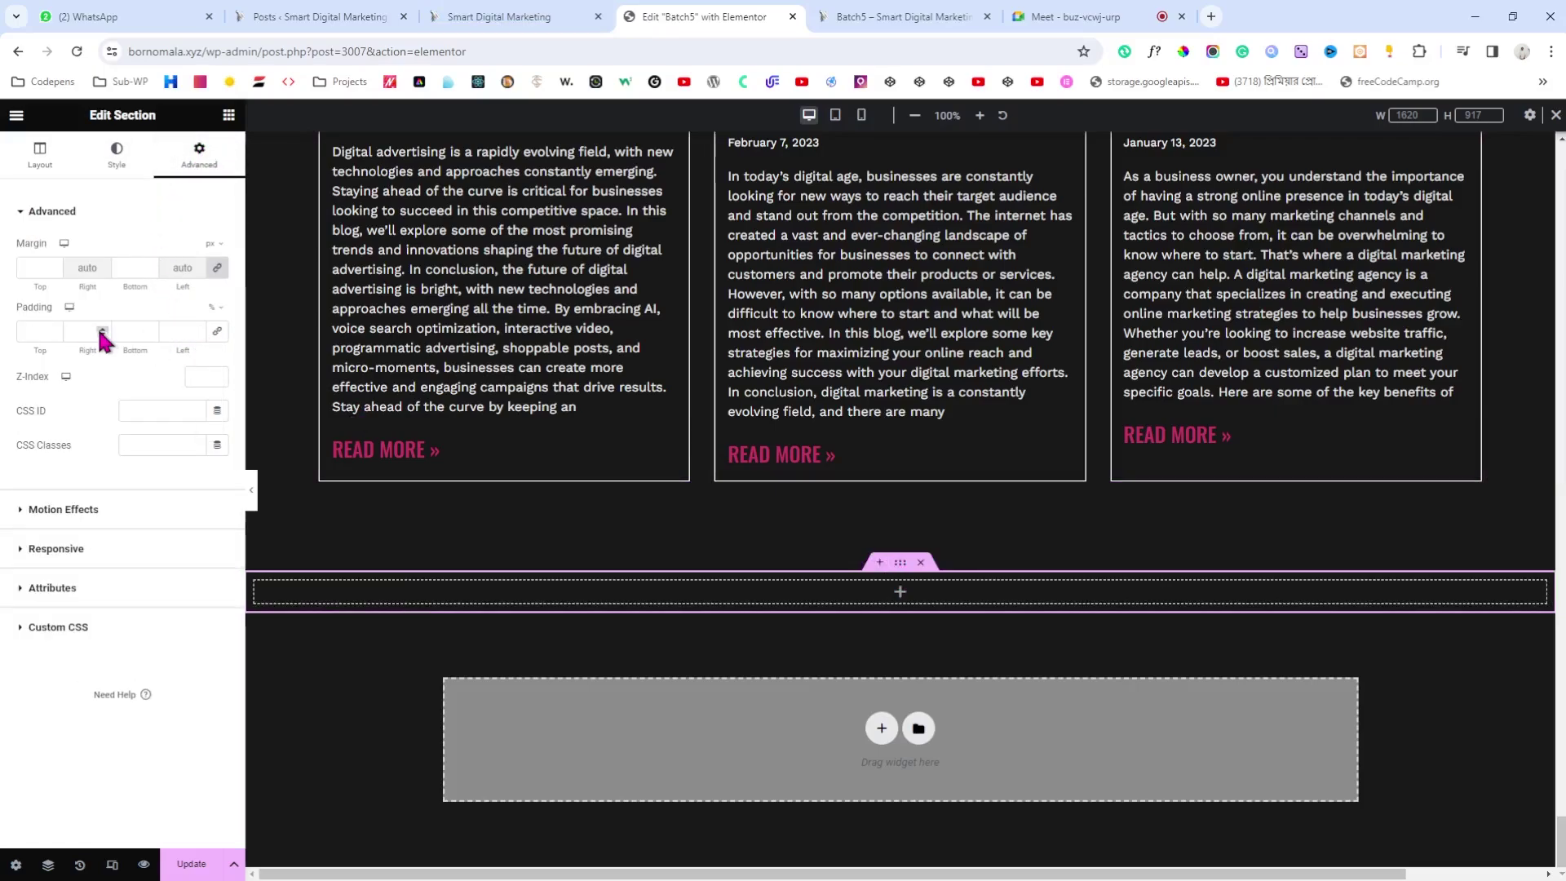
{"action": "left_click", "coordinate": [327, 16]}
{"action": "left_click", "coordinate": [444, 12]}
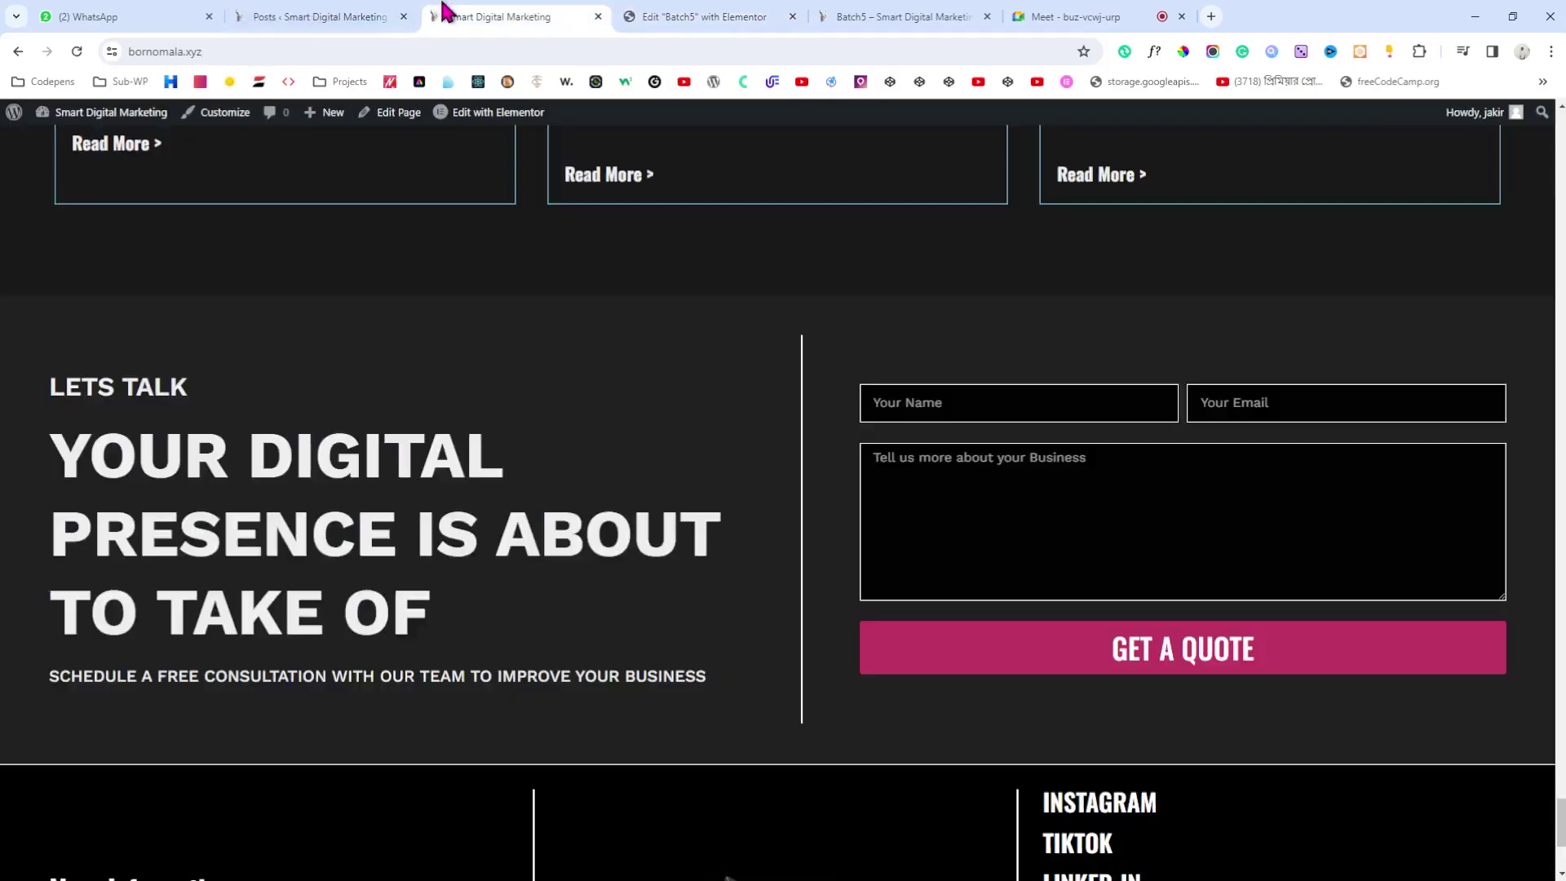
{"action": "left_click", "coordinate": [675, 15]}
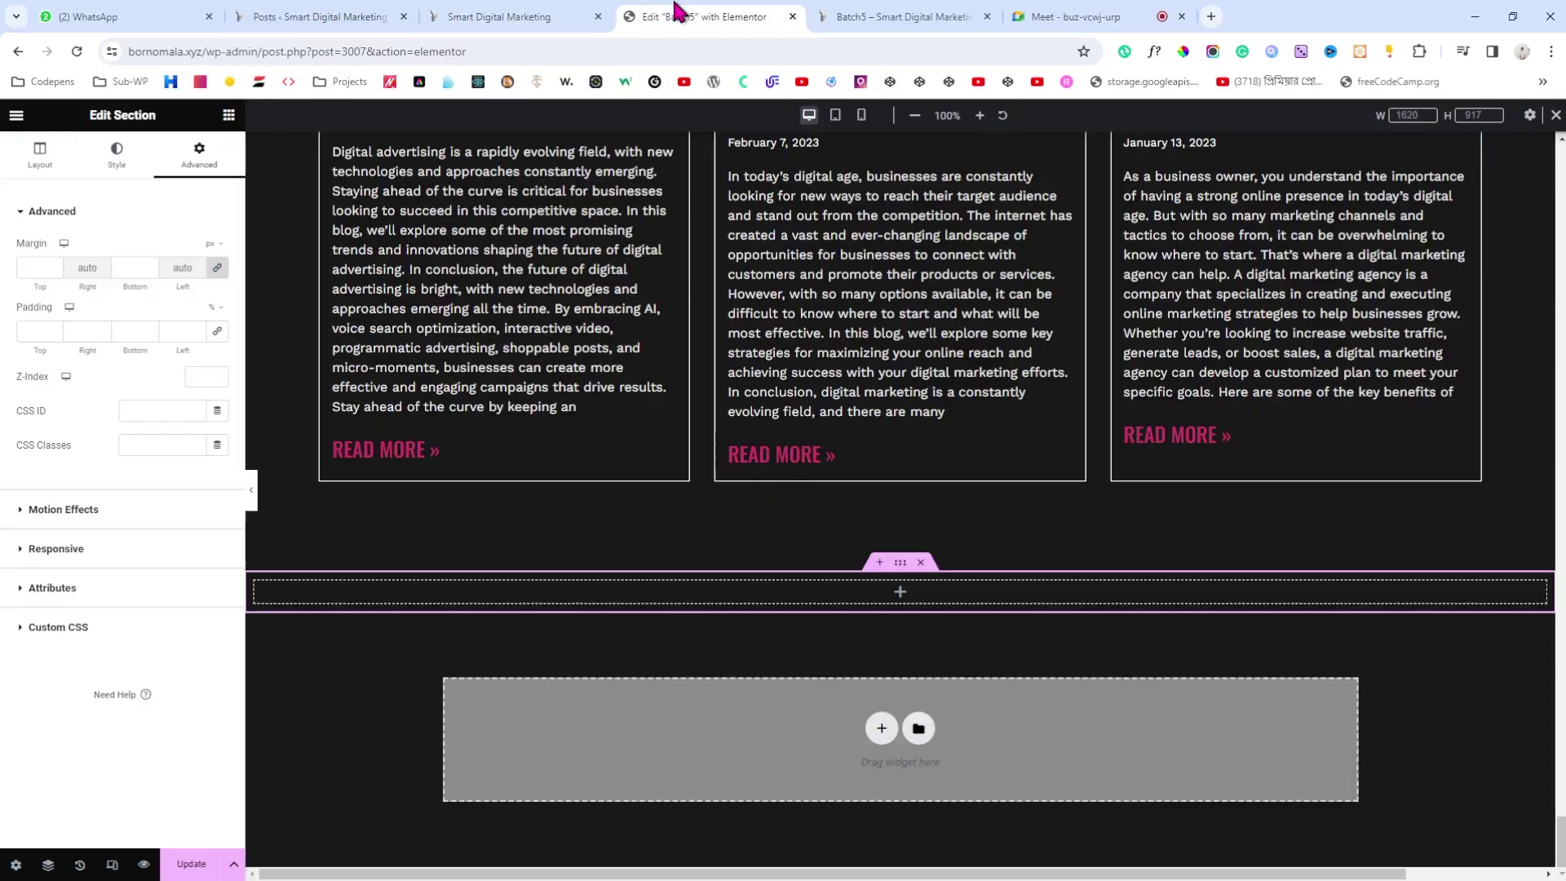
{"action": "left_click", "coordinate": [101, 328]}
{"action": "left_click", "coordinate": [101, 328]}
{"action": "left_click", "coordinate": [101, 328]}
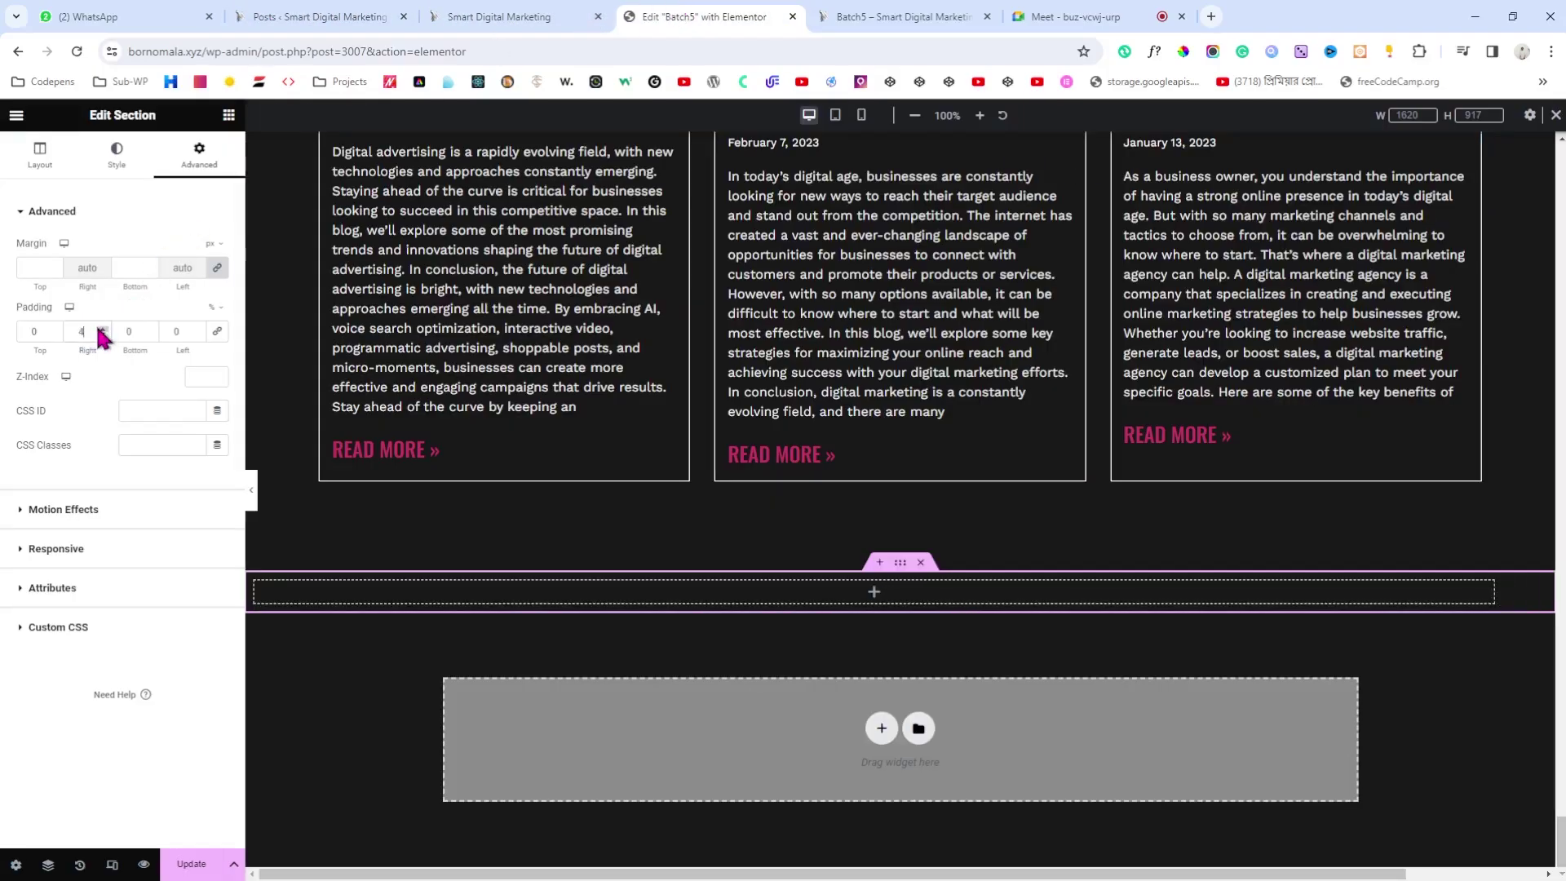
{"action": "left_click", "coordinate": [197, 328]}
{"action": "left_click", "coordinate": [197, 329]}
{"action": "left_click", "coordinate": [197, 329]}
Step: Insert a two-column inner section into the new section and set its content width to Full Width
{"action": "left_click", "coordinate": [229, 116]}
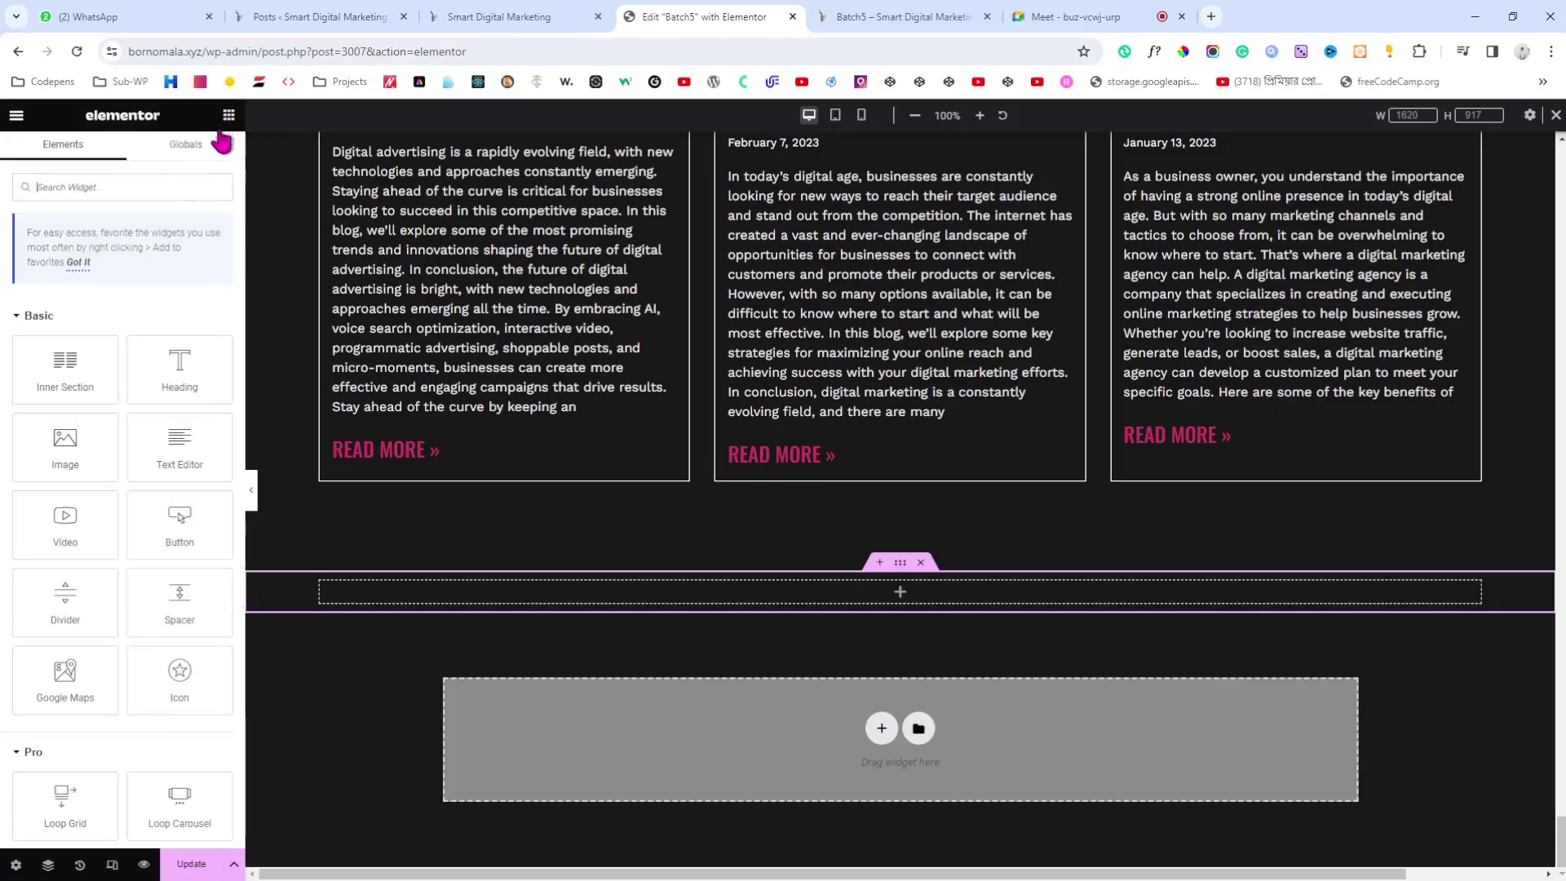
{"action": "left_click_drag", "start_coordinate": [61, 367], "coordinate": [618, 589]}
{"action": "left_click", "coordinate": [457, 16]}
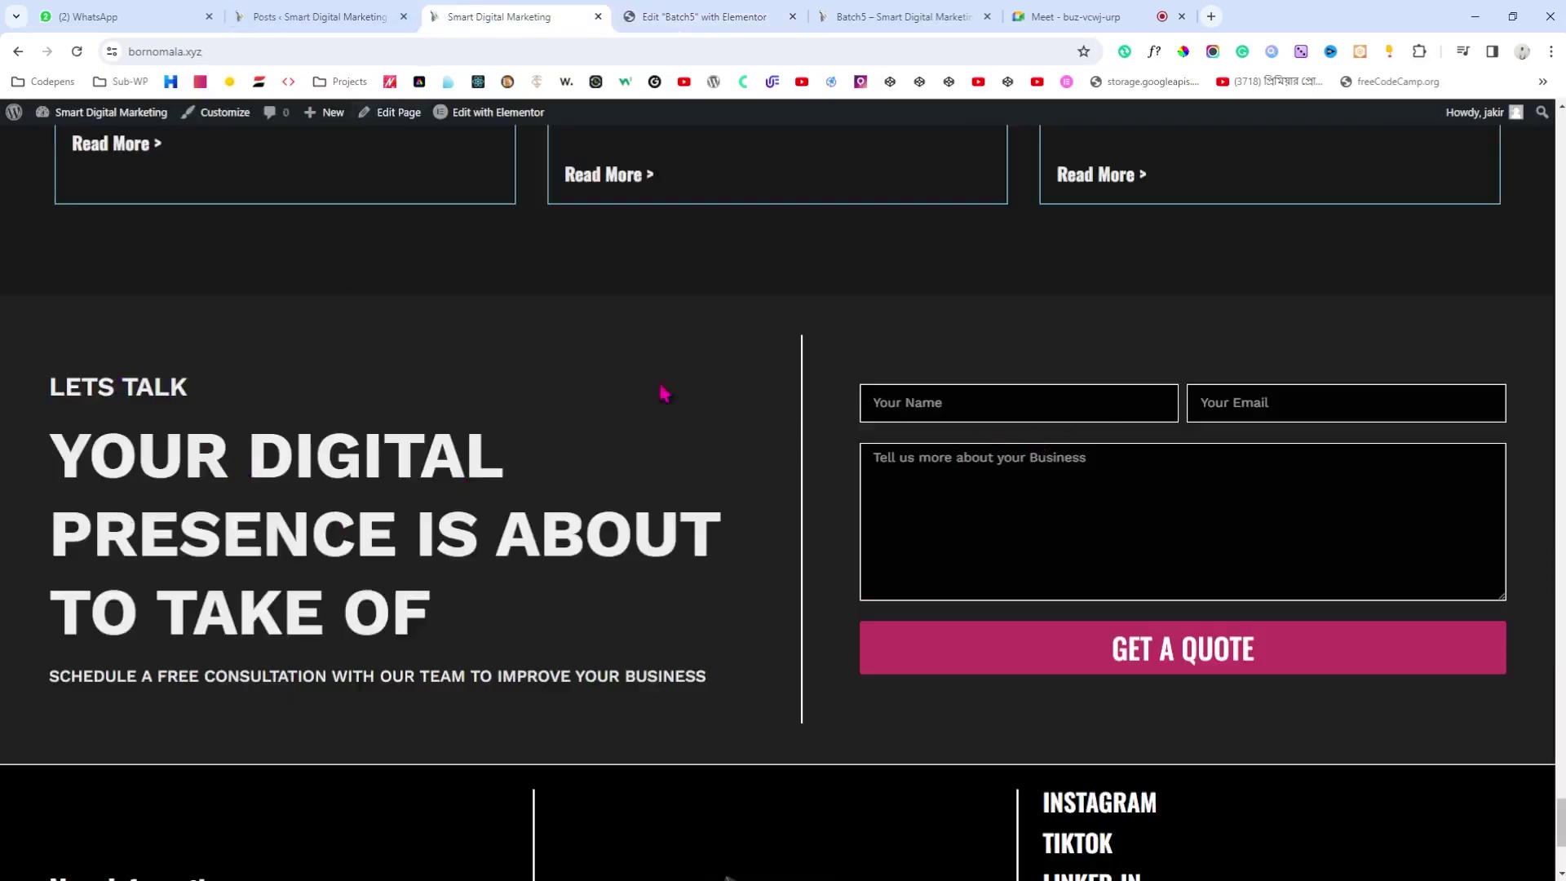
{"action": "left_click", "coordinate": [677, 15]}
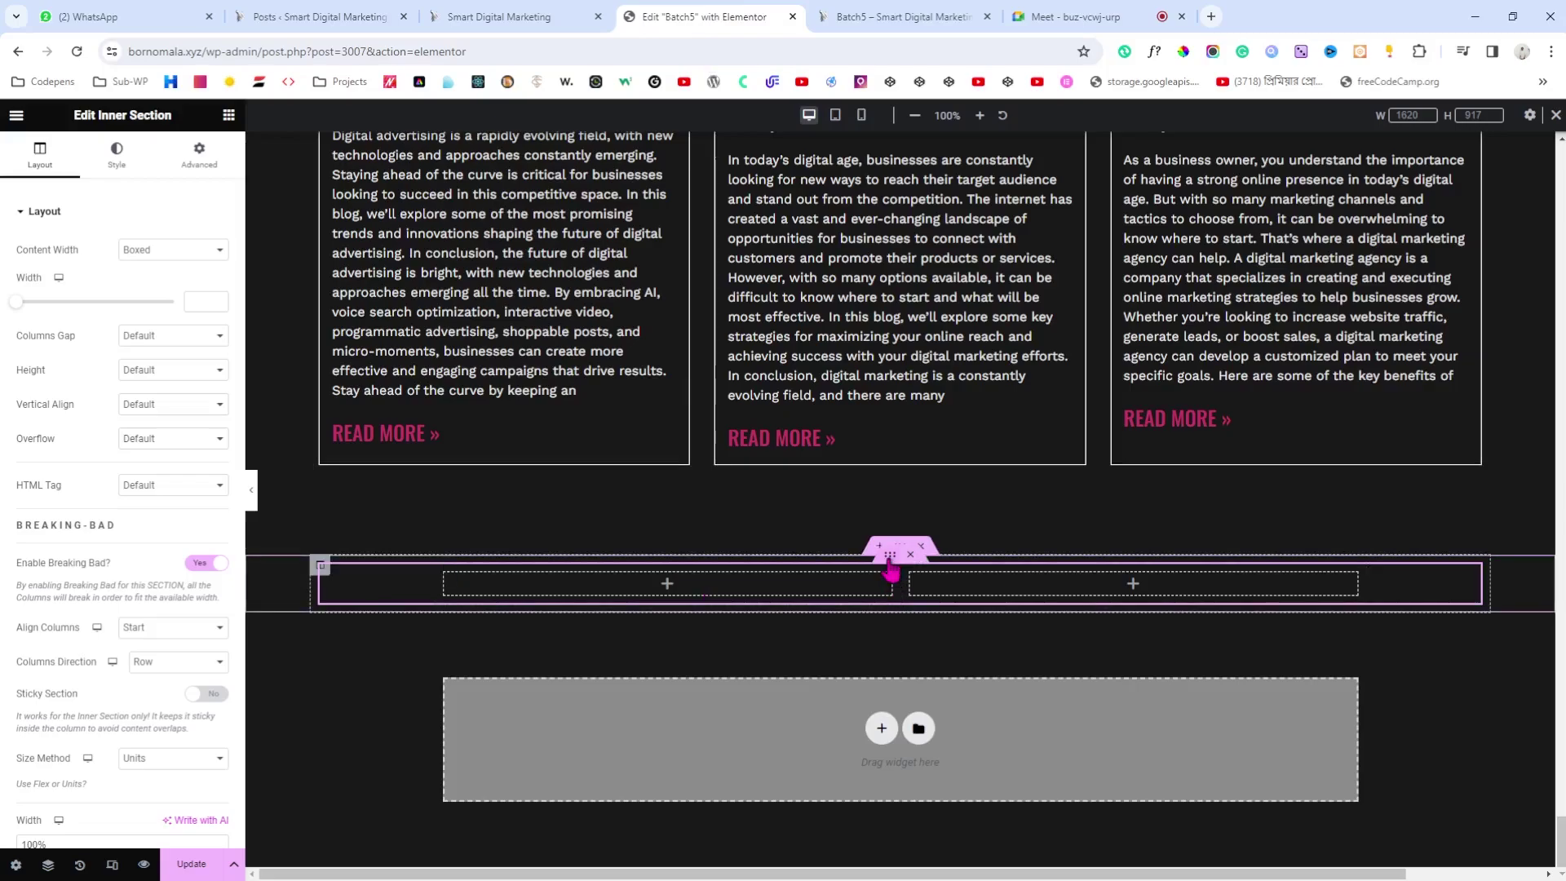
{"action": "left_click", "coordinate": [181, 288]}
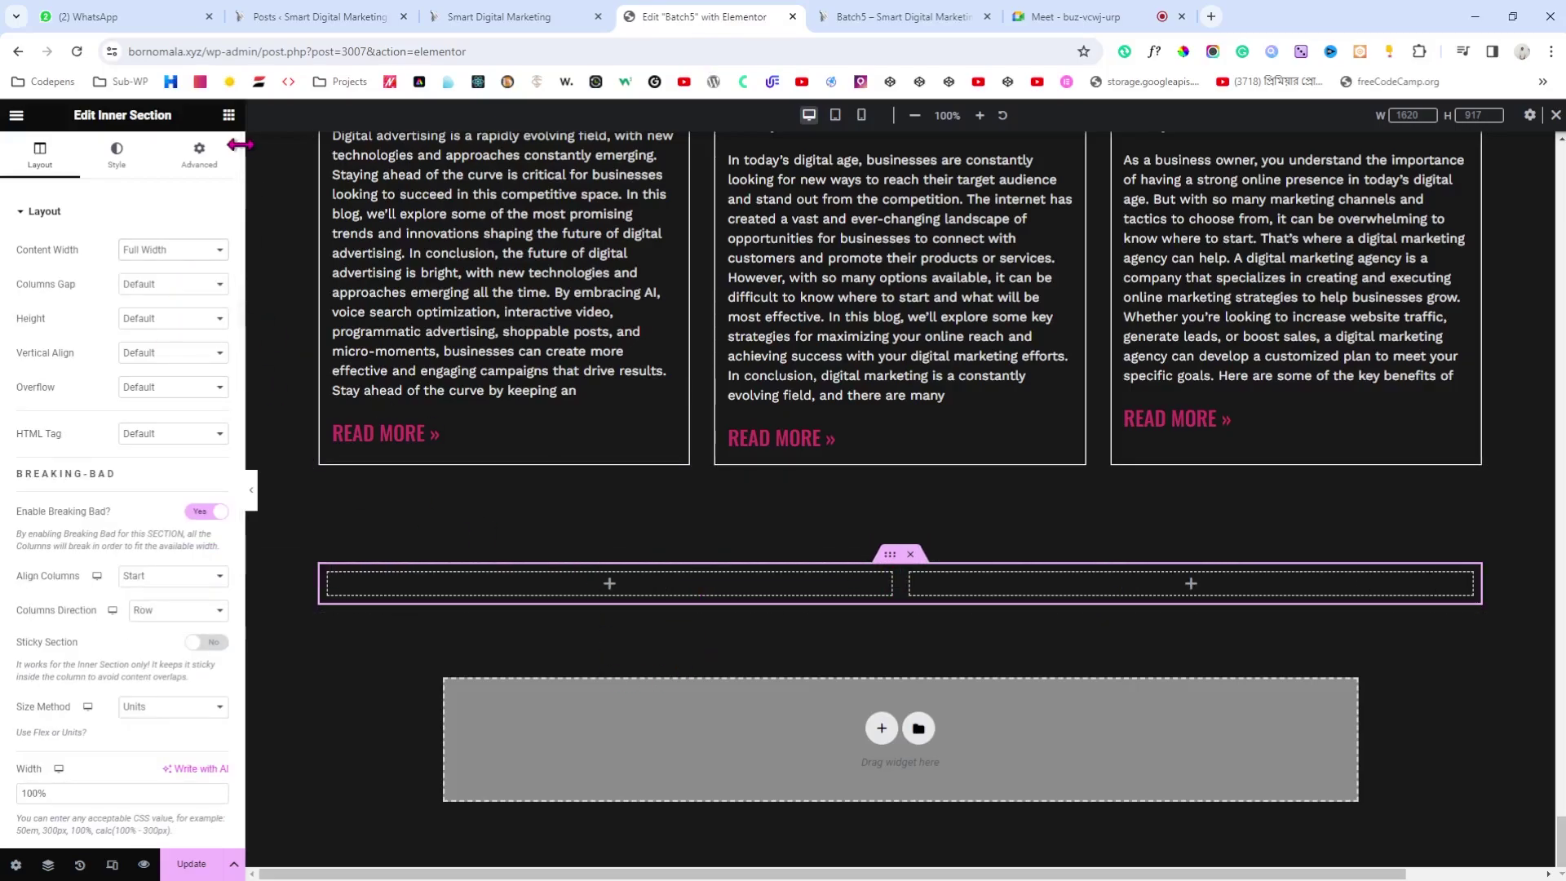
Step: Add a heading to the inner section's first column and replace its text with "LETS TALK" copied from the reference homepage
{"action": "left_click", "coordinate": [229, 115]}
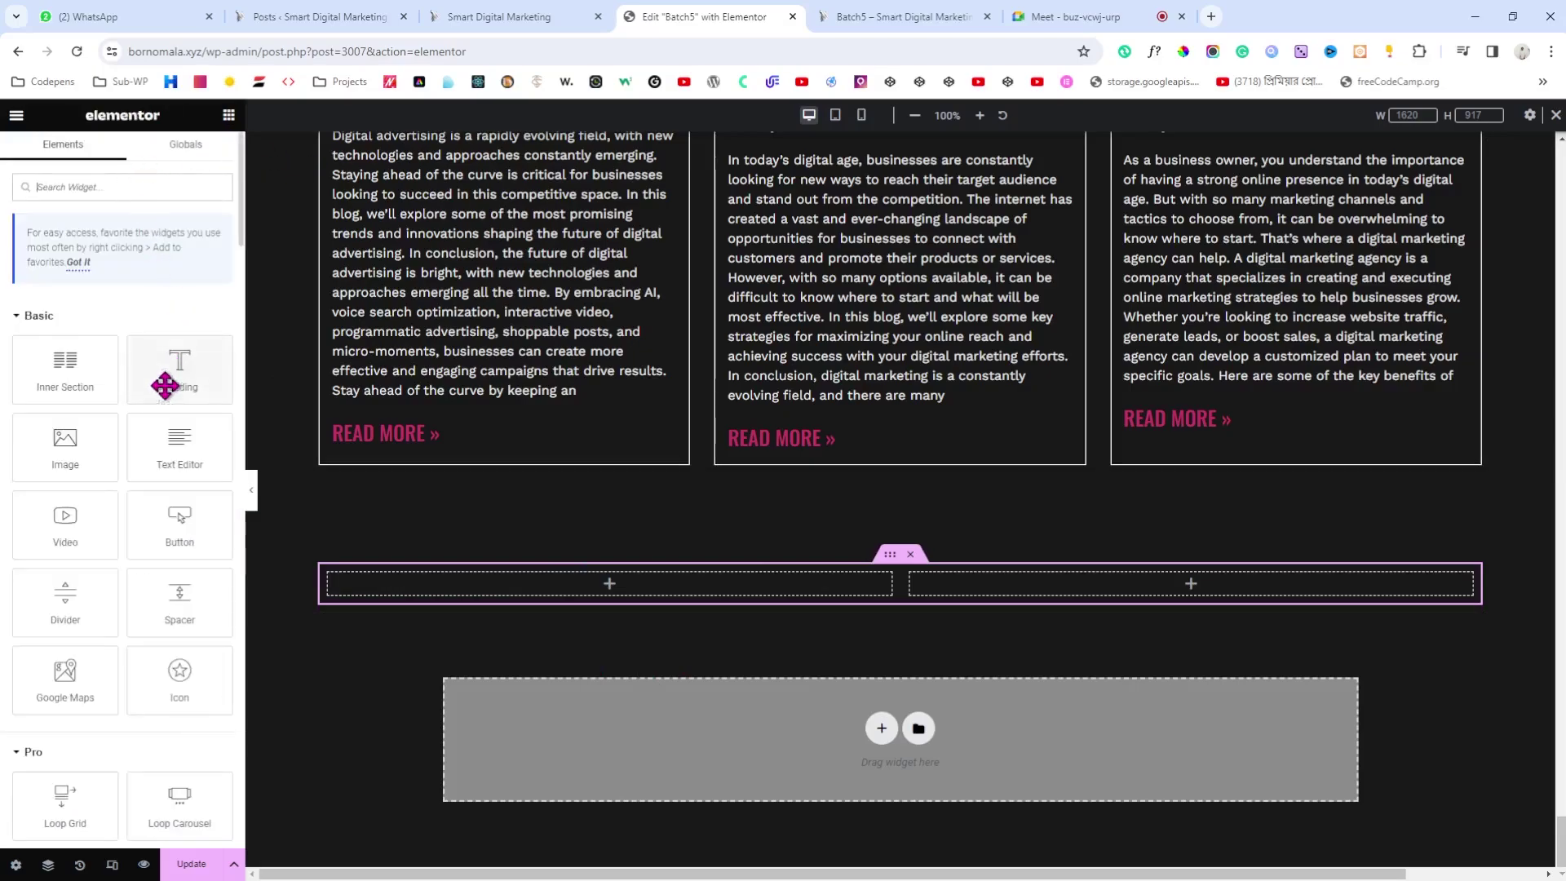
{"action": "left_click_drag", "start_coordinate": [165, 385], "coordinate": [518, 602]}
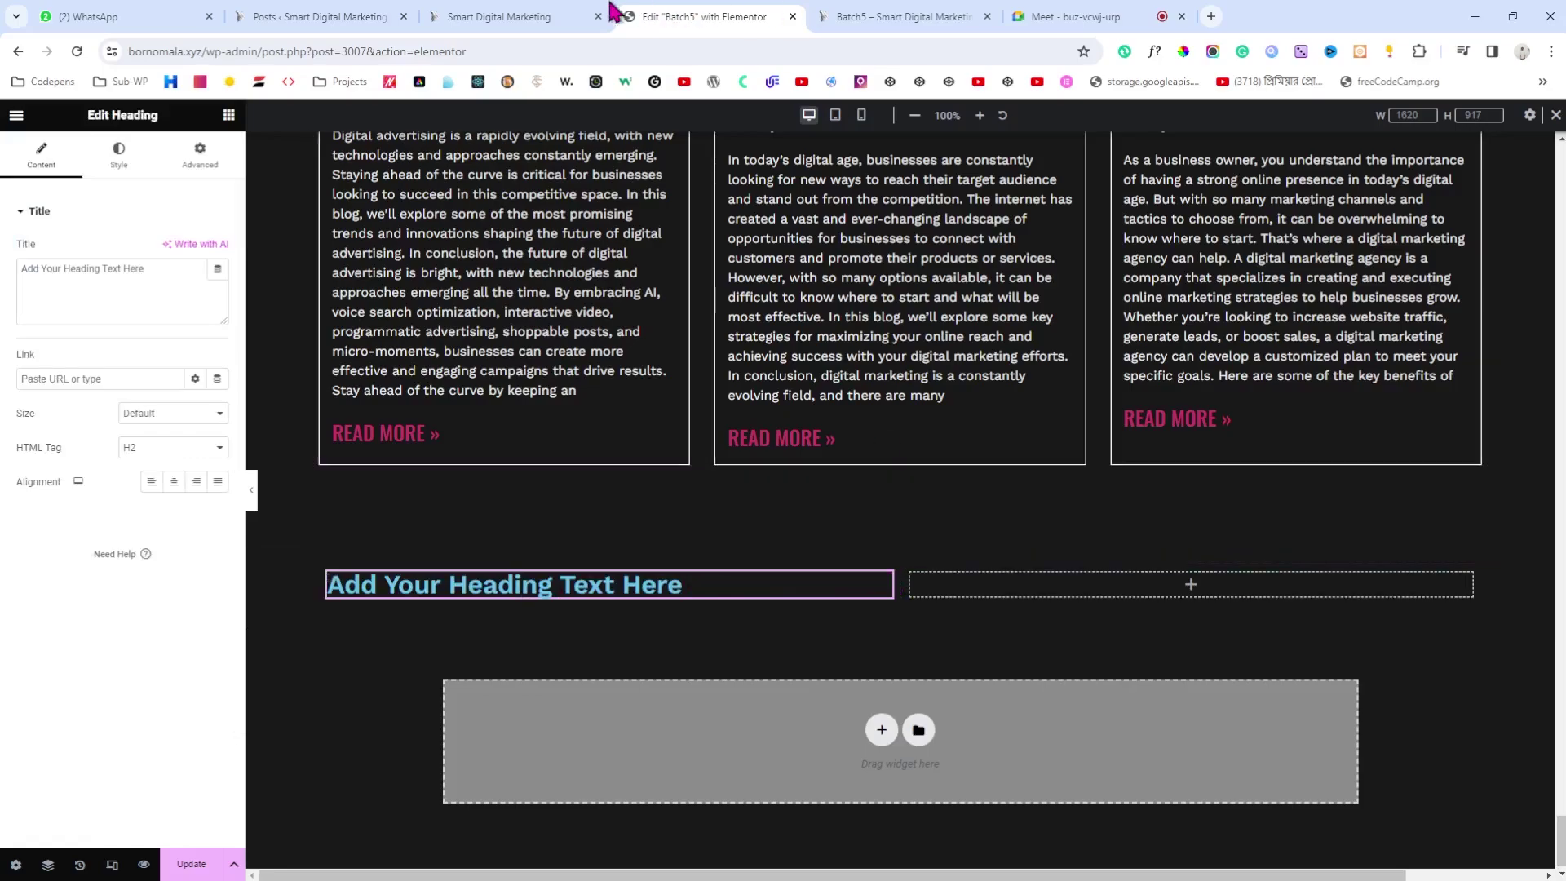
{"action": "left_click", "coordinate": [514, 17]}
{"action": "left_click_drag", "start_coordinate": [87, 410], "coordinate": [196, 395]}
{"action": "key", "text": "ctrl+c"}
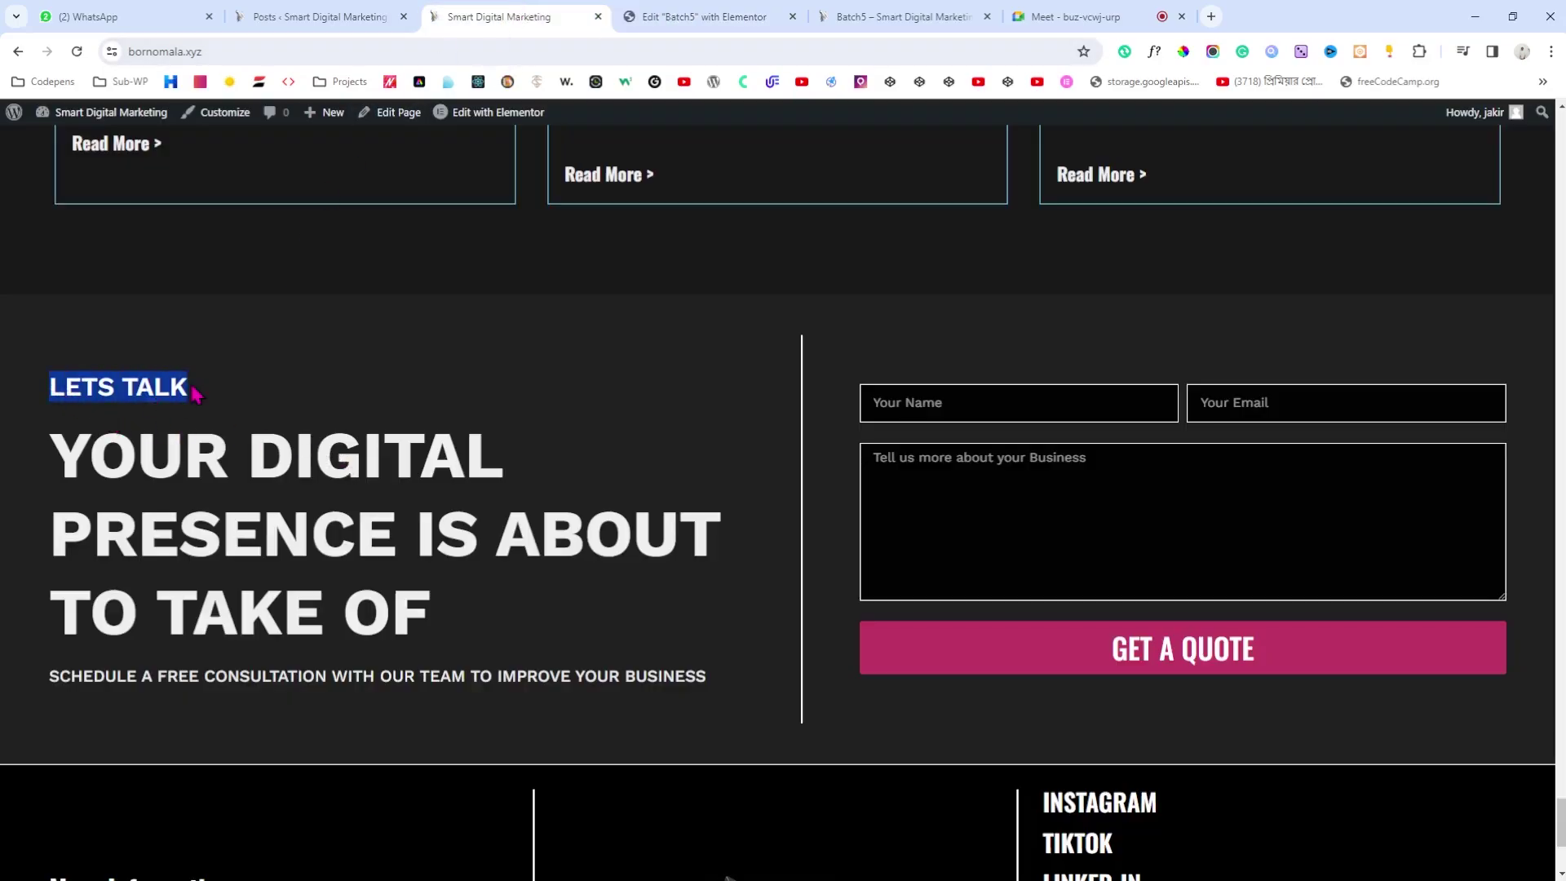
{"action": "left_click", "coordinate": [735, 17]}
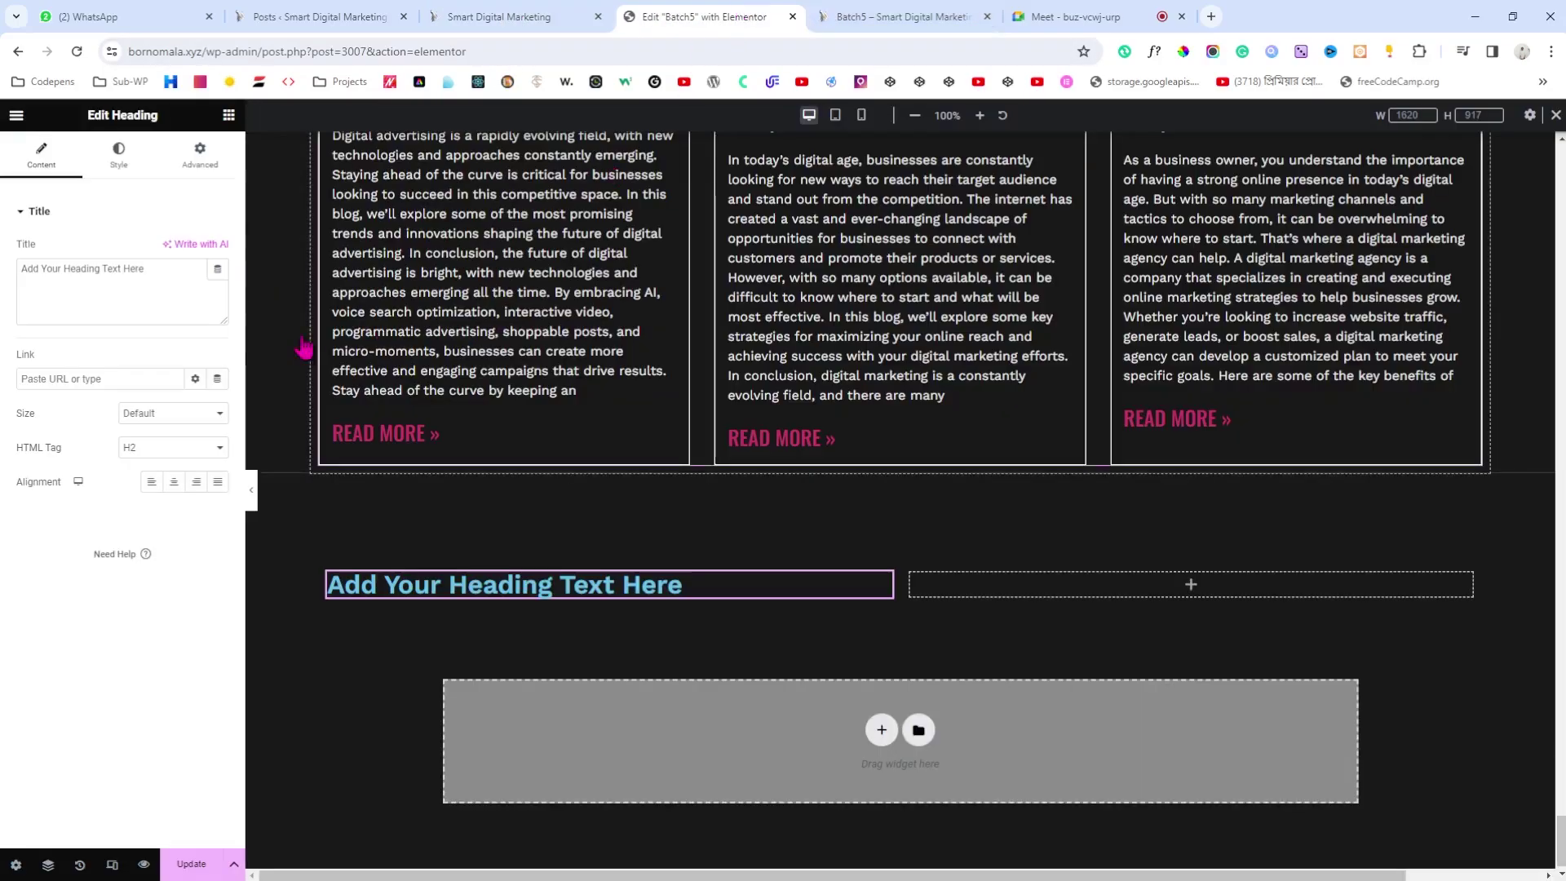
{"action": "triple_click", "coordinate": [183, 268]}
{"action": "key", "text": "ctrl+v"}
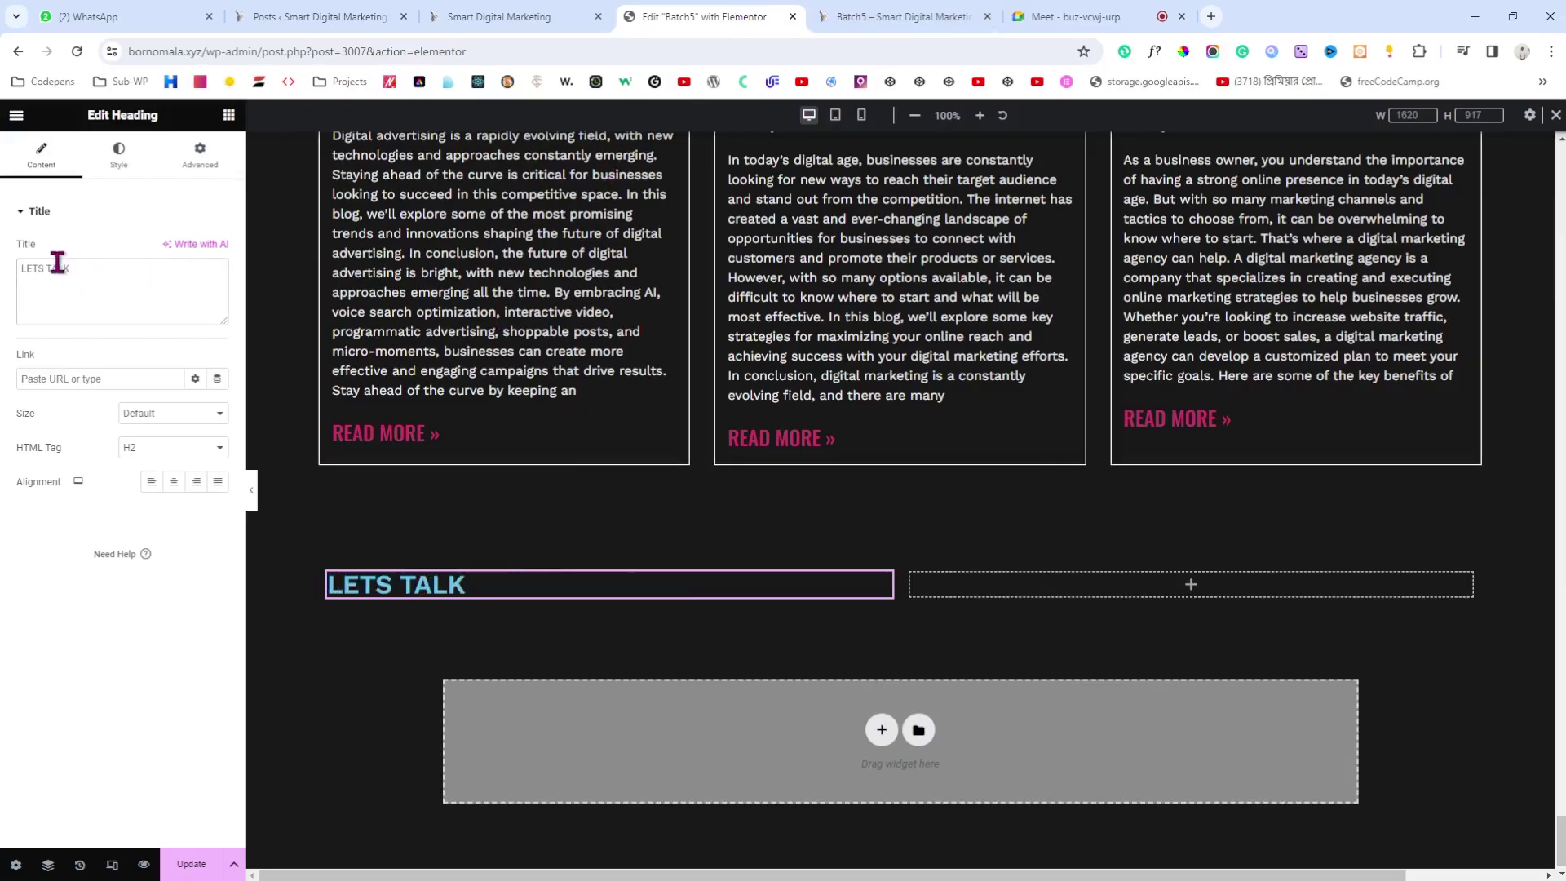
Step: Correct the heading text to "LET'S TALK", set its text color to the white #FFFFFF global color and open its typography settings
{"action": "type", "text": "'"}
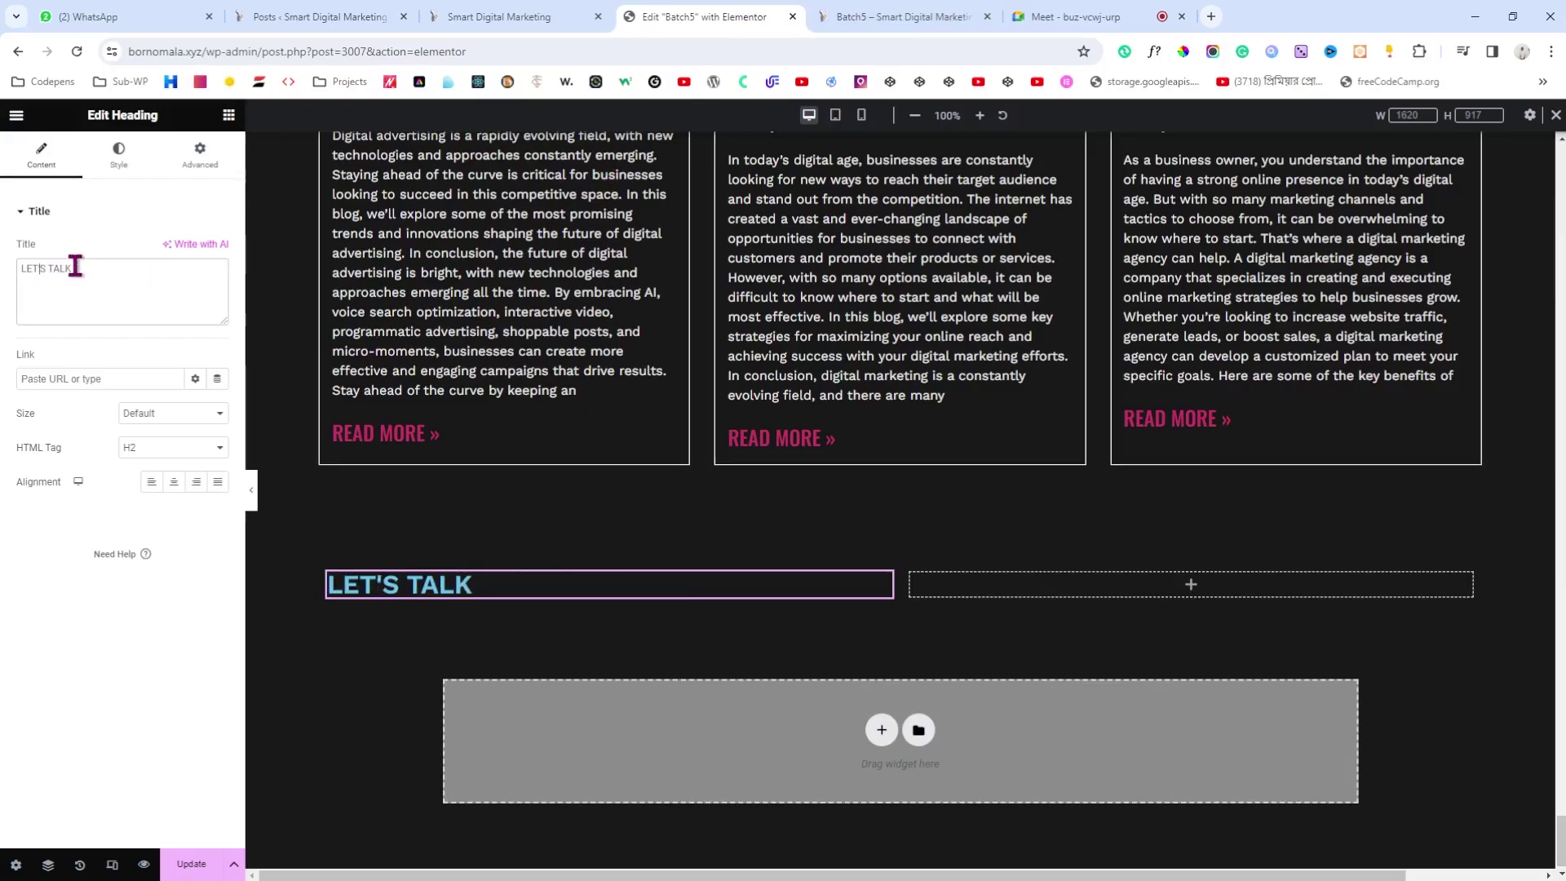
{"action": "left_click", "coordinate": [115, 159]}
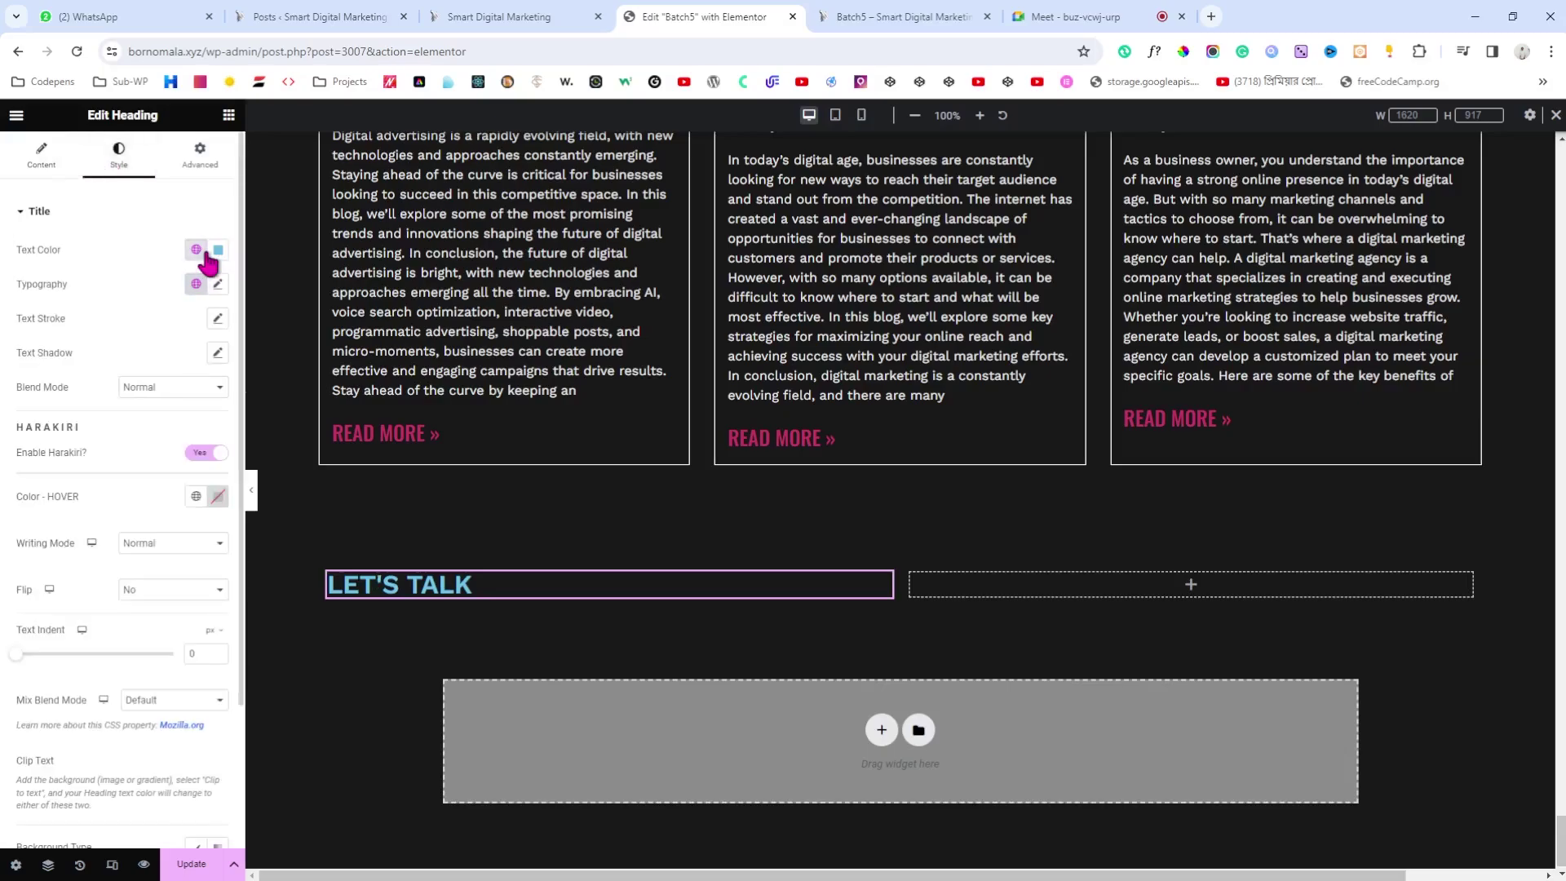
{"action": "left_click", "coordinate": [196, 249]}
{"action": "scroll", "coordinate": [158, 388], "scroll_direction": "down", "scroll_amount": 3}
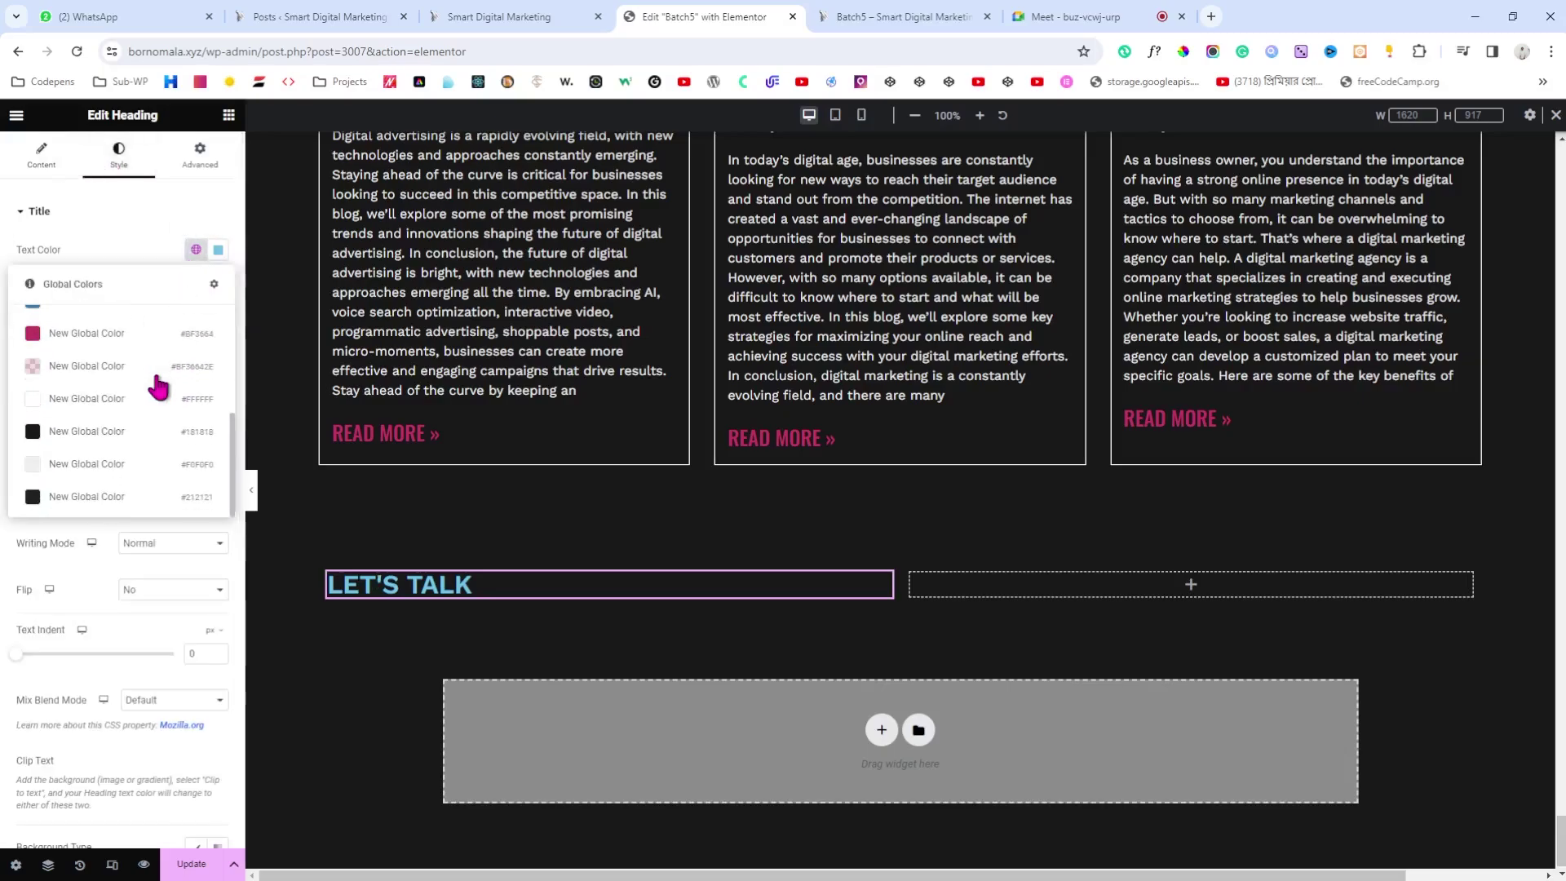
{"action": "left_click", "coordinate": [116, 408]}
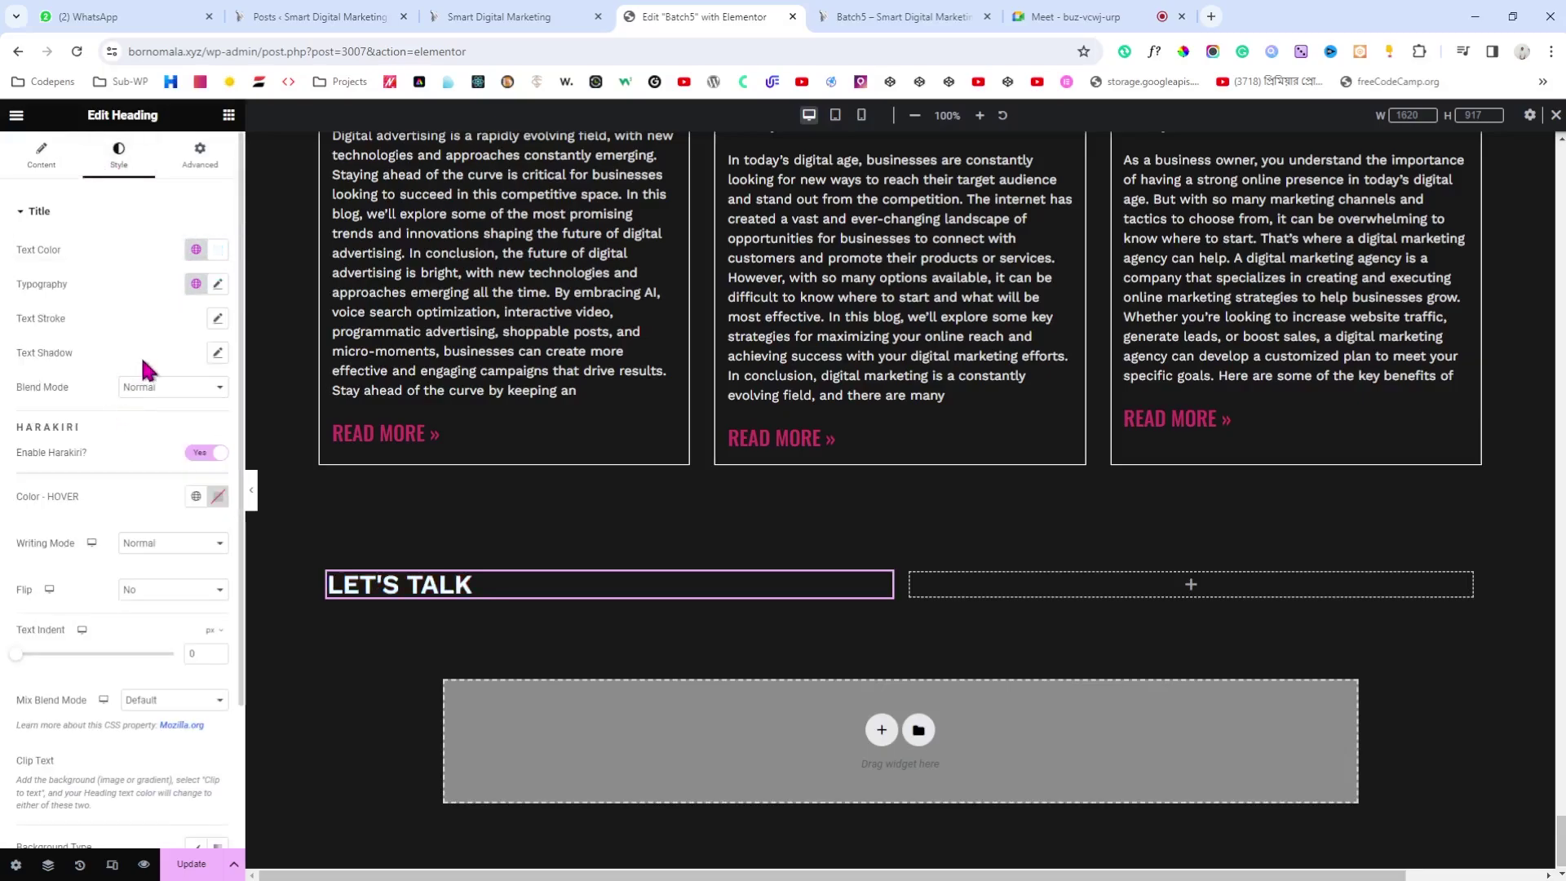
{"action": "left_click", "coordinate": [218, 286]}
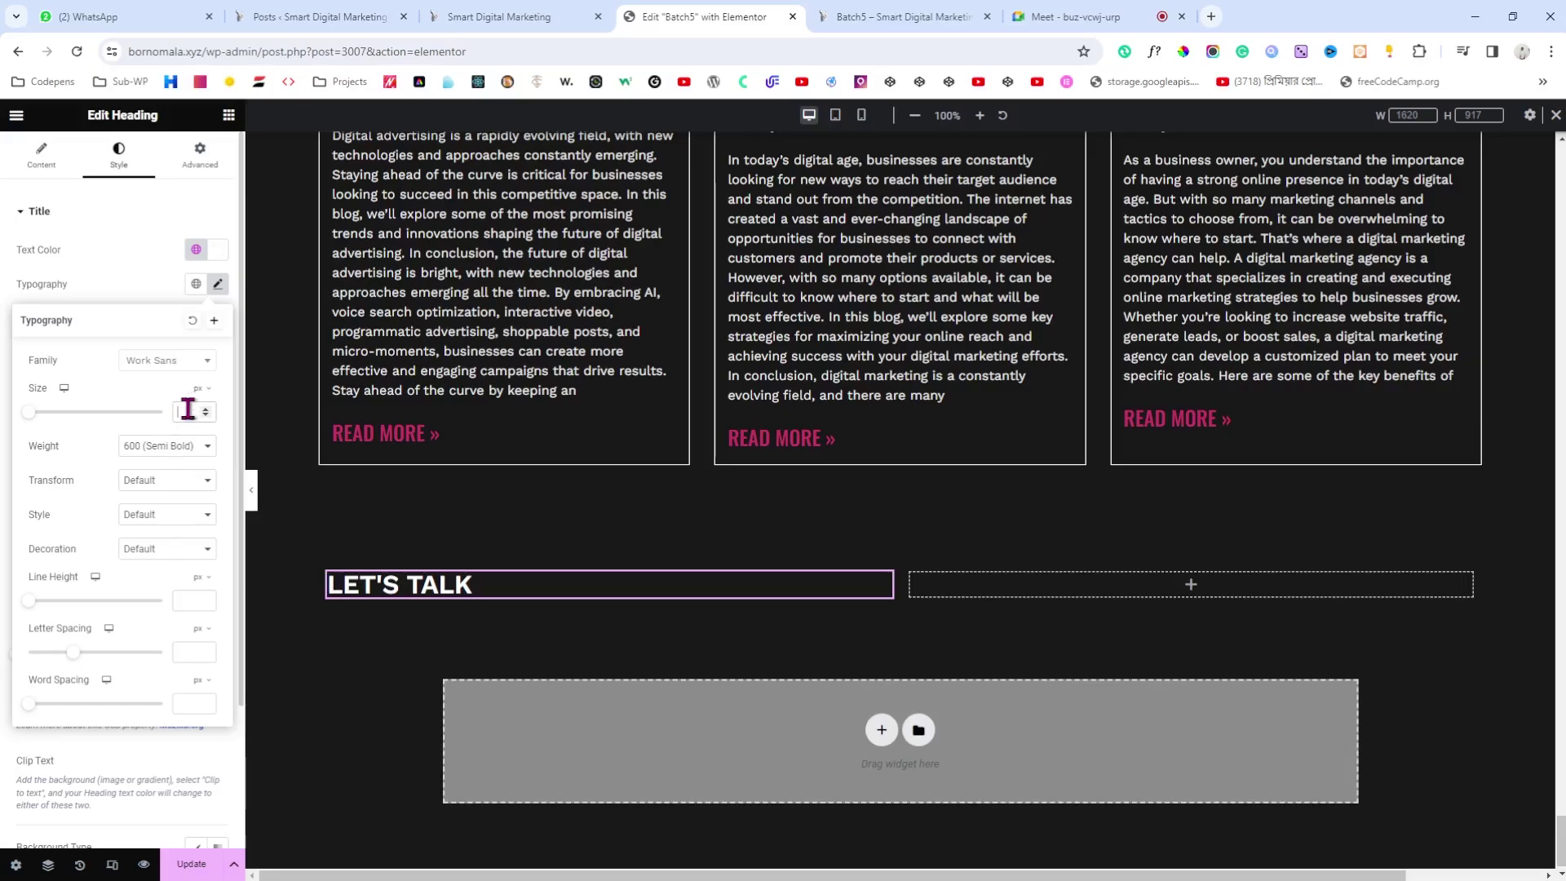
Step: Copy the large heading text "YOUR DIGITAL PRESENCE IS ABOUT TO TAKE OF" from the reference homepage and return to the page editor
{"action": "left_click", "coordinate": [576, 14]}
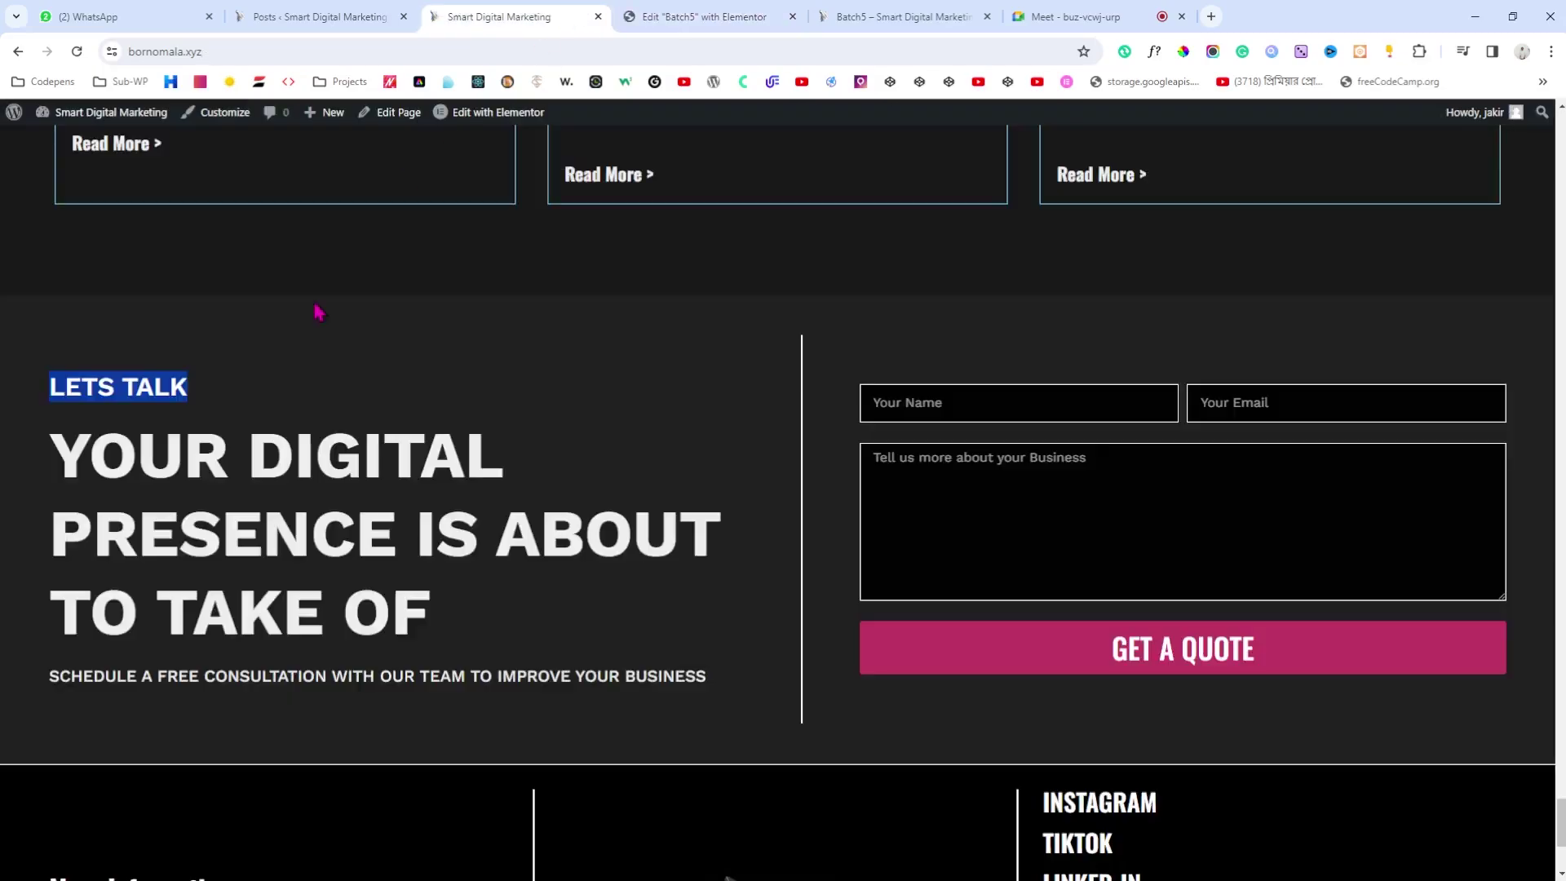
{"action": "left_click", "coordinate": [300, 384]}
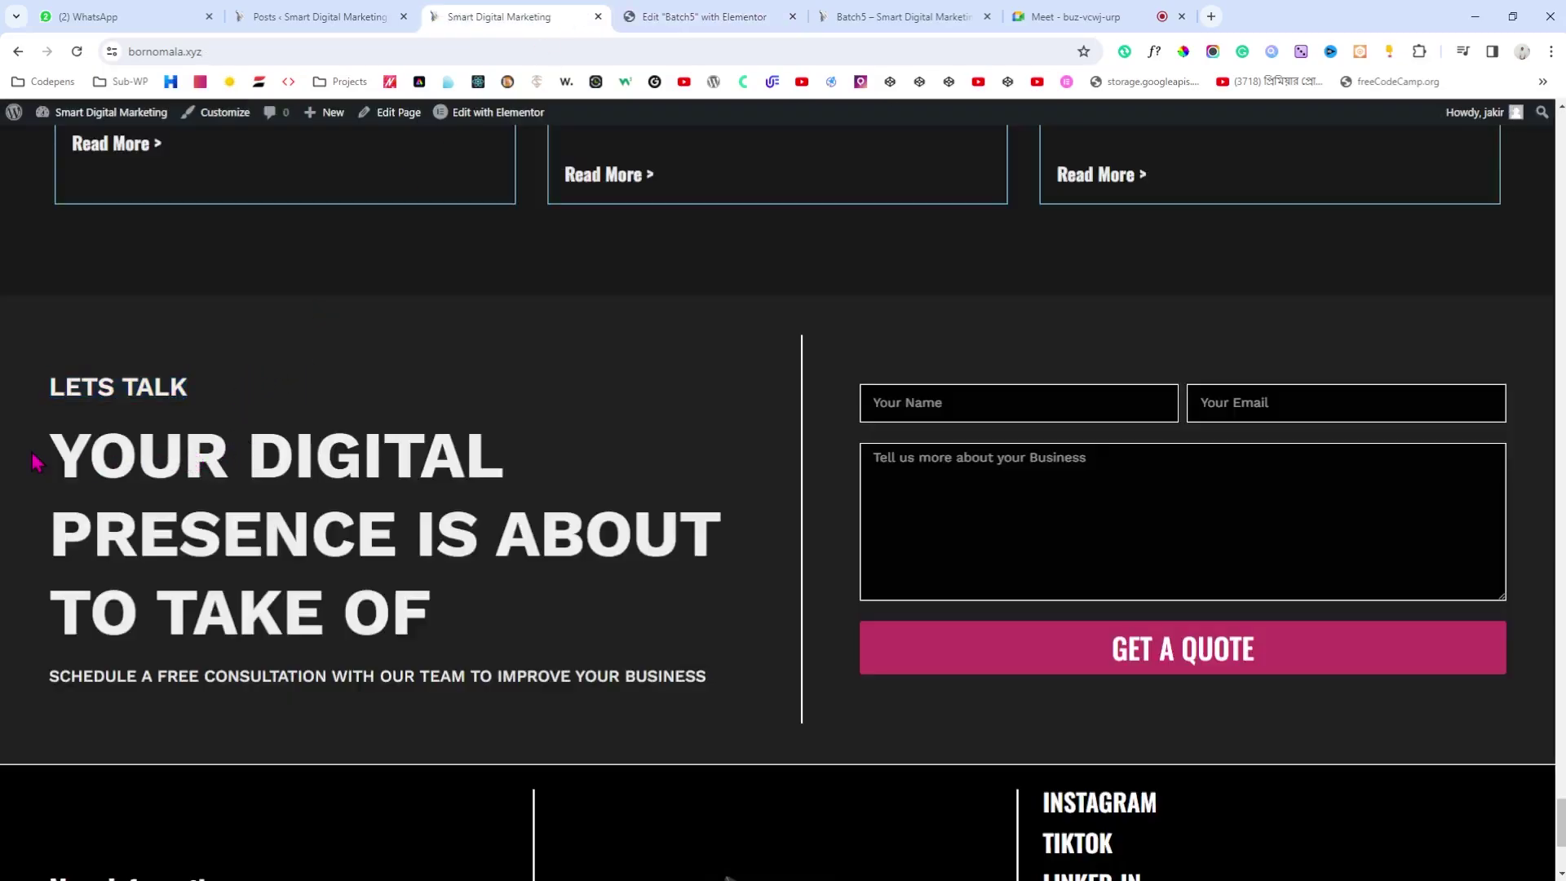
{"action": "left_click_drag", "start_coordinate": [36, 462], "coordinate": [456, 608]}
{"action": "key", "text": "ctrl+c"}
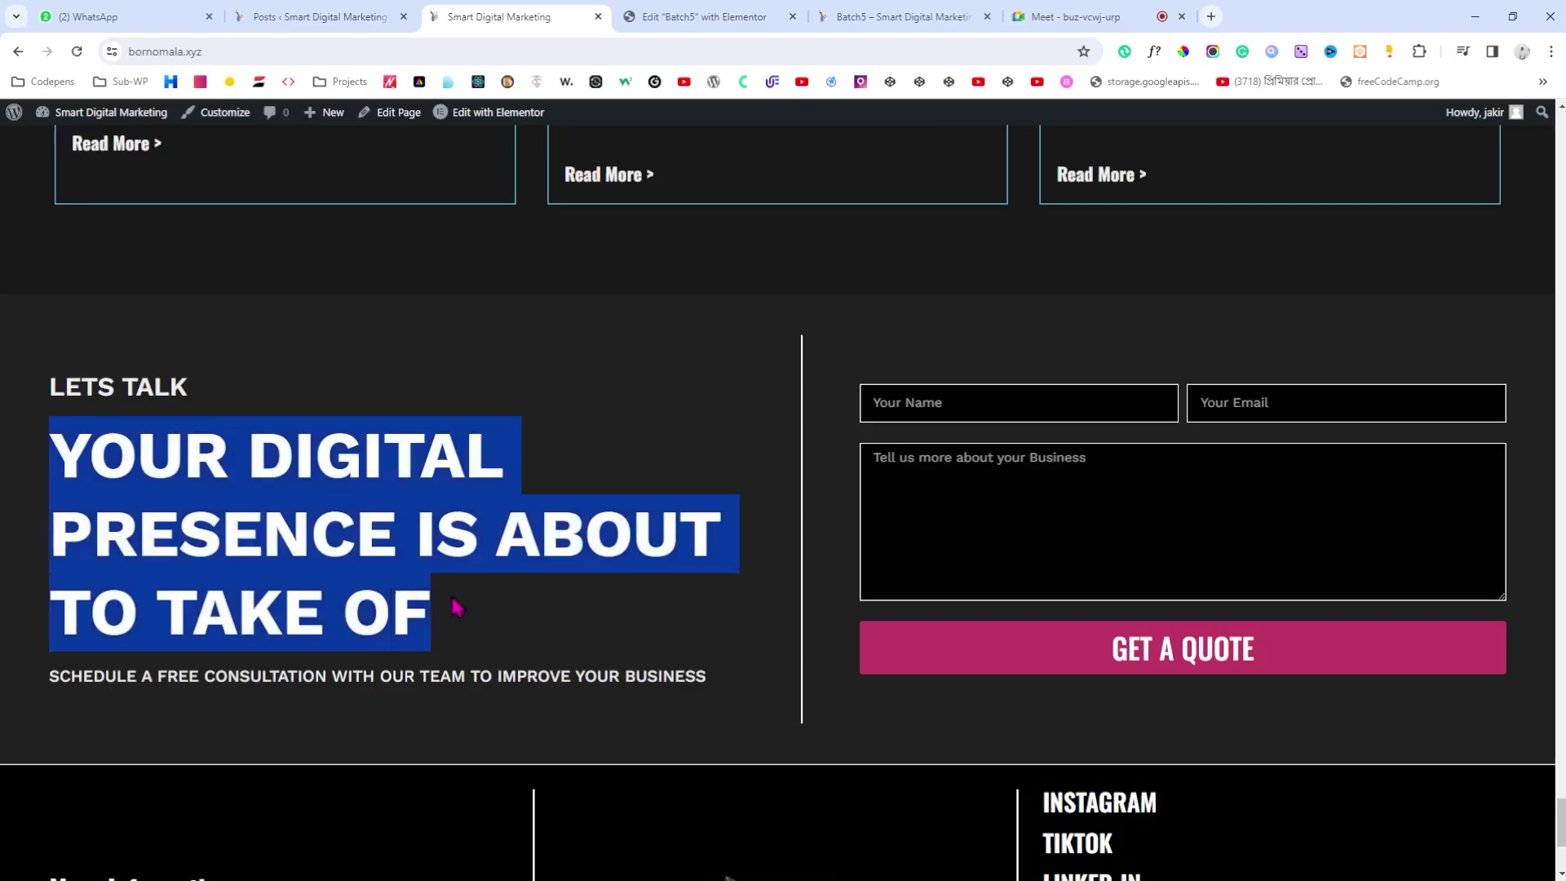
{"action": "left_click", "coordinate": [699, 15]}
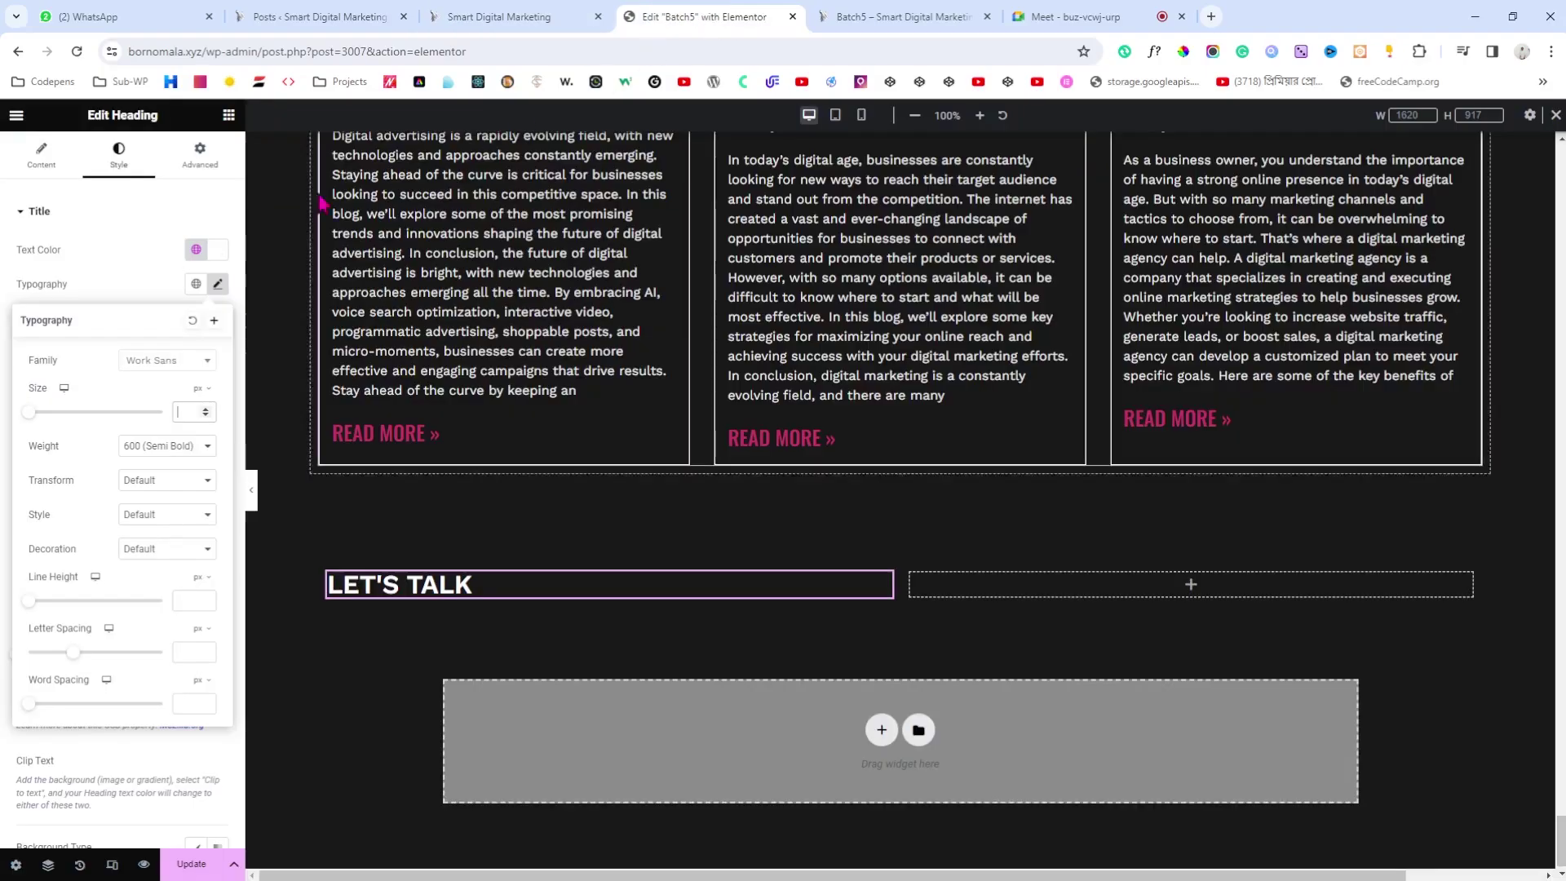
Step: Duplicate the "LET'S TALK" heading and replace the copy's title with the copied "YOUR DIGITAL PRESENCE IS ABOUT TO TAKE OF"
{"action": "left_click", "coordinate": [229, 115]}
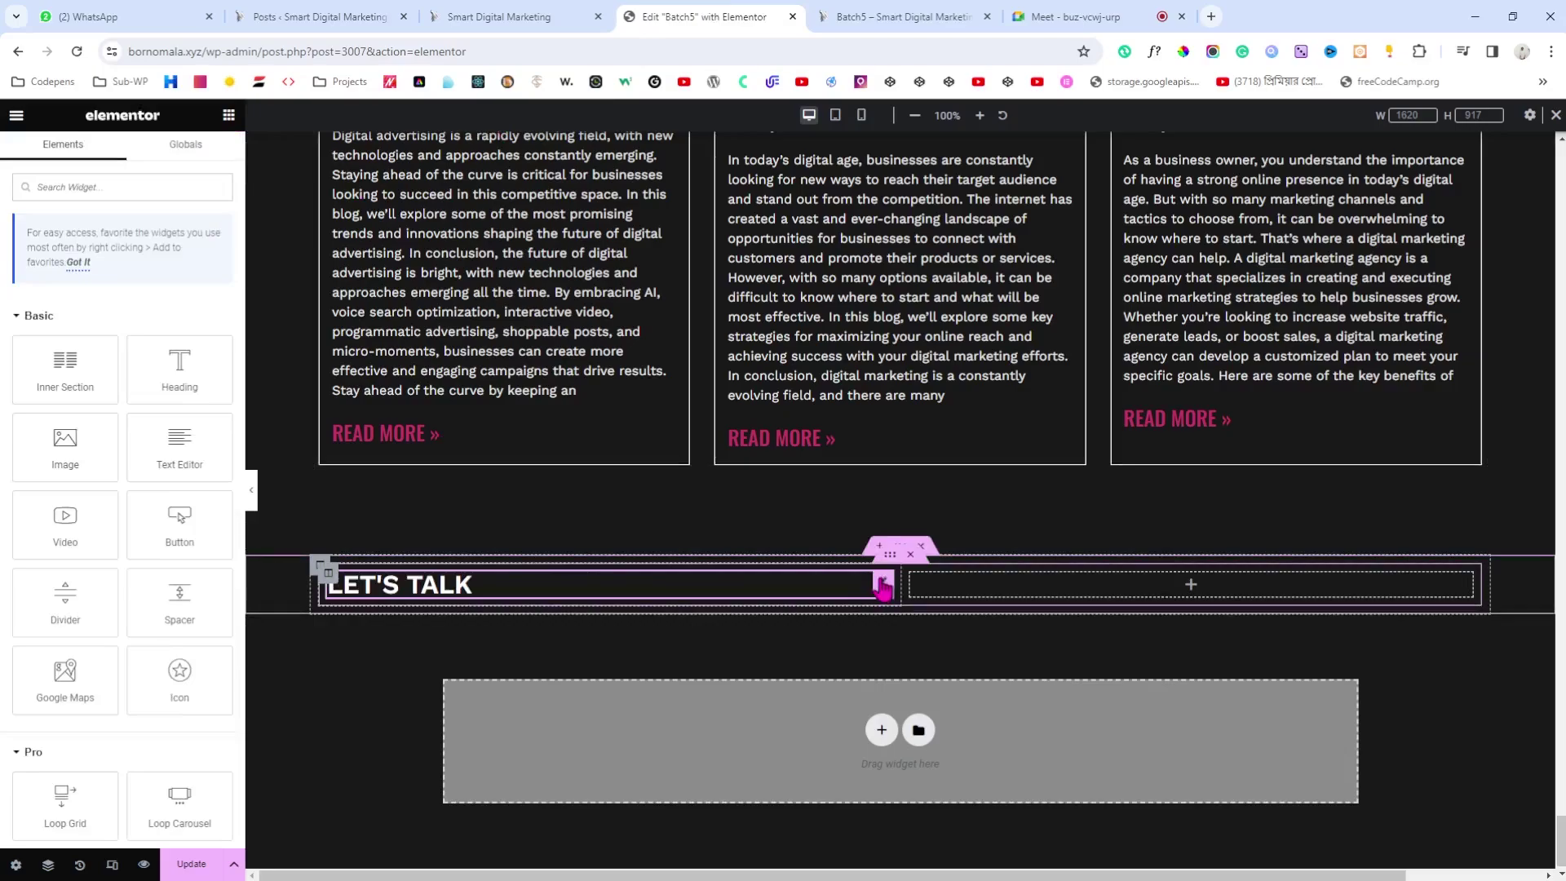
{"action": "left_click", "coordinate": [883, 587]}
{"action": "right_click", "coordinate": [883, 585]}
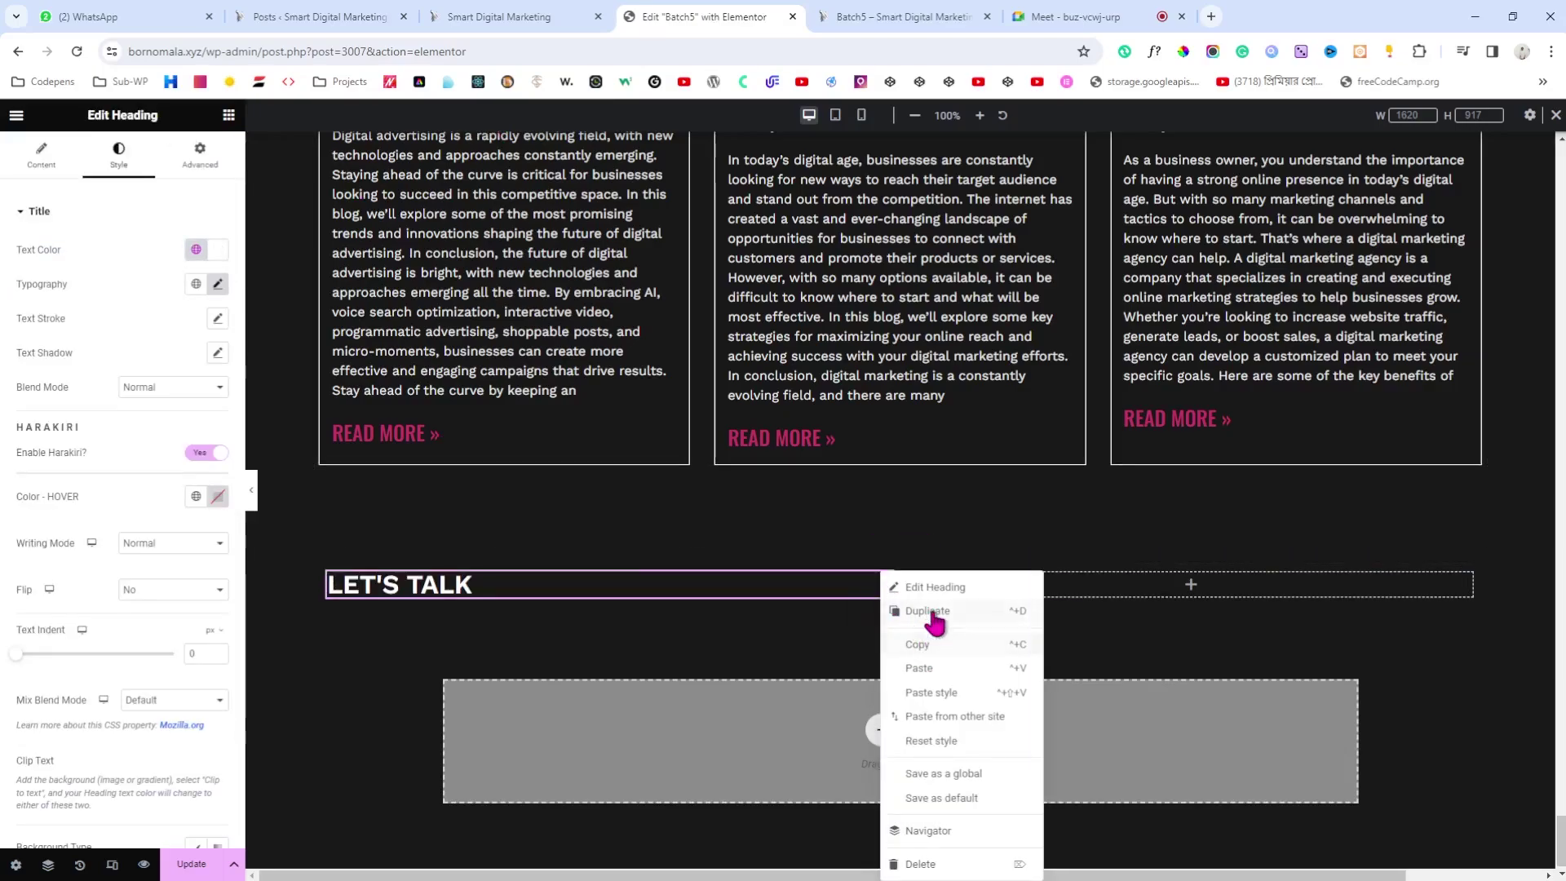
{"action": "left_click", "coordinate": [933, 614]}
{"action": "left_click", "coordinate": [123, 263]}
{"action": "key", "text": "ctrl+a"}
{"action": "key", "text": "ctrl+v"}
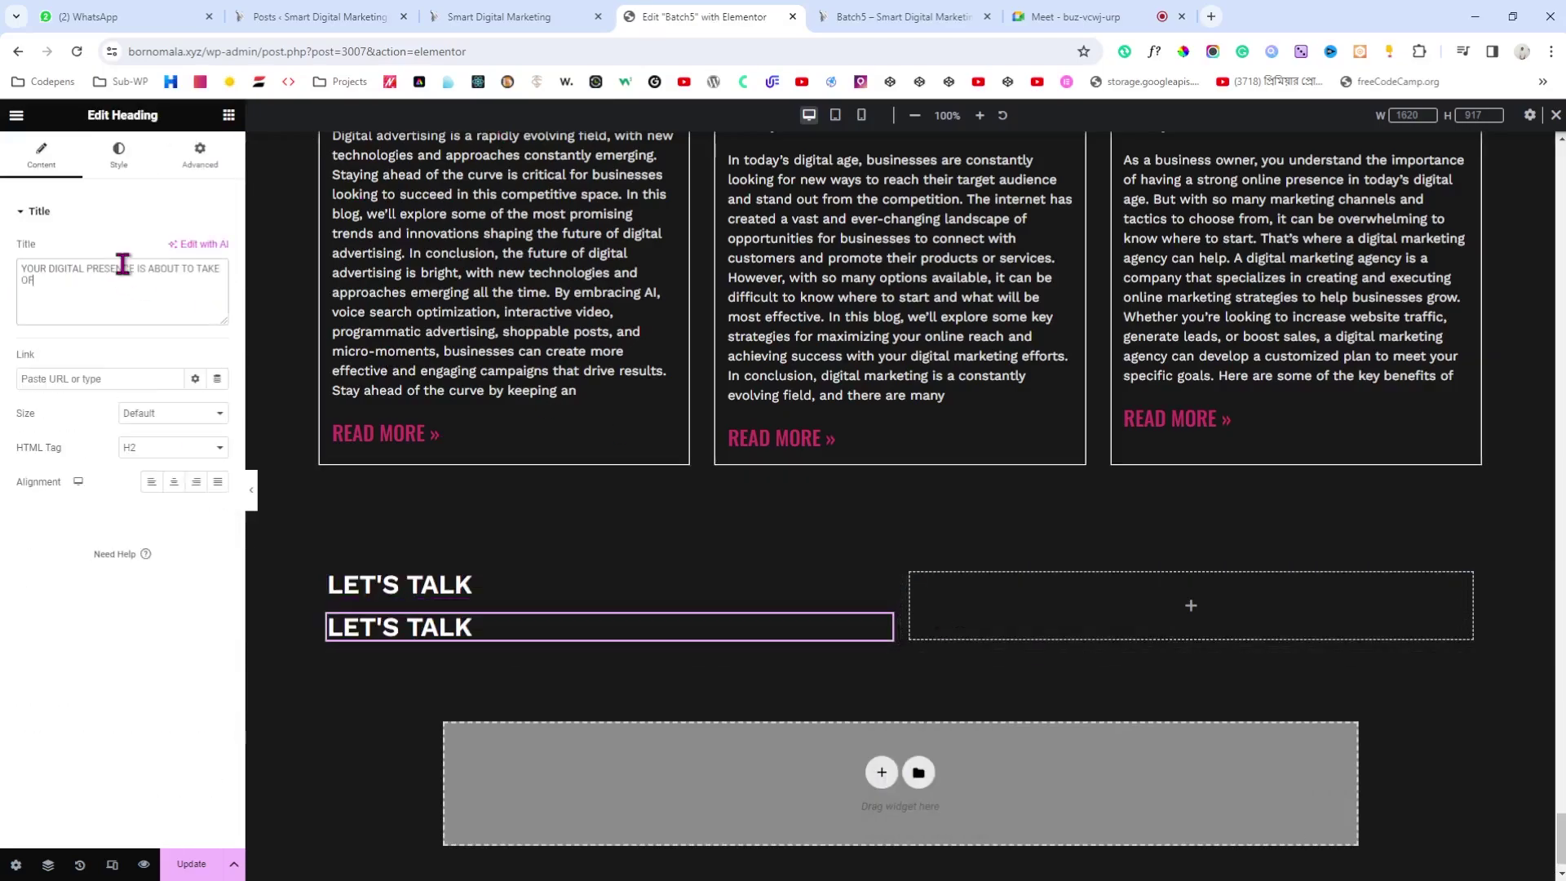
Step: Set the duplicated heading's font size to 60 px and its weight to 700 (Bold)
{"action": "left_click", "coordinate": [118, 153]}
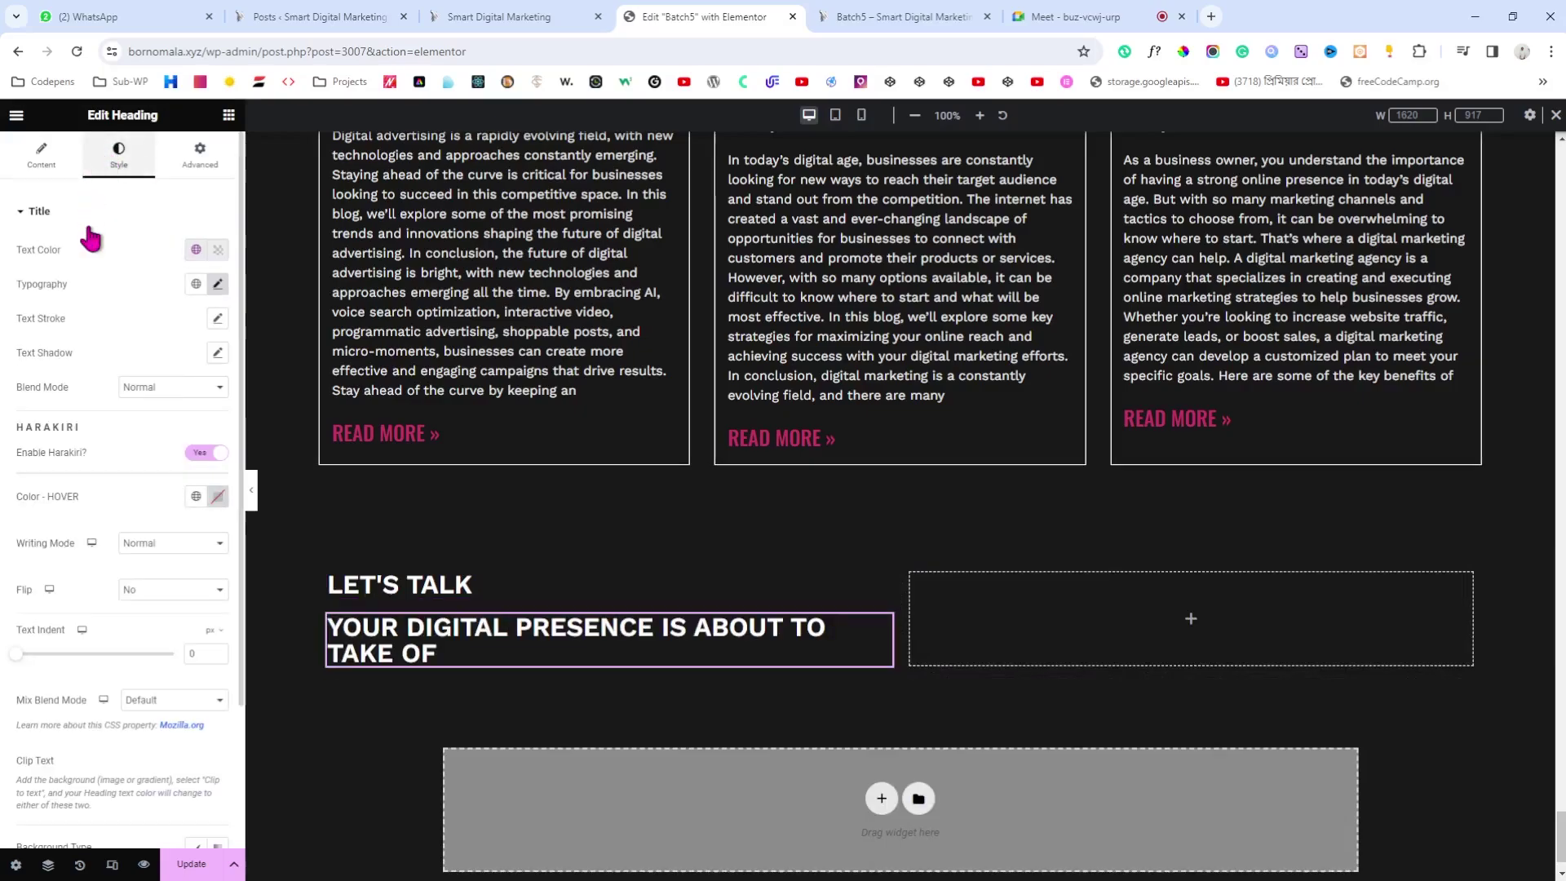
{"action": "left_click", "coordinate": [217, 286]}
{"action": "left_click_drag", "start_coordinate": [31, 412], "coordinate": [69, 424]}
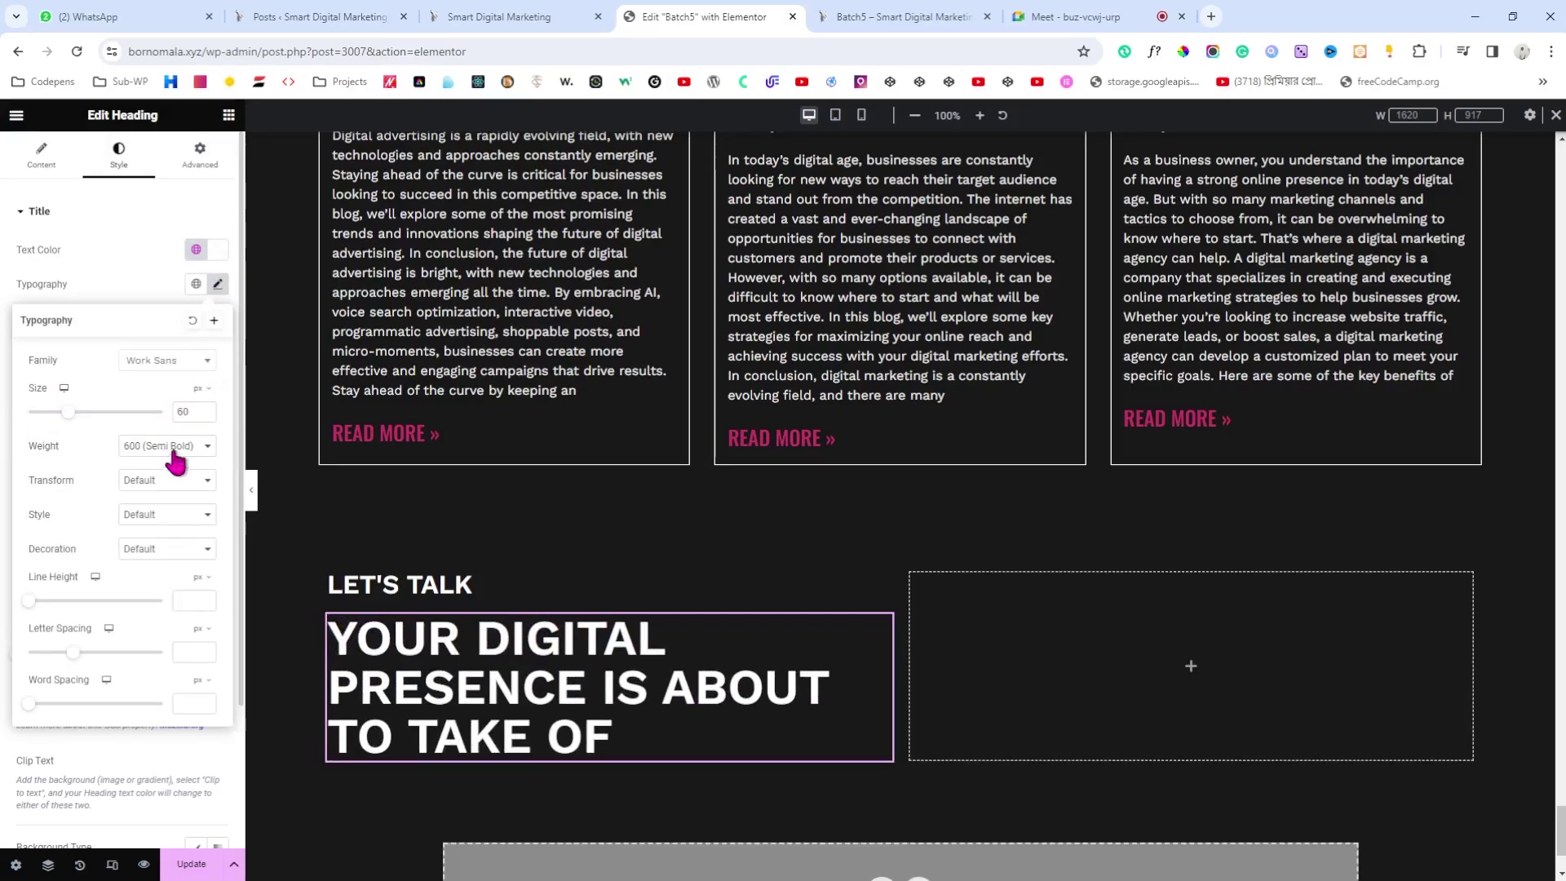
{"action": "key", "text": "Down"}
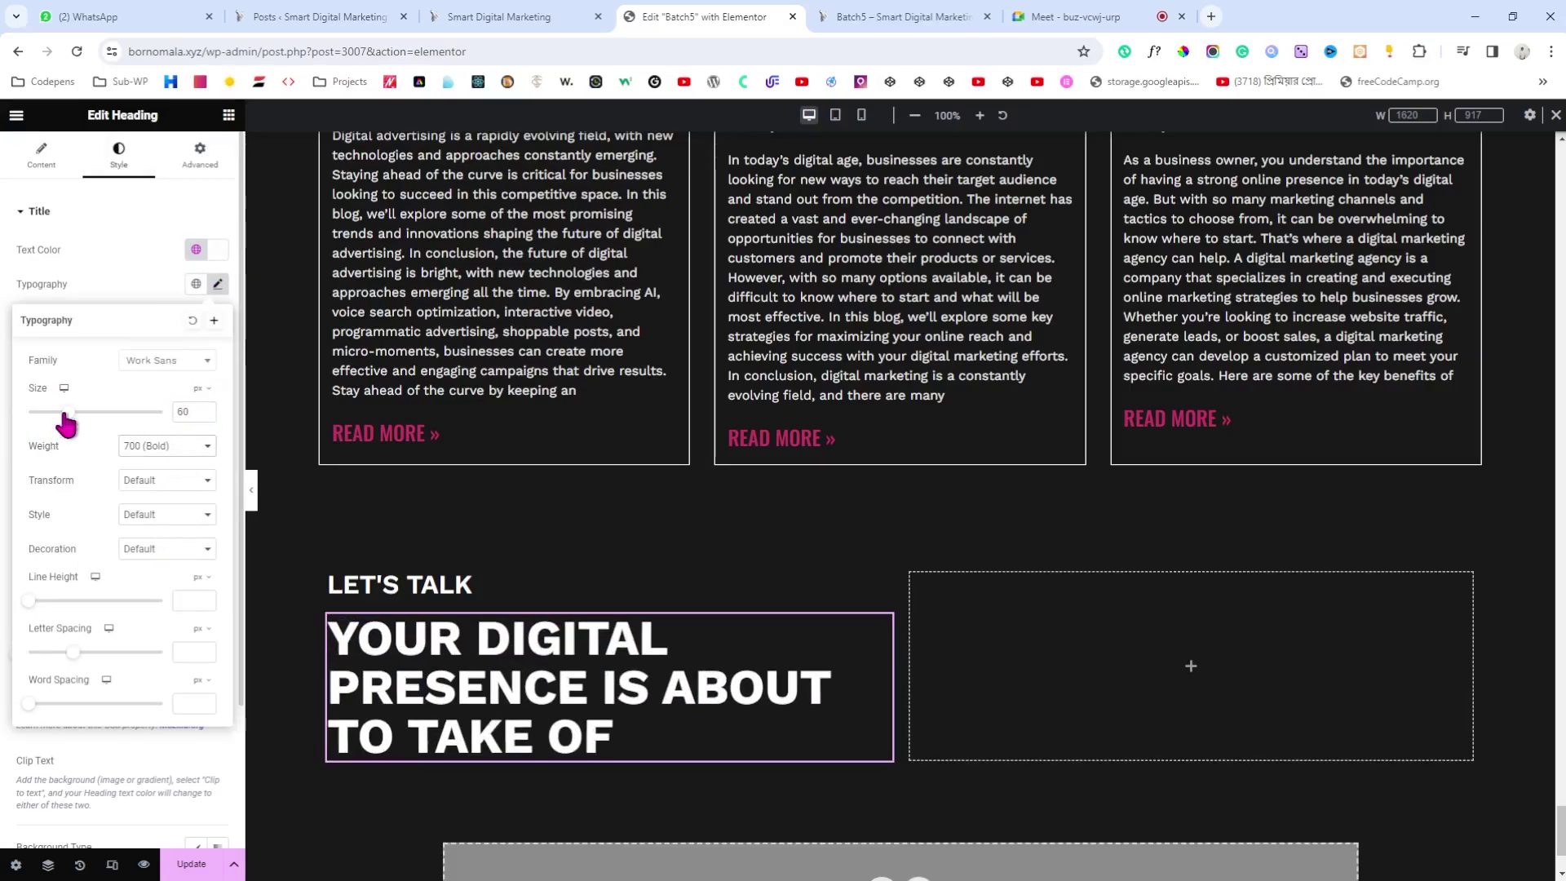
Step: Try a 90 px font size on the large heading and preview the section at full page width
{"action": "left_click_drag", "start_coordinate": [65, 416], "coordinate": [86, 421]}
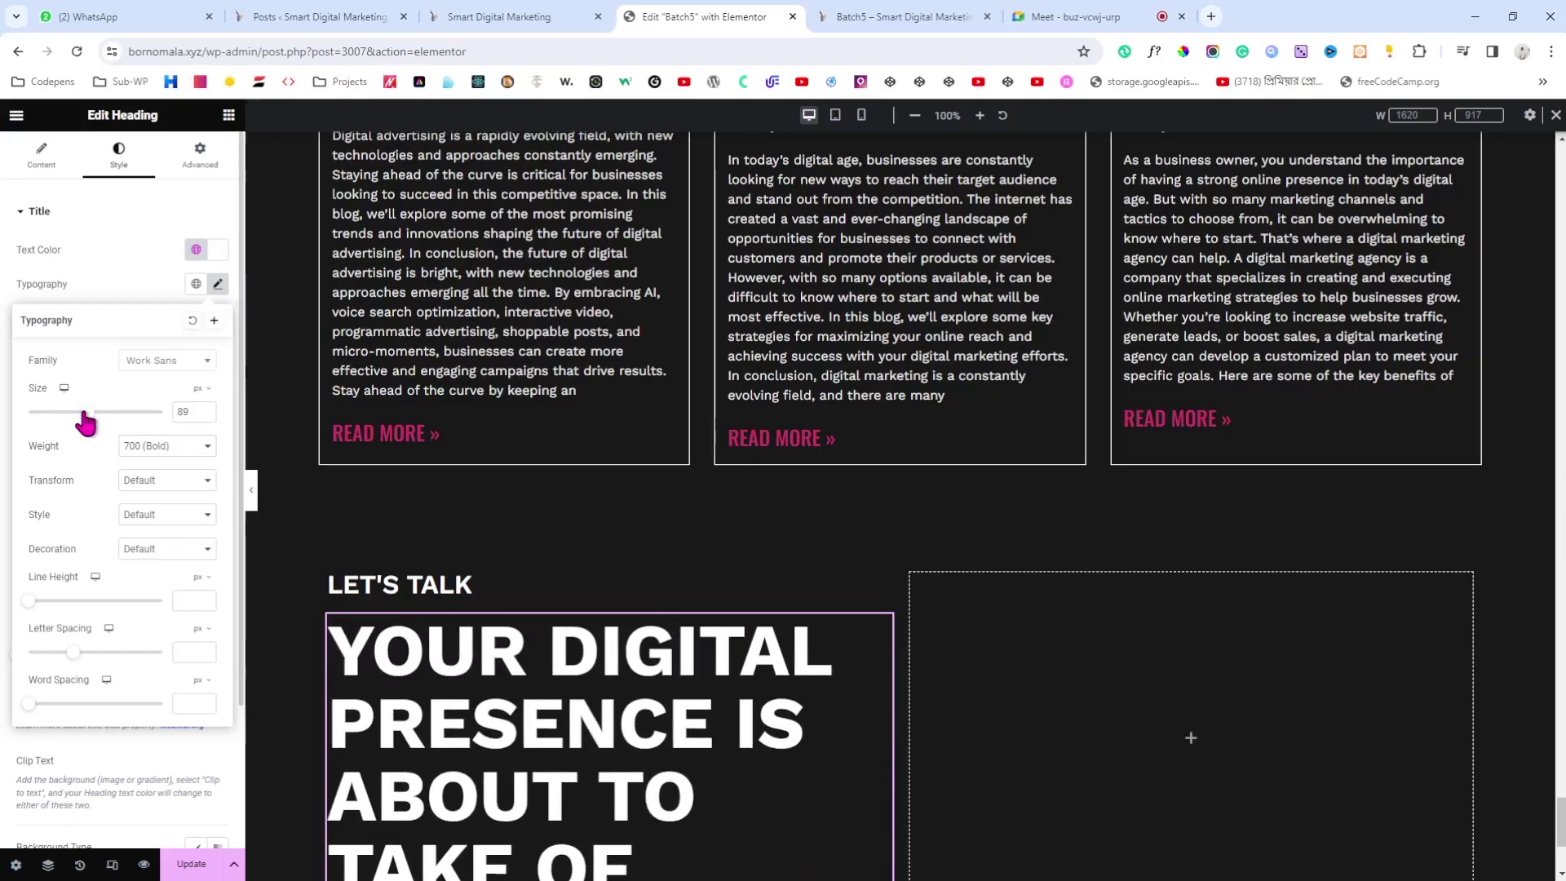
{"action": "left_click", "coordinate": [209, 408]}
{"action": "left_click", "coordinate": [251, 492]}
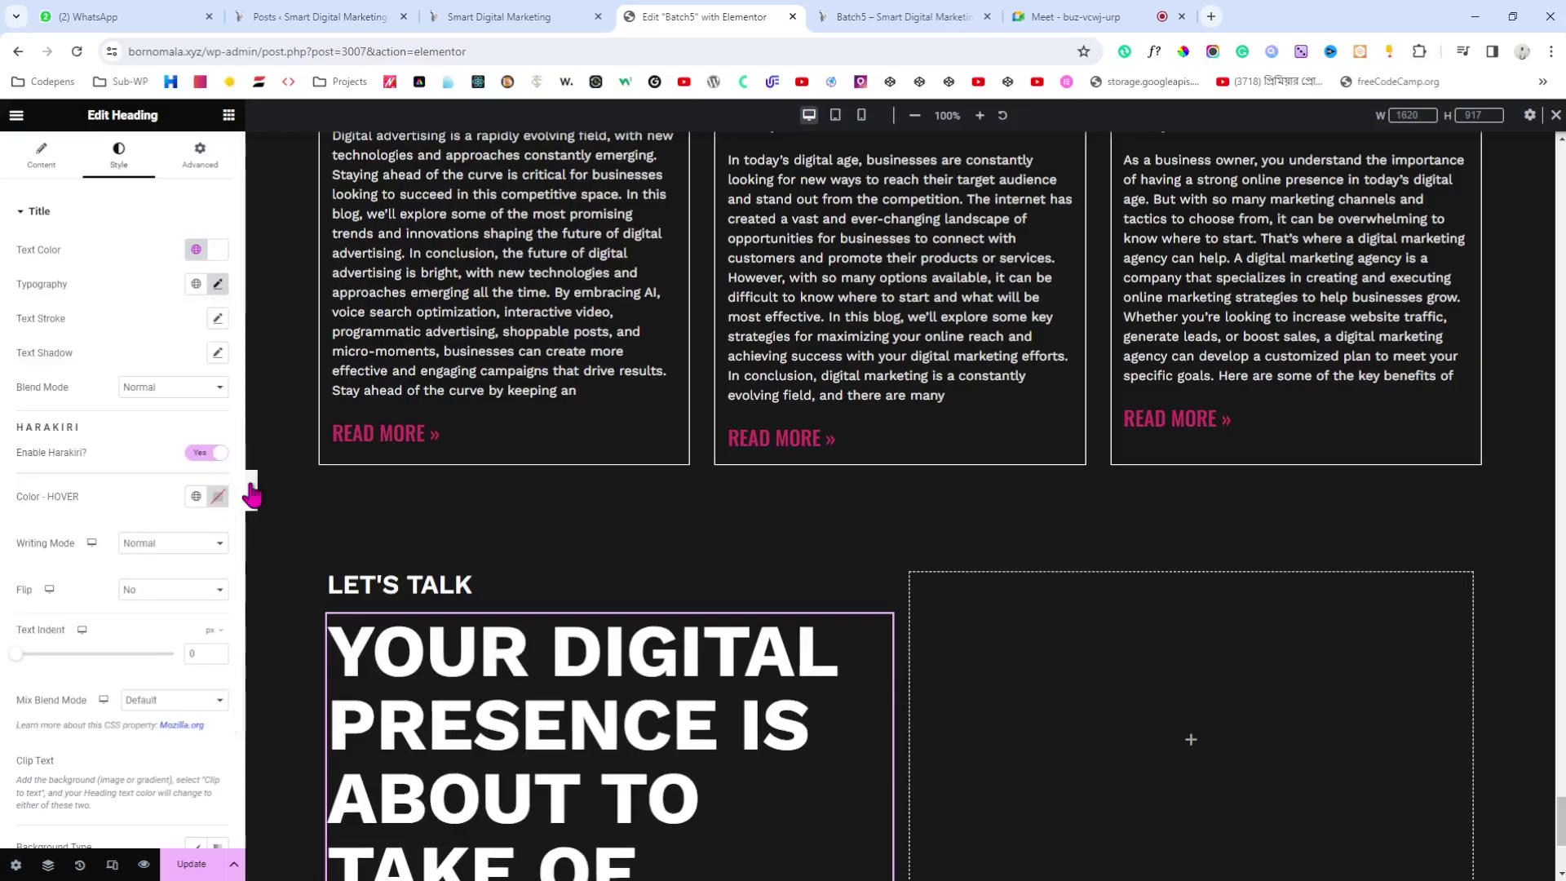
{"action": "left_click", "coordinate": [251, 492]}
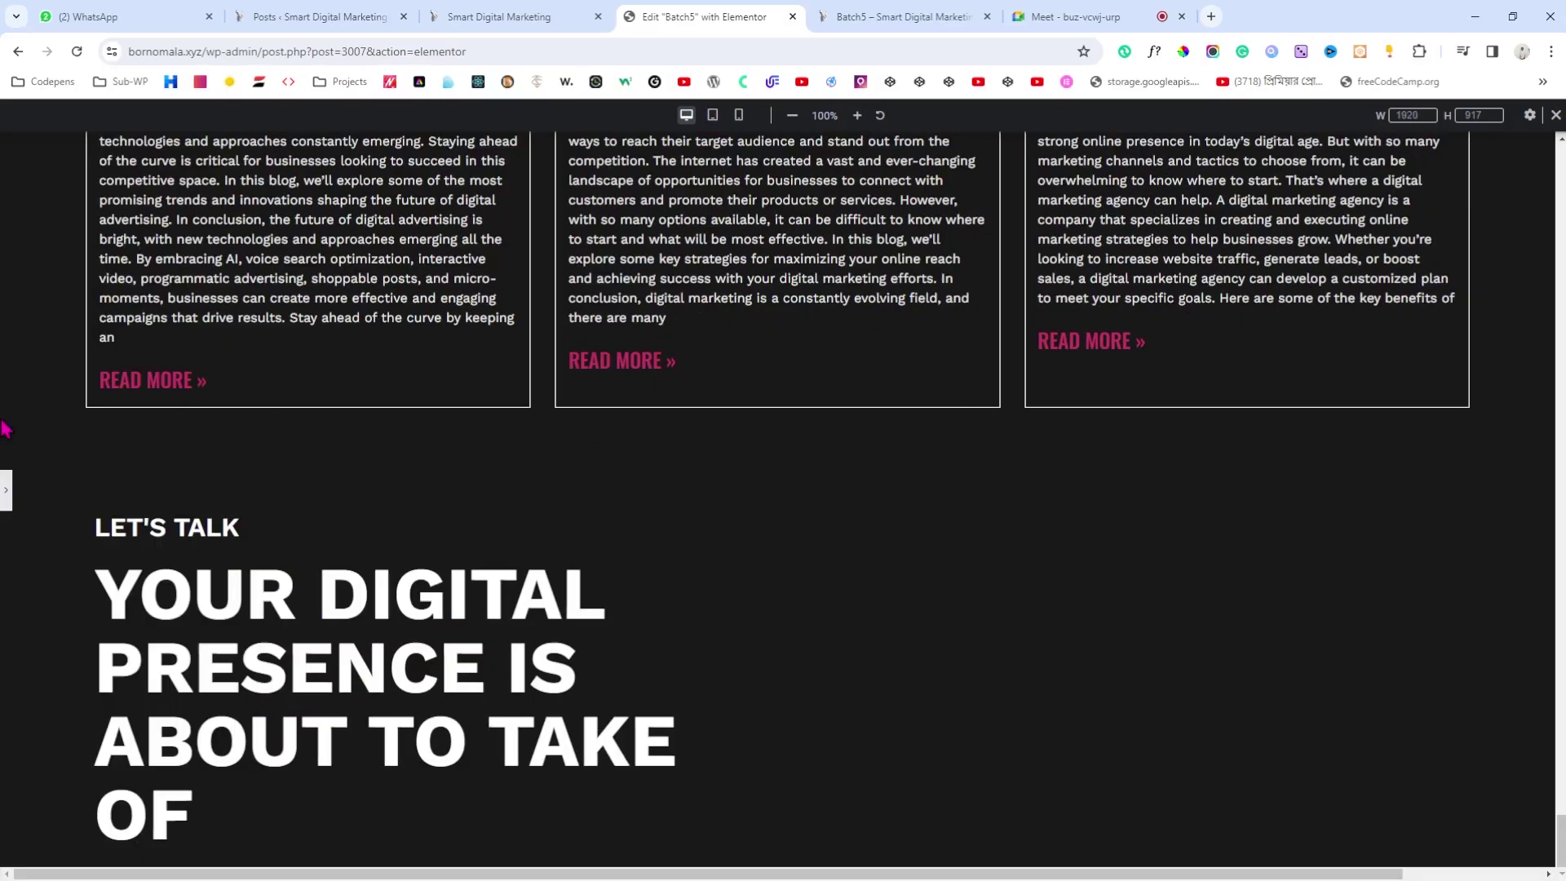
{"action": "scroll", "coordinate": [45, 506], "scroll_direction": "down", "scroll_amount": 3}
{"action": "left_click", "coordinate": [158, 489]}
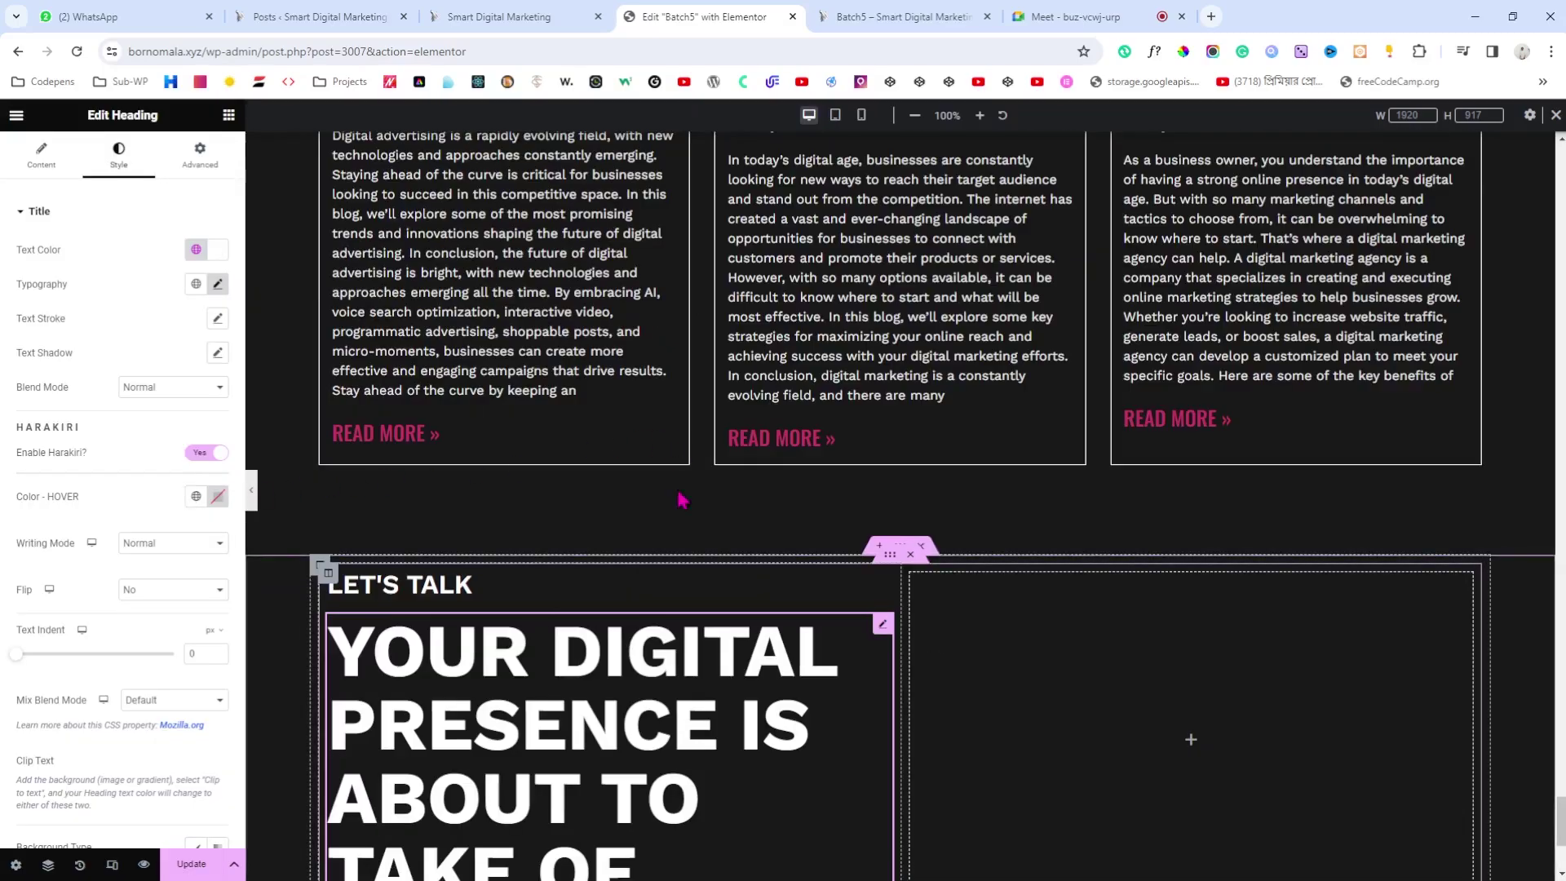
{"action": "scroll", "coordinate": [783, 433], "scroll_direction": "down", "scroll_amount": 3}
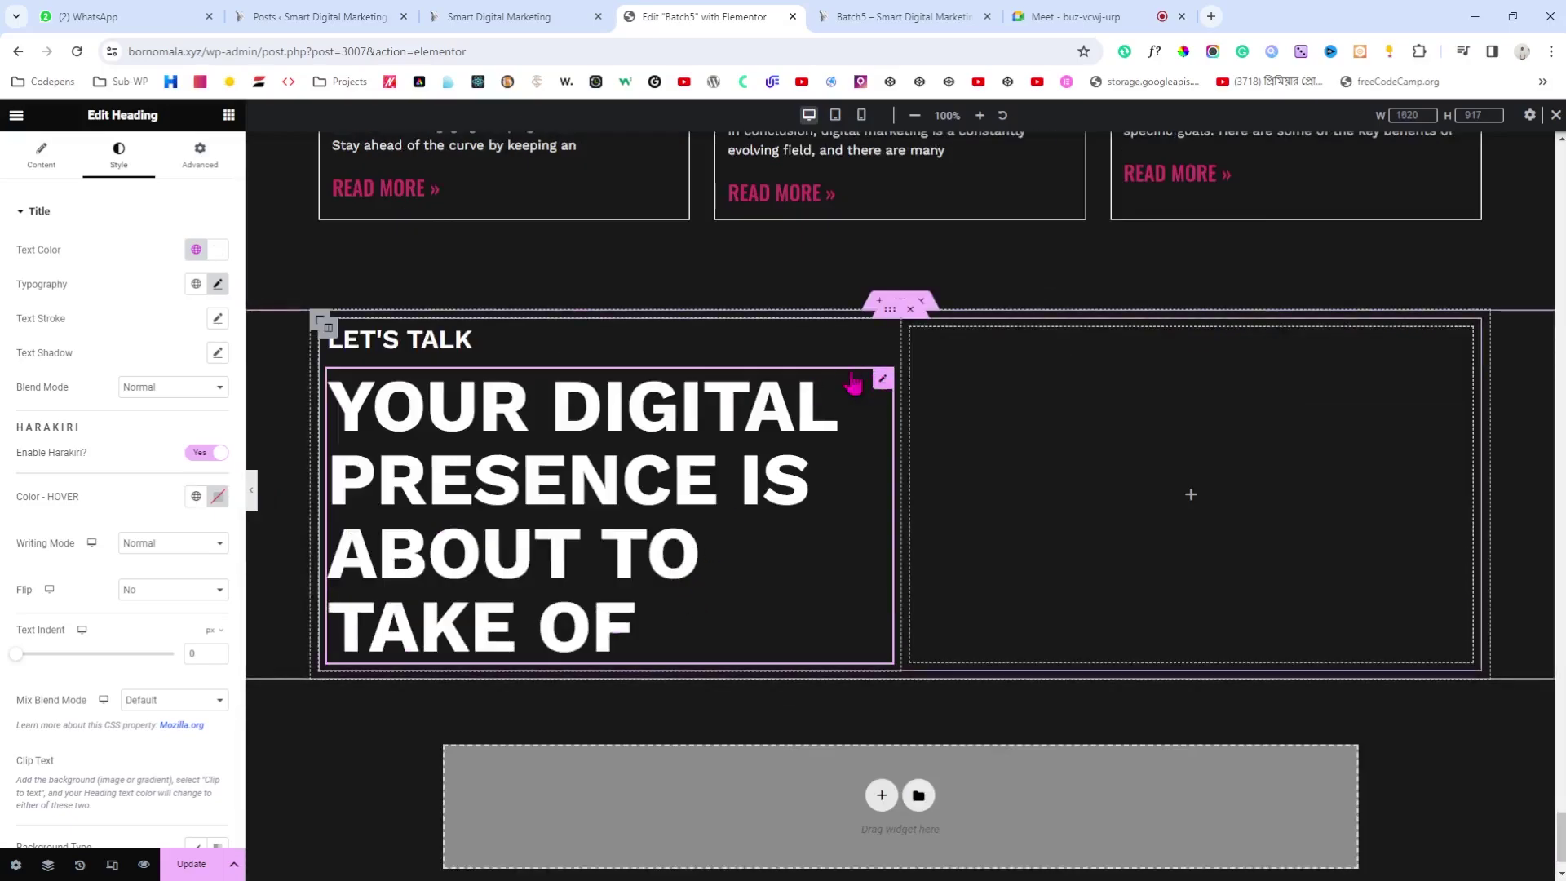
Step: Set the large heading's font size to 60 px and preview it at full page width
{"action": "left_click", "coordinate": [217, 285]}
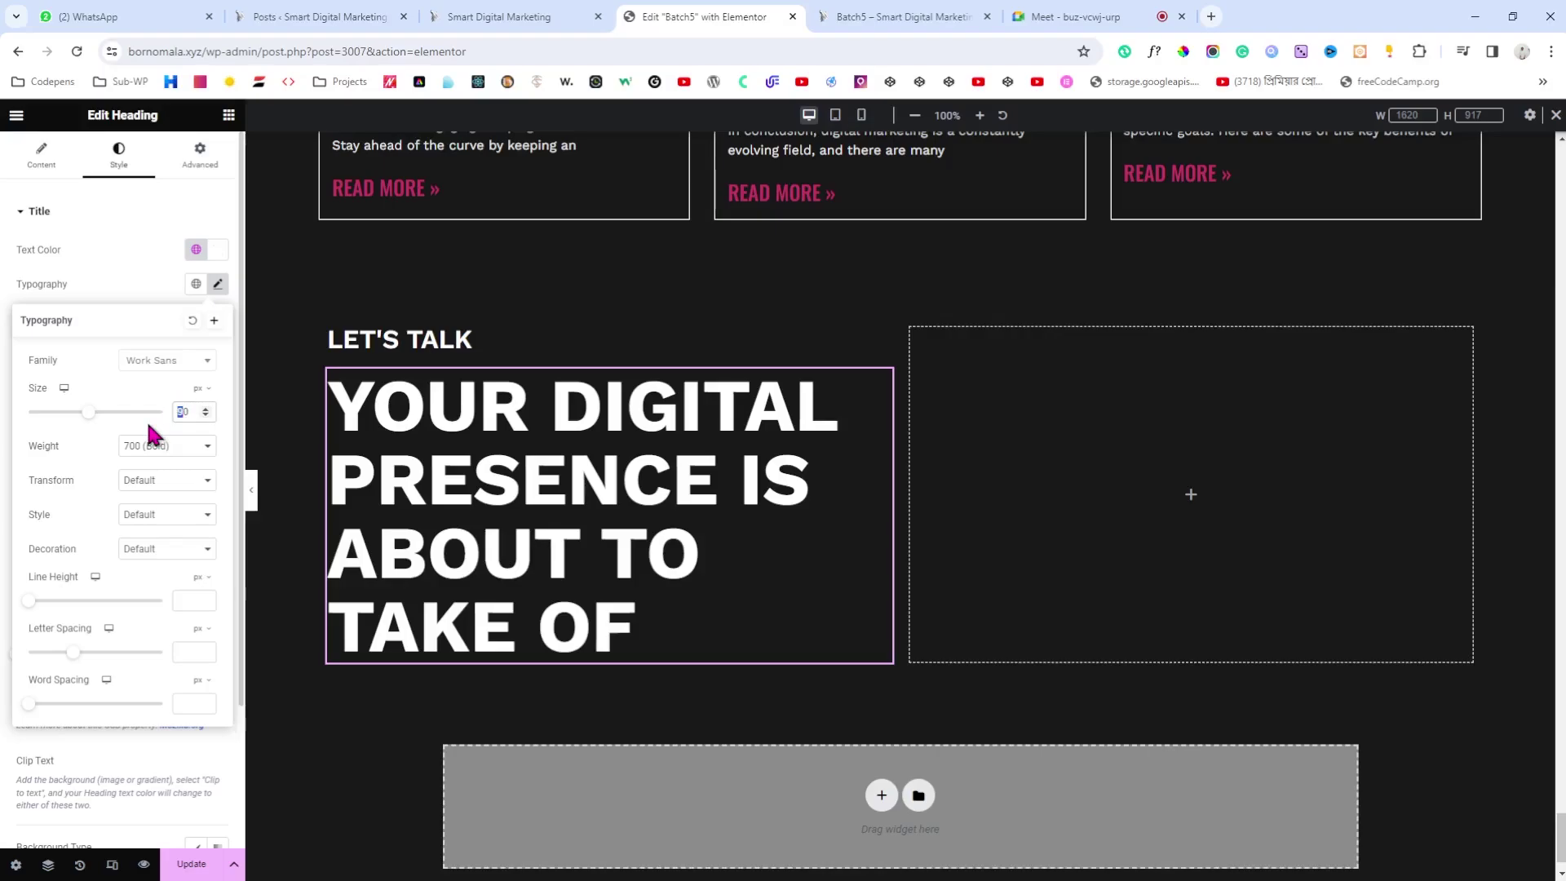
{"action": "type", "text": "6"}
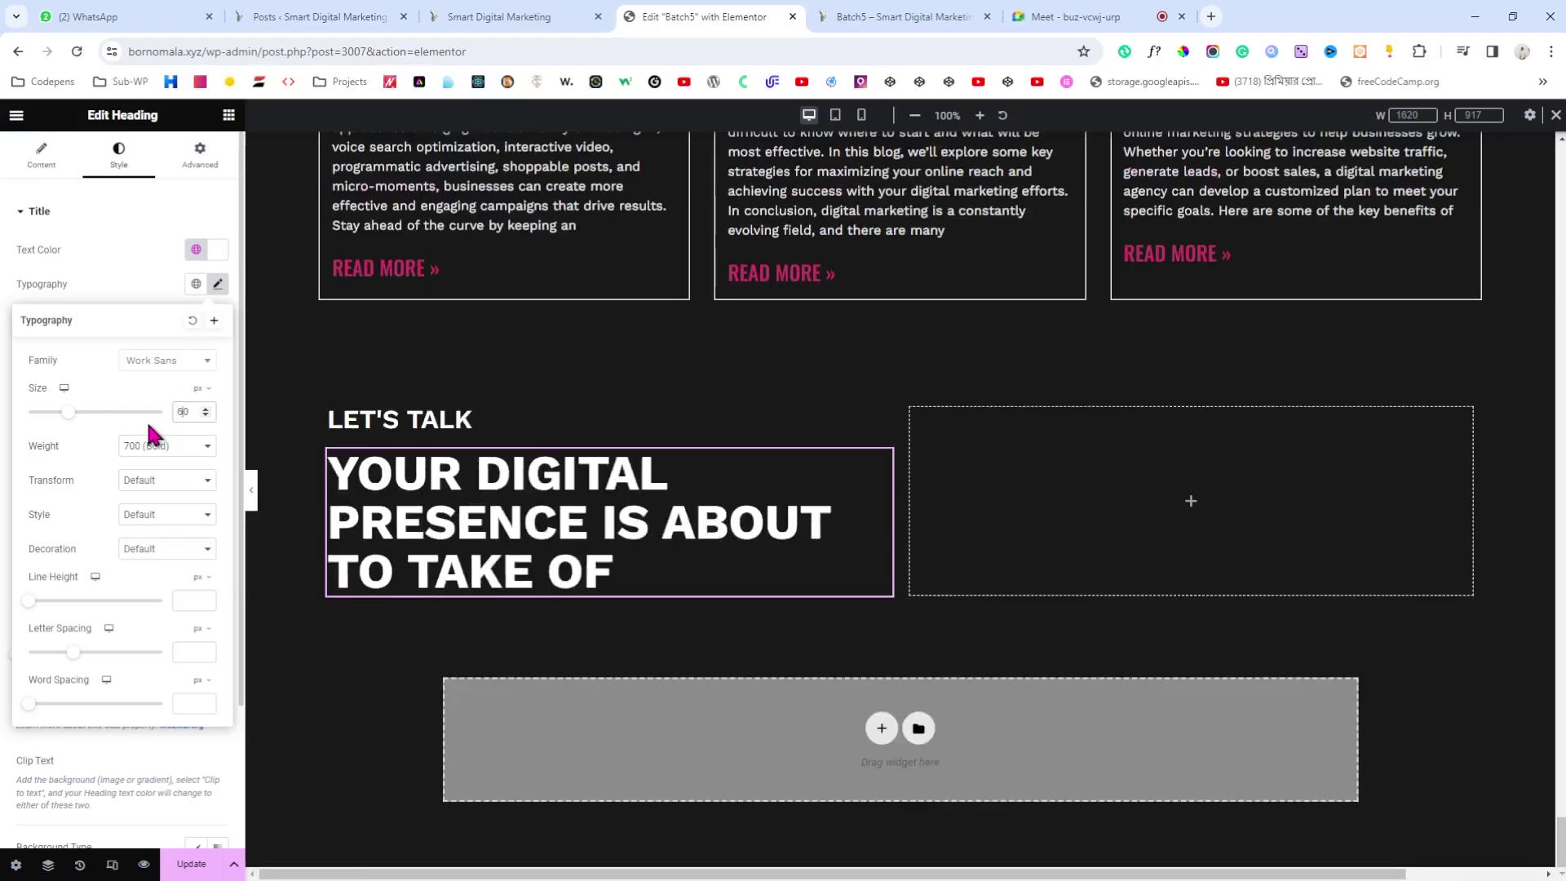
{"action": "left_click", "coordinate": [252, 490]}
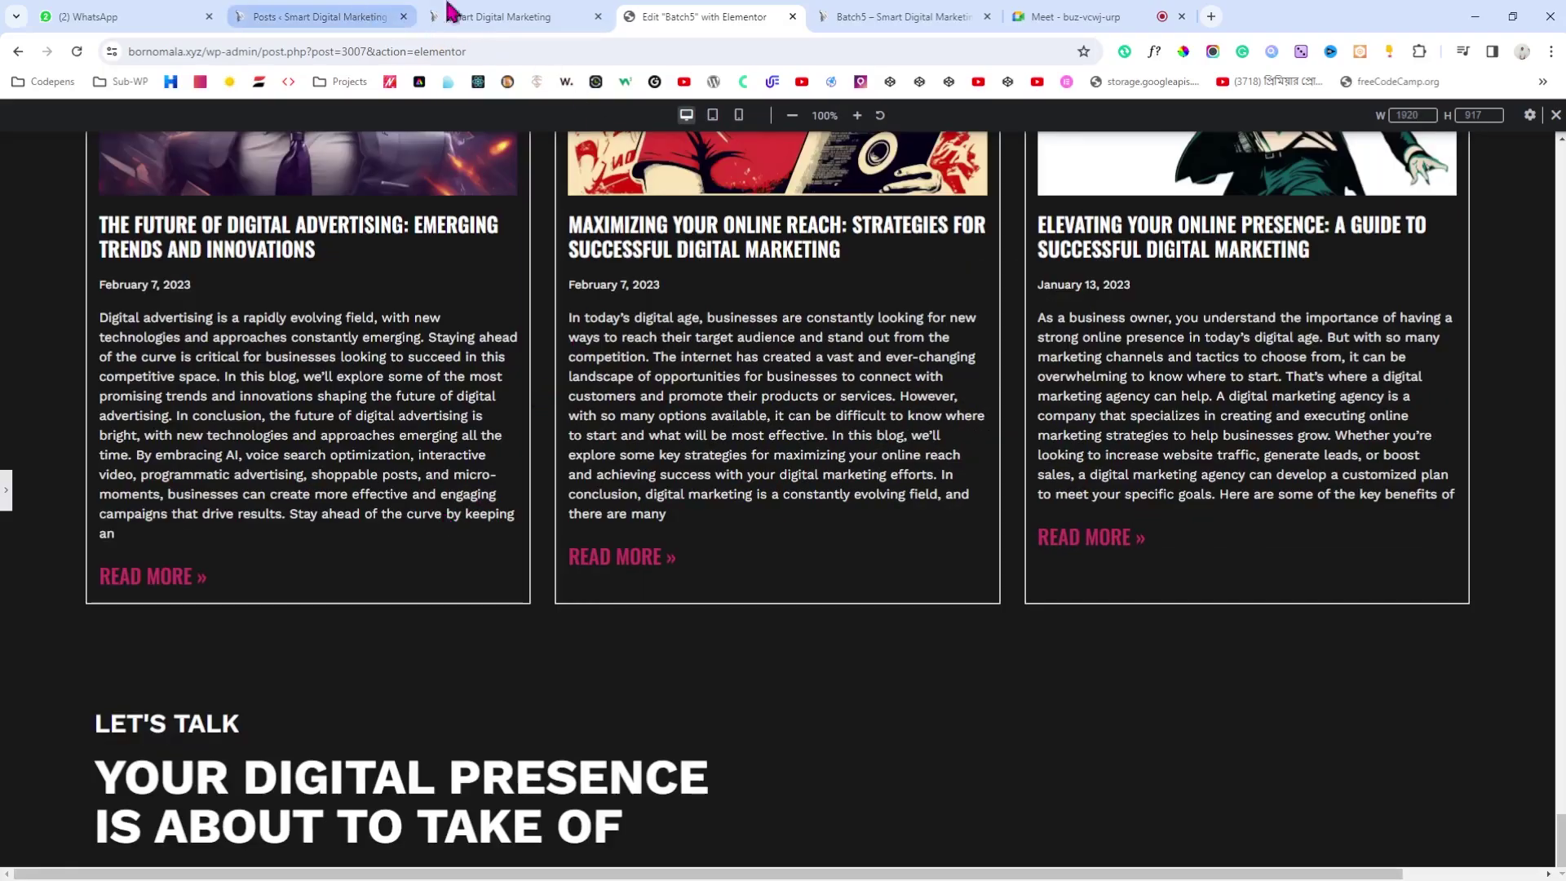
Step: Inspect the font of the large "YOUR DIGITAL PRESENCE" heading on the reference homepage with WhatFont, then return to the page editor
{"action": "left_click", "coordinate": [489, 16]}
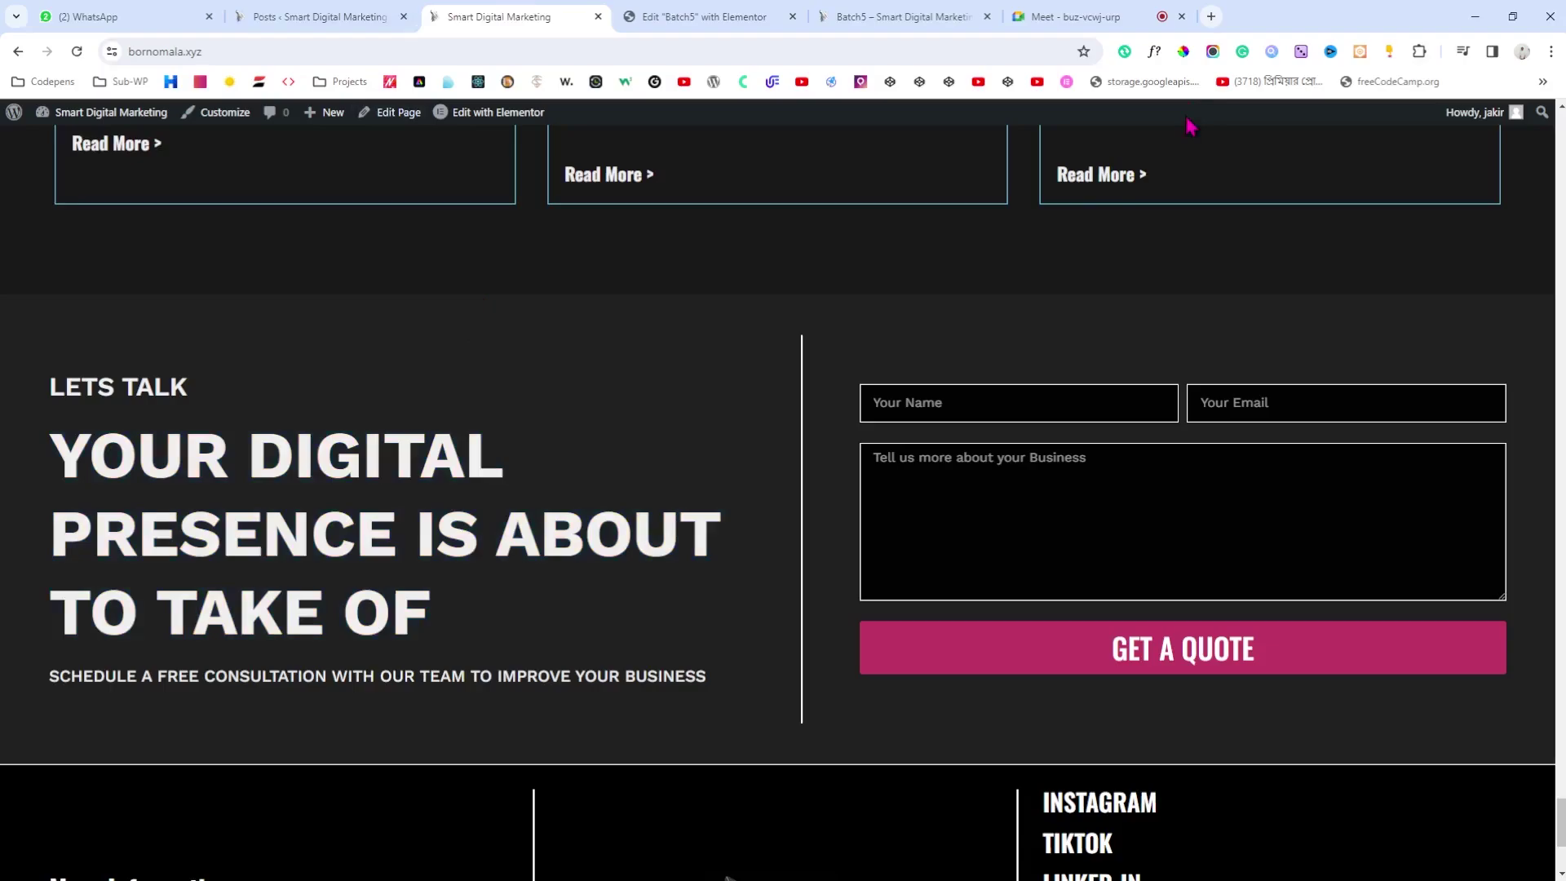
{"action": "left_click", "coordinate": [1154, 51]}
{"action": "left_click", "coordinate": [439, 463]}
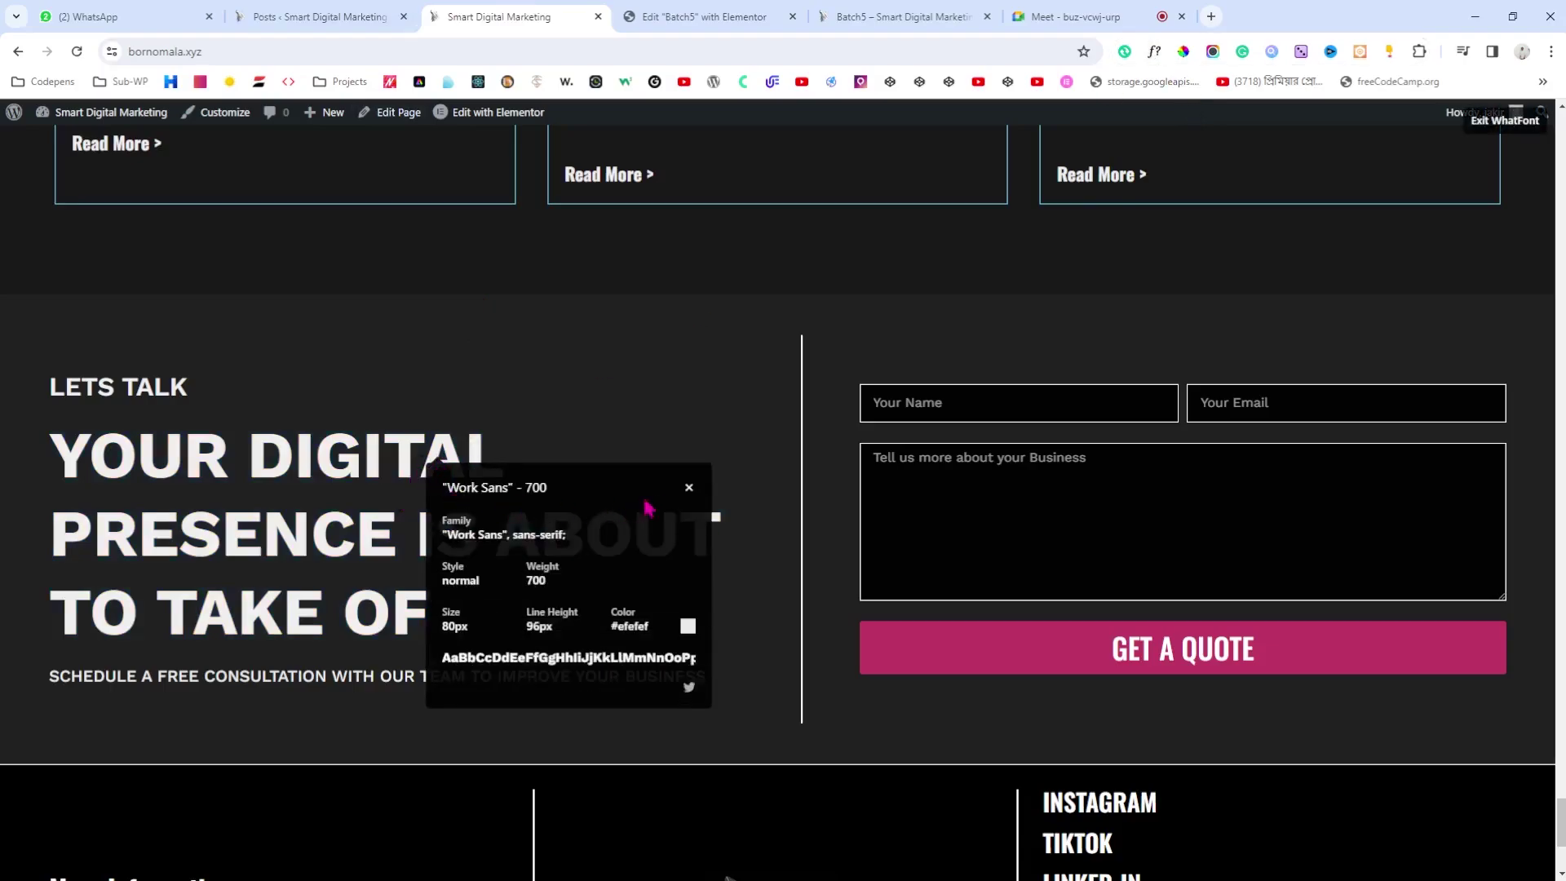
{"action": "left_click", "coordinate": [688, 488]}
{"action": "left_click", "coordinate": [633, 18]}
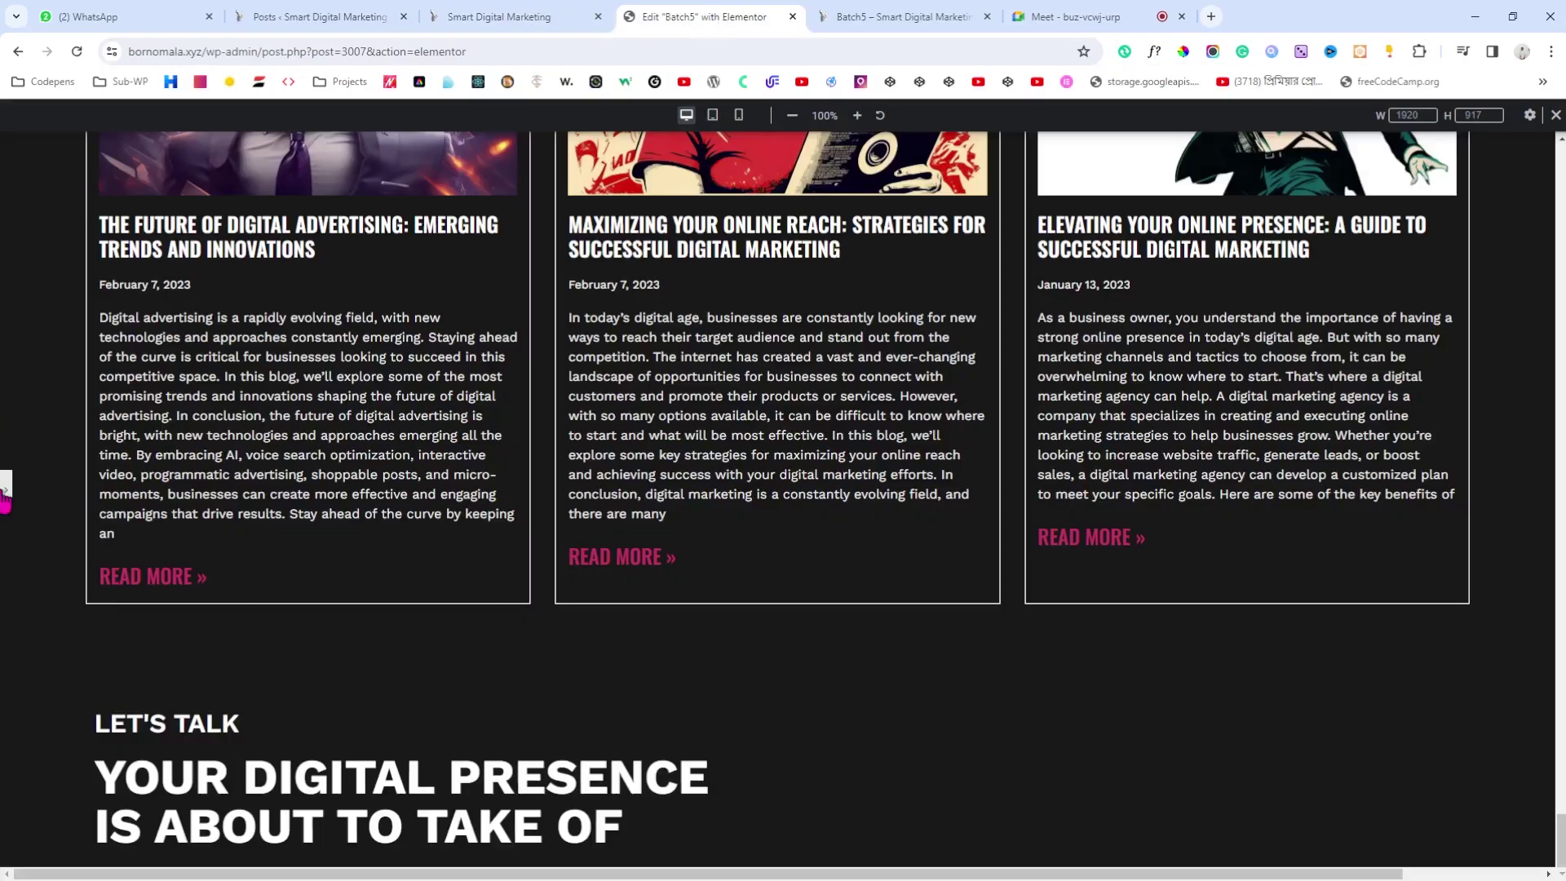
Step: Set the large heading's font size to 80 px
{"action": "scroll", "coordinate": [4, 498], "scroll_direction": "down", "scroll_amount": 3}
{"action": "left_click", "coordinate": [5, 490]}
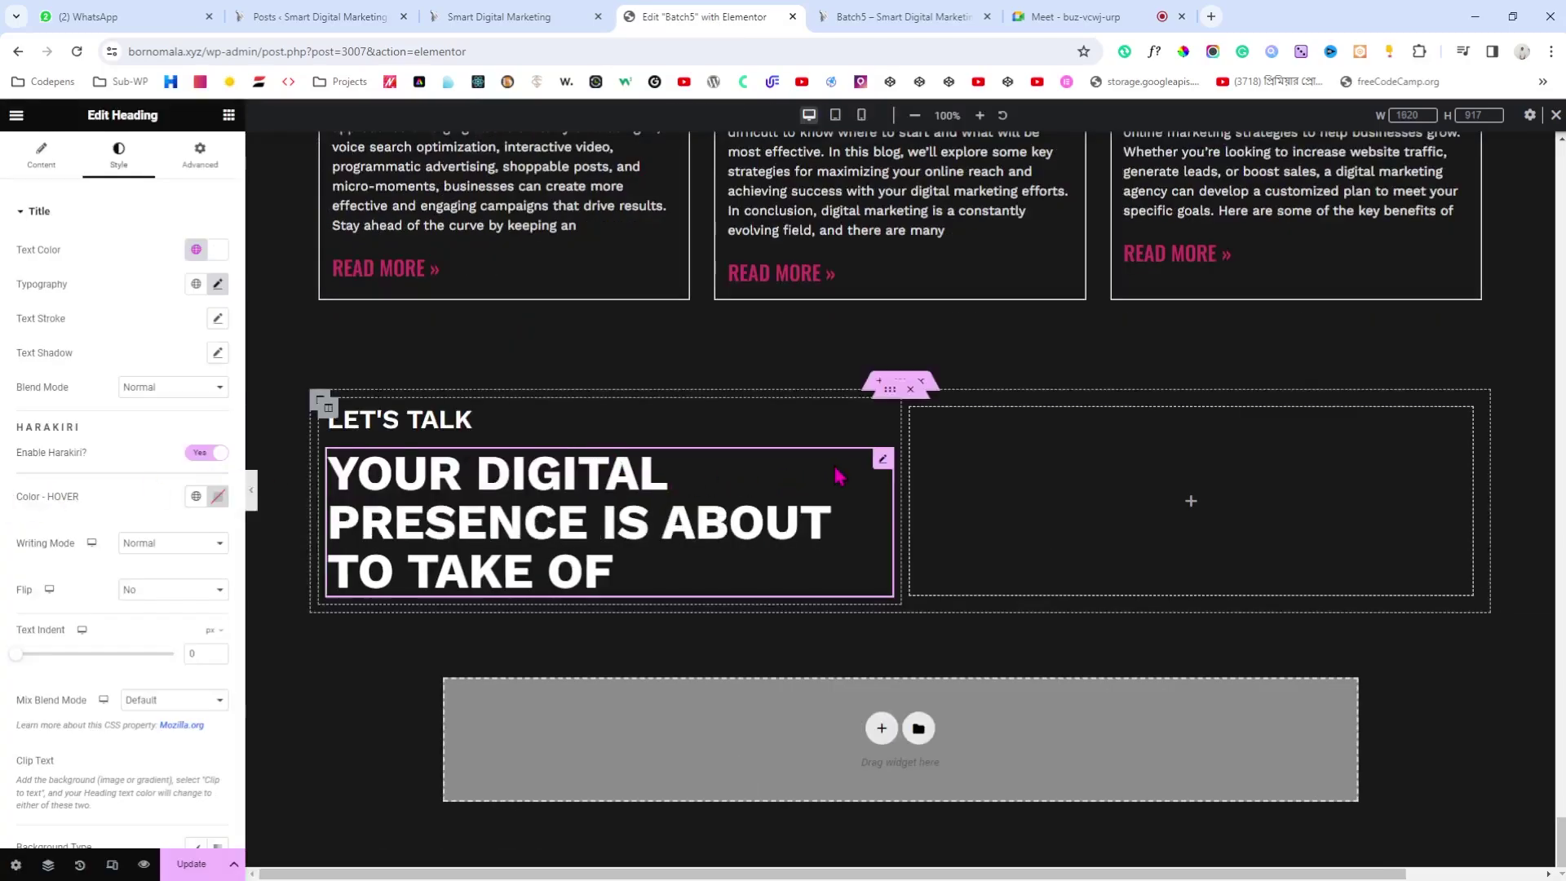
{"action": "left_click", "coordinate": [218, 283]}
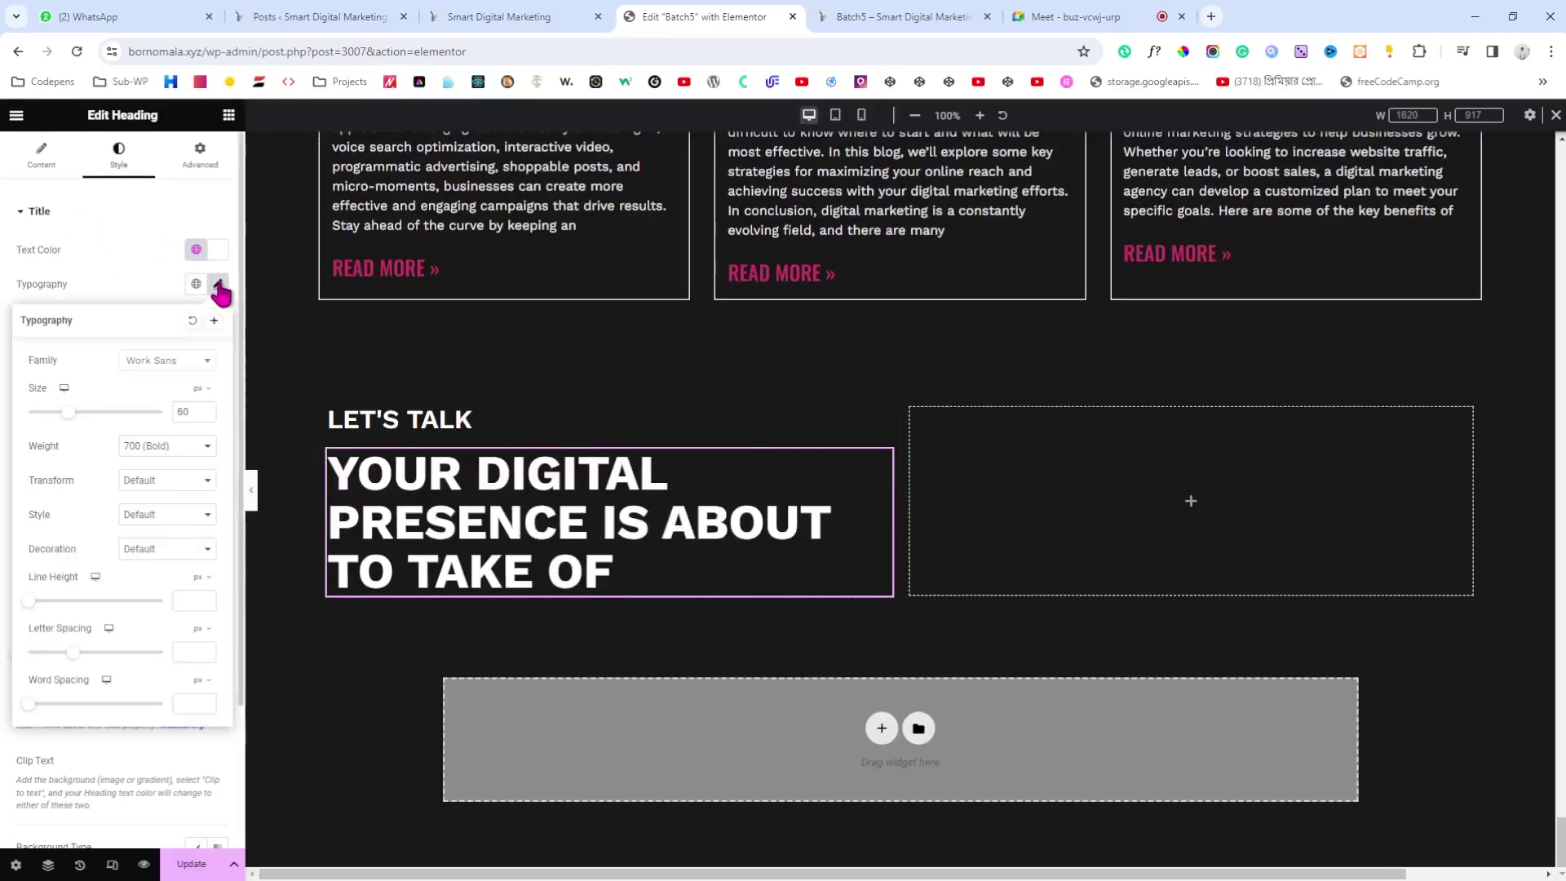
{"action": "left_click_drag", "start_coordinate": [182, 411], "coordinate": [164, 416]}
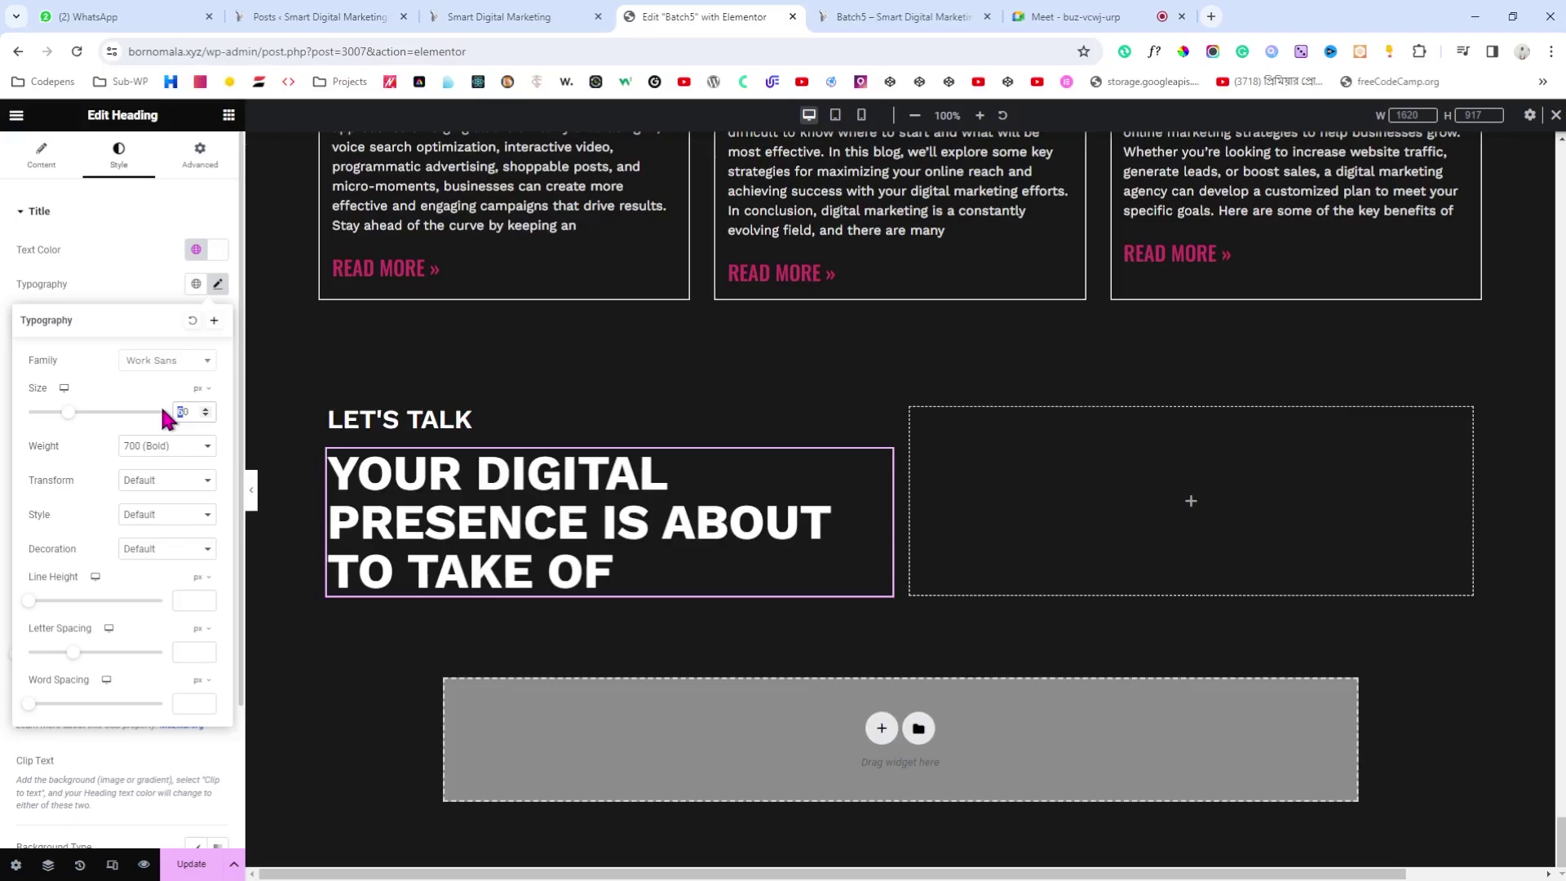
{"action": "type", "text": "8"}
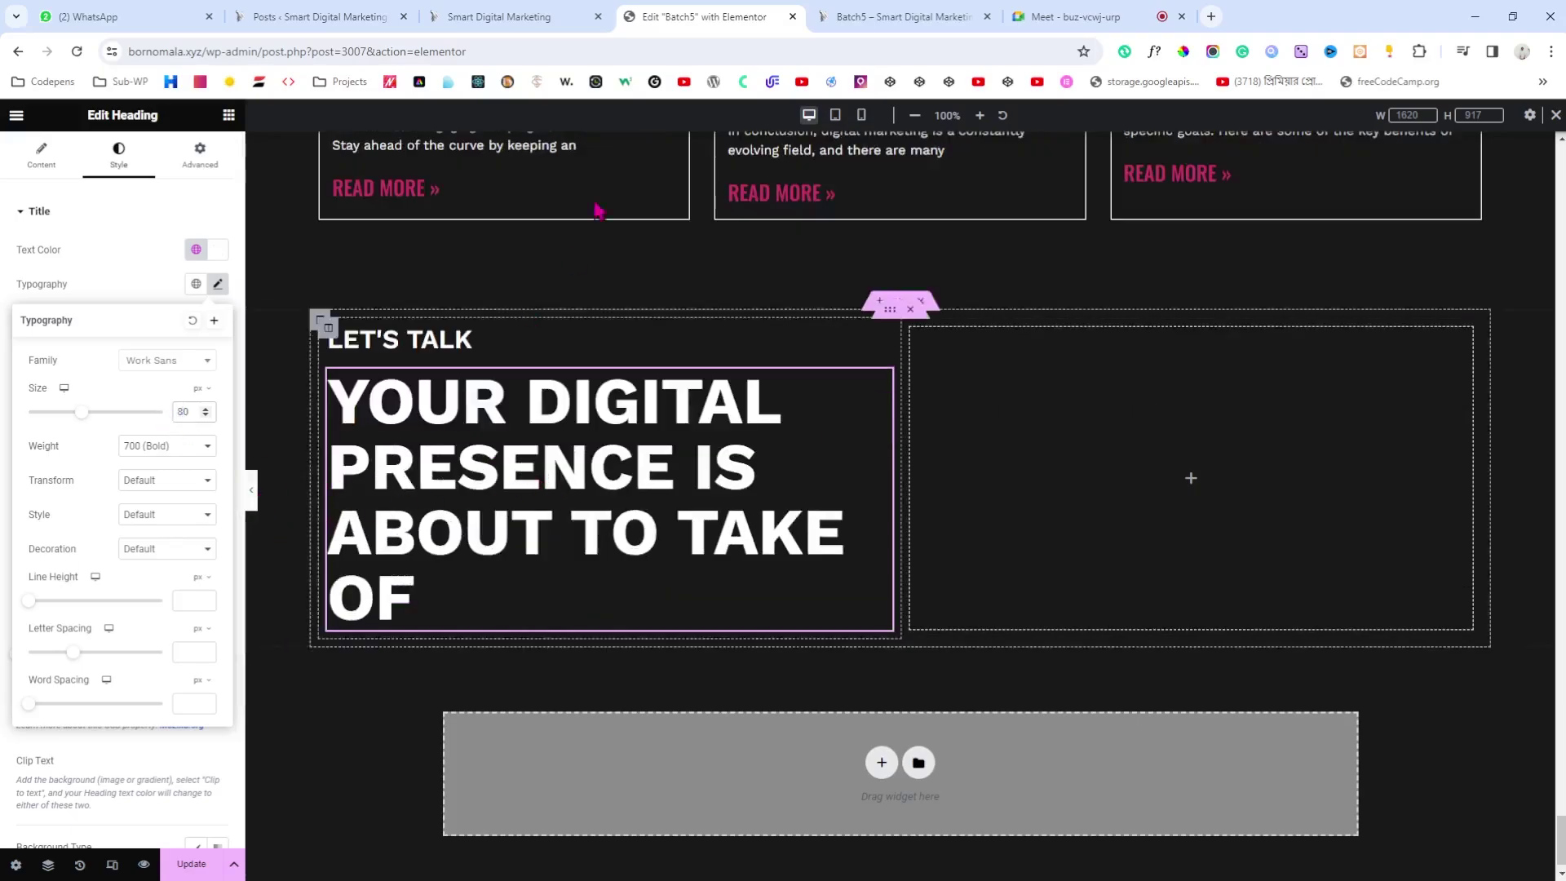
Step: Inspect the font of the "SCHEDULE A FREE CONSULTATION" line on the reference homepage with WhatFont
{"action": "left_click", "coordinate": [496, 13]}
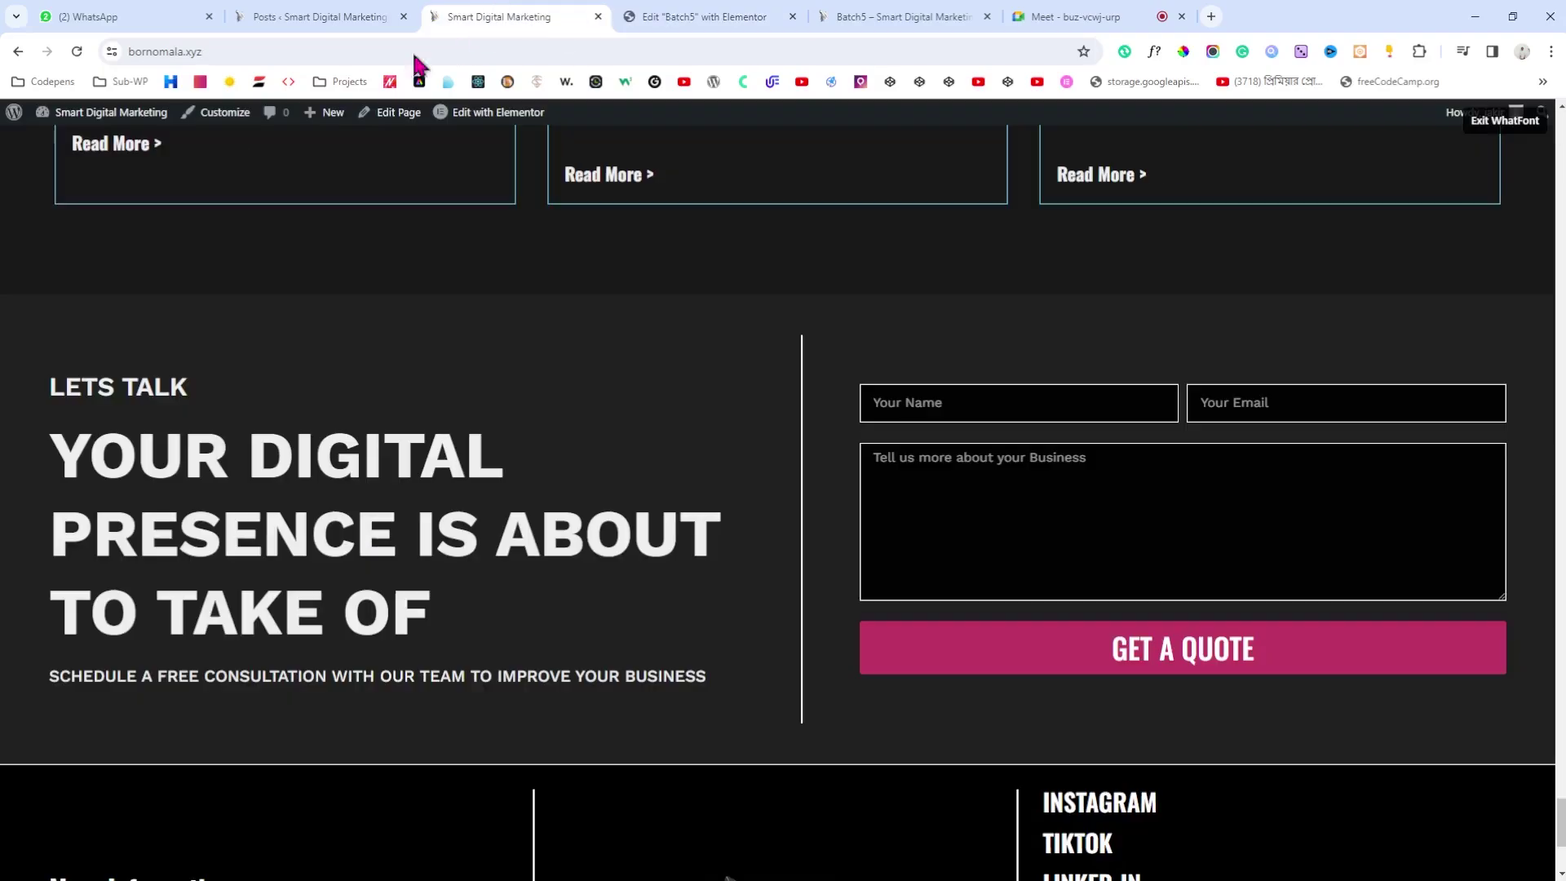
{"action": "left_click", "coordinate": [1497, 123]}
{"action": "left_click_drag", "start_coordinate": [61, 709], "coordinate": [725, 703]}
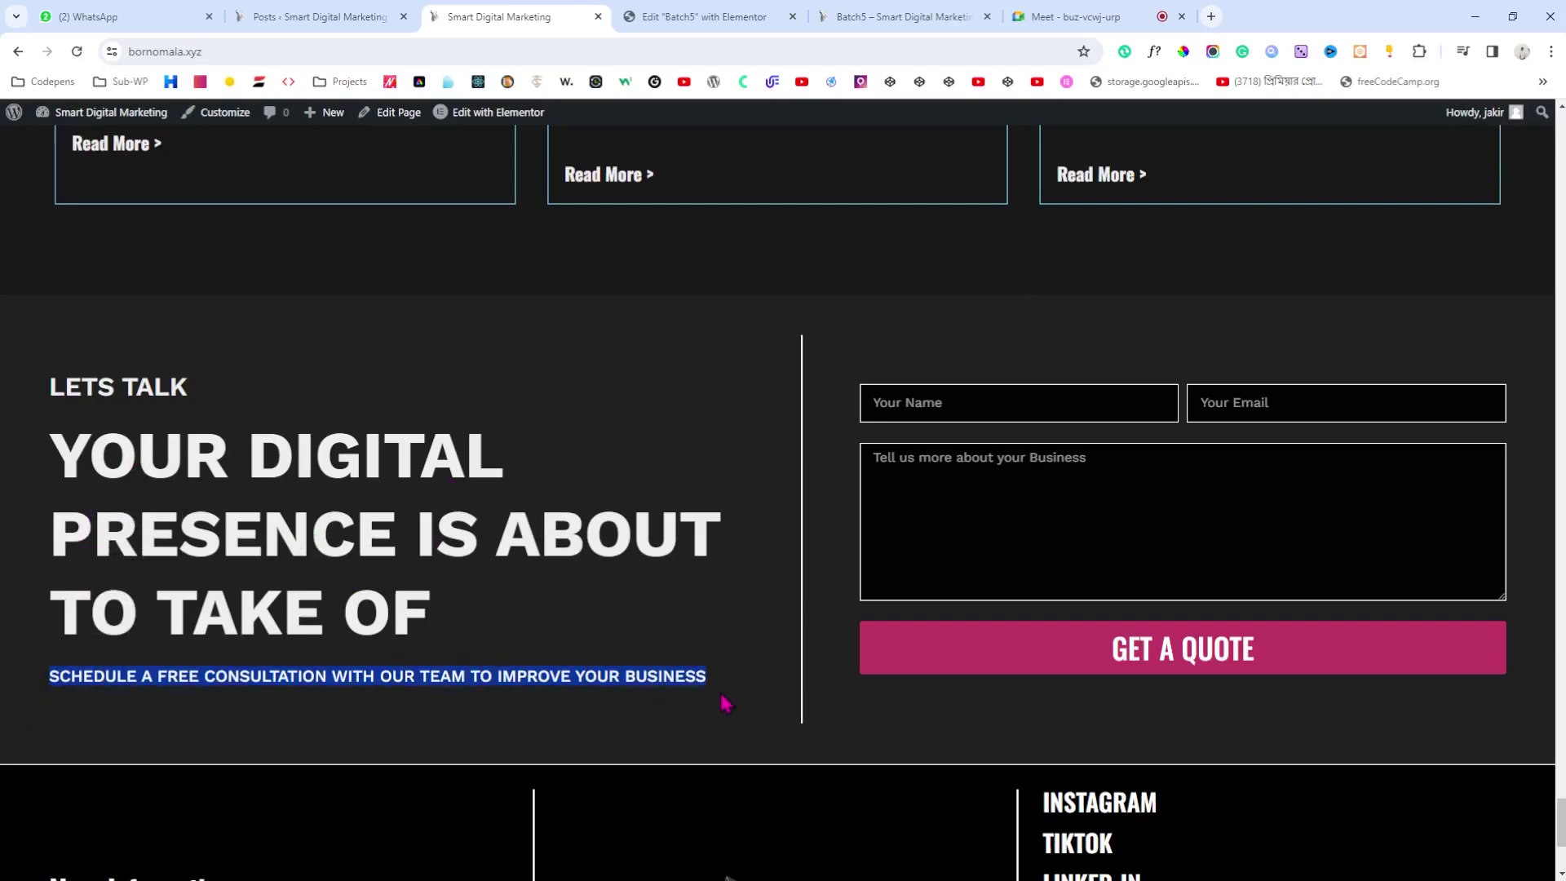
{"action": "left_click", "coordinate": [730, 490]}
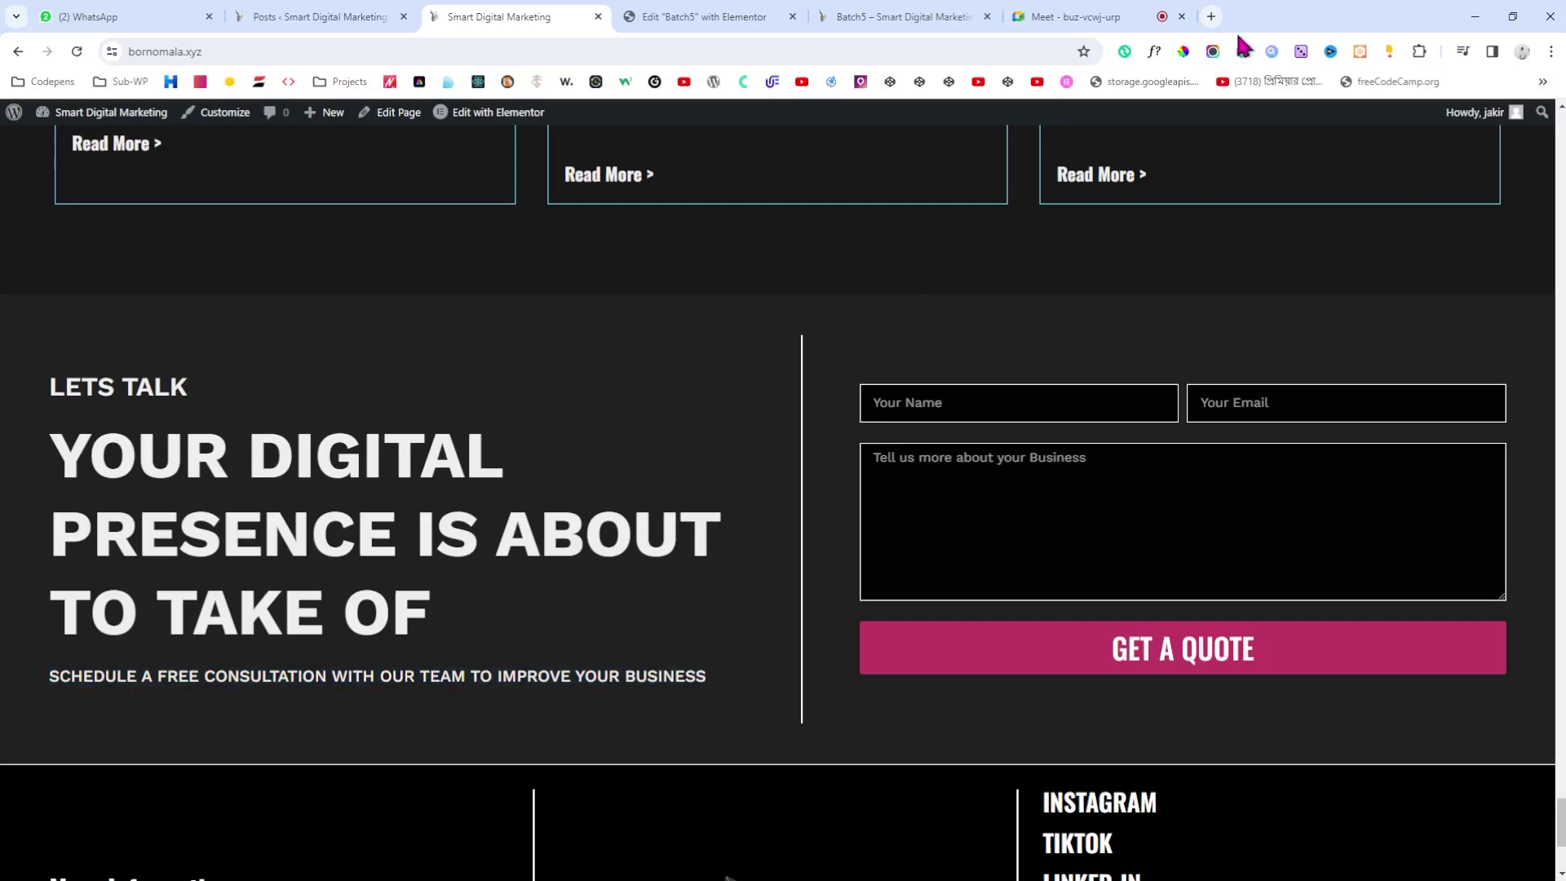
{"action": "left_click", "coordinate": [1154, 51]}
{"action": "left_click", "coordinate": [559, 681]}
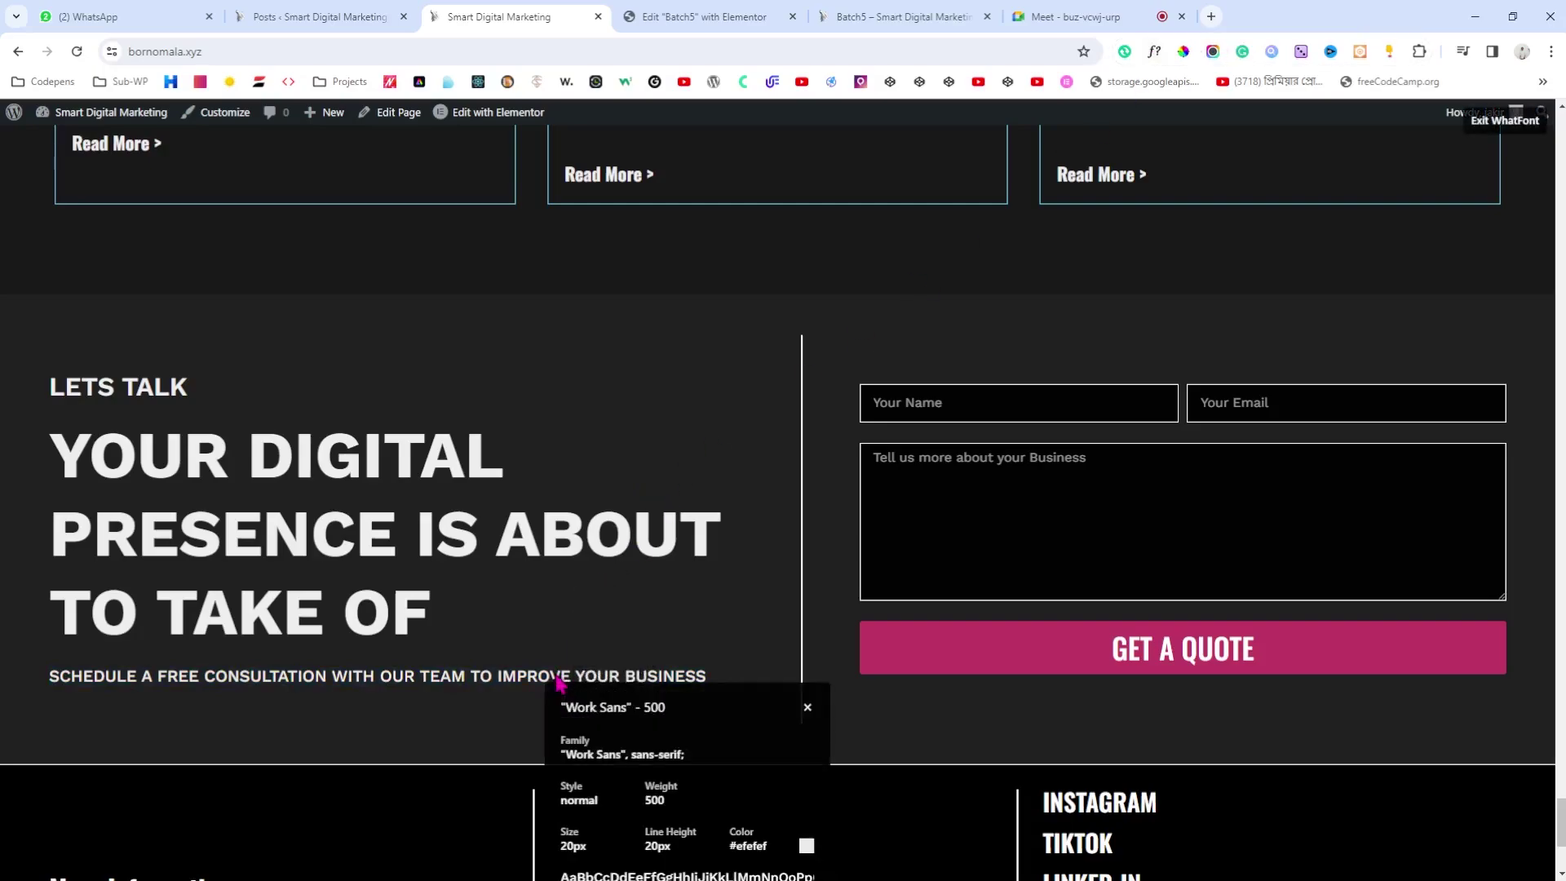
{"action": "left_click", "coordinate": [807, 708]}
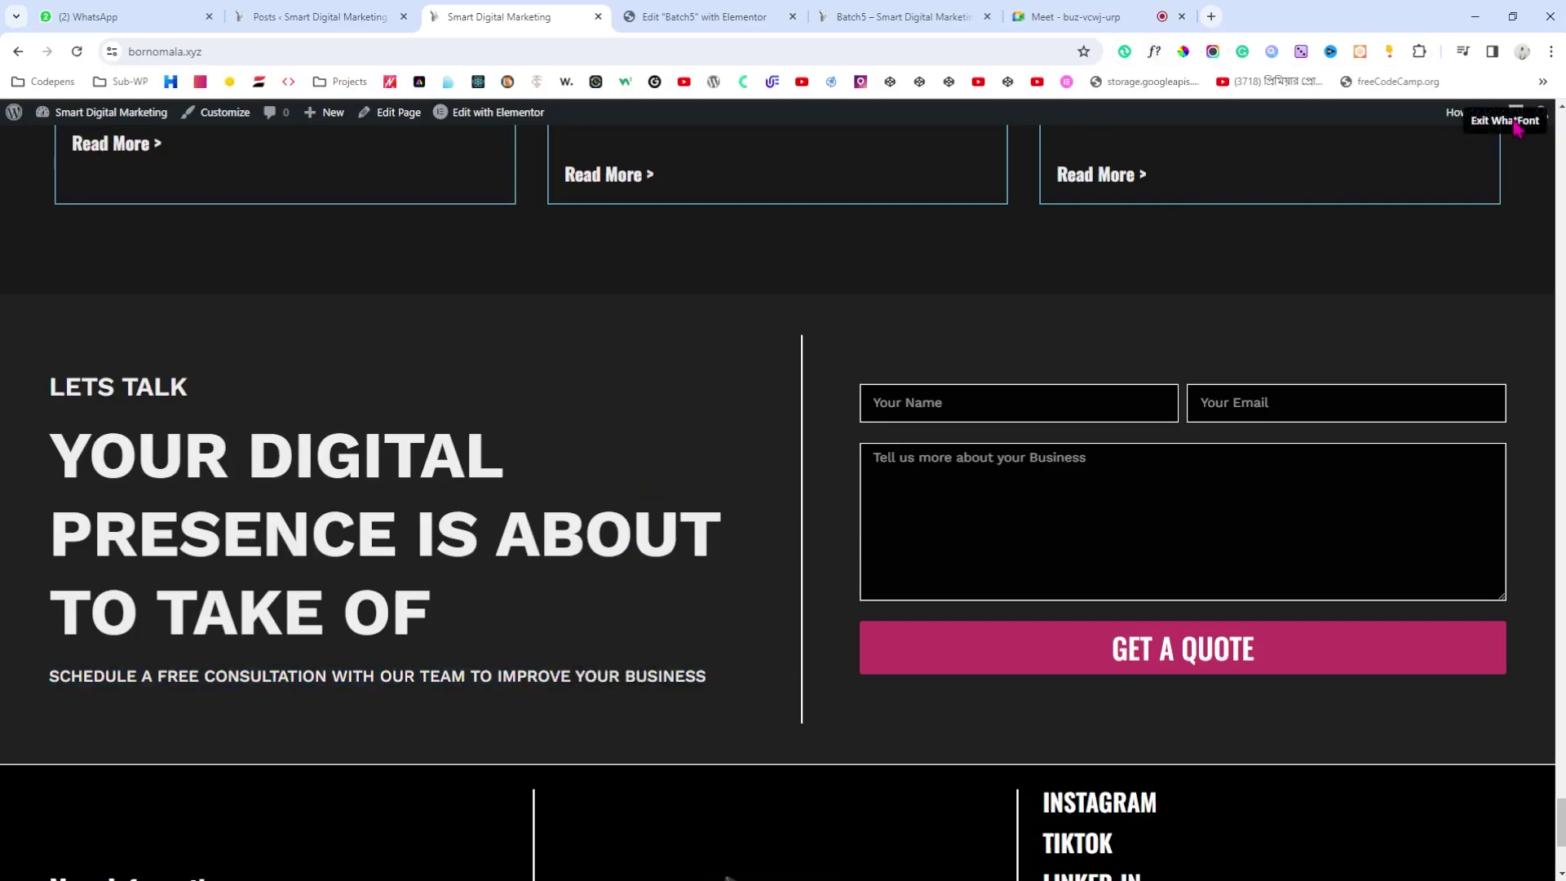
Step: Duplicate the large heading in the page editor and change the copy's text to "SCHEDULE A FREE CONSULTATION WITH OUR TEAM TO IMPROVE YOUR BUSINESS"
{"action": "left_click", "coordinate": [1517, 127]}
{"action": "left_click", "coordinate": [718, 16]}
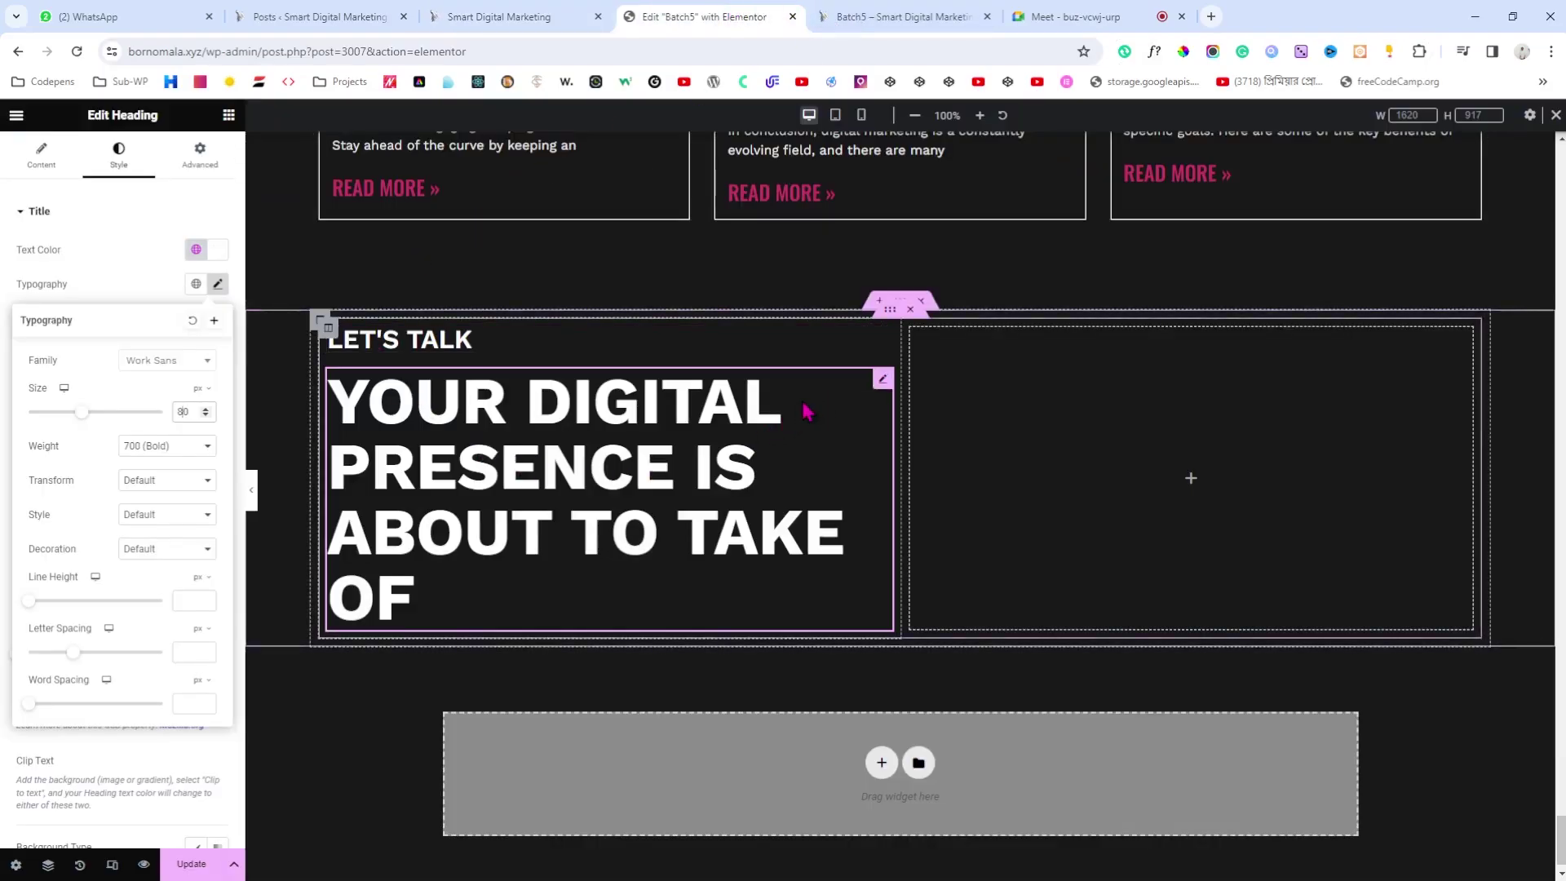
{"action": "left_click", "coordinate": [884, 382]}
{"action": "right_click", "coordinate": [883, 385]}
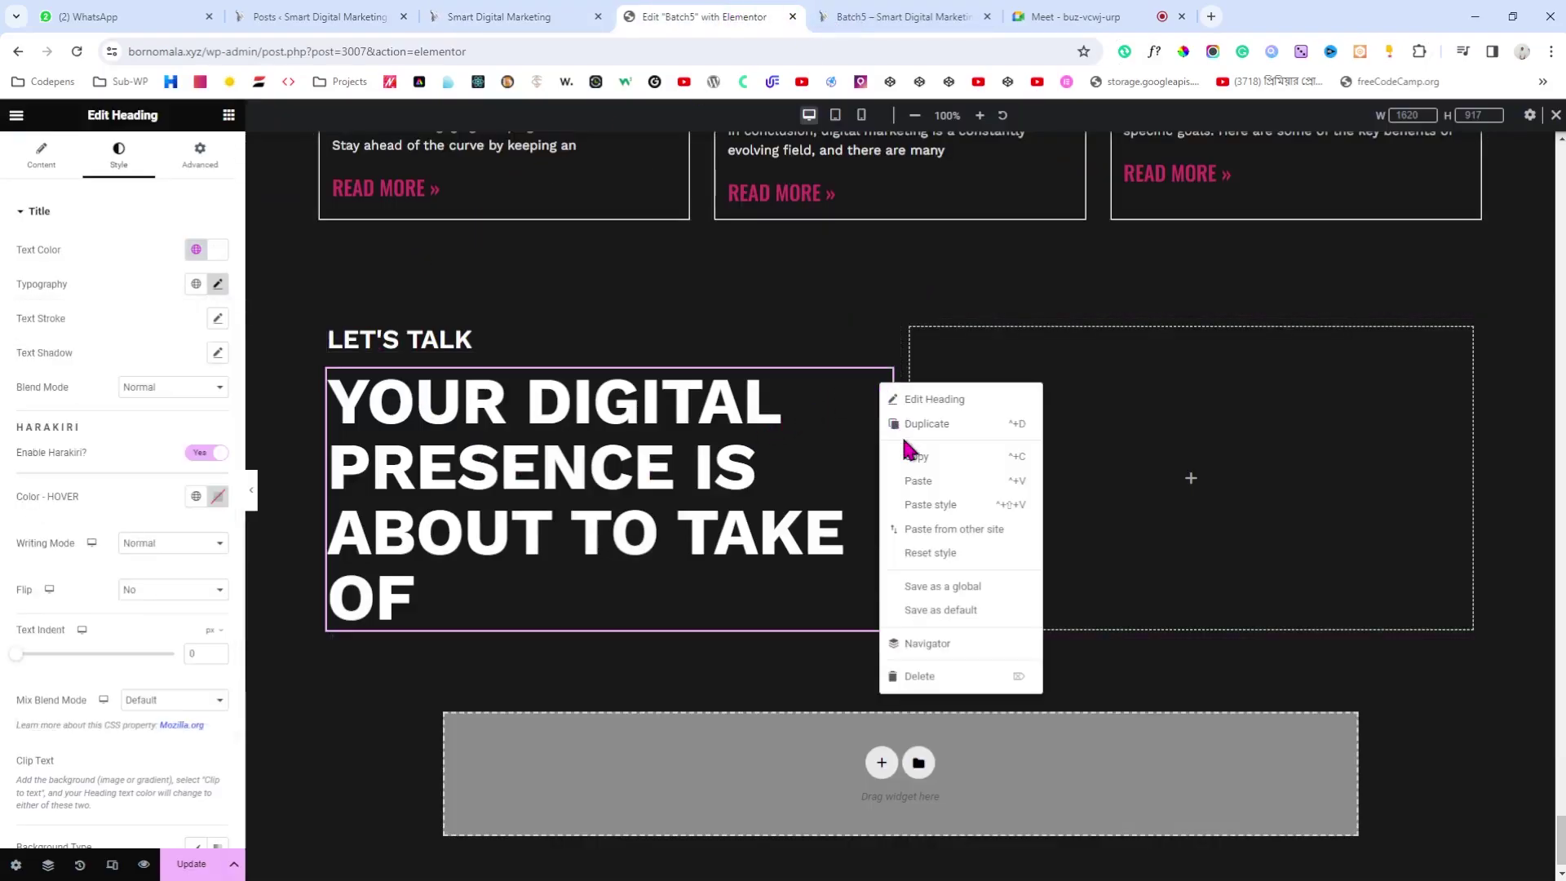
{"action": "left_click", "coordinate": [937, 436]}
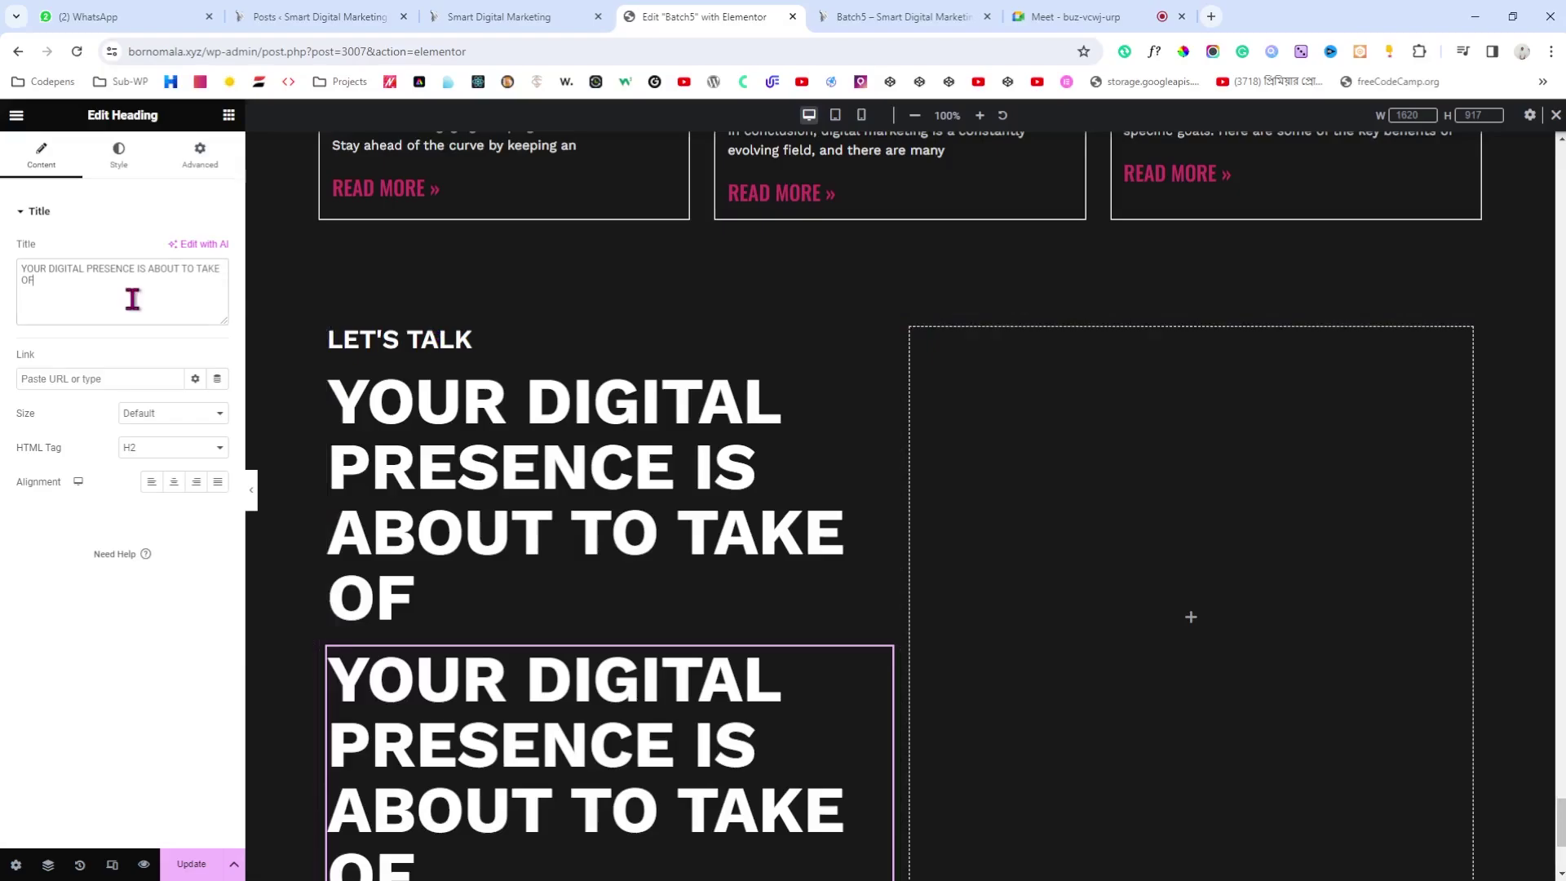
{"action": "key", "text": "ctrl+a"}
{"action": "type", "text": "SCHEDULE A FREE CONSULTATION WITH OUR TEAM"}
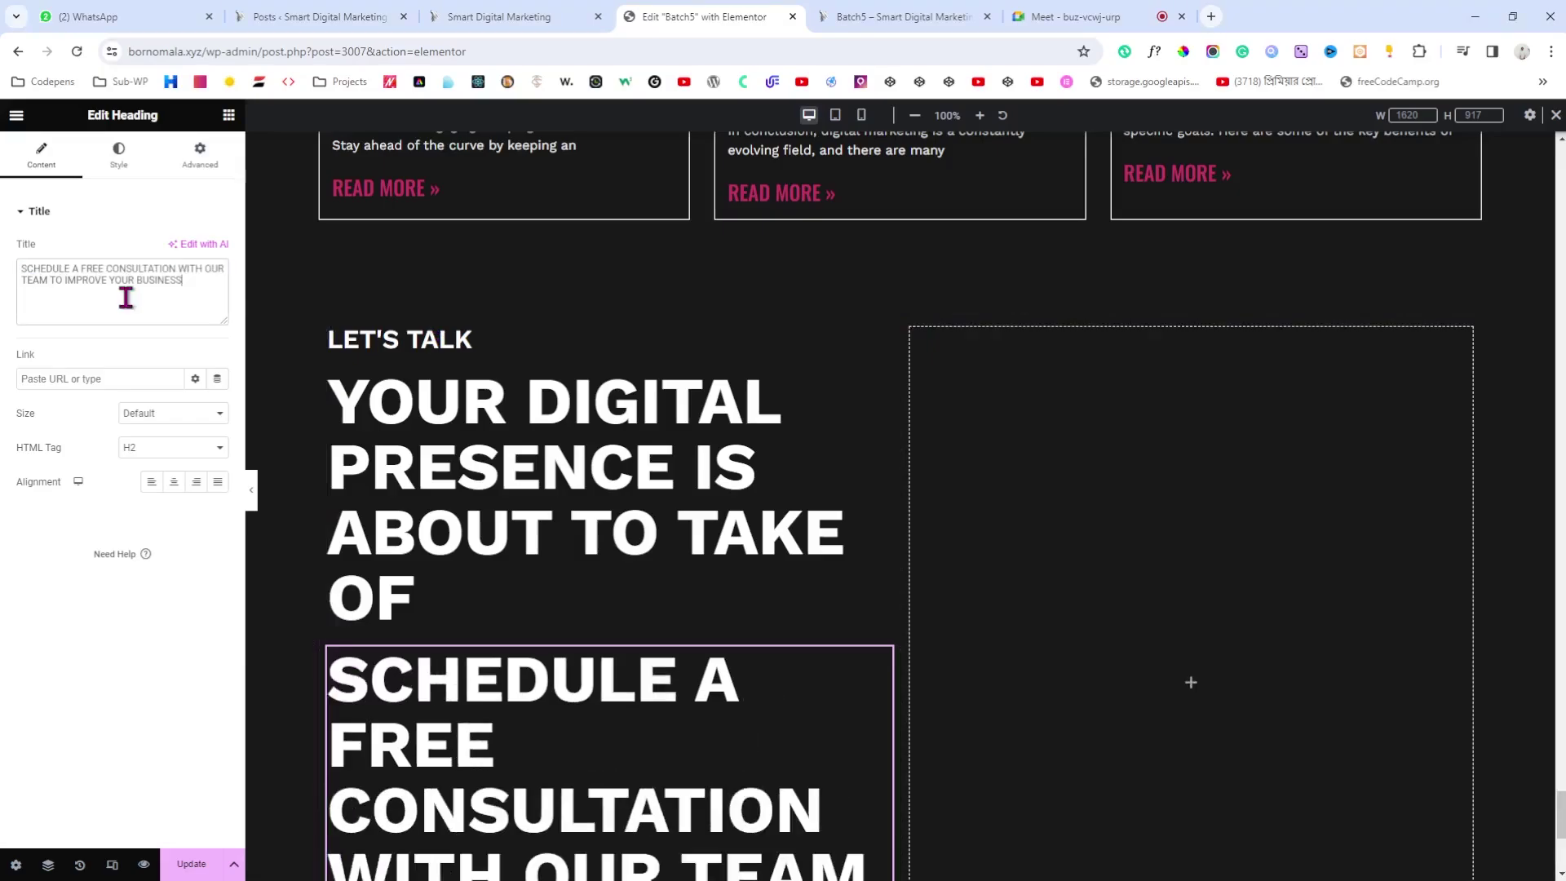
Step: Set the consultation heading's font size to 20 px with a lighter weight and preview it at full page width
{"action": "left_click", "coordinate": [118, 155]}
{"action": "left_click", "coordinate": [218, 288]}
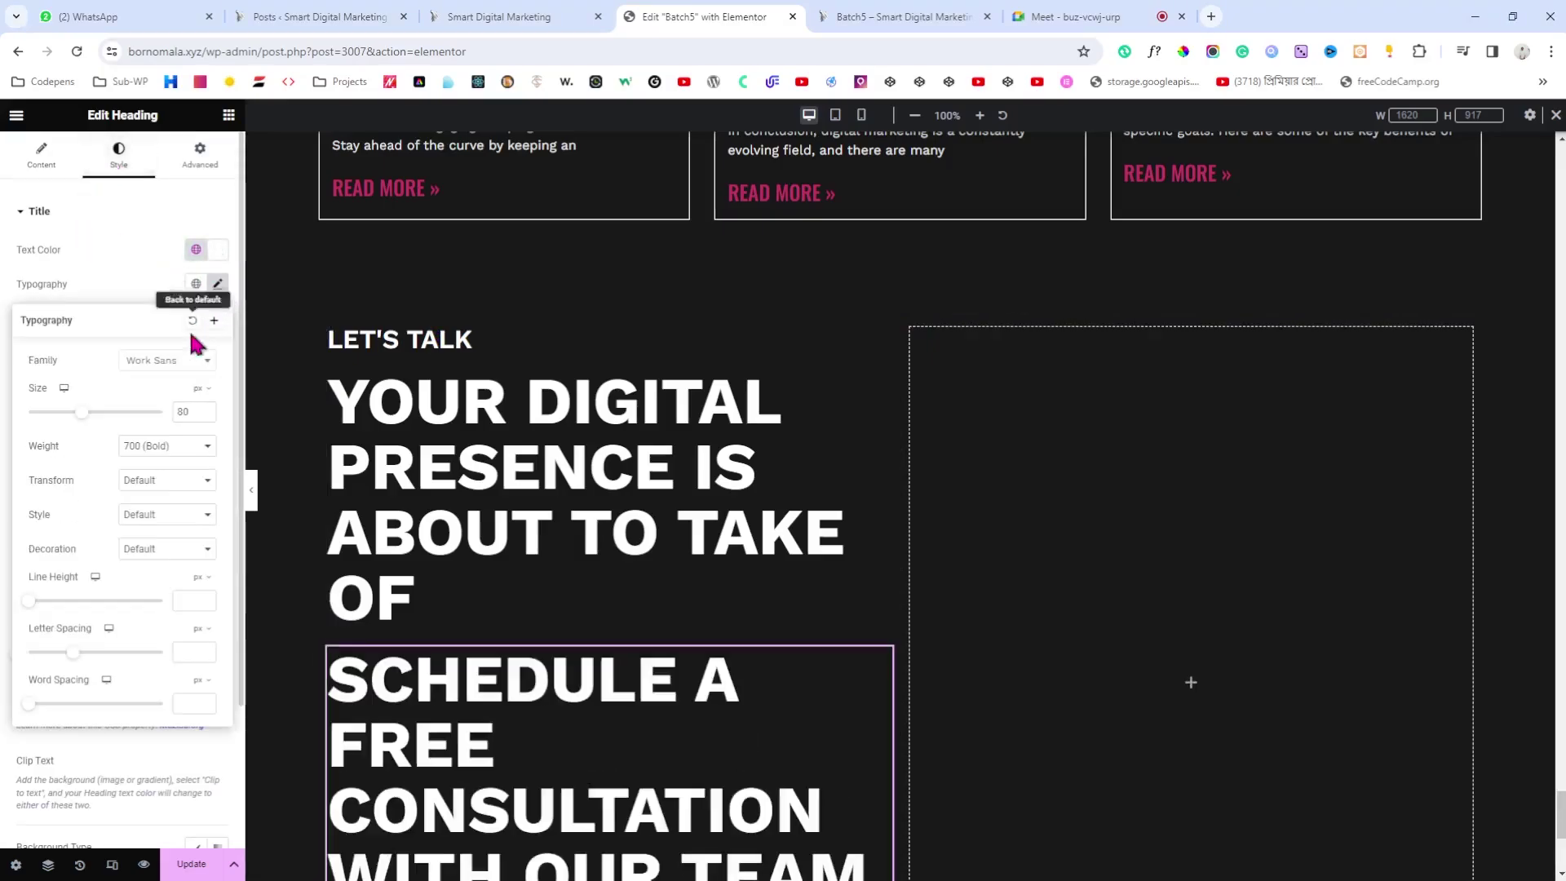
{"action": "type", "text": "20"}
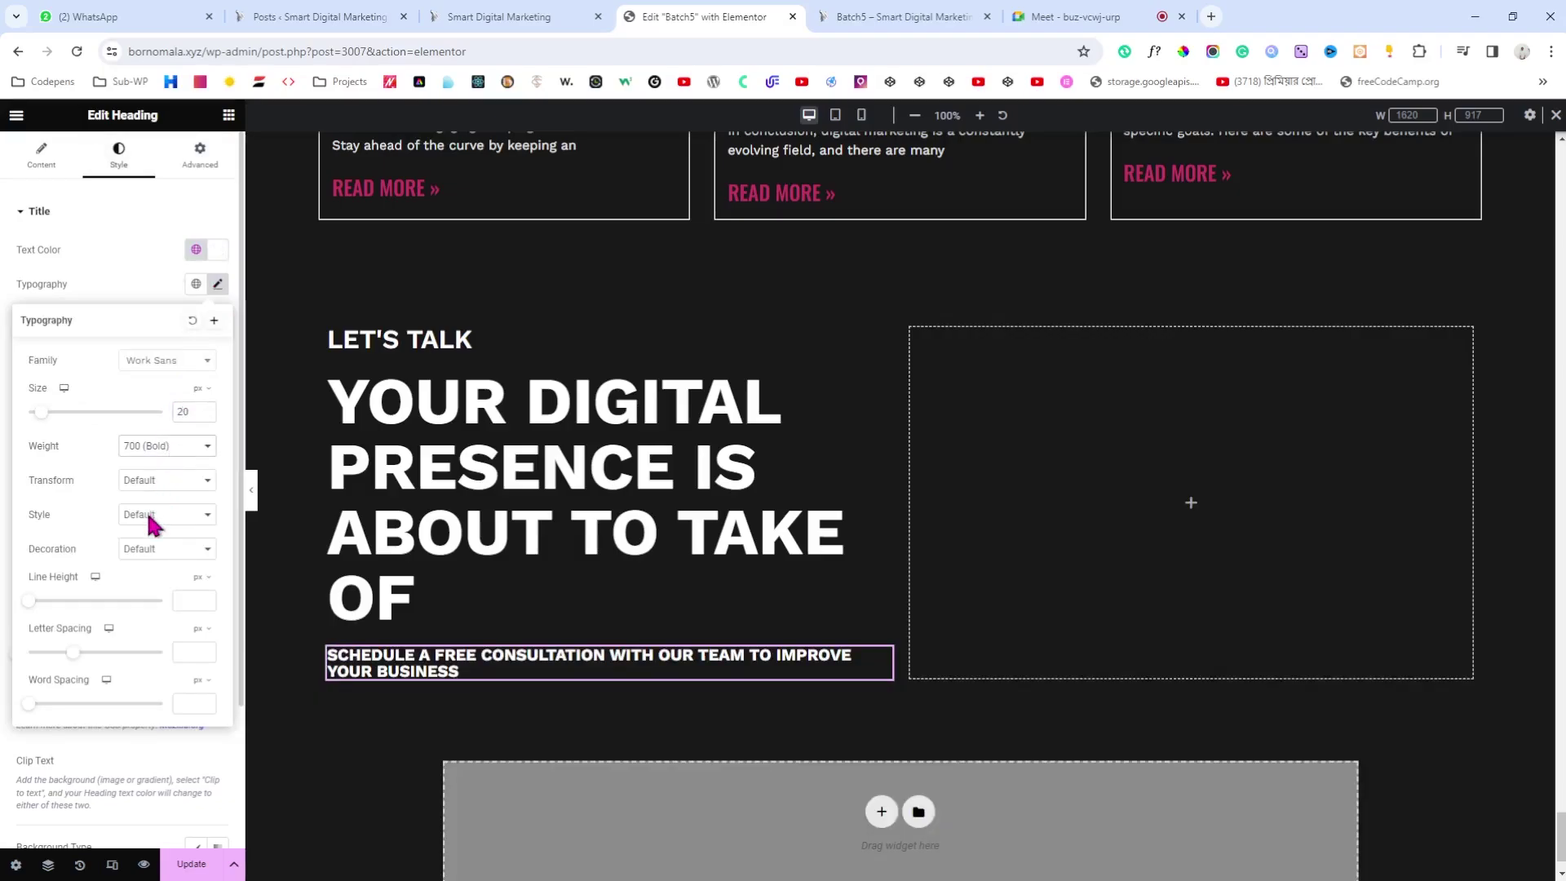
{"action": "left_click", "coordinate": [252, 499]}
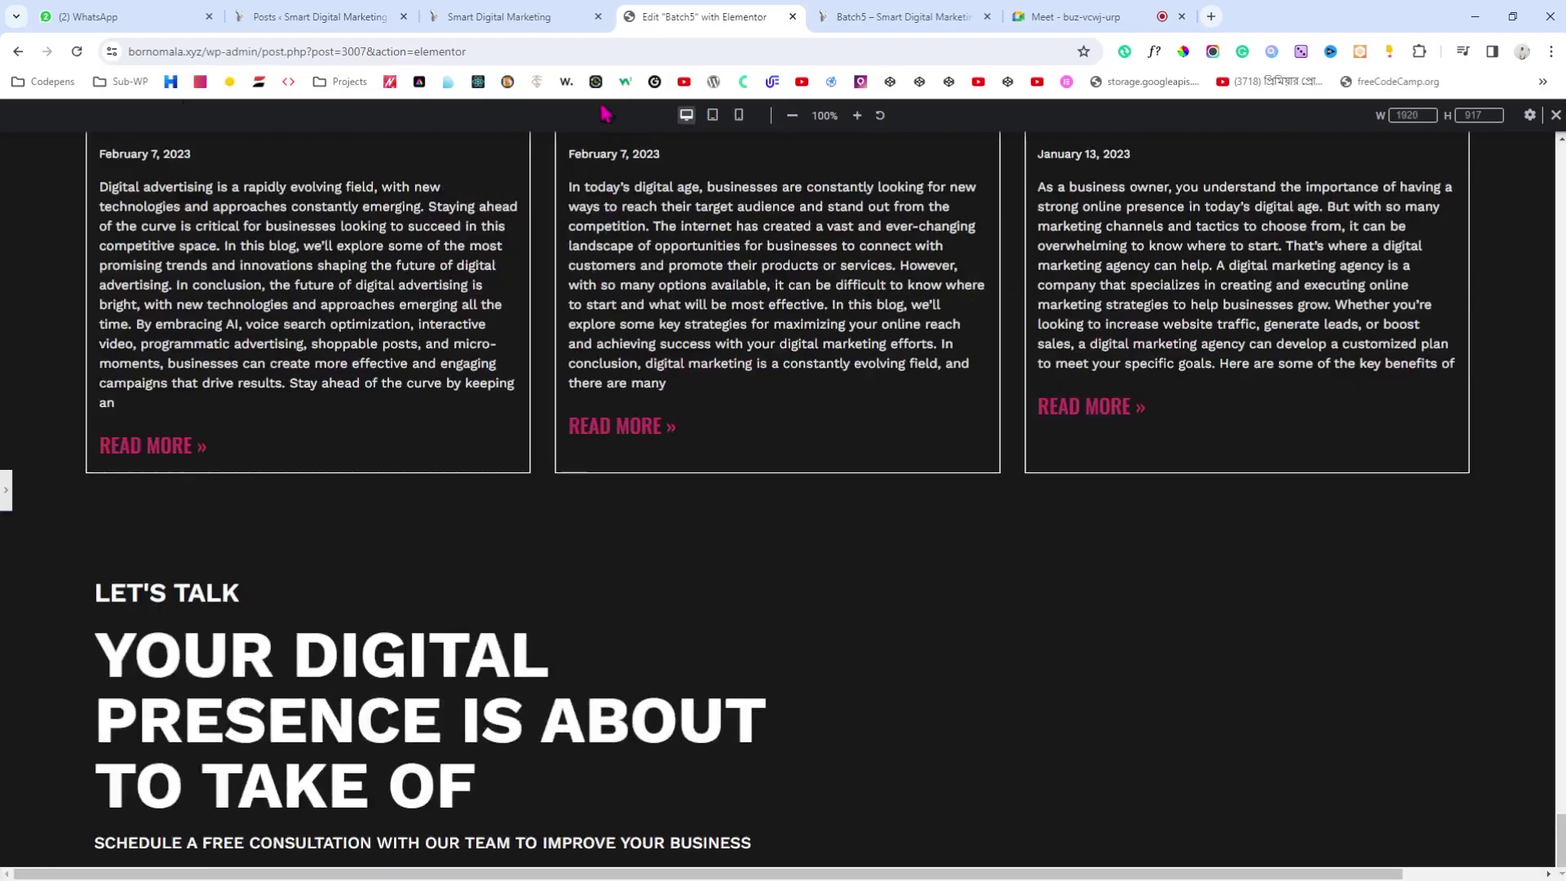
{"action": "left_click", "coordinate": [5, 492]}
Step: Find the Form widget and add it to the empty column beside the contact headings
{"action": "left_click", "coordinate": [229, 115]}
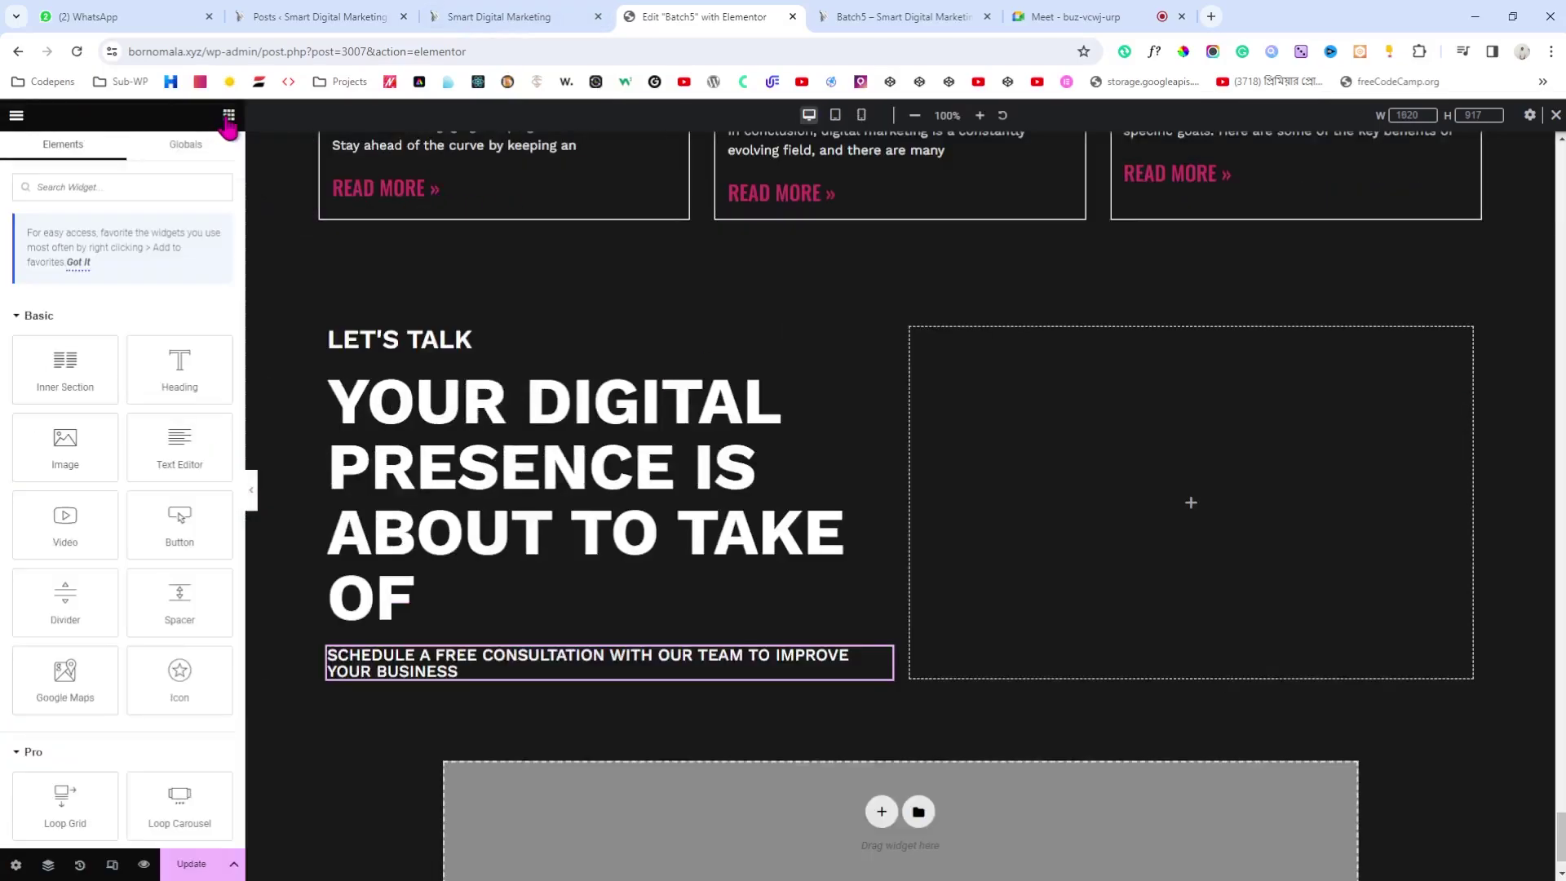
{"action": "type", "text": "form"}
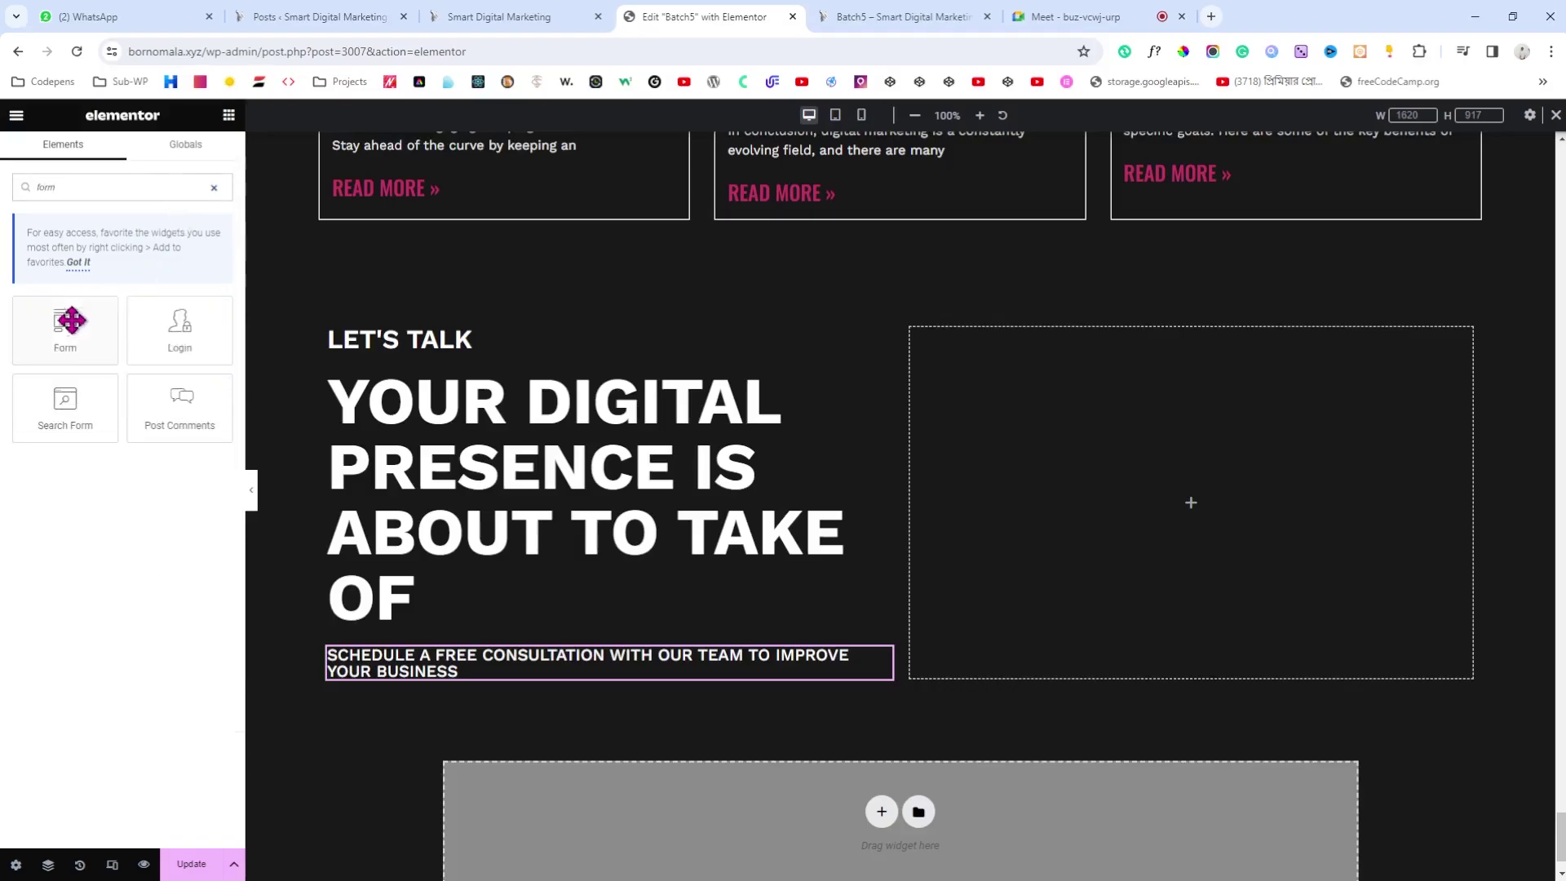
{"action": "left_click_drag", "start_coordinate": [71, 321], "coordinate": [1118, 576]}
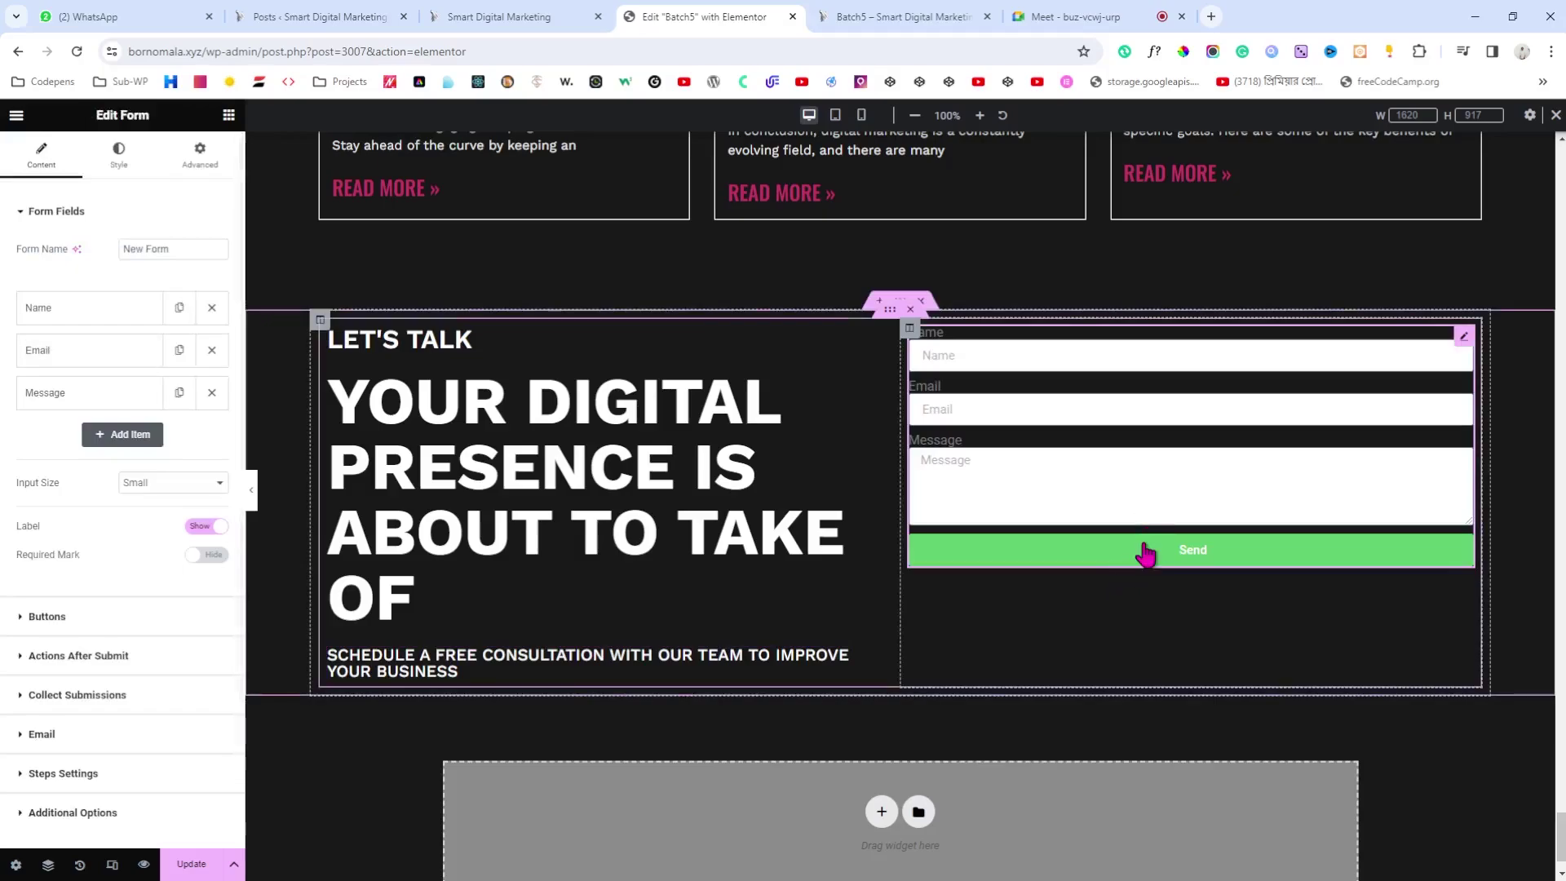
Step: Compare the form with the reference homepage and set its column's vertical alignment to Middle
{"action": "left_click", "coordinate": [509, 12]}
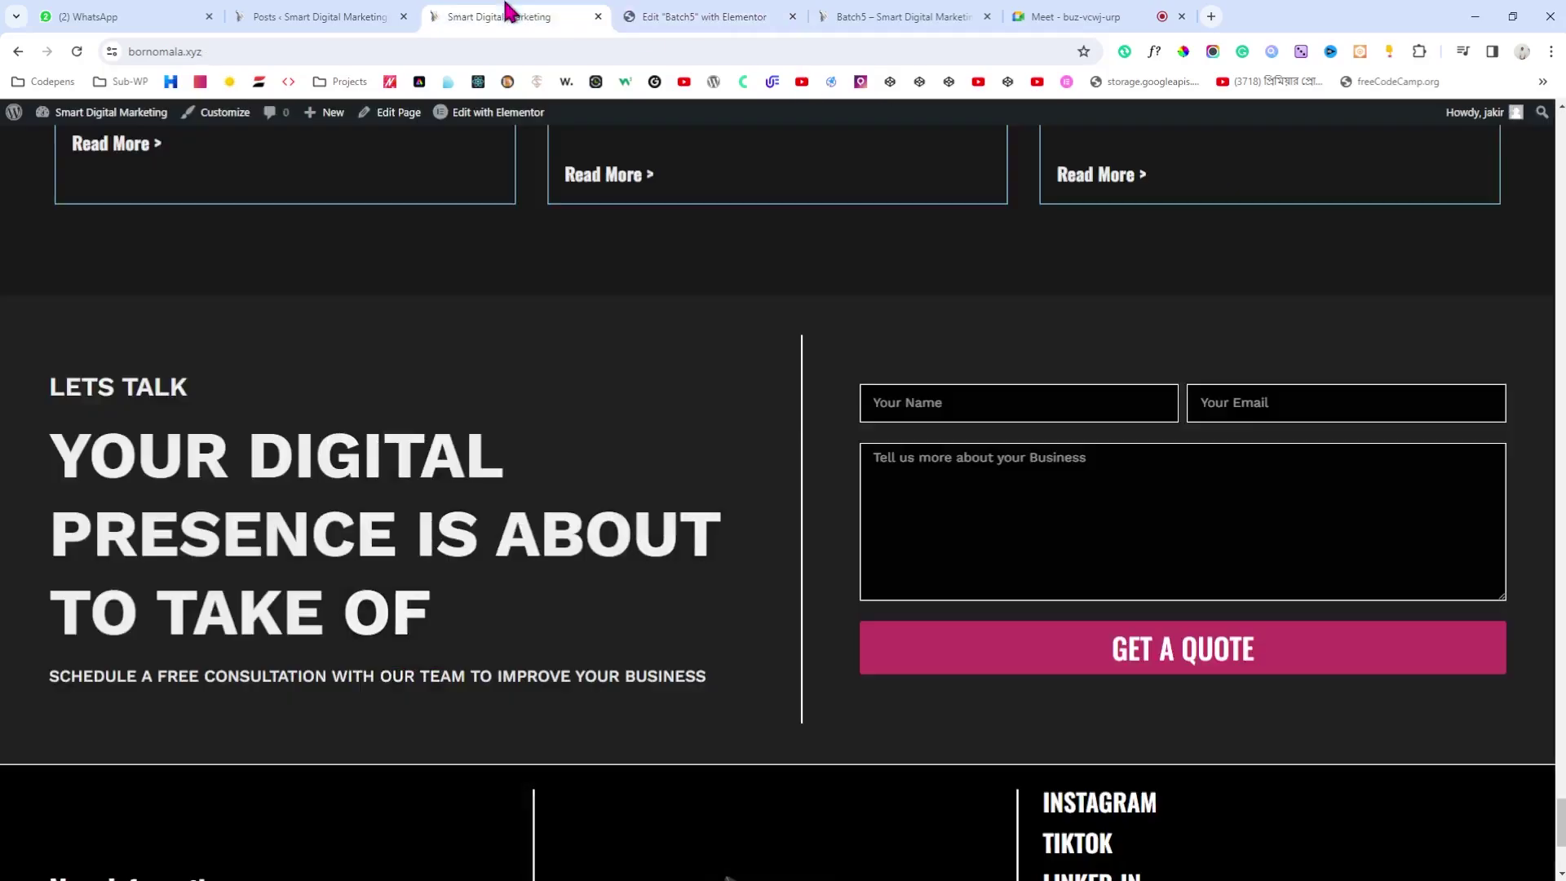
{"action": "left_click", "coordinate": [771, 14]}
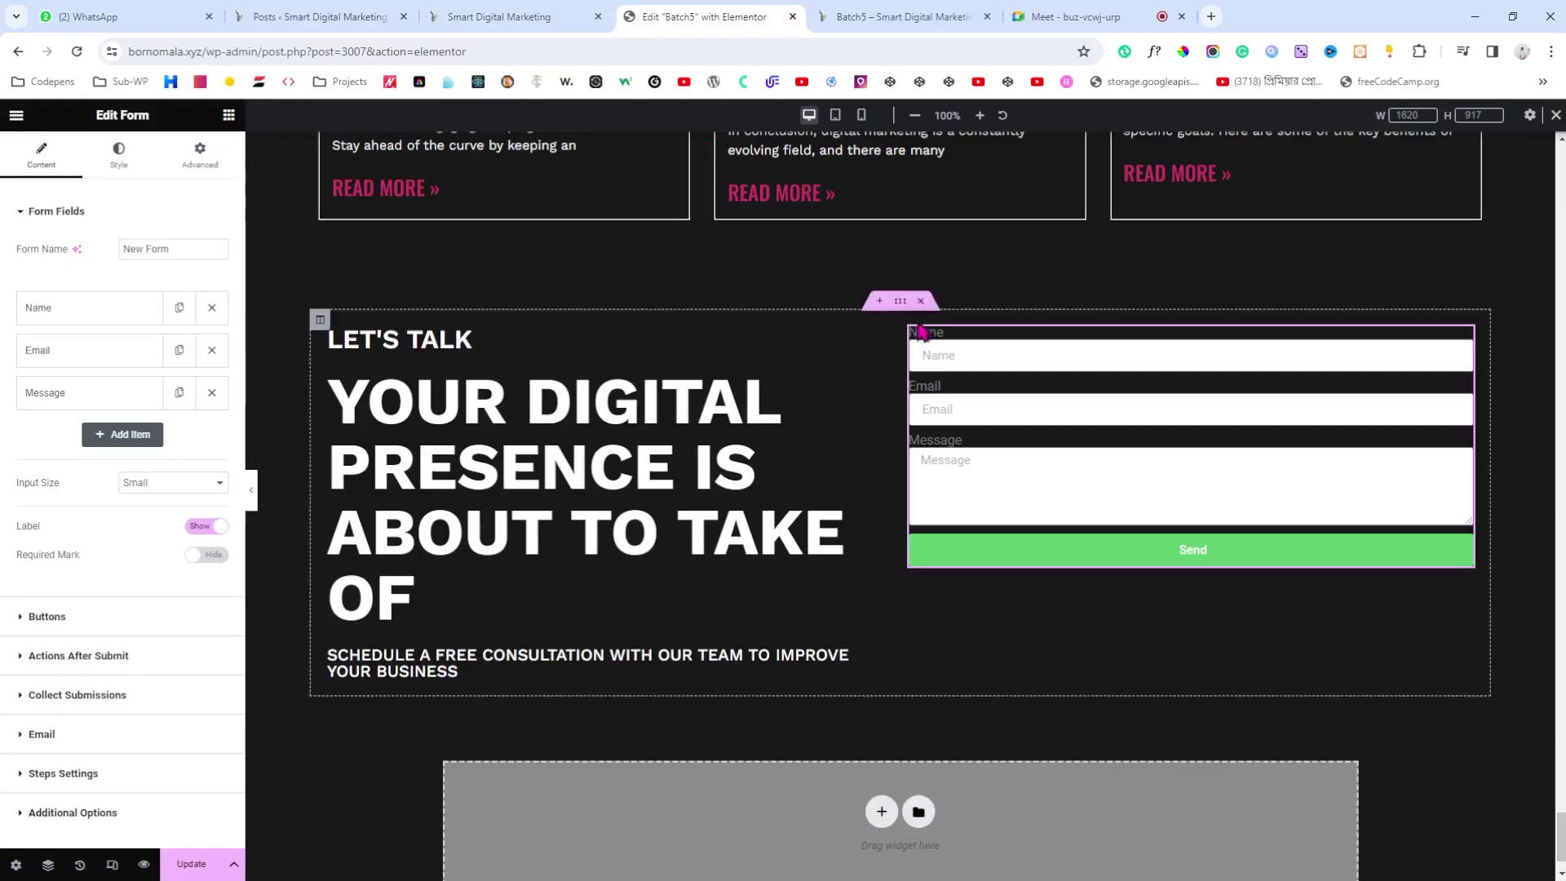
{"action": "left_click", "coordinate": [909, 330]}
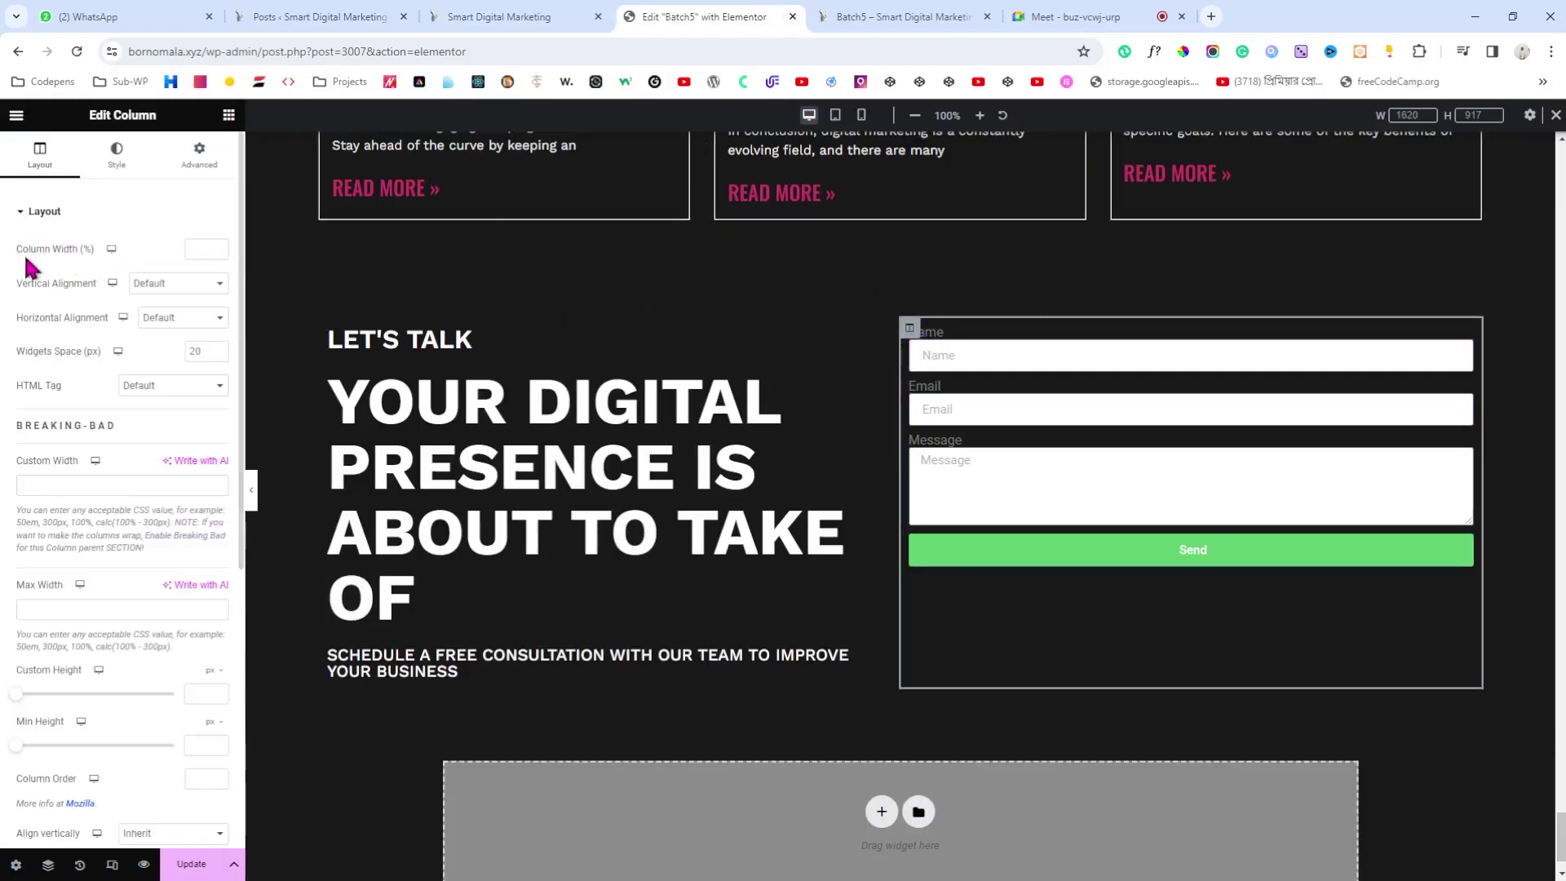
{"action": "left_click", "coordinate": [163, 285]}
{"action": "left_click", "coordinate": [168, 323]}
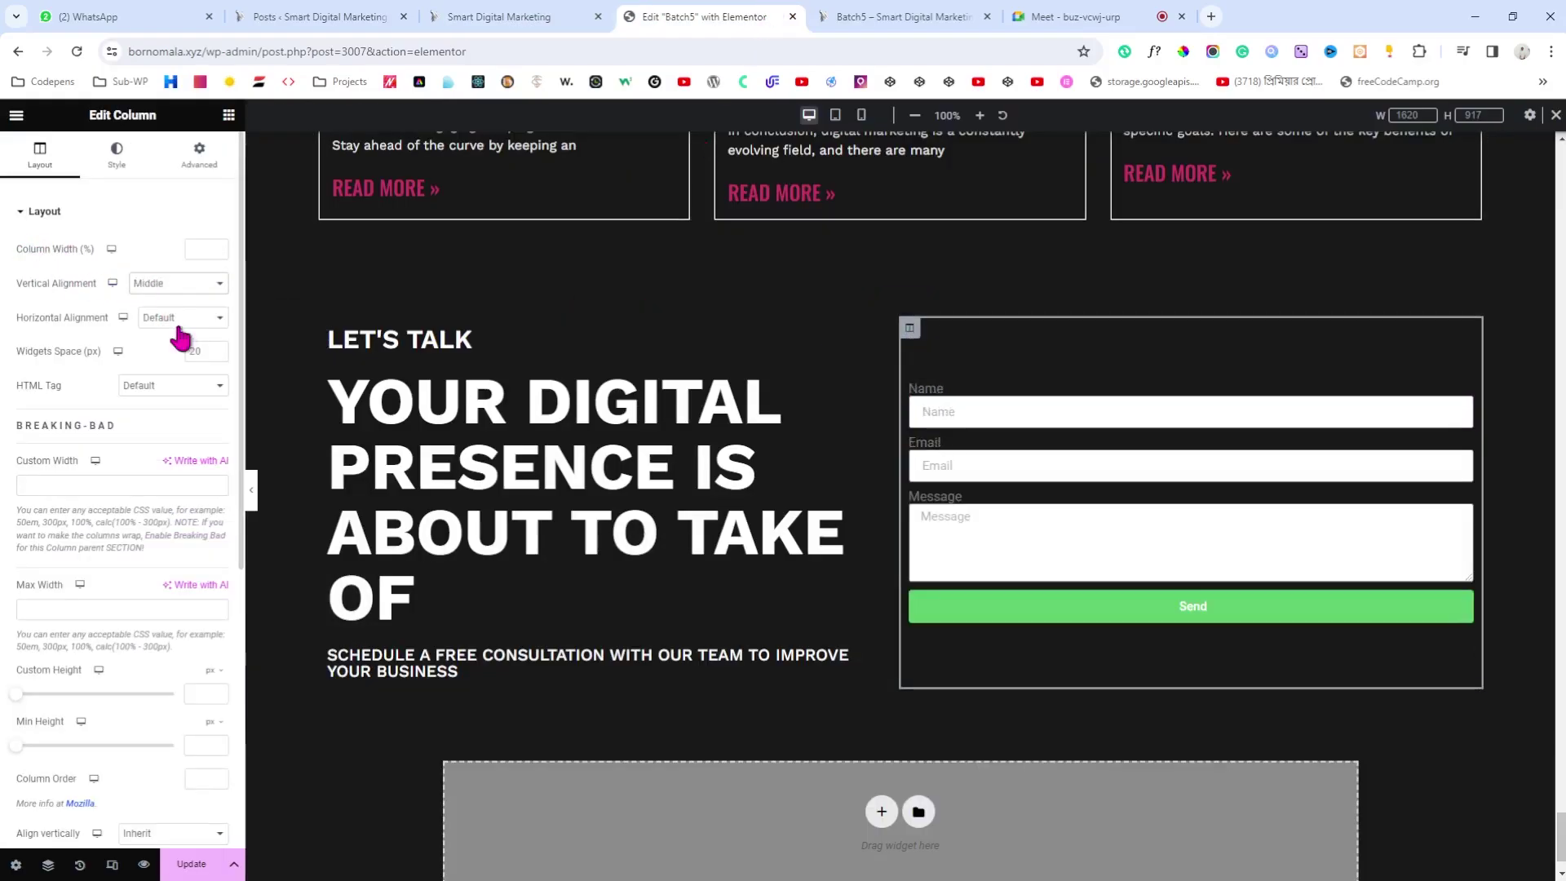
Step: Hide the form's labels and set the column width of the Name and Email fields to 50% each
{"action": "left_click", "coordinate": [1461, 394]}
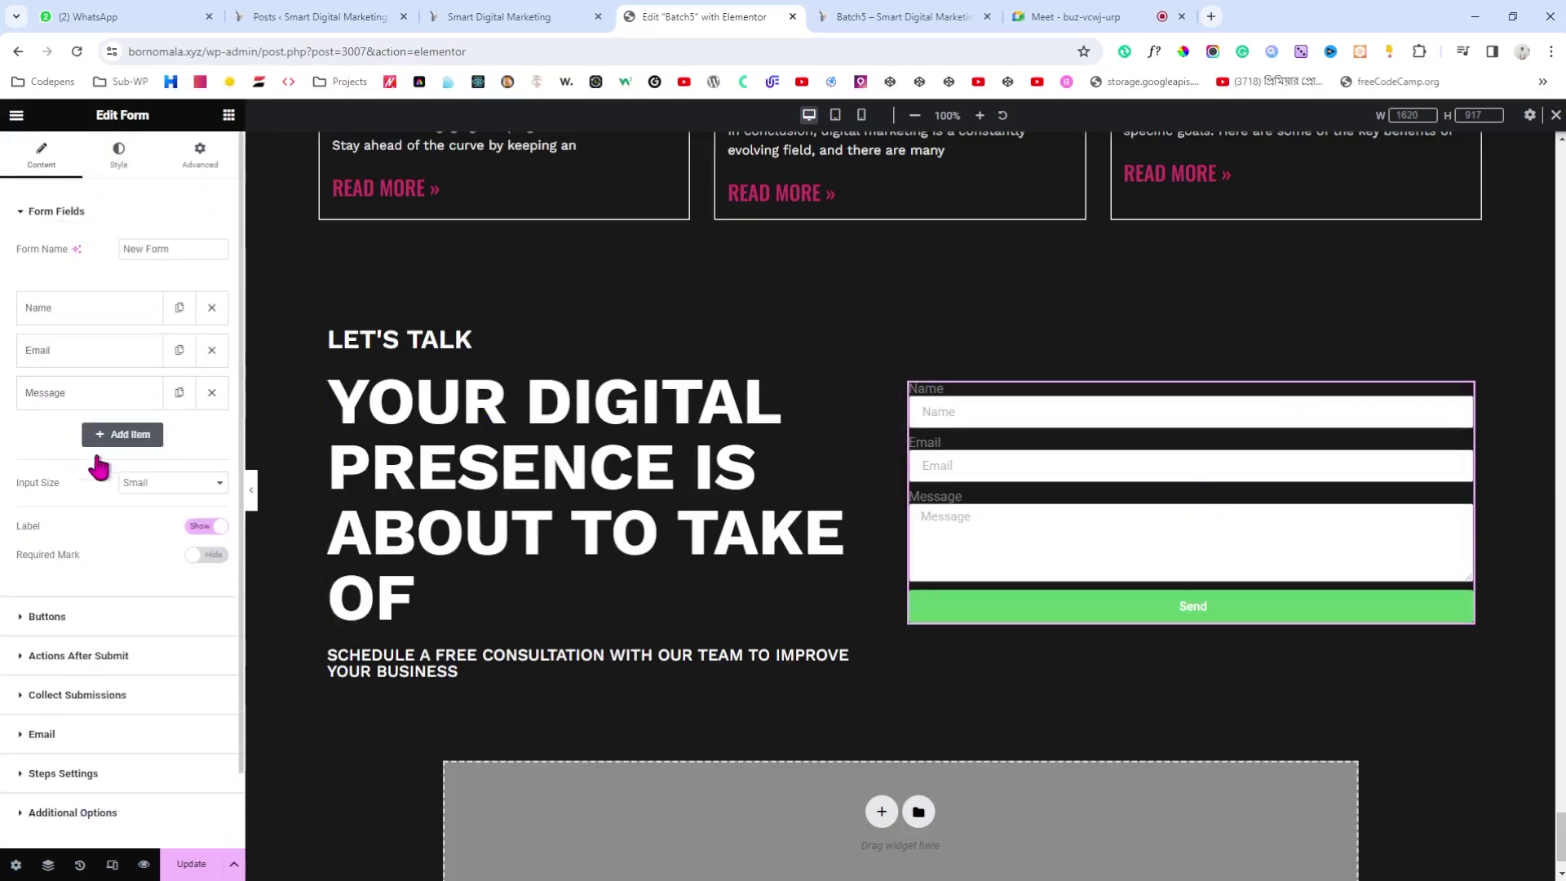
{"action": "left_click", "coordinate": [205, 531]}
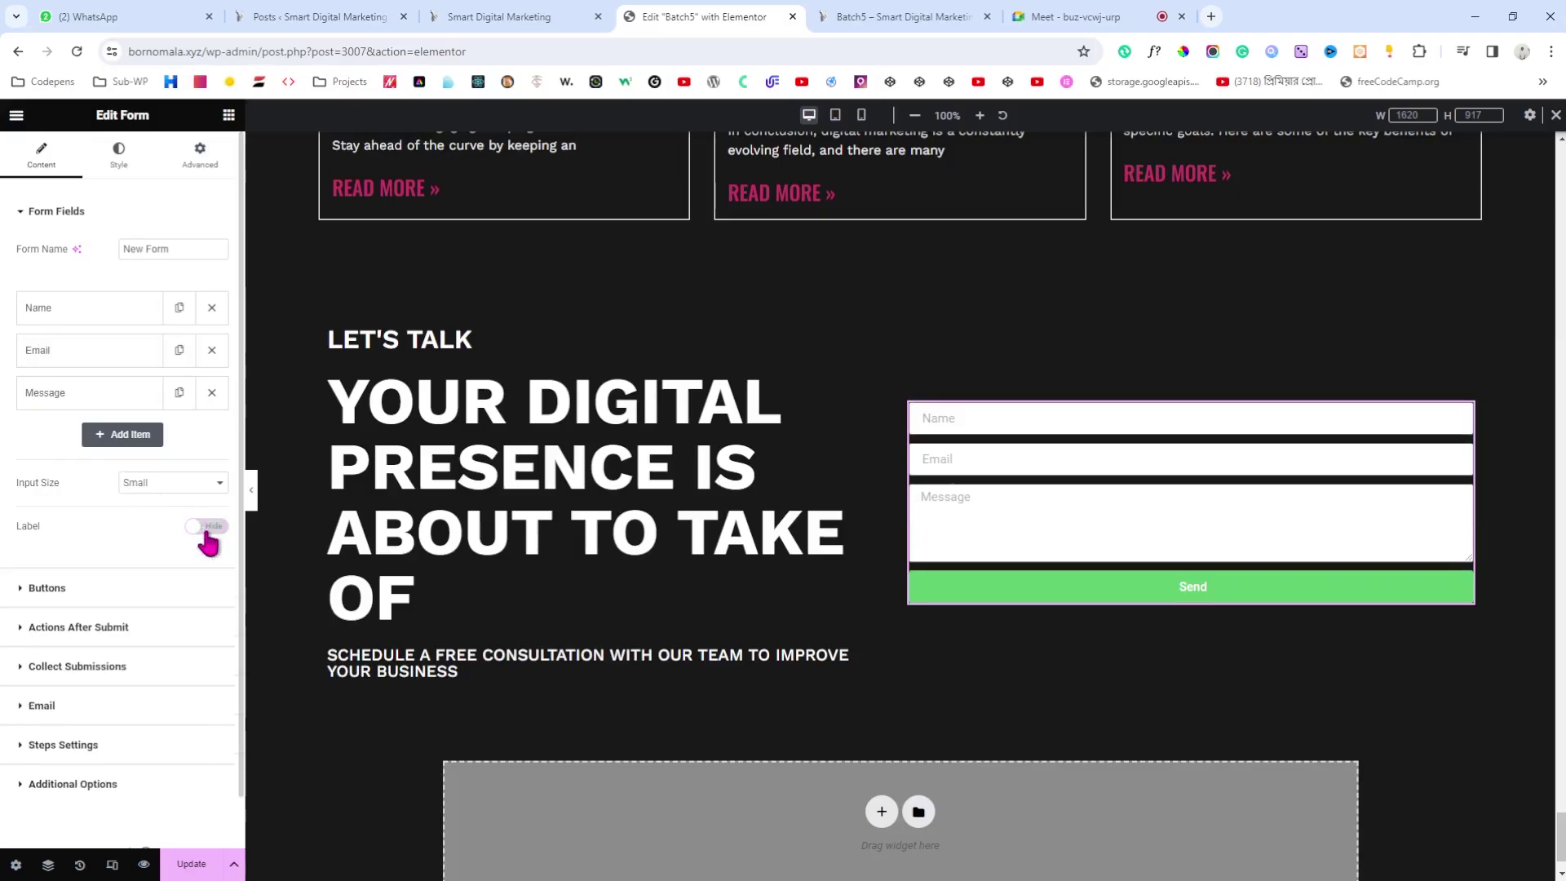
{"action": "left_click", "coordinate": [536, 12]}
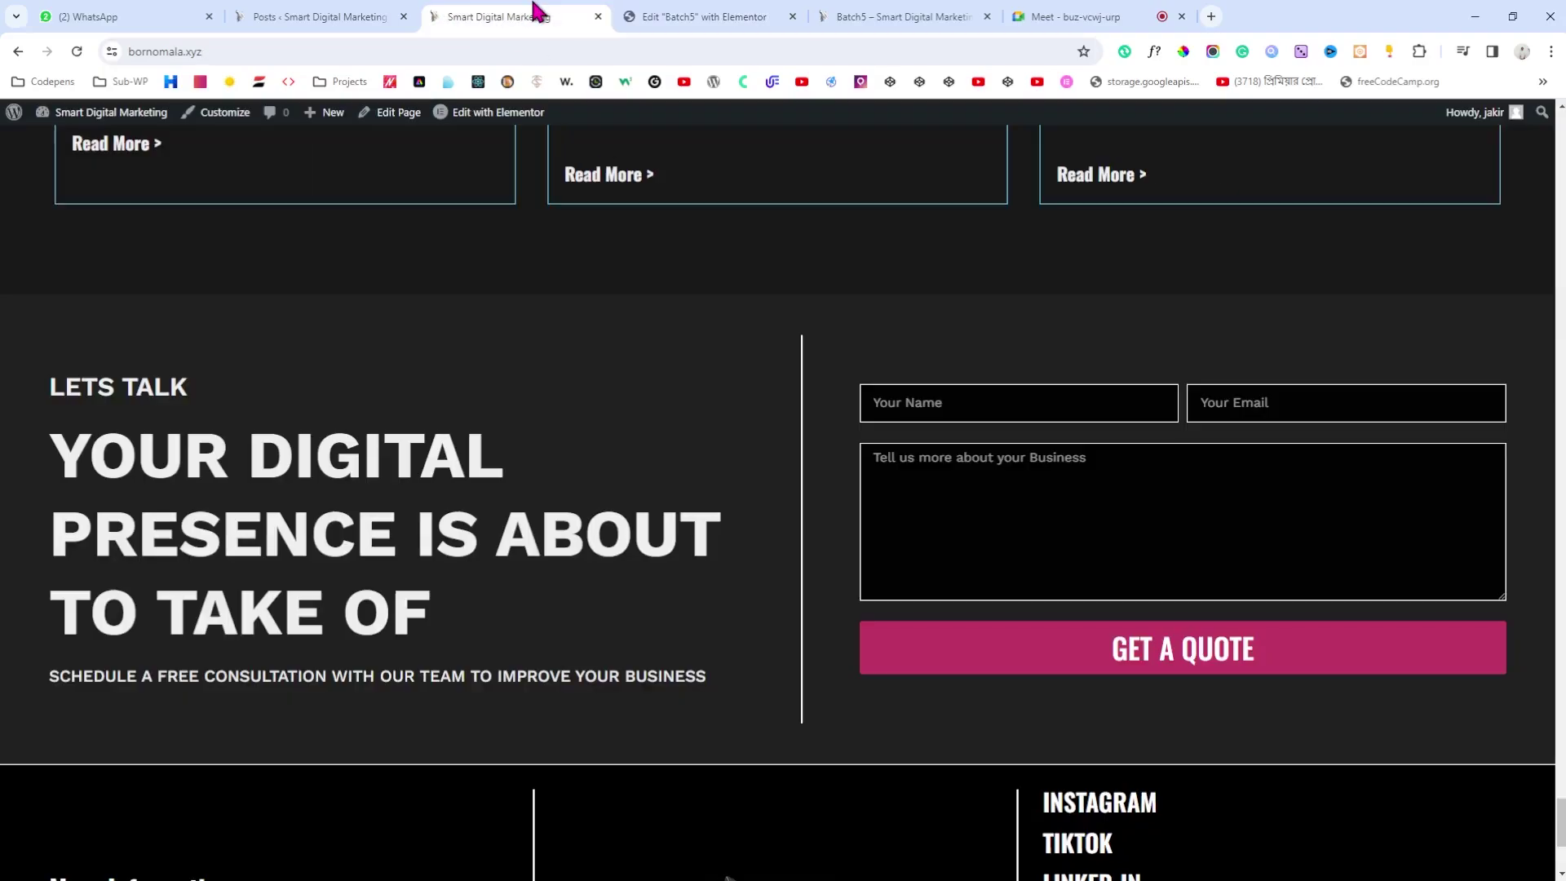
{"action": "left_click", "coordinate": [721, 13]}
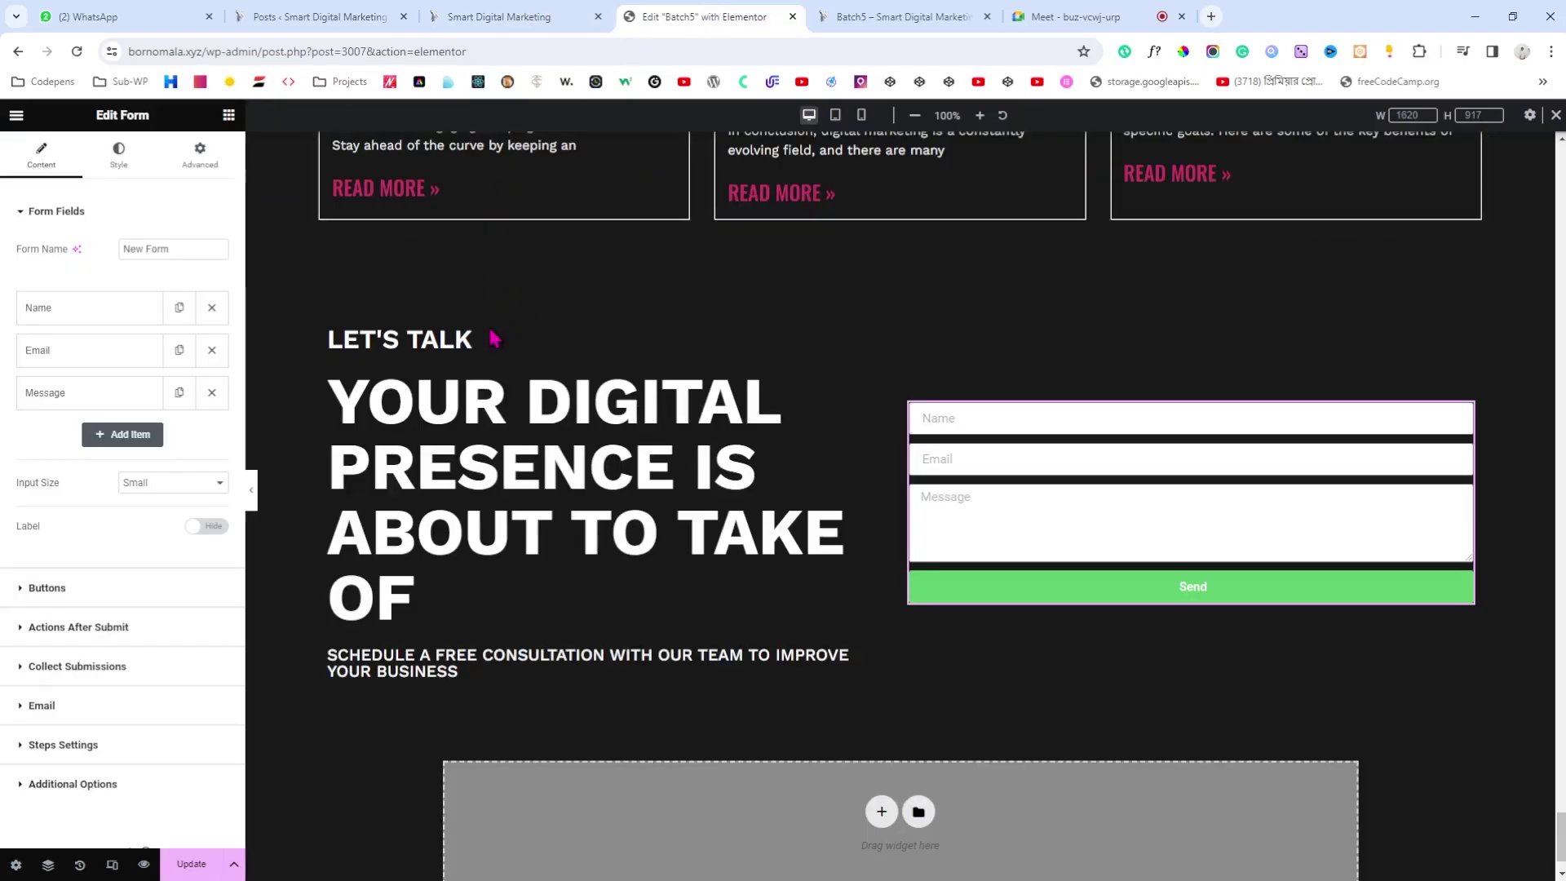
{"action": "left_click", "coordinate": [84, 318]}
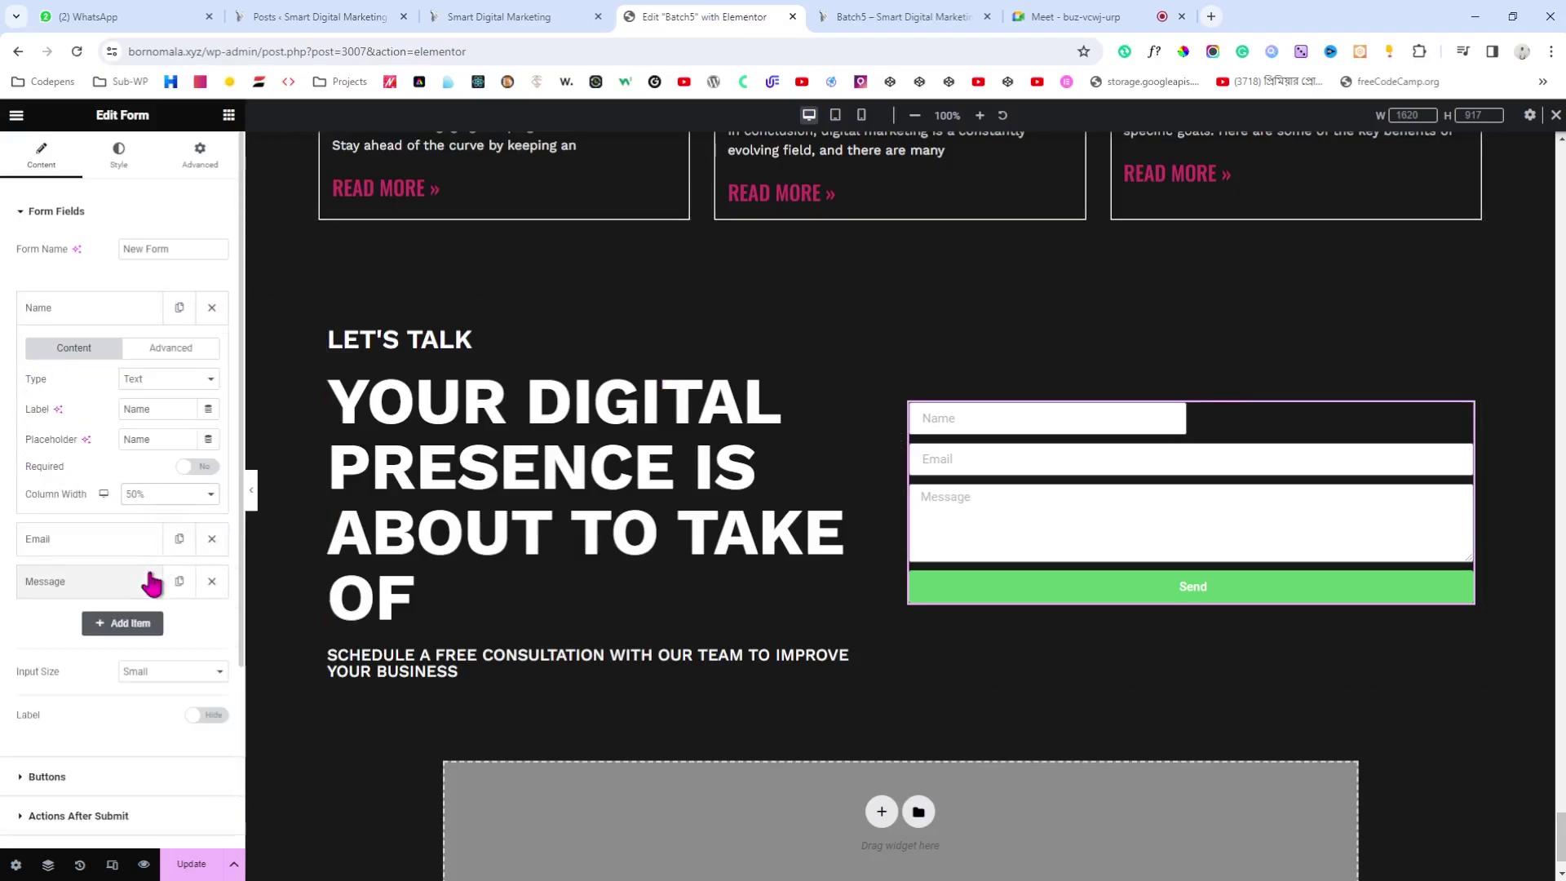
{"action": "left_click", "coordinate": [81, 314]}
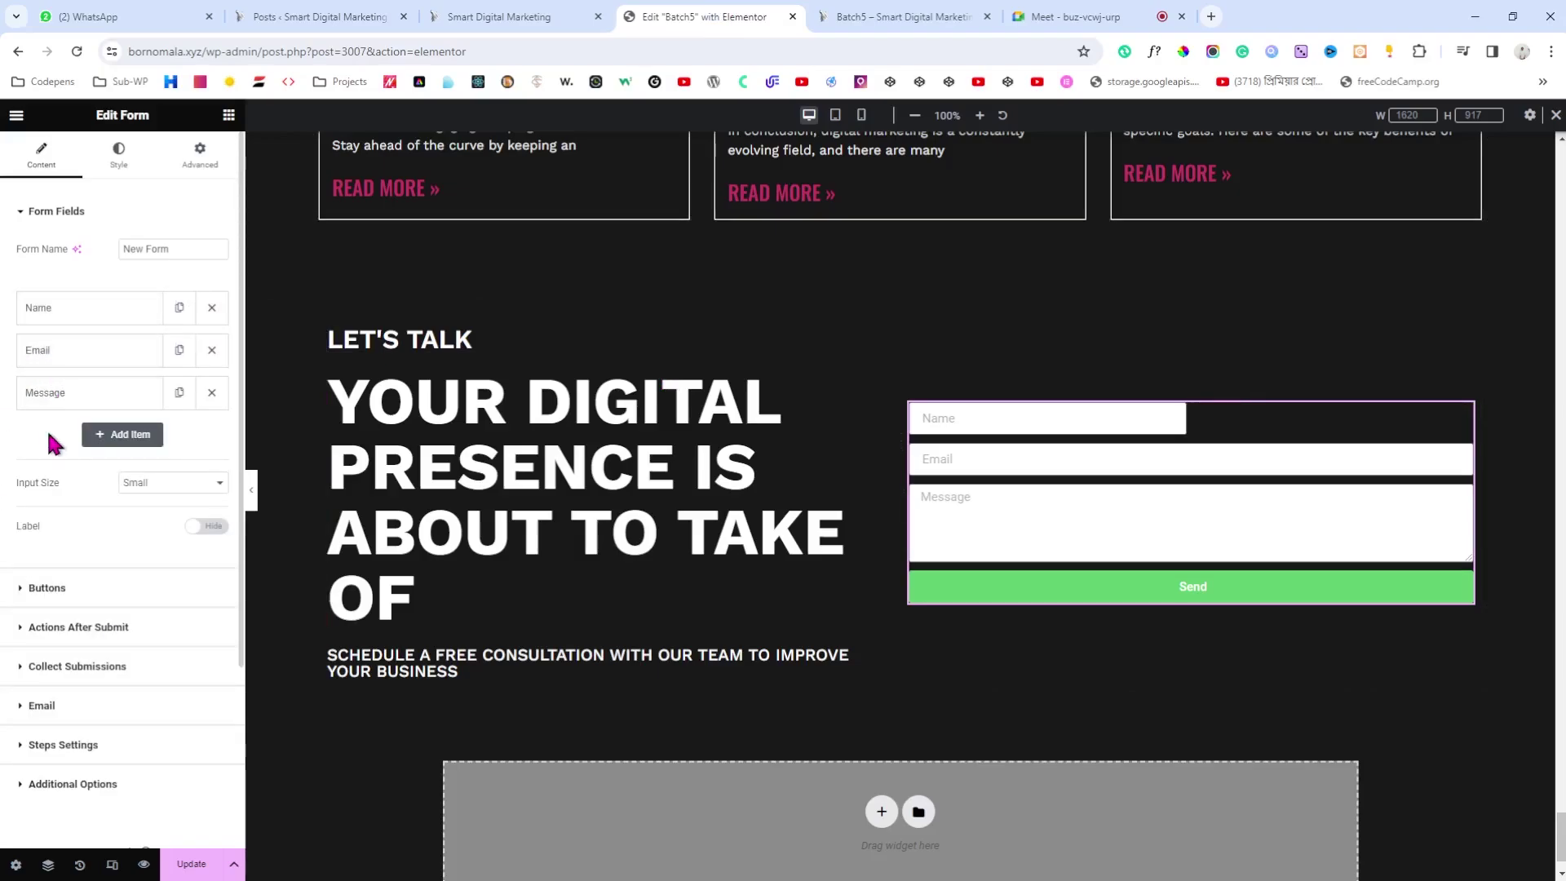
{"action": "left_click", "coordinate": [94, 355]}
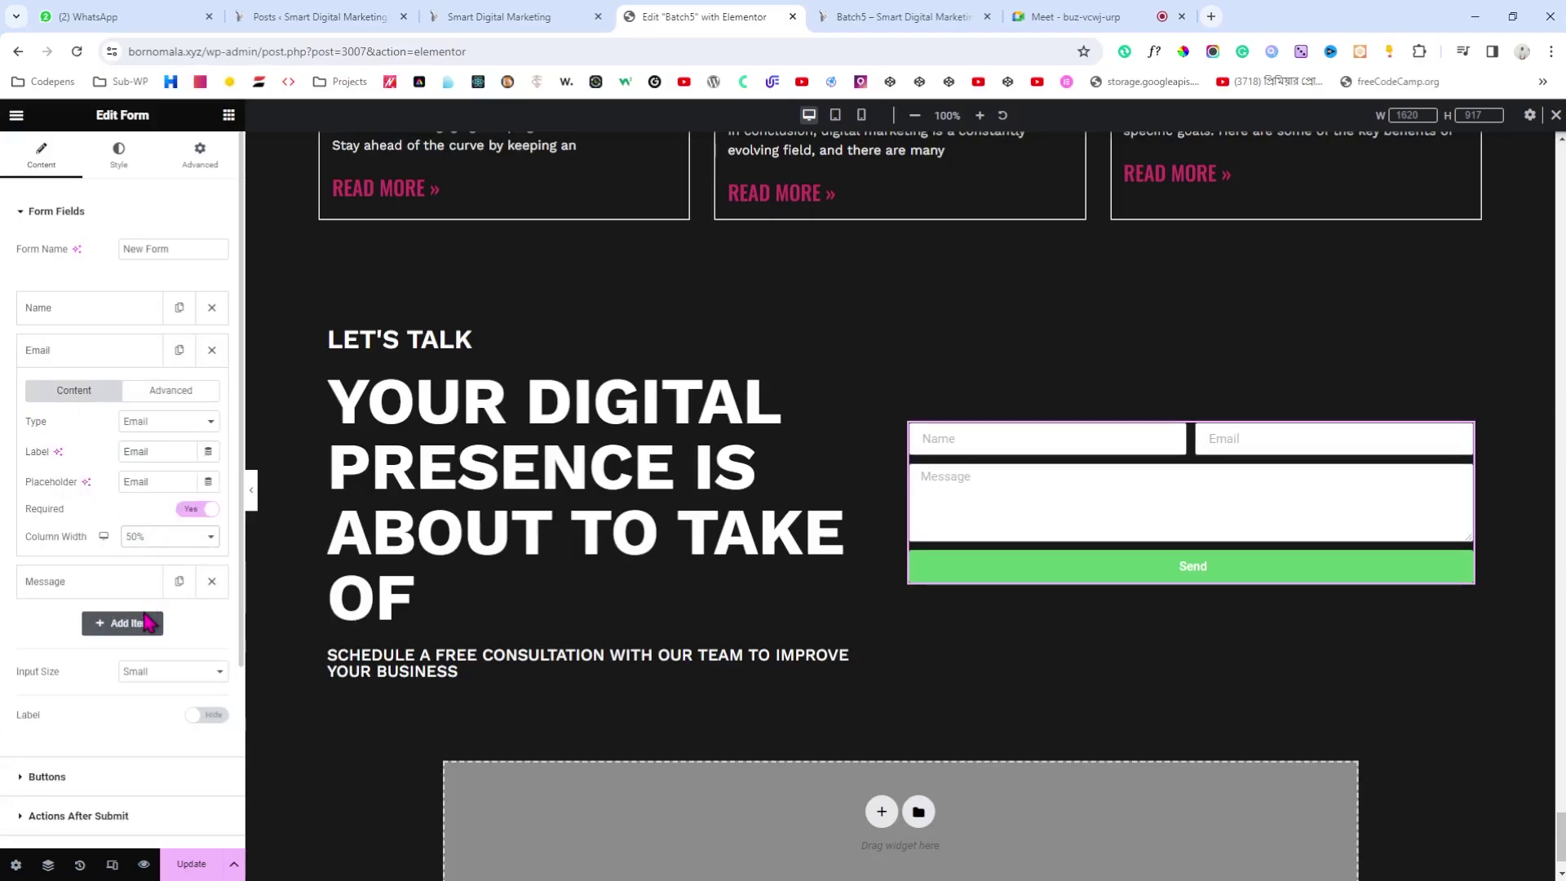
{"action": "left_click", "coordinate": [94, 355]}
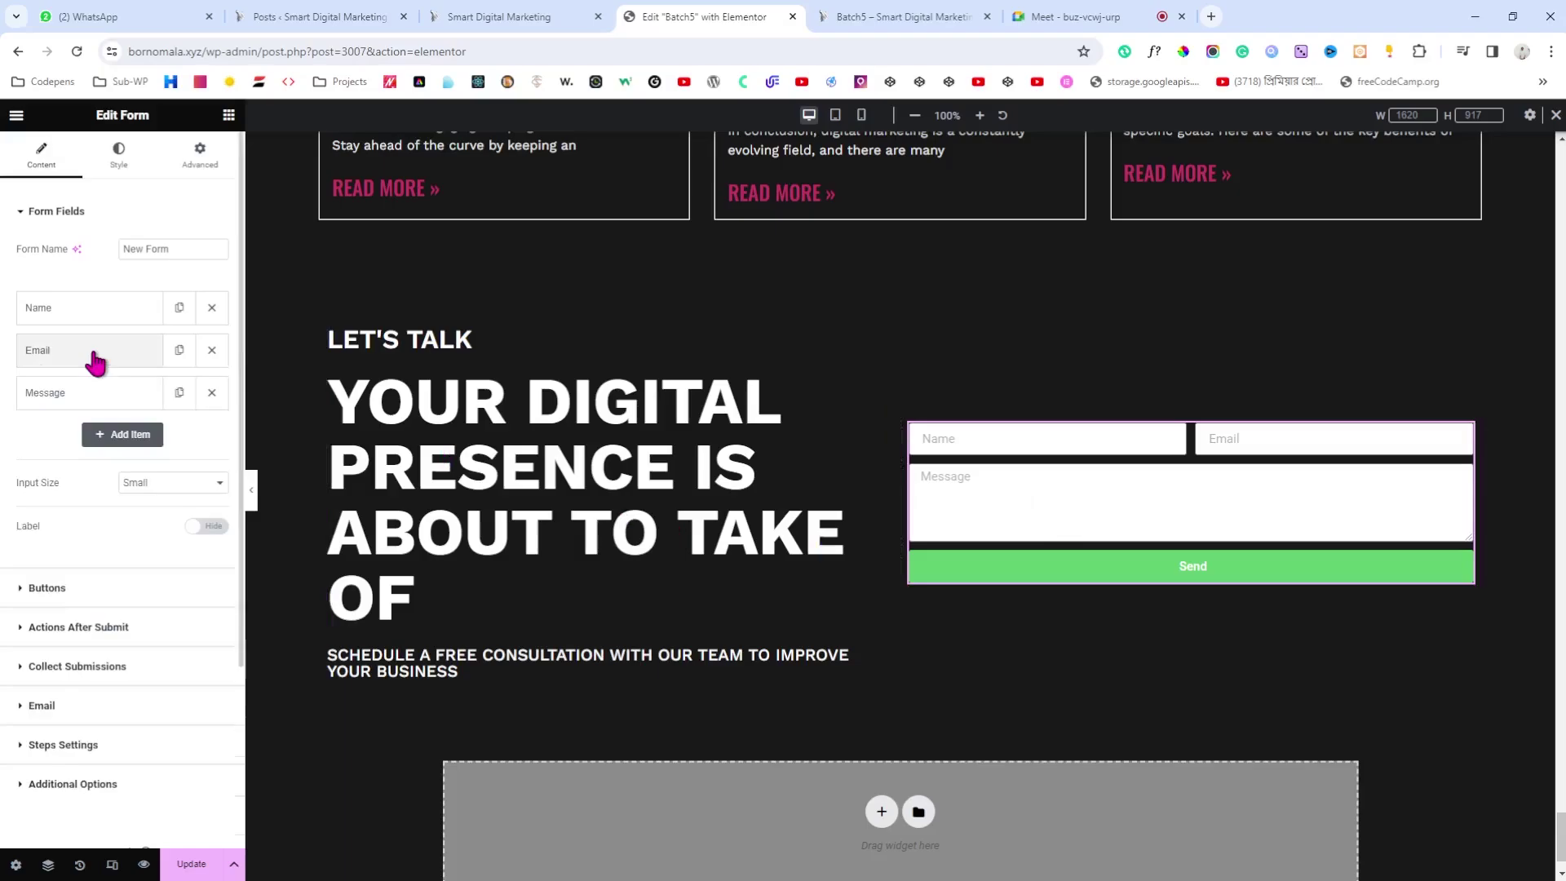
Step: Check the reference form's placeholders and set the Name field's placeholder to "Your Full Name"
{"action": "left_click", "coordinate": [53, 394]}
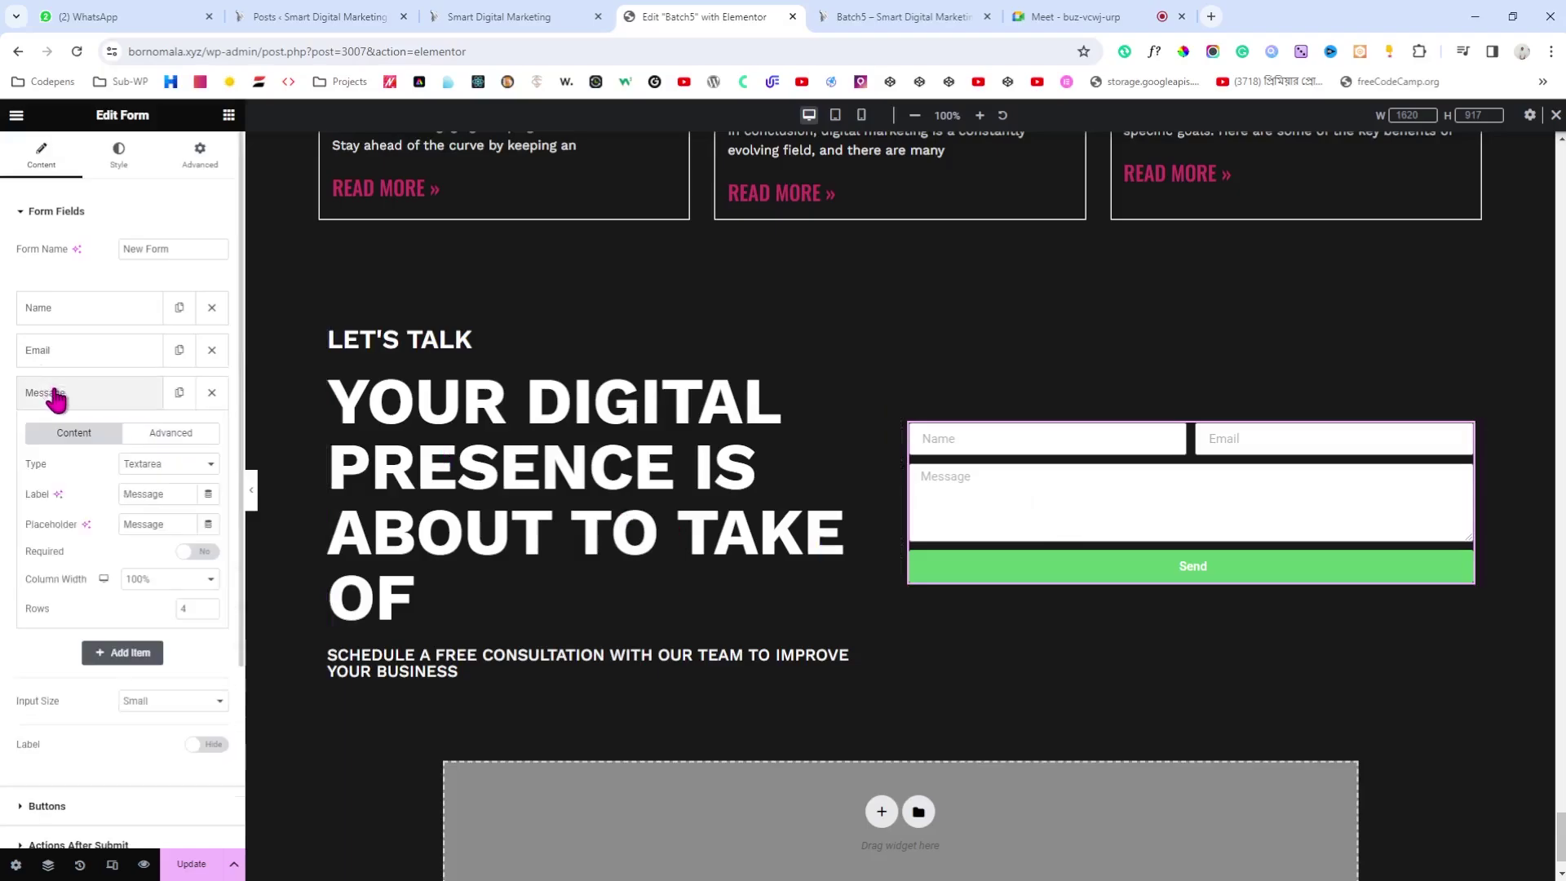
{"action": "left_click", "coordinate": [540, 12]}
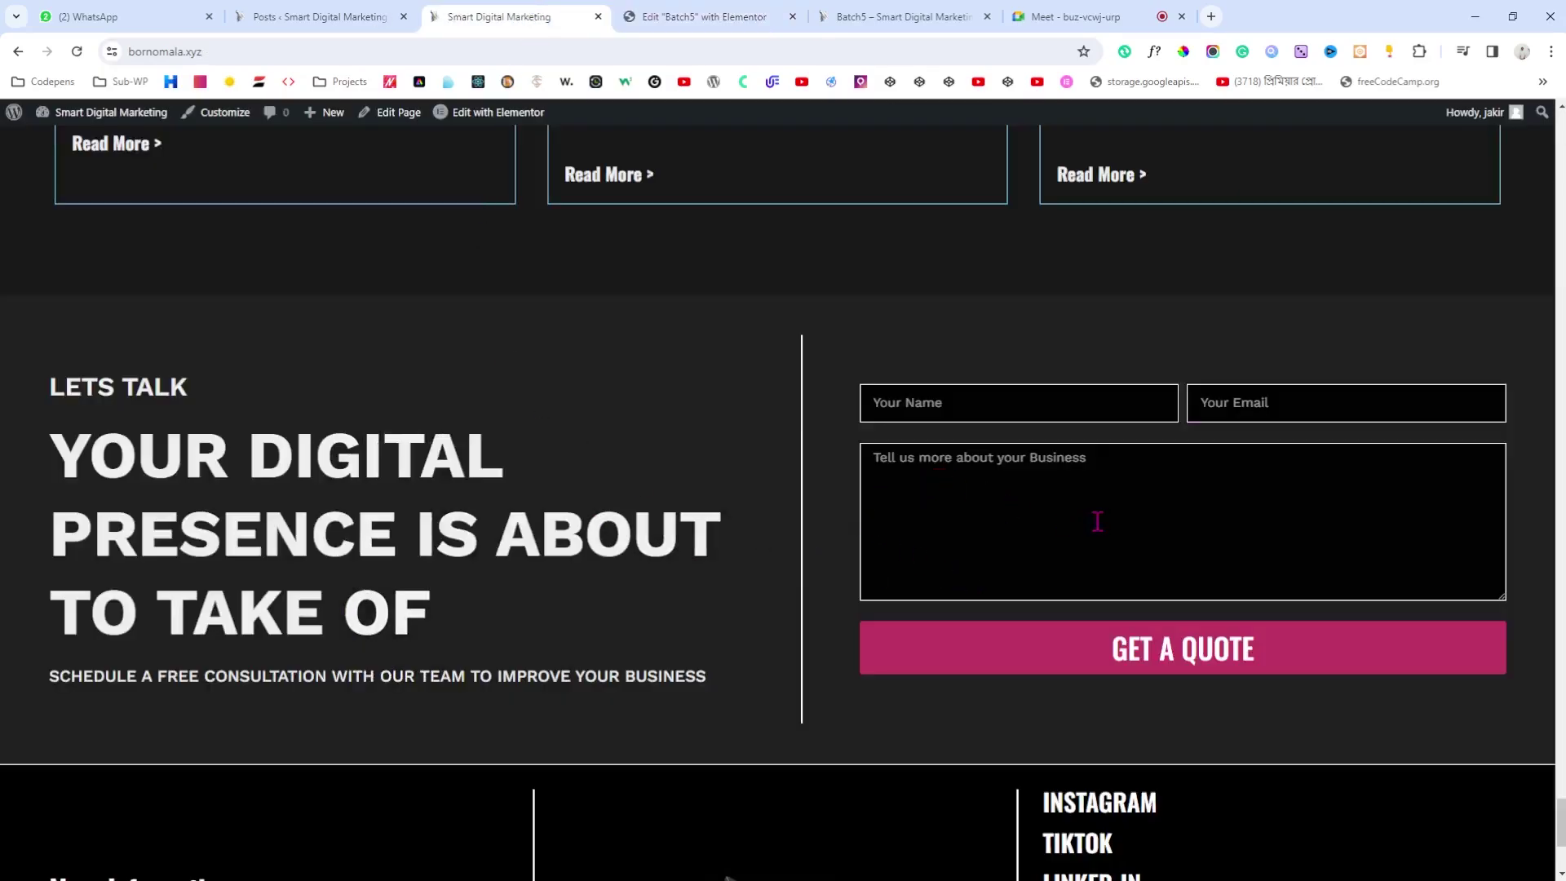
{"action": "left_click", "coordinate": [755, 17]}
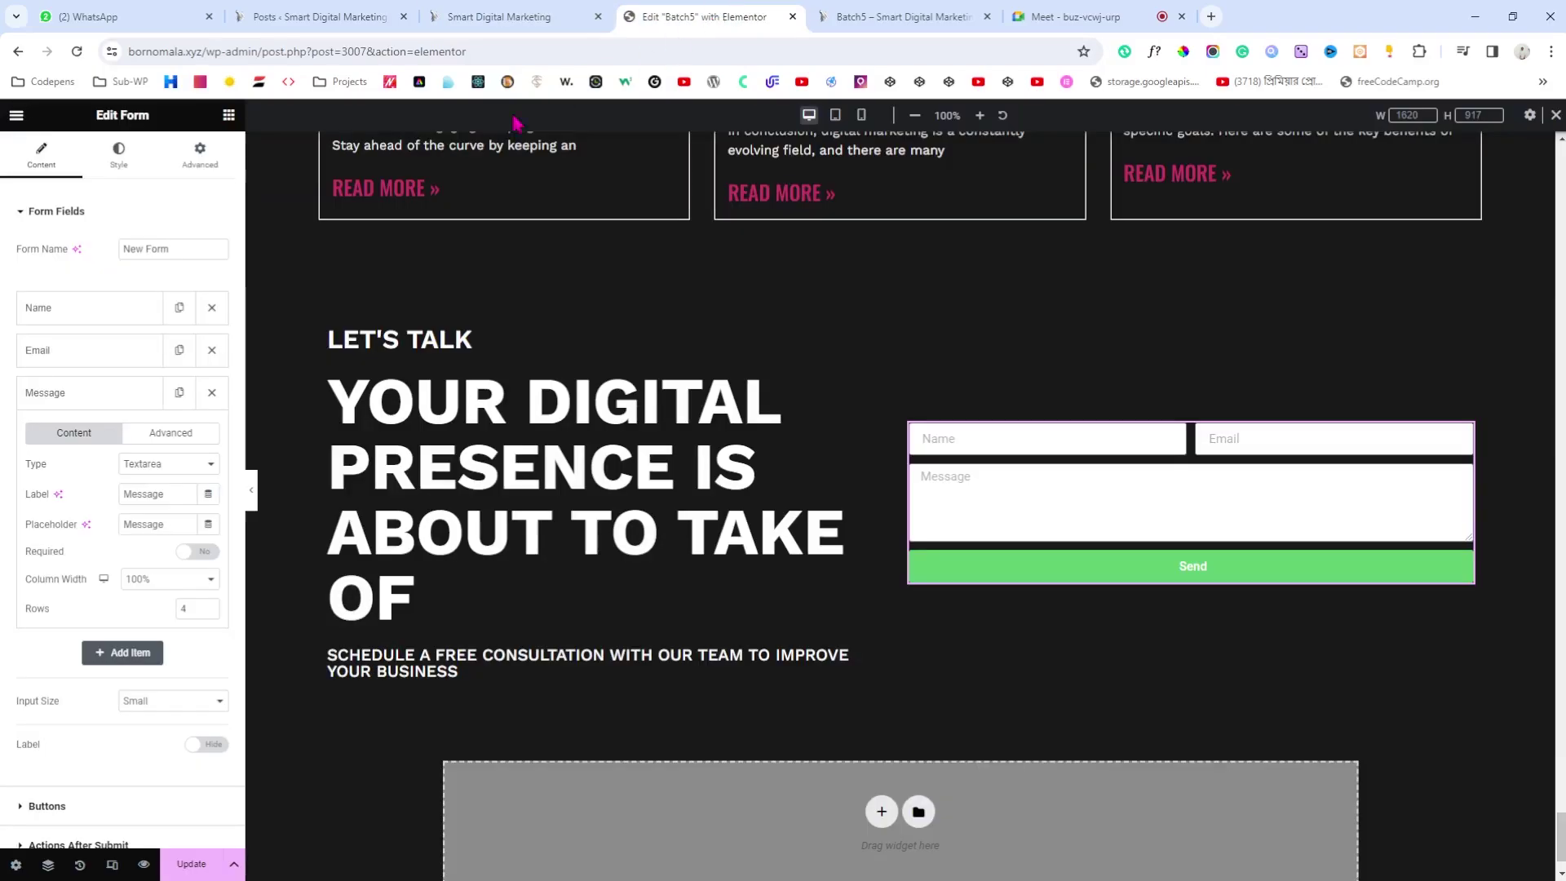
{"action": "left_click", "coordinate": [72, 319]}
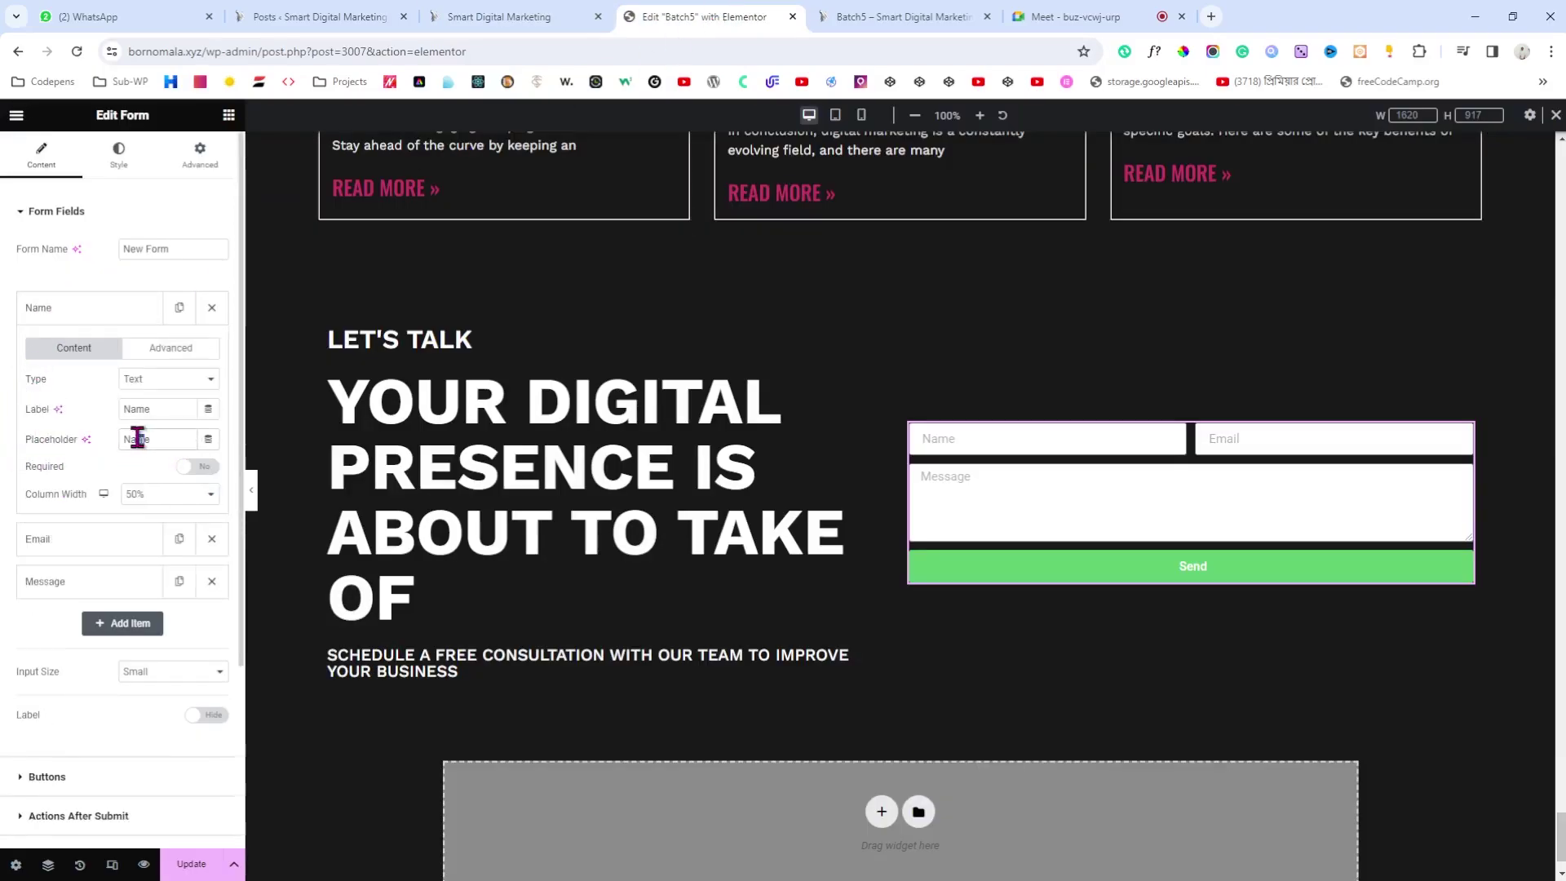
{"action": "left_click_drag", "start_coordinate": [167, 439], "coordinate": [124, 439]}
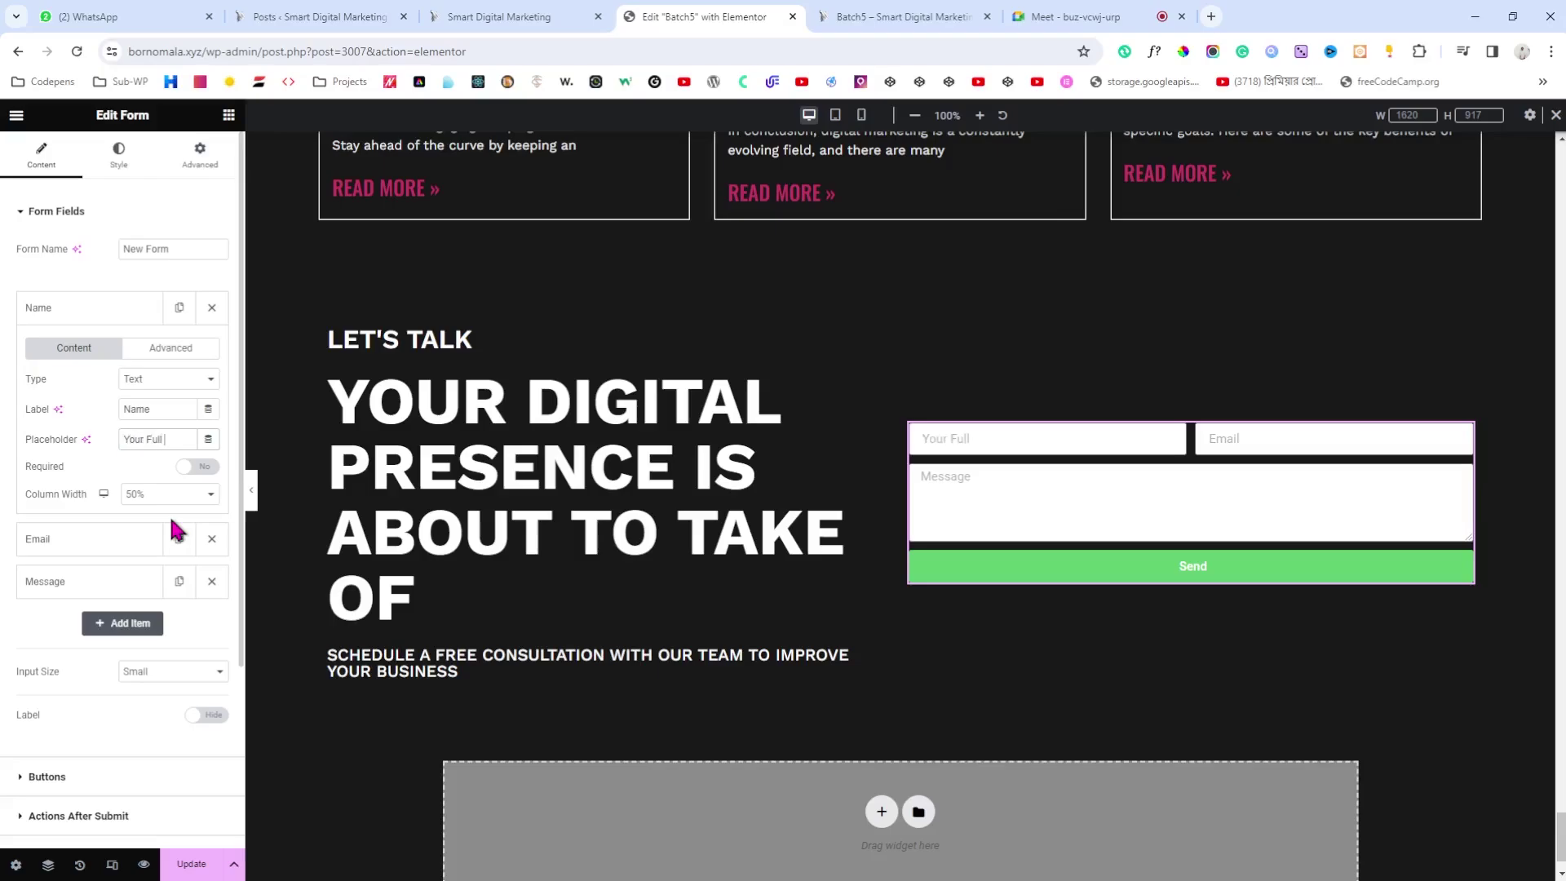
{"action": "left_click", "coordinate": [65, 318]}
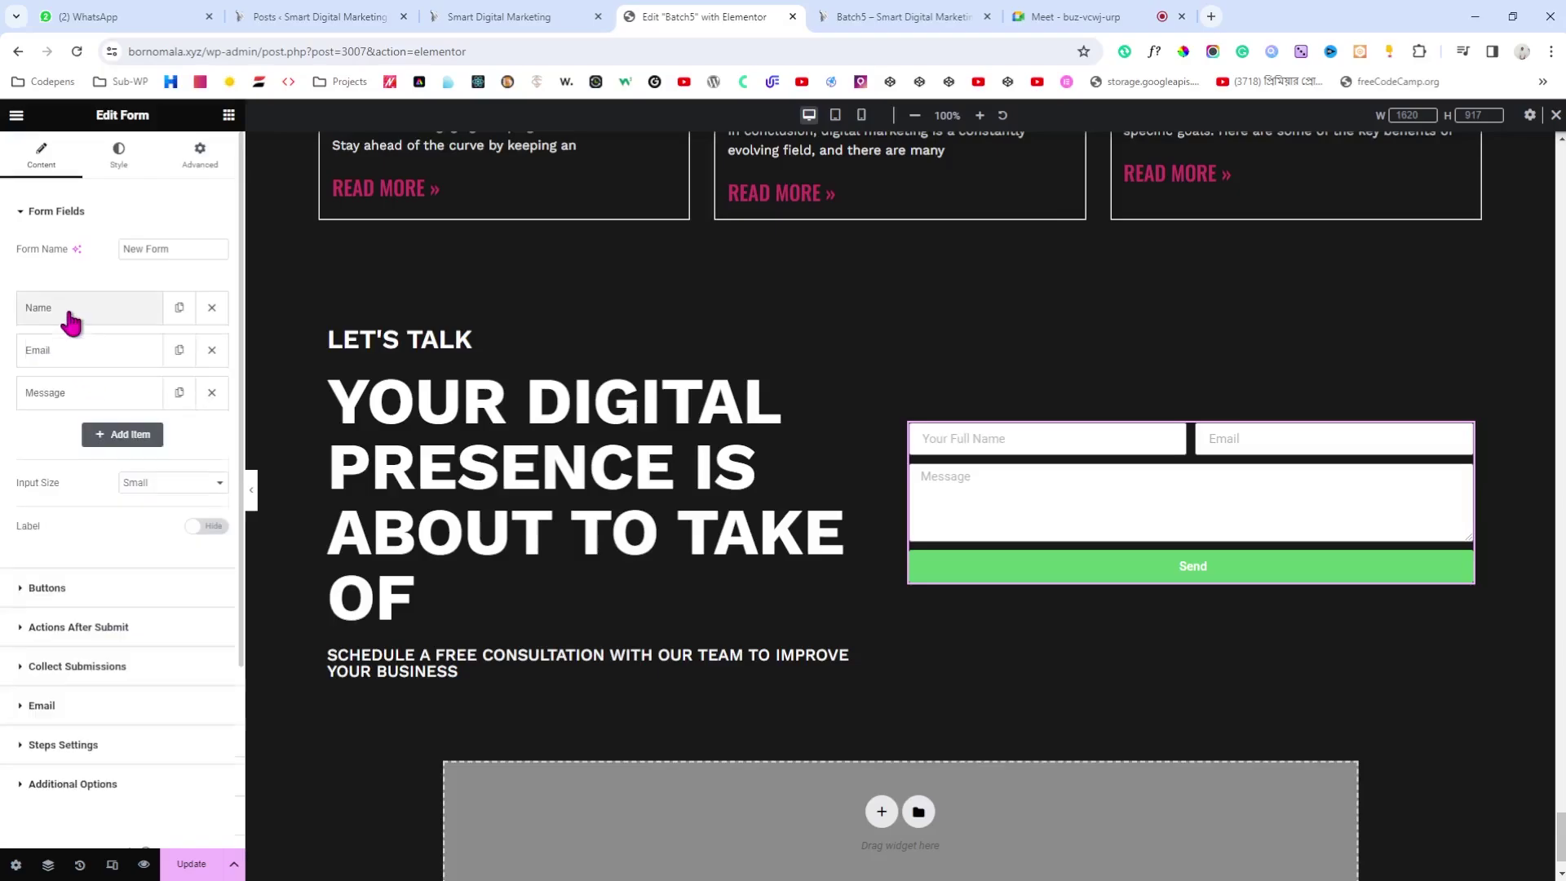
Step: Set the Email field's placeholder to "Your Email Address"
{"action": "left_click", "coordinate": [58, 359]}
{"action": "left_click_drag", "start_coordinate": [161, 481], "coordinate": [123, 483]}
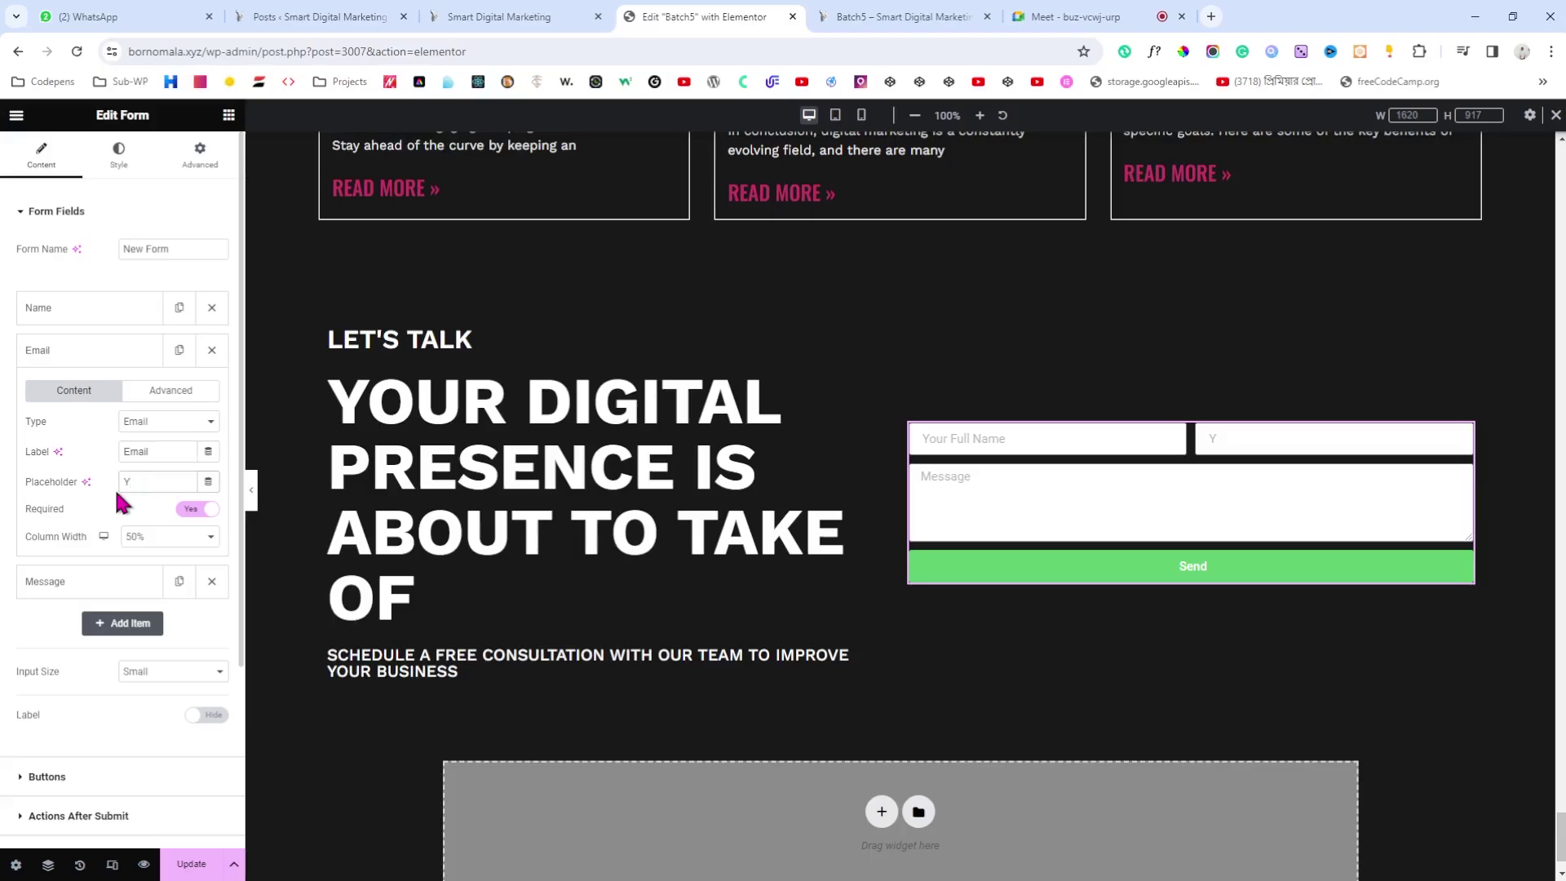
{"action": "type", "text": "Your Email Address"}
{"action": "left_click", "coordinate": [89, 359]}
Step: Replace the Message field's placeholder with "Tell Us More About You"
{"action": "left_click", "coordinate": [67, 400]}
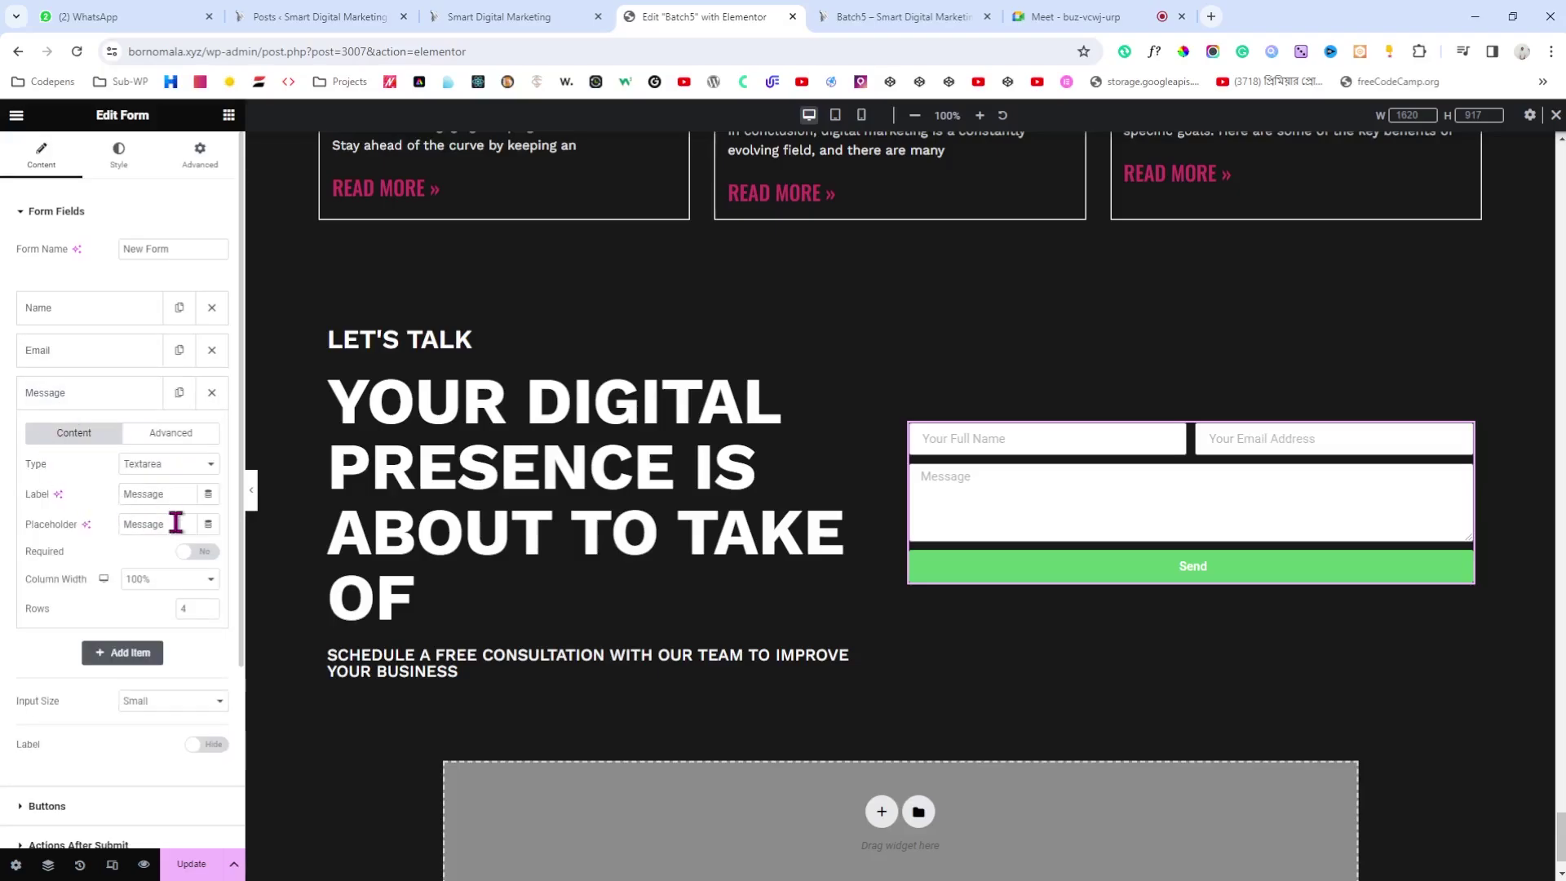
{"action": "left_click_drag", "start_coordinate": [175, 522], "coordinate": [124, 526]}
{"action": "key", "text": "BackSpace"}
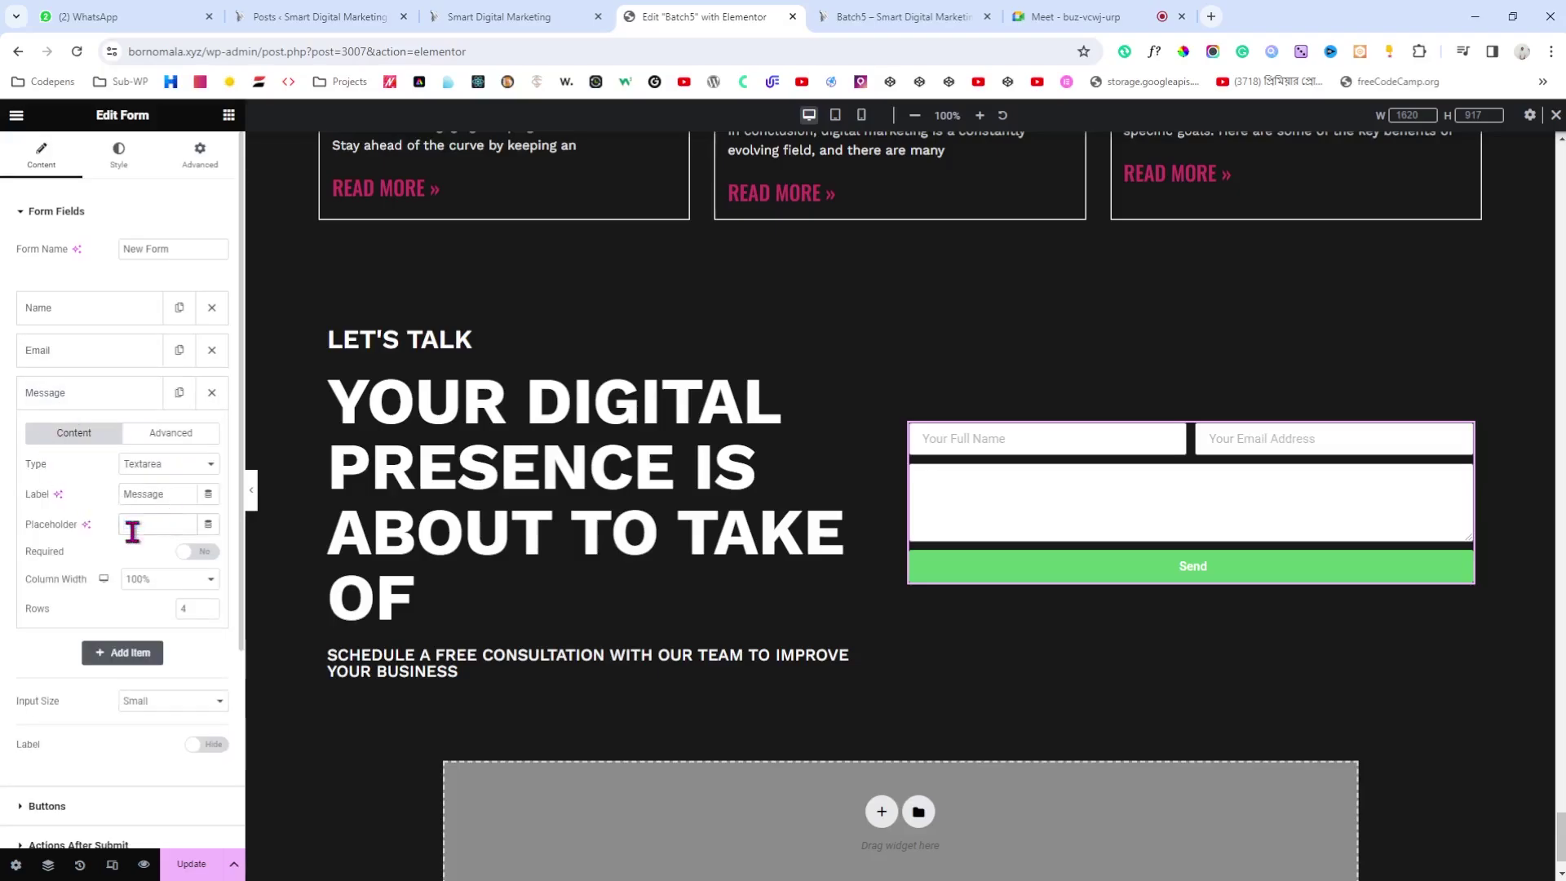
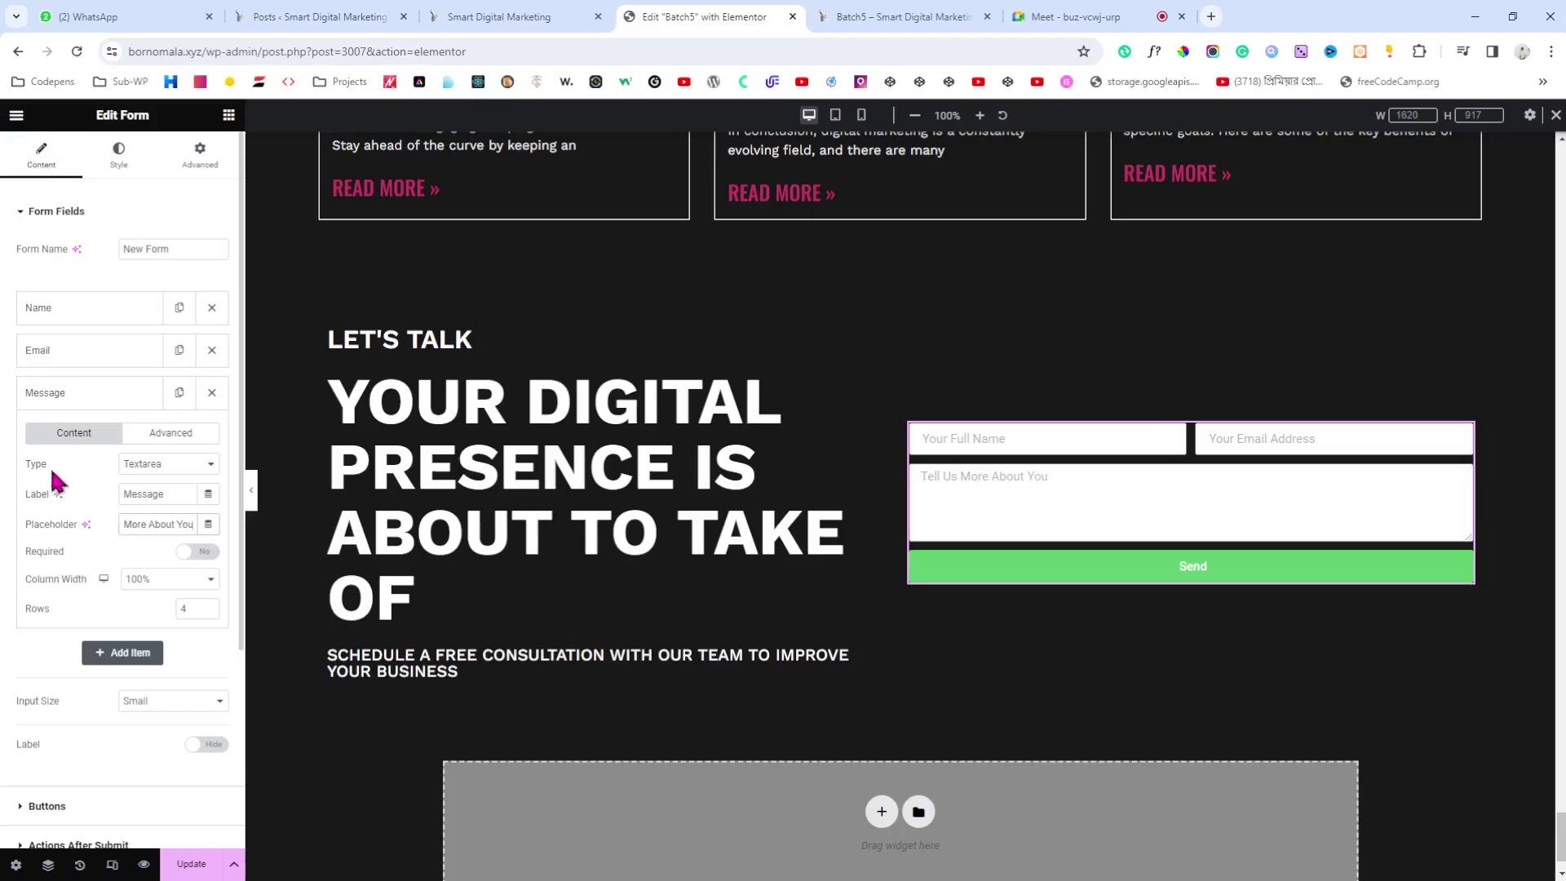
{"action": "left_click", "coordinate": [100, 397]}
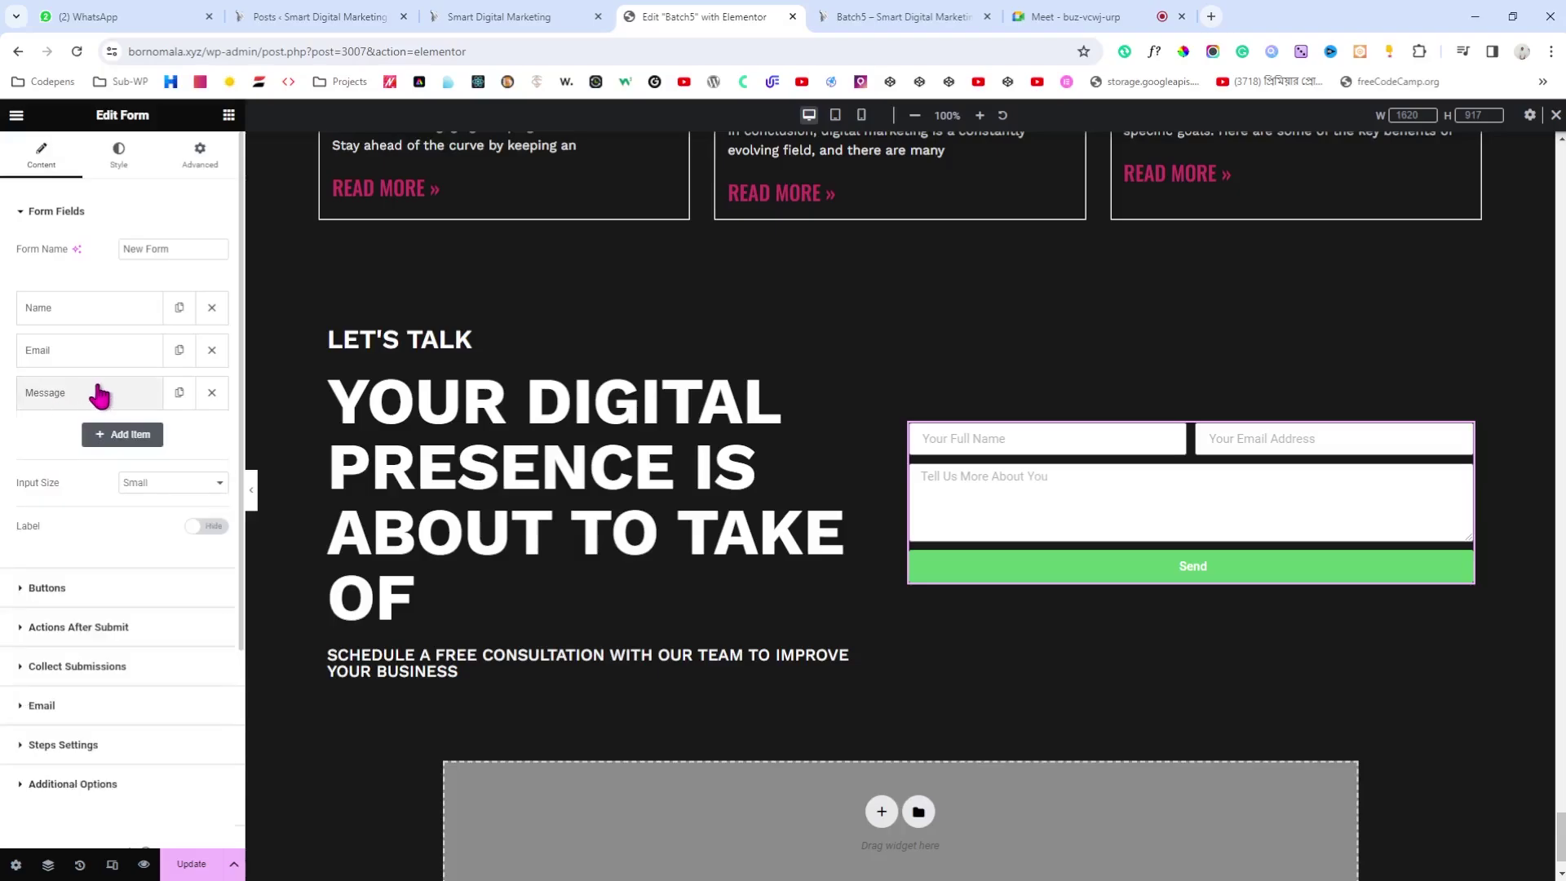
Step: Increase the Message field's height to 9 rows
{"action": "left_click", "coordinate": [99, 396]}
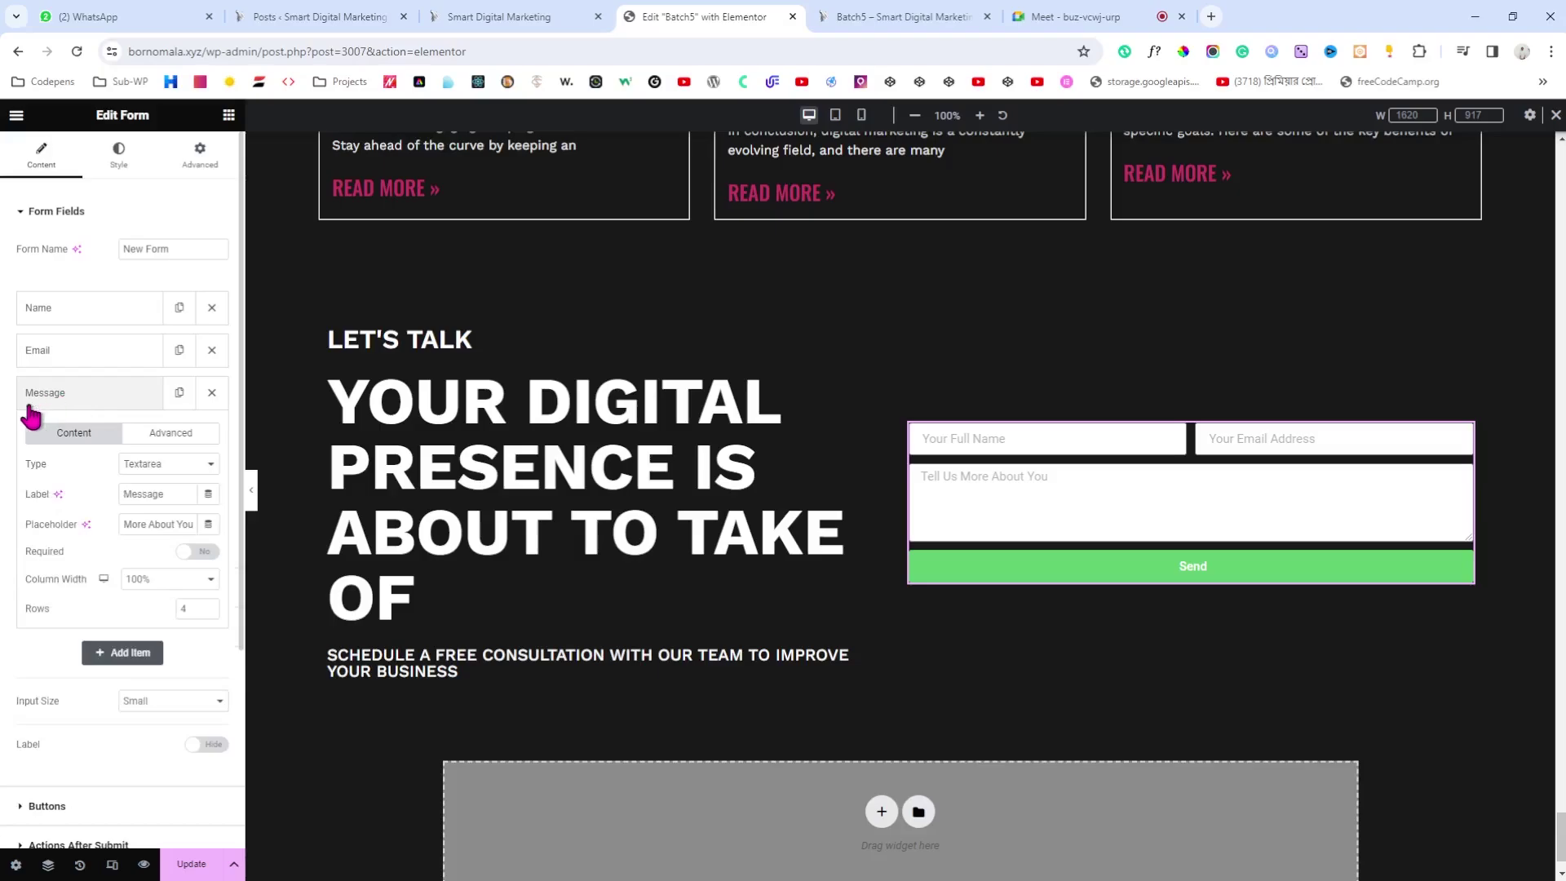
{"action": "left_click", "coordinate": [209, 605]}
{"action": "left_click", "coordinate": [209, 604]}
{"action": "left_click", "coordinate": [209, 605]}
{"action": "left_click", "coordinate": [209, 604]}
{"action": "left_click", "coordinate": [209, 605]}
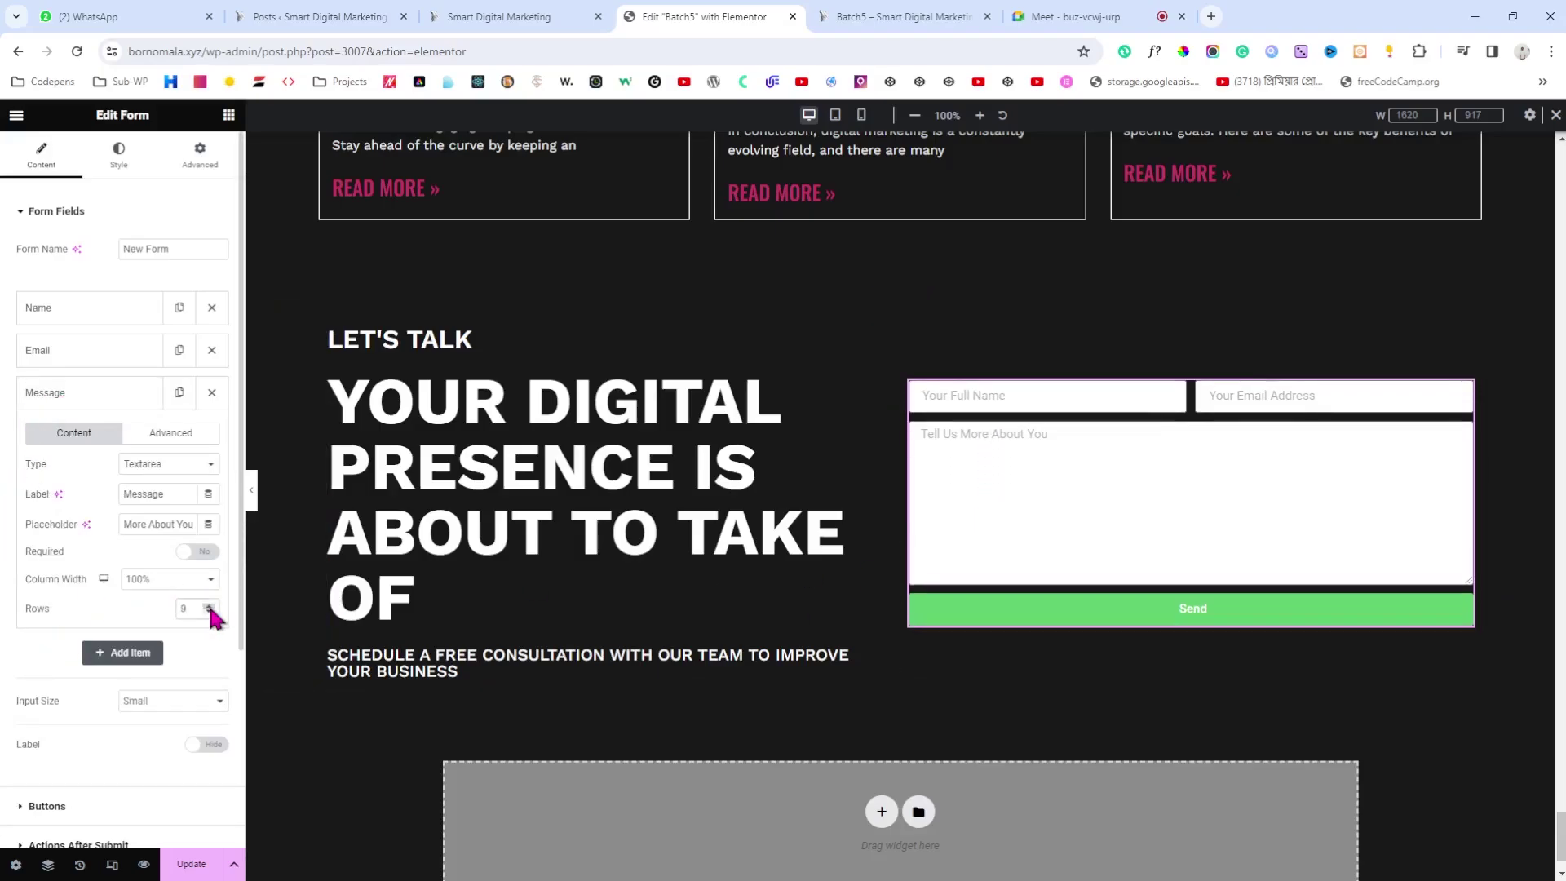
Step: Reduce the Message field's height to 8 rows
{"action": "left_click", "coordinate": [209, 604]}
{"action": "left_click", "coordinate": [209, 613]}
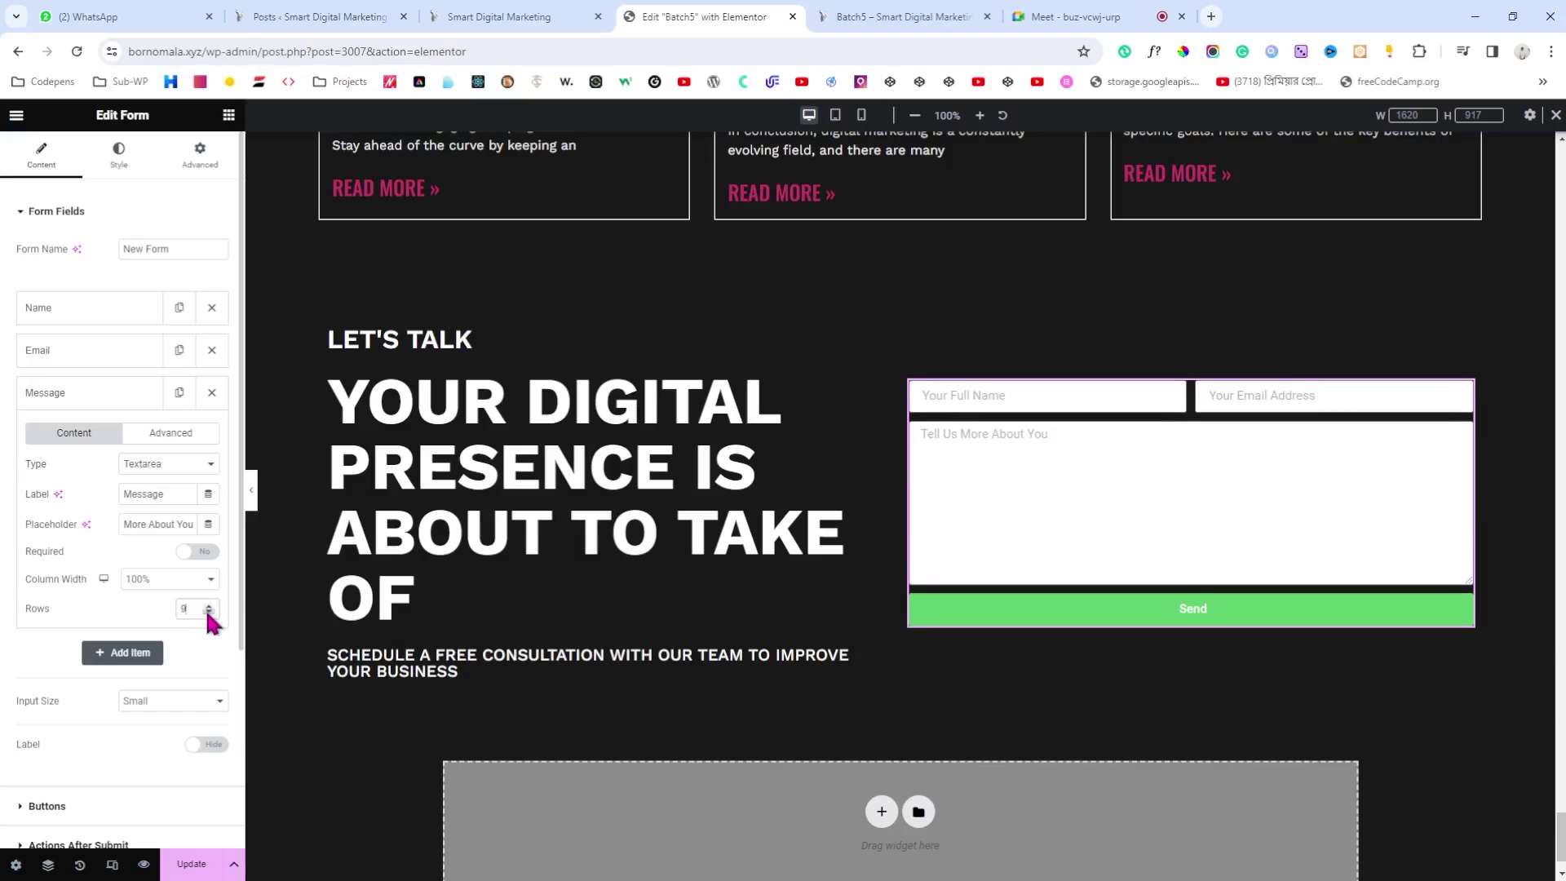
{"action": "left_click", "coordinate": [209, 613]}
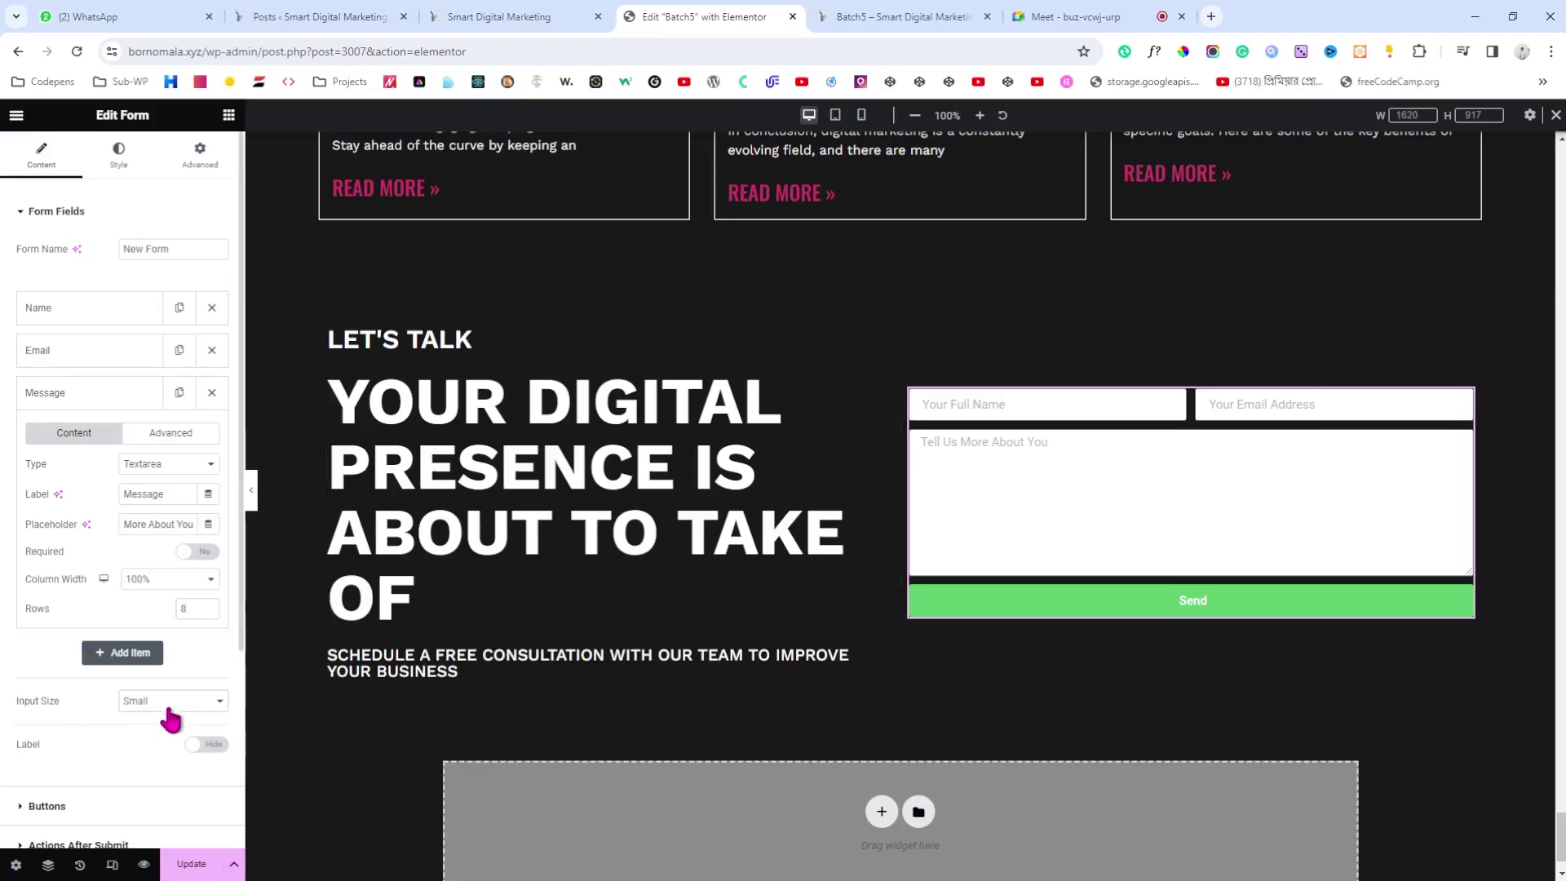
Step: Set the contact form's input size to Medium and increase the size of its Send button
{"action": "left_click", "coordinate": [167, 757]}
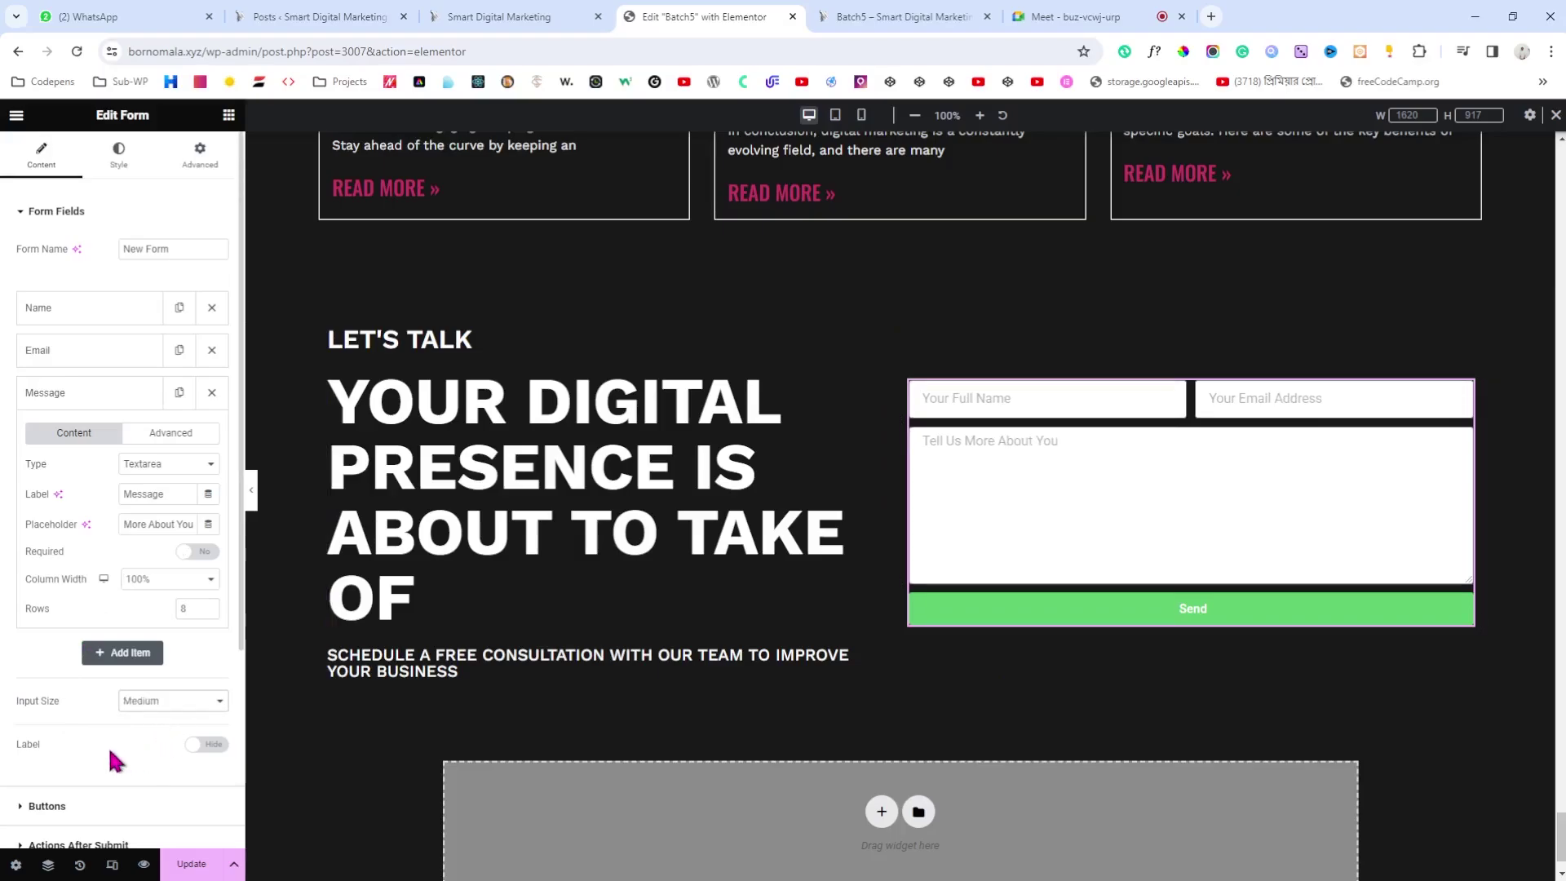
{"action": "scroll", "coordinate": [109, 751], "scroll_direction": "down", "scroll_amount": 1}
{"action": "left_click", "coordinate": [47, 725]}
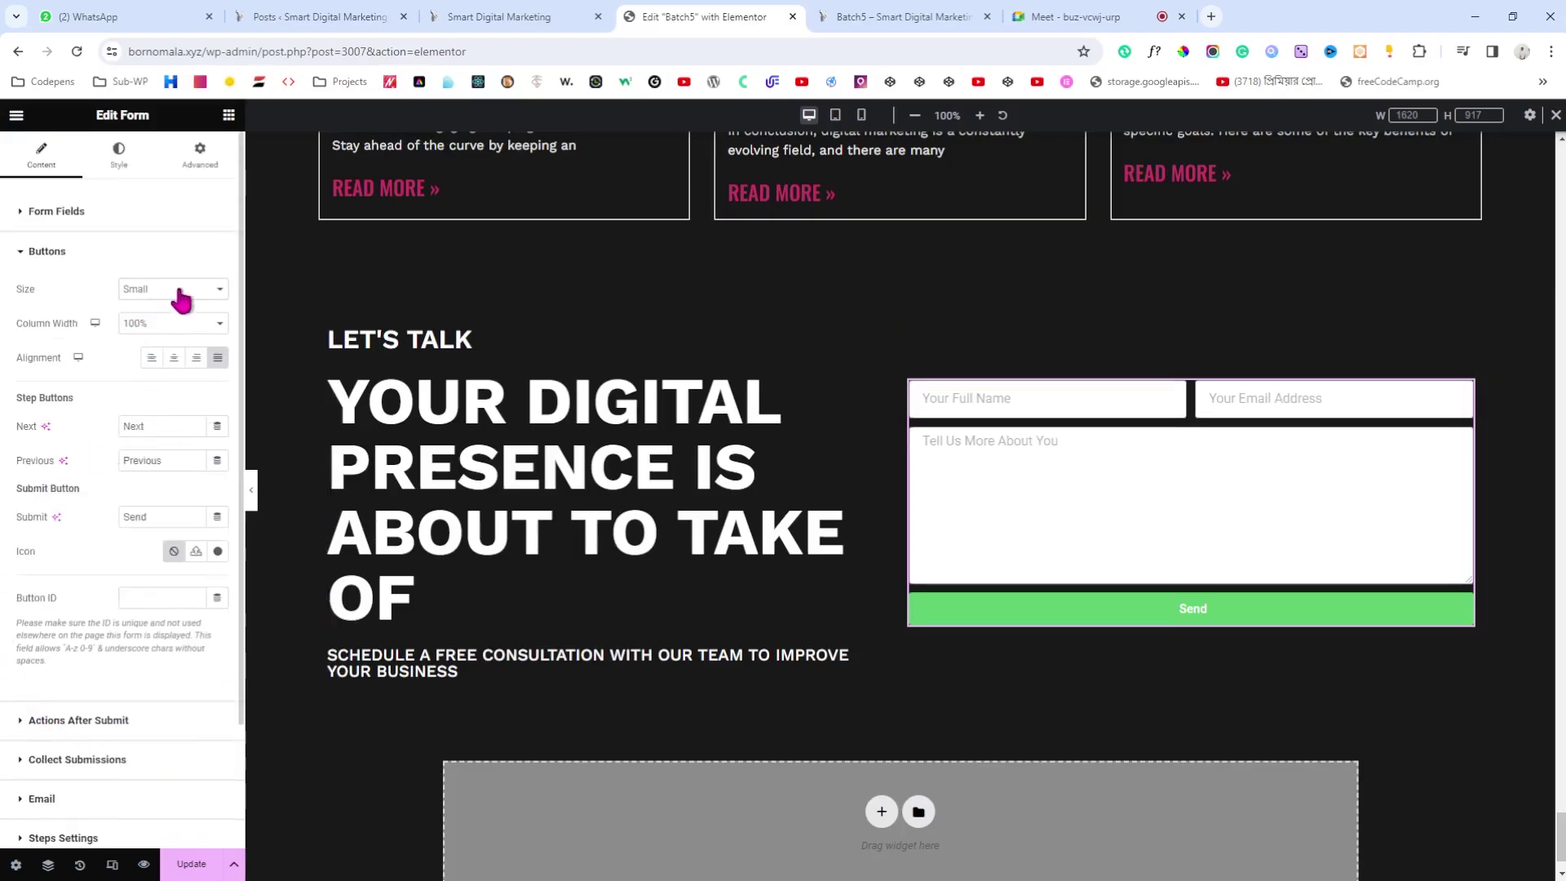
Step: Make the text colour of the form's fields fully transparent in the field styling
{"action": "left_click", "coordinate": [114, 167]}
{"action": "scroll", "coordinate": [10, 468], "scroll_direction": "down", "scroll_amount": 1}
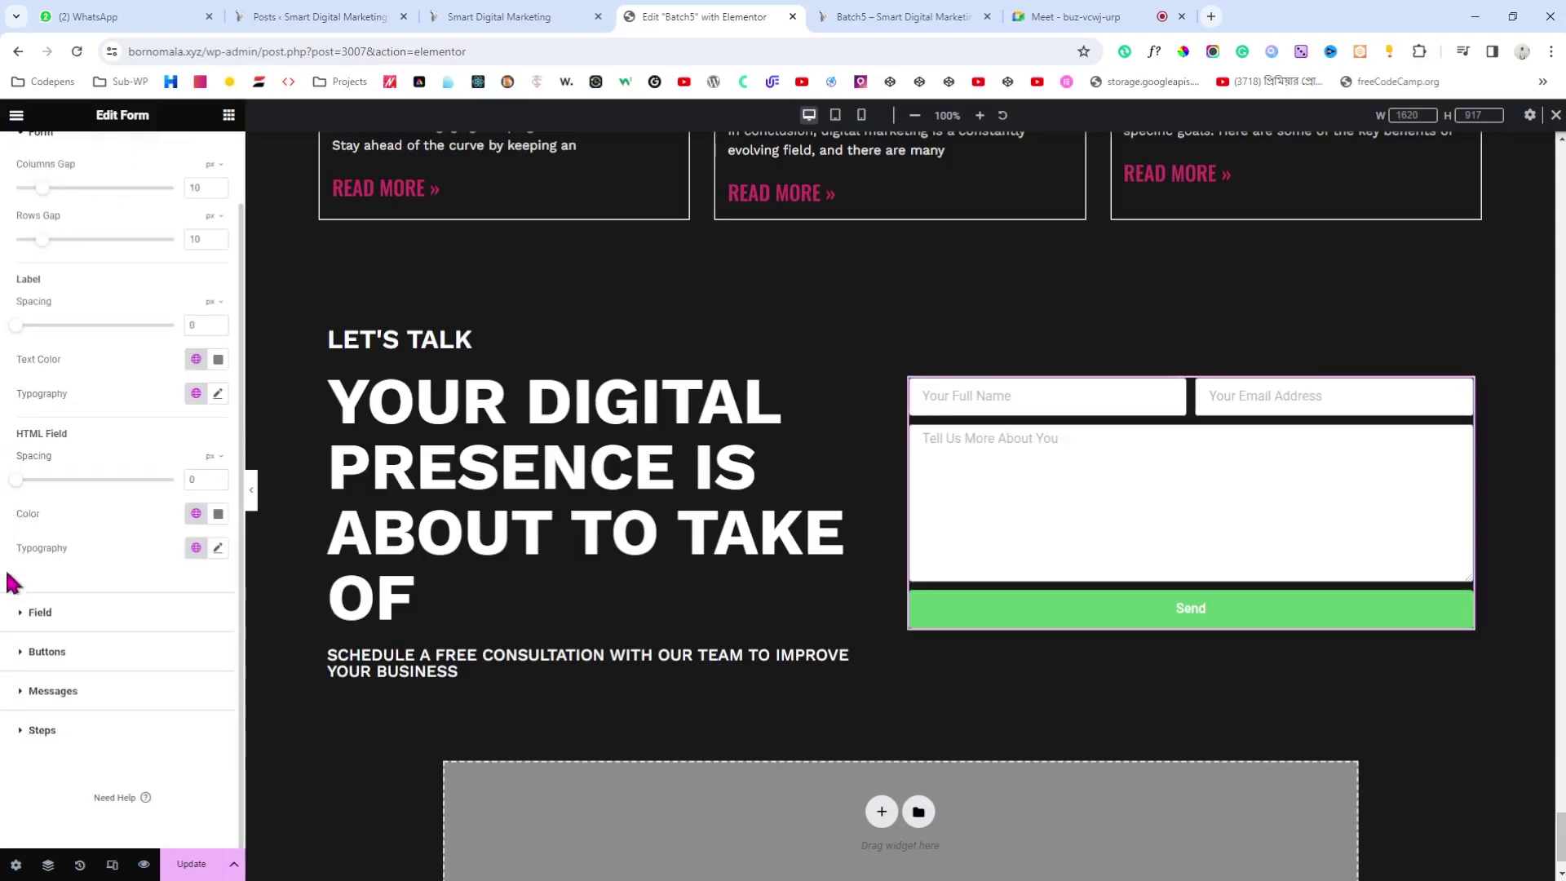
{"action": "left_click", "coordinate": [40, 615]}
{"action": "left_click", "coordinate": [218, 289]}
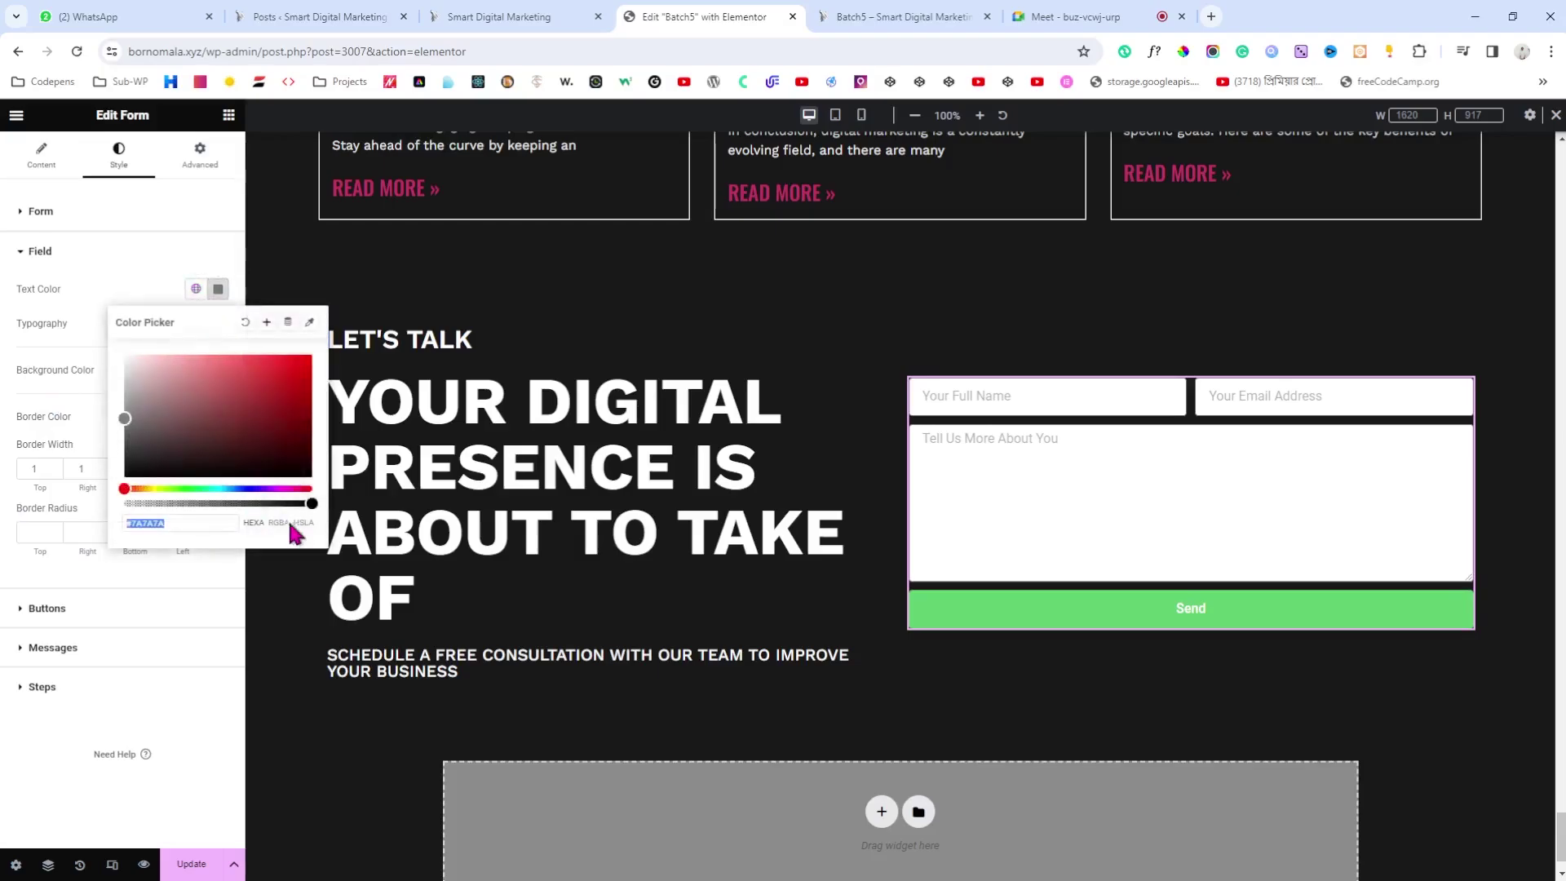
{"action": "left_click_drag", "start_coordinate": [310, 506], "coordinate": [90, 521]}
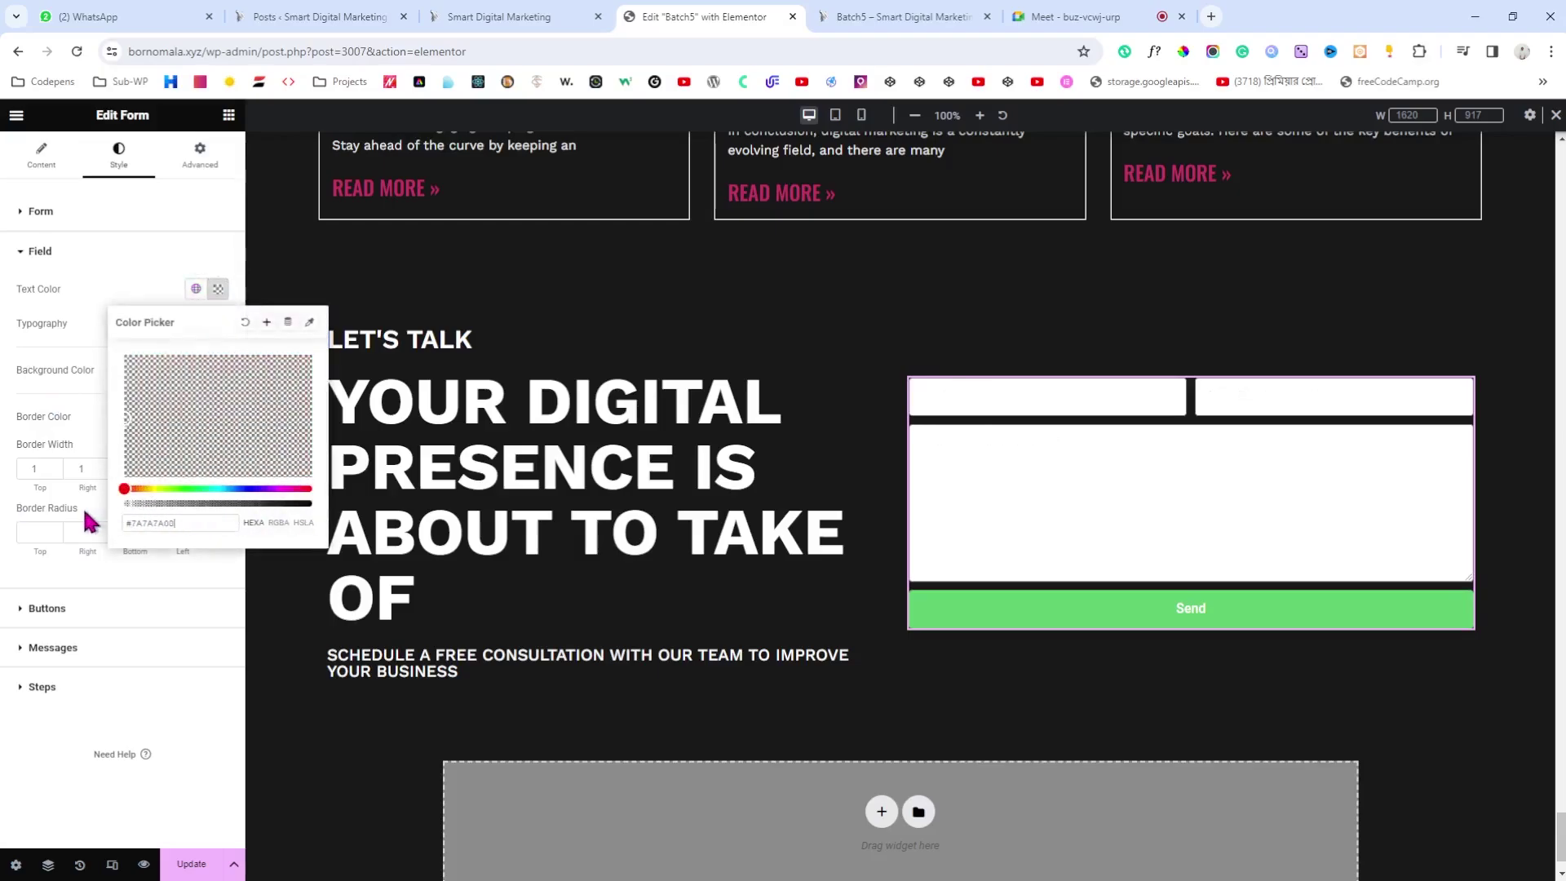
Step: Make the form fields' background colour fully transparent (#FFFFFF00)
{"action": "left_click", "coordinate": [10, 344]}
{"action": "left_click", "coordinate": [219, 371]}
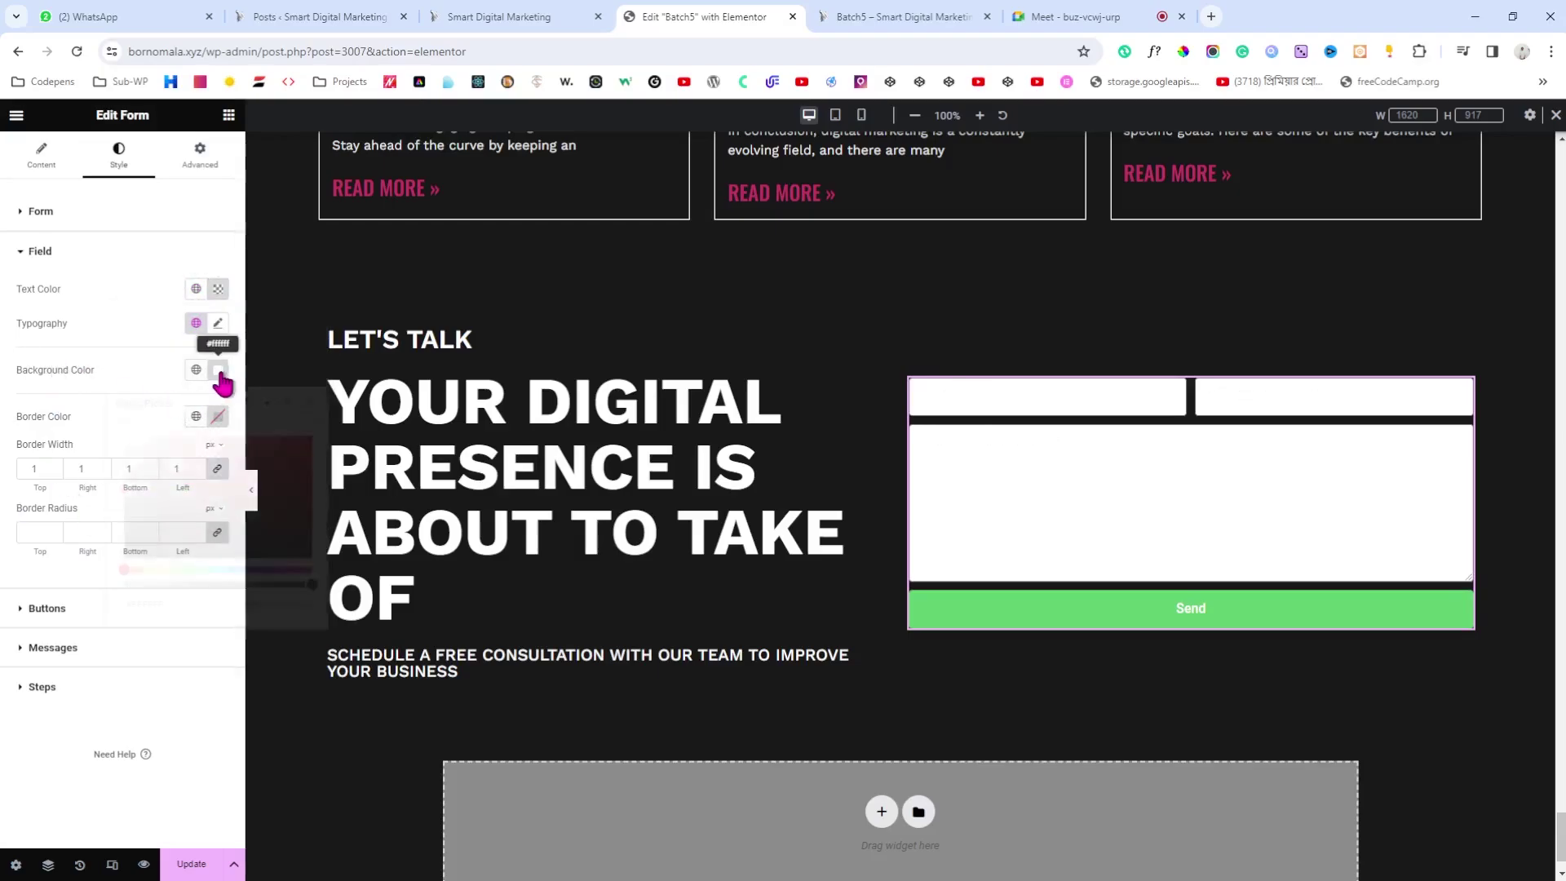
{"action": "left_click_drag", "start_coordinate": [310, 584], "coordinate": [109, 578]}
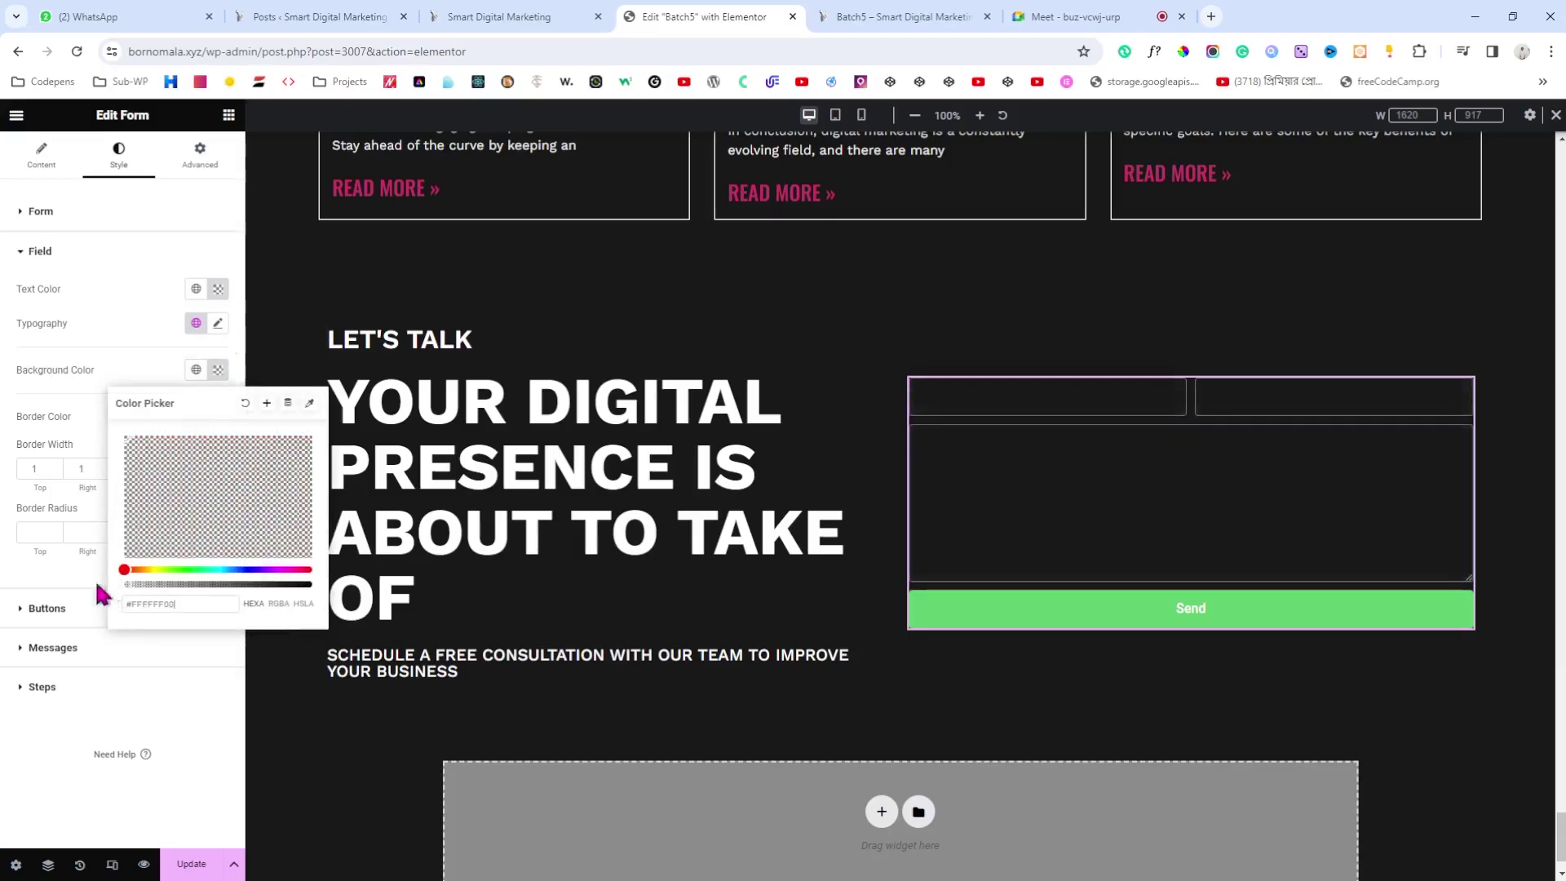
{"action": "left_click", "coordinate": [96, 589]}
Step: Set the form fields' text colour to fully opaque white (#FFFFFF)
{"action": "left_click", "coordinate": [217, 289]}
{"action": "left_click", "coordinate": [164, 416]}
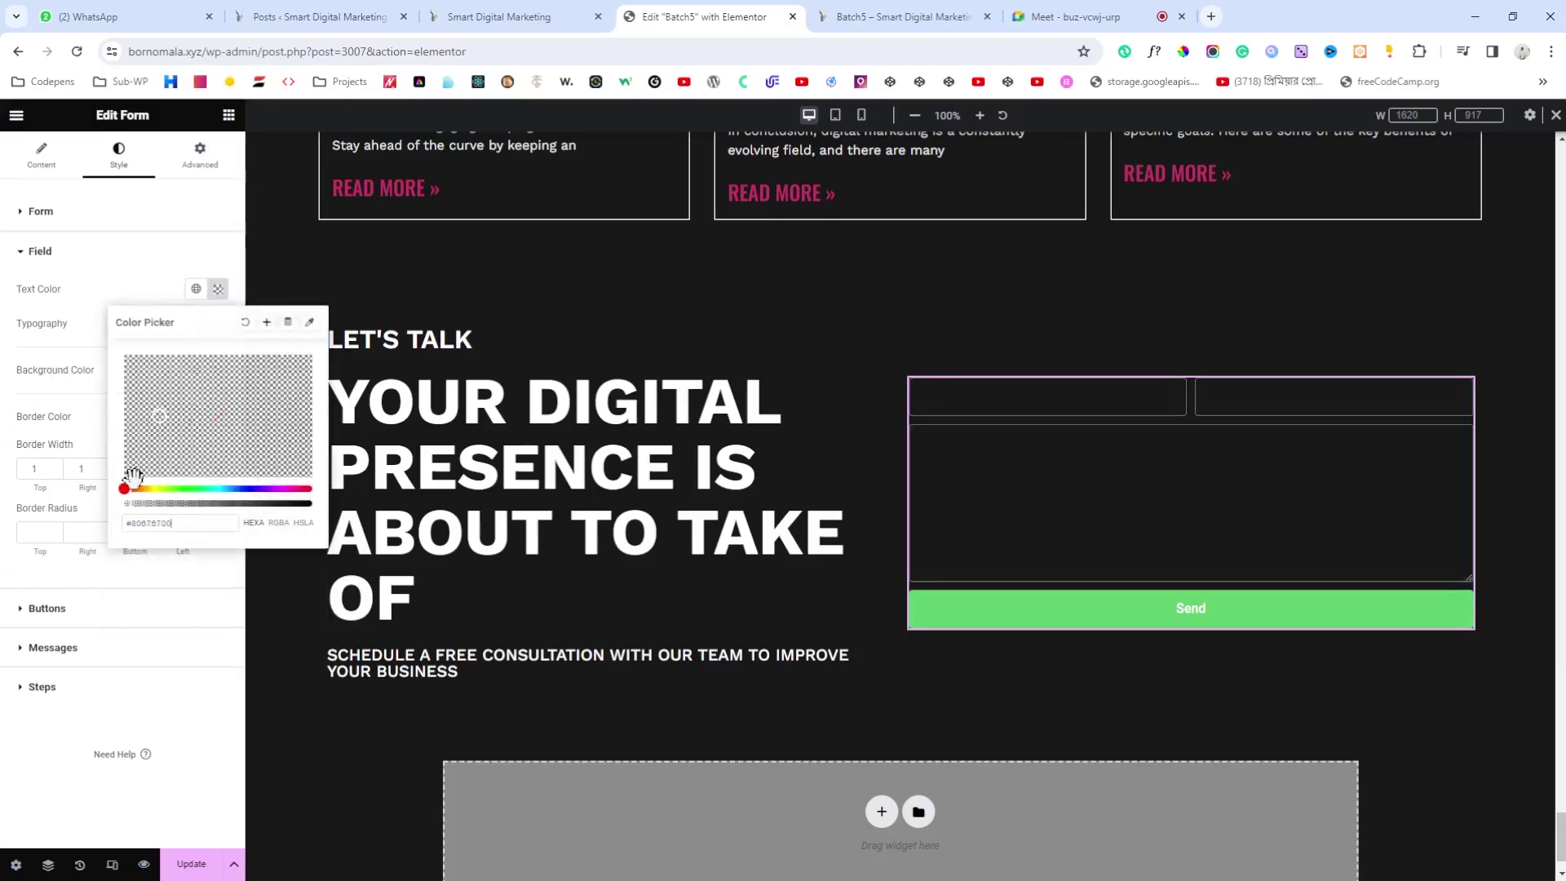
{"action": "left_click_drag", "start_coordinate": [127, 503], "coordinate": [179, 503]}
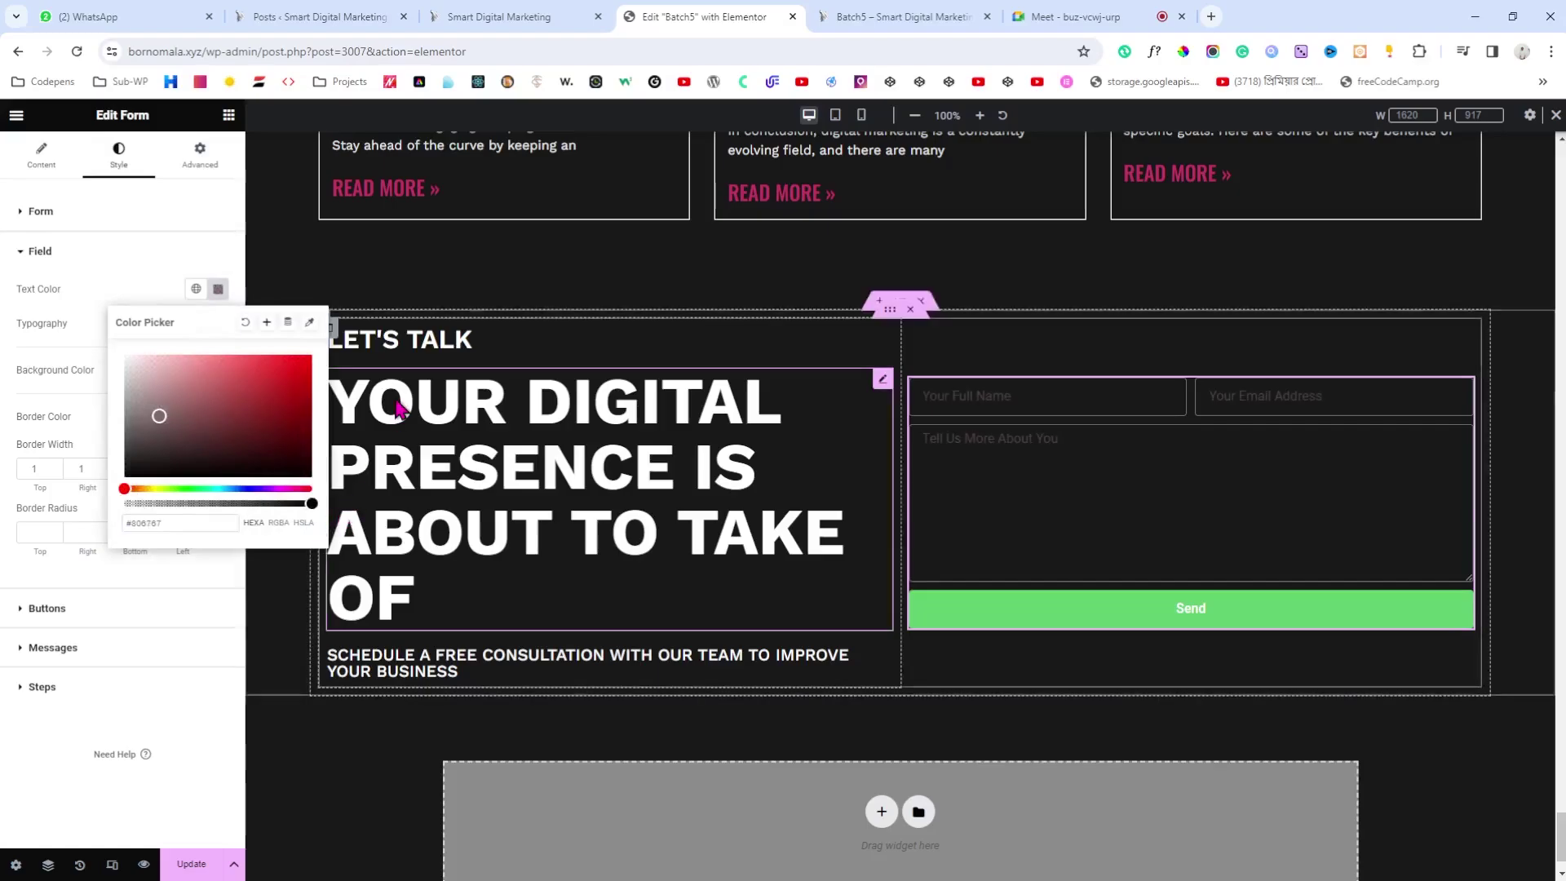
{"action": "left_click_drag", "start_coordinate": [188, 408], "coordinate": [82, 334]}
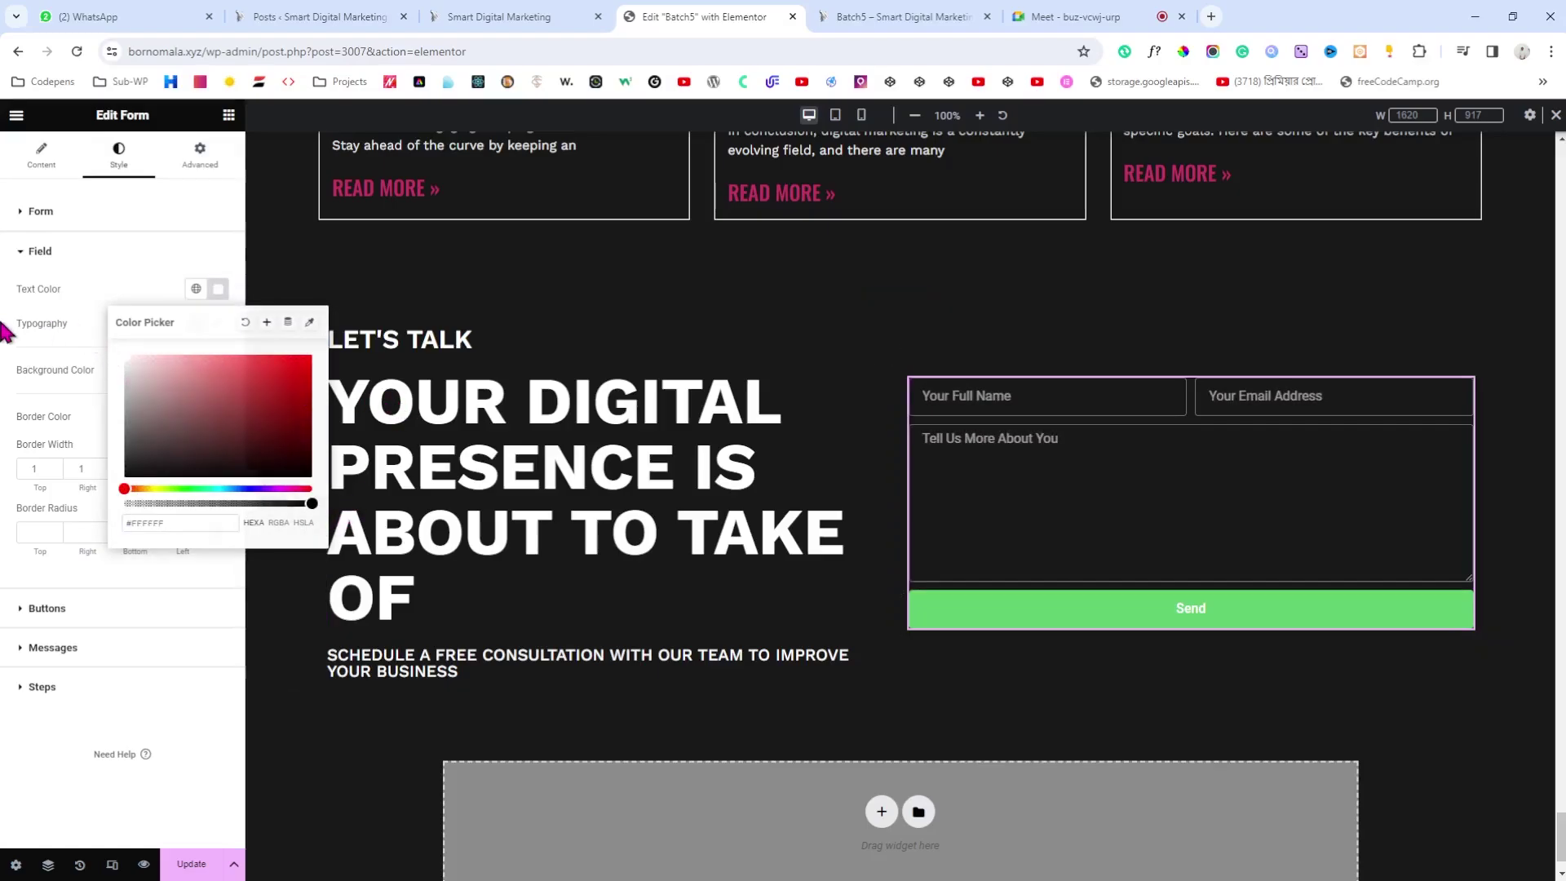
{"action": "left_click", "coordinate": [27, 338]}
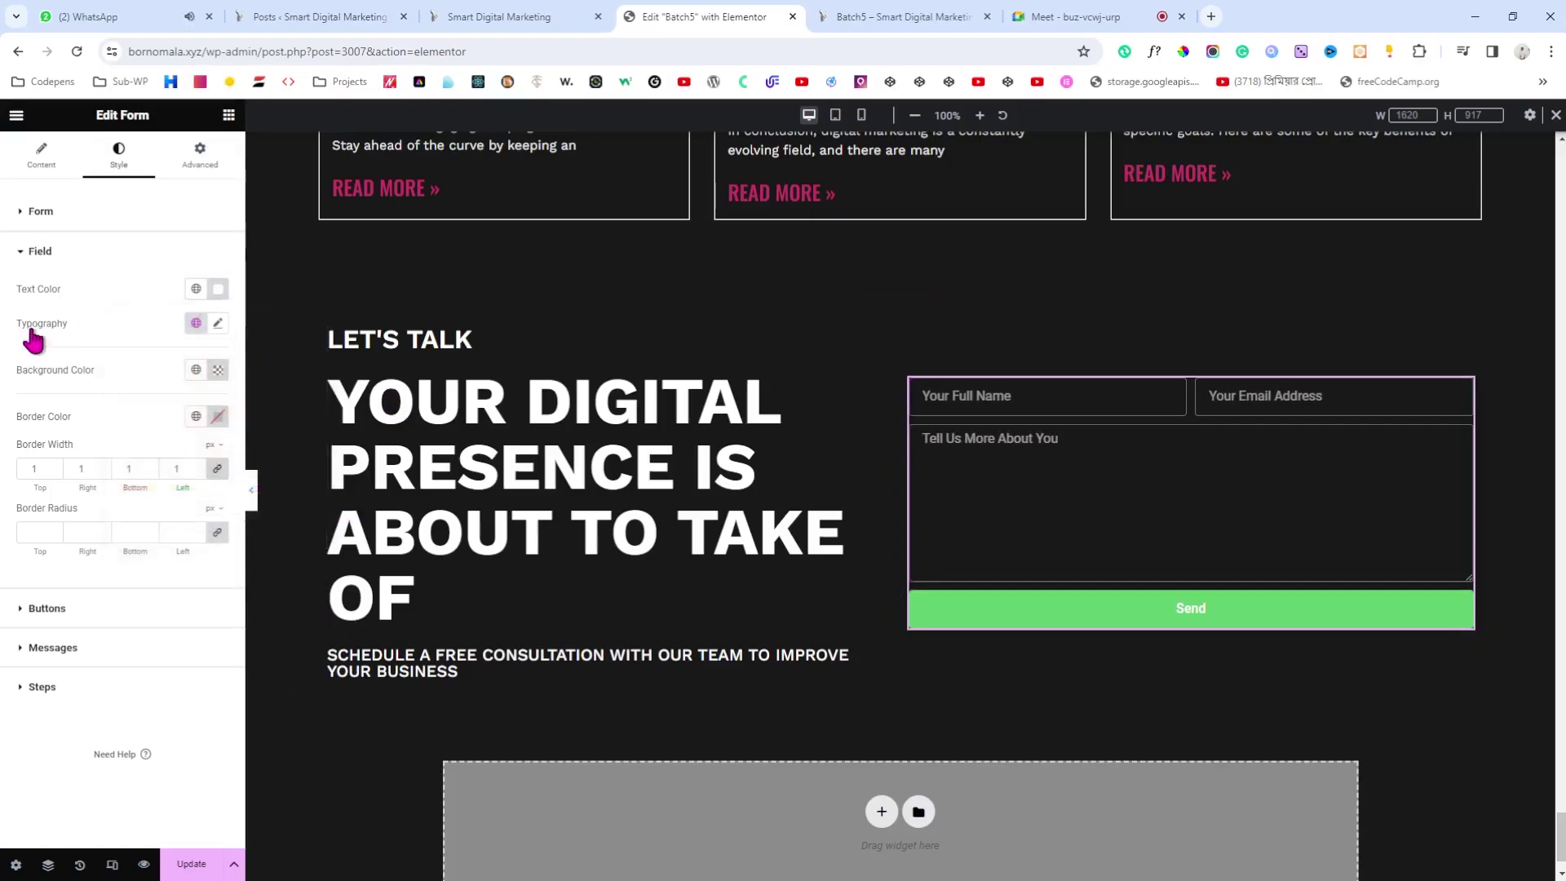
Step: Set the form fields' typography to Work Sans at 18 px and close the WhatsApp browser tab
{"action": "left_click", "coordinate": [218, 323]}
{"action": "left_click", "coordinate": [173, 400]}
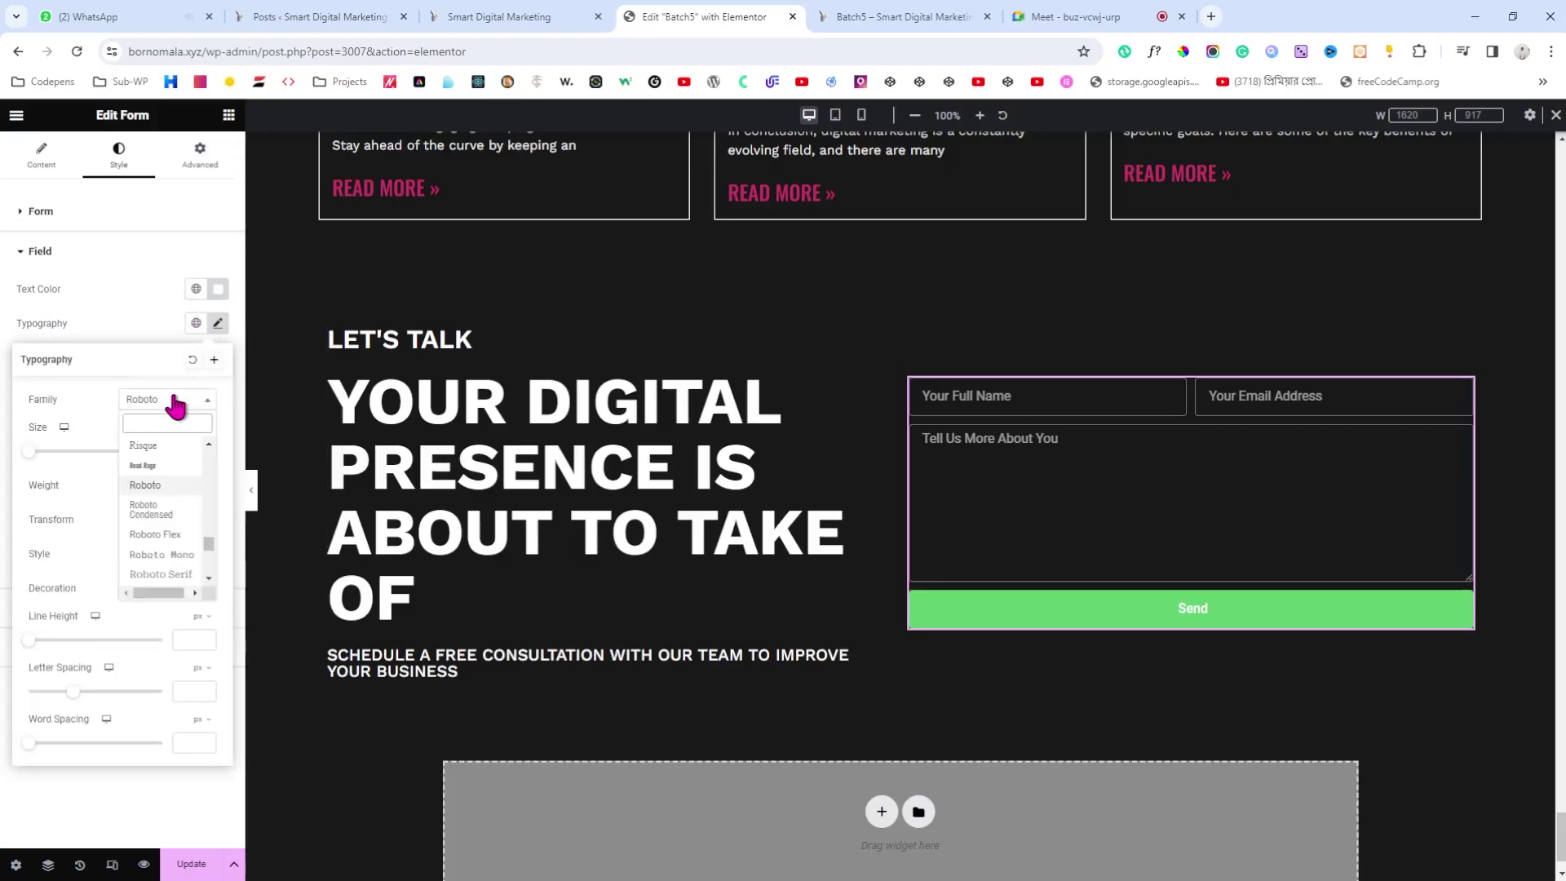
{"action": "type", "text": "wor"}
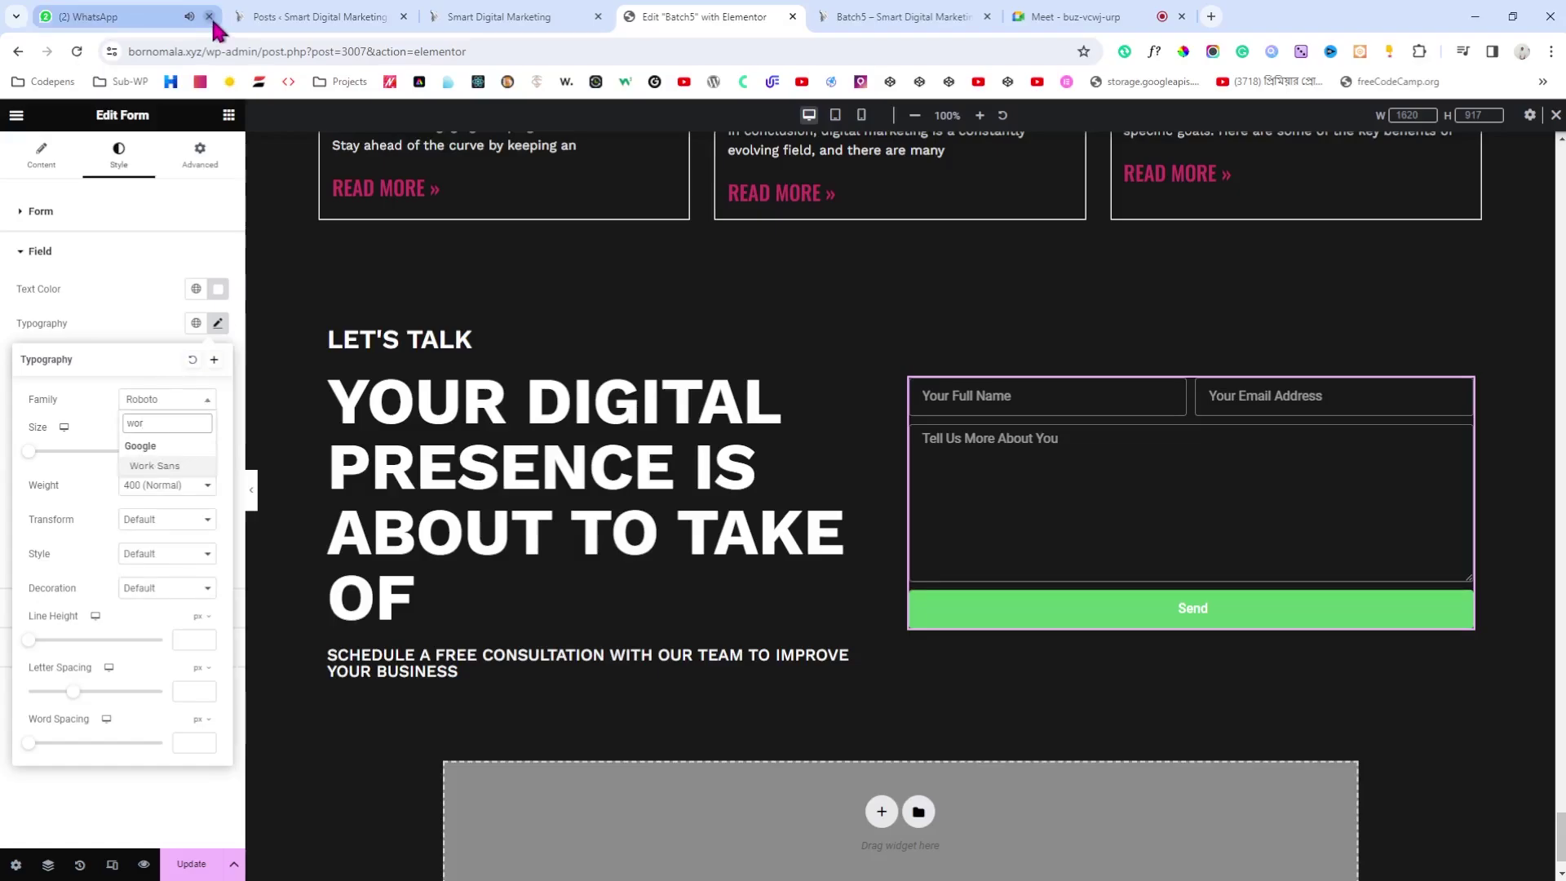
{"action": "left_click", "coordinate": [210, 18]}
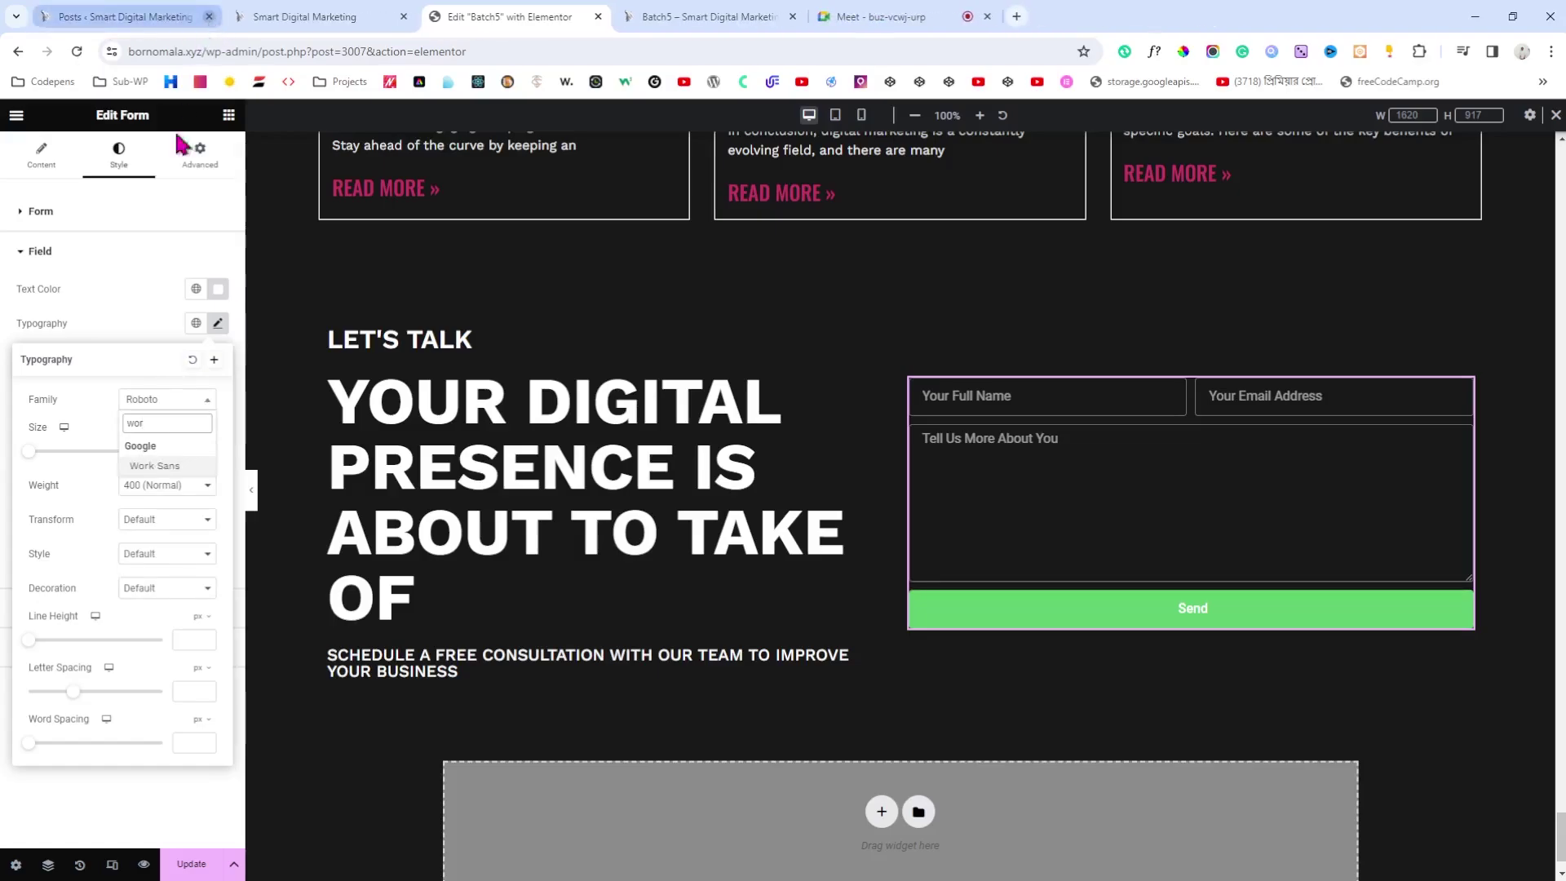
{"action": "left_click", "coordinate": [155, 466]}
{"action": "left_click", "coordinate": [186, 450]}
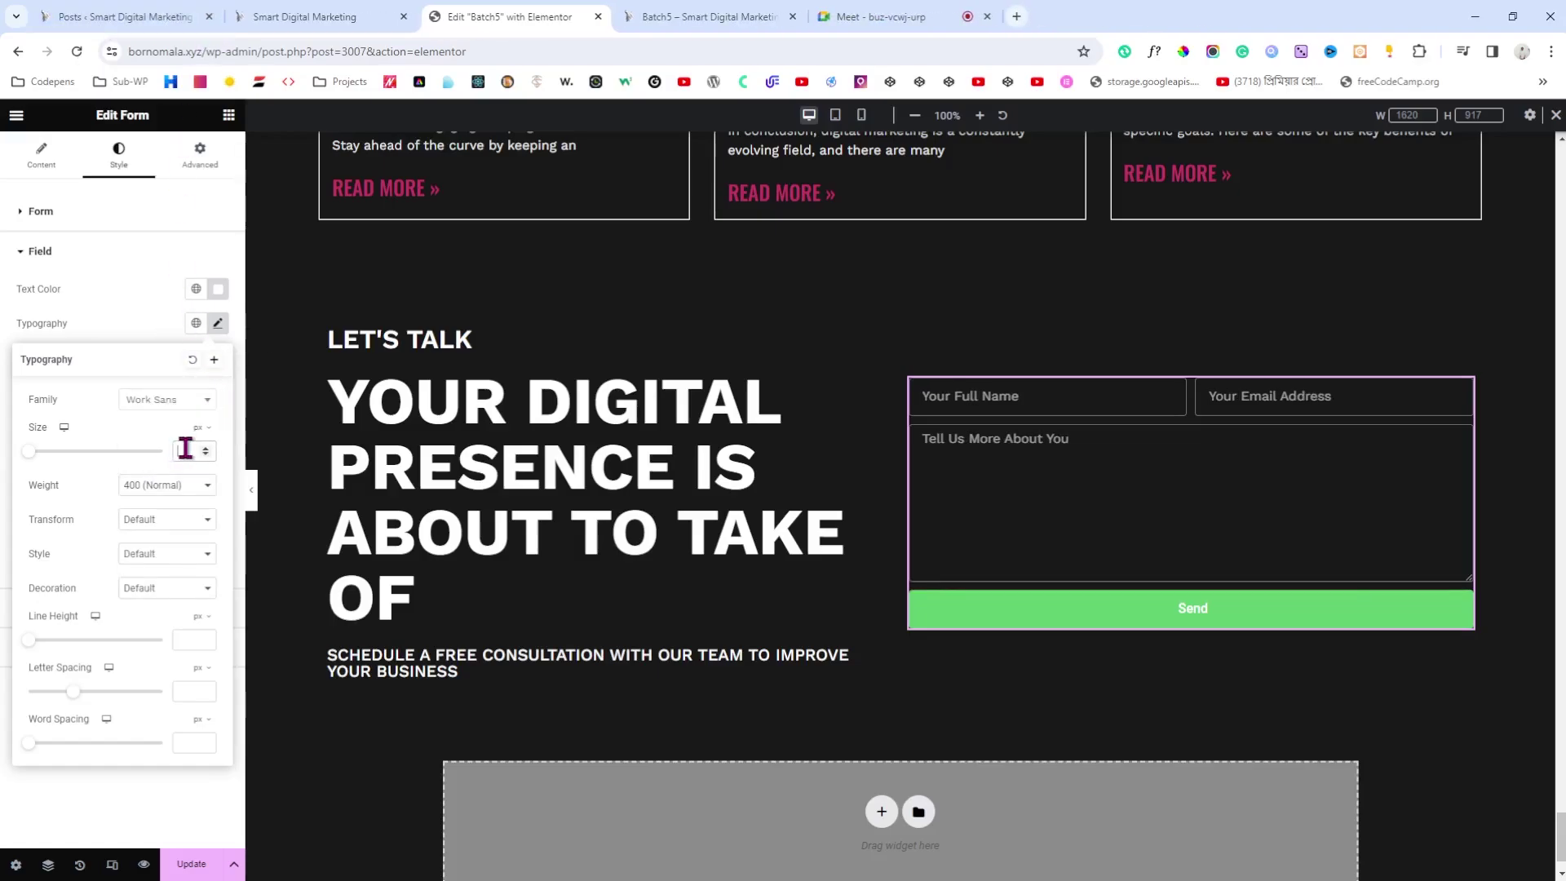
{"action": "type", "text": "18"}
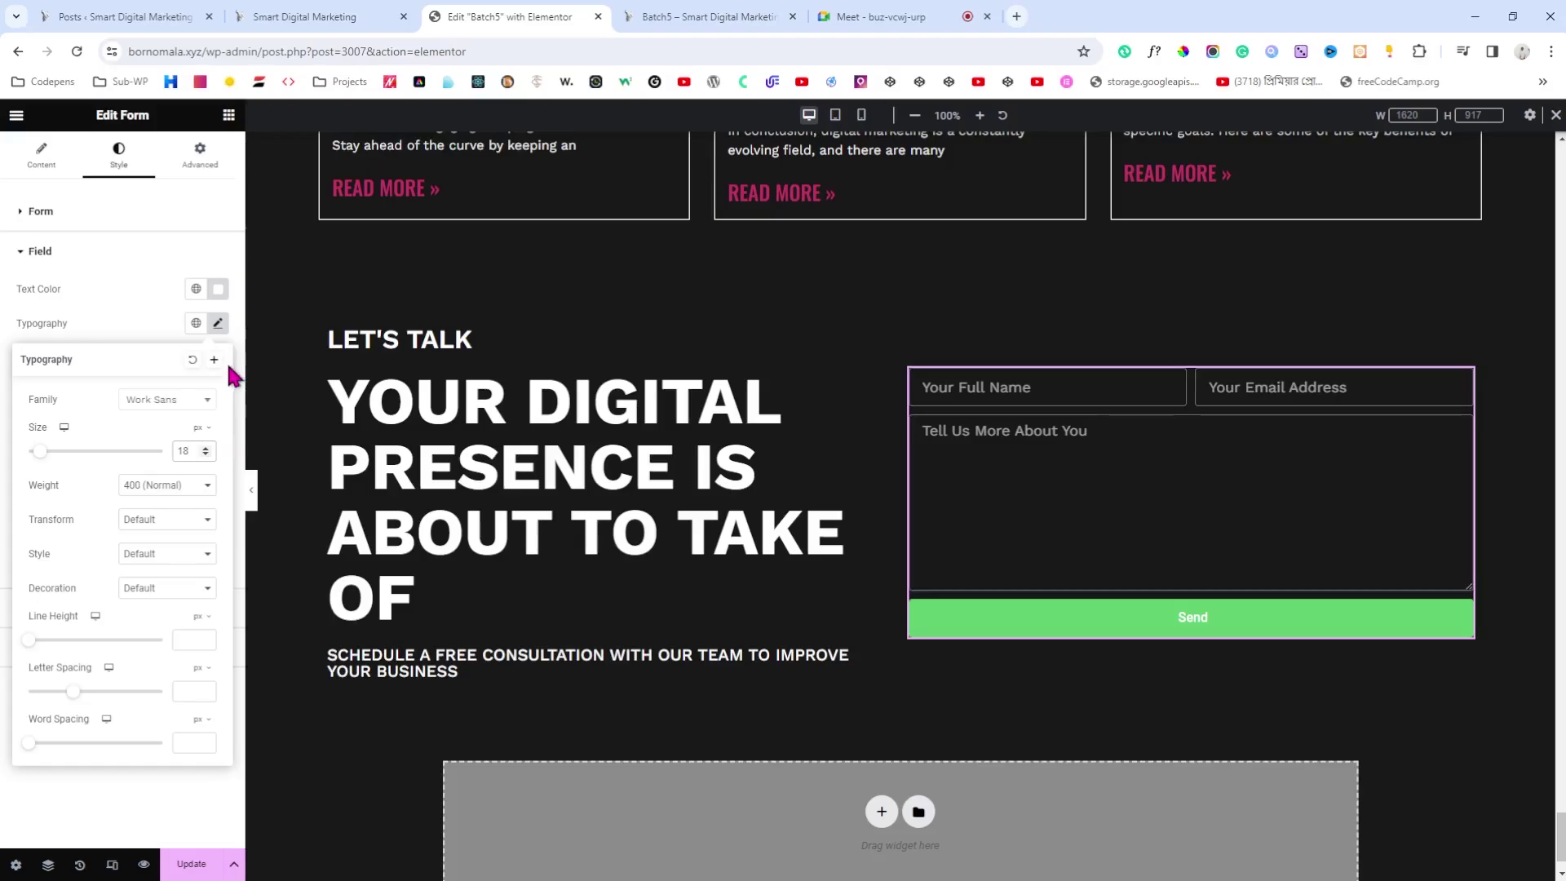
{"action": "left_click", "coordinate": [4, 331]}
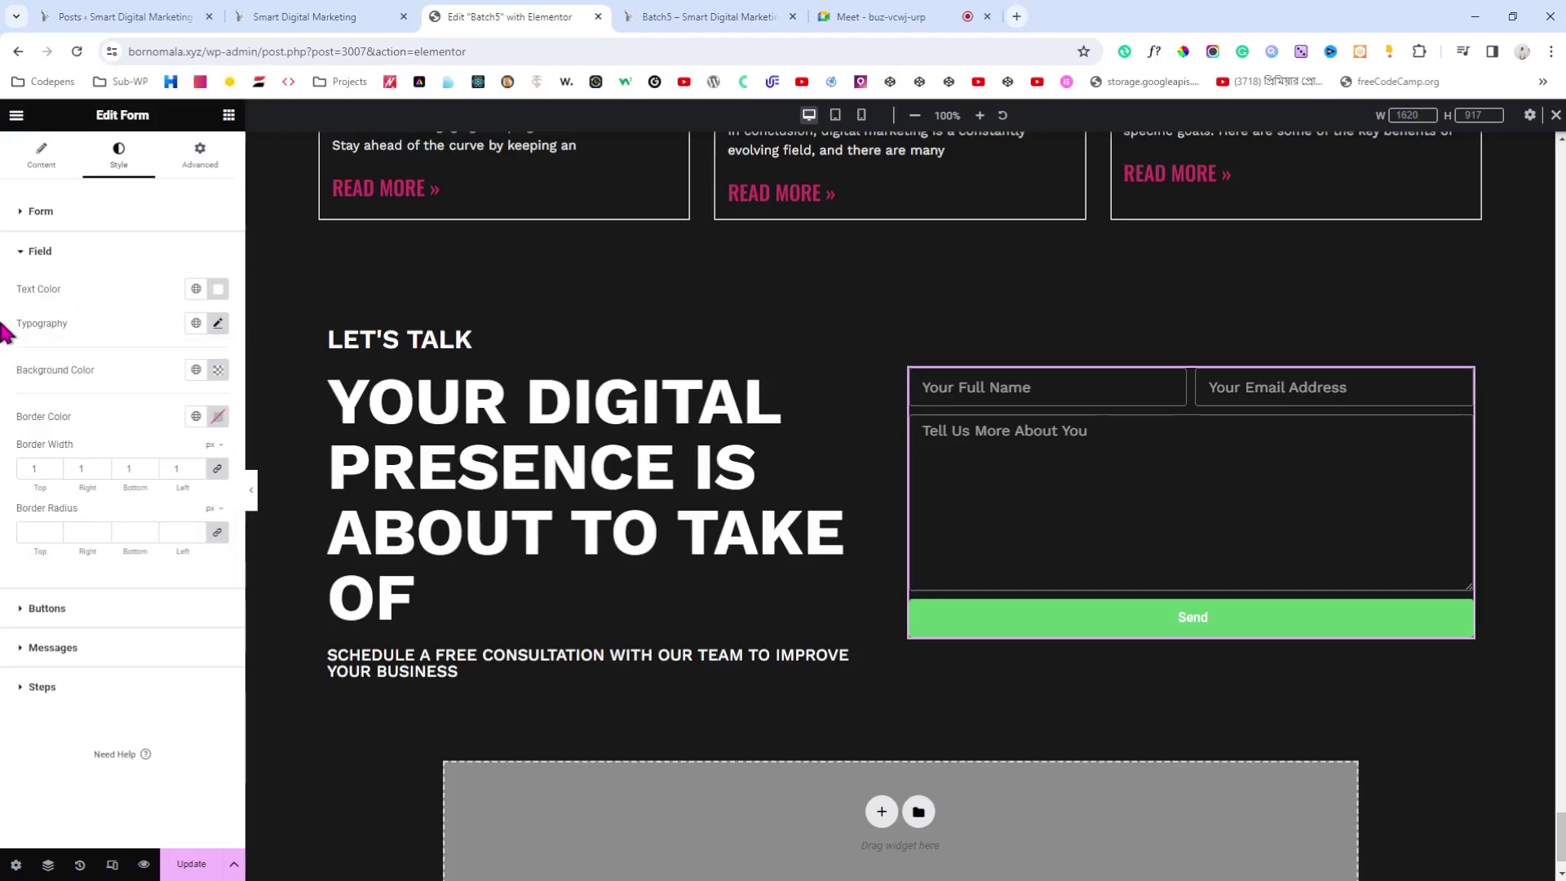
Step: Try the crimson global colour and the blue one on the form fields' borders
{"action": "left_click", "coordinate": [196, 416]}
{"action": "scroll", "coordinate": [164, 514], "scroll_direction": "down", "scroll_amount": 2}
{"action": "left_click", "coordinate": [117, 640]}
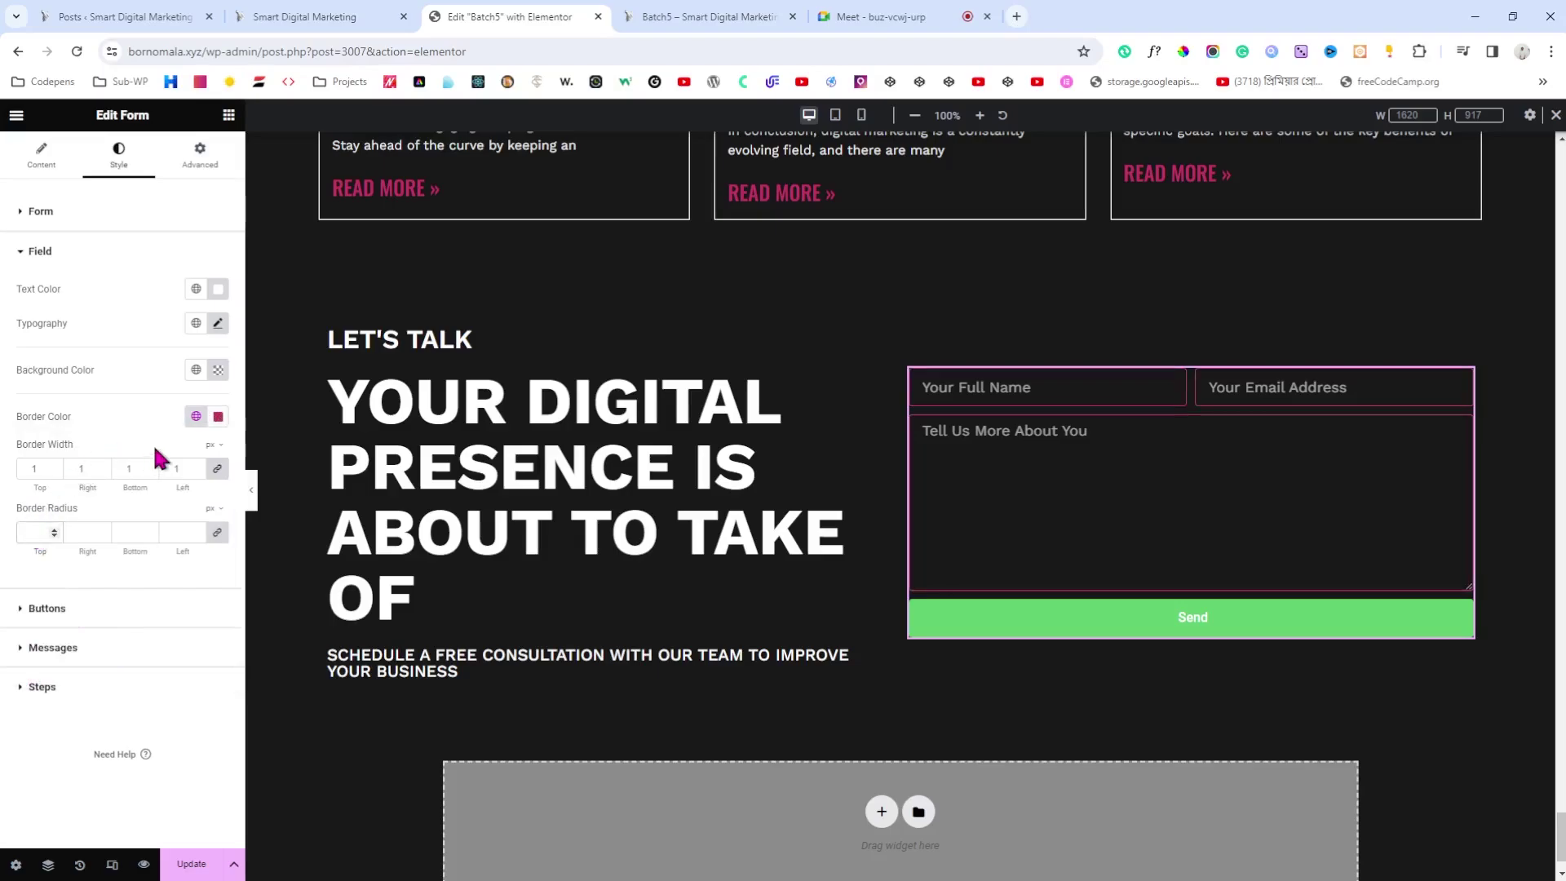
{"action": "left_click", "coordinate": [196, 416]}
{"action": "left_click", "coordinate": [120, 525]}
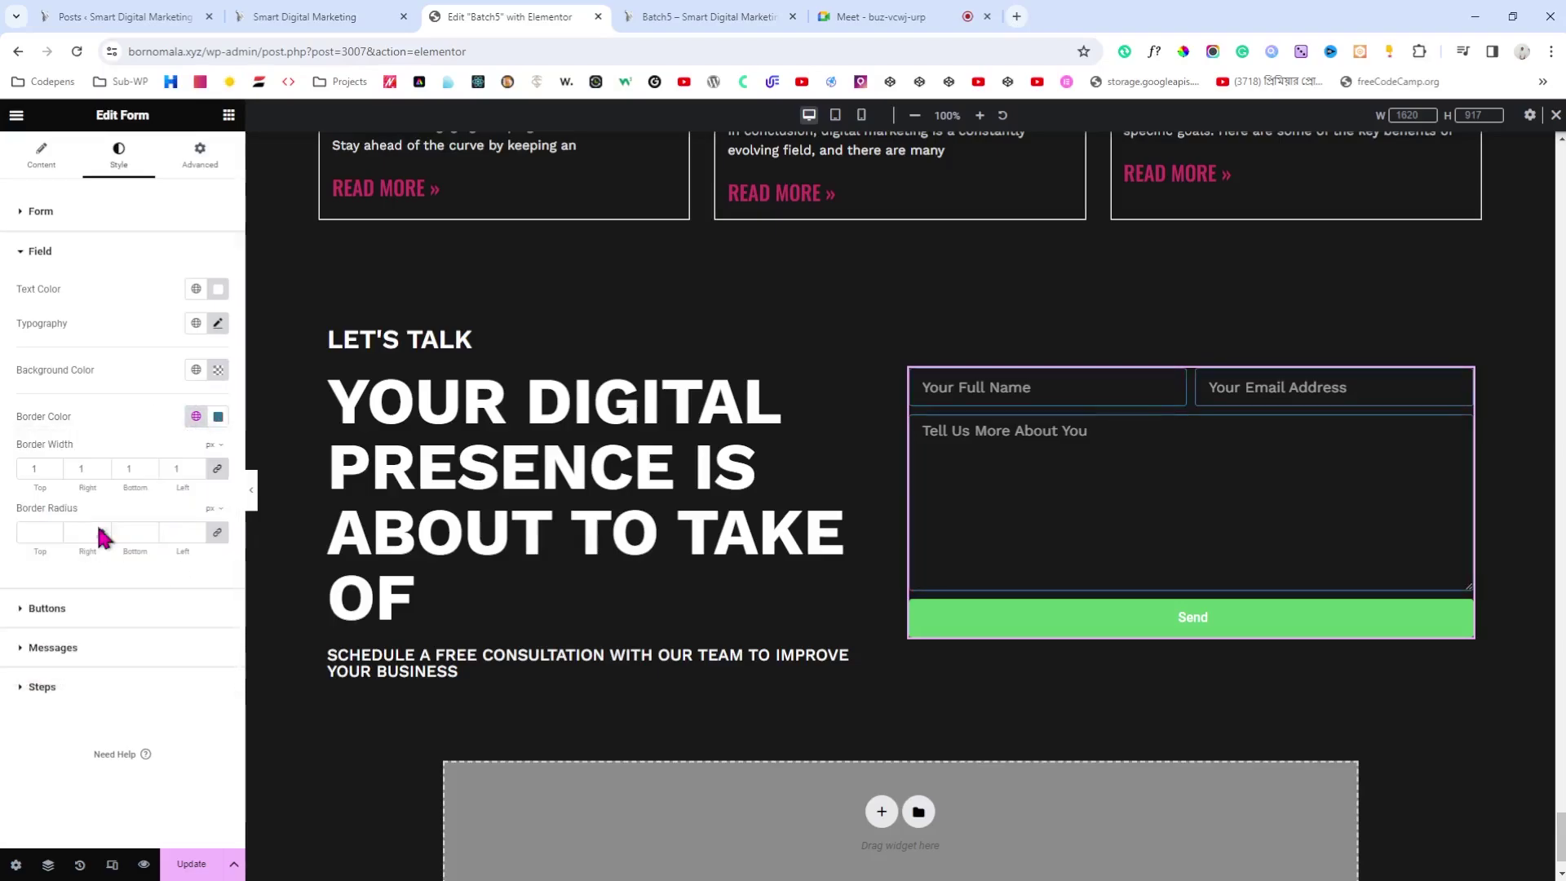
Step: Check the reference page and try the crimson global colour on the form fields' borders, previewing the section at full width
{"action": "left_click", "coordinate": [341, 14]}
{"action": "left_click", "coordinate": [501, 15]}
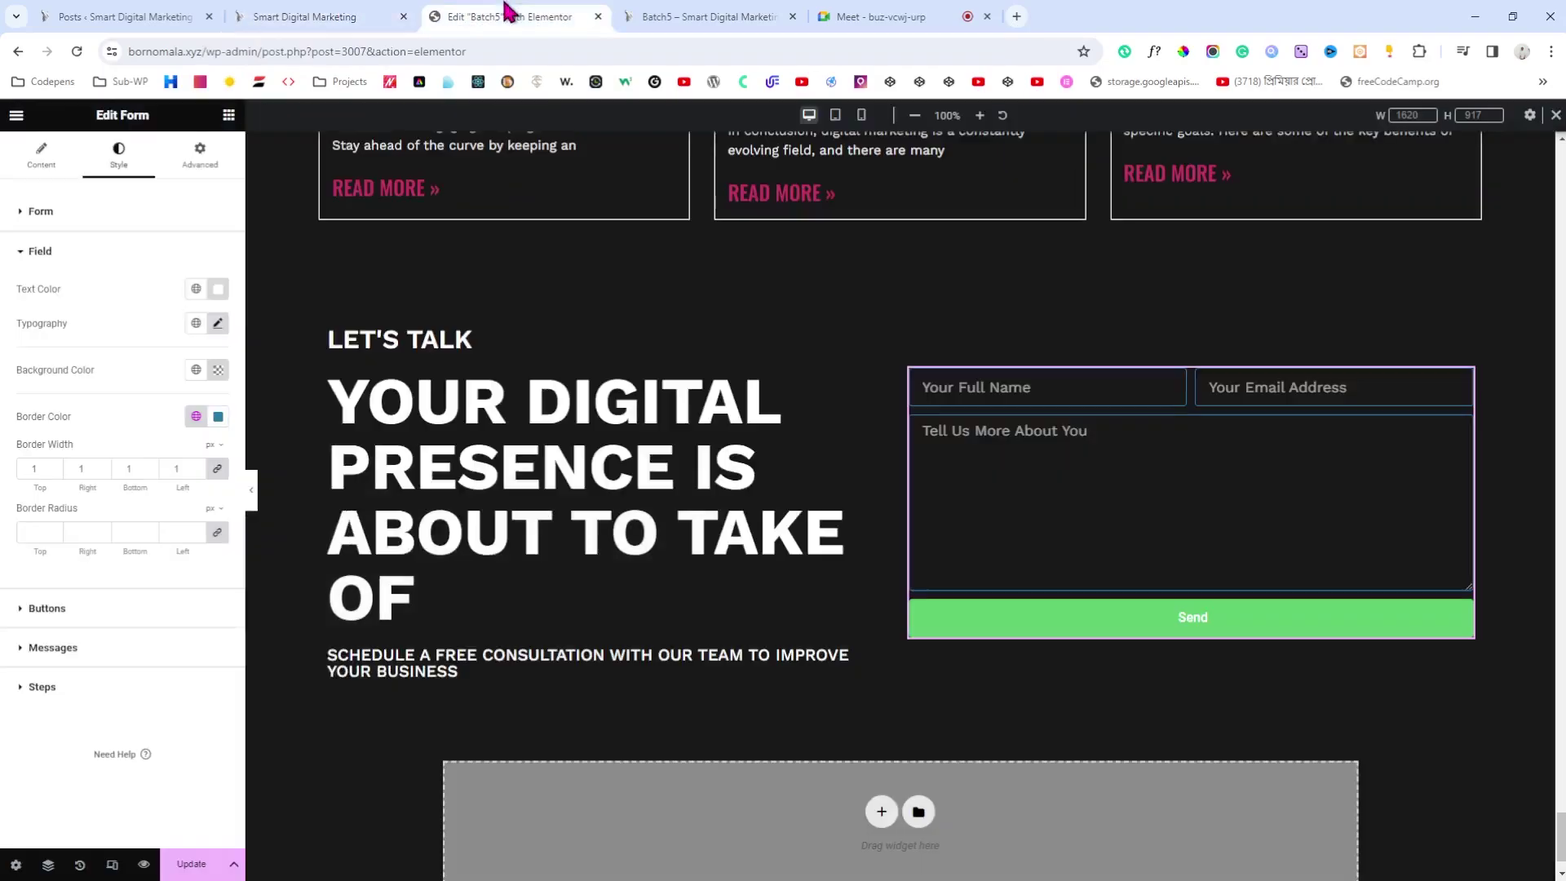
{"action": "left_click", "coordinate": [196, 416]}
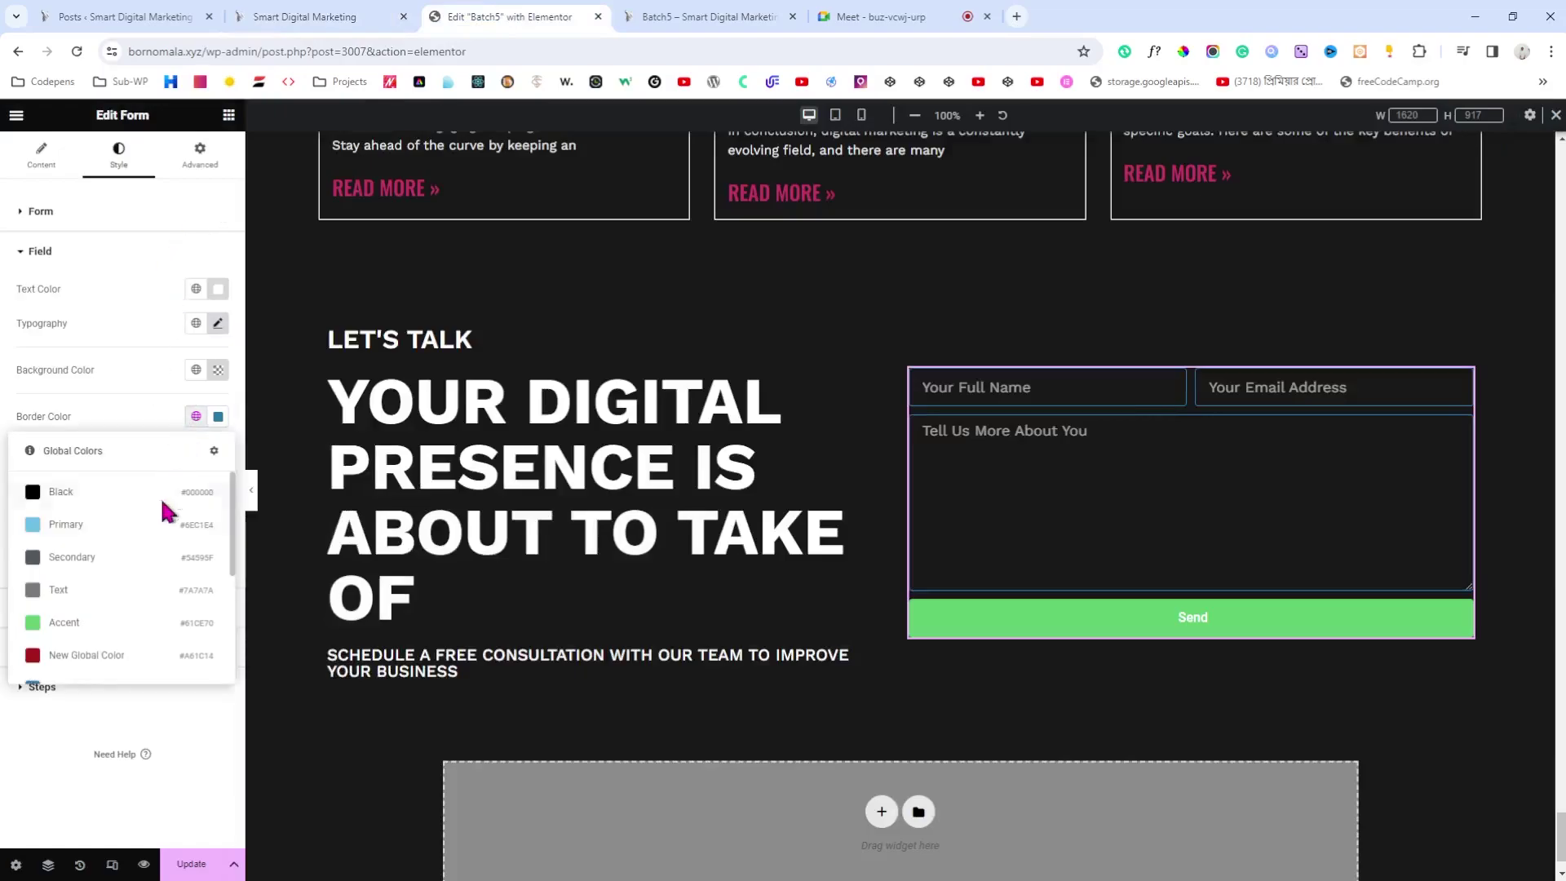
{"action": "scroll", "coordinate": [155, 548], "scroll_direction": "down", "scroll_amount": 1}
{"action": "scroll", "coordinate": [155, 548], "scroll_direction": "down", "scroll_amount": 1}
{"action": "left_click", "coordinate": [115, 552]}
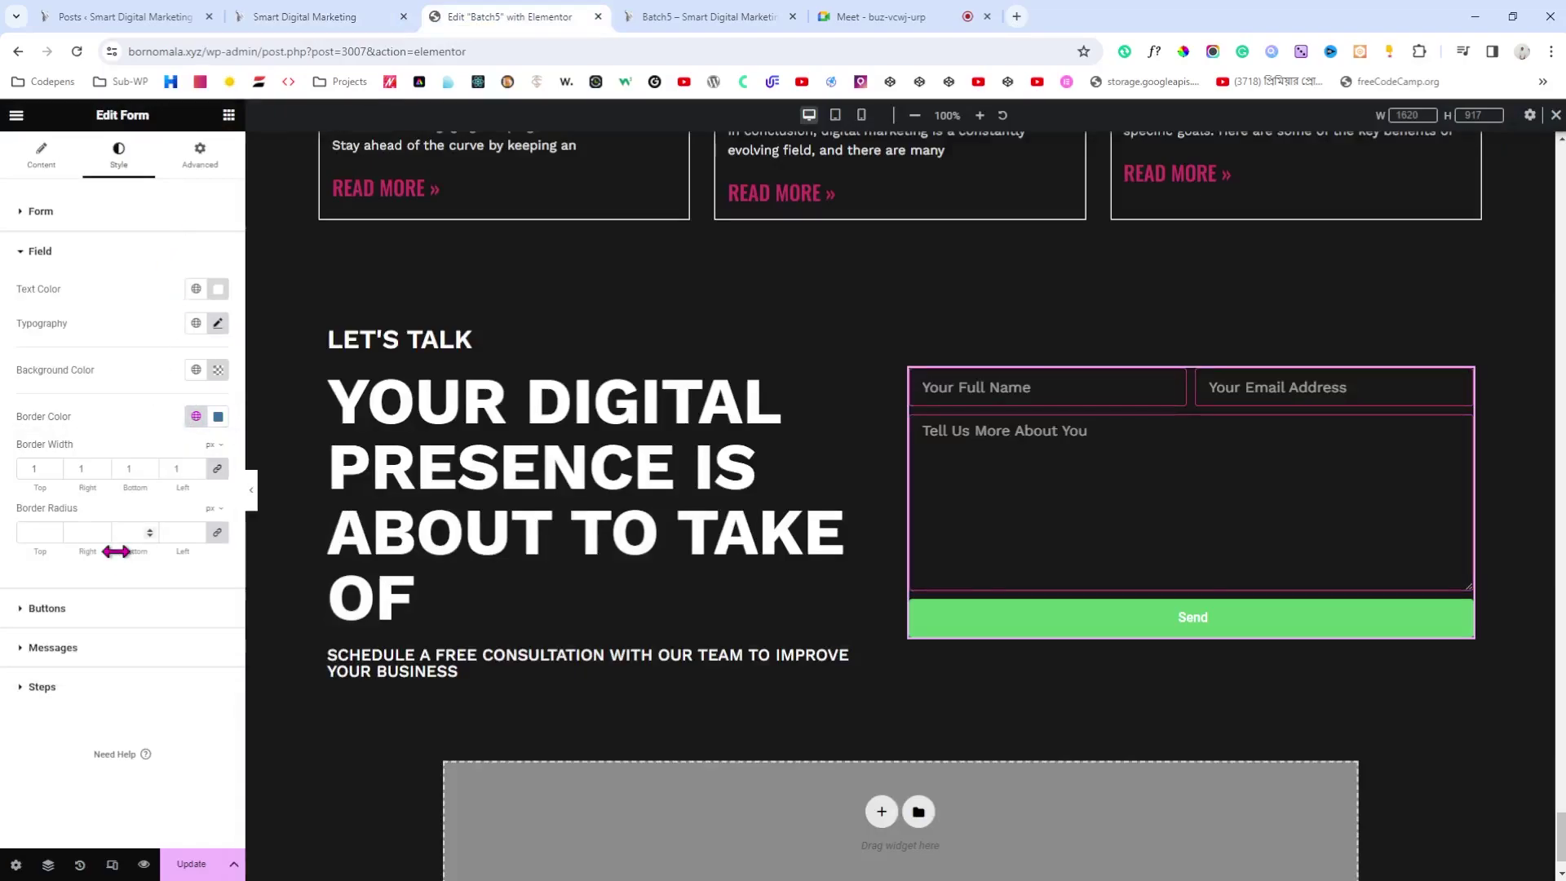
{"action": "left_click", "coordinate": [253, 492]}
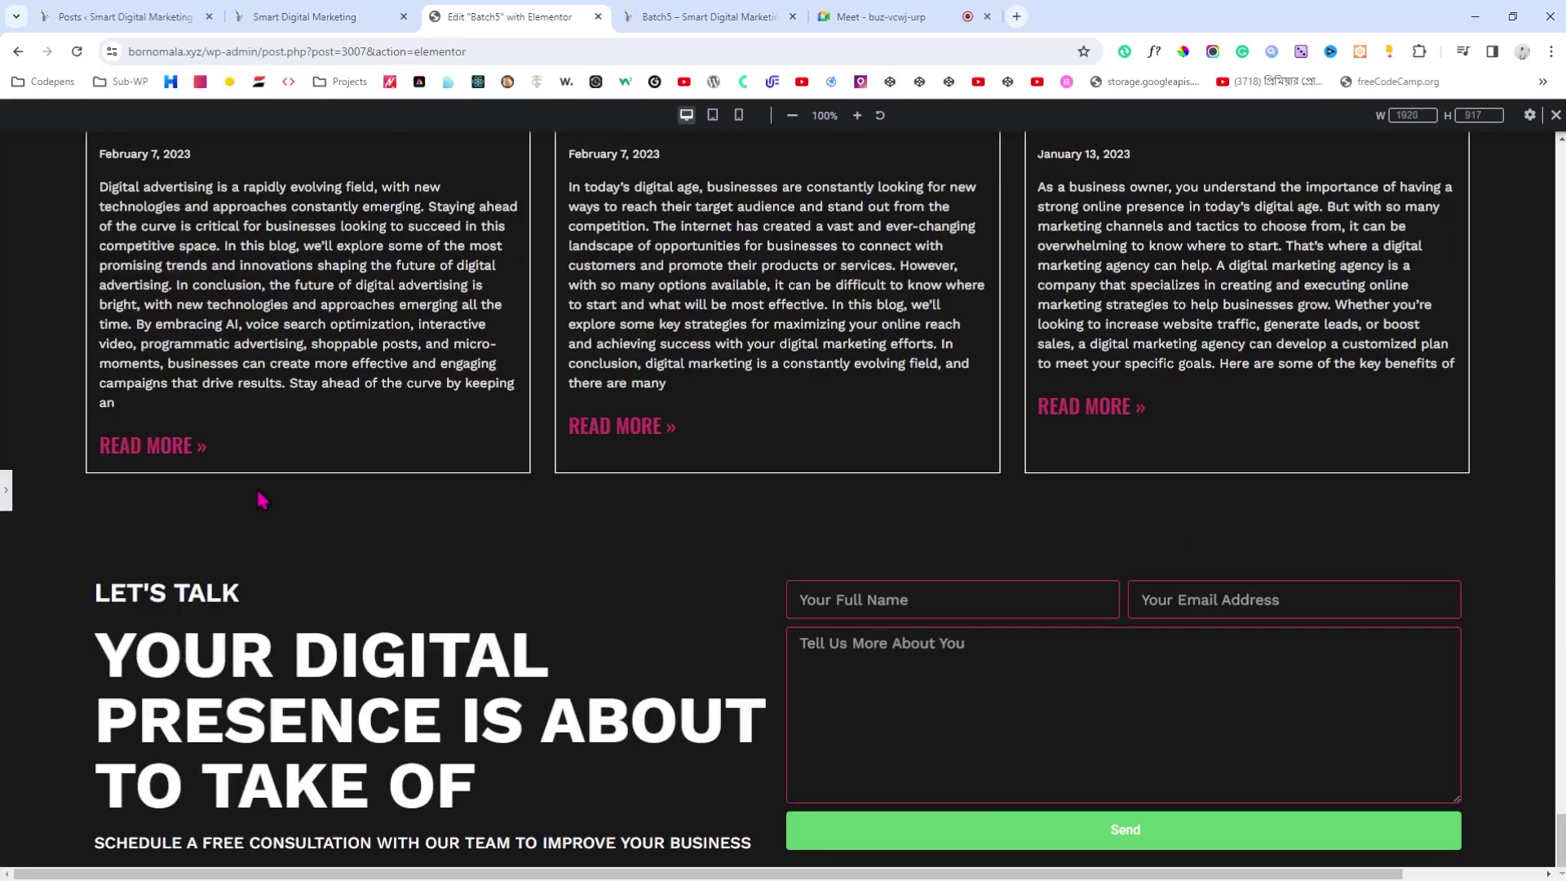
{"action": "left_click", "coordinate": [4, 490]}
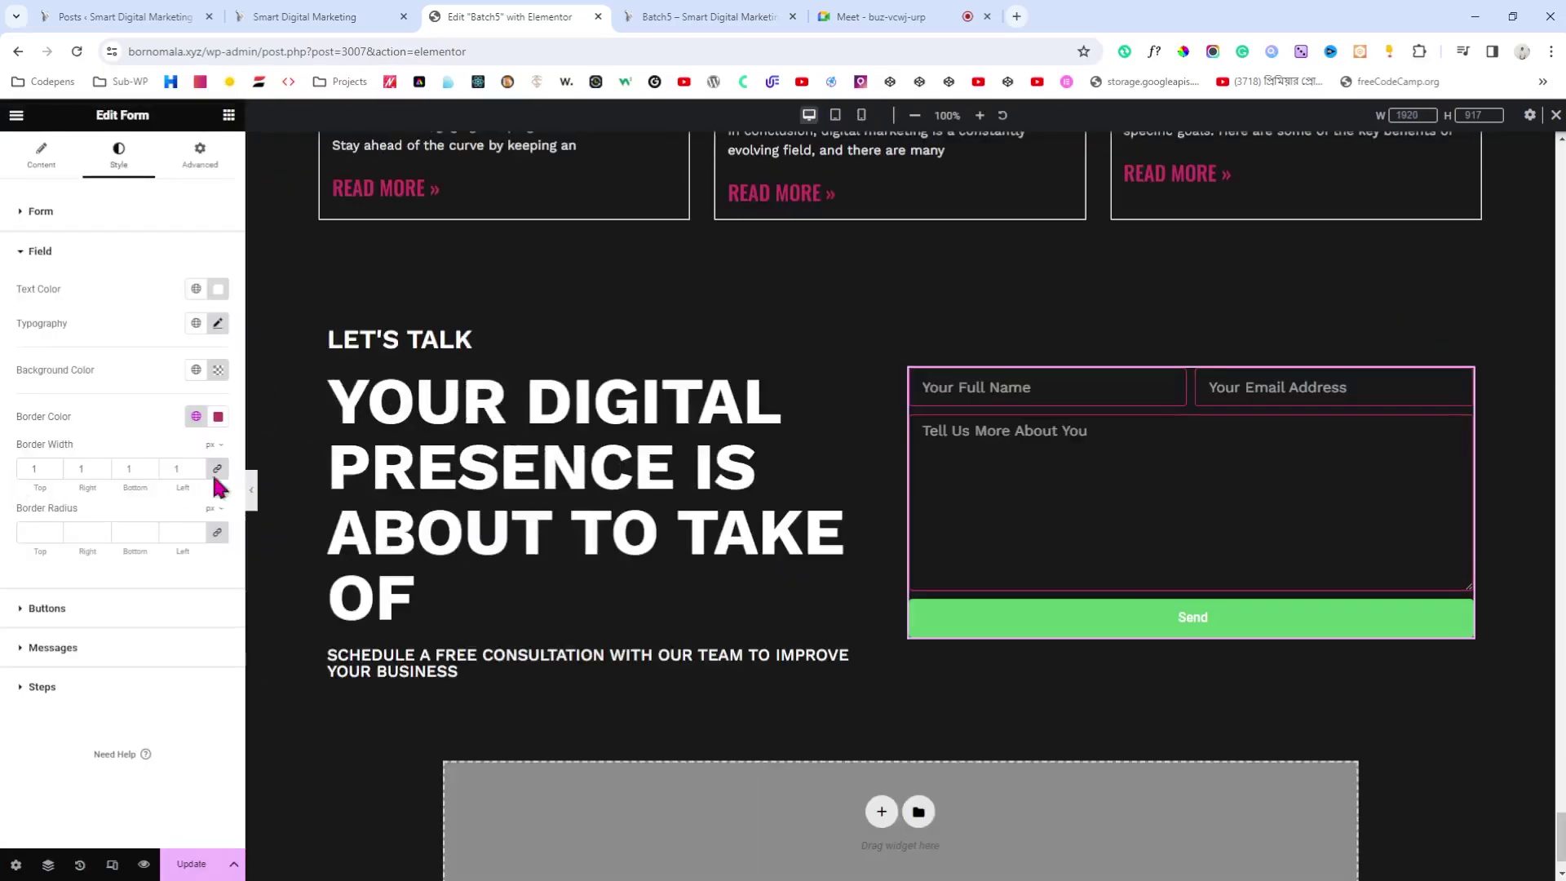
Step: Switch the form fields' border colour to the blue global colour and set their border radius to 0
{"action": "left_click", "coordinate": [196, 416]}
{"action": "scroll", "coordinate": [175, 498], "scroll_direction": "down", "scroll_amount": 3}
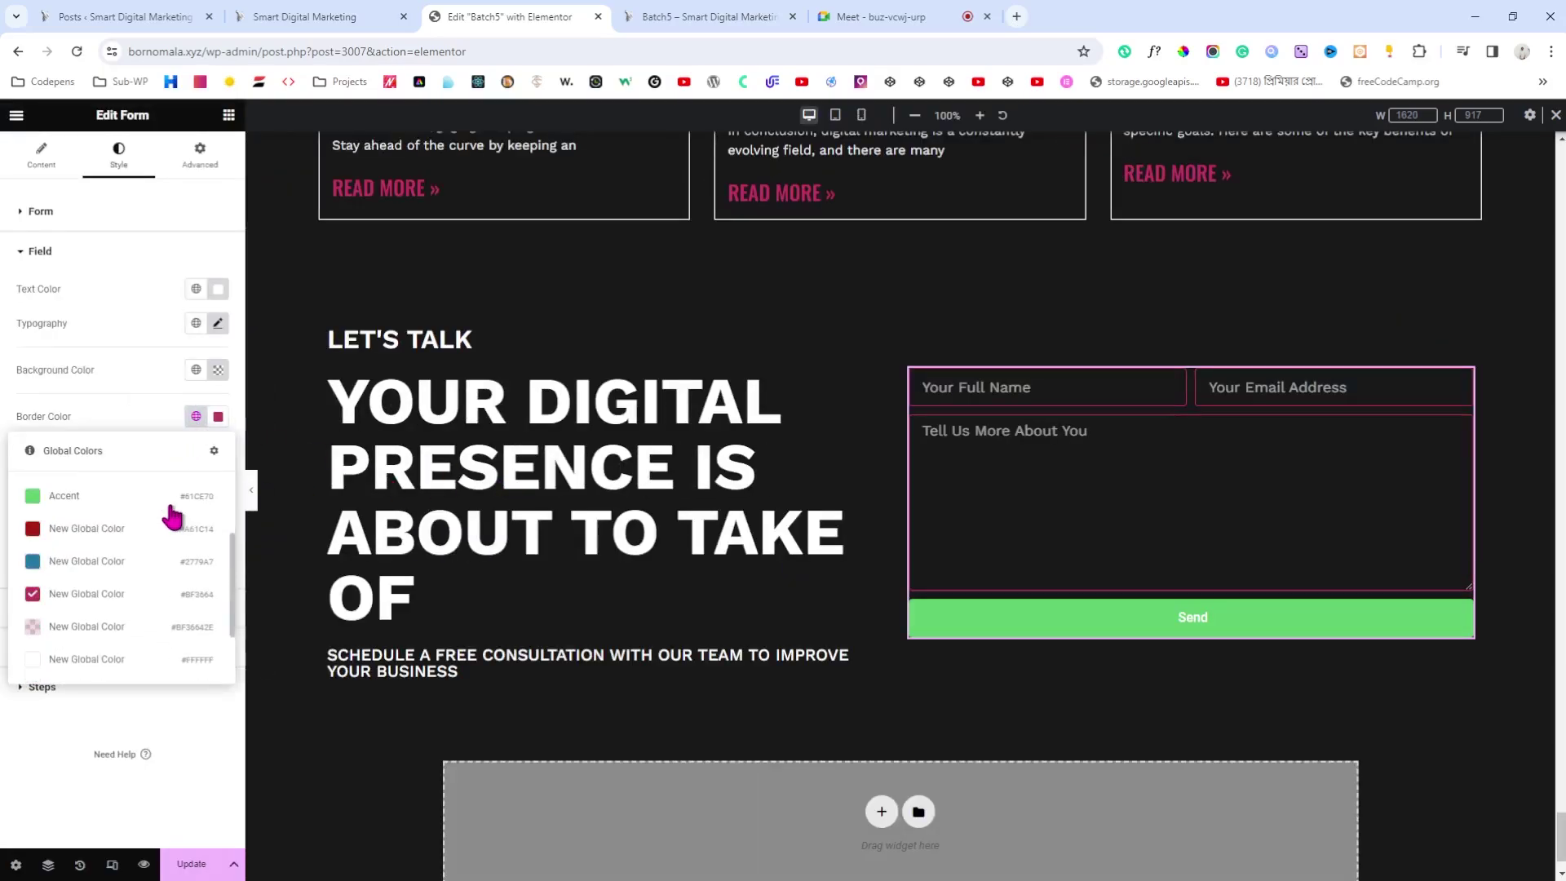
{"action": "left_click", "coordinate": [122, 526]}
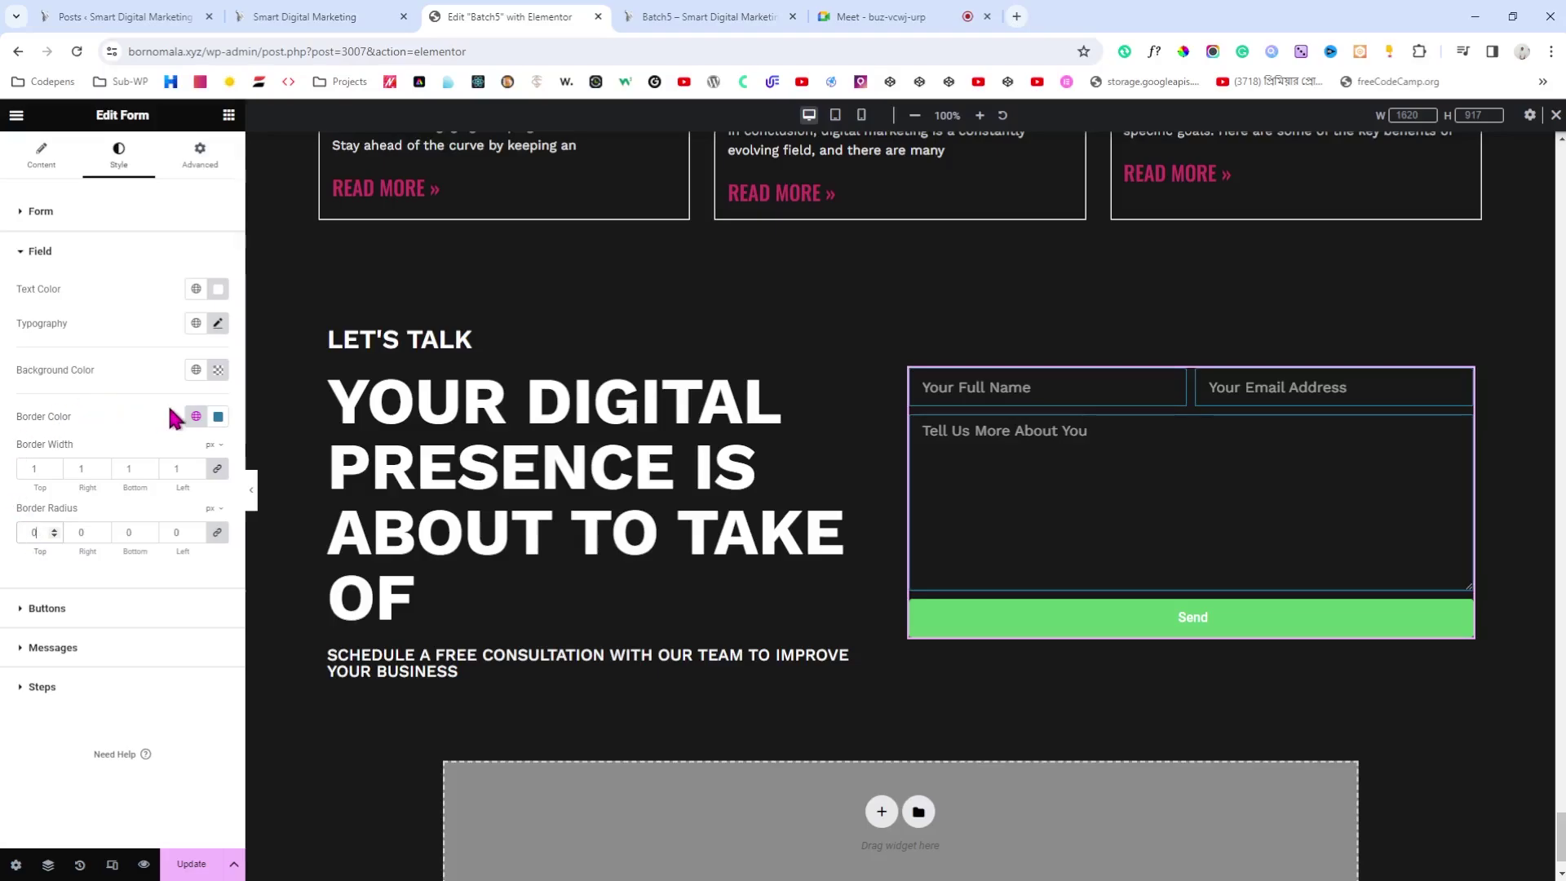
Step: Set the form fields' border colour to the white global colour (#FFFFFF)
{"action": "left_click", "coordinate": [196, 416]}
{"action": "scroll", "coordinate": [147, 513], "scroll_direction": "down", "scroll_amount": 3}
{"action": "left_click", "coordinate": [107, 608]}
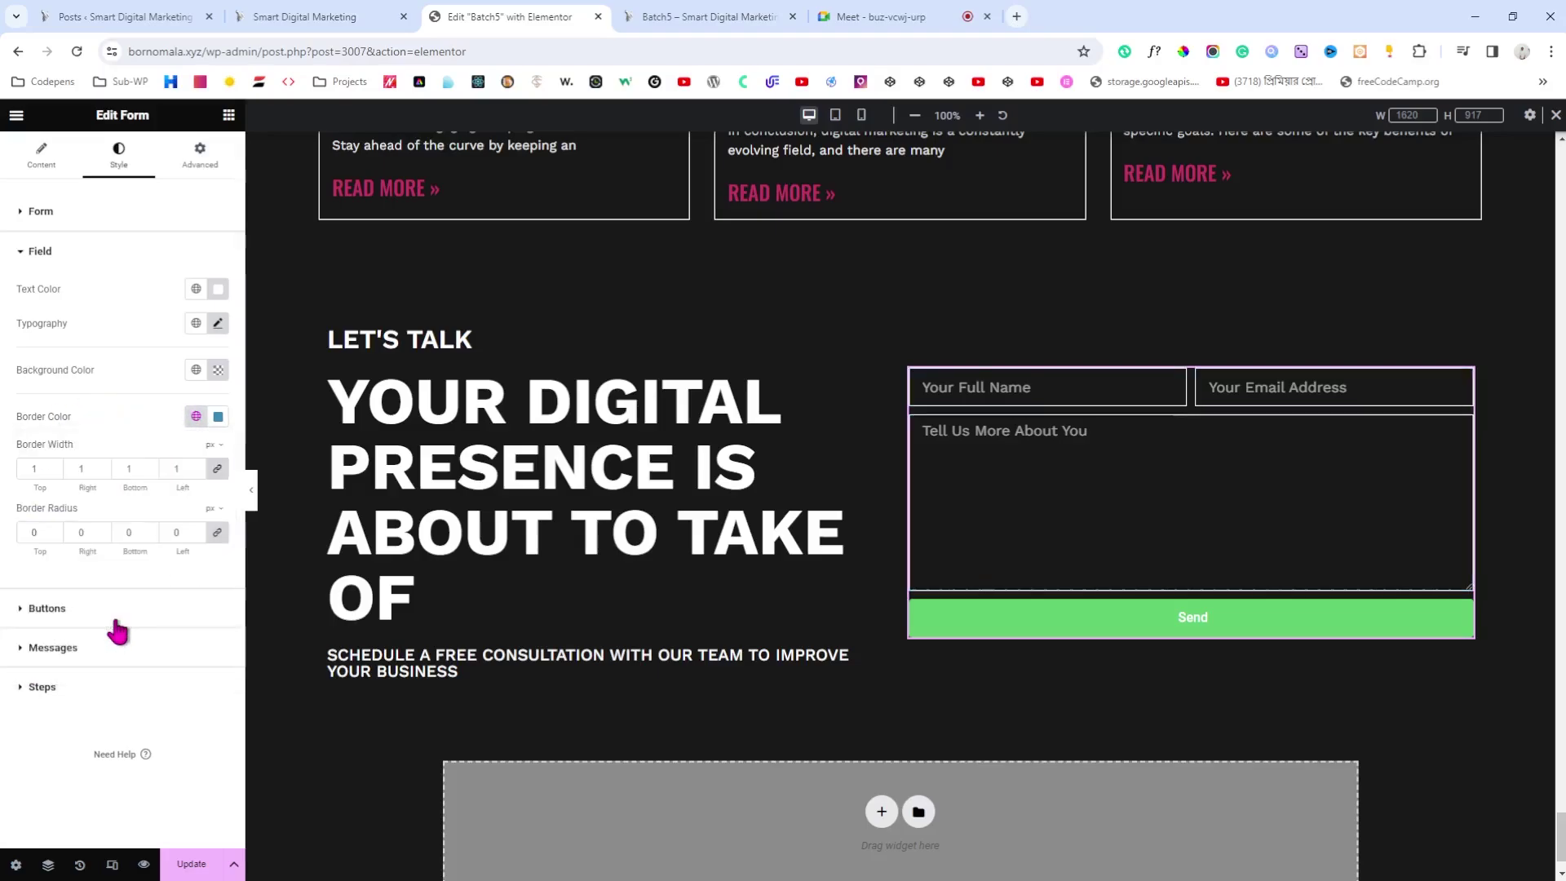
Step: Set the Send button's background to the crimson global colour
{"action": "left_click", "coordinate": [42, 610]}
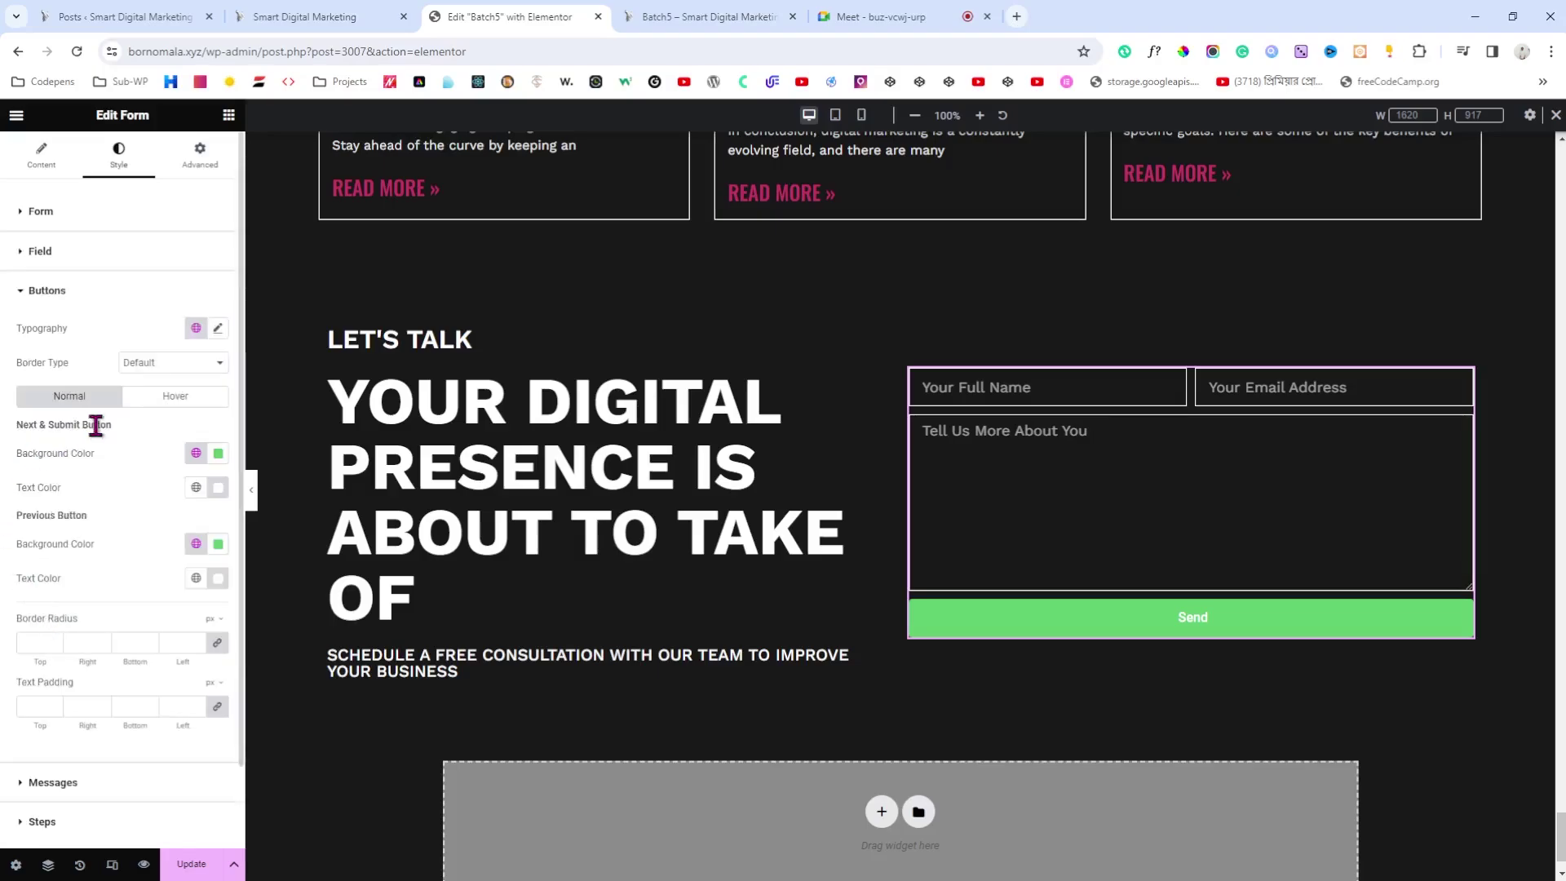
{"action": "left_click", "coordinate": [196, 453]}
{"action": "scroll", "coordinate": [104, 628], "scroll_direction": "down", "scroll_amount": 3}
{"action": "left_click", "coordinate": [96, 594]}
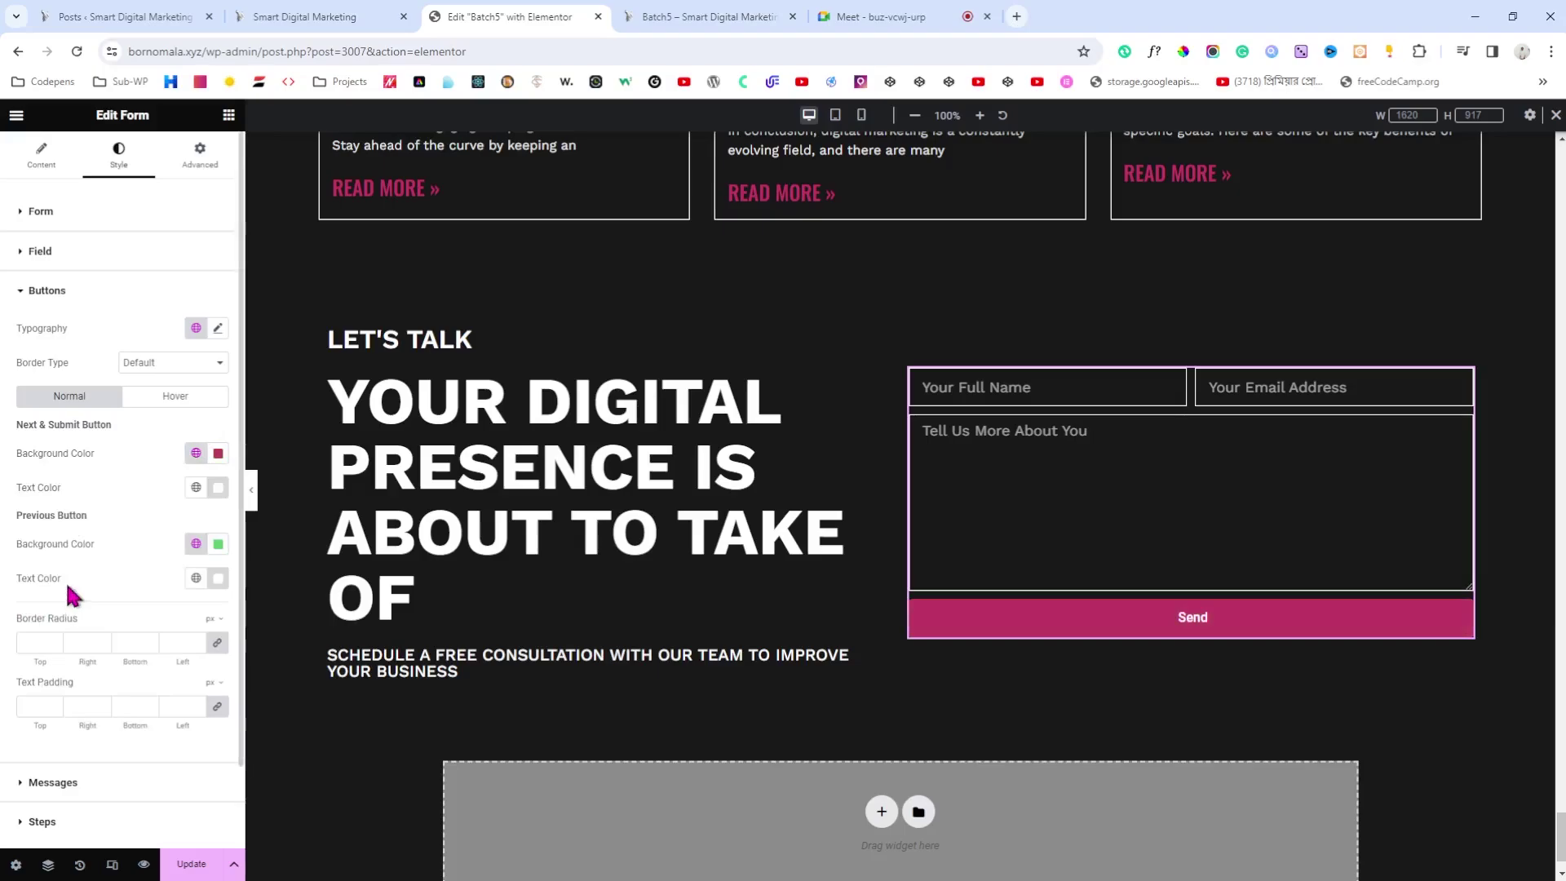
Step: Change the Send button's background to the blue global colour
{"action": "left_click", "coordinate": [195, 453]}
{"action": "scroll", "coordinate": [161, 579], "scroll_direction": "down", "scroll_amount": 3}
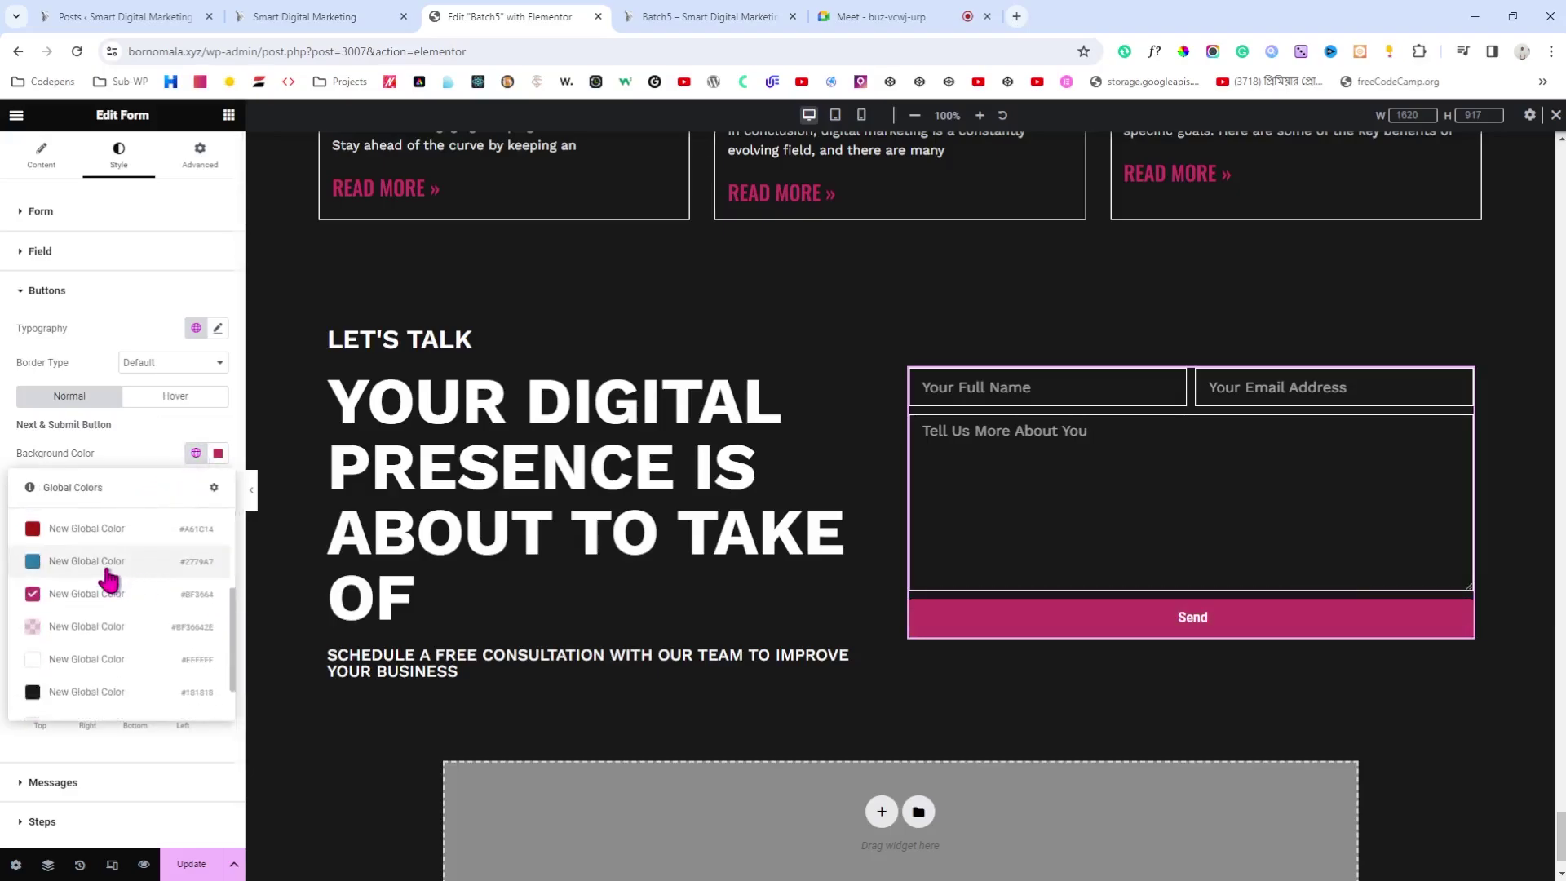
{"action": "left_click", "coordinate": [110, 580]}
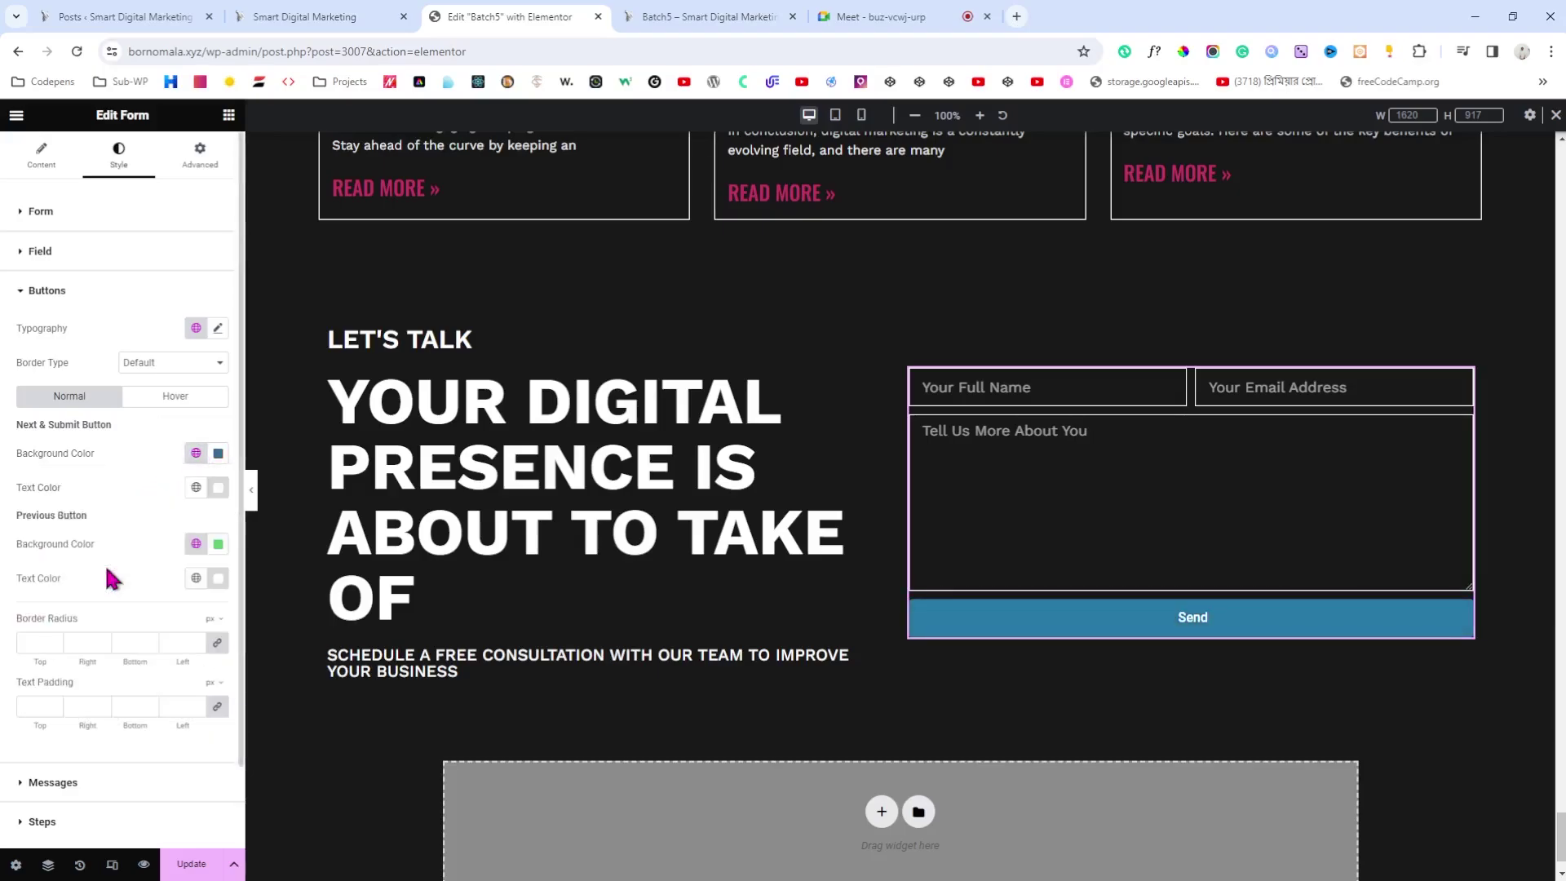
Step: Set the Send button's font family to Oswald
{"action": "left_click", "coordinate": [217, 328]}
{"action": "left_click", "coordinate": [171, 405]}
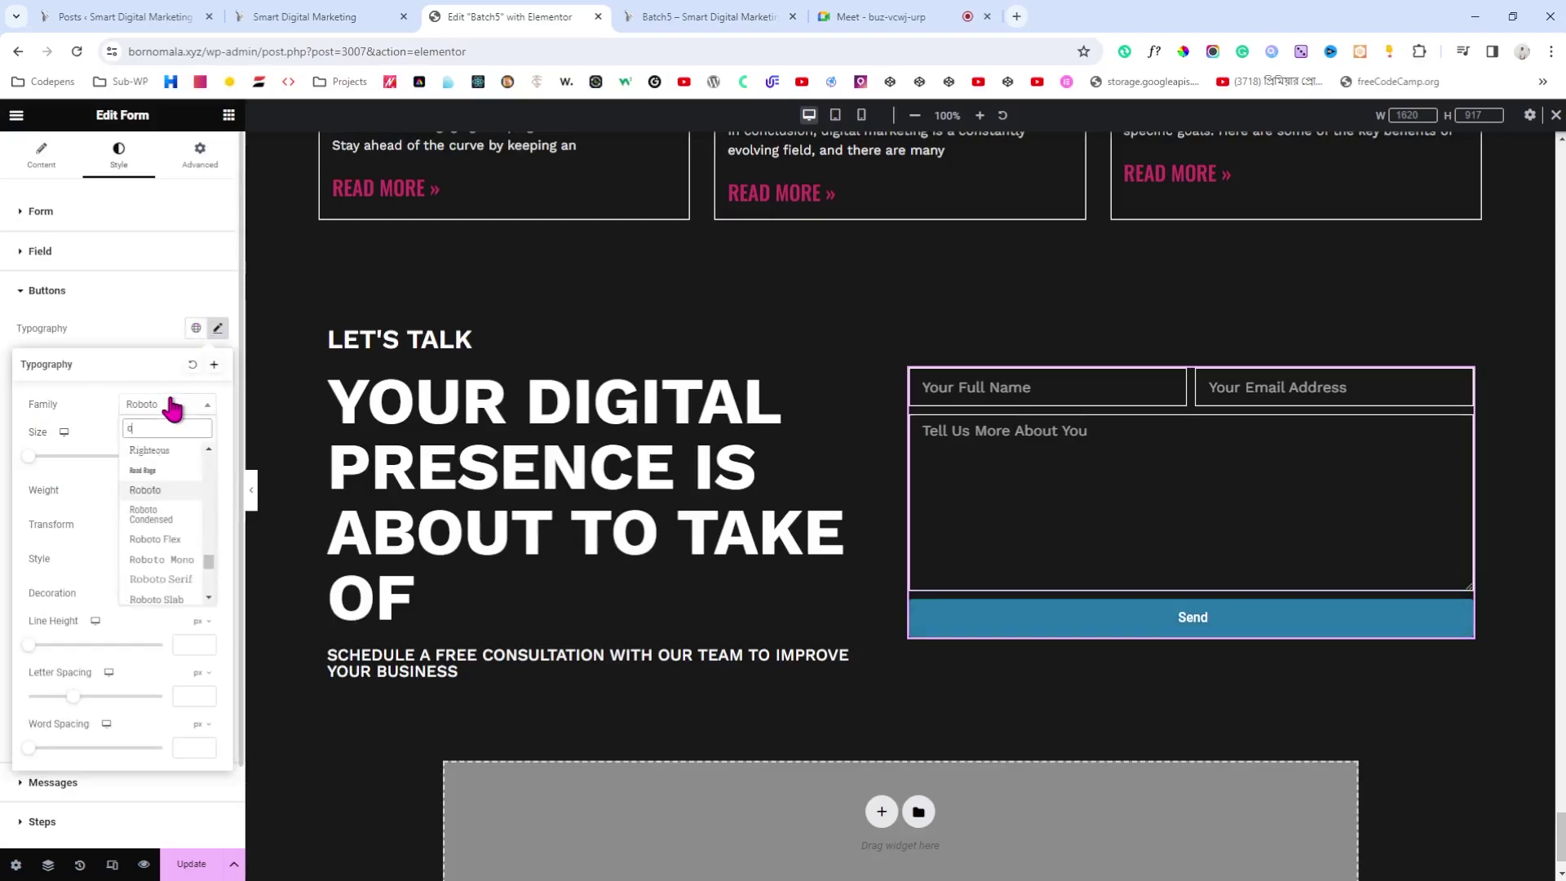
{"action": "type", "text": "oswa"}
{"action": "left_click", "coordinate": [153, 473]}
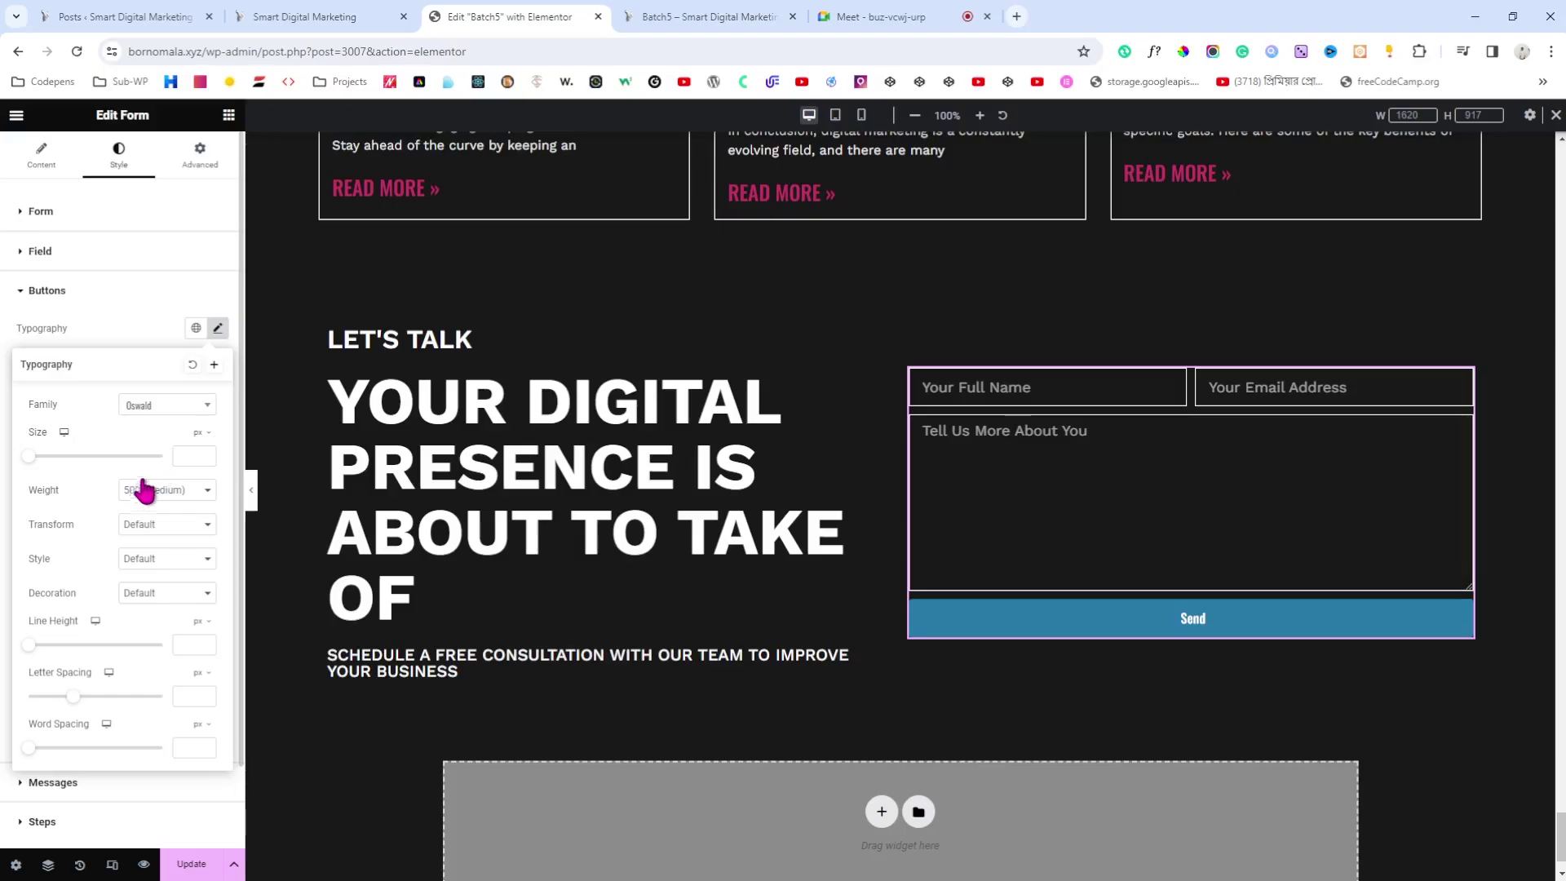
Step: Set the Send button's text to 25 px uppercase and change its label to "Send Now"
{"action": "left_click", "coordinate": [179, 456]}
{"action": "type", "text": "25"}
{"action": "left_click", "coordinate": [129, 518]}
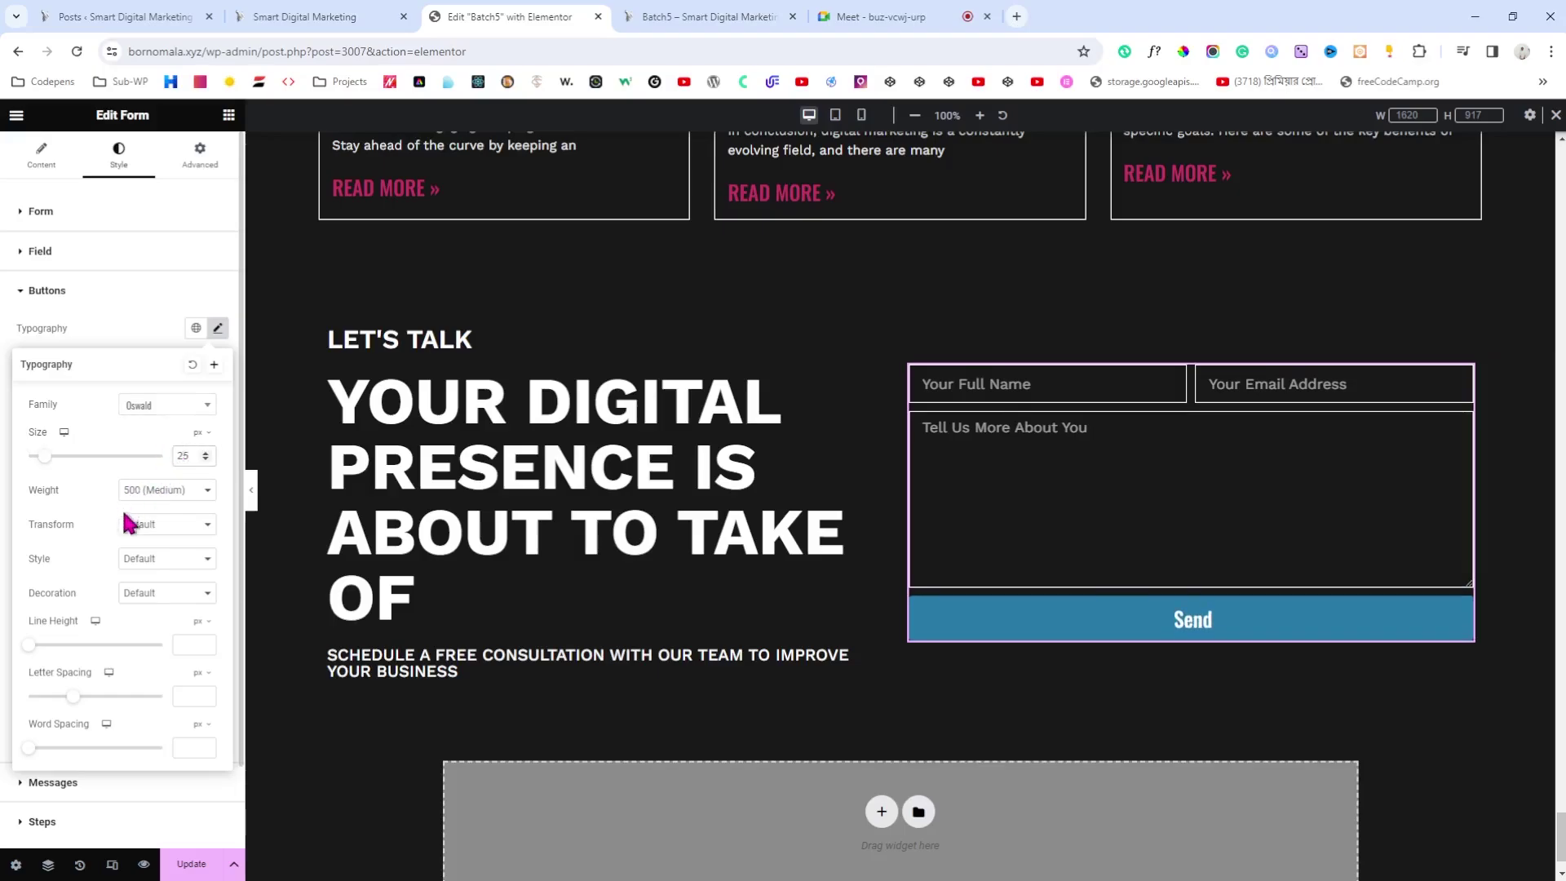
{"action": "left_click", "coordinate": [162, 561]}
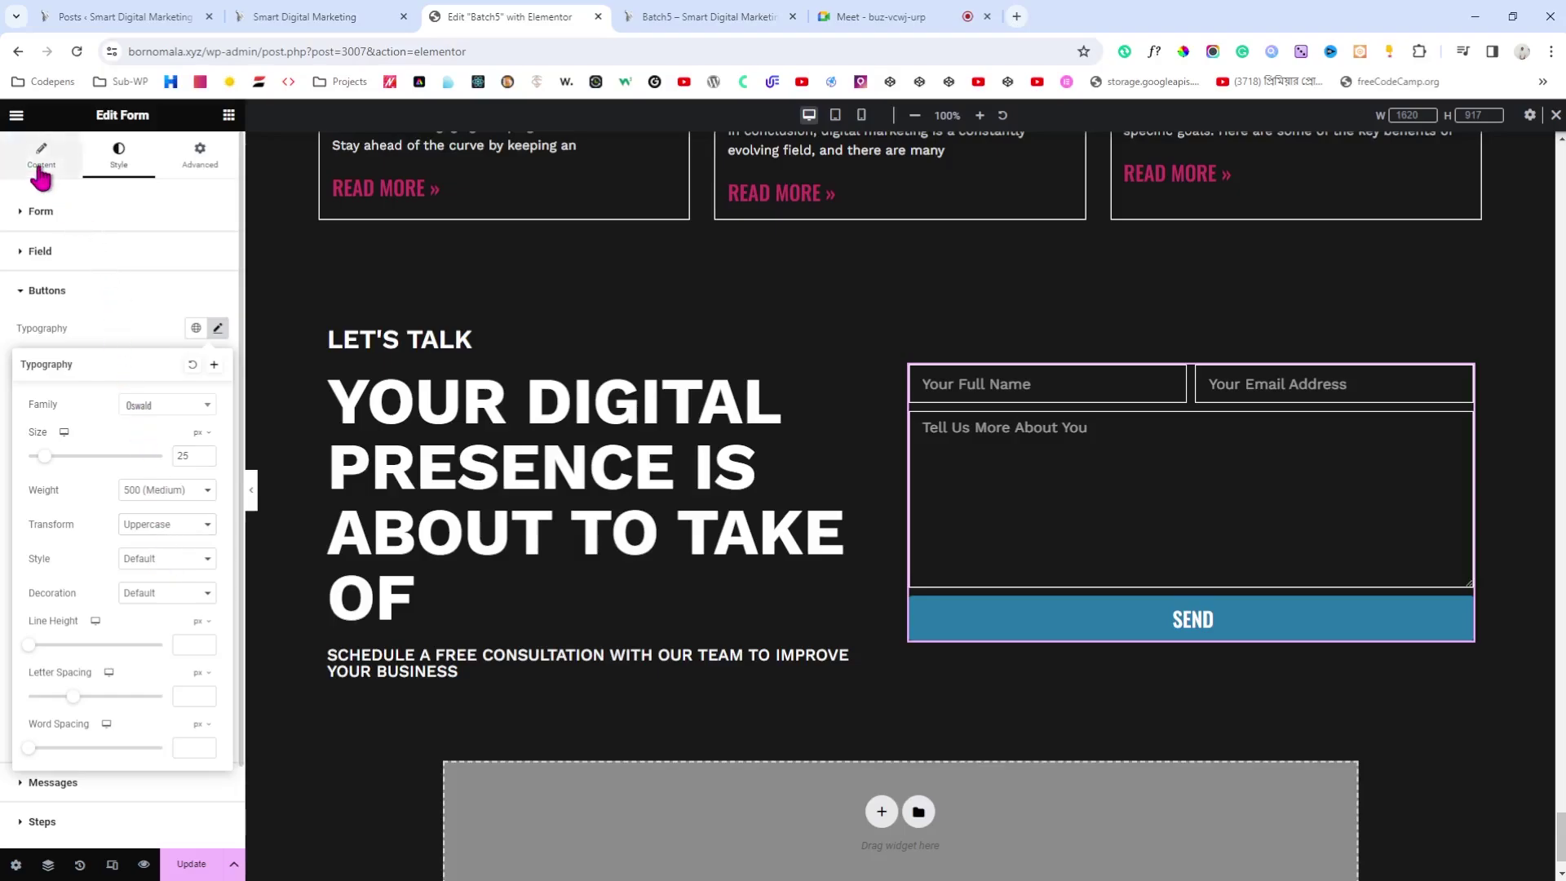
{"action": "left_click", "coordinate": [37, 608]}
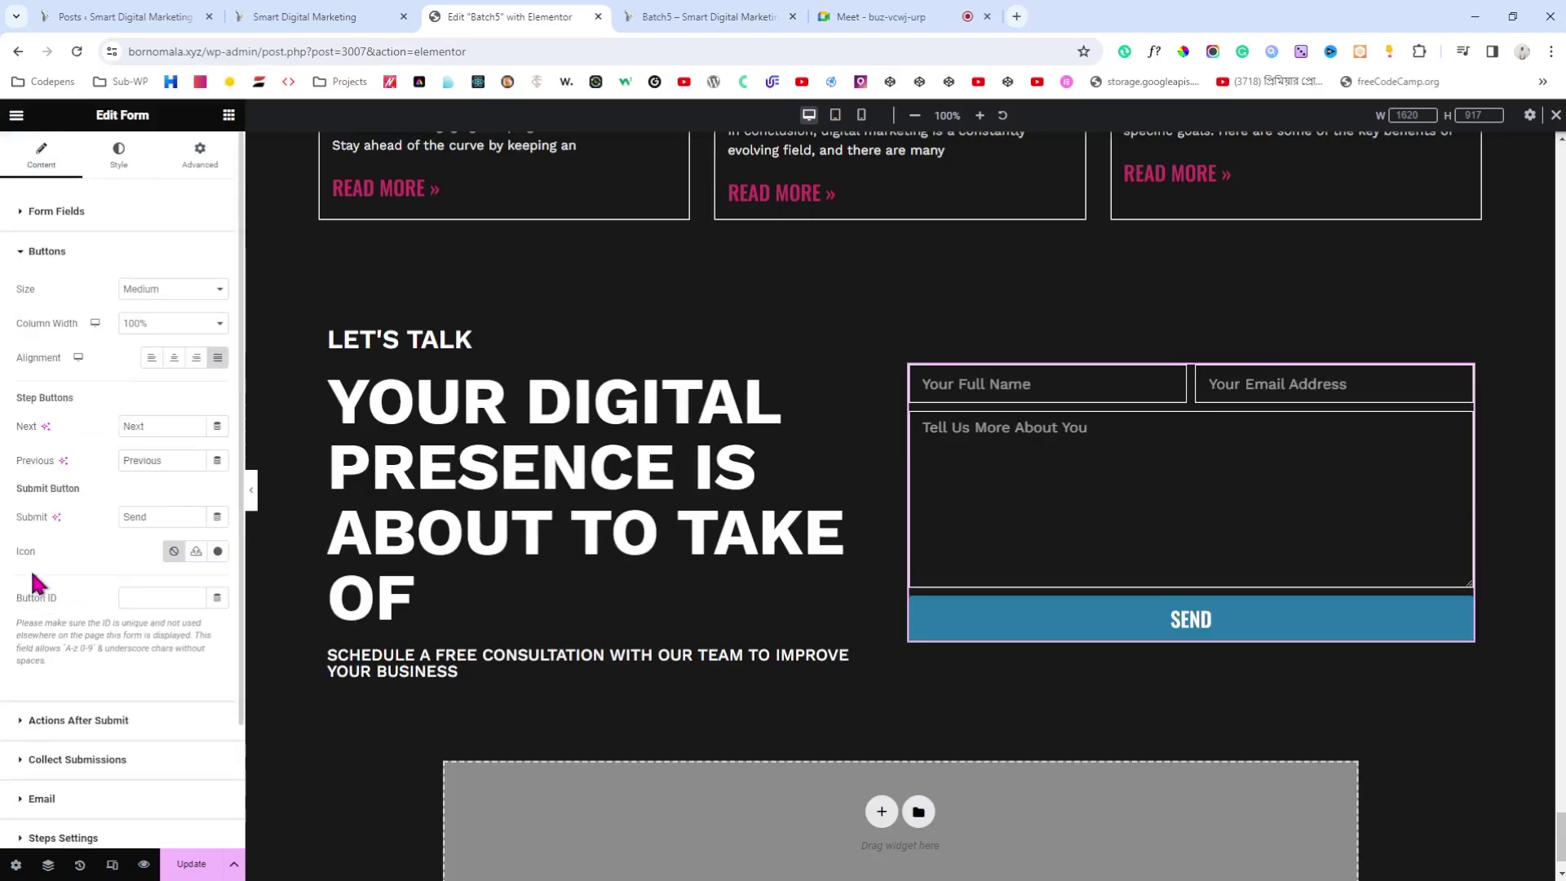
{"action": "type", "text": "Now"}
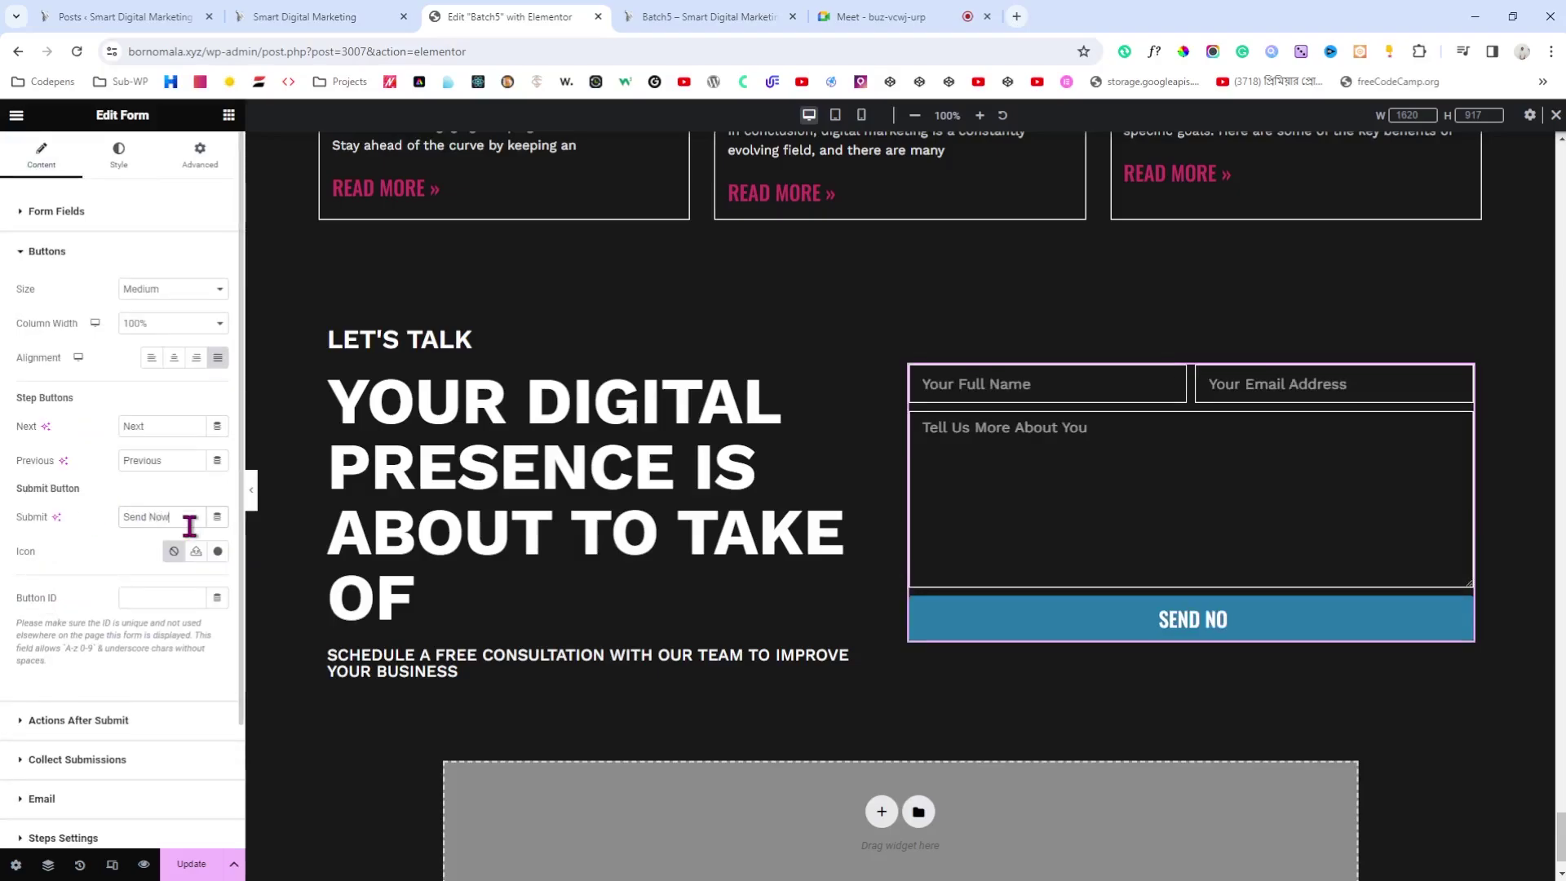
Step: Set the Send Now button's border radius to 0 on all corners
{"action": "left_click", "coordinate": [109, 173]}
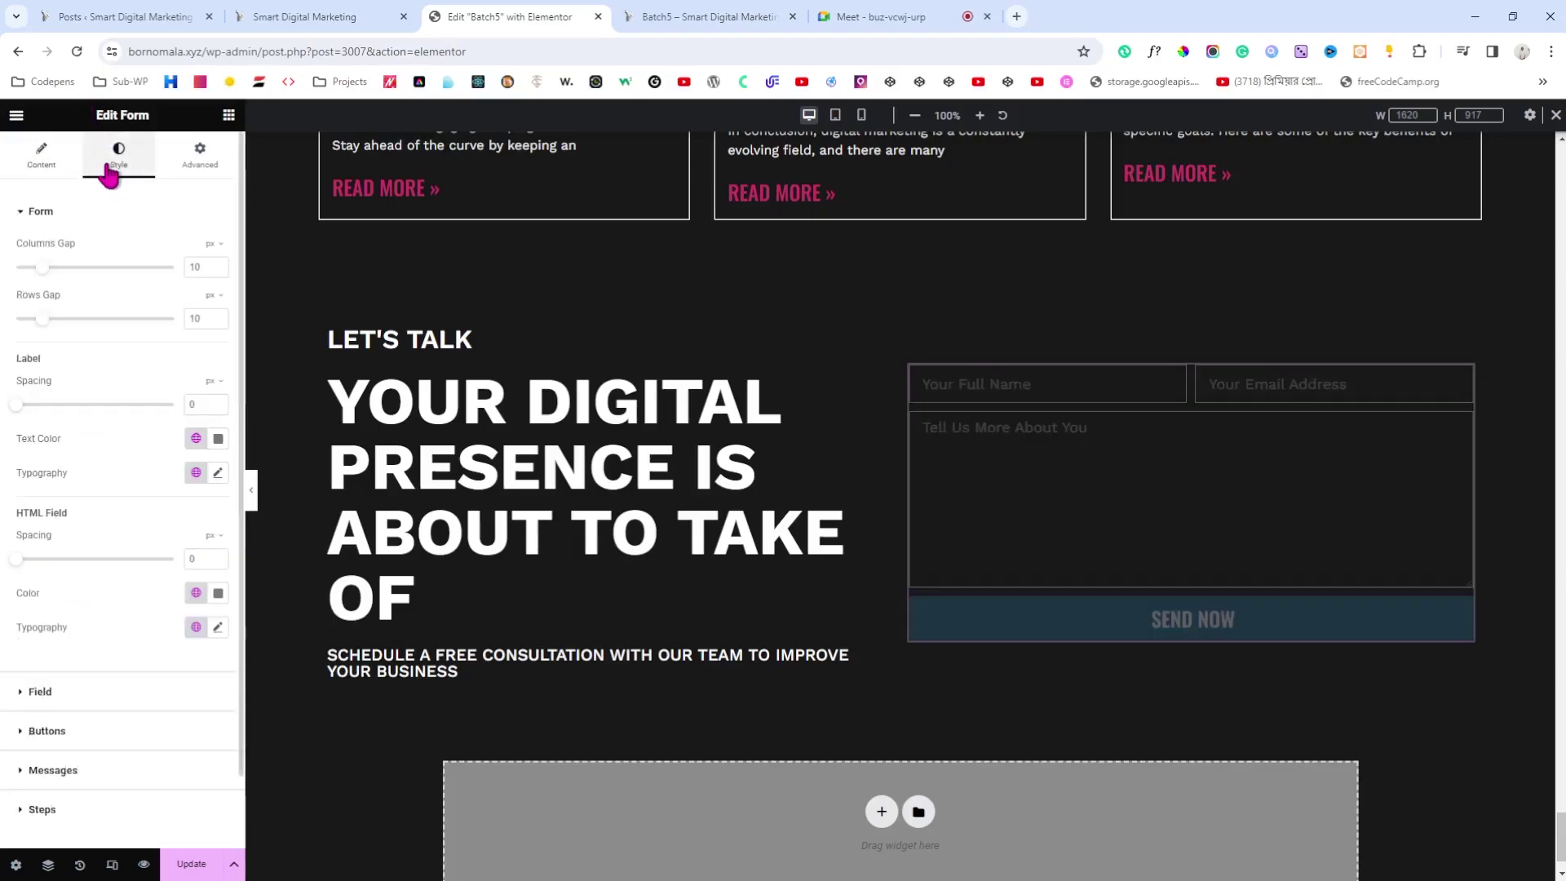
{"action": "left_click", "coordinate": [12, 733]}
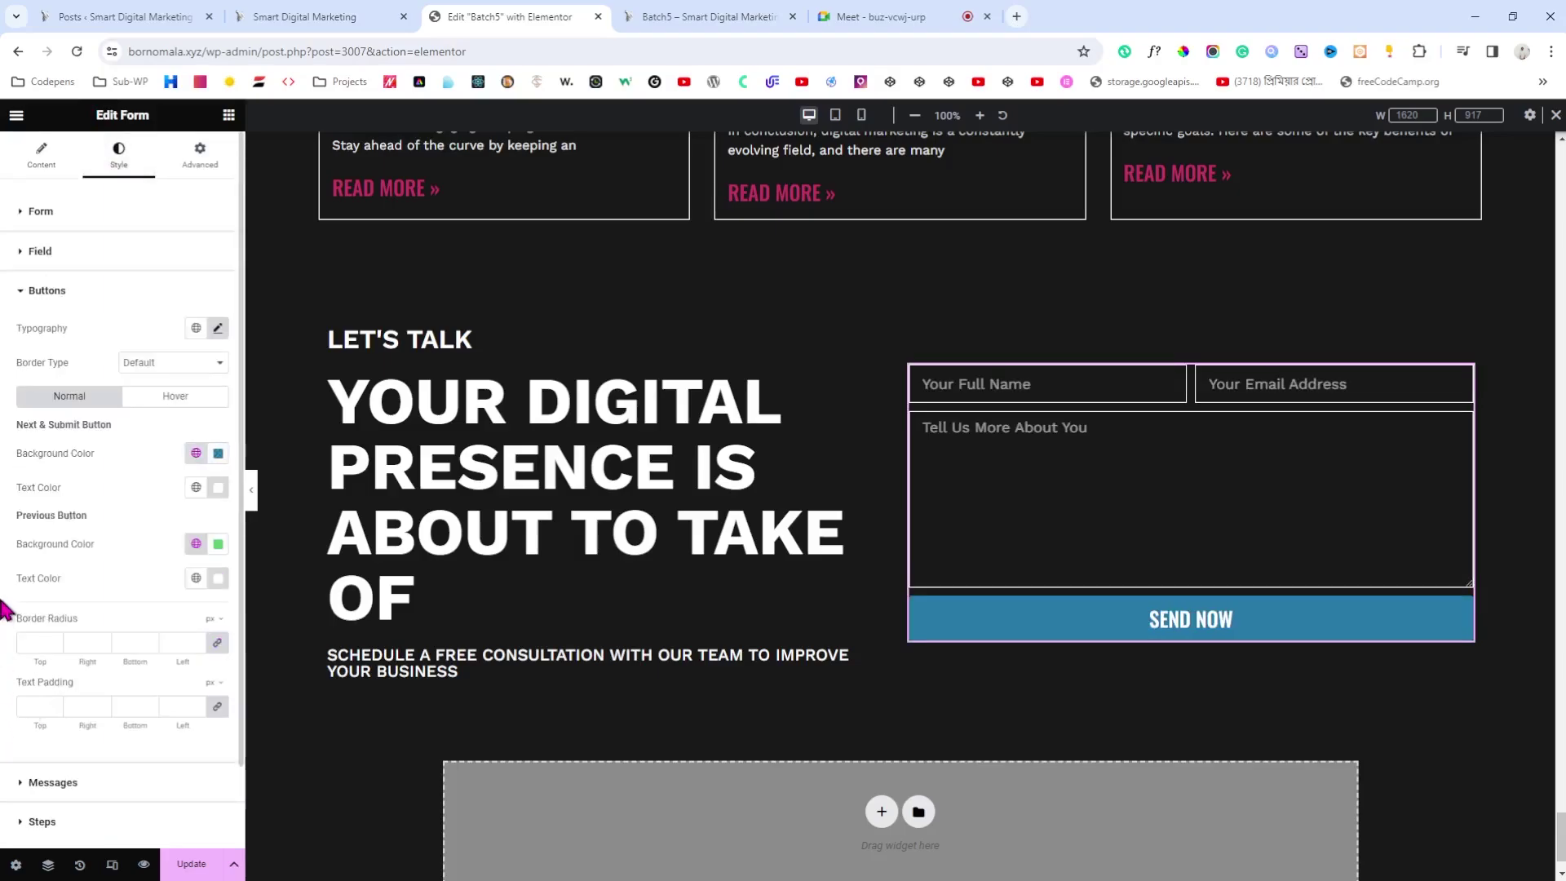
{"action": "scroll", "coordinate": [8, 604], "scroll_direction": "down", "scroll_amount": 1}
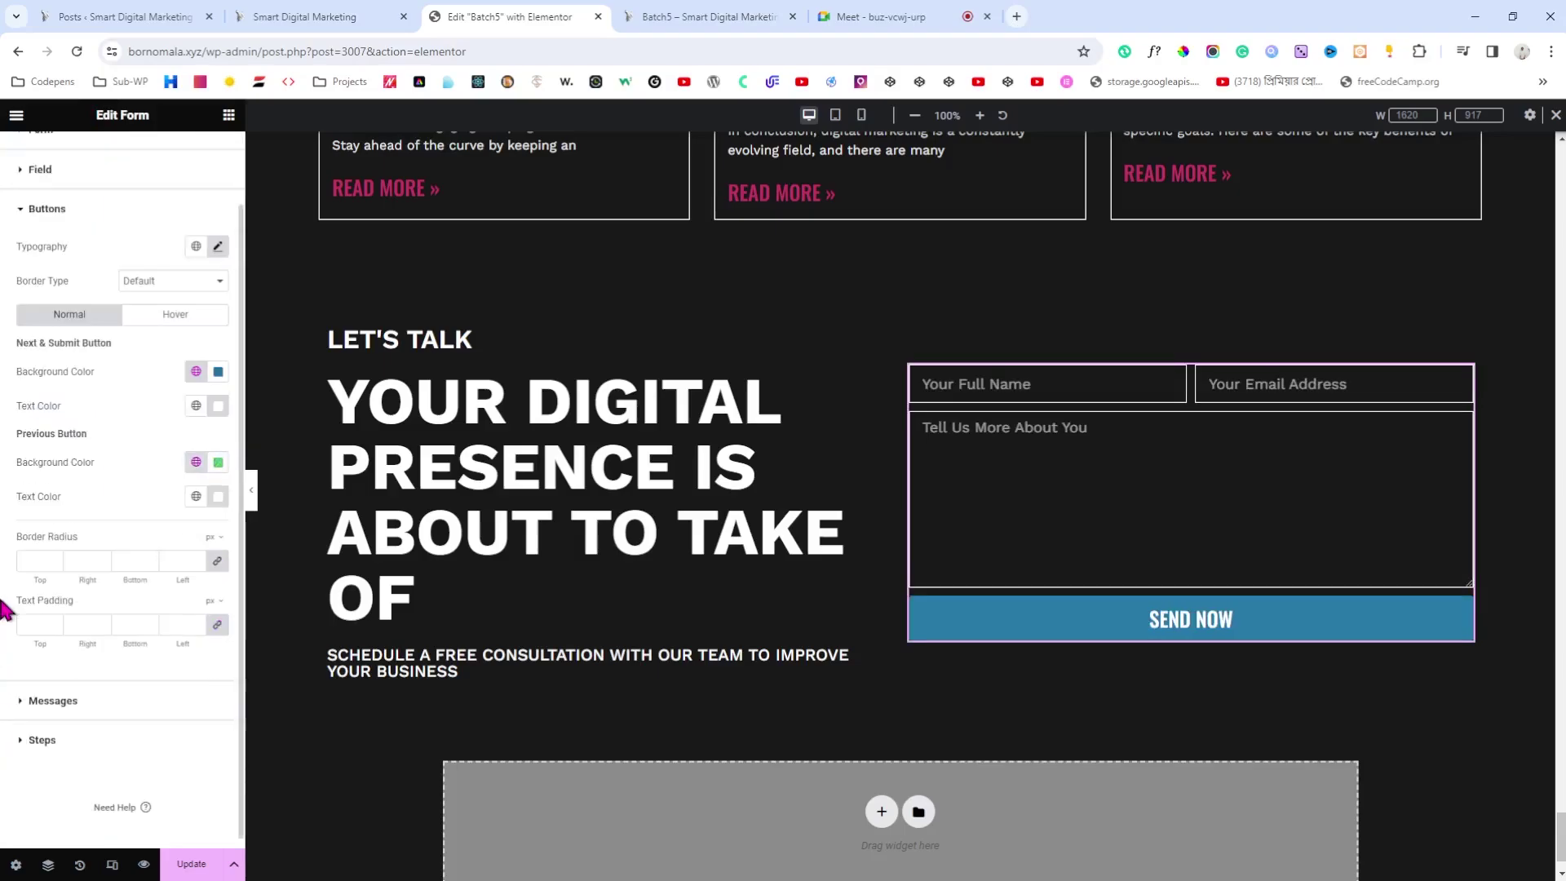
{"action": "left_click", "coordinate": [22, 560]}
Step: Set the Send Now button's hover background to the white global colour
{"action": "left_click", "coordinate": [188, 314]}
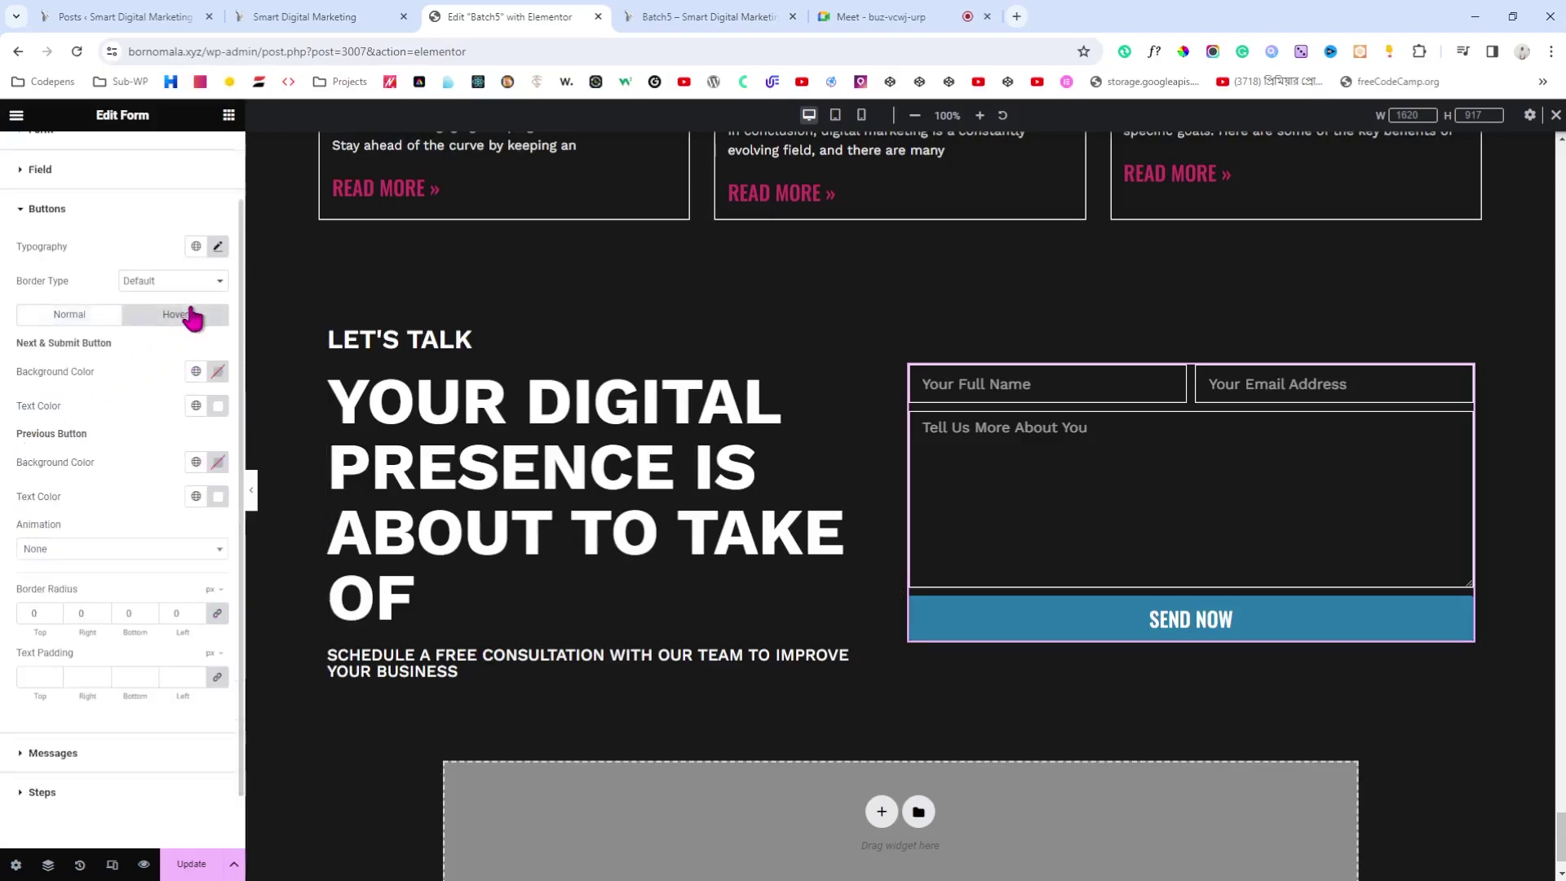
{"action": "left_click", "coordinate": [196, 371]}
{"action": "scroll", "coordinate": [155, 457], "scroll_direction": "down", "scroll_amount": 2}
{"action": "left_click", "coordinate": [105, 602]}
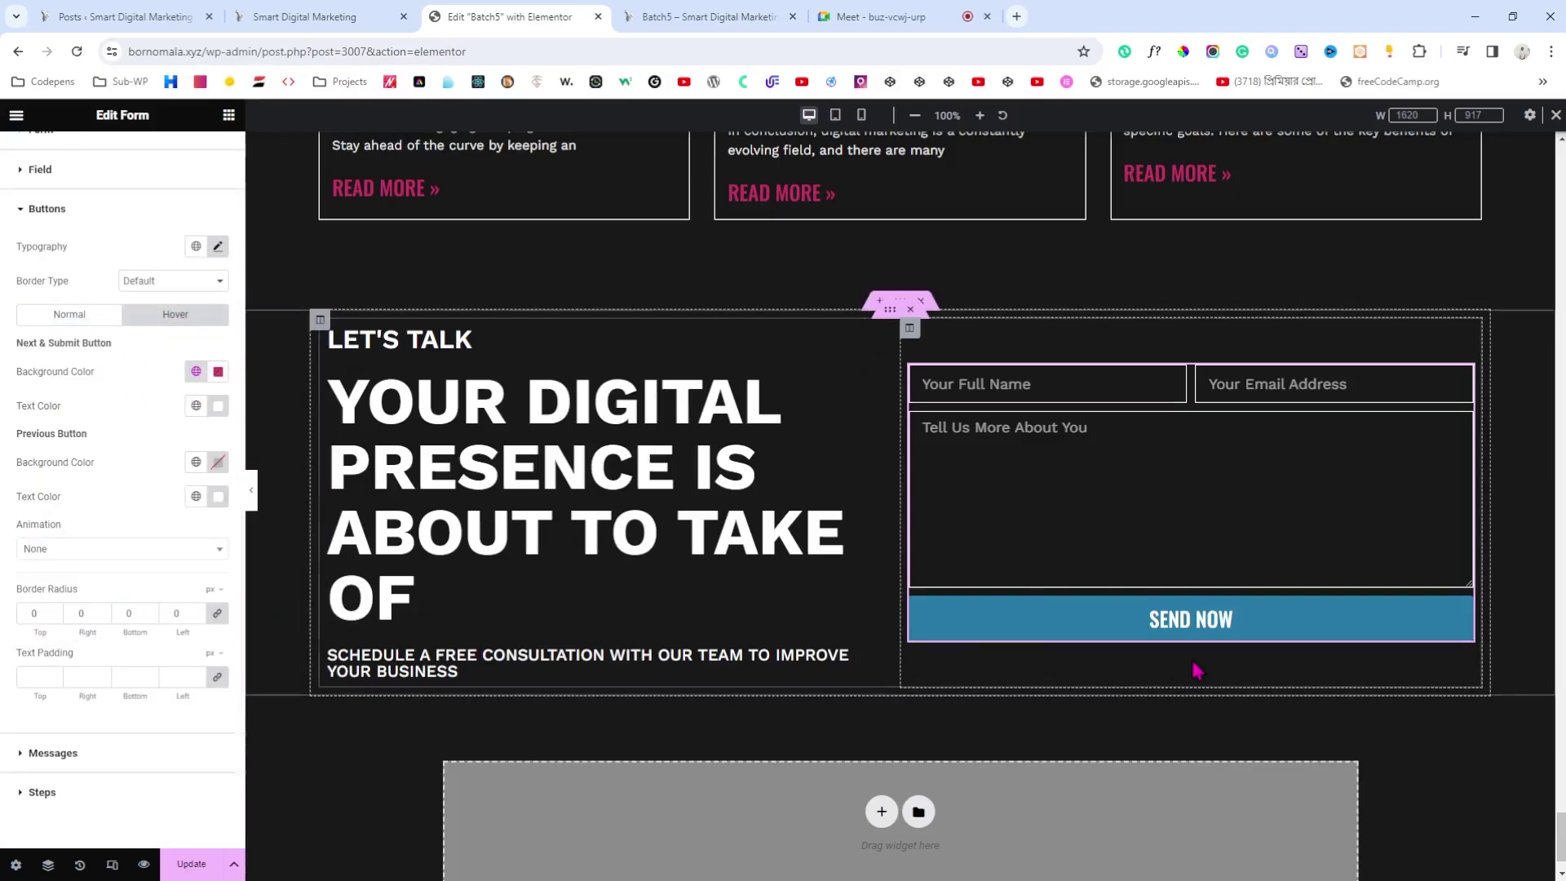
{"action": "left_click", "coordinate": [196, 371]}
{"action": "left_click", "coordinate": [126, 579]}
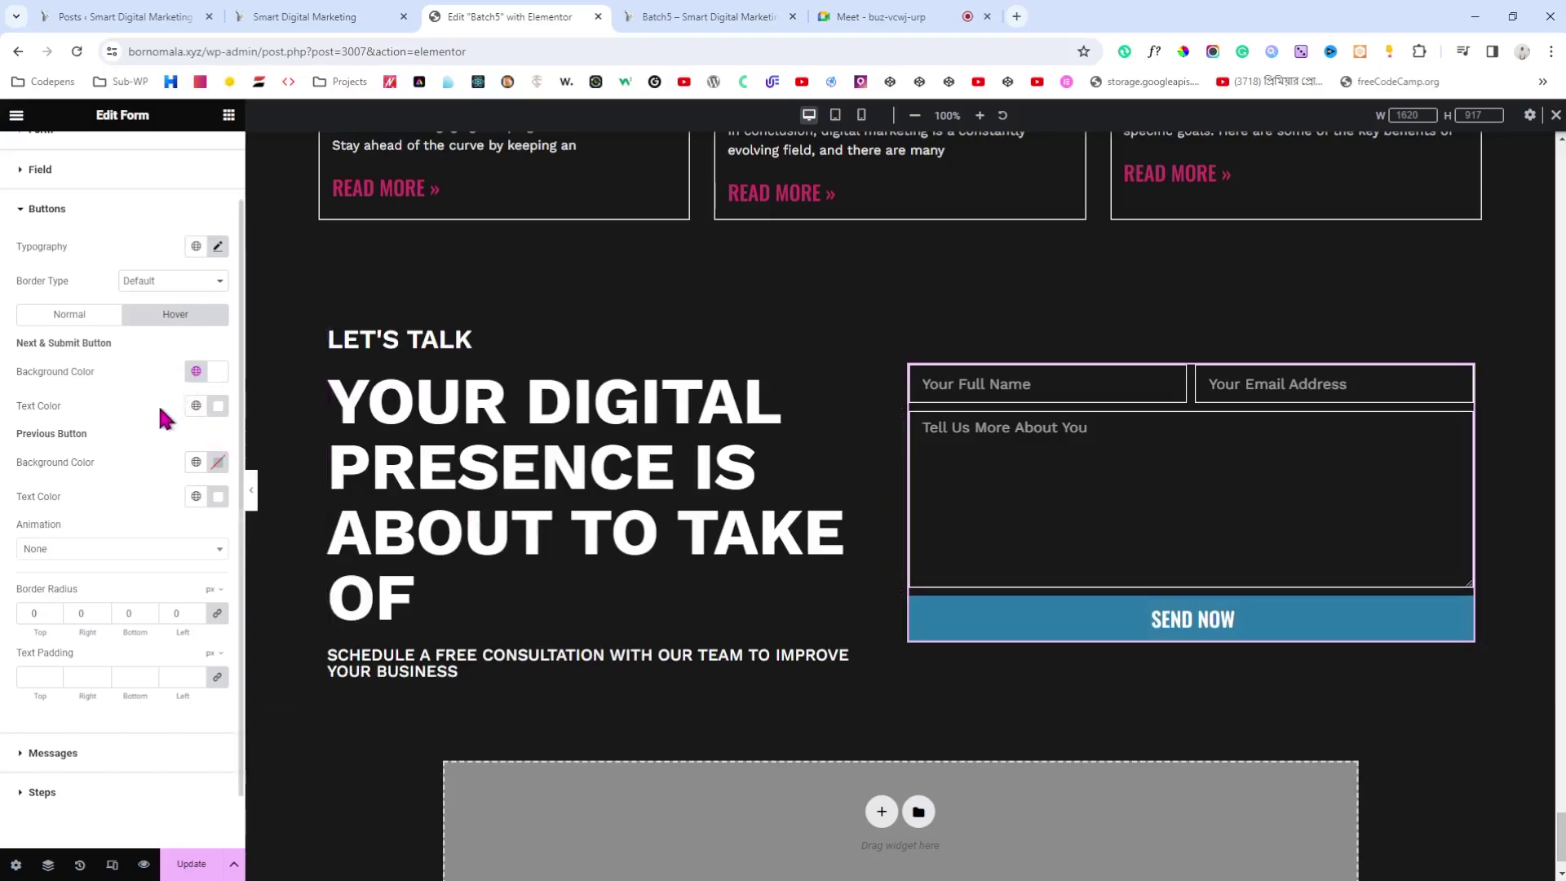
Step: Set the Send Now button's hover text colour to the crimson global colour and preview the section at full width
{"action": "left_click", "coordinate": [196, 405]}
{"action": "scroll", "coordinate": [147, 538], "scroll_direction": "down", "scroll_amount": 3}
{"action": "left_click", "coordinate": [155, 547]}
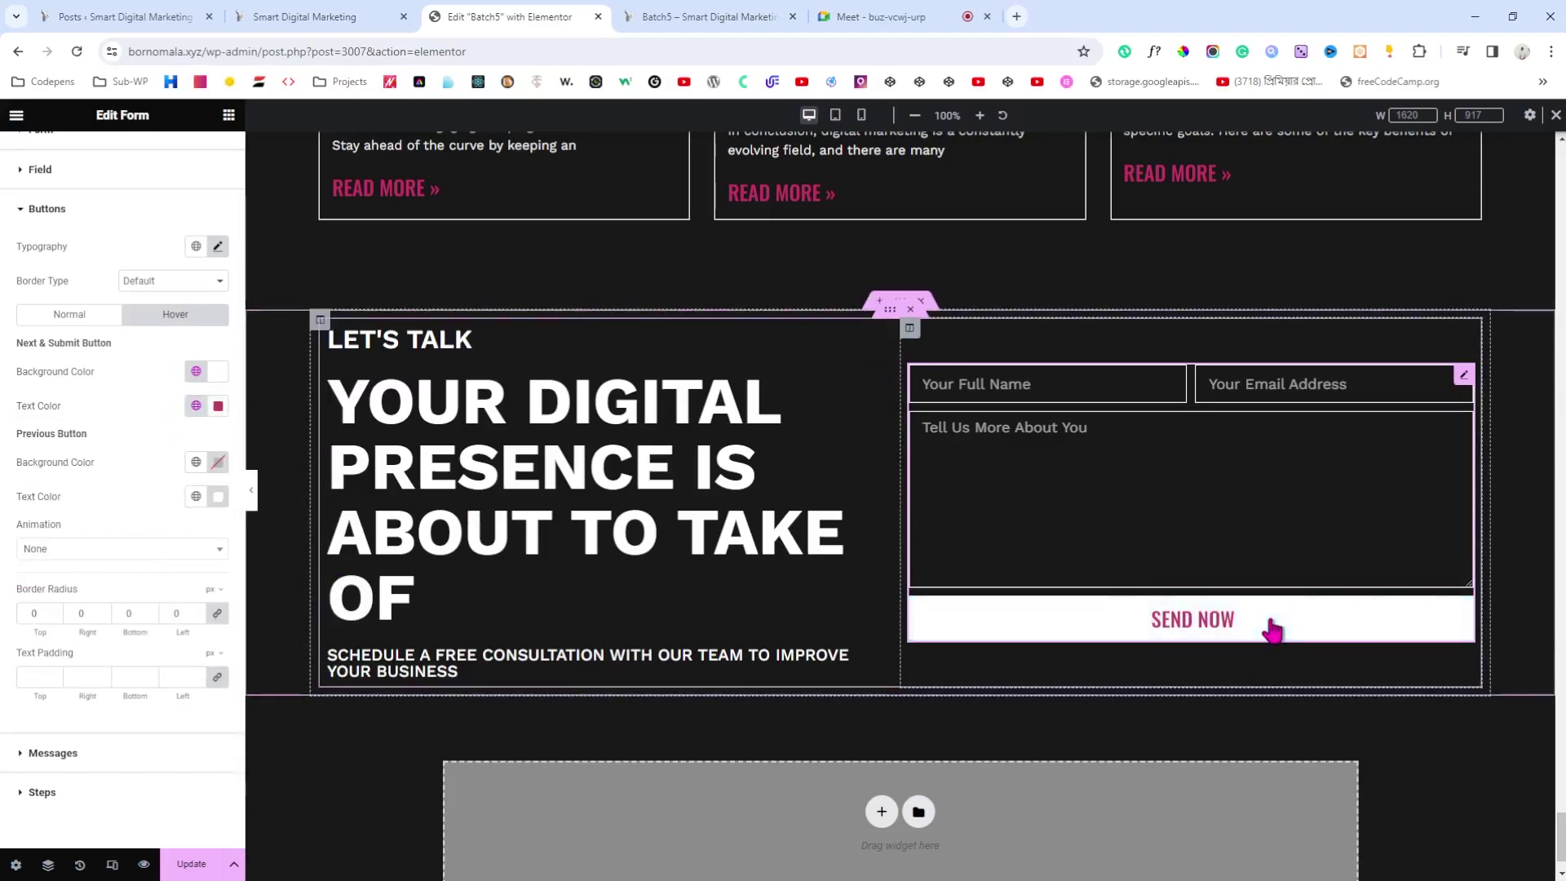
{"action": "left_click", "coordinate": [251, 487]}
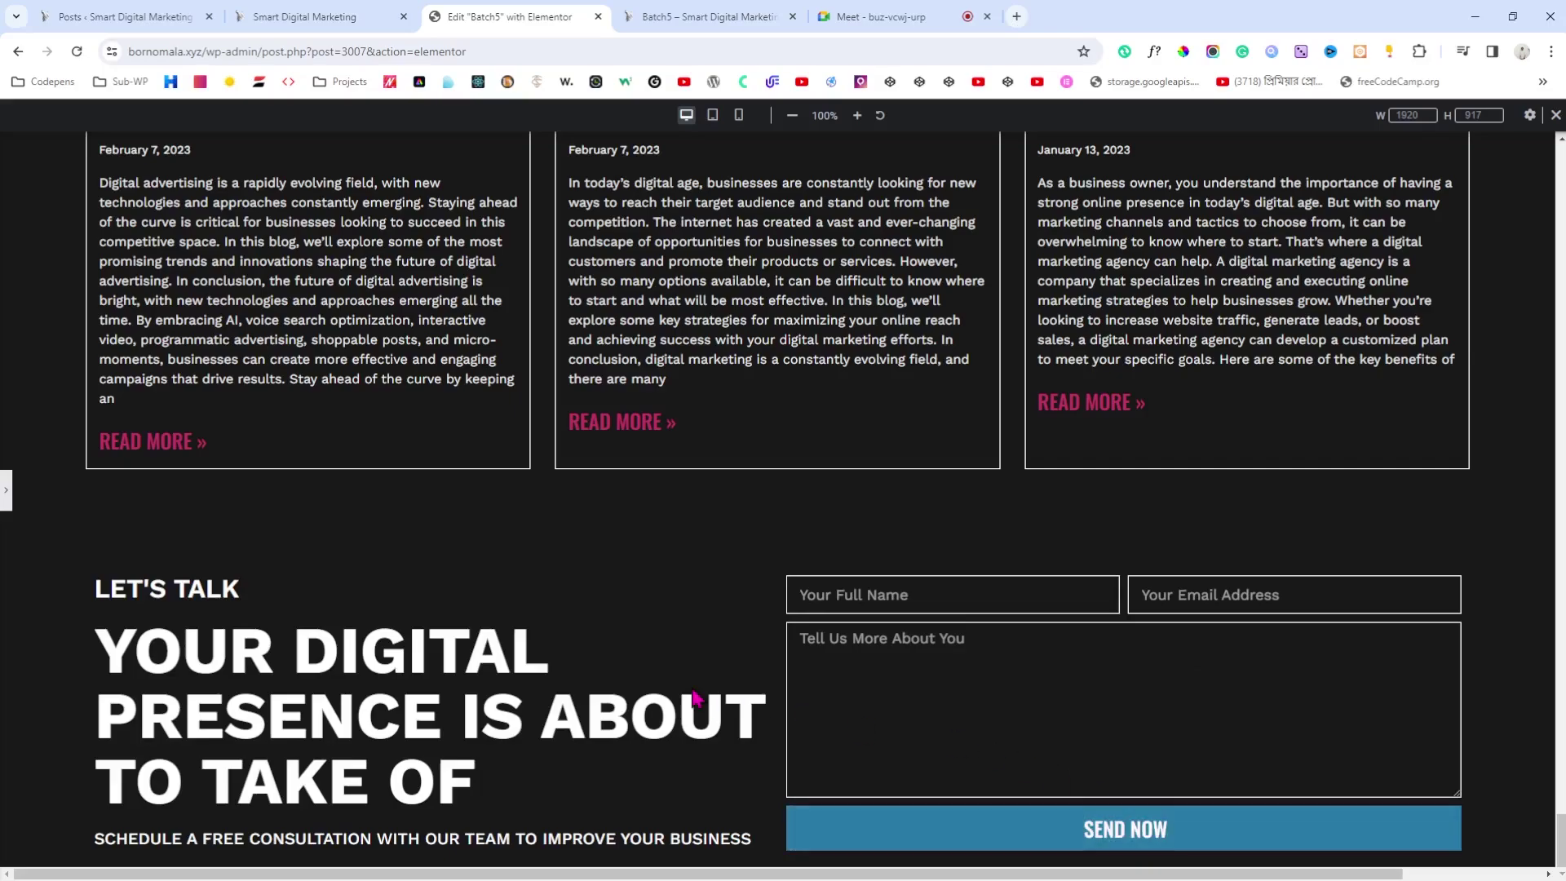
{"action": "left_click", "coordinate": [6, 490]}
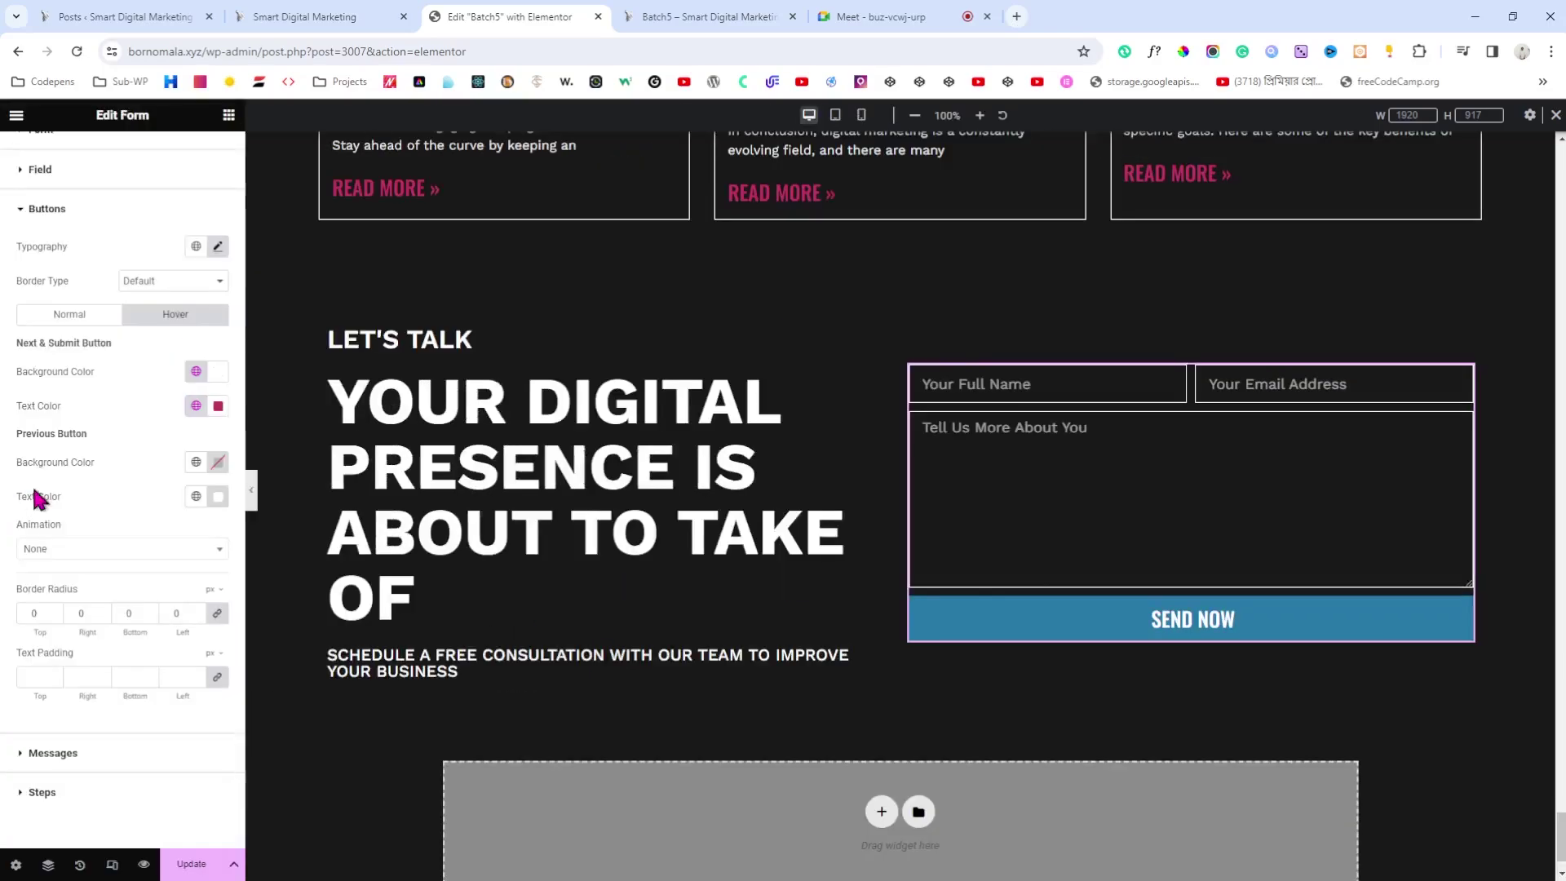
Step: Unlink the Send Now button's text padding and set only the top and bottom values to 20 px
{"action": "scroll", "coordinate": [975, 479], "scroll_direction": "down", "scroll_amount": 1}
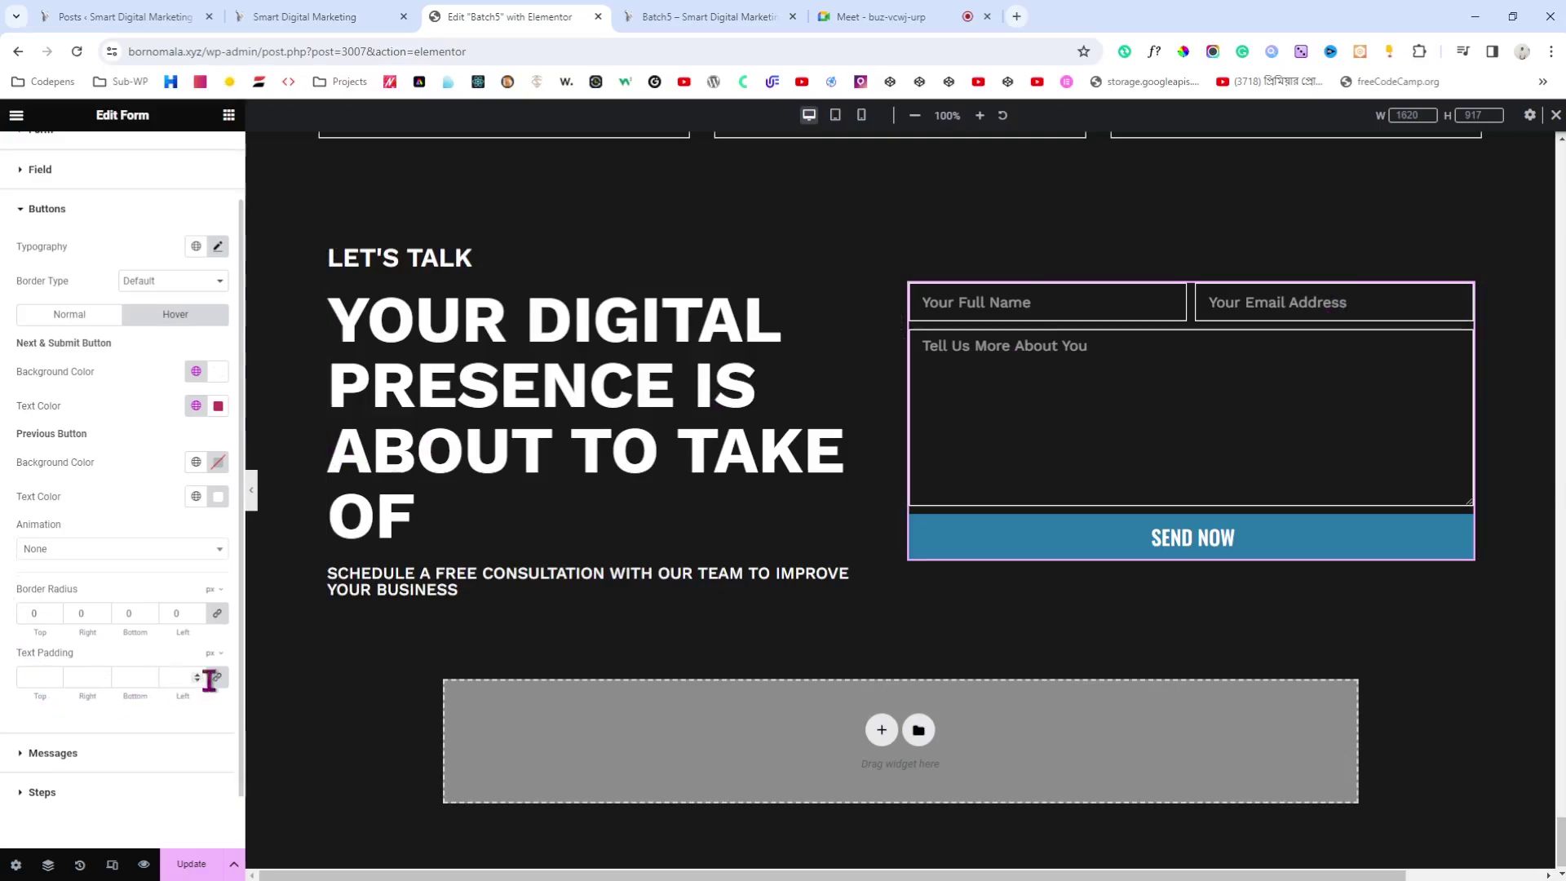
{"action": "left_click", "coordinate": [220, 681]}
{"action": "left_click", "coordinate": [32, 677]}
{"action": "type", "text": "20"}
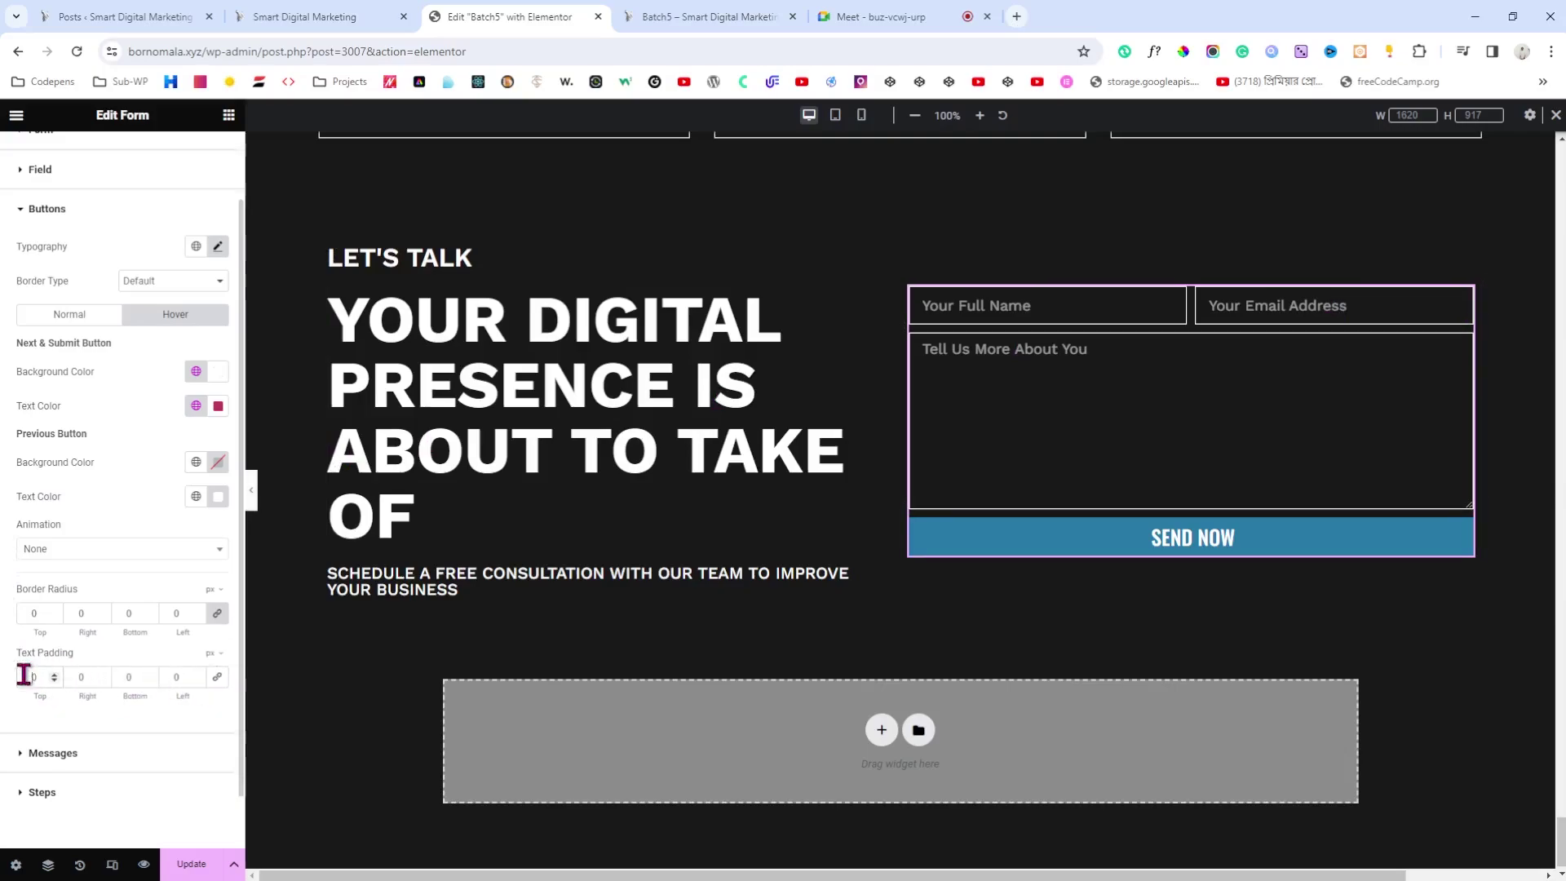
{"action": "left_click", "coordinate": [118, 679]}
{"action": "type", "text": "20"}
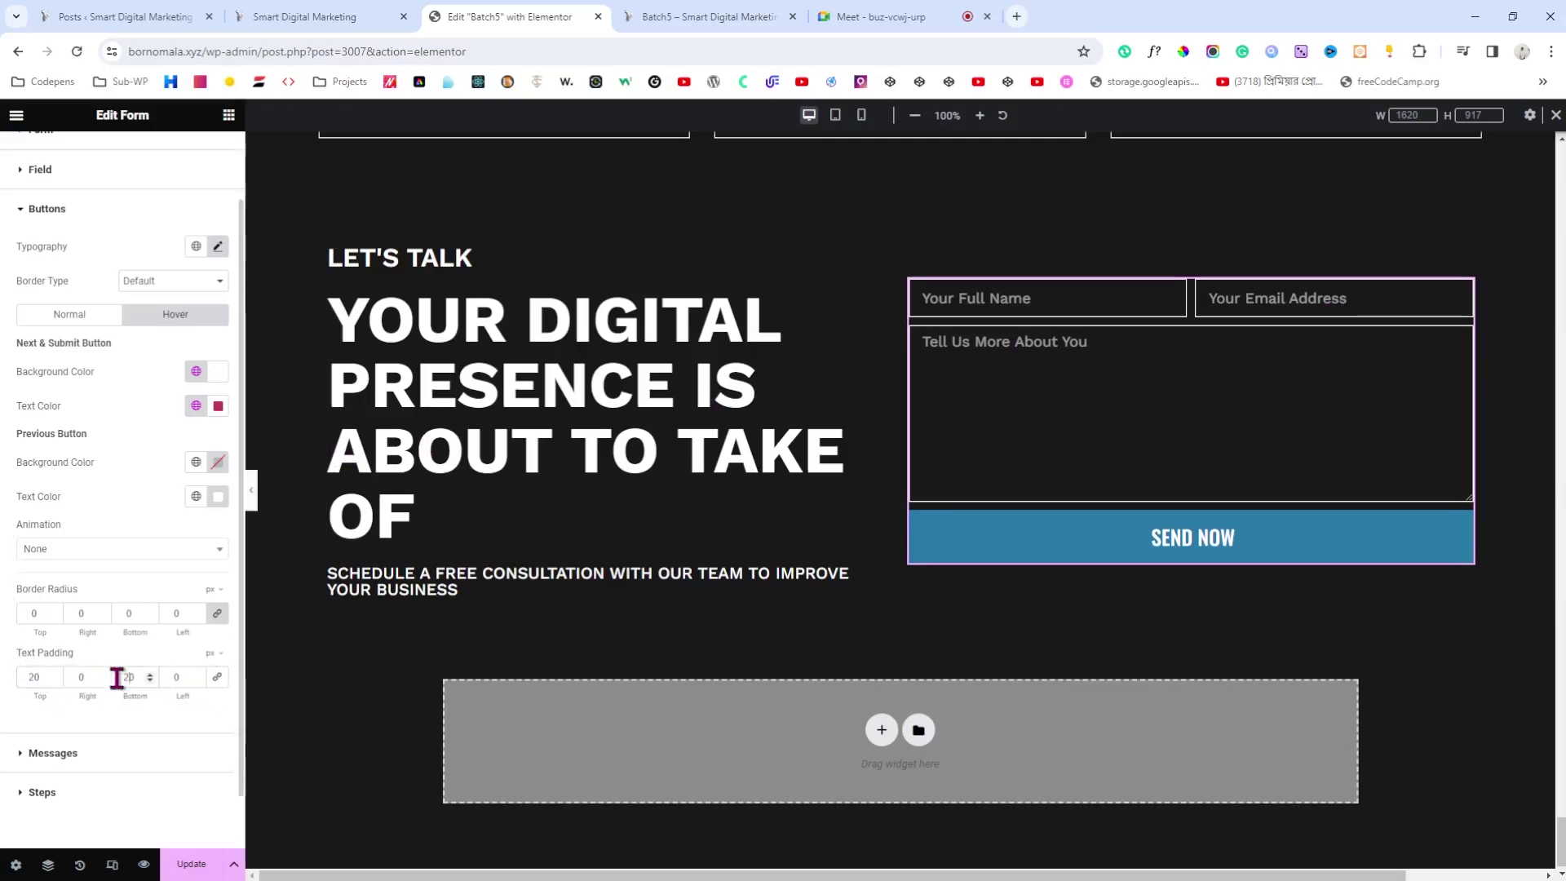
Step: Increase the Send Now button's top and bottom text padding to 25 px
{"action": "double_click", "coordinate": [34, 677]}
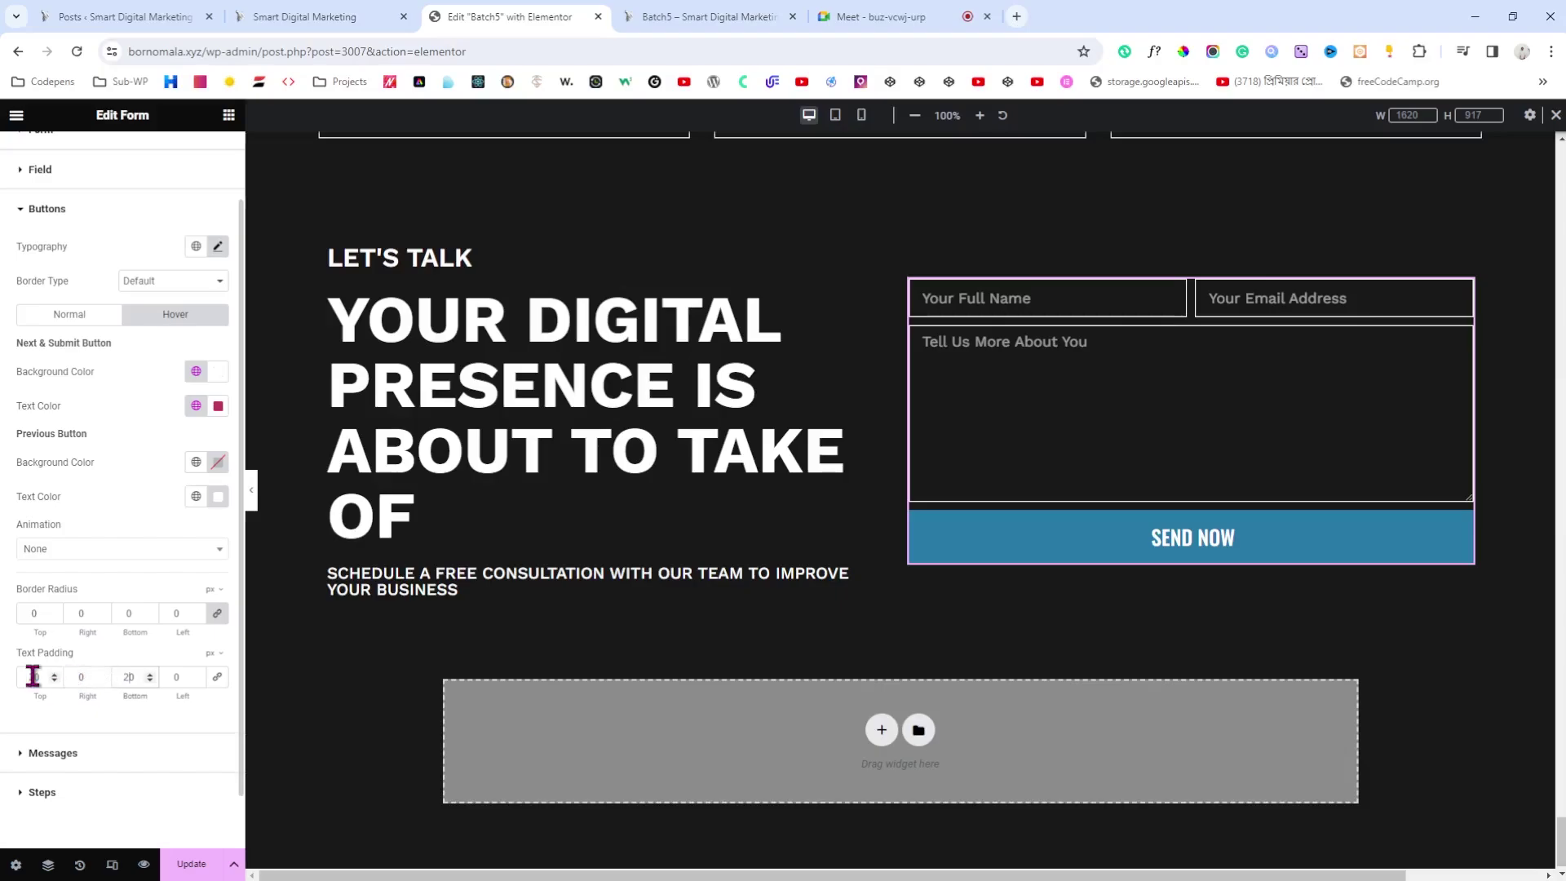
{"action": "type", "text": "22"}
{"action": "left_click", "coordinate": [54, 674]}
{"action": "left_click", "coordinate": [54, 674]}
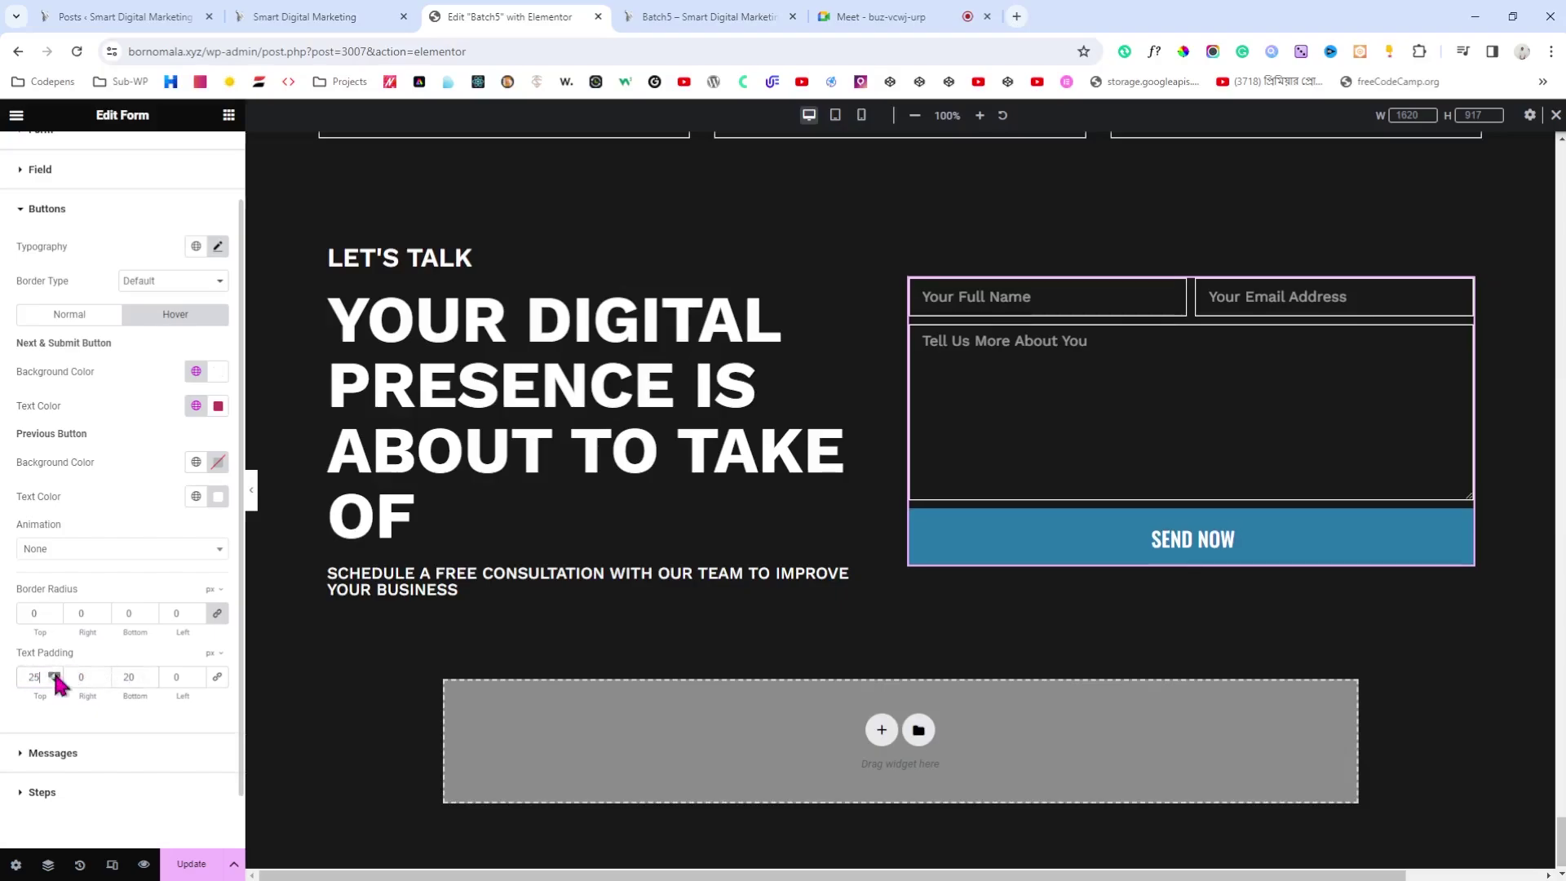
{"action": "left_click", "coordinate": [55, 673]}
{"action": "left_click", "coordinate": [149, 674]}
{"action": "left_click", "coordinate": [150, 674]}
{"action": "left_click", "coordinate": [149, 674]}
{"action": "left_click", "coordinate": [149, 674]}
{"action": "left_click", "coordinate": [149, 674]}
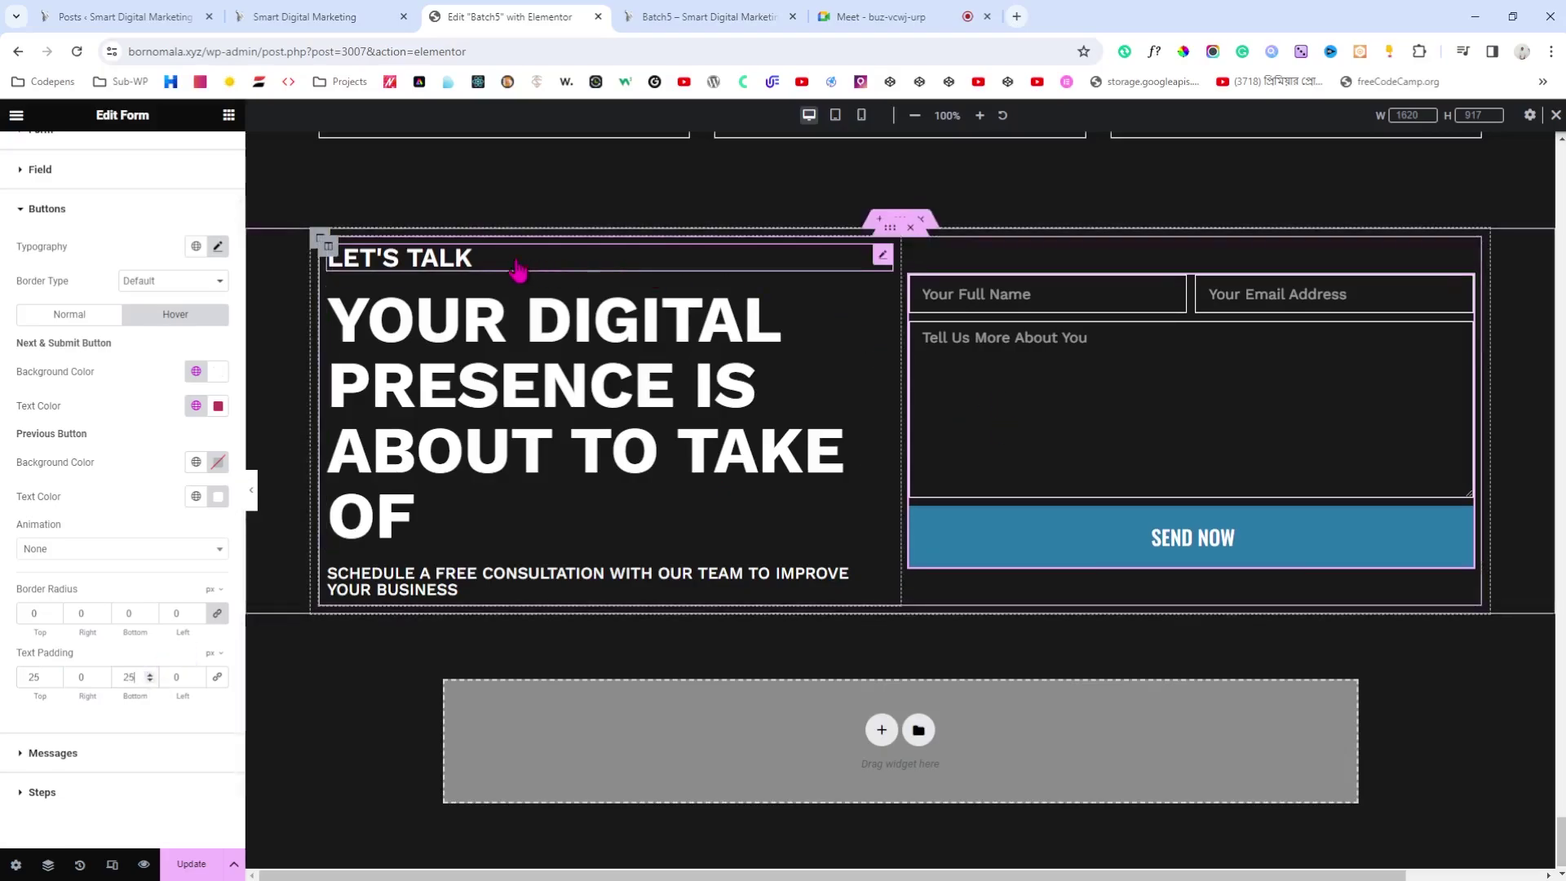
Step: Check the reference page's contact section, then unlink the LET'S TALK text column's border radius and set it to 0
{"action": "left_click", "coordinate": [367, 16]}
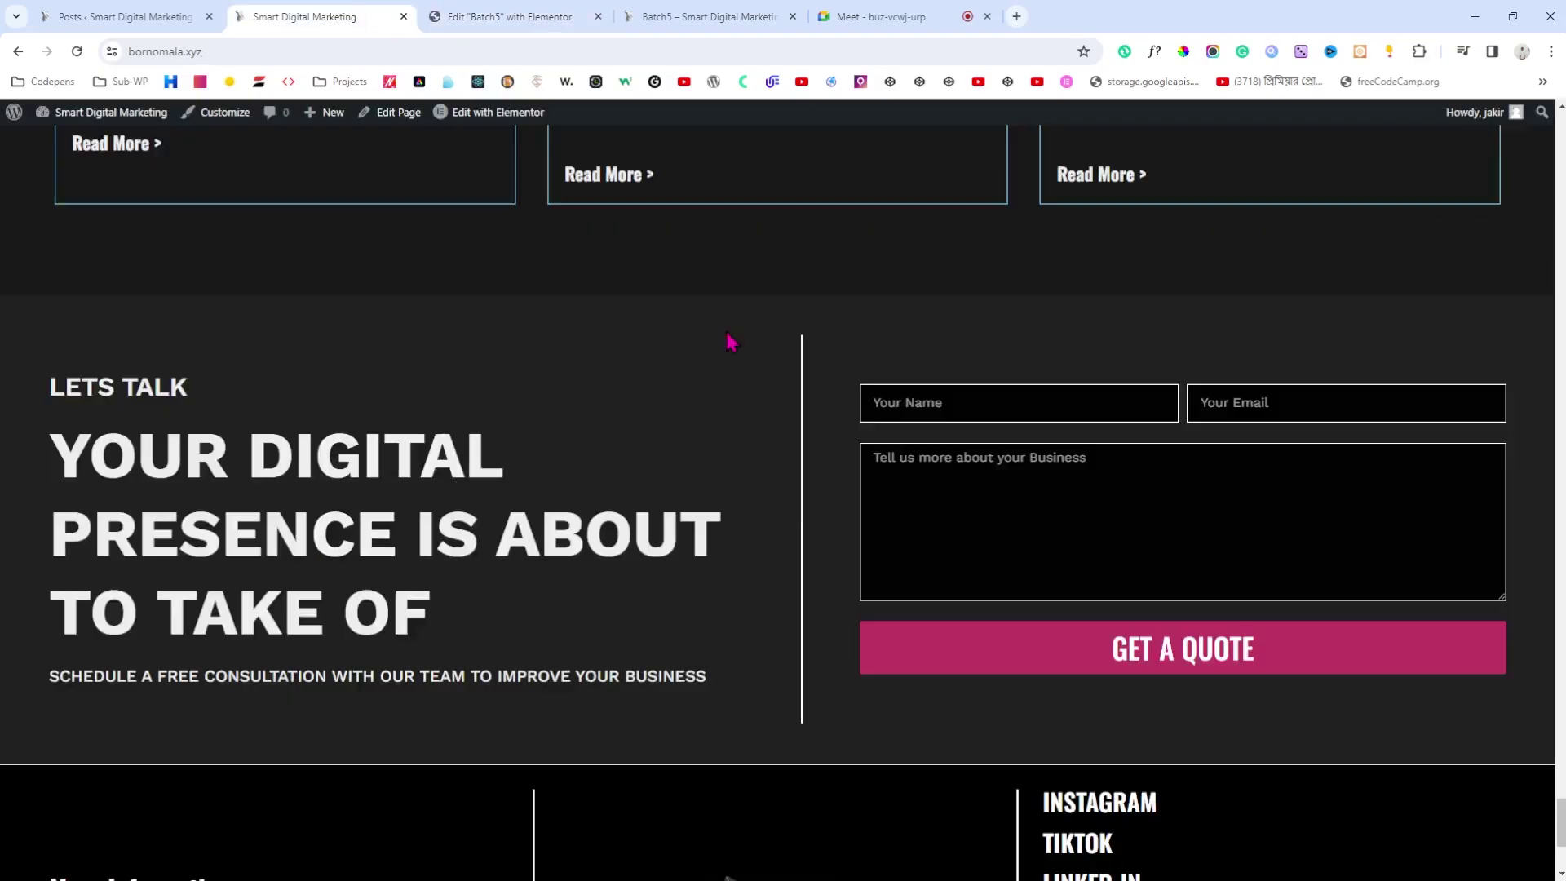
{"action": "left_click", "coordinate": [522, 15]}
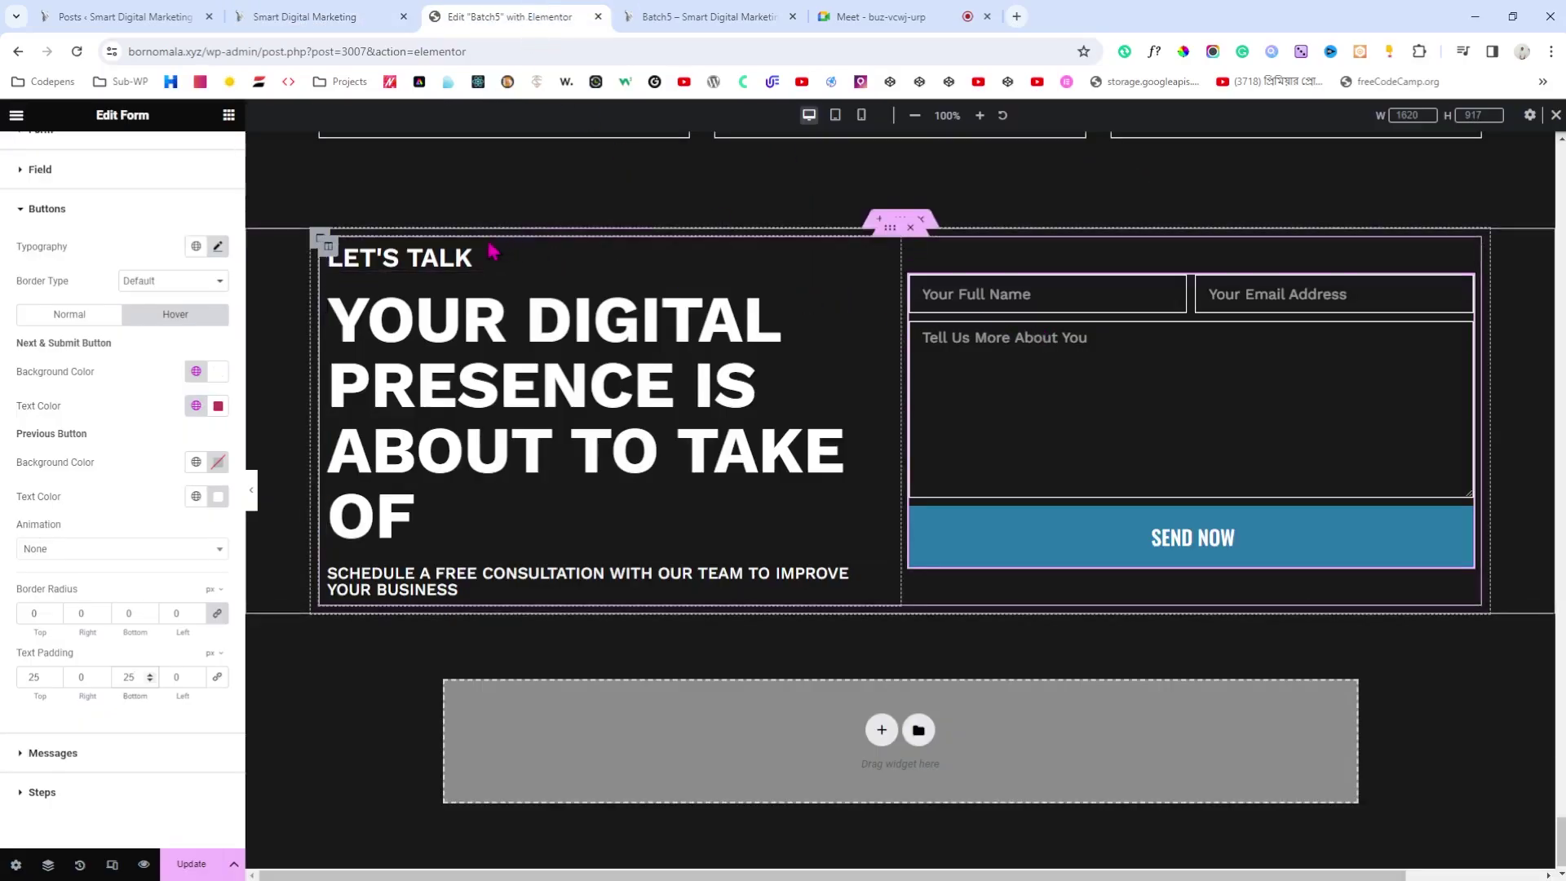
{"action": "left_click", "coordinate": [325, 252]}
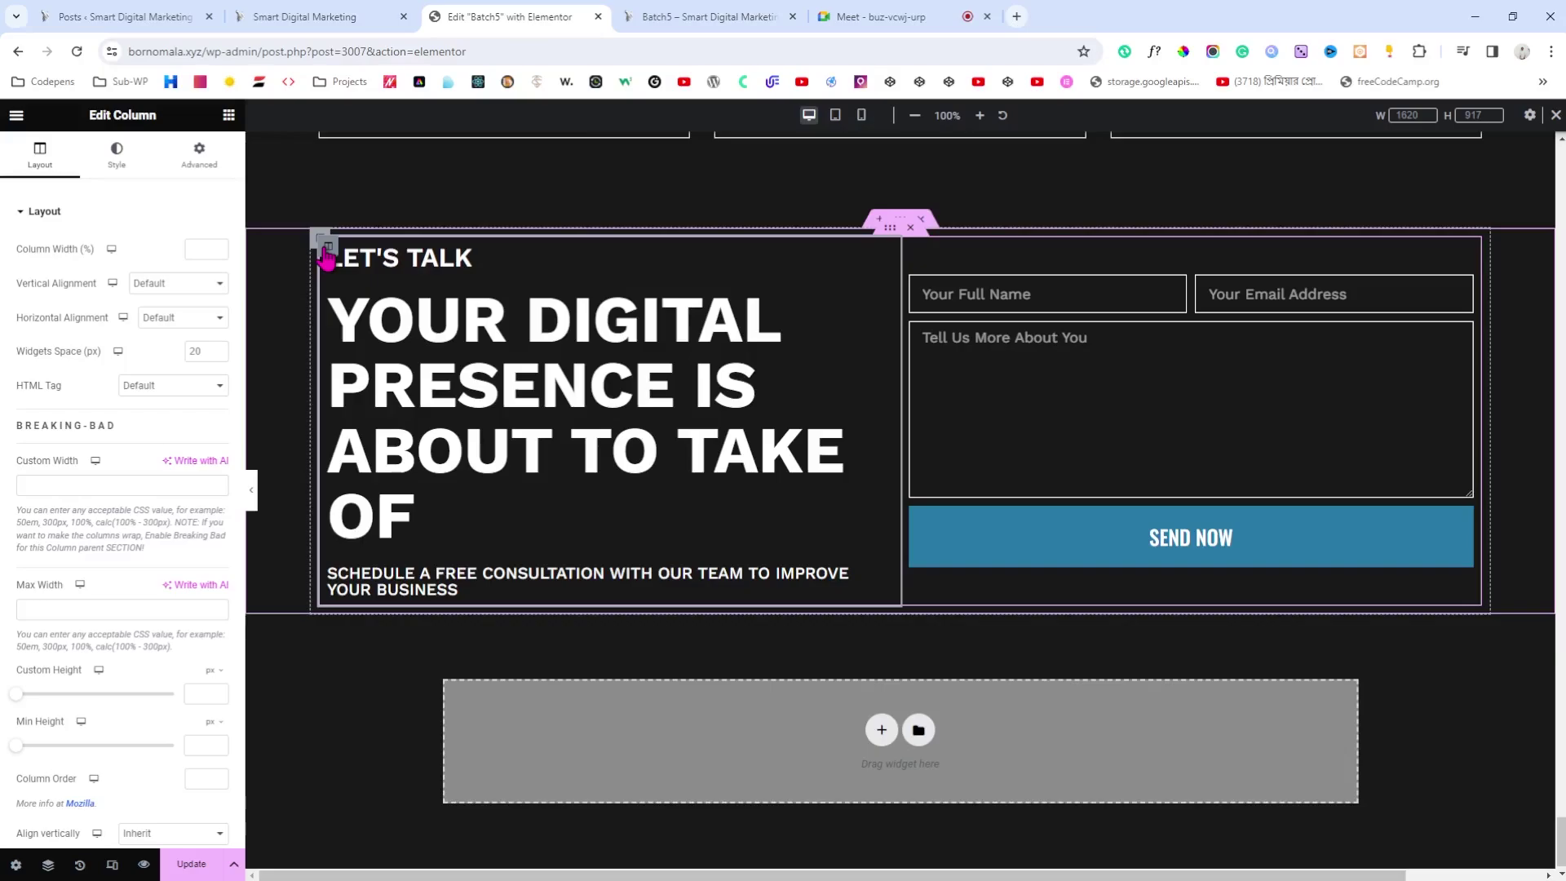
{"action": "left_click", "coordinate": [123, 163]}
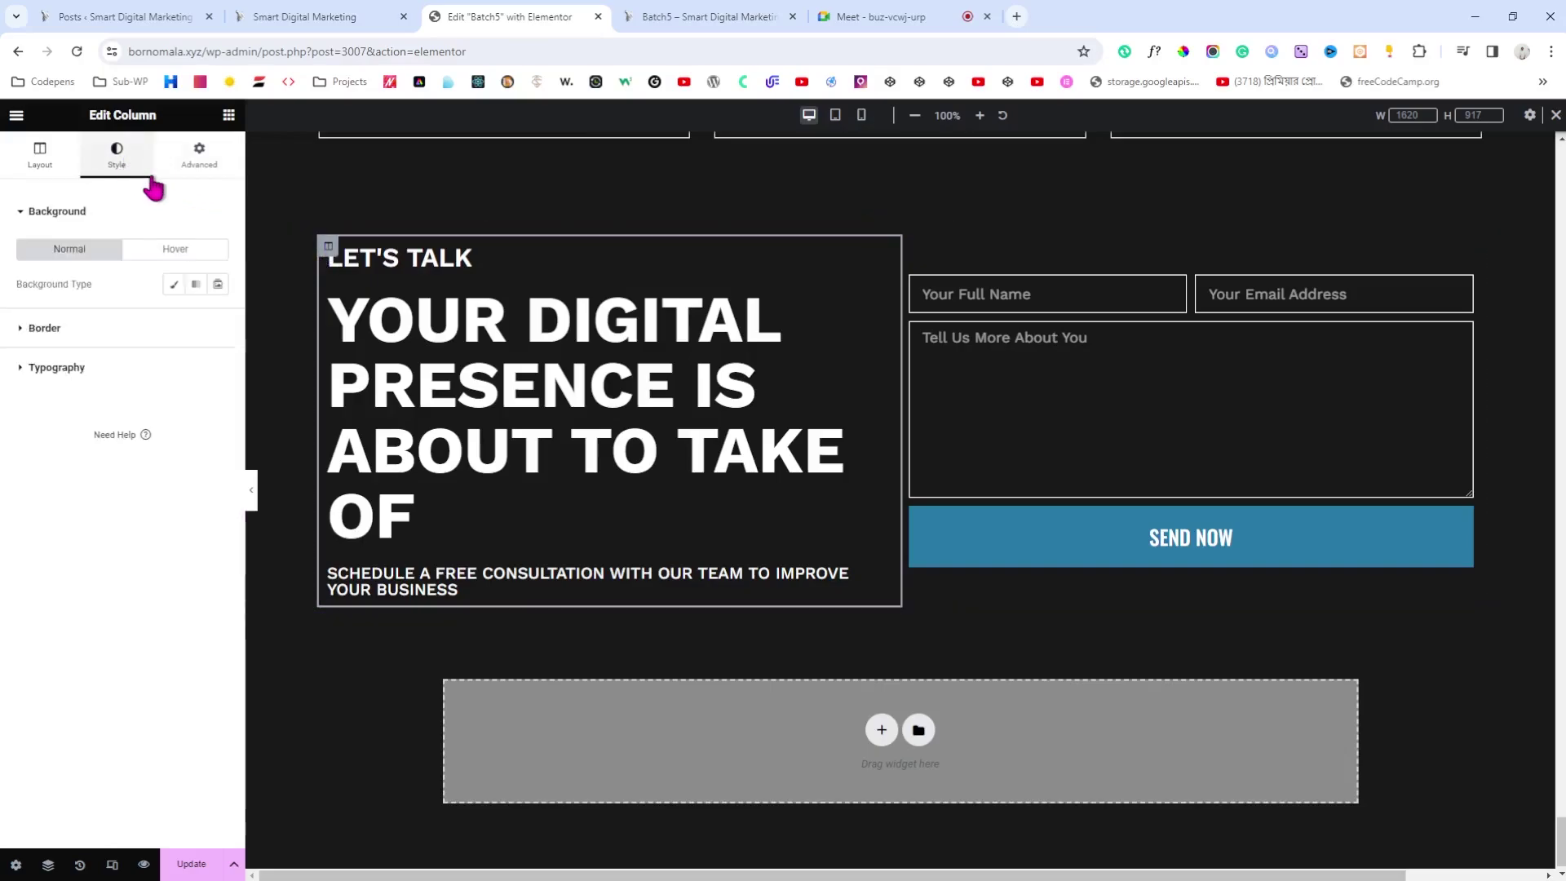
{"action": "left_click", "coordinate": [59, 323]}
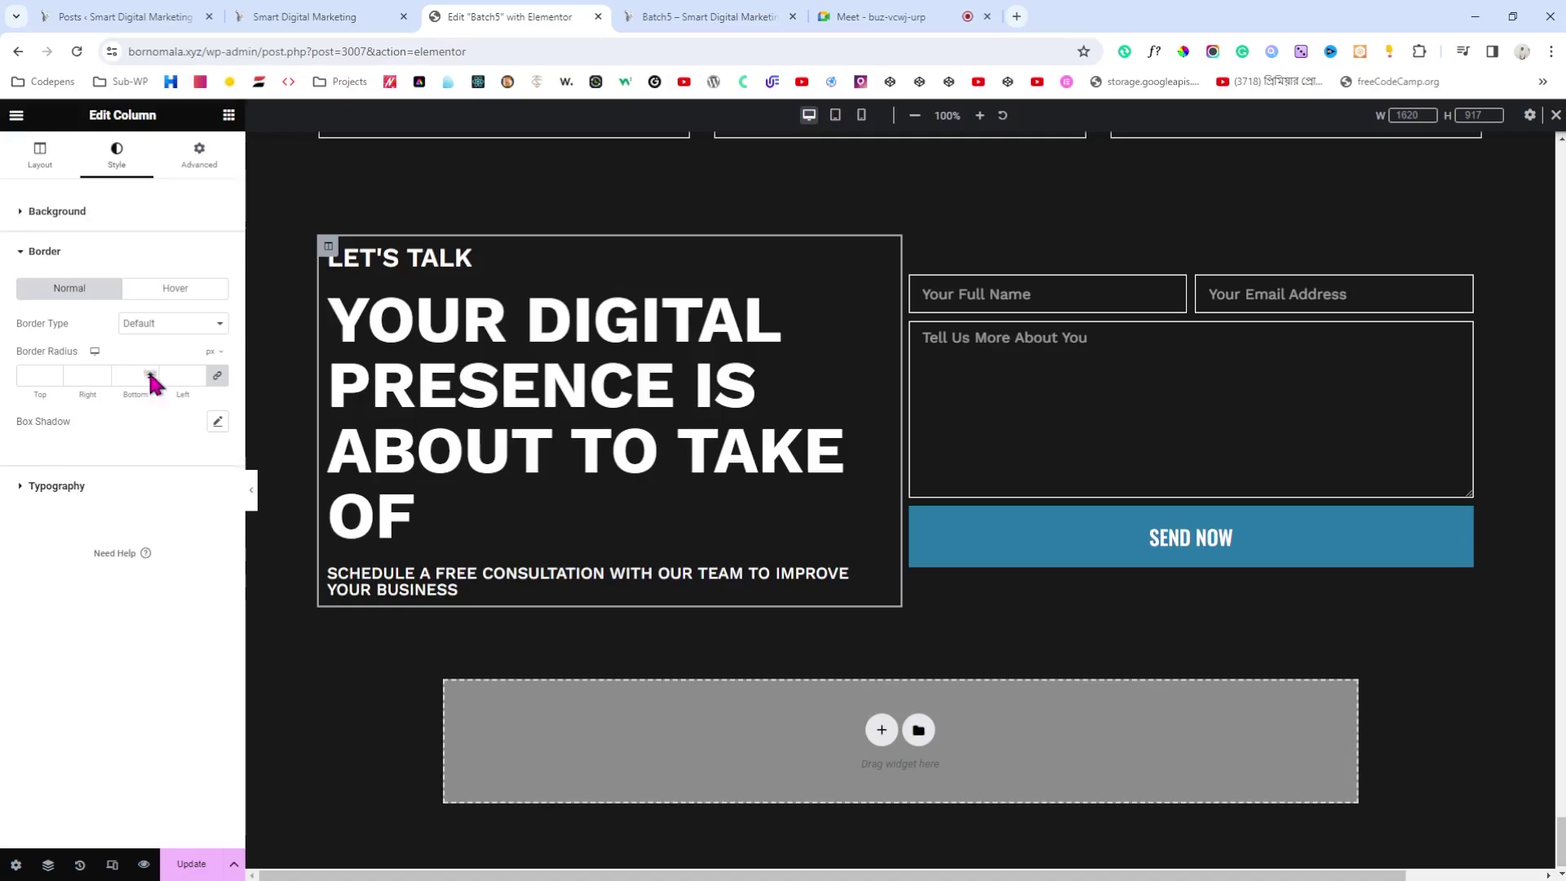
{"action": "left_click", "coordinate": [194, 379]}
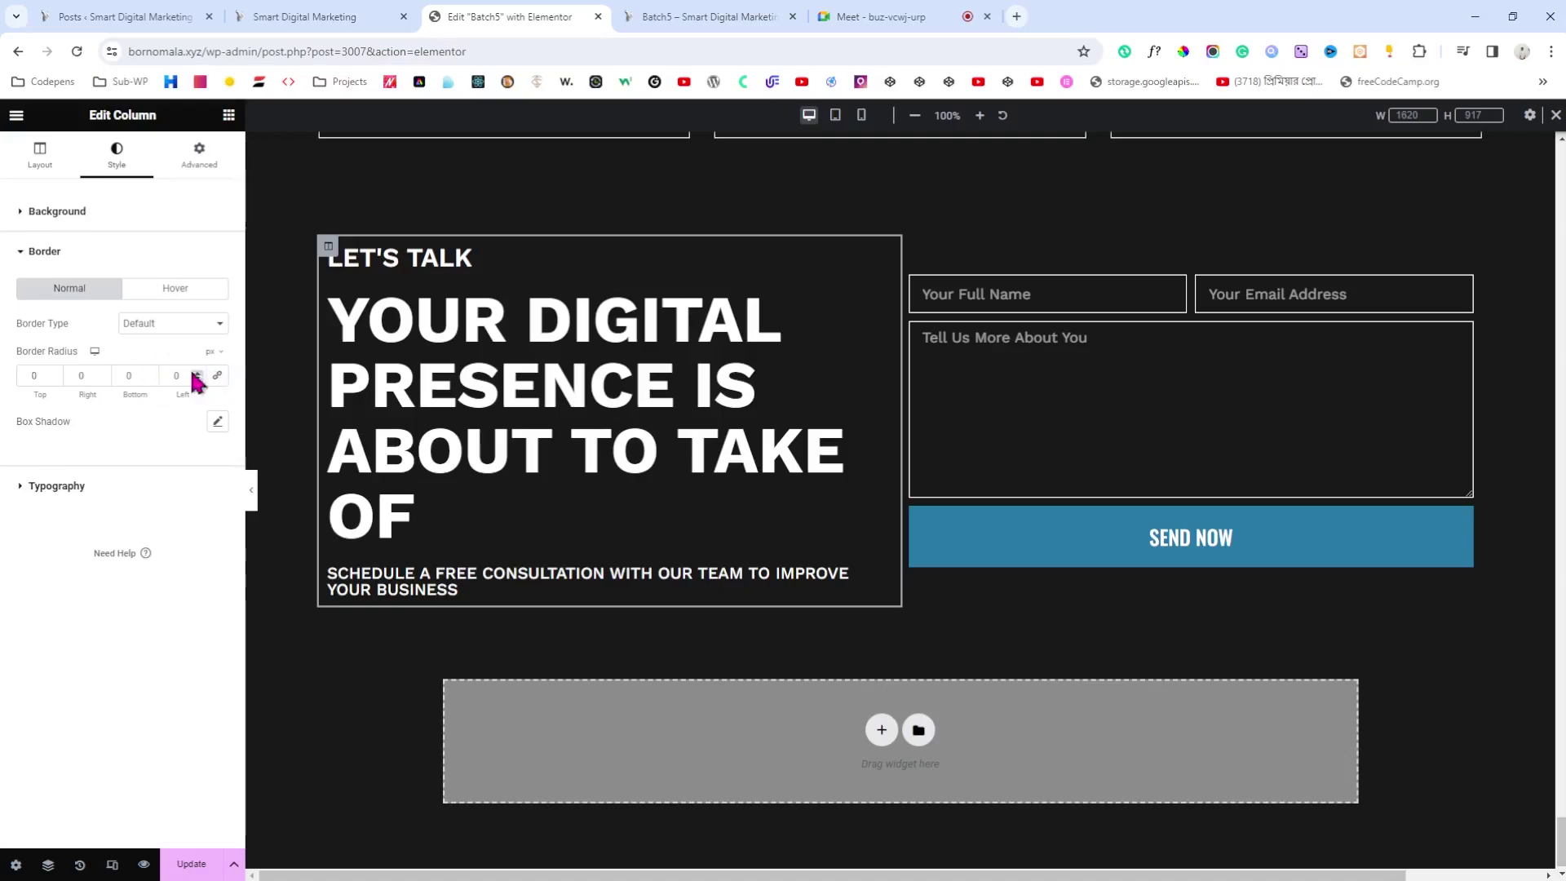
{"action": "left_click", "coordinate": [100, 372]}
{"action": "double_click", "coordinate": [82, 376]}
{"action": "type", "text": "0"}
Step: Give the LET'S TALK text column a solid 2 px border on its right side only, in the white global colour (#FFFFFF)
{"action": "left_click", "coordinate": [152, 326]}
{"action": "left_click", "coordinate": [145, 351]}
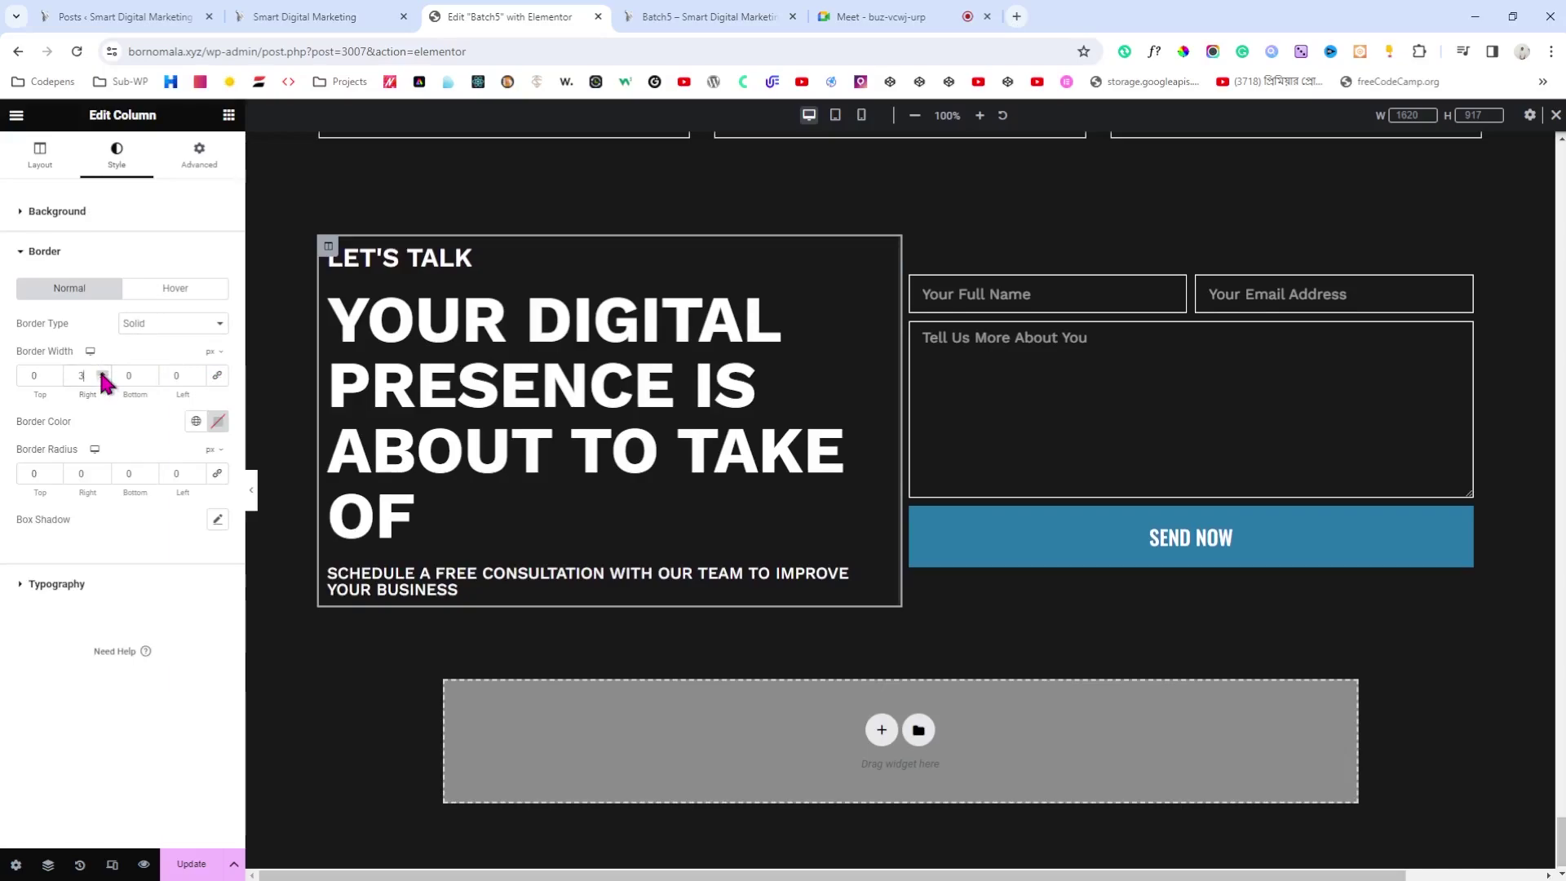
{"action": "left_click", "coordinate": [196, 422]}
{"action": "scroll", "coordinate": [114, 596], "scroll_direction": "down", "scroll_amount": 3}
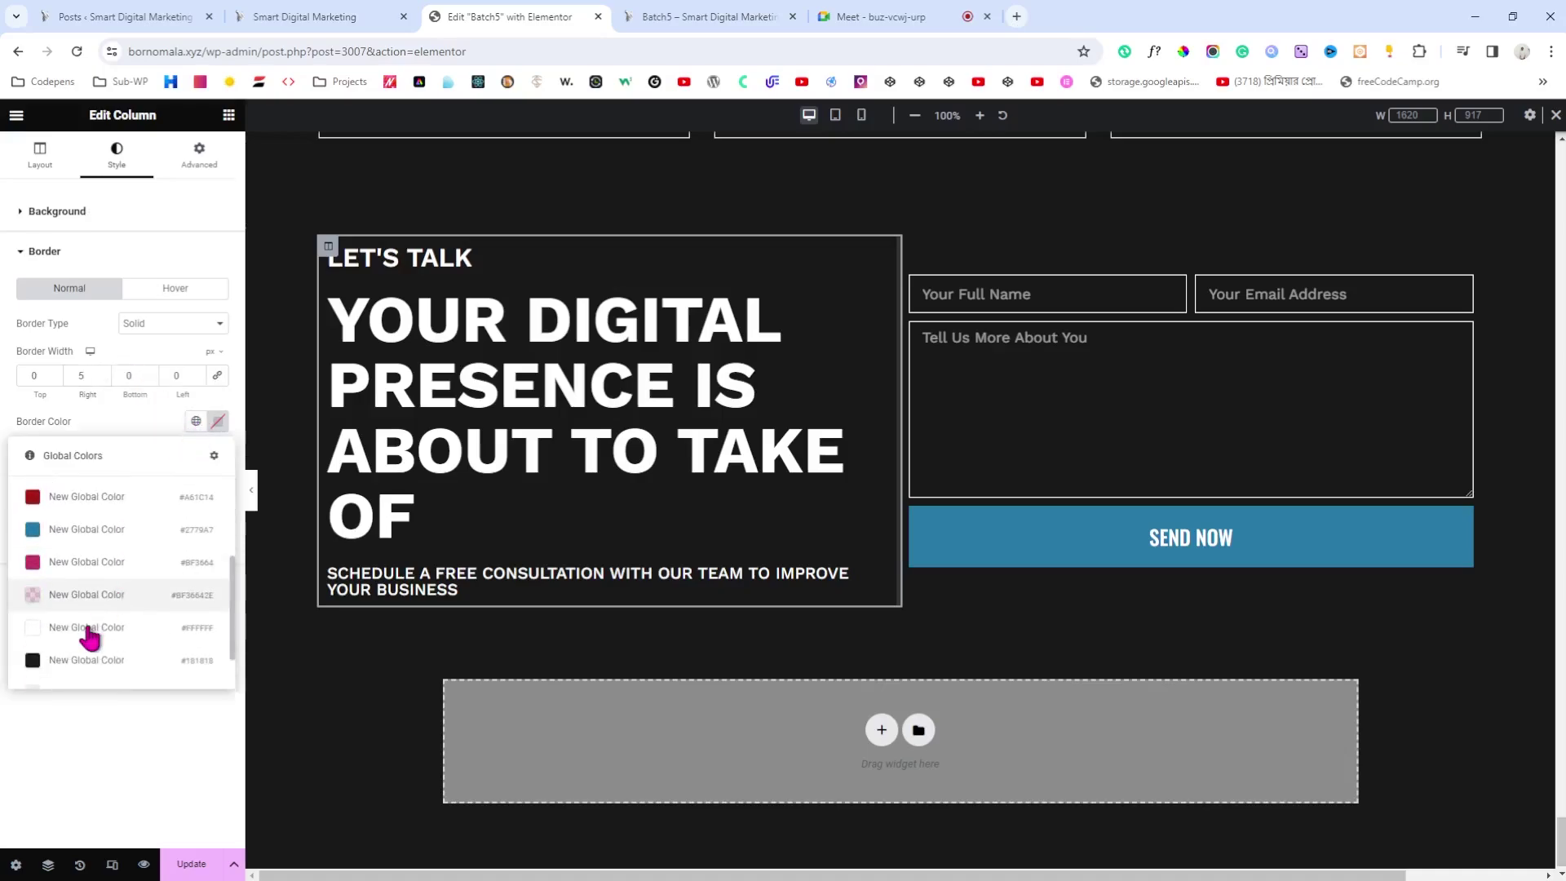
{"action": "left_click", "coordinate": [94, 637]}
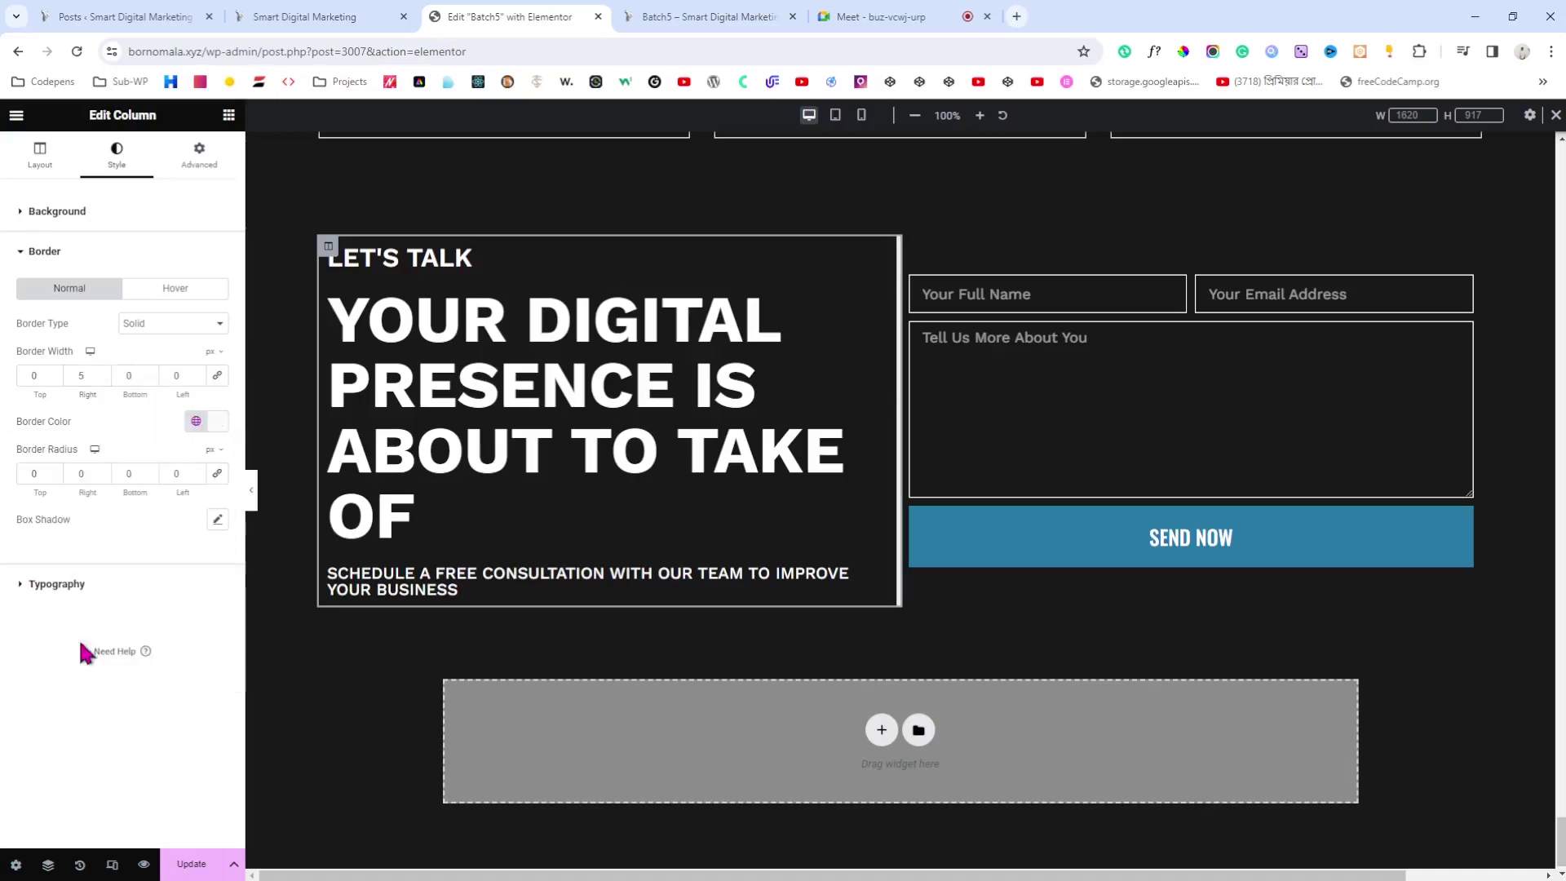
{"action": "double_click", "coordinate": [103, 379]}
{"action": "left_click", "coordinate": [104, 380]}
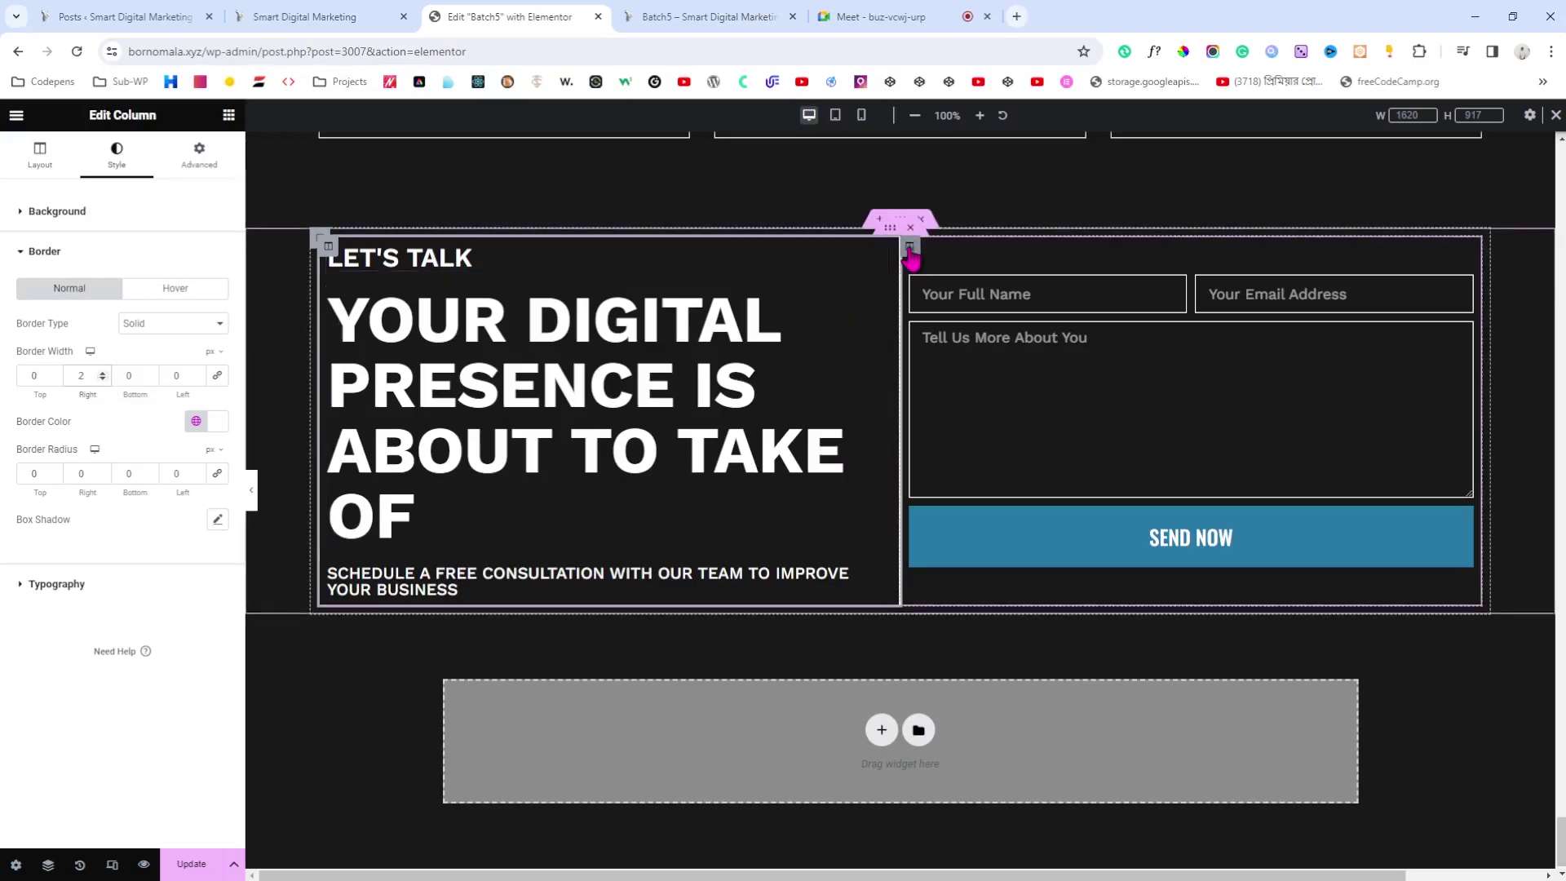
Step: Give the contact form's column a solid border with a width of 2 px on the left side and 0 elsewhere
{"action": "left_click", "coordinate": [909, 248]}
{"action": "left_click", "coordinate": [199, 157]}
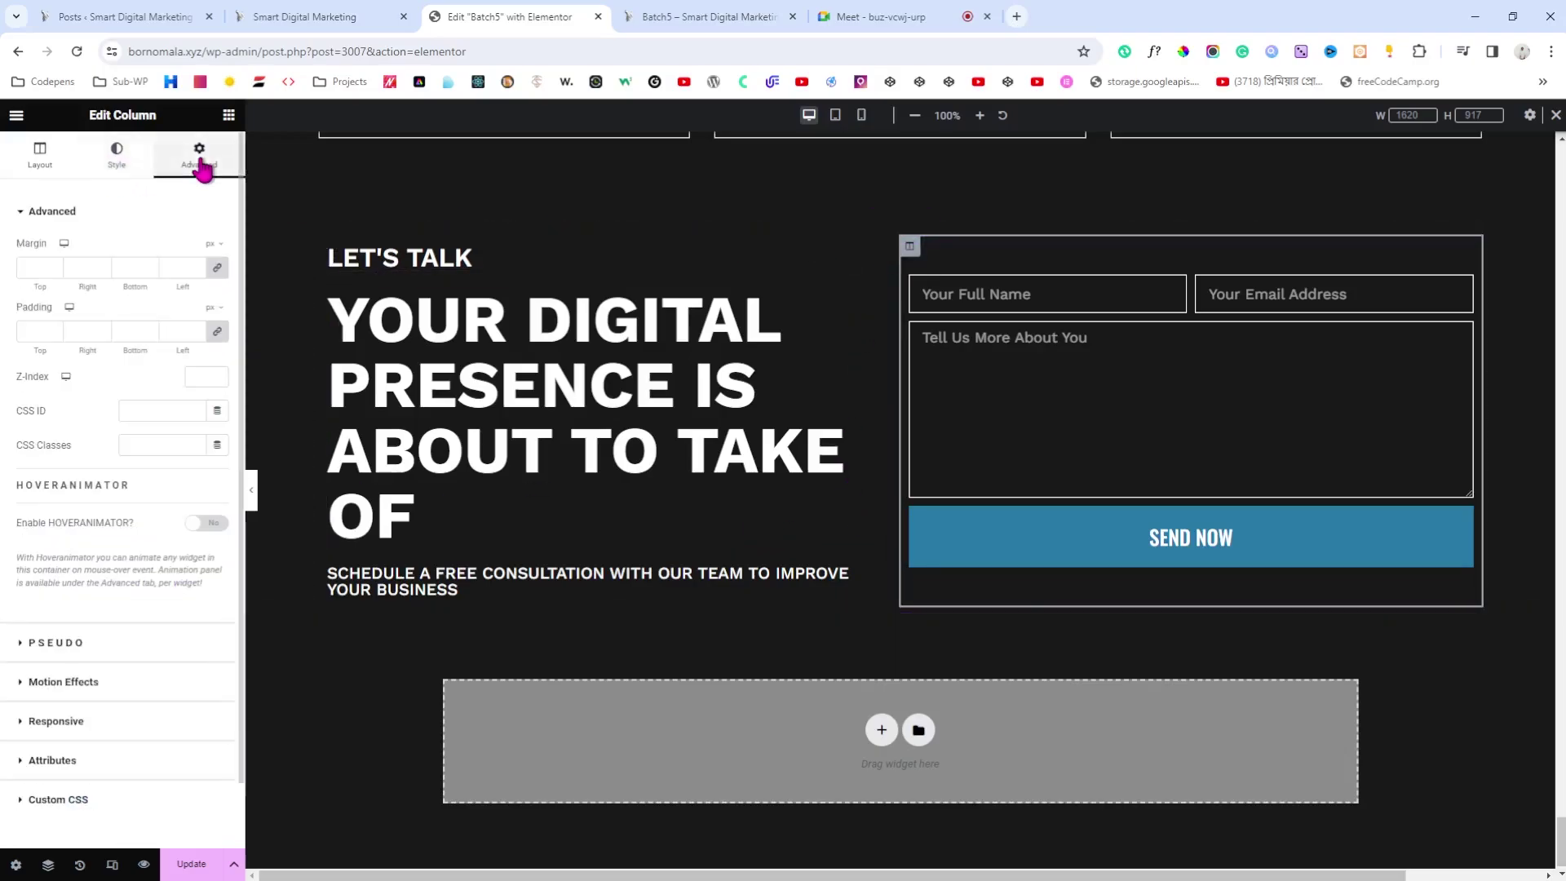
{"action": "left_click", "coordinate": [116, 163]}
{"action": "left_click", "coordinate": [42, 324]}
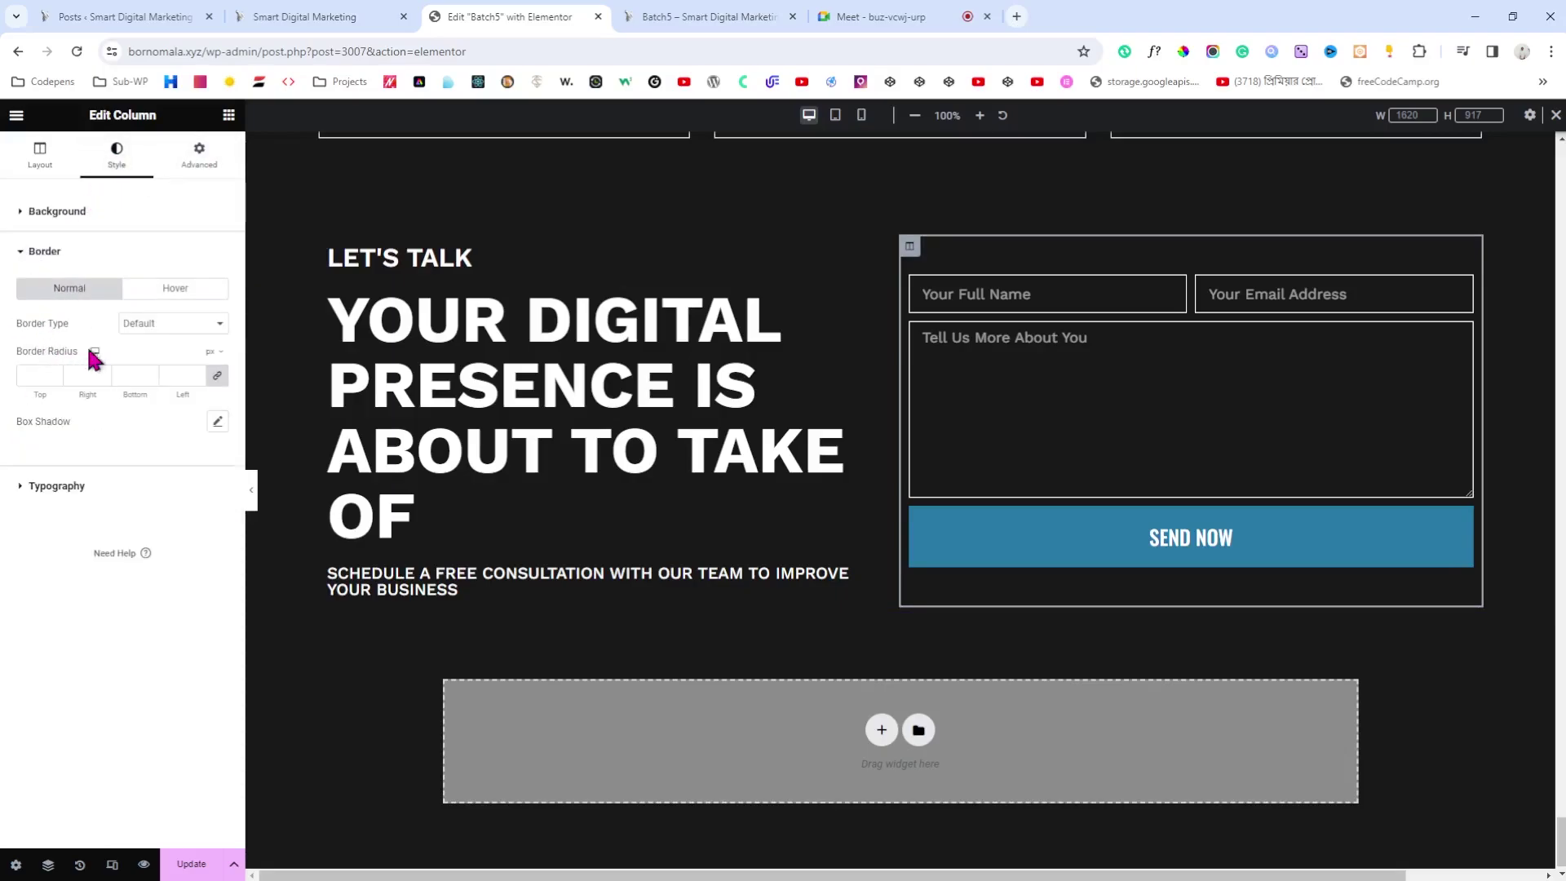
{"action": "left_click", "coordinate": [182, 324]}
{"action": "left_click", "coordinate": [163, 367]}
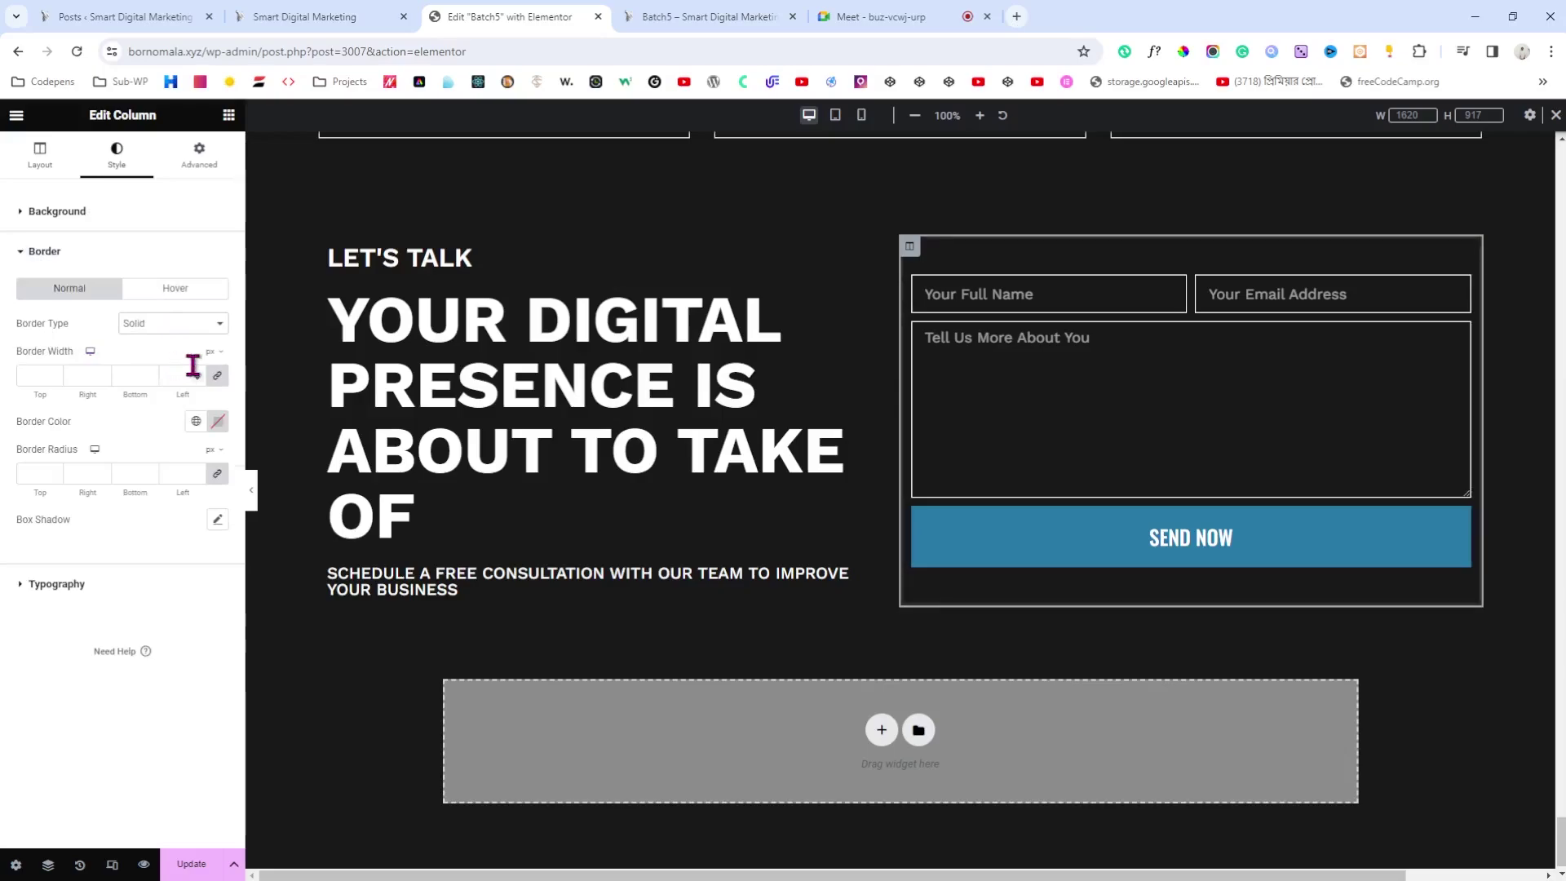
{"action": "type", "text": "0"}
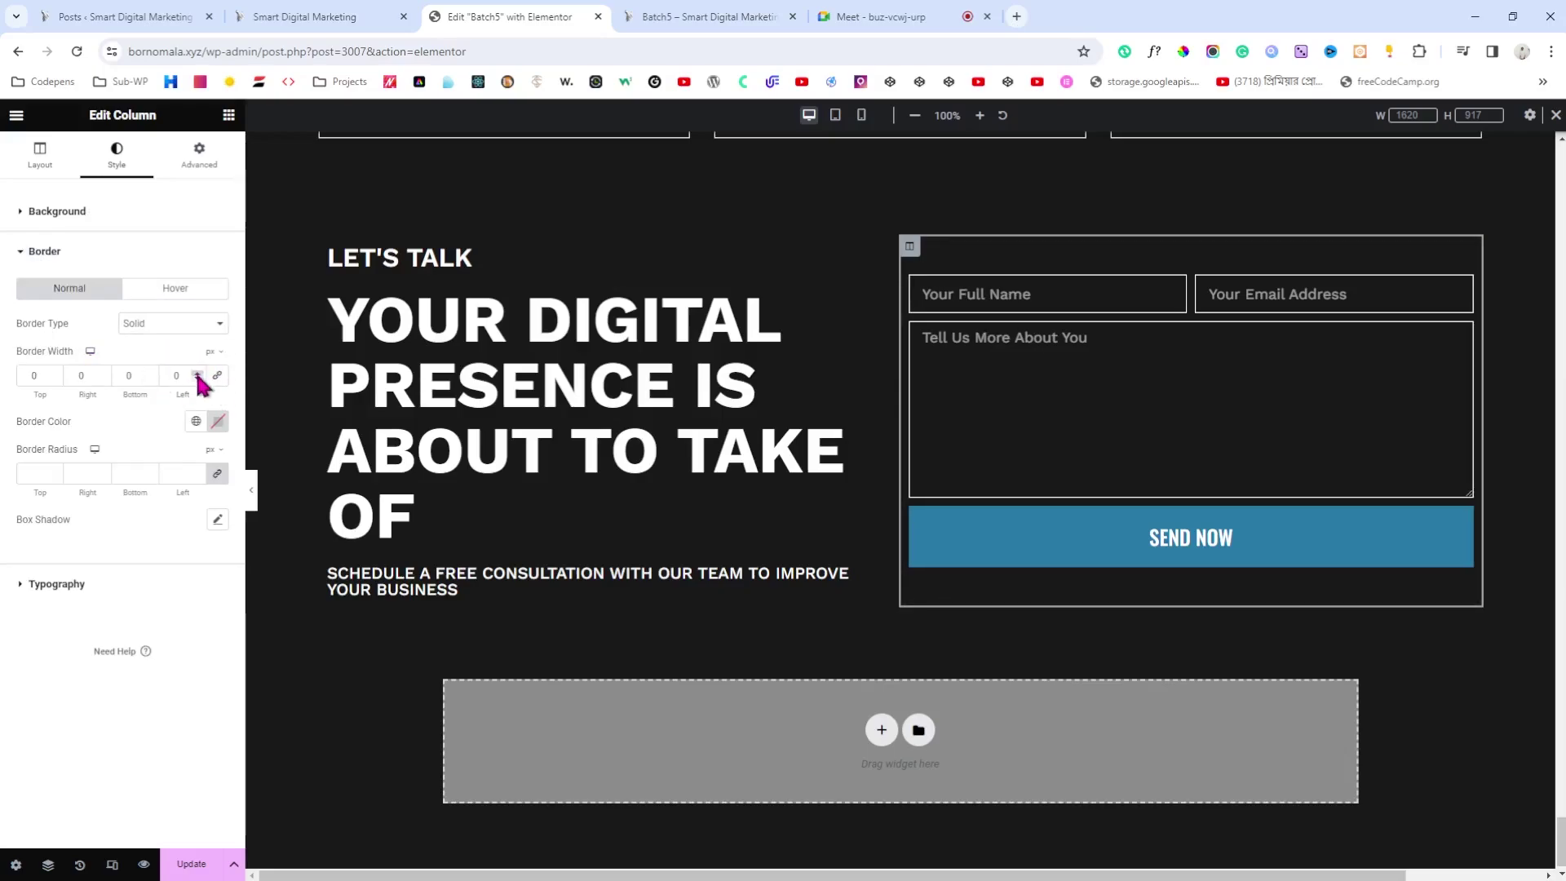
{"action": "left_click", "coordinate": [198, 372]}
{"action": "left_click", "coordinate": [197, 372]}
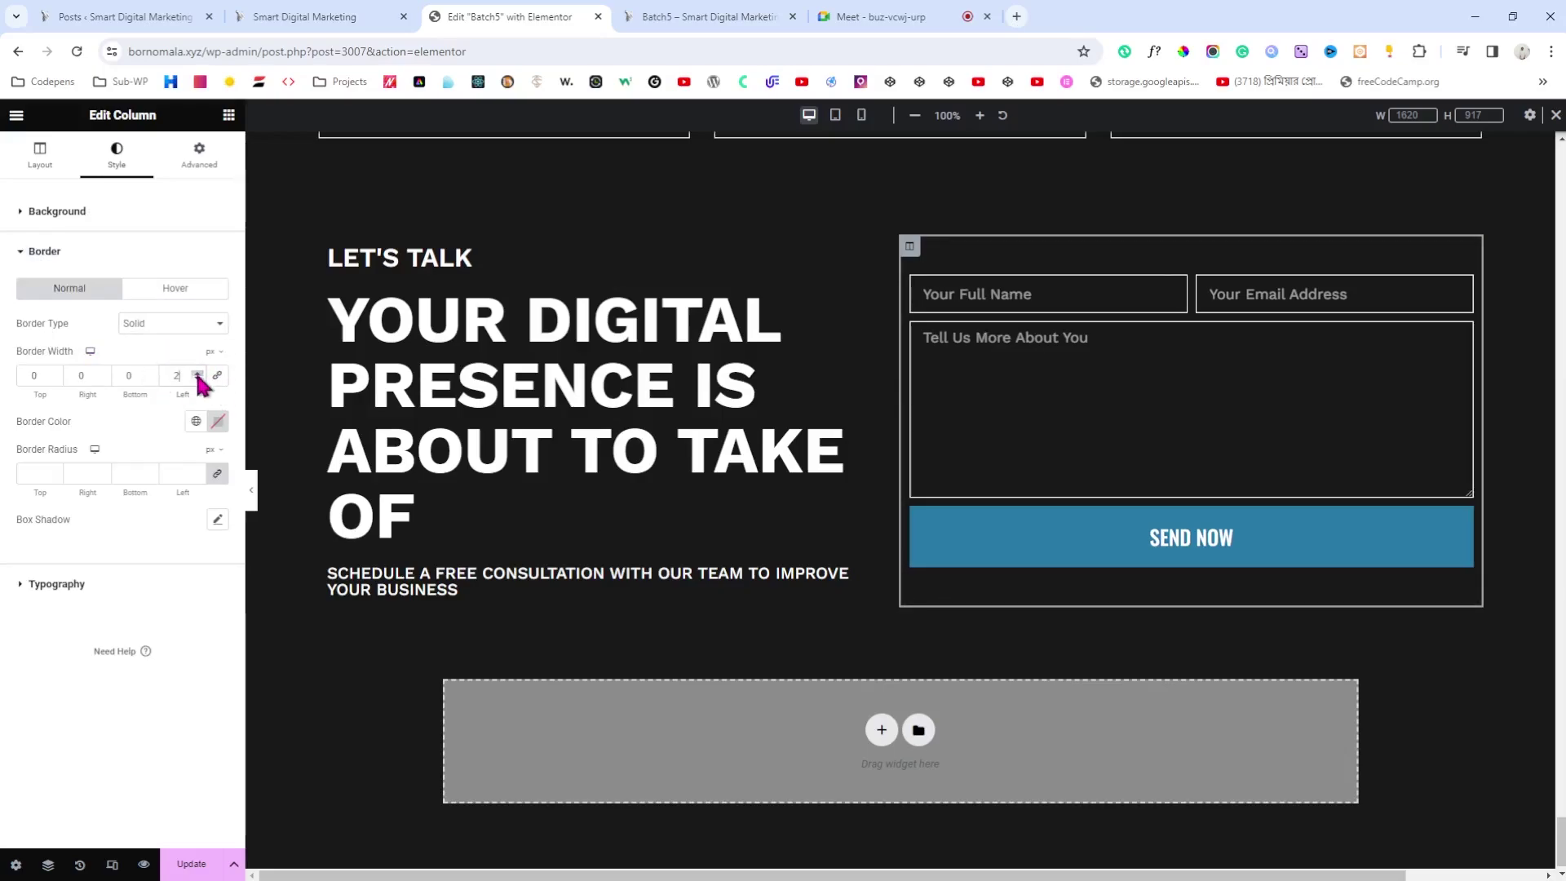
Step: Set the contact form column's border colour to the white global colour
{"action": "left_click", "coordinate": [197, 421]}
{"action": "scroll", "coordinate": [147, 542], "scroll_direction": "down", "scroll_amount": 5}
{"action": "left_click", "coordinate": [112, 595]}
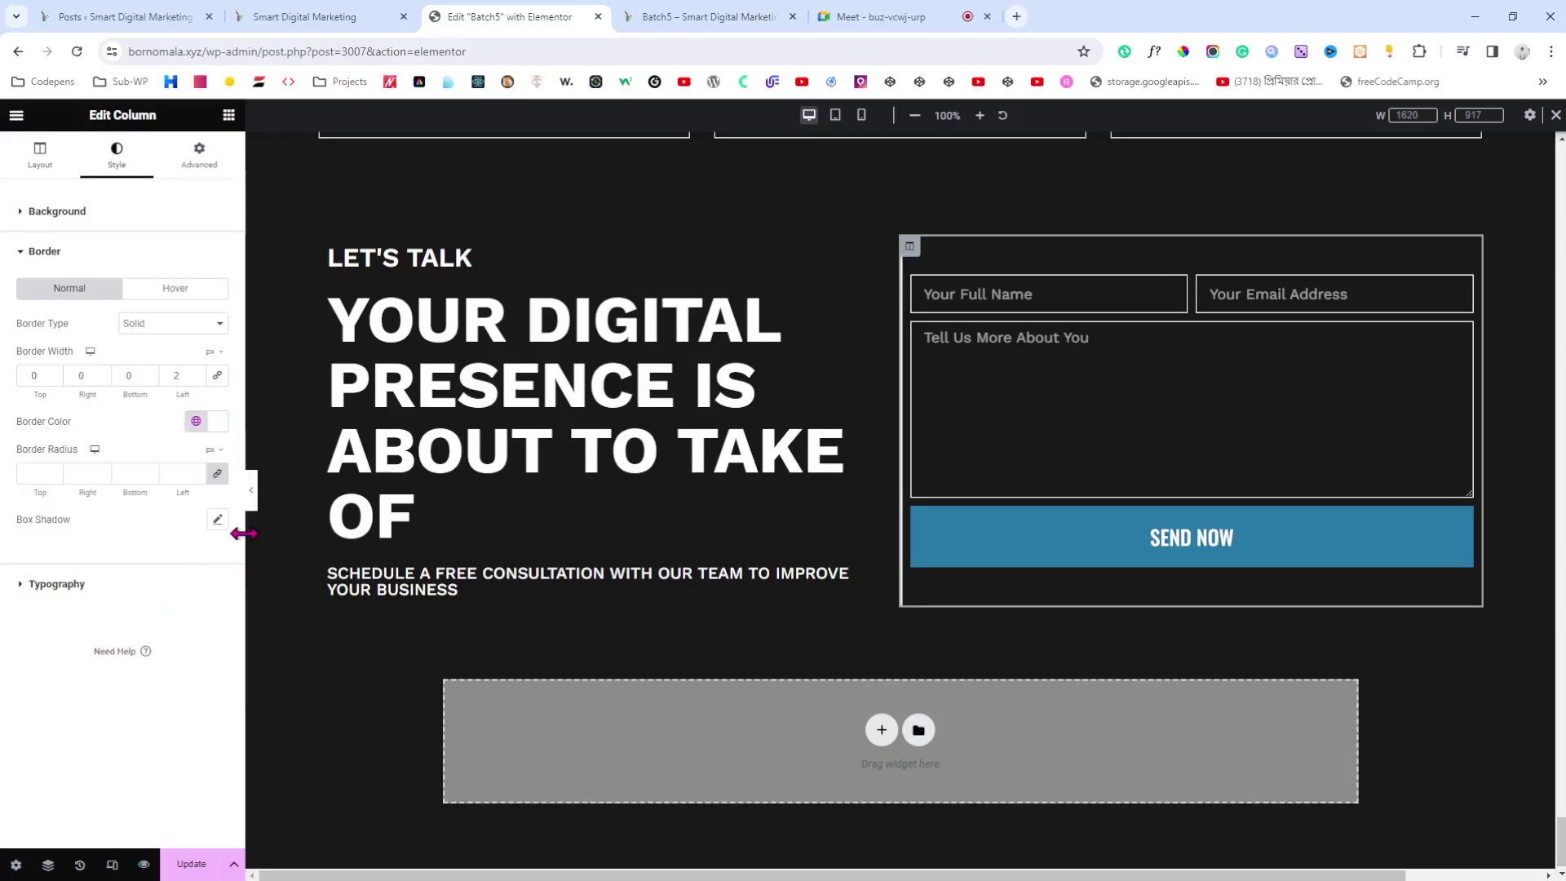
Step: Preview the contact section, then unlink the contact form column's padding so each side is set to 0 separately
{"action": "left_click", "coordinate": [251, 491]}
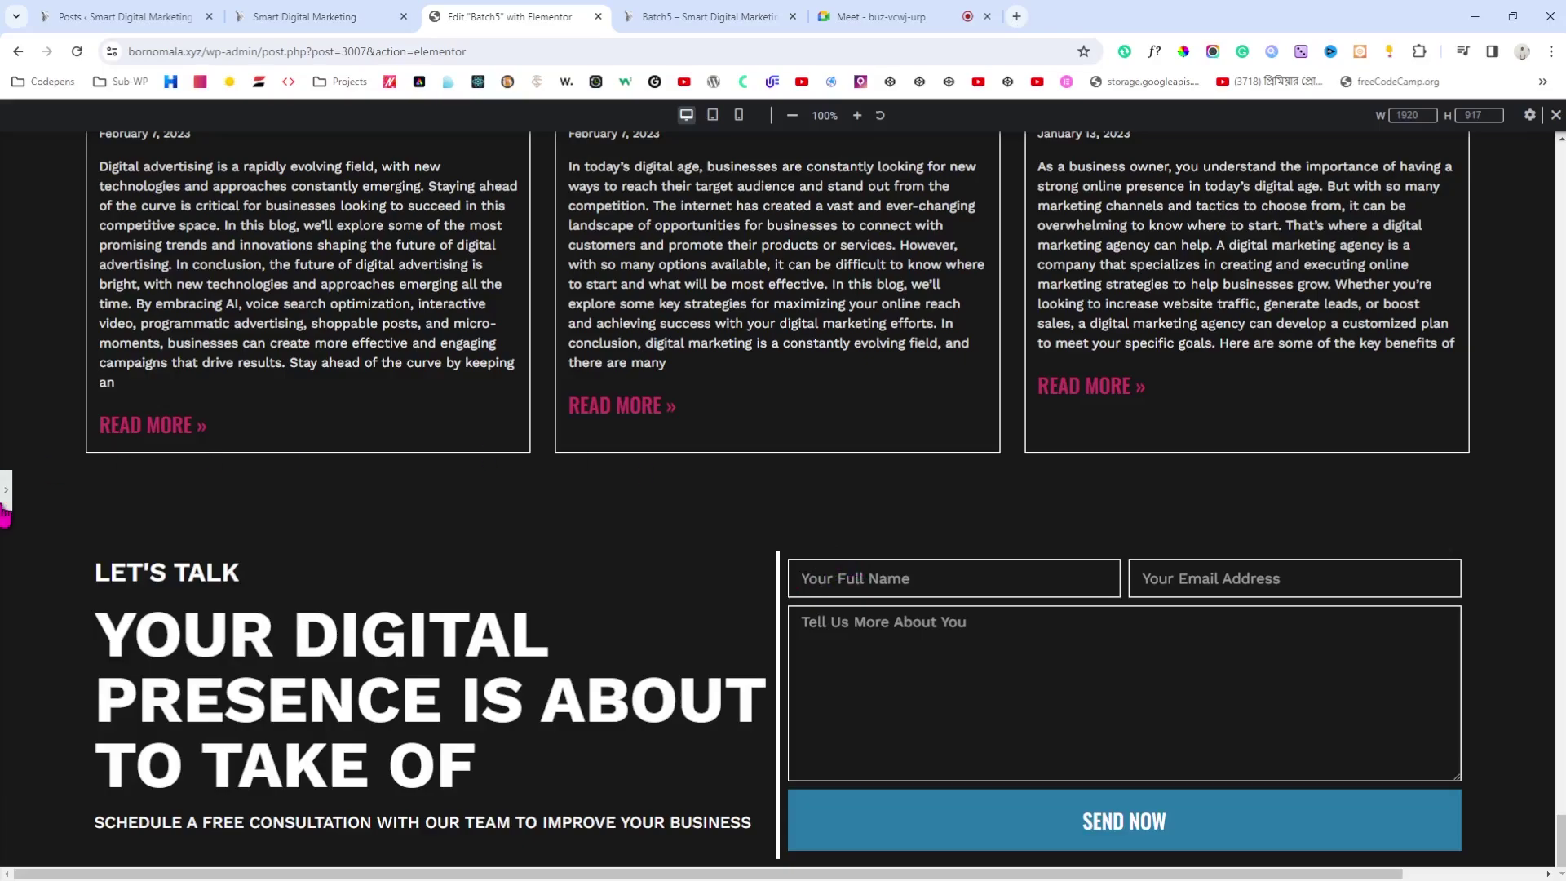
{"action": "key", "text": "ctrl+p"}
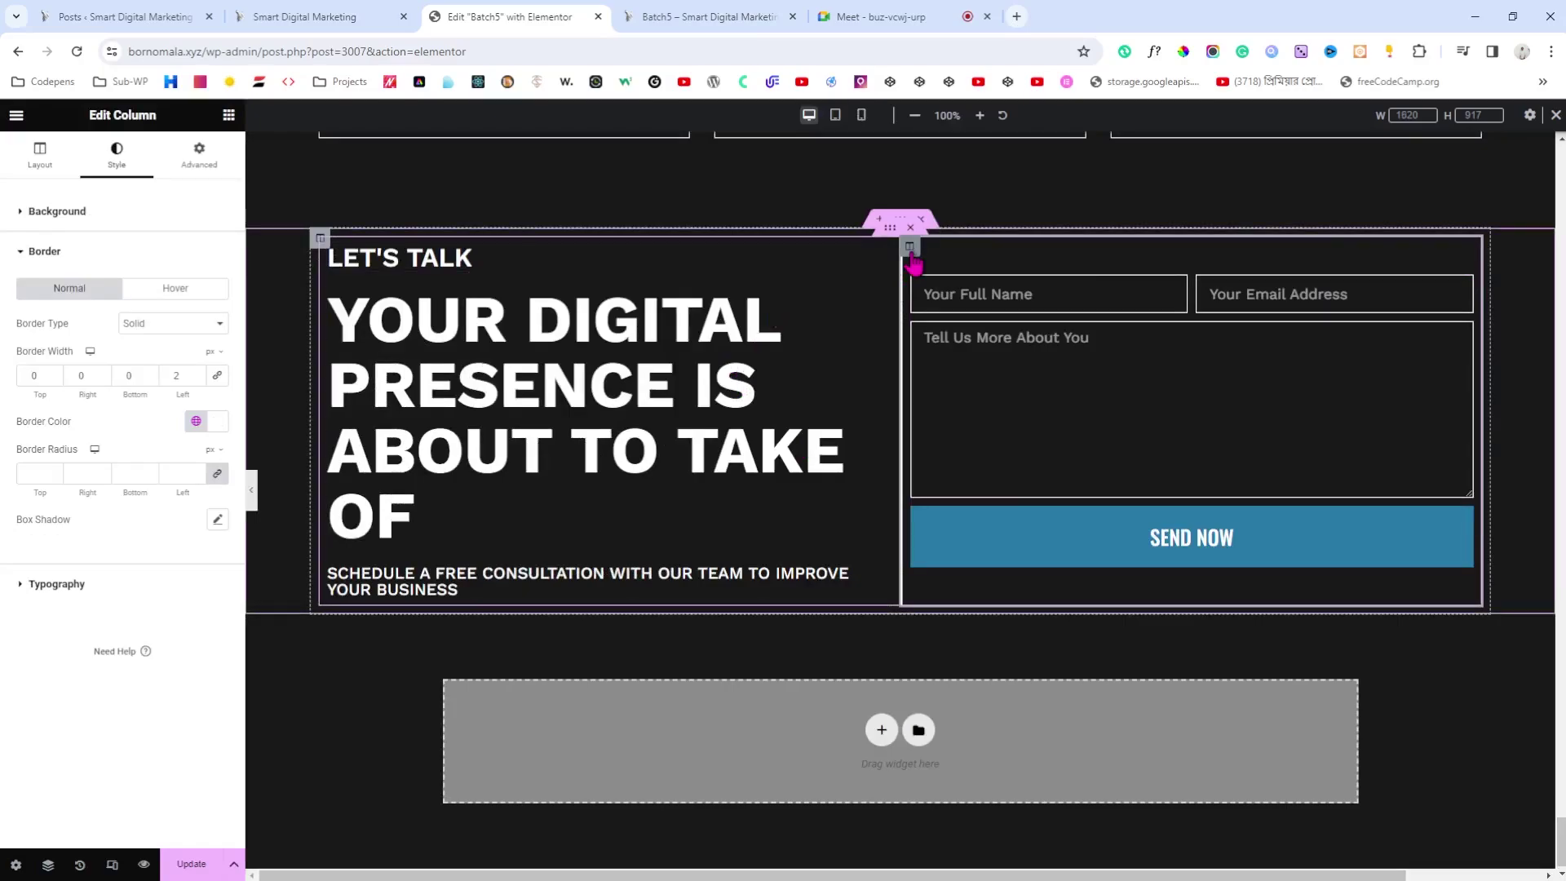
{"action": "left_click", "coordinate": [214, 166]}
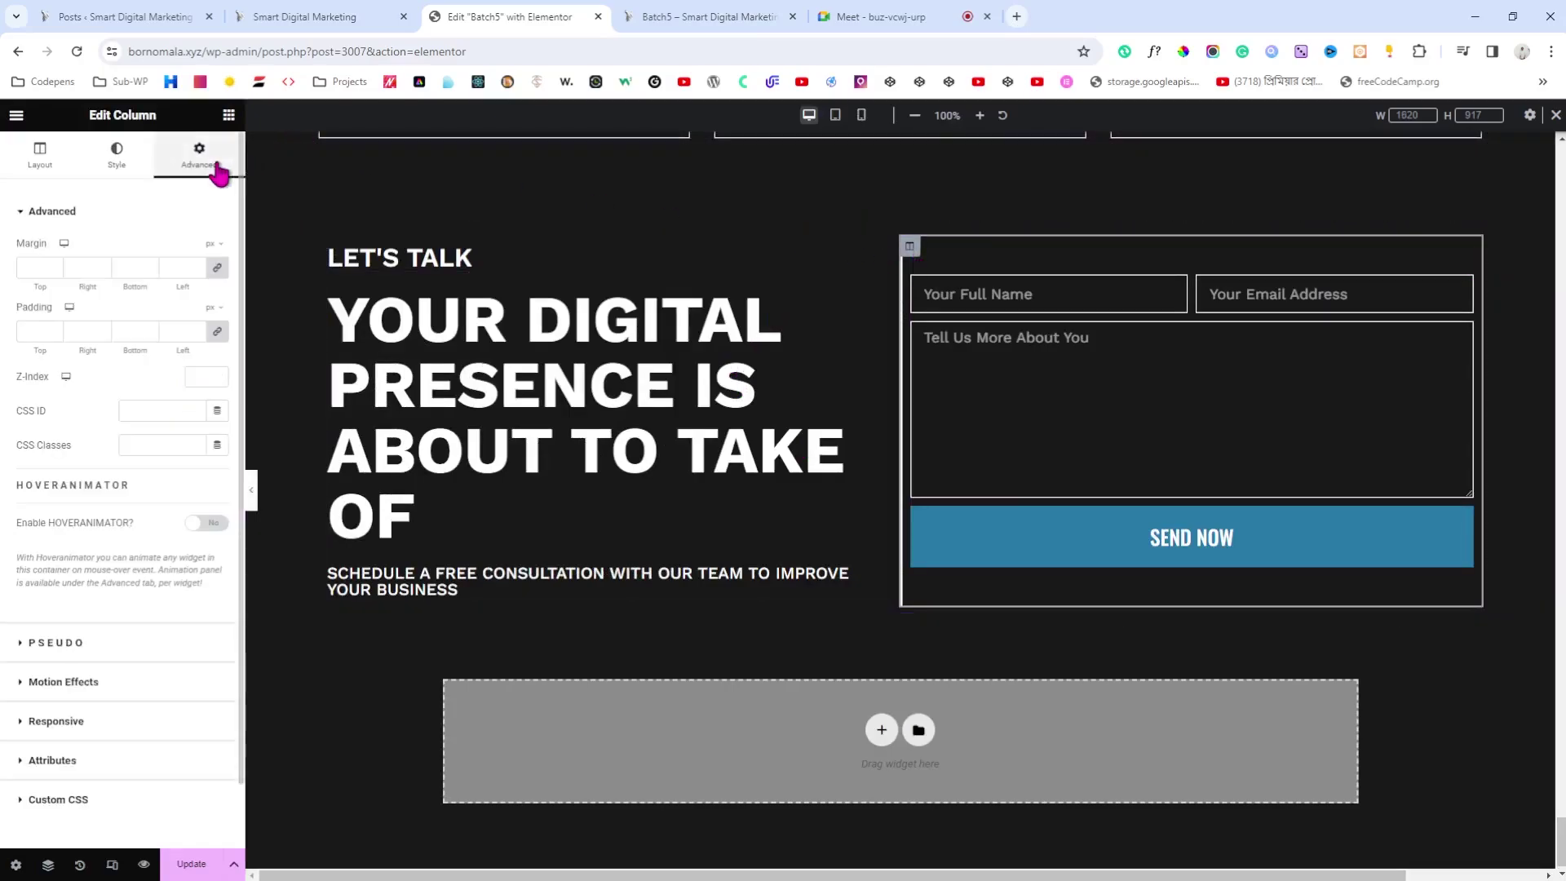
{"action": "left_click", "coordinate": [216, 331]}
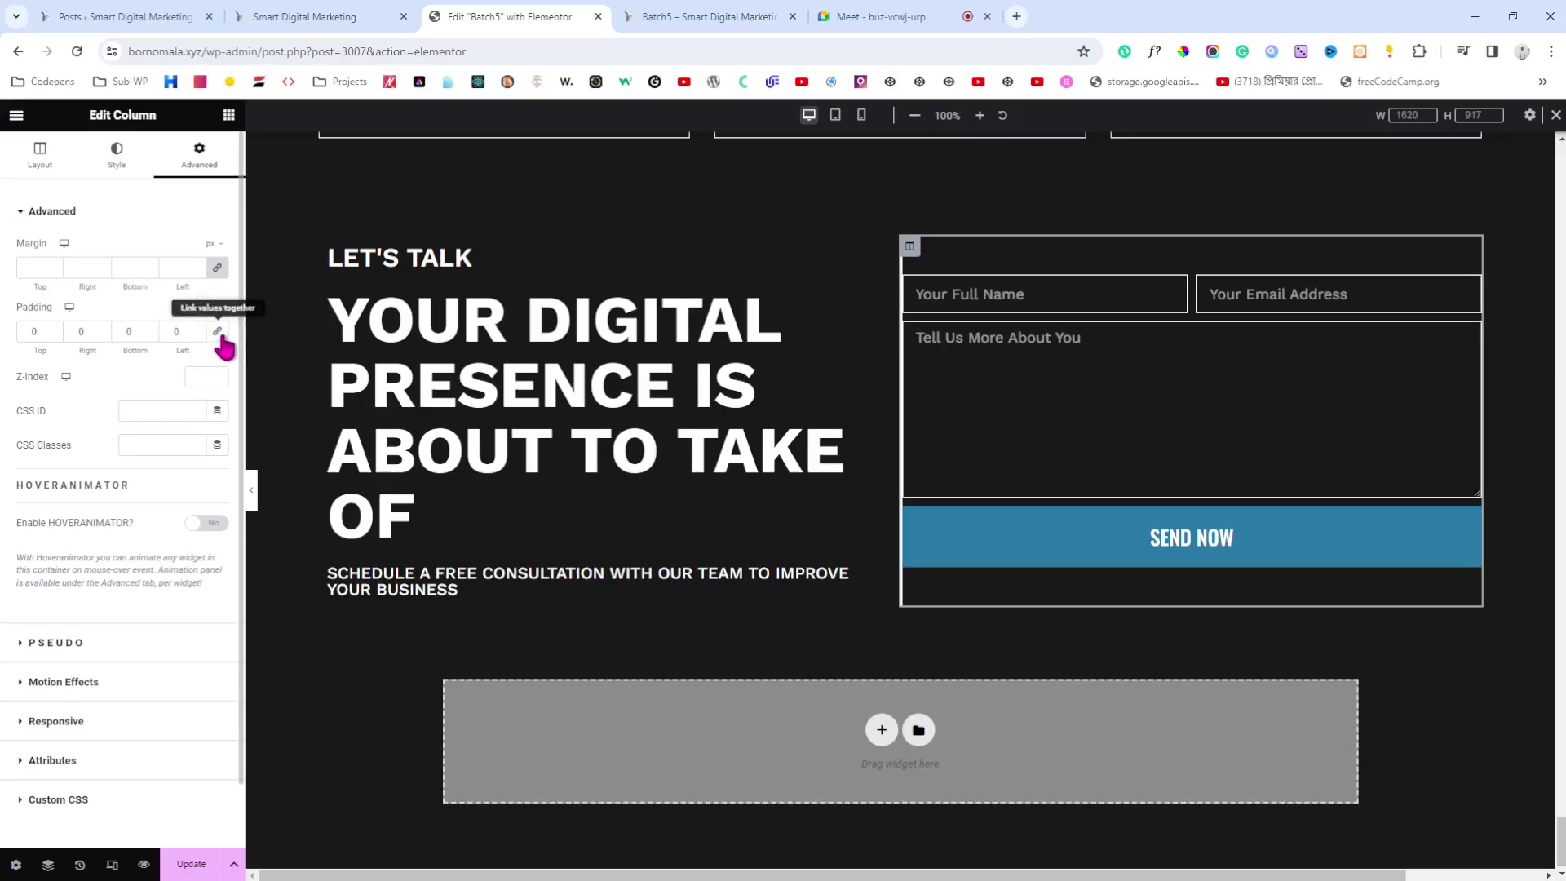
{"action": "double_click", "coordinate": [75, 331]}
{"action": "type", "text": "30"}
{"action": "key", "text": "ctrl+z"}
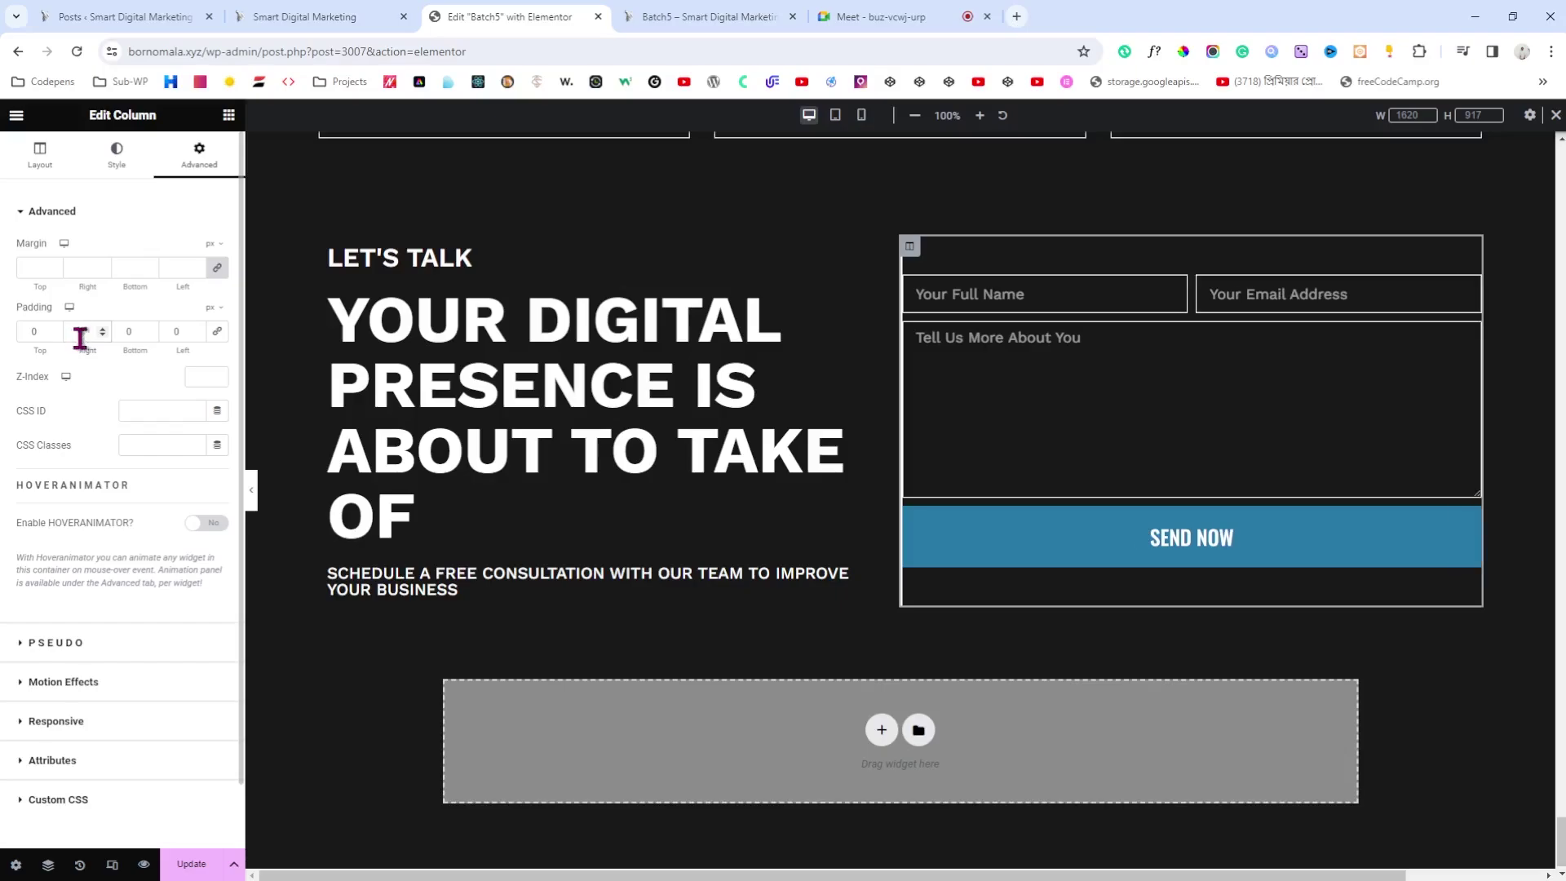
Step: Set the contact form column's left padding to 30 px
{"action": "double_click", "coordinate": [167, 331]}
{"action": "type", "text": "30"}
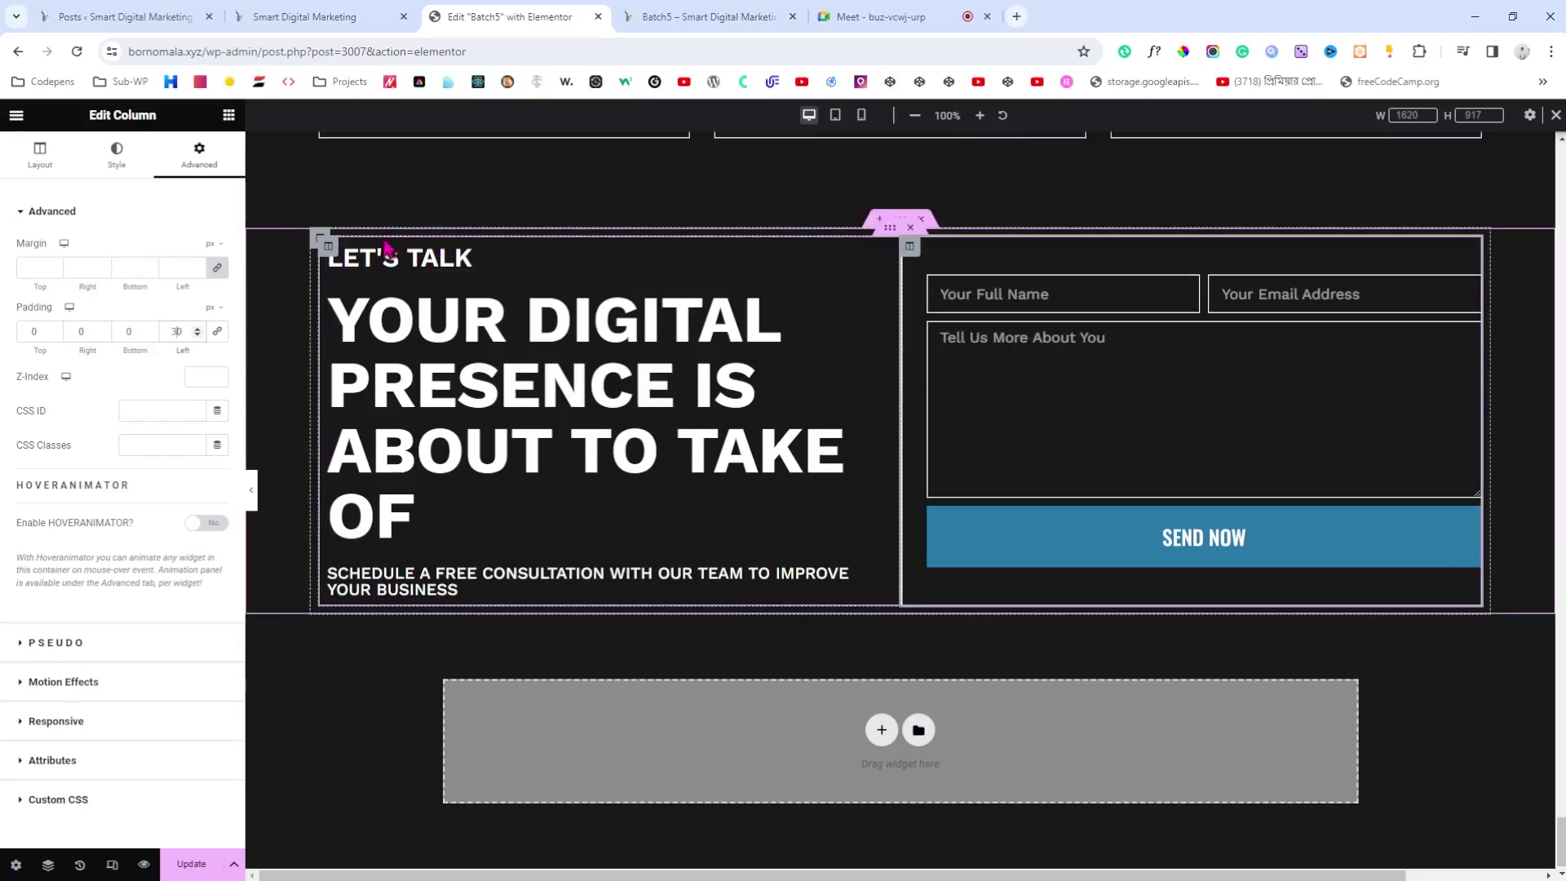
Step: Unlink the LET'S TALK text column's padding, set it to 30 px on the right side and 0 elsewhere, and preview the section
{"action": "left_click", "coordinate": [328, 247]}
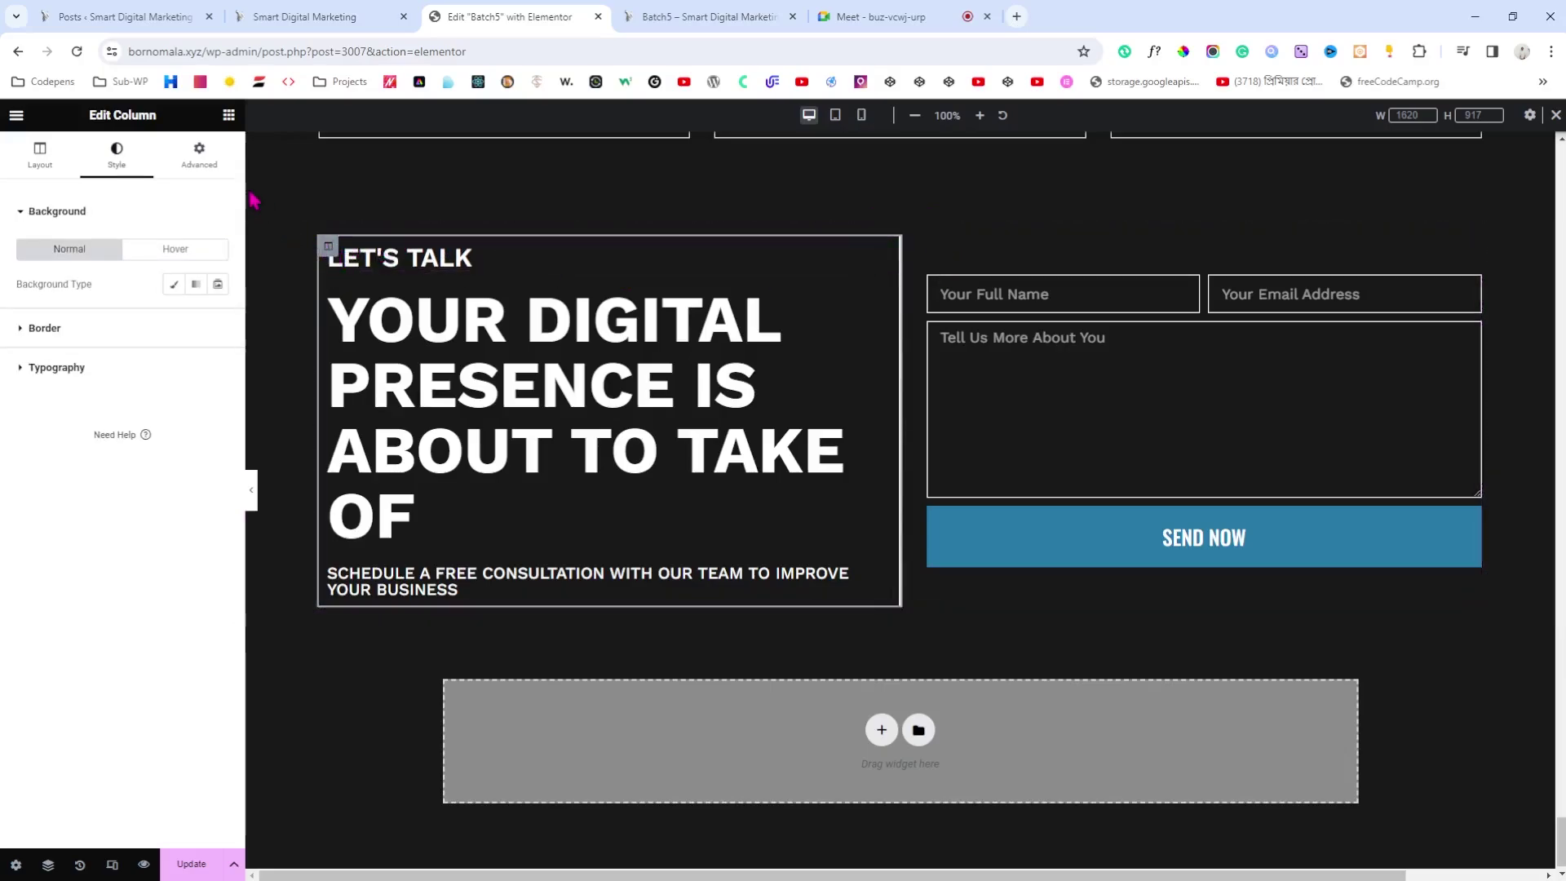
{"action": "left_click", "coordinate": [203, 159]}
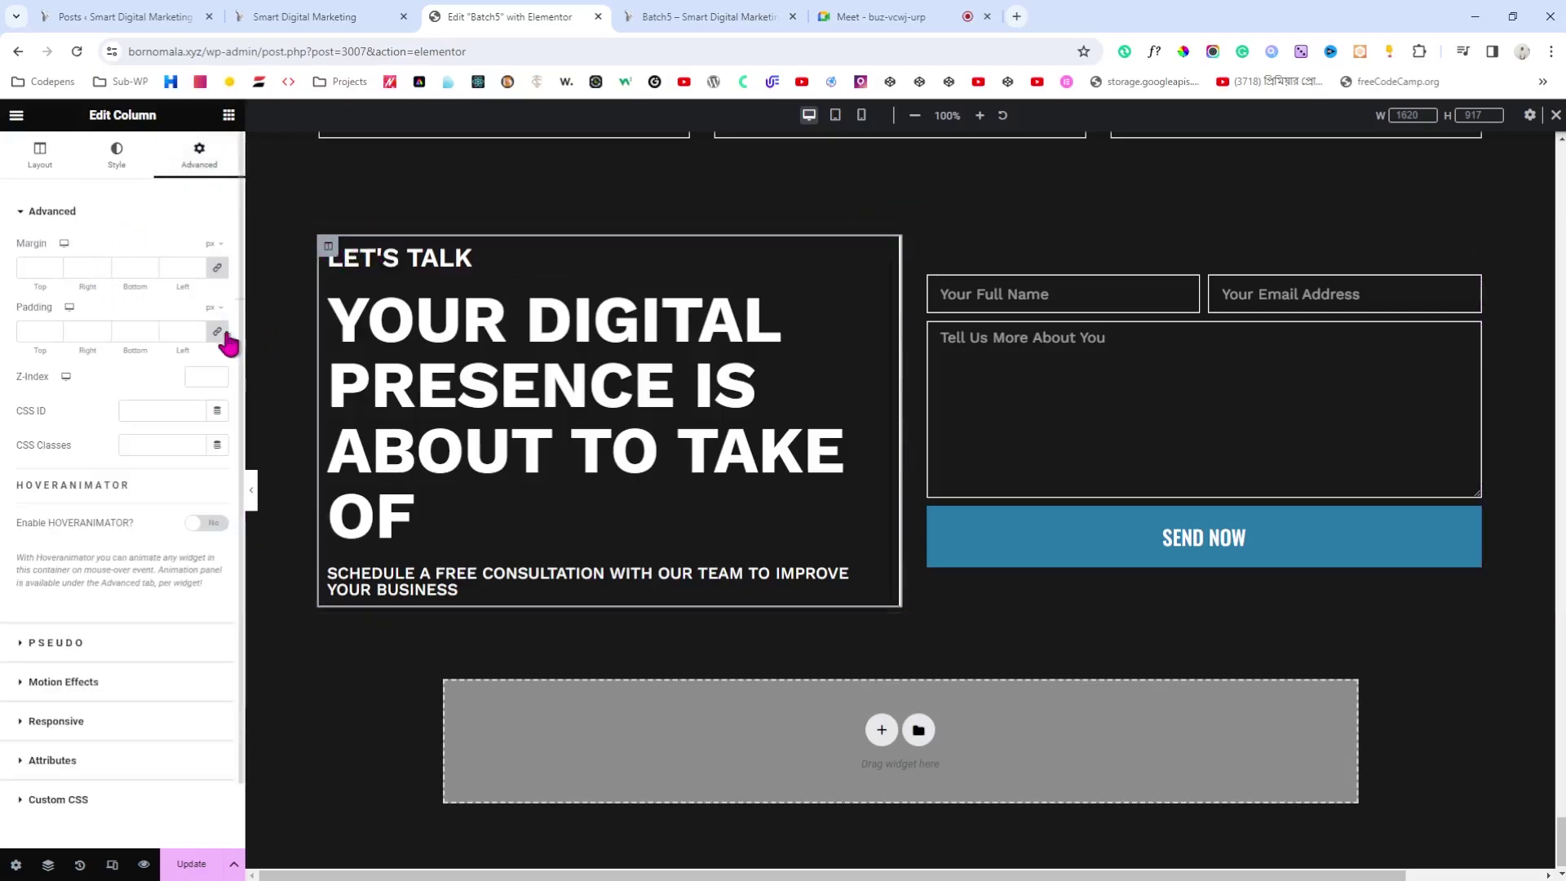
{"action": "left_click", "coordinate": [194, 331]}
{"action": "type", "text": "0"}
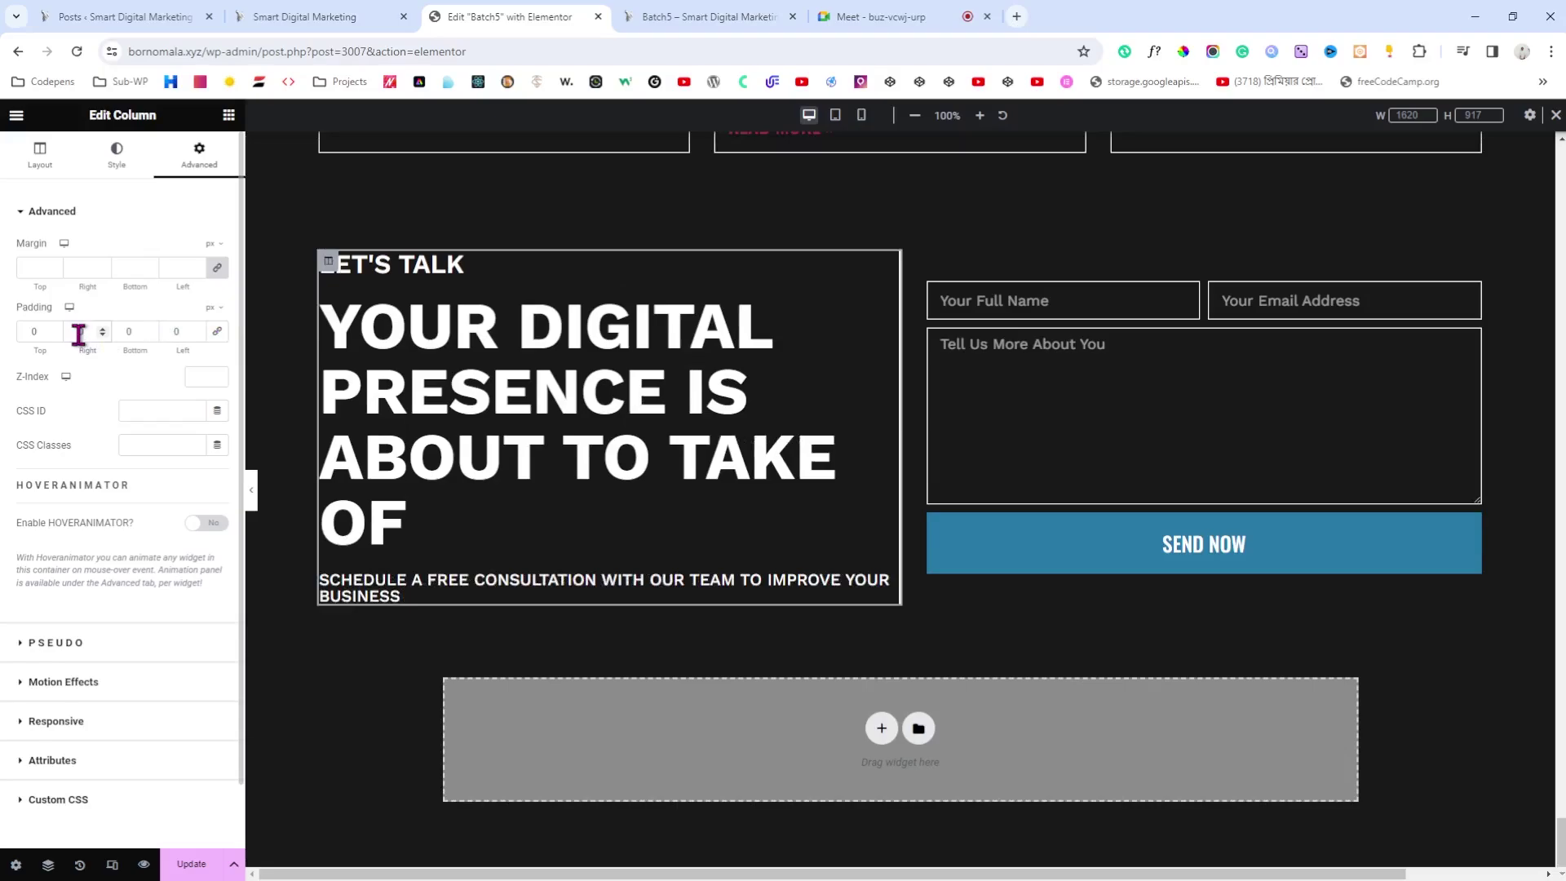
{"action": "type", "text": "30"}
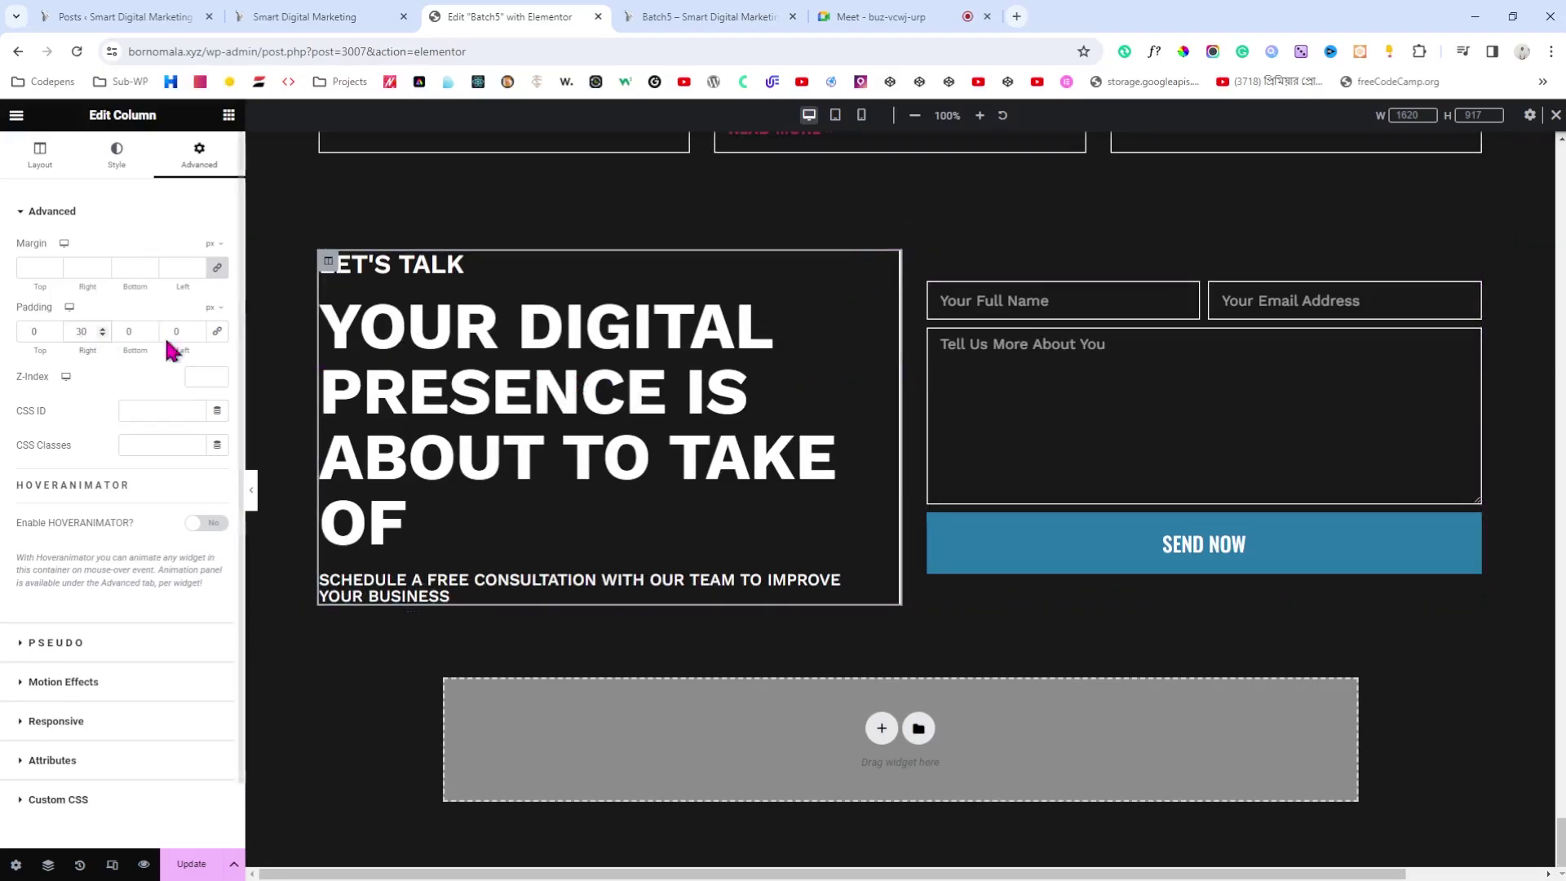
{"action": "left_click", "coordinate": [251, 490]}
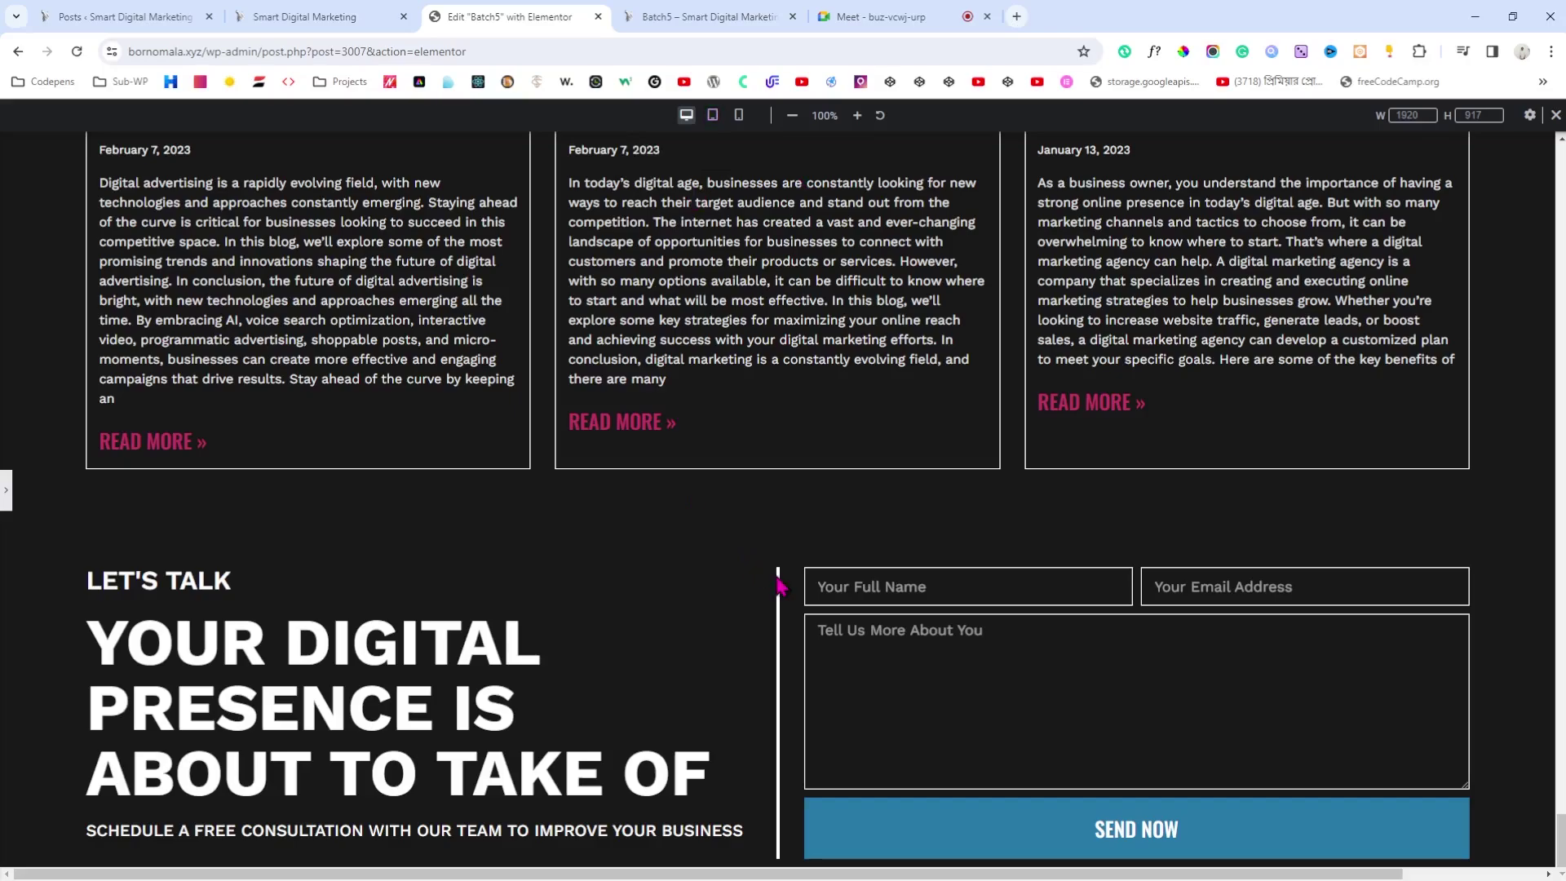
{"action": "left_click", "coordinate": [5, 488]}
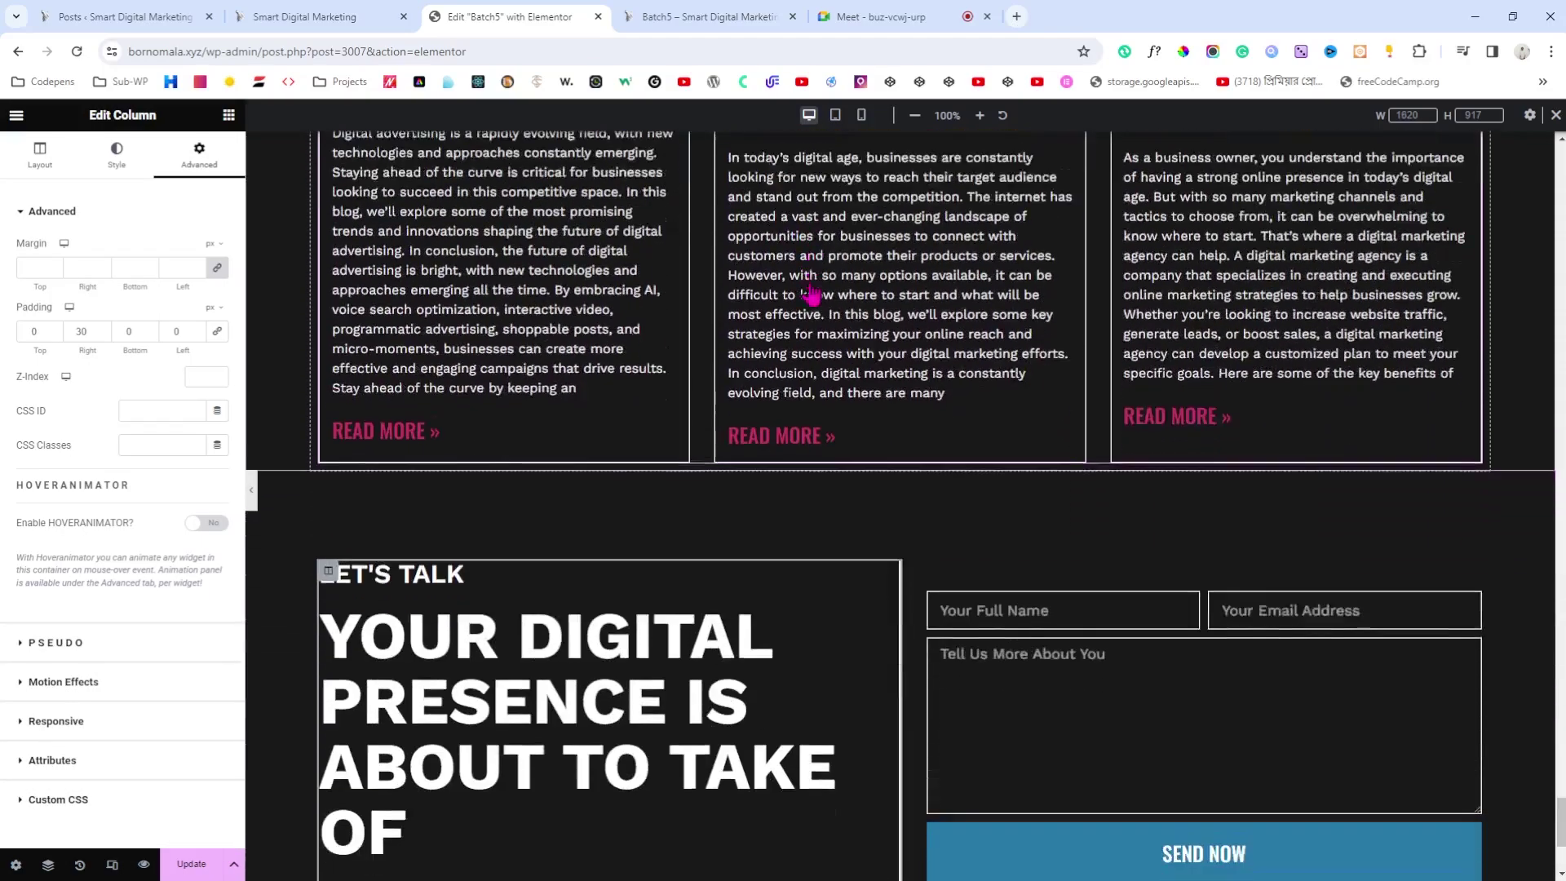
Step: Set the LET'S TALK text column's right border width to 1 px
{"action": "scroll", "coordinate": [810, 294], "scroll_direction": "down", "scroll_amount": 4}
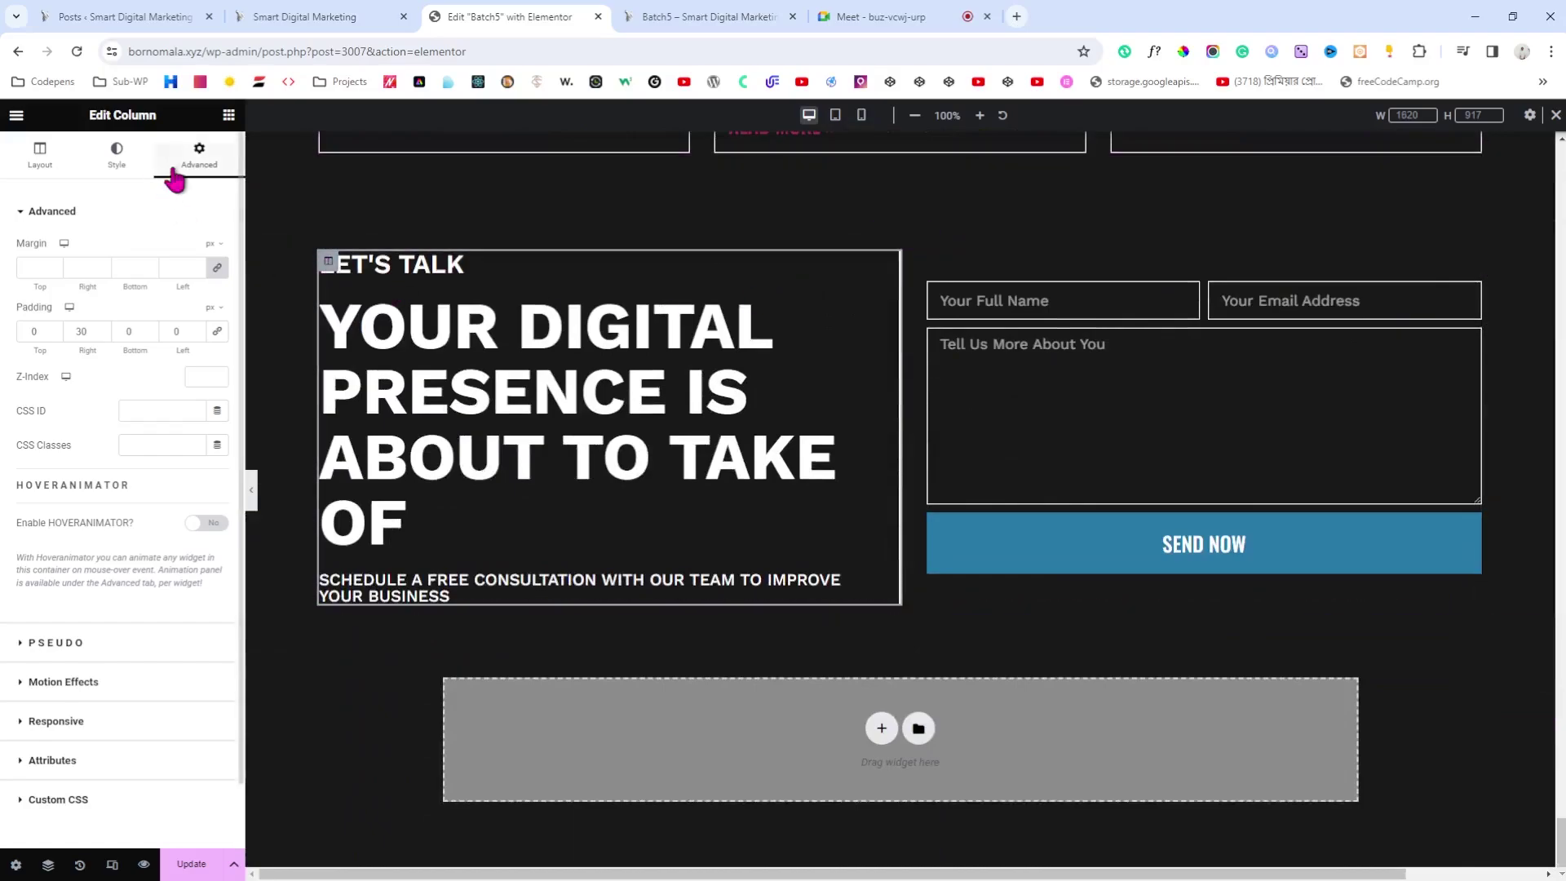
{"action": "left_click", "coordinate": [118, 163]}
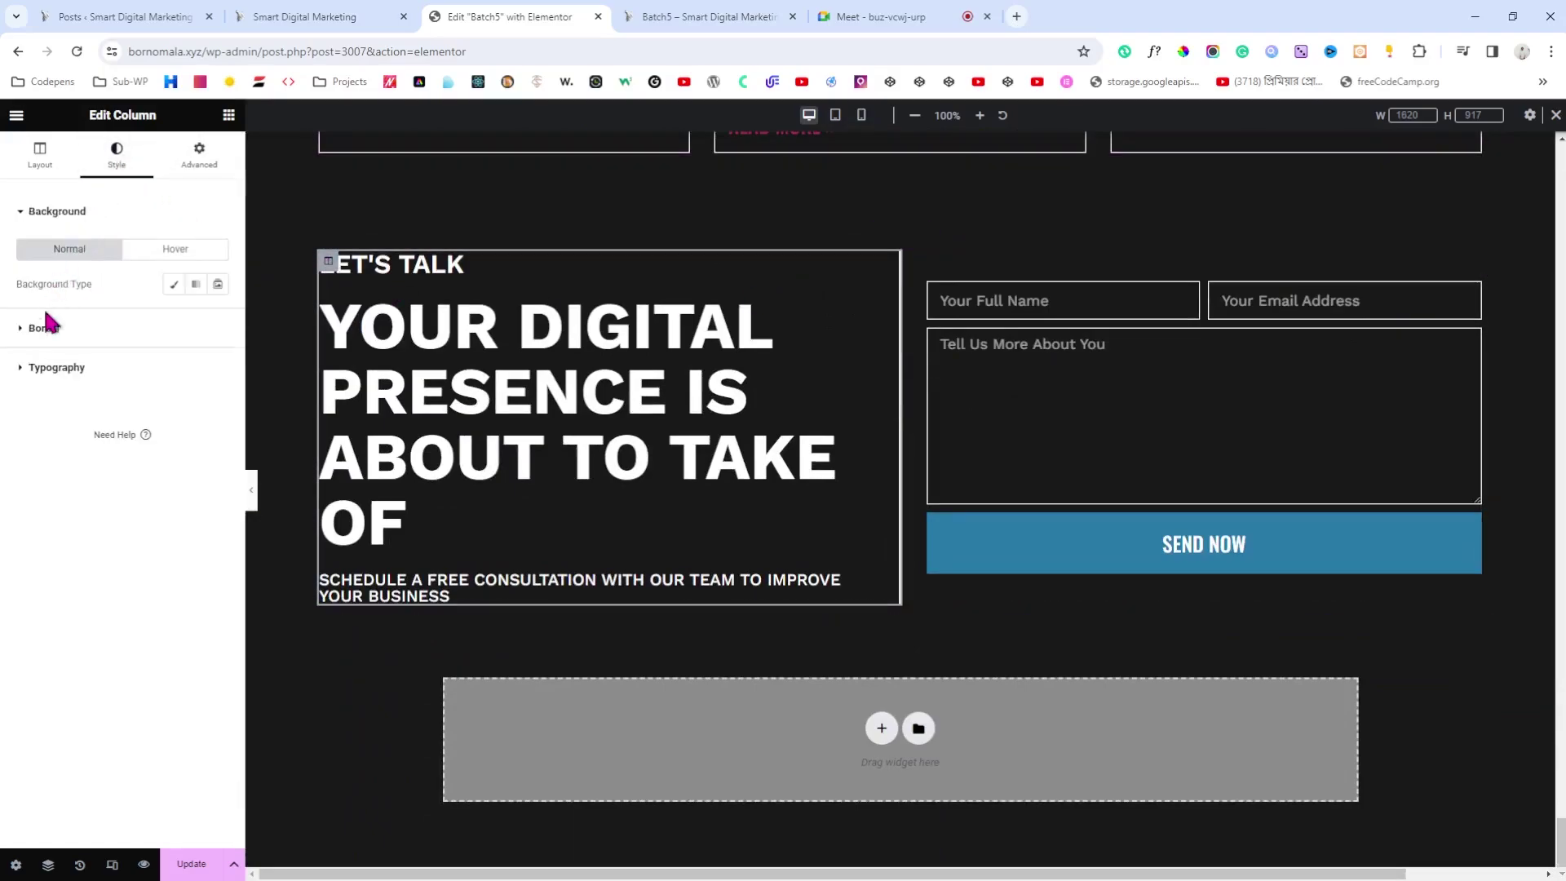
{"action": "left_click", "coordinate": [49, 327]}
{"action": "left_click", "coordinate": [101, 373]}
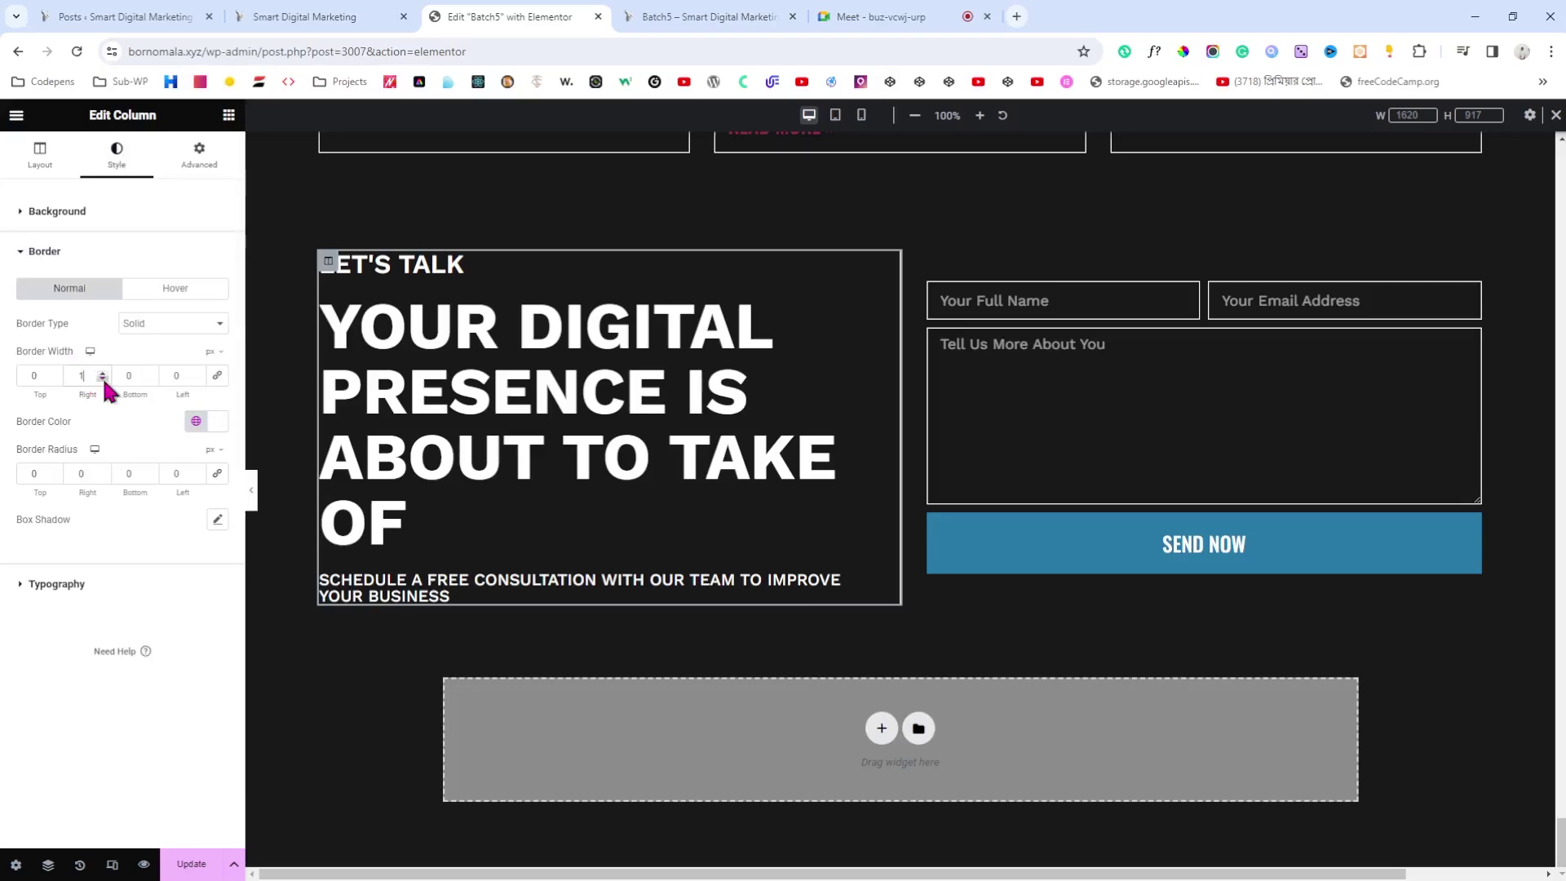
Step: Set the contact form column's left border width to 1 px and preview the divider at full page width
{"action": "left_click", "coordinate": [916, 268]}
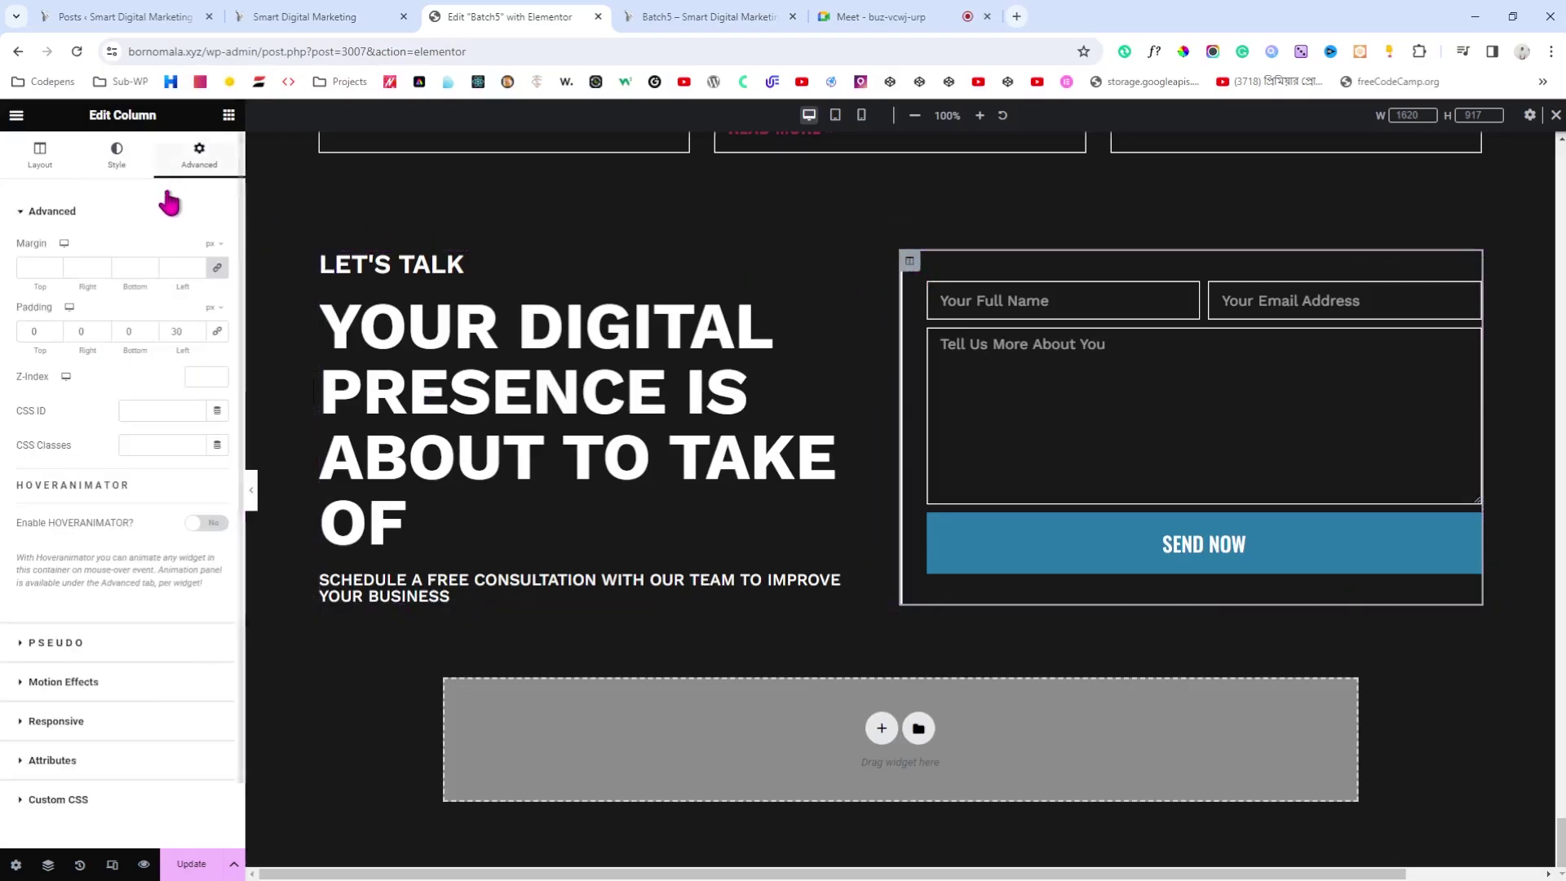
{"action": "left_click", "coordinate": [117, 158]}
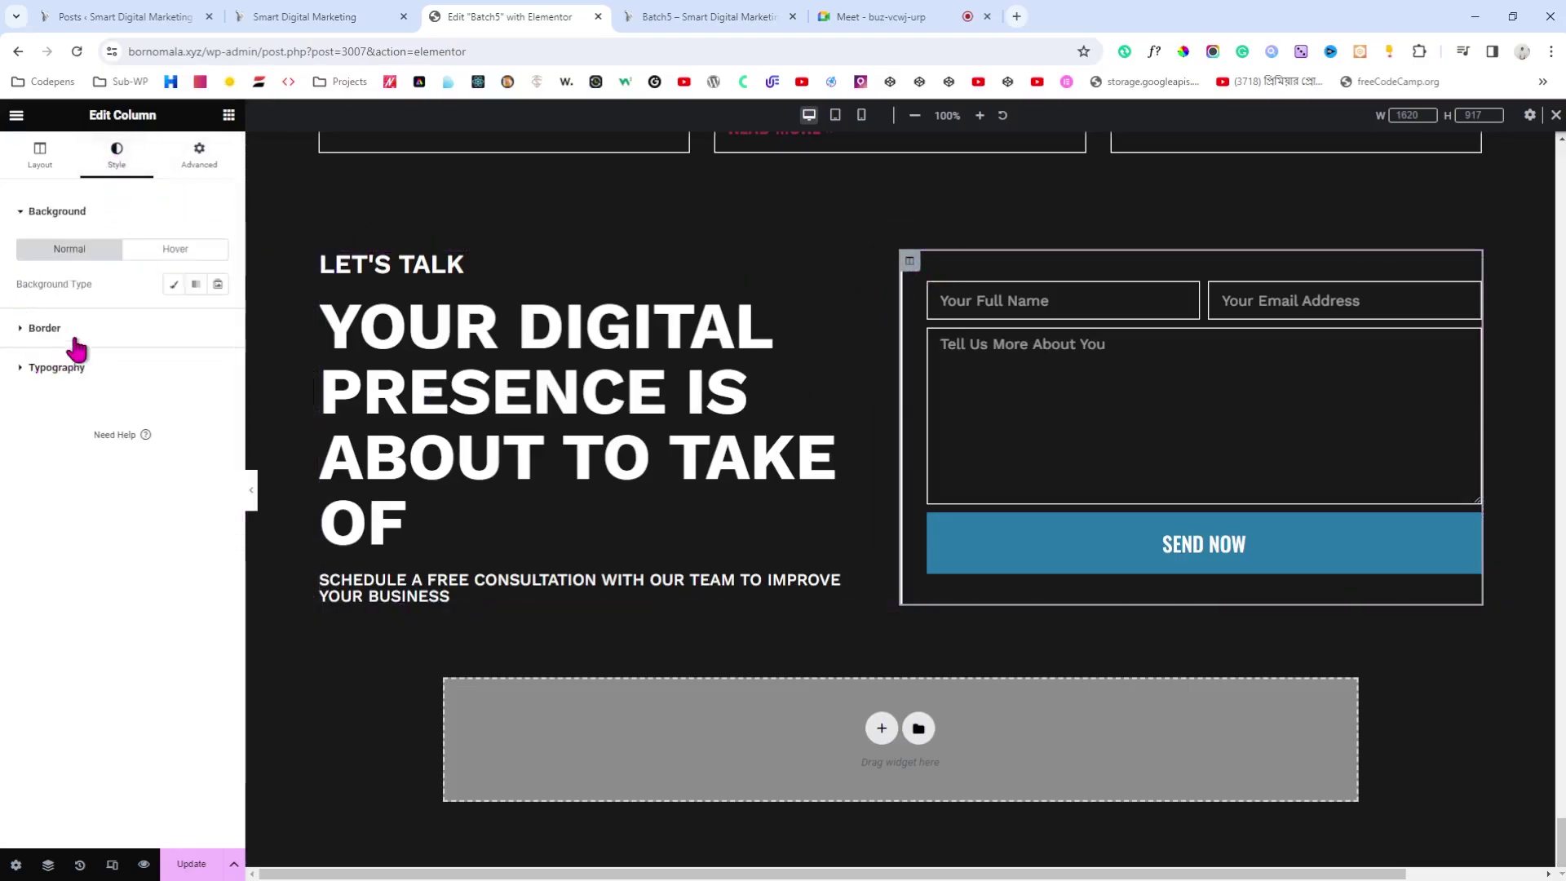
{"action": "left_click", "coordinate": [75, 341]}
{"action": "left_click", "coordinate": [196, 372]}
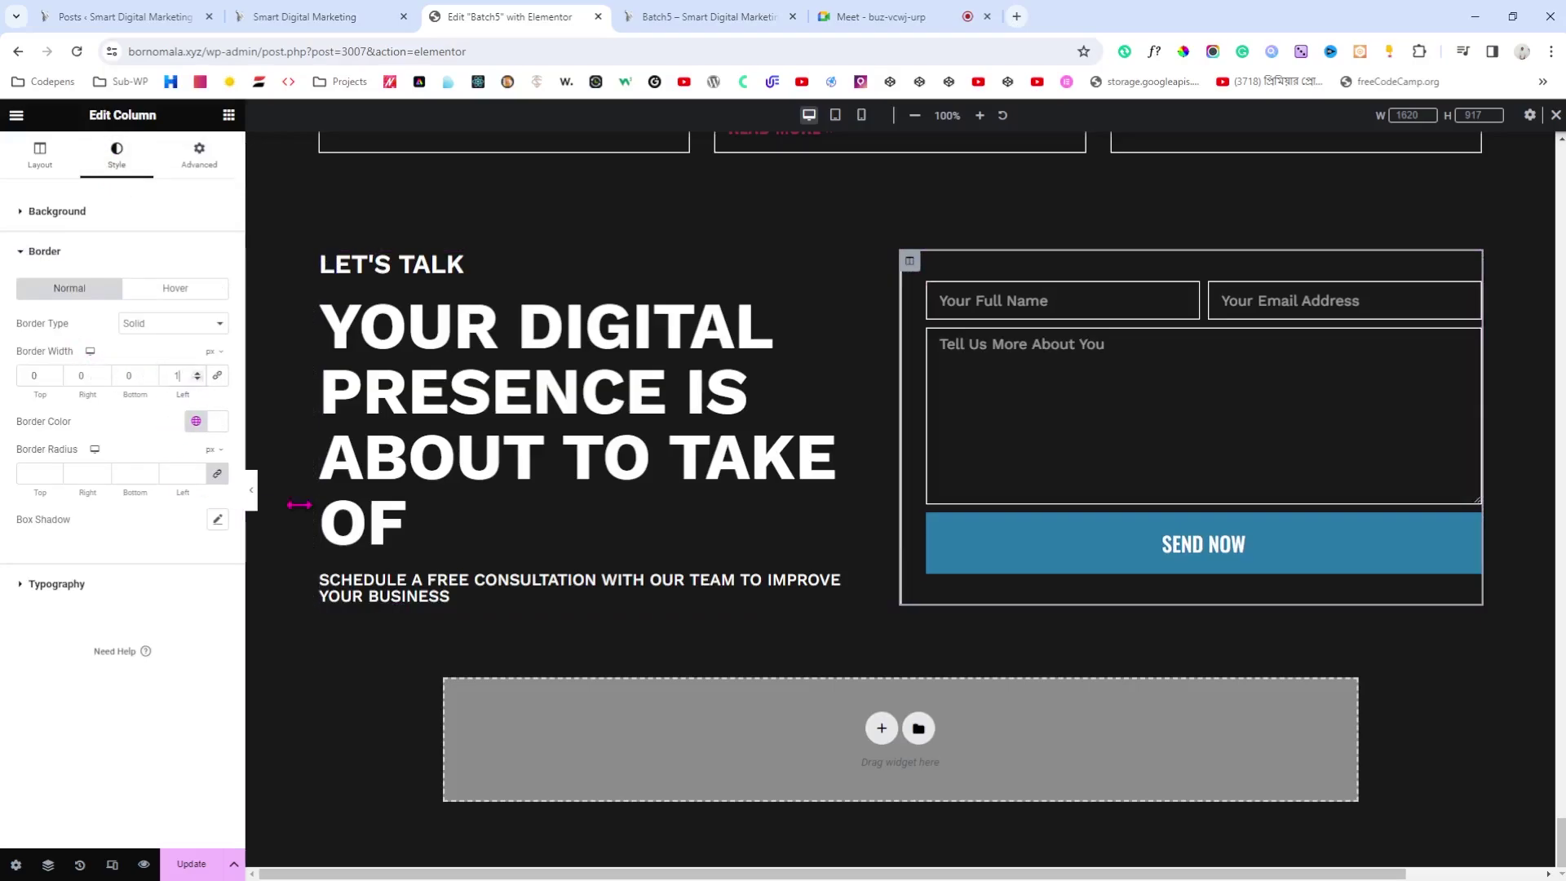
{"action": "left_click", "coordinate": [251, 489]}
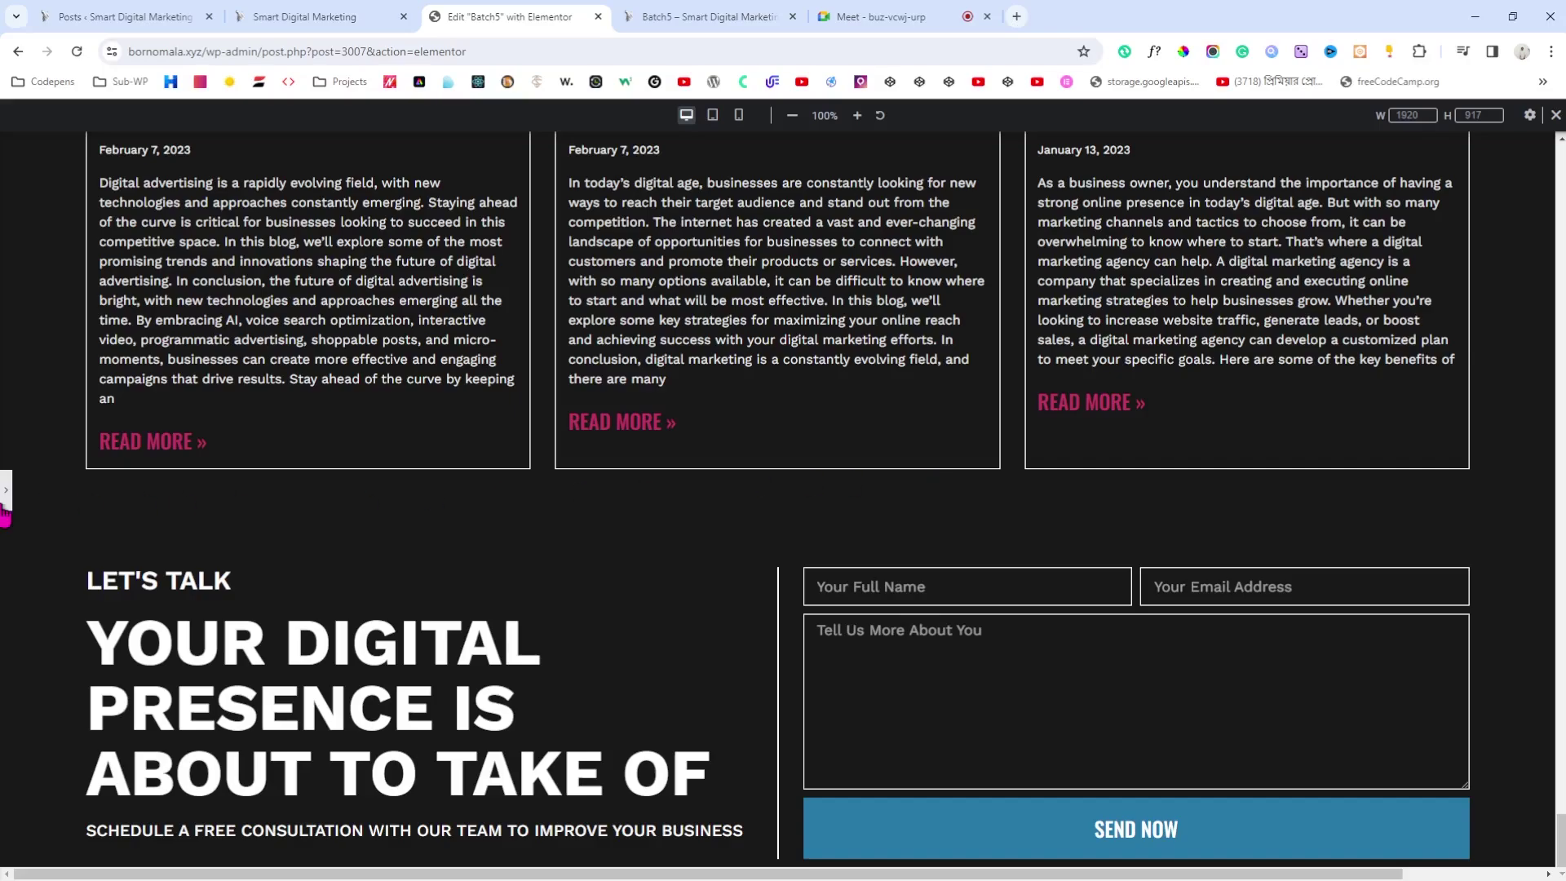
{"action": "left_click", "coordinate": [718, 486]}
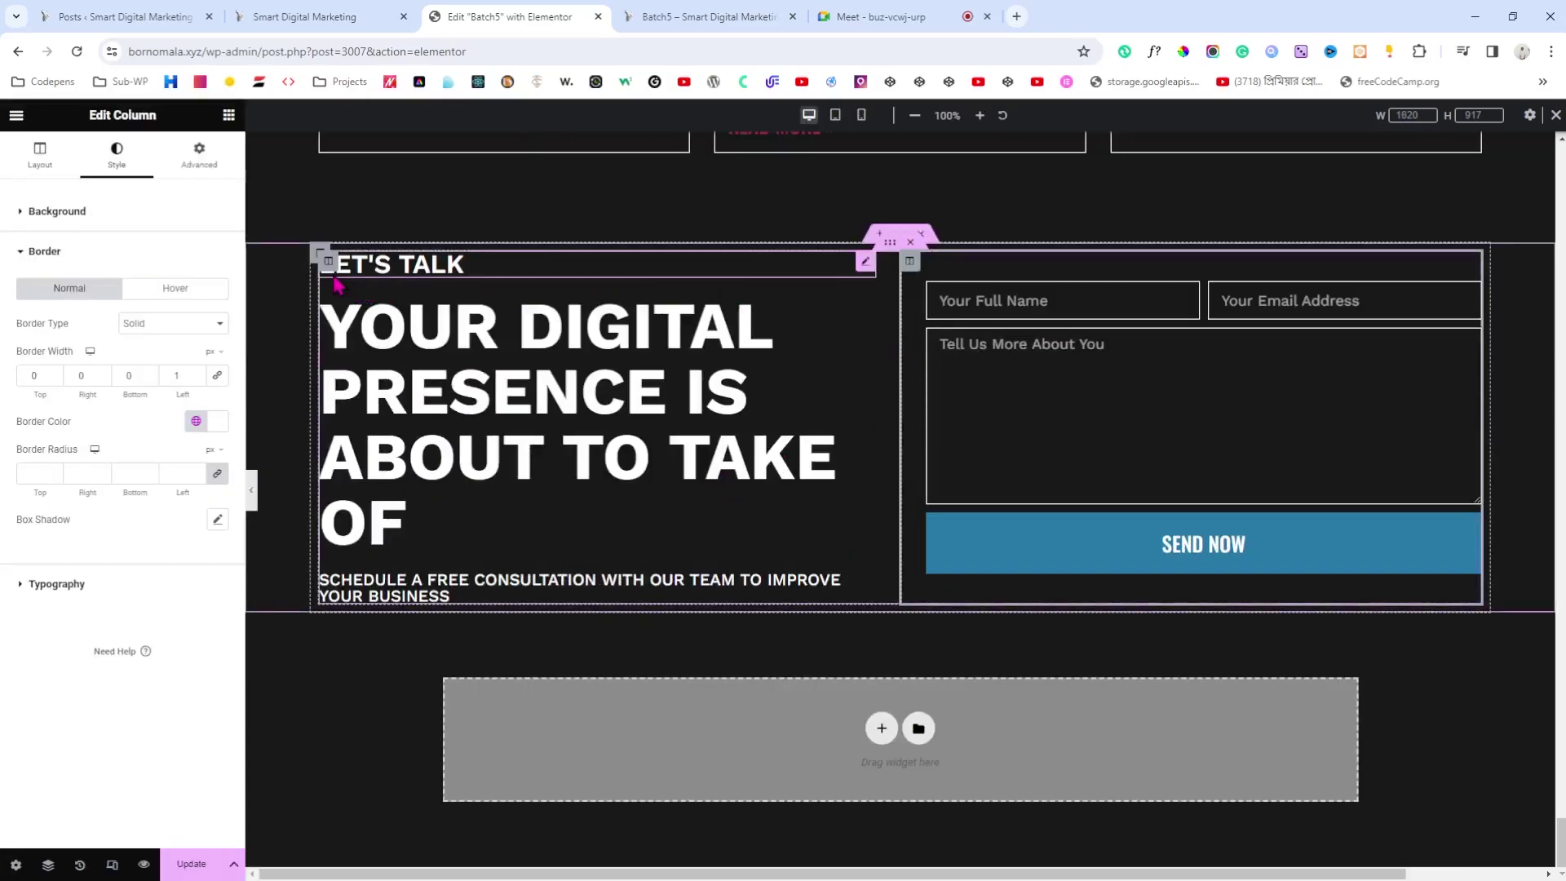
Step: Adjust the LET'S TALK text column's right padding and set the contact form column's left padding to 60 px
{"action": "left_click", "coordinate": [174, 163]}
{"action": "double_click", "coordinate": [73, 328]}
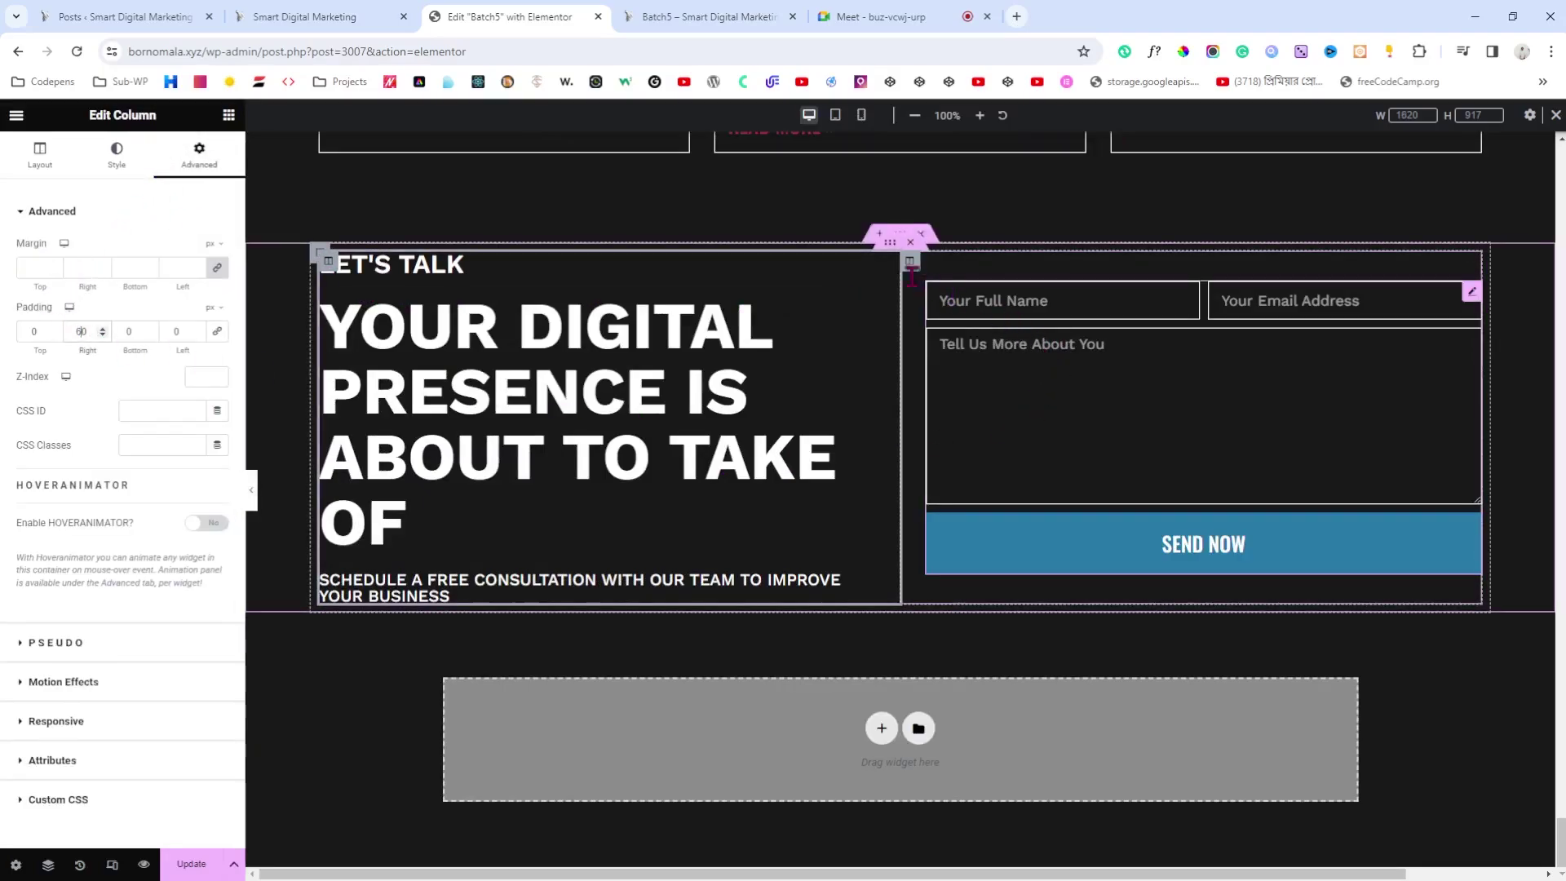
{"action": "left_click", "coordinate": [910, 261]}
{"action": "left_click", "coordinate": [199, 155]}
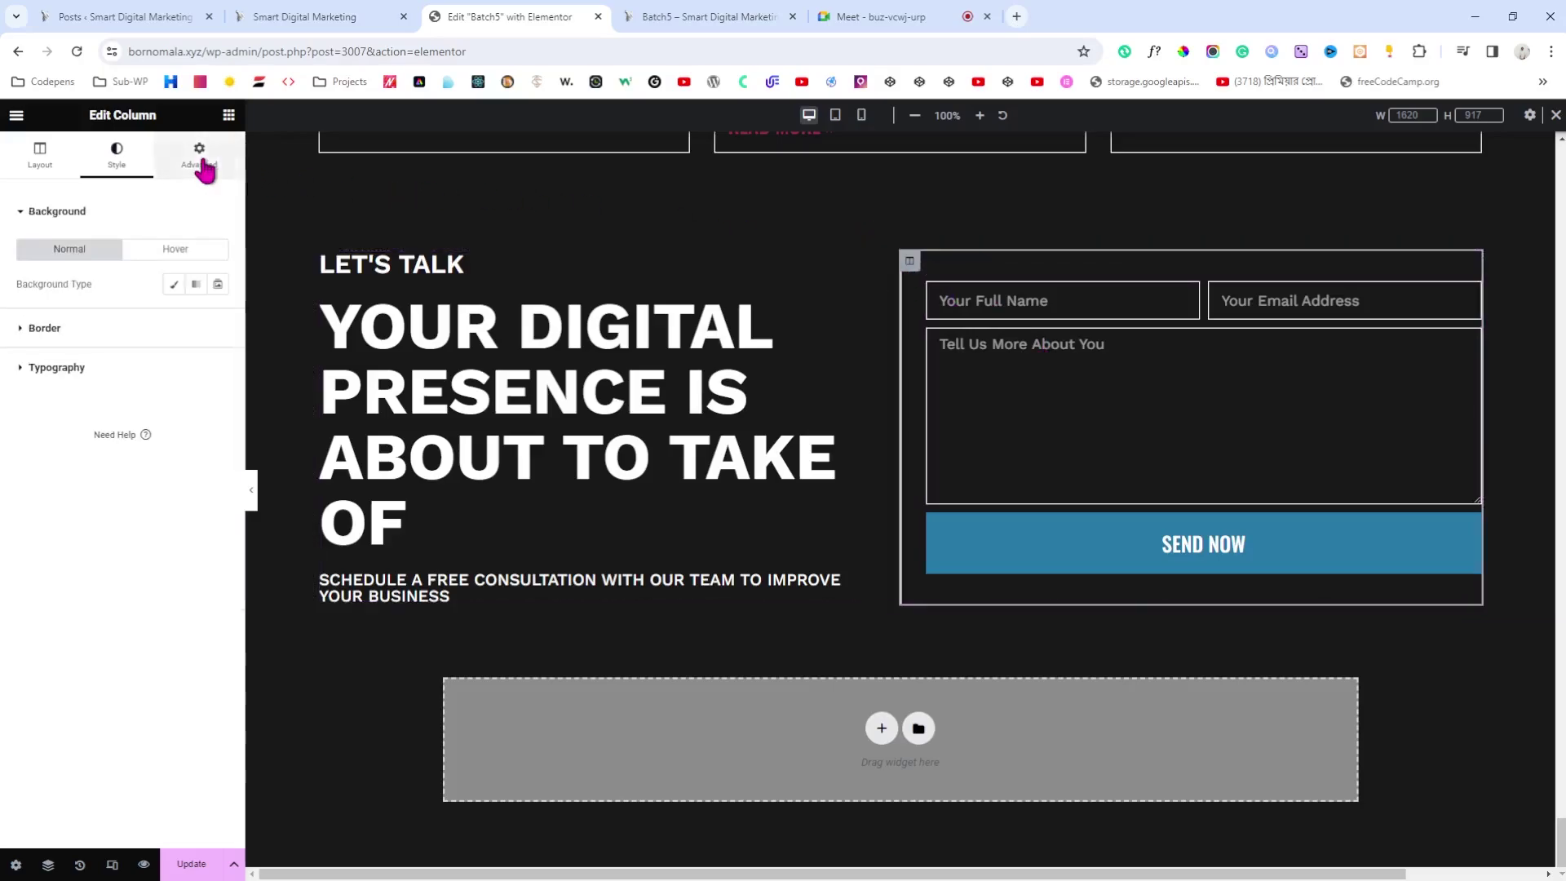
{"action": "double_click", "coordinate": [171, 331]}
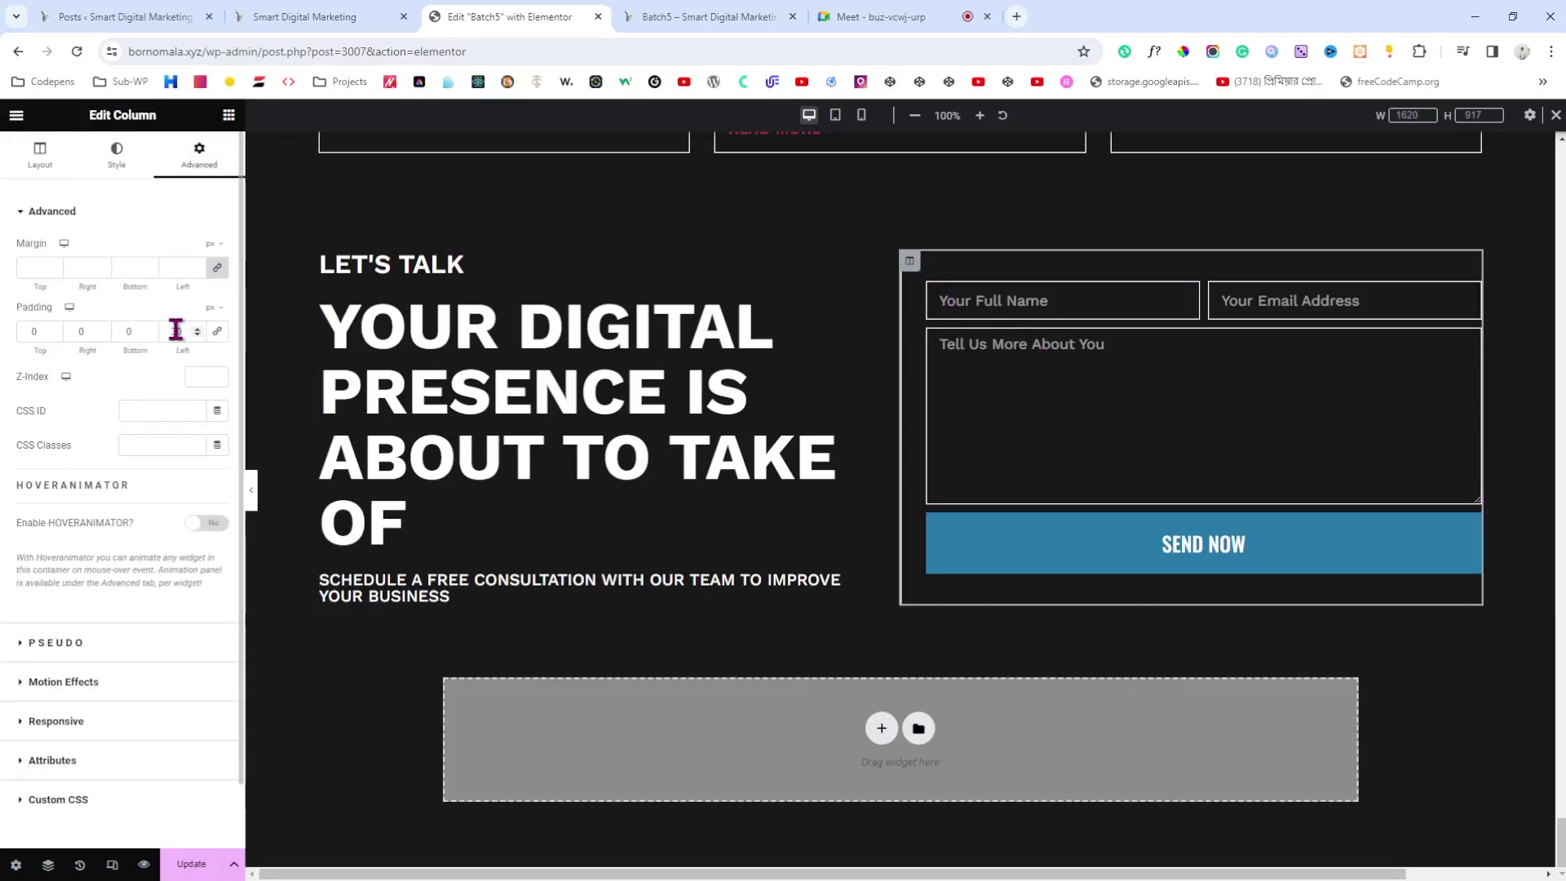
{"action": "type", "text": "60"}
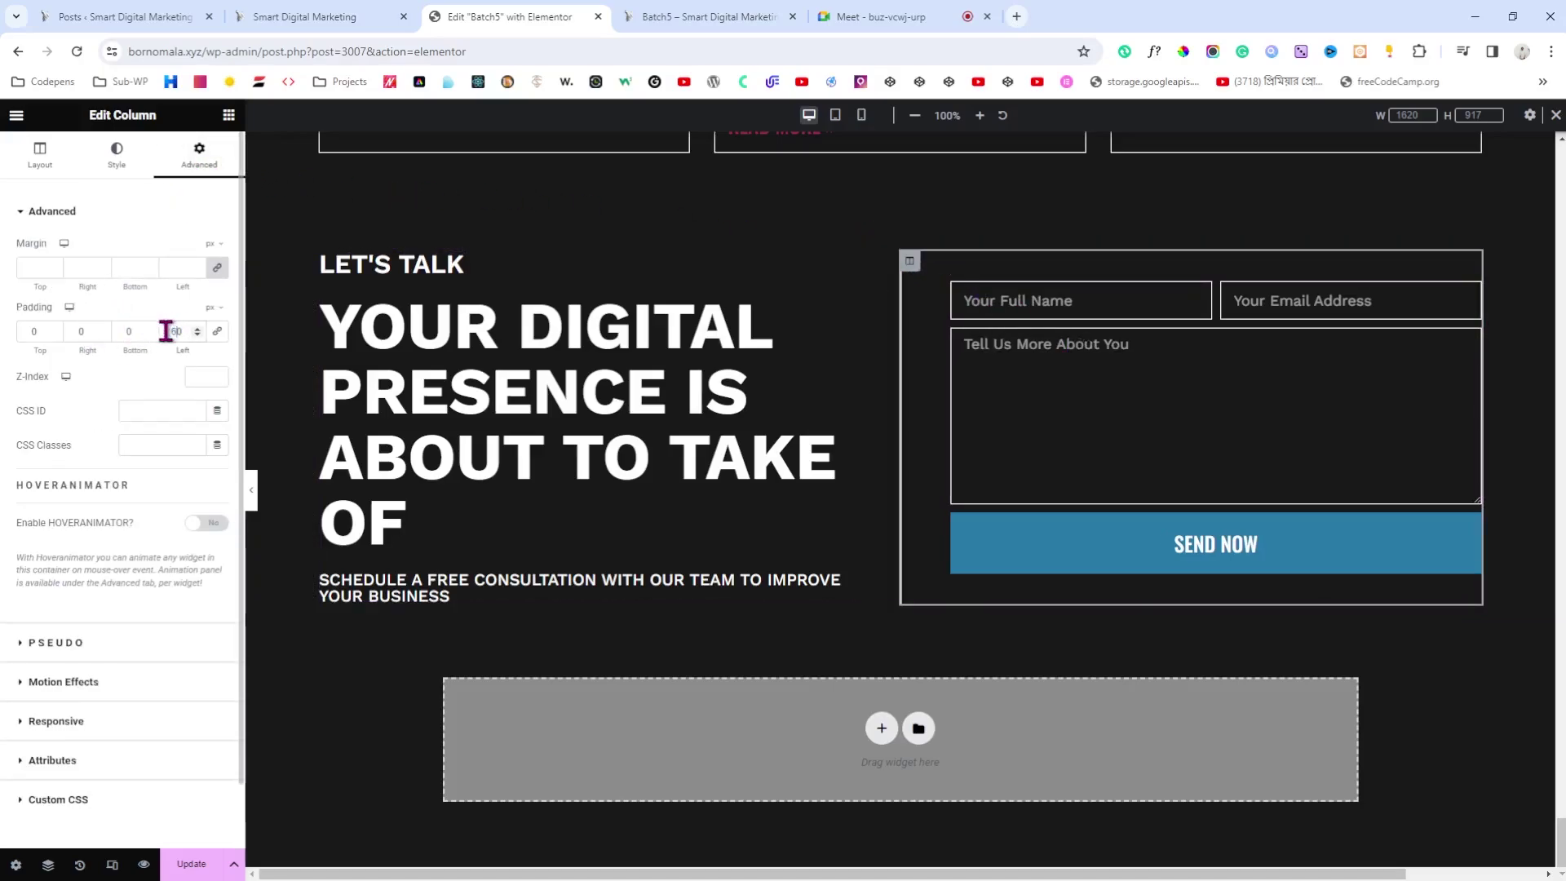
Step: Compare the contact section with the reference homepage and sample the background color of the reference's Lets Talk section
{"action": "left_click", "coordinate": [252, 492]}
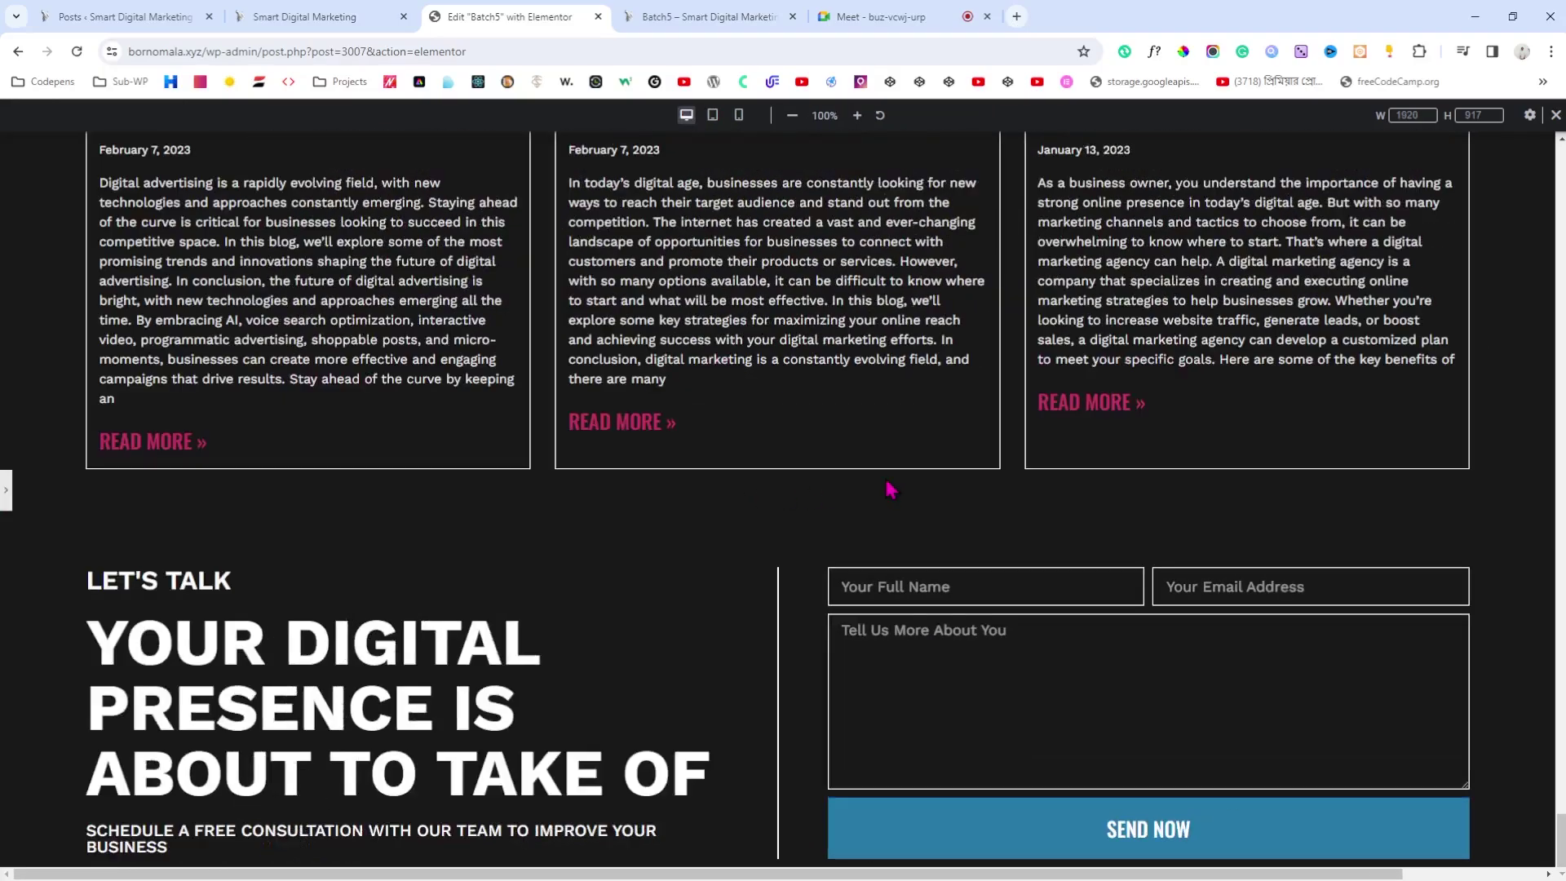
{"action": "left_click", "coordinate": [4, 502]}
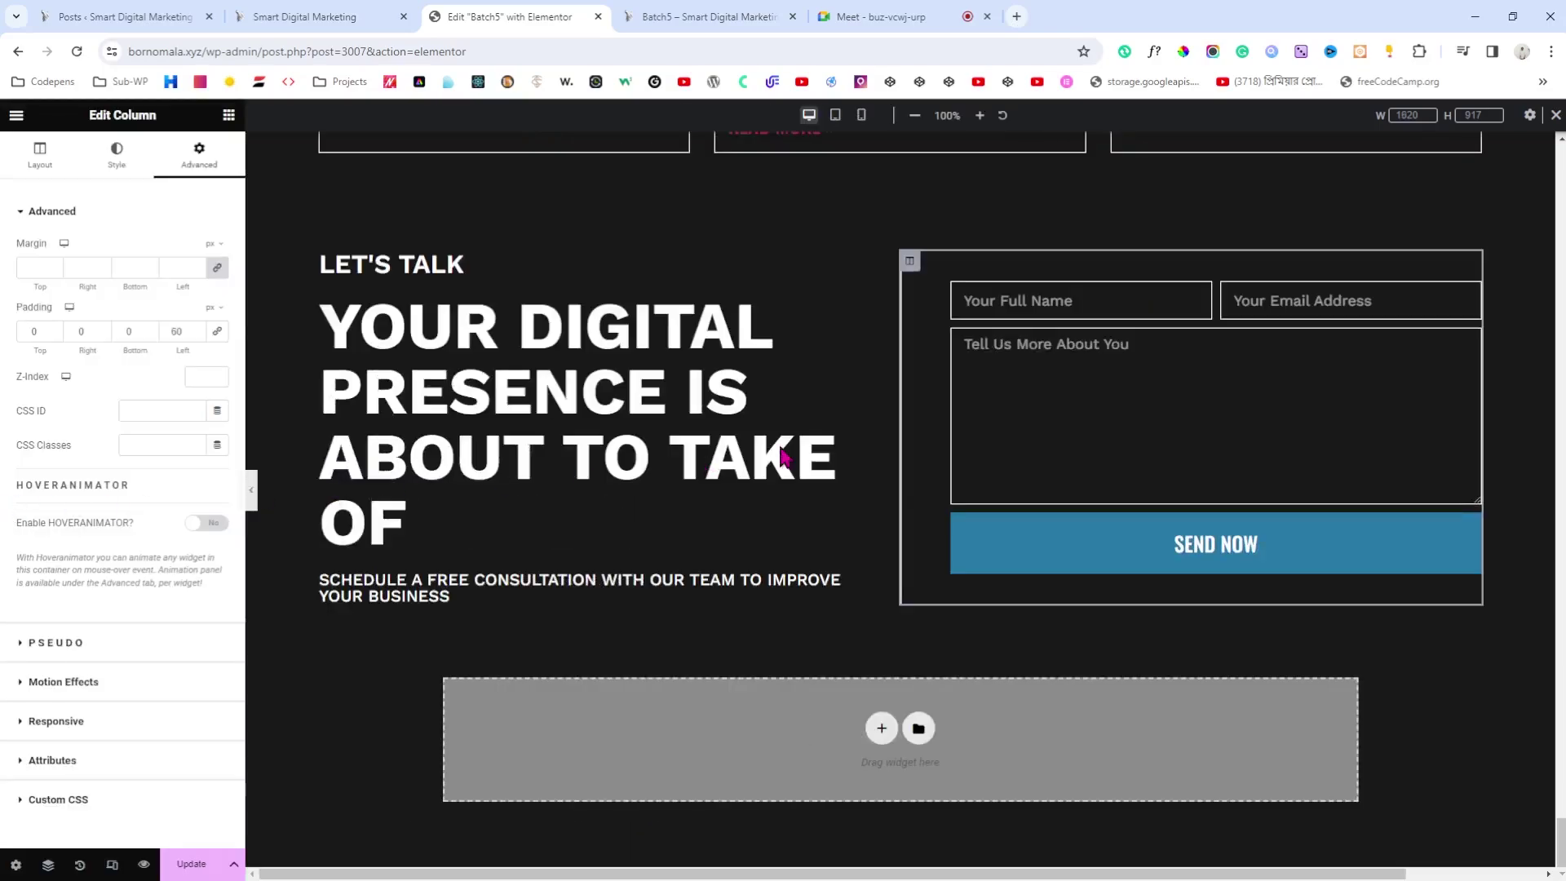
{"action": "left_click", "coordinate": [327, 16]}
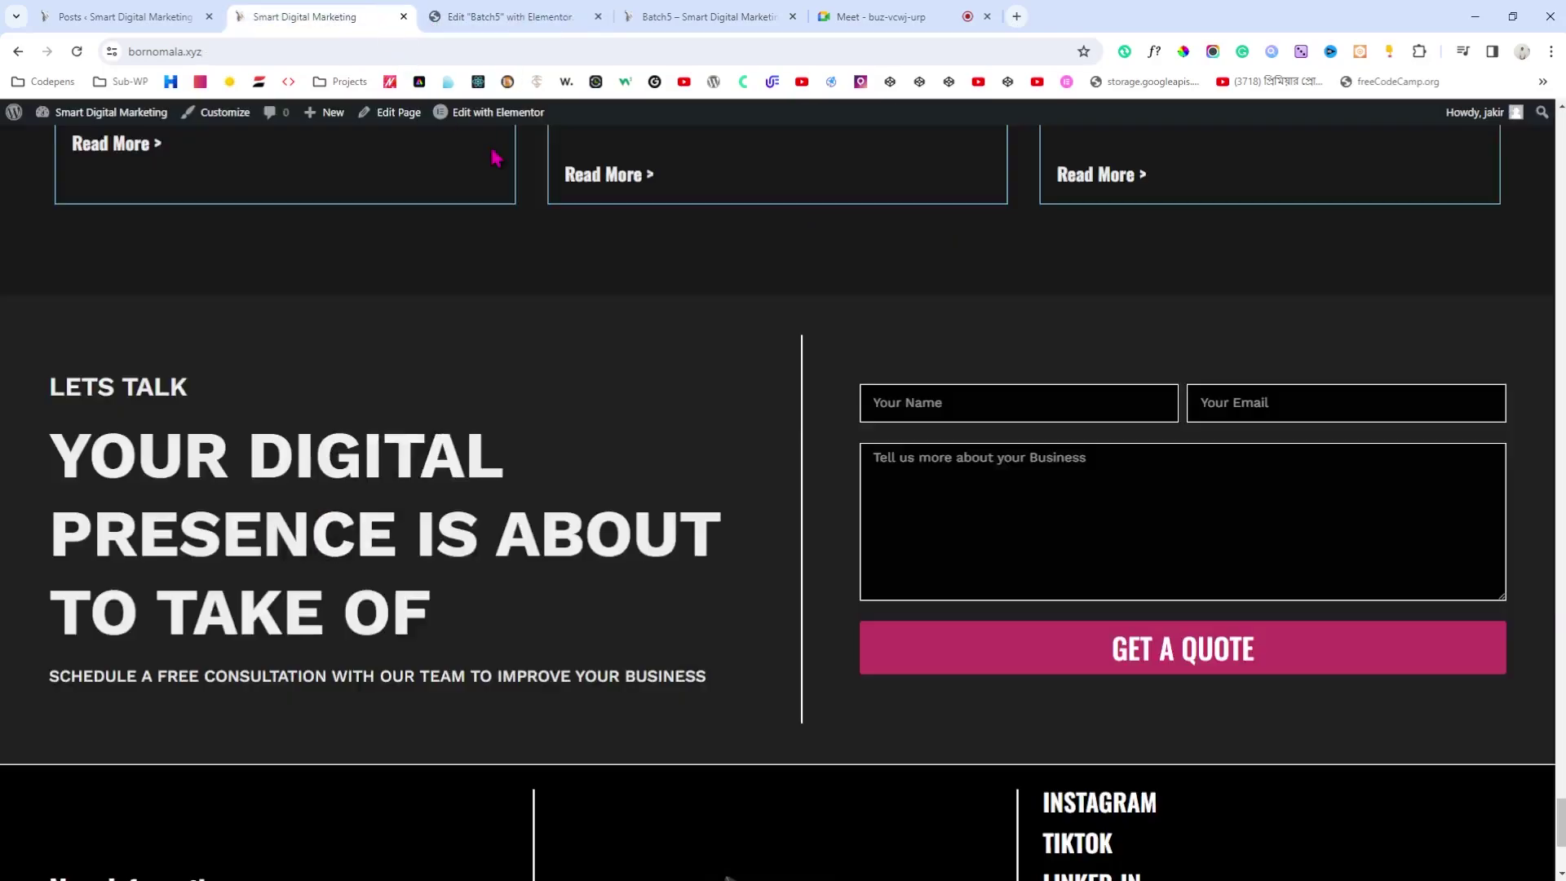
{"action": "left_click", "coordinate": [580, 12]}
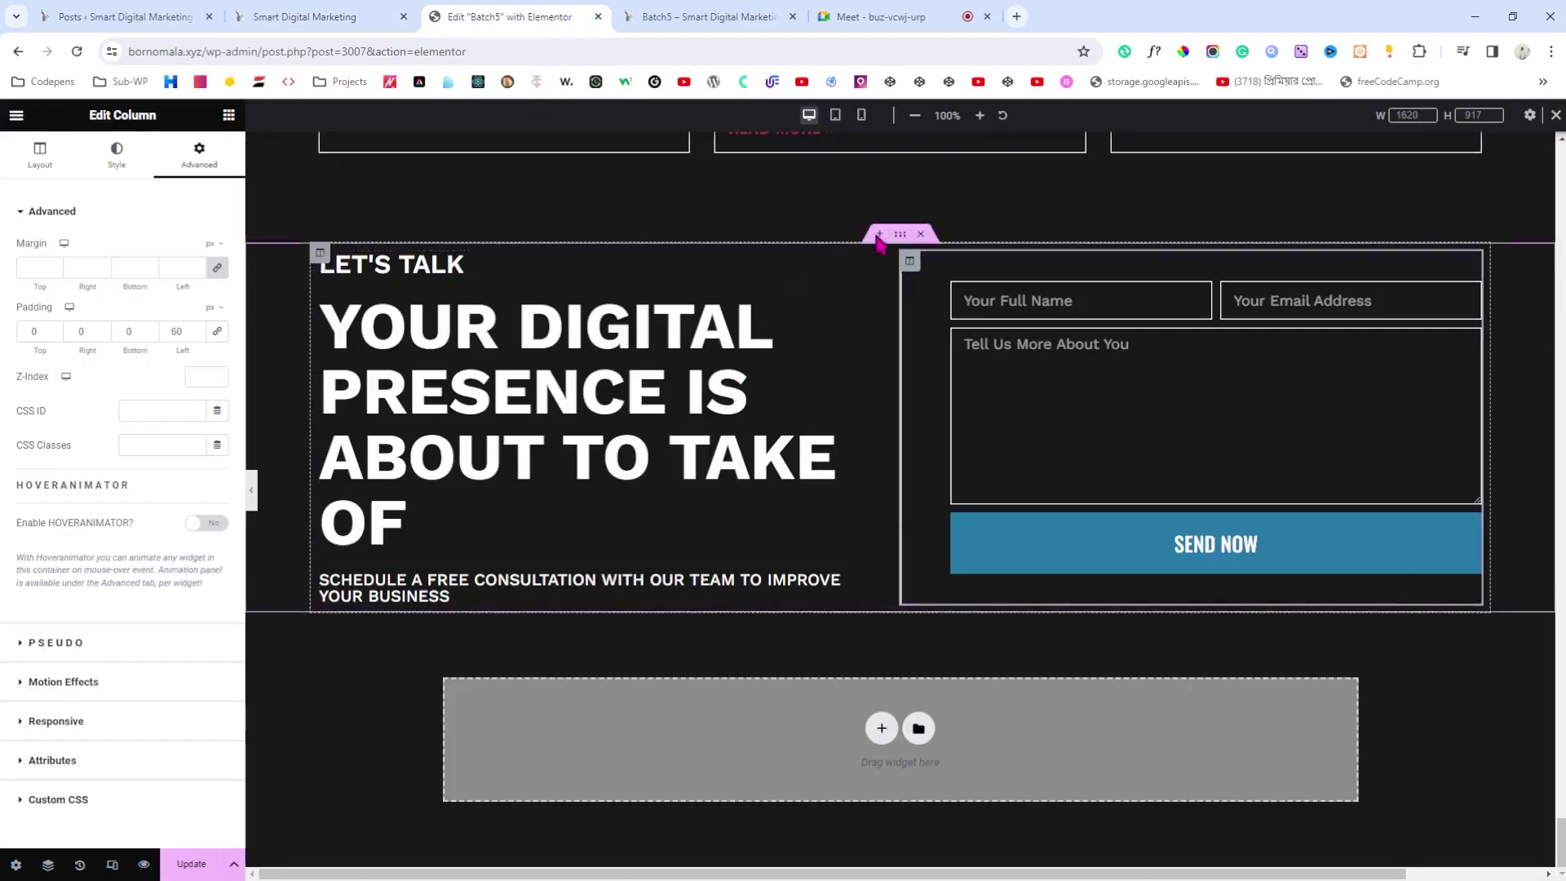
{"action": "left_click", "coordinate": [371, 12]}
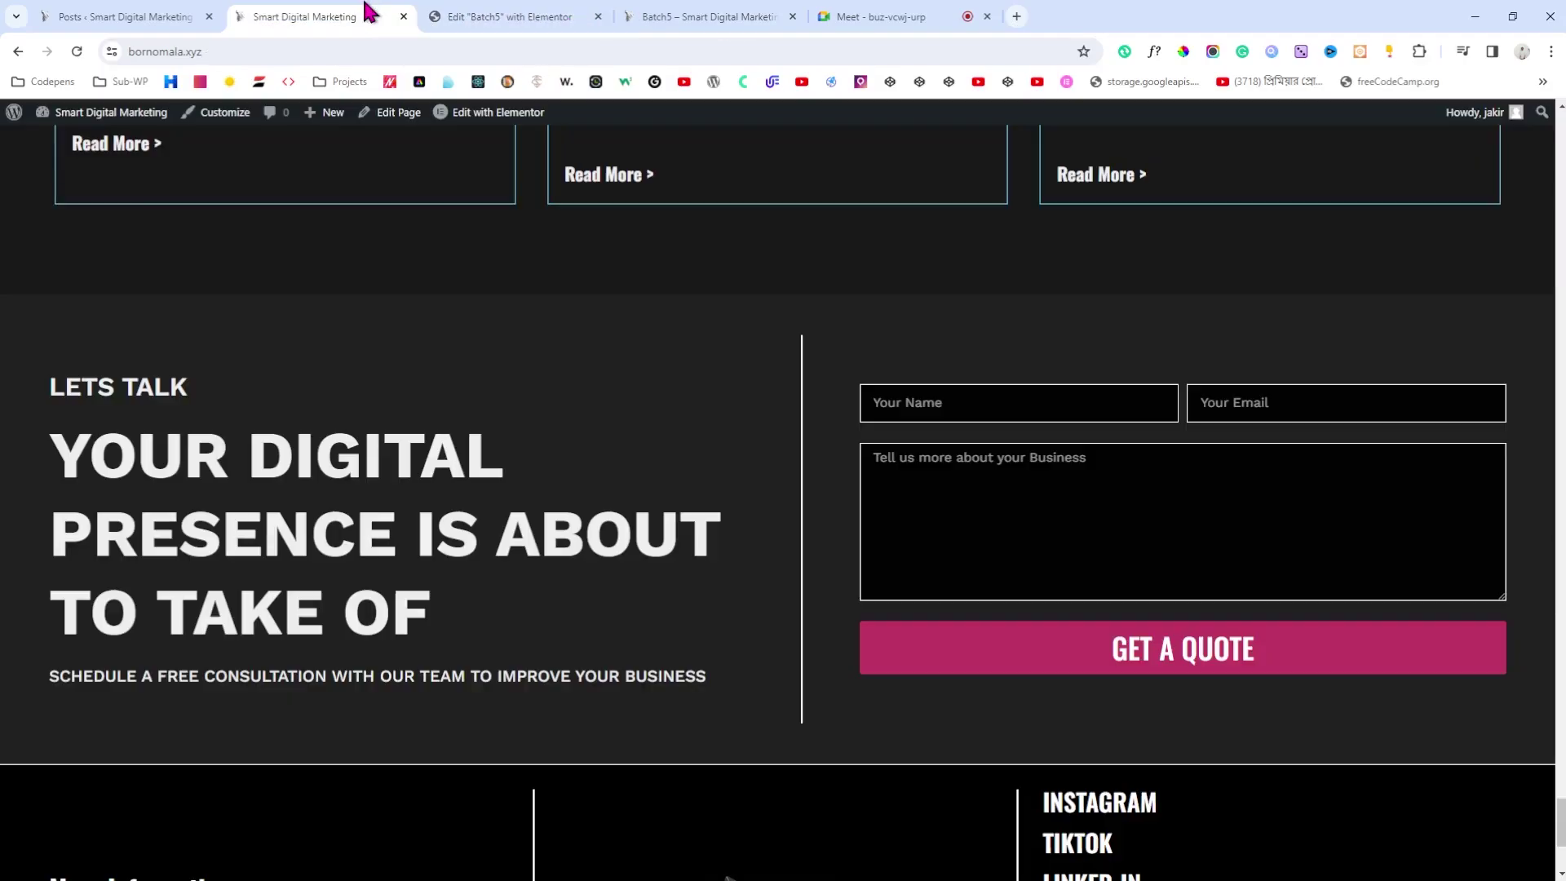
{"action": "left_click", "coordinate": [1153, 51]}
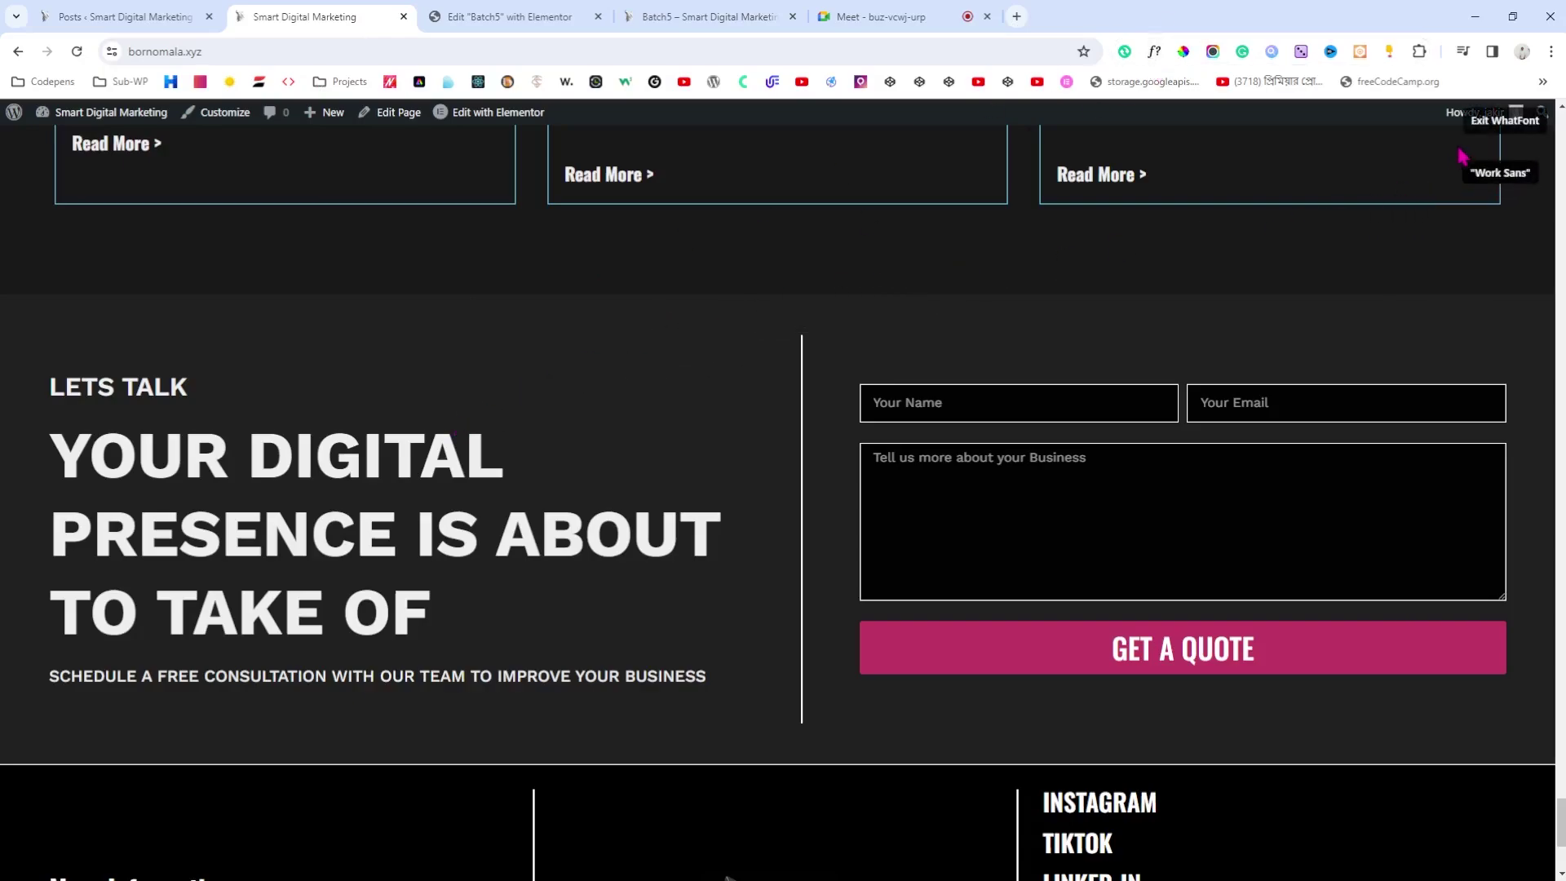
{"action": "left_click", "coordinate": [1493, 122]}
{"action": "key", "text": "alt+p"}
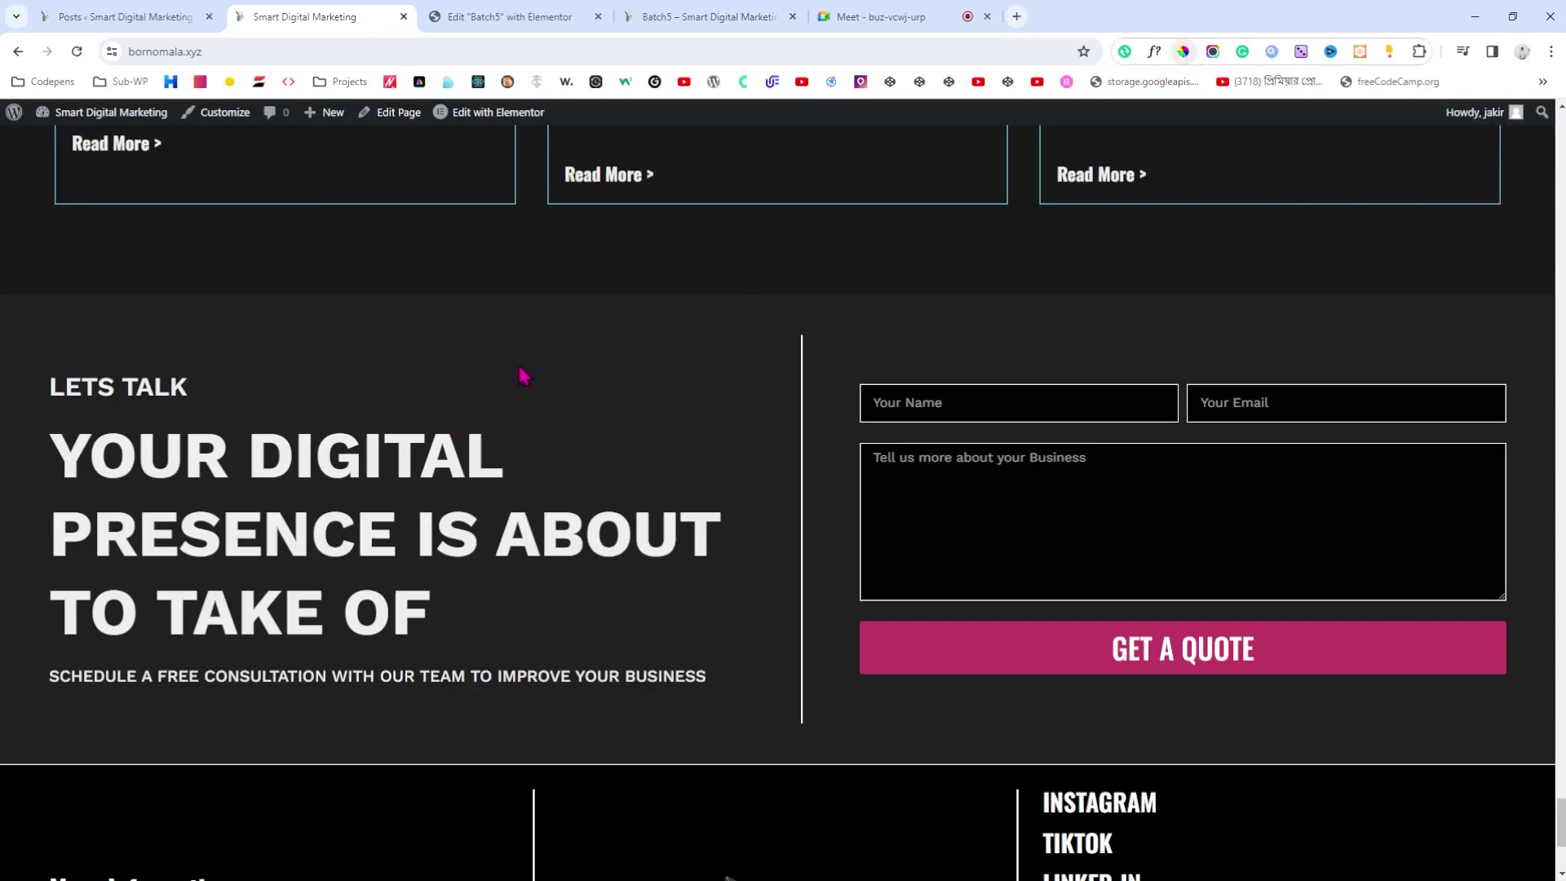
{"action": "left_click", "coordinate": [512, 378]}
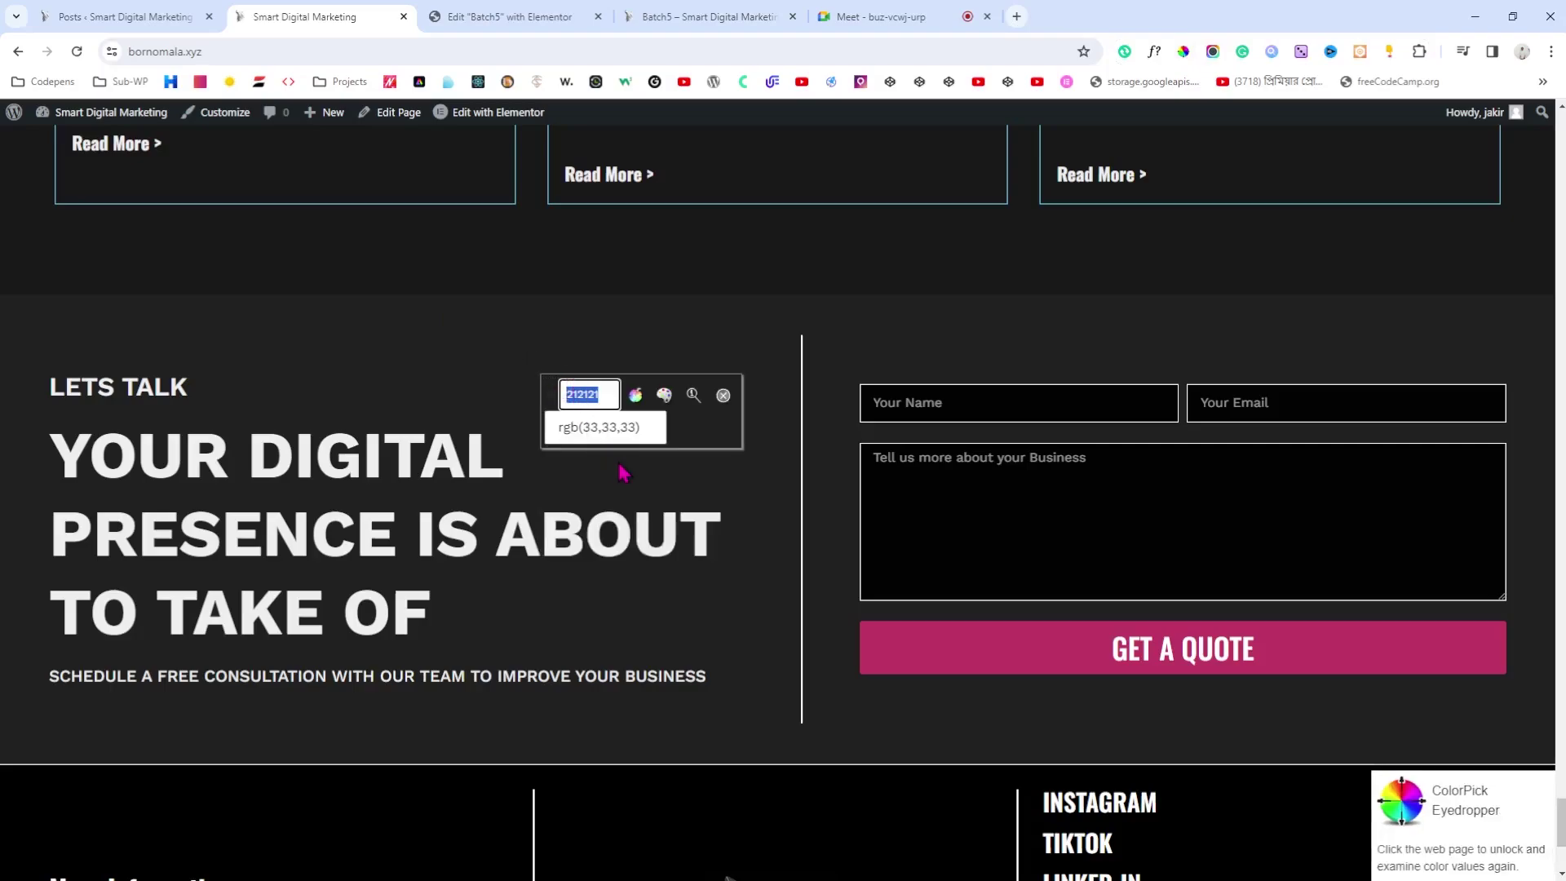
{"action": "left_click", "coordinate": [723, 396]}
{"action": "left_click", "coordinate": [534, 17]}
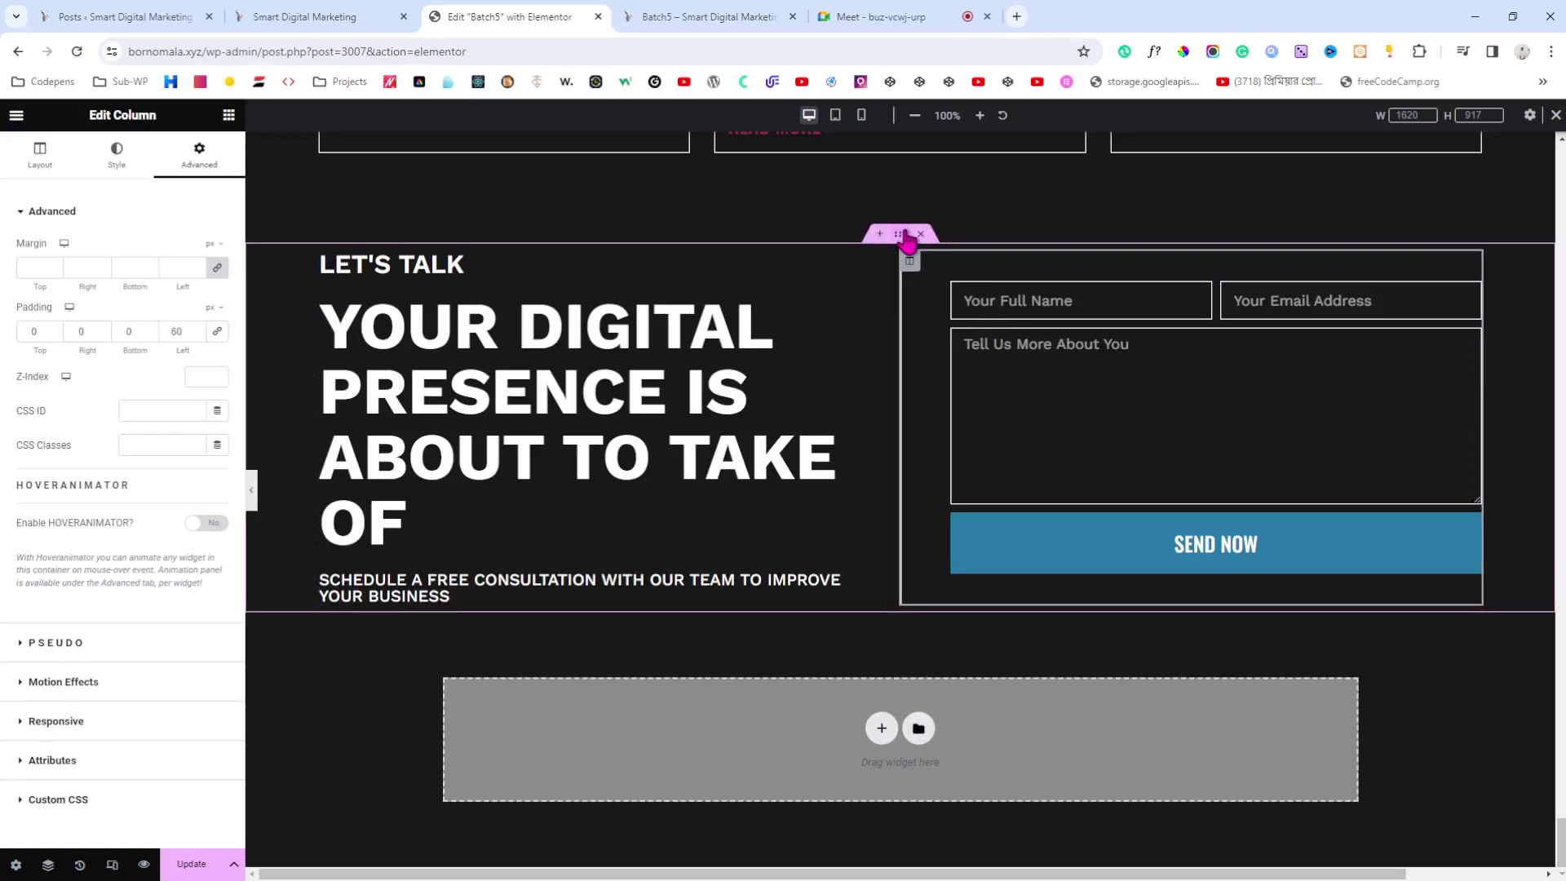
Step: Give the Let's Talk section a classic background in the sampled color #212121 and check it in the full-width view
{"action": "left_click", "coordinate": [387, 17]}
{"action": "left_click", "coordinate": [457, 16]}
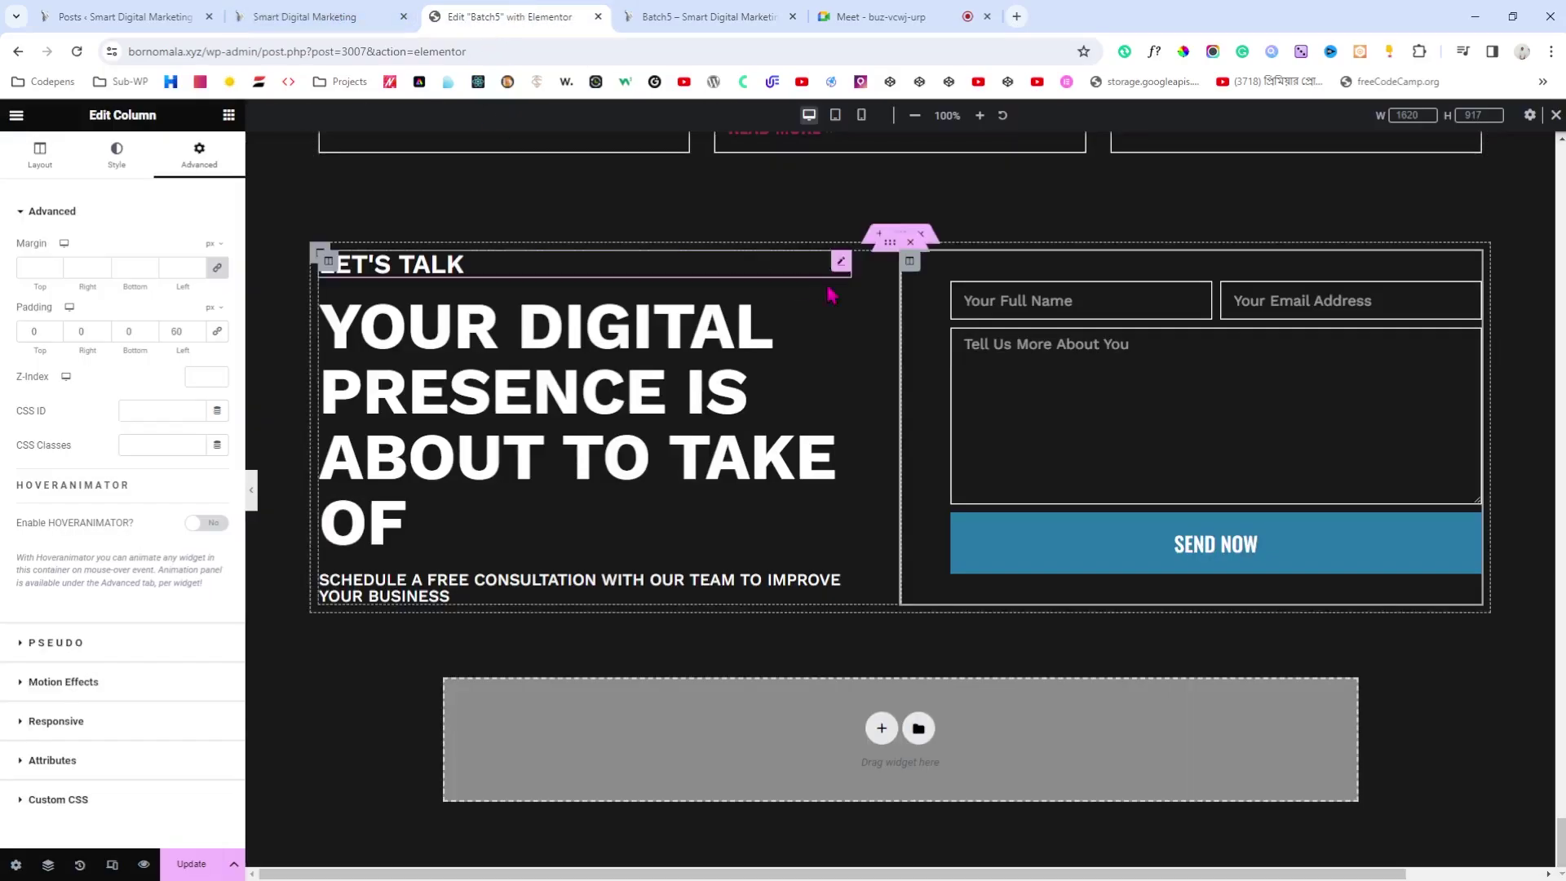
{"action": "left_click", "coordinate": [898, 238]}
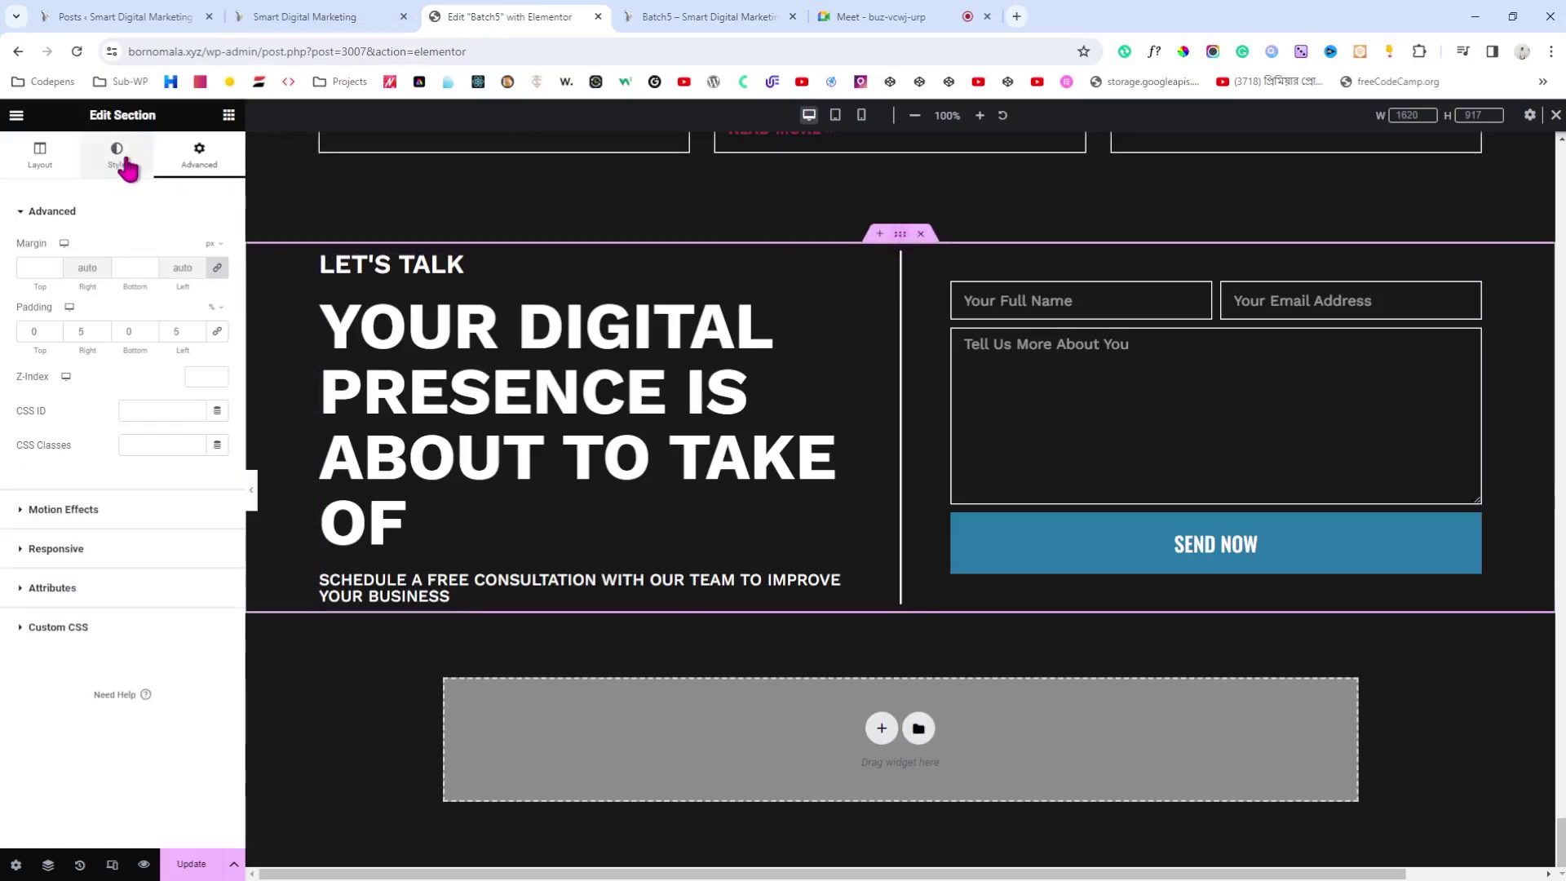
{"action": "left_click", "coordinate": [123, 163]}
{"action": "left_click", "coordinate": [152, 284]}
{"action": "left_click", "coordinate": [219, 318]}
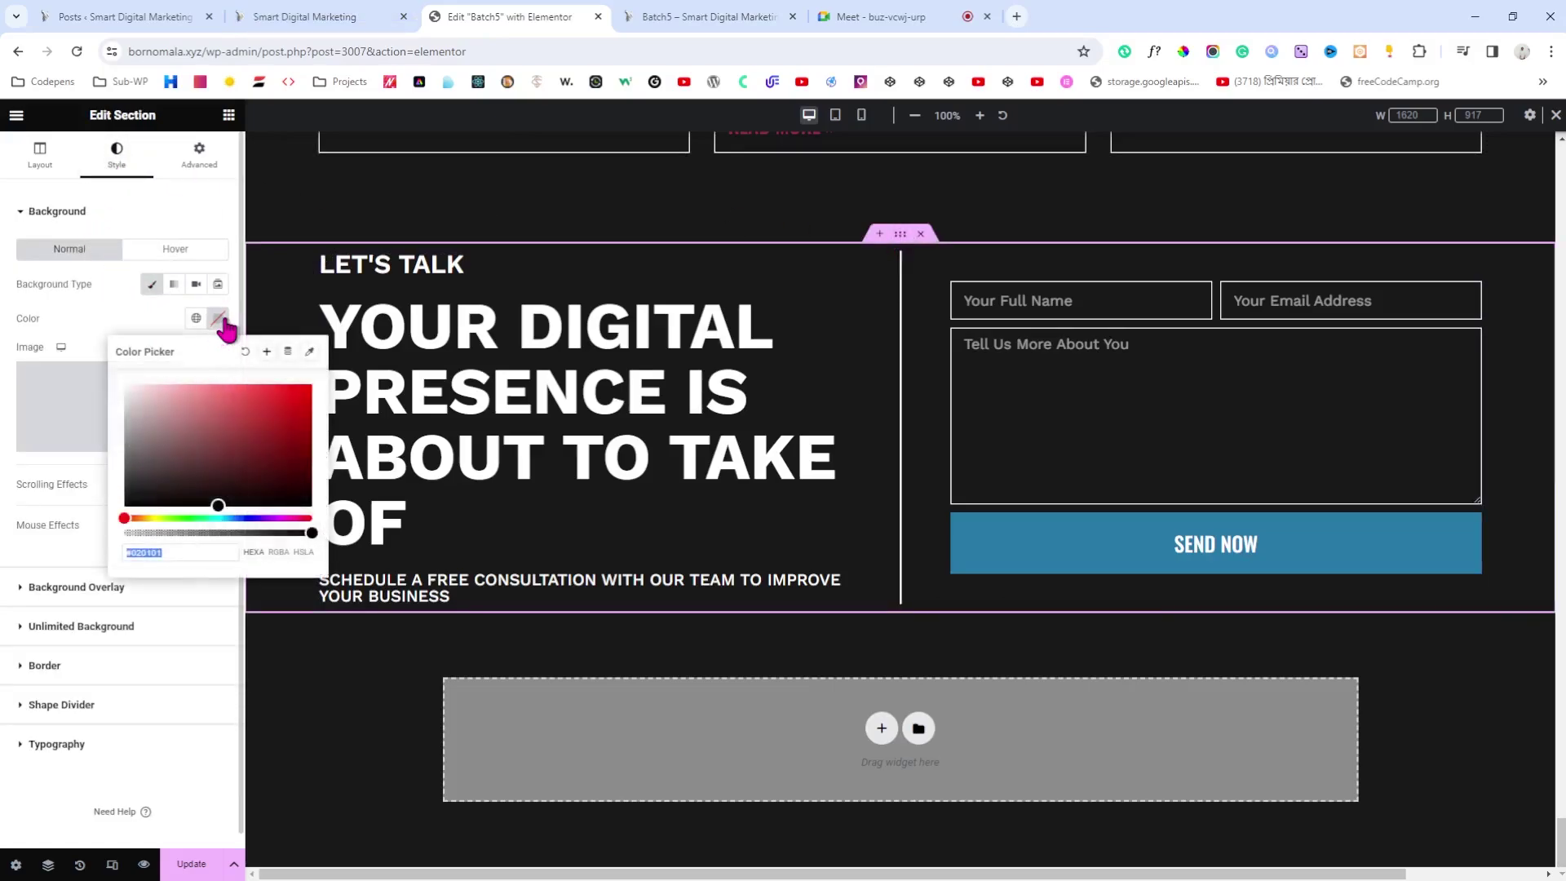
{"action": "left_click", "coordinate": [94, 326]}
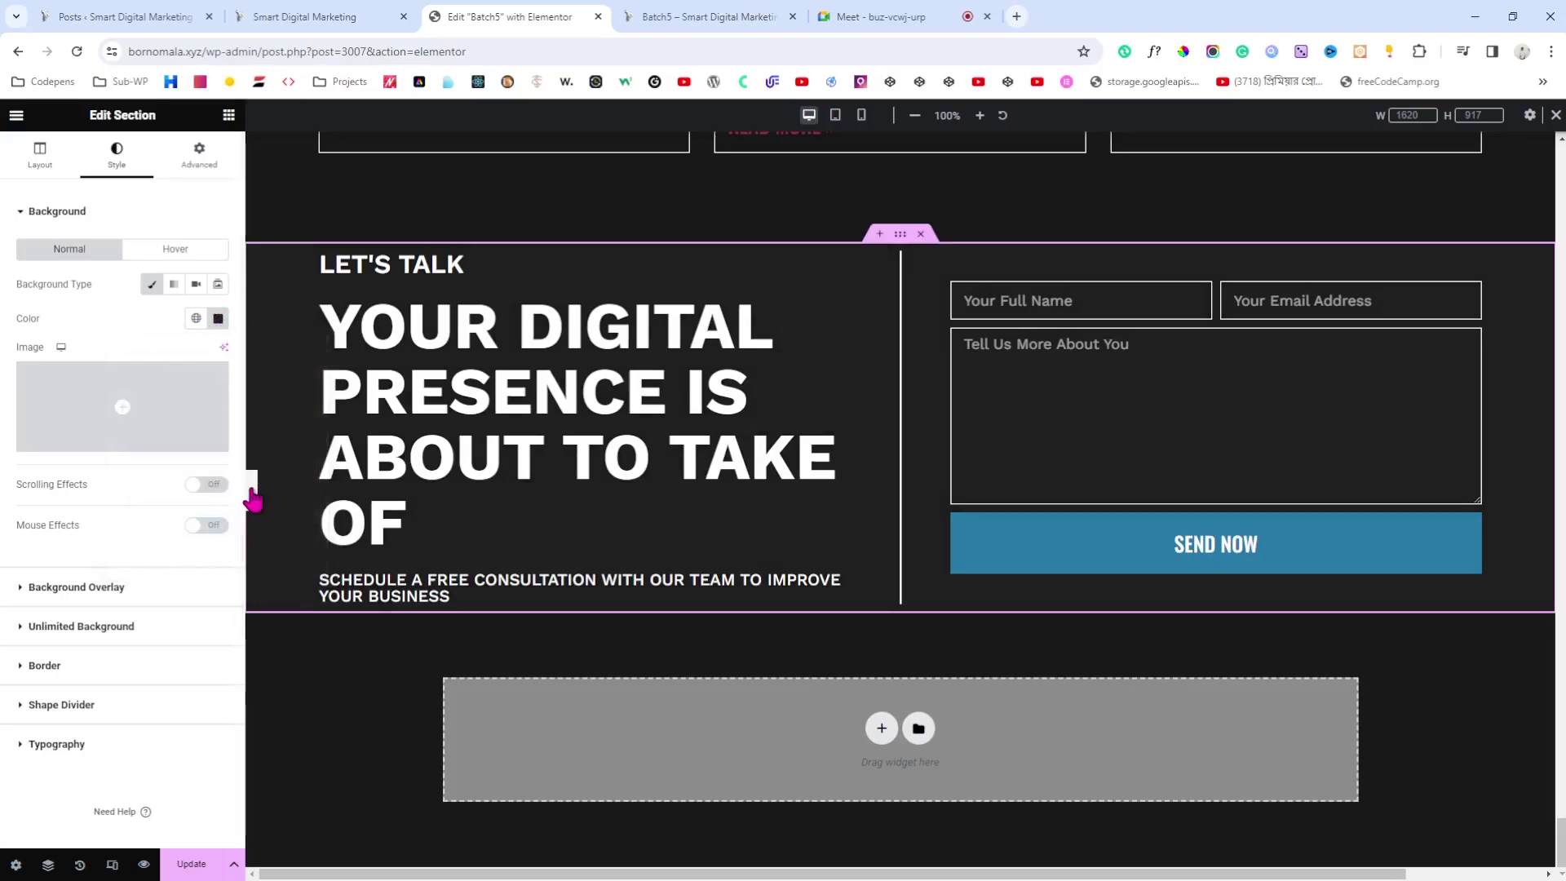
{"action": "left_click", "coordinate": [251, 483]}
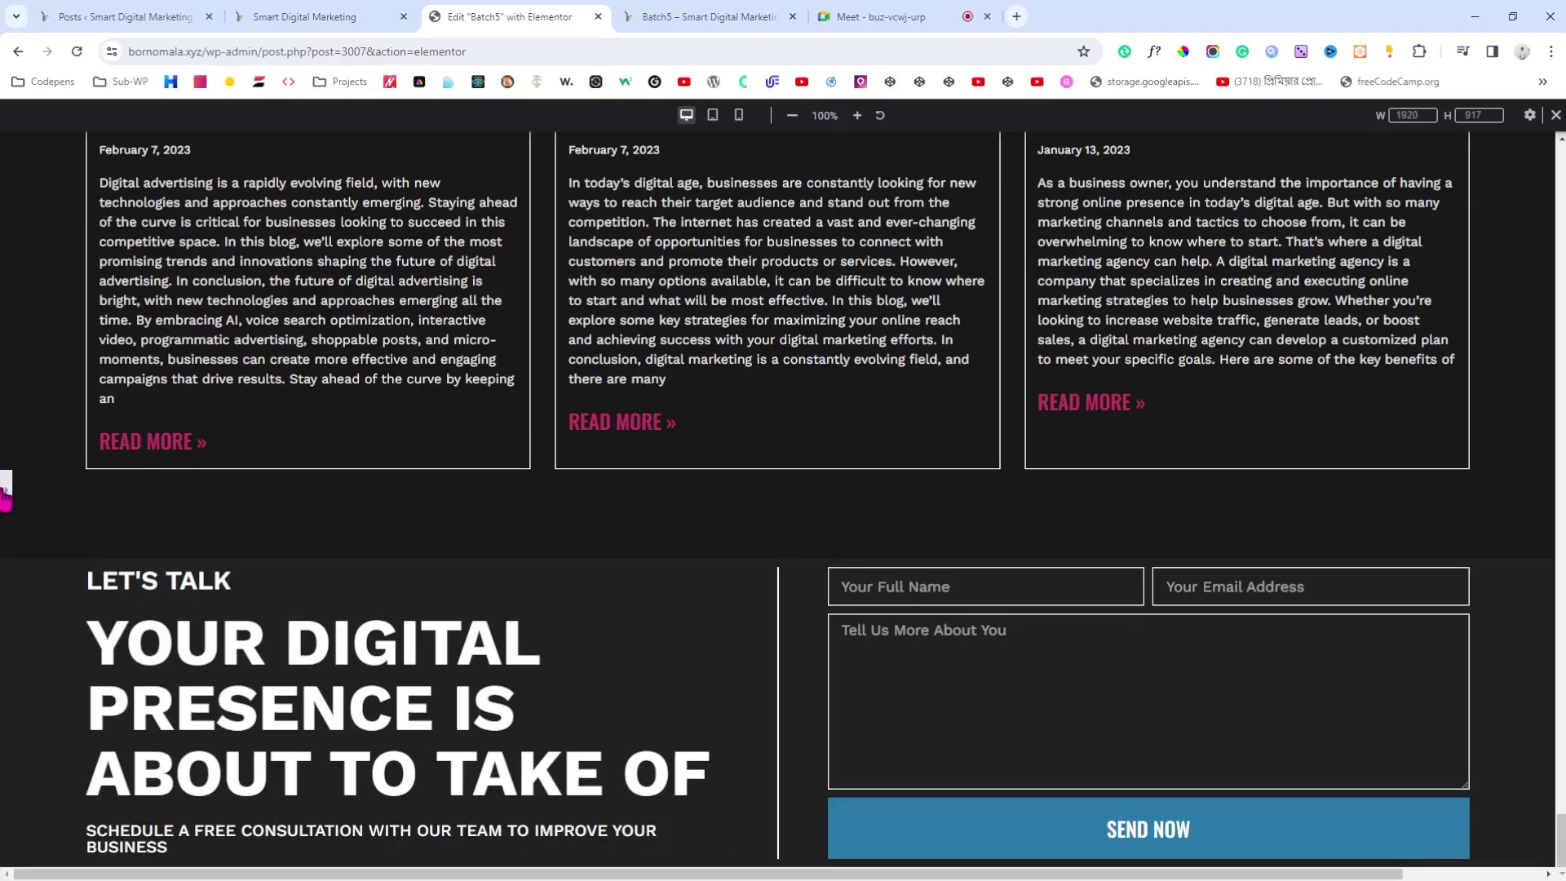
{"action": "left_click", "coordinate": [5, 489]}
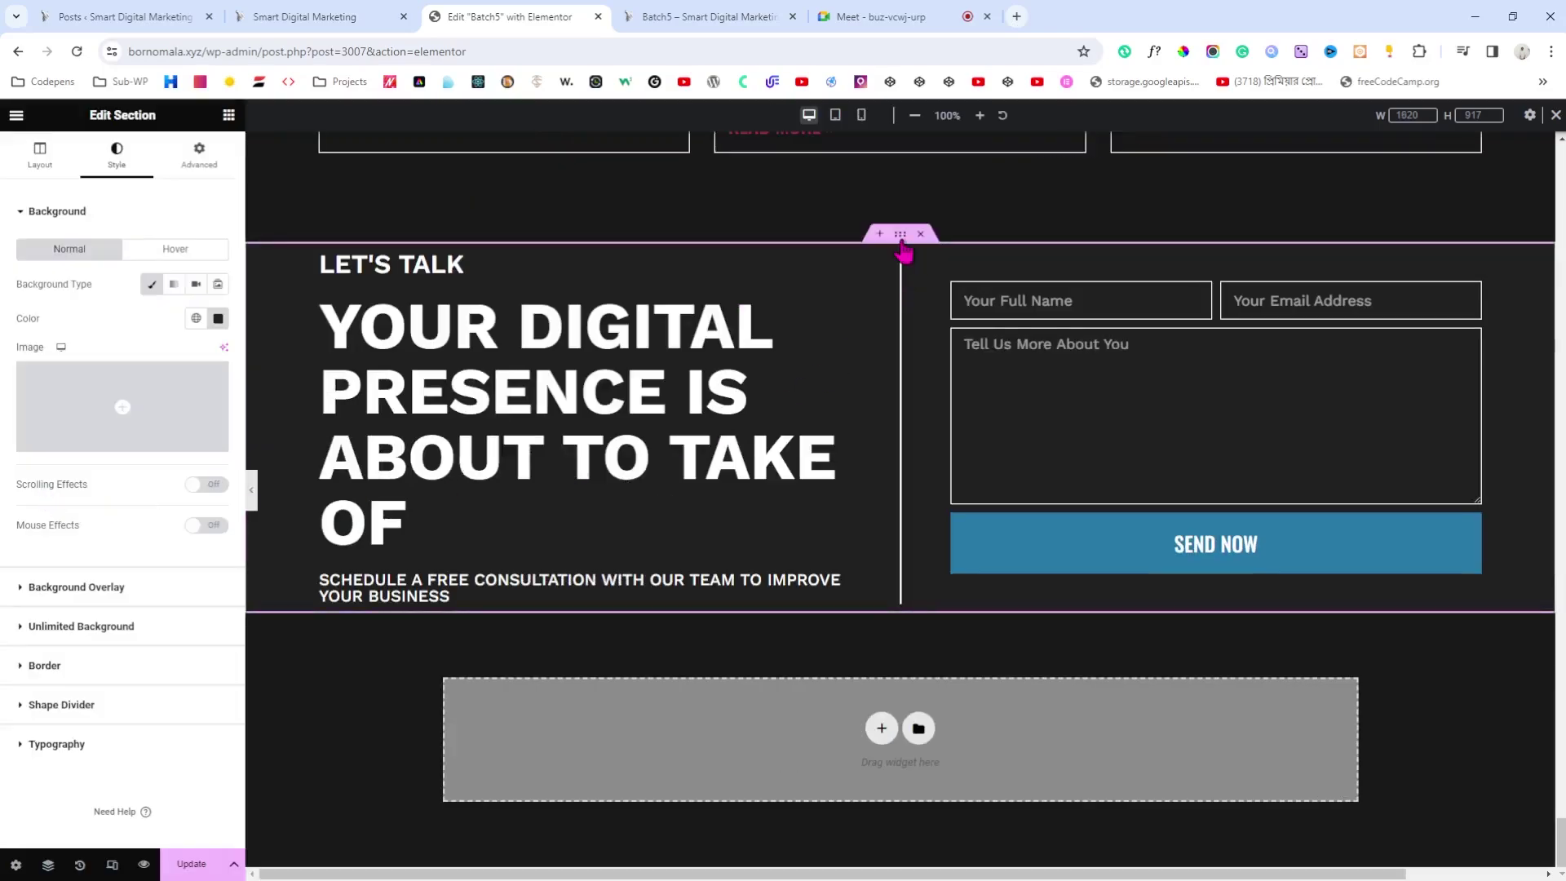
Step: Set the Let's Talk section's top padding to 3%
{"action": "left_click", "coordinate": [201, 156]}
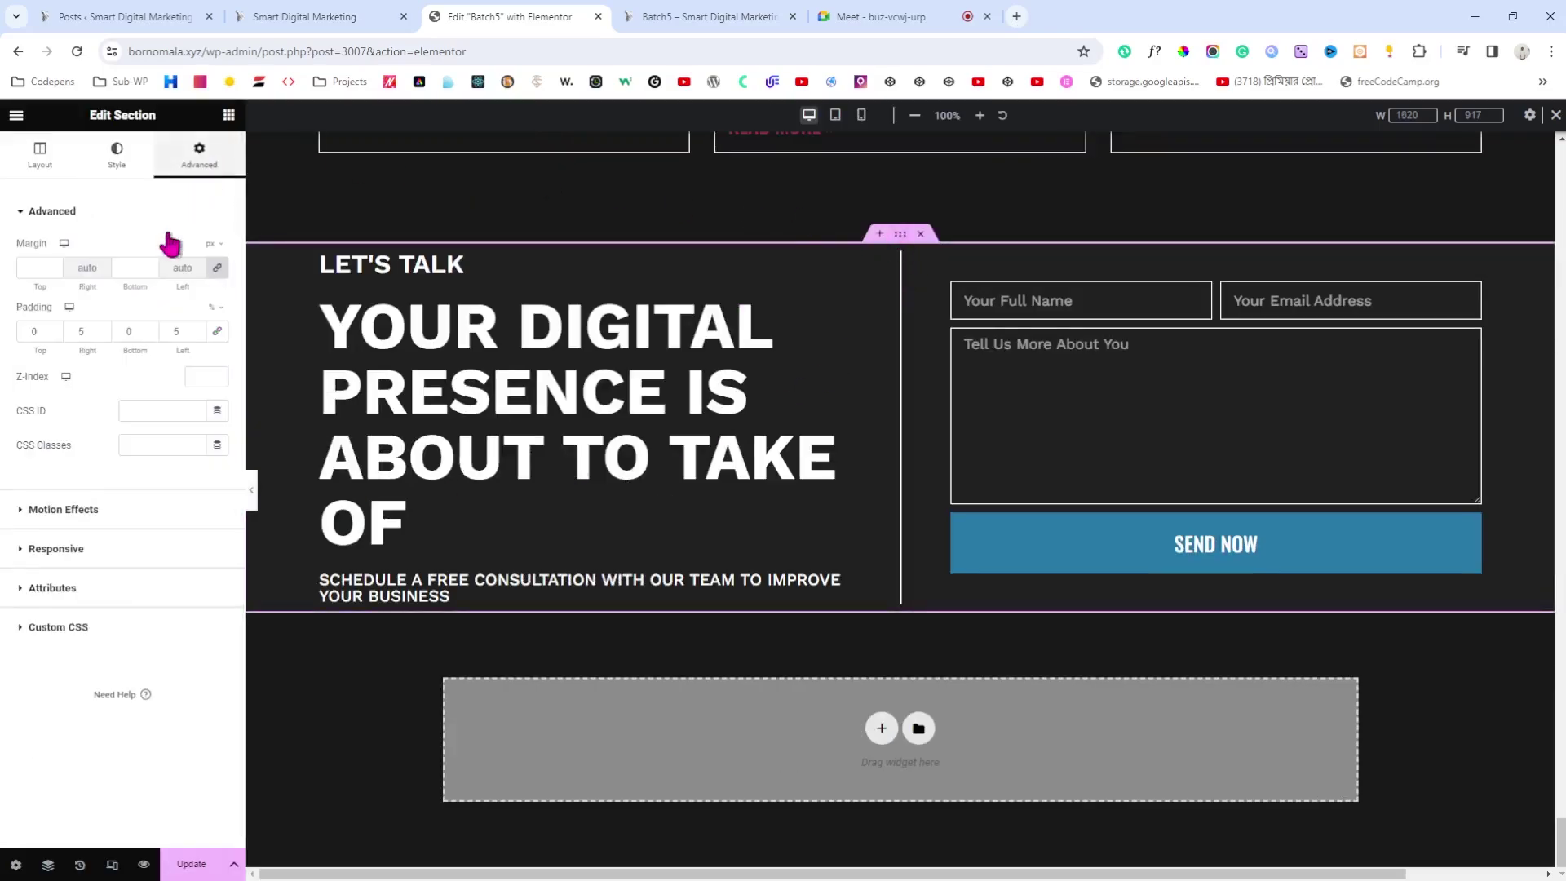
{"action": "left_click", "coordinate": [53, 327]}
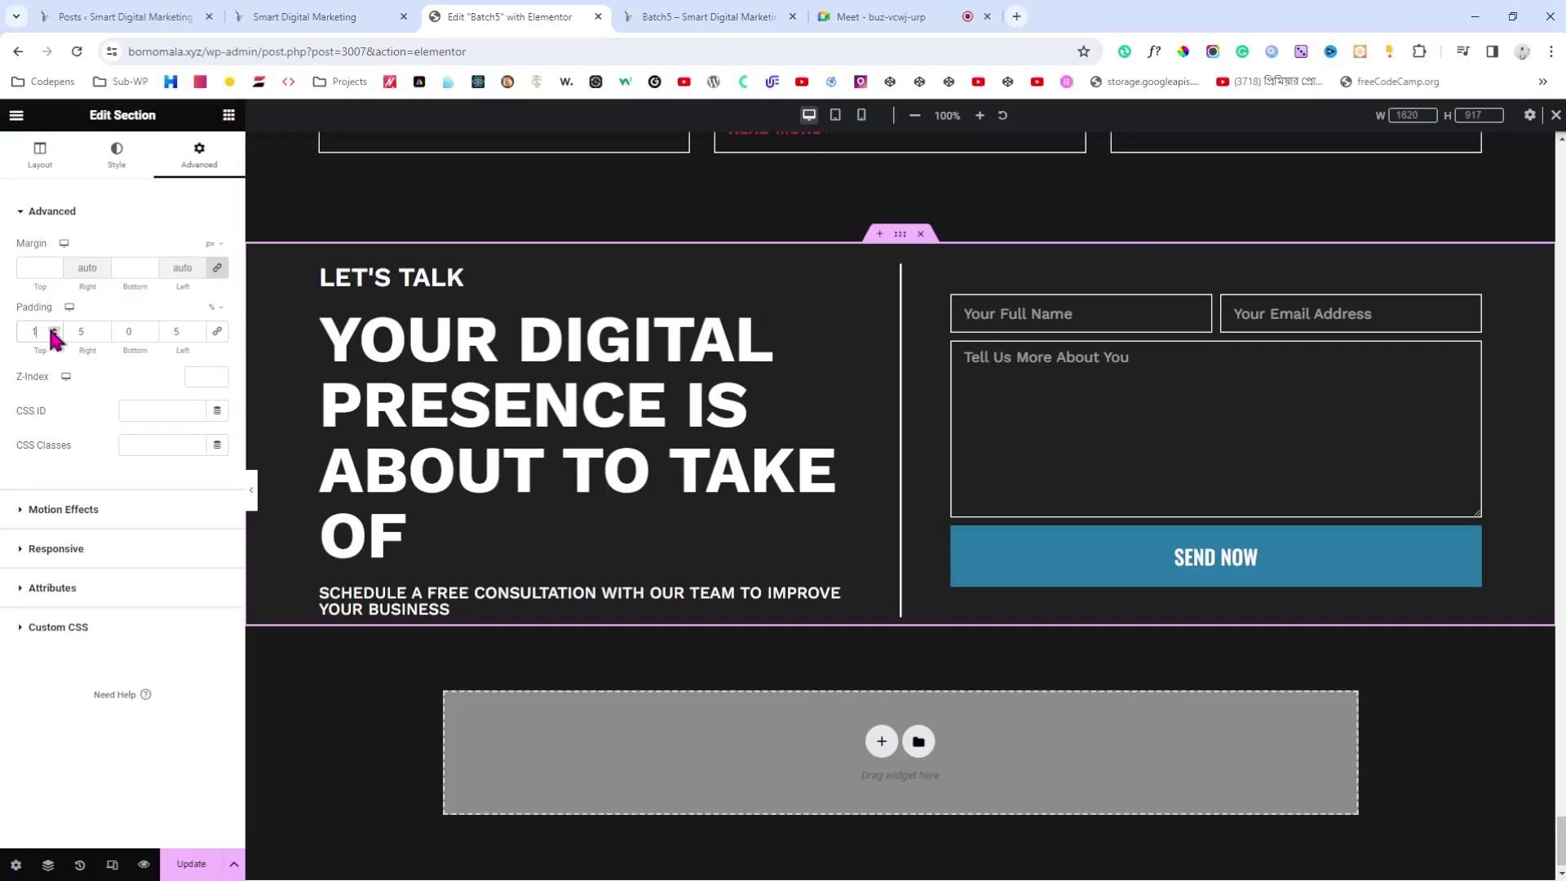
{"action": "left_click", "coordinate": [53, 327]}
{"action": "left_click", "coordinate": [53, 327]}
{"action": "left_click", "coordinate": [53, 327]}
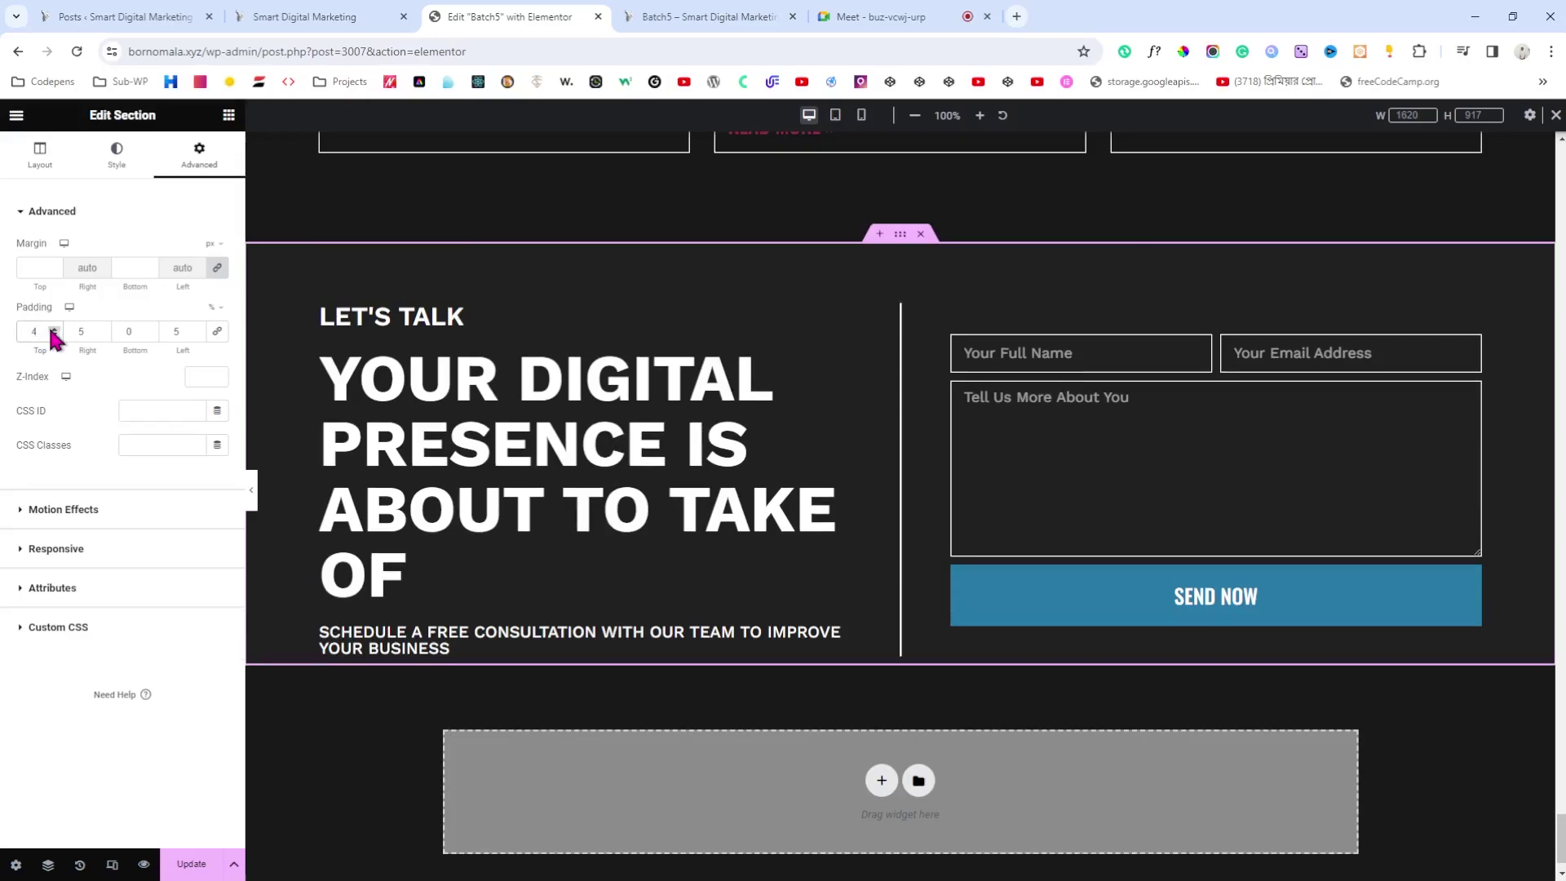
{"action": "left_click", "coordinate": [53, 327]}
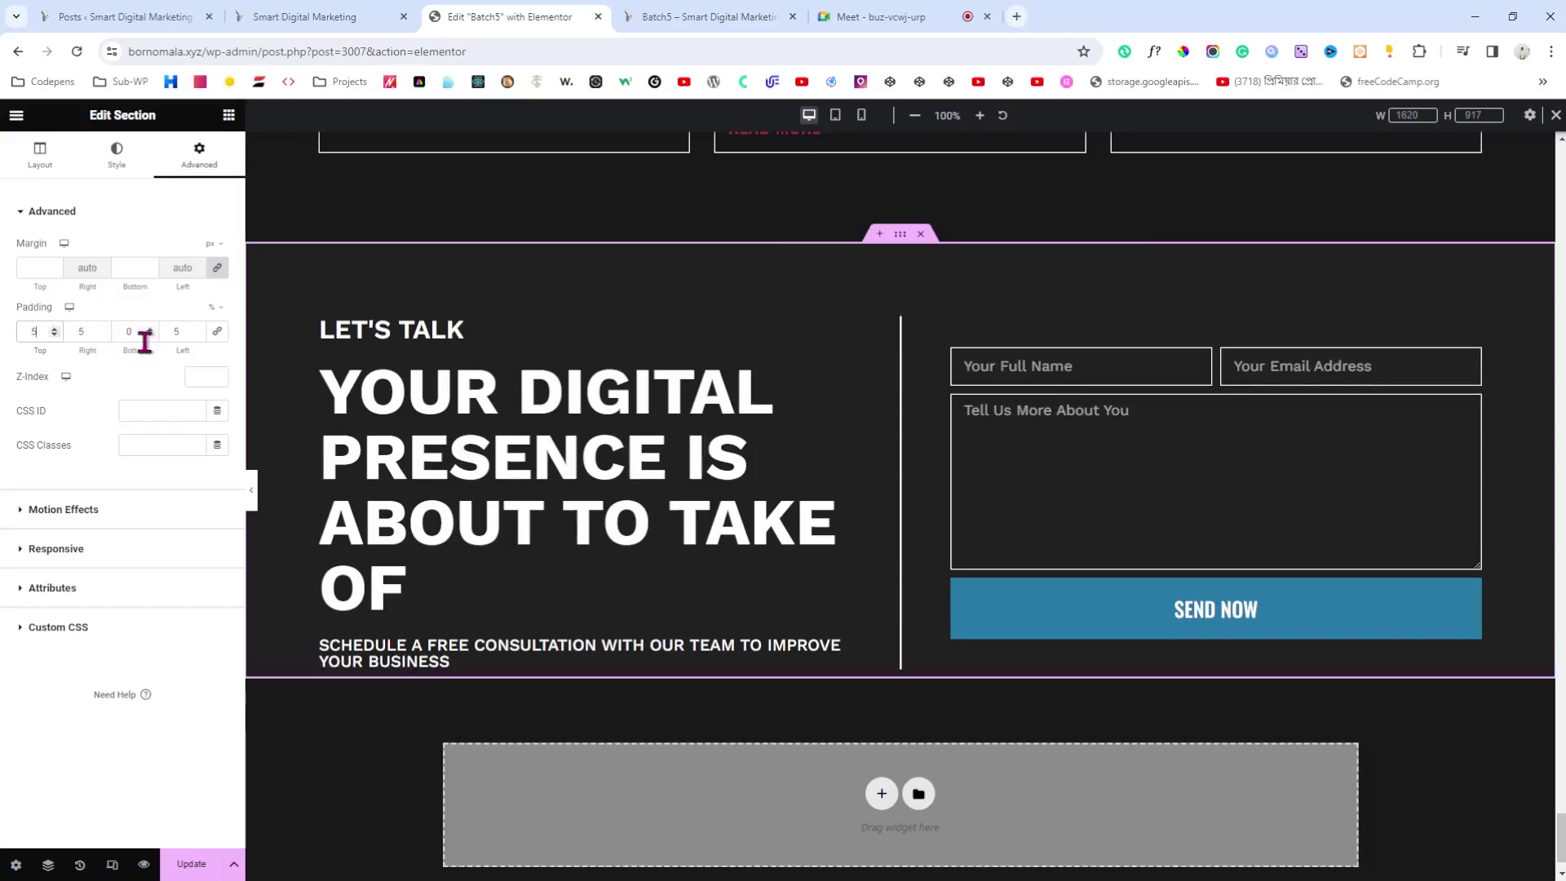
{"action": "left_click", "coordinate": [53, 334]}
{"action": "left_click", "coordinate": [53, 335]}
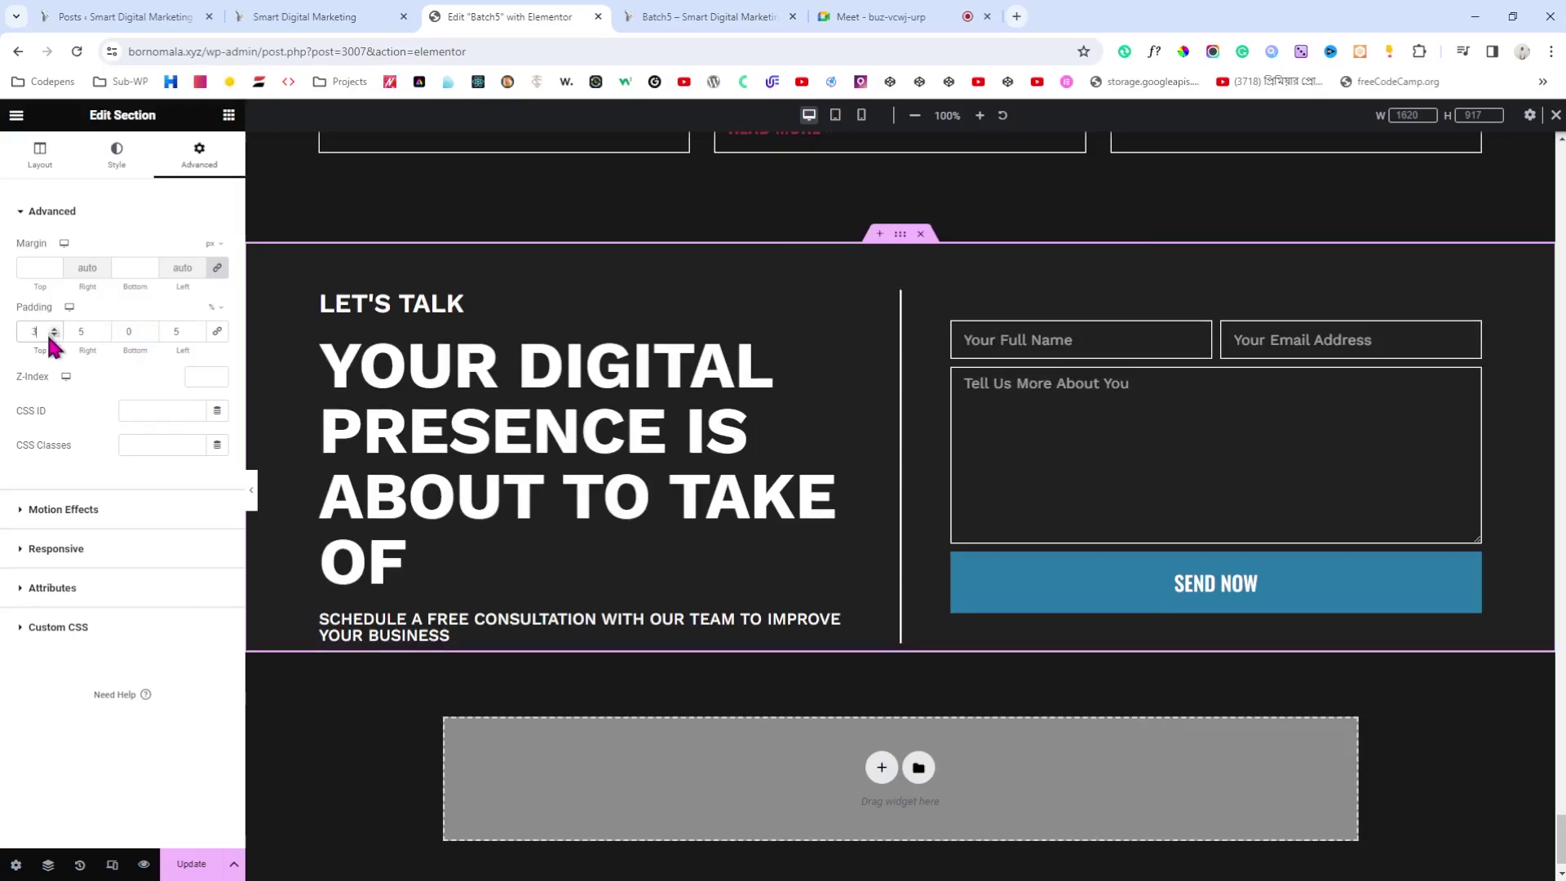
Step: Set the Let's Talk section's bottom padding to 3% and check the spacing in the full-width view
{"action": "left_click", "coordinate": [150, 328]}
{"action": "left_click", "coordinate": [150, 327]}
{"action": "left_click", "coordinate": [150, 327]}
{"action": "left_click", "coordinate": [150, 327]}
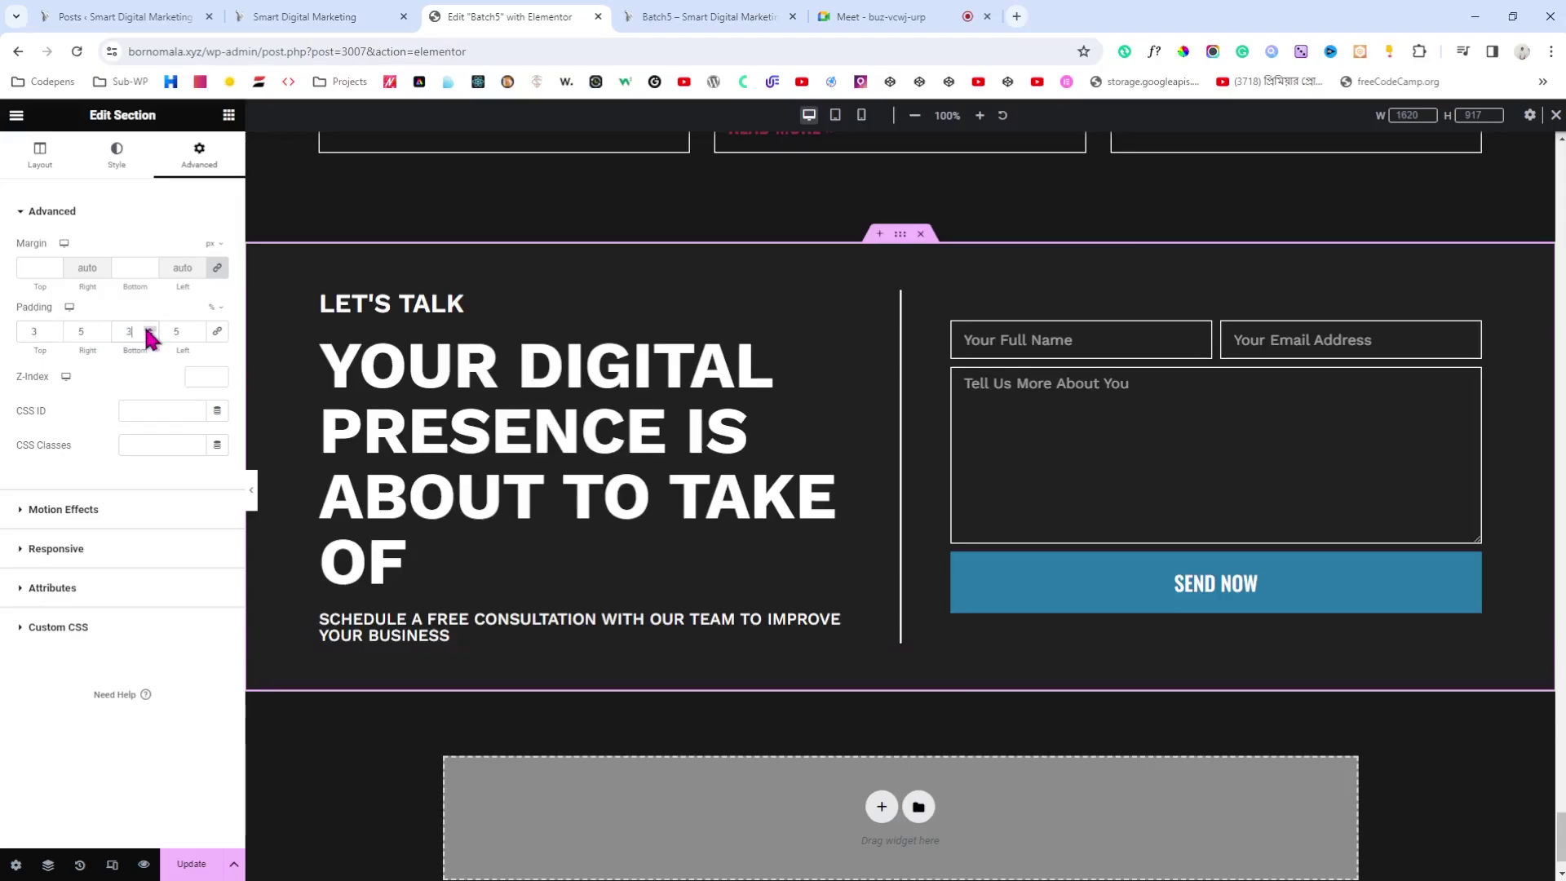
{"action": "left_click", "coordinate": [147, 338]}
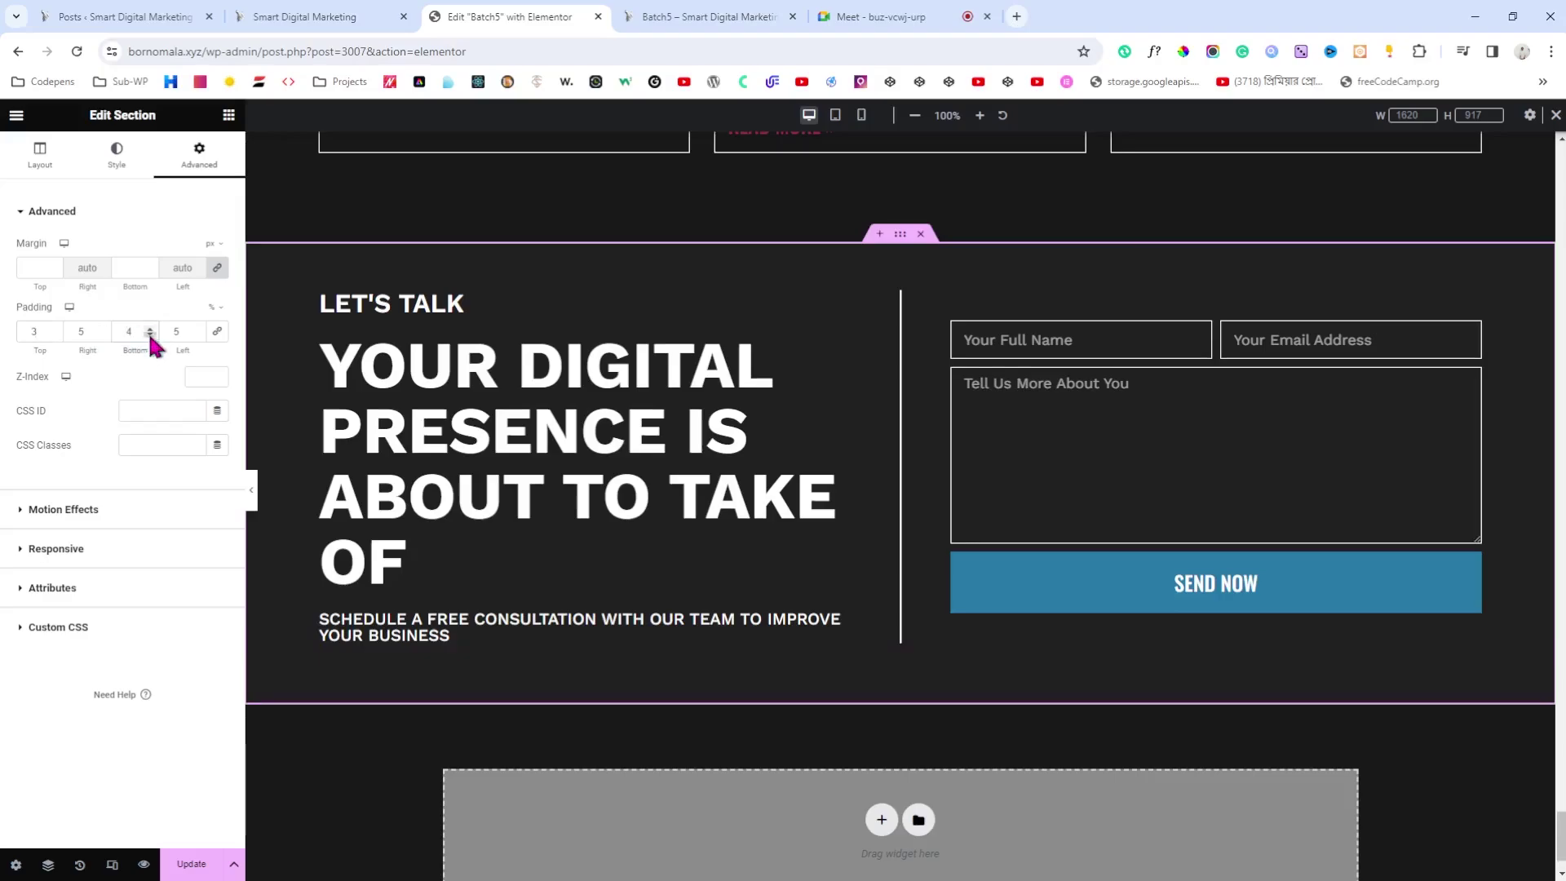
{"action": "left_click", "coordinate": [249, 490]}
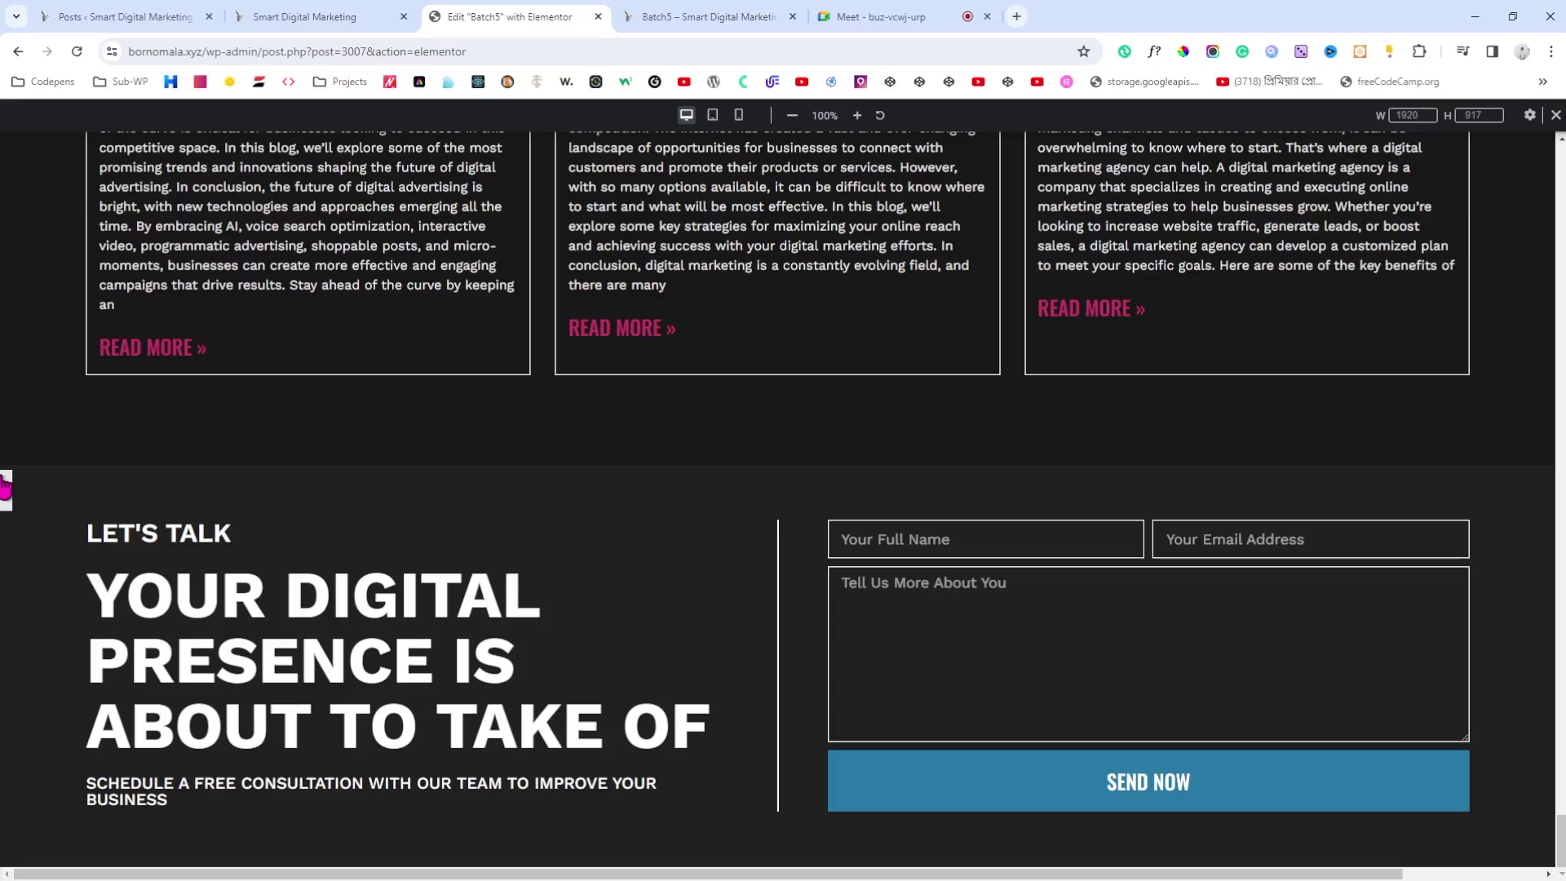
{"action": "left_click", "coordinate": [5, 488]}
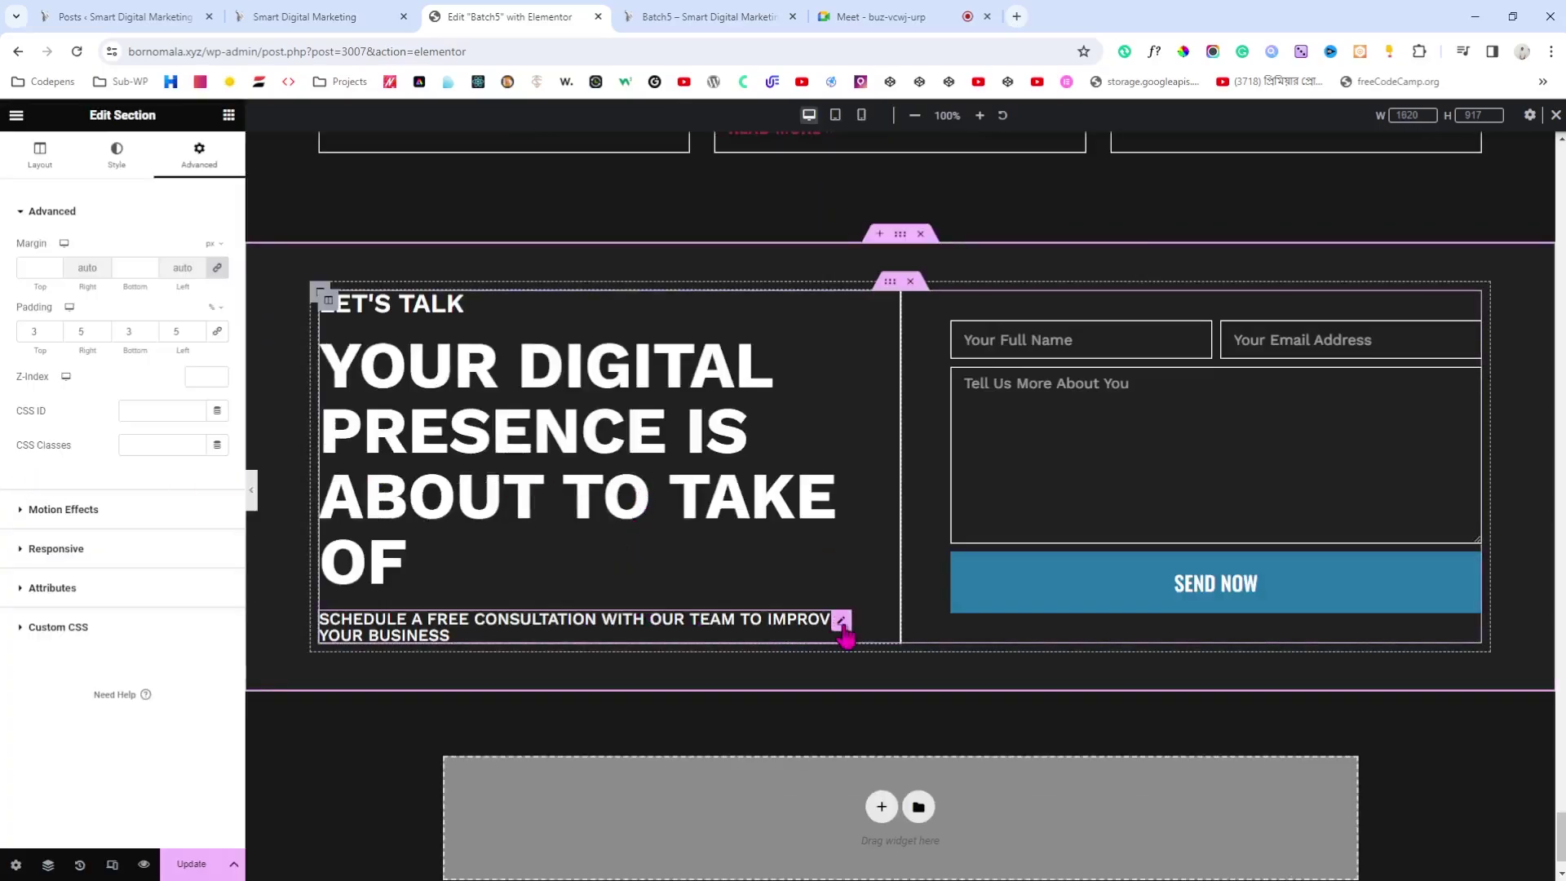
Step: Set the top padding of the "Schedule a free consultation" heading to 20 px
{"action": "left_click", "coordinate": [839, 633]}
{"action": "left_click", "coordinate": [201, 163]}
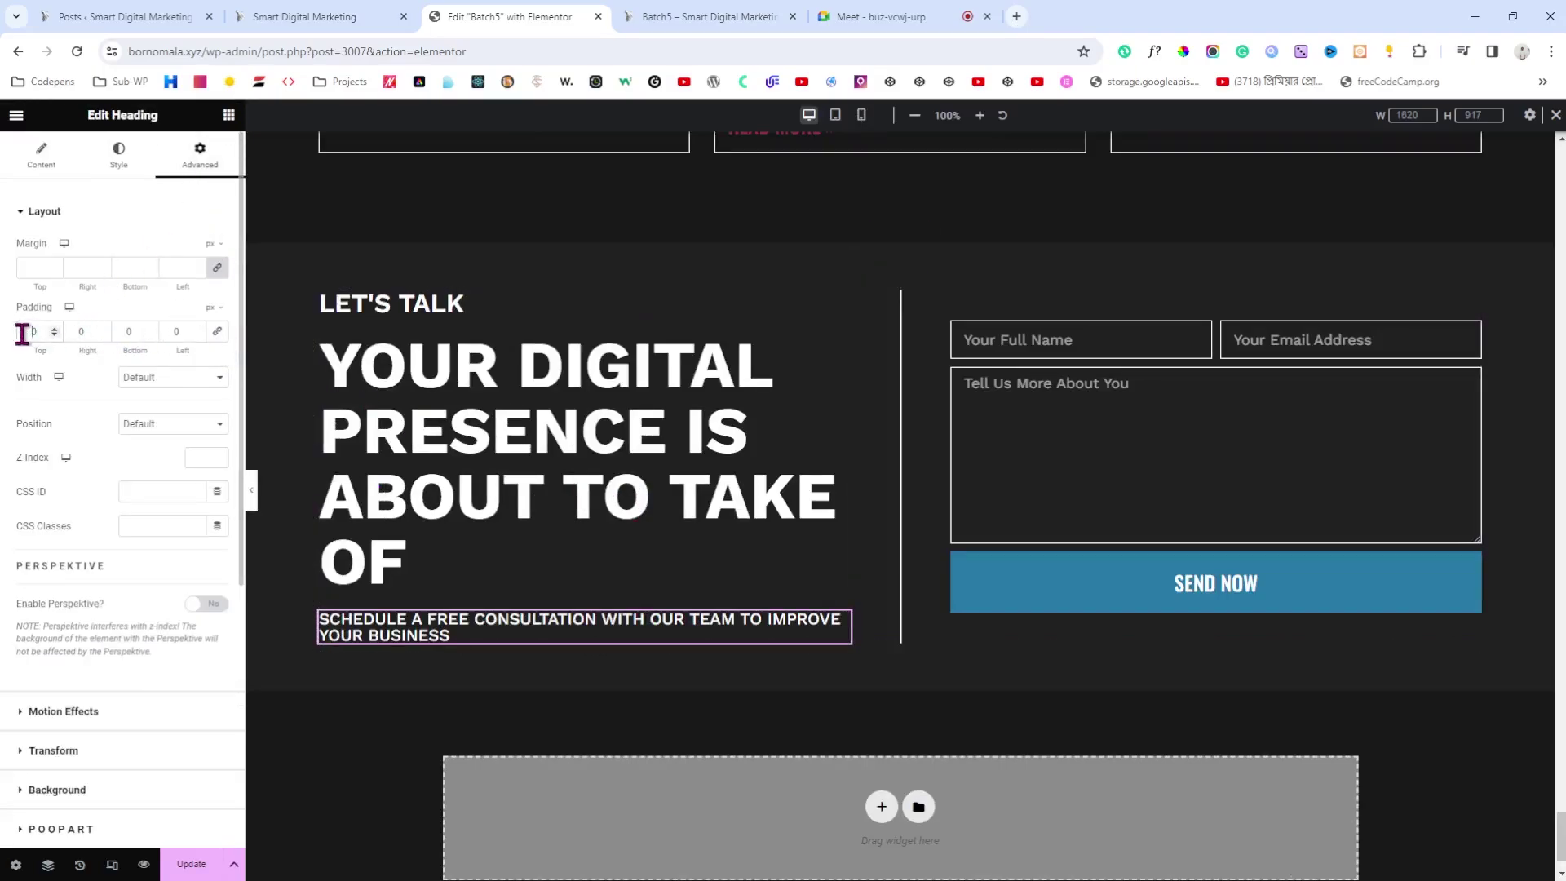
{"action": "left_click", "coordinate": [23, 333]}
{"action": "type", "text": "2"}
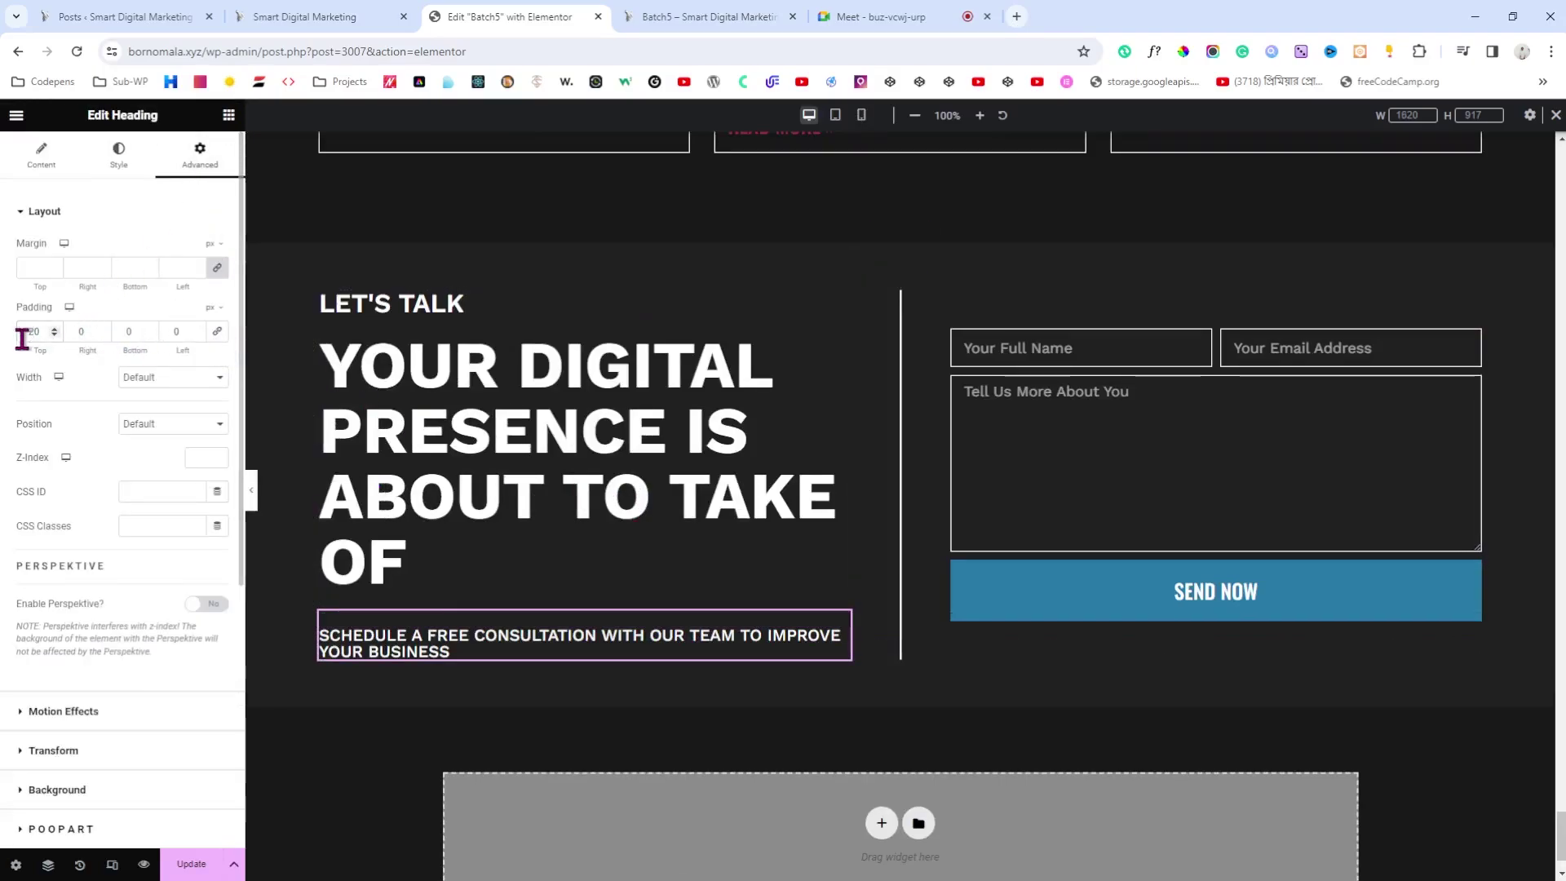
Step: Reduce the font size of the "Schedule a free consultation" heading until it fits on one line in the full-width view
{"action": "left_click", "coordinate": [114, 163]}
{"action": "left_click", "coordinate": [219, 285]}
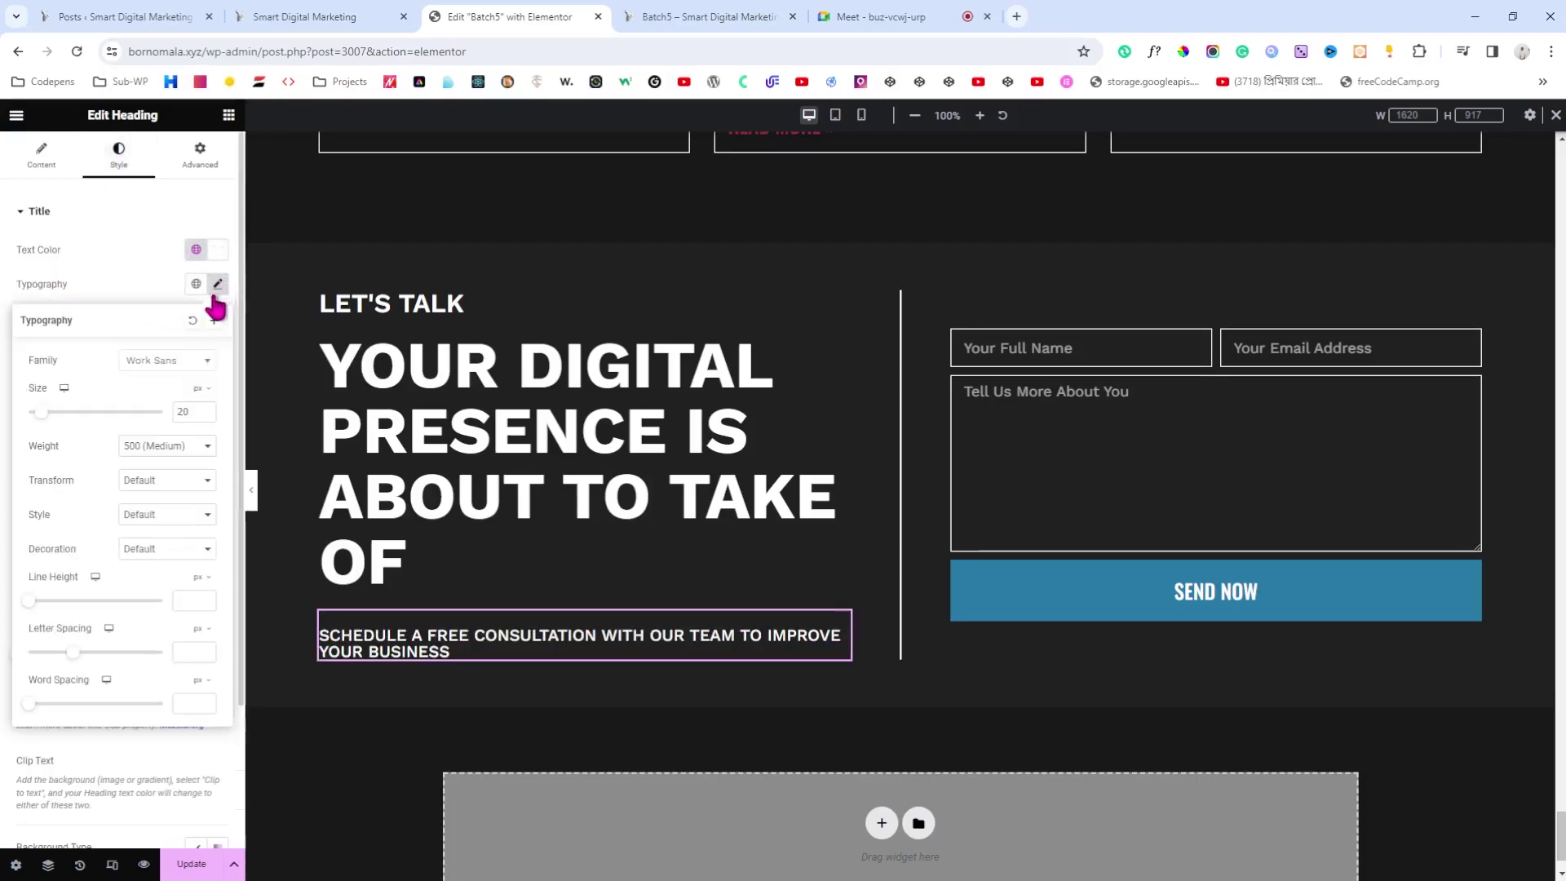
{"action": "left_click", "coordinate": [206, 415]}
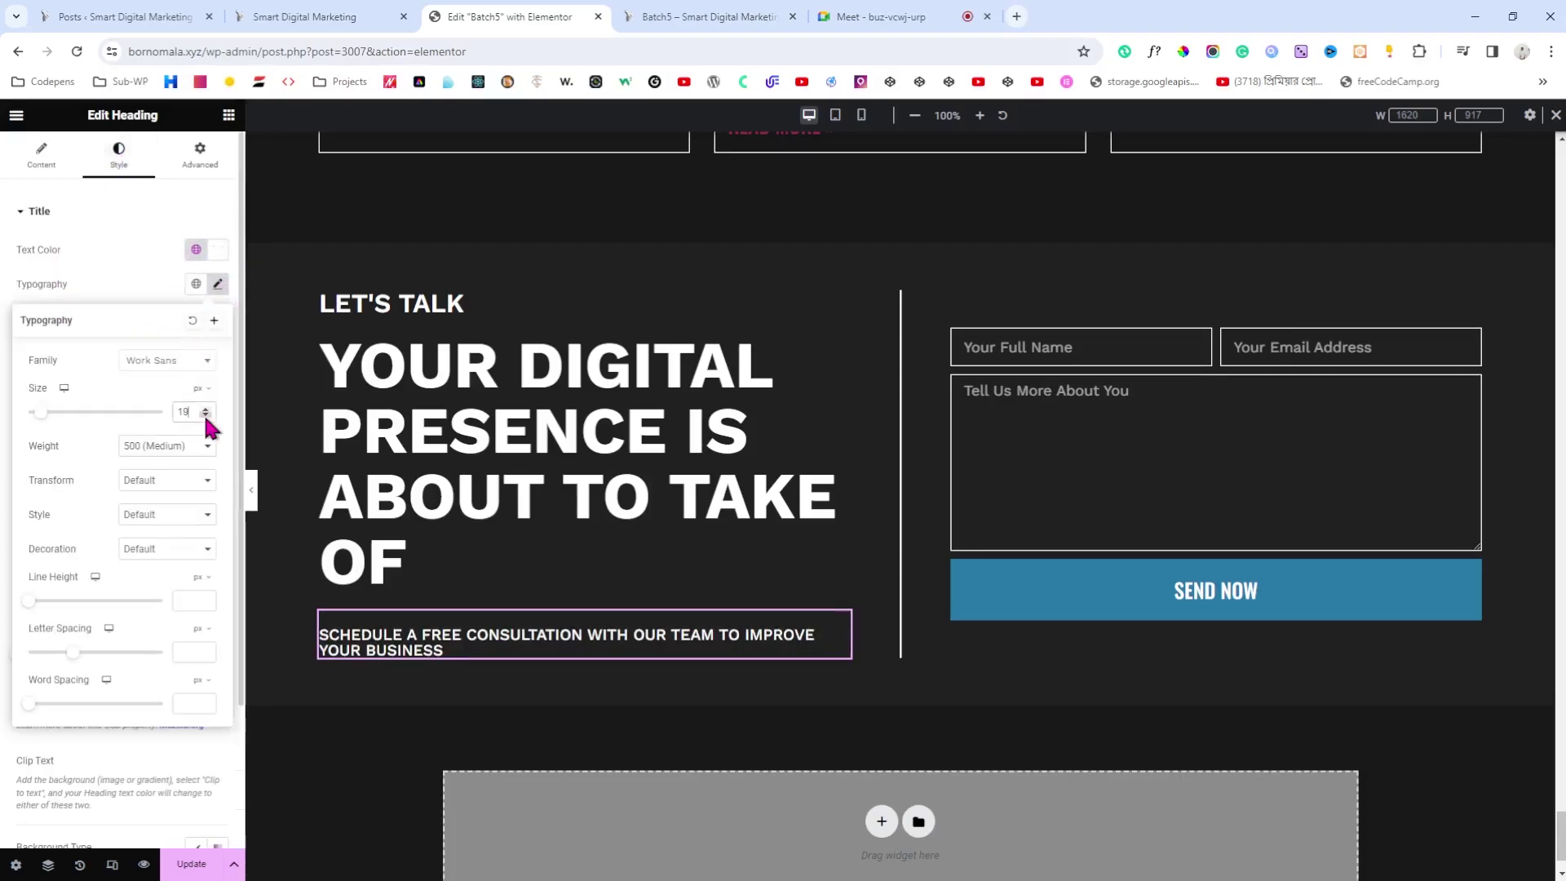
{"action": "left_click", "coordinate": [251, 489]}
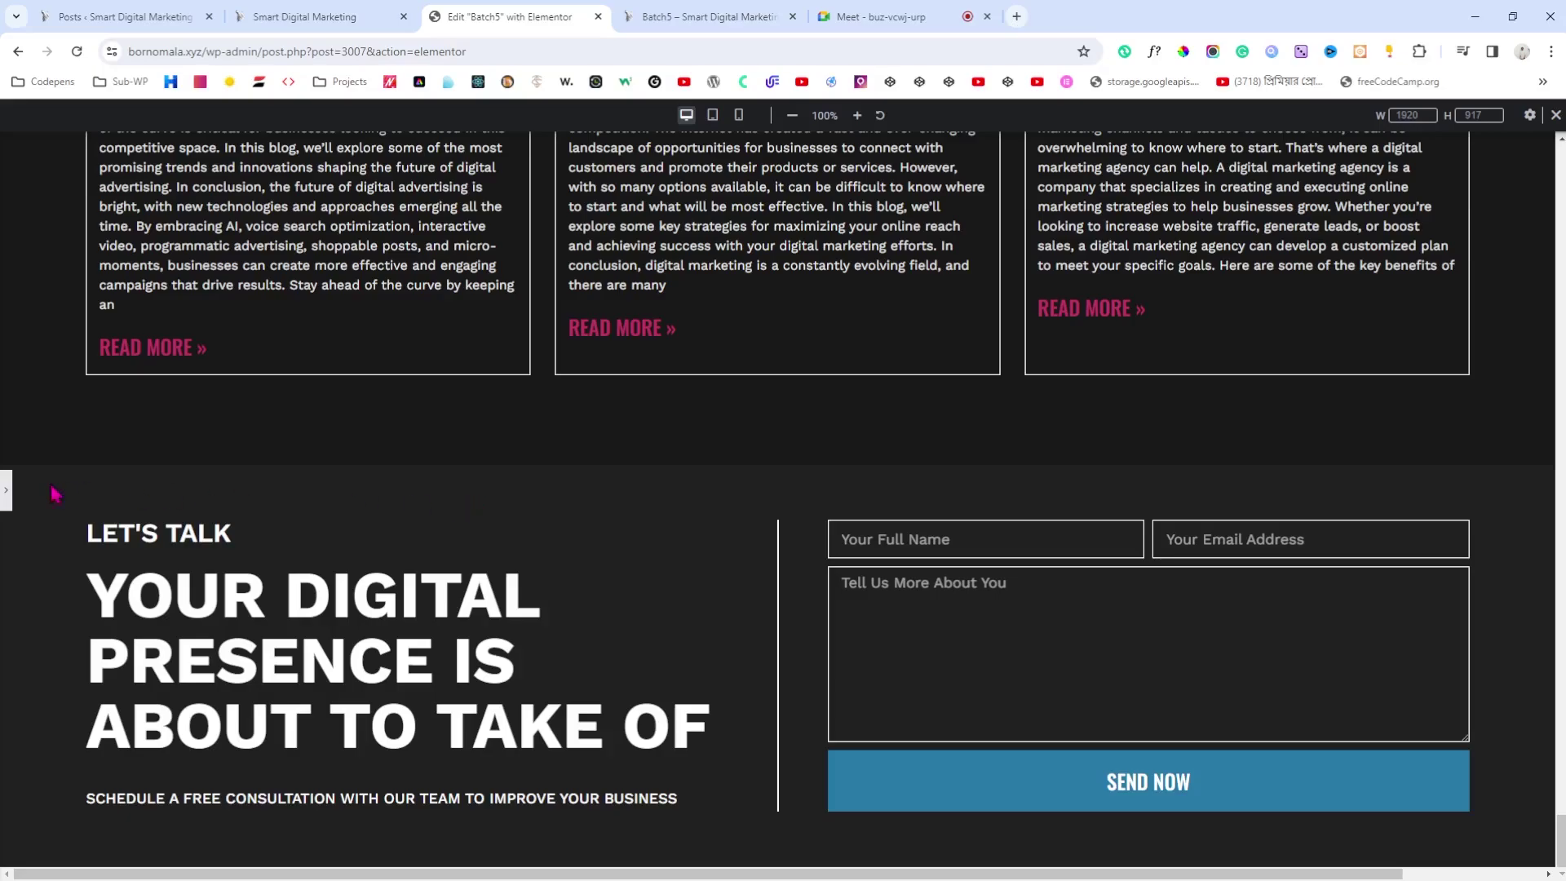
{"action": "left_click", "coordinate": [6, 493]}
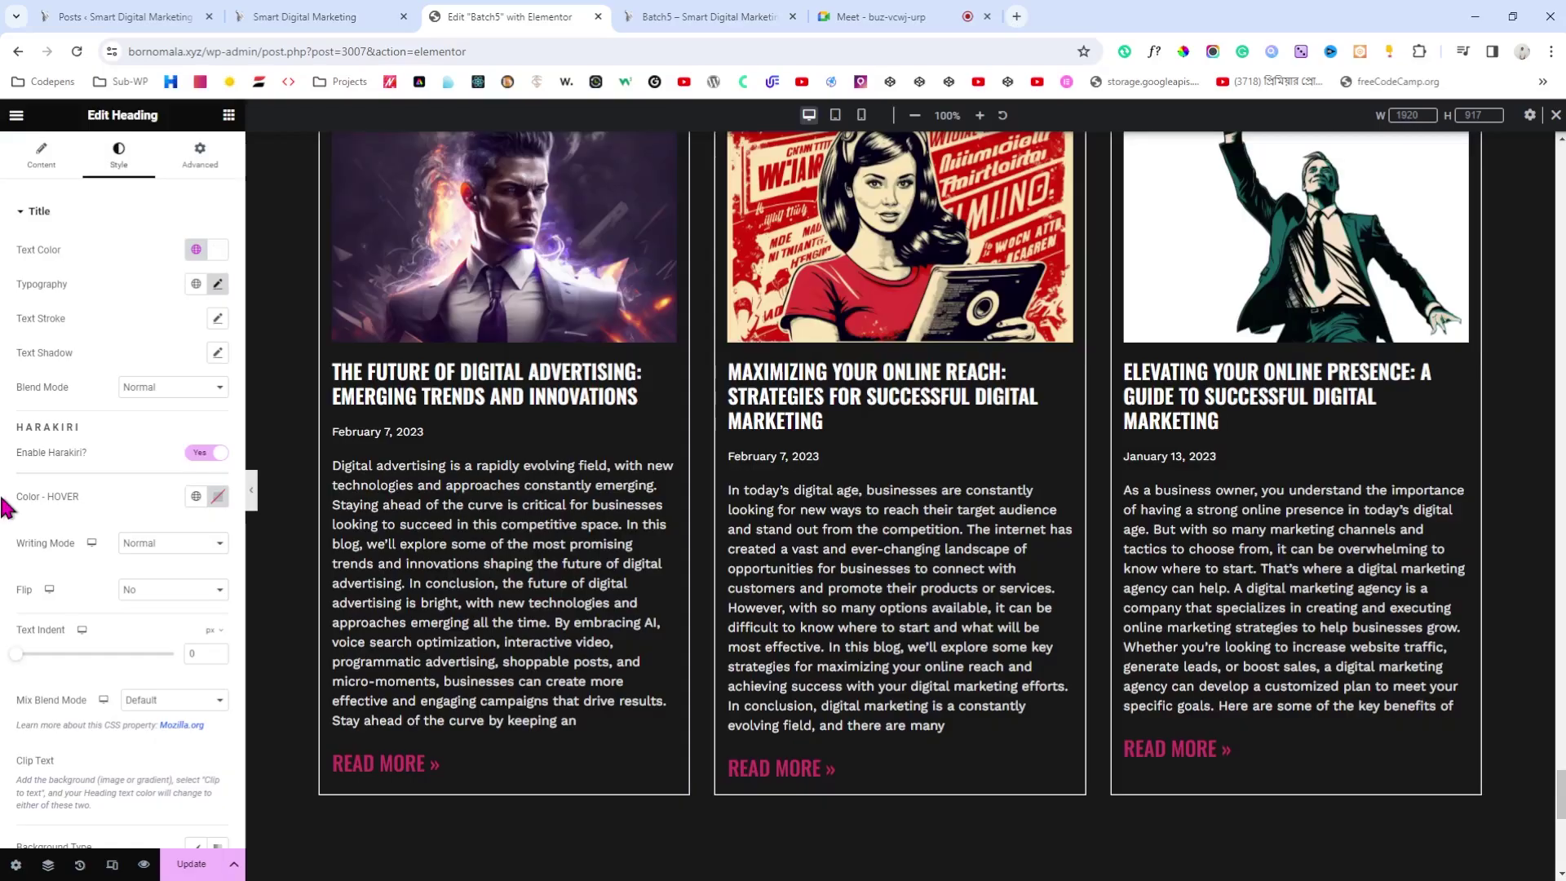
Step: Set the "Let's Talk" heading's font size to 20 px and compare the section with the reference homepage
{"action": "scroll", "coordinate": [566, 524], "scroll_direction": "down", "scroll_amount": 5}
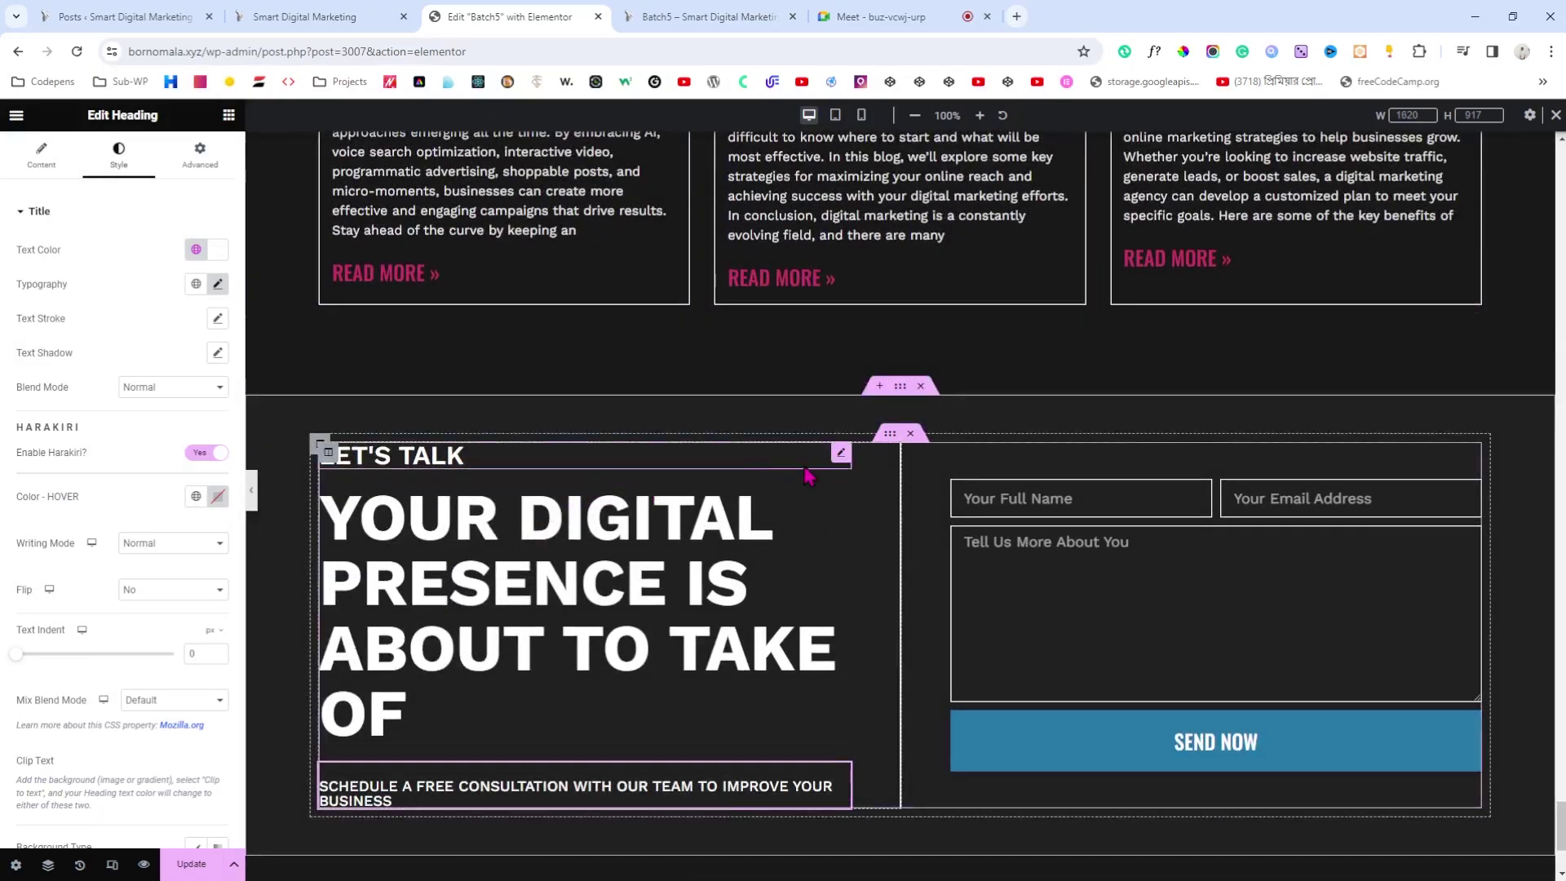
{"action": "left_click", "coordinate": [219, 285]}
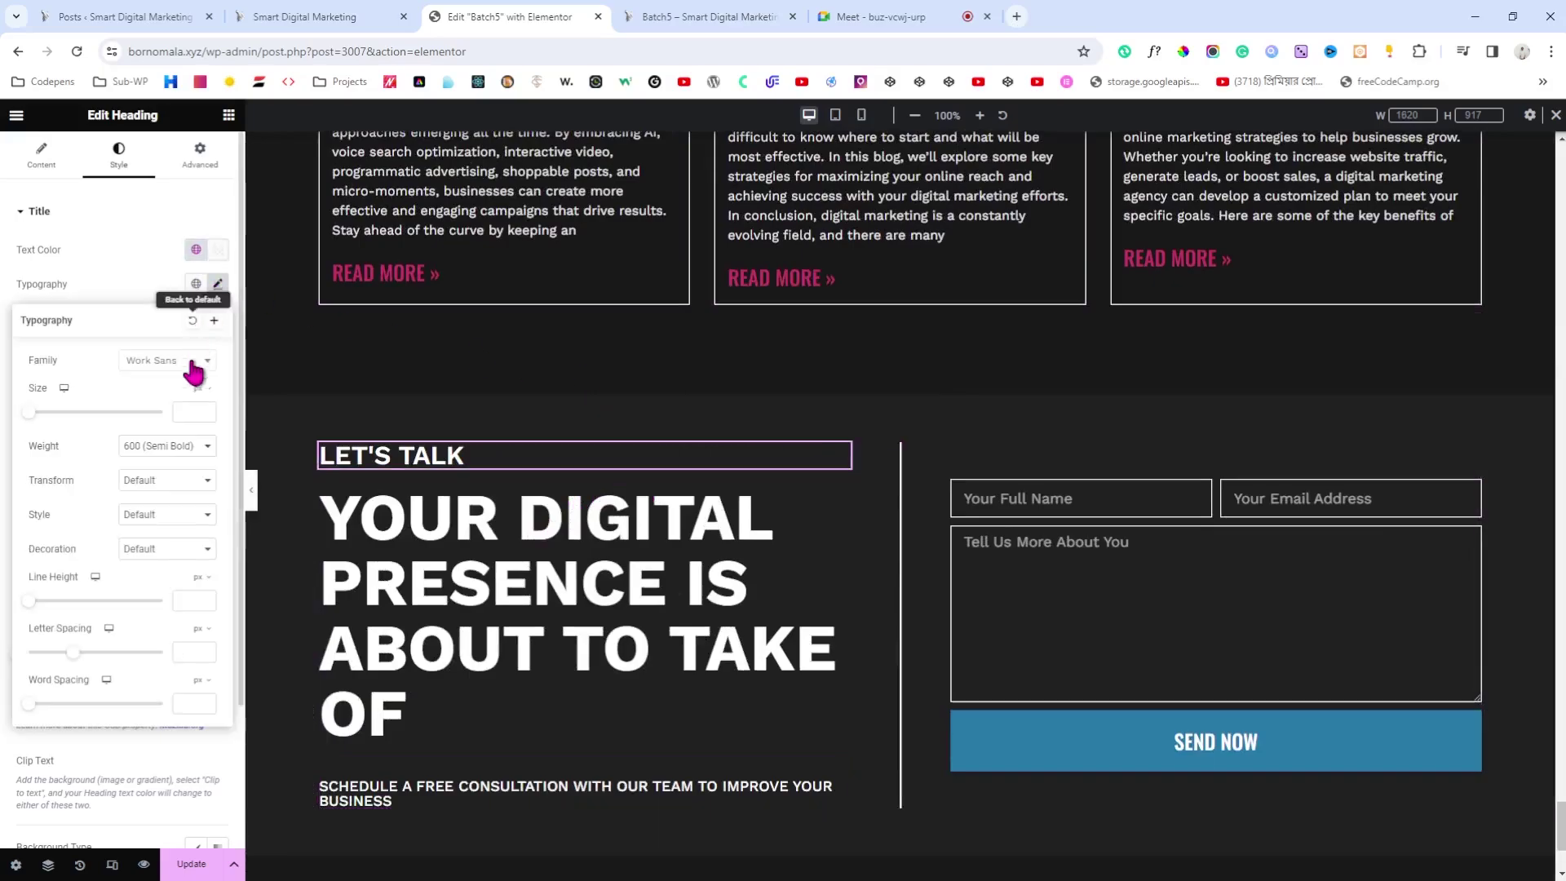
{"action": "left_click", "coordinate": [192, 412]}
{"action": "type", "text": "20"}
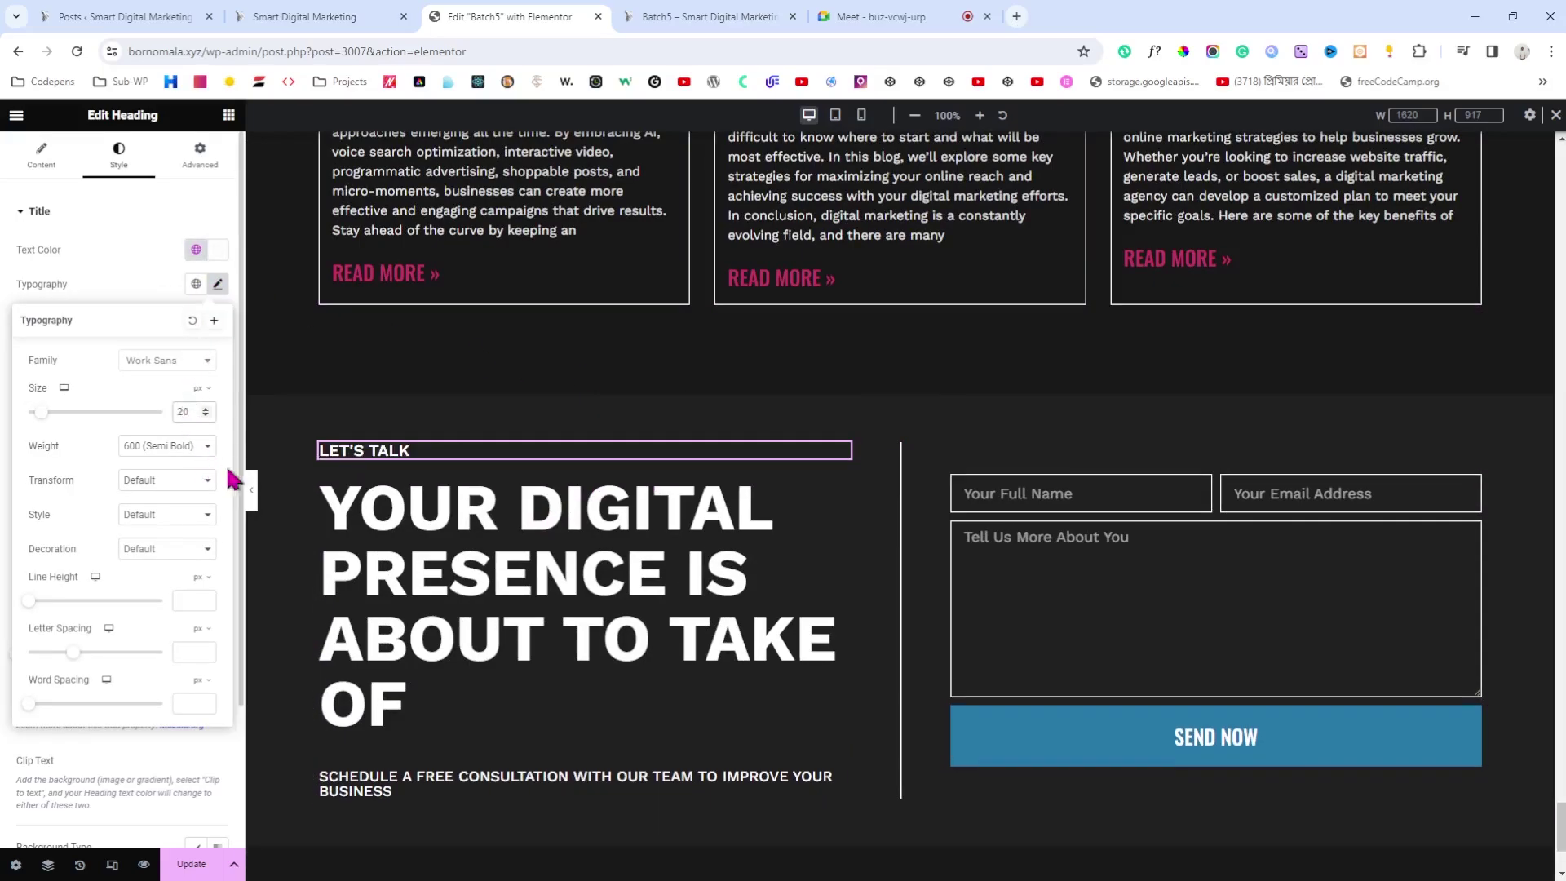
{"action": "left_click", "coordinate": [251, 491]}
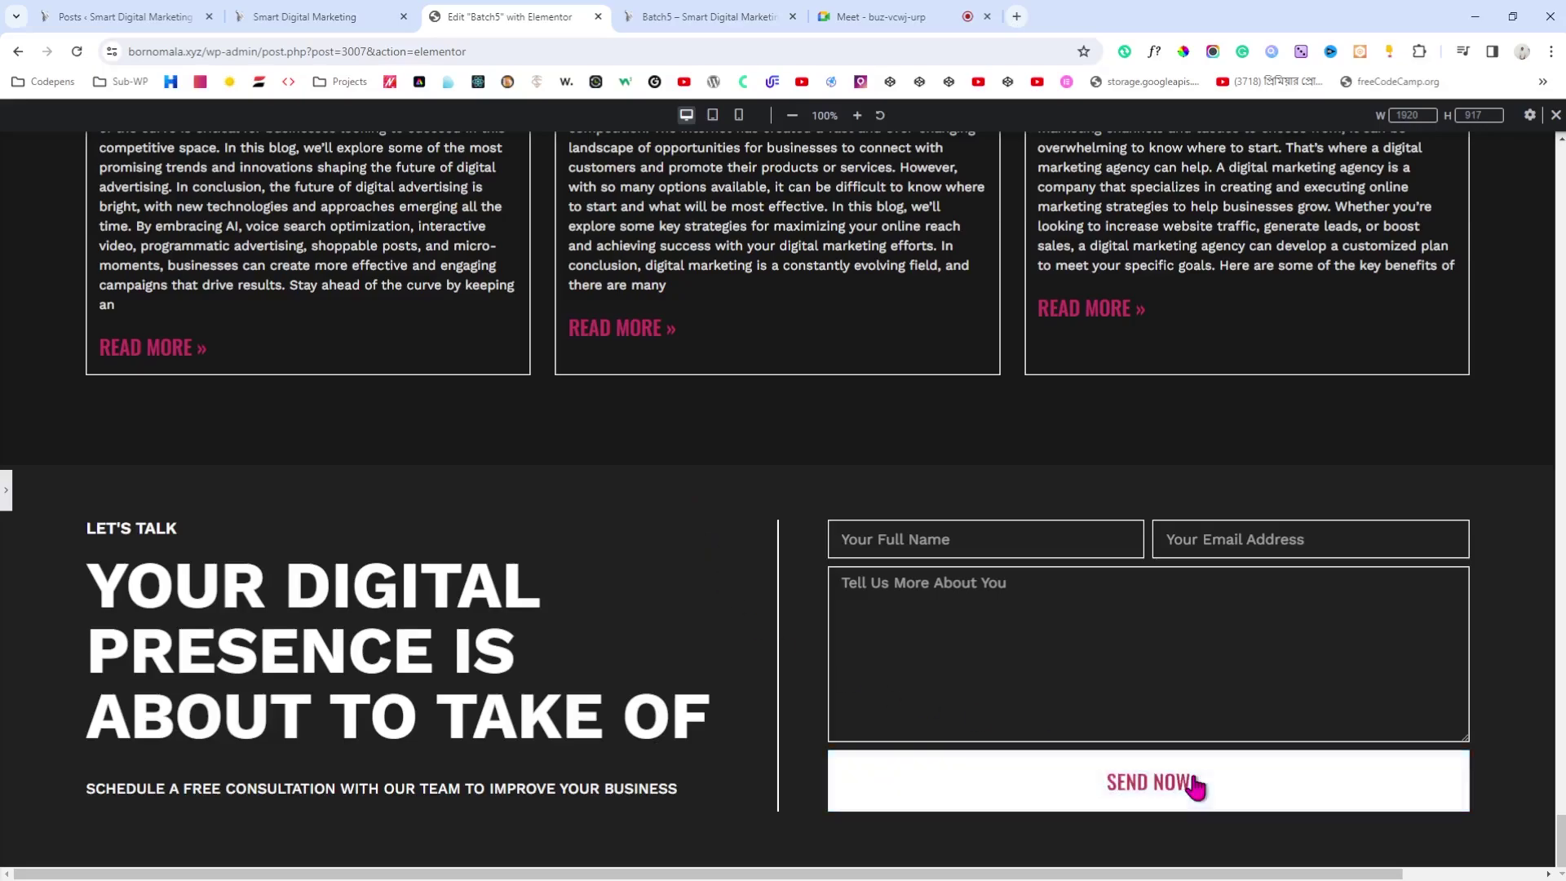
{"action": "left_click", "coordinate": [322, 16]}
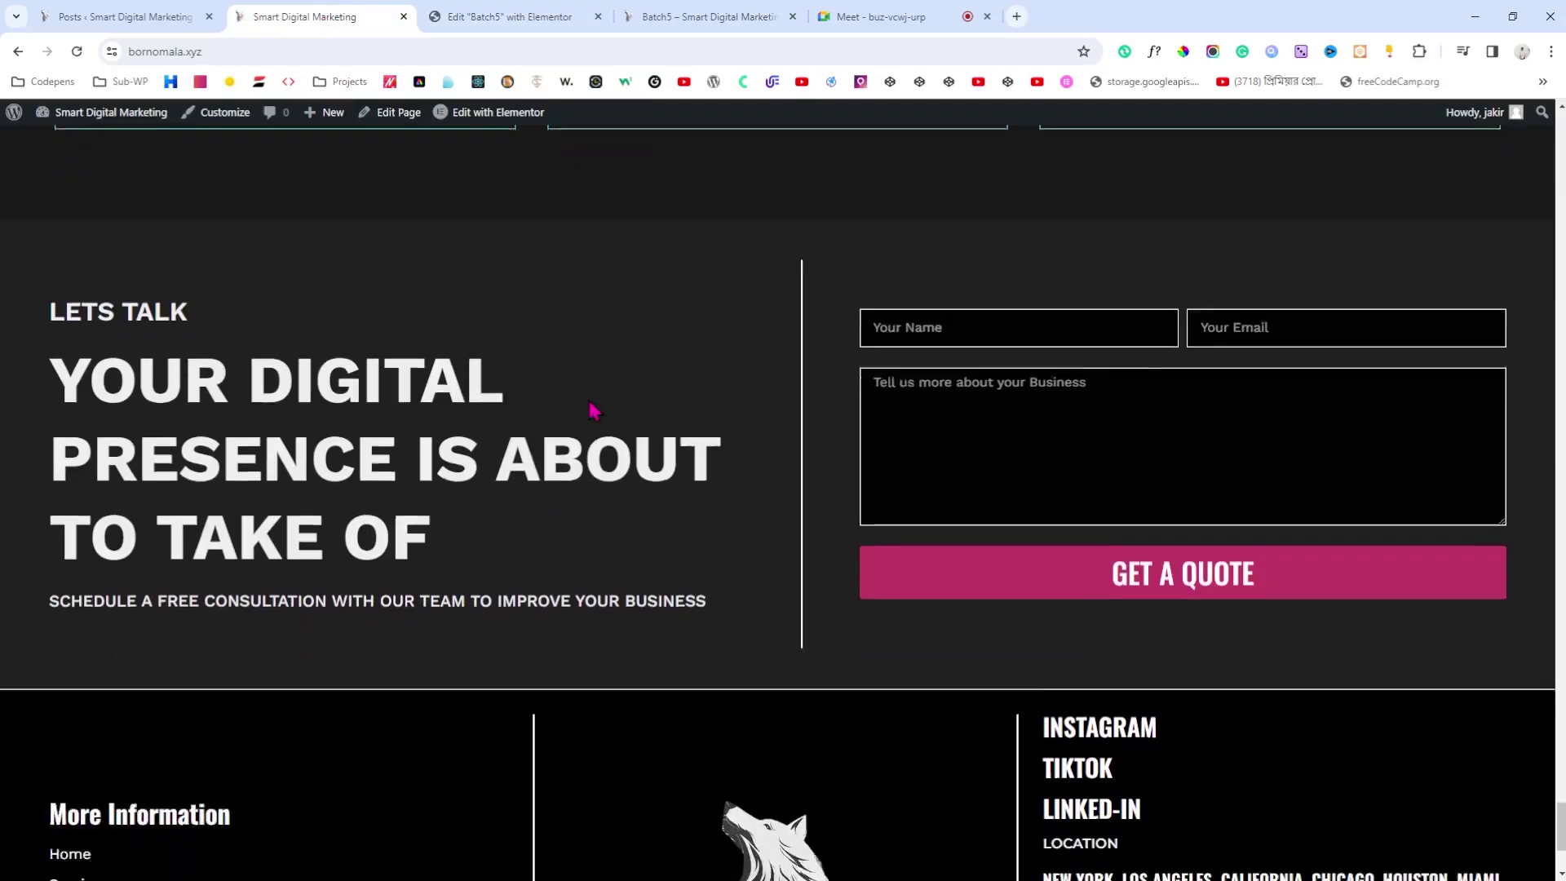
Step: Return from the reference page to the Elementor editor and set the Let's Talk heading column's width to 100% in tablet view
{"action": "scroll", "coordinate": [593, 410], "scroll_direction": "down", "scroll_amount": 3}
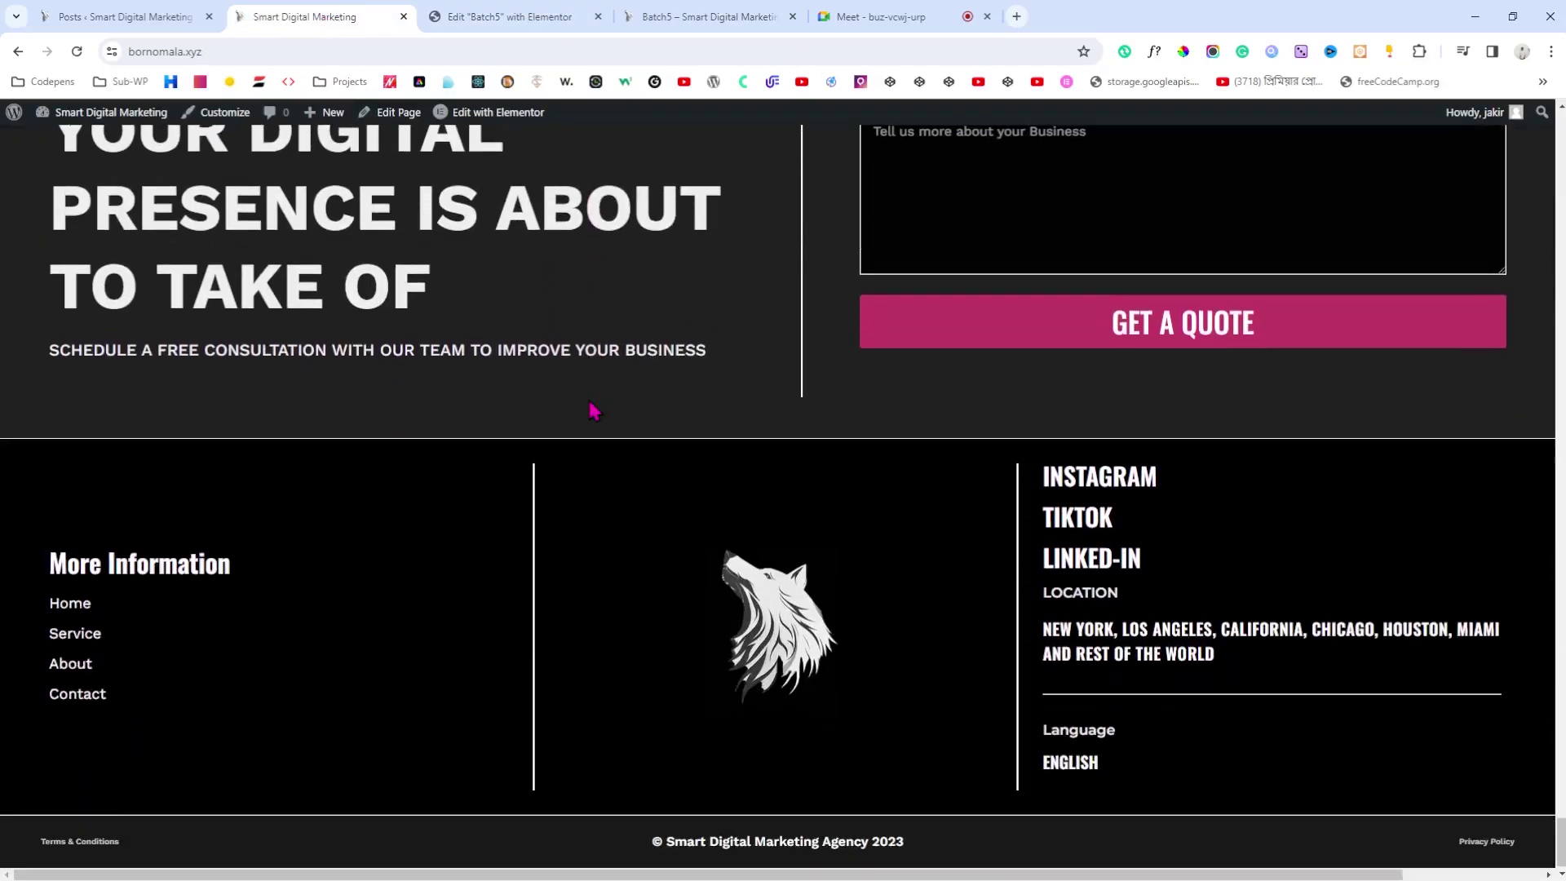
{"action": "left_click", "coordinate": [500, 17]}
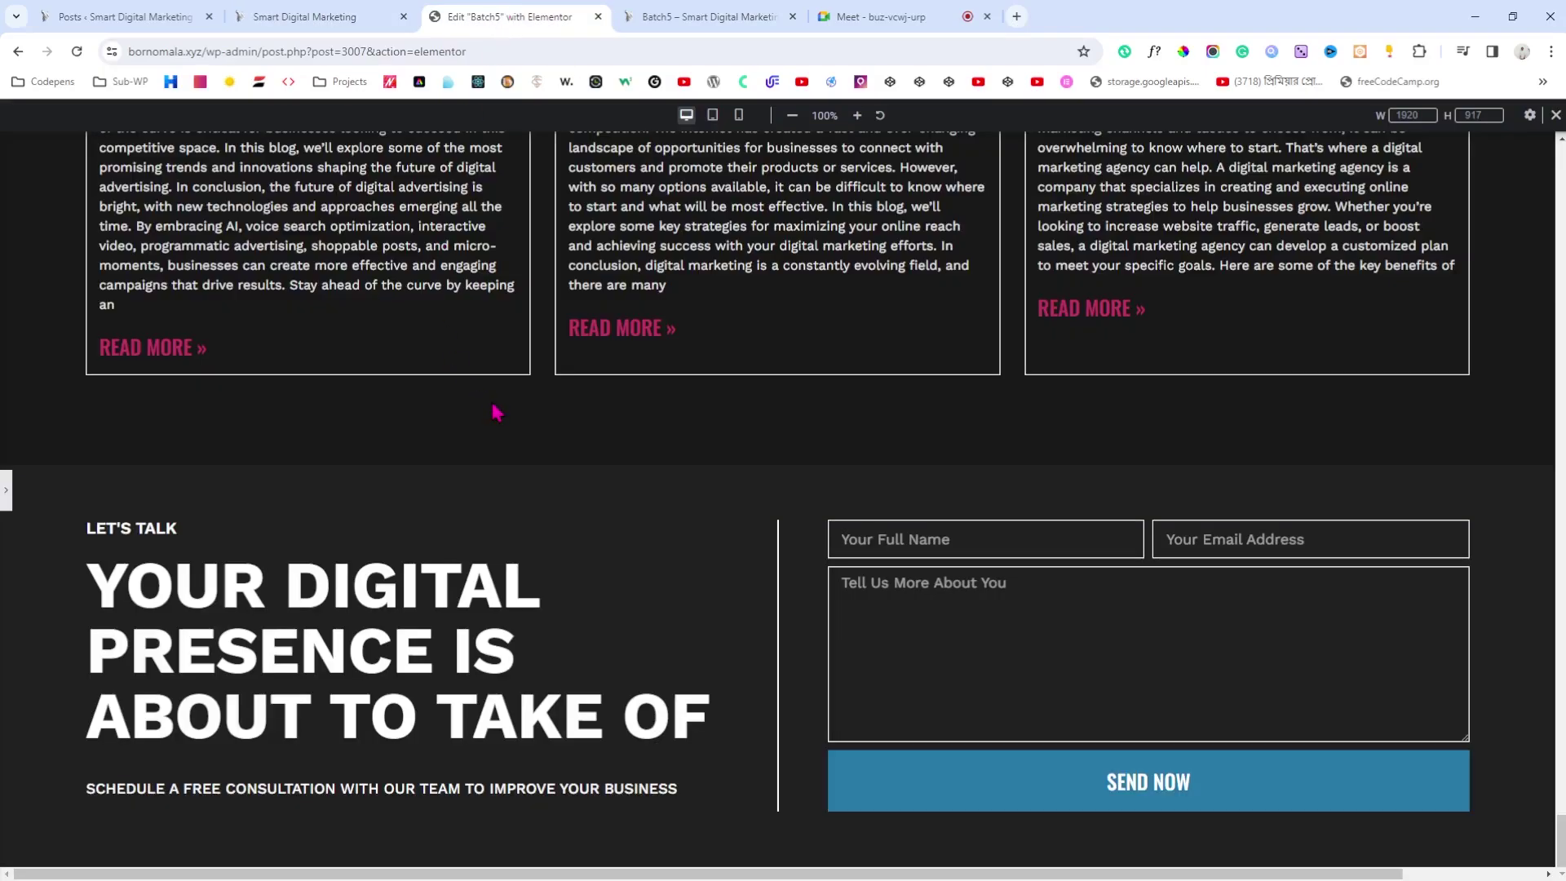
{"action": "left_click", "coordinate": [427, 526]}
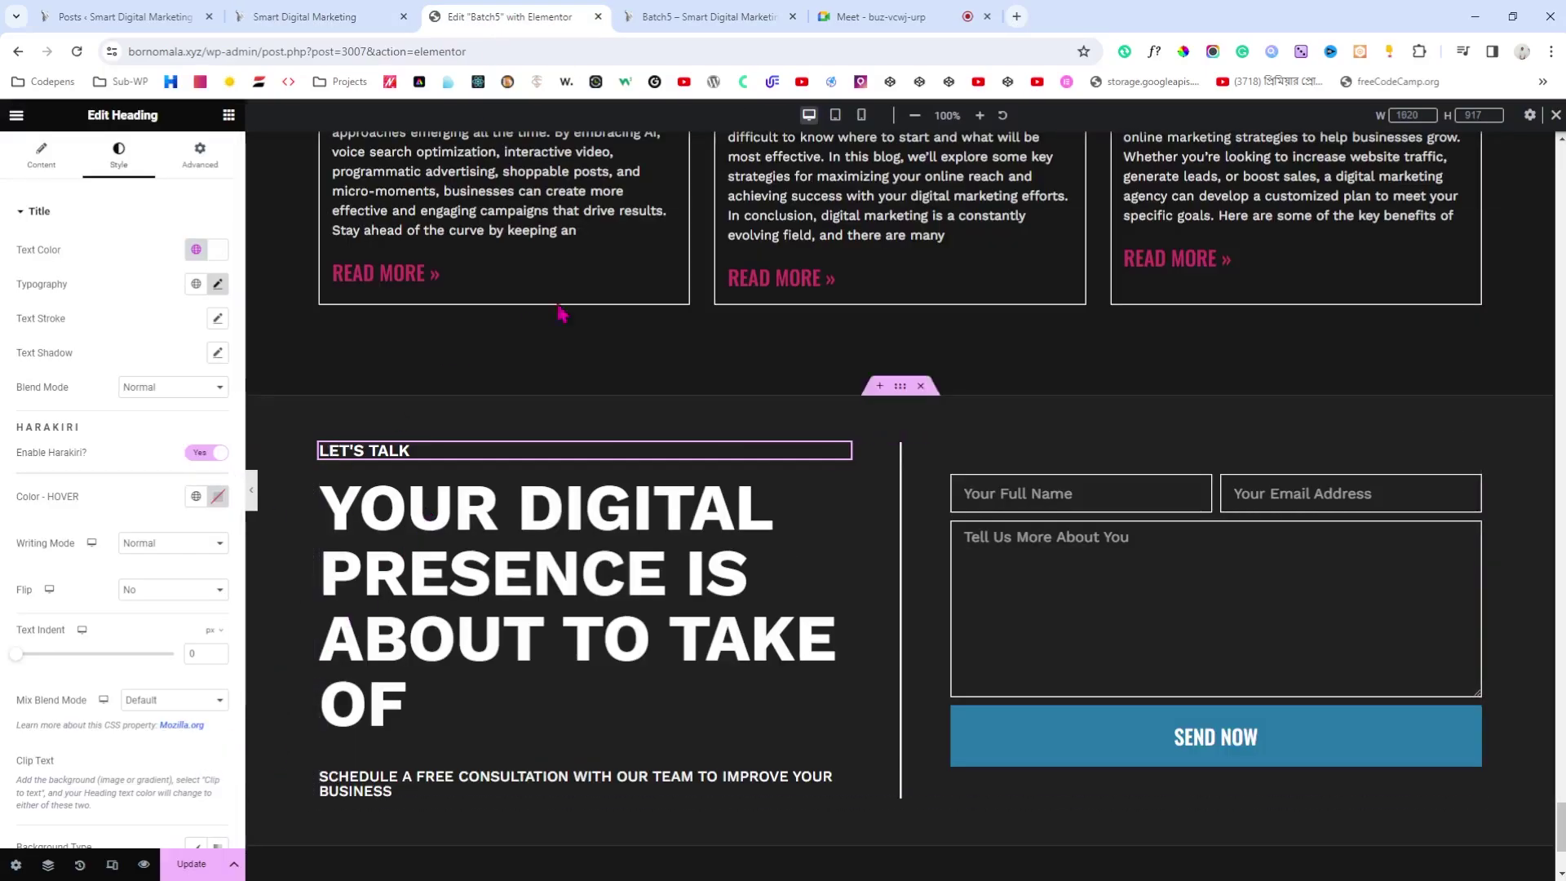
{"action": "left_click", "coordinate": [836, 115]}
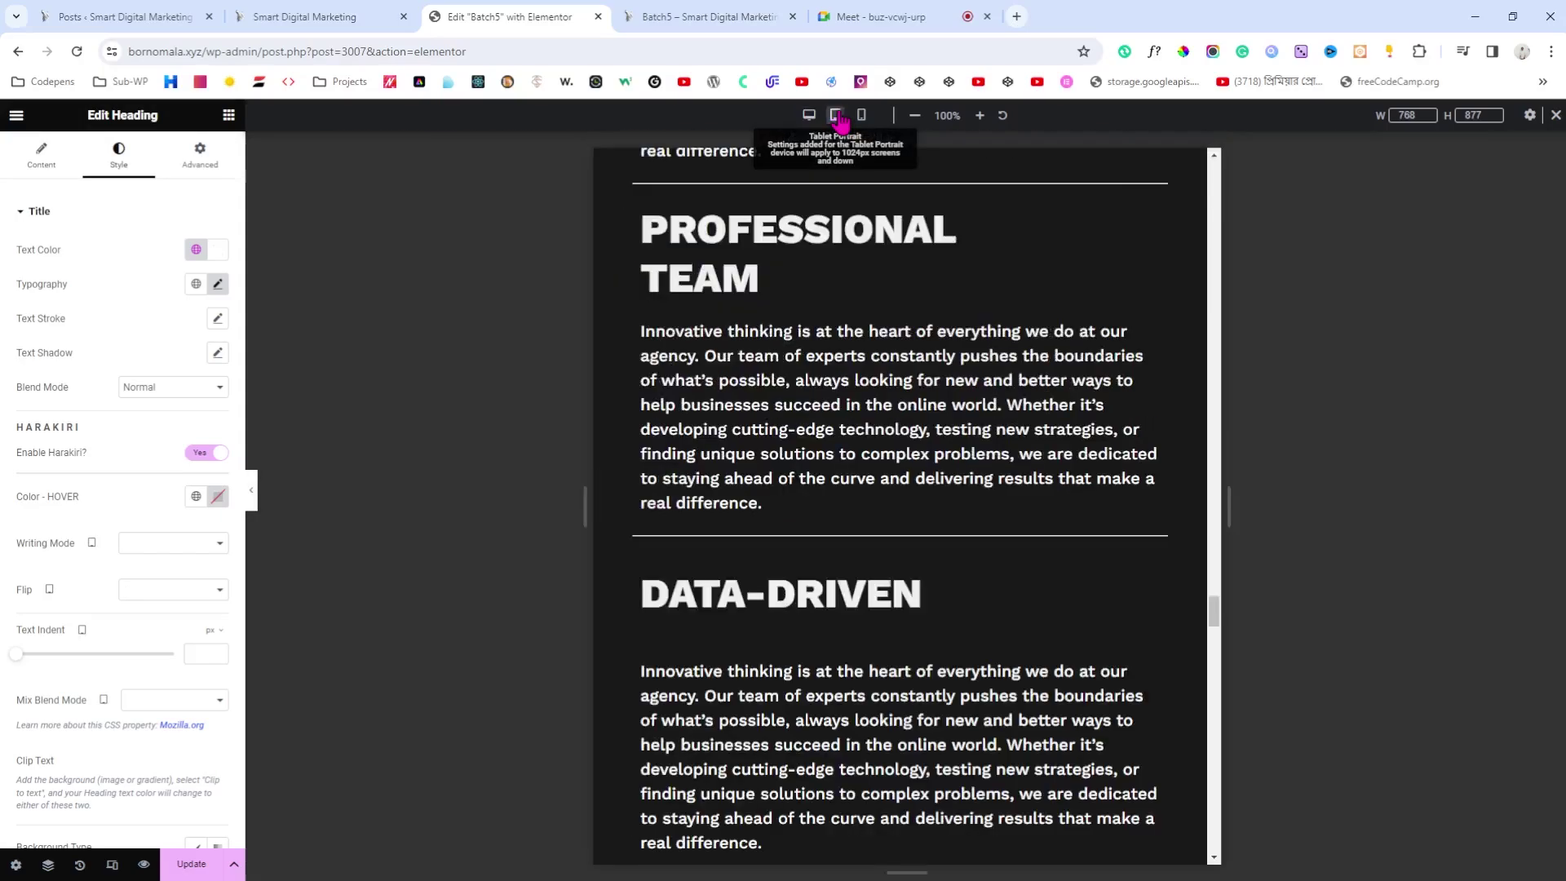
{"action": "scroll", "coordinate": [832, 451], "scroll_direction": "down", "scroll_amount": 15}
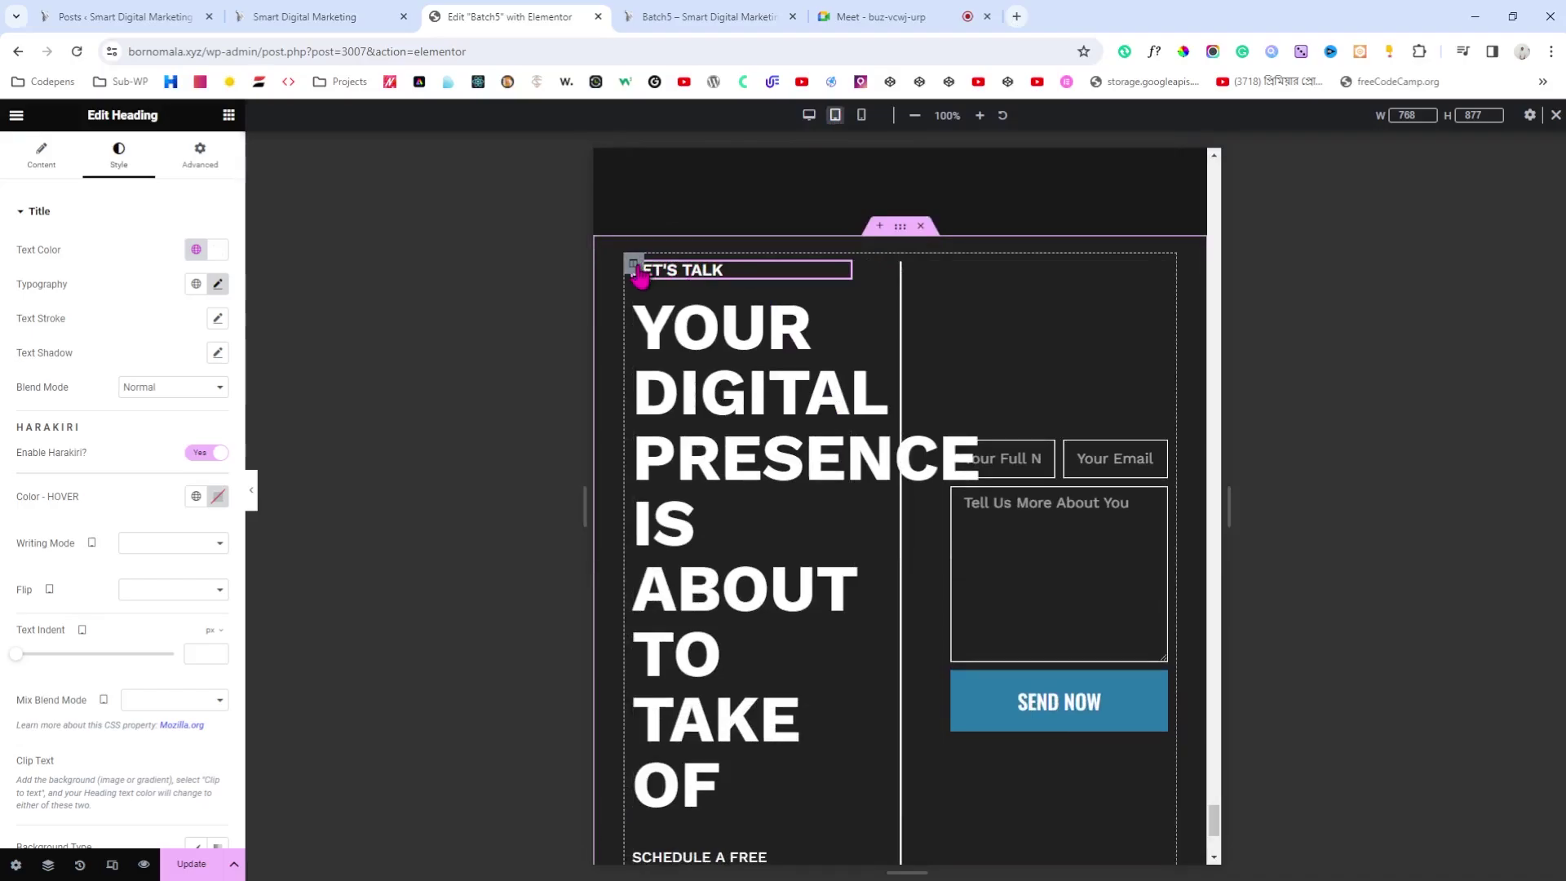
{"action": "left_click", "coordinate": [642, 274]}
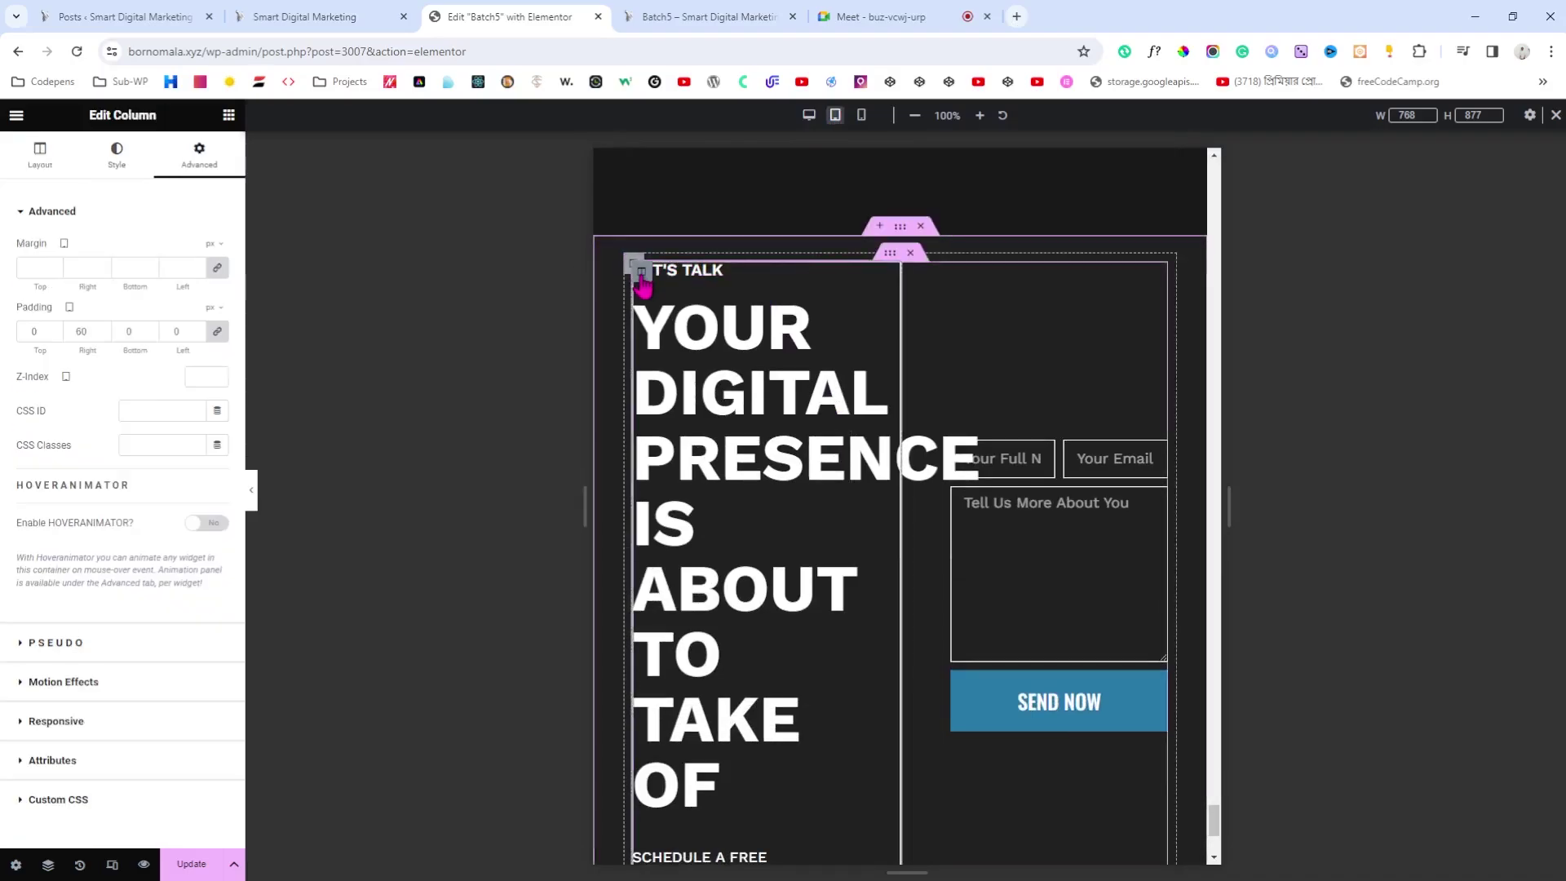
{"action": "left_click", "coordinate": [40, 155]}
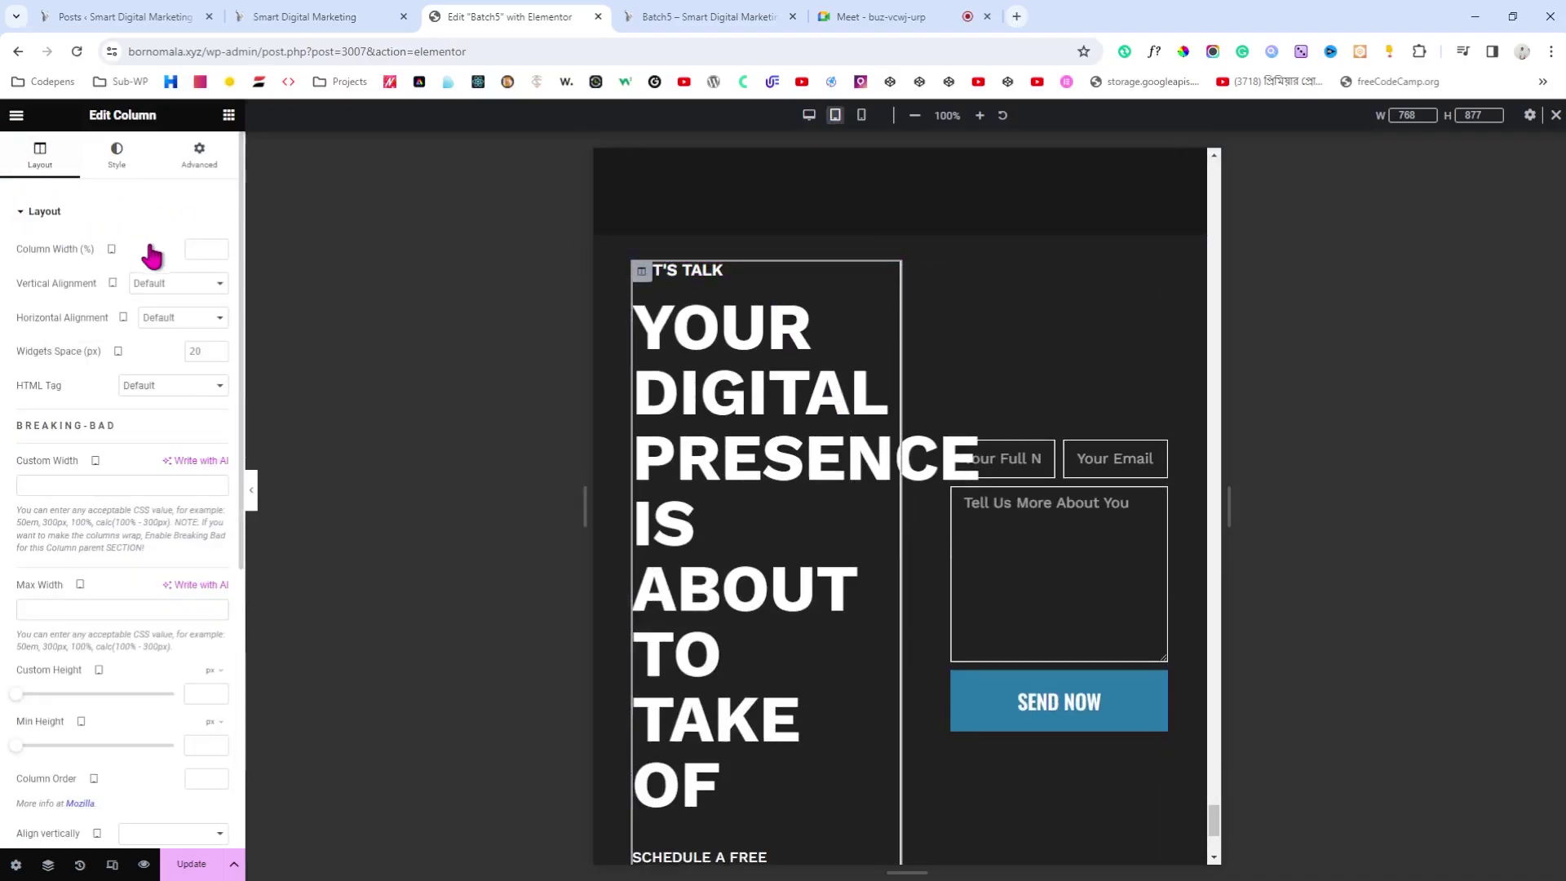
{"action": "left_click", "coordinate": [200, 249]}
{"action": "type", "text": "100"}
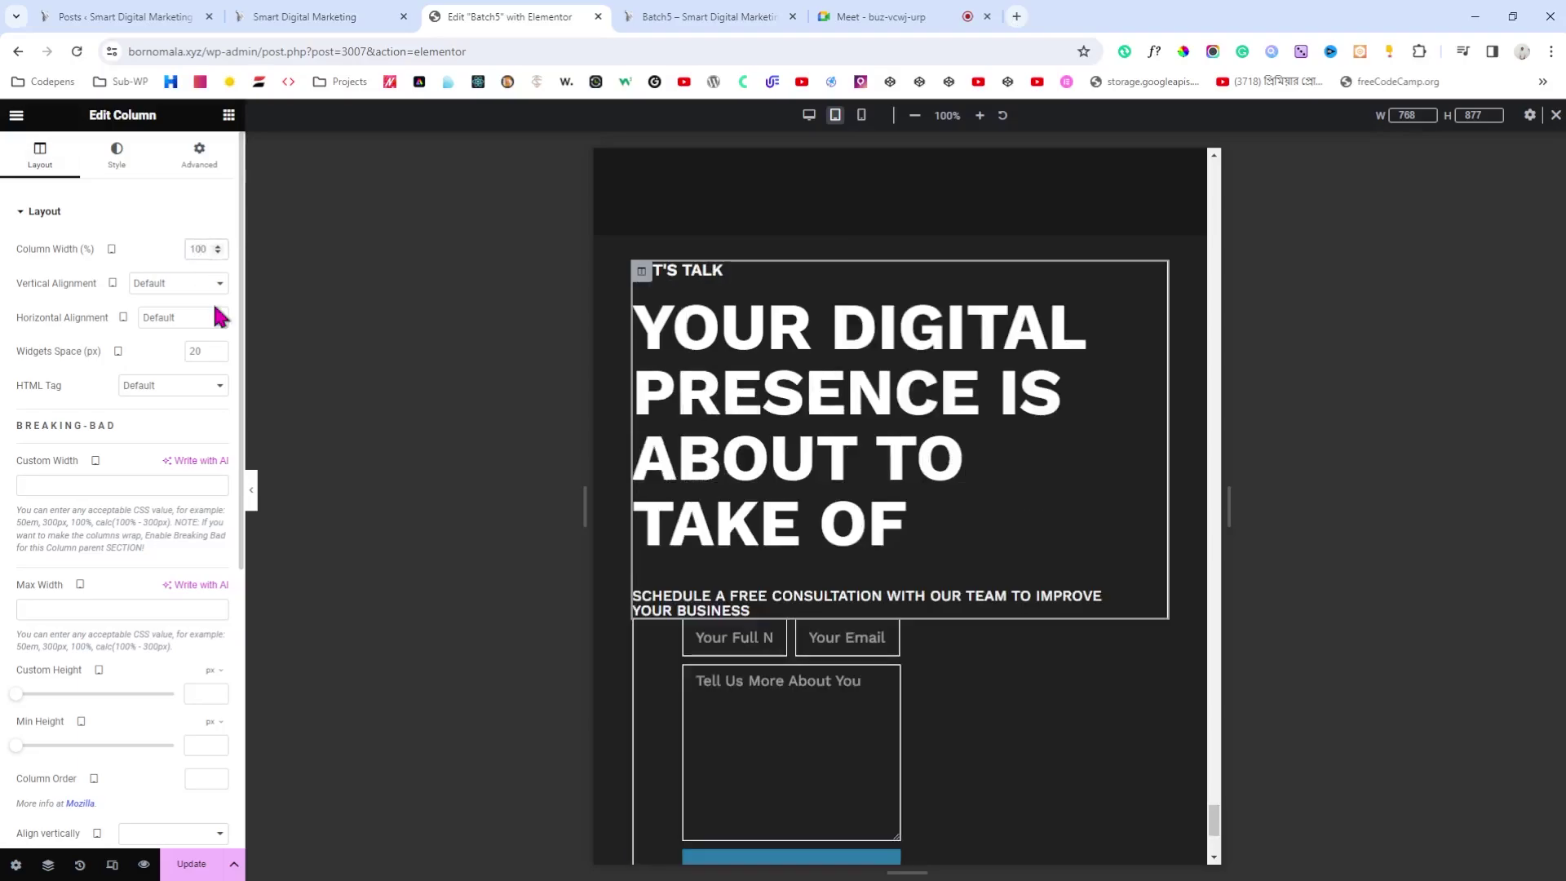
Step: Set the contact form column's tablet width to 100%
{"action": "scroll", "coordinate": [931, 487], "scroll_direction": "down", "scroll_amount": 1}
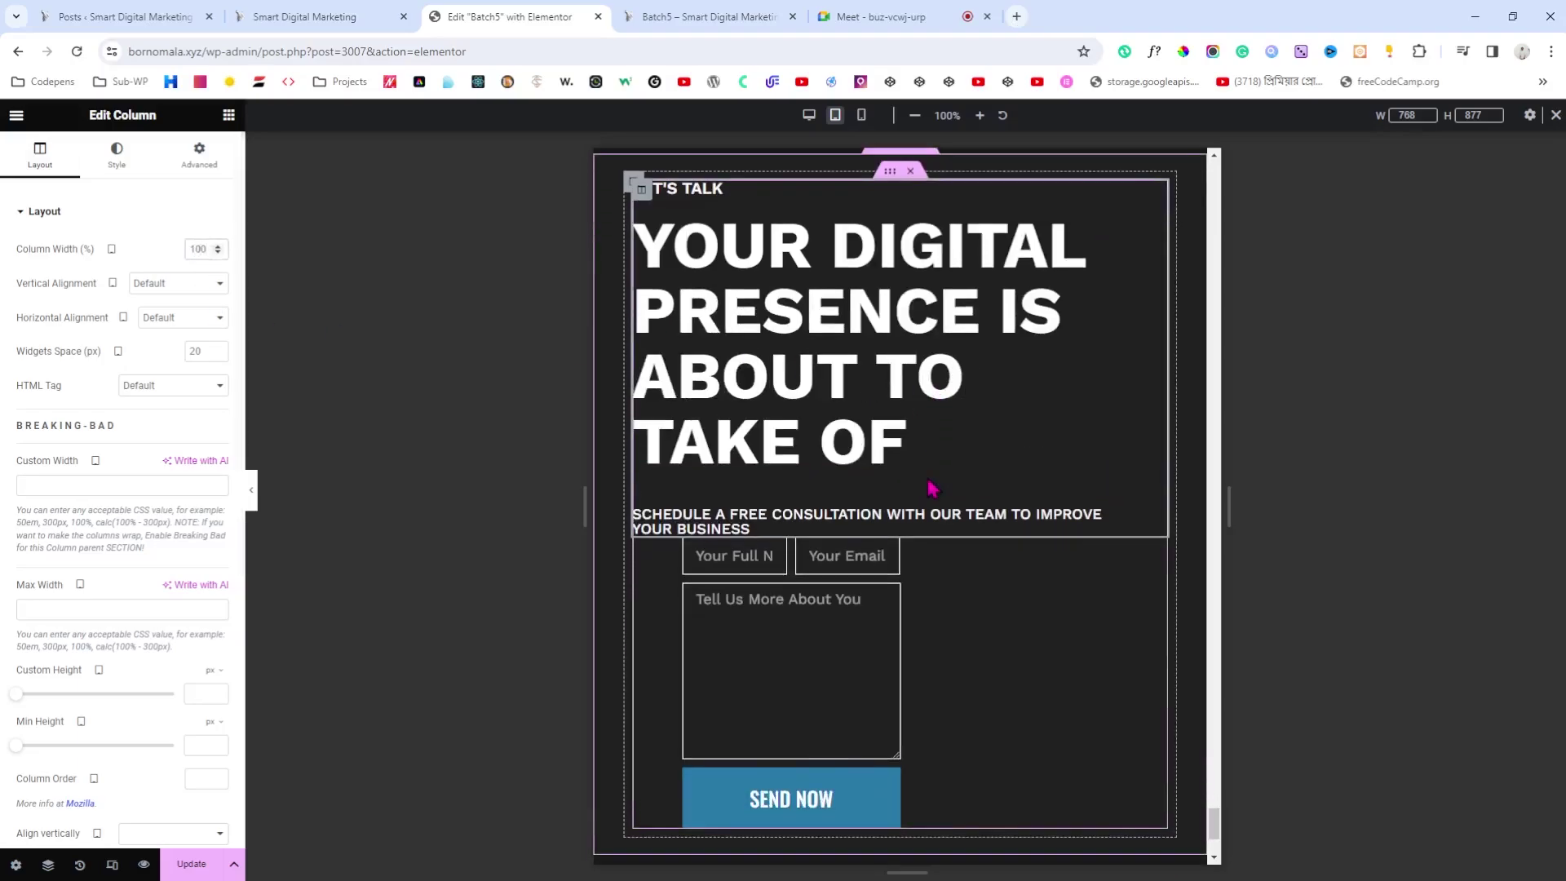
{"action": "left_click", "coordinate": [639, 569]}
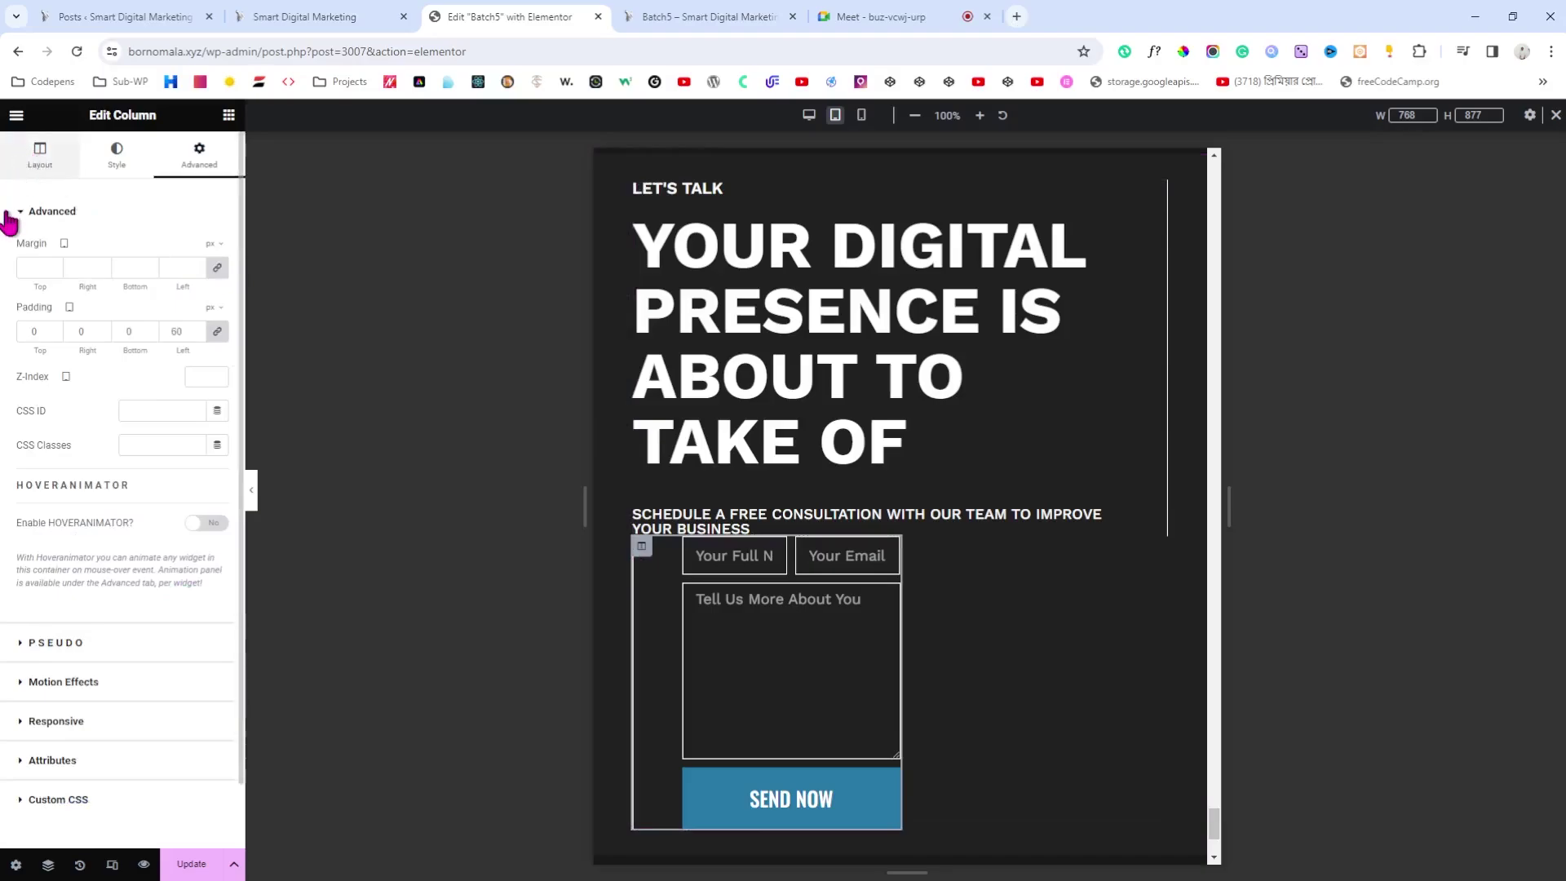
{"action": "left_click", "coordinate": [39, 155]}
{"action": "type", "text": "100"}
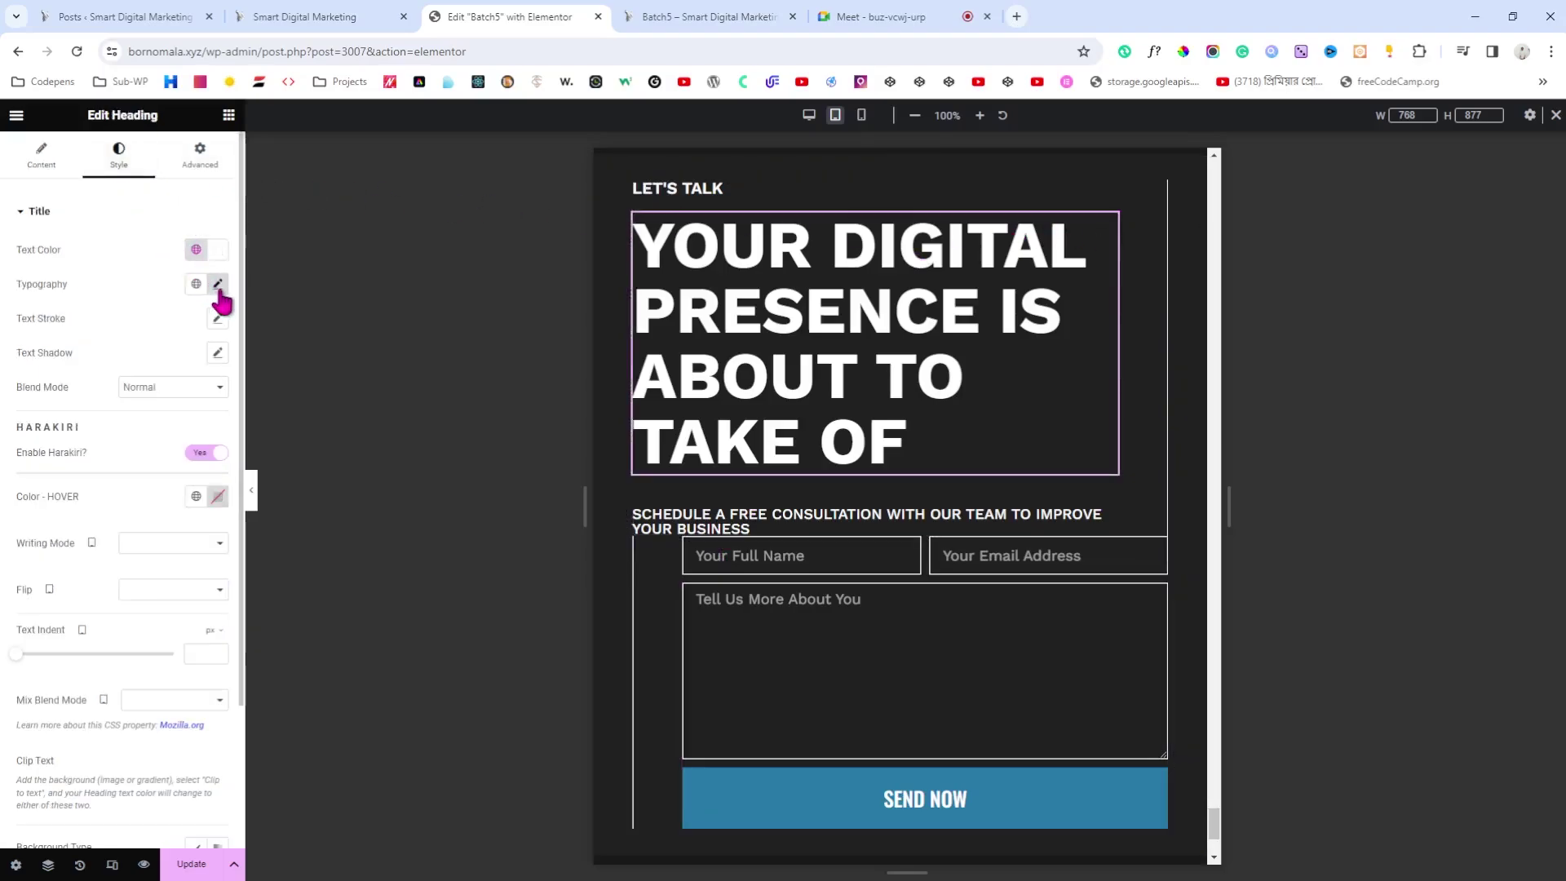
Step: Set the tablet font size of the "Your Digital Presence Is About to Take Of" heading to 55 px
{"action": "left_click", "coordinate": [218, 284]}
{"action": "left_click_drag", "start_coordinate": [77, 416], "coordinate": [67, 422]}
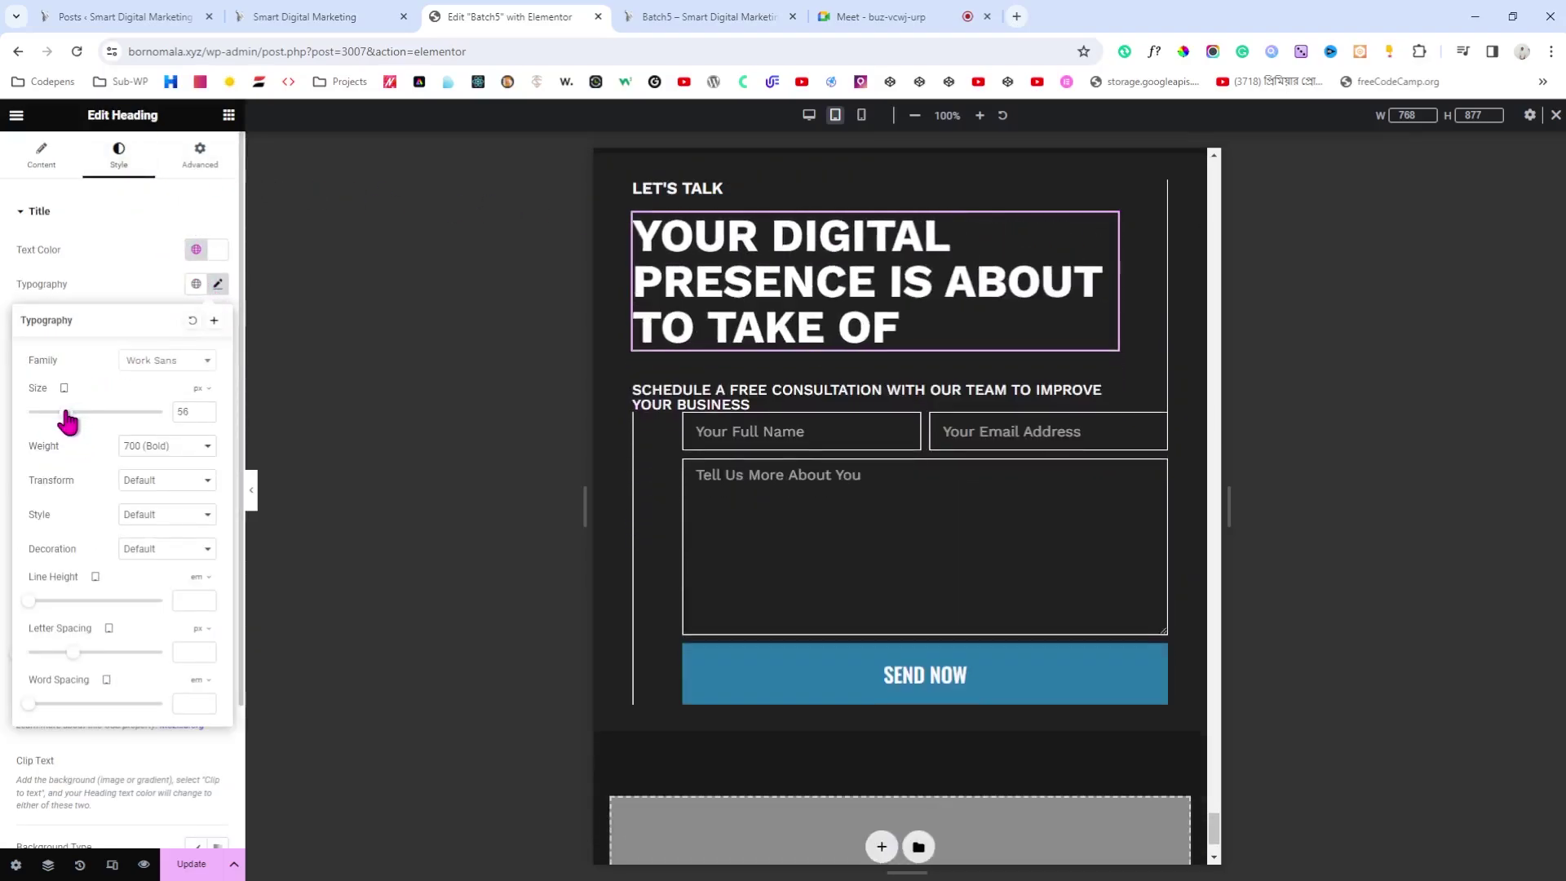
{"action": "left_click", "coordinate": [205, 416]}
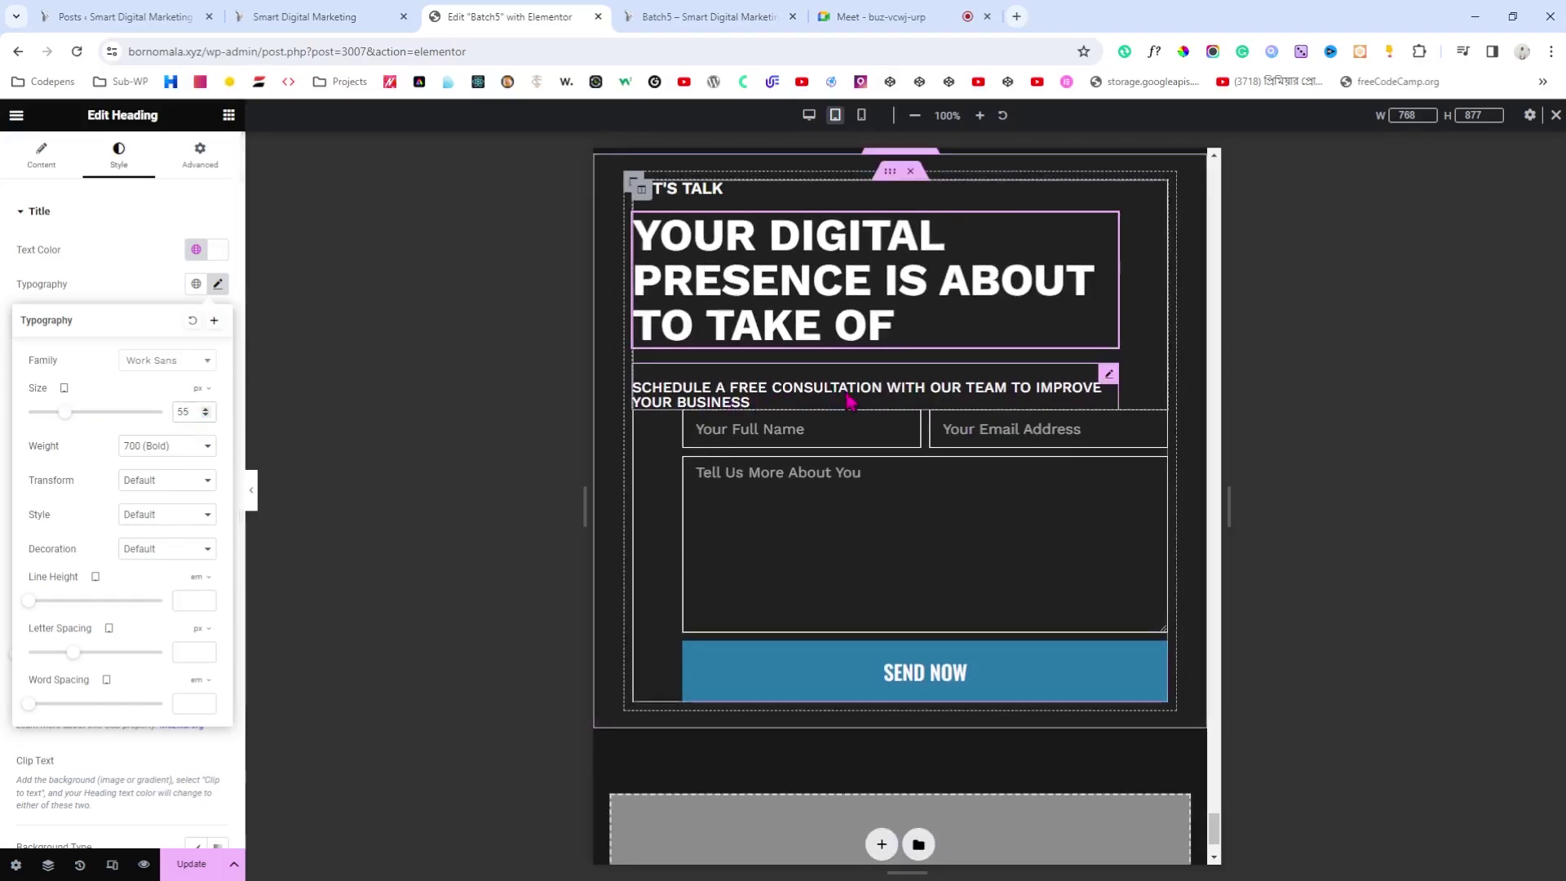
Step: Set the form column's tablet padding to 40 px on top and 0 on the left, and preview the section without the settings panel
{"action": "left_click", "coordinate": [641, 420]}
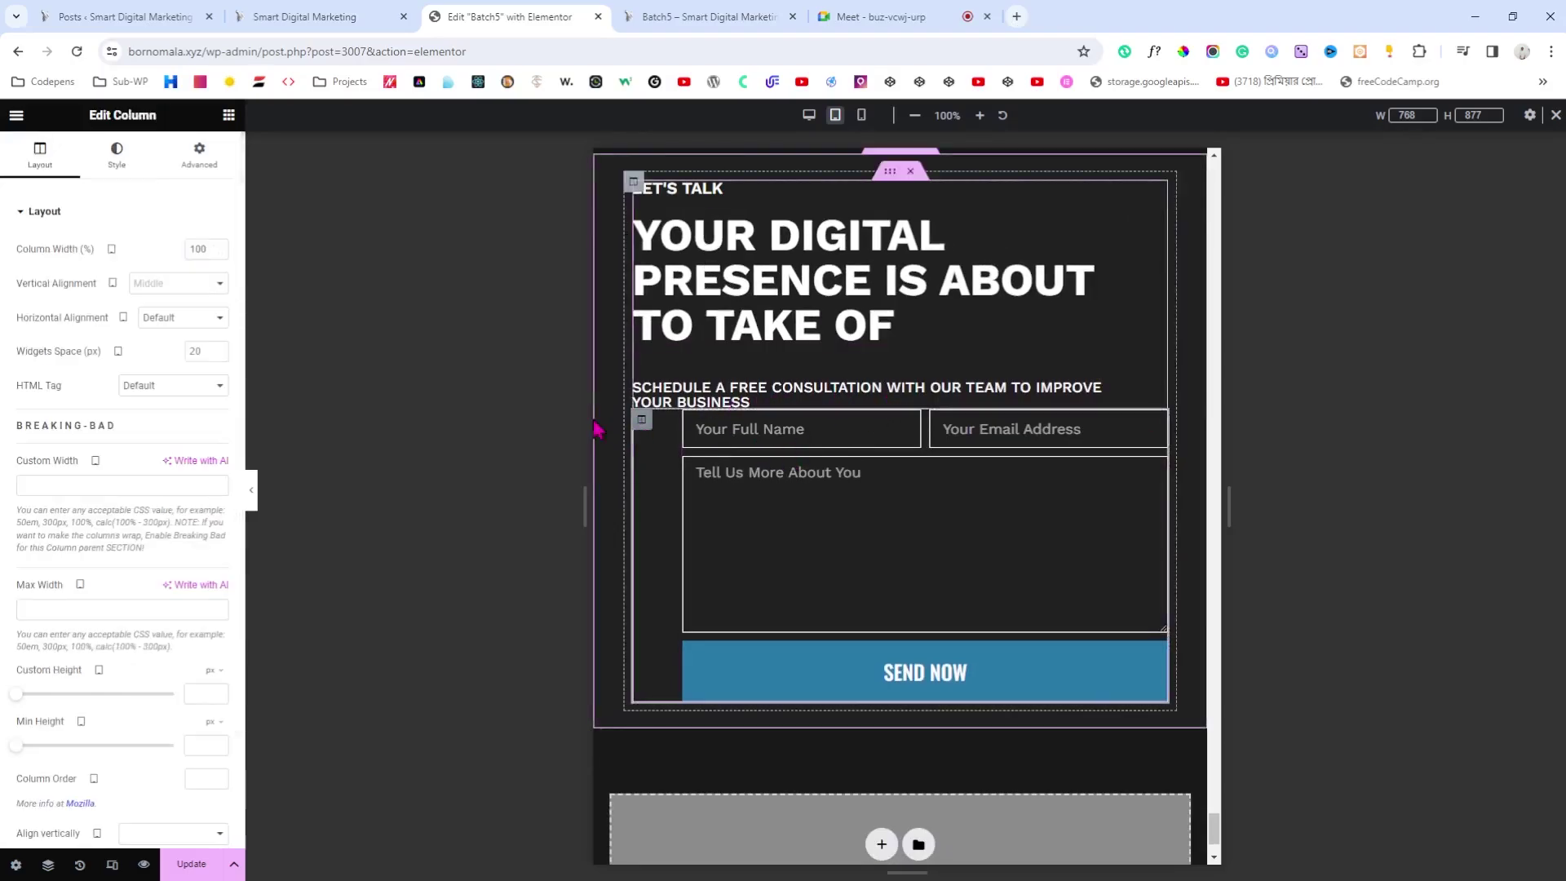
{"action": "left_click", "coordinate": [187, 154]}
{"action": "left_click", "coordinate": [217, 332]}
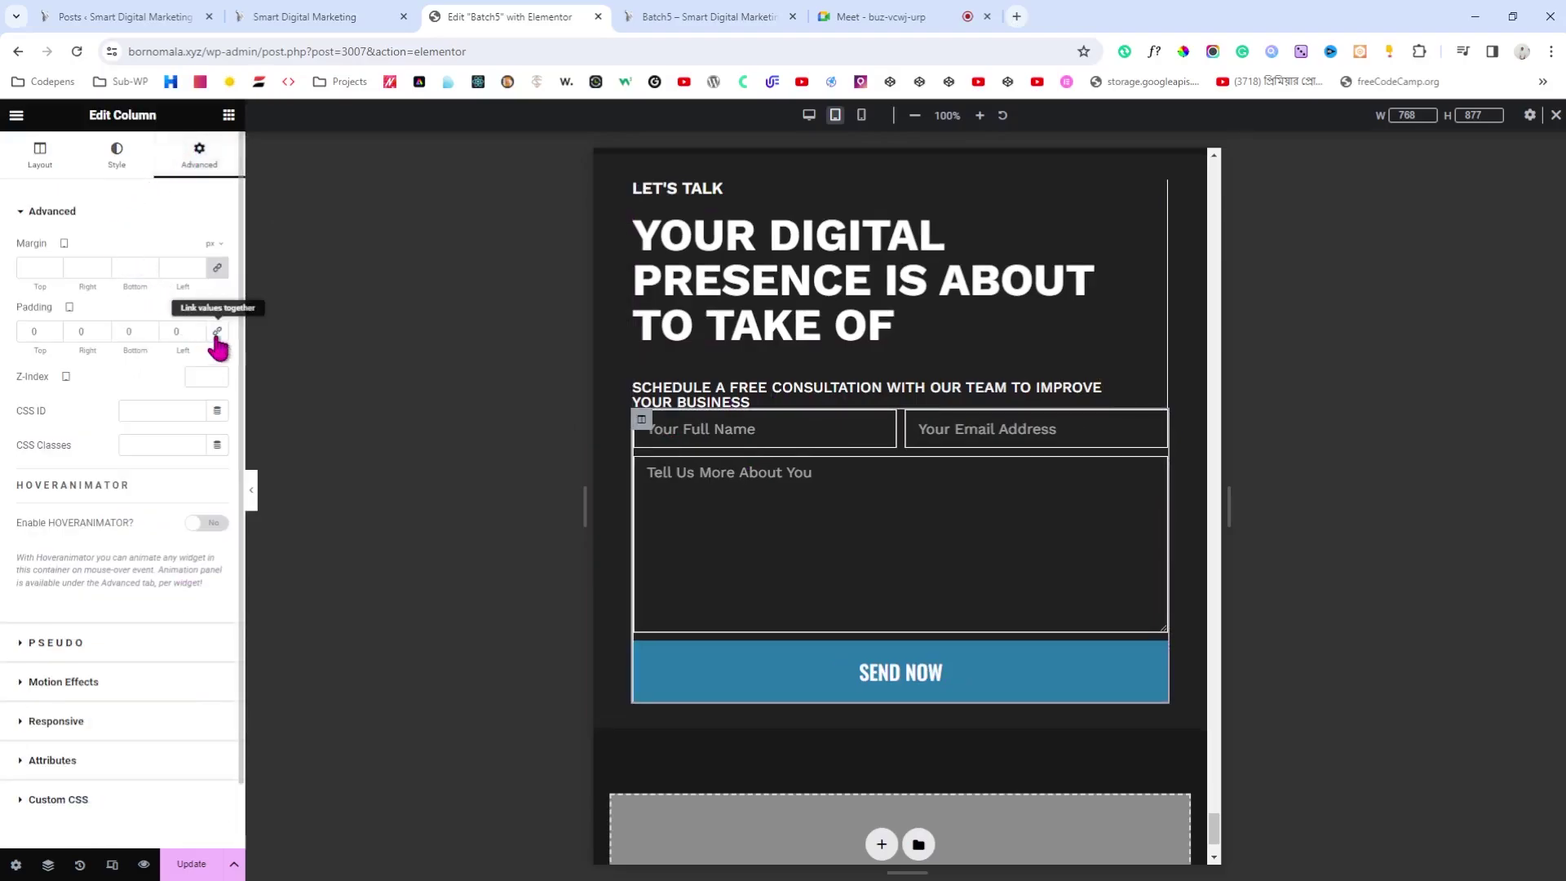
{"action": "left_click", "coordinate": [22, 332]}
{"action": "type", "text": "4"}
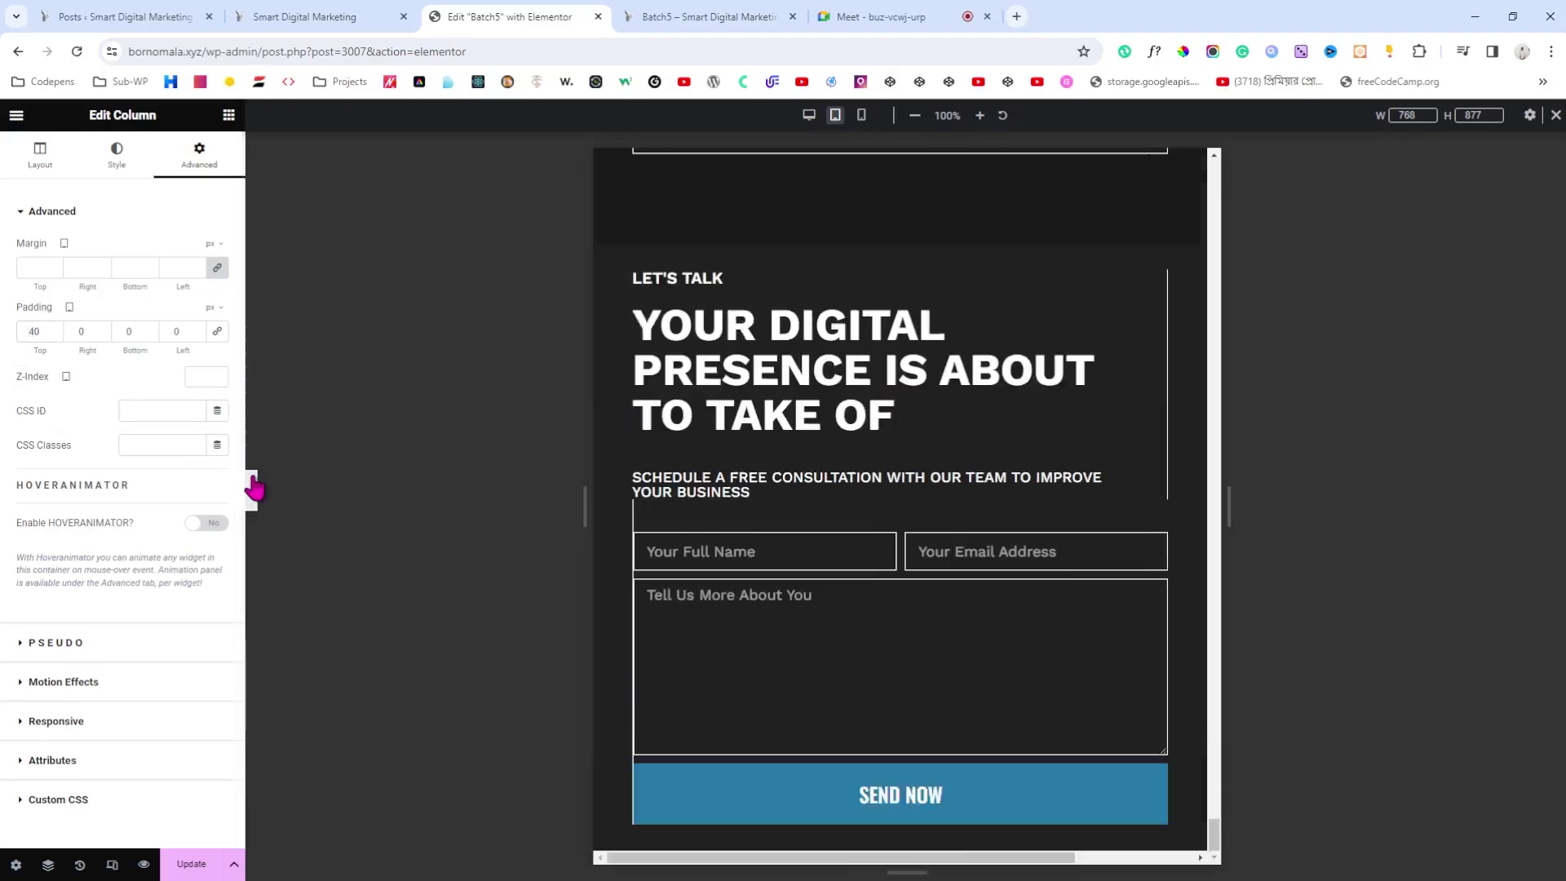
{"action": "left_click", "coordinate": [252, 490]}
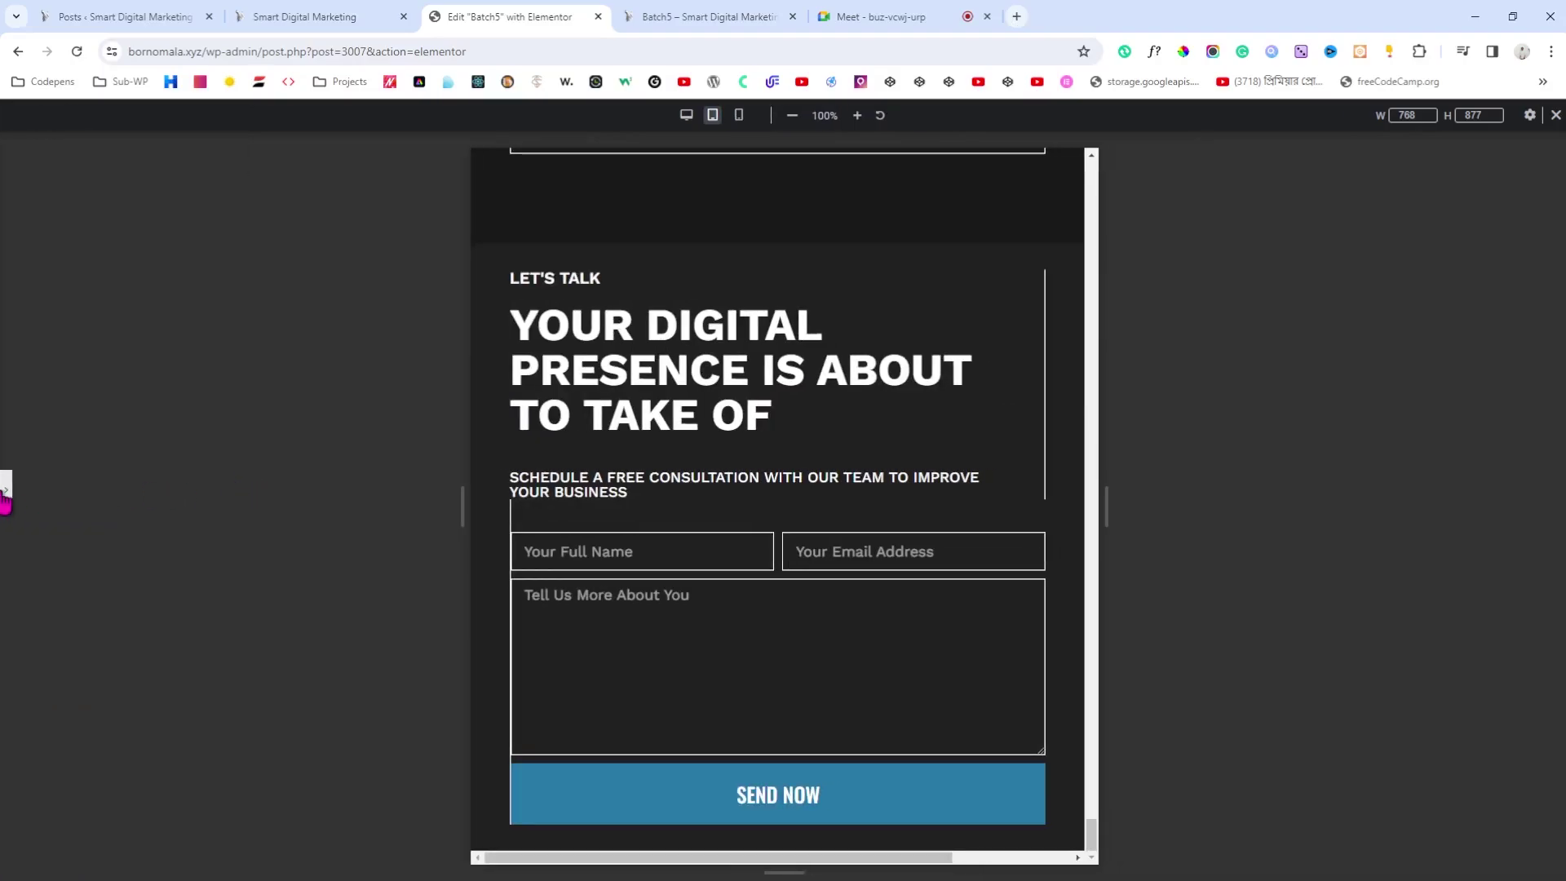
{"action": "left_click", "coordinate": [6, 490]}
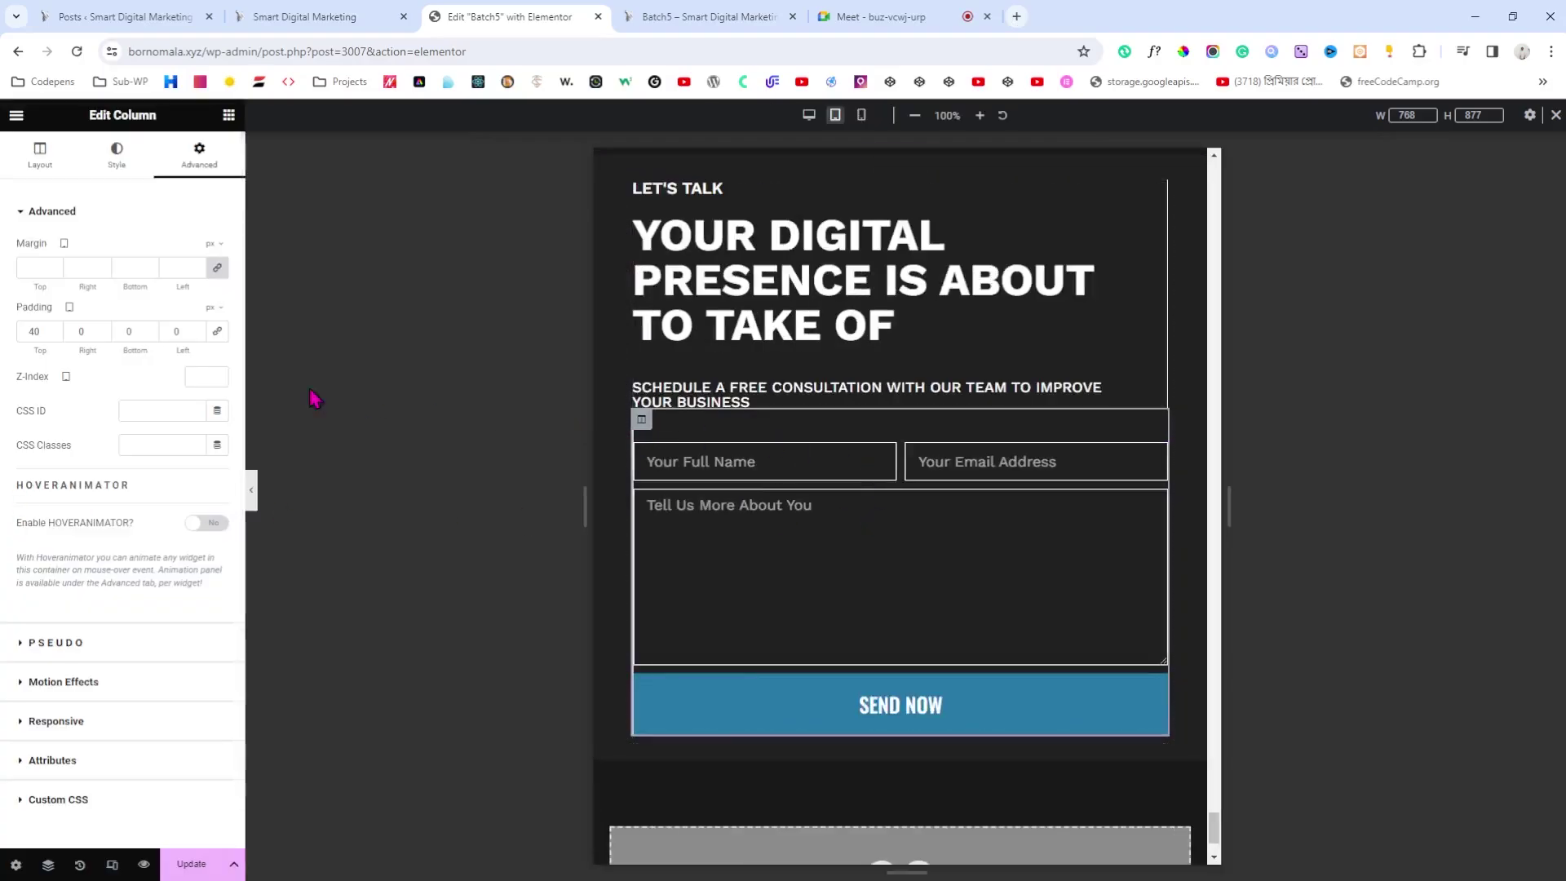
Step: Set all border widths of the form column and the heading column to 0 px for tablet, and preview the section
{"action": "left_click", "coordinate": [116, 155]}
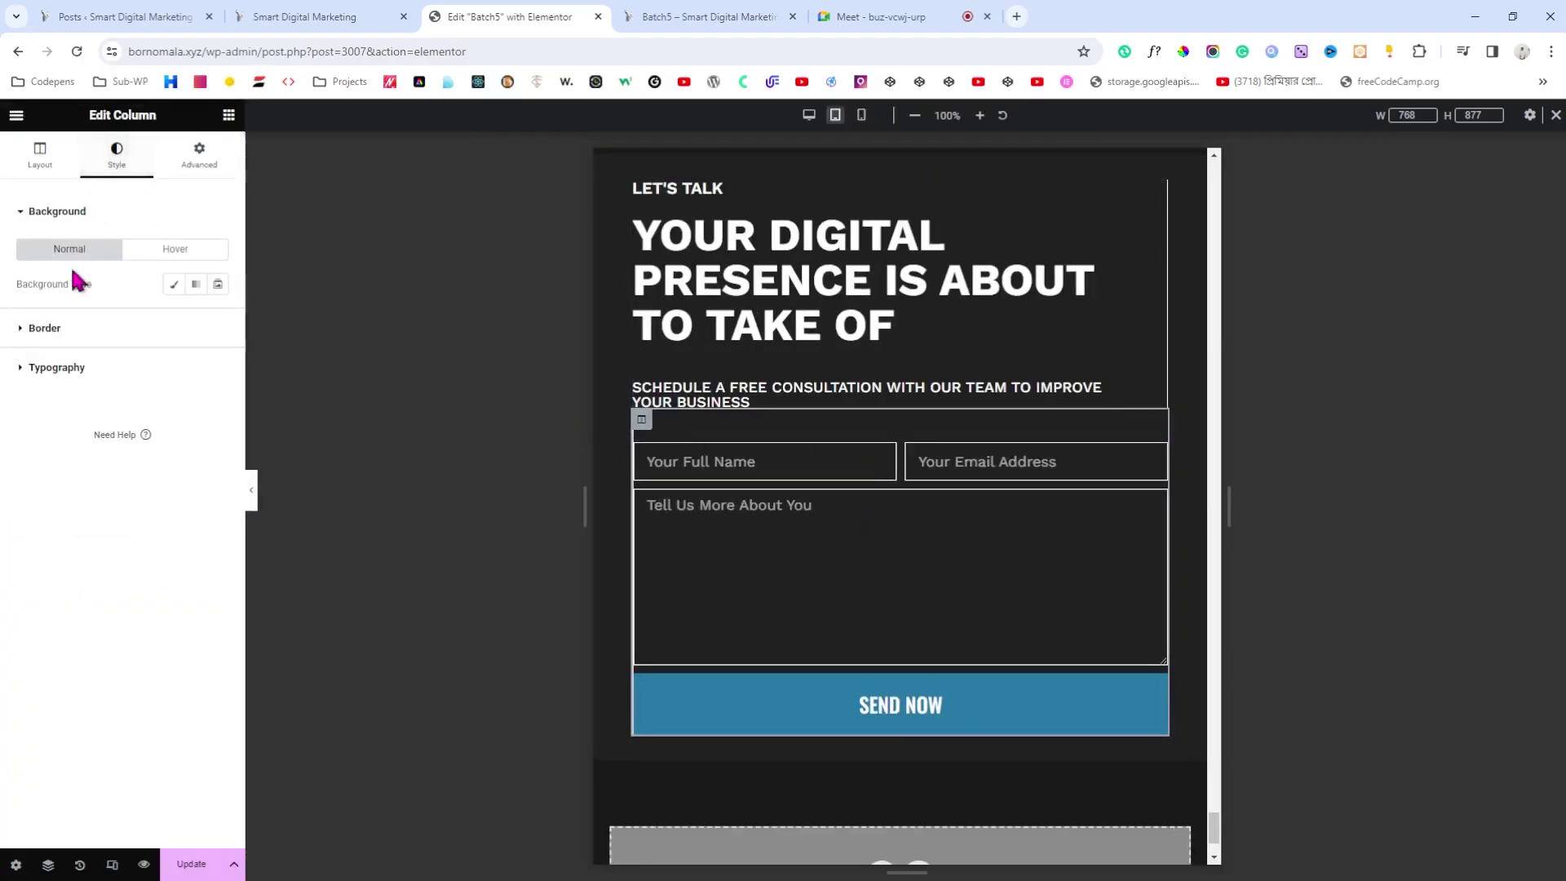
{"action": "left_click", "coordinate": [72, 334]}
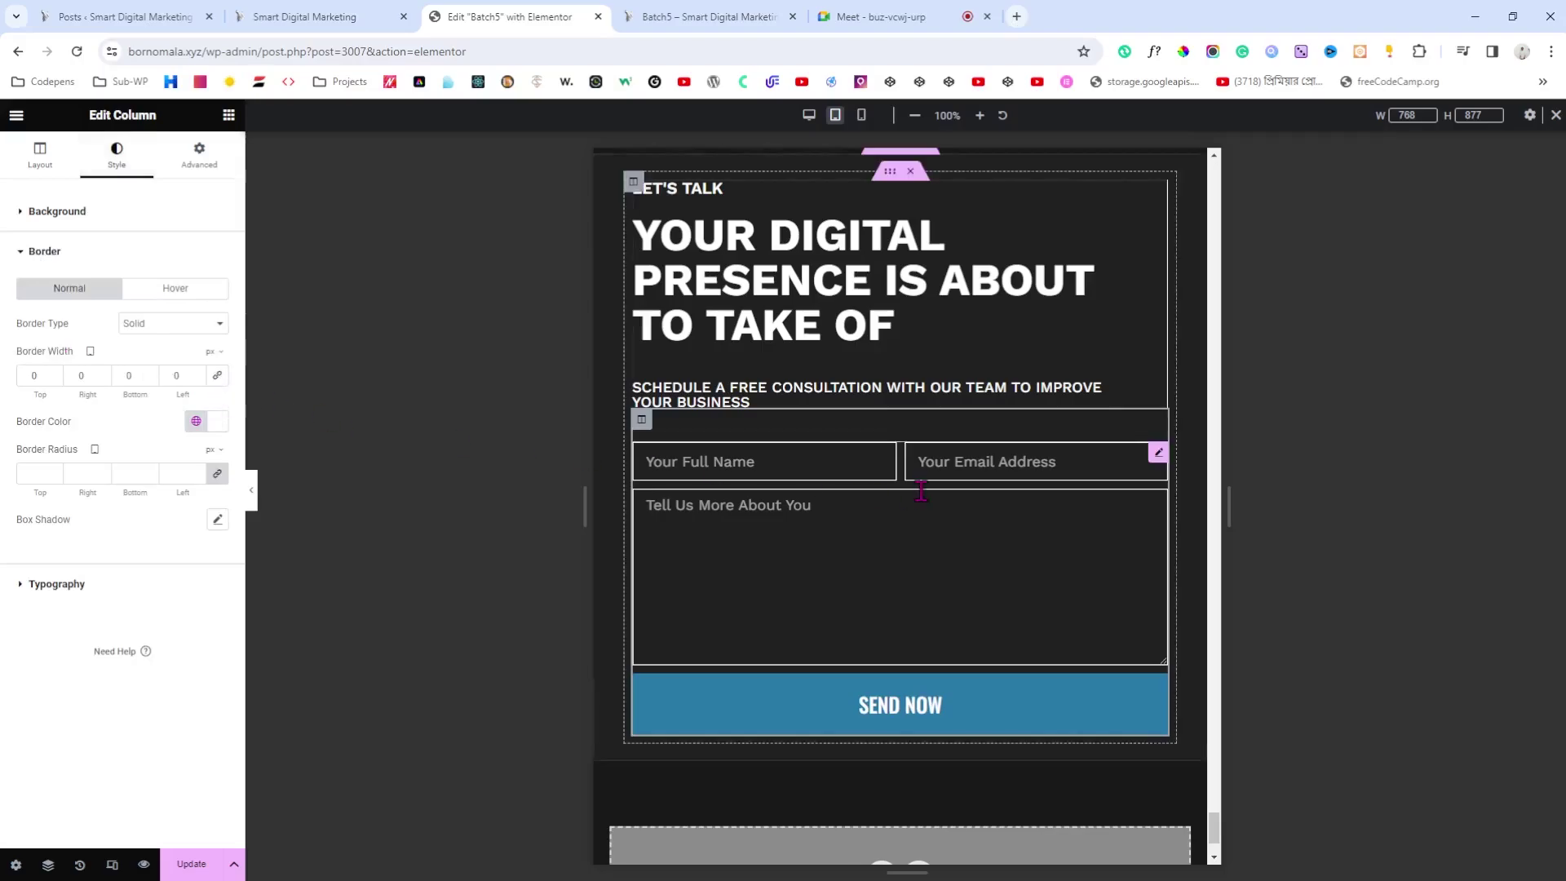
{"action": "scroll", "coordinate": [921, 491], "scroll_direction": "up", "scroll_amount": 1}
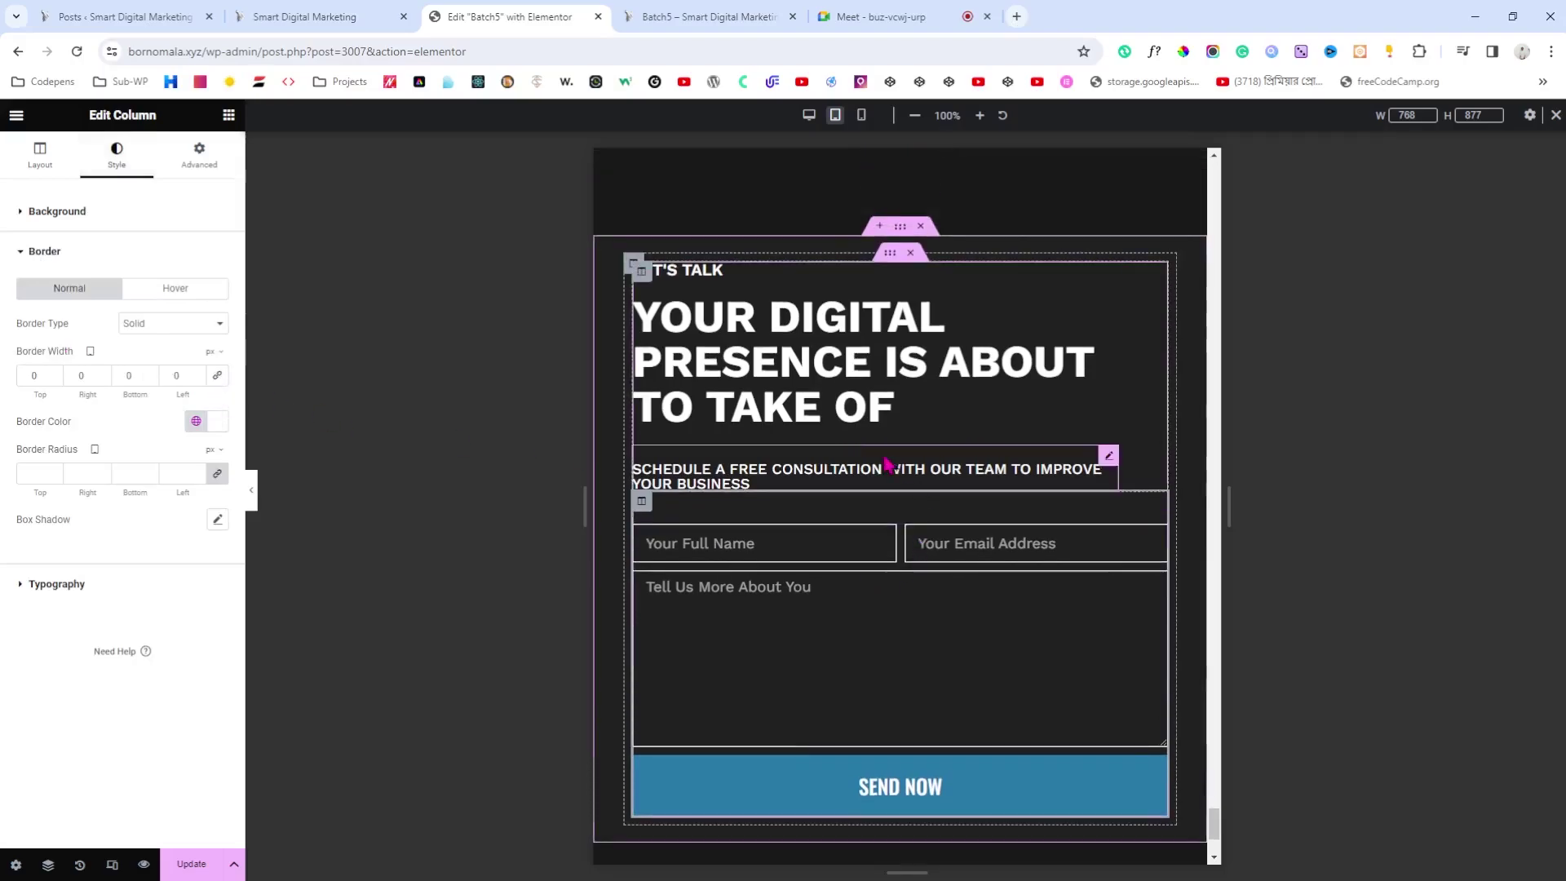
{"action": "left_click", "coordinate": [642, 281]}
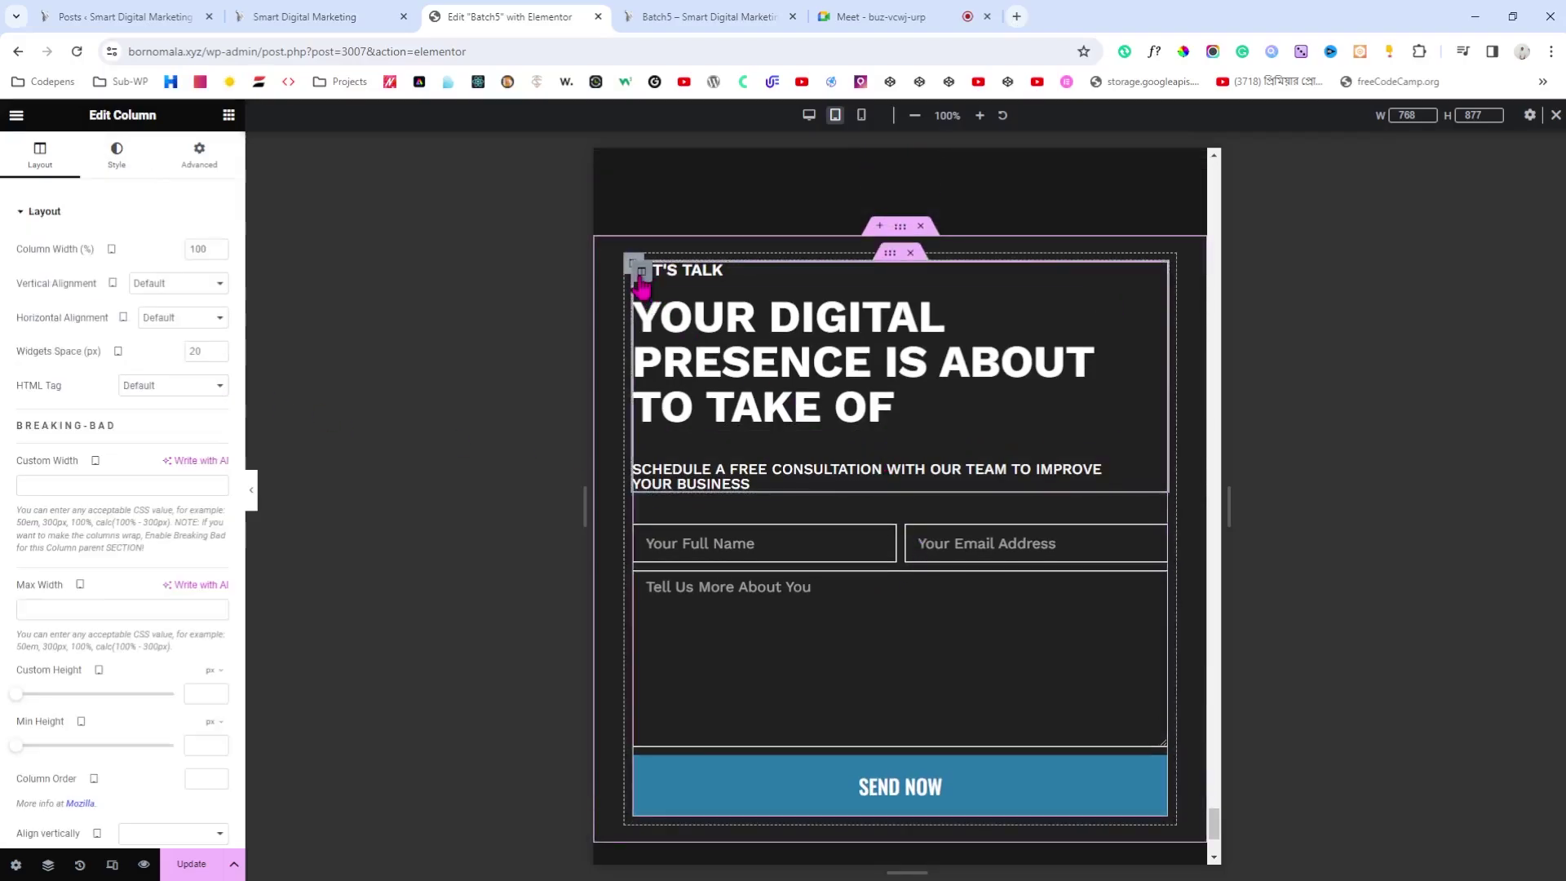
{"action": "left_click", "coordinate": [117, 160]}
{"action": "left_click", "coordinate": [79, 331]}
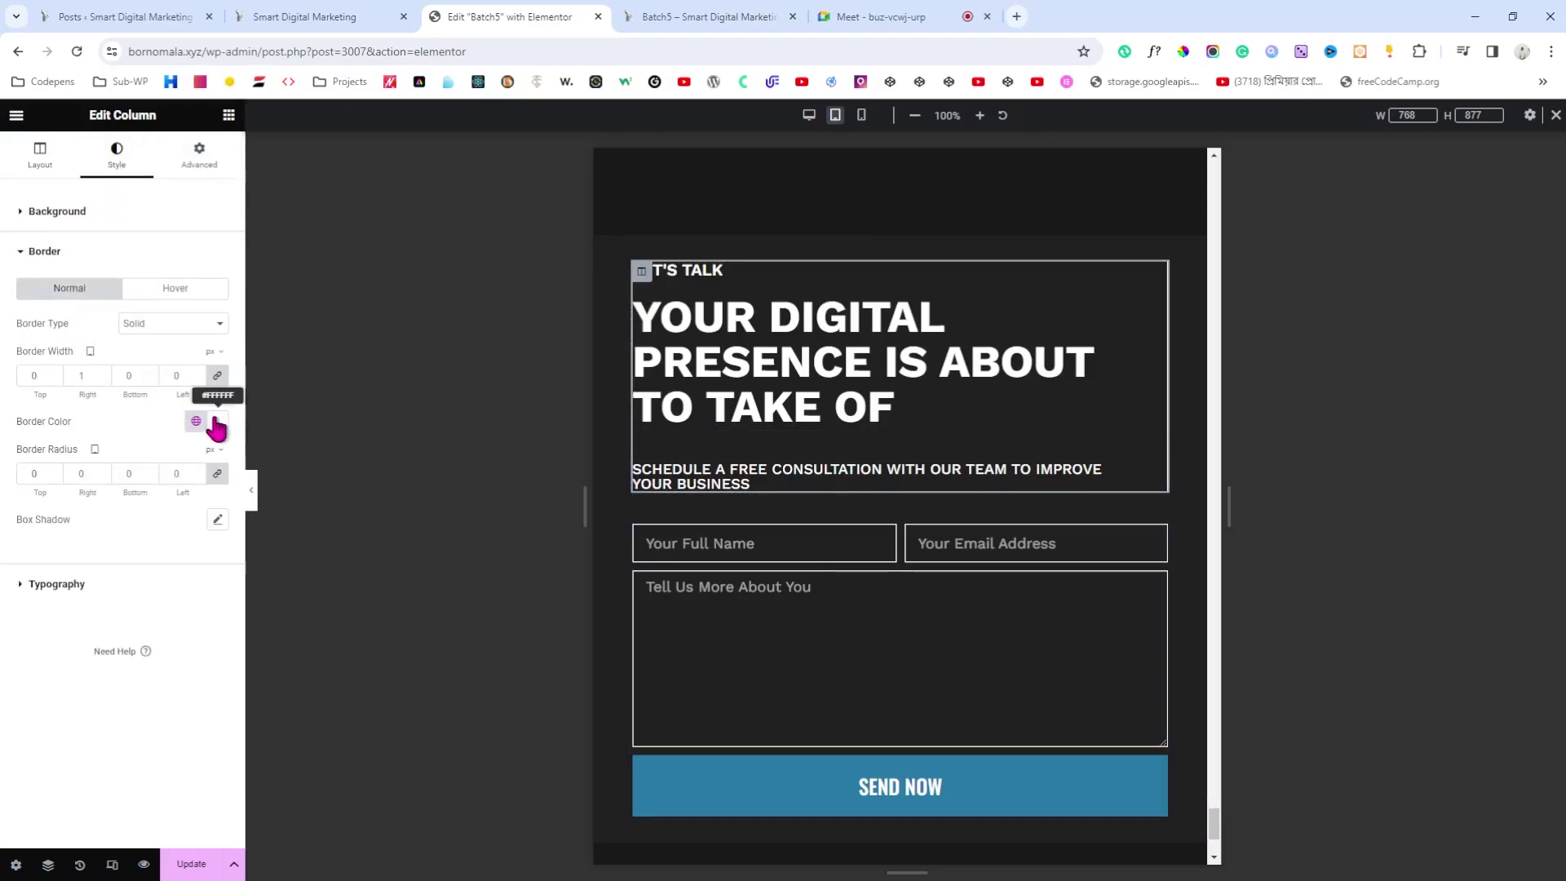
{"action": "left_click", "coordinate": [253, 490]}
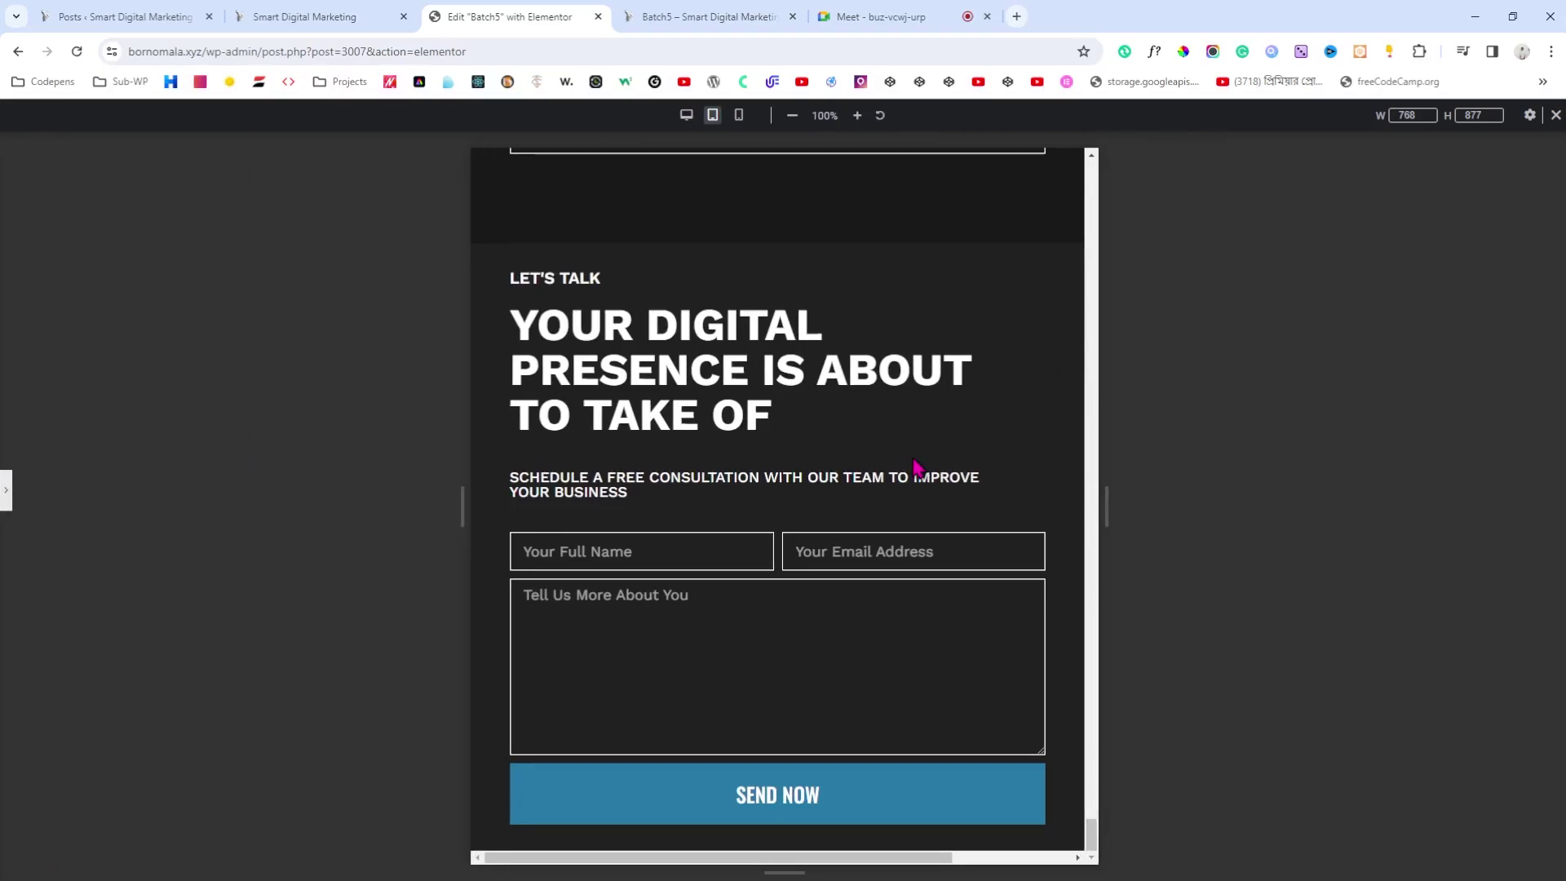
{"action": "left_click", "coordinate": [5, 489]}
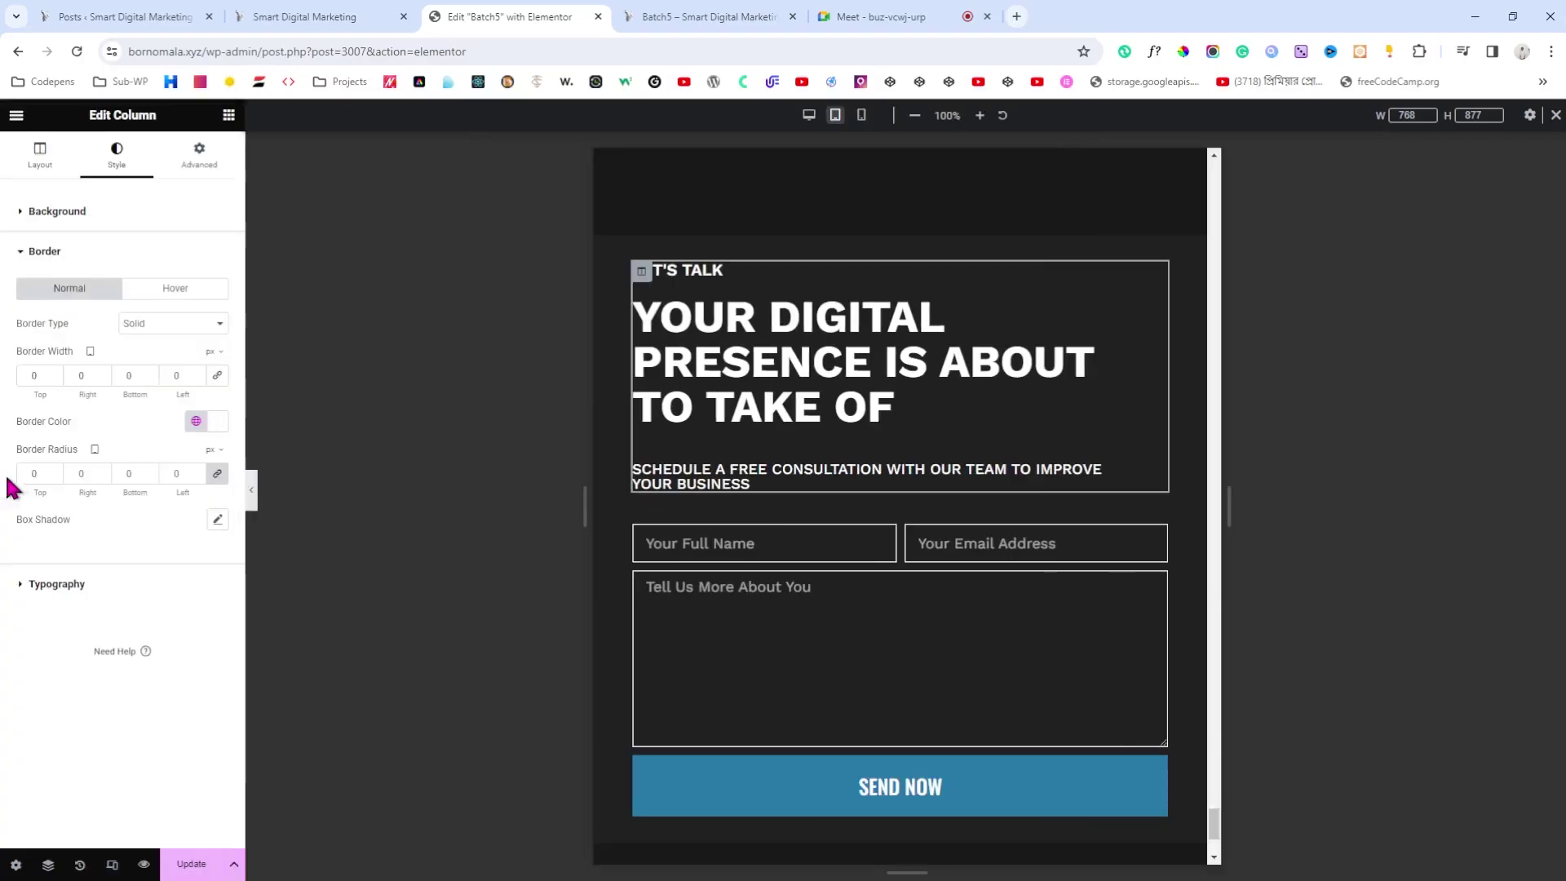
Step: Switch to mobile view and reduce the "Your Digital Presence Is About to Take Of" heading's font size to 23 px
{"action": "left_click", "coordinate": [862, 116]}
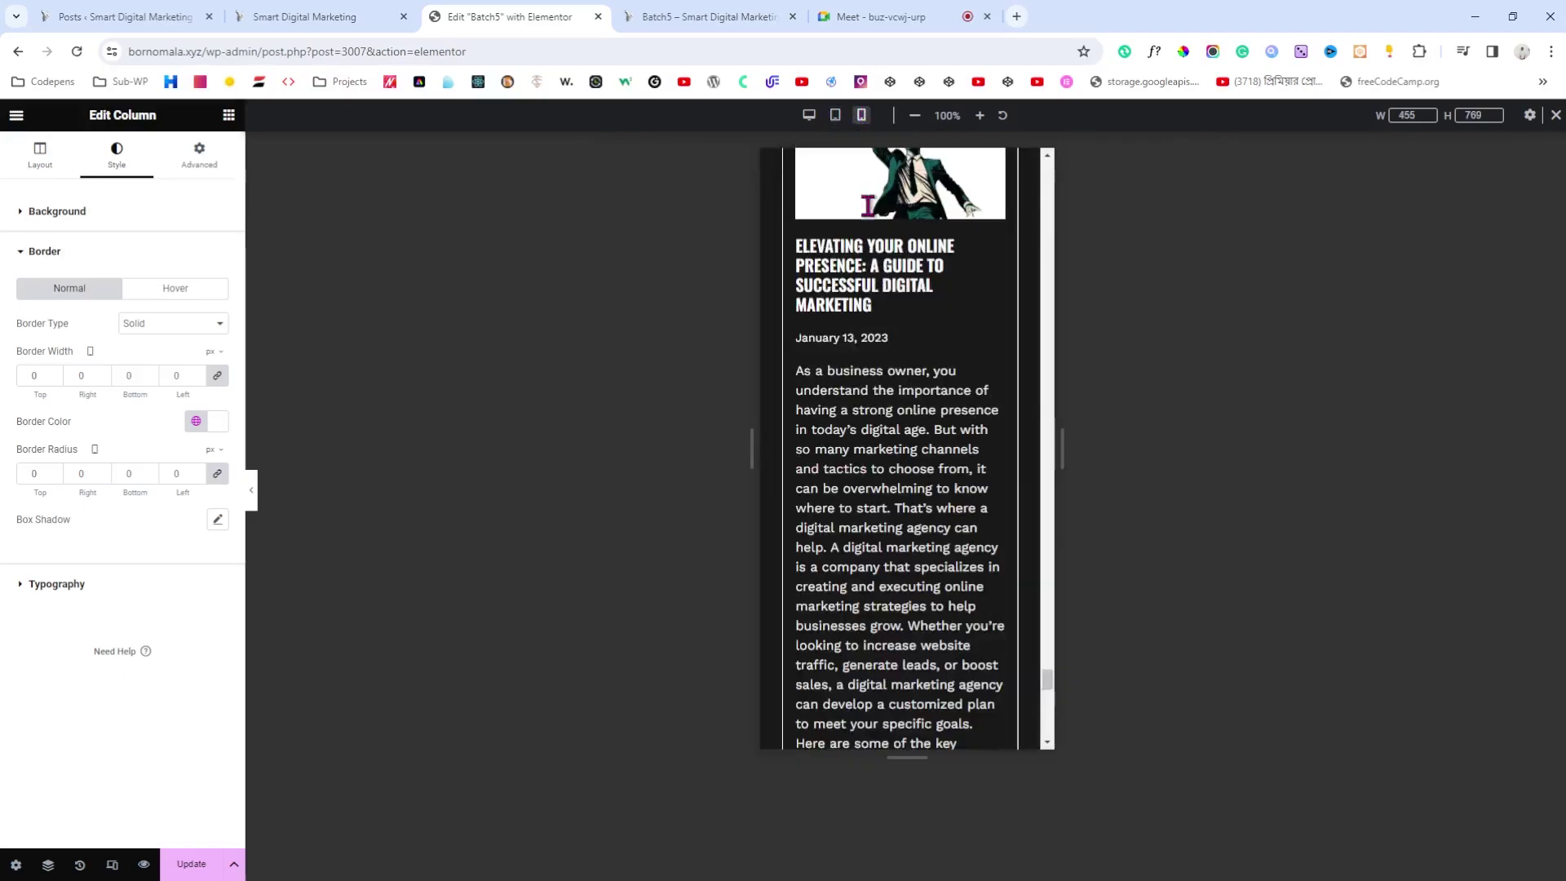
{"action": "scroll", "coordinate": [898, 364], "scroll_direction": "down", "scroll_amount": 1}
{"action": "scroll", "coordinate": [897, 364], "scroll_direction": "down", "scroll_amount": 7}
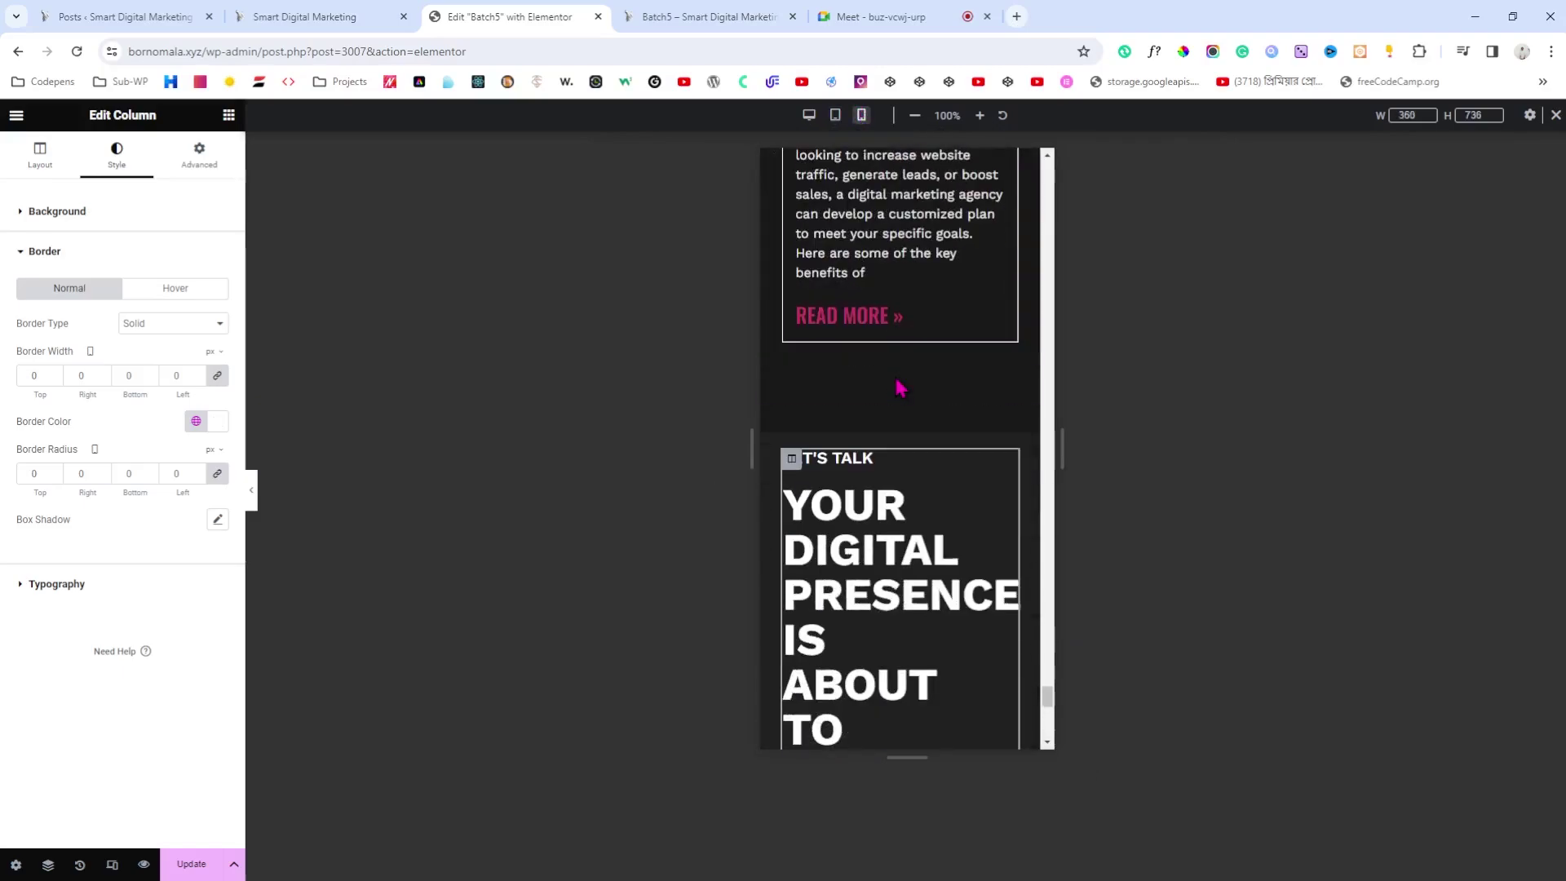
{"action": "left_click", "coordinate": [964, 330]}
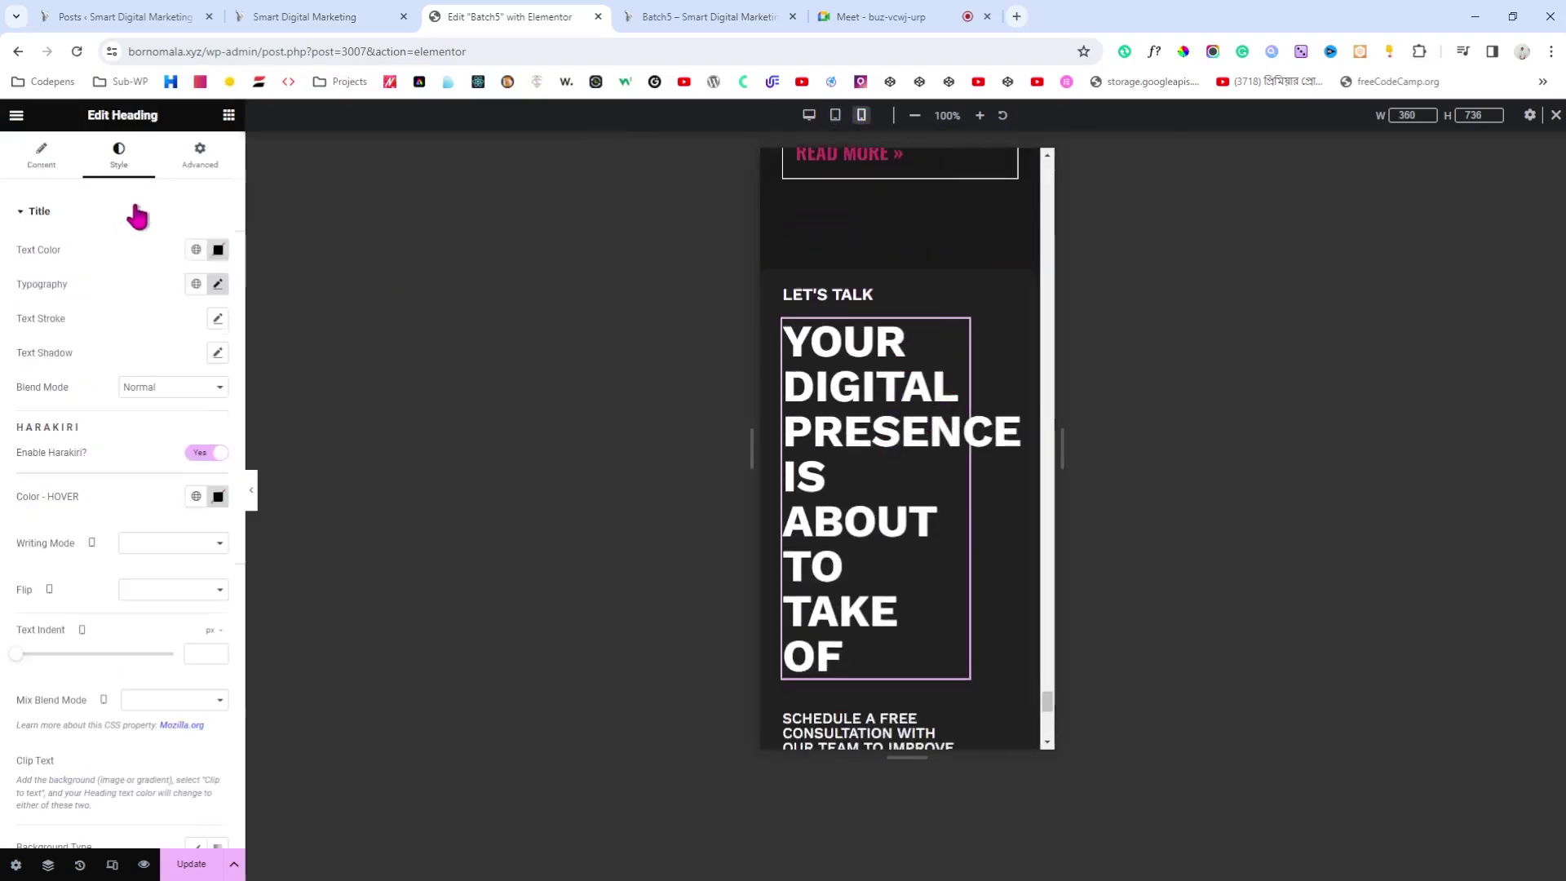
{"action": "left_click", "coordinate": [216, 286]}
{"action": "left_click_drag", "start_coordinate": [66, 414], "coordinate": [41, 418]}
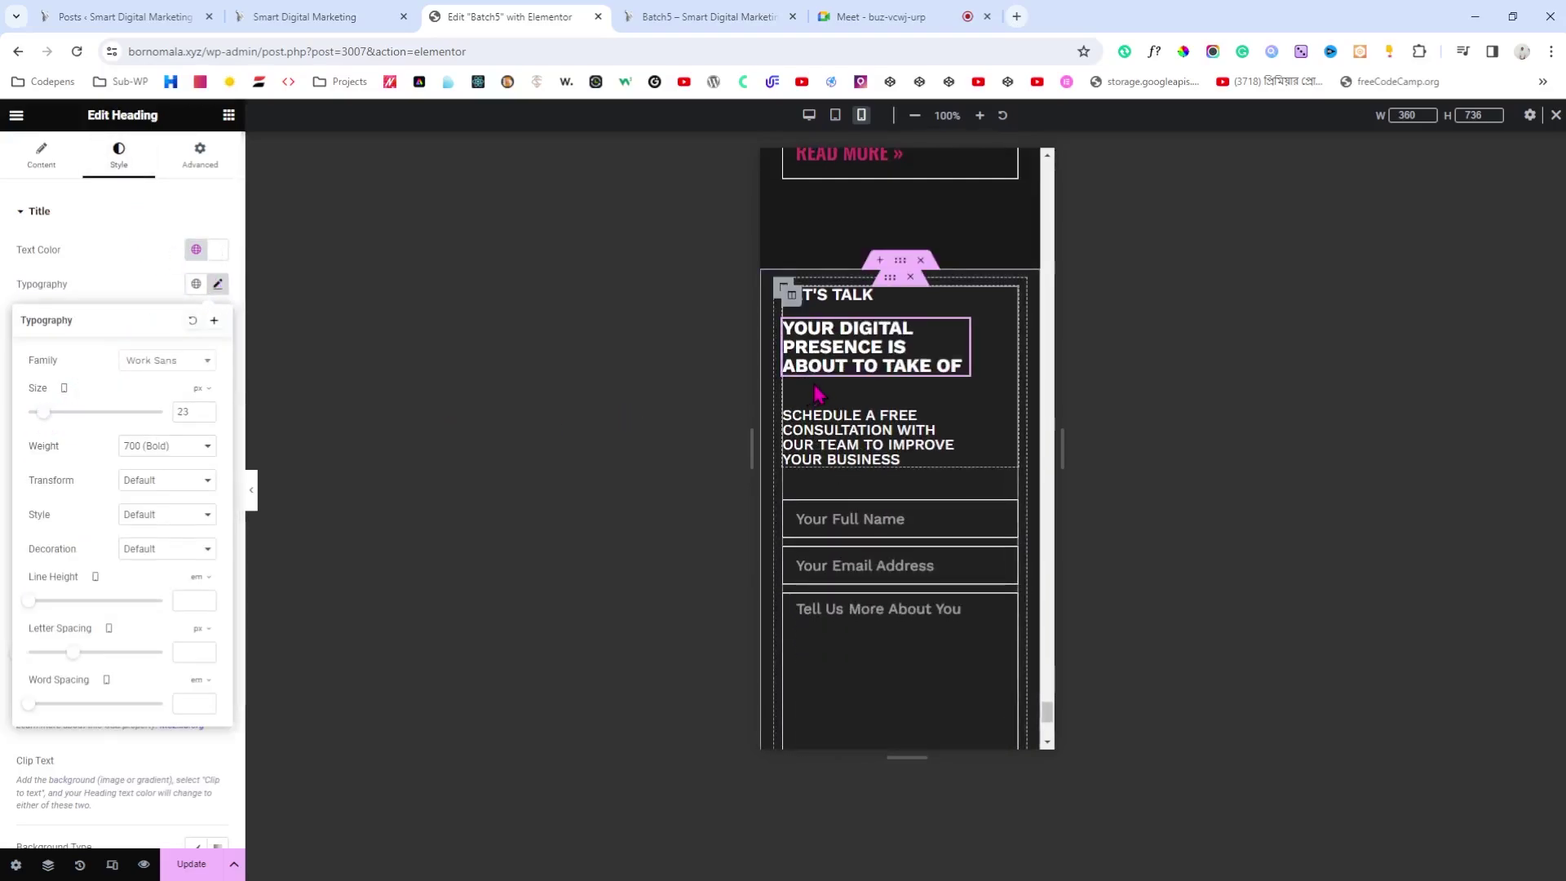
Step: Remove the heading column's right padding in mobile view
{"action": "left_click", "coordinate": [797, 302]}
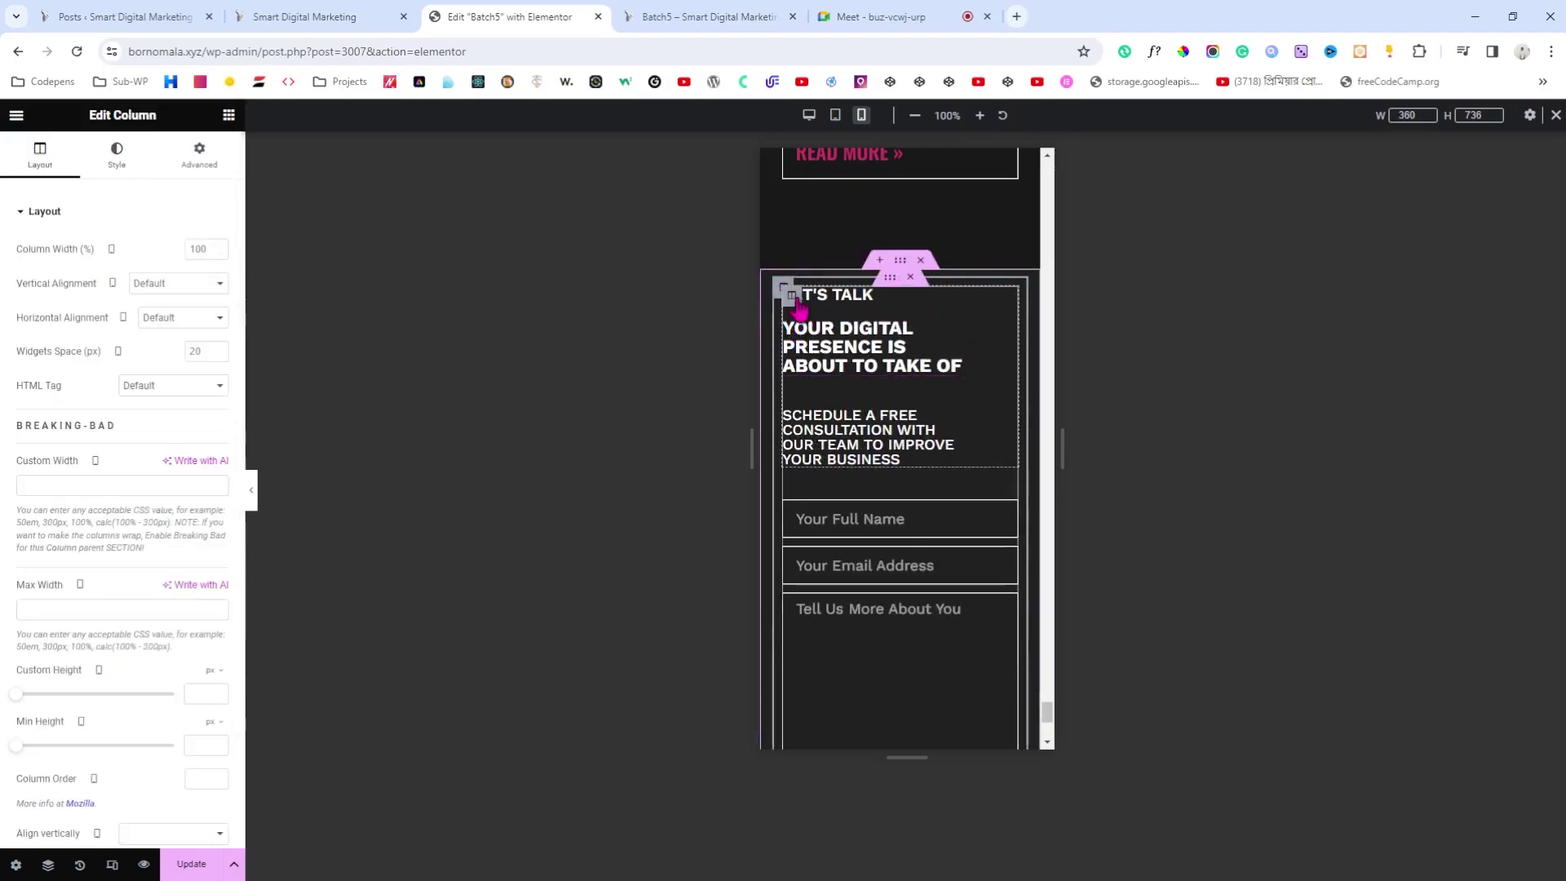
{"action": "left_click", "coordinate": [208, 159]}
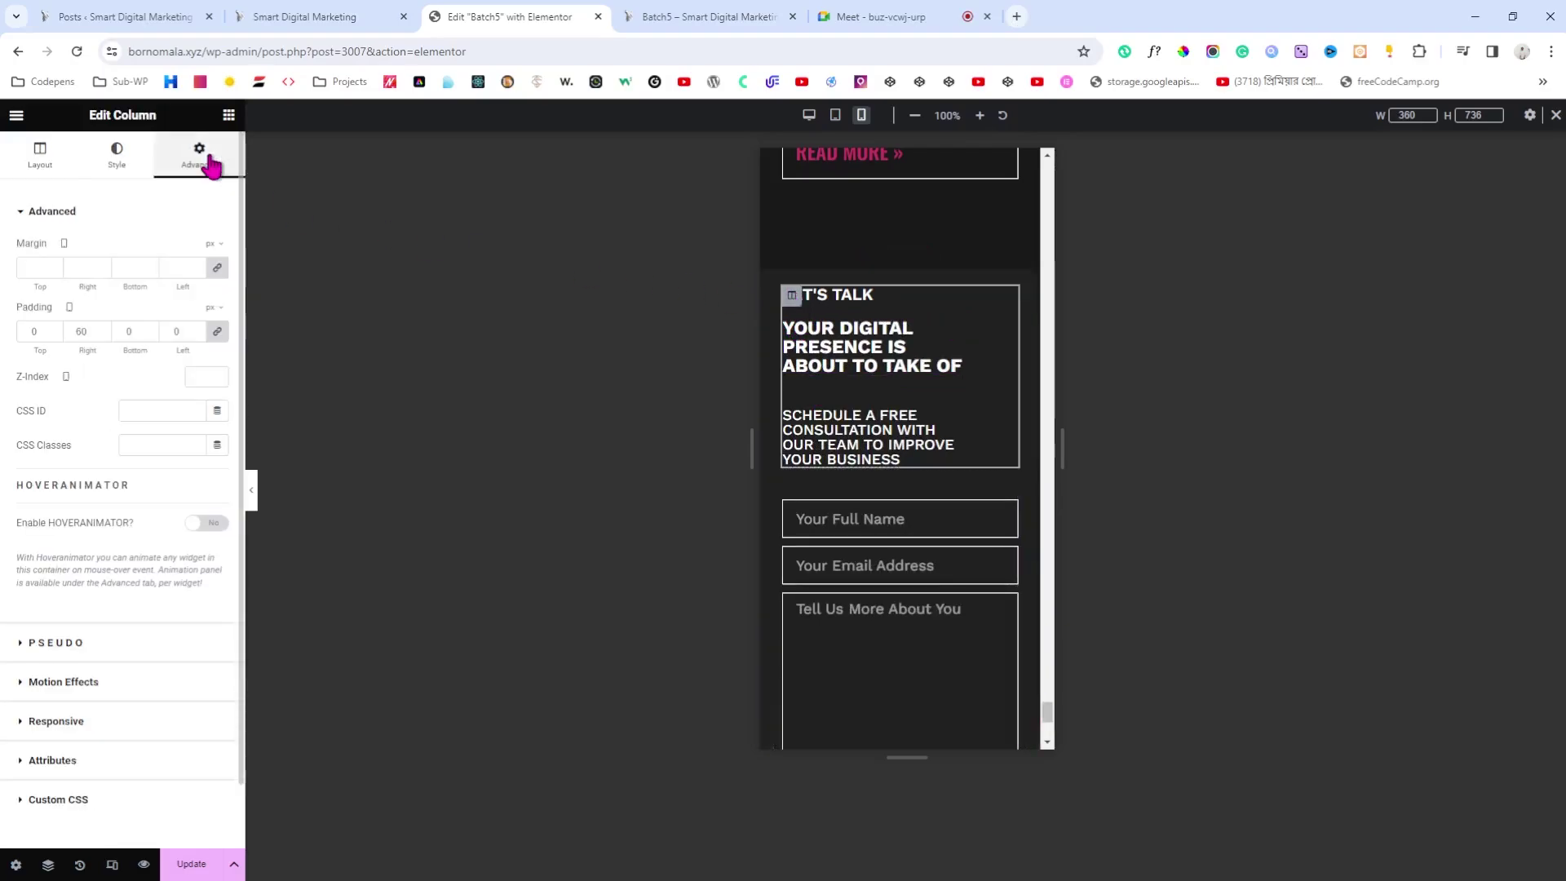
{"action": "left_click", "coordinate": [217, 331]}
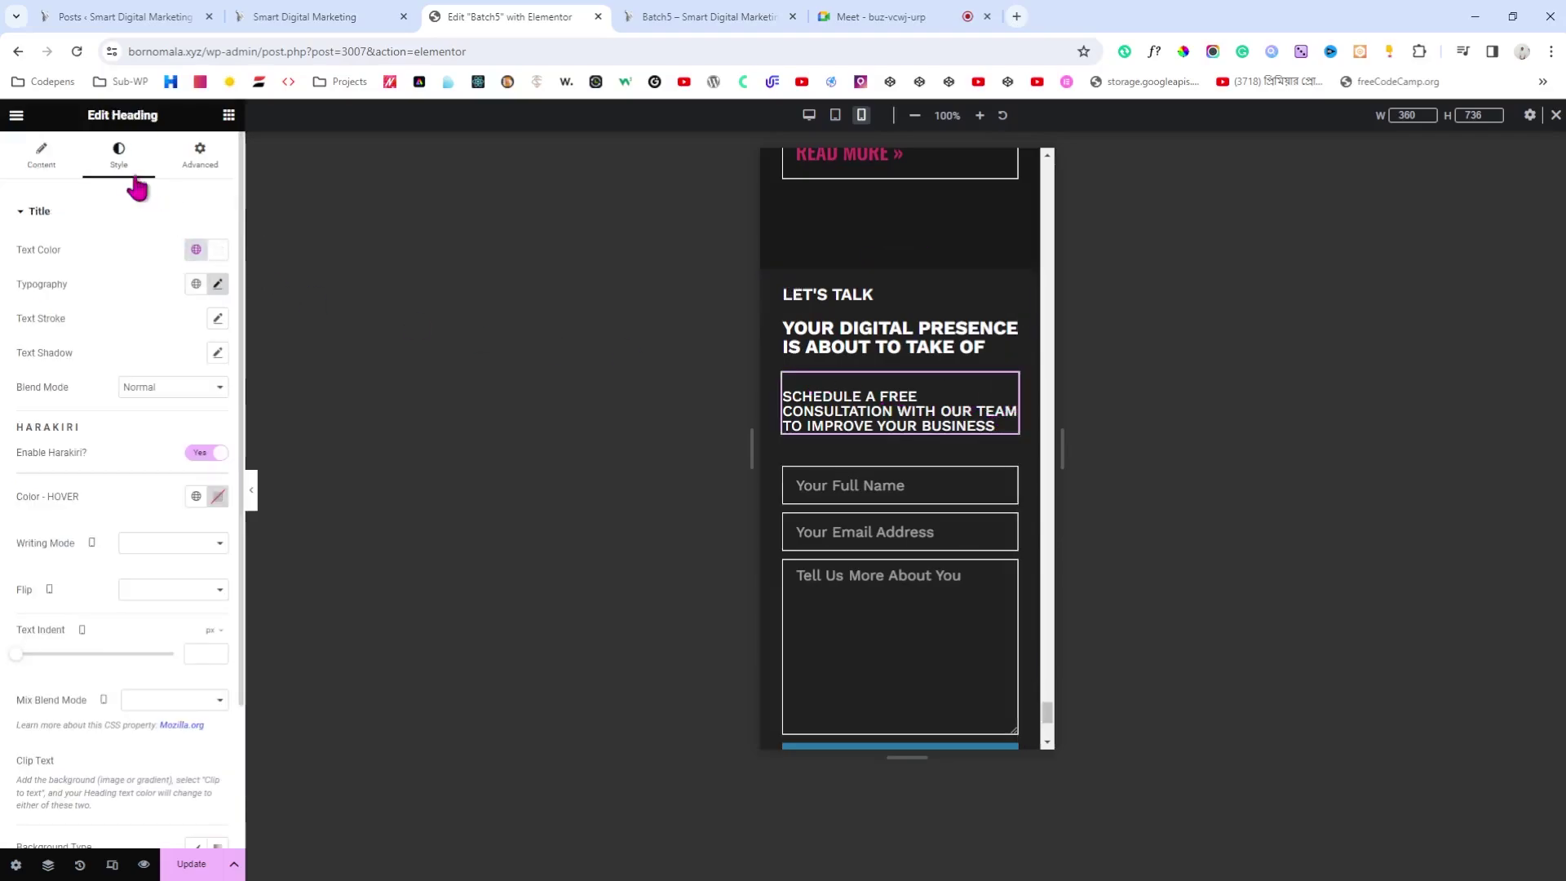
Step: Set the mobile font size of the "Schedule a free consultation" heading to 16 px and check the section down to the form button
{"action": "left_click", "coordinate": [216, 285]}
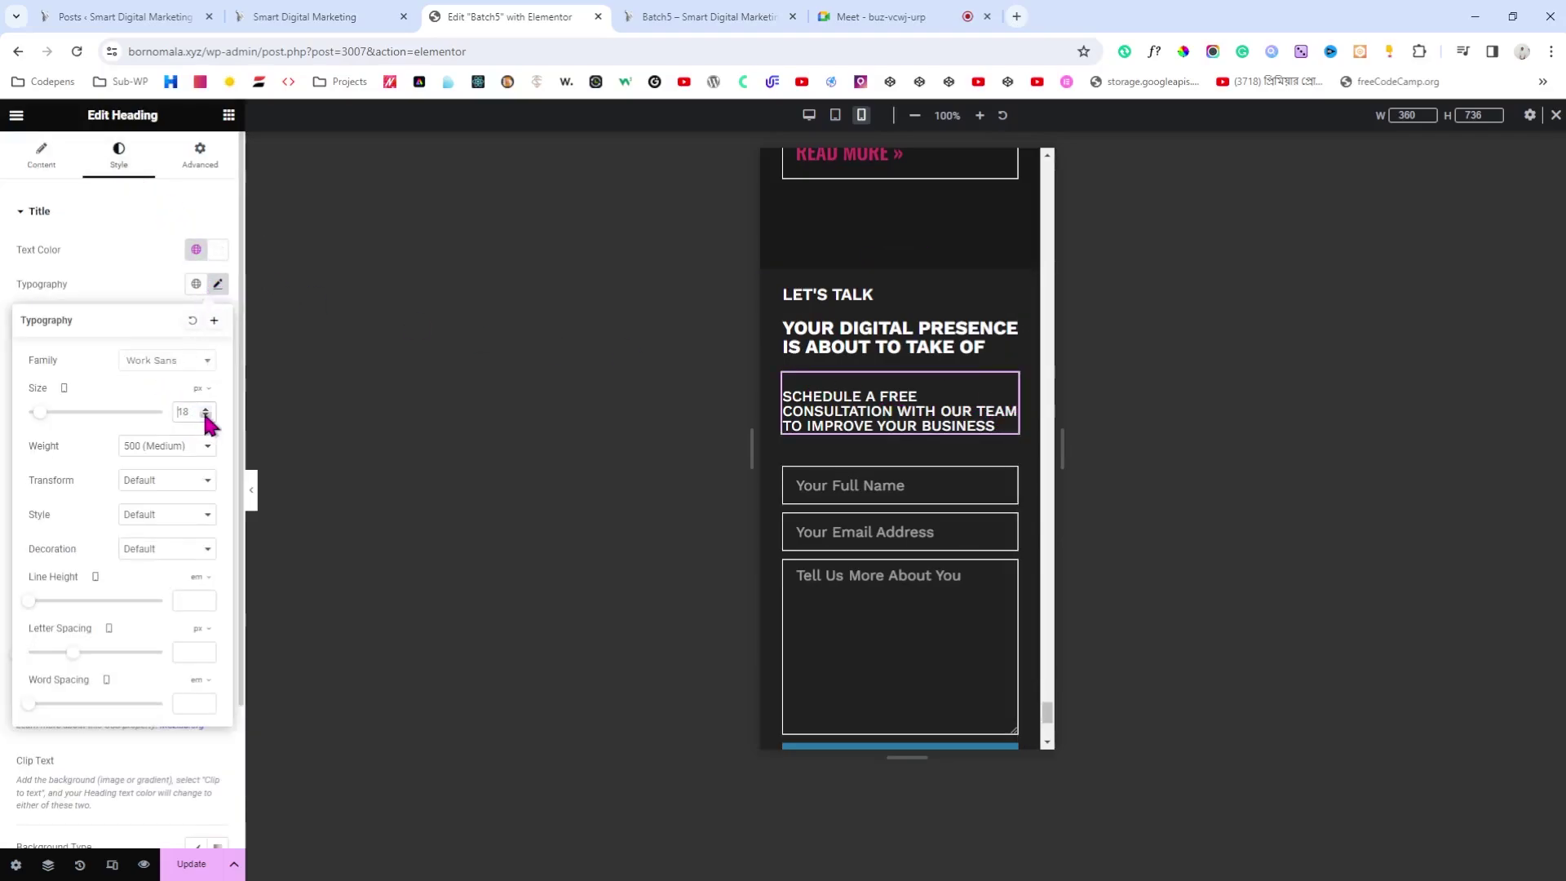
{"action": "type", "text": "1"}
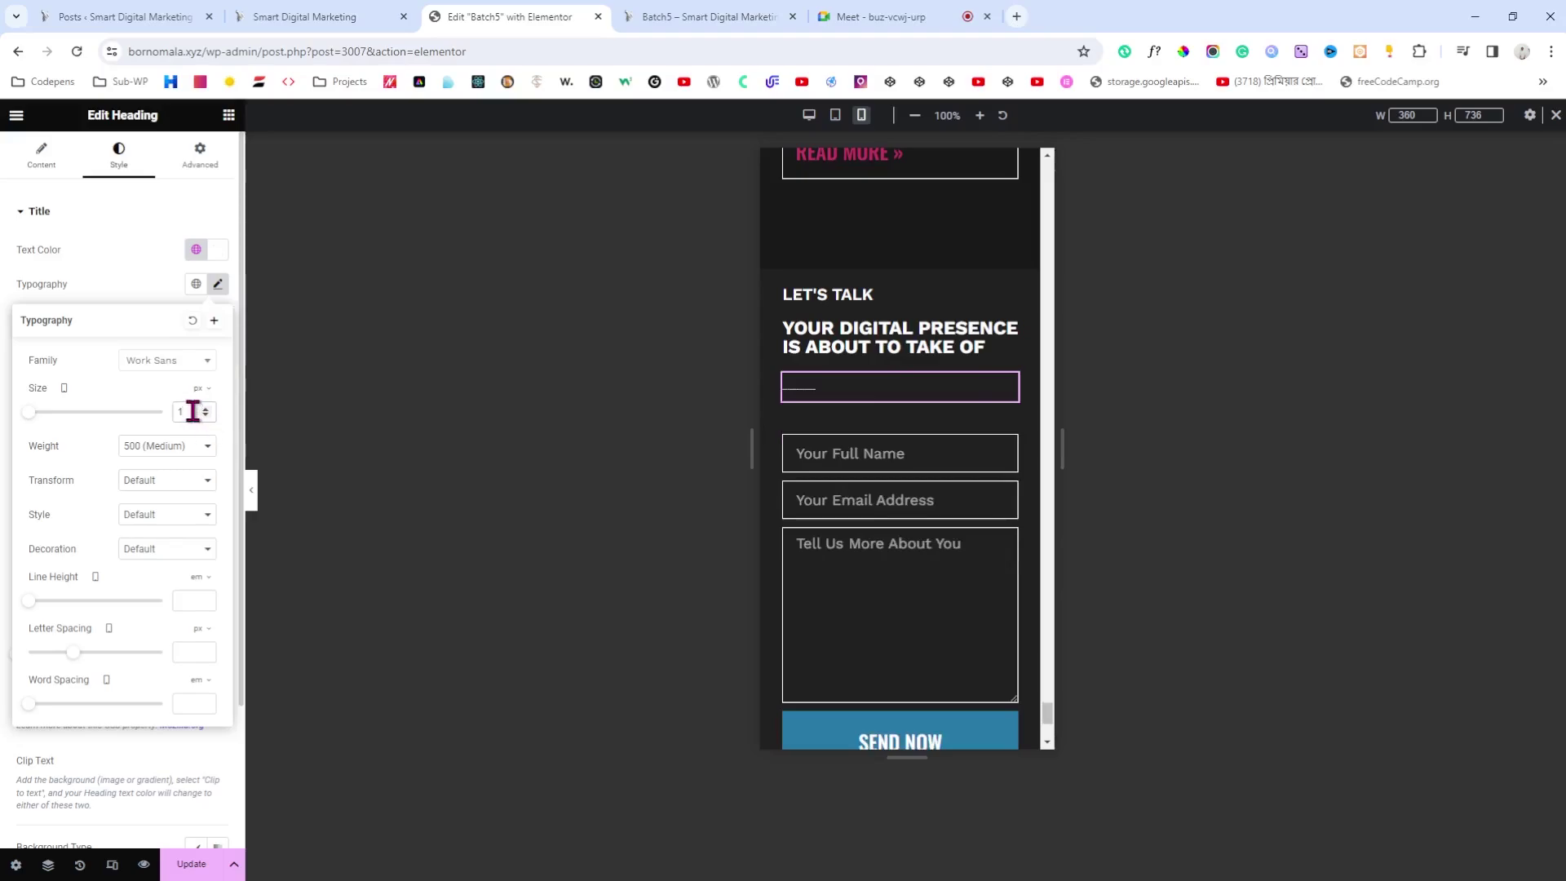
{"action": "type", "text": "6"}
{"action": "scroll", "coordinate": [888, 464], "scroll_direction": "down", "scroll_amount": 1}
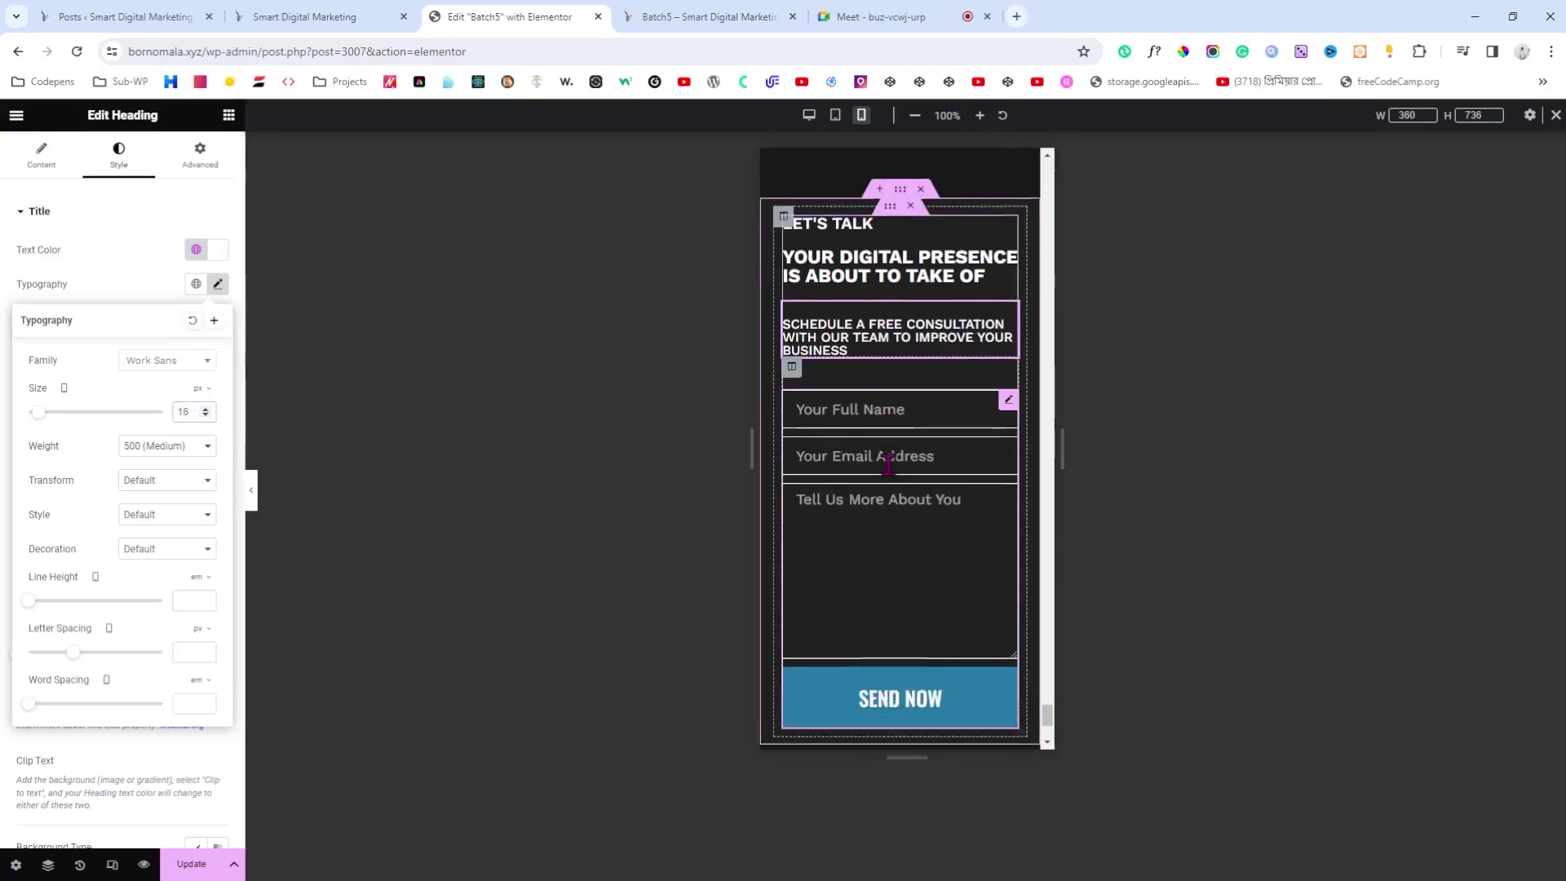
Step: Set the mobile line height of the "Schedule a free consultation" heading to 1.2 em
{"action": "scroll", "coordinate": [888, 463], "scroll_direction": "down", "scroll_amount": 2}
{"action": "scroll", "coordinate": [888, 463], "scroll_direction": "up", "scroll_amount": 2}
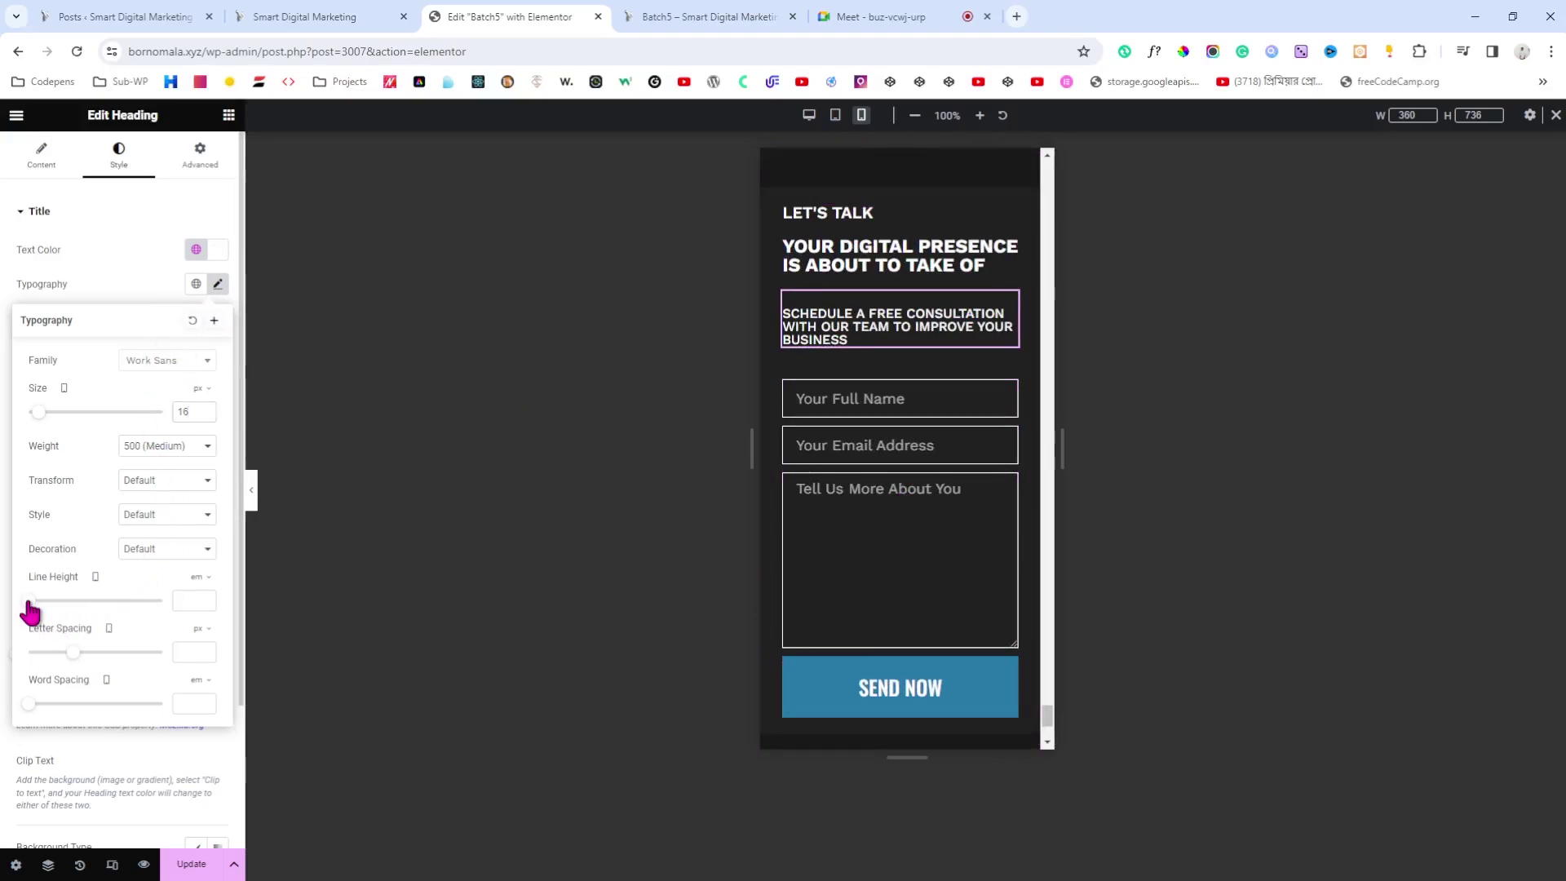
{"action": "left_click_drag", "start_coordinate": [29, 602], "coordinate": [42, 602]}
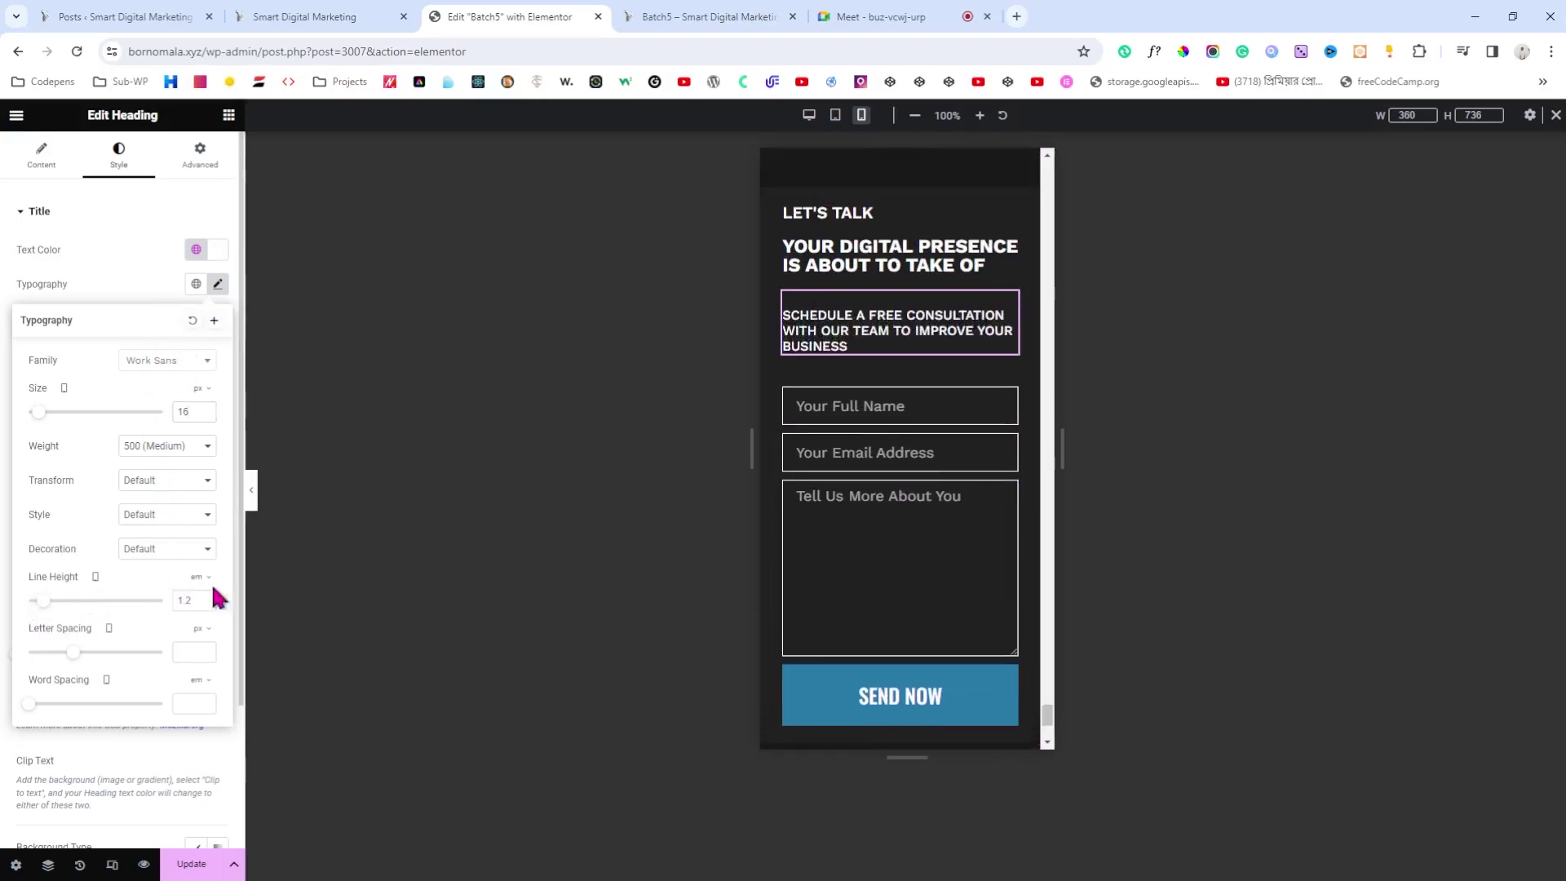
{"action": "scroll", "coordinate": [898, 408], "scroll_direction": "up", "scroll_amount": 3}
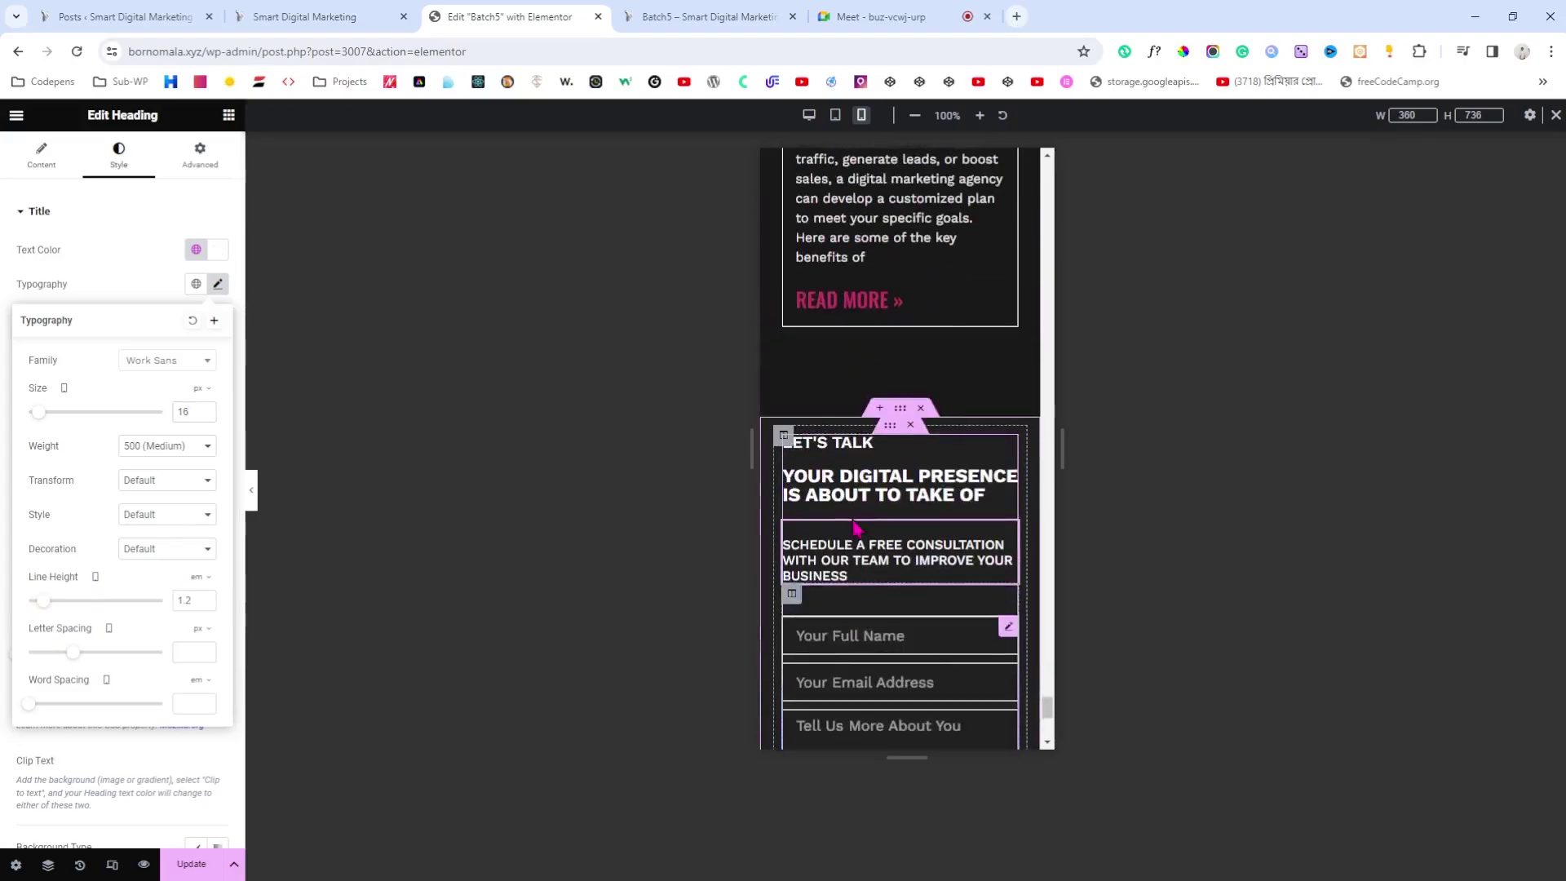
Step: Return to desktop view, update the page, and check the Let's Talk section on the Batch5 preview page
{"action": "left_click", "coordinate": [808, 119]}
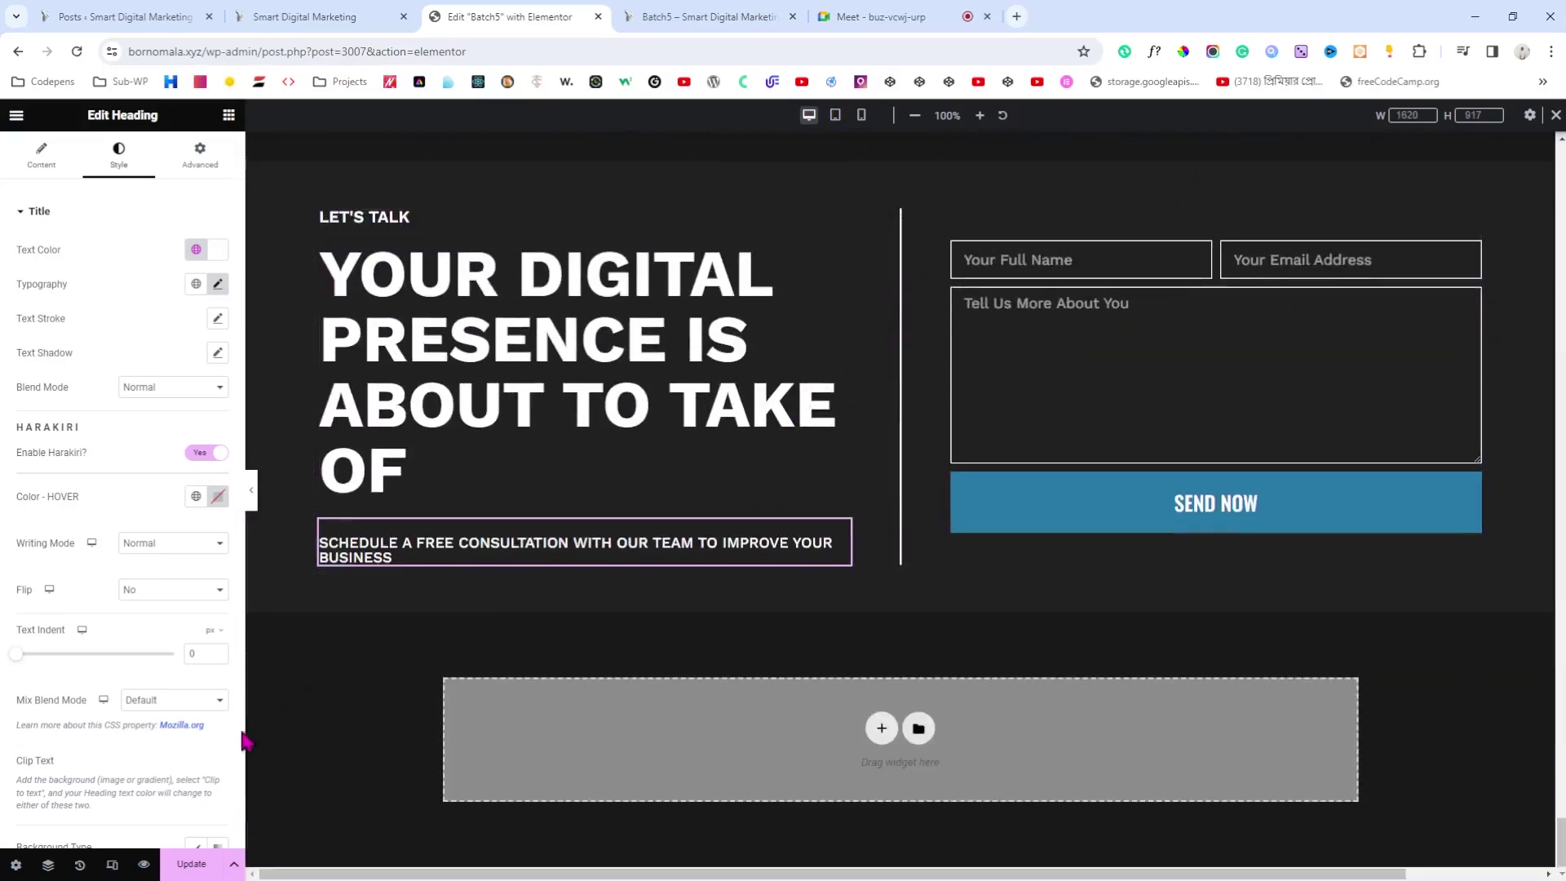
{"action": "left_click", "coordinate": [192, 864]}
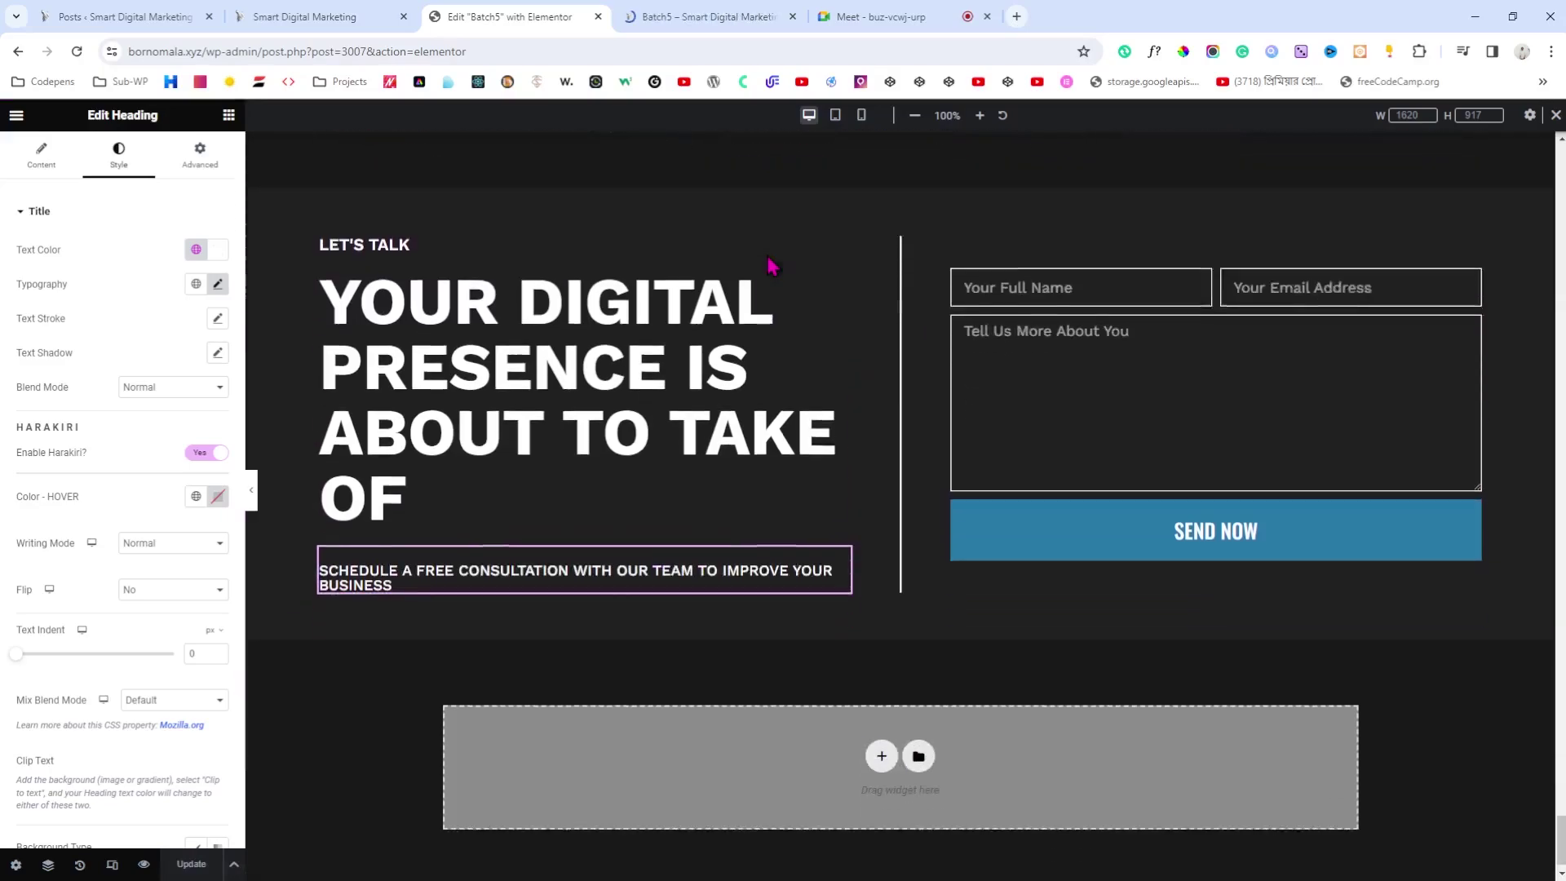
{"action": "left_click", "coordinate": [744, 15]}
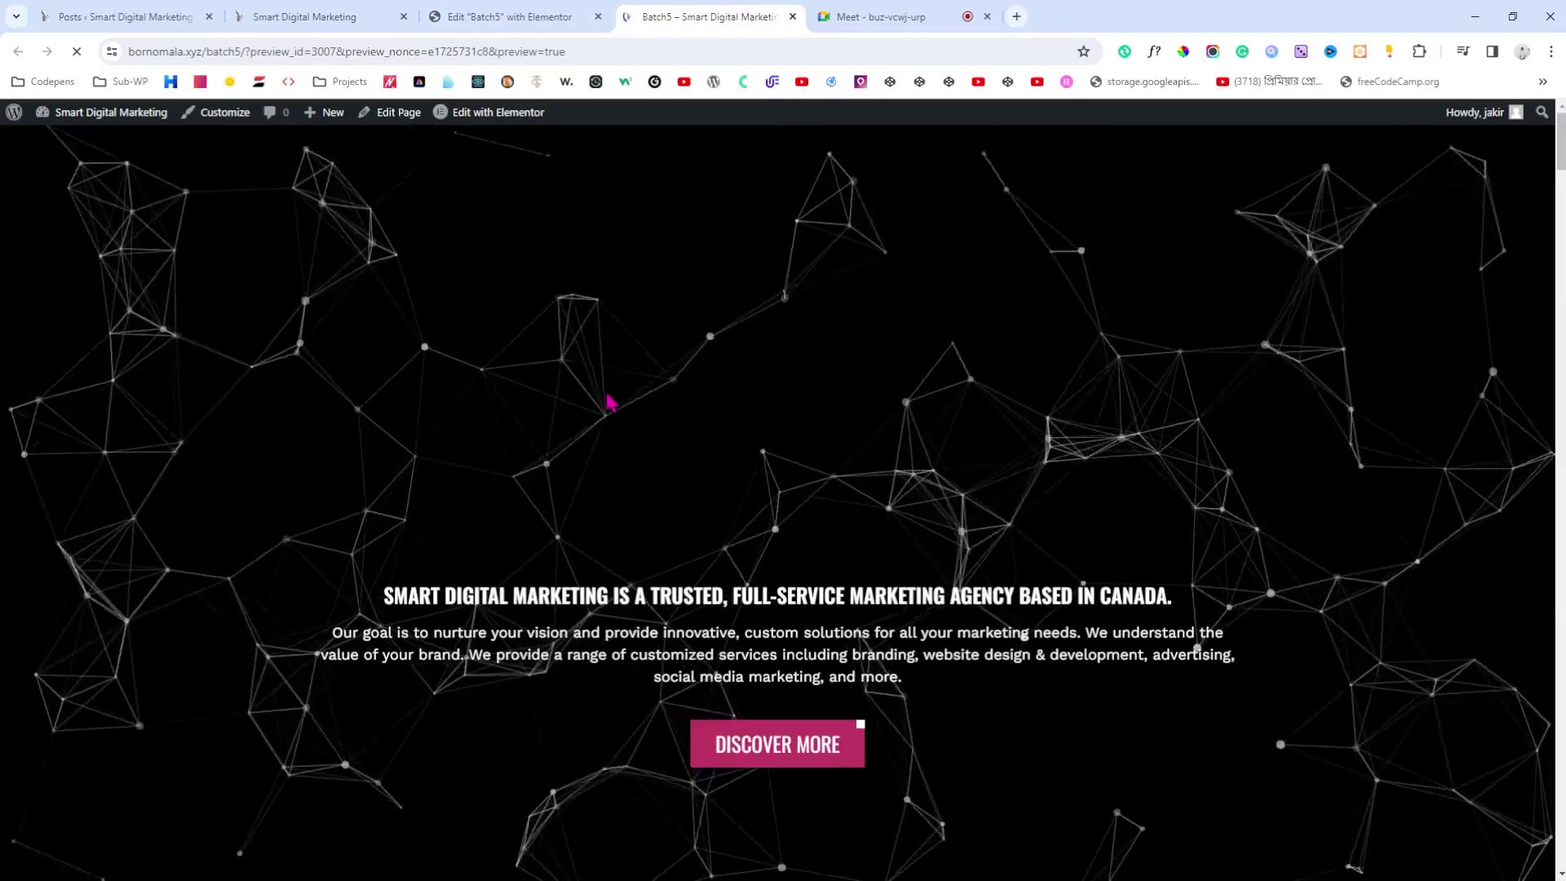
{"action": "scroll", "coordinate": [610, 400], "scroll_direction": "down", "scroll_amount": 10}
{"action": "scroll", "coordinate": [610, 400], "scroll_direction": "down", "scroll_amount": 15}
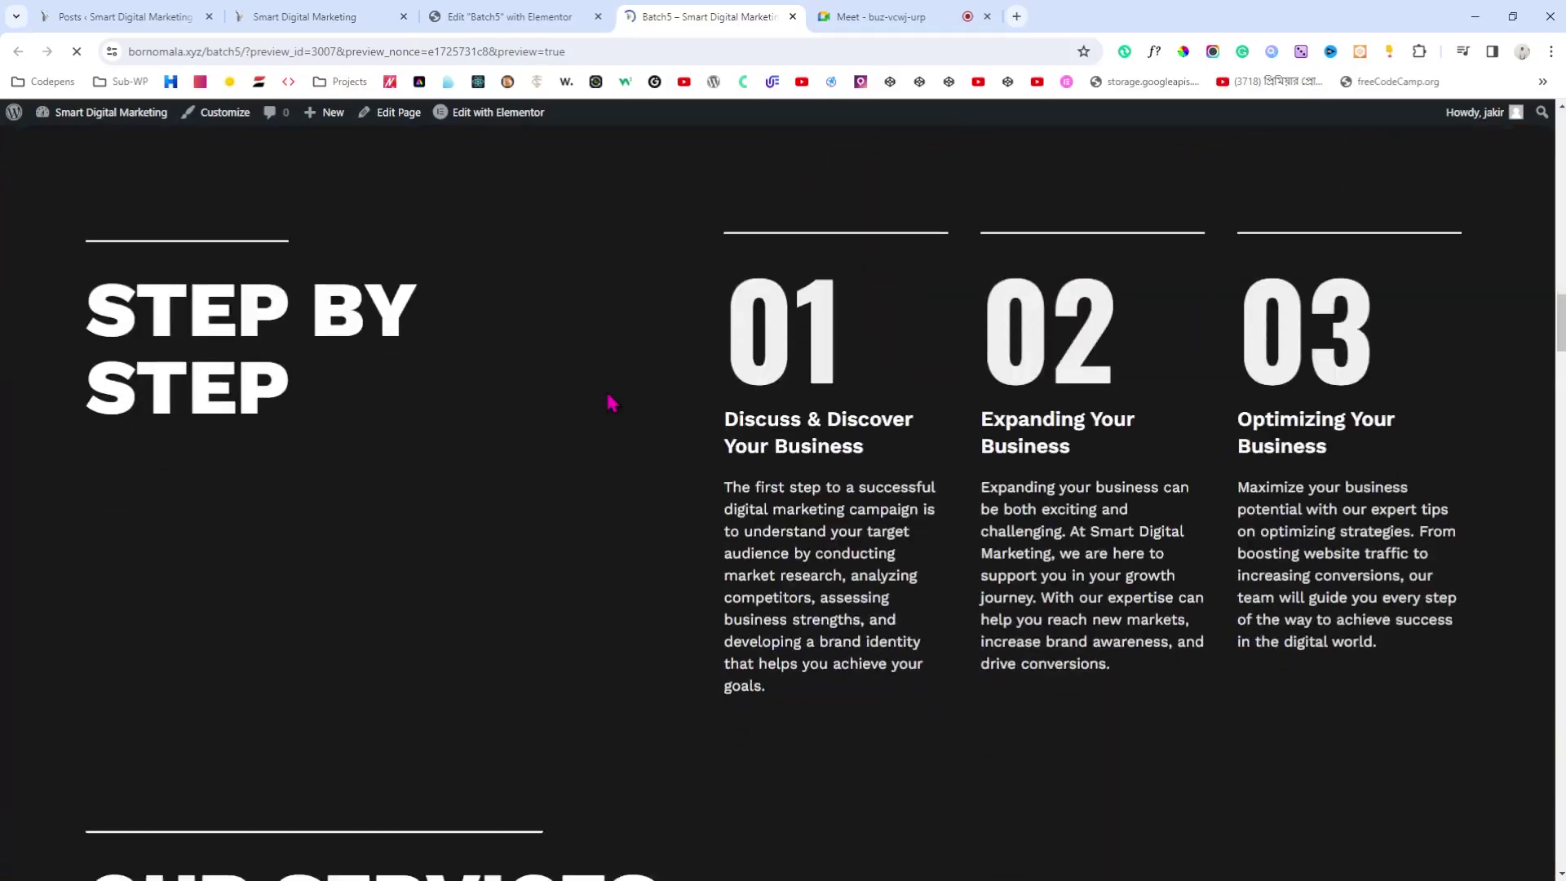
{"action": "scroll", "coordinate": [612, 401], "scroll_direction": "down", "scroll_amount": 15}
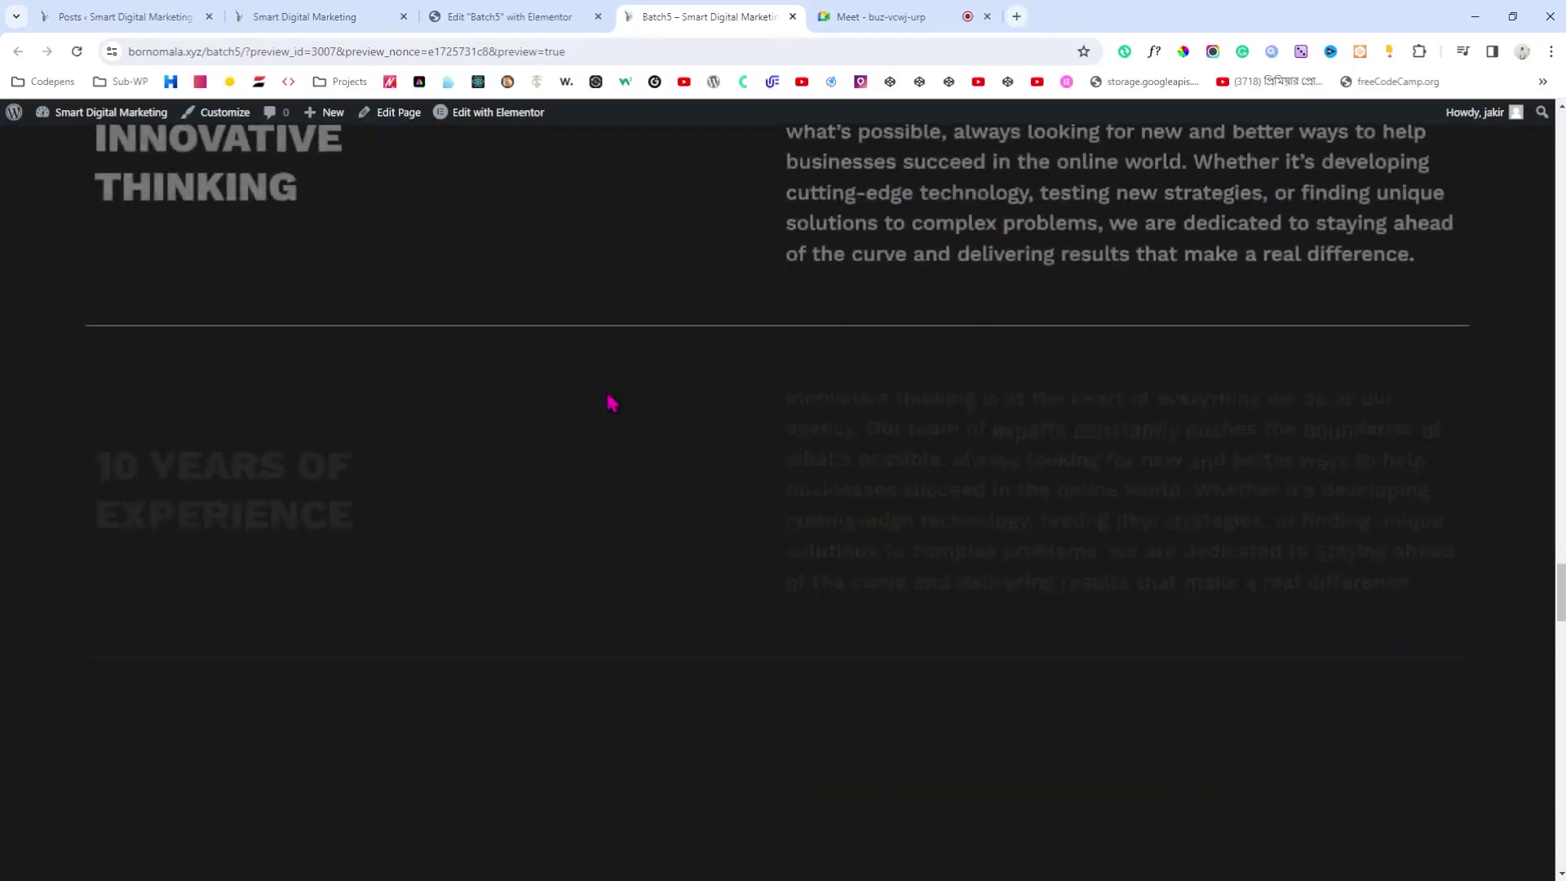
{"action": "scroll", "coordinate": [612, 401], "scroll_direction": "down", "scroll_amount": 10}
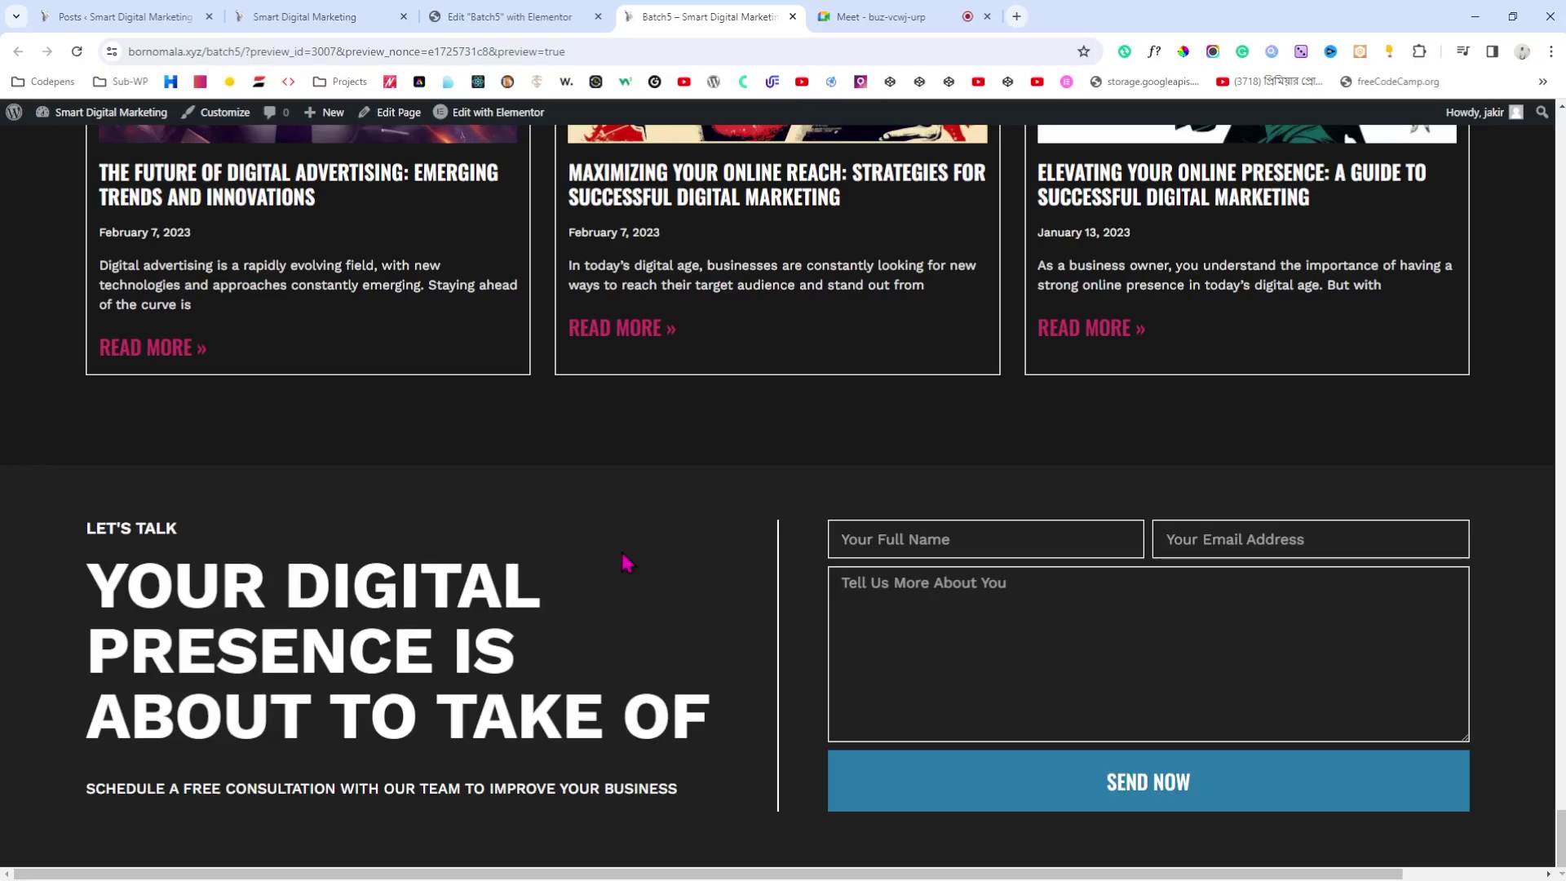
Step: Compare the bottom of the Batch5 page with the footer on the reference homepage
{"action": "left_click", "coordinate": [532, 14]}
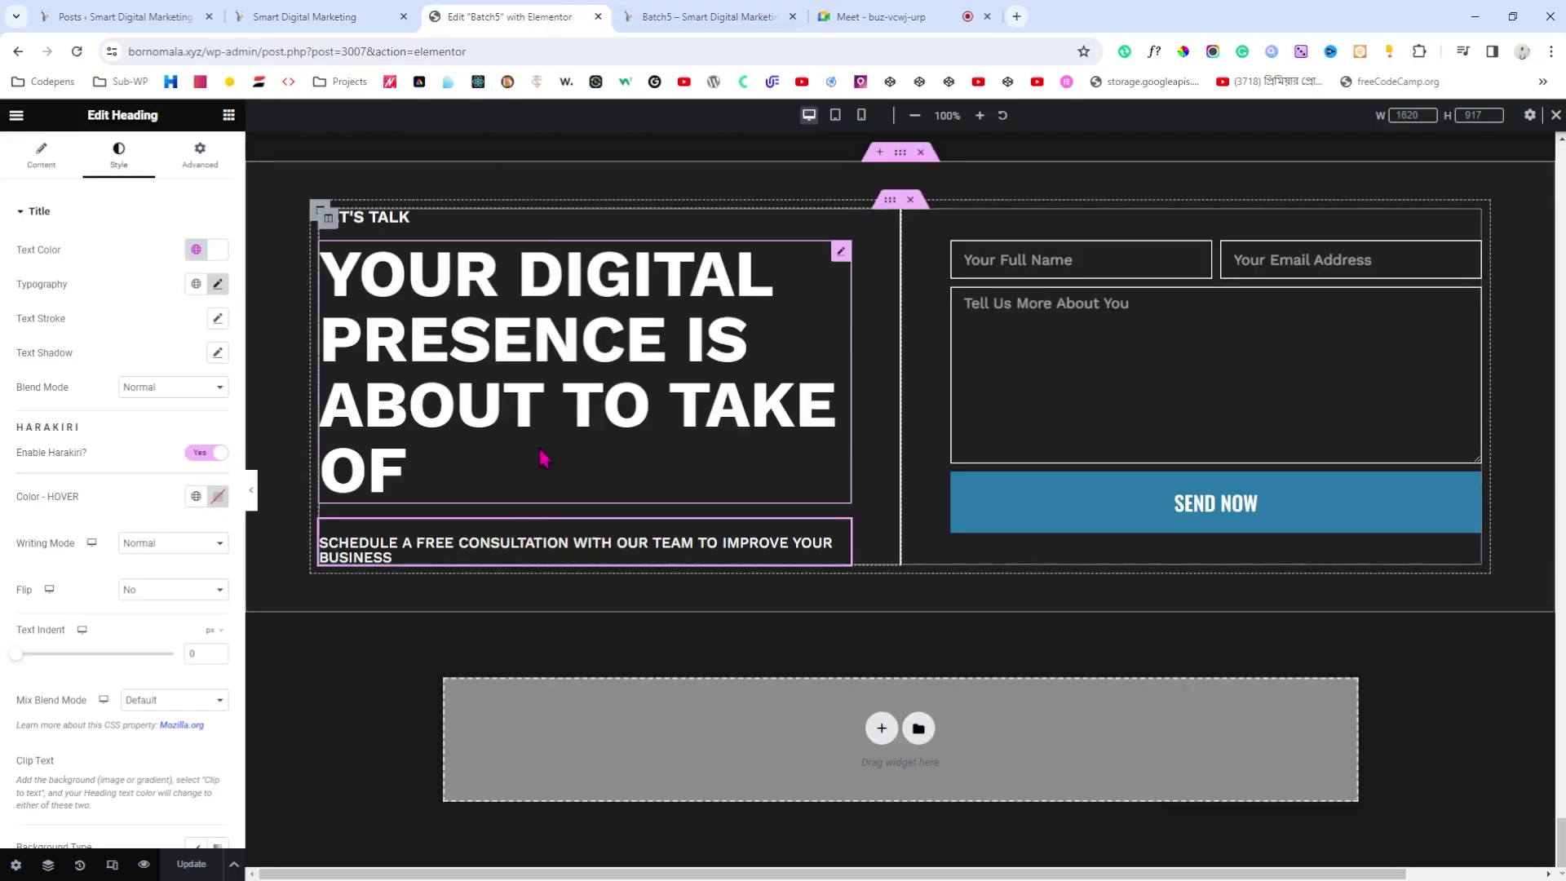
{"action": "left_click", "coordinate": [350, 16]}
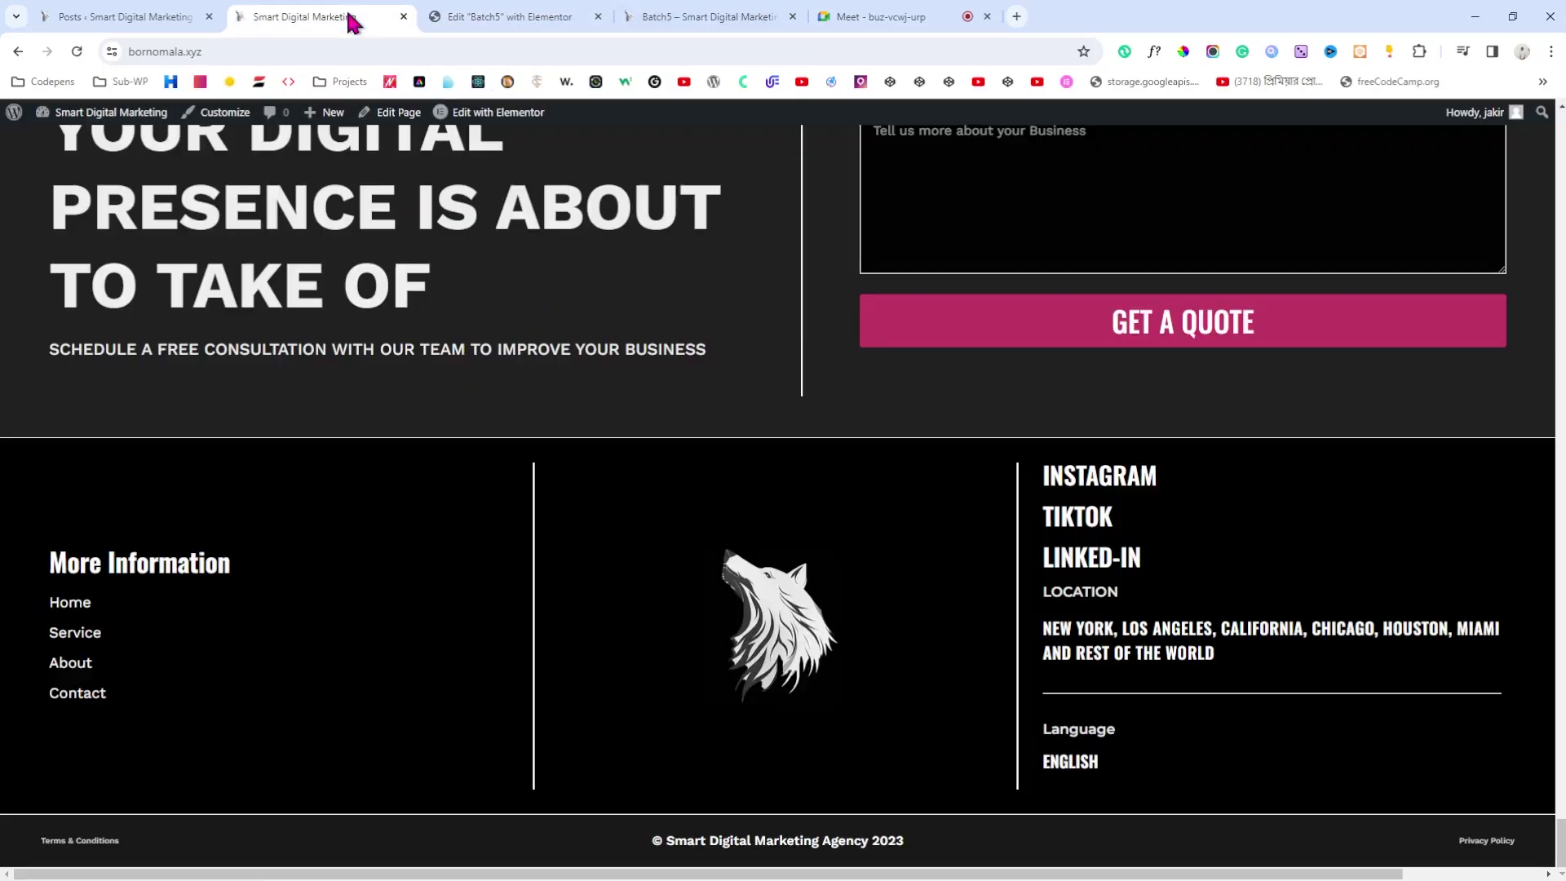
{"action": "left_click", "coordinate": [531, 15]}
{"action": "left_click", "coordinate": [667, 12]}
Step: Open the Elementor Theme Builder from the site dashboard and place the reference homepage's browser tab beside it
{"action": "mouse_move", "coordinate": [84, 122]}
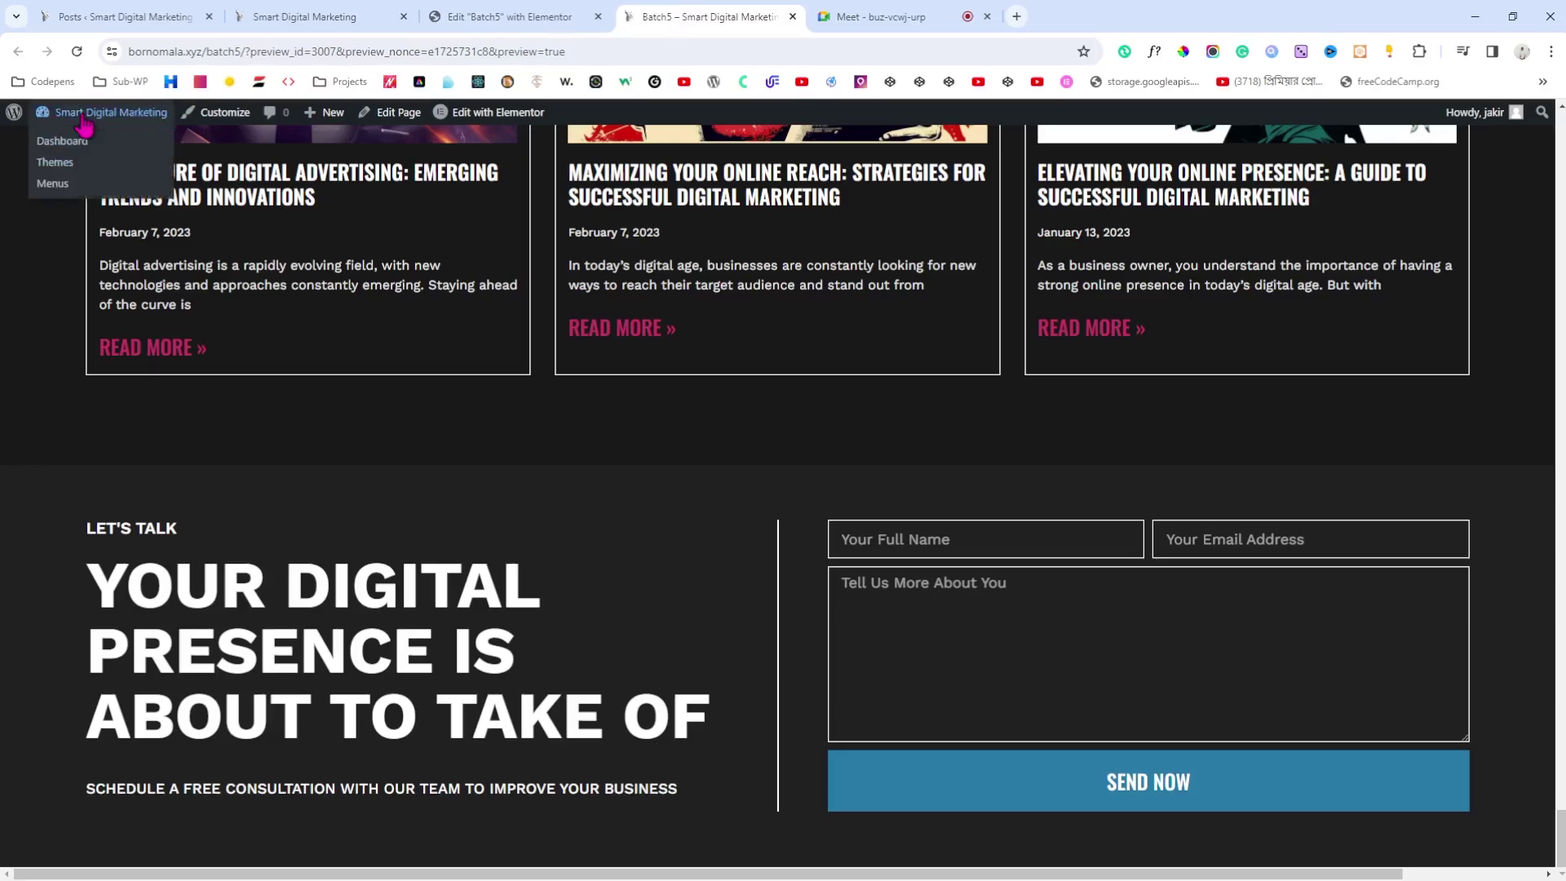
{"action": "left_click", "coordinate": [57, 142]}
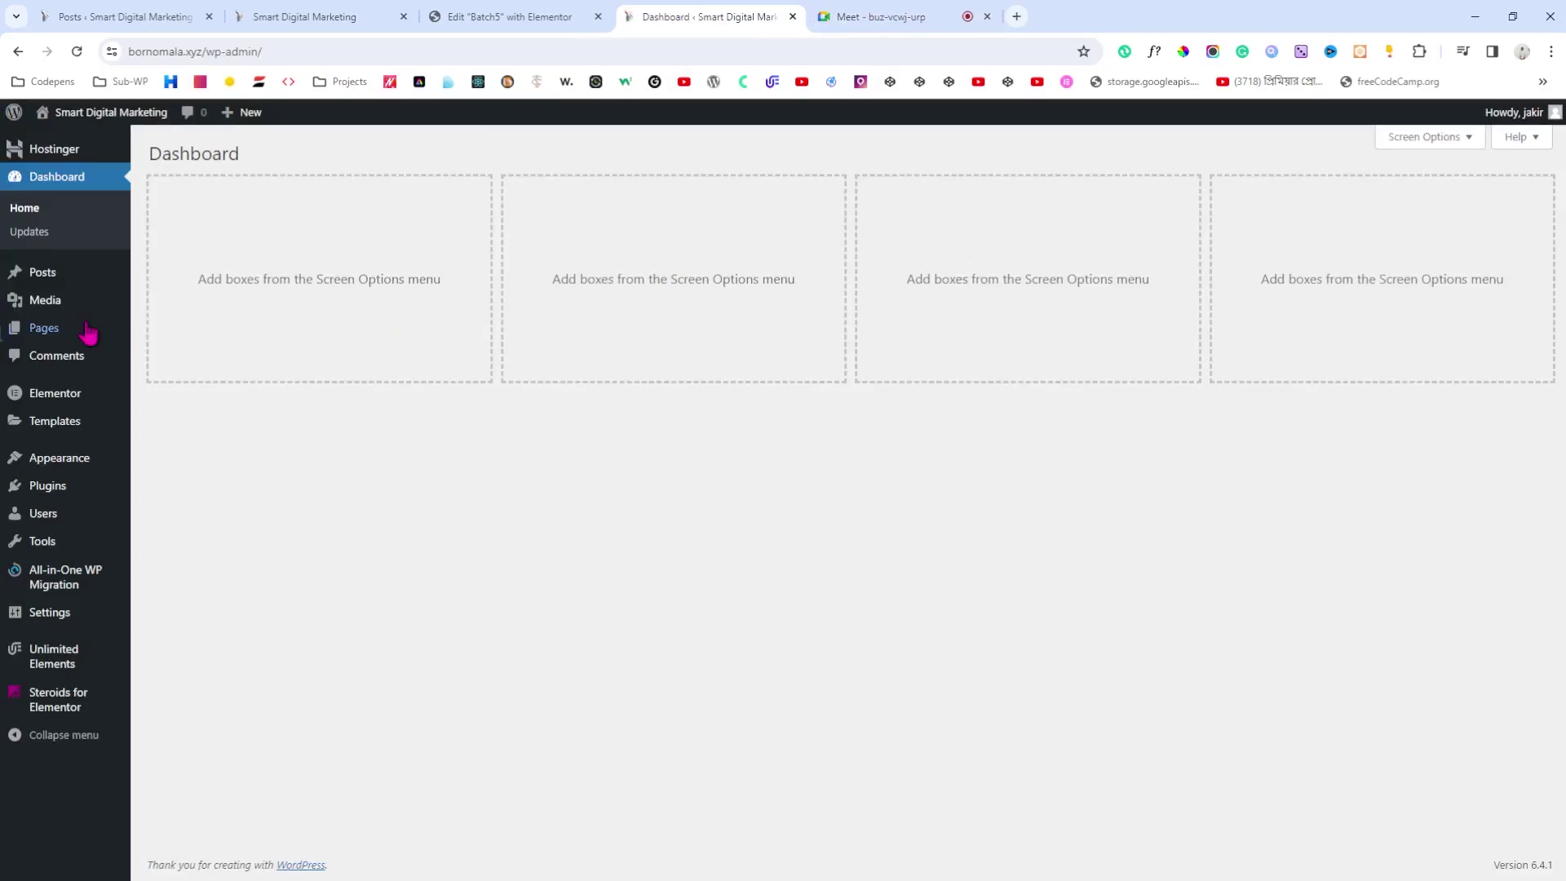
{"action": "mouse_move", "coordinate": [42, 335]}
{"action": "mouse_move", "coordinate": [45, 437]}
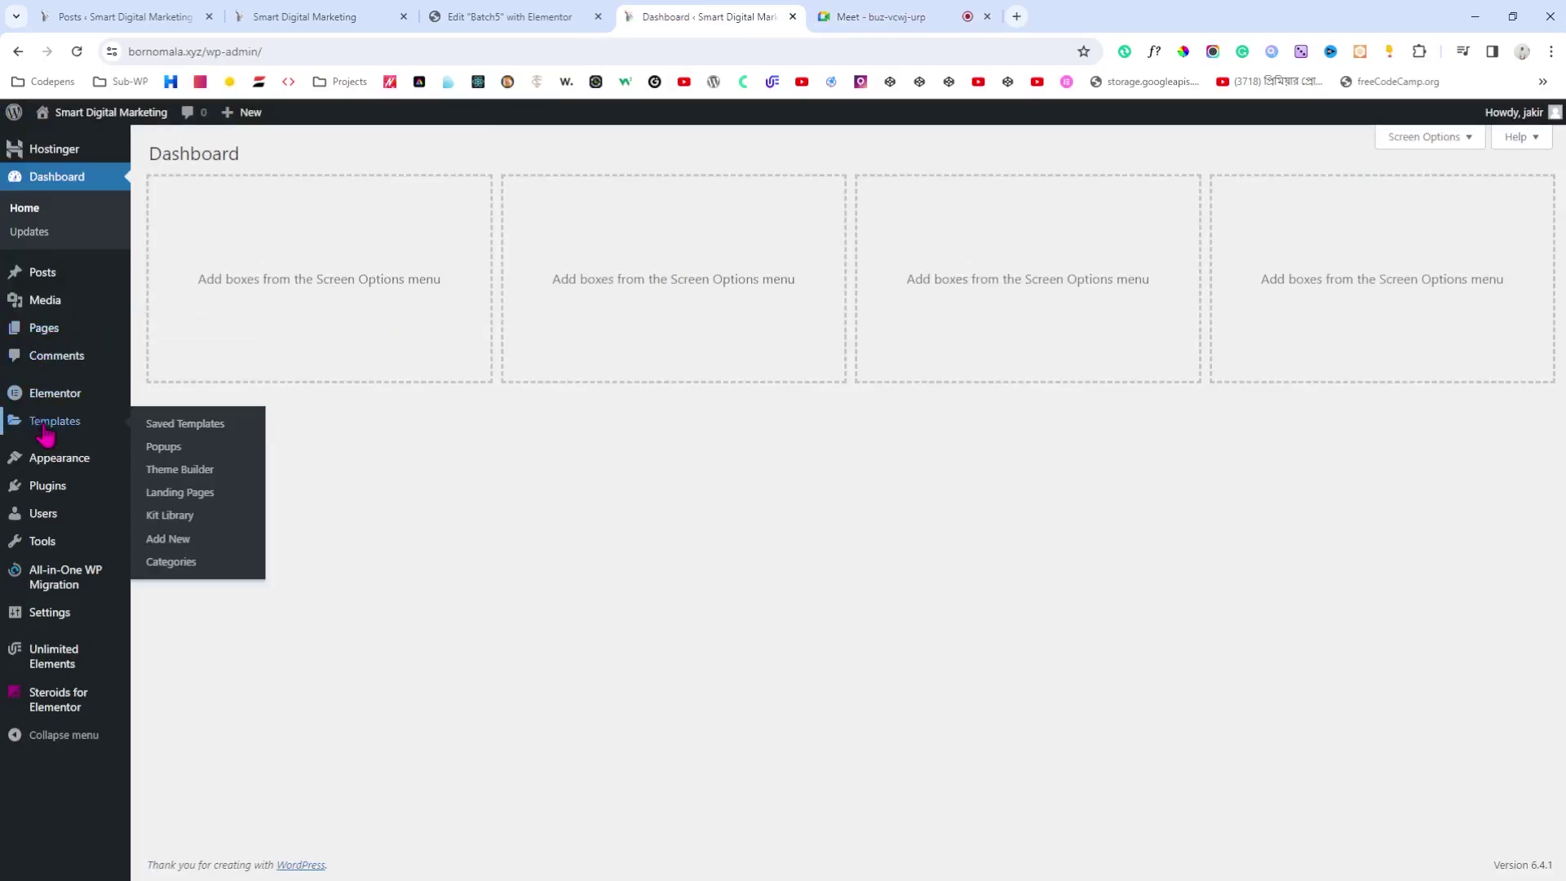
{"action": "left_click", "coordinate": [201, 473]}
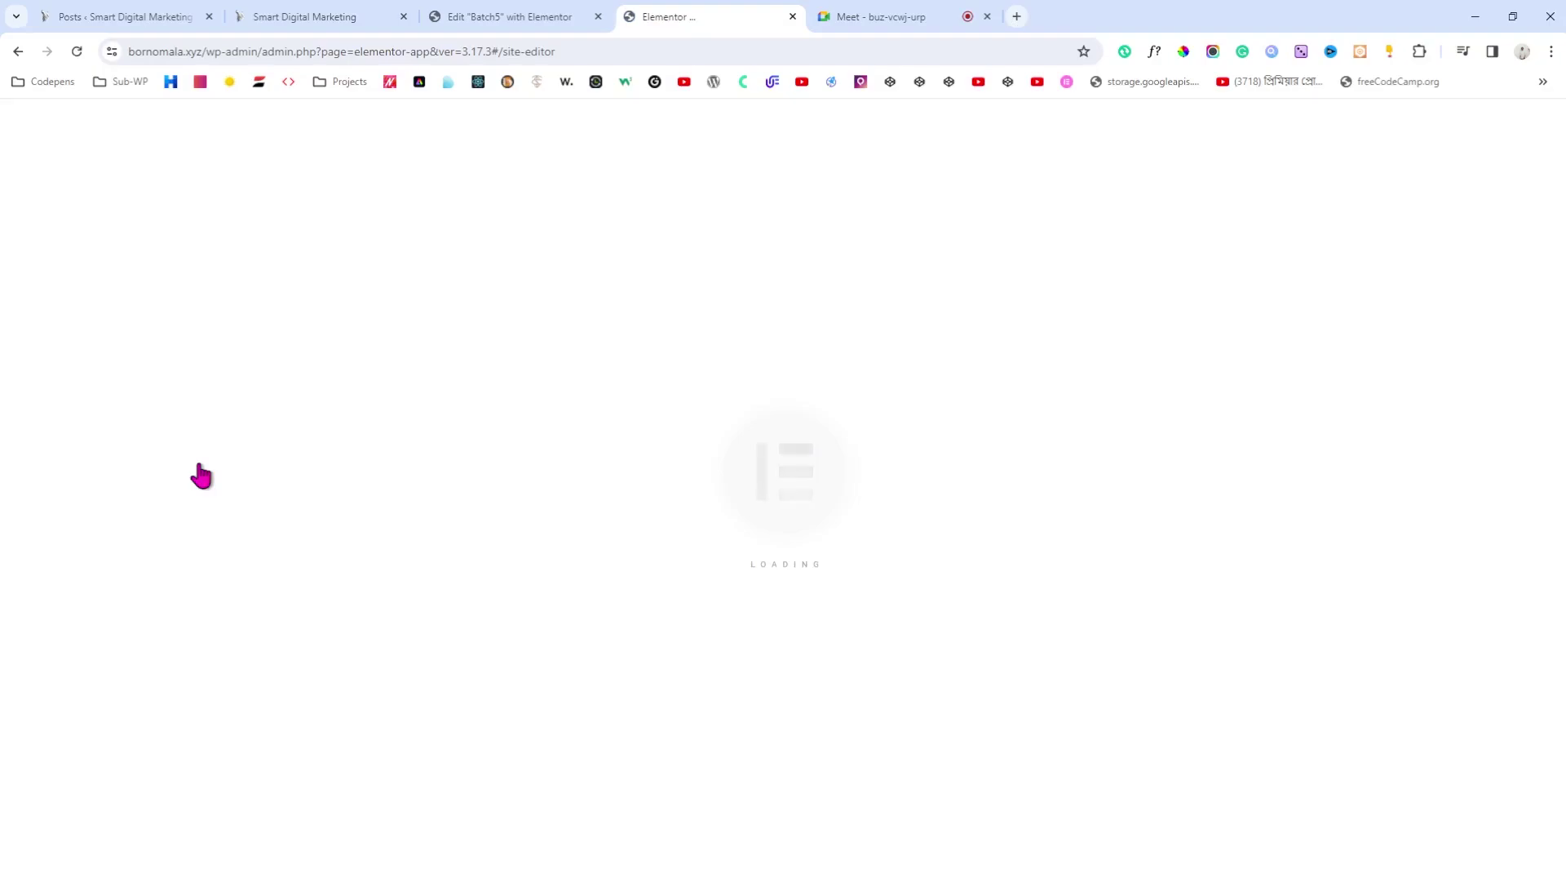
{"action": "left_click", "coordinate": [525, 13]}
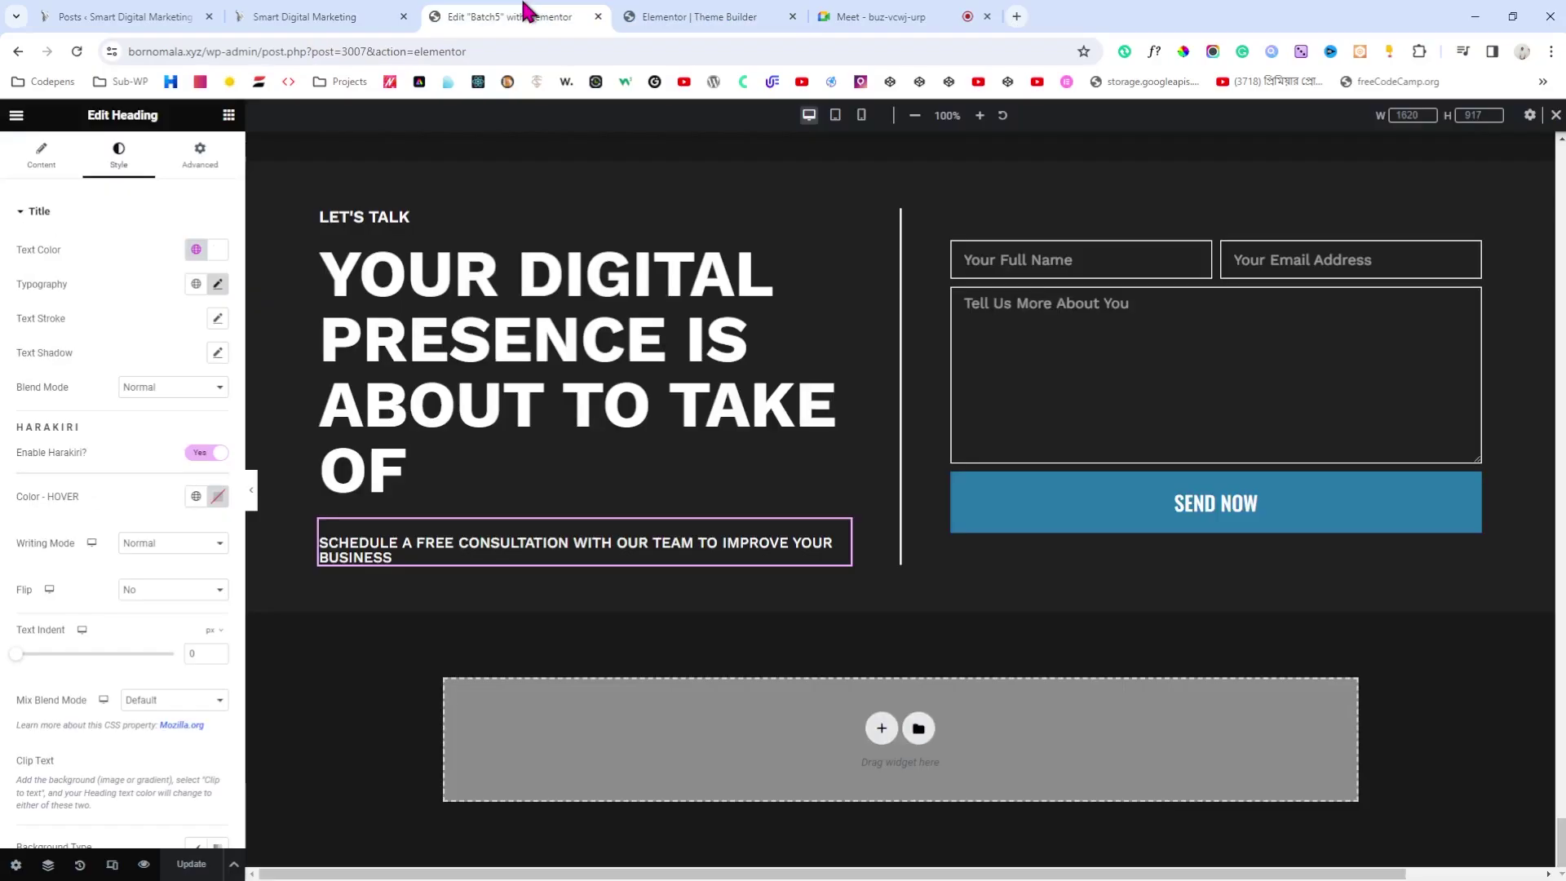
{"action": "left_click_drag", "start_coordinate": [364, 13], "coordinate": [485, 11]}
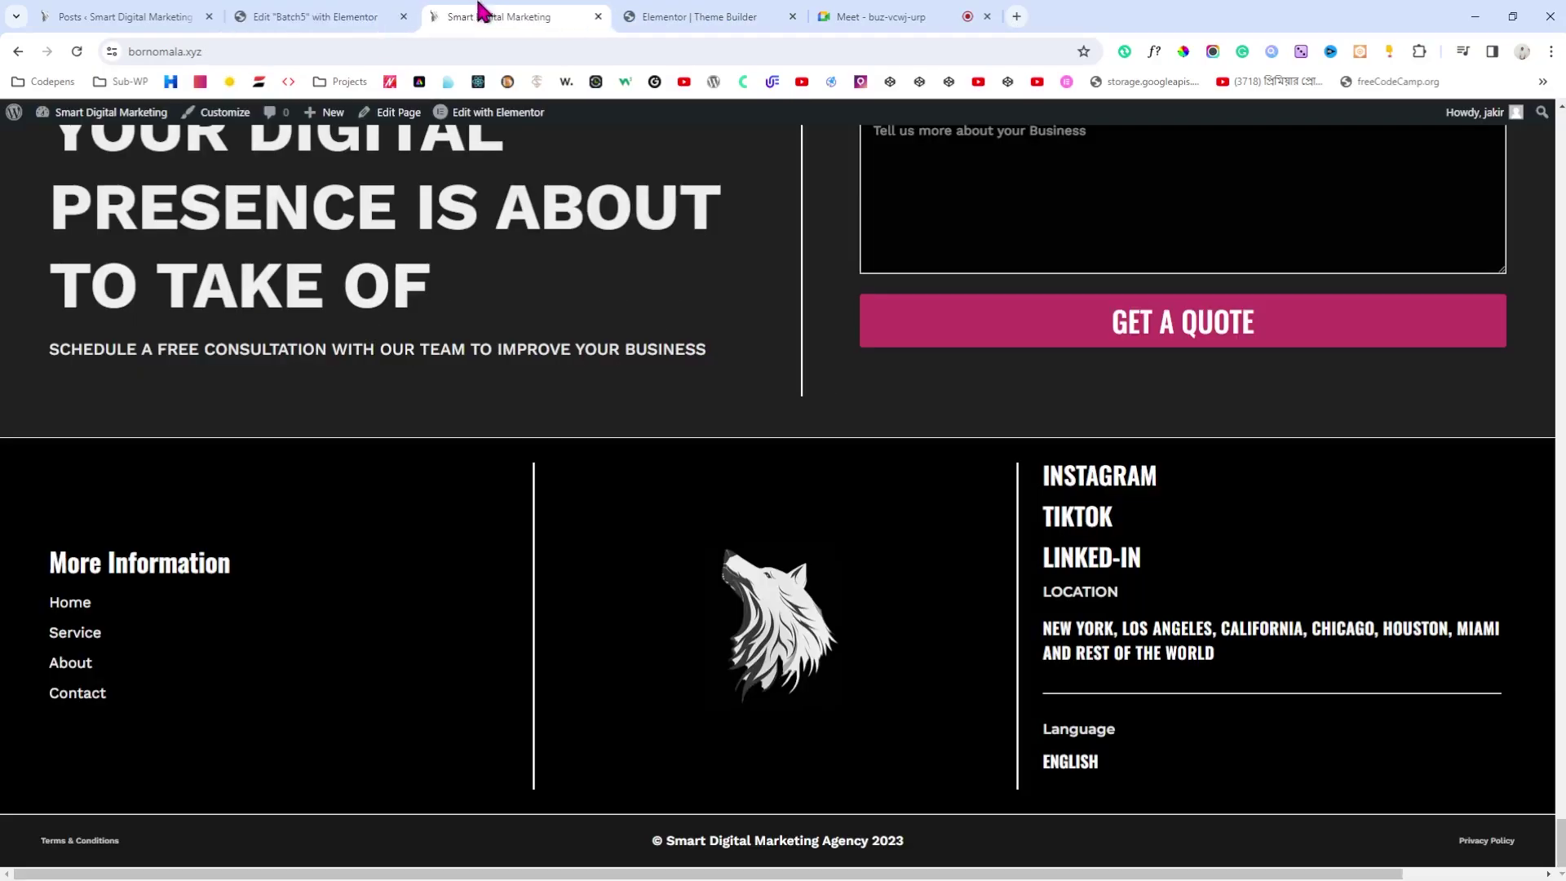
{"action": "left_click", "coordinate": [693, 17]}
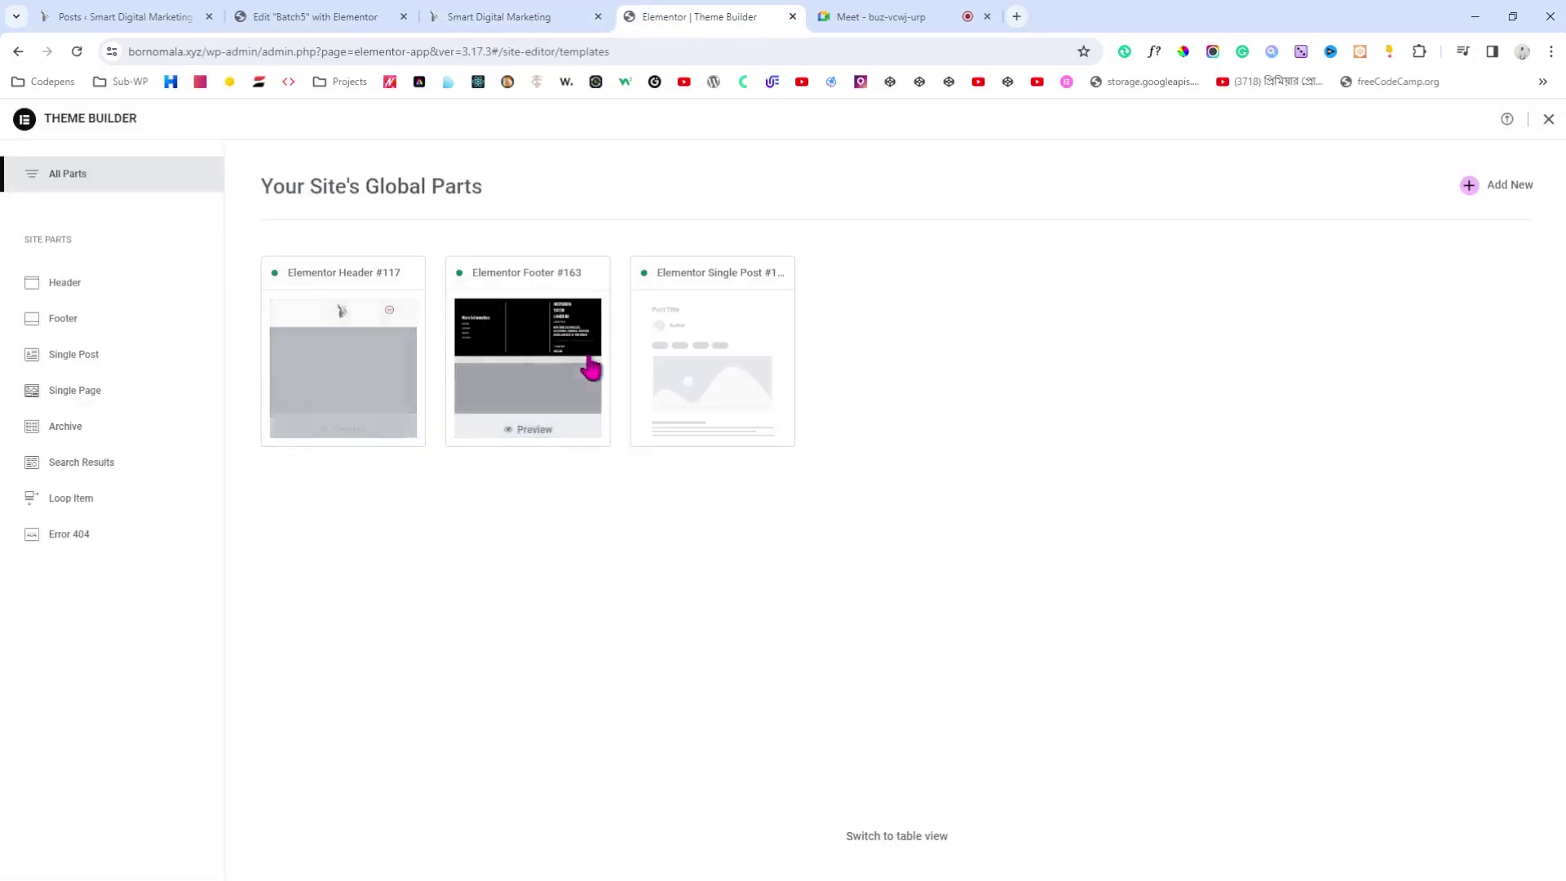
Step: Change the display condition of Elementor Footer #163 to include only the singular page Elementor #138, and save it
{"action": "left_click", "coordinate": [514, 343]}
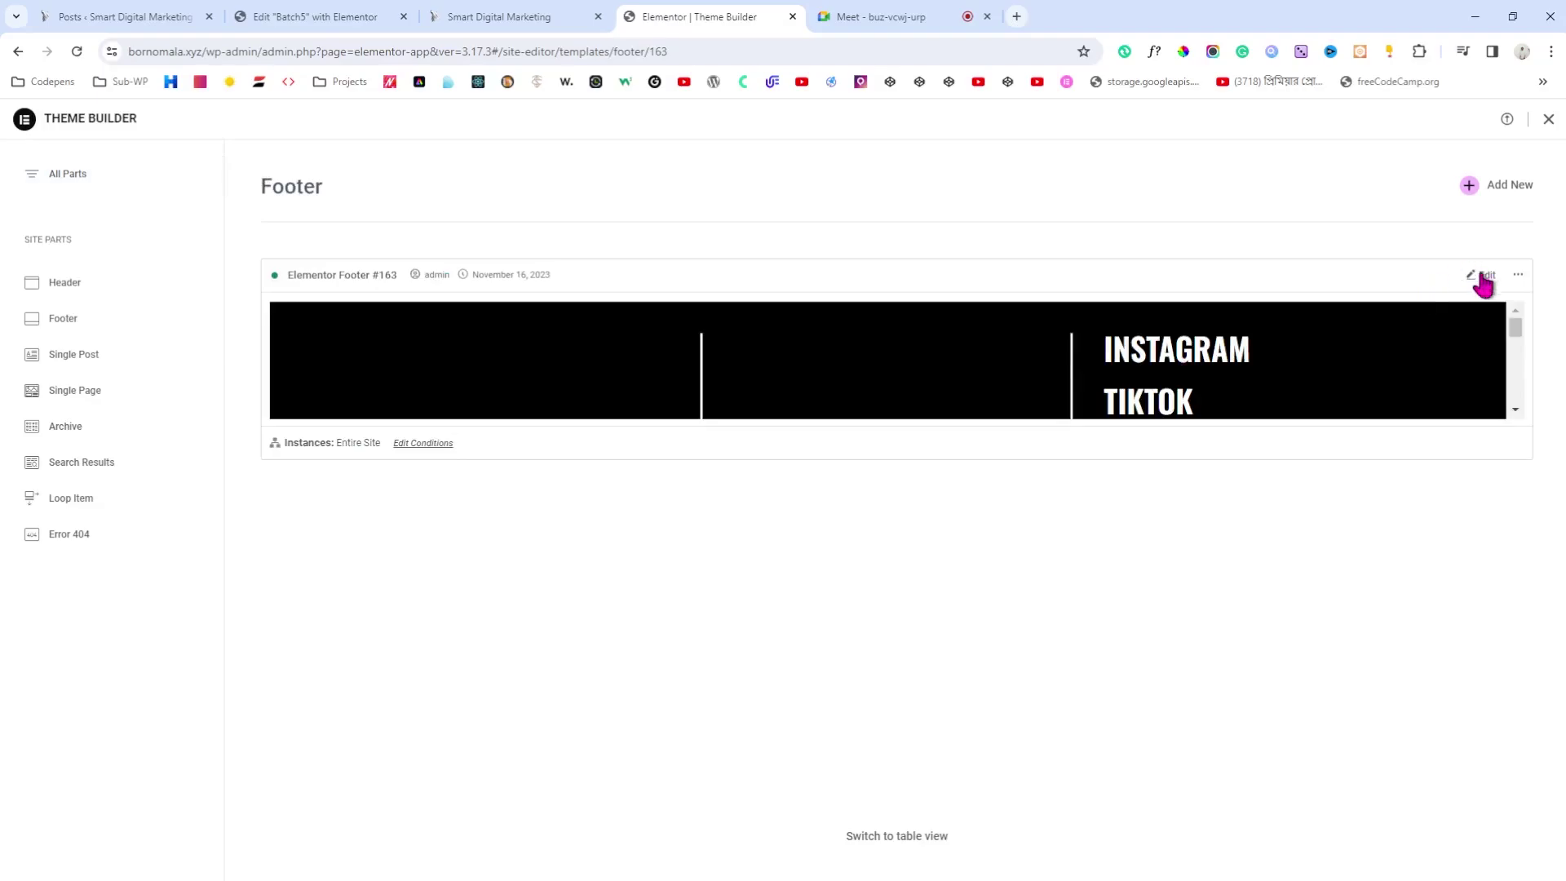
{"action": "left_click", "coordinate": [423, 445]}
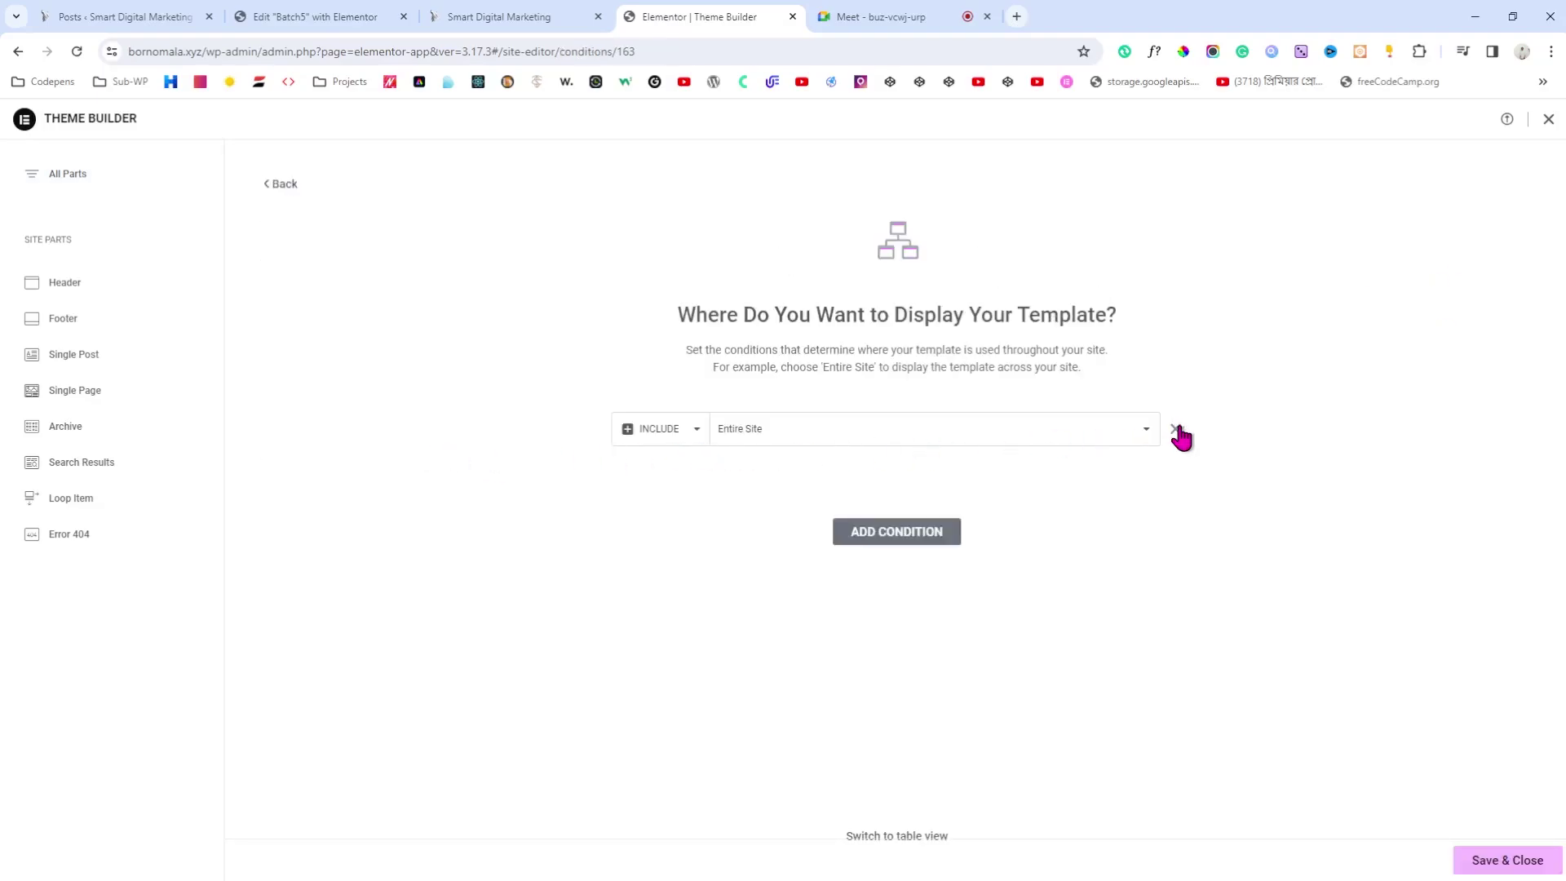
{"action": "left_click", "coordinate": [765, 486]}
{"action": "left_click", "coordinate": [1064, 430]}
{"action": "type", "text": "ele"}
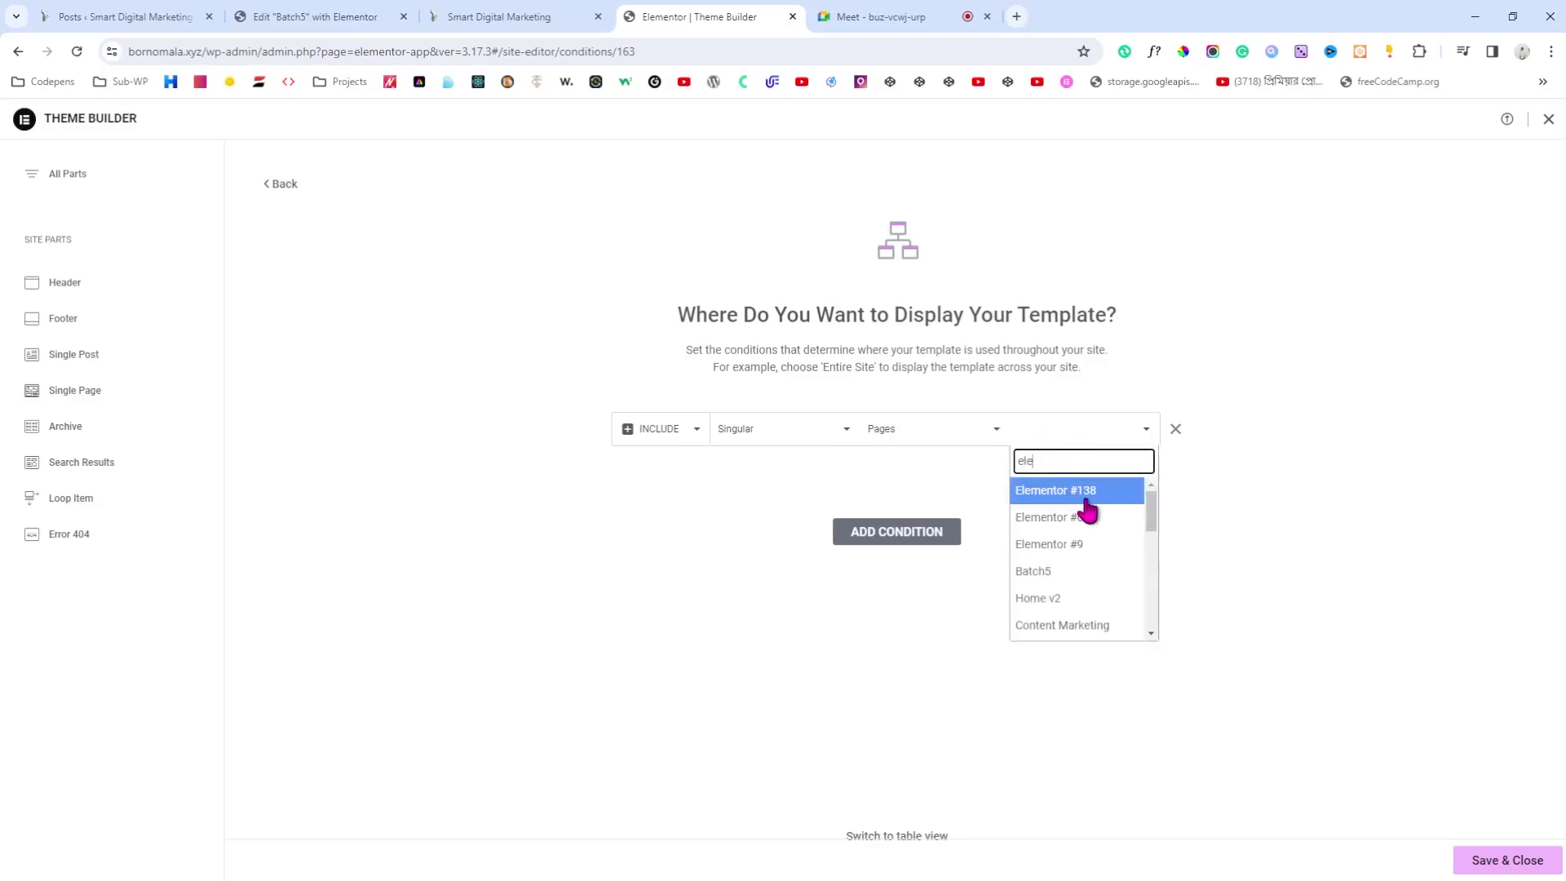
{"action": "left_click", "coordinate": [1087, 501]}
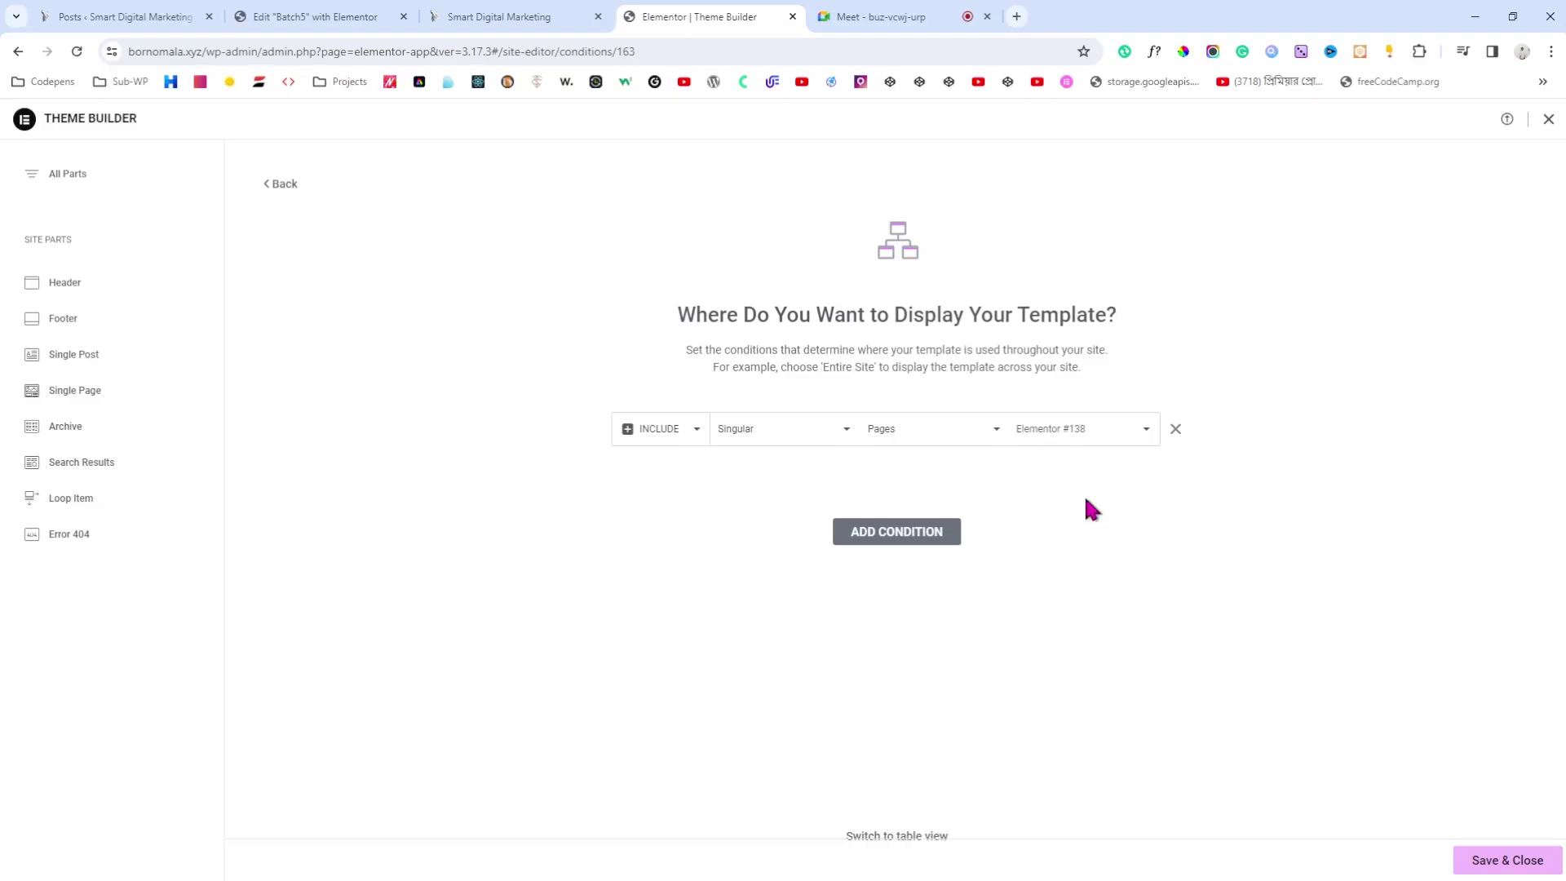
{"action": "left_click", "coordinate": [1481, 857]}
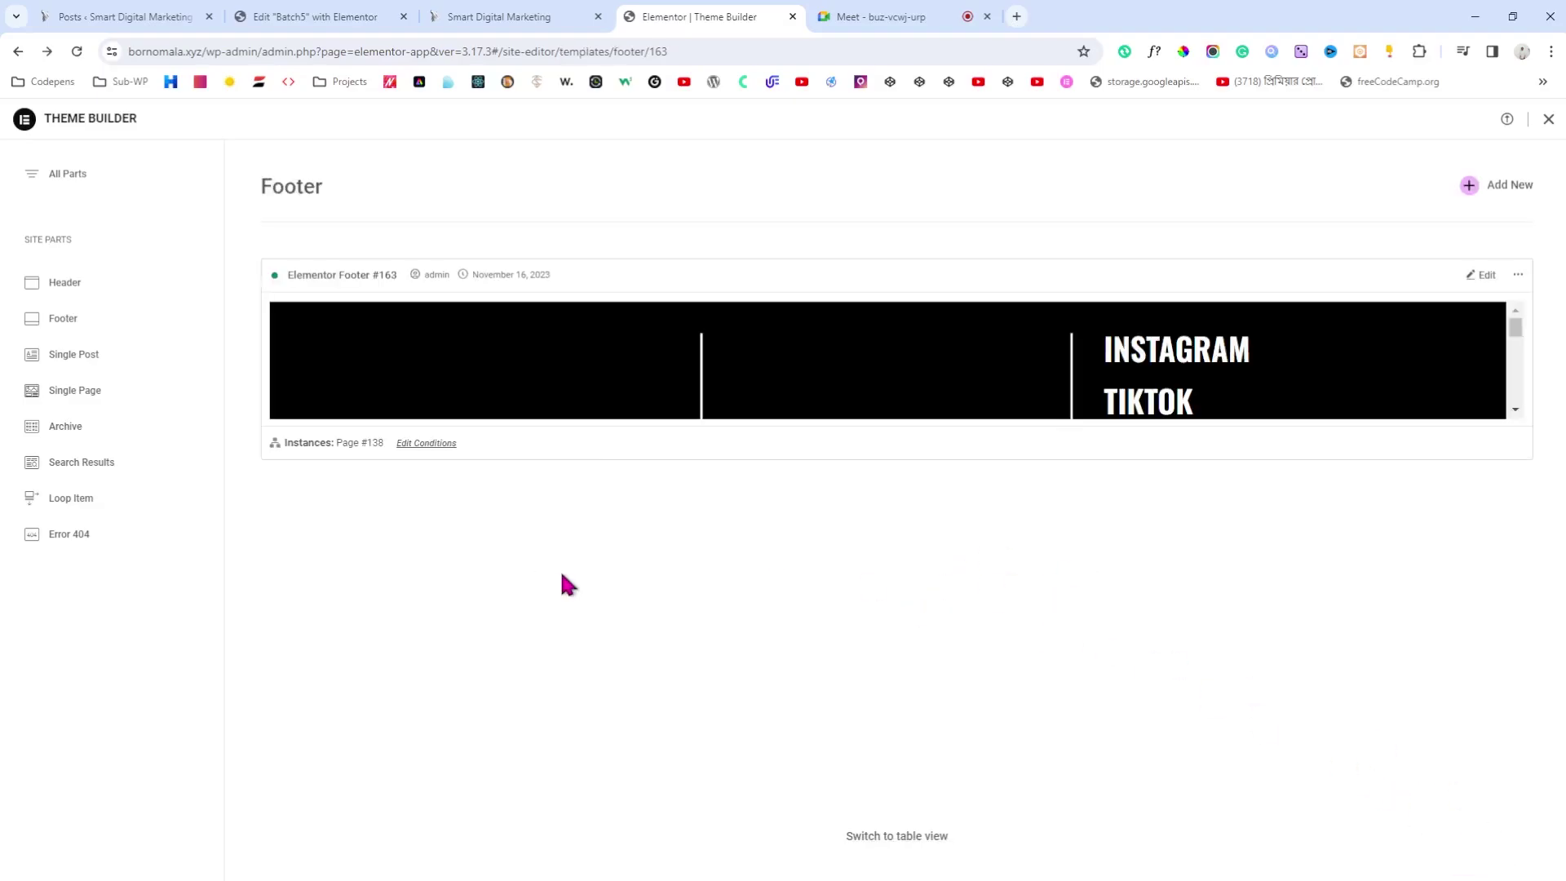
Step: Create a new footer template from scratch with a single-column section and publish it without any display condition
{"action": "left_click", "coordinate": [1509, 186]}
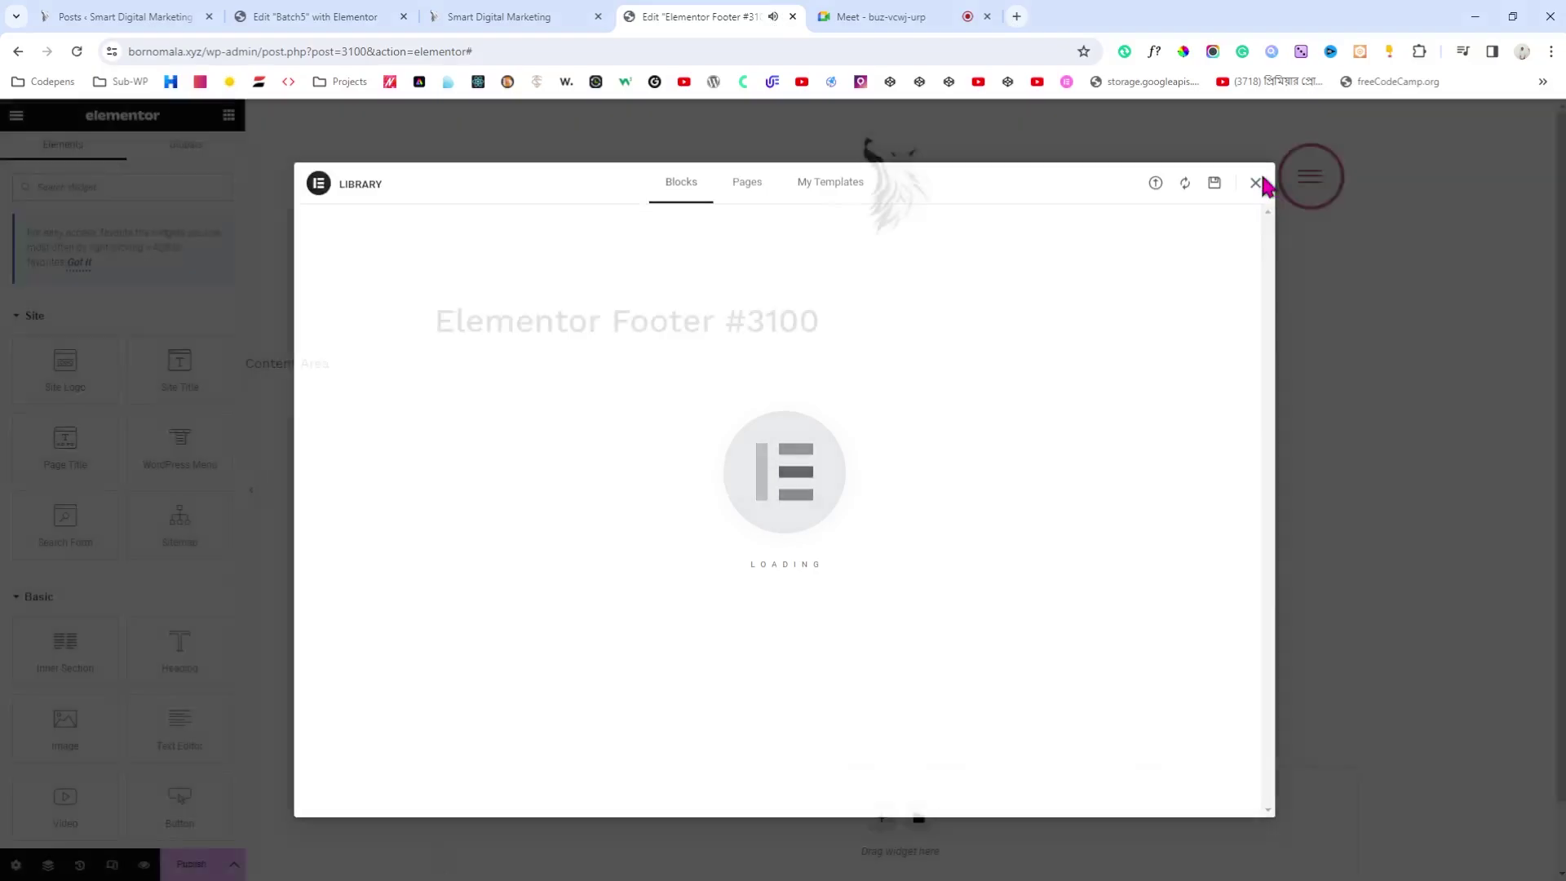
{"action": "left_click", "coordinate": [1259, 183]}
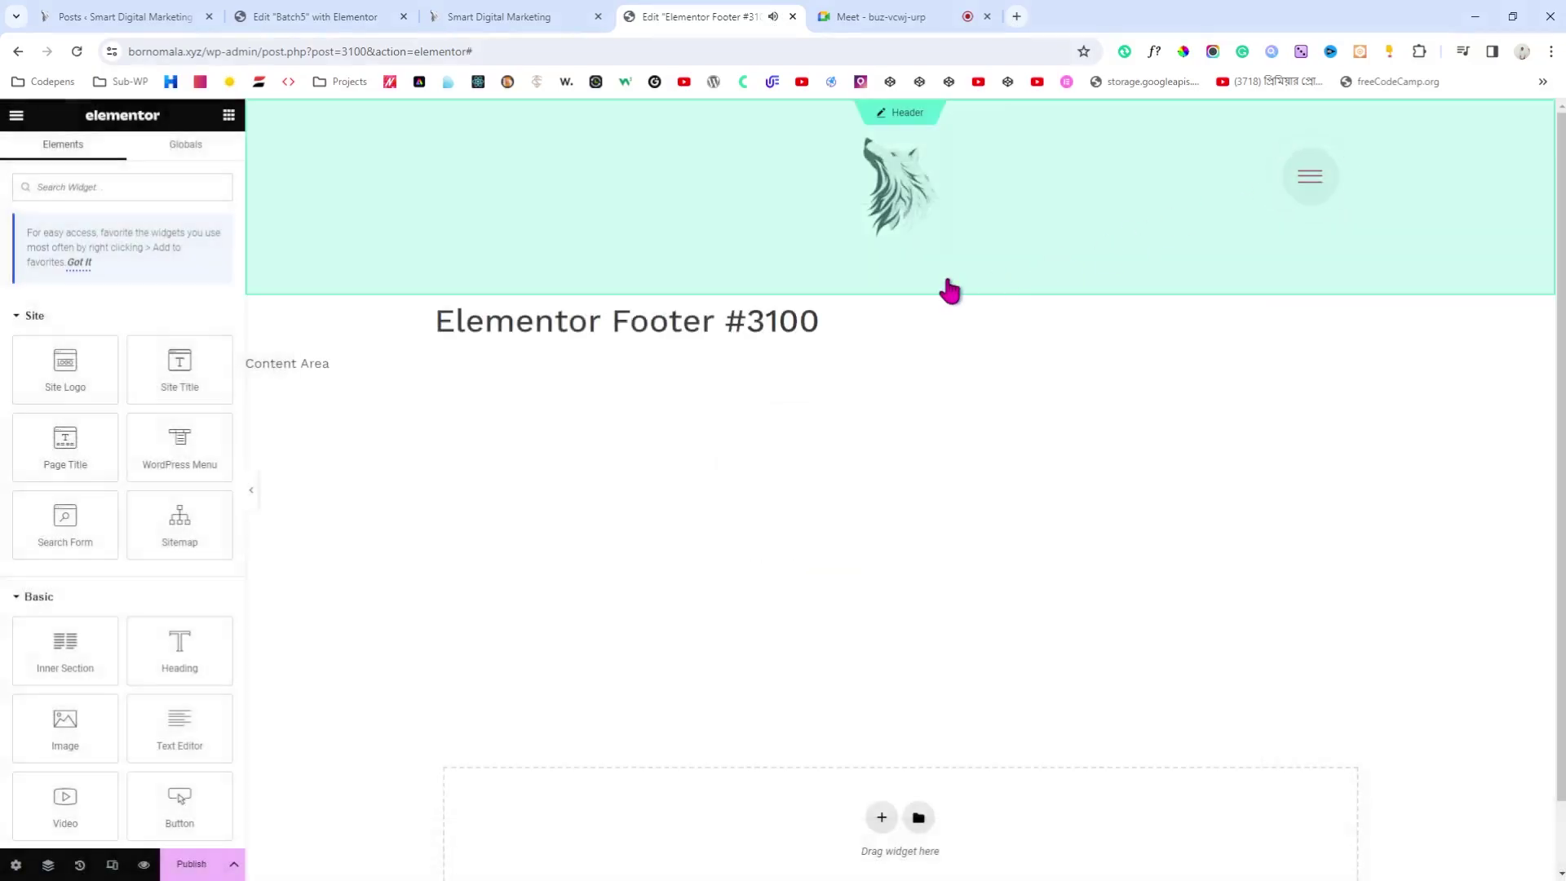
{"action": "scroll", "coordinate": [898, 408], "scroll_direction": "down", "scroll_amount": 1}
{"action": "left_click", "coordinate": [881, 742]}
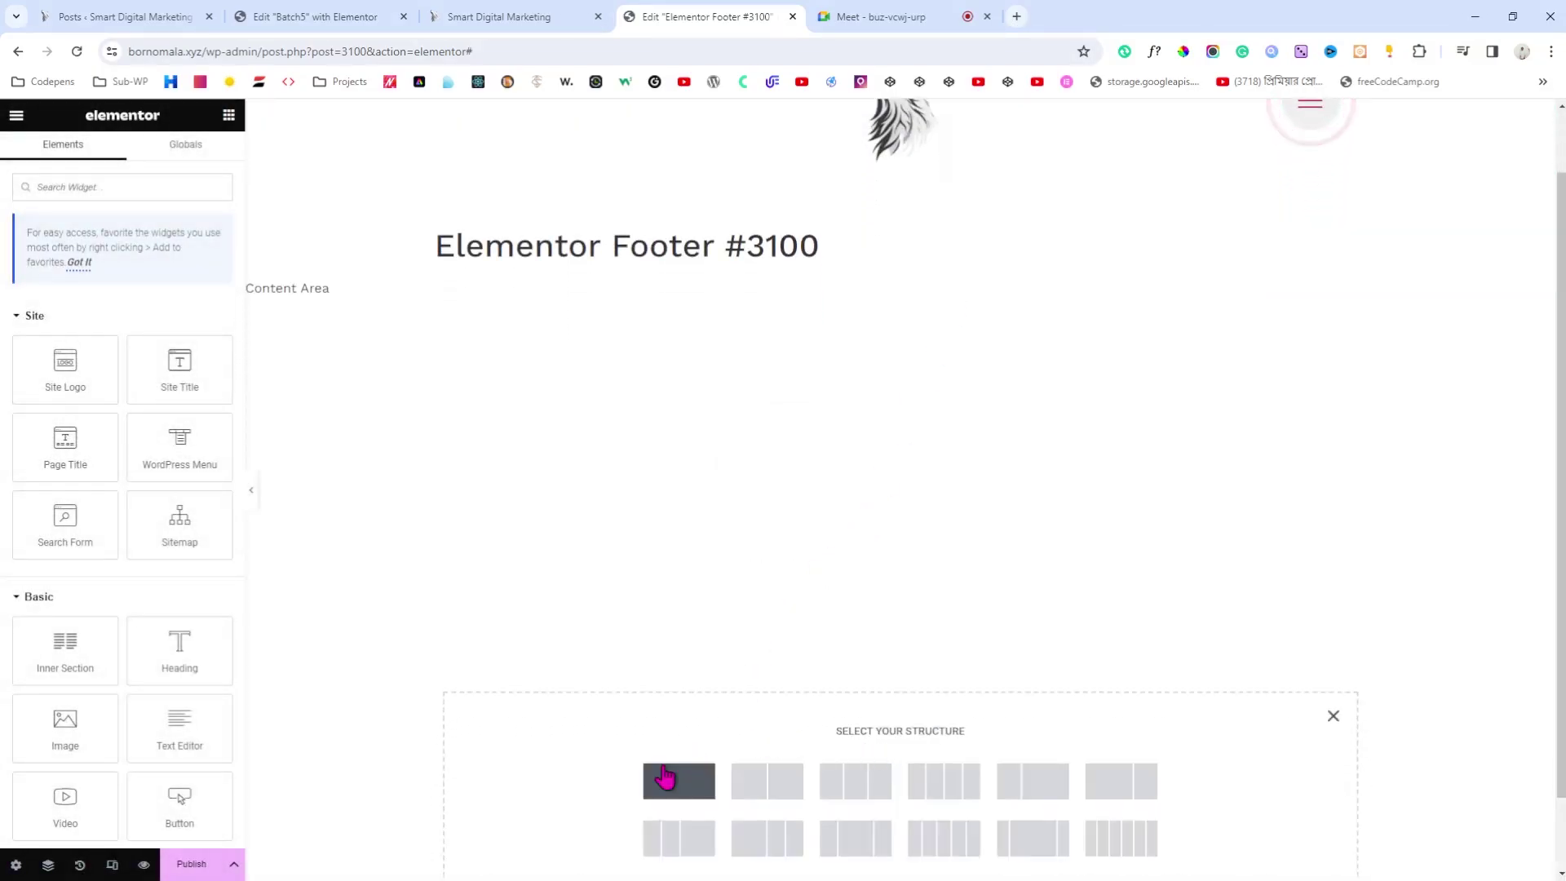
{"action": "left_click", "coordinate": [678, 781]}
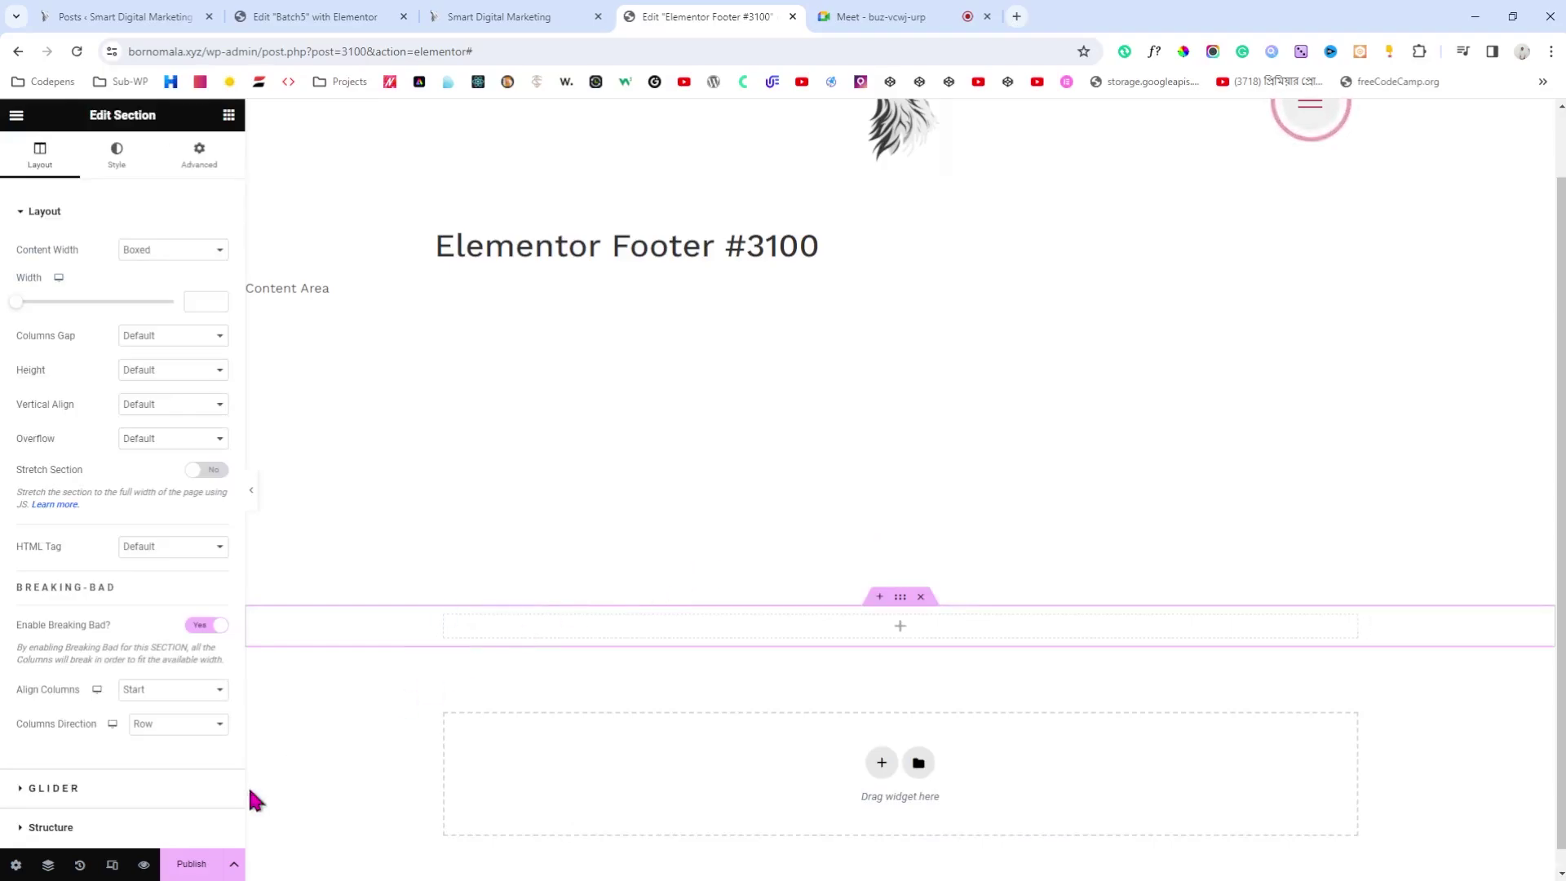
{"action": "left_click", "coordinate": [191, 865]}
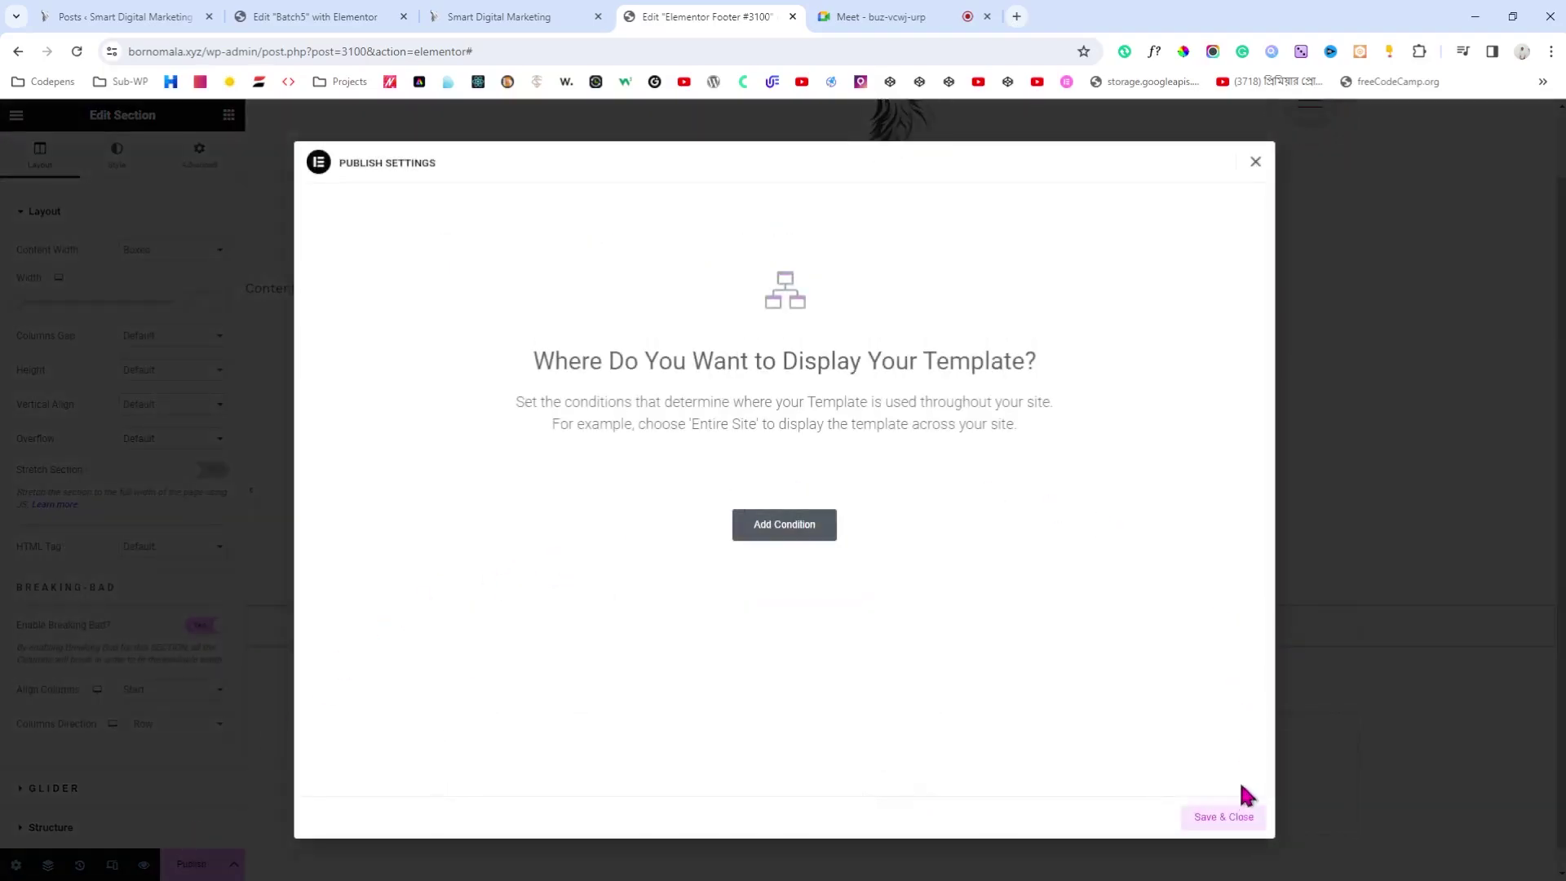
{"action": "left_click", "coordinate": [1223, 819]}
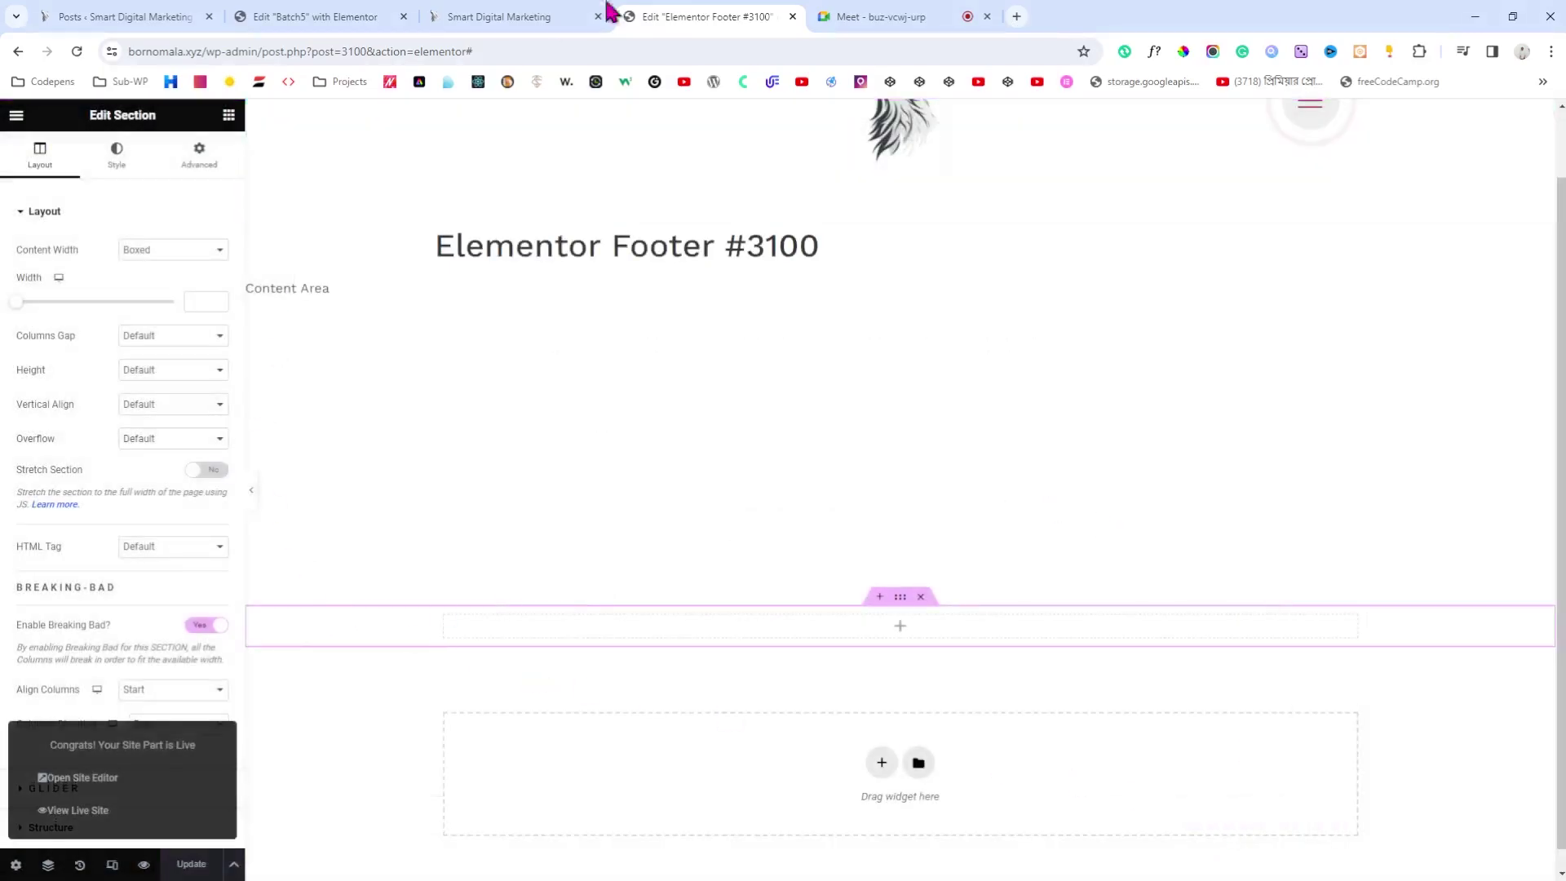
Step: Preview the Batch5 page and examine whether it ends with a footer like the reference homepage's
{"action": "left_click", "coordinate": [528, 11]}
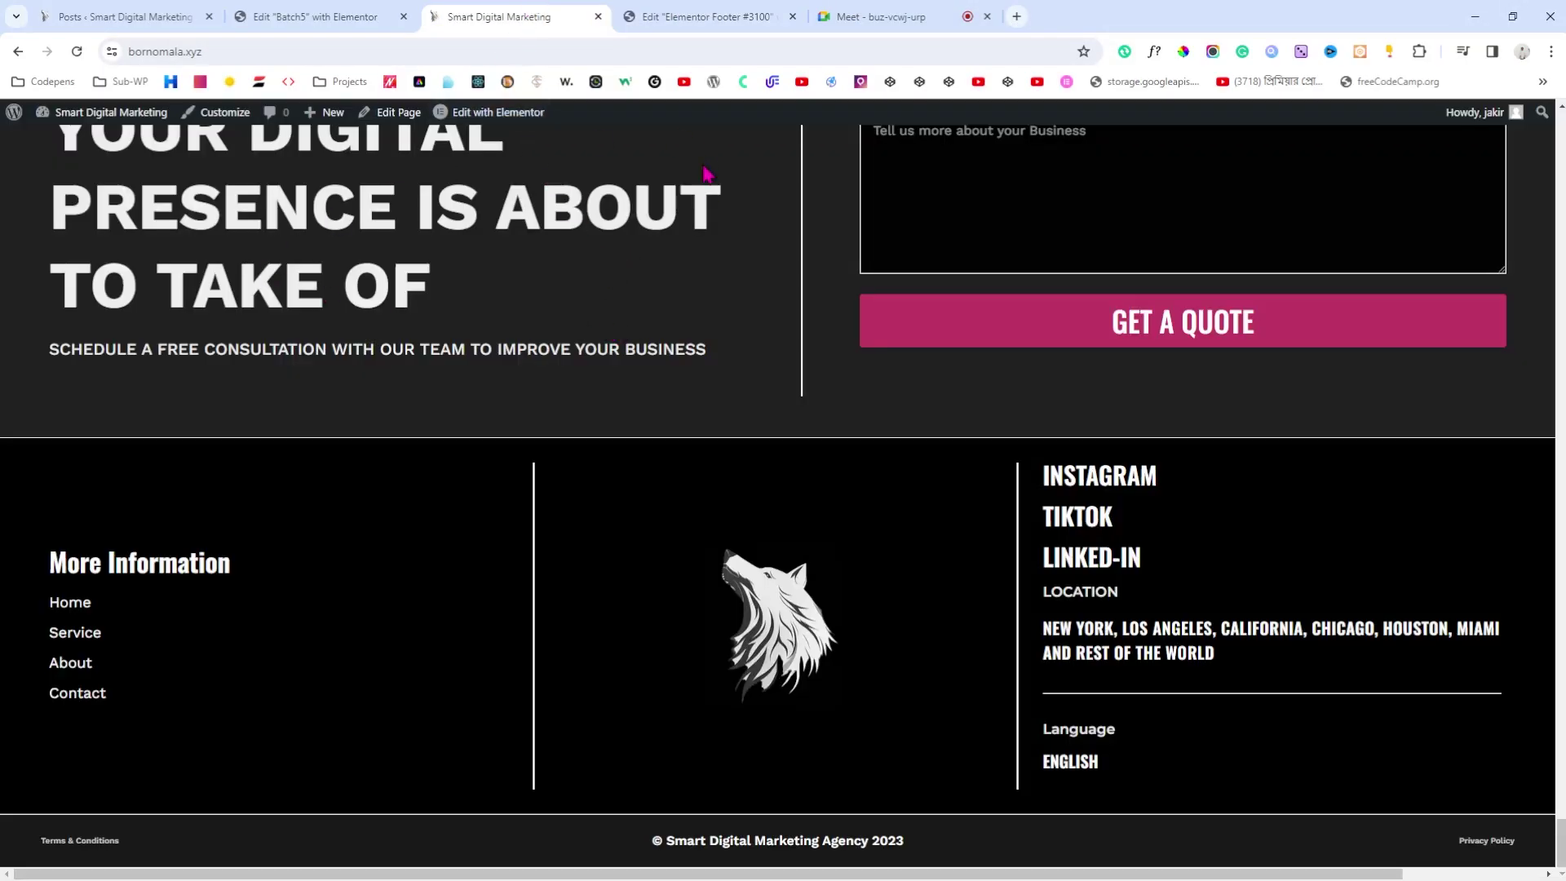
{"action": "left_click", "coordinate": [311, 13]}
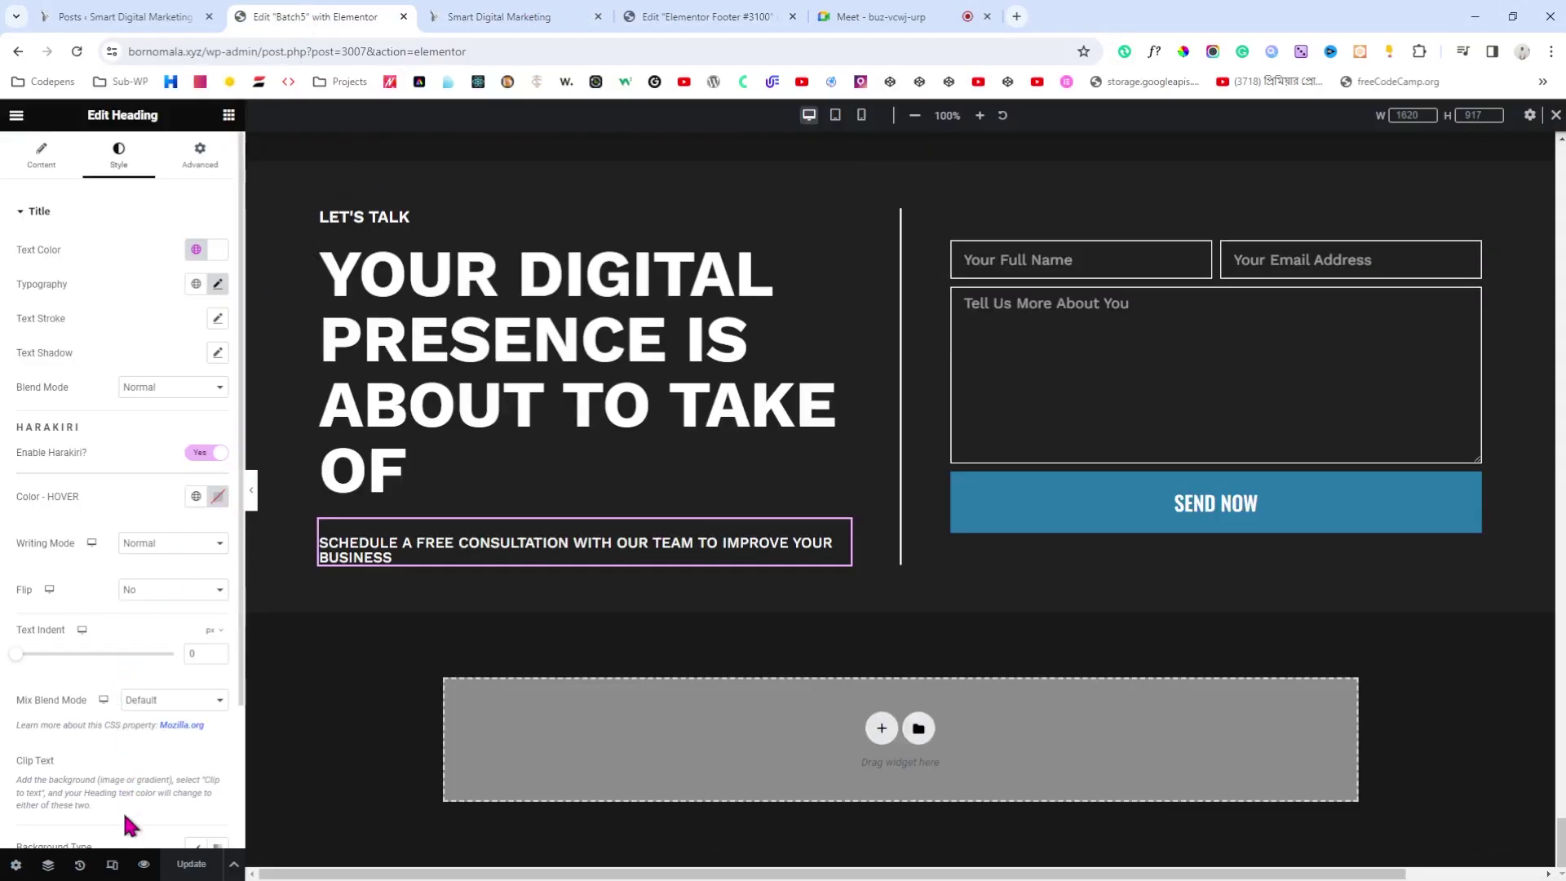
{"action": "left_click", "coordinate": [144, 864]}
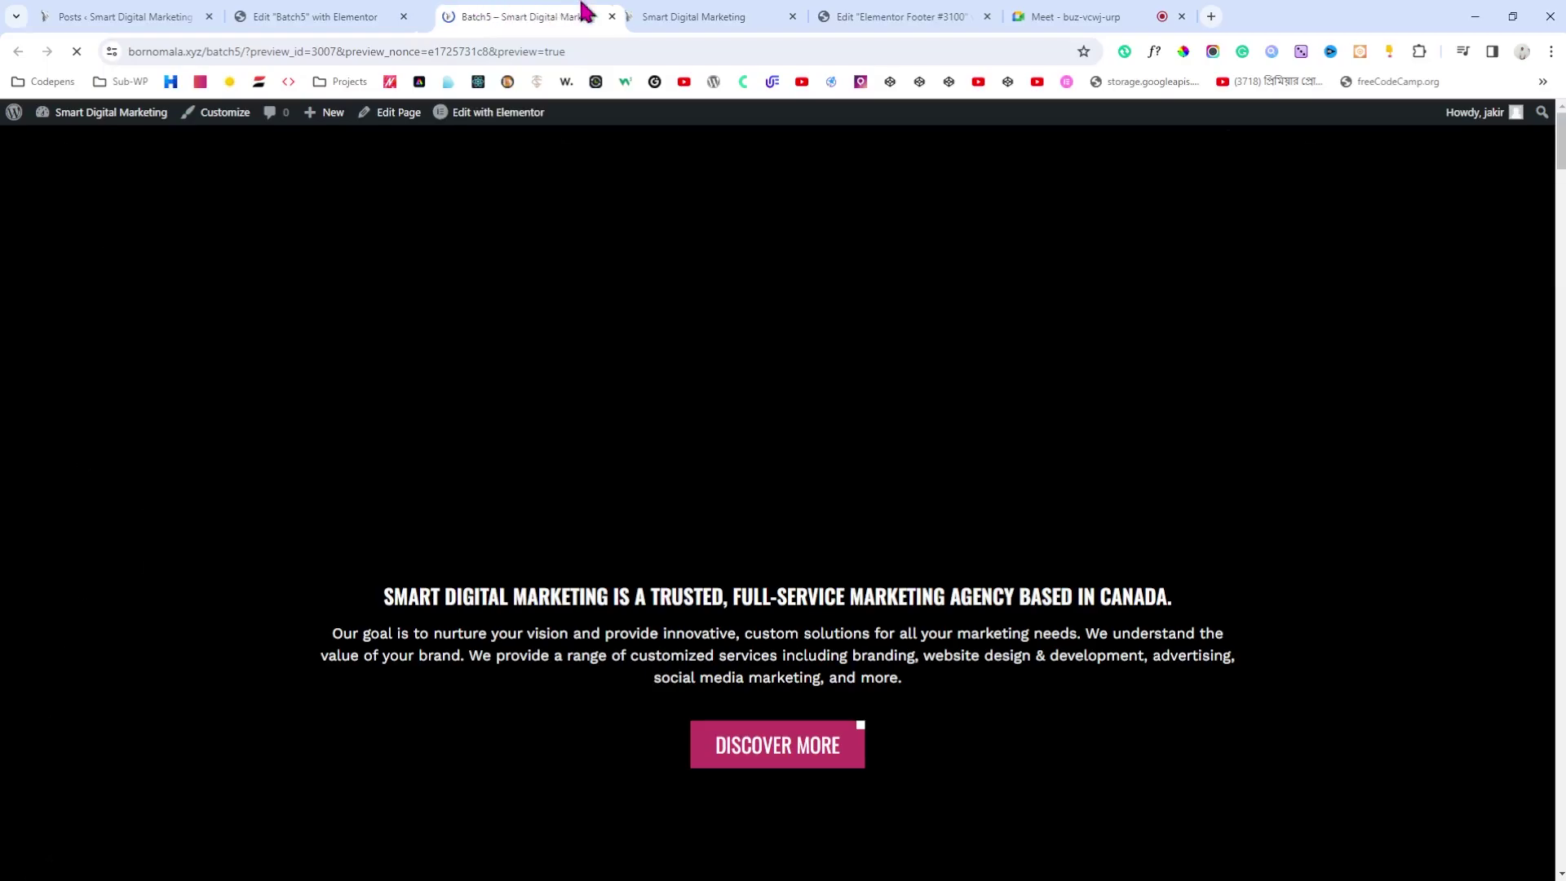
{"action": "left_click_drag", "start_coordinate": [584, 11], "coordinate": [1097, 14]}
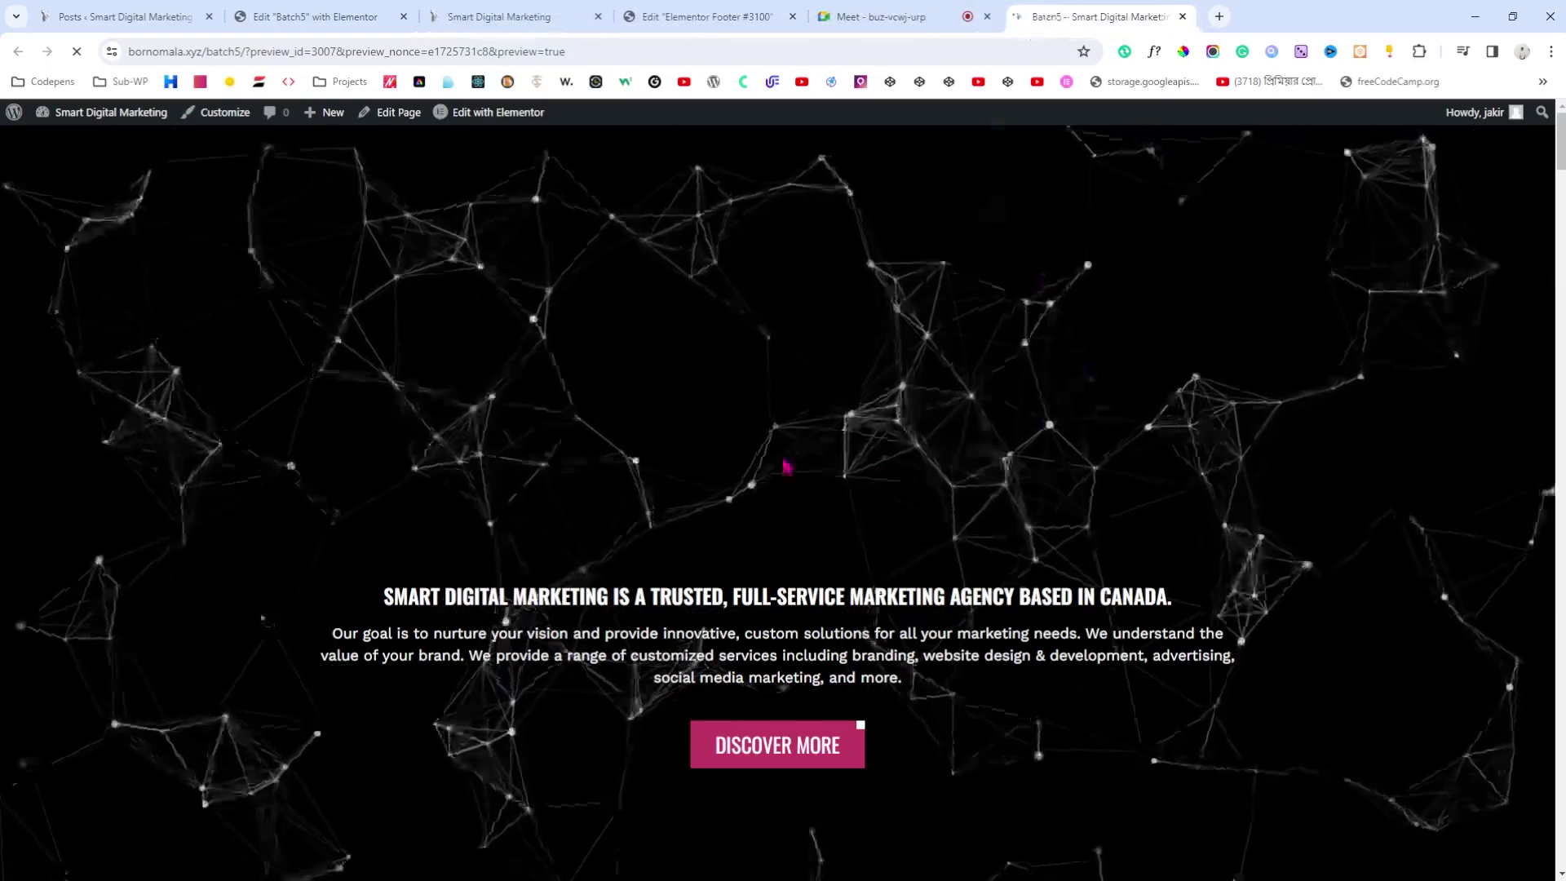
{"action": "scroll", "coordinate": [792, 362], "scroll_direction": "down", "scroll_amount": 5}
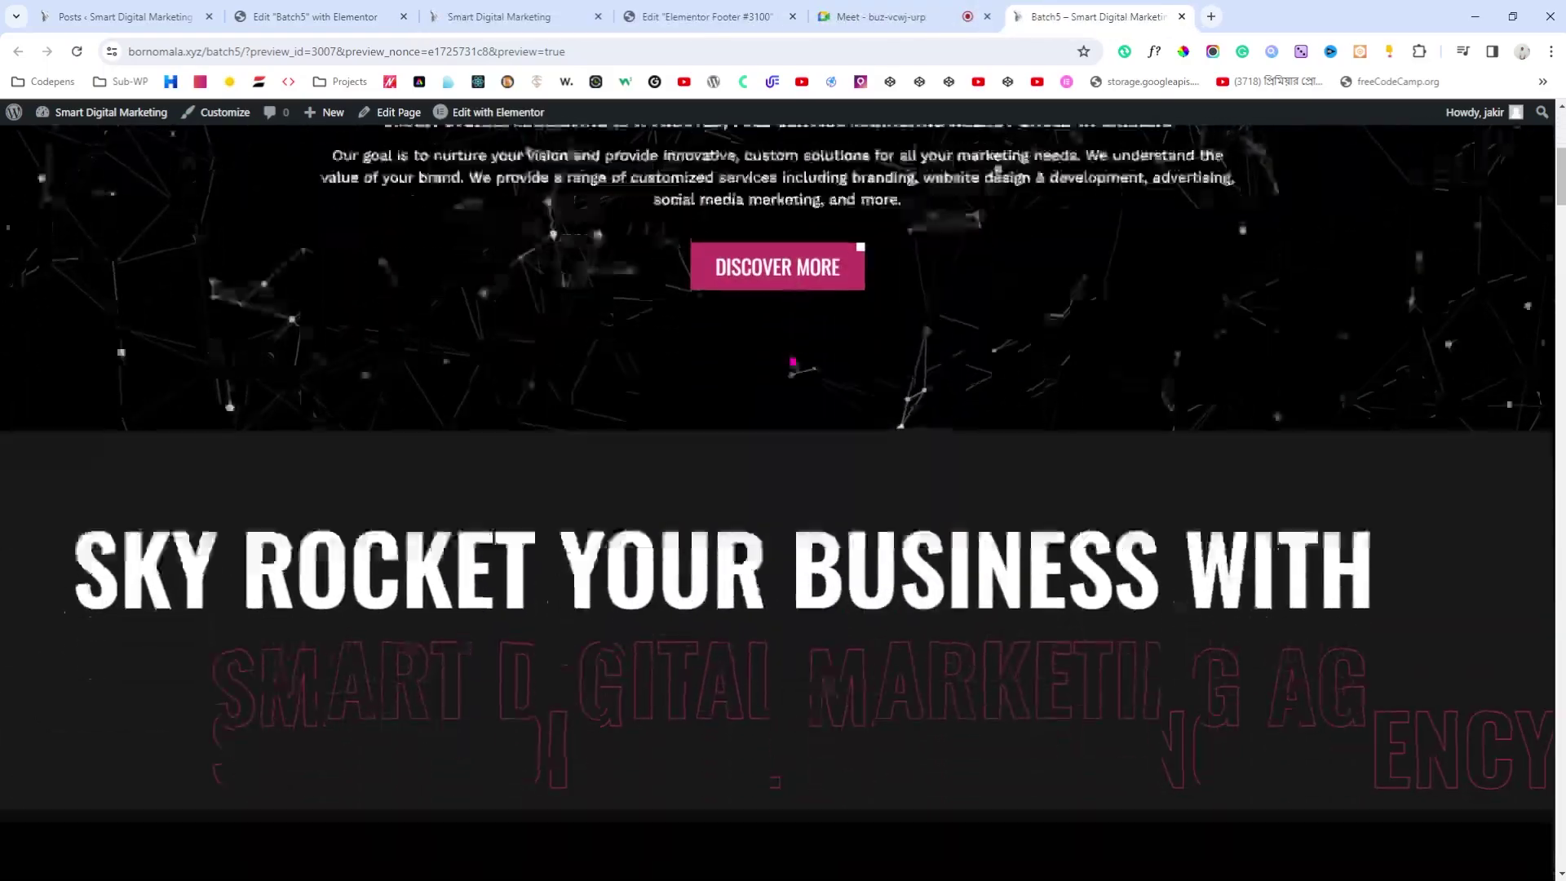
{"action": "scroll", "coordinate": [792, 363], "scroll_direction": "down", "scroll_amount": 20}
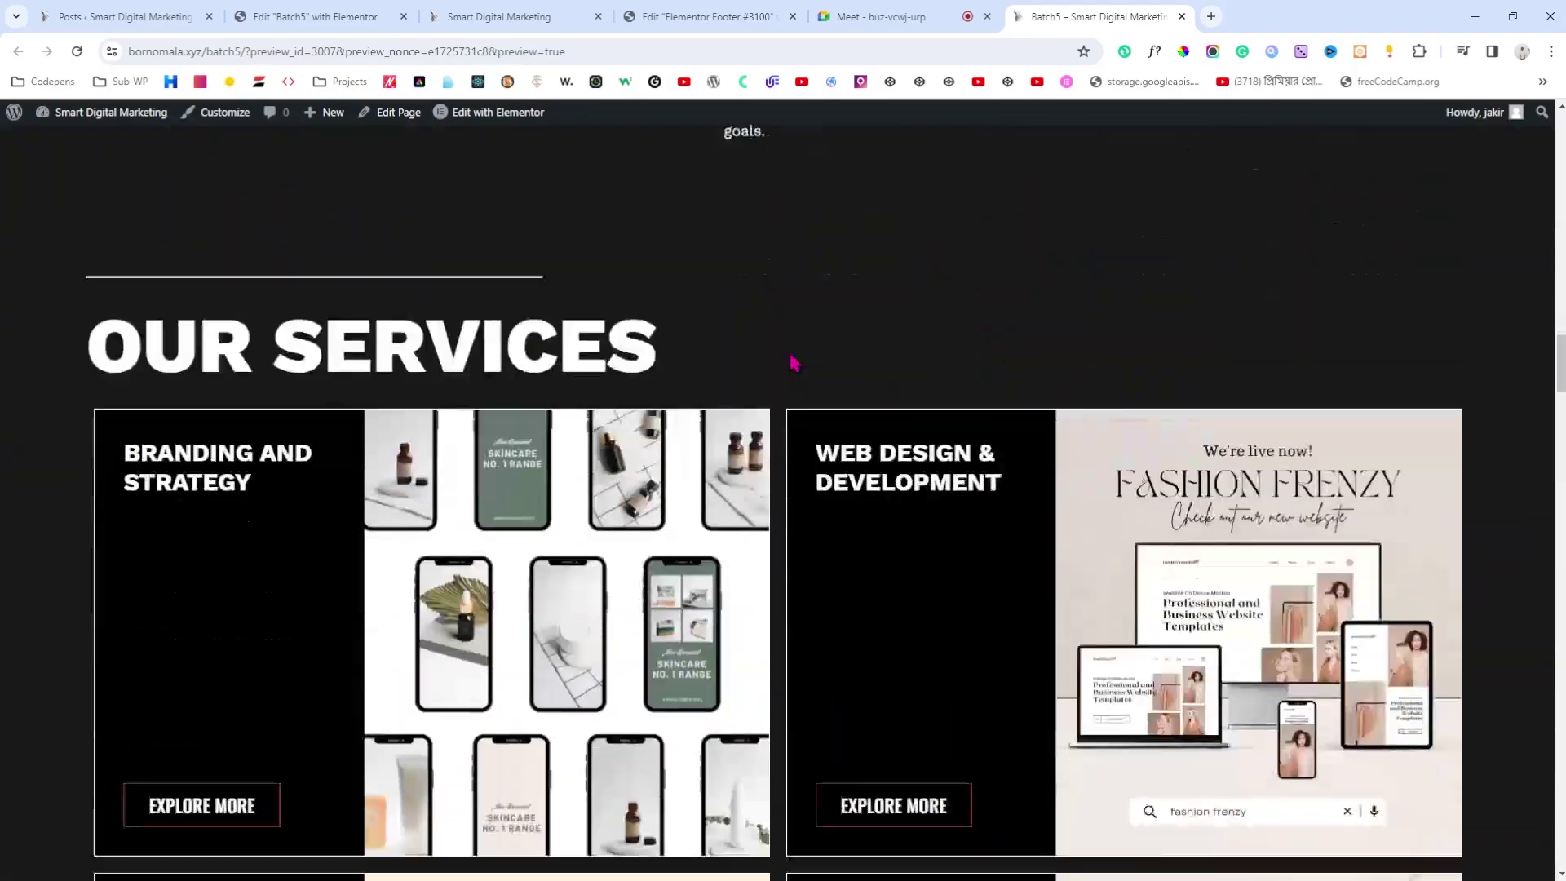
{"action": "scroll", "coordinate": [792, 363], "scroll_direction": "down", "scroll_amount": 20}
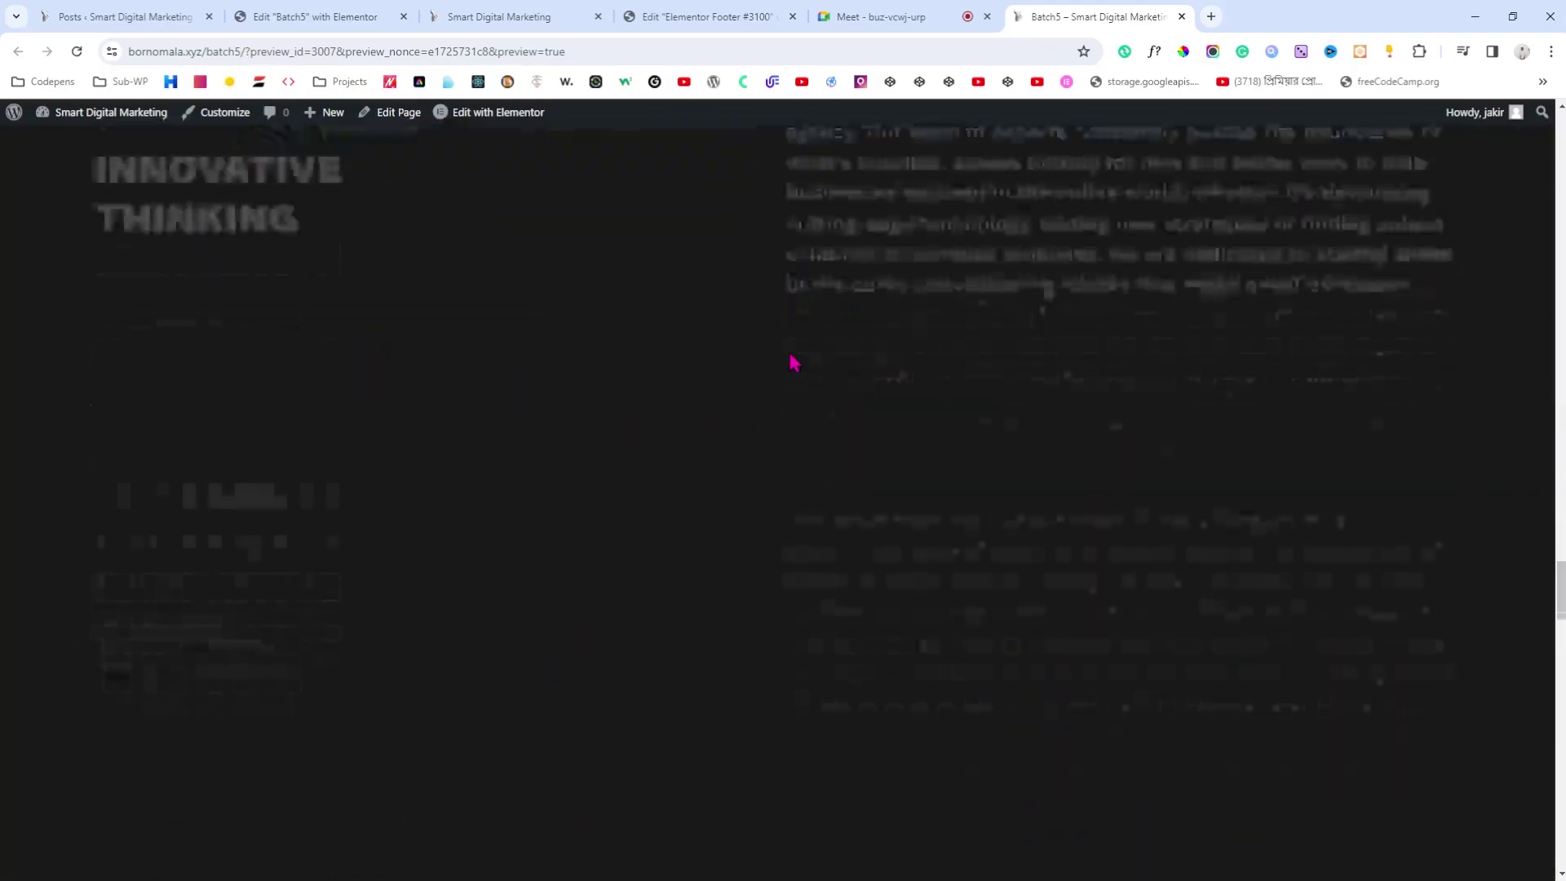
{"action": "scroll", "coordinate": [792, 362], "scroll_direction": "down", "scroll_amount": 20}
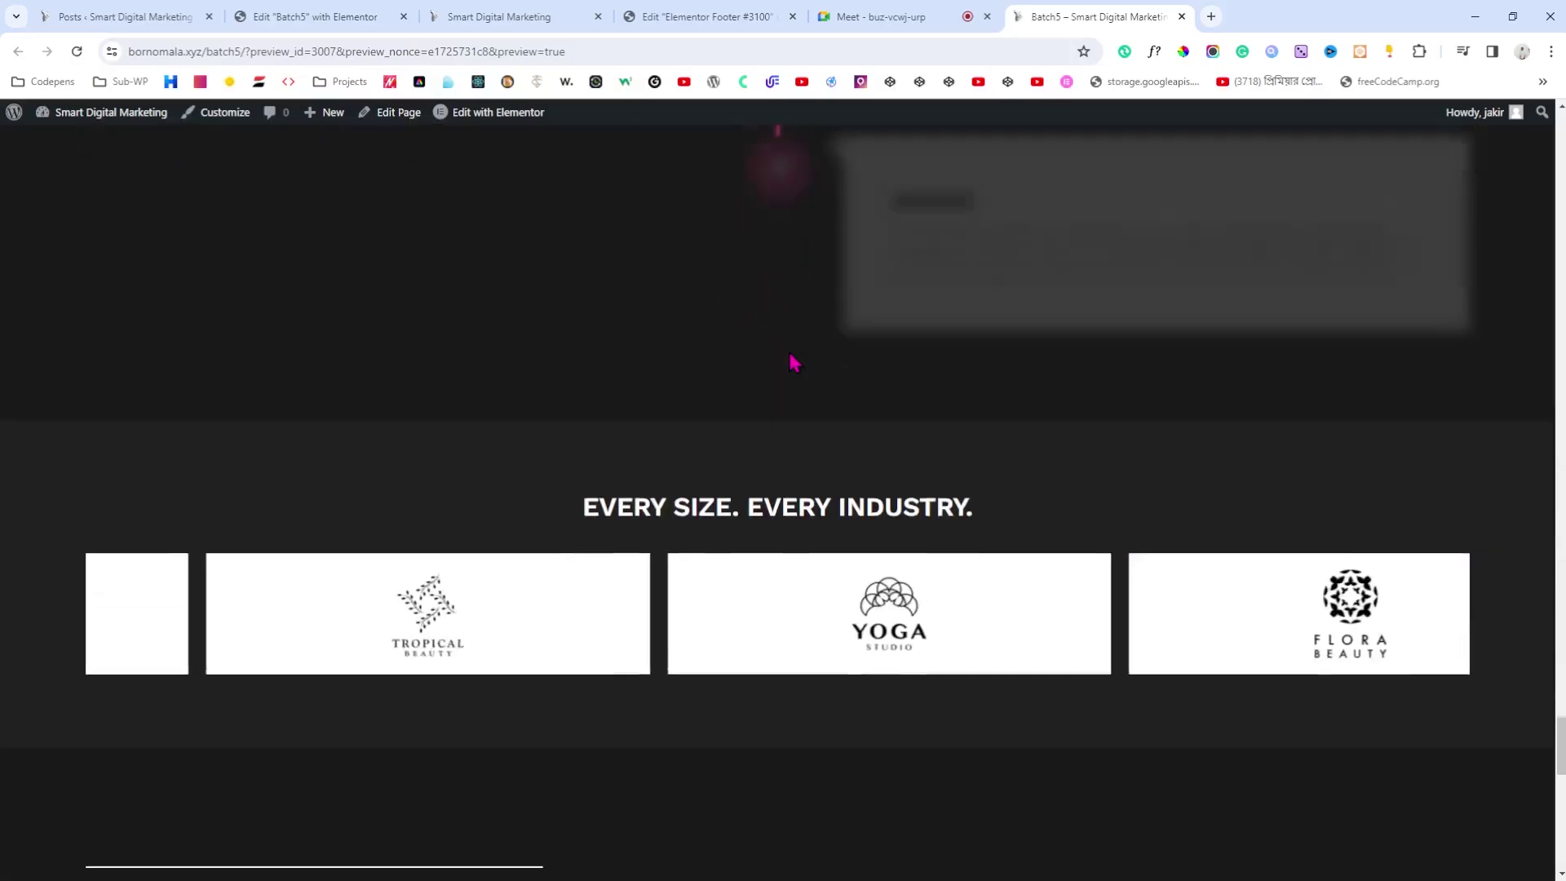
{"action": "scroll", "coordinate": [792, 362], "scroll_direction": "down", "scroll_amount": 10}
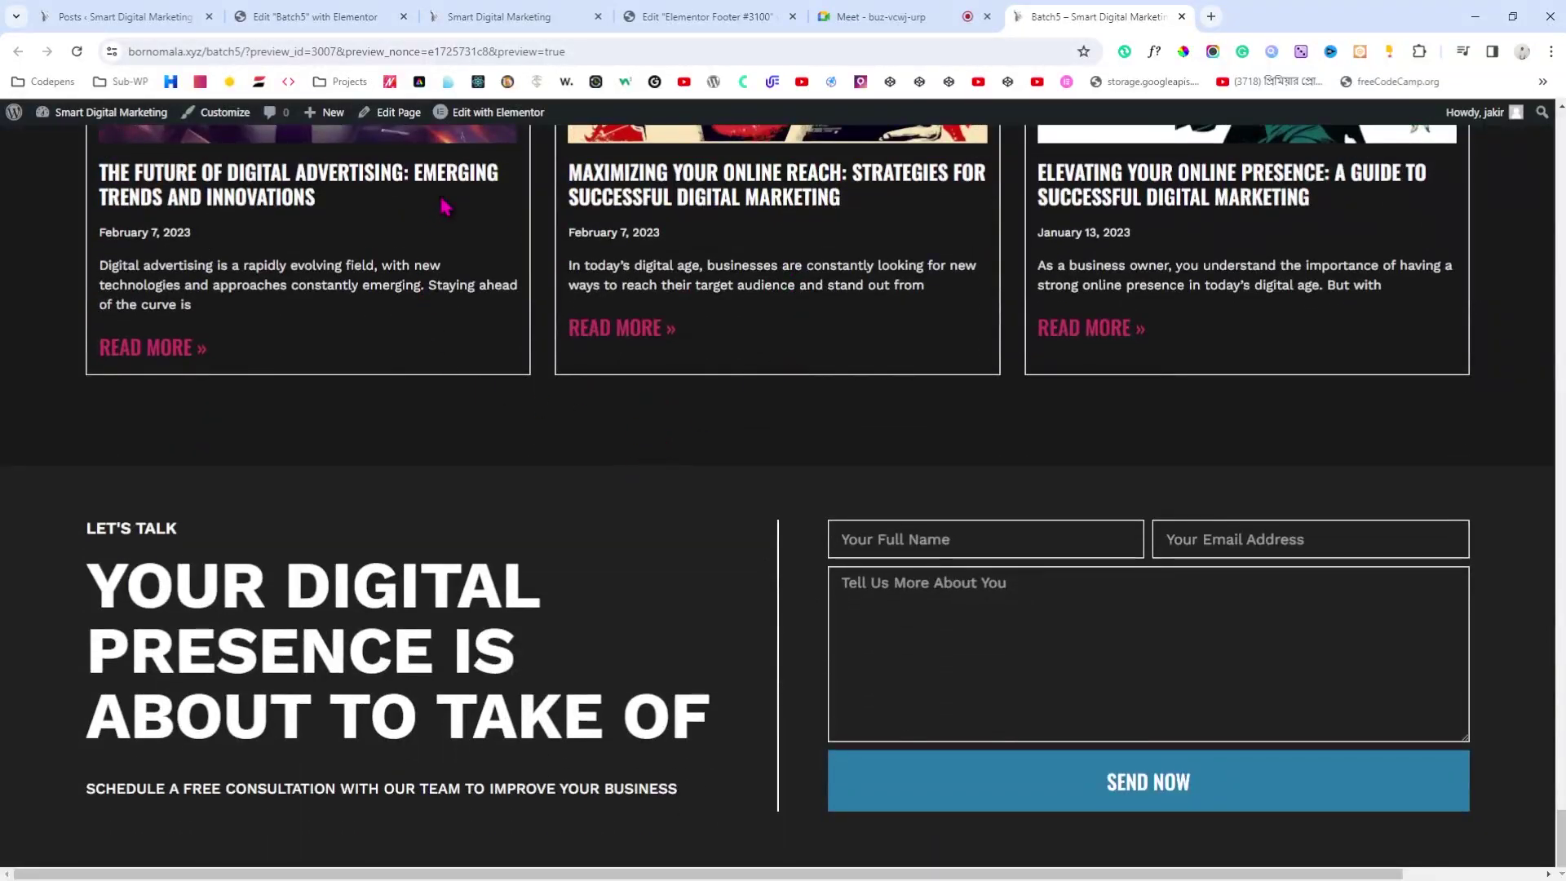
Step: Change the Batch5 page layout from Elementor Canvas to one that includes the site header and footer, and update the page
{"action": "left_click", "coordinate": [473, 113]}
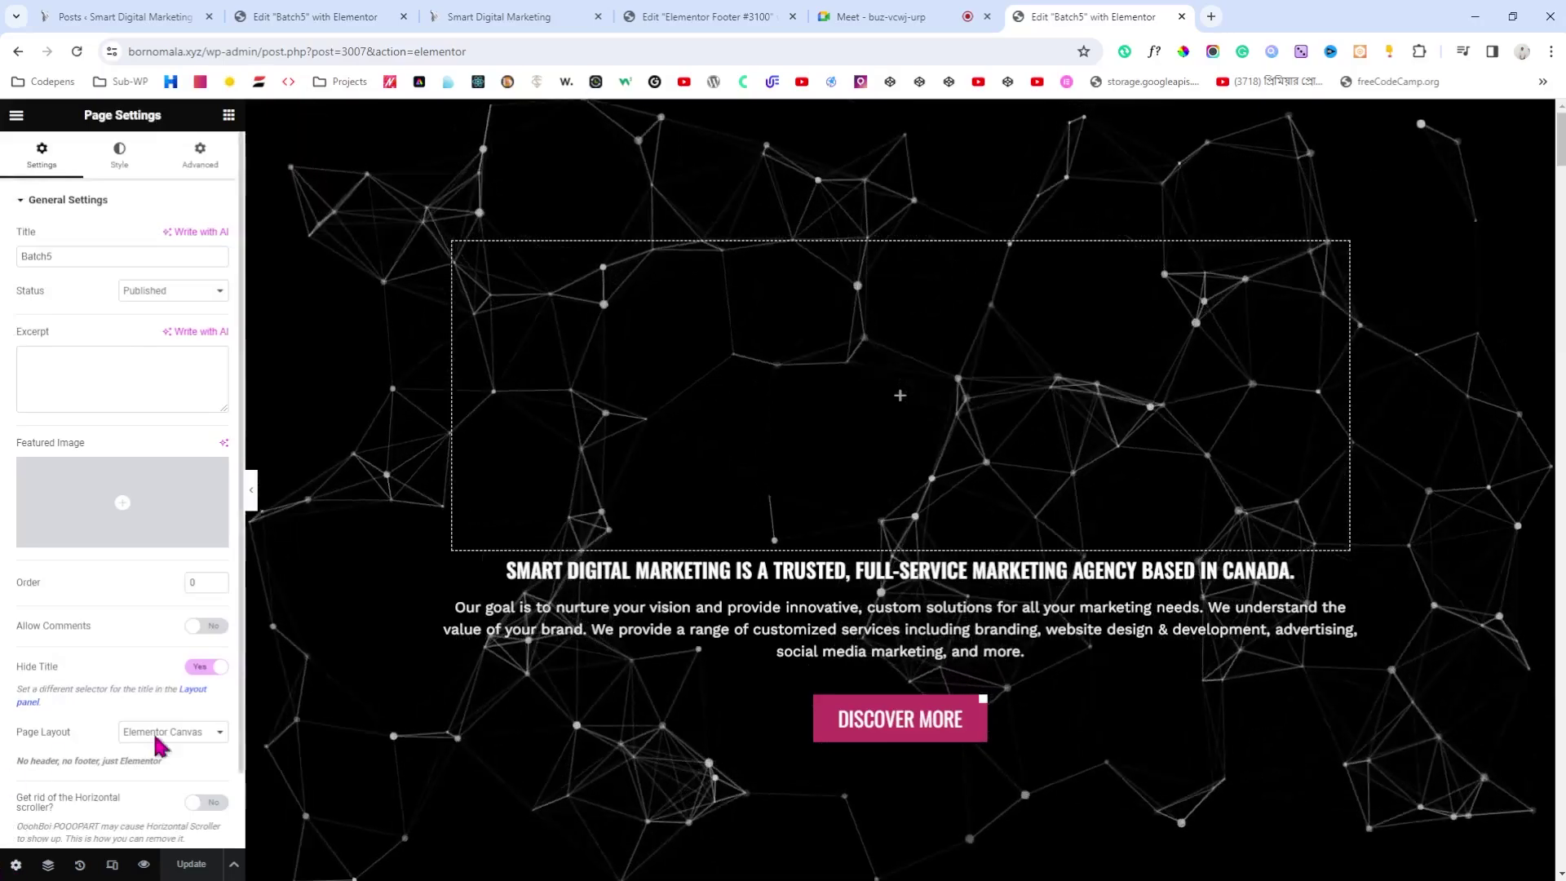
{"action": "left_click", "coordinate": [179, 791]}
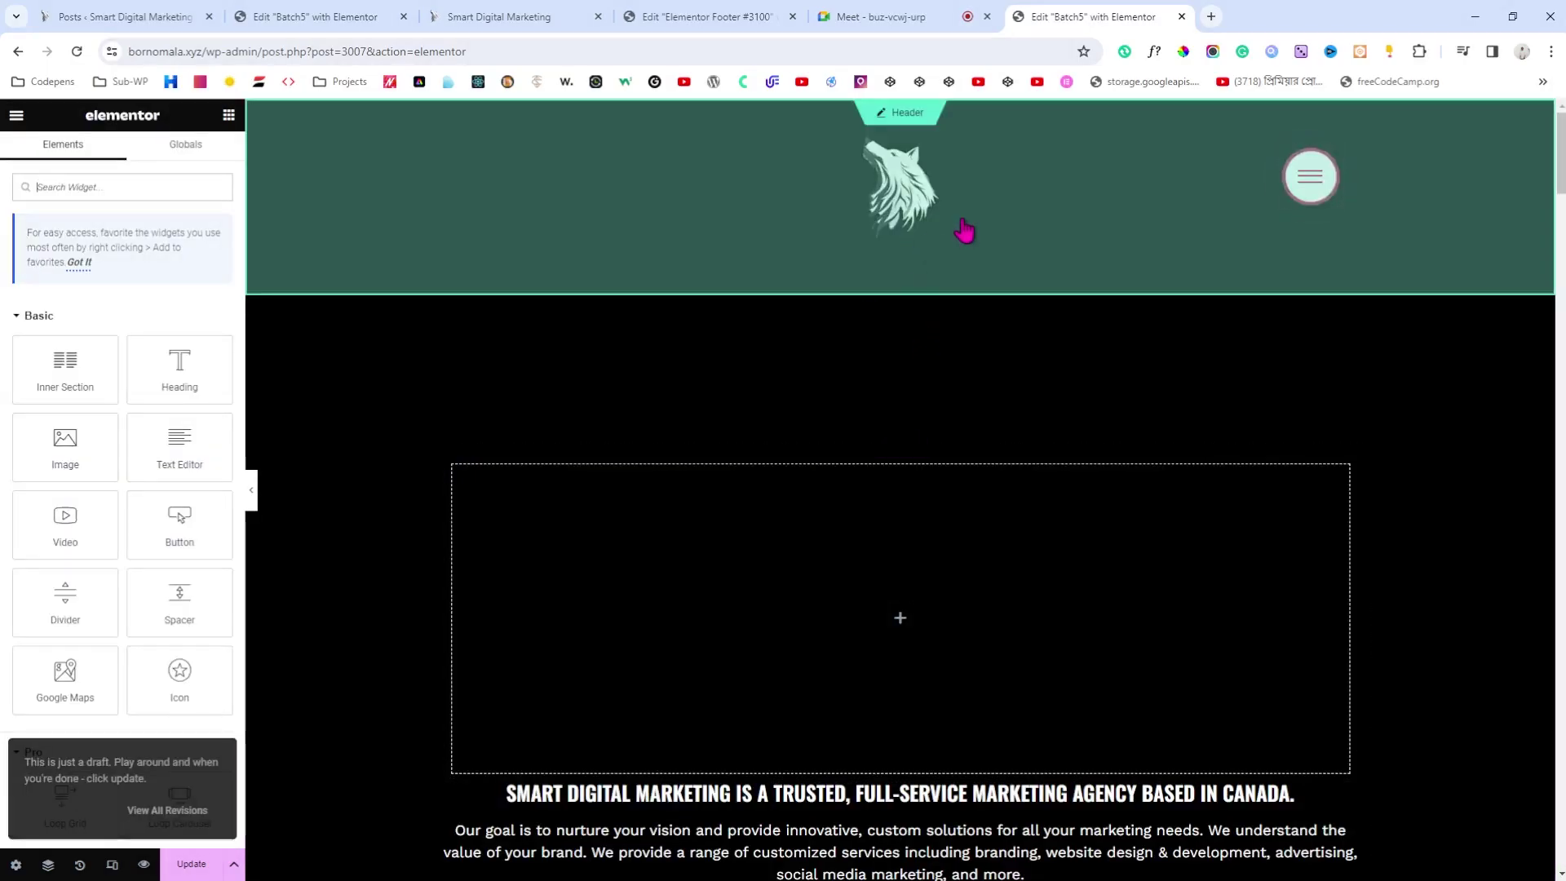
{"action": "scroll", "coordinate": [965, 237], "scroll_direction": "down", "scroll_amount": 8}
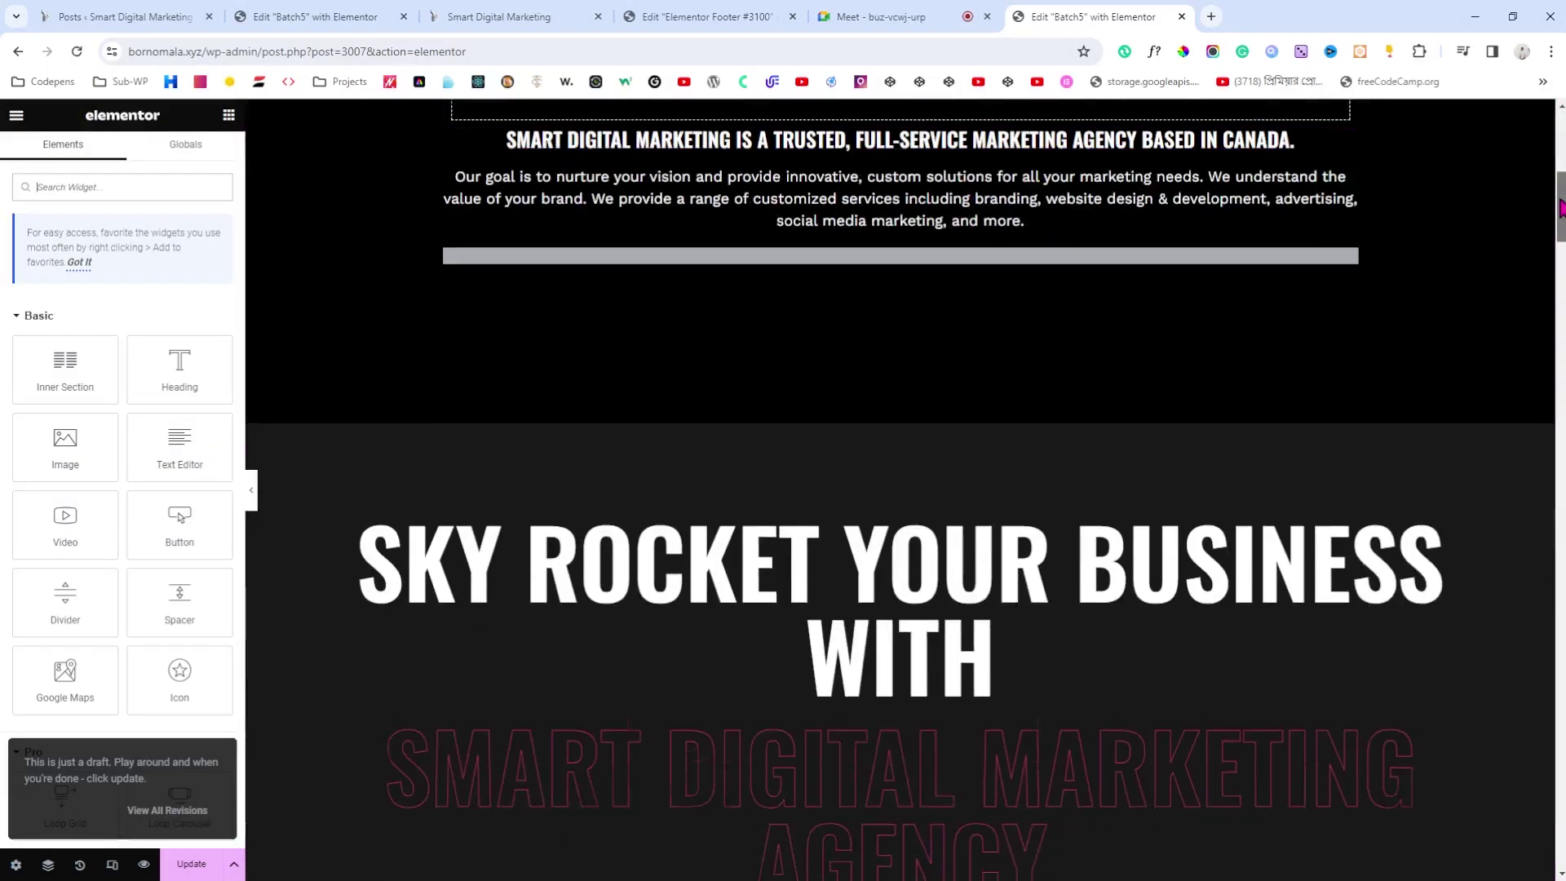
{"action": "left_click_drag", "start_coordinate": [1559, 208], "coordinate": [1560, 875]}
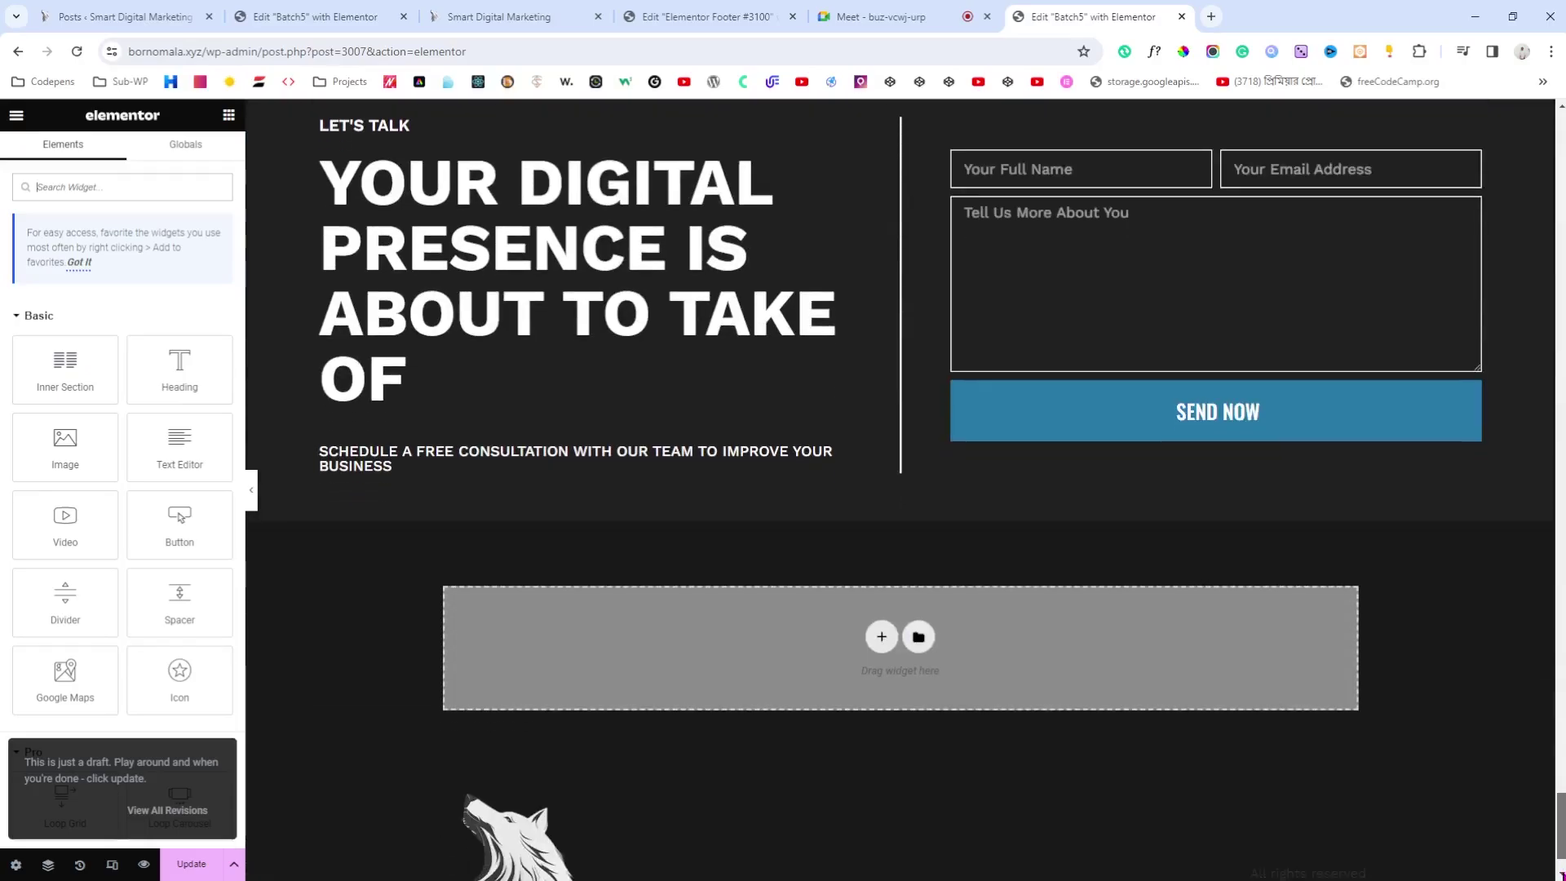
{"action": "scroll", "coordinate": [889, 693], "scroll_direction": "up", "scroll_amount": 20}
{"action": "scroll", "coordinate": [883, 695], "scroll_direction": "down", "scroll_amount": 8}
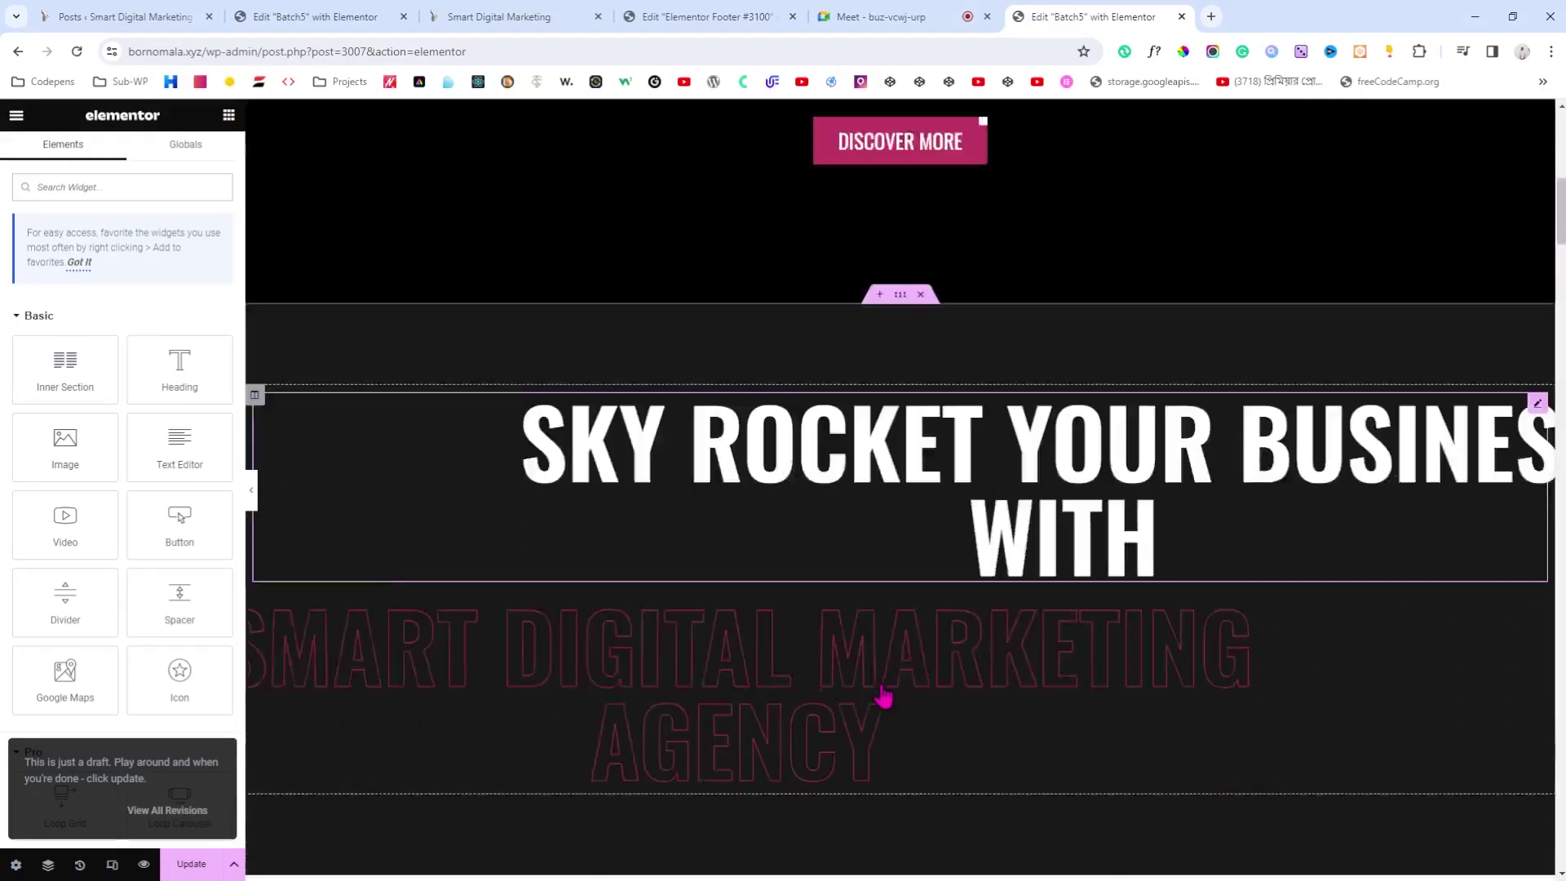
{"action": "left_click_drag", "start_coordinate": [1559, 236], "coordinate": [1561, 865]}
{"action": "scroll", "coordinate": [716, 619], "scroll_direction": "up", "scroll_amount": 10}
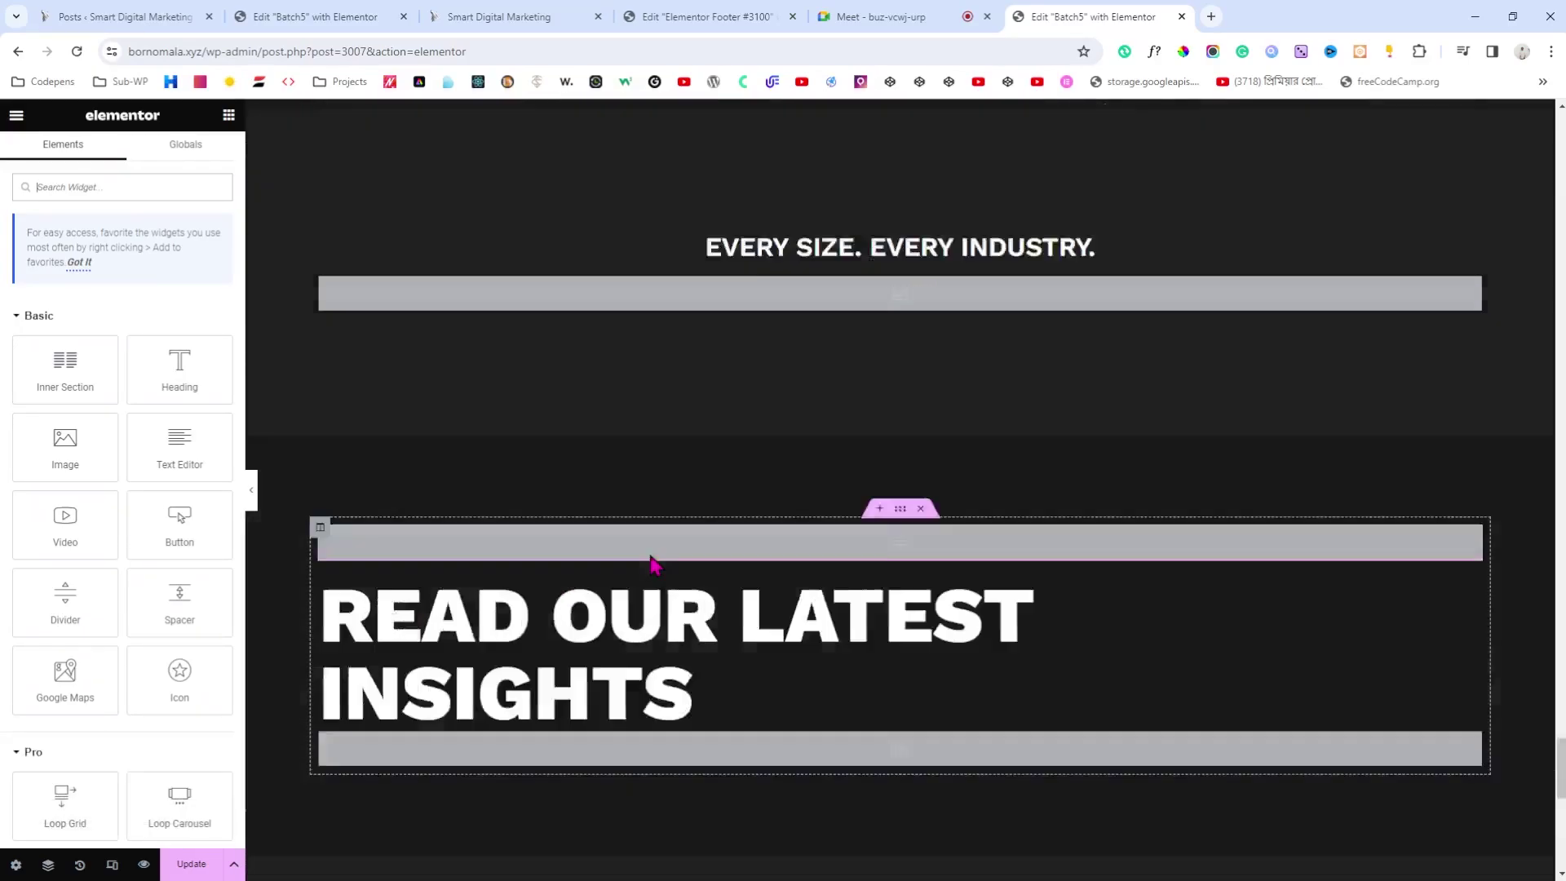
{"action": "scroll", "coordinate": [652, 563], "scroll_direction": "up", "scroll_amount": 5}
{"action": "scroll", "coordinate": [653, 563], "scroll_direction": "down", "scroll_amount": 12}
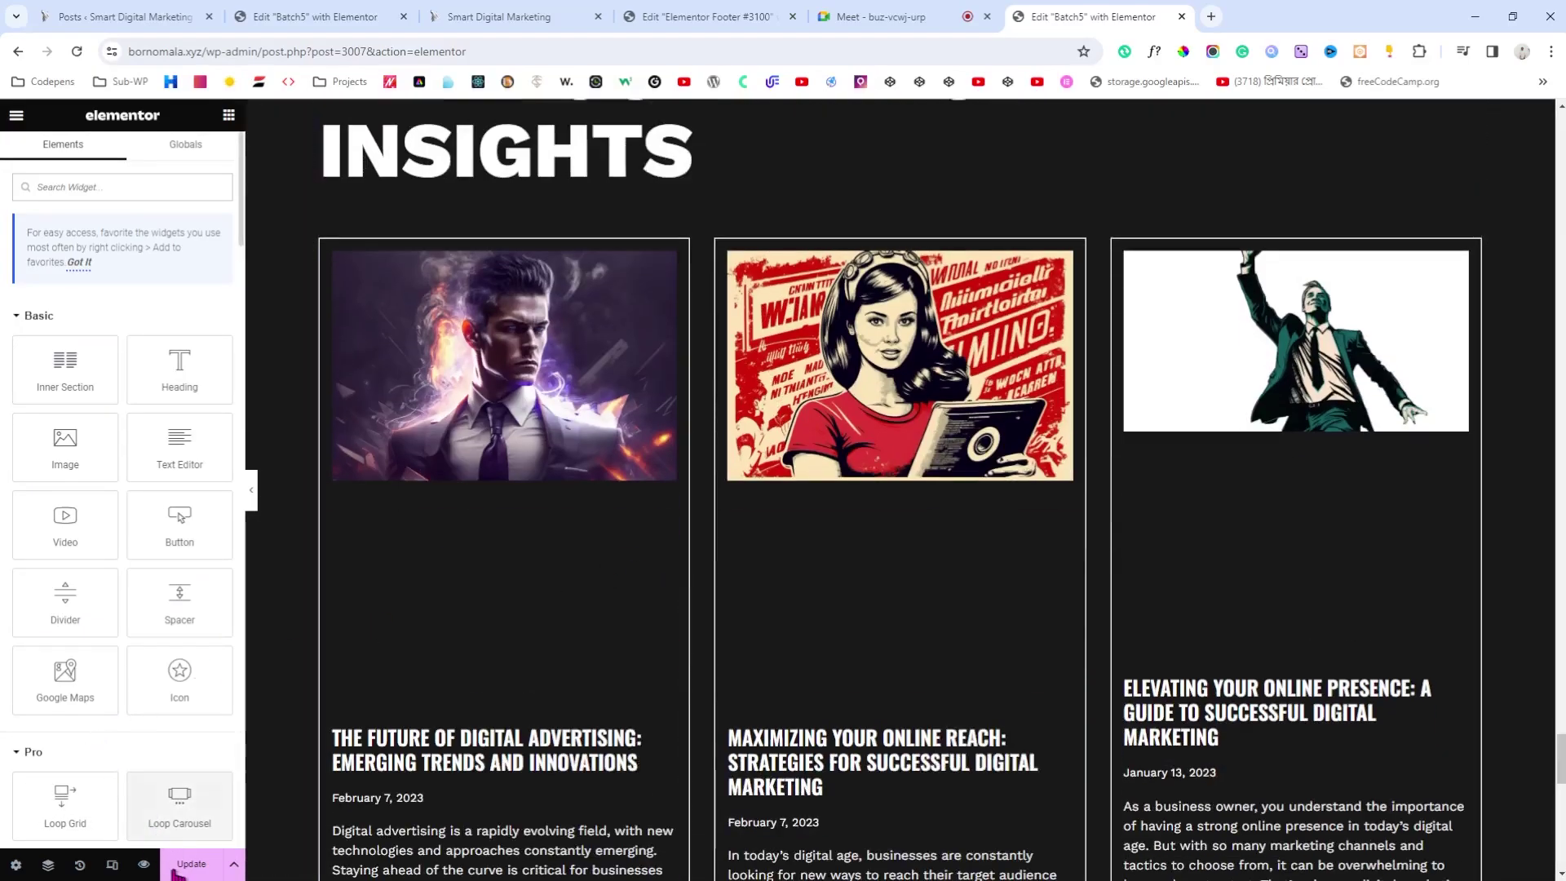
{"action": "left_click", "coordinate": [179, 869]}
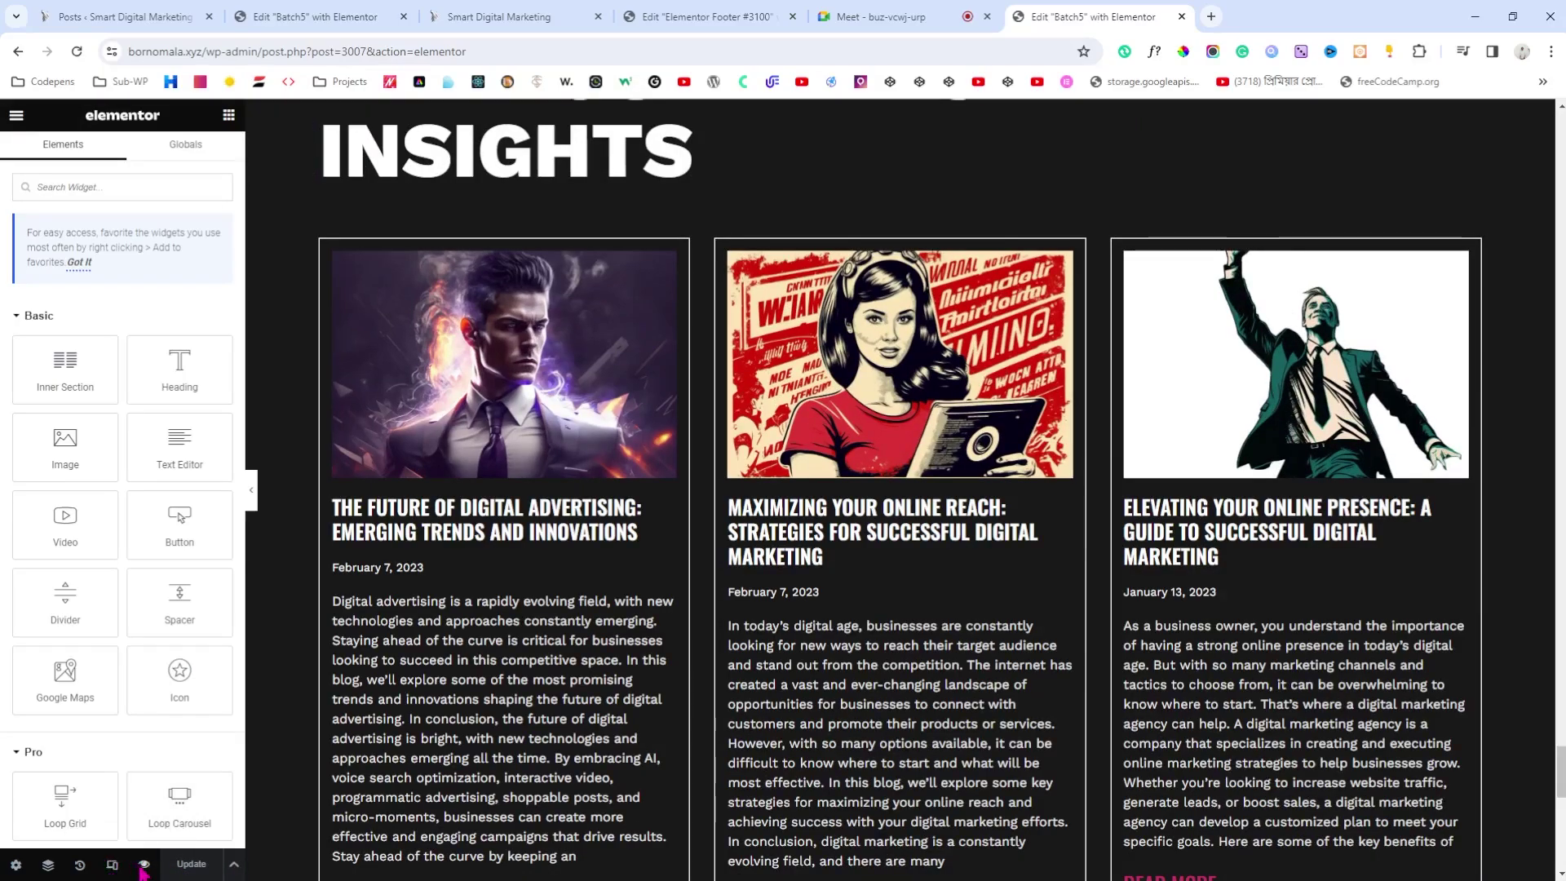
Step: Preview the updated Batch5 page and compare its header and footer with the Elementor Footer #3100 template
{"action": "left_click", "coordinate": [144, 864]}
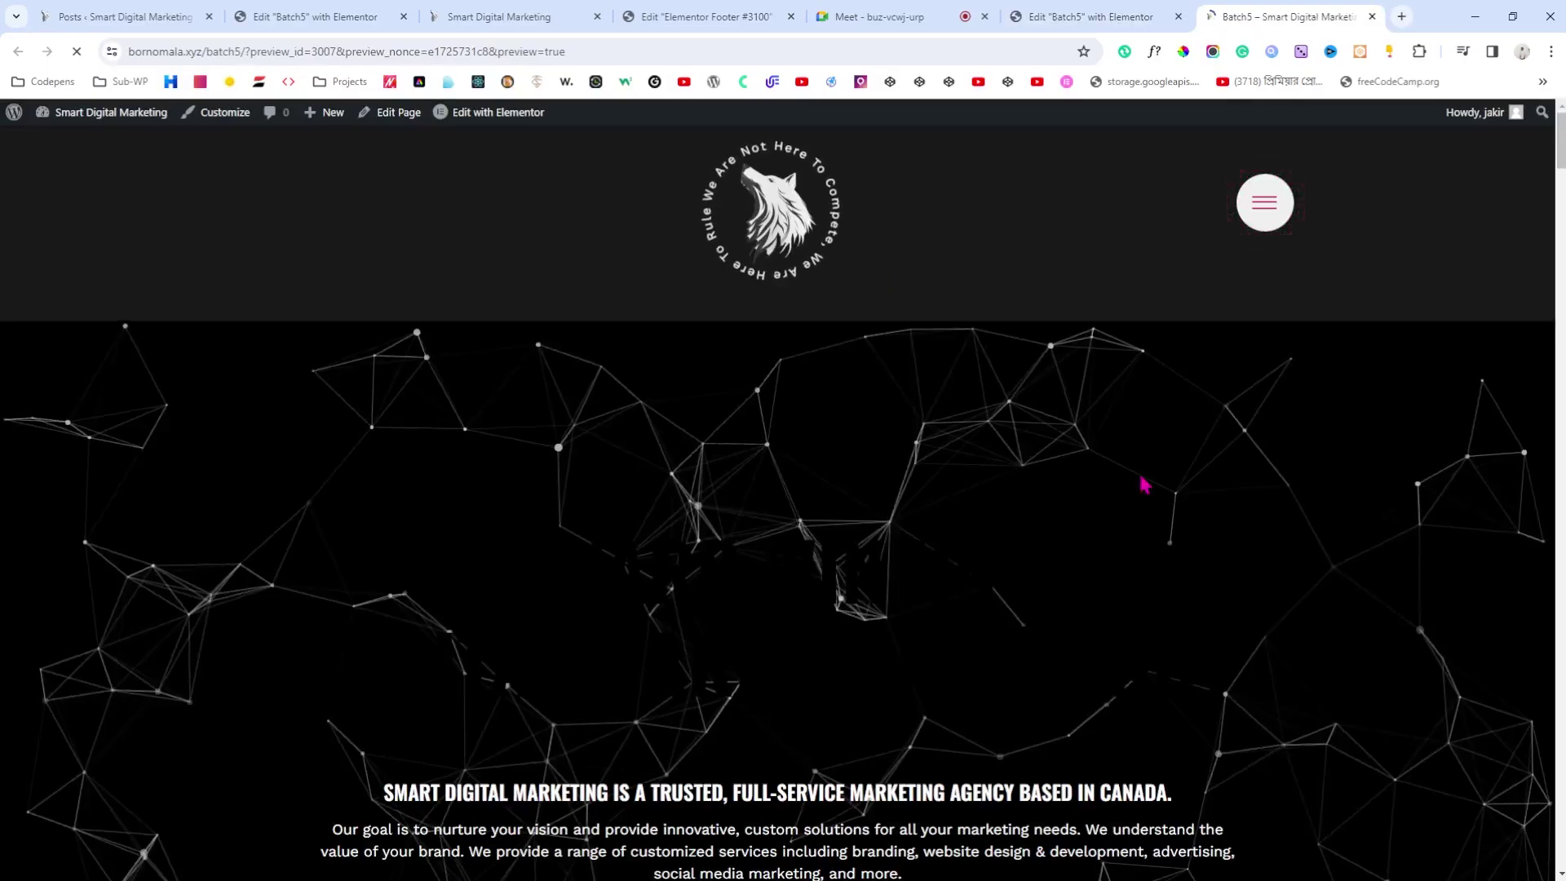
{"action": "scroll", "coordinate": [1209, 482], "scroll_direction": "down", "scroll_amount": 15}
{"action": "scroll", "coordinate": [1208, 485], "scroll_direction": "down", "scroll_amount": 15}
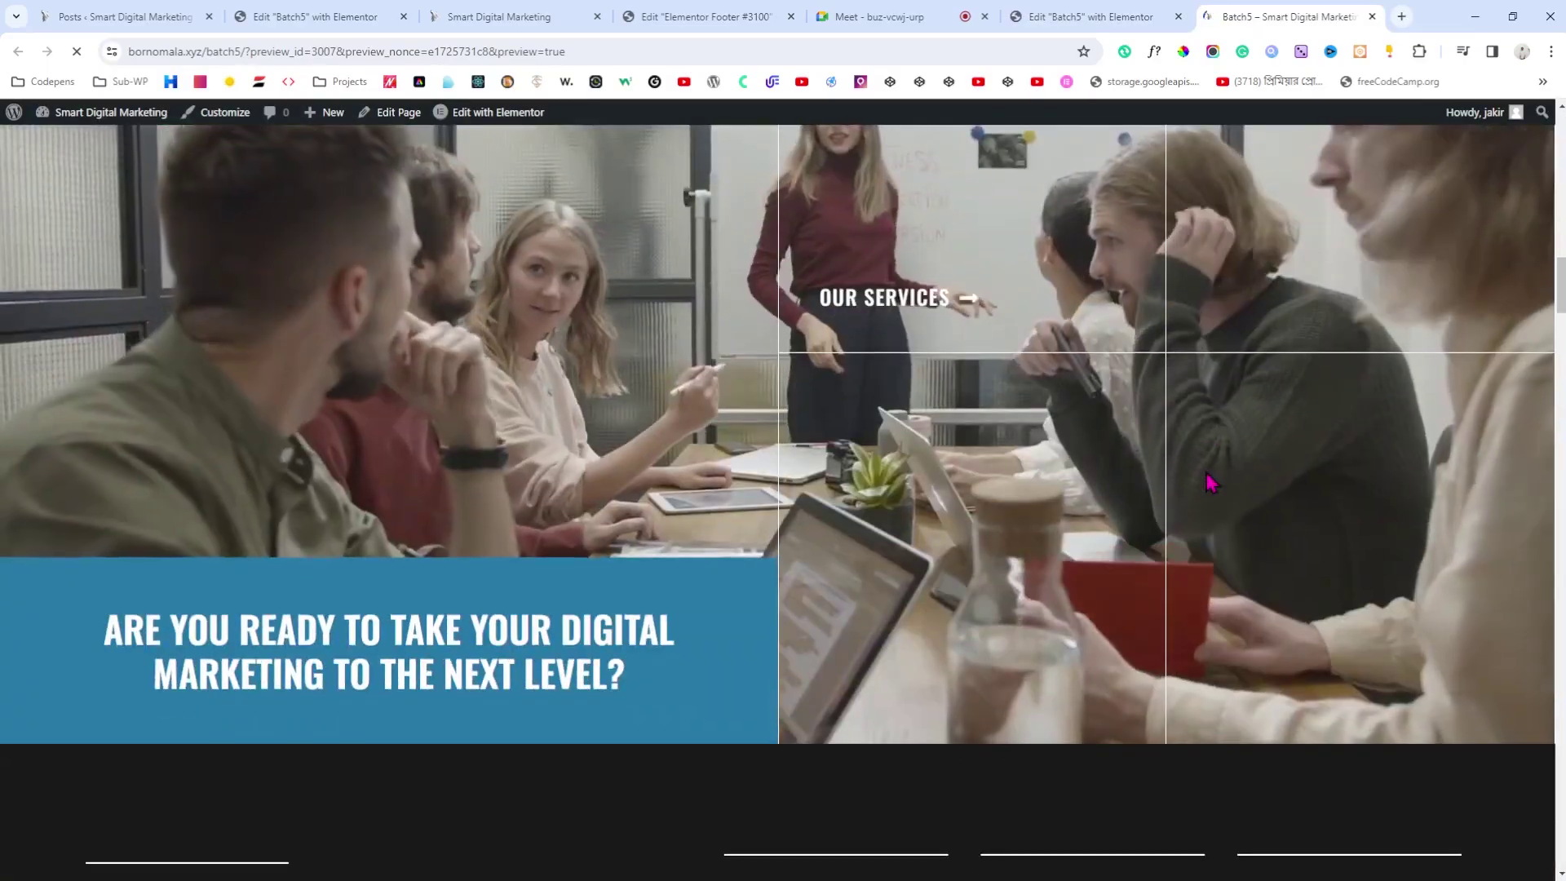
{"action": "scroll", "coordinate": [1210, 483], "scroll_direction": "down", "scroll_amount": 15}
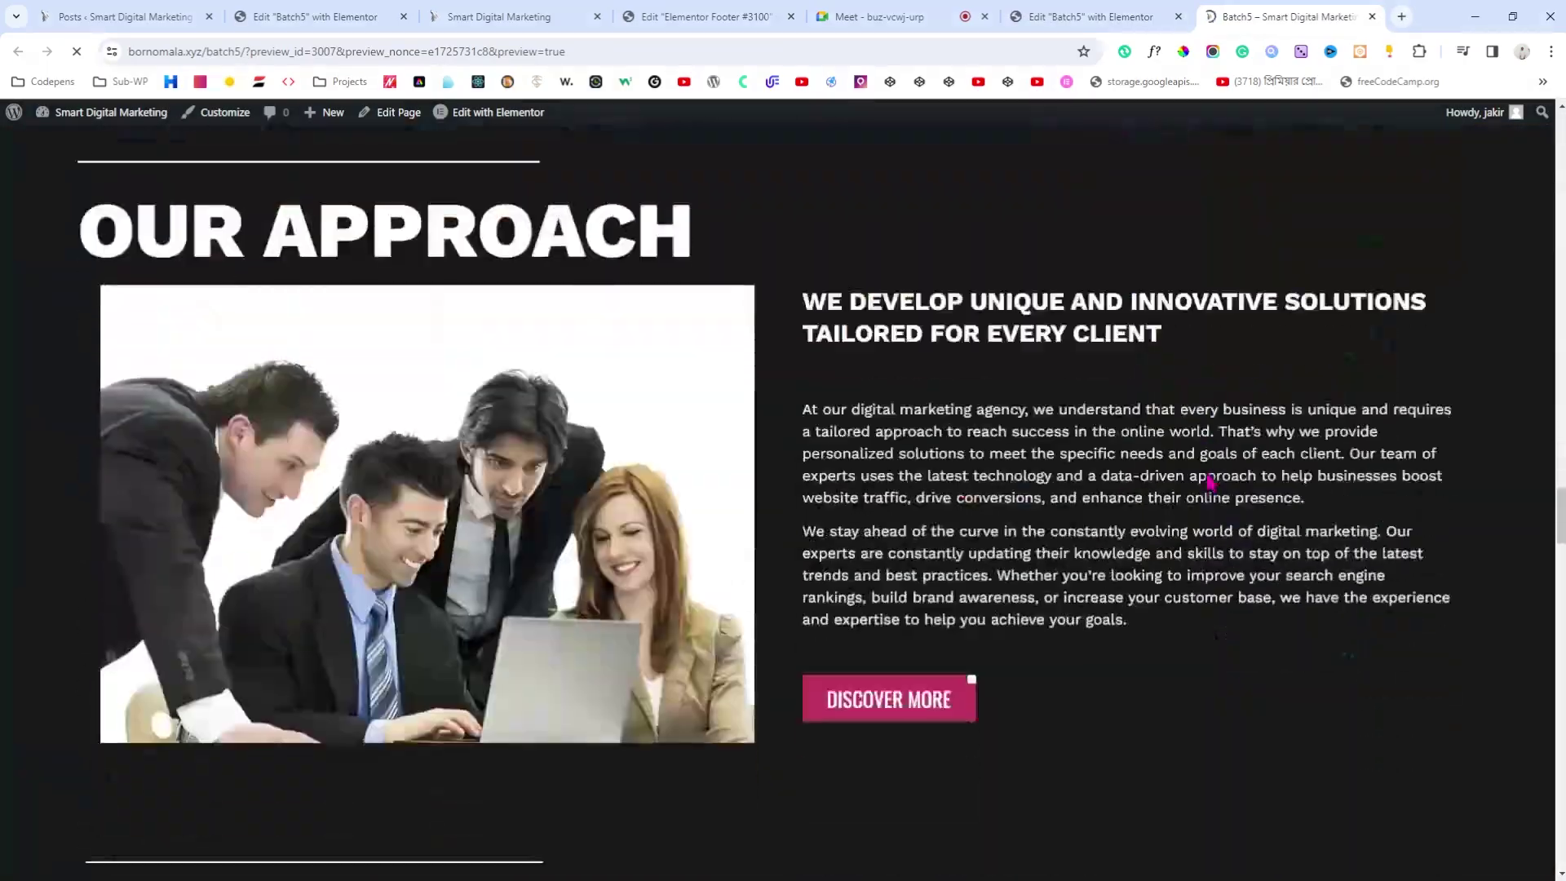
{"action": "scroll", "coordinate": [1210, 483], "scroll_direction": "down", "scroll_amount": 15}
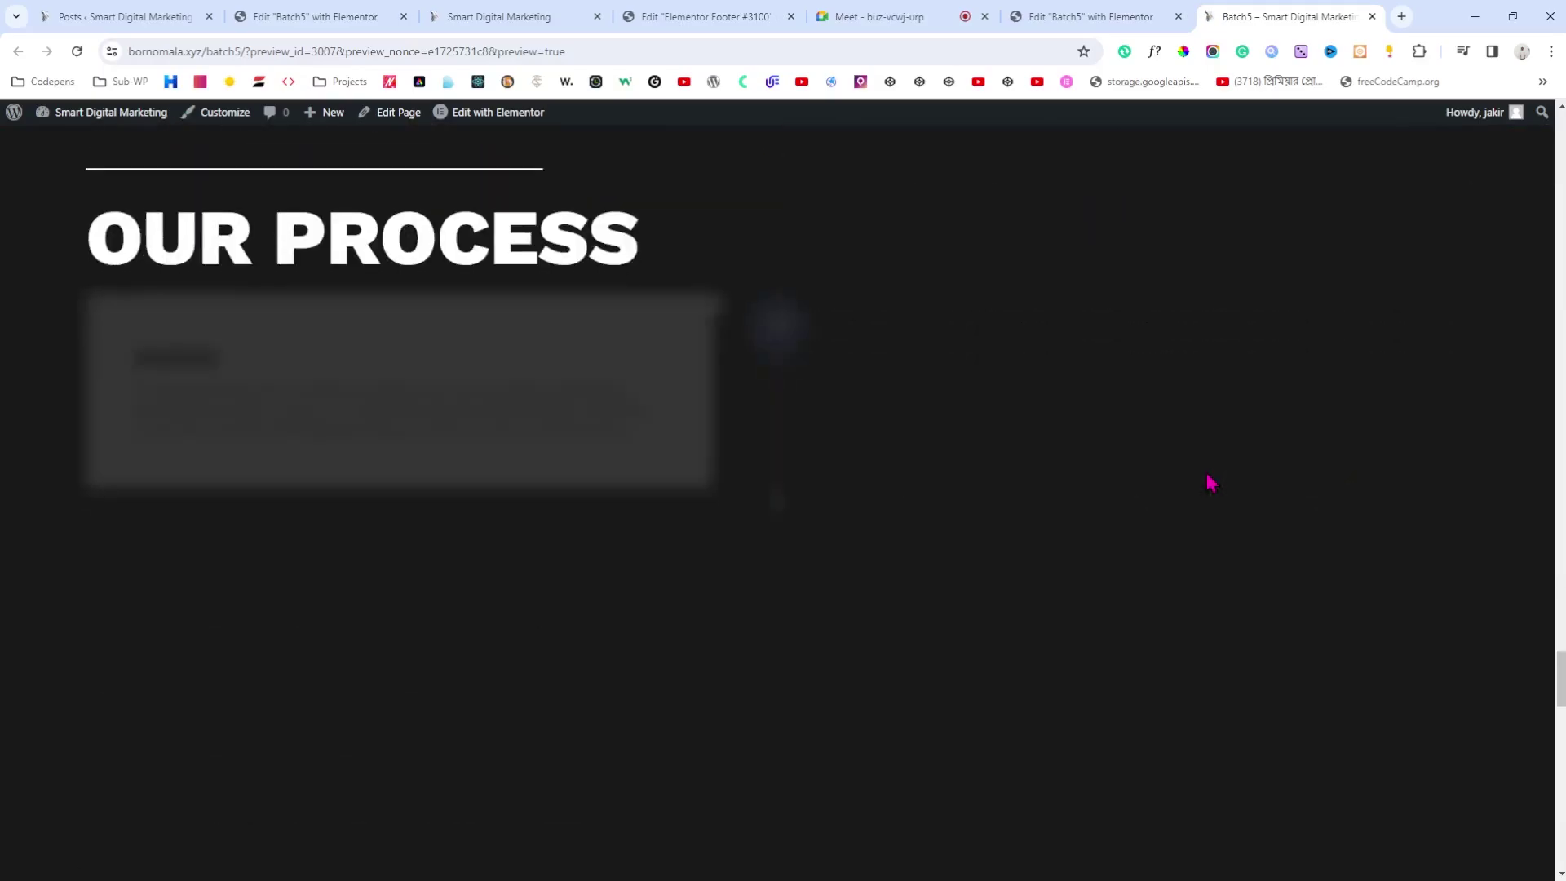
{"action": "scroll", "coordinate": [1206, 482], "scroll_direction": "down", "scroll_amount": 2}
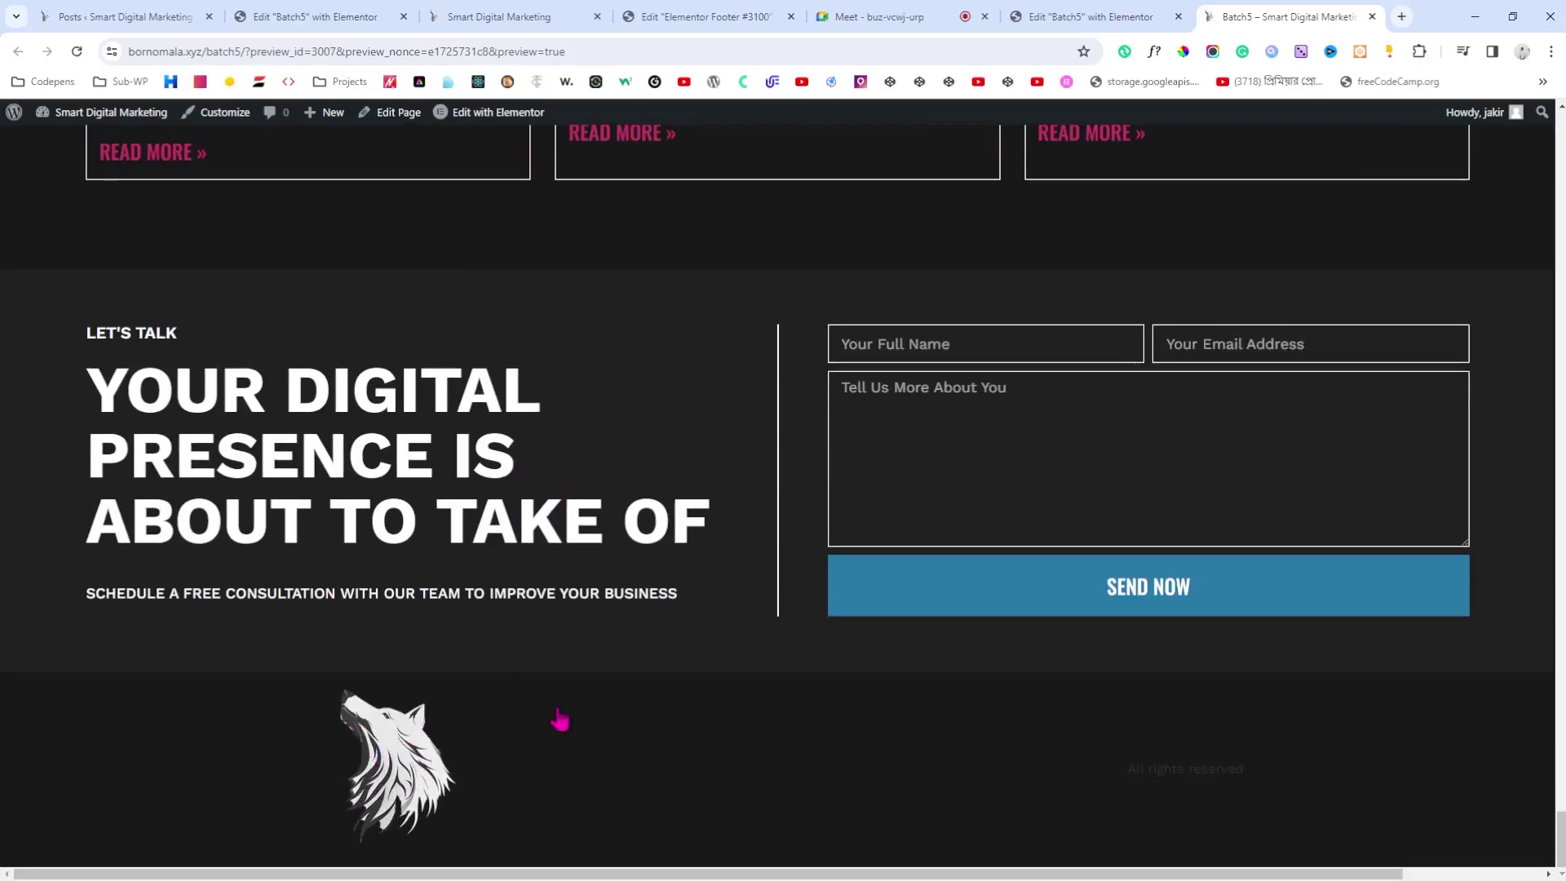
{"action": "left_click", "coordinate": [1036, 15]}
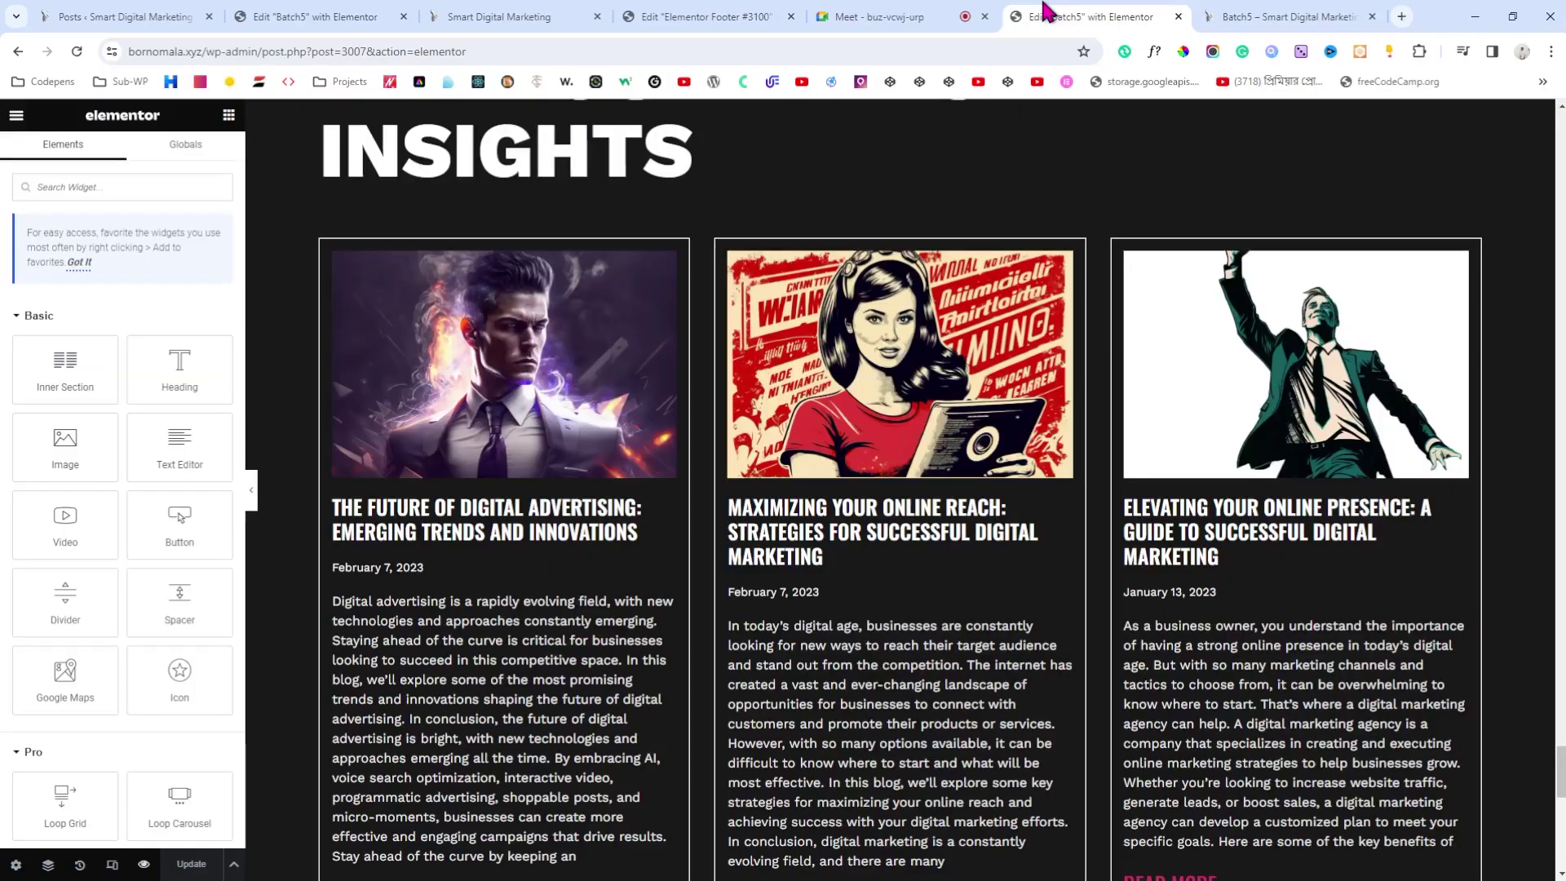
{"action": "left_click", "coordinate": [684, 13]}
{"action": "scroll", "coordinate": [795, 476], "scroll_direction": "down", "scroll_amount": 1}
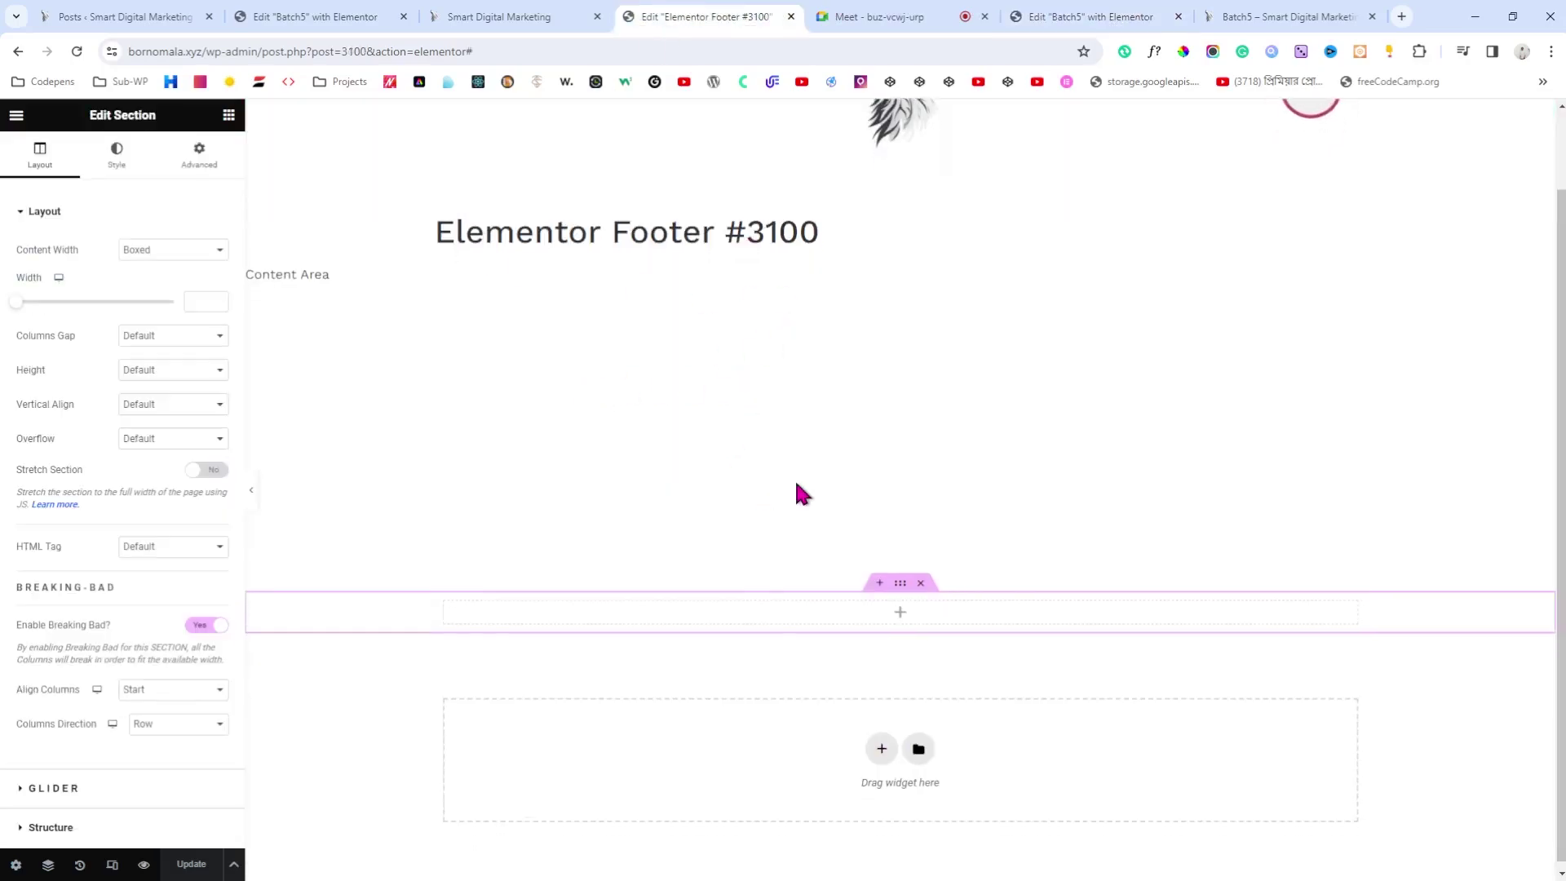
{"action": "left_click", "coordinate": [1281, 16]}
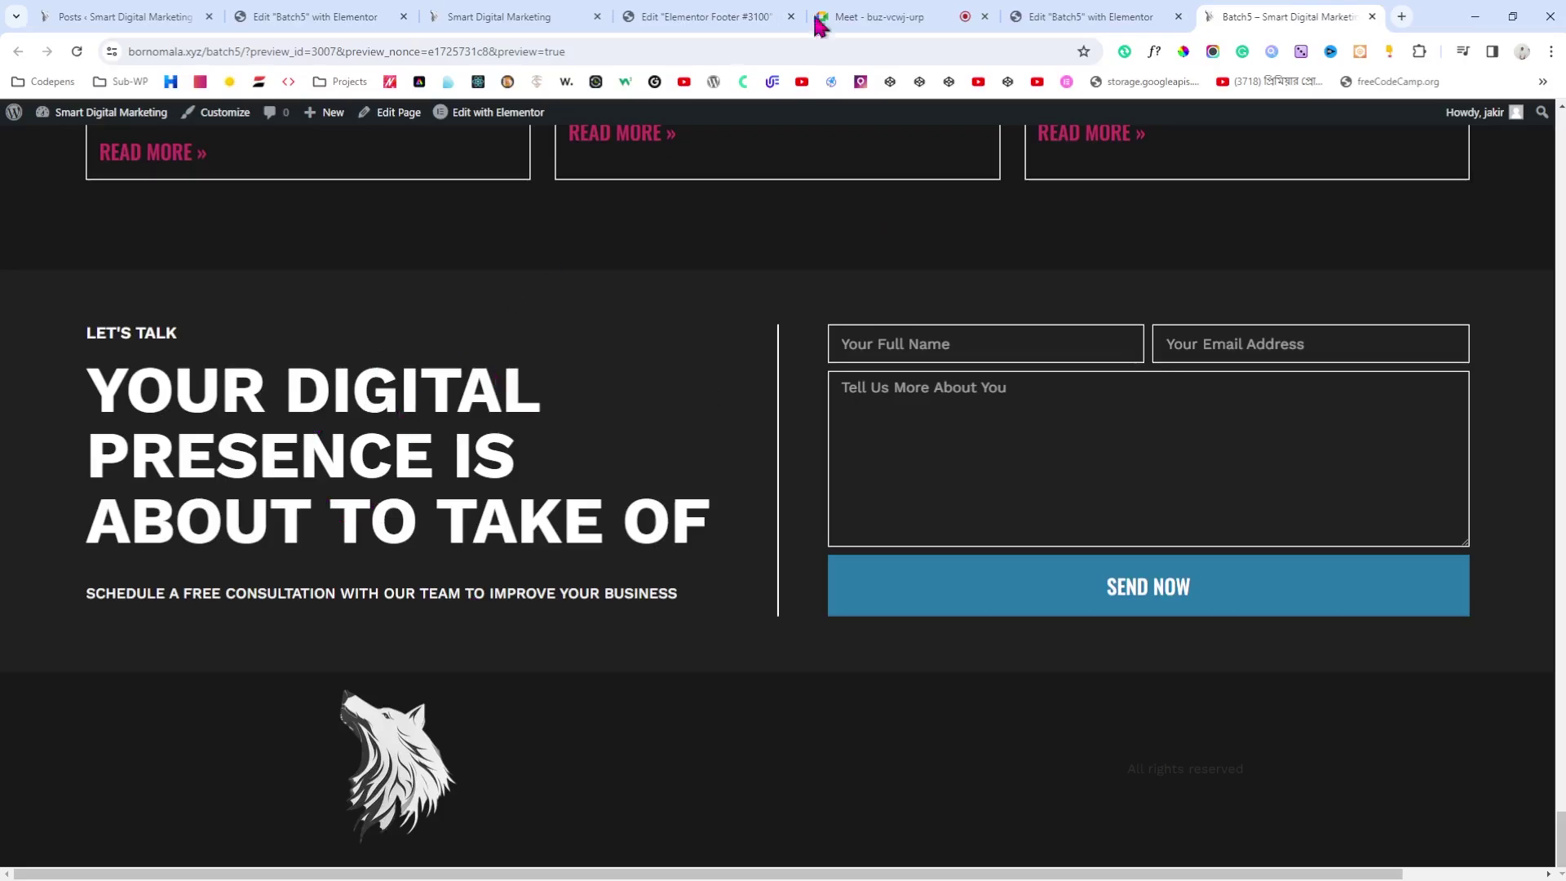
Step: Replace the empty section in Elementor Footer #3100 with a copy of the Batch5 page's Let's Talk section
{"action": "left_click", "coordinate": [1118, 14]}
{"action": "scroll", "coordinate": [870, 409], "scroll_direction": "down", "scroll_amount": 10}
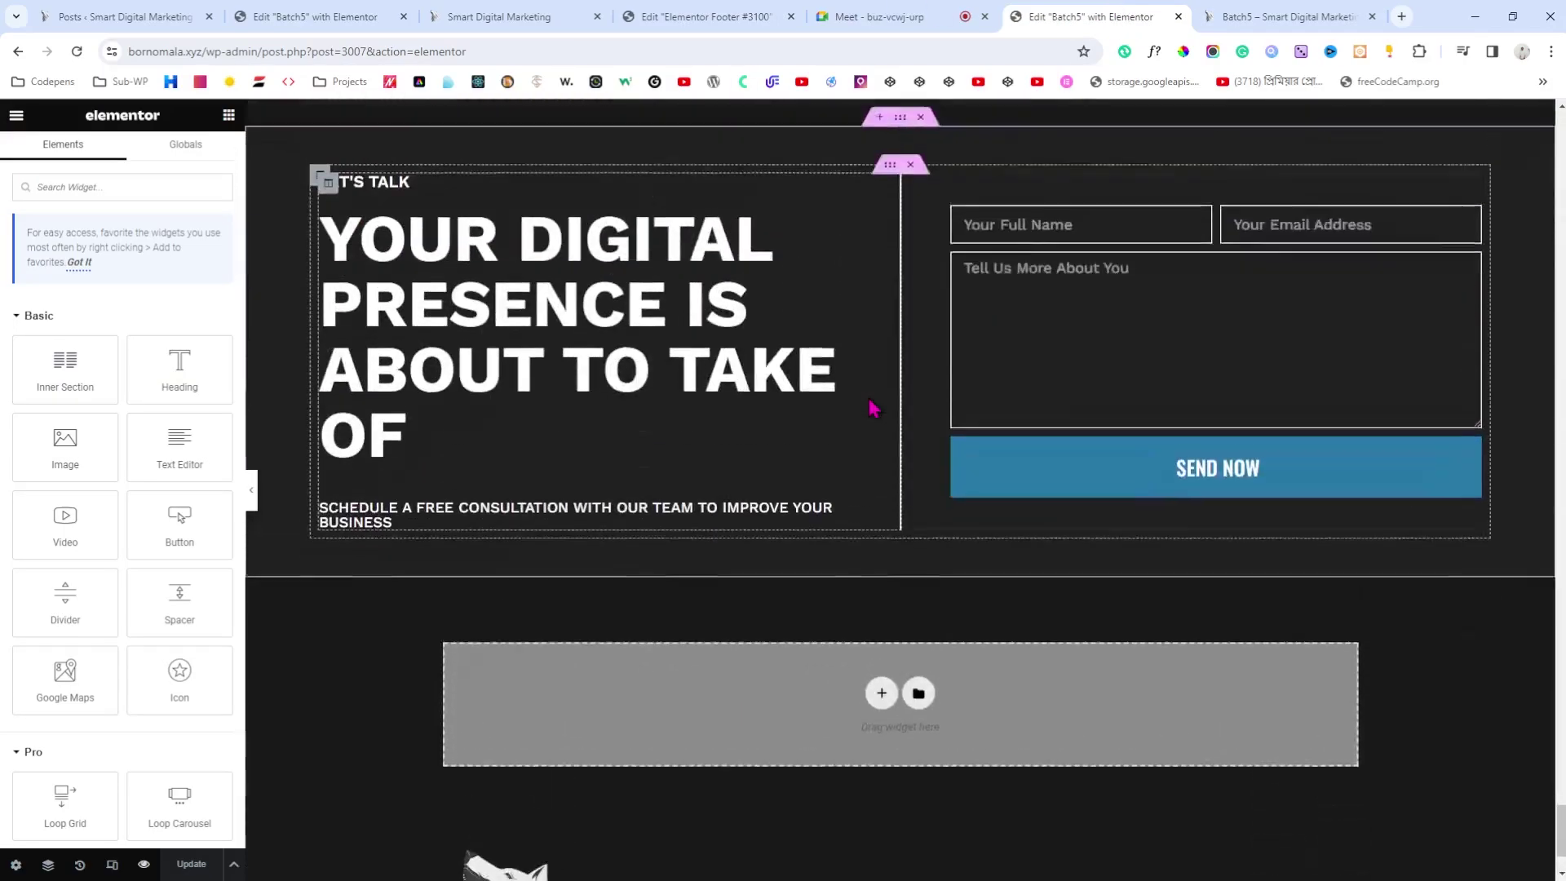
{"action": "scroll", "coordinate": [870, 408], "scroll_direction": "up", "scroll_amount": 2}
{"action": "left_click", "coordinate": [900, 284]}
{"action": "right_click", "coordinate": [899, 288]}
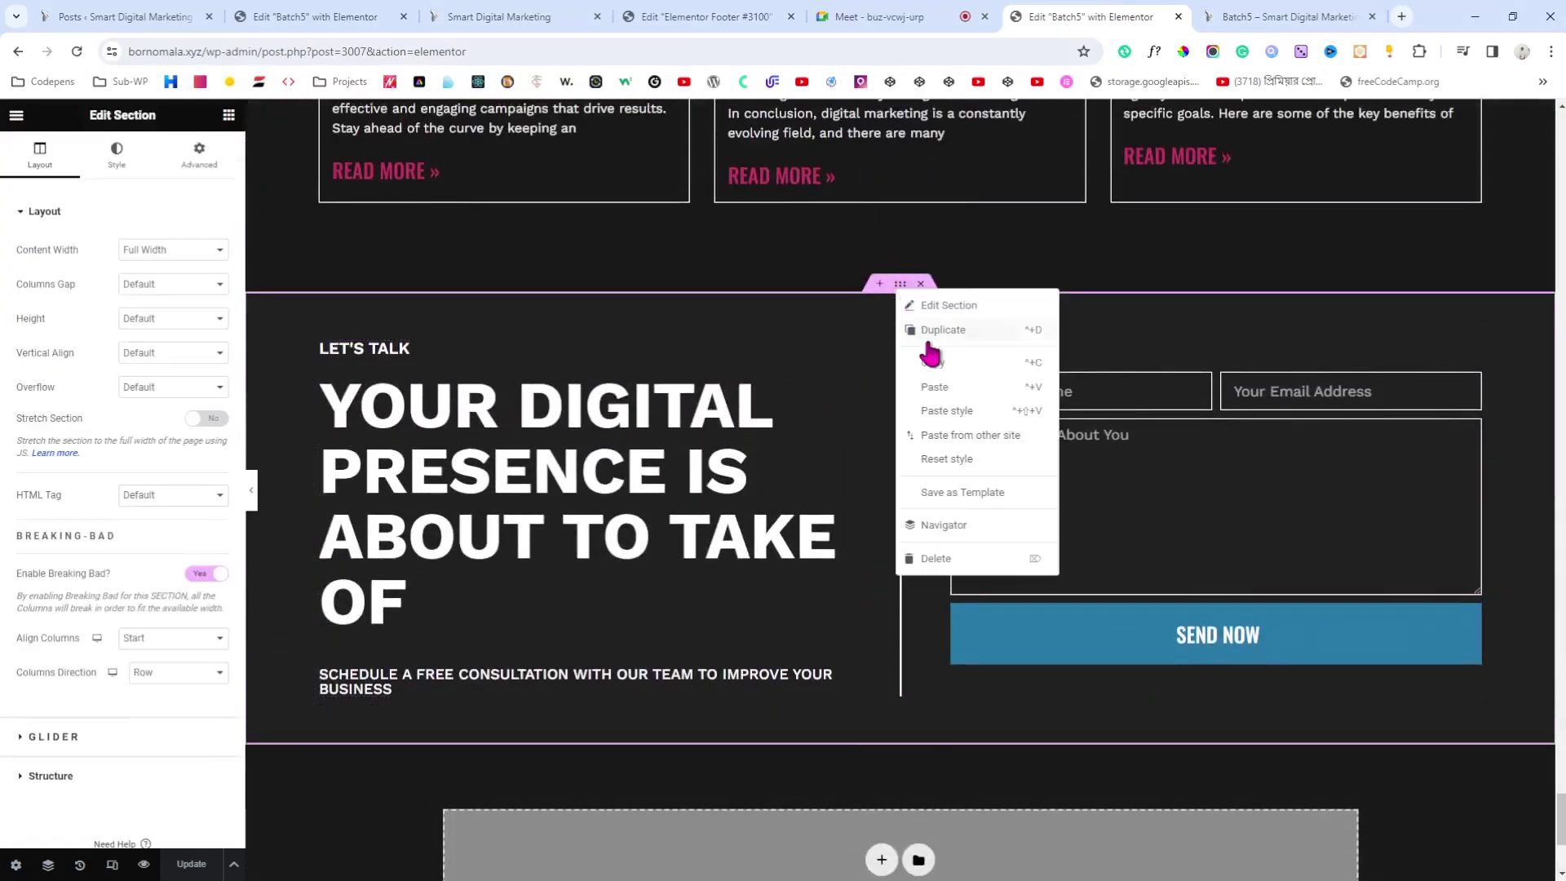
{"action": "left_click", "coordinate": [934, 363]}
{"action": "left_click", "coordinate": [702, 16]}
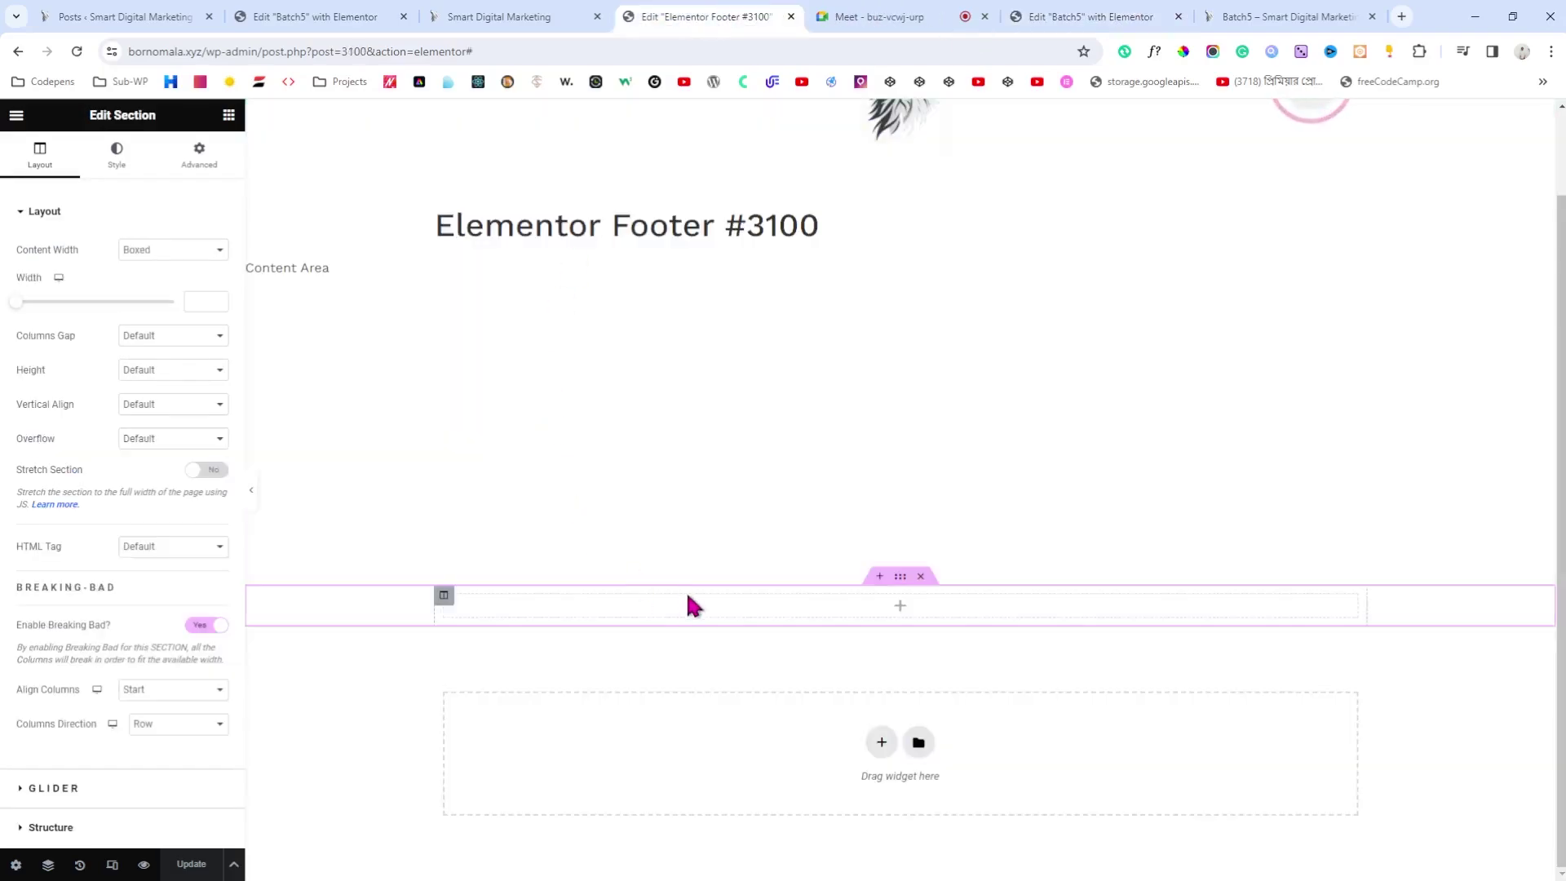
{"action": "left_click", "coordinate": [922, 577]}
{"action": "right_click", "coordinate": [704, 749]}
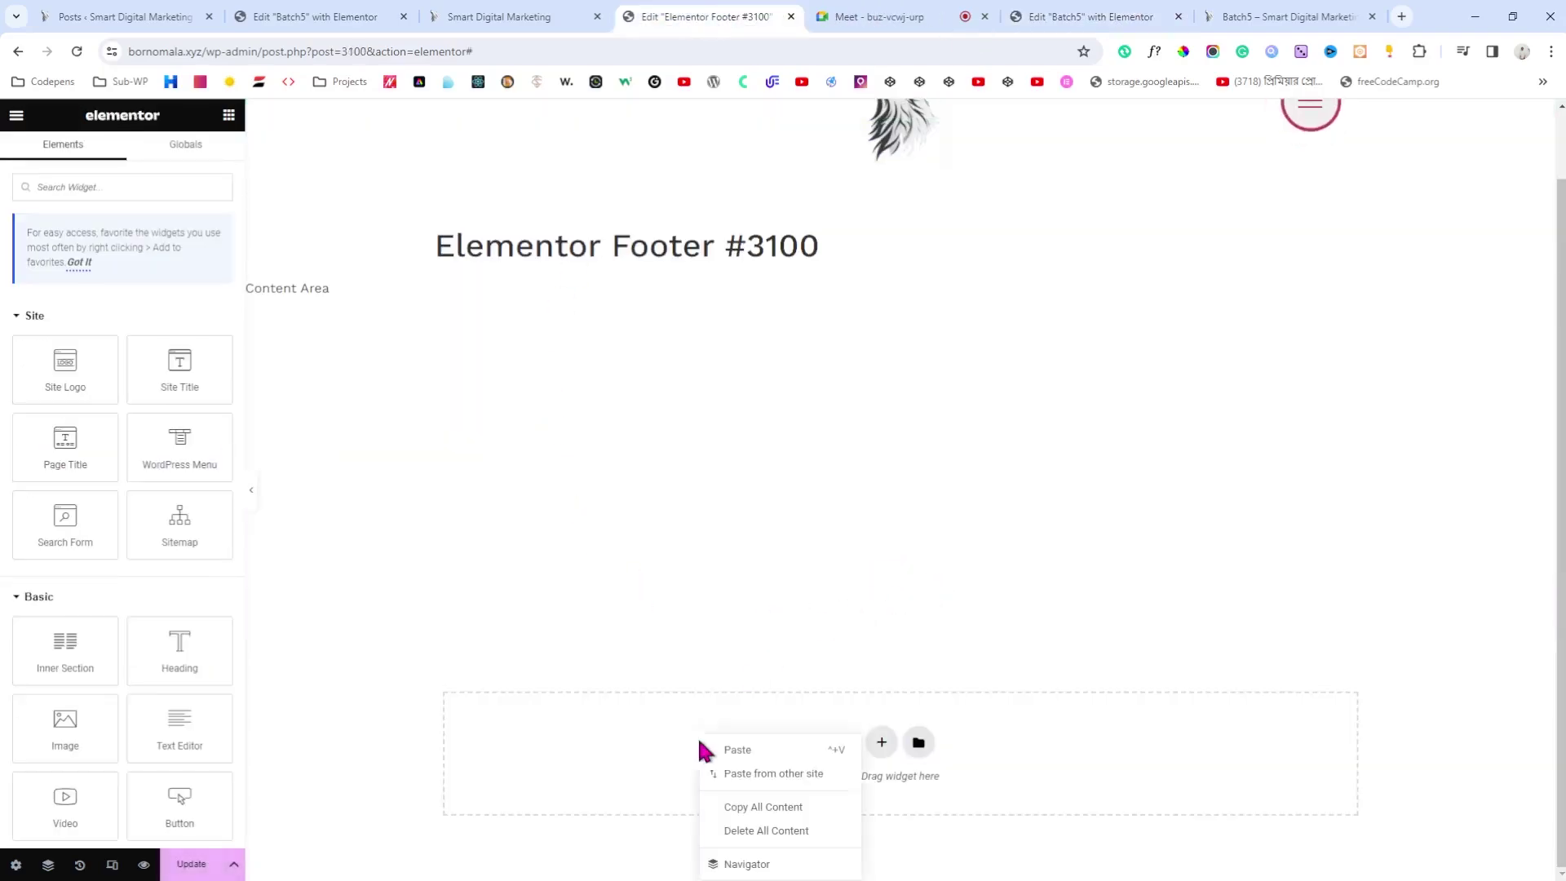
{"action": "left_click", "coordinate": [773, 762]}
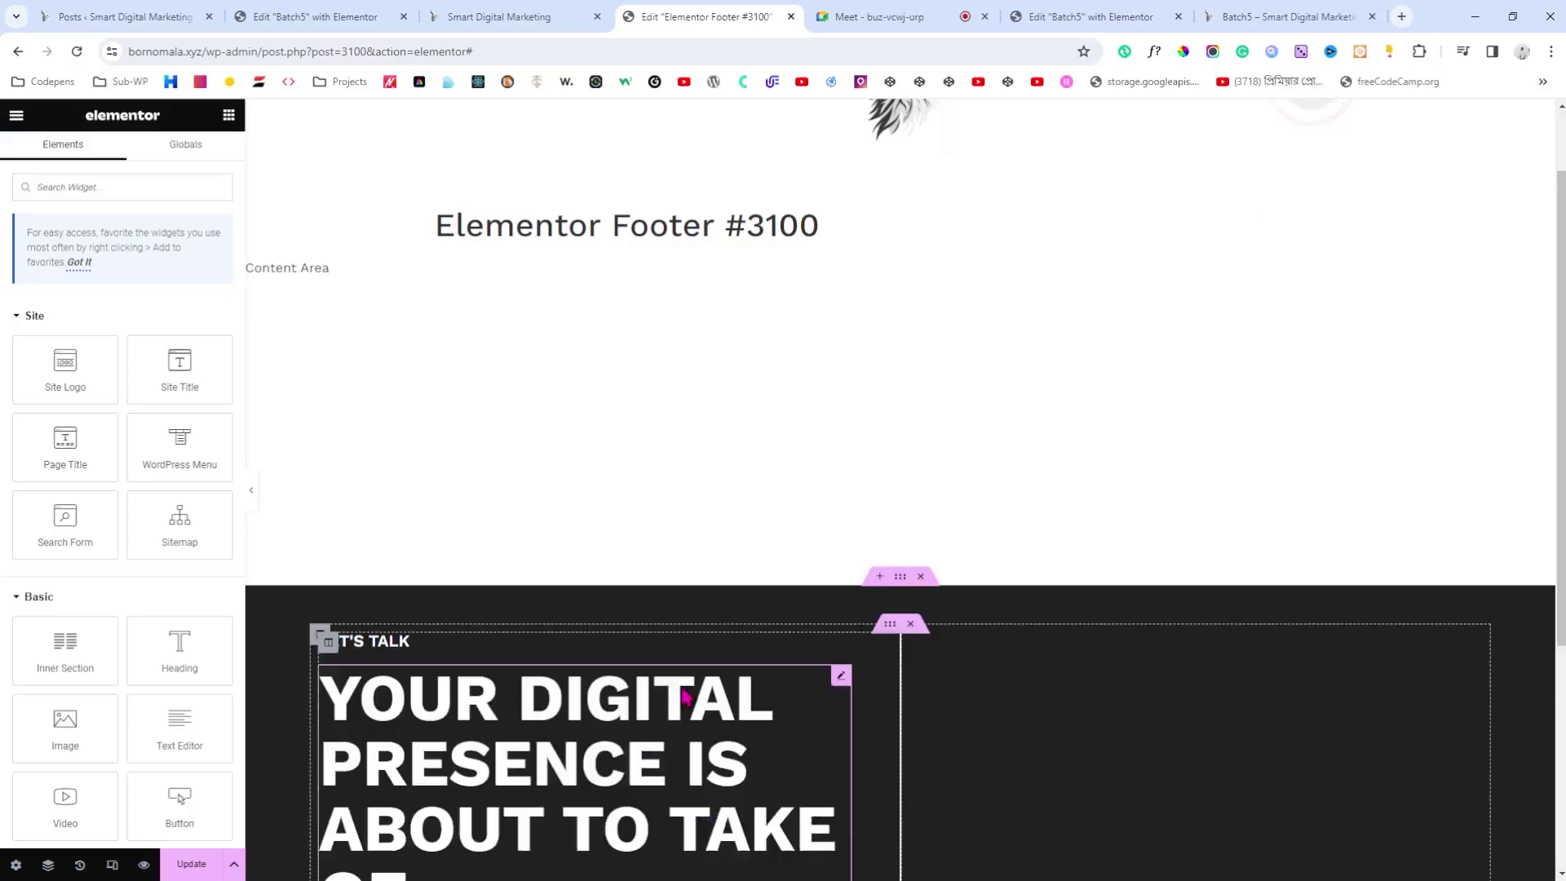
{"action": "scroll", "coordinate": [804, 542], "scroll_direction": "down", "scroll_amount": 3}
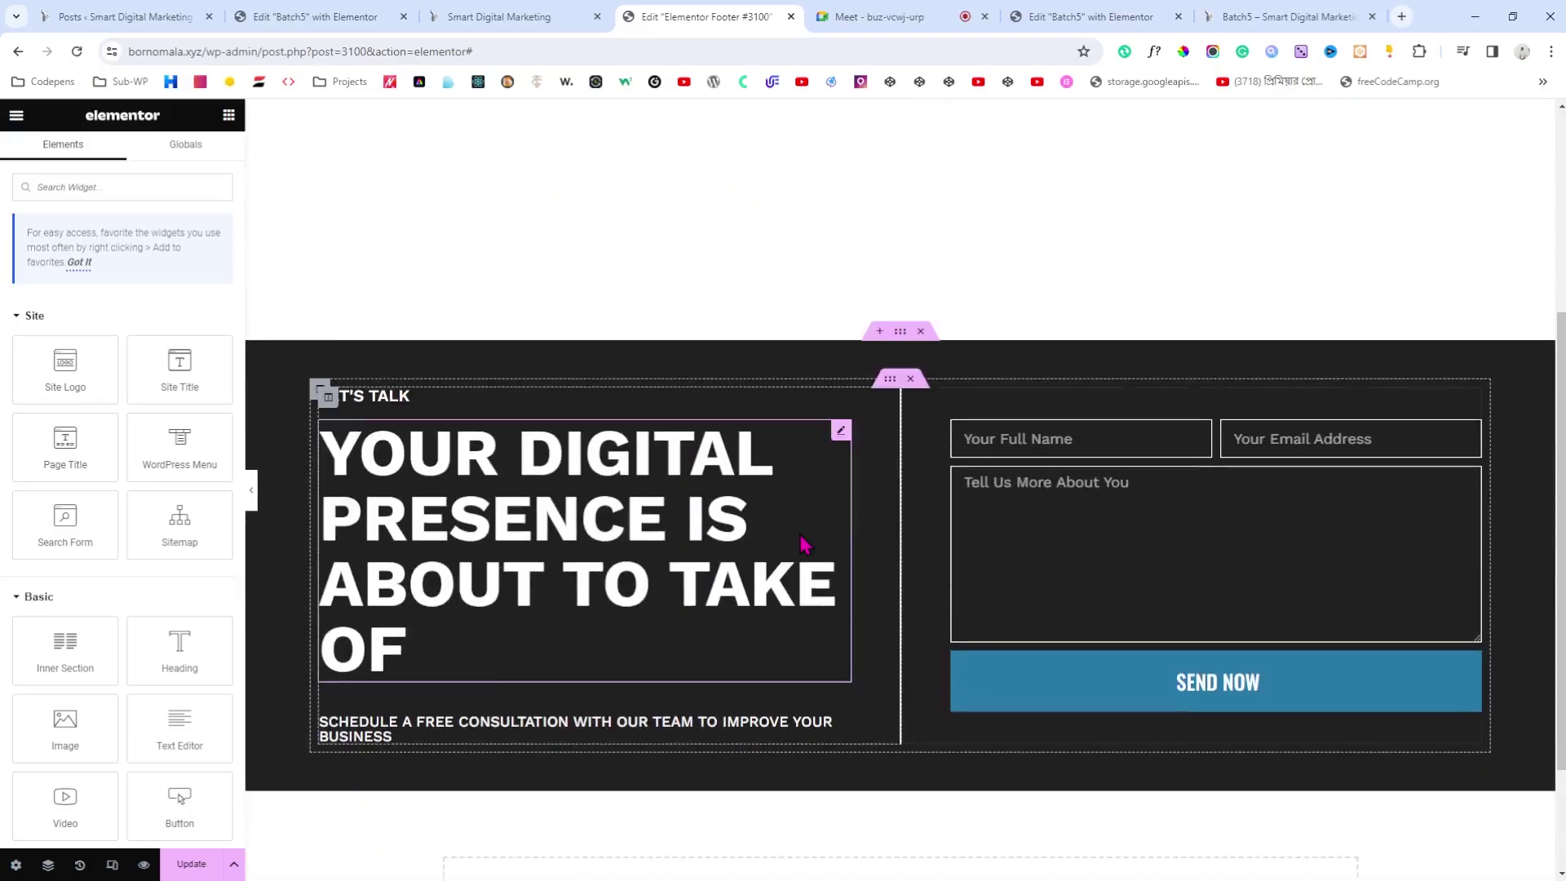
Step: Save the footer template with a display condition including the Entire Site, and return to the Batch5 preview
{"action": "left_click", "coordinate": [191, 864]}
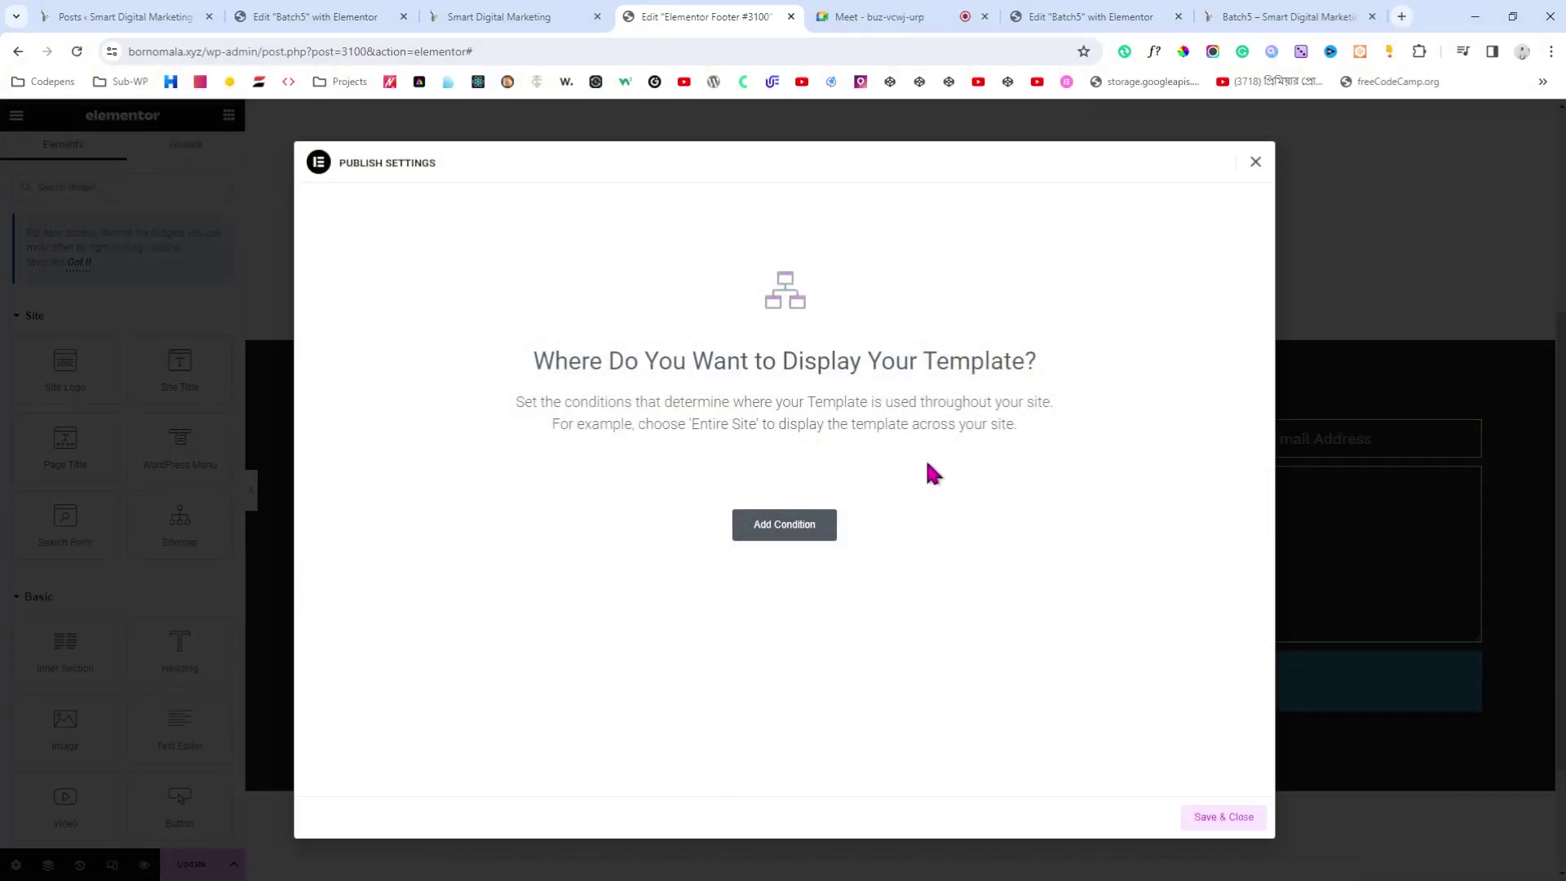
{"action": "left_click", "coordinate": [788, 538]}
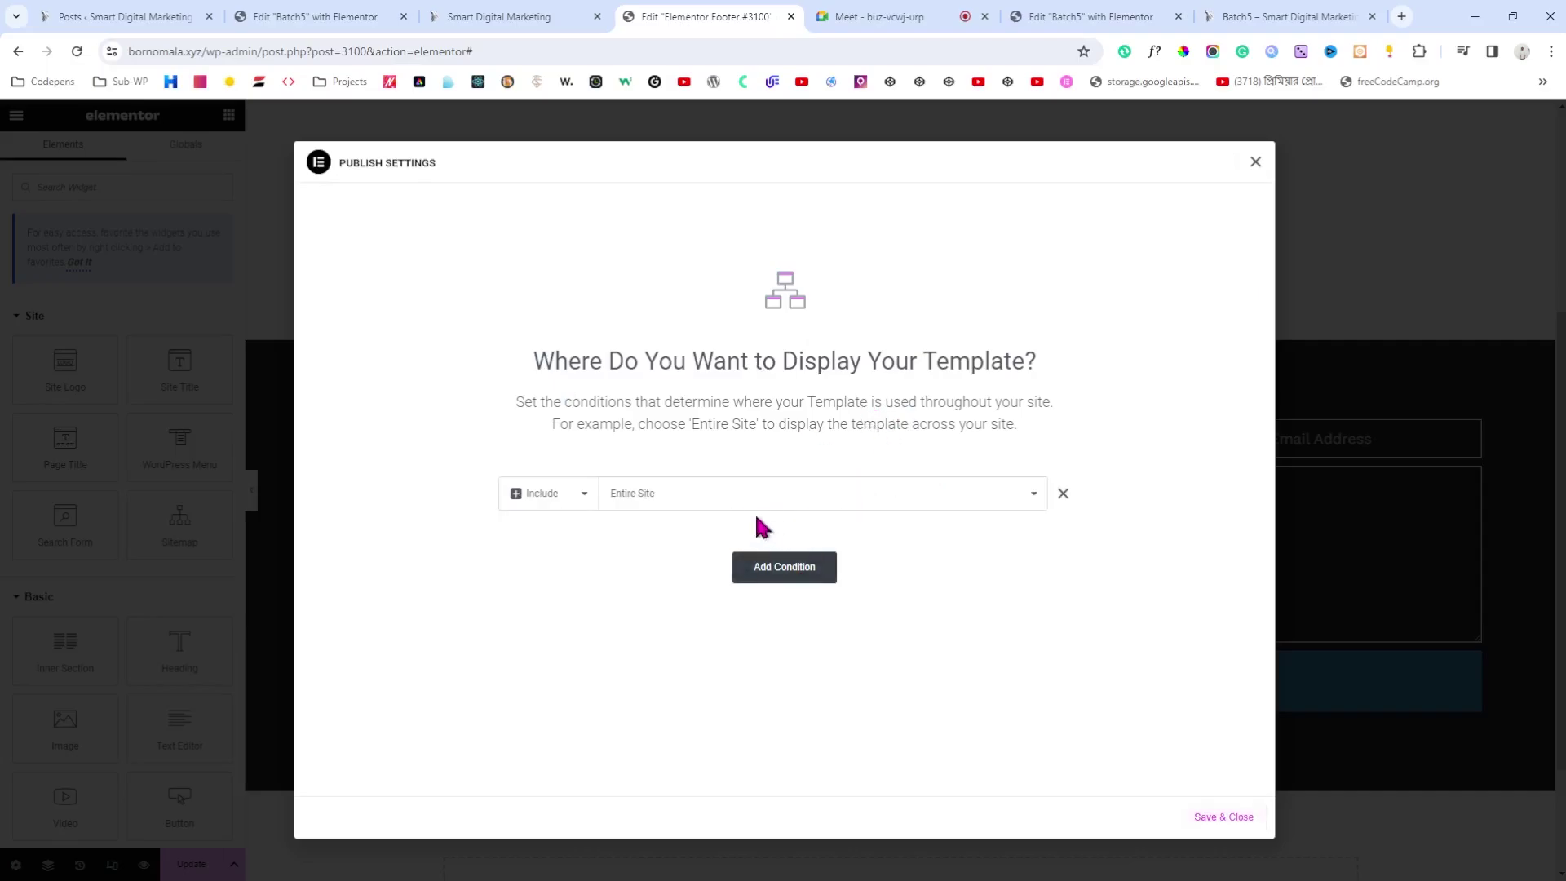
{"action": "left_click", "coordinate": [1223, 817]}
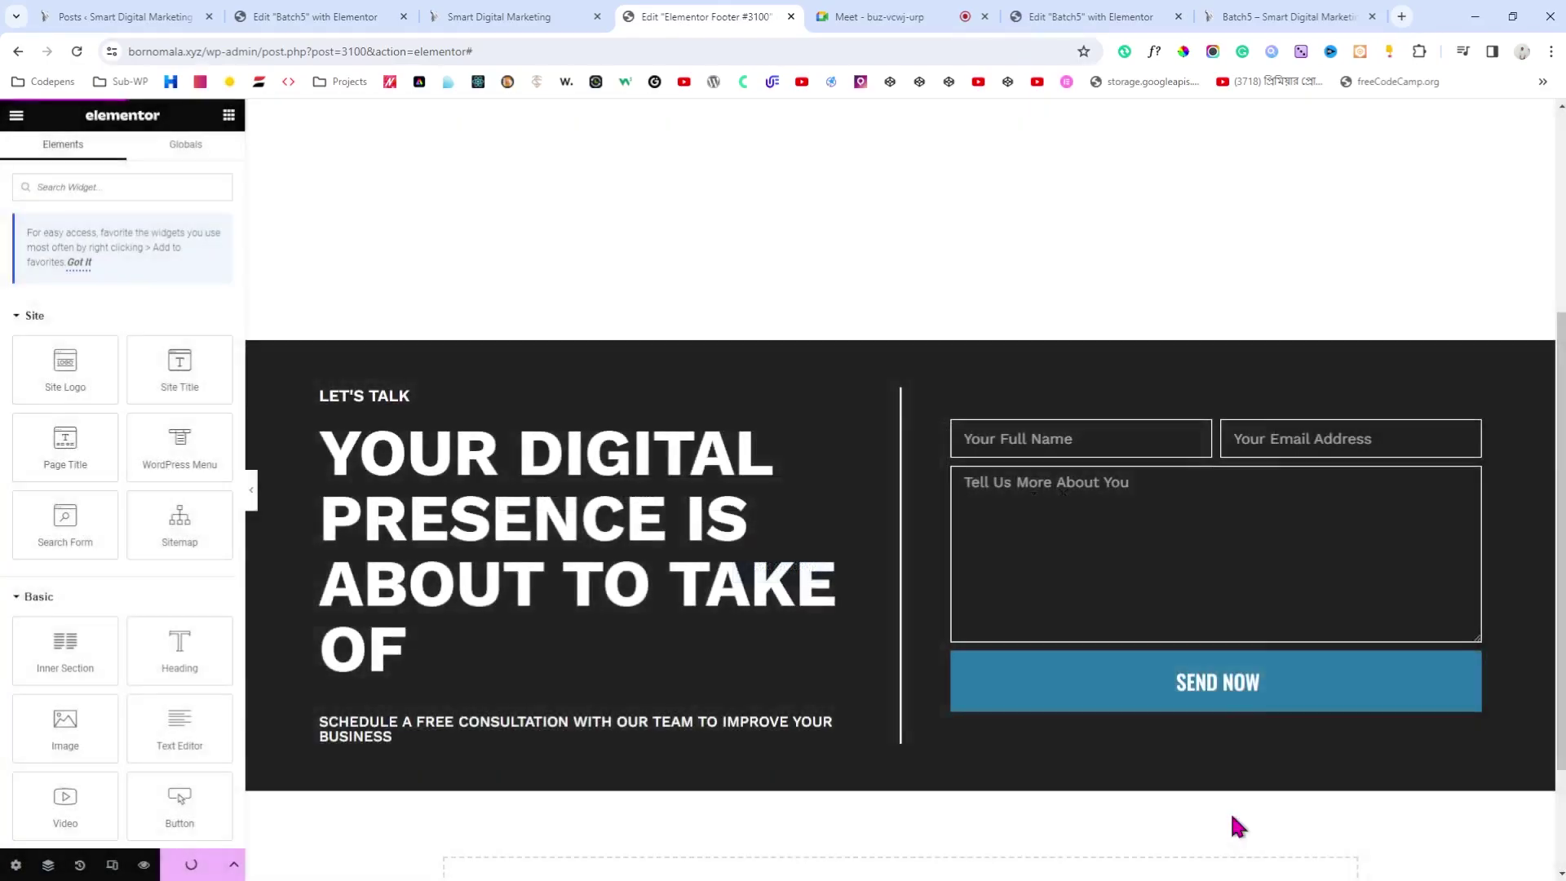
{"action": "left_click", "coordinate": [1211, 12]}
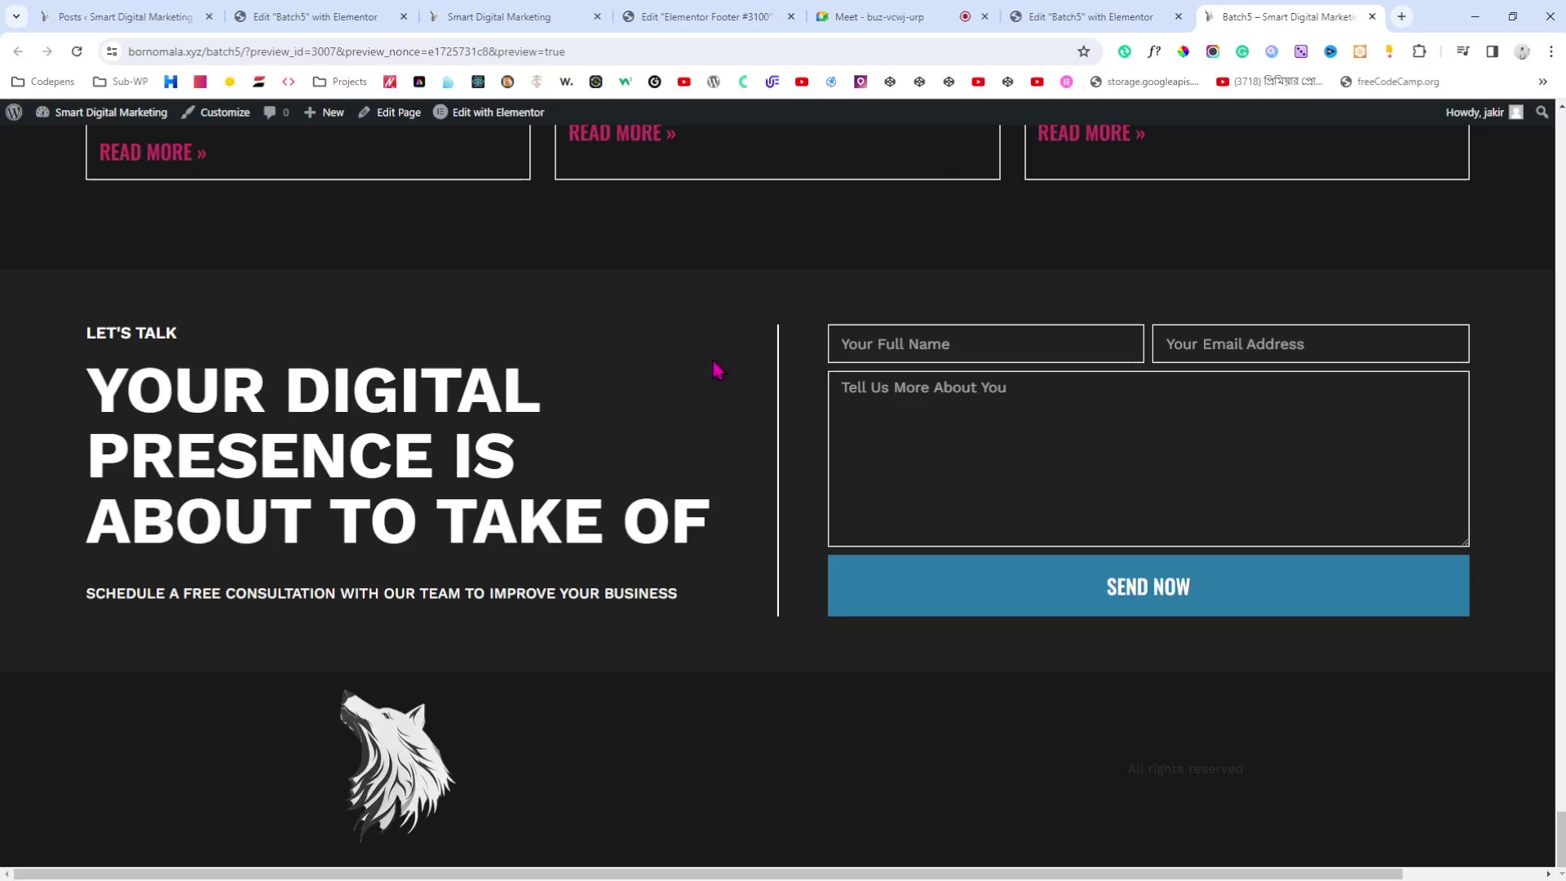
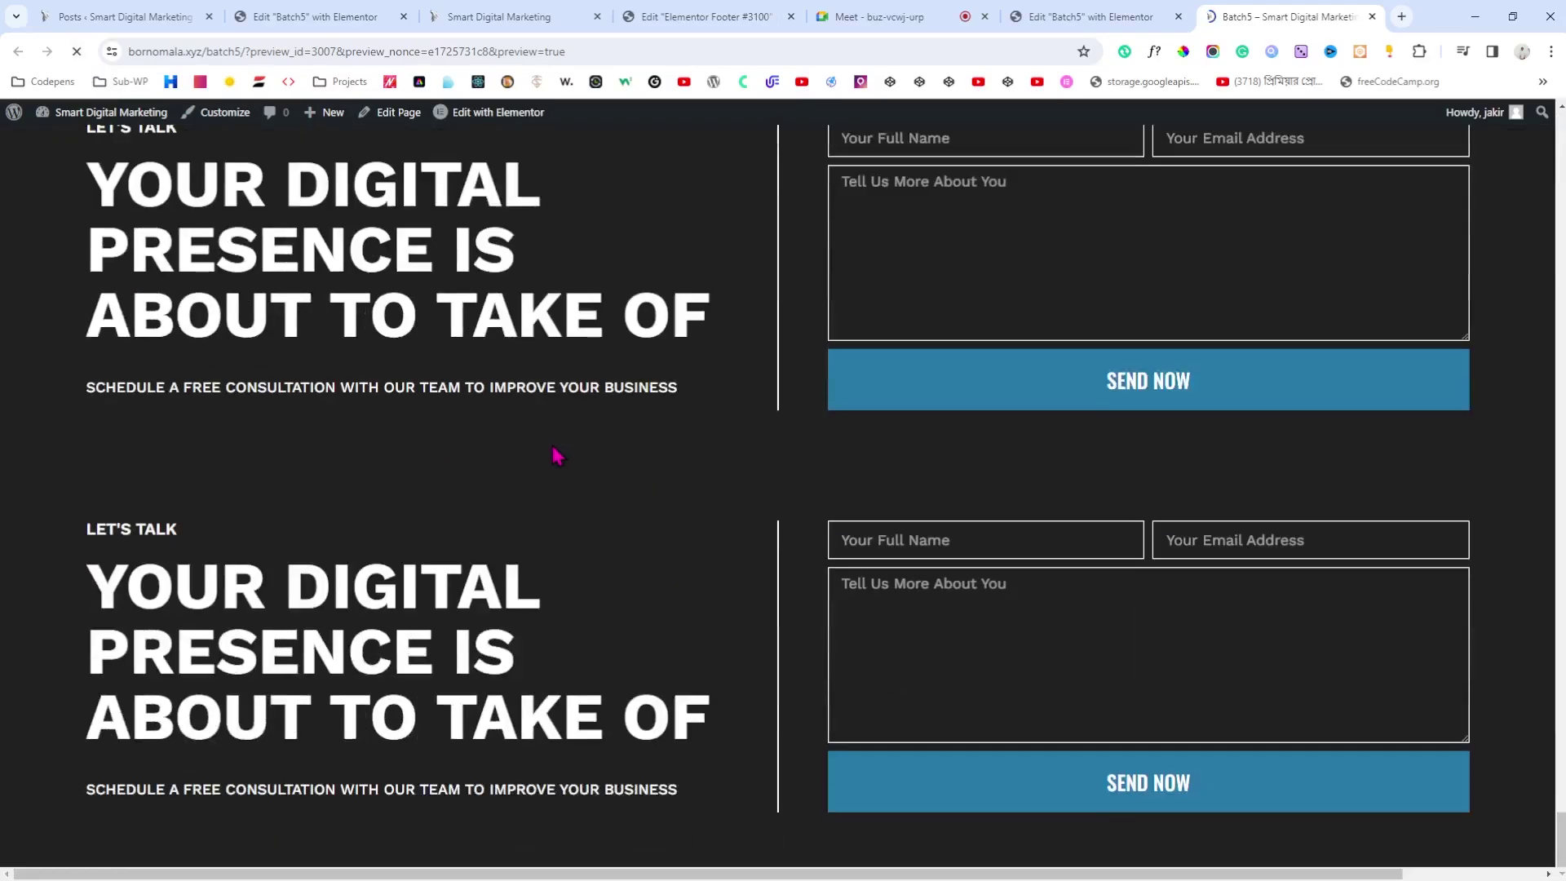
Step: Delete the duplicated Let's Talk section from the Batch5 page in the Elementor editor and update the page
{"action": "scroll", "coordinate": [549, 545], "scroll_direction": "up", "scroll_amount": 3}
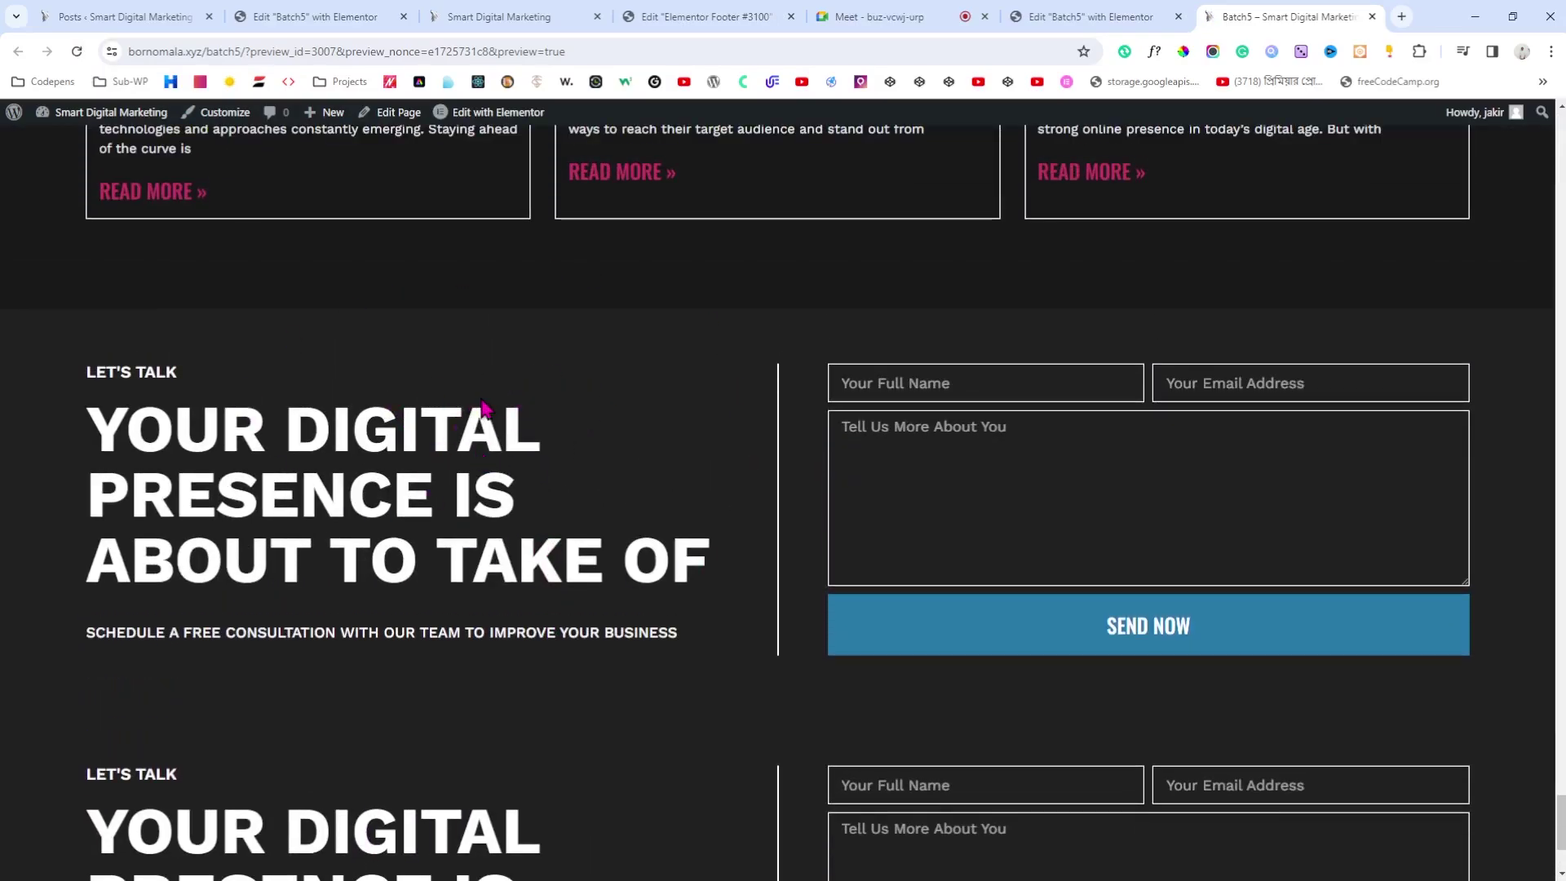
{"action": "scroll", "coordinate": [661, 470], "scroll_direction": "down", "scroll_amount": 3}
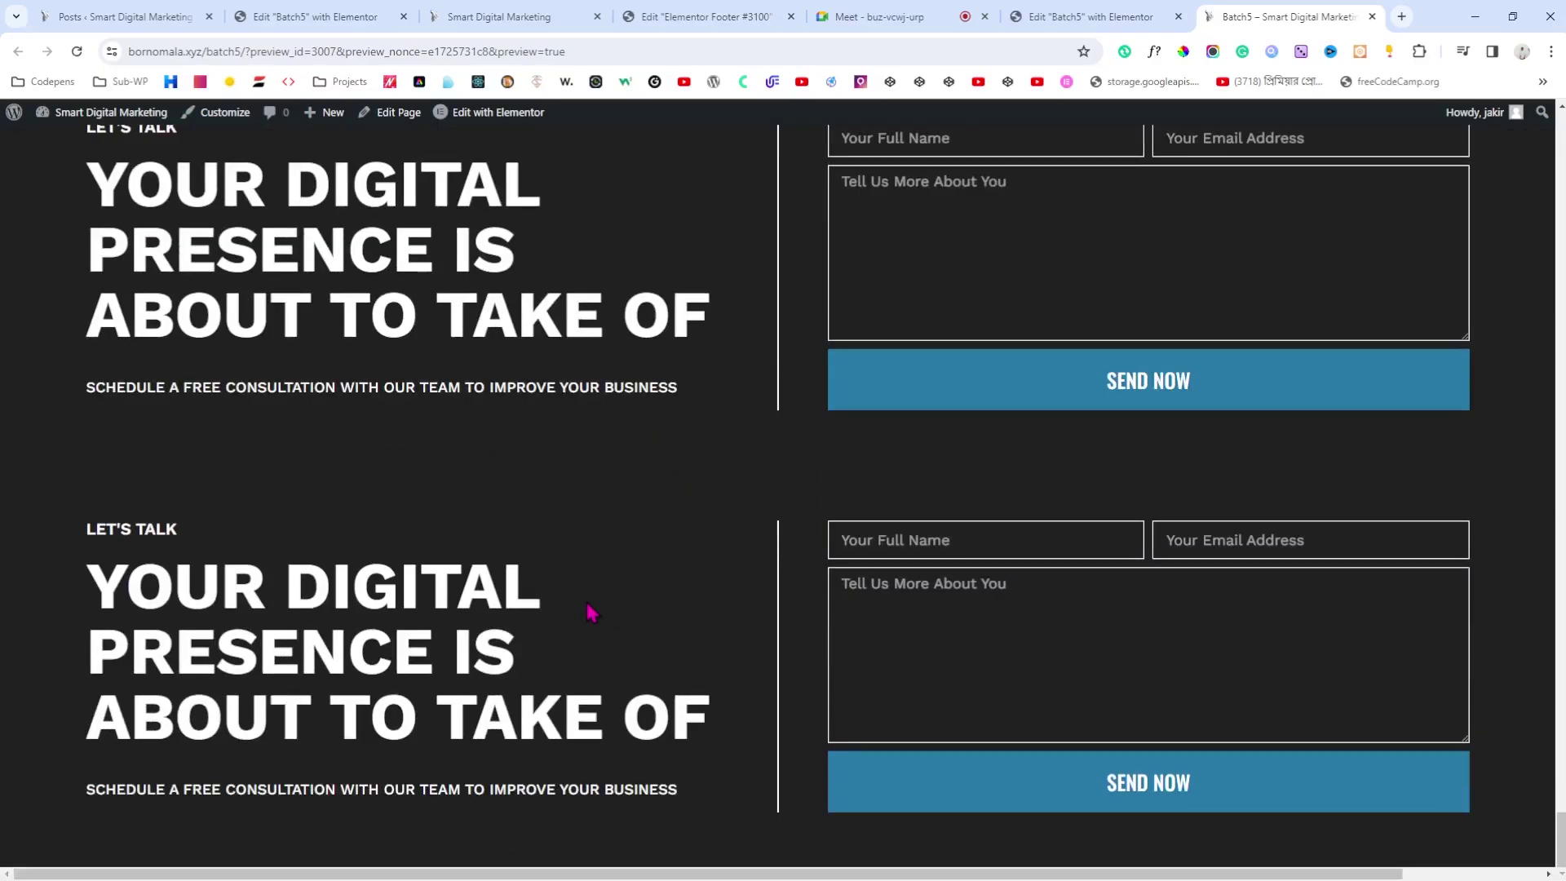
{"action": "left_click", "coordinate": [1085, 16]}
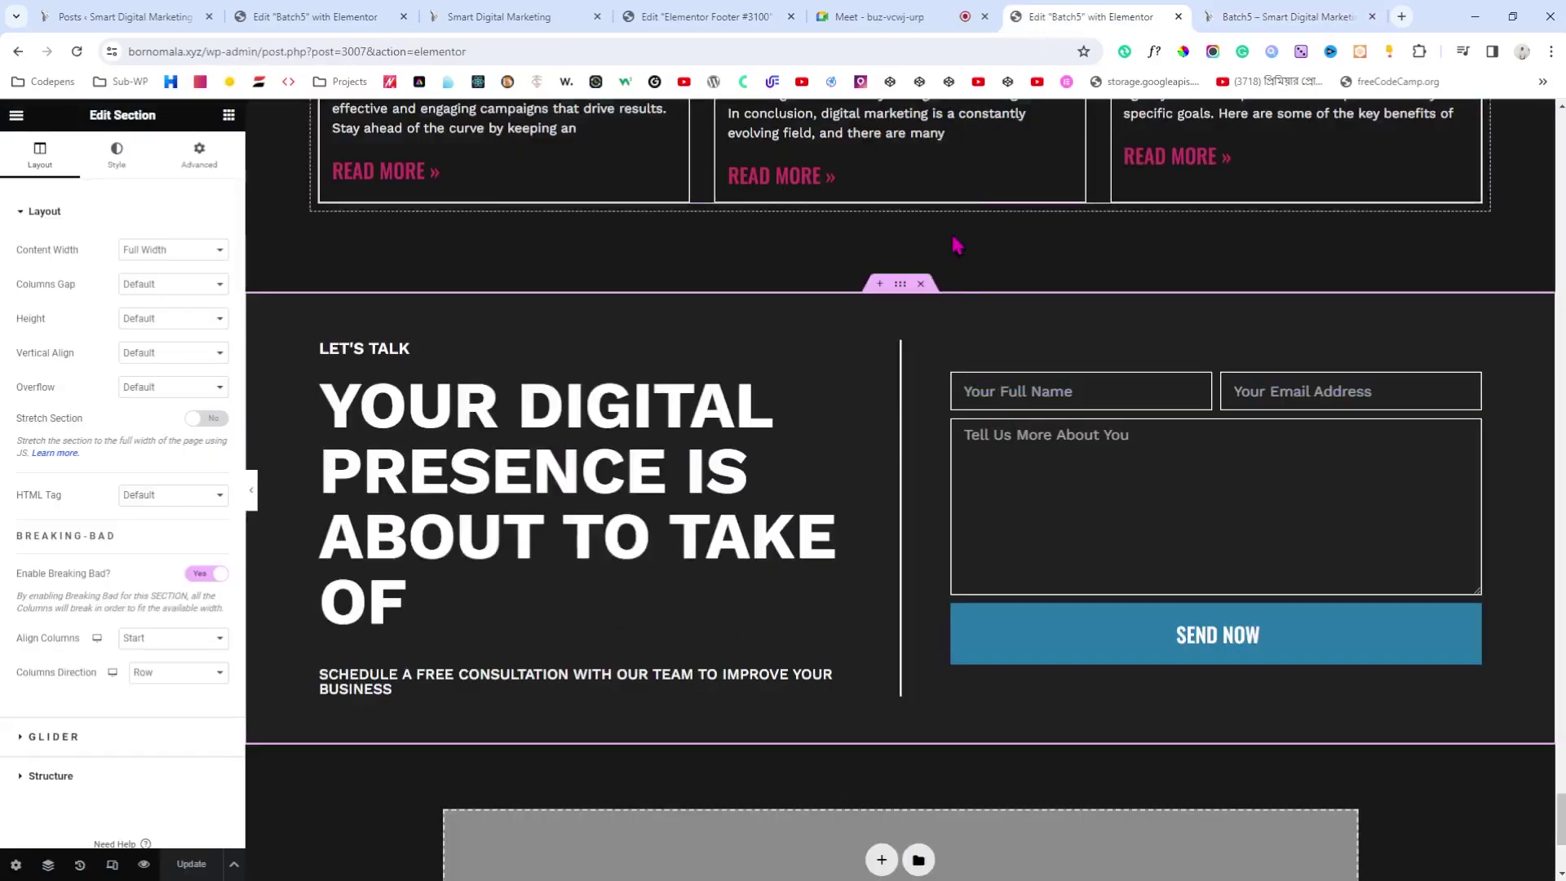
{"action": "left_click", "coordinate": [927, 290]}
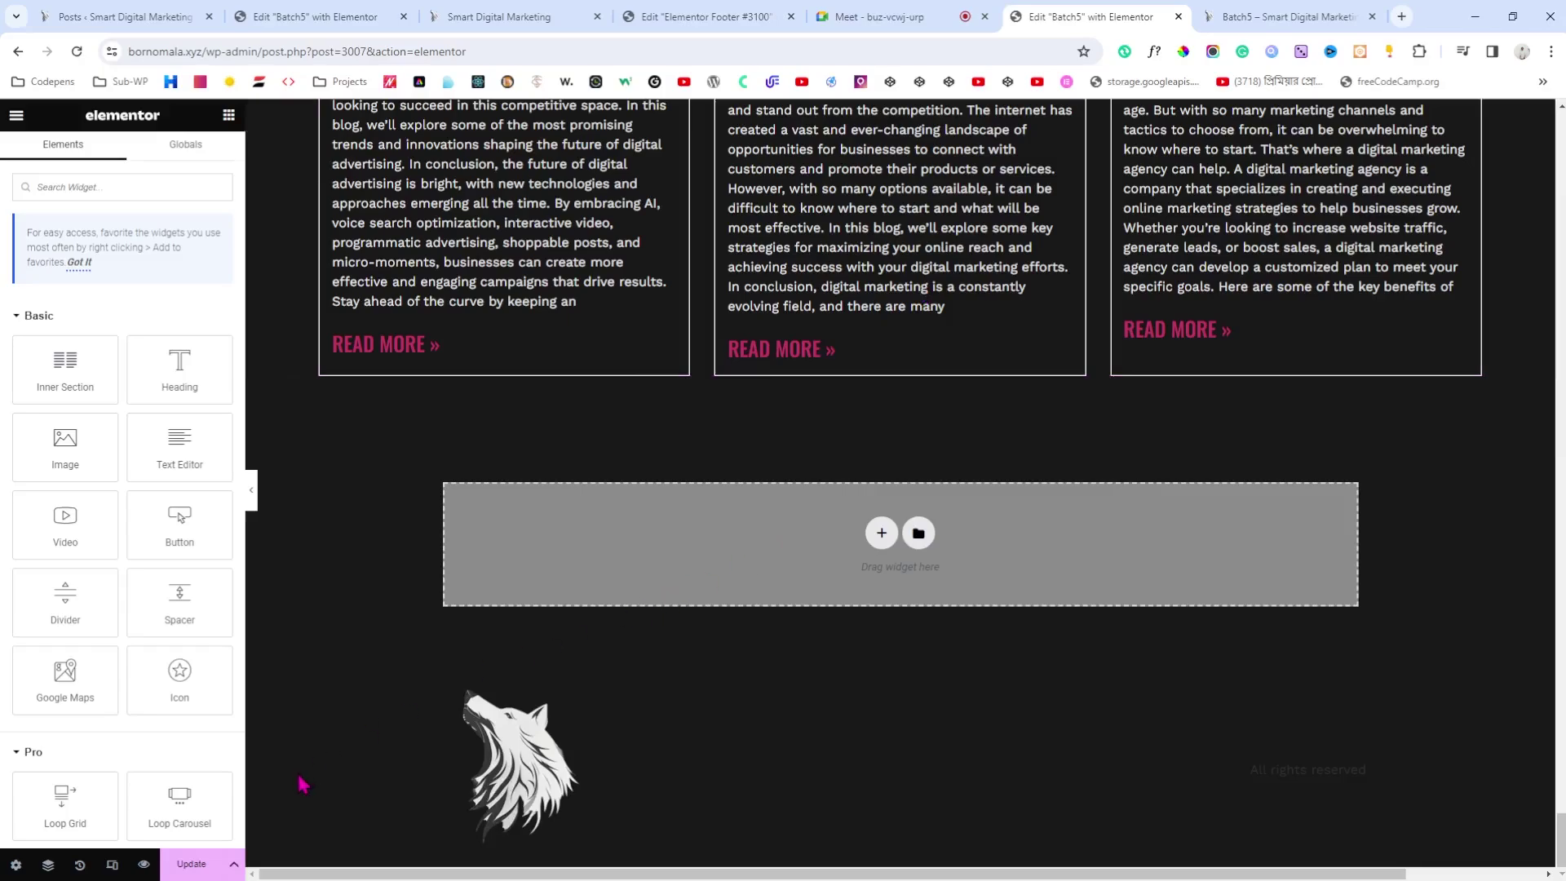
{"action": "left_click", "coordinate": [190, 868]}
Step: Check the lower end of the Batch5 preview for the Let's Talk section supplied by the footer template
{"action": "left_click", "coordinate": [1293, 12]}
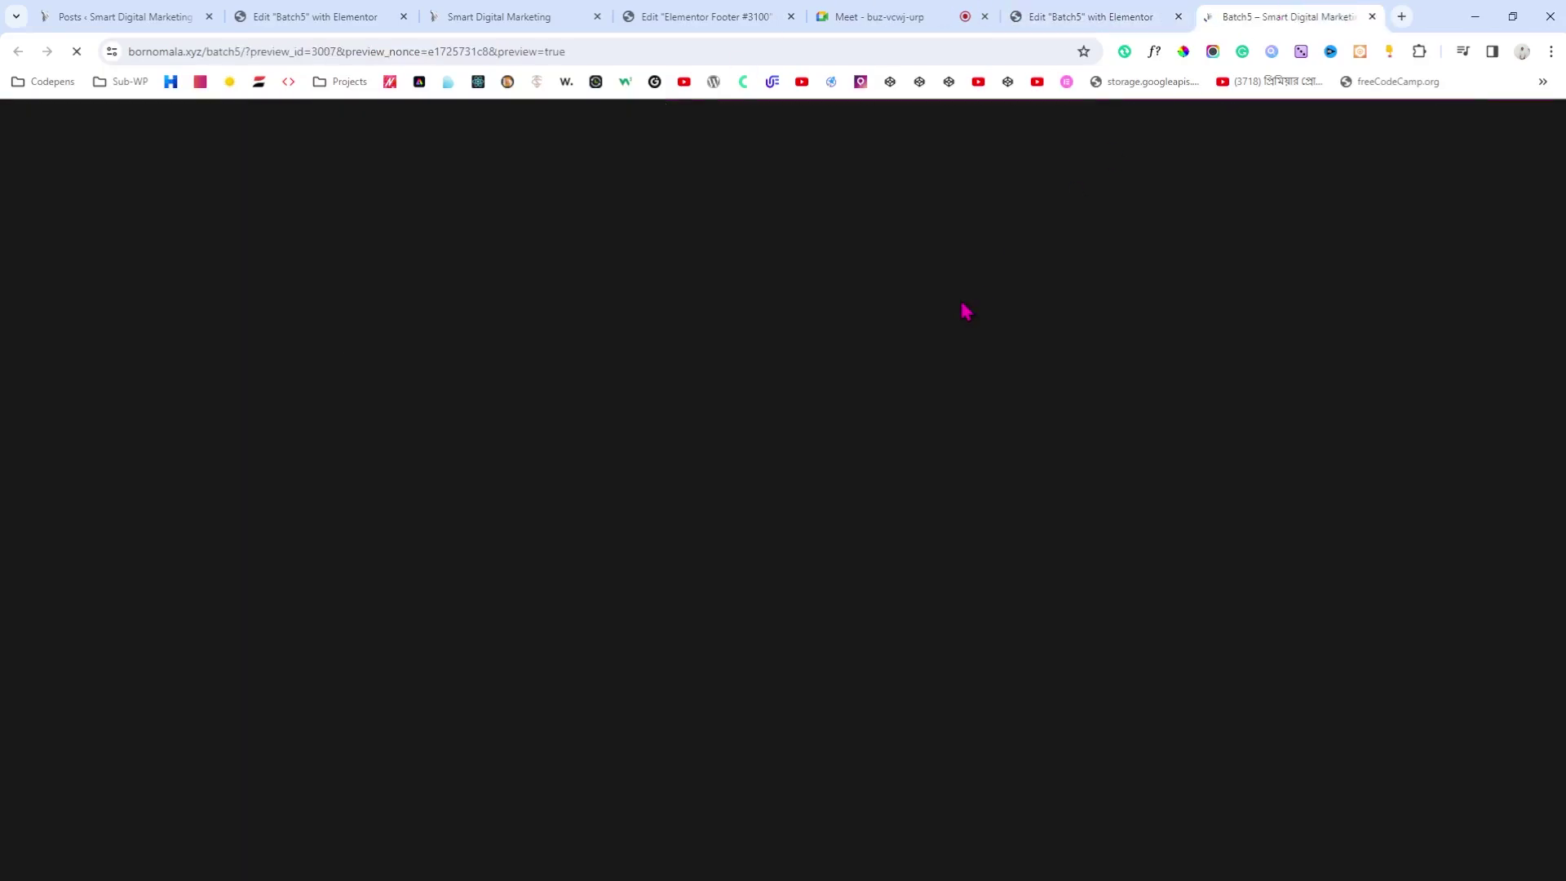
{"action": "scroll", "coordinate": [965, 310], "scroll_direction": "down", "scroll_amount": 10}
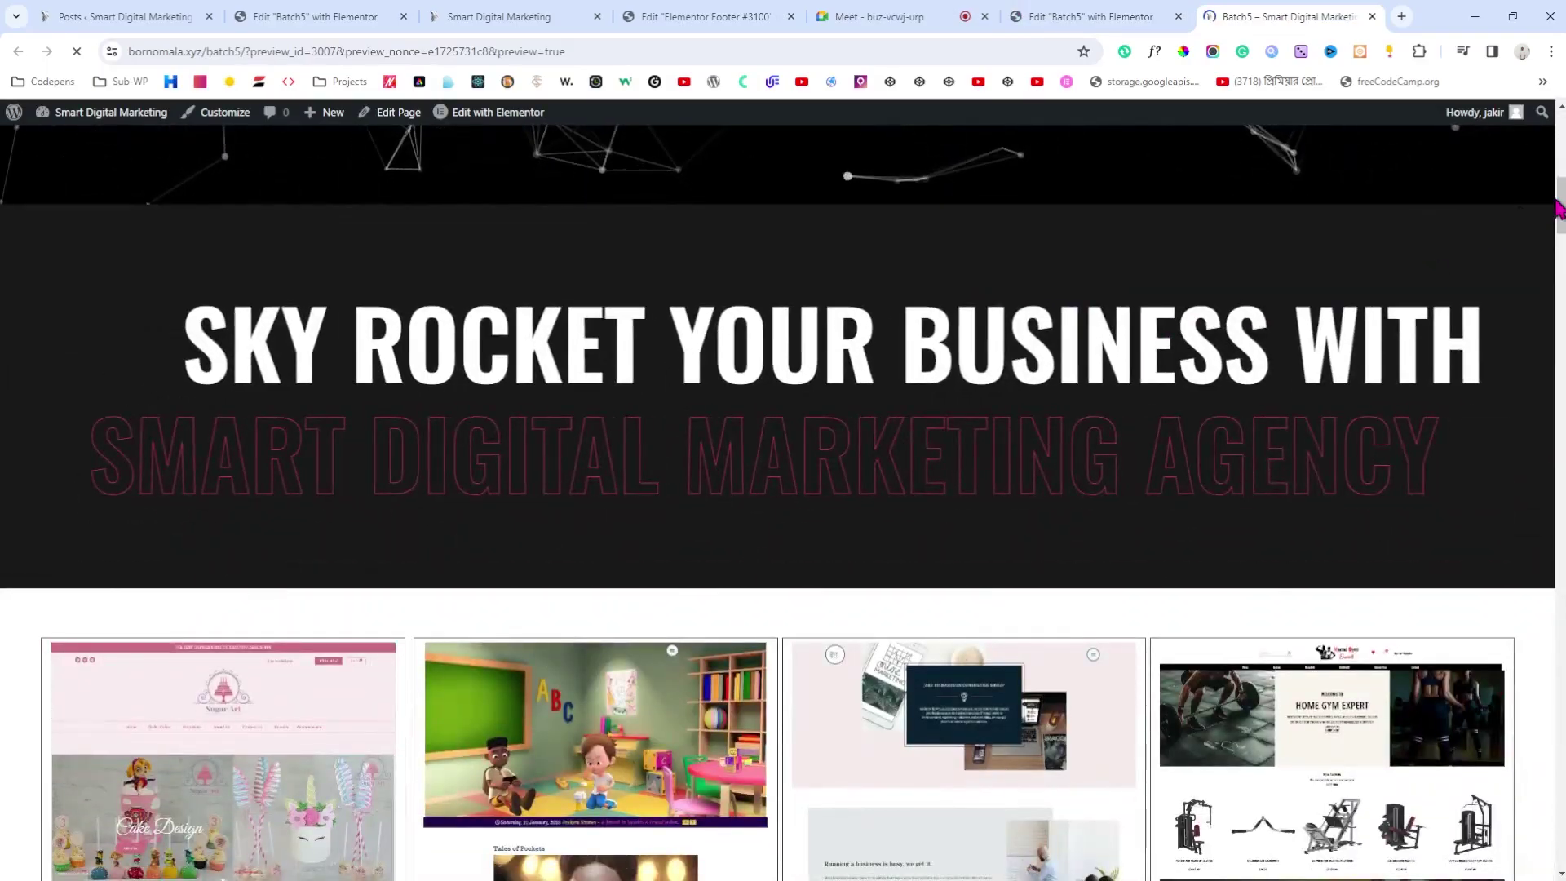
{"action": "left_click_drag", "start_coordinate": [1558, 208], "coordinate": [1446, 854]}
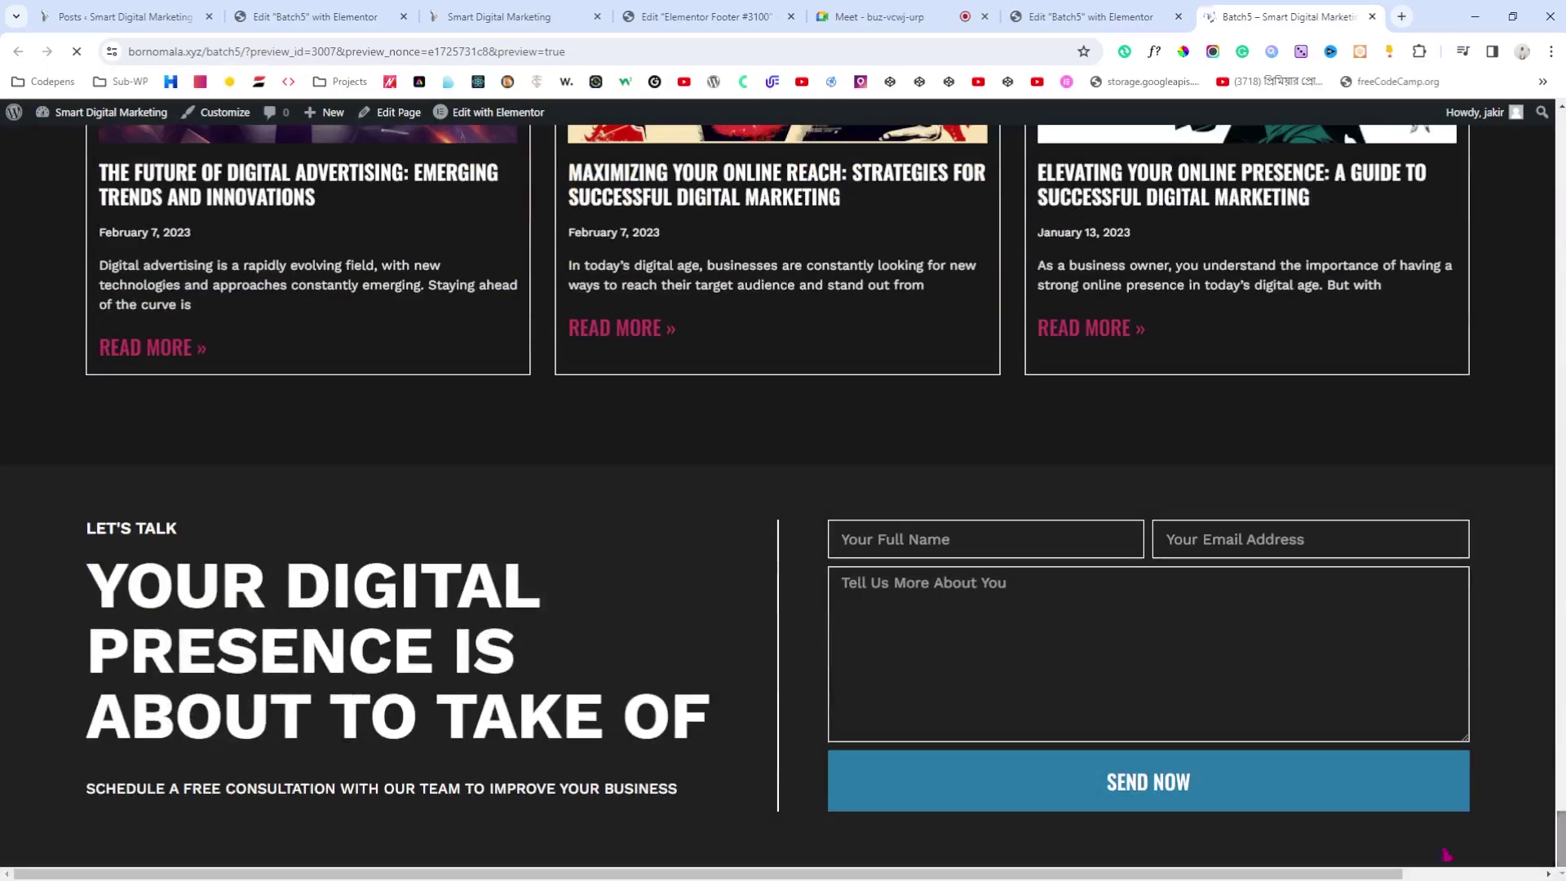
Step: Add a section with three equal columns below Let's Talk in Elementor Footer #3100, following the reference homepage's footer
{"action": "left_click", "coordinate": [706, 16]}
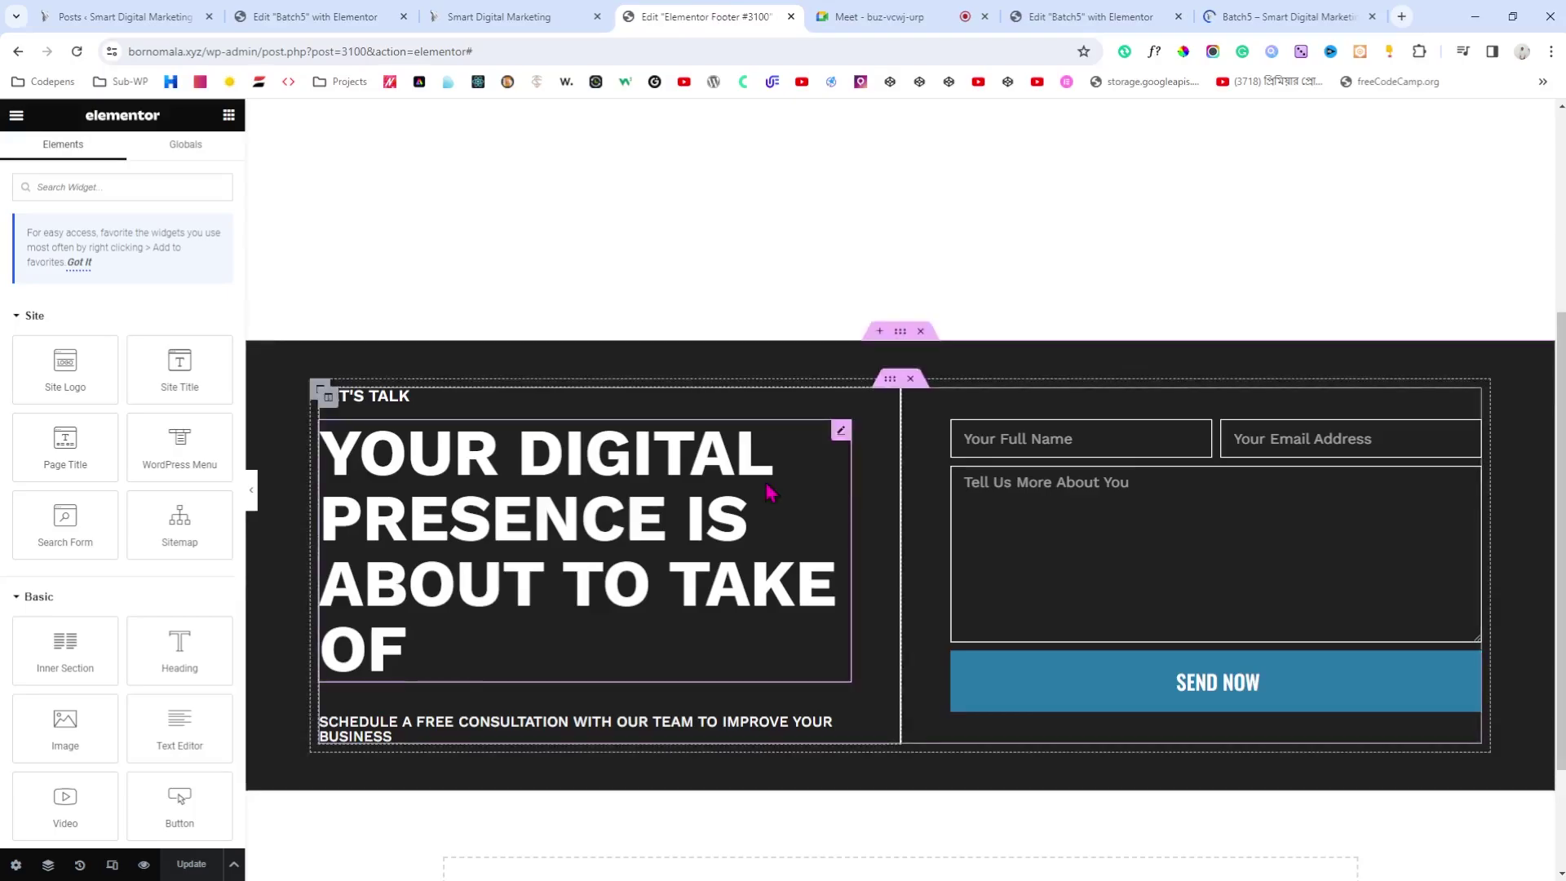
{"action": "scroll", "coordinate": [816, 604], "scroll_direction": "down", "scroll_amount": 2}
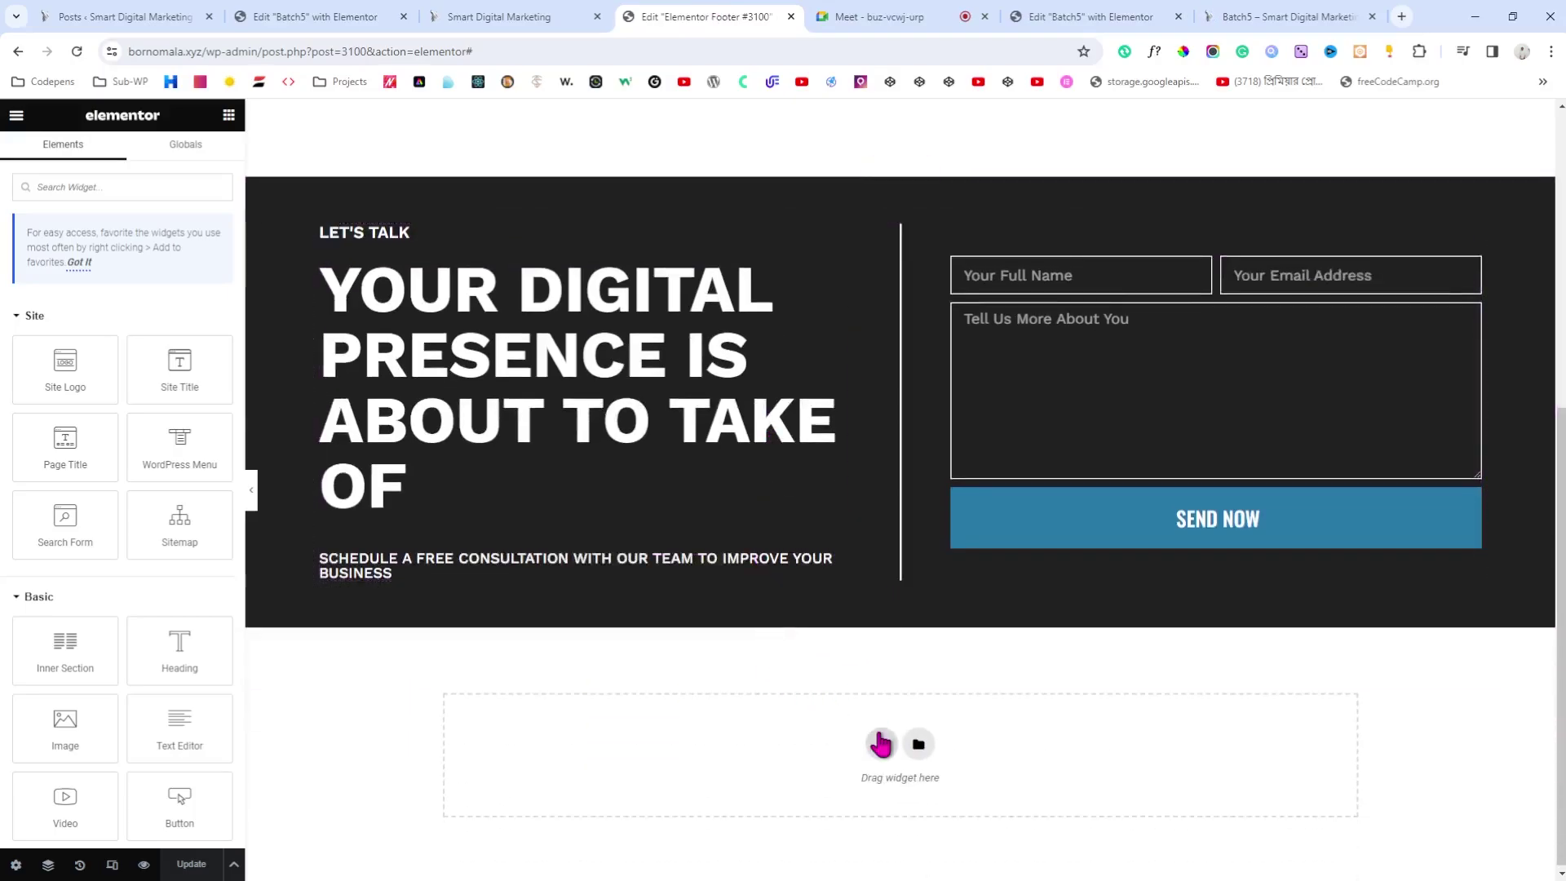
{"action": "left_click", "coordinate": [515, 14]}
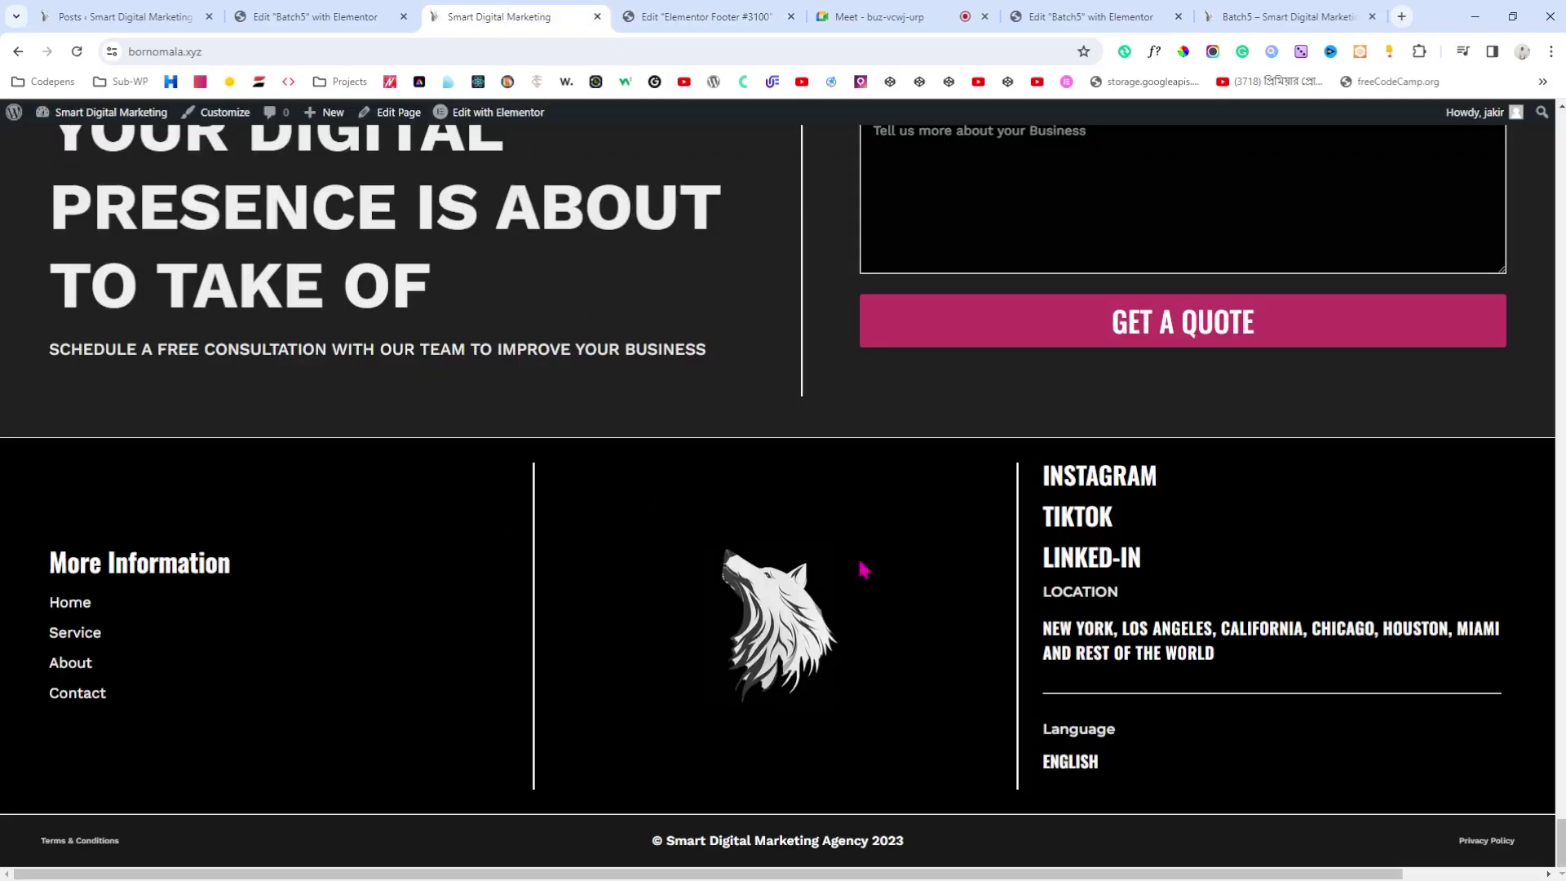
{"action": "left_click", "coordinate": [706, 17]}
{"action": "left_click", "coordinate": [881, 744]}
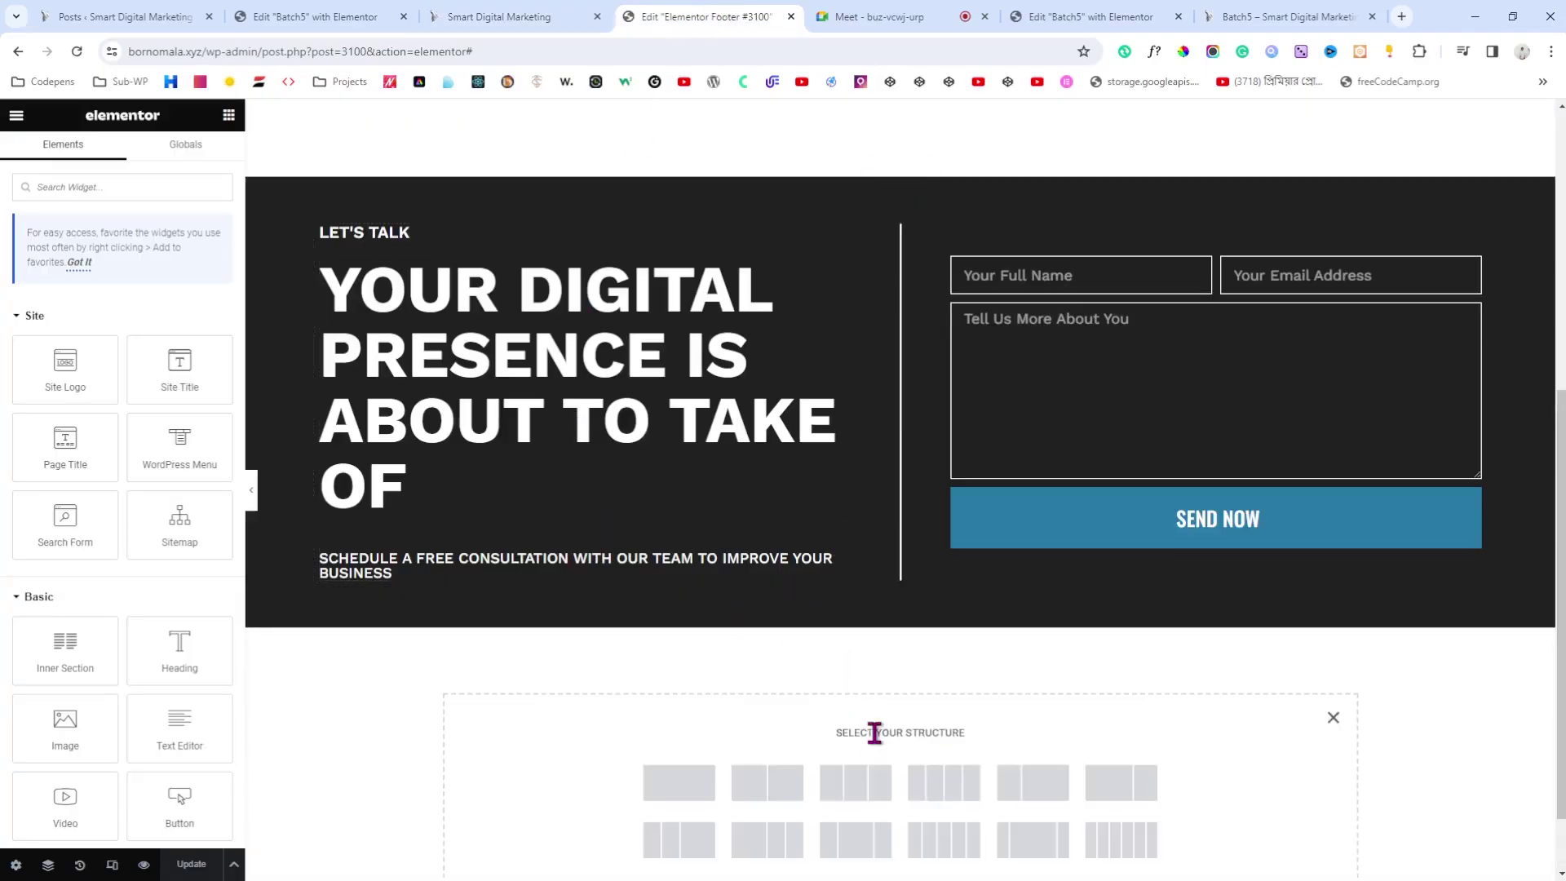
{"action": "left_click", "coordinate": [857, 784]}
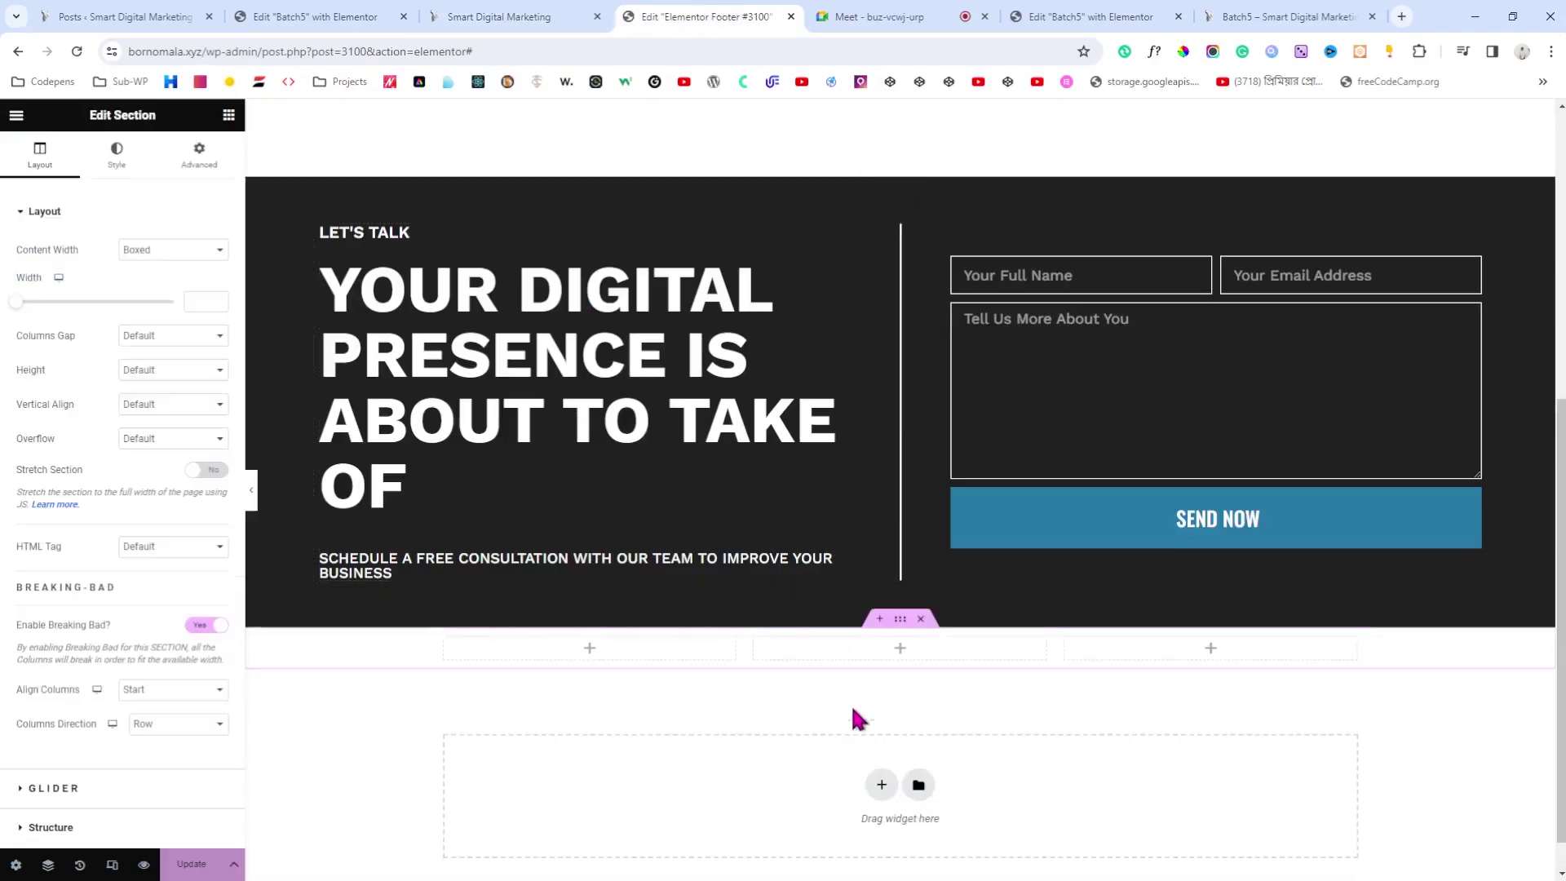
Step: Compare with the reference footer and set the three-column section's height to Min Height, 400 px
{"action": "left_click", "coordinate": [523, 12]}
{"action": "left_click", "coordinate": [707, 17]}
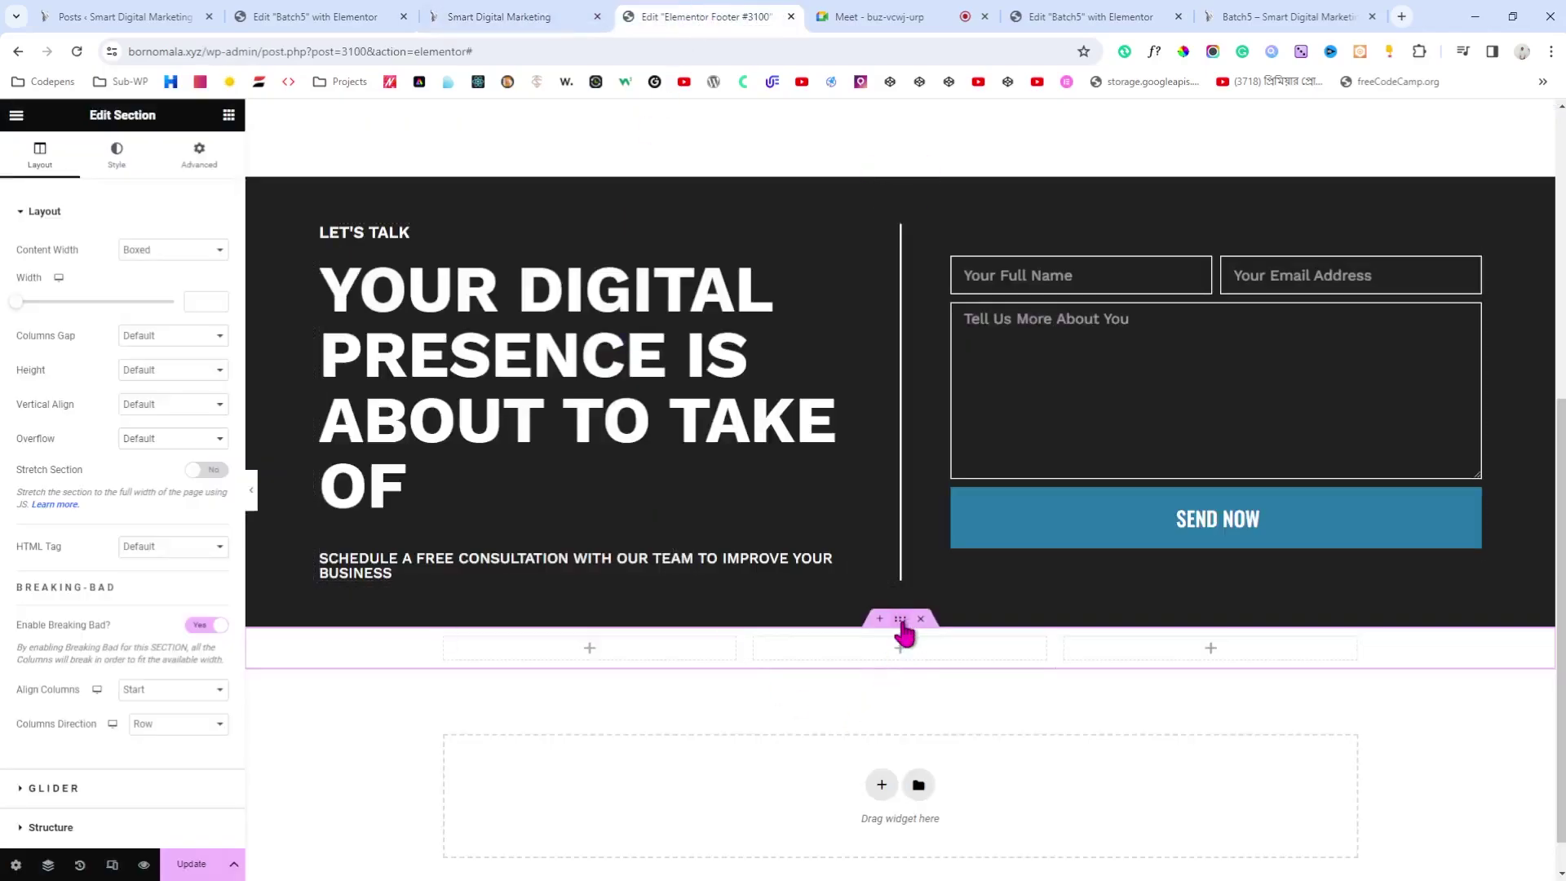
{"action": "scroll", "coordinate": [640, 700], "scroll_direction": "down", "scroll_amount": 1}
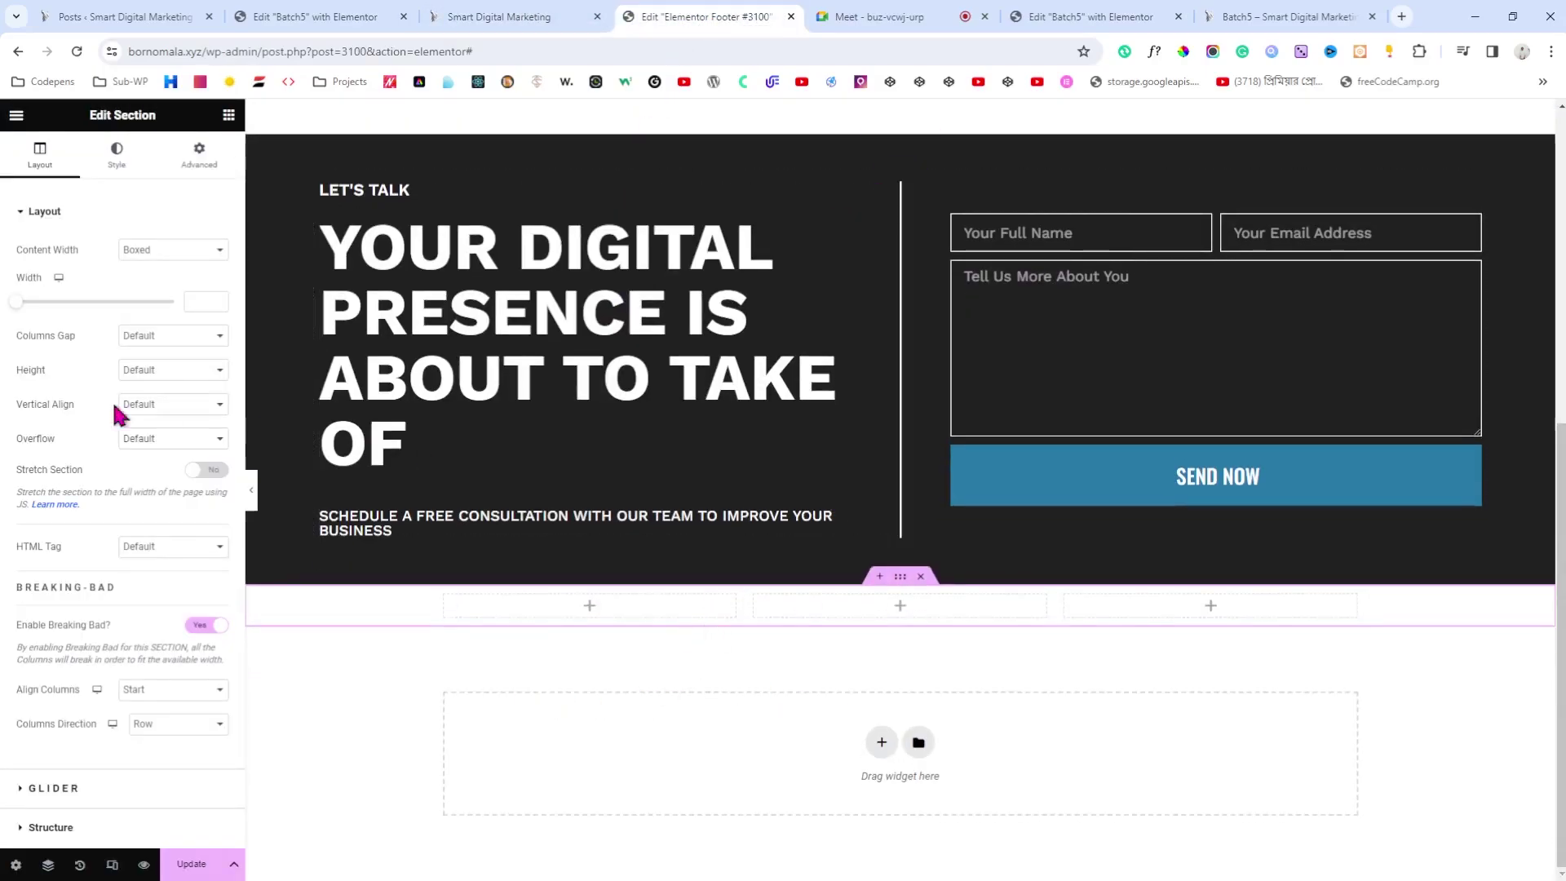
{"action": "left_click", "coordinate": [167, 424]}
{"action": "scroll", "coordinate": [665, 587], "scroll_direction": "down", "scroll_amount": 3}
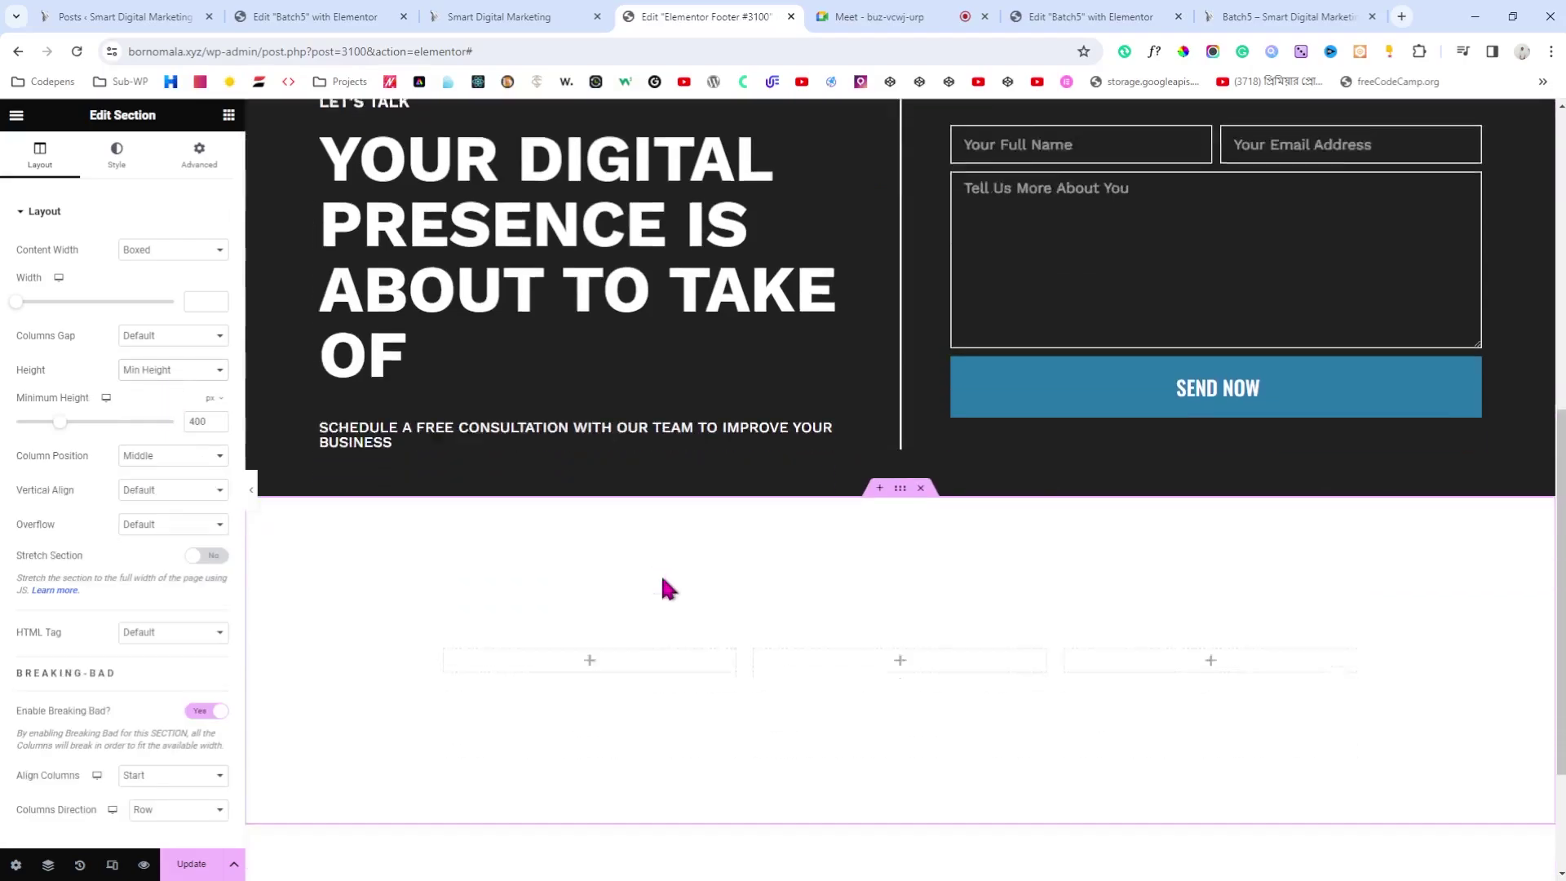
{"action": "scroll", "coordinate": [665, 587], "scroll_direction": "up", "scroll_amount": 1}
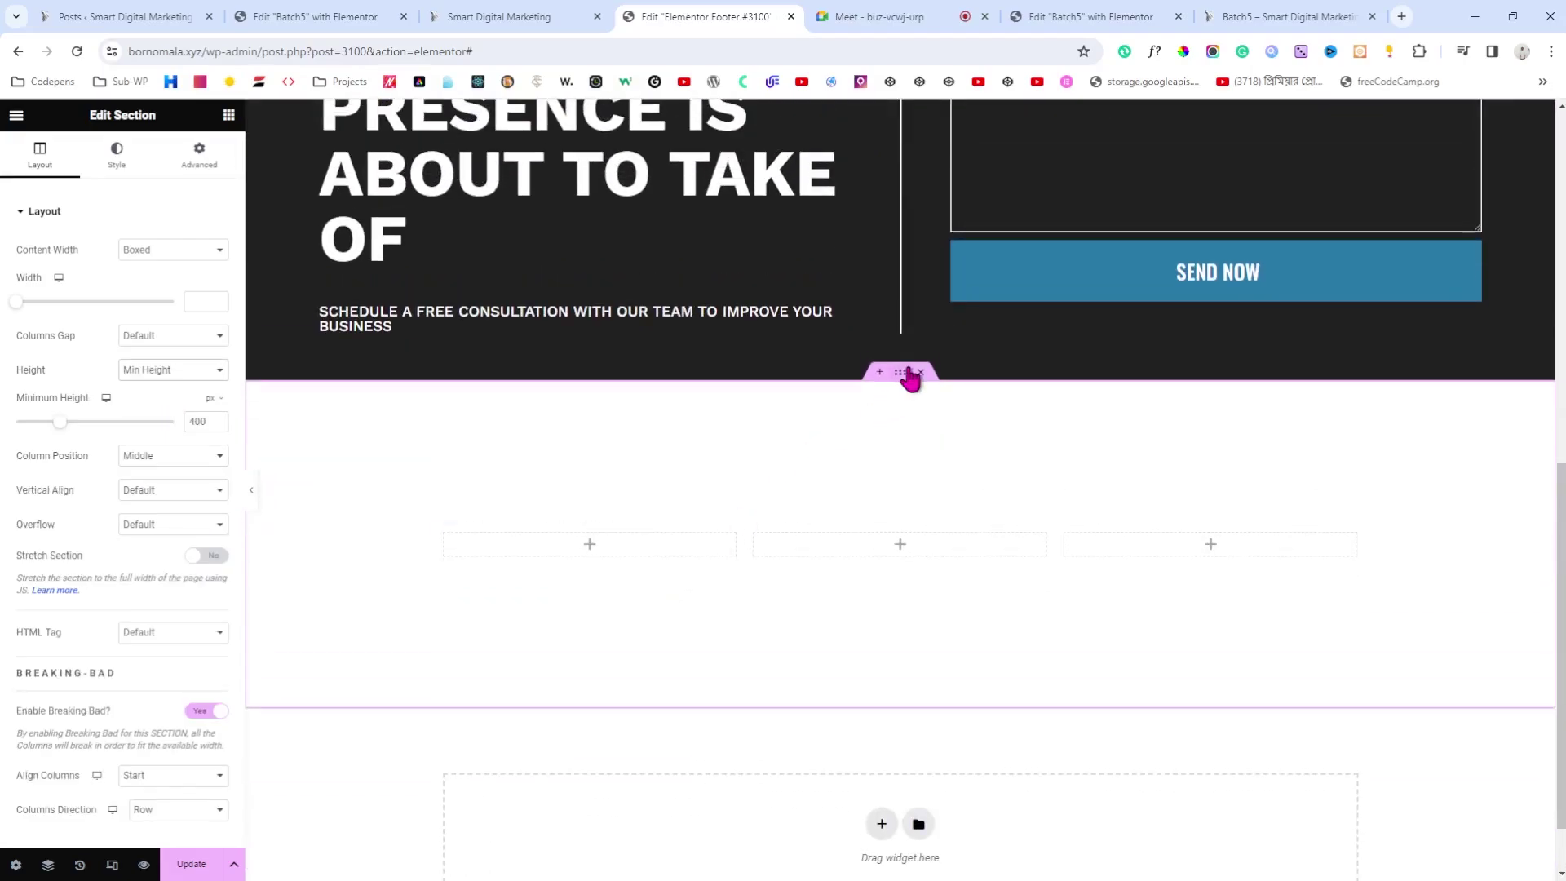
Step: Give the three-column section a classic background in the near-black global color listed just below white
{"action": "left_click", "coordinate": [117, 155]}
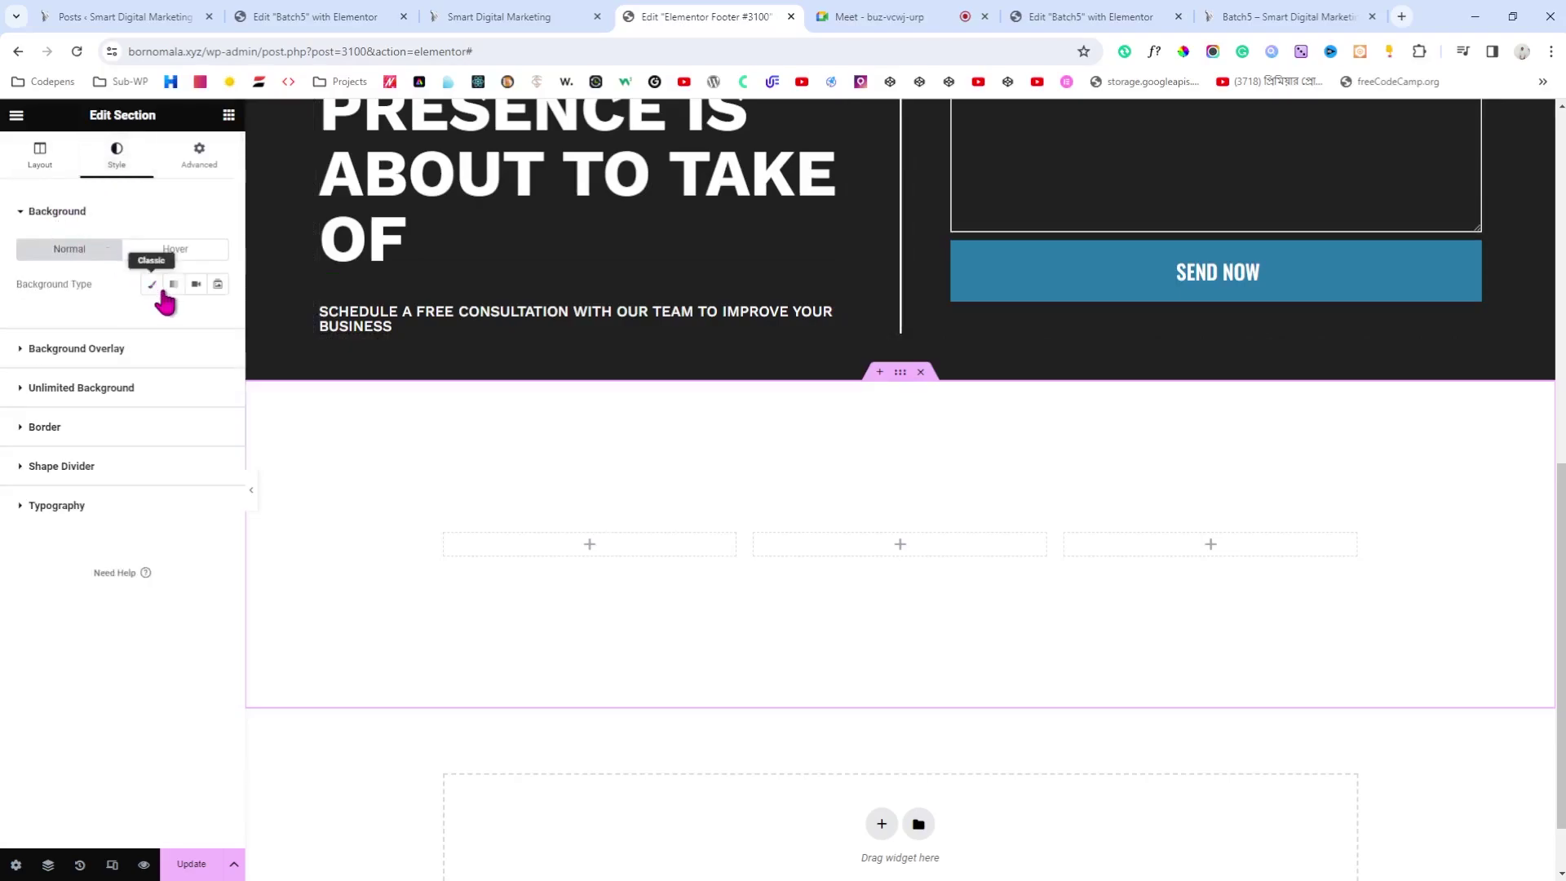
{"action": "left_click", "coordinate": [196, 318]}
{"action": "scroll", "coordinate": [154, 482], "scroll_direction": "down", "scroll_amount": 5}
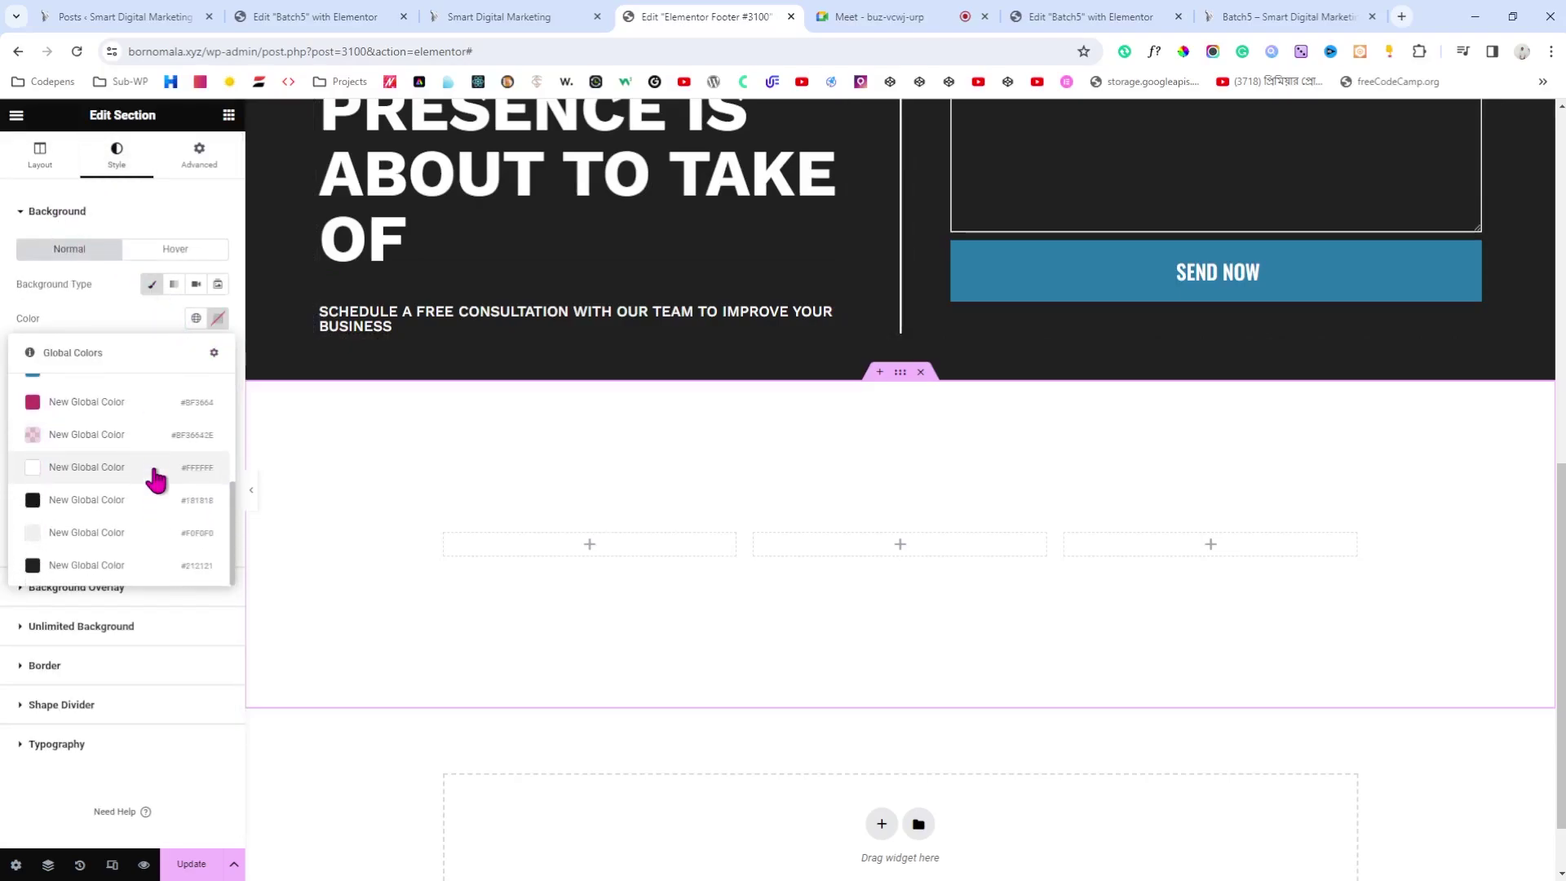
{"action": "left_click", "coordinate": [86, 499]}
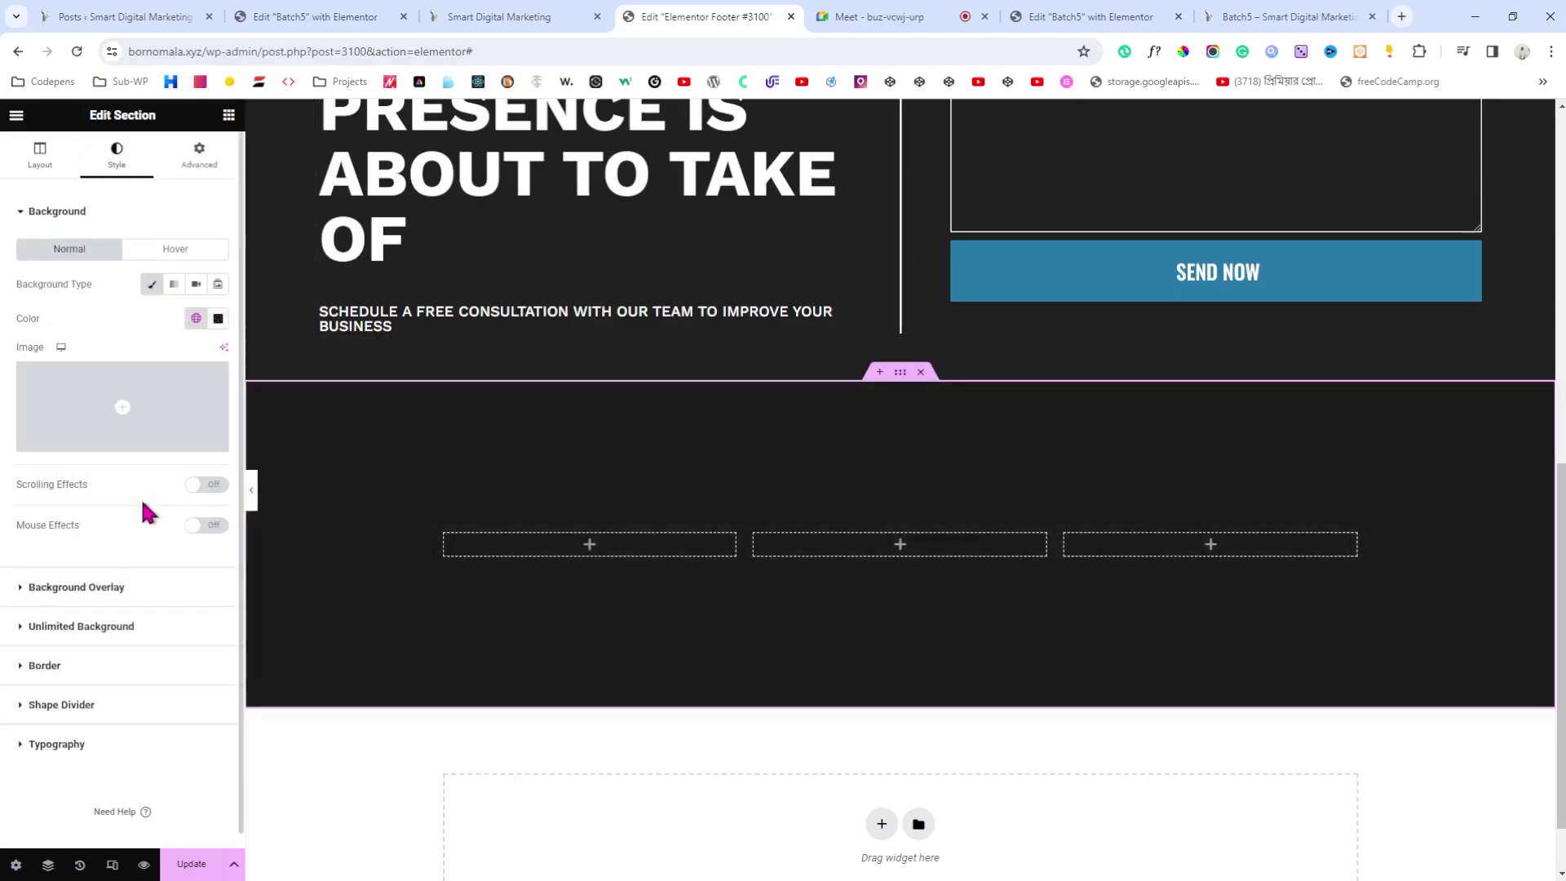
{"action": "left_click", "coordinate": [197, 157]}
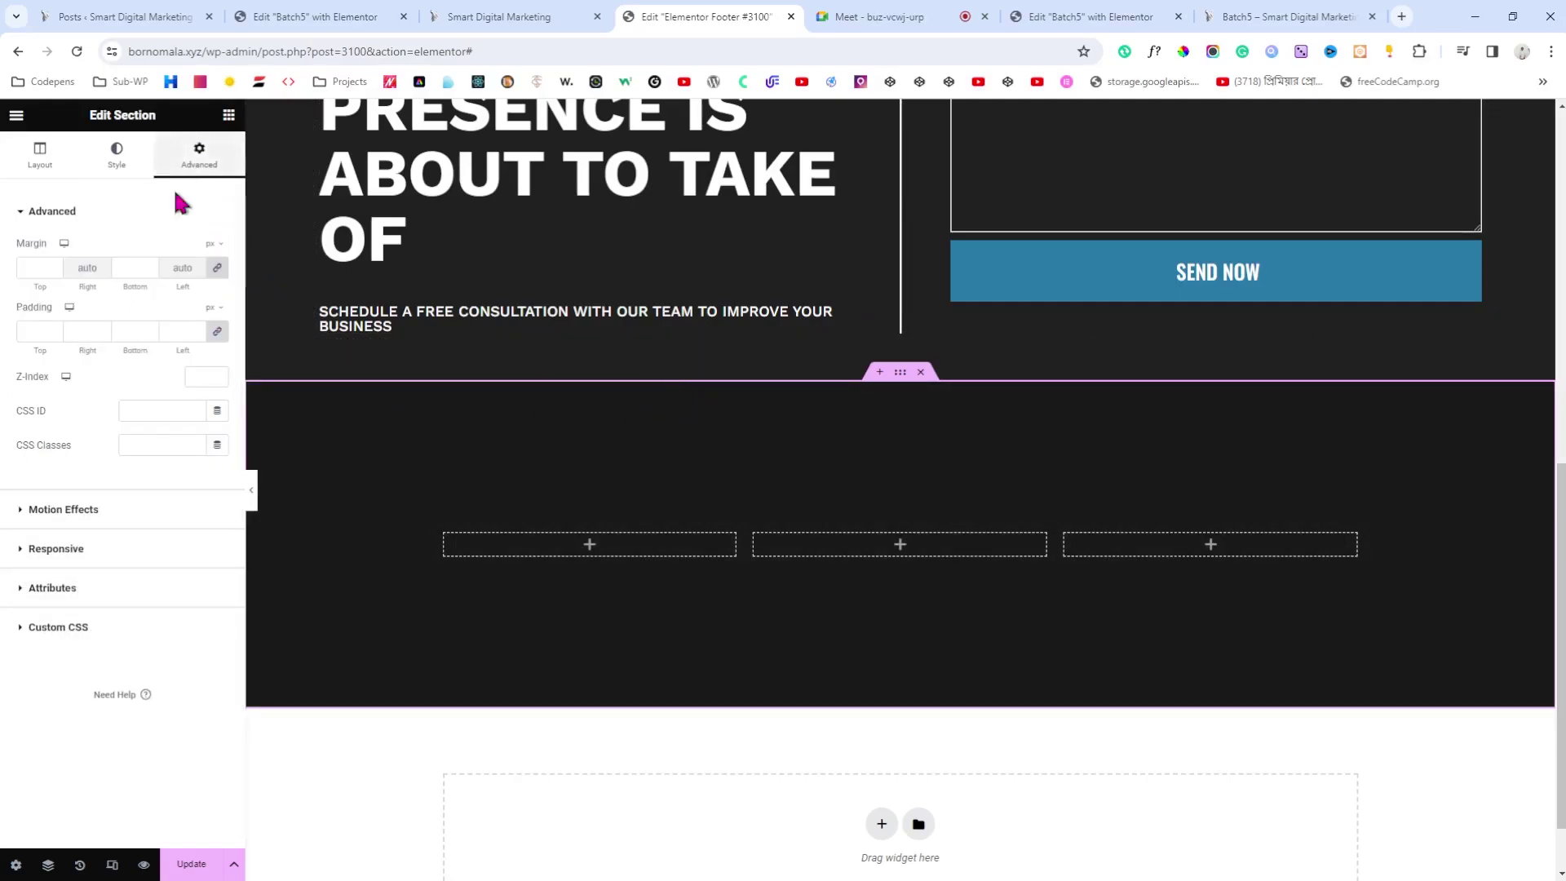
{"action": "left_click", "coordinate": [209, 308]}
{"action": "left_click", "coordinate": [212, 333]}
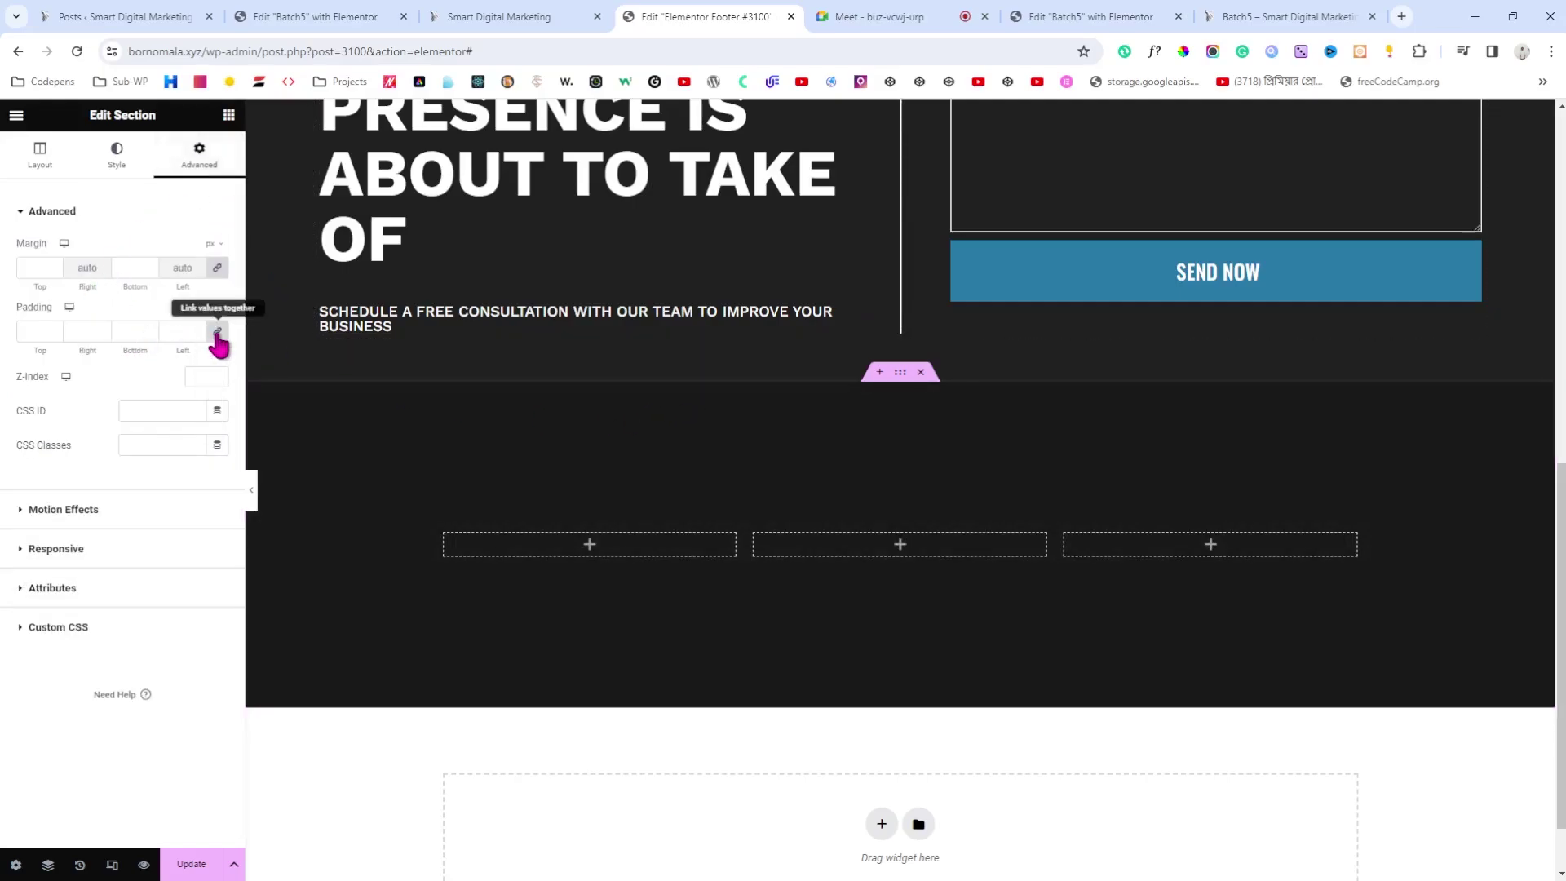
{"action": "left_click_drag", "start_coordinate": [101, 327], "coordinate": [103, 331]}
{"action": "left_click_drag", "start_coordinate": [198, 329], "coordinate": [199, 329]}
Step: Add a Heading widget to the section's first column with the reference footer's title "More Information"
{"action": "left_click", "coordinate": [229, 115]}
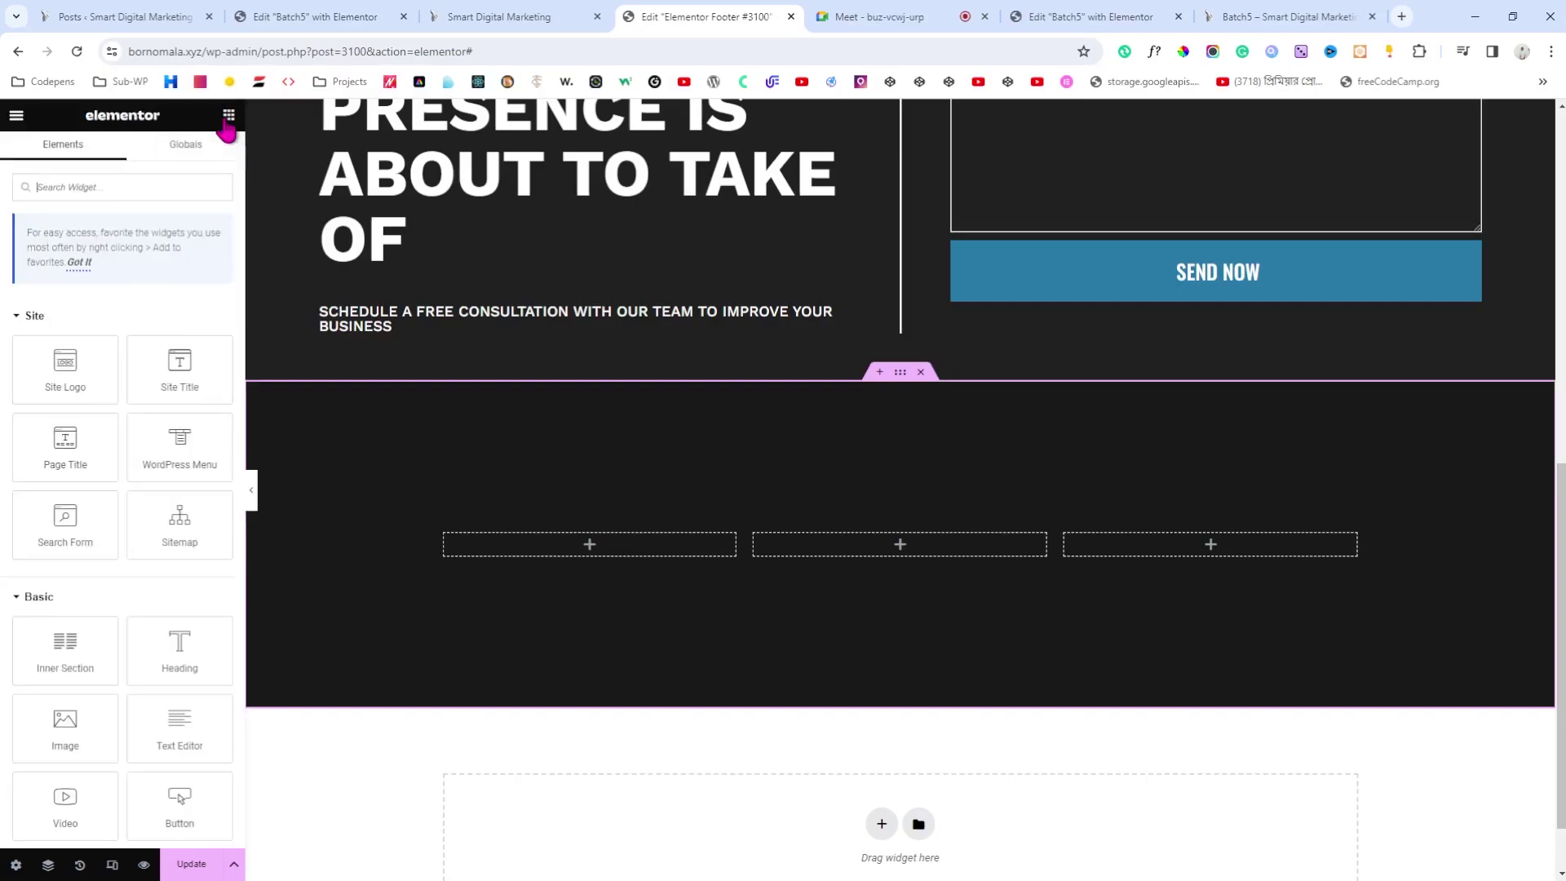
{"action": "left_click", "coordinate": [469, 16]}
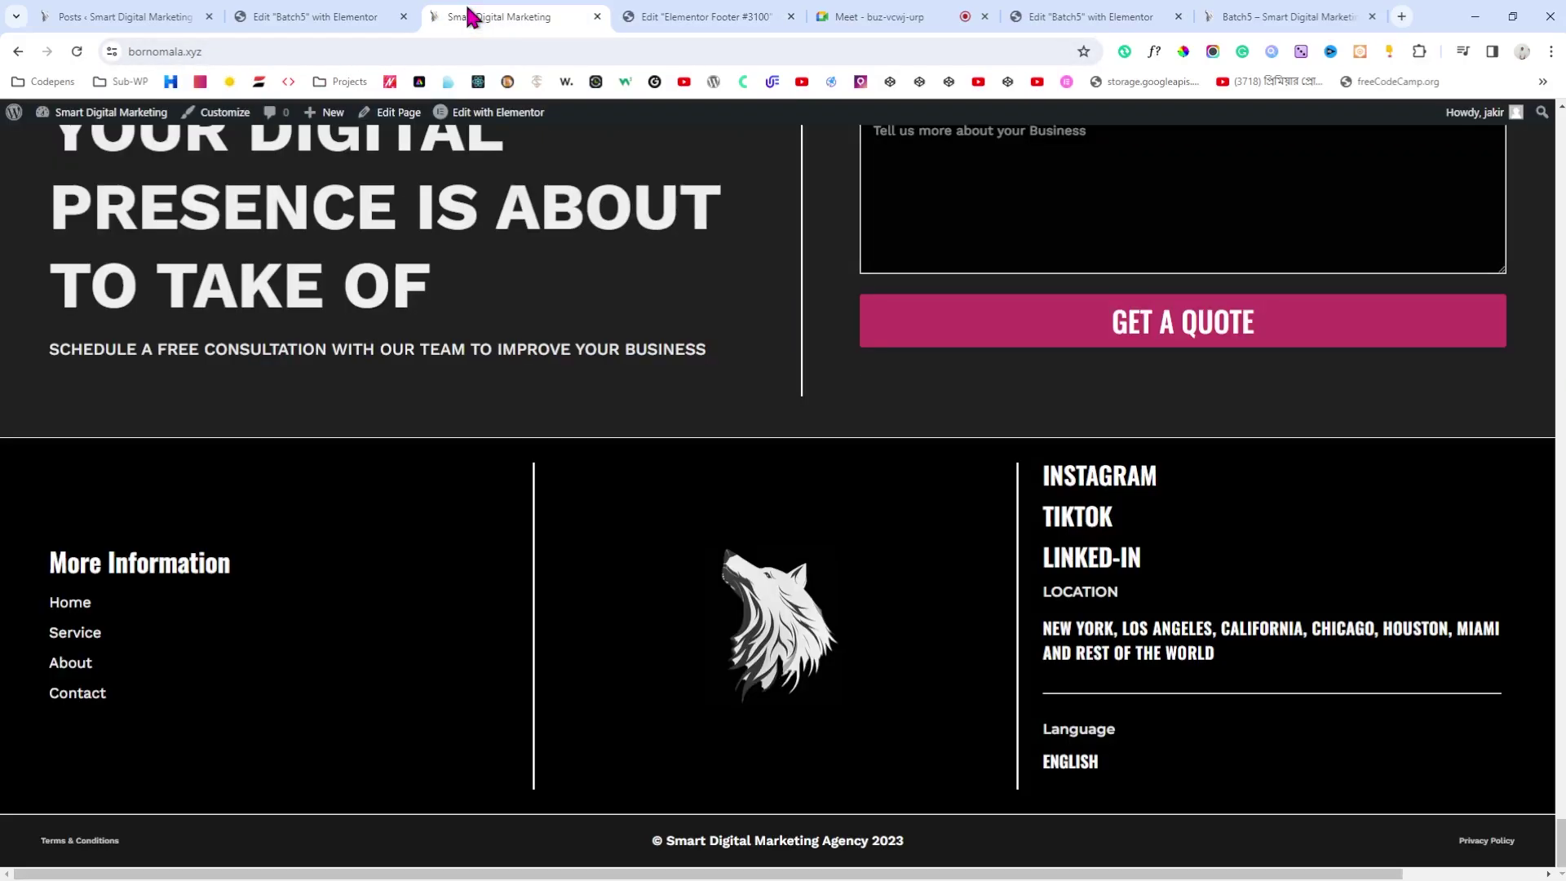
{"action": "left_click_drag", "start_coordinate": [39, 565], "coordinate": [223, 542]}
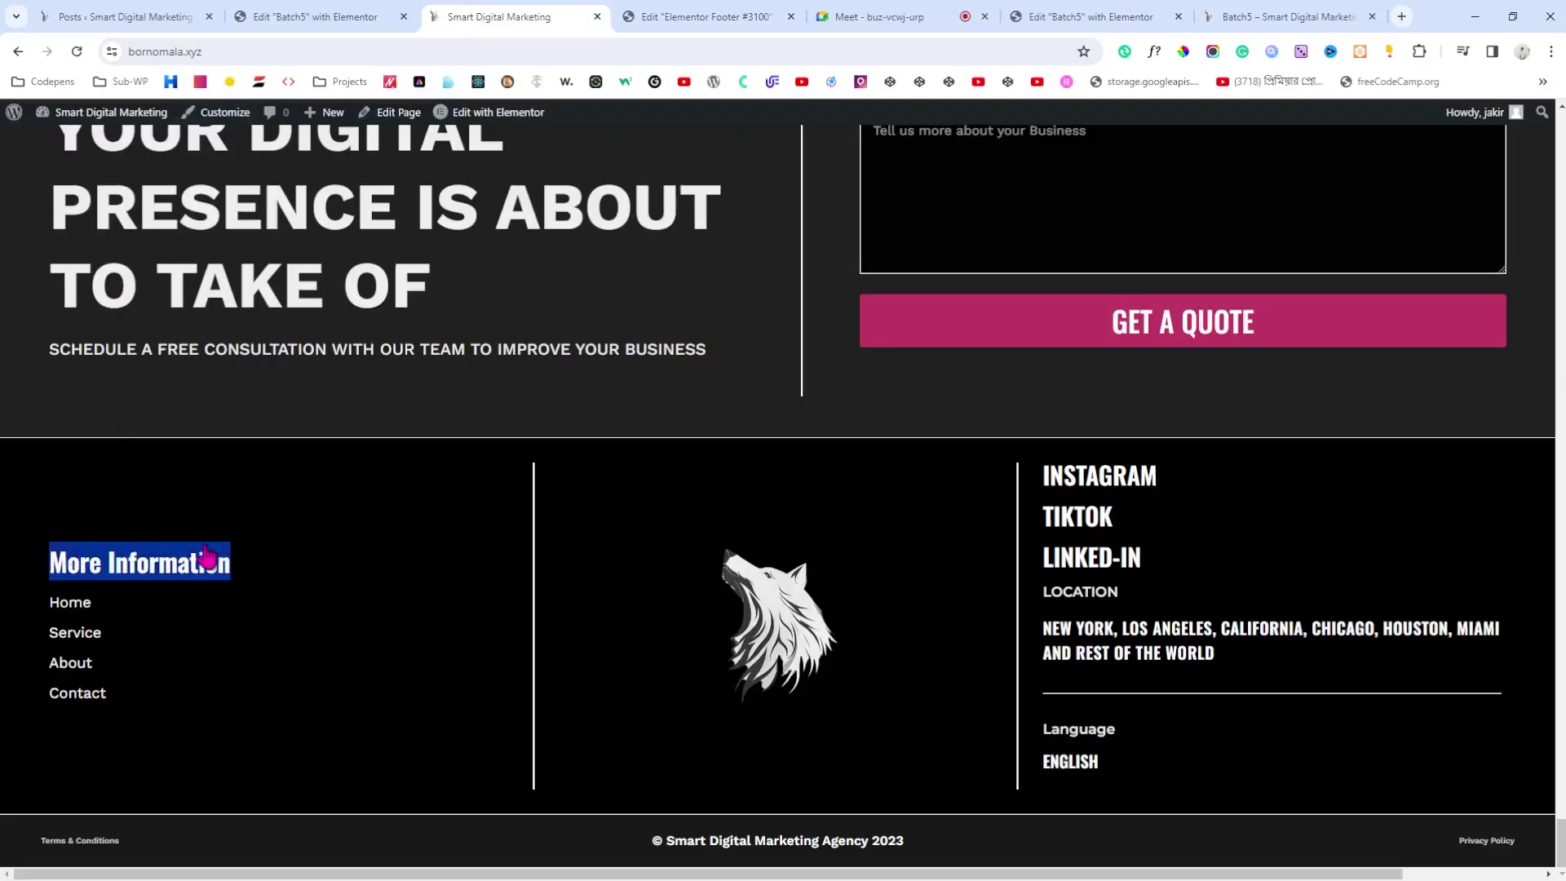
{"action": "left_click", "coordinate": [675, 13]}
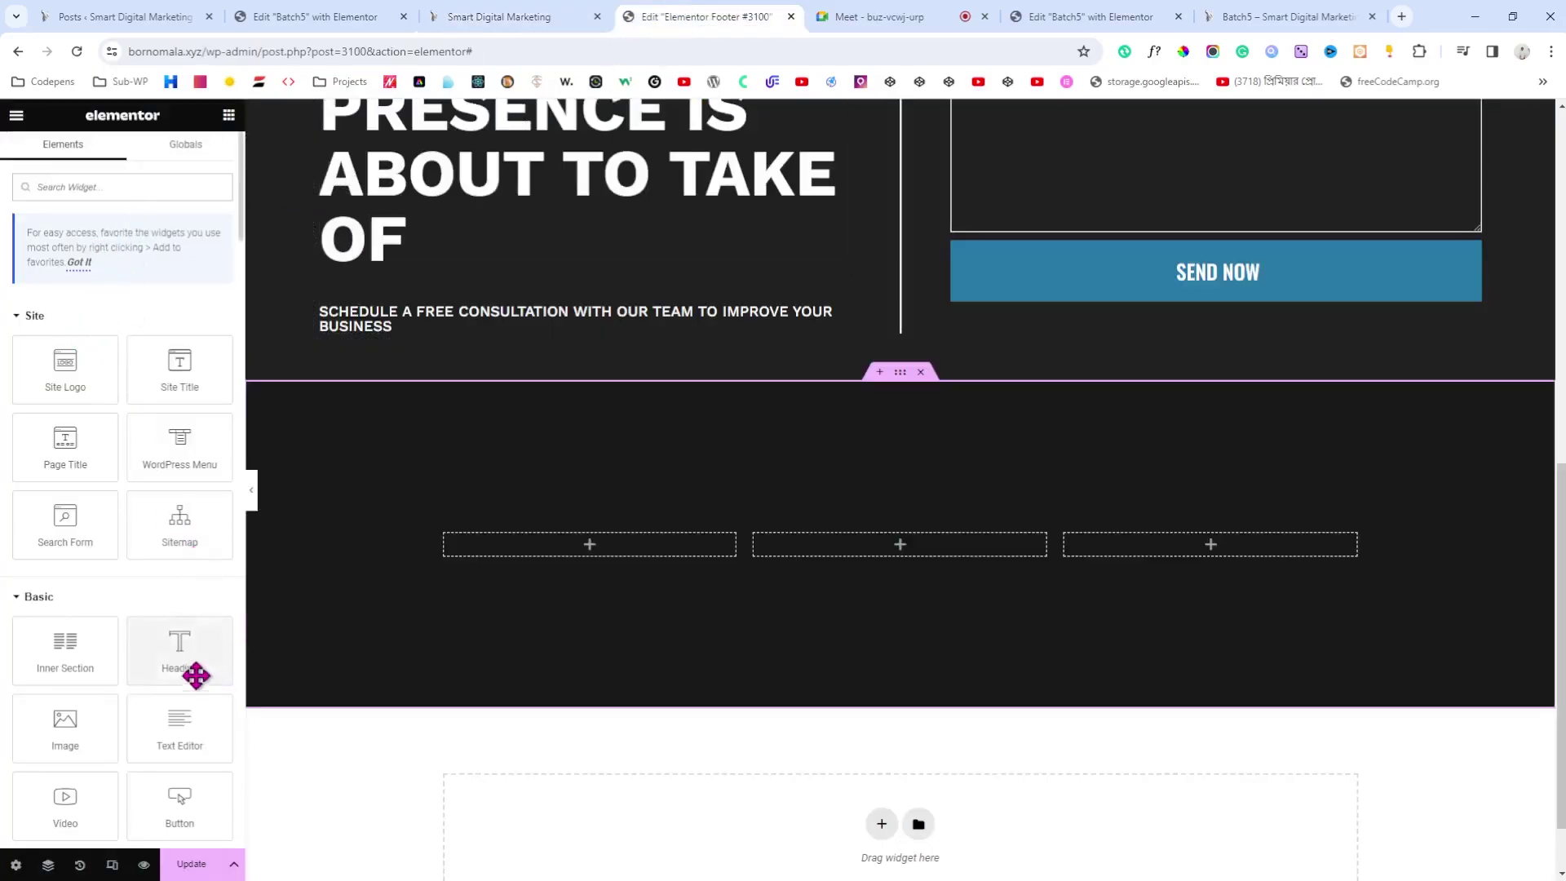
{"action": "left_click_drag", "start_coordinate": [194, 670], "coordinate": [529, 545]}
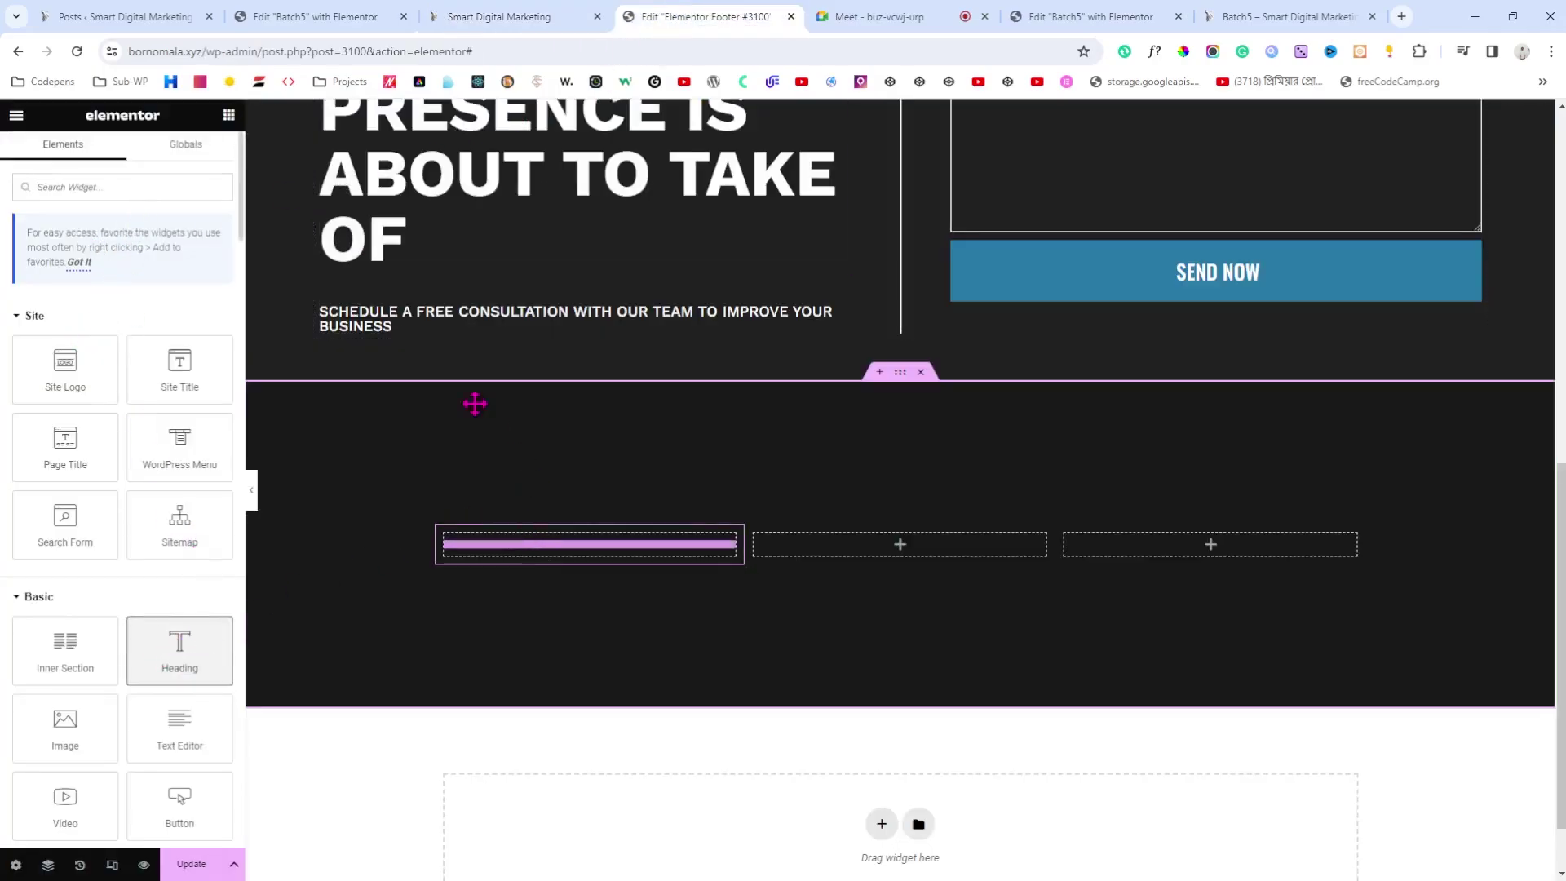
{"action": "left_click_drag", "start_coordinate": [475, 403], "coordinate": [474, 403]}
{"action": "triple_click", "coordinate": [109, 294]}
{"action": "type", "text": "More Information"}
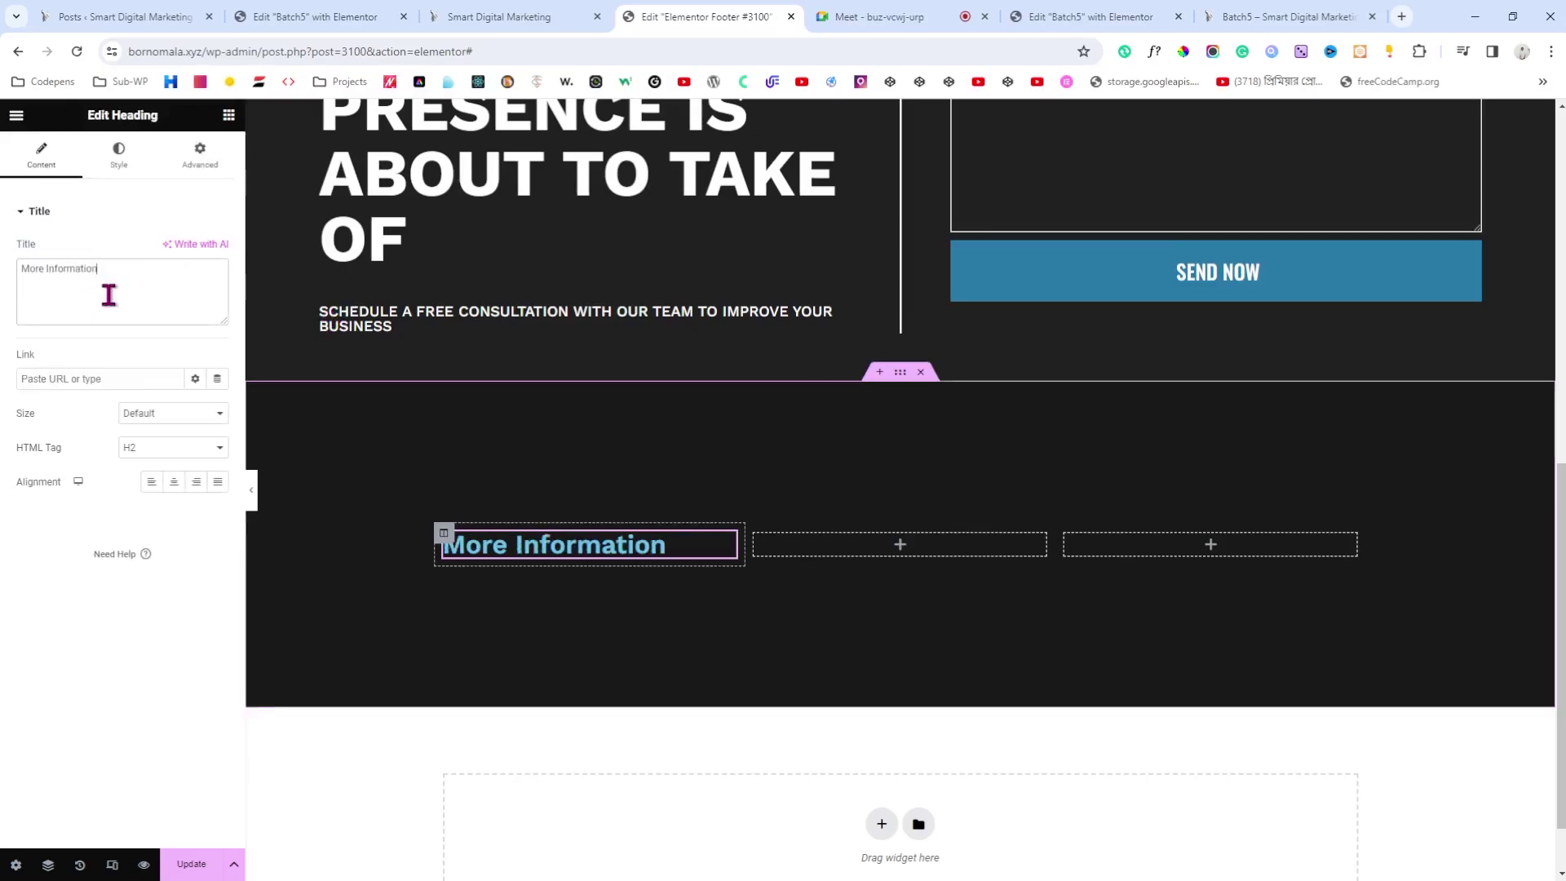
Step: Set the More Information heading's text color to the white global color
{"action": "left_click", "coordinate": [116, 160]}
{"action": "left_click", "coordinate": [196, 250]}
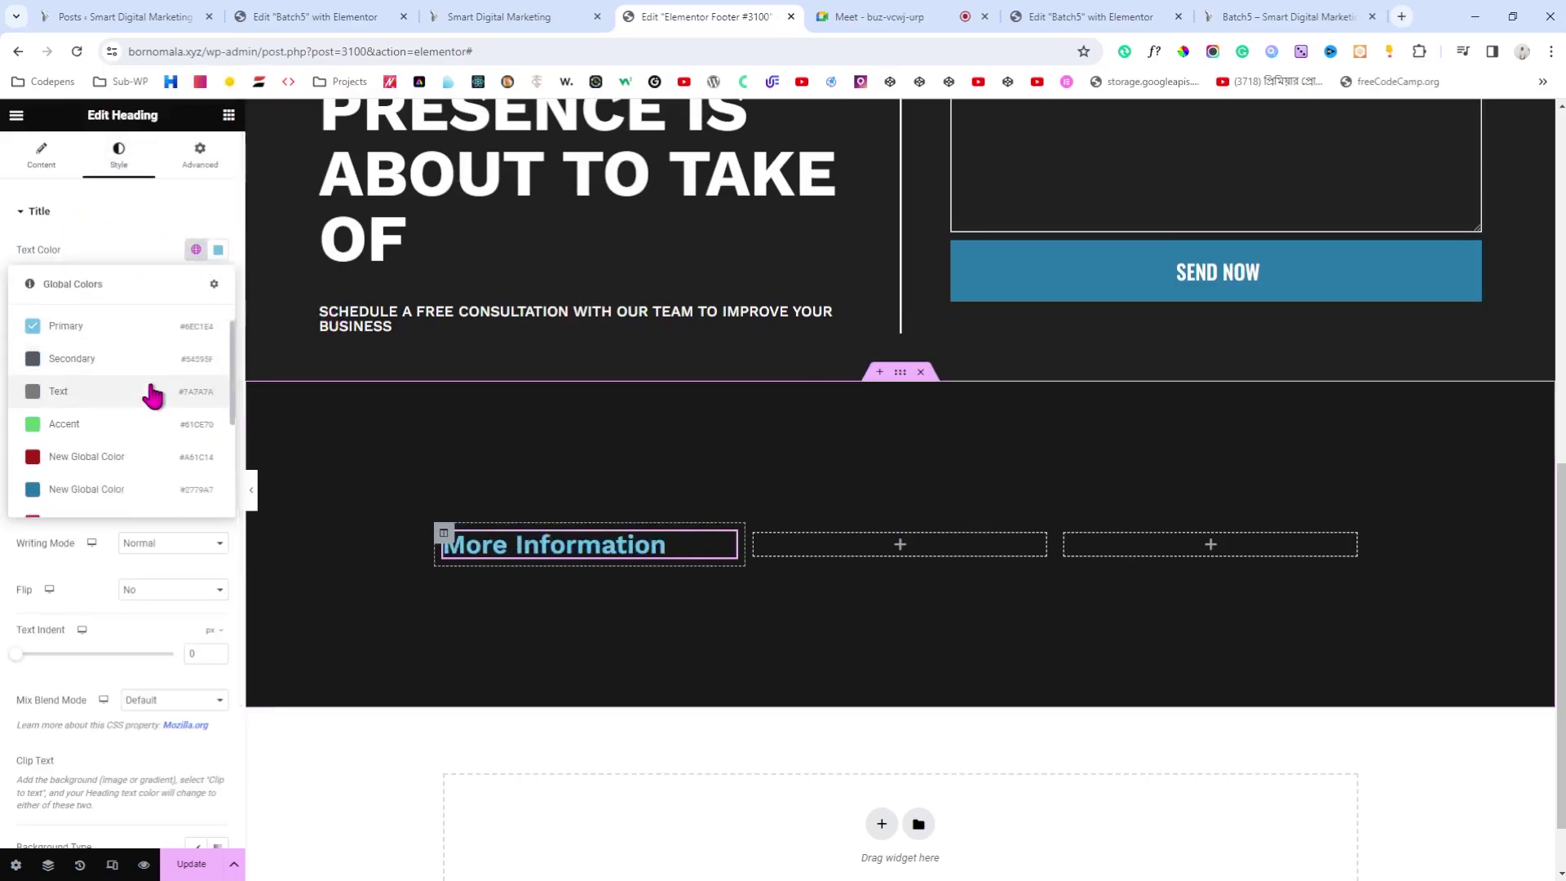
{"action": "scroll", "coordinate": [122, 408], "scroll_direction": "down", "scroll_amount": 5}
{"action": "left_click", "coordinate": [84, 461]}
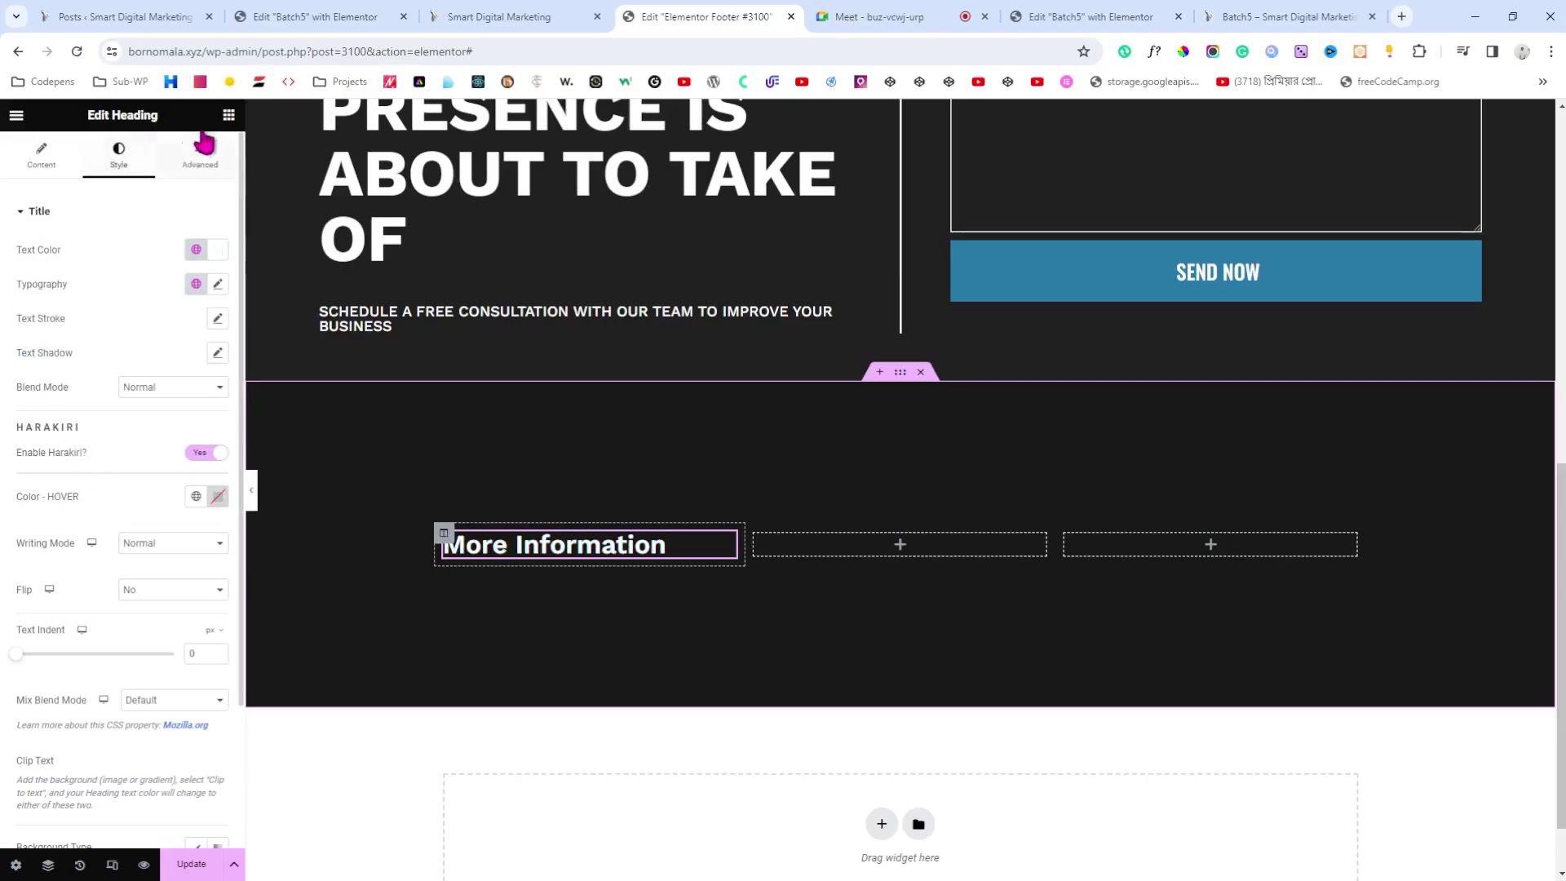
Step: Find the Icon List widget and place it below the More Information heading in the first column
{"action": "left_click", "coordinate": [228, 115]}
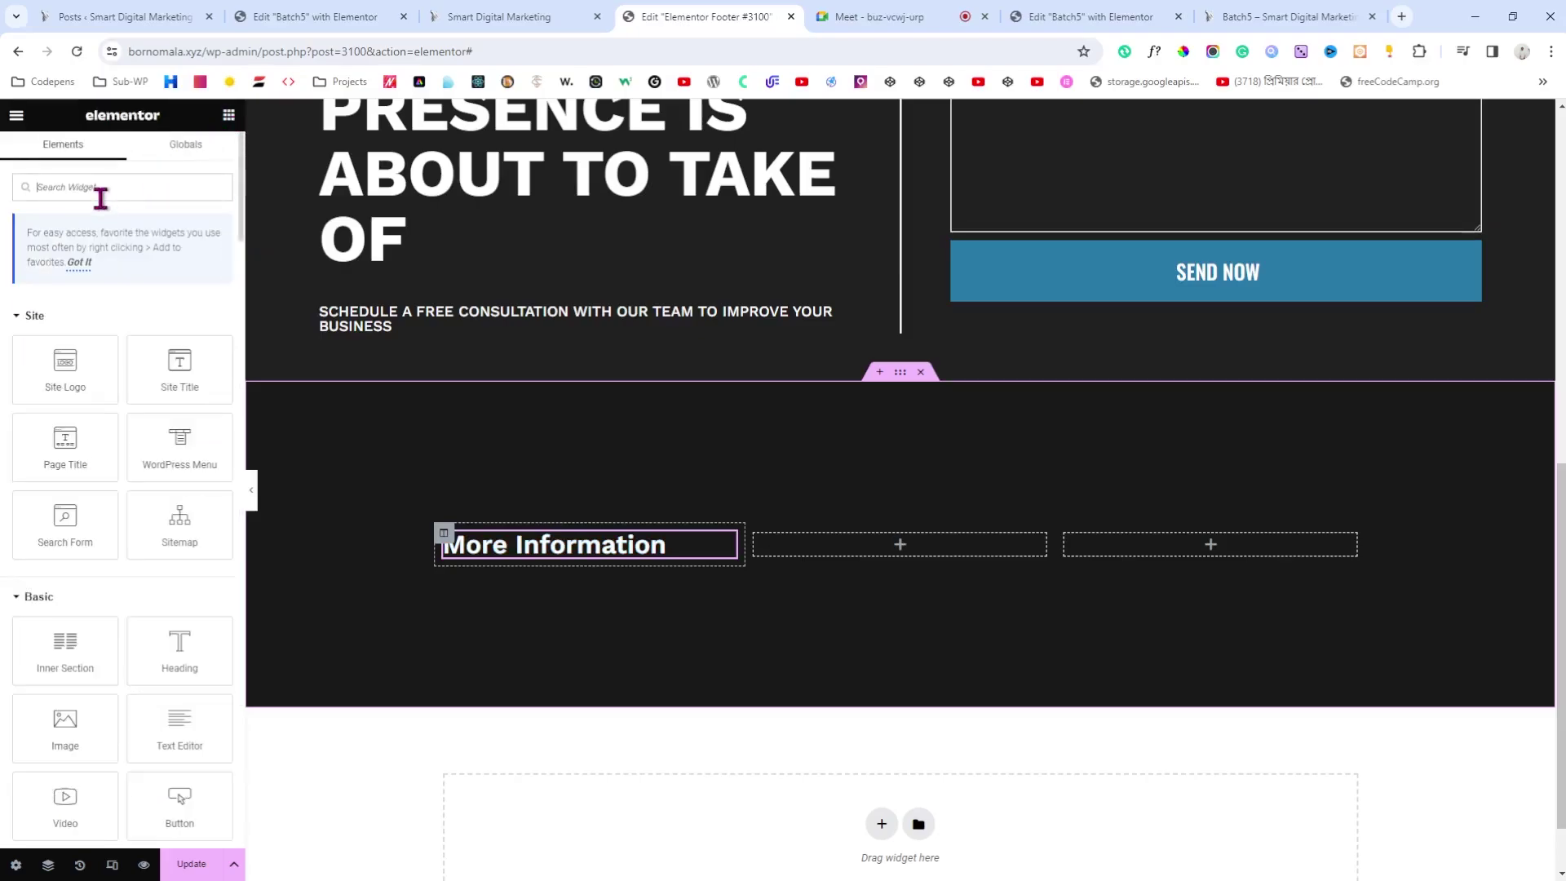
{"action": "type", "text": "list"}
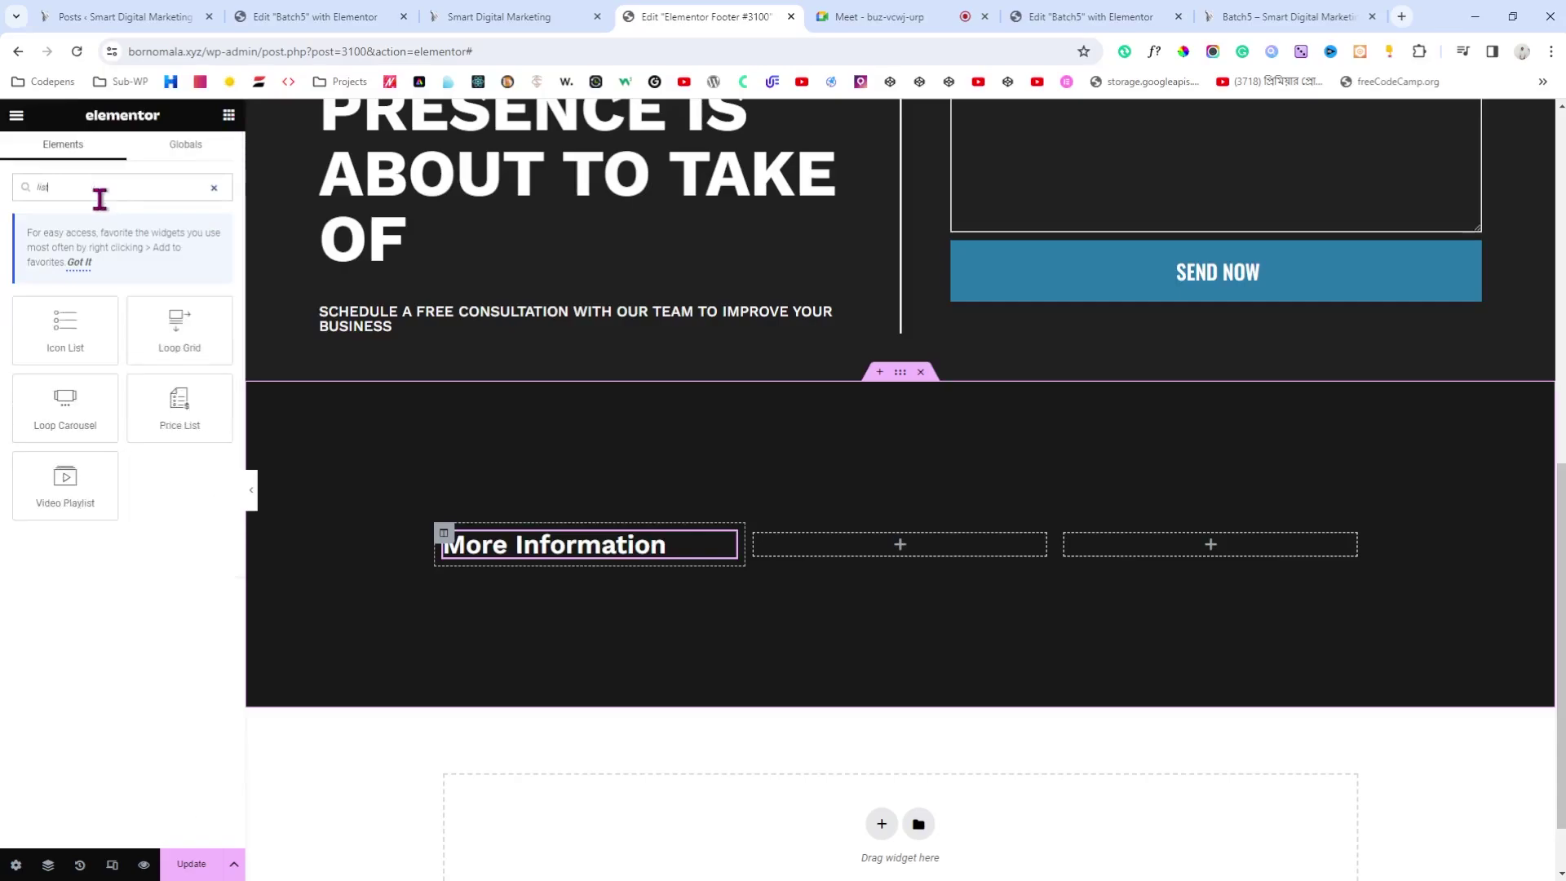
{"action": "left_click_drag", "start_coordinate": [57, 307], "coordinate": [506, 560]}
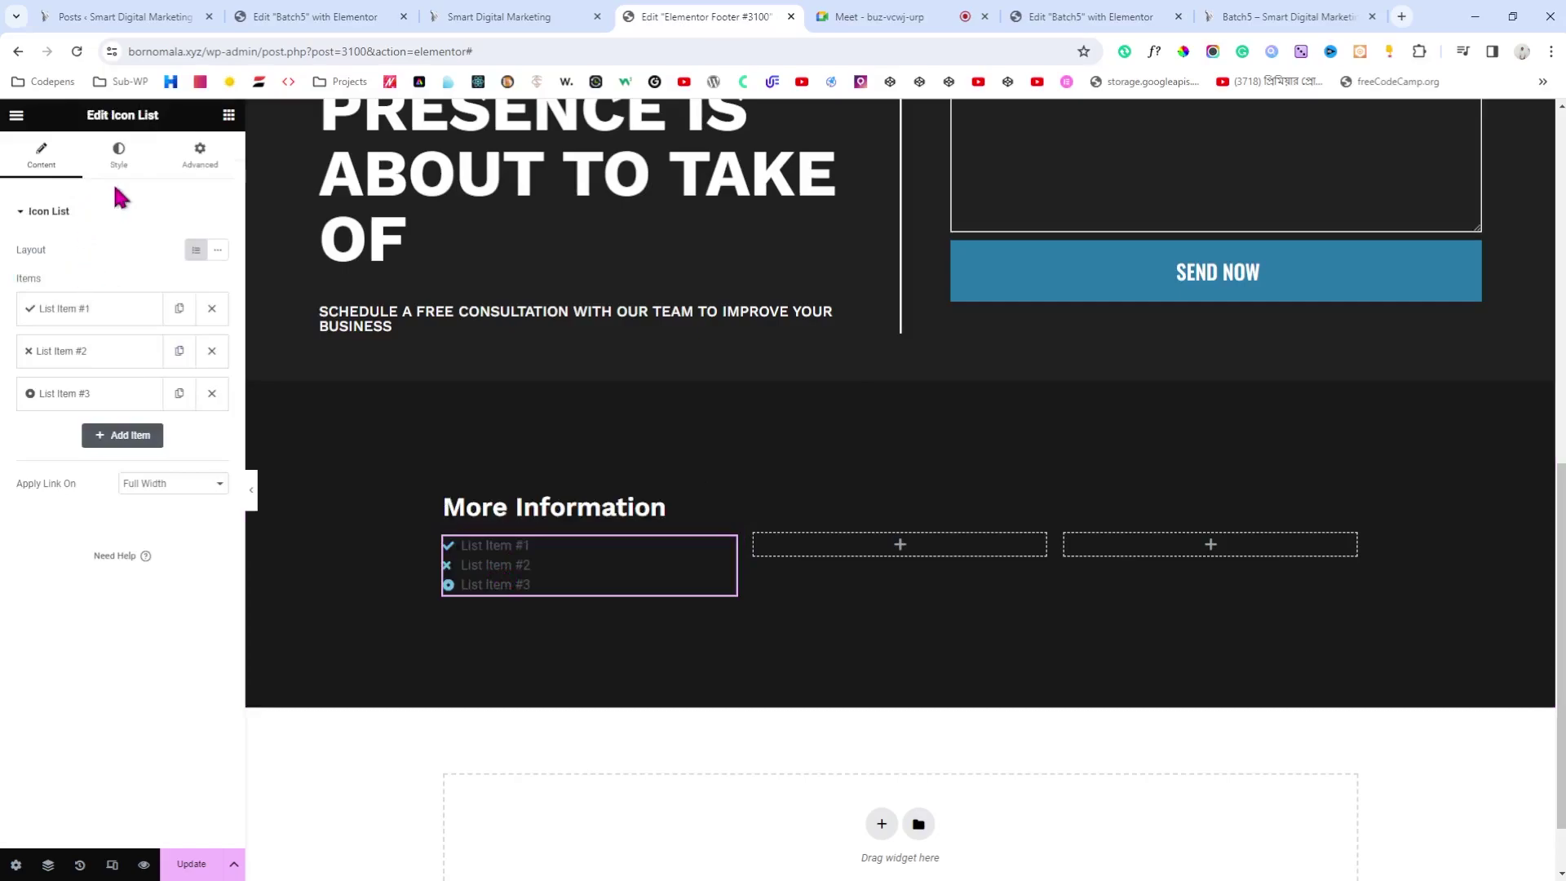
Step: Remove the check icon from List Item #1 in the icon list and collapse the item
{"action": "left_click", "coordinate": [75, 313]}
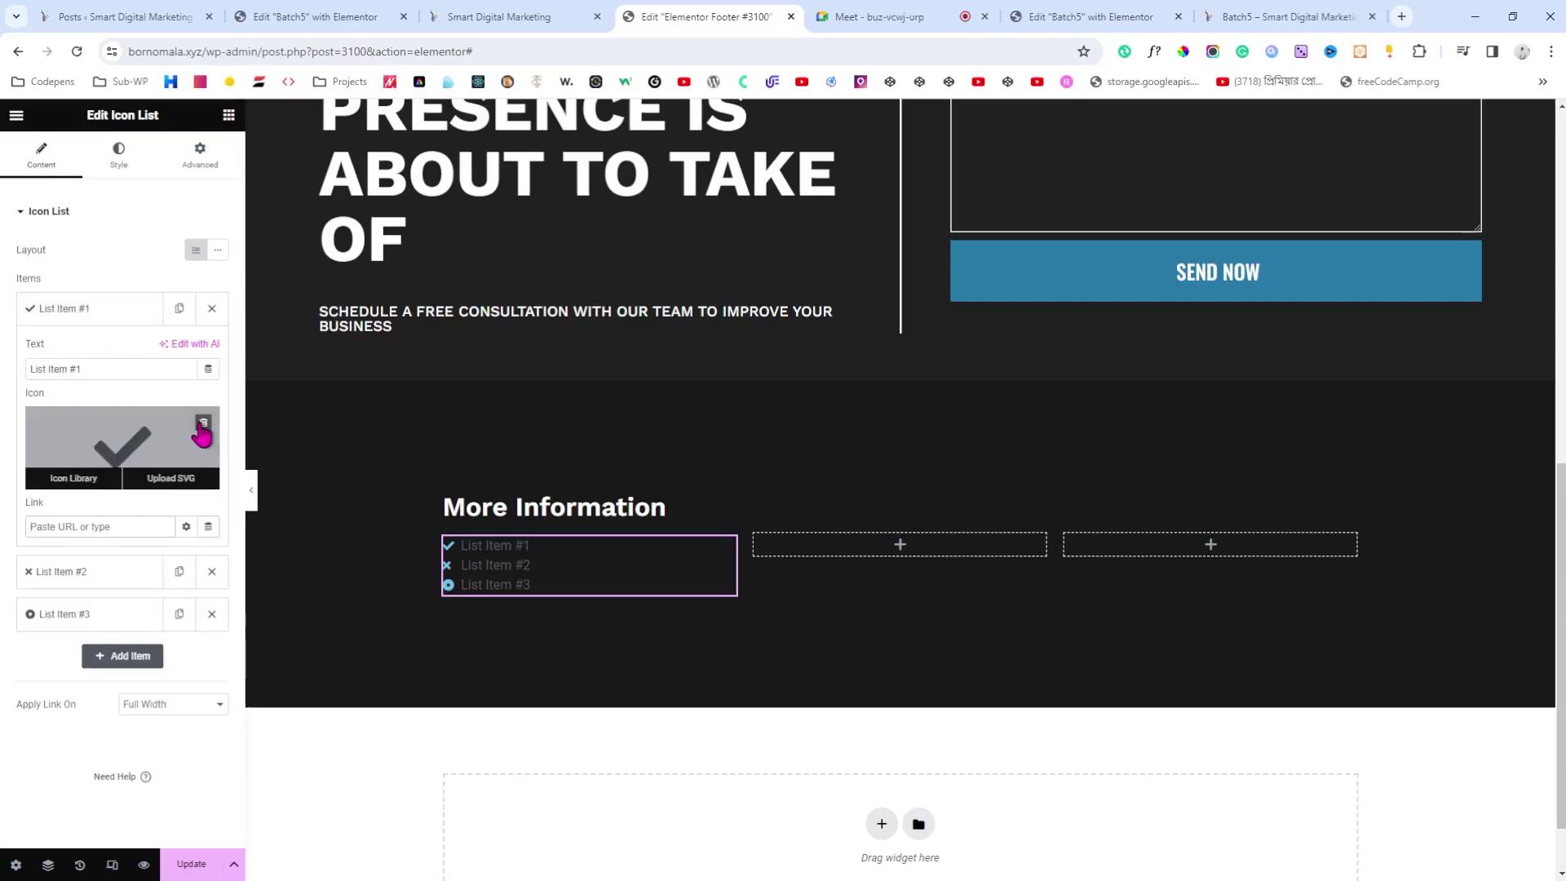
{"action": "left_click", "coordinate": [204, 428]}
{"action": "left_click", "coordinate": [90, 314]}
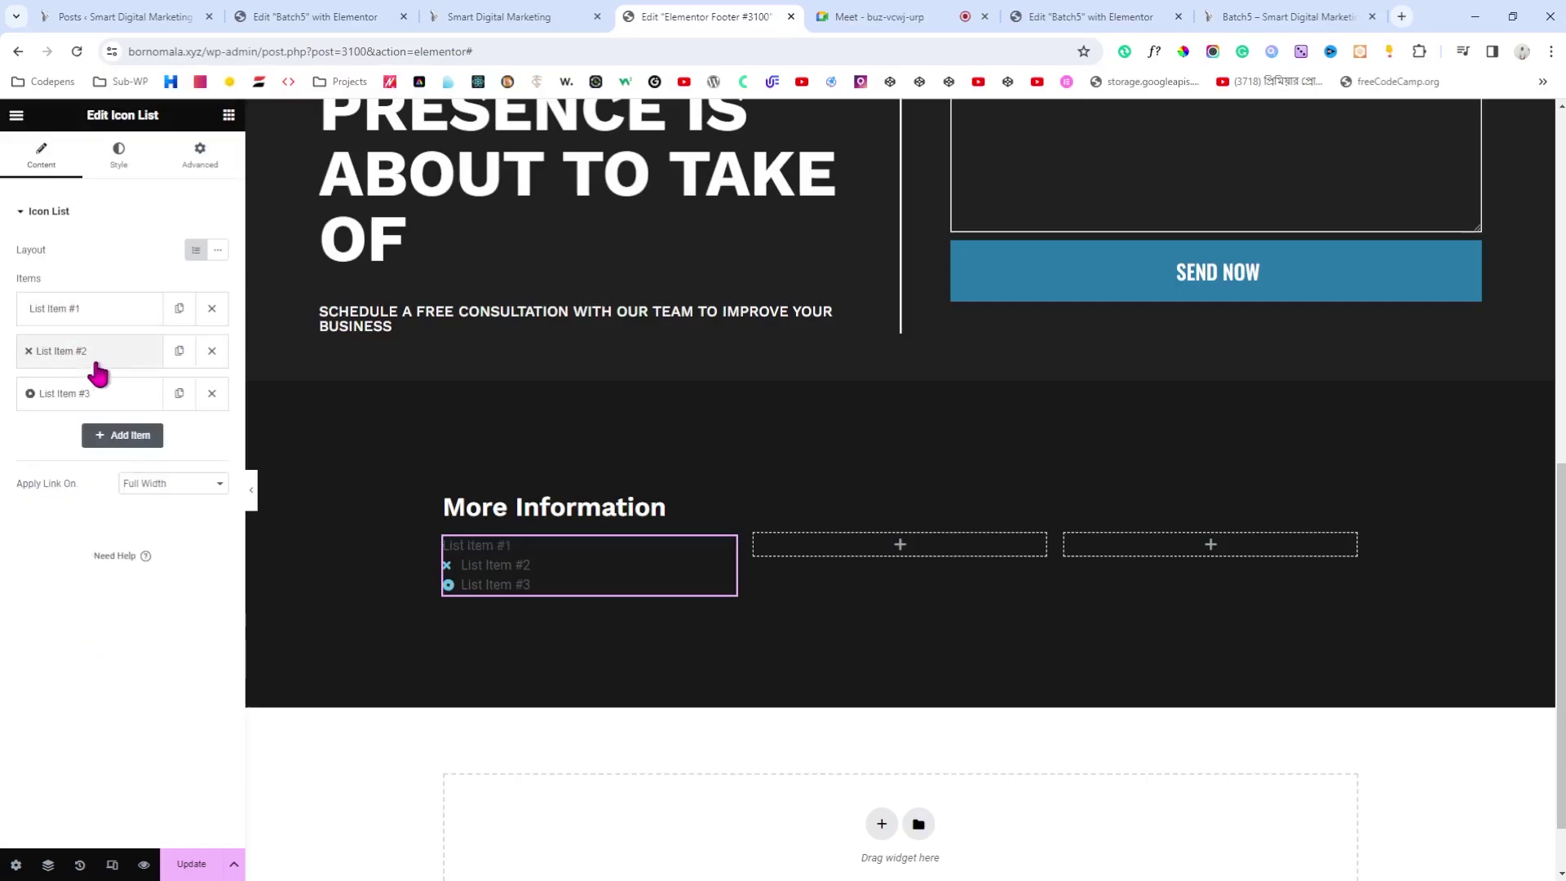
Step: Delete List Item #2 and List Item #3 from the icon list and rename the remaining item "Home"
{"action": "left_click", "coordinate": [211, 351]}
{"action": "left_click", "coordinate": [212, 351]}
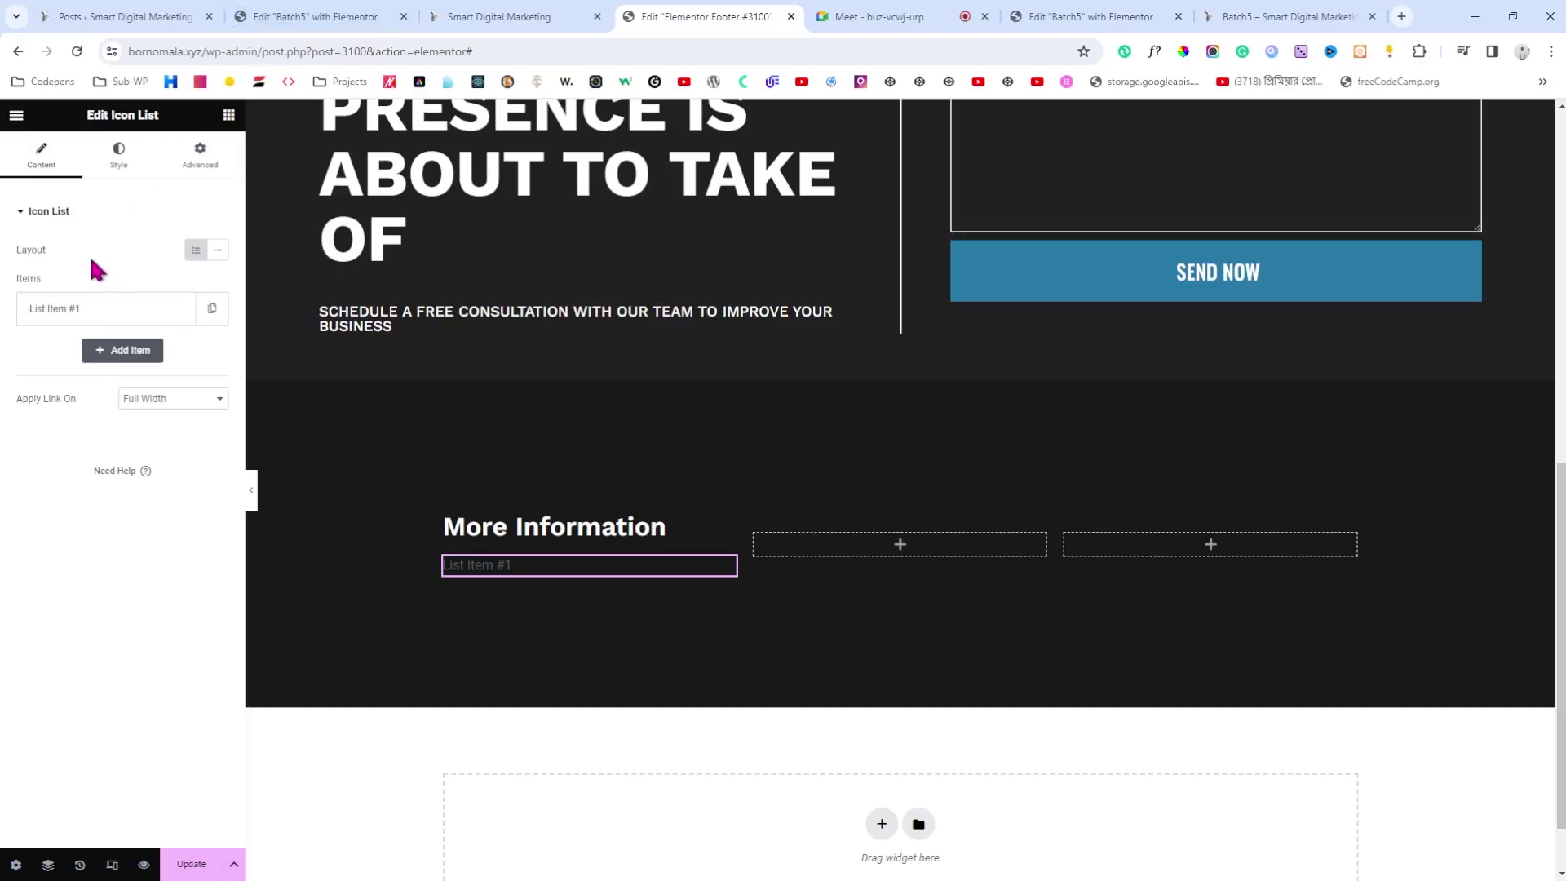
{"action": "left_click", "coordinate": [118, 319]}
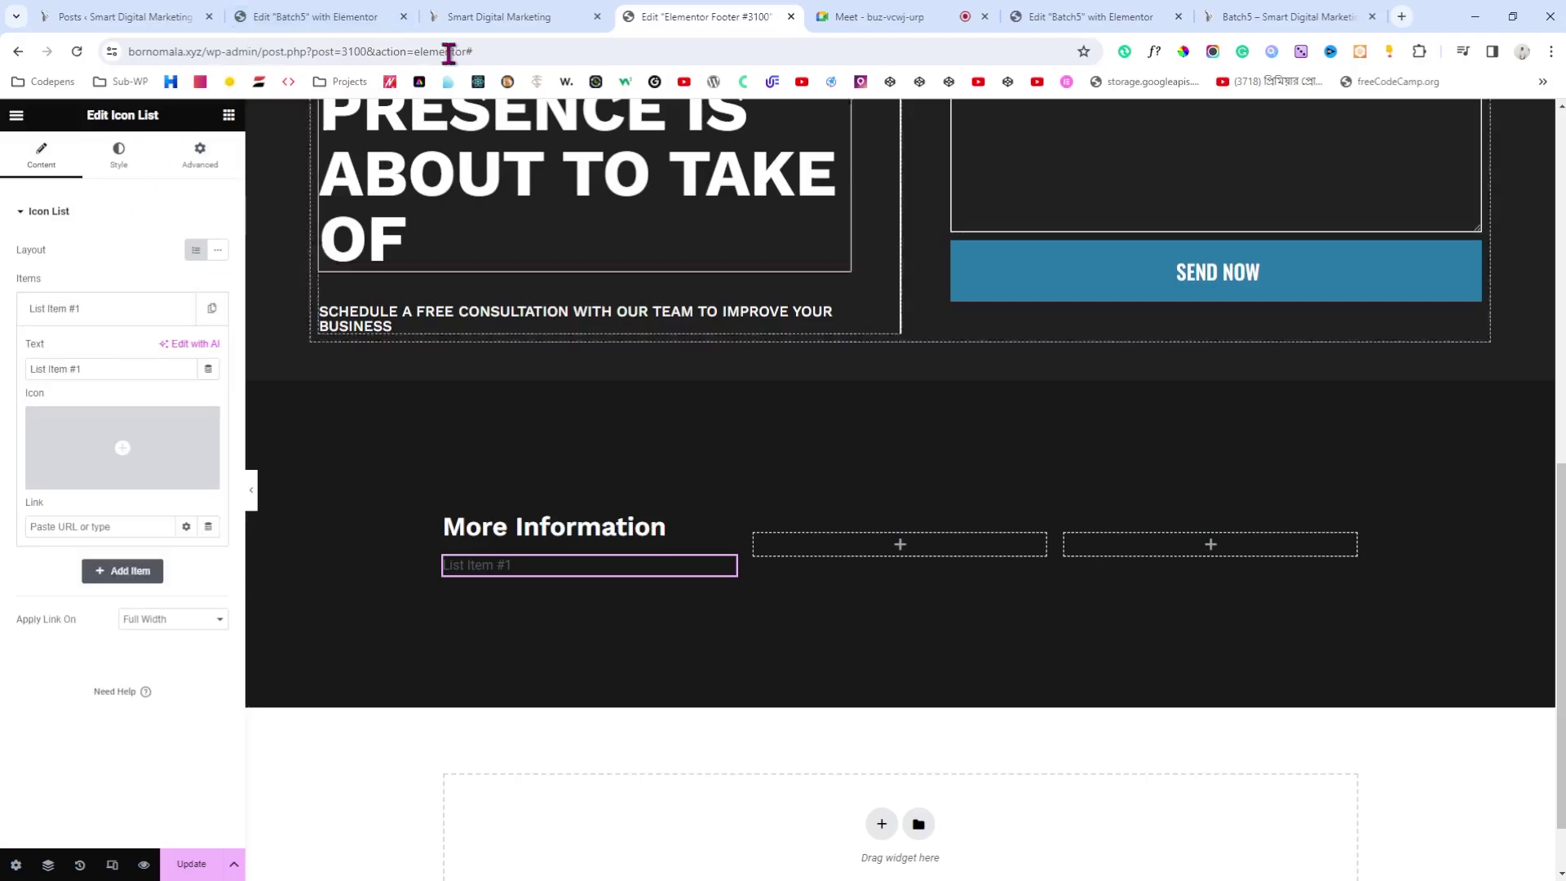
{"action": "left_click", "coordinate": [513, 15]}
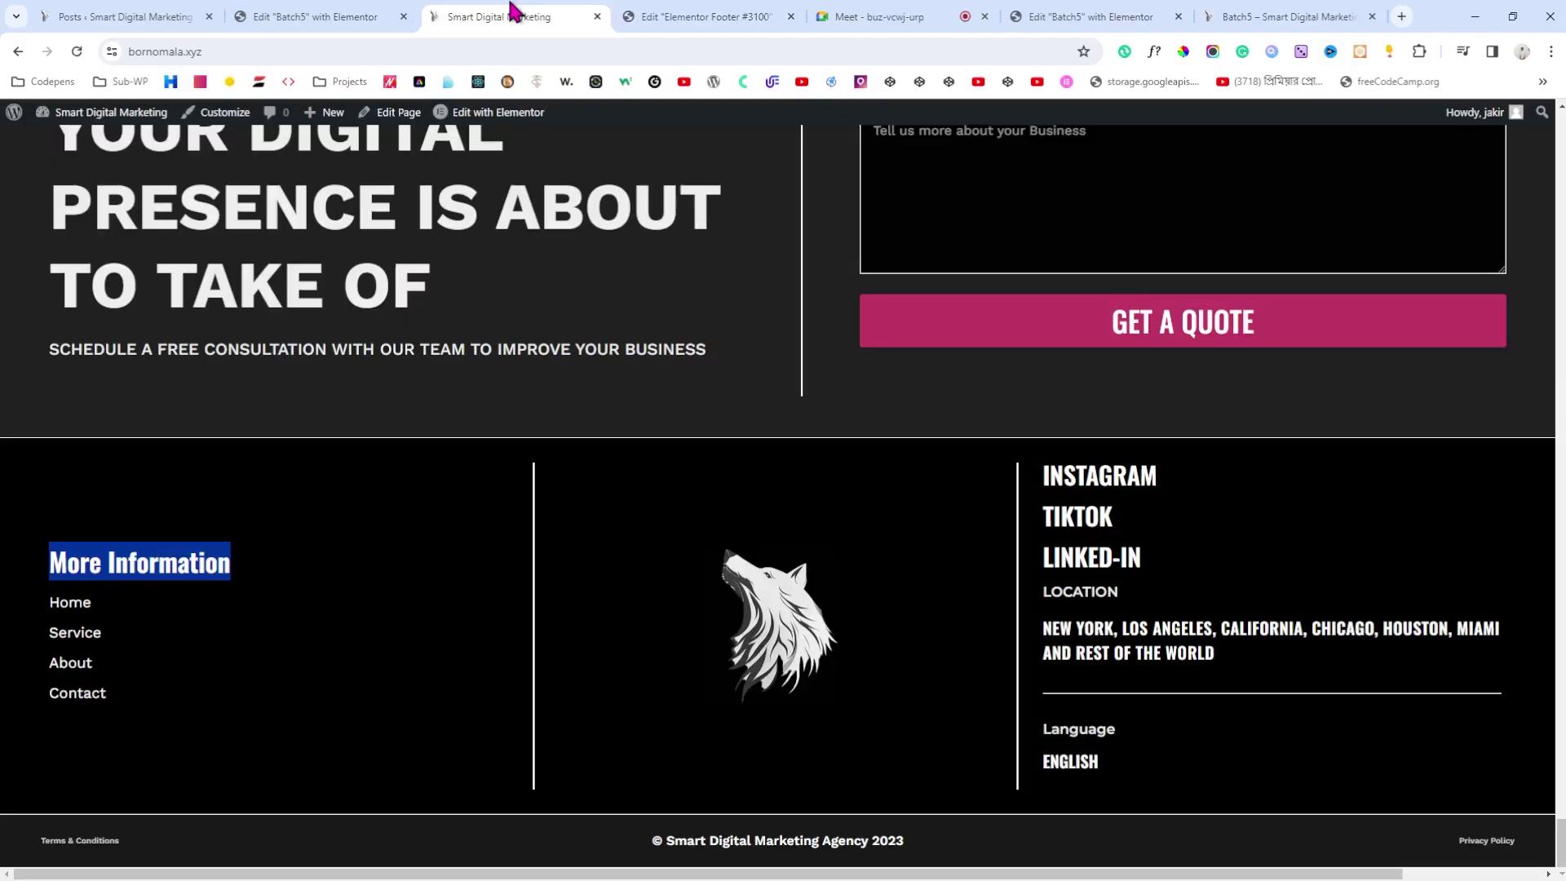
{"action": "left_click", "coordinate": [652, 17]}
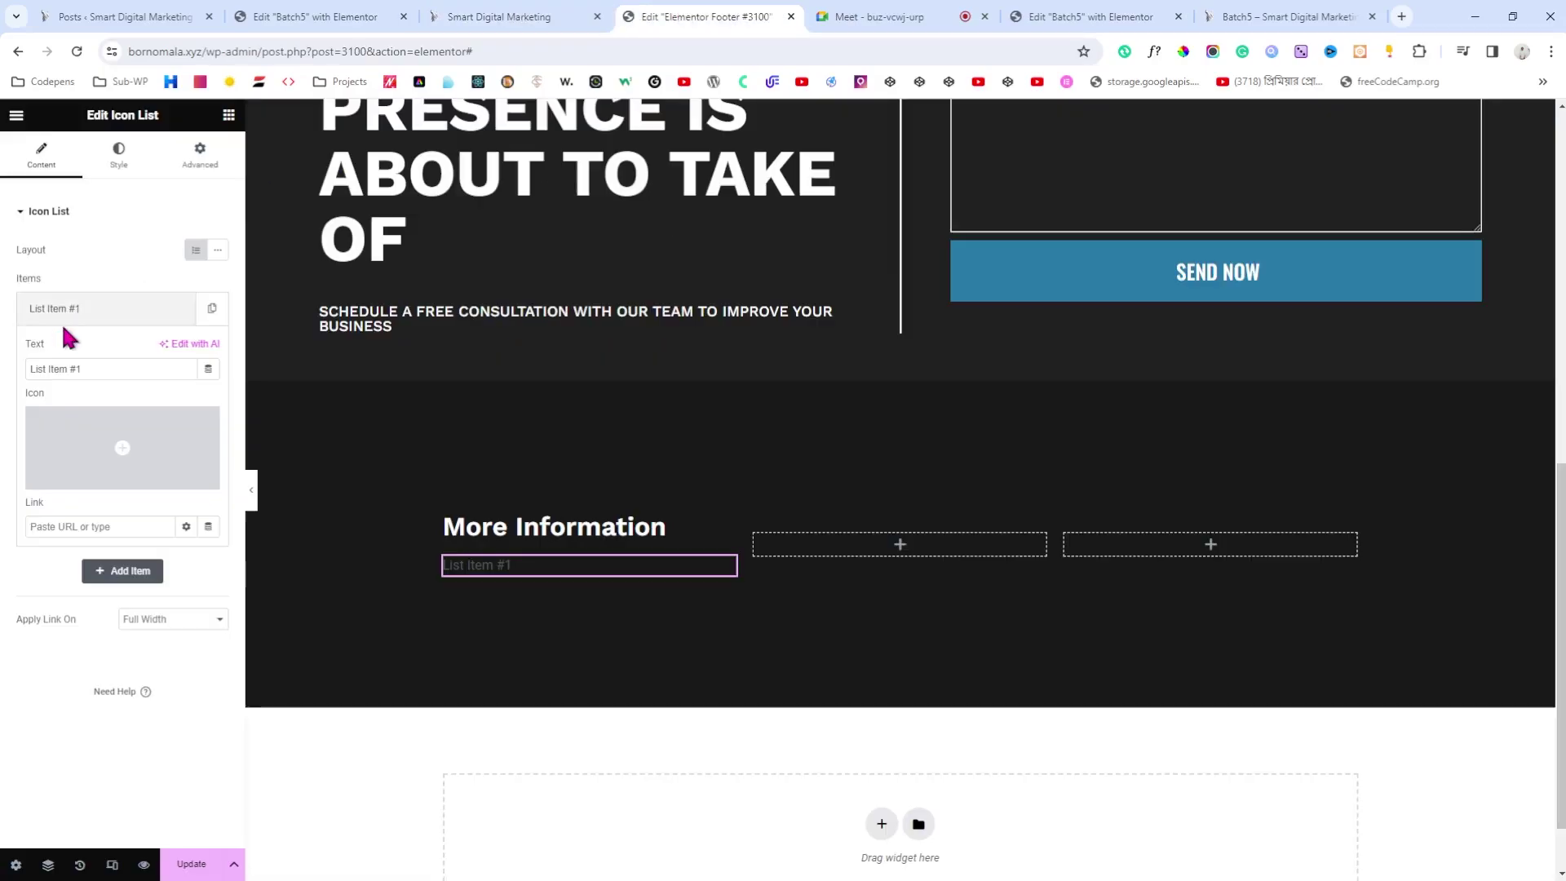
{"action": "triple_click", "coordinate": [104, 369]}
{"action": "type", "text": "Home"}
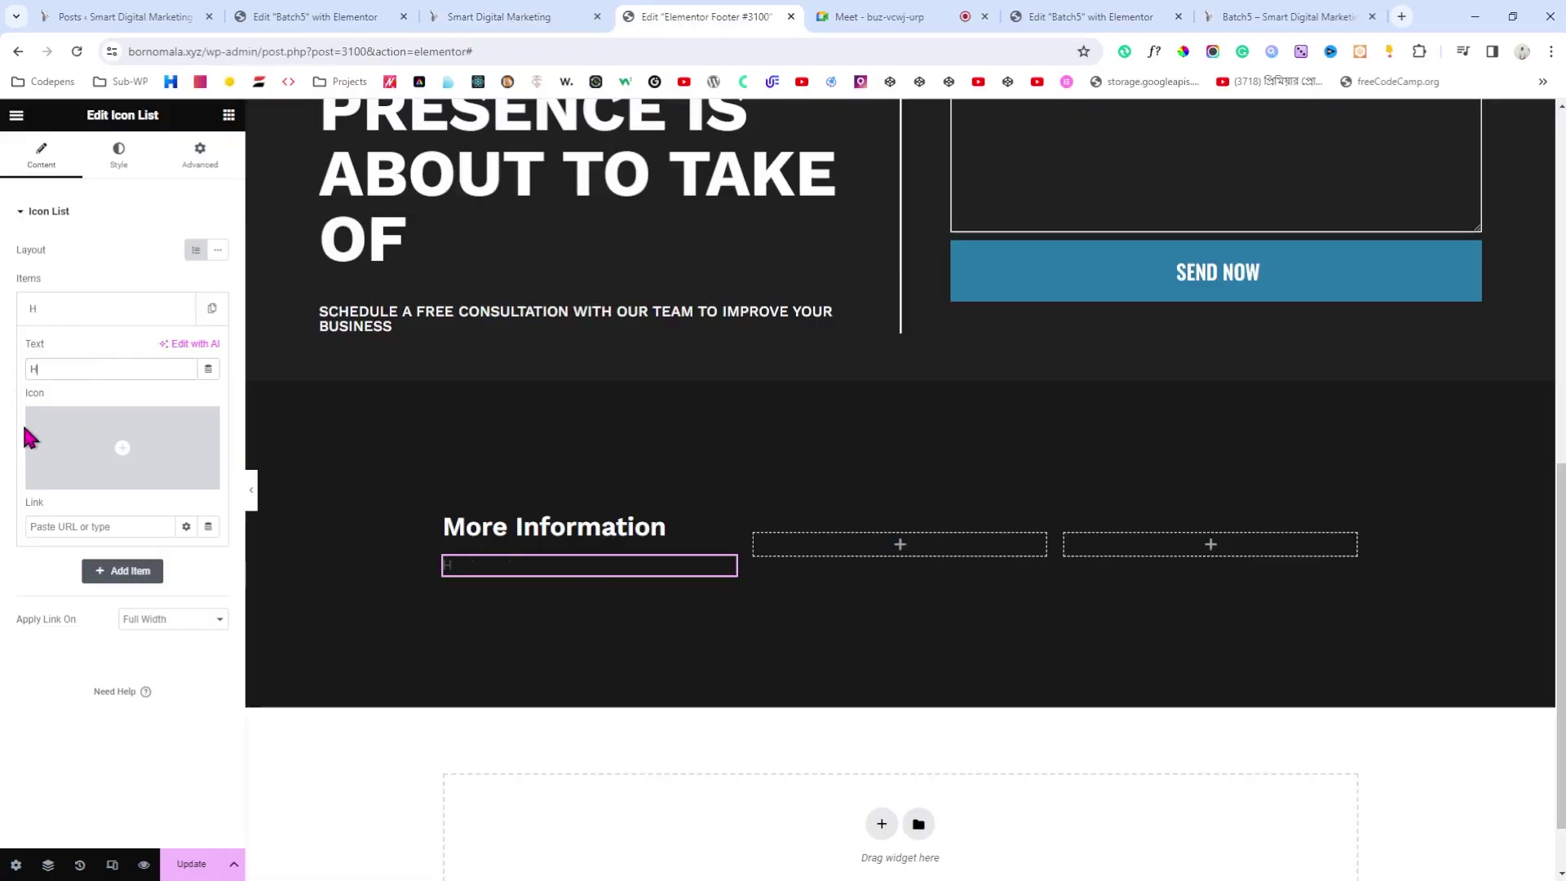
Step: Search for "home" as the Home list item's link target and link it to the Batch5 page
{"action": "left_click", "coordinate": [88, 312]}
{"action": "left_click", "coordinate": [62, 314]}
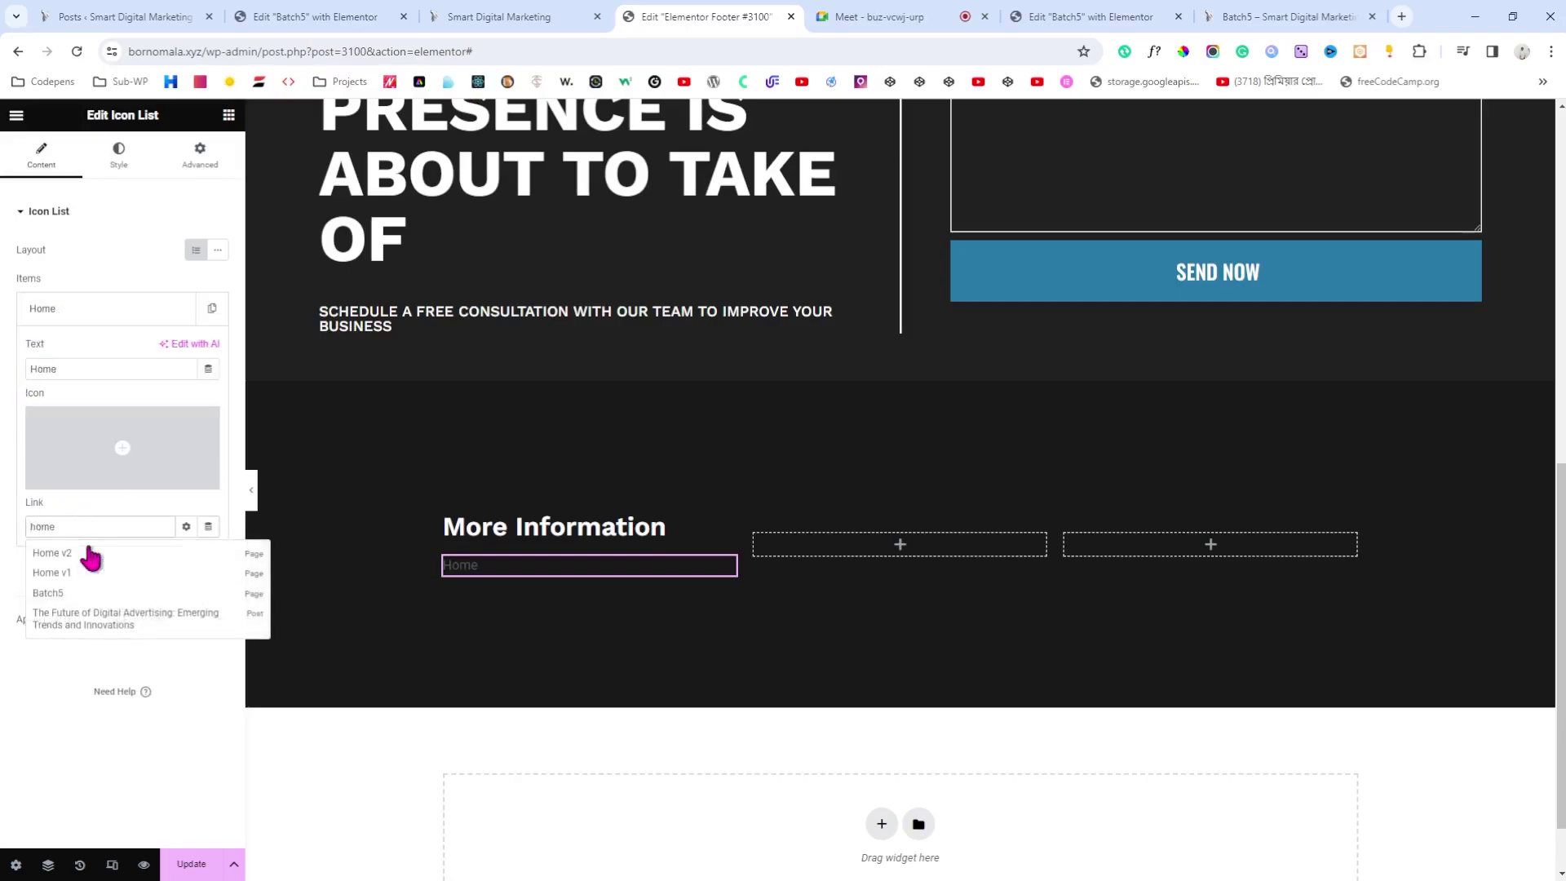
{"action": "left_click", "coordinate": [59, 594]}
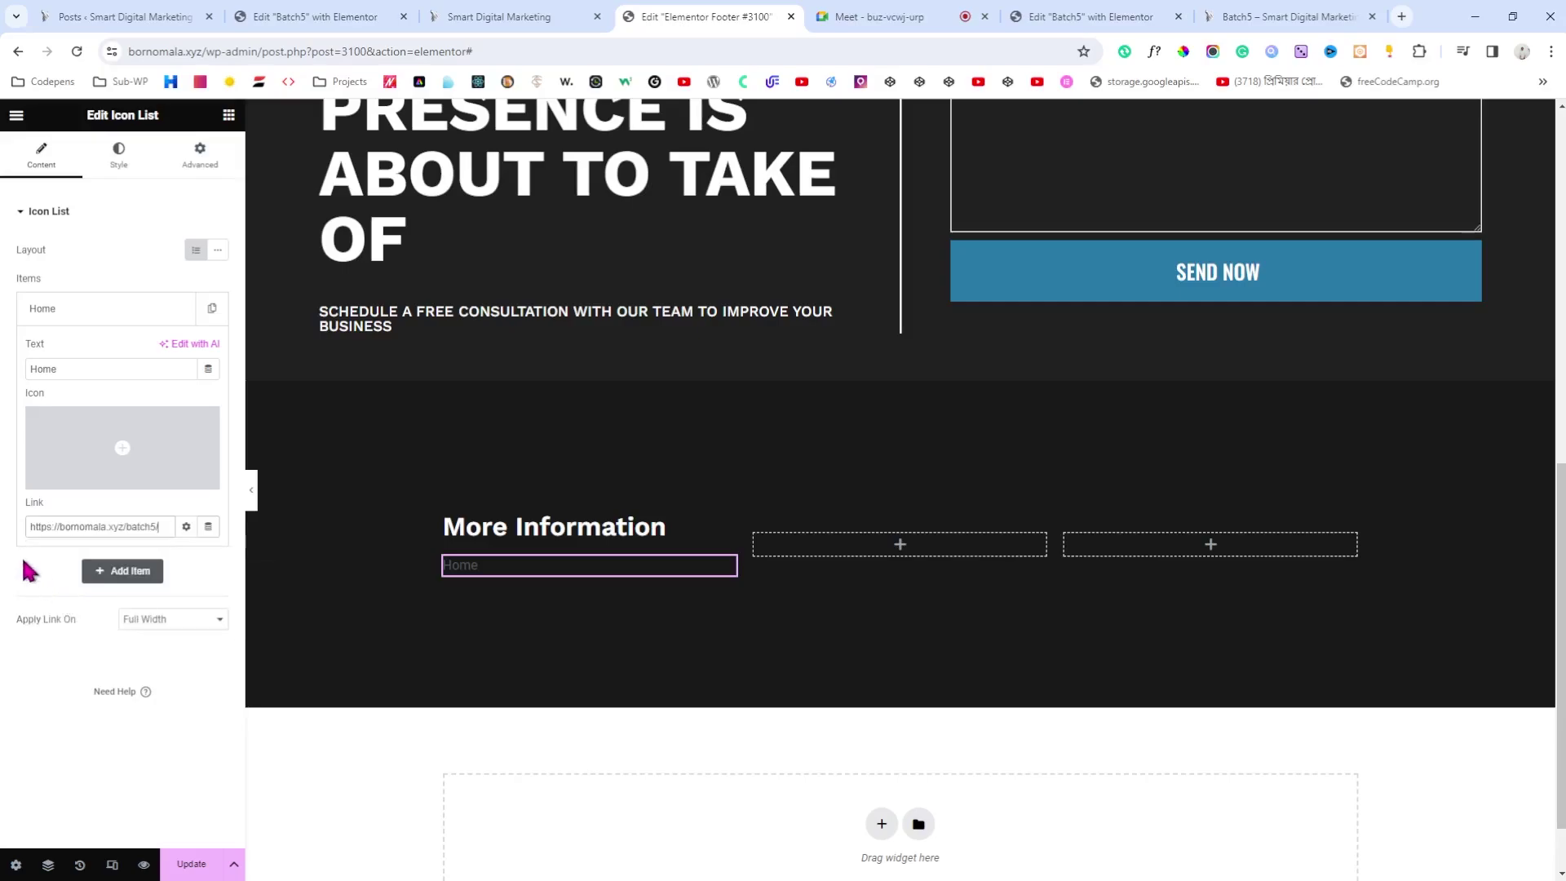
Step: Duplicate the Home list item and rename the copy "About Us"
{"action": "left_click", "coordinate": [213, 310]}
{"action": "left_click", "coordinate": [106, 317]}
{"action": "left_click", "coordinate": [66, 359]}
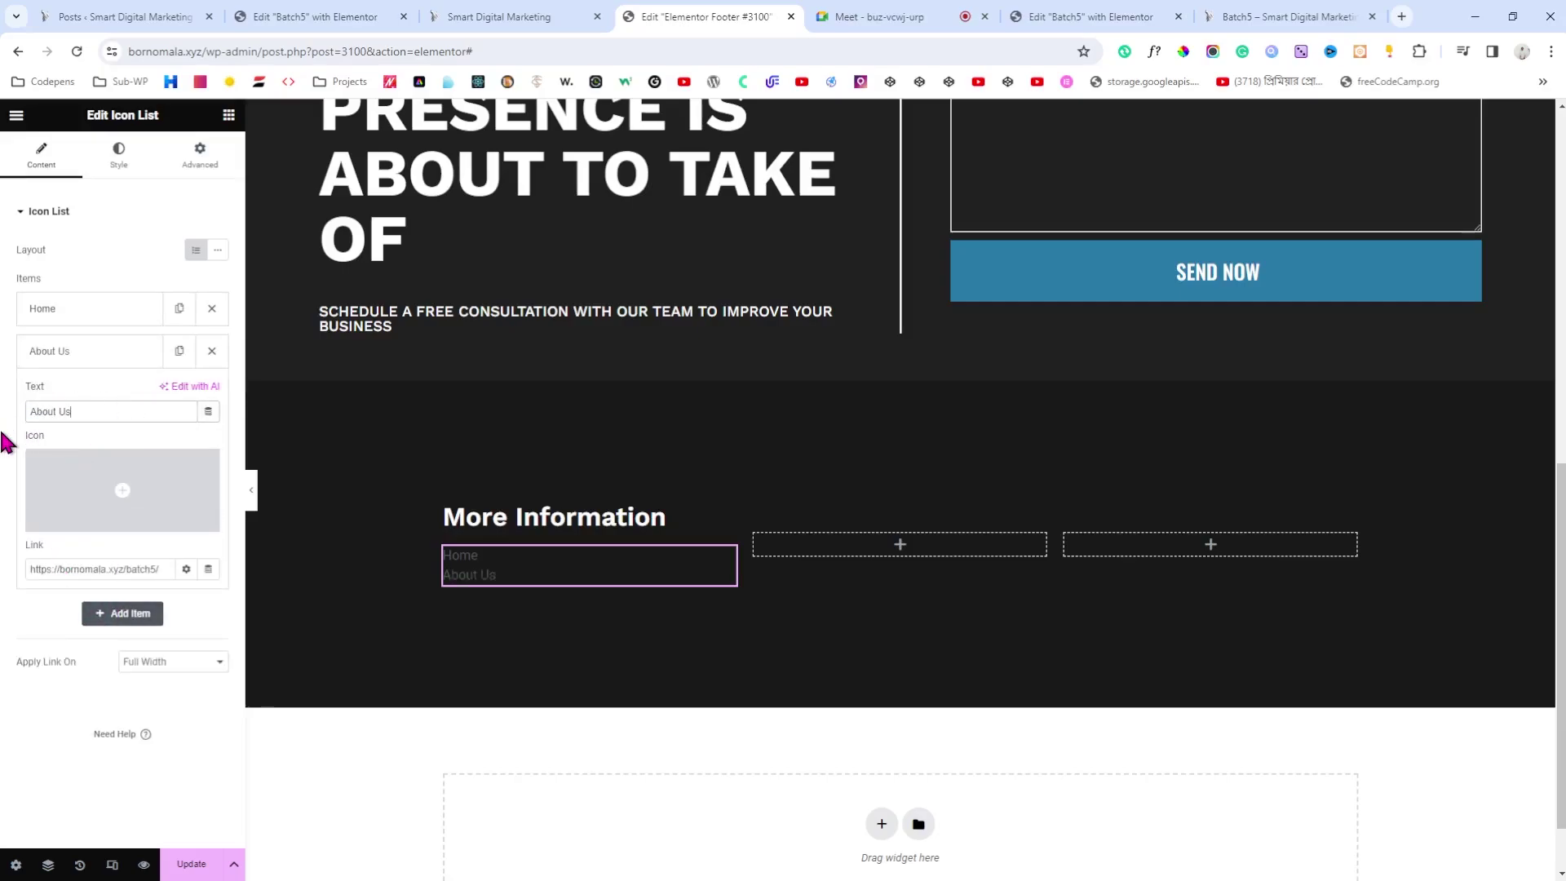
Step: Duplicate the About Us list item and rename the copy "Contact Us"
{"action": "left_click", "coordinate": [98, 351]}
{"action": "left_click", "coordinate": [180, 351]}
{"action": "left_click", "coordinate": [81, 395]}
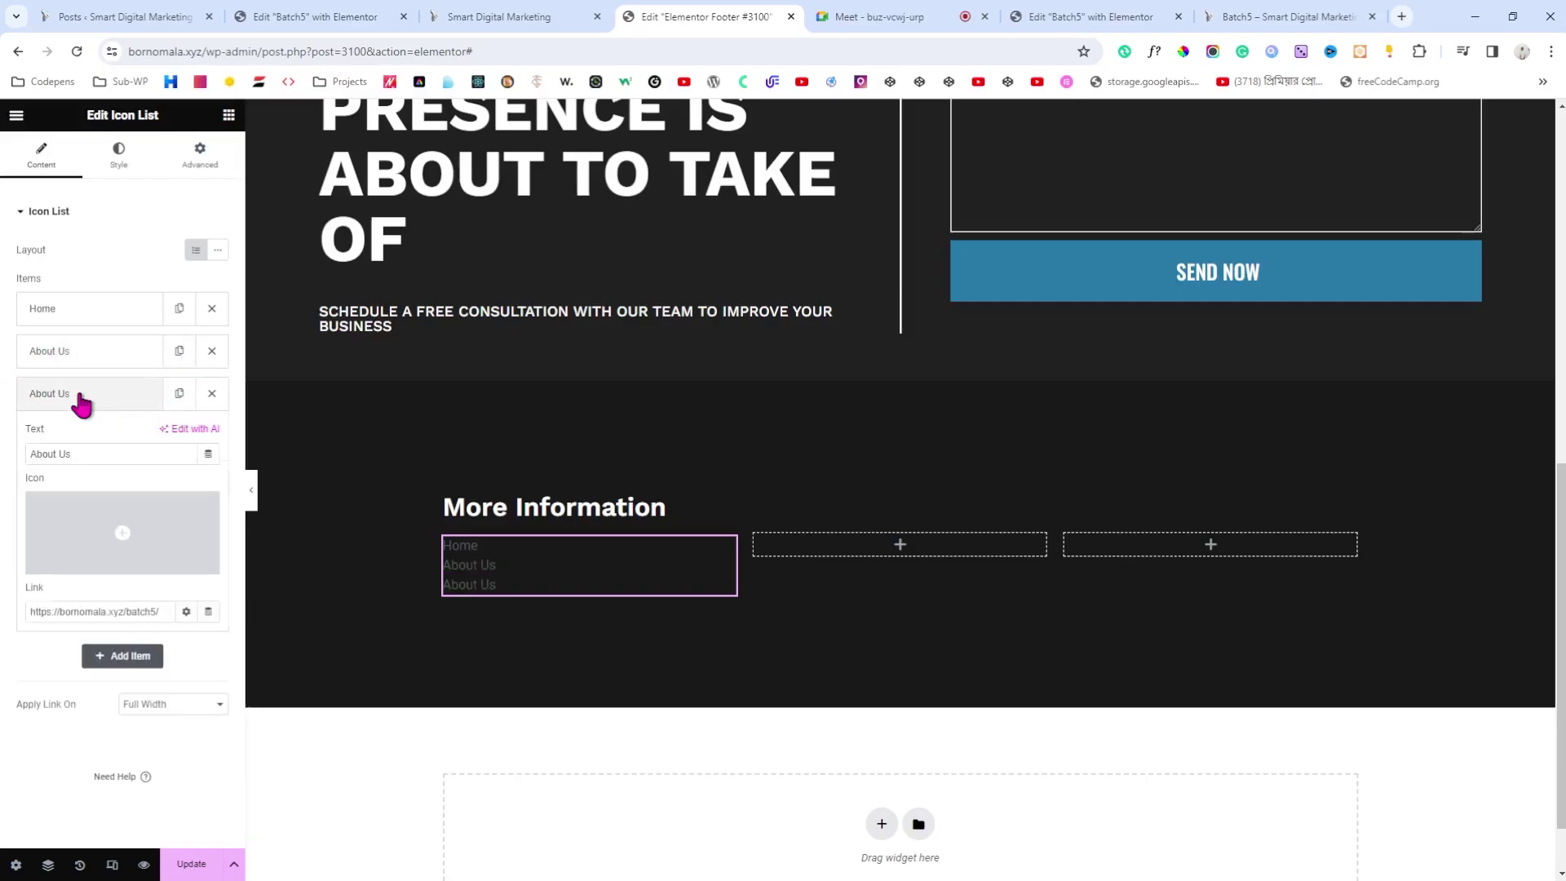
{"action": "left_click_drag", "start_coordinate": [92, 453], "coordinate": [15, 473]}
{"action": "type", "text": "C"}
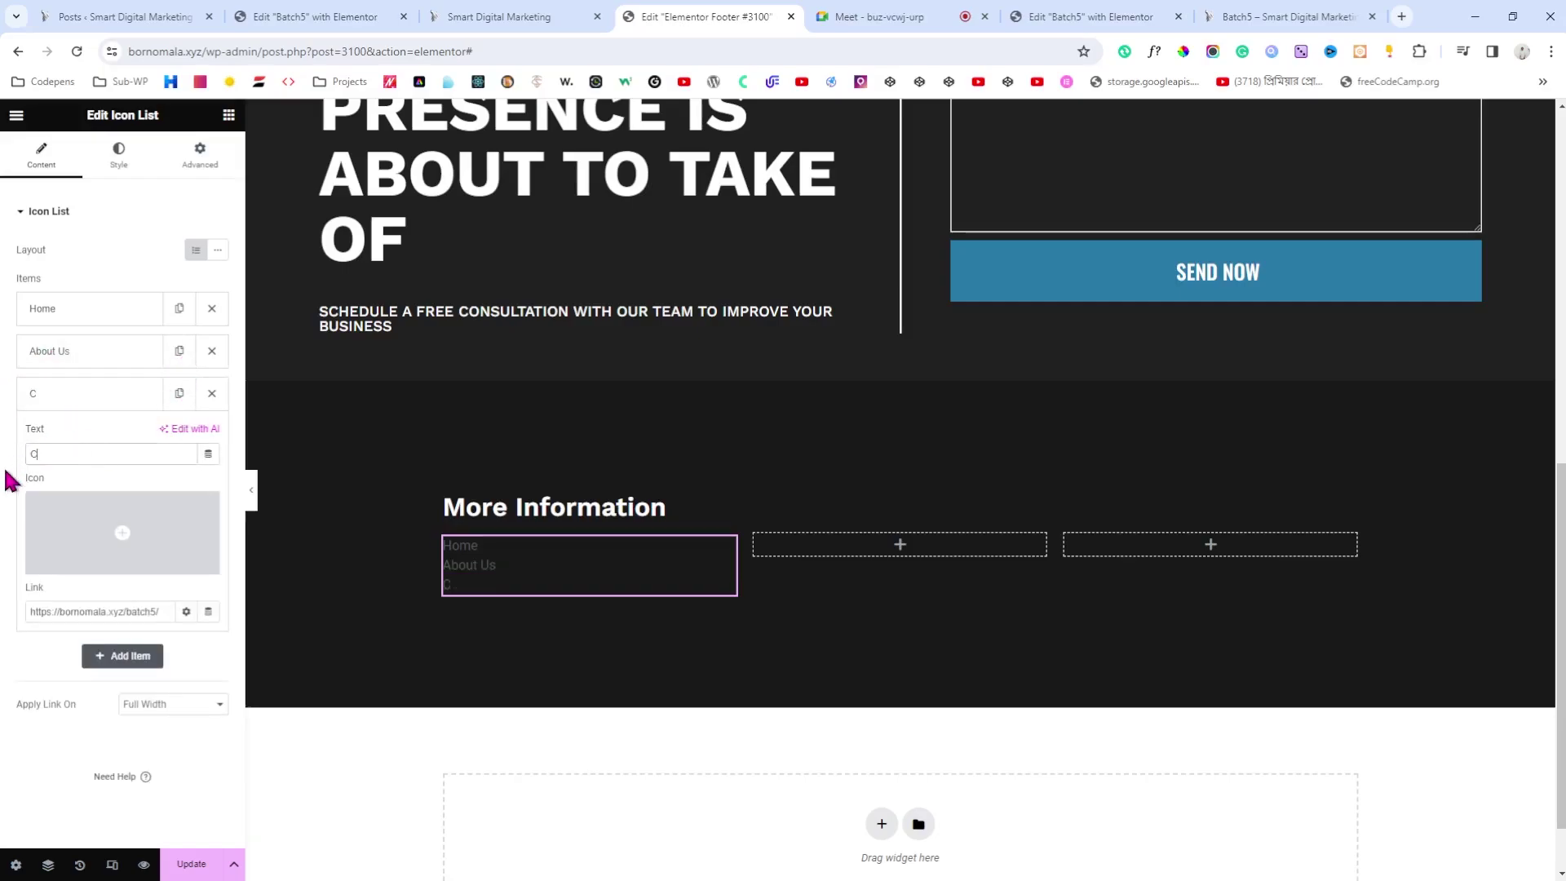
{"action": "type", "text": "ona"}
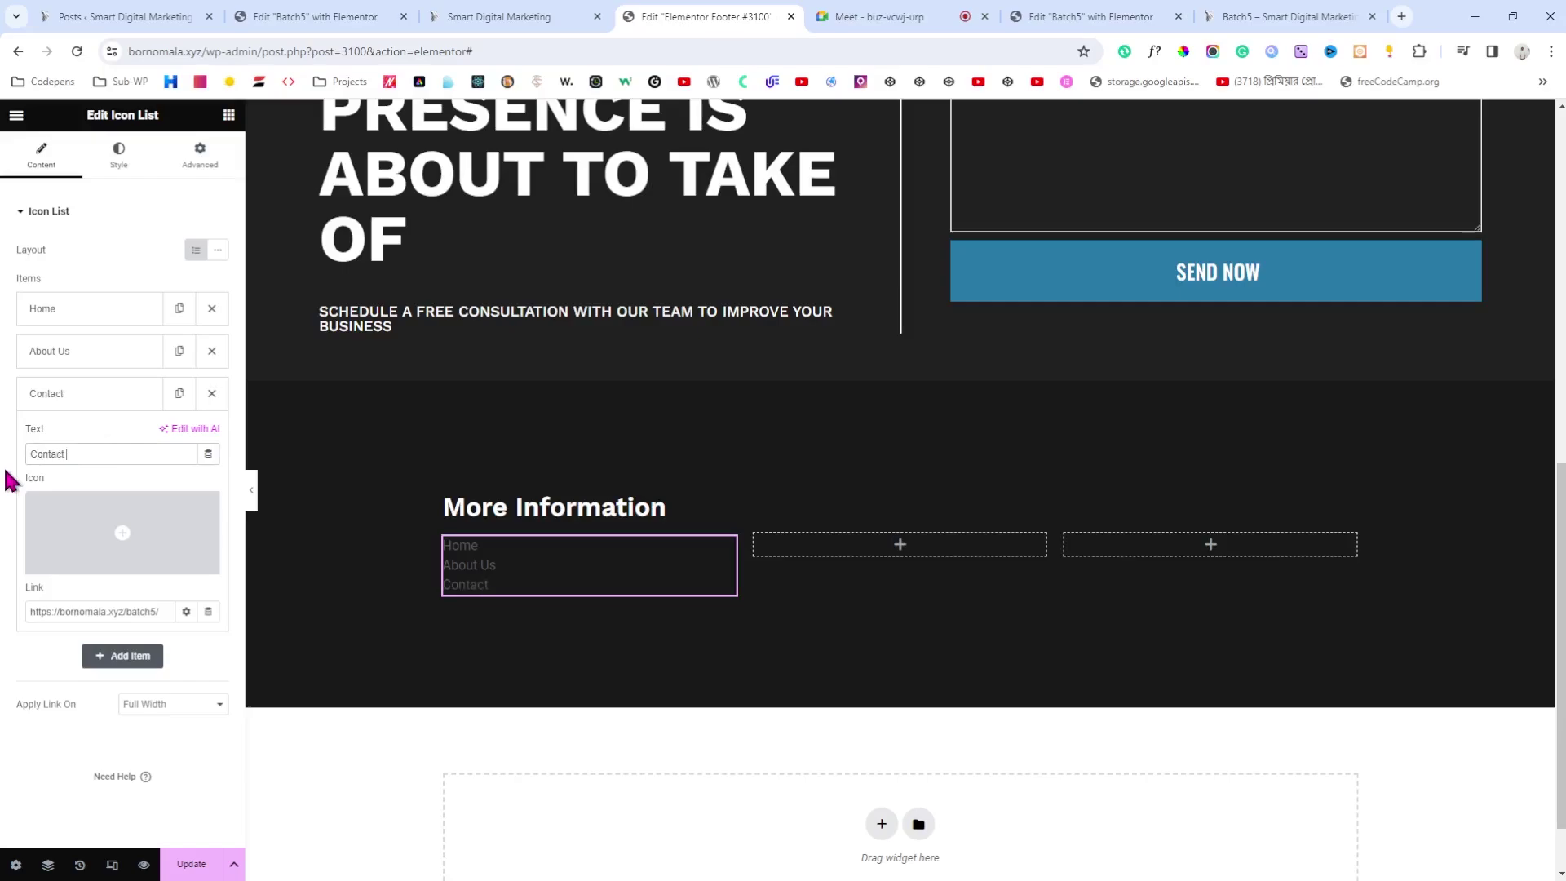
{"action": "key", "text": "BackSpace"}
{"action": "key", "text": "BackSpace"}
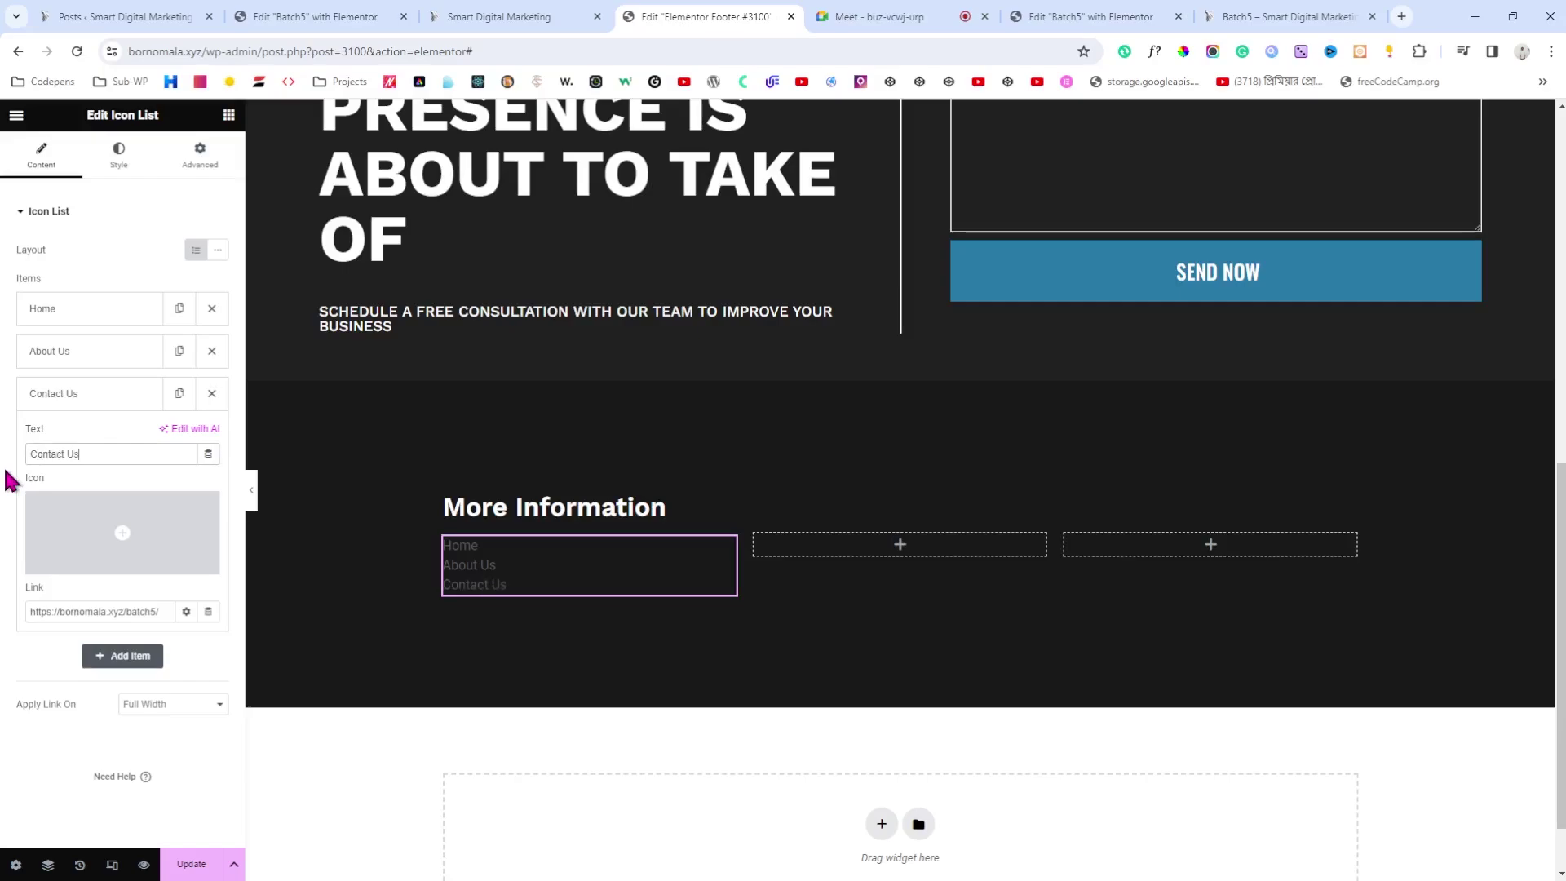
Step: Set the space between the icon list's items to 7 px
{"action": "left_click", "coordinate": [118, 157]}
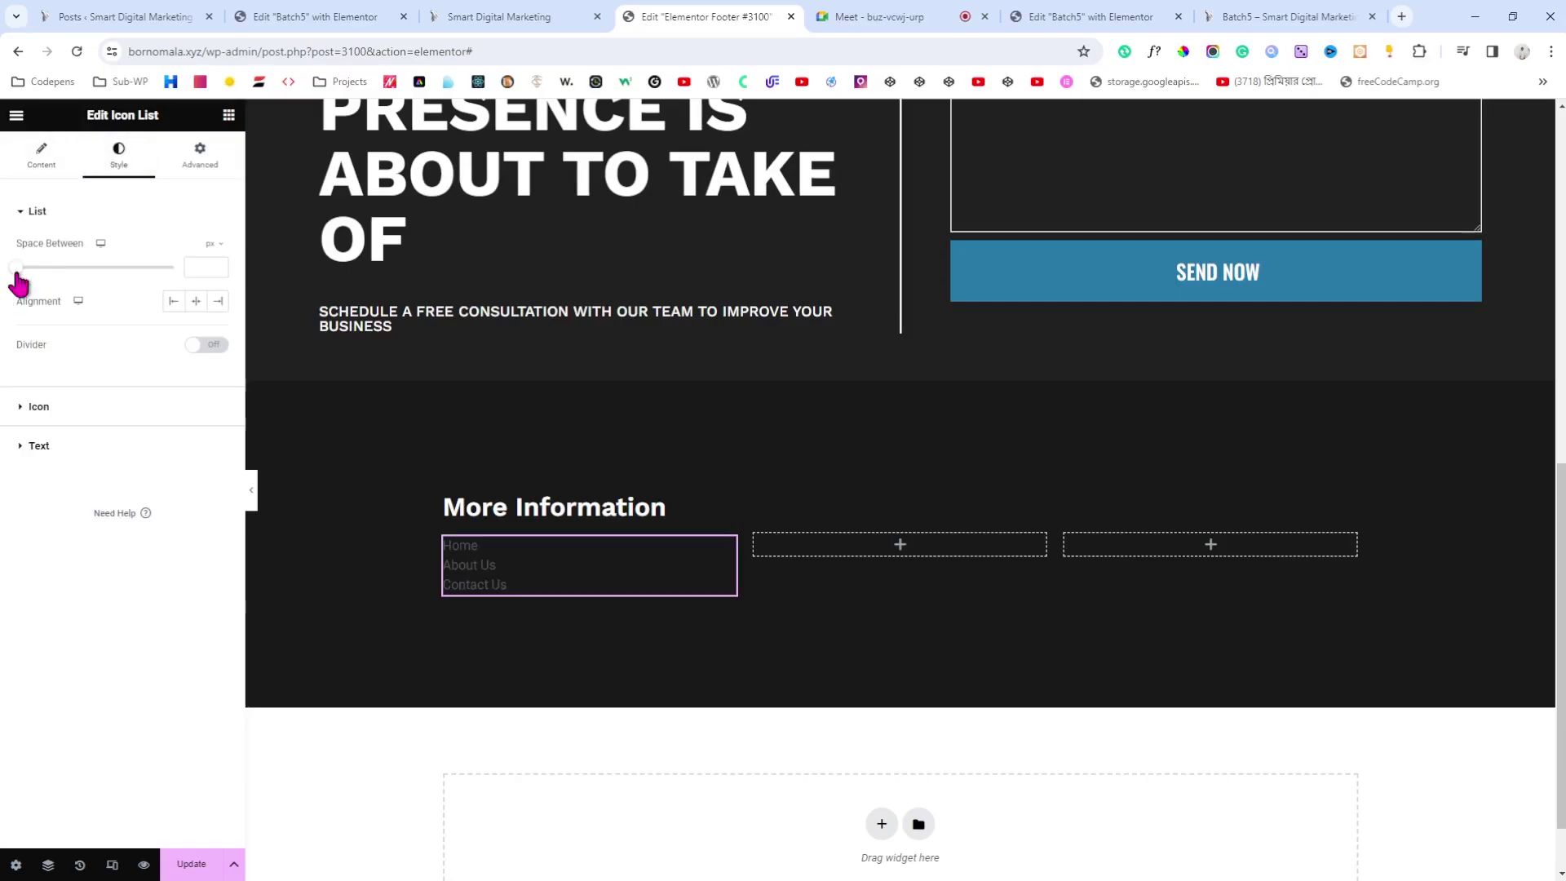
{"action": "left_click_drag", "start_coordinate": [15, 275], "coordinate": [31, 274]}
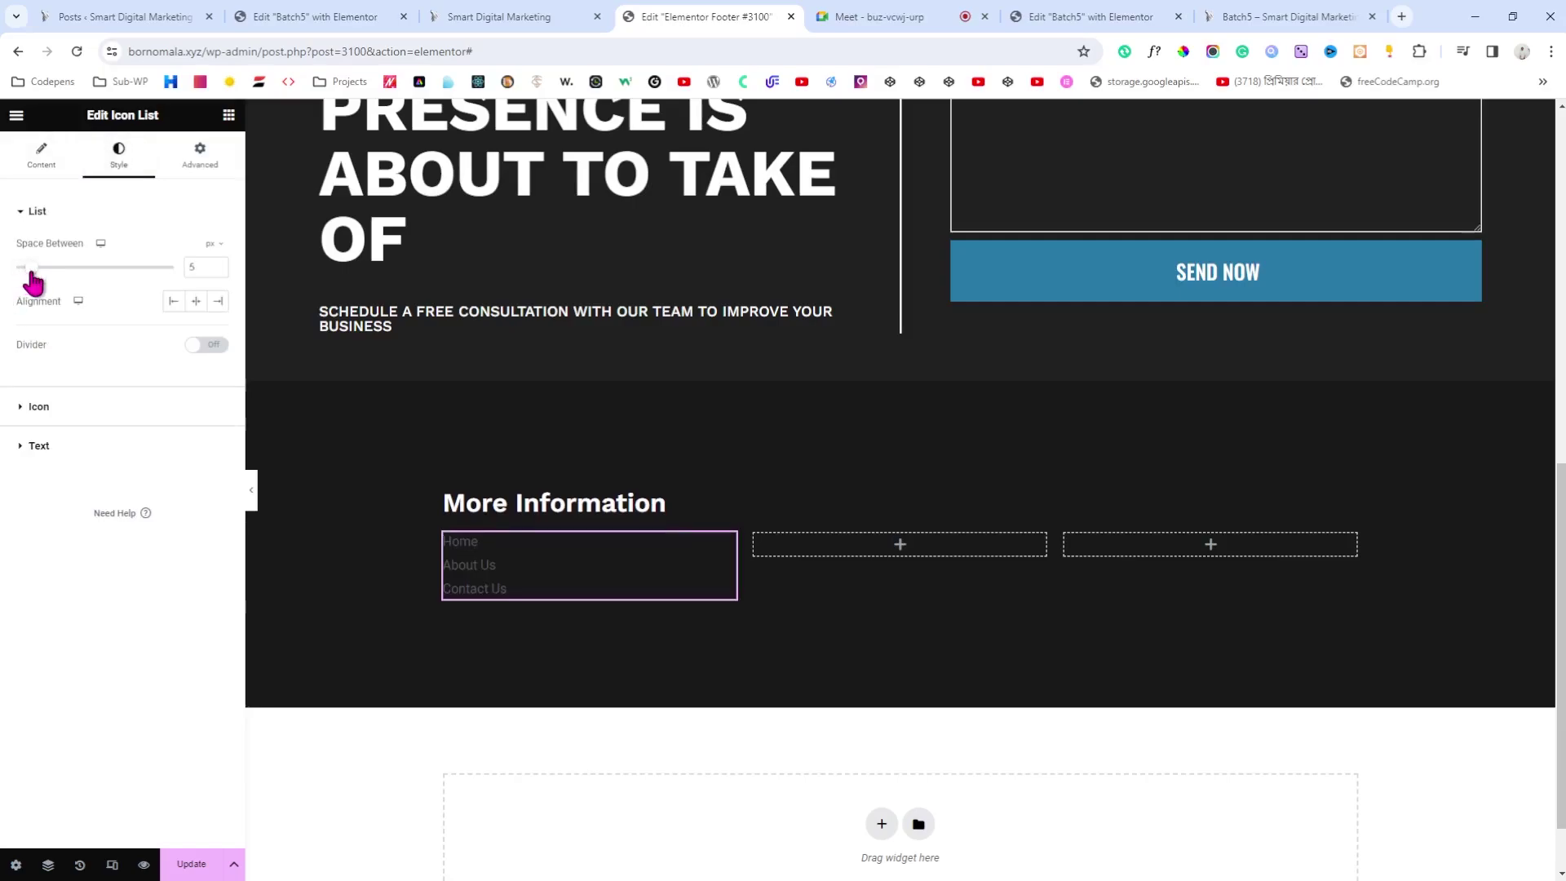
{"action": "left_click", "coordinate": [218, 265]}
{"action": "left_click", "coordinate": [218, 265]}
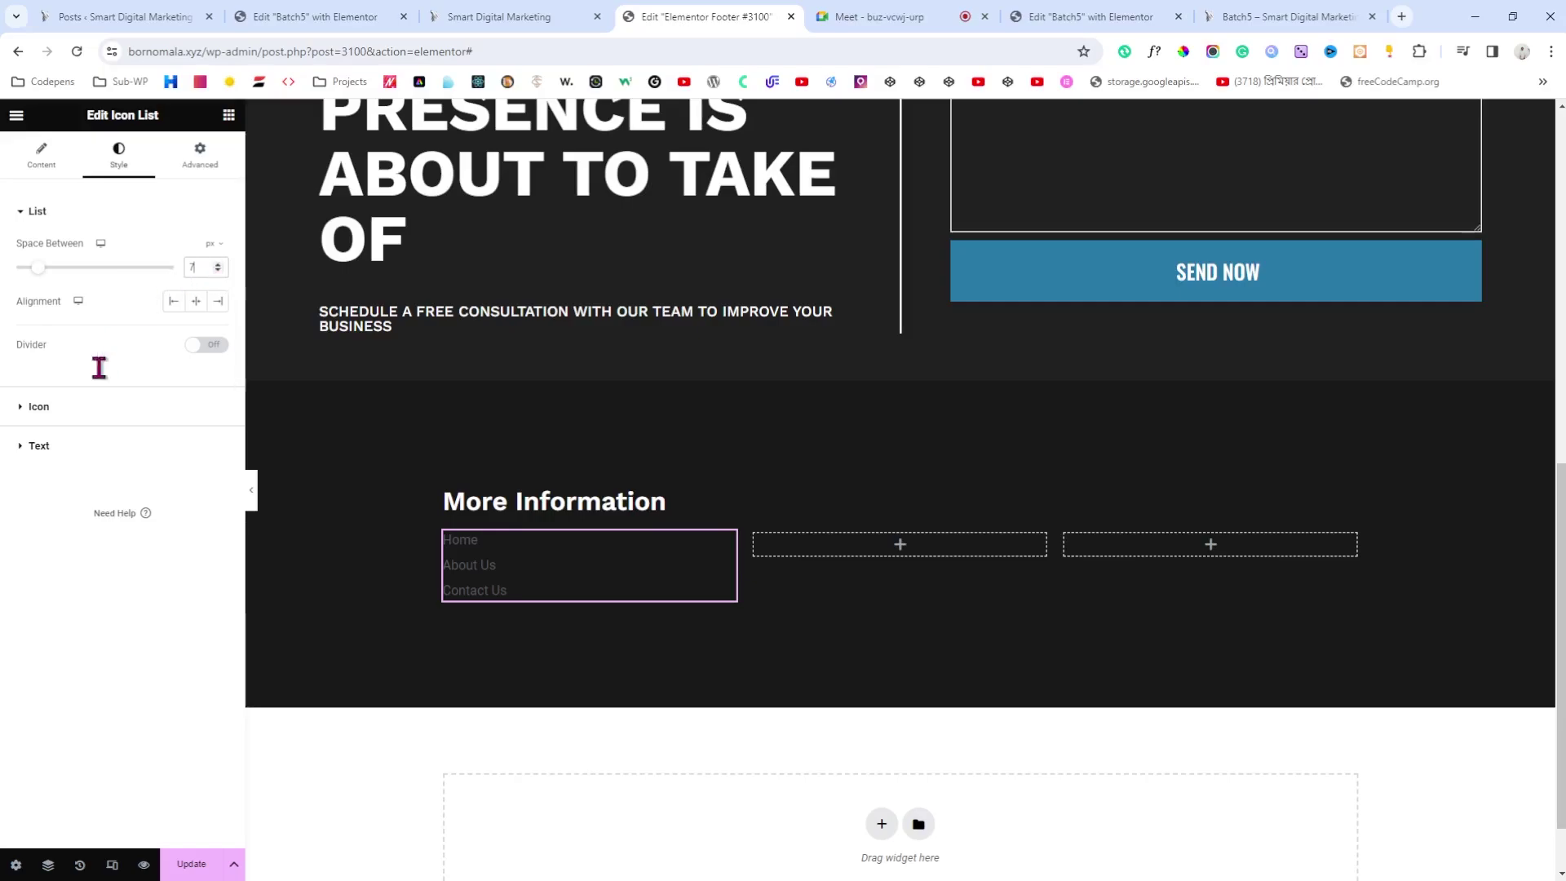
Step: Set the icon list's text typography to the Oswald font at 20 px with uppercase transform
{"action": "left_click", "coordinate": [74, 407]}
{"action": "left_click", "coordinate": [54, 775]}
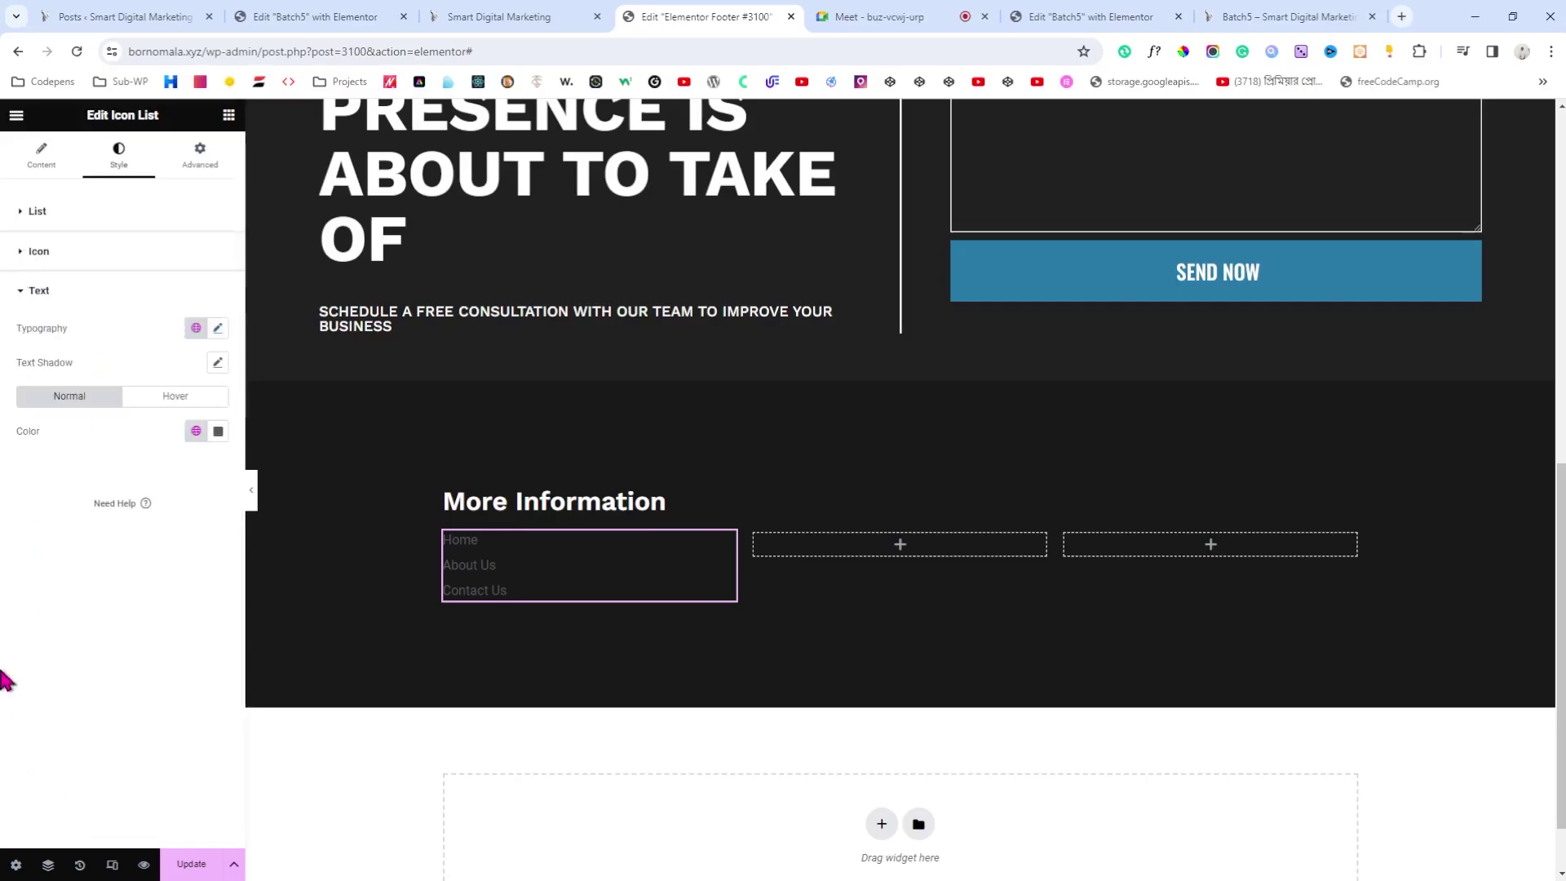
{"action": "left_click", "coordinate": [218, 328]}
{"action": "left_click", "coordinate": [168, 408]}
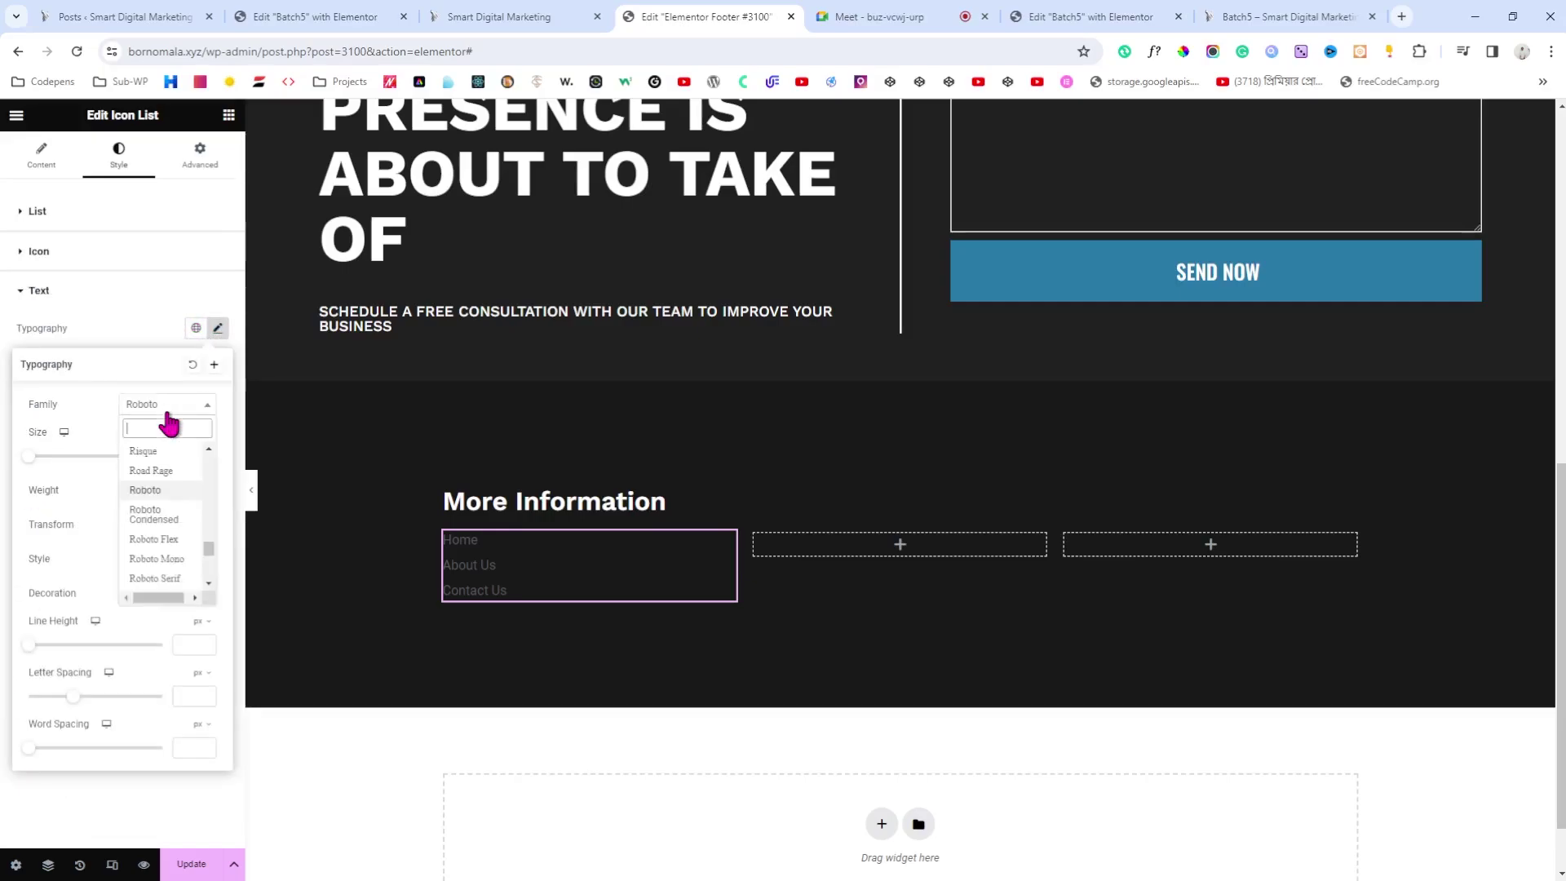
{"action": "type", "text": "oswa"}
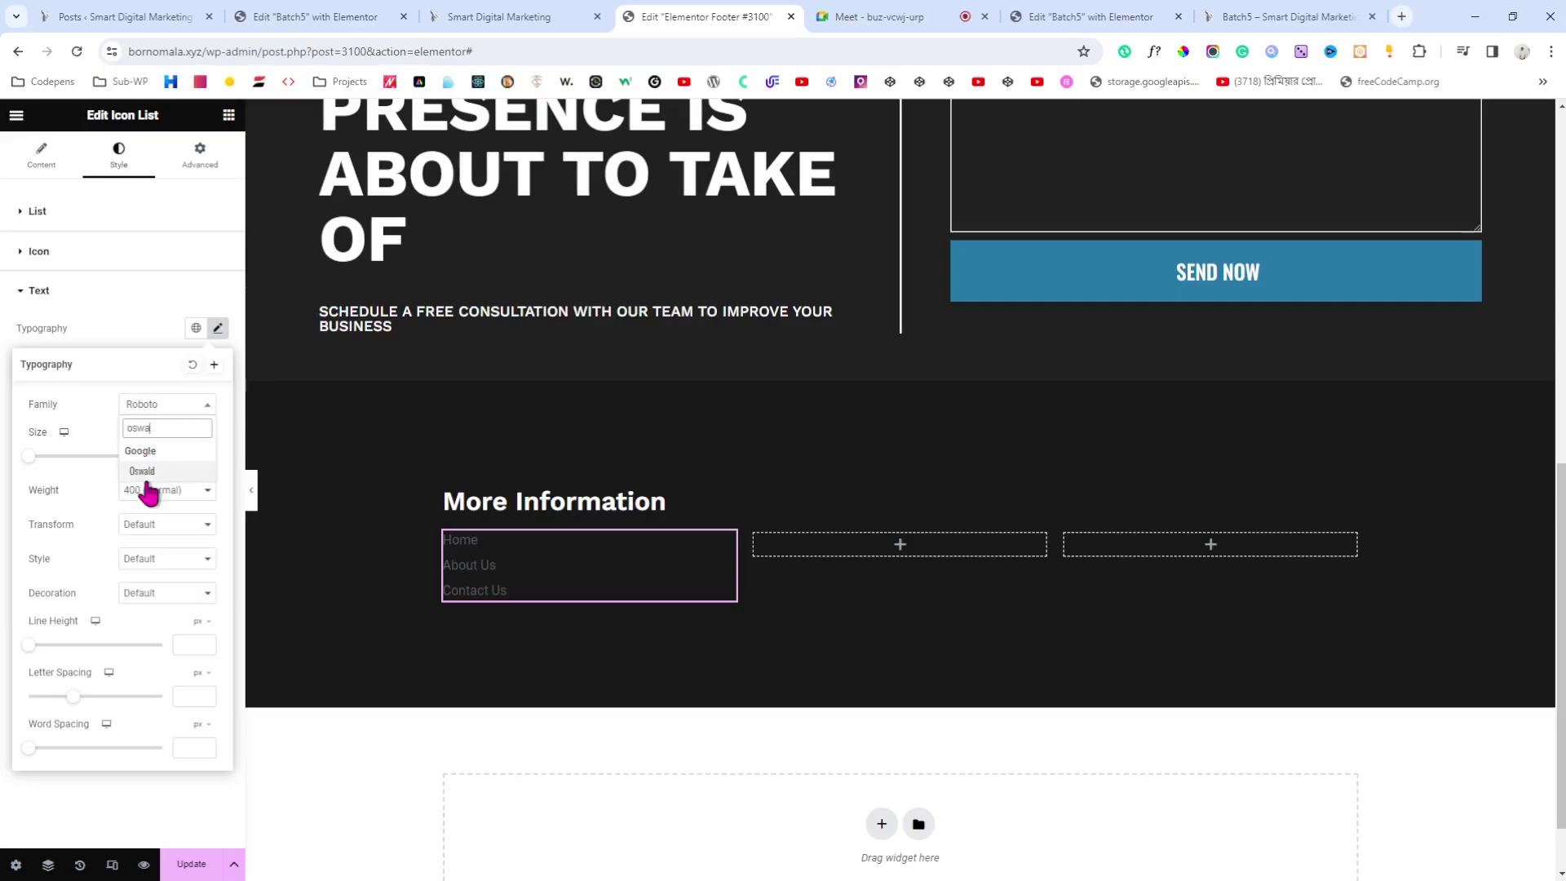
{"action": "left_click", "coordinate": [159, 474]}
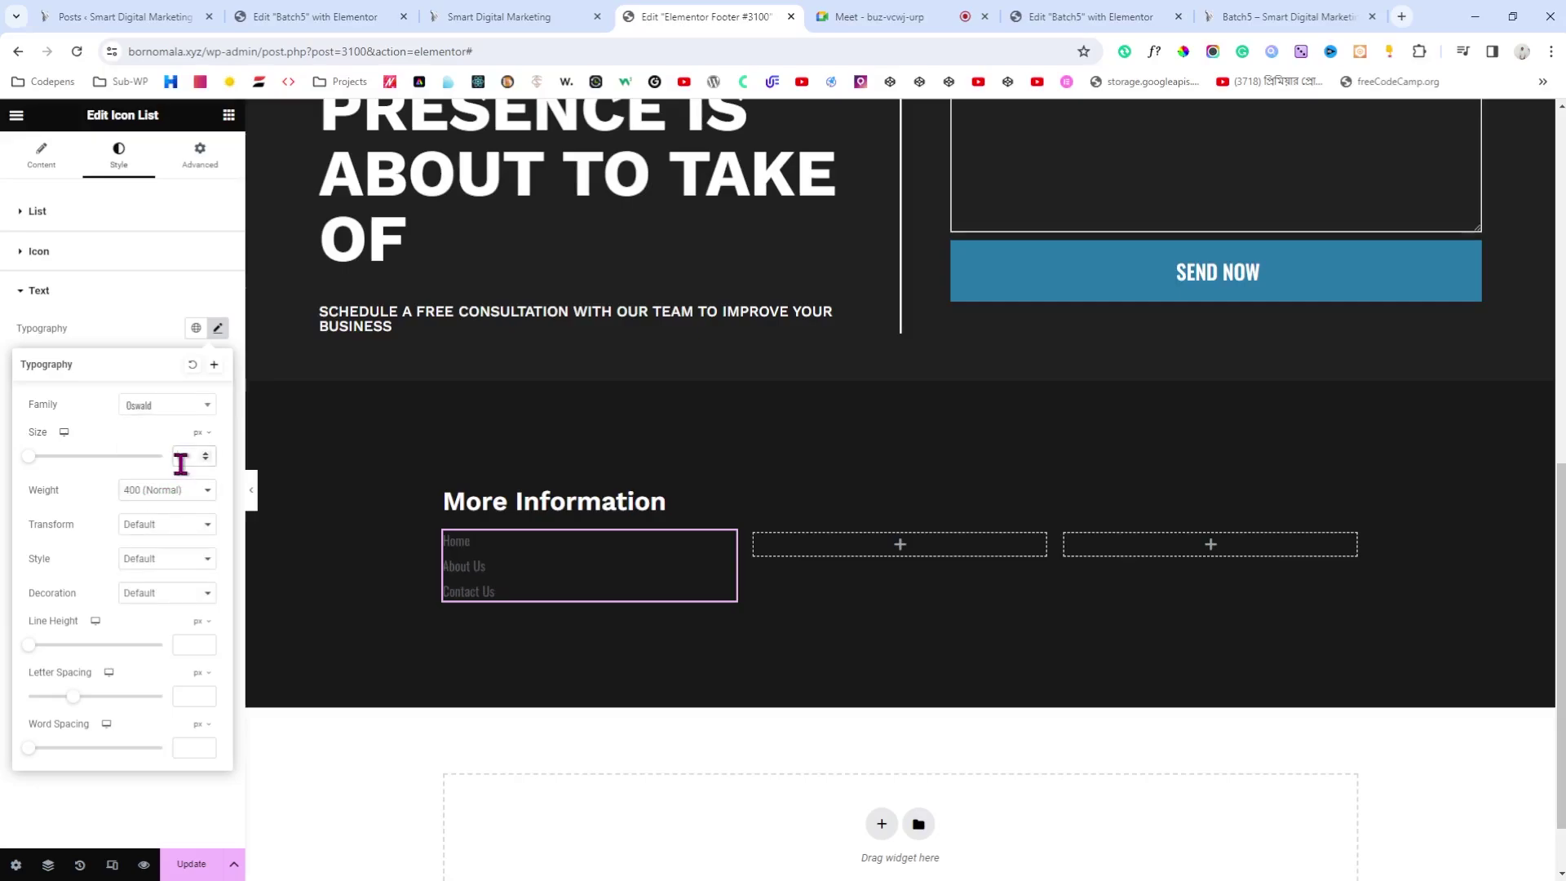
{"action": "type", "text": "16"}
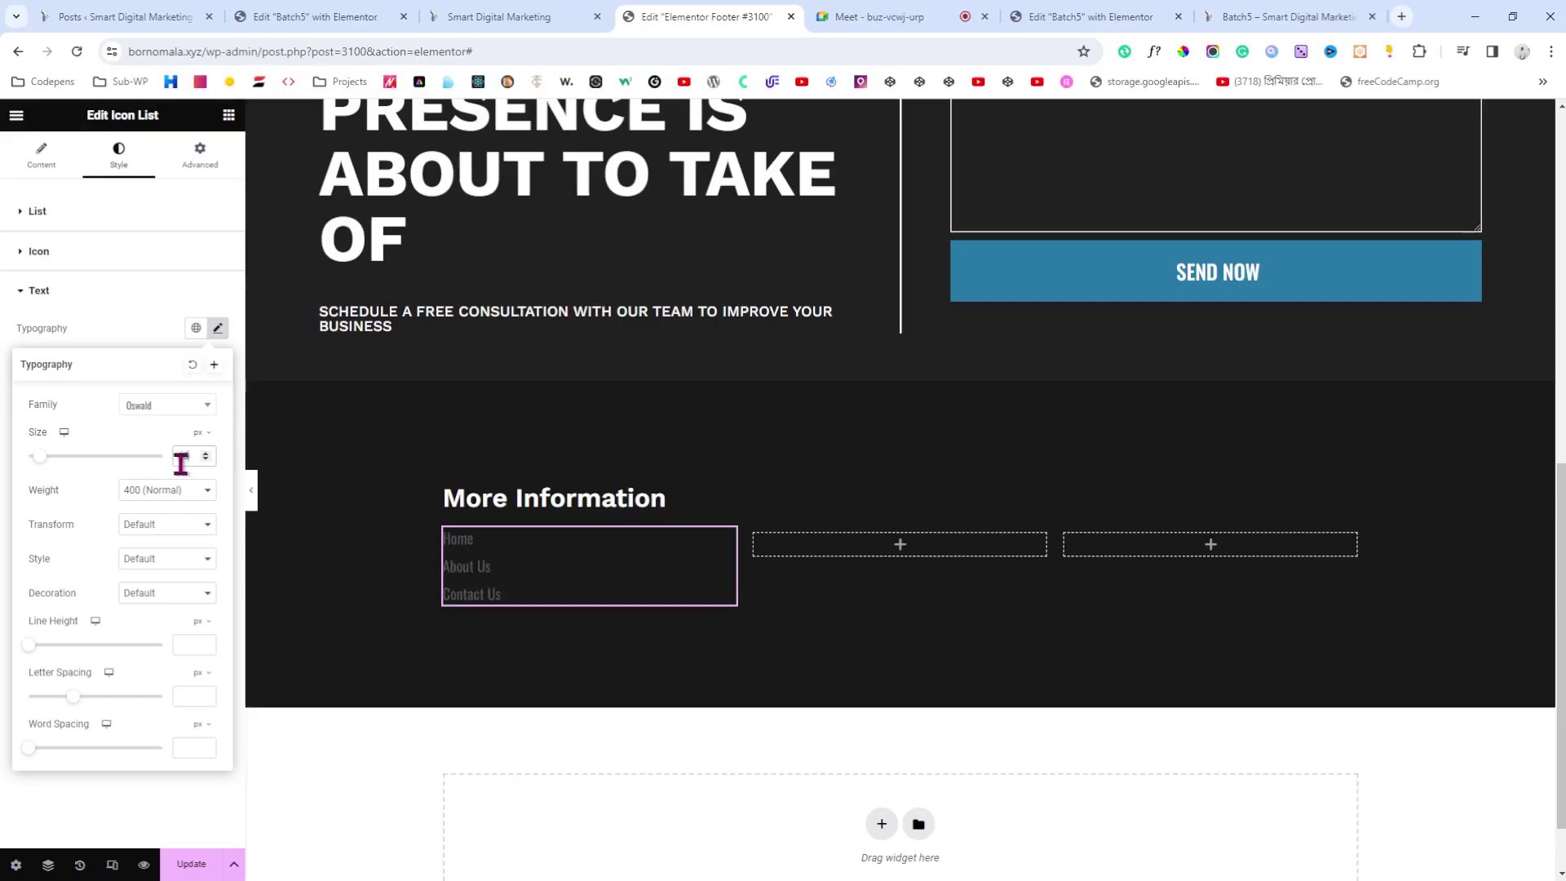
{"action": "left_click", "coordinate": [205, 454]}
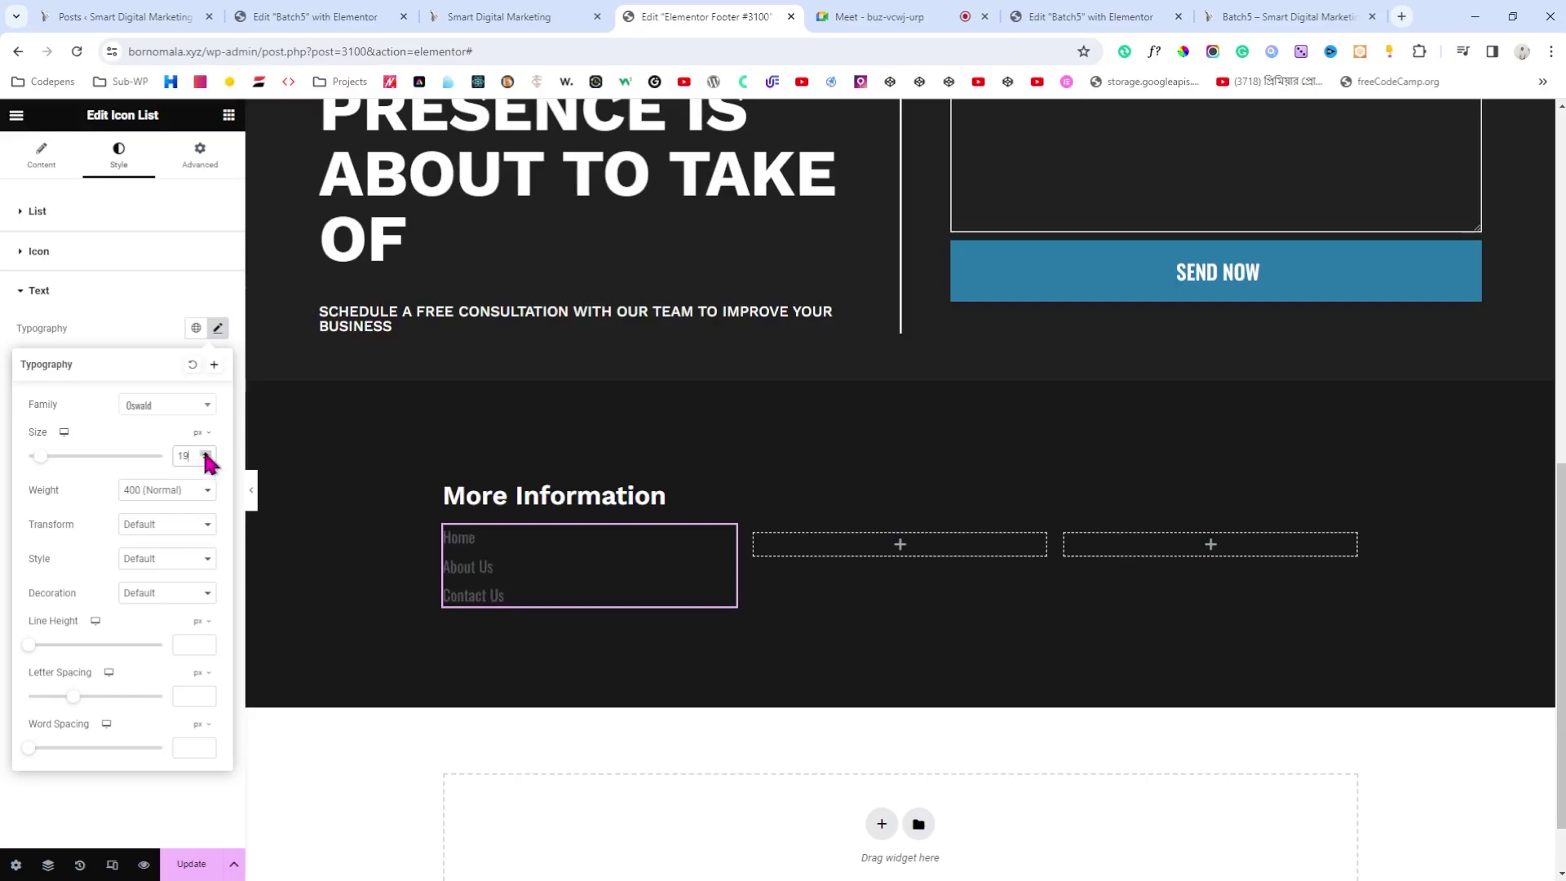
{"action": "left_click", "coordinate": [205, 453]}
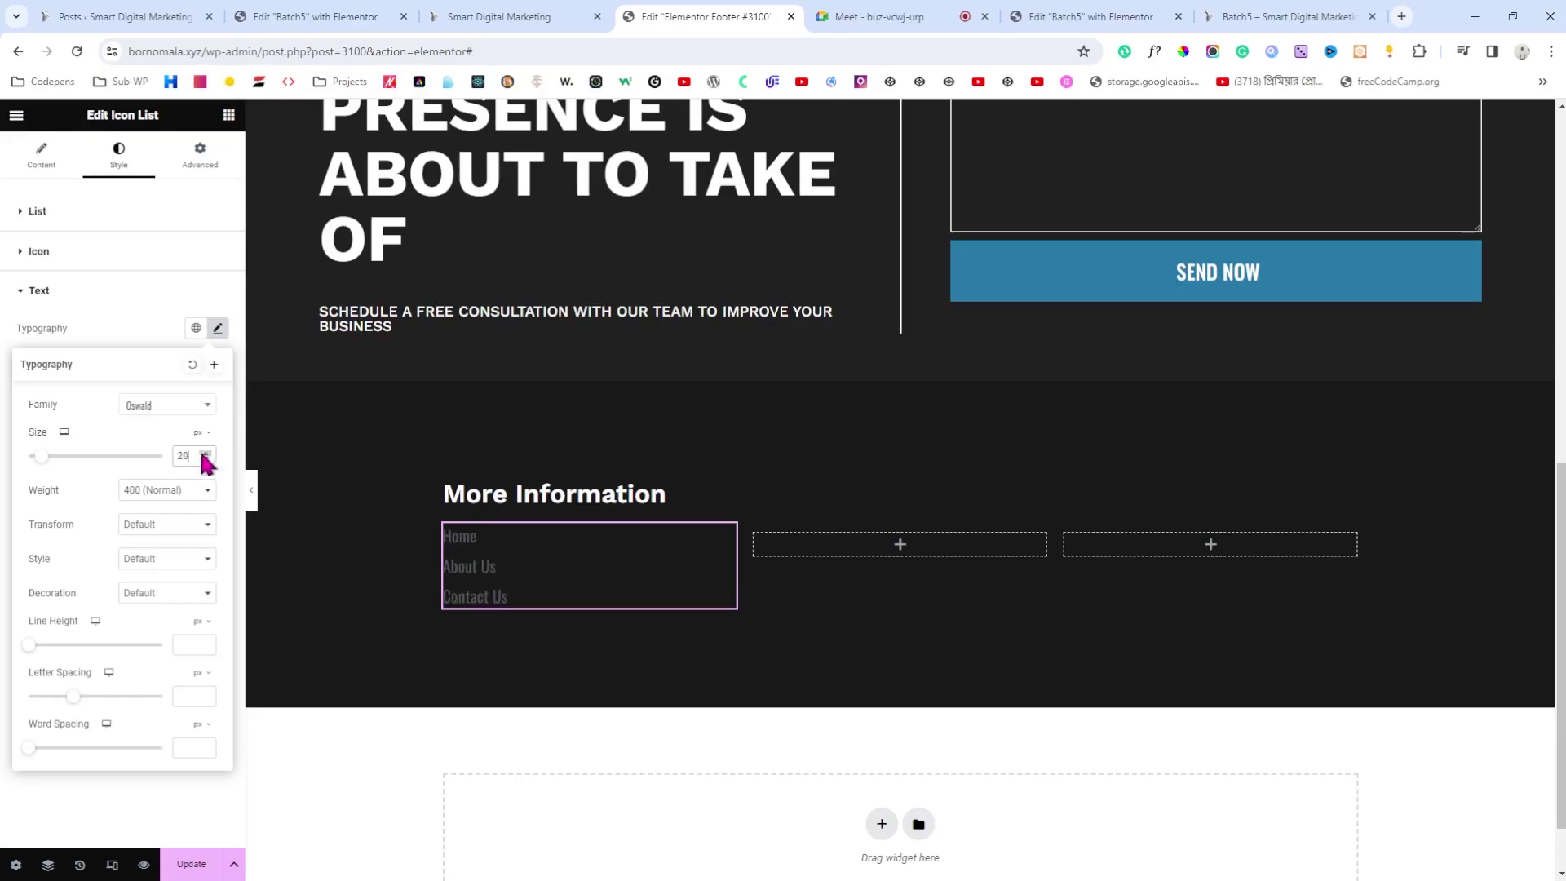
{"action": "left_click", "coordinate": [157, 569]}
{"action": "left_click", "coordinate": [151, 333]}
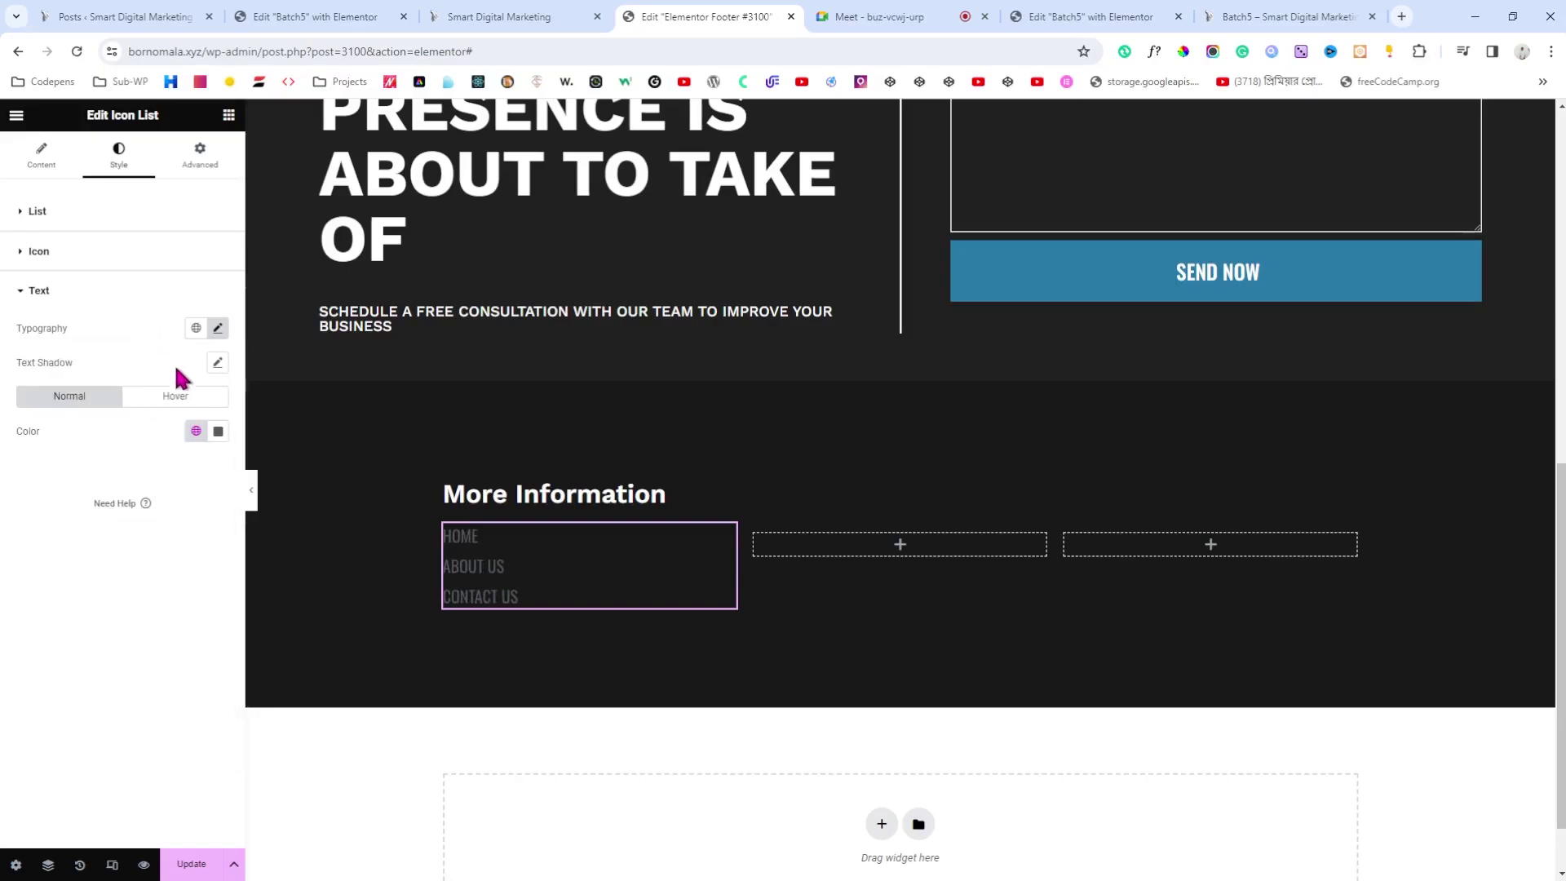
Step: Set the icon list's text color to the white global color and preview the footer at full width
{"action": "left_click", "coordinate": [196, 431]}
{"action": "scroll", "coordinate": [98, 604], "scroll_direction": "down", "scroll_amount": 2}
{"action": "scroll", "coordinate": [93, 640], "scroll_direction": "down", "scroll_amount": 2}
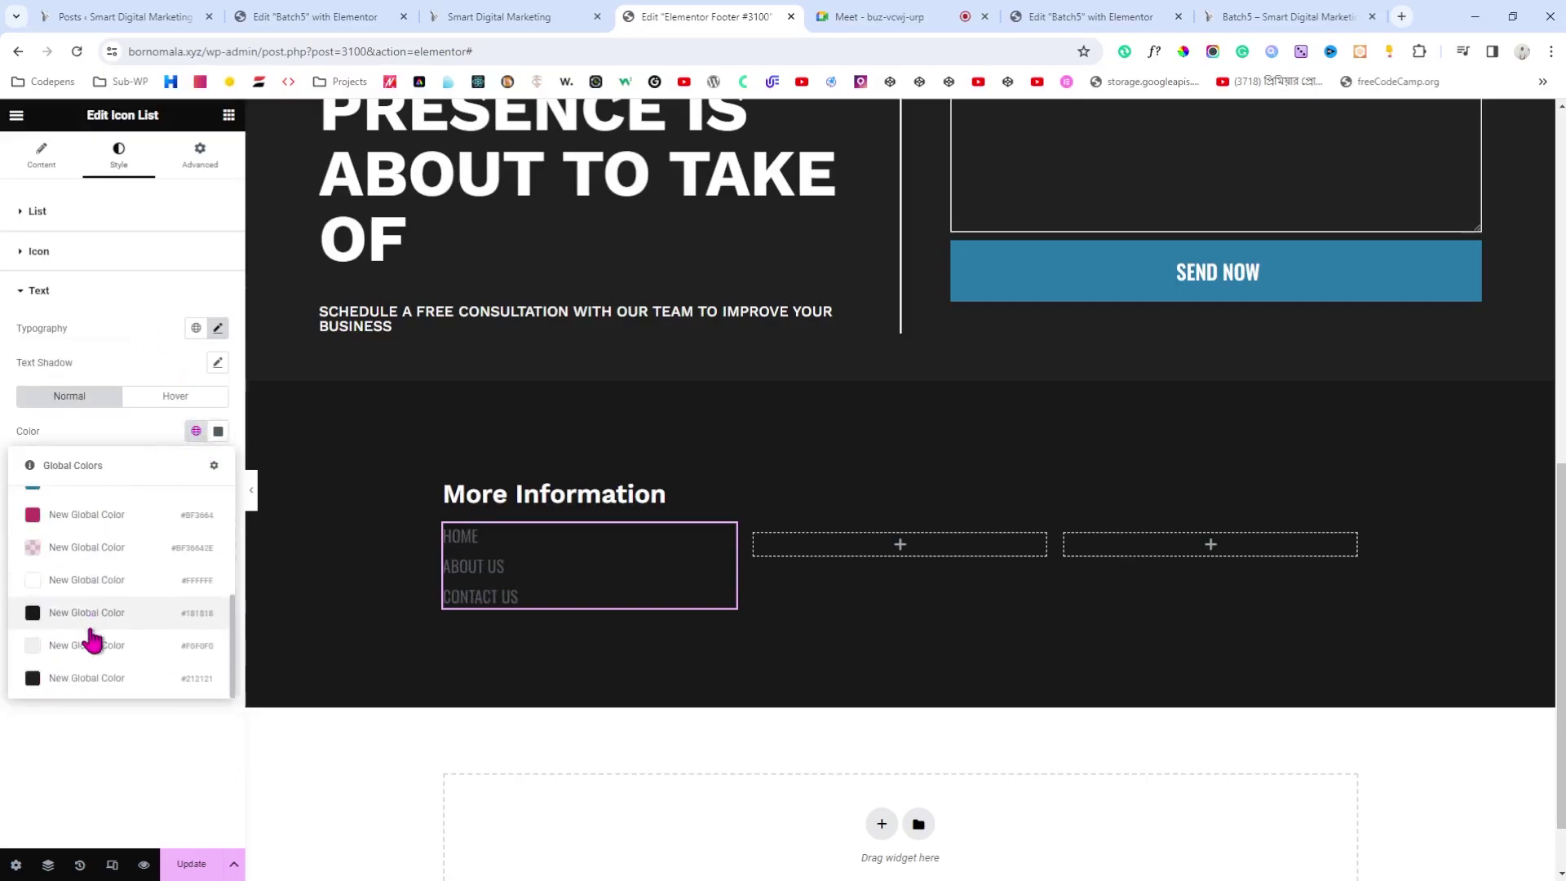
{"action": "left_click", "coordinate": [77, 600]}
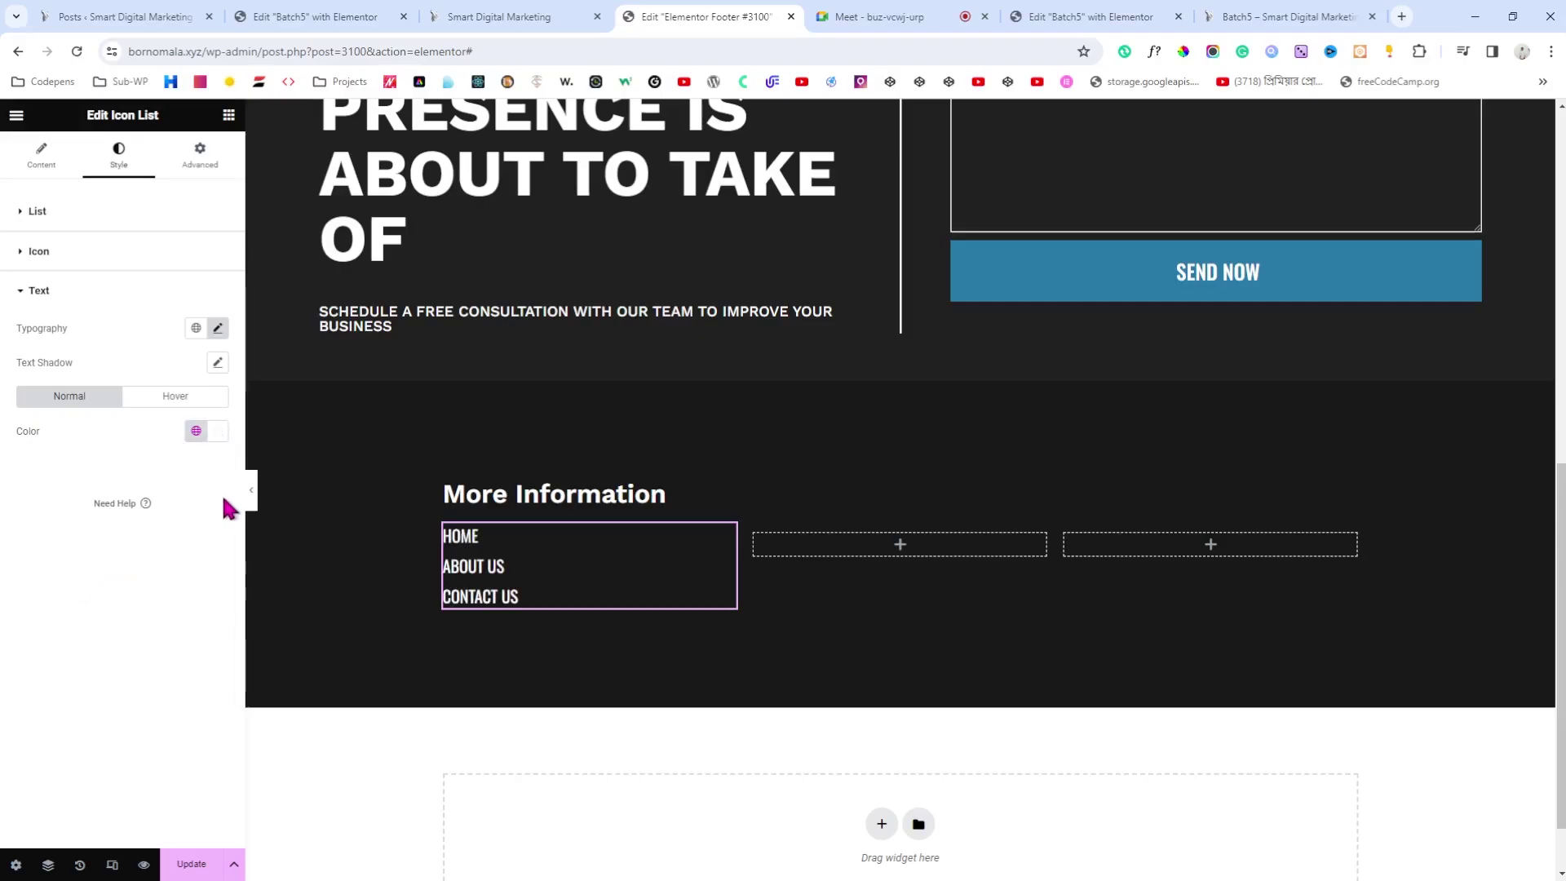
{"action": "left_click", "coordinate": [252, 499]}
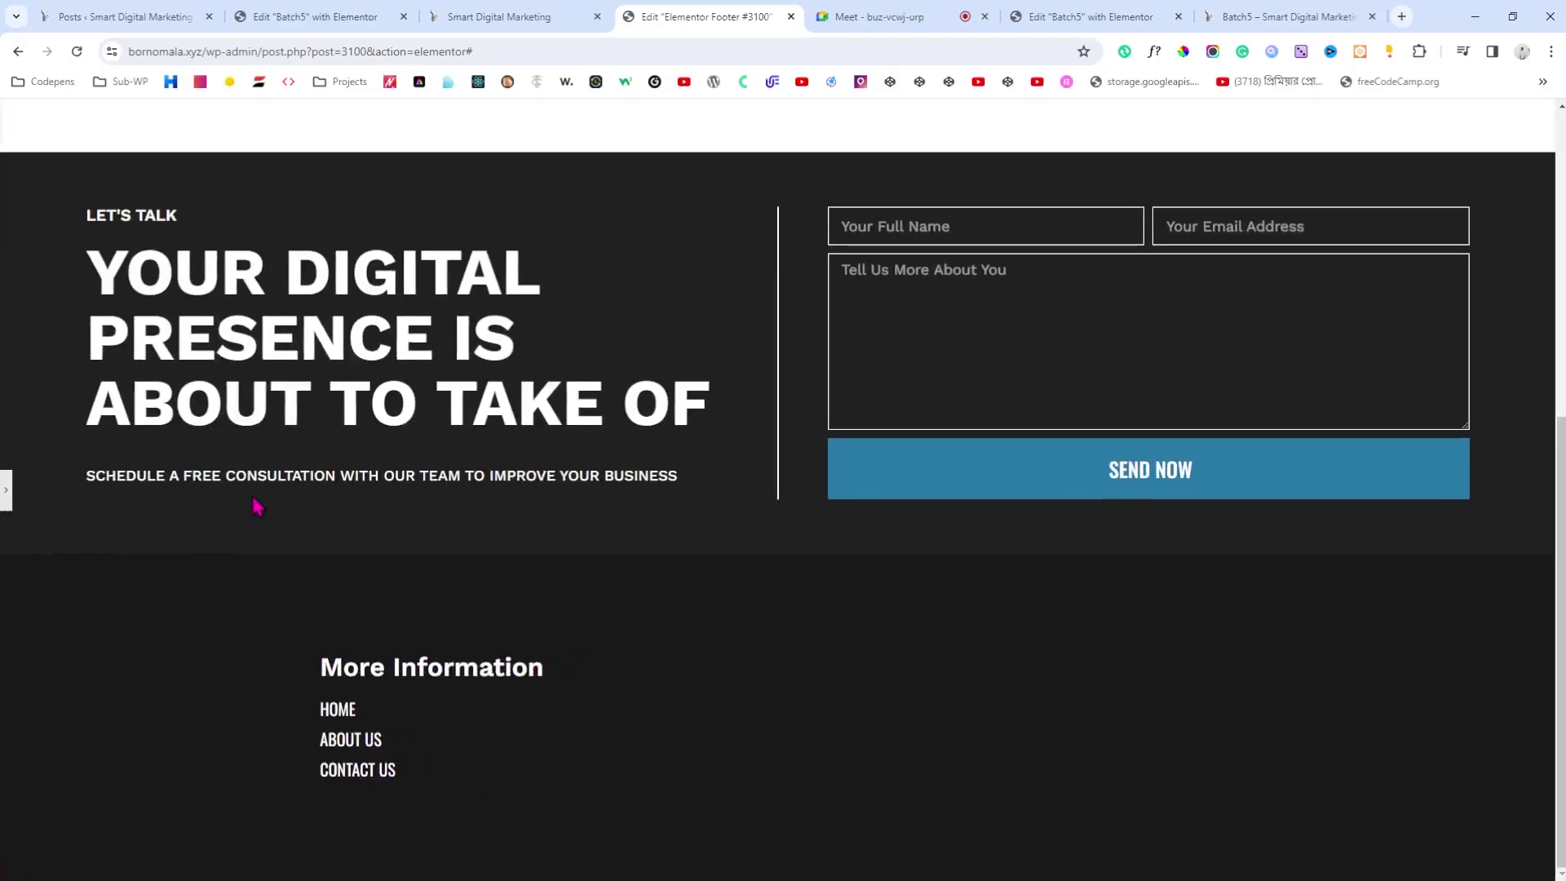
{"action": "left_click", "coordinate": [6, 489]}
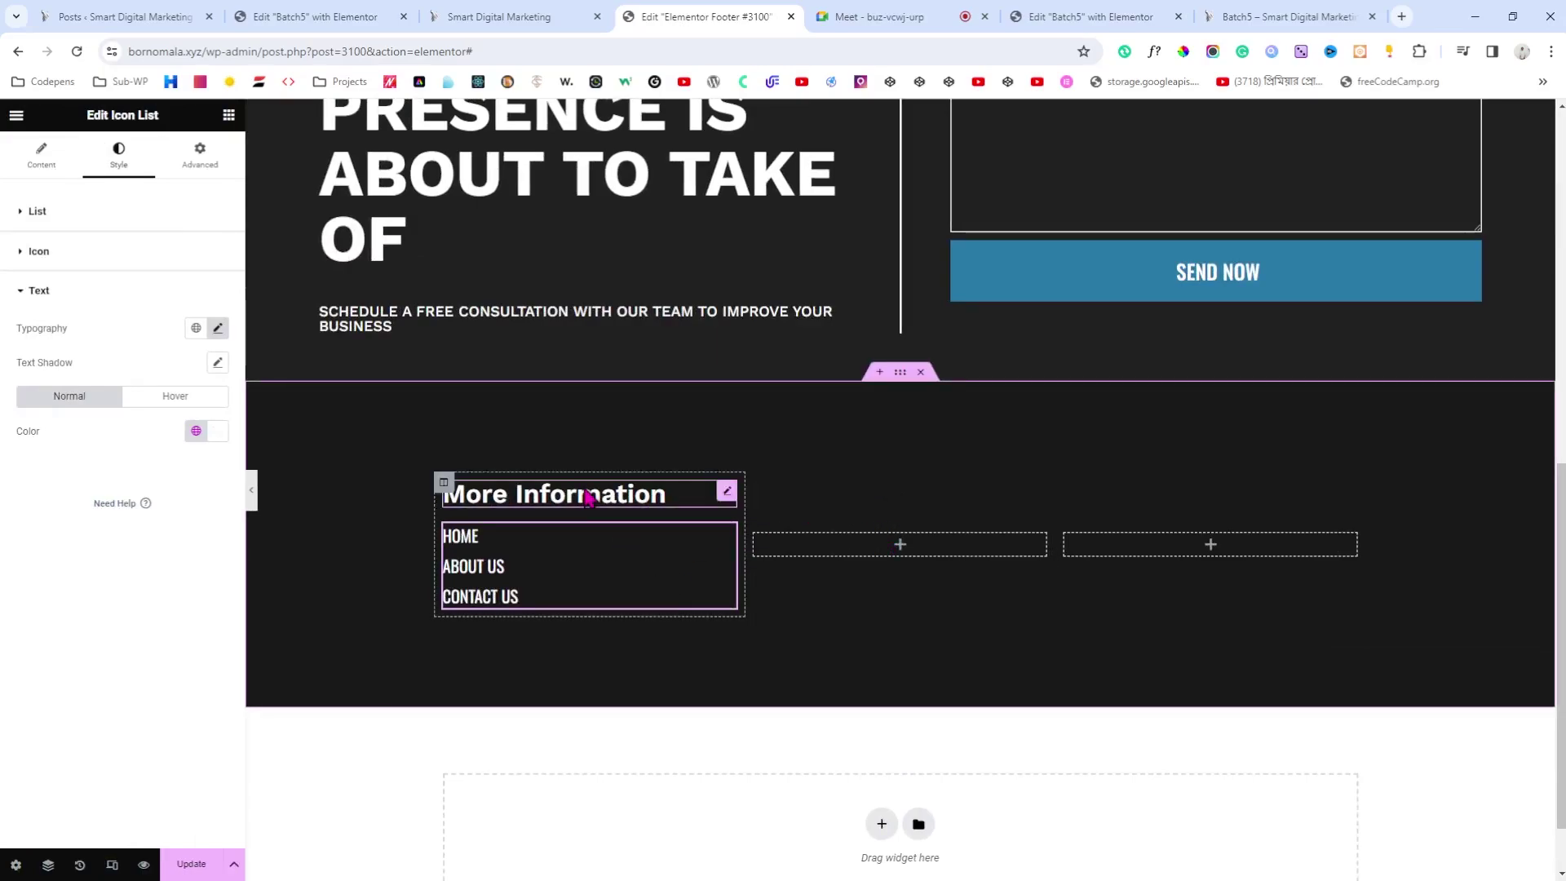
Step: Set the More Information section's content width to Full Width and preview its alignment with the Let's Talk section
{"action": "left_click", "coordinate": [899, 377]}
{"action": "left_click", "coordinate": [251, 488]}
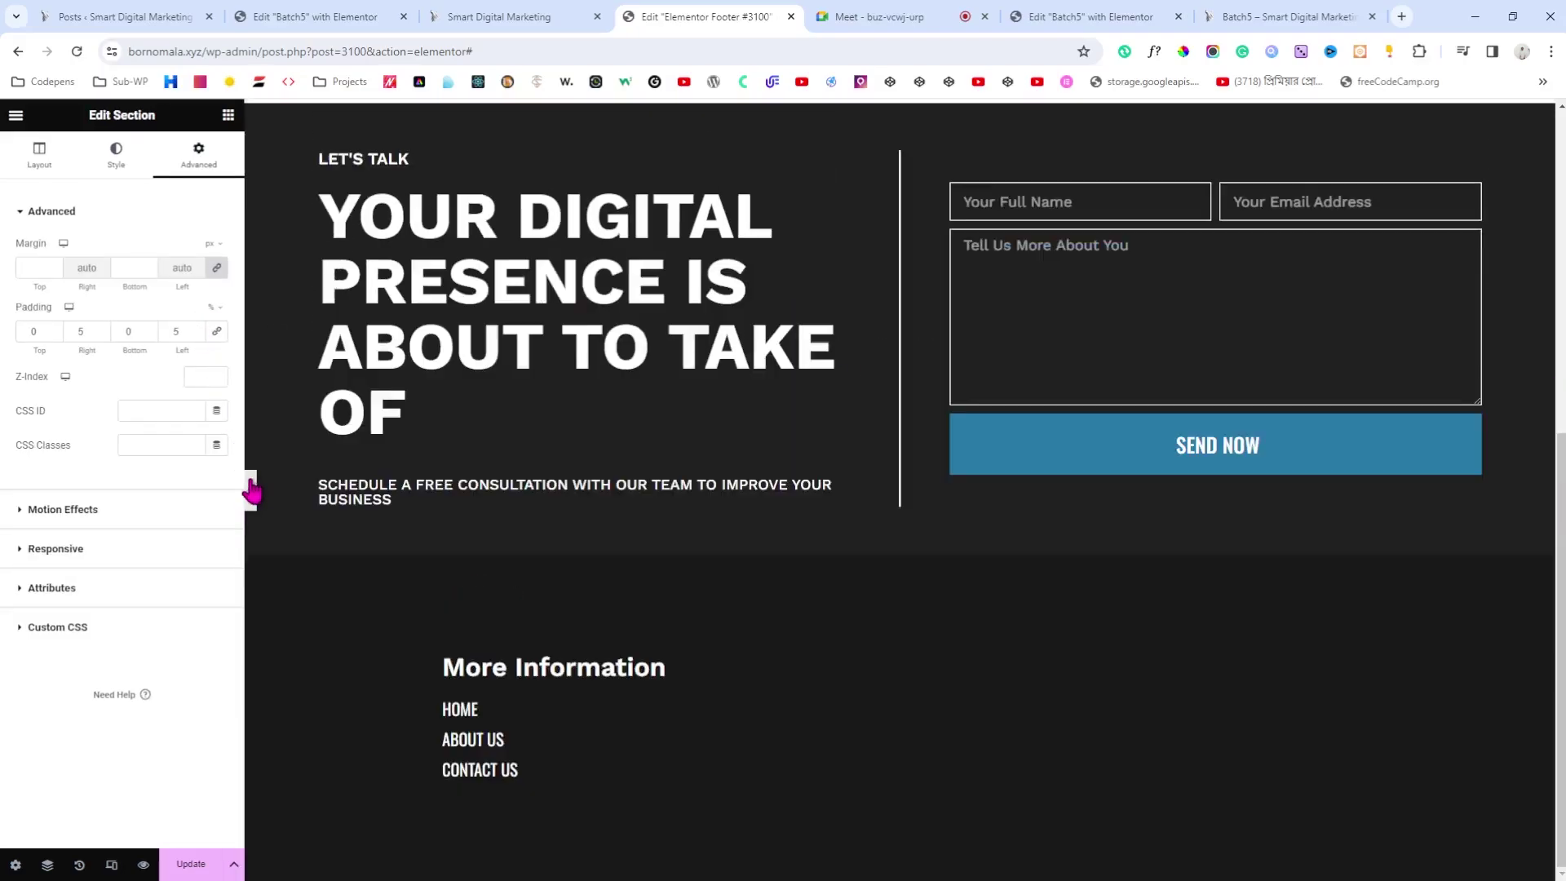
{"action": "left_click", "coordinate": [5, 493]}
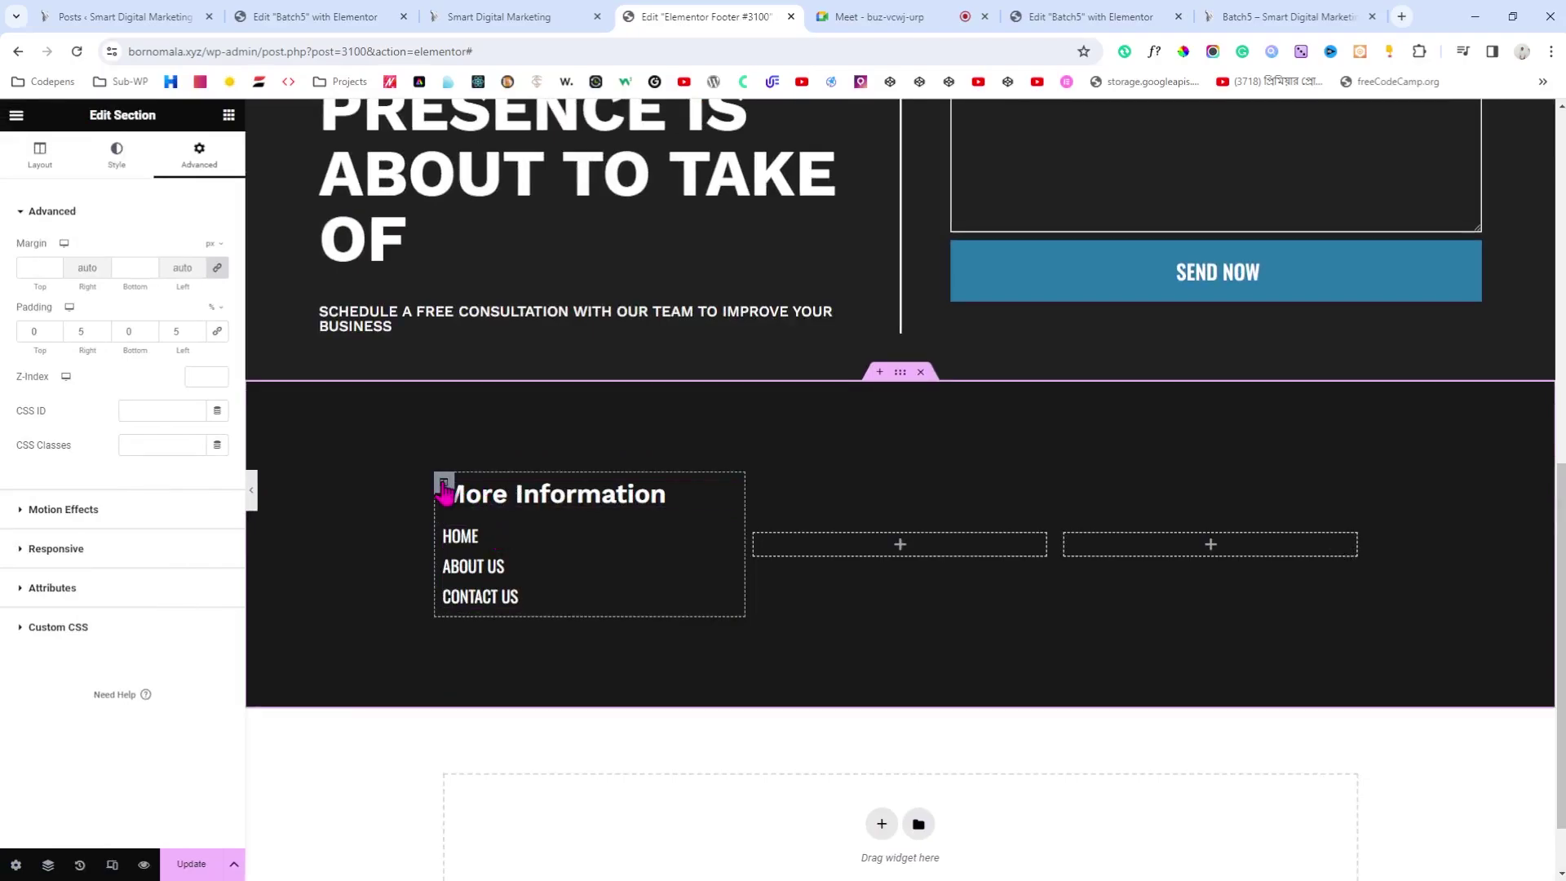
{"action": "left_click", "coordinate": [251, 490]}
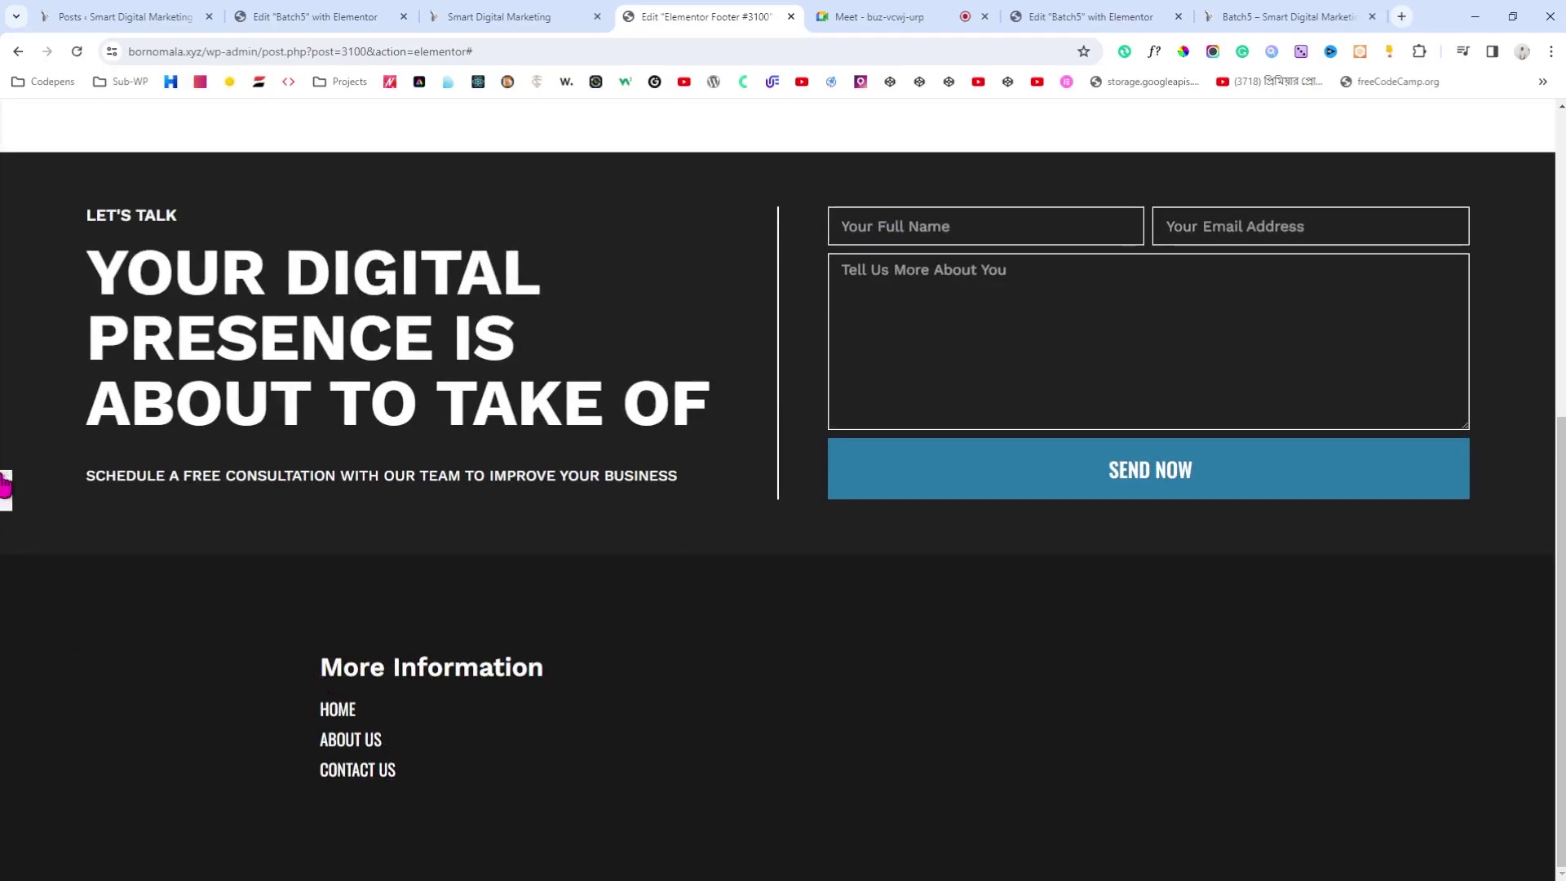
{"action": "left_click", "coordinate": [6, 489]}
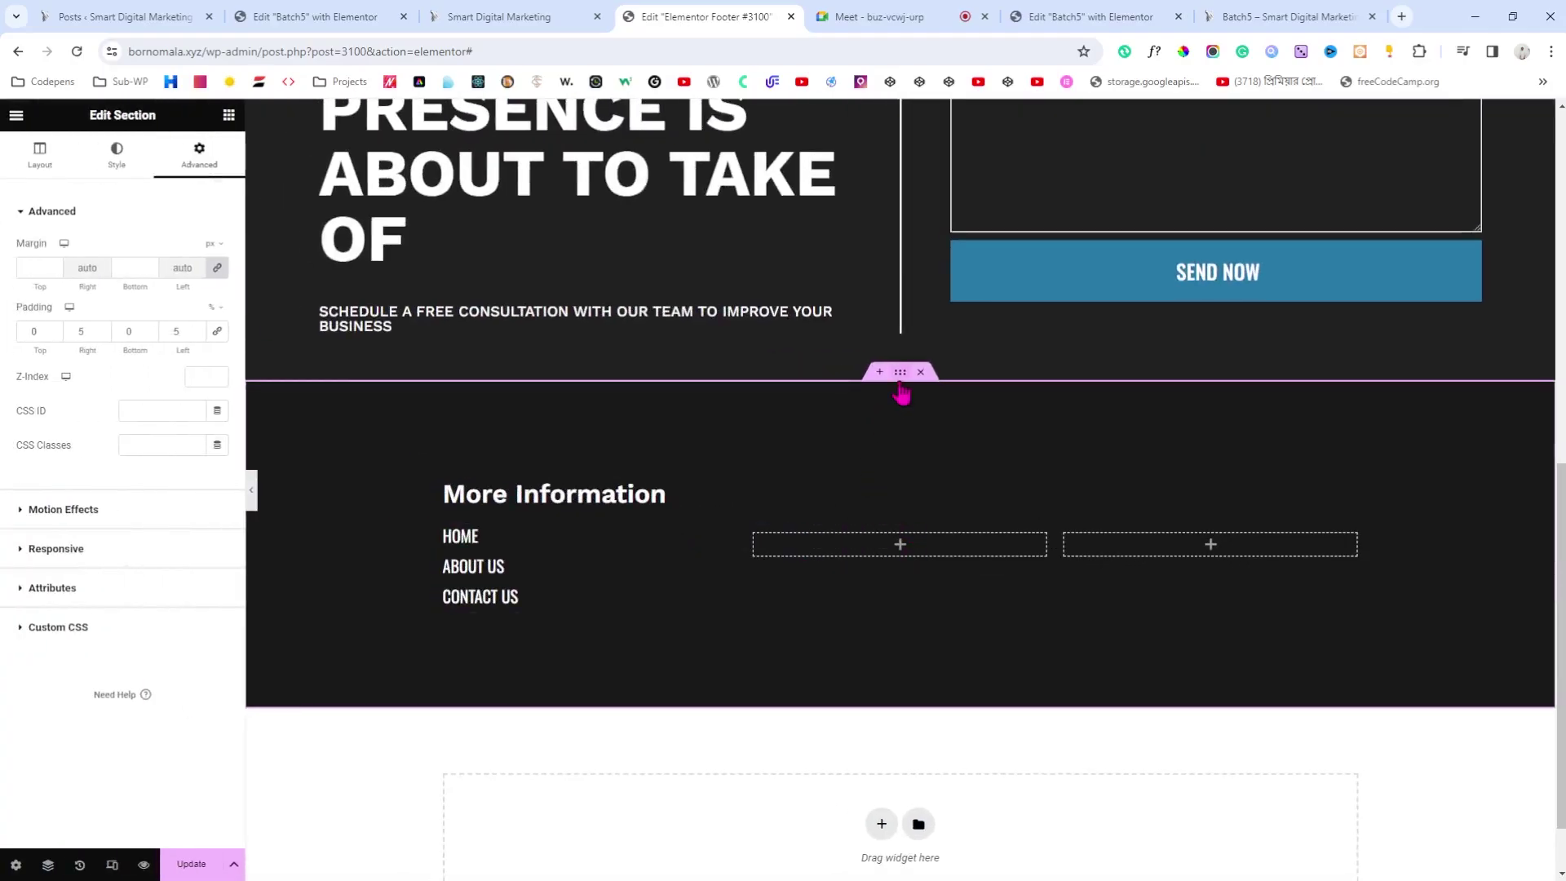
{"action": "left_click", "coordinate": [118, 159]}
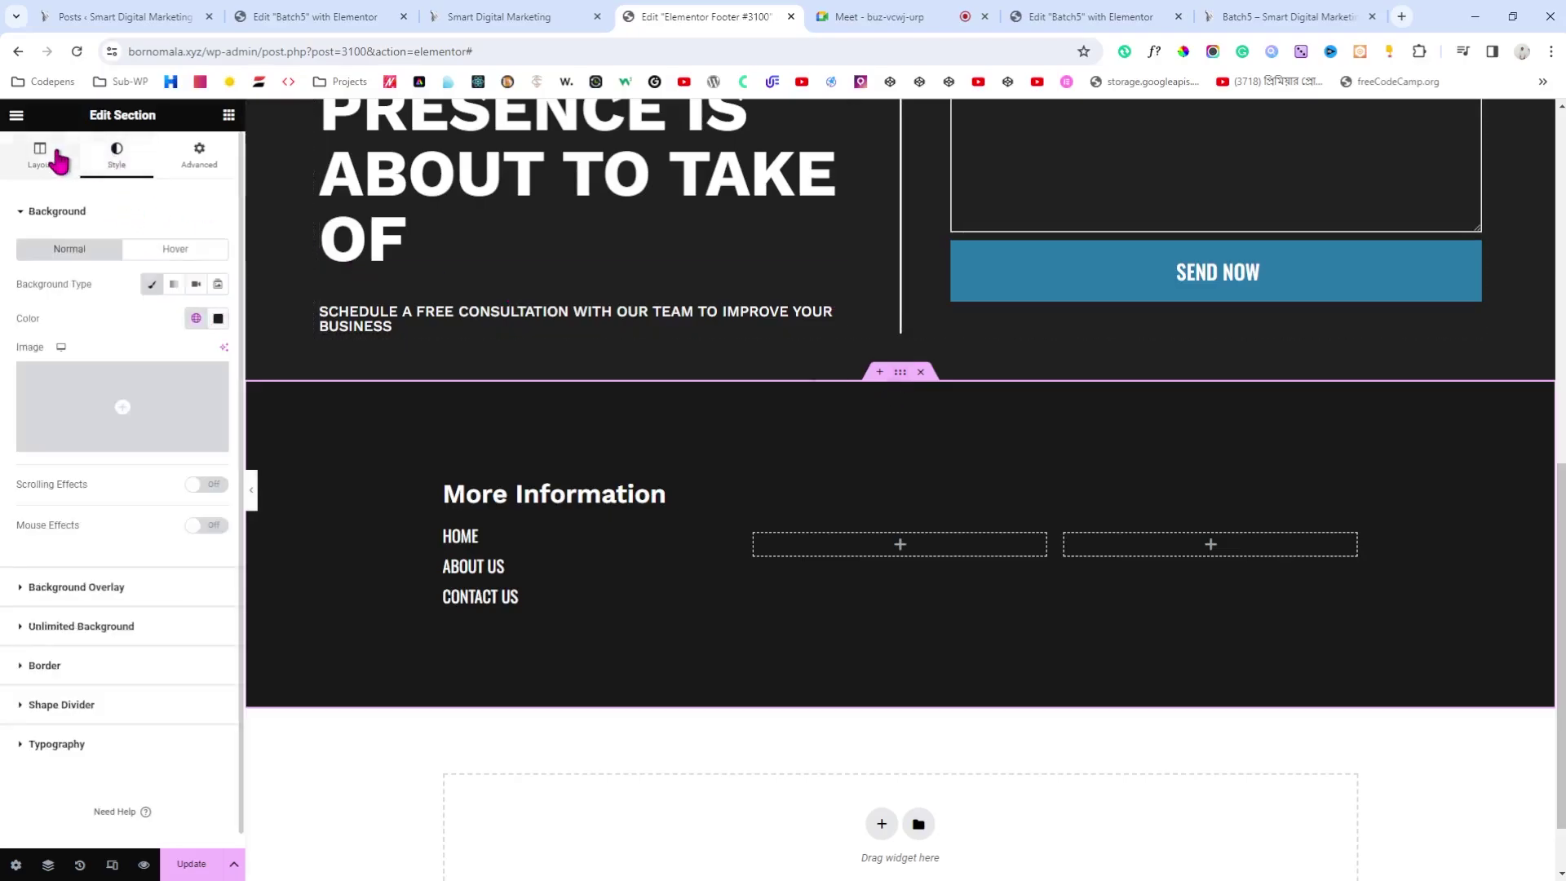
{"action": "left_click", "coordinate": [57, 154]}
{"action": "left_click", "coordinate": [161, 279]}
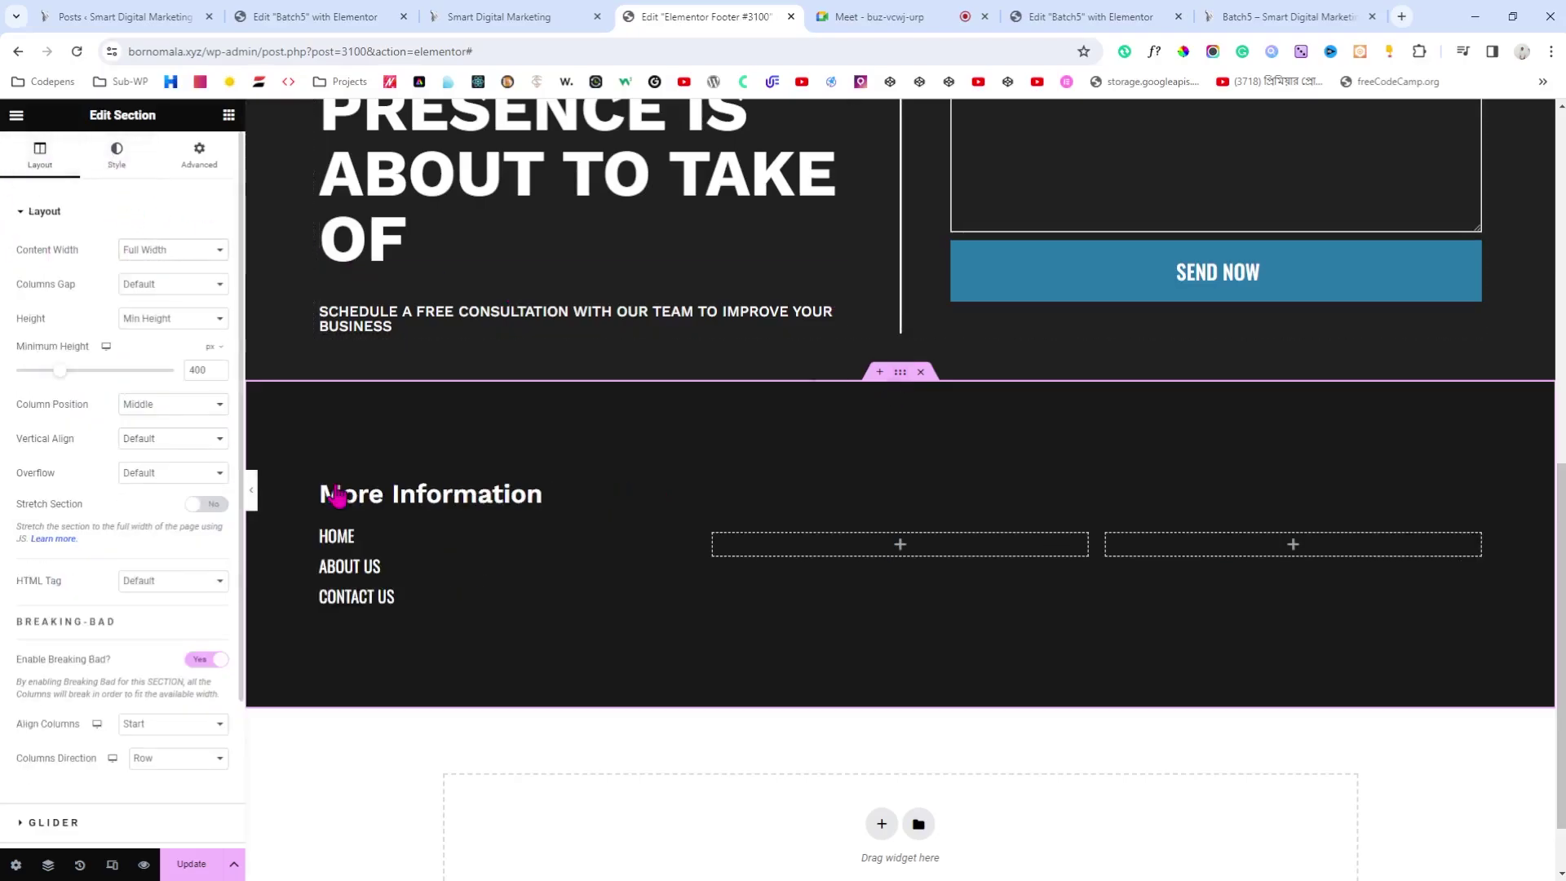
{"action": "left_click", "coordinate": [253, 493]}
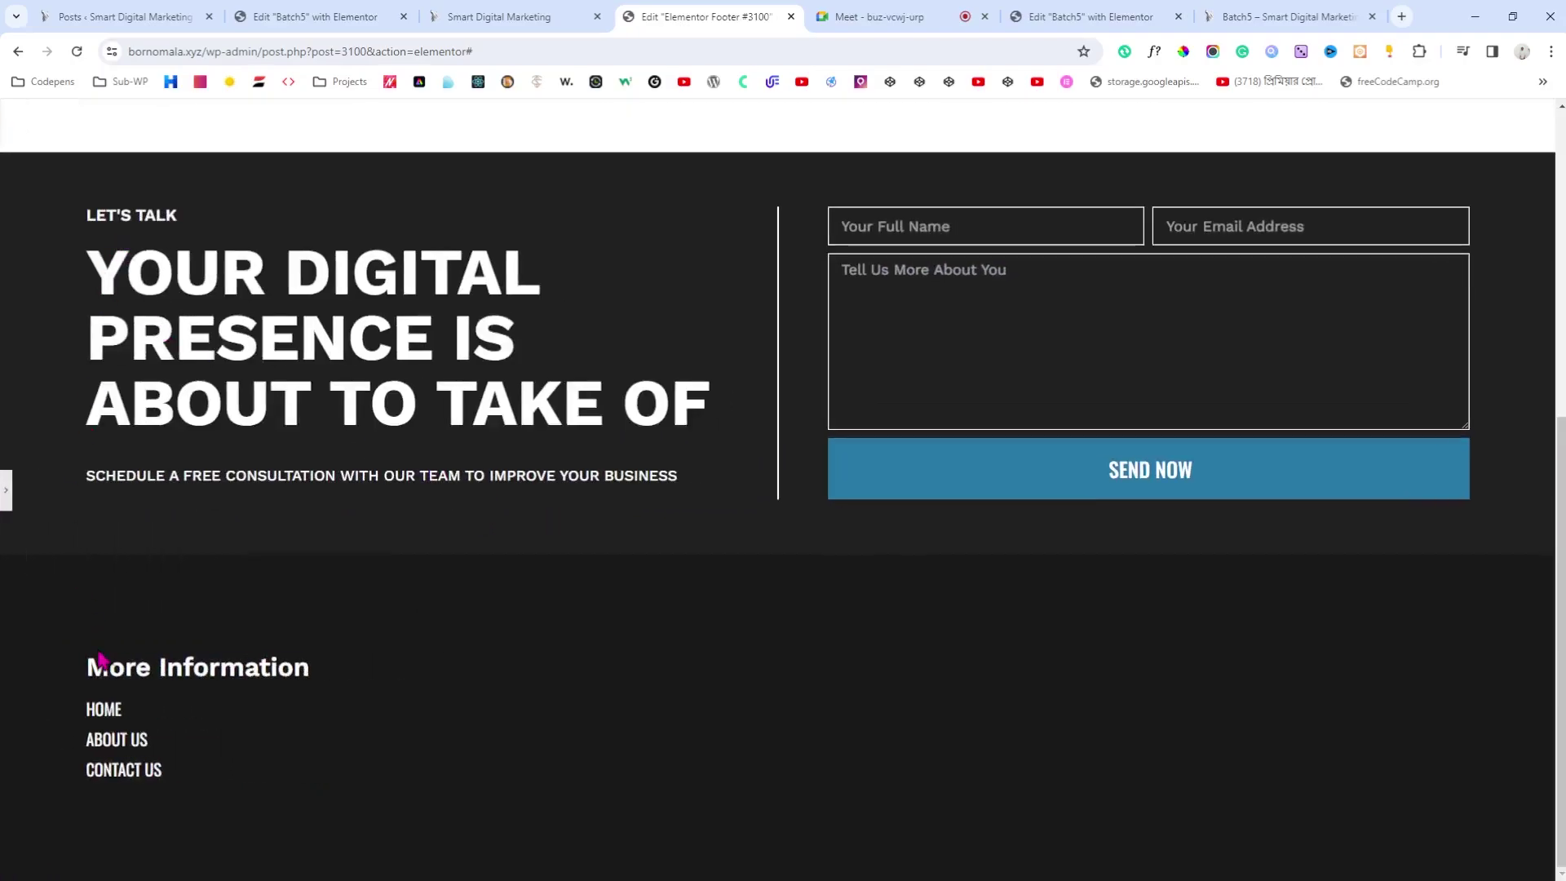
Step: Check the reference footer's layout and add an Image widget to the middle column of the More Information section
{"action": "left_click", "coordinate": [355, 12]}
{"action": "left_click", "coordinate": [505, 11]}
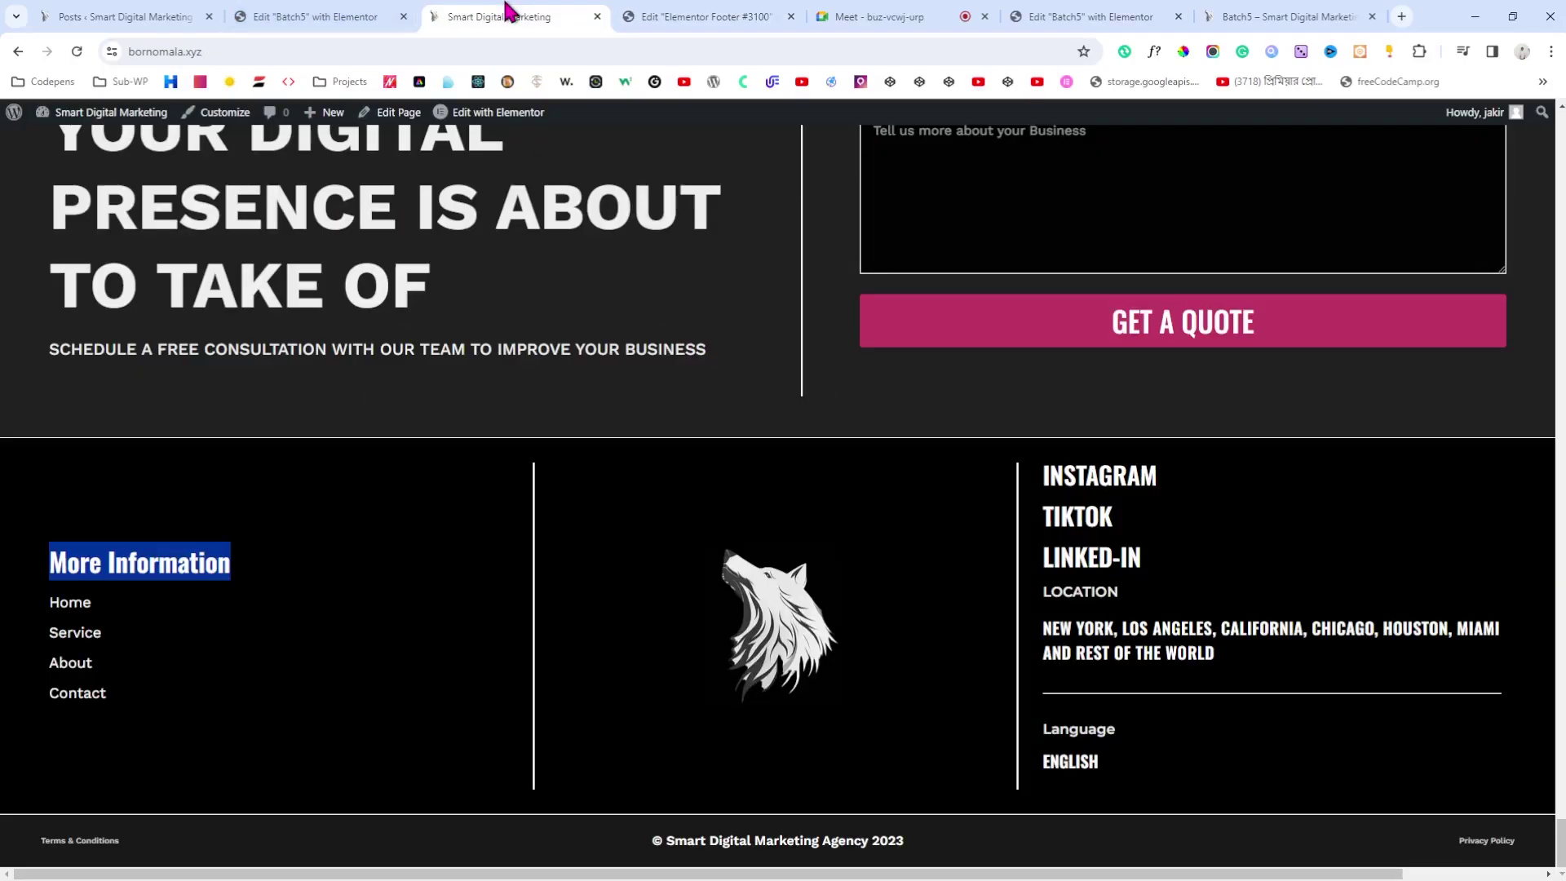
{"action": "left_click", "coordinate": [369, 482]}
{"action": "left_click", "coordinate": [690, 11]}
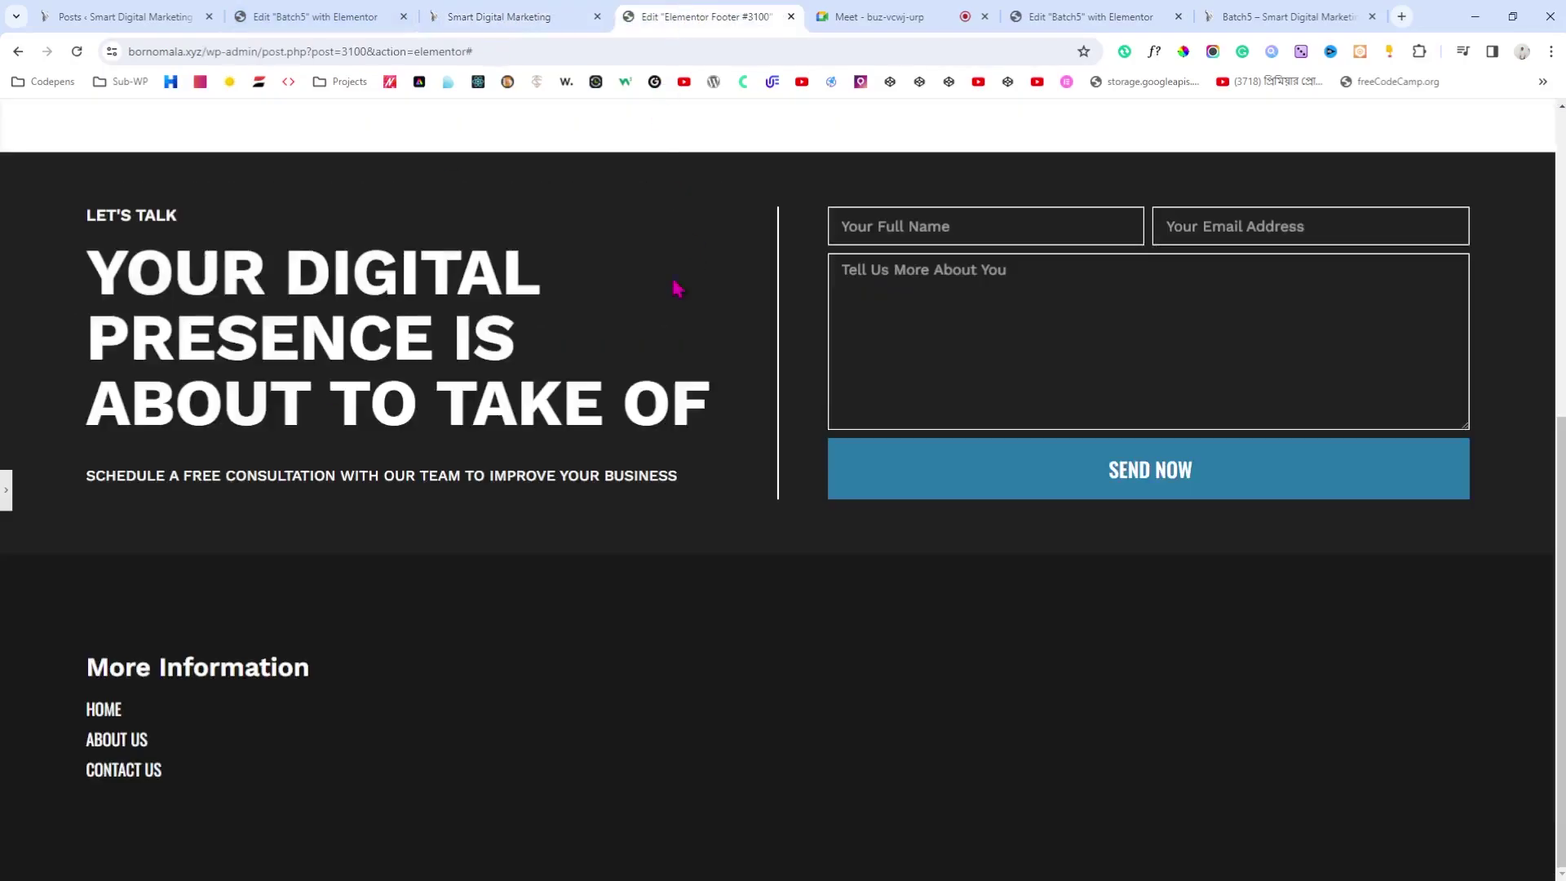
{"action": "left_click", "coordinate": [6, 487]}
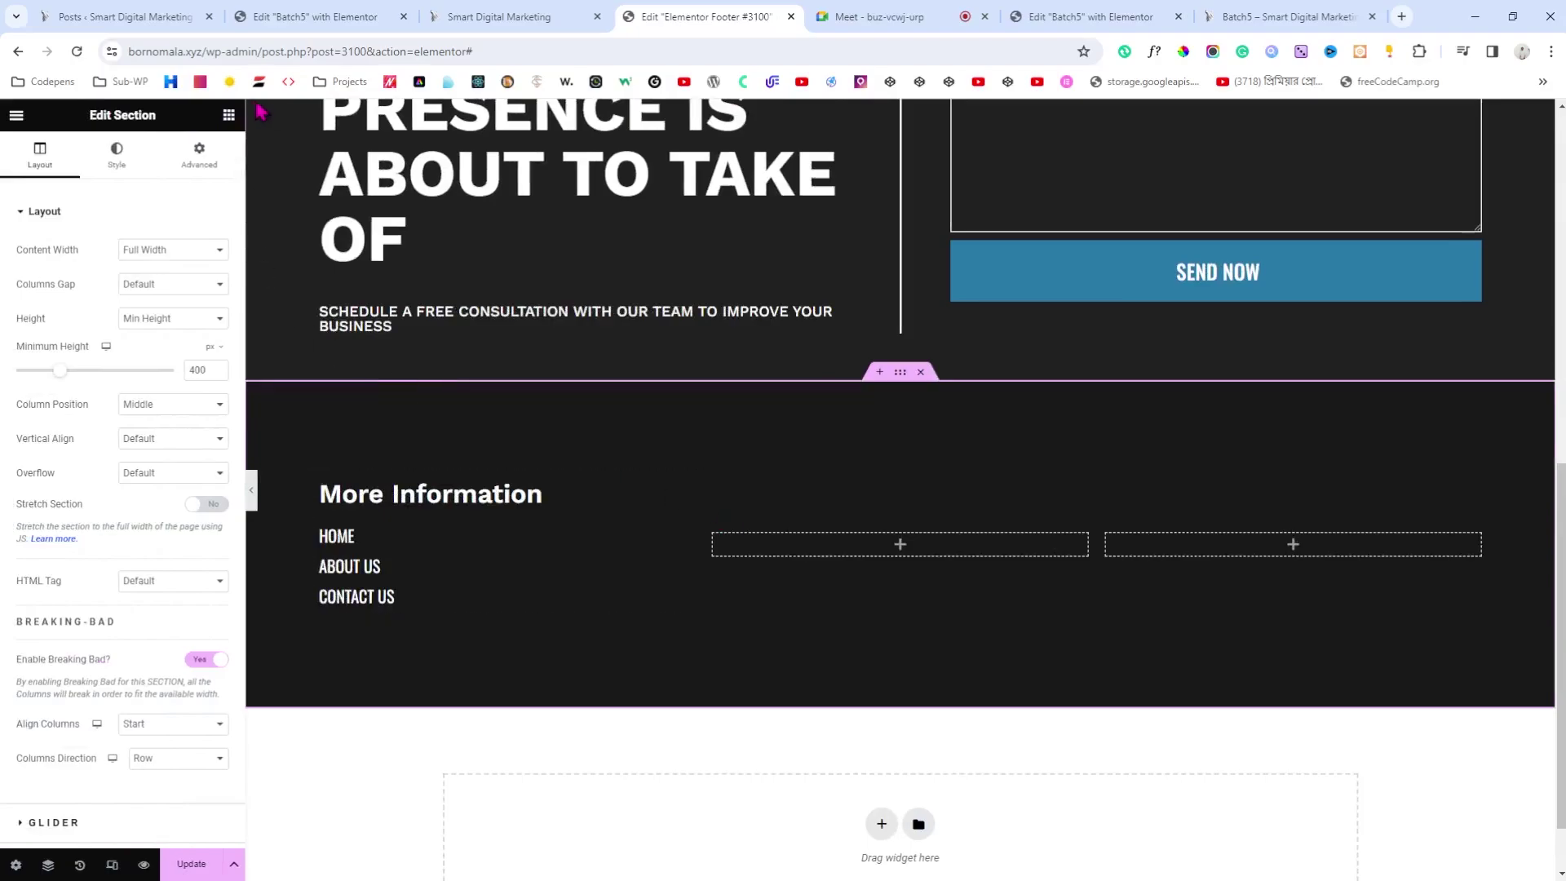
{"action": "left_click", "coordinate": [229, 117]}
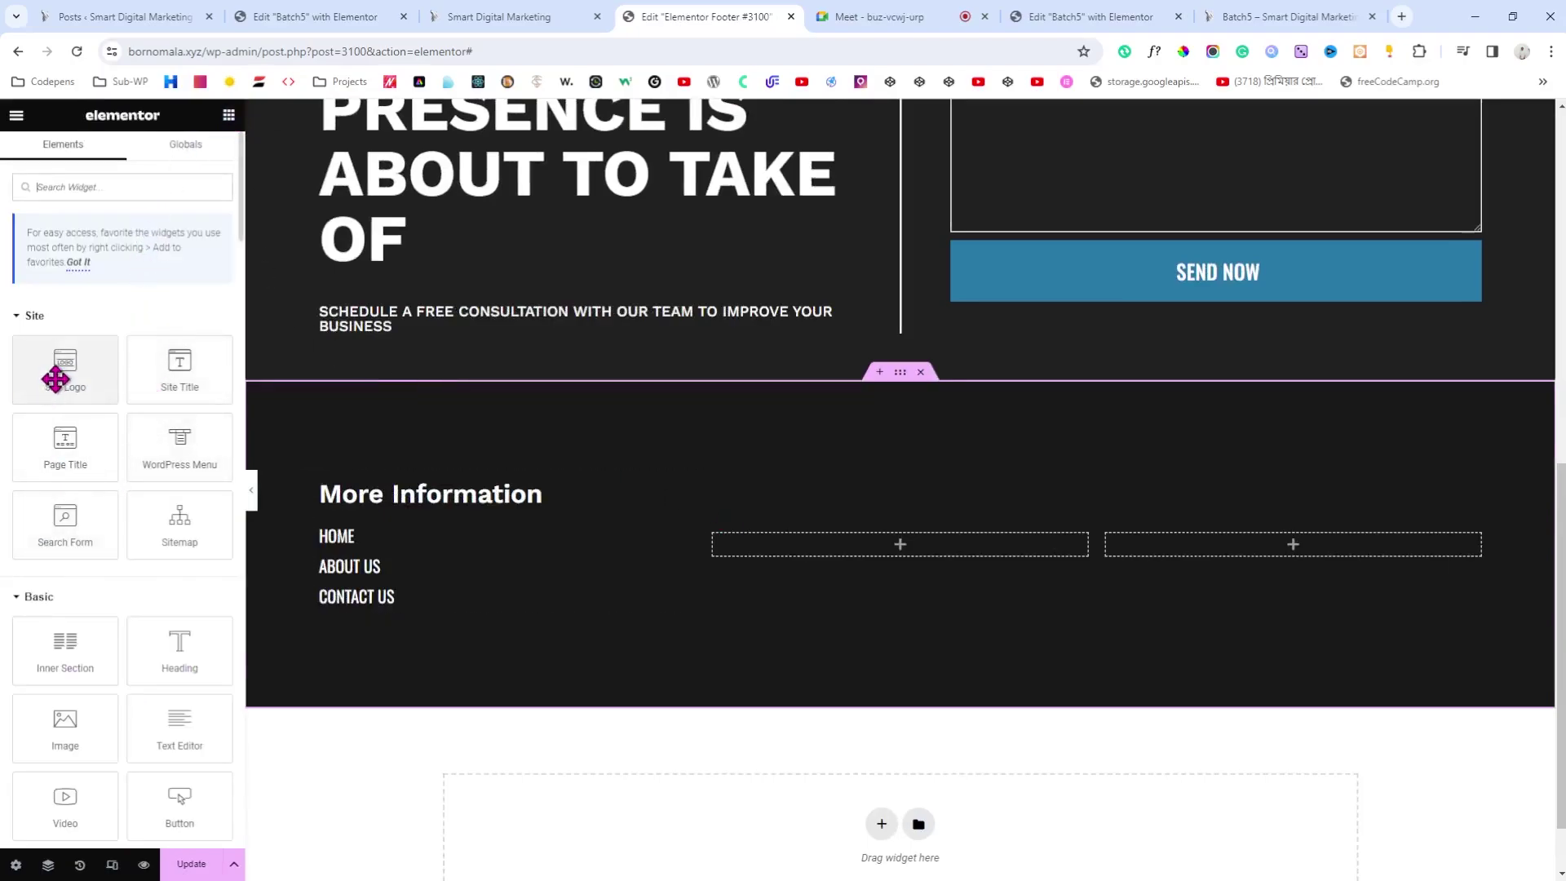
{"action": "left_click_drag", "start_coordinate": [47, 712], "coordinate": [875, 550]}
Step: Insert the wolf logo Untitled-design-87.webp from the media library into the middle column's image widget
{"action": "left_click", "coordinate": [77, 334]}
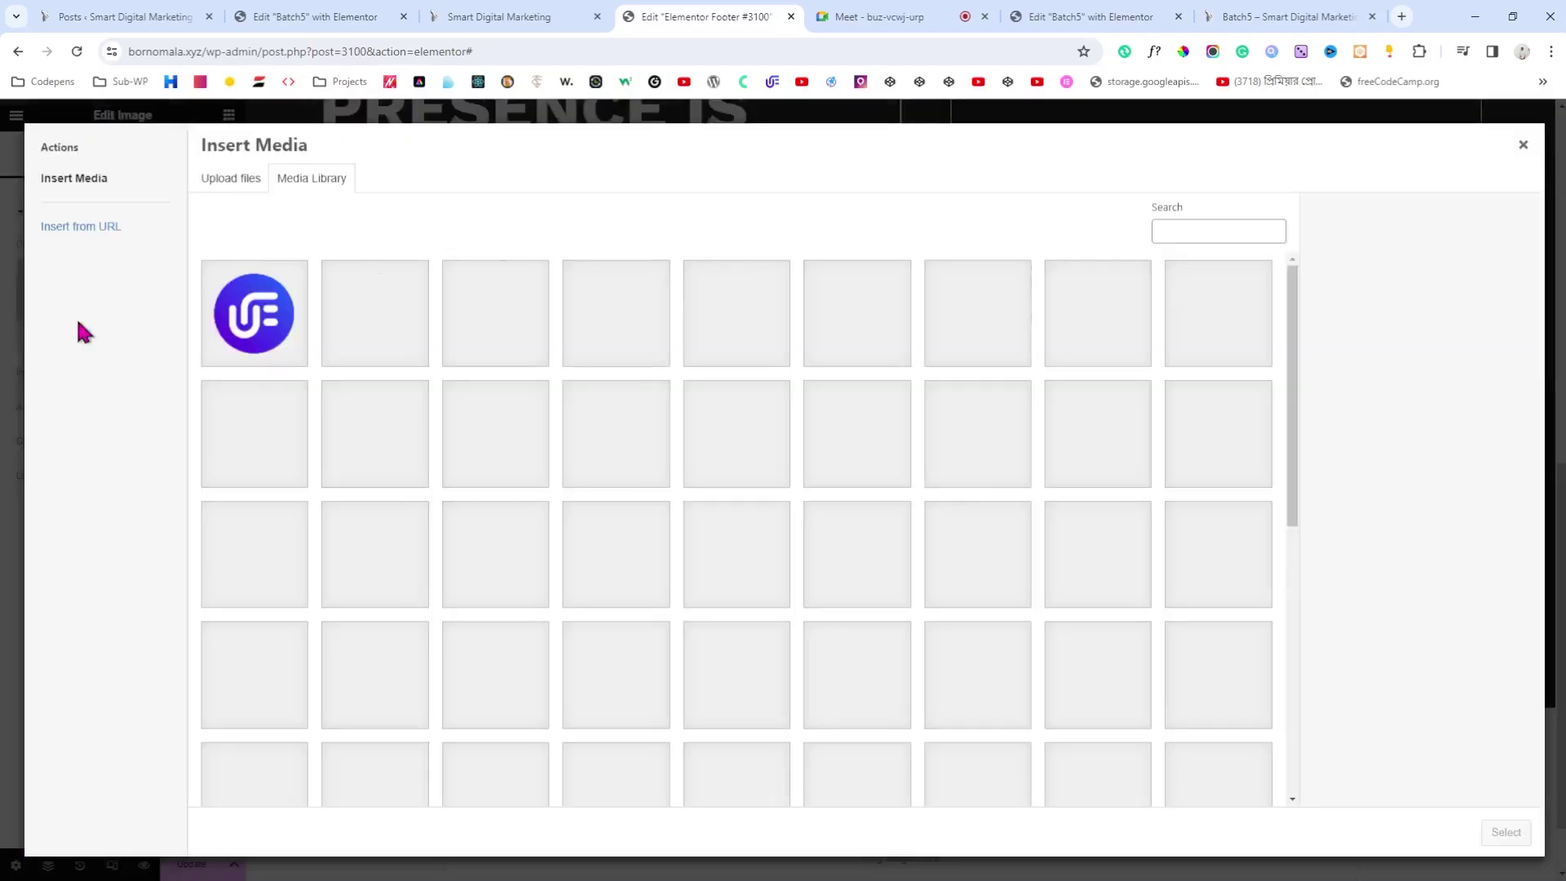
{"action": "scroll", "coordinate": [616, 571], "scroll_direction": "down", "scroll_amount": 2}
{"action": "left_click", "coordinate": [615, 633]}
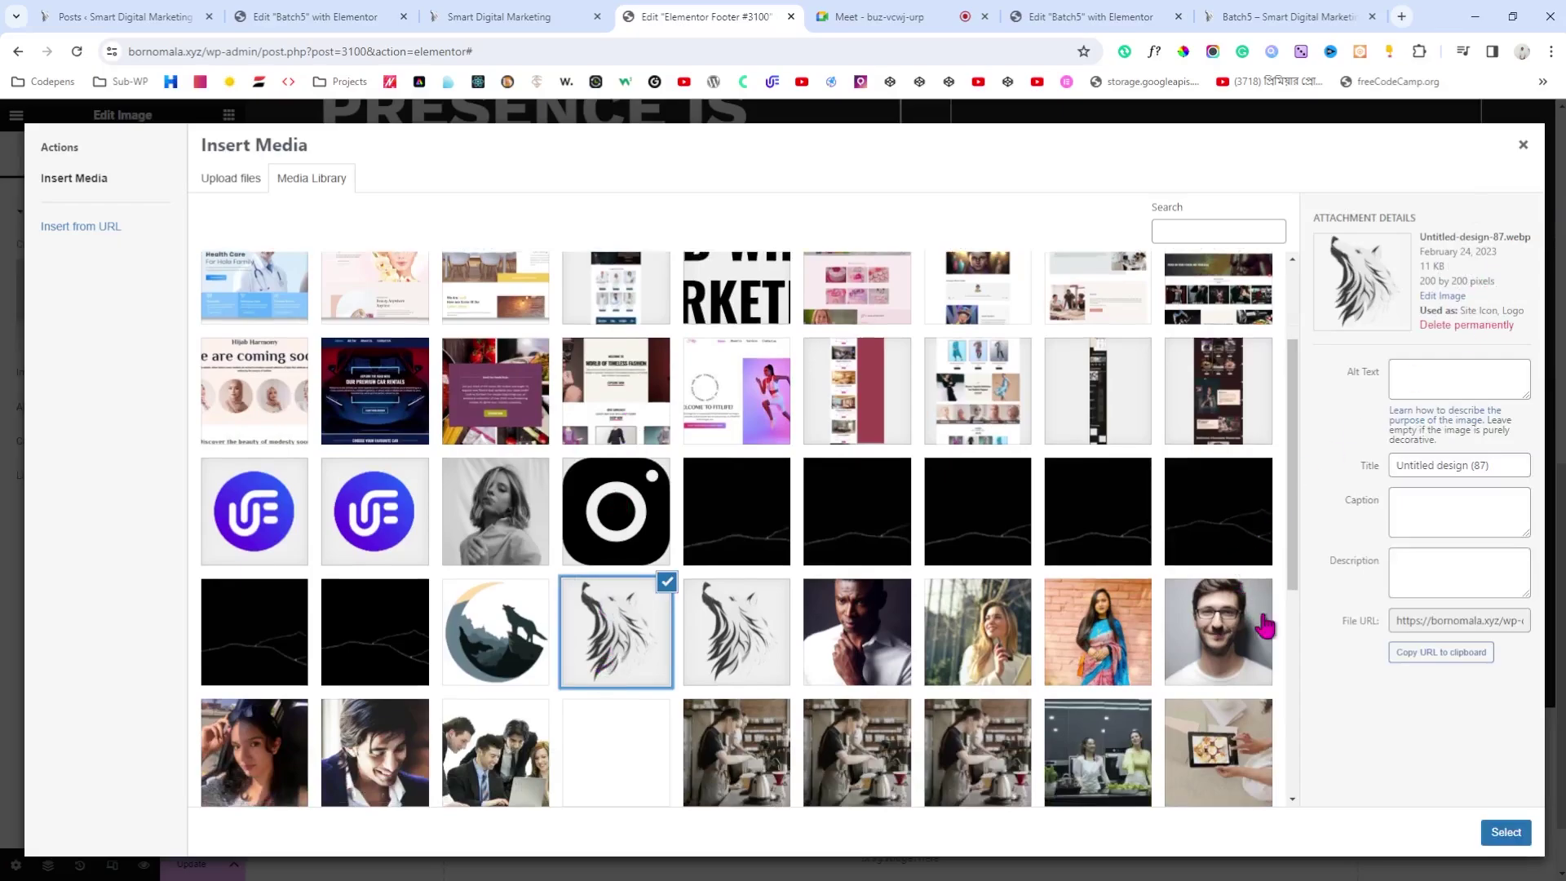
{"action": "left_click", "coordinate": [1507, 832]}
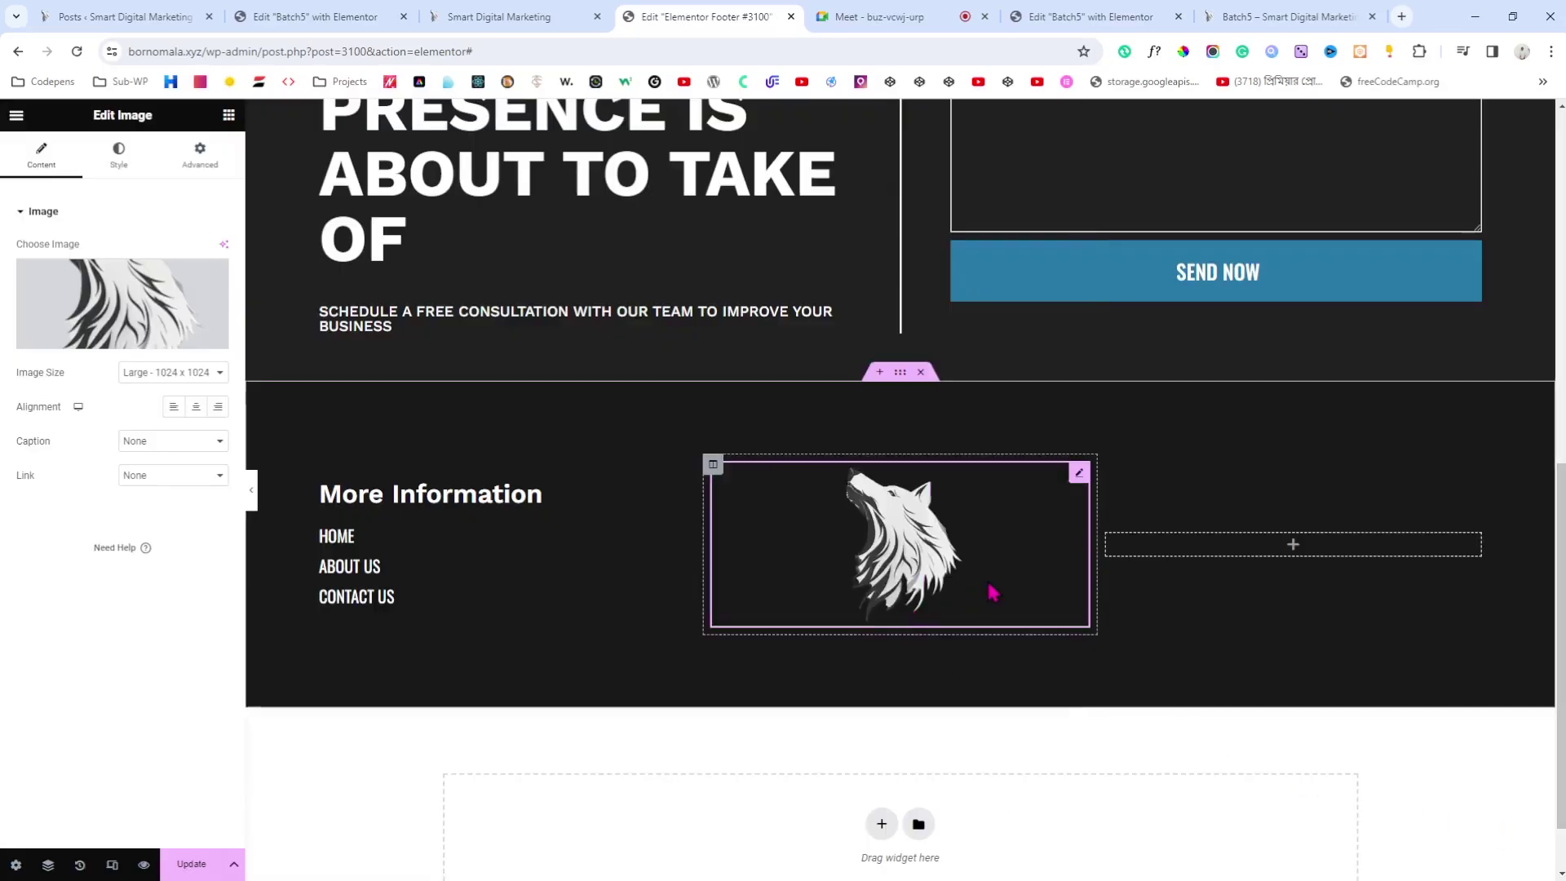
Step: Set the wolf image's width to 35%
{"action": "left_click", "coordinate": [117, 167]}
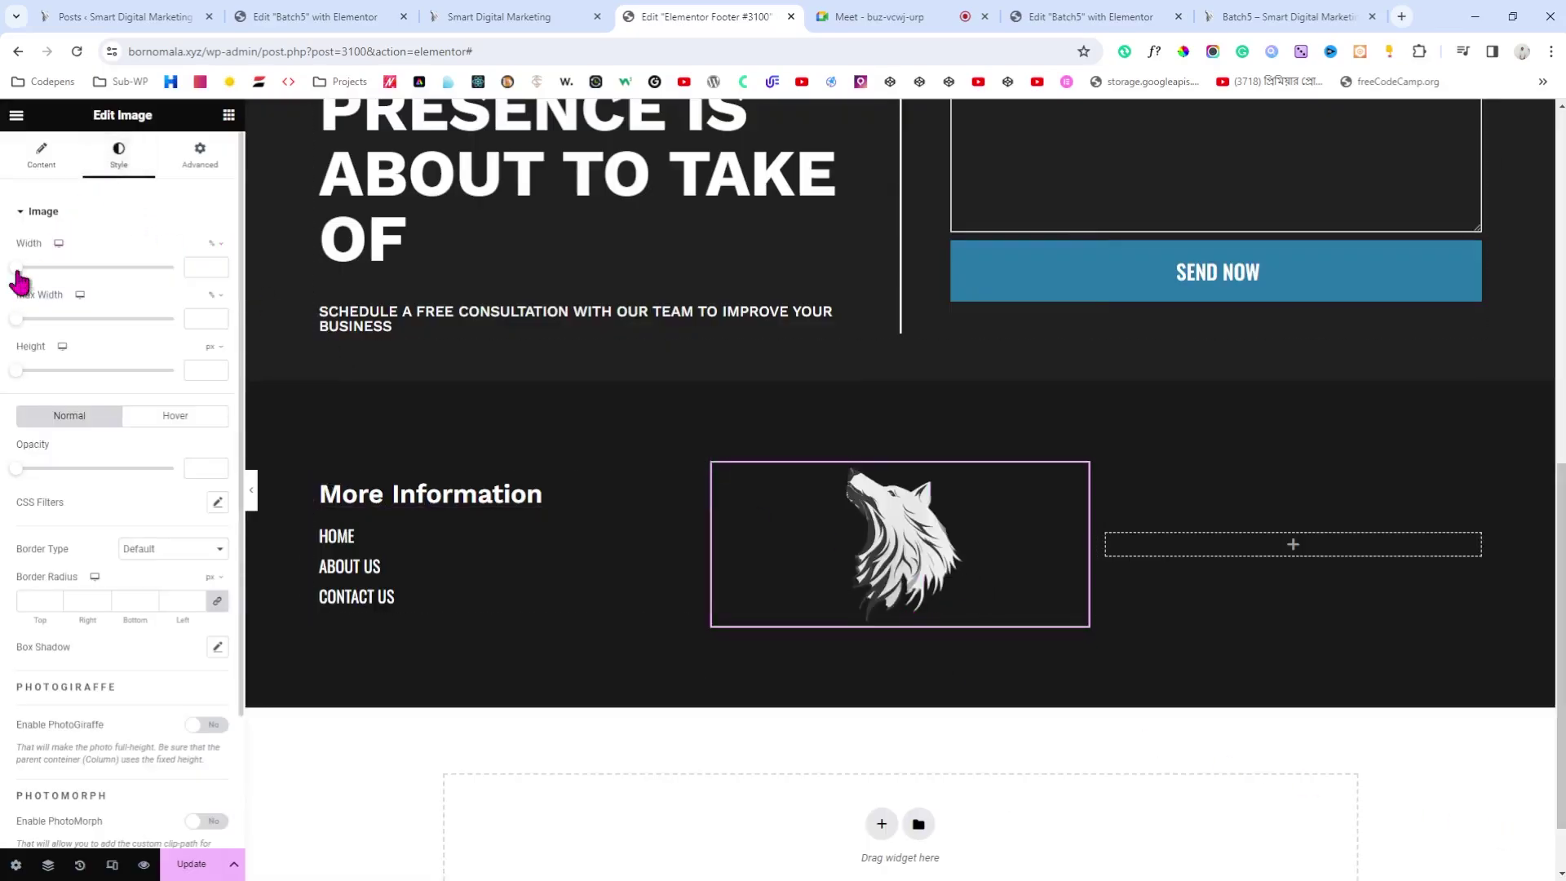
{"action": "left_click_drag", "start_coordinate": [16, 269], "coordinate": [76, 273]}
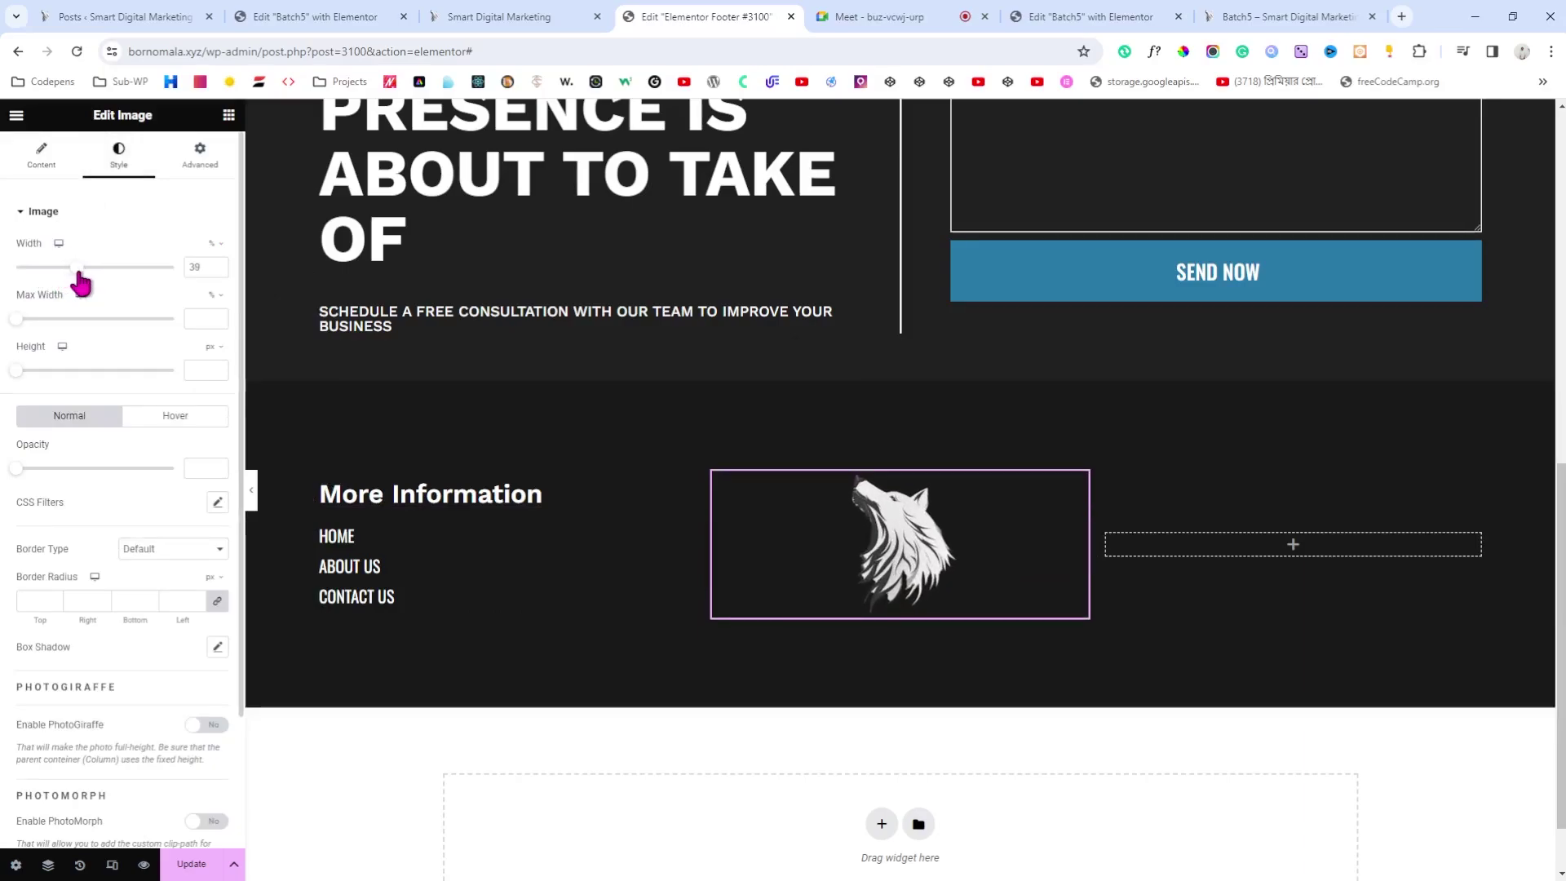
{"action": "left_click", "coordinate": [217, 266]}
{"action": "left_click", "coordinate": [217, 271]}
{"action": "left_click", "coordinate": [217, 270]}
{"action": "left_click", "coordinate": [217, 271]}
{"action": "left_click", "coordinate": [217, 271]}
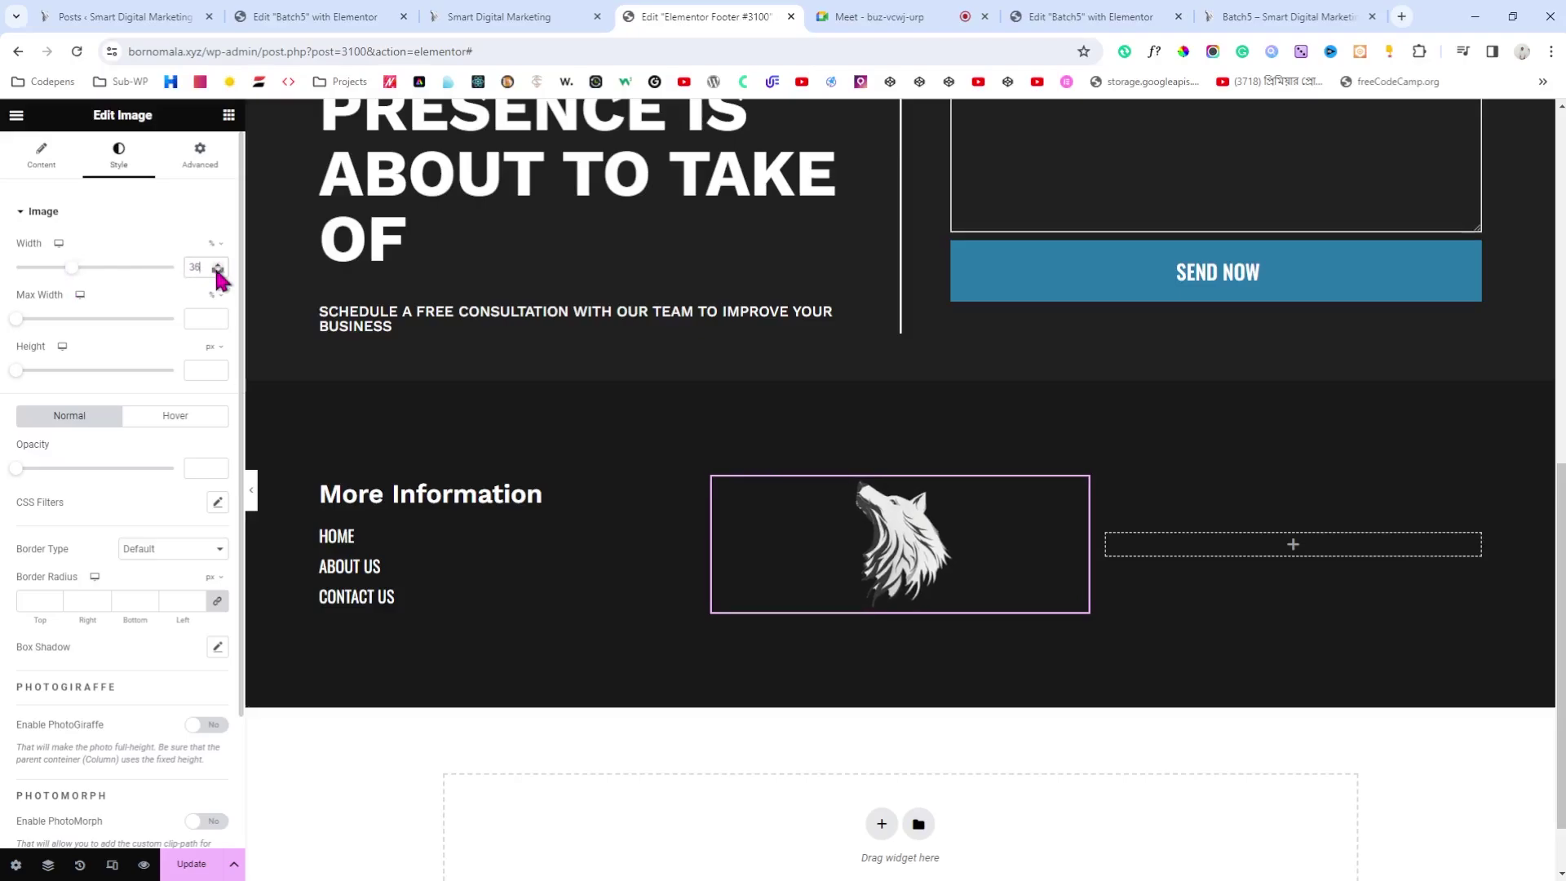
{"action": "left_click", "coordinate": [217, 271]}
Step: Link the wolf image to a custom URL using the Site URL dynamic tag
{"action": "left_click", "coordinate": [49, 178]}
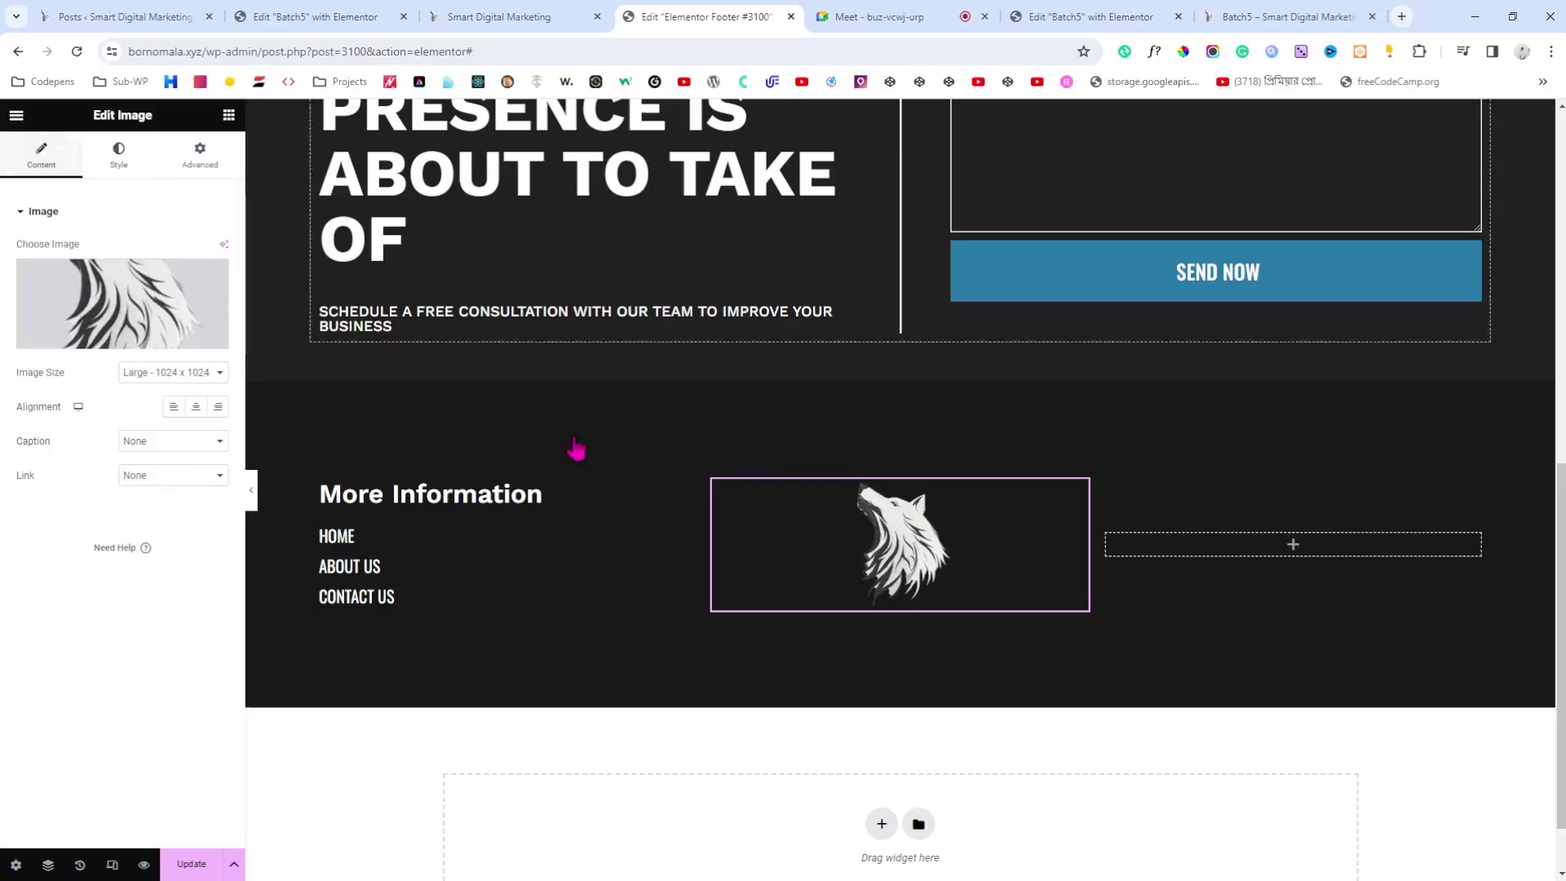
{"action": "left_click", "coordinate": [176, 476]}
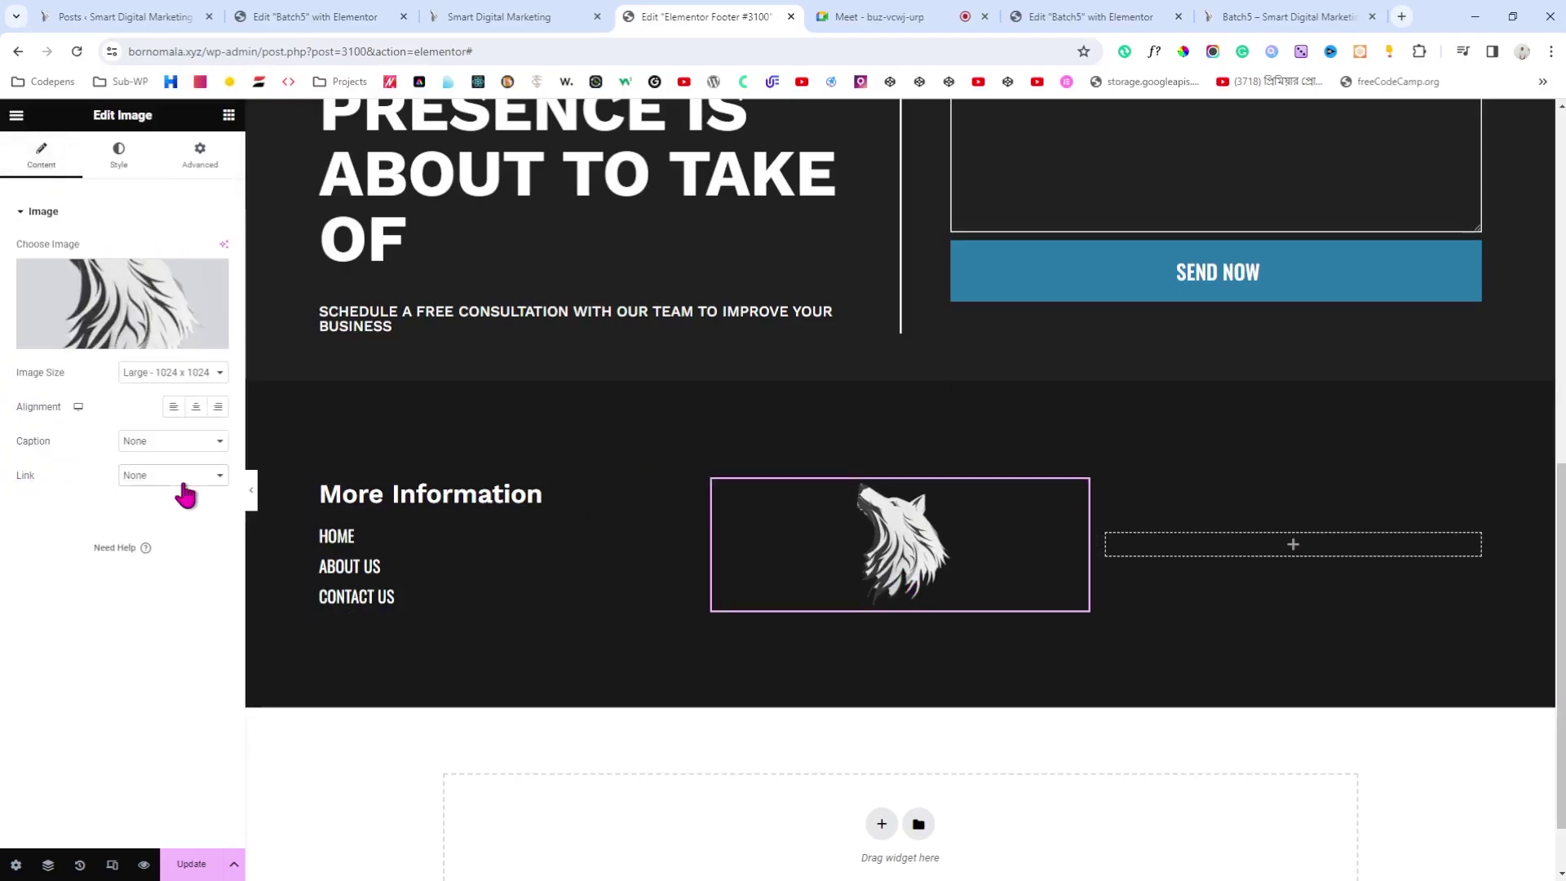
{"action": "left_click", "coordinate": [167, 519]}
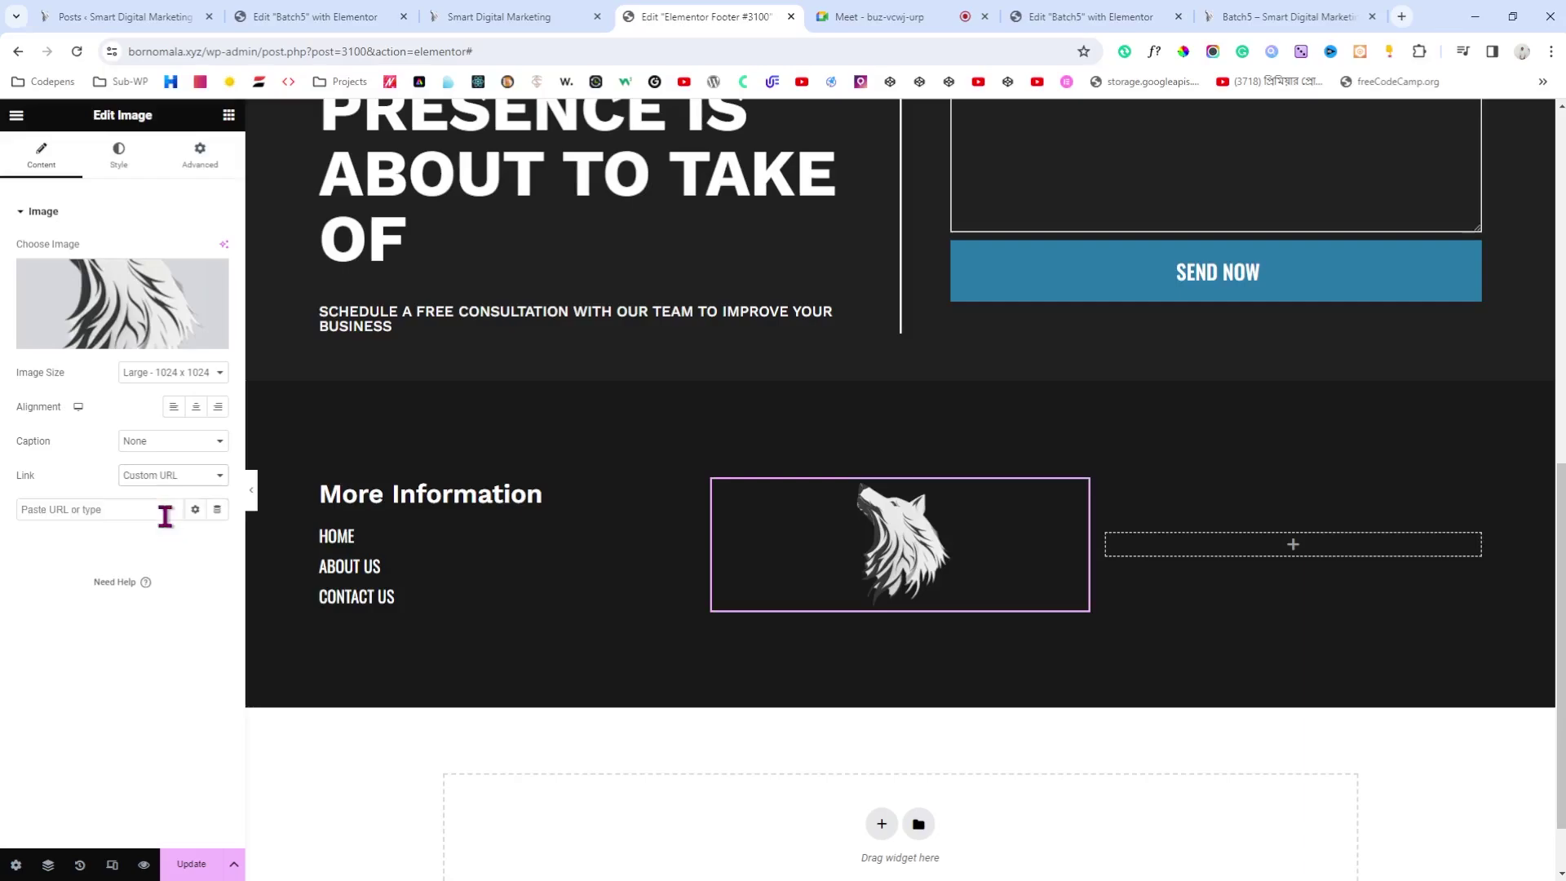
{"action": "left_click", "coordinate": [217, 511]}
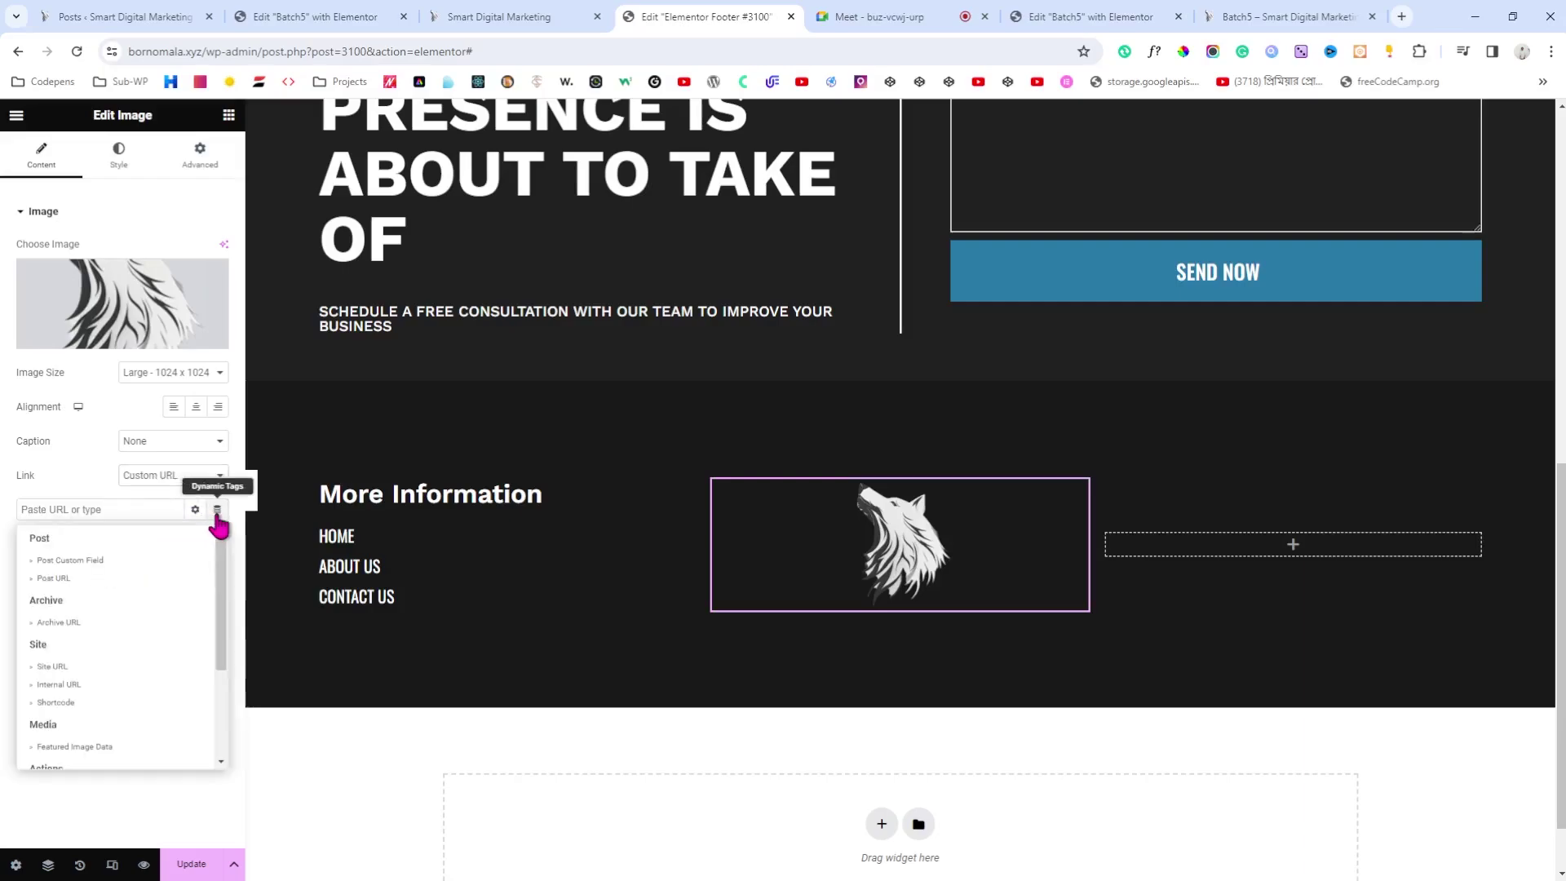
{"action": "left_click", "coordinate": [52, 667]}
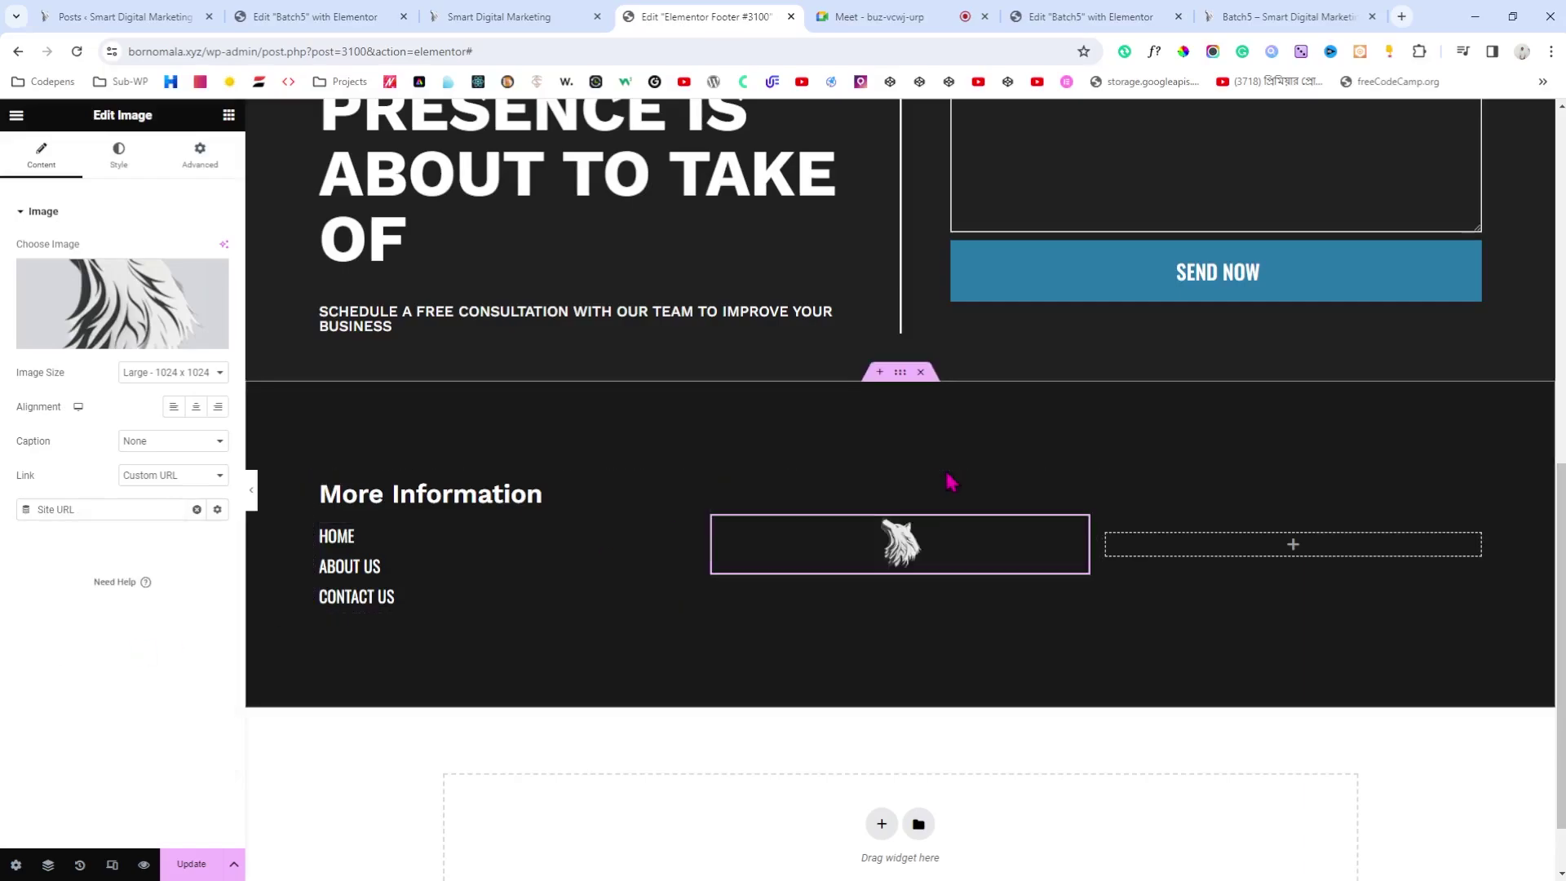
Step: Set the linked wolf image's width to 75%
{"action": "left_click", "coordinate": [119, 157]}
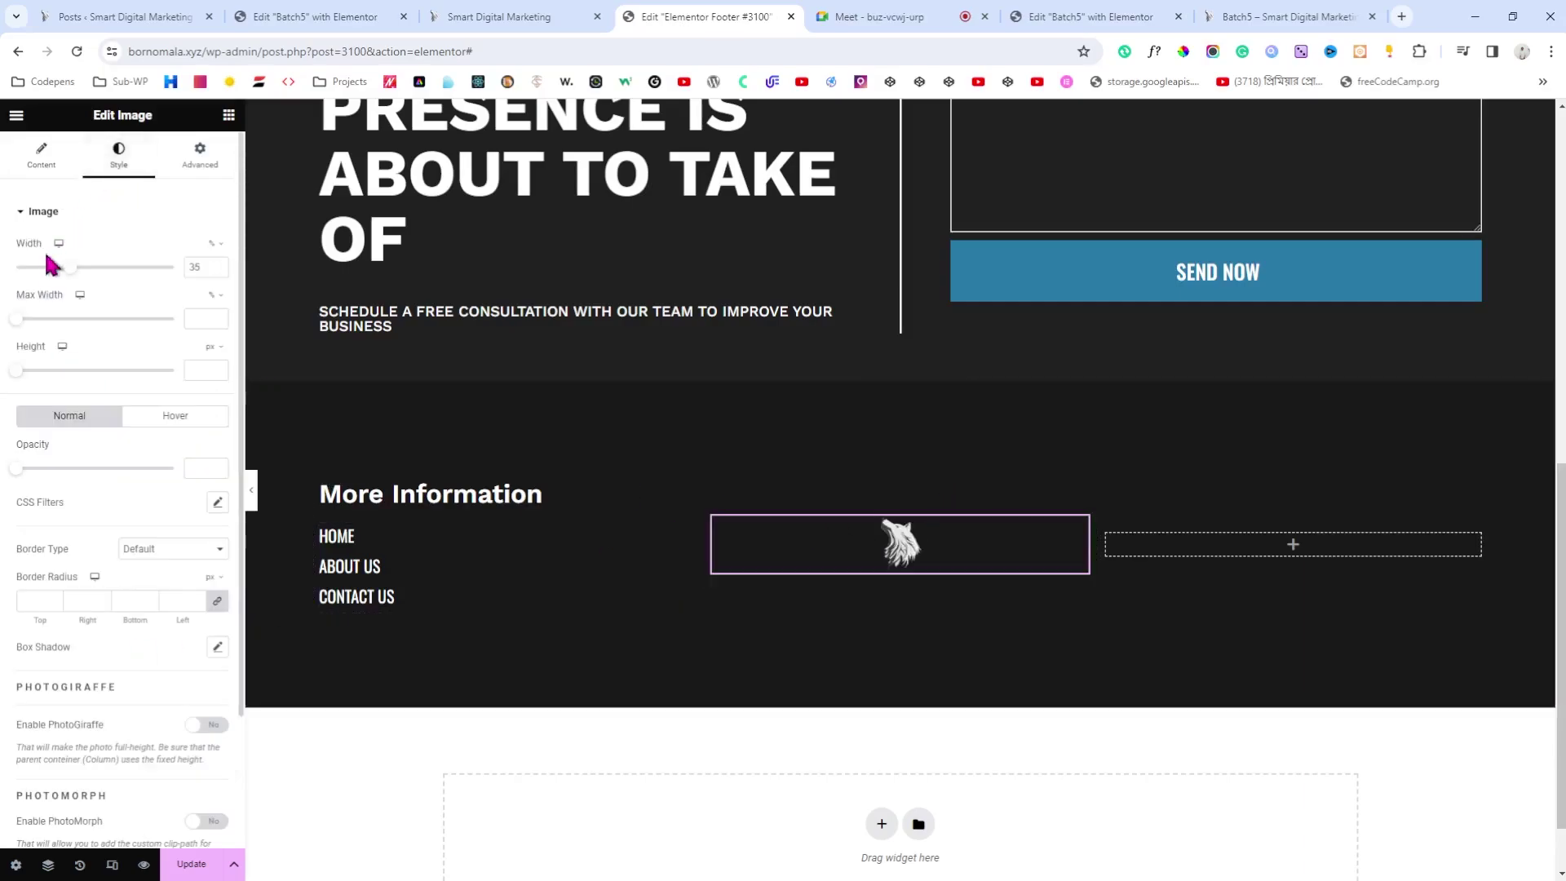
{"action": "left_click_drag", "start_coordinate": [70, 269], "coordinate": [126, 279]}
{"action": "left_click", "coordinate": [218, 272]}
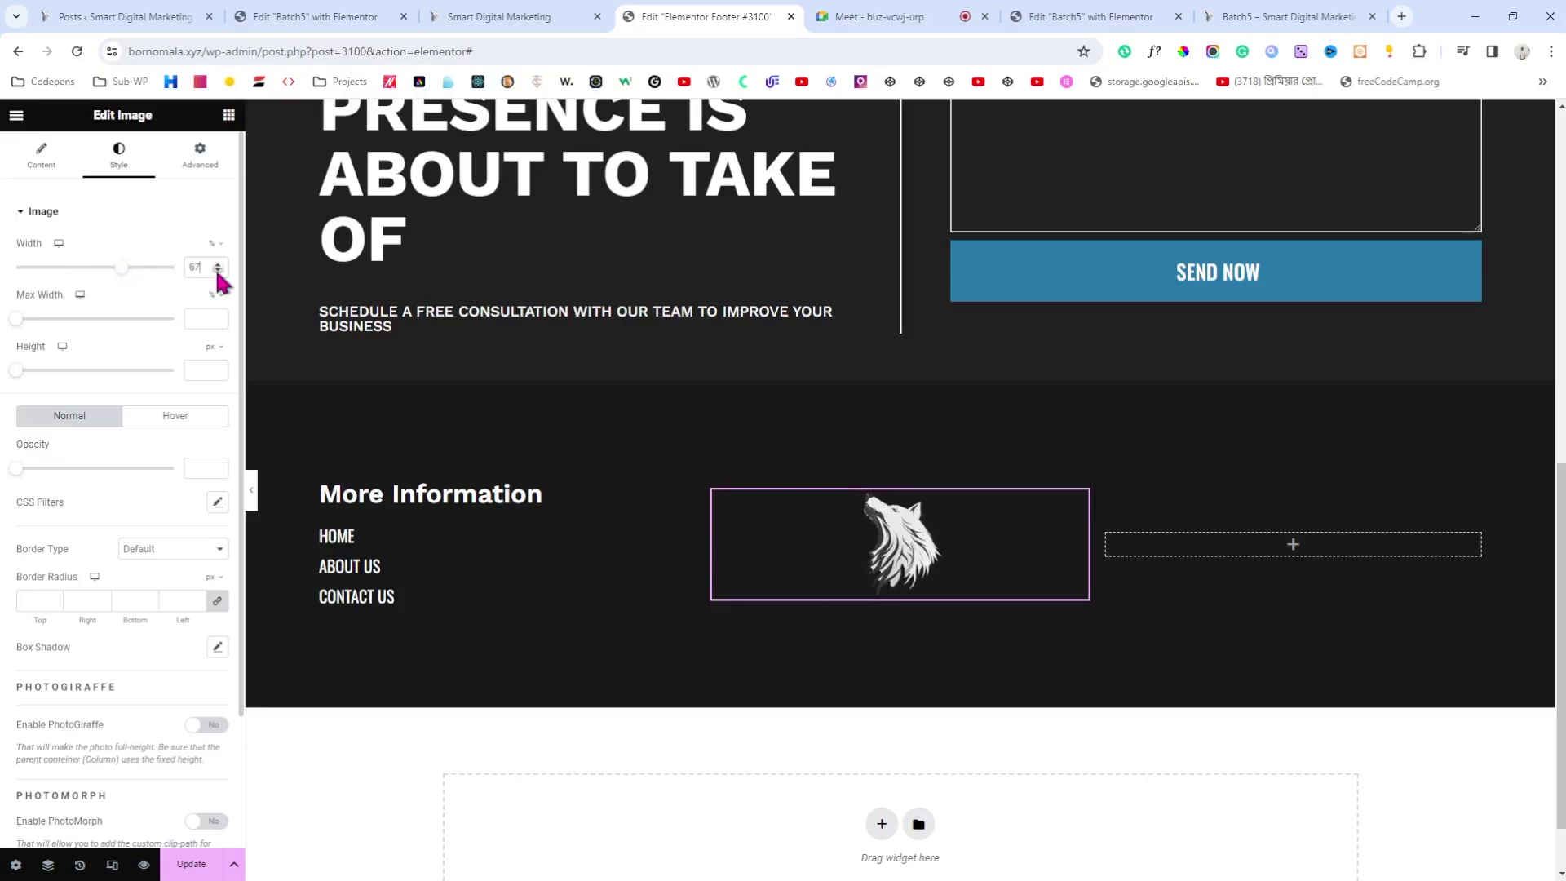
{"action": "left_click", "coordinate": [218, 272]}
{"action": "left_click", "coordinate": [217, 271]}
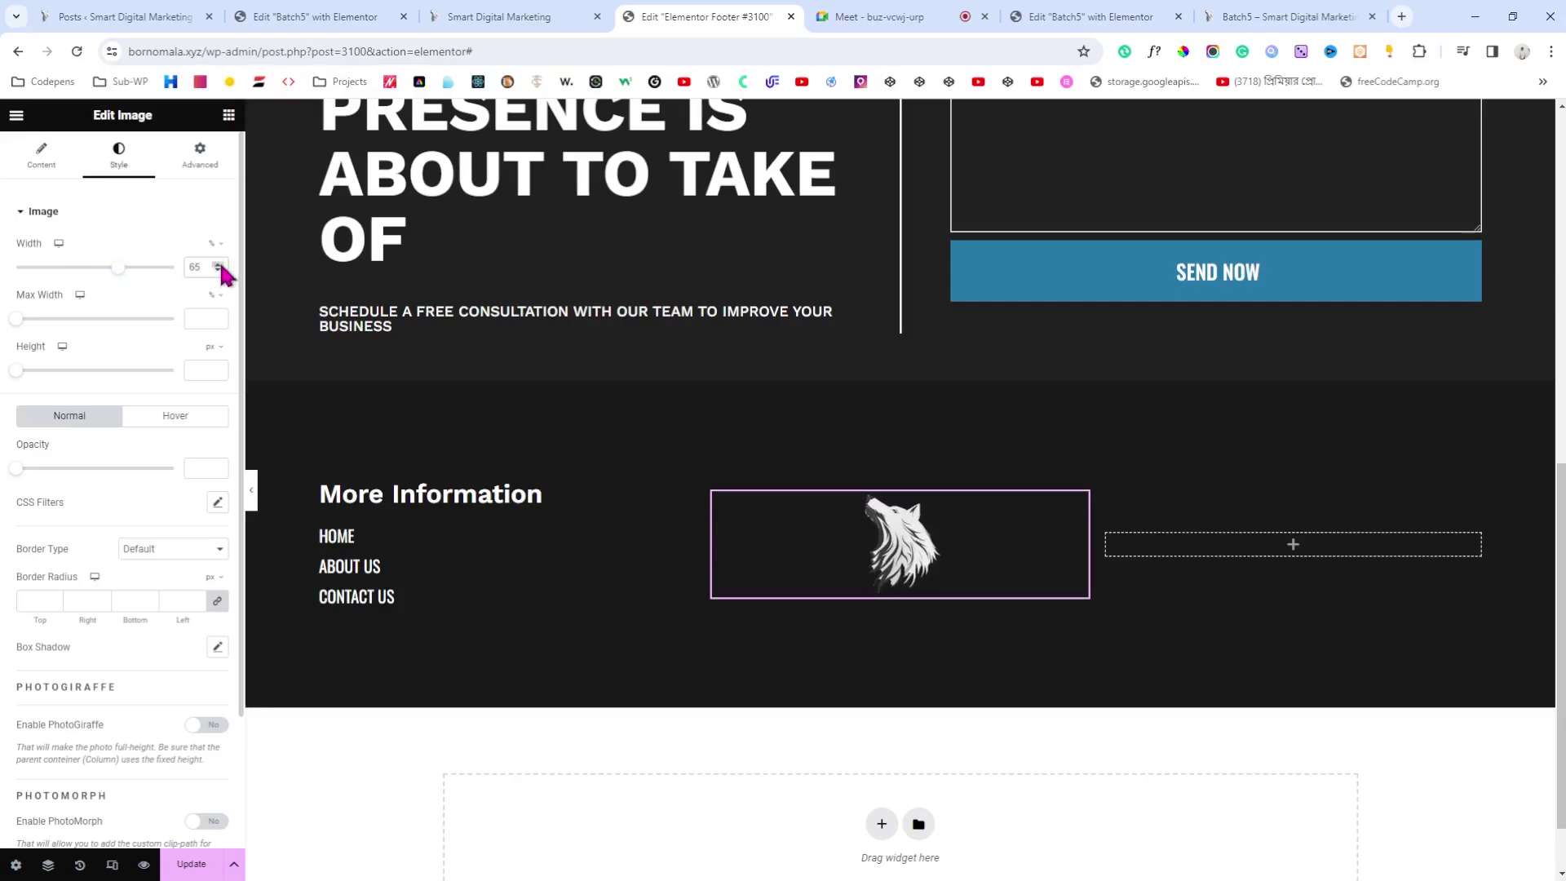
{"action": "left_click", "coordinate": [218, 266]}
{"action": "left_click", "coordinate": [218, 265]}
{"action": "left_click", "coordinate": [218, 265]}
{"action": "left_click", "coordinate": [219, 265]}
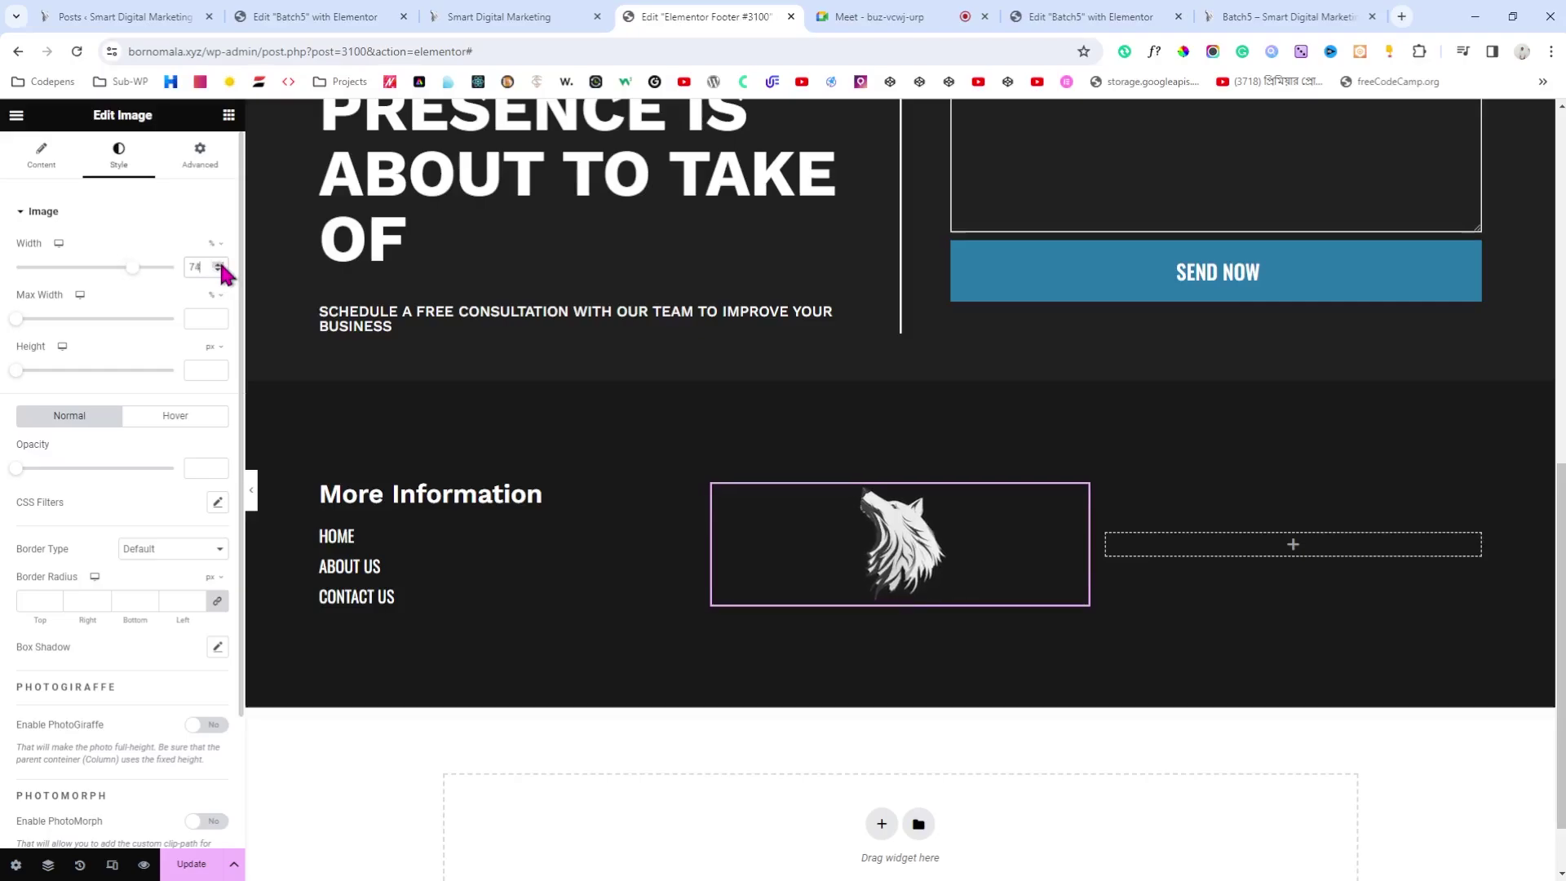
{"action": "left_click", "coordinate": [218, 265]}
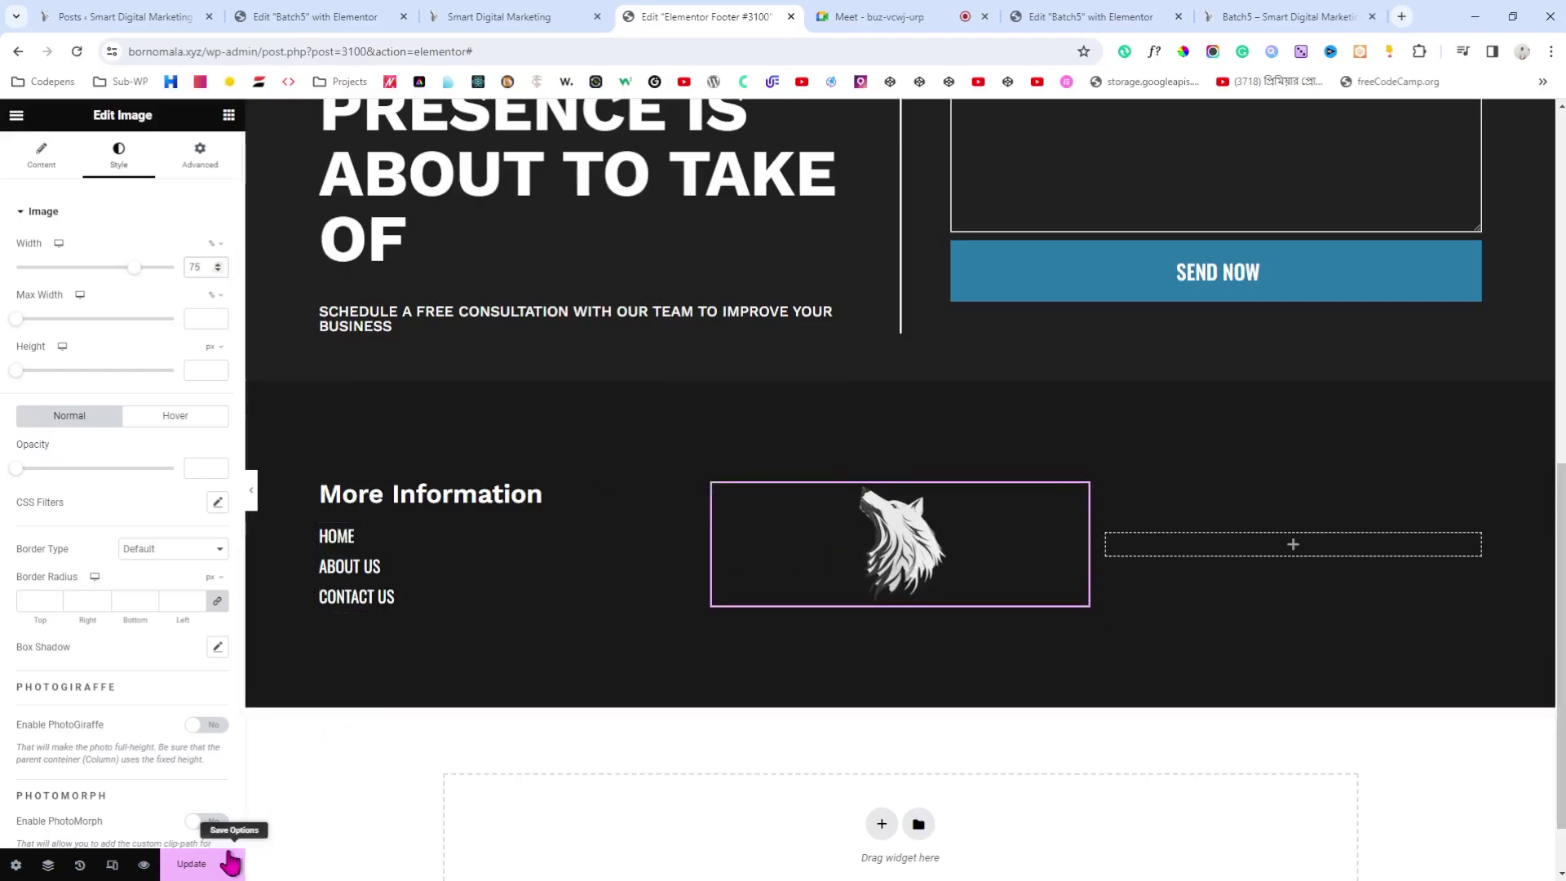
Step: Update the footer template, reload the Batch5 preview page to check its footer, and return to the footer editor
{"action": "left_click", "coordinate": [190, 866]}
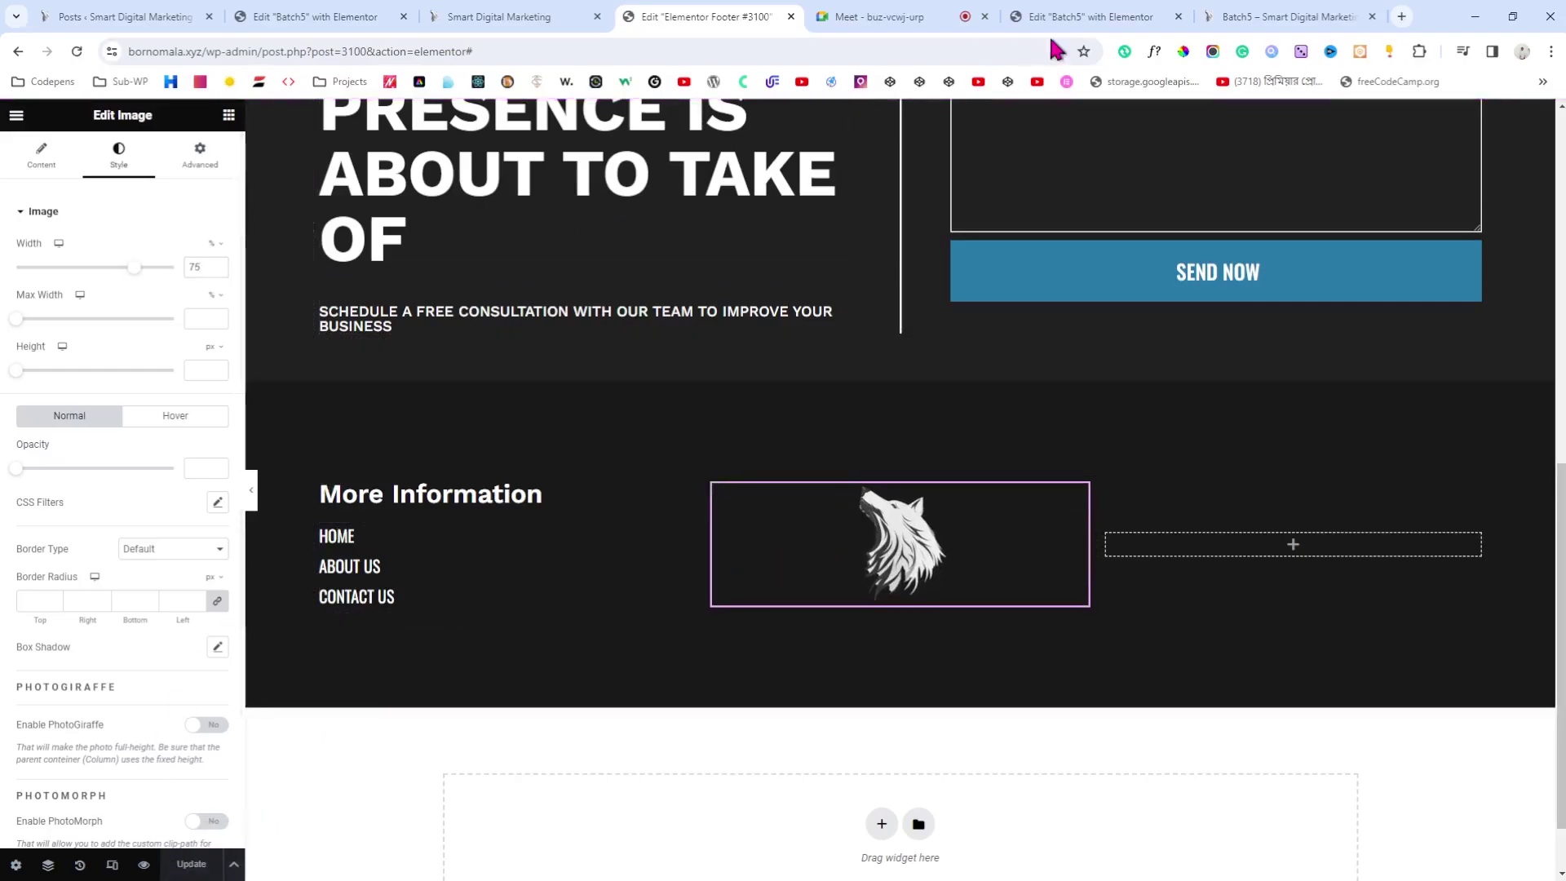
{"action": "left_click", "coordinate": [1287, 12]}
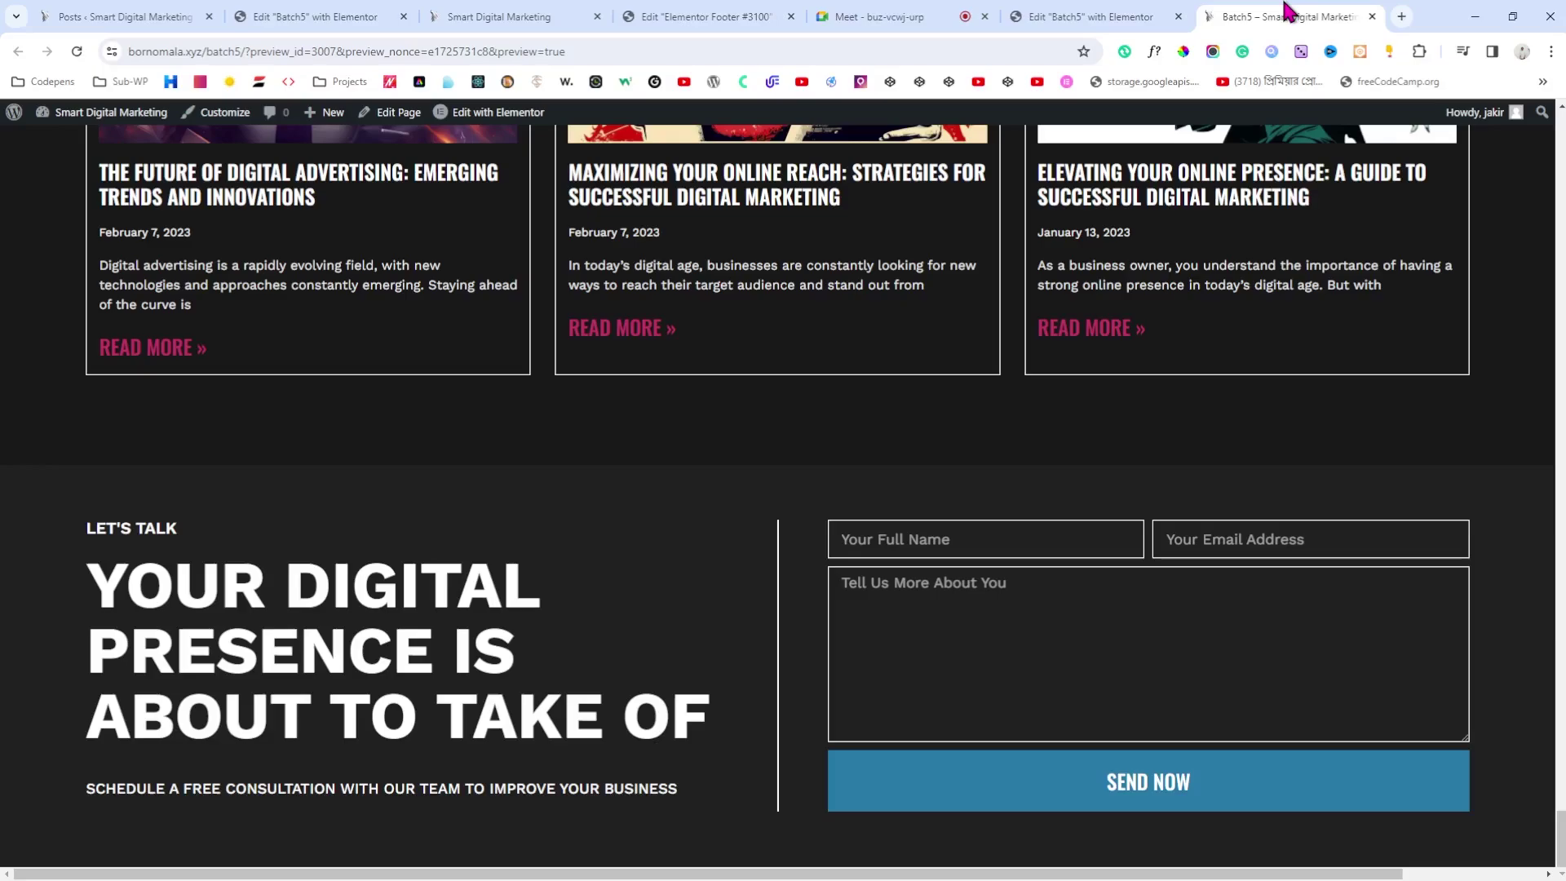
{"action": "left_click", "coordinate": [77, 51]}
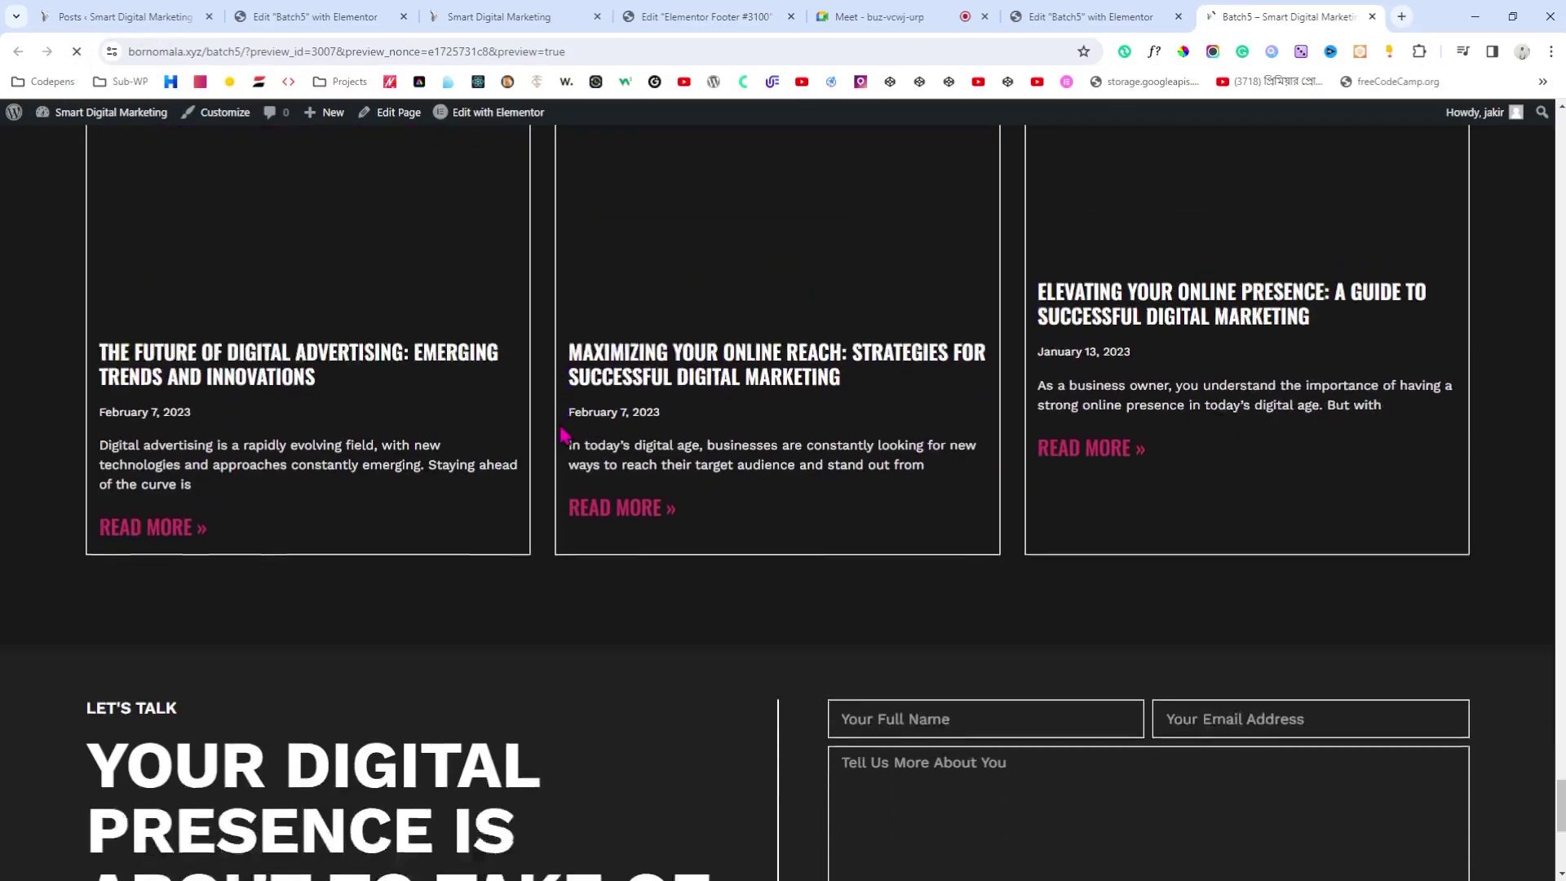
{"action": "scroll", "coordinate": [561, 435], "scroll_direction": "down", "scroll_amount": 5}
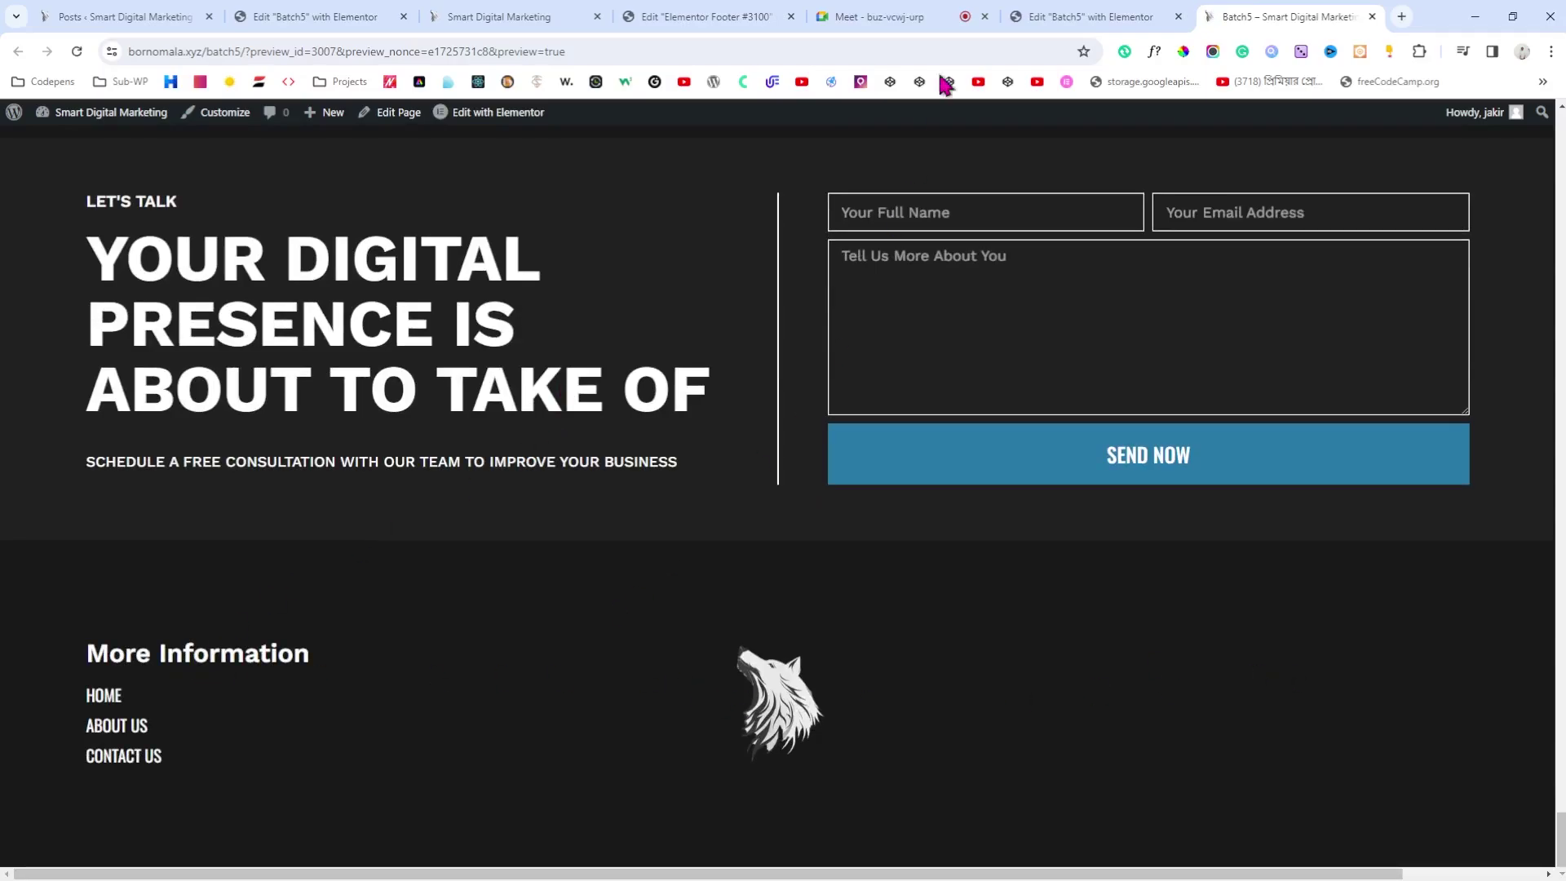
{"action": "left_click", "coordinate": [530, 14]}
{"action": "left_click", "coordinate": [652, 15]}
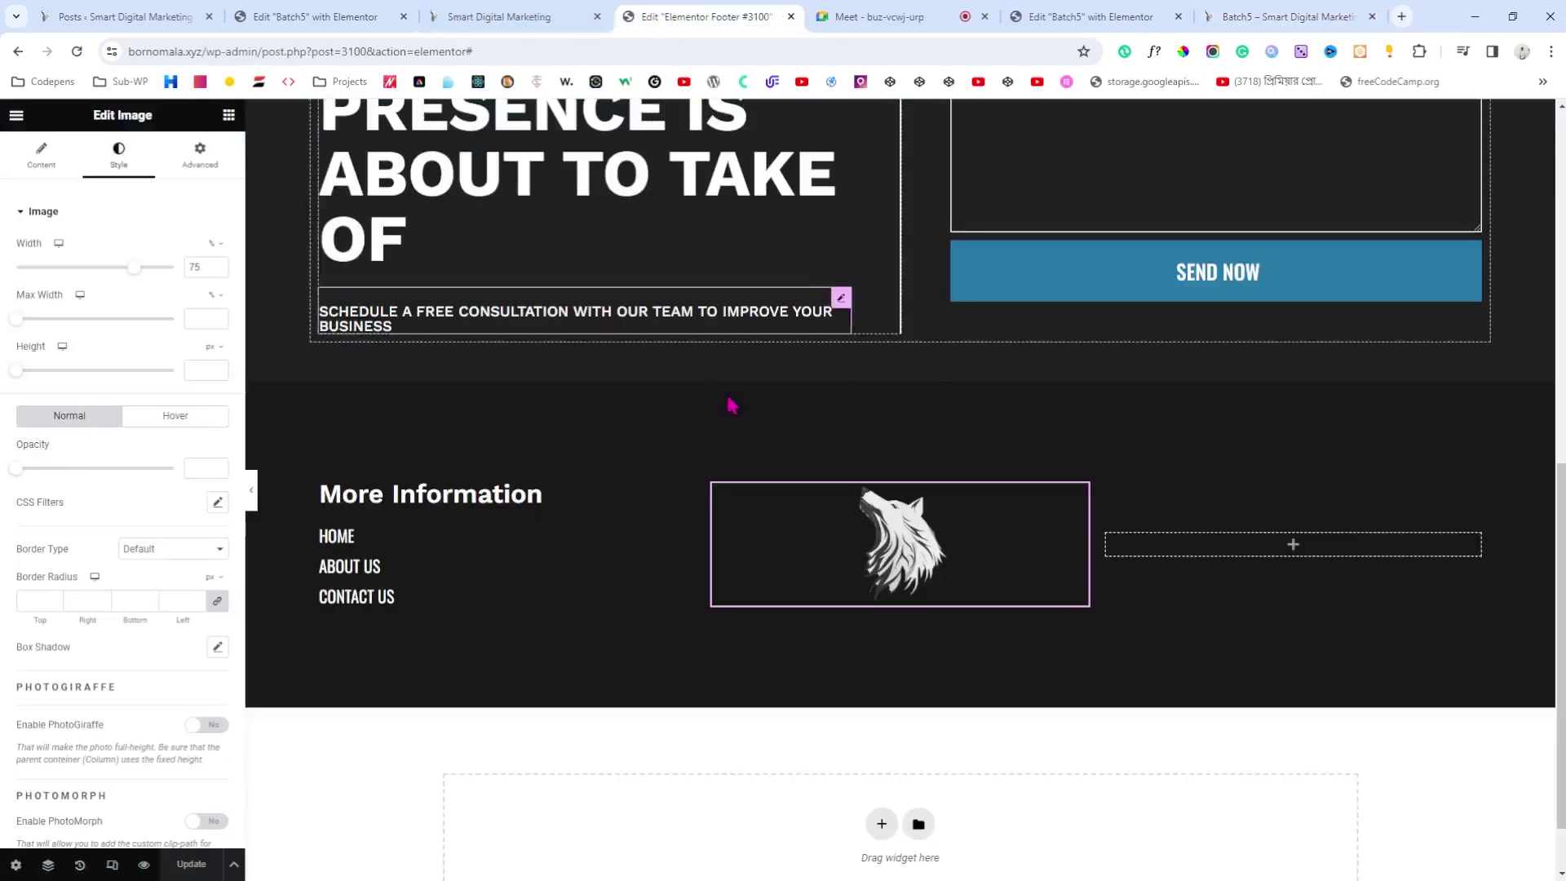
Step: Copy the icon list under More Information and paste it into the empty third column of the section
{"action": "left_click", "coordinate": [321, 484]}
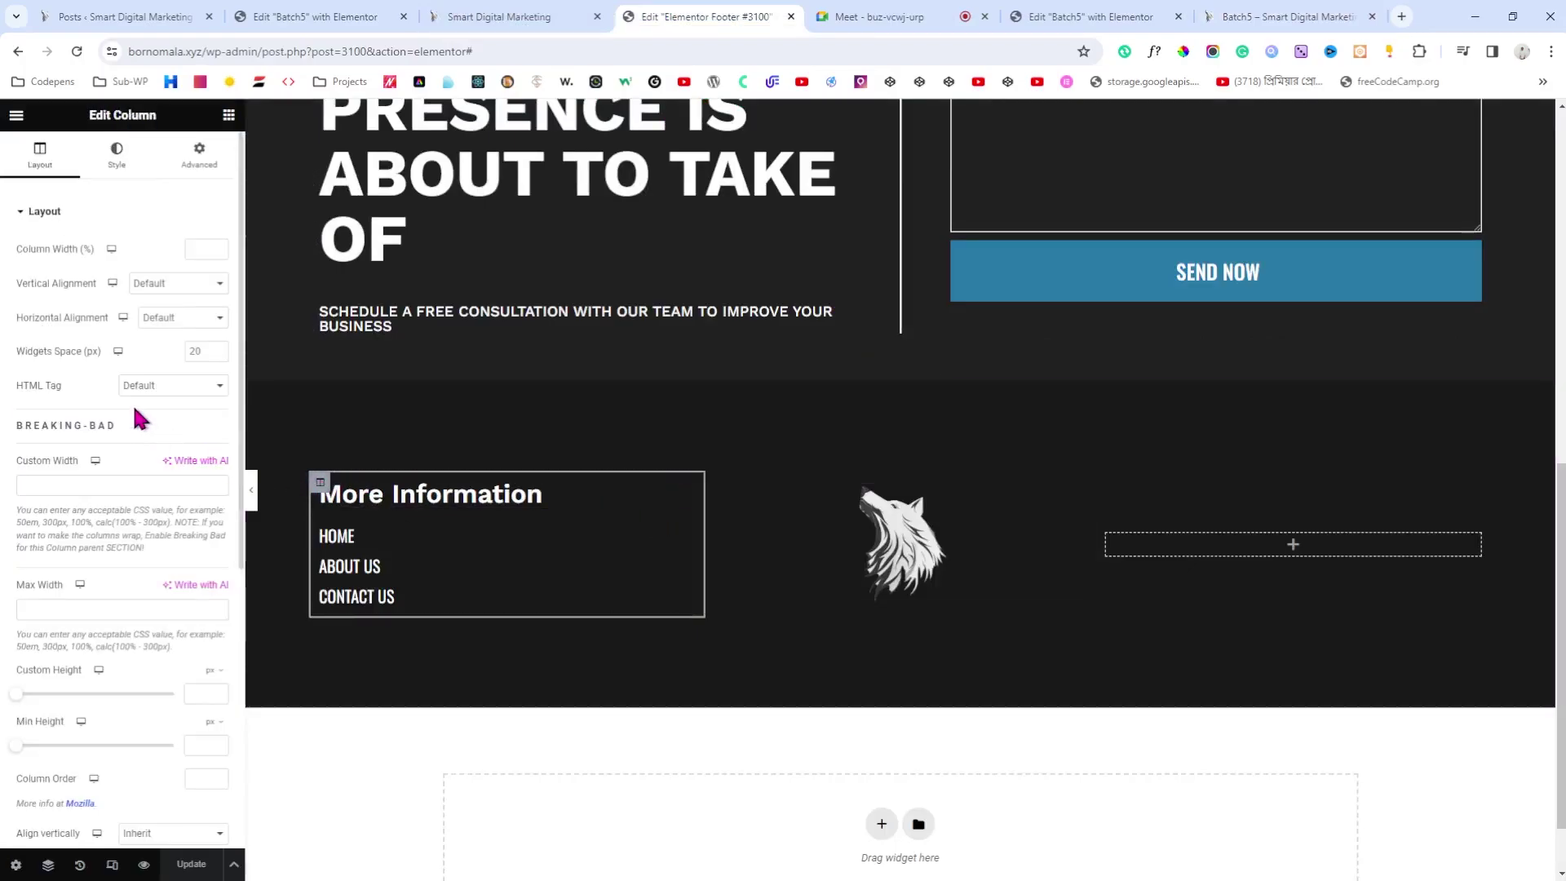
{"action": "left_click", "coordinate": [542, 13]}
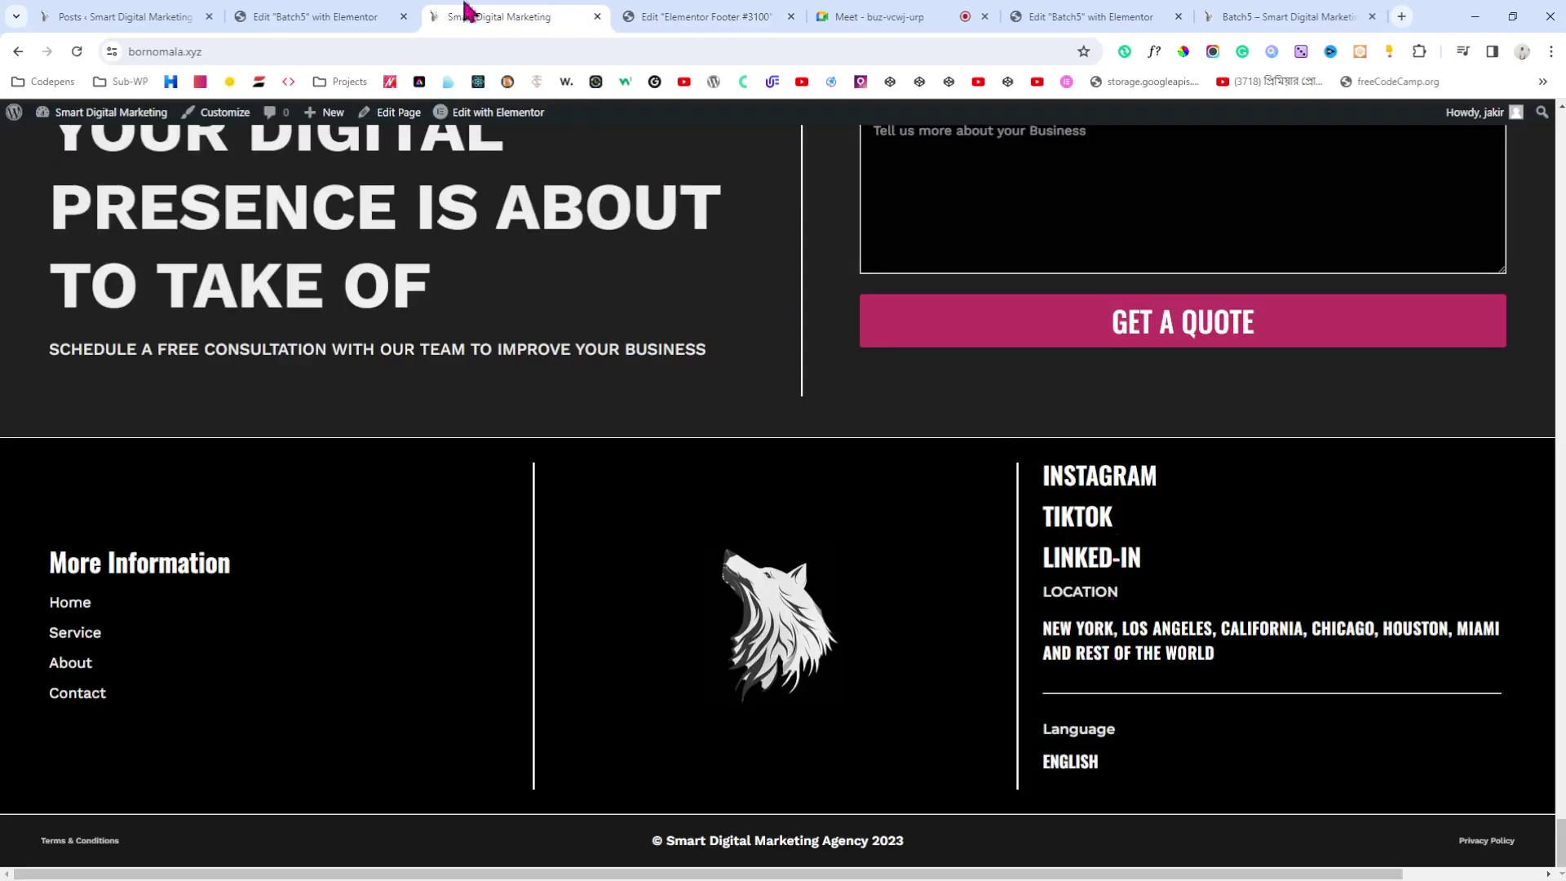
{"action": "left_click", "coordinate": [385, 14]}
{"action": "left_click", "coordinate": [699, 18]}
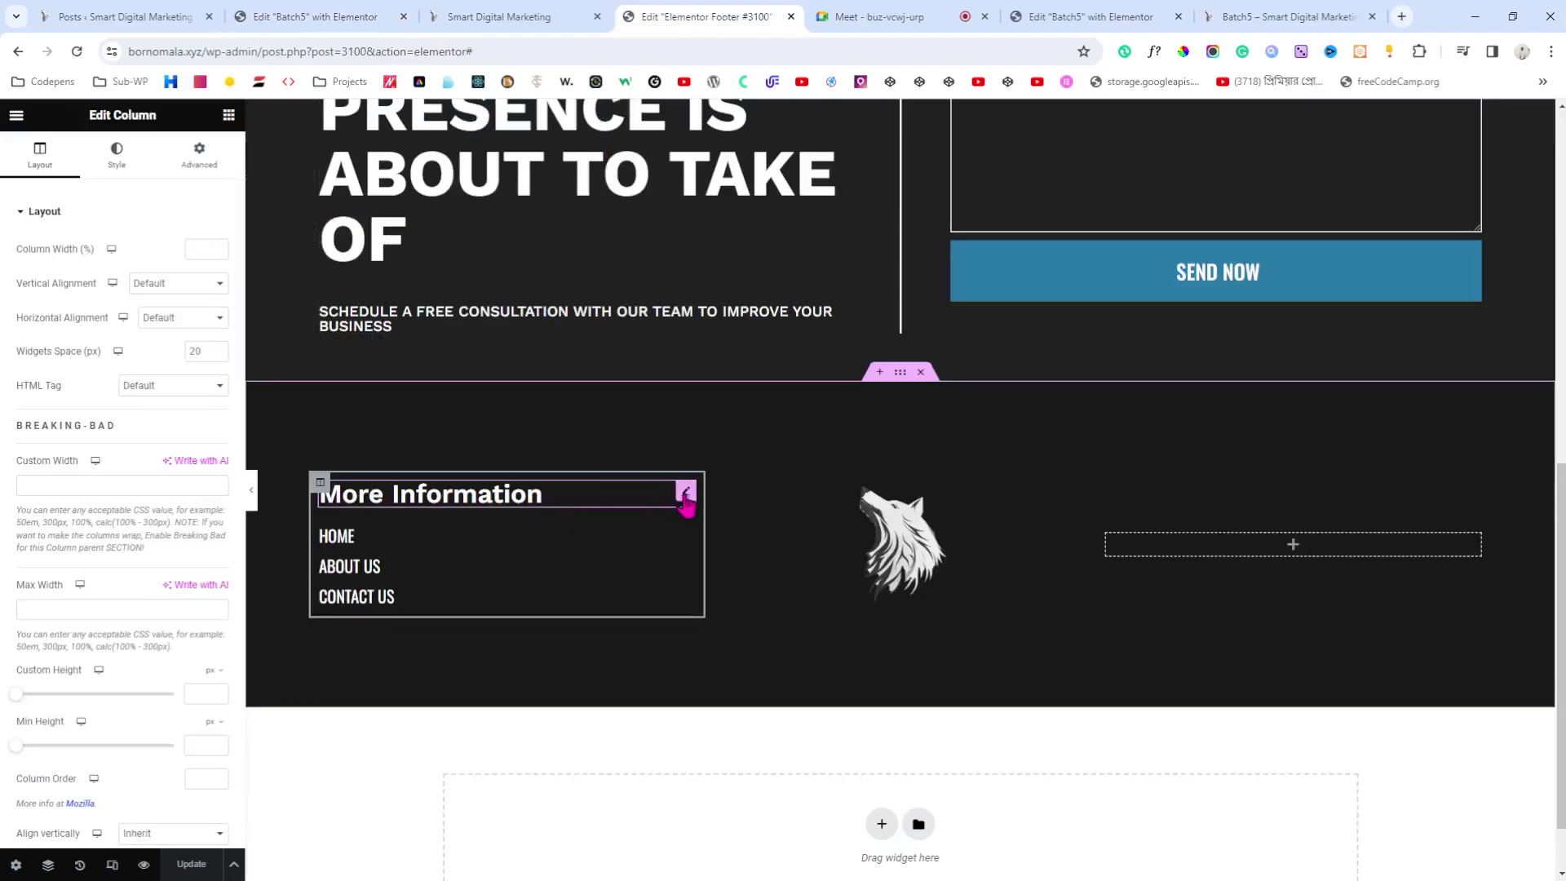
{"action": "left_click", "coordinate": [686, 538]}
{"action": "right_click", "coordinate": [687, 532]}
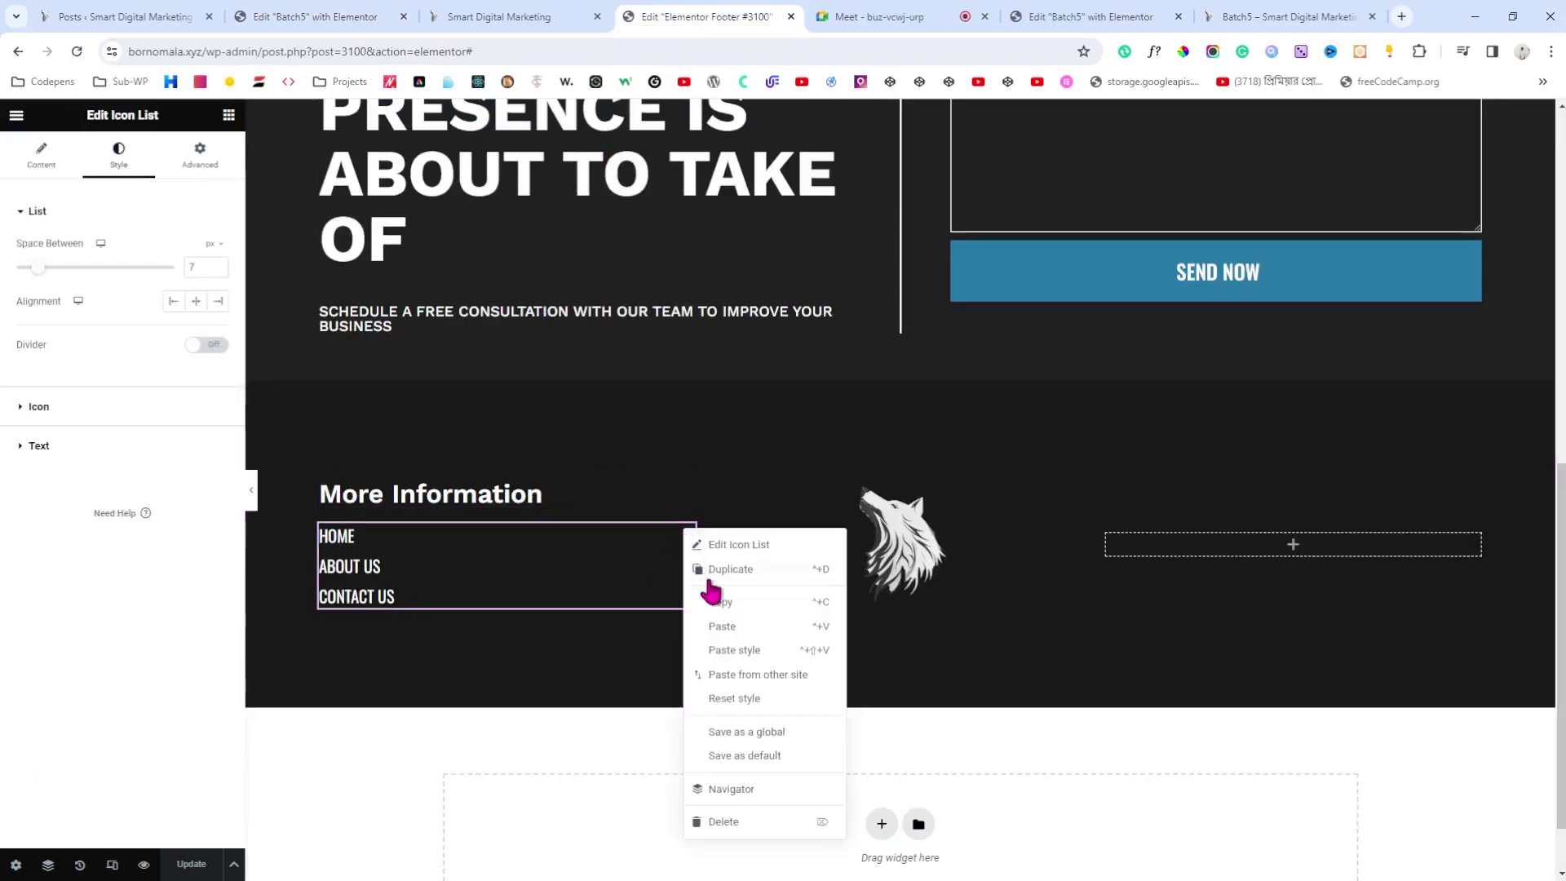
{"action": "left_click", "coordinate": [1143, 549]}
{"action": "right_click", "coordinate": [1146, 553]}
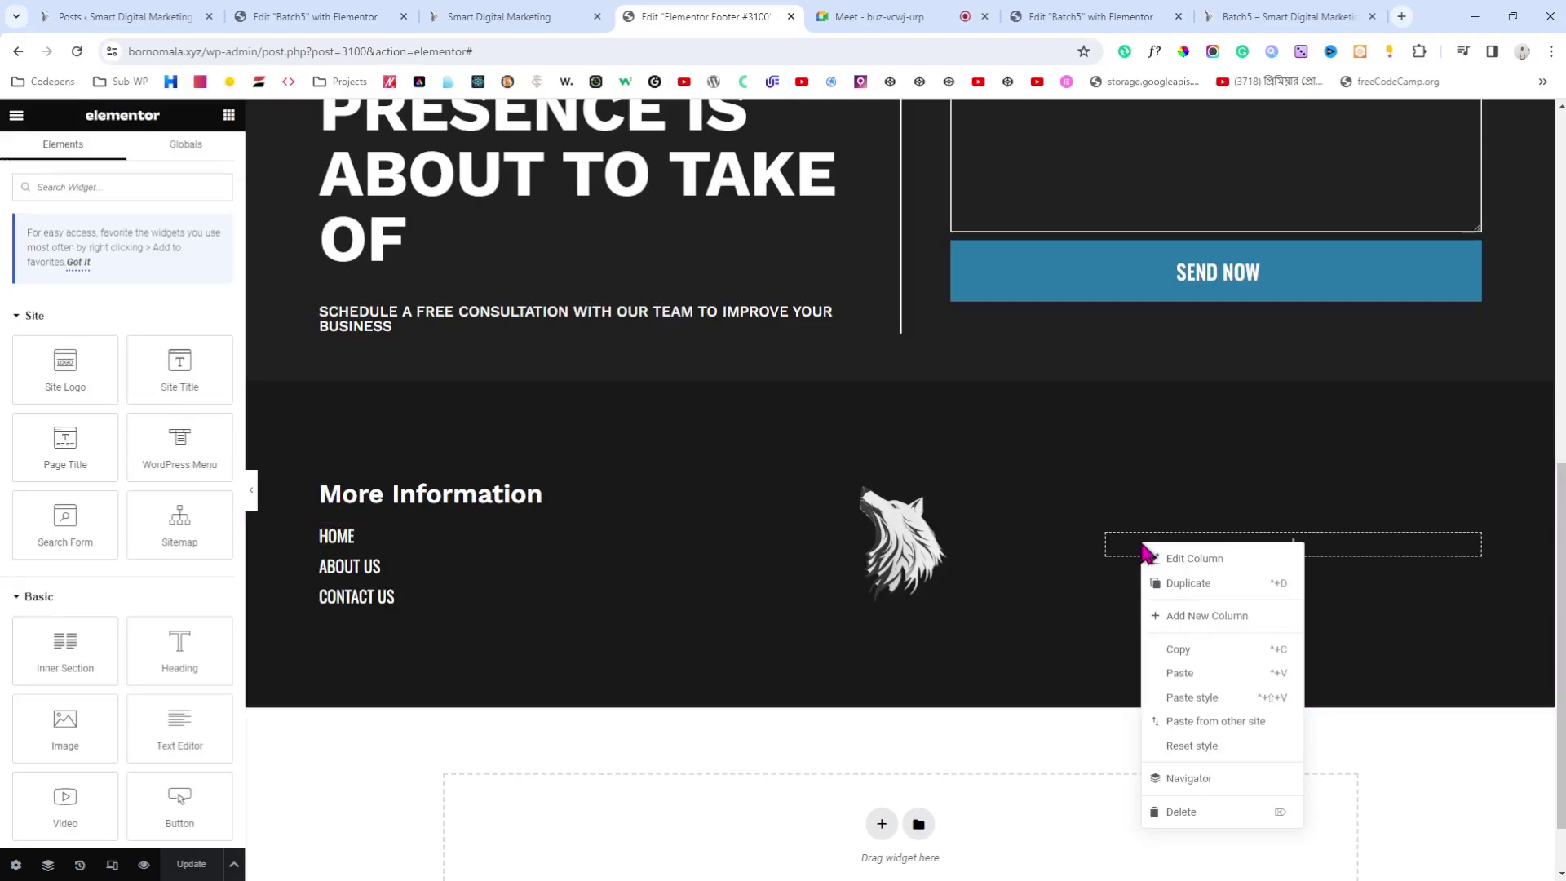
{"action": "left_click", "coordinate": [1193, 673]}
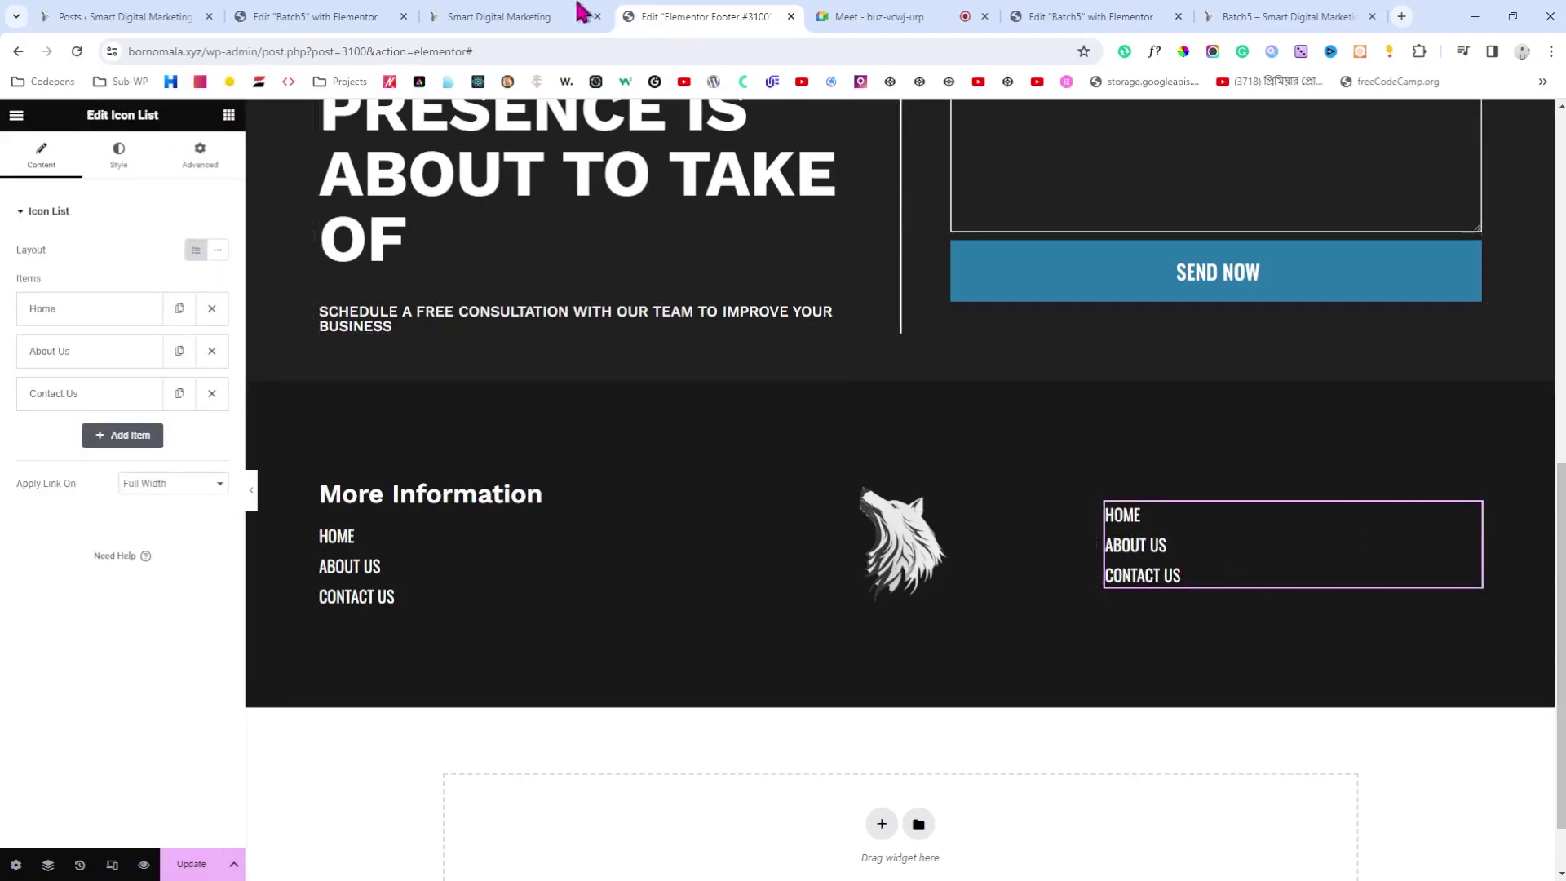
Step: Inspect the font of the INSTAGRAM link in the reference footer with WhatFont and return to the footer editor
{"action": "left_click", "coordinate": [551, 13]}
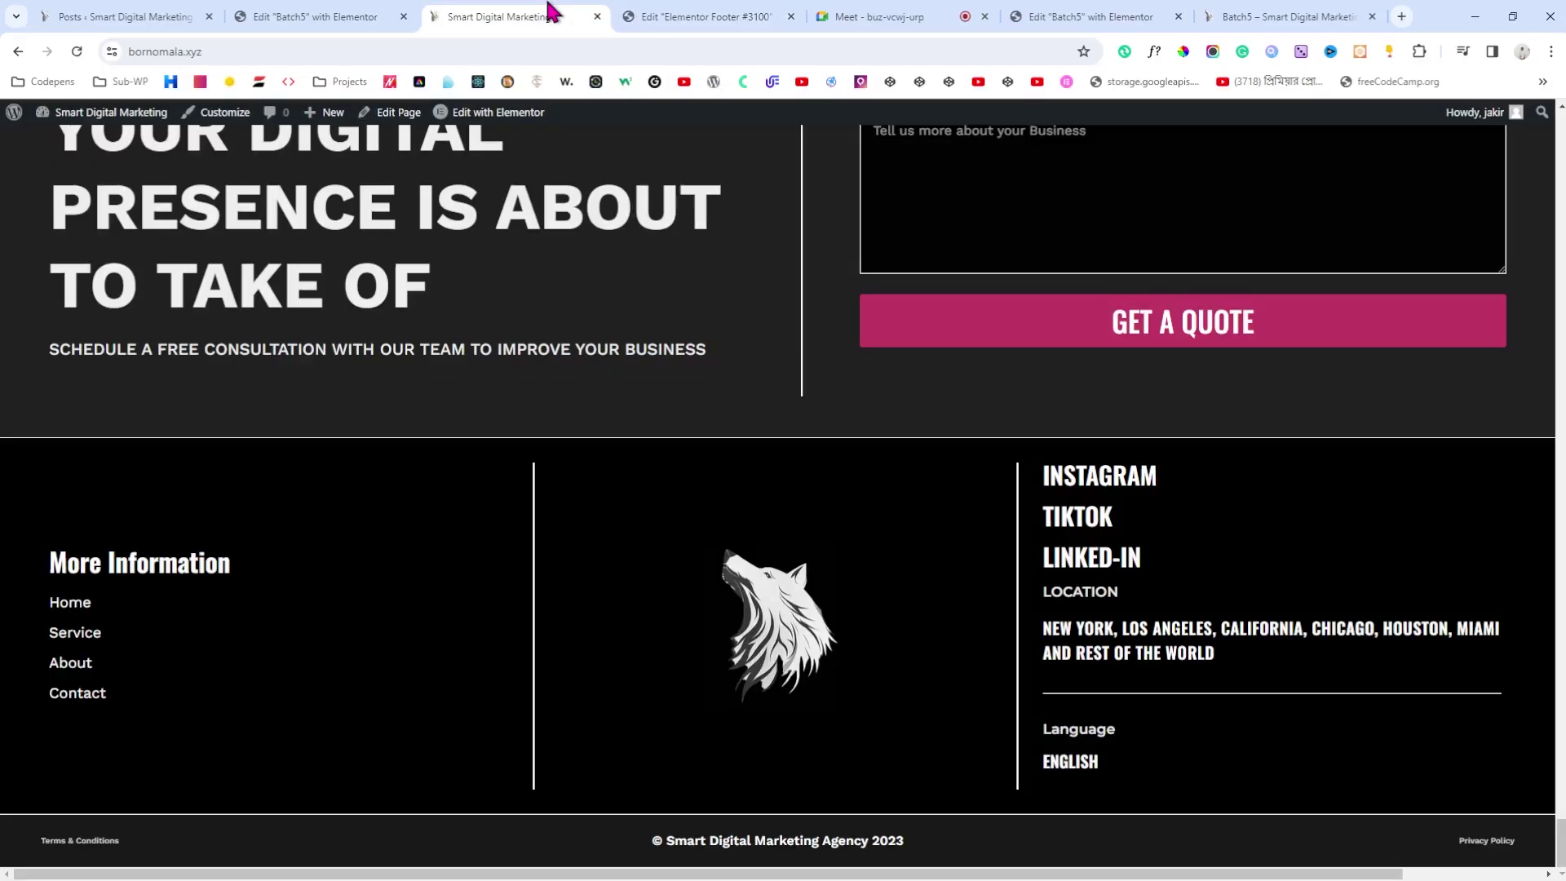
{"action": "left_click", "coordinate": [1153, 52]}
{"action": "left_click", "coordinate": [1129, 479]}
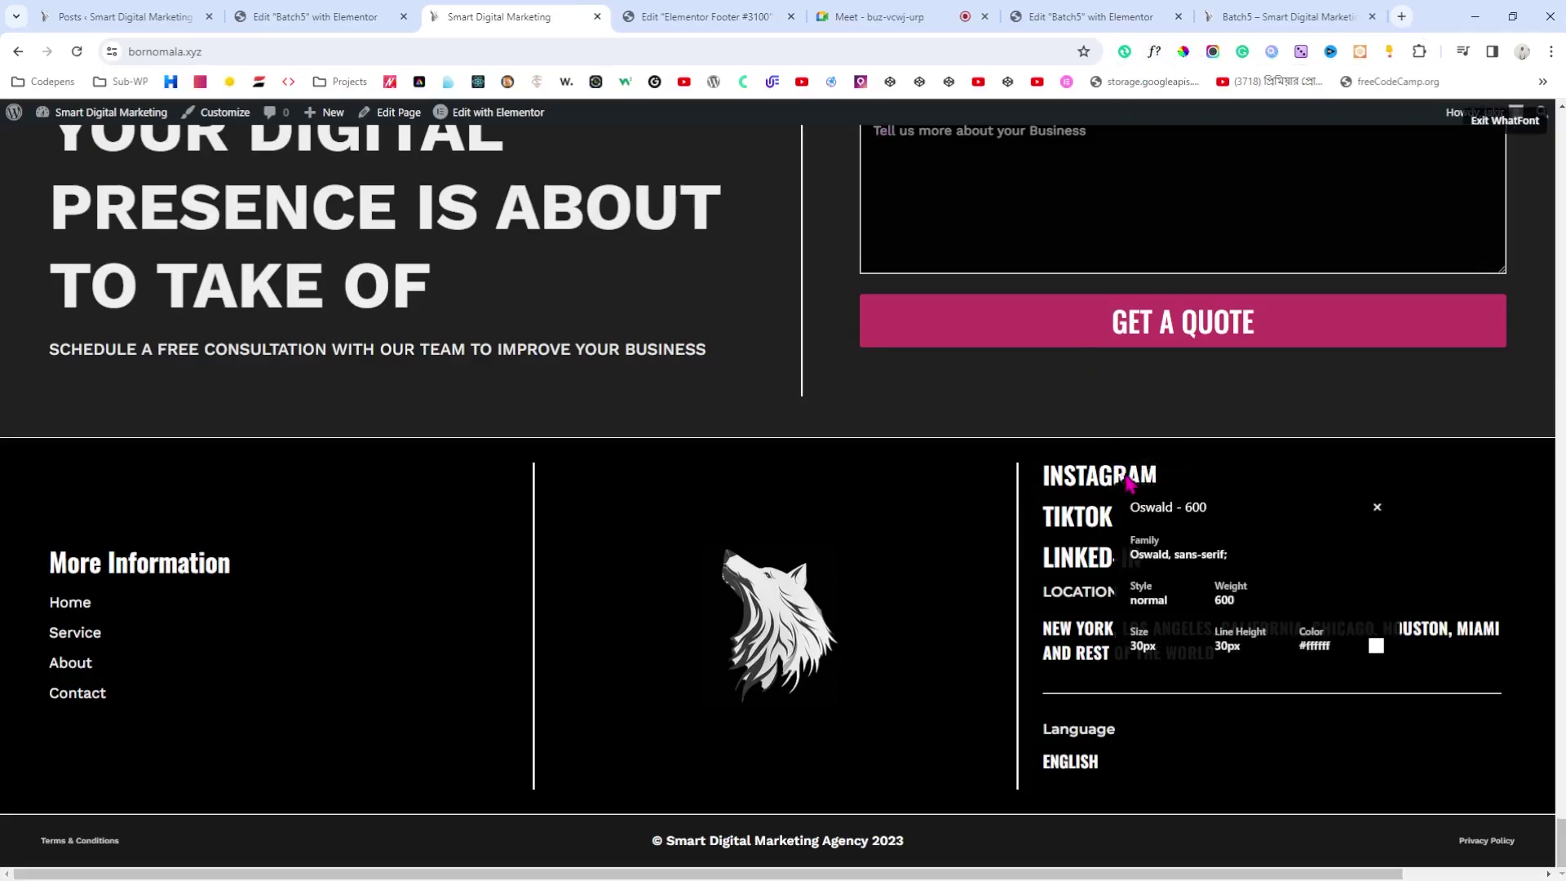
{"action": "left_click", "coordinate": [1377, 507]}
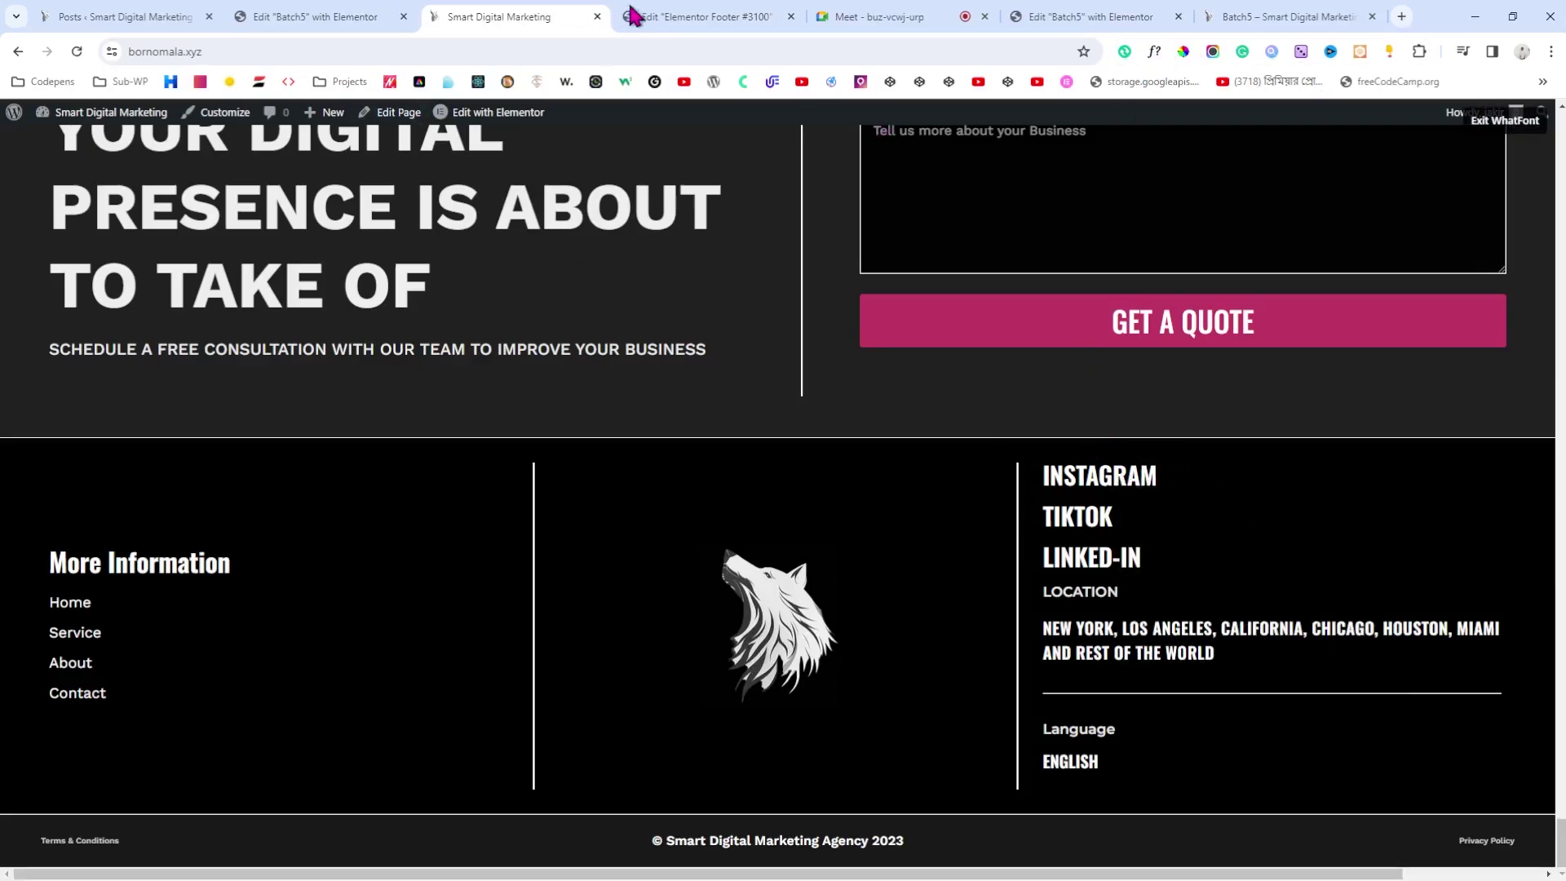
{"action": "key", "text": "ctrl+Tab"}
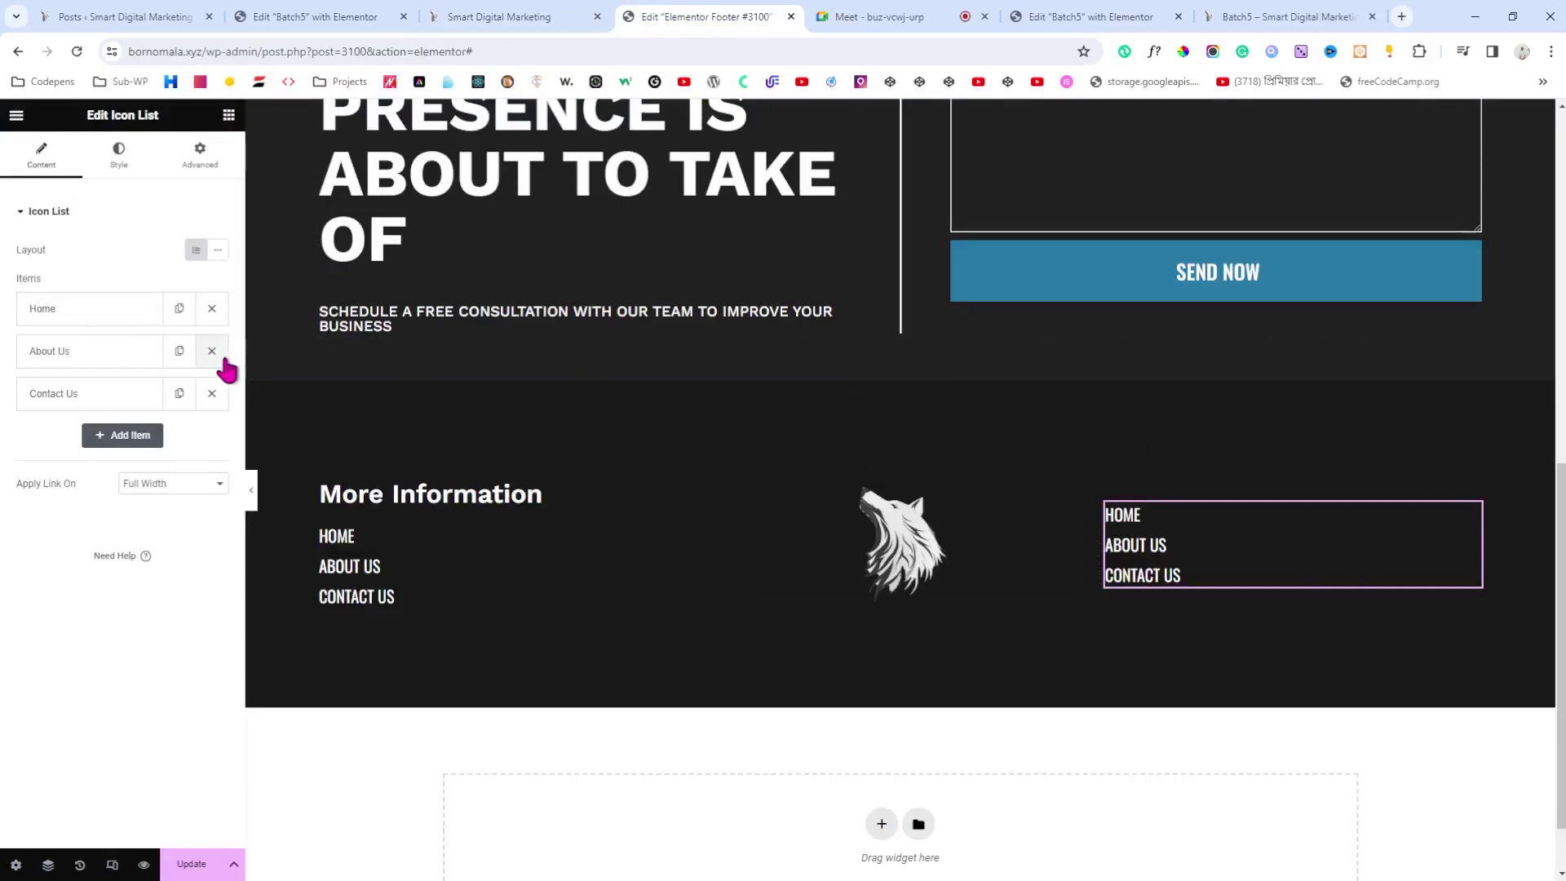
Step: Set the third-column icon list's text to size 30 px and weight 600 (Semi Bold)
{"action": "left_click", "coordinate": [112, 167]}
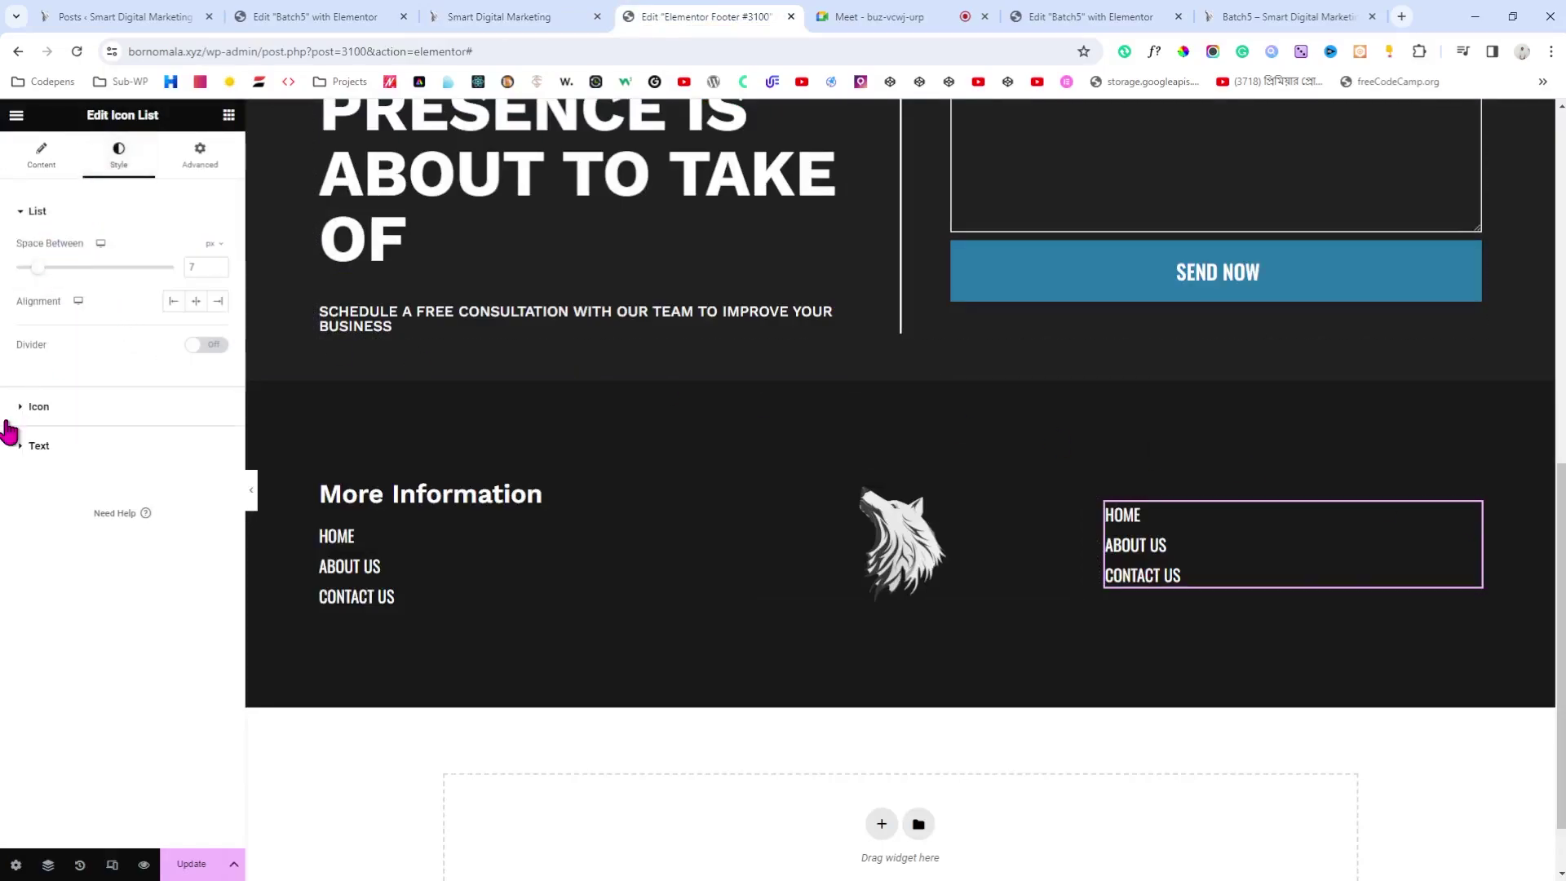
{"action": "left_click", "coordinate": [39, 446]}
{"action": "left_click", "coordinate": [217, 329]}
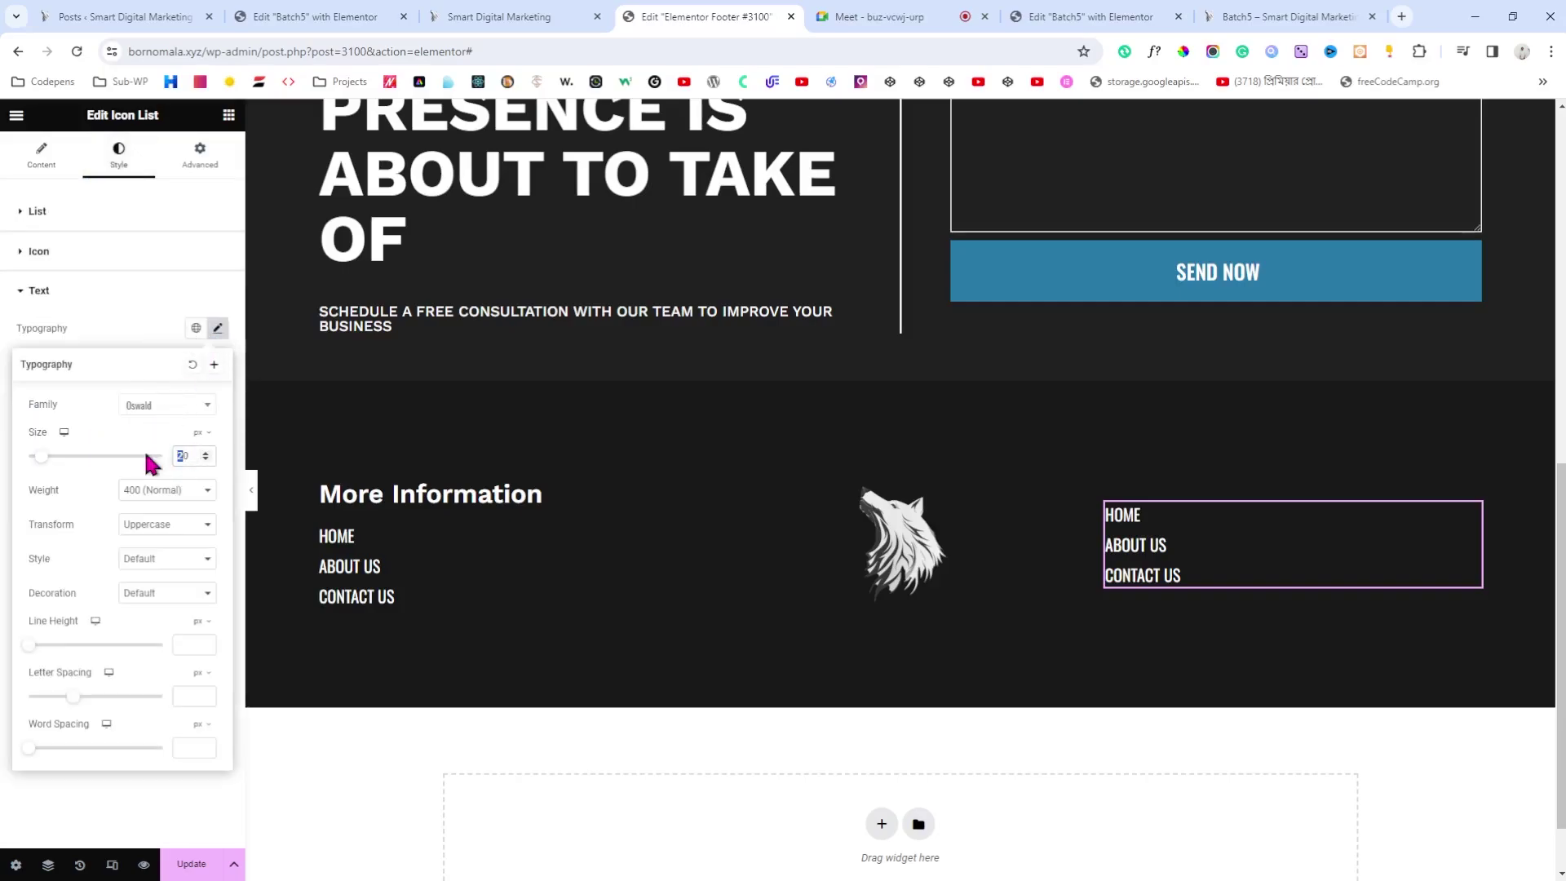
{"action": "type", "text": "3"}
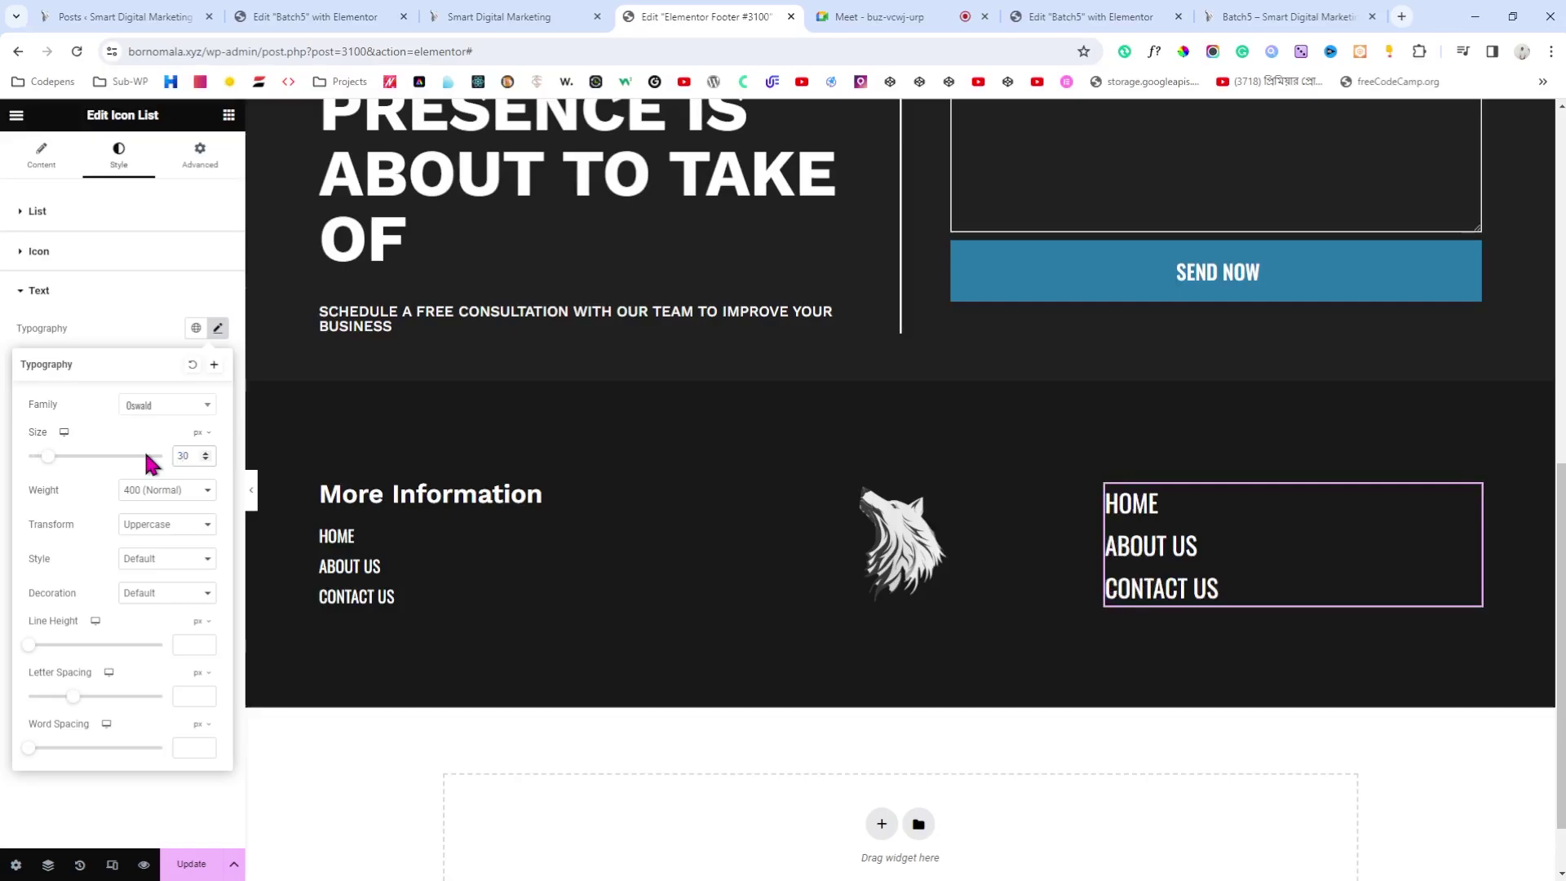
{"action": "left_click", "coordinate": [168, 584]}
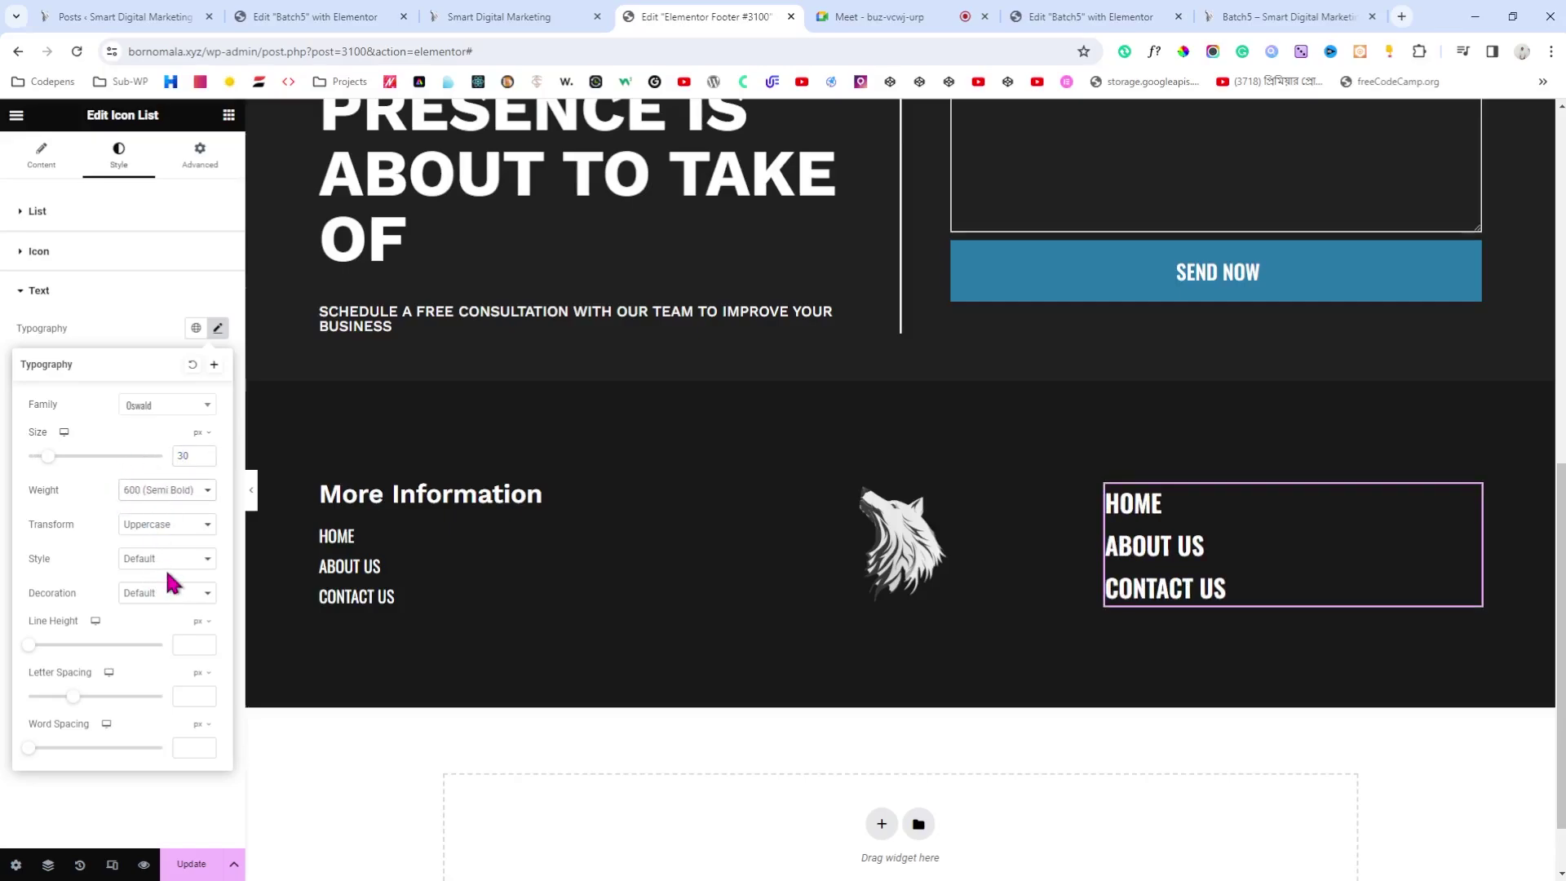
Step: Reduce the space between the third-column list's items to about 1 px
{"action": "left_click", "coordinate": [37, 212]}
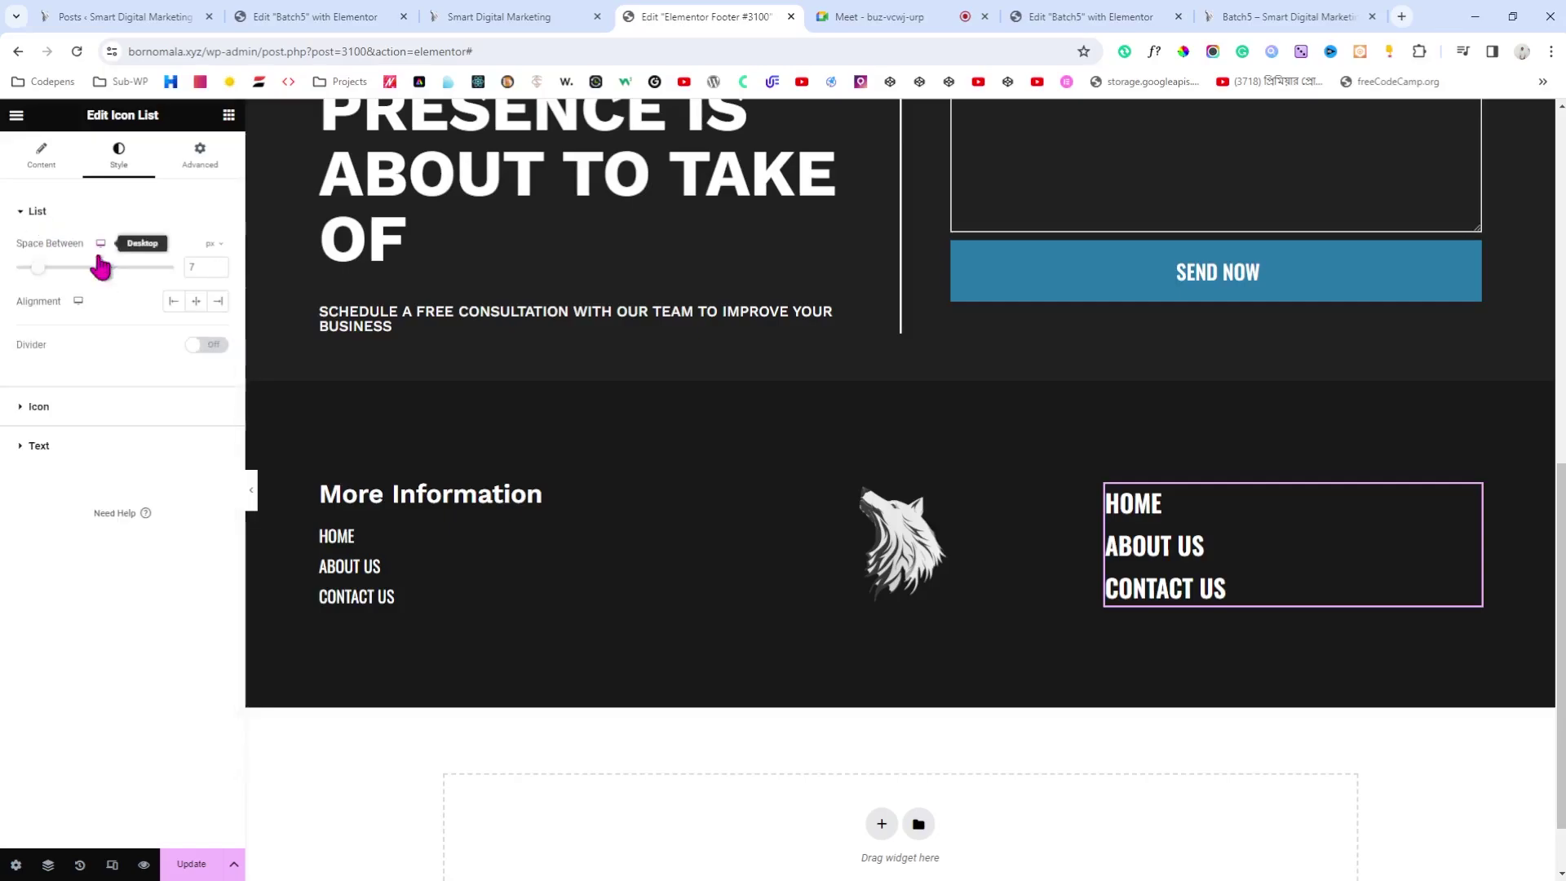
{"action": "left_click", "coordinate": [217, 271]}
{"action": "left_click", "coordinate": [217, 271]}
{"action": "left_click", "coordinate": [217, 271]}
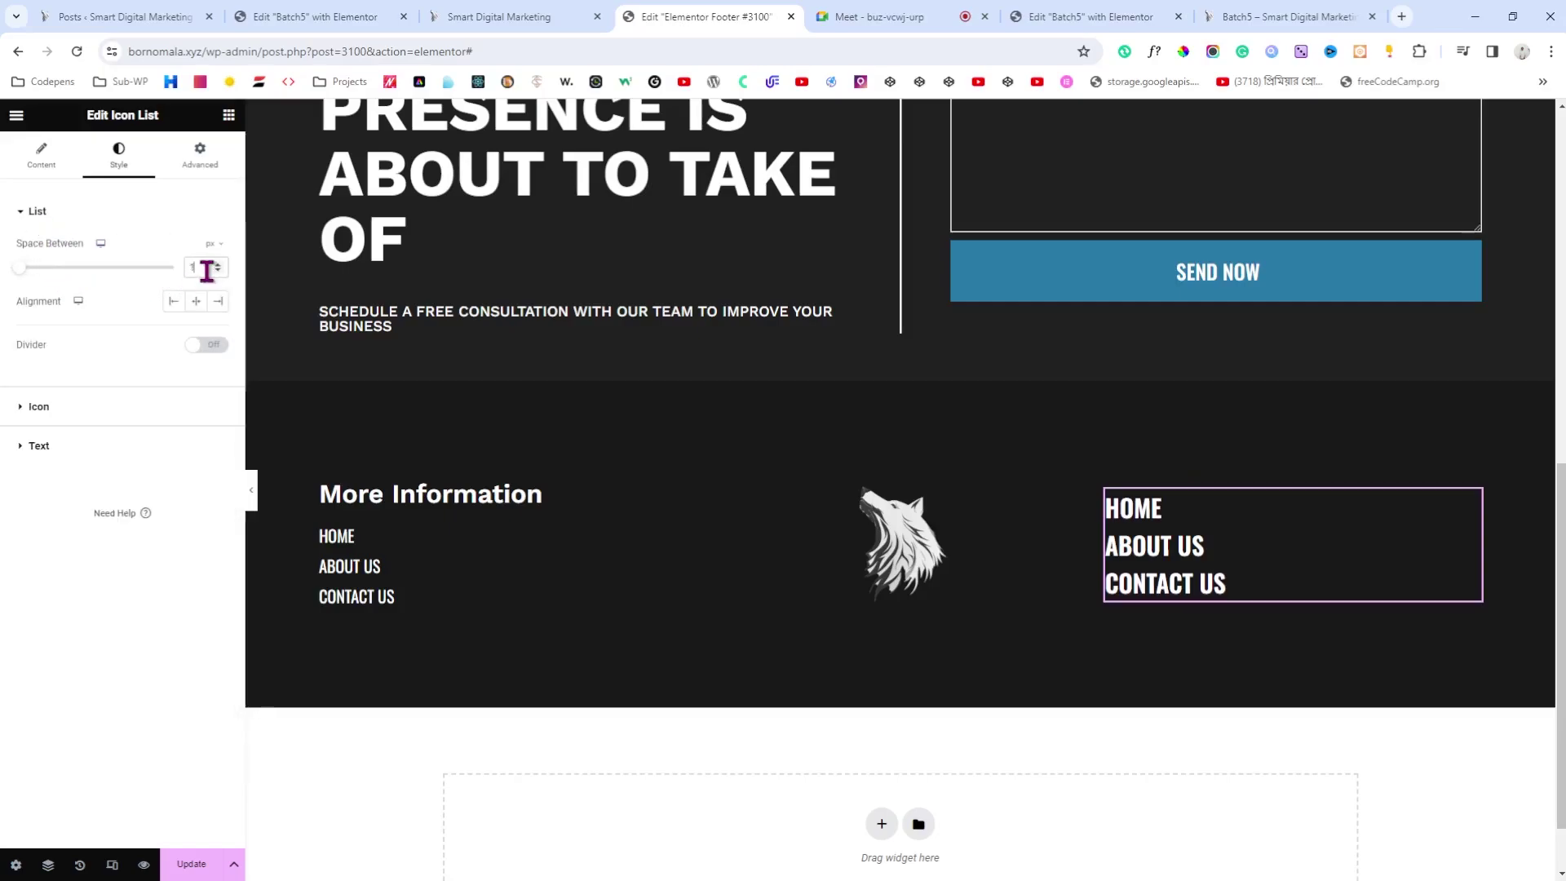
Step: Rename the third-column list's Home item to INSTAGRAM, taking the text from the reference footer
{"action": "left_click", "coordinate": [37, 167]}
{"action": "left_click", "coordinate": [49, 308]}
{"action": "double_click", "coordinate": [90, 371]}
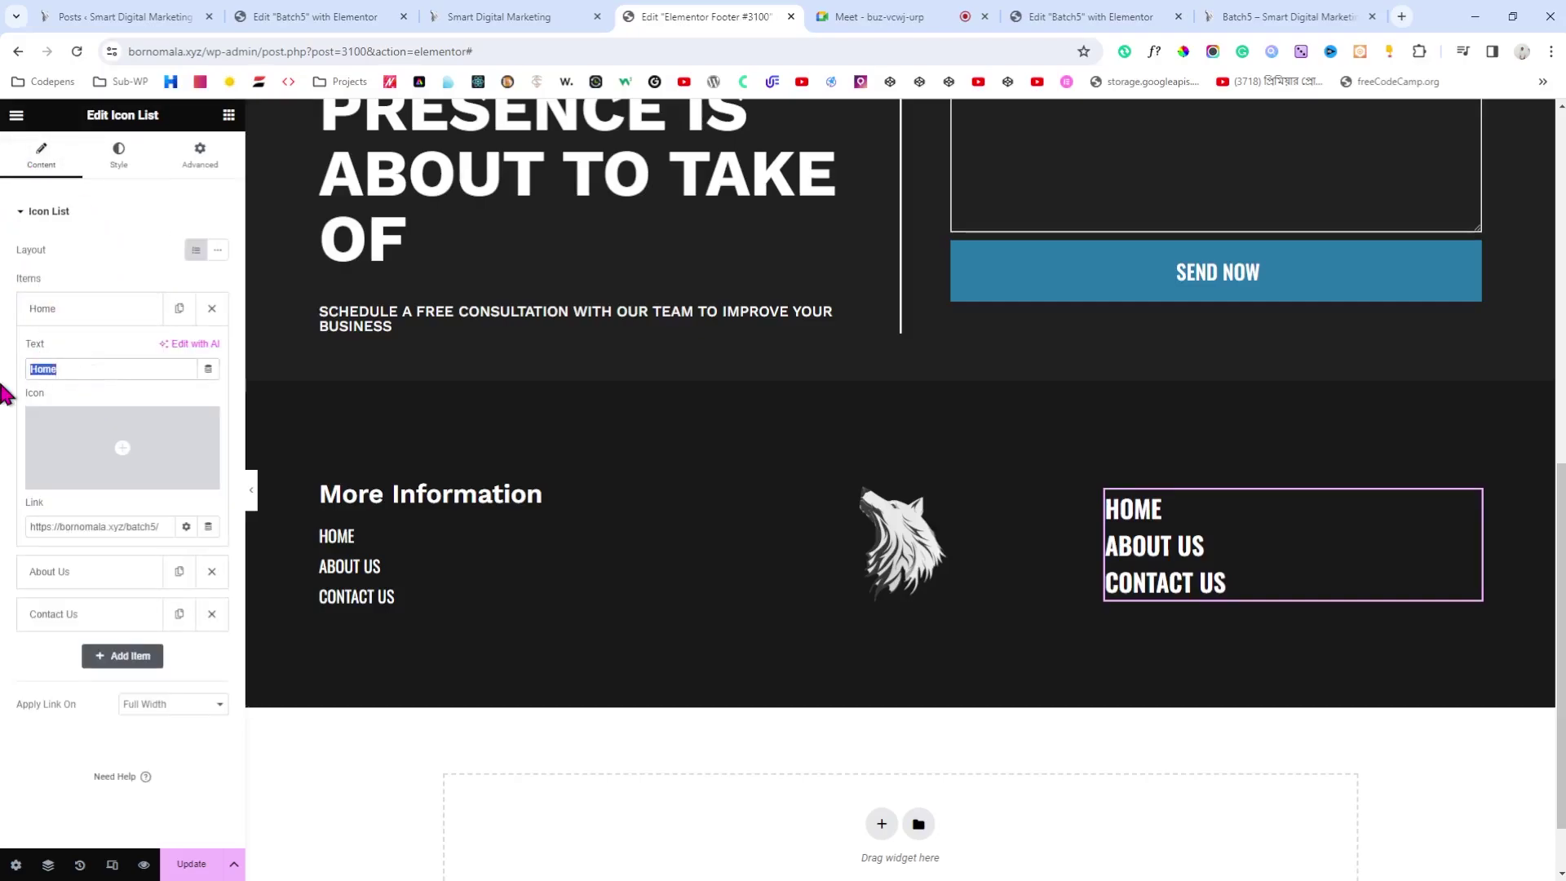
{"action": "left_click", "coordinate": [496, 16]}
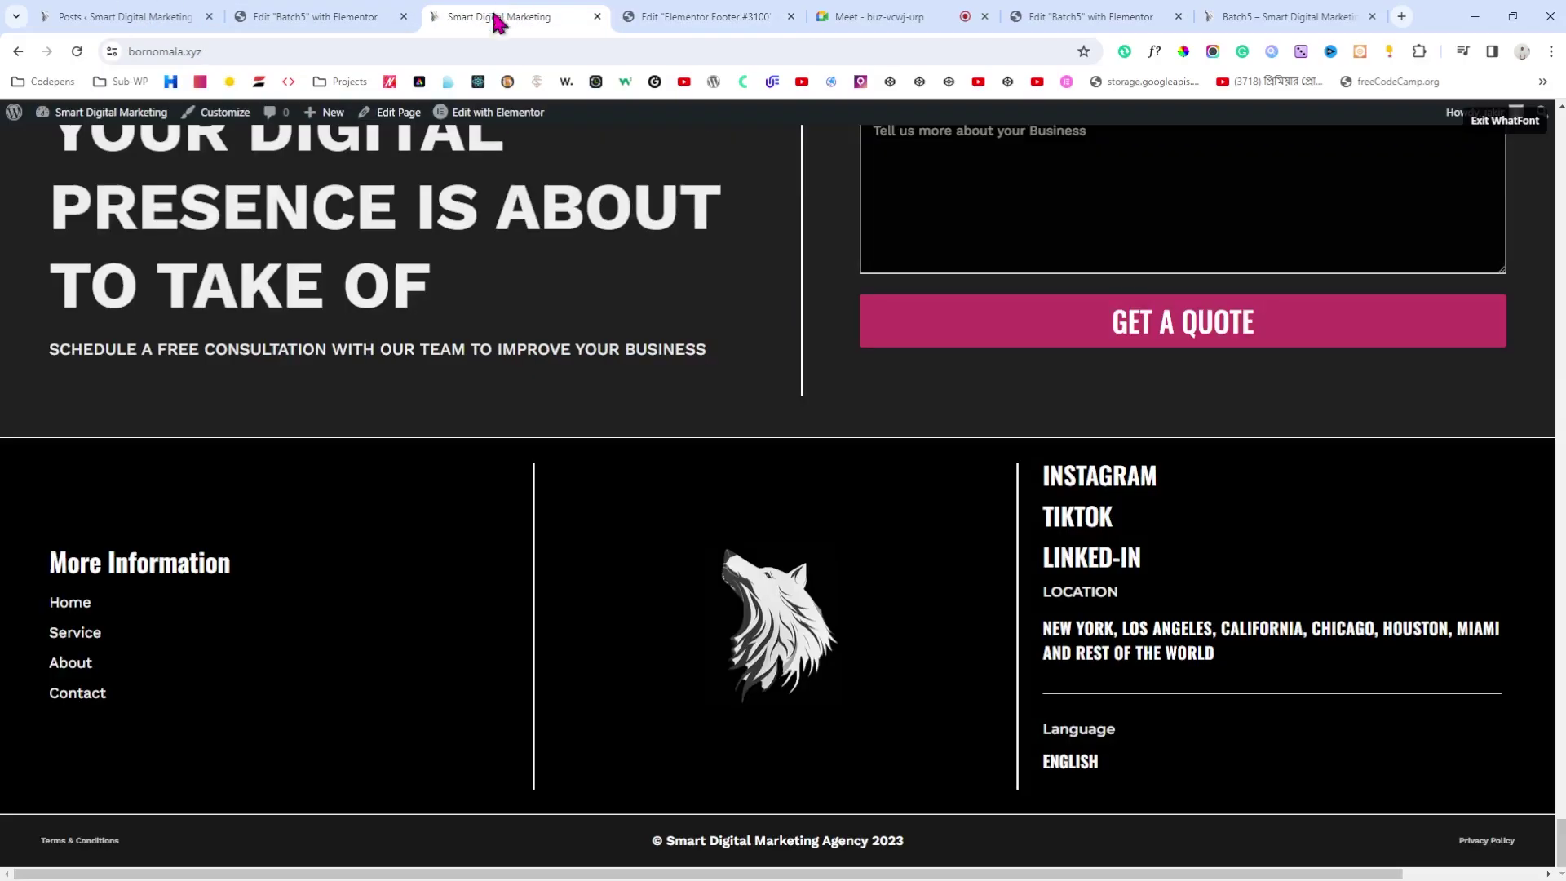
{"action": "left_click", "coordinate": [1046, 475]}
{"action": "left_click", "coordinate": [1480, 120]}
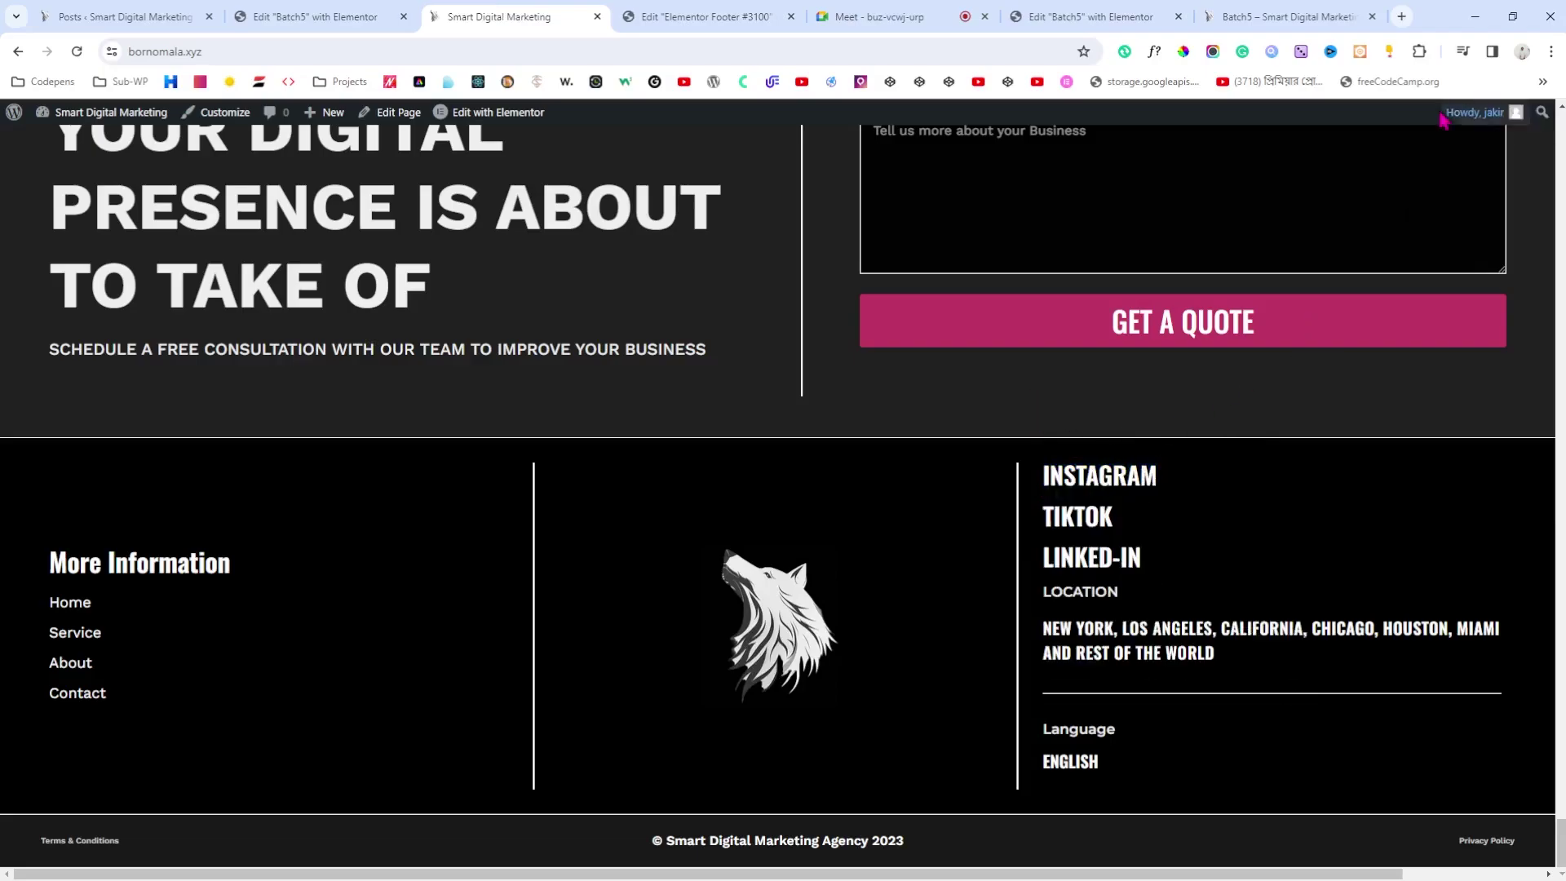
{"action": "left_click", "coordinate": [628, 16]}
{"action": "type", "text": "Instagram"}
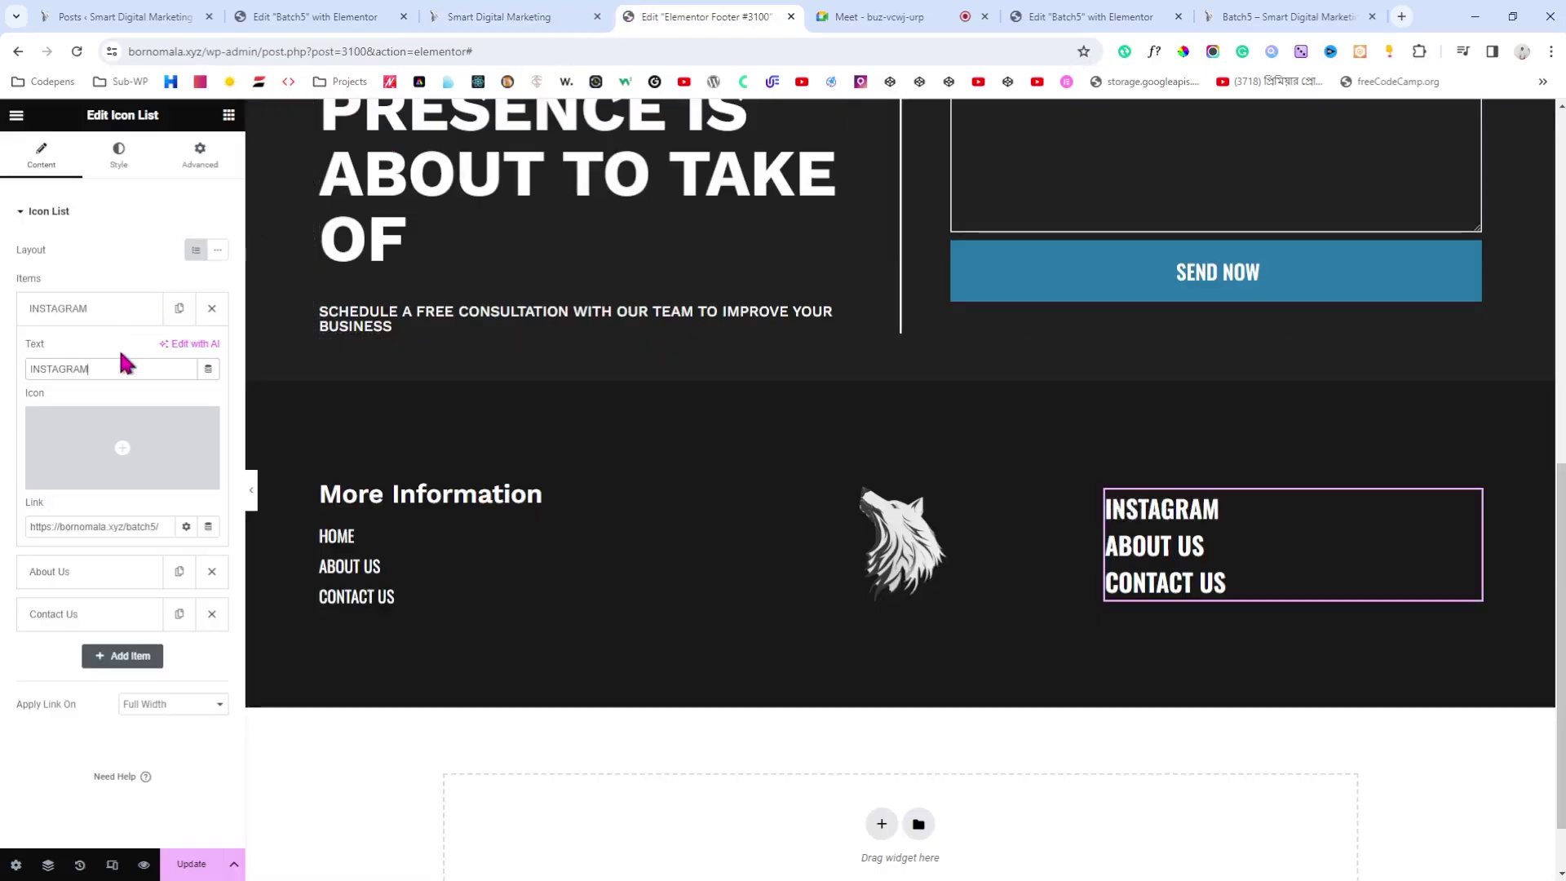
Step: Rename the third-column list's About Us item to TIKTOK, taking the text from the reference footer
{"action": "left_click", "coordinate": [475, 12]}
{"action": "left_click_drag", "start_coordinate": [1048, 529], "coordinate": [1150, 522]}
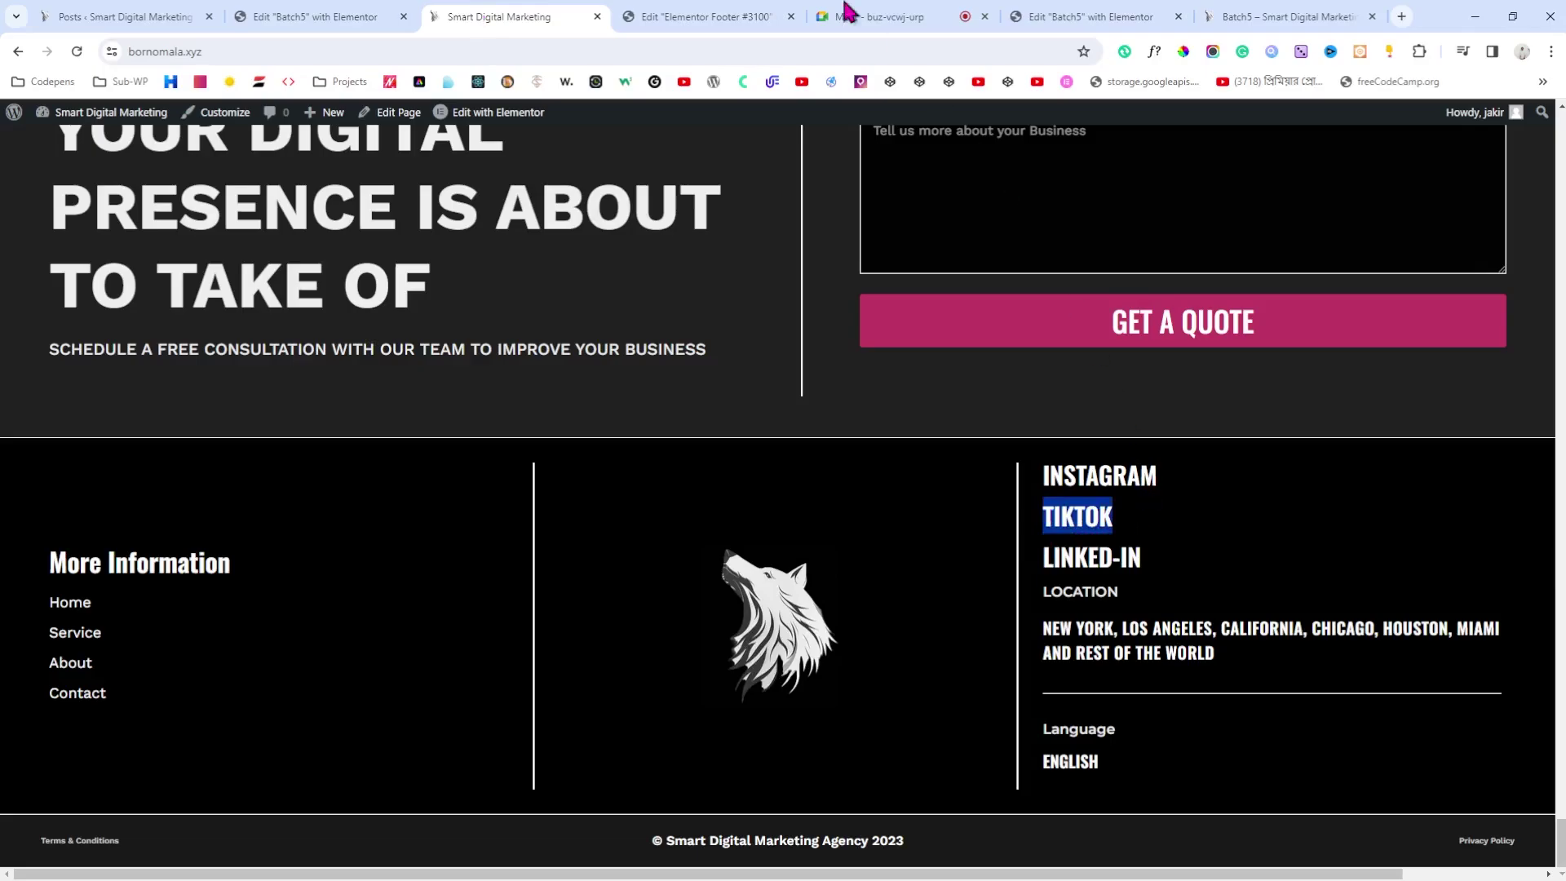
{"action": "left_click", "coordinate": [701, 16]}
{"action": "left_click", "coordinate": [82, 308]}
{"action": "left_click", "coordinate": [89, 351]}
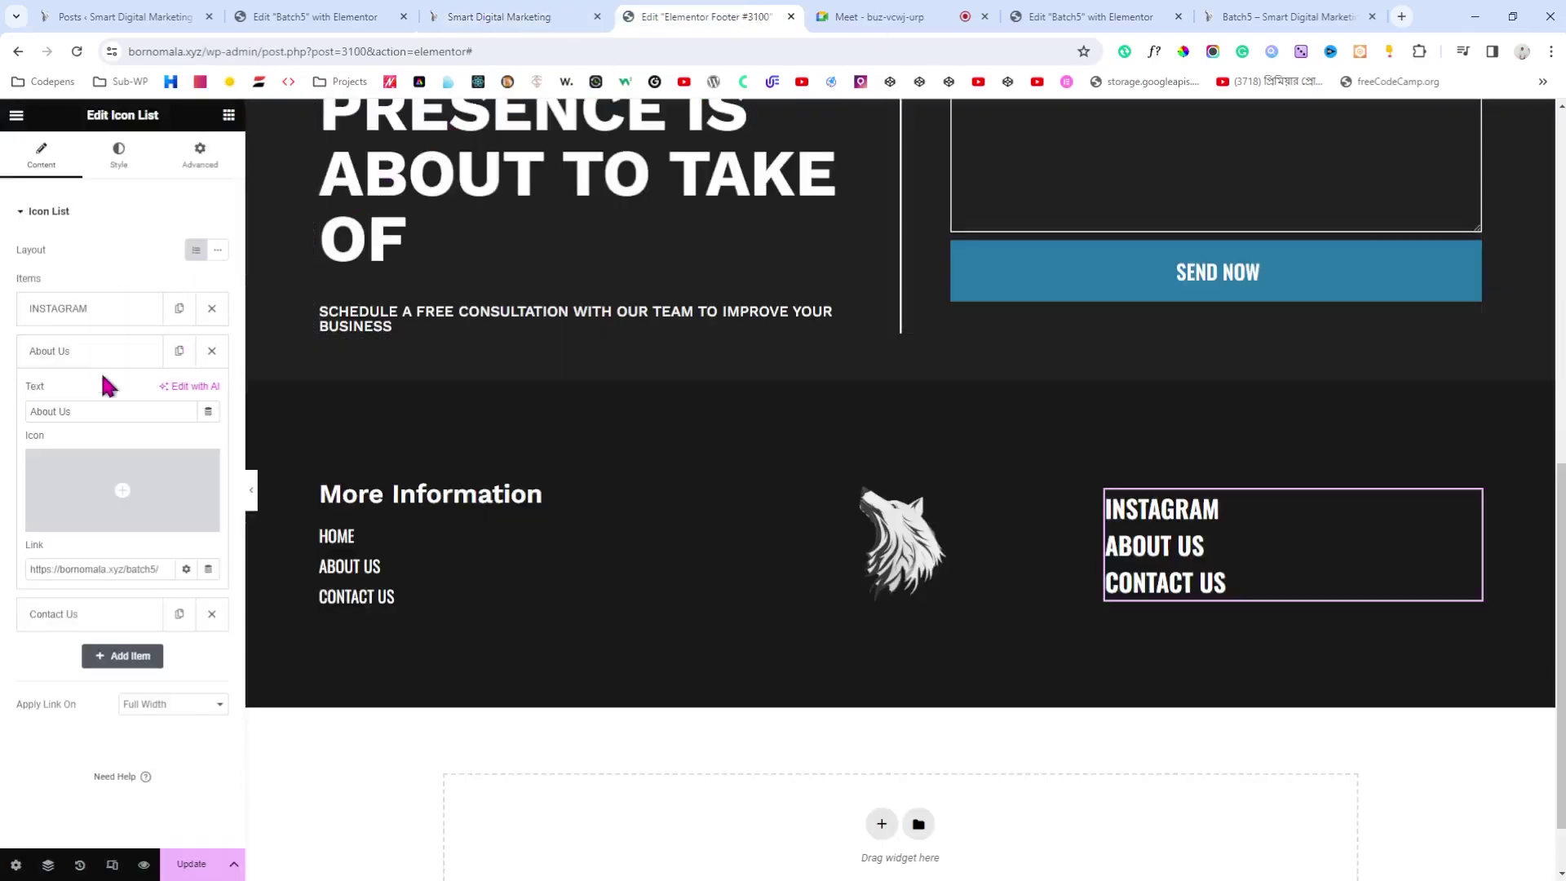
{"action": "triple_click", "coordinate": [115, 412]}
{"action": "type", "text": "TikTok"}
Step: Rename the third-column list's Contact Us item to LINKED-IN with text copied from the reference footer, and compare both footers
{"action": "left_click", "coordinate": [499, 13]}
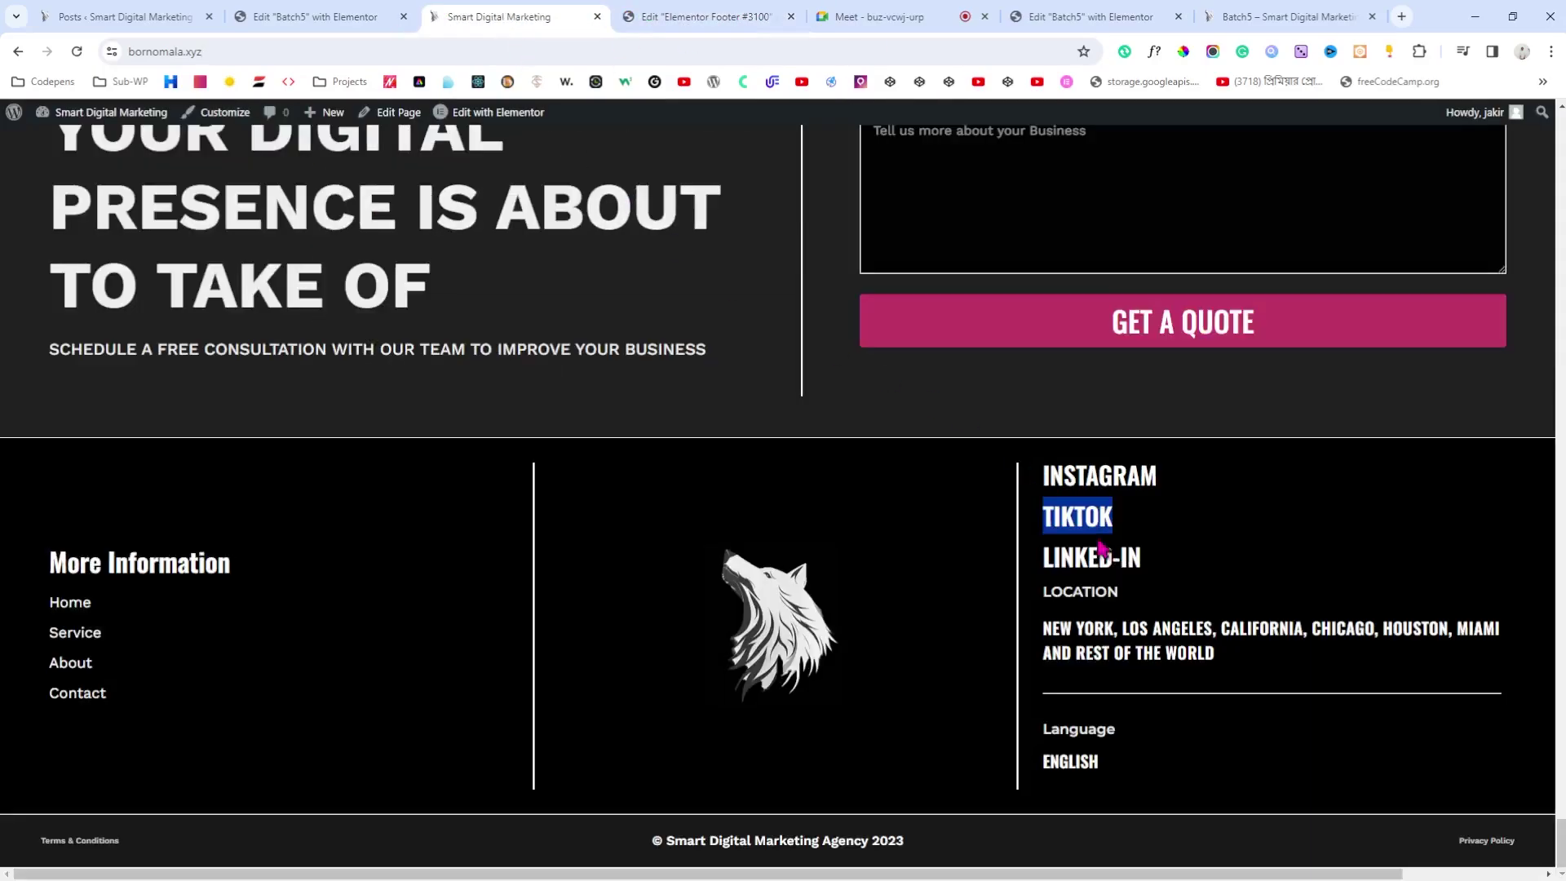
{"action": "left_click", "coordinate": [1102, 554]}
{"action": "scroll", "coordinate": [1554, 193], "scroll_direction": "down", "scroll_amount": 7}
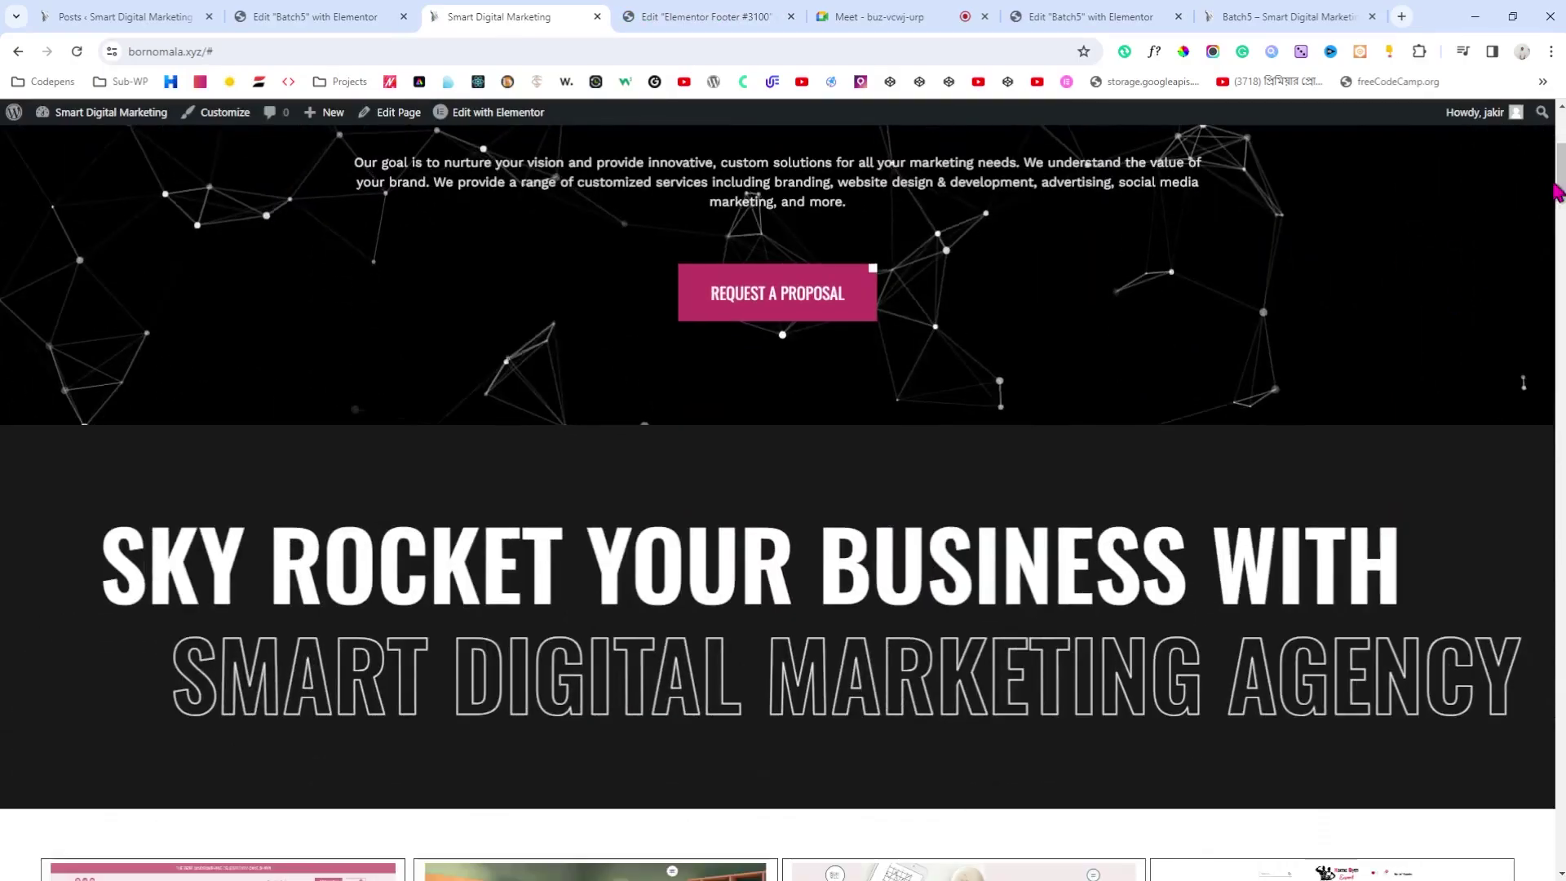
{"action": "left_click_drag", "start_coordinate": [1554, 194], "coordinate": [1550, 857]}
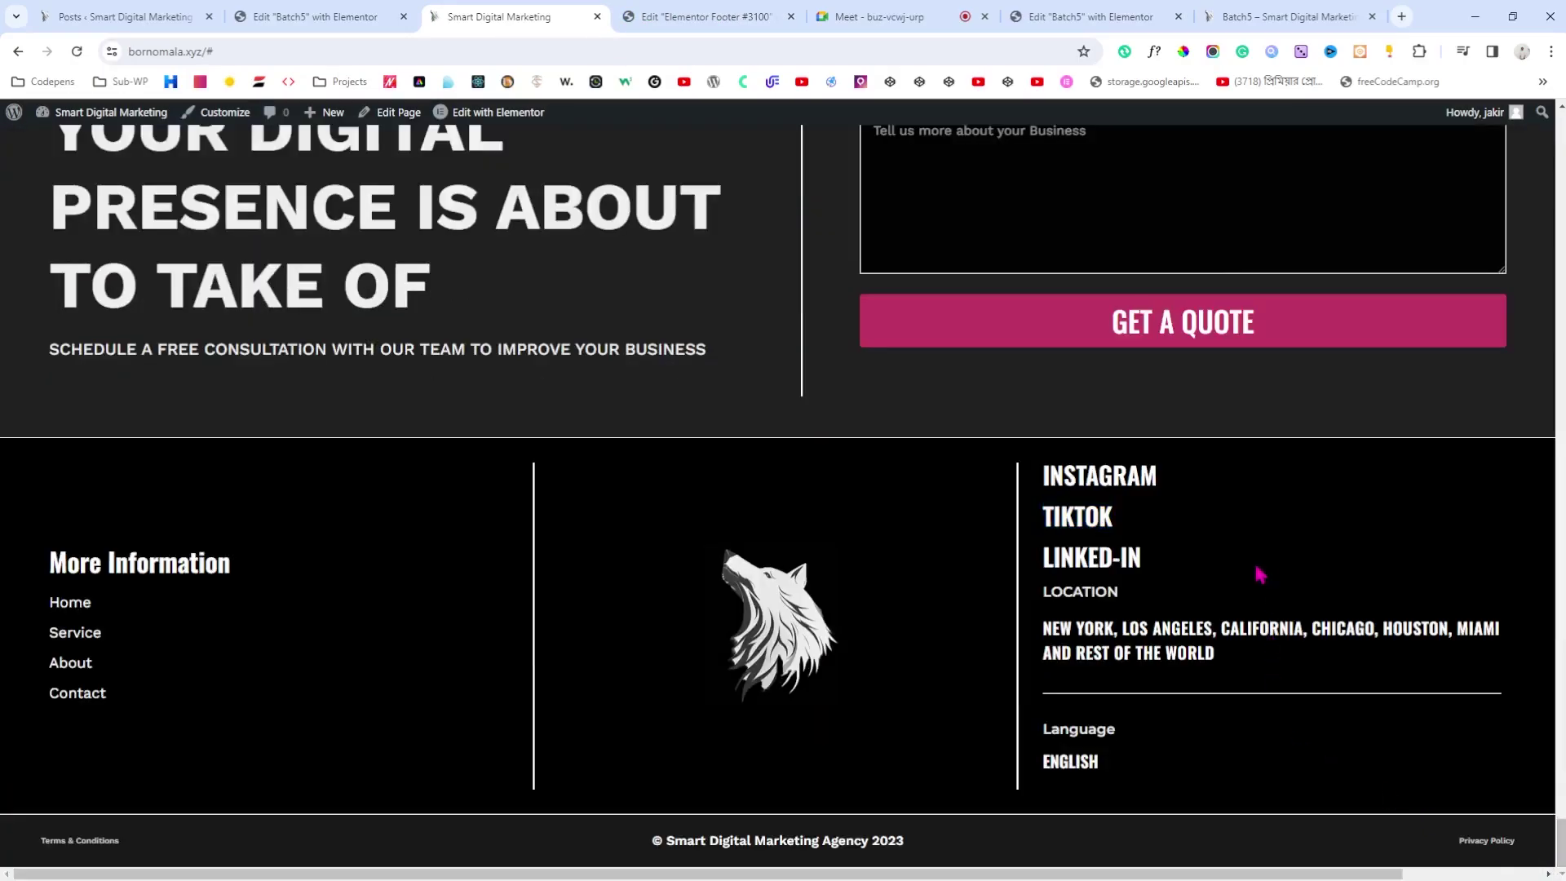
{"action": "double_click", "coordinate": [1064, 561]}
{"action": "key", "text": "ctrl+c"}
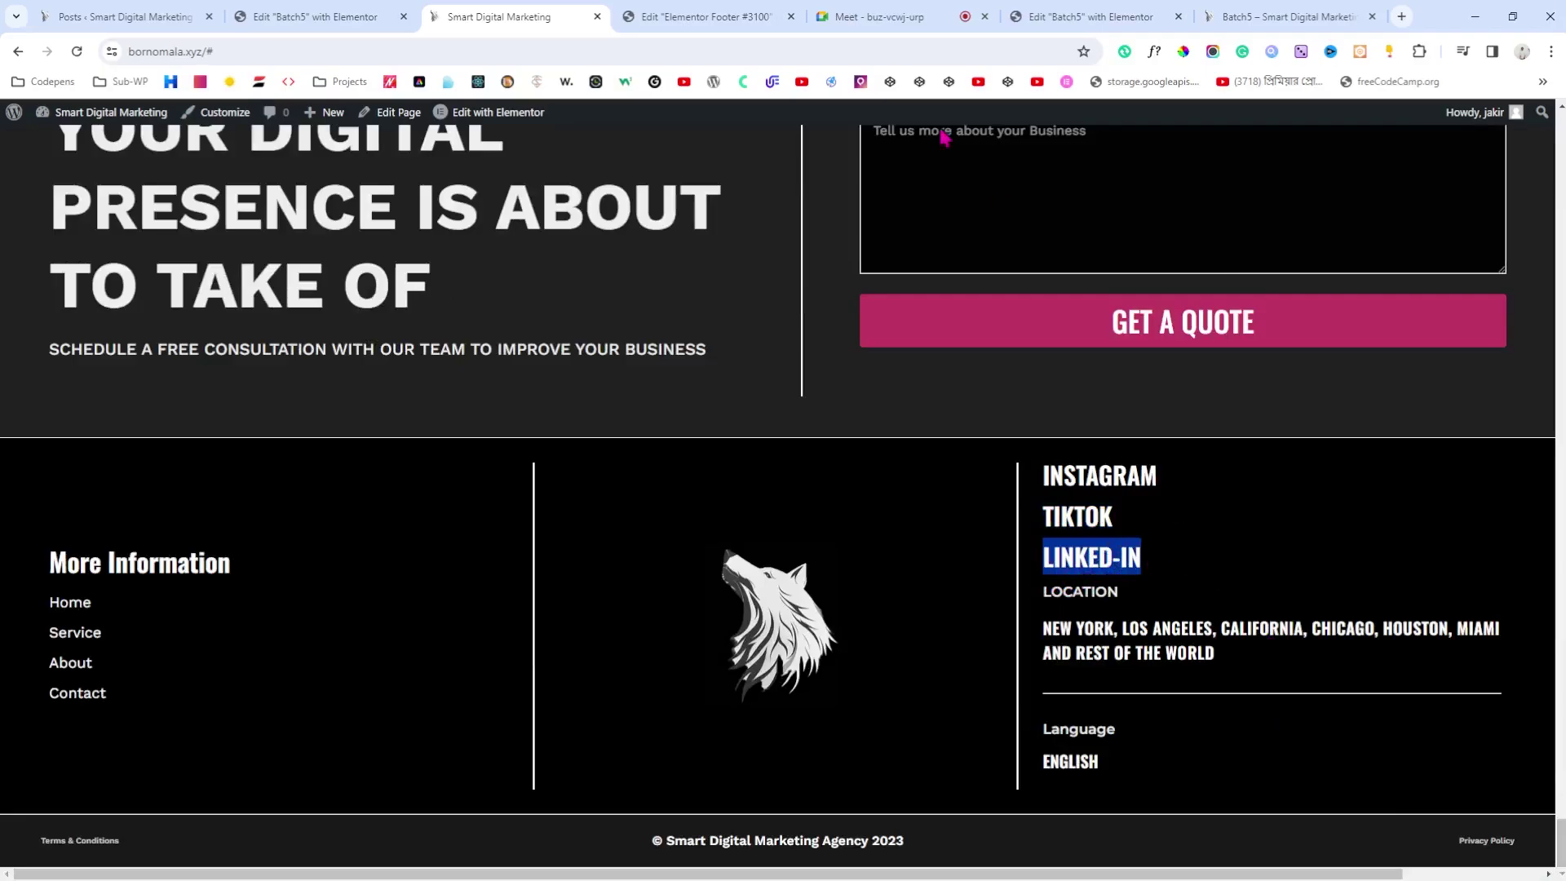
{"action": "left_click", "coordinate": [653, 17]}
{"action": "left_click", "coordinate": [52, 353]}
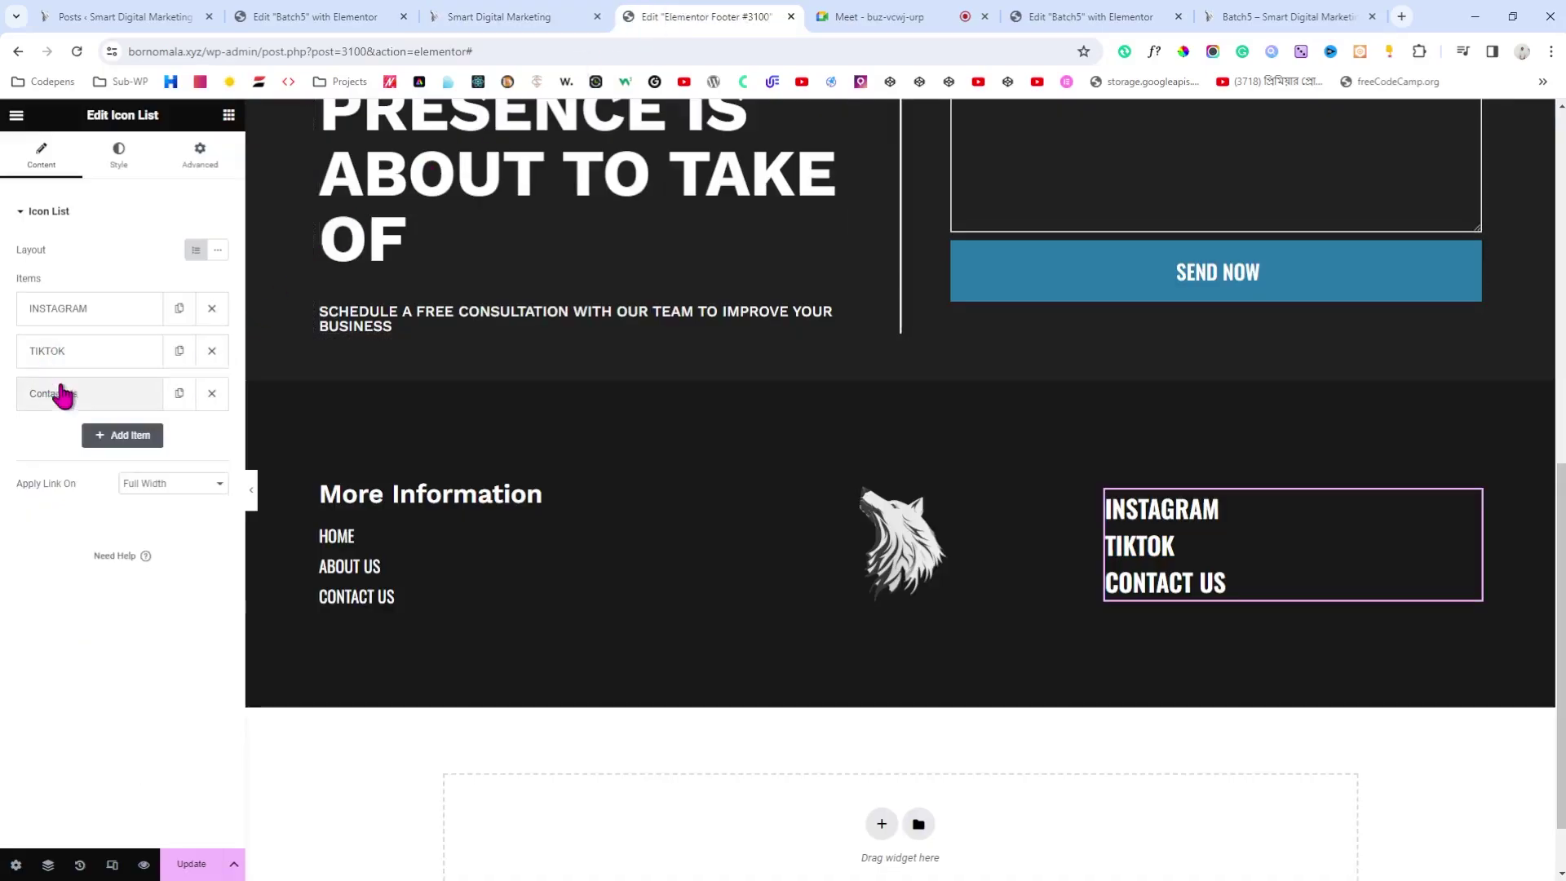
{"action": "left_click", "coordinate": [63, 395]}
{"action": "key", "text": "ctrl+a"}
{"action": "key", "text": "ctrl+v"}
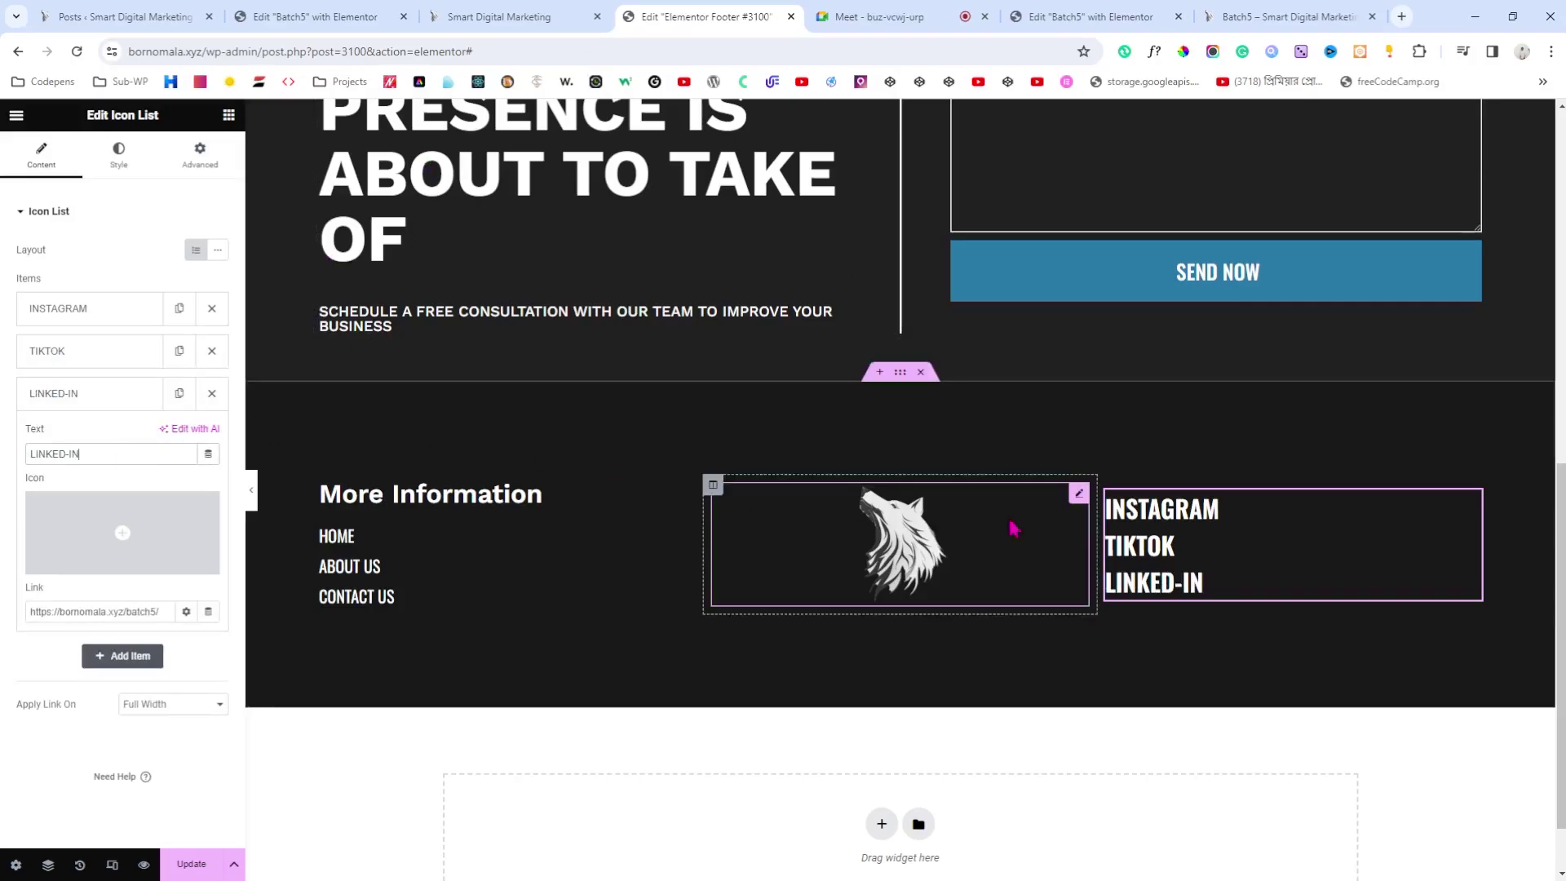
{"action": "left_click", "coordinate": [513, 9]}
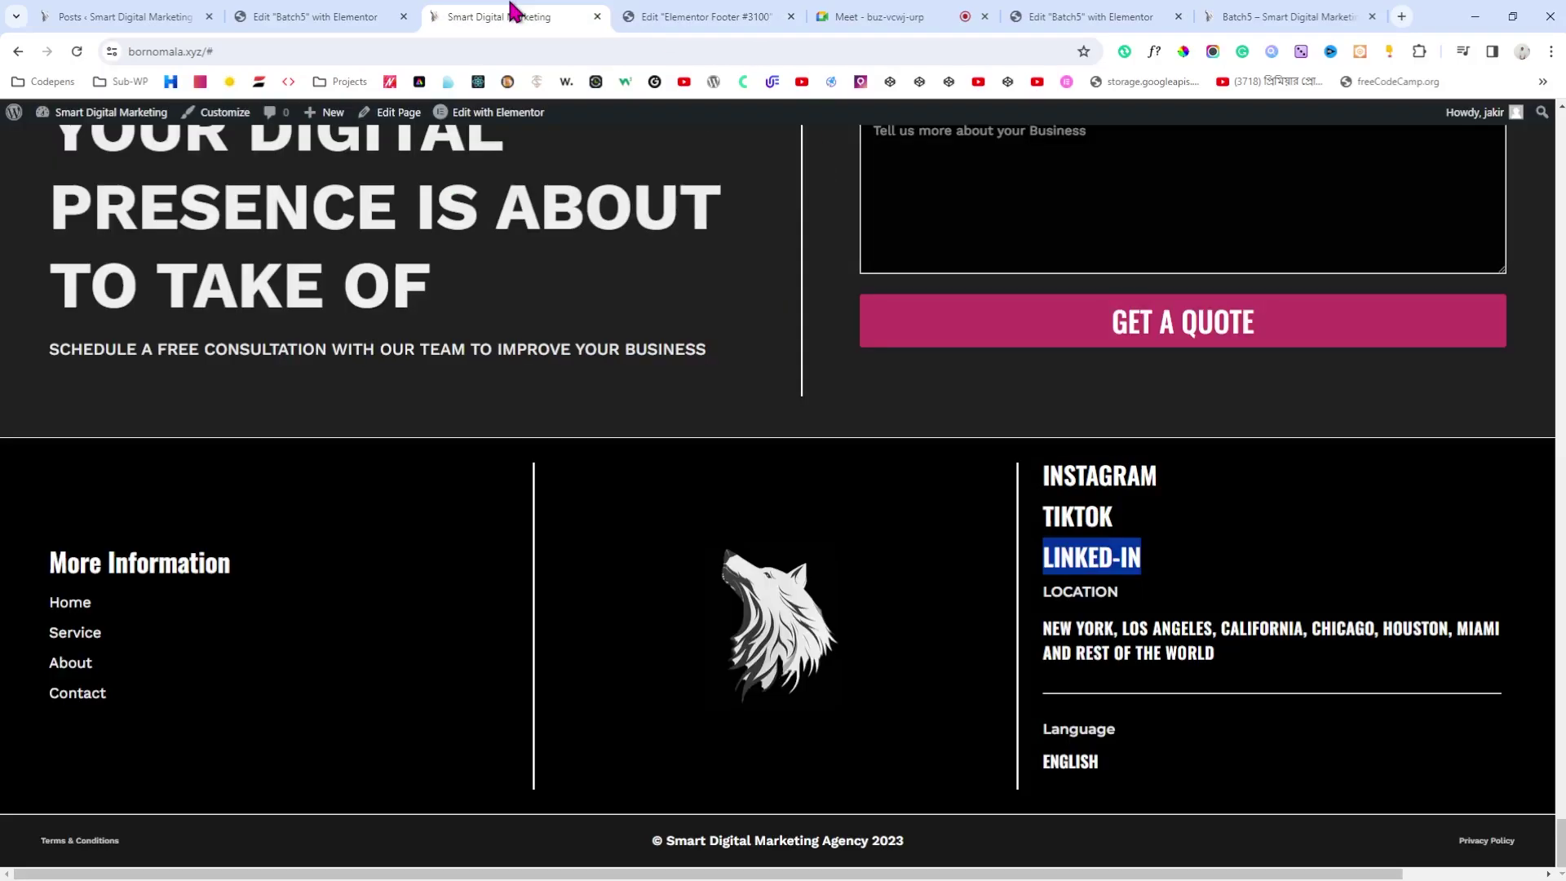
{"action": "left_click", "coordinate": [689, 417]}
{"action": "left_click", "coordinate": [658, 12]}
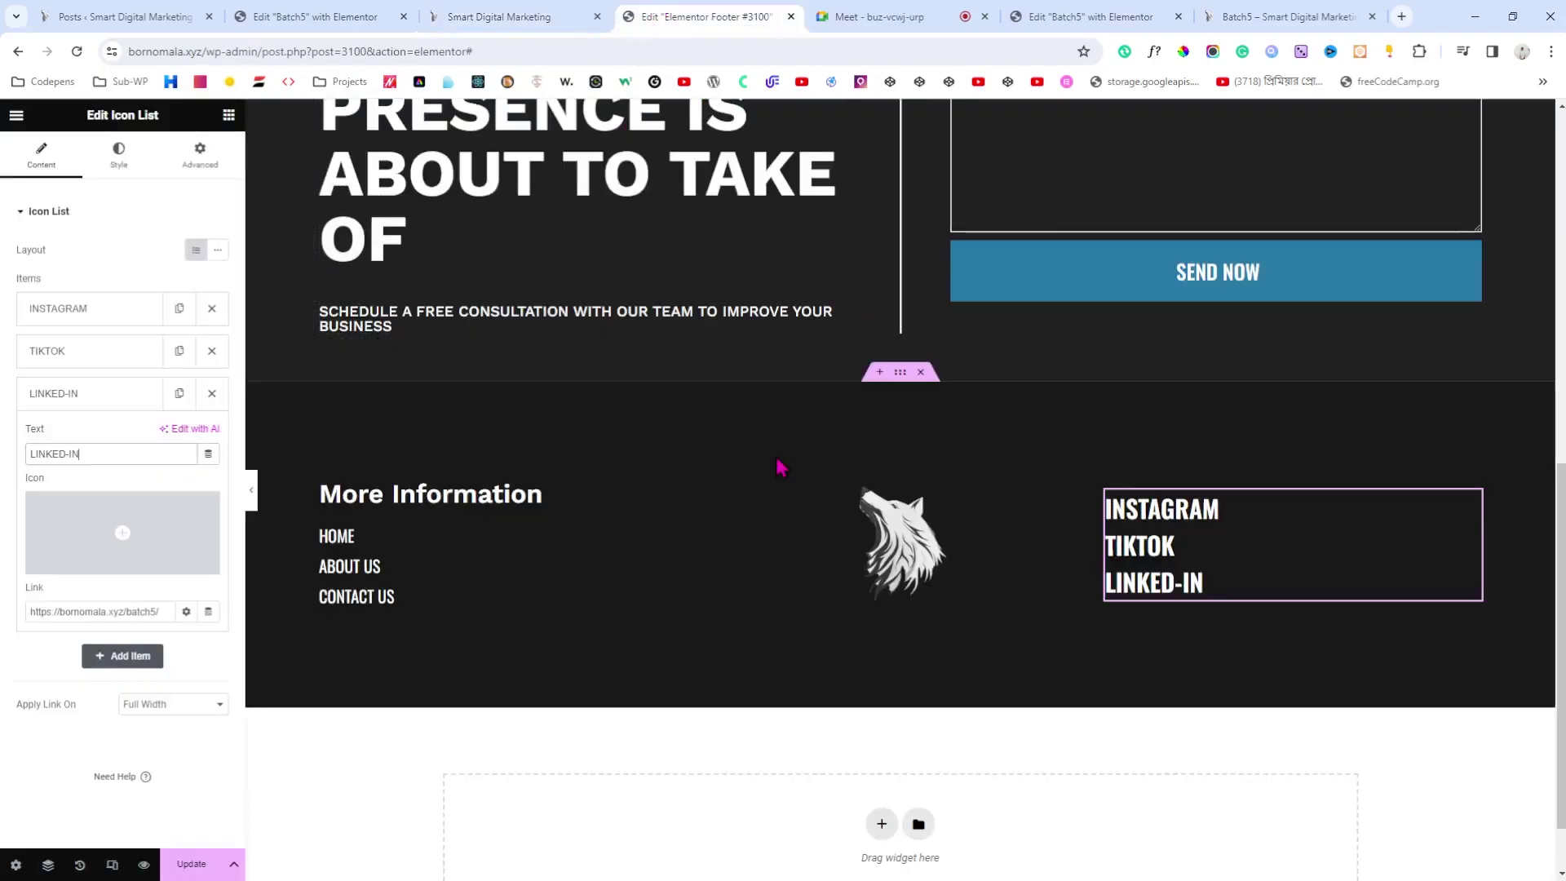
{"action": "left_click_drag", "start_coordinate": [901, 381], "coordinate": [825, 517]}
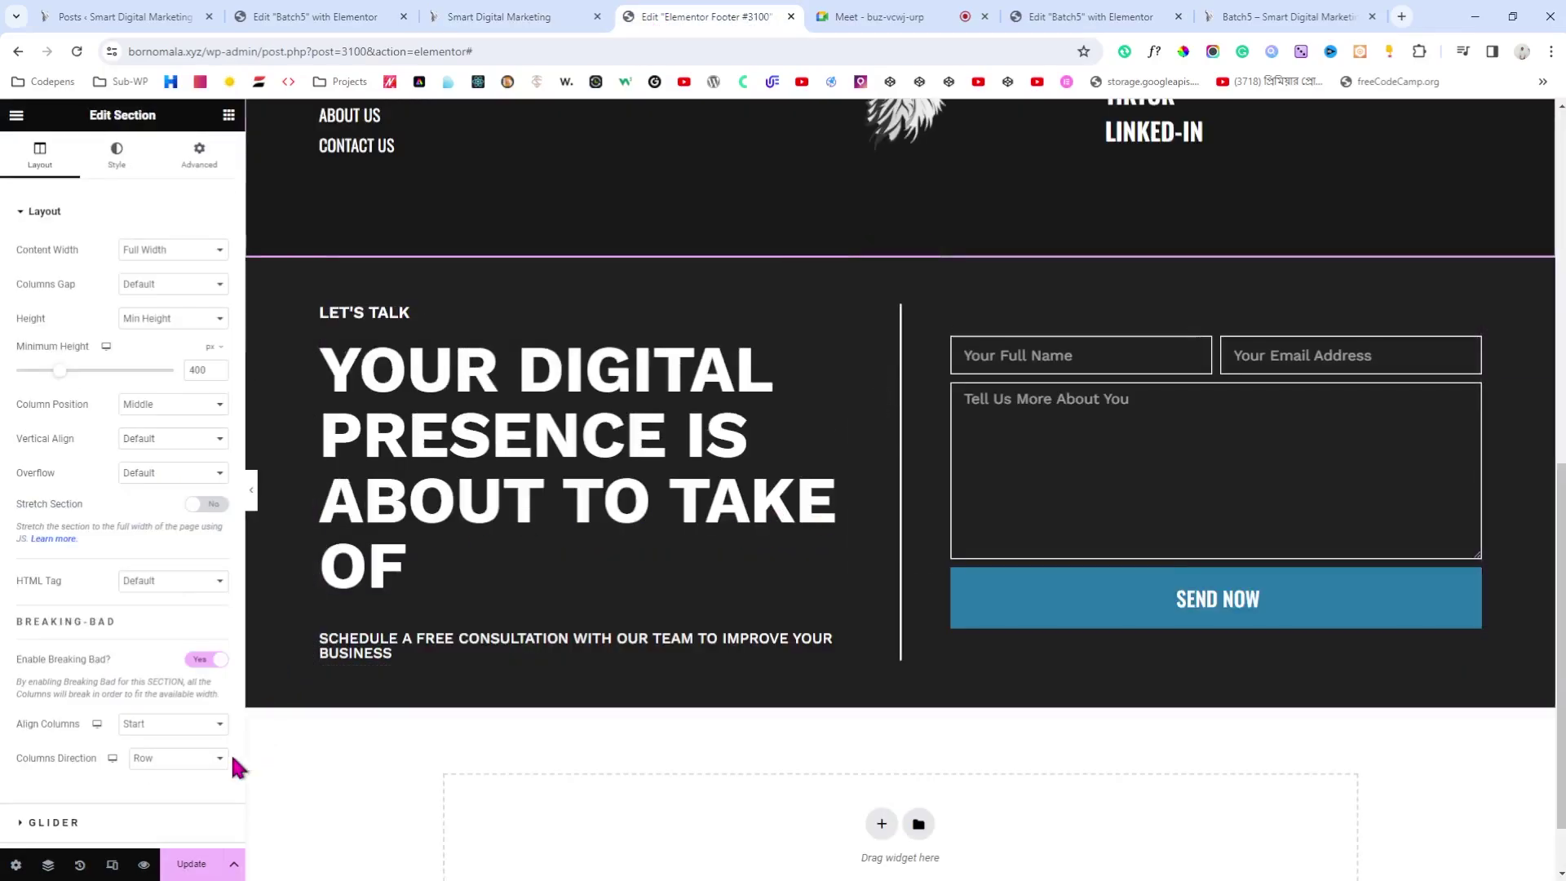
{"action": "left_click", "coordinate": [79, 865]}
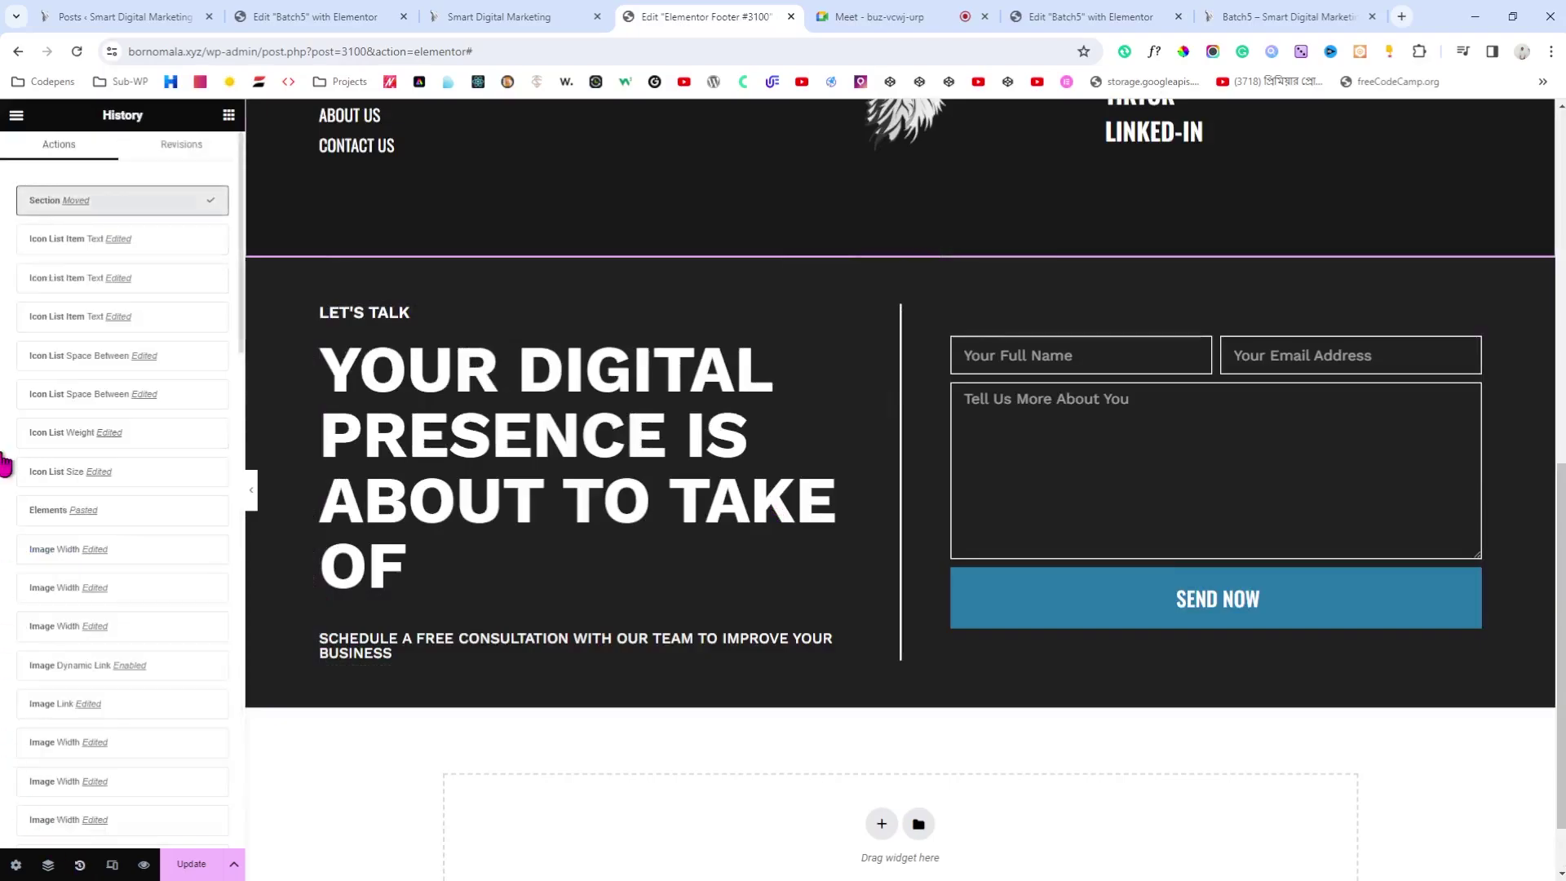
{"action": "left_click", "coordinate": [43, 245]}
{"action": "scroll", "coordinate": [1045, 695], "scroll_direction": "up", "scroll_amount": 1}
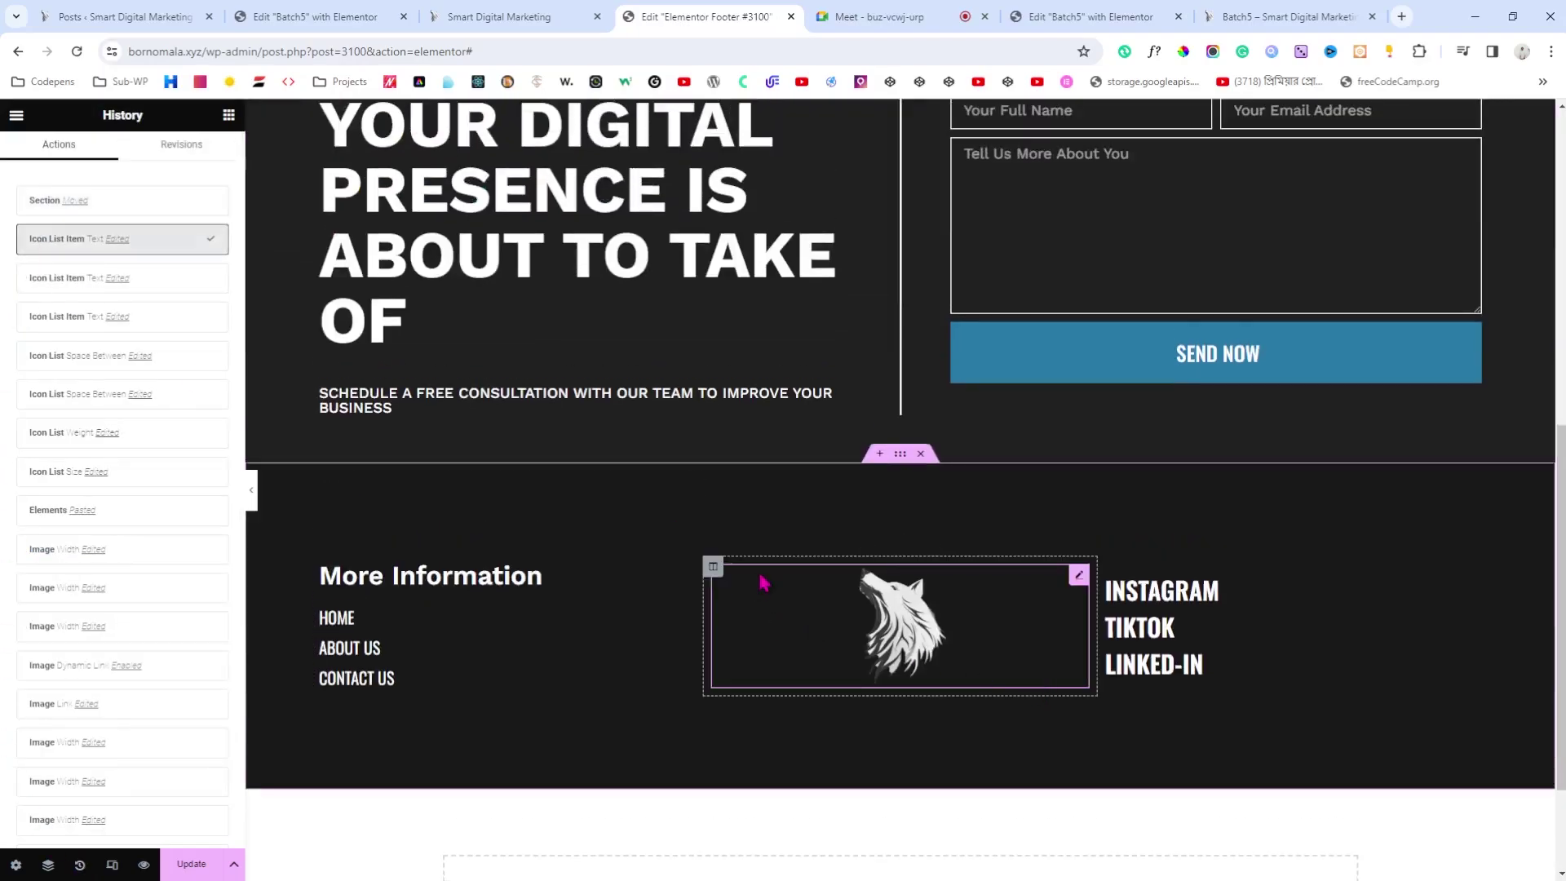
Step: Set the column position of the three-column footer section to Stretch and inspect its first column's layout settings
{"action": "left_click", "coordinate": [901, 456]}
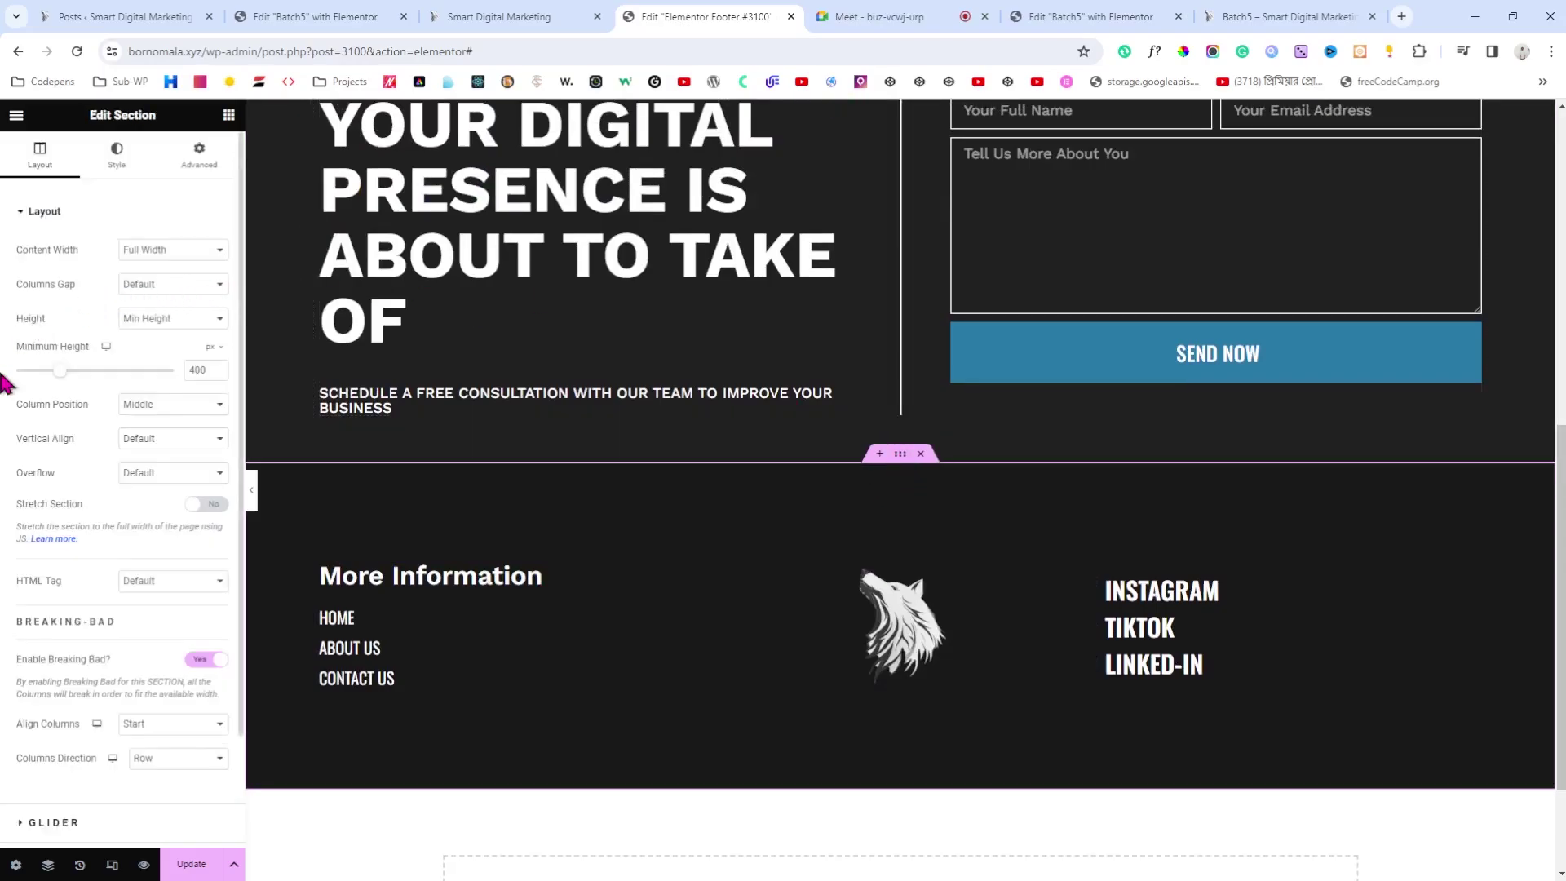
{"action": "left_click", "coordinate": [172, 433]}
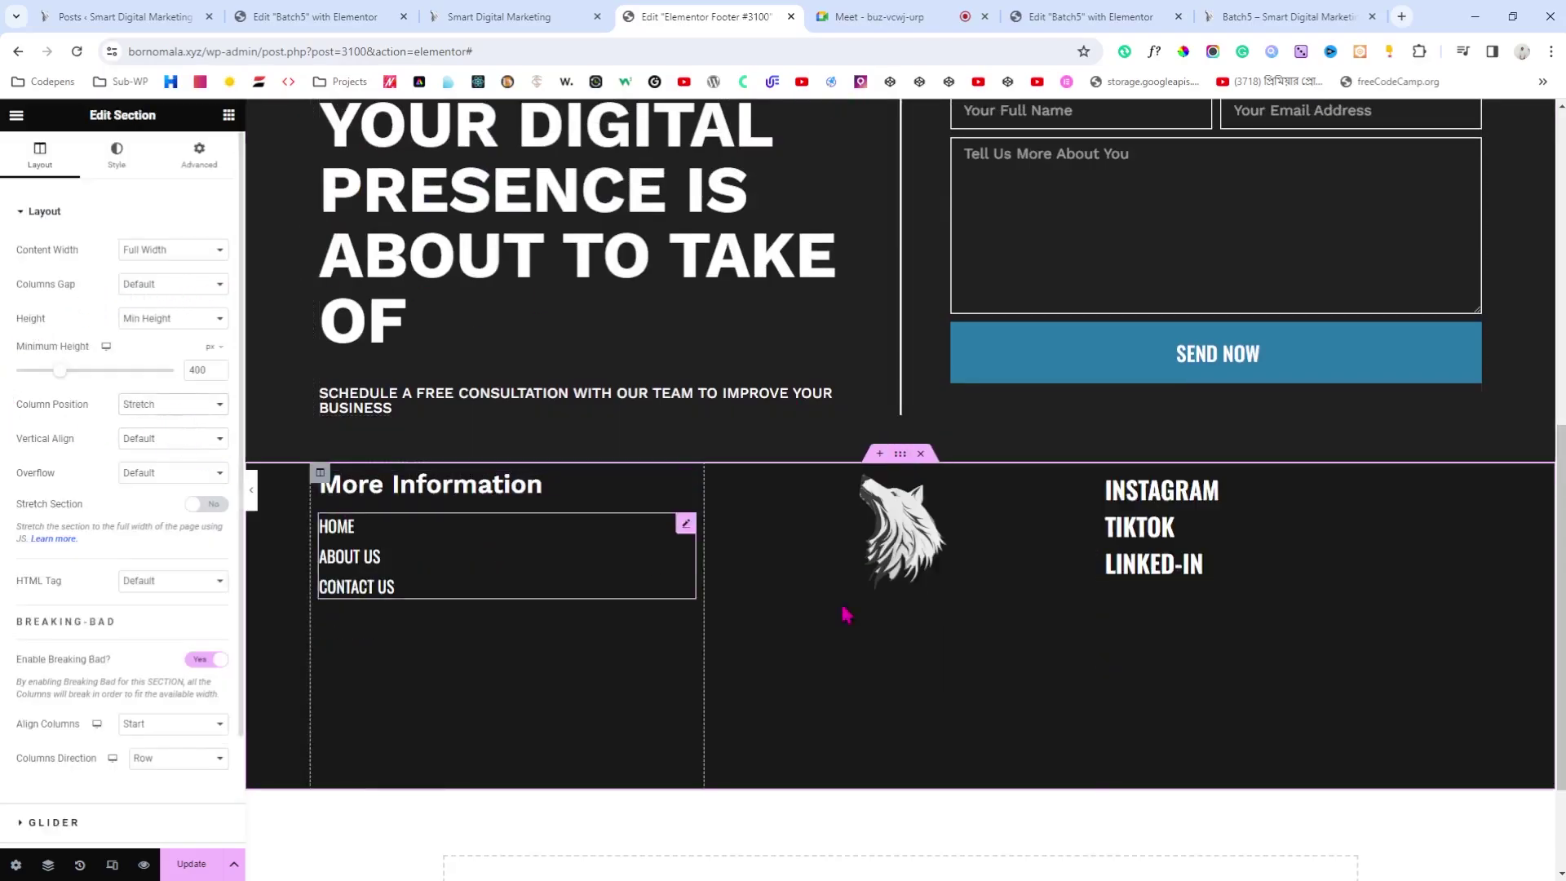
{"action": "left_click", "coordinate": [320, 473]}
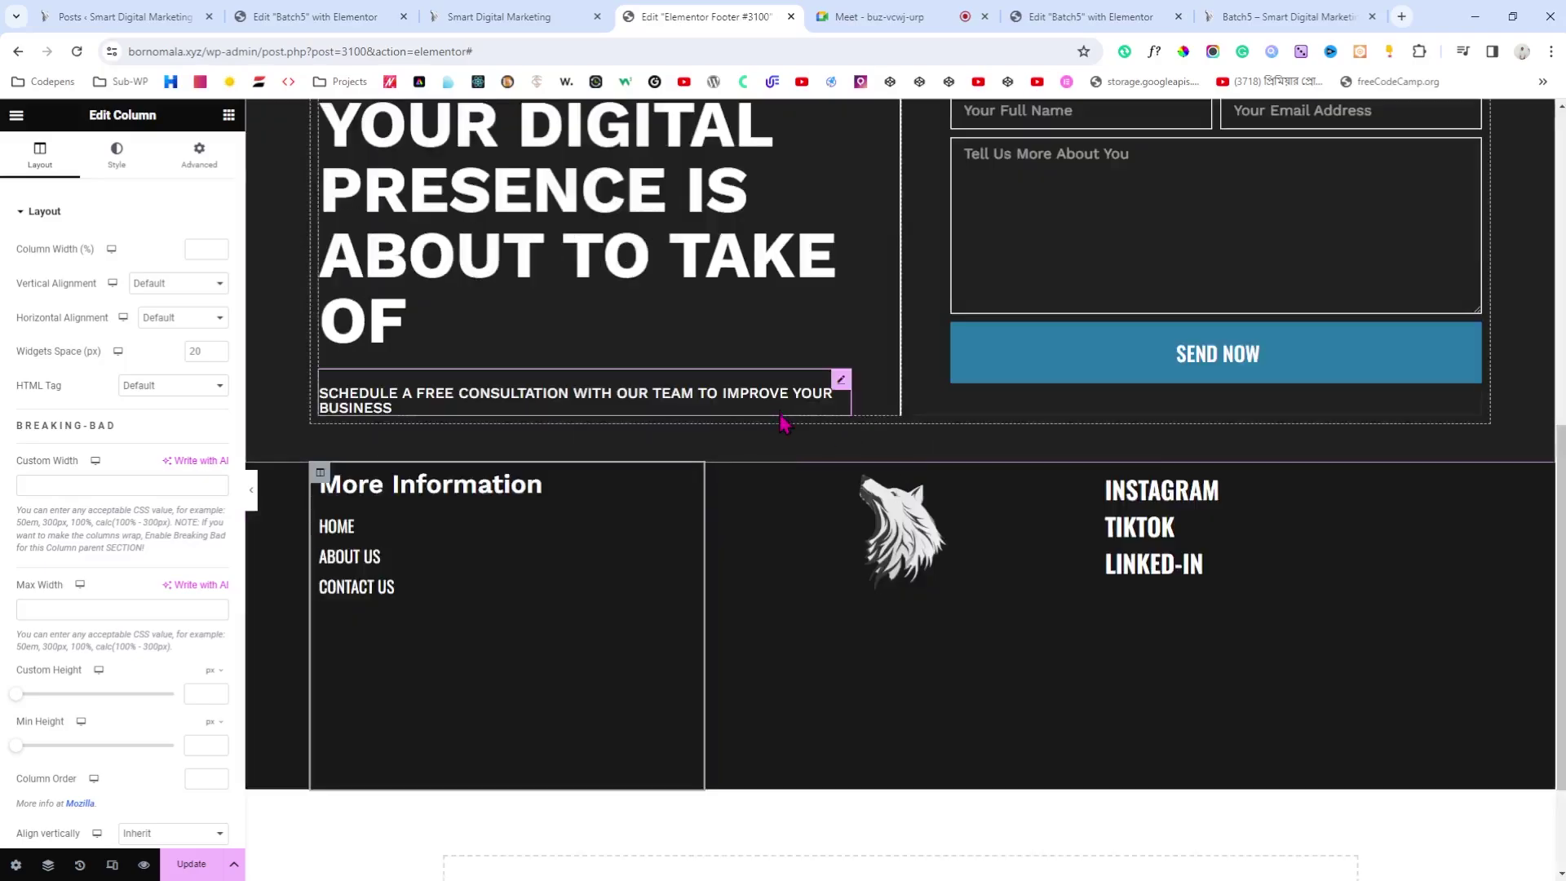
{"action": "left_click", "coordinate": [900, 454]}
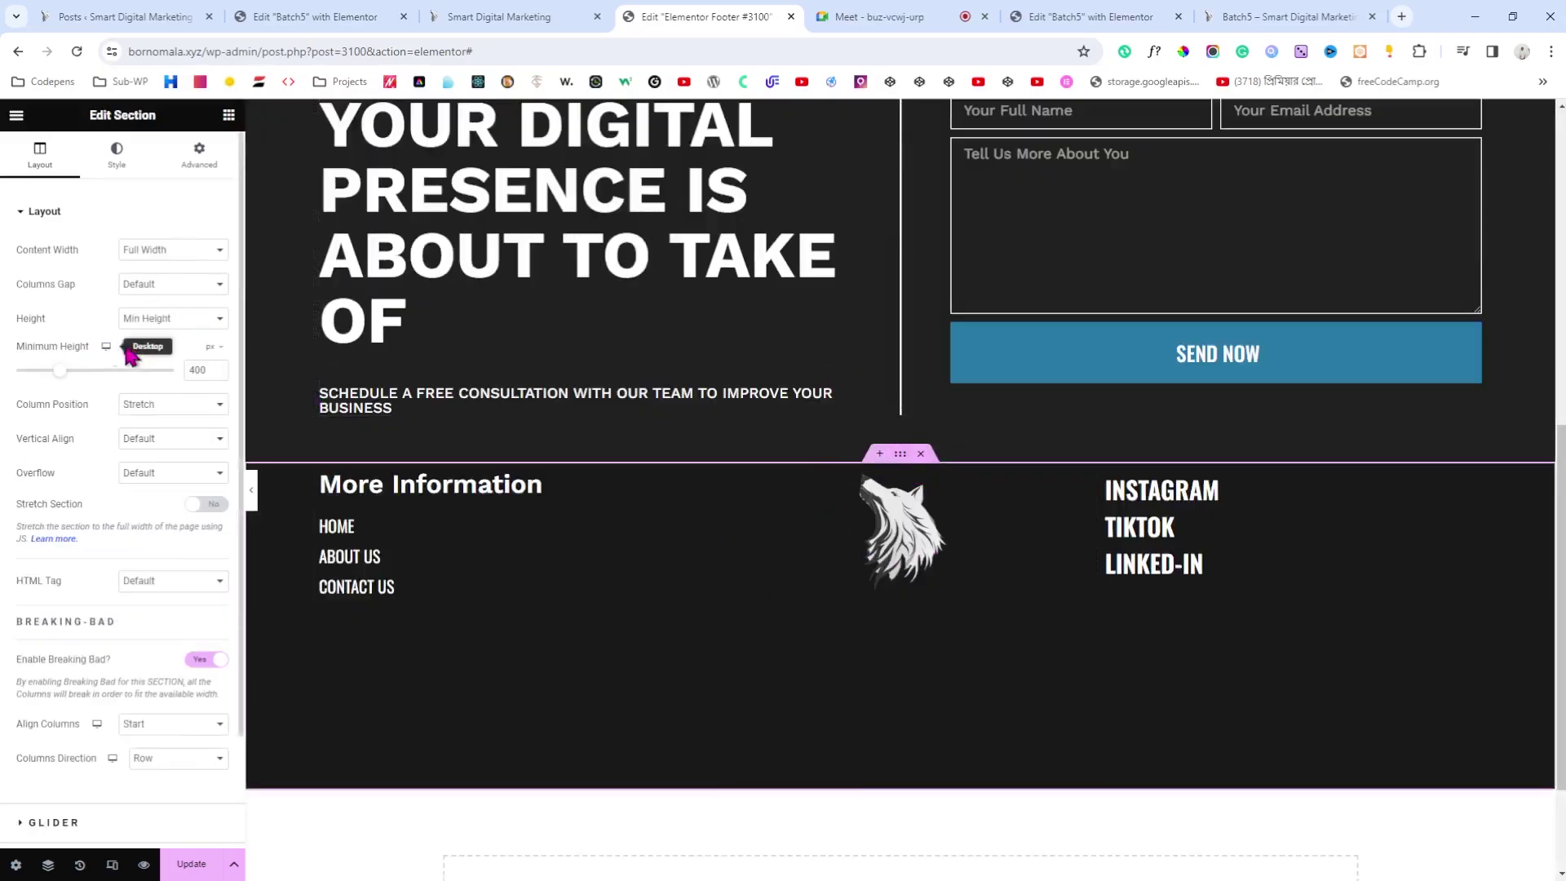
Step: Try the three-column footer section with a minimum height of 100 px and Middle column position
{"action": "left_click_drag", "start_coordinate": [57, 376], "coordinate": [39, 379]}
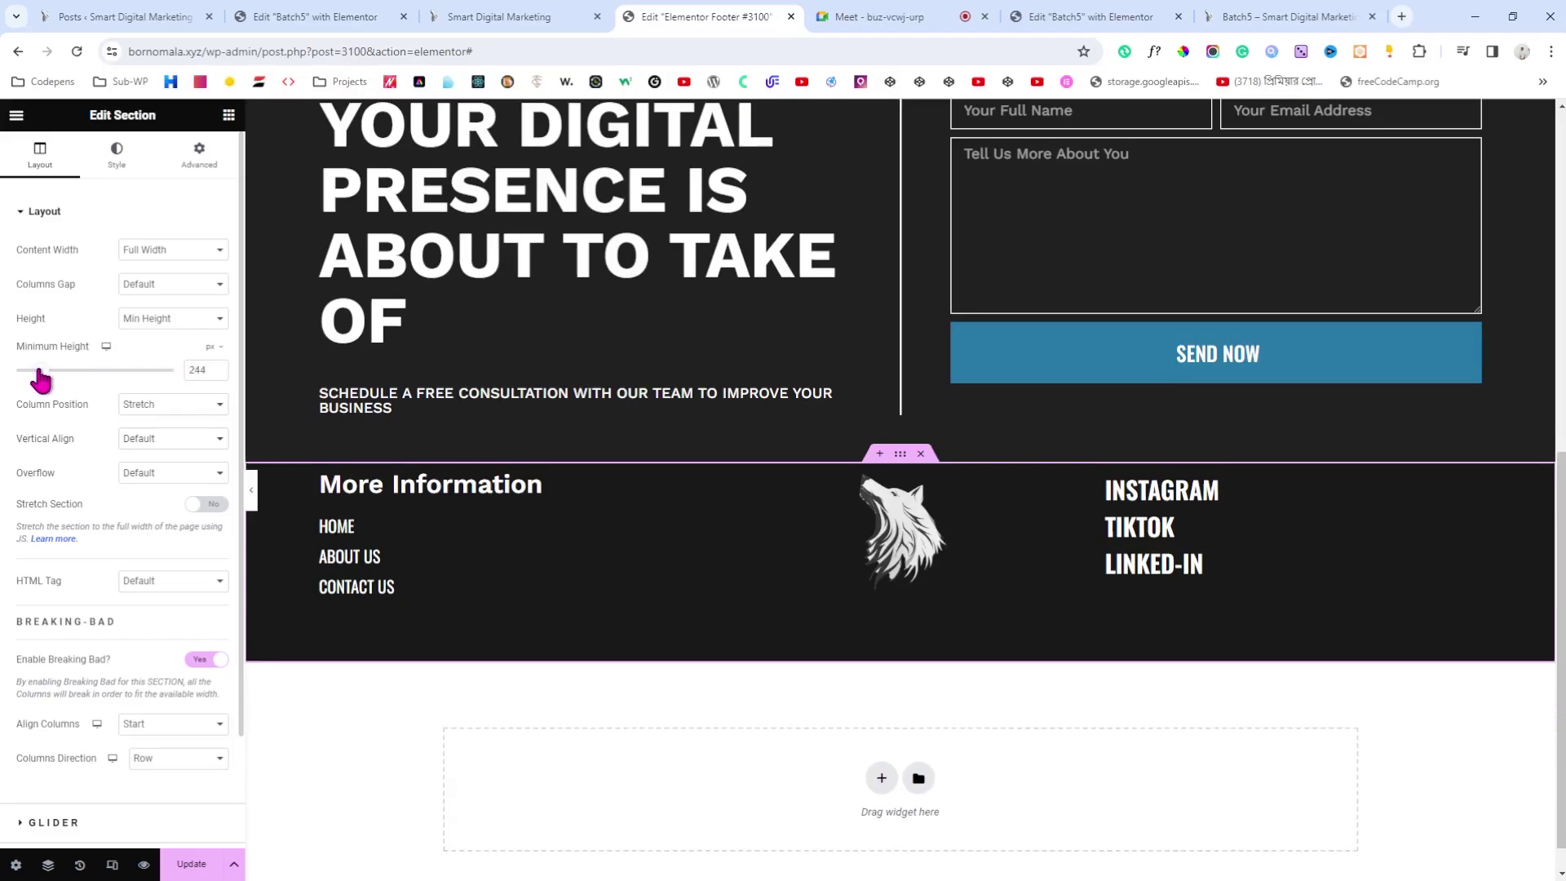
{"action": "left_click", "coordinate": [218, 366]}
{"action": "left_click", "coordinate": [218, 366]}
{"action": "left_click", "coordinate": [218, 375]}
{"action": "left_click", "coordinate": [218, 375]}
{"action": "left_click", "coordinate": [218, 375]}
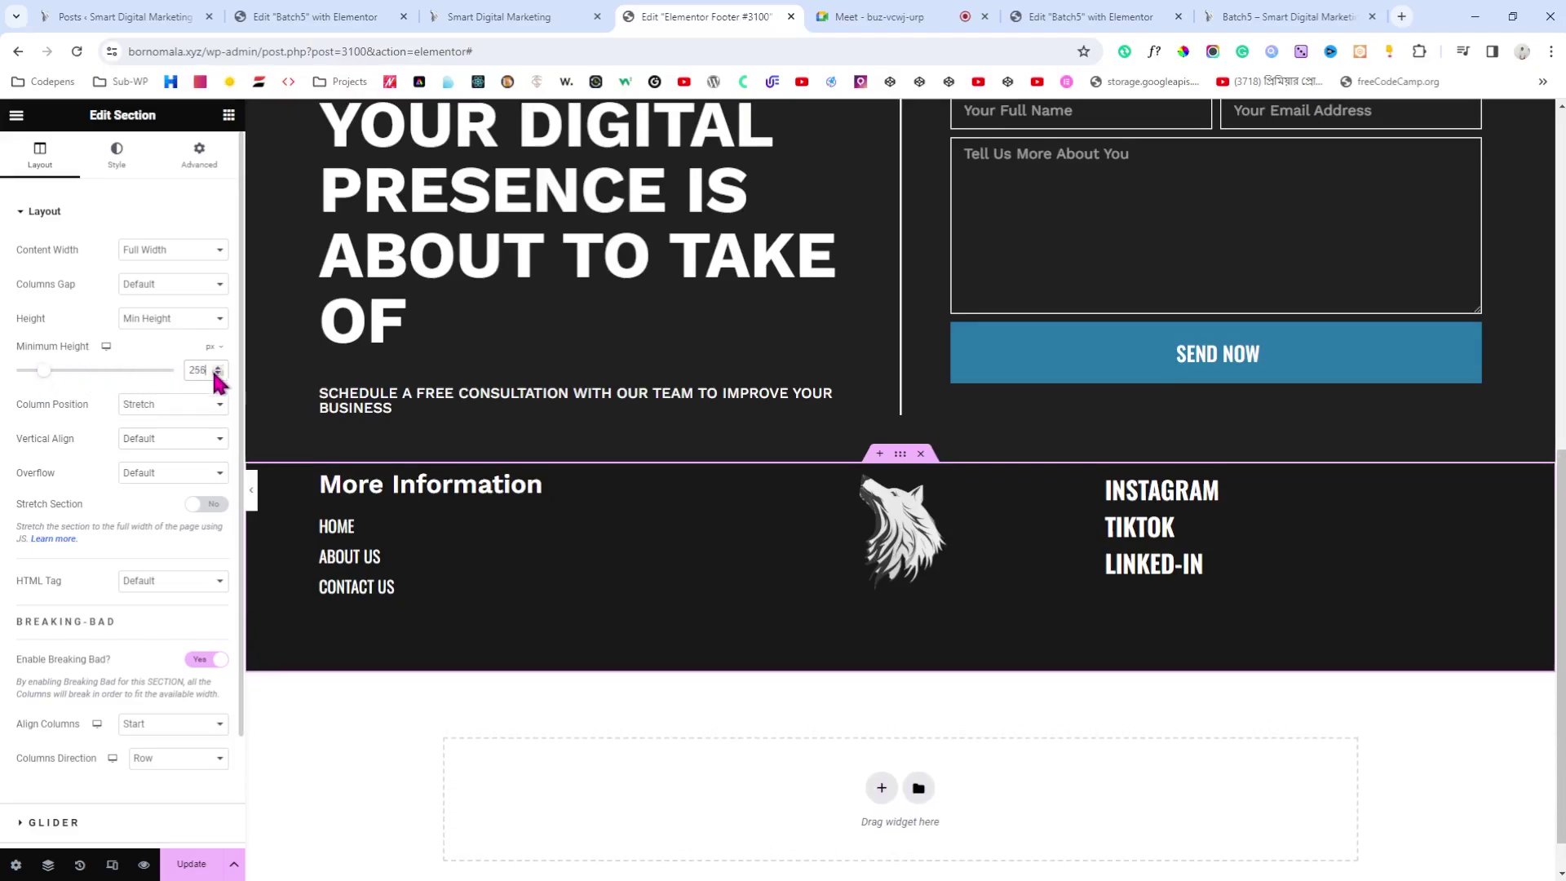
{"action": "left_click", "coordinate": [218, 375]}
{"action": "left_click", "coordinate": [218, 374]}
{"action": "left_click_drag", "start_coordinate": [217, 374], "coordinate": [217, 376]}
{"action": "mouse_move", "coordinate": [35, 371]}
{"action": "left_mouse_down"}
{"action": "mouse_move", "coordinate": [4, 377]}
{"action": "mouse_move", "coordinate": [28, 372]}
{"action": "left_mouse_up"}
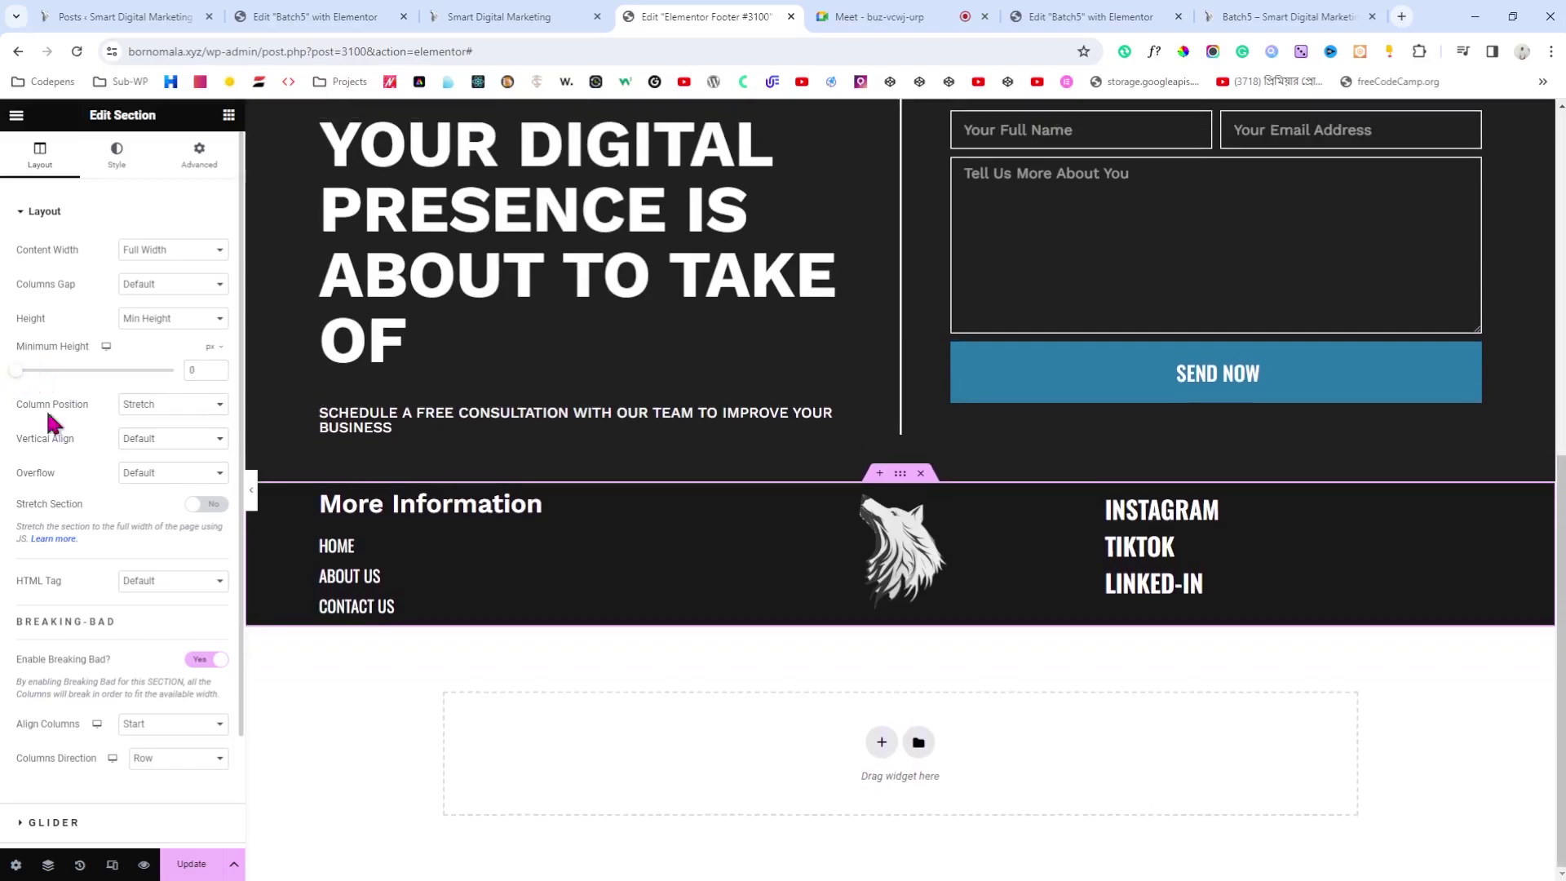
{"action": "left_click_drag", "start_coordinate": [16, 375], "coordinate": [20, 381]}
{"action": "left_click", "coordinate": [217, 367]}
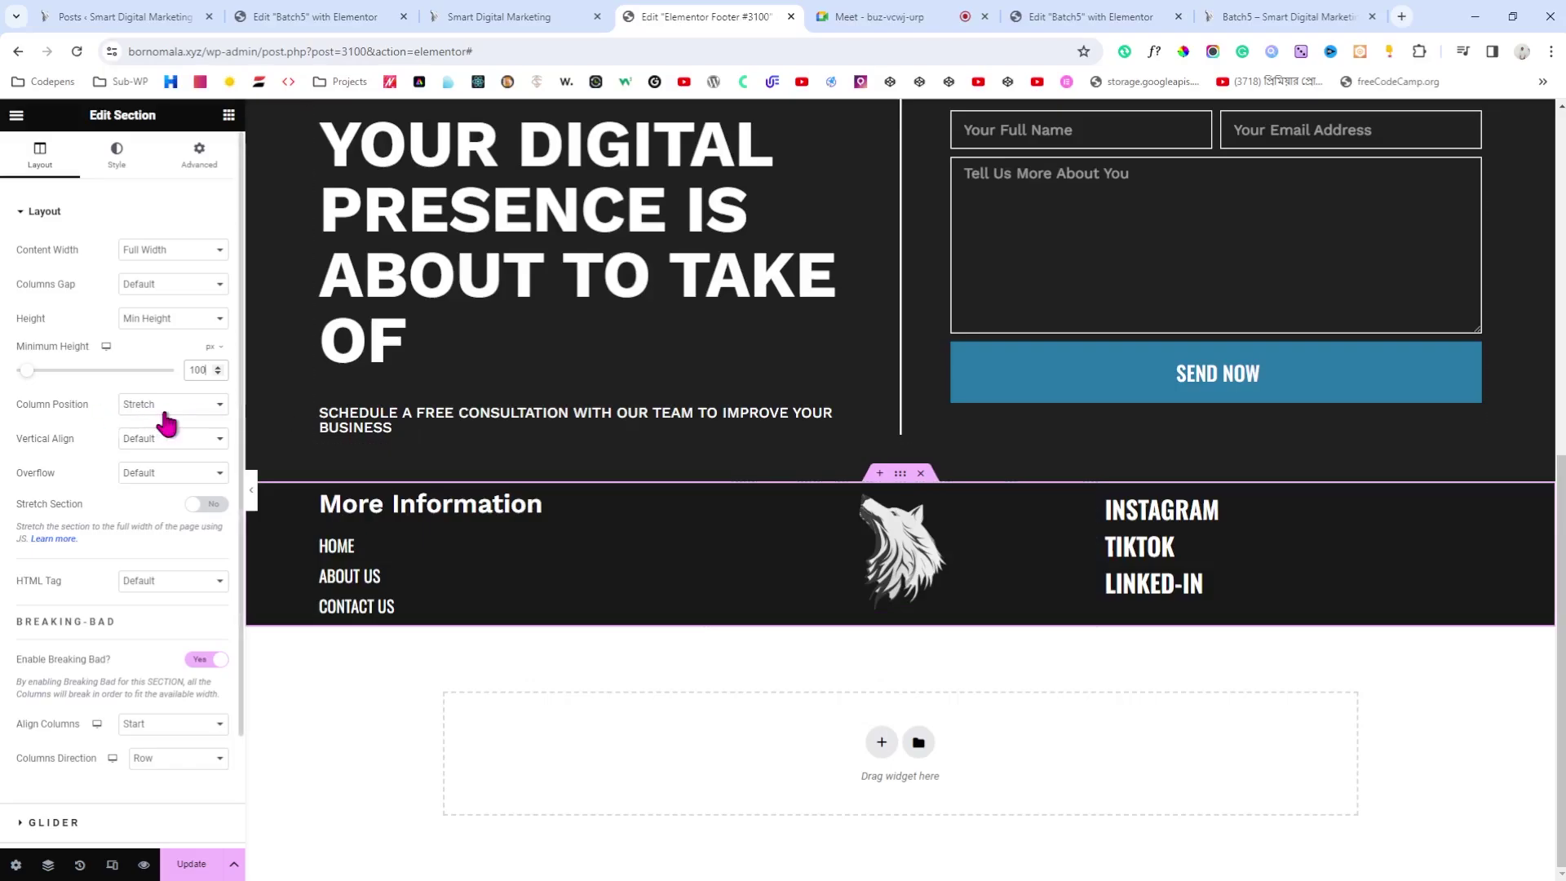
{"action": "left_click", "coordinate": [153, 443]}
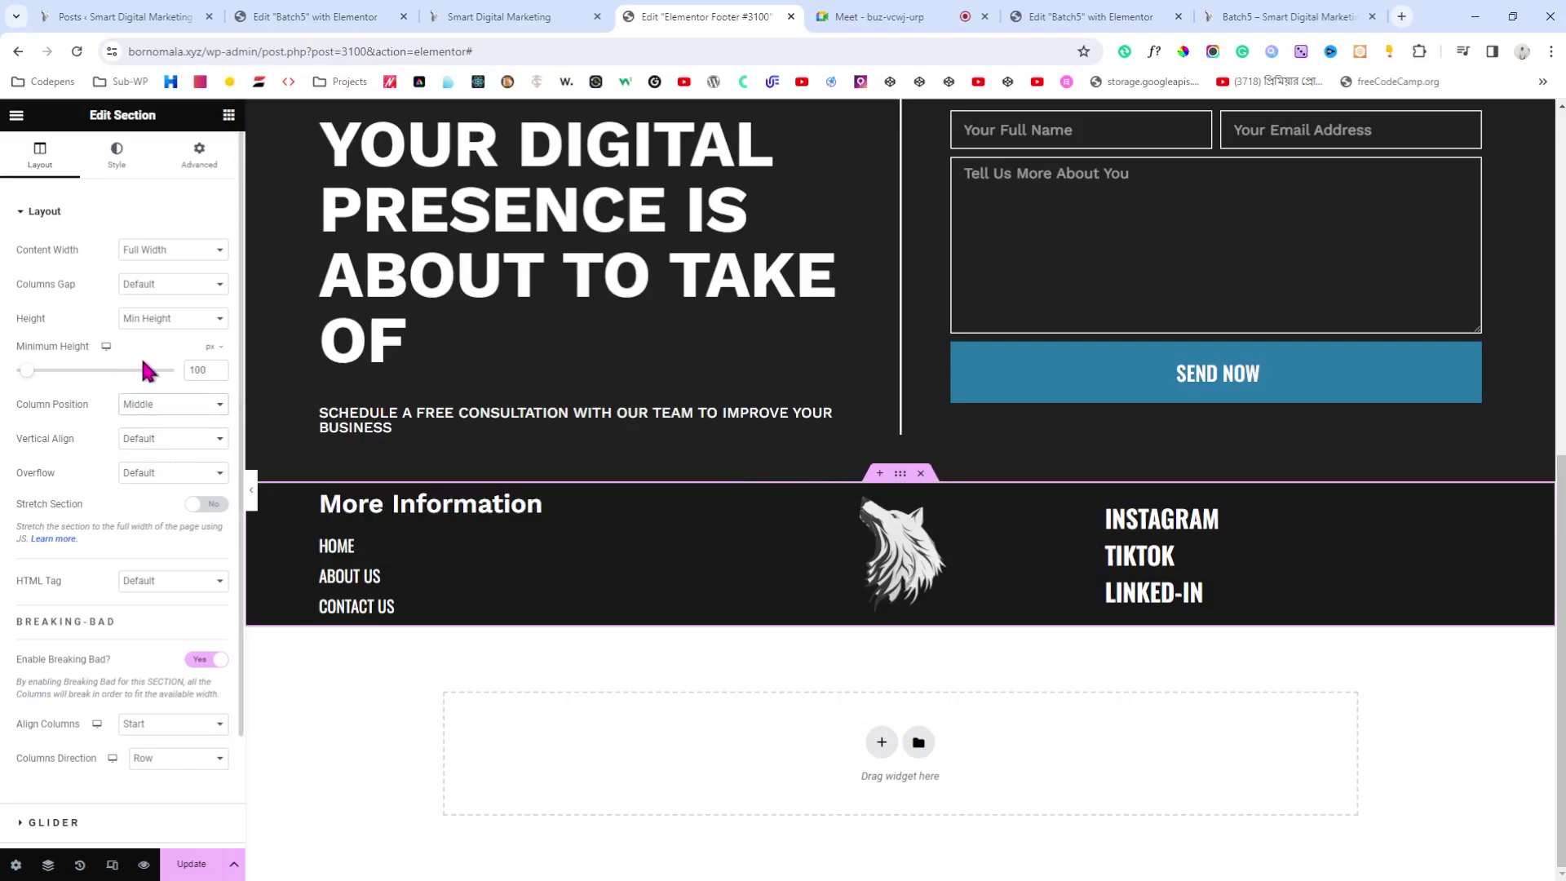
Step: Set the section's minimum height to about 346 px, check the reference footer, and set the column position to Stretch
{"action": "left_click_drag", "start_coordinate": [28, 381], "coordinate": [55, 383]}
{"action": "left_click", "coordinate": [456, 11]}
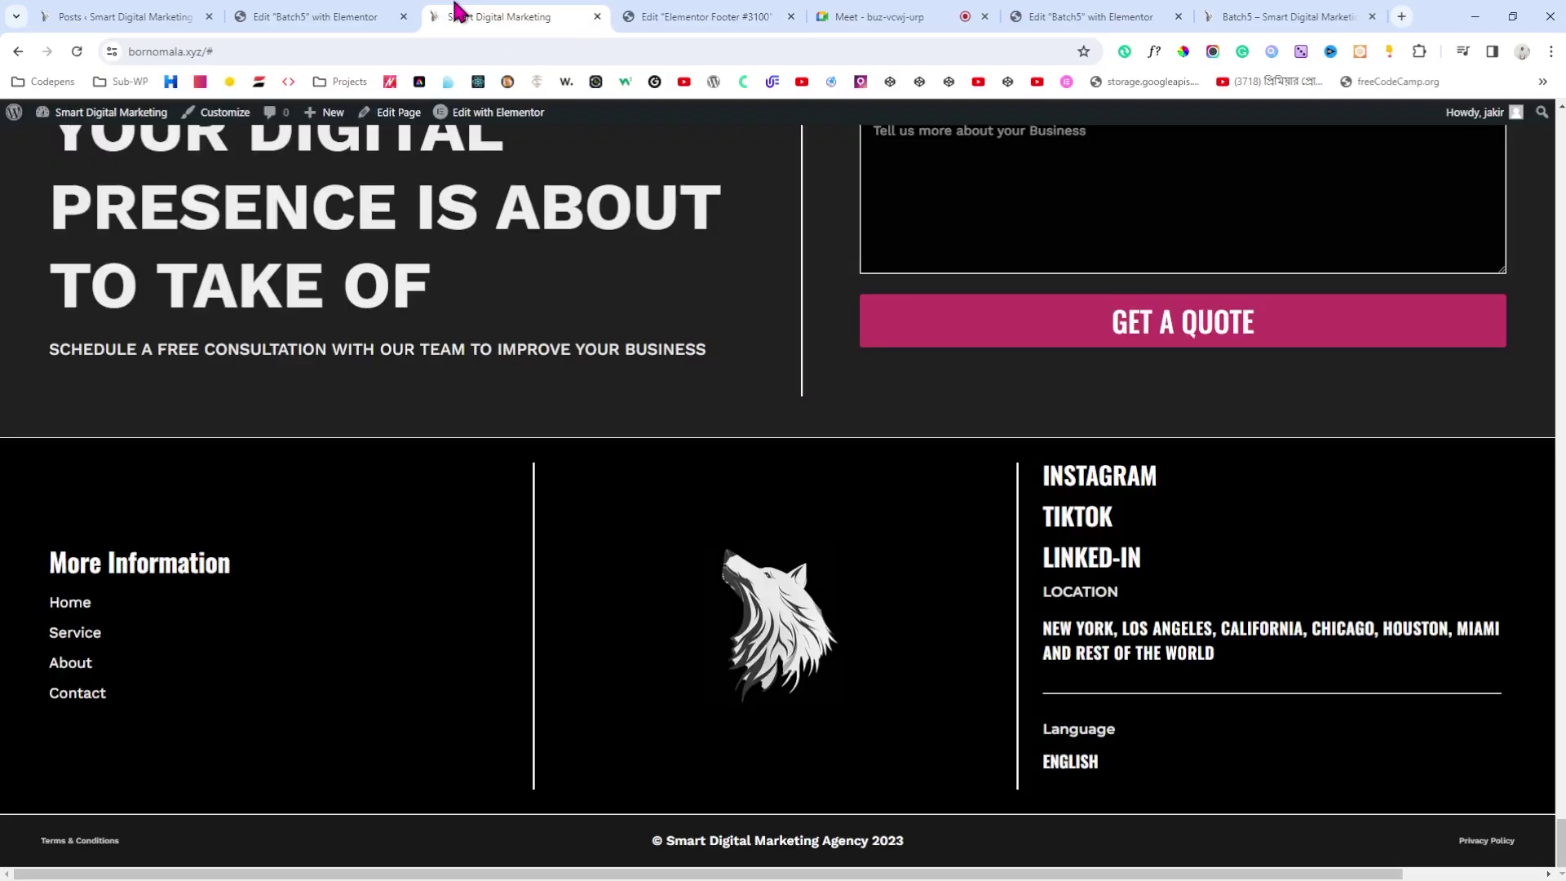
{"action": "left_click", "coordinate": [674, 14]}
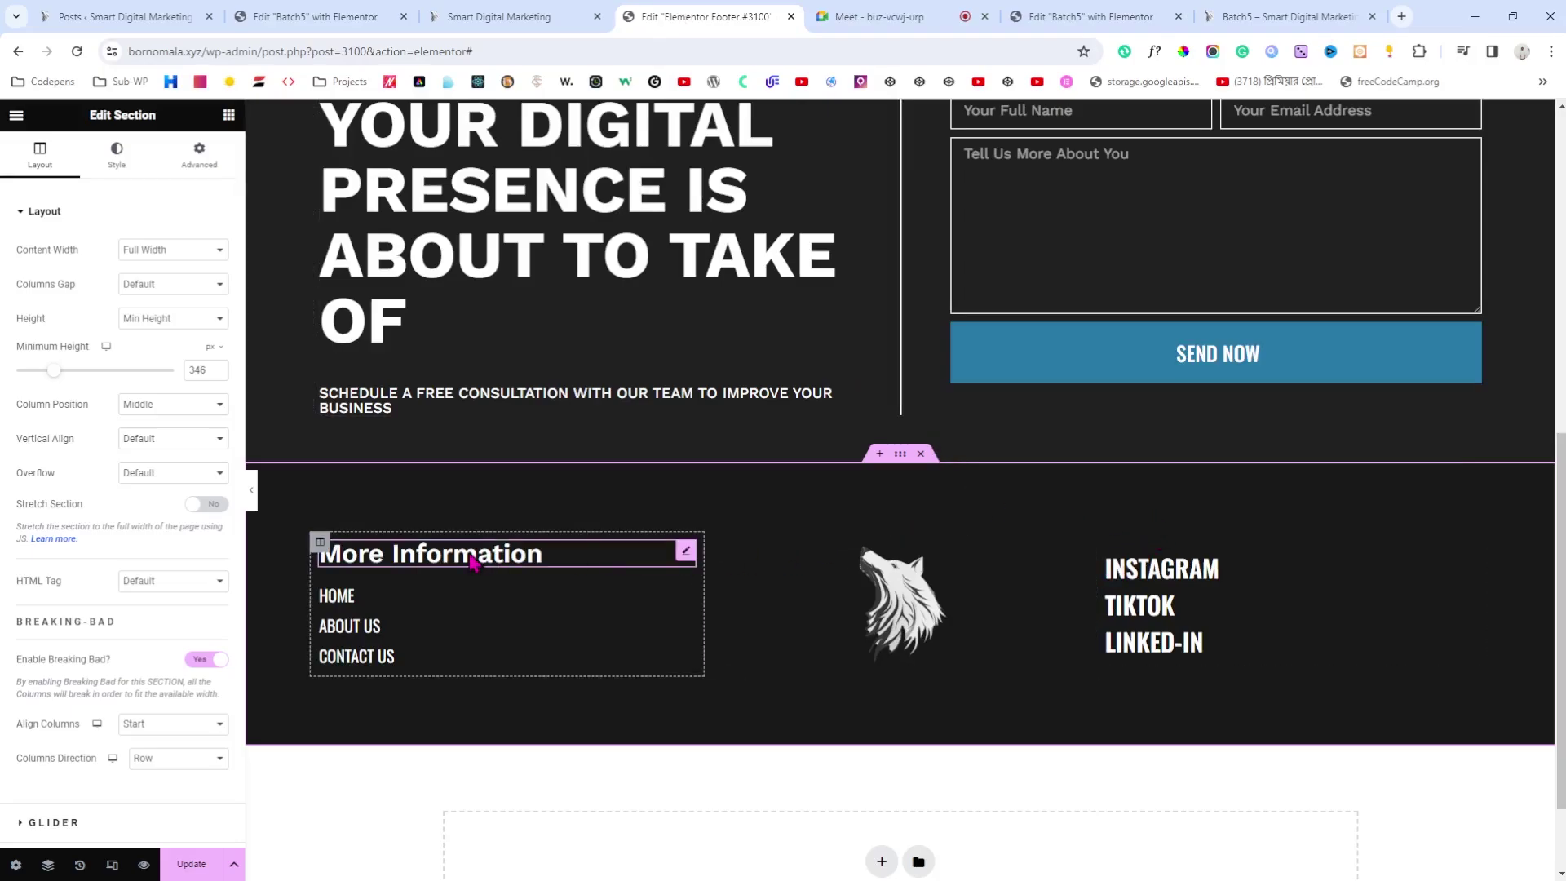
{"action": "left_click", "coordinate": [176, 426]}
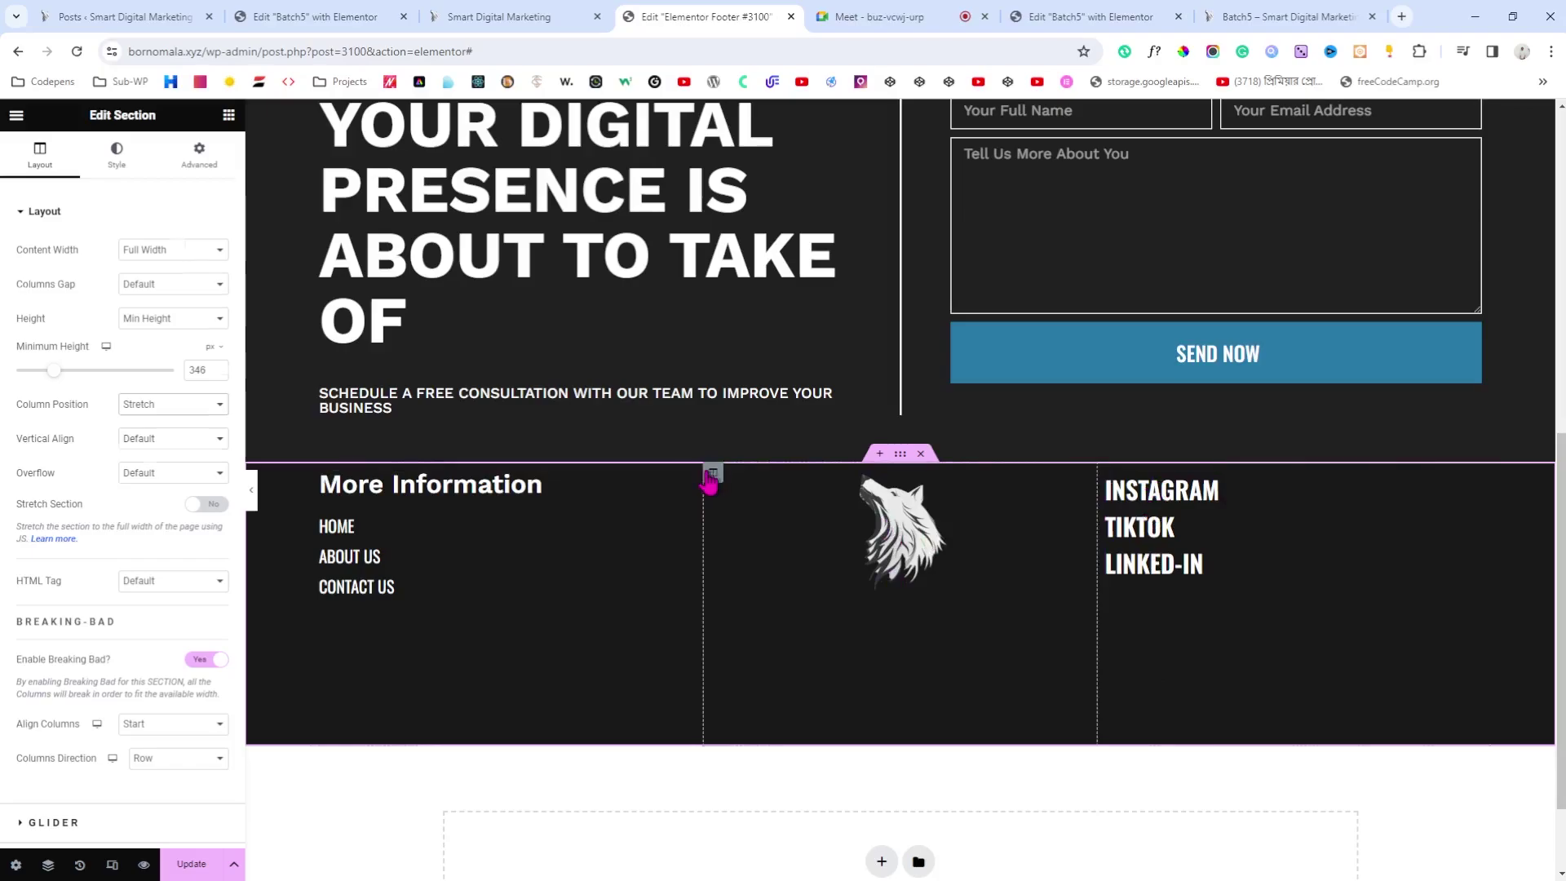
Step: Set the wolf logo column's vertical alignment to Middle, then select the More Information column and compare with the reference footer
{"action": "left_click", "coordinate": [713, 475]}
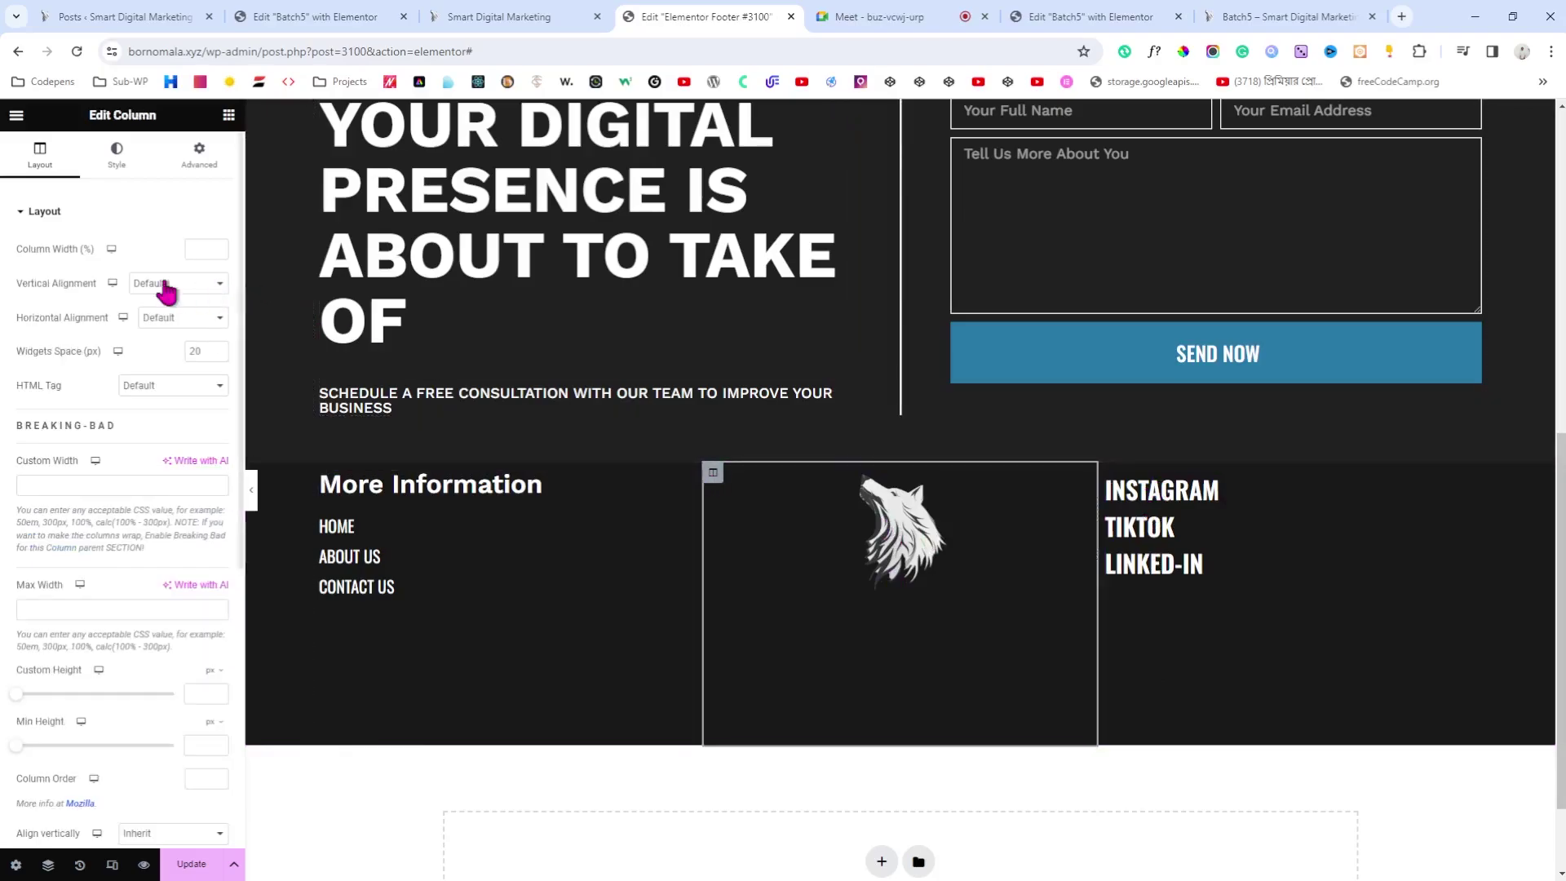
{"action": "left_click", "coordinate": [170, 341]}
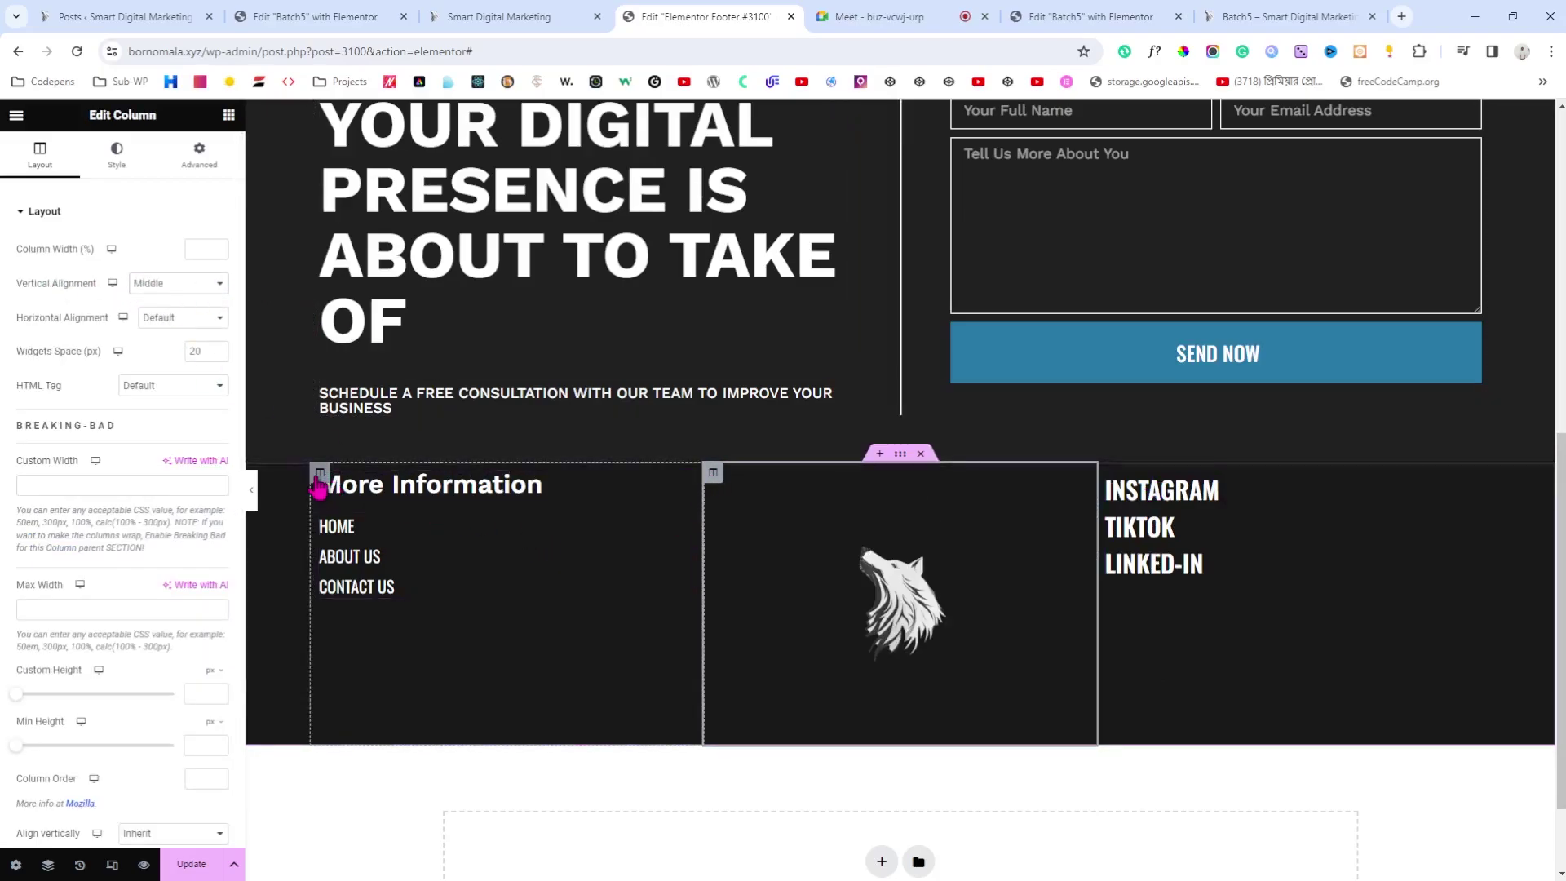
{"action": "left_click", "coordinate": [319, 477]}
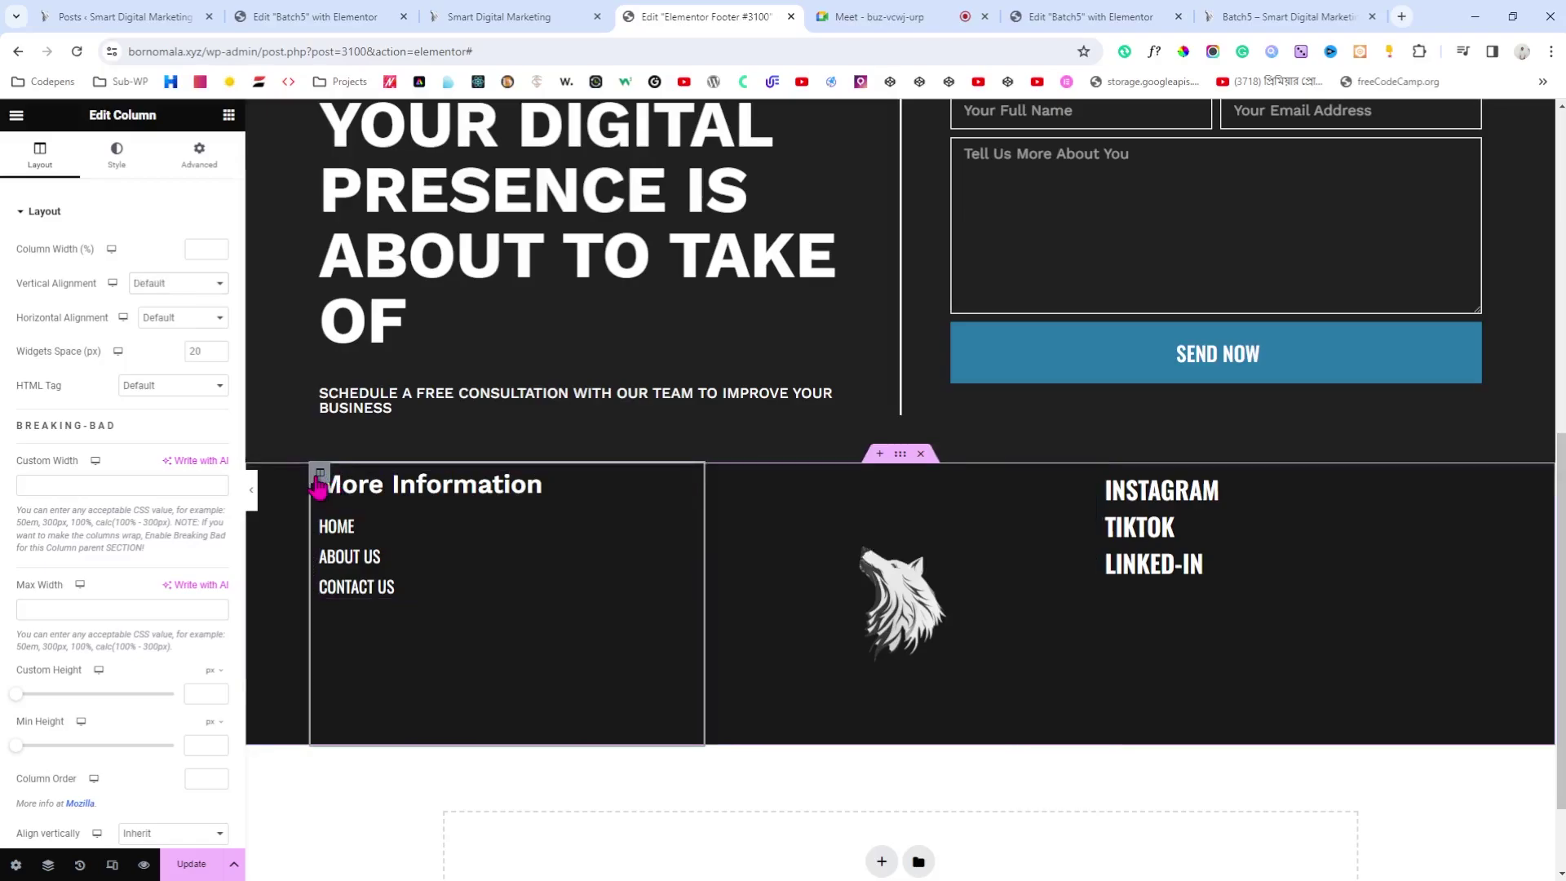
{"action": "left_click", "coordinate": [530, 11]}
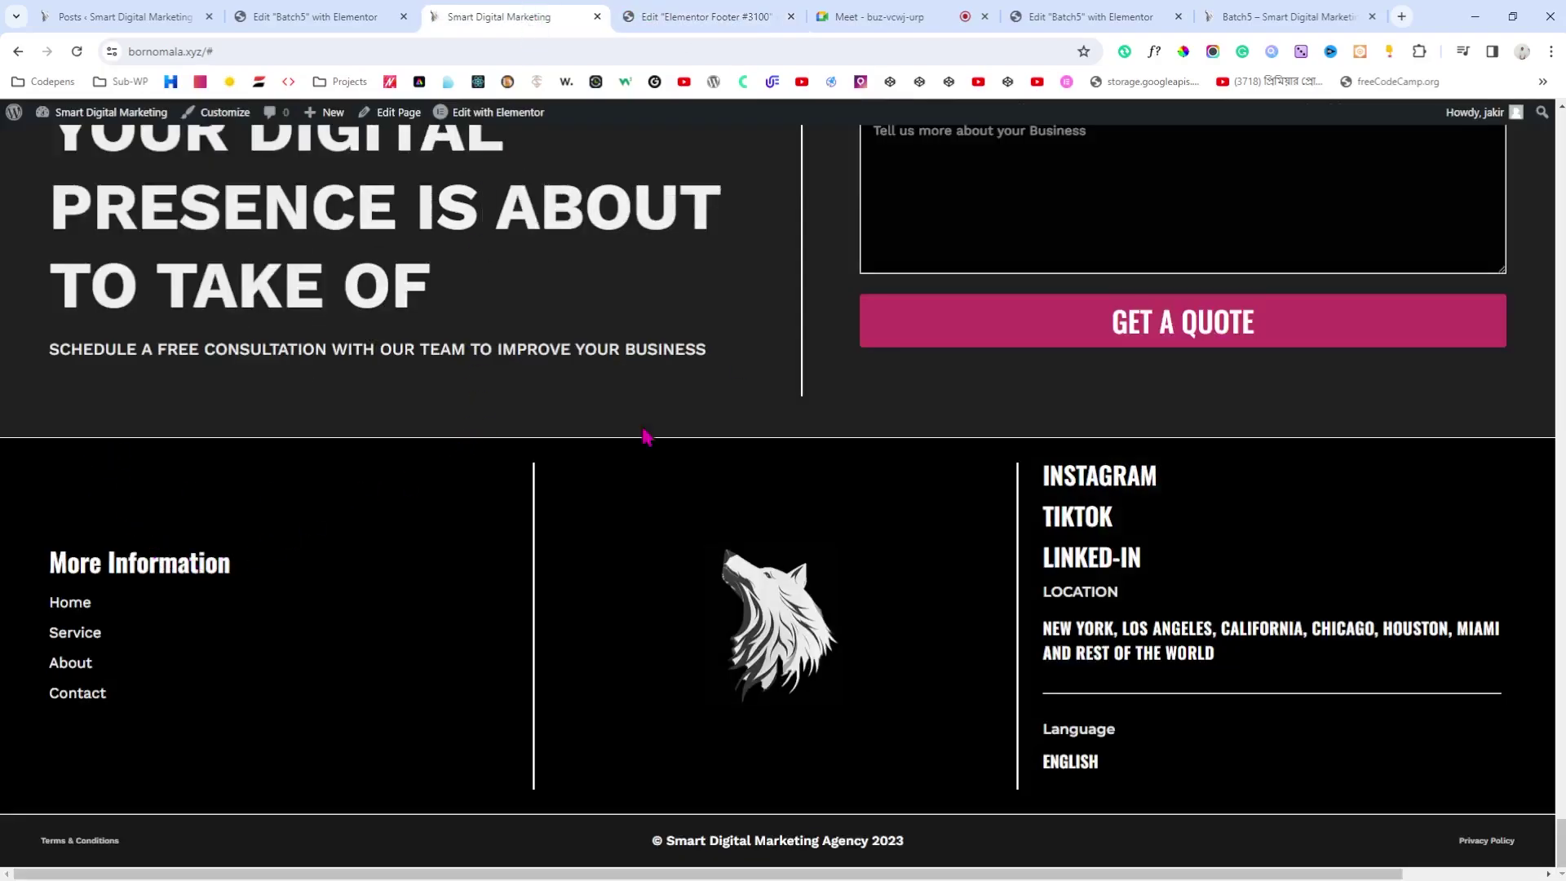
{"action": "left_click", "coordinate": [711, 14]}
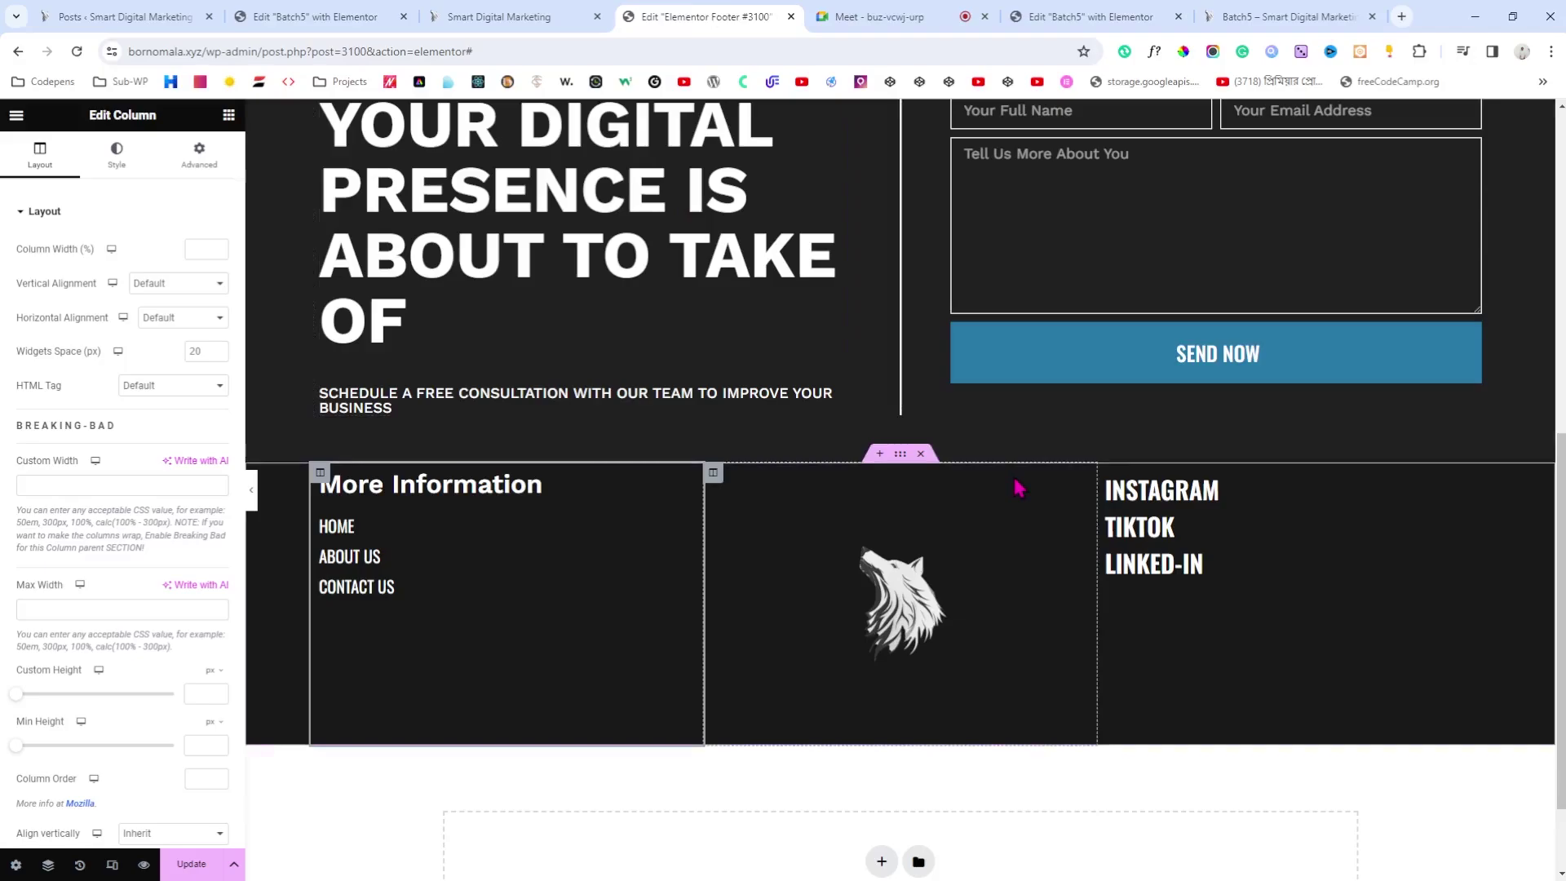
Step: Try a minimum height of 400 px on the three-column footer section, then set it to 300 px
{"action": "left_click", "coordinate": [900, 455]}
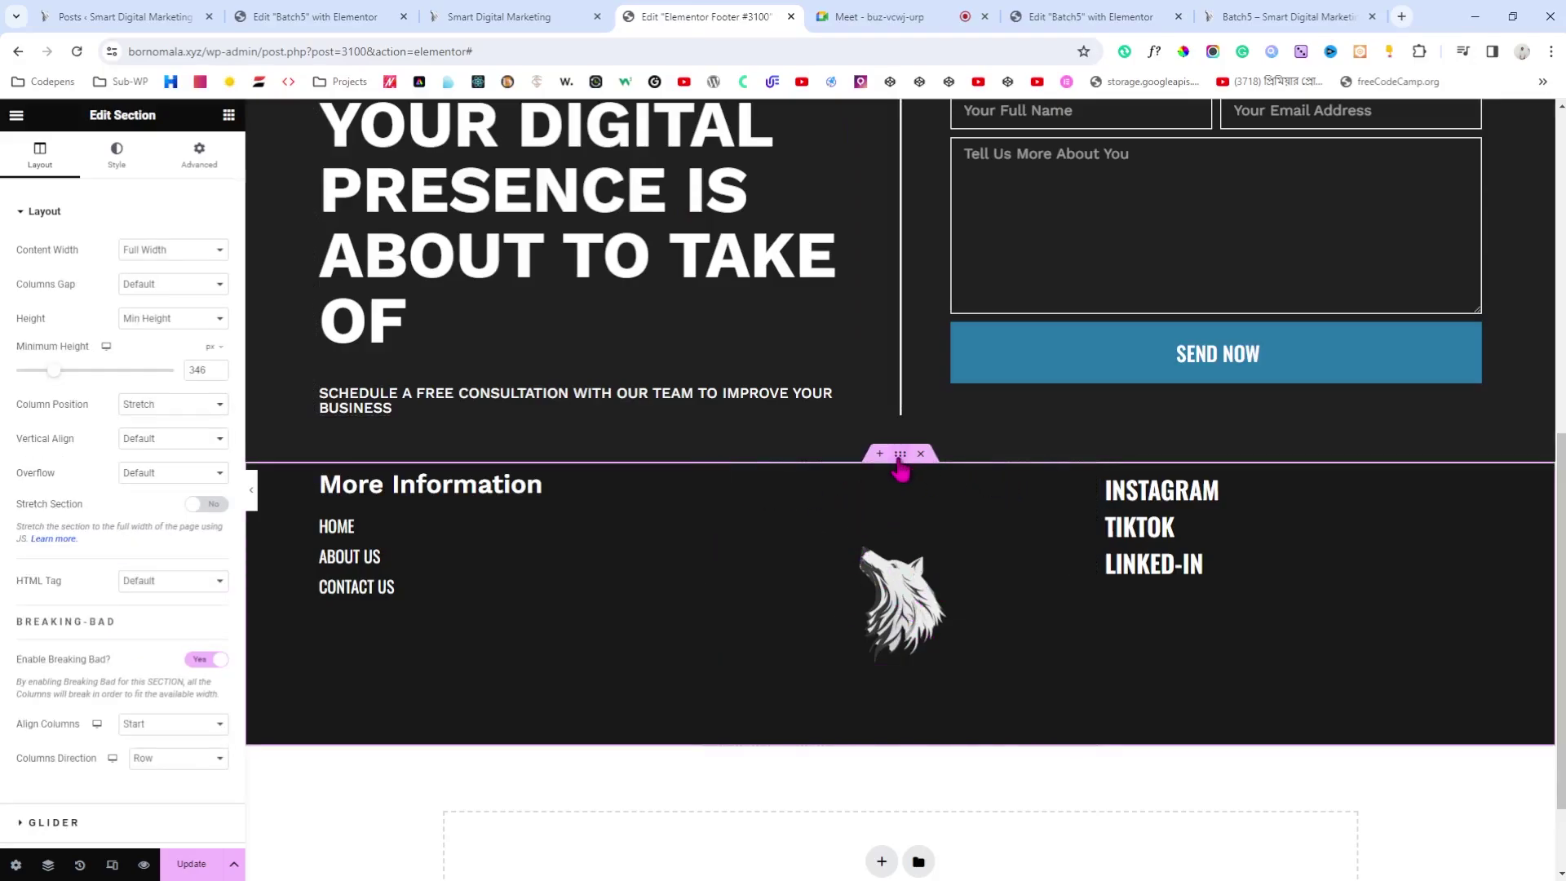
{"action": "left_click_drag", "start_coordinate": [208, 370], "coordinate": [189, 379]}
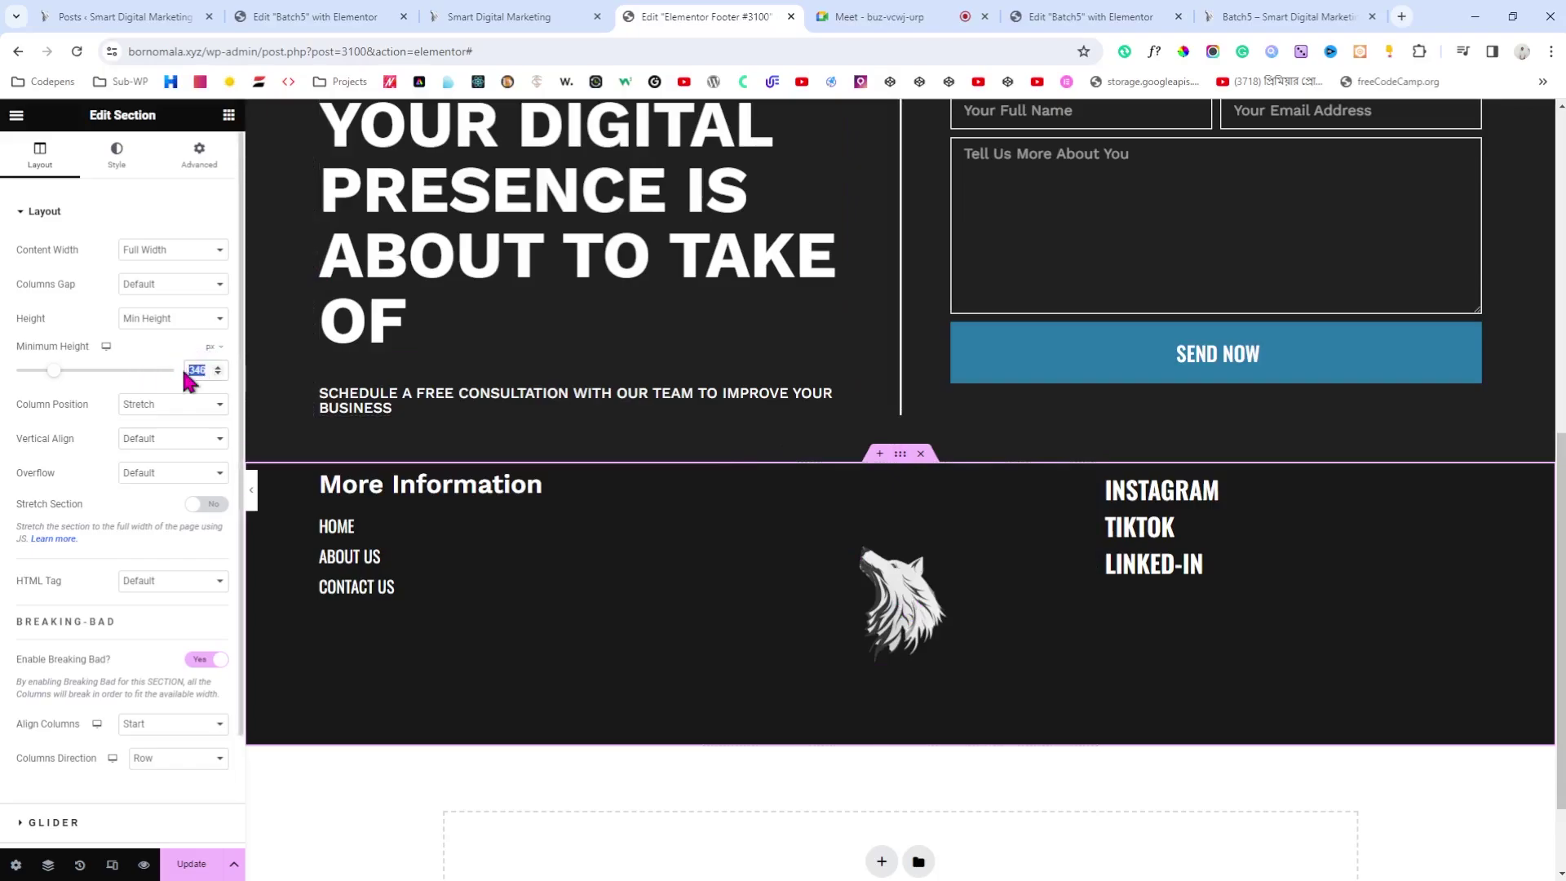
{"action": "type", "text": "400"}
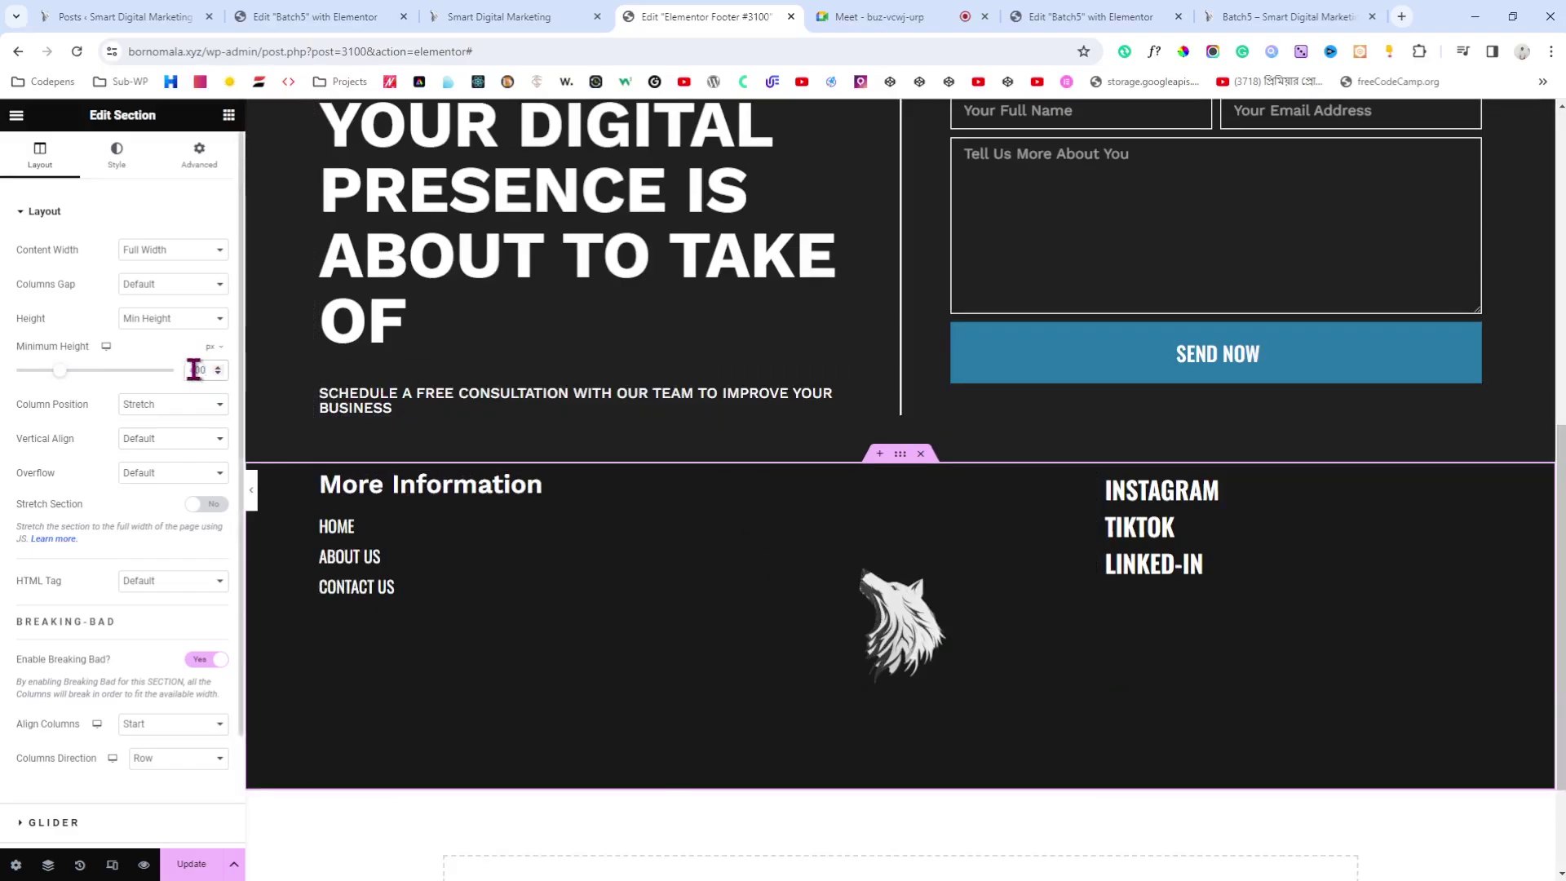
{"action": "type", "text": "3"}
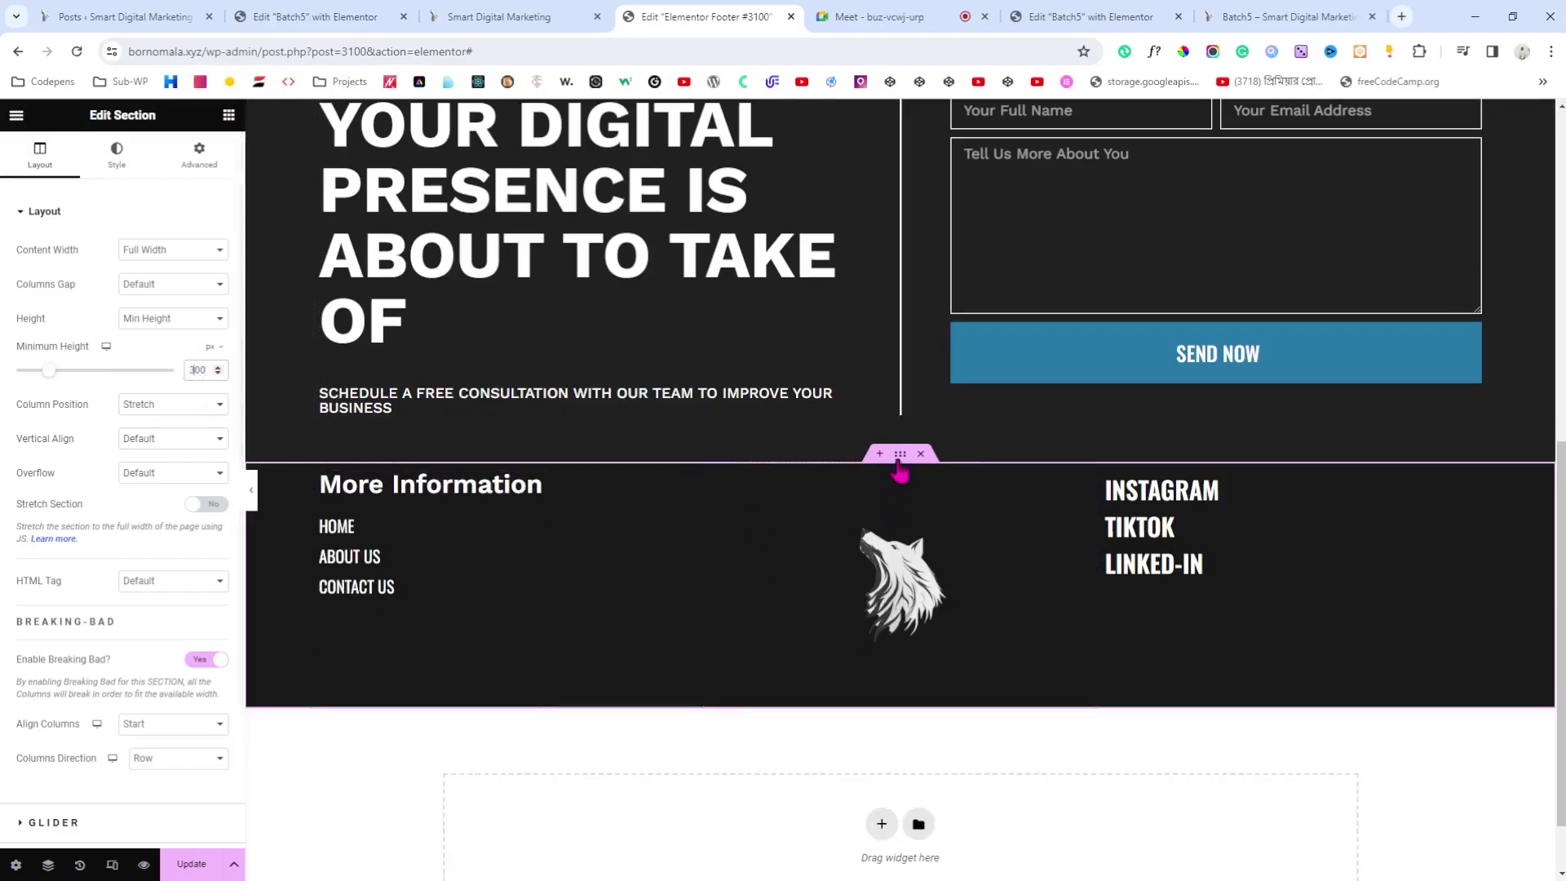
Step: Set the three-column footer section's top and bottom padding to 5% and review its spacing against the contact section above
{"action": "left_click", "coordinate": [199, 159]}
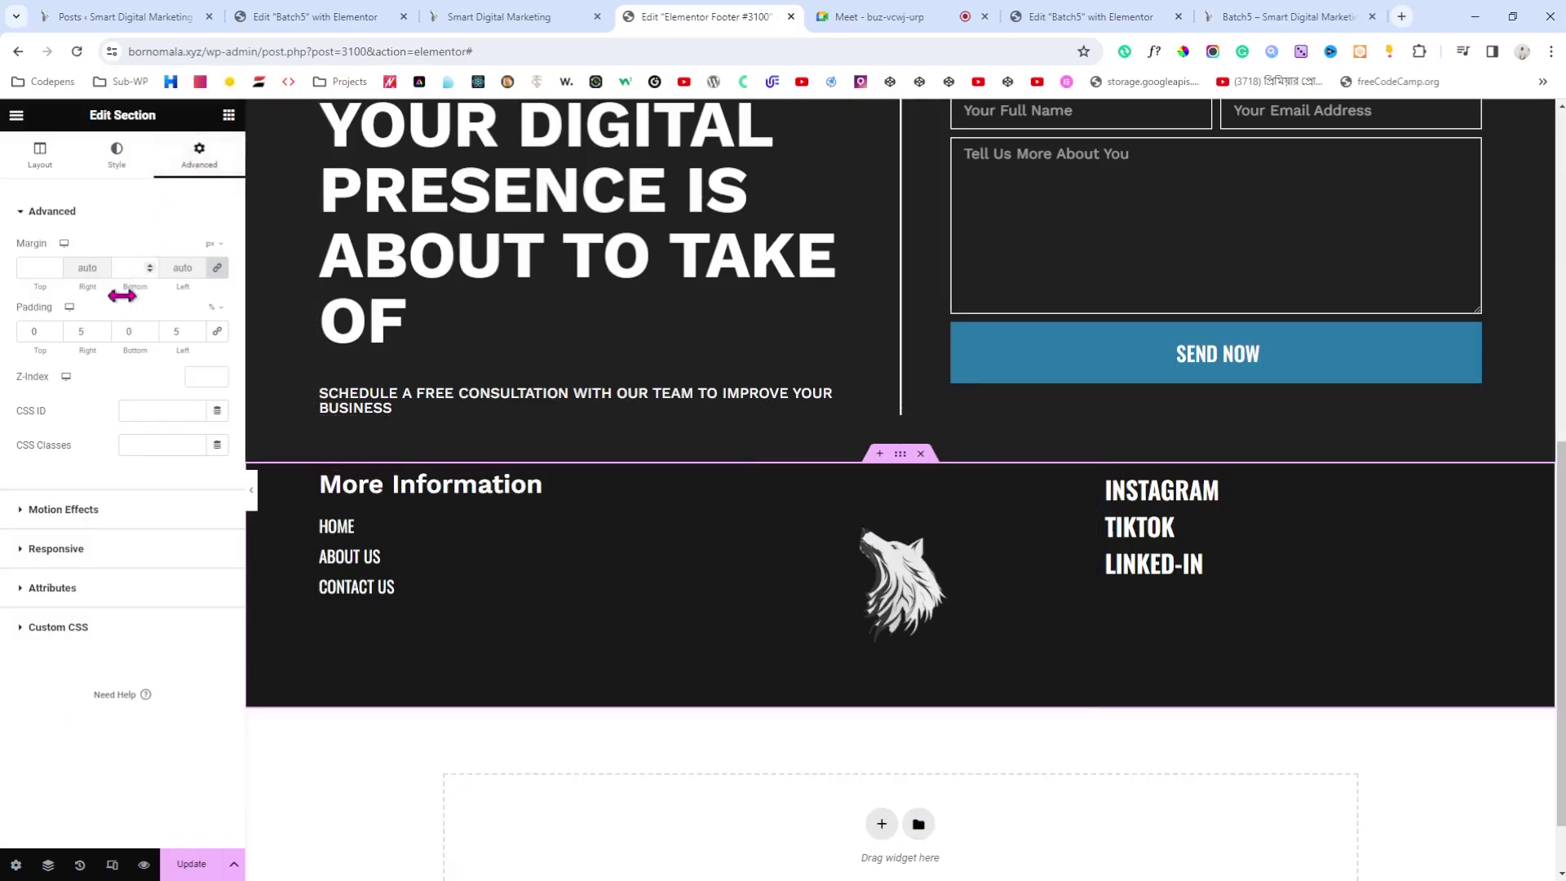
{"action": "double_click", "coordinate": [54, 328]}
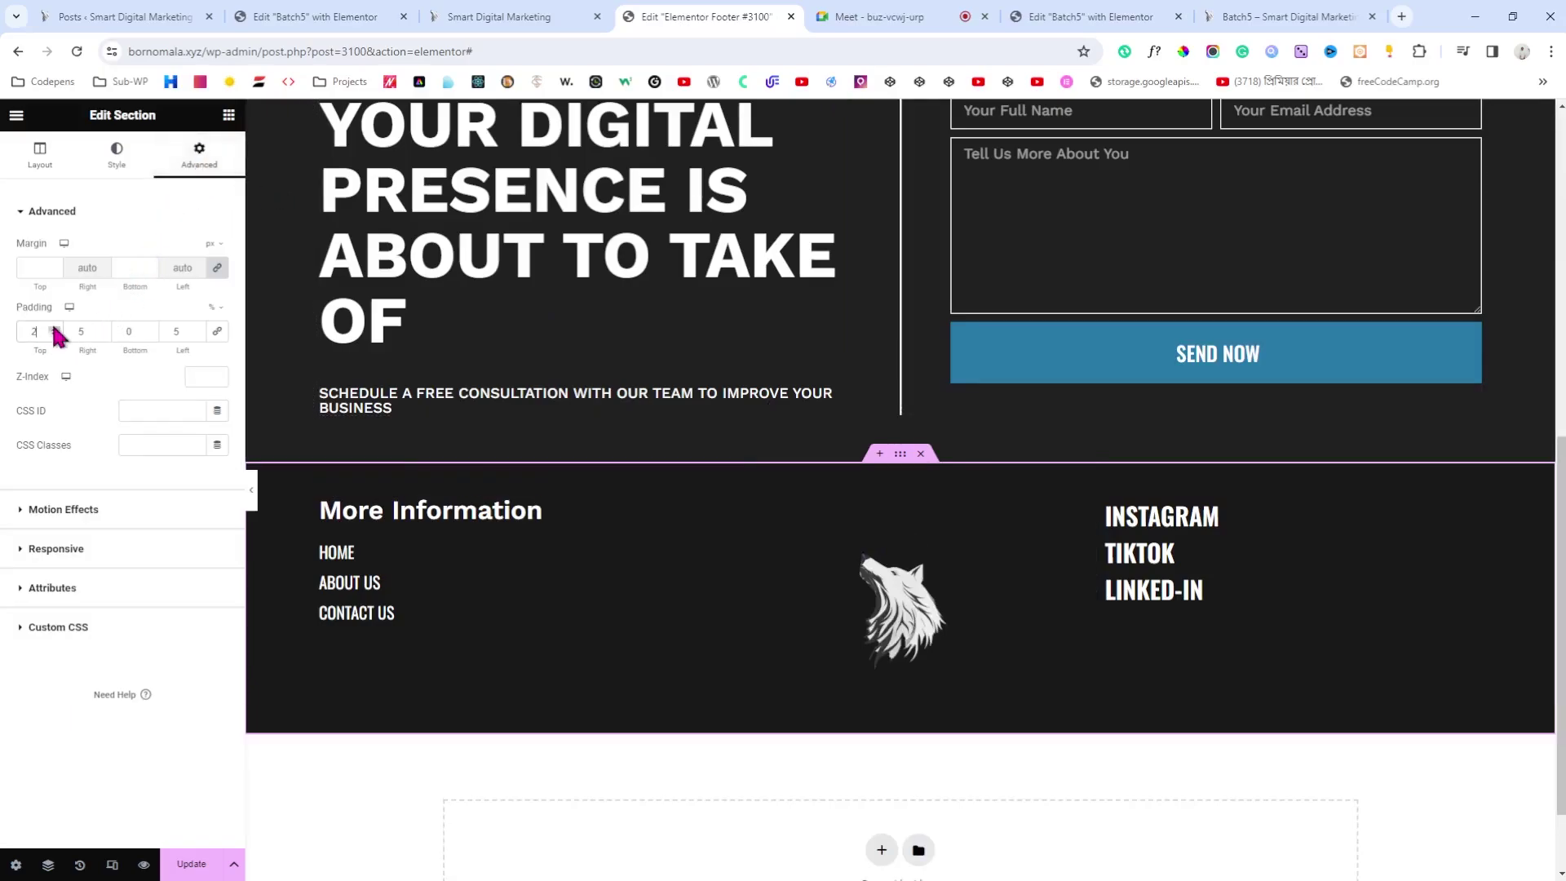
{"action": "left_click", "coordinate": [54, 328]}
{"action": "left_click", "coordinate": [150, 329]}
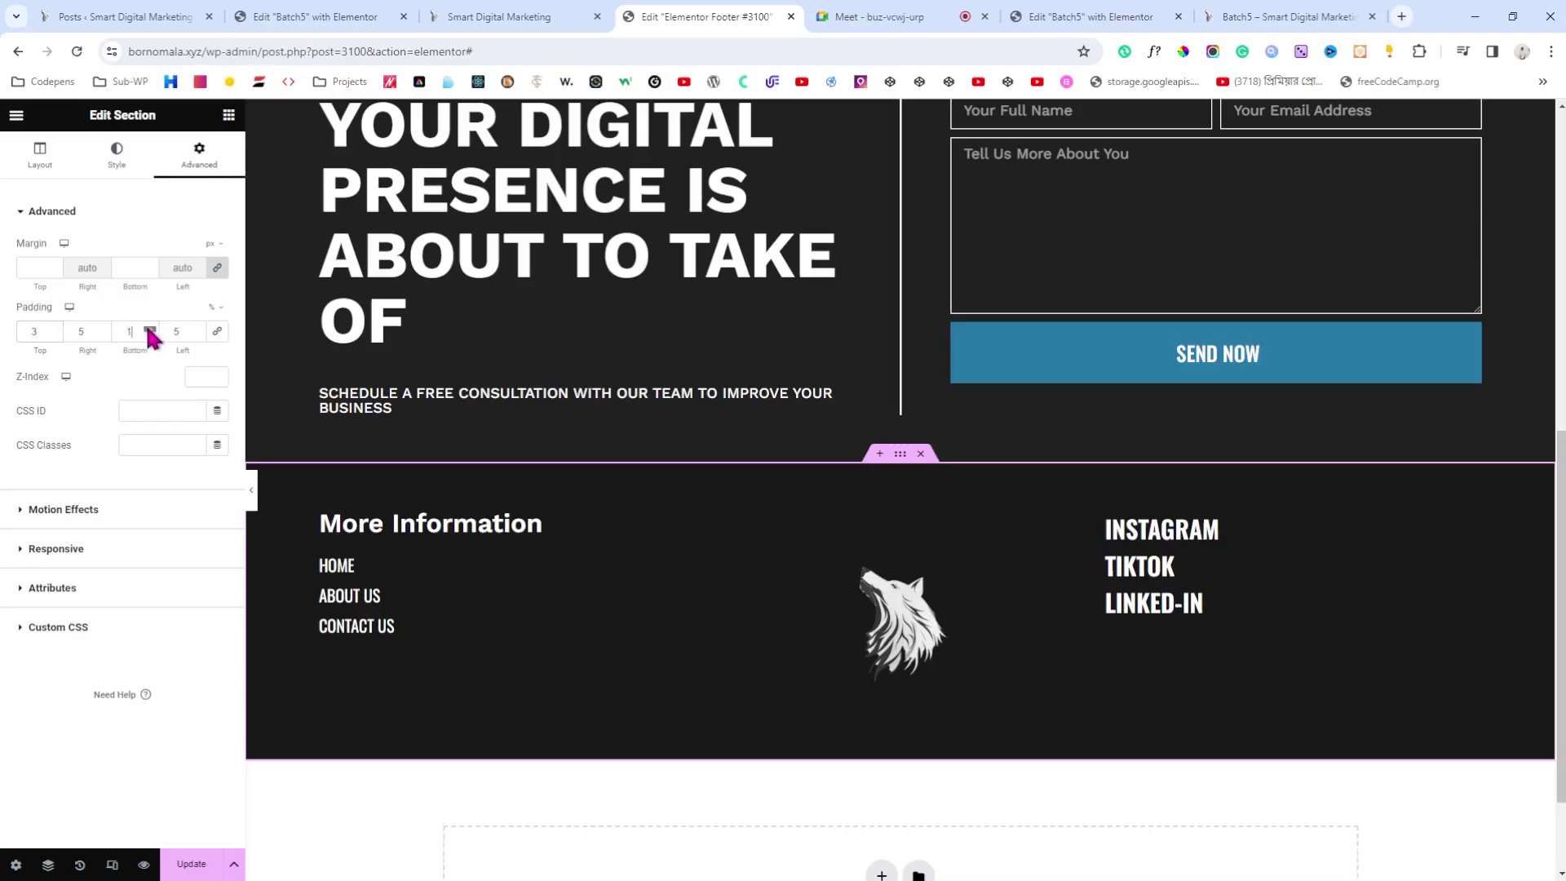
{"action": "left_click", "coordinate": [150, 329]}
{"action": "left_click", "coordinate": [149, 329]}
{"action": "double_click", "coordinate": [150, 329]}
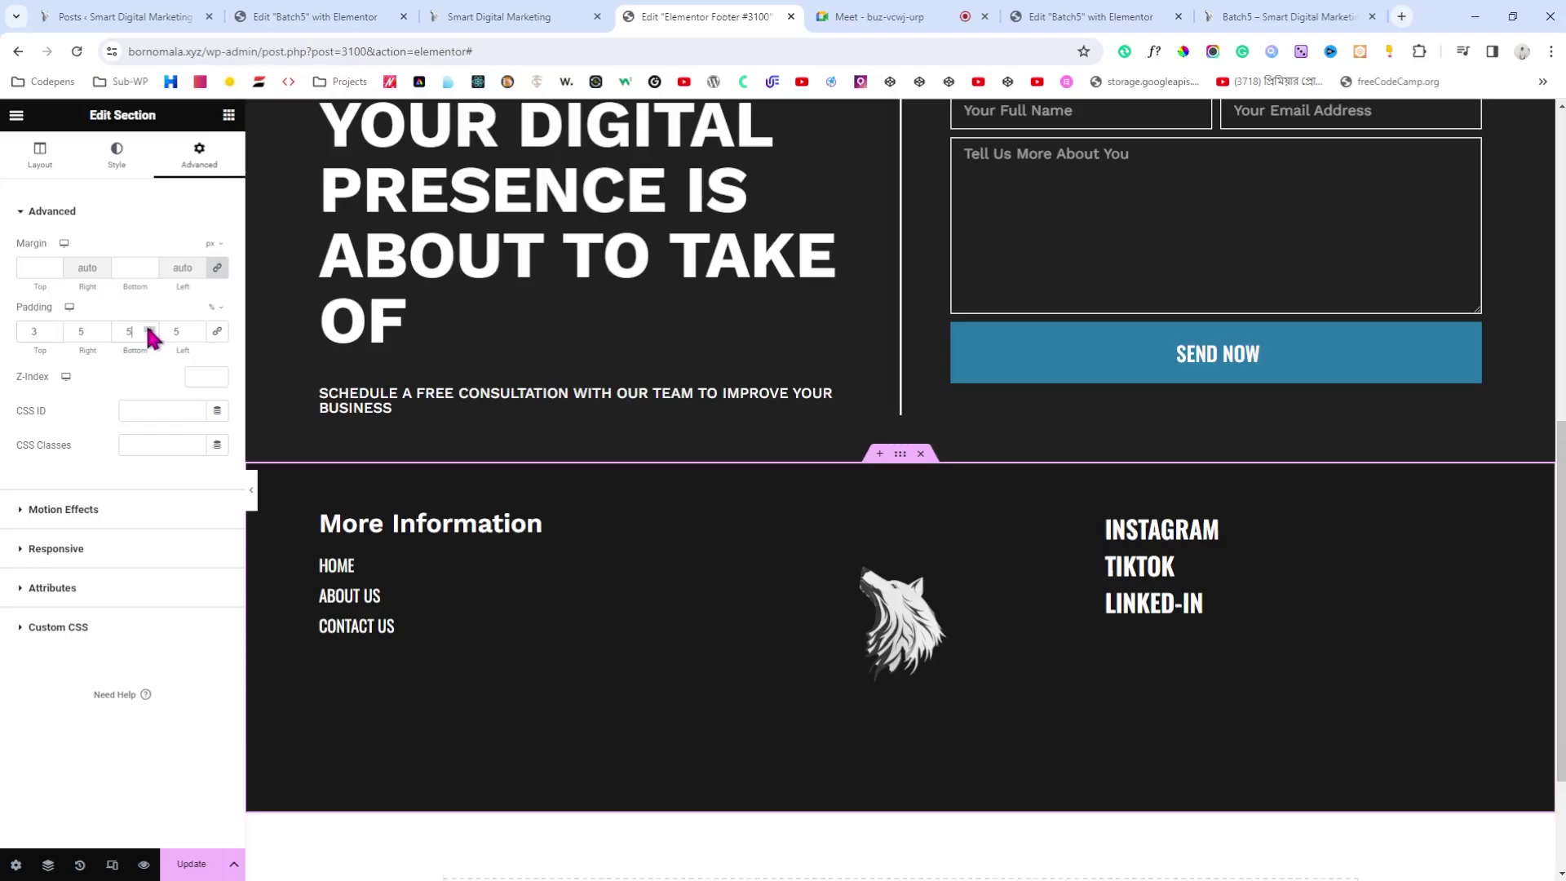
{"action": "left_click", "coordinate": [54, 328]}
{"action": "left_click", "coordinate": [54, 328]}
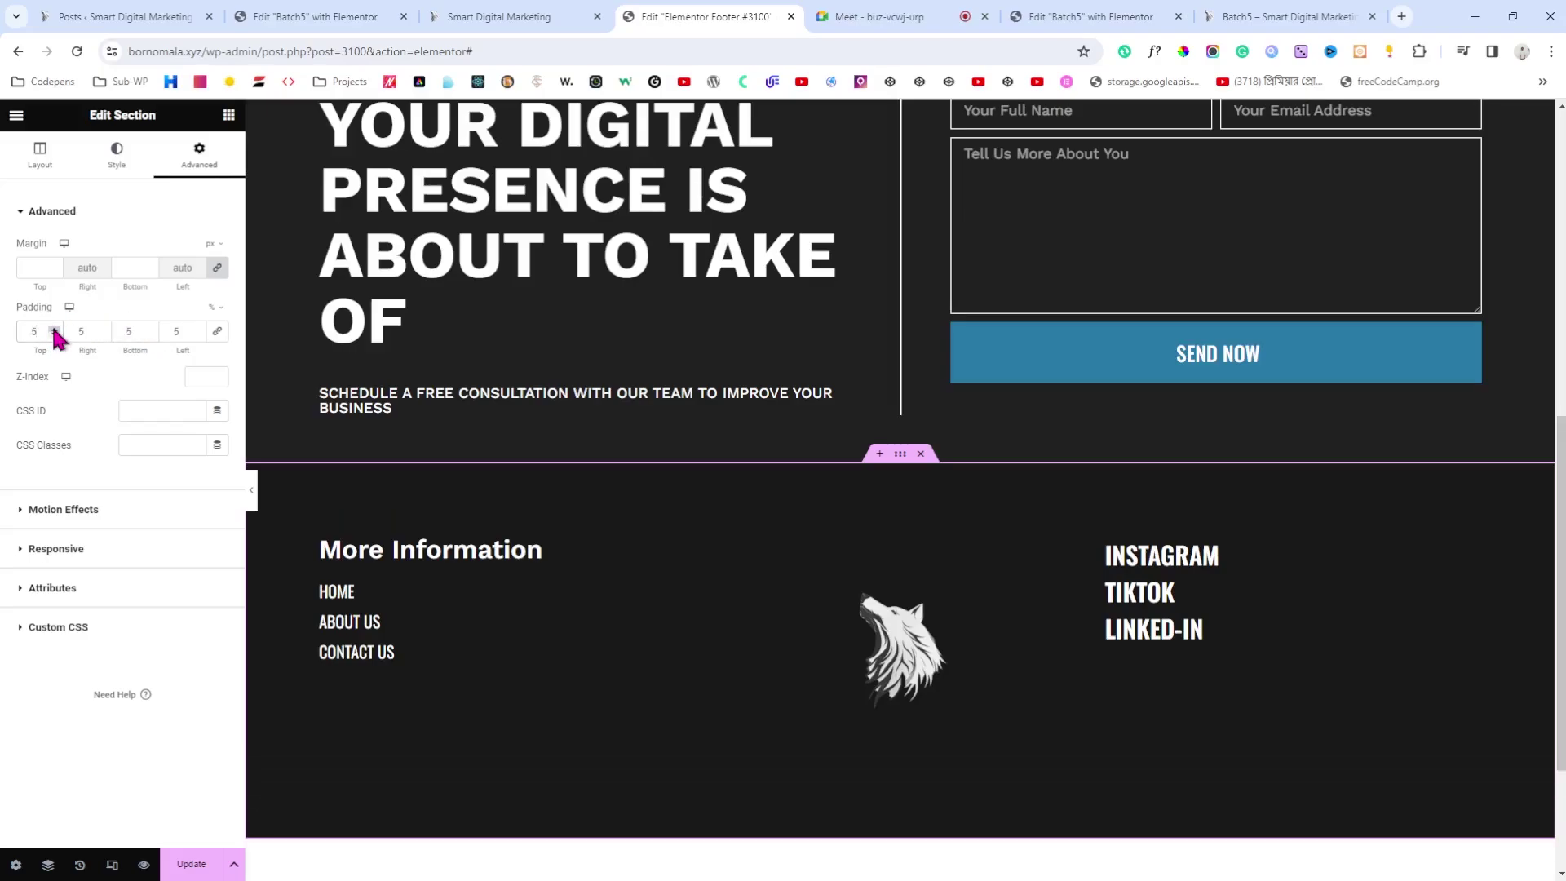
{"action": "scroll", "coordinate": [930, 530], "scroll_direction": "down", "scroll_amount": 1}
{"action": "scroll", "coordinate": [946, 561], "scroll_direction": "up", "scroll_amount": 5}
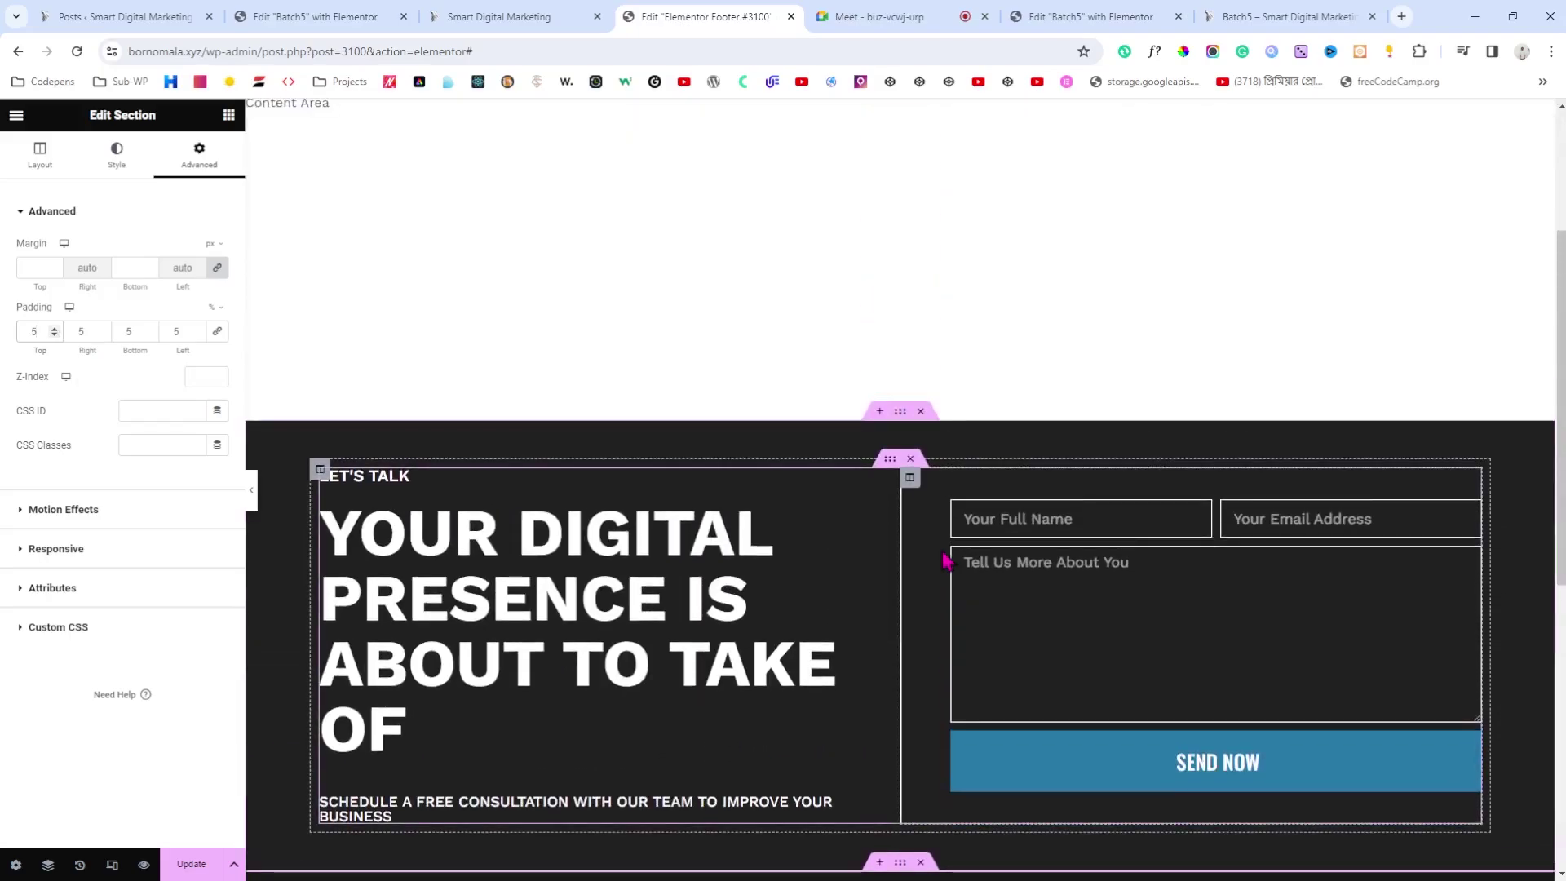
{"action": "scroll", "coordinate": [947, 561], "scroll_direction": "down", "scroll_amount": 6}
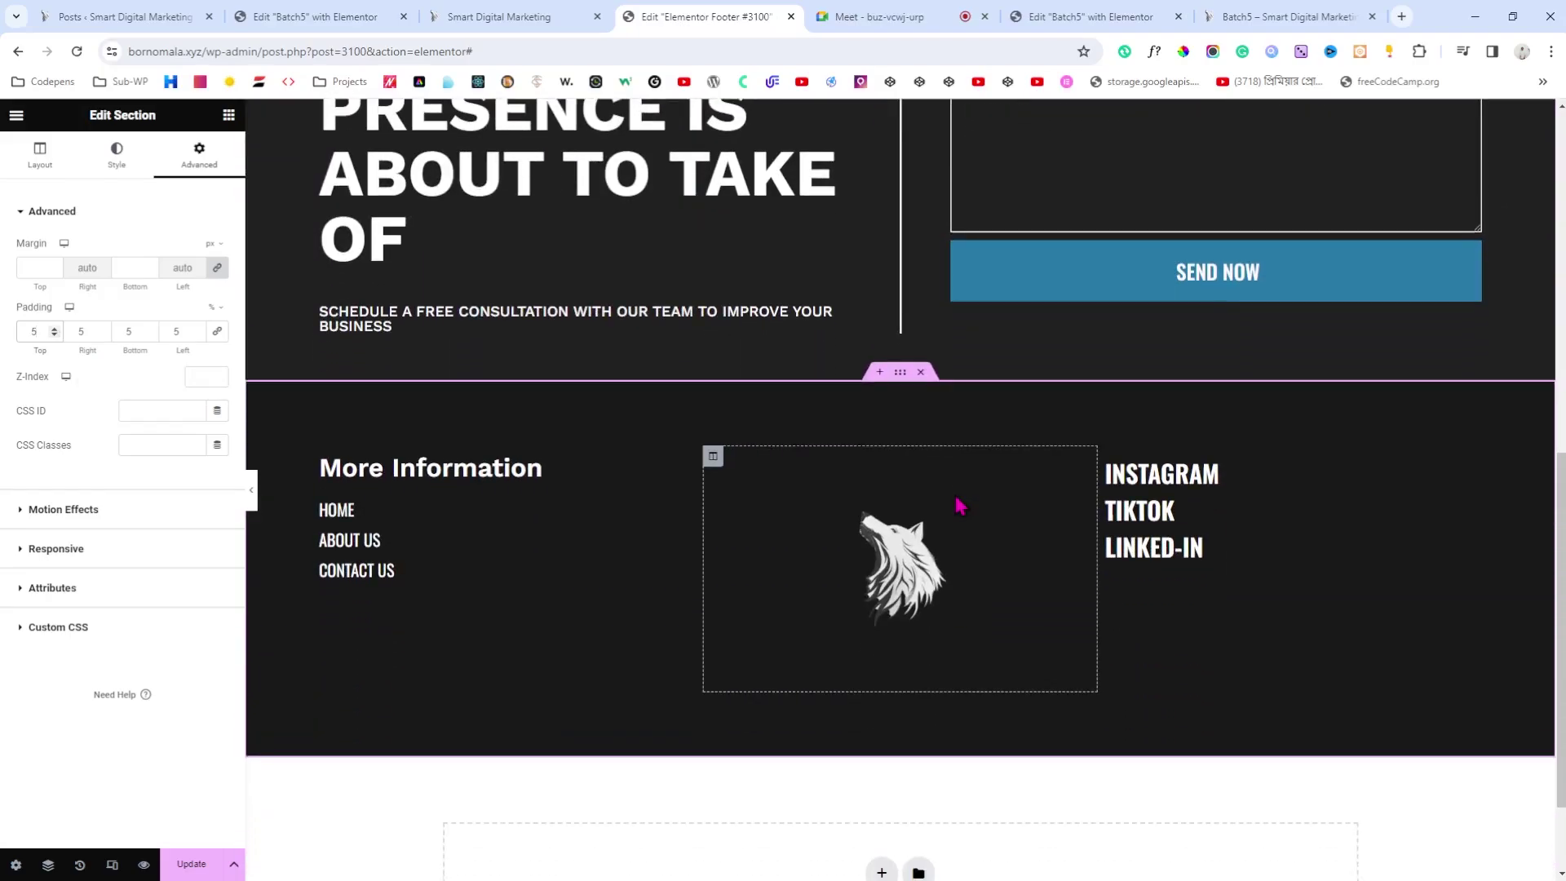
Step: Copy the LOCATION label text from the reference footer and return to the footer template
{"action": "left_click", "coordinate": [563, 16]}
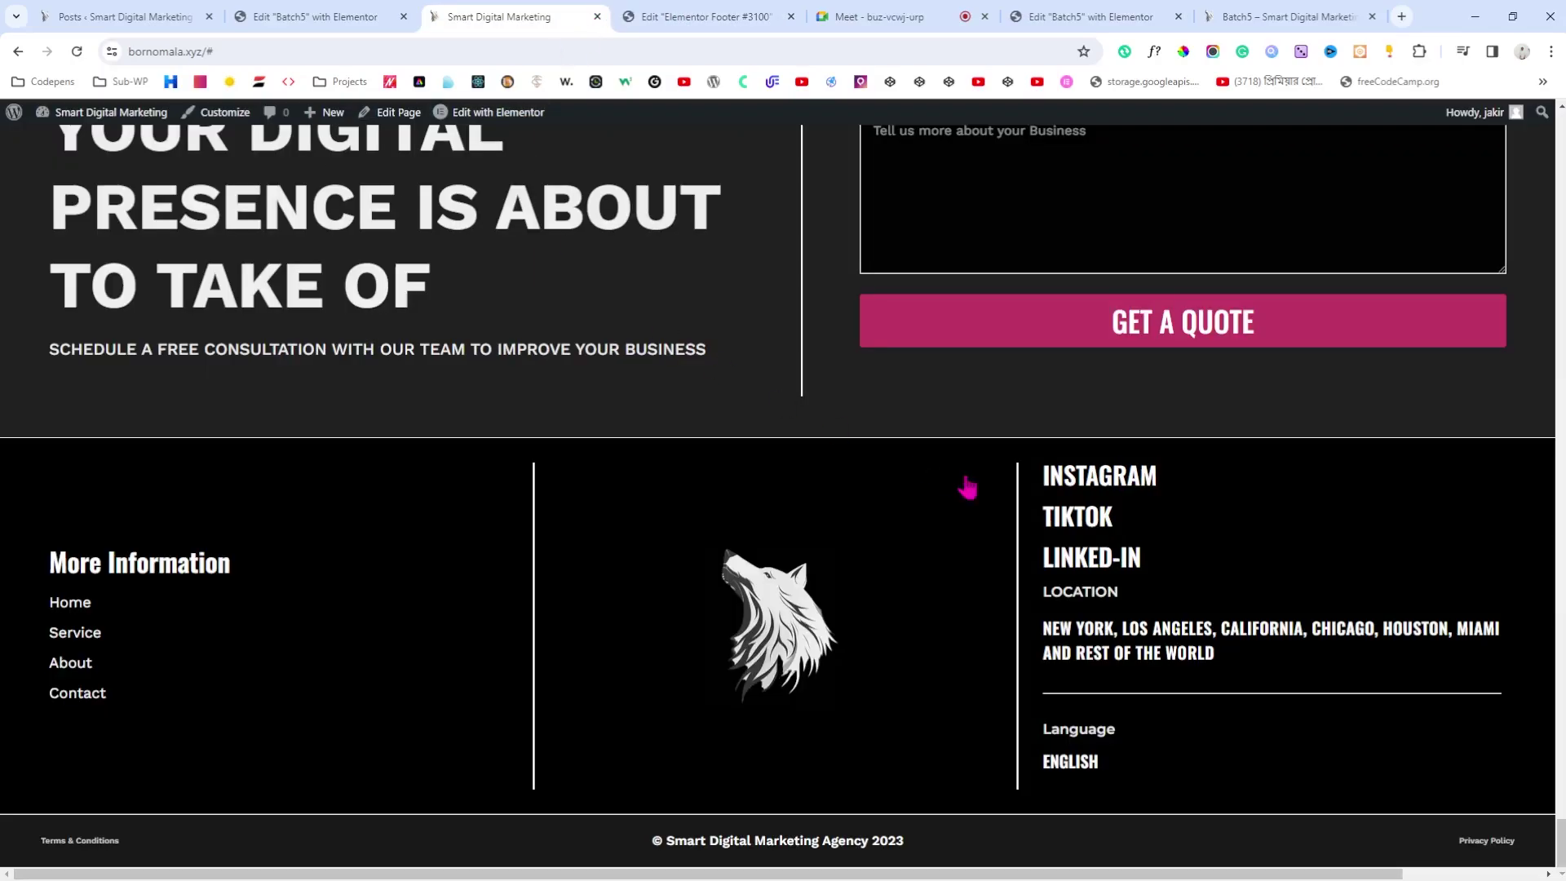
{"action": "left_click_drag", "start_coordinate": [1036, 608], "coordinate": [1129, 599]}
{"action": "key", "text": "ctrl+c"}
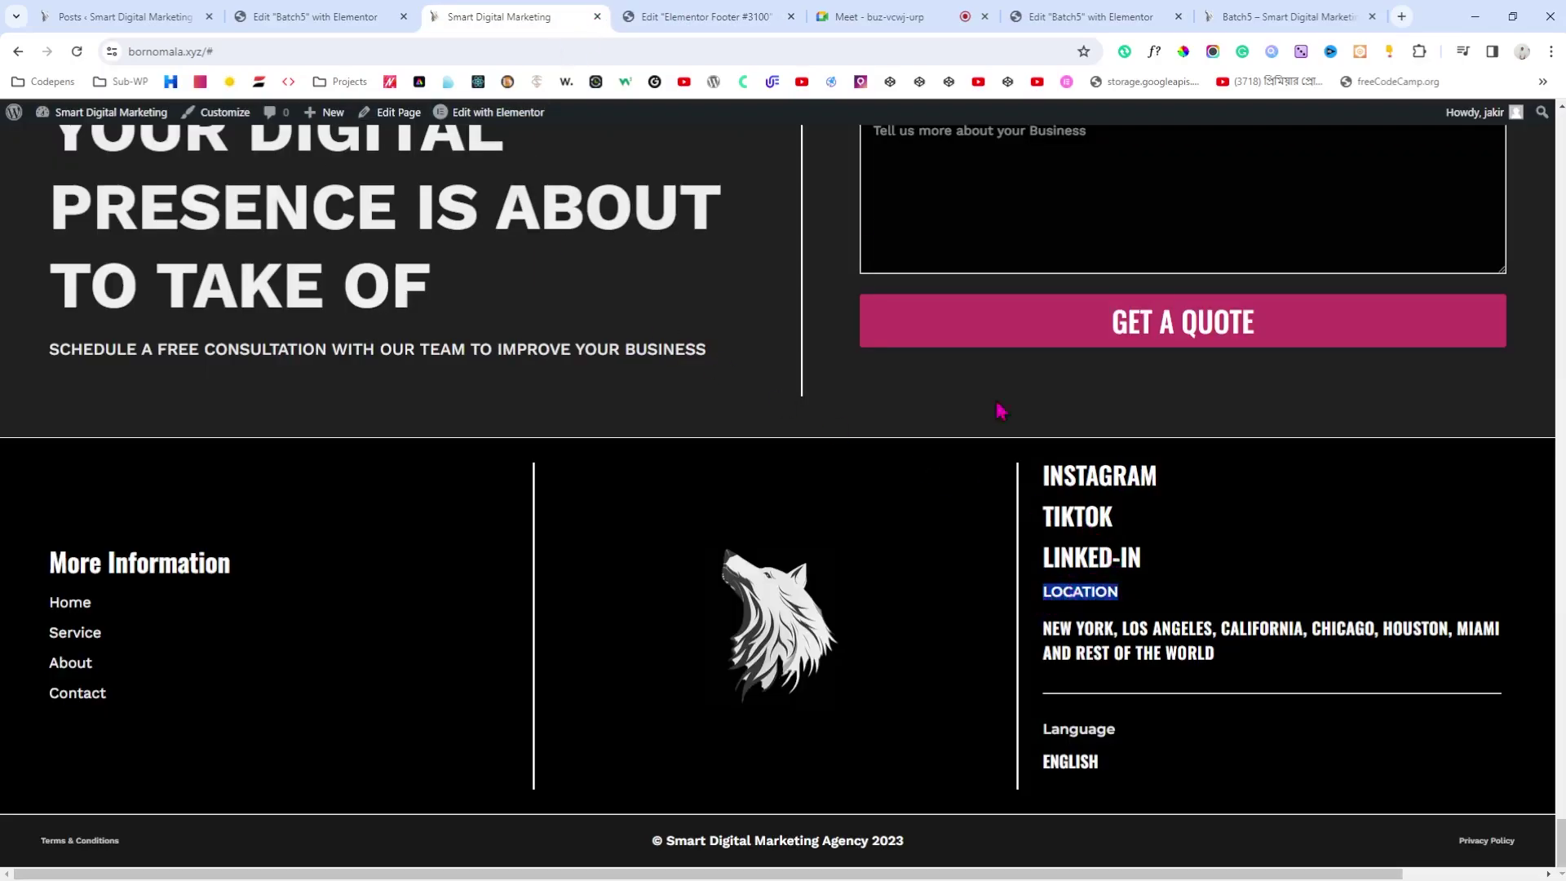
{"action": "left_click", "coordinate": [685, 15]}
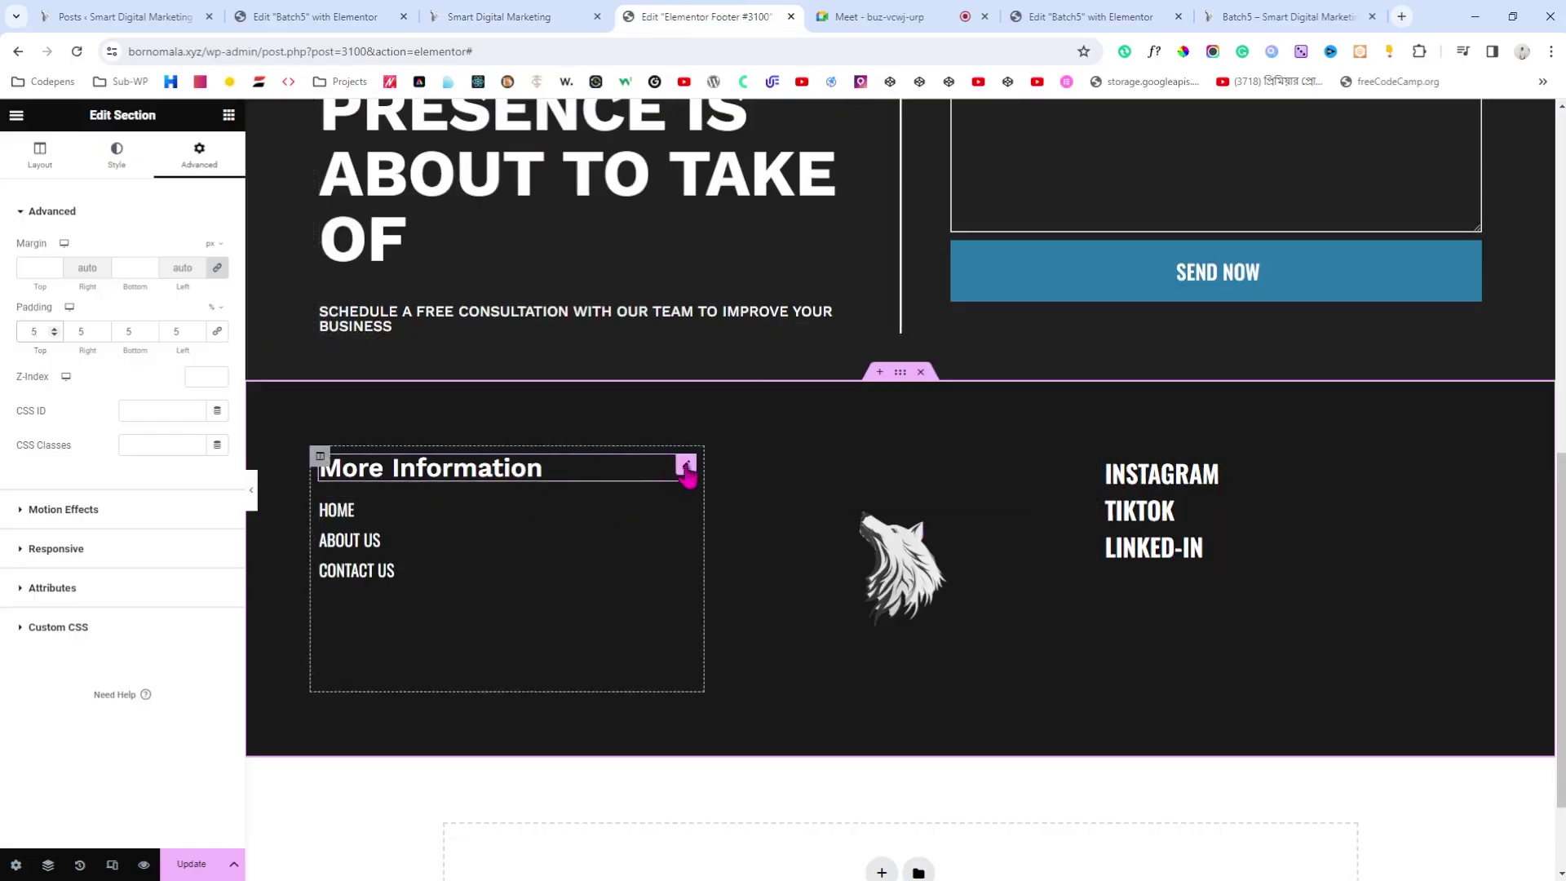
Step: Duplicate the More Information heading and move the copy below the social links in the third column
{"action": "left_click", "coordinate": [686, 467]}
{"action": "right_click", "coordinate": [689, 471]}
{"action": "left_click", "coordinate": [717, 511]}
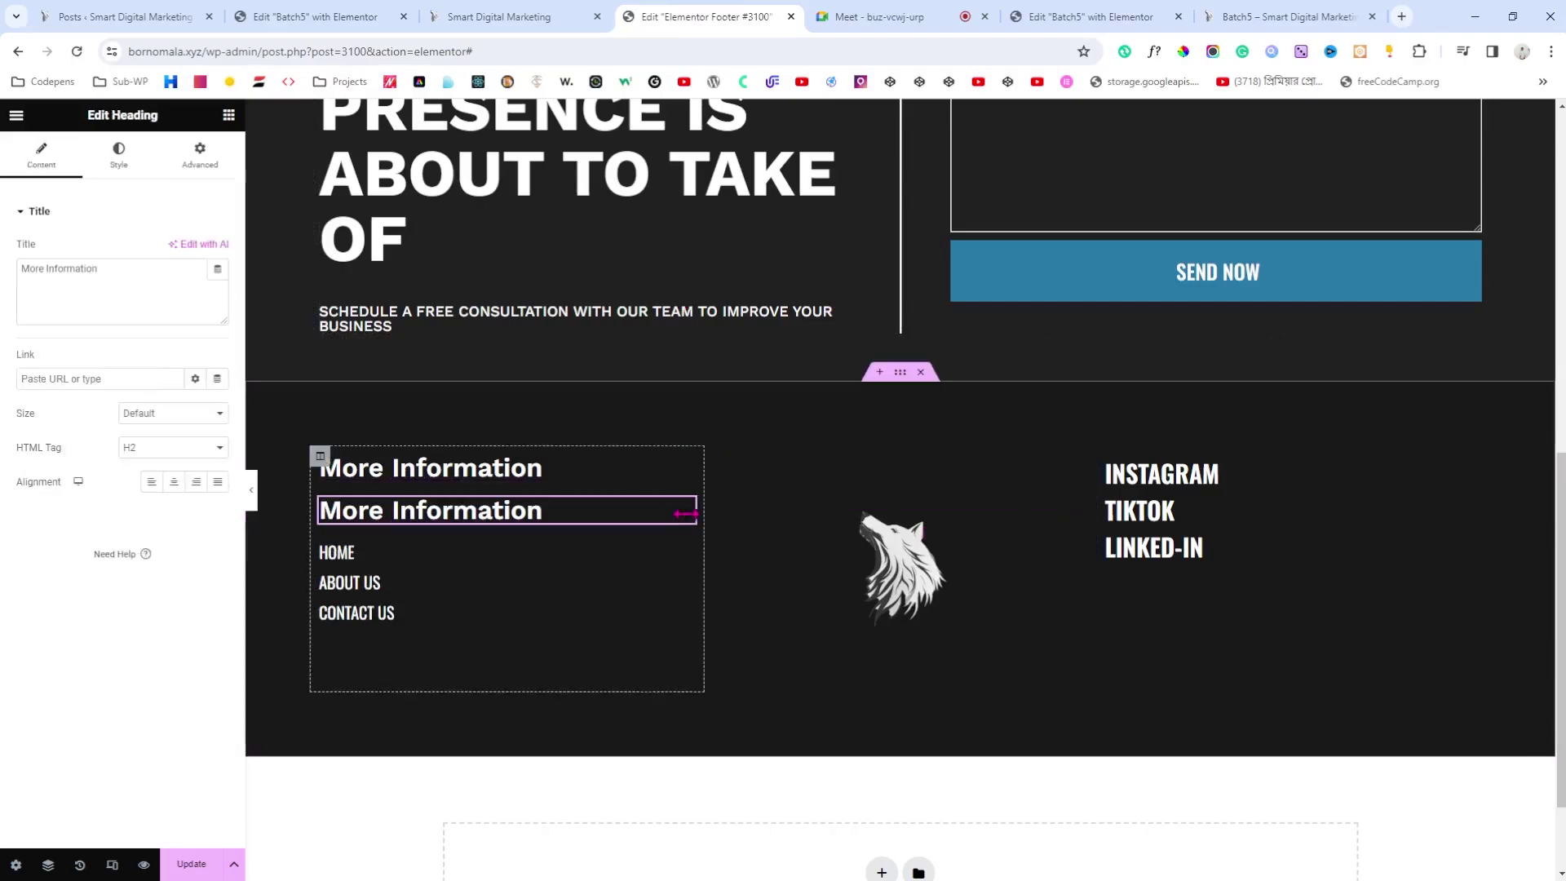
{"action": "left_click_drag", "start_coordinate": [688, 510], "coordinate": [1129, 559]}
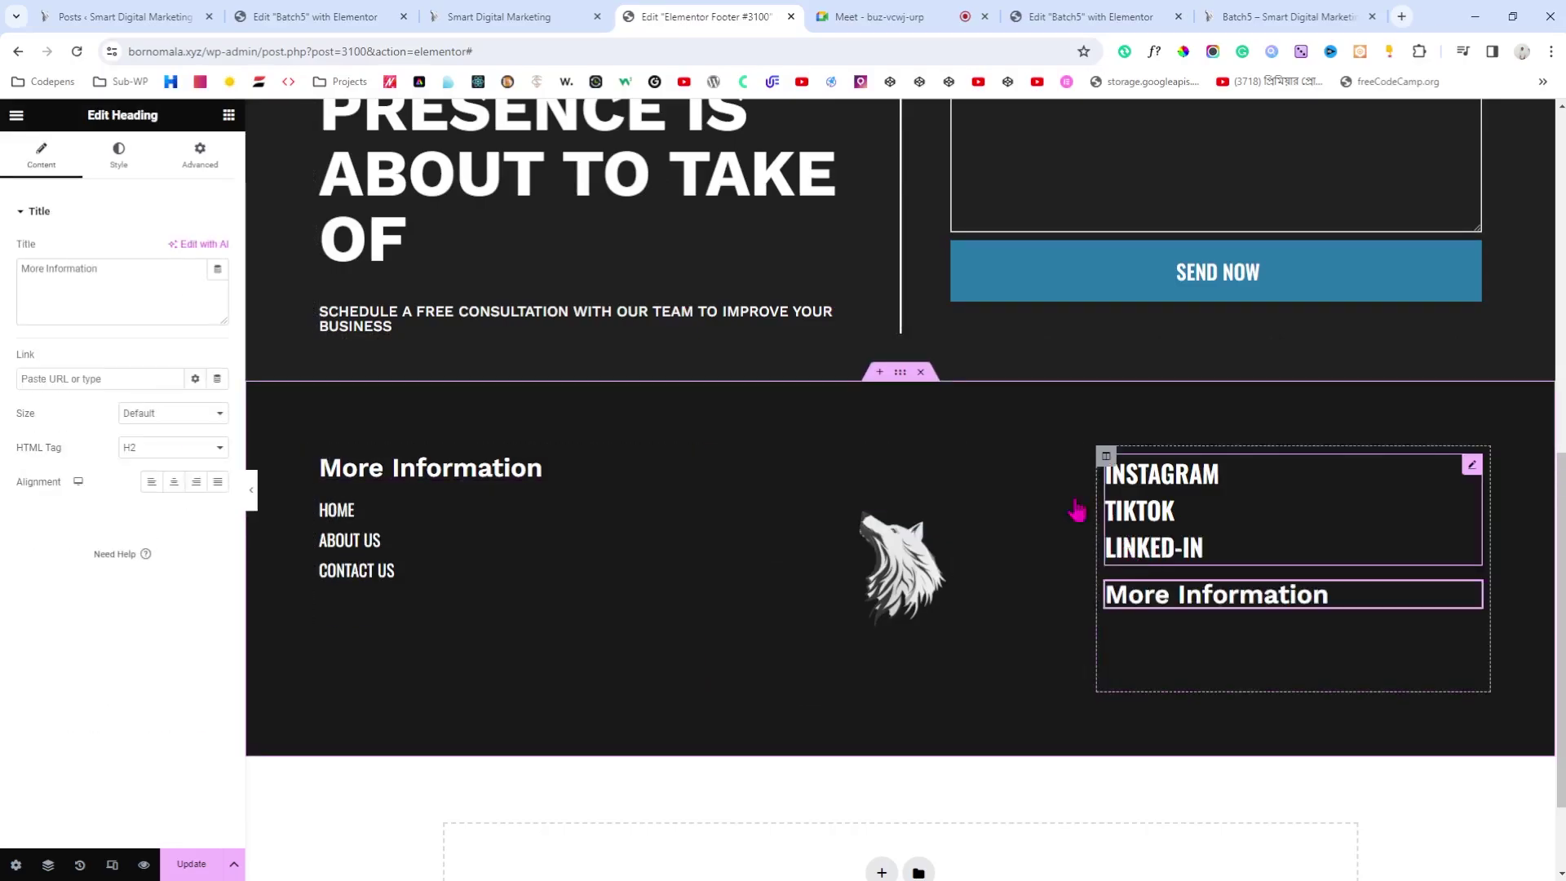
Step: Retitle the moved heading LOCATION and set its typography to 20 px with 400 (Normal) weight
{"action": "left_click", "coordinate": [528, 14]}
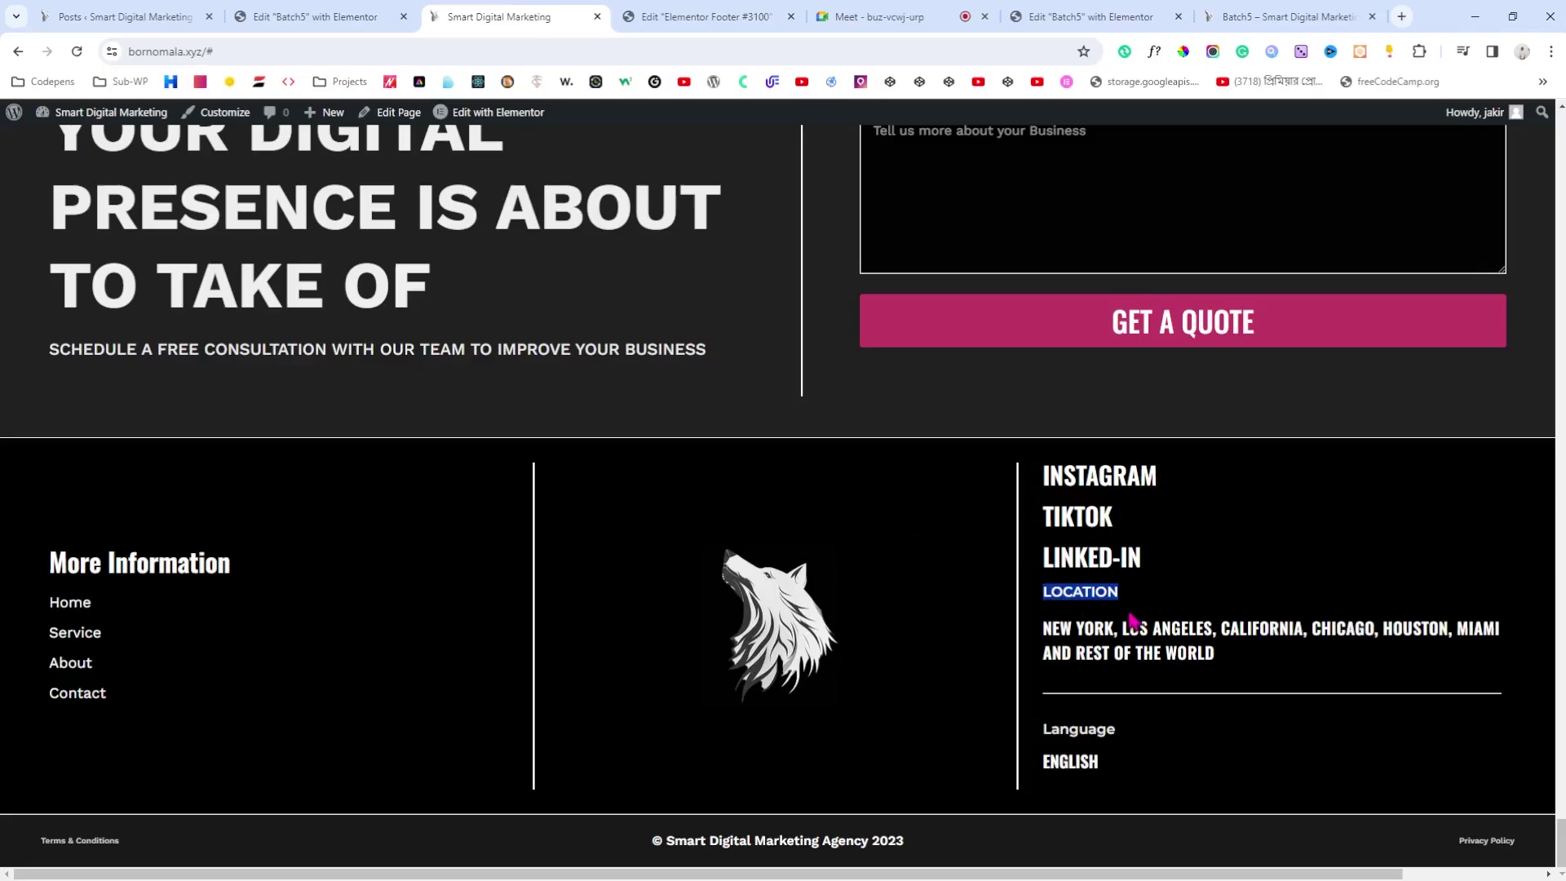
{"action": "left_click", "coordinate": [706, 16]}
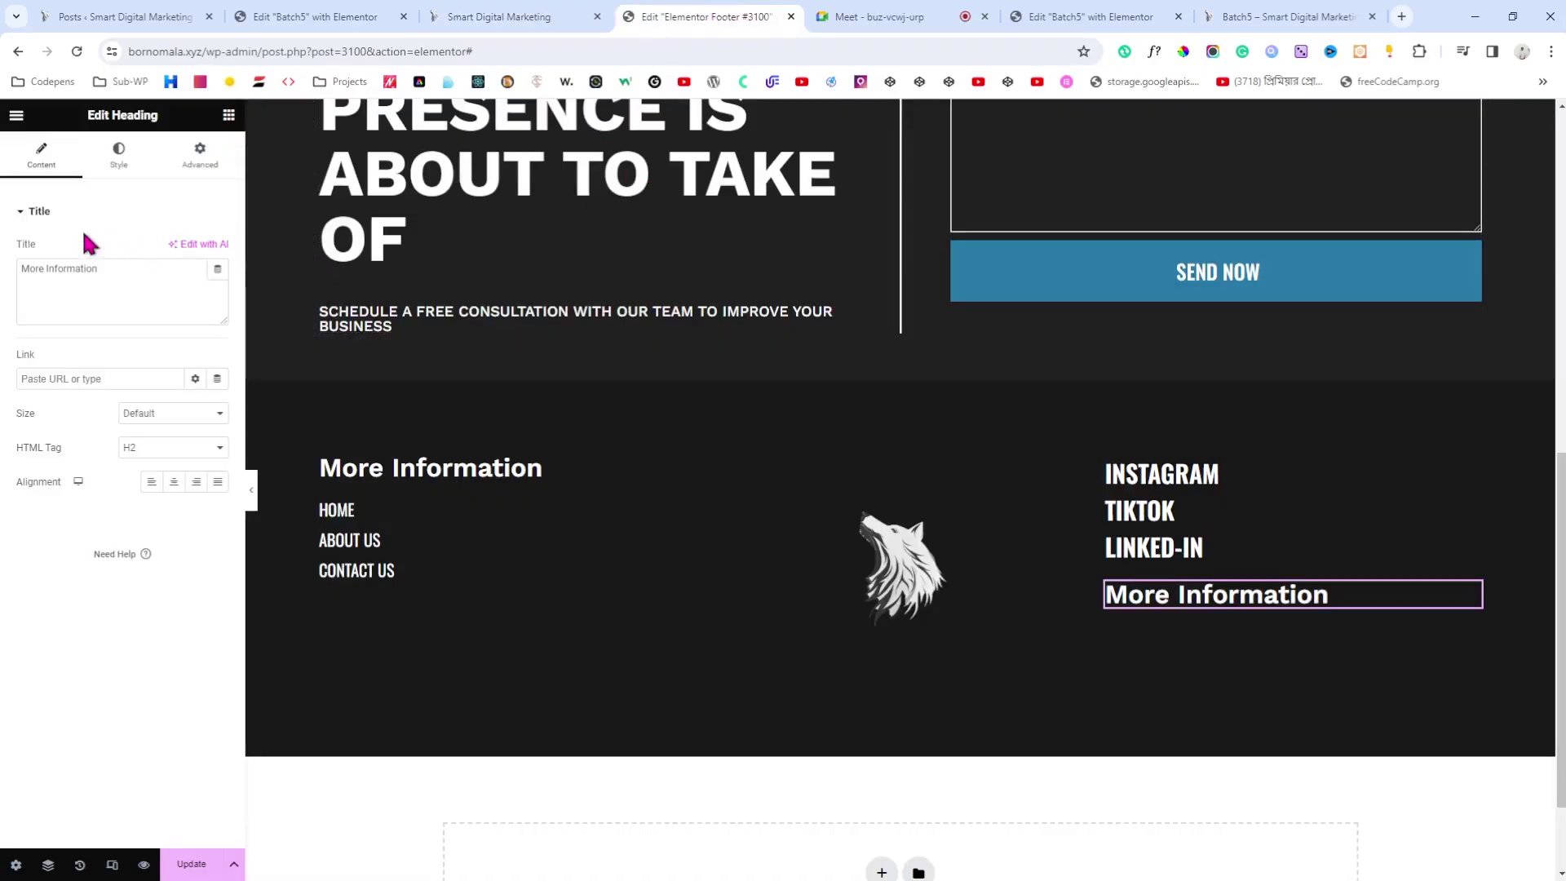
{"action": "triple_click", "coordinate": [155, 279]}
{"action": "key", "text": "ctrl+v"}
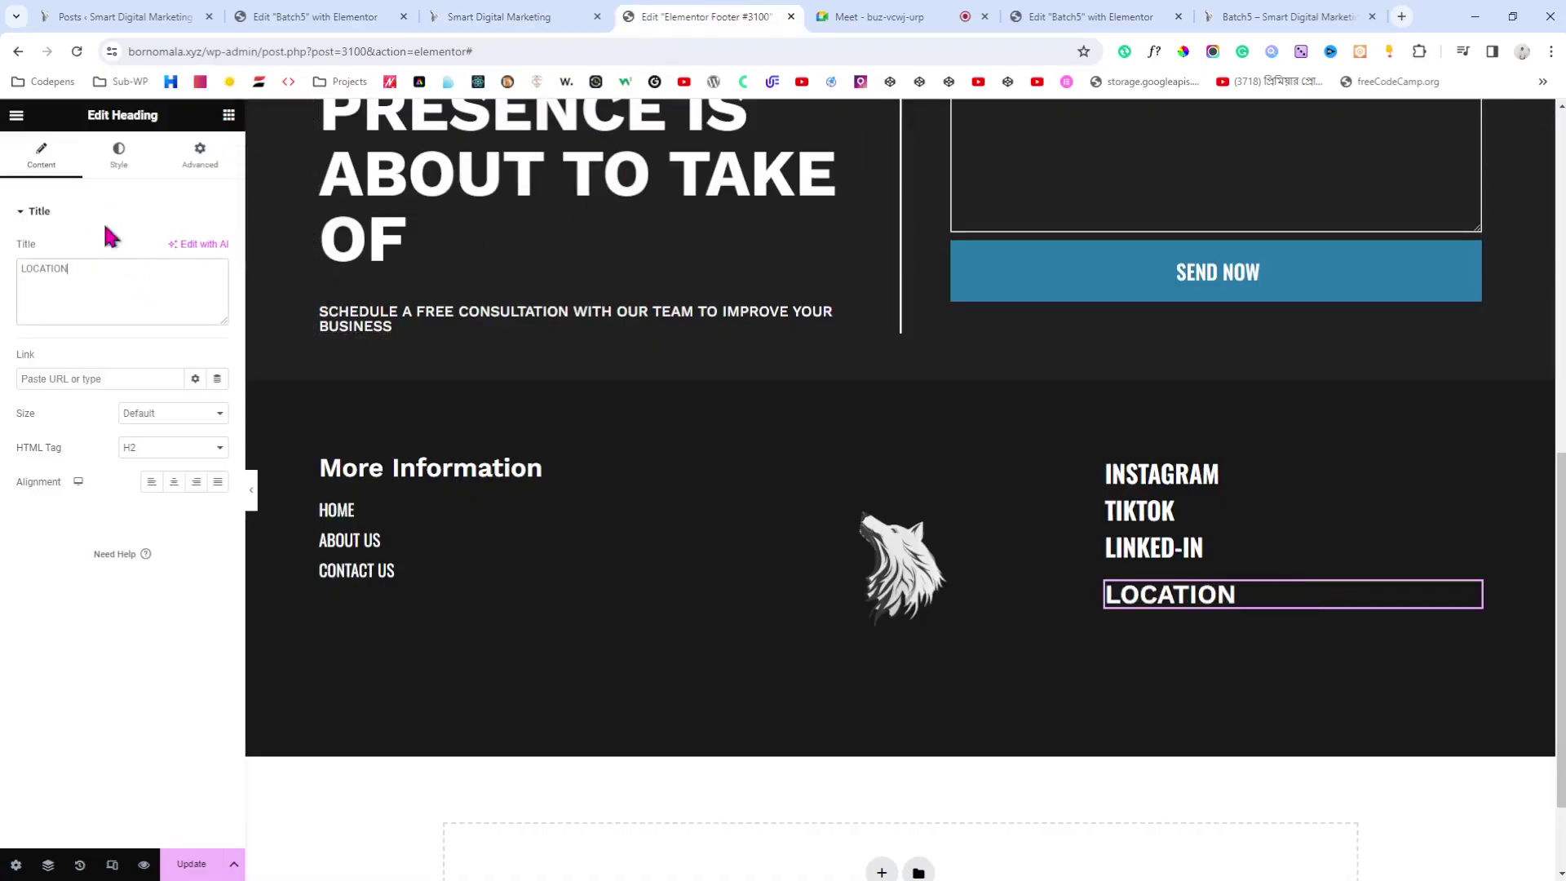
{"action": "left_click", "coordinate": [114, 159]}
{"action": "left_click", "coordinate": [217, 285]}
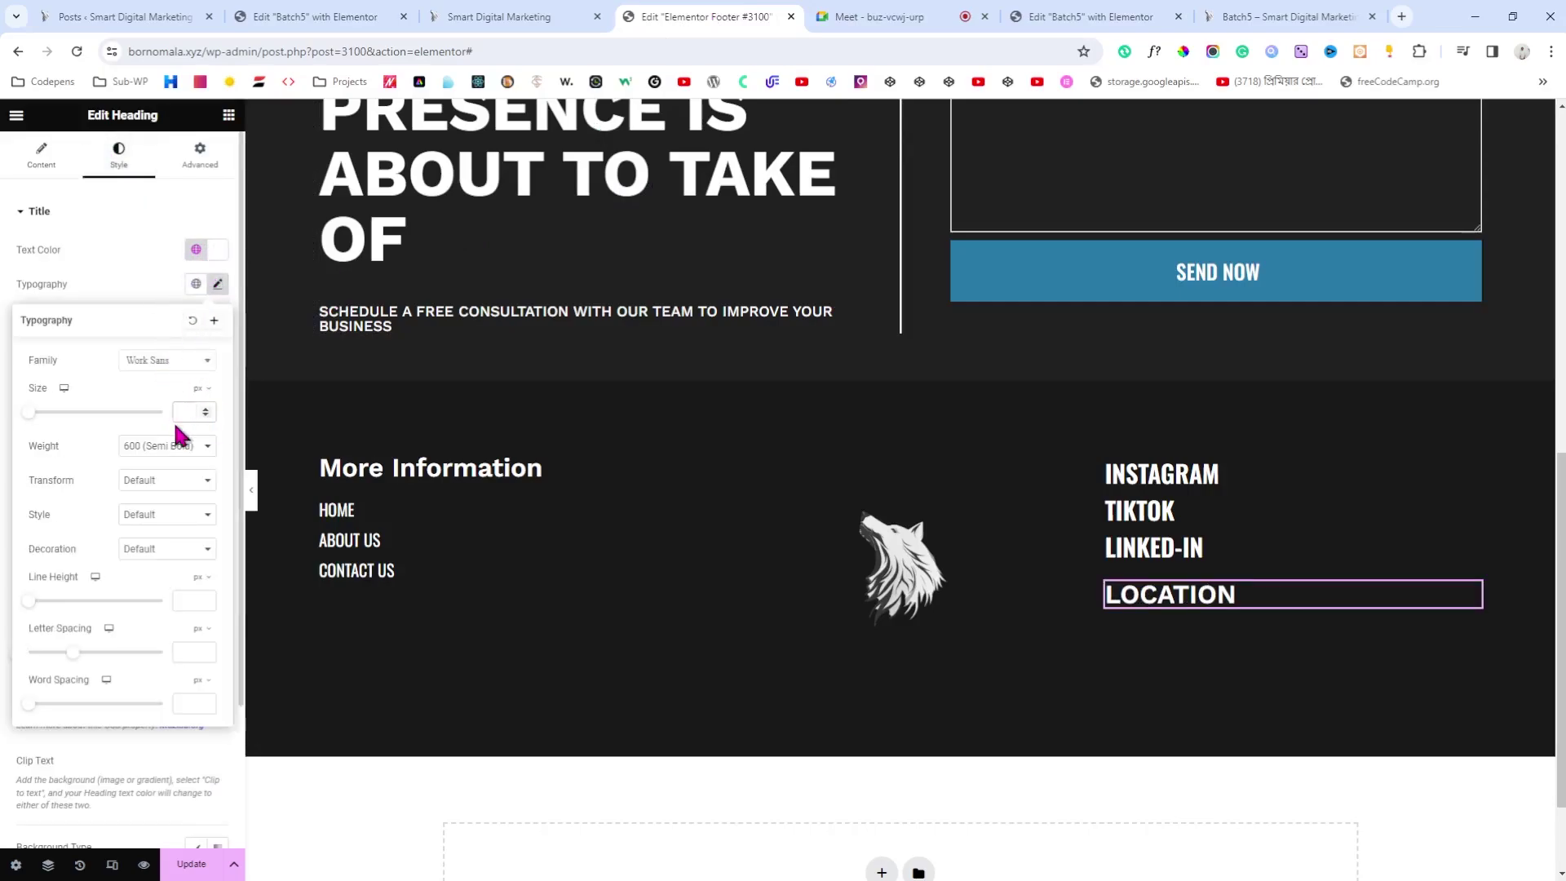
{"action": "type", "text": "20"}
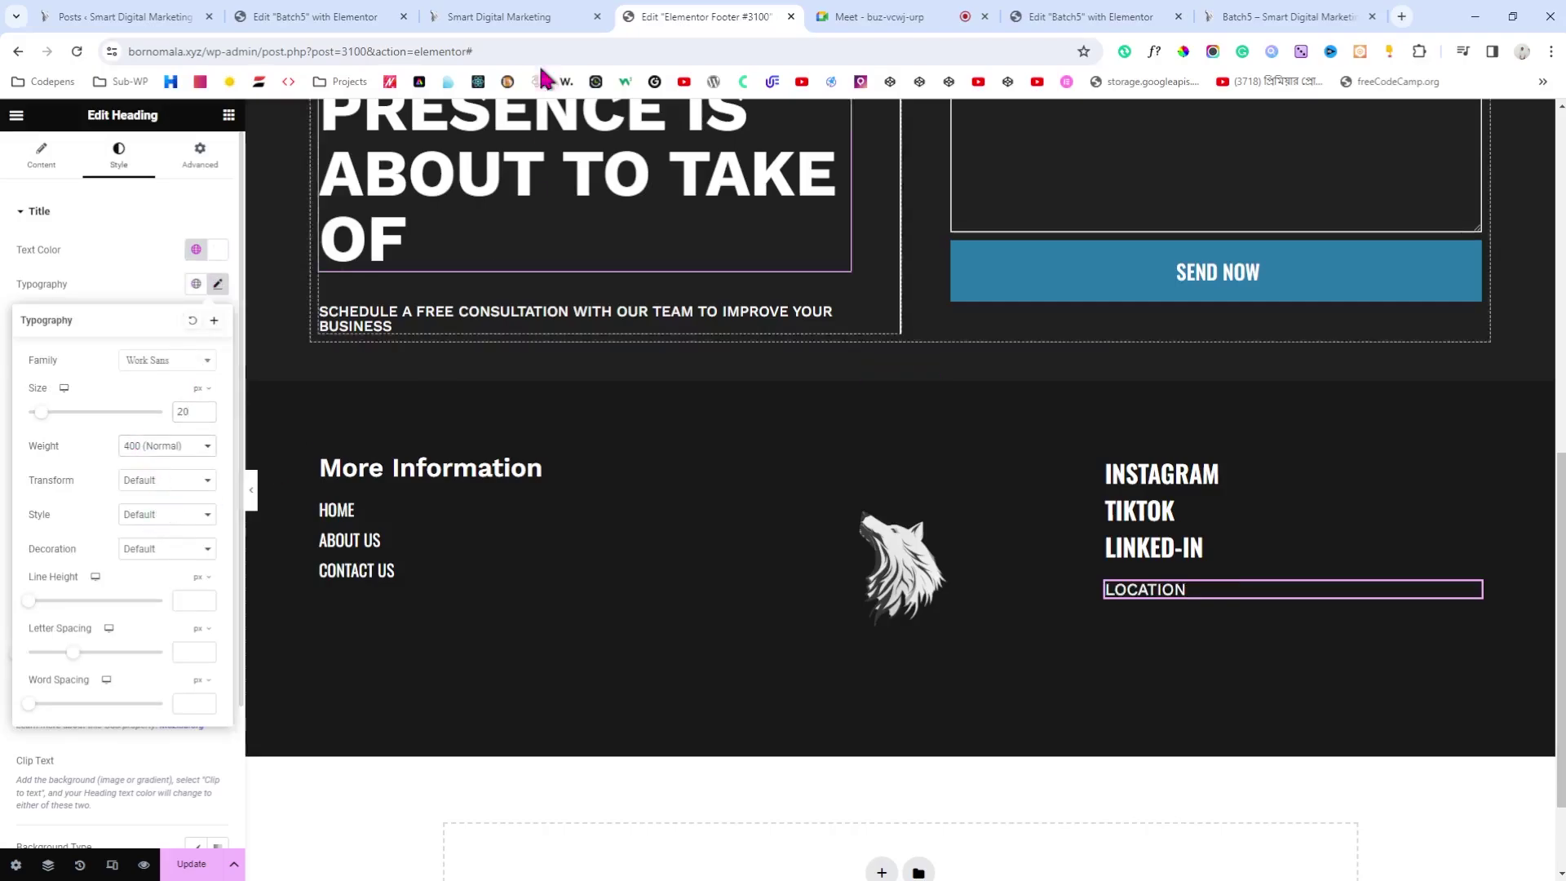
Step: Duplicate the LOCATION heading and replace the copy's title with the NEW YORK, LOS ANGELES city list copied from the reference footer
{"action": "left_click", "coordinate": [481, 15]}
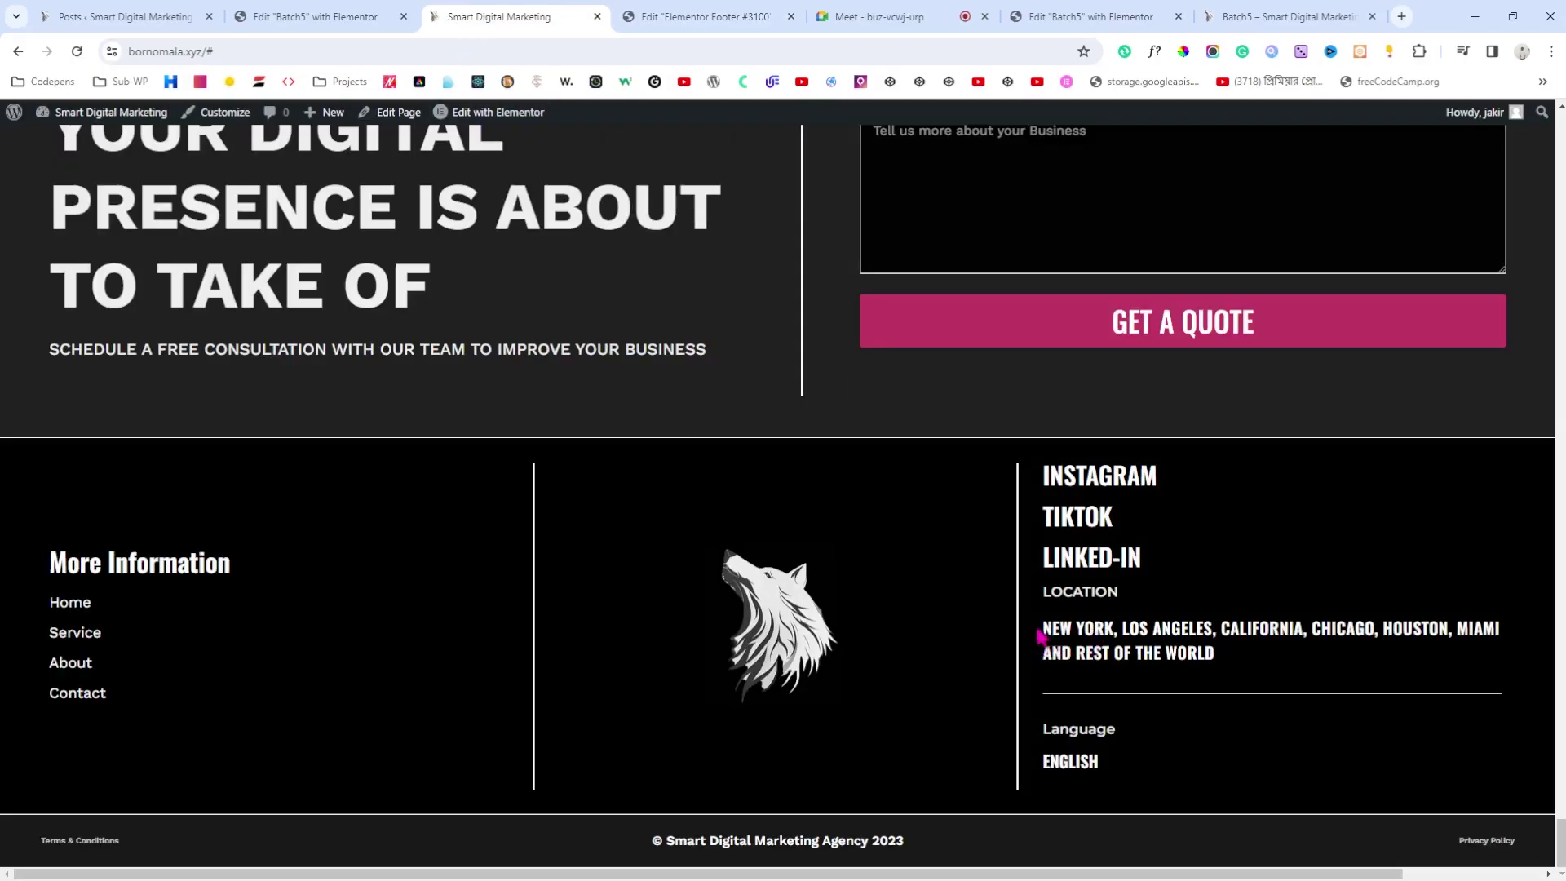
{"action": "left_click_drag", "start_coordinate": [1039, 633], "coordinate": [1213, 656]}
{"action": "key", "text": "ctrl+c"}
{"action": "left_click", "coordinate": [739, 15]}
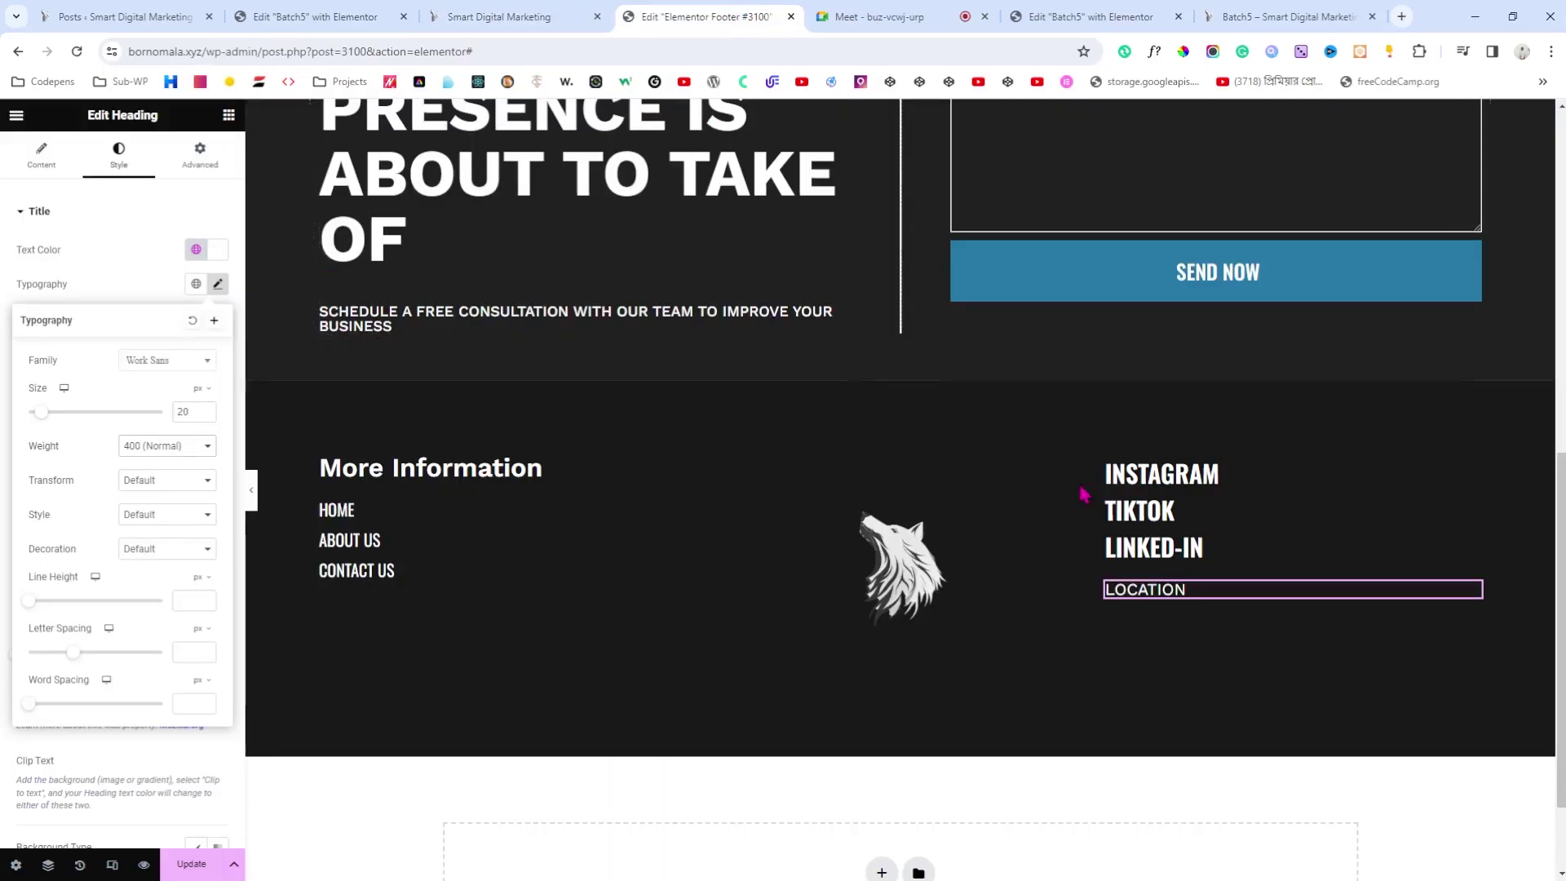
{"action": "left_click", "coordinate": [1469, 594]}
{"action": "right_click", "coordinate": [1469, 594]}
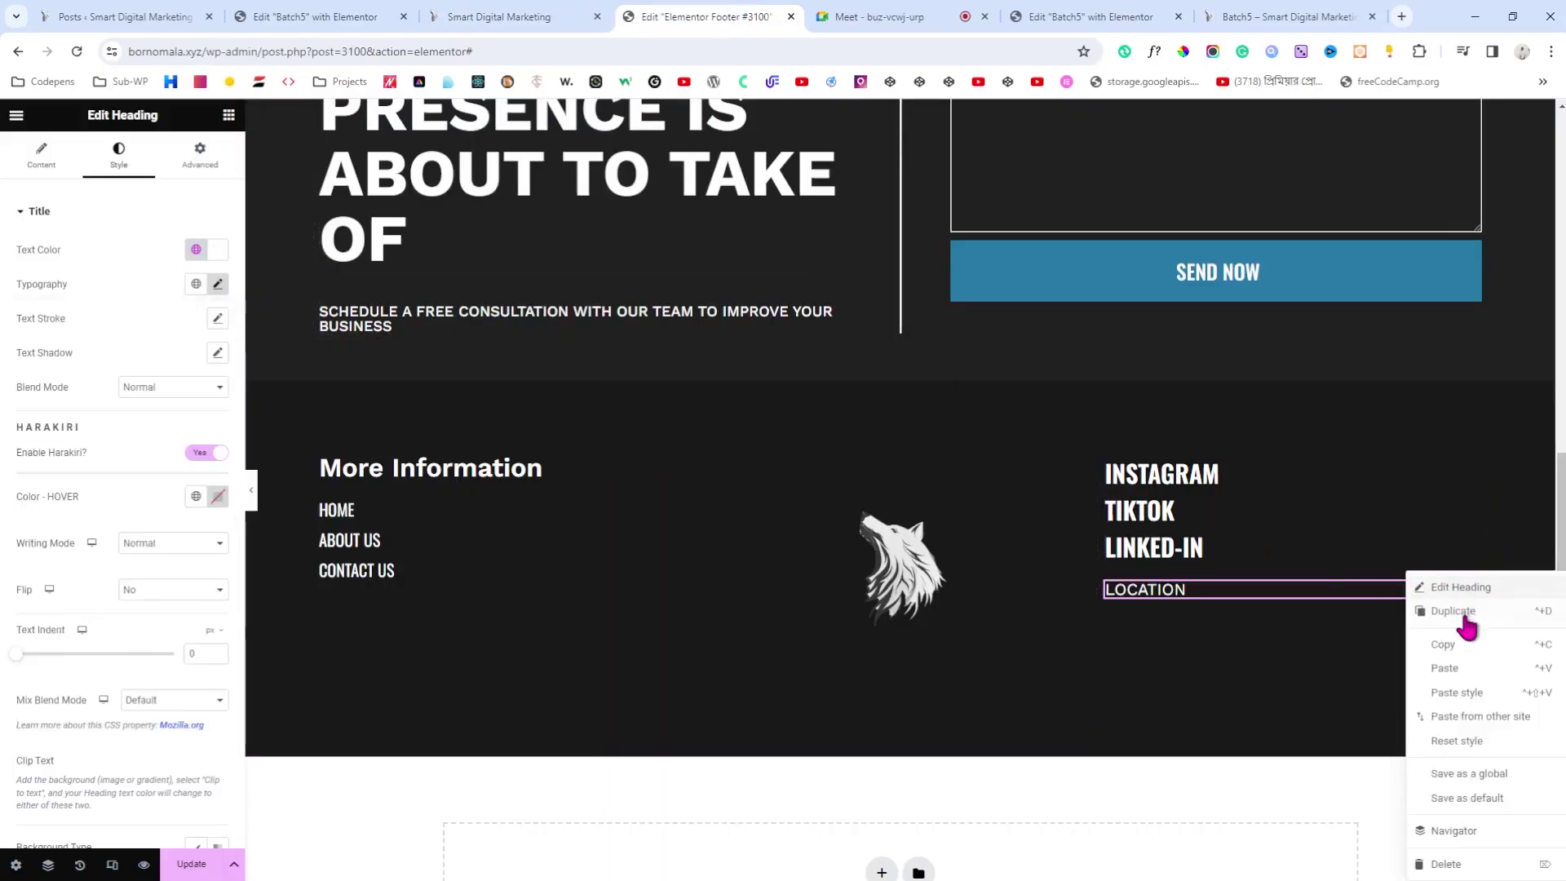
{"action": "left_click", "coordinate": [1466, 611]}
{"action": "left_click", "coordinate": [140, 286]}
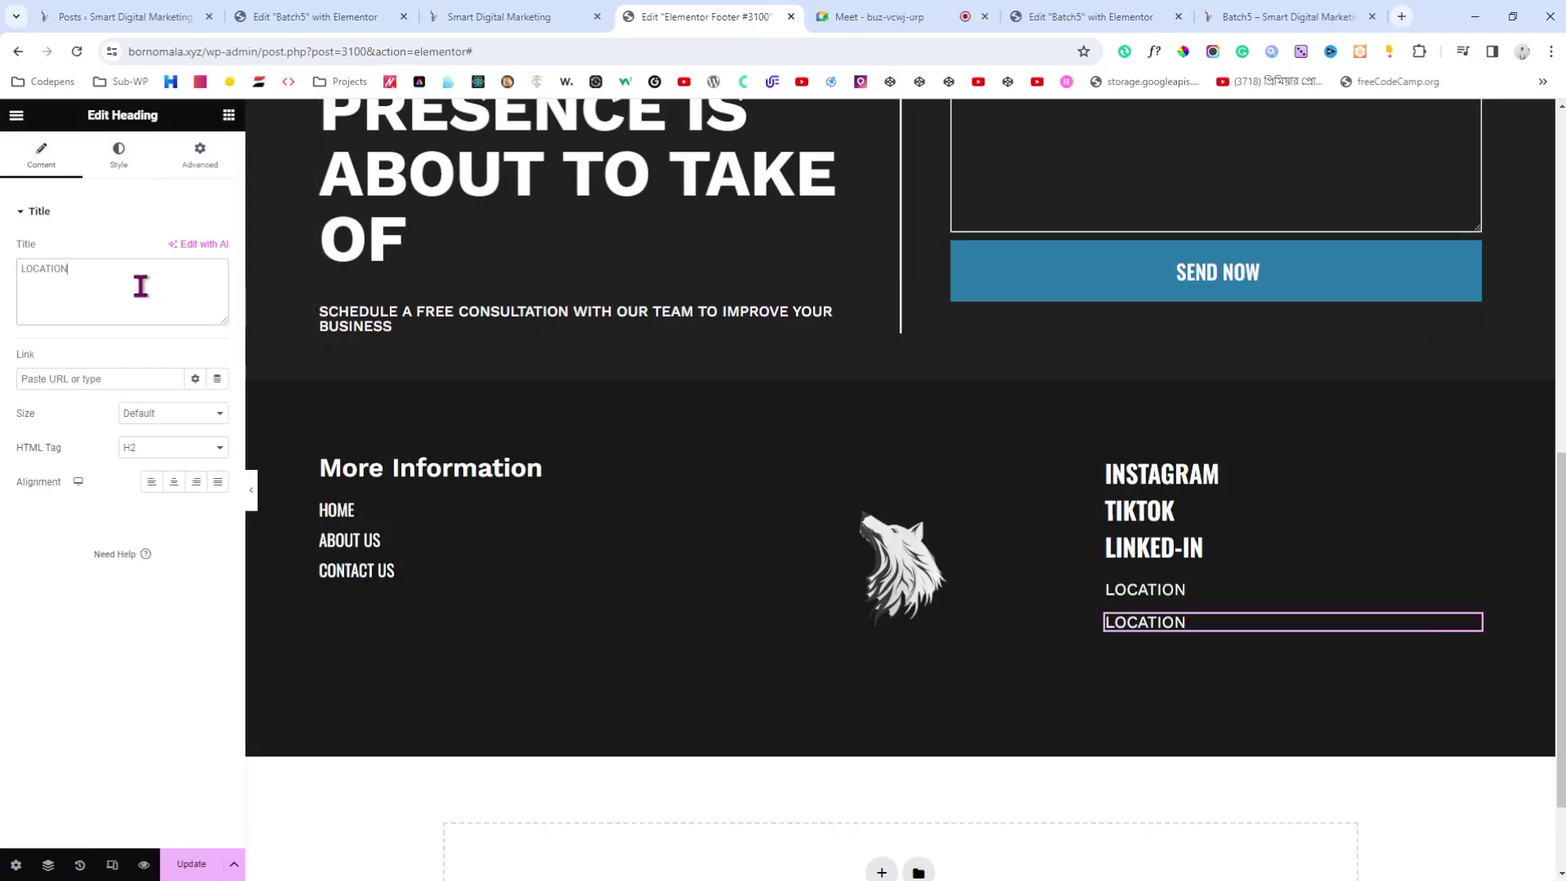
{"action": "key", "text": "ctrl+v"}
Step: Set the city list heading's typography to Oswald, 600 (Semi Bold) weight and 21 px size
{"action": "left_click", "coordinate": [116, 159]}
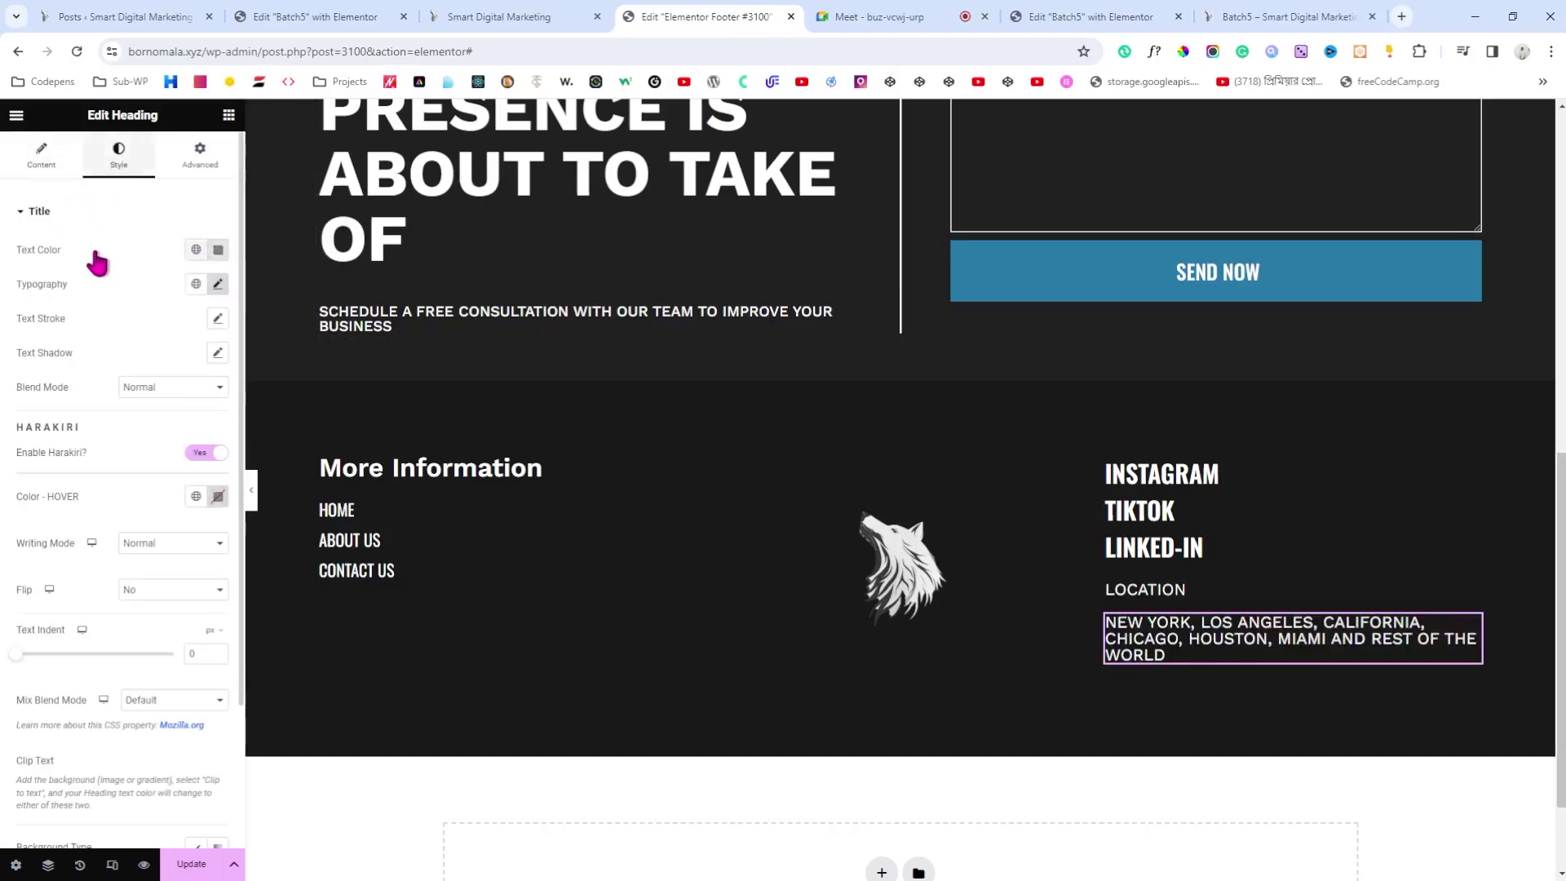
{"action": "left_click", "coordinate": [217, 283]}
{"action": "left_click", "coordinate": [175, 360]}
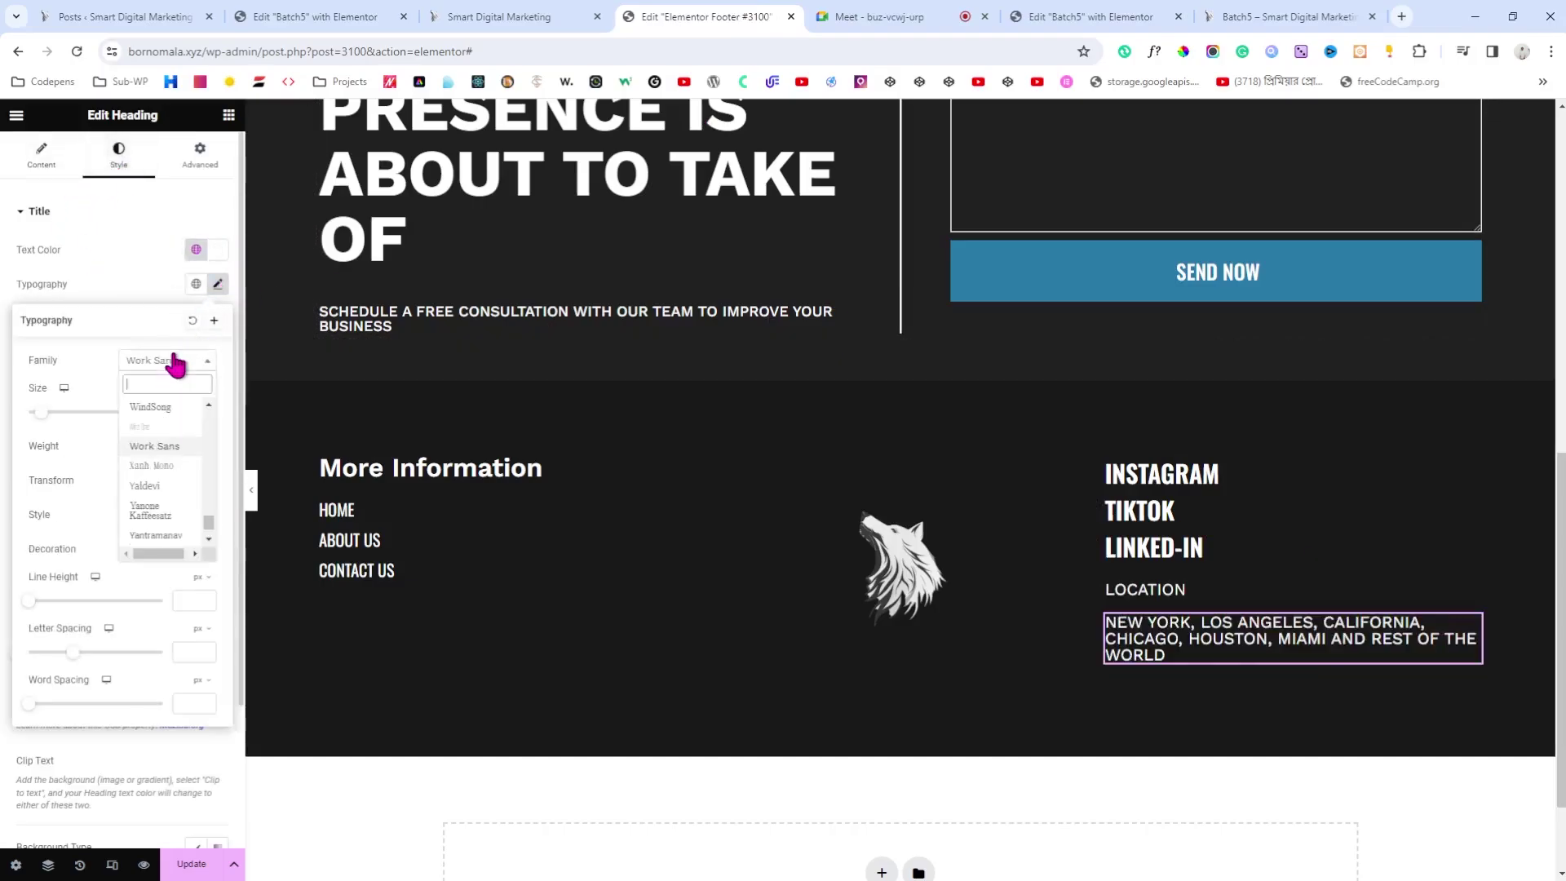
{"action": "type", "text": "dsw"}
{"action": "left_click", "coordinate": [161, 422]}
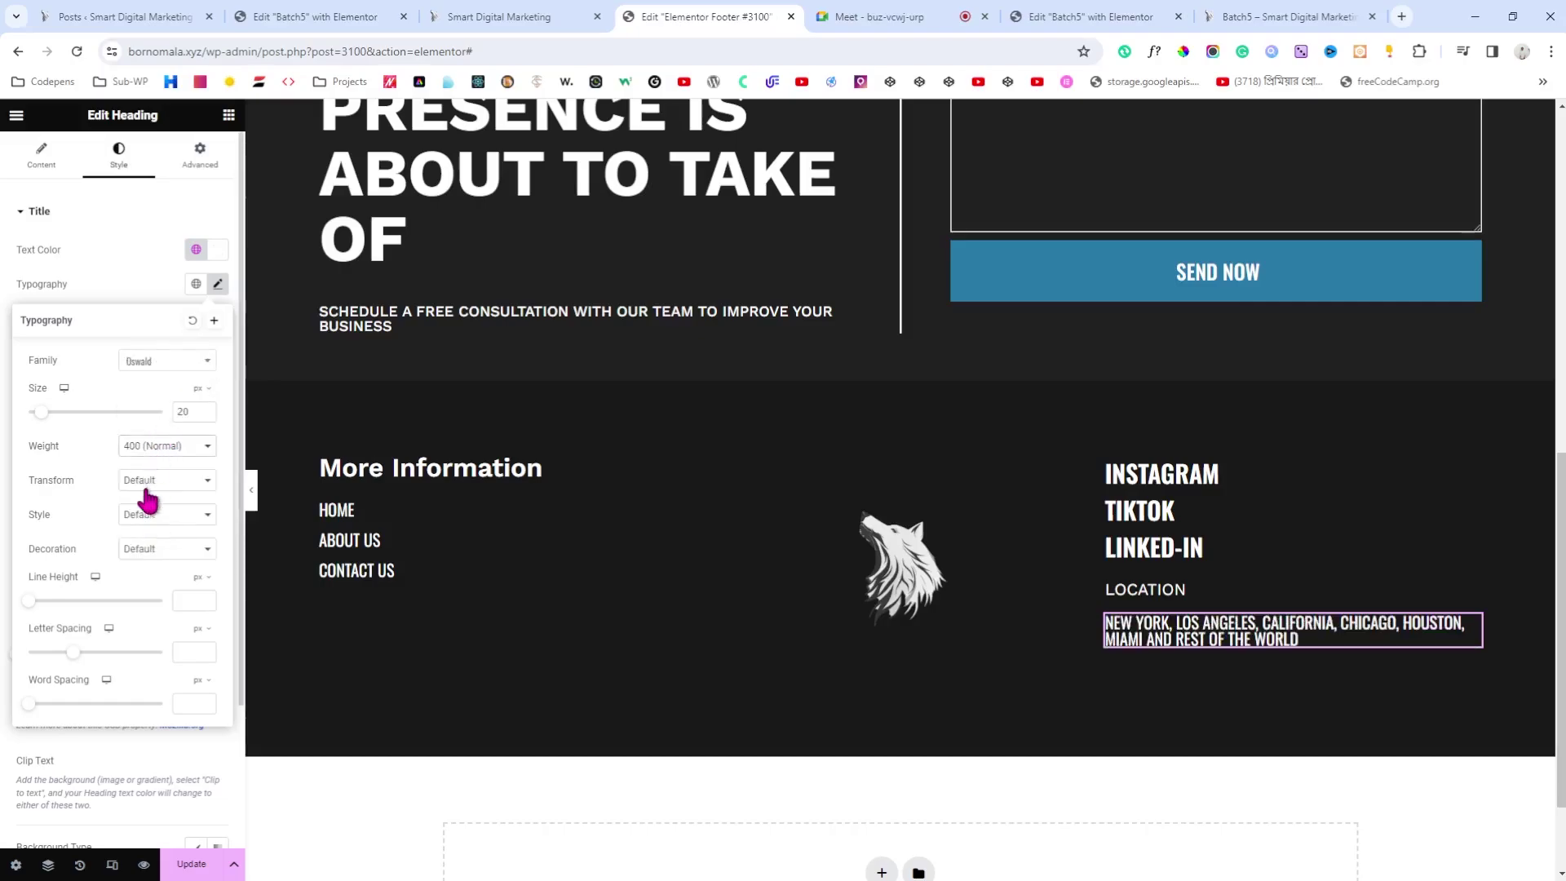
{"action": "left_click", "coordinate": [154, 446]}
{"action": "left_click", "coordinate": [162, 534]}
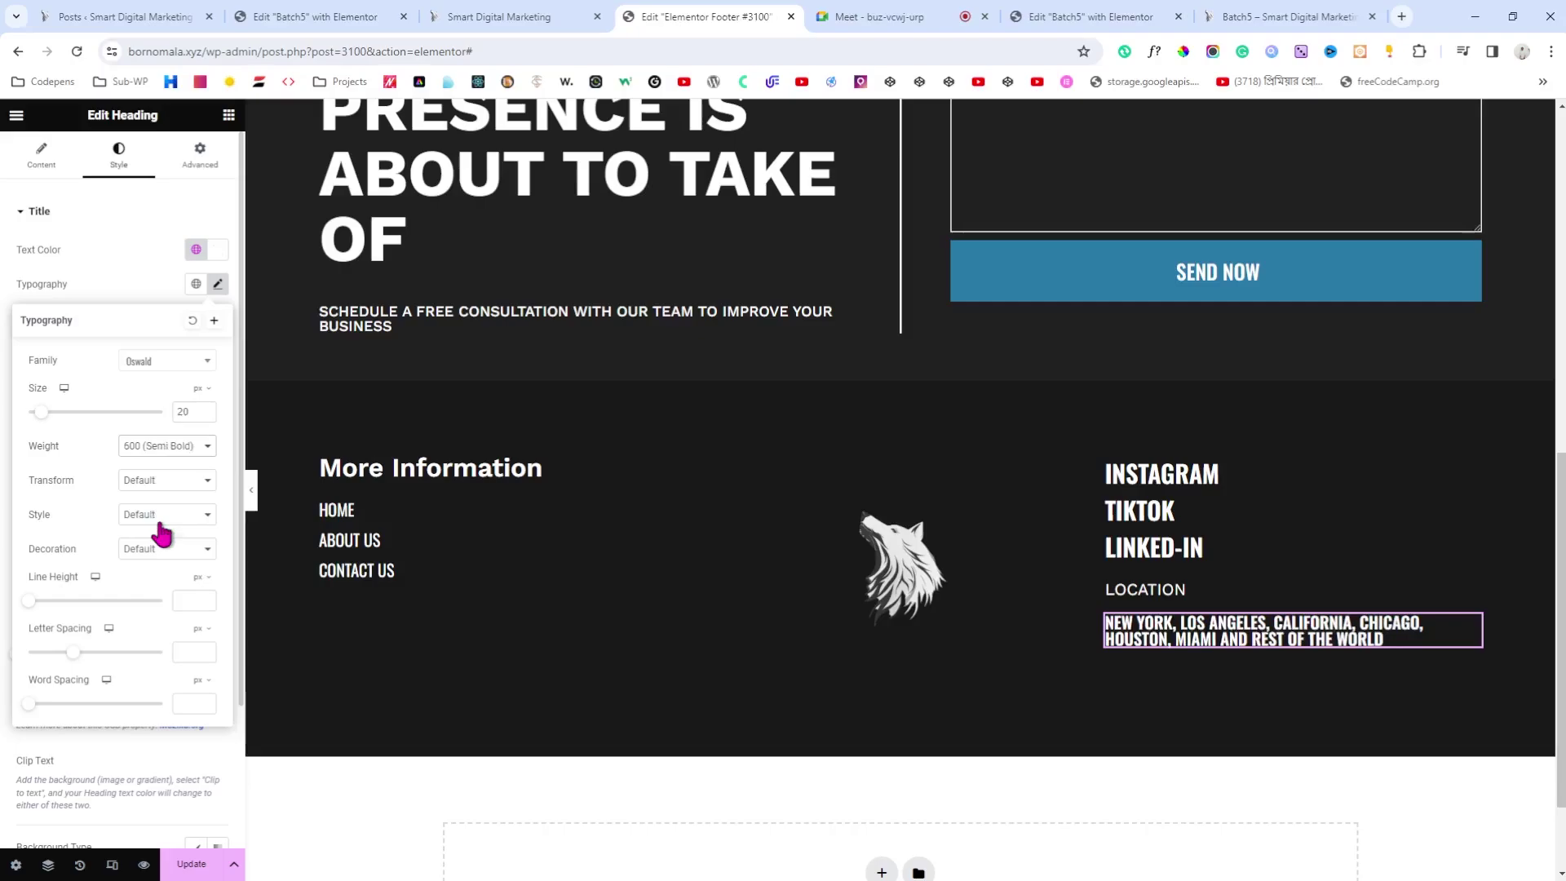
{"action": "left_click", "coordinate": [205, 408]}
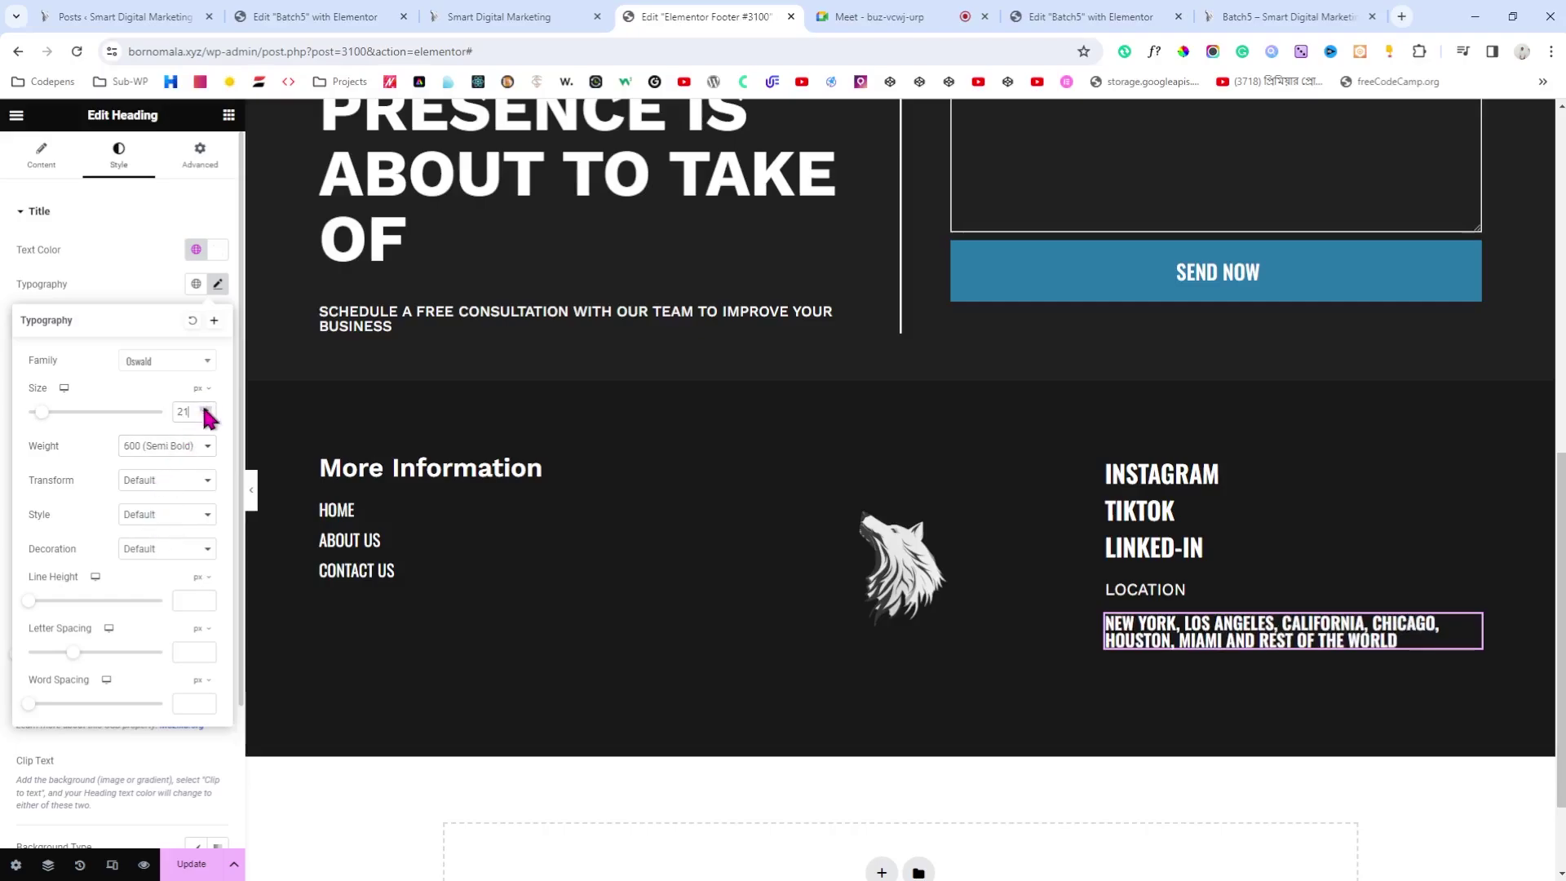
Step: Set the city list heading's font size to 22 px
{"action": "left_click", "coordinate": [204, 408]}
{"action": "left_click", "coordinate": [205, 408]}
{"action": "left_click", "coordinate": [204, 408]}
{"action": "left_click", "coordinate": [204, 416]}
{"action": "left_click", "coordinate": [205, 415]}
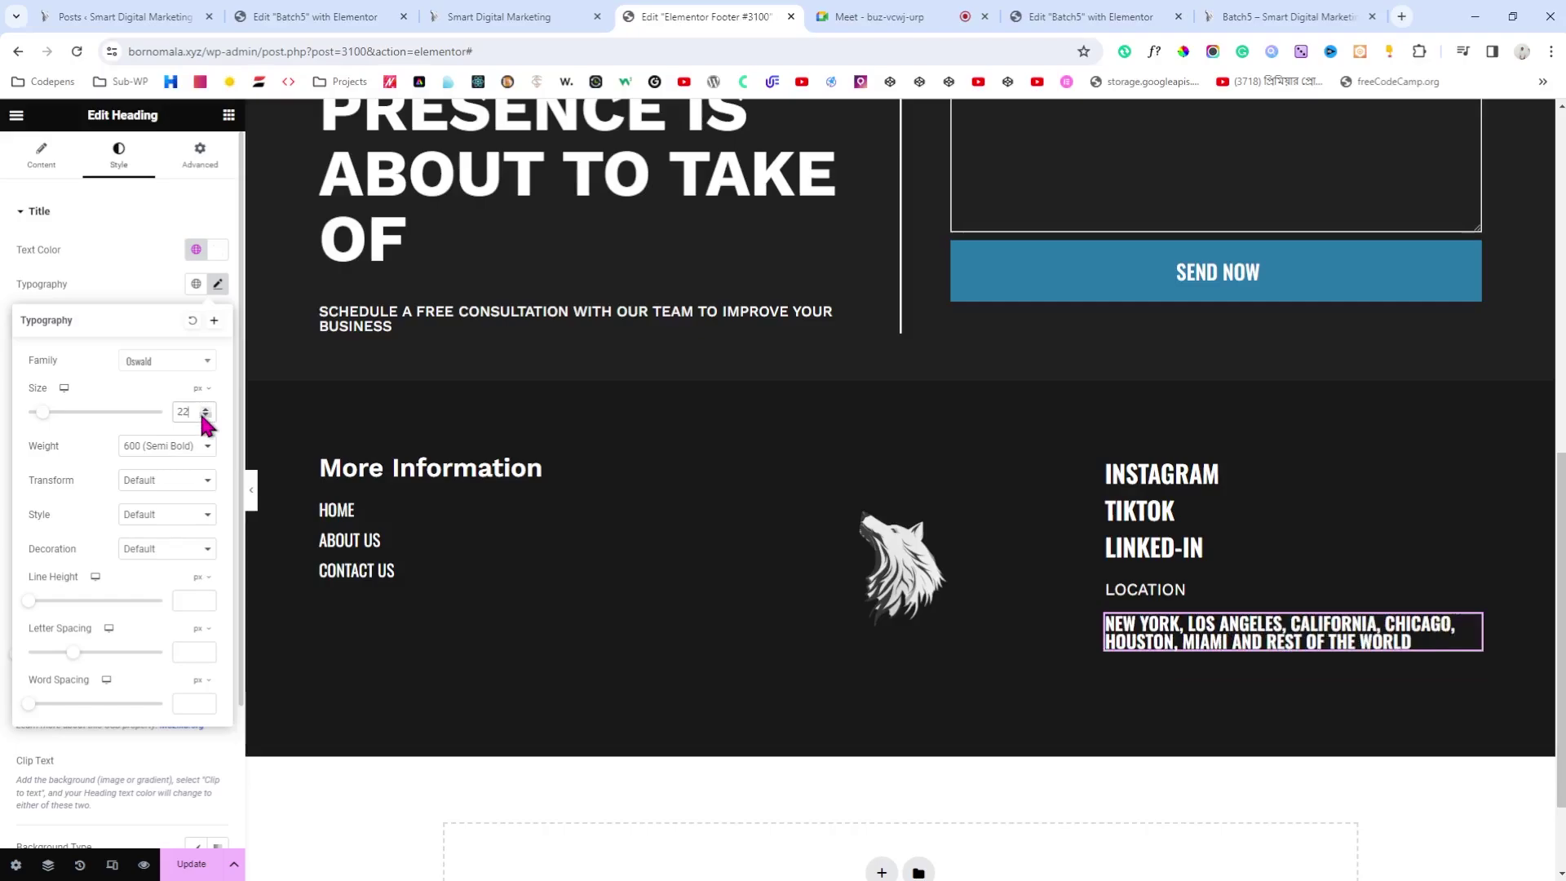
Step: Set the city list heading's line height to 1.3 em and preview the footer at full width
{"action": "left_click", "coordinate": [198, 576]}
{"action": "left_click", "coordinate": [199, 602]}
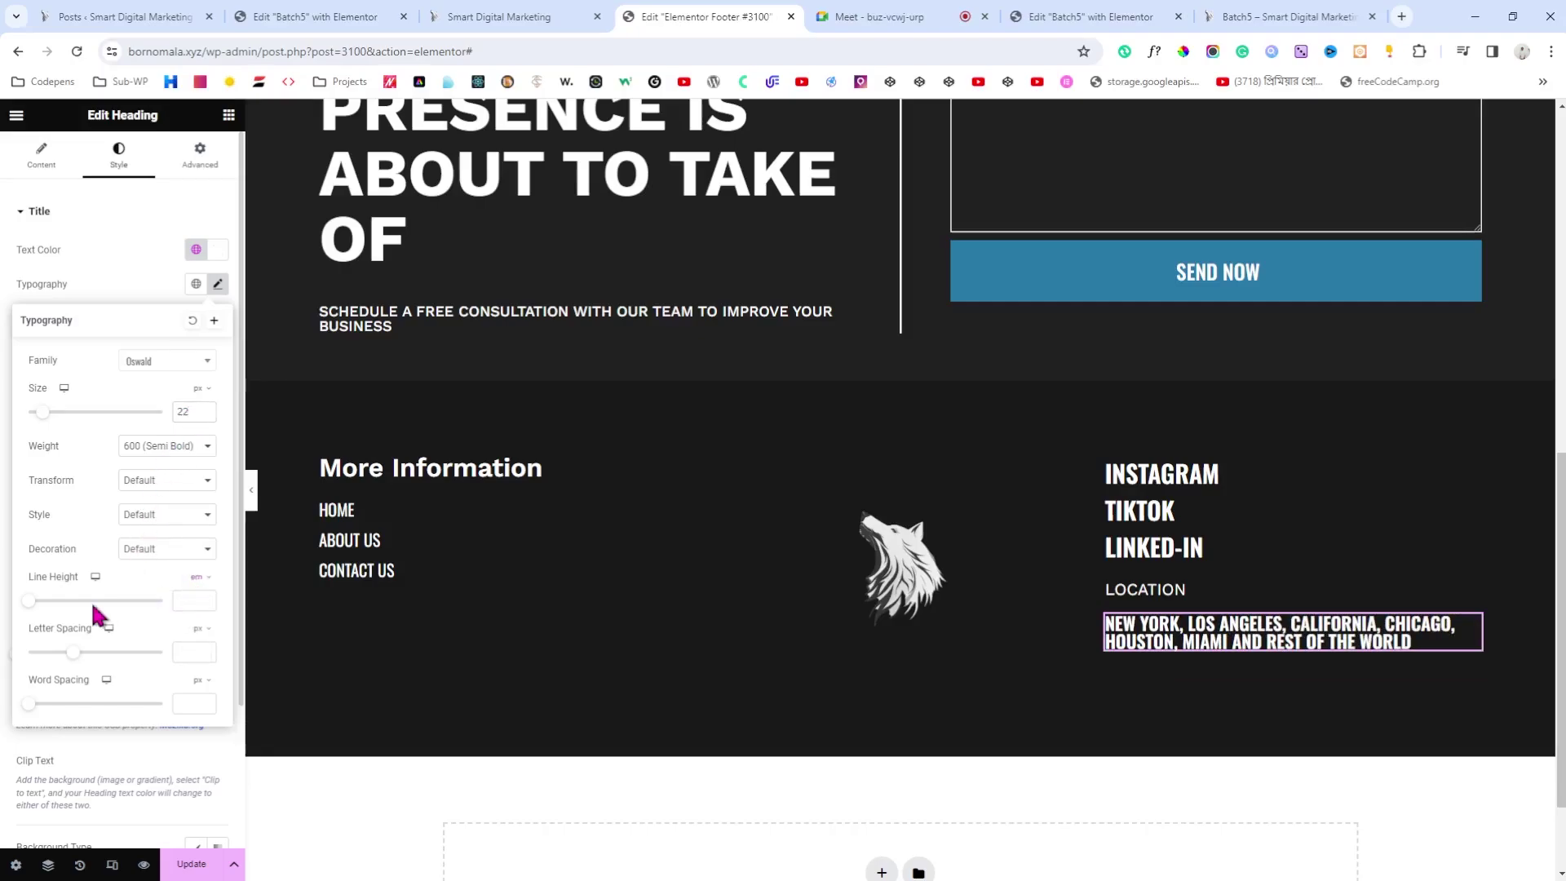
{"action": "mouse_move", "coordinate": [28, 608]}
{"action": "left_mouse_down"}
{"action": "mouse_move", "coordinate": [49, 612]}
{"action": "mouse_move", "coordinate": [38, 603]}
{"action": "left_mouse_up"}
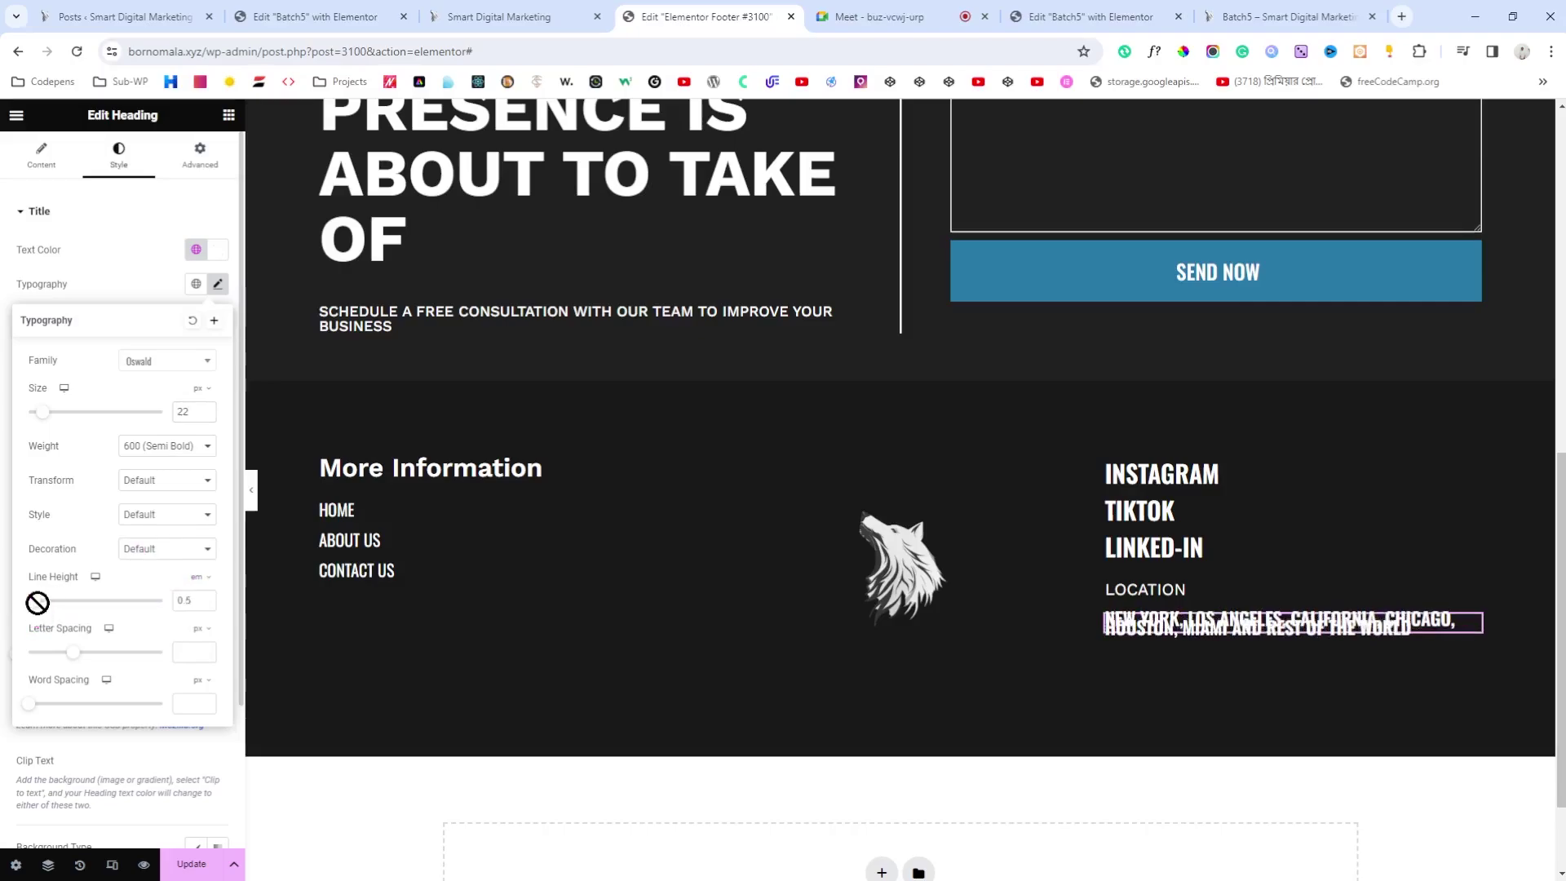
{"action": "left_click", "coordinate": [207, 598]}
{"action": "left_click", "coordinate": [207, 598]}
{"action": "left_click", "coordinate": [206, 598]}
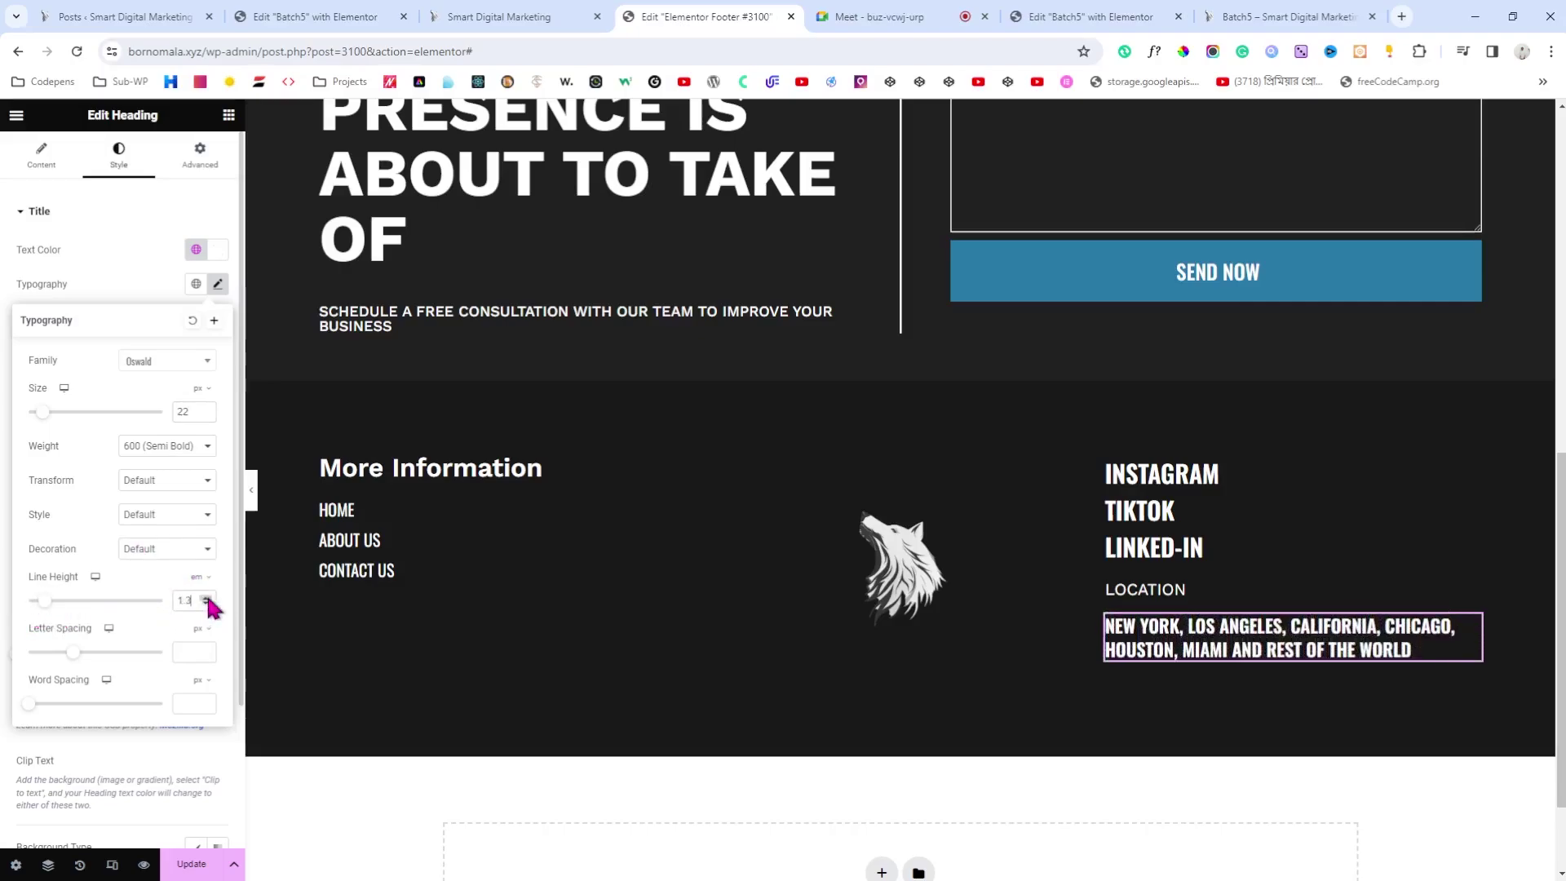
{"action": "left_click", "coordinate": [207, 598]}
{"action": "left_click", "coordinate": [206, 600]}
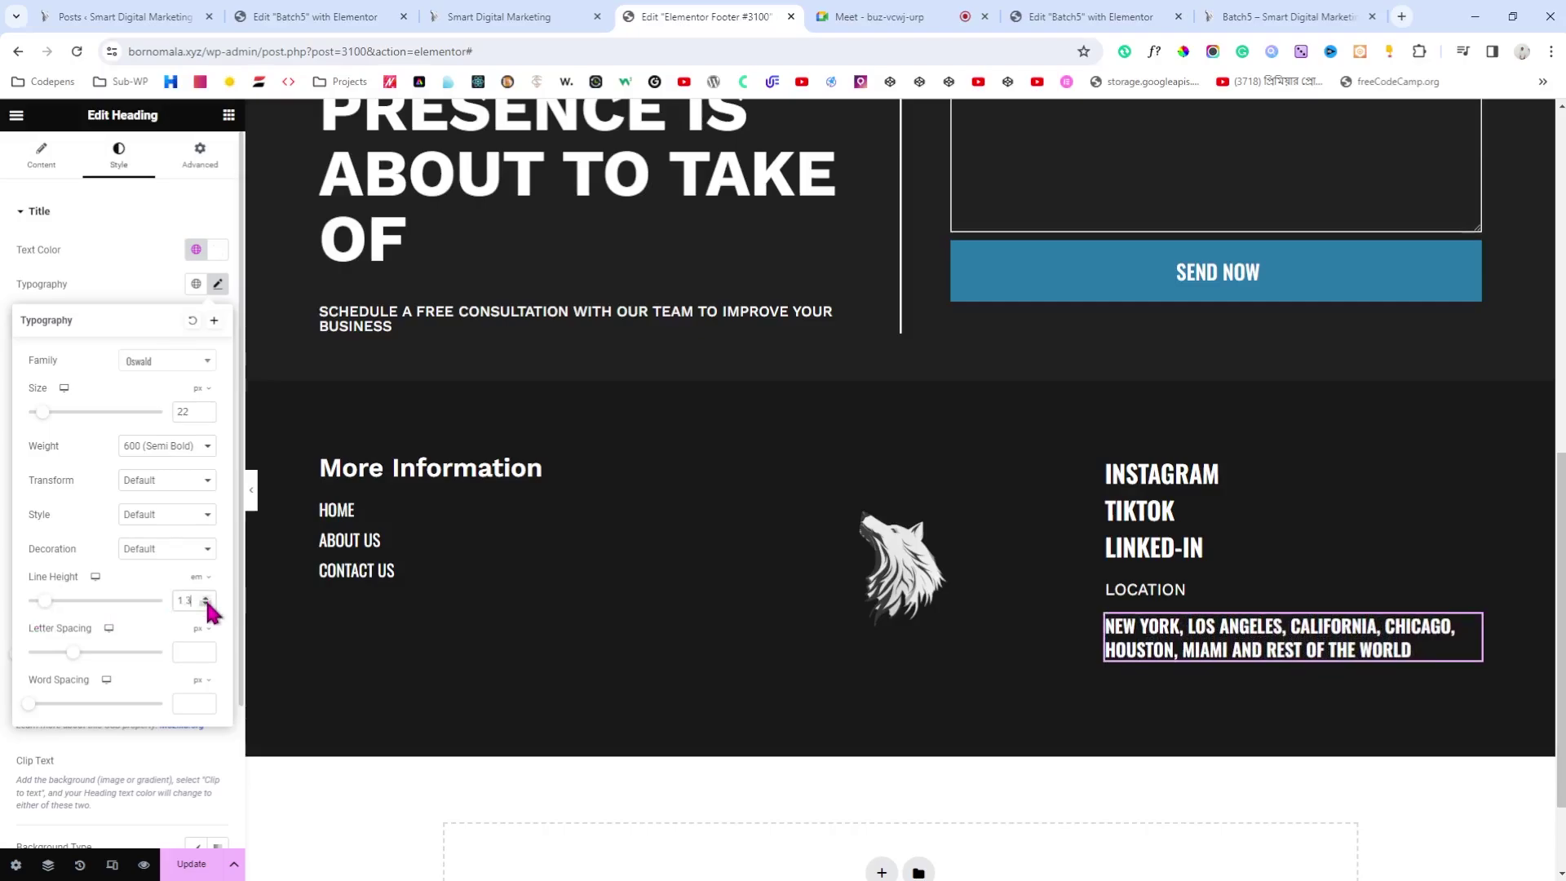
{"action": "left_click", "coordinate": [251, 494]}
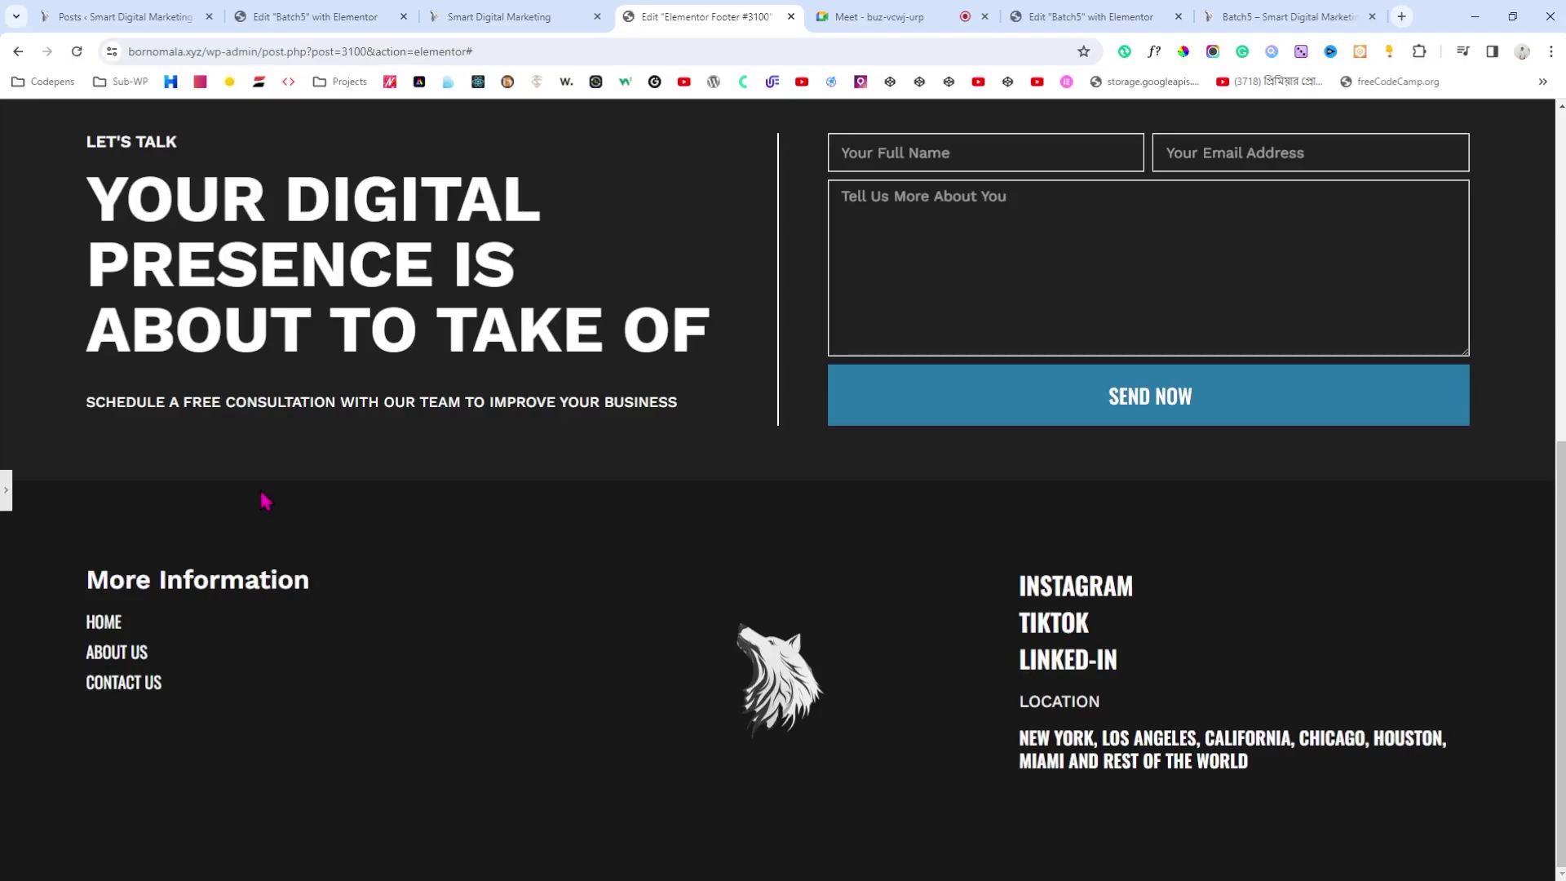
{"action": "left_click", "coordinate": [6, 493]}
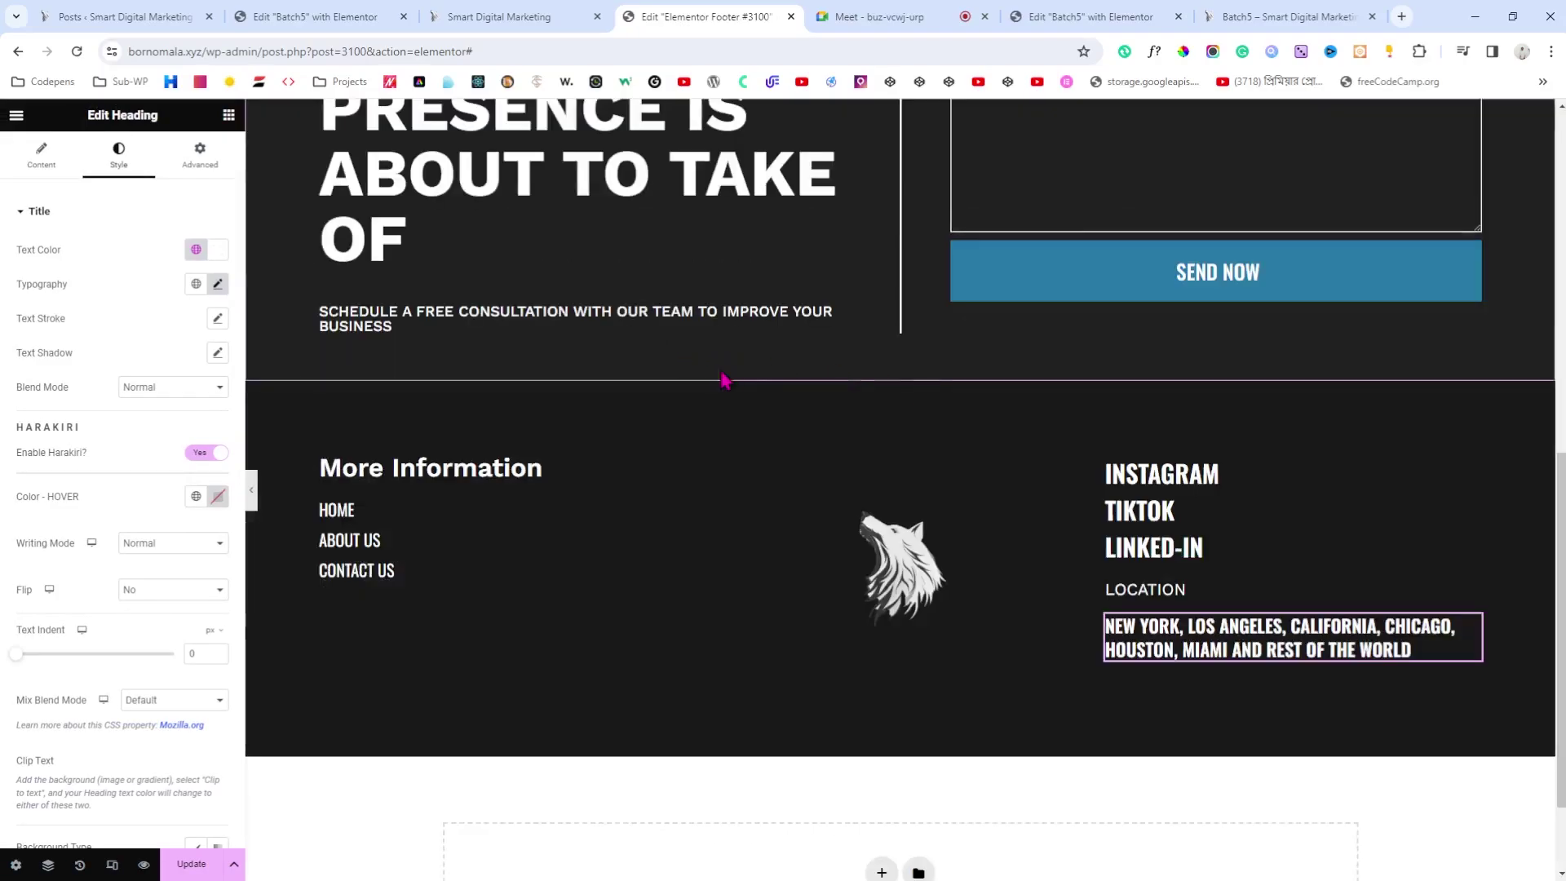
Step: Set the three-column footer section's top and bottom padding to 3% and preview the footer at full width
{"action": "left_click", "coordinate": [901, 373]}
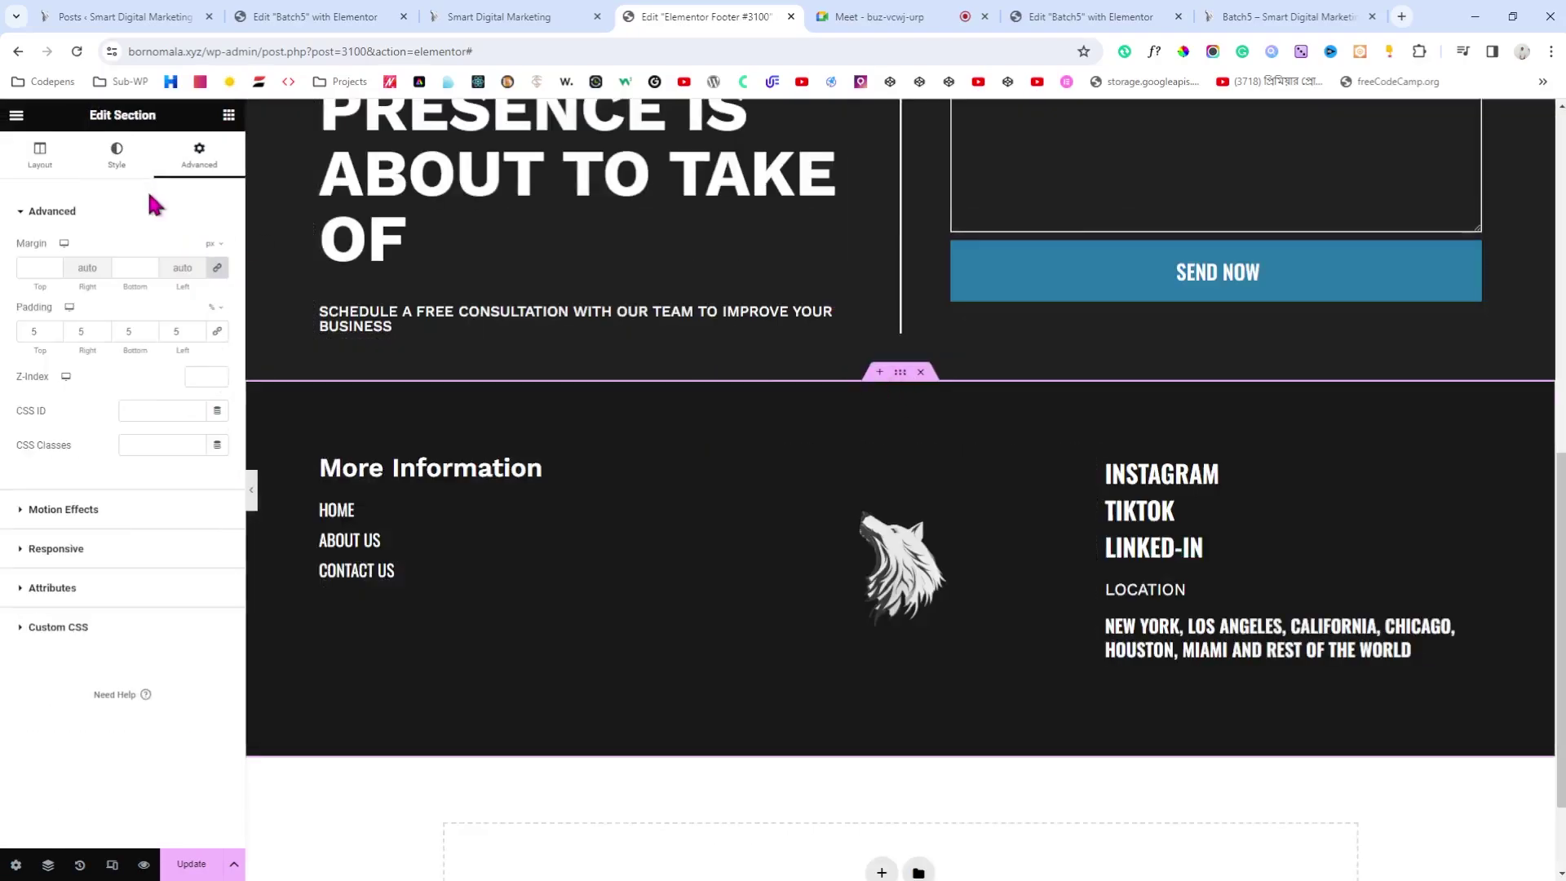
{"action": "left_click", "coordinate": [54, 334]}
{"action": "left_click", "coordinate": [54, 335]}
{"action": "left_click", "coordinate": [149, 334]}
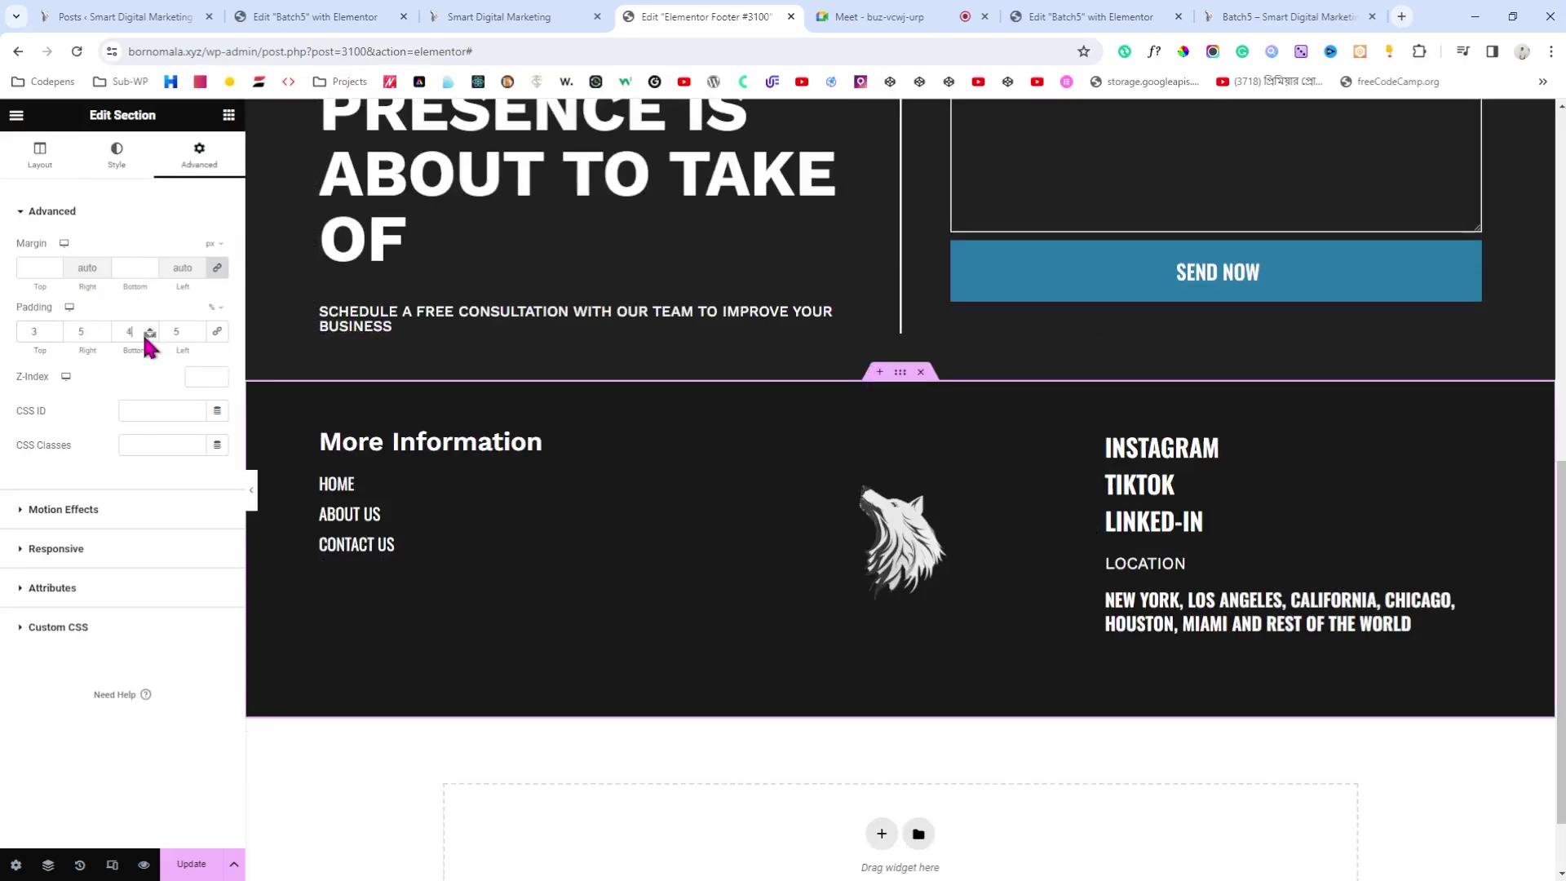
{"action": "left_click", "coordinate": [149, 334]}
{"action": "left_click", "coordinate": [149, 335]}
{"action": "left_click", "coordinate": [150, 328]}
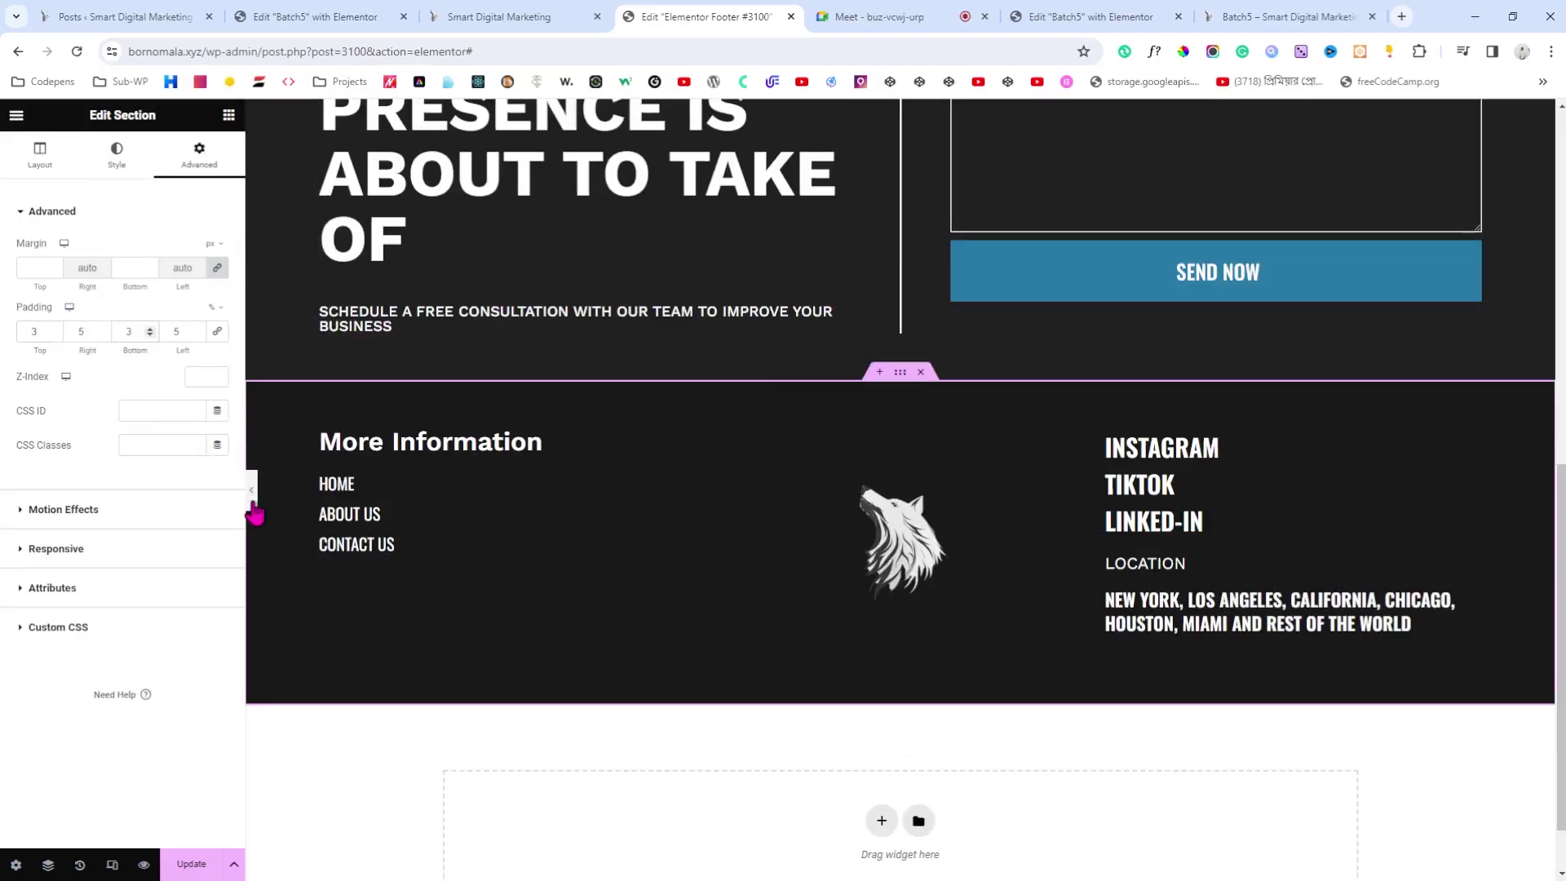
{"action": "left_click", "coordinate": [251, 496]}
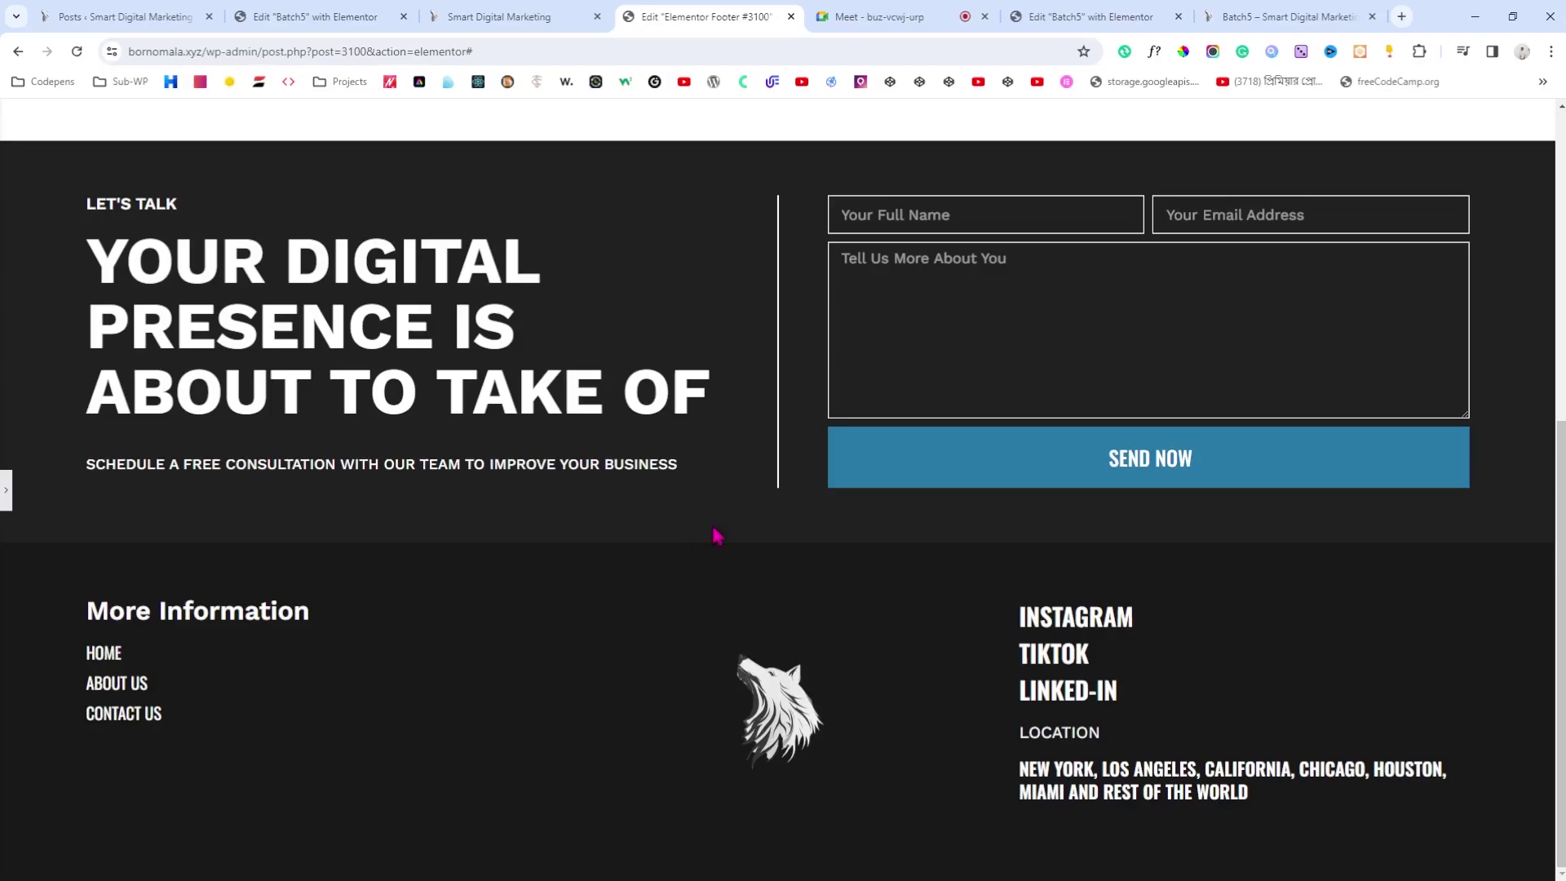
Step: Compare with the reference footer and add a Divider widget below the city list in the third column
{"action": "left_click", "coordinate": [494, 23]}
{"action": "left_click", "coordinate": [926, 509]}
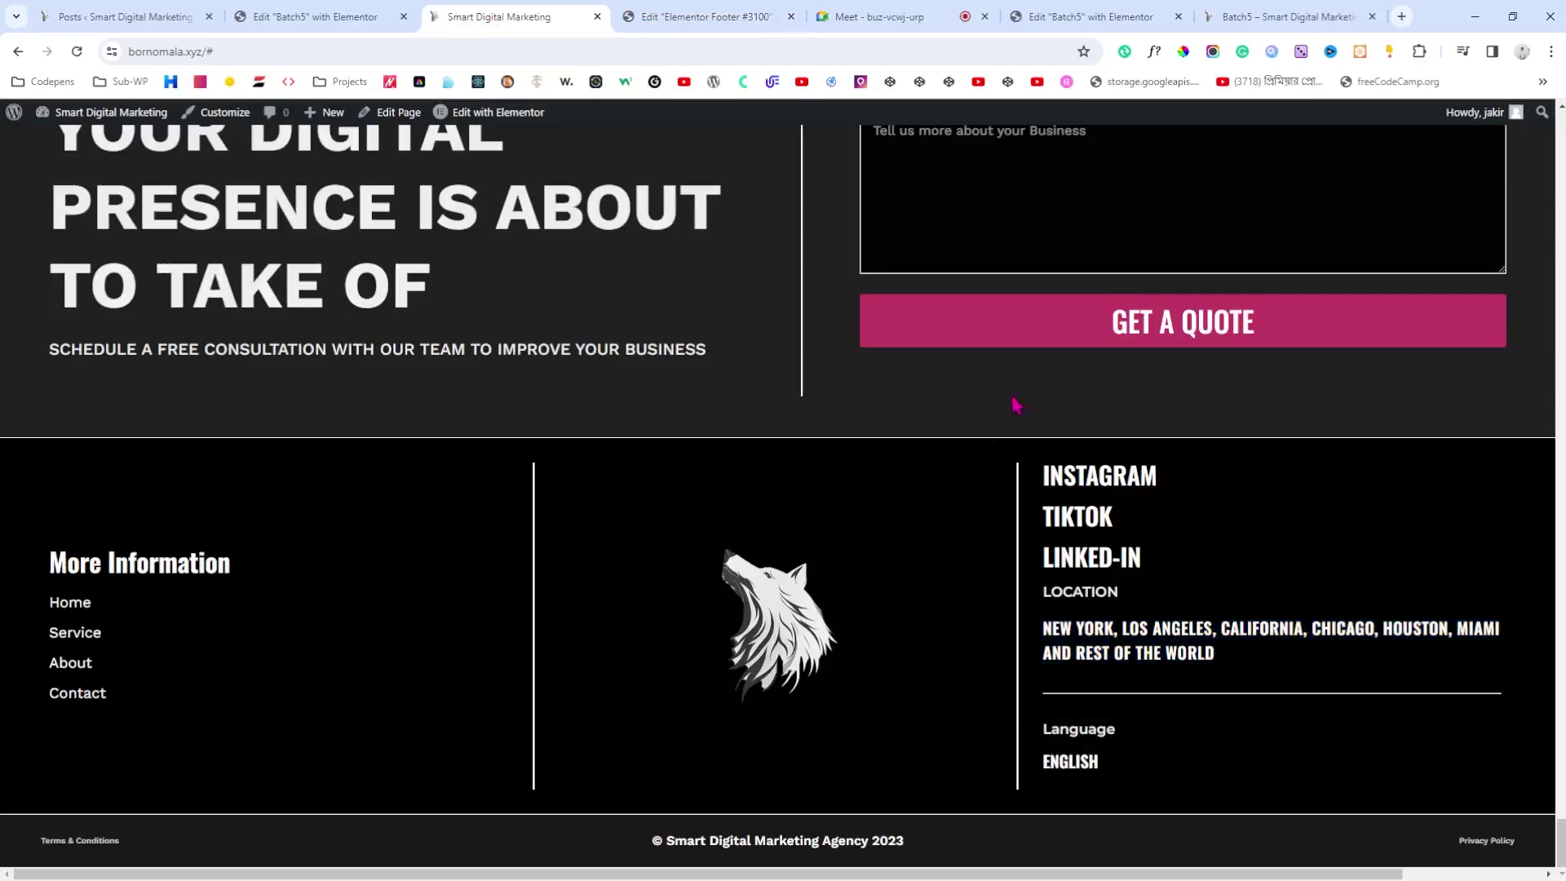
{"action": "left_click", "coordinate": [710, 16]}
{"action": "left_click", "coordinate": [4, 490]}
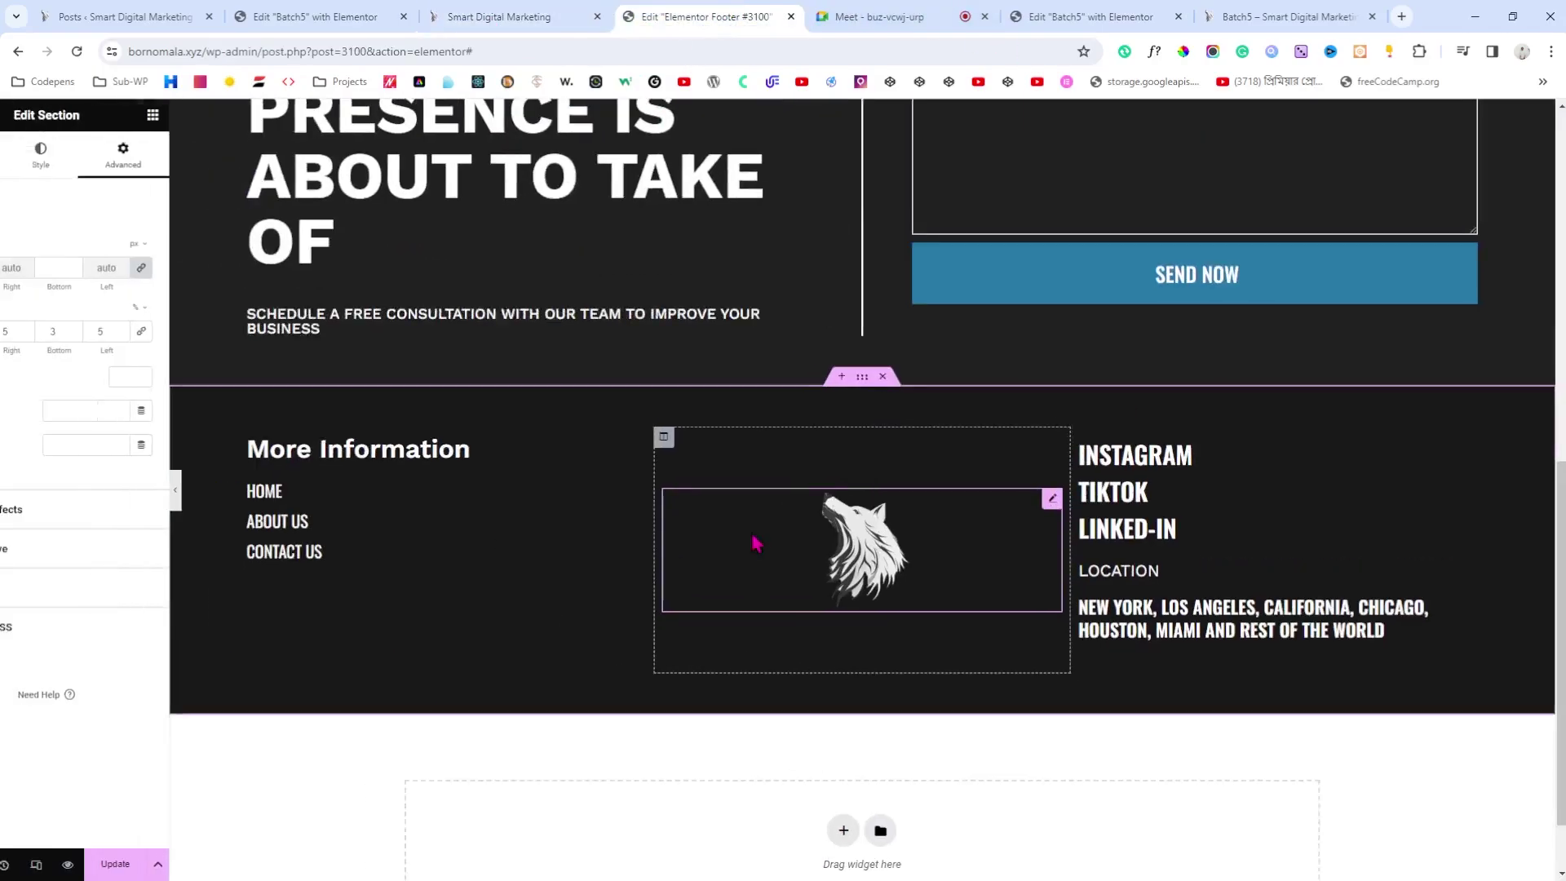
{"action": "left_click", "coordinate": [228, 115]}
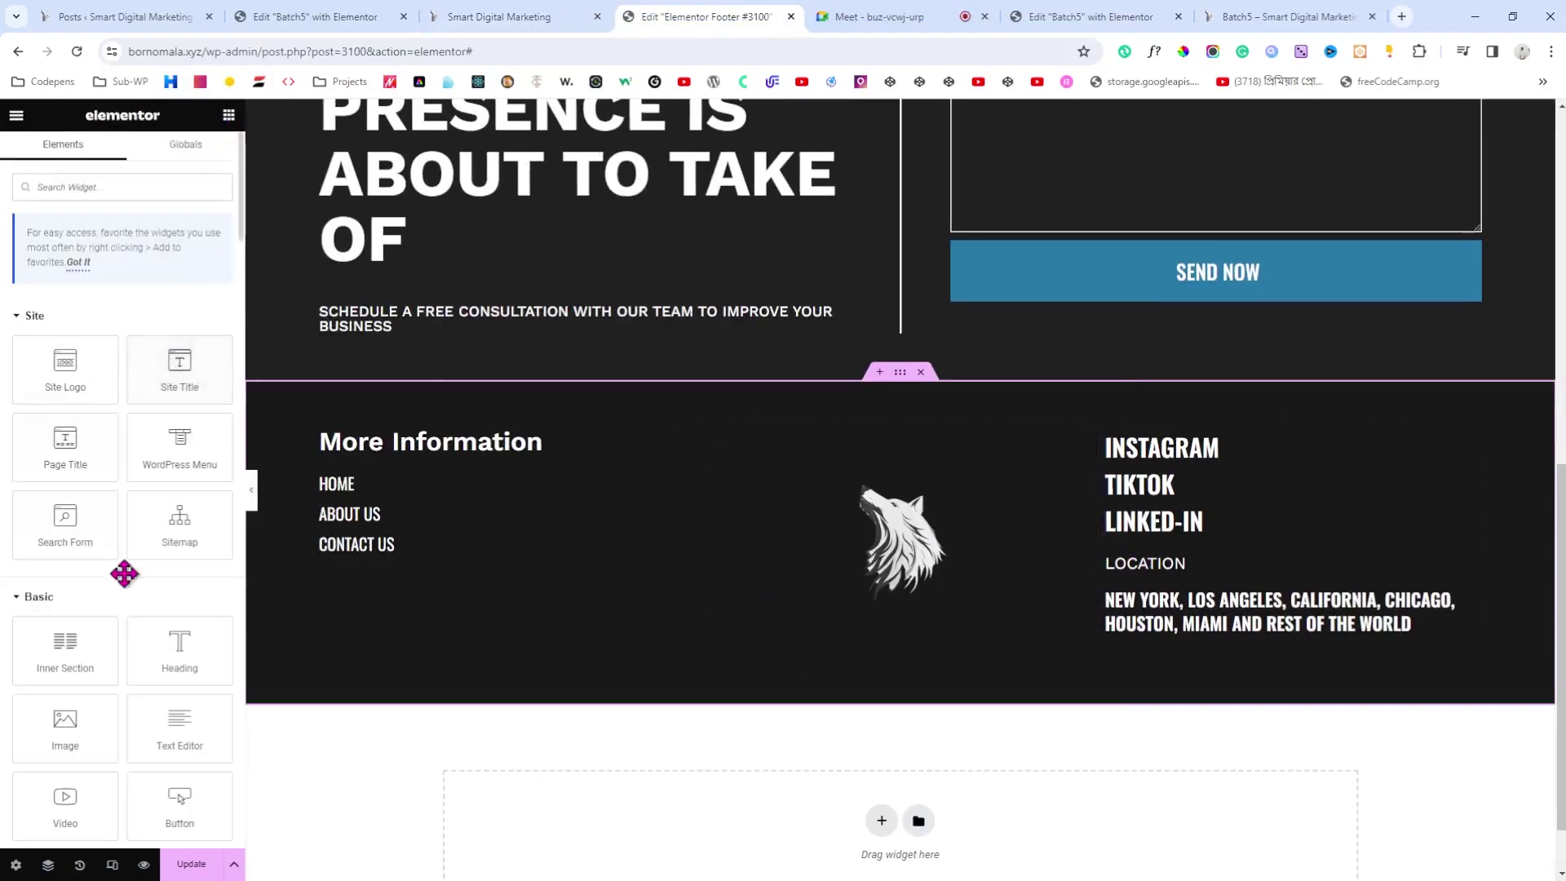
{"action": "scroll", "coordinate": [125, 686], "scroll_direction": "down", "scroll_amount": 2}
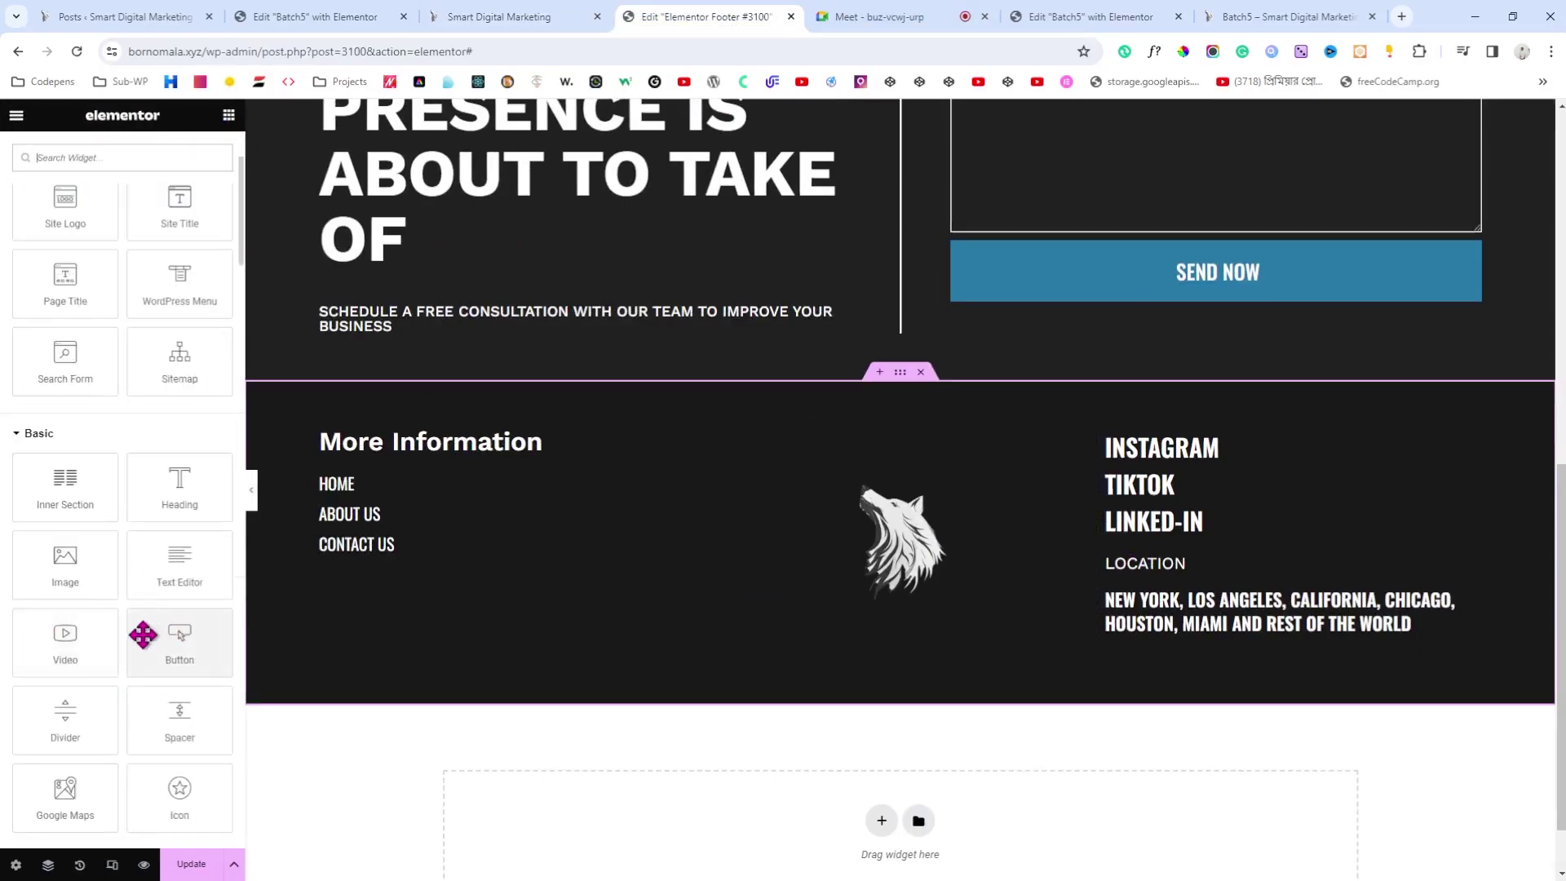
{"action": "left_click_drag", "start_coordinate": [1273, 628], "coordinate": [1273, 629]}
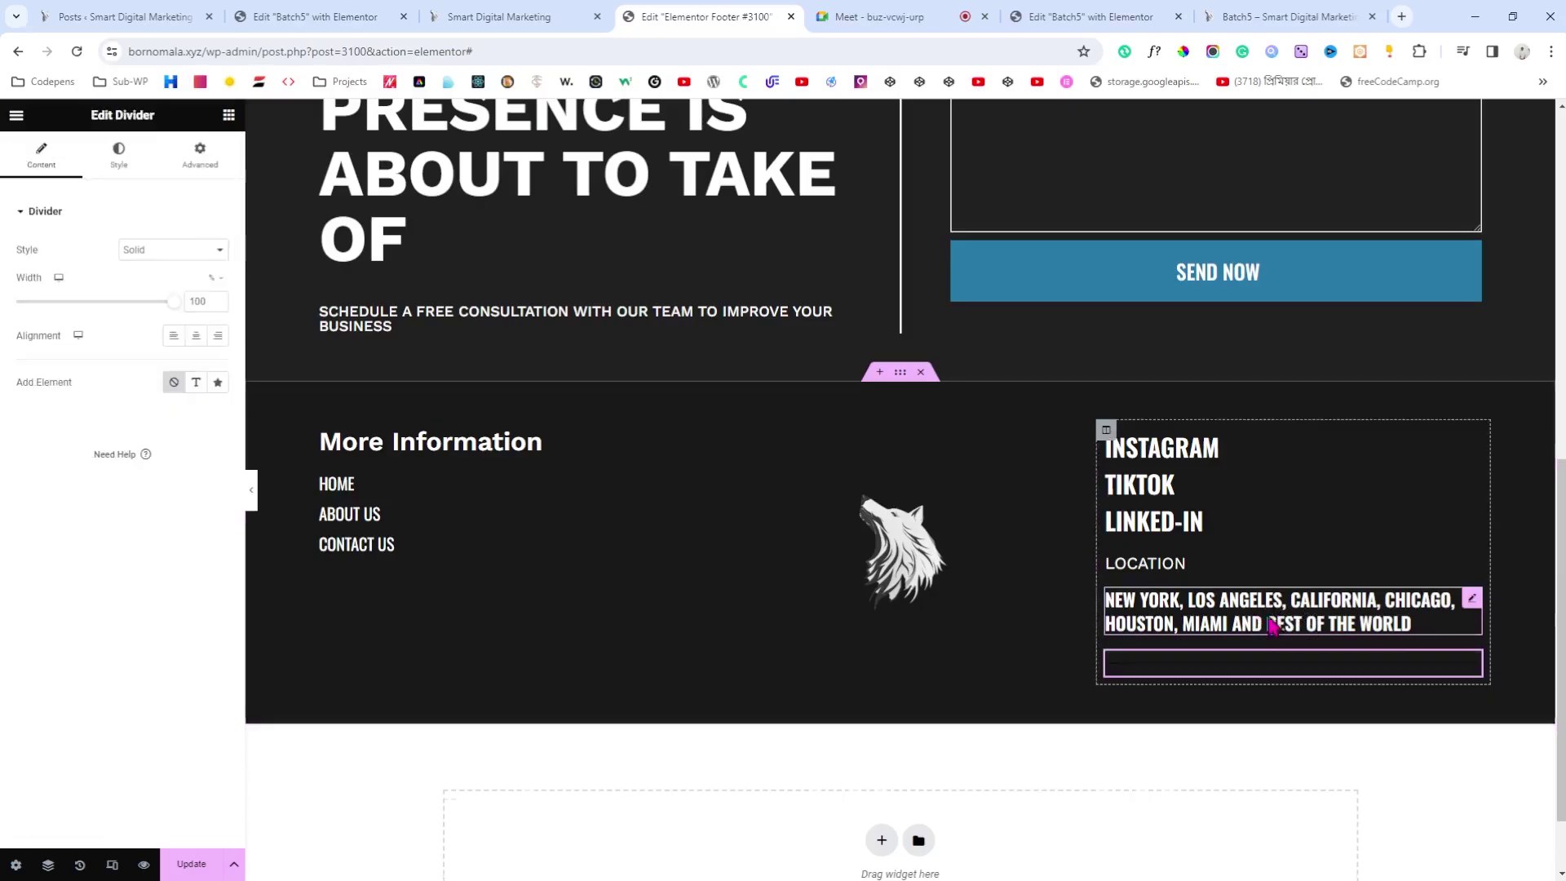
Step: Give the new divider the global white color and a weight of 2, and preview the footer
{"action": "left_click", "coordinate": [118, 153]}
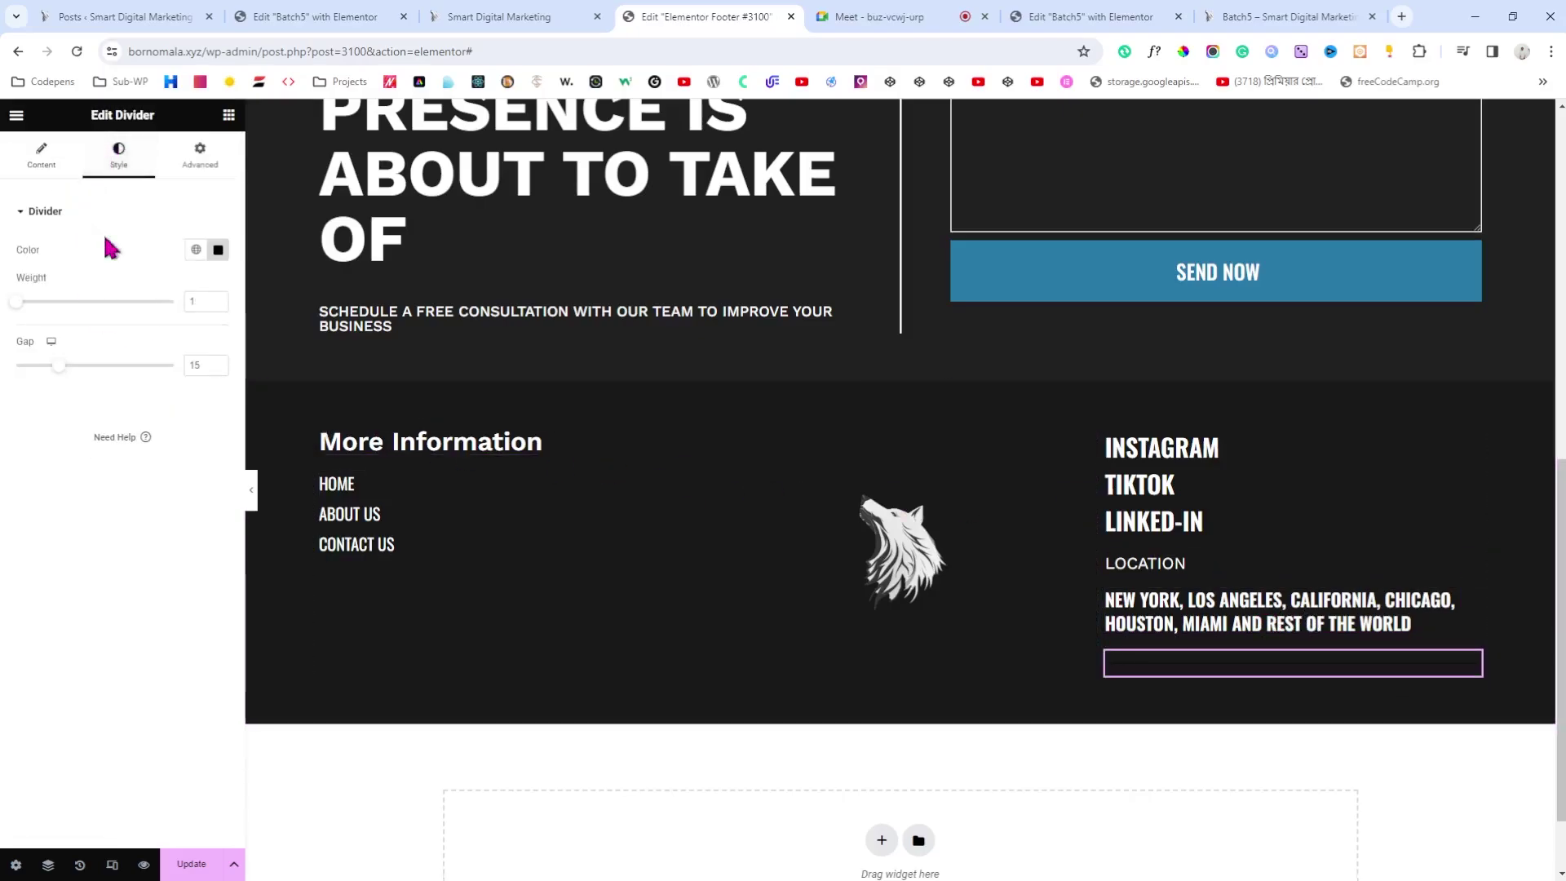
{"action": "left_click", "coordinate": [196, 250]}
{"action": "scroll", "coordinate": [140, 395], "scroll_direction": "down", "scroll_amount": 5}
{"action": "left_click", "coordinate": [106, 457]}
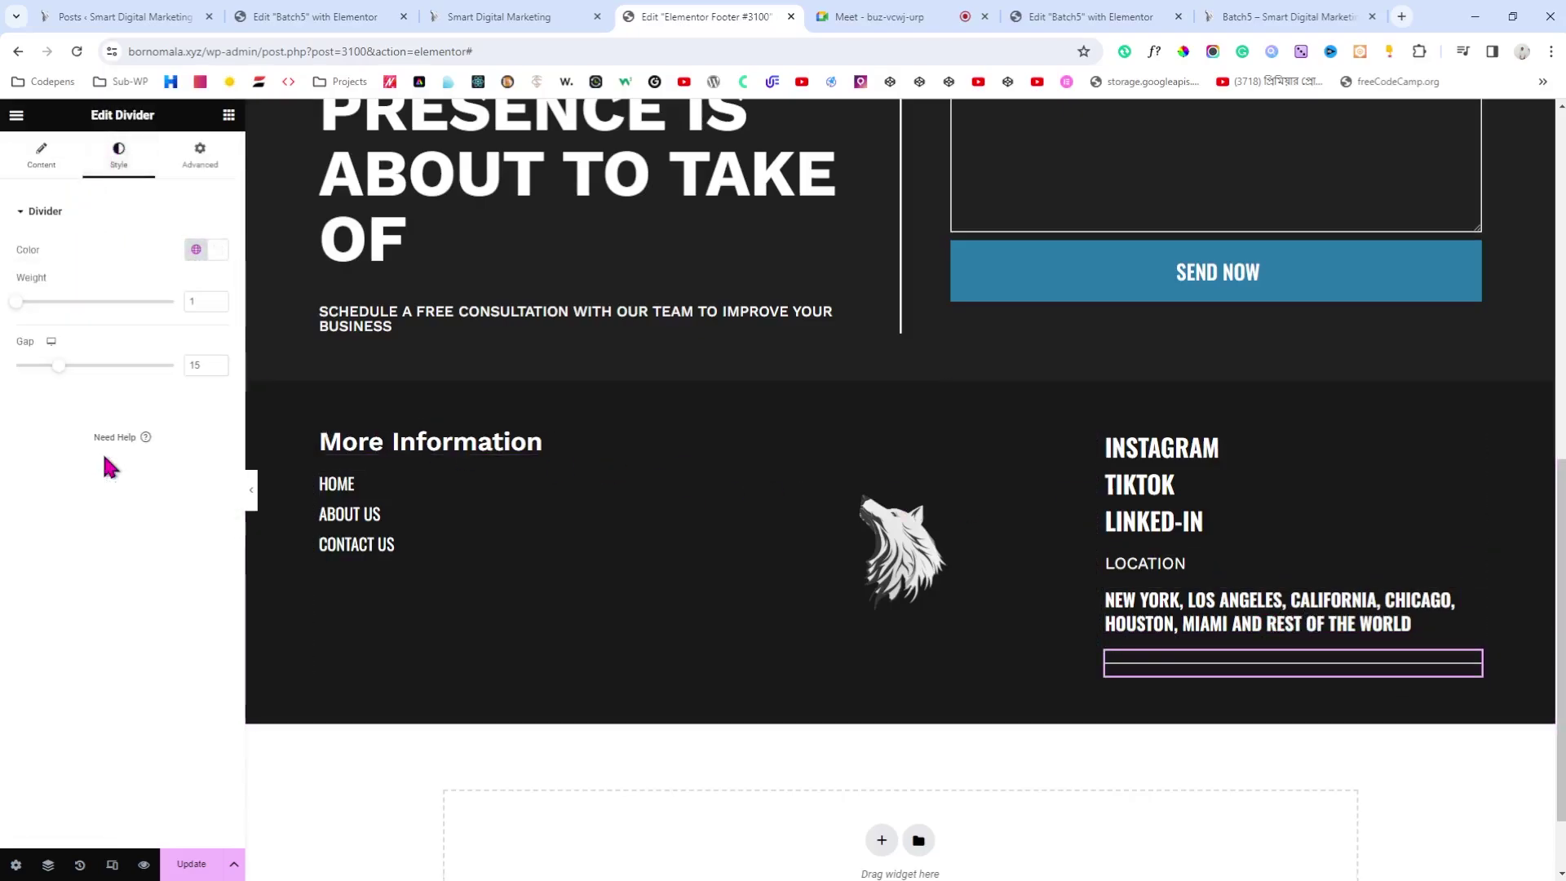
{"action": "double_click", "coordinate": [190, 304]}
{"action": "type", "text": "2"}
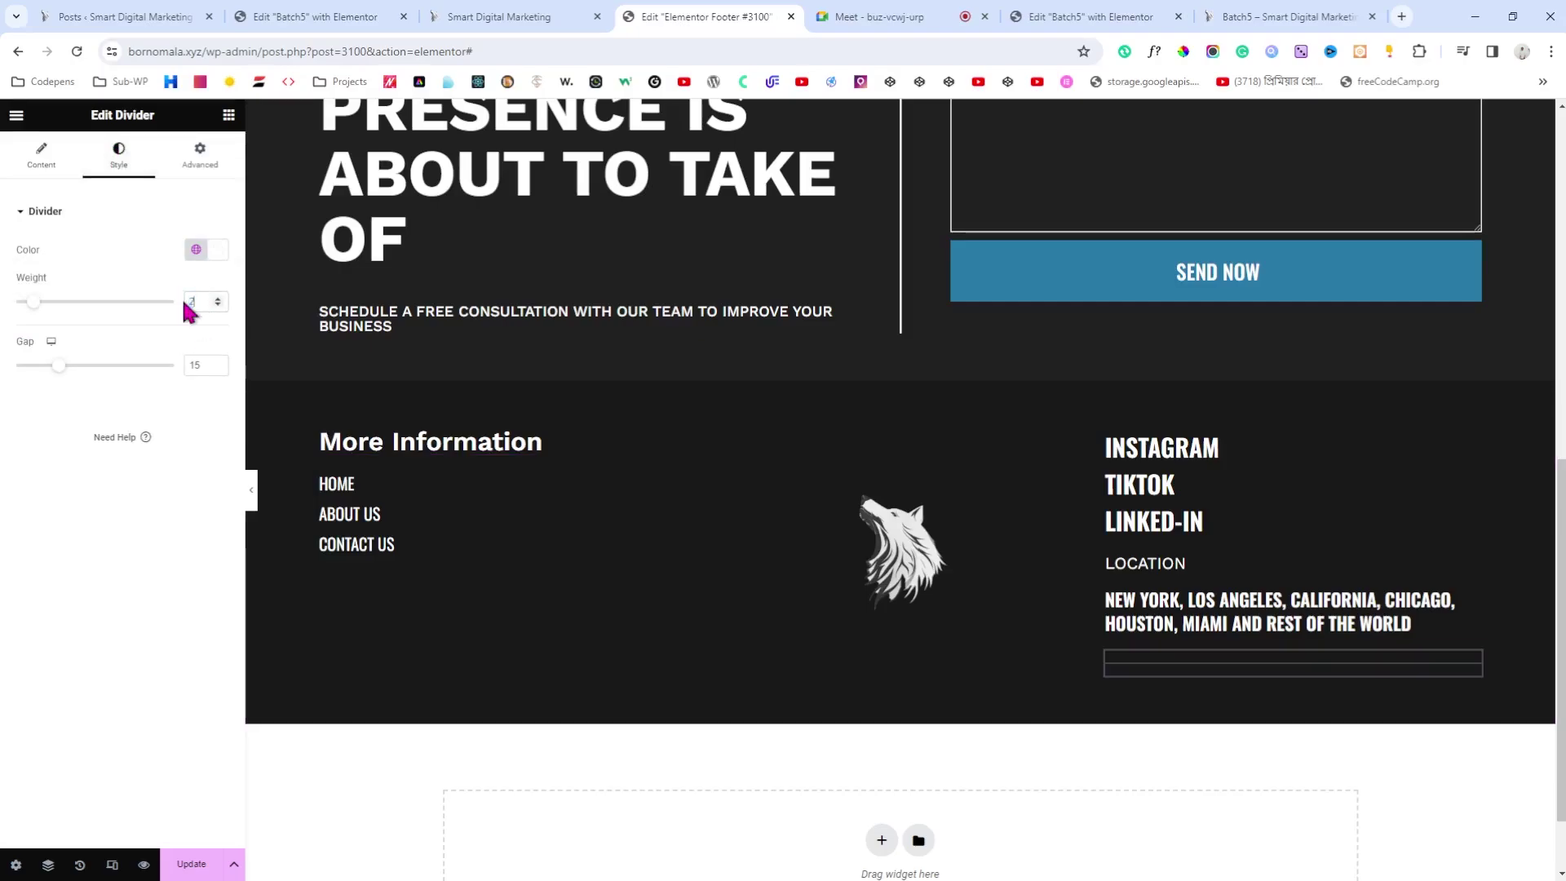
{"action": "left_click", "coordinate": [247, 495]}
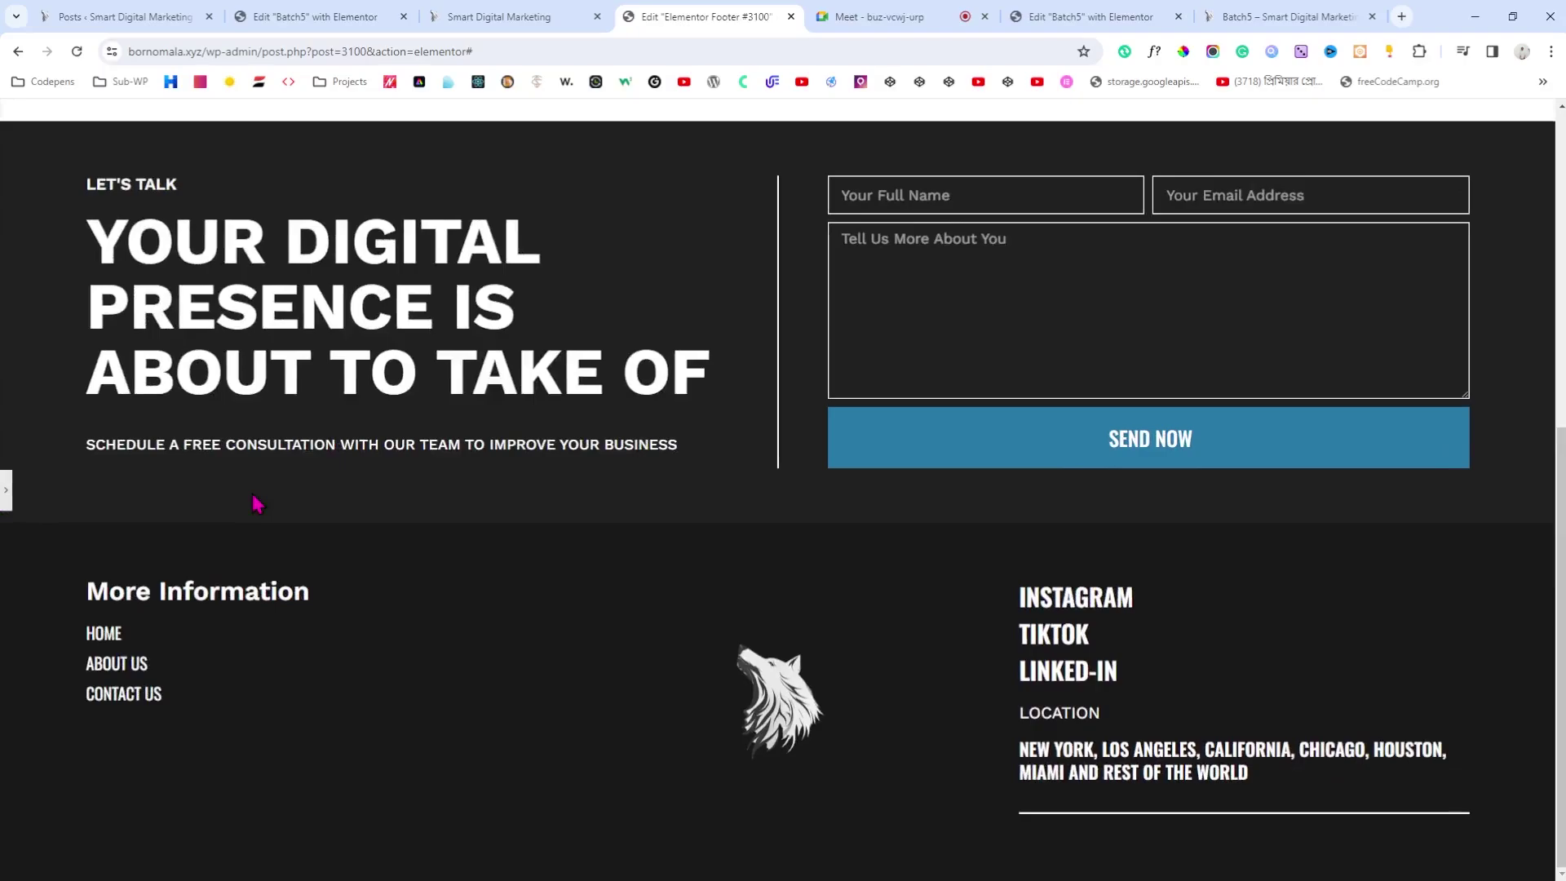
Step: Check the reference footer again and set the LOCATION heading's font size to 18 px
{"action": "left_click", "coordinate": [466, 18]}
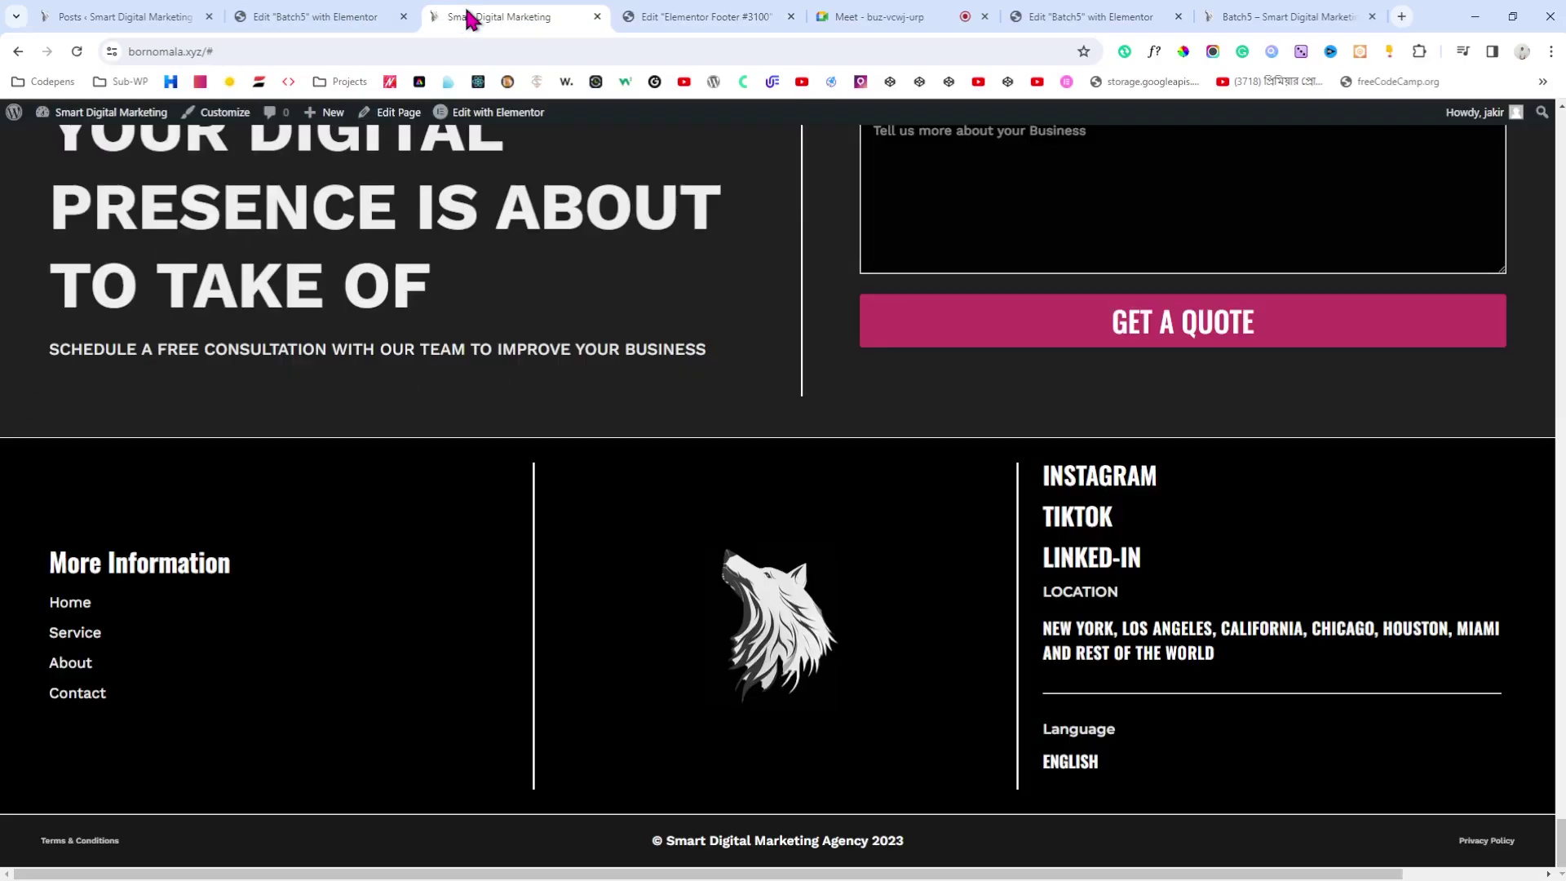
{"action": "left_click", "coordinate": [671, 16]}
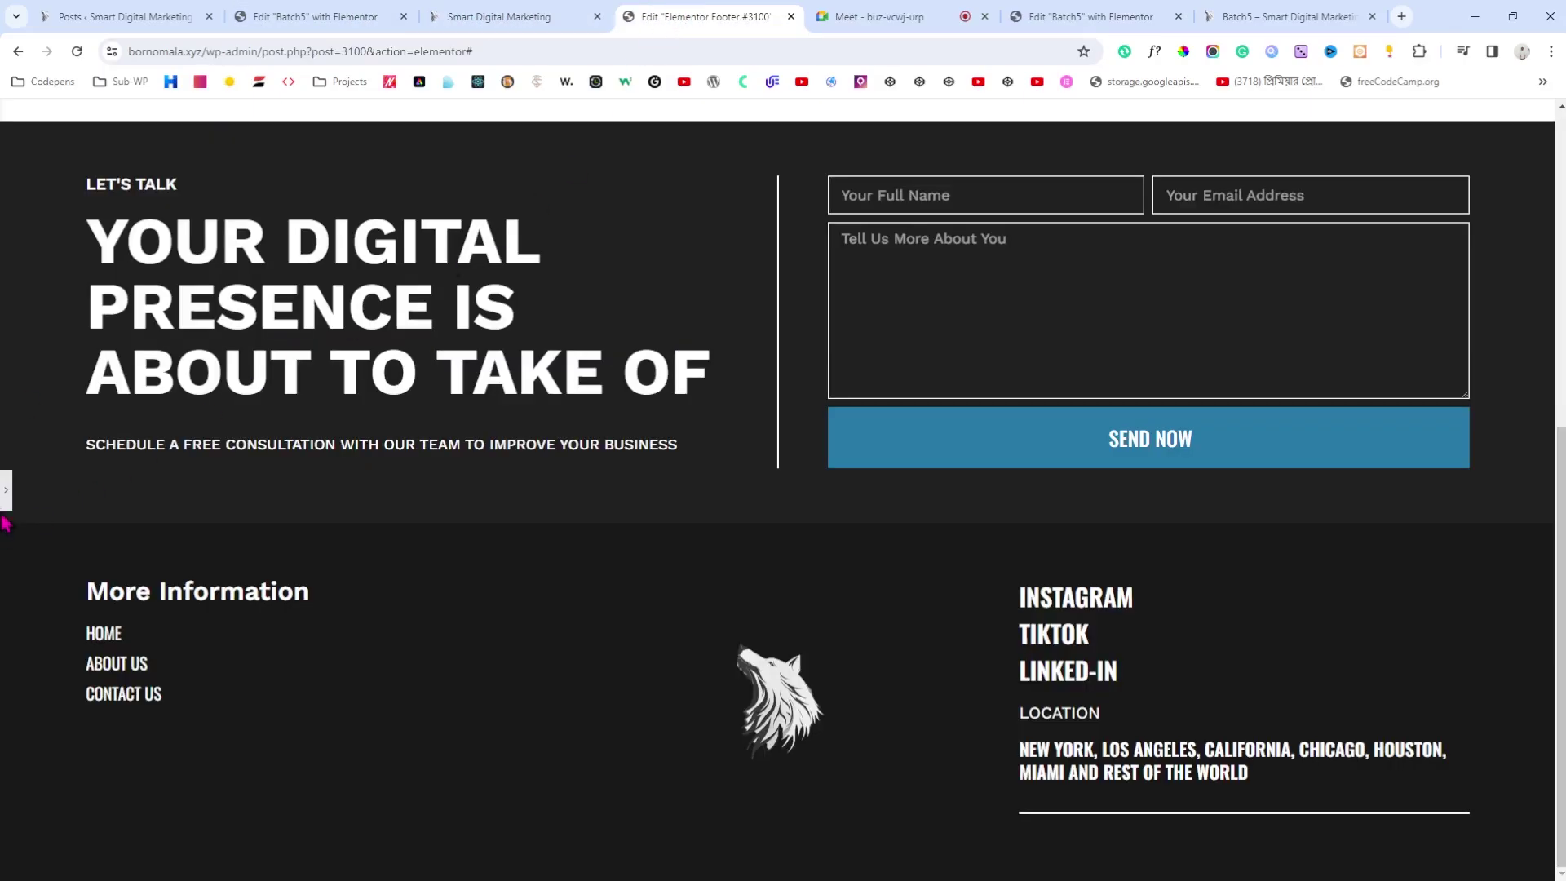
{"action": "left_click", "coordinate": [6, 490]}
{"action": "scroll", "coordinate": [147, 497], "scroll_direction": "down", "scroll_amount": 4}
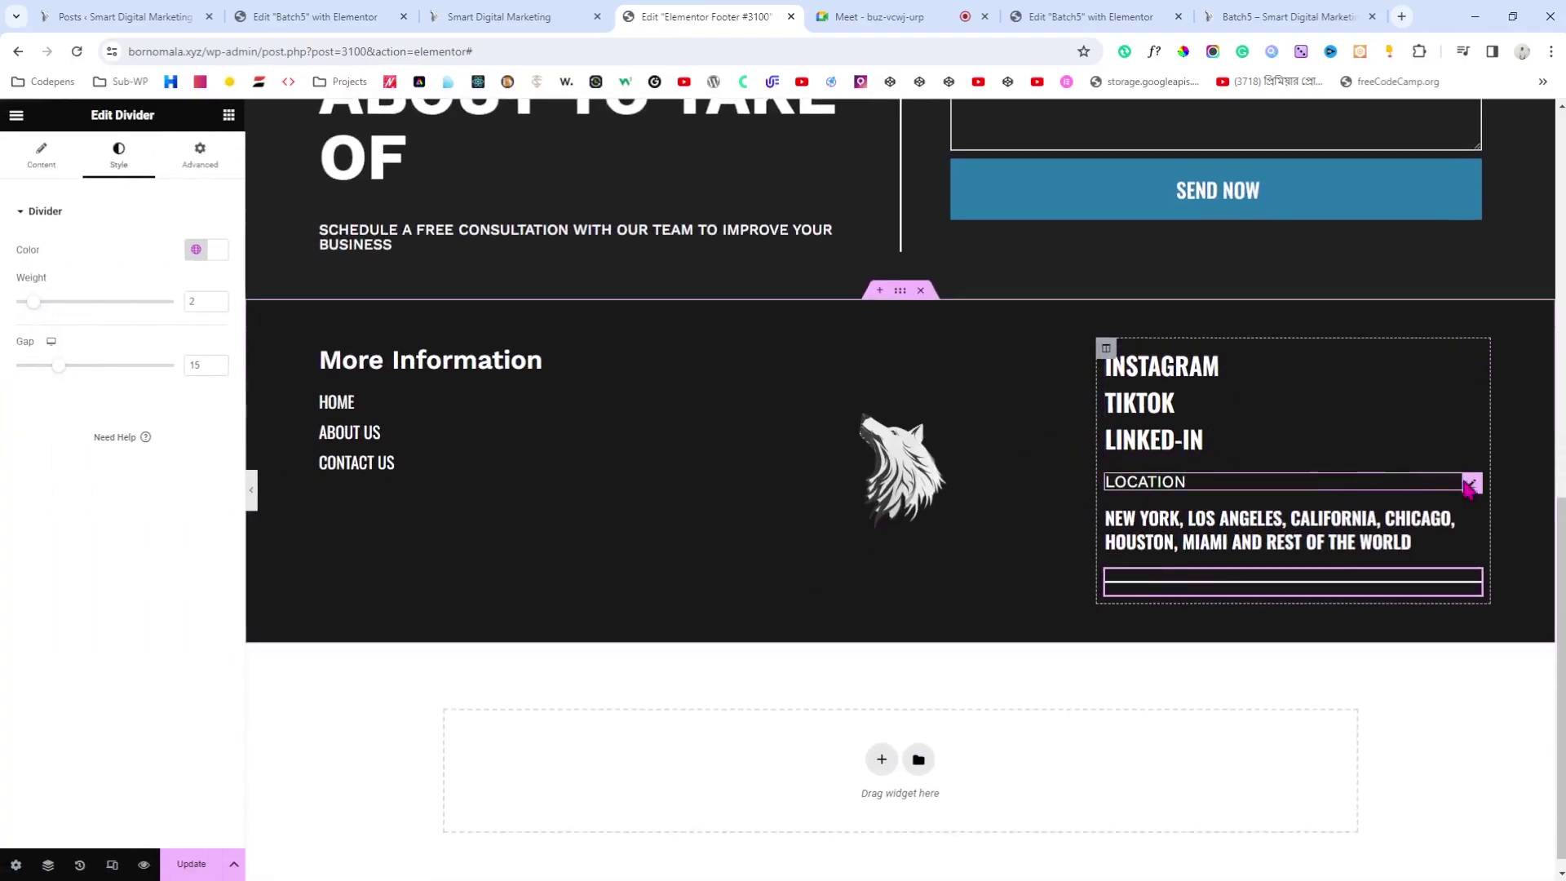
{"action": "left_click", "coordinate": [218, 284]}
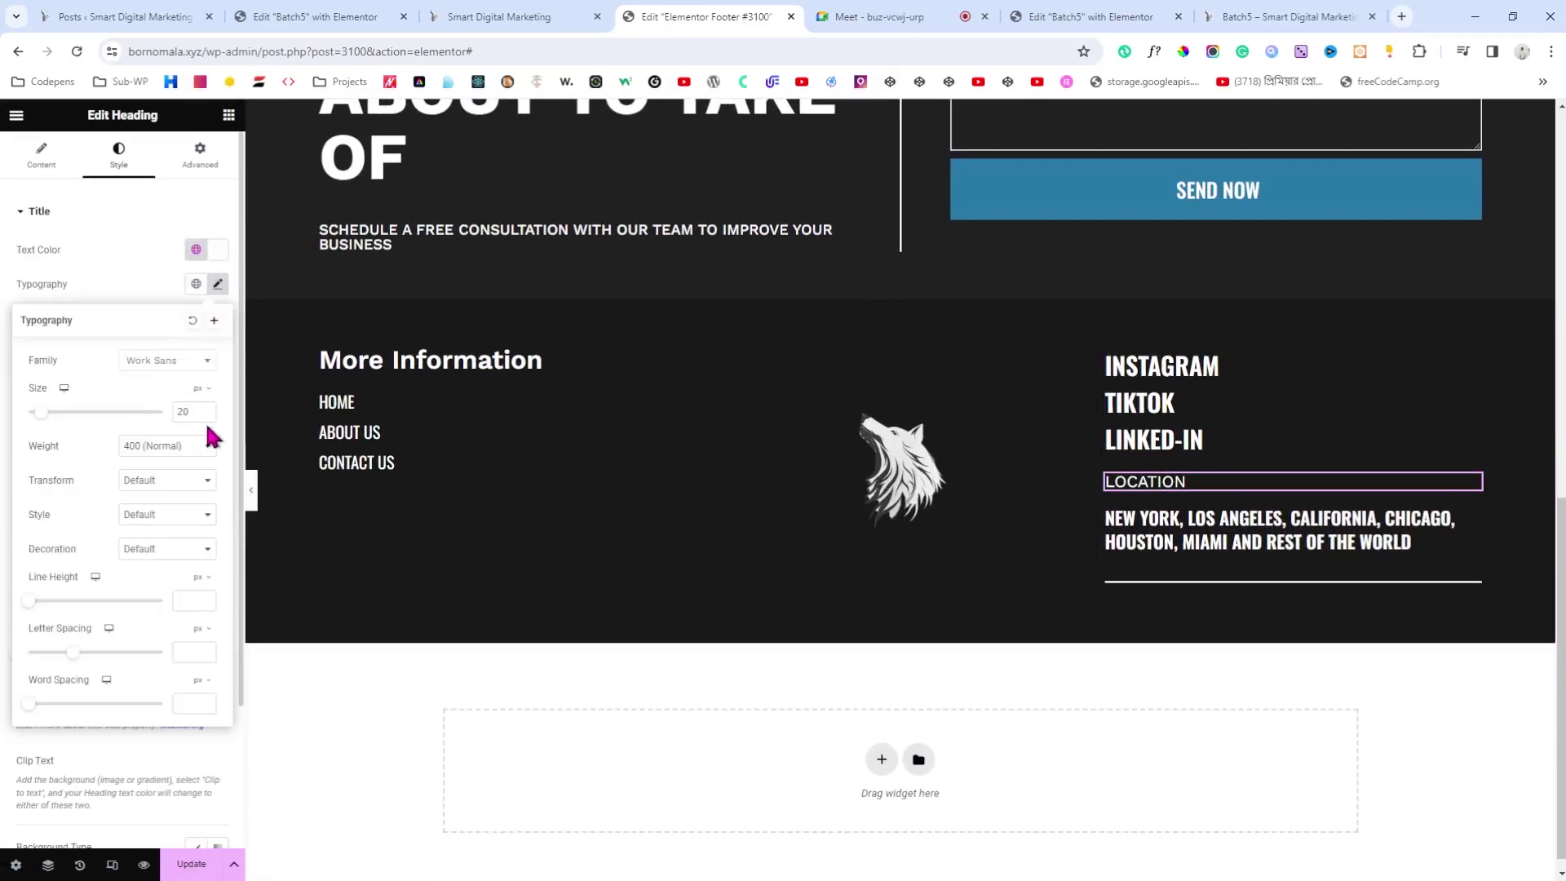
{"action": "scroll", "coordinate": [206, 418], "scroll_direction": "down", "scroll_amount": 2}
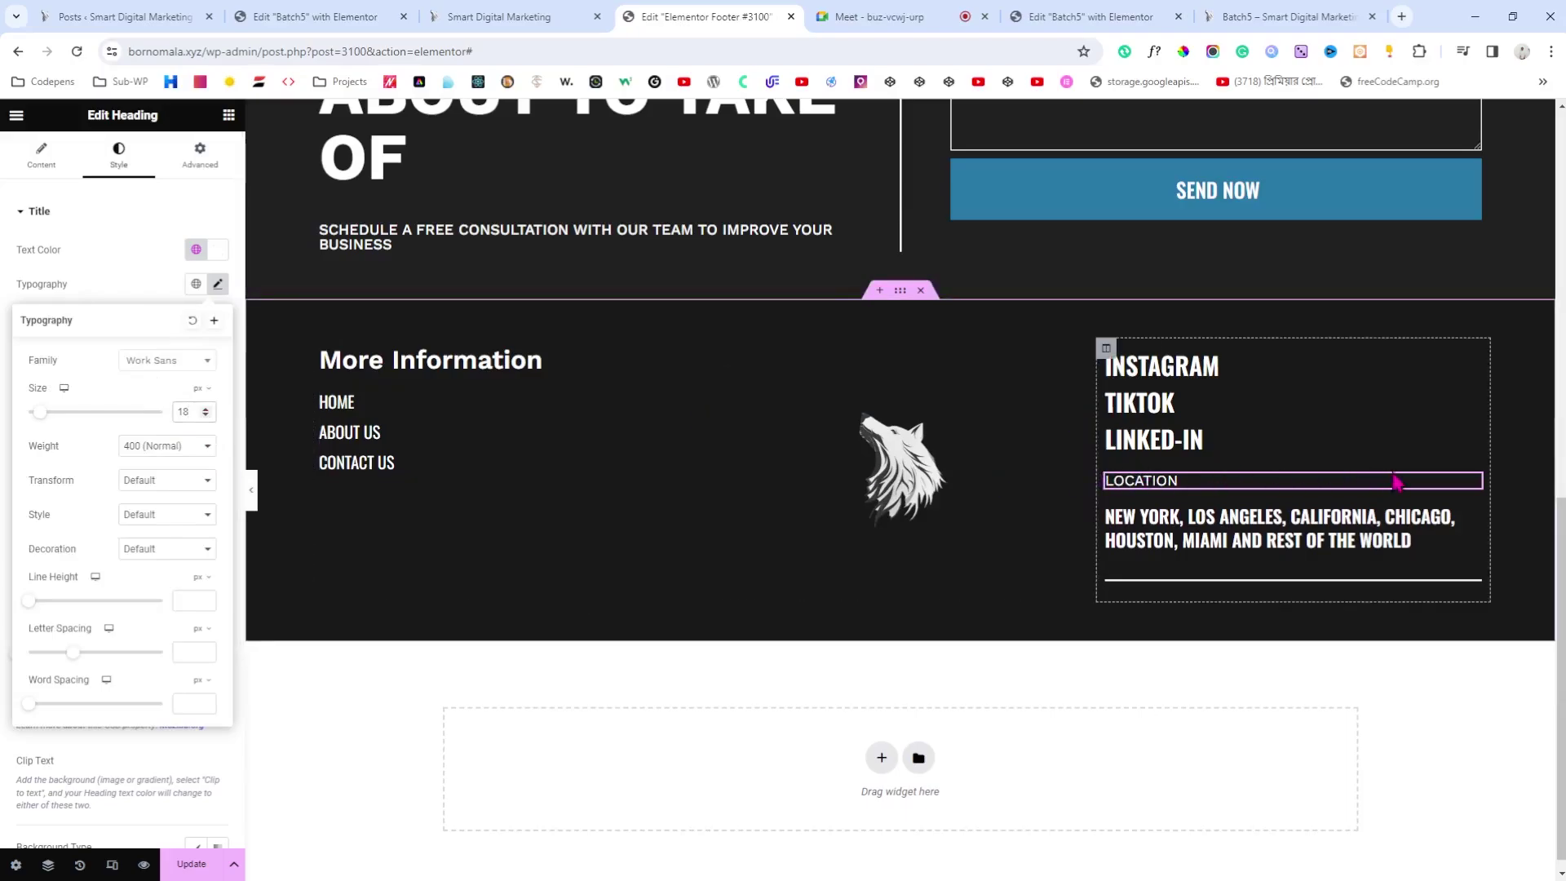
Step: Duplicate the LOCATION heading, move the copy below the divider and retitle it Language
{"action": "right_click", "coordinate": [1476, 490]}
{"action": "left_click", "coordinate": [1464, 524]}
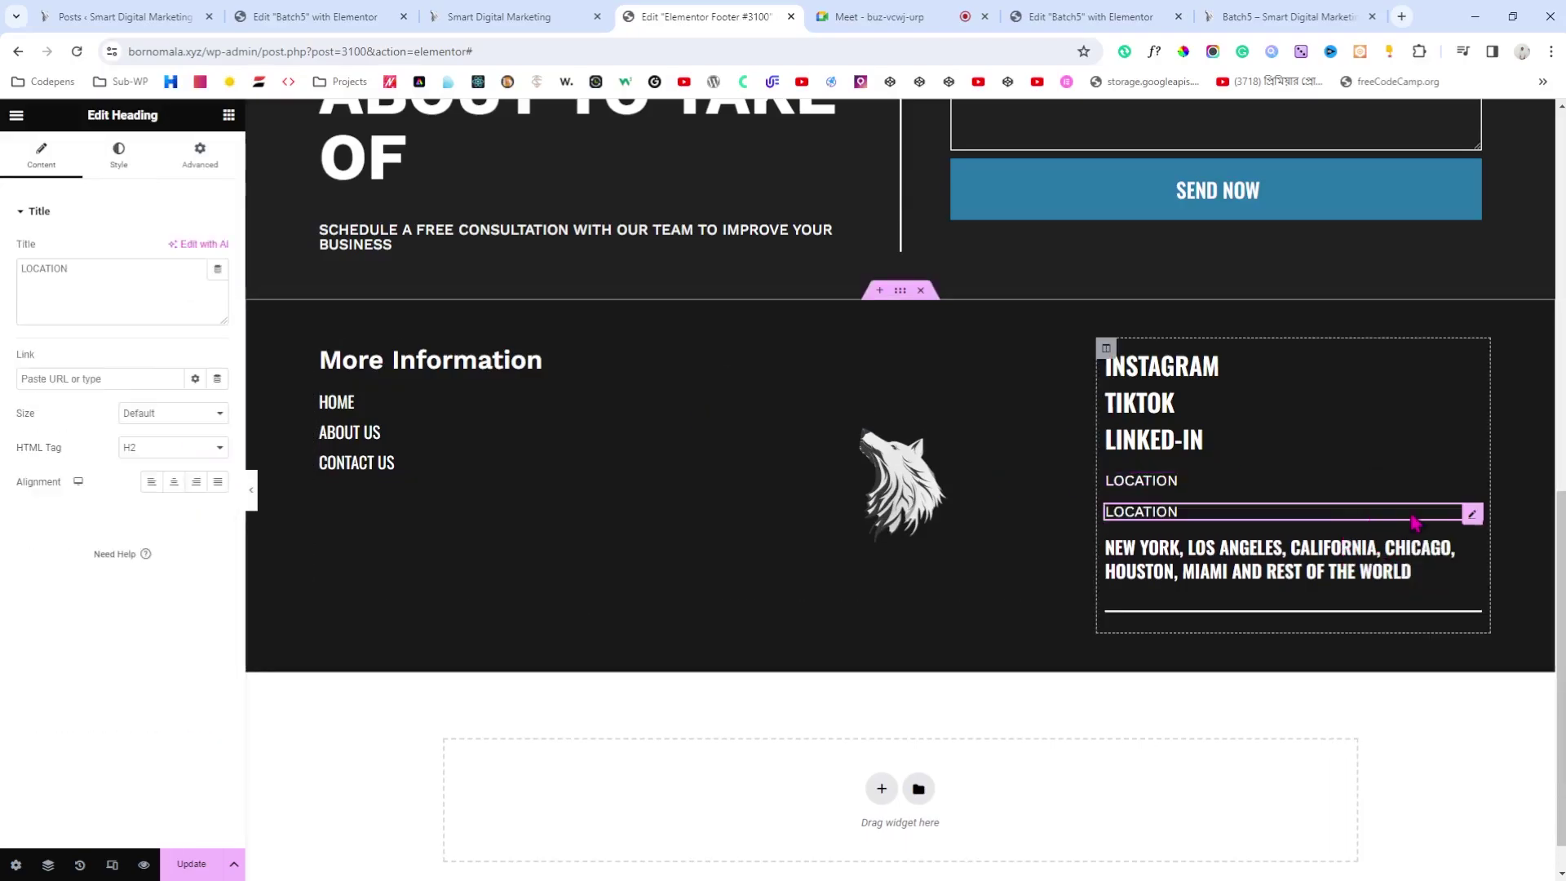
{"action": "left_click_drag", "start_coordinate": [1477, 519], "coordinate": [1354, 613]}
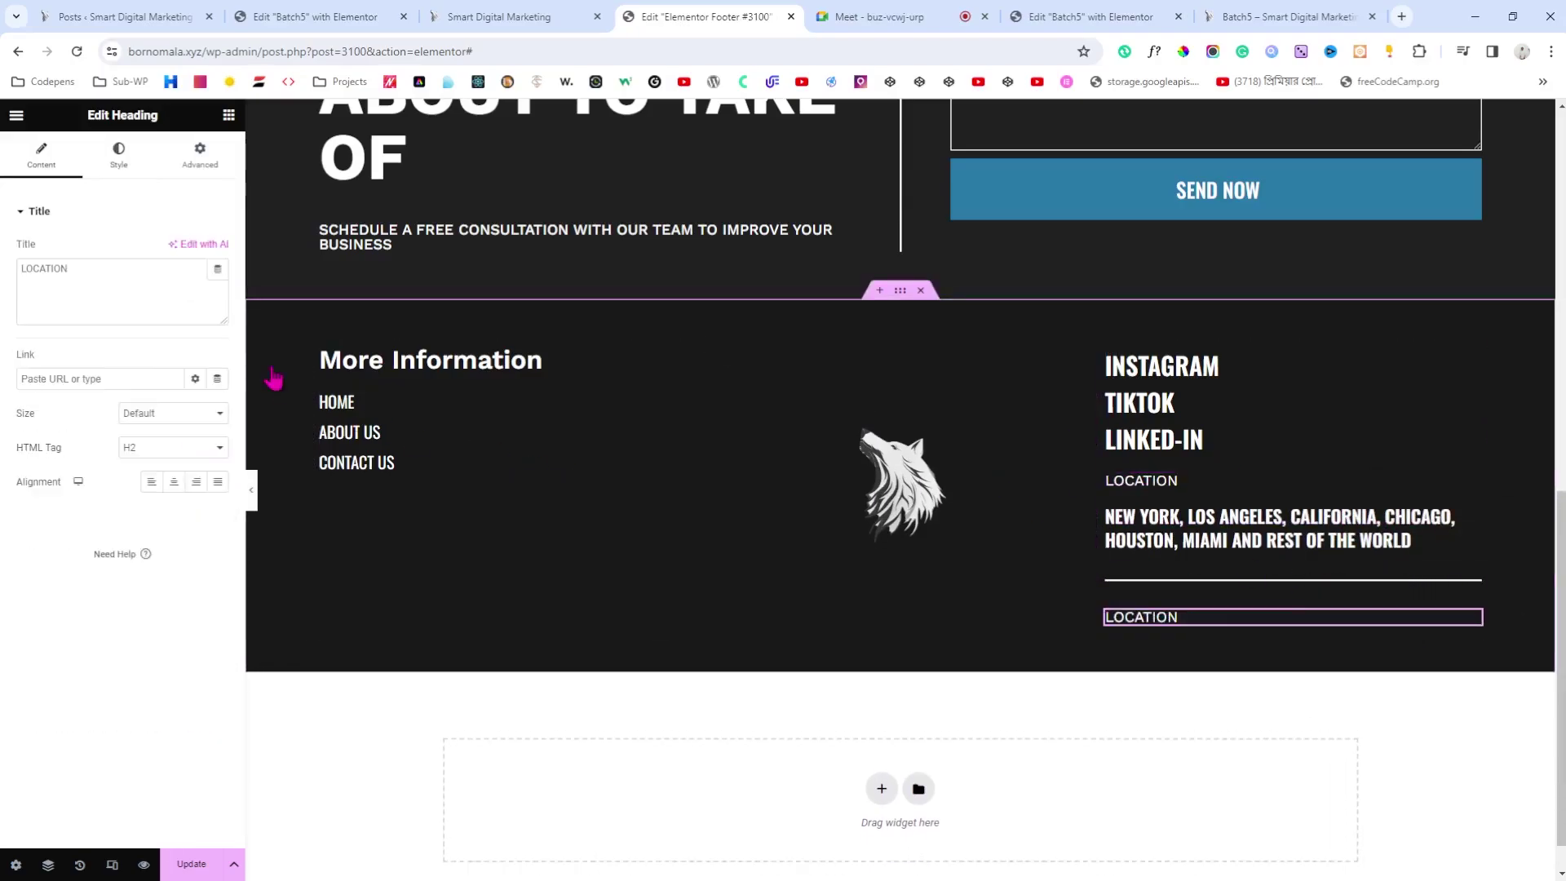
{"action": "left_click_drag", "start_coordinate": [163, 269], "coordinate": [4, 286]}
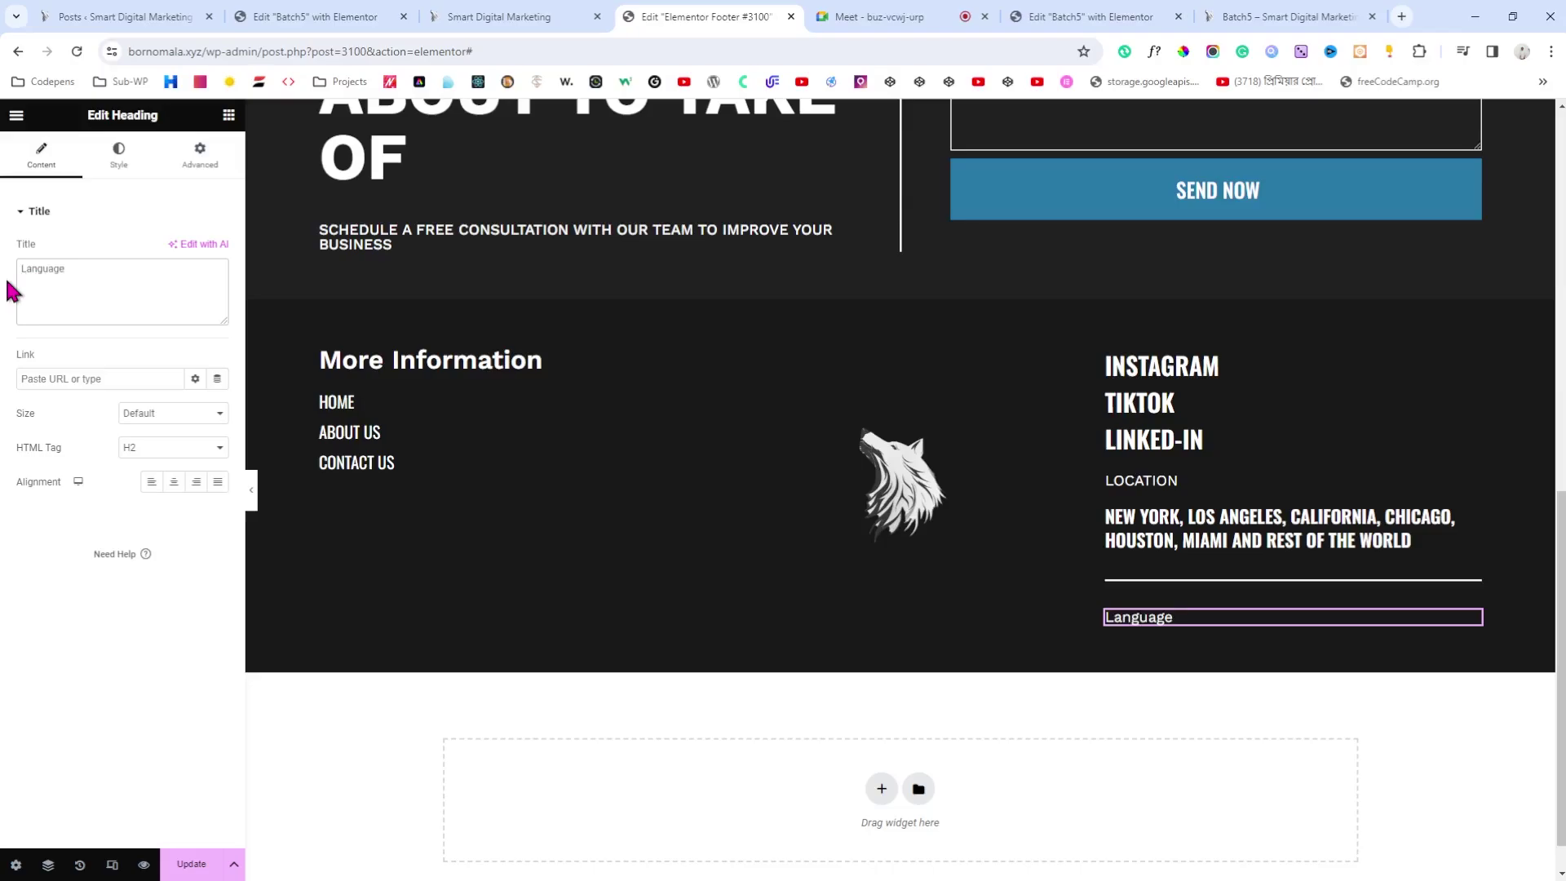
Step: Check the reference footer's language entry, then duplicate the city list heading and place the copy below the Language heading
{"action": "left_click", "coordinate": [542, 17]}
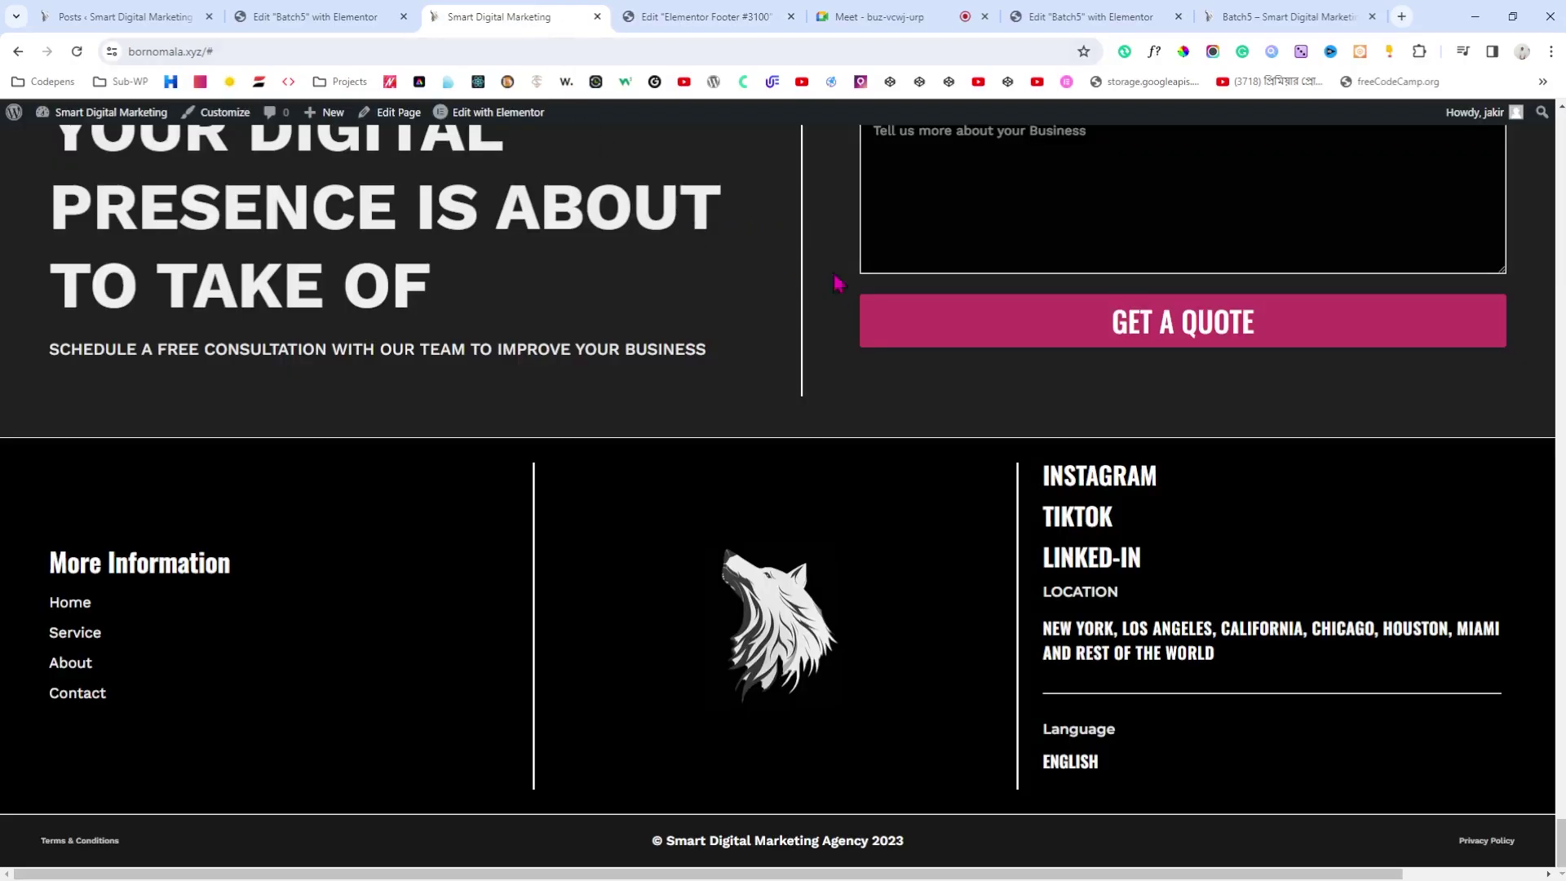
{"action": "left_click", "coordinate": [693, 14]}
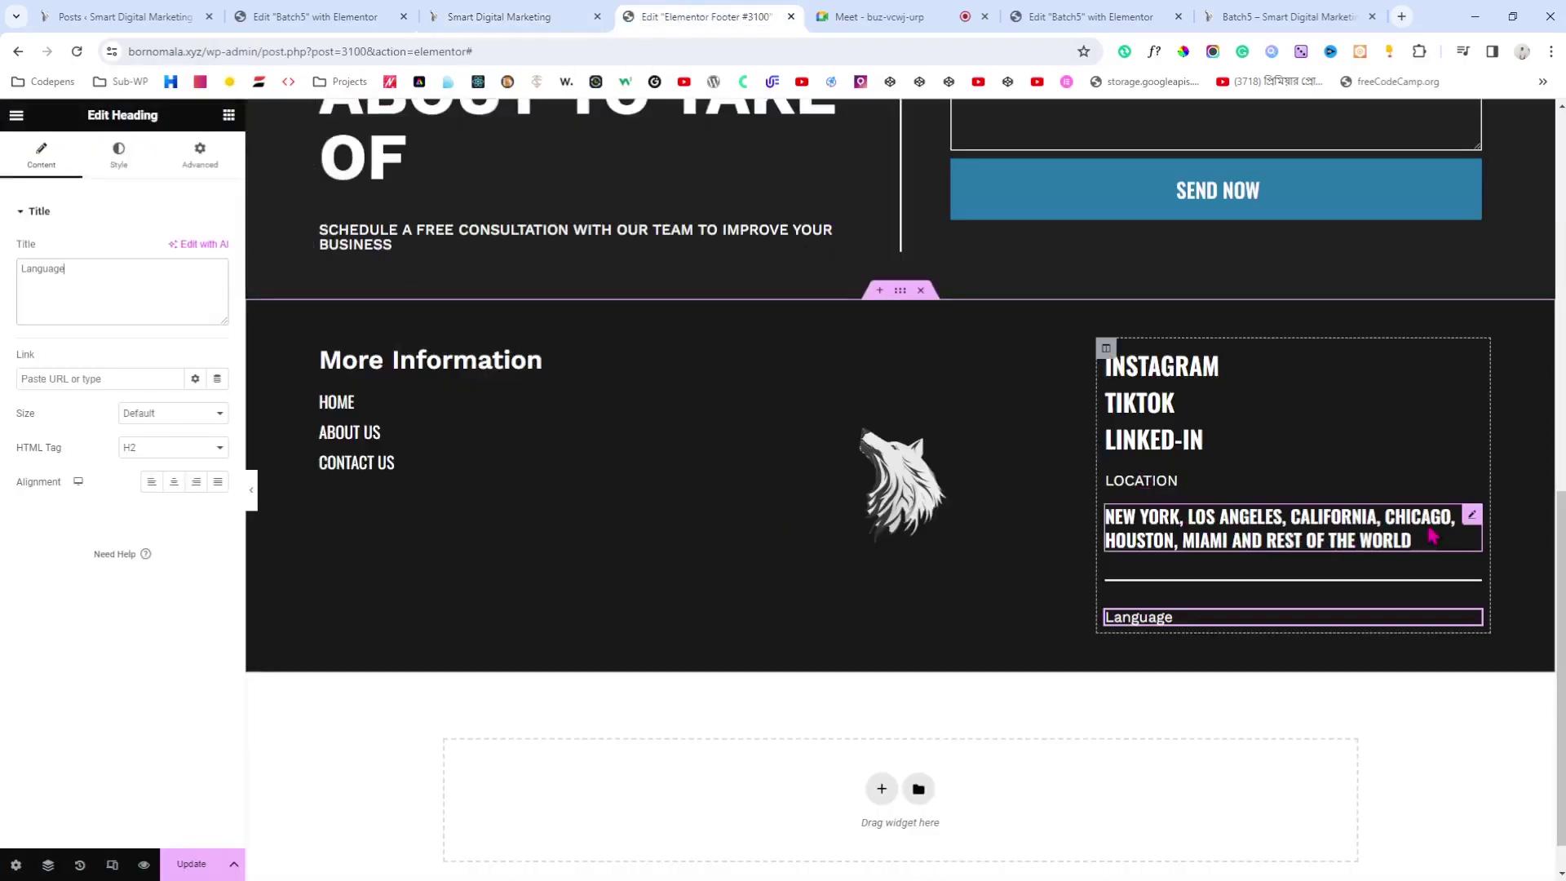
{"action": "left_click", "coordinate": [1473, 518]}
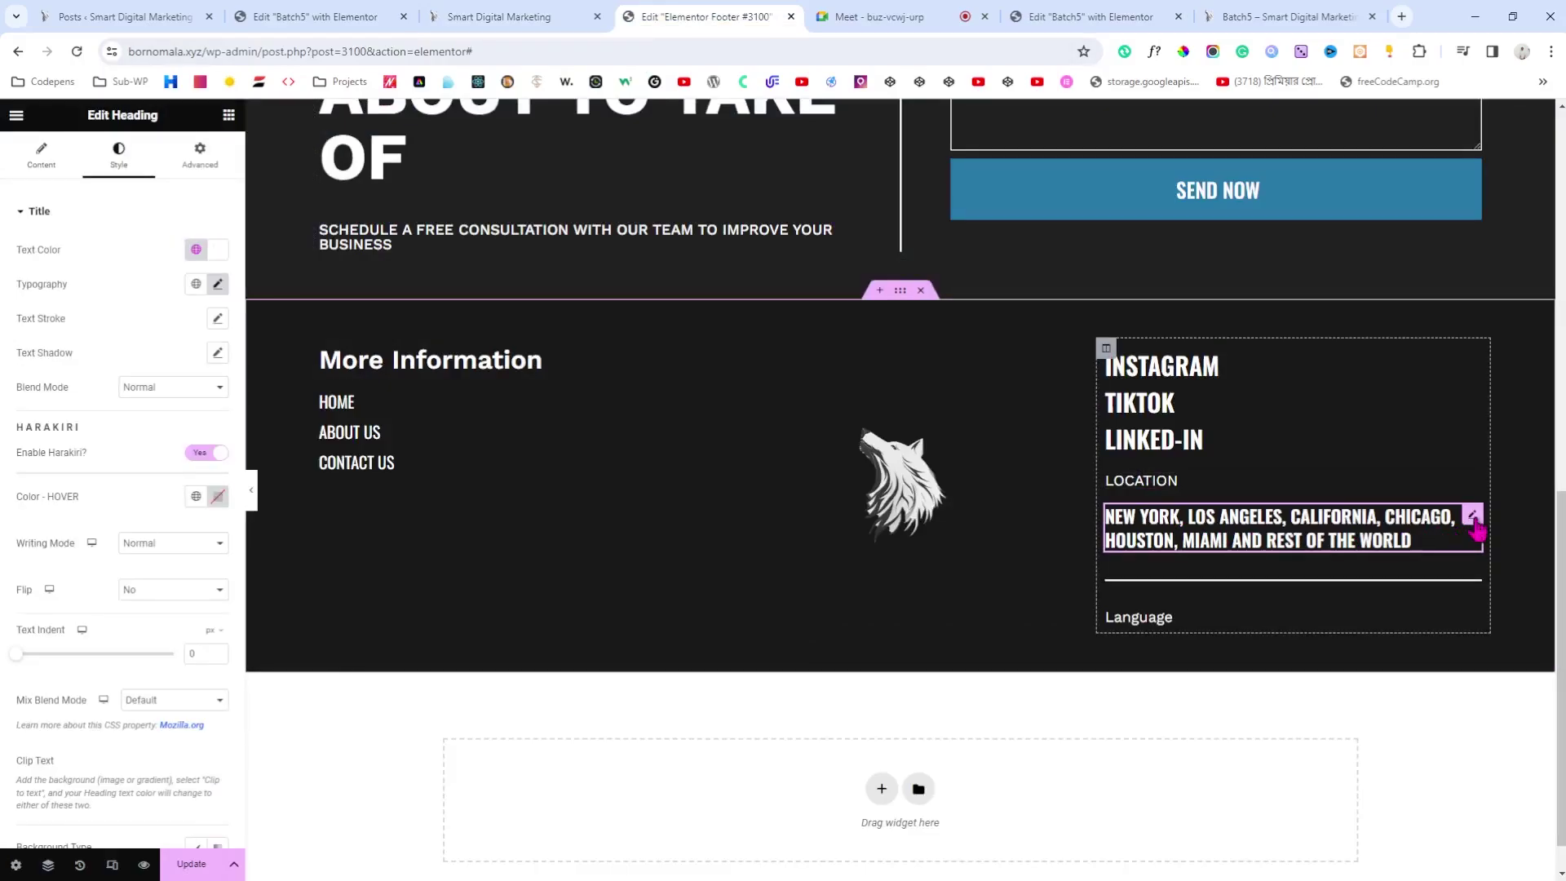
{"action": "right_click", "coordinate": [1473, 525]}
{"action": "left_click", "coordinate": [1457, 562]}
{"action": "left_click_drag", "start_coordinate": [1456, 587], "coordinate": [1375, 659]}
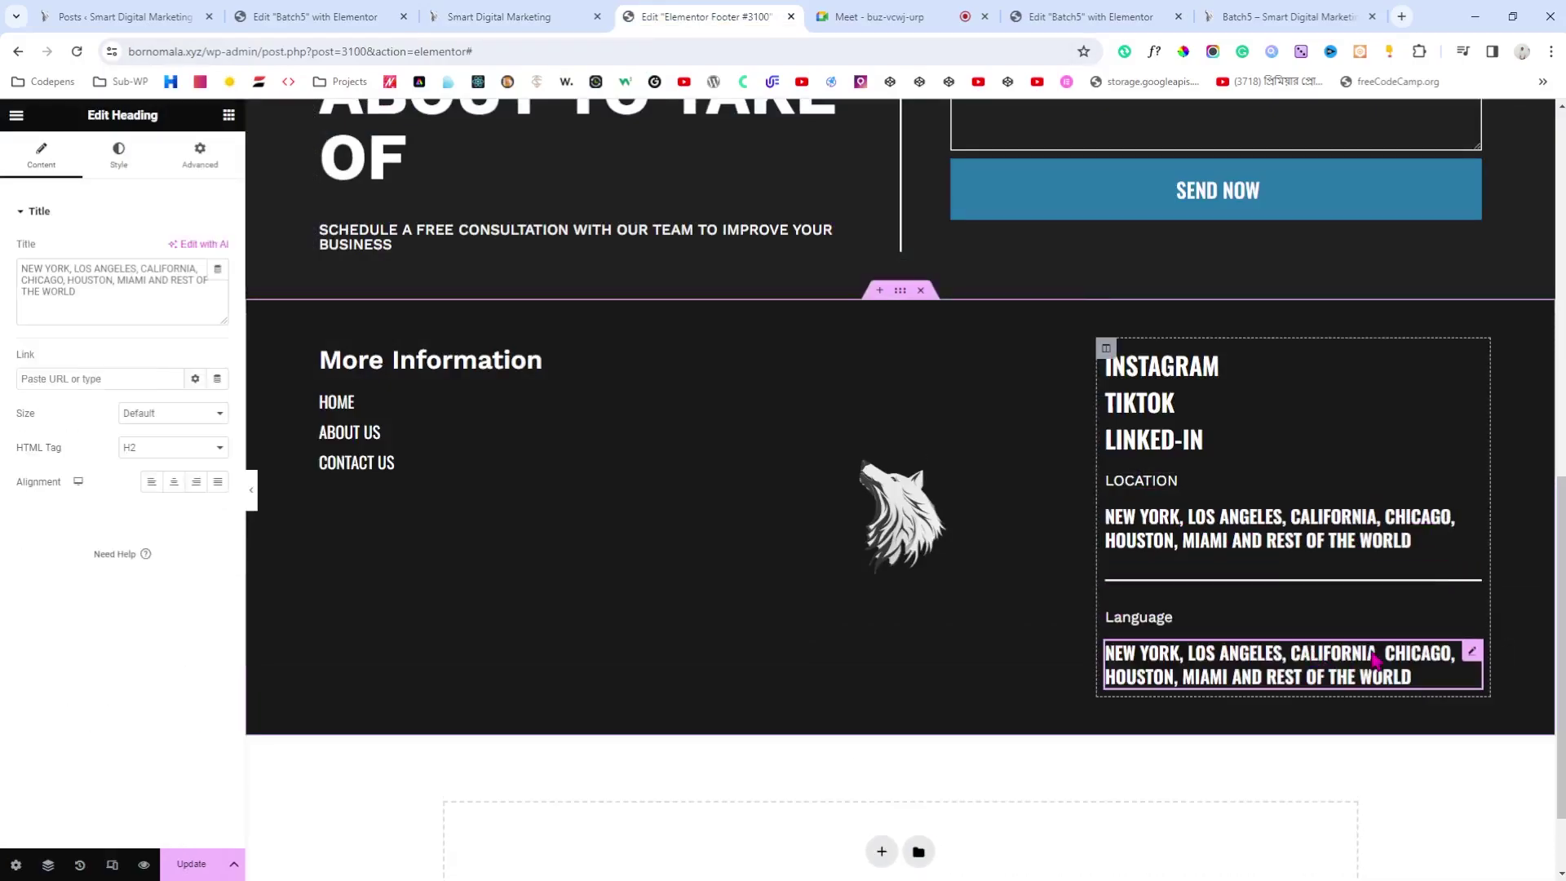
Step: Retitle the copied city list heading English and set its text transform to Uppercase
{"action": "left_click", "coordinate": [123, 307]}
{"action": "key", "text": "ctrl+a"}
{"action": "type", "text": "E"}
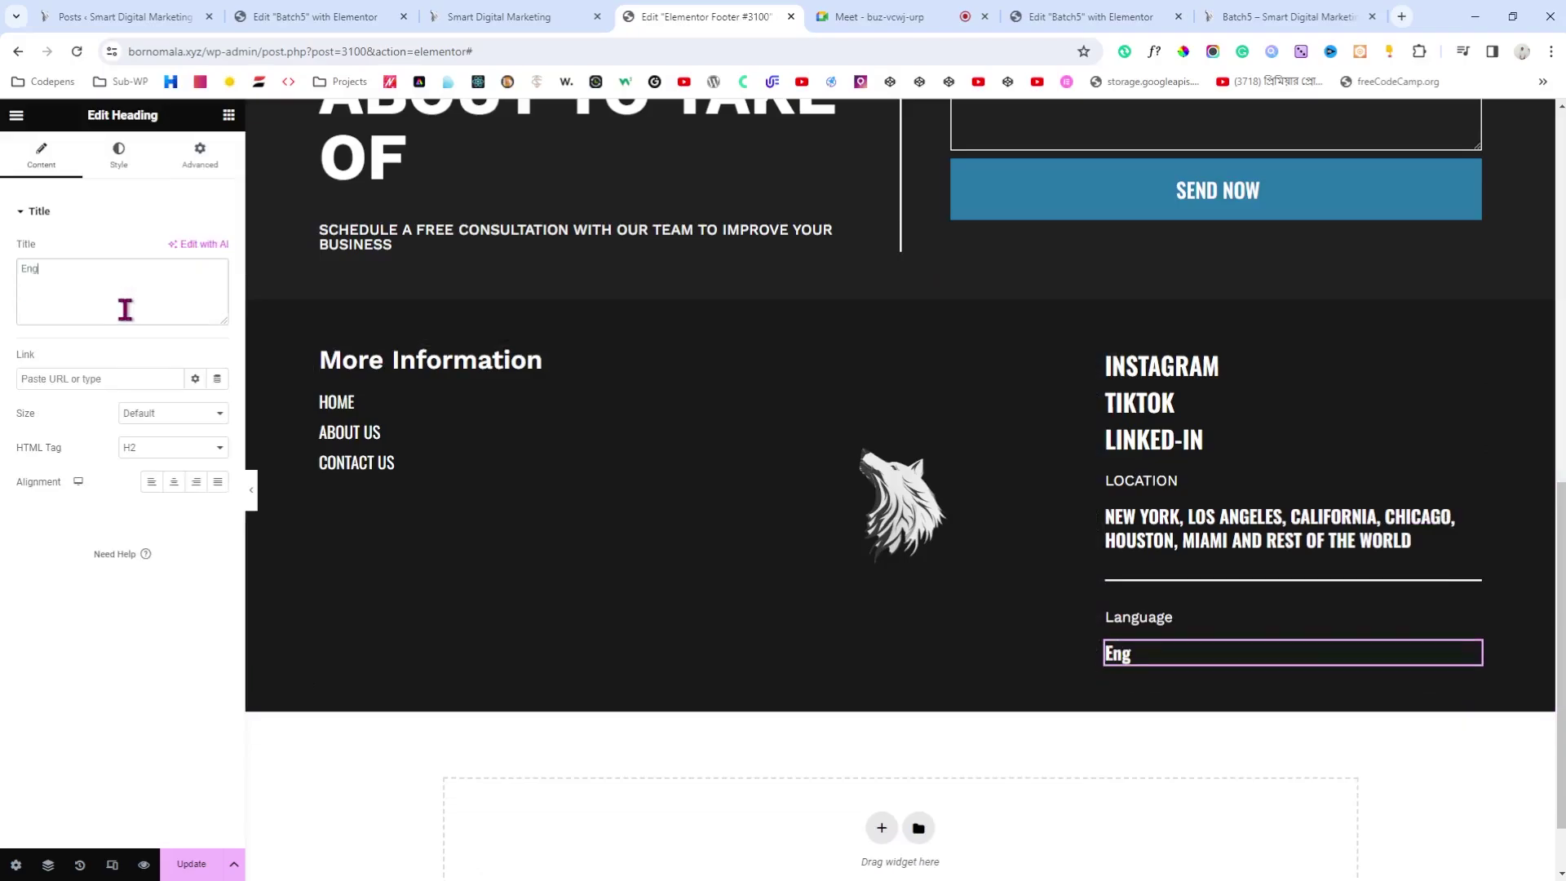
{"action": "left_click", "coordinate": [115, 171]}
{"action": "left_click", "coordinate": [218, 285]}
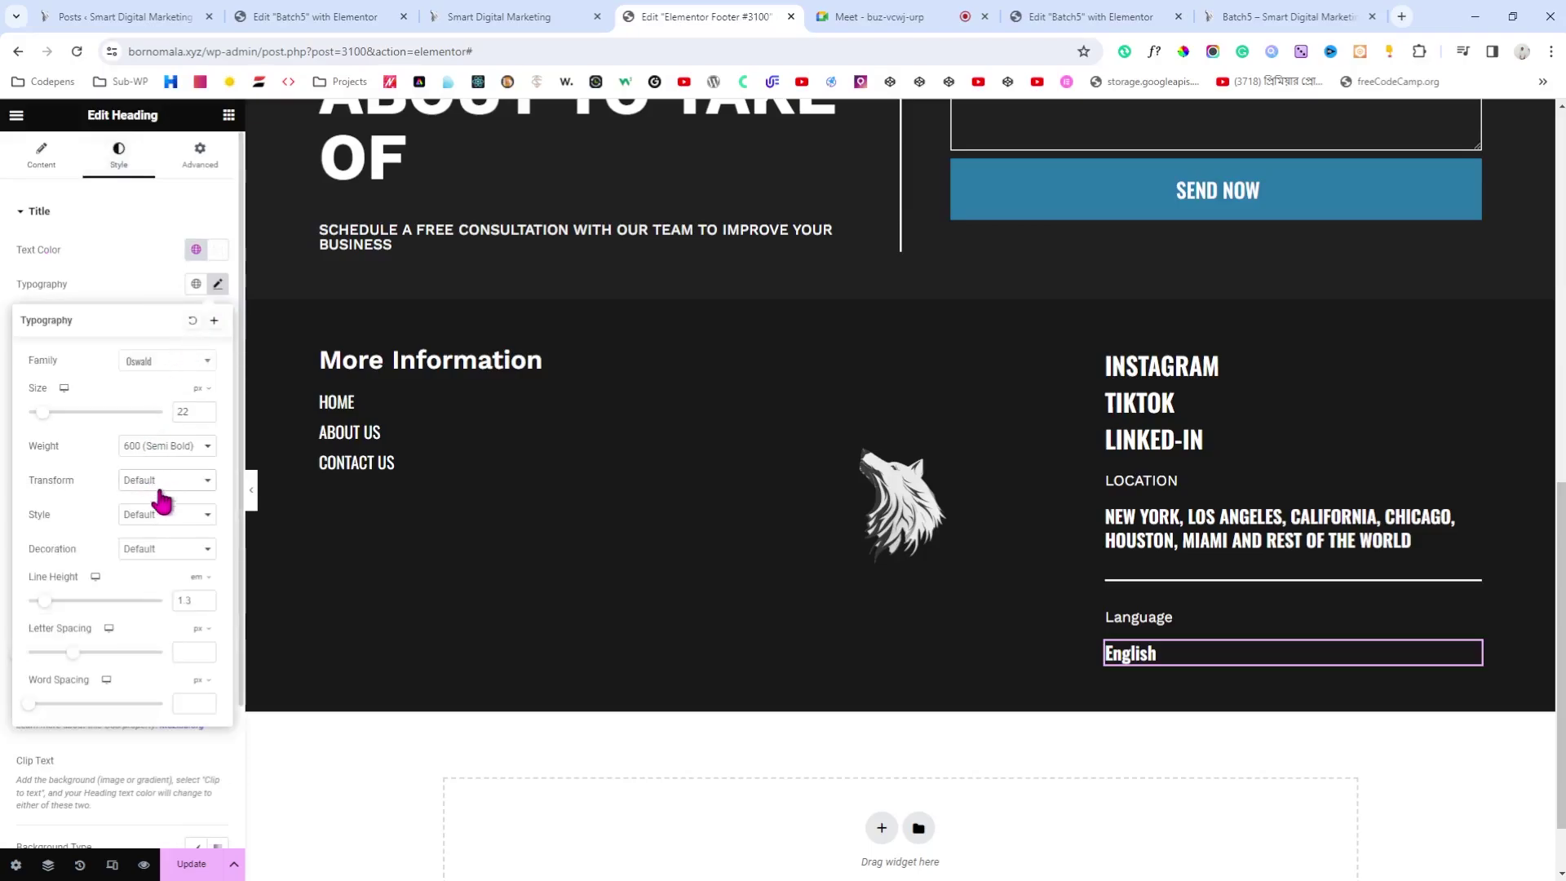
{"action": "left_click", "coordinate": [167, 525]}
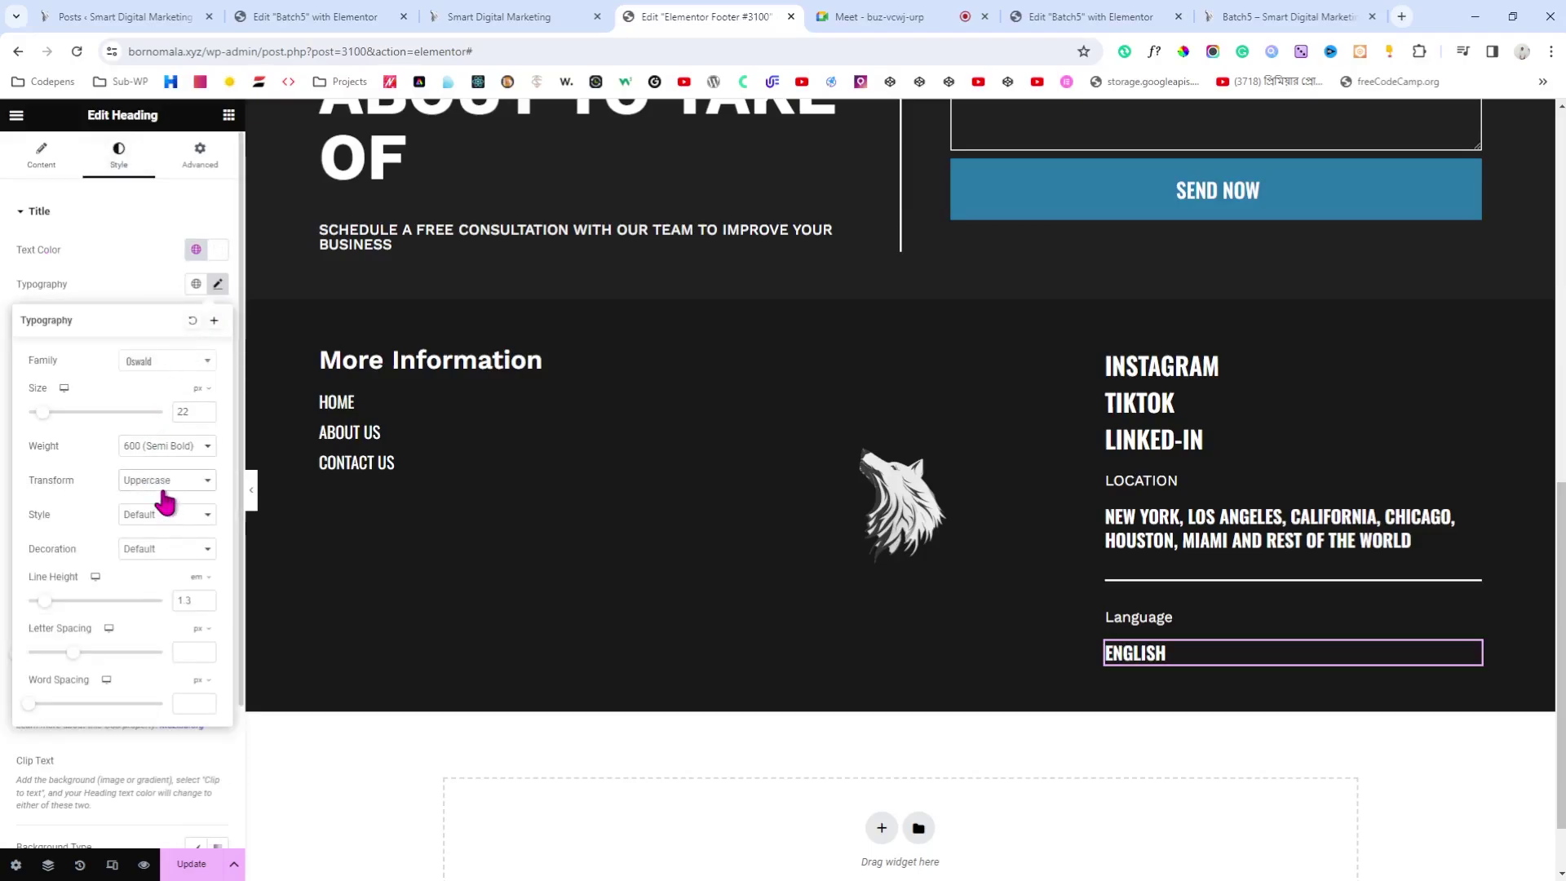
Step: Set the More Information column's vertical alignment to Middle and preview the footer at full width
{"action": "left_click", "coordinate": [252, 499]}
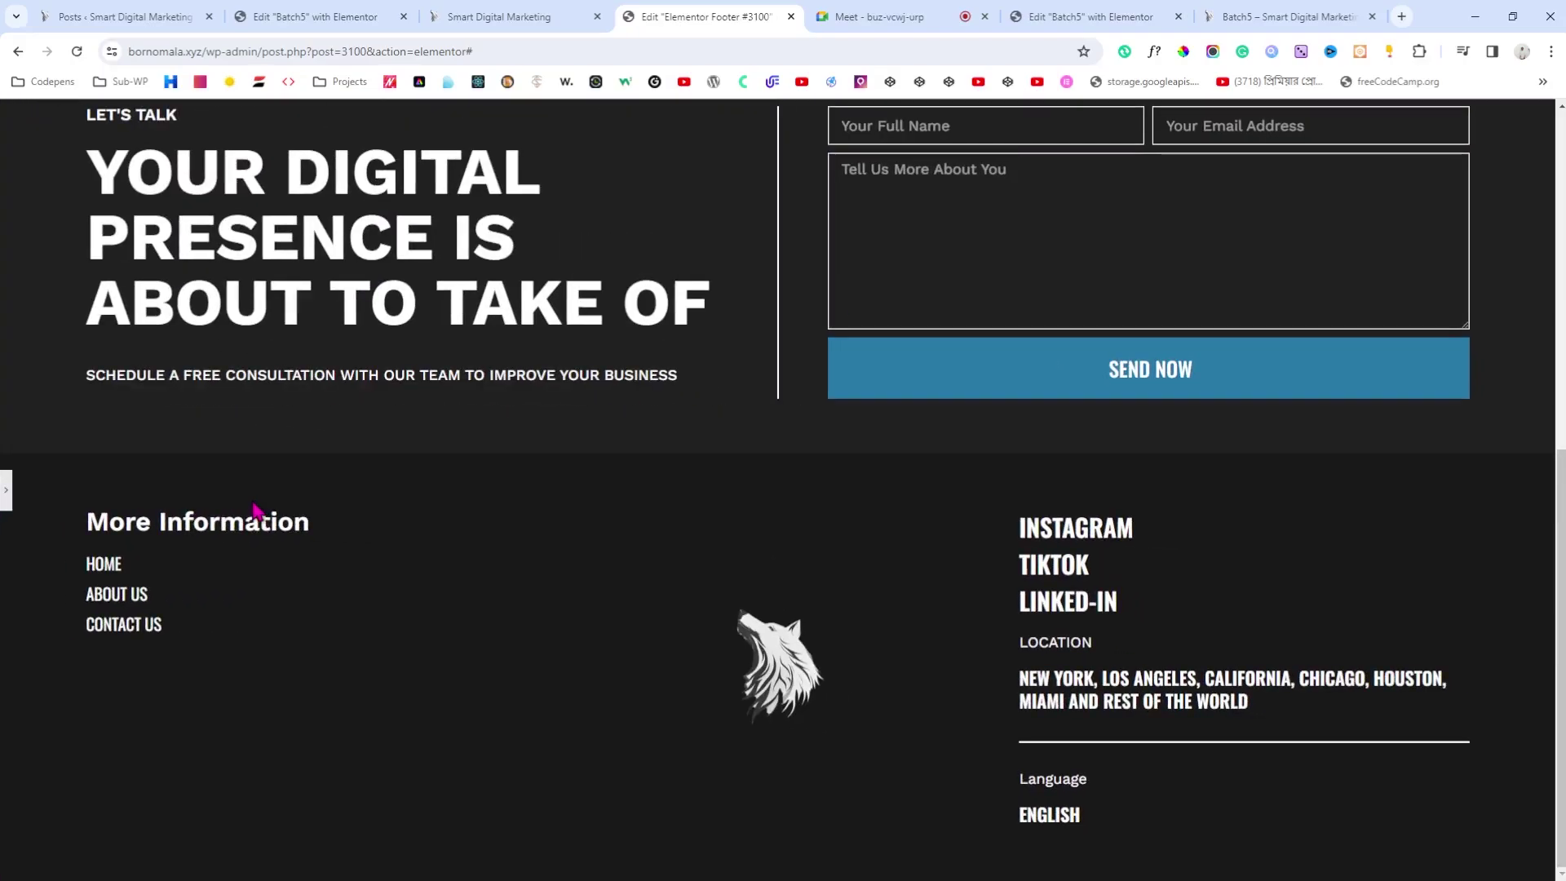
{"action": "left_click", "coordinate": [6, 492]}
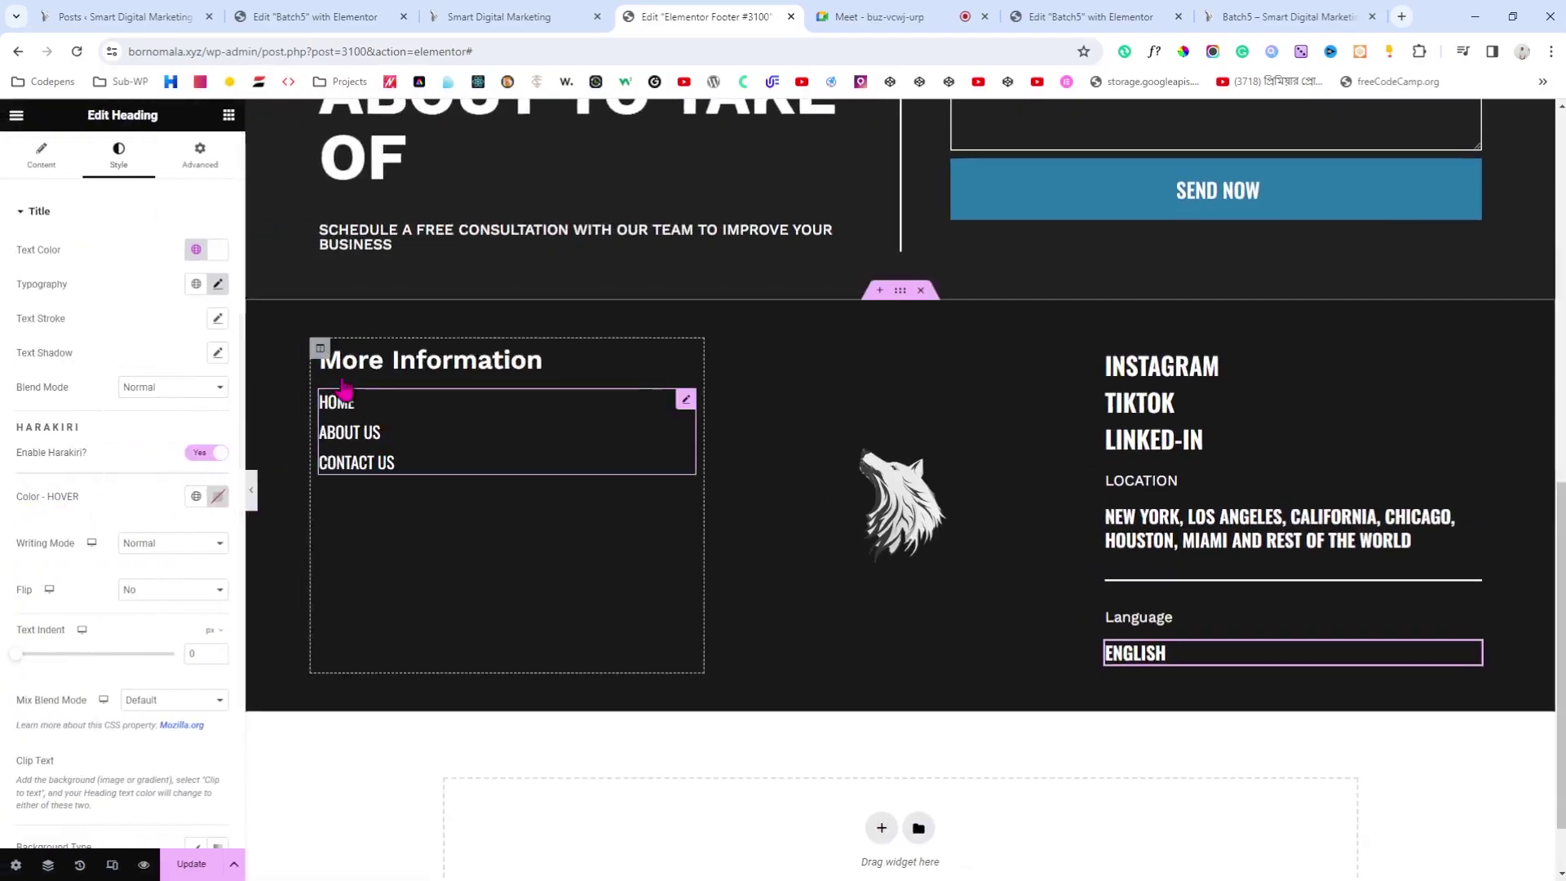
{"action": "left_click", "coordinate": [319, 349]}
{"action": "left_click", "coordinate": [163, 283]}
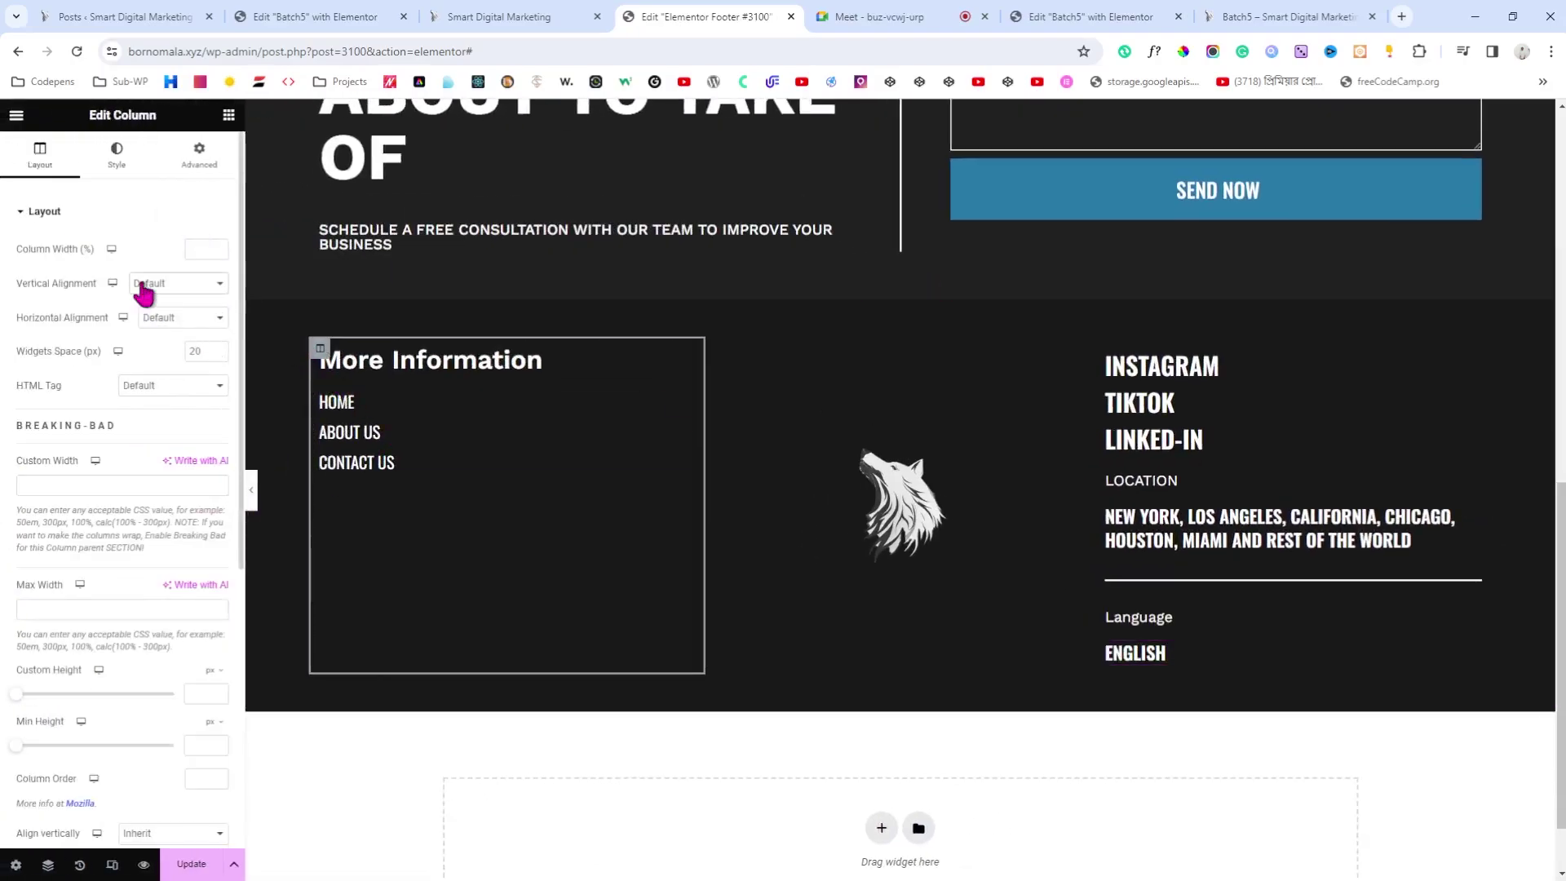
{"action": "left_click", "coordinate": [168, 332]}
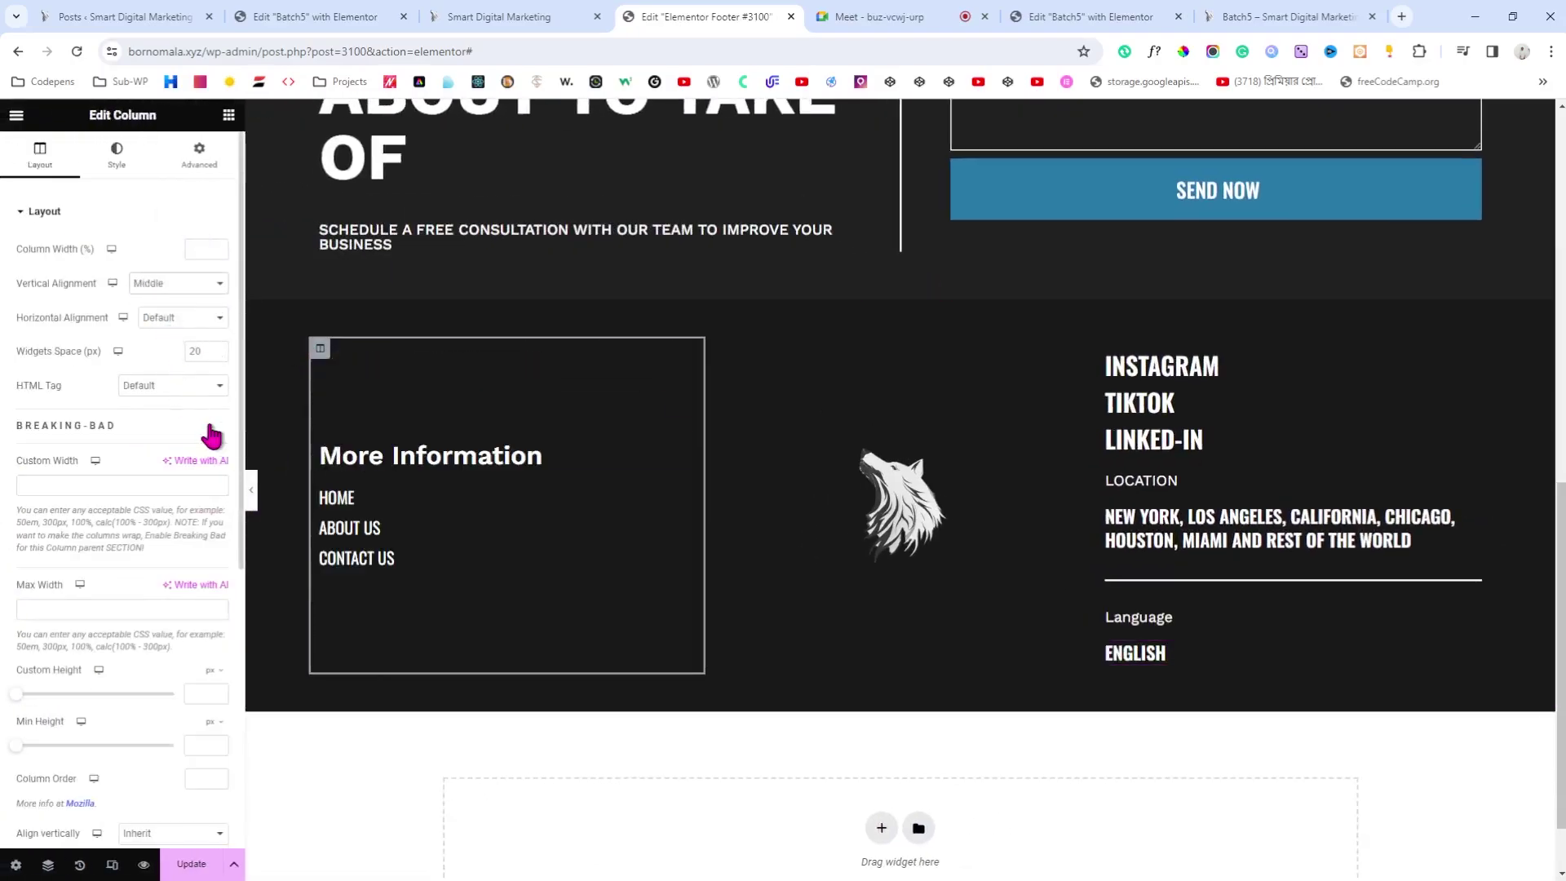
{"action": "left_click", "coordinate": [251, 490]}
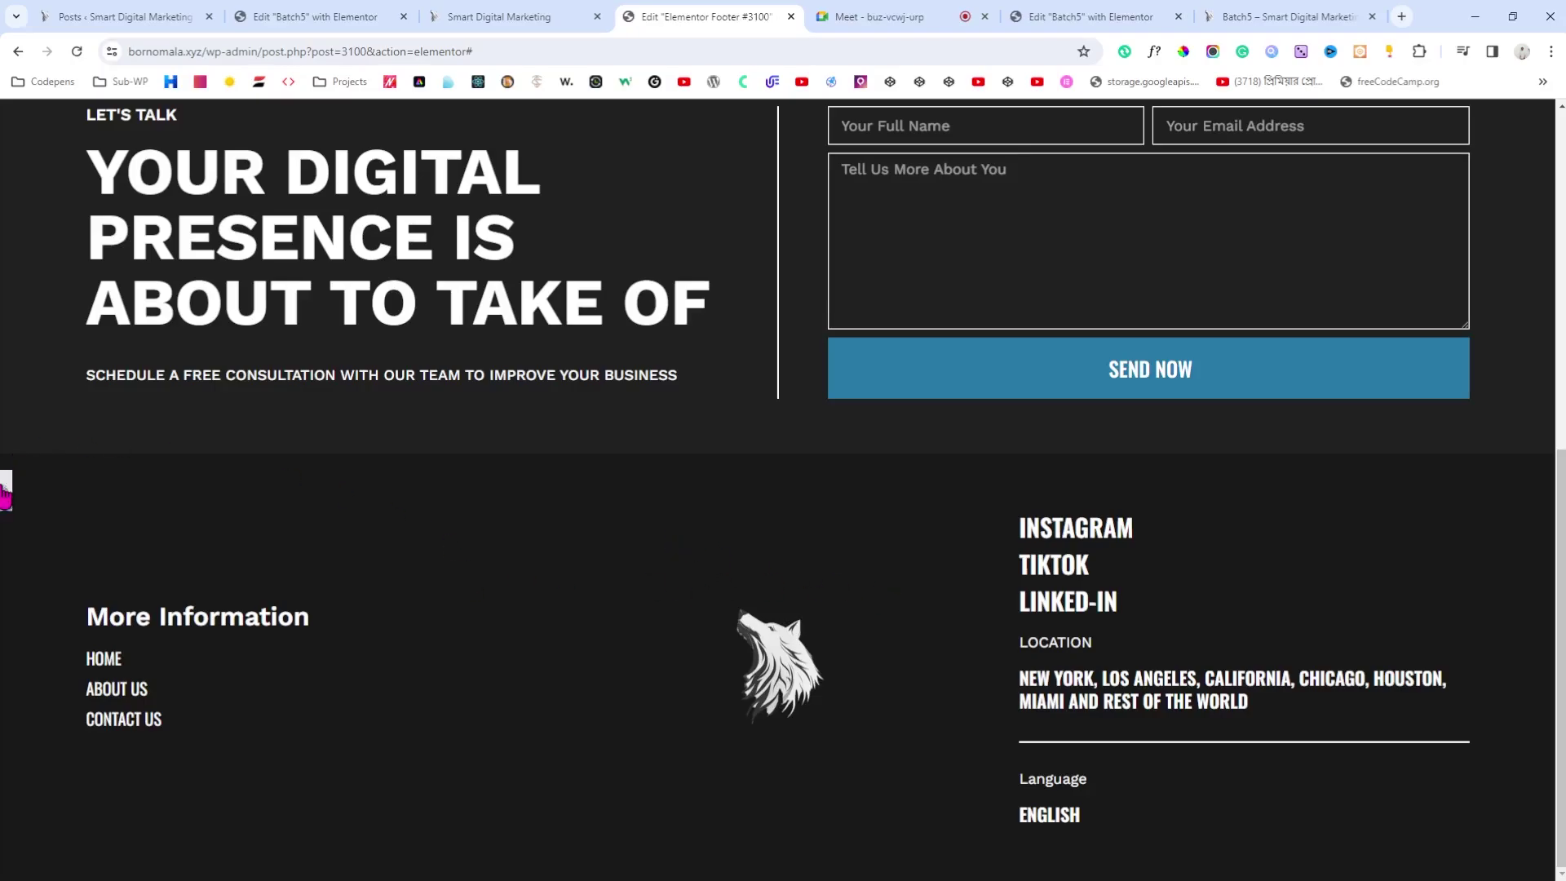
{"action": "left_click", "coordinate": [4, 491]}
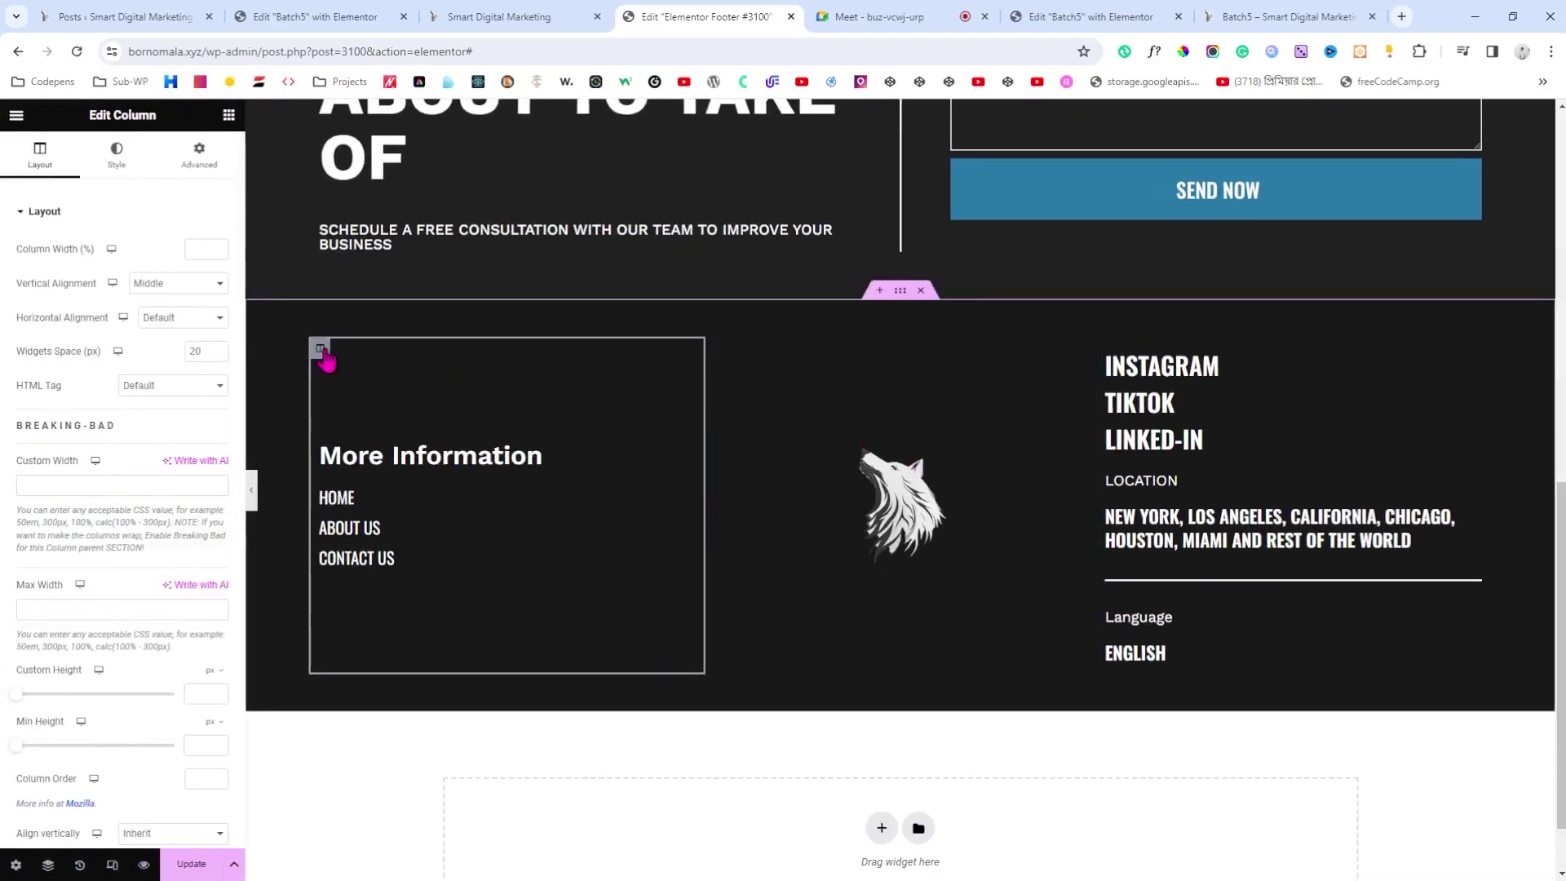
Step: Give the More Information column a solid border, 1 px on the right and 0 on the other sides, in the global white #FFFFFF
{"action": "left_click", "coordinate": [119, 170]}
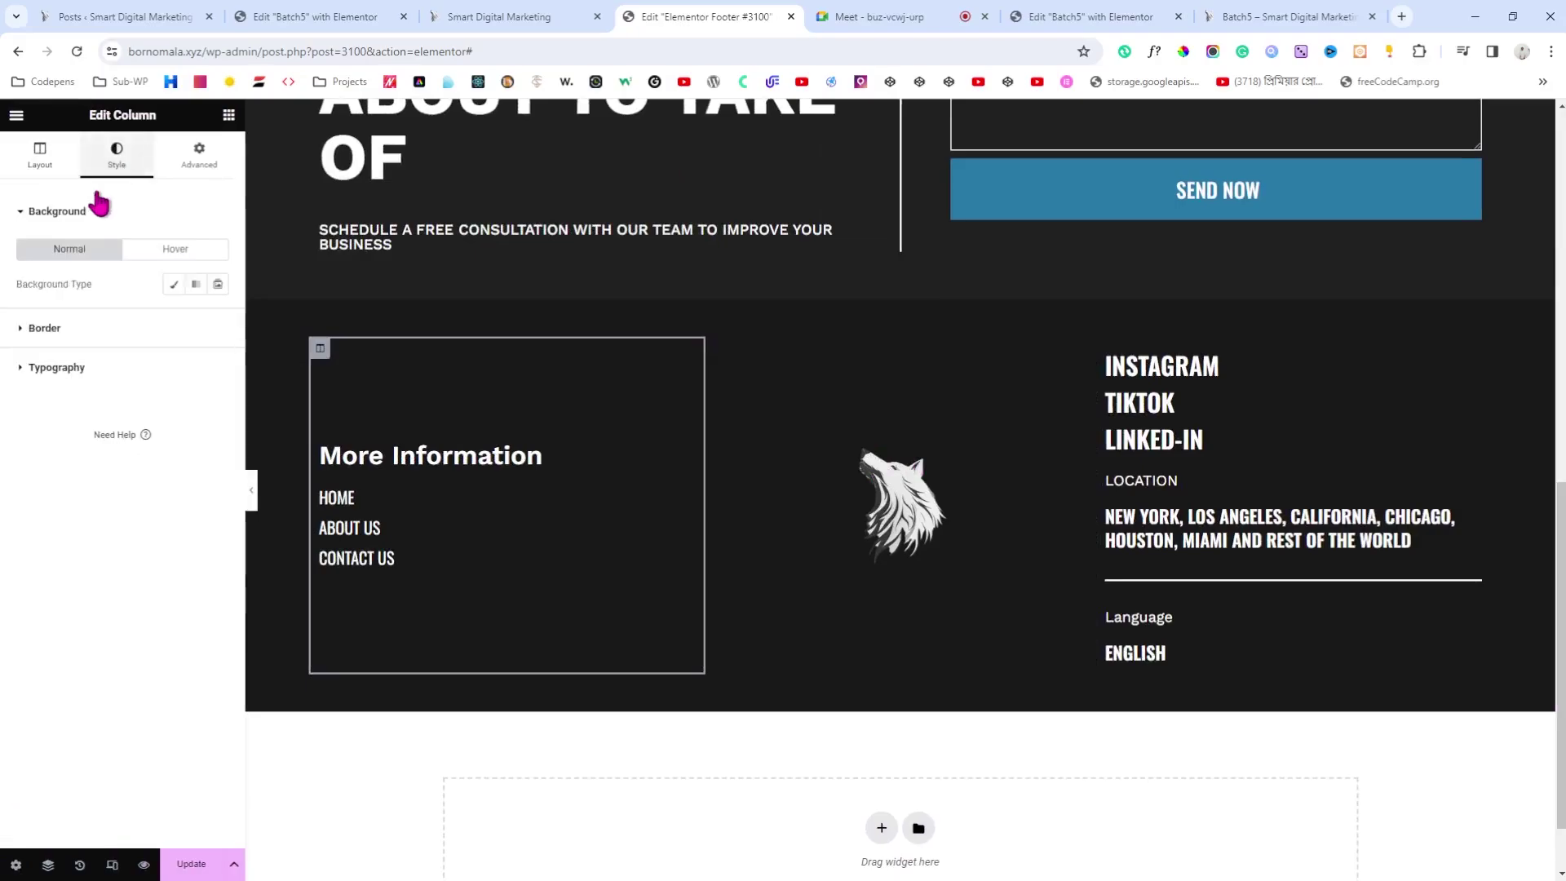
{"action": "left_click", "coordinate": [38, 329]}
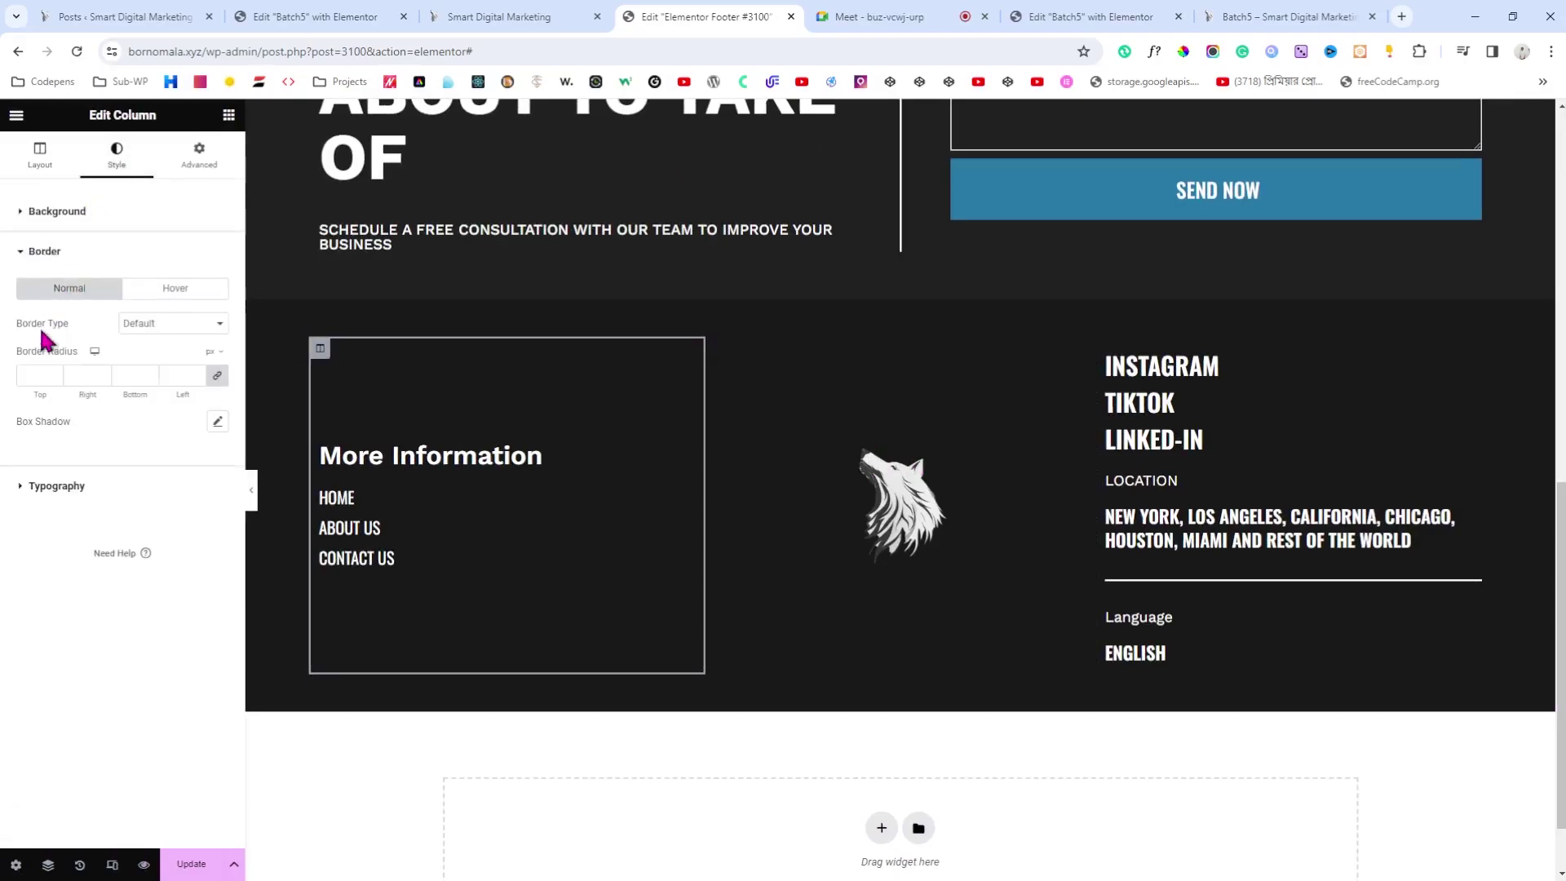
{"action": "left_click", "coordinate": [217, 377]}
{"action": "left_click", "coordinate": [150, 373]}
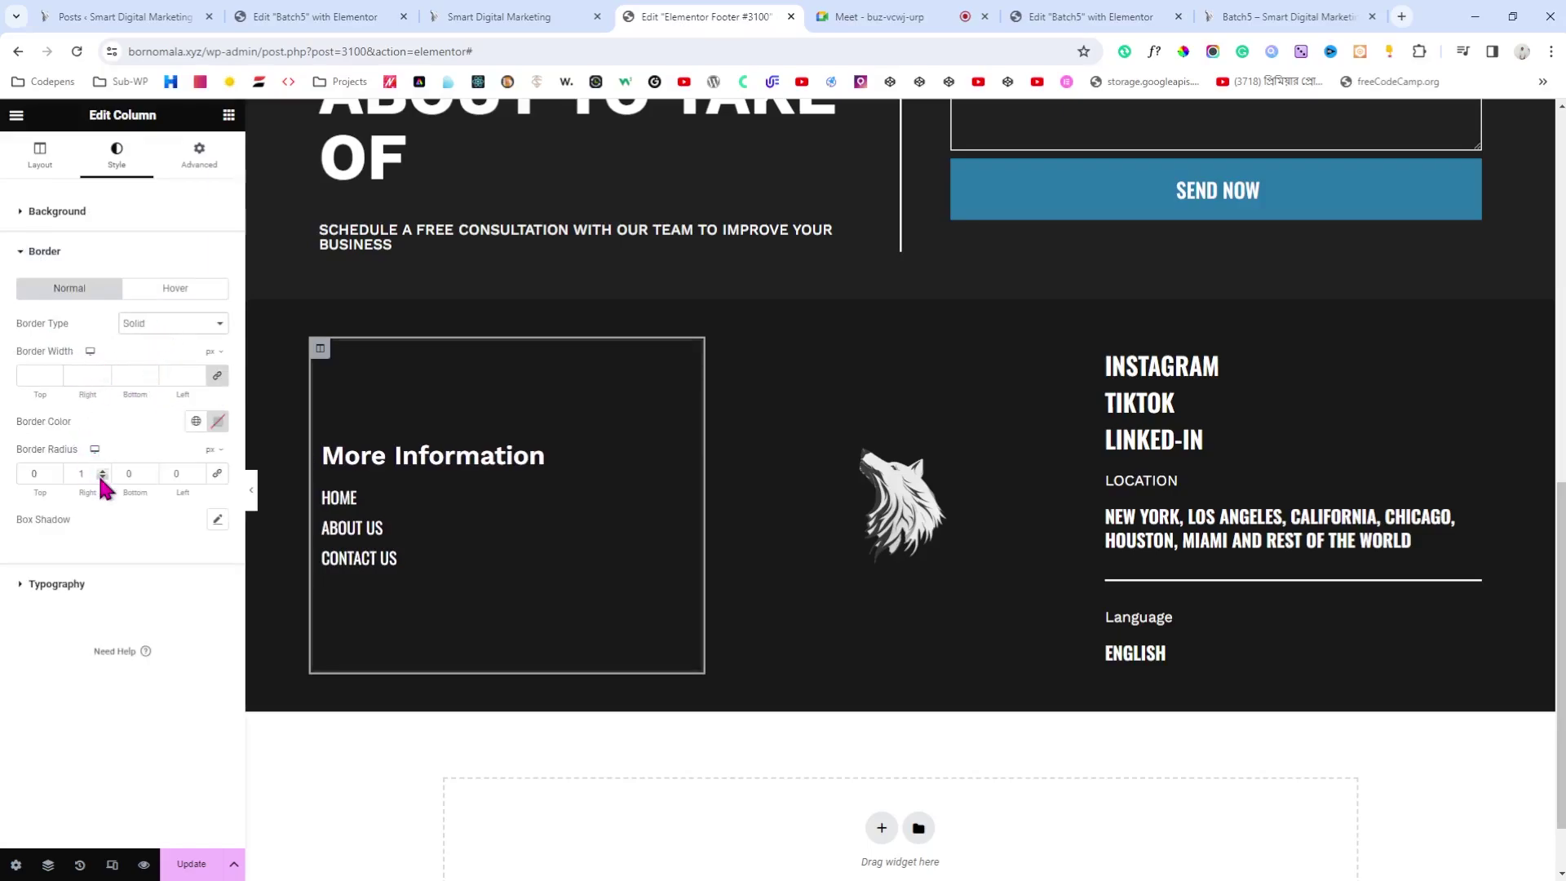
{"action": "left_click", "coordinate": [217, 375]}
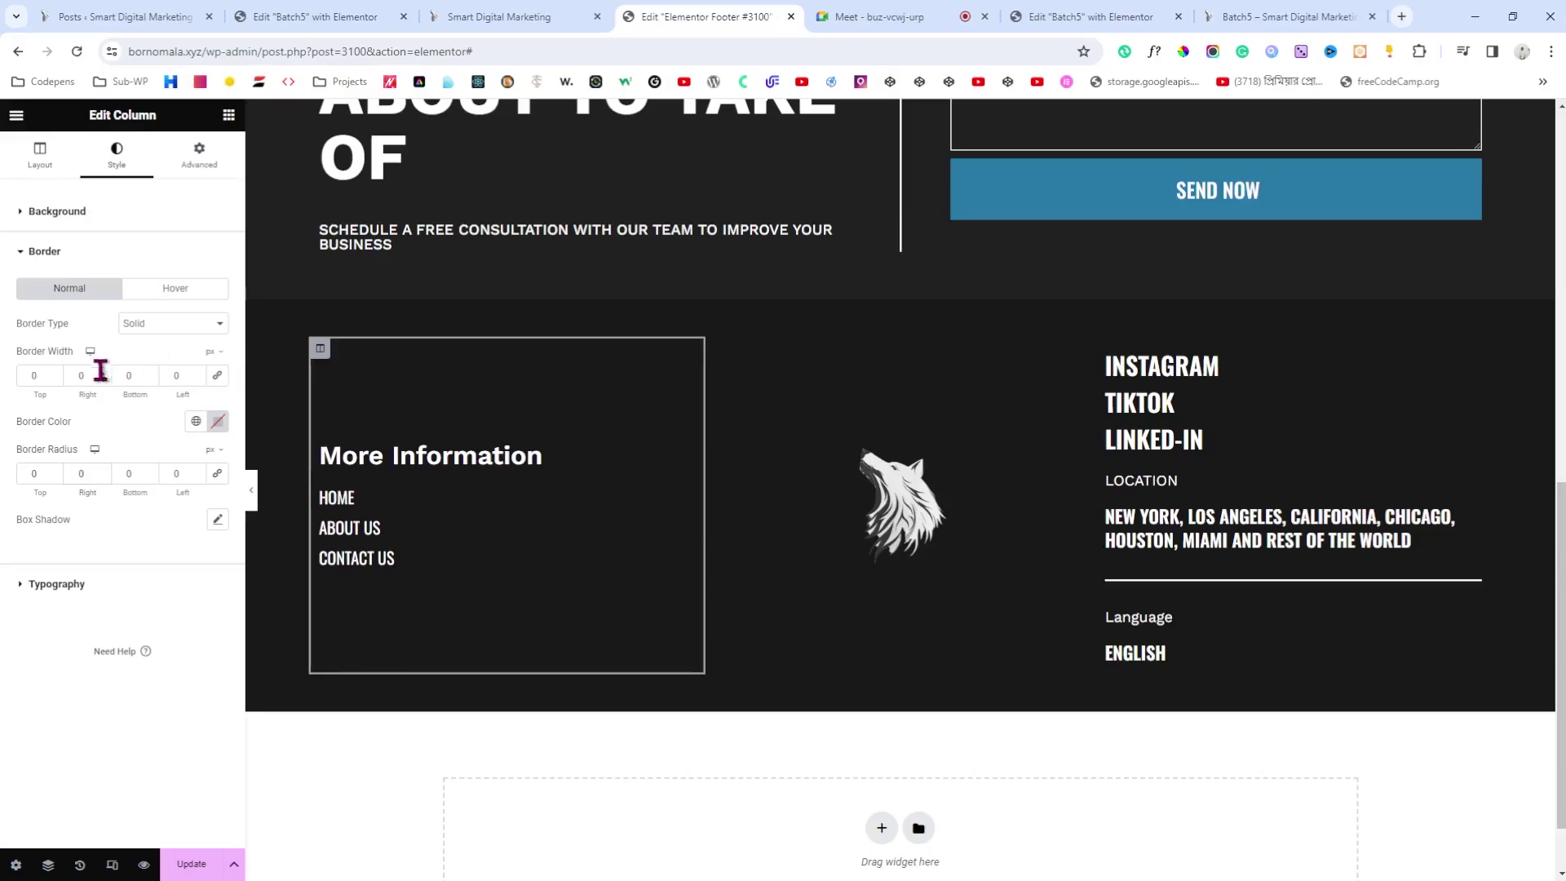
{"action": "left_click", "coordinate": [196, 421]}
{"action": "scroll", "coordinate": [139, 571], "scroll_direction": "down", "scroll_amount": 5}
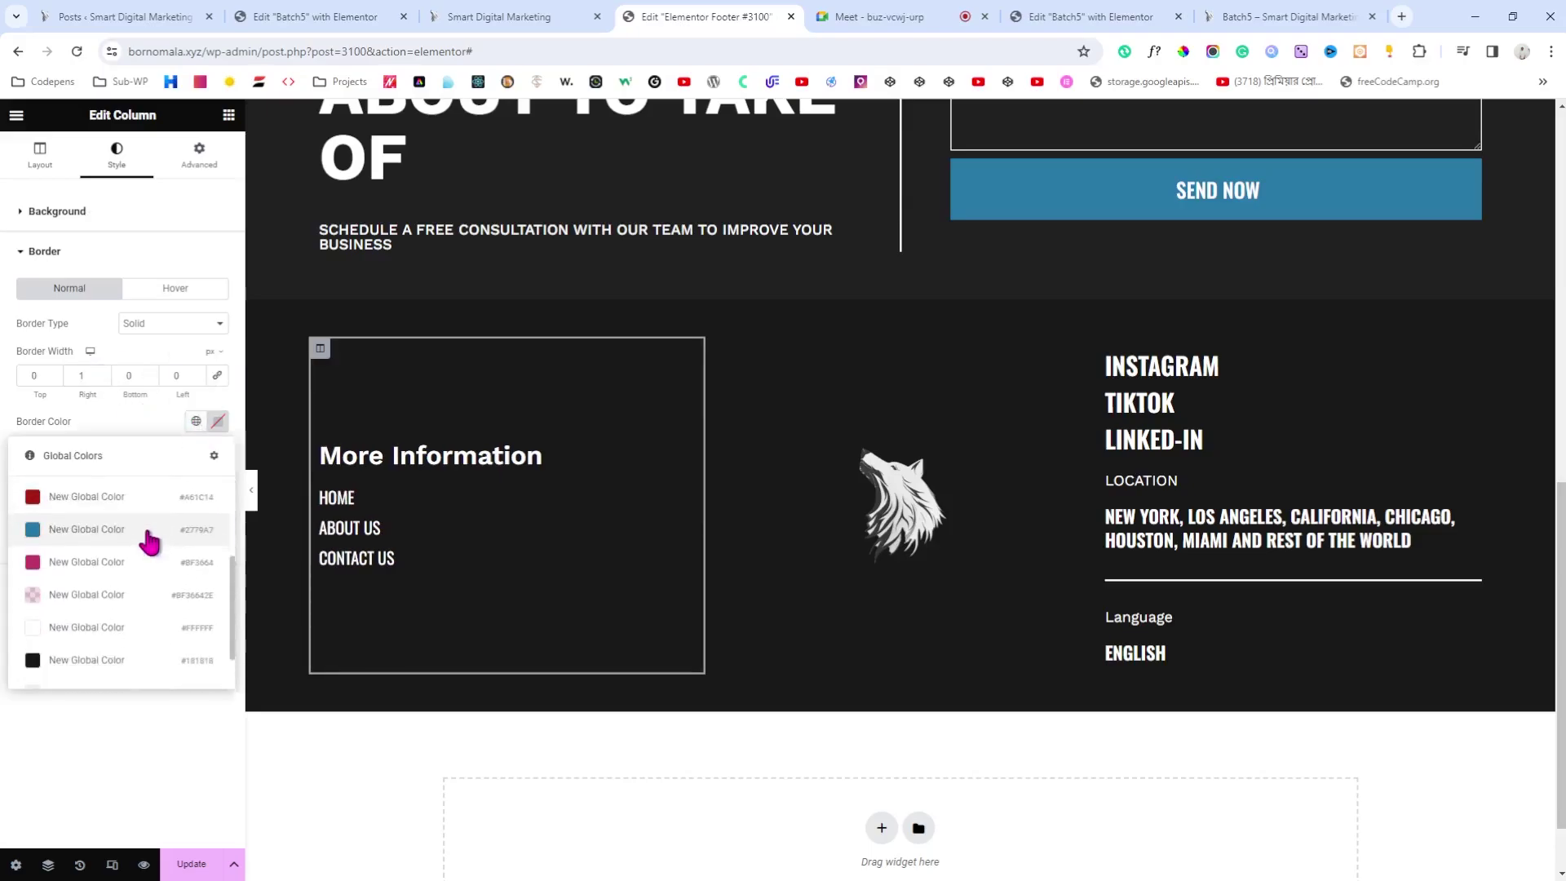
{"action": "left_click", "coordinate": [131, 627]}
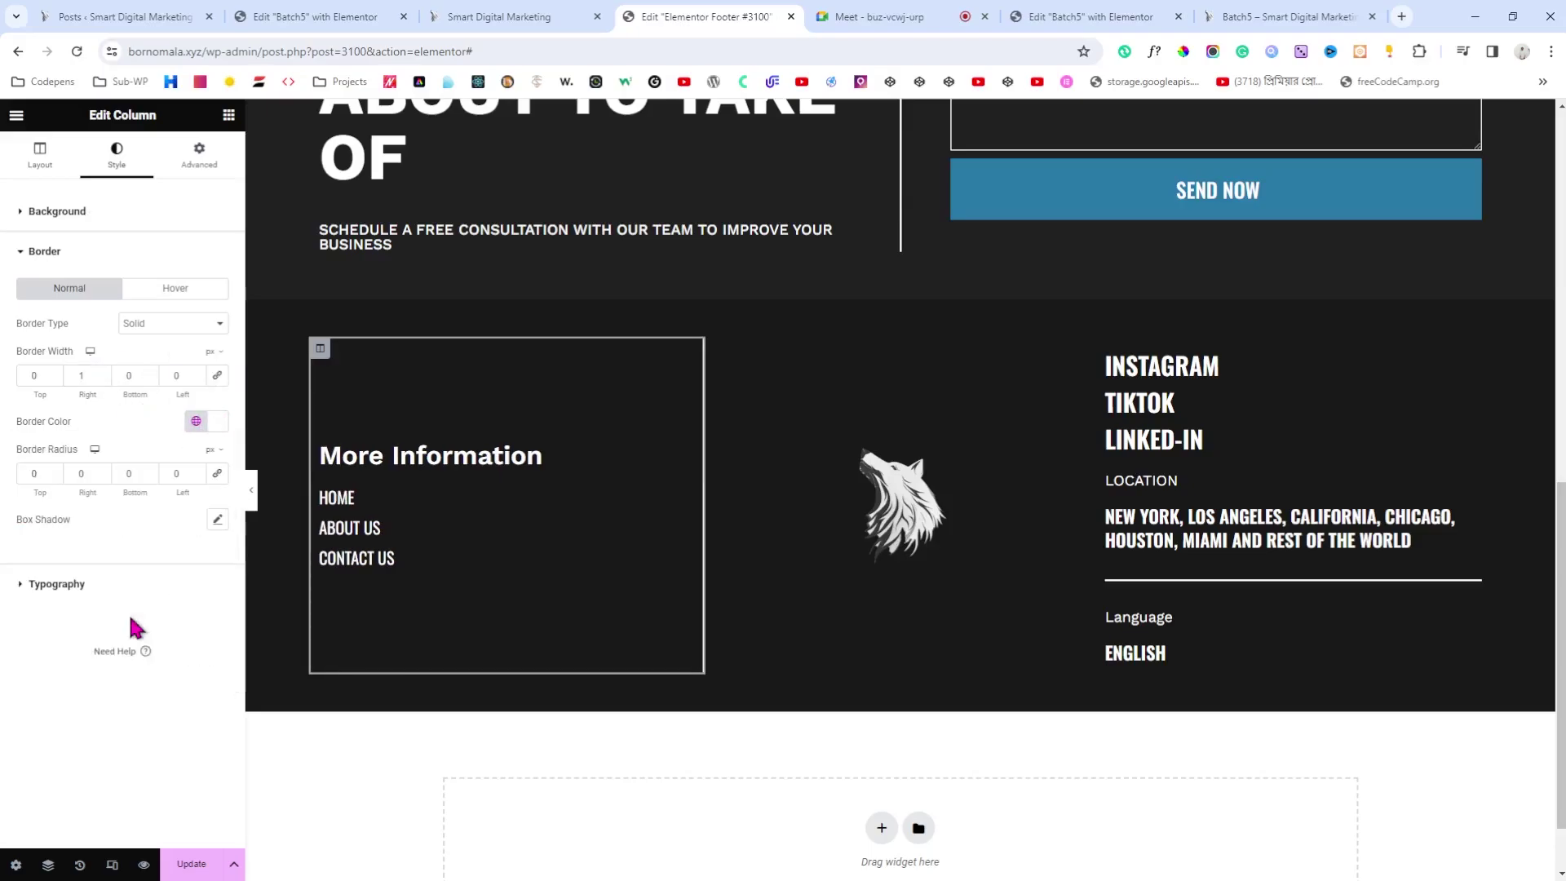
{"action": "left_click", "coordinate": [253, 504]}
{"action": "left_click", "coordinate": [6, 490]}
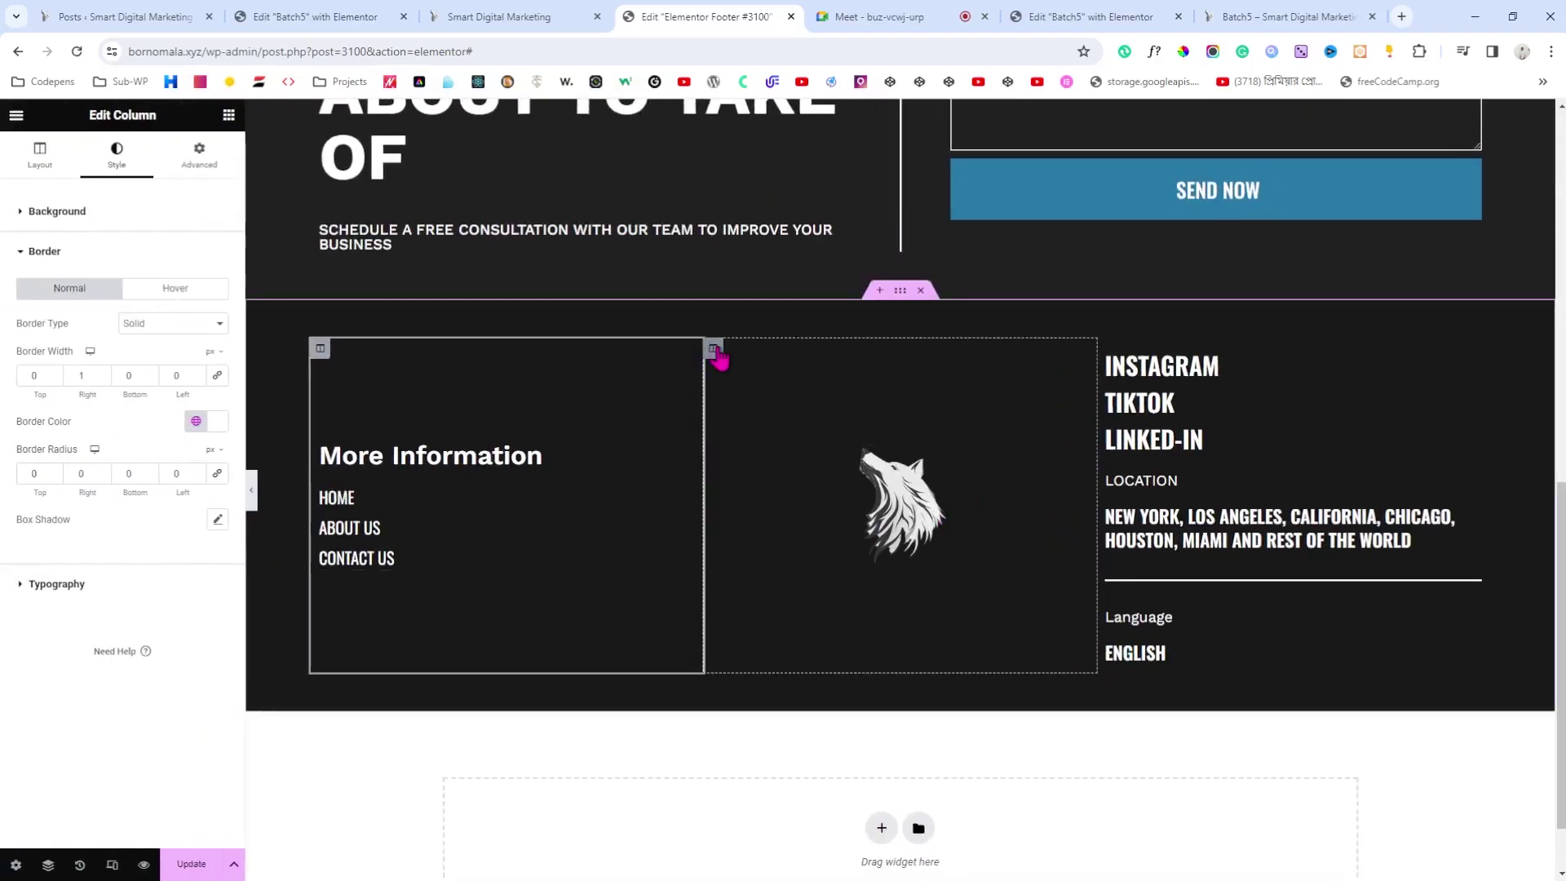
Step: Check the reference footer, give the wolf logo column a solid border with 1 px on the left only, and preview it
{"action": "left_click", "coordinate": [715, 350]}
{"action": "left_click", "coordinate": [506, 15]}
{"action": "left_click", "coordinate": [703, 13]}
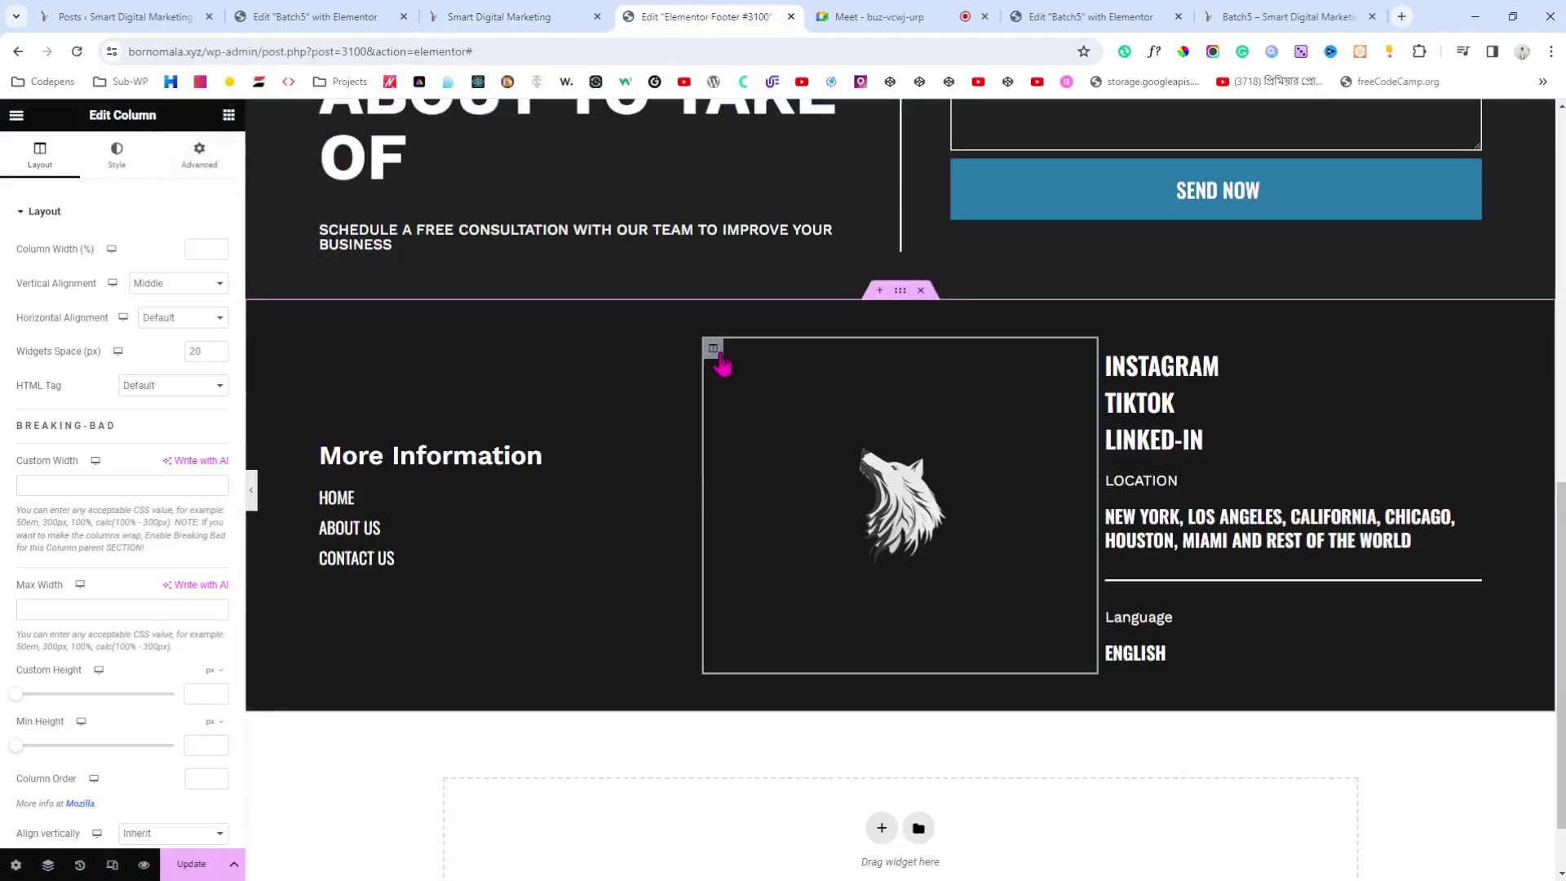
{"action": "left_click", "coordinate": [121, 162]}
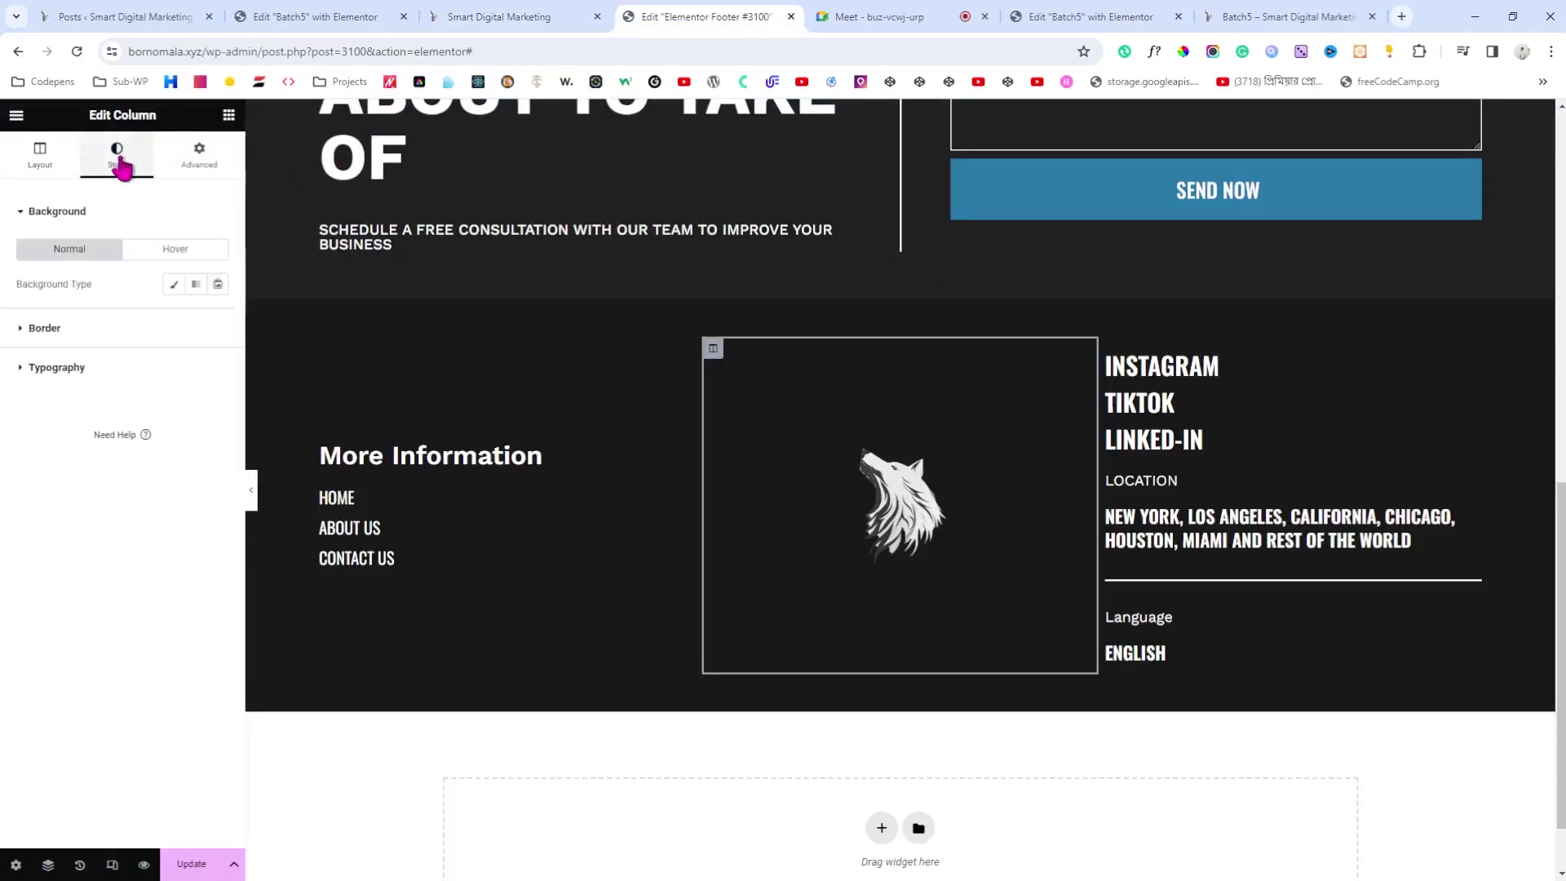
{"action": "left_click", "coordinate": [58, 326]}
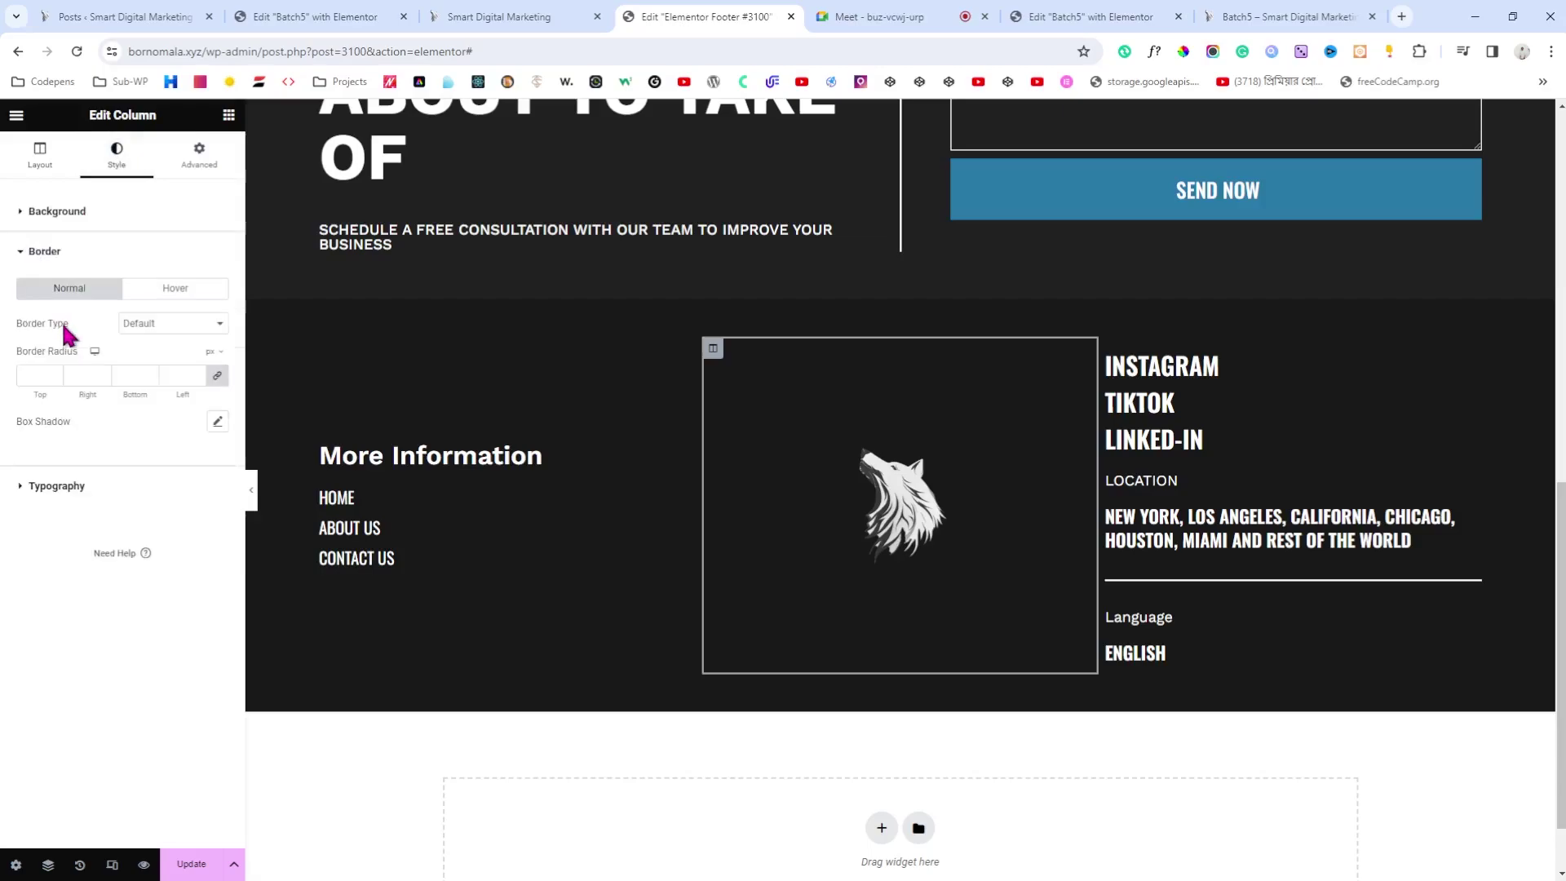
{"action": "left_click", "coordinate": [179, 330]}
{"action": "left_click", "coordinate": [158, 356]}
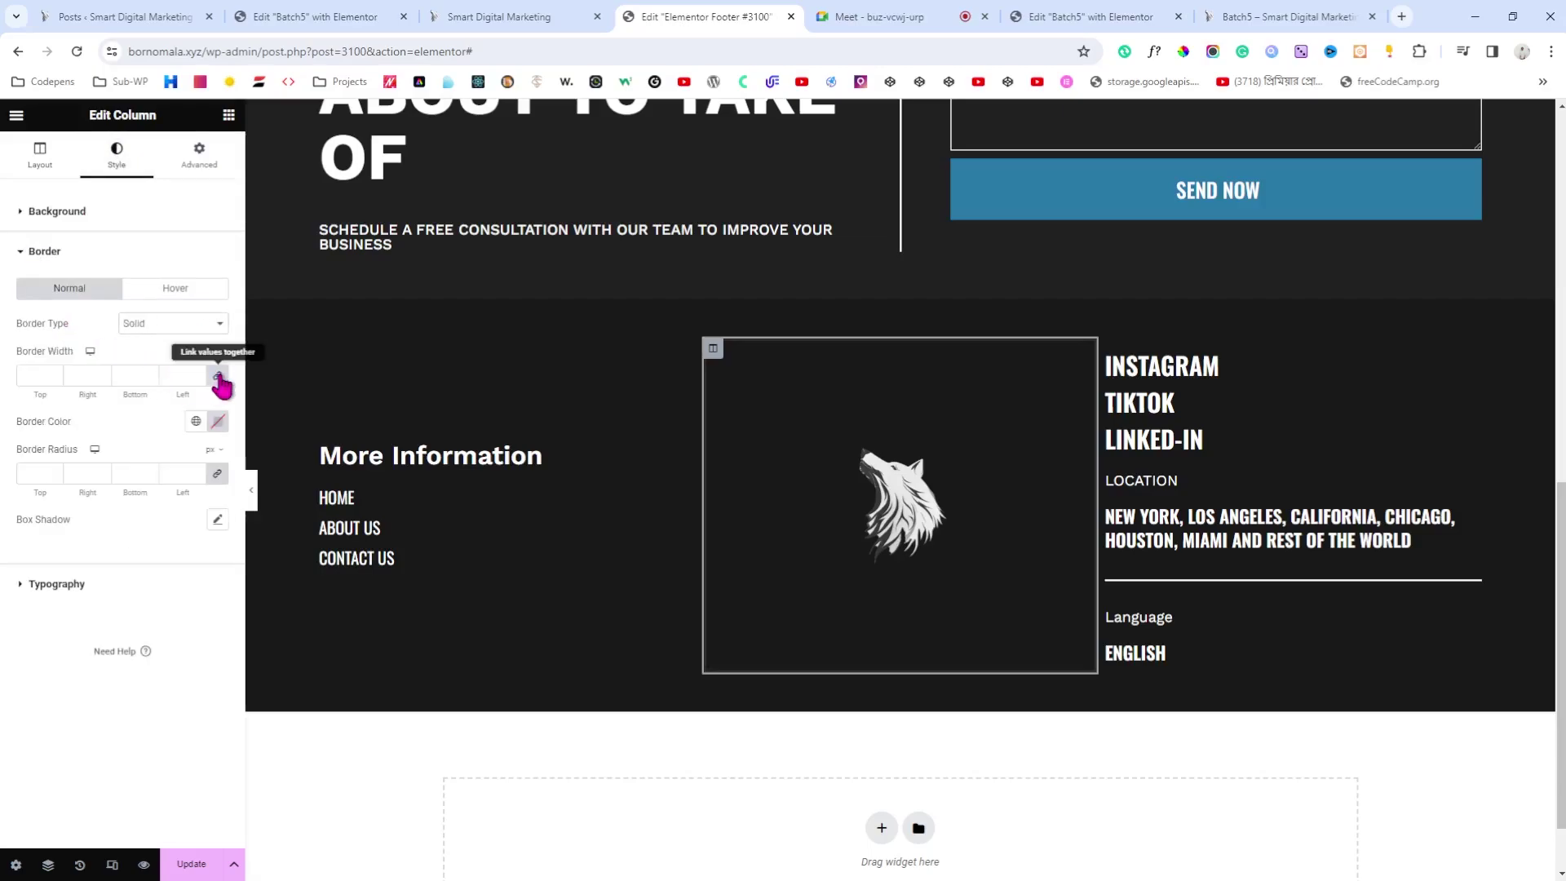
{"action": "left_click", "coordinate": [197, 373]}
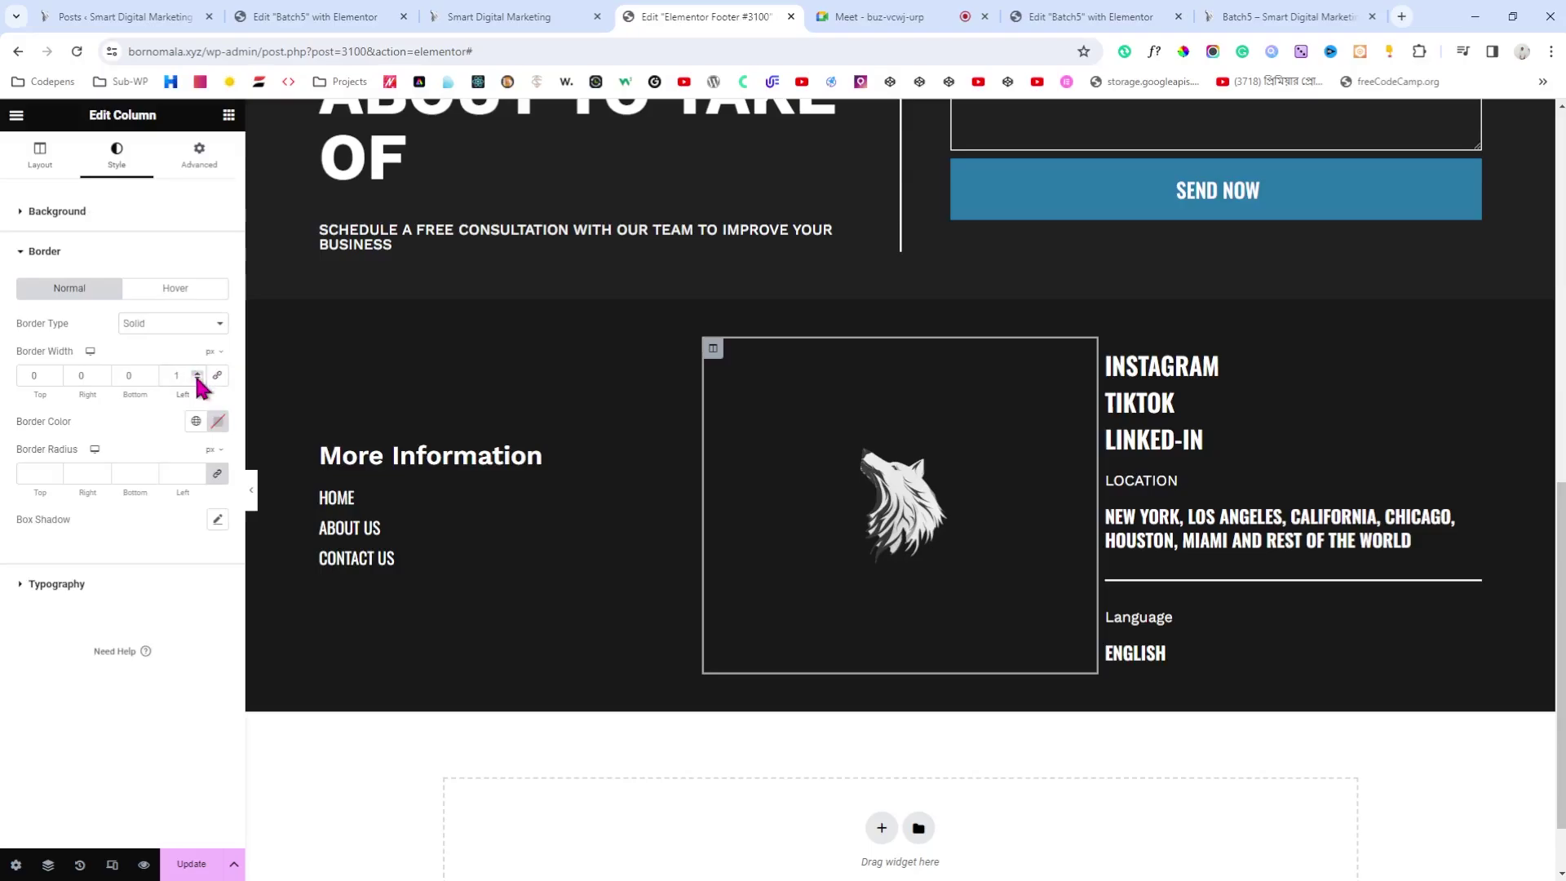
{"action": "left_click", "coordinate": [253, 494]}
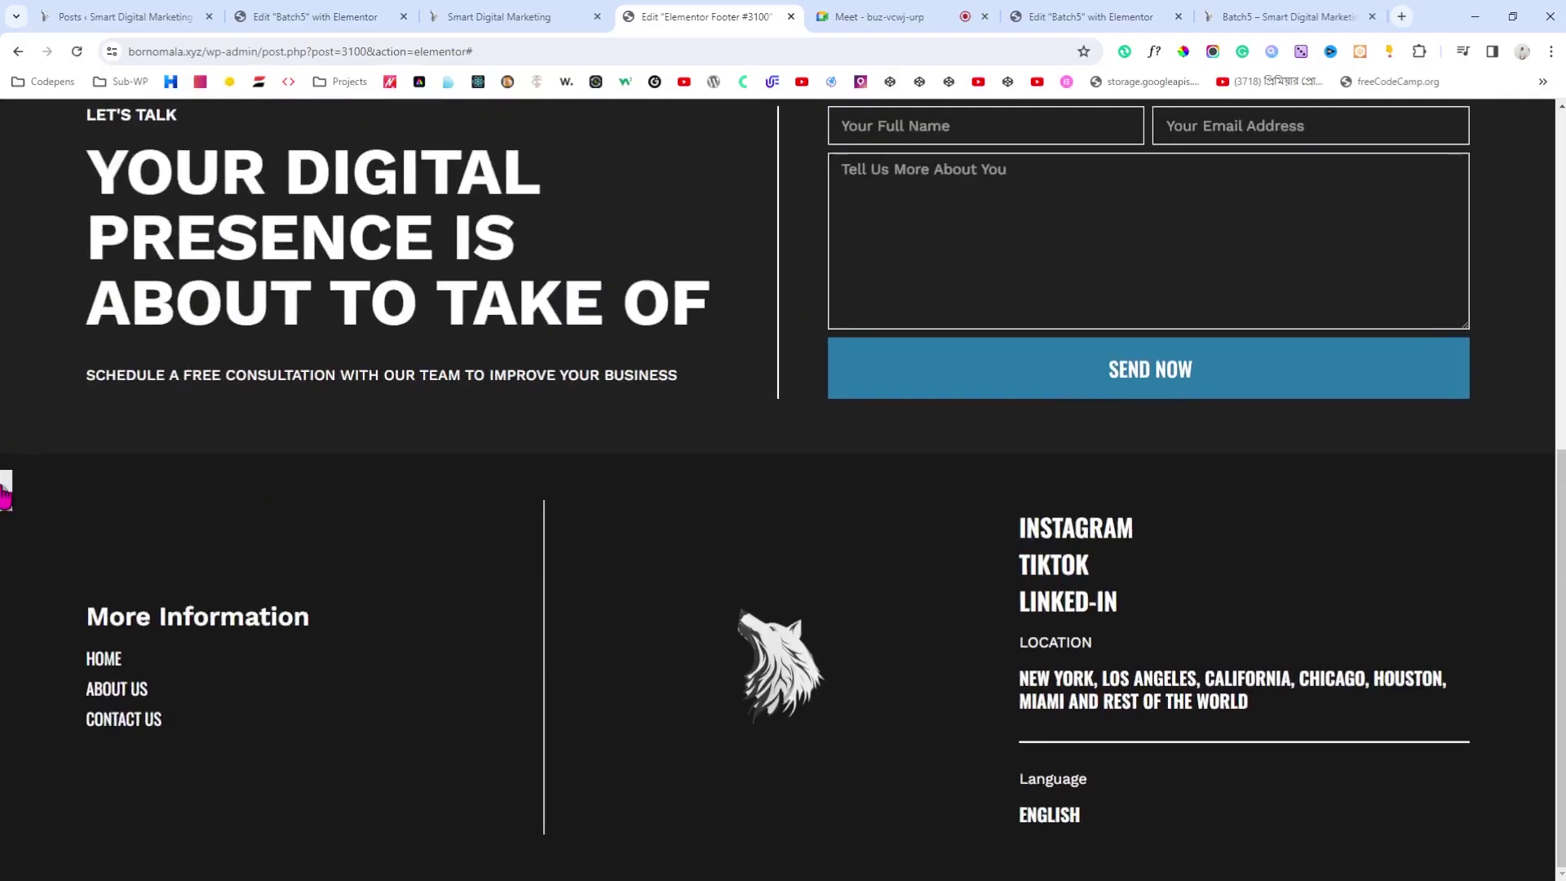
{"action": "left_click", "coordinate": [4, 489]}
Step: Set the wolf logo column's border width to 0 on the left and 1 px on the right, then preview the footer
{"action": "left_click", "coordinate": [197, 379]}
{"action": "left_click", "coordinate": [88, 375]}
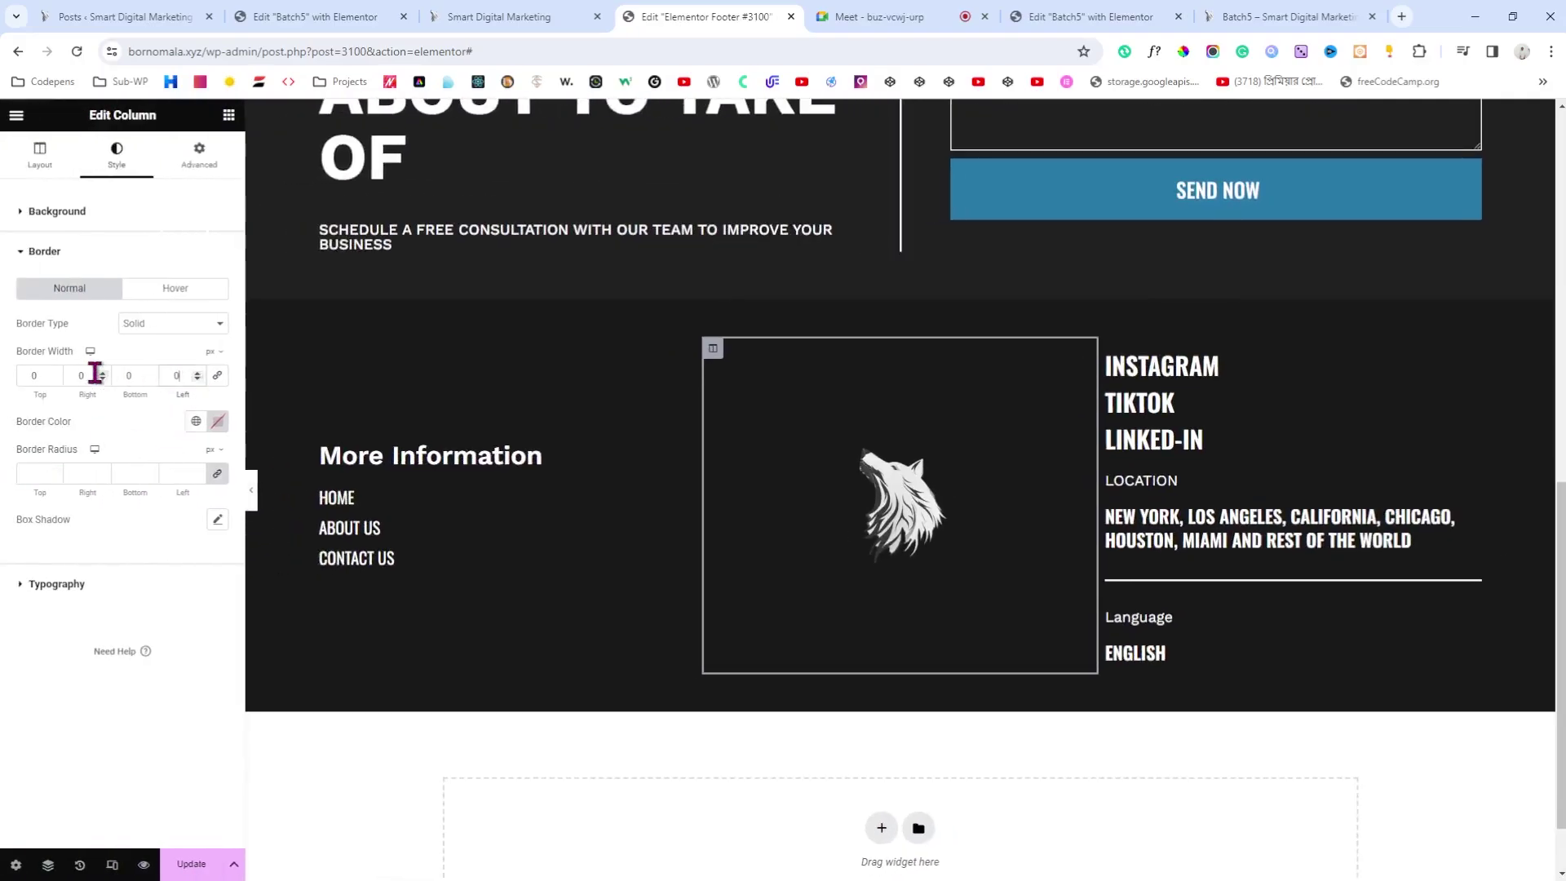
{"action": "type", "text": "1"}
{"action": "left_click", "coordinate": [252, 491]}
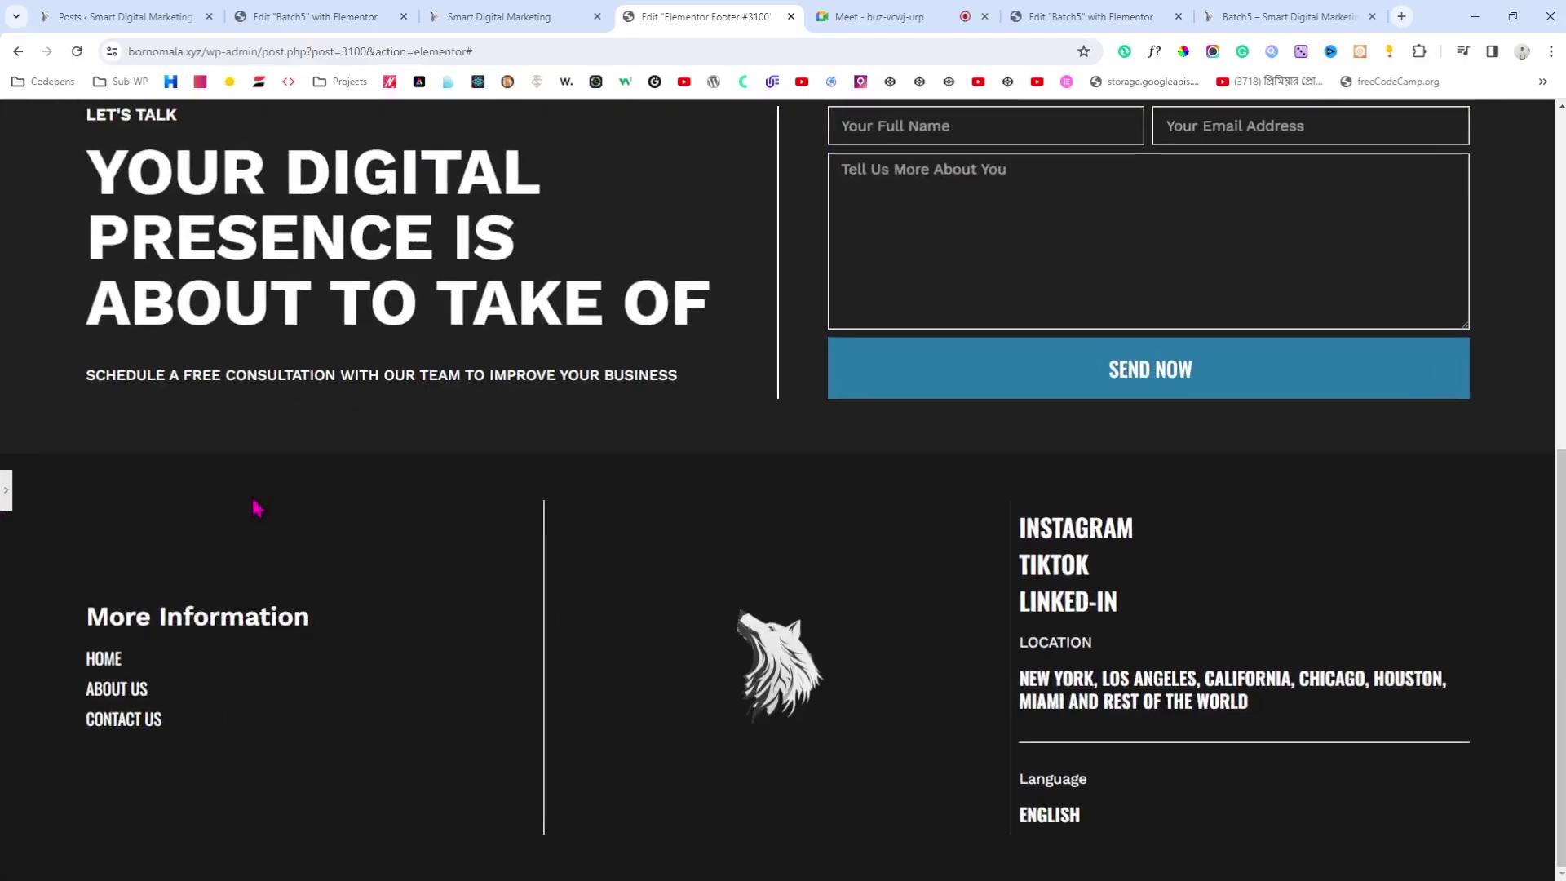
Step: Apply the global white to the wolf logo column's border and preview the footer's column dividers
{"action": "left_click", "coordinate": [4, 489]}
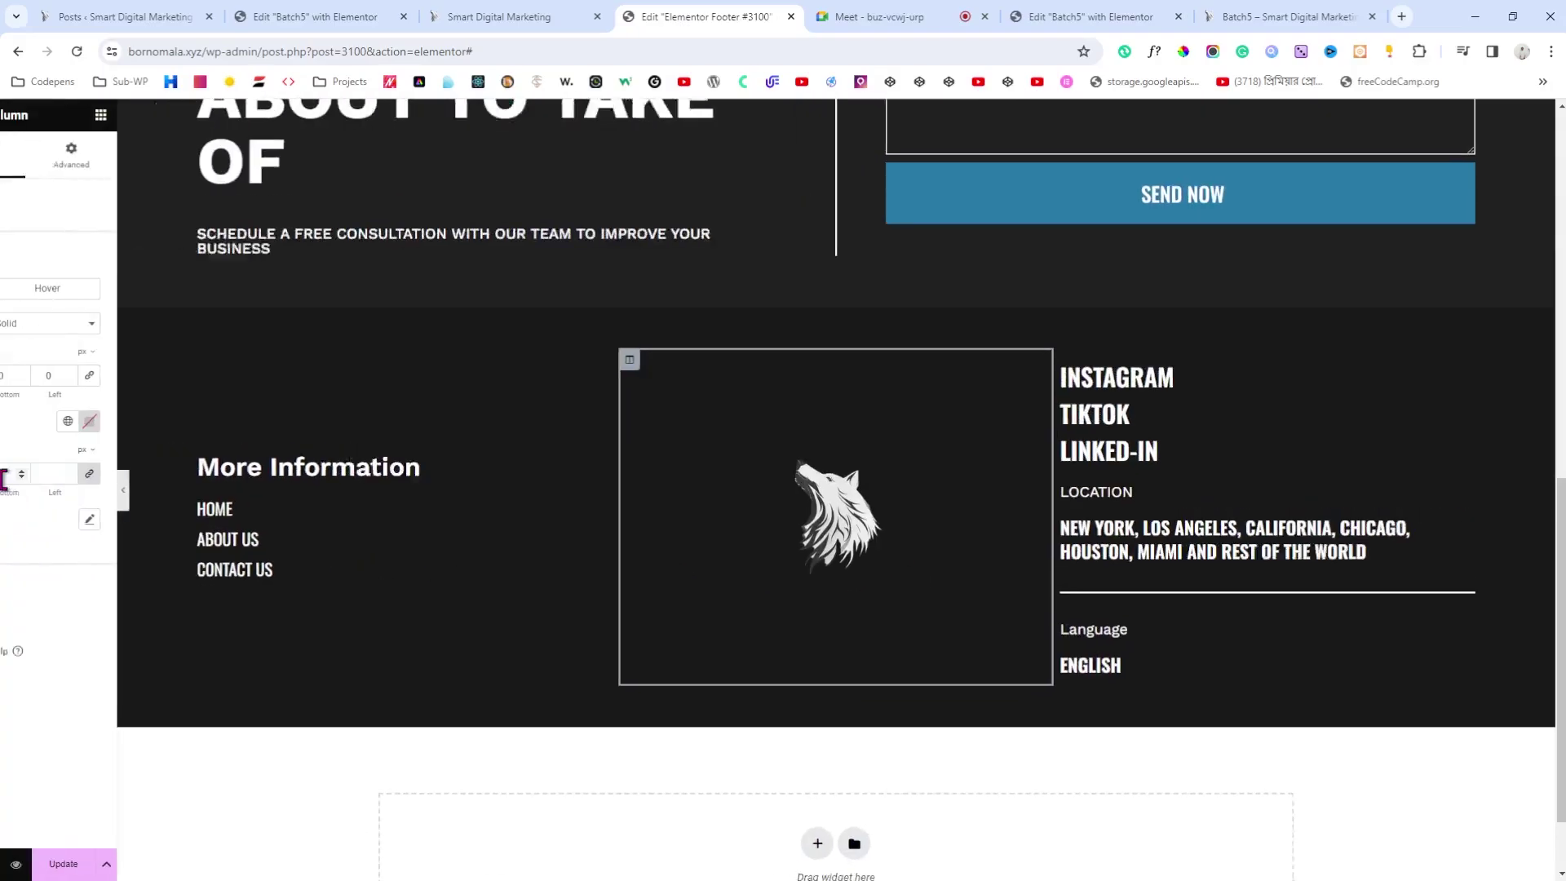
{"action": "left_click", "coordinate": [196, 421]}
{"action": "scroll", "coordinate": [171, 530], "scroll_direction": "down", "scroll_amount": 5}
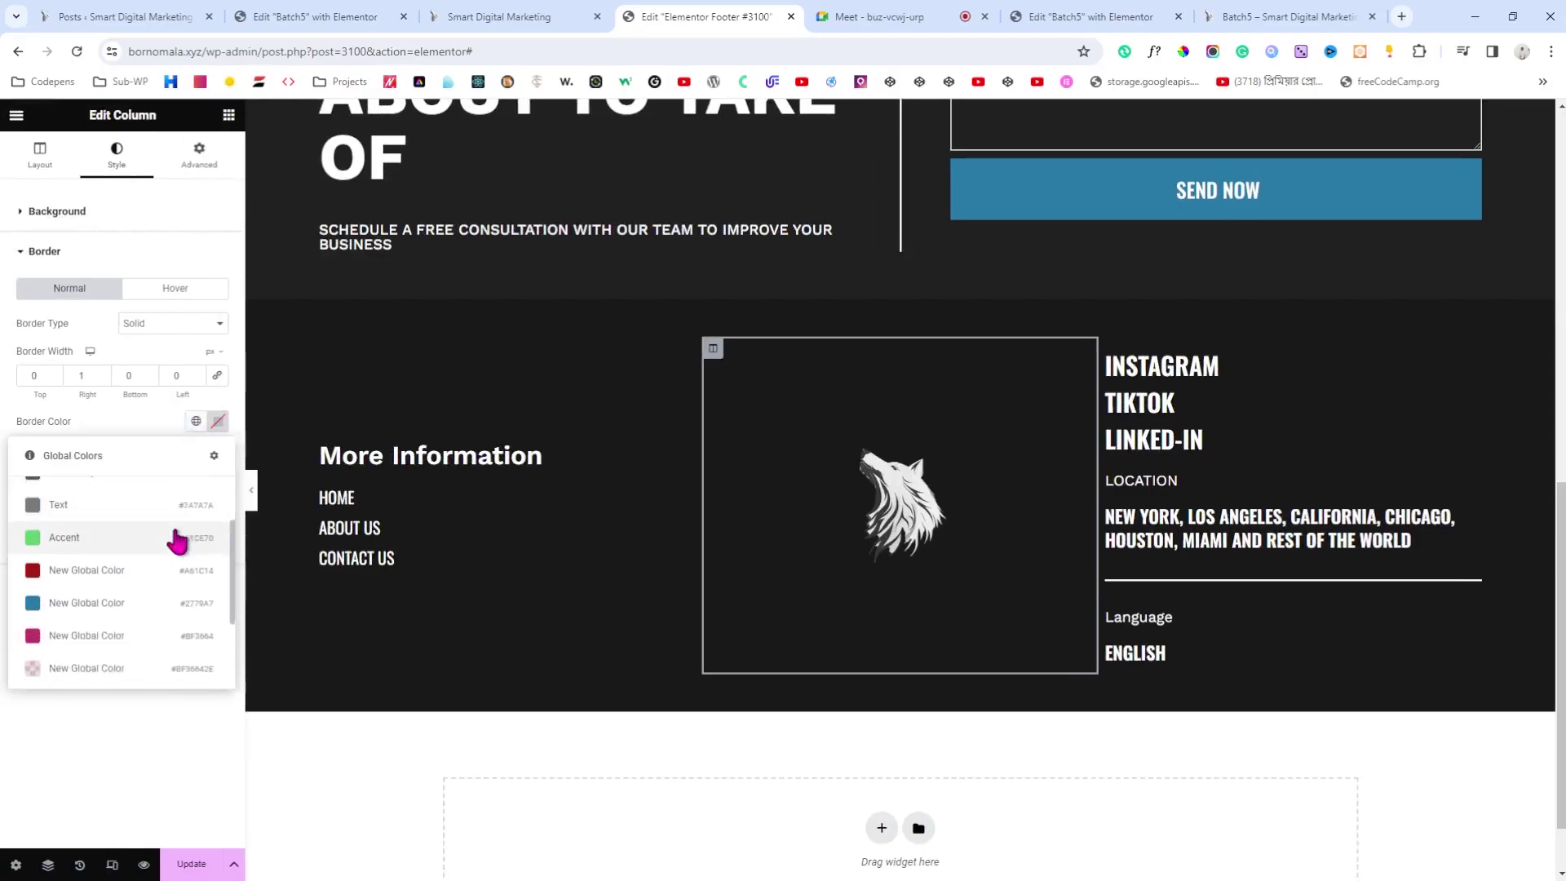
{"action": "left_click", "coordinate": [147, 633]}
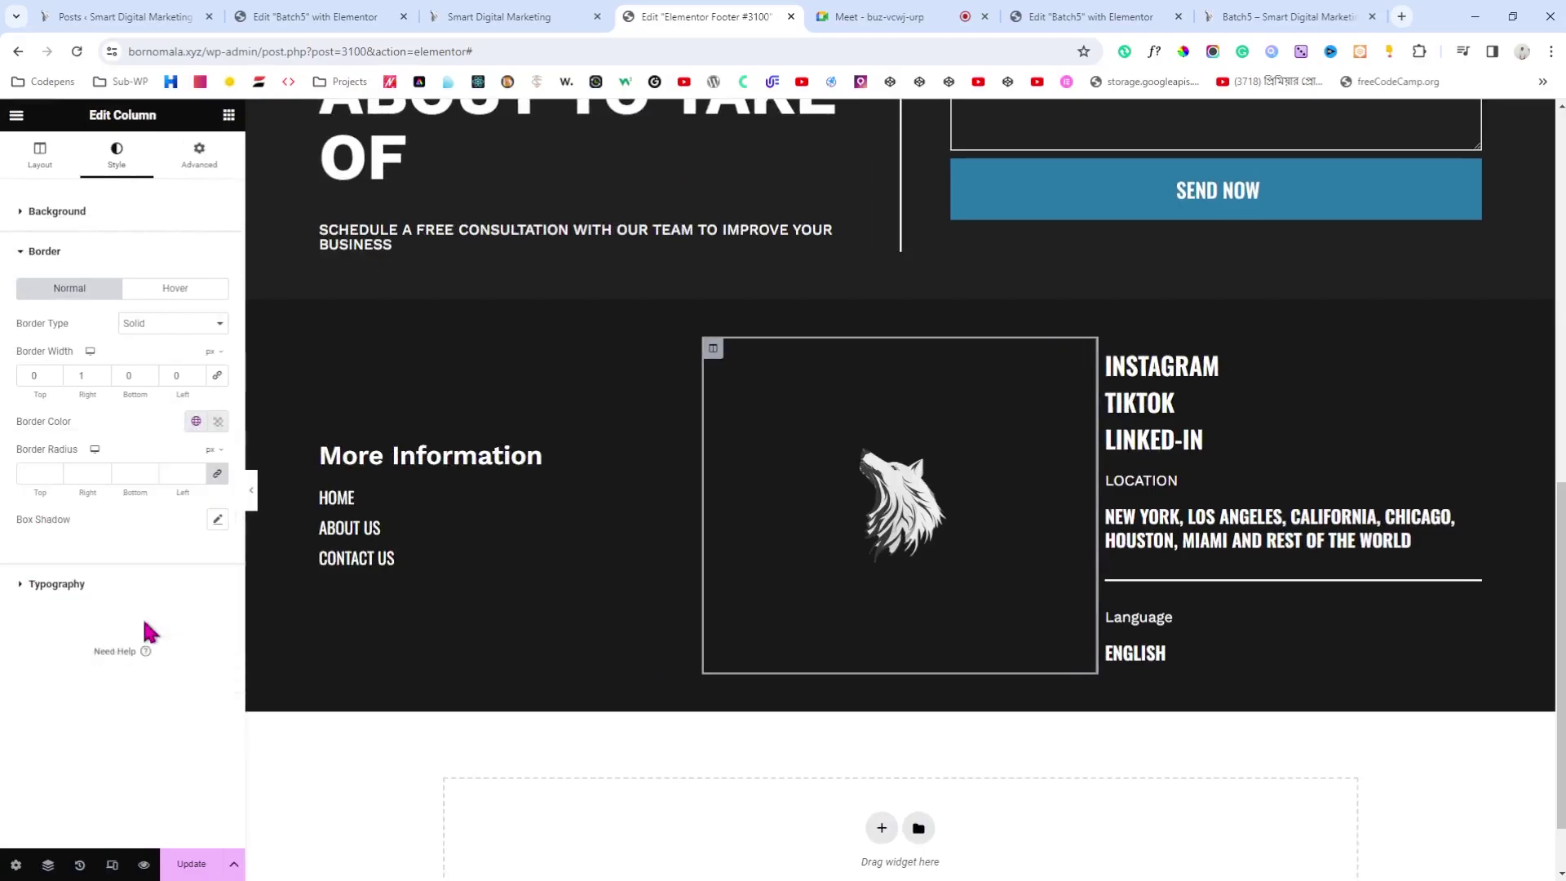
{"action": "left_click", "coordinate": [251, 489]}
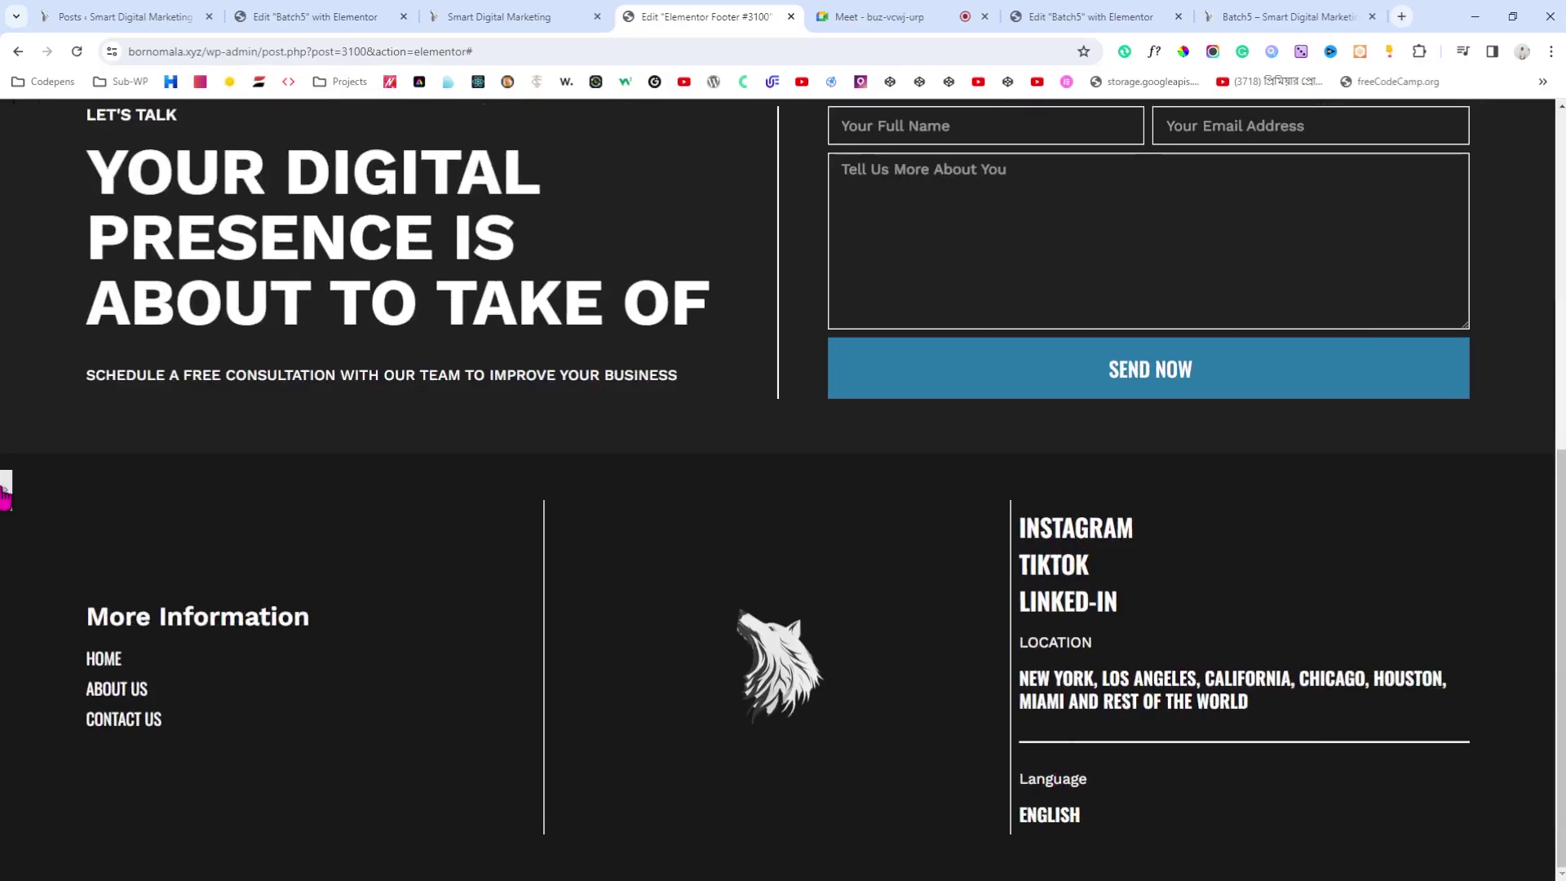
{"action": "left_click", "coordinate": [6, 490]}
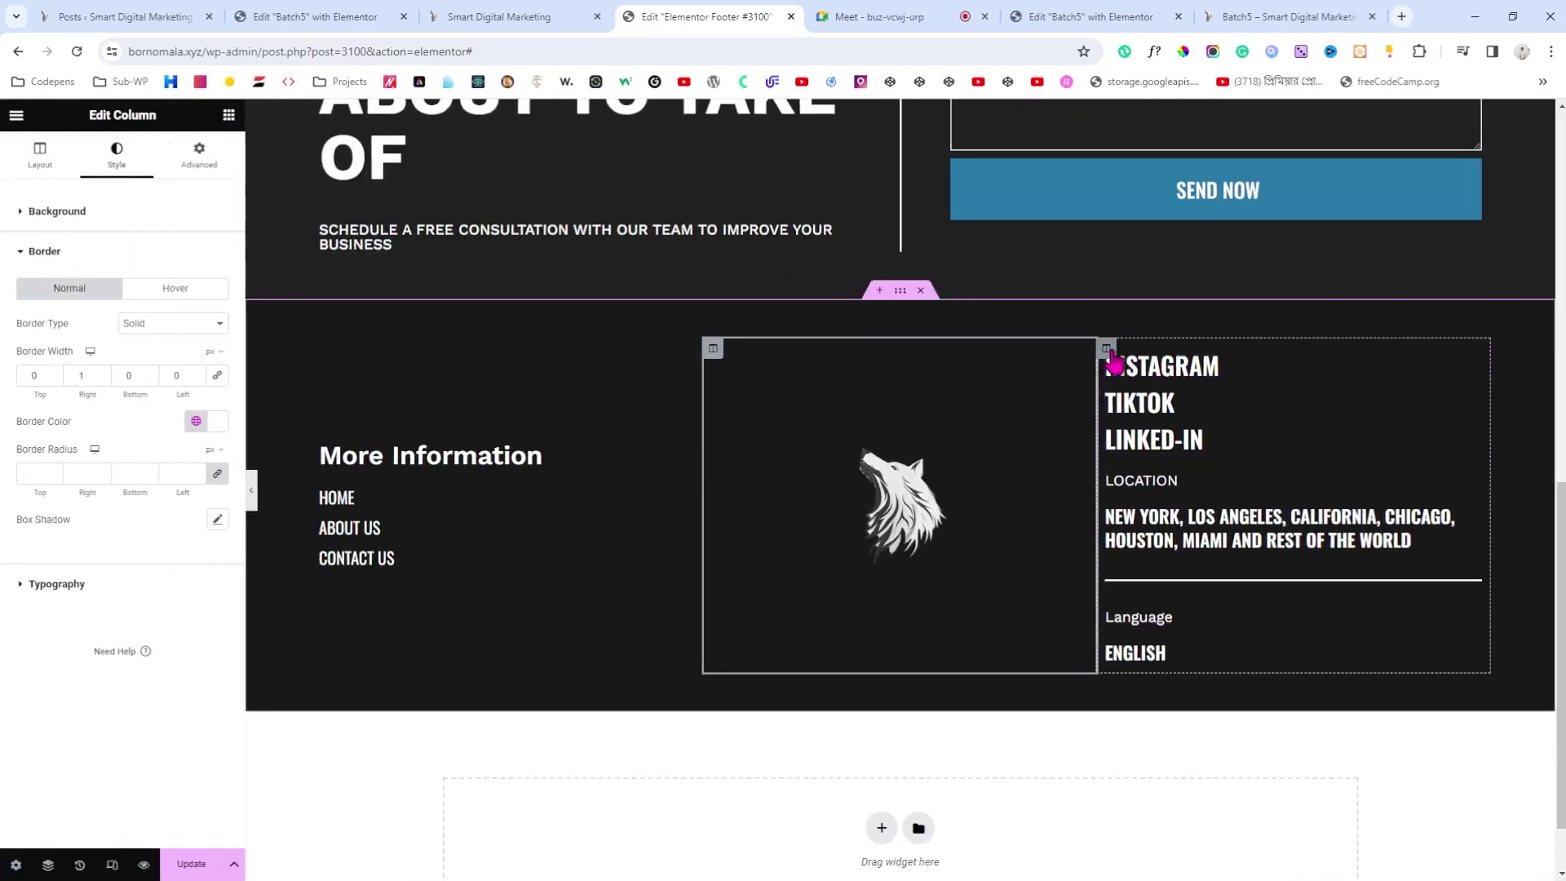
Step: Open the margin and padding settings of the social links column
{"action": "left_click", "coordinate": [1108, 351]}
{"action": "left_click", "coordinate": [218, 164]}
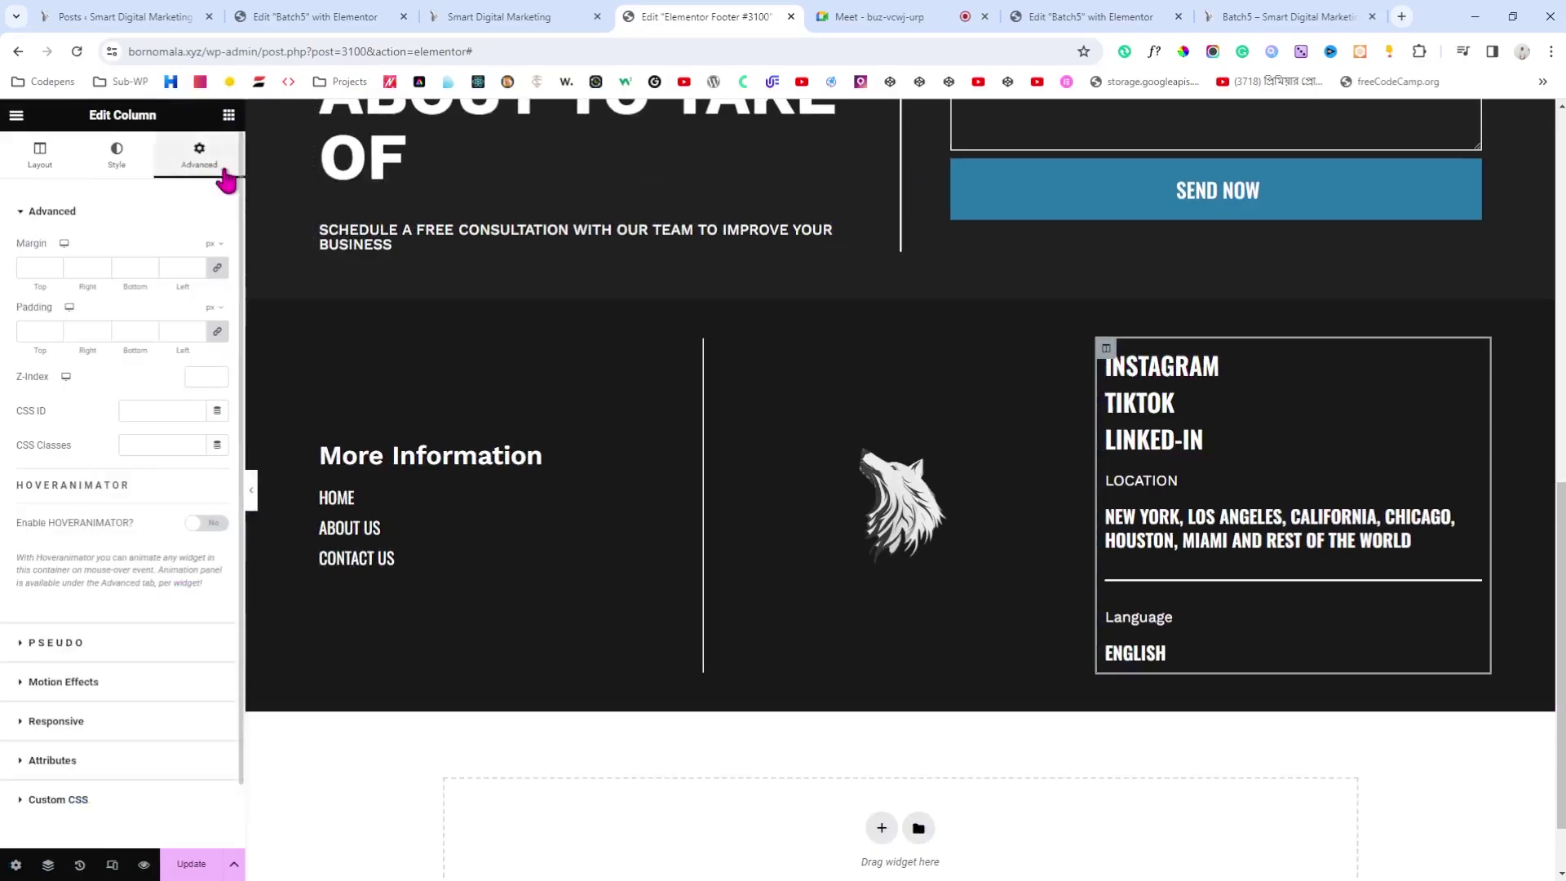
Step: Set the social links column's left padding to 30 px with 0 on the other sides, and compare the footer with the reference page
{"action": "left_click", "coordinate": [214, 332]}
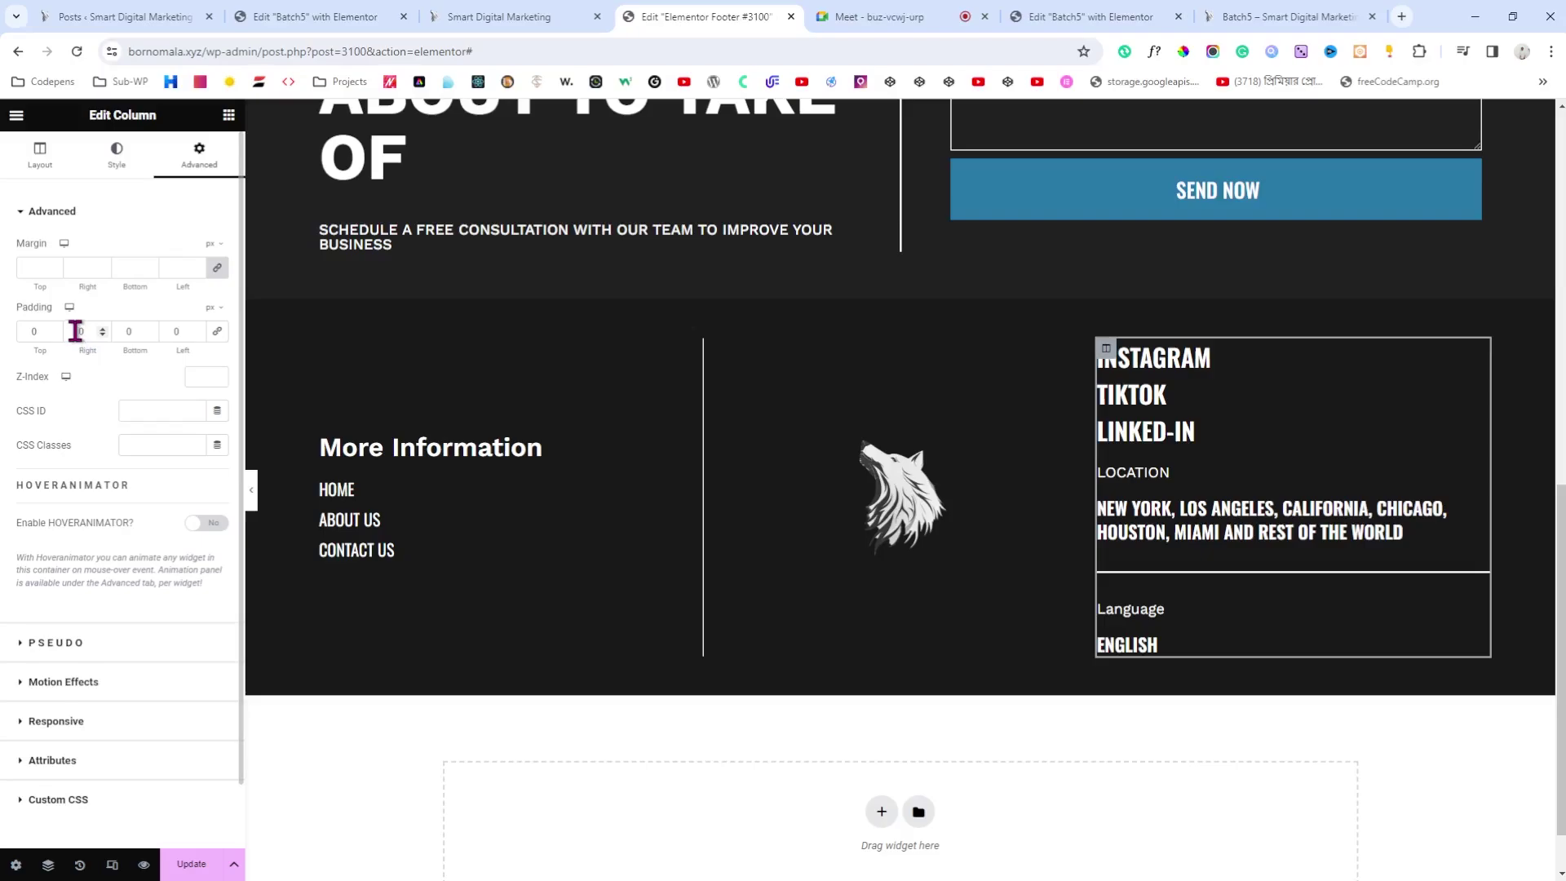
{"action": "left_click", "coordinate": [163, 331]}
{"action": "type", "text": "2"}
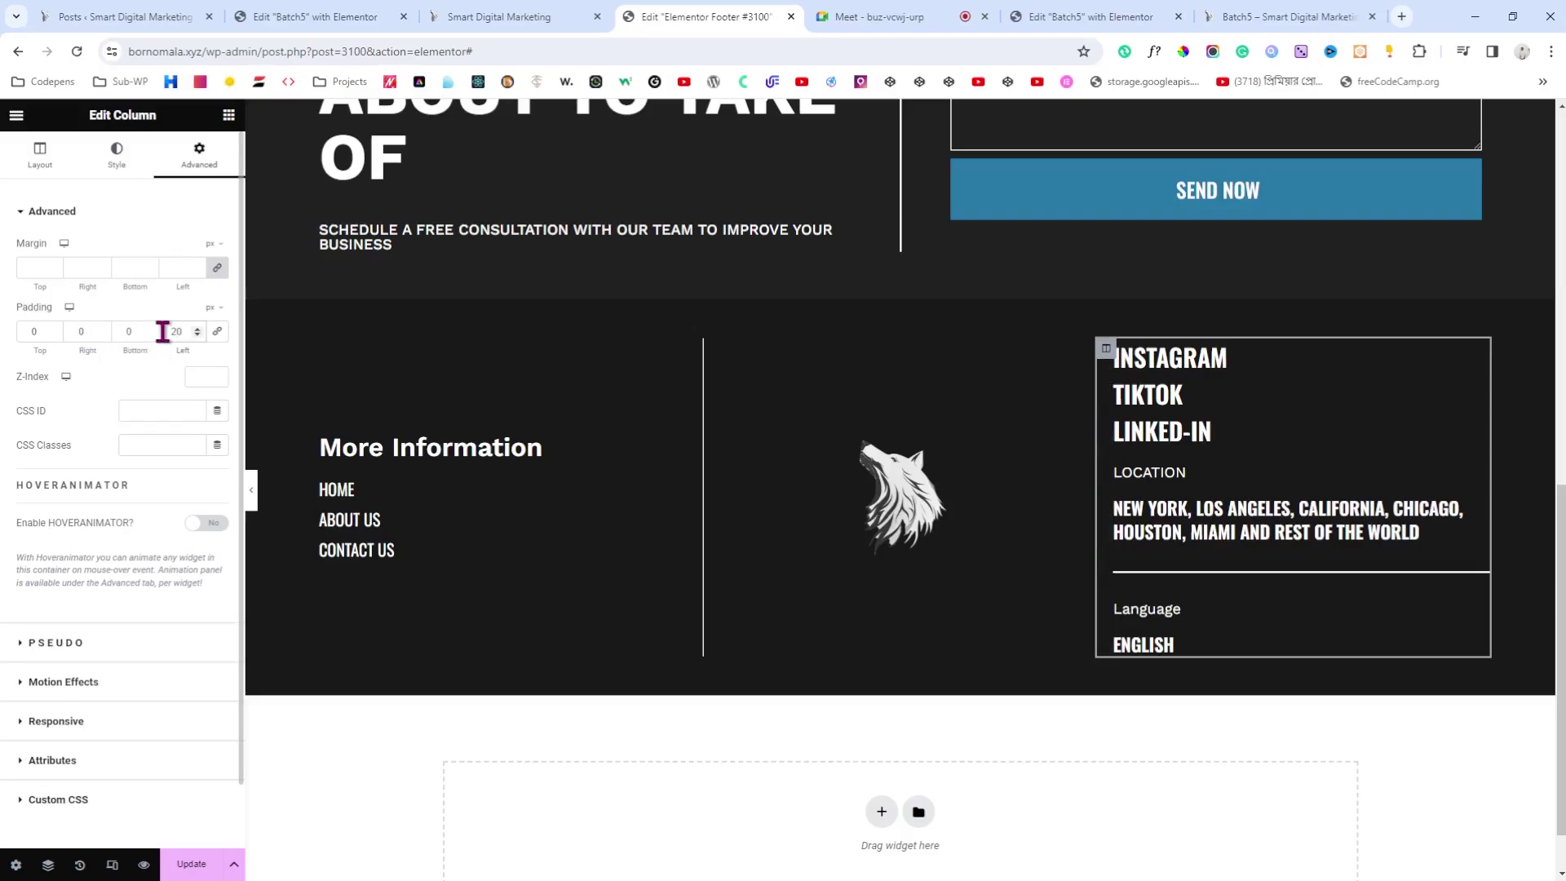
{"action": "left_click", "coordinate": [252, 490]}
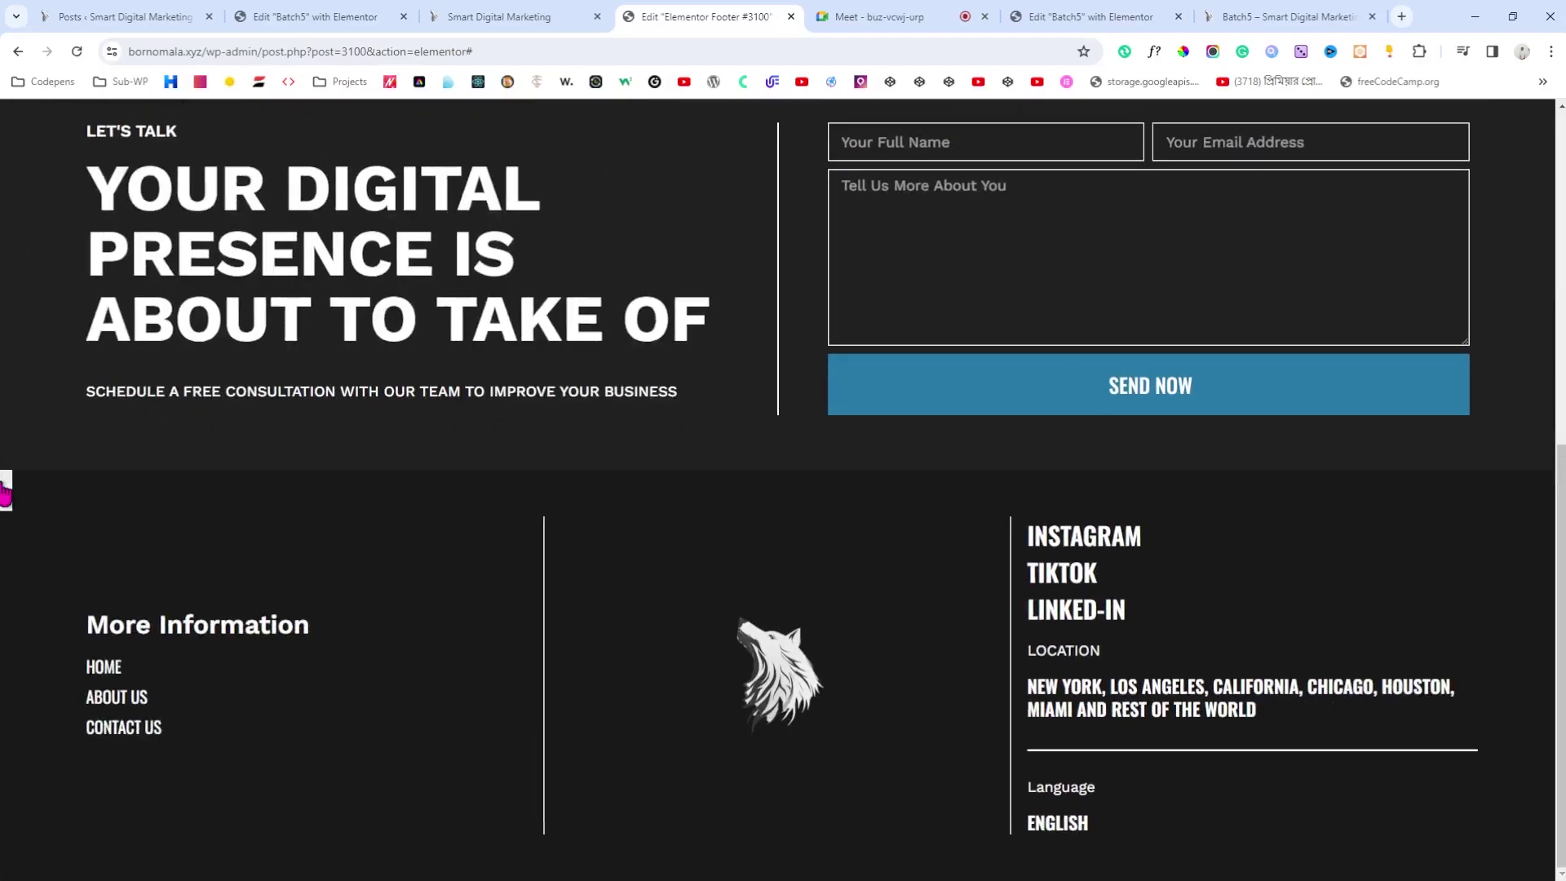
{"action": "left_click", "coordinate": [6, 490]}
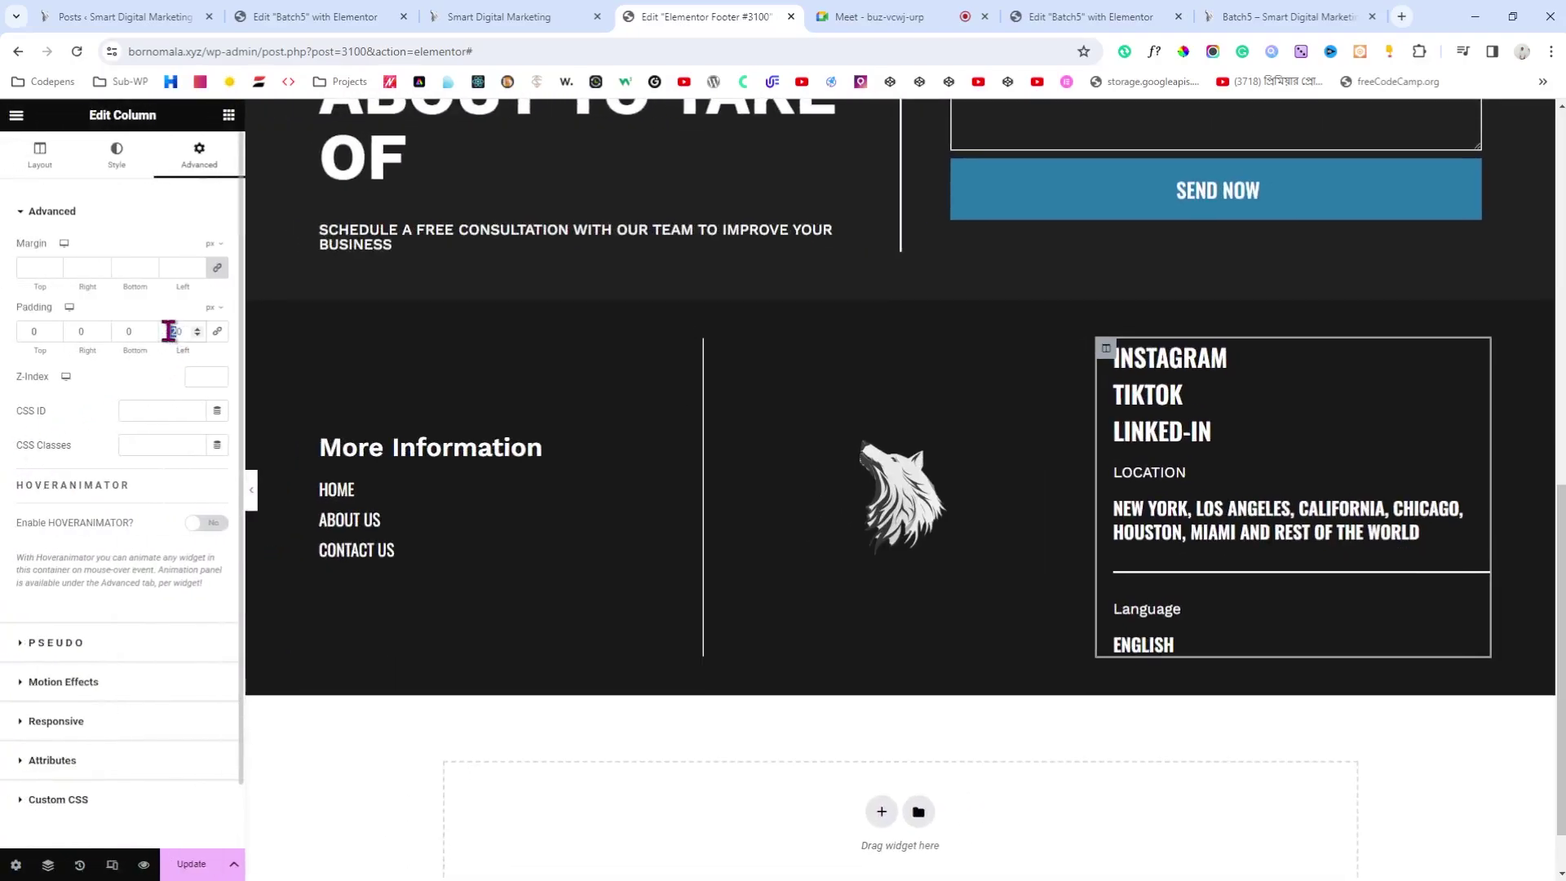
{"action": "type", "text": "30"}
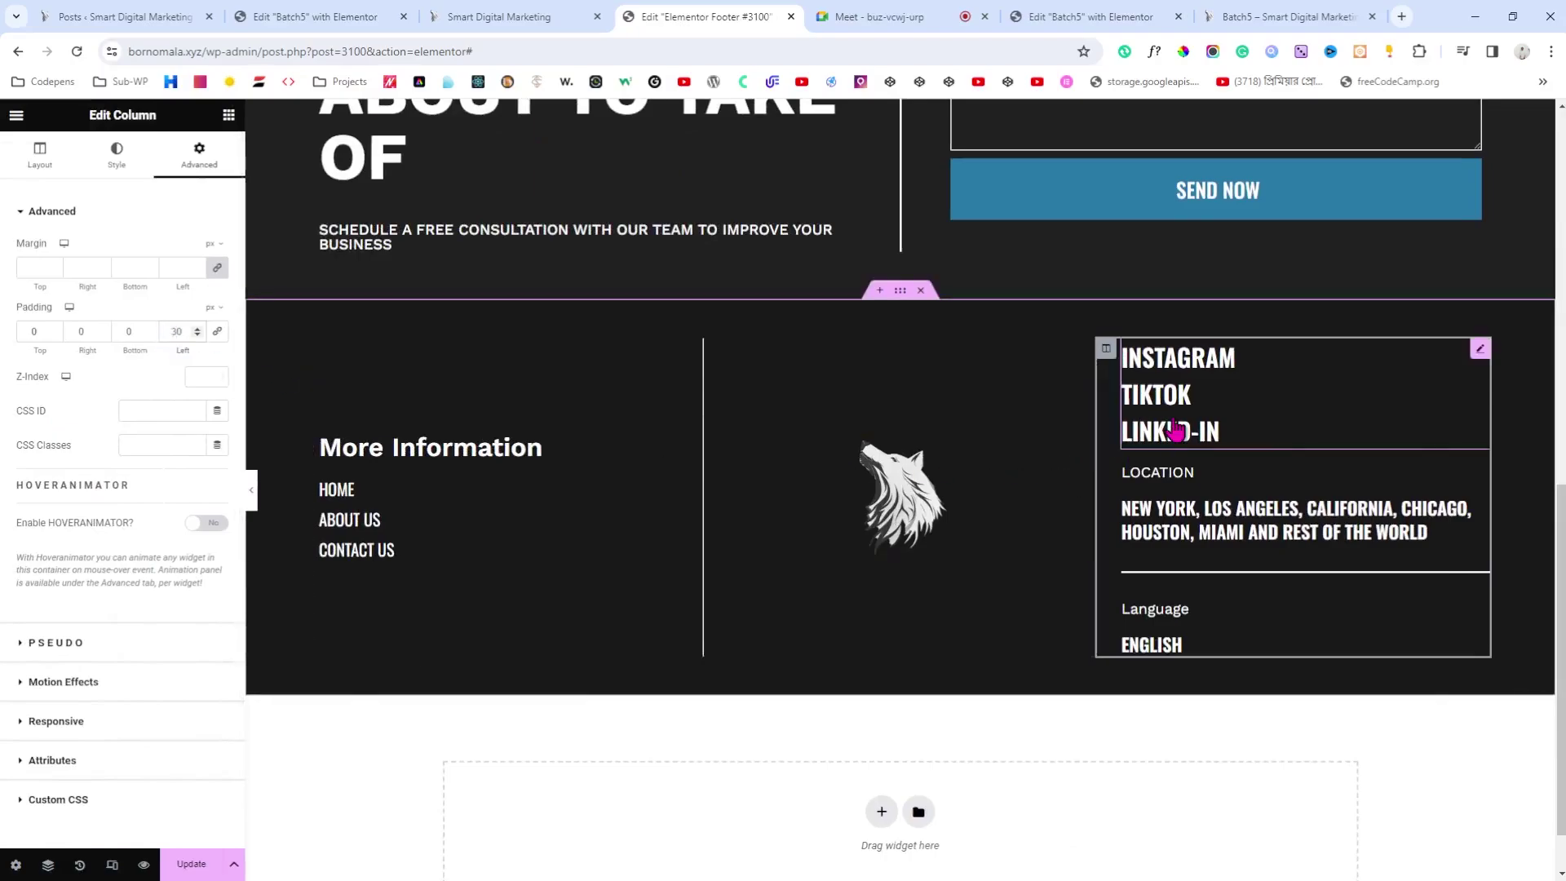
{"action": "left_click", "coordinate": [251, 490]}
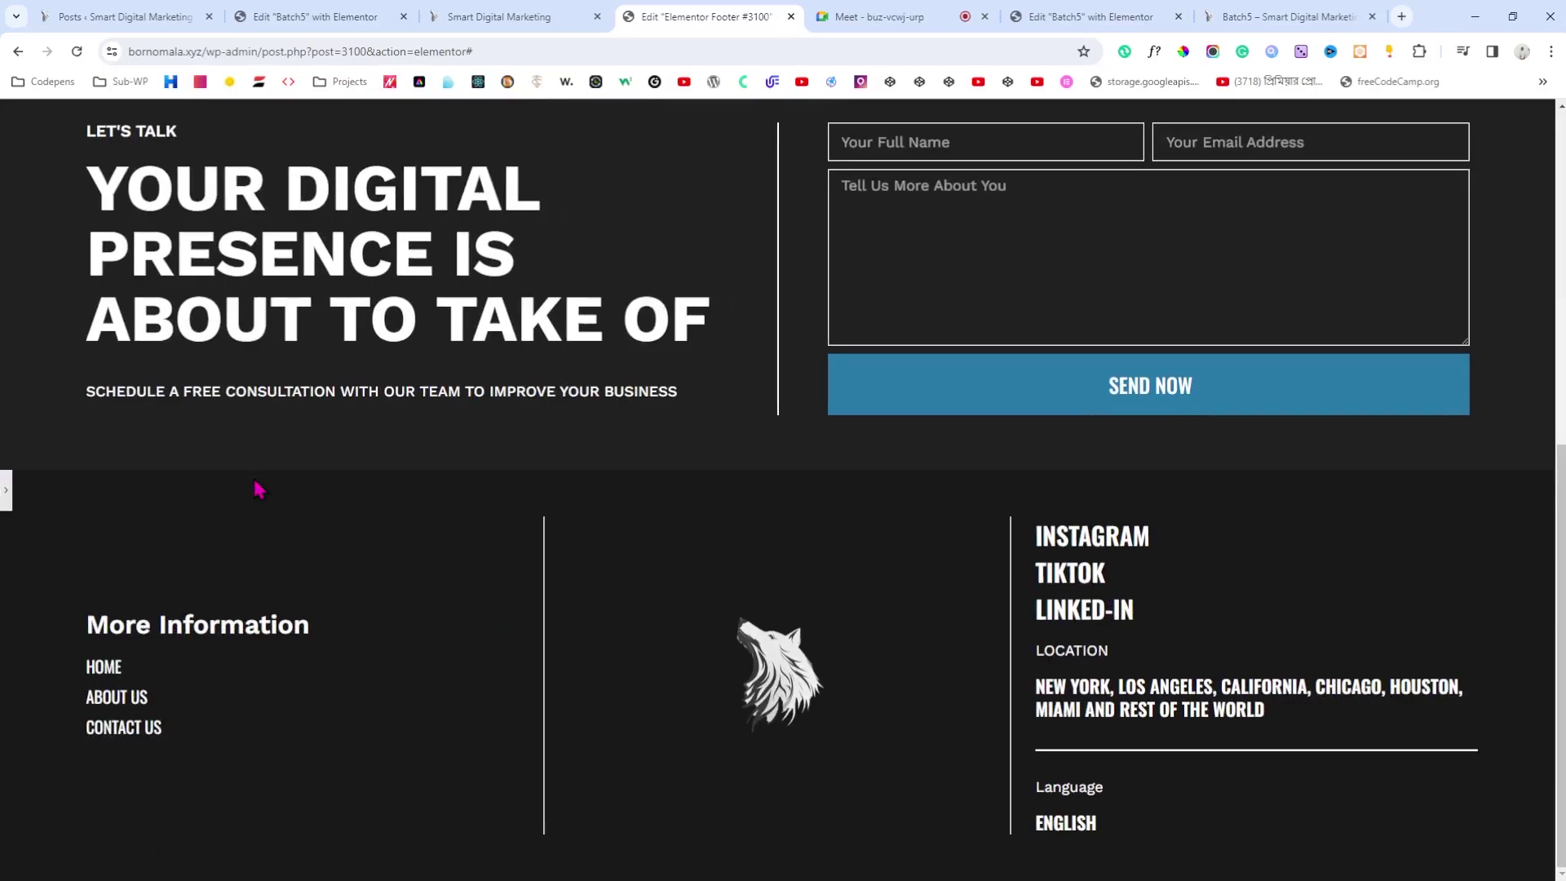
{"action": "left_click", "coordinate": [542, 14]}
{"action": "left_click", "coordinate": [775, 13]}
Step: Set the wolf logo image's width to 80% and preview the footer at full width
{"action": "scroll", "coordinate": [115, 493], "scroll_direction": "down", "scroll_amount": 3}
{"action": "left_click", "coordinate": [1080, 448]}
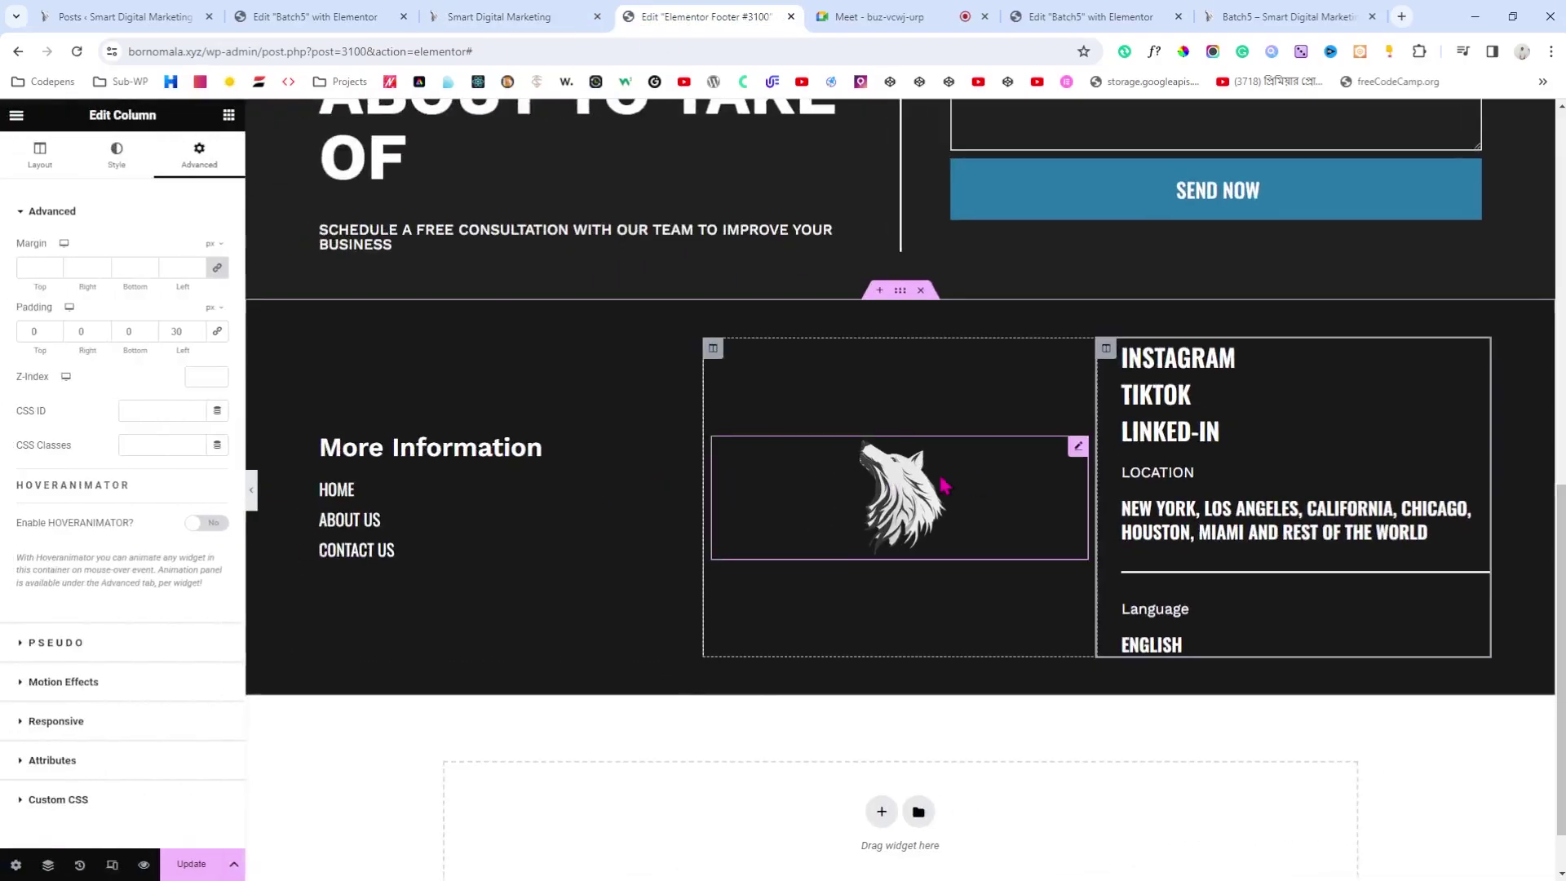
{"action": "left_click", "coordinate": [1069, 457]}
{"action": "mouse_move", "coordinate": [132, 268]}
{"action": "left_mouse_down"}
{"action": "mouse_move", "coordinate": [156, 281]}
{"action": "mouse_move", "coordinate": [208, 266]}
{"action": "mouse_move", "coordinate": [133, 269]}
{"action": "left_mouse_up"}
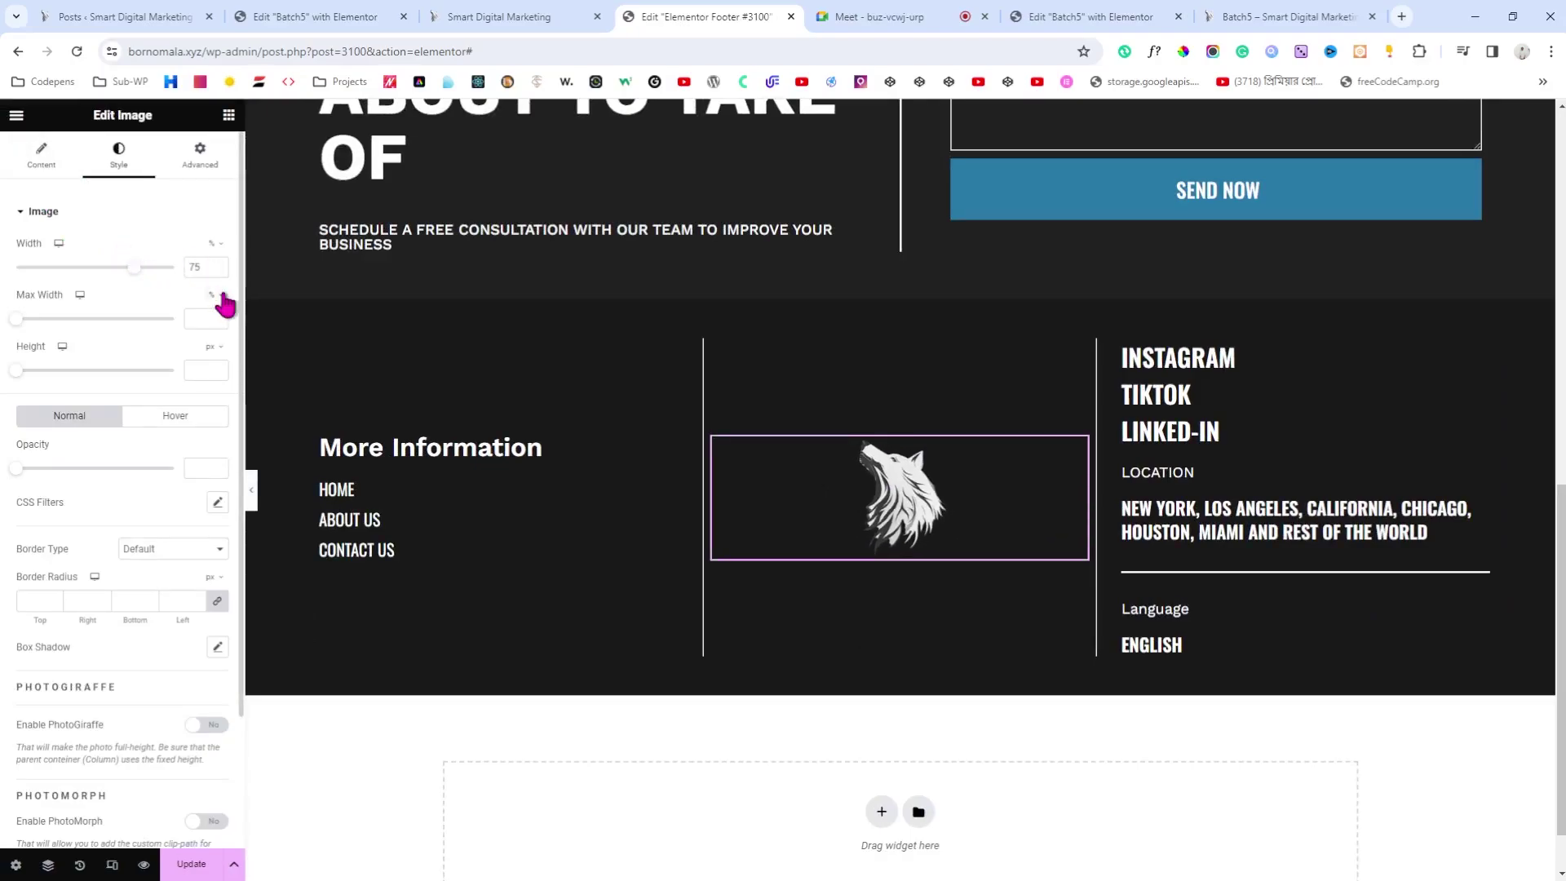
{"action": "left_click", "coordinate": [218, 263]}
{"action": "left_click", "coordinate": [218, 263]}
{"action": "left_click", "coordinate": [218, 264]}
{"action": "left_click", "coordinate": [218, 263]}
{"action": "left_click", "coordinate": [218, 264]}
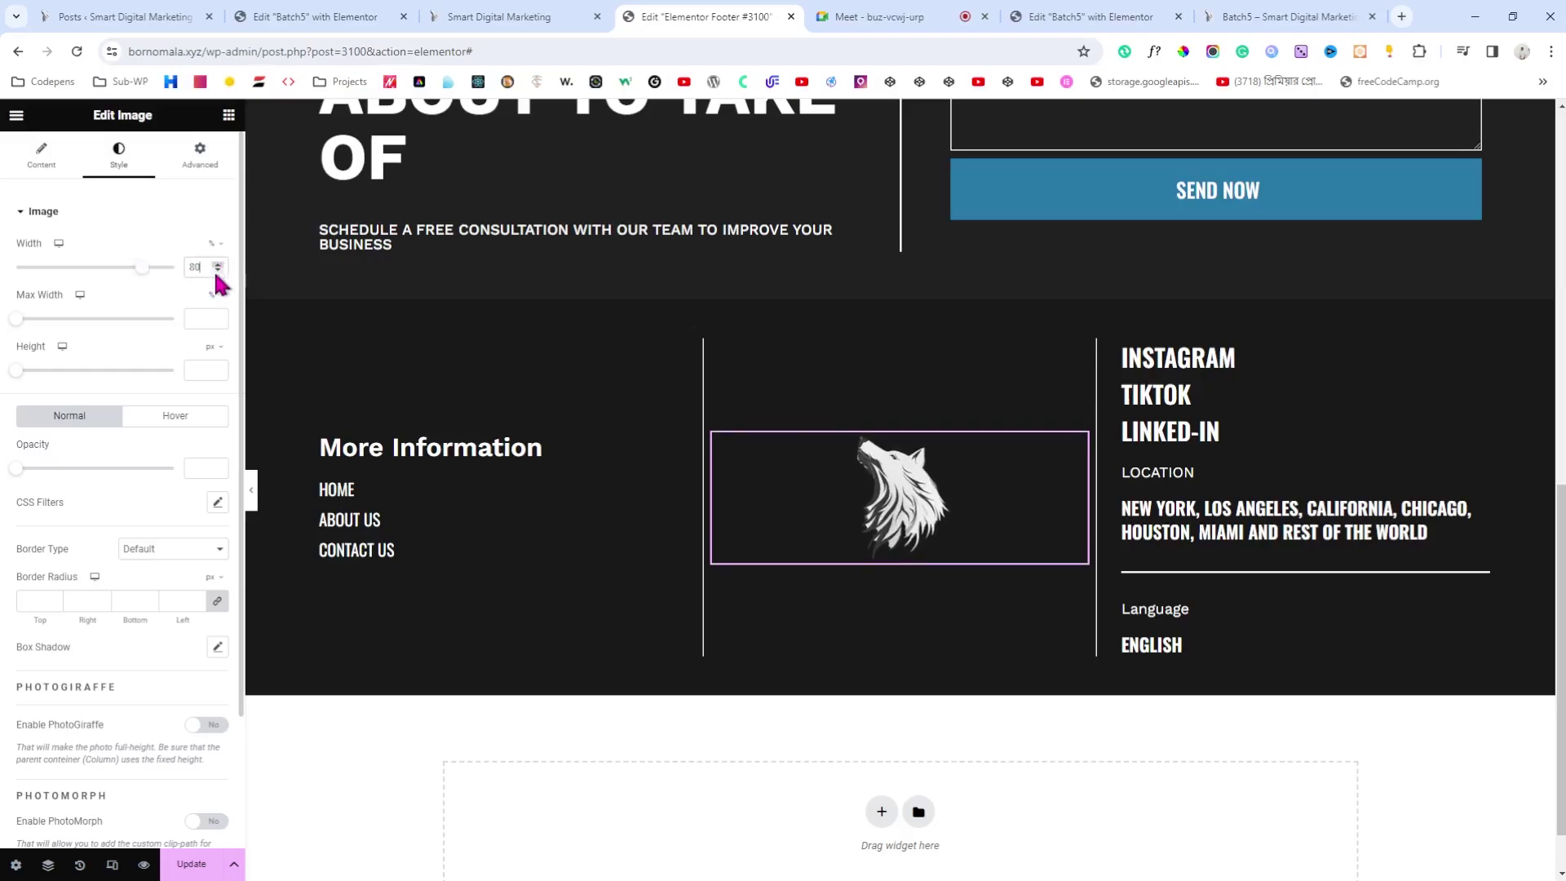
{"action": "left_click", "coordinate": [251, 490]}
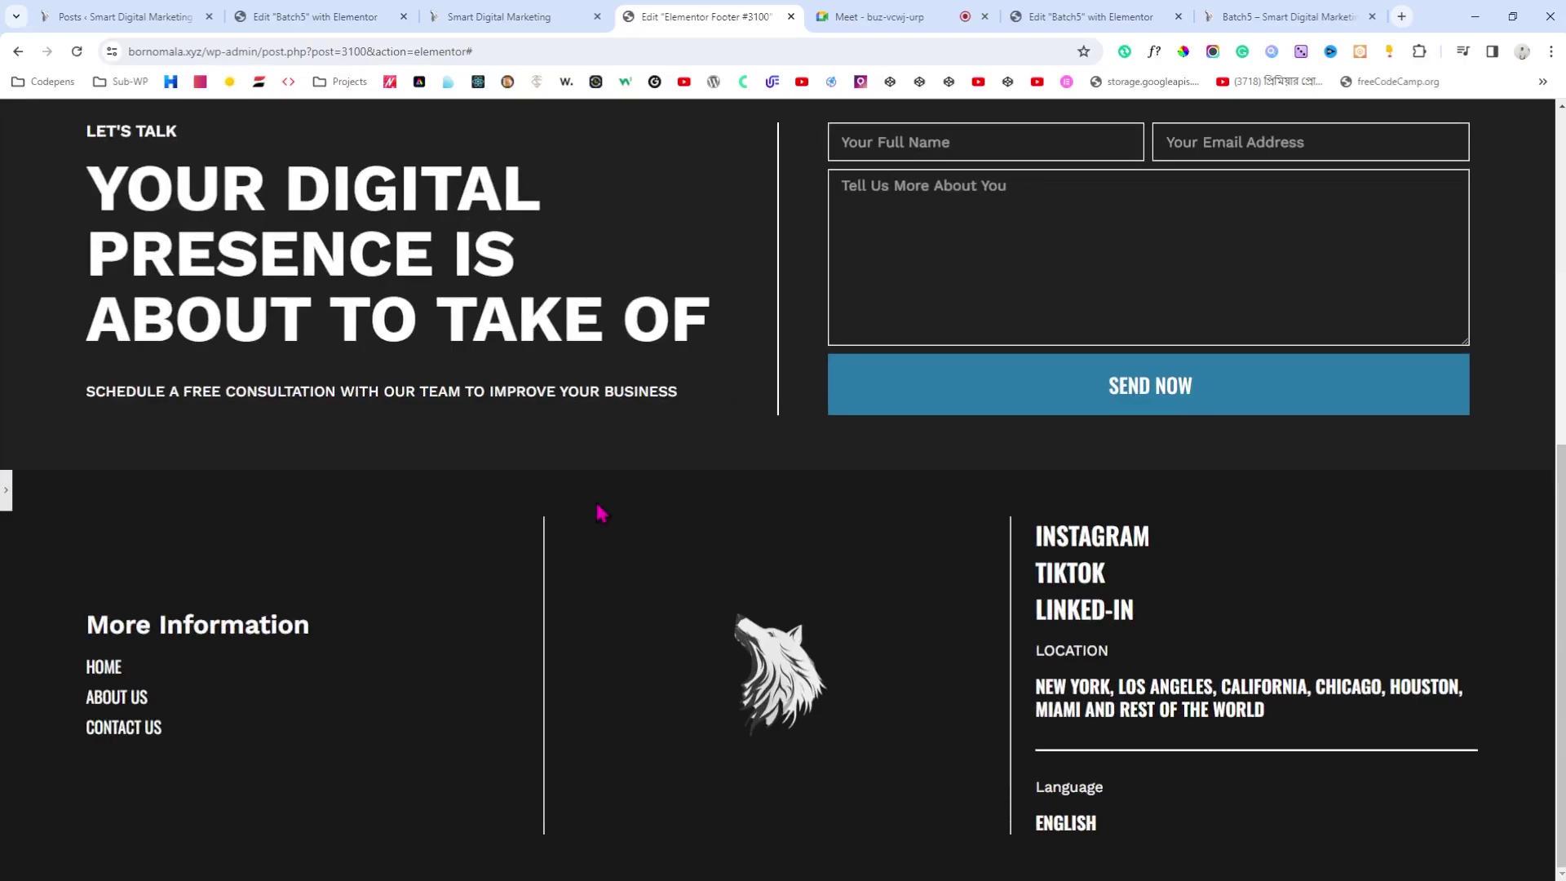
{"action": "left_click", "coordinate": [5, 489]}
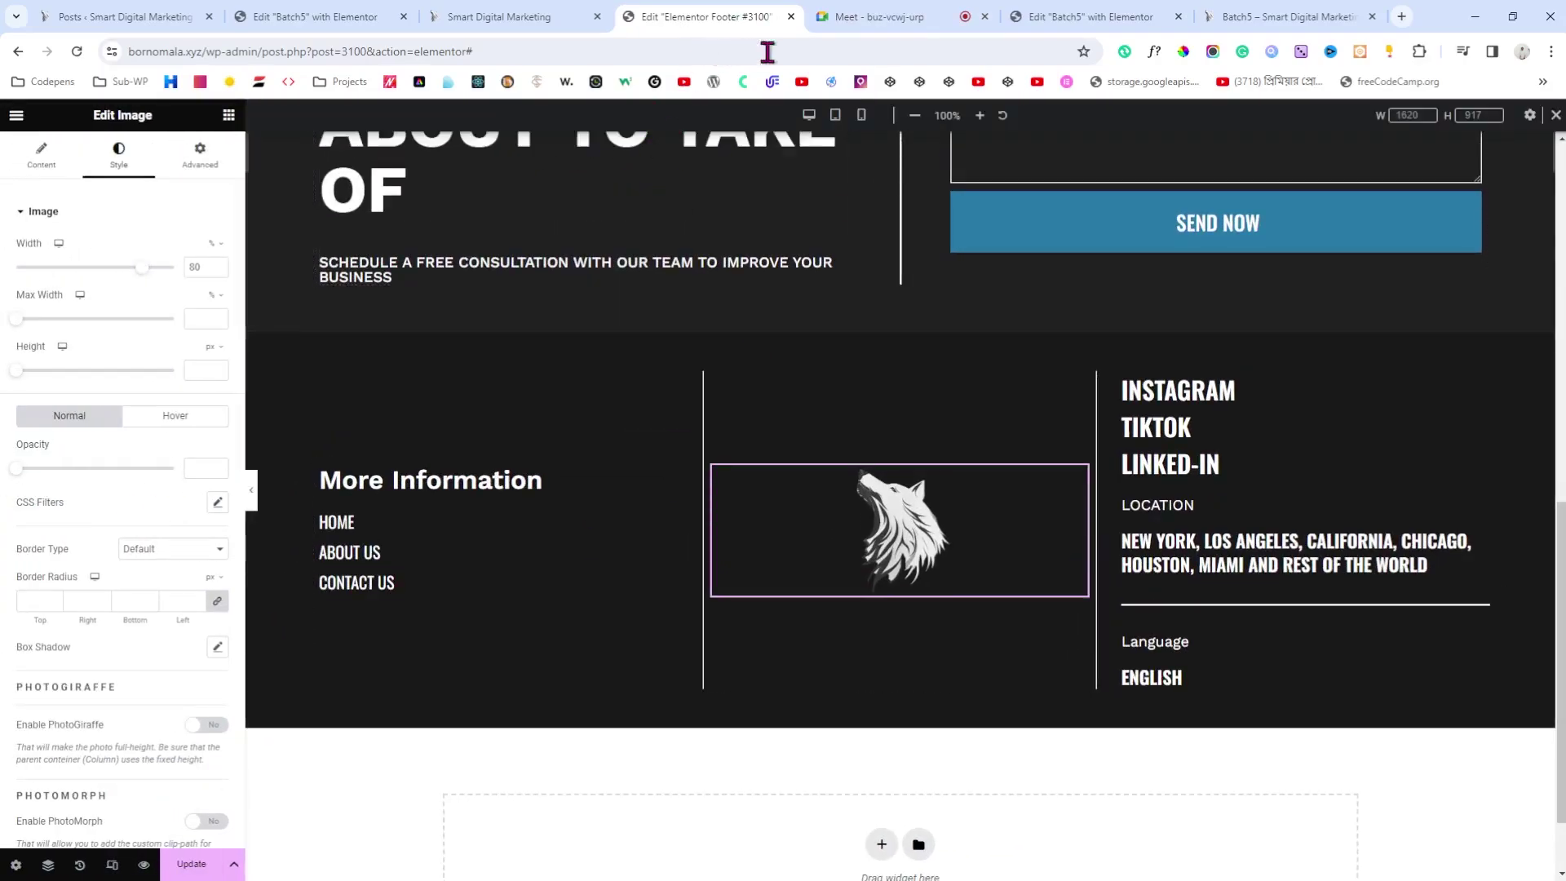
Step: Switch to the tablet view and set the More Information column's width to 100%
{"action": "left_click", "coordinate": [836, 115]}
{"action": "scroll", "coordinate": [783, 553], "scroll_direction": "down", "scroll_amount": 1}
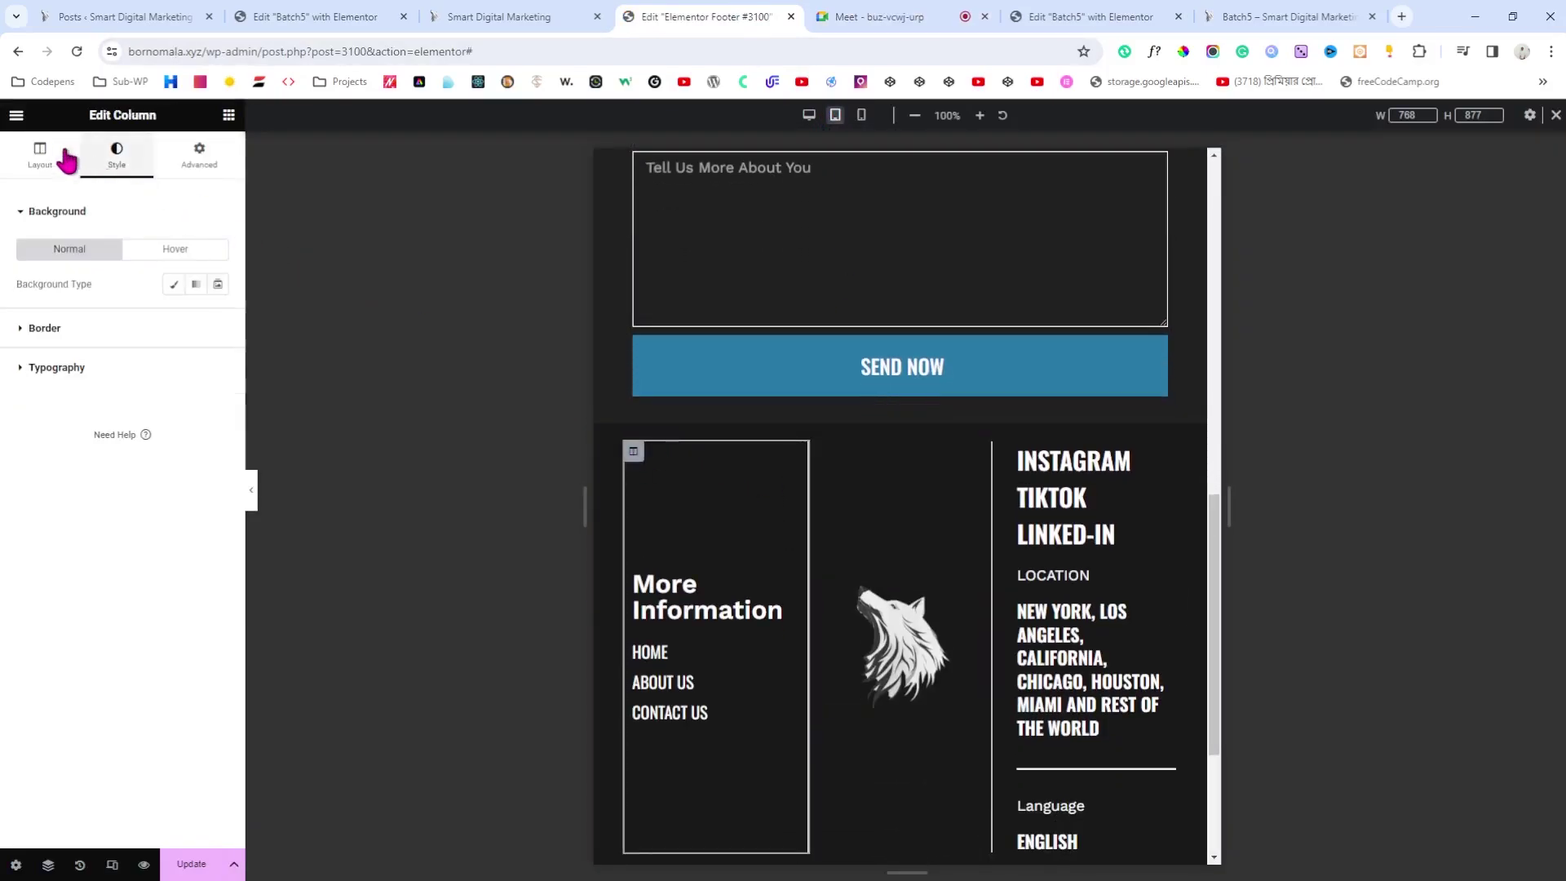
{"action": "left_click", "coordinate": [49, 156]}
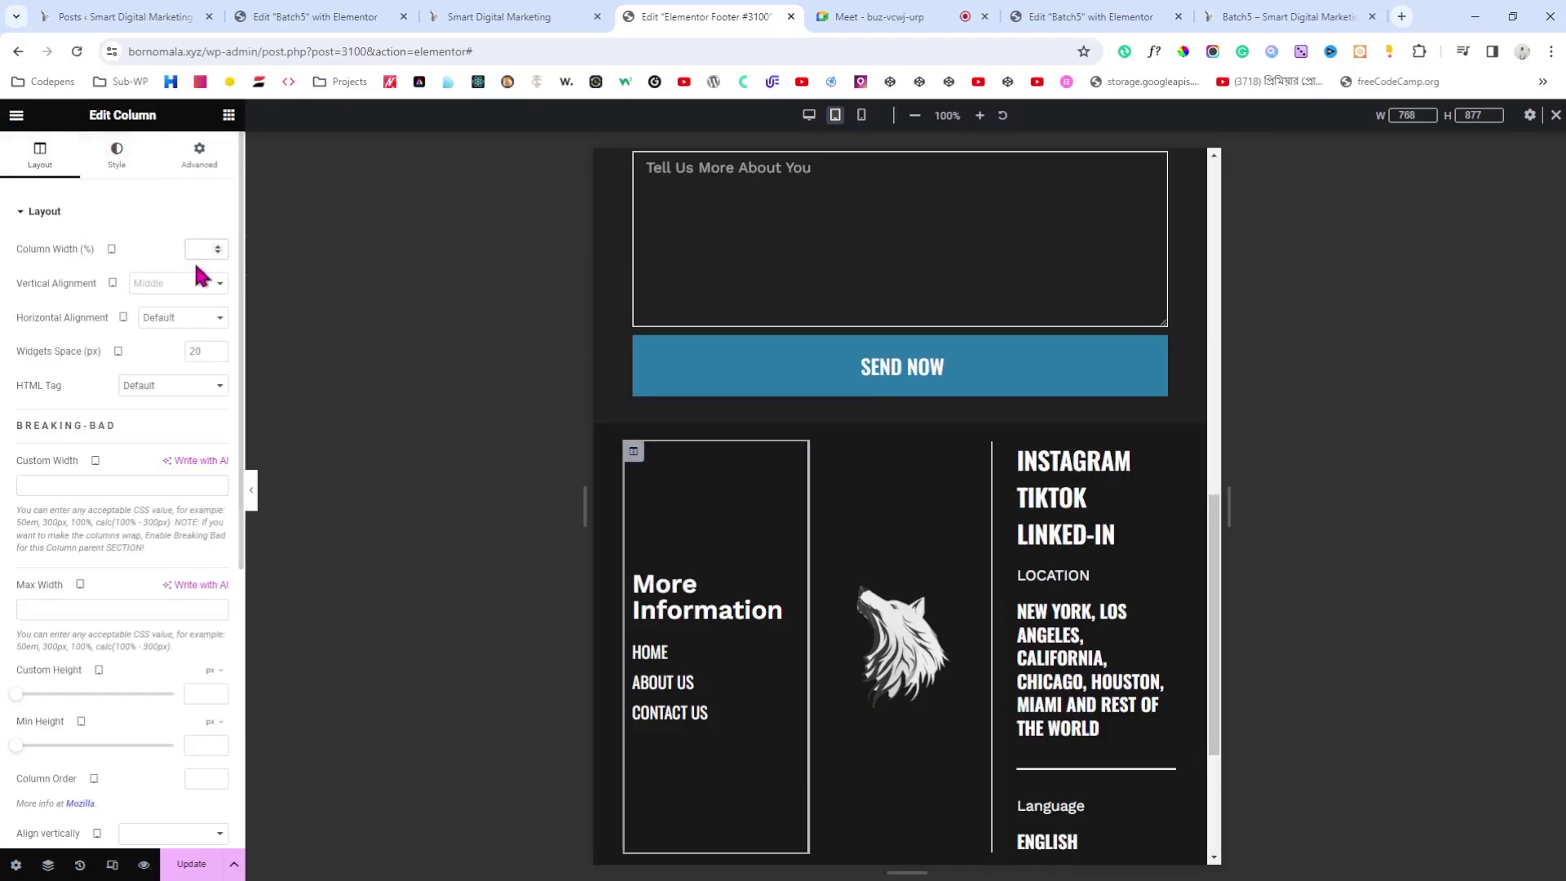
{"action": "type", "text": "100"}
Step: Set the wolf logo column's width to 100% for tablet
{"action": "scroll", "coordinate": [762, 506], "scroll_direction": "down", "scroll_amount": 2}
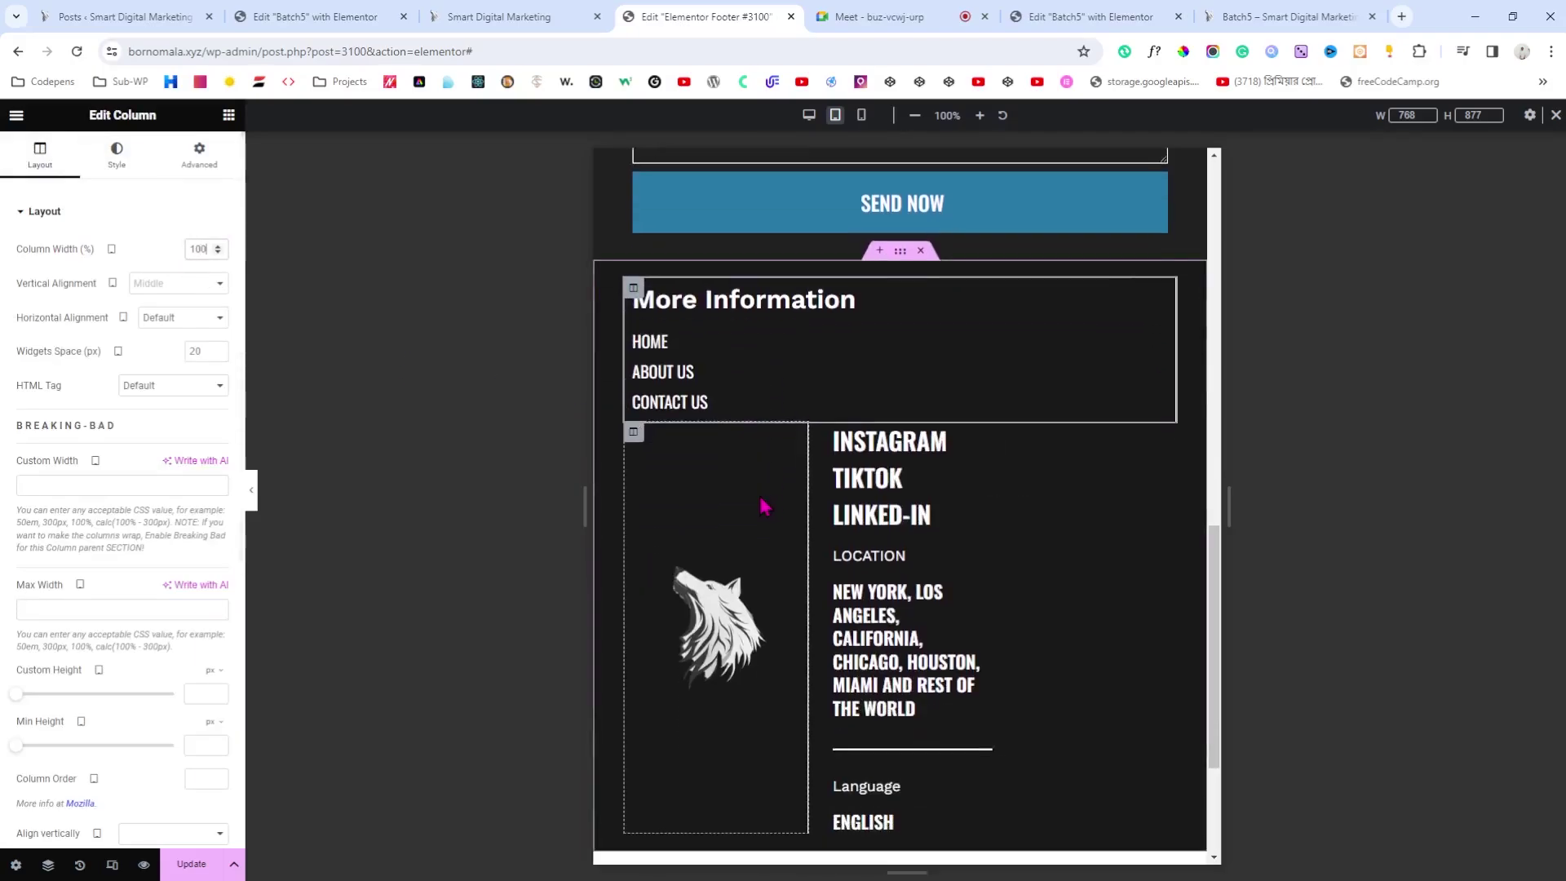
{"action": "left_click", "coordinate": [633, 432]}
{"action": "left_click", "coordinate": [37, 163]}
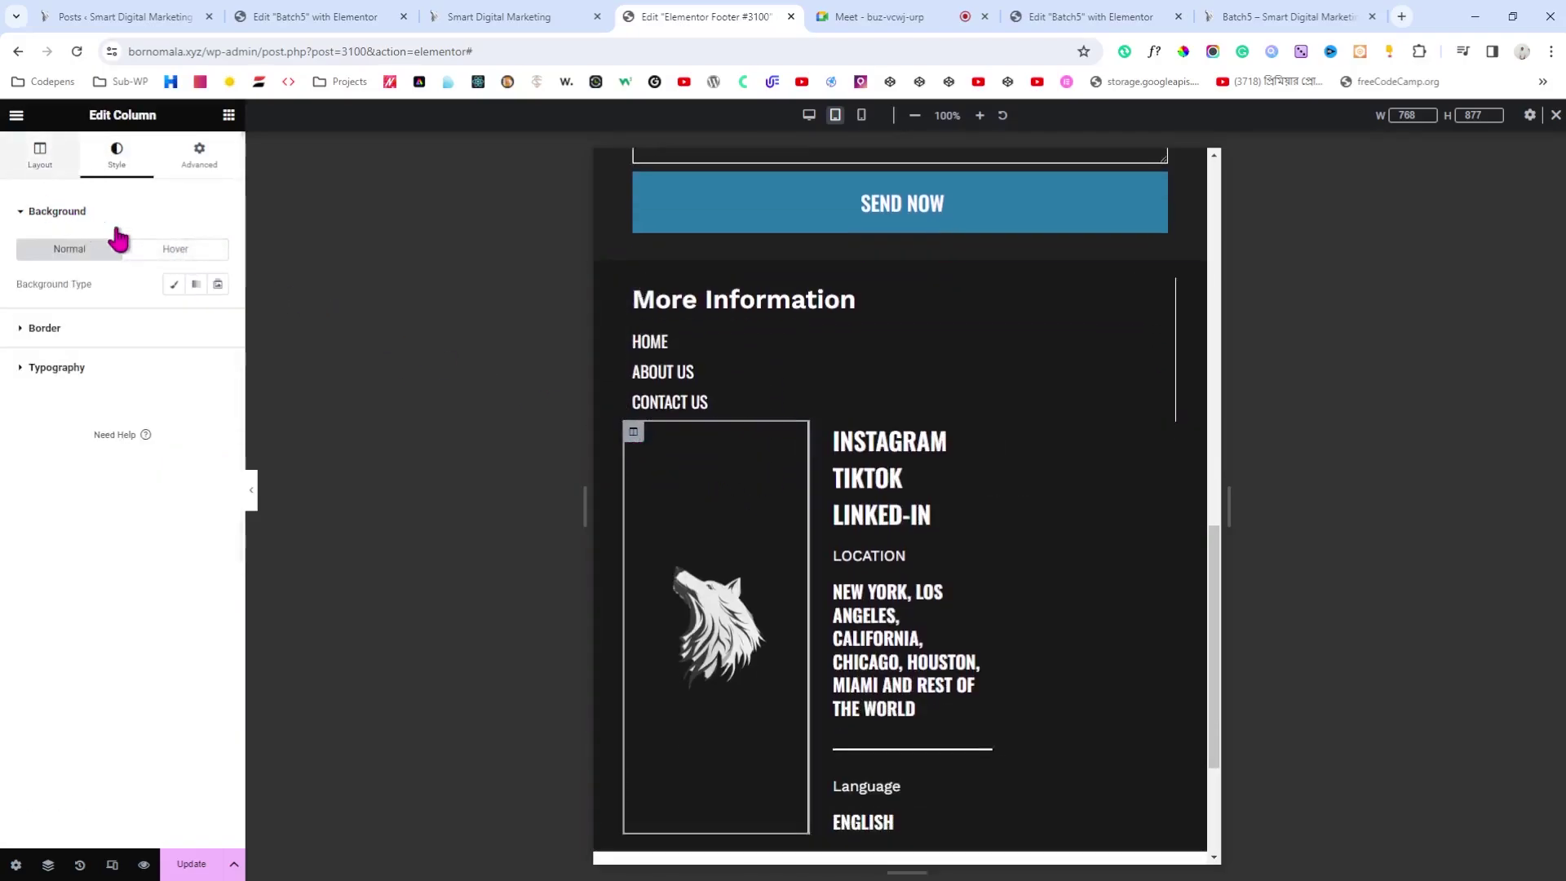
{"action": "left_click", "coordinate": [196, 248]}
{"action": "type", "text": "100"}
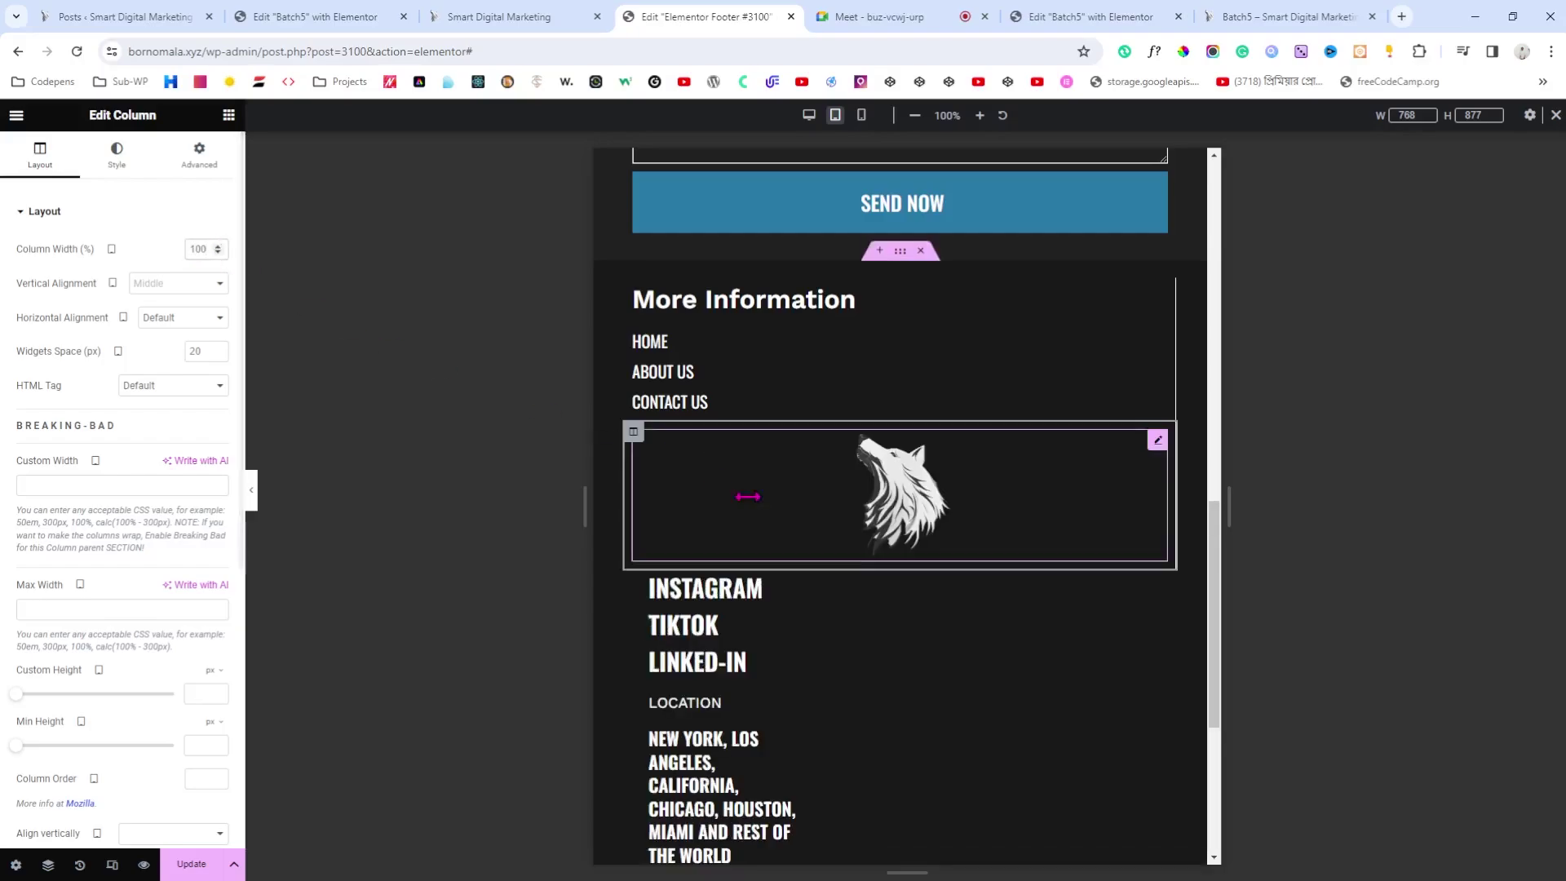
Step: Set the tablet width of the column holding the social links, location and language to 100%
{"action": "scroll", "coordinate": [735, 512], "scroll_direction": "down", "scroll_amount": 1}
{"action": "scroll", "coordinate": [733, 512], "scroll_direction": "down", "scroll_amount": 1}
{"action": "left_click", "coordinate": [634, 417]}
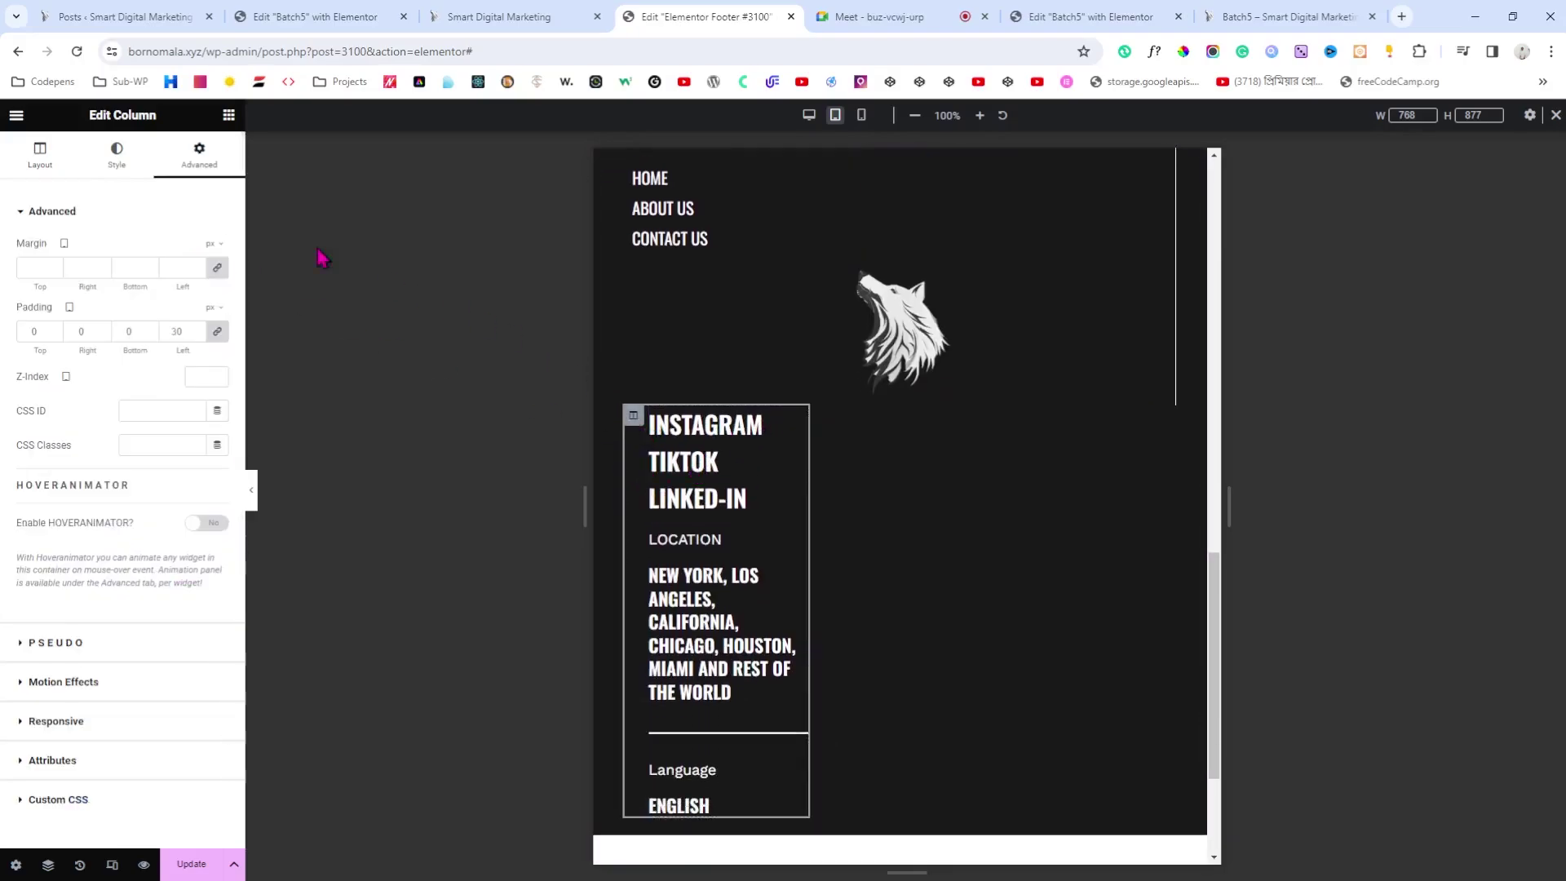
{"action": "left_click", "coordinate": [14, 167]}
{"action": "left_click", "coordinate": [196, 249]}
{"action": "type", "text": "100"}
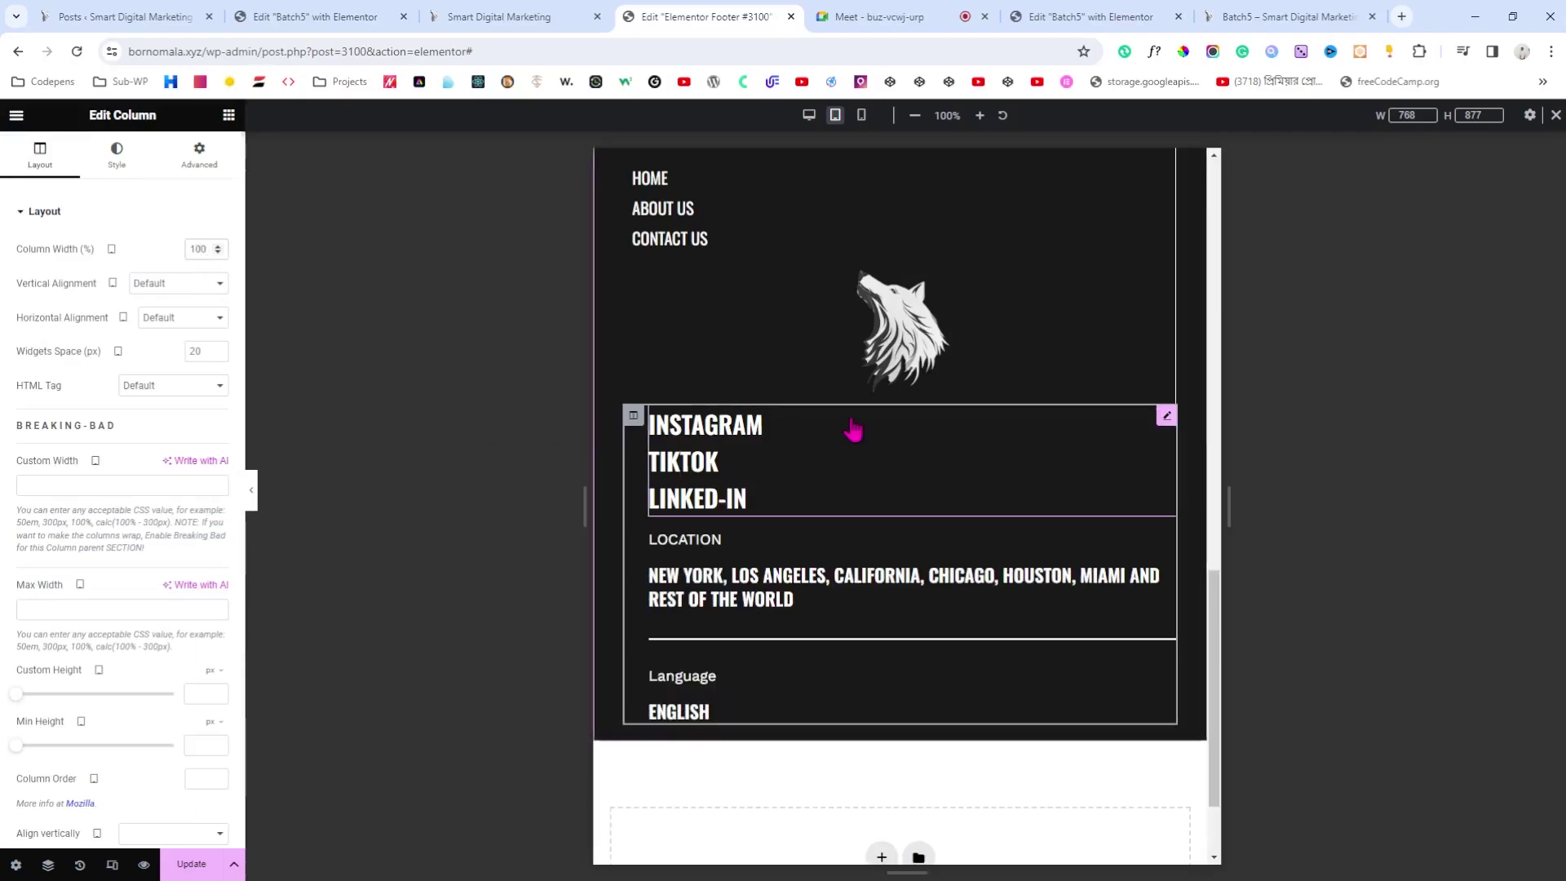
Step: Set the lower footer section's tablet padding to 5% on all four sides, with the values linked
{"action": "scroll", "coordinate": [887, 499], "scroll_direction": "up", "scroll_amount": 3}
{"action": "scroll", "coordinate": [848, 441], "scroll_direction": "down", "scroll_amount": 1}
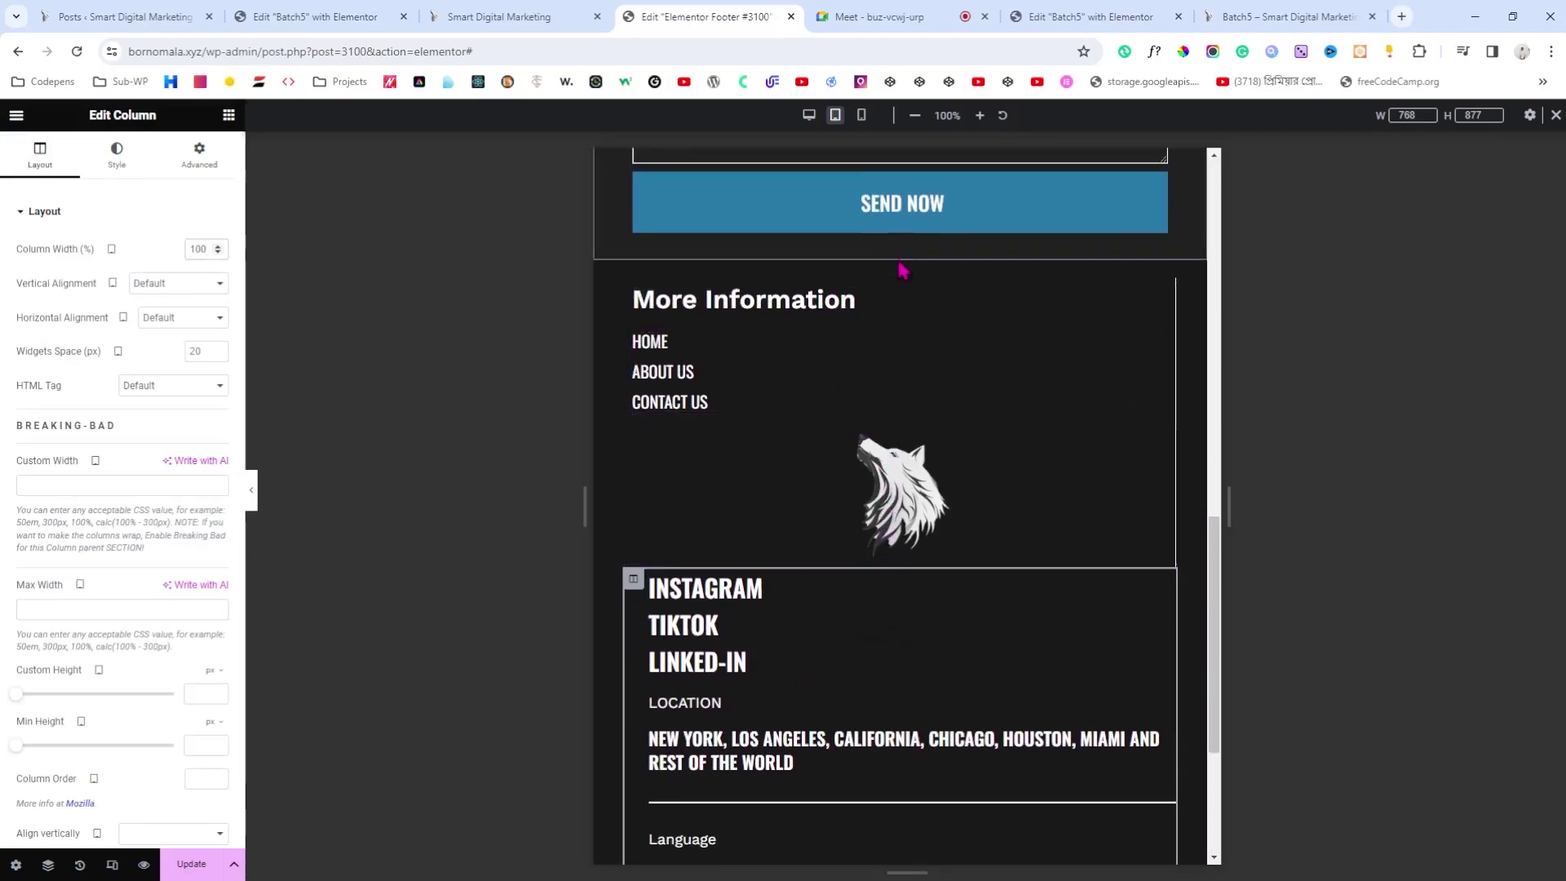
{"action": "left_click", "coordinate": [899, 253]}
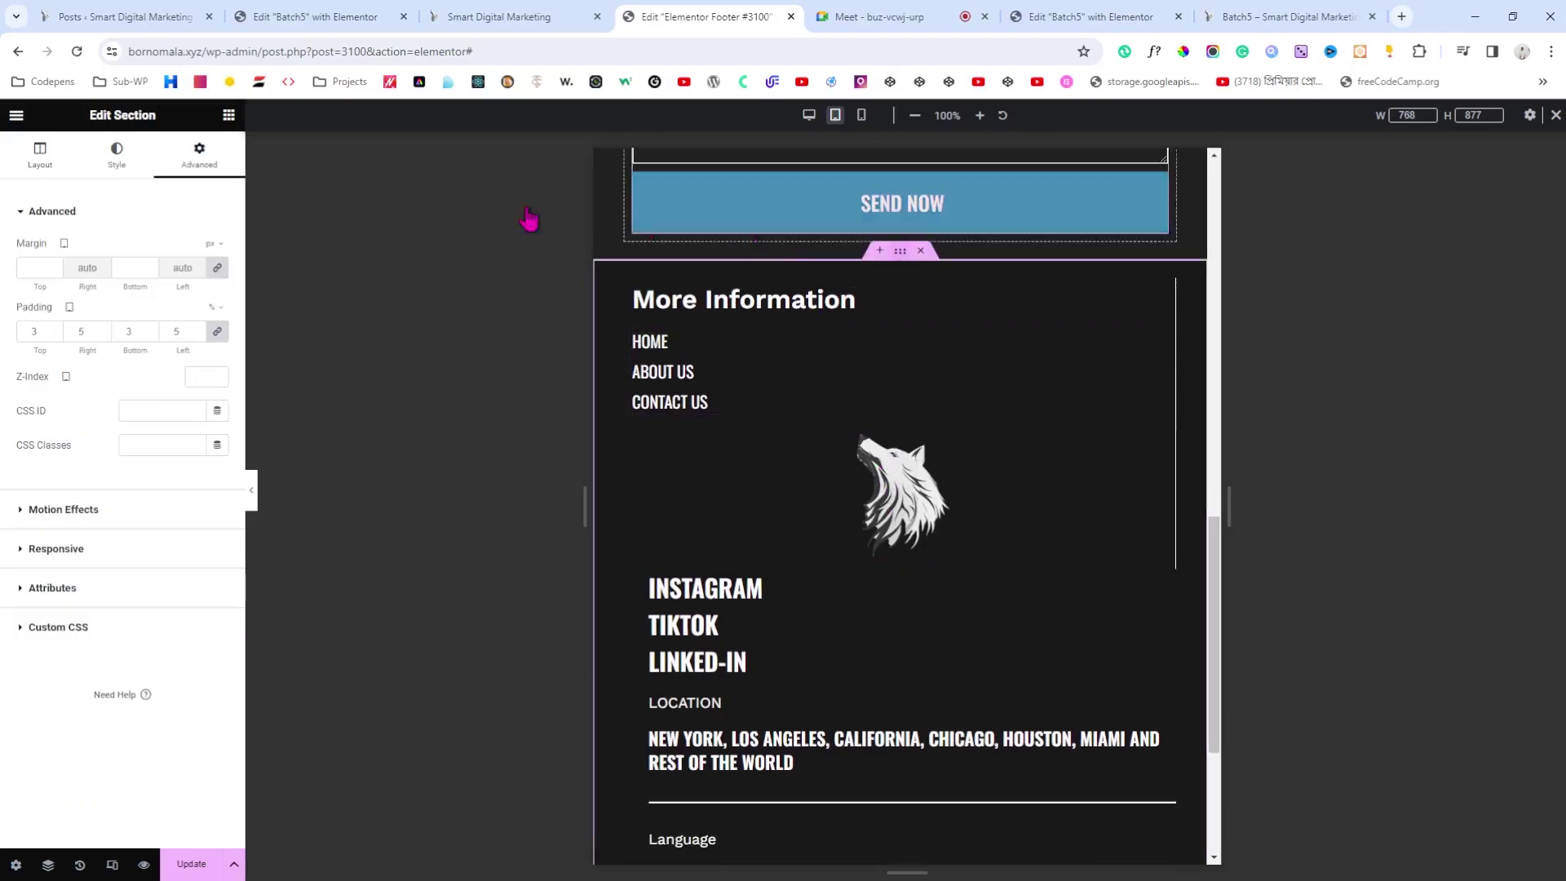
{"action": "left_click", "coordinate": [217, 341]}
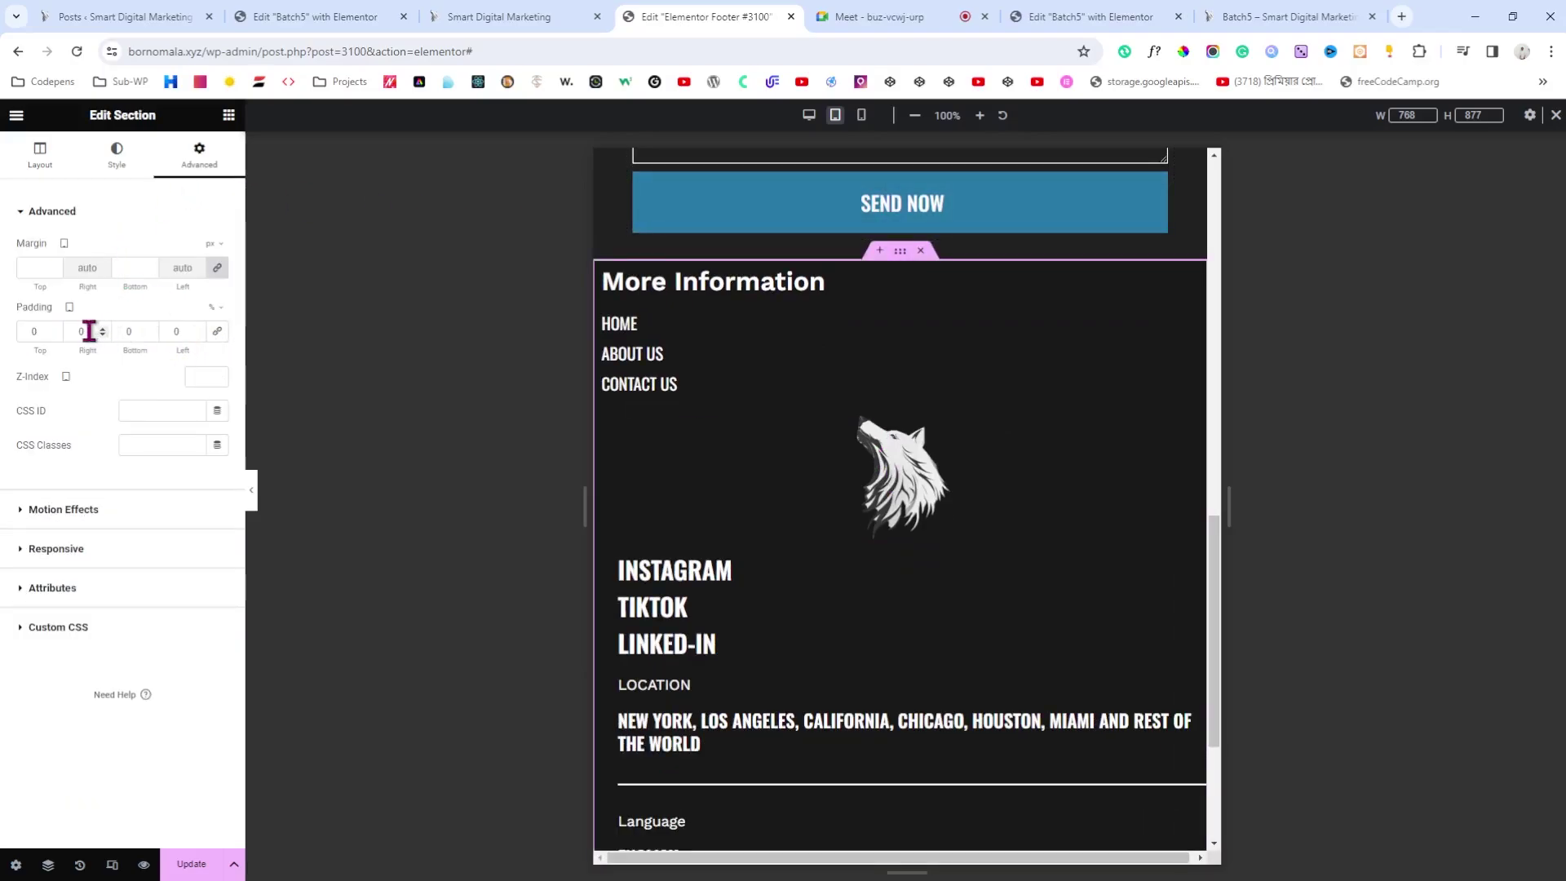
{"action": "double_click", "coordinate": [33, 331]}
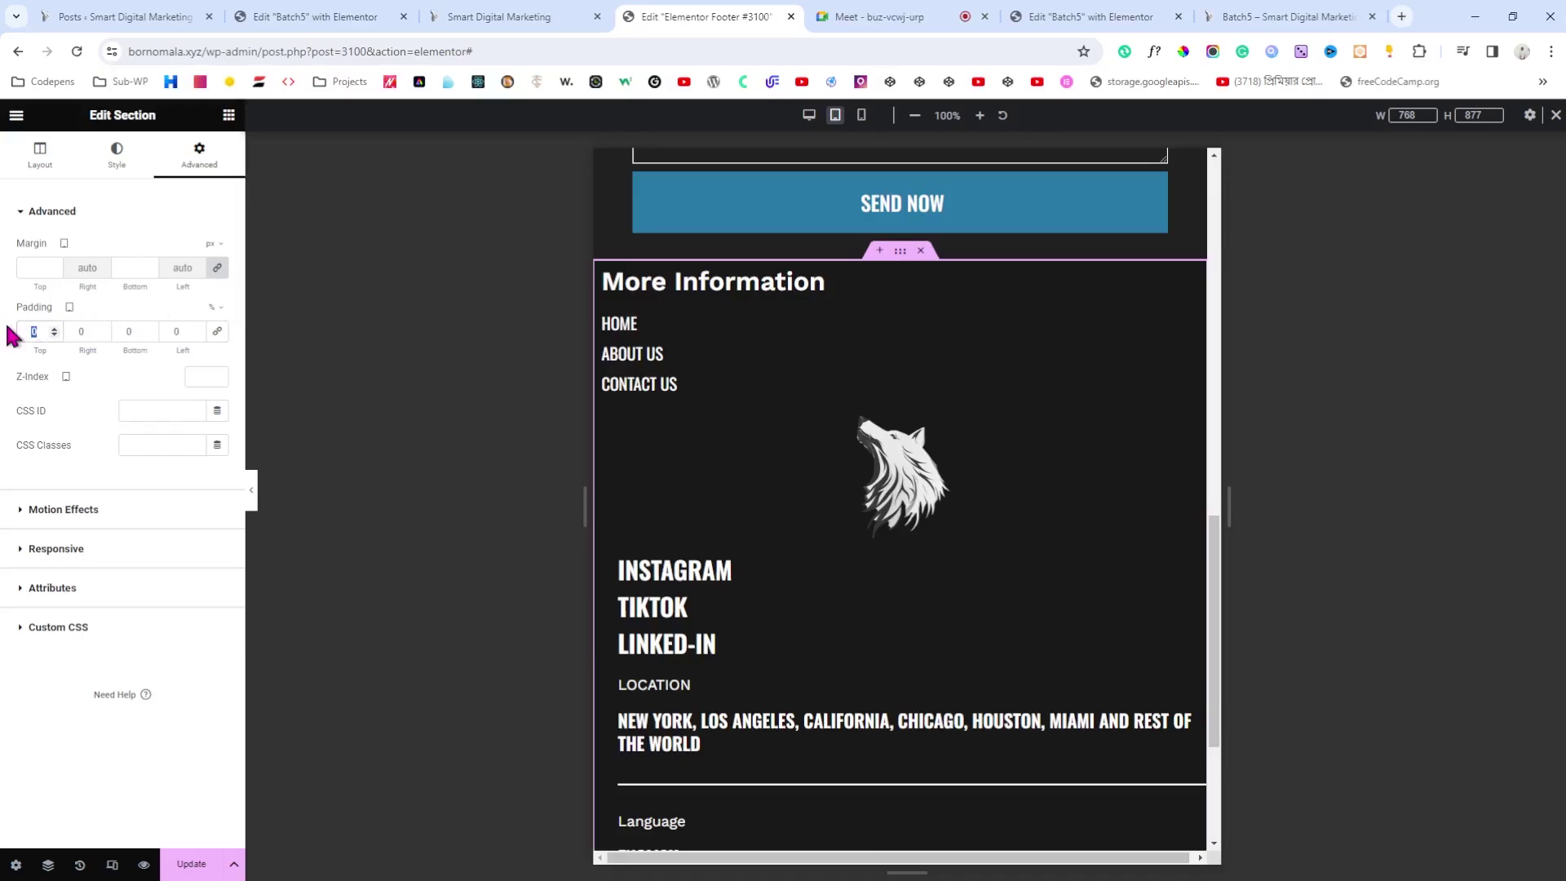
{"action": "type", "text": "5"}
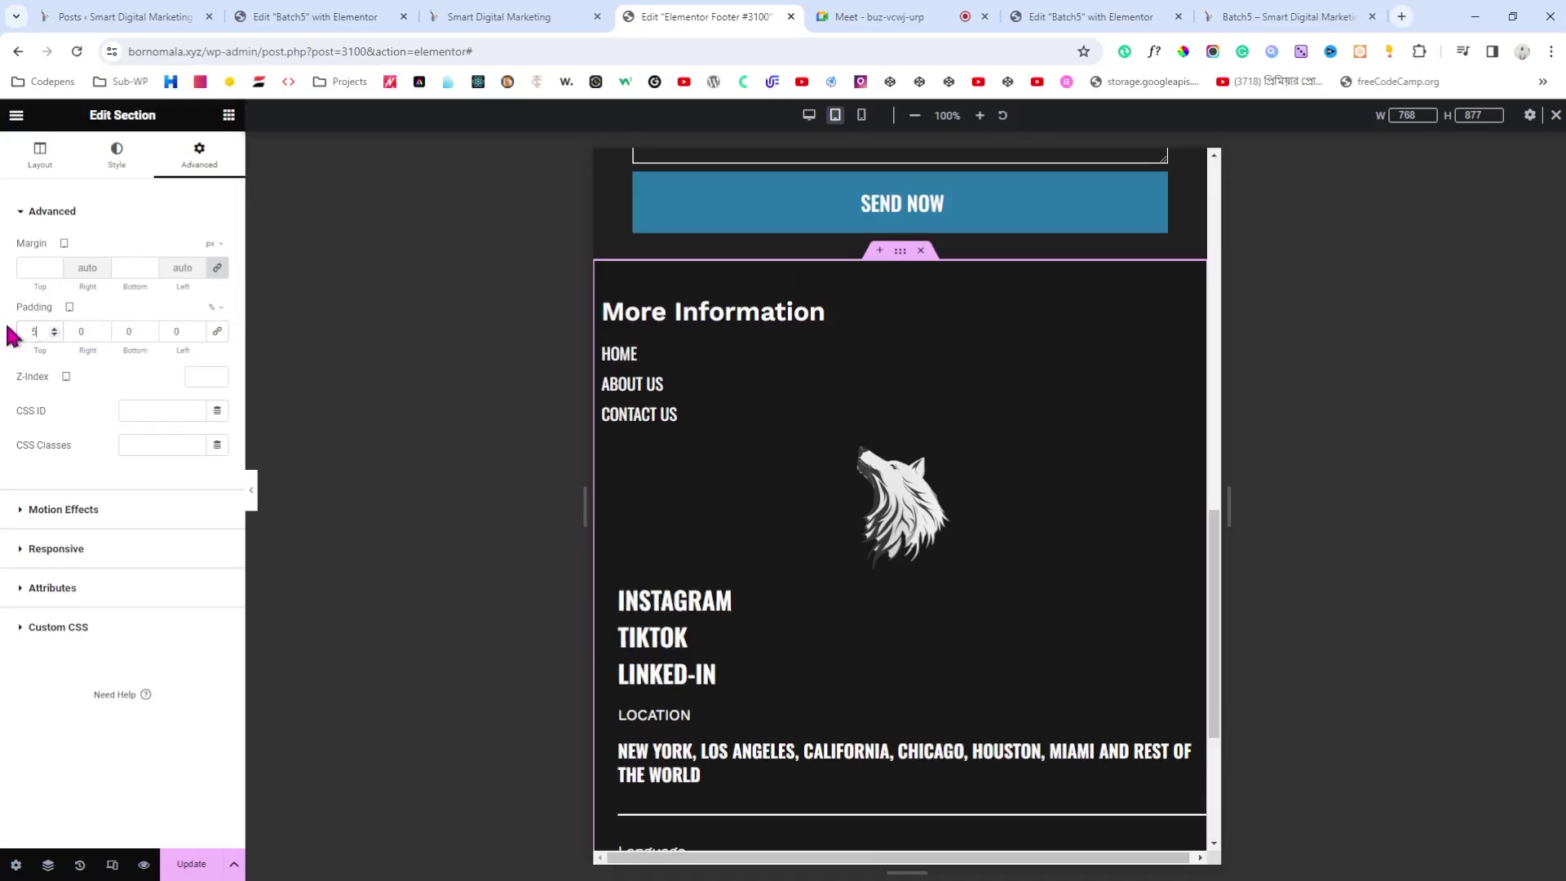
{"action": "left_click", "coordinate": [217, 331]}
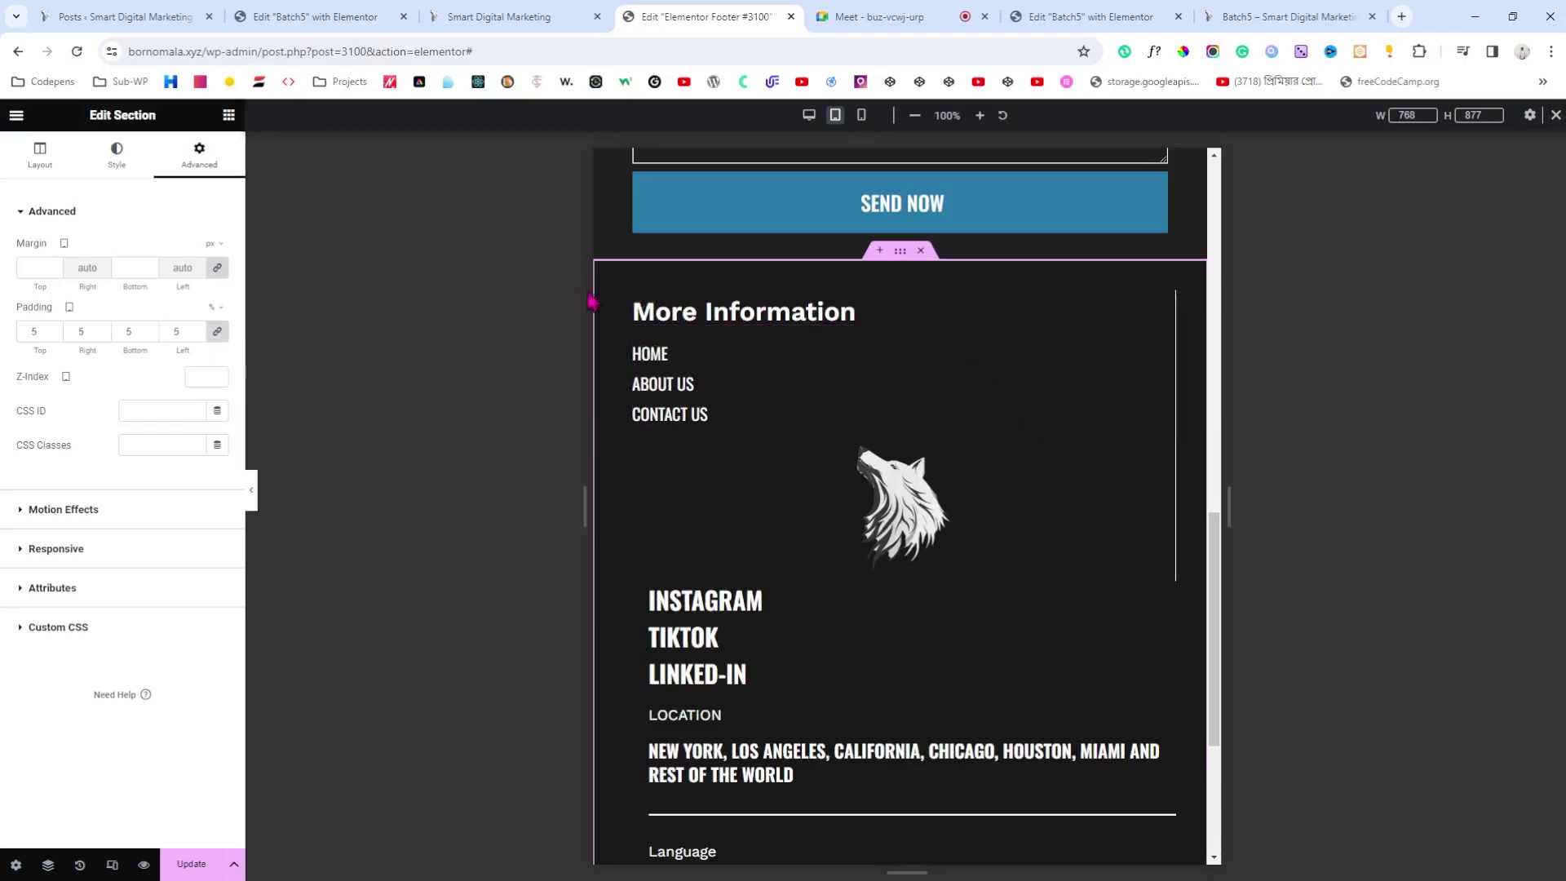
Step: Remove the tablet borders of the More Information and logo columns by setting all their border widths to 0
{"action": "left_click", "coordinate": [633, 300]}
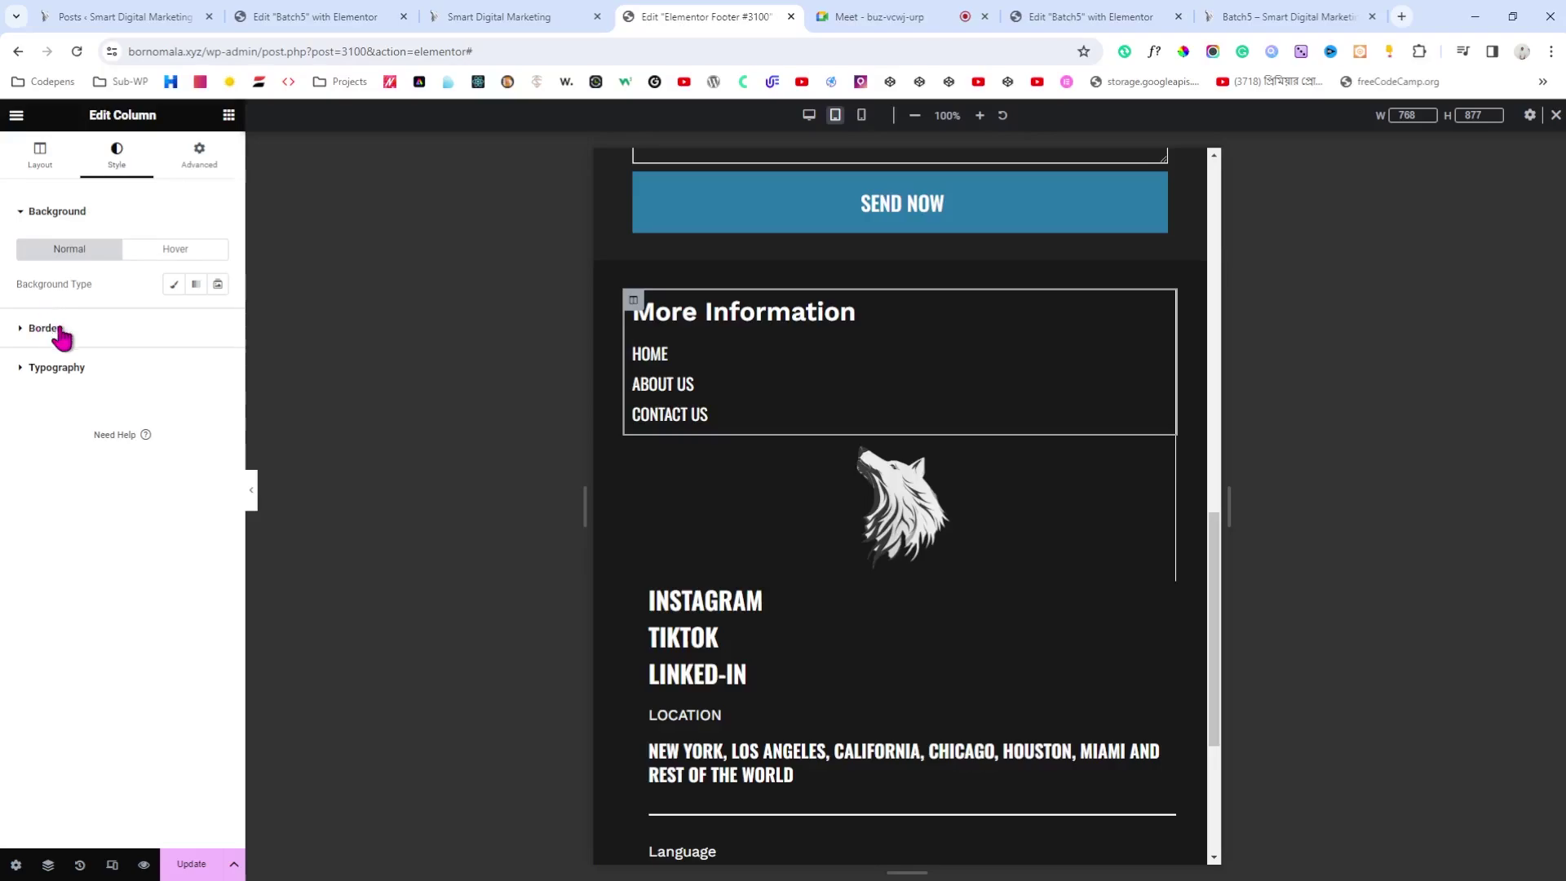
{"action": "left_click", "coordinate": [57, 329]}
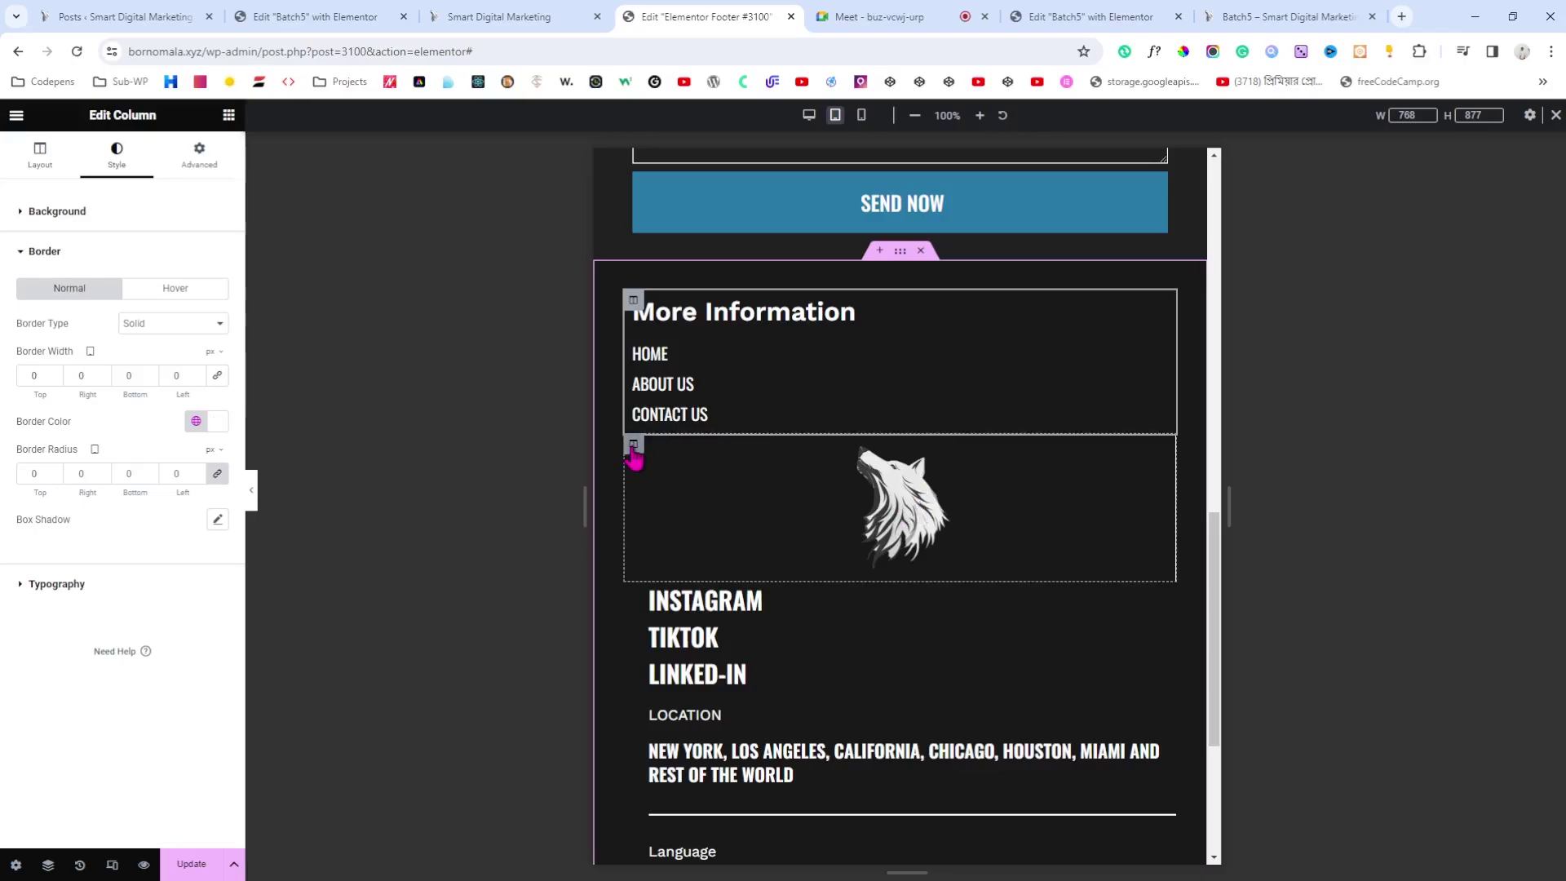
{"action": "left_click", "coordinate": [634, 447]}
{"action": "left_click", "coordinate": [117, 157]}
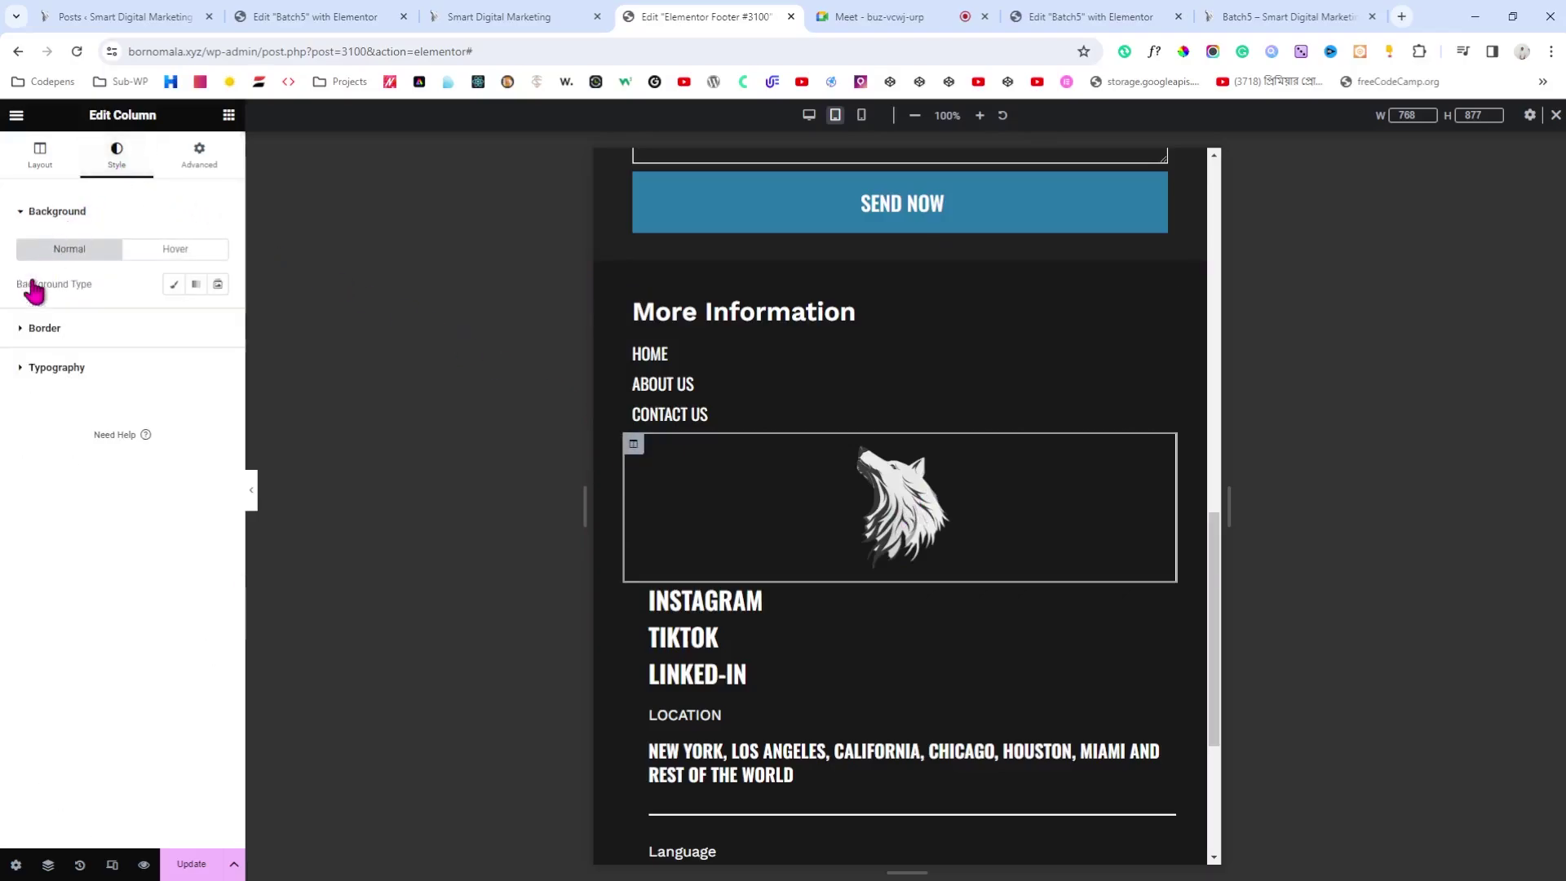
{"action": "left_click", "coordinate": [67, 331]}
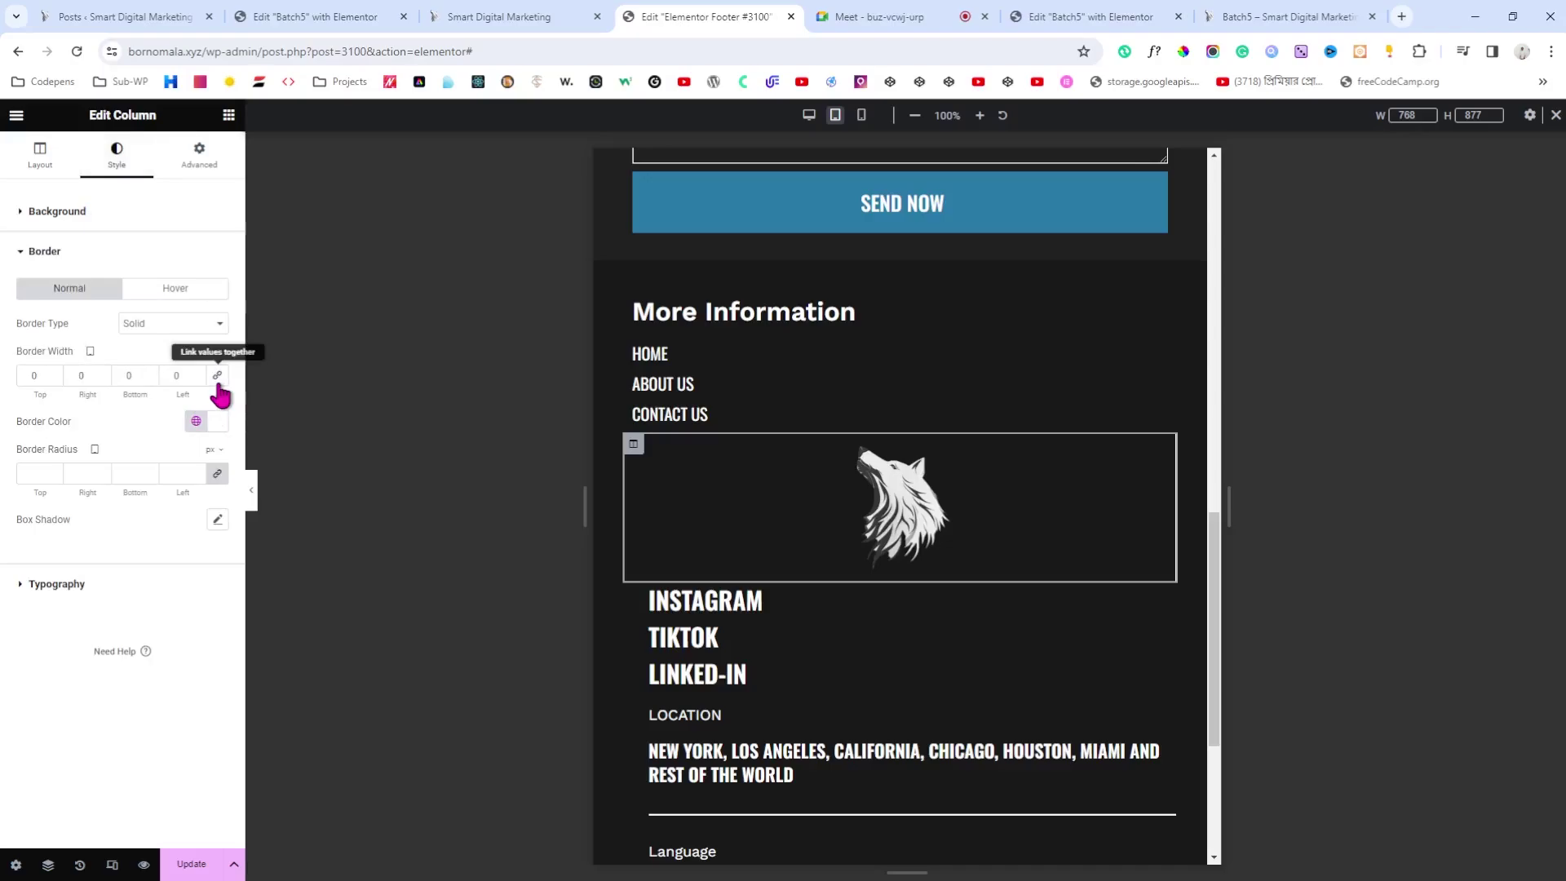
{"action": "scroll", "coordinate": [1101, 490], "scroll_direction": "down", "scroll_amount": 1}
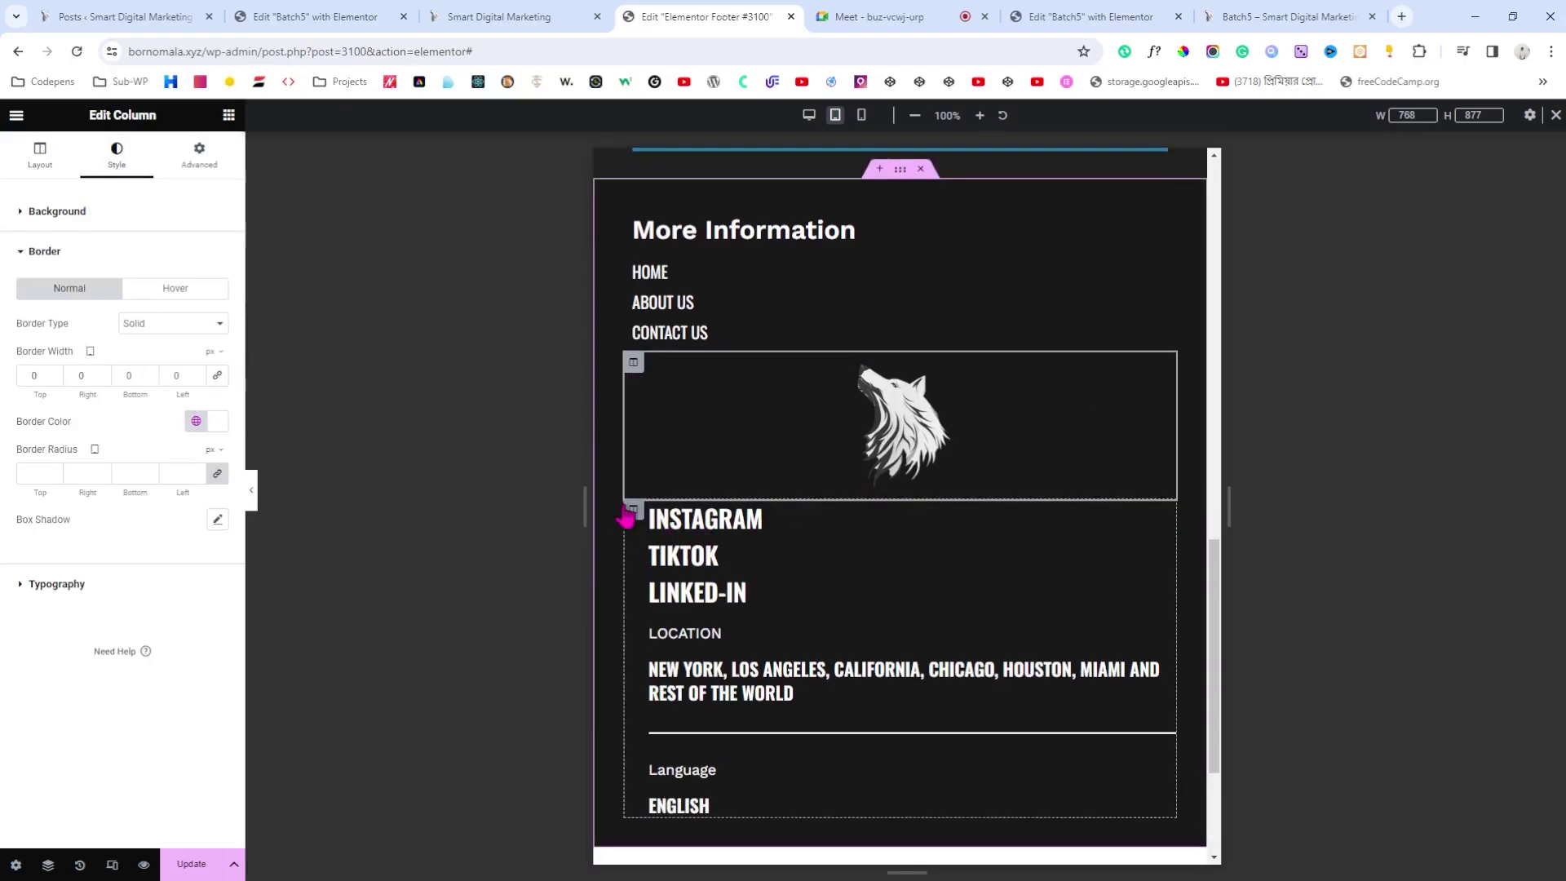
Step: Set the social links column's tablet padding to 0 on all sides and preview the footer without the editing panel
{"action": "left_click", "coordinate": [633, 511]}
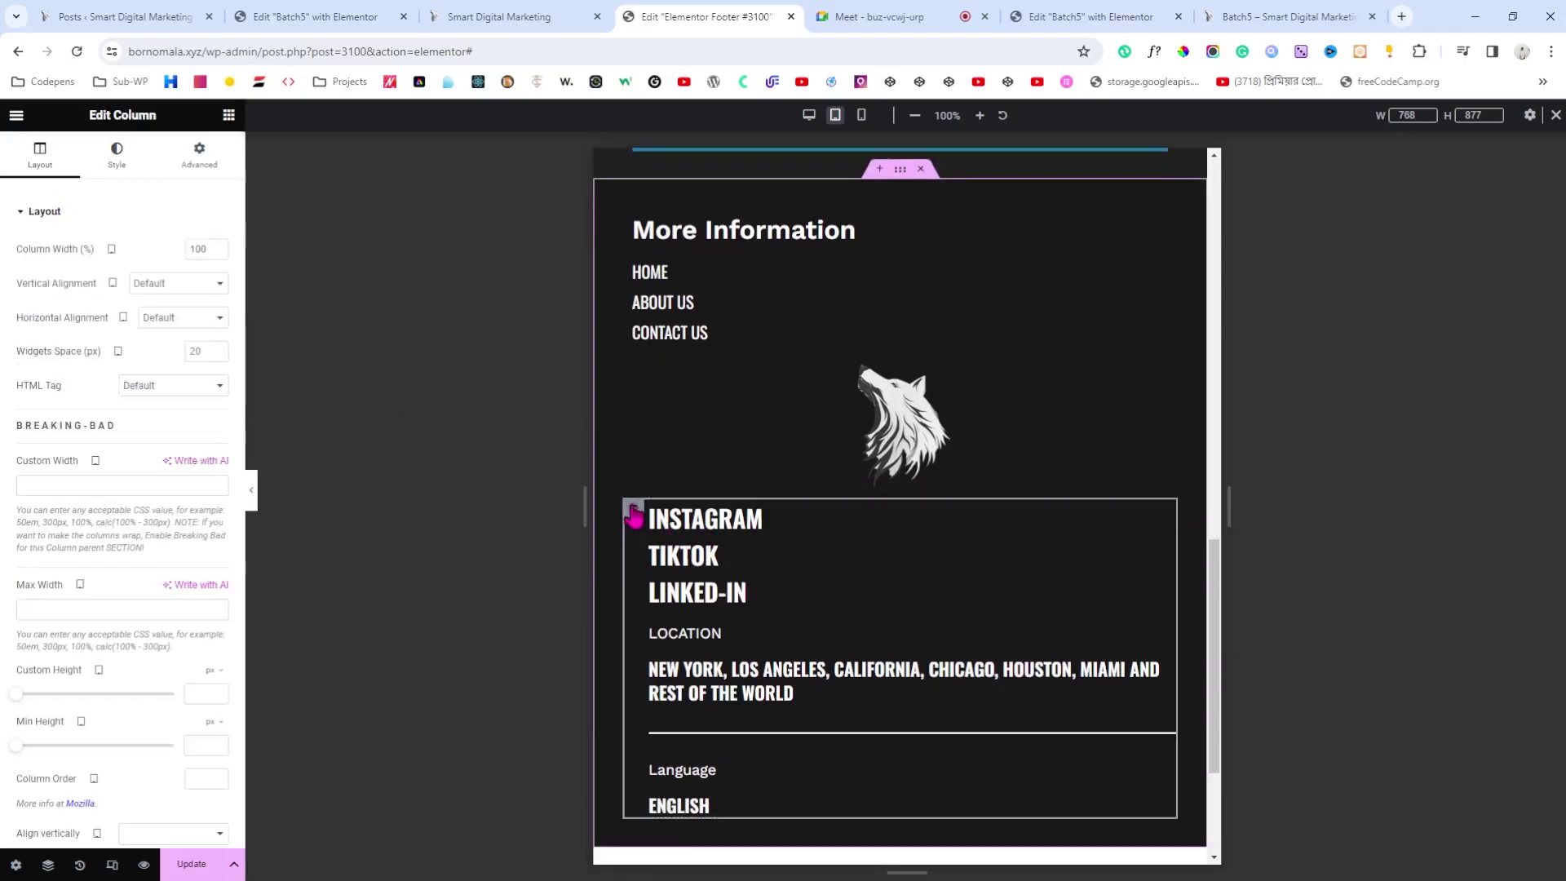
{"action": "left_click", "coordinate": [201, 160]}
{"action": "left_click", "coordinate": [217, 334]}
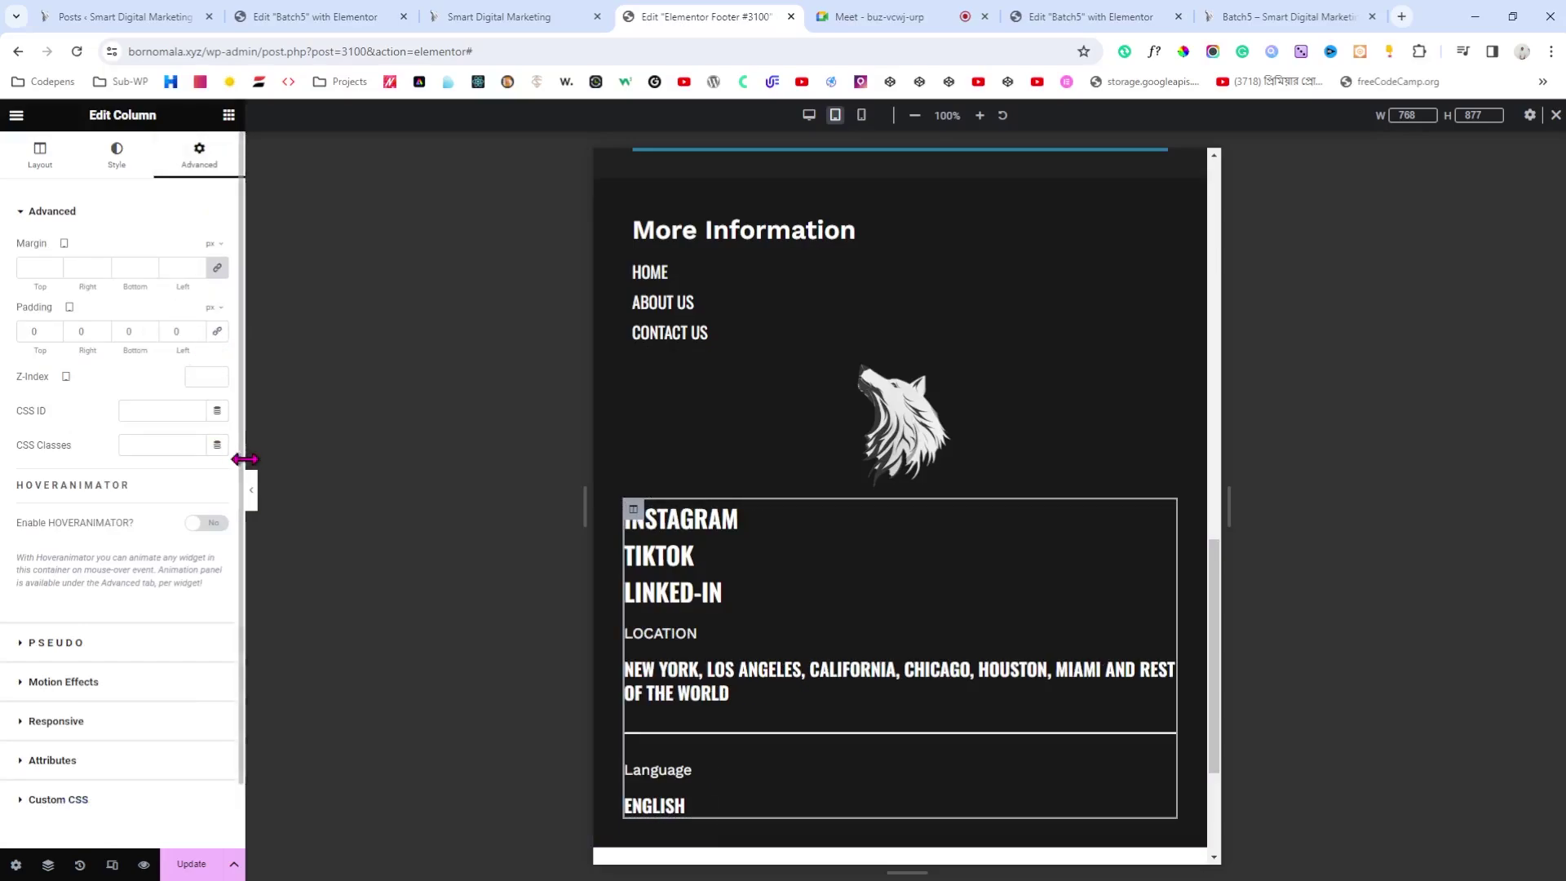
{"action": "left_click", "coordinate": [252, 490]}
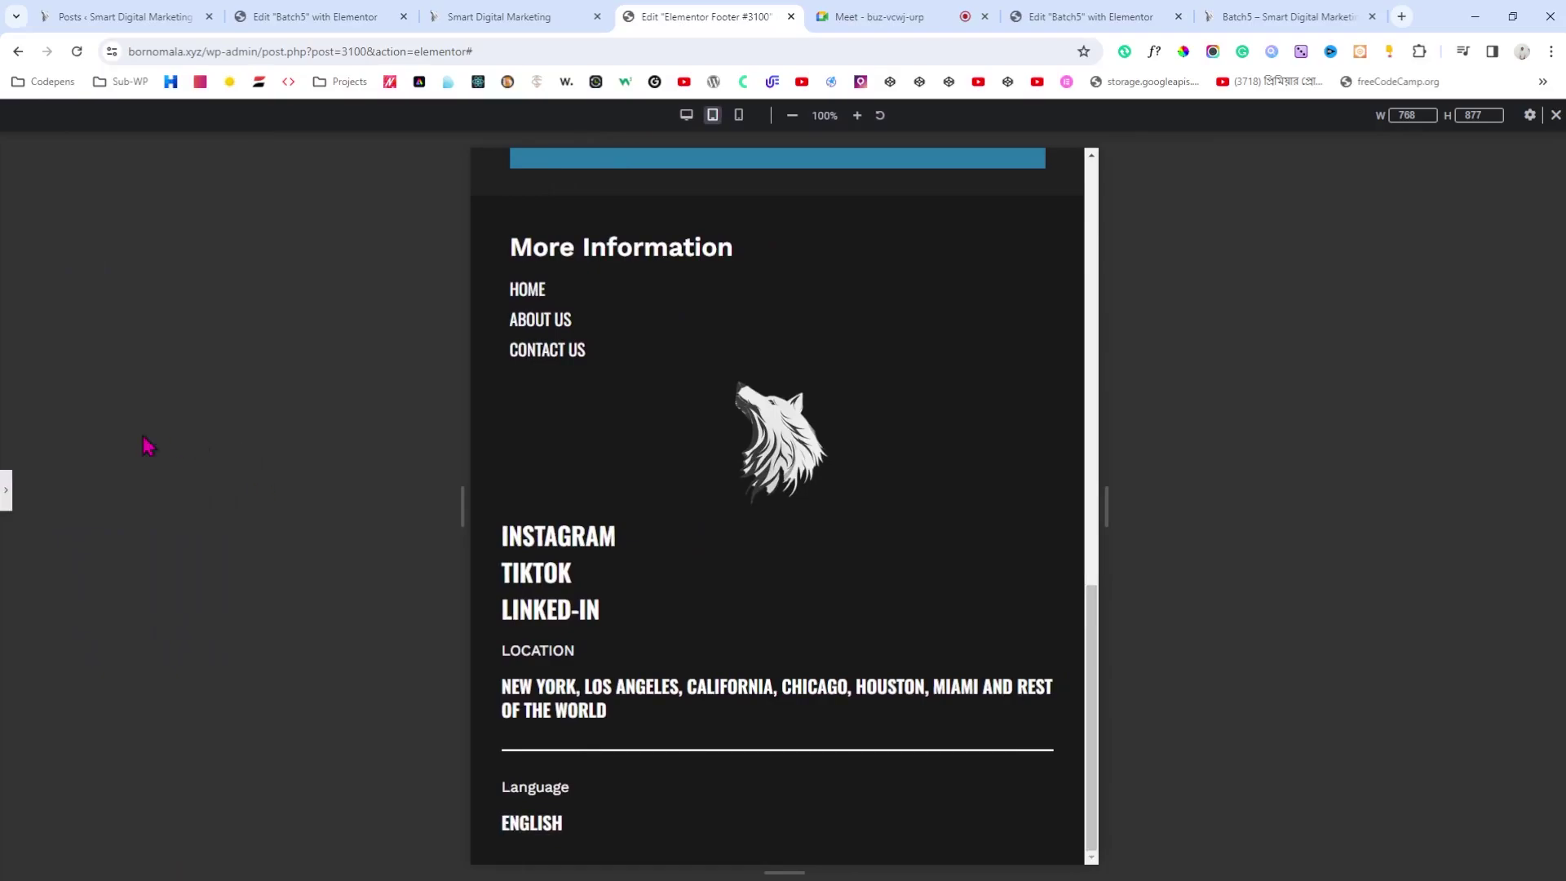
{"action": "left_click", "coordinate": [5, 489]}
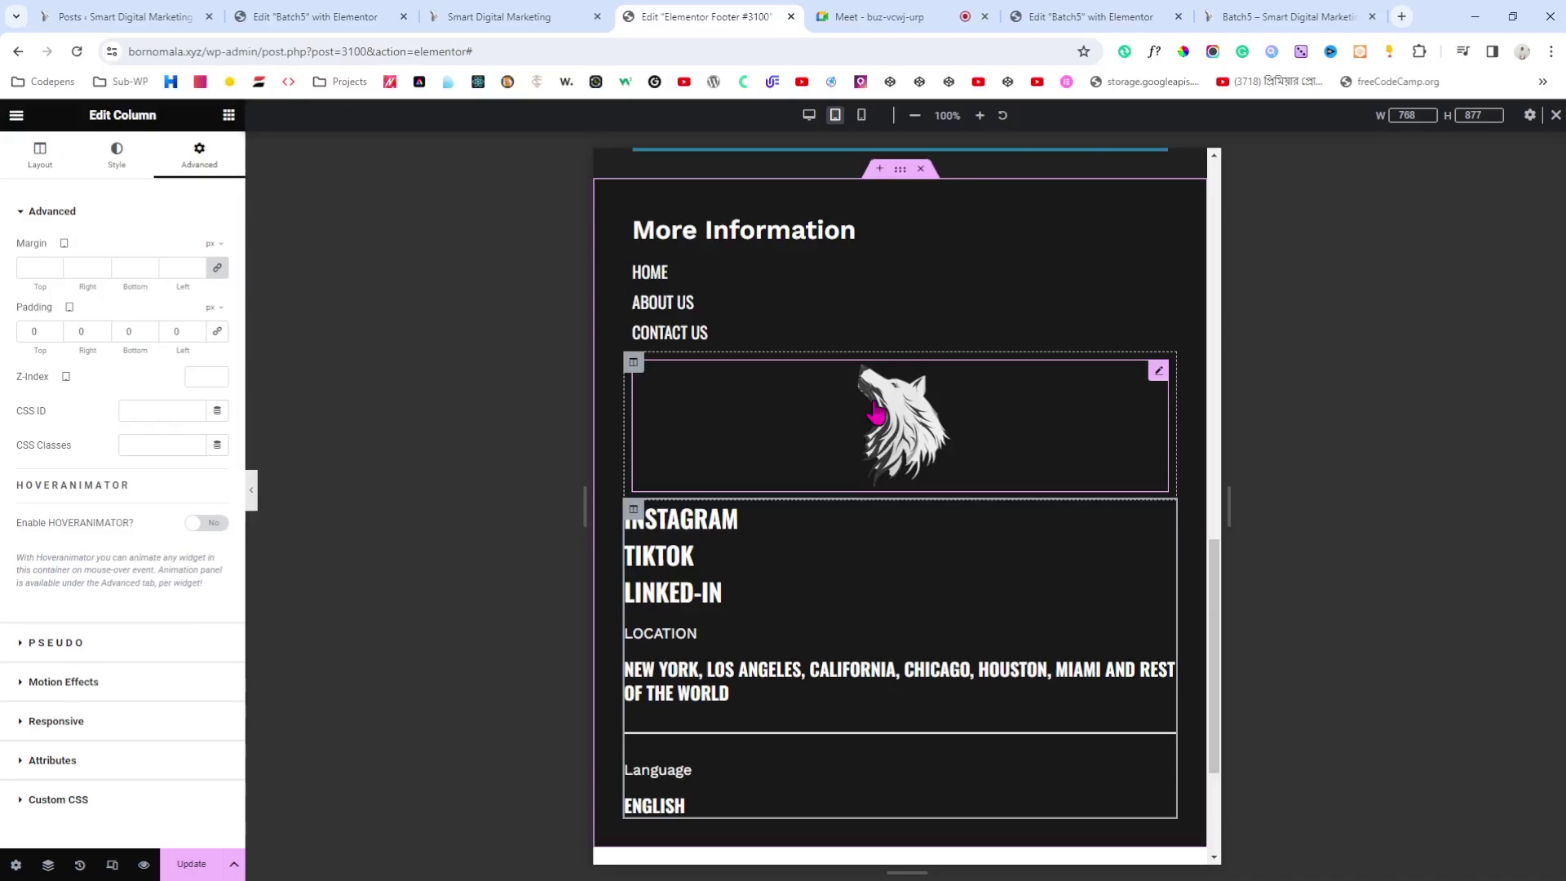
Step: Check the footer once more in the tablet preview and switch to the mobile view
{"action": "scroll", "coordinate": [876, 413], "scroll_direction": "down", "scroll_amount": 2}
{"action": "scroll", "coordinate": [876, 414], "scroll_direction": "up", "scroll_amount": 2}
{"action": "left_click", "coordinate": [251, 489]}
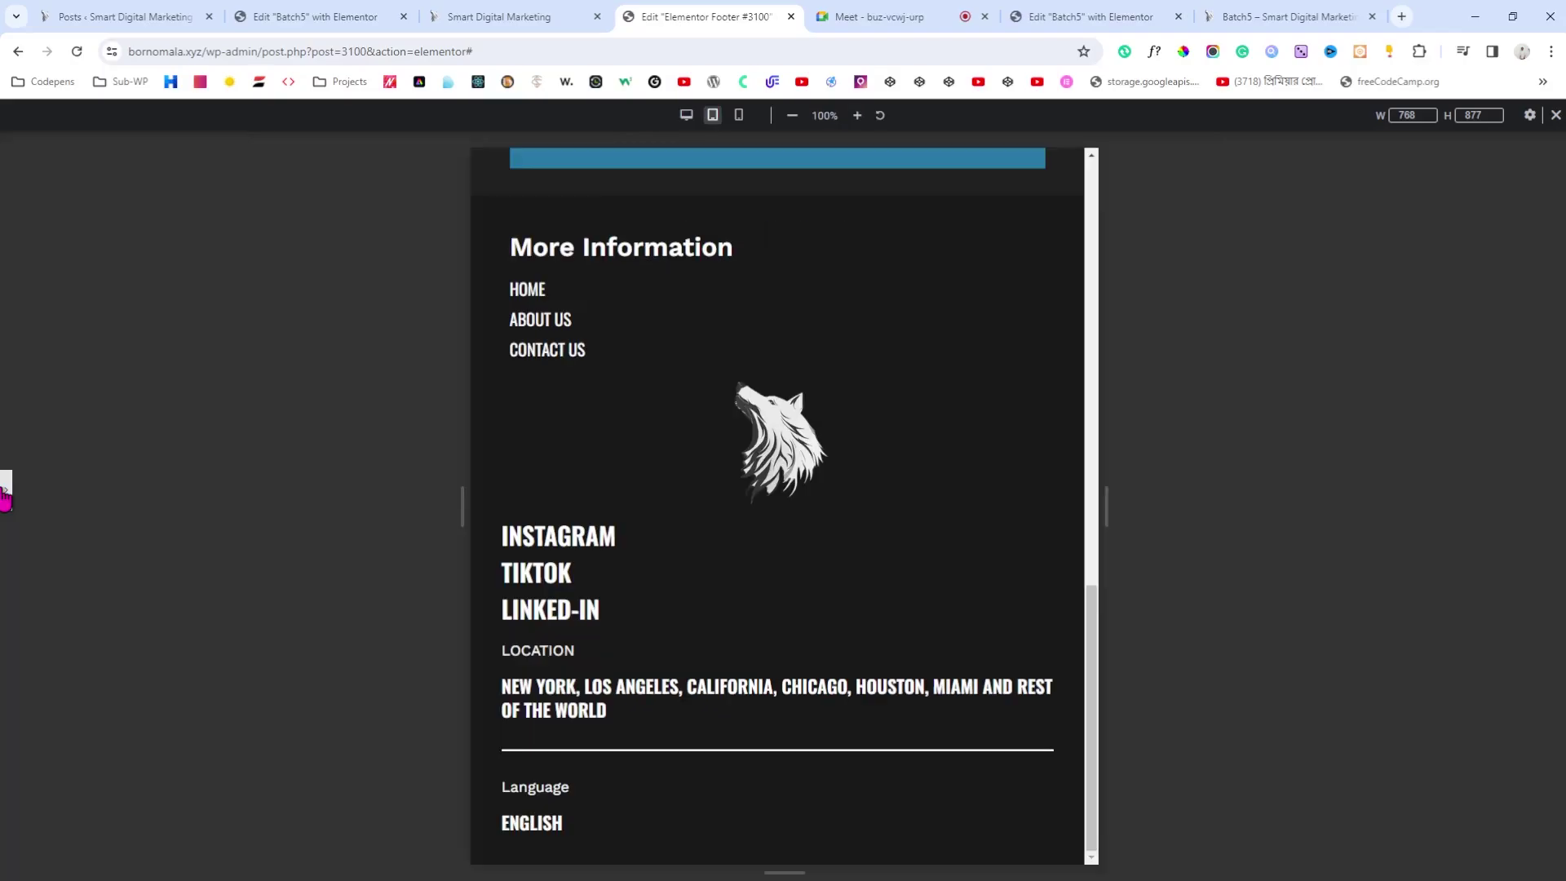
{"action": "left_click", "coordinate": [4, 489]}
{"action": "left_click", "coordinate": [862, 115]}
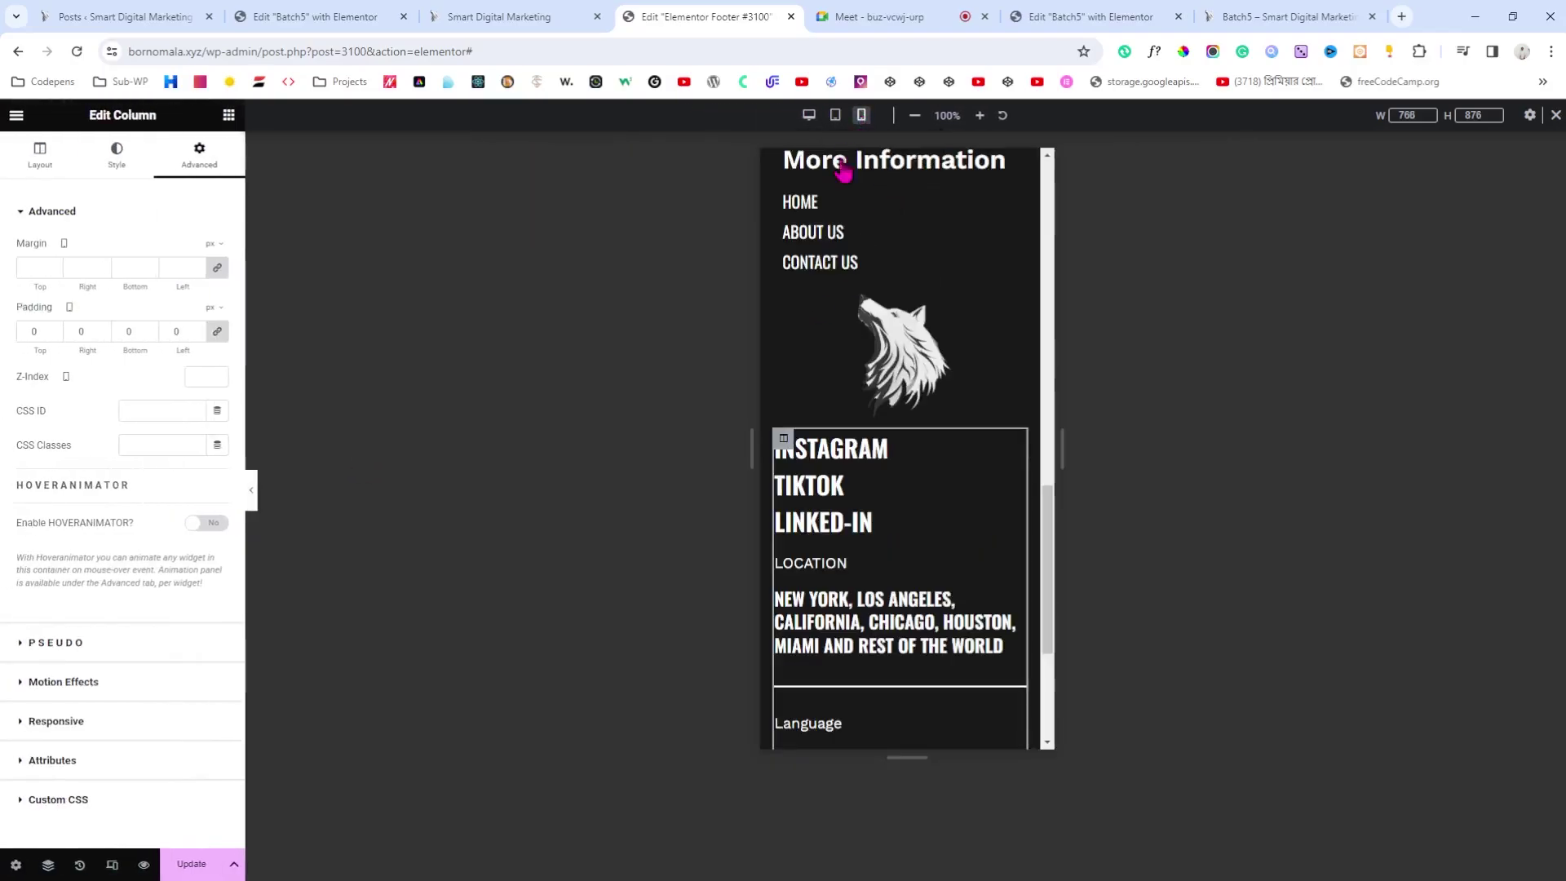
Step: Try centre alignment on the More Information link list in the mobile view, and settle on left alignment
{"action": "scroll", "coordinate": [955, 342], "scroll_direction": "up", "scroll_amount": 3}
{"action": "scroll", "coordinate": [954, 342], "scroll_direction": "down", "scroll_amount": 2}
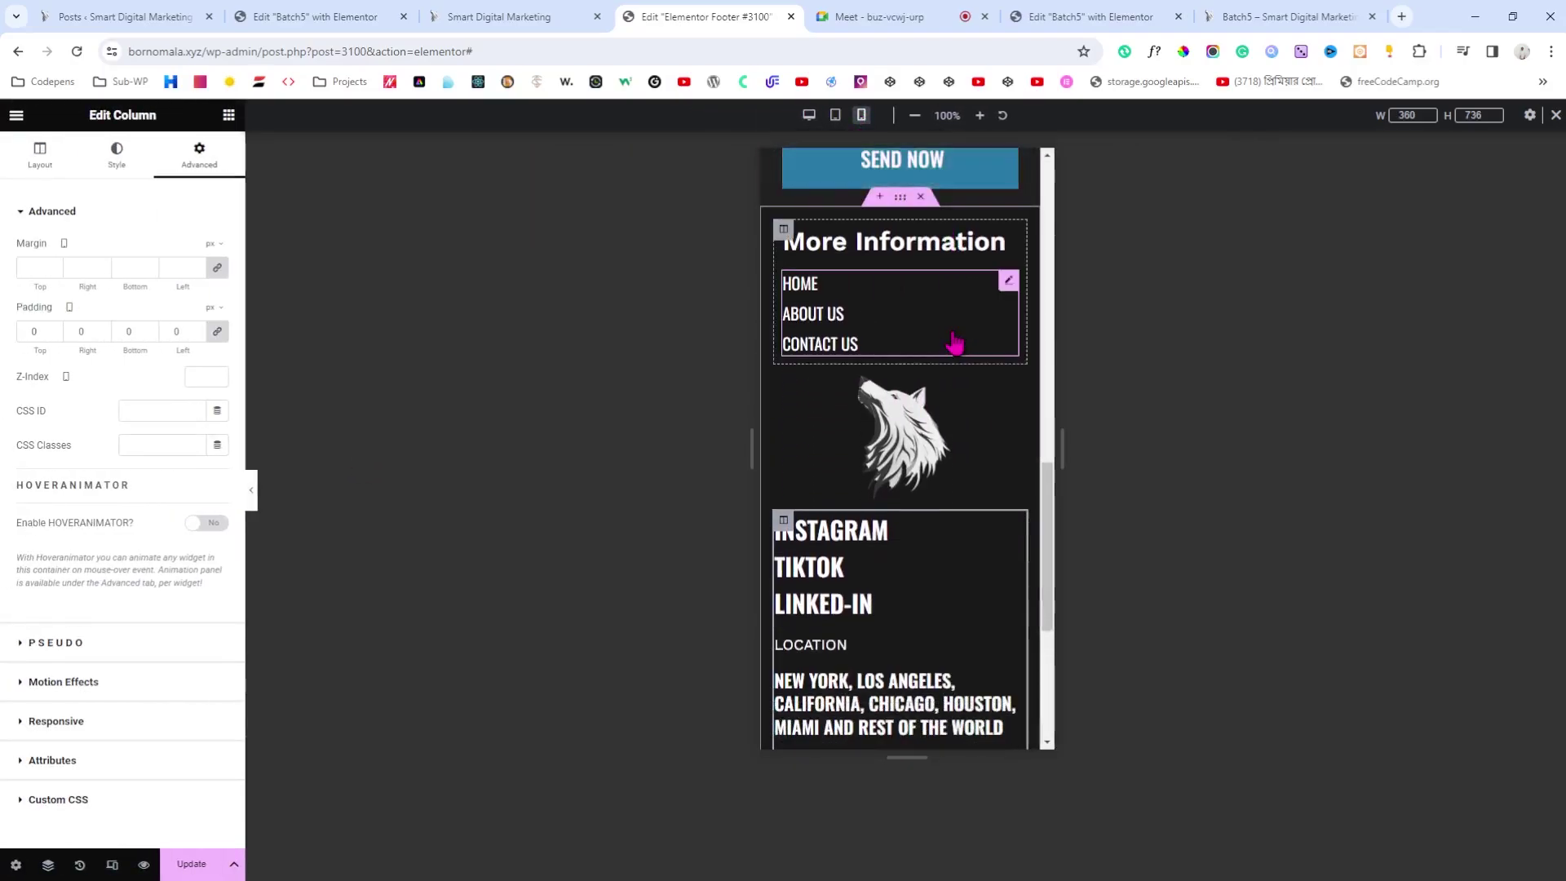
{"action": "left_click", "coordinate": [1010, 281]}
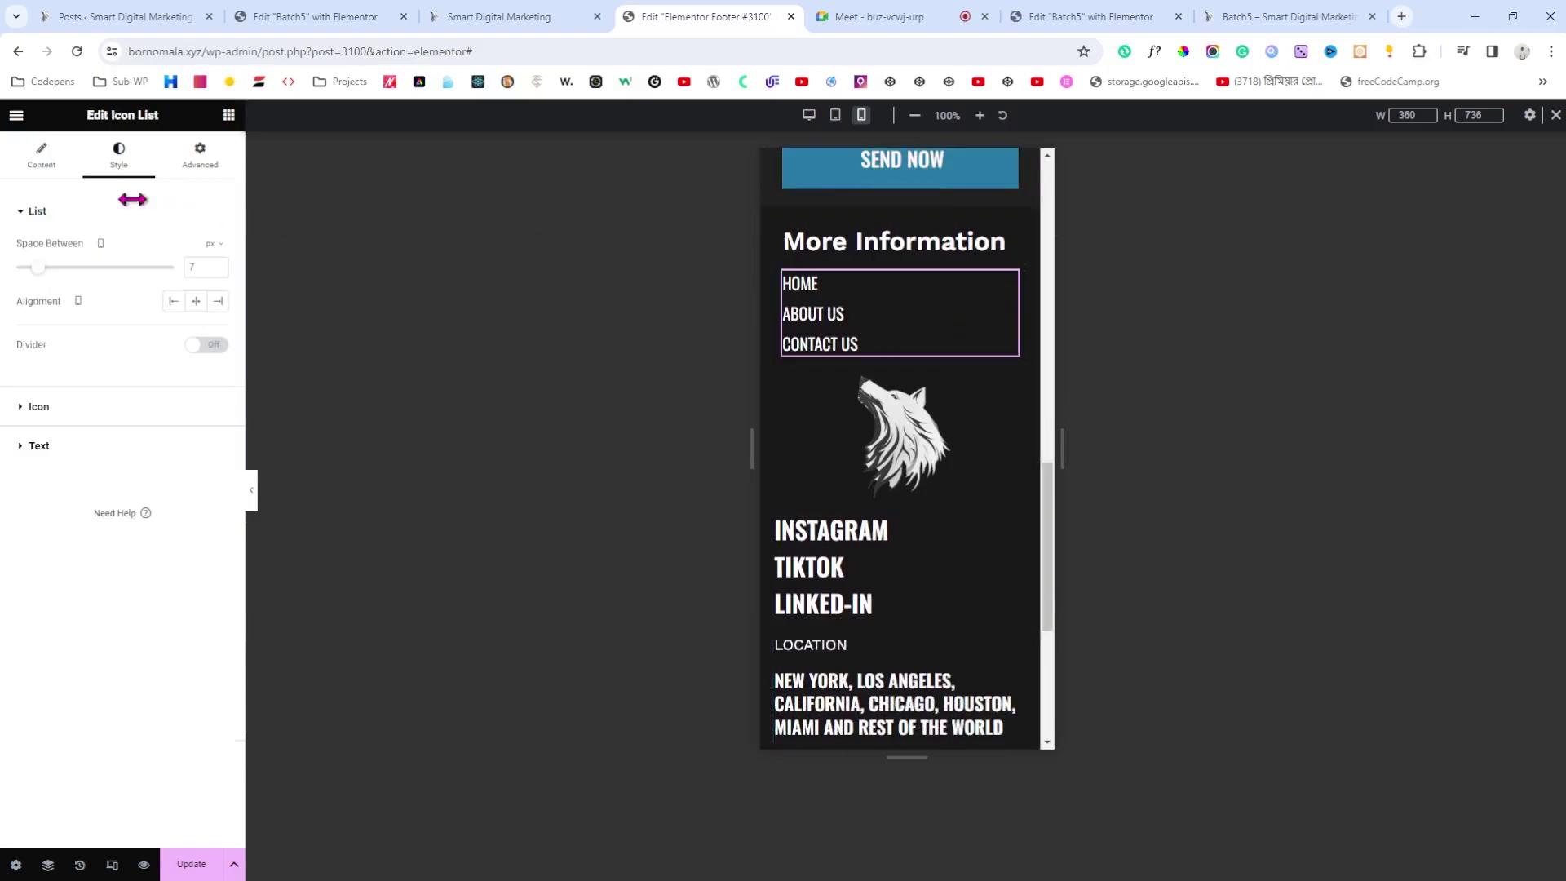
{"action": "left_click", "coordinate": [197, 301]}
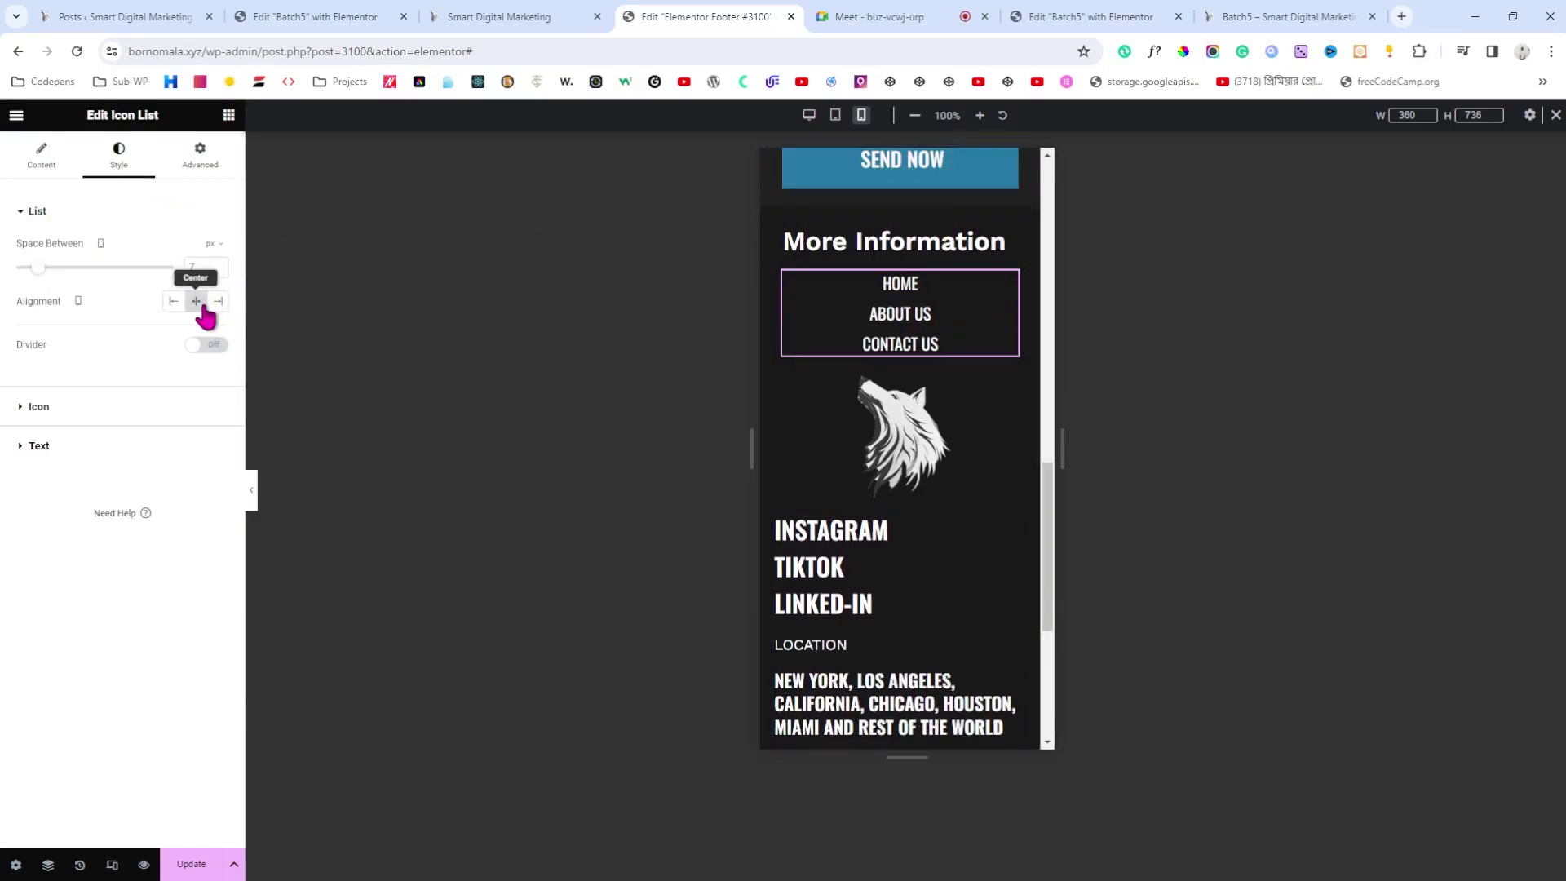
{"action": "left_click", "coordinate": [174, 301]}
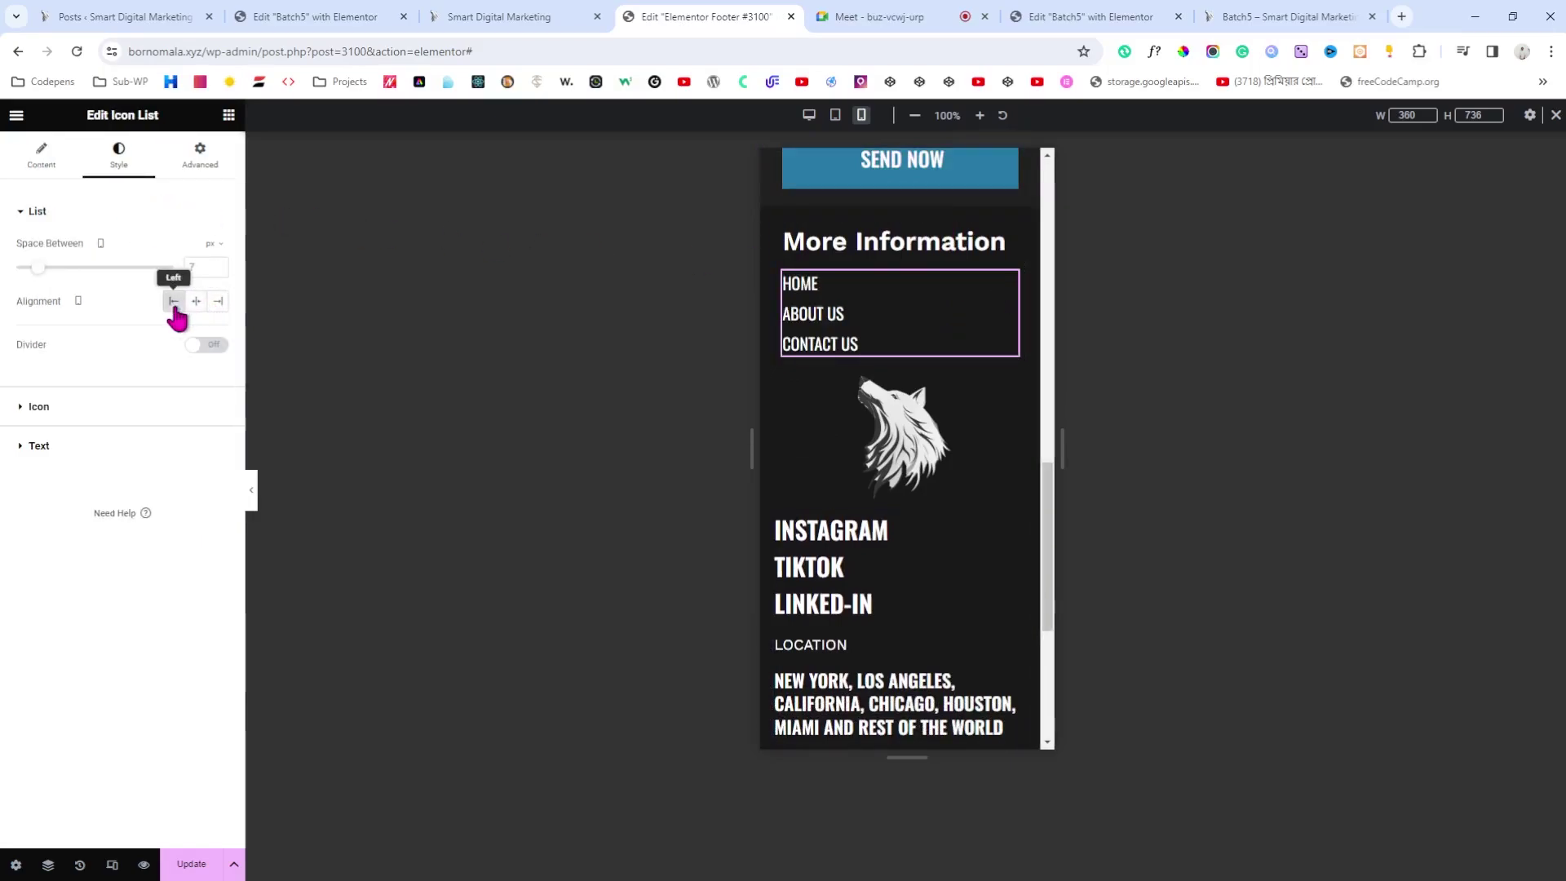
Step: Review the lower footer's mobile layout without the editing panel, from the More Information links down to the language entry
{"action": "left_click", "coordinate": [252, 493]}
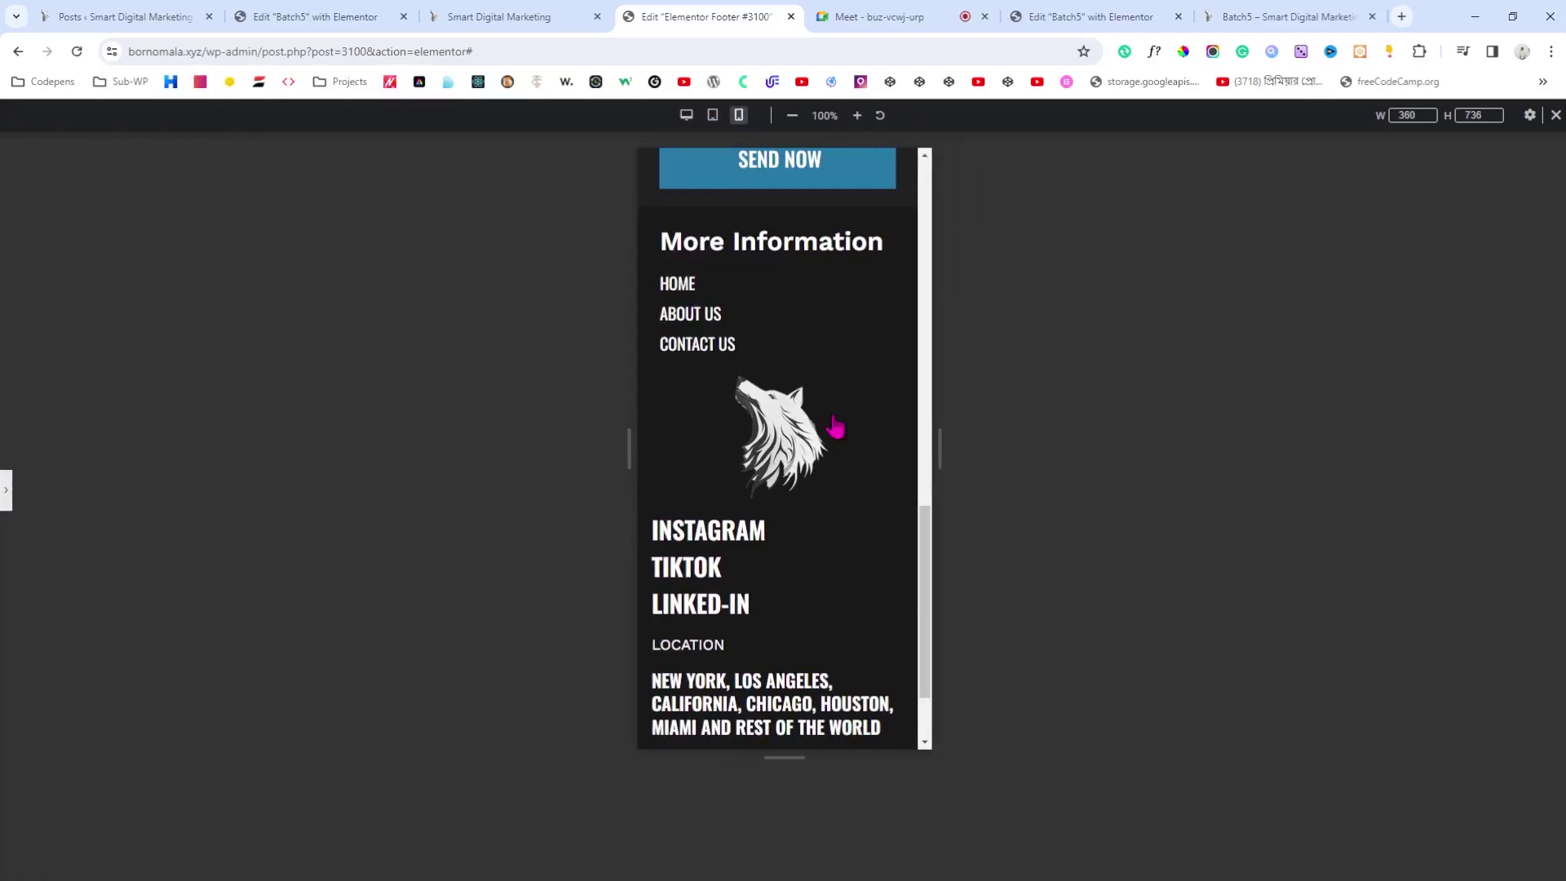
{"action": "scroll", "coordinate": [836, 430], "scroll_direction": "down", "scroll_amount": 2}
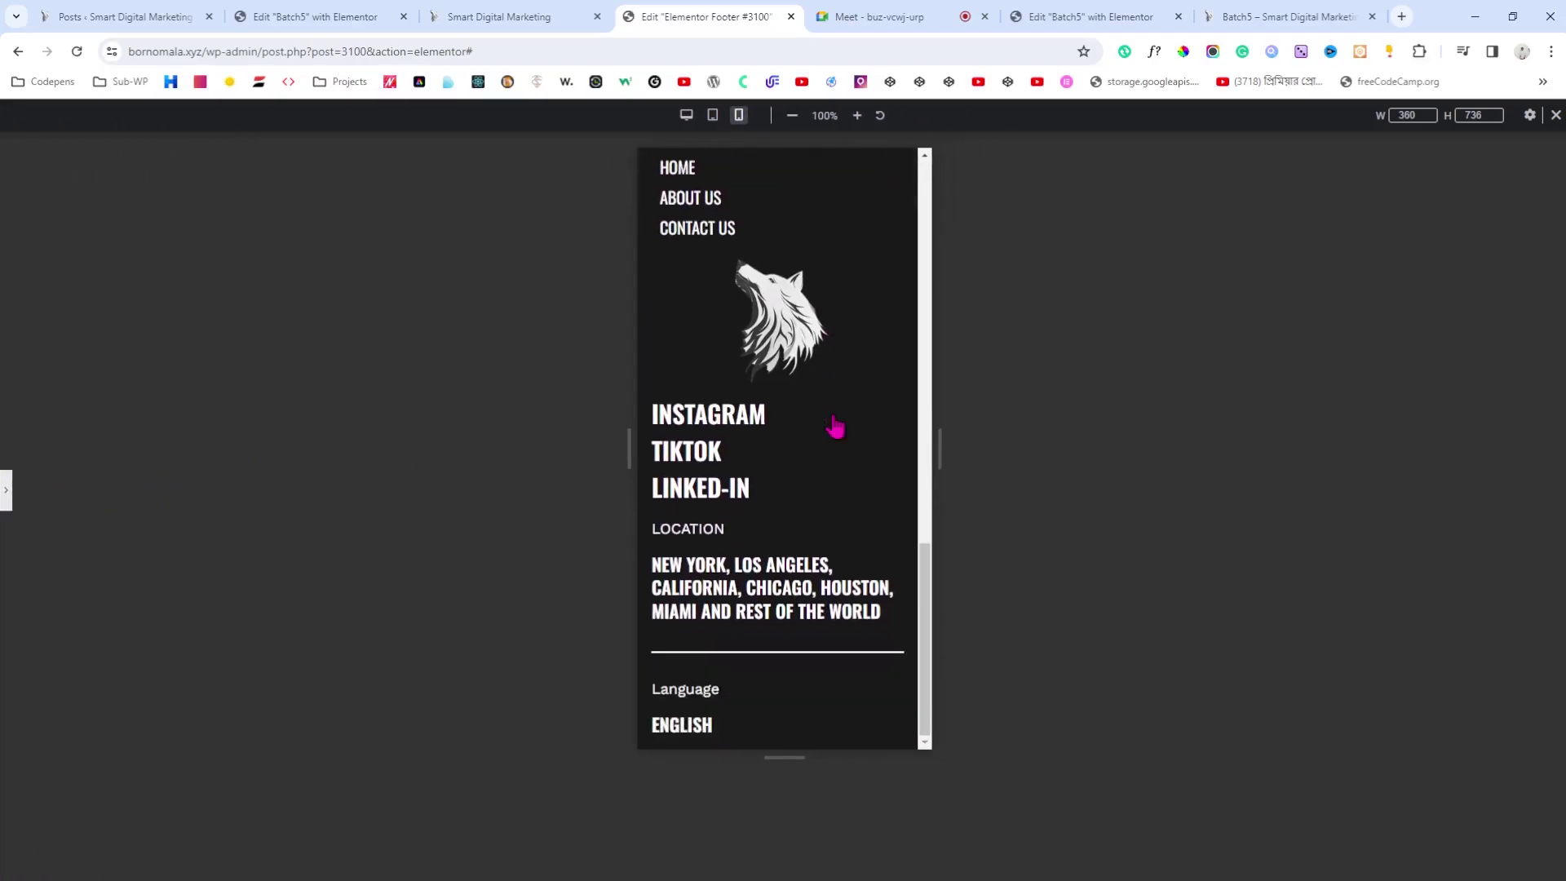
{"action": "scroll", "coordinate": [835, 426], "scroll_direction": "up", "scroll_amount": 4}
{"action": "scroll", "coordinate": [836, 426], "scroll_direction": "down", "scroll_amount": 3}
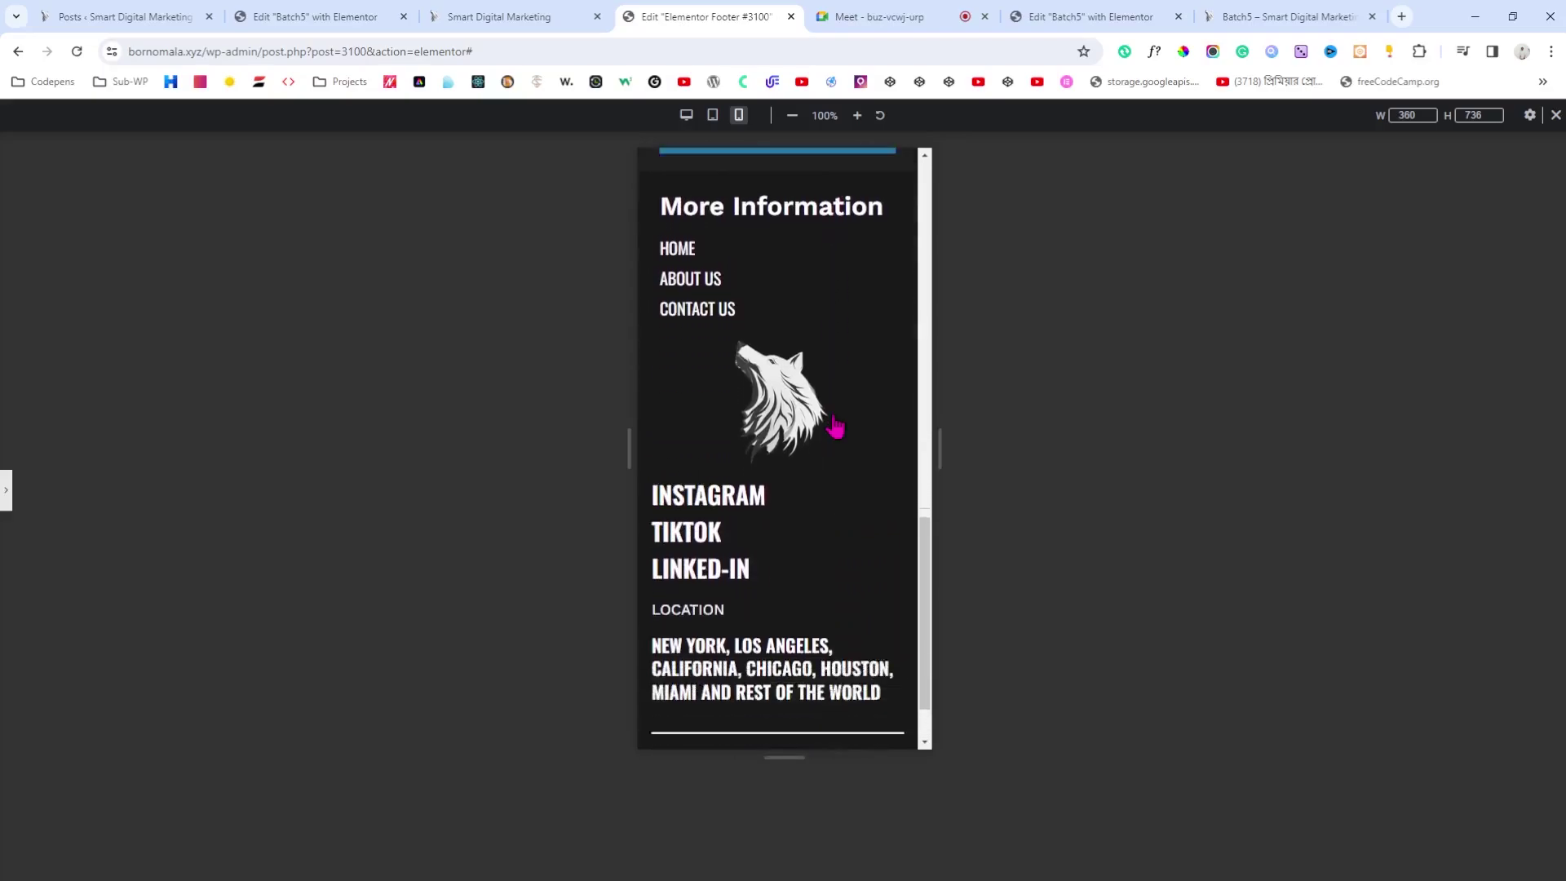
{"action": "scroll", "coordinate": [836, 425], "scroll_direction": "up", "scroll_amount": 2}
{"action": "scroll", "coordinate": [835, 426], "scroll_direction": "down", "scroll_amount": 2}
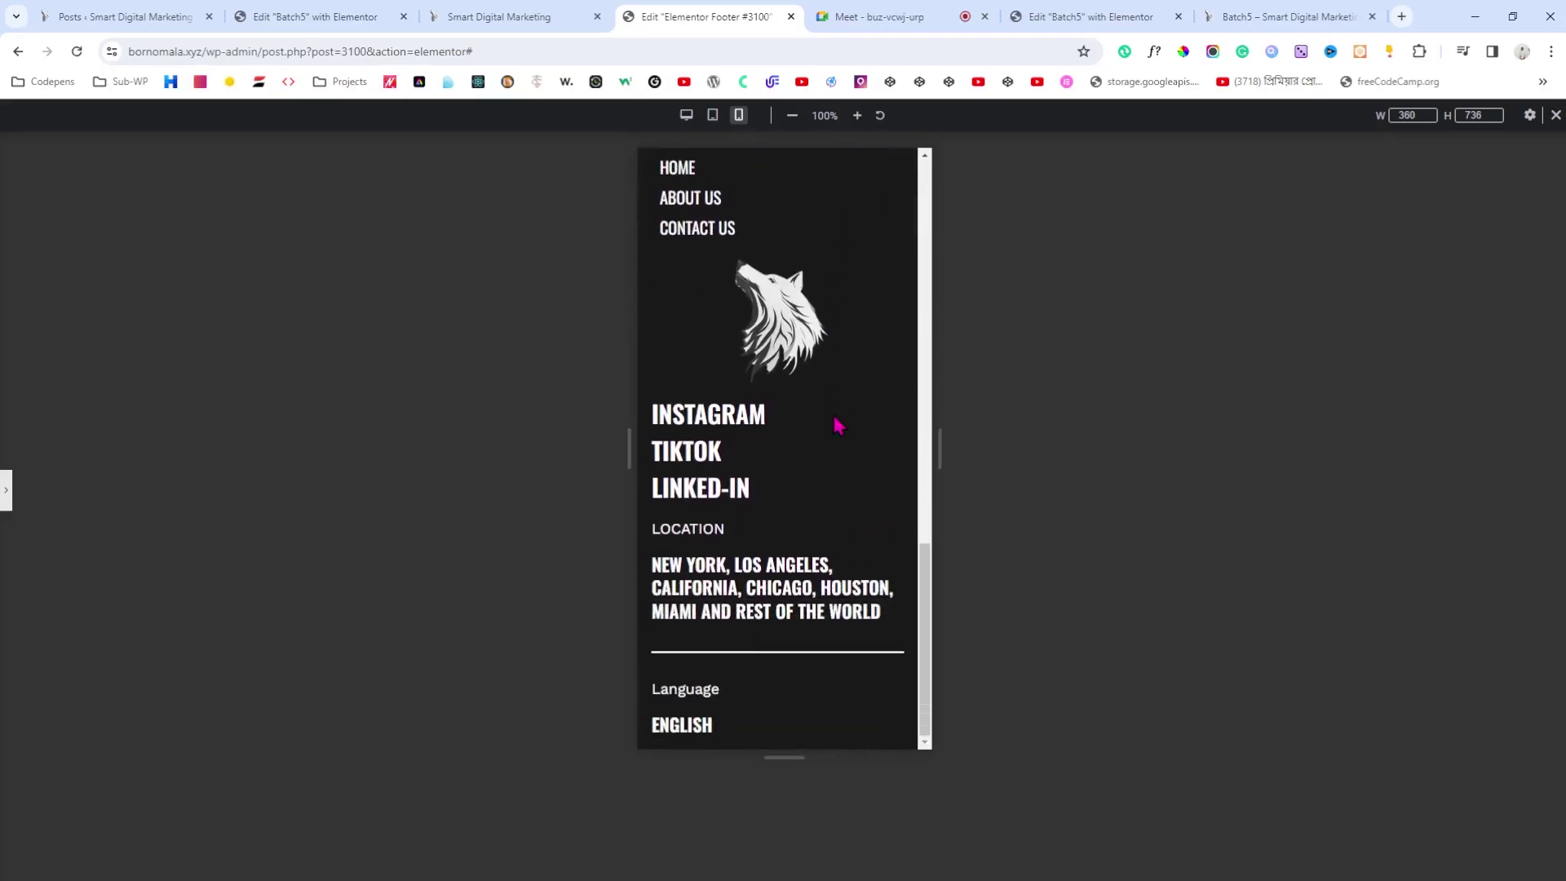
{"action": "left_click", "coordinate": [5, 490]}
{"action": "scroll", "coordinate": [901, 163], "scroll_direction": "up", "scroll_amount": 1}
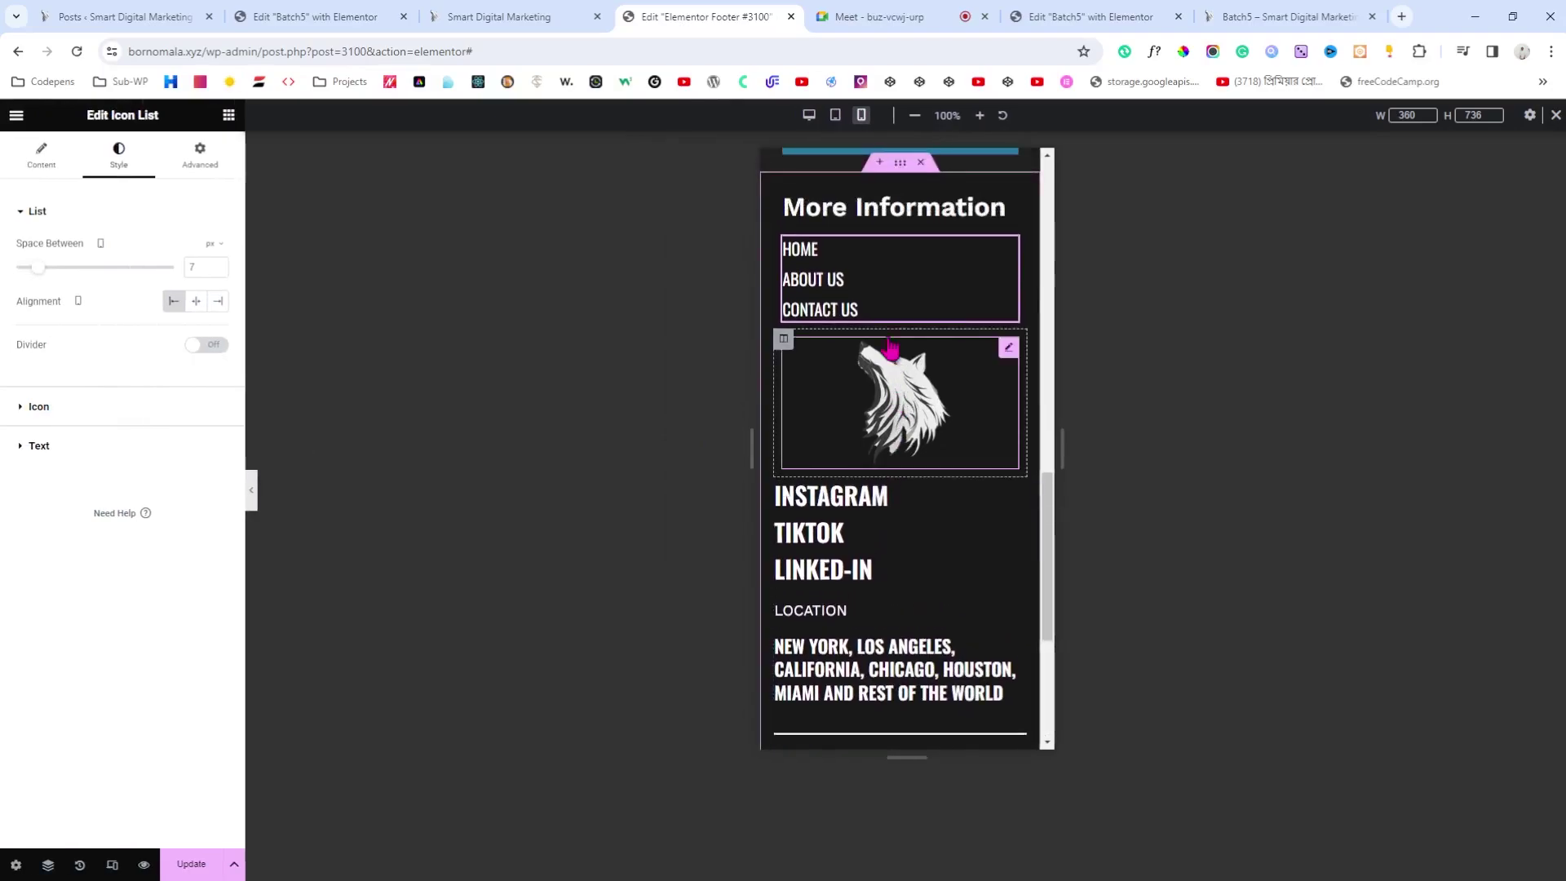
Step: Select the lower footer section, return to the desktop view and update the footer template
{"action": "left_click", "coordinate": [900, 162]}
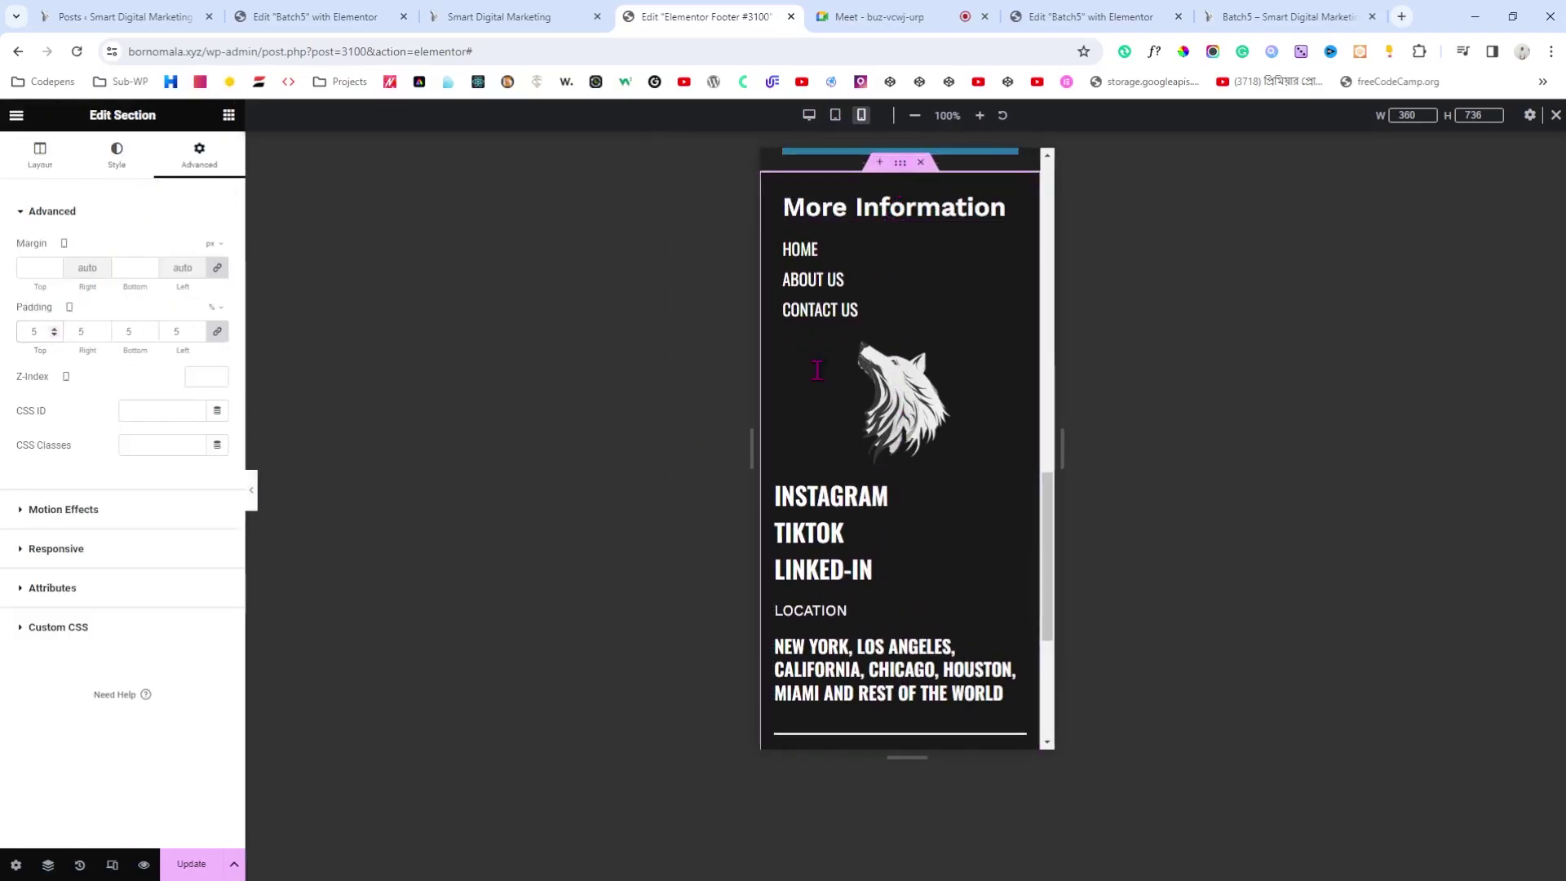
{"action": "scroll", "coordinate": [986, 395], "scroll_direction": "down", "scroll_amount": 2}
{"action": "scroll", "coordinate": [986, 400], "scroll_direction": "up", "scroll_amount": 1}
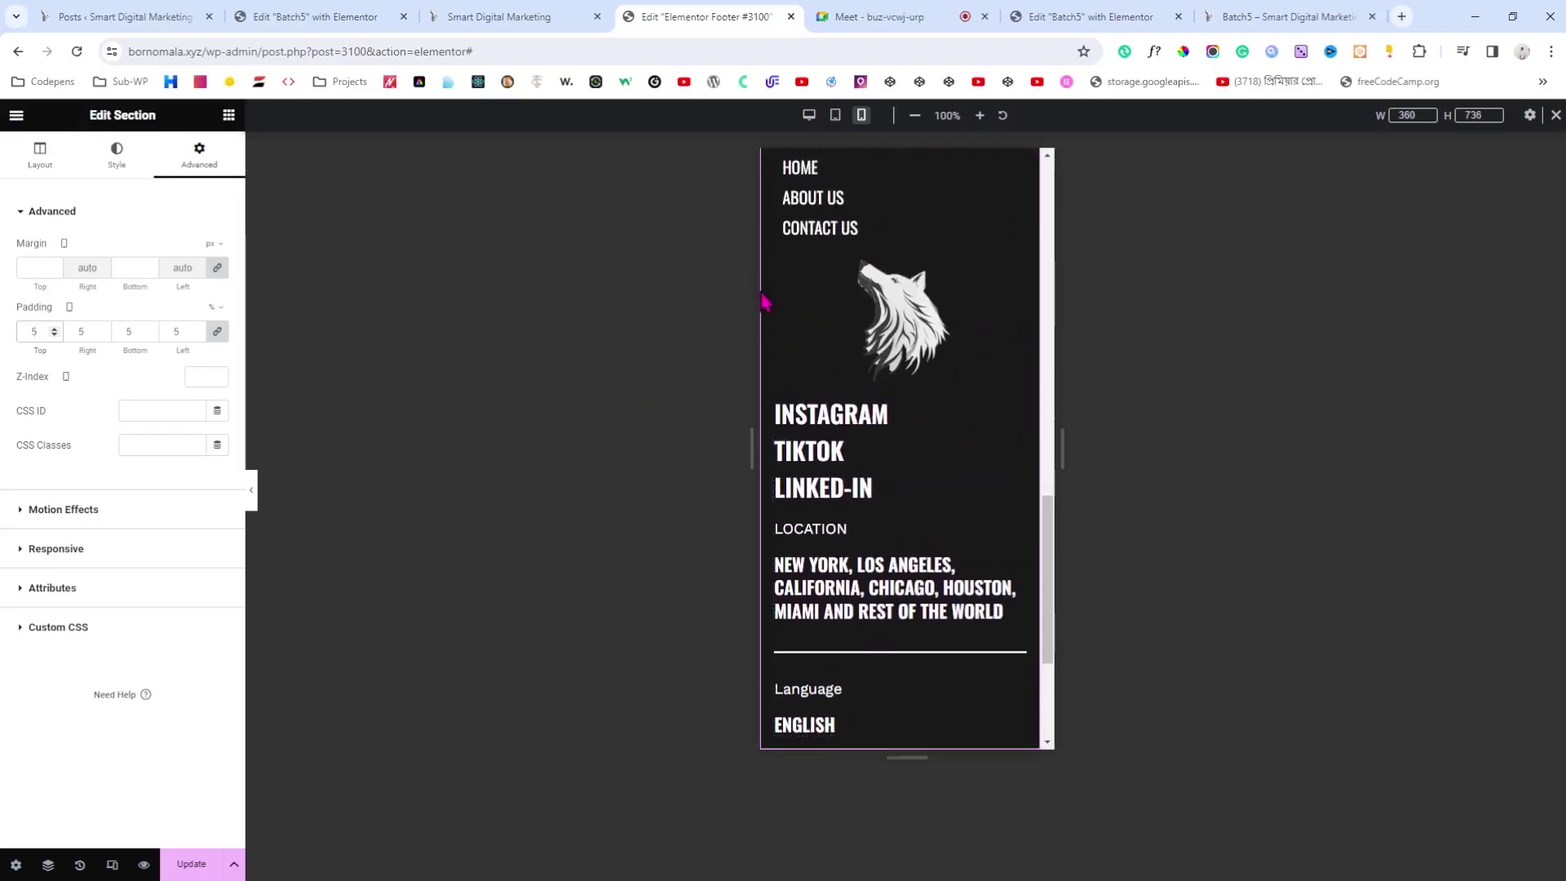
{"action": "left_click", "coordinate": [809, 115]}
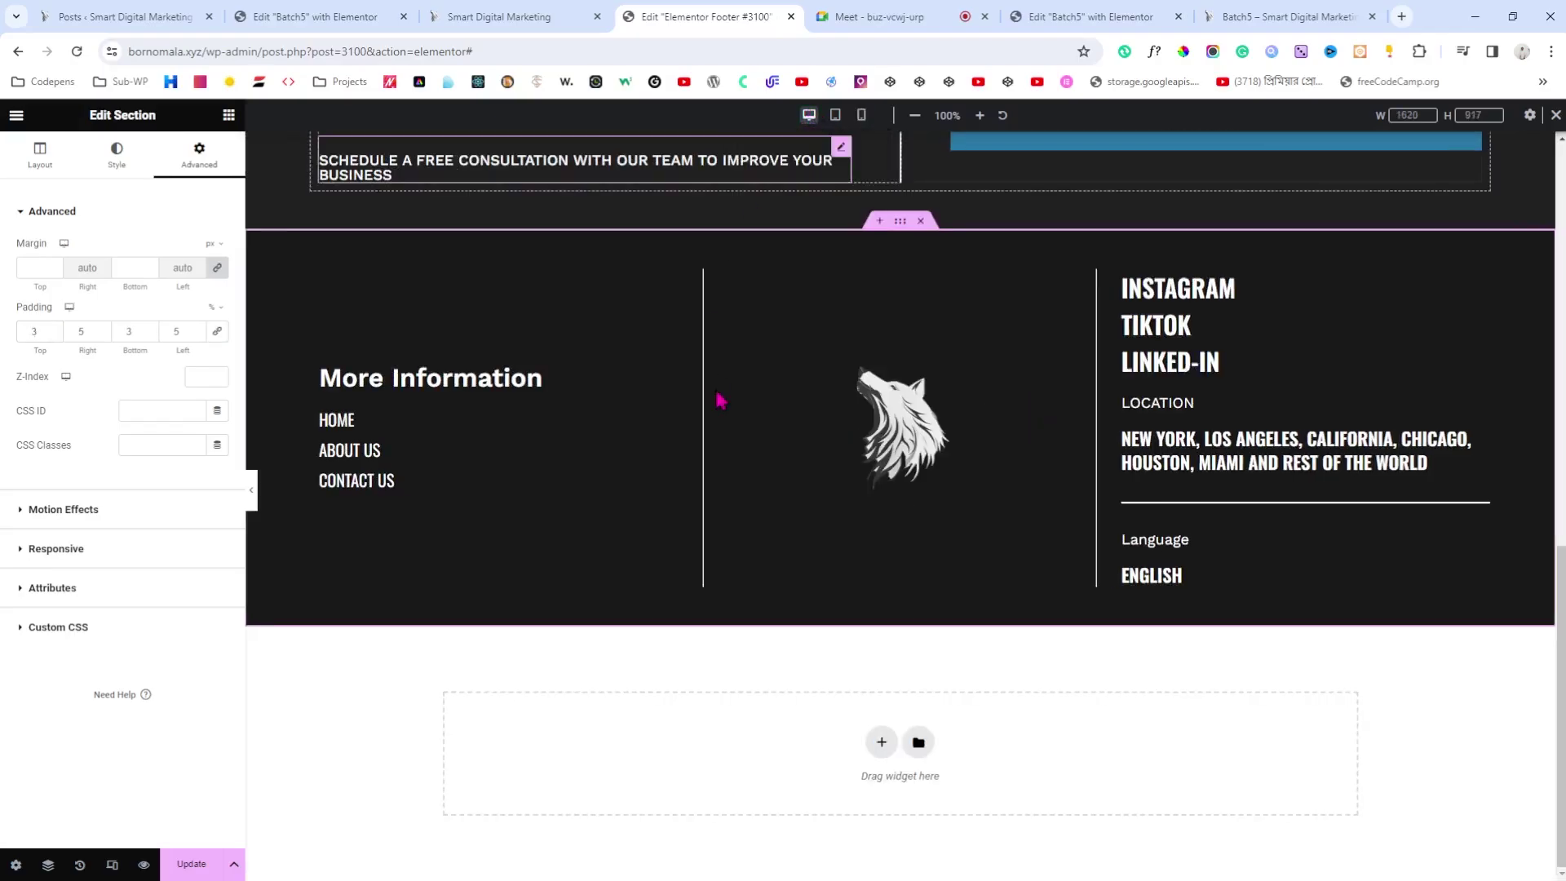
{"action": "left_click", "coordinate": [186, 864]}
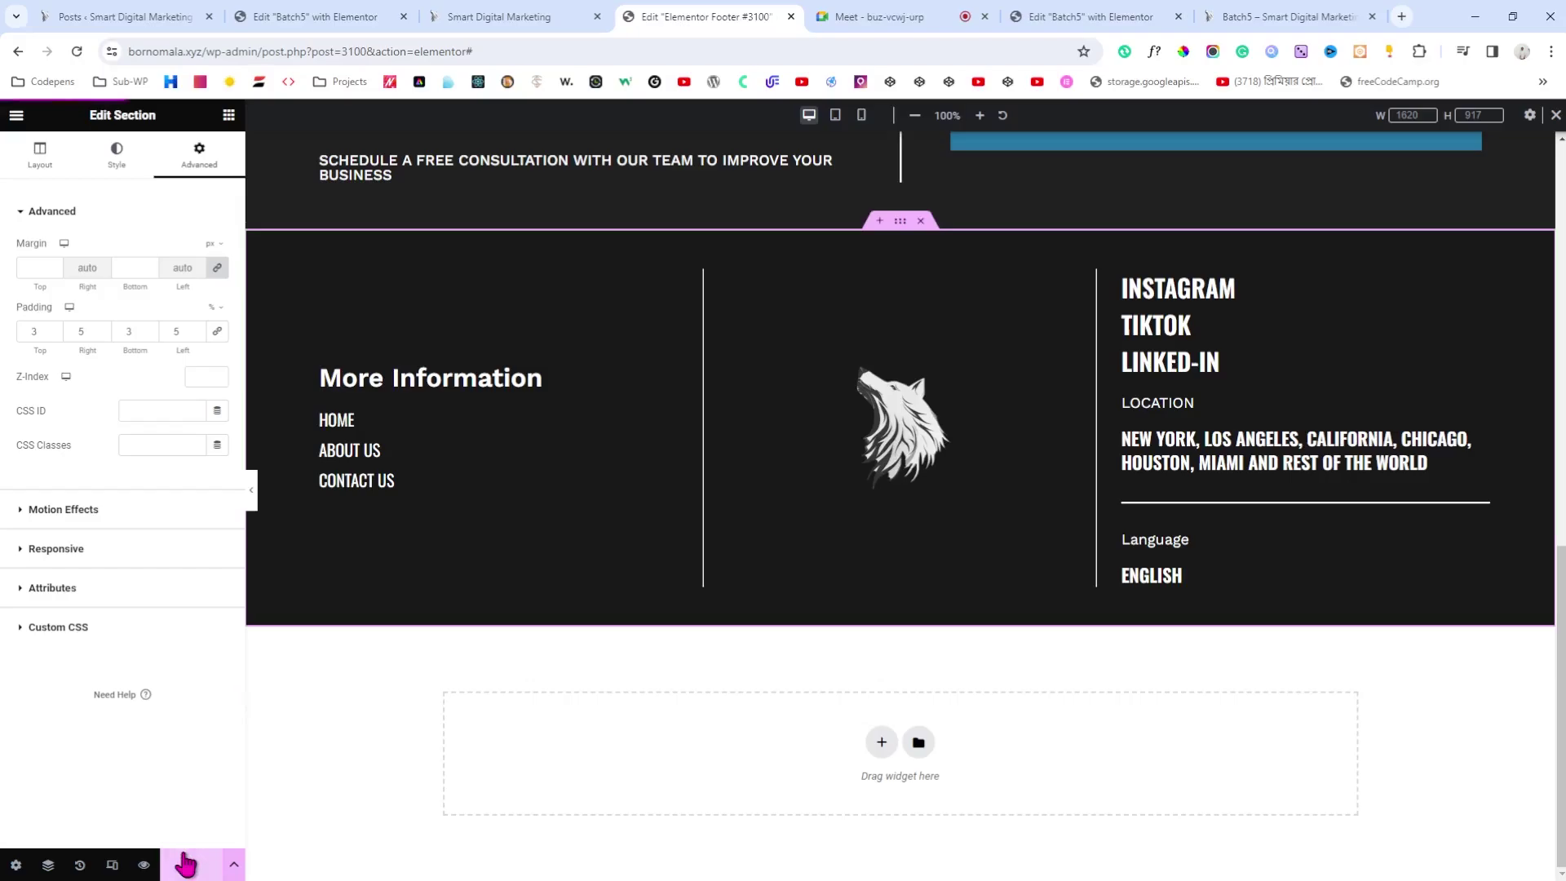
Step: Review the Batch5 page preview from the footer up to the header
{"action": "left_click", "coordinate": [1248, 15]}
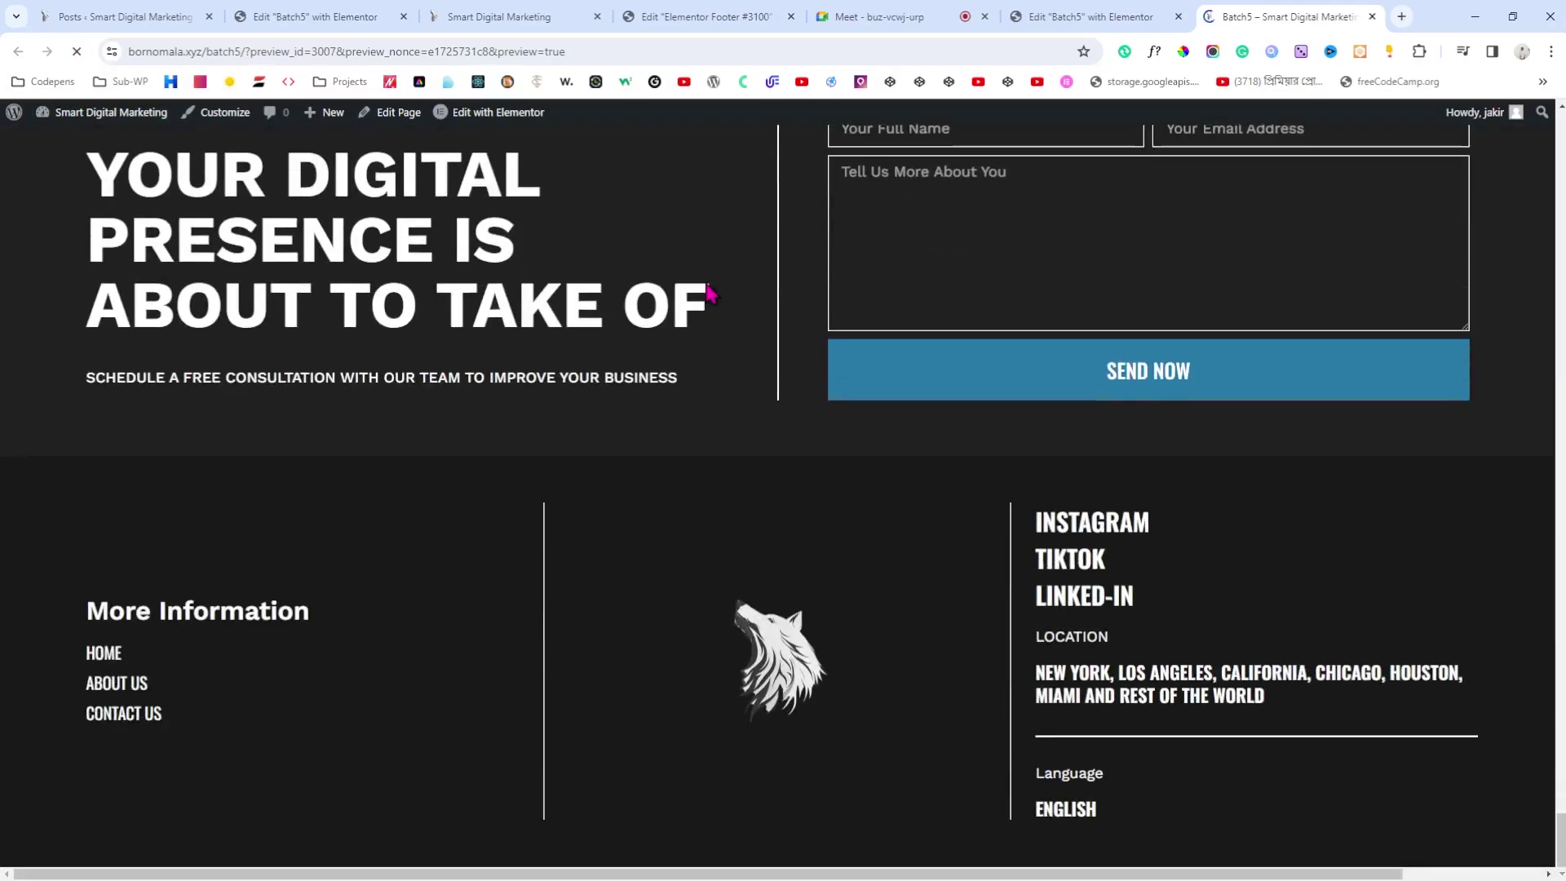
{"action": "scroll", "coordinate": [709, 361], "scroll_direction": "up", "scroll_amount": 15}
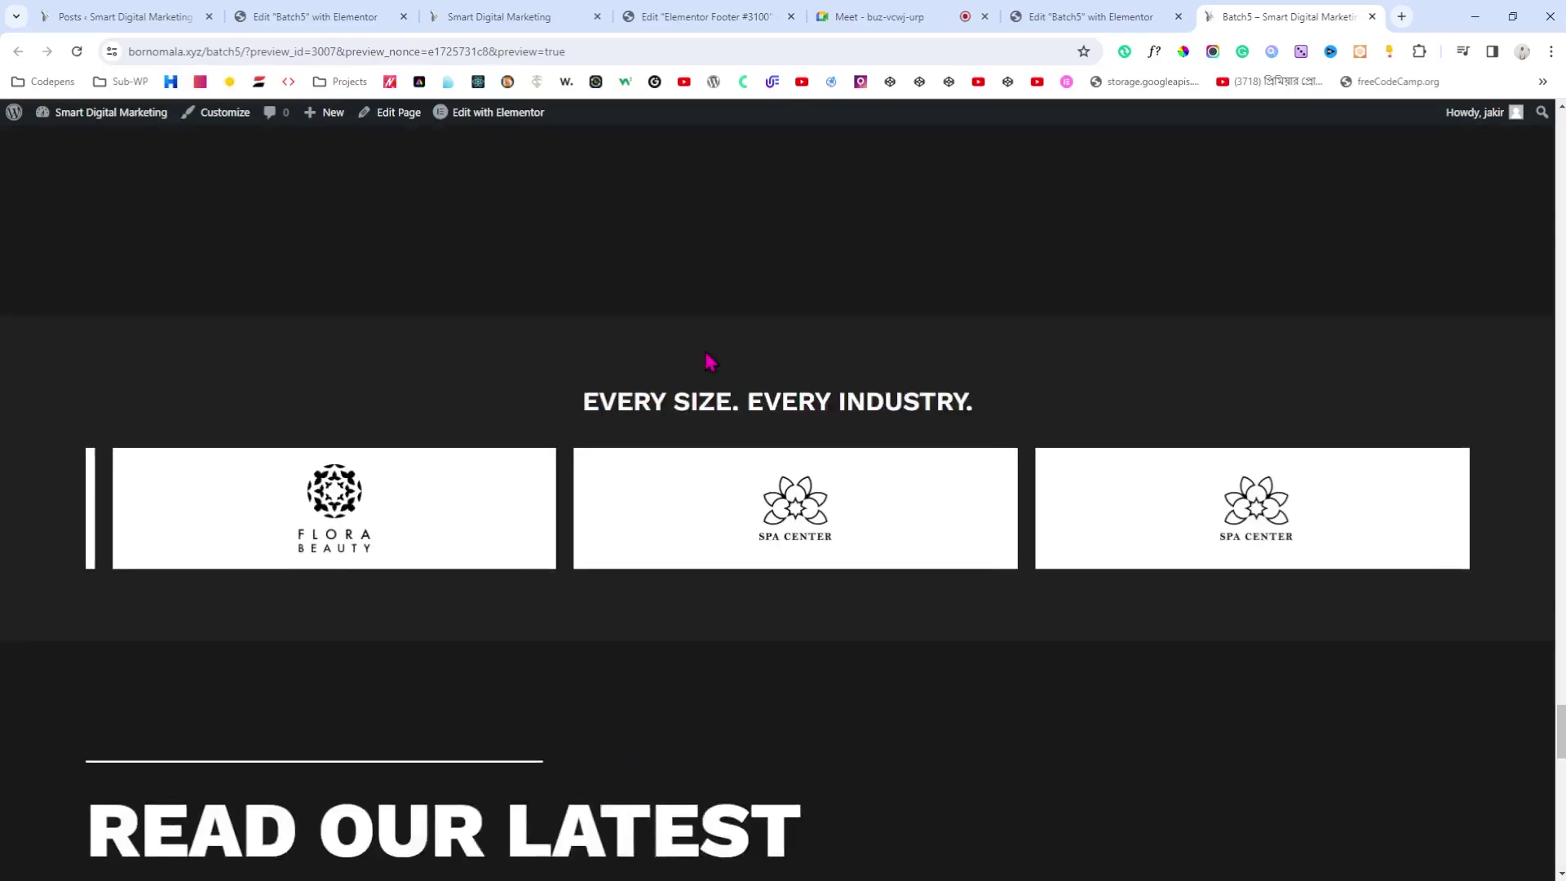
{"action": "scroll", "coordinate": [708, 361], "scroll_direction": "up", "scroll_amount": 15}
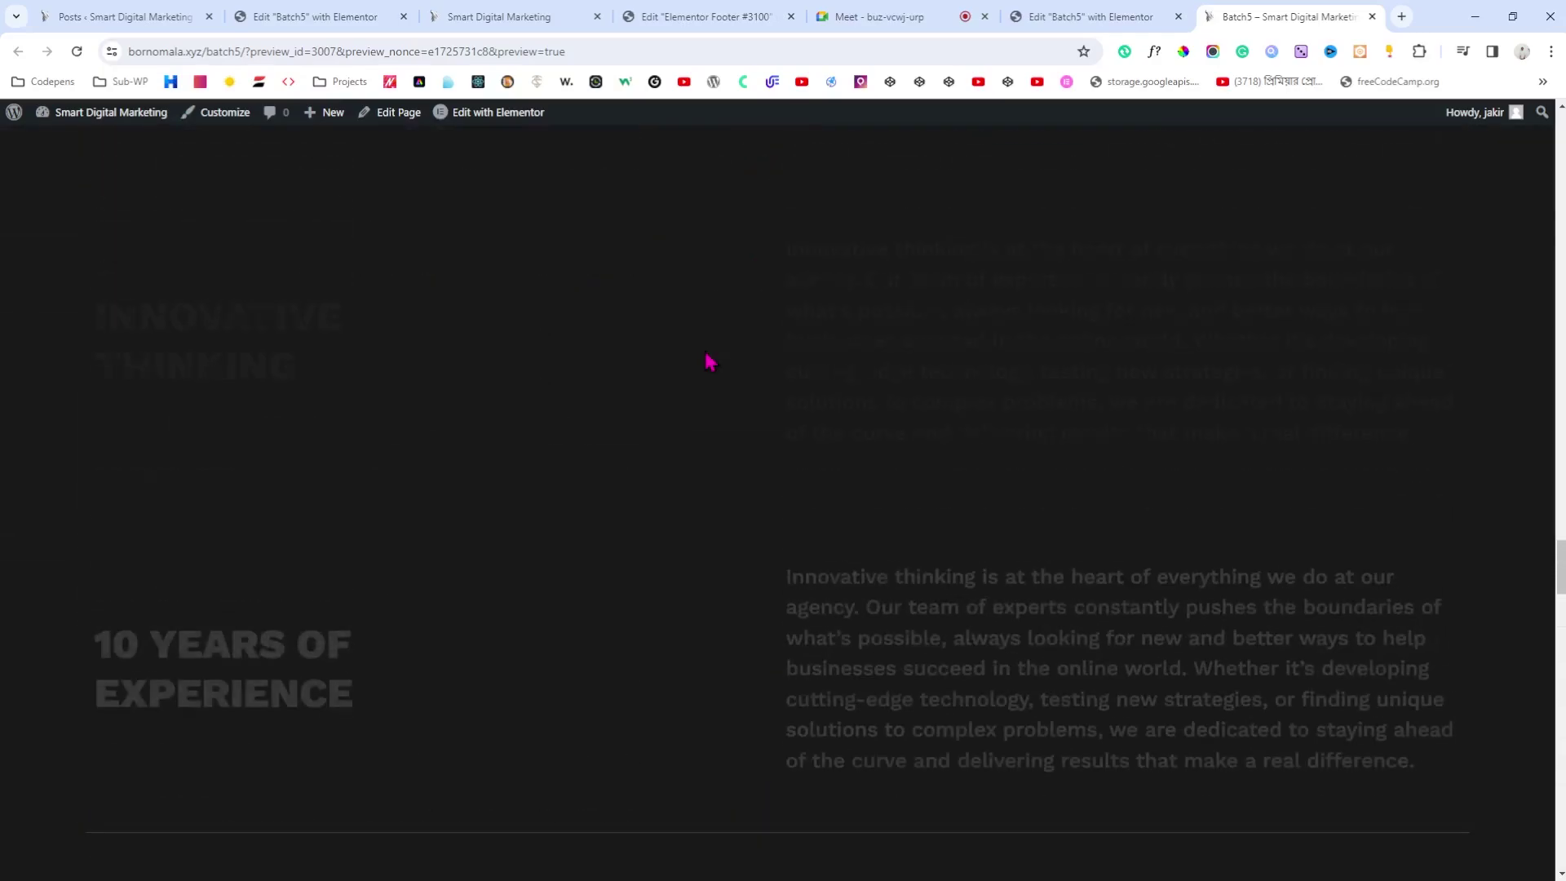
{"action": "scroll", "coordinate": [709, 360], "scroll_direction": "up", "scroll_amount": 15}
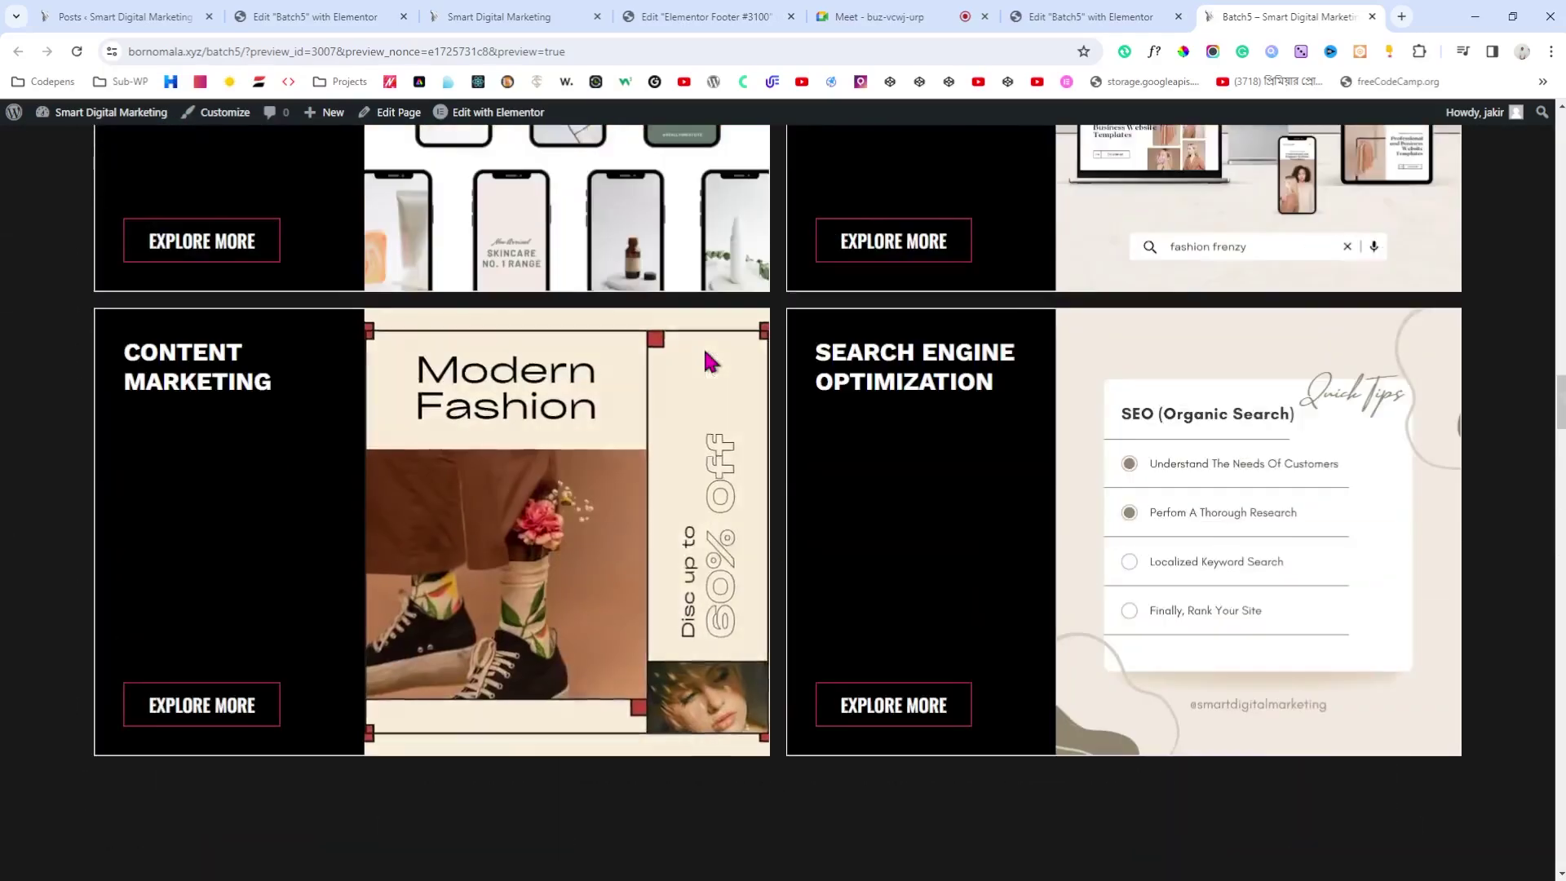
{"action": "scroll", "coordinate": [708, 361], "scroll_direction": "up", "scroll_amount": 15}
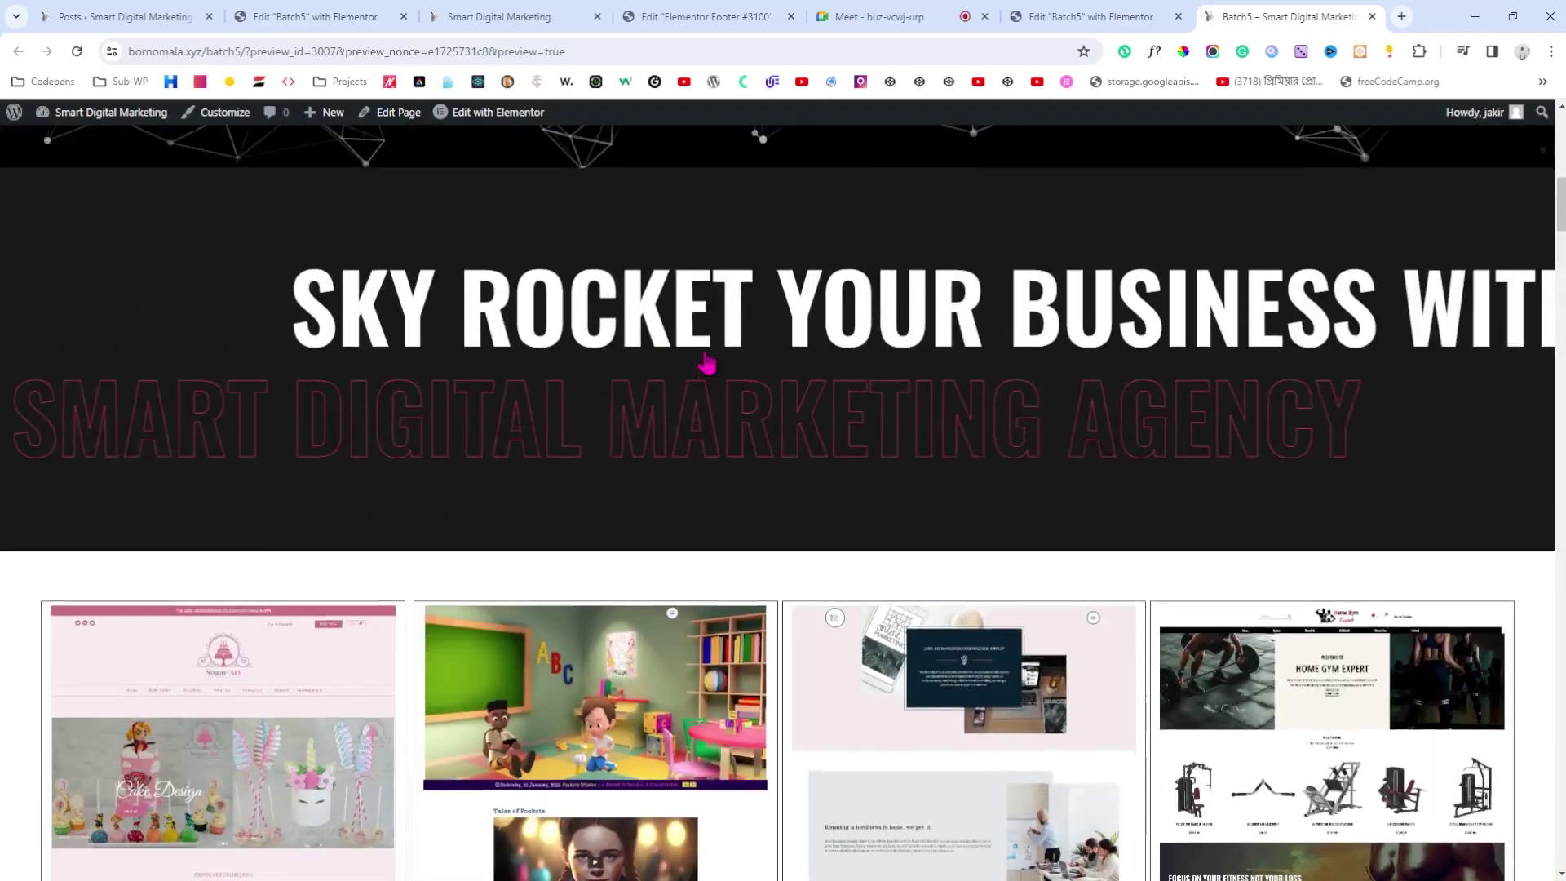
{"action": "scroll", "coordinate": [710, 361], "scroll_direction": "up", "scroll_amount": 3}
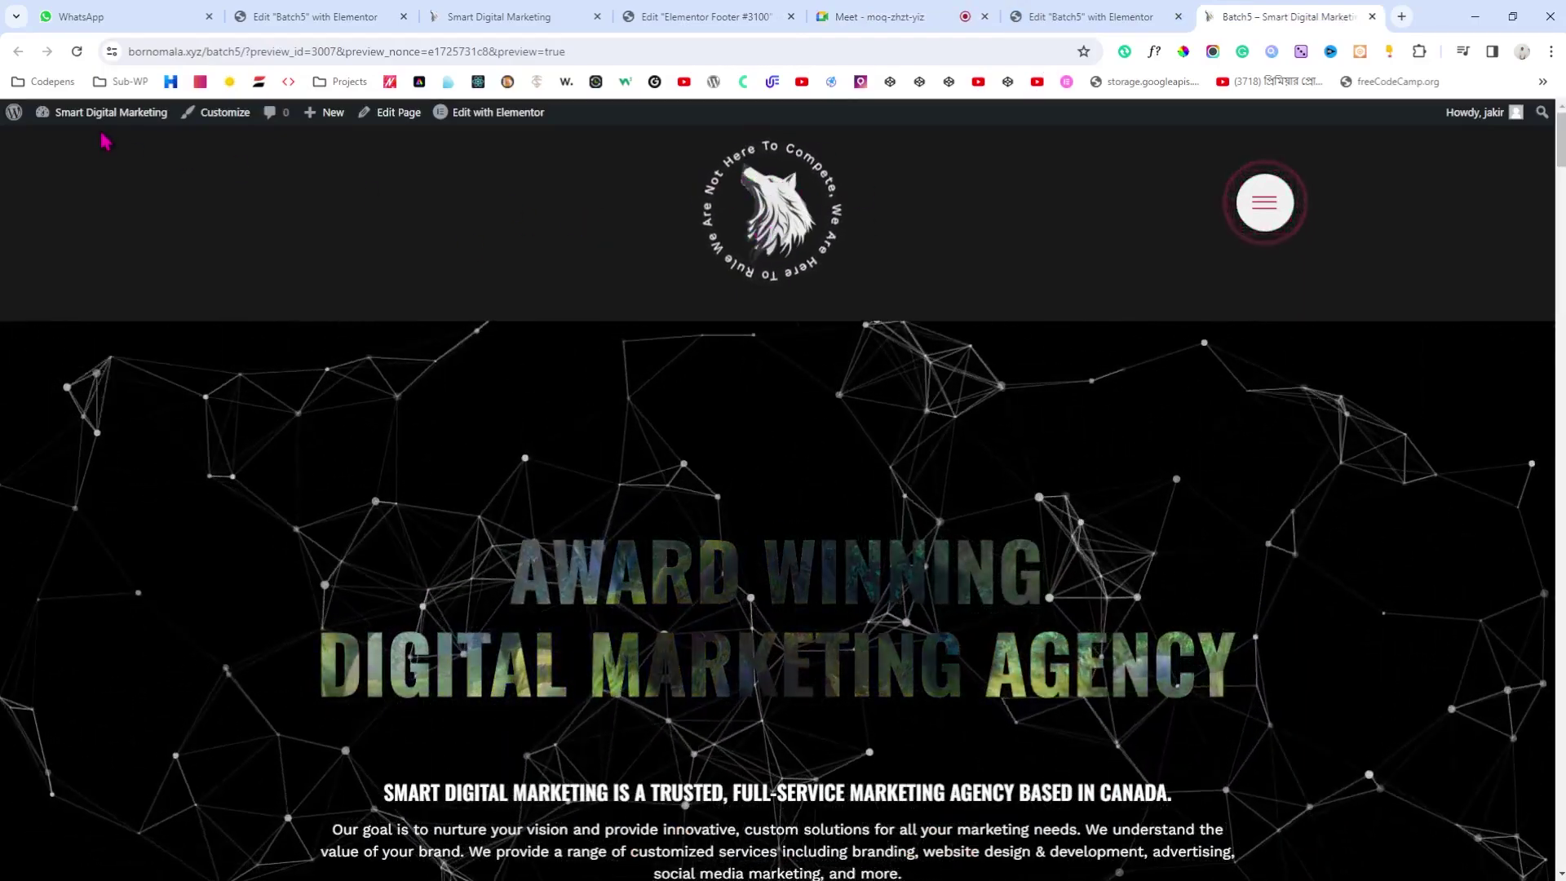
Step: Go to the WordPress dashboard and open Elementor Header #117 for editing from the Theme Builder
{"action": "mouse_move", "coordinate": [110, 123]}
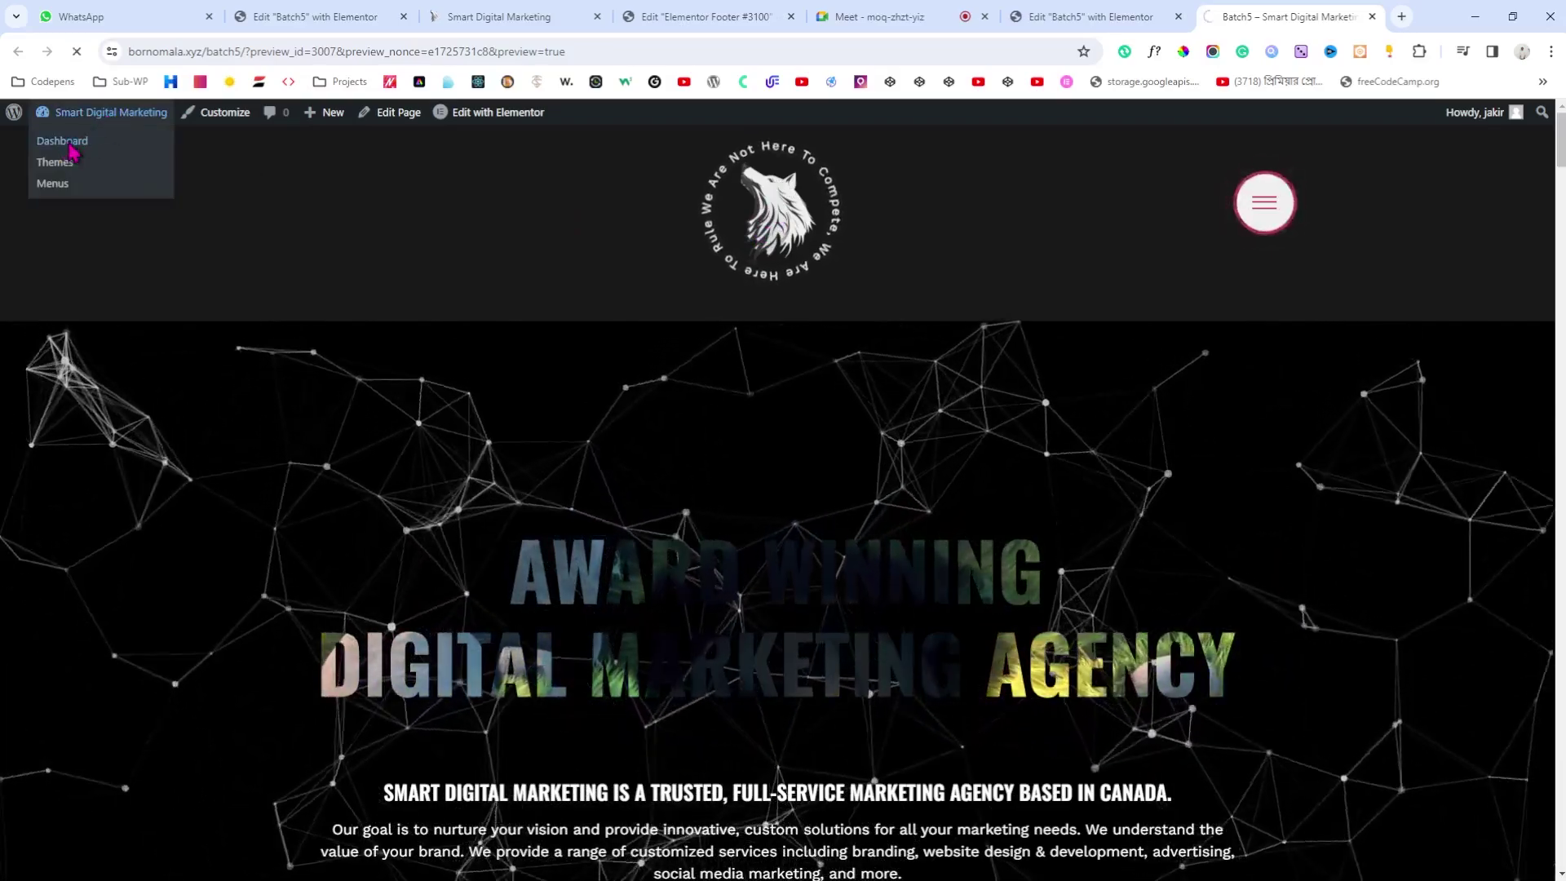
{"action": "left_click", "coordinate": [69, 144]}
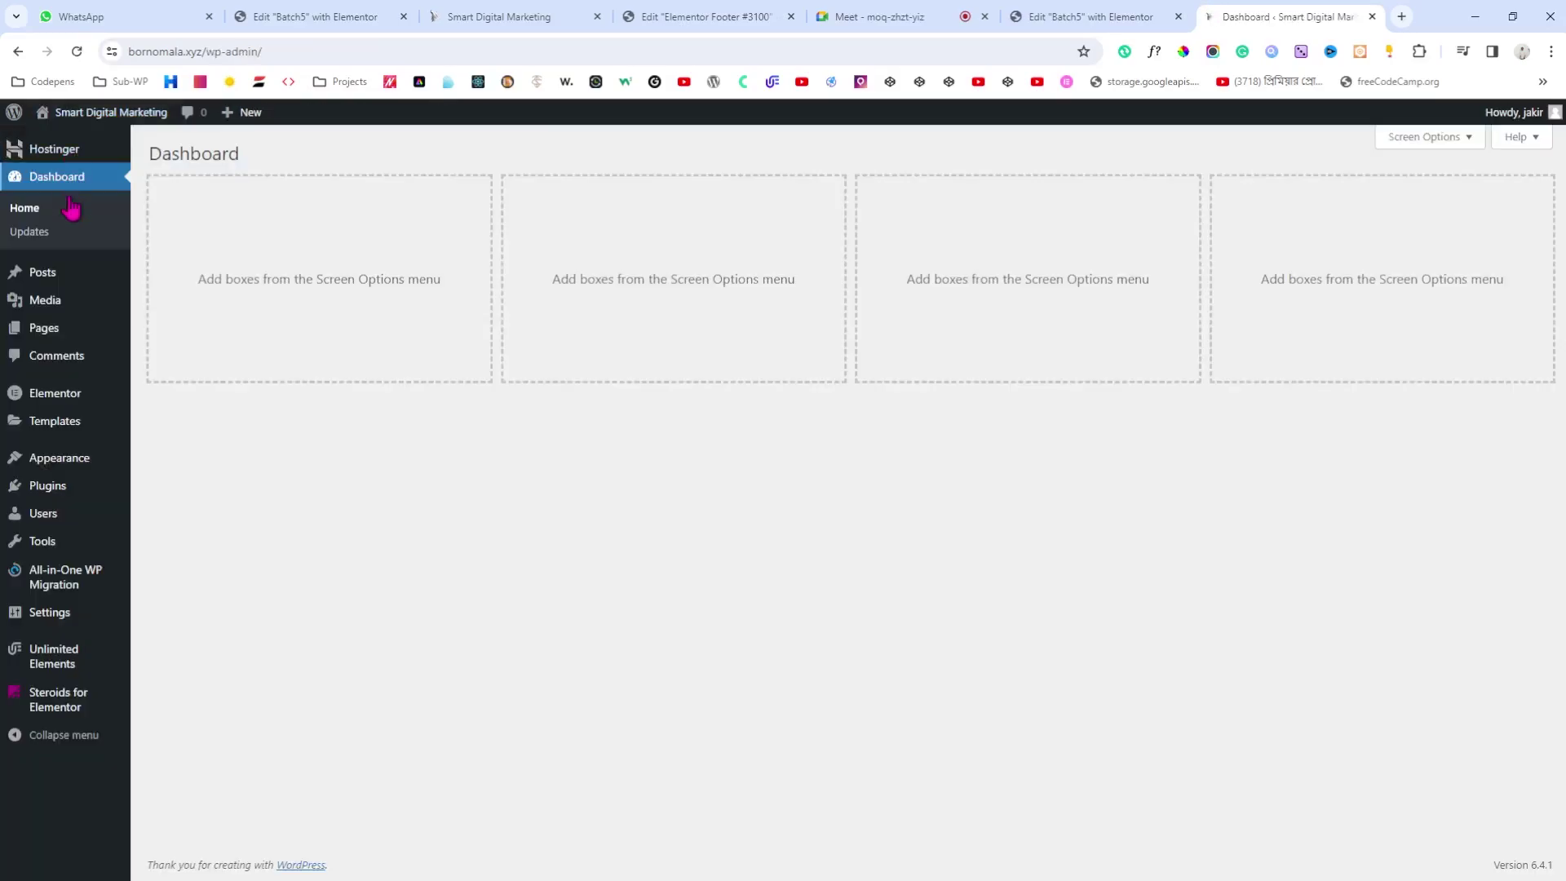
{"action": "mouse_move", "coordinate": [64, 429]}
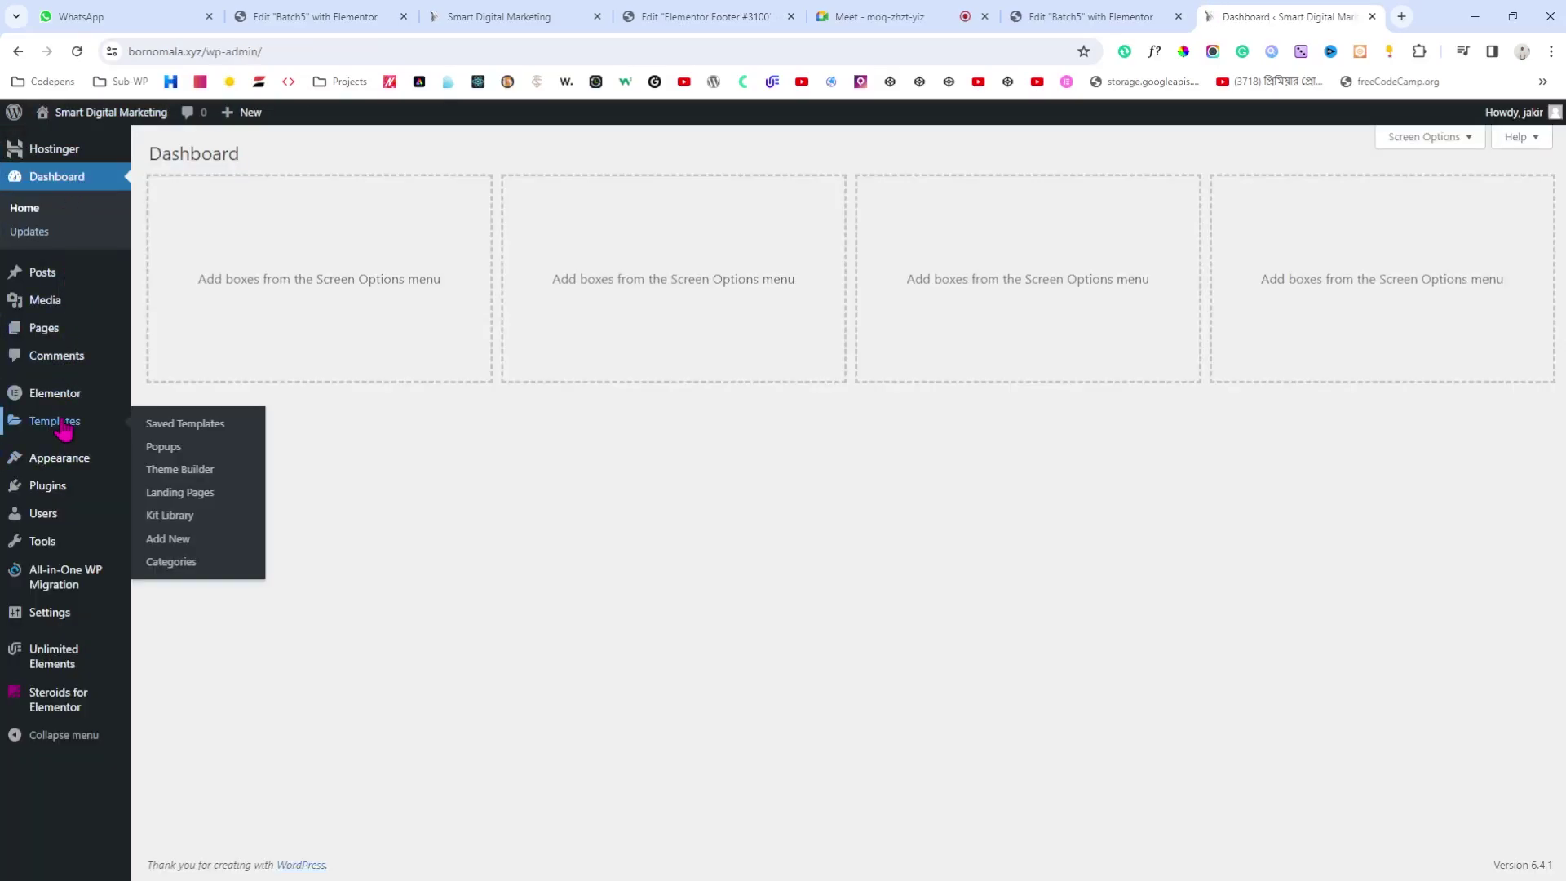
{"action": "left_click", "coordinate": [175, 475]}
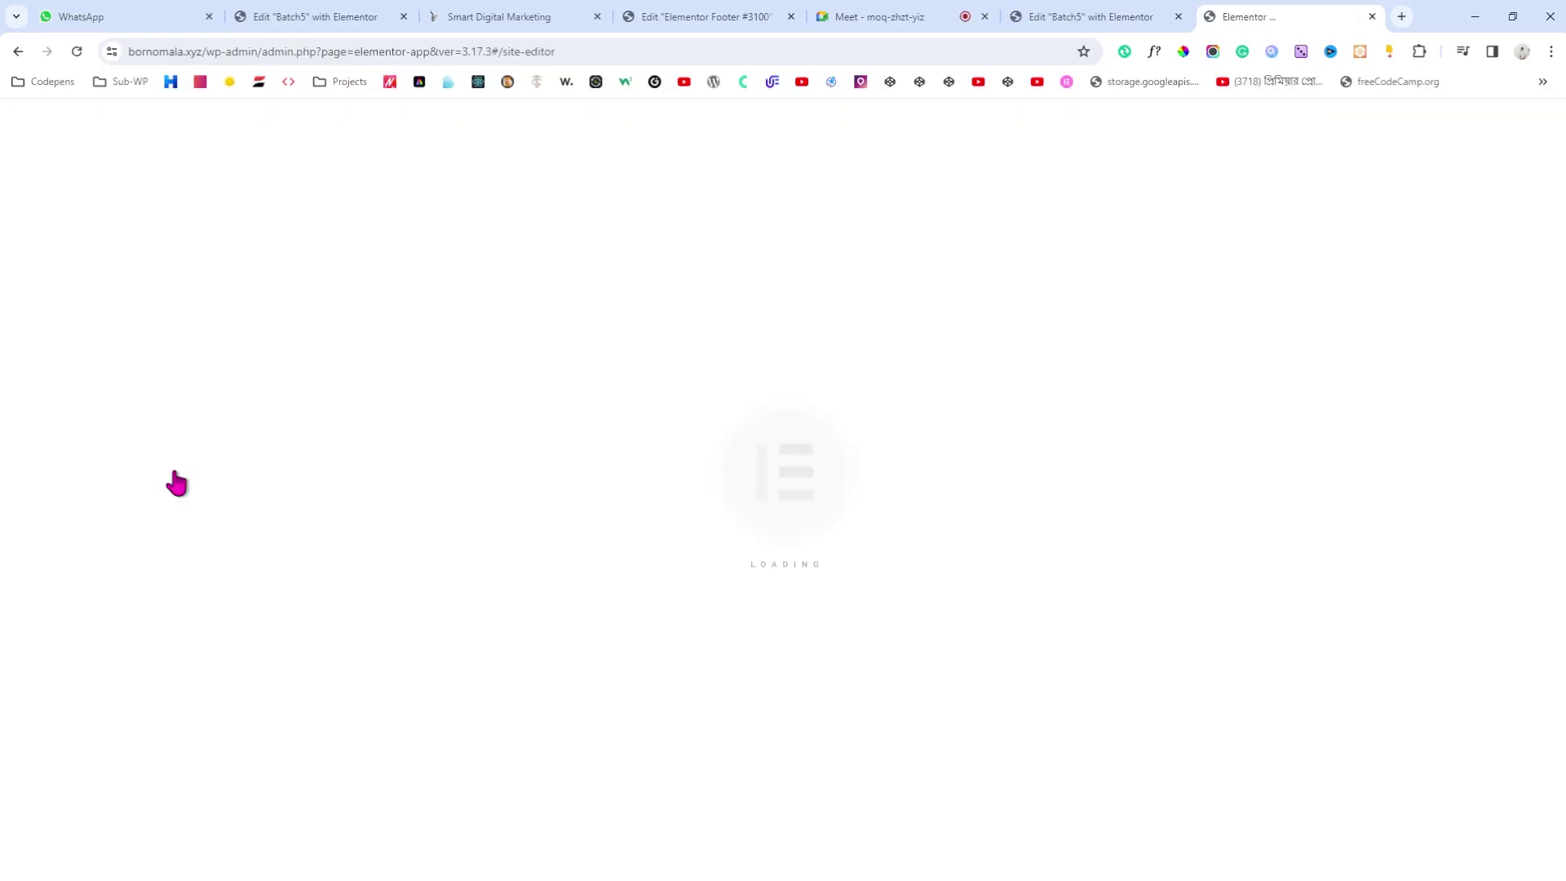
{"action": "left_click", "coordinate": [321, 381]}
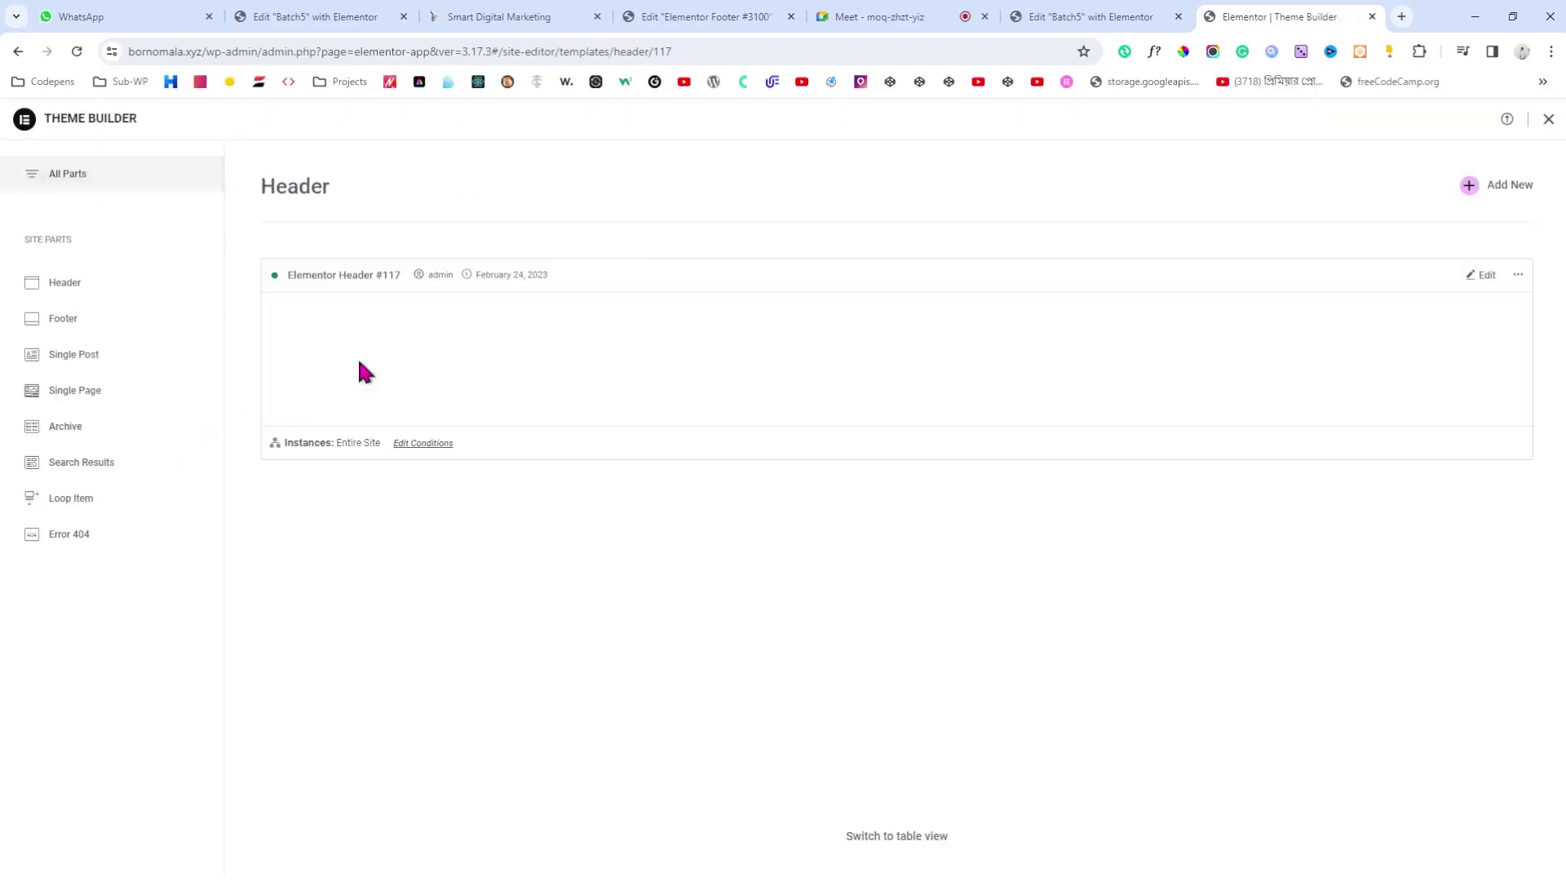
{"action": "left_click", "coordinate": [1485, 277]}
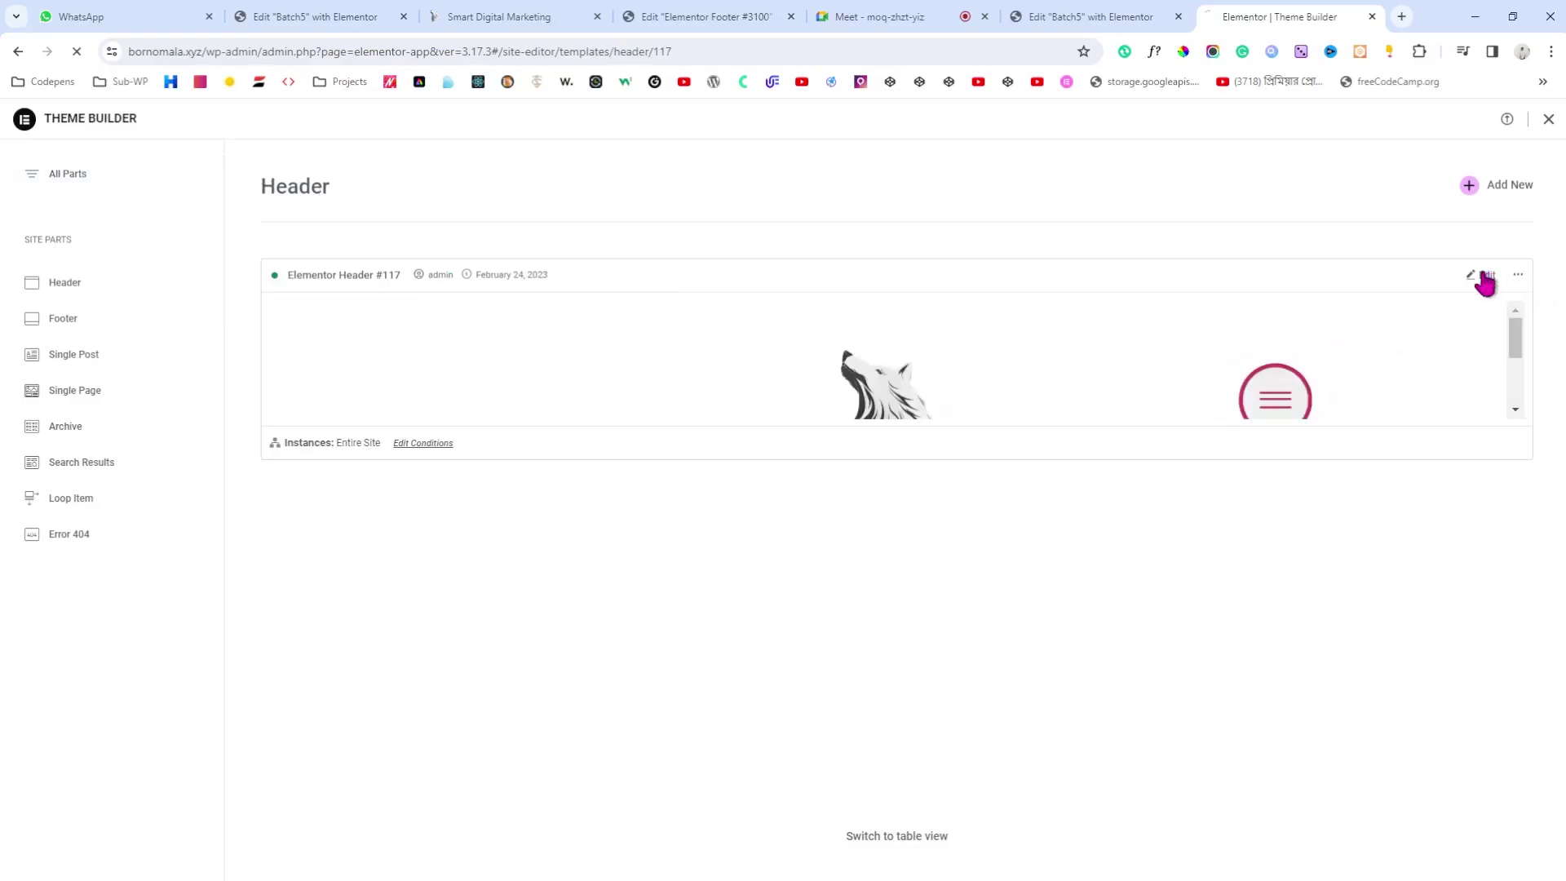
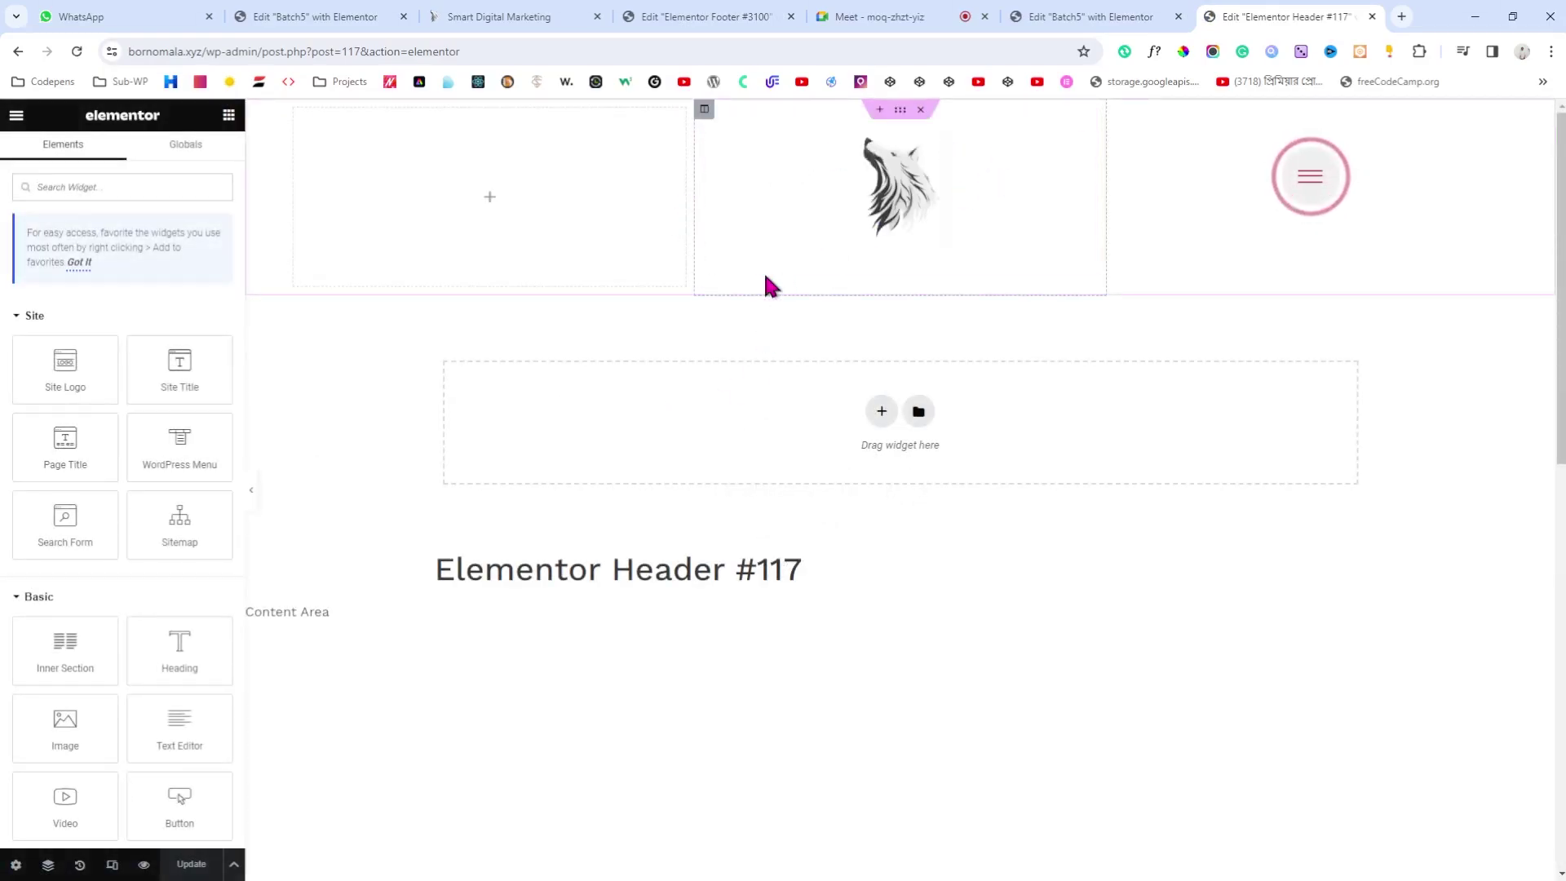
Step: Change the header's display condition to include only the singular page Elementor #138, and save it
{"action": "left_click", "coordinate": [235, 867]}
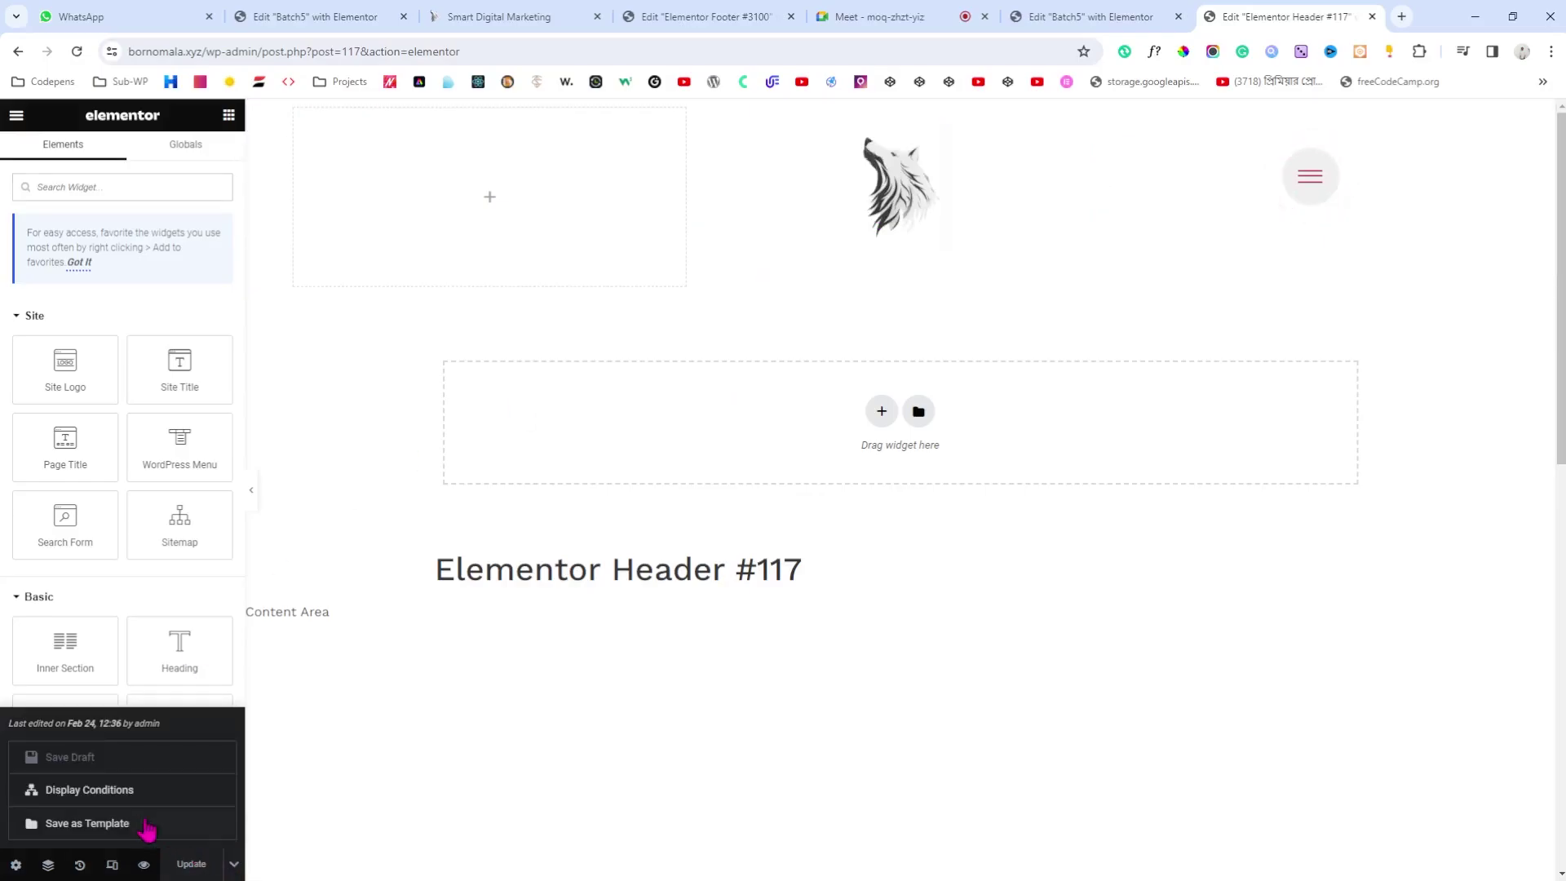
{"action": "left_click", "coordinate": [77, 792]}
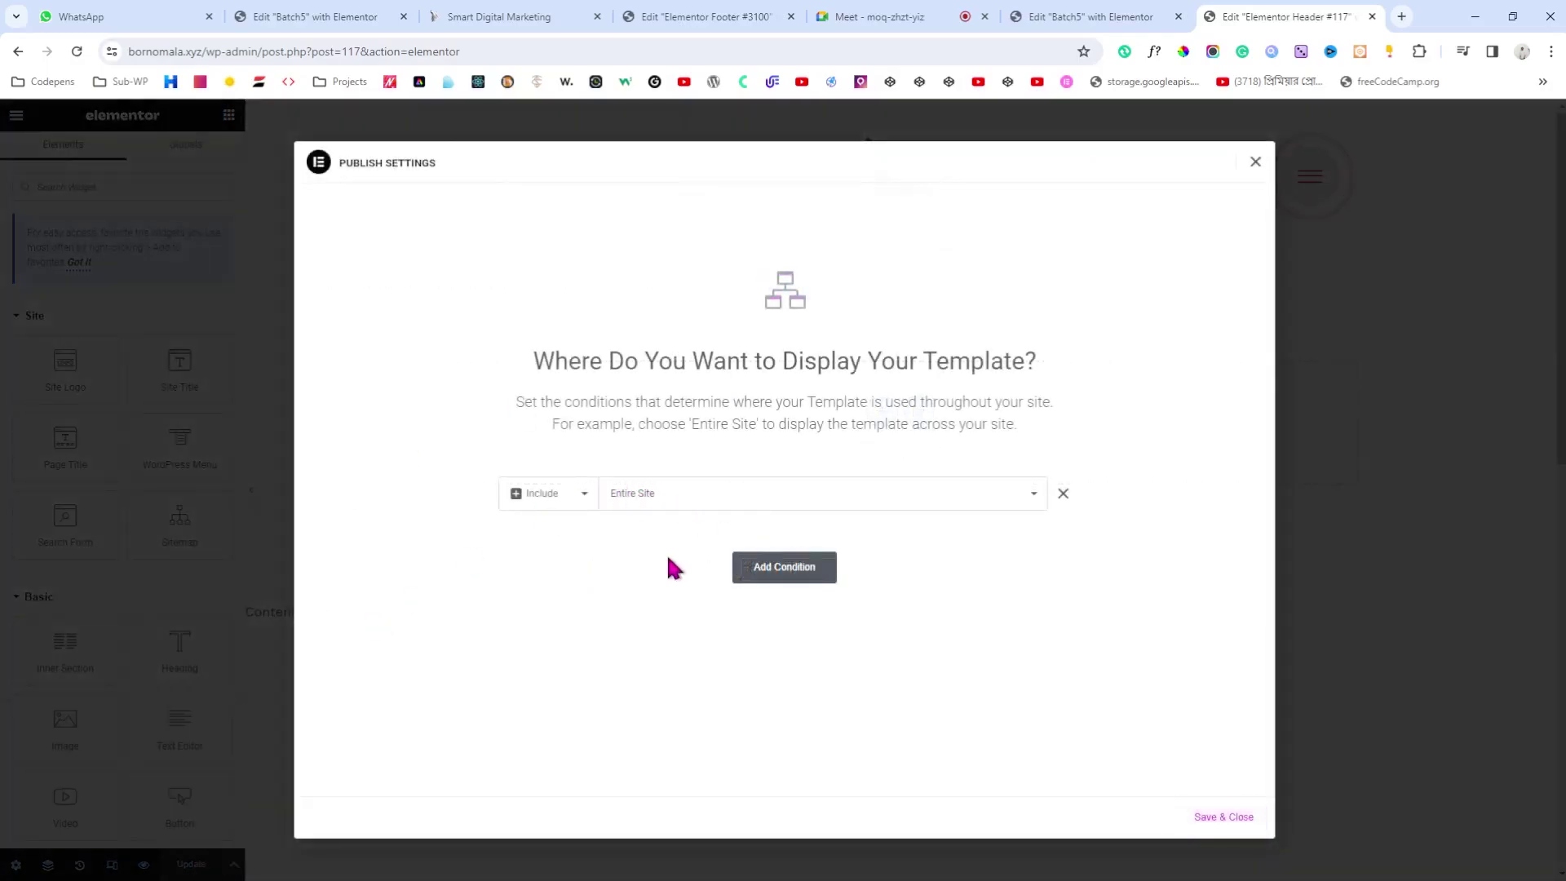
{"action": "left_click", "coordinate": [796, 518]}
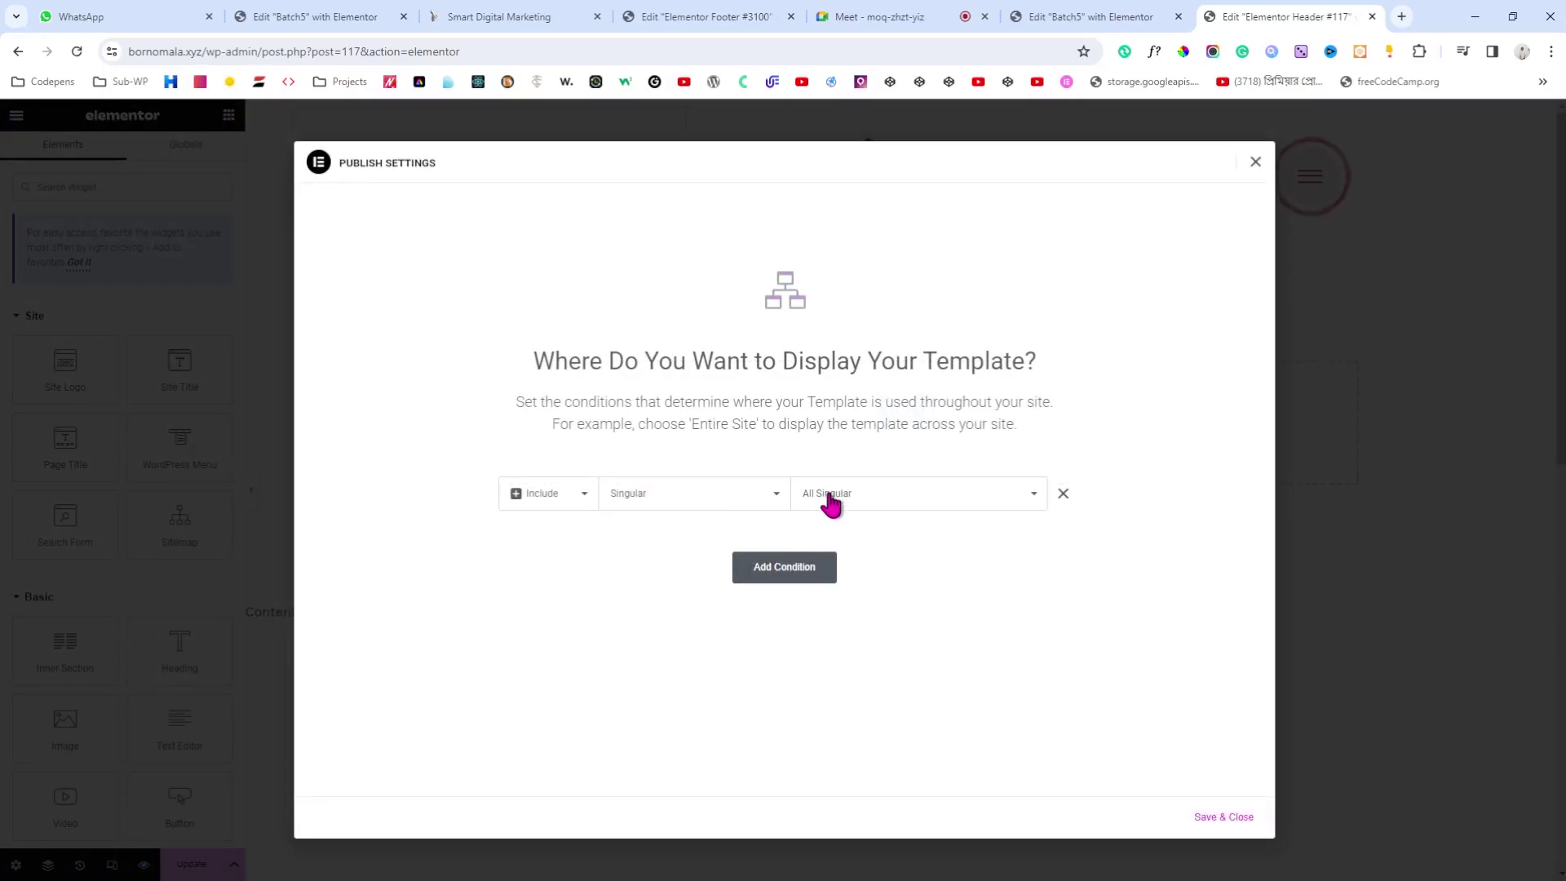
{"action": "left_click", "coordinate": [851, 642]}
{"action": "left_click", "coordinate": [965, 496]}
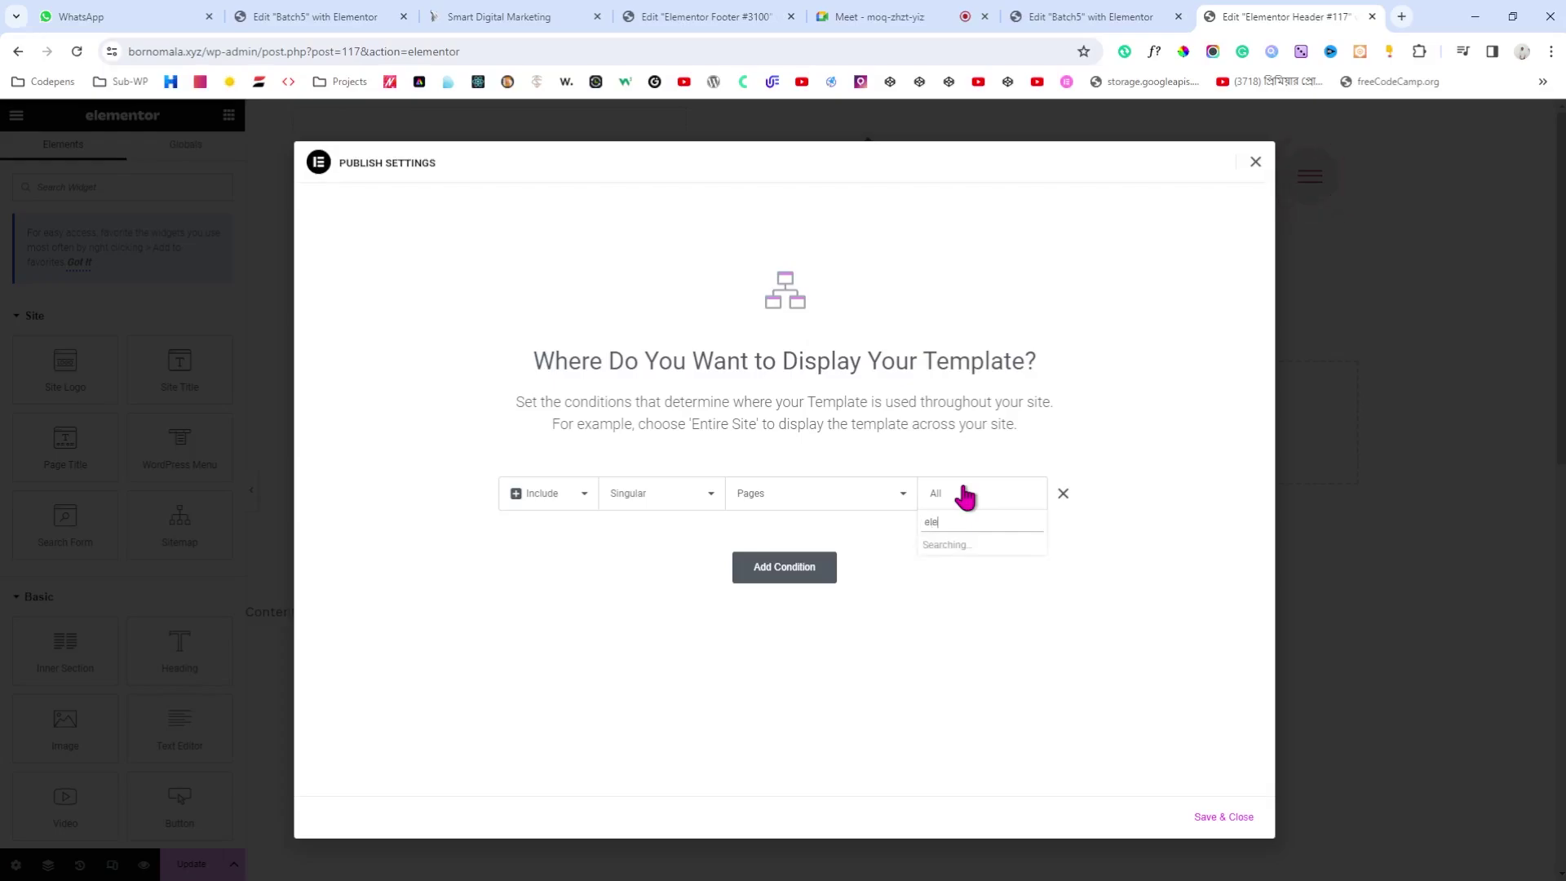
{"action": "type", "text": "elem"}
{"action": "left_click", "coordinate": [967, 538]}
{"action": "left_click", "coordinate": [970, 574]}
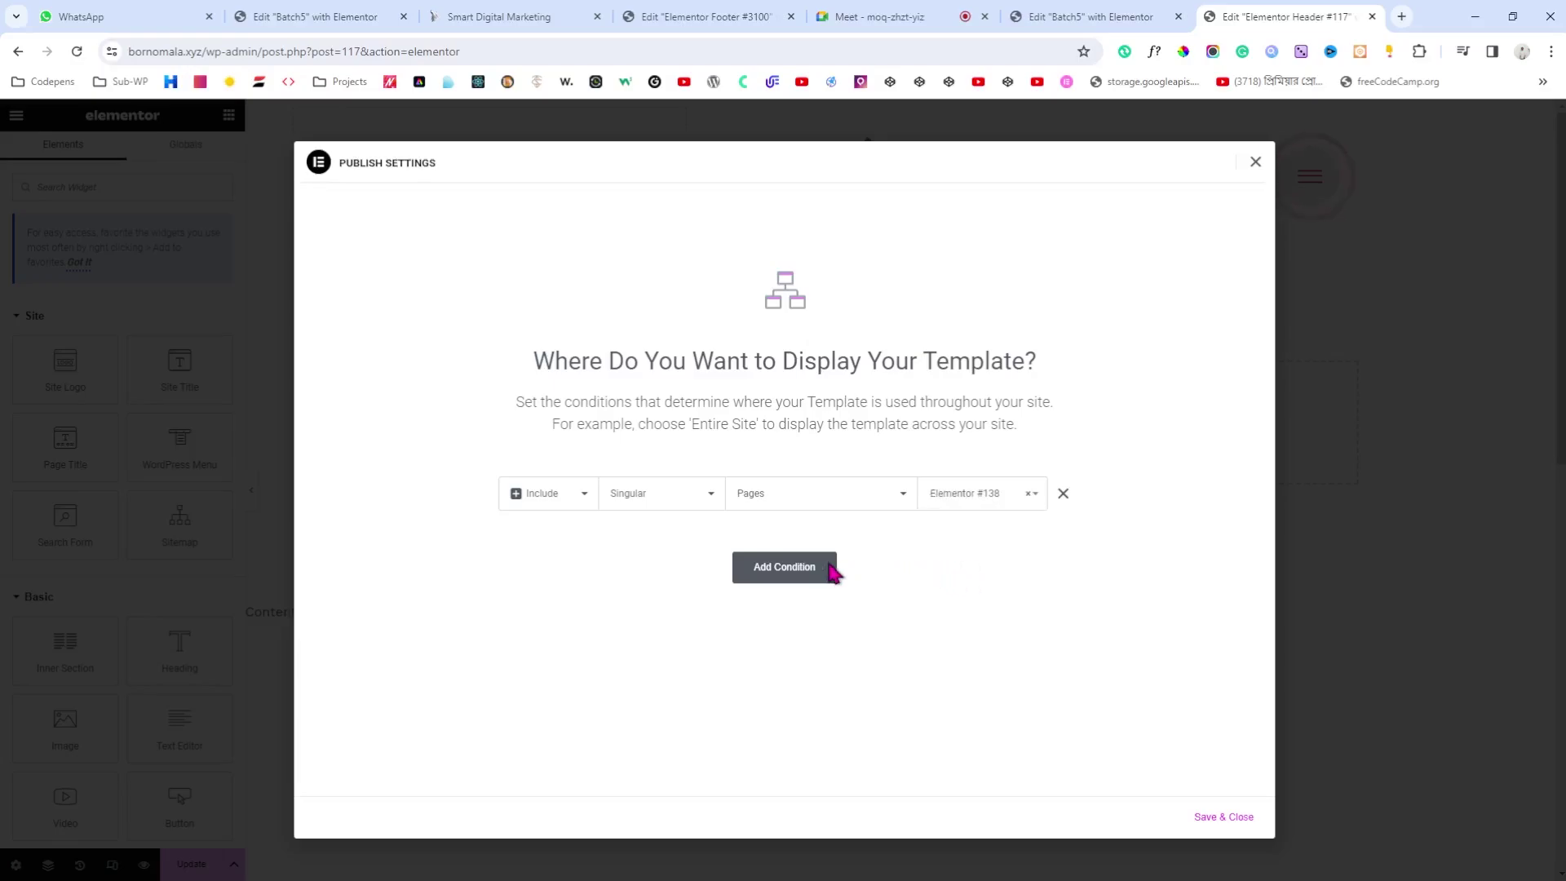
{"action": "left_click", "coordinate": [1226, 818]}
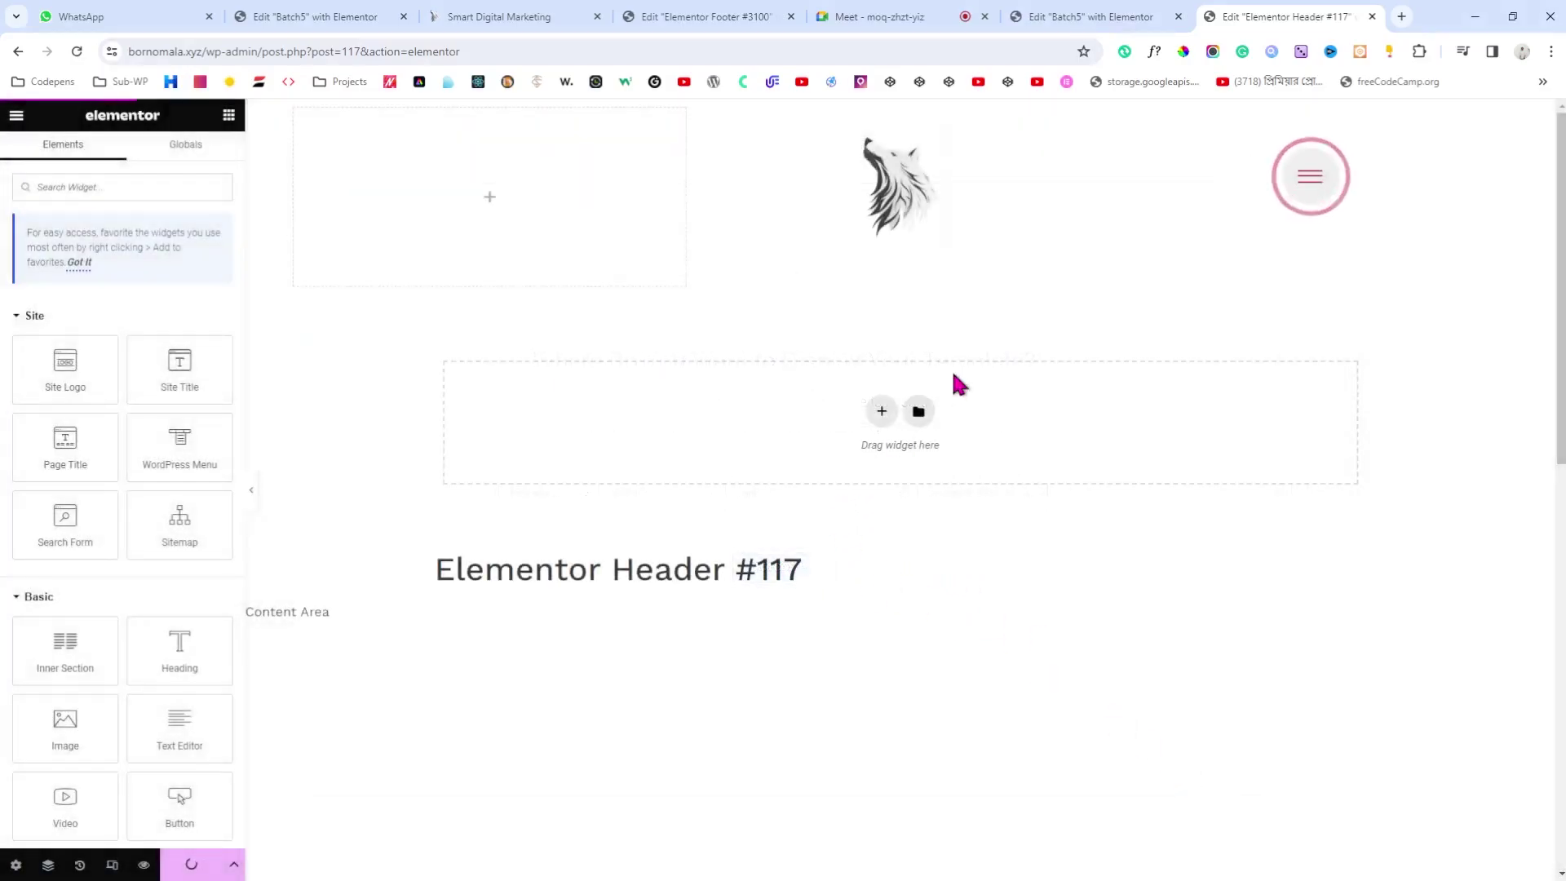
Step: Exit the header editor and open the Theme Builder overview of all site parts
{"action": "left_click", "coordinate": [17, 115]}
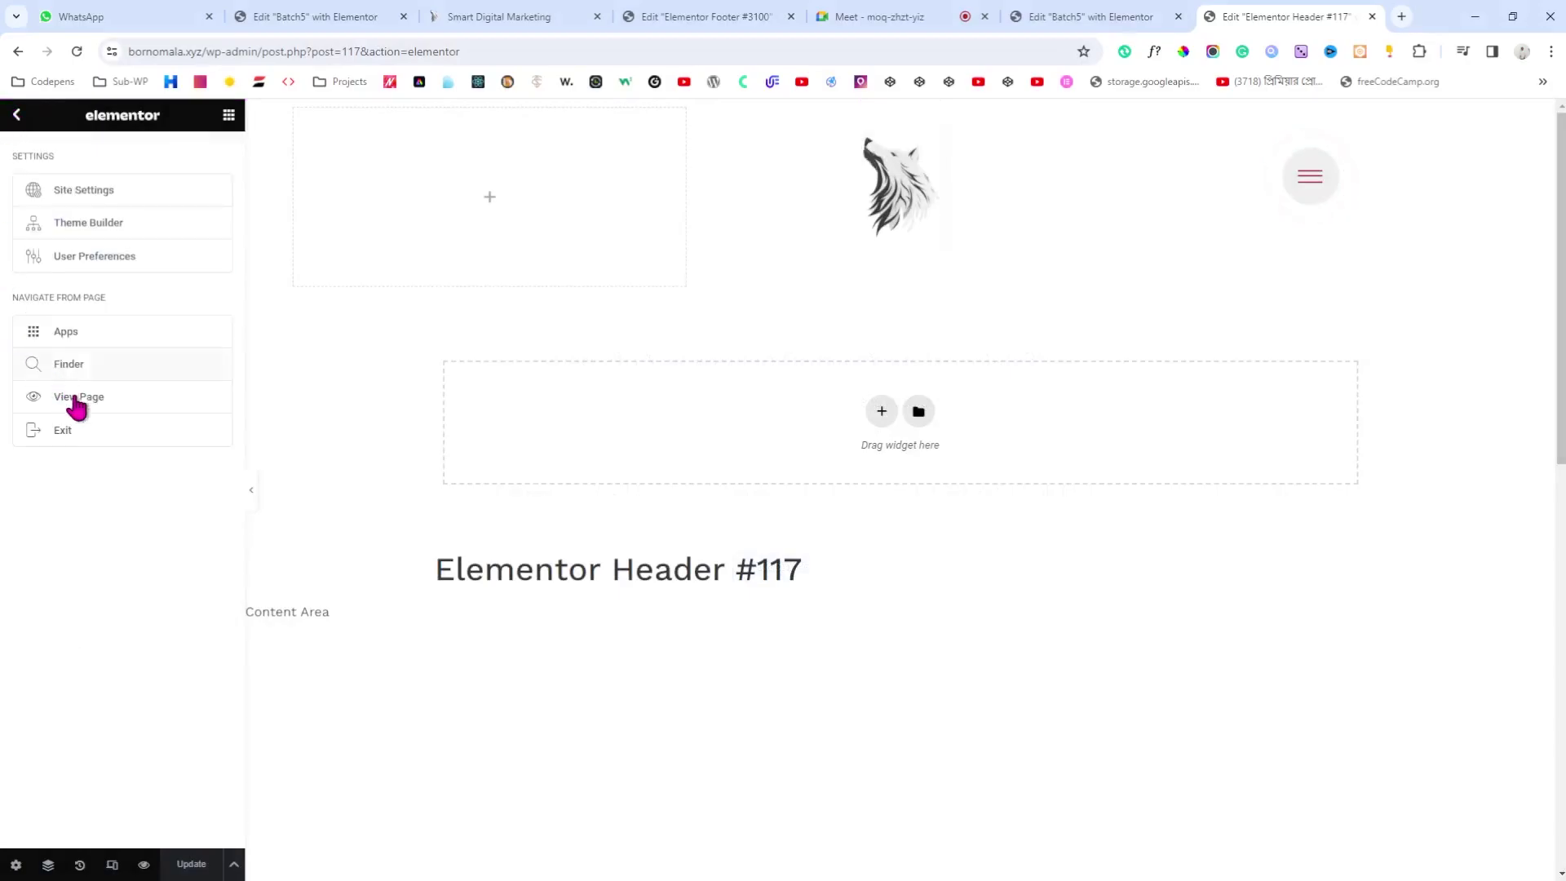
{"action": "left_click", "coordinate": [89, 432]}
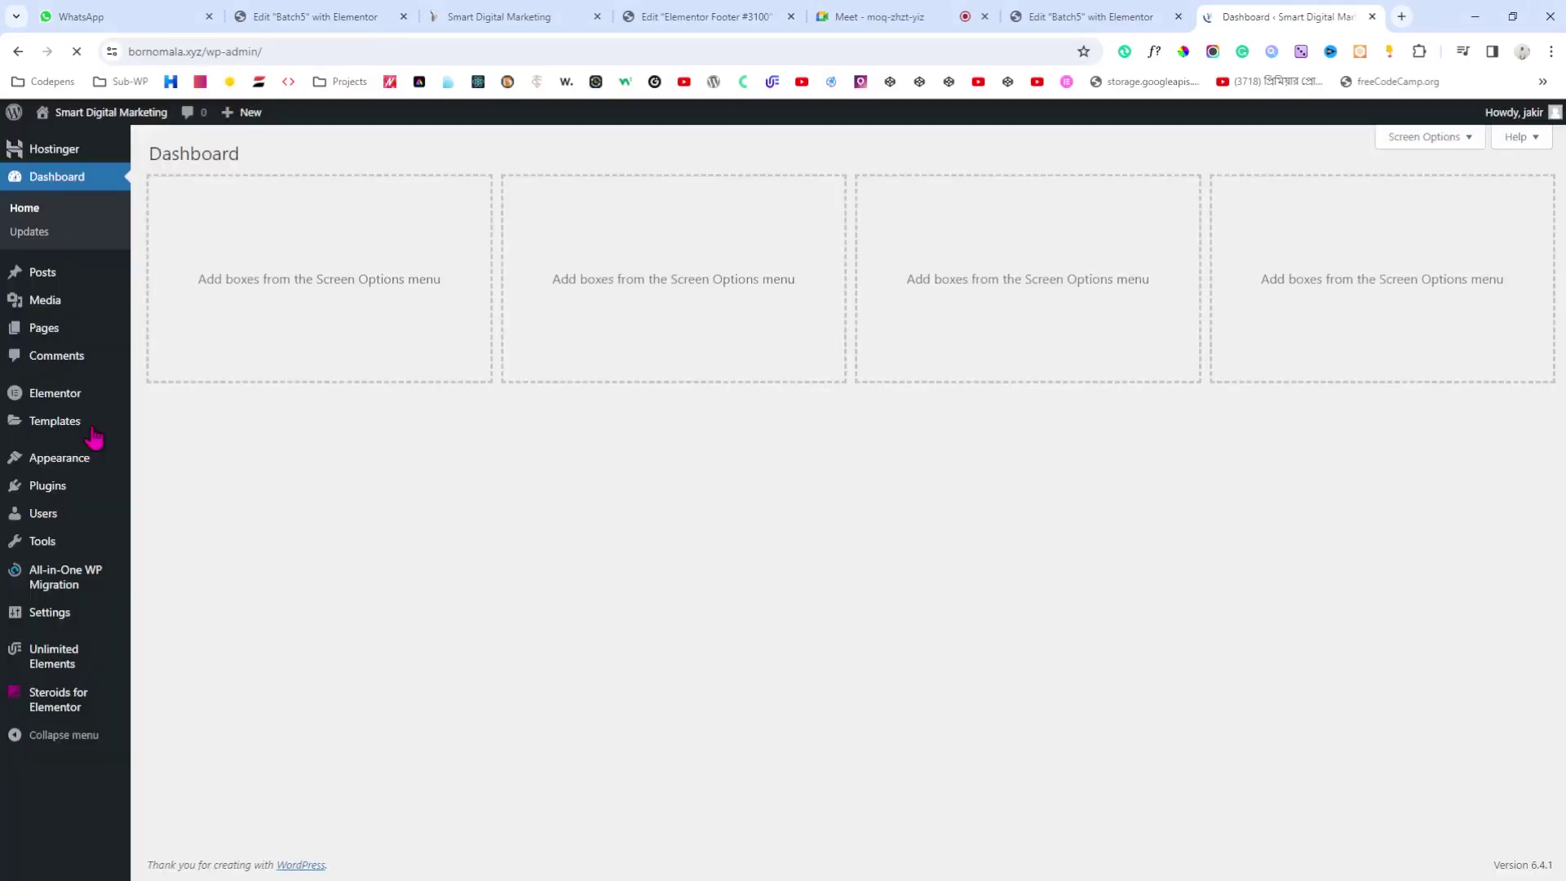
{"action": "mouse_move", "coordinate": [51, 427]}
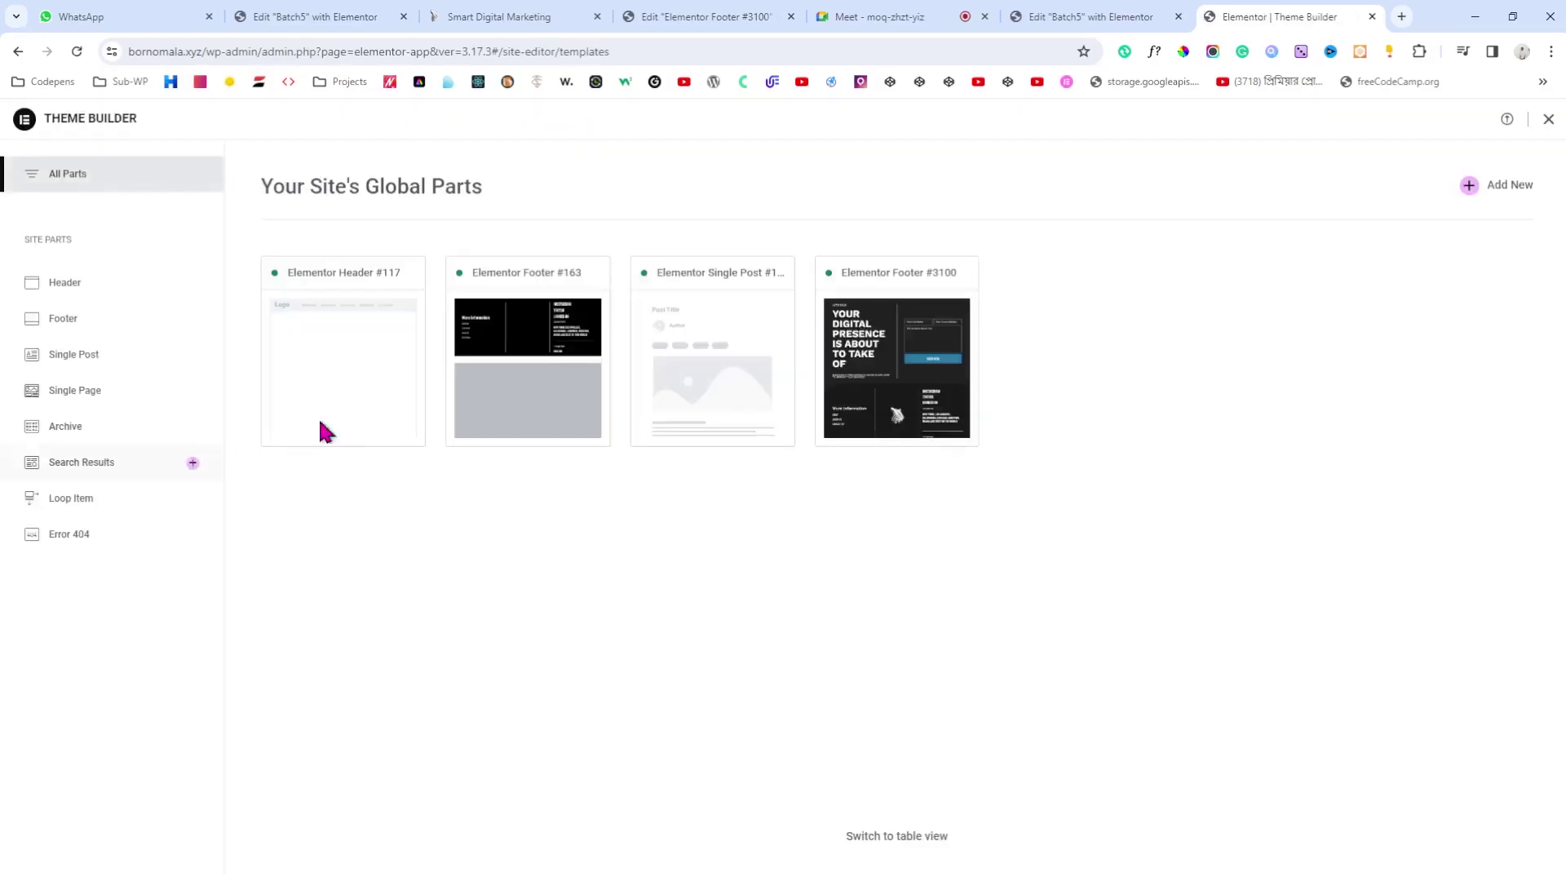
Step: Create a new header template without using a library block, and add a three-column section to it
{"action": "left_click", "coordinate": [59, 286]}
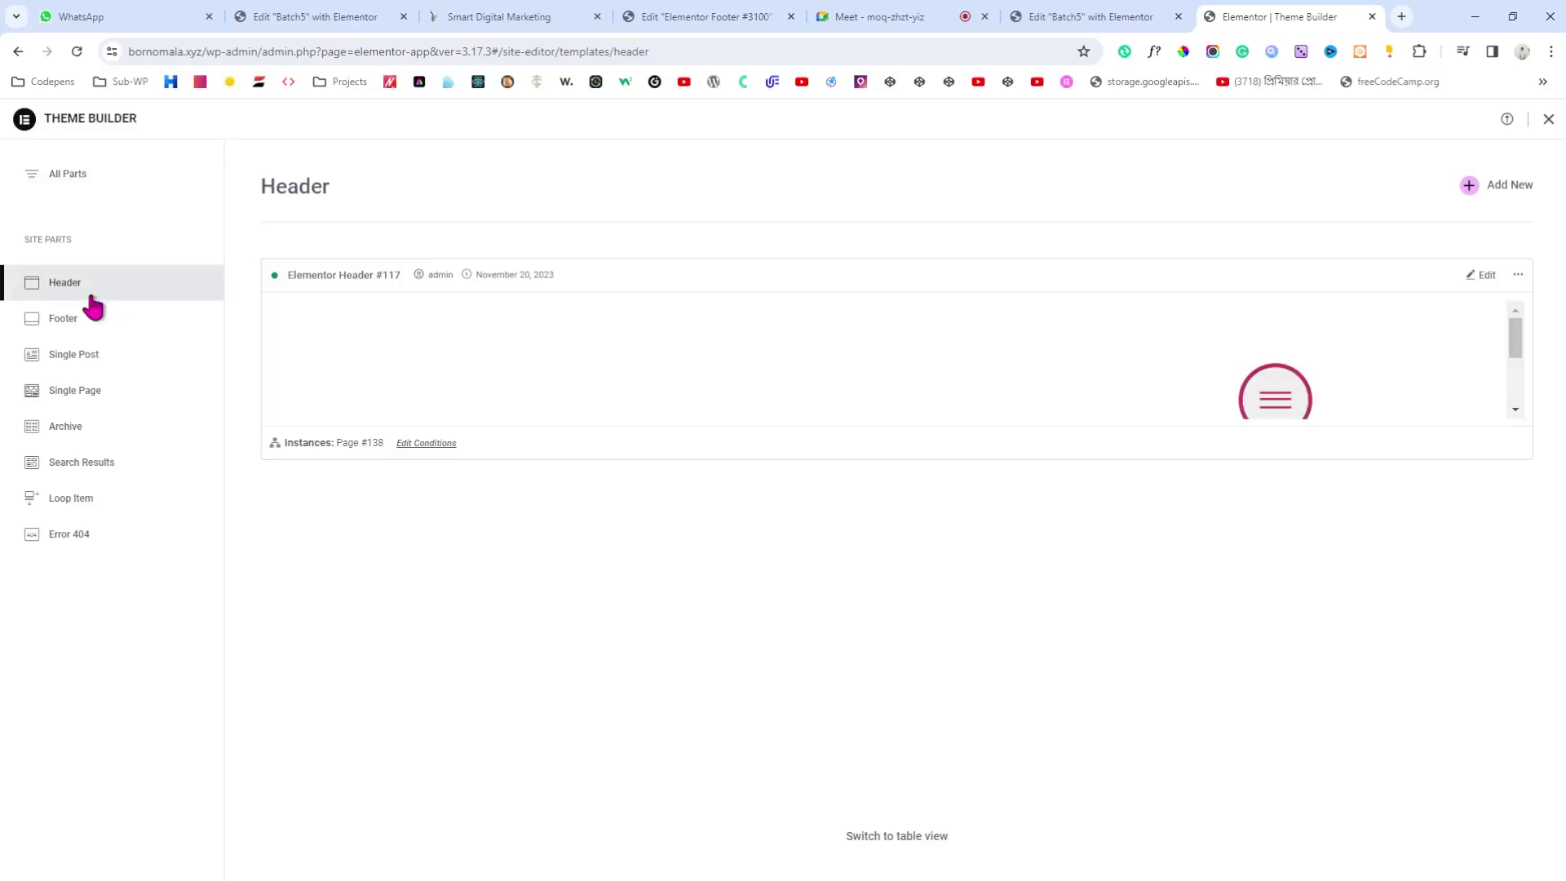
{"action": "left_click", "coordinate": [1467, 196]}
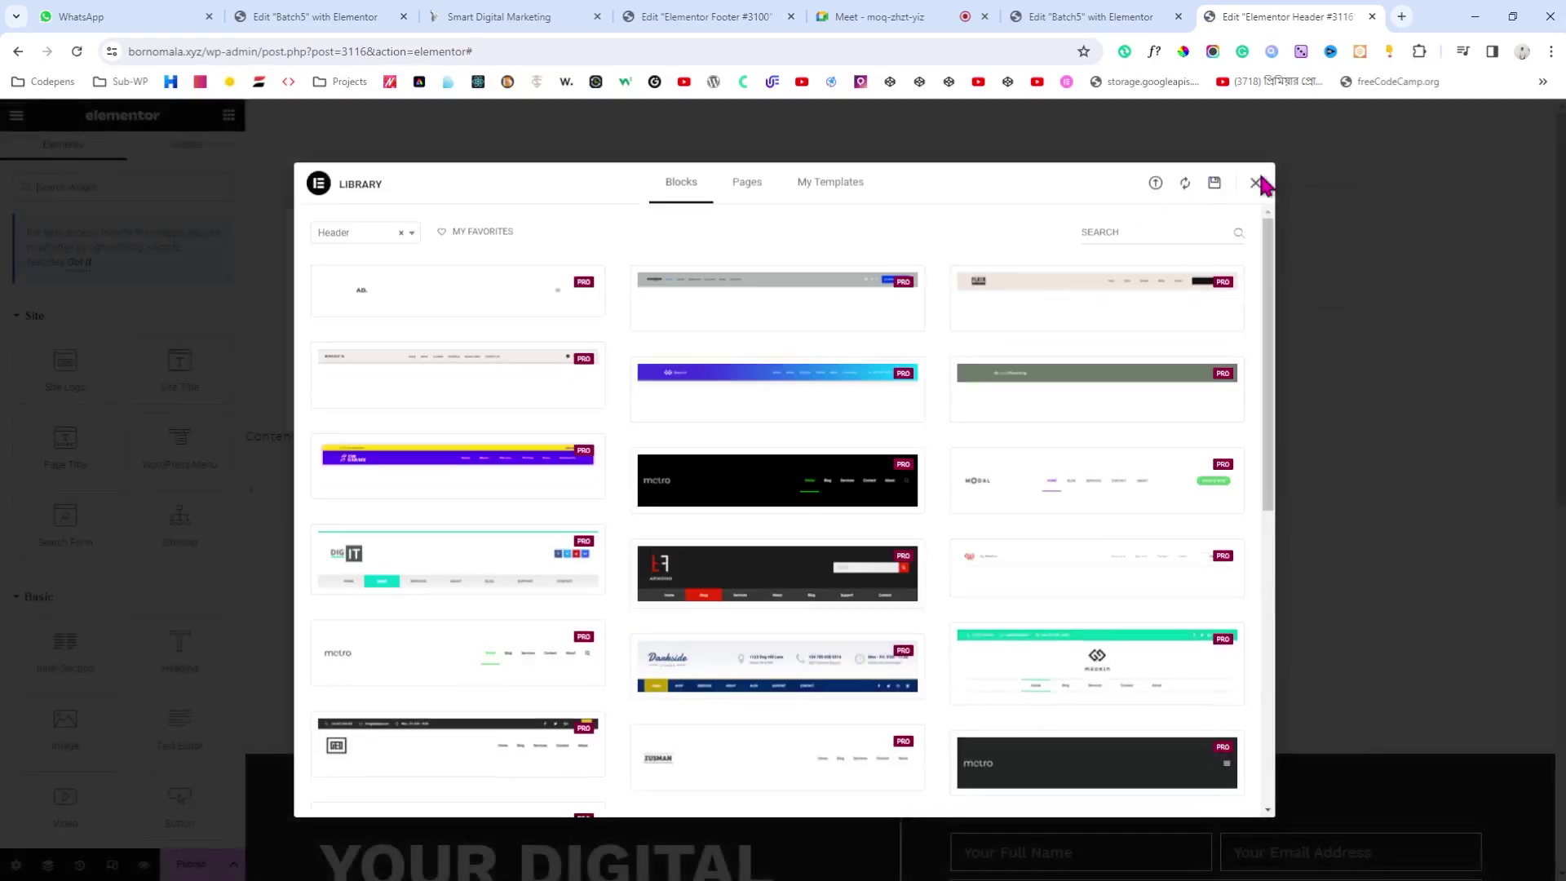
{"action": "left_click", "coordinate": [1256, 183]}
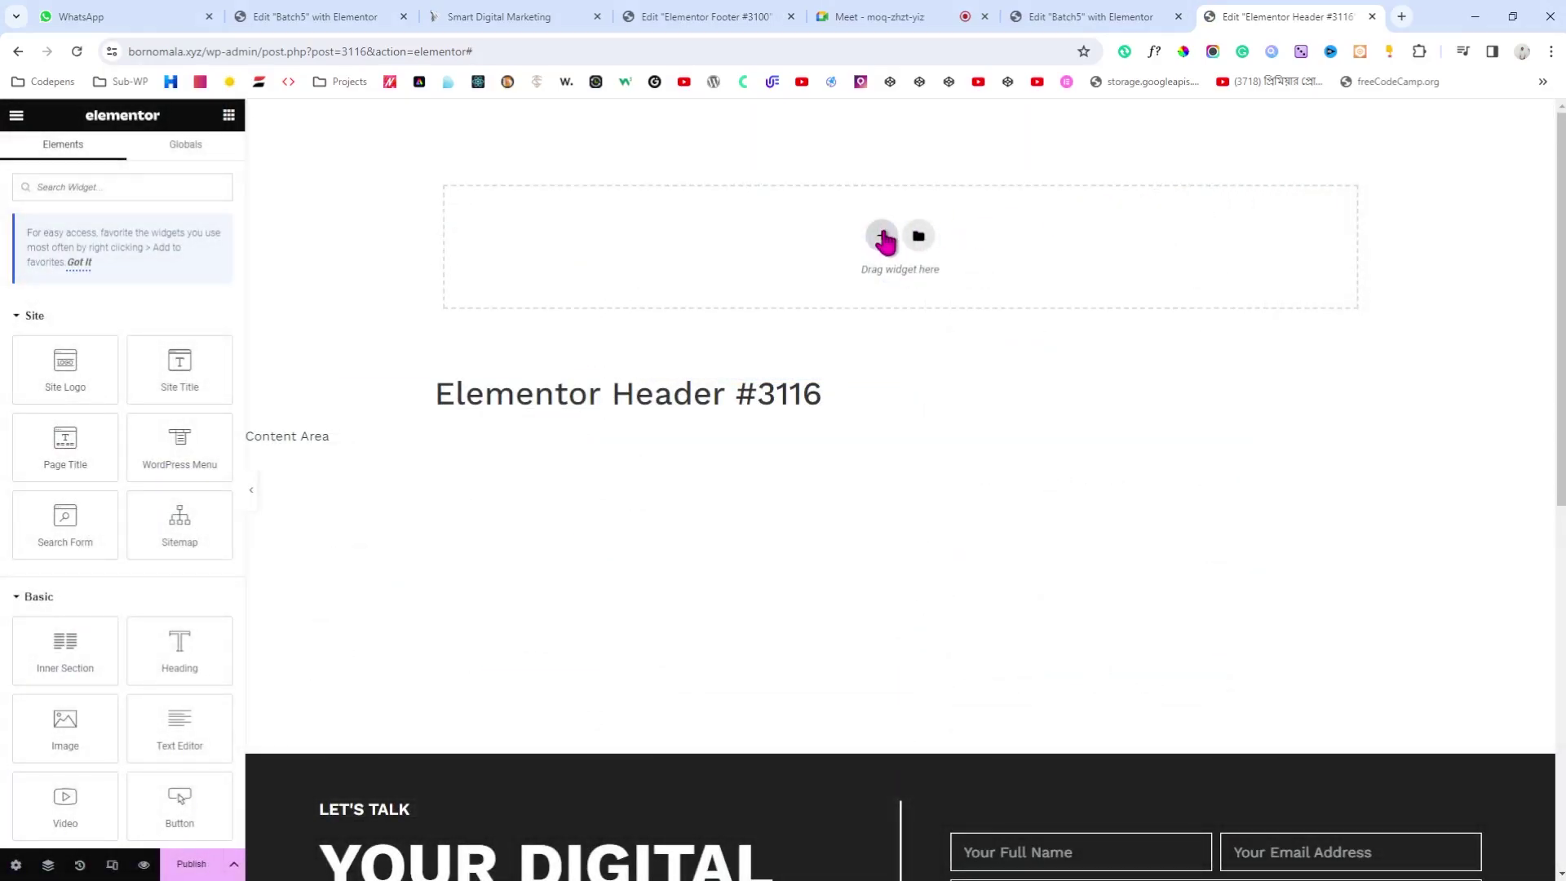
{"action": "left_click", "coordinate": [883, 238]}
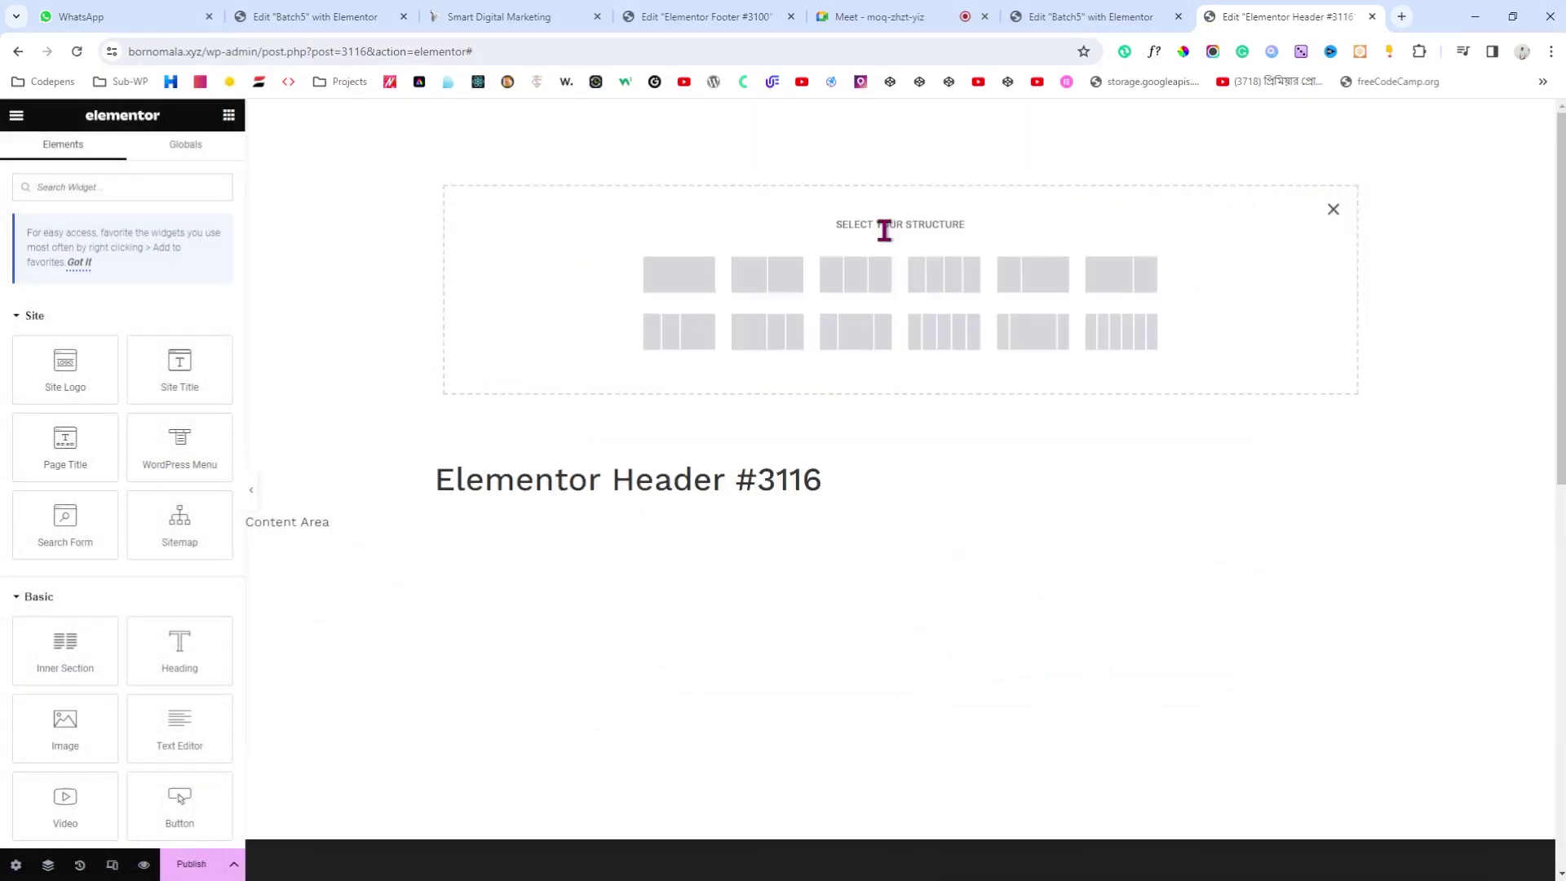
{"action": "left_click", "coordinate": [855, 284]}
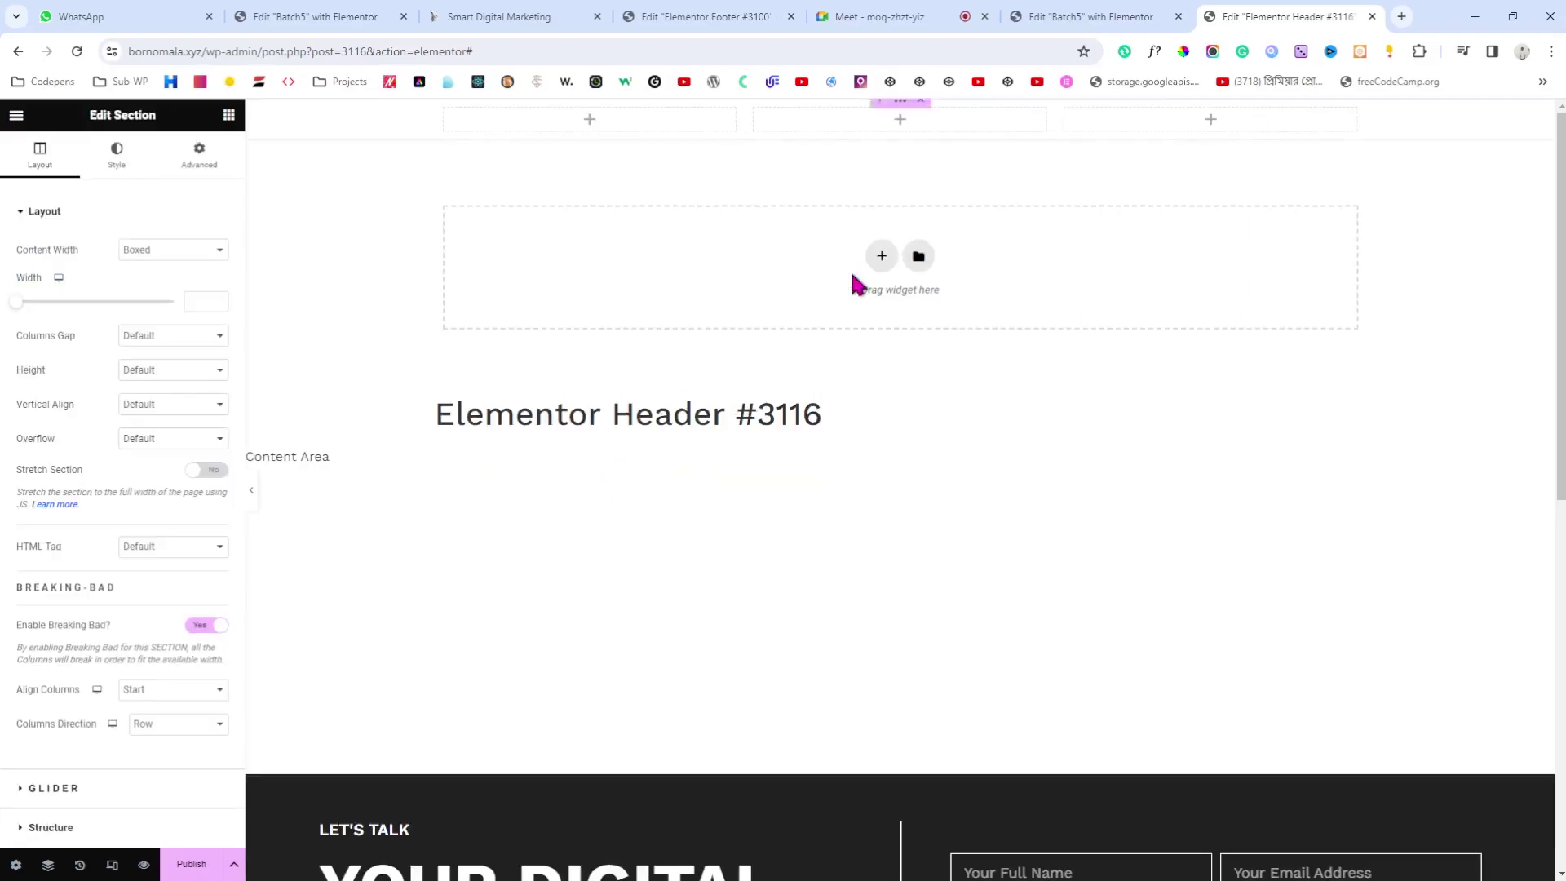
Step: Add an Image widget to the middle column and choose the wolf logo from the media library
{"action": "left_click", "coordinate": [229, 116]}
{"action": "scroll", "coordinate": [151, 457], "scroll_direction": "down", "scroll_amount": 3}
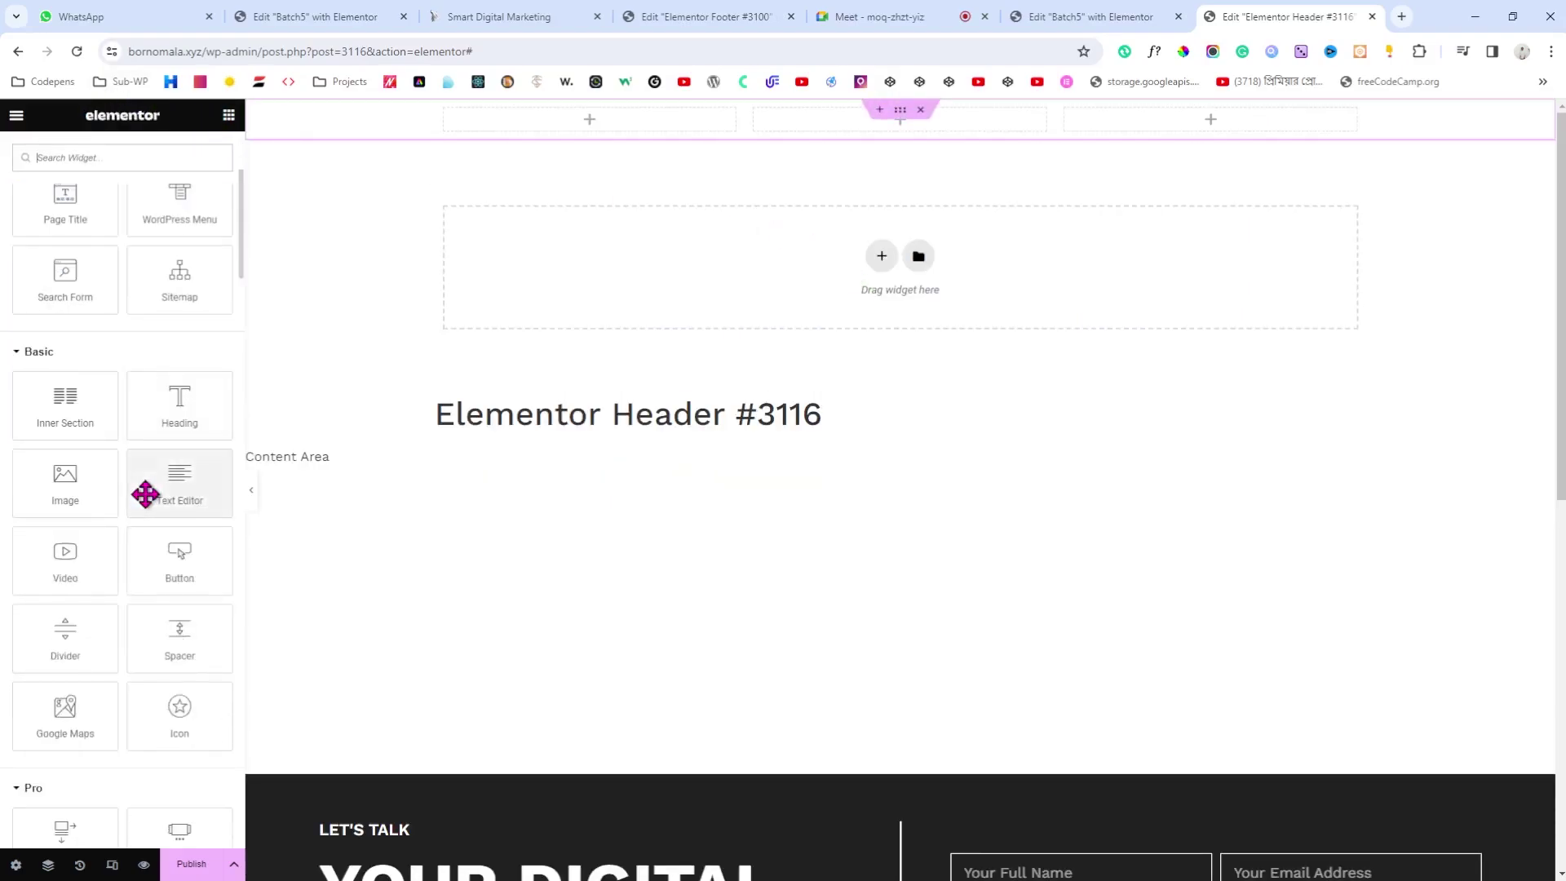
{"action": "left_click_drag", "start_coordinate": [66, 489], "coordinate": [907, 126]}
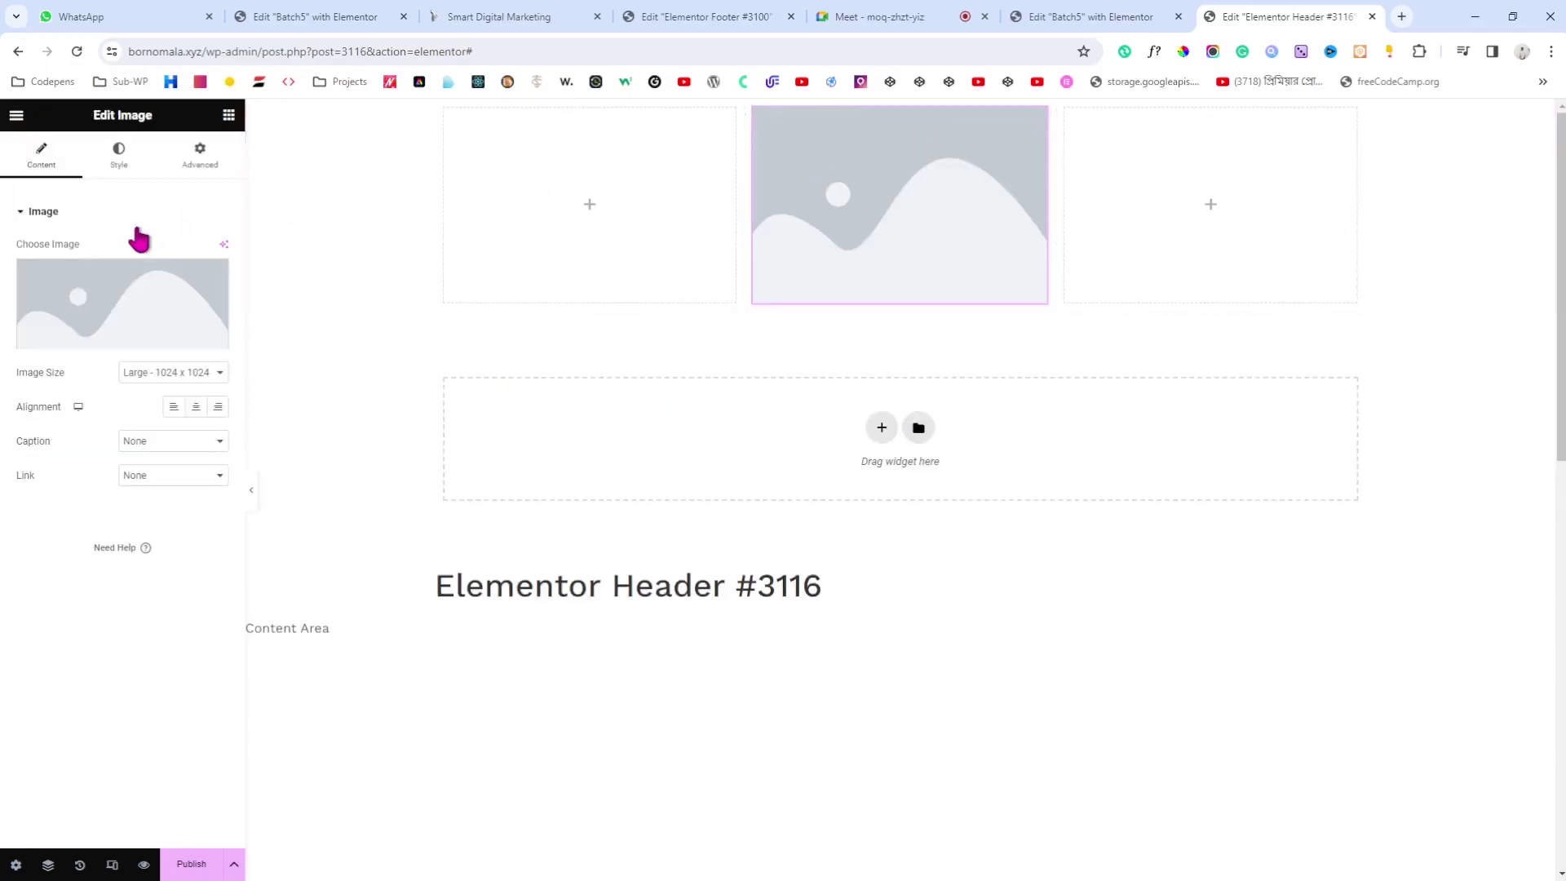
{"action": "left_click", "coordinate": [121, 306]}
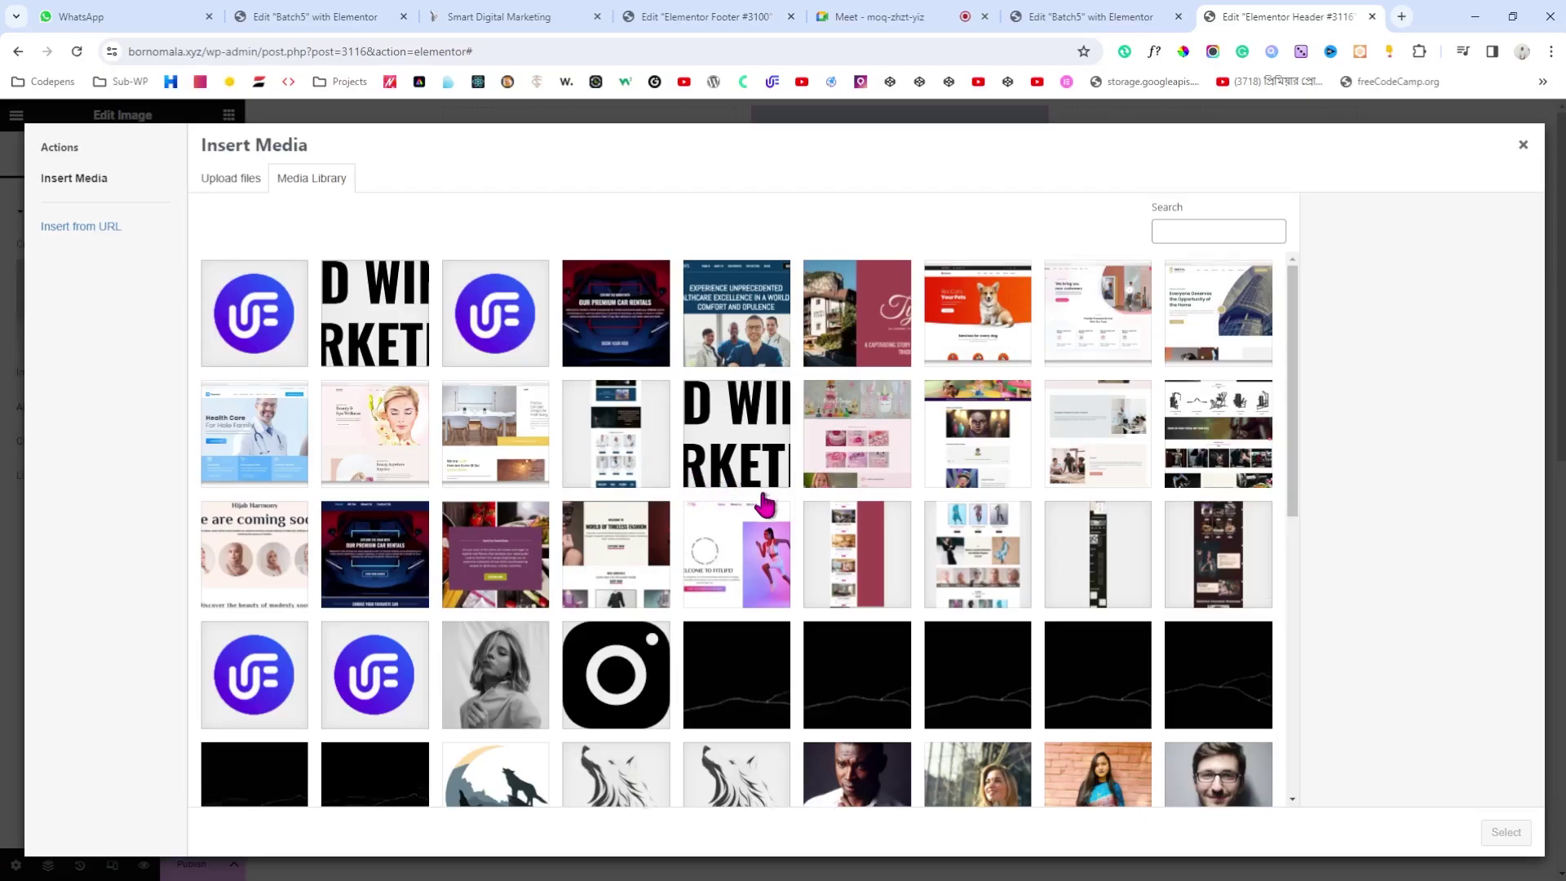
{"action": "scroll", "coordinate": [764, 505], "scroll_direction": "down", "scroll_amount": 4}
{"action": "left_click", "coordinate": [670, 521]}
{"action": "left_click", "coordinate": [1503, 833]}
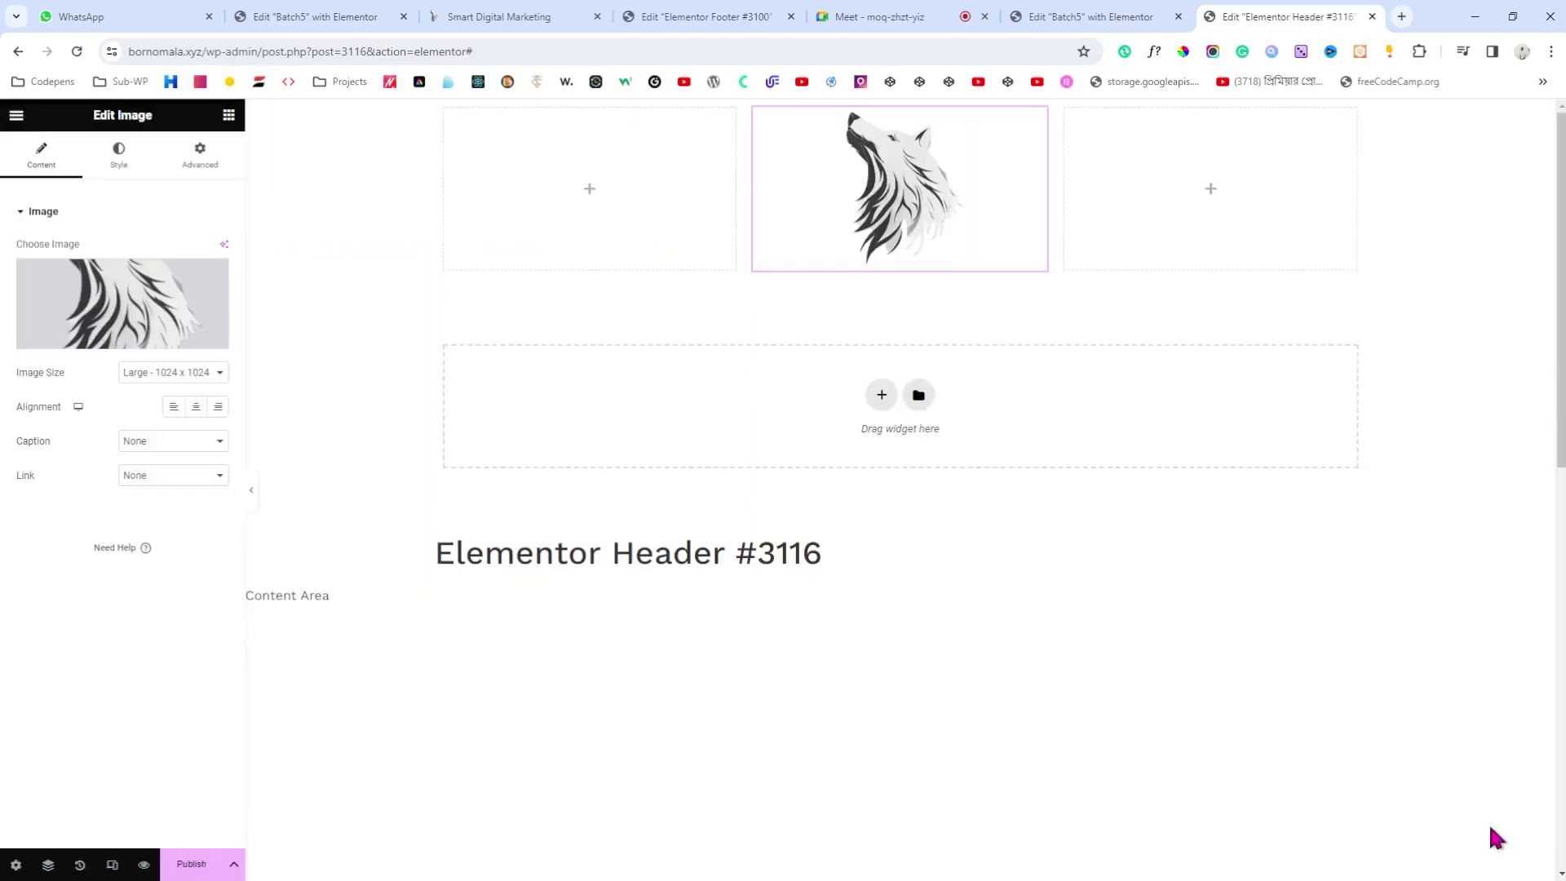
Step: Set the wolf logo's width to 35%
{"action": "left_click", "coordinate": [115, 155]}
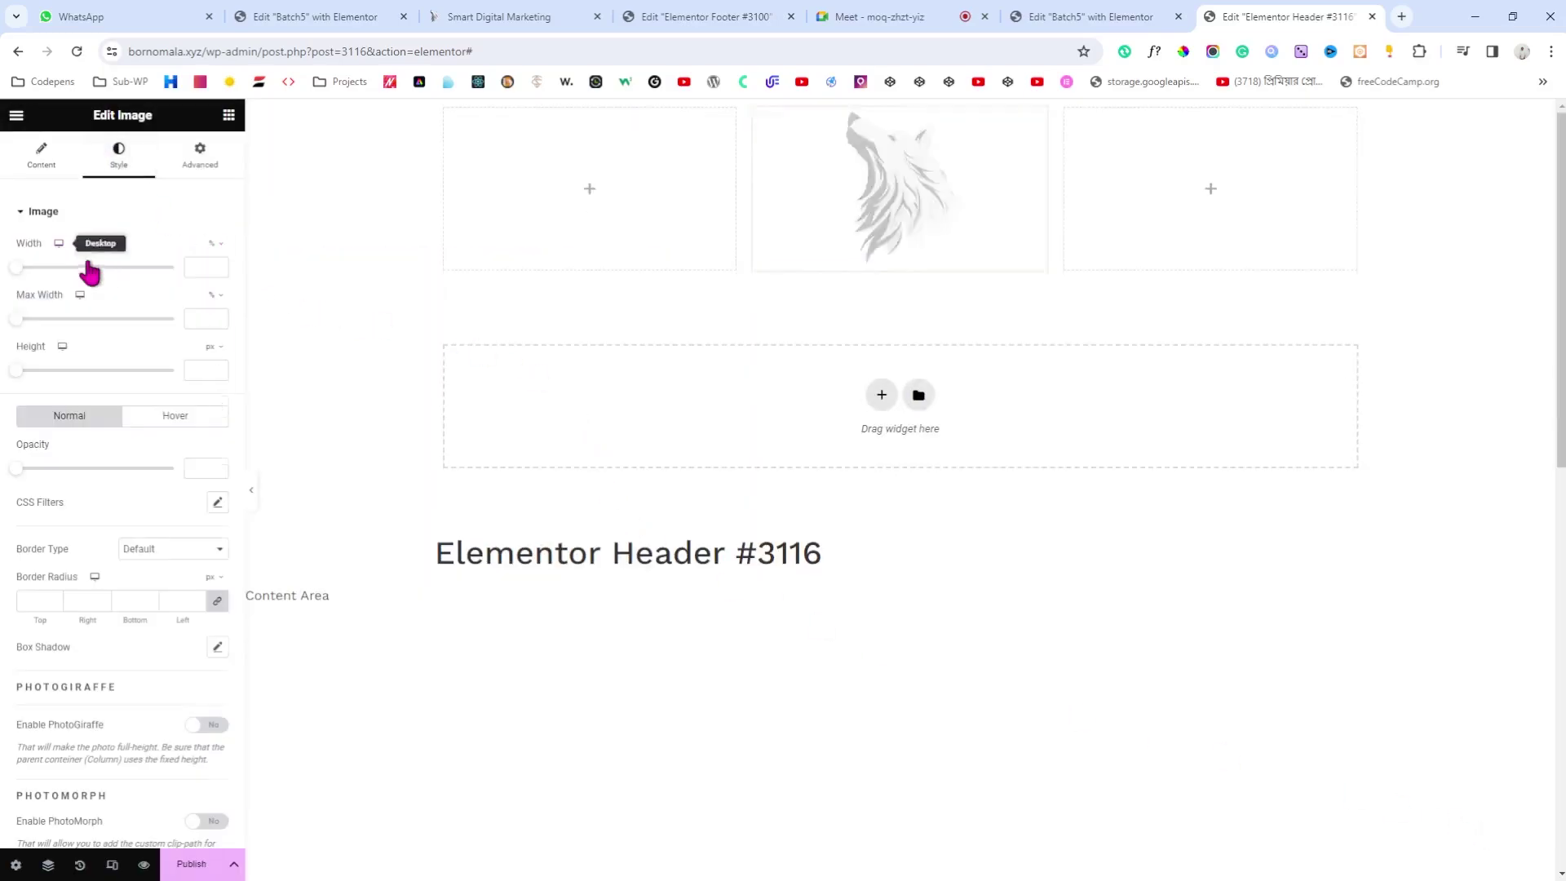
{"action": "left_click_drag", "start_coordinate": [18, 278], "coordinate": [66, 276]}
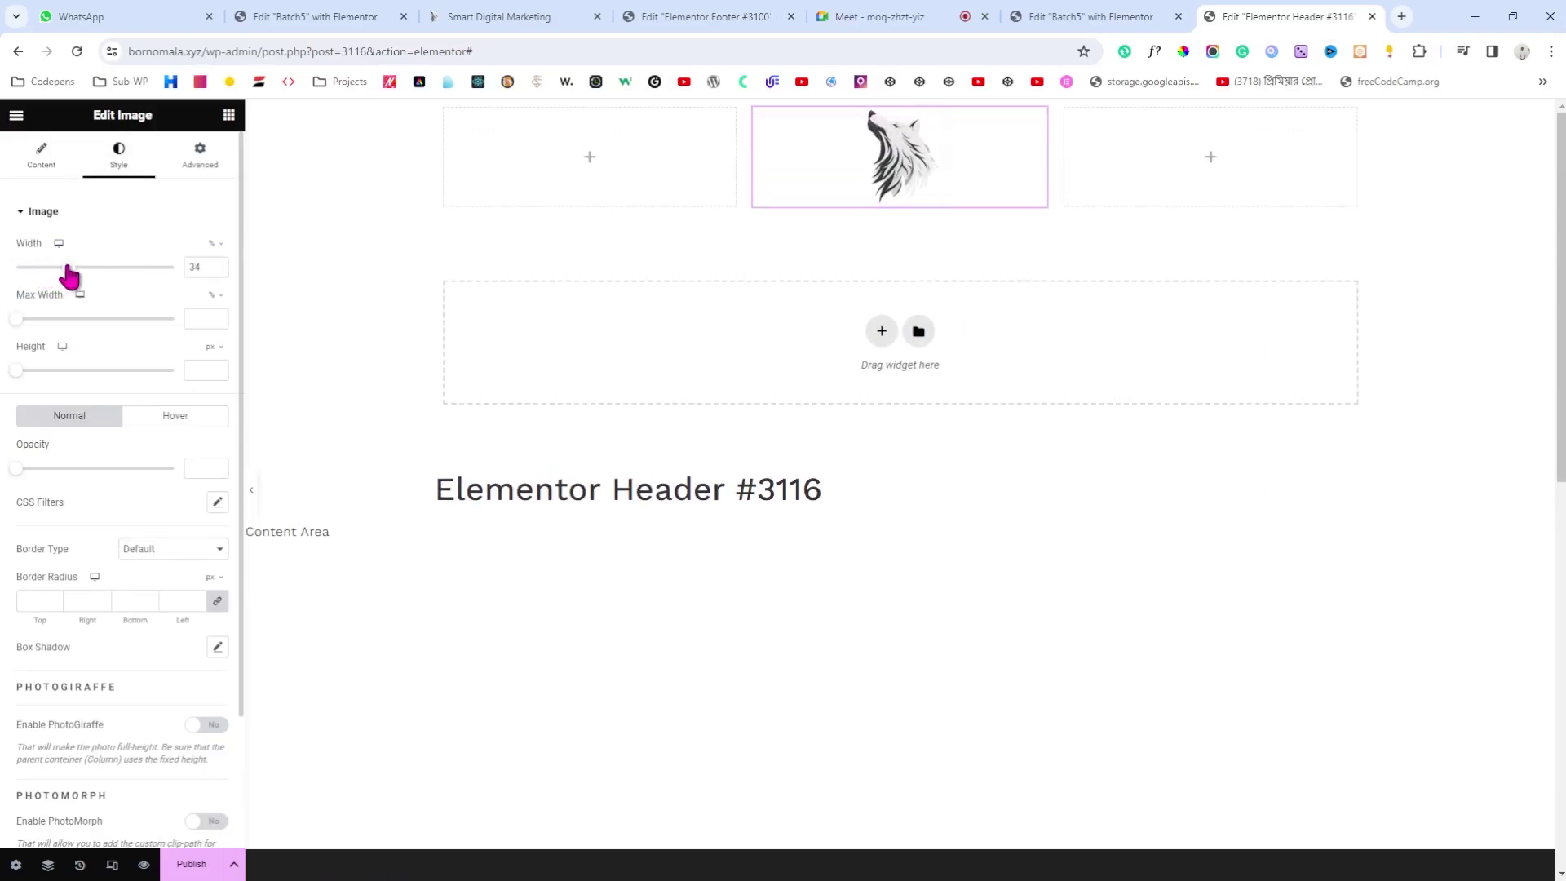
{"action": "left_click", "coordinate": [219, 265]}
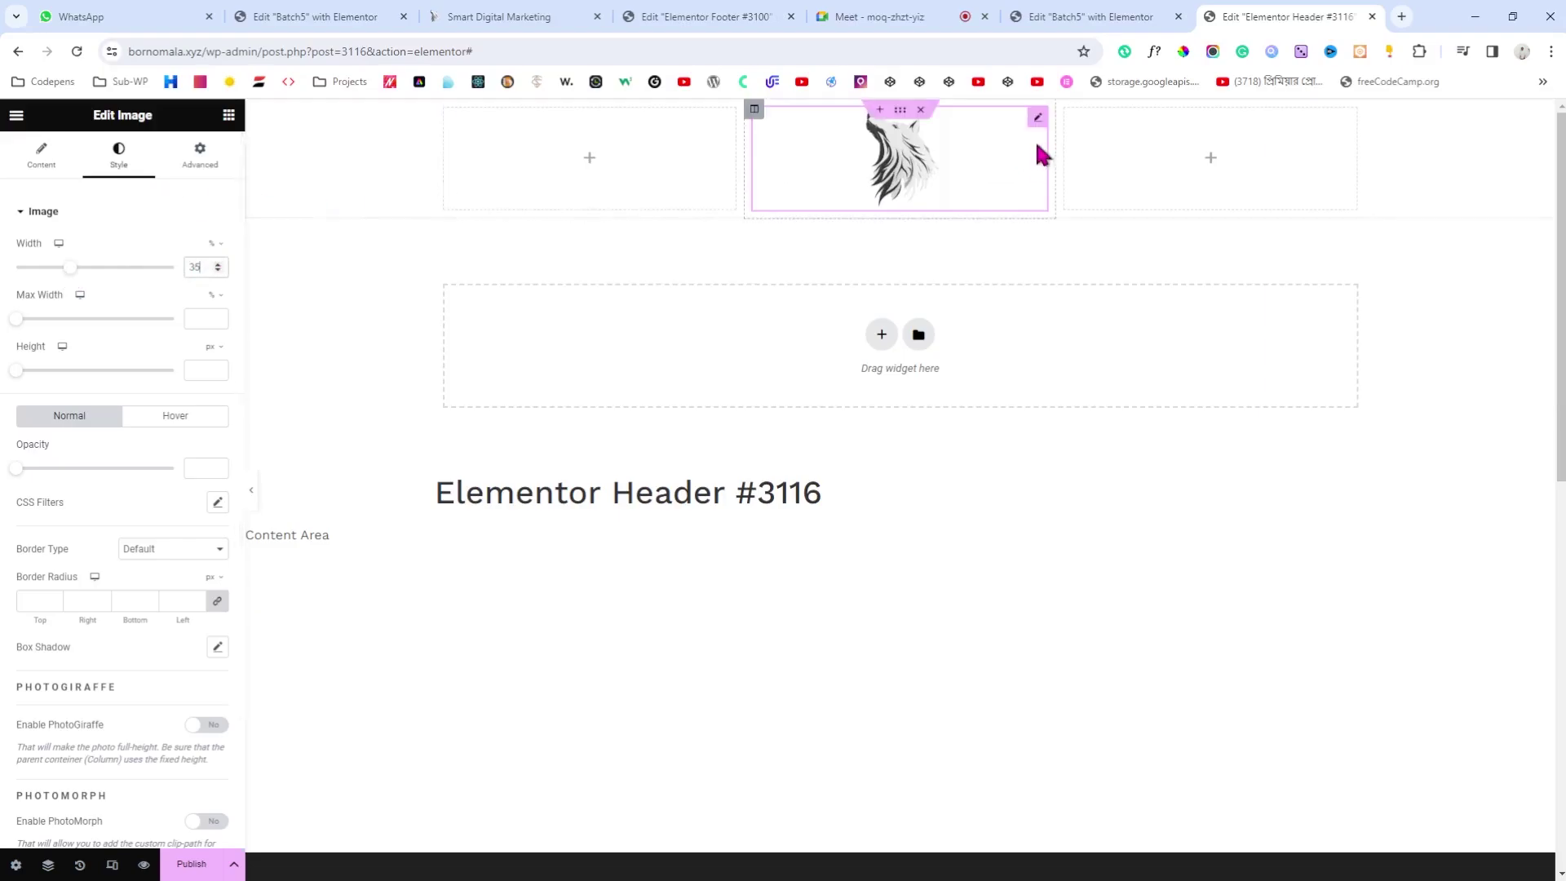
Step: Give the header section a classic background in the dark global color #181818
{"action": "left_click", "coordinate": [900, 110]}
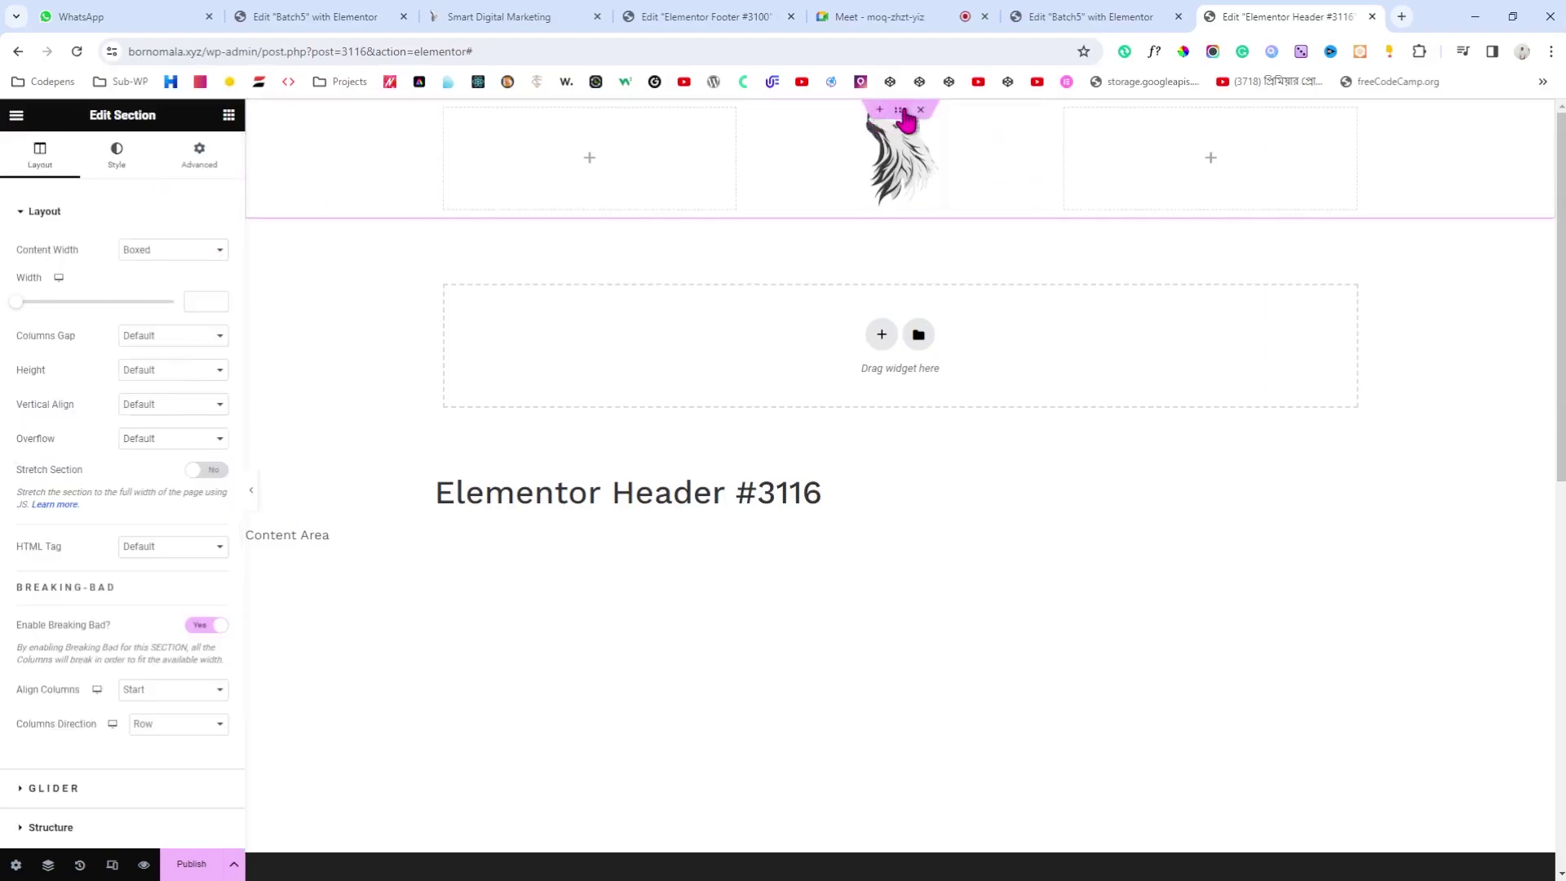
{"action": "left_click", "coordinate": [117, 155]}
{"action": "left_click", "coordinate": [151, 283]}
{"action": "left_click", "coordinate": [195, 318]}
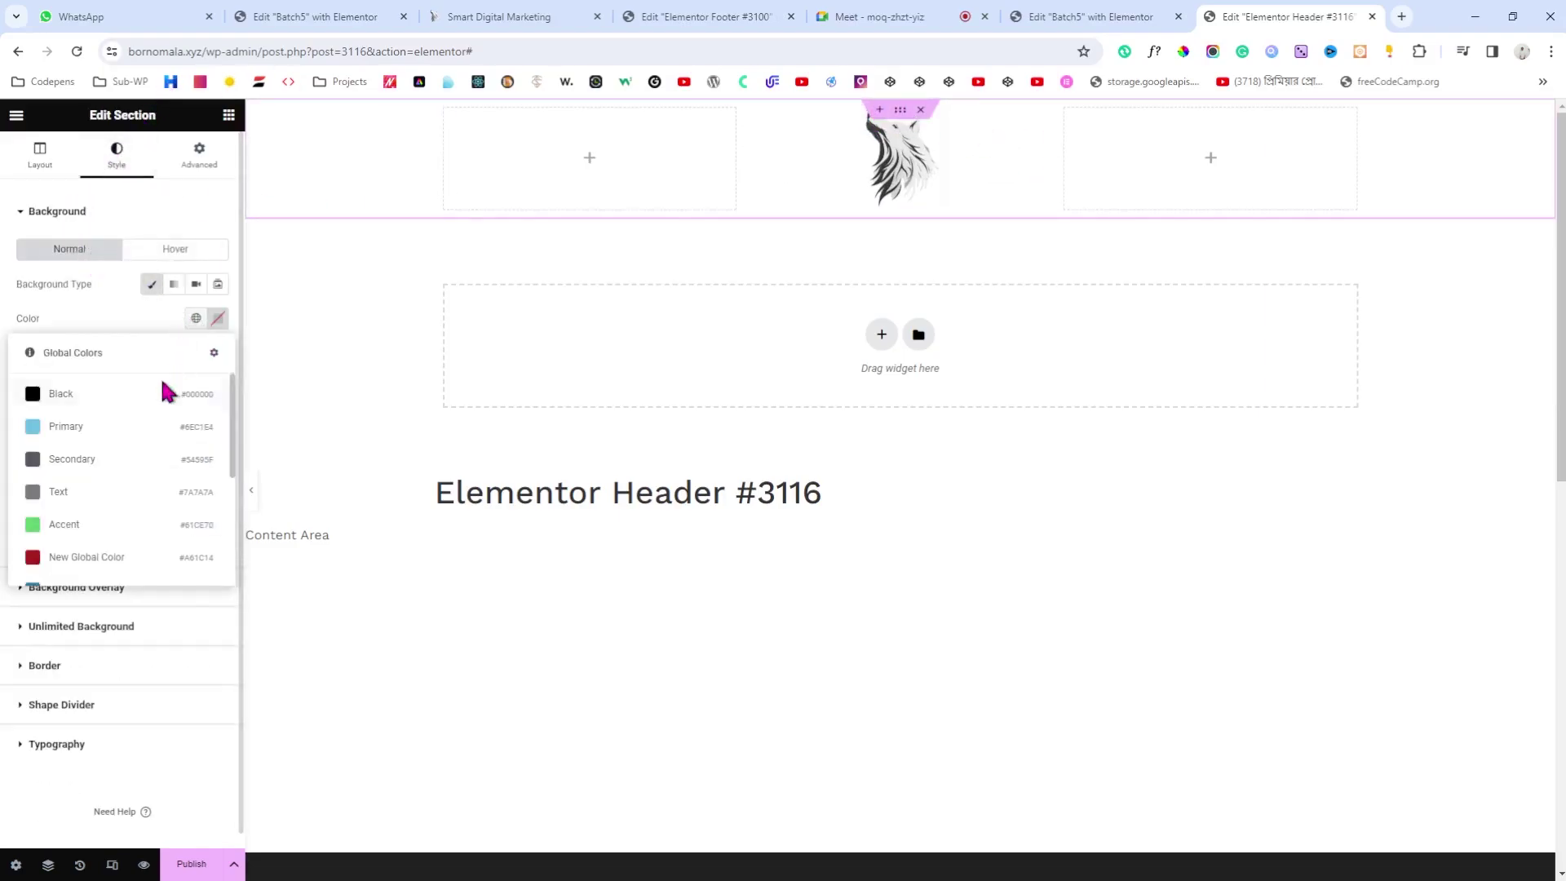
{"action": "scroll", "coordinate": [140, 454], "scroll_direction": "down", "scroll_amount": 2}
{"action": "scroll", "coordinate": [123, 465], "scroll_direction": "down", "scroll_amount": 3}
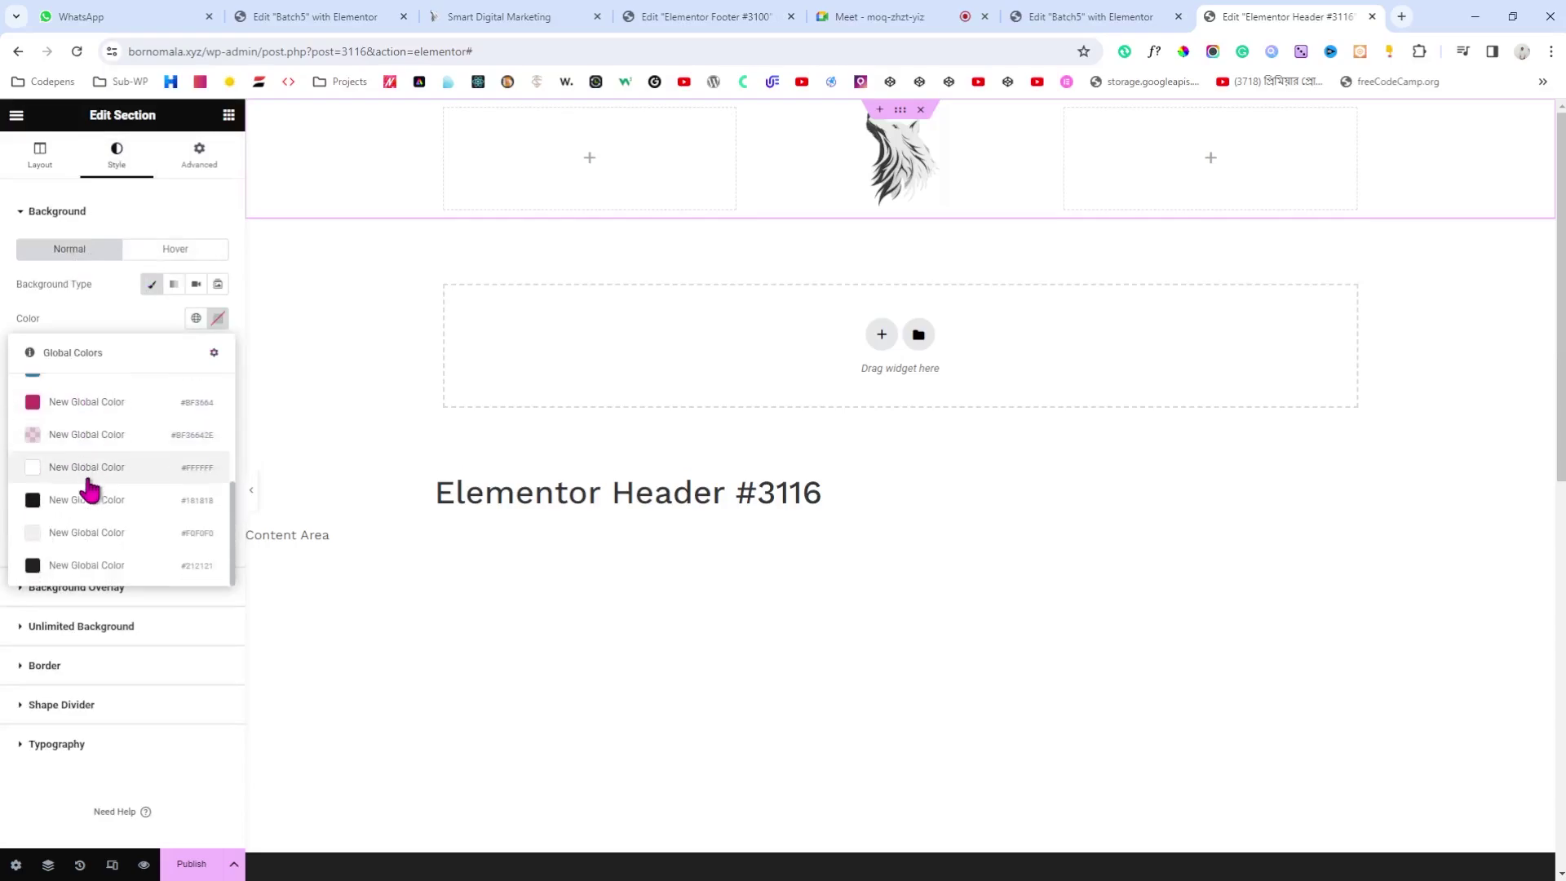
{"action": "left_click", "coordinate": [105, 507]}
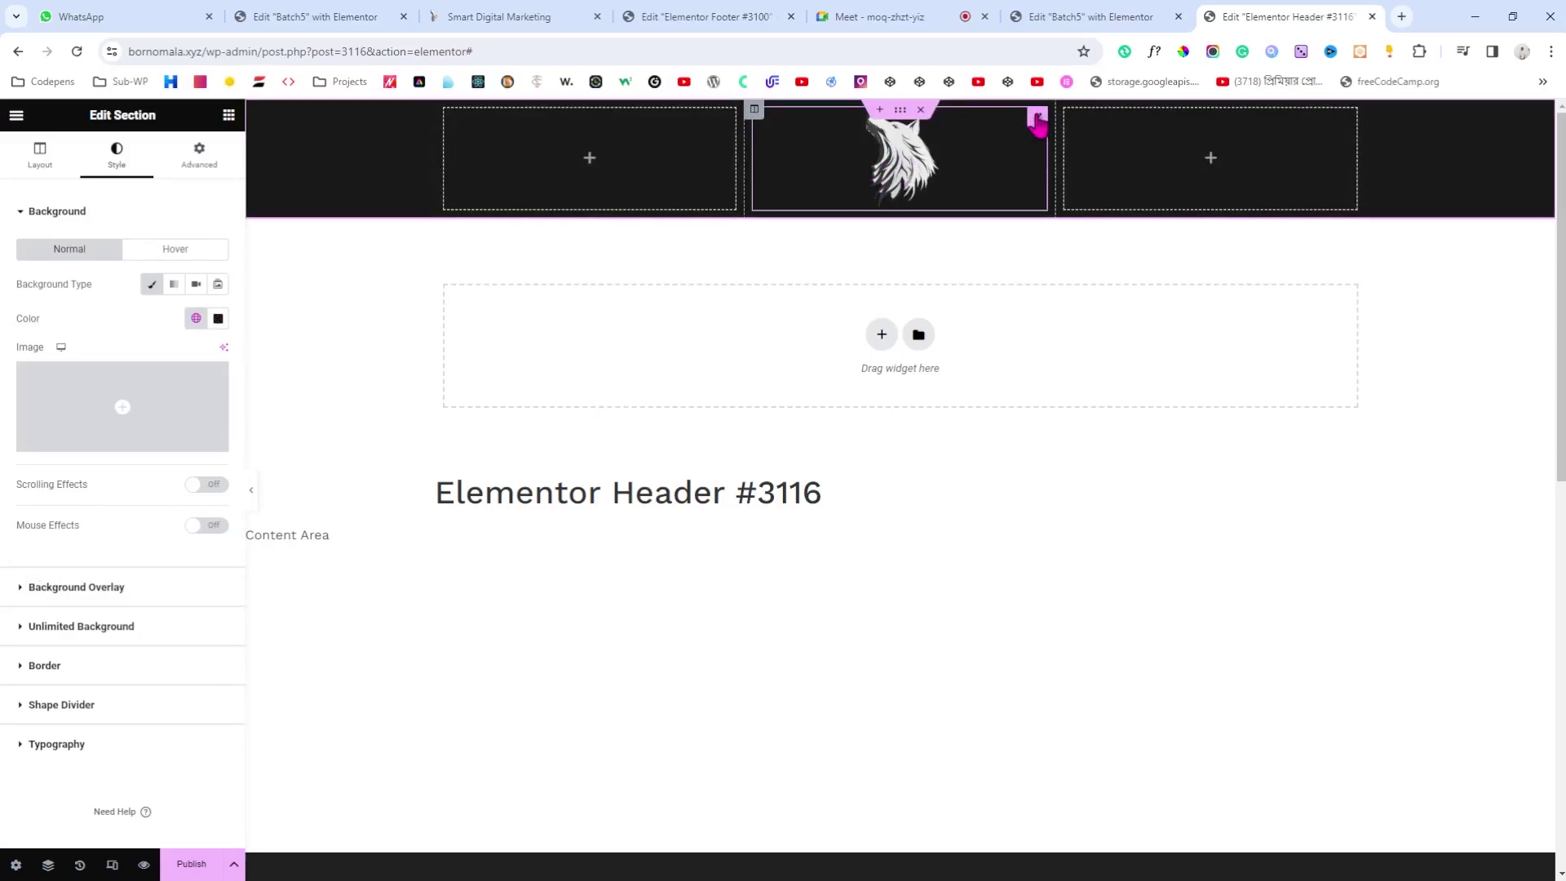
Step: Find the Text Path widget and place it below the wolf logo in the middle column
{"action": "left_click", "coordinate": [1037, 121]}
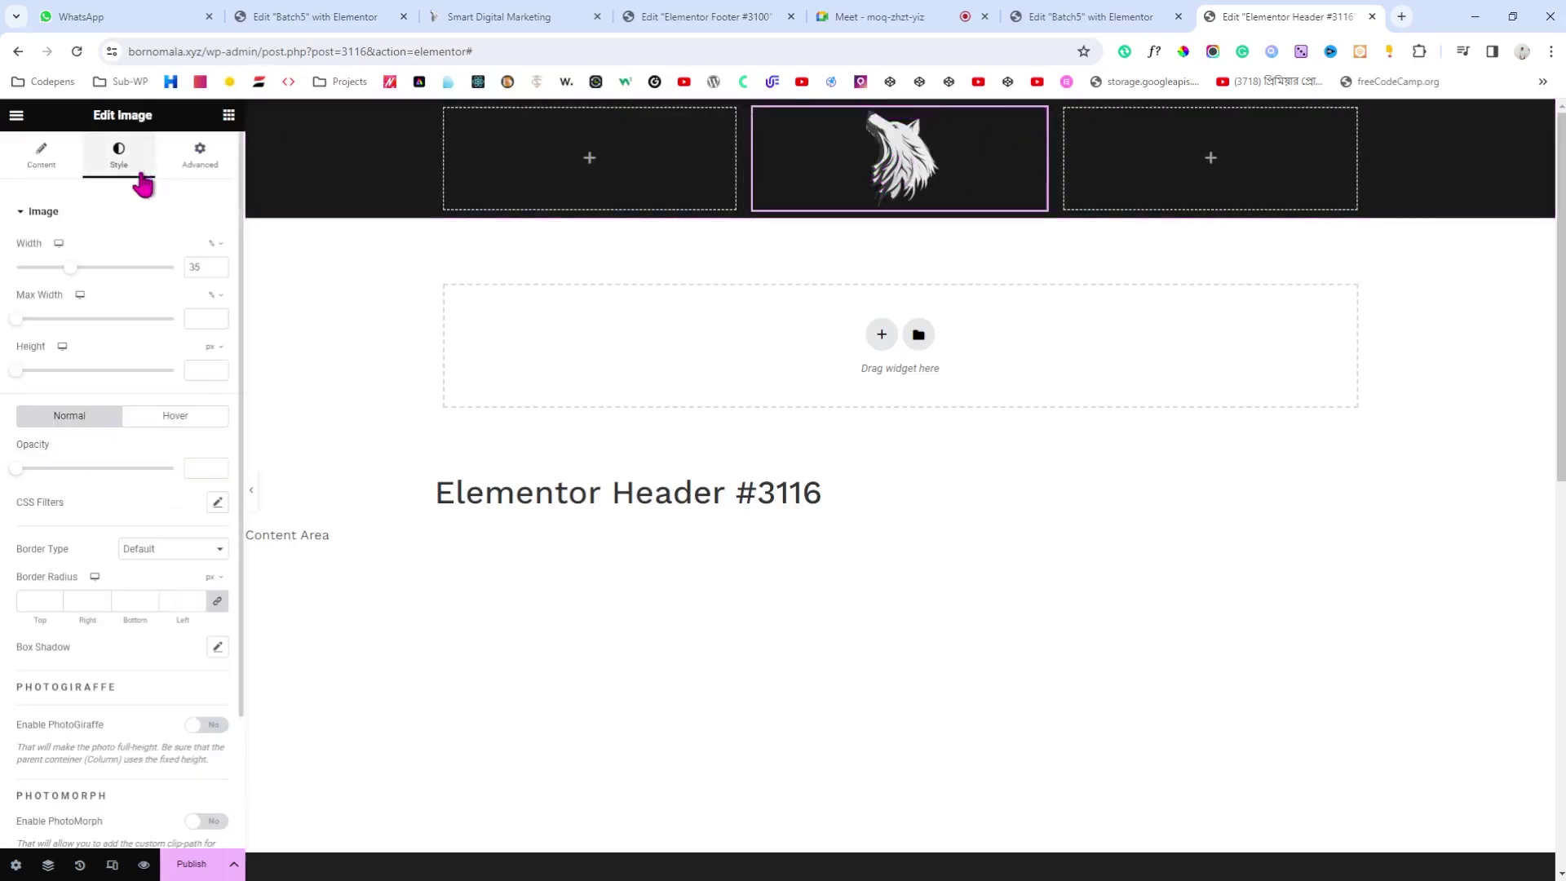
{"action": "left_click", "coordinate": [228, 115]}
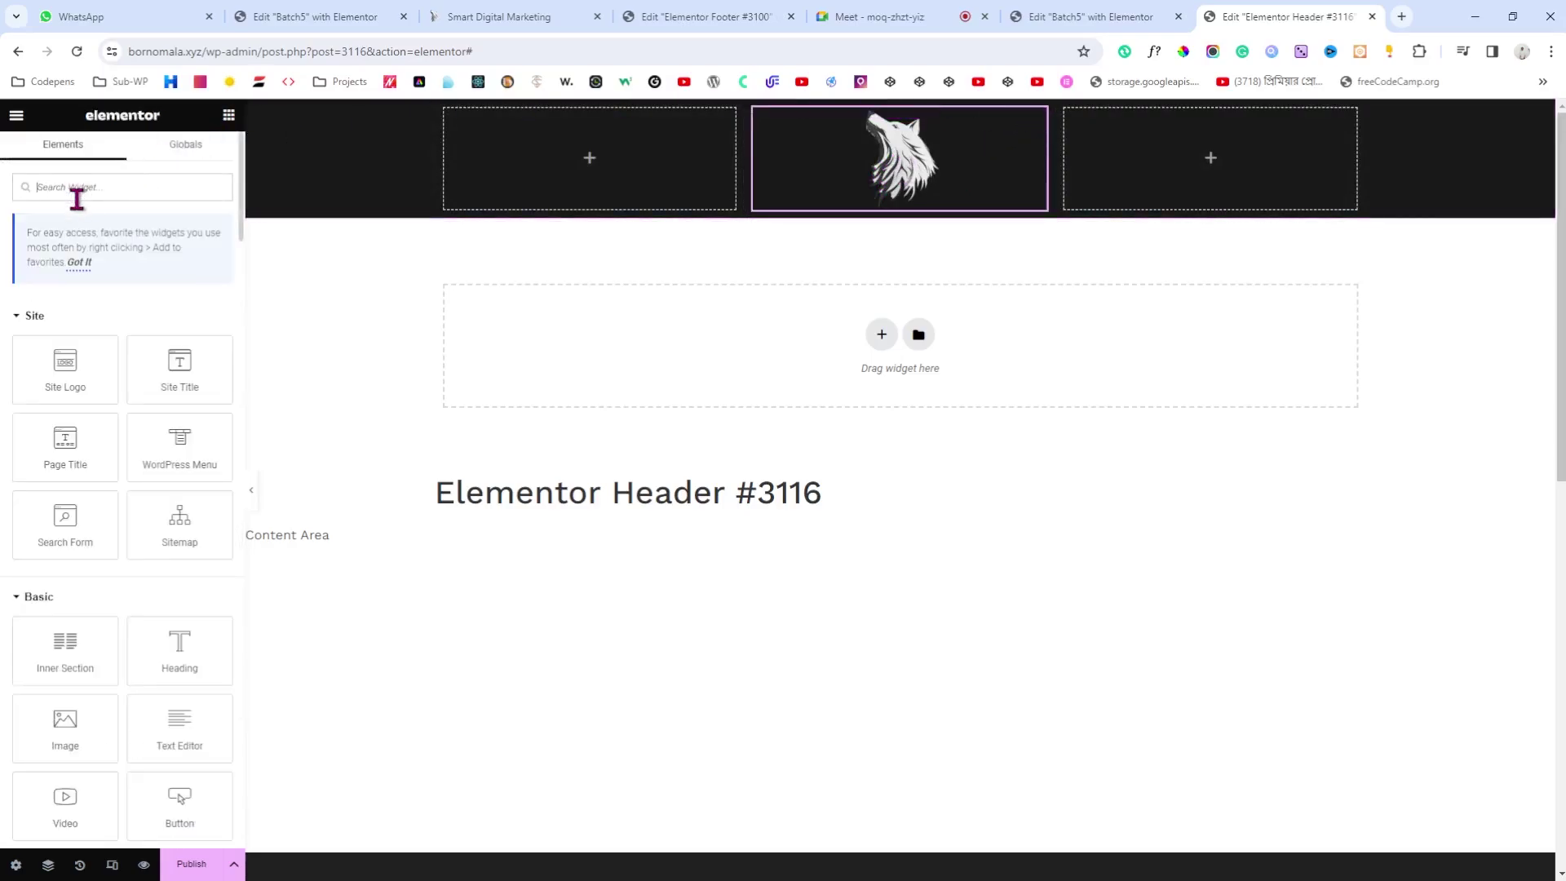
{"action": "type", "text": "text"}
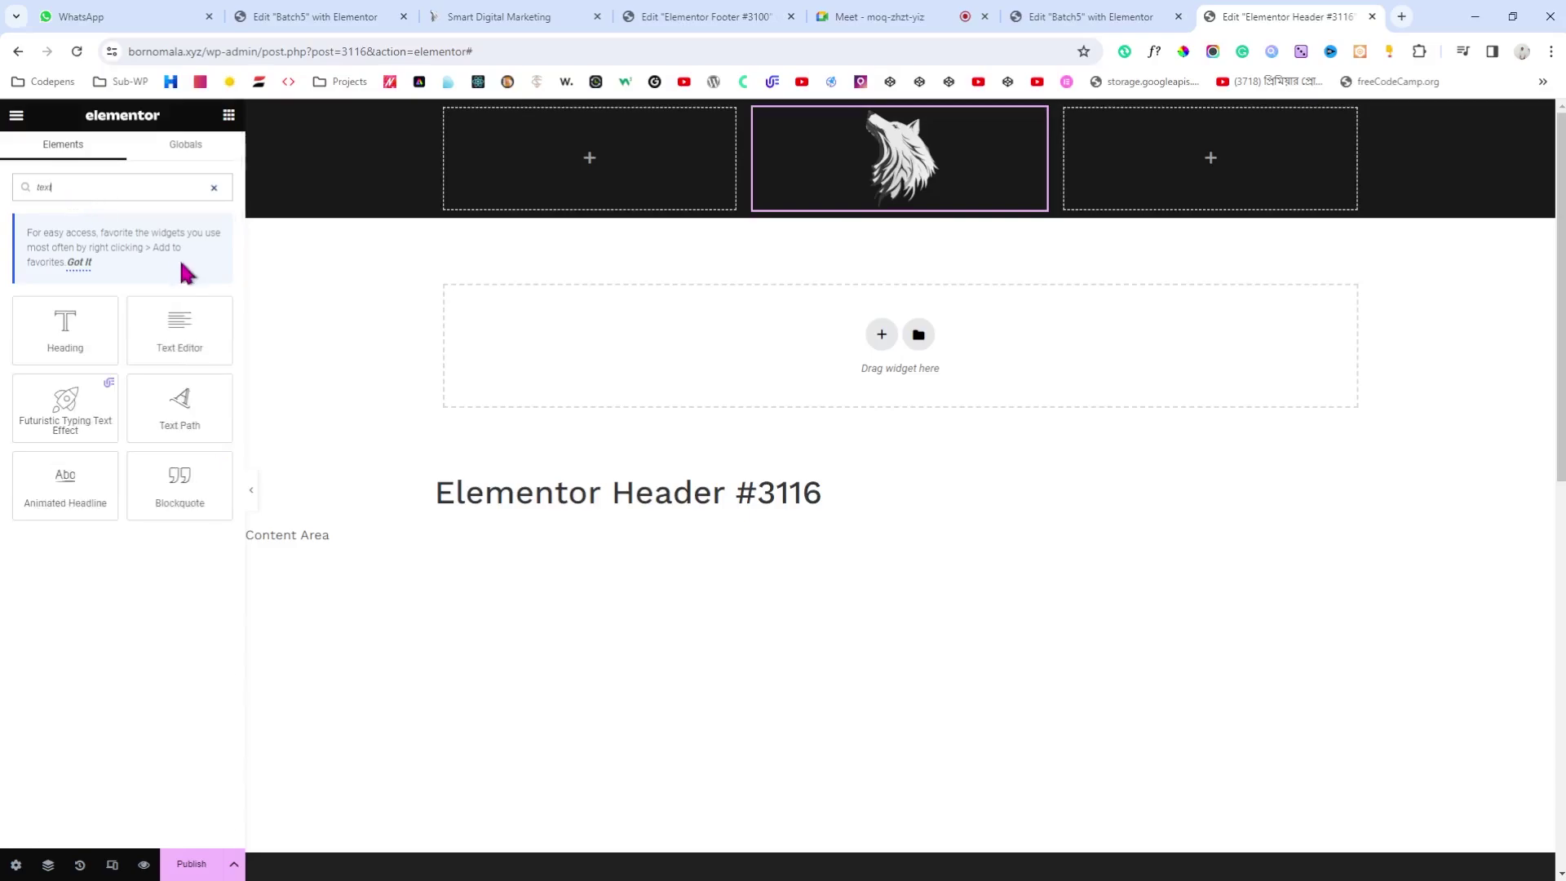
{"action": "left_click_drag", "start_coordinate": [161, 425], "coordinate": [868, 227]}
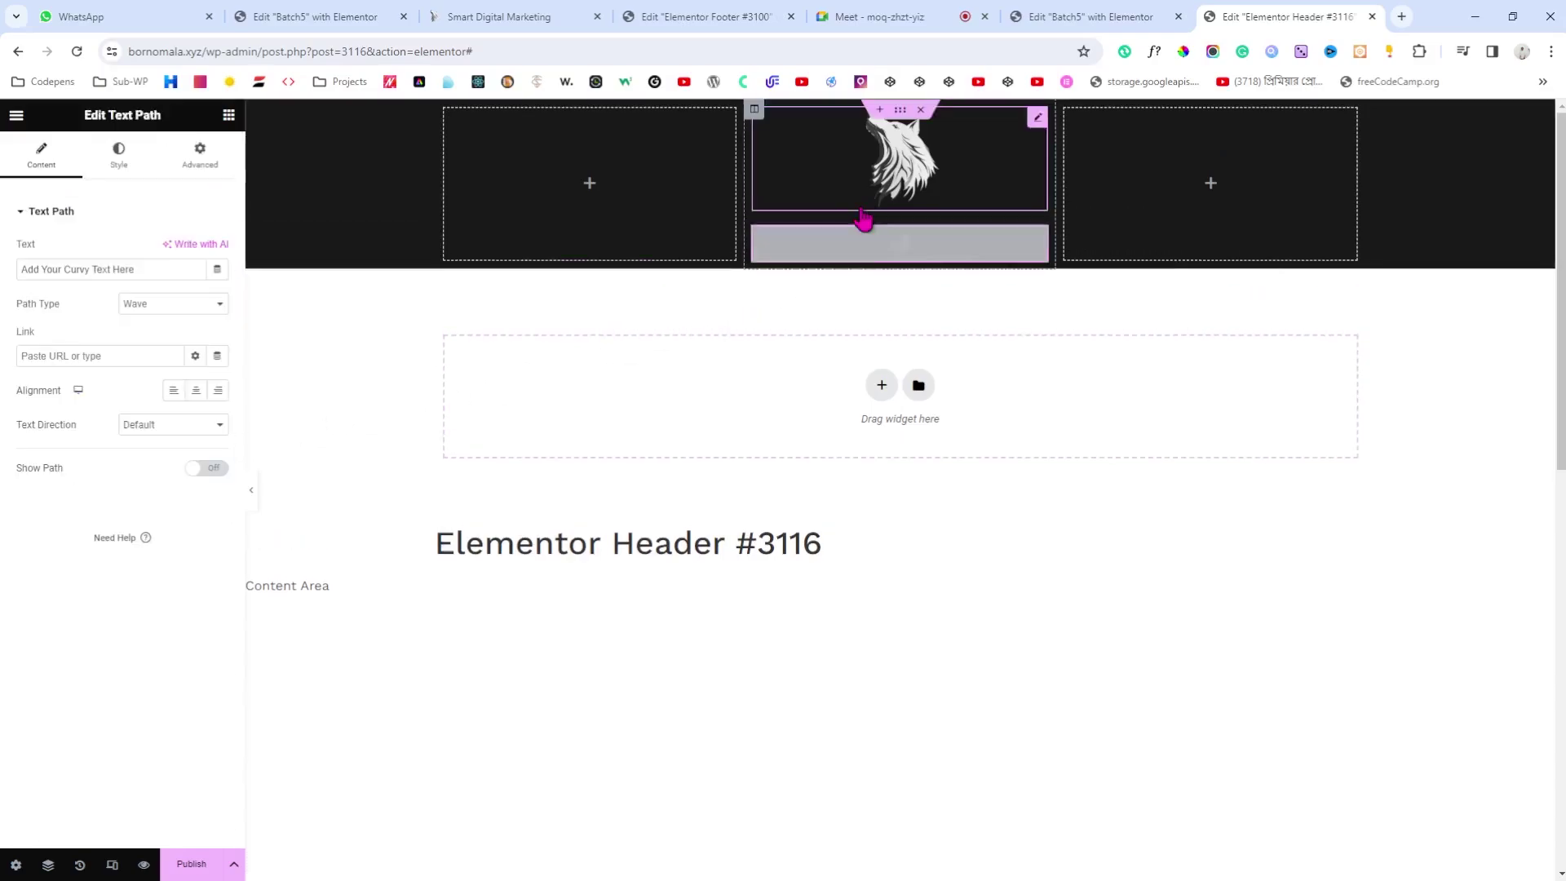
Step: Set the text path's color to a near-white global color
{"action": "left_click", "coordinate": [119, 179]}
{"action": "left_click", "coordinate": [196, 580]}
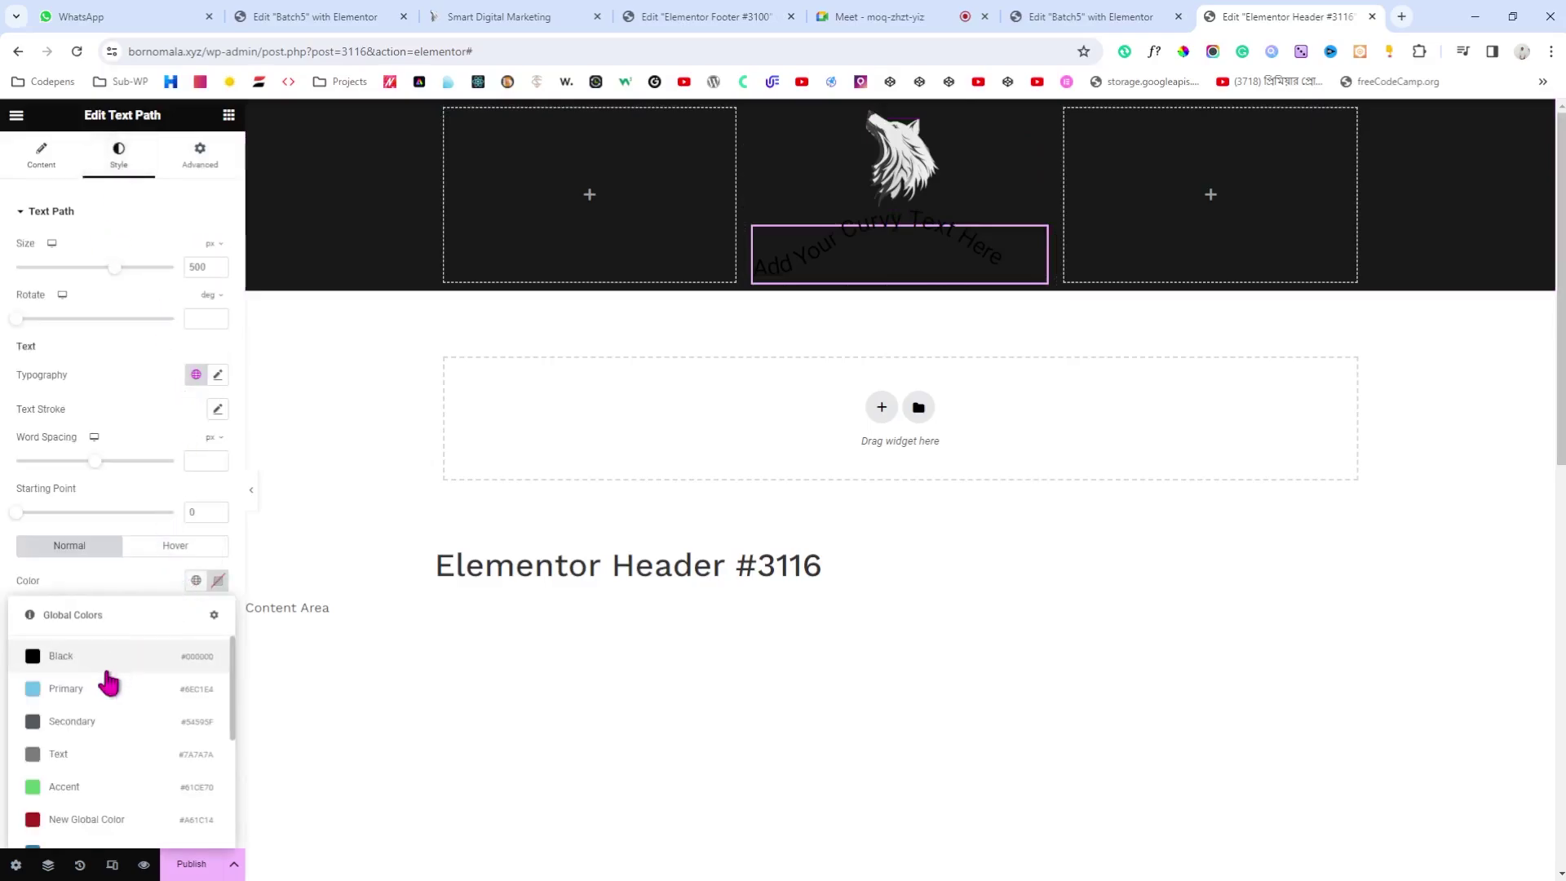
{"action": "scroll", "coordinate": [98, 718], "scroll_direction": "down", "scroll_amount": 4}
{"action": "left_click", "coordinate": [86, 788]}
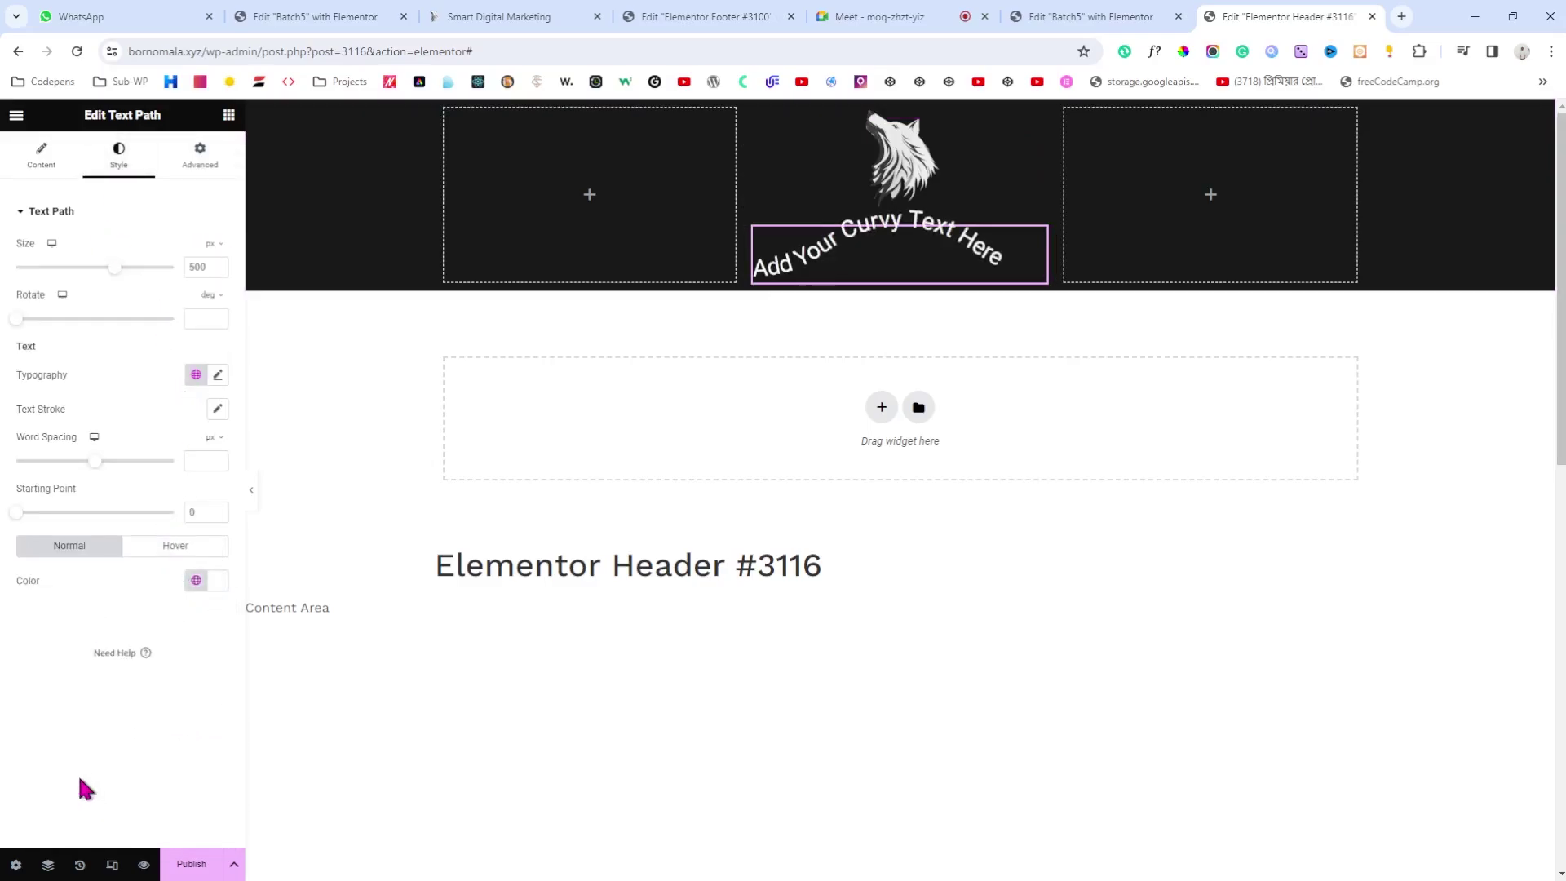
Step: Replace the text path's text with "WE DEVELOP UNIQUE AND INNOVATIVE SOLUTIONS TAILORED FOR EVERY CLIENT", copied from the Our Approach section of the Smart Digital Marketing page
{"action": "left_click", "coordinate": [42, 155]}
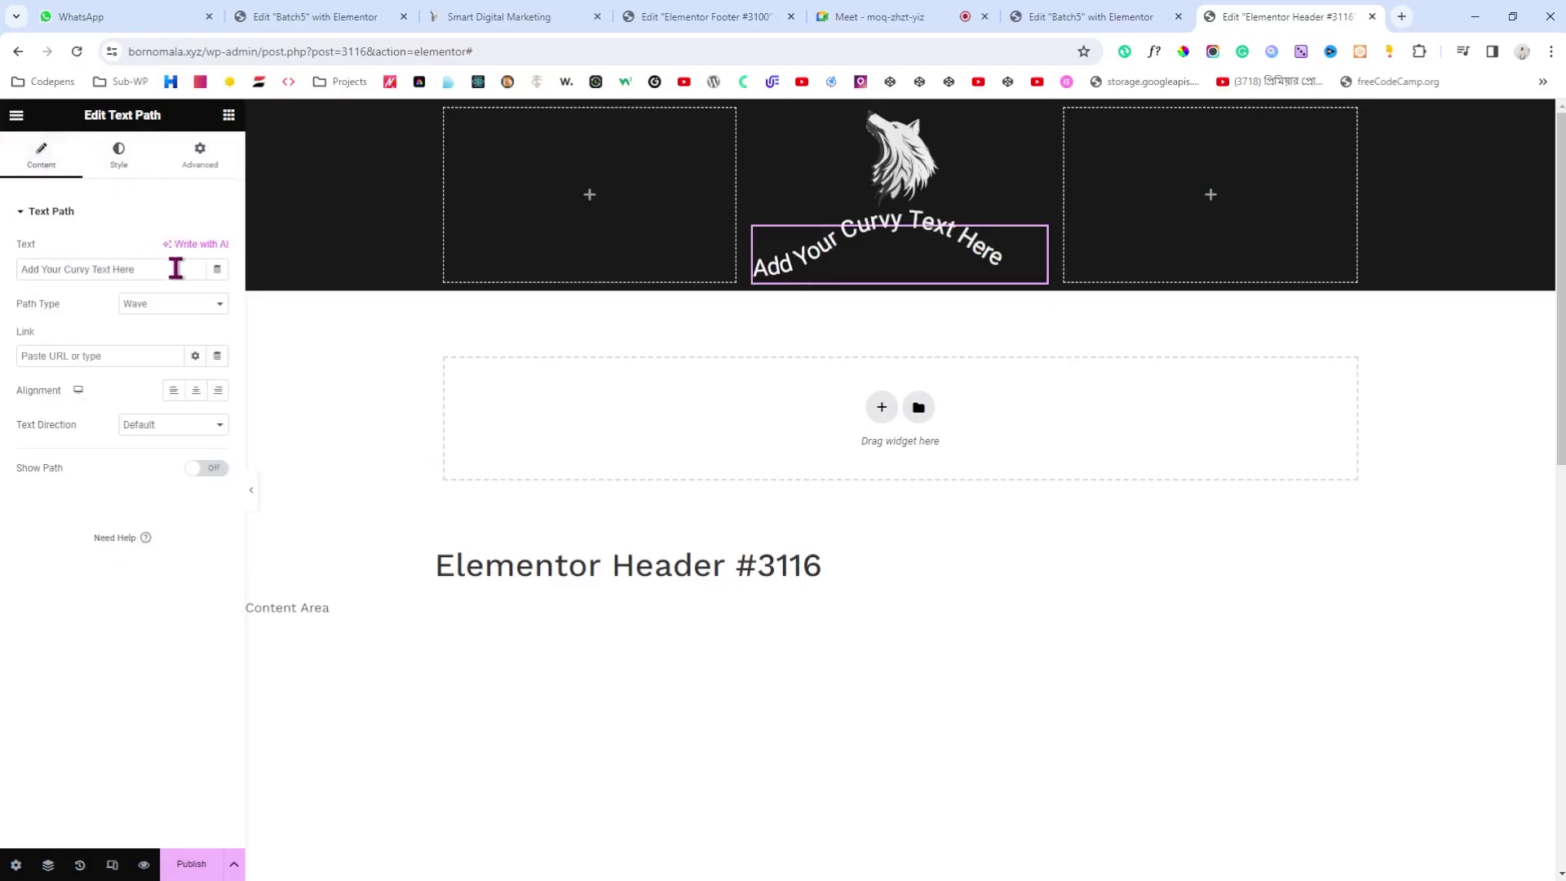
{"action": "left_click", "coordinate": [569, 13]}
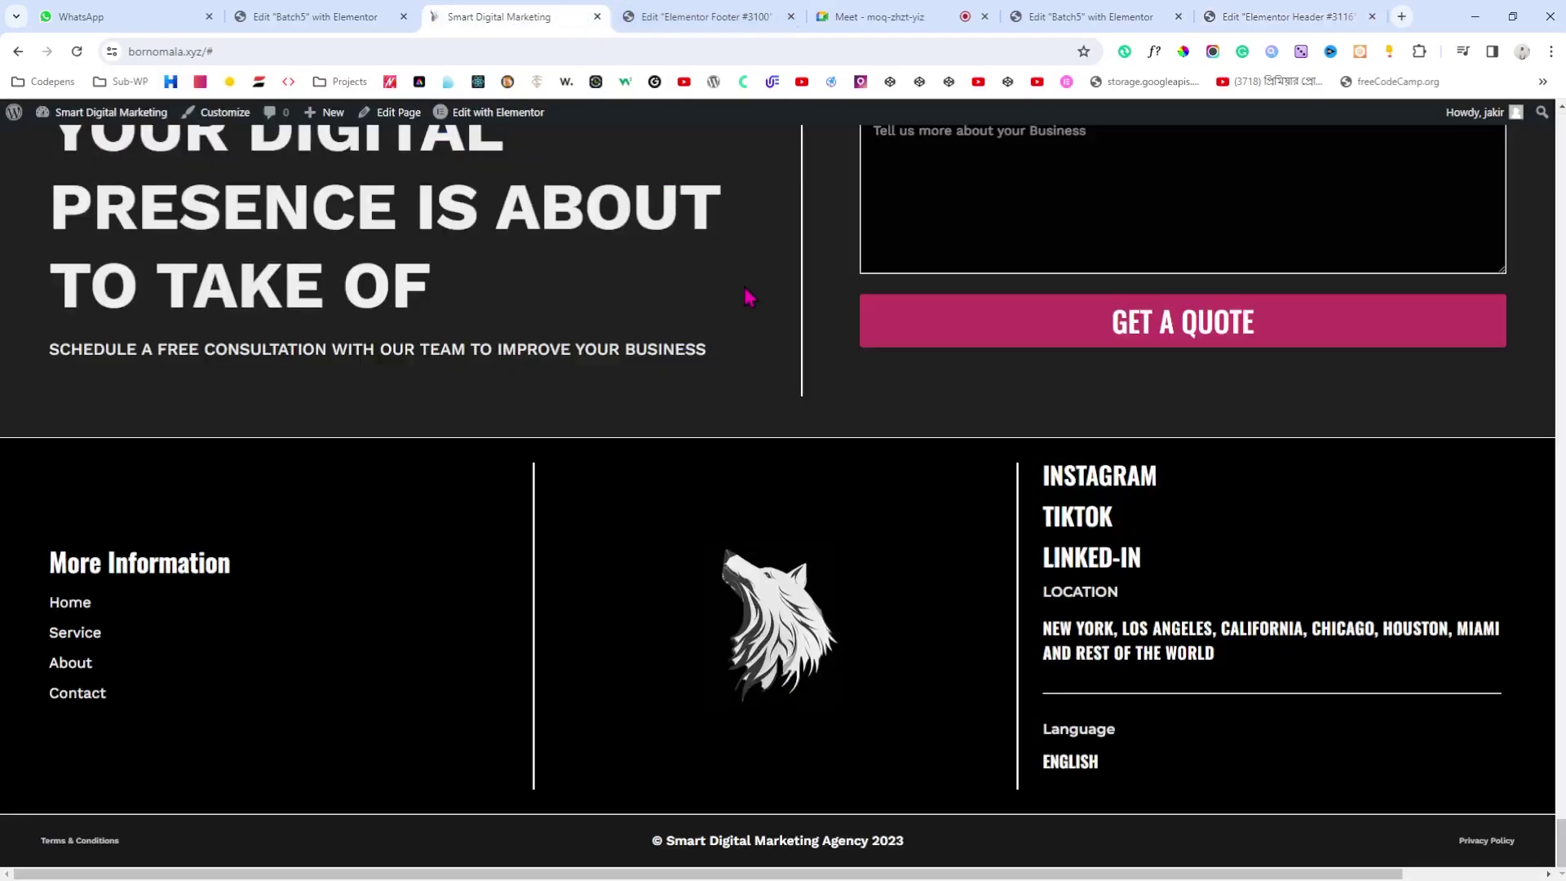
{"action": "scroll", "coordinate": [749, 298], "scroll_direction": "up", "scroll_amount": 10}
{"action": "scroll", "coordinate": [749, 297], "scroll_direction": "up", "scroll_amount": 20}
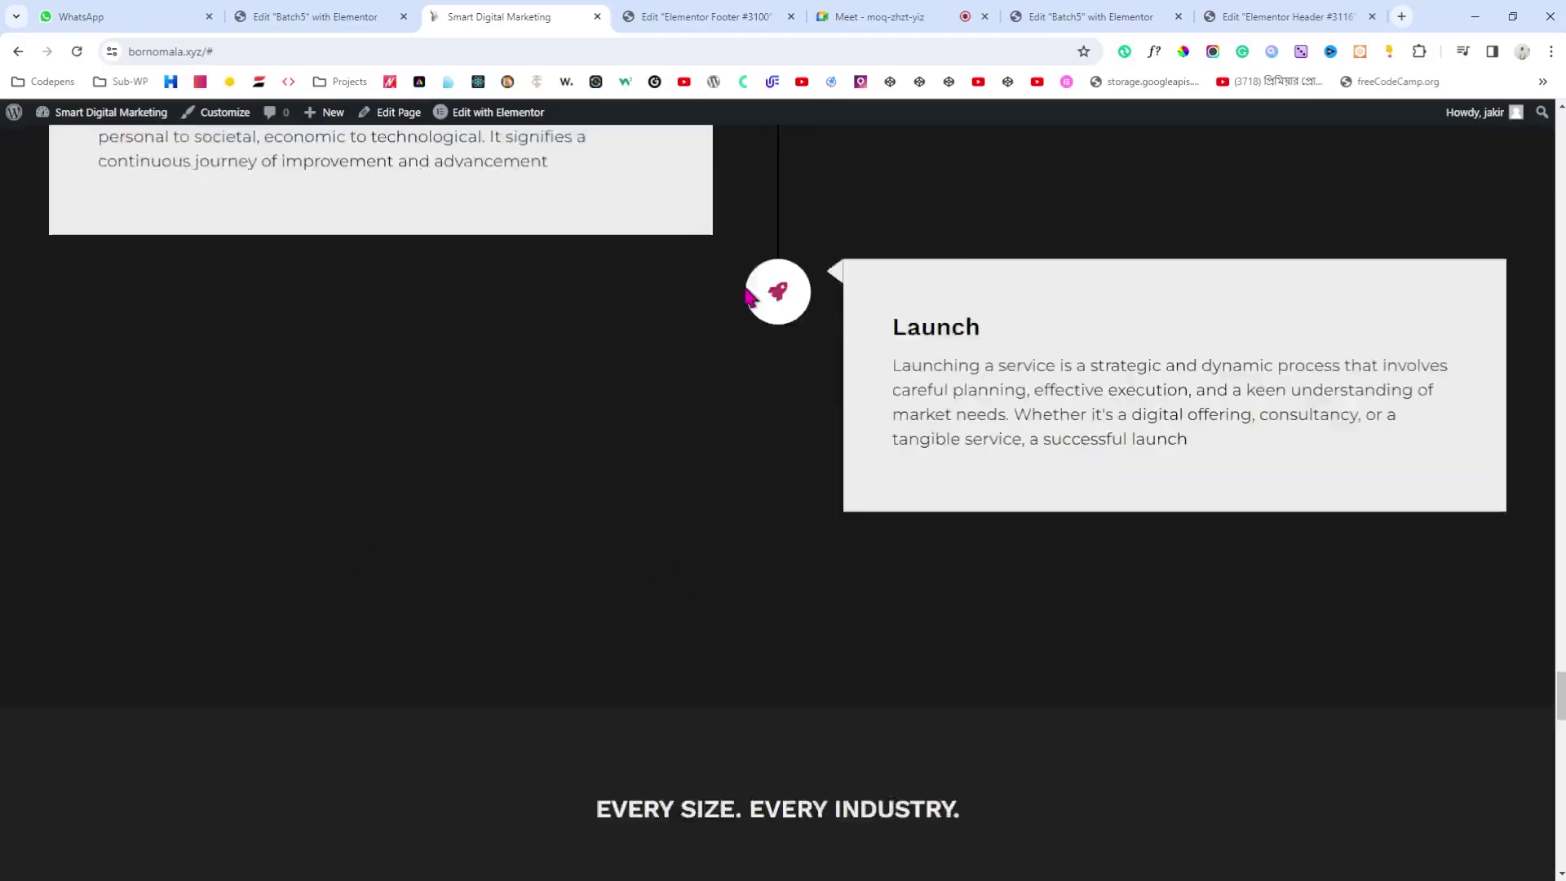
{"action": "scroll", "coordinate": [749, 297], "scroll_direction": "up", "scroll_amount": 15}
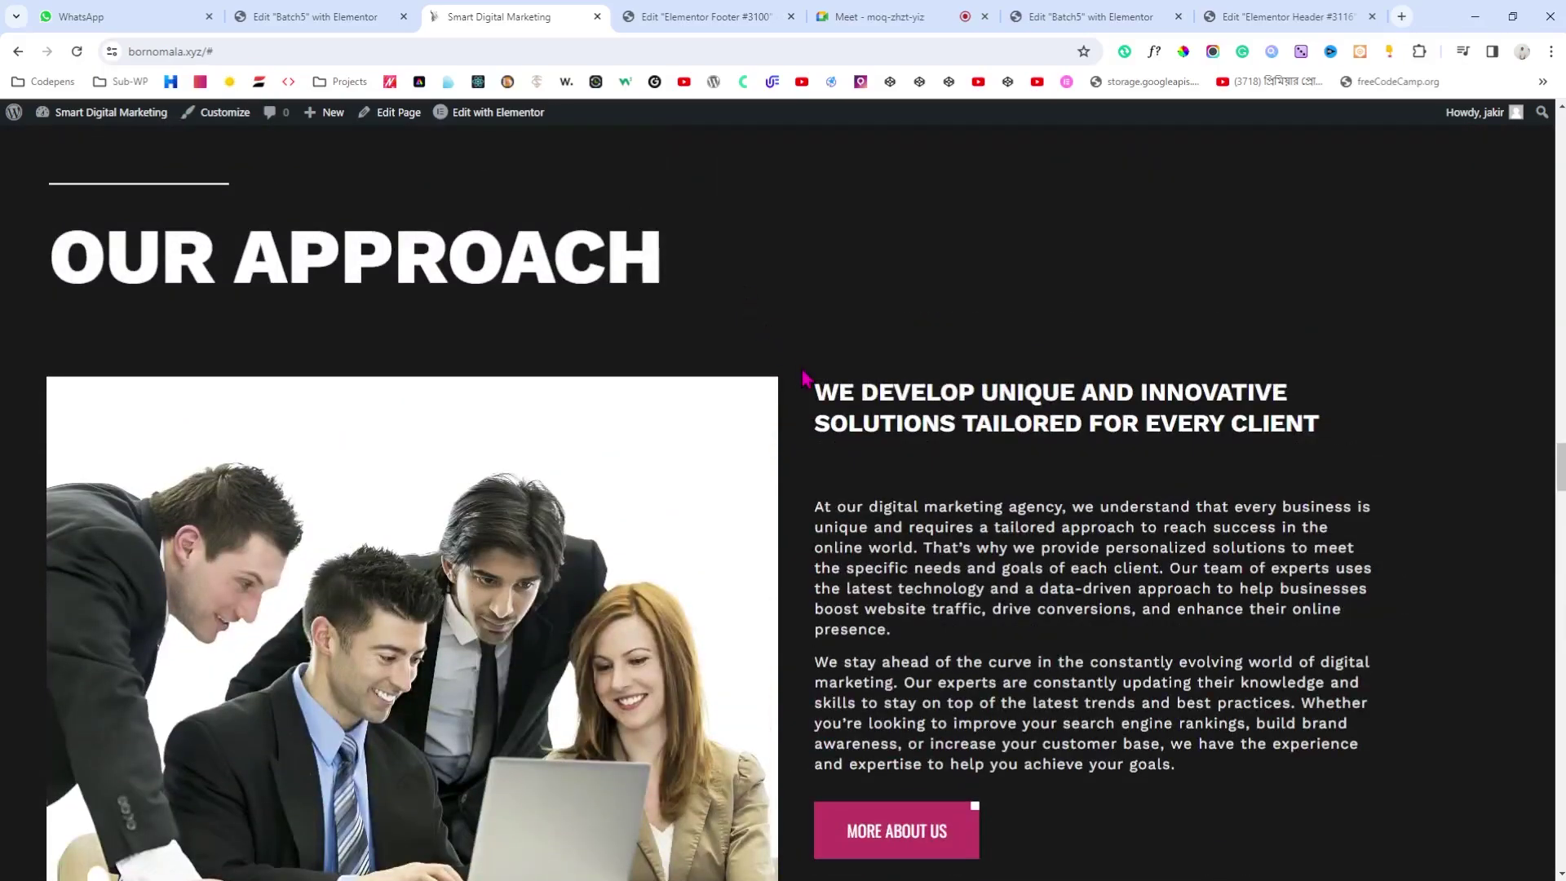
{"action": "left_click_drag", "start_coordinate": [805, 377], "coordinate": [1358, 445]}
{"action": "key", "text": "ctrl+c"}
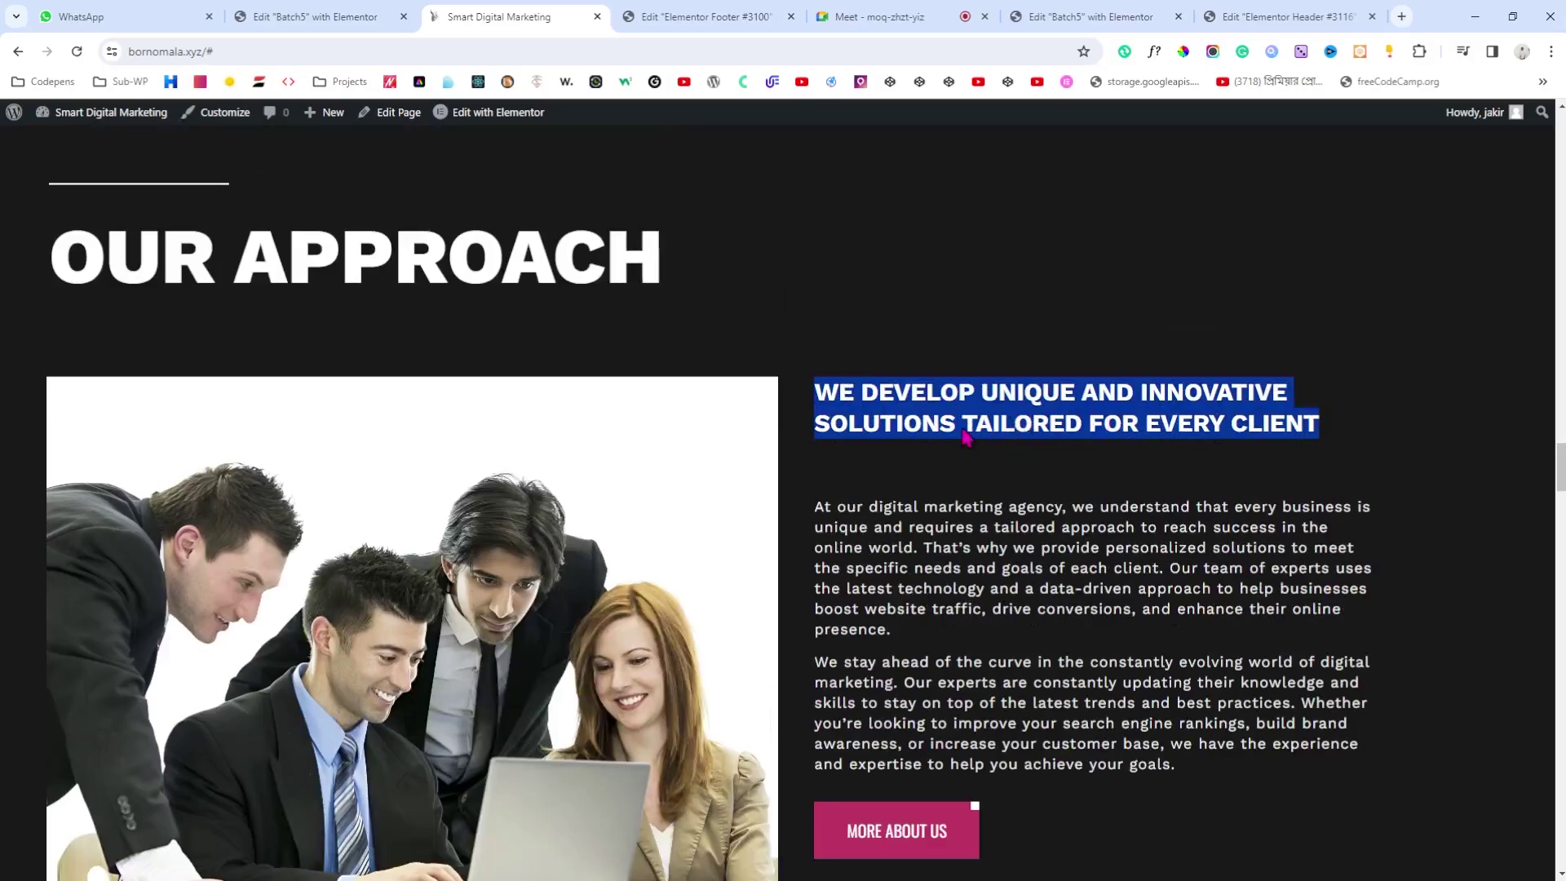
{"action": "left_click", "coordinate": [1213, 17]}
{"action": "triple_click", "coordinate": [155, 270]}
{"action": "key", "text": "ctrl+v"}
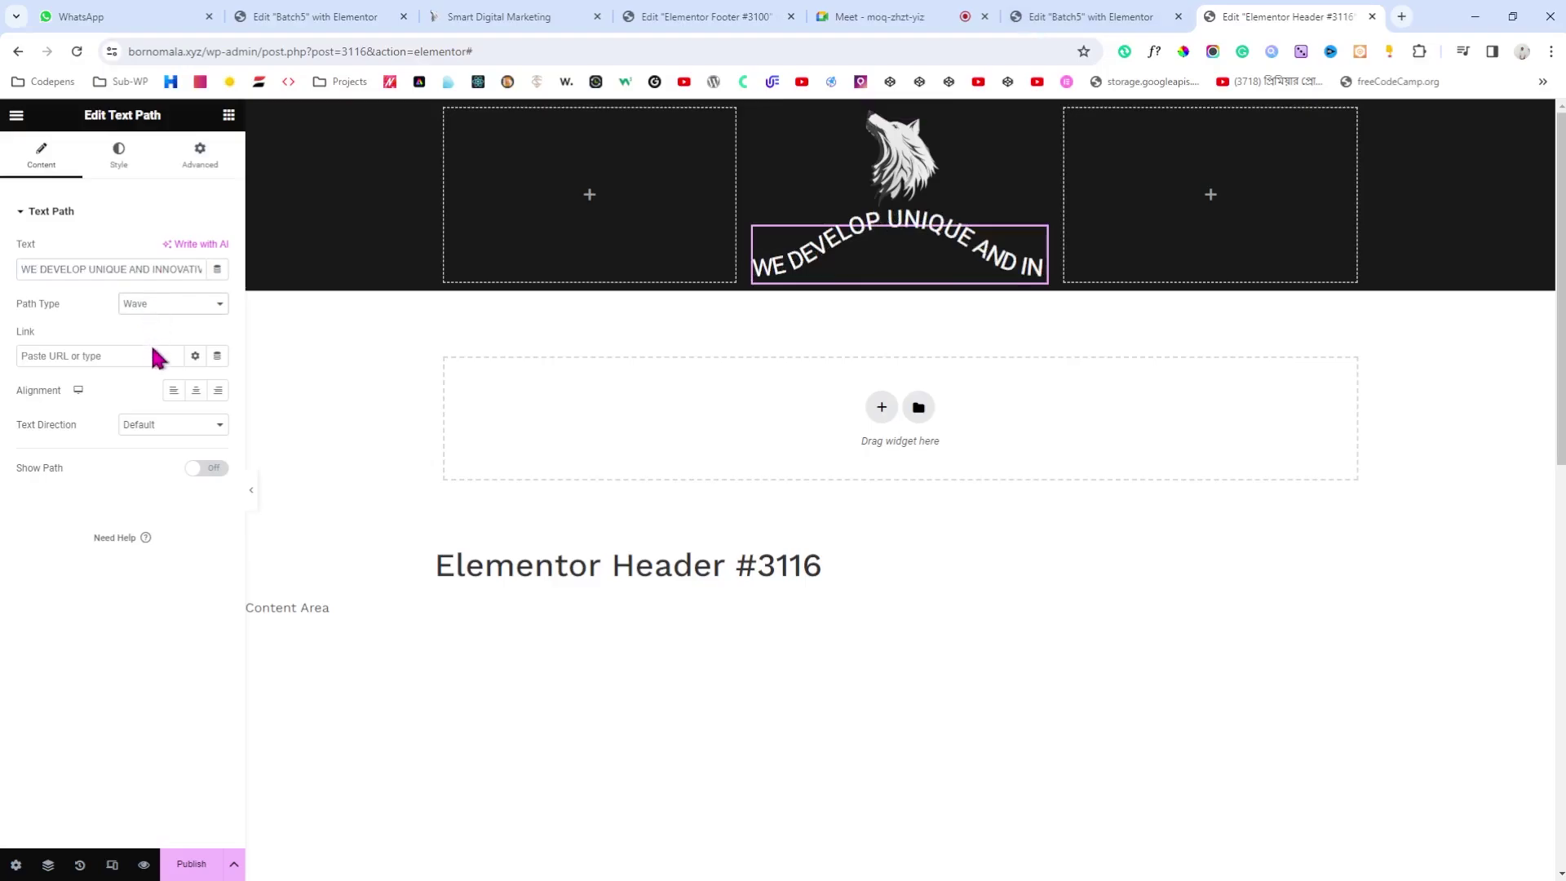
Step: Change the text path's type to Circle and set its size to 150 px
{"action": "key", "text": "Down"}
{"action": "key", "text": "Down"}
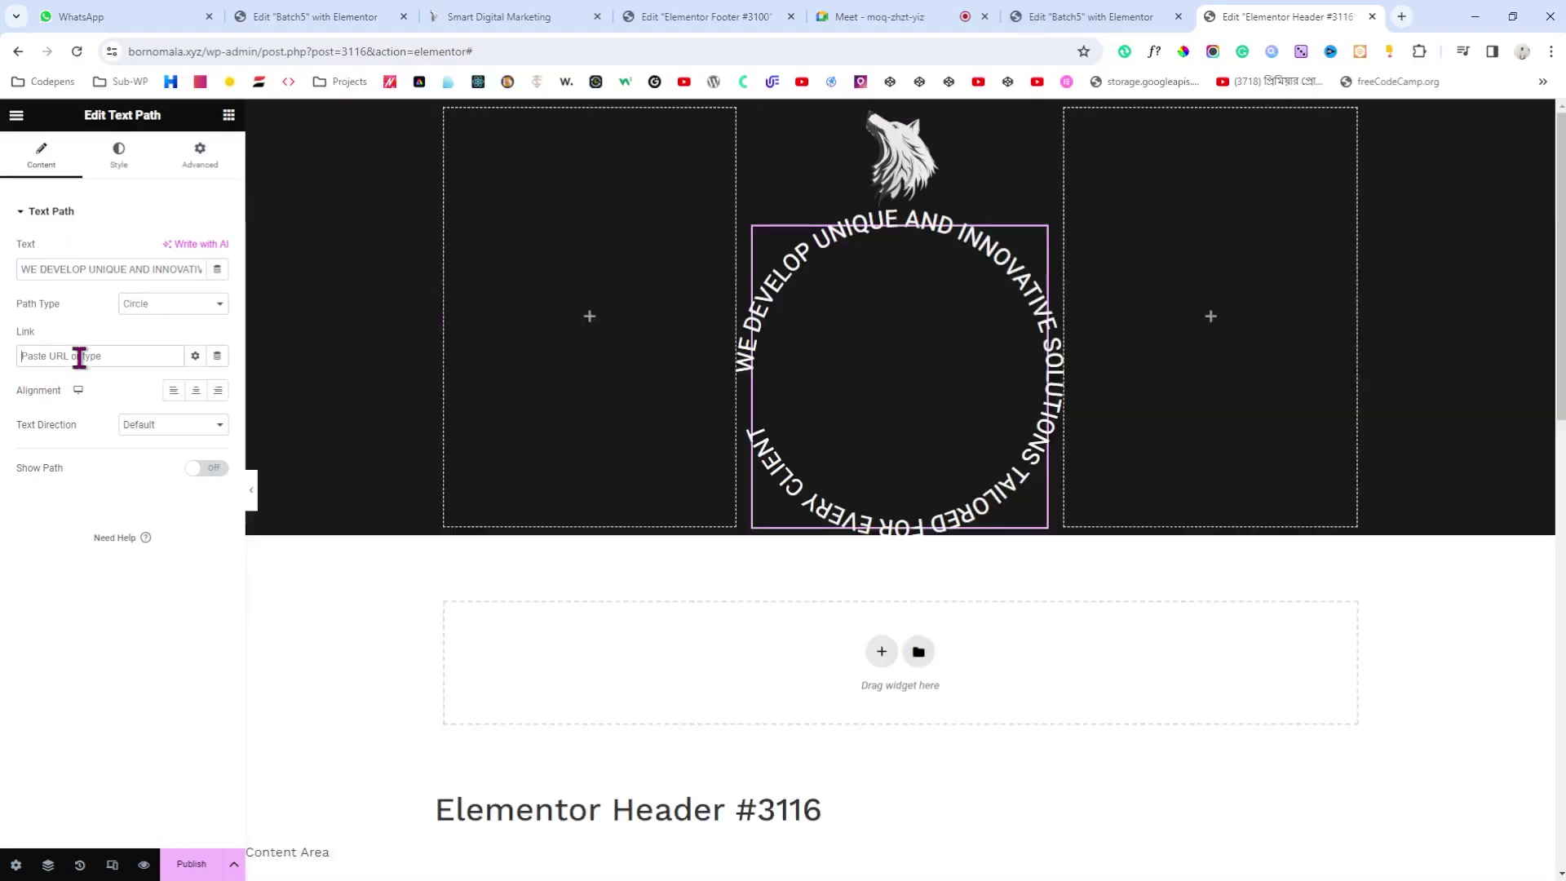
{"action": "left_click", "coordinate": [116, 170]}
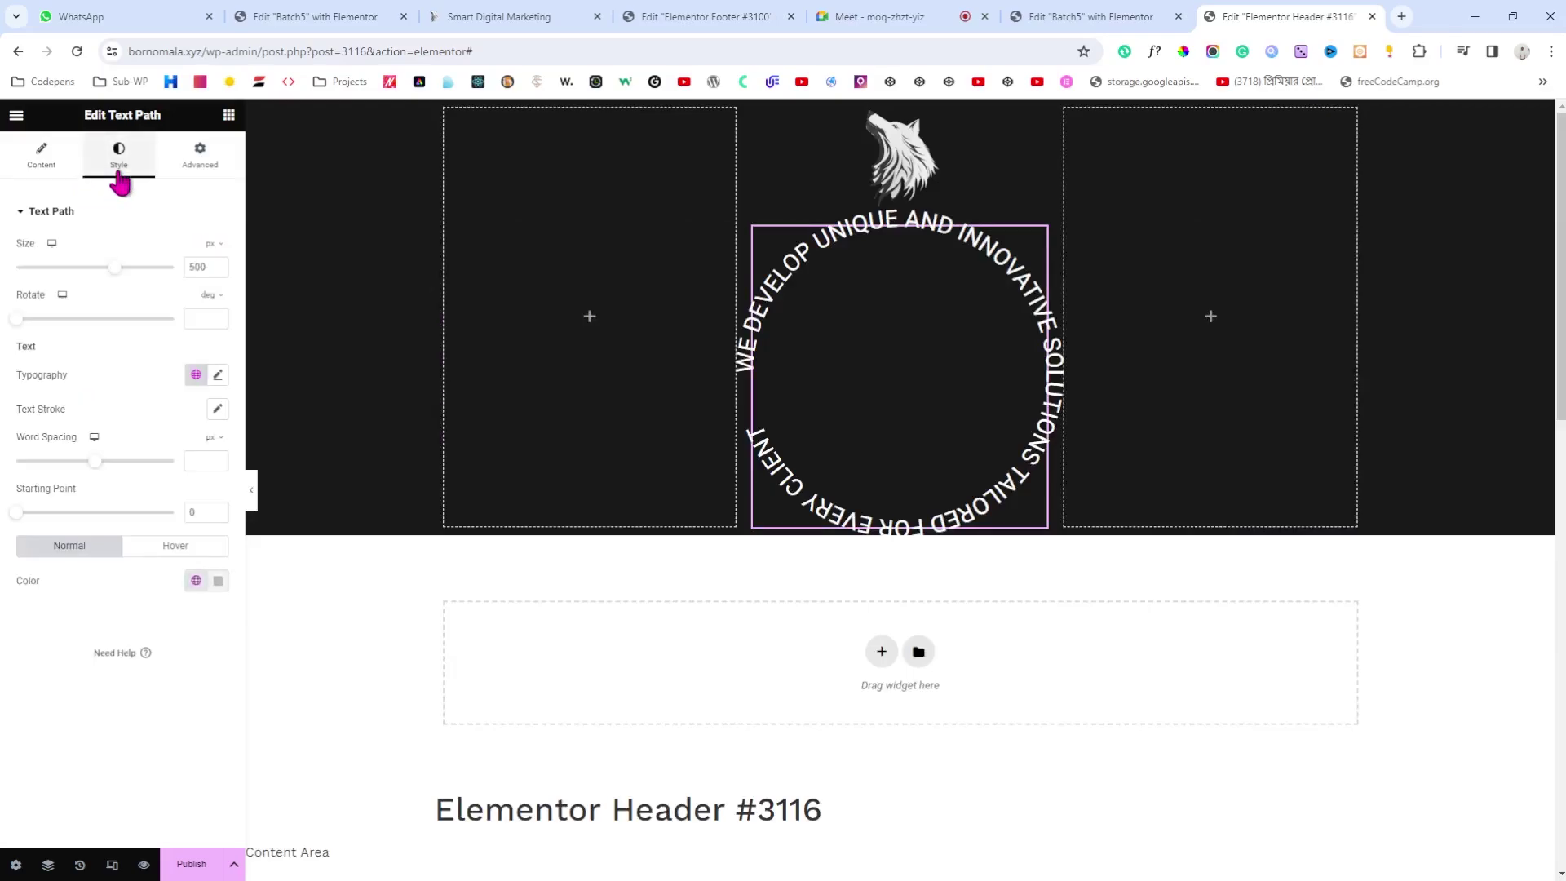
{"action": "left_click_drag", "start_coordinate": [111, 275], "coordinate": [47, 276]}
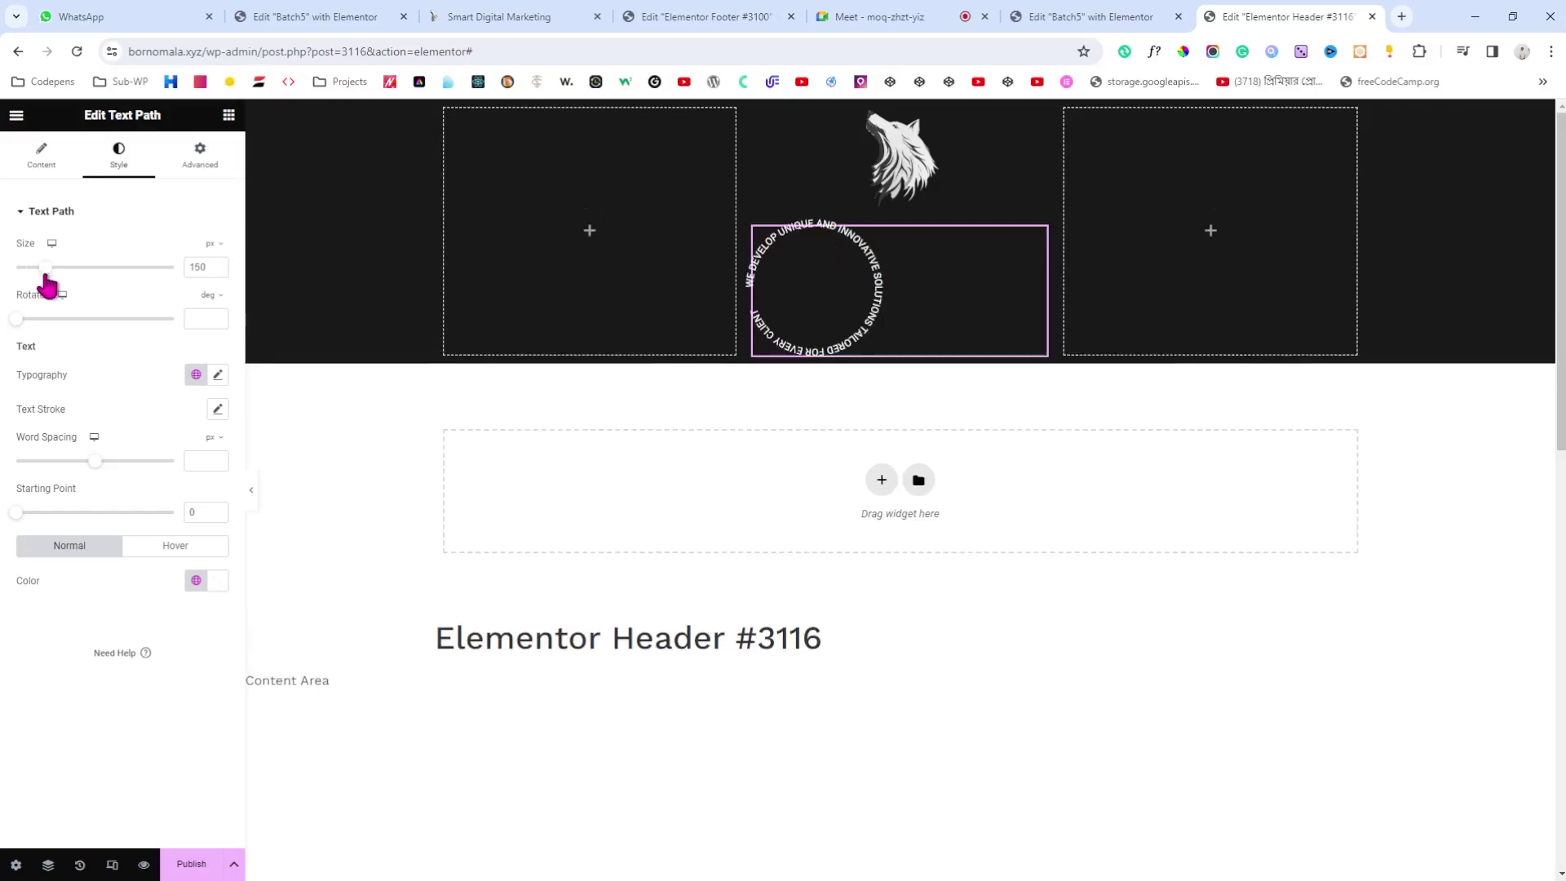
{"action": "left_click_drag", "start_coordinate": [48, 285], "coordinate": [33, 284]}
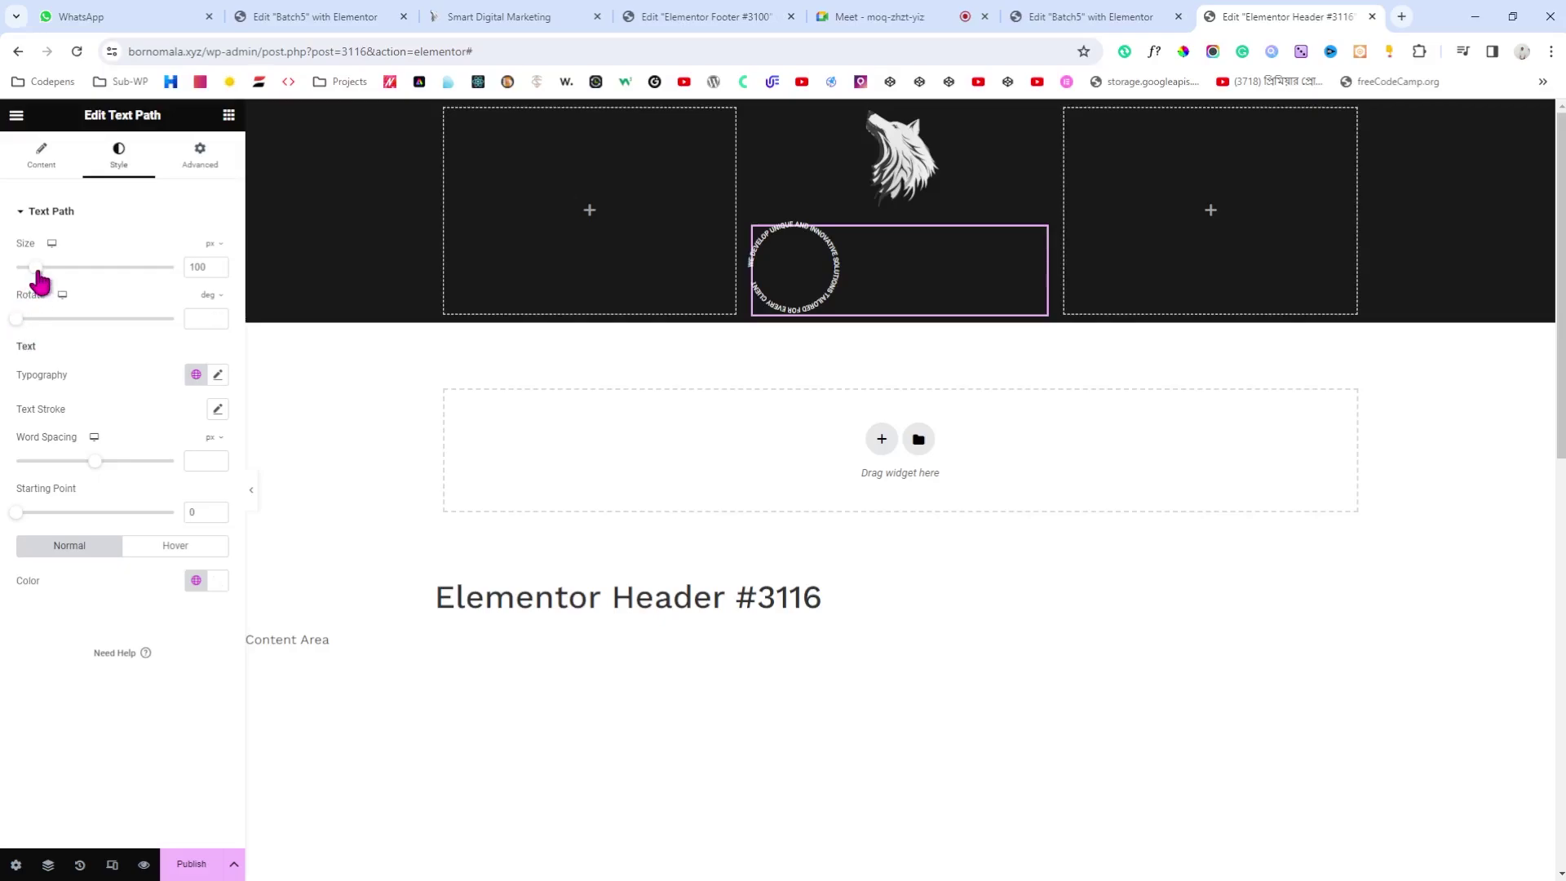
{"action": "left_click_drag", "start_coordinate": [37, 273], "coordinate": [43, 274]}
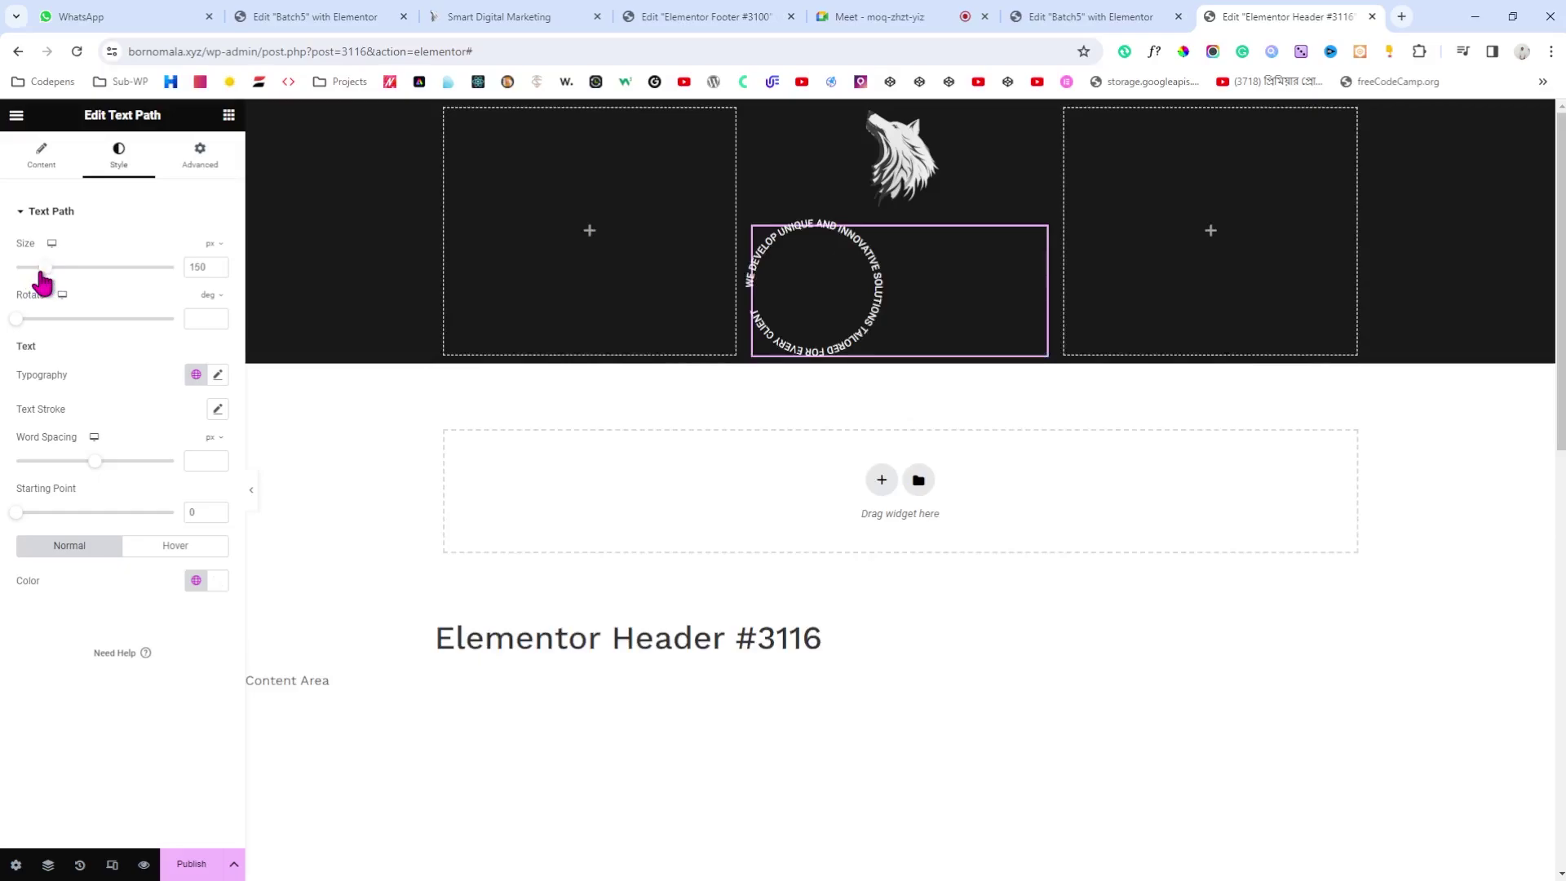
Step: Set the text path's typography to the Oswald font family at size 26
{"action": "left_click", "coordinate": [217, 375]}
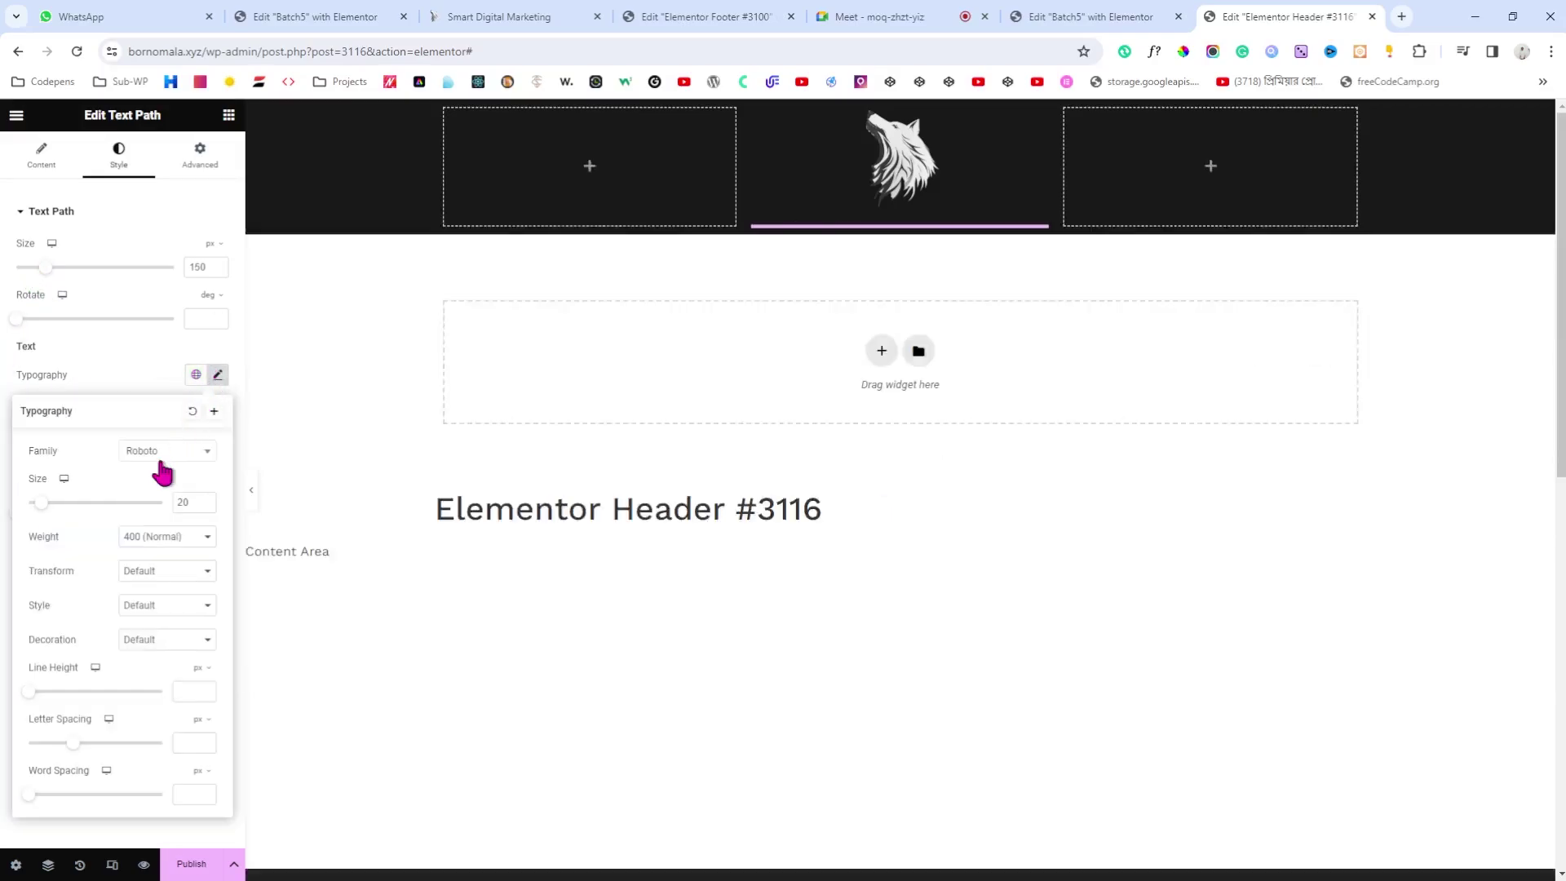
{"action": "left_click", "coordinate": [167, 456]}
{"action": "type", "text": "oswal"}
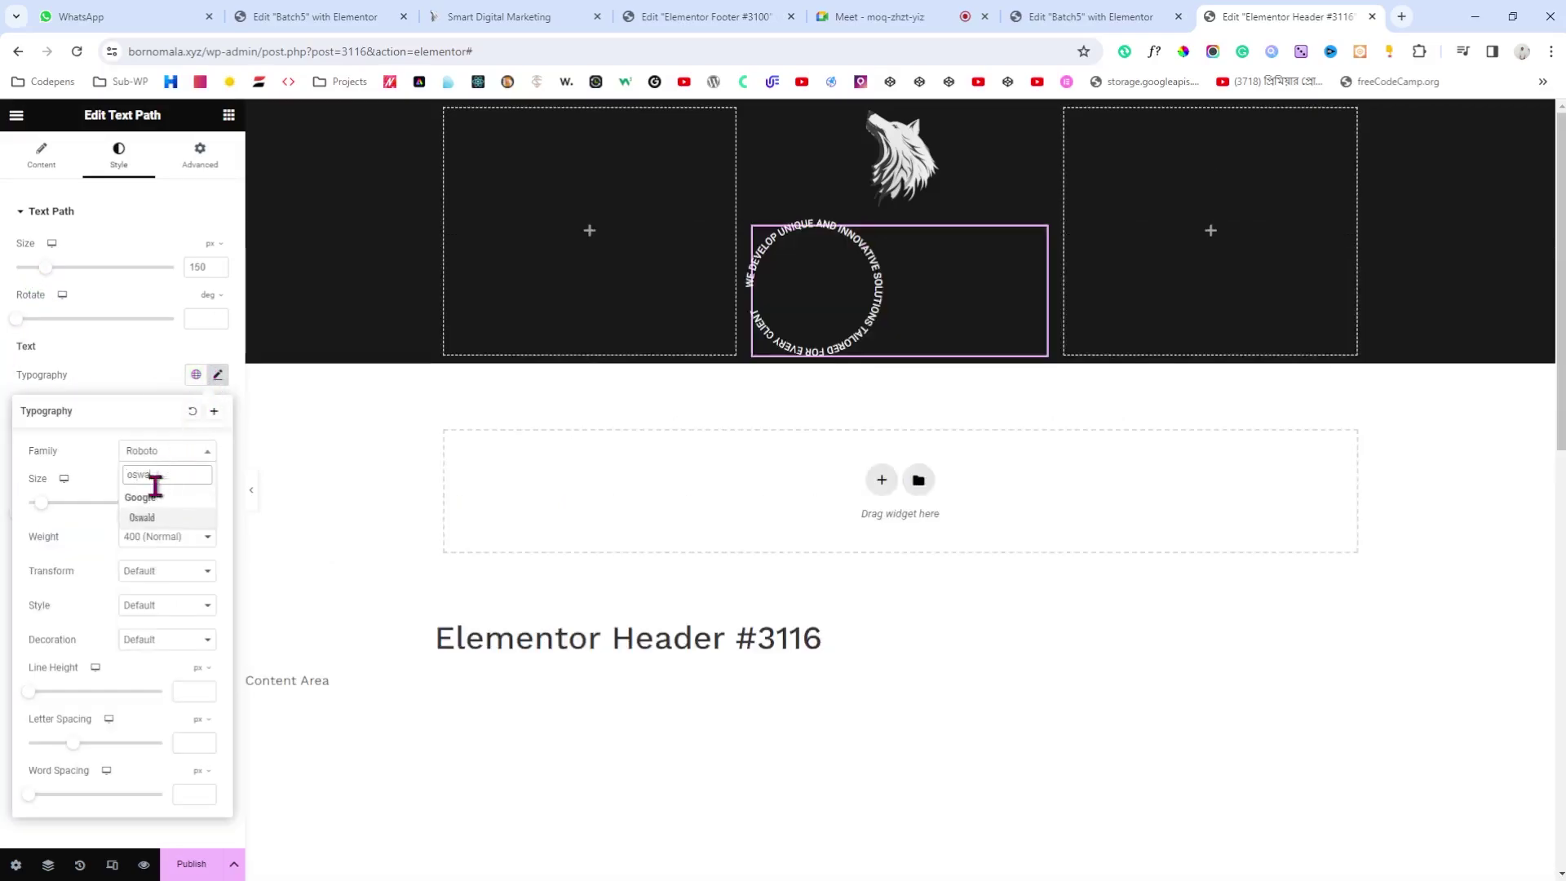
{"action": "left_click", "coordinate": [165, 517]}
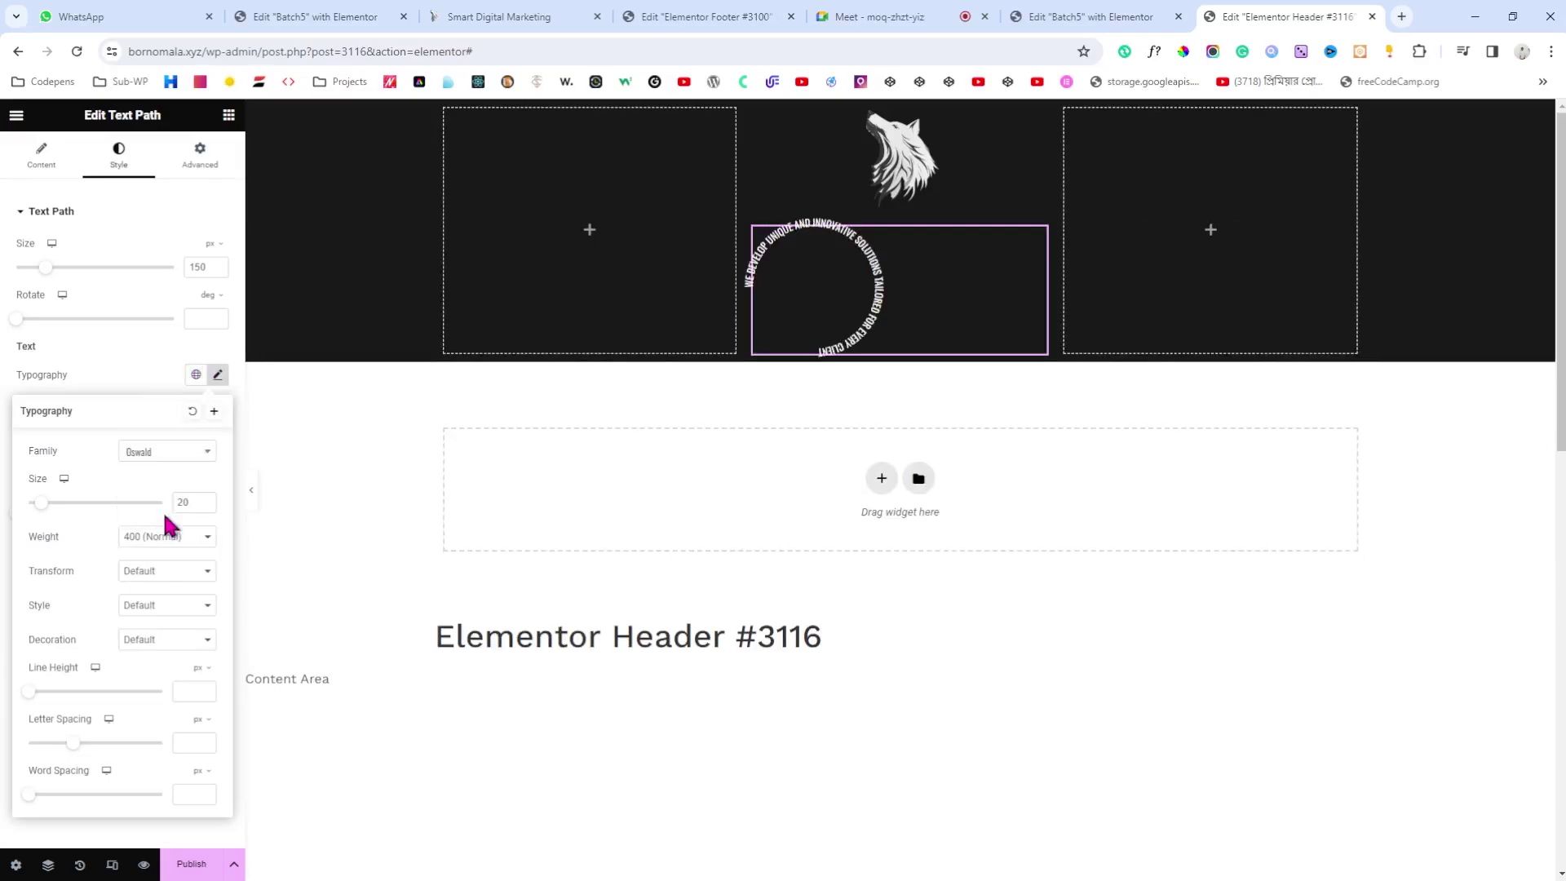
{"action": "left_click", "coordinate": [205, 500]}
{"action": "left_click", "coordinate": [205, 500]}
{"action": "left_click", "coordinate": [204, 500]}
{"action": "left_click", "coordinate": [206, 500]}
{"action": "left_click", "coordinate": [205, 500]}
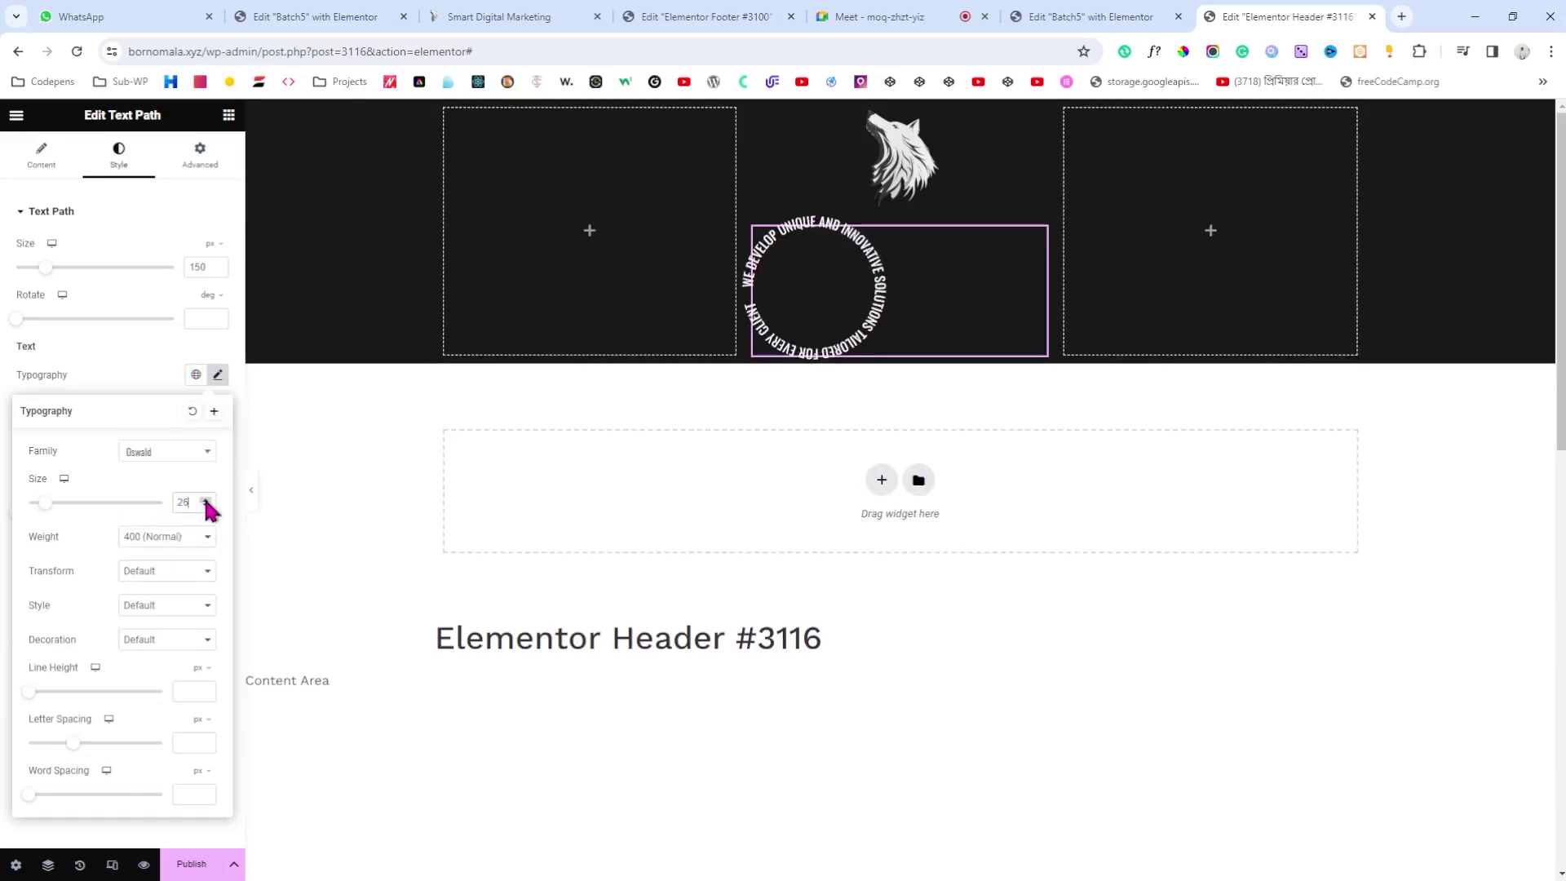
{"action": "left_click", "coordinate": [206, 500]}
{"action": "left_click", "coordinate": [207, 500]}
{"action": "left_click", "coordinate": [206, 501]}
Step: Set the text path's letter spacing to 4 and reduce its font size to slightly above 17 to fit the circle
{"action": "left_click_drag", "start_coordinate": [75, 743], "coordinate": [109, 743]}
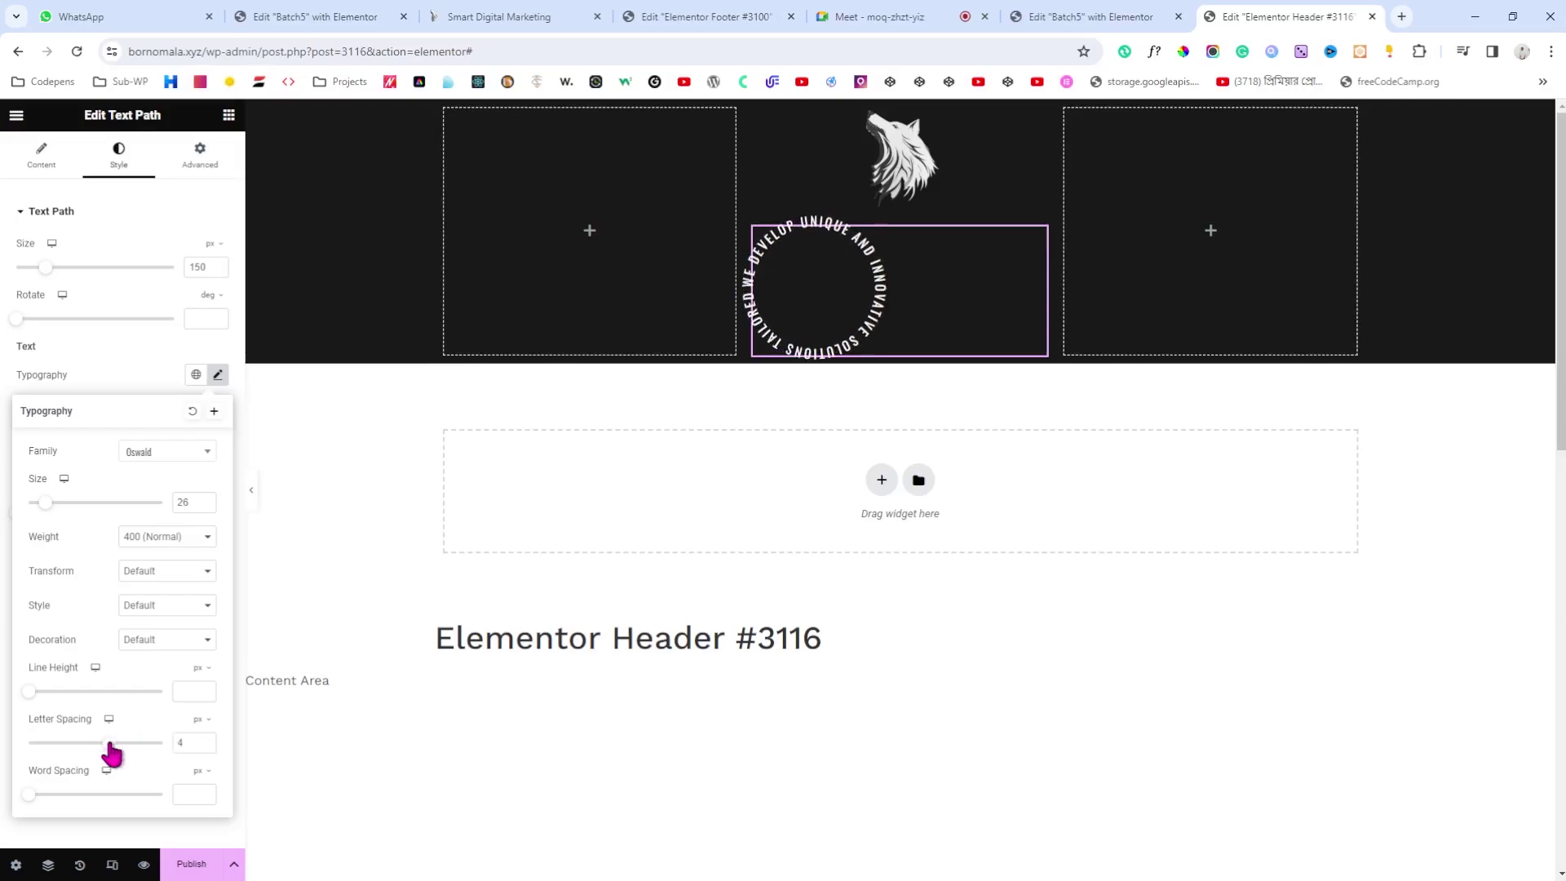
{"action": "left_click", "coordinate": [205, 506]}
{"action": "left_click", "coordinate": [204, 507]}
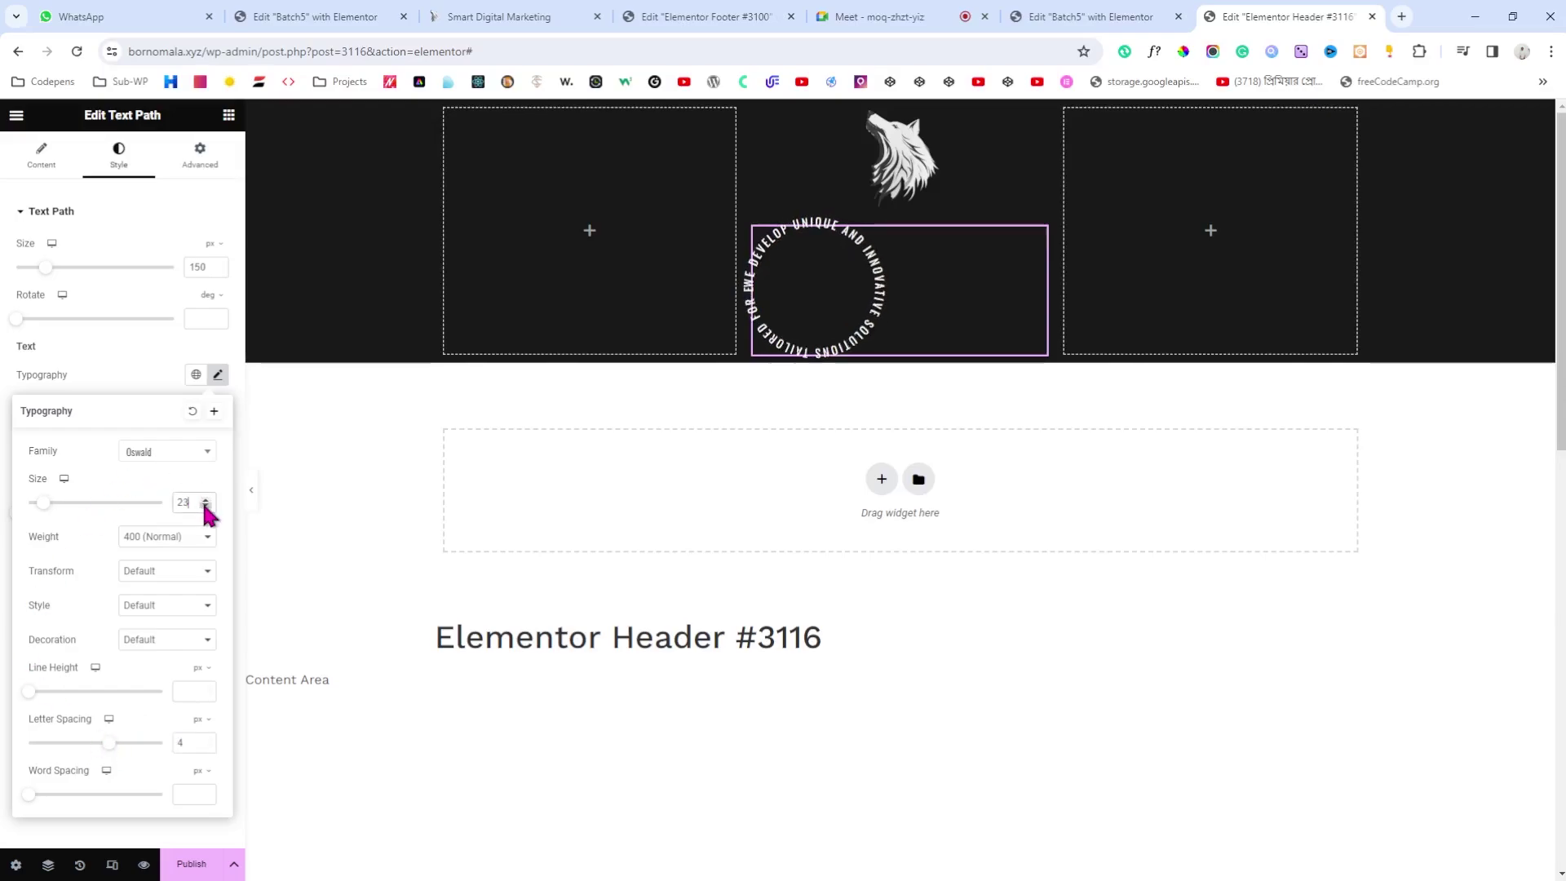
{"action": "left_click", "coordinate": [205, 506]}
{"action": "left_click", "coordinate": [204, 506]}
{"action": "left_click", "coordinate": [205, 507]}
{"action": "left_click", "coordinate": [205, 507]}
{"action": "left_click", "coordinate": [204, 507]}
{"action": "left_click", "coordinate": [204, 507]}
{"action": "left_click", "coordinate": [205, 507]}
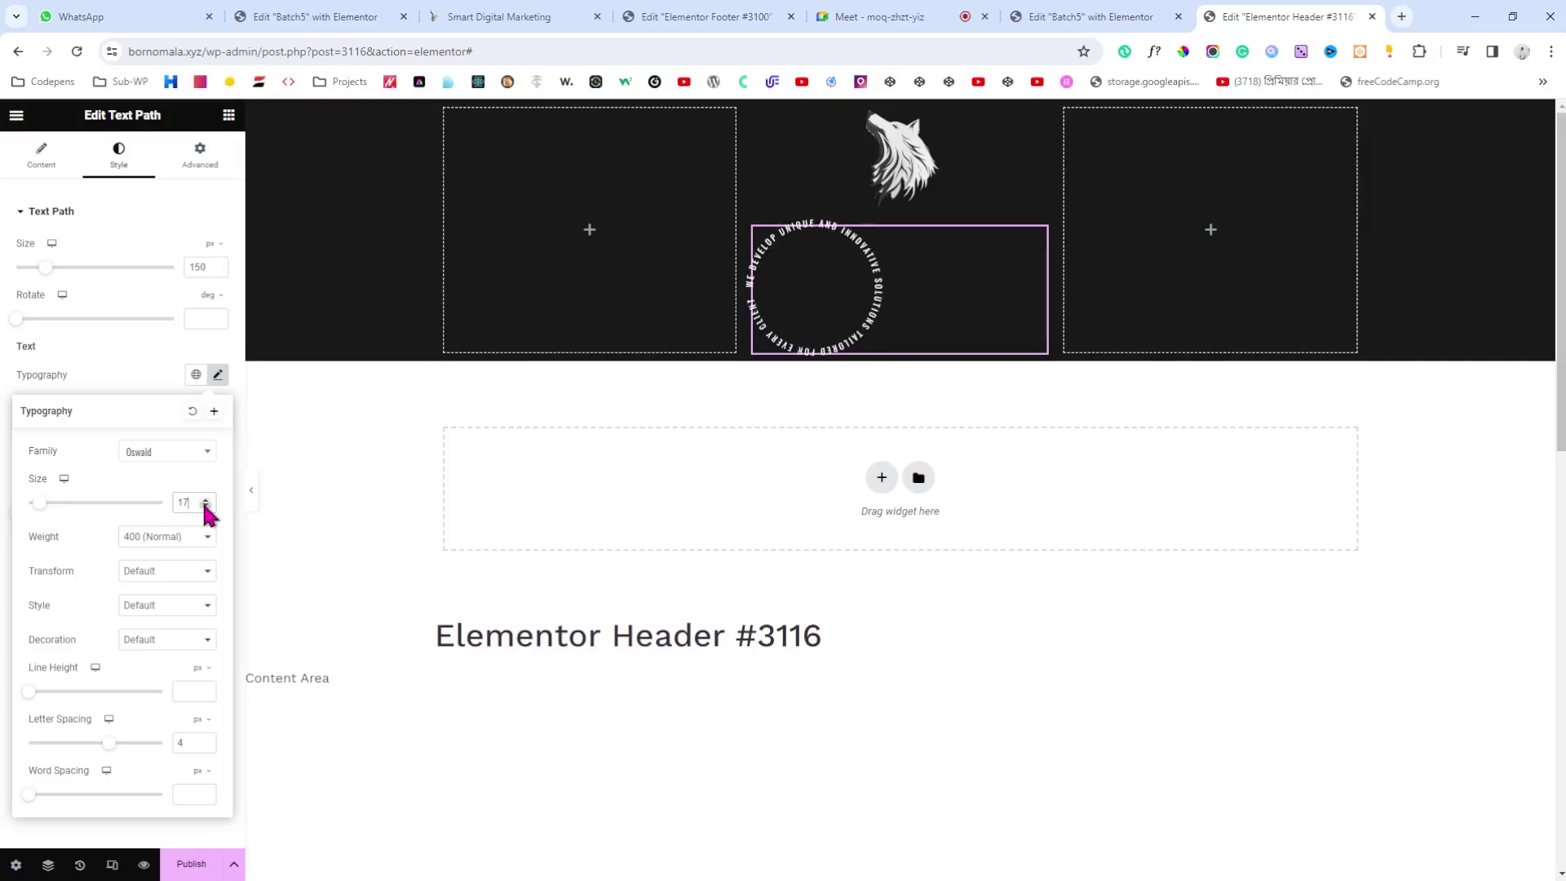
{"action": "left_click", "coordinate": [204, 501]}
{"action": "left_click", "coordinate": [205, 499]}
{"action": "left_click", "coordinate": [205, 499]}
{"action": "left_click", "coordinate": [114, 379]}
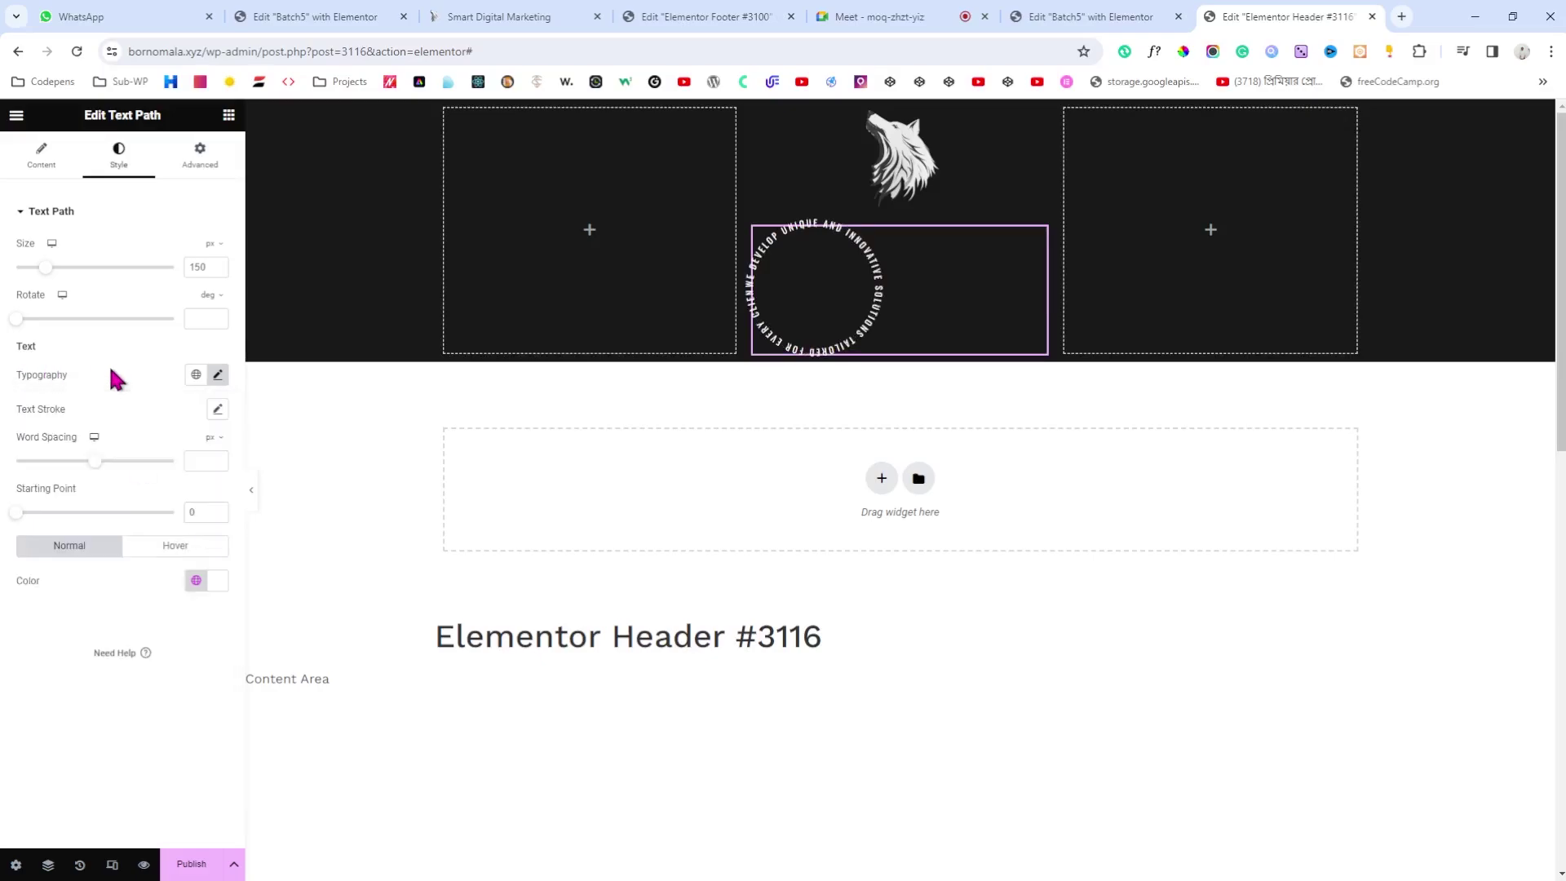
Step: Center-align the circular text path within the middle column
{"action": "mouse_move", "coordinate": [94, 461]}
{"action": "left_mouse_down"}
{"action": "mouse_move", "coordinate": [112, 465]}
{"action": "mouse_move", "coordinate": [95, 476]}
{"action": "left_mouse_up"}
{"action": "left_click", "coordinate": [37, 163]}
{"action": "left_click", "coordinate": [197, 392]}
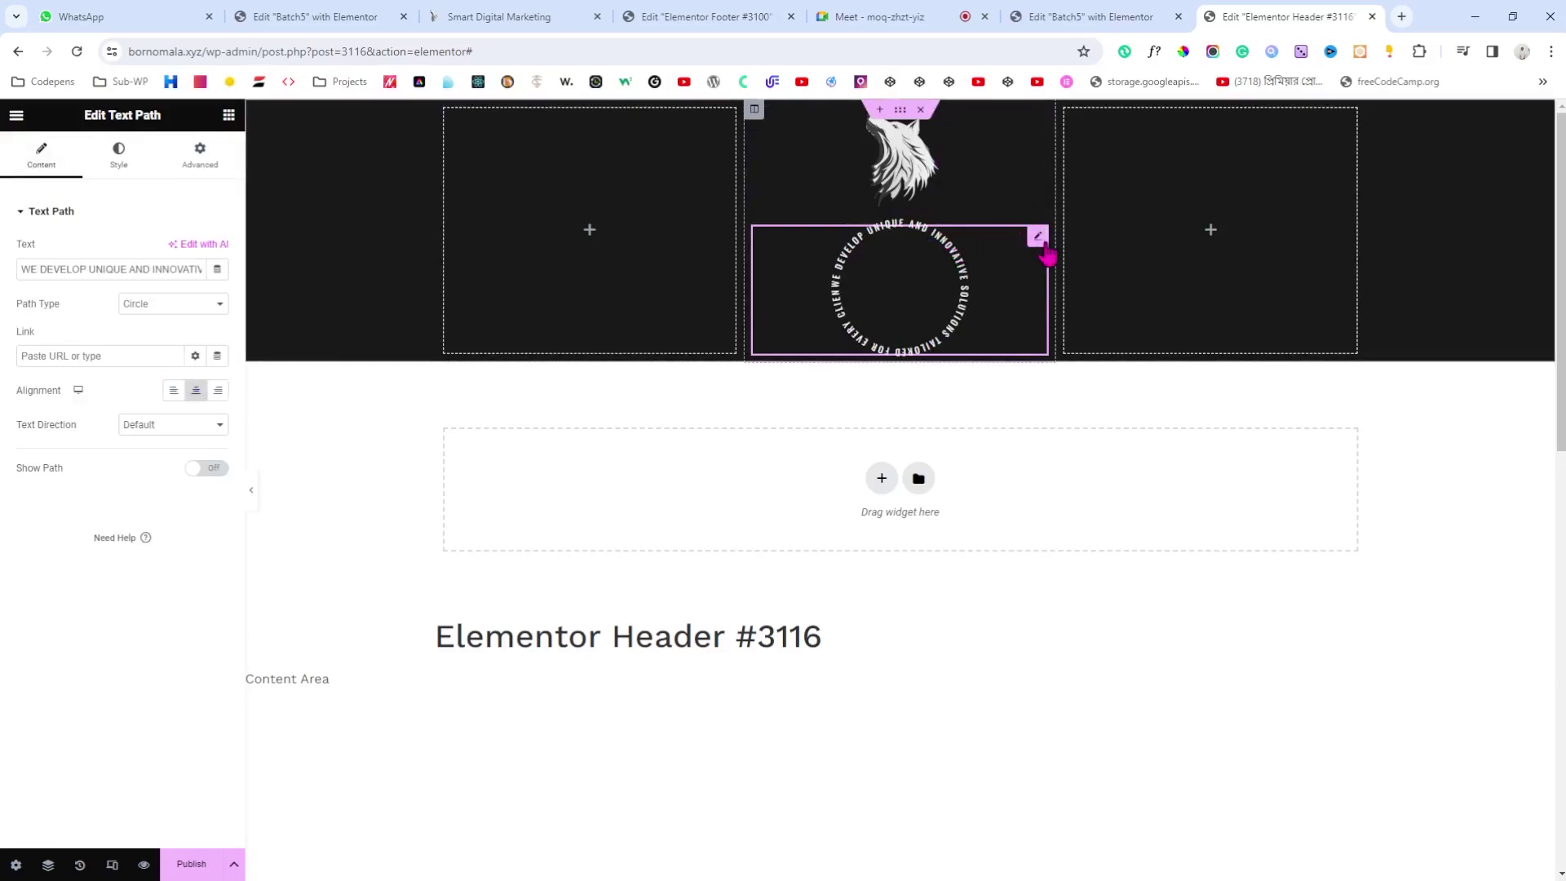
Step: Unlink the text path's margins and set its top margin to -162 px so the circle surrounds the wolf logo
{"action": "left_click", "coordinate": [200, 153]}
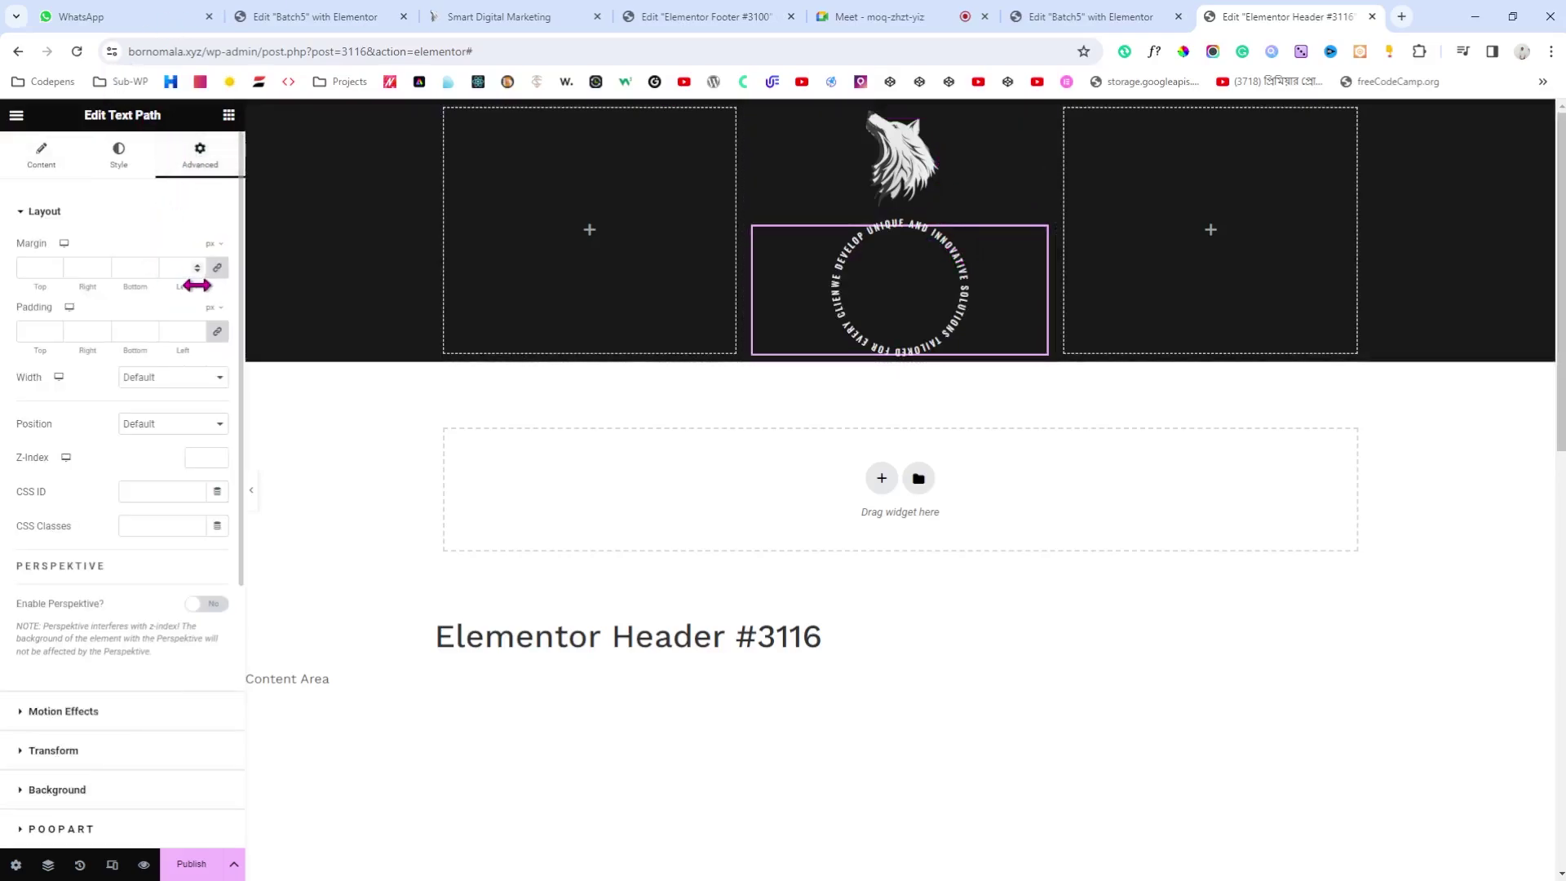
{"action": "left_click", "coordinate": [217, 267]}
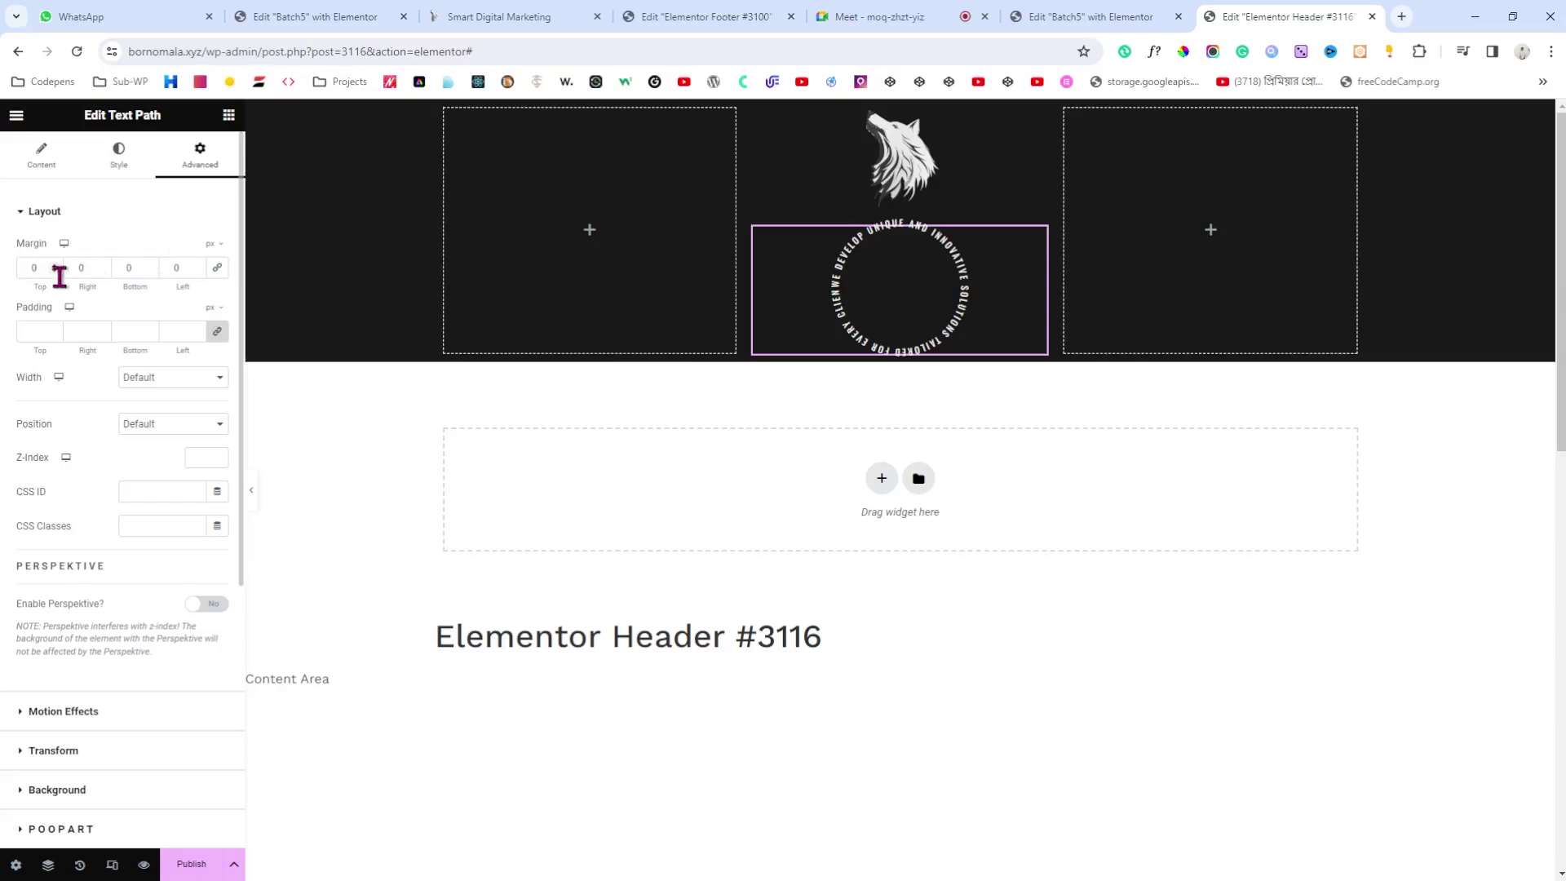
{"action": "left_click_drag", "start_coordinate": [55, 273], "coordinate": [54, 275]}
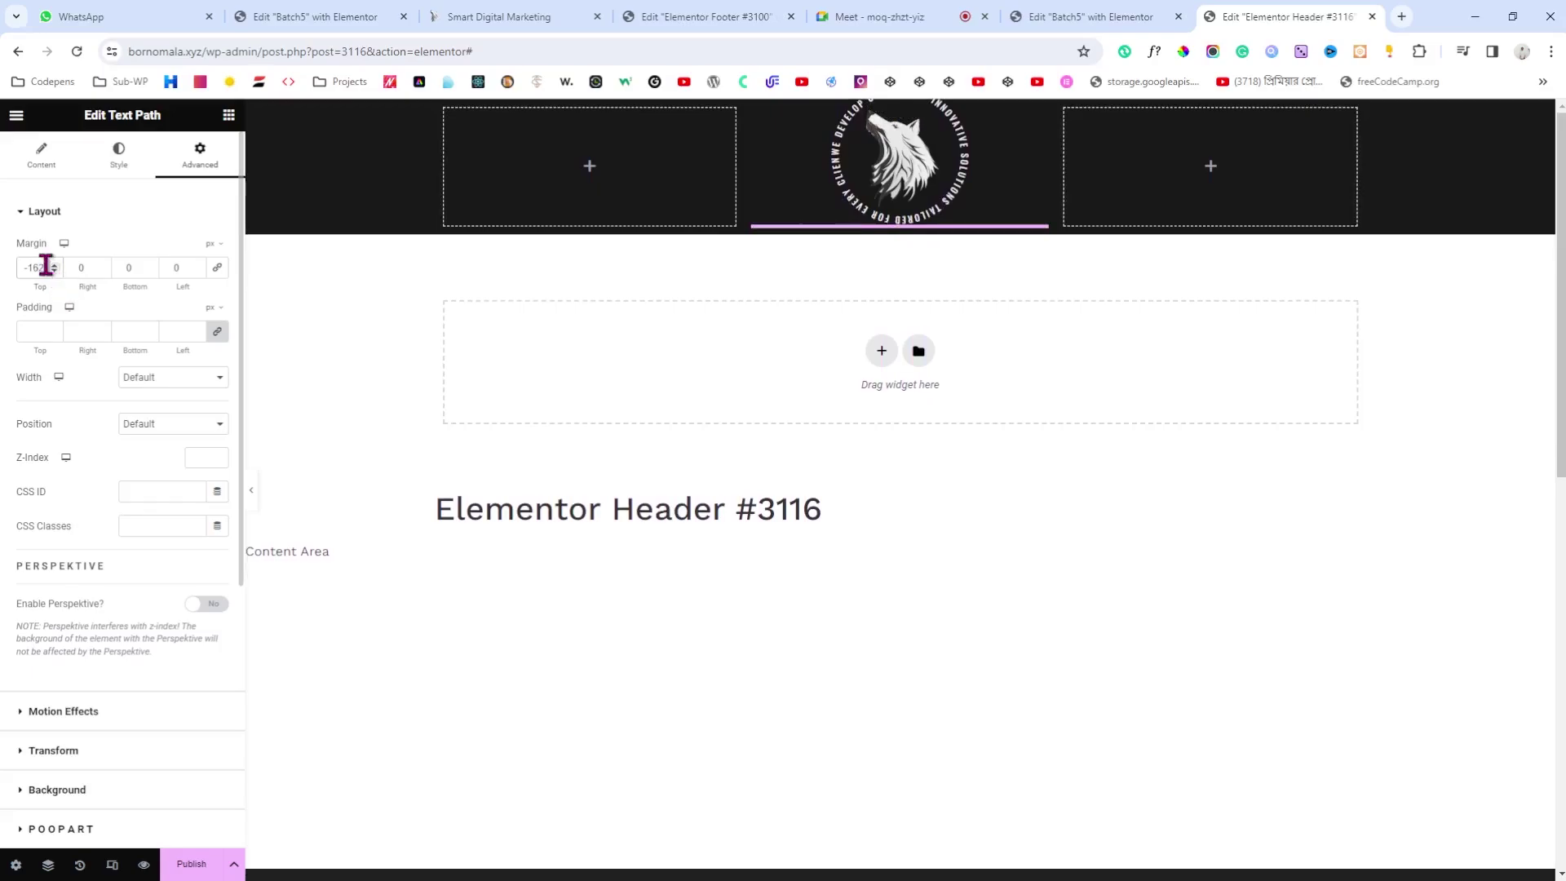
Step: Change the header section's height to Min Height with a minimum of 230 px
{"action": "left_click", "coordinate": [938, 171]}
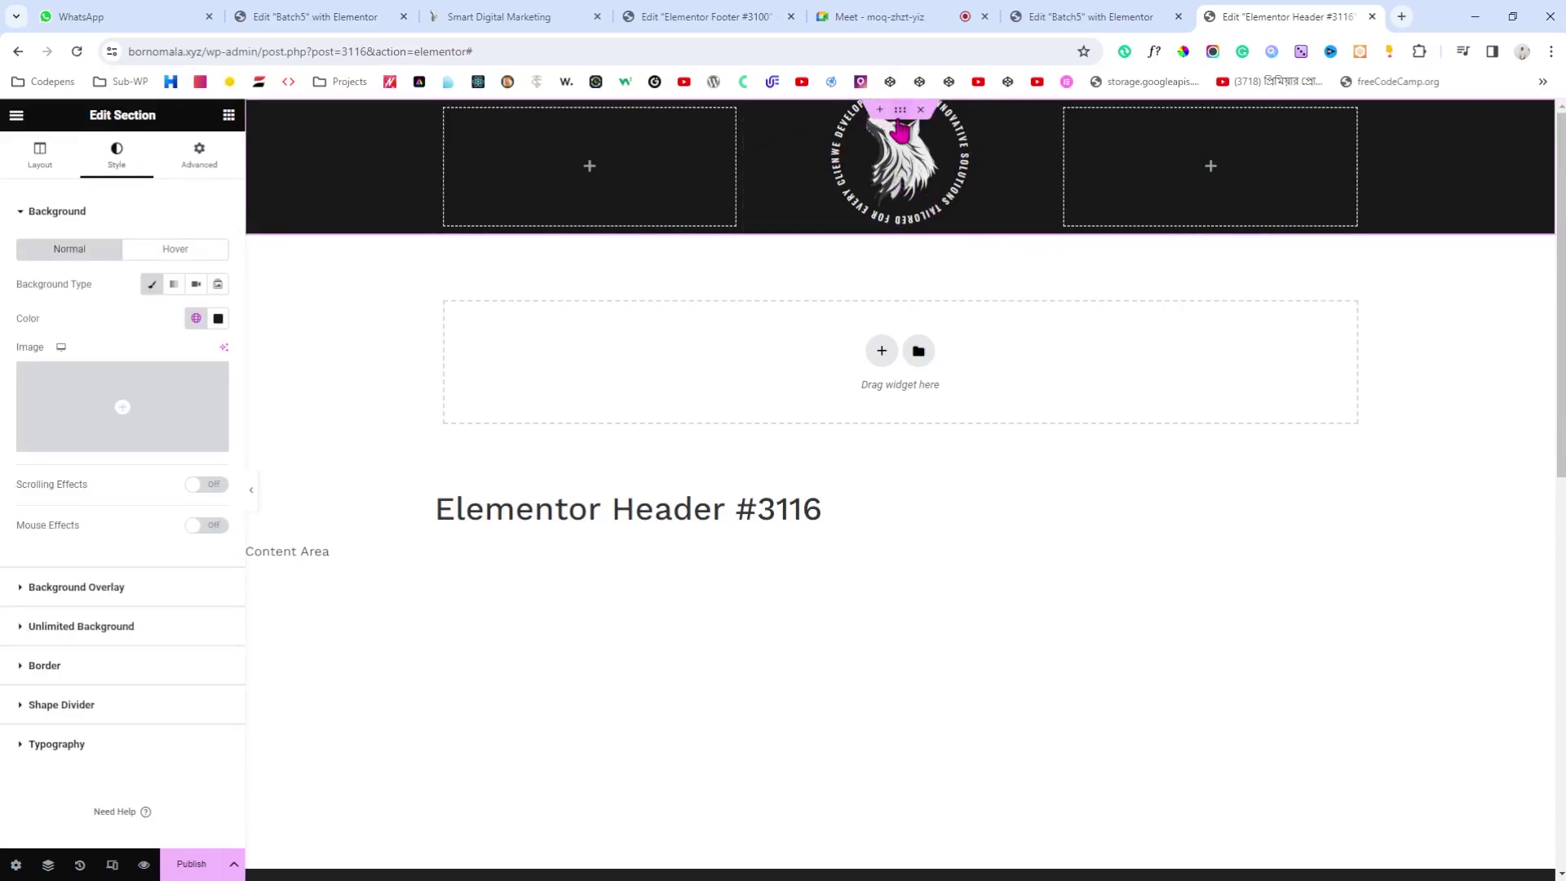
{"action": "left_click", "coordinate": [18, 161]}
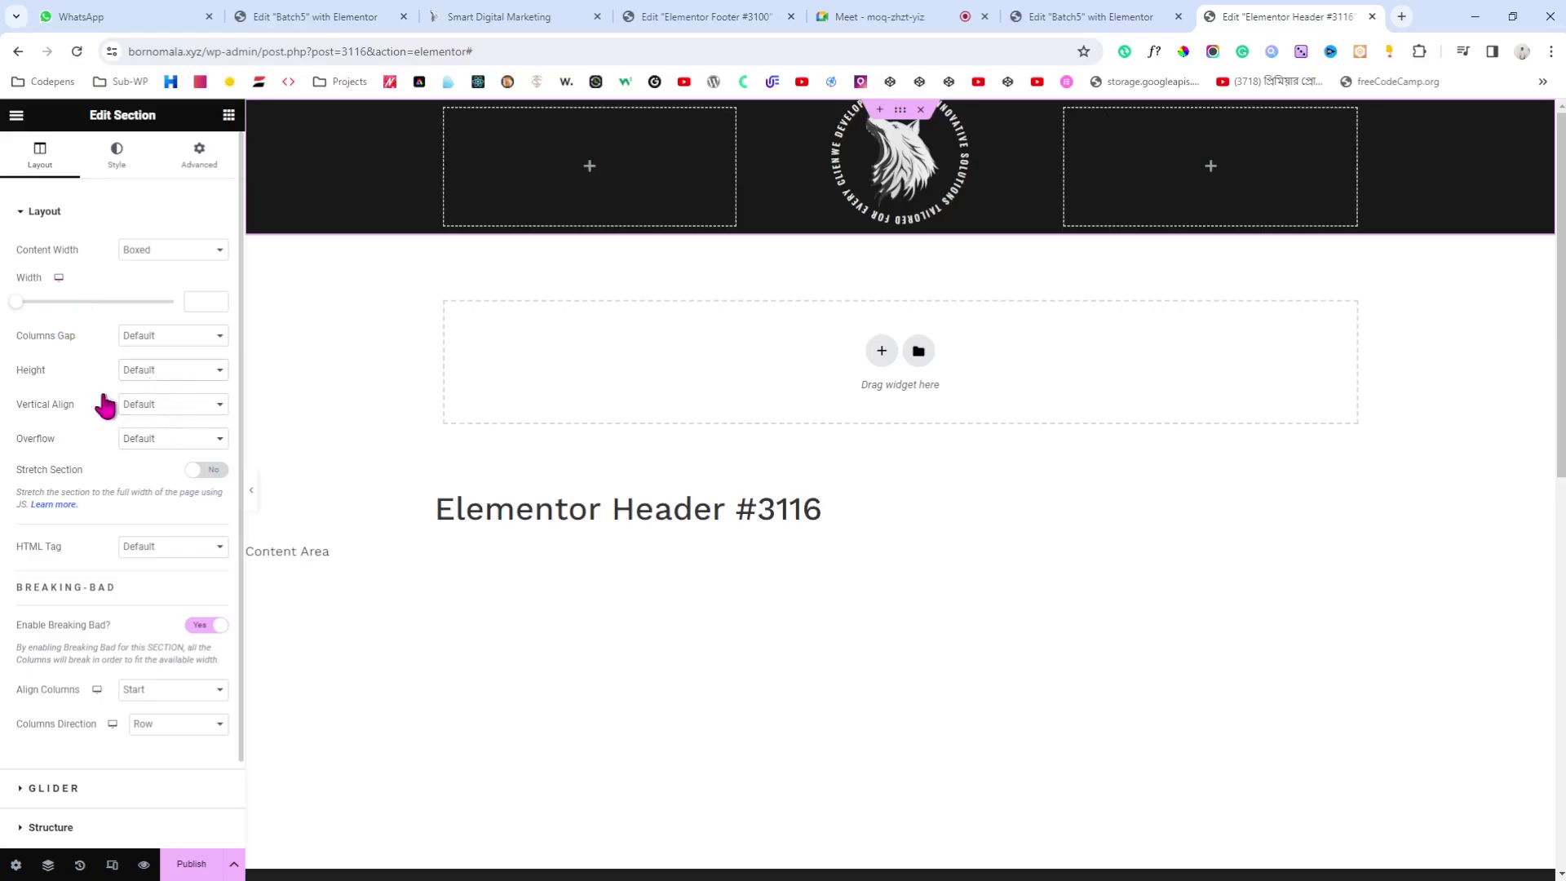
{"action": "left_click", "coordinate": [173, 369]}
{"action": "left_click", "coordinate": [163, 413]}
{"action": "left_click_drag", "start_coordinate": [64, 425], "coordinate": [41, 423]}
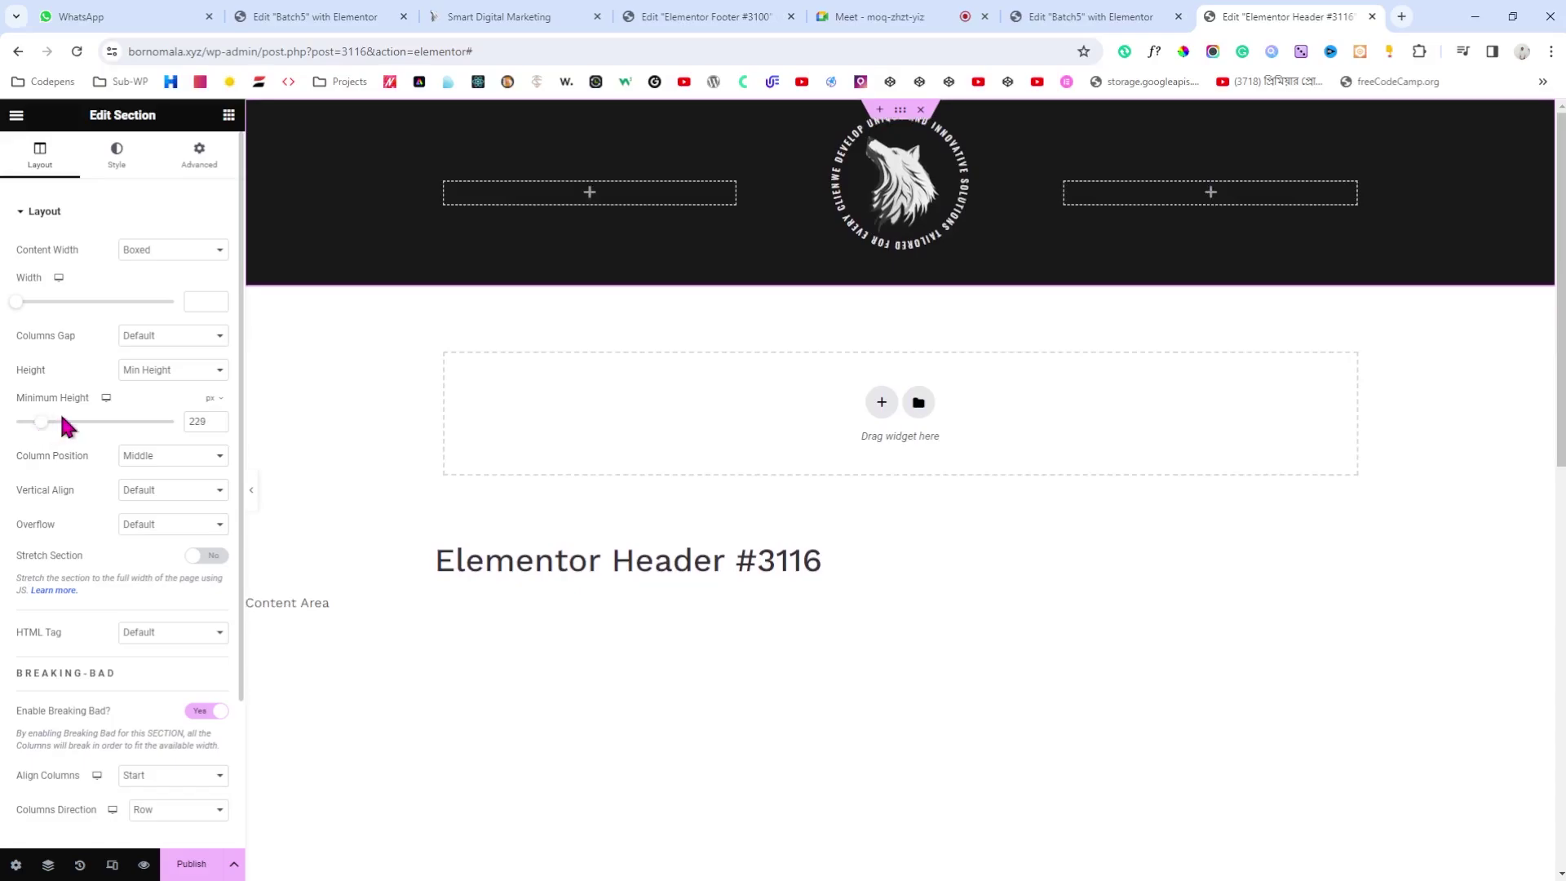
{"action": "left_click", "coordinate": [217, 419]}
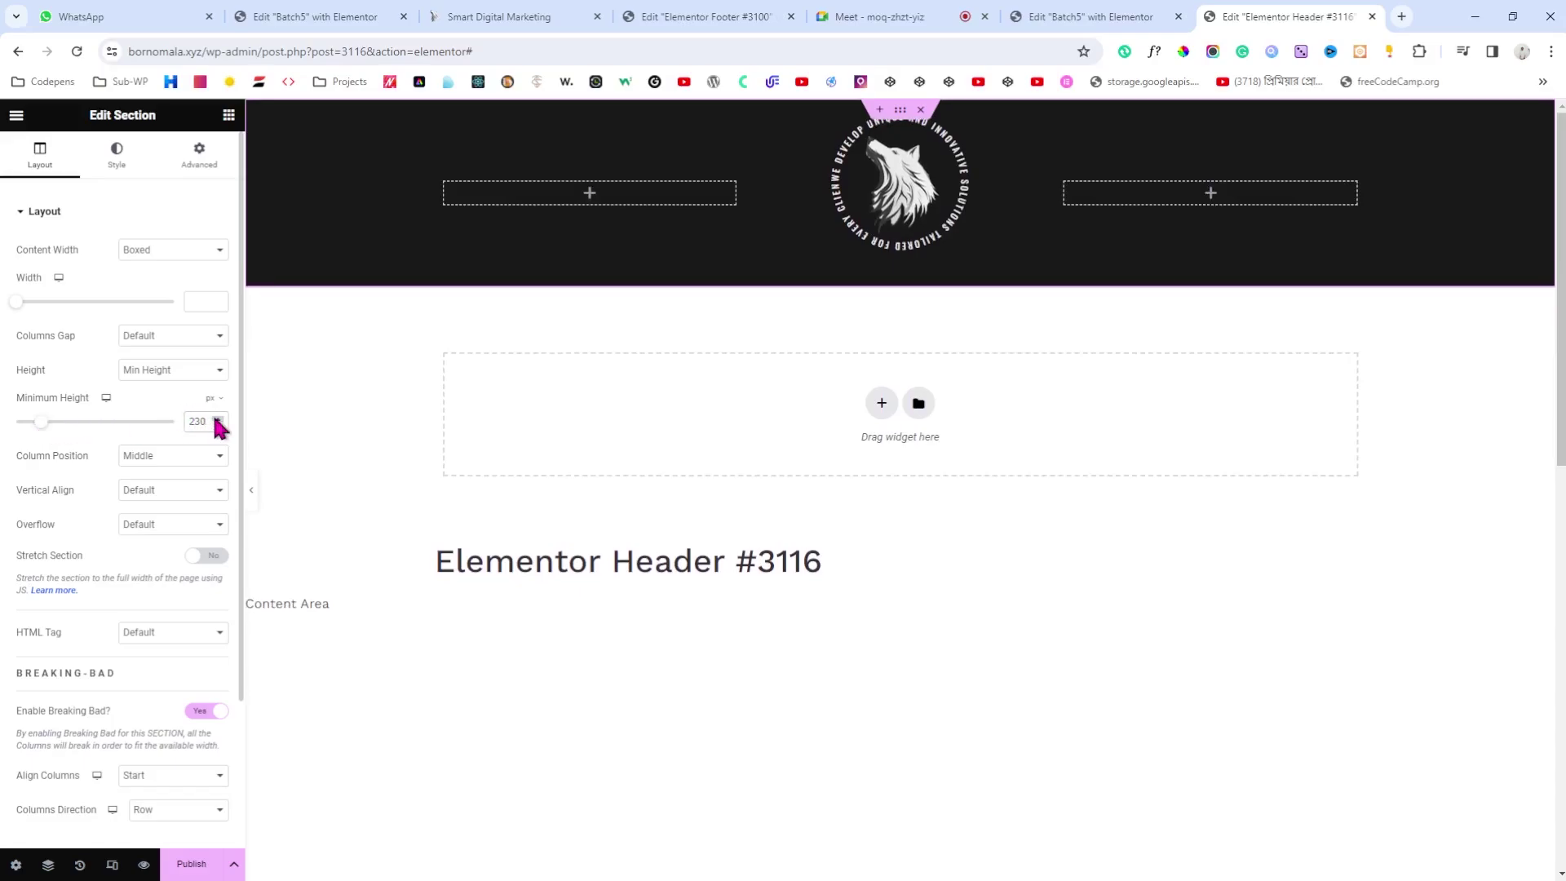
Step: Try lower minimum heights for the header section, down to about 200 px, and return it to 230 px
{"action": "left_click", "coordinate": [218, 425]}
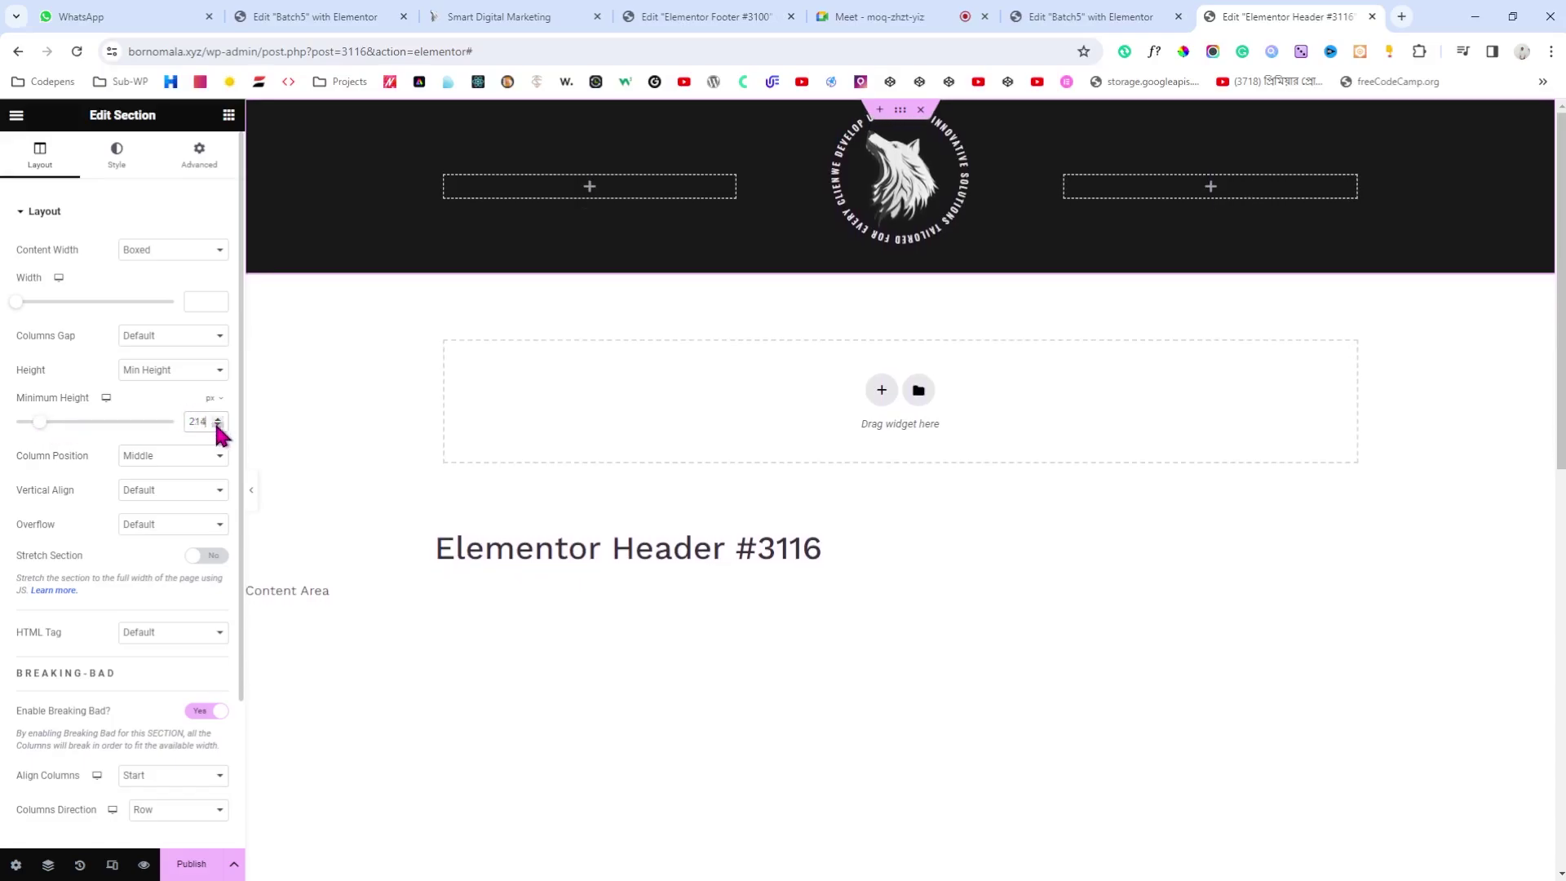
{"action": "left_click", "coordinate": [218, 425]}
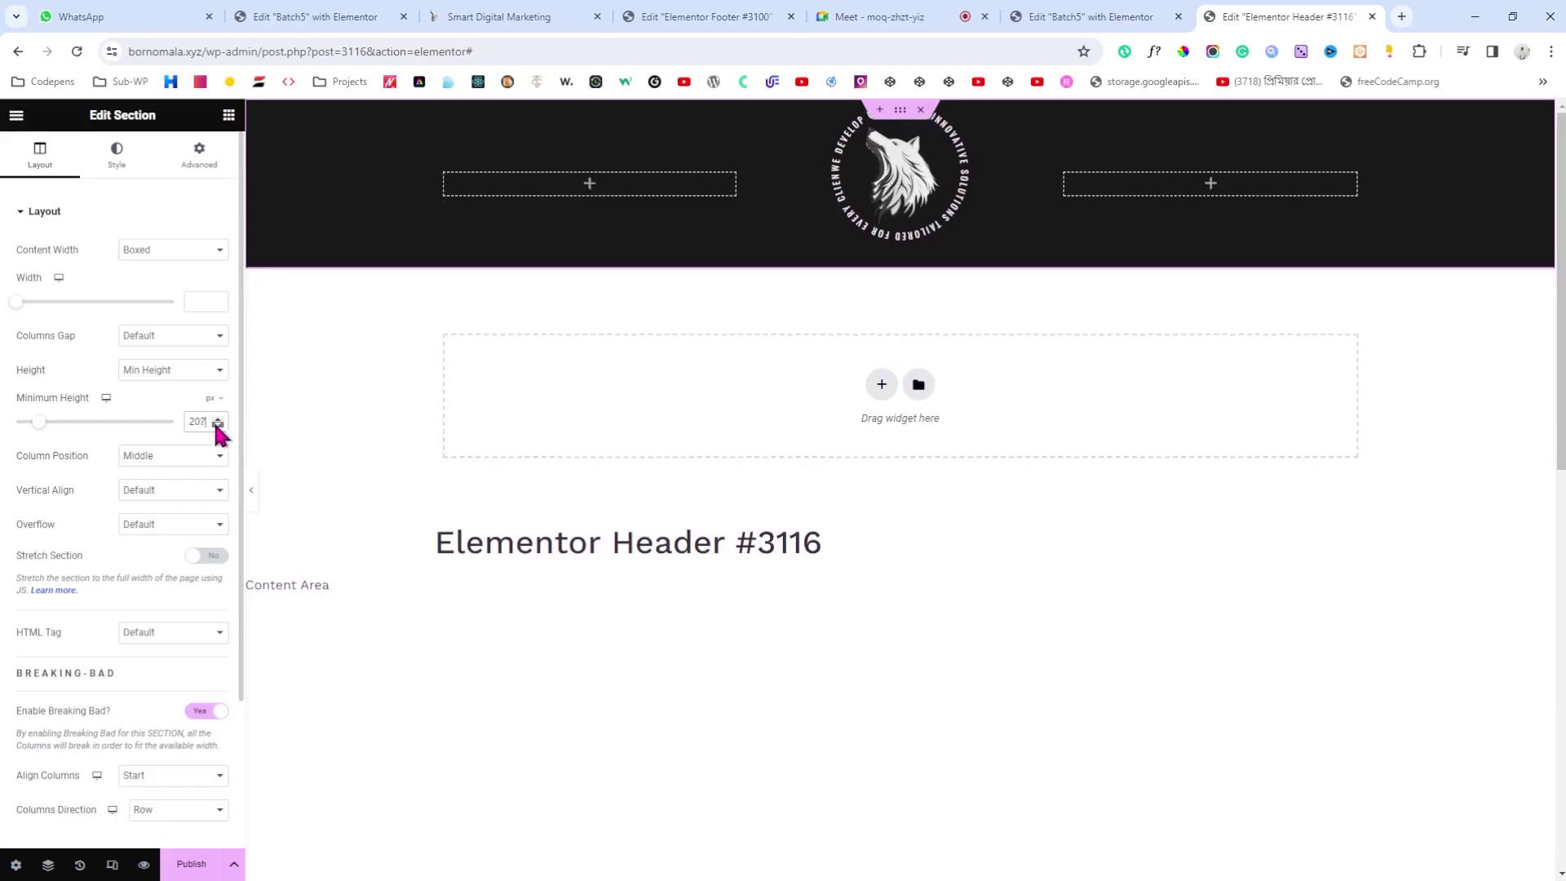
{"action": "left_click", "coordinate": [249, 491]}
{"action": "left_click", "coordinate": [5, 494]}
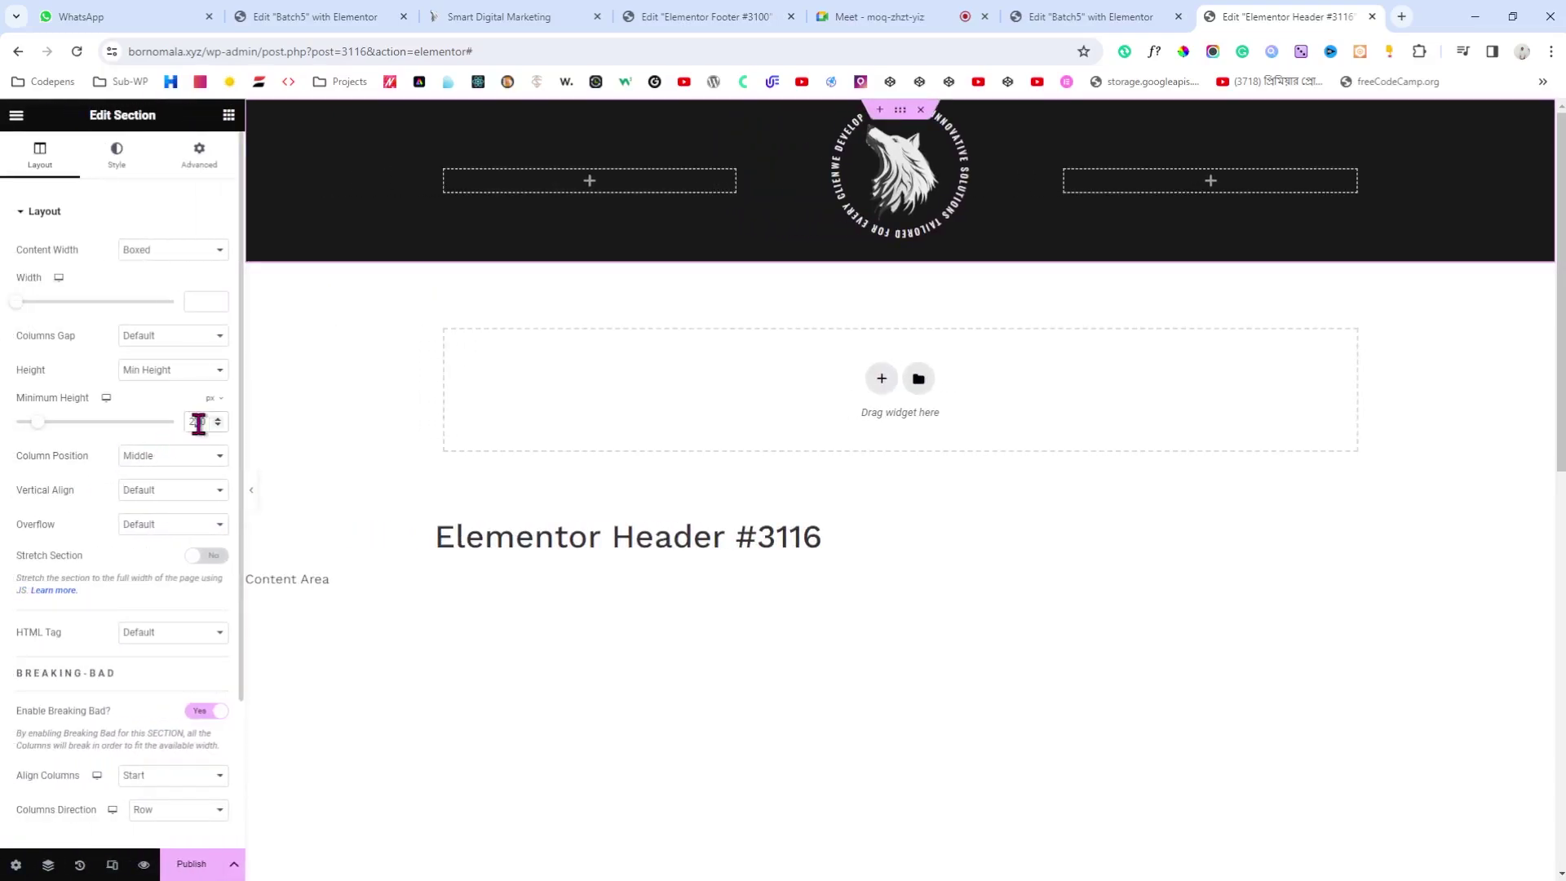
{"action": "scroll", "coordinate": [198, 424], "scroll_direction": "up", "scroll_amount": 5}
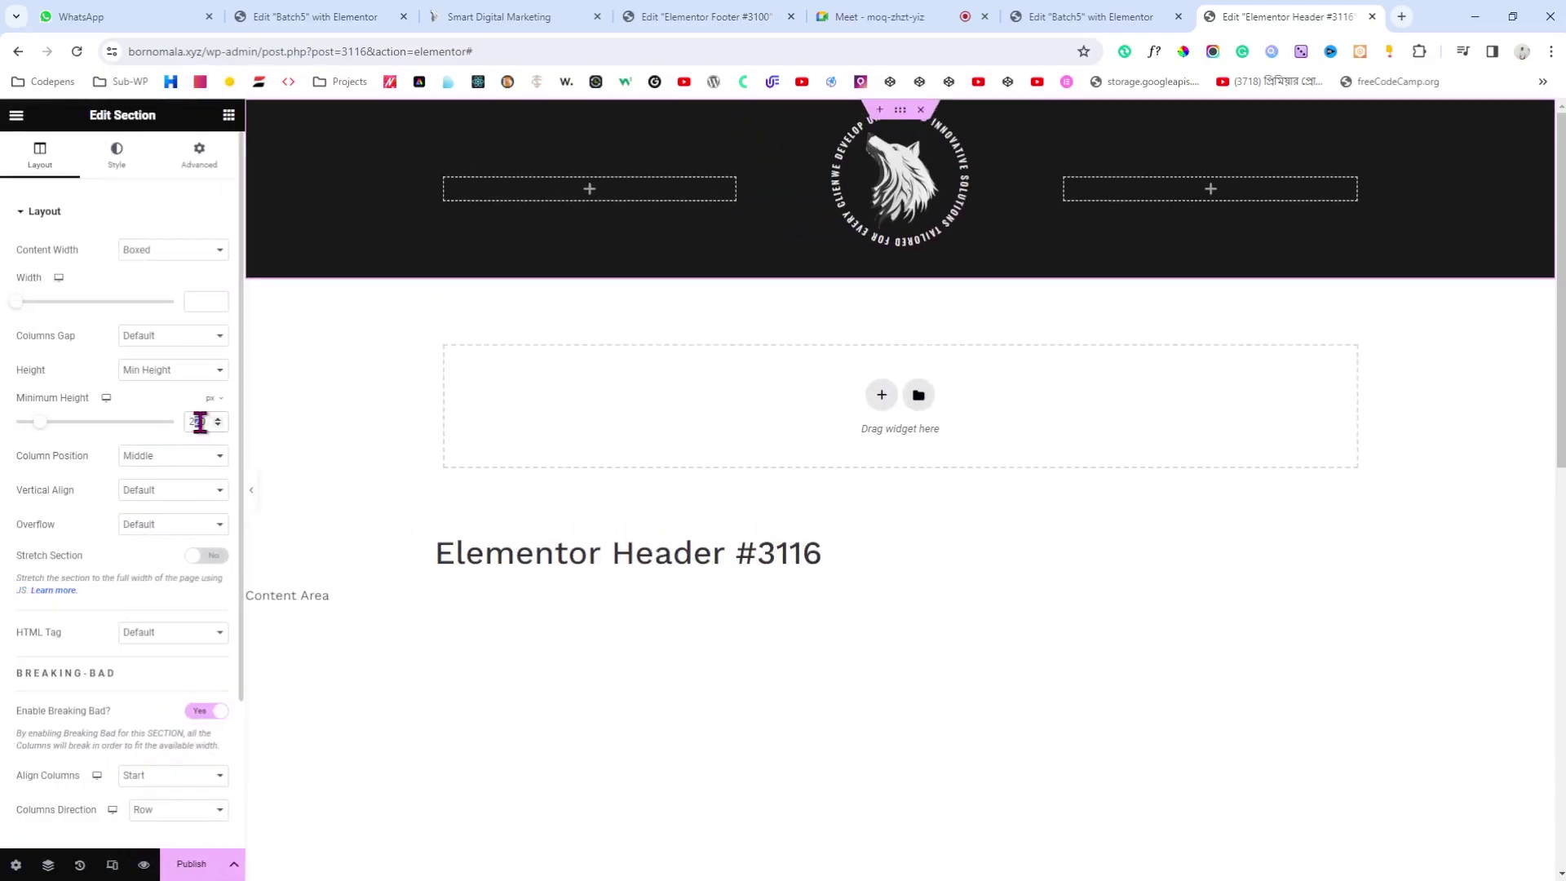
{"action": "scroll", "coordinate": [200, 421], "scroll_direction": "up", "scroll_amount": 10}
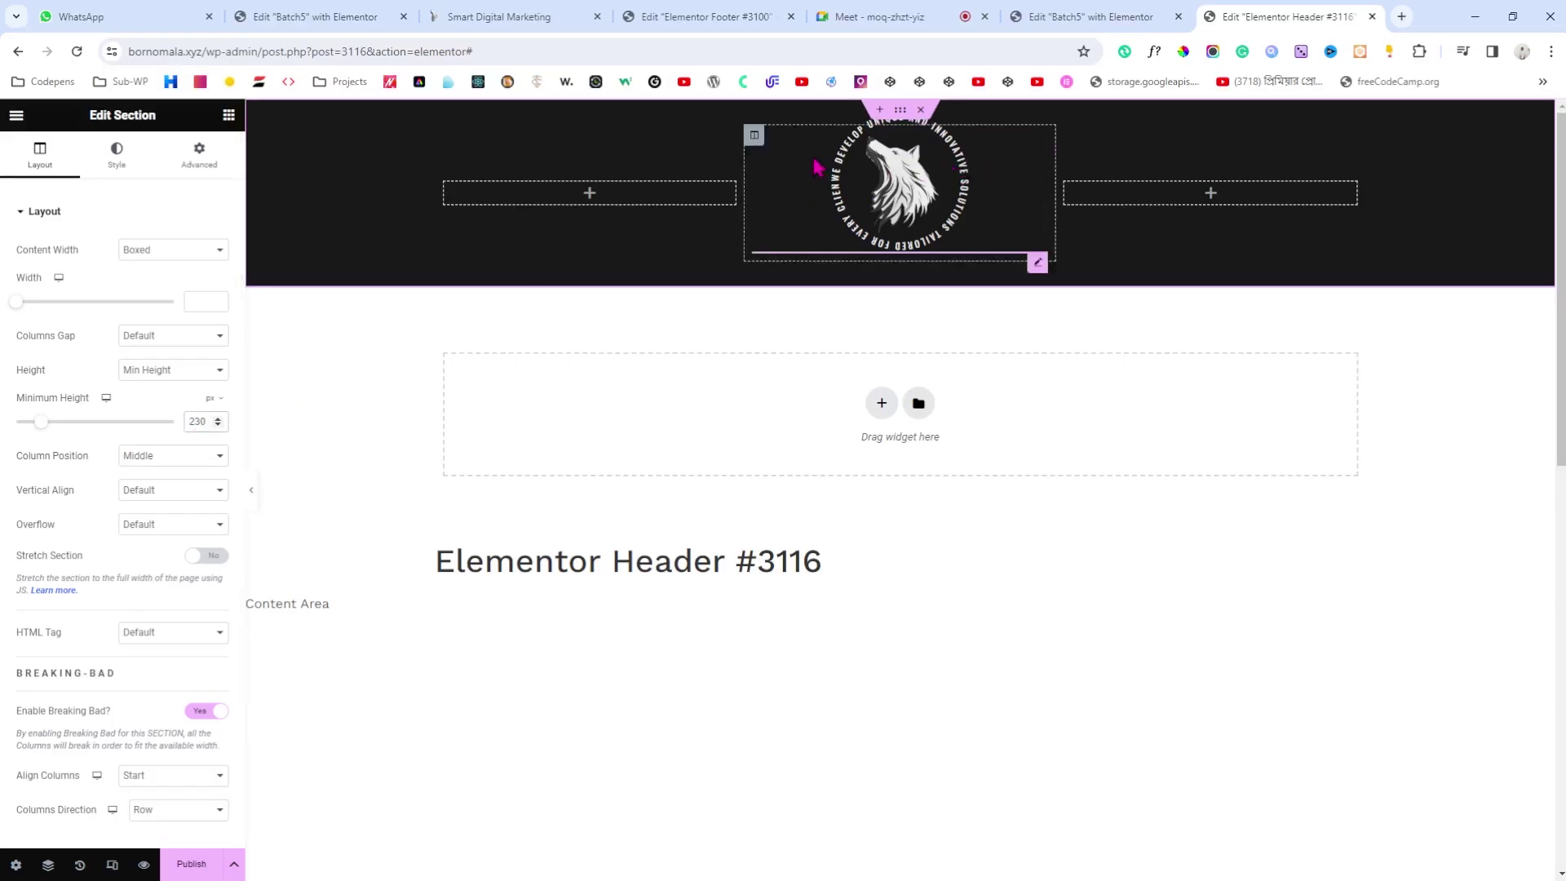
{"action": "left_click", "coordinate": [252, 490]}
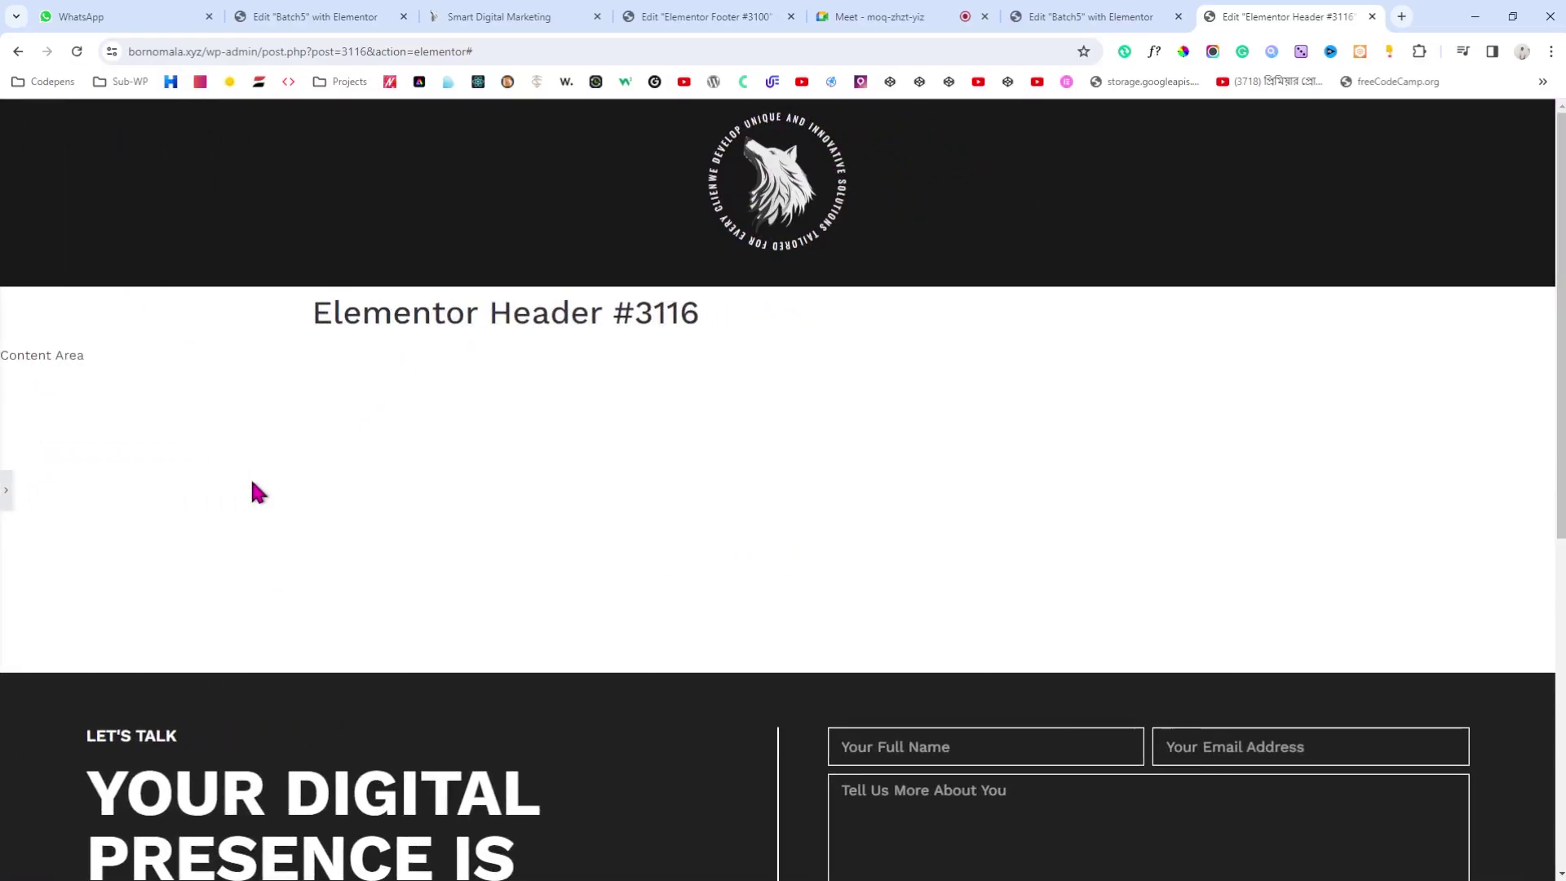
{"action": "left_click", "coordinate": [5, 490]}
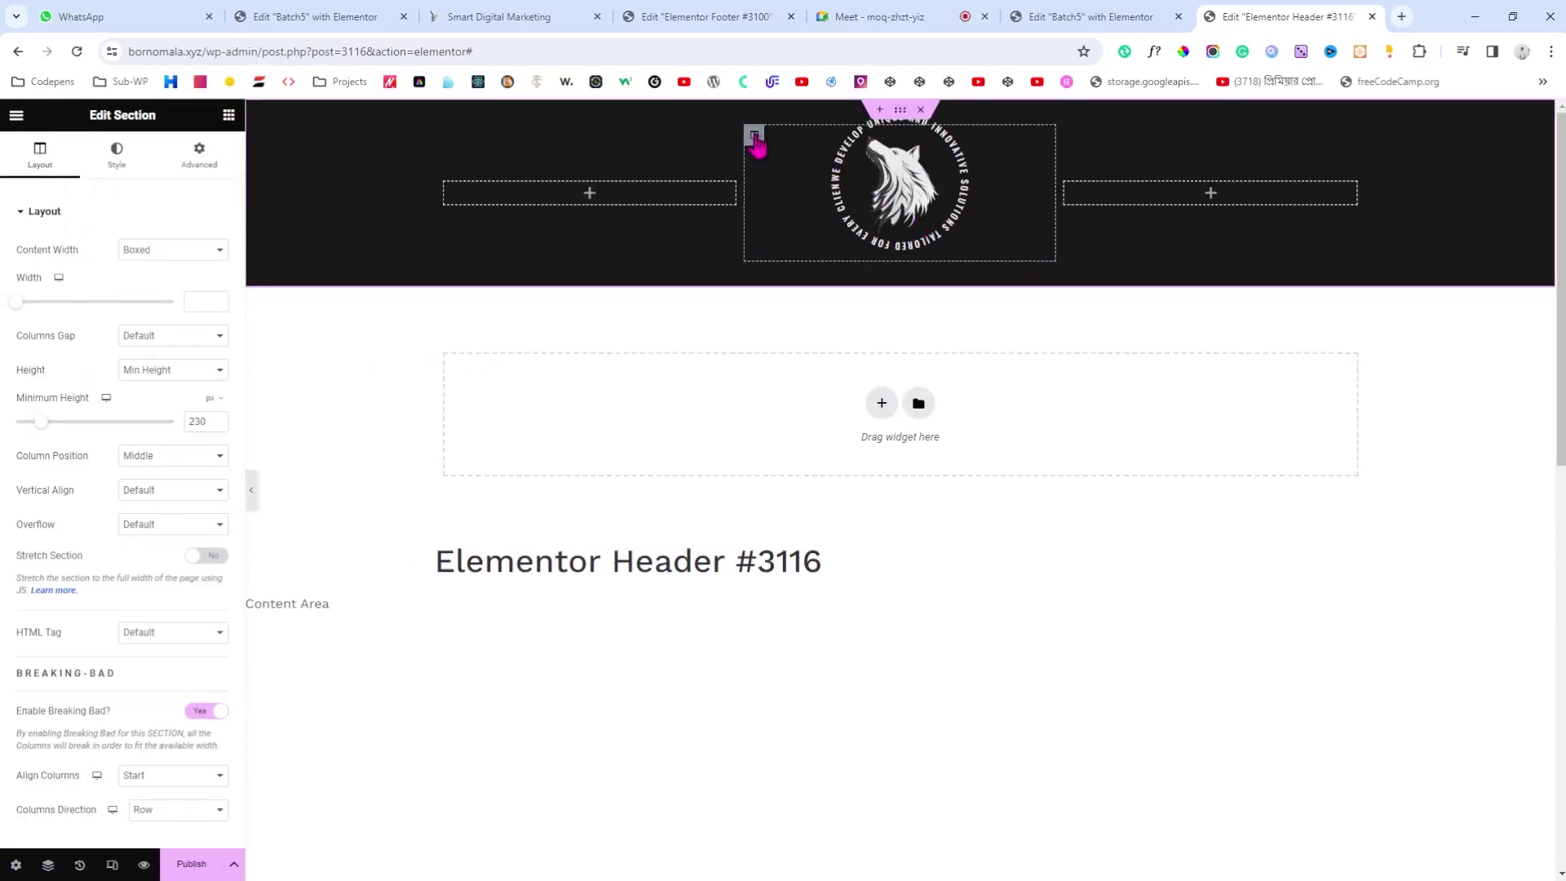
Step: Unlink the header section's padding, set its top padding to 15 px, and preview the header
{"action": "left_click", "coordinate": [755, 136]}
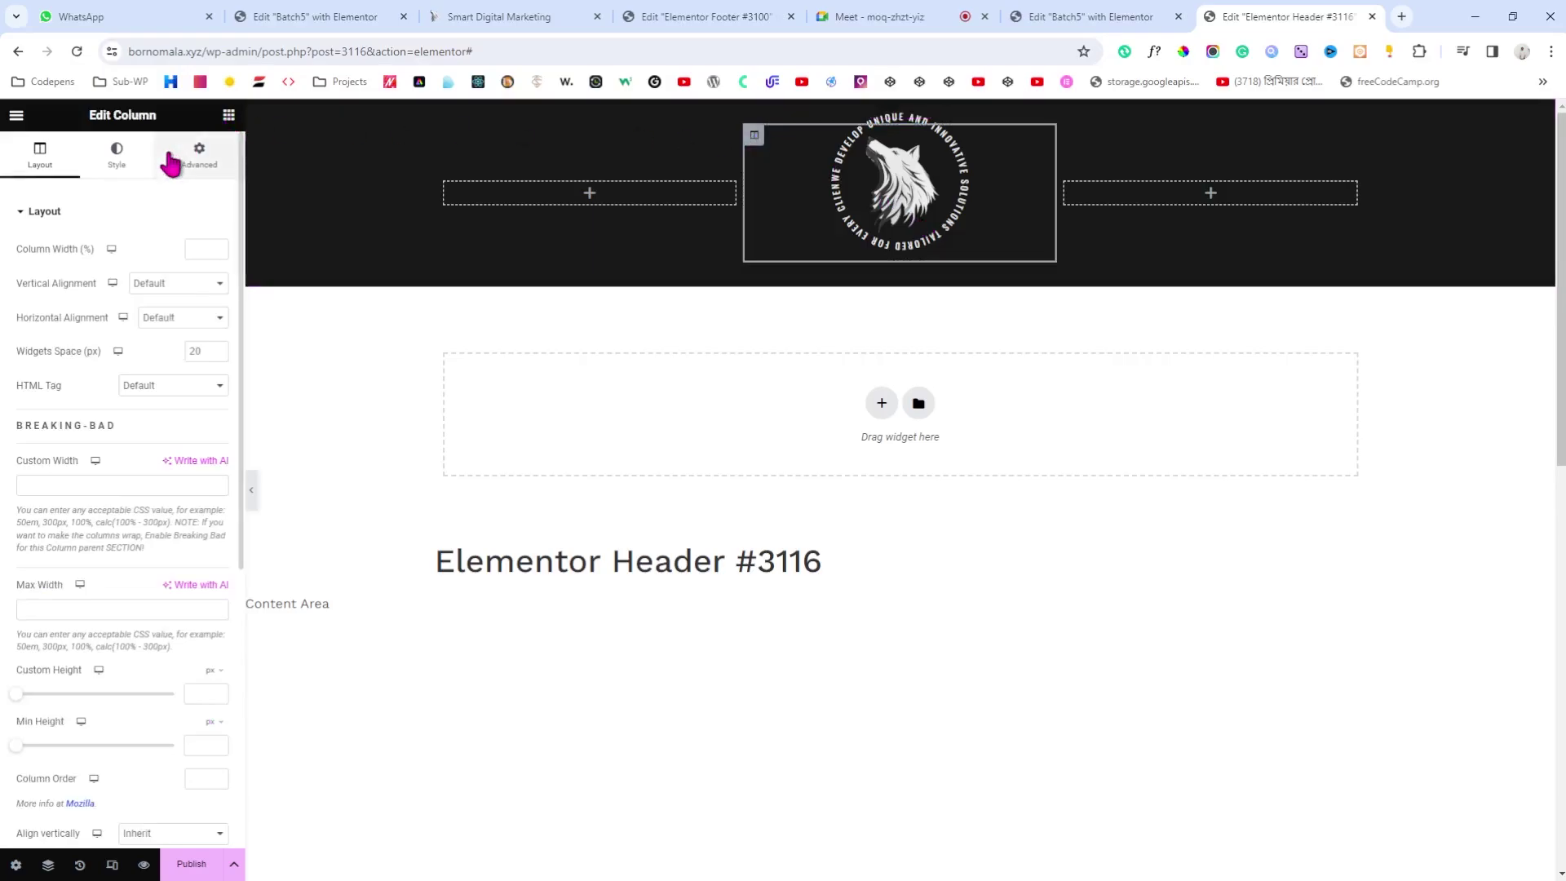
{"action": "left_click", "coordinate": [901, 110]}
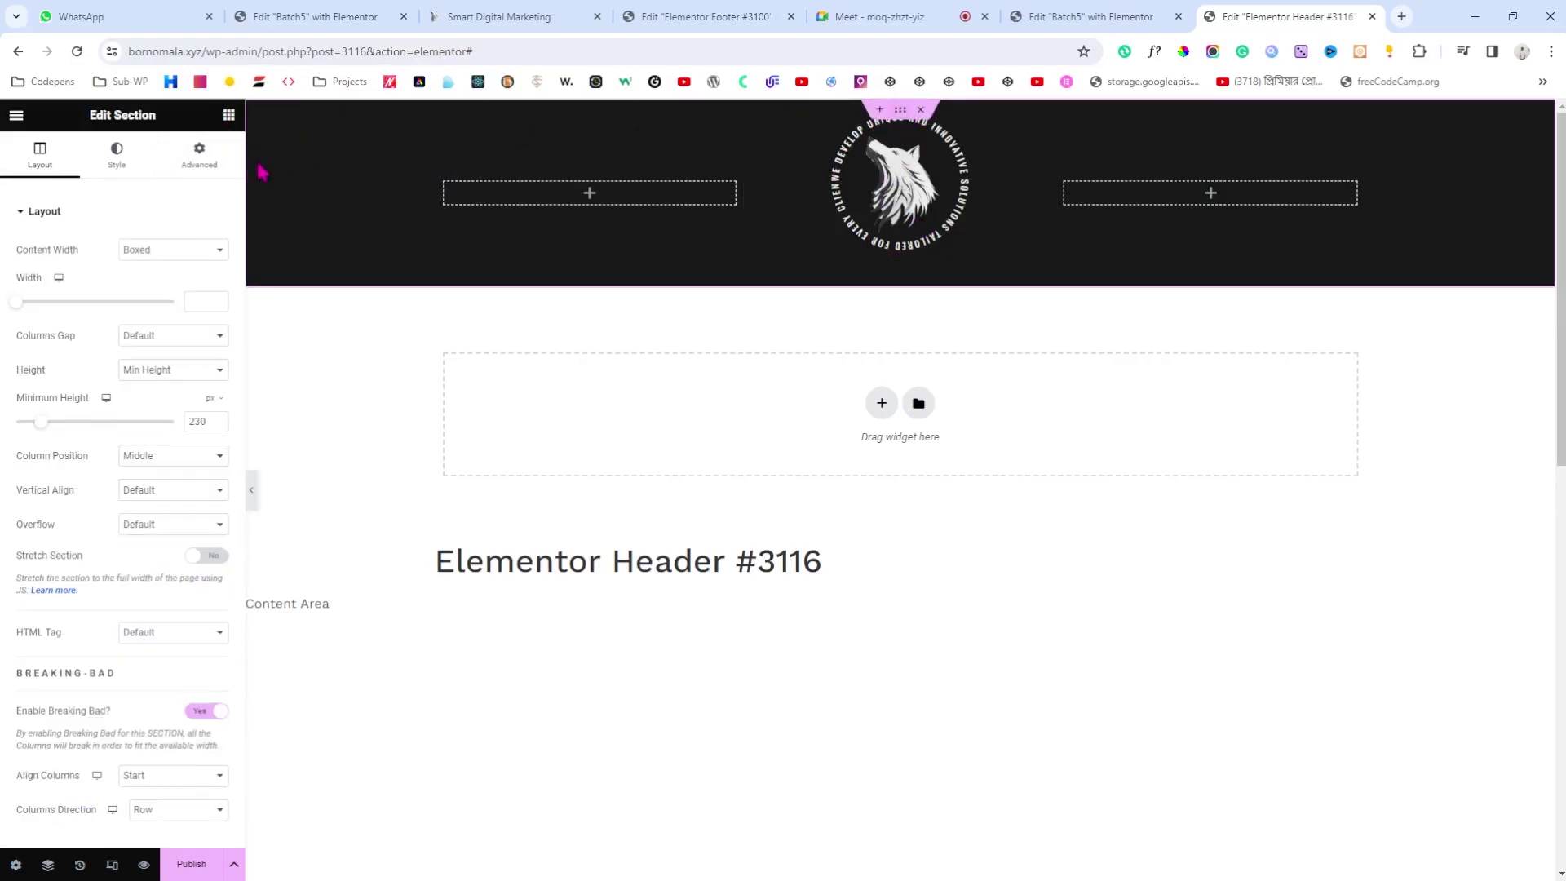
{"action": "left_click", "coordinate": [201, 160]}
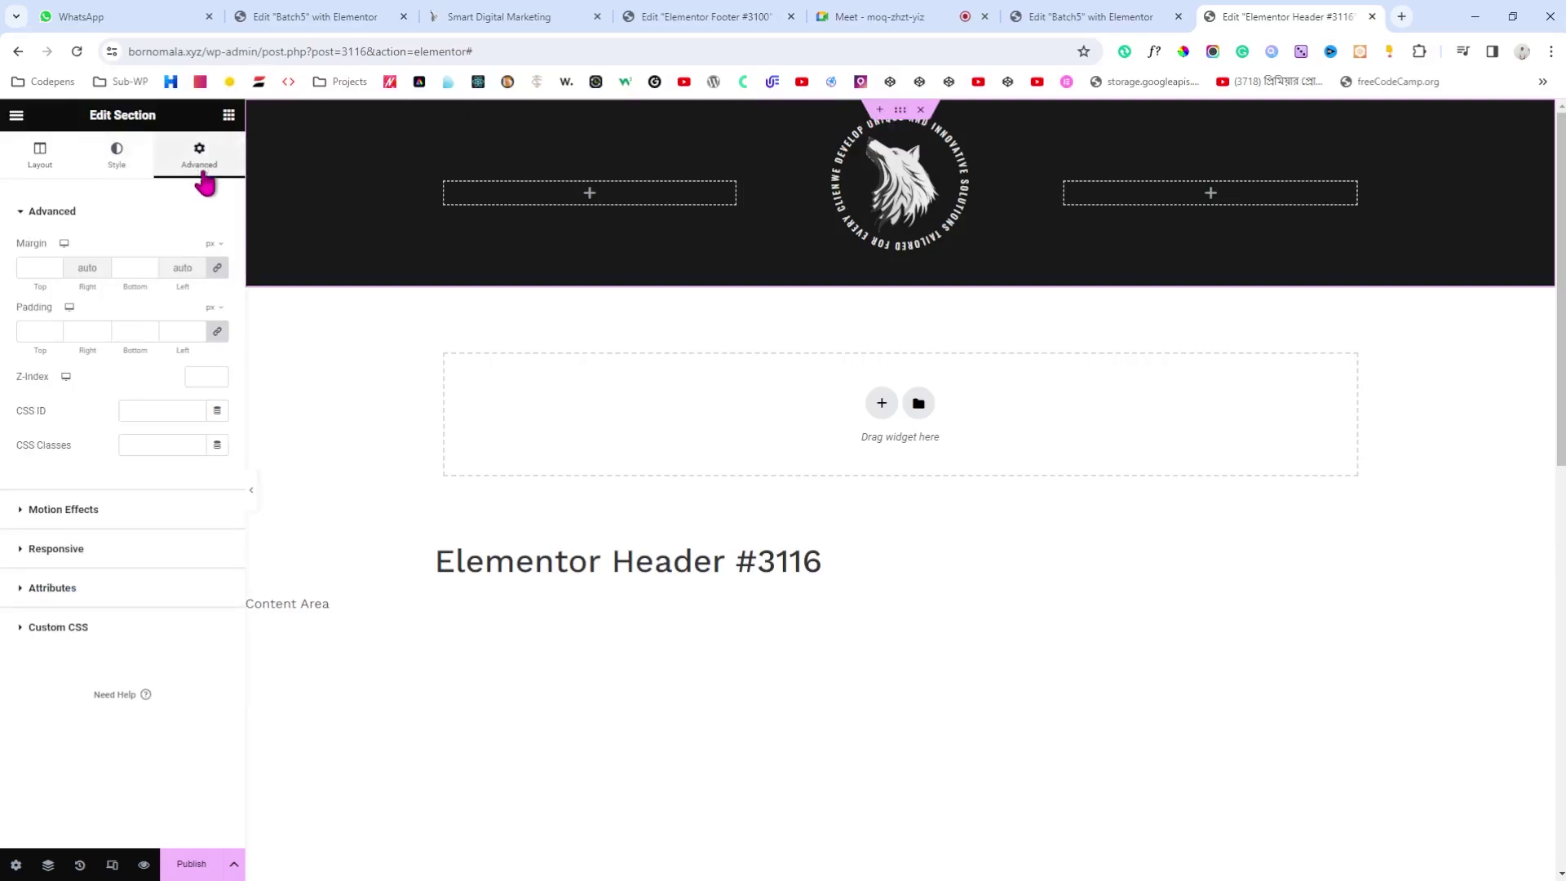
{"action": "left_click", "coordinate": [219, 333]}
{"action": "type", "text": "10"}
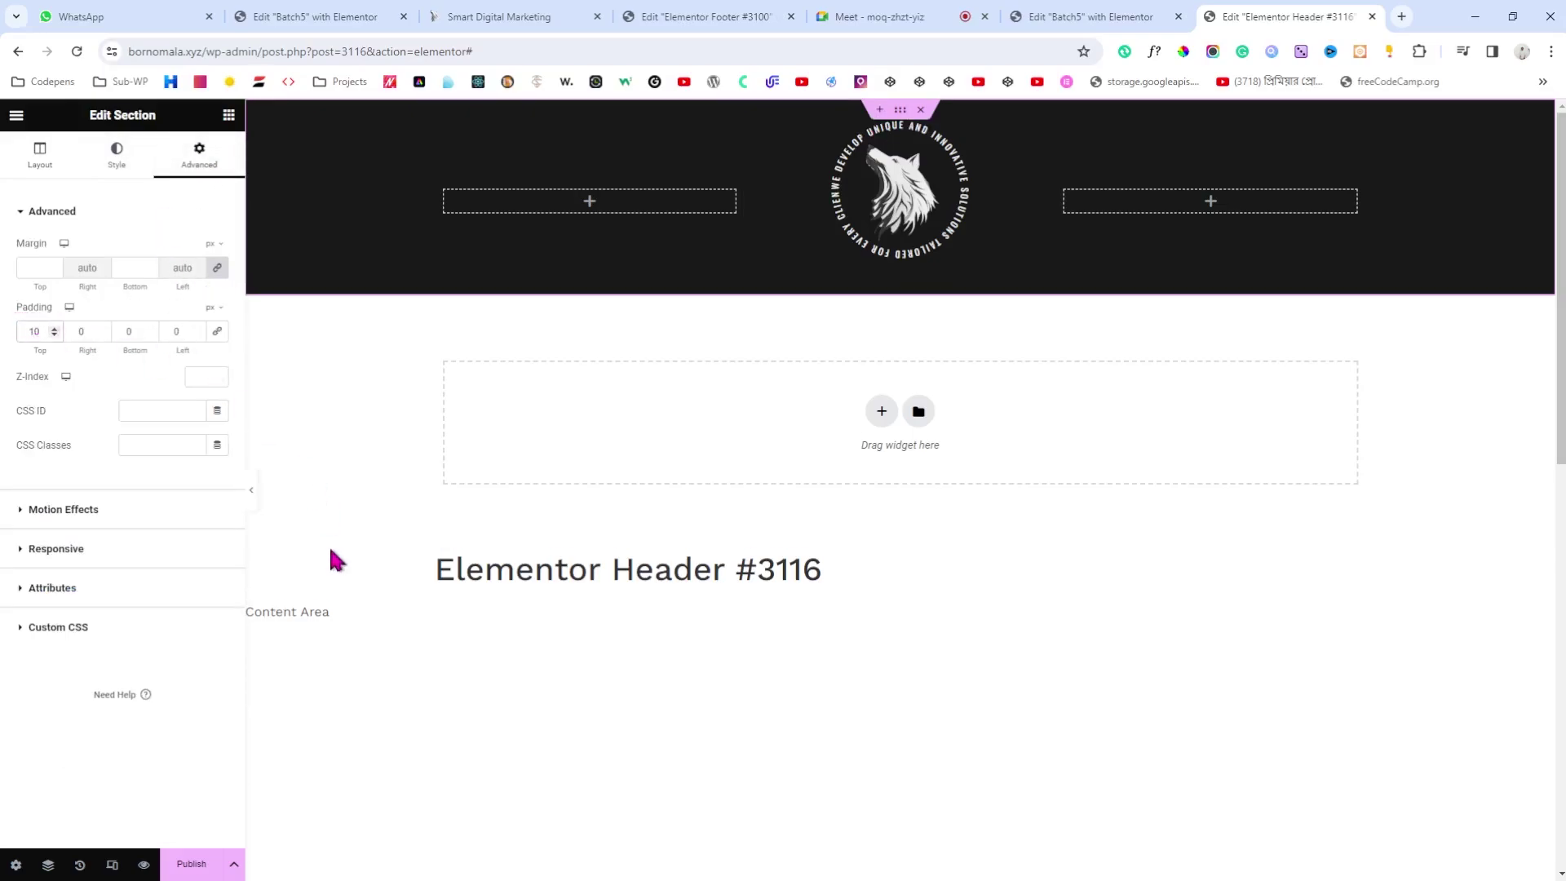
{"action": "left_click", "coordinate": [254, 504]}
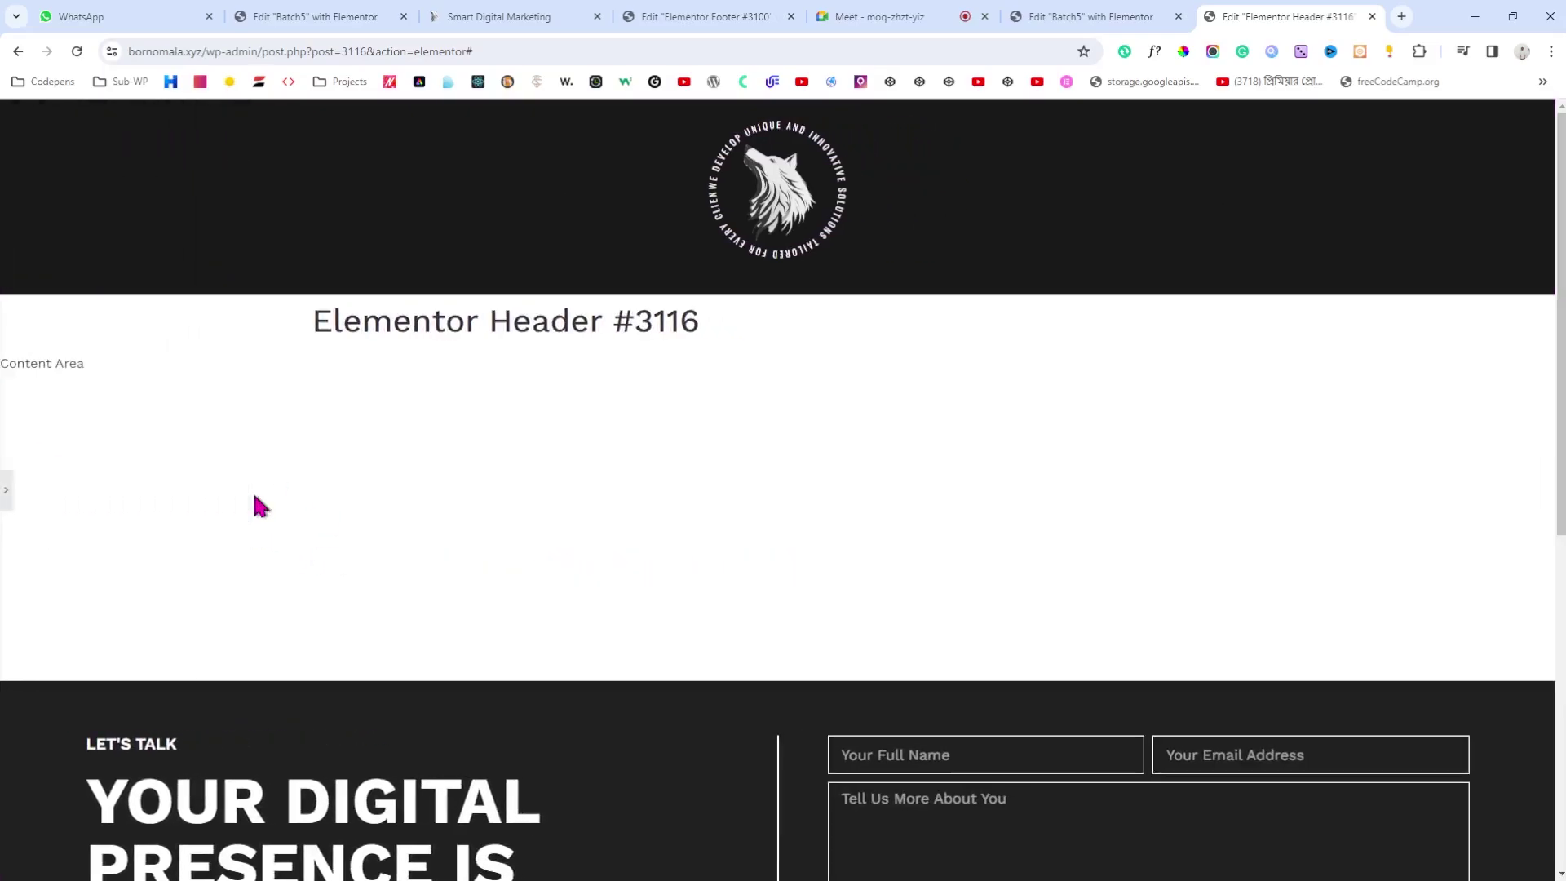
{"action": "left_click", "coordinate": [5, 494]}
{"action": "left_click", "coordinate": [54, 328]}
{"action": "left_click", "coordinate": [54, 328]}
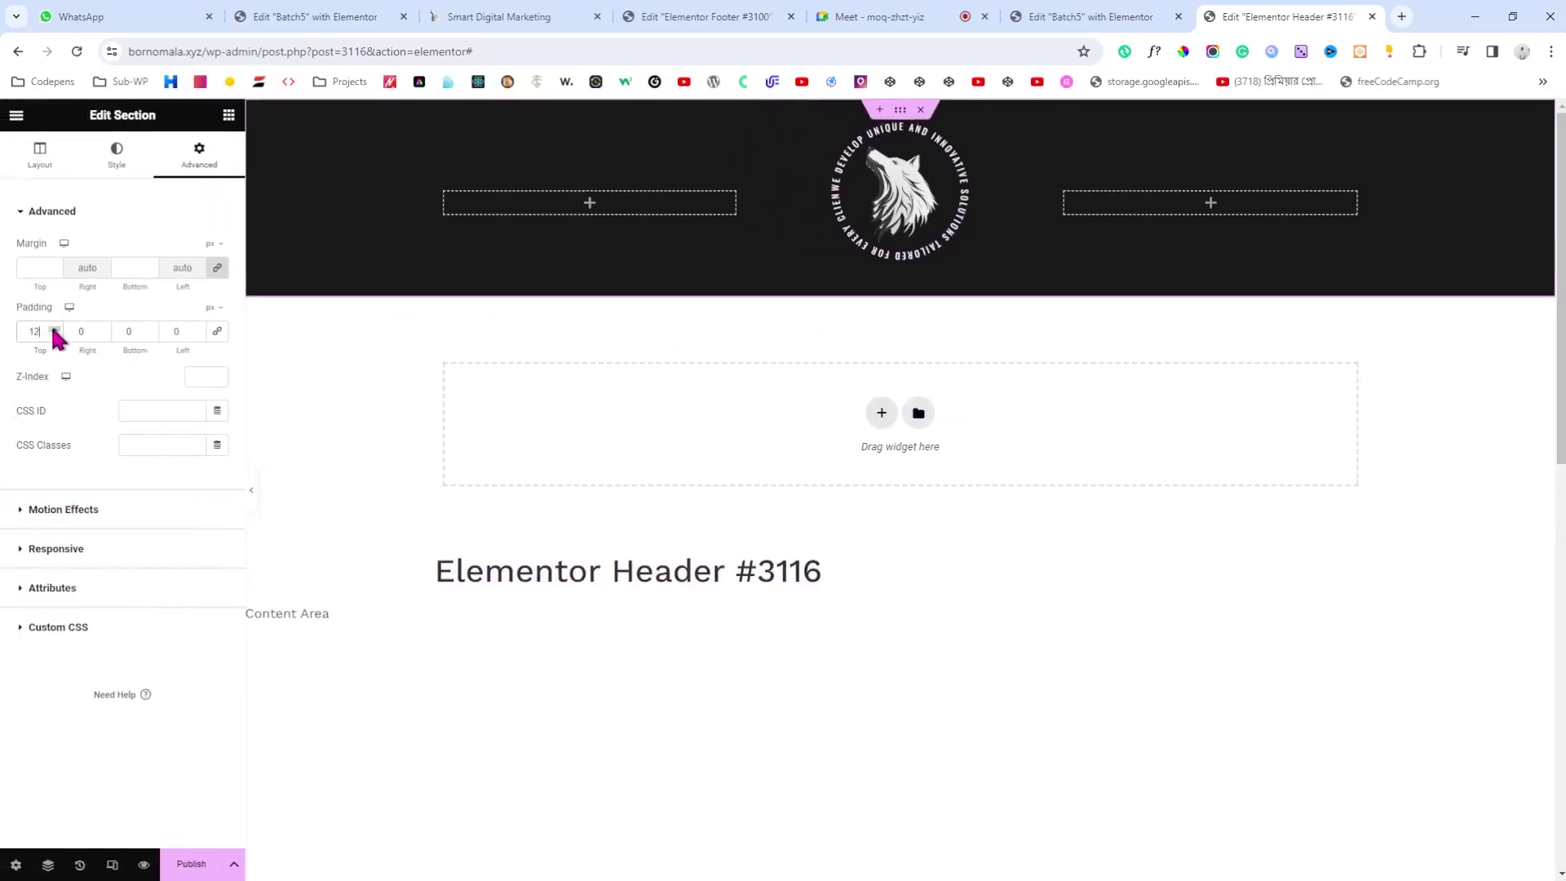
{"action": "left_click", "coordinate": [54, 328]}
{"action": "left_click", "coordinate": [54, 328]}
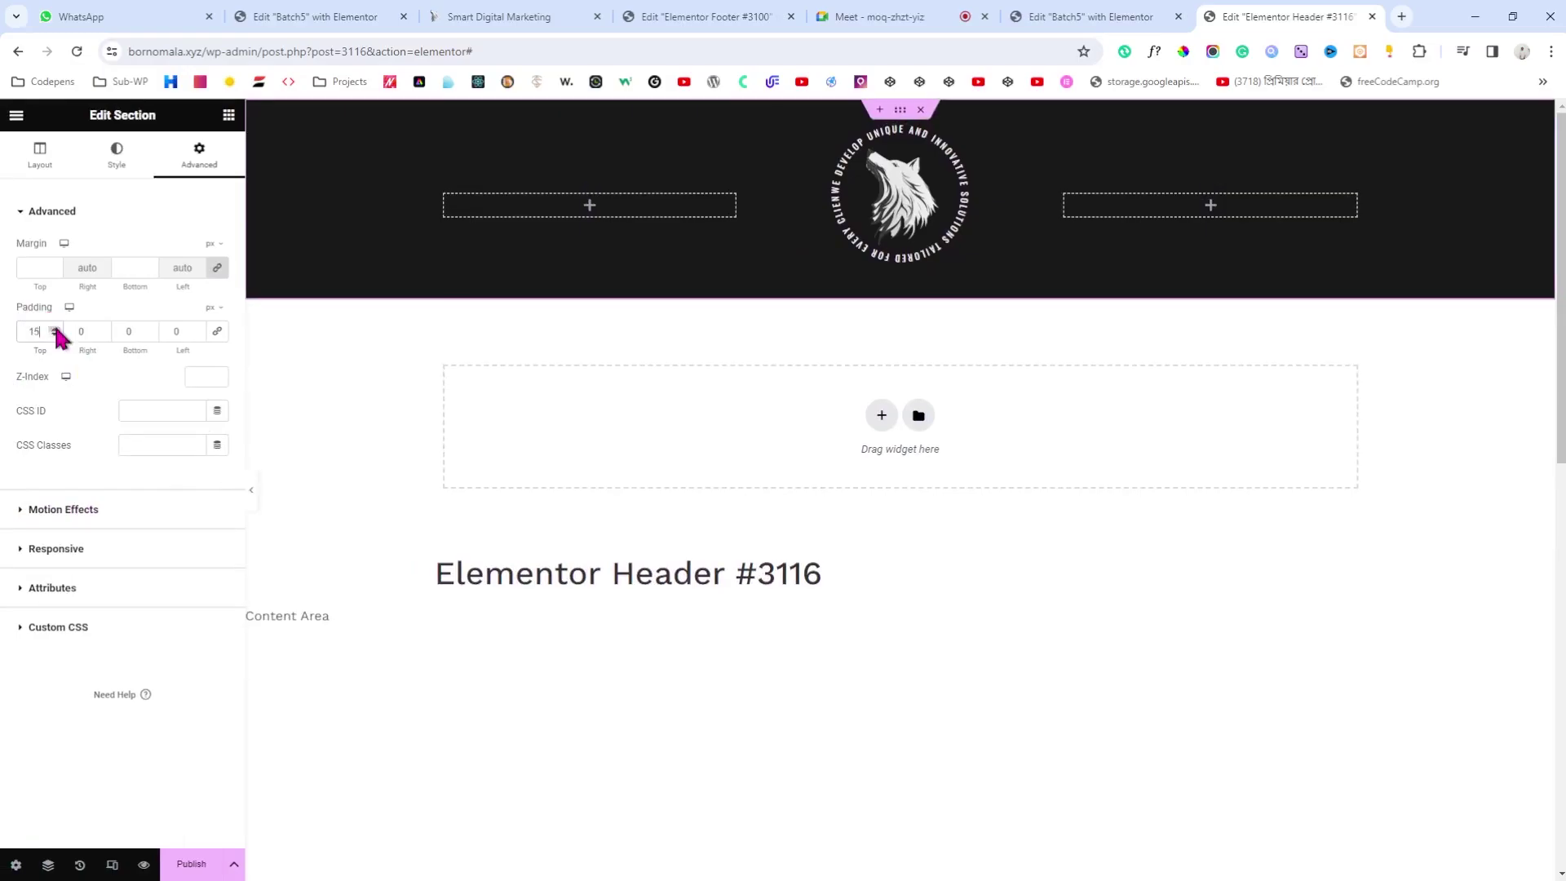
{"action": "left_click", "coordinate": [252, 497]}
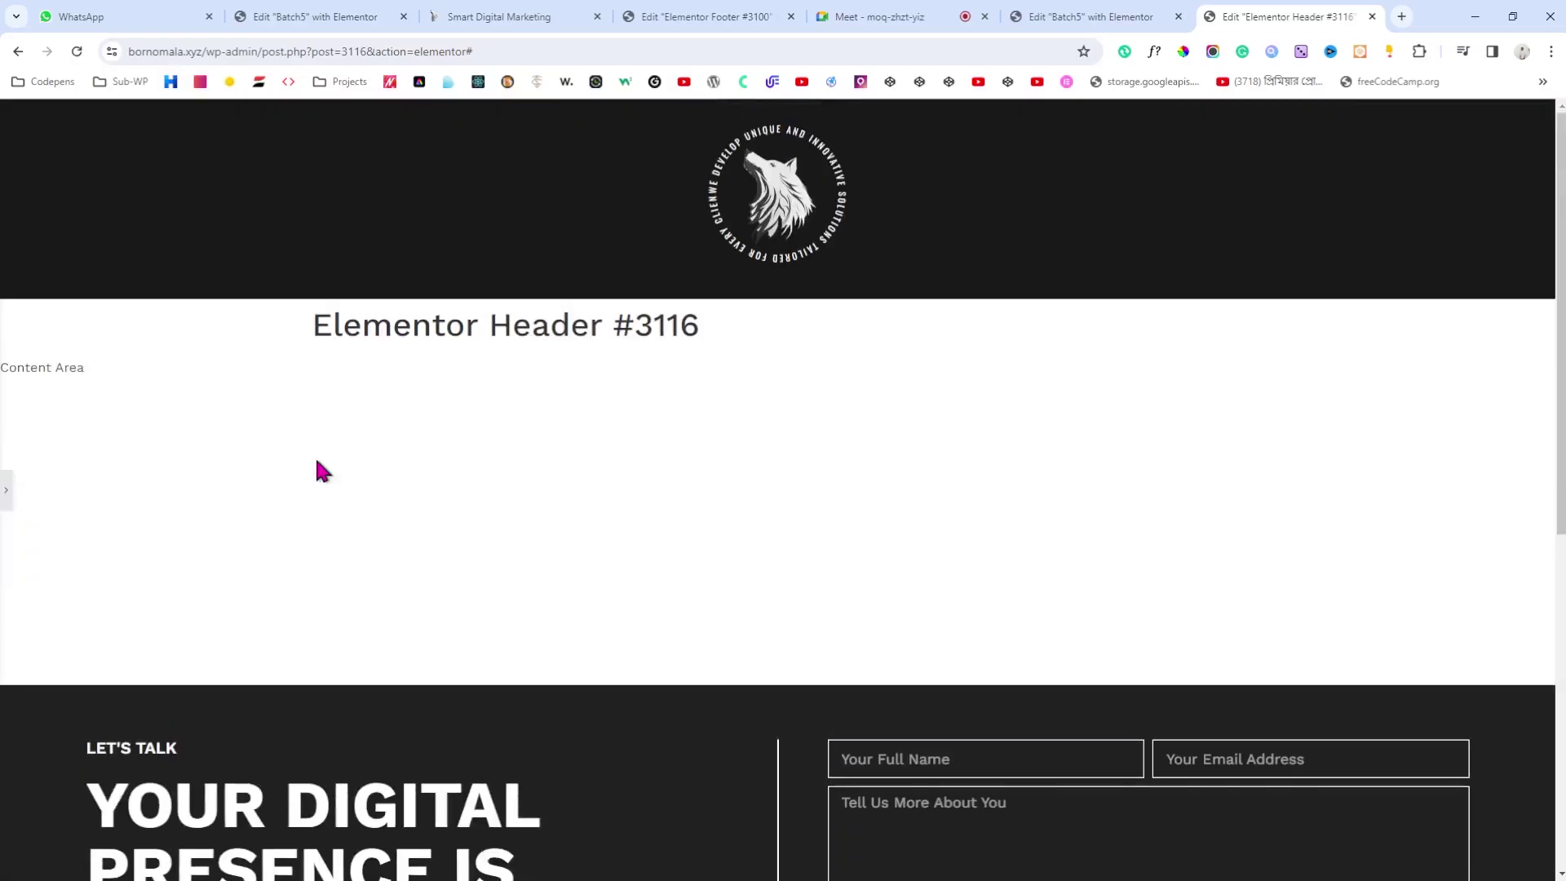
{"action": "left_click", "coordinate": [6, 489]}
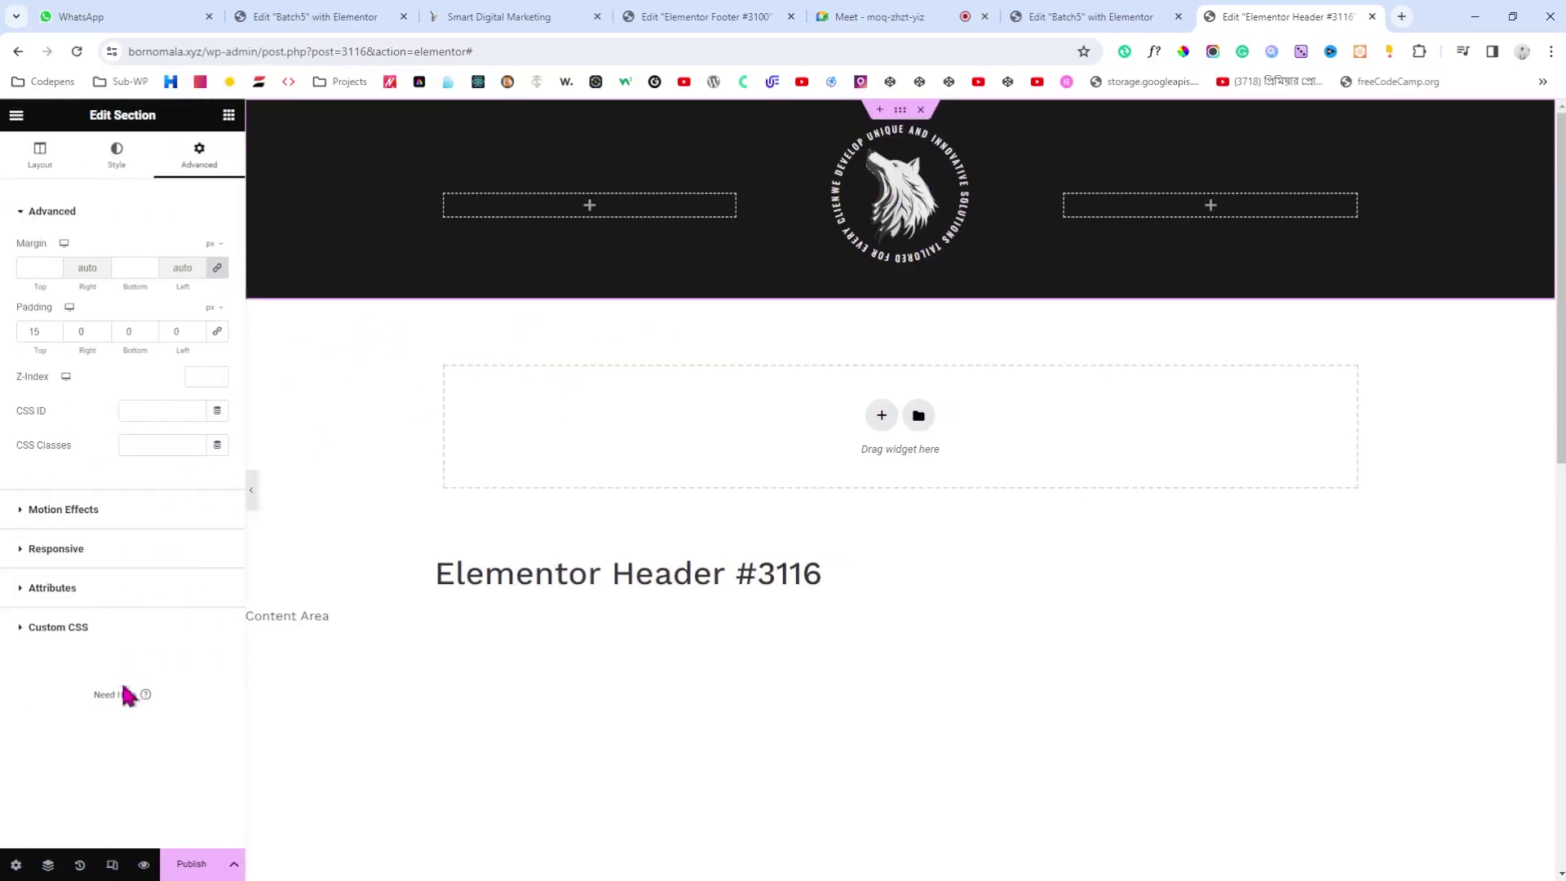
Step: Enable Scrolling Effects on the header's text path and add the Rotate effect, testing it against page scroll
{"action": "left_click", "coordinate": [48, 864]}
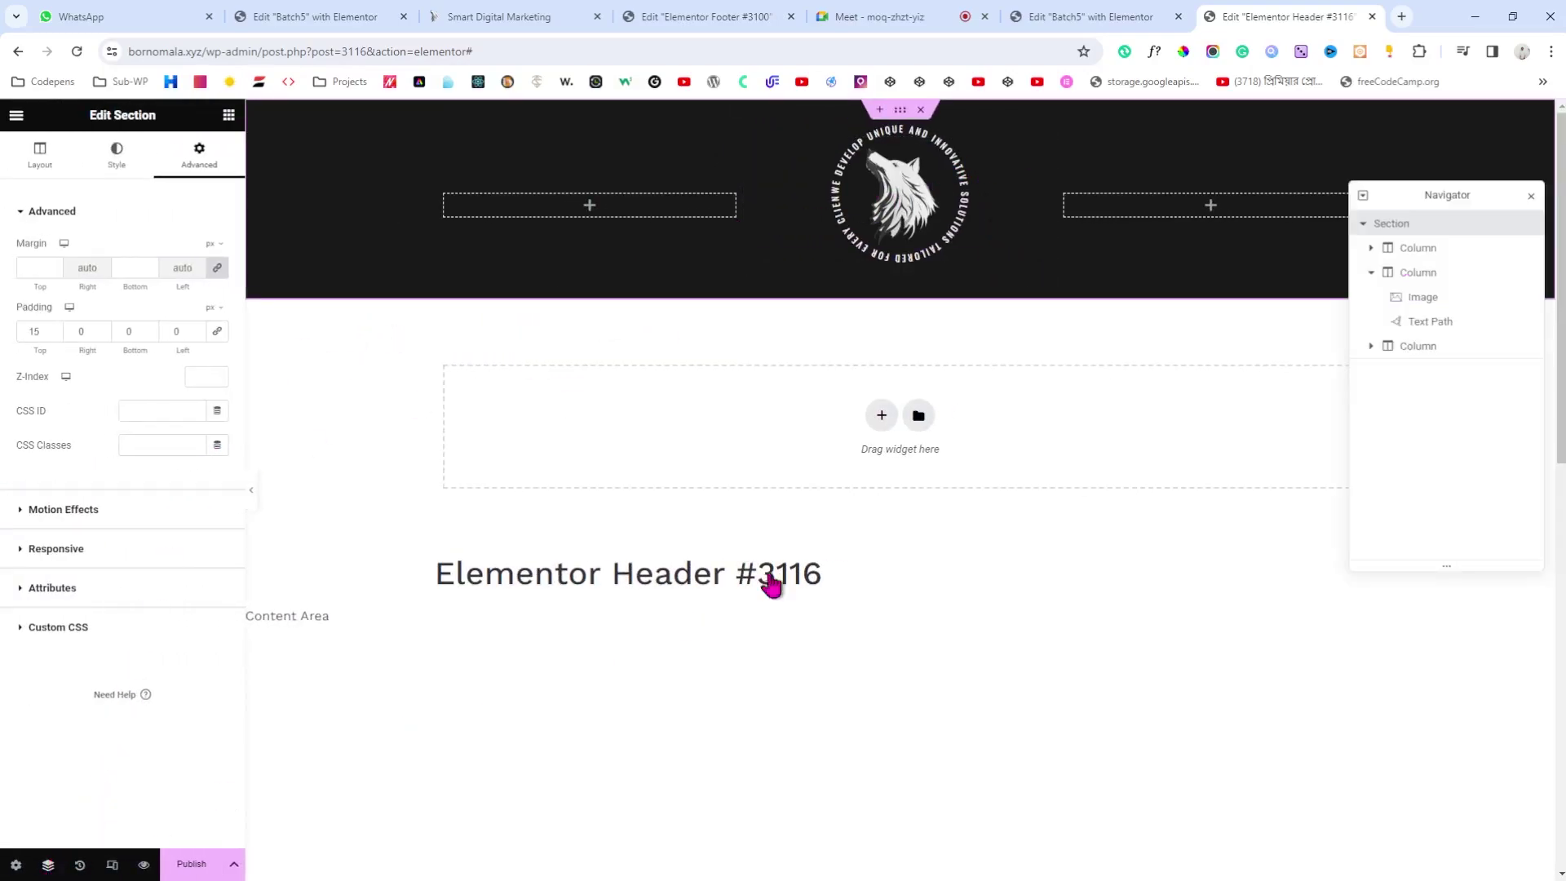
{"action": "left_click", "coordinate": [1423, 321]}
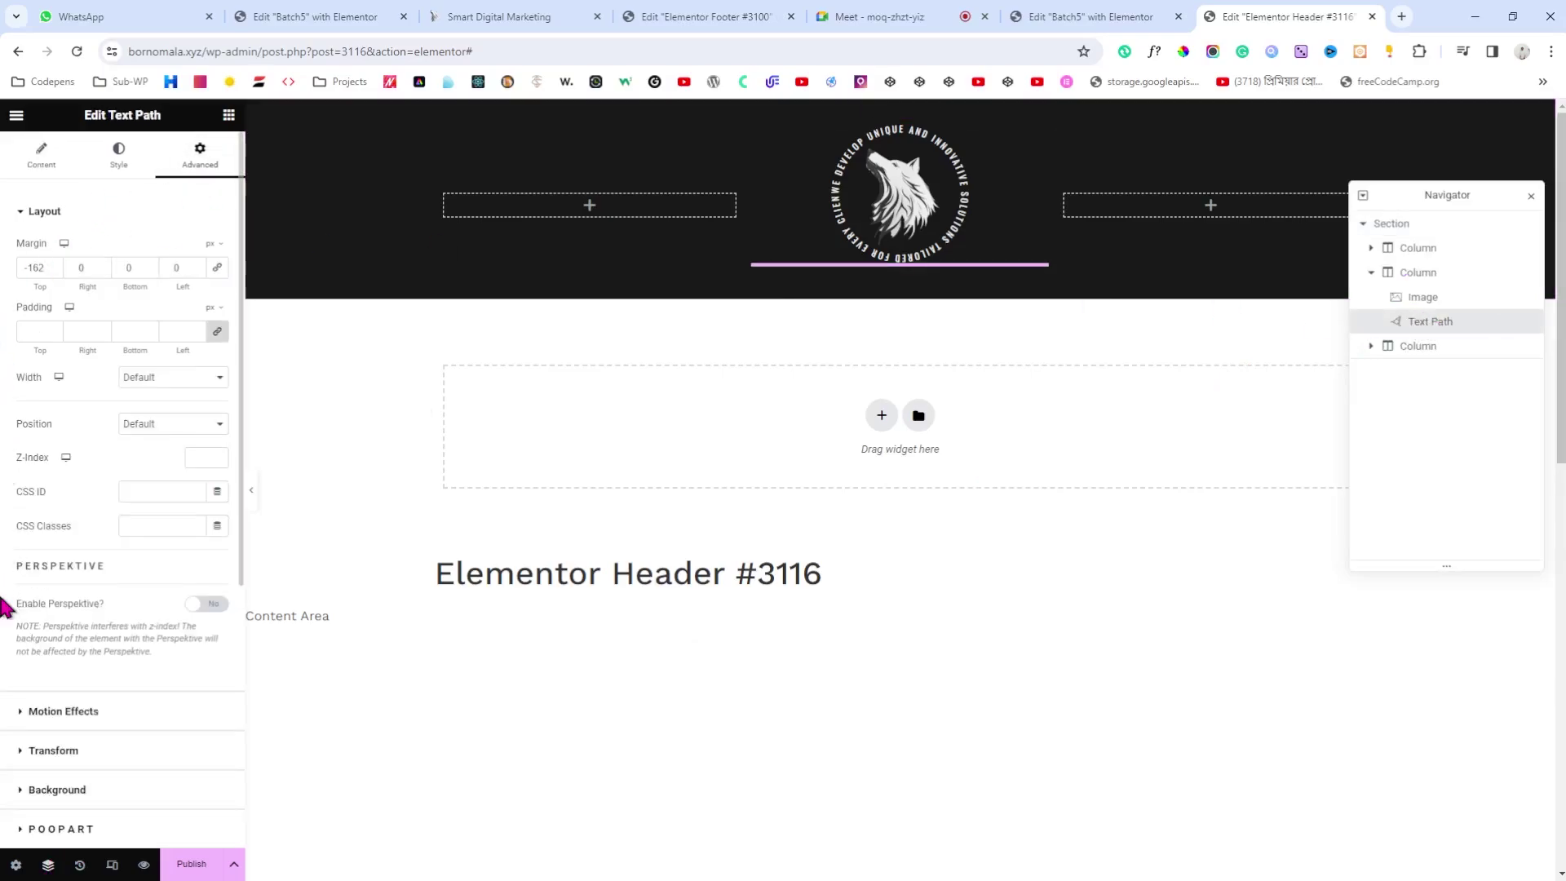
{"action": "left_click", "coordinate": [53, 716]}
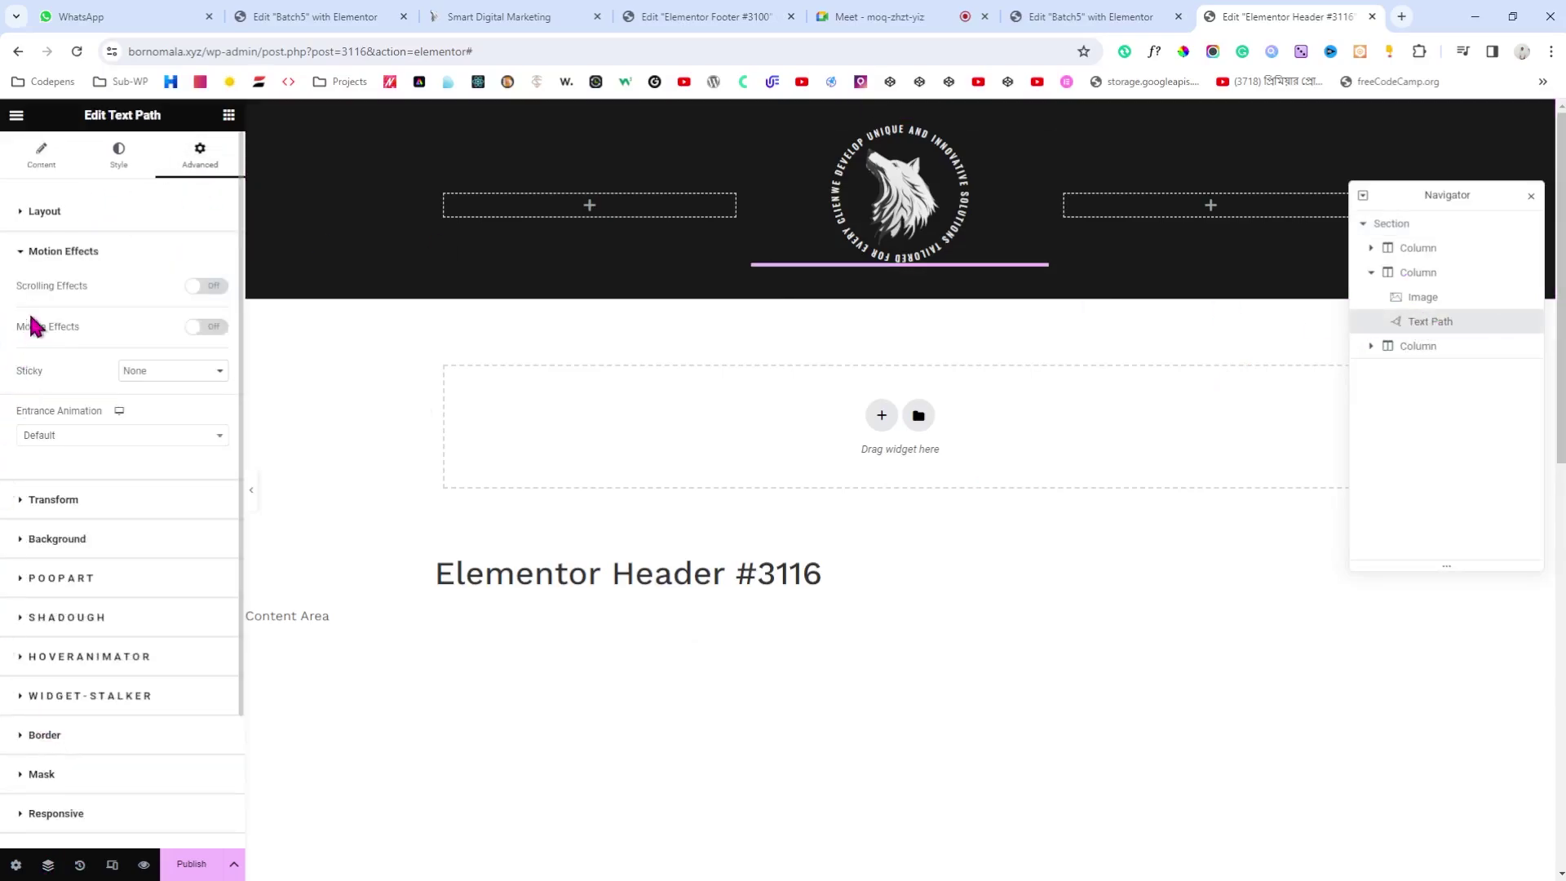
{"action": "left_click", "coordinate": [213, 286]}
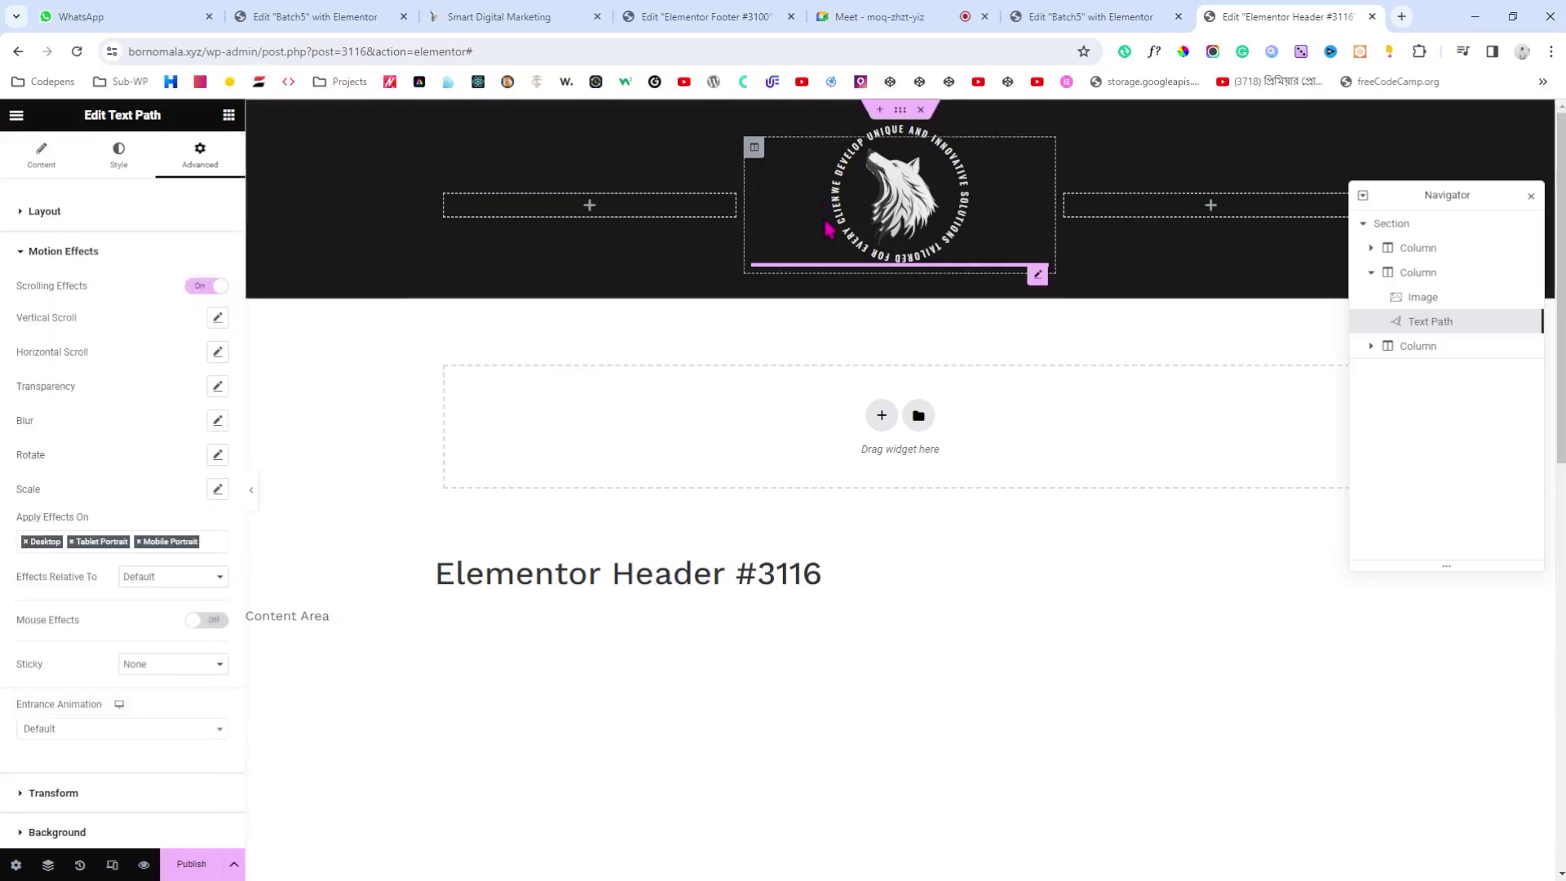
{"action": "left_click", "coordinate": [218, 456]}
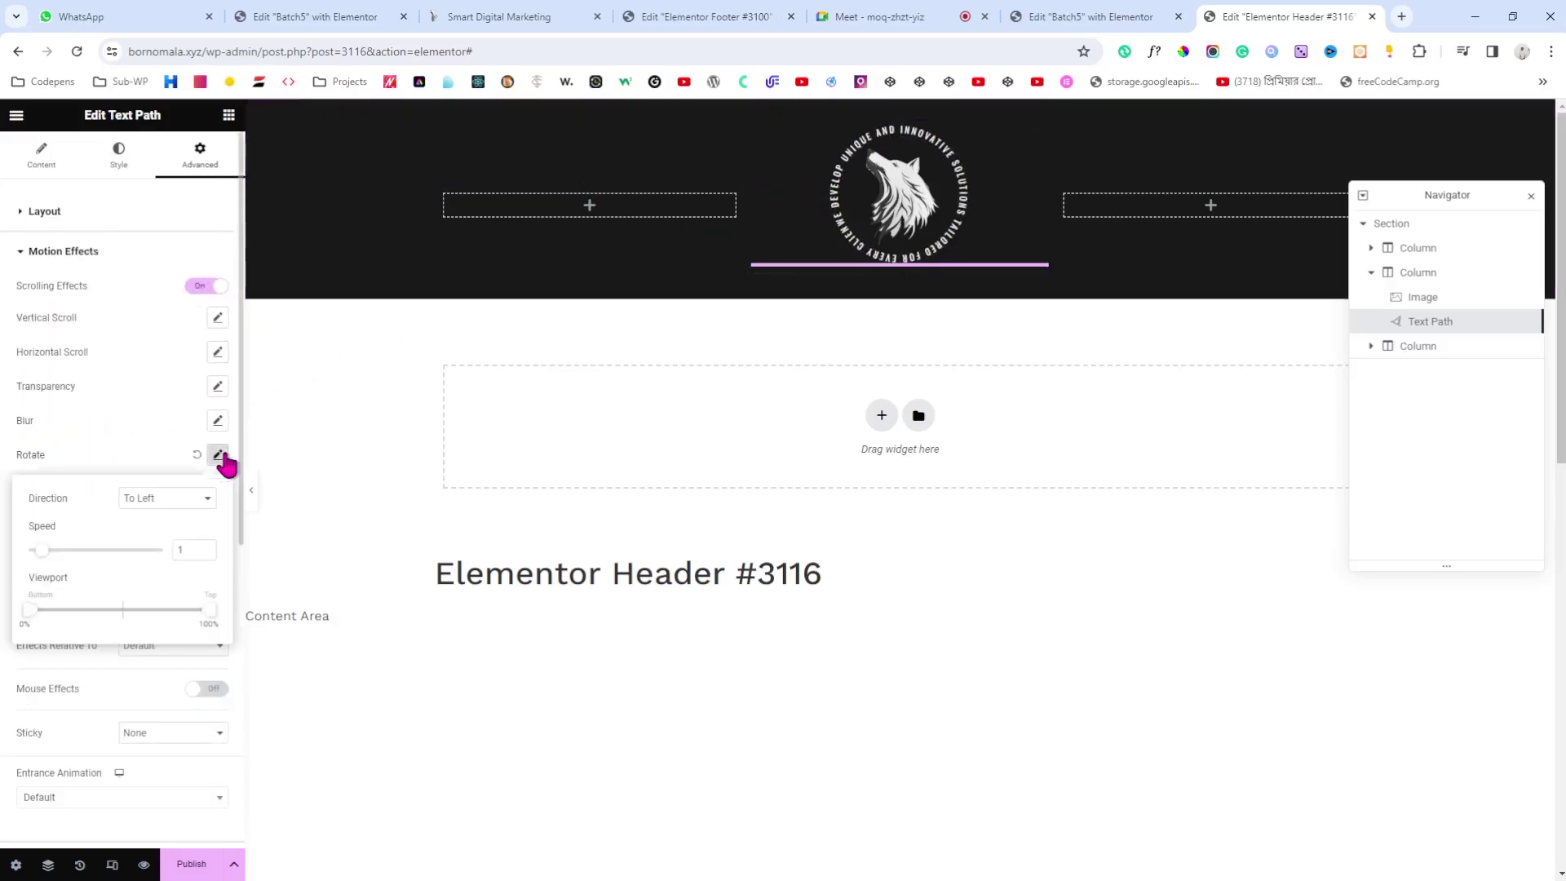
{"action": "scroll", "coordinate": [596, 364], "scroll_direction": "down", "scroll_amount": 2}
{"action": "scroll", "coordinate": [620, 371], "scroll_direction": "up", "scroll_amount": 2}
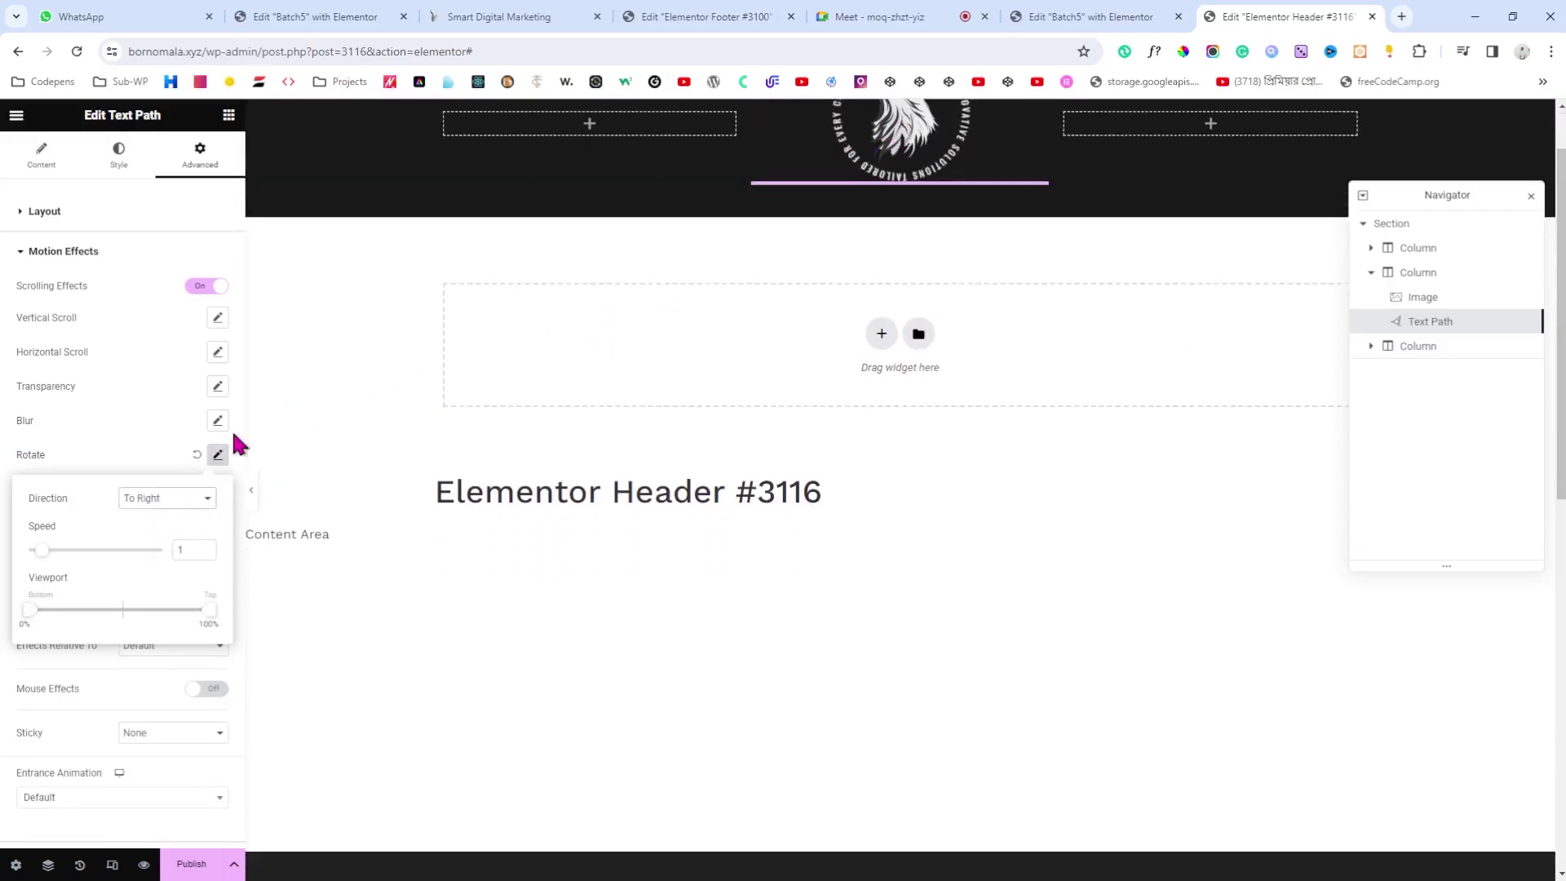
Step: Set the text path's Rotate effect to direction To Right with a speed of 2.5
{"action": "left_click", "coordinate": [167, 498]}
{"action": "left_click", "coordinate": [154, 516]}
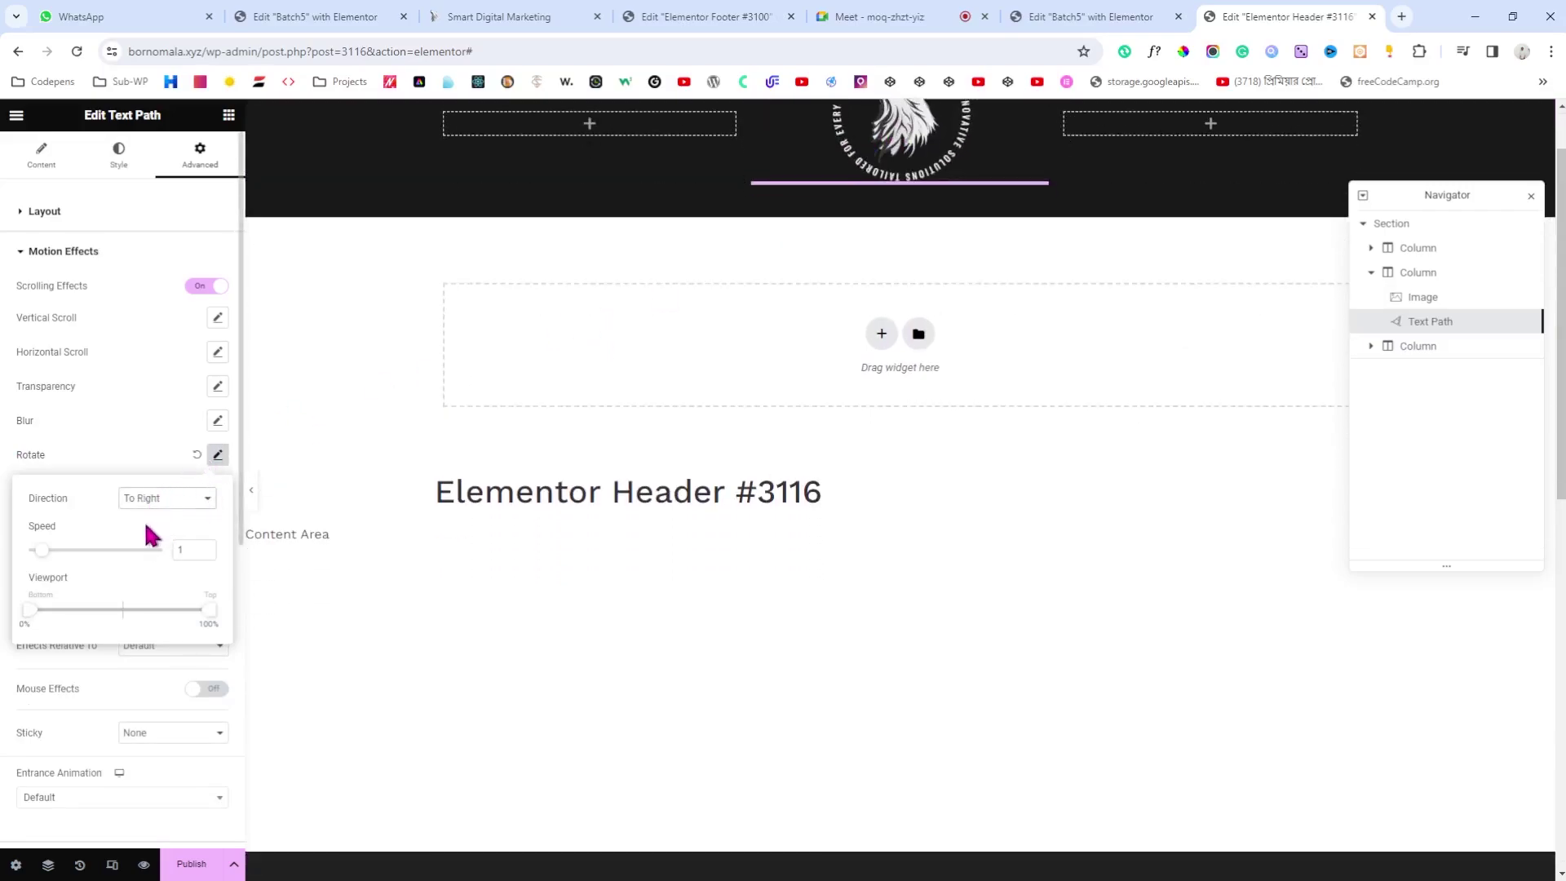
{"action": "scroll", "coordinate": [1036, 383], "scroll_direction": "up", "scroll_amount": 1}
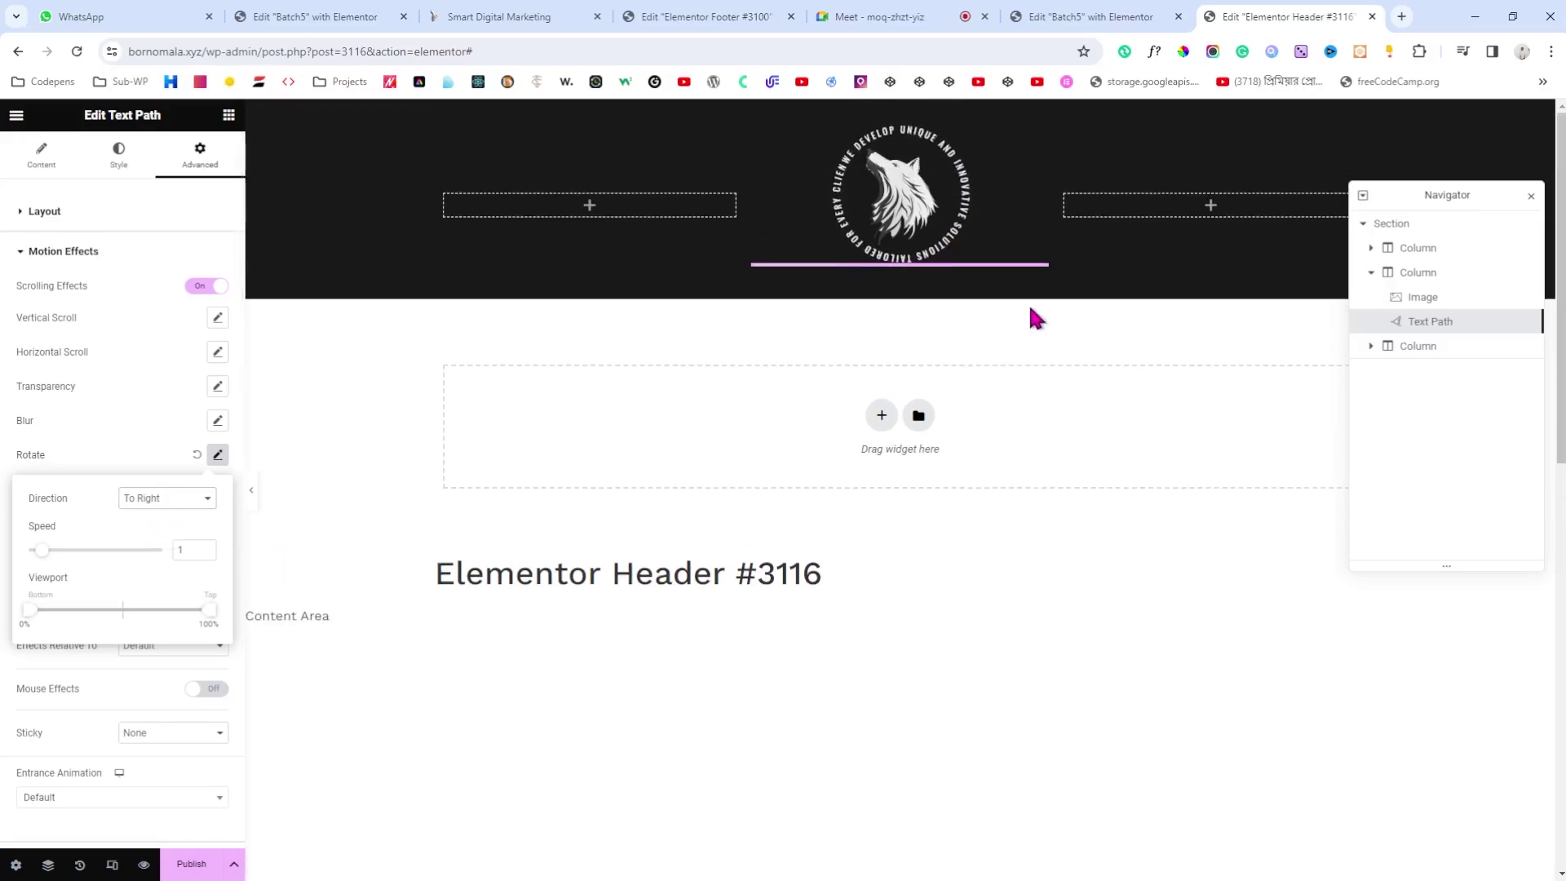
{"action": "scroll", "coordinate": [1034, 318], "scroll_direction": "down", "scroll_amount": 2}
{"action": "scroll", "coordinate": [1035, 318], "scroll_direction": "up", "scroll_amount": 2}
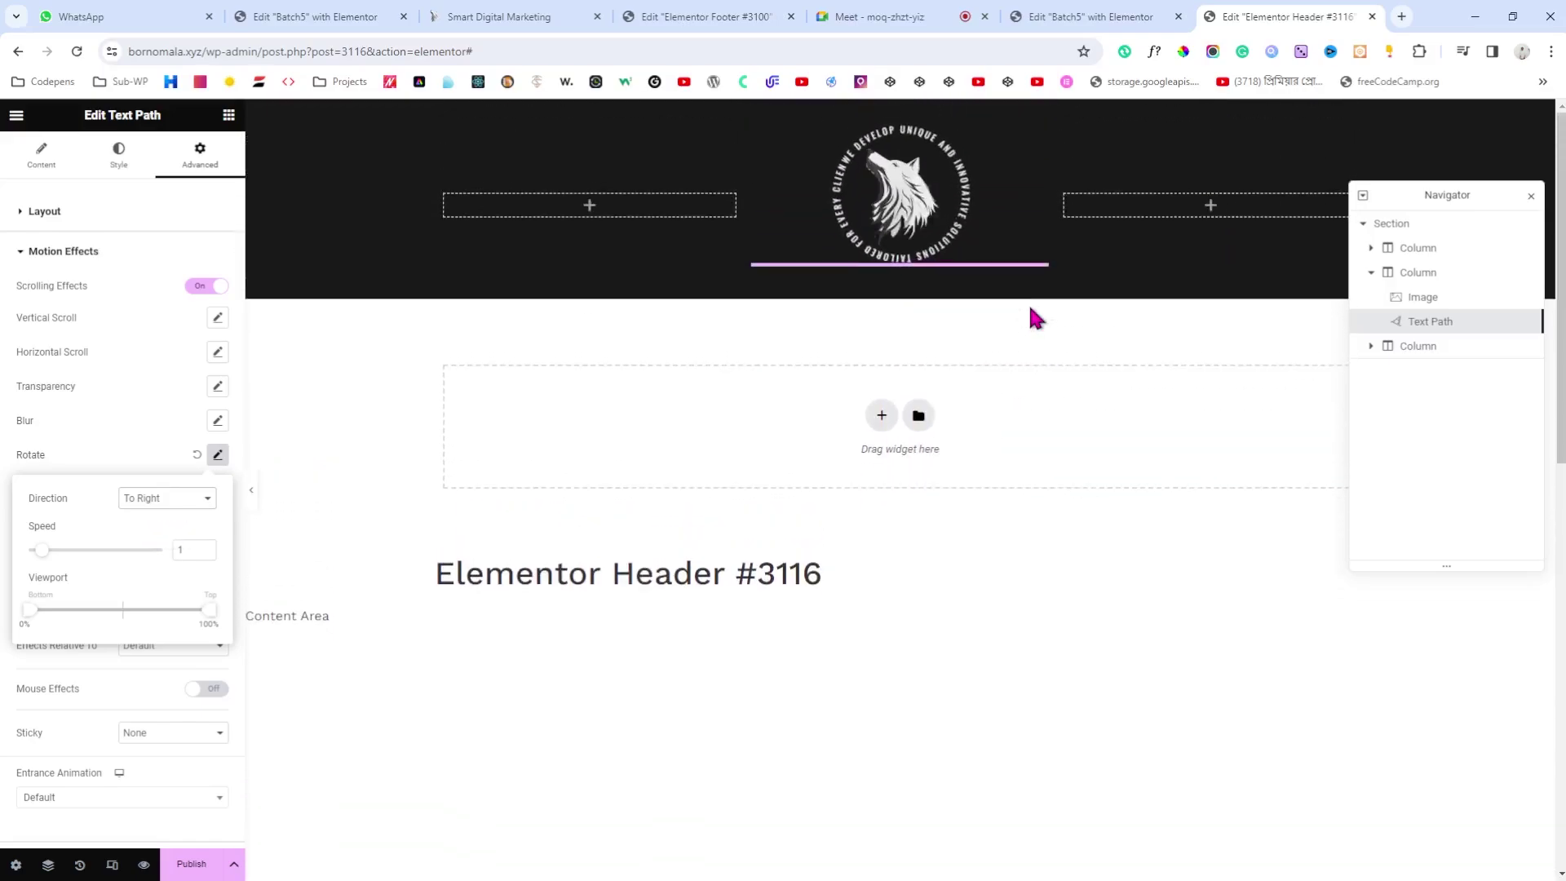
{"action": "left_click", "coordinate": [207, 548]}
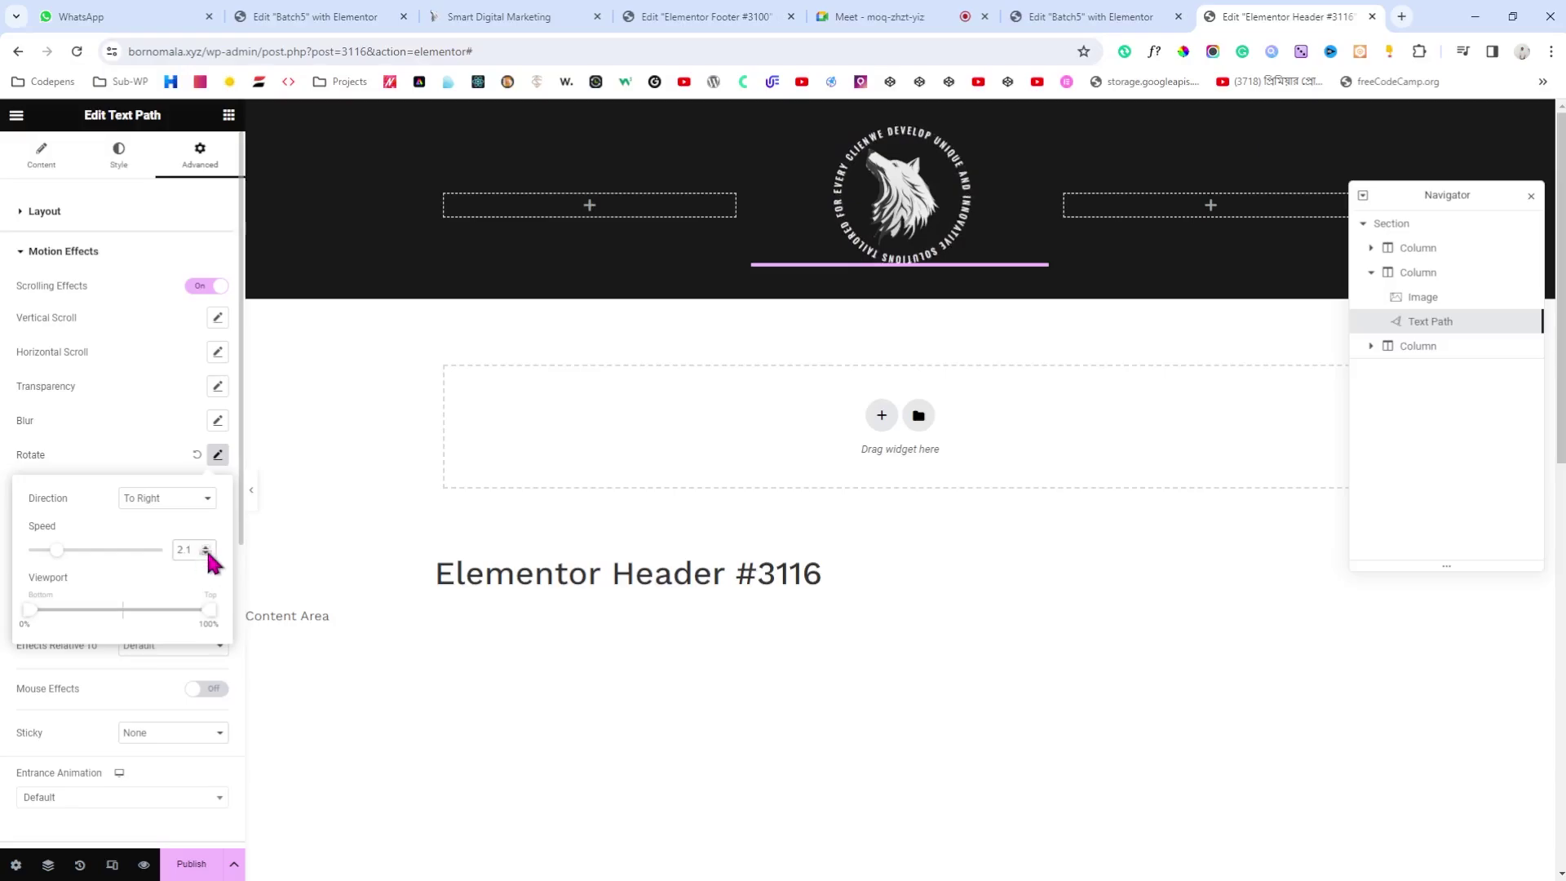
{"action": "left_click", "coordinate": [207, 553]}
{"action": "left_click", "coordinate": [207, 547]}
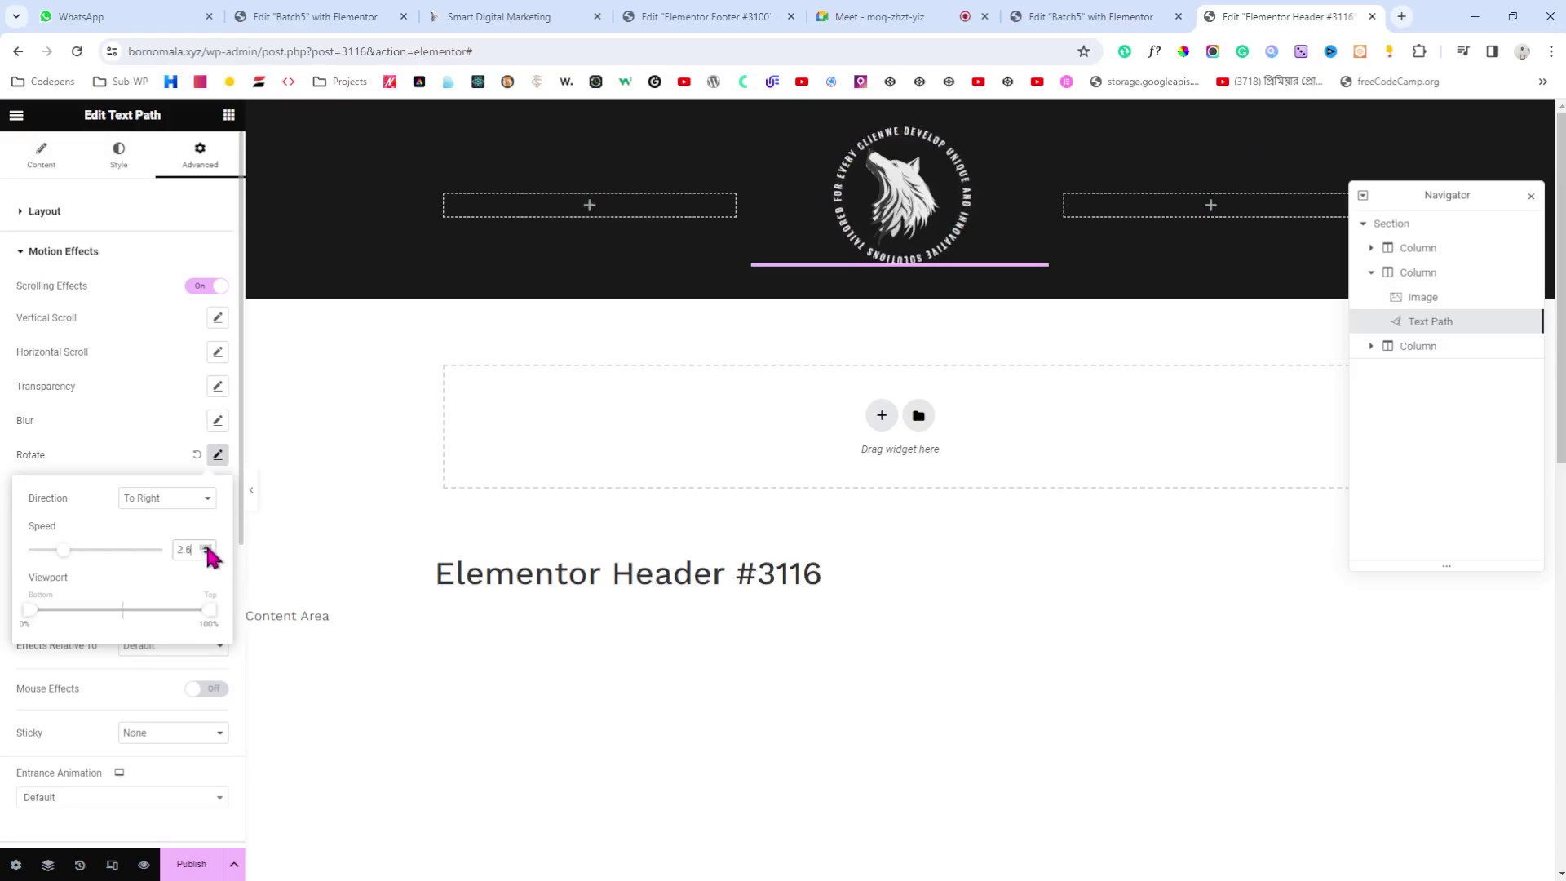
{"action": "left_click", "coordinate": [207, 553]}
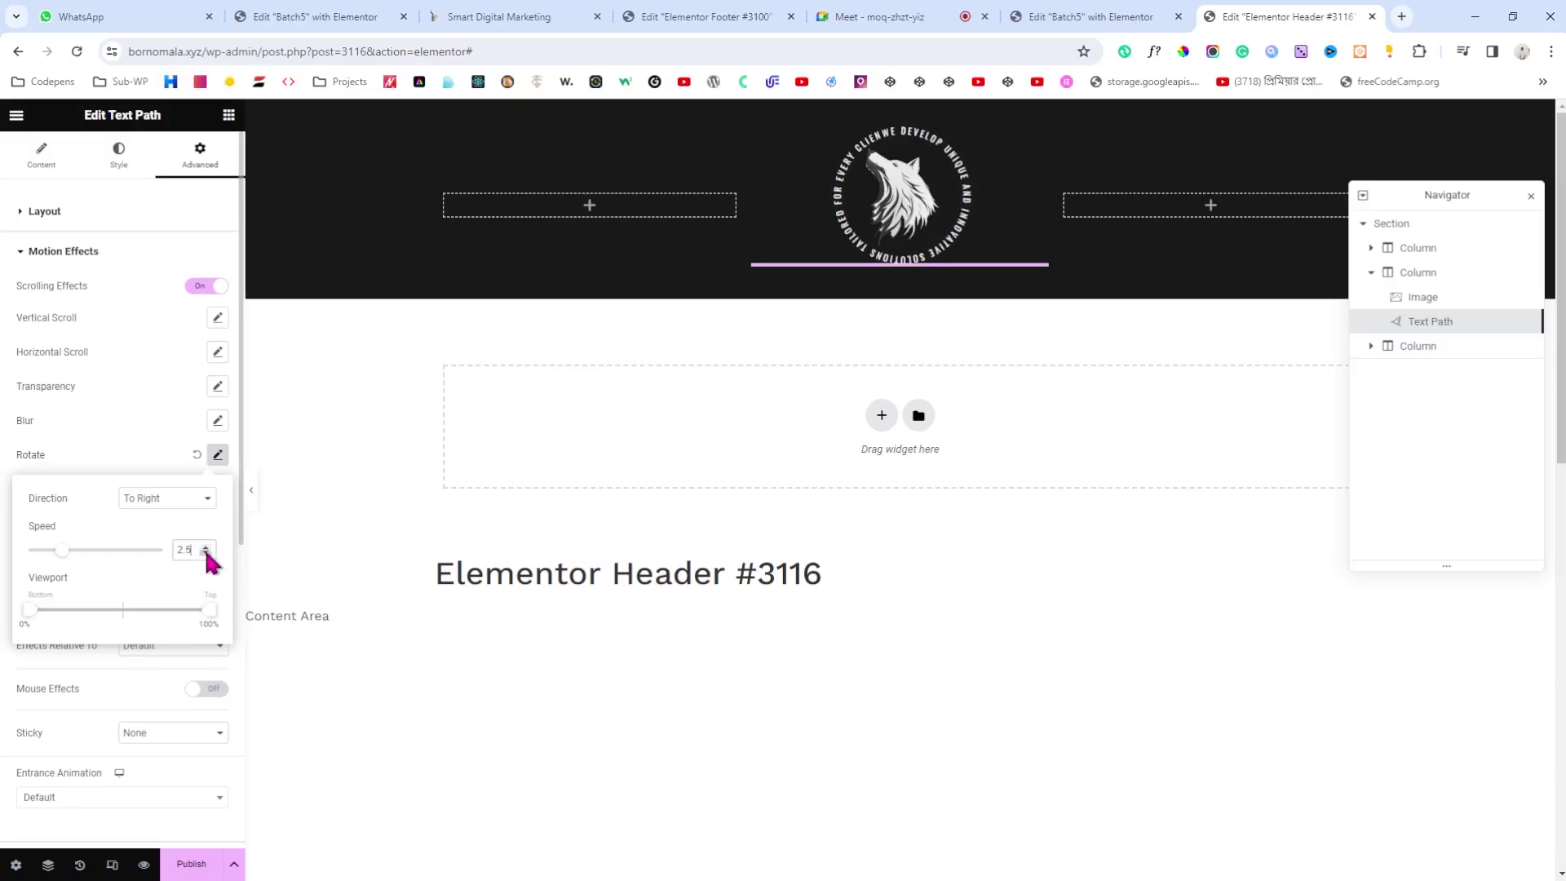
Step: Publish the header template with the display condition Include Entire Site
{"action": "left_click", "coordinate": [203, 868]}
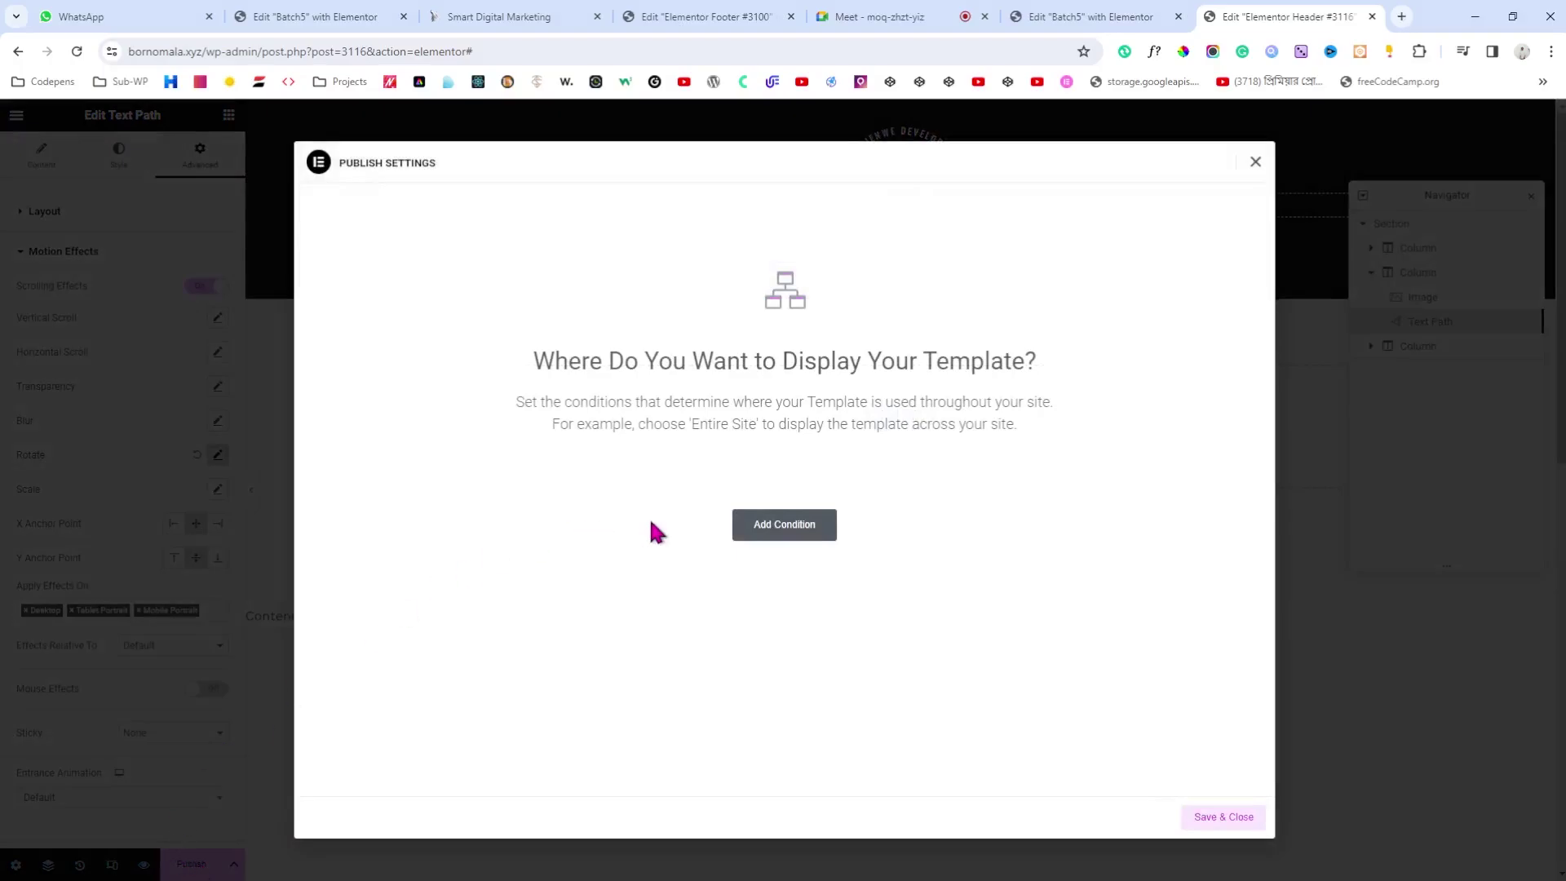
{"action": "left_click", "coordinate": [744, 526]}
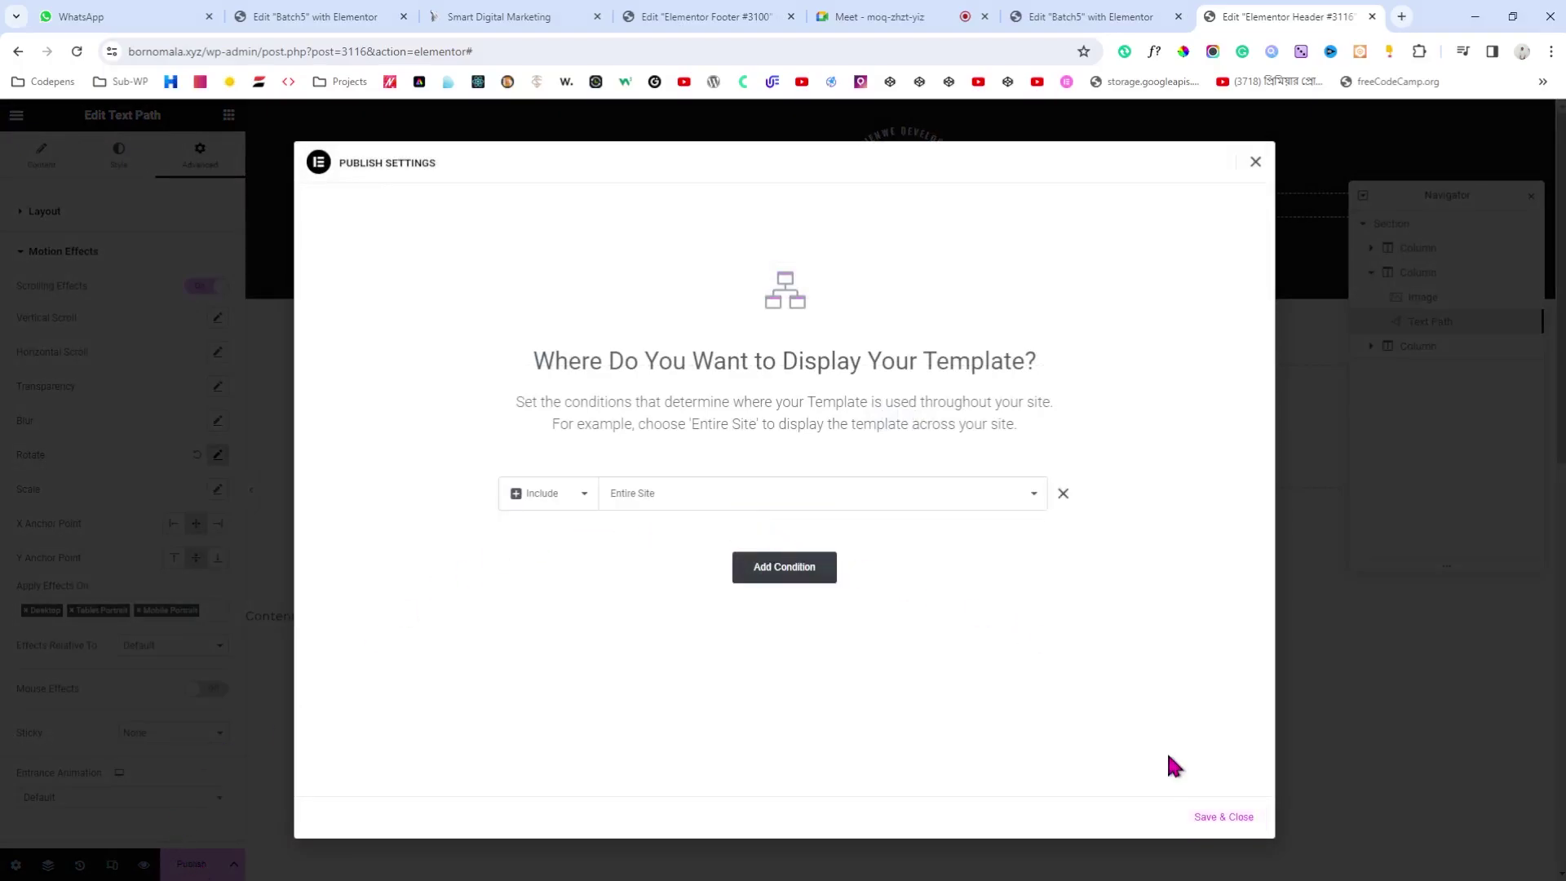
{"action": "left_click", "coordinate": [1223, 817]}
Step: Preview the Batch5 page and examine the header and its circular text while scrolling
{"action": "left_click", "coordinate": [1123, 14]}
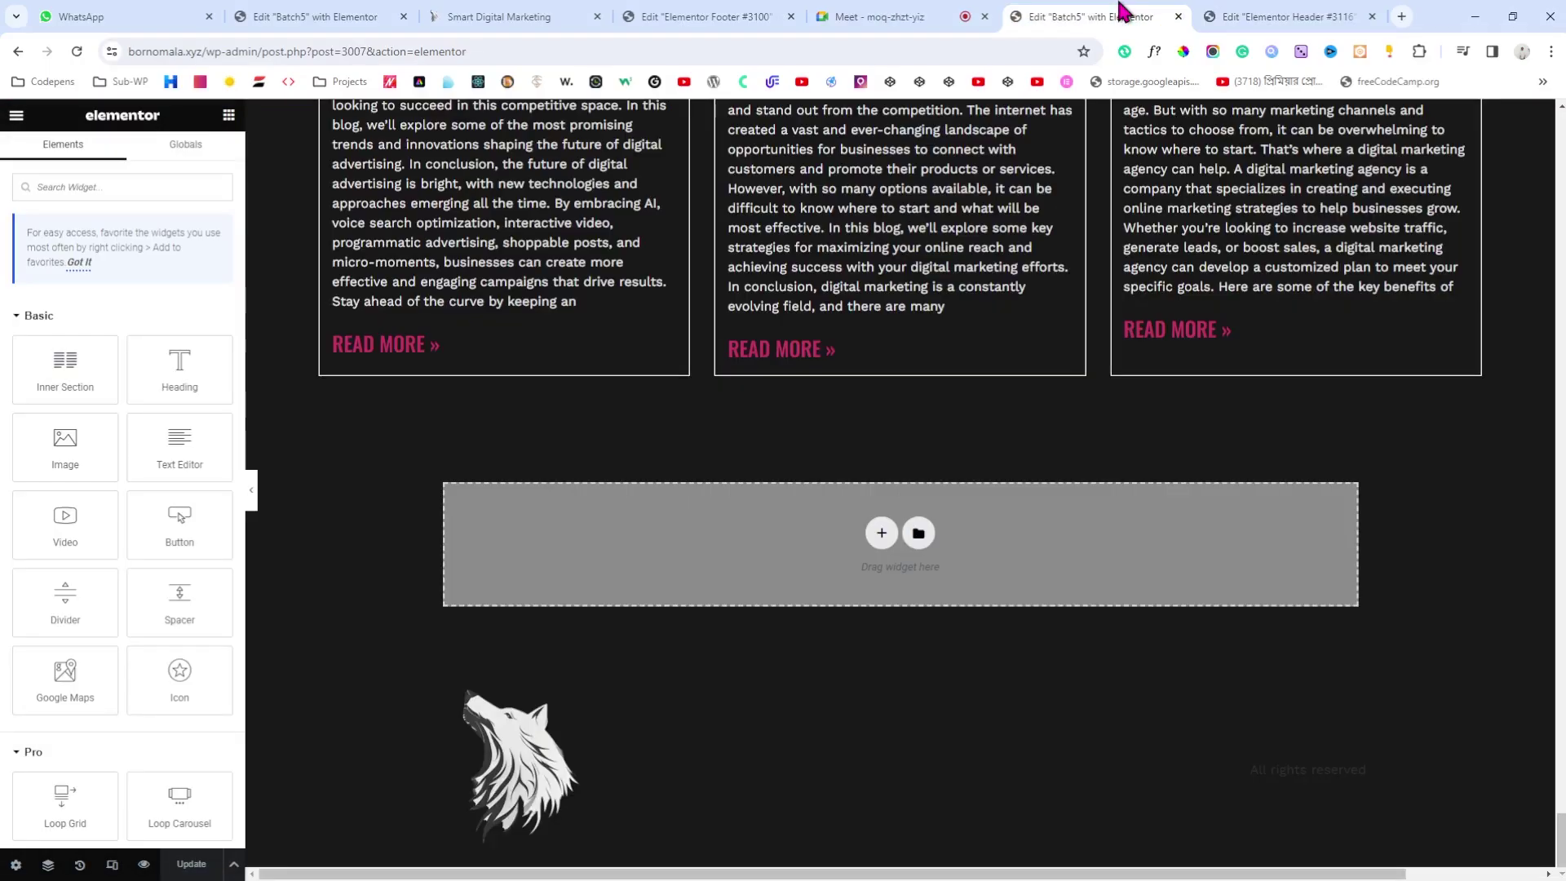
{"action": "scroll", "coordinate": [623, 378], "scroll_direction": "up", "scroll_amount": 4}
{"action": "left_click", "coordinate": [145, 863]}
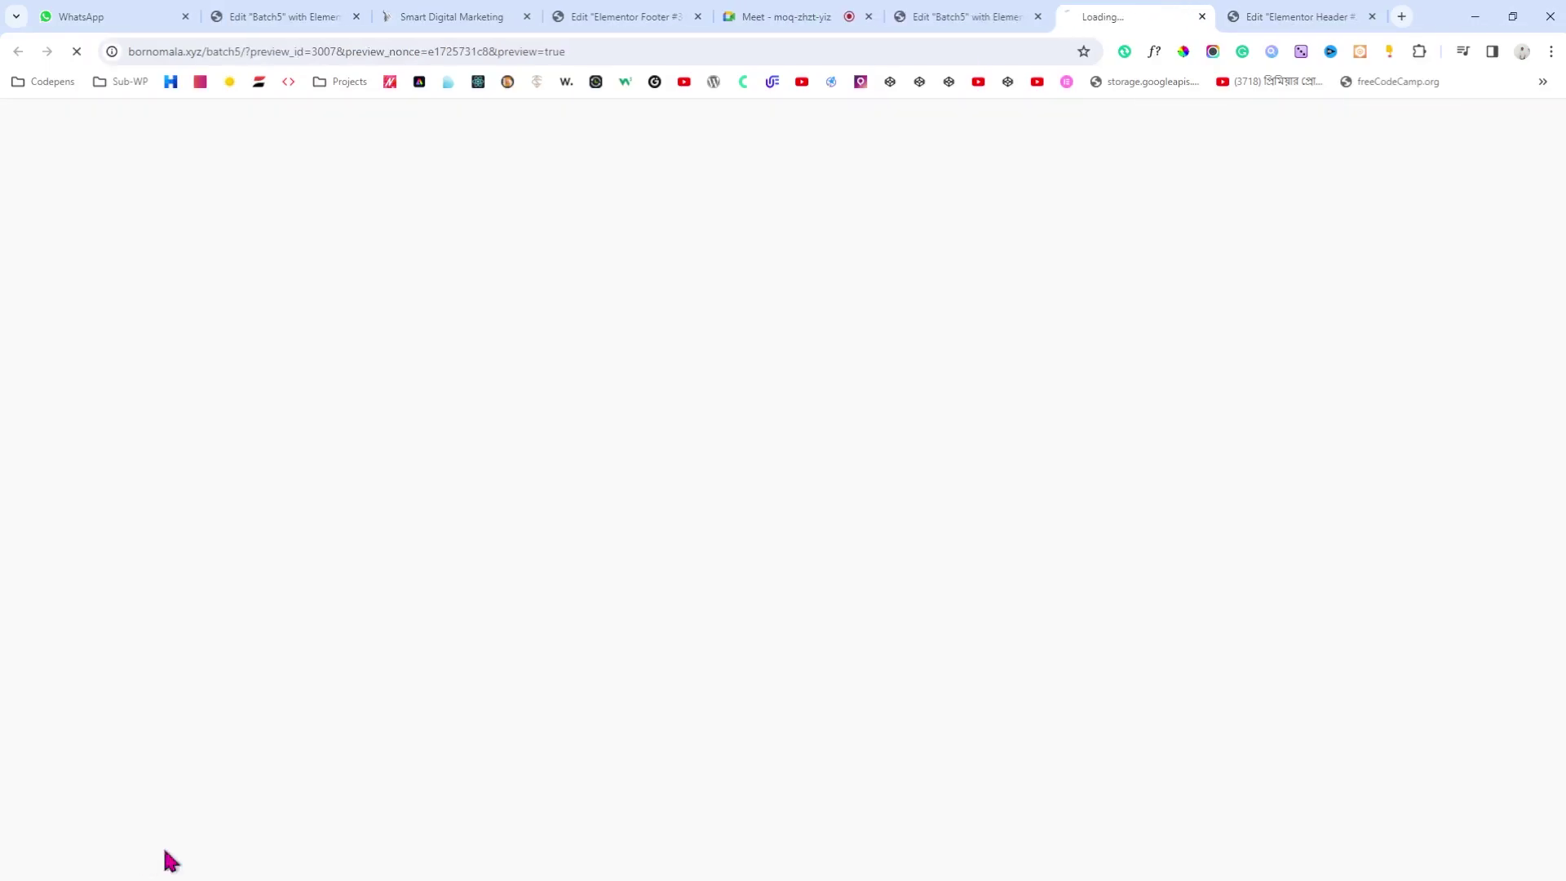
{"action": "left_click_drag", "start_coordinate": [1133, 14], "coordinate": [1302, 14]}
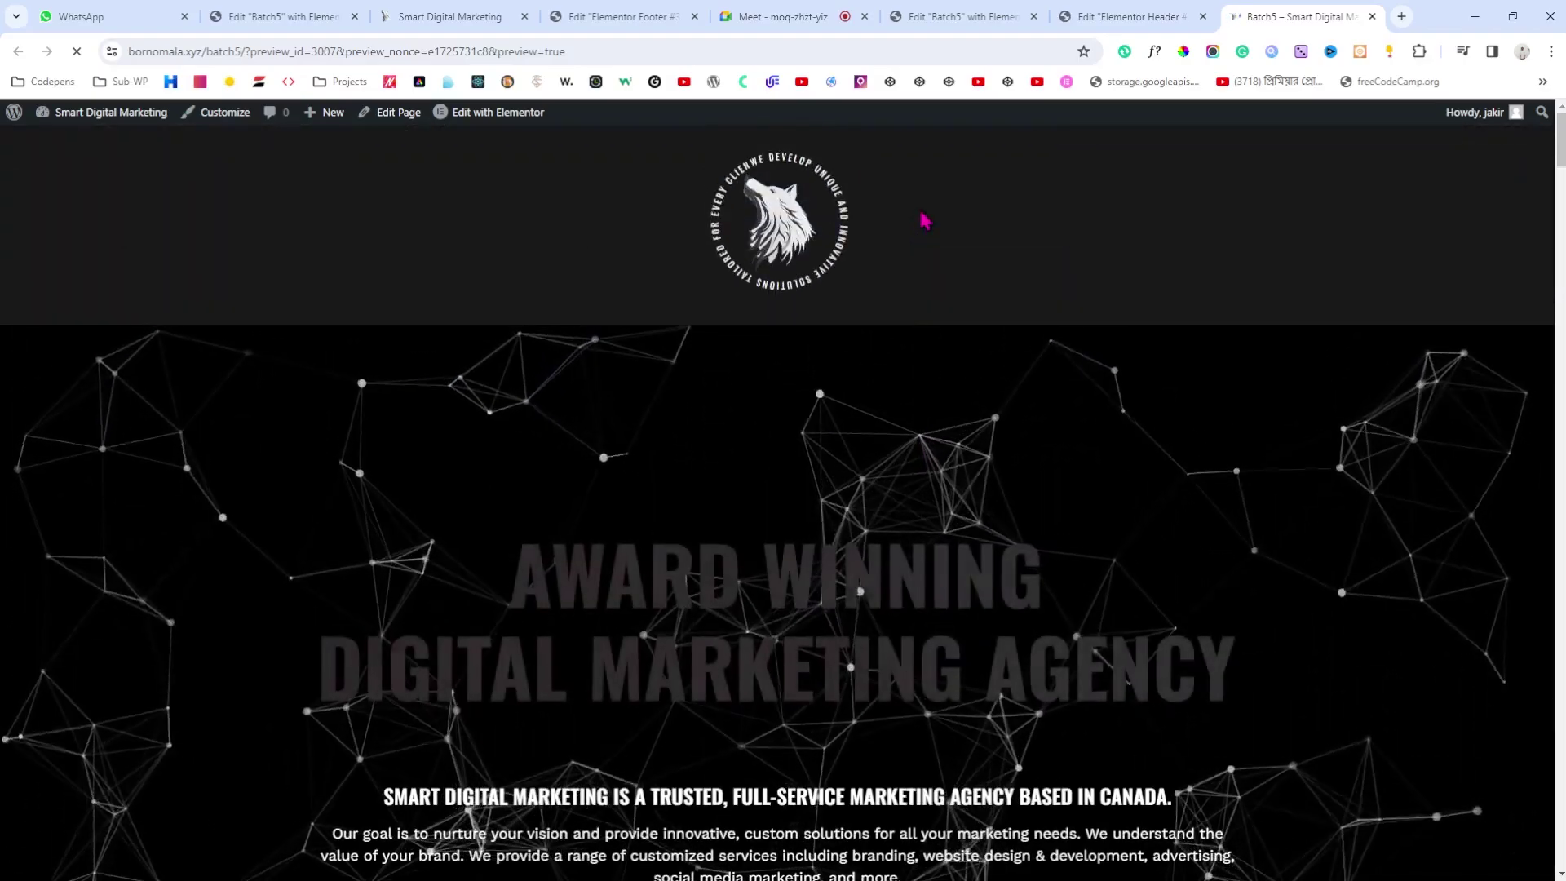
{"action": "scroll", "coordinate": [925, 221], "scroll_direction": "down", "scroll_amount": 2}
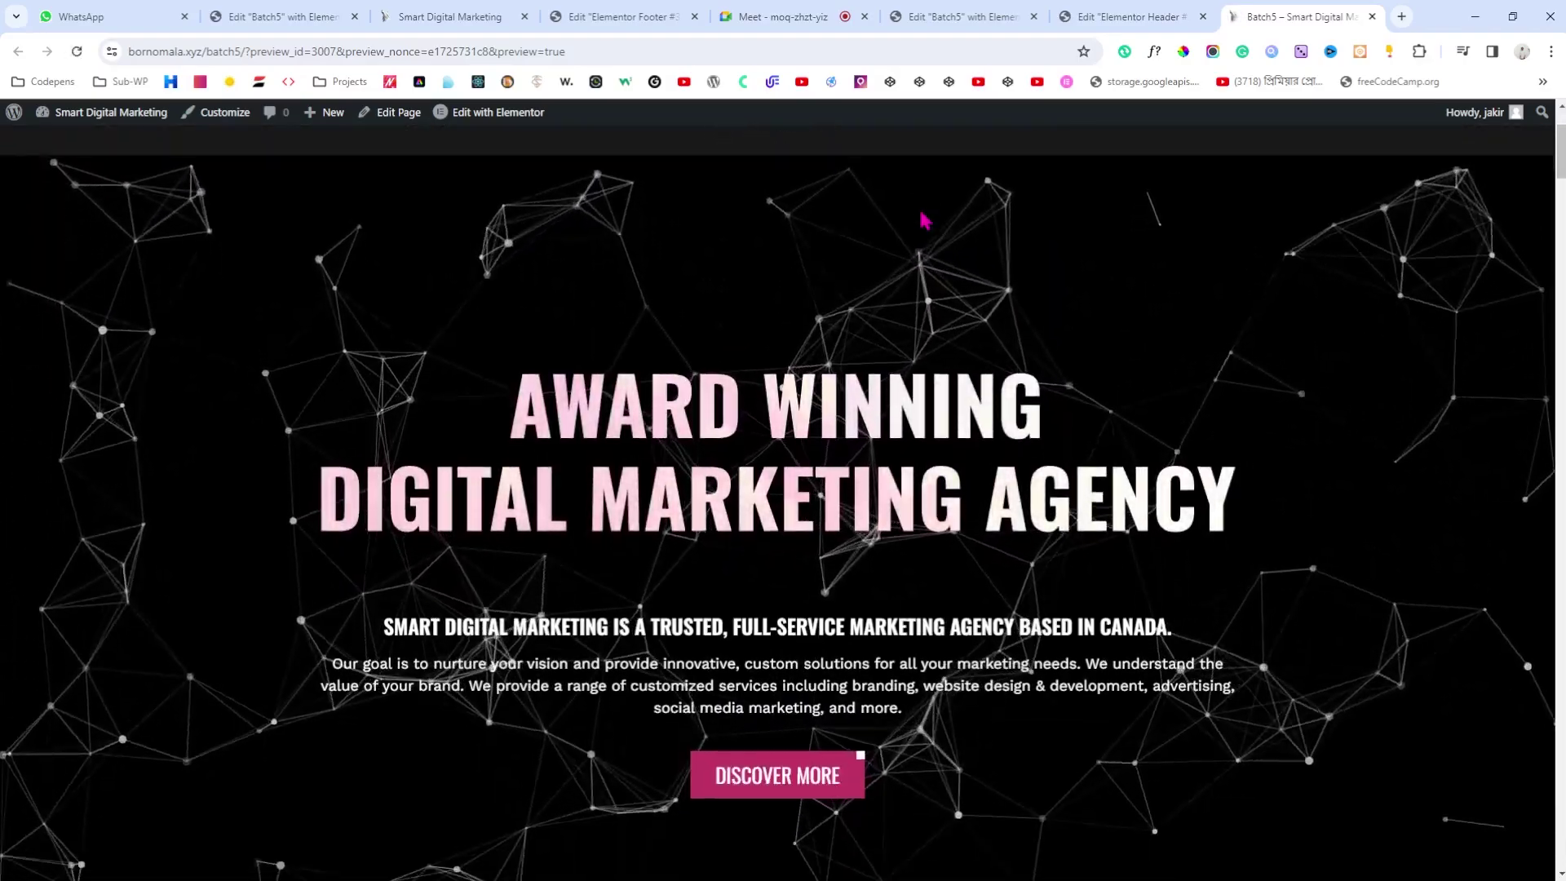
{"action": "scroll", "coordinate": [924, 220], "scroll_direction": "up", "scroll_amount": 2}
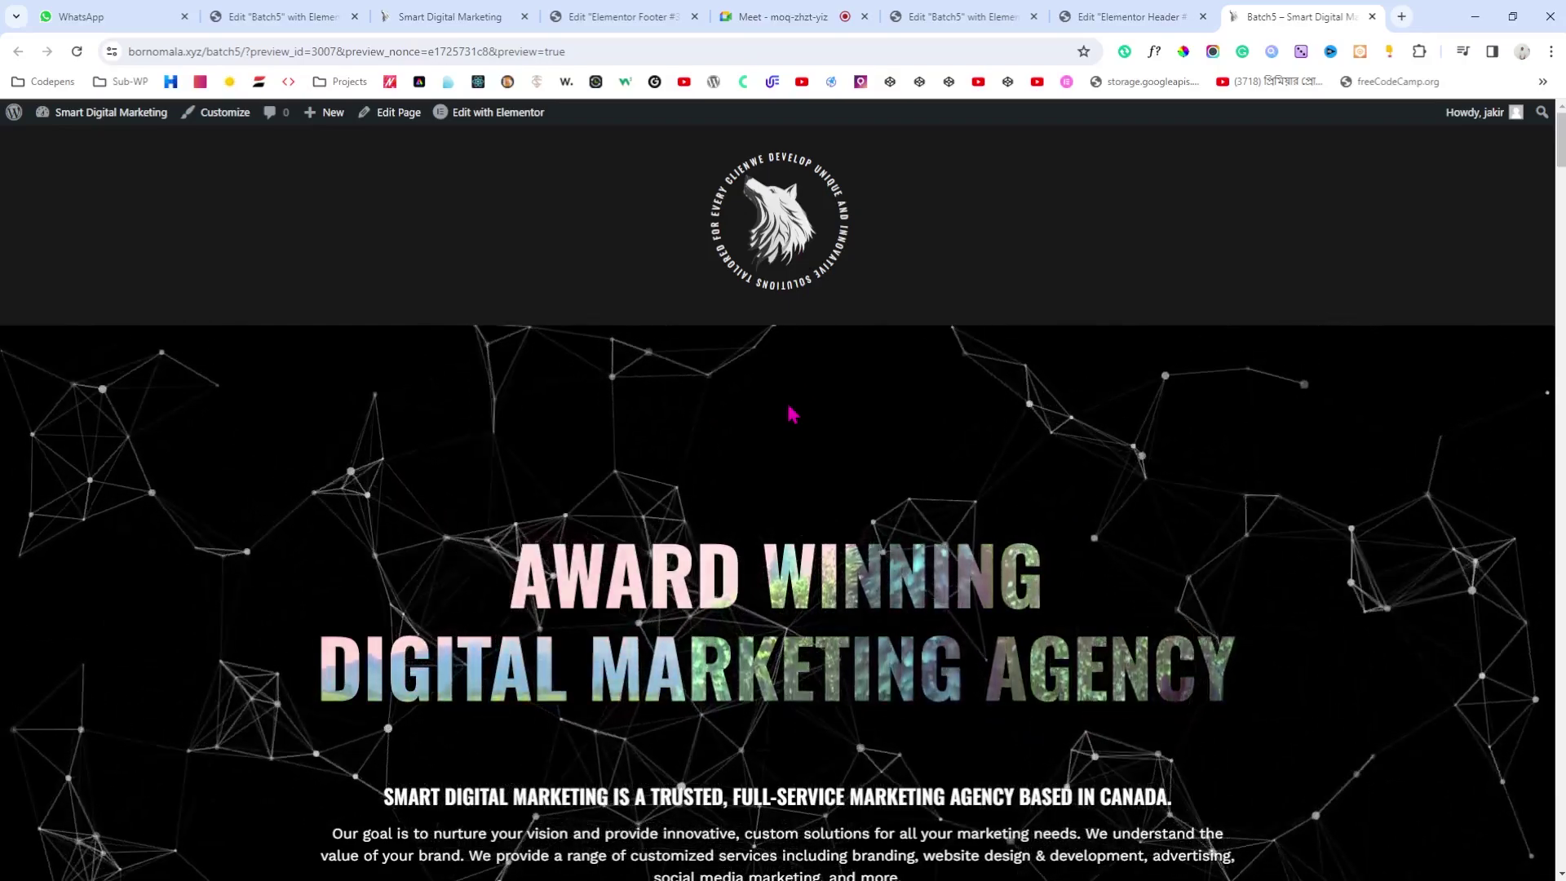
Step: Change the header section's background color to #000000, update the template, and check it in the reloaded page preview
{"action": "left_click", "coordinate": [1098, 17]}
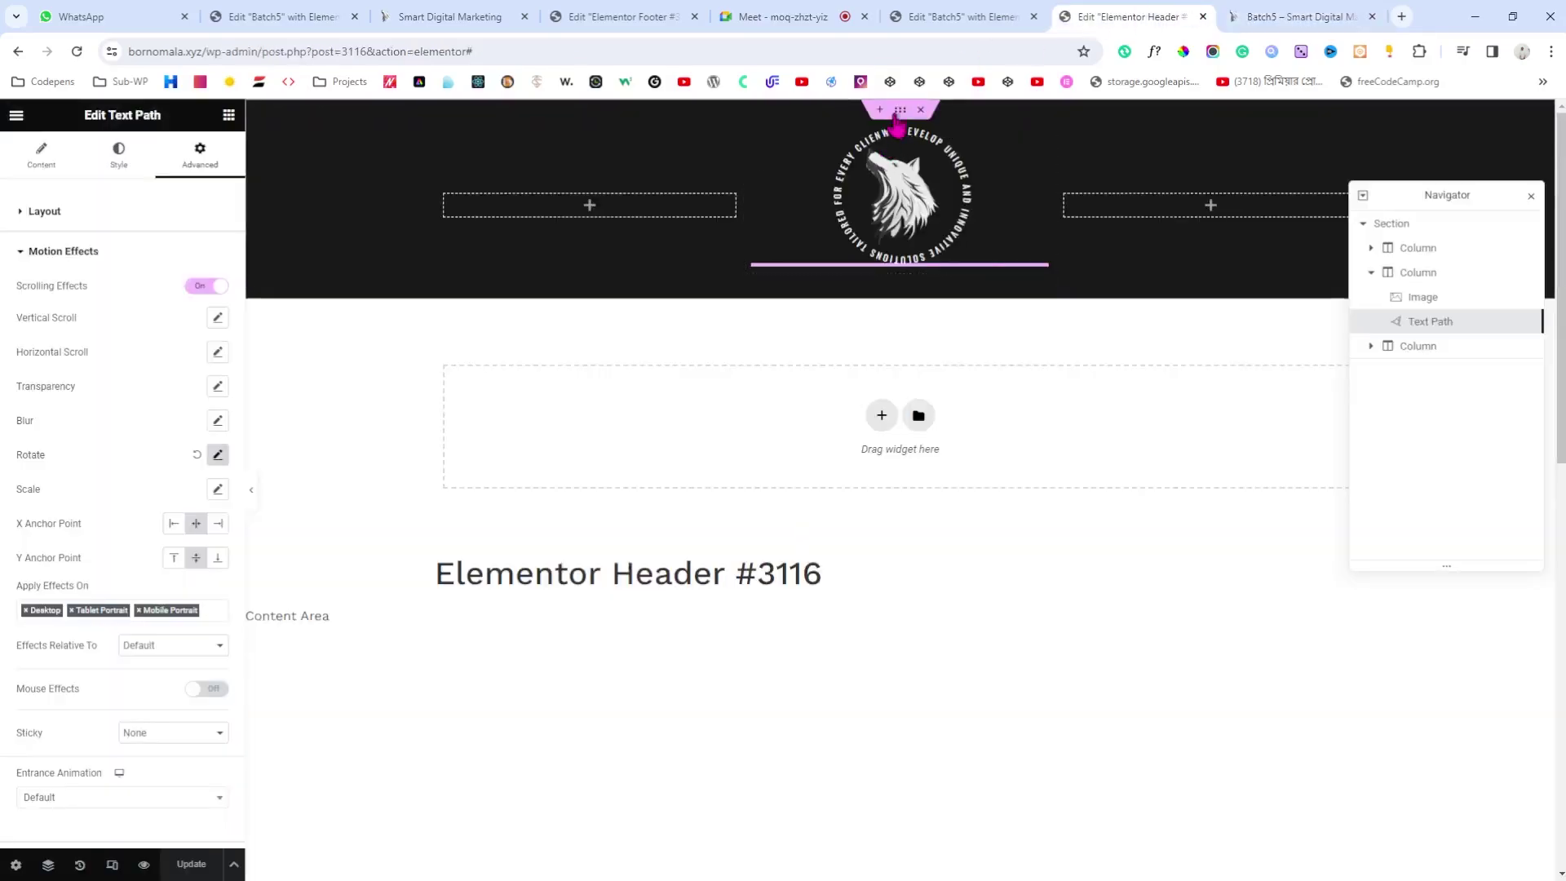
{"action": "left_click", "coordinate": [899, 111]}
{"action": "left_click", "coordinate": [118, 155]}
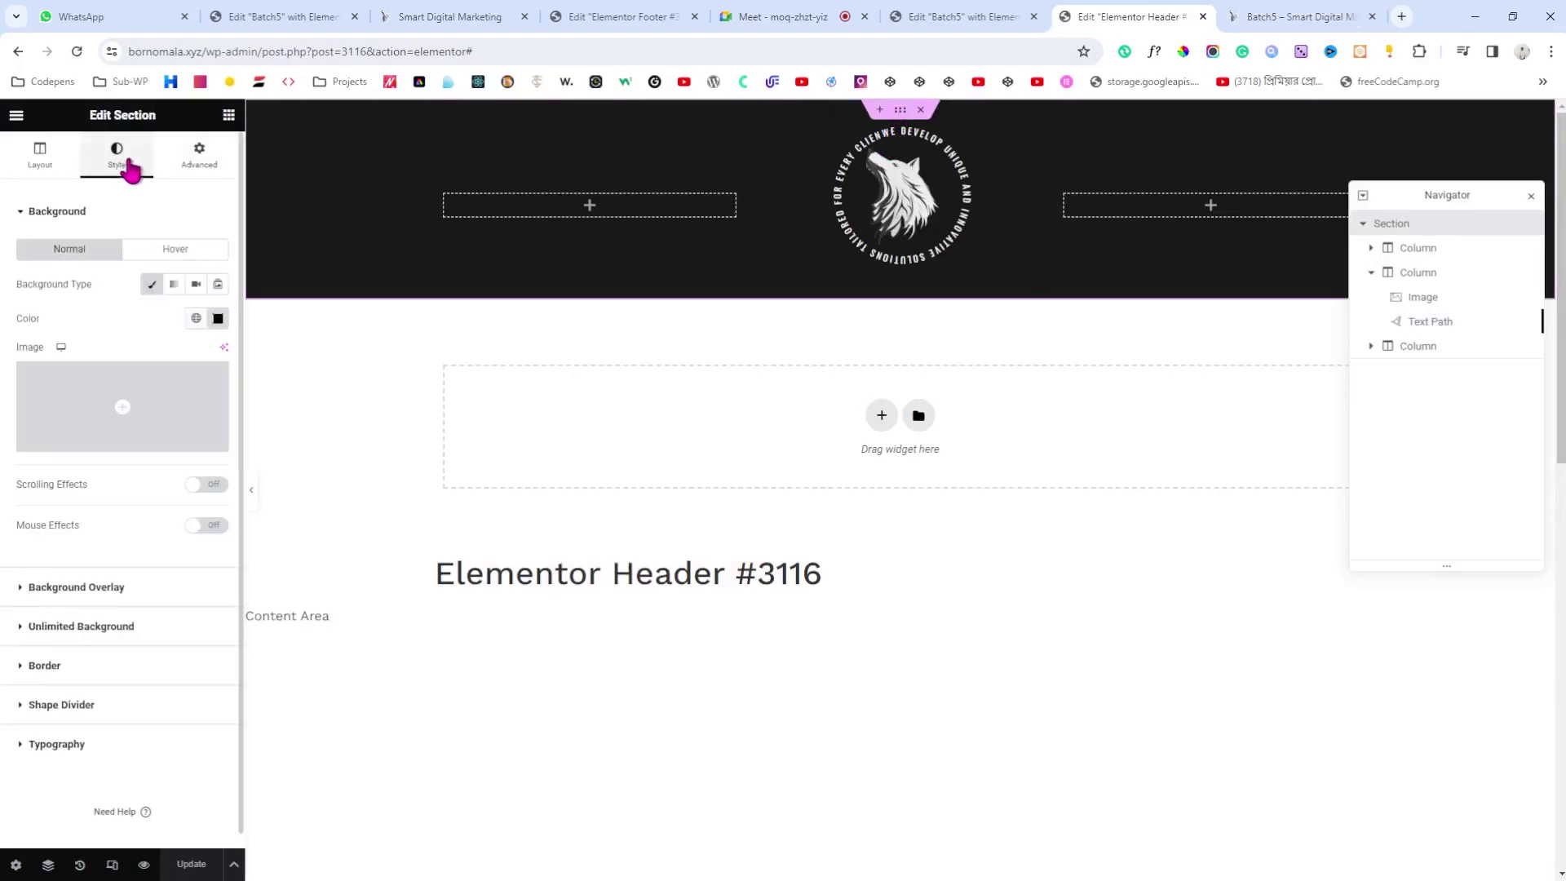
{"action": "left_click", "coordinate": [1273, 17]}
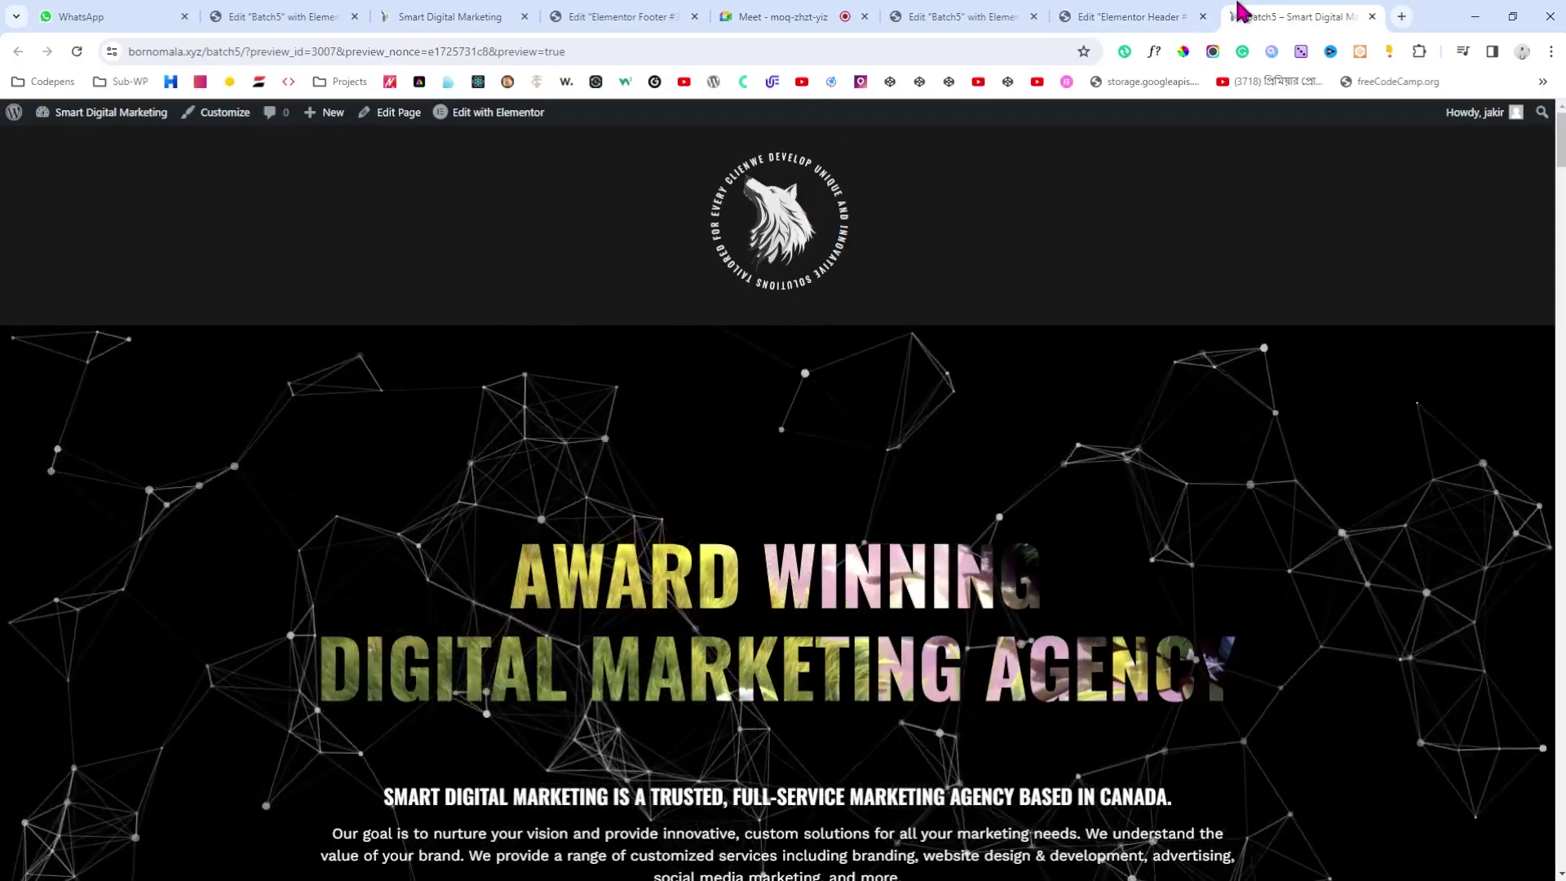
{"action": "left_click", "coordinate": [1136, 11]}
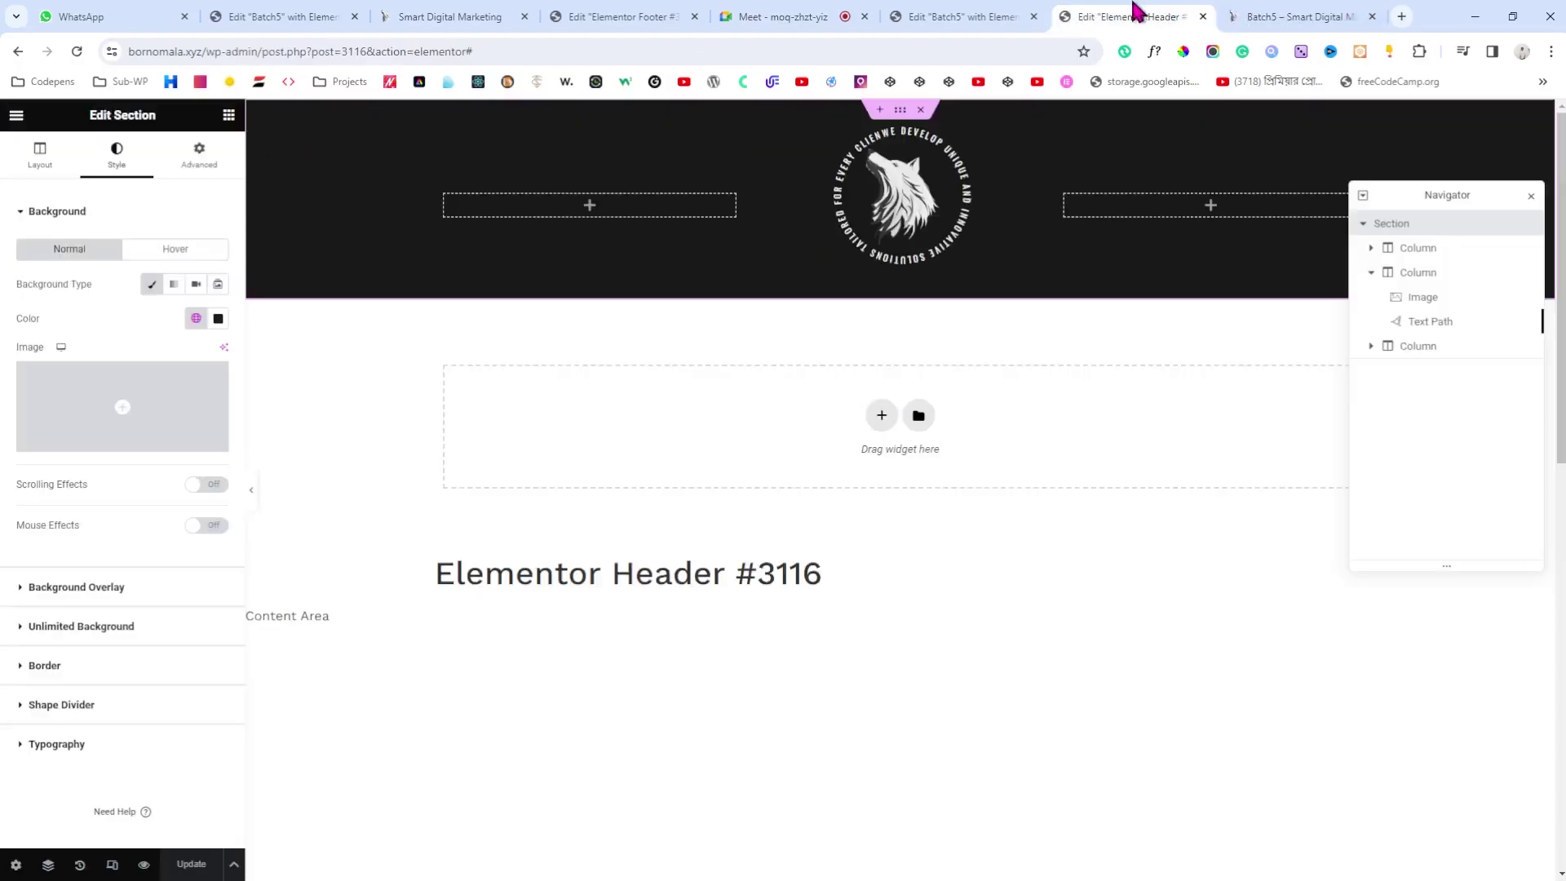
{"action": "left_click", "coordinate": [217, 318]}
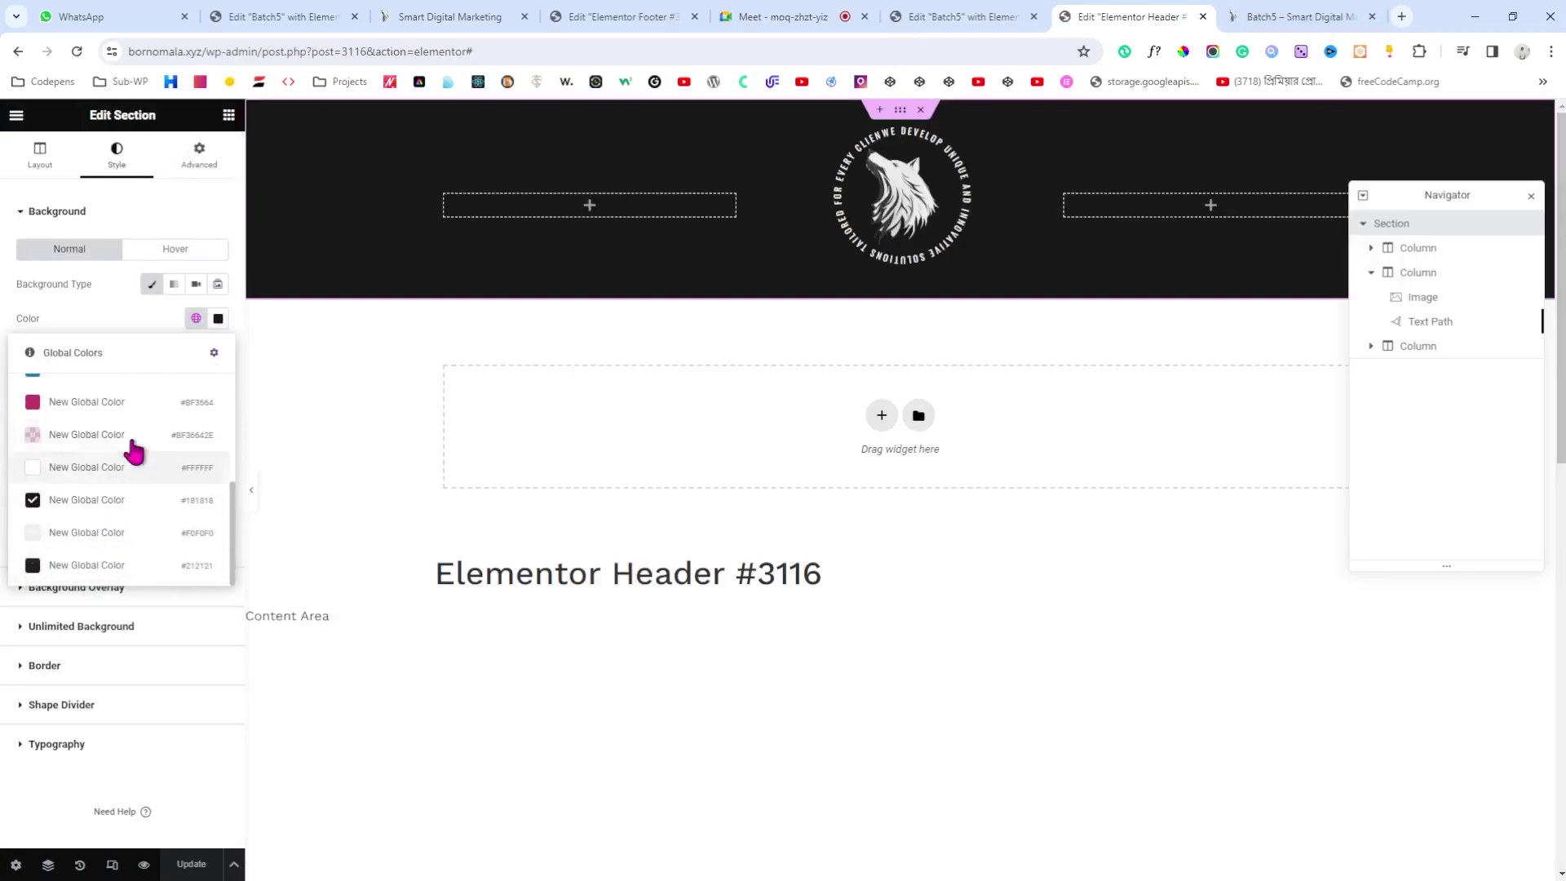
{"action": "left_click", "coordinate": [218, 318]}
{"action": "left_click_drag", "start_coordinate": [163, 425], "coordinate": [4, 554]}
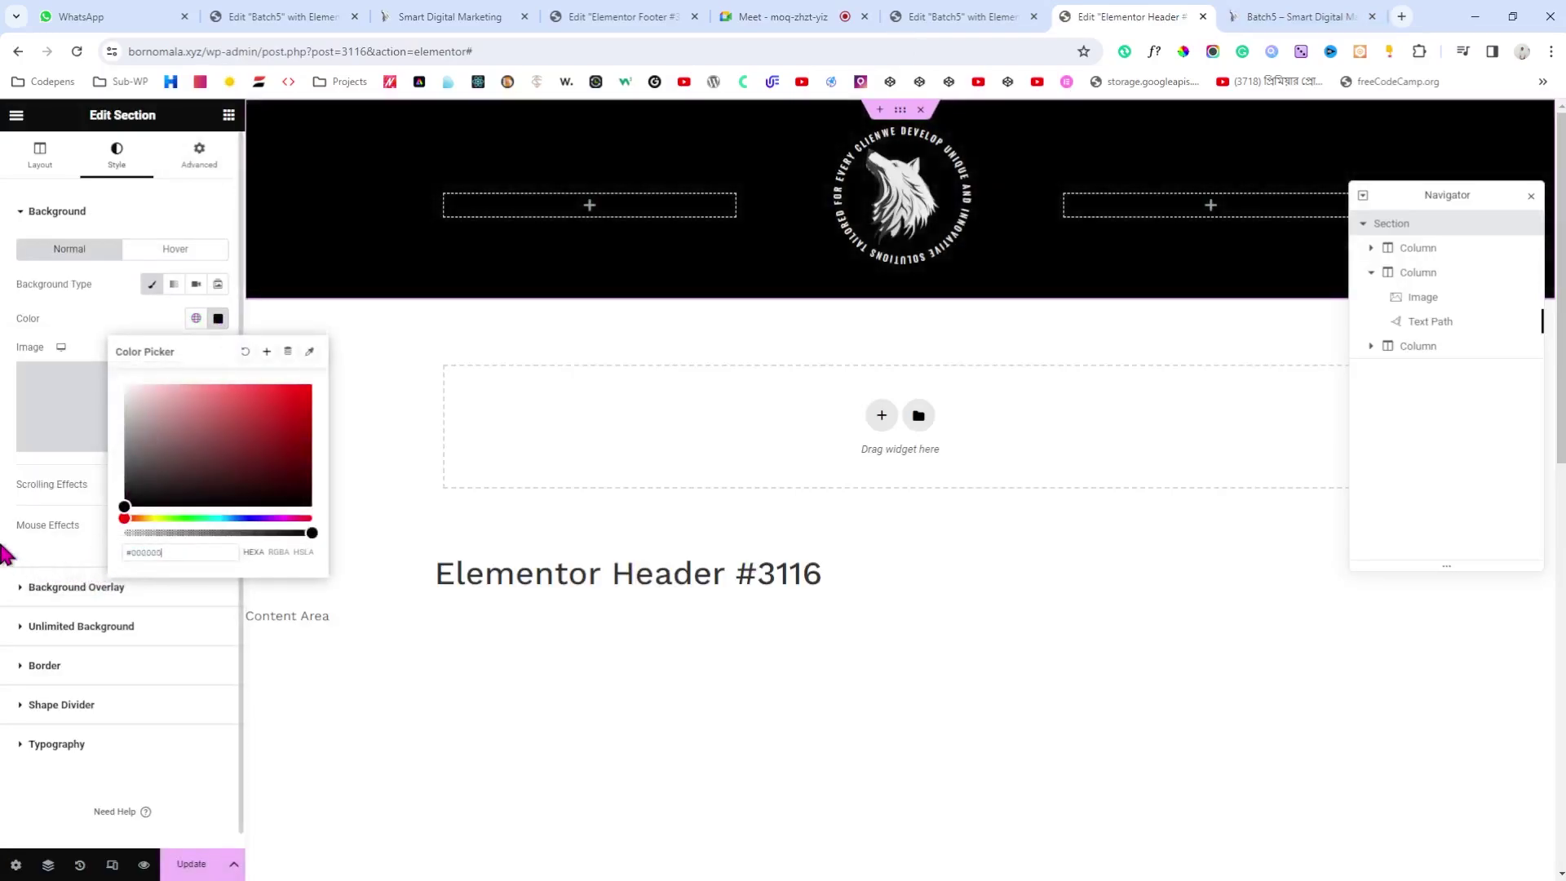
{"action": "left_click", "coordinate": [4, 555]}
{"action": "left_click", "coordinate": [191, 867]}
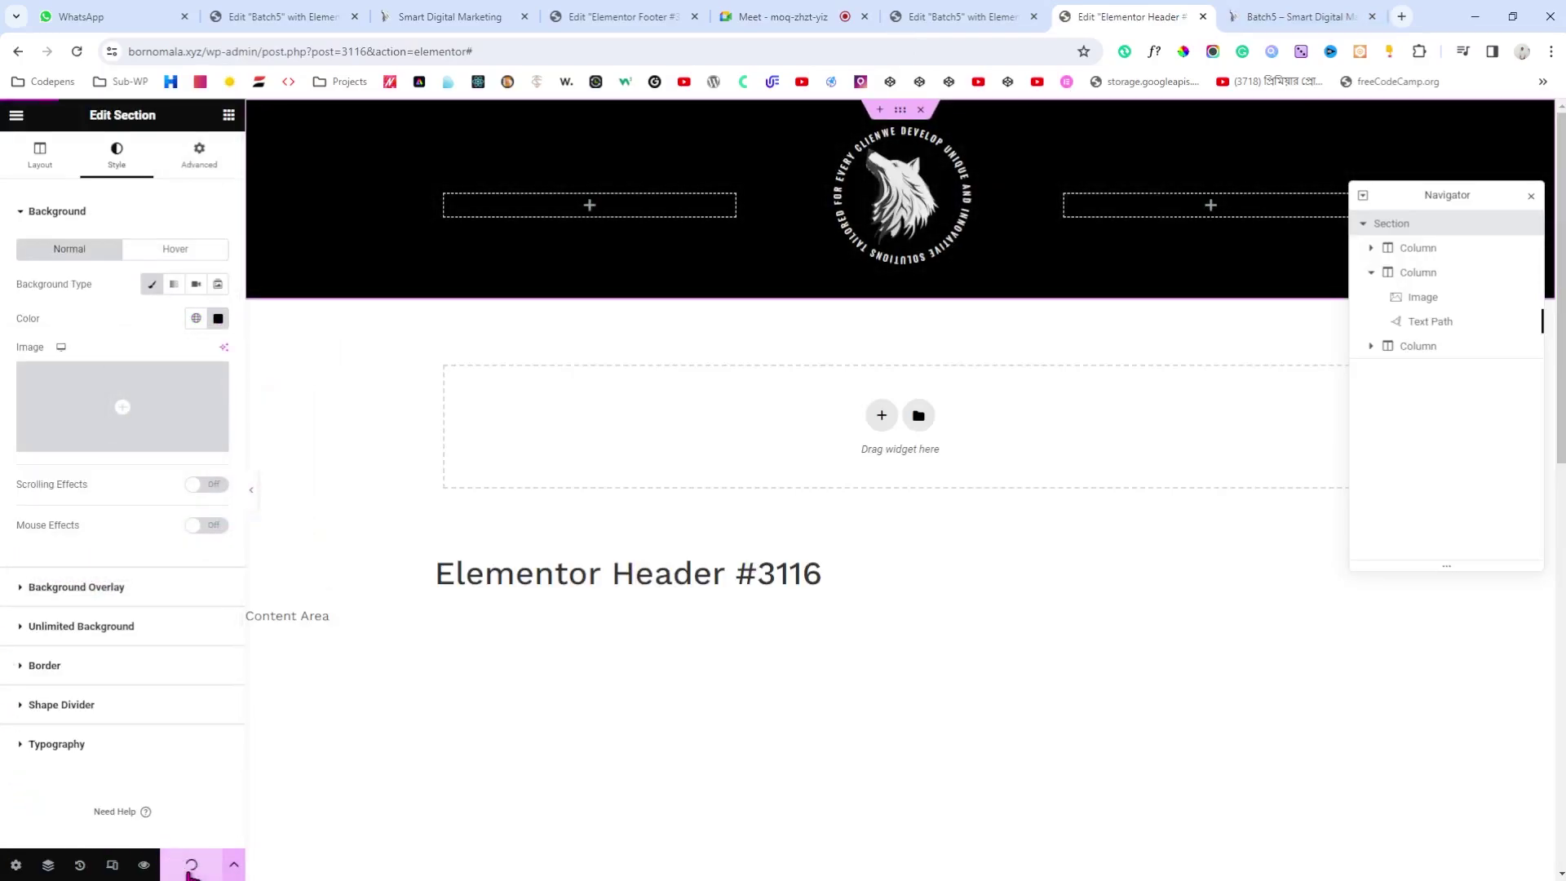
{"action": "left_click", "coordinate": [1326, 15]}
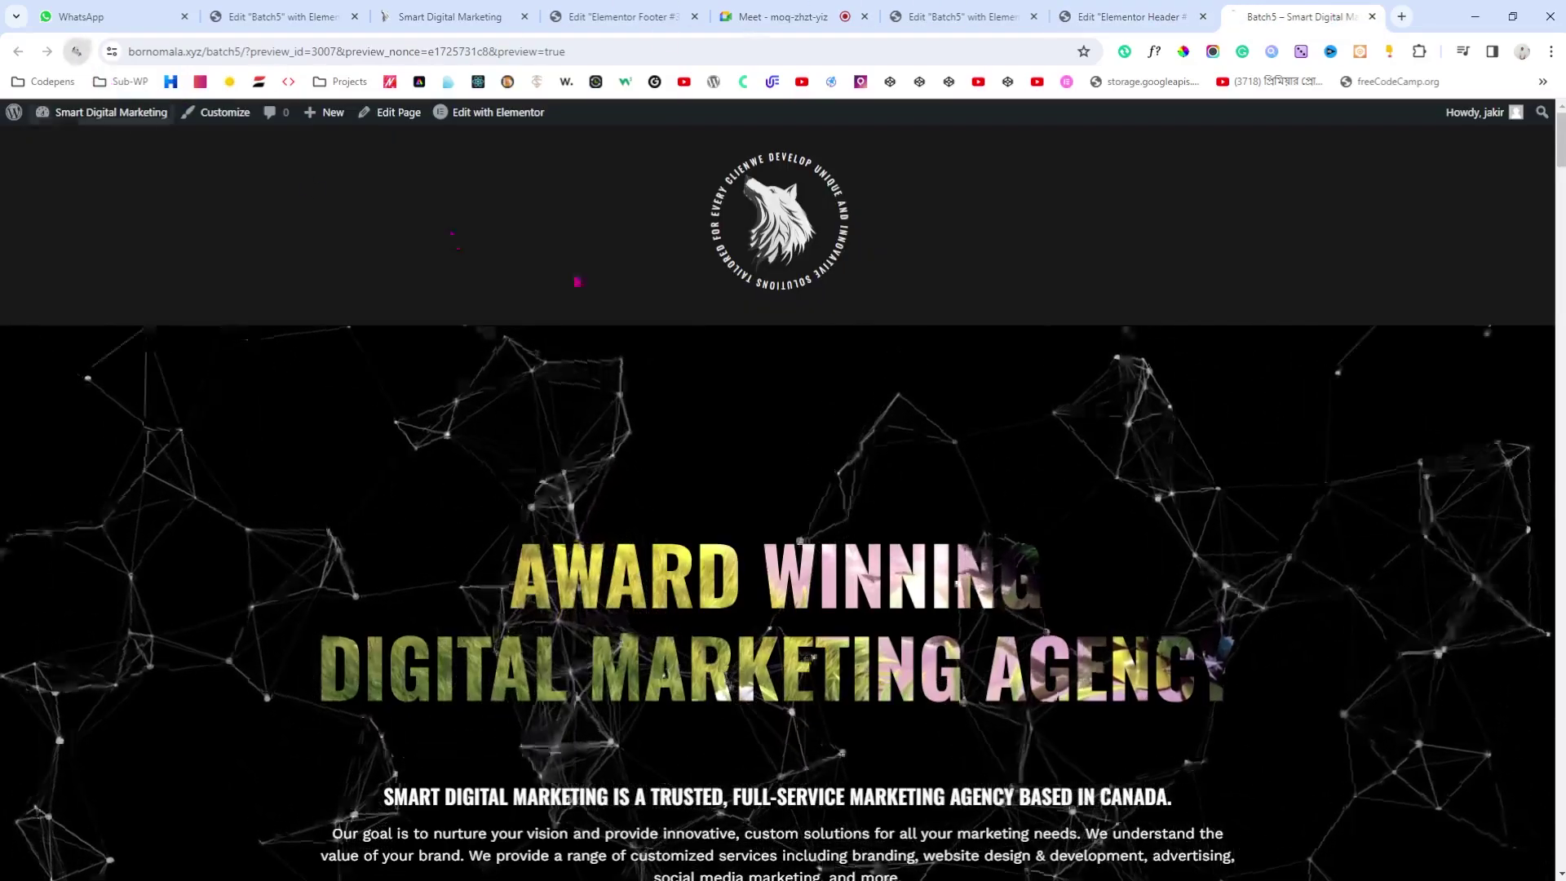
{"action": "left_click", "coordinate": [76, 51]}
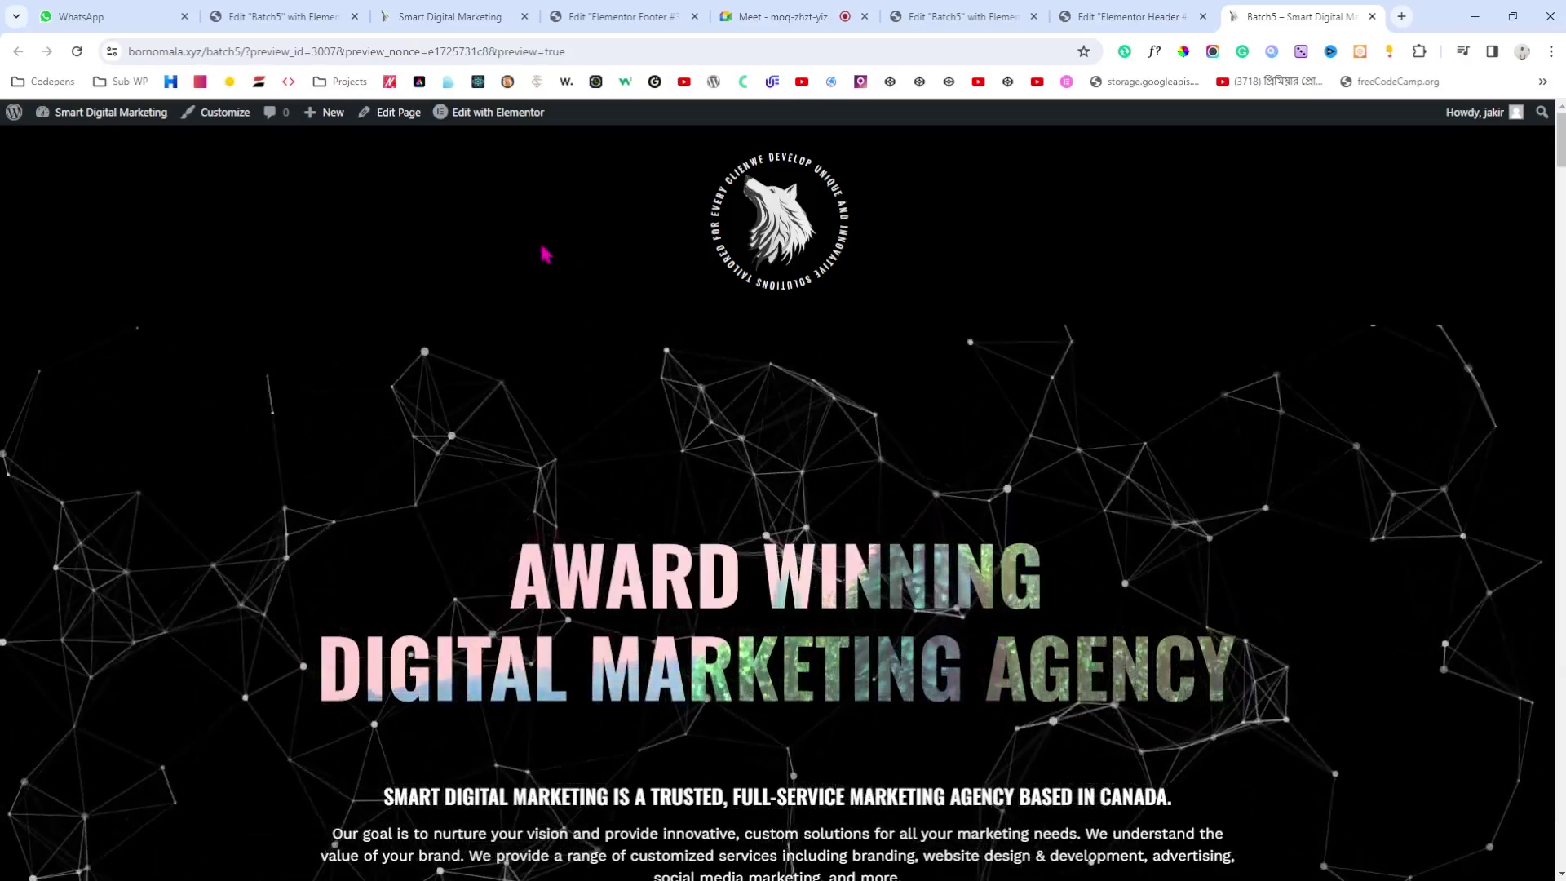
Step: Reduce the opacity of the header section's background color until it is fully transparent
{"action": "left_click", "coordinate": [1167, 11]}
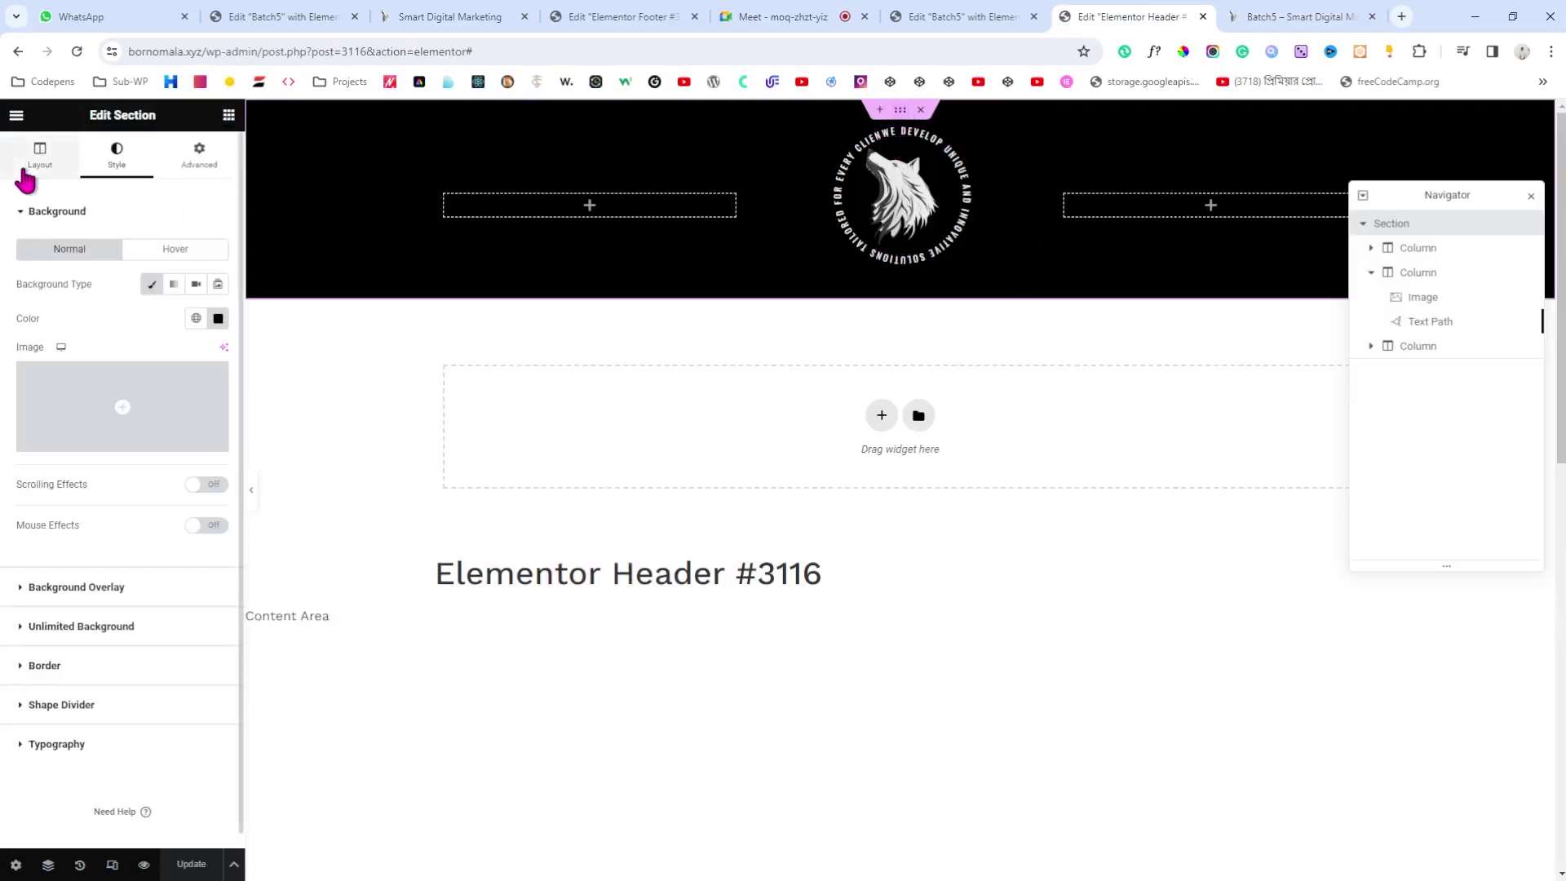
{"action": "left_click", "coordinate": [218, 319]}
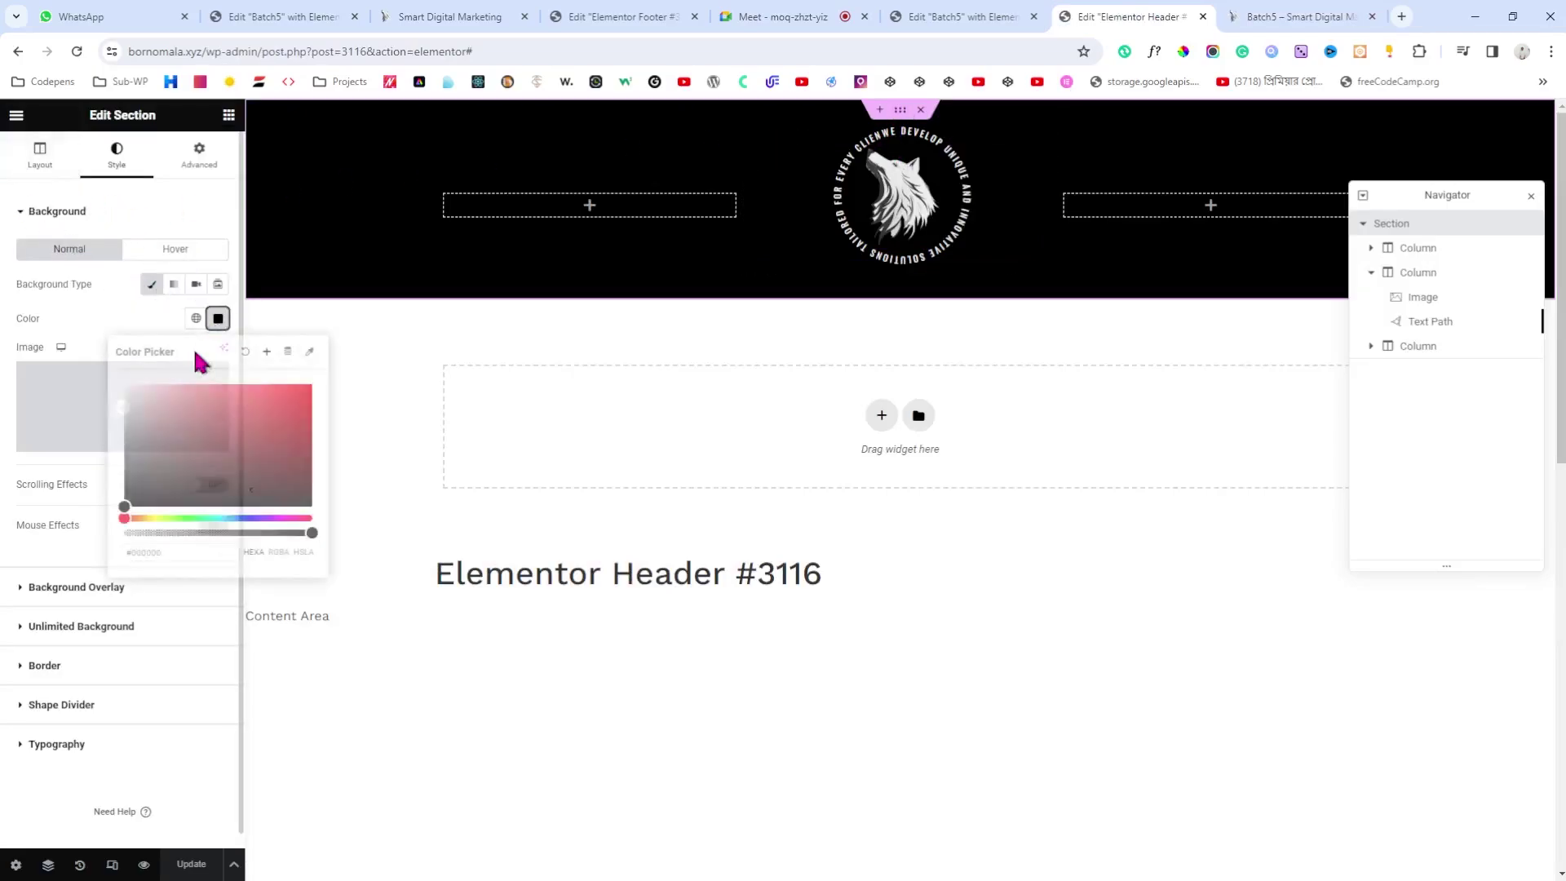
{"action": "left_click_drag", "start_coordinate": [307, 534], "coordinate": [129, 533]}
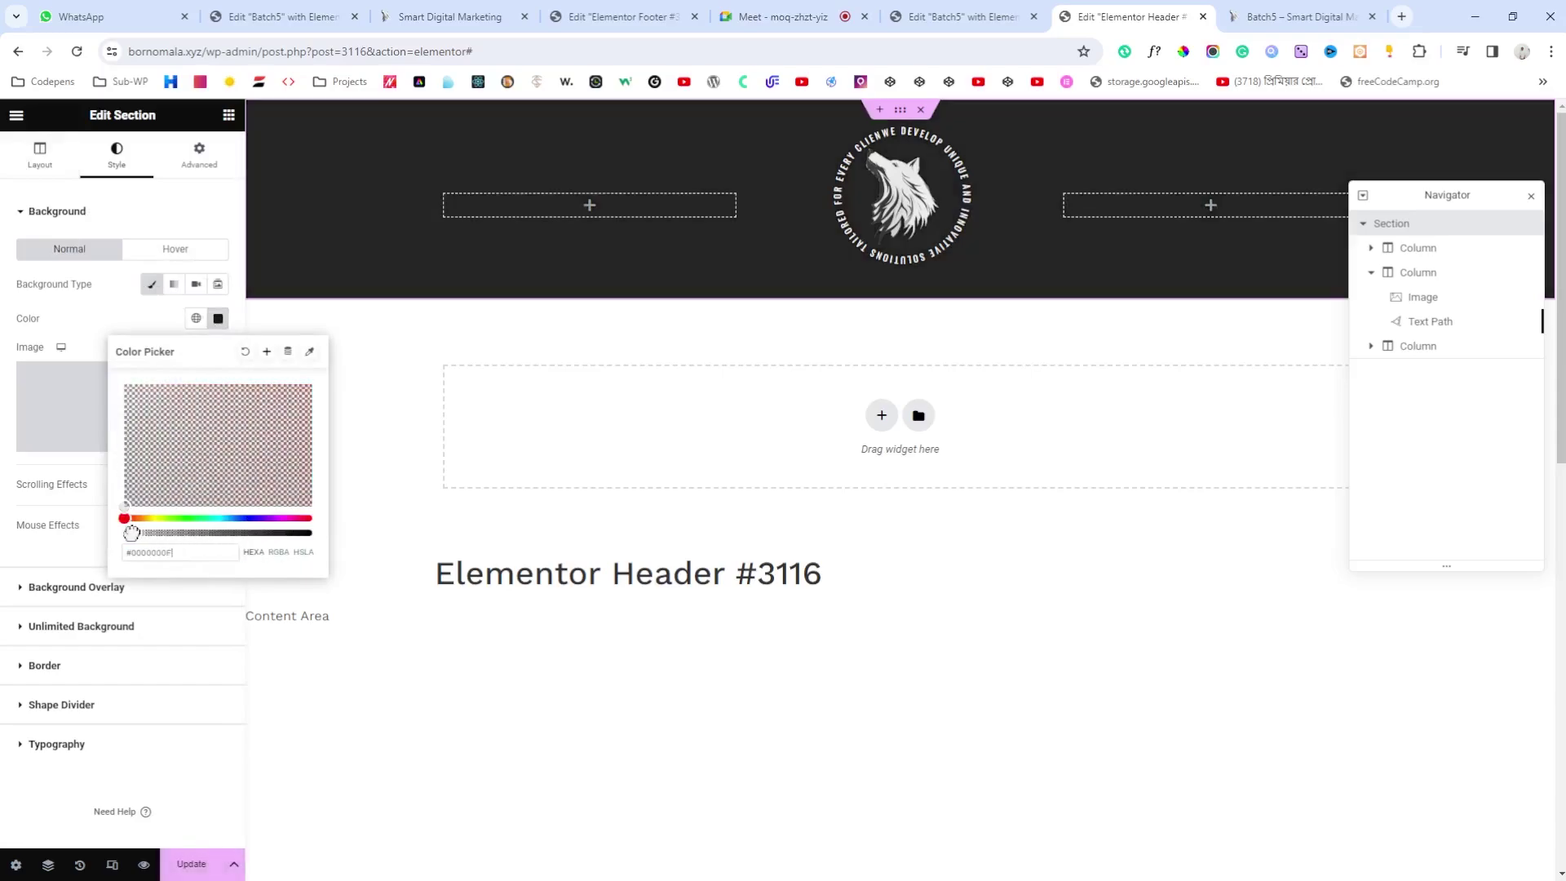
{"action": "left_click", "coordinate": [37, 533]}
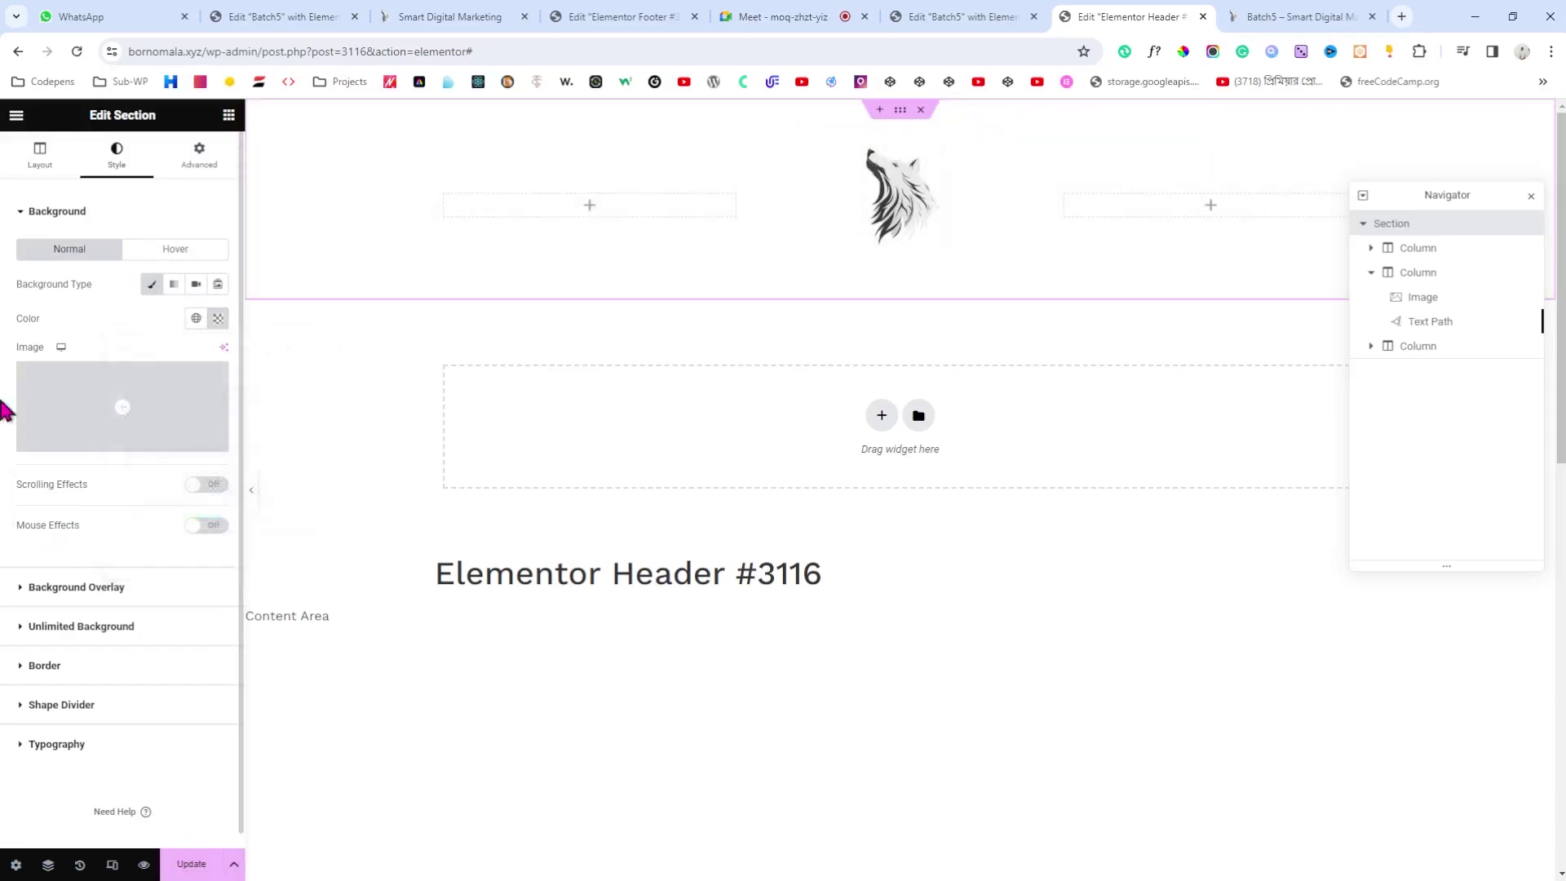
Step: Unlink the header section's margins and set its bottom margin to -100 px
{"action": "left_click", "coordinate": [199, 171]}
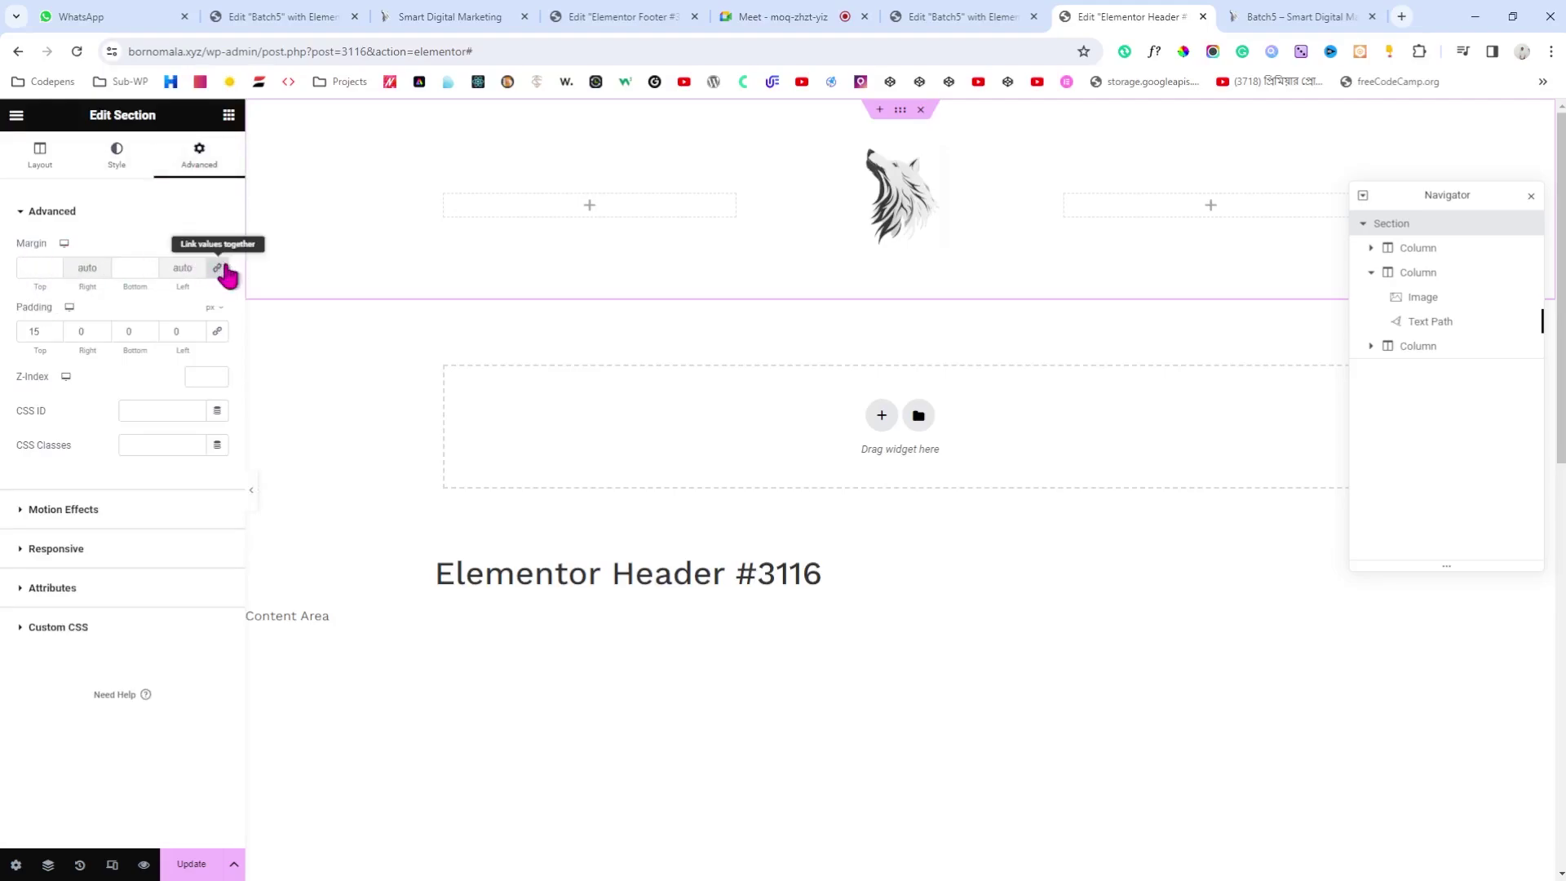
{"action": "left_click", "coordinate": [129, 269]}
{"action": "type", "text": "40"}
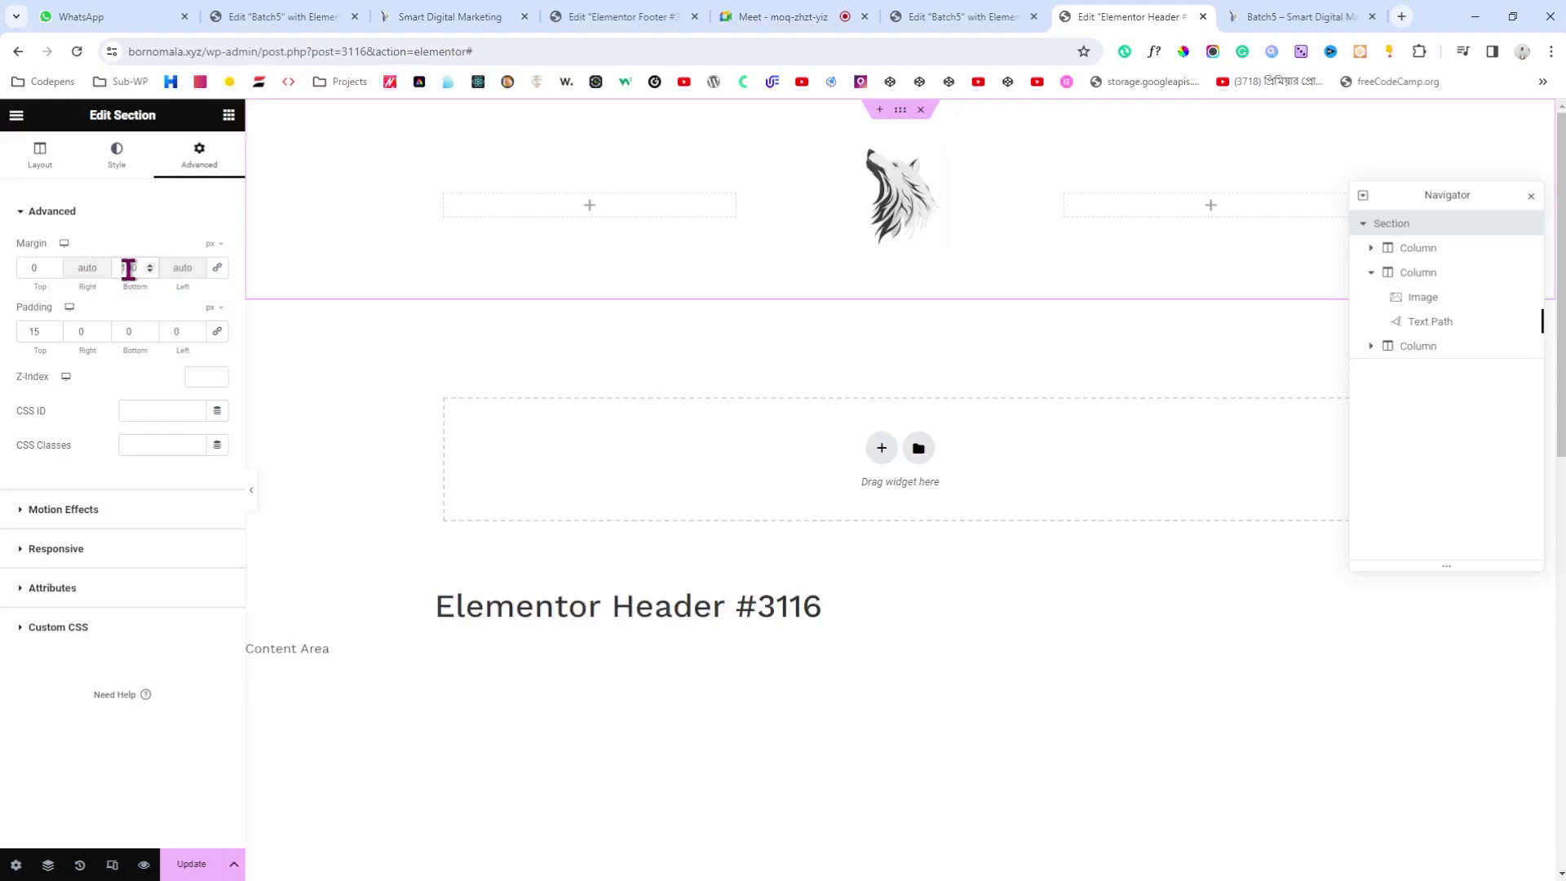
{"action": "type", "text": "-"}
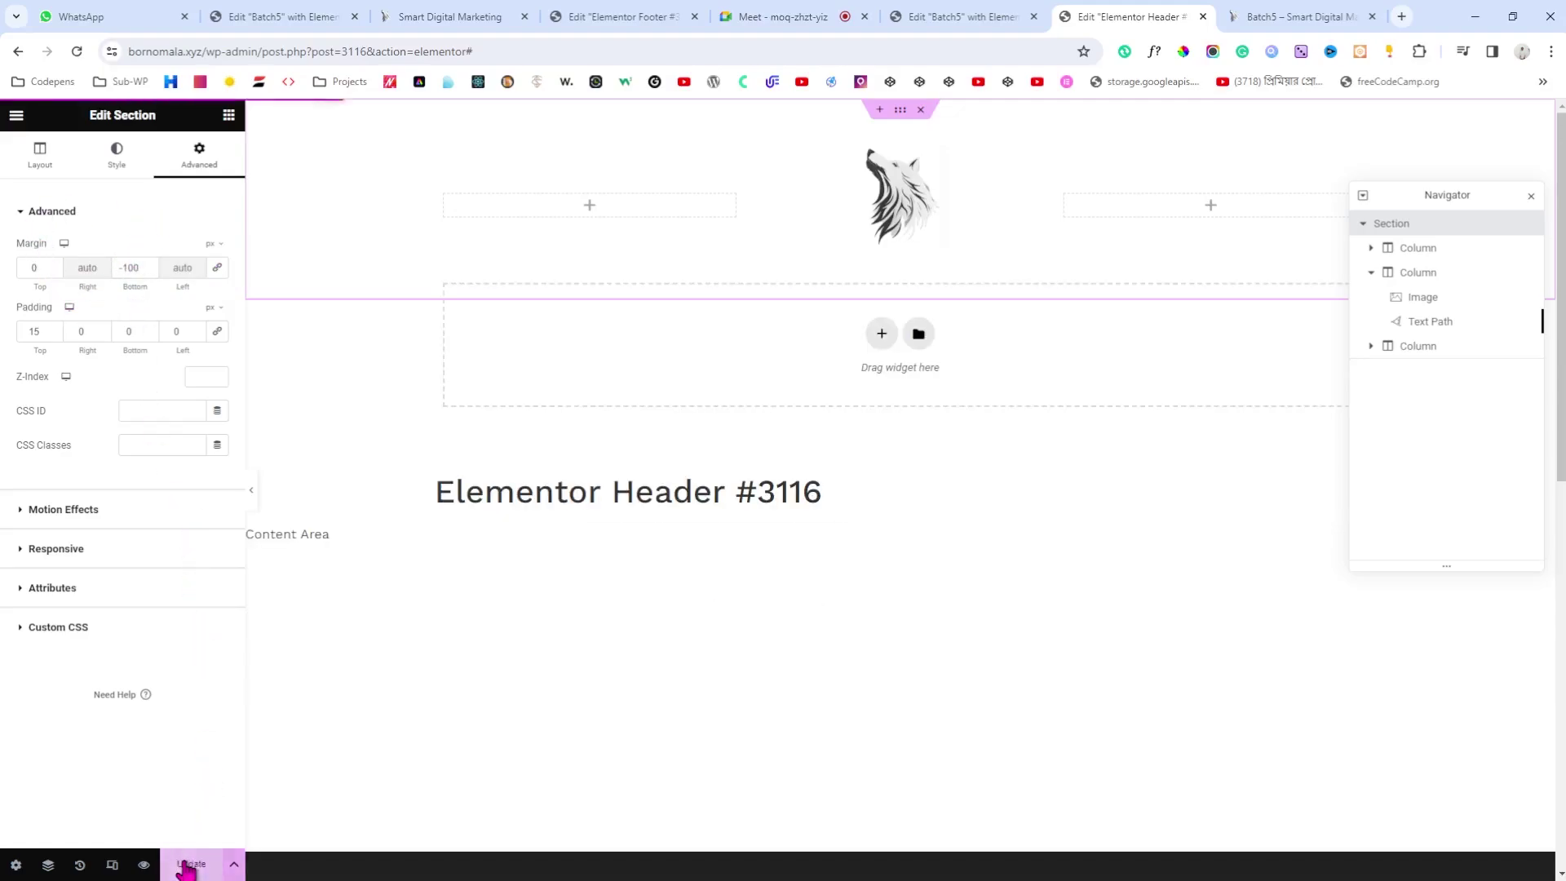
Step: Check the header in the reloaded page preview, and set the header section's z-index to 1 in the updated template
{"action": "left_click", "coordinate": [1246, 12]}
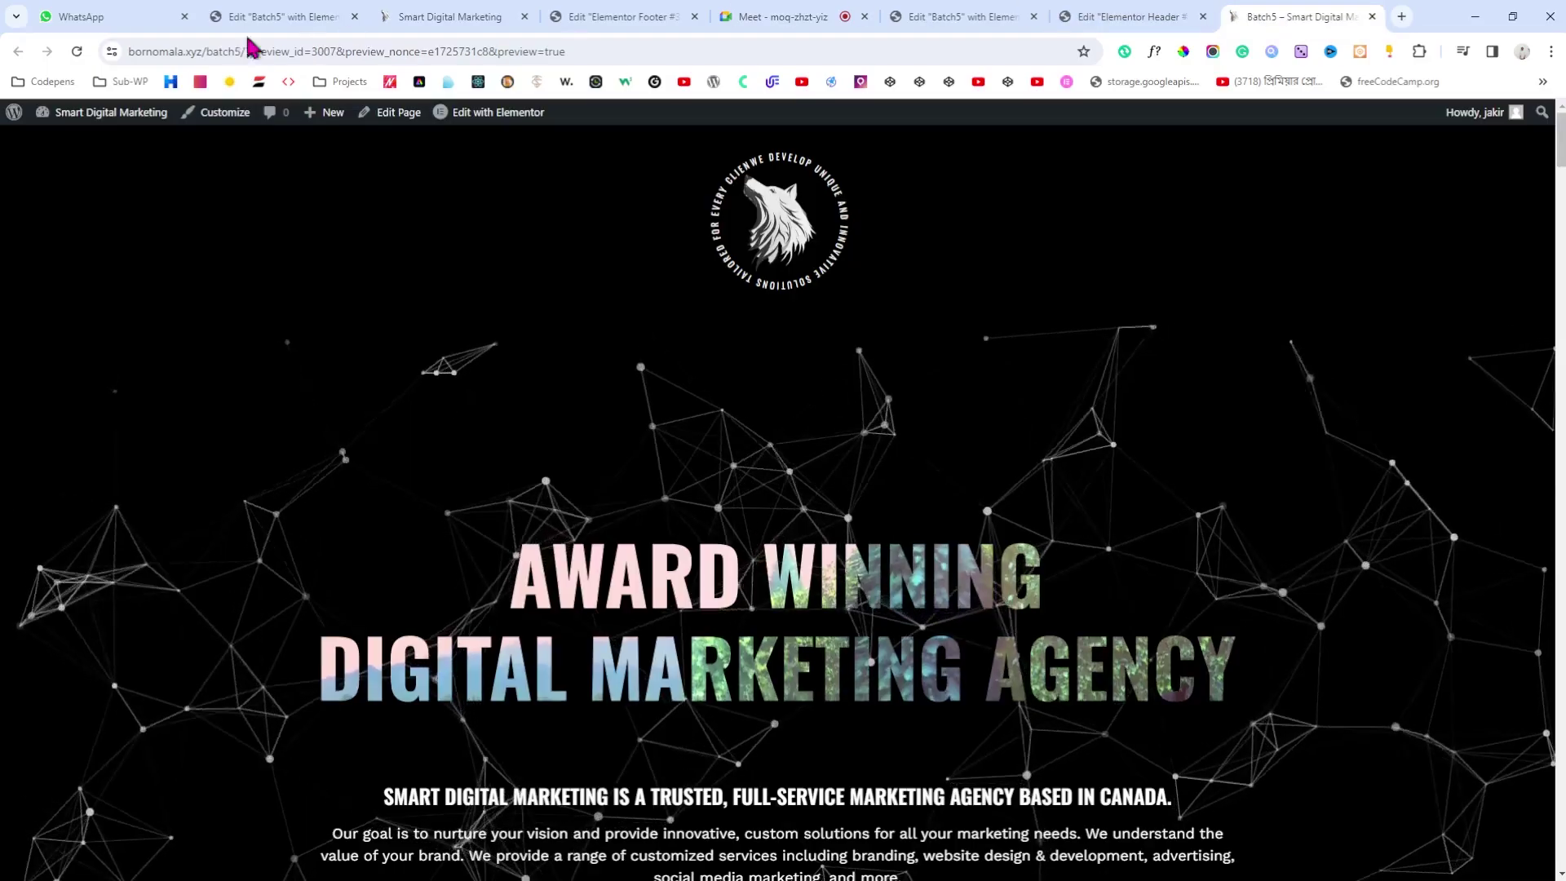
{"action": "left_click", "coordinate": [76, 51]}
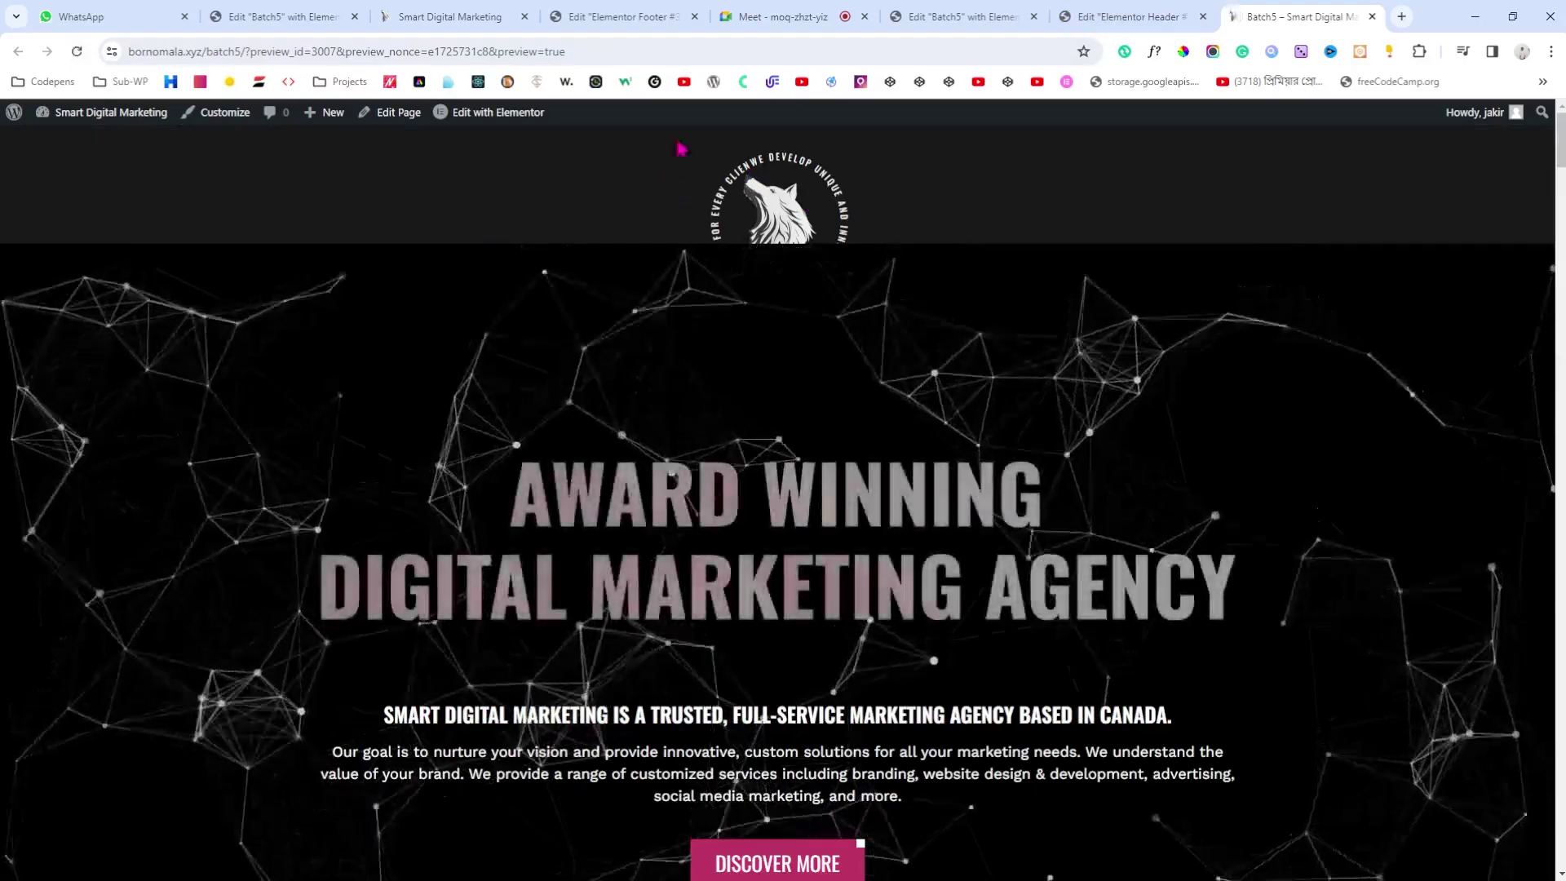
{"action": "left_click", "coordinate": [1124, 14]}
{"action": "left_click", "coordinate": [1228, 12]}
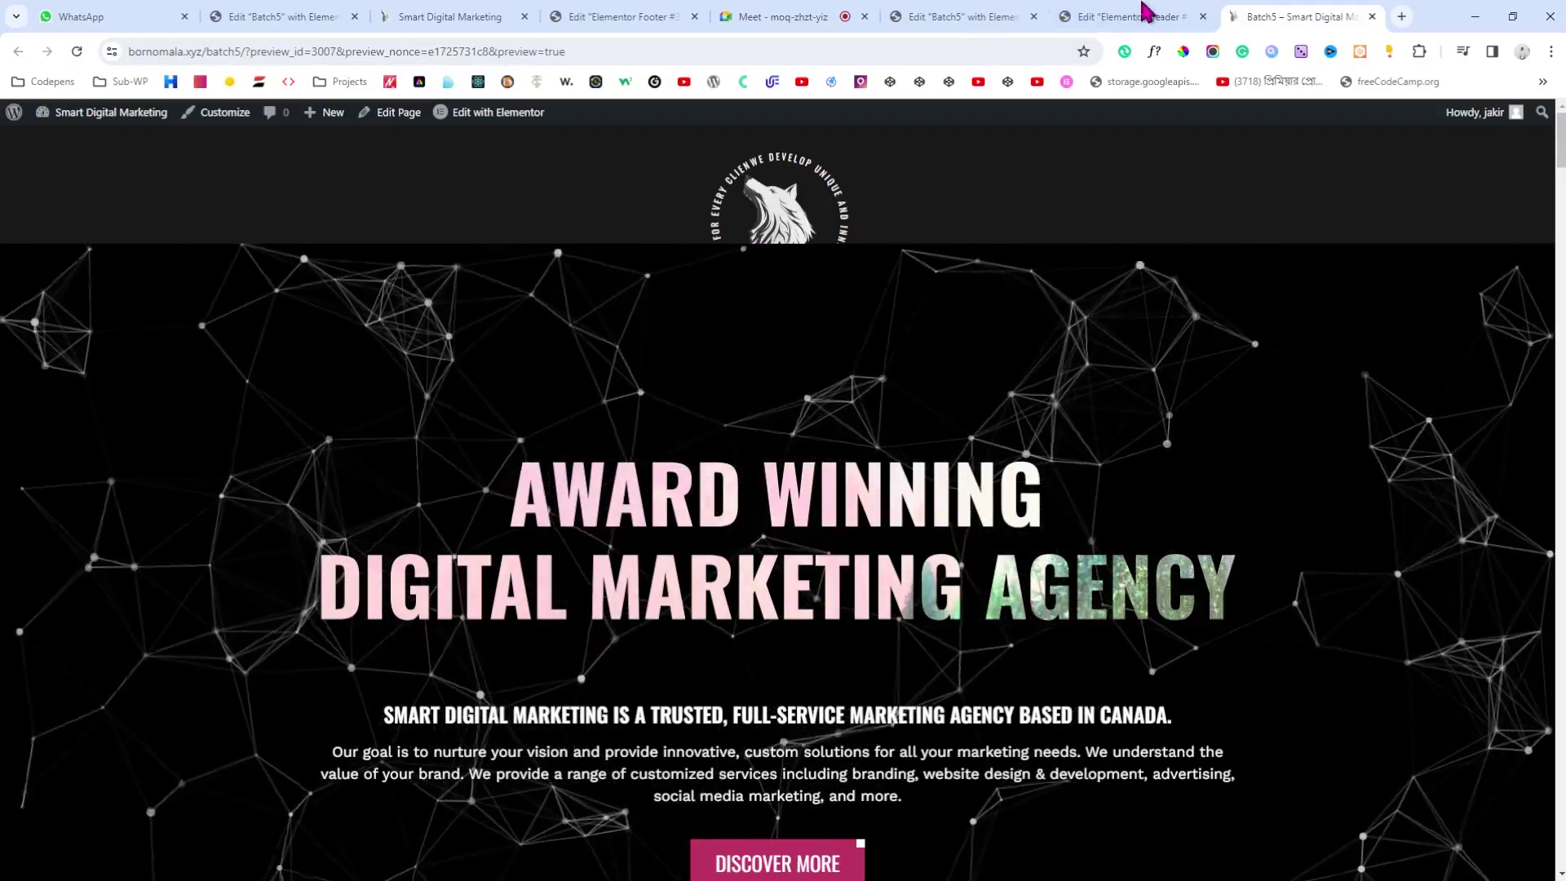
{"action": "left_click", "coordinate": [1114, 14]}
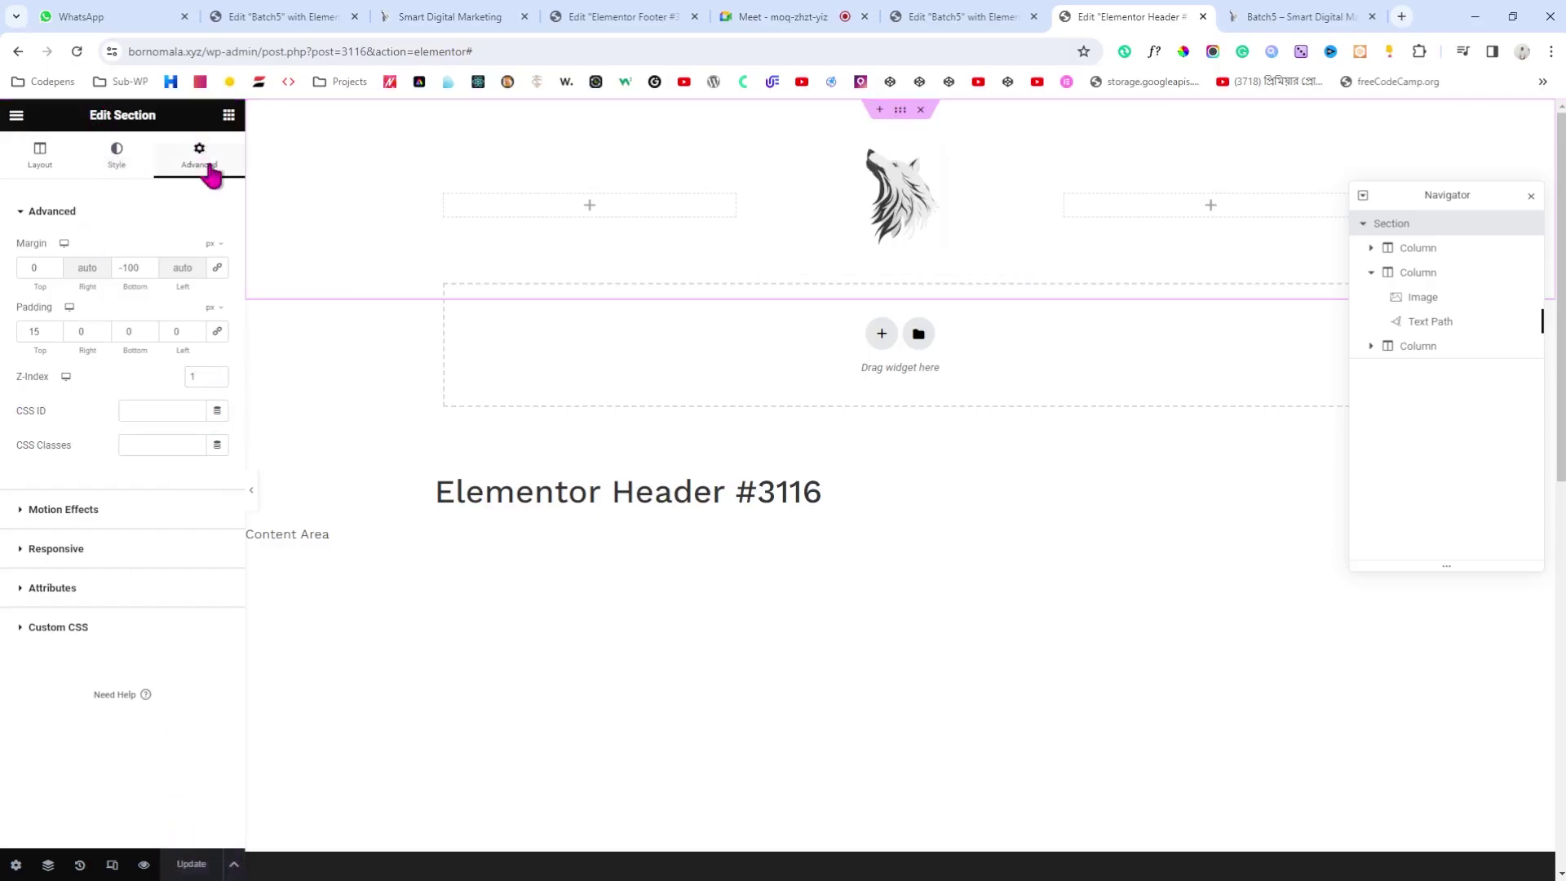
{"action": "left_click", "coordinate": [1293, 11]}
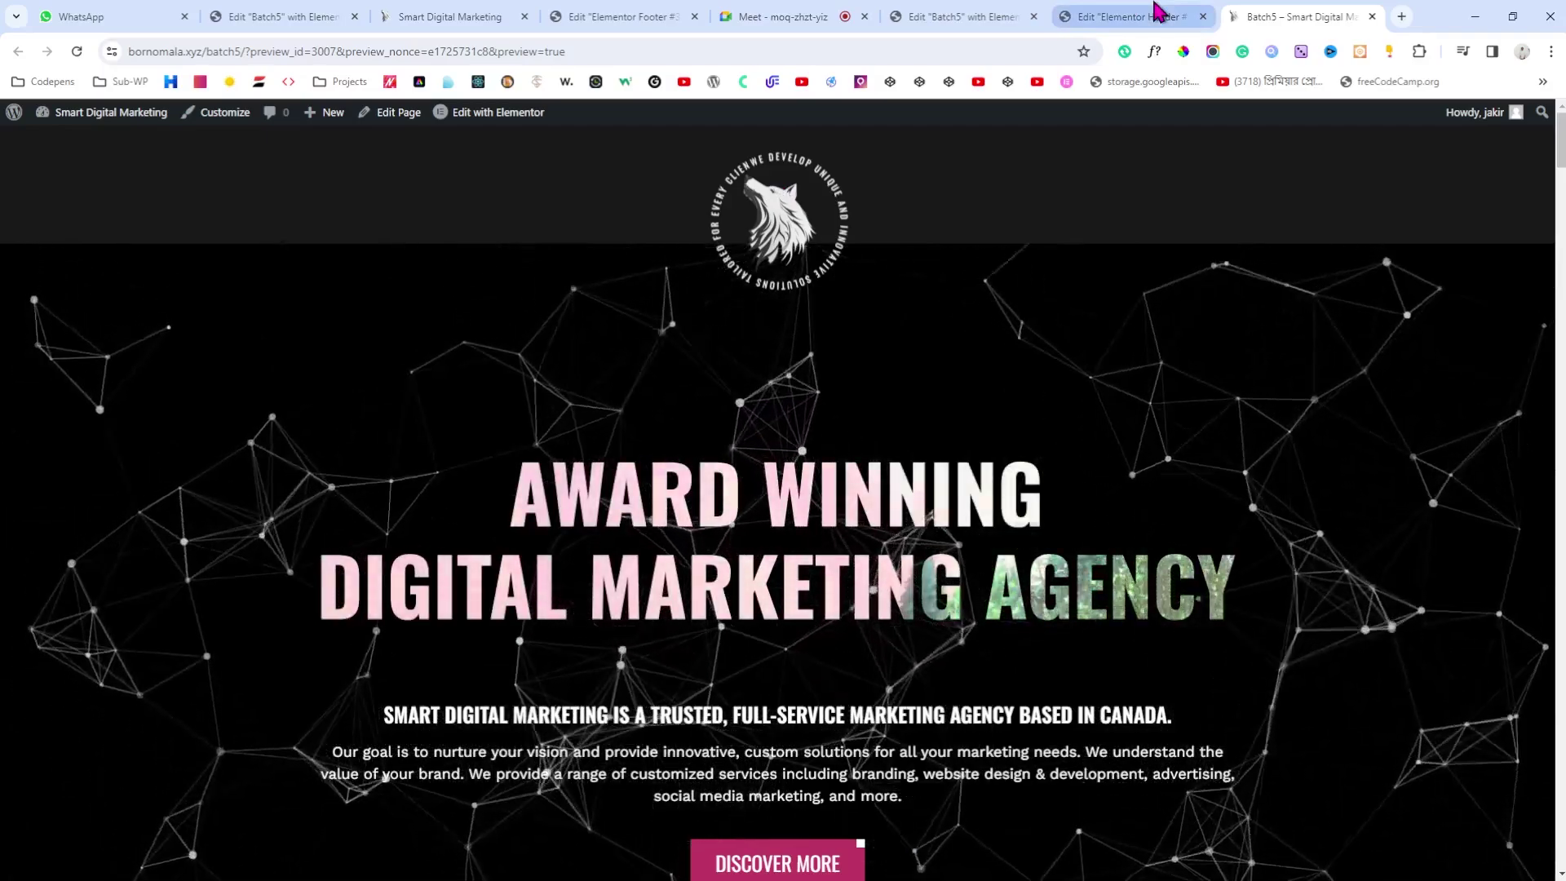
Step: Set the header section's bottom margin to -250 px, update the template, and reload the page preview
{"action": "left_click", "coordinate": [1159, 12]}
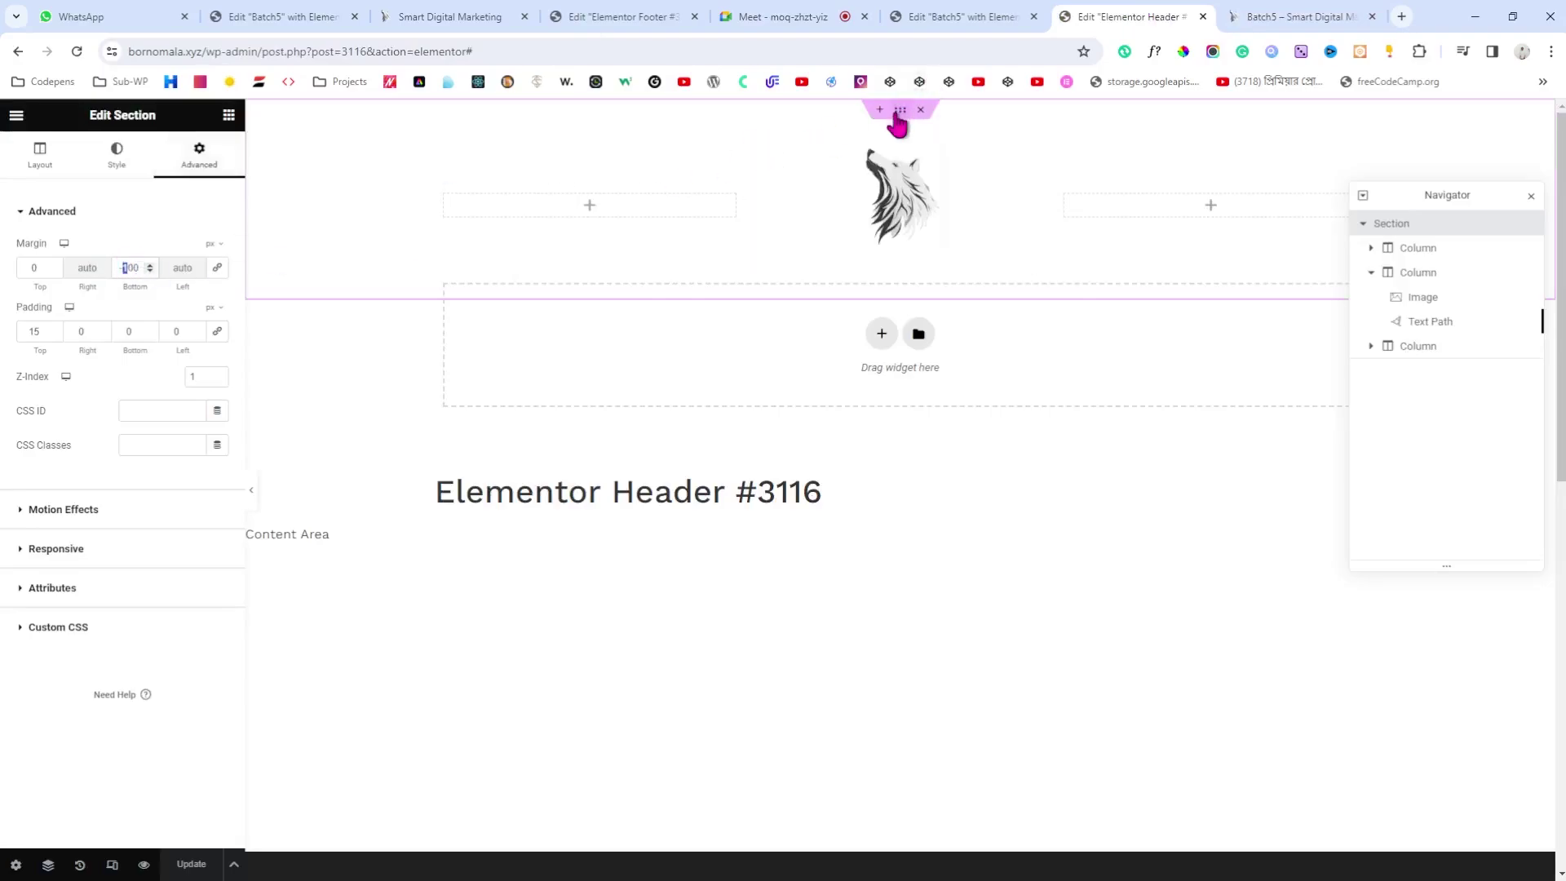
{"action": "left_click", "coordinate": [36, 157]}
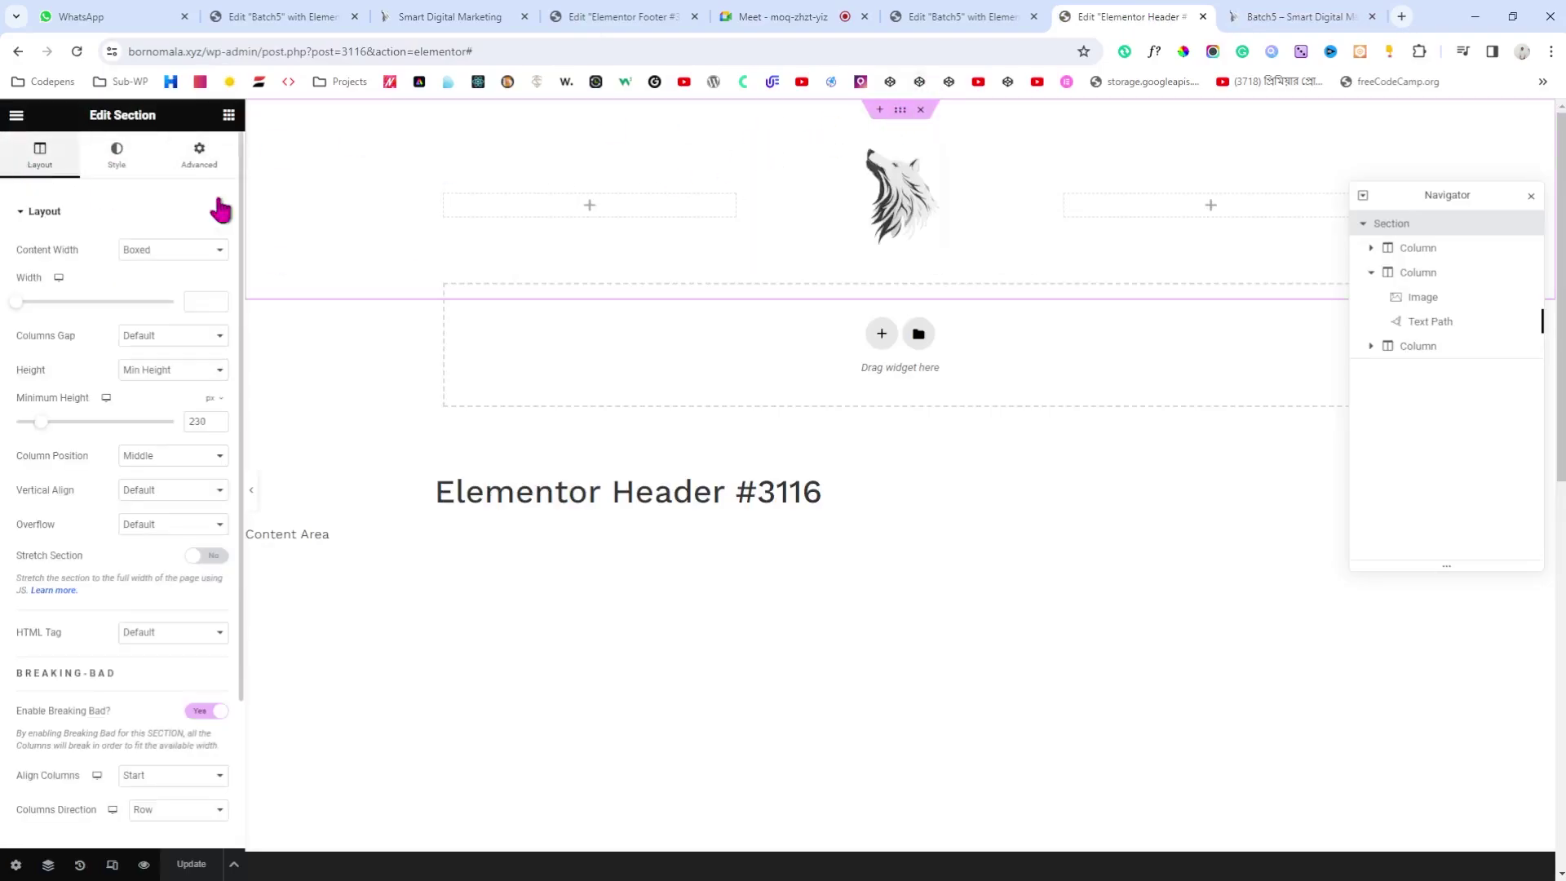
{"action": "left_click", "coordinate": [174, 159]}
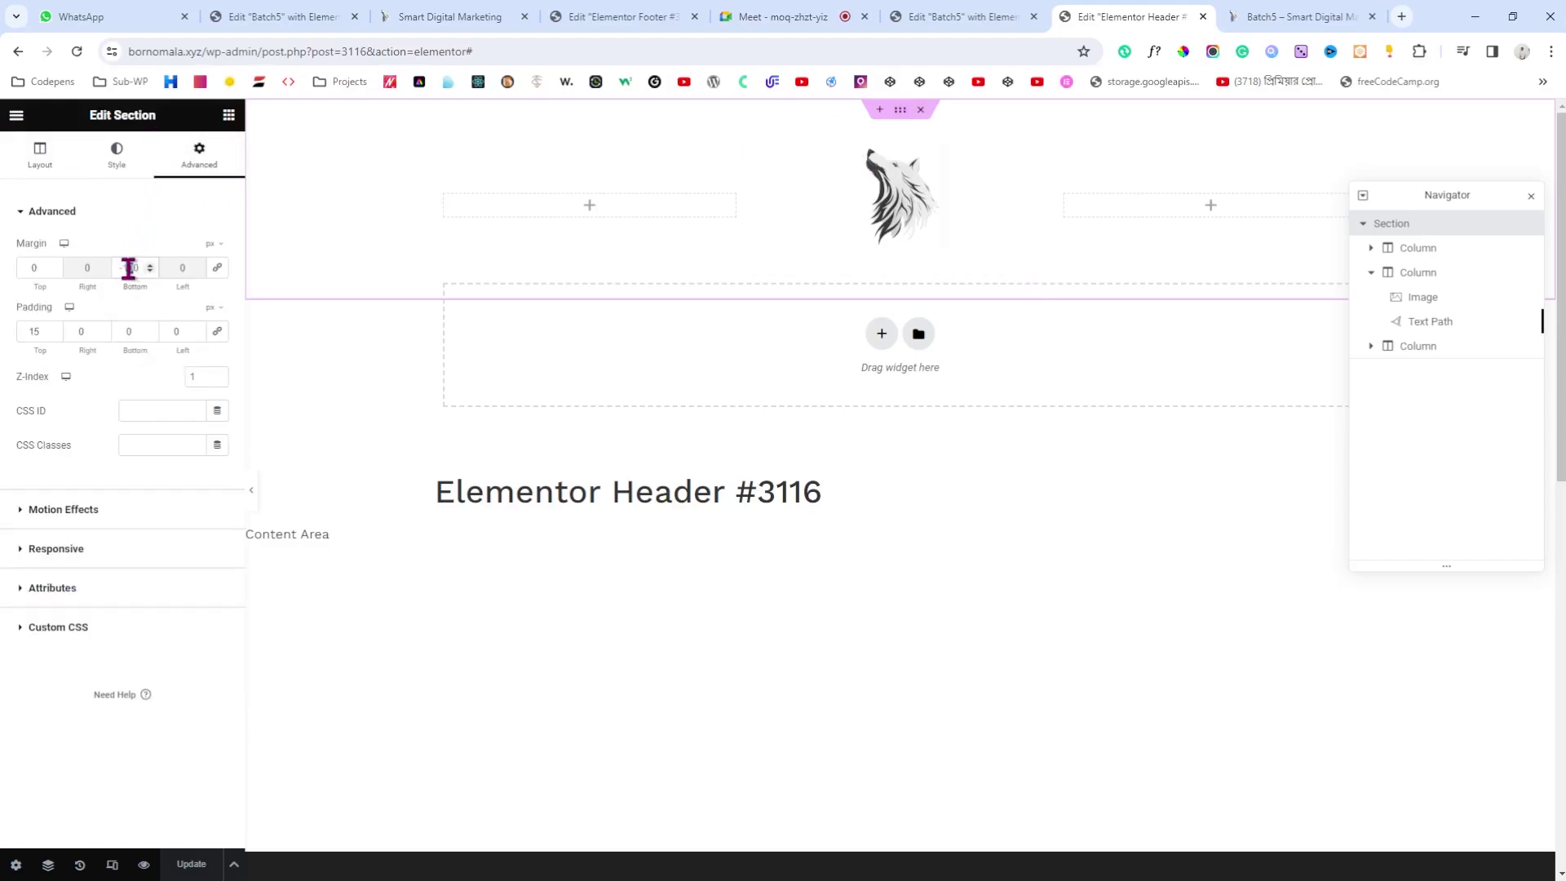
{"action": "key", "text": "BackSpace"}
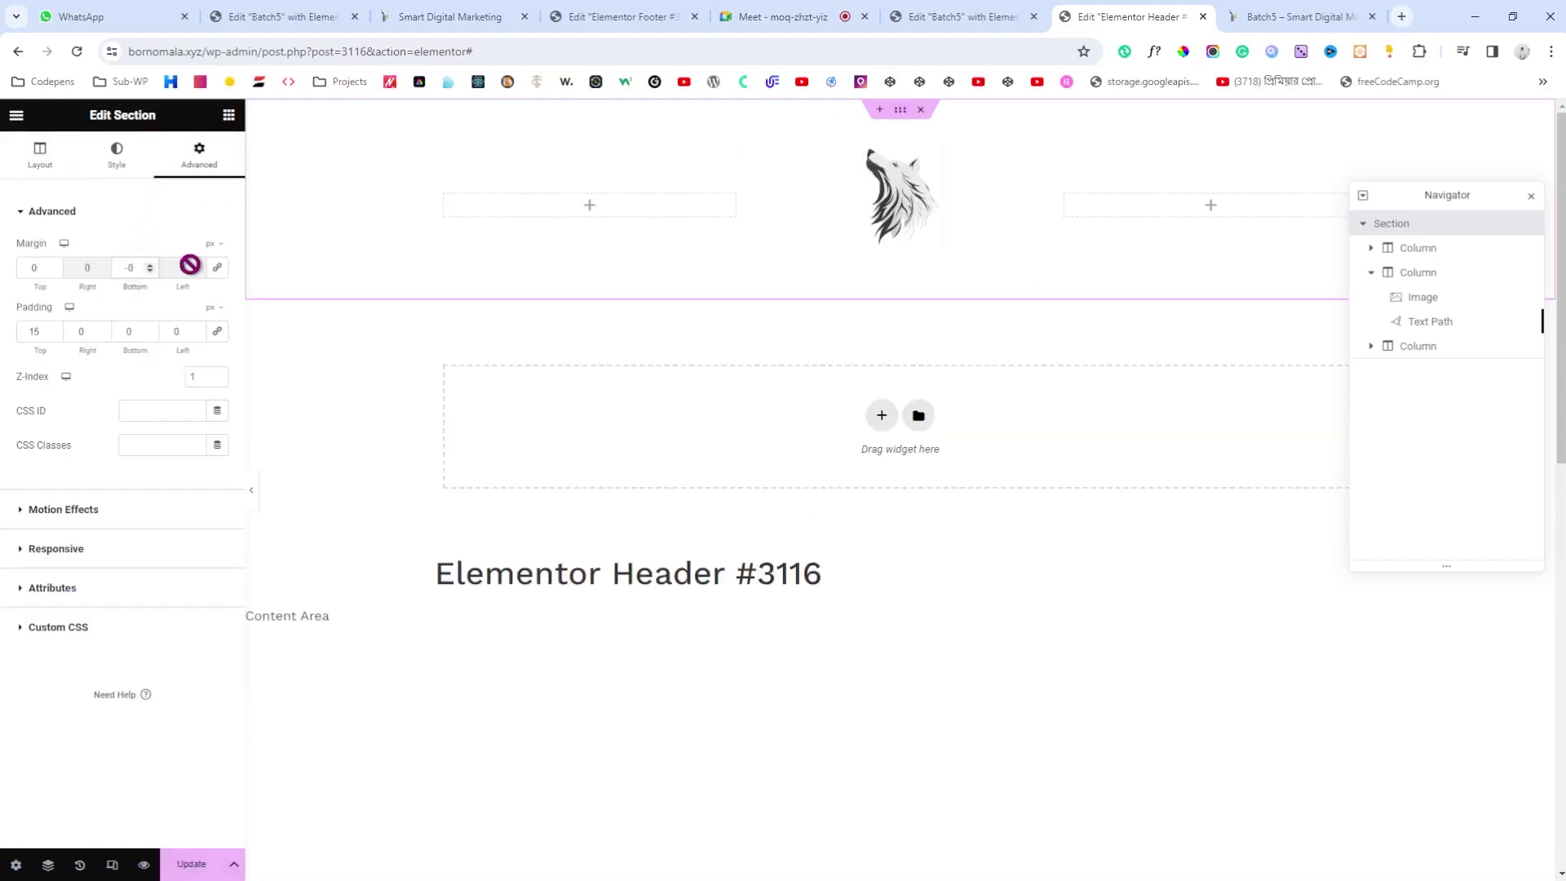
{"action": "type", "text": "25"}
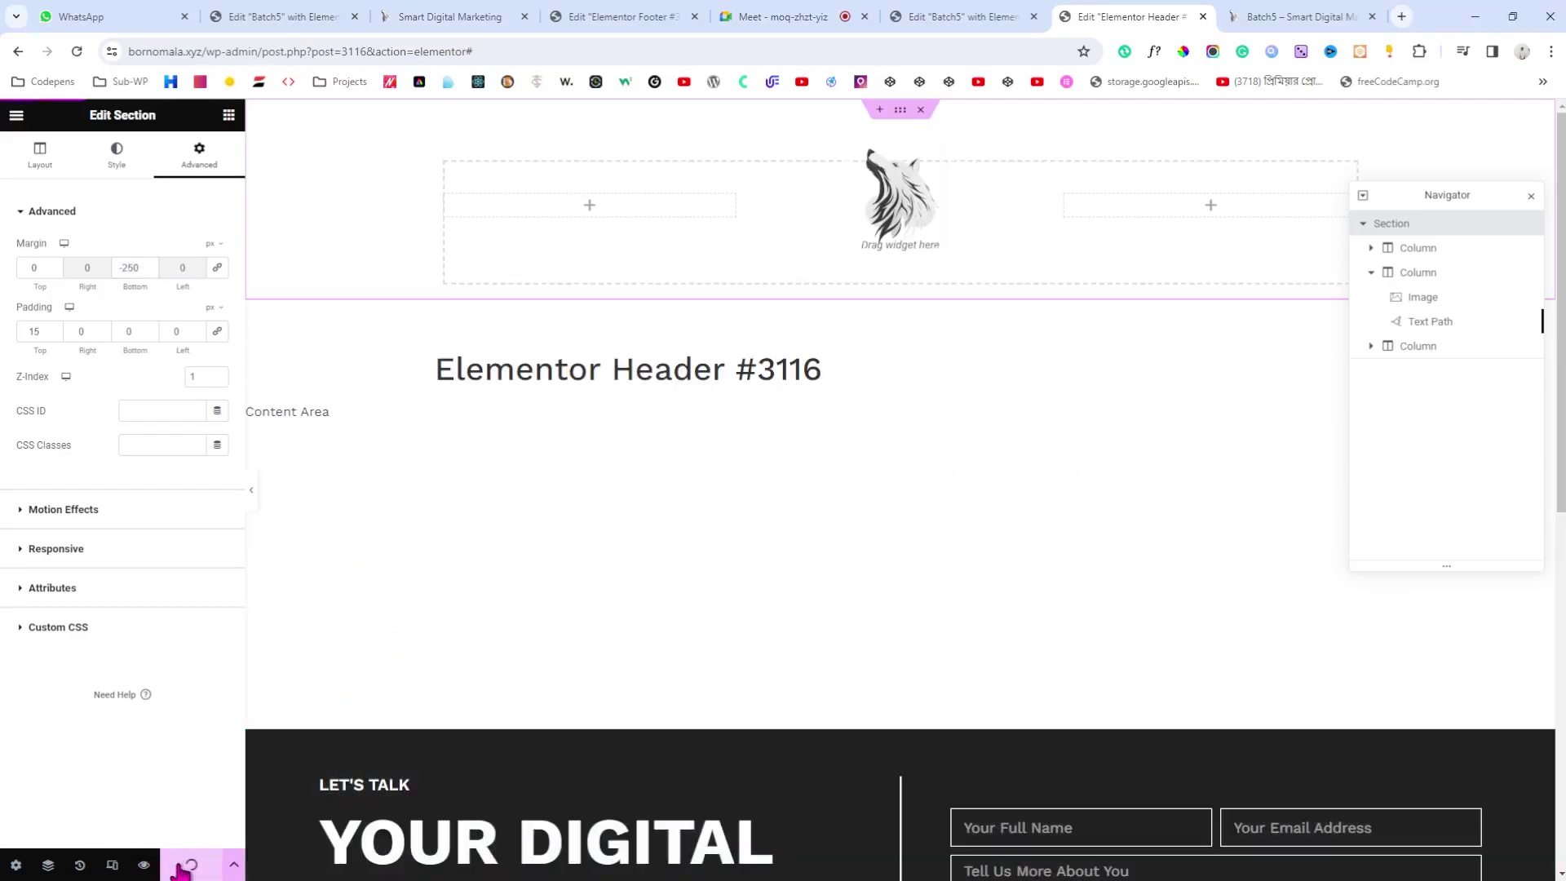
{"action": "left_click", "coordinate": [1320, 13]}
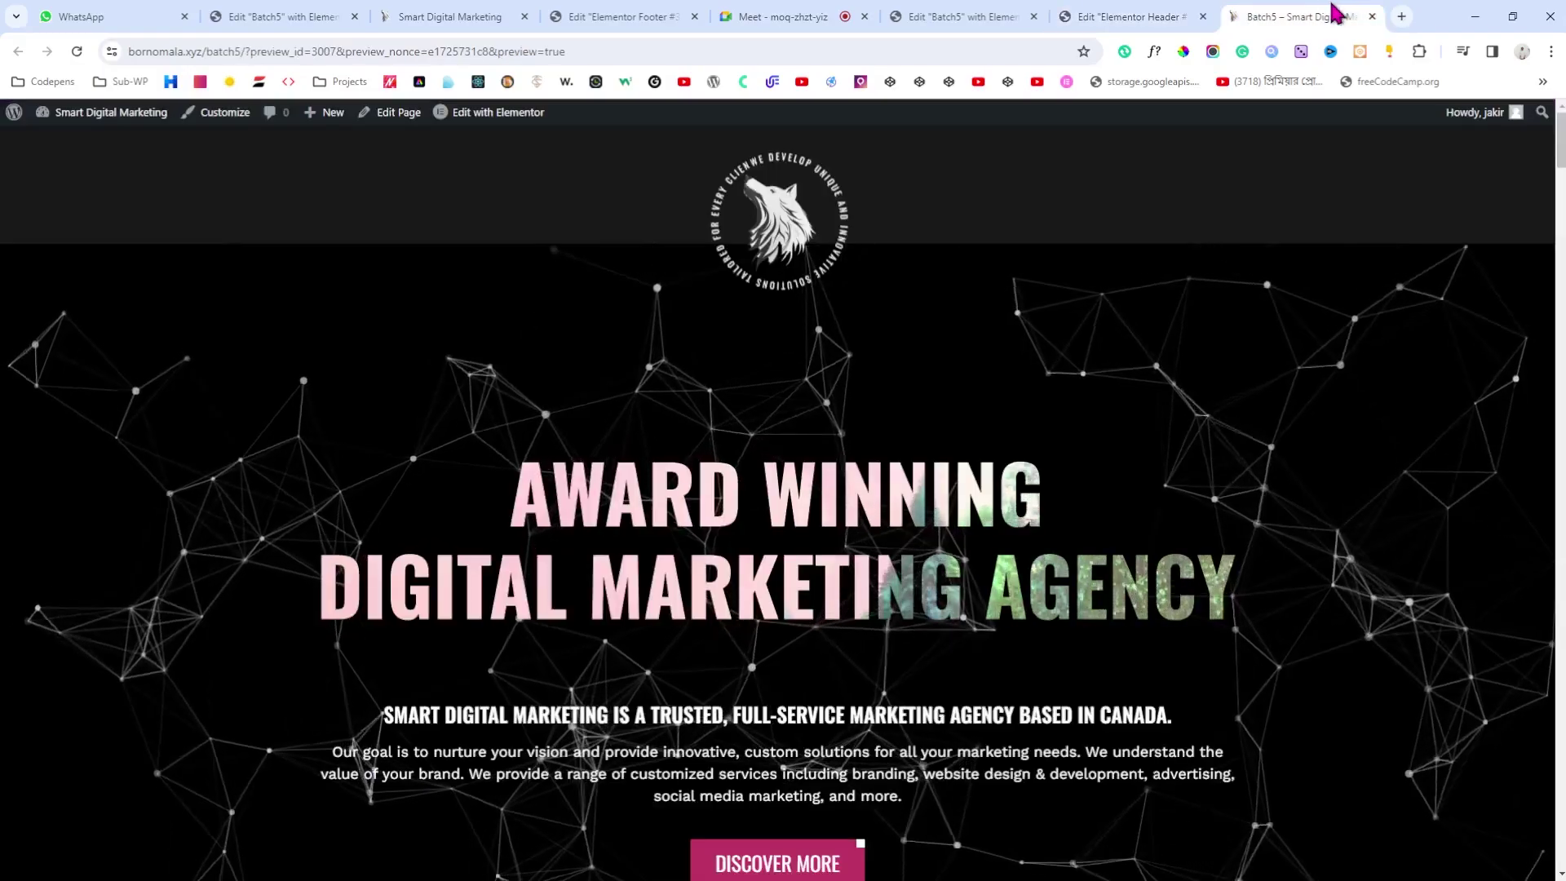
{"action": "left_click", "coordinate": [77, 52]}
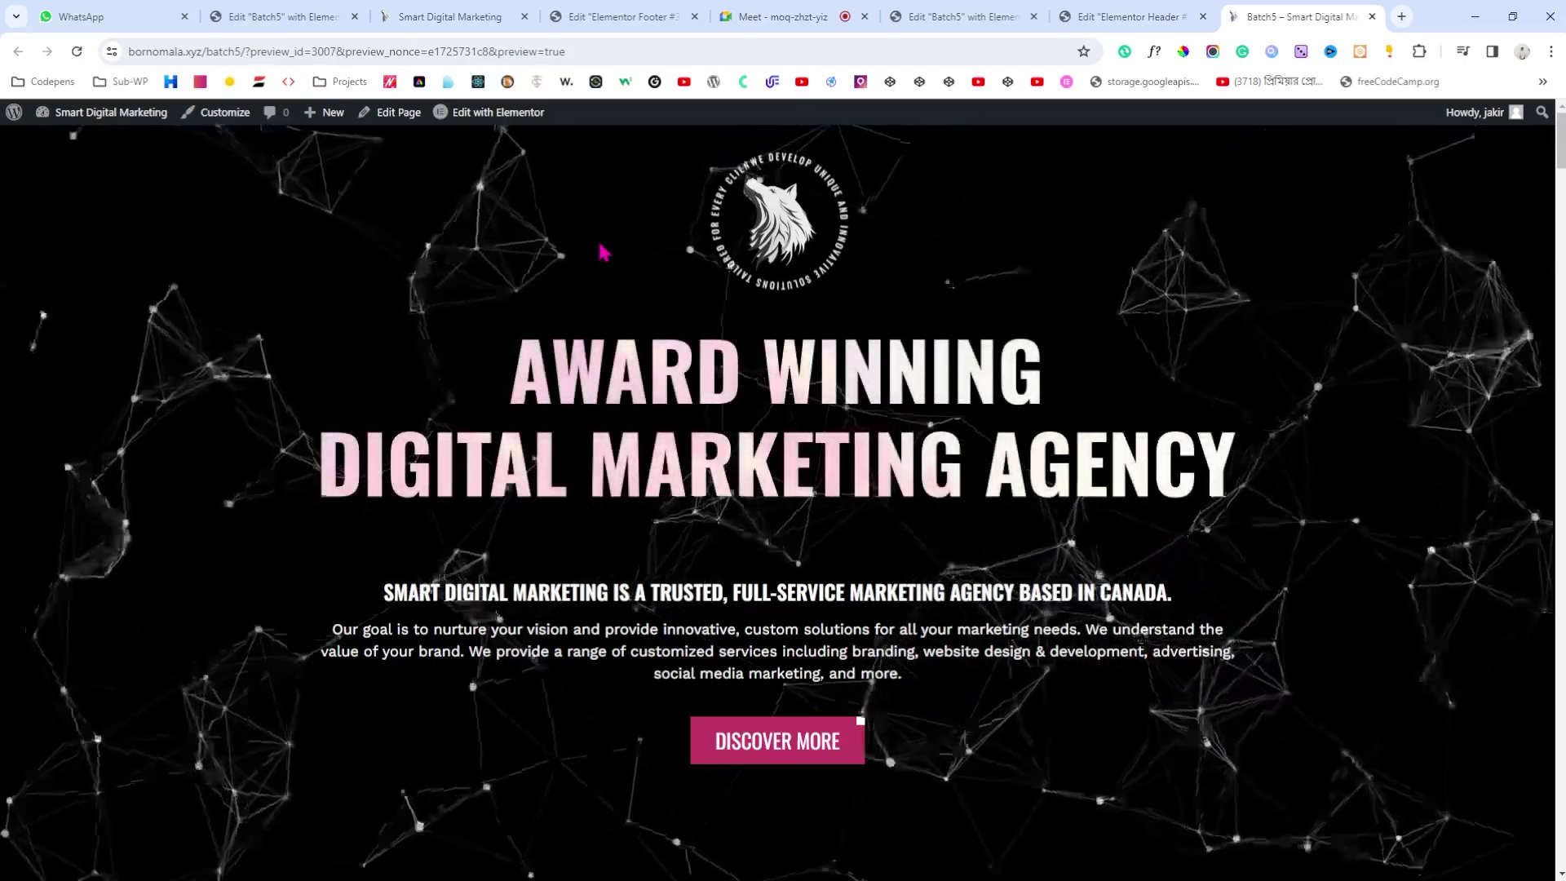
Step: Examine how the transparent header with its circular logo text overlaps the hero in the Batch5 page preview
{"action": "scroll", "coordinate": [759, 334], "scroll_direction": "down", "scroll_amount": 3}
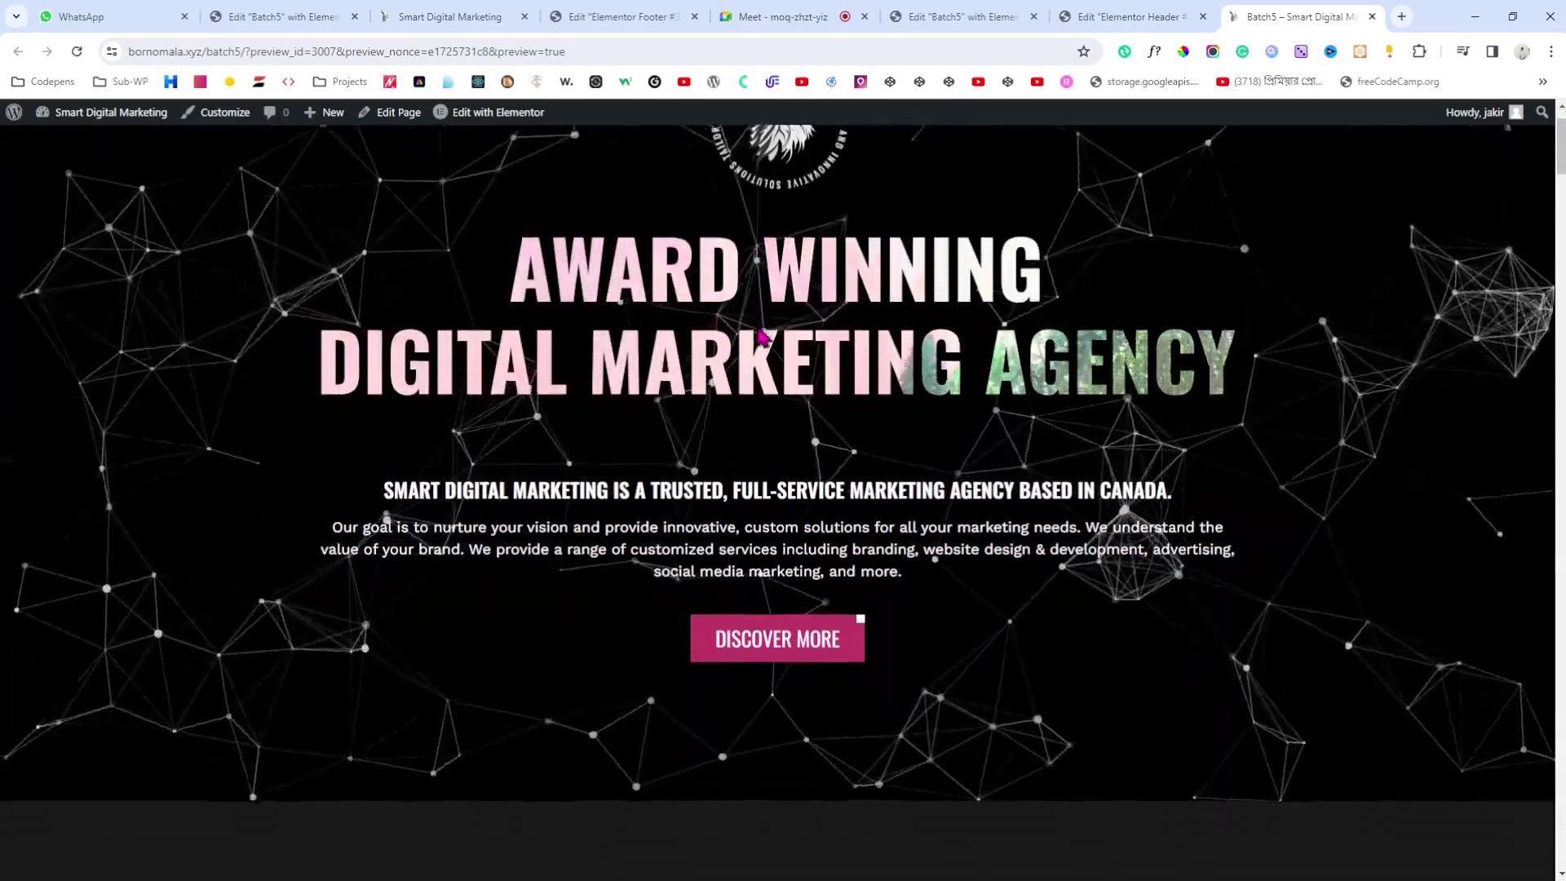
{"action": "scroll", "coordinate": [759, 335], "scroll_direction": "up", "scroll_amount": 3}
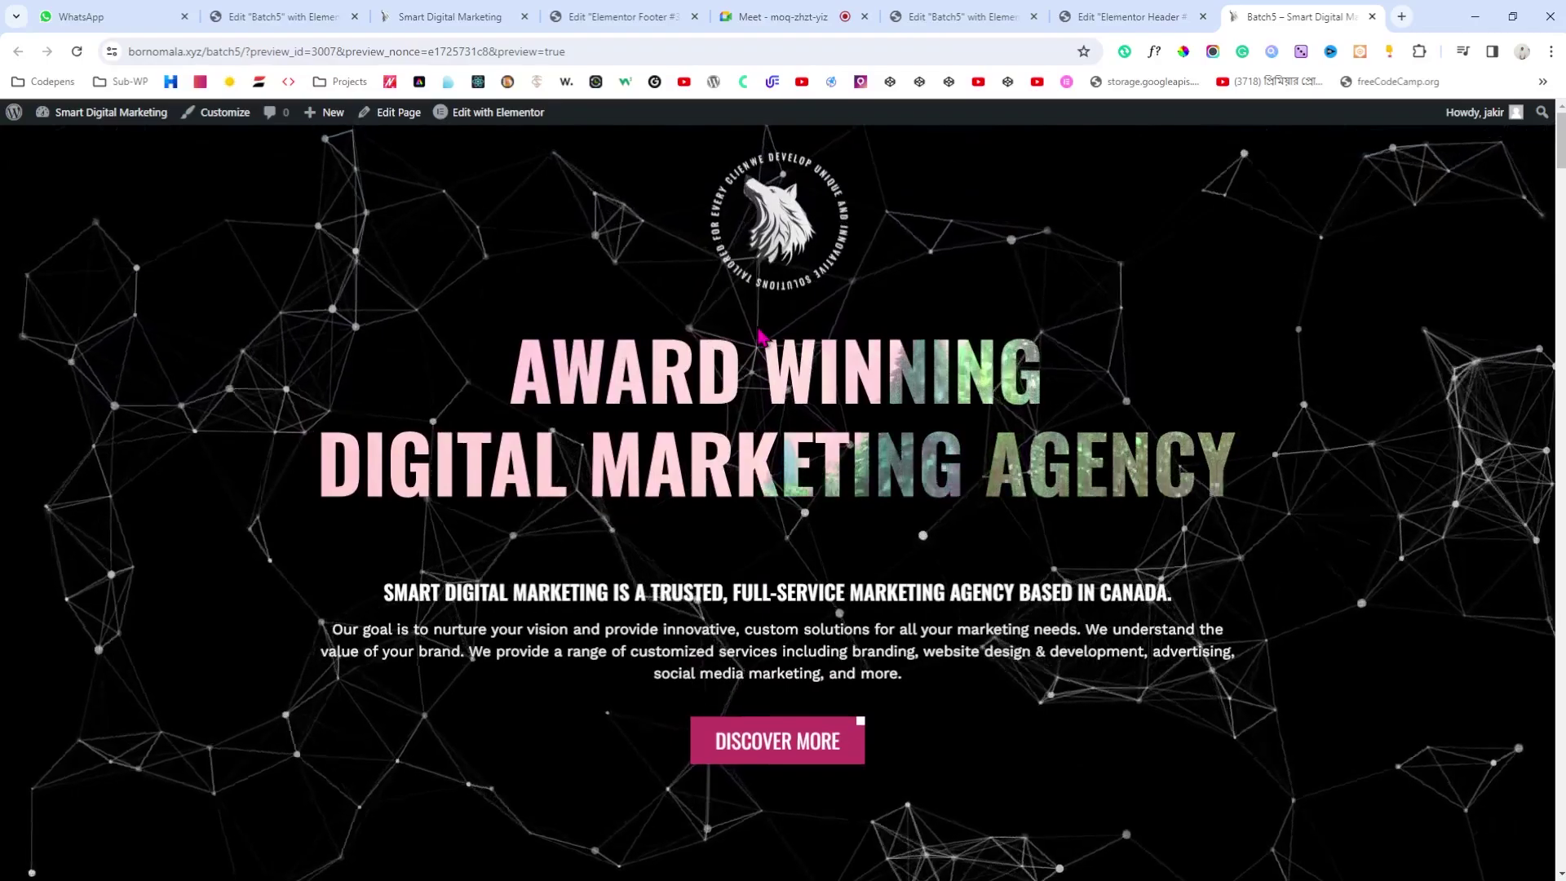
{"action": "scroll", "coordinate": [761, 336], "scroll_direction": "down", "scroll_amount": 6}
{"action": "scroll", "coordinate": [754, 339], "scroll_direction": "down", "scroll_amount": 3}
{"action": "scroll", "coordinate": [755, 338], "scroll_direction": "up", "scroll_amount": 9}
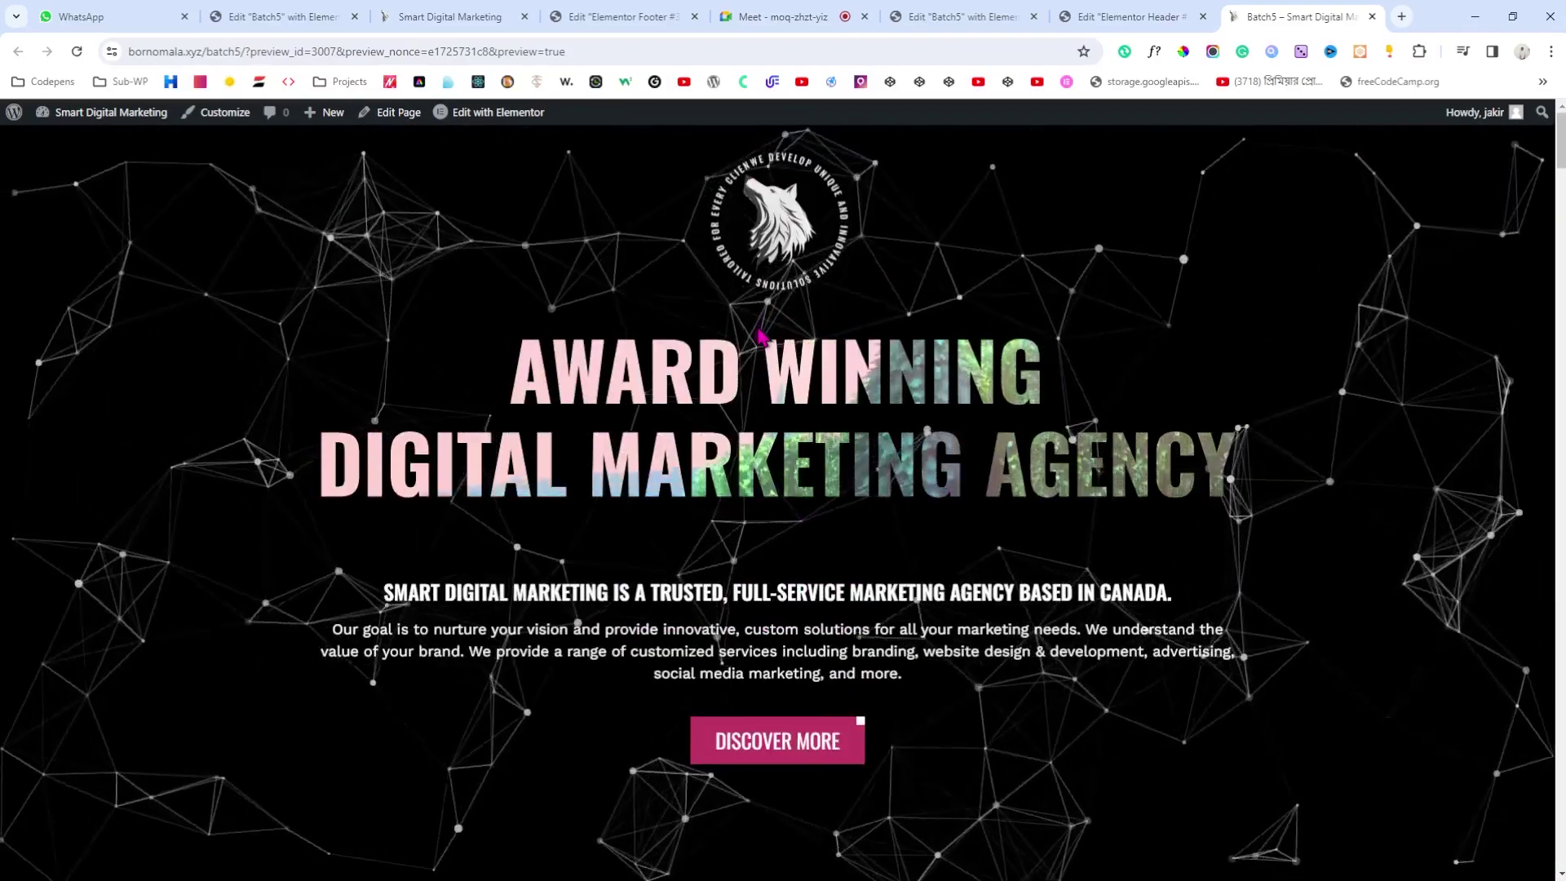
{"action": "scroll", "coordinate": [1375, 236], "scroll_direction": "down", "scroll_amount": 4}
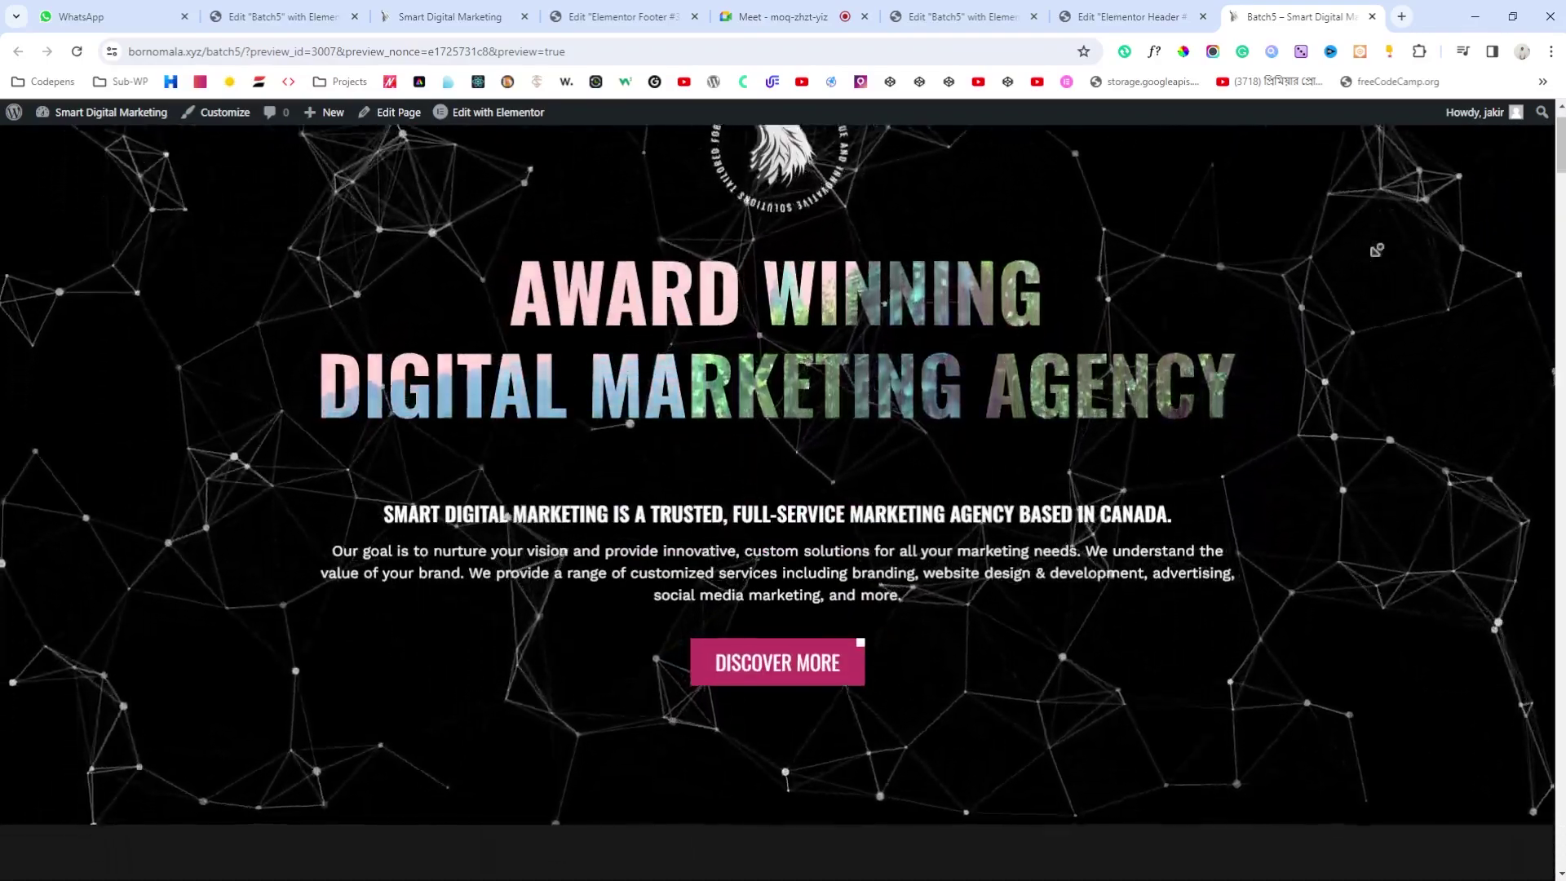
{"action": "scroll", "coordinate": [1375, 236], "scroll_direction": "up", "scroll_amount": 4}
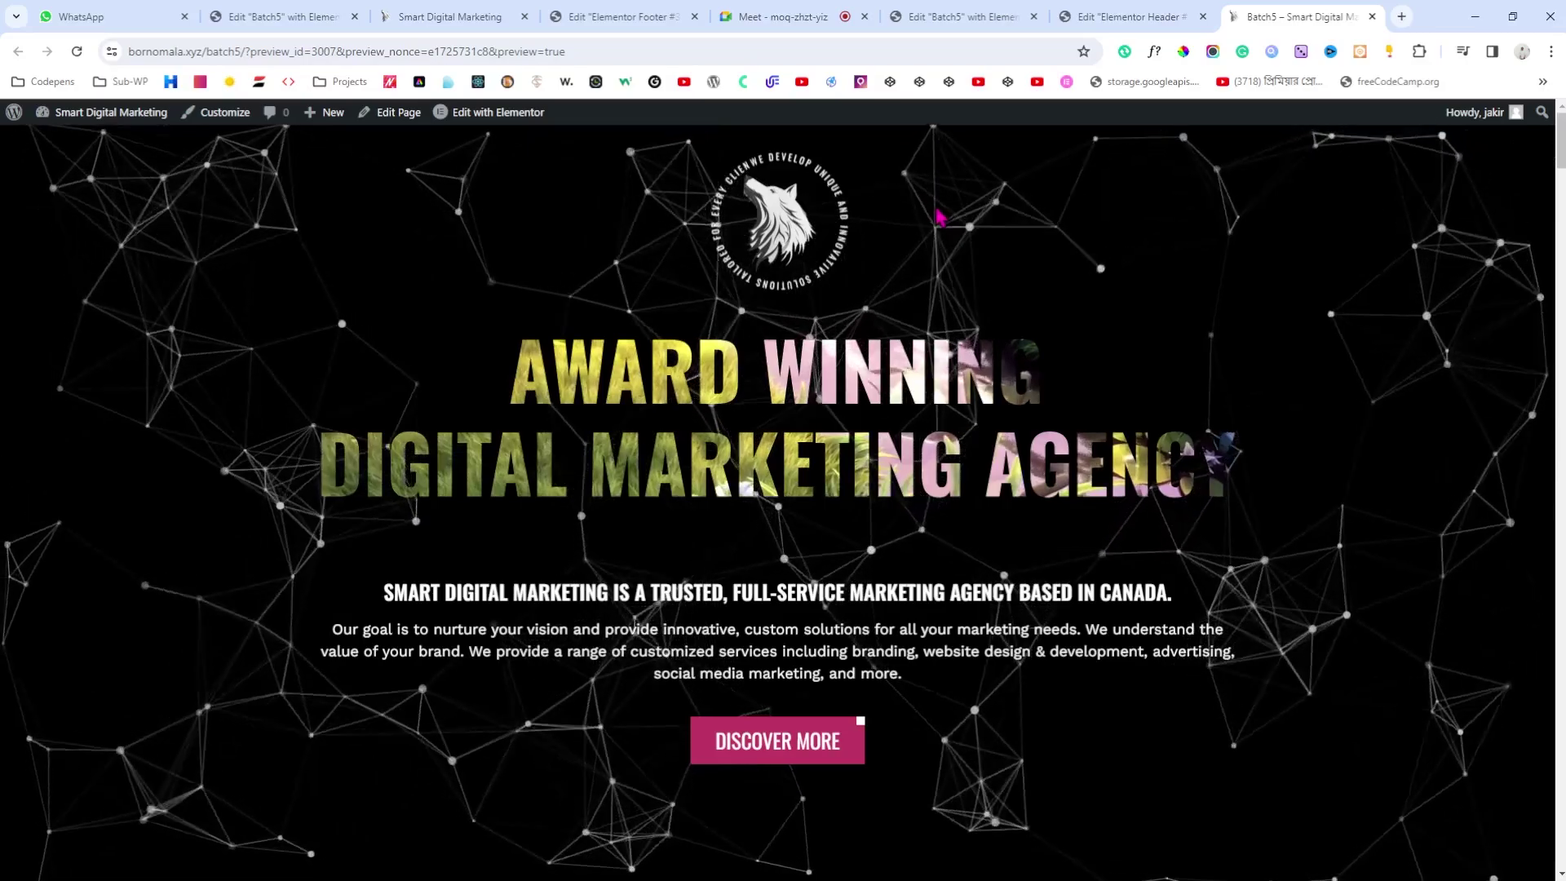
{"action": "left_click", "coordinate": [1093, 16]}
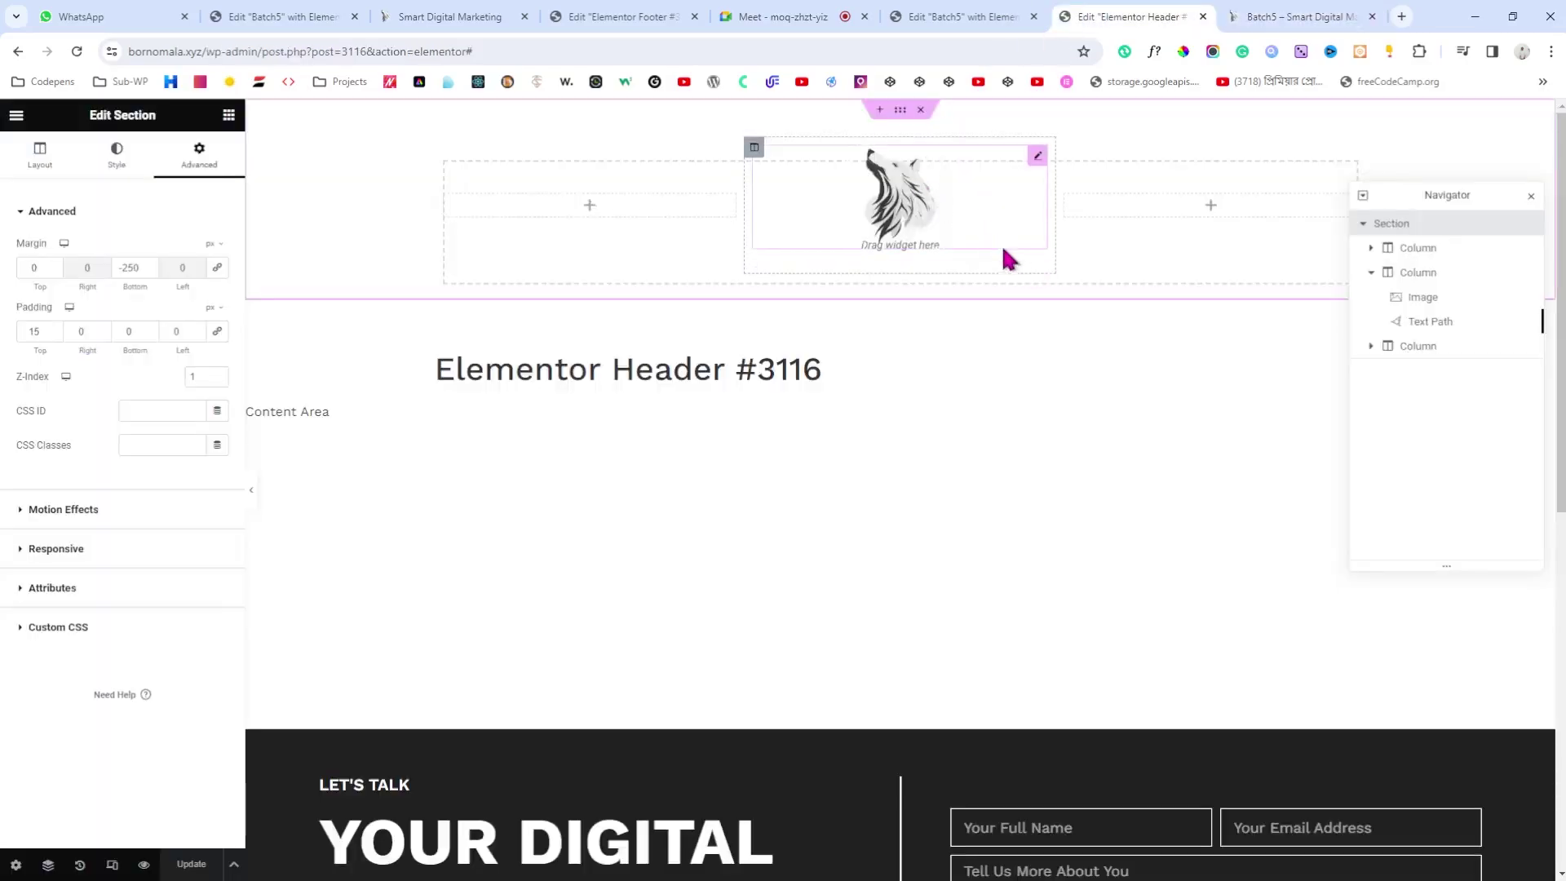
{"action": "left_click", "coordinate": [1261, 16]}
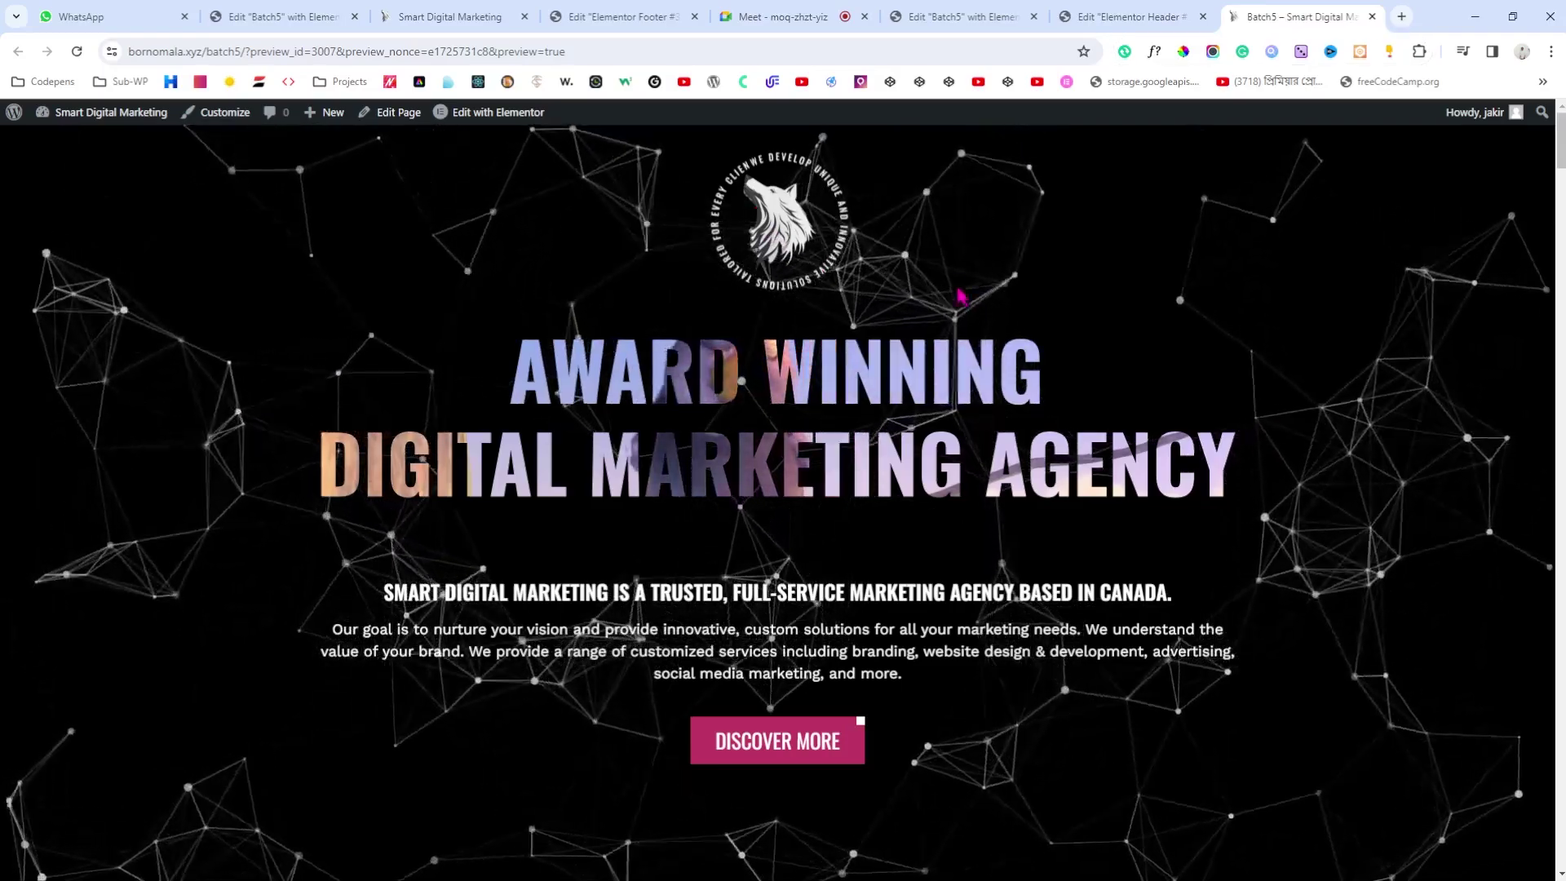
Step: Set the Text Path widget's top margin to -160 px, update the template, and check the logo in the page preview
{"action": "left_click", "coordinate": [1091, 11]}
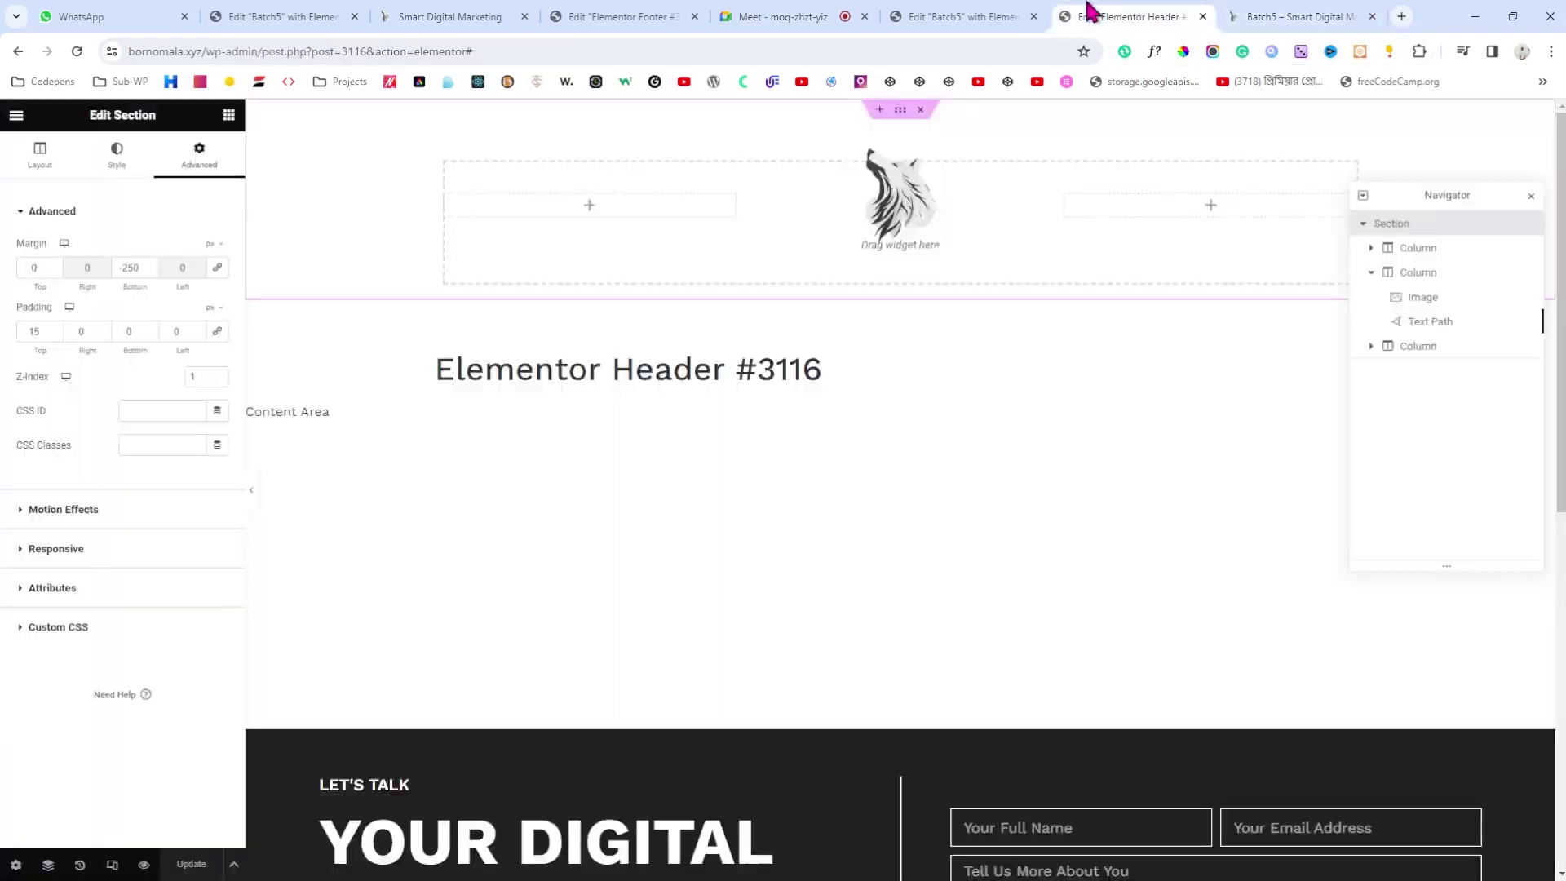
{"action": "left_click", "coordinate": [1424, 325]}
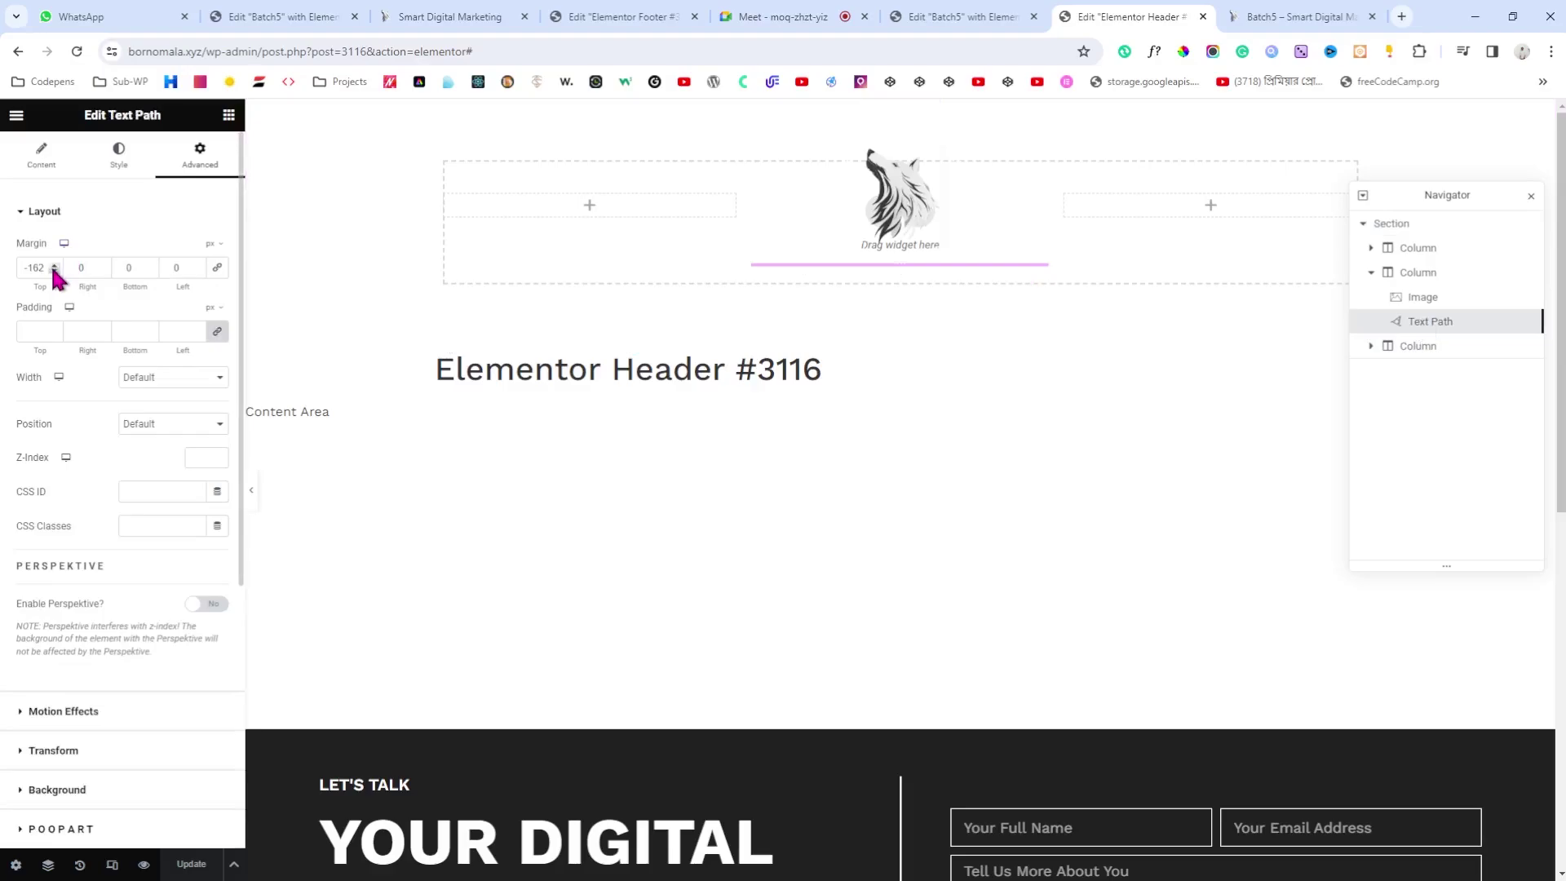
{"action": "left_click", "coordinate": [1248, 11]}
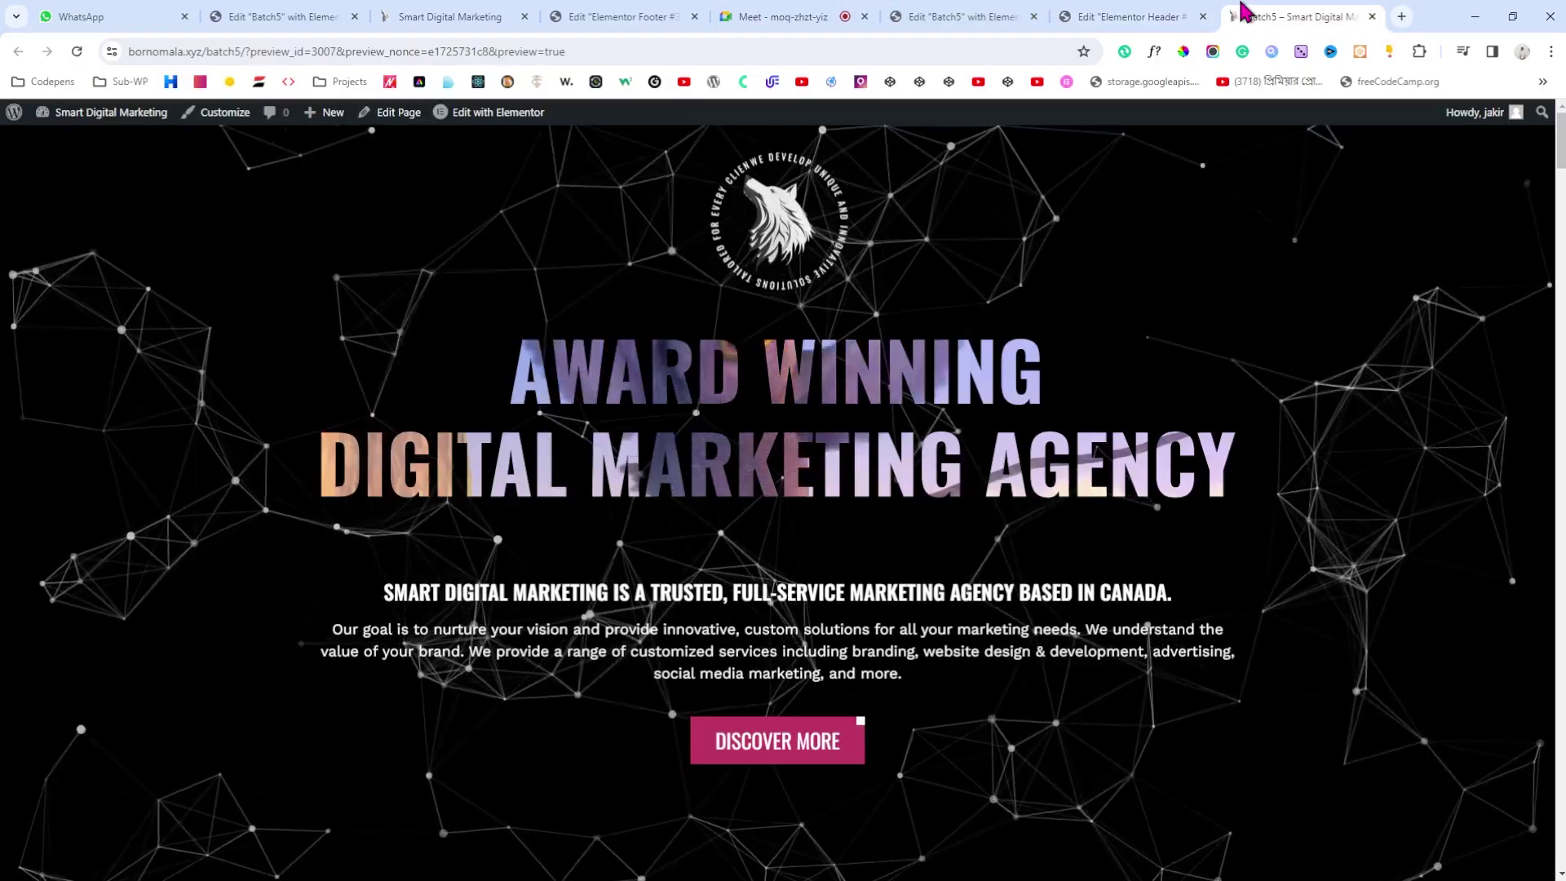
{"action": "left_click", "coordinate": [1188, 11]}
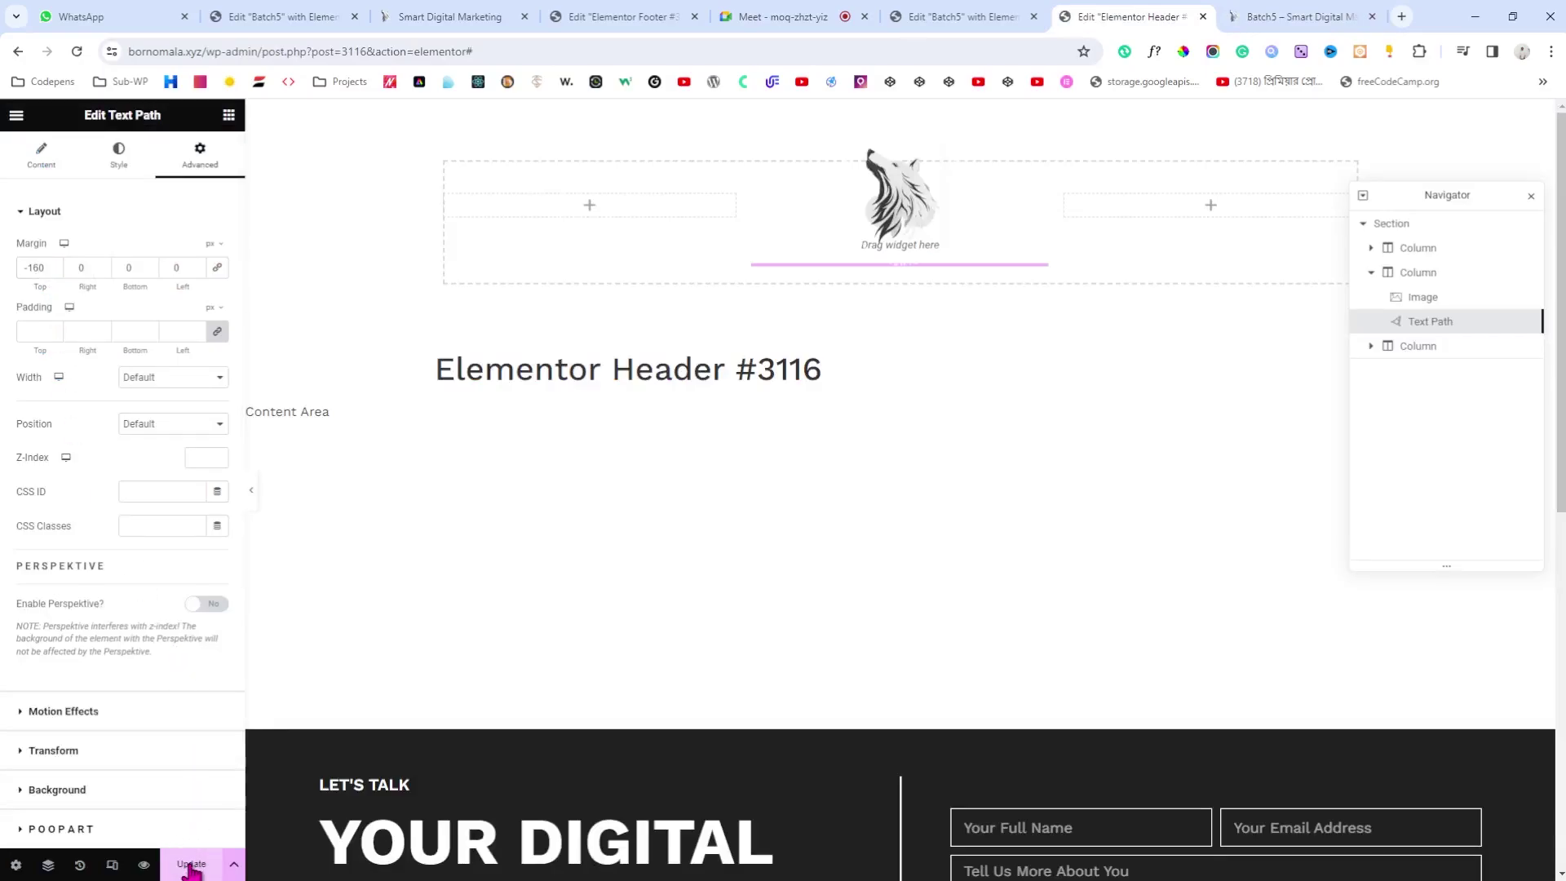
{"action": "left_click", "coordinate": [1257, 15]}
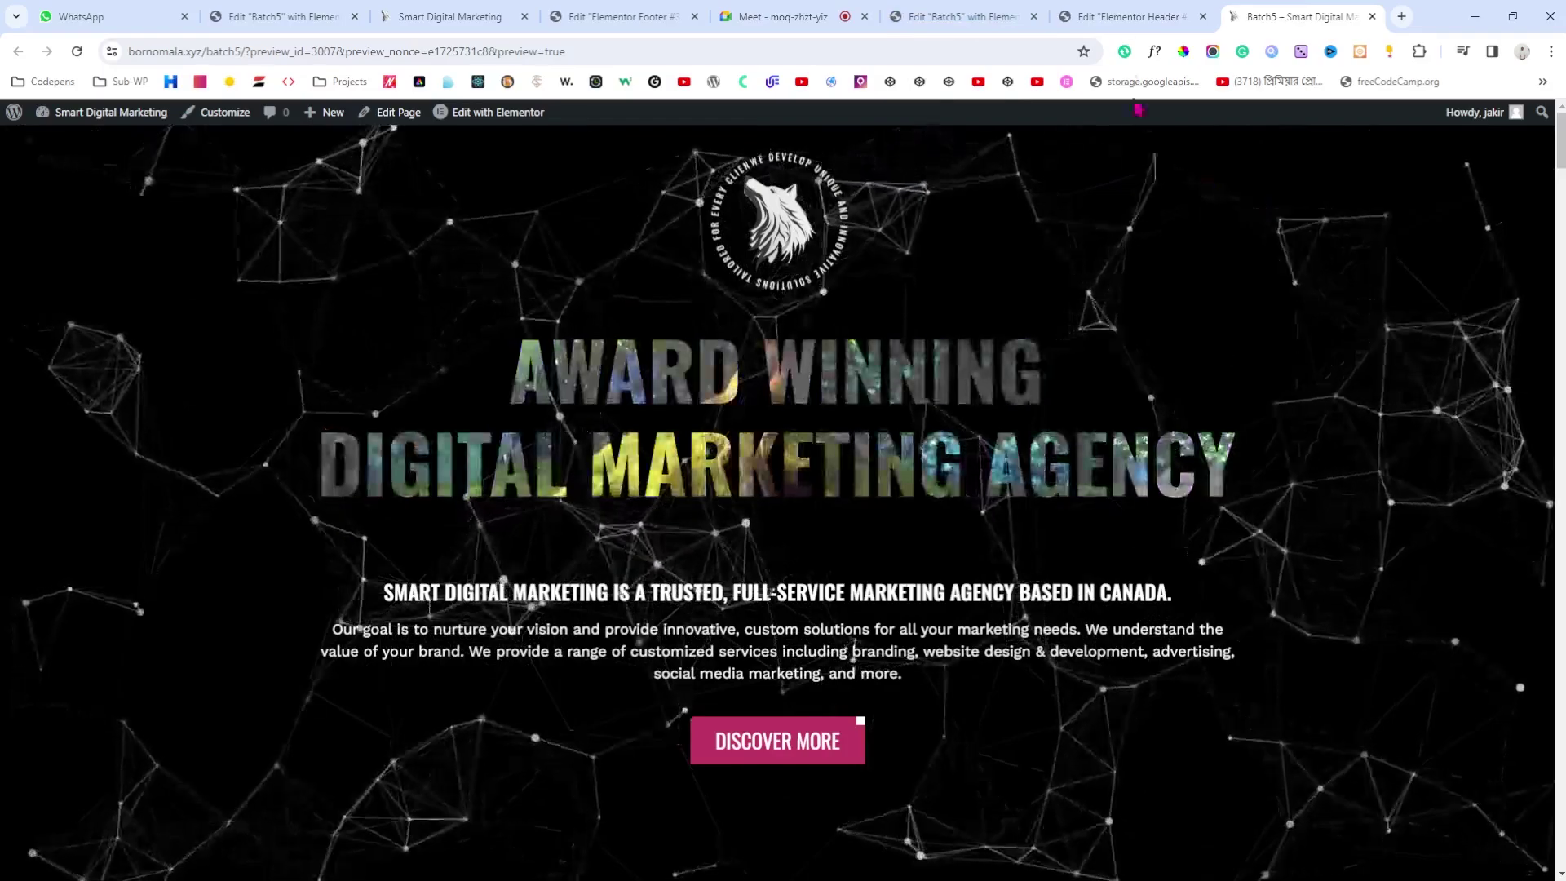
Step: Apply the global color Black (#000000) as the header section's background color
{"action": "left_click", "coordinate": [1122, 14]}
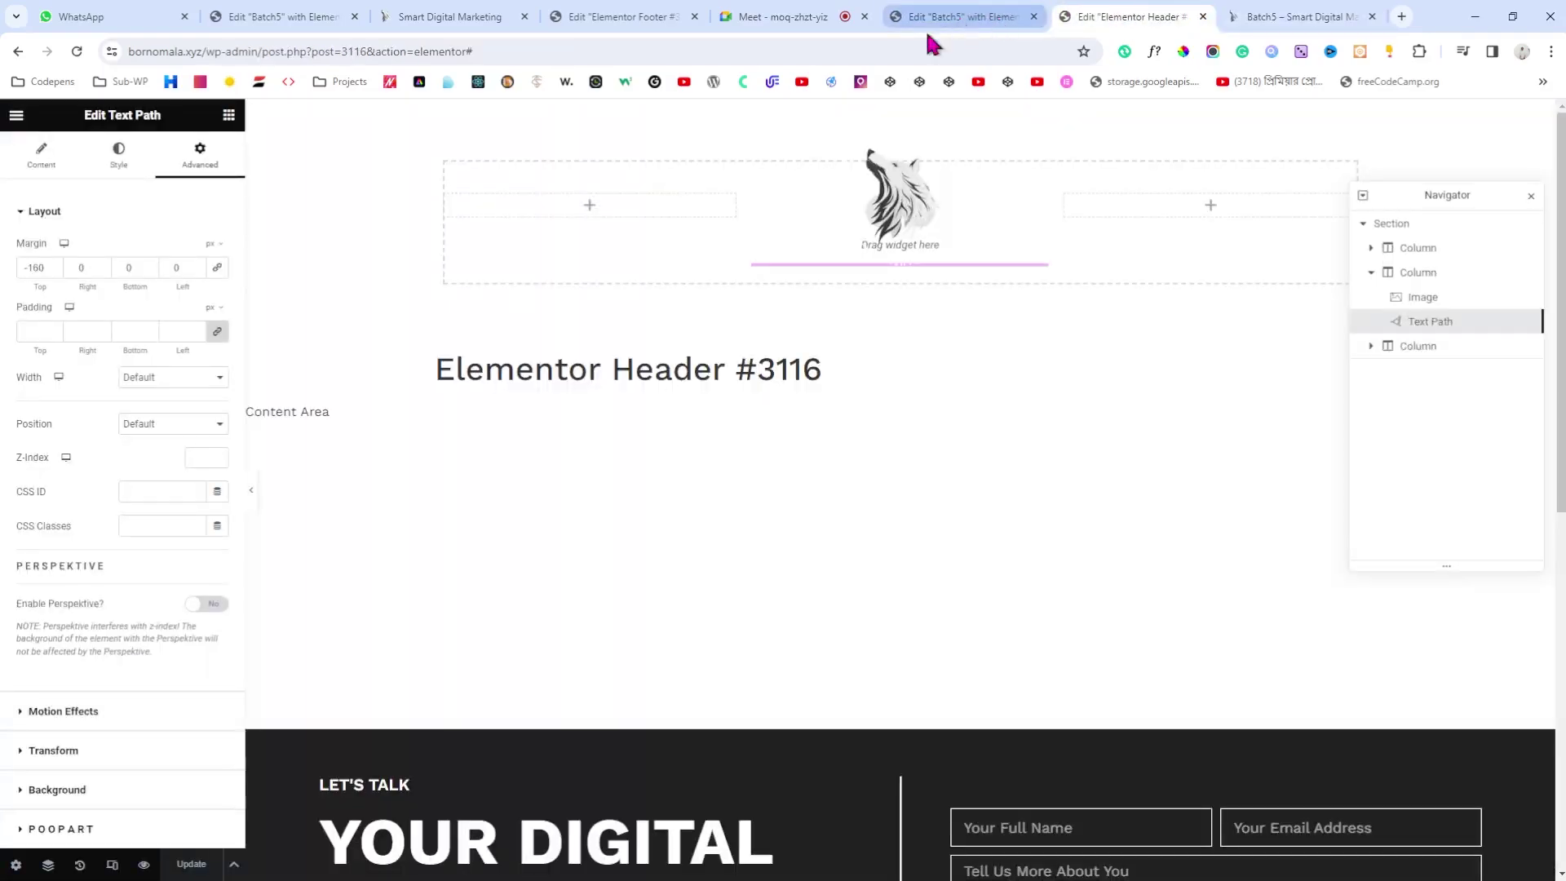
{"action": "left_click", "coordinate": [228, 117]}
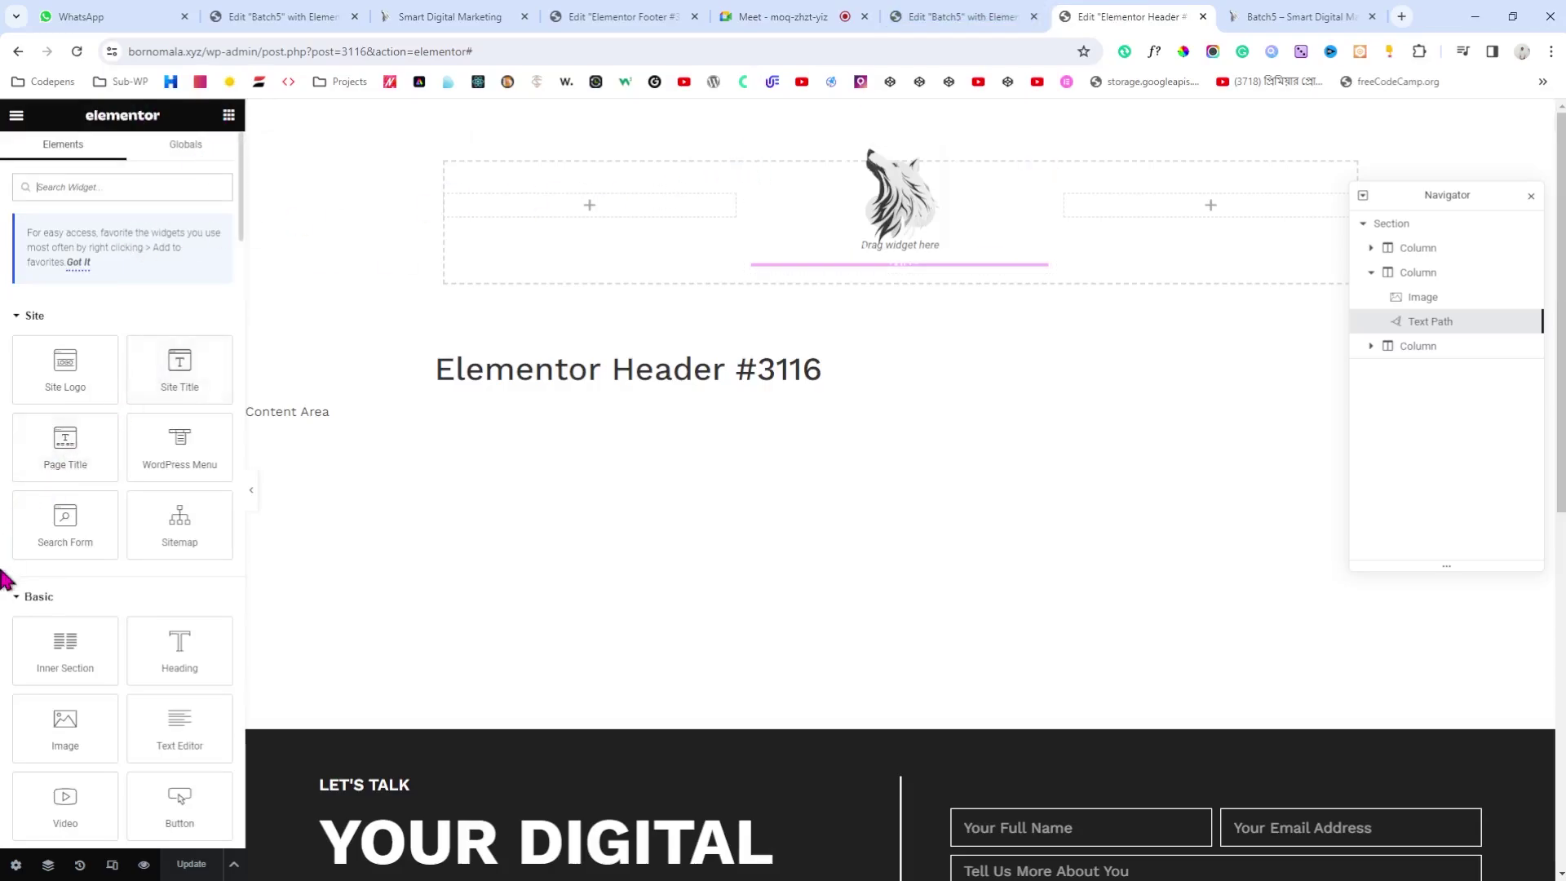
{"action": "left_click", "coordinate": [904, 115]}
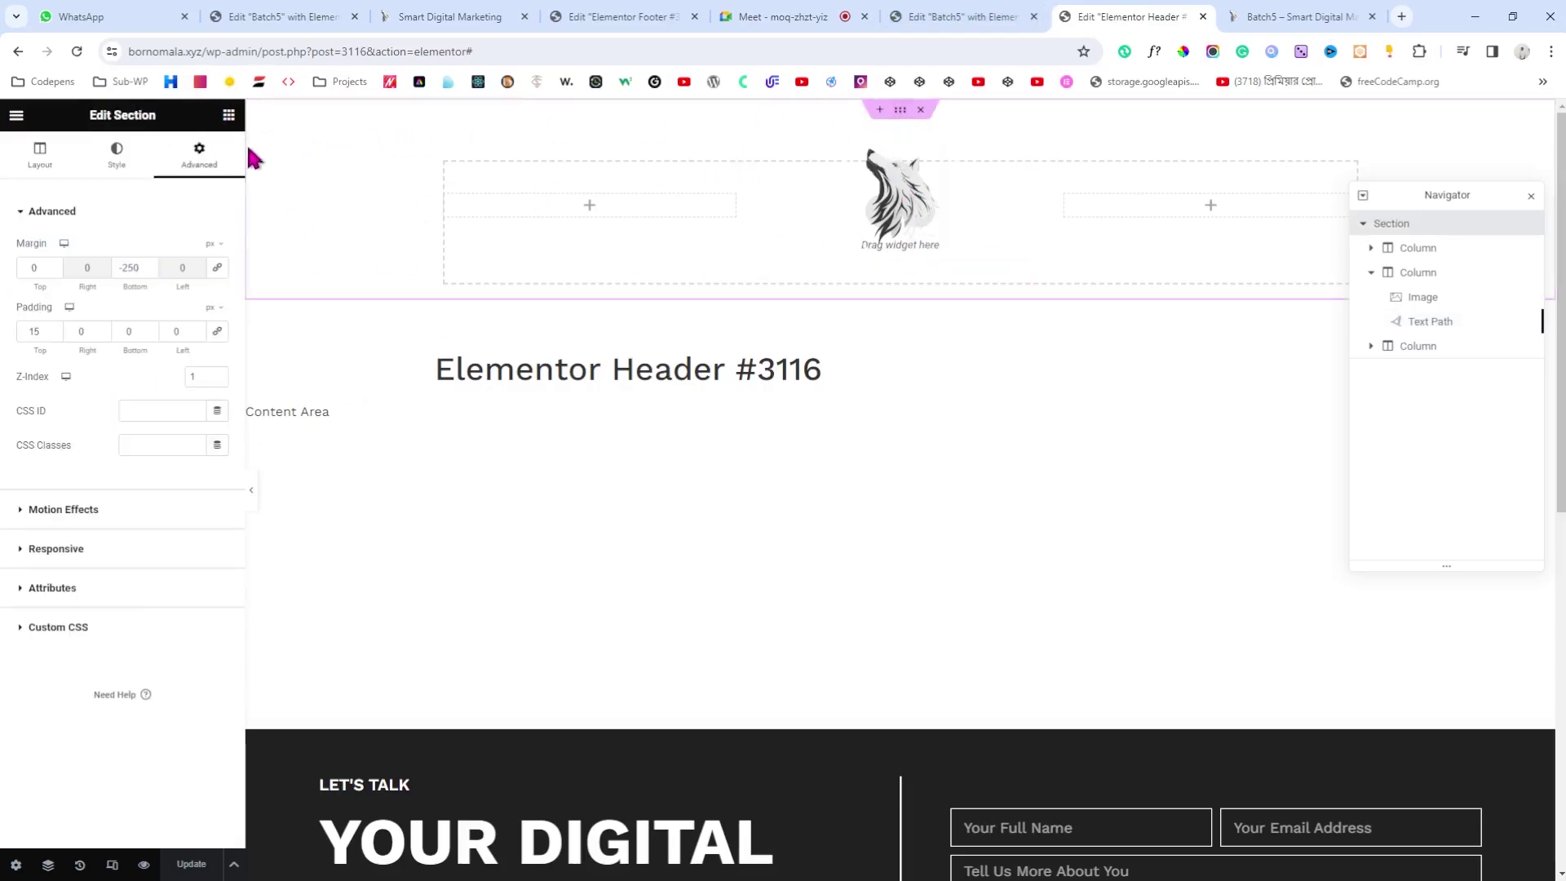
{"action": "left_click", "coordinate": [113, 167]}
{"action": "left_click", "coordinate": [196, 318]}
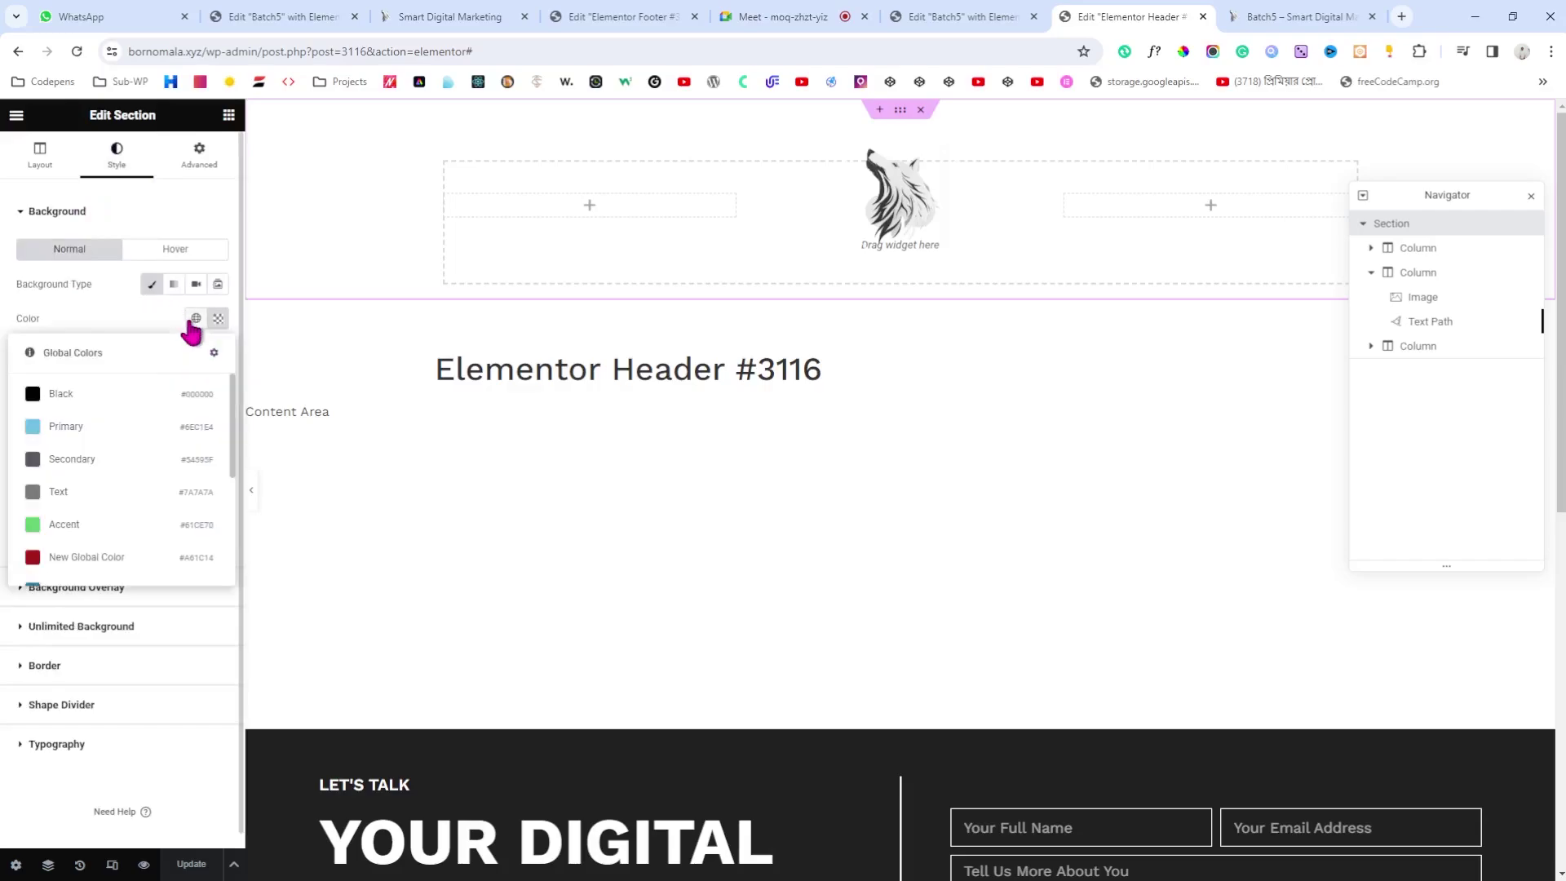
{"action": "left_click", "coordinate": [64, 395]}
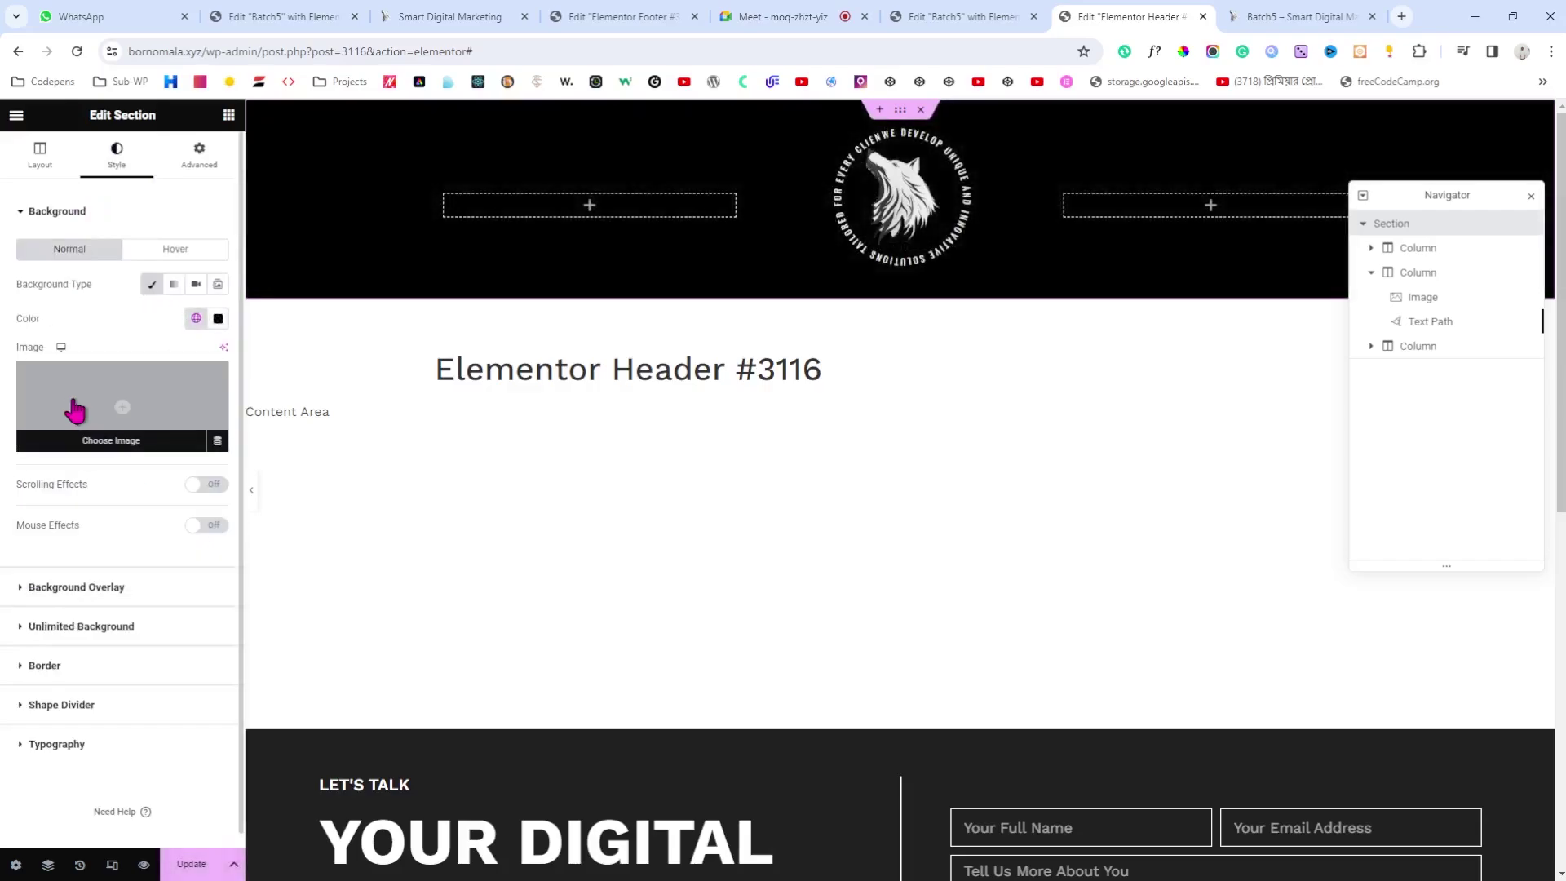
Step: Look through the Elementor widget library for the Liquid Full Screen Menu widget
{"action": "left_click", "coordinate": [228, 115]}
{"action": "scroll", "coordinate": [4, 551], "scroll_direction": "down", "scroll_amount": 3}
{"action": "scroll", "coordinate": [5, 555], "scroll_direction": "down", "scroll_amount": 20}
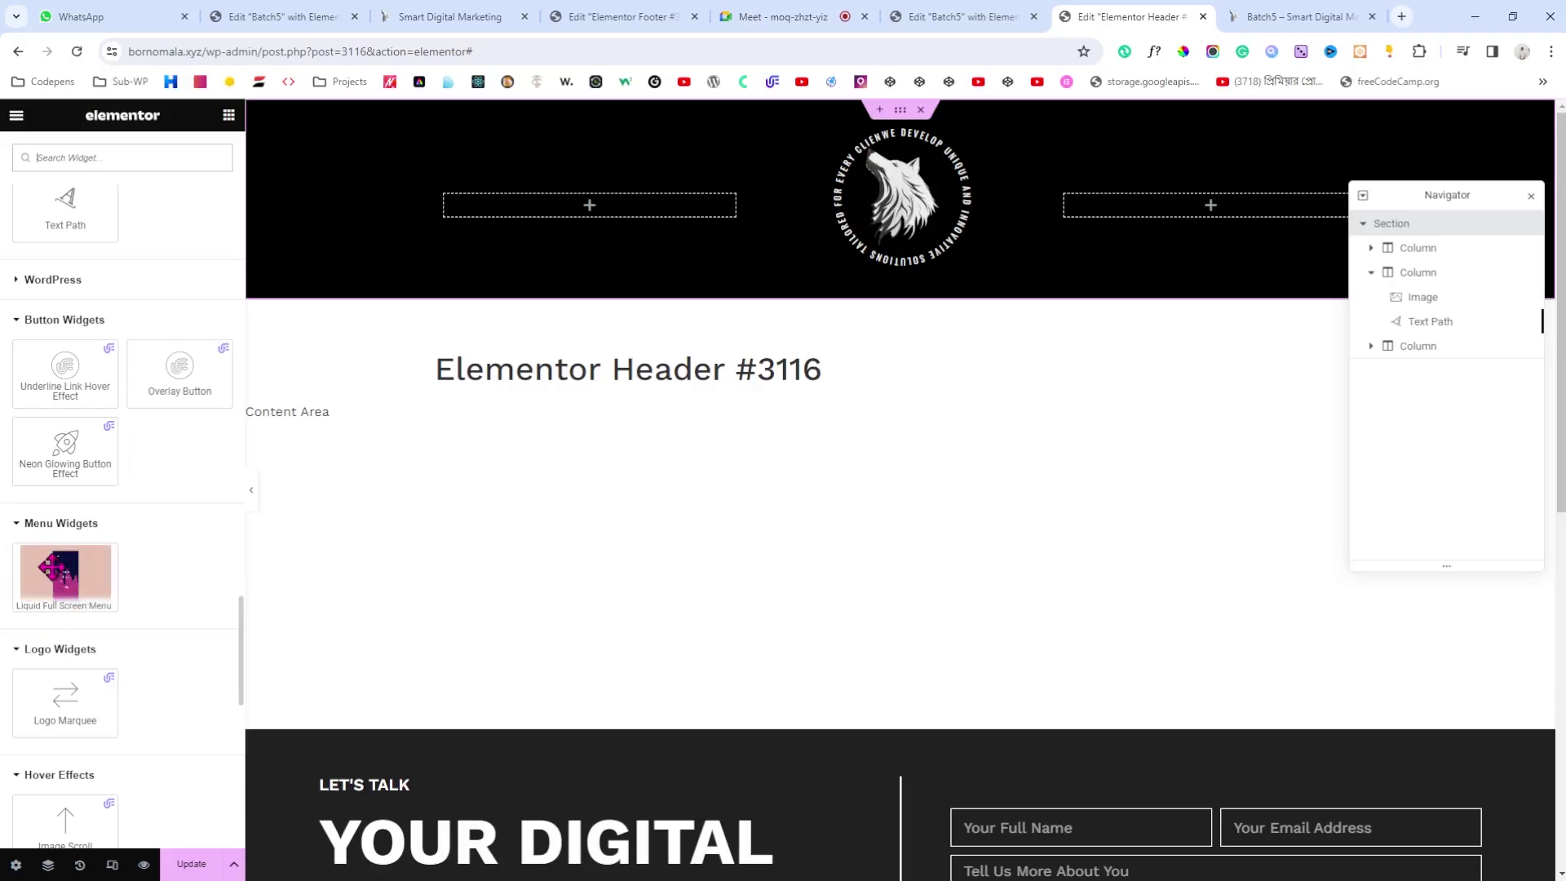
Step: Examine the Menu Widgets category of Unlimited Elements in the WordPress dashboard, and return to the header editor
{"action": "left_click", "coordinate": [455, 13]}
{"action": "left_click", "coordinate": [259, 12]}
{"action": "left_click", "coordinate": [422, 11]}
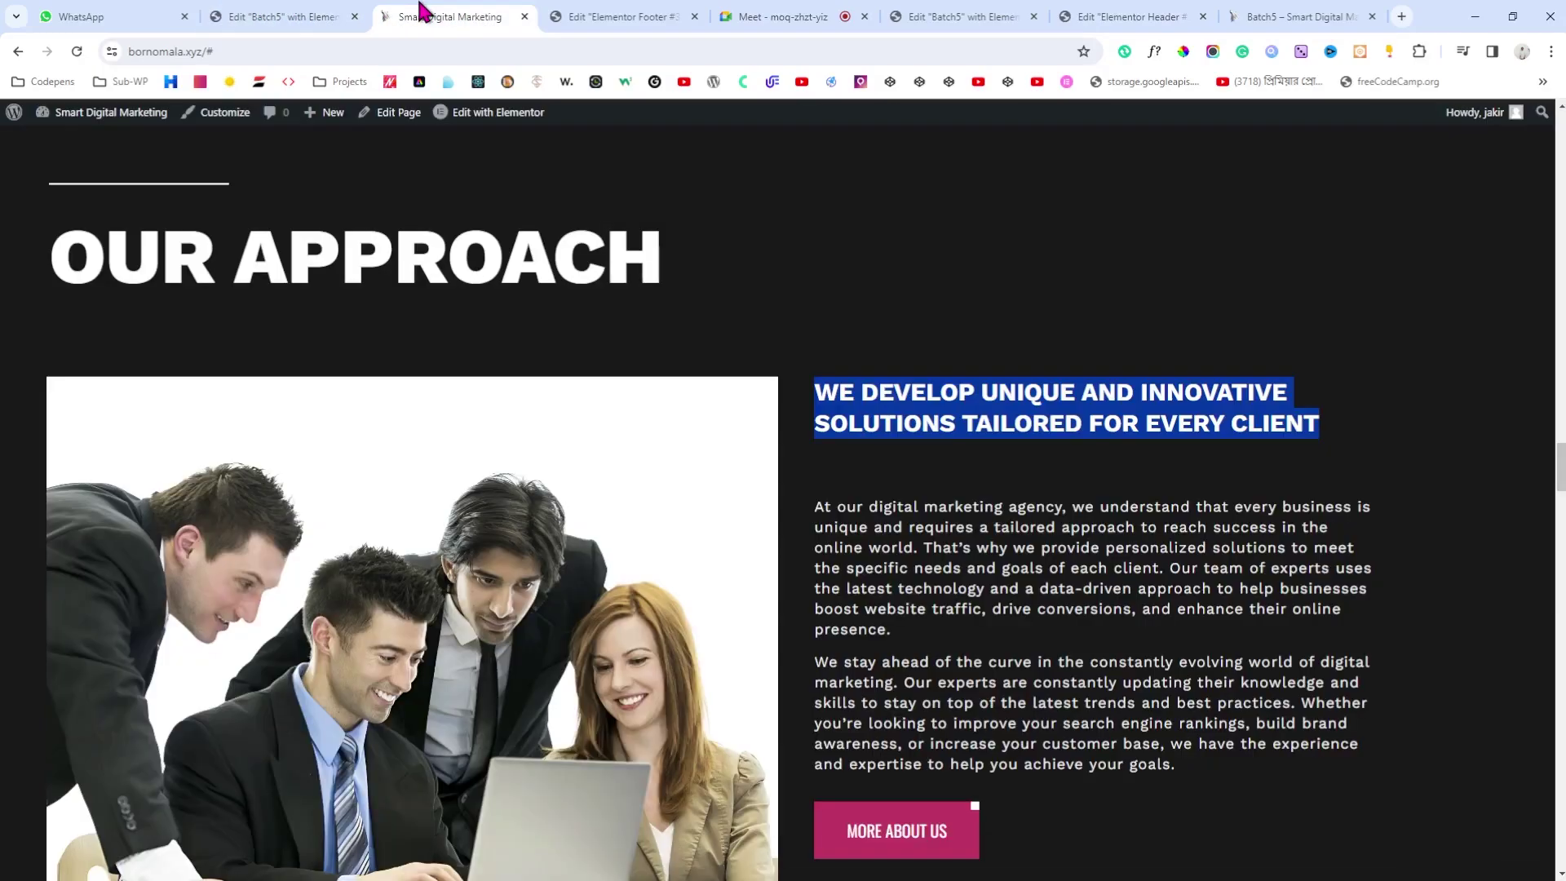
{"action": "mouse_move", "coordinate": [74, 153]}
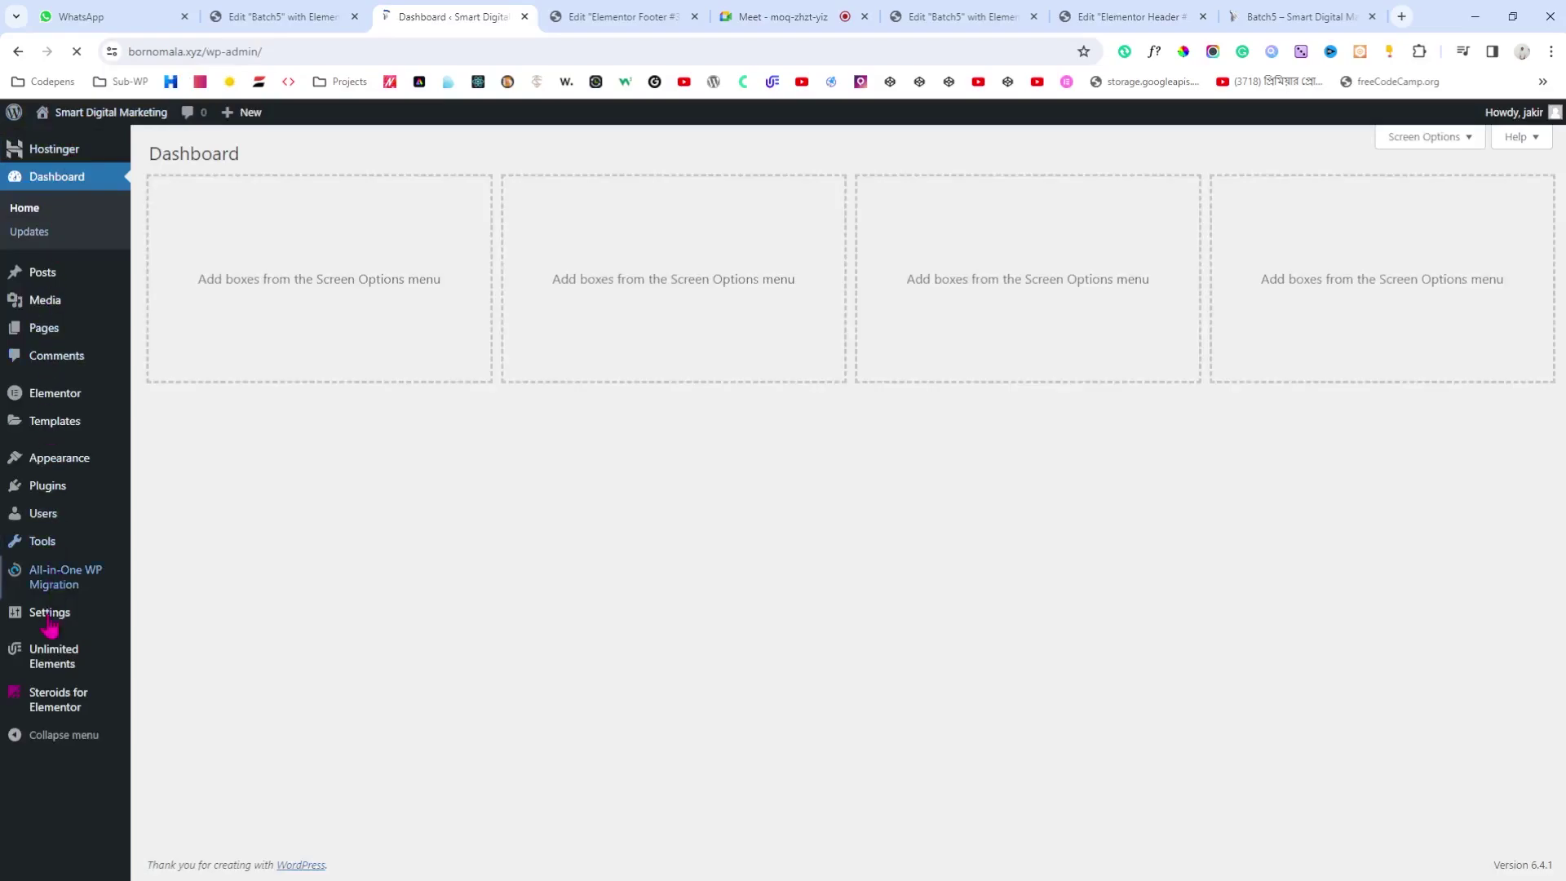
{"action": "mouse_move", "coordinate": [61, 674]}
{"action": "left_click", "coordinate": [160, 677]}
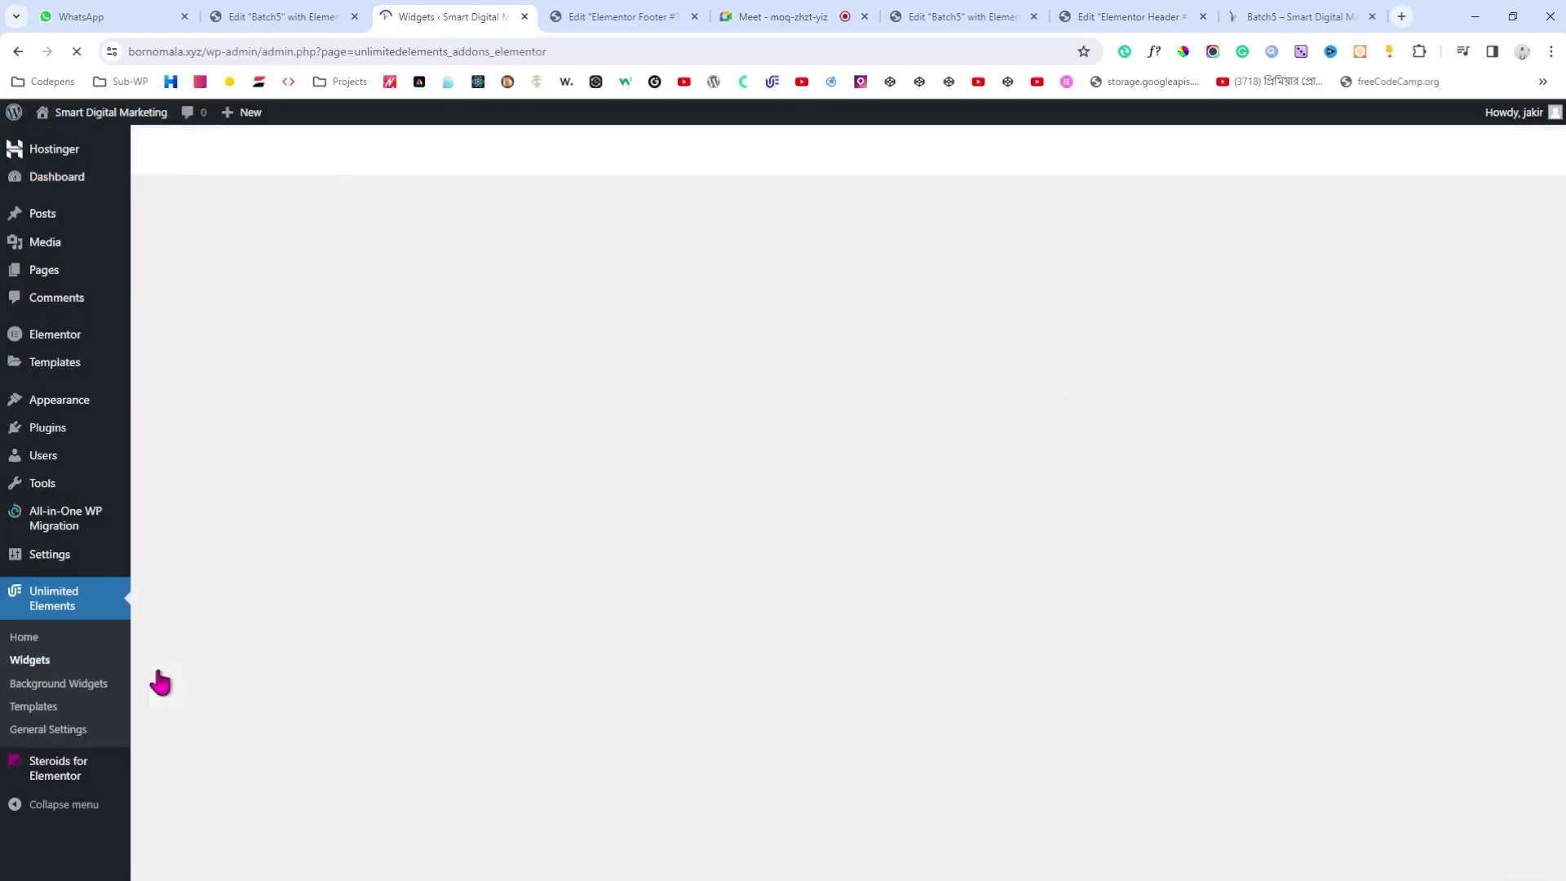
{"action": "left_click", "coordinate": [268, 447]}
{"action": "left_click", "coordinate": [206, 420]}
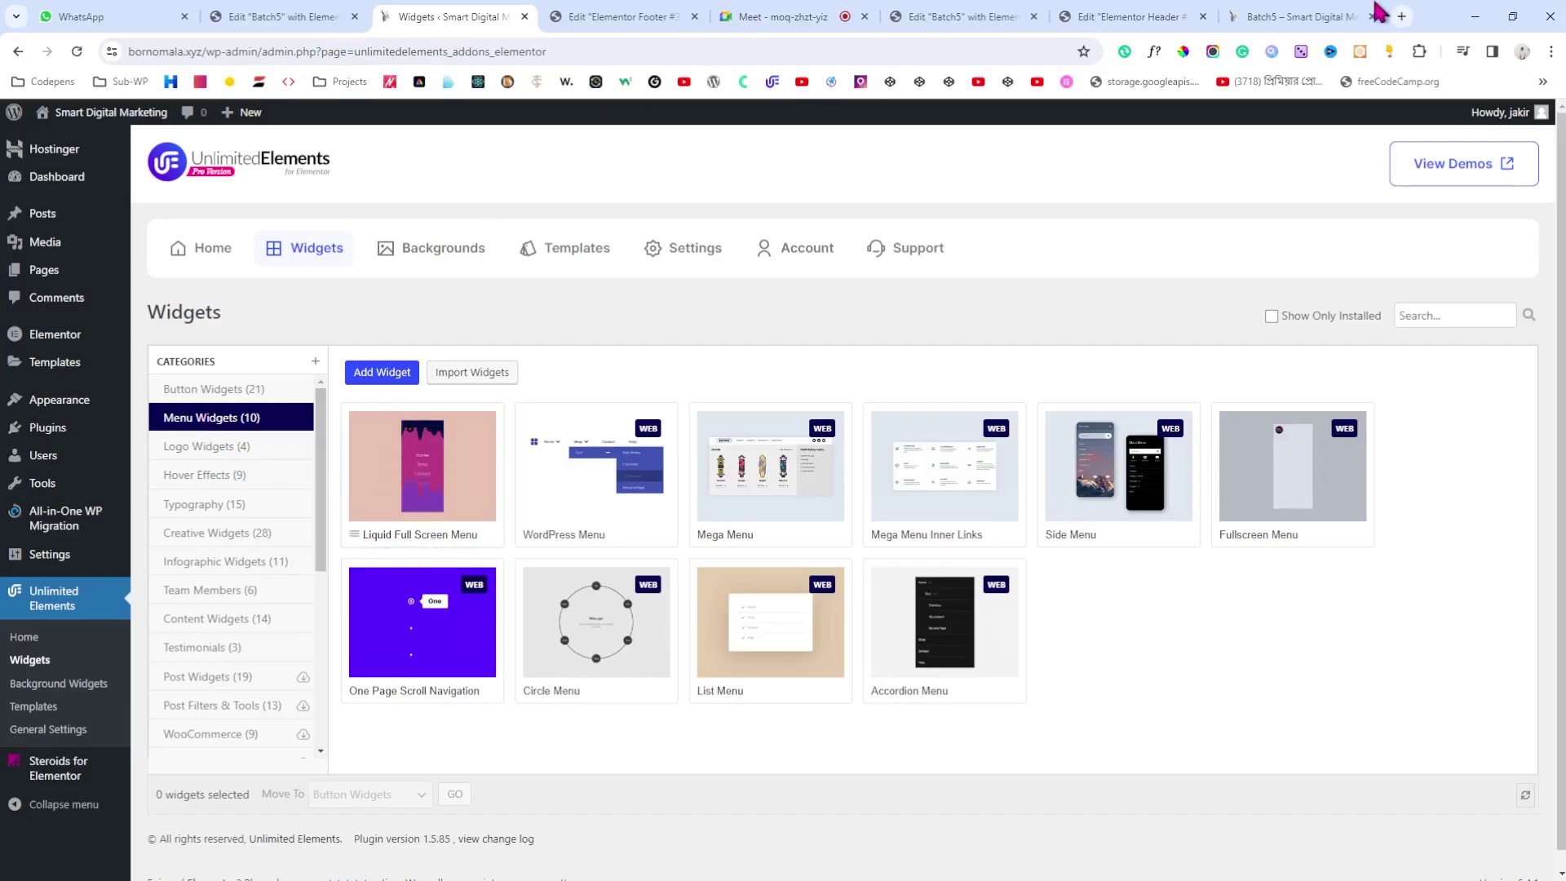
{"action": "left_click", "coordinate": [1297, 17]}
{"action": "left_click", "coordinate": [1117, 17]}
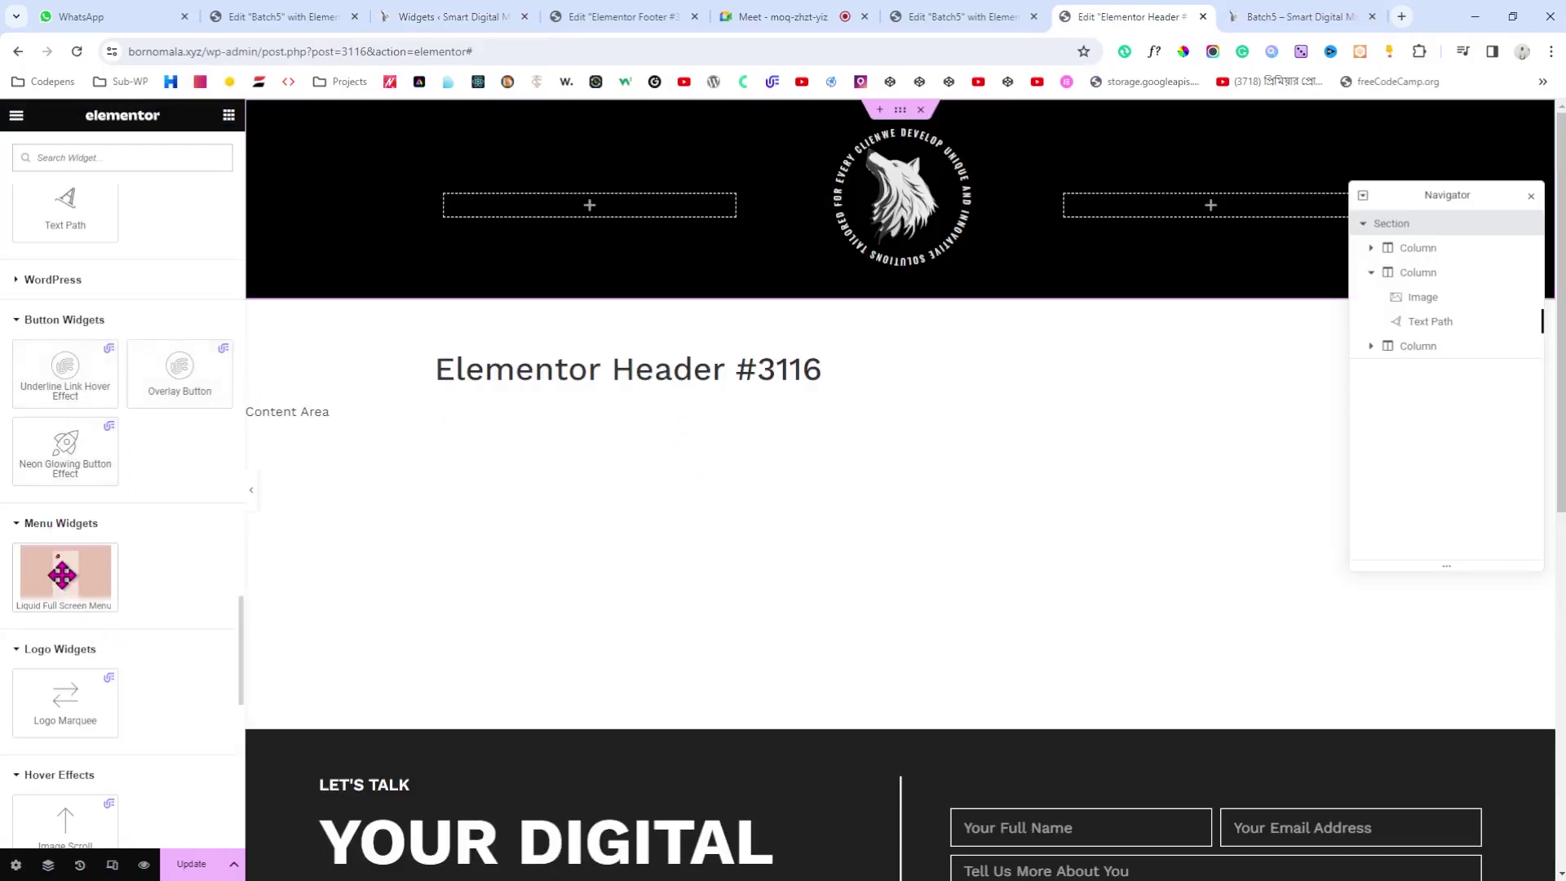
Step: Add the Liquid Full Screen Menu widget to the header's third column, set its overlay animation to Style Three, and preview it
{"action": "mouse_move", "coordinate": [1242, 233]}
{"action": "left_mouse_down"}
{"action": "mouse_move", "coordinate": [1244, 190]}
{"action": "mouse_move", "coordinate": [1235, 211]}
{"action": "left_mouse_up"}
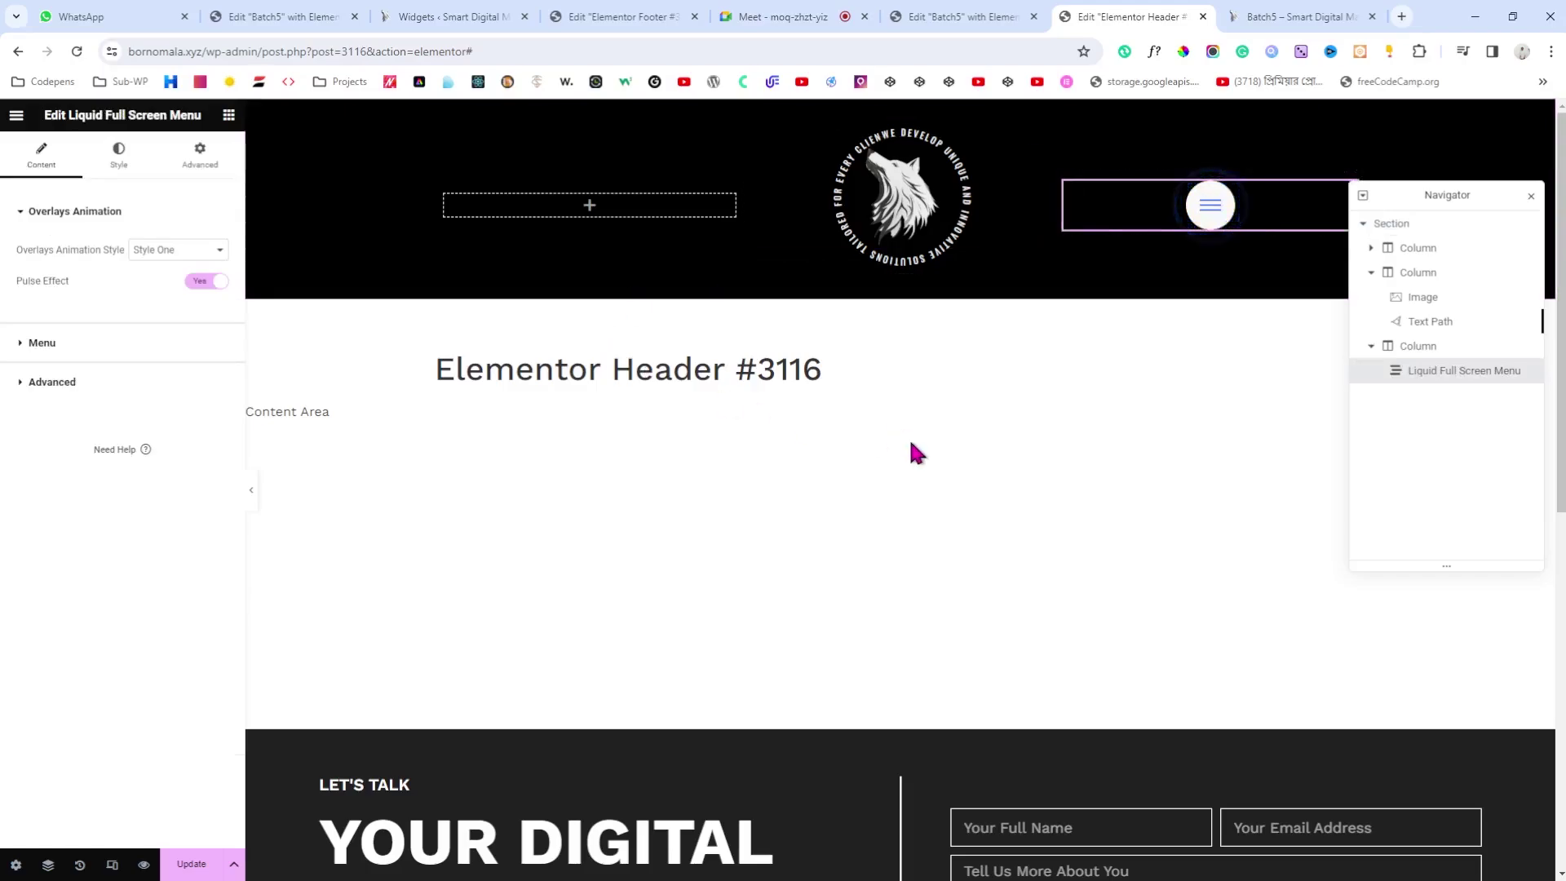
{"action": "left_click", "coordinate": [1210, 213]}
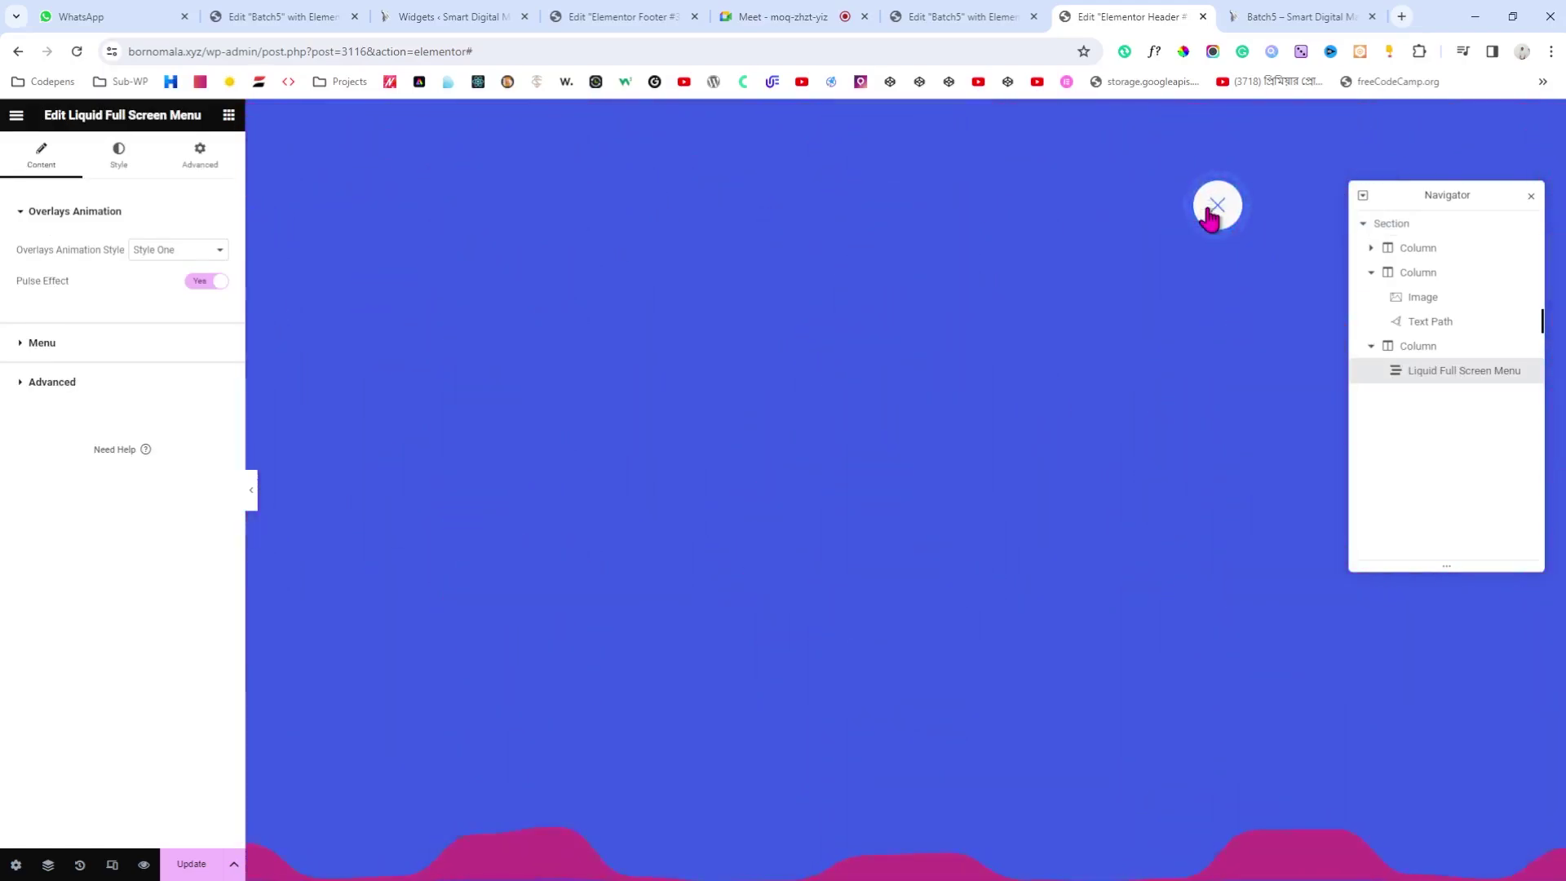
{"action": "left_click", "coordinate": [1212, 211]}
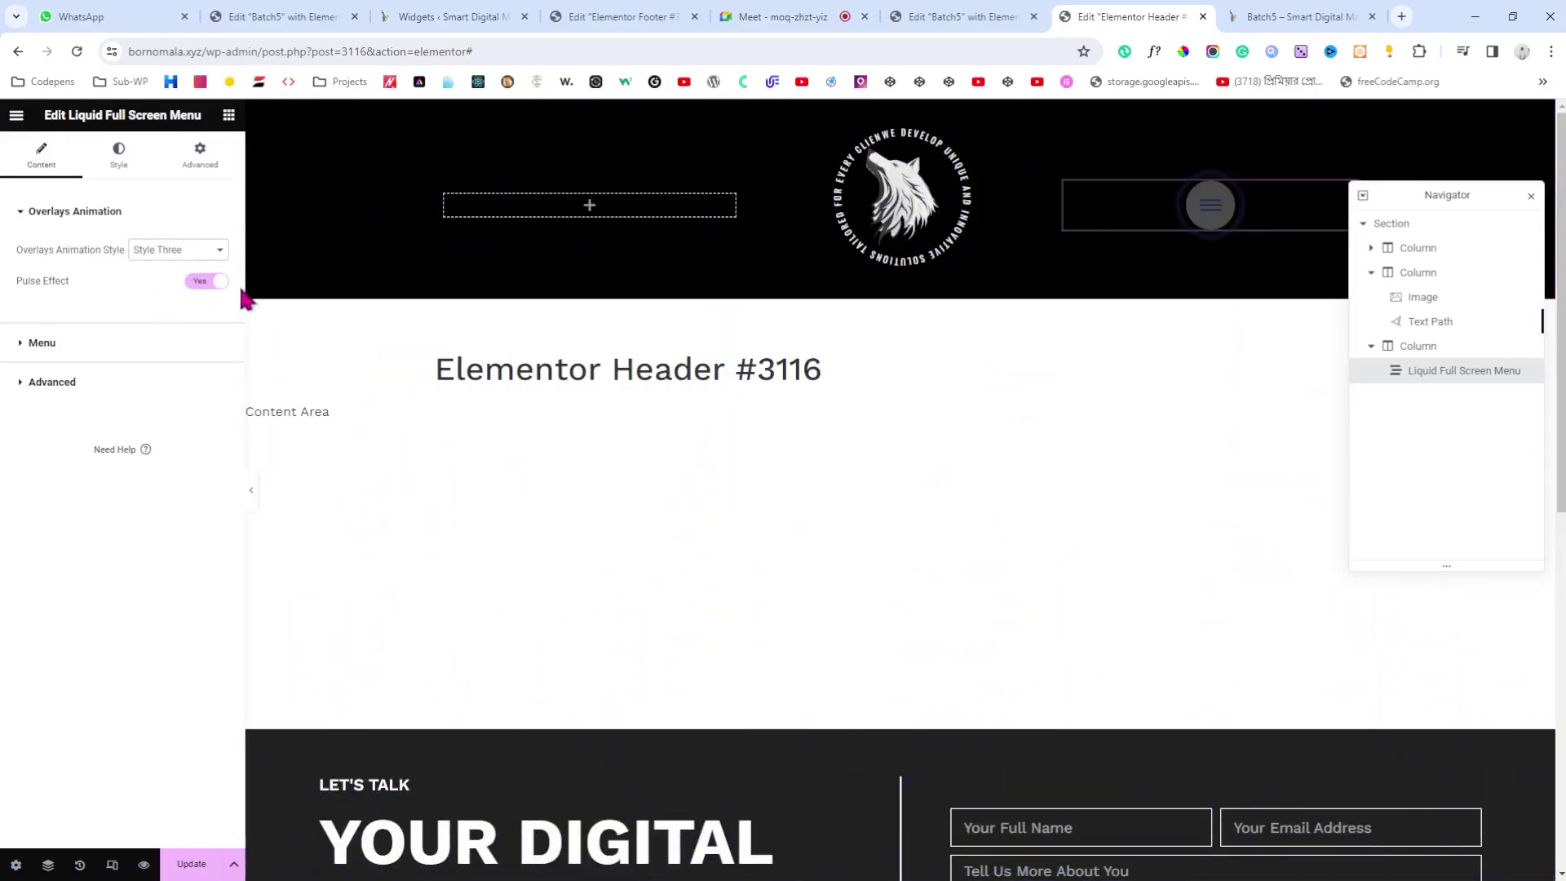
{"action": "left_click", "coordinate": [1210, 209]}
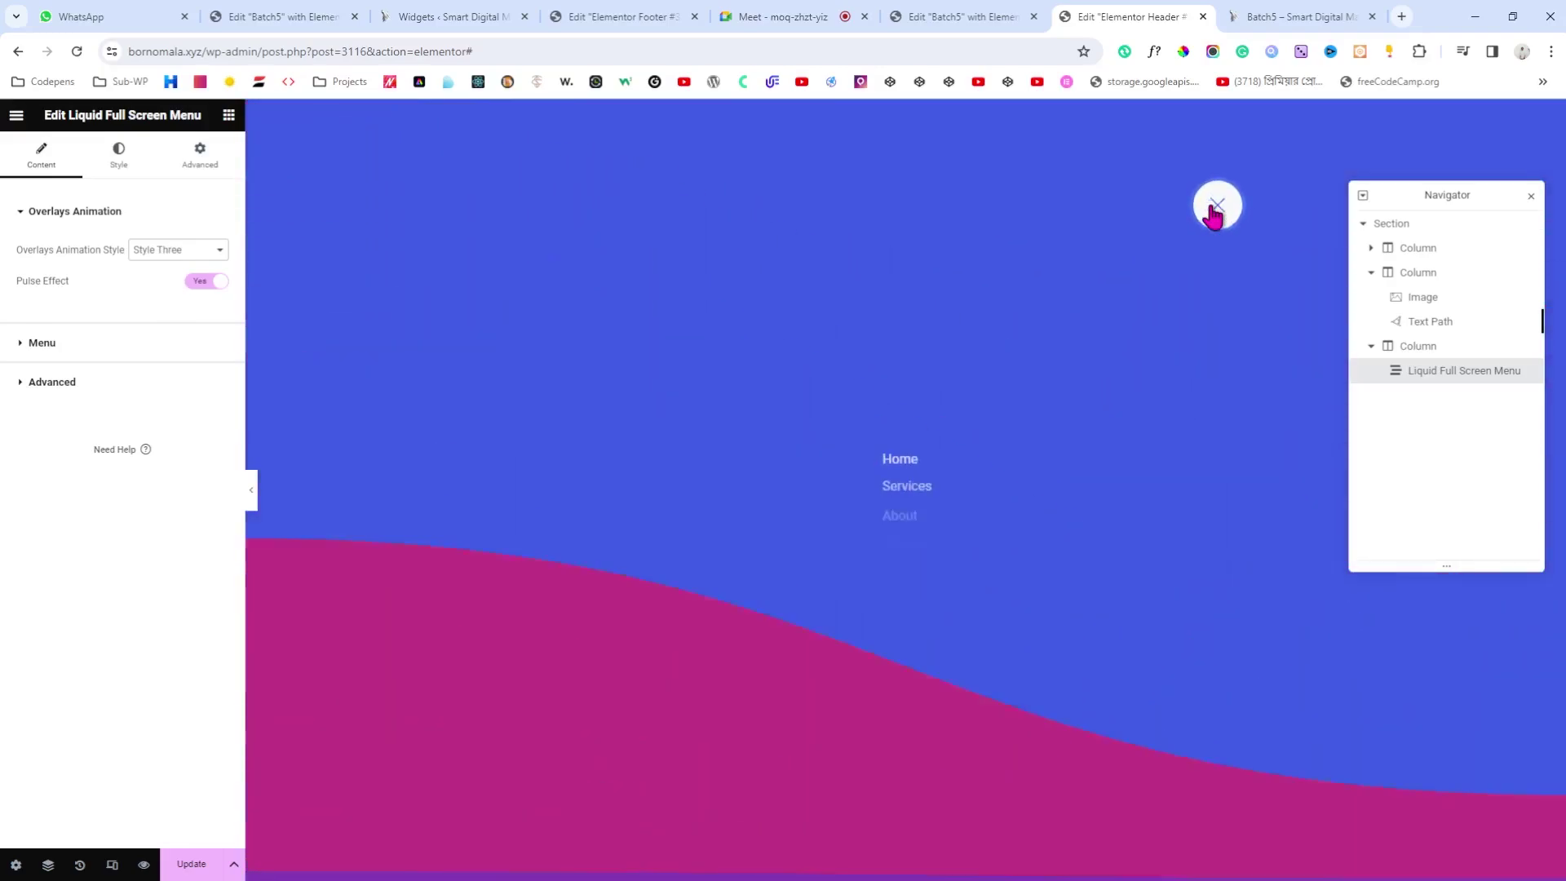
{"action": "left_click", "coordinate": [1215, 211]}
Step: Open the widget's Menu settings and preview the full-screen overlay with Main Menu
{"action": "left_click", "coordinate": [95, 343]}
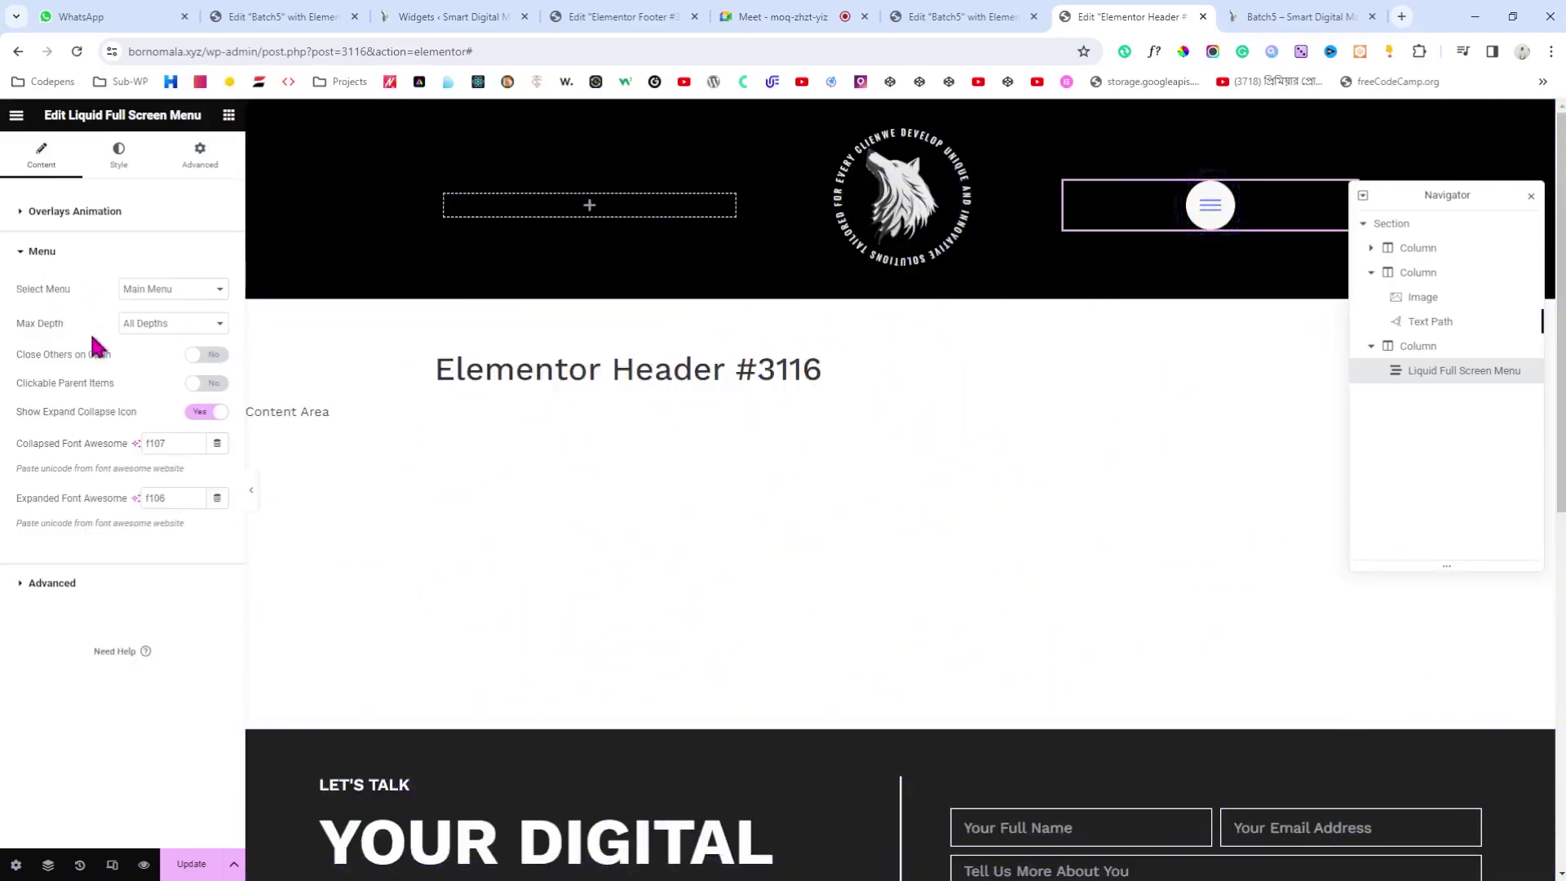
{"action": "left_click", "coordinate": [1204, 214]}
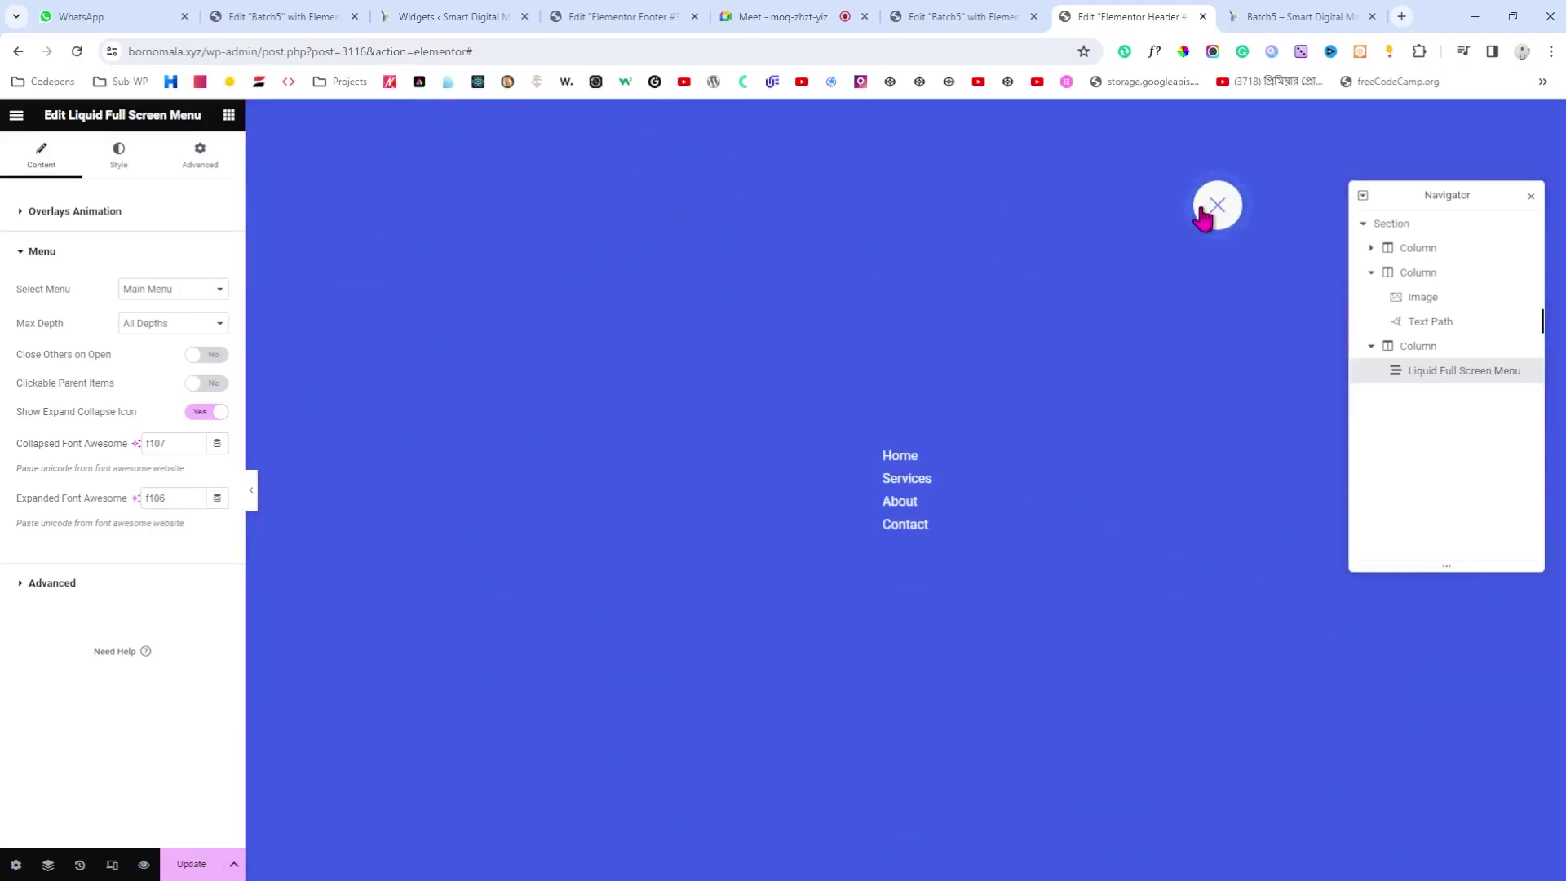
{"action": "left_click", "coordinate": [1206, 214]}
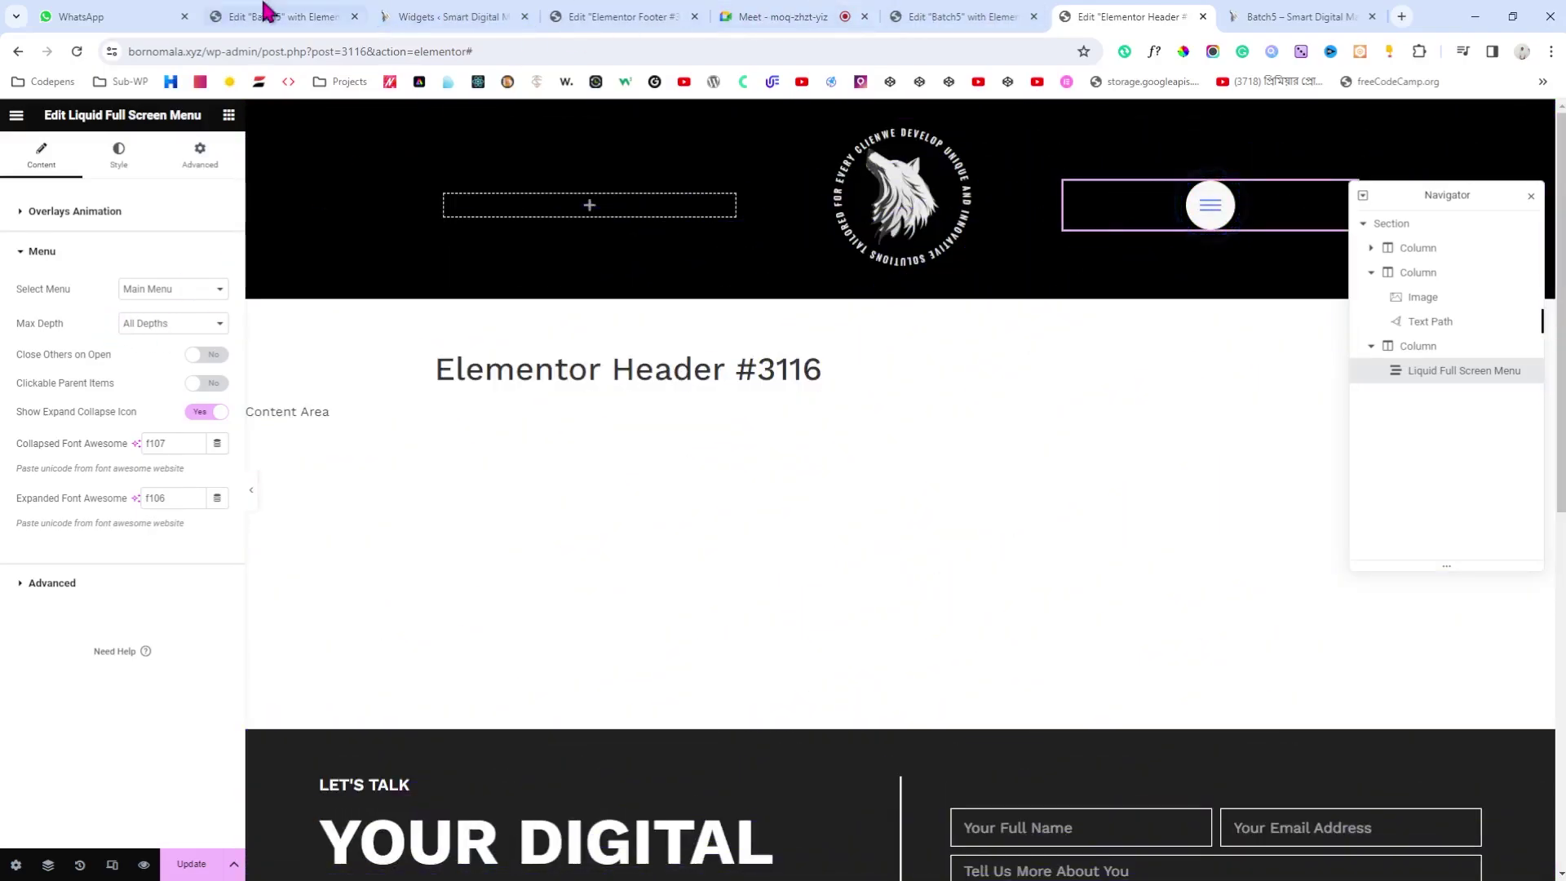
Step: Go from the site preview to the WordPress dashboard and open the Menus page under Appearance
{"action": "left_click", "coordinate": [295, 14]}
{"action": "left_click", "coordinate": [1266, 15]}
{"action": "left_click", "coordinate": [1165, 15]}
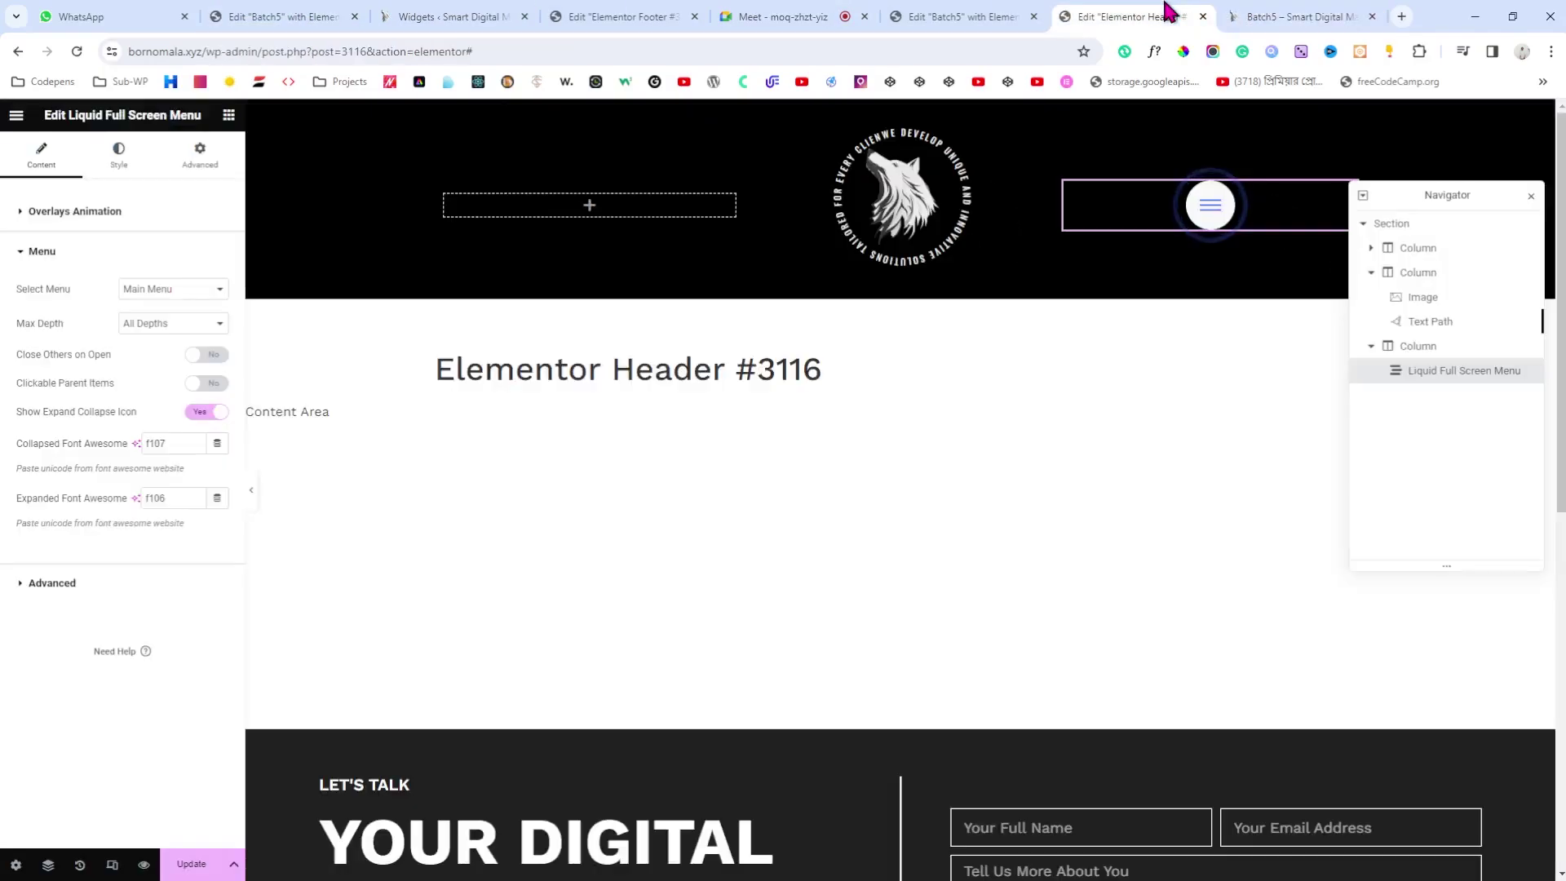
{"action": "left_click", "coordinate": [1249, 15]}
{"action": "mouse_move", "coordinate": [91, 114]}
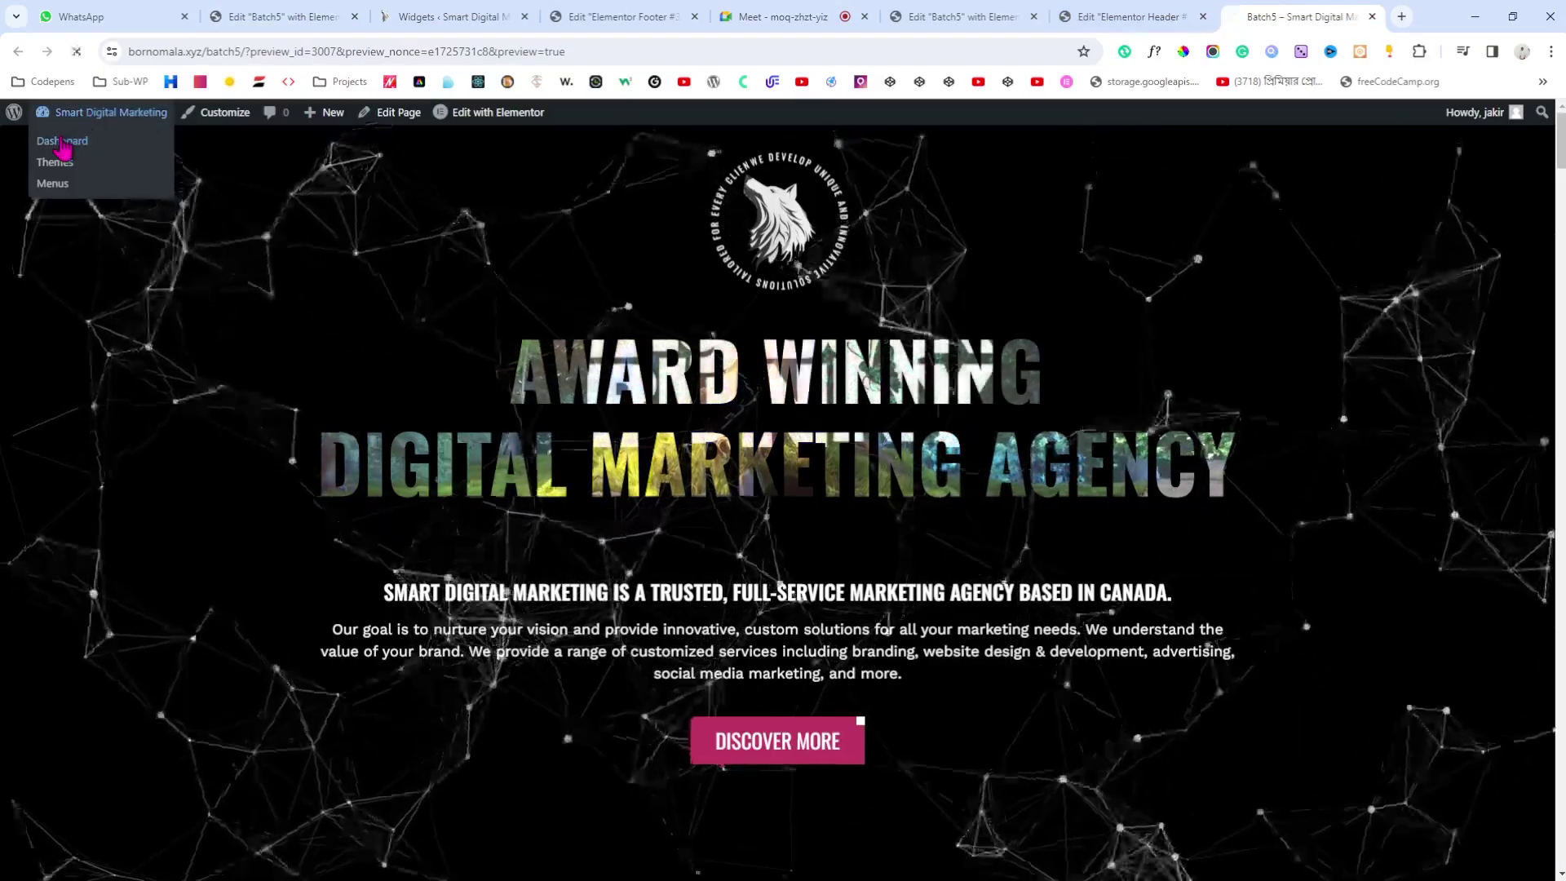
{"action": "left_click", "coordinate": [62, 142]}
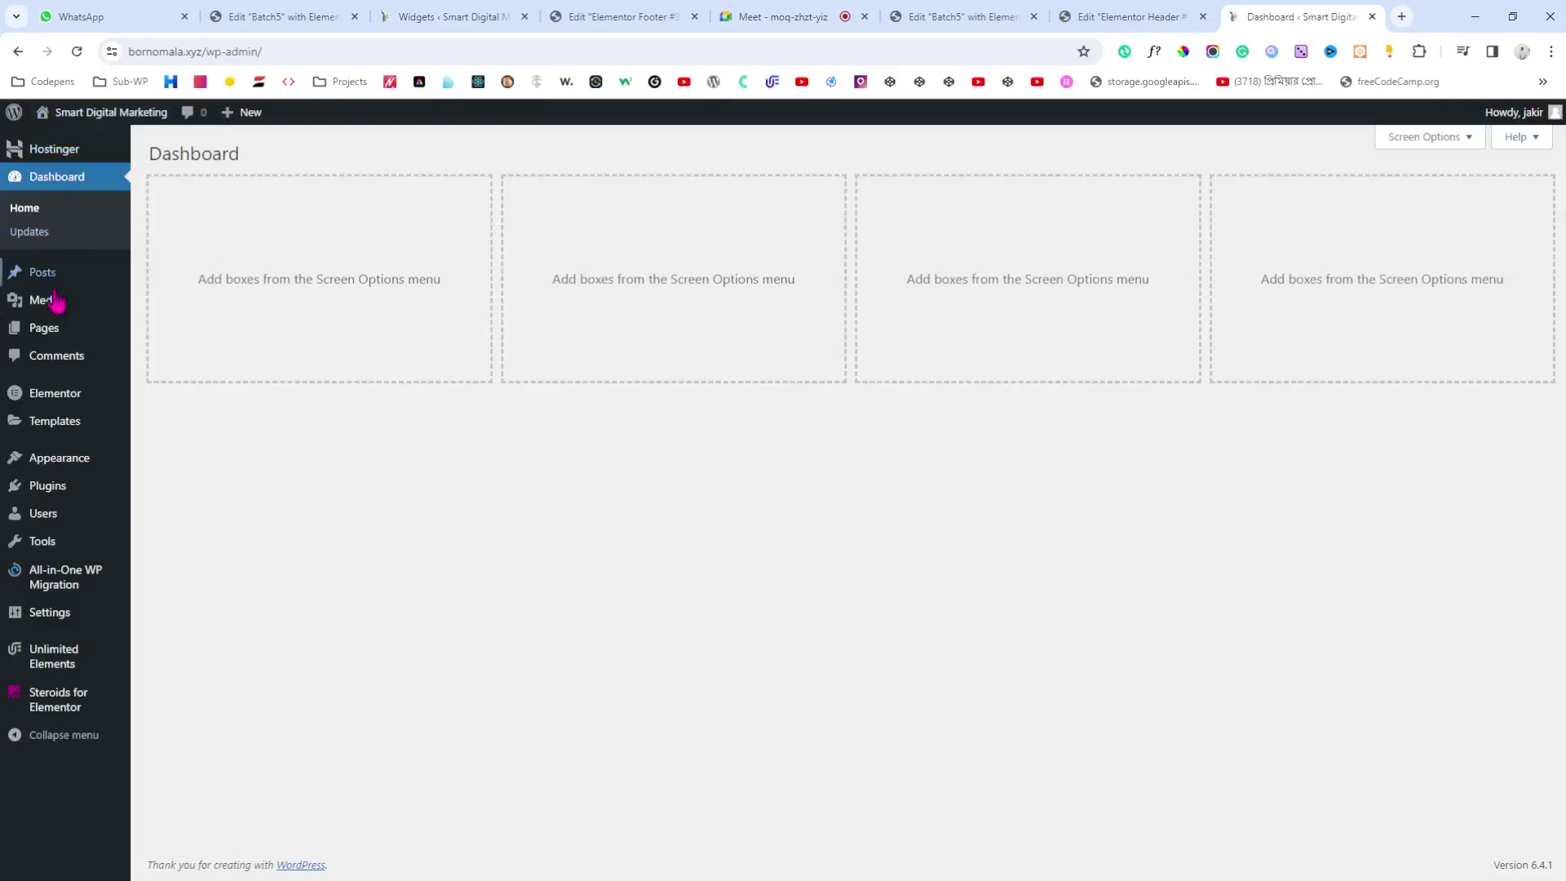
{"action": "mouse_move", "coordinate": [39, 470]}
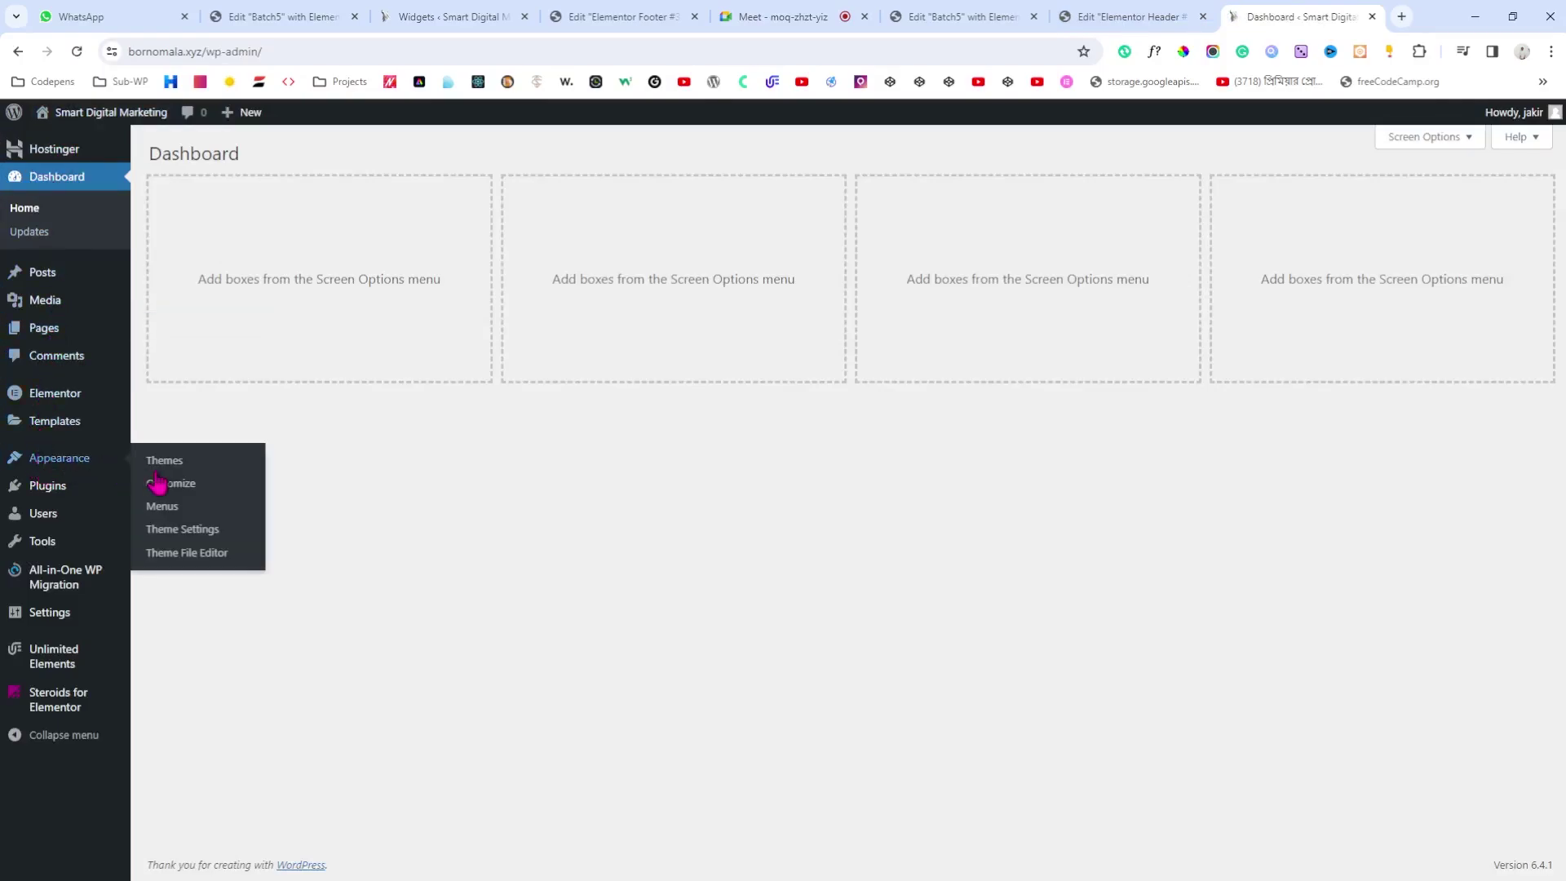
{"action": "left_click", "coordinate": [161, 509]}
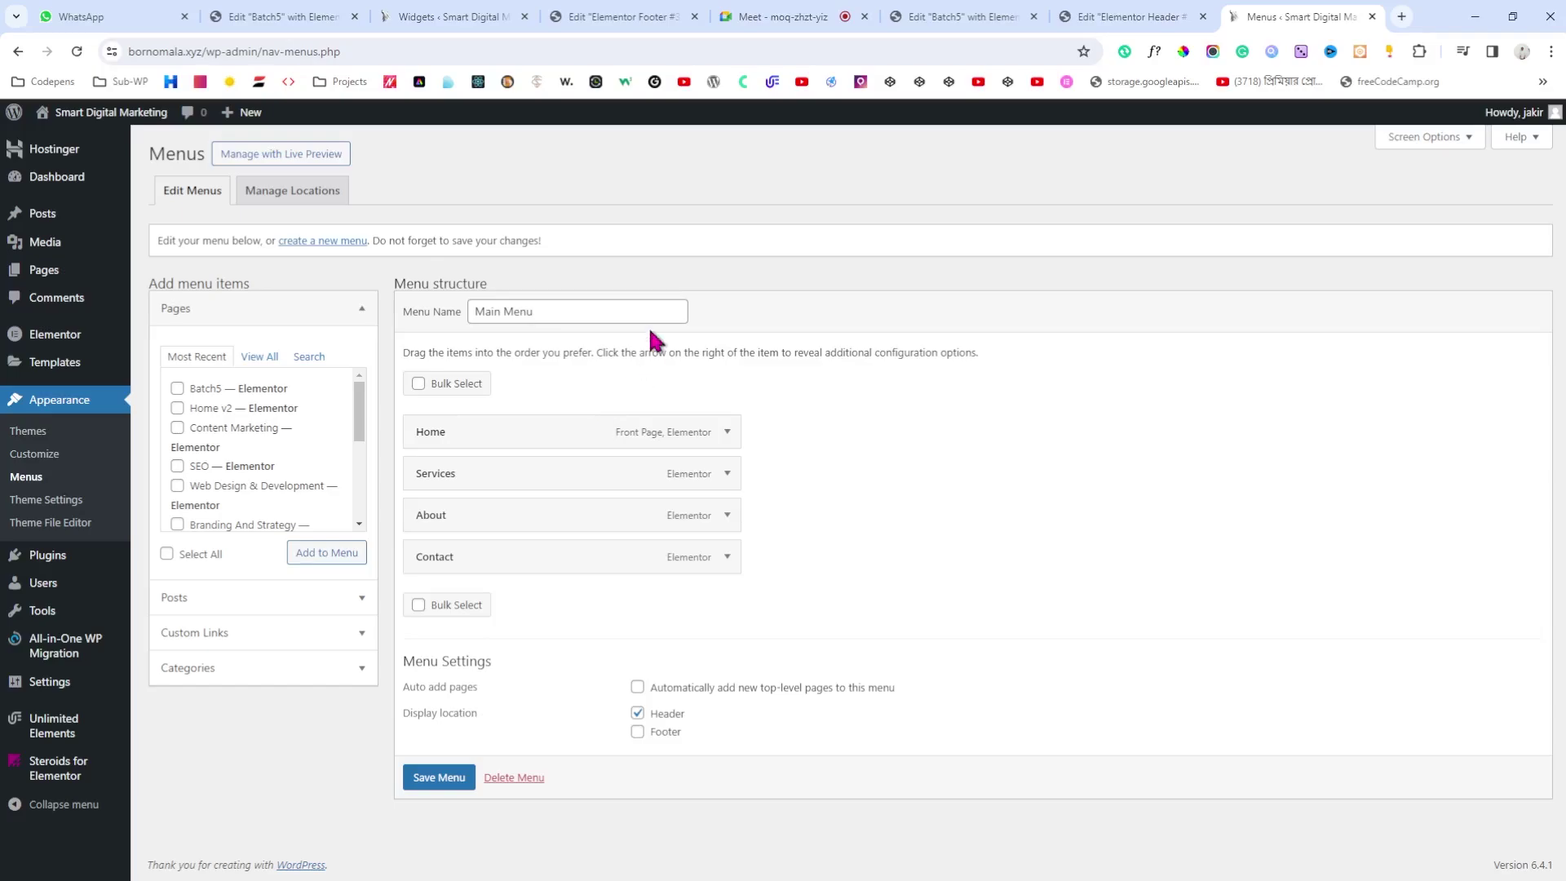
Step: Create a new menu named Test Menu and assign it to the Header display location
{"action": "left_click", "coordinate": [303, 242]}
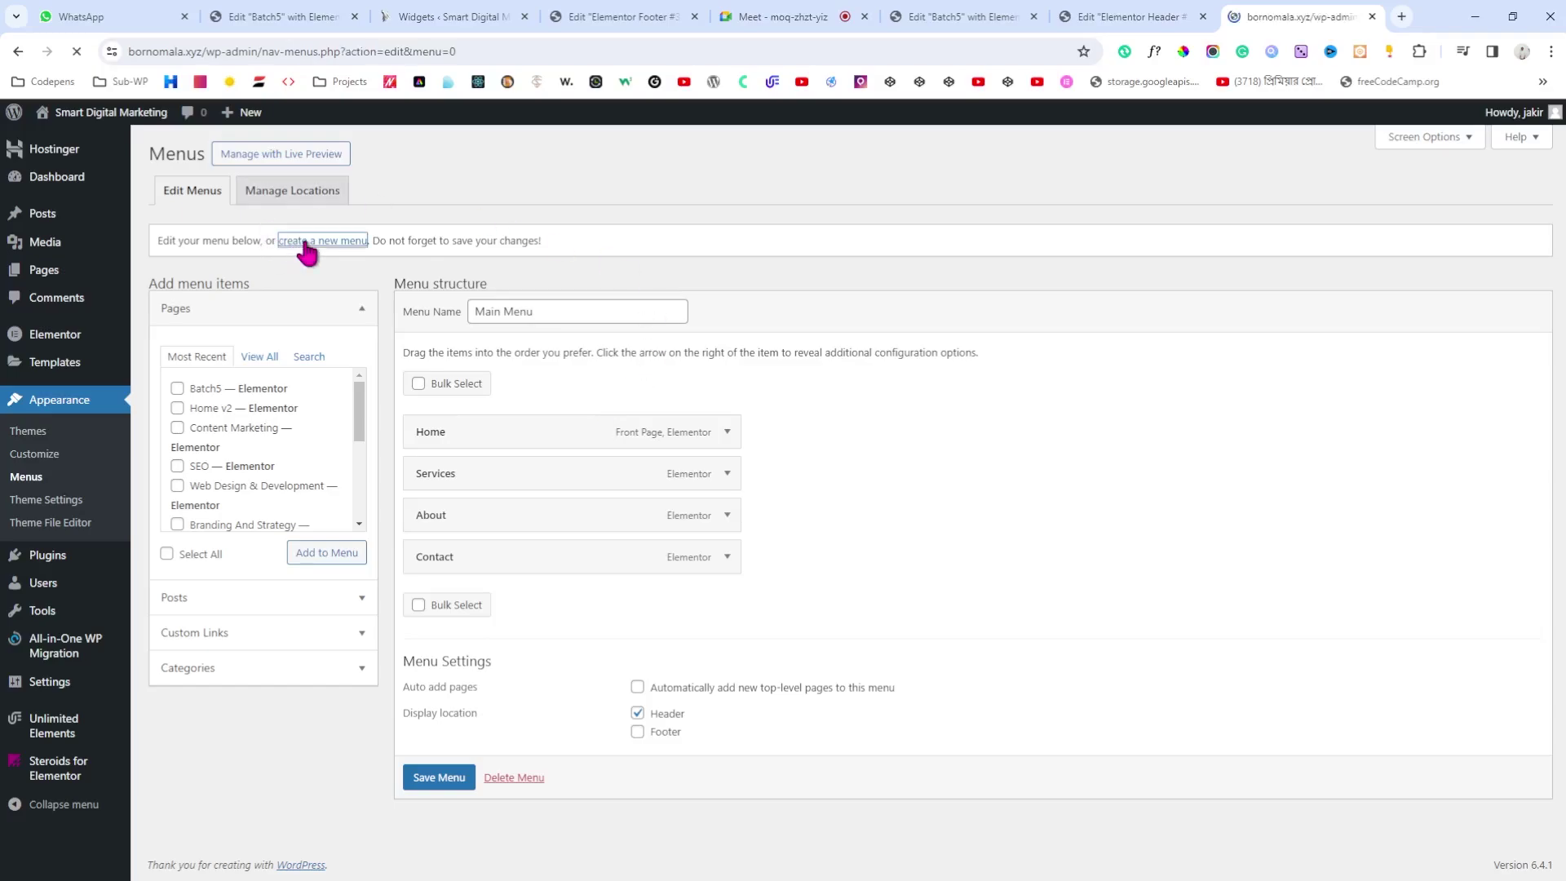
{"action": "left_click", "coordinate": [571, 317]}
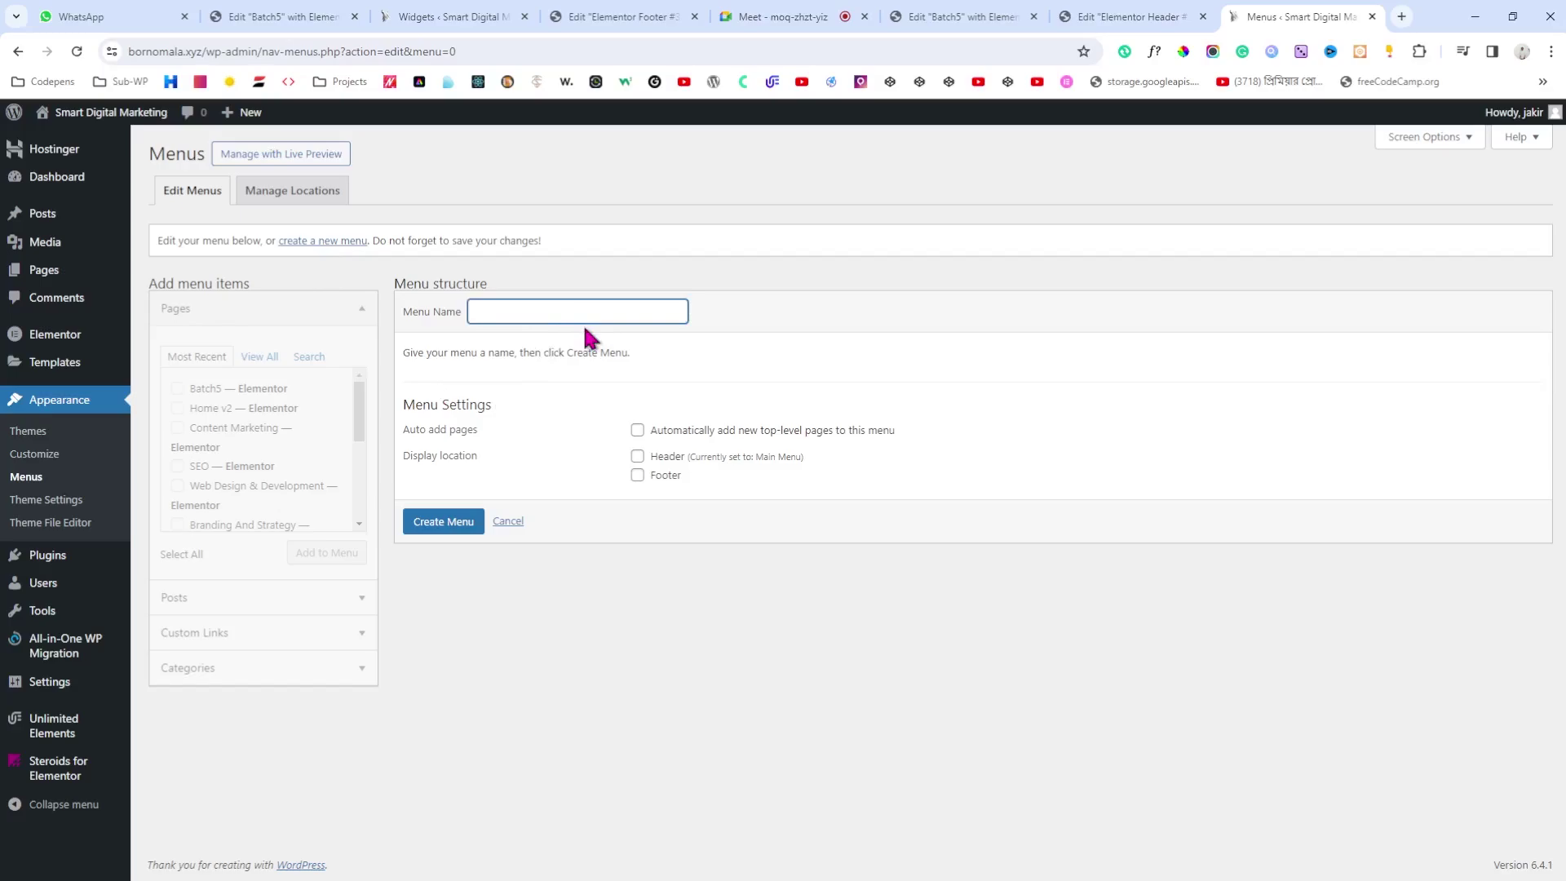
{"action": "type", "text": "Test Menu"}
{"action": "left_click", "coordinate": [637, 457]}
{"action": "left_click", "coordinate": [427, 526]}
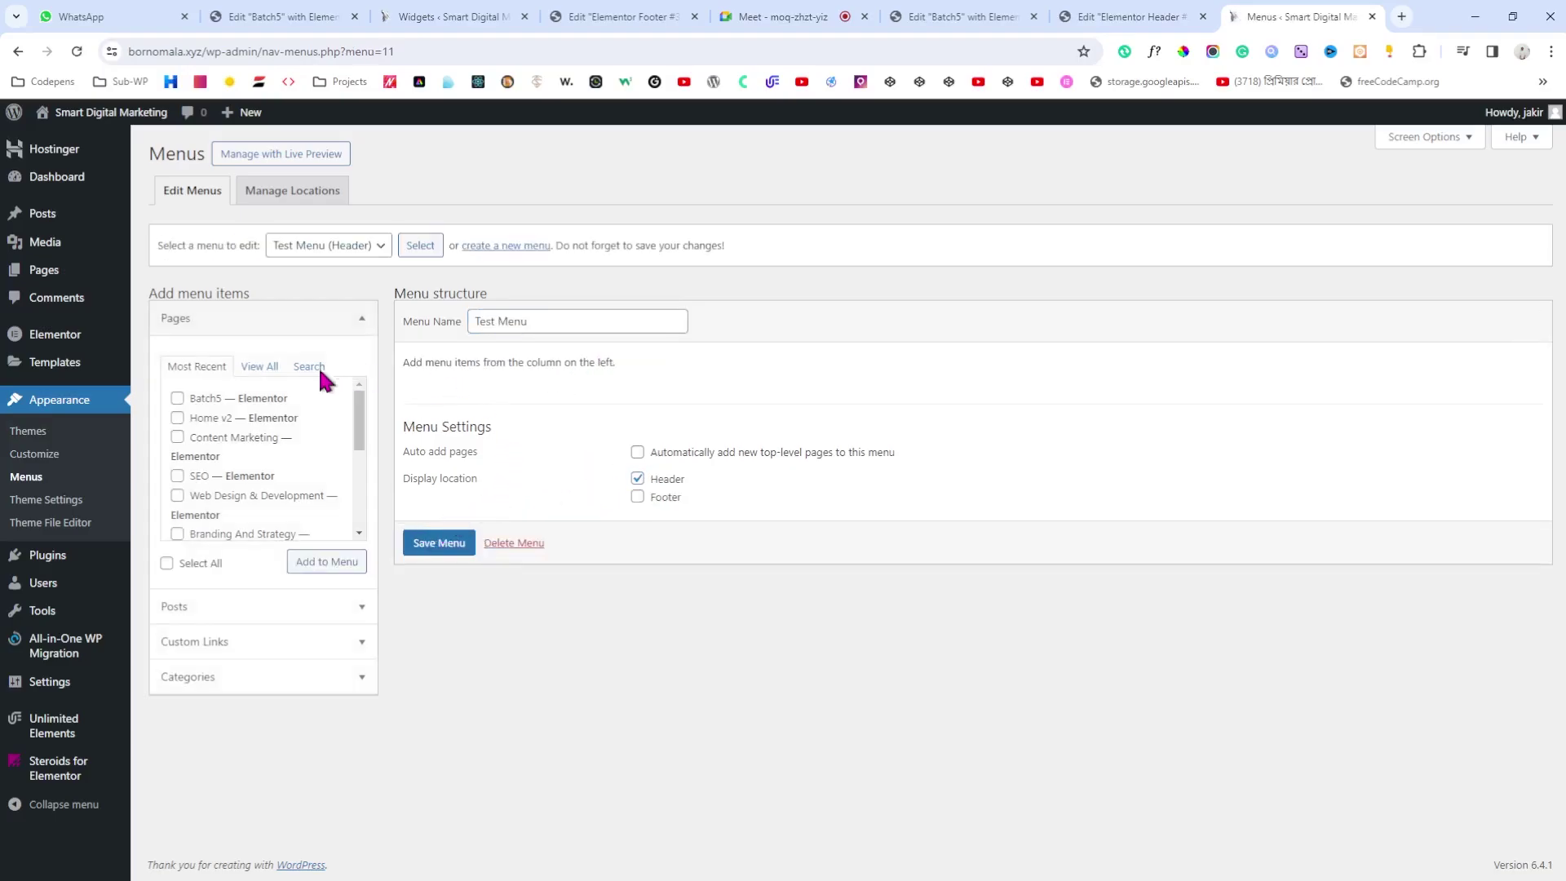
Step: Browse the available pages for Test Menu and add a custom link Home with the URL #
{"action": "left_click", "coordinate": [246, 369]}
{"action": "scroll", "coordinate": [238, 406], "scroll_direction": "down", "scroll_amount": 2}
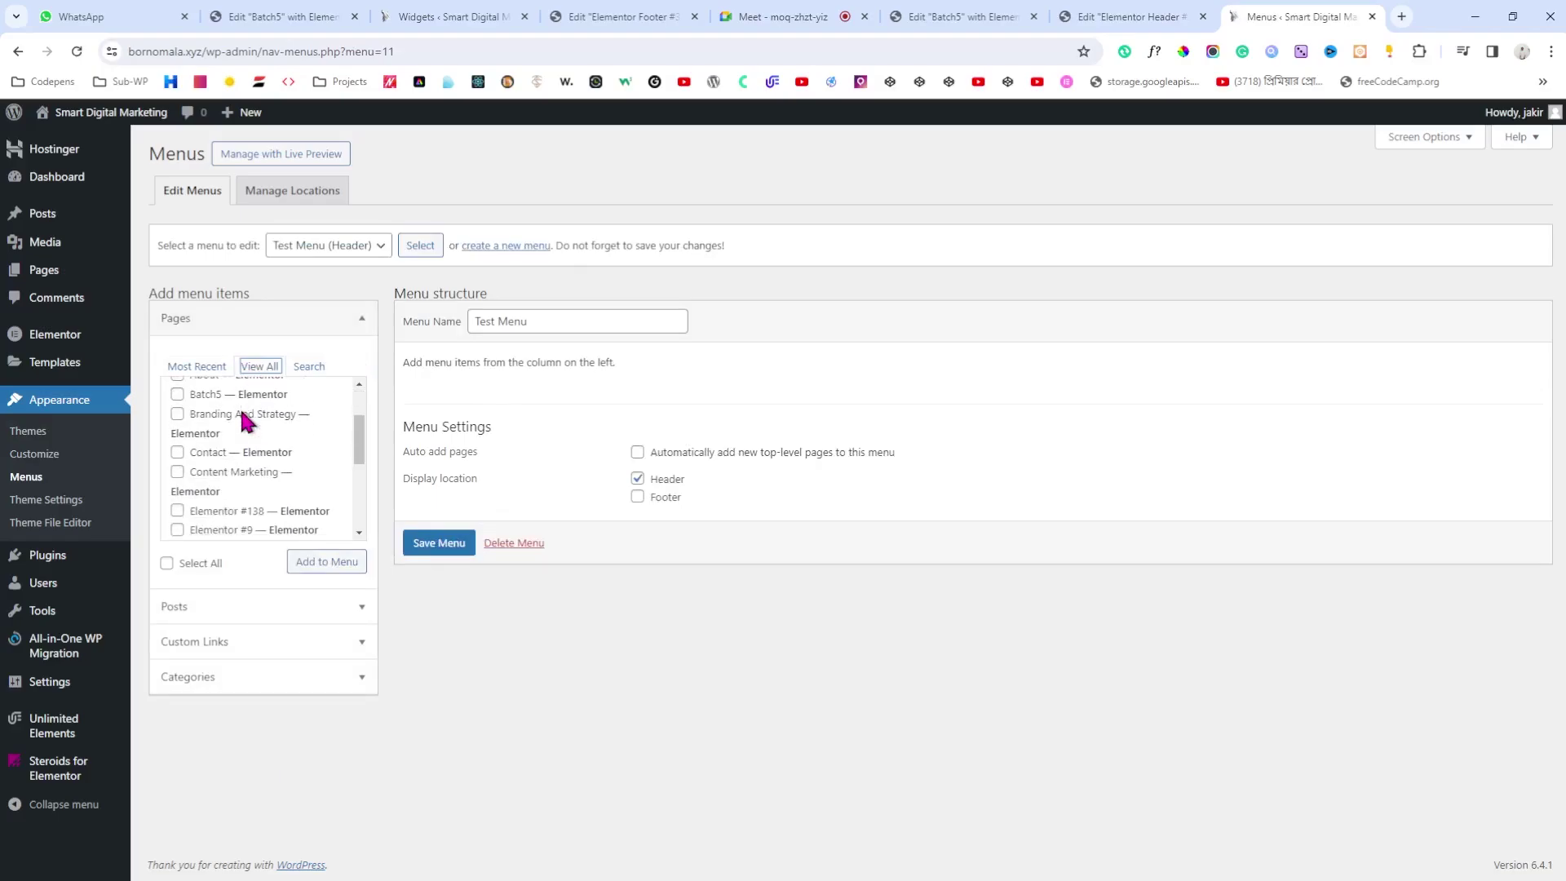
{"action": "scroll", "coordinate": [244, 417], "scroll_direction": "up", "scroll_amount": 2}
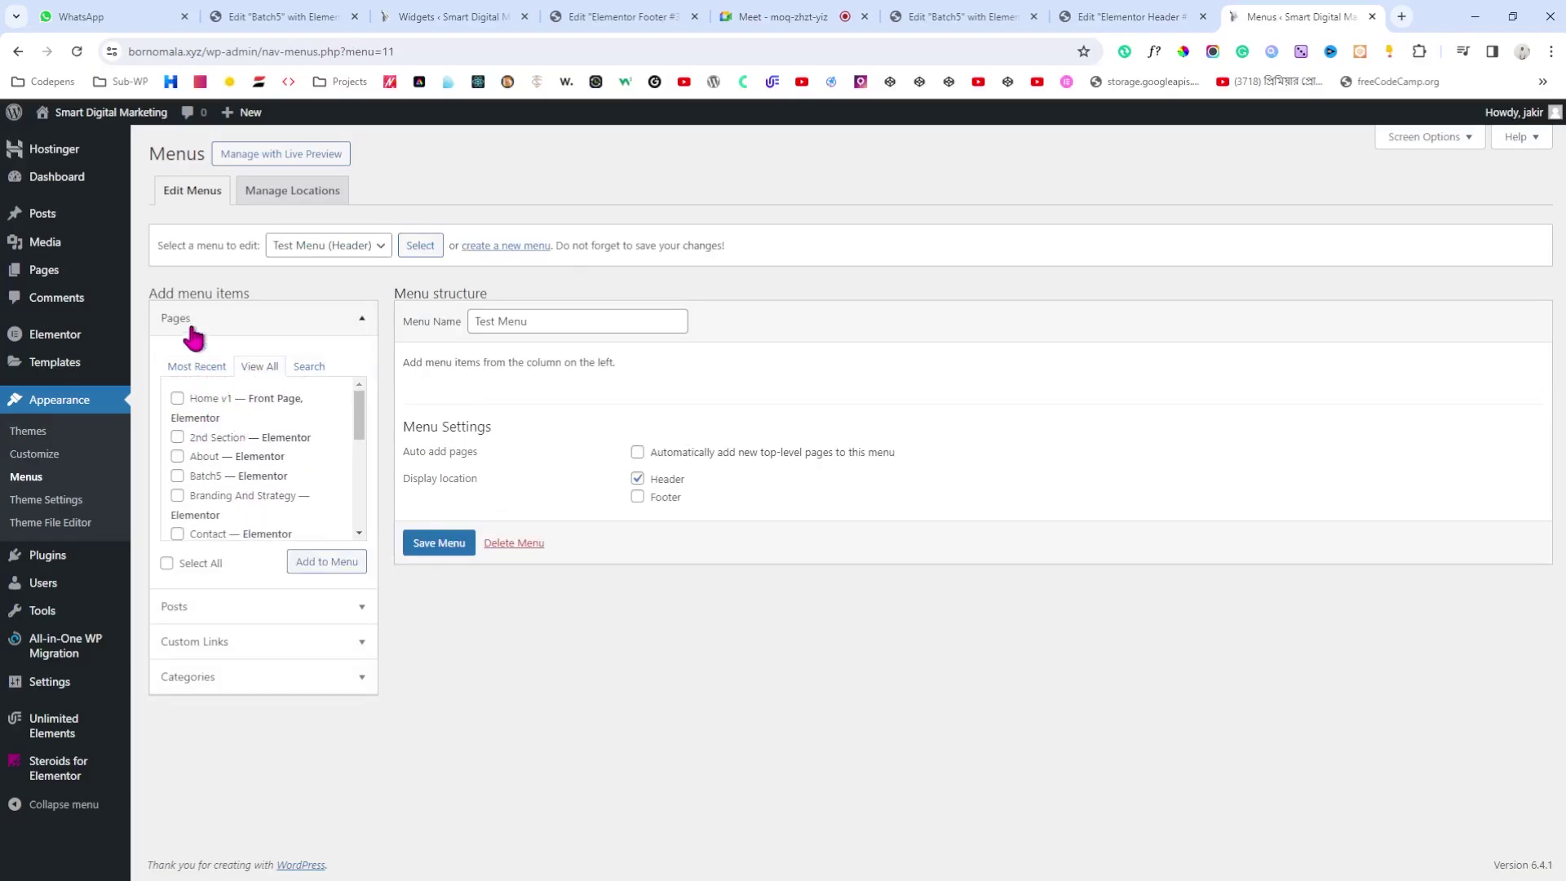
{"action": "left_click", "coordinate": [196, 366]}
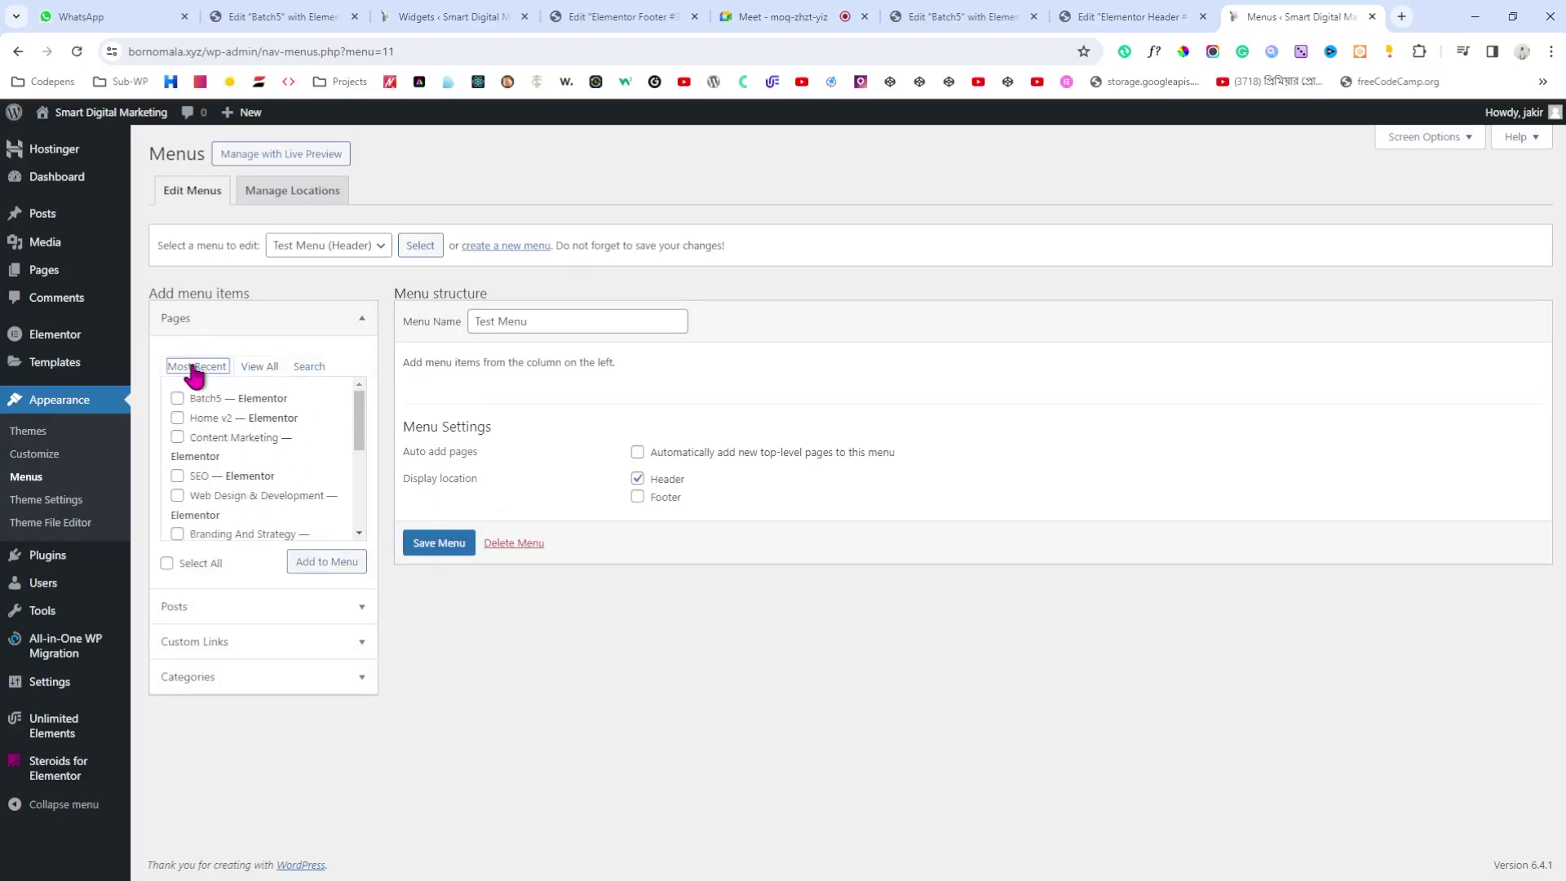
{"action": "left_click", "coordinate": [218, 643]}
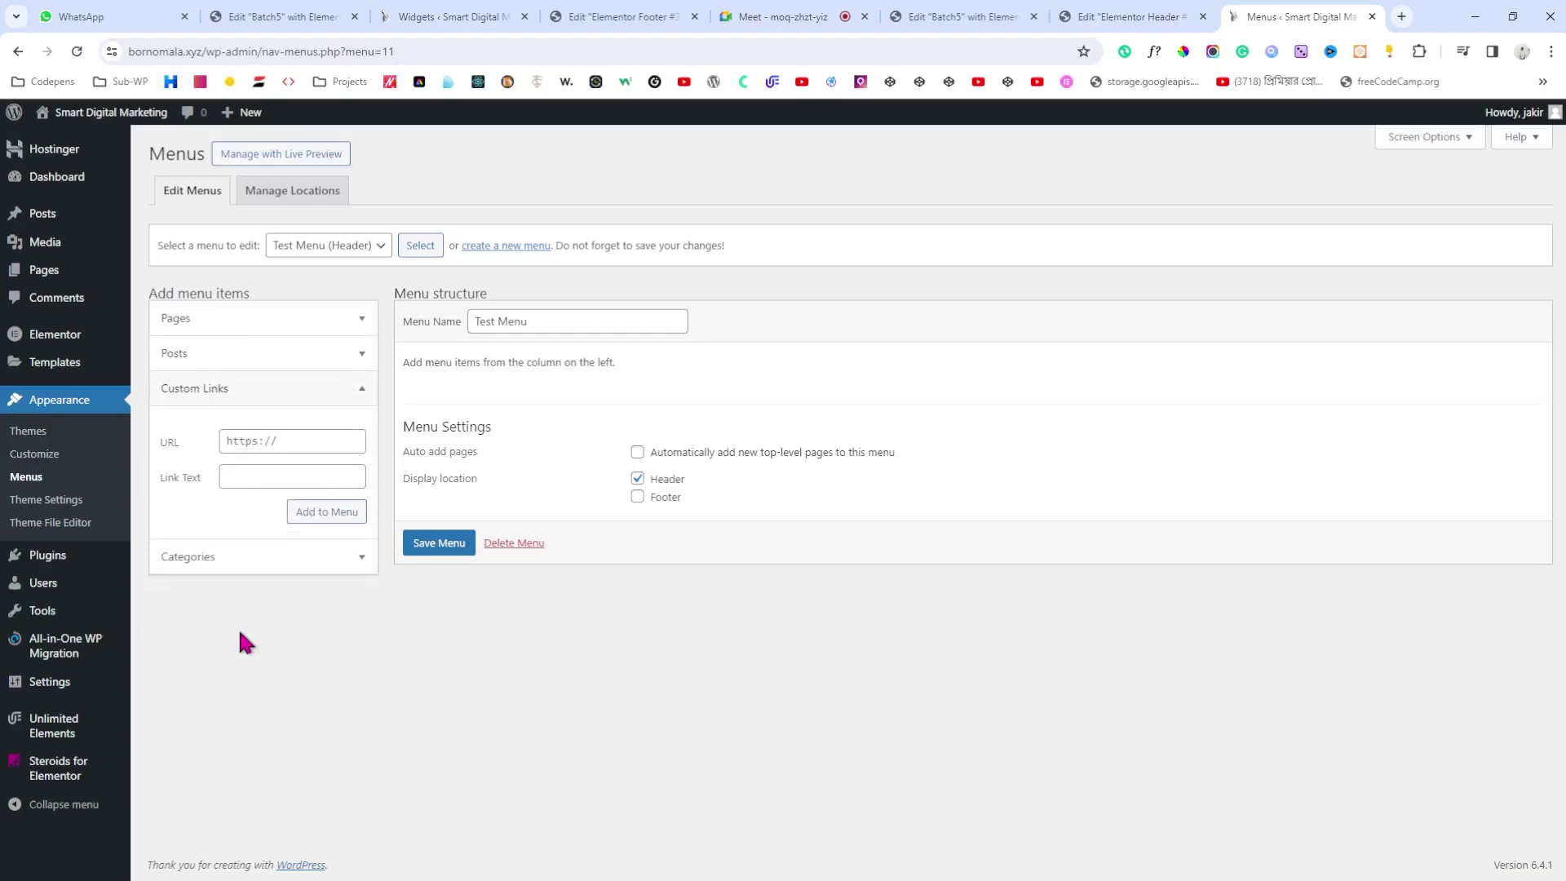
{"action": "type", "text": "#"}
{"action": "left_click", "coordinate": [291, 478]}
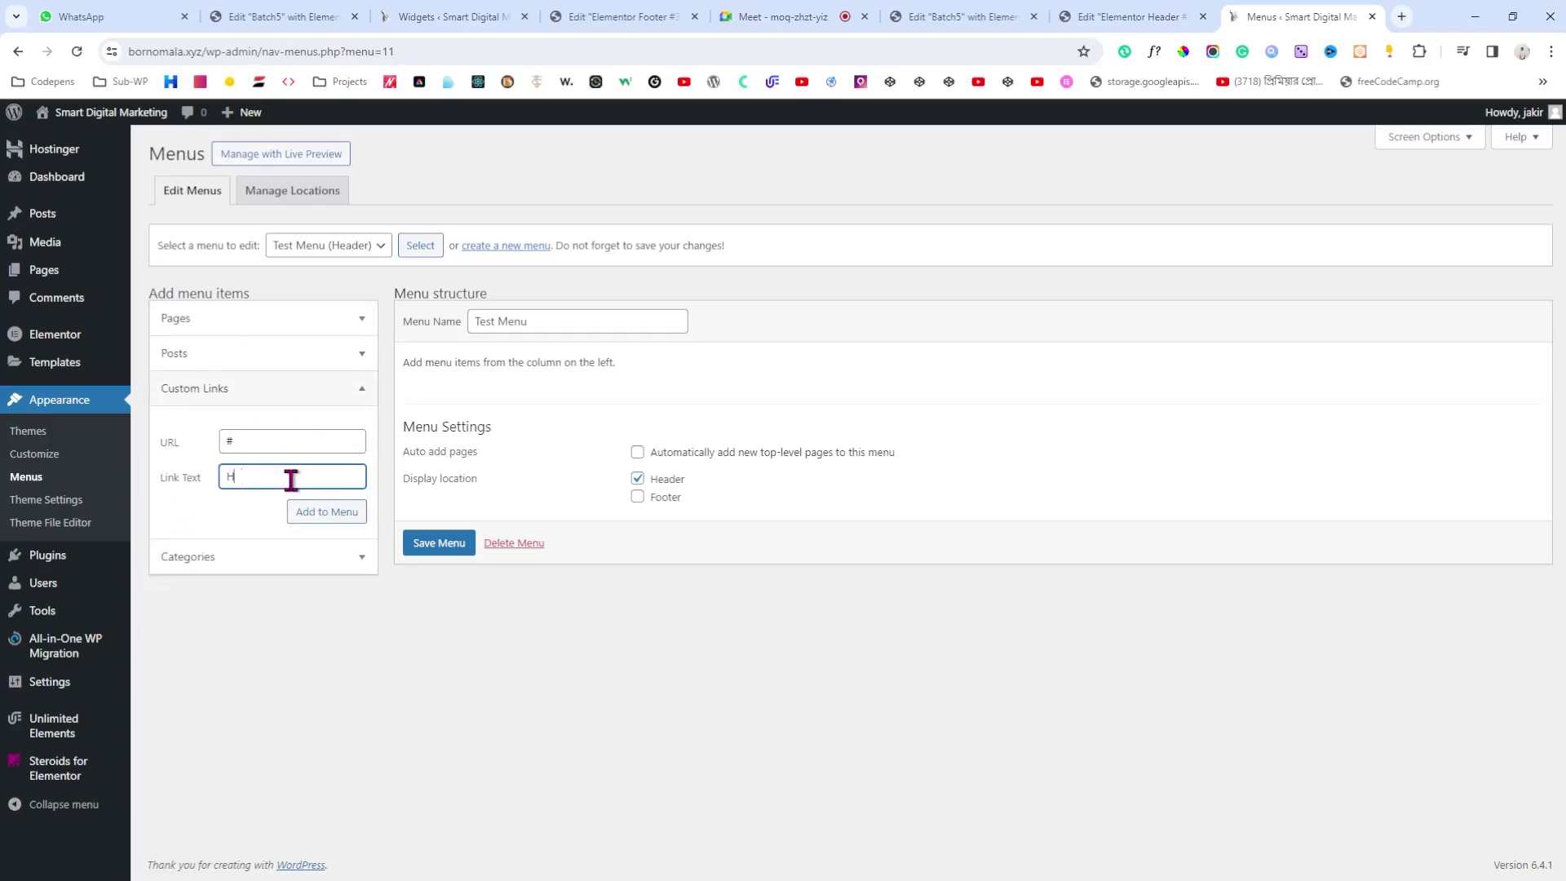
{"action": "type", "text": "Home"}
{"action": "left_click", "coordinate": [329, 514]}
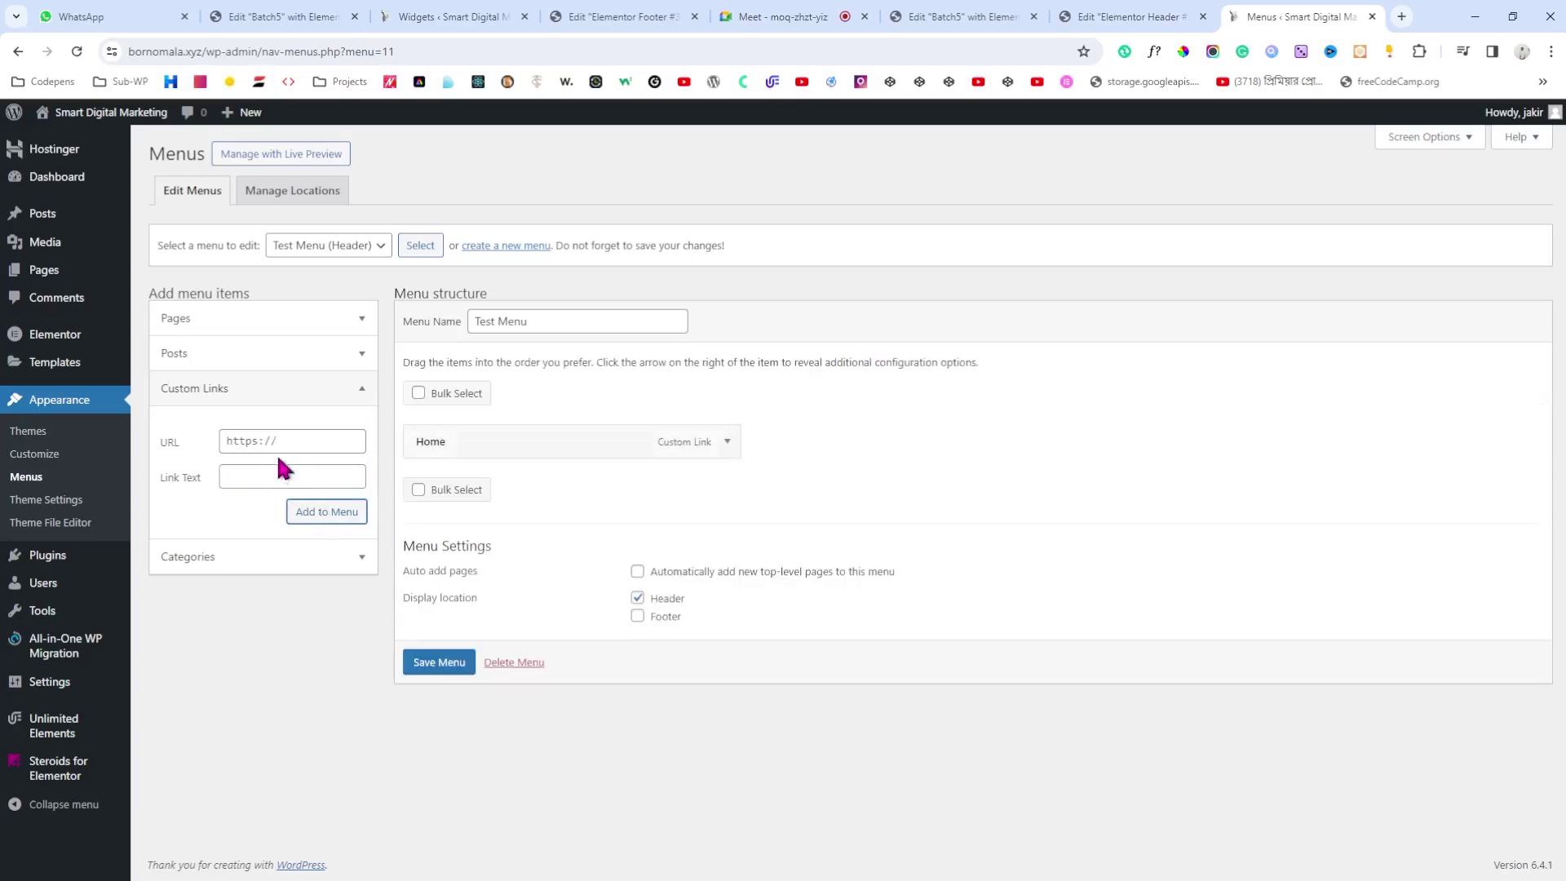
{"action": "type", "text": "#"}
{"action": "left_click", "coordinate": [267, 475]}
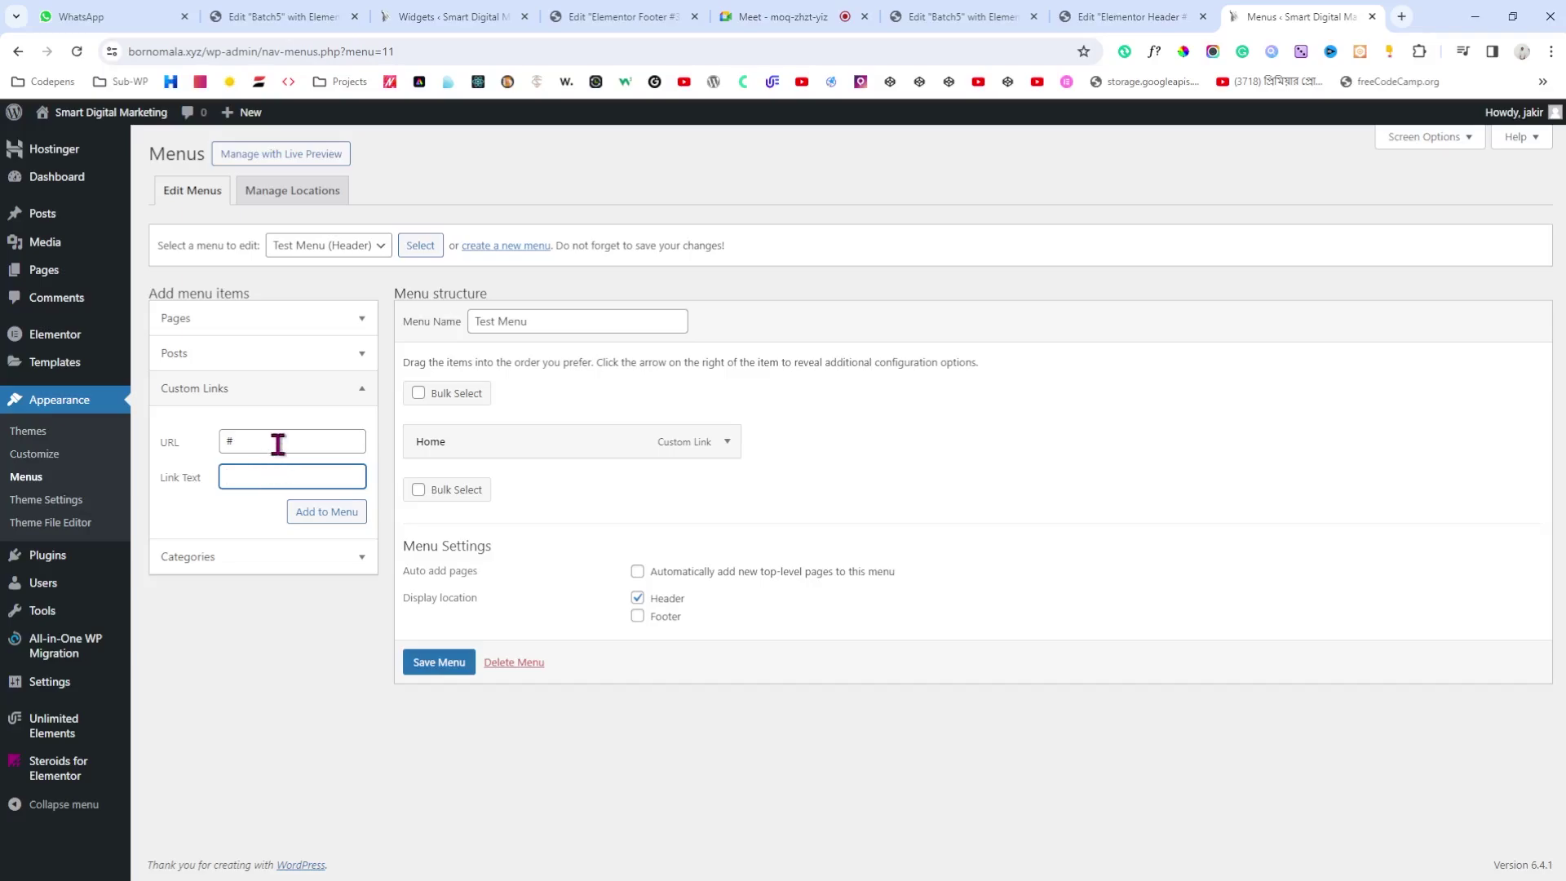
{"action": "left_click", "coordinate": [281, 448]}
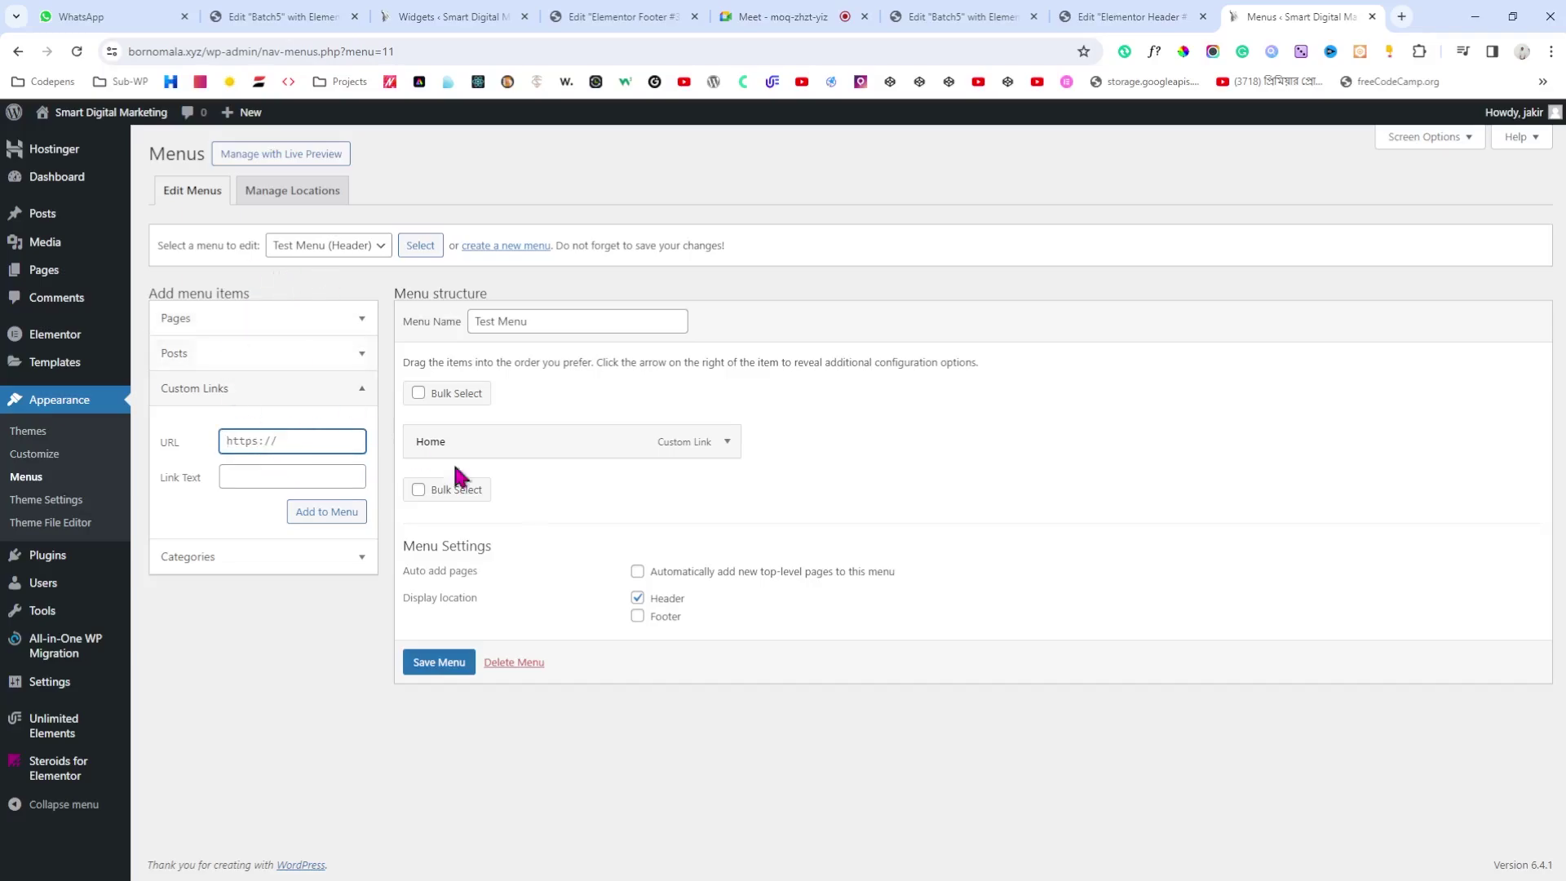
Step: Switch the menu being edited to Main Menu and save it
{"action": "left_click", "coordinate": [332, 254]}
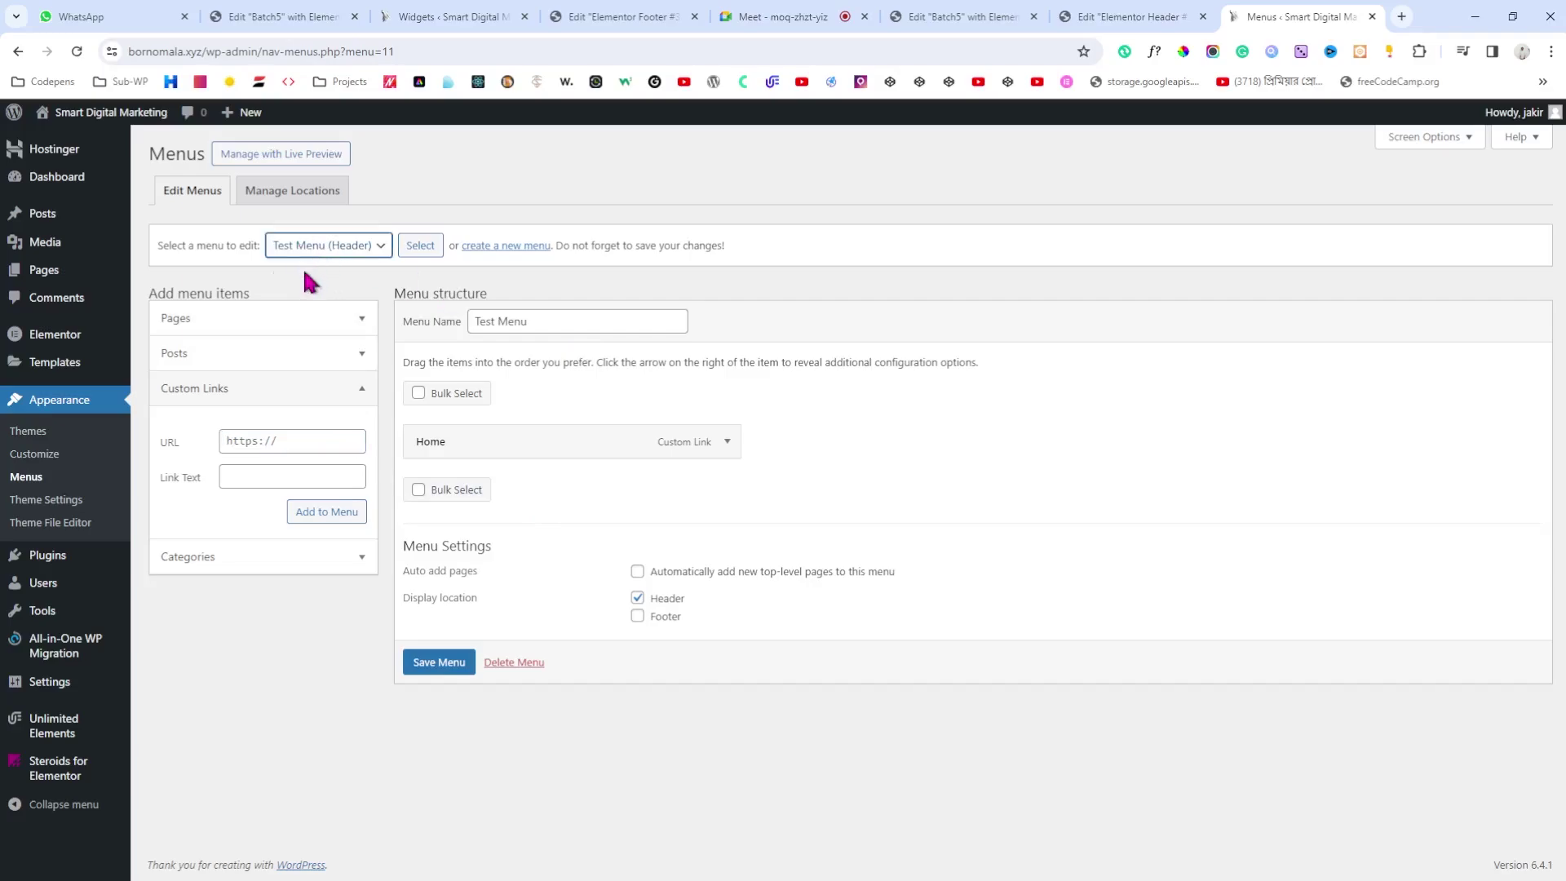
{"action": "left_click", "coordinate": [419, 252]}
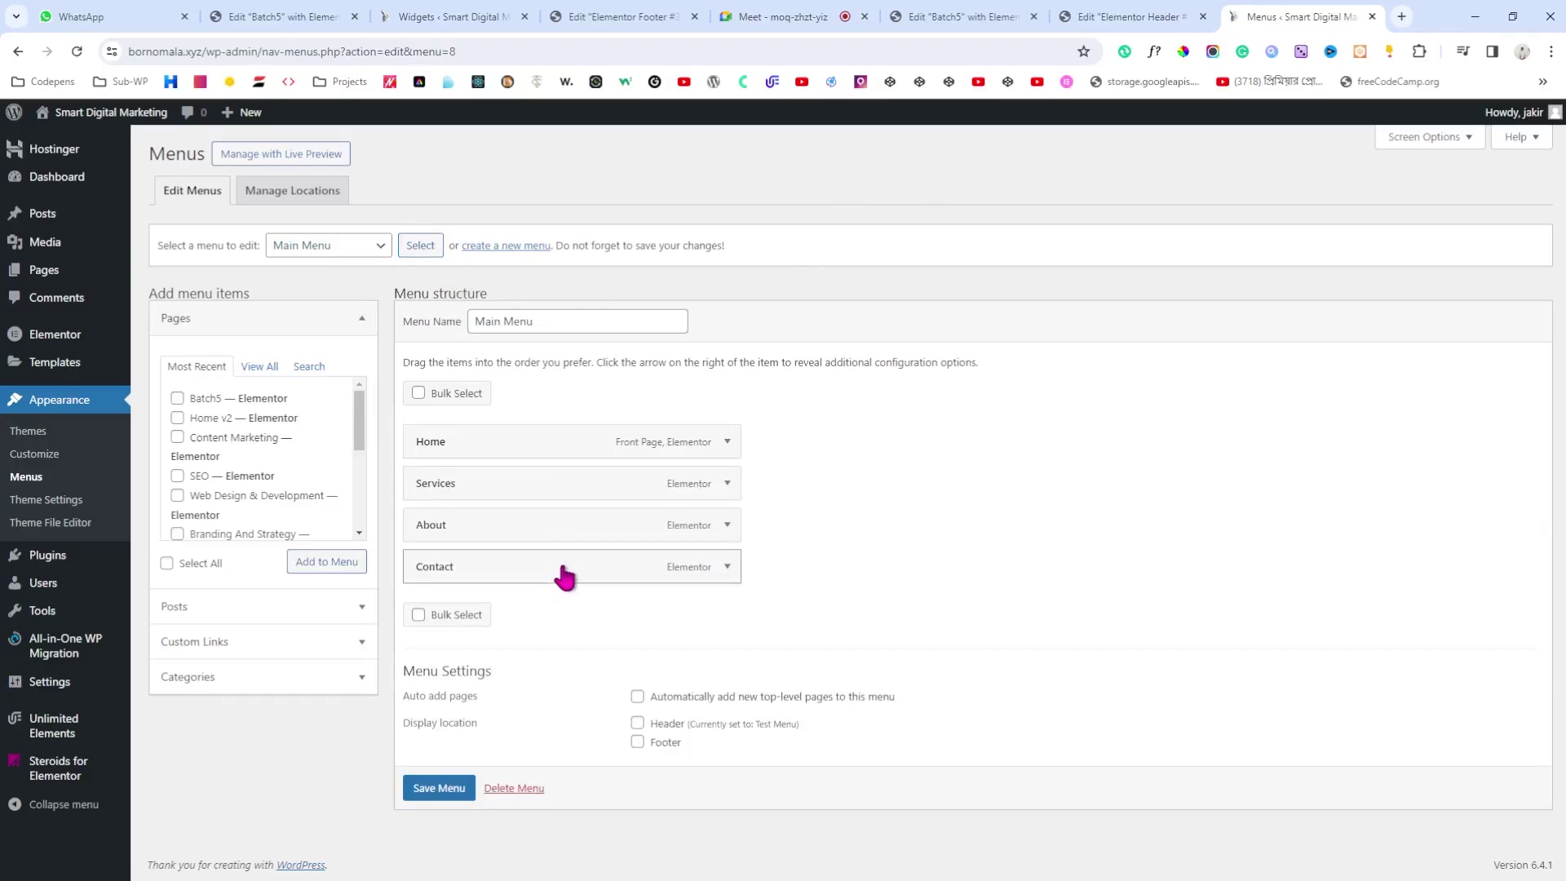
{"action": "left_click", "coordinate": [439, 789]}
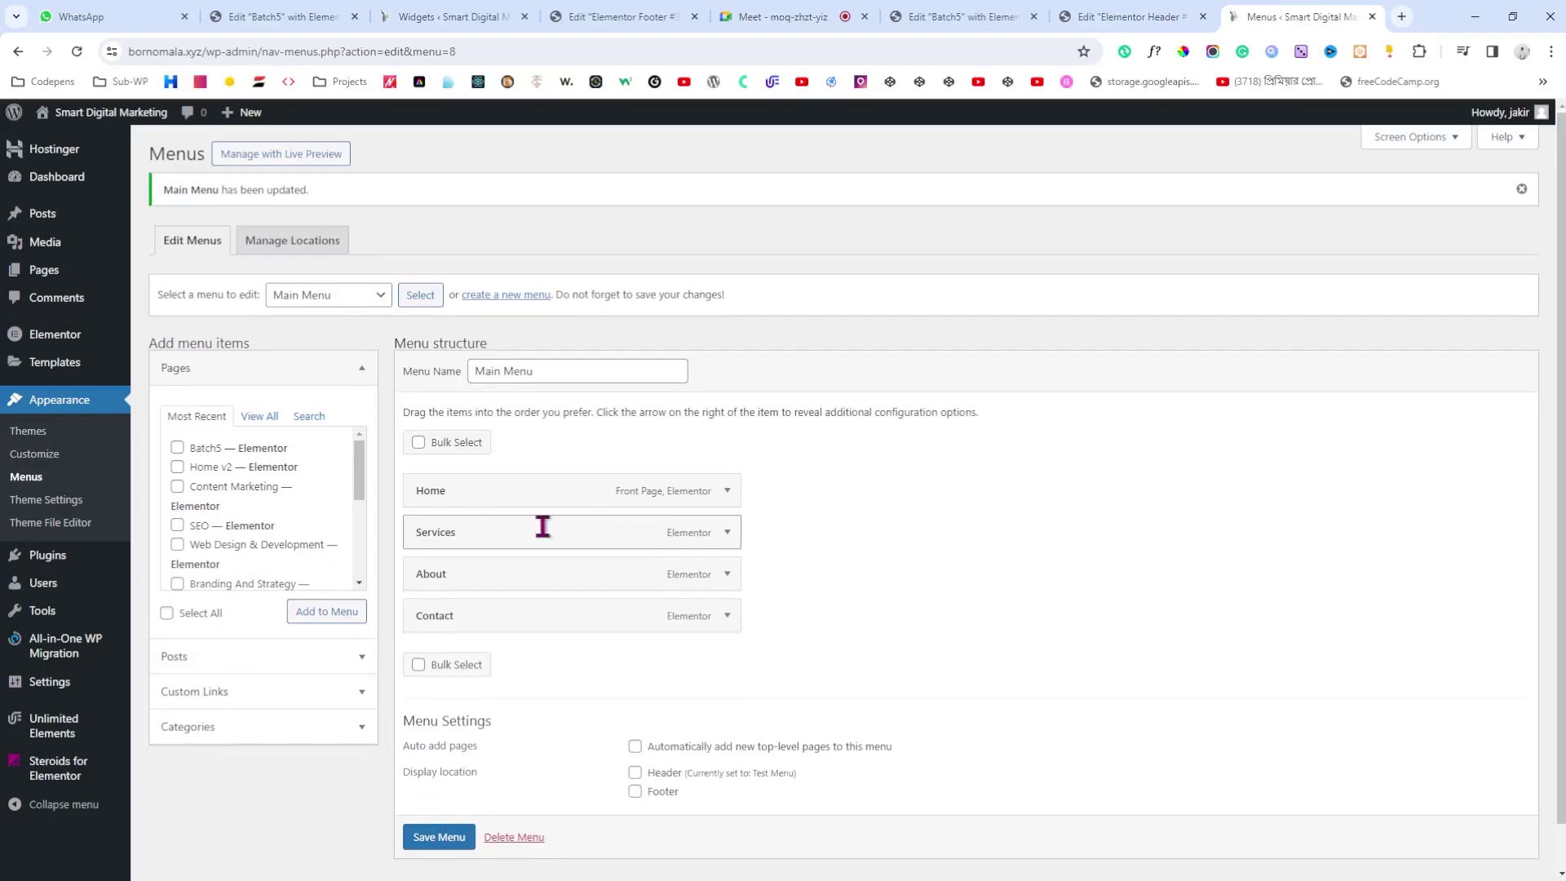
{"action": "scroll", "coordinate": [823, 524], "scroll_direction": "down", "scroll_amount": 1}
{"action": "scroll", "coordinate": [816, 530], "scroll_direction": "up", "scroll_amount": 1}
Step: Return to the Elementor header editor, preview the full-screen menu's overlay animation, and close the Navigator
{"action": "left_click", "coordinate": [1130, 17]}
{"action": "left_click", "coordinate": [1209, 210]}
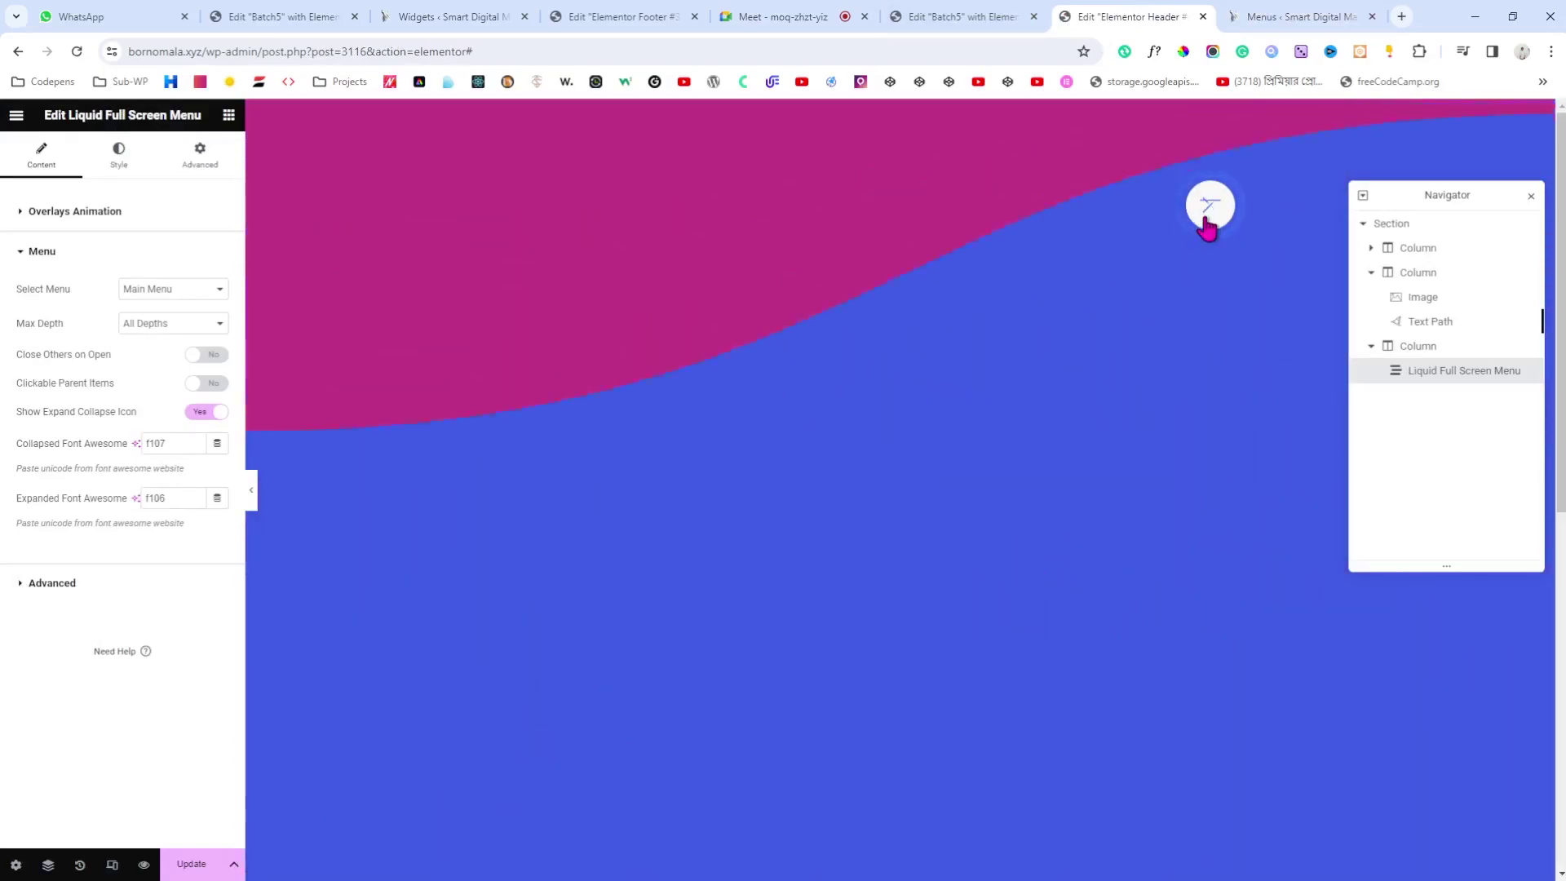
{"action": "left_click", "coordinate": [1206, 219]}
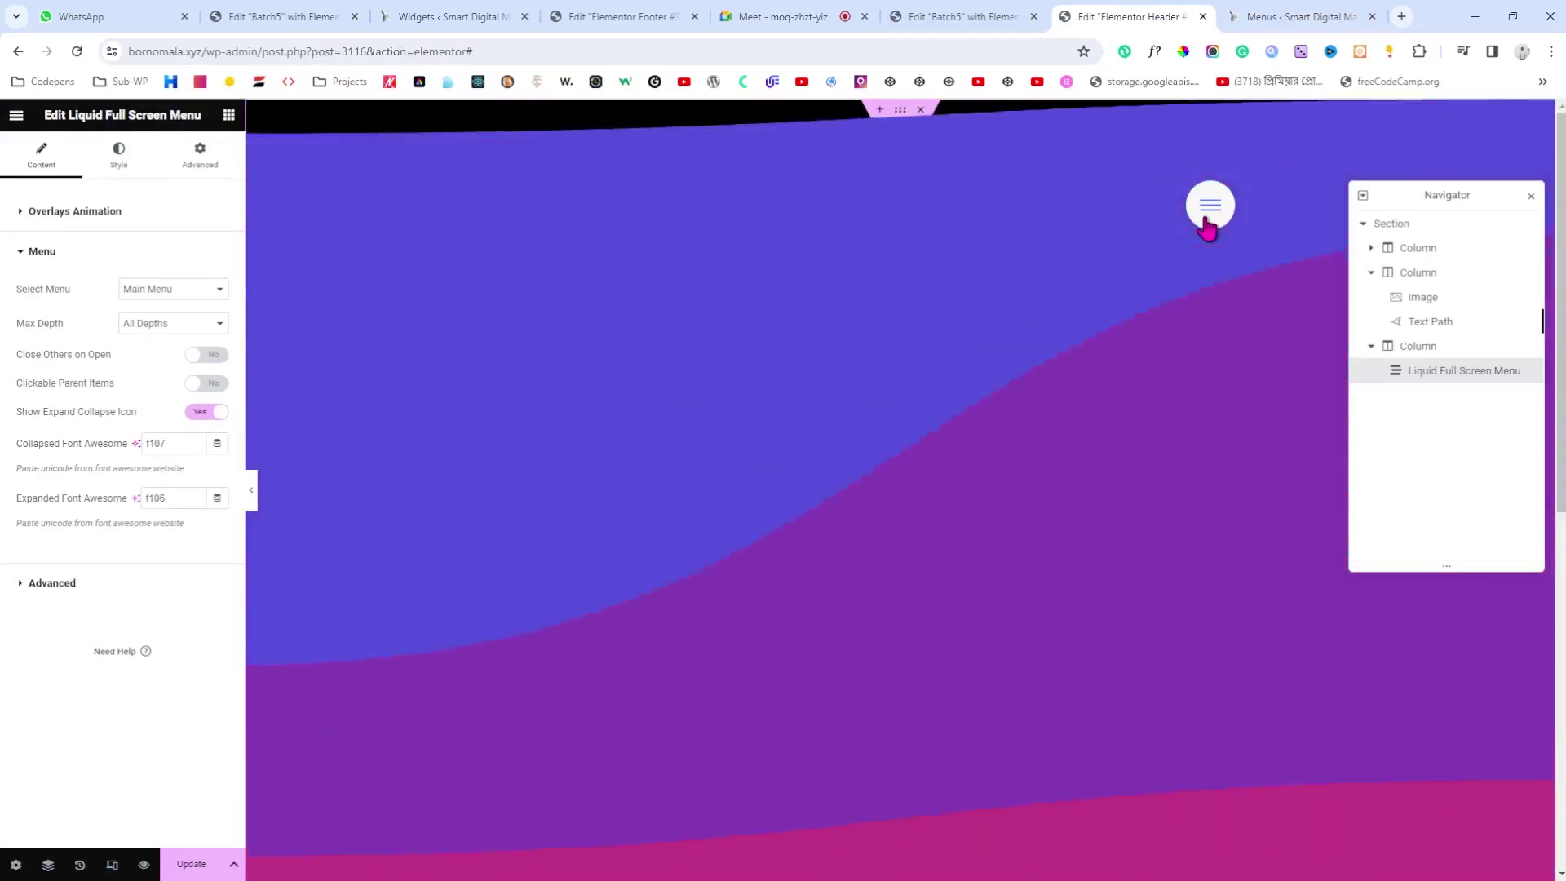
{"action": "left_click", "coordinate": [1531, 198]}
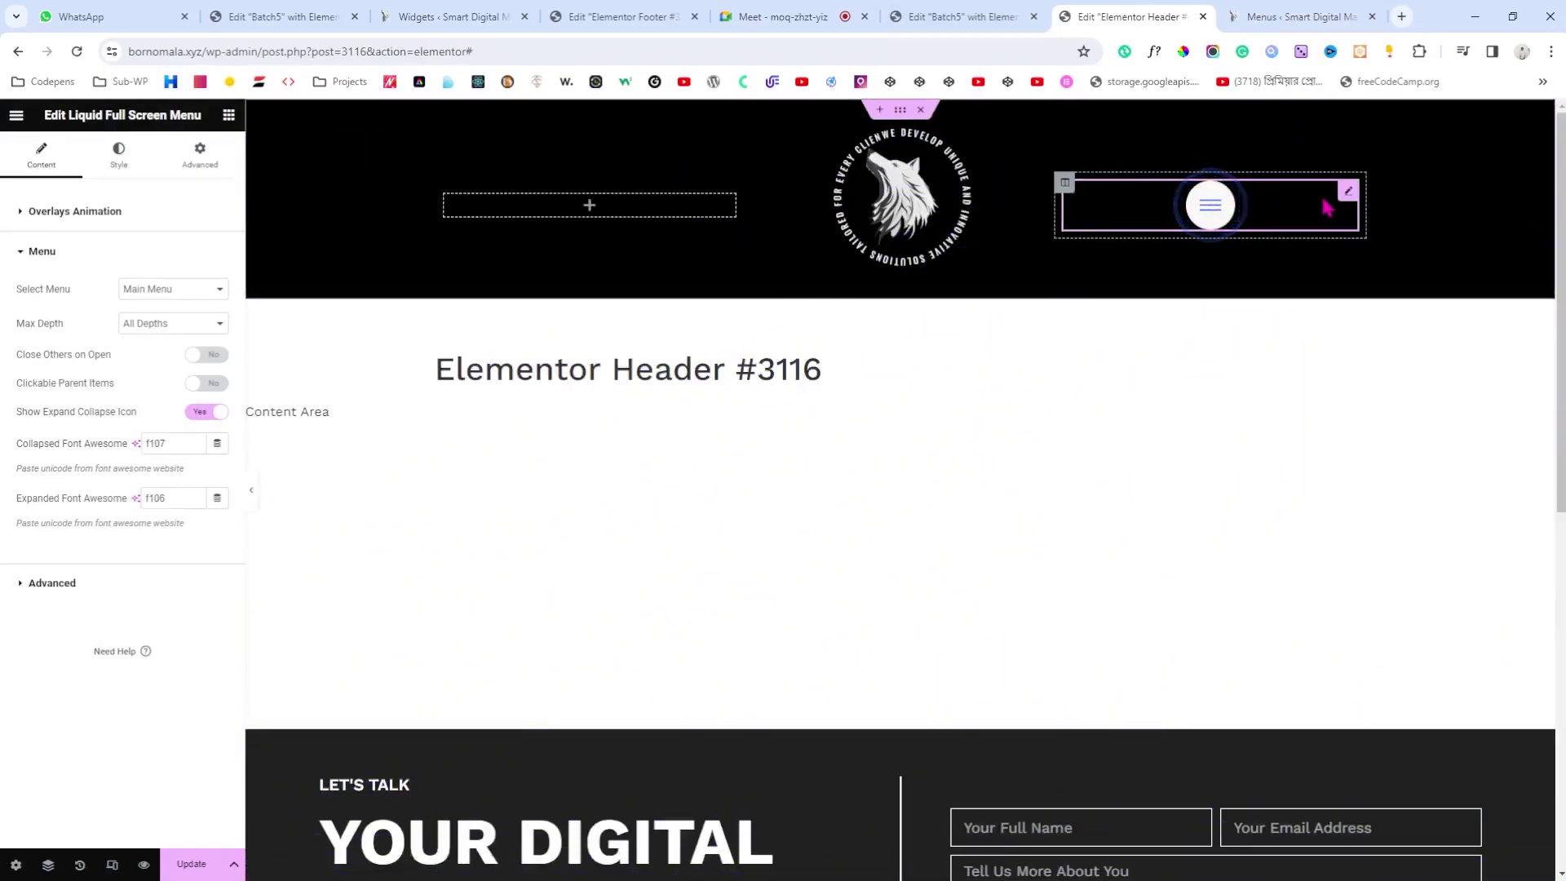
Step: Apply a blue global color to the widget's Menu Overlay Background Color and preview the full-screen menu
{"action": "left_click", "coordinate": [119, 155]}
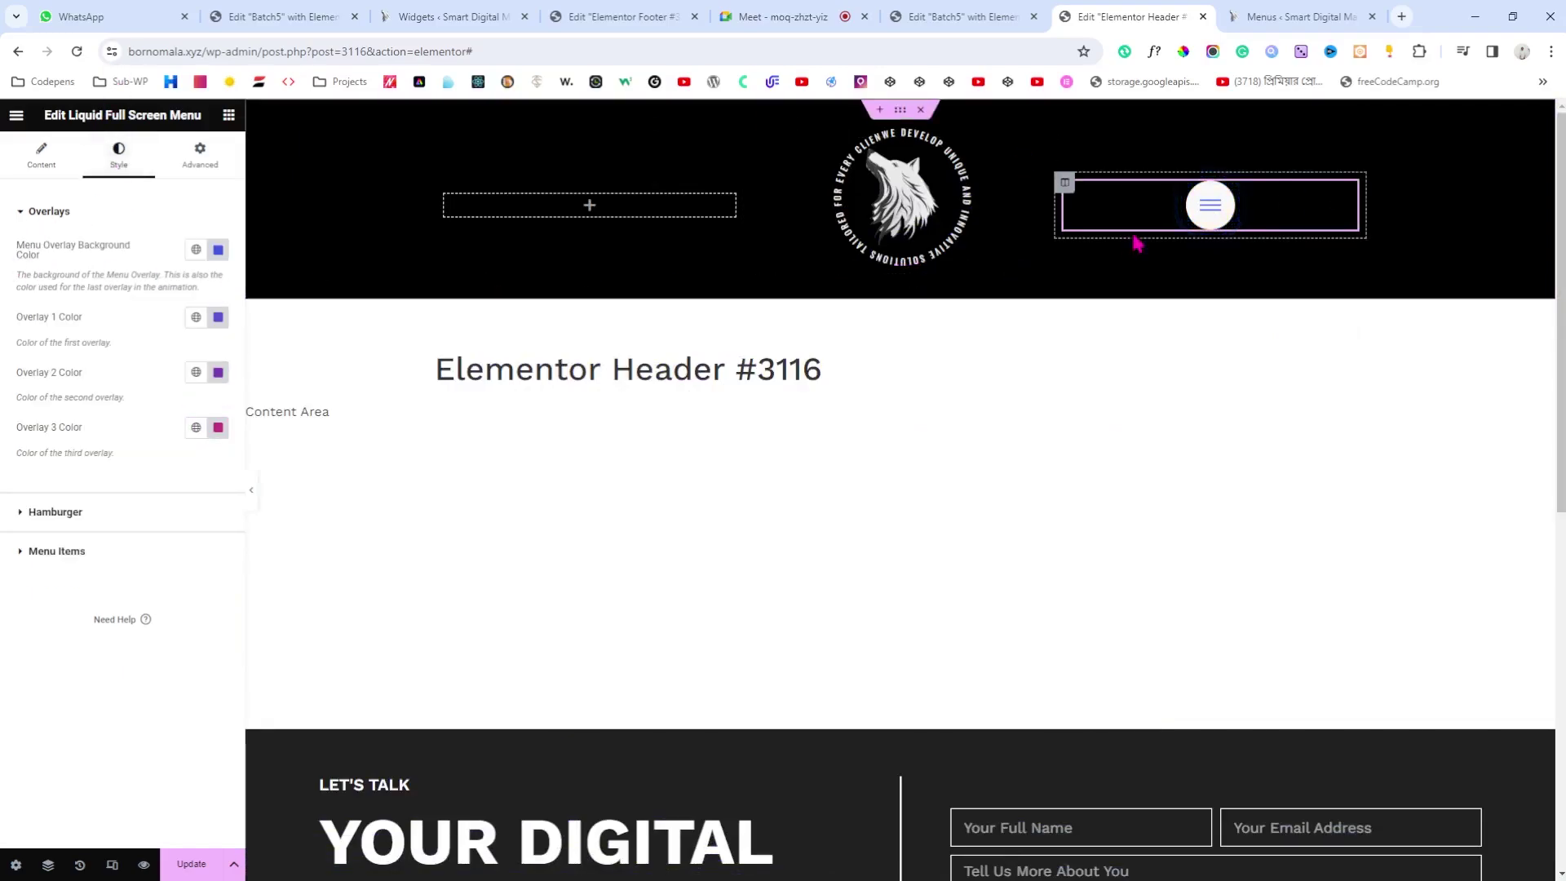
{"action": "left_click", "coordinate": [1211, 216]}
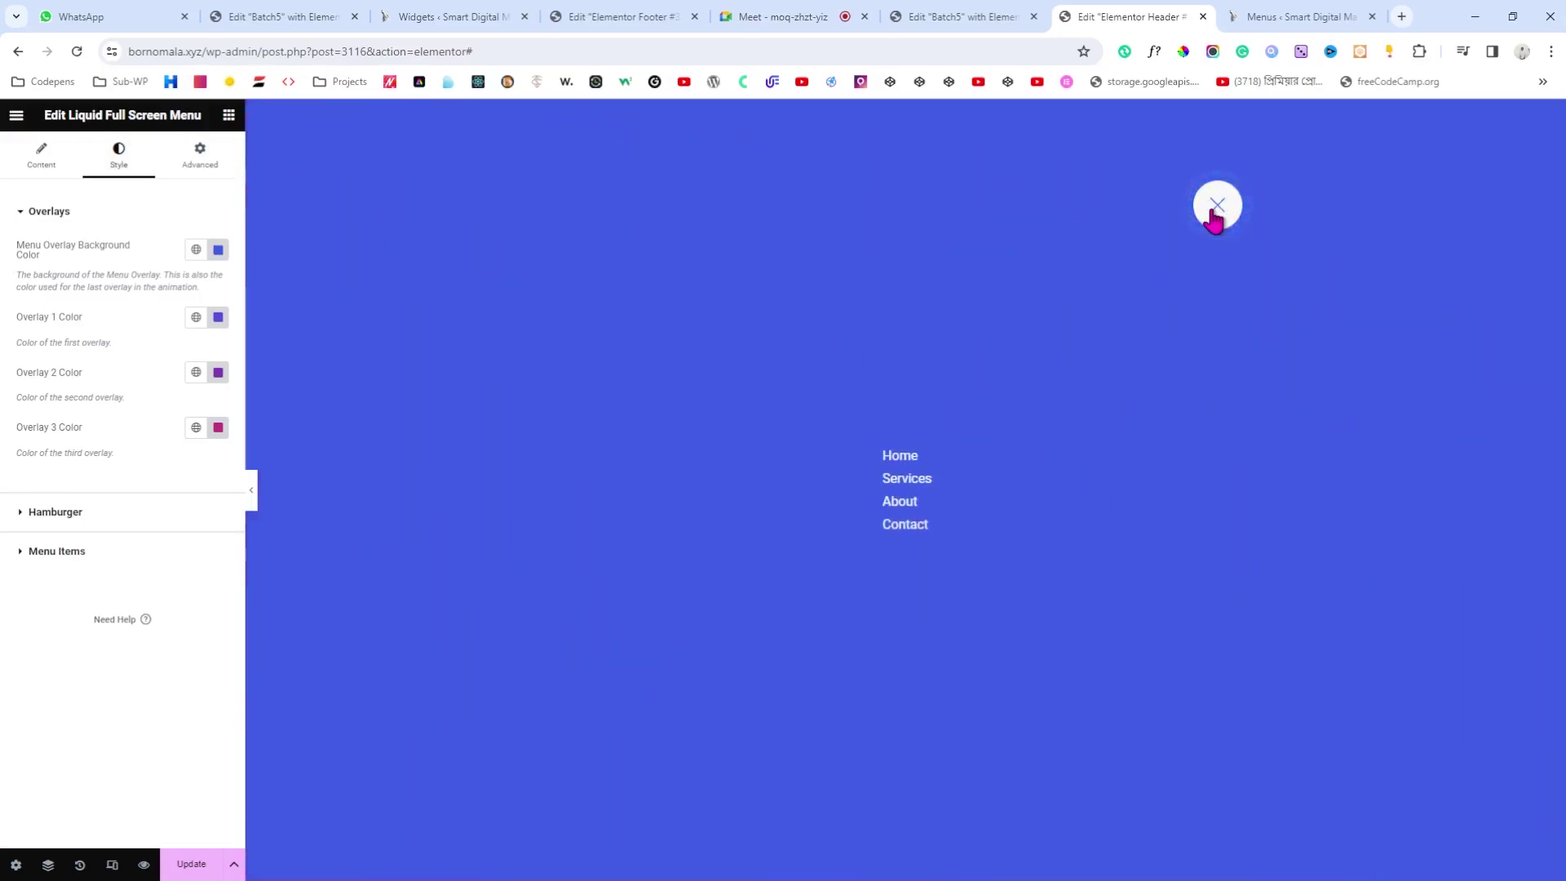
{"action": "left_click", "coordinate": [1211, 213]}
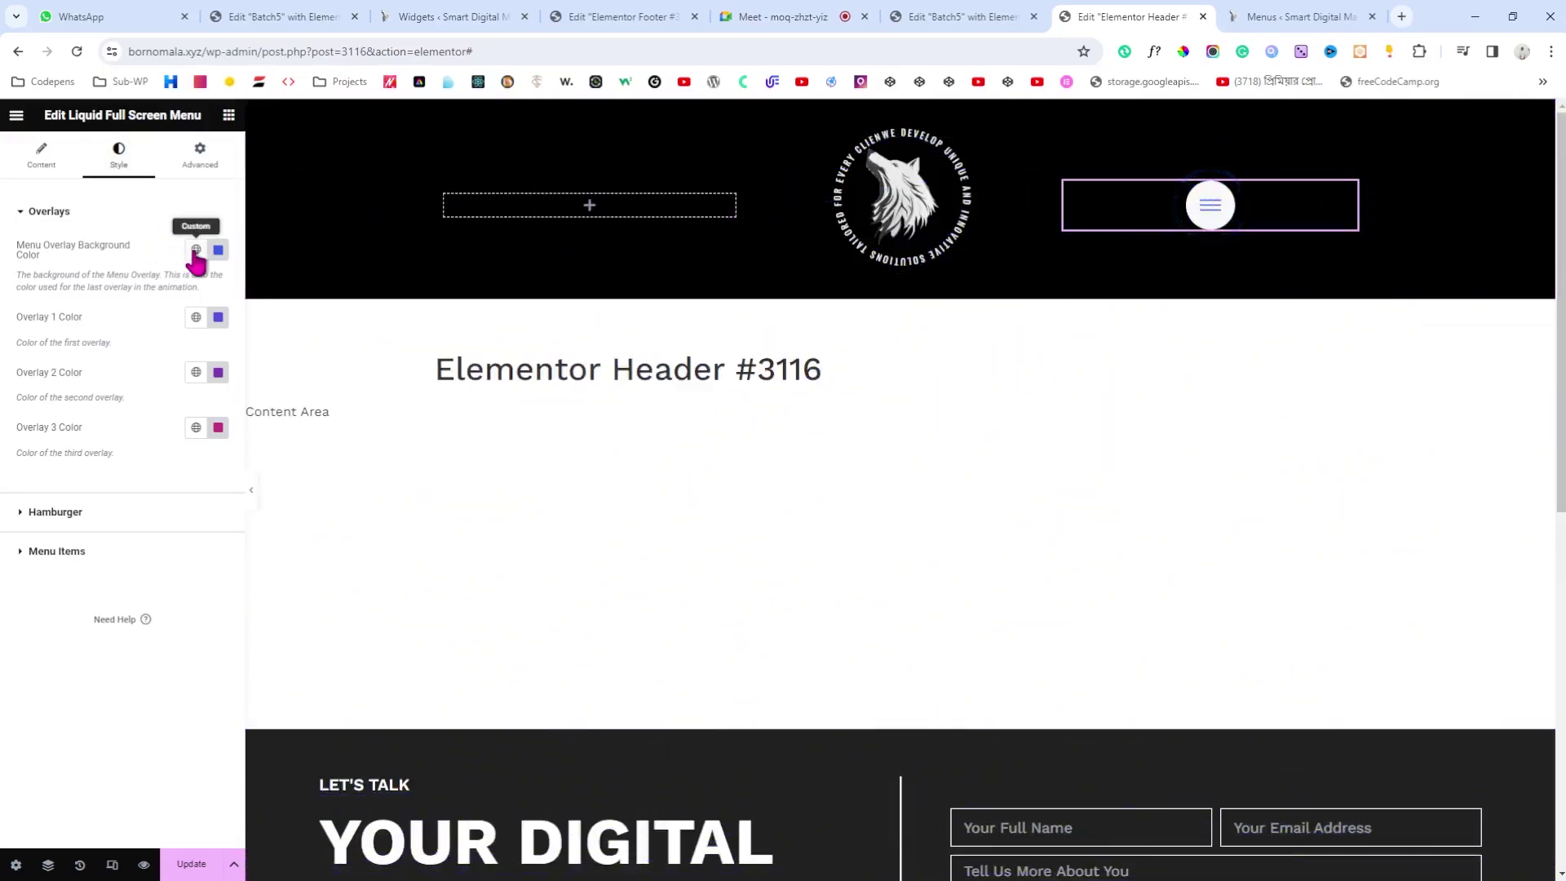
{"action": "left_click", "coordinate": [195, 249]}
{"action": "scroll", "coordinate": [112, 391], "scroll_direction": "down", "scroll_amount": 2}
{"action": "left_click", "coordinate": [66, 366]}
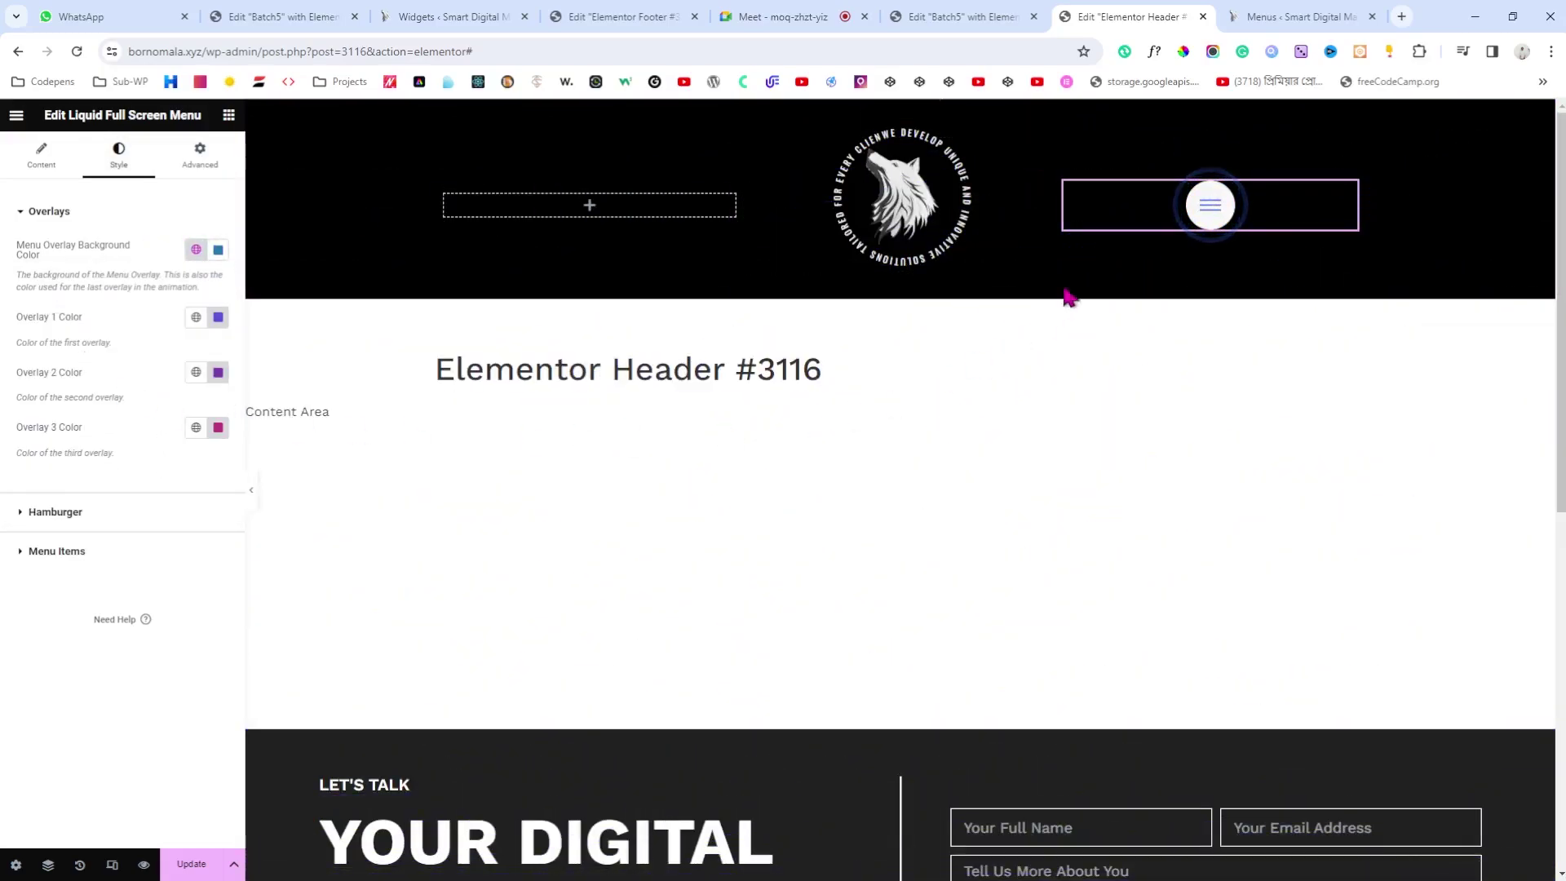
{"action": "left_click", "coordinate": [1201, 214]}
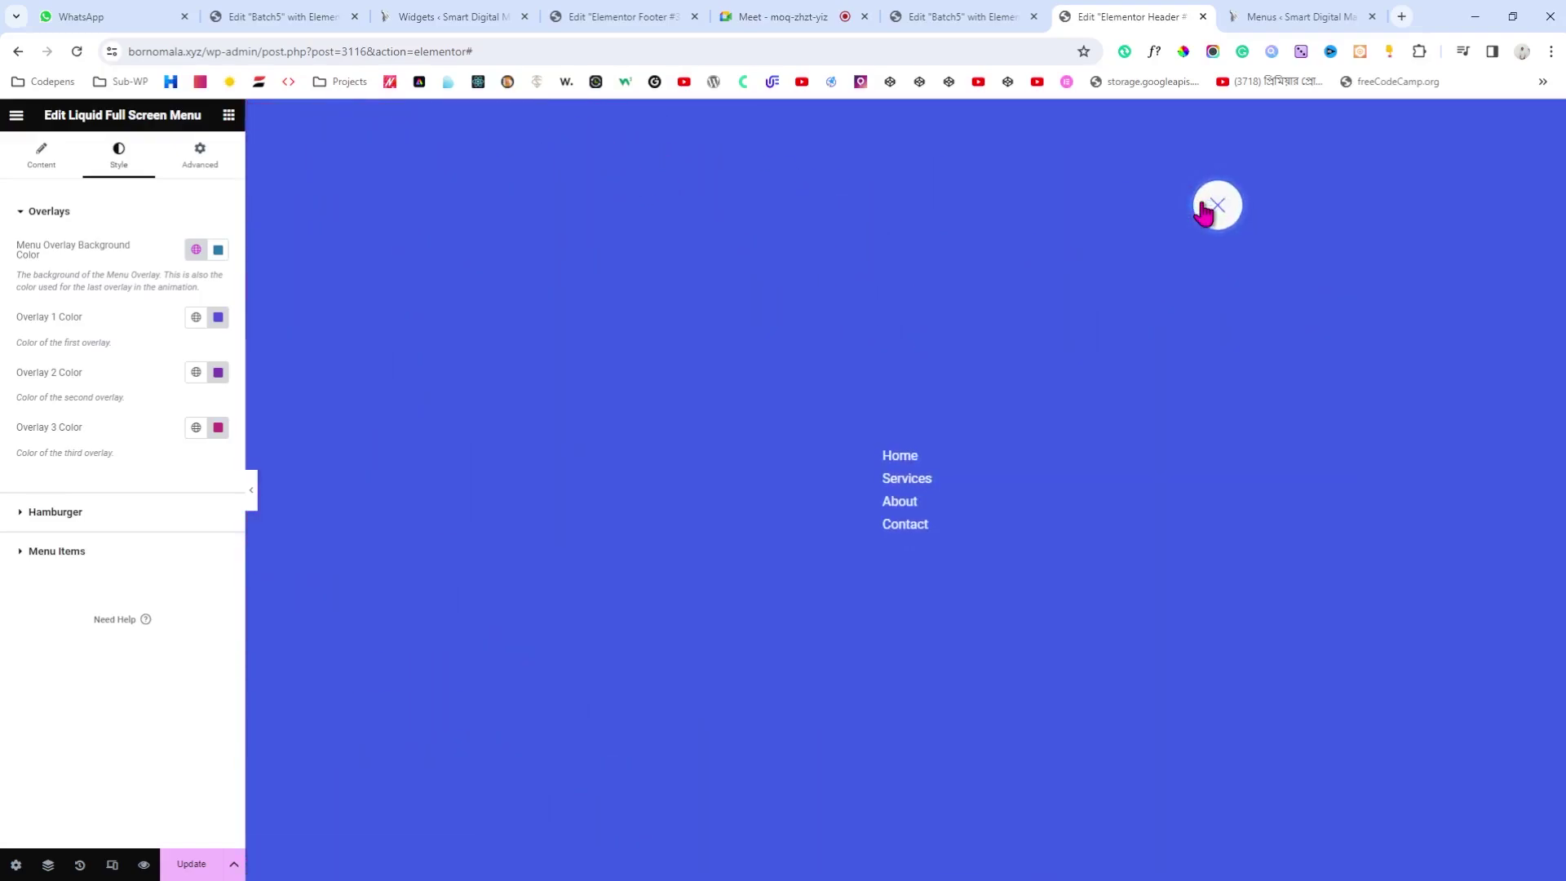
{"action": "left_click", "coordinate": [1215, 206]}
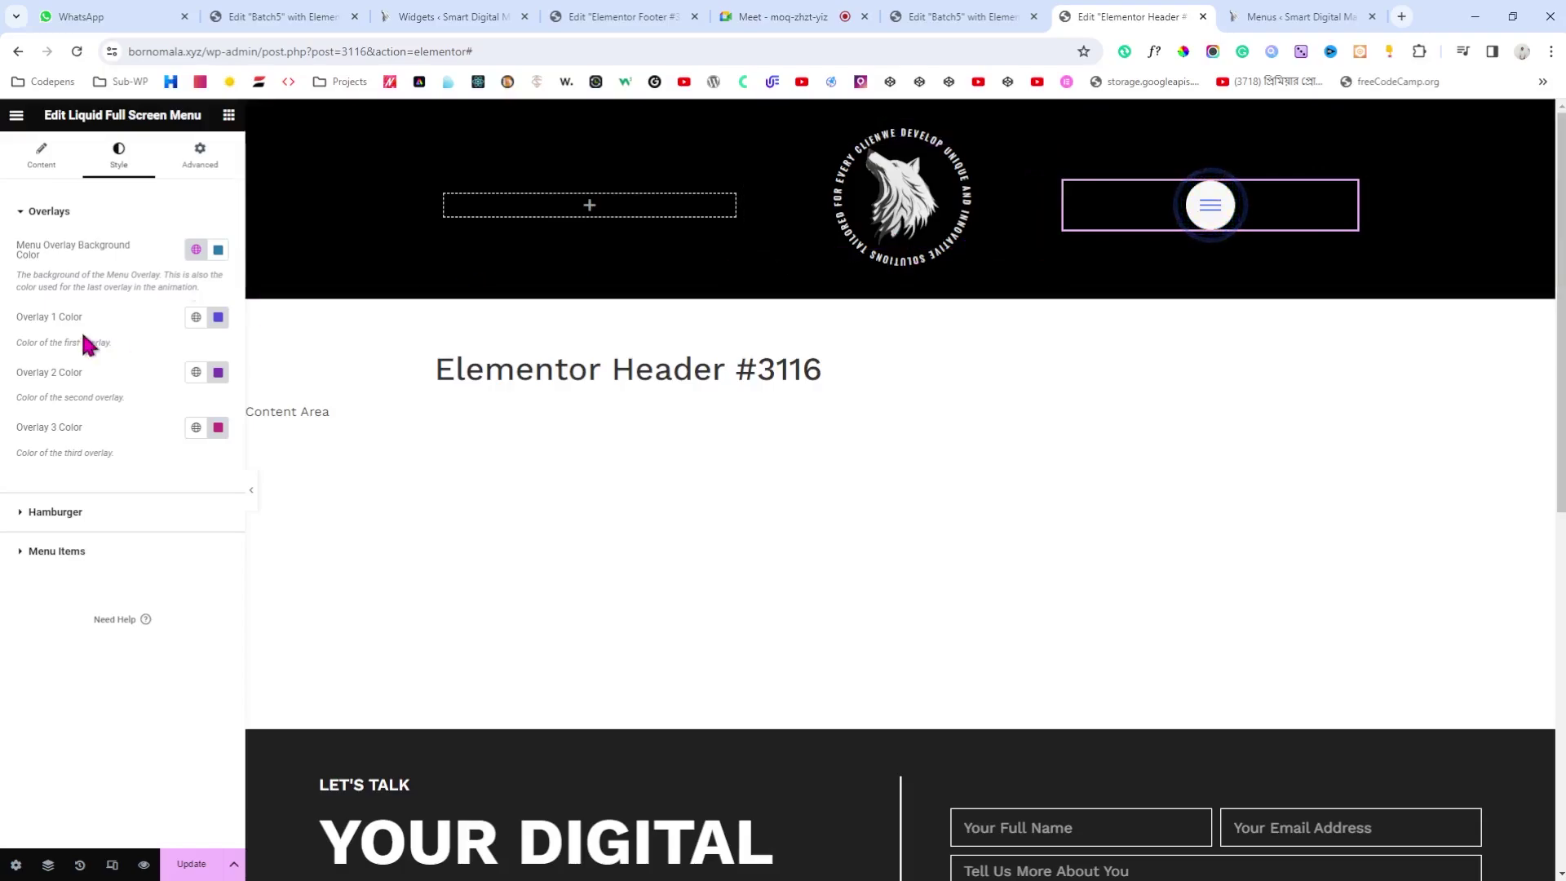
Step: Preview the full-screen menu's overlay animation and set its Overlay 1 Color to the blue global color
{"action": "left_click", "coordinate": [1210, 206]}
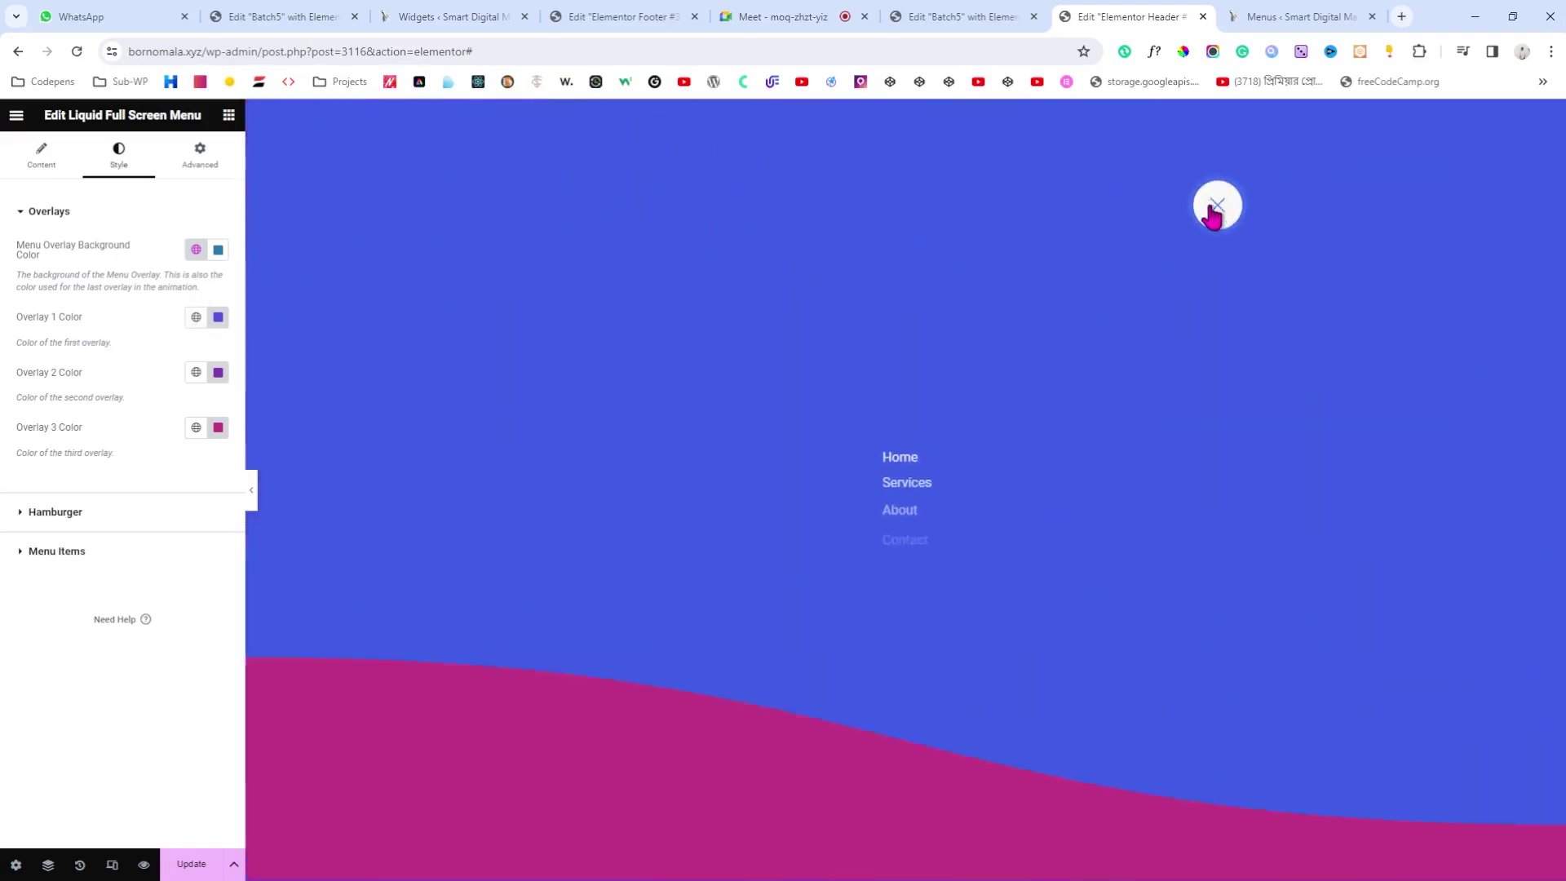
{"action": "left_click", "coordinate": [1214, 208]}
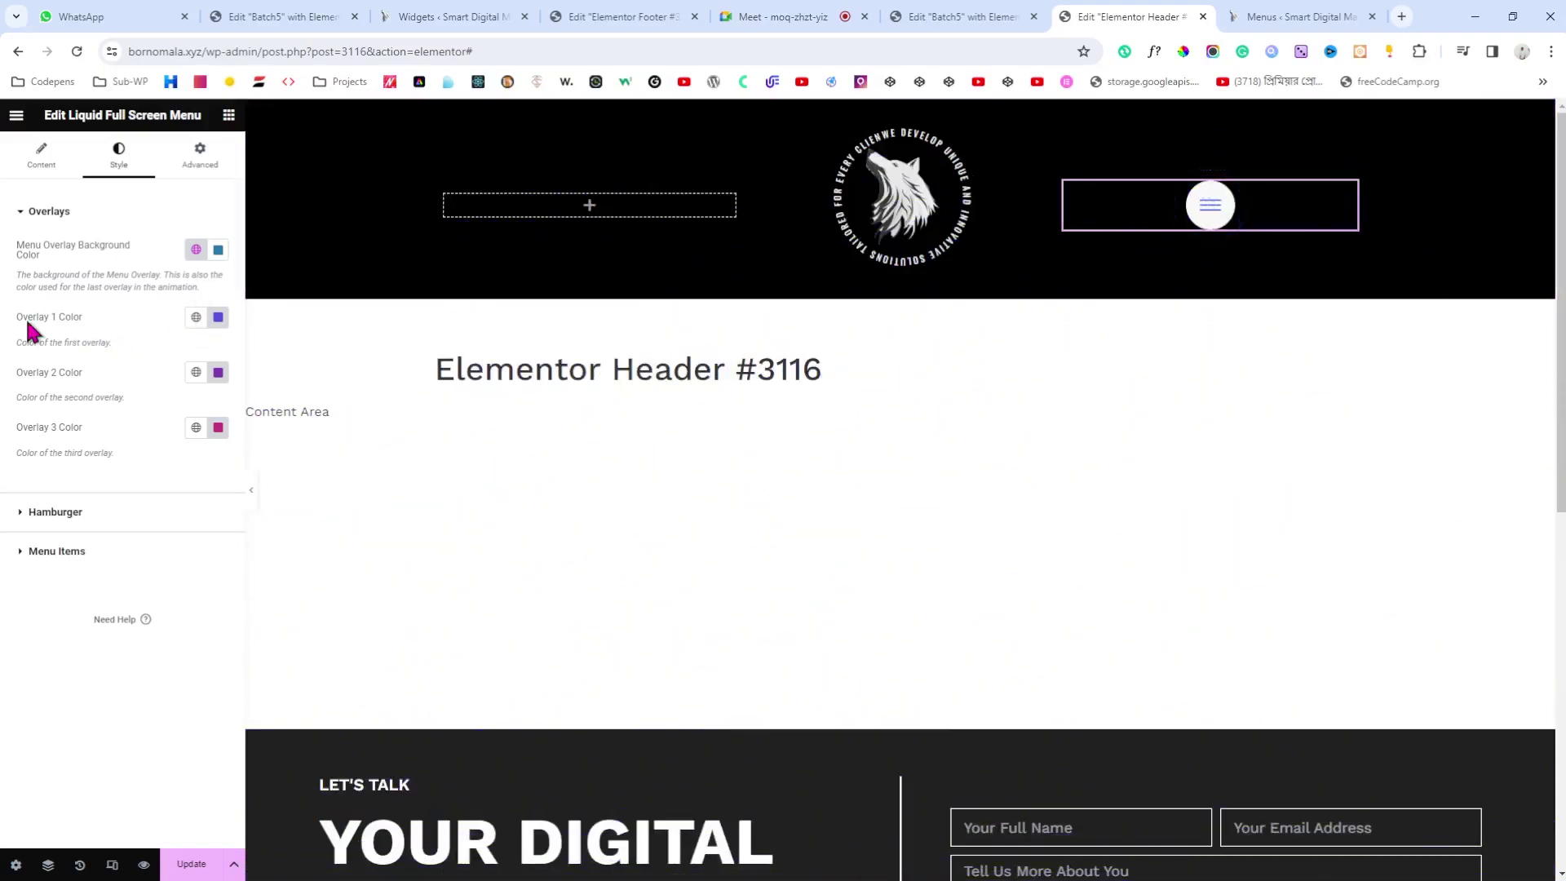
{"action": "left_click", "coordinate": [196, 318]}
{"action": "scroll", "coordinate": [105, 490], "scroll_direction": "down", "scroll_amount": 2}
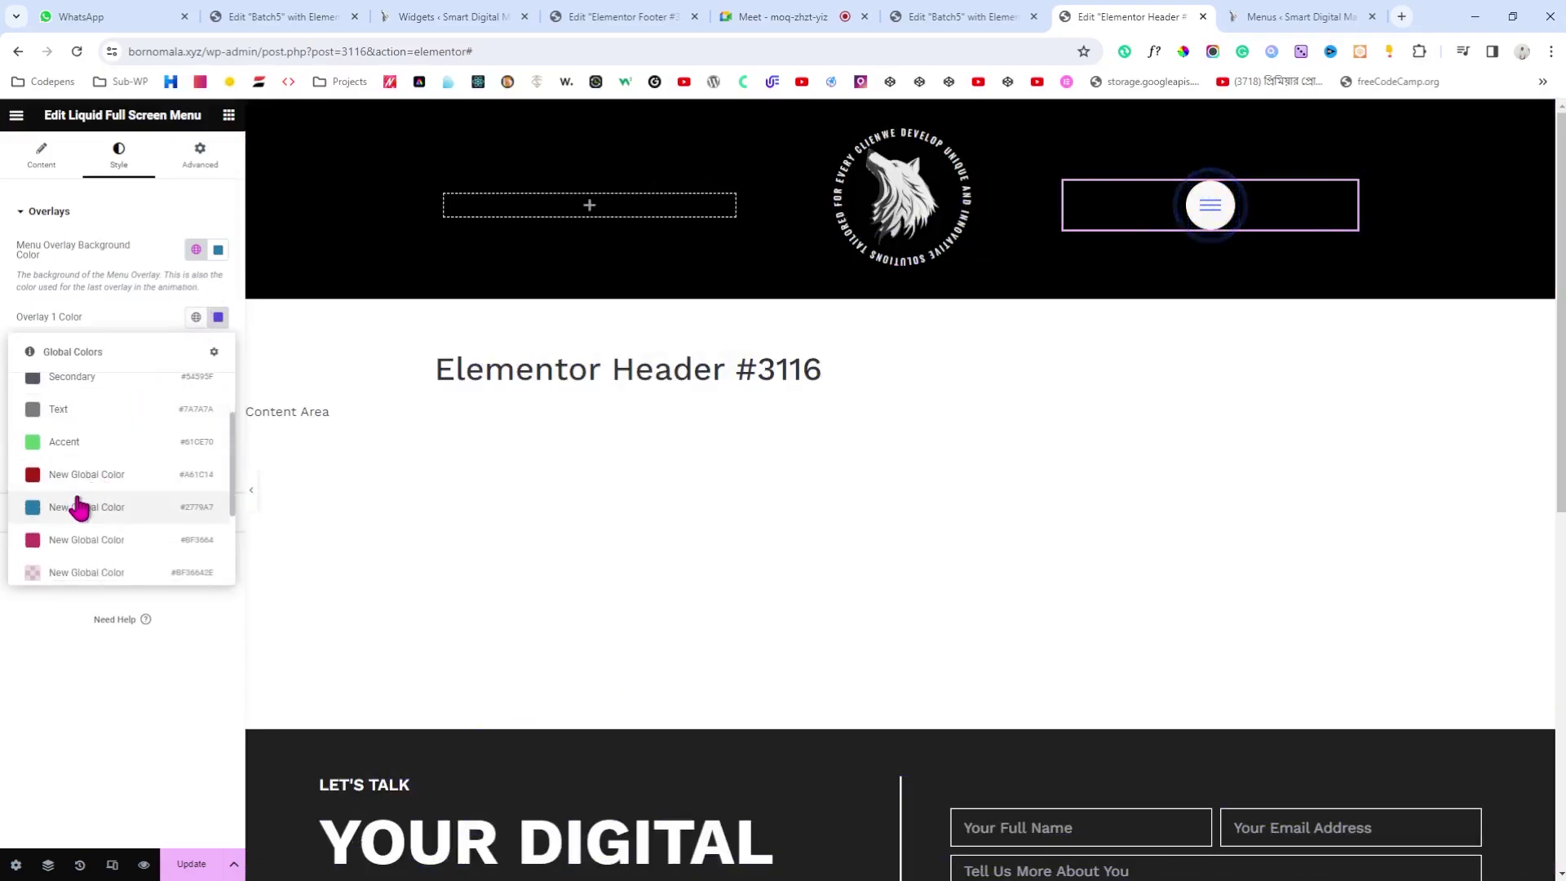
{"action": "left_click", "coordinate": [77, 507]}
Step: Set the Overlay 2 Color to the magenta global color and the Overlay 3 Color to the white global color #FFFFFF
{"action": "left_click", "coordinate": [196, 372]}
{"action": "scroll", "coordinate": [77, 500], "scroll_direction": "down", "scroll_amount": 3}
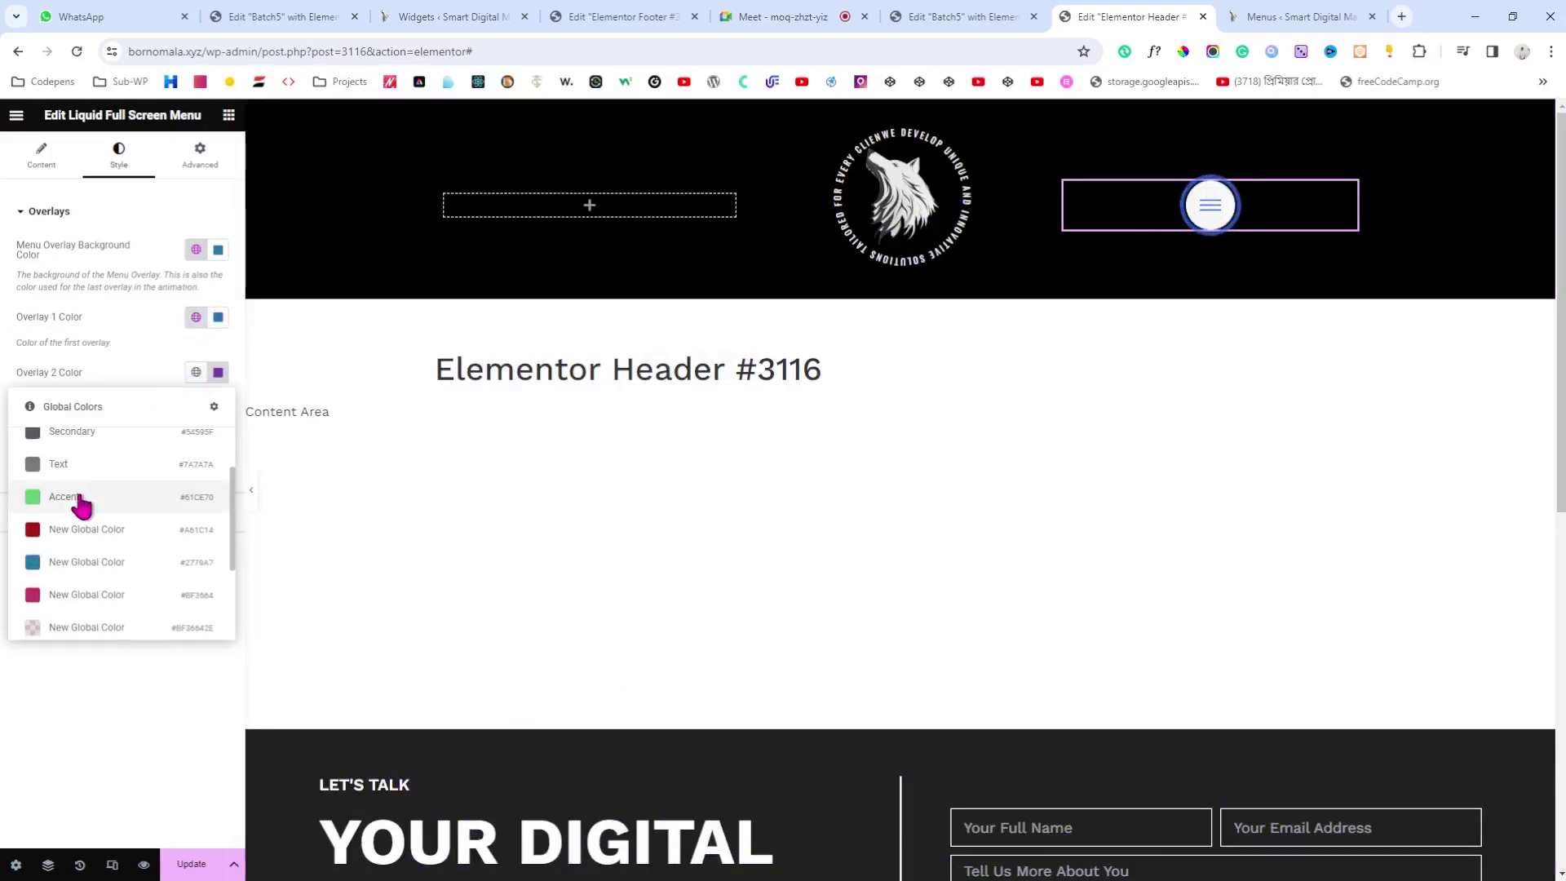
{"action": "left_click", "coordinate": [122, 513]}
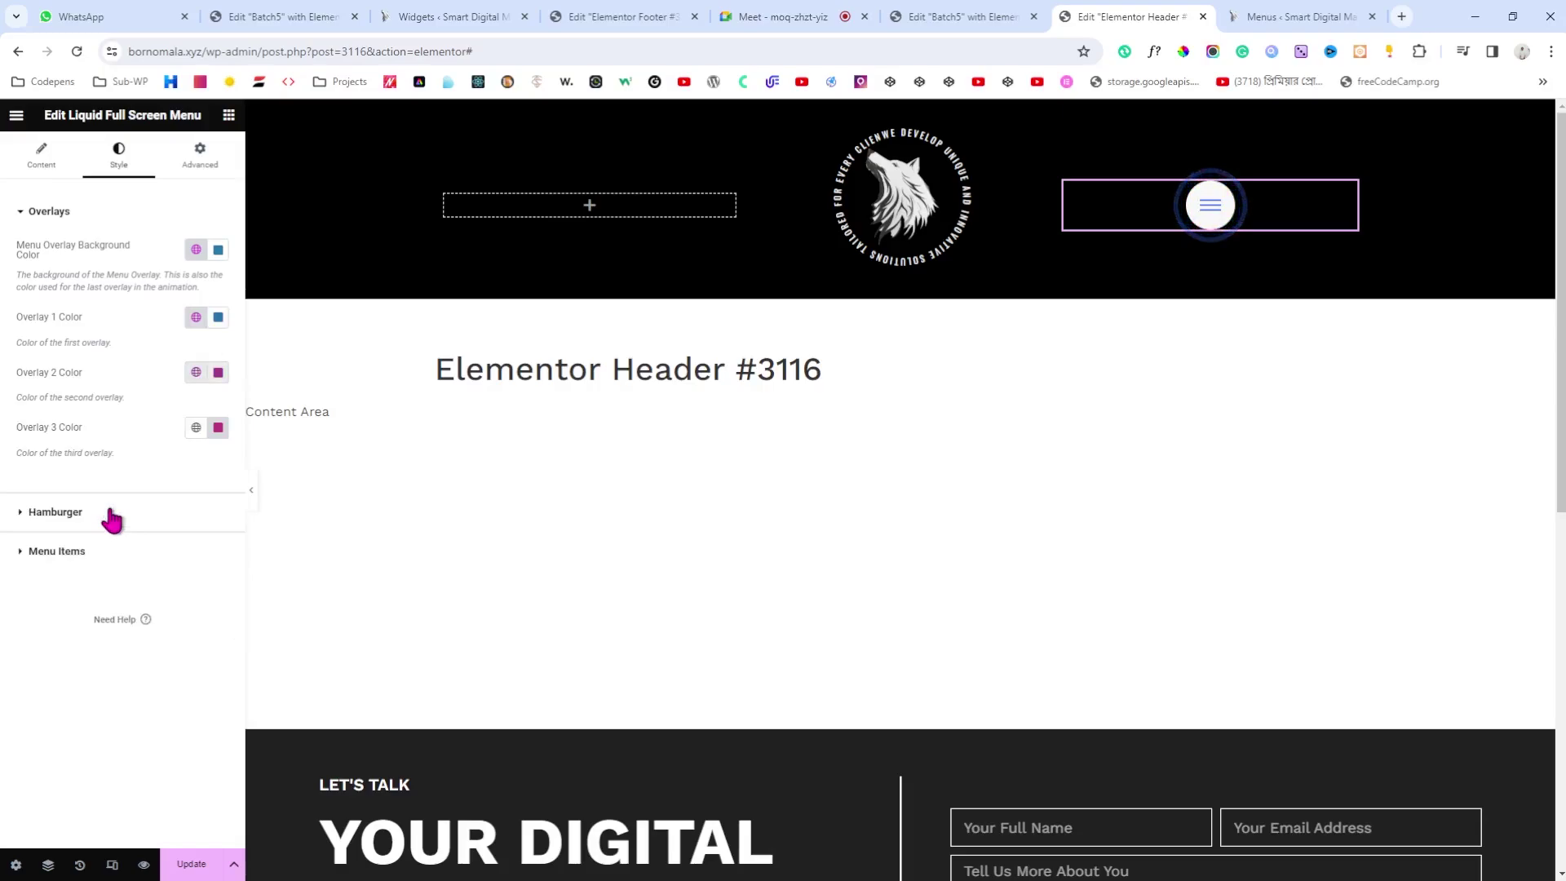
{"action": "left_click", "coordinate": [195, 428]}
{"action": "scroll", "coordinate": [111, 549], "scroll_direction": "down", "scroll_amount": 3}
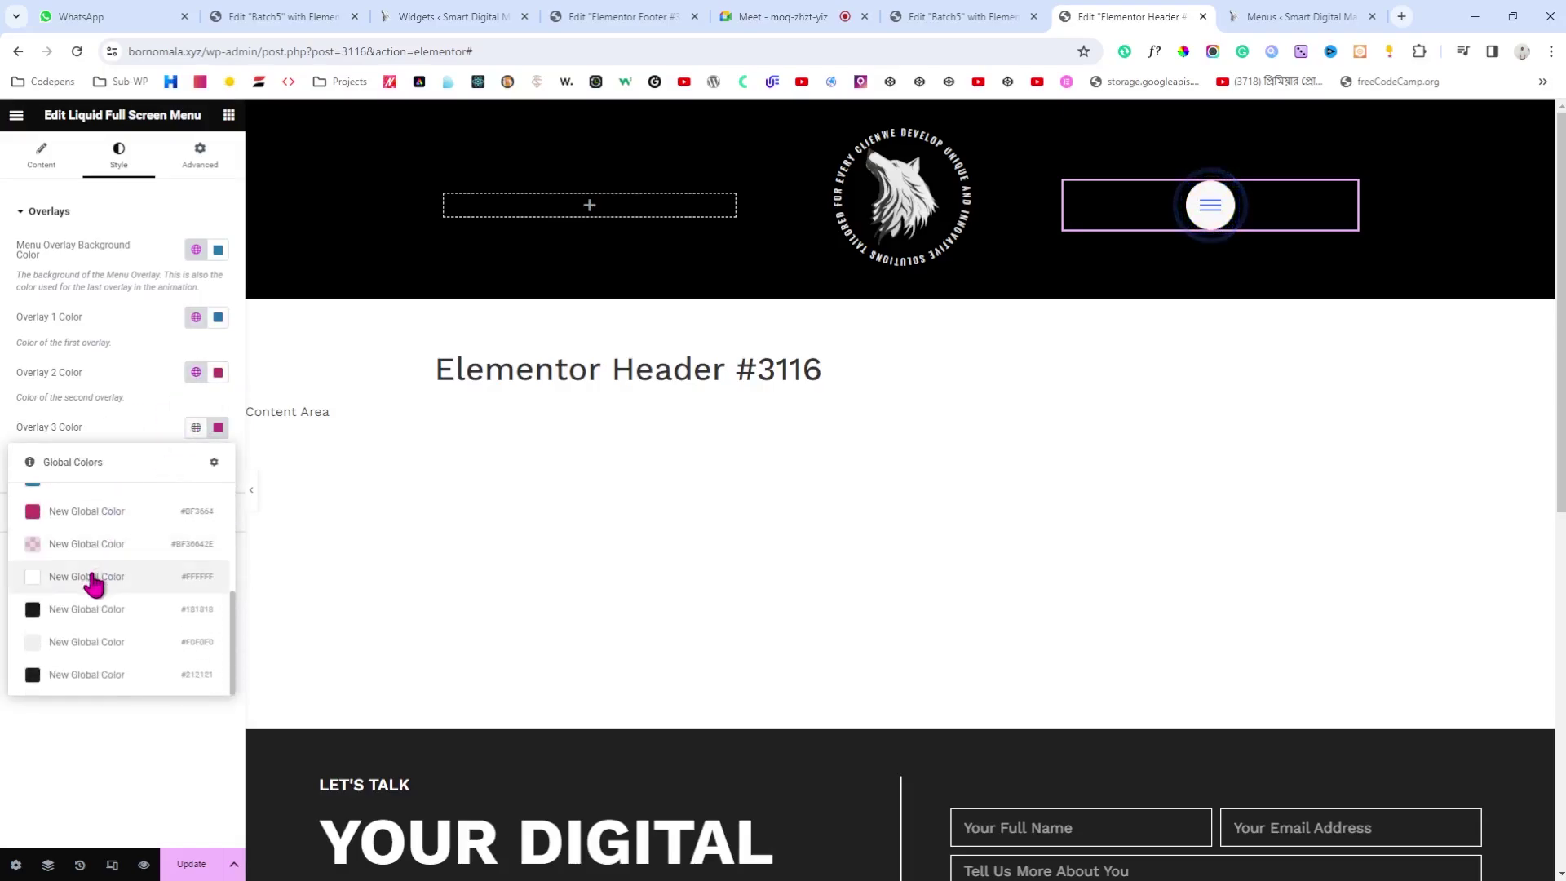
{"action": "left_click", "coordinate": [94, 579]}
Step: Preview the full-screen menu with its new overlay colors and update the header
{"action": "left_click", "coordinate": [1209, 208]}
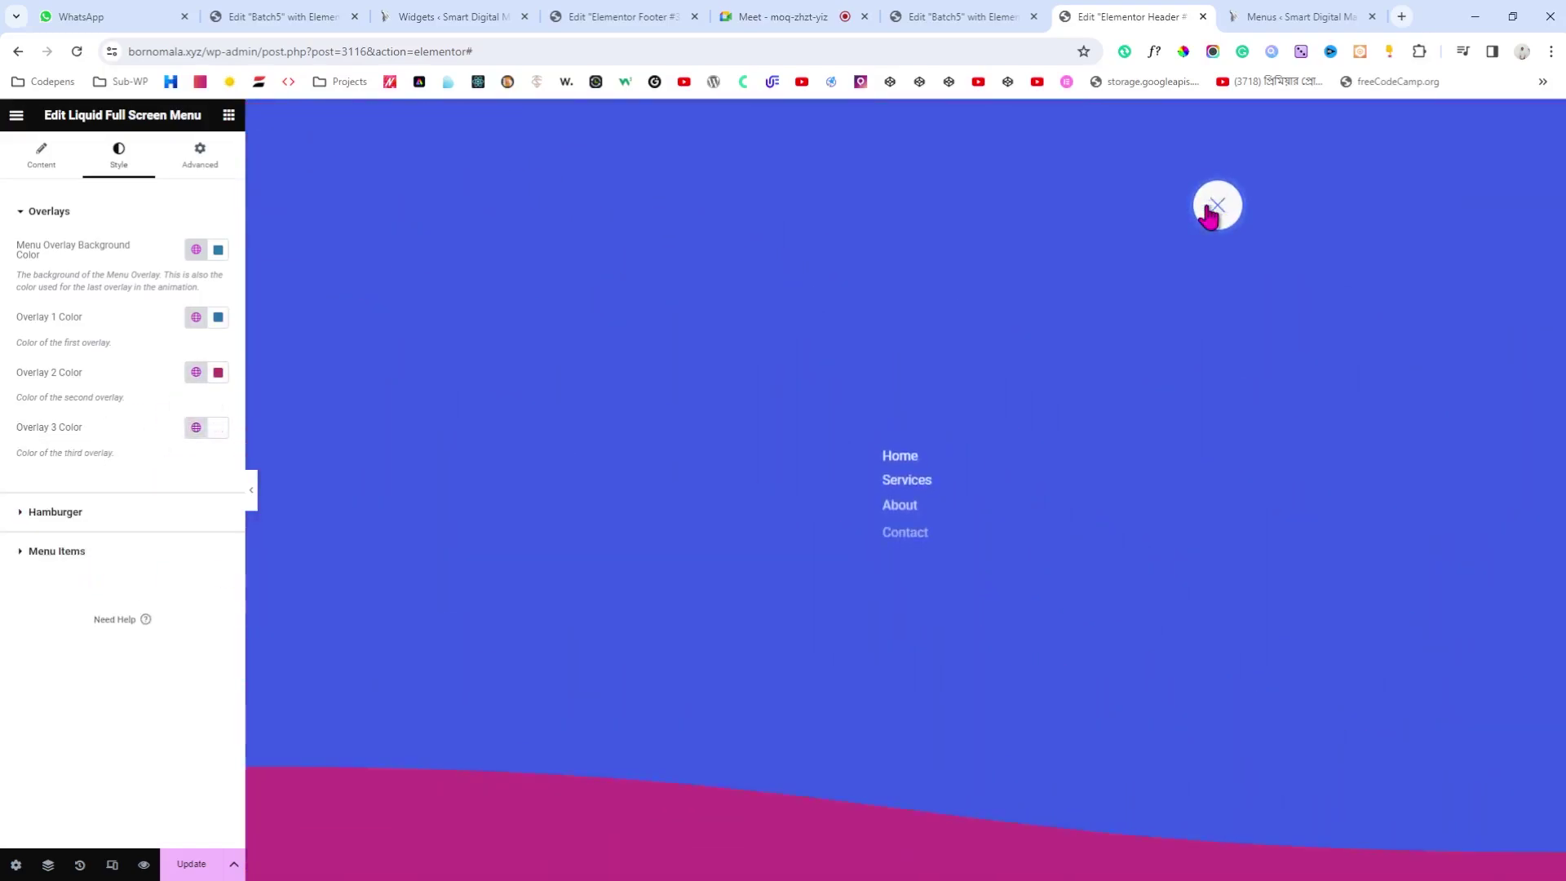
{"action": "left_click", "coordinate": [1211, 210]}
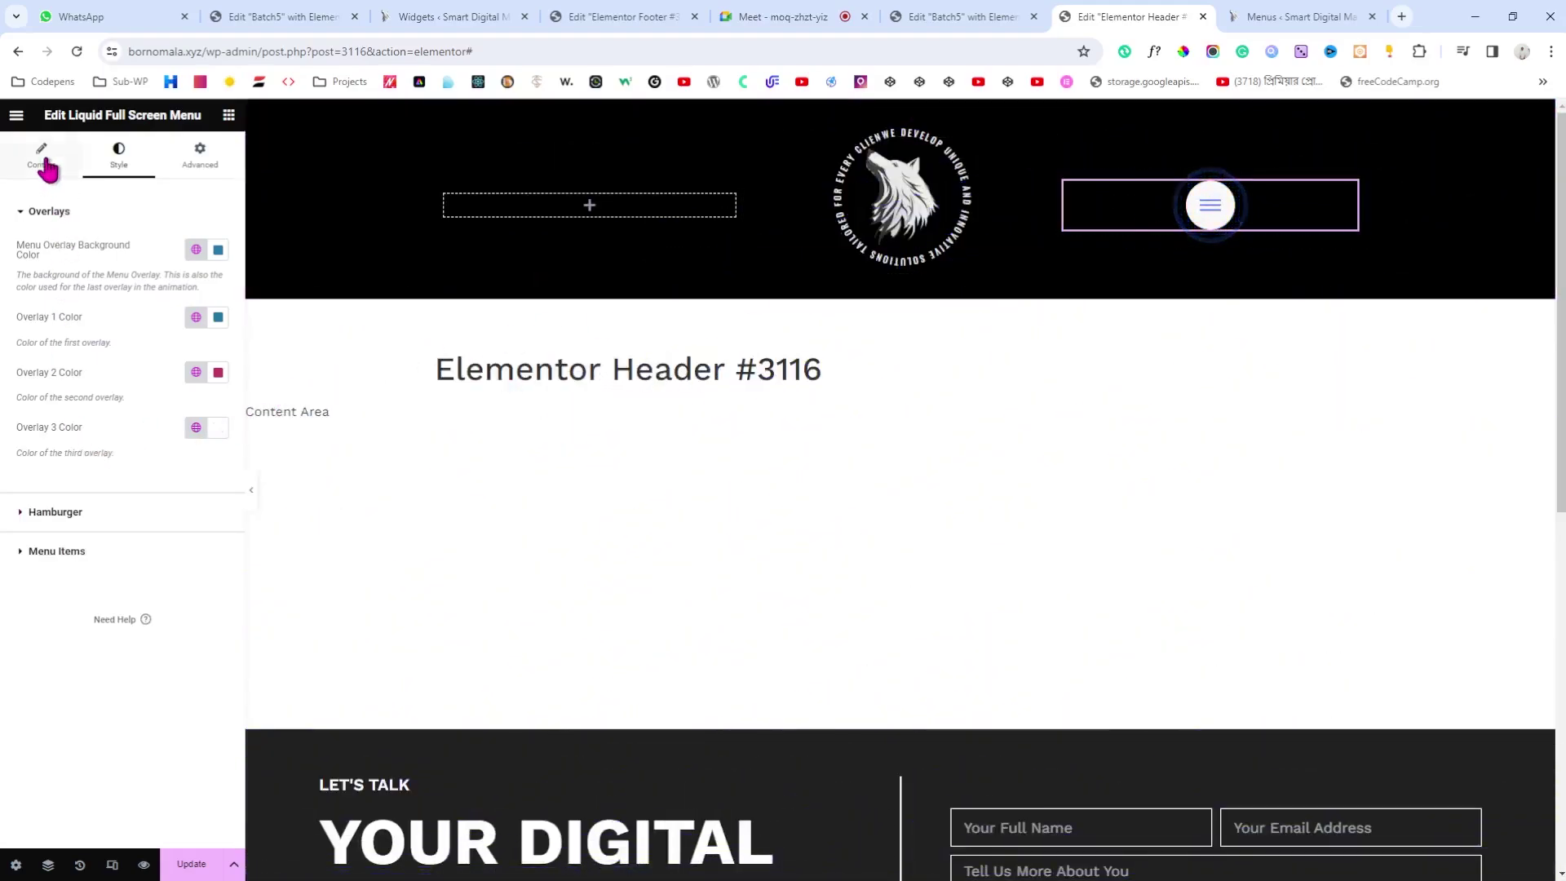
{"action": "left_click", "coordinate": [42, 157]}
{"action": "left_click", "coordinate": [100, 160]}
{"action": "left_click", "coordinate": [30, 171]}
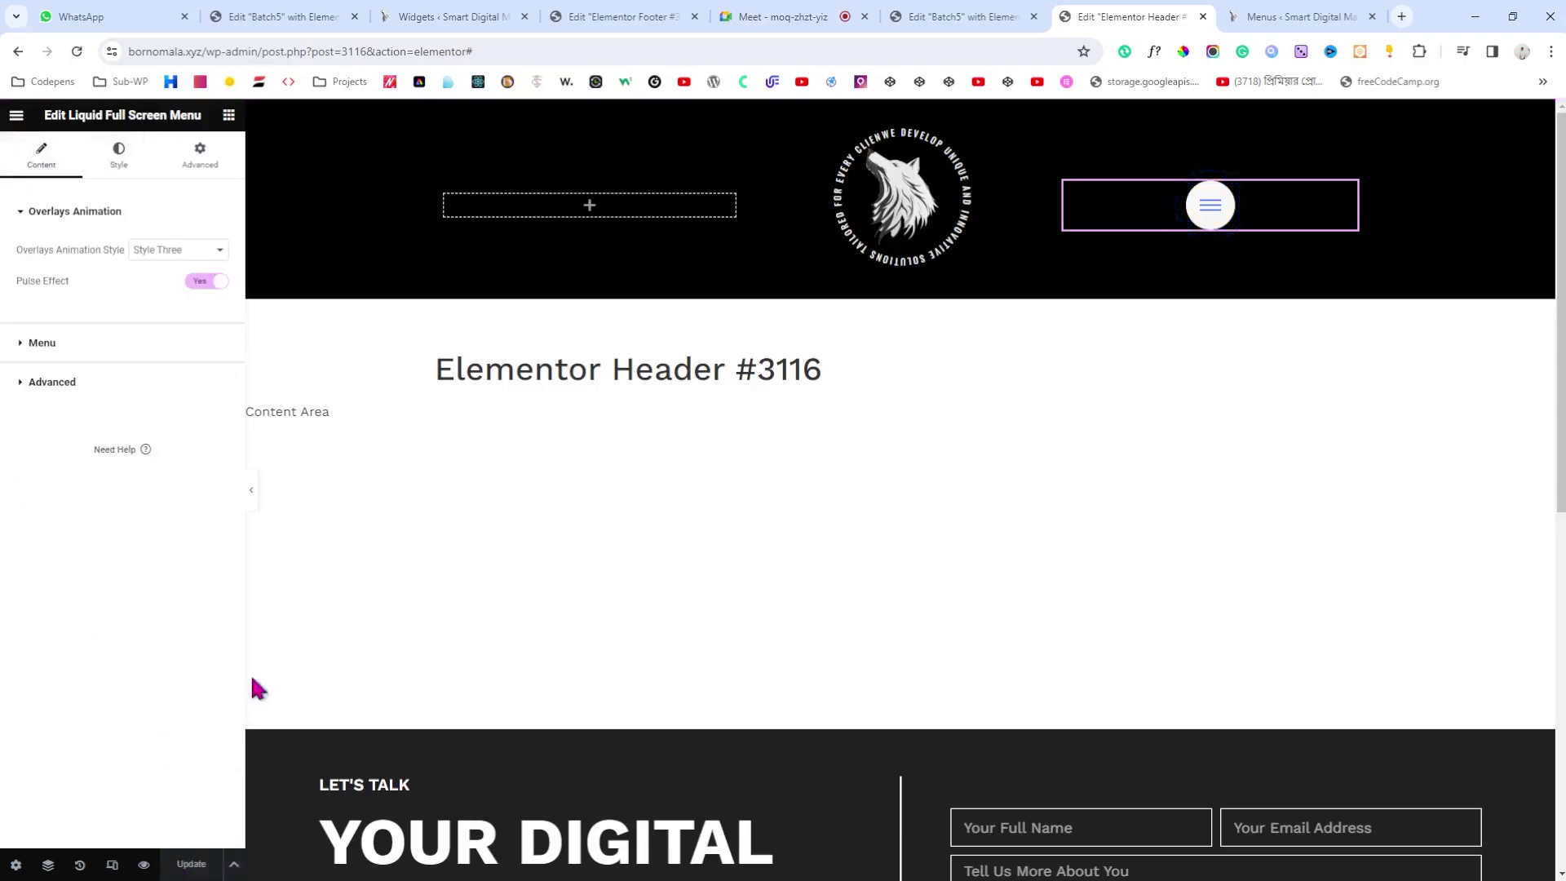
Step: Switch to the Batch5 page editor, open the page preview in a new browser tab, and move that tab to the end
{"action": "left_click", "coordinate": [1277, 15]}
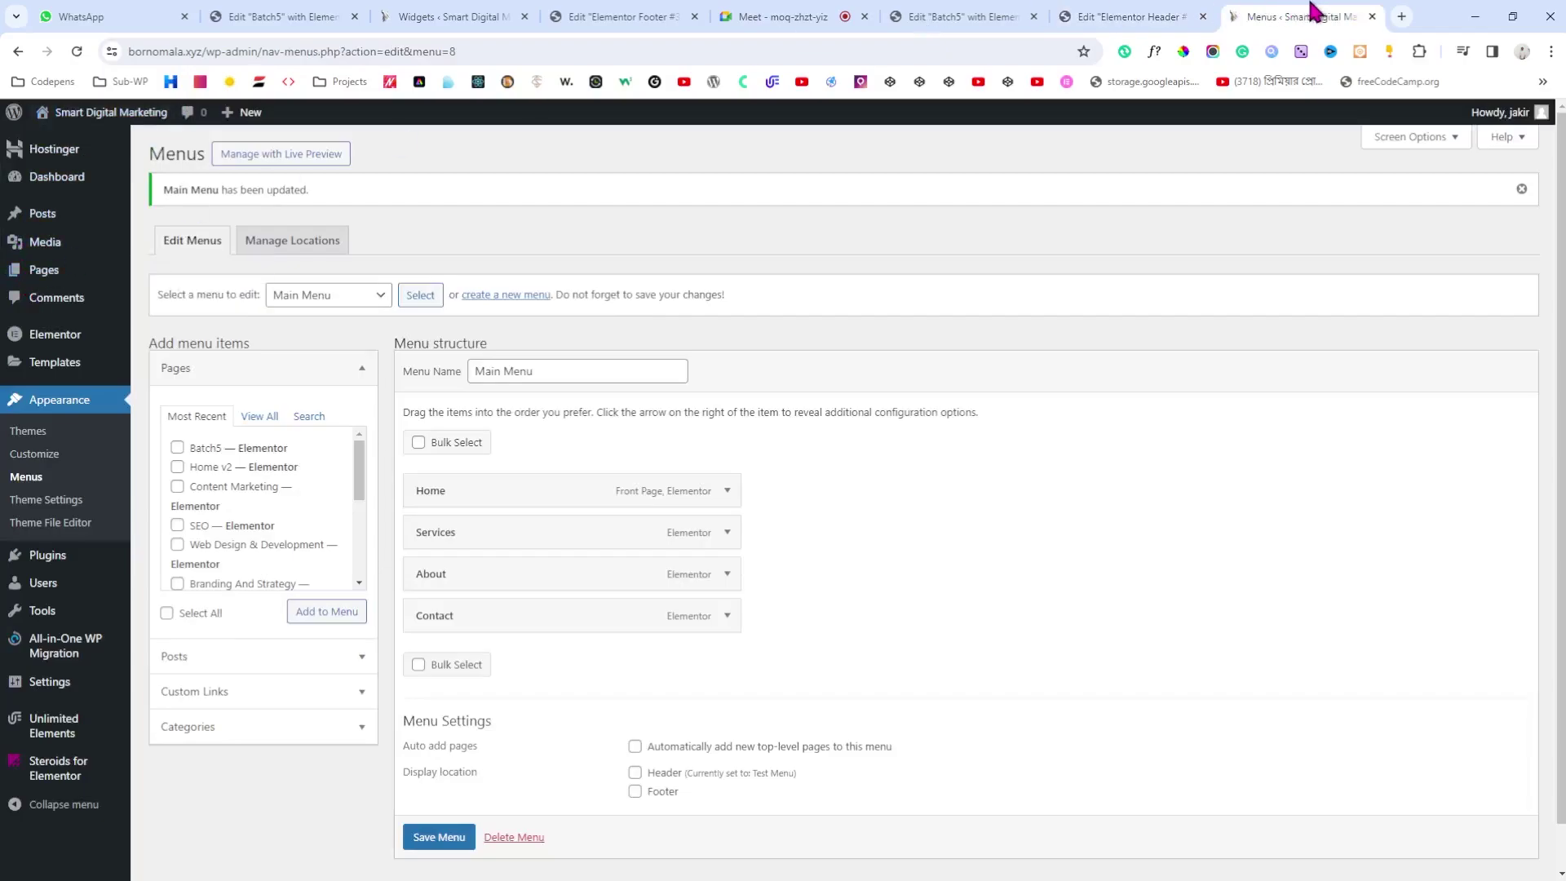
{"action": "left_click", "coordinate": [1142, 14]}
{"action": "left_click", "coordinate": [669, 14]}
{"action": "left_click", "coordinate": [465, 15]}
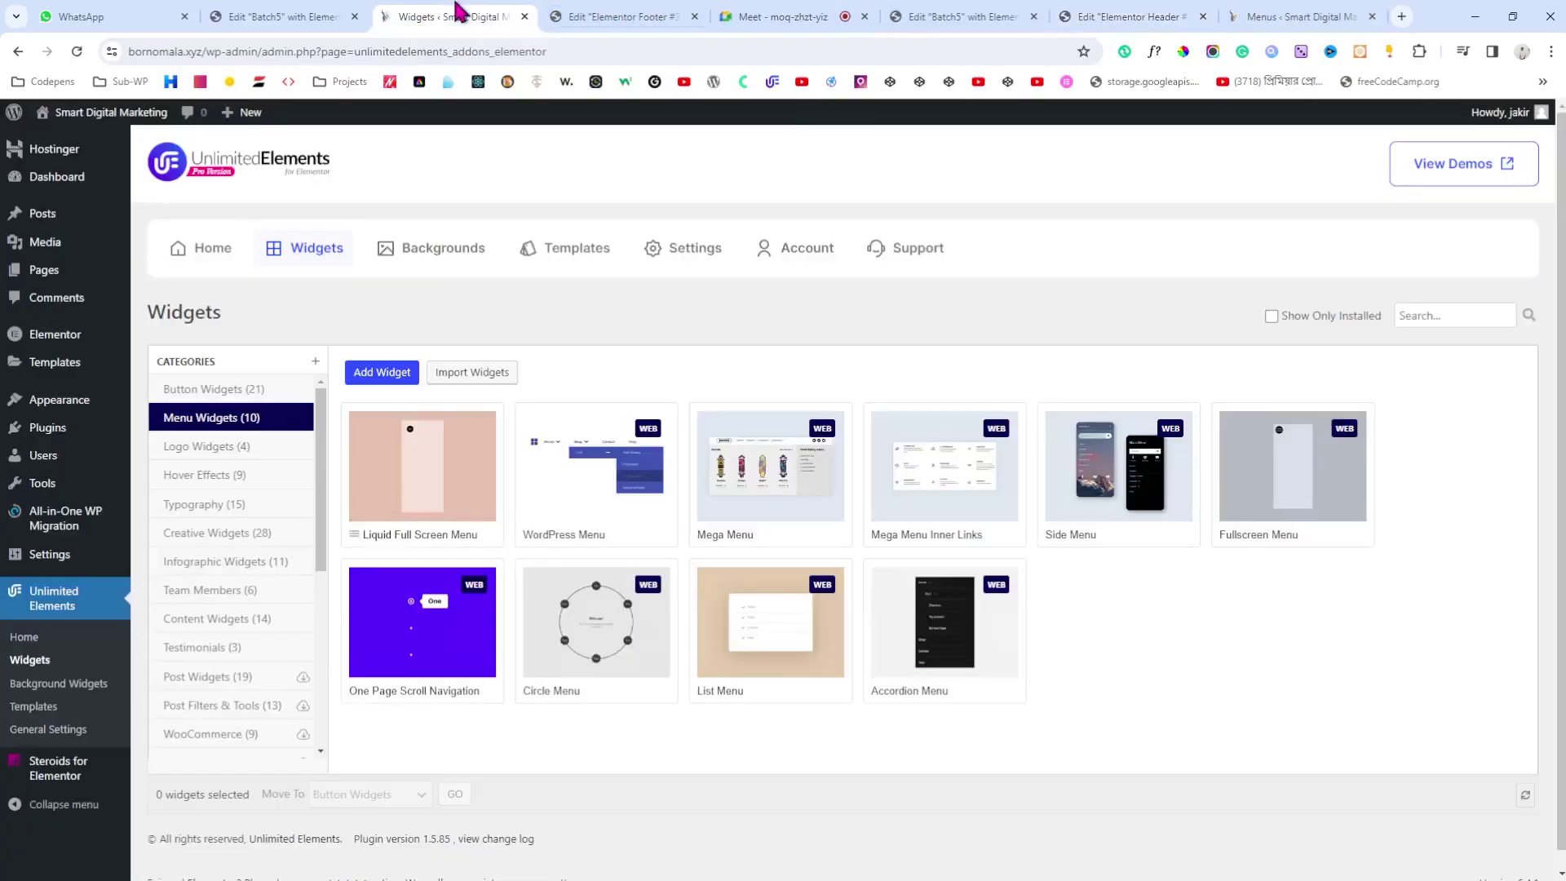
{"action": "left_click", "coordinate": [324, 15]}
{"action": "left_click", "coordinate": [143, 864]}
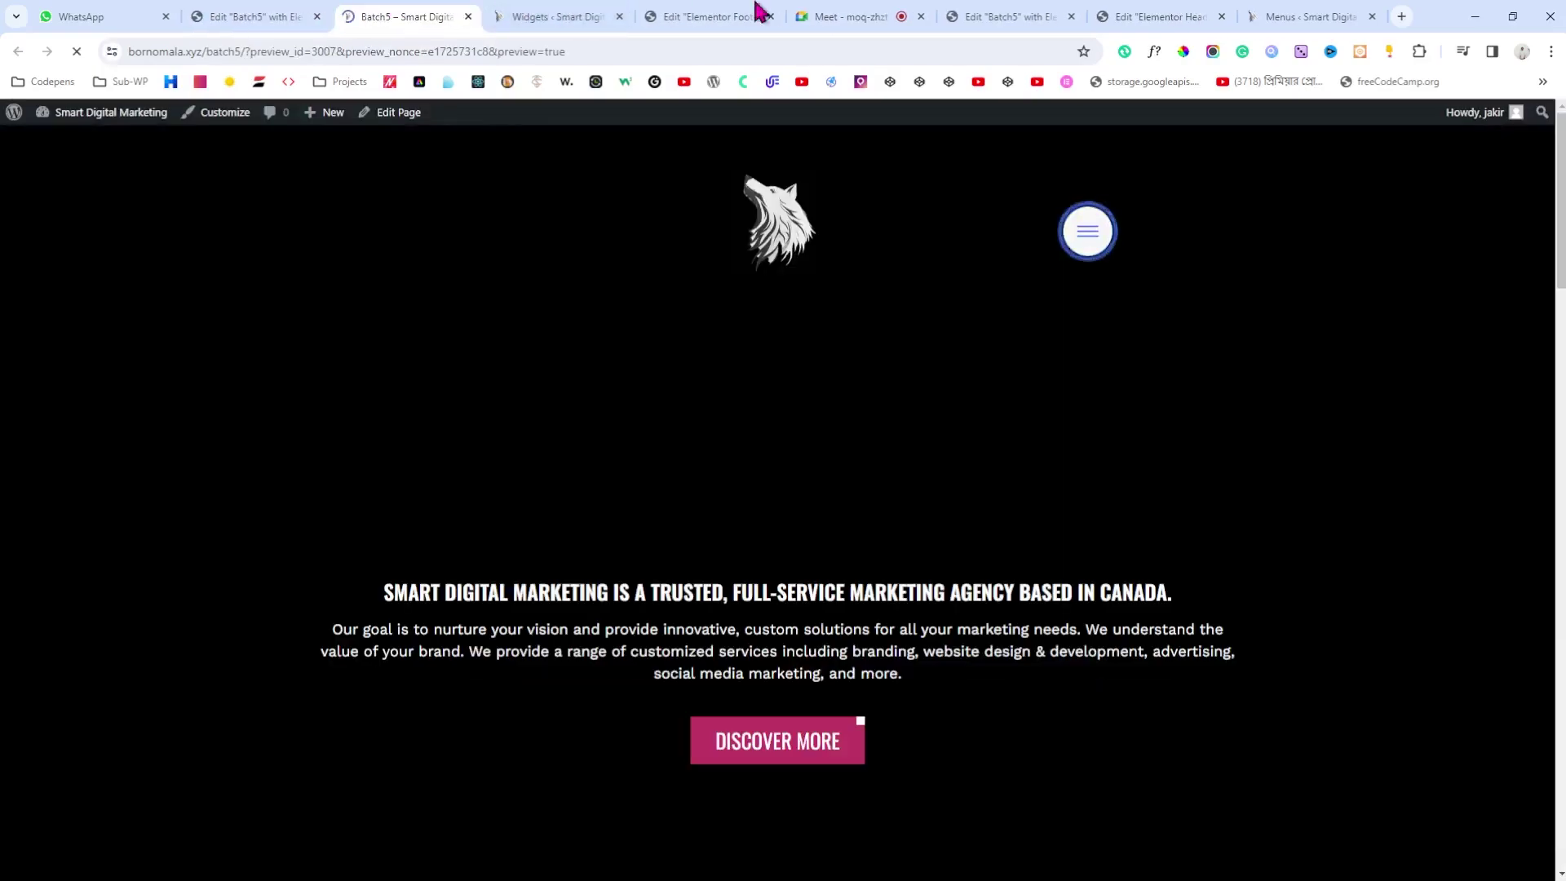
{"action": "left_click_drag", "start_coordinate": [759, 10], "coordinate": [1274, 11]}
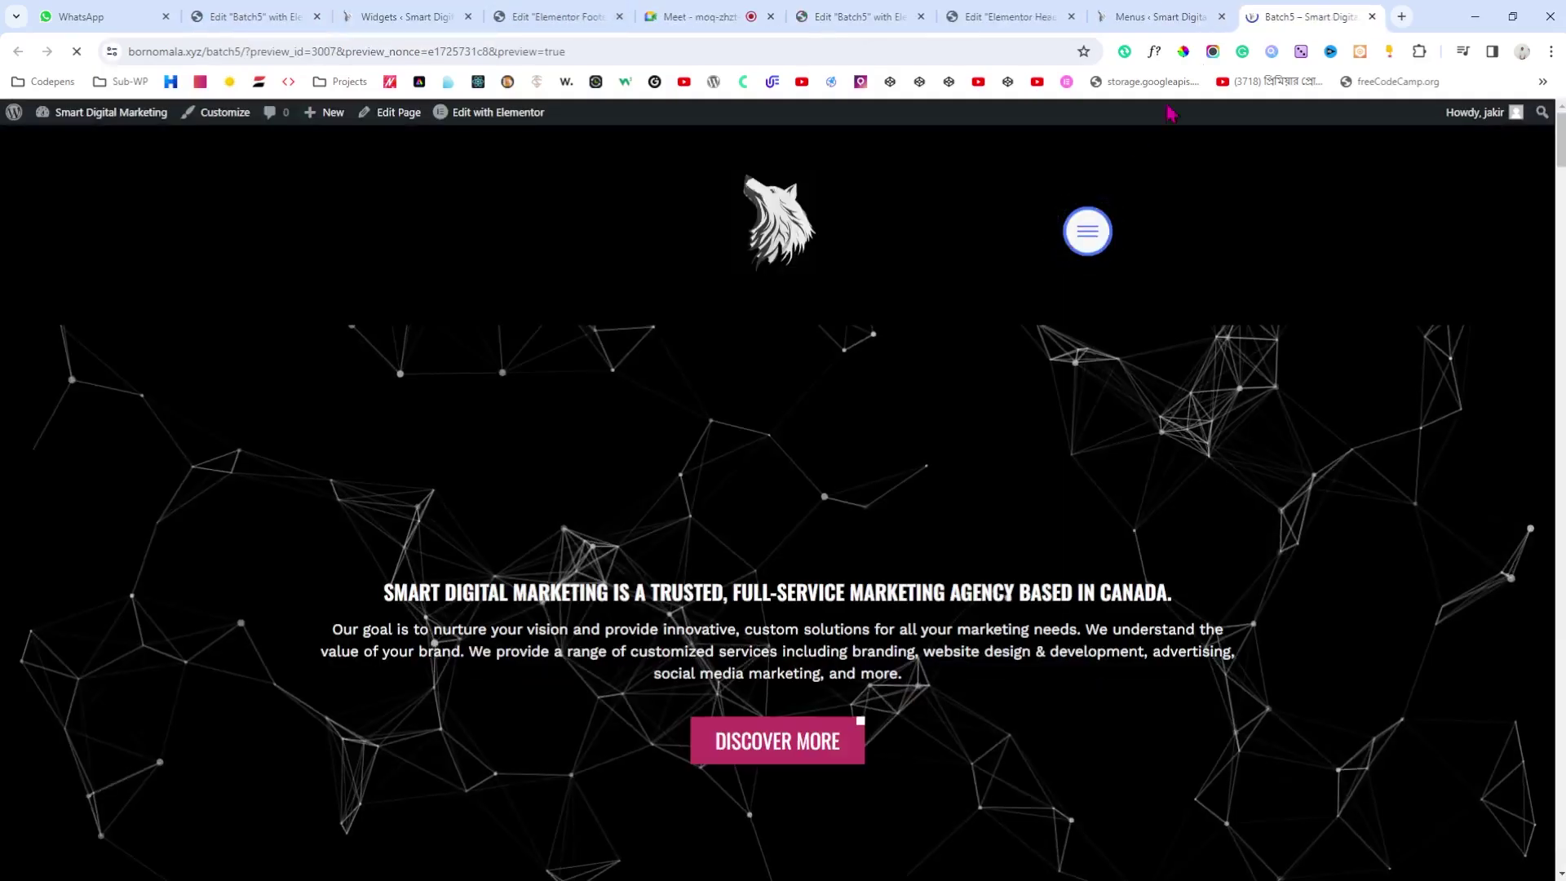
Step: Open and close the full-screen menu on the Batch5 page to check its overlay animation
{"action": "left_click", "coordinate": [1093, 233]}
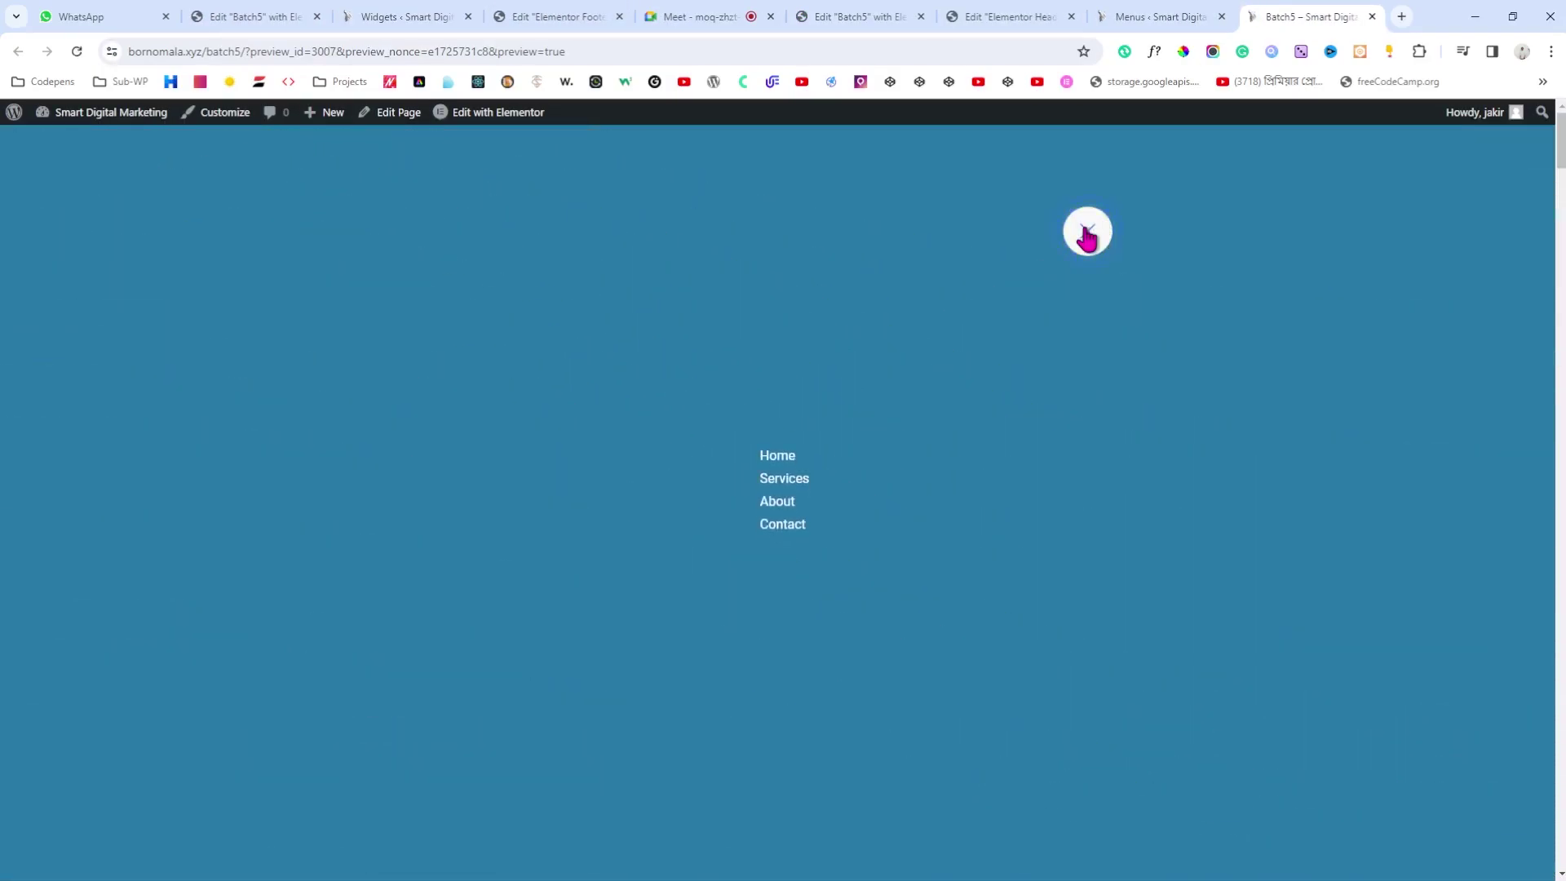
{"action": "left_click", "coordinate": [1087, 235]}
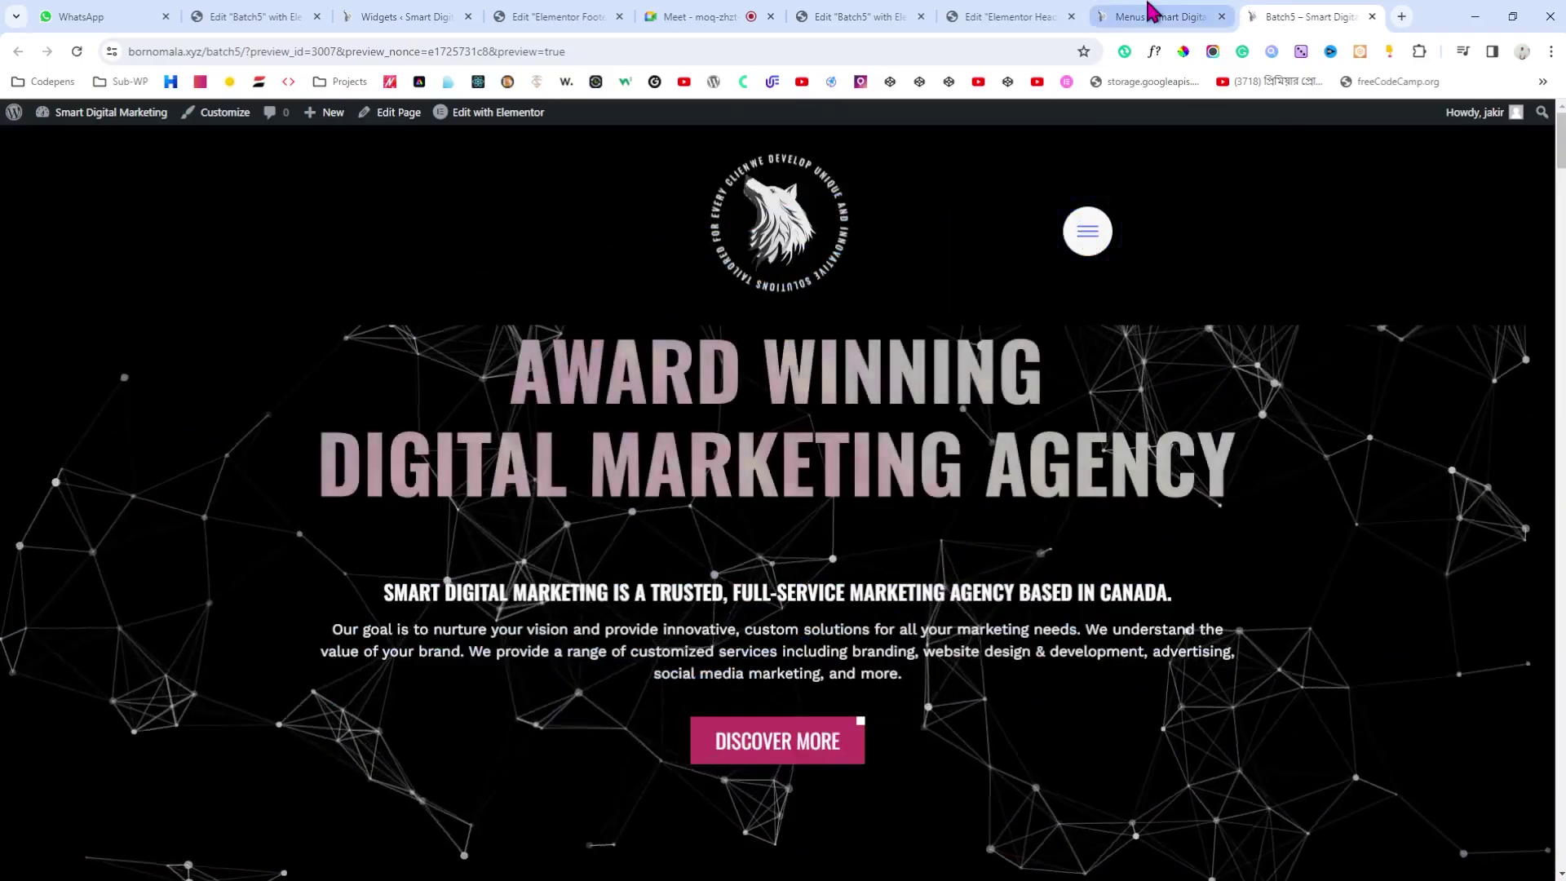
{"action": "left_click", "coordinate": [1154, 16]}
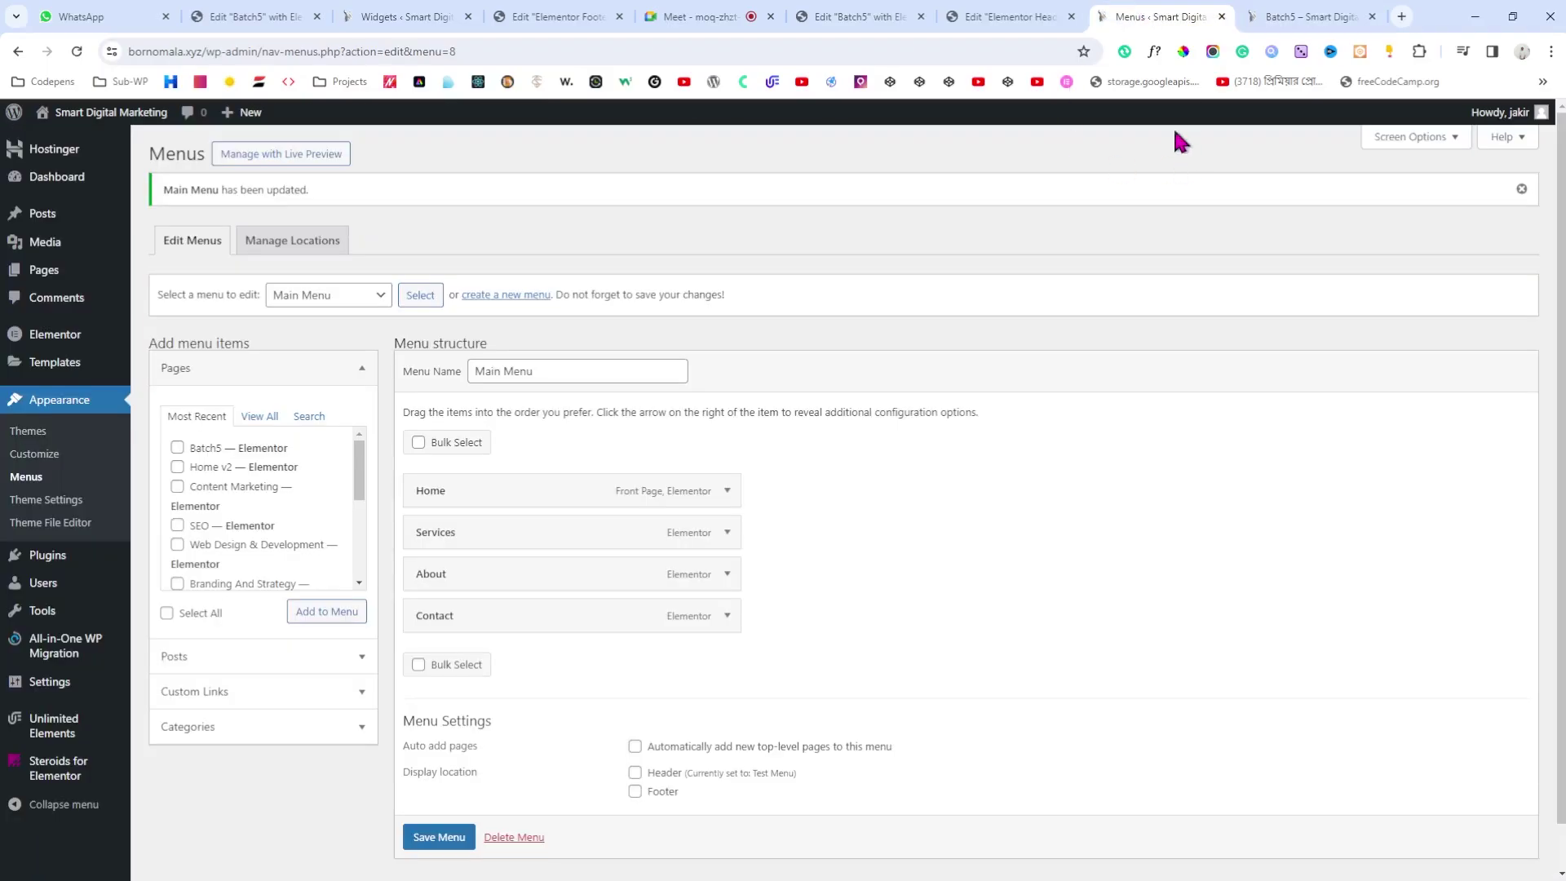
{"action": "left_click", "coordinate": [1285, 16]}
{"action": "left_click", "coordinate": [1087, 234]}
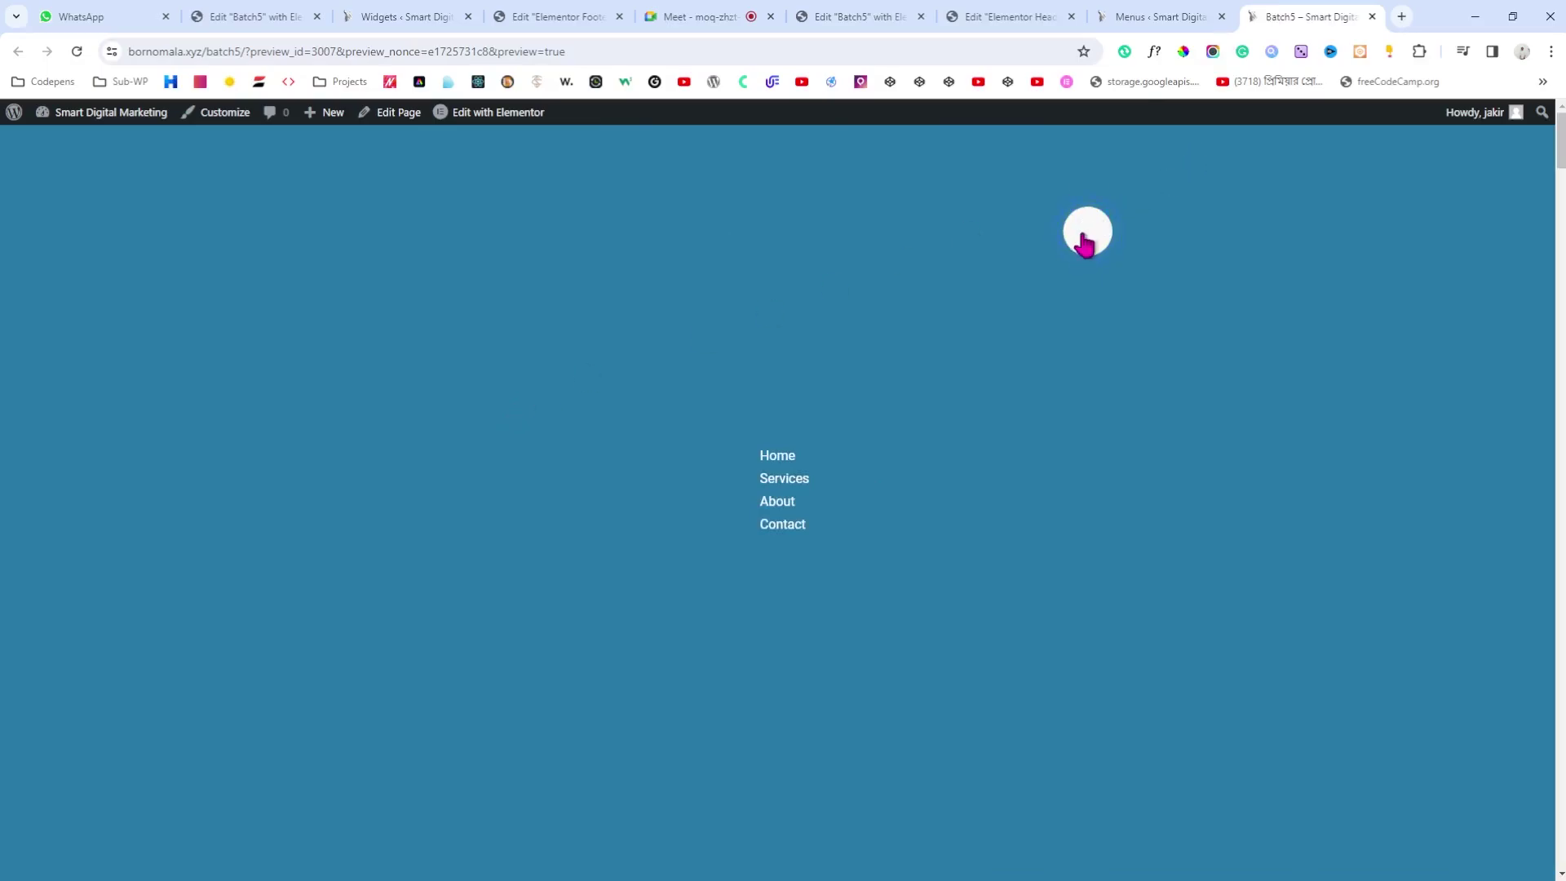
{"action": "left_click", "coordinate": [1085, 243]}
Step: Return to the header editor and set the Hamburger Lines Color to the magenta global color
{"action": "left_click", "coordinate": [1011, 16]}
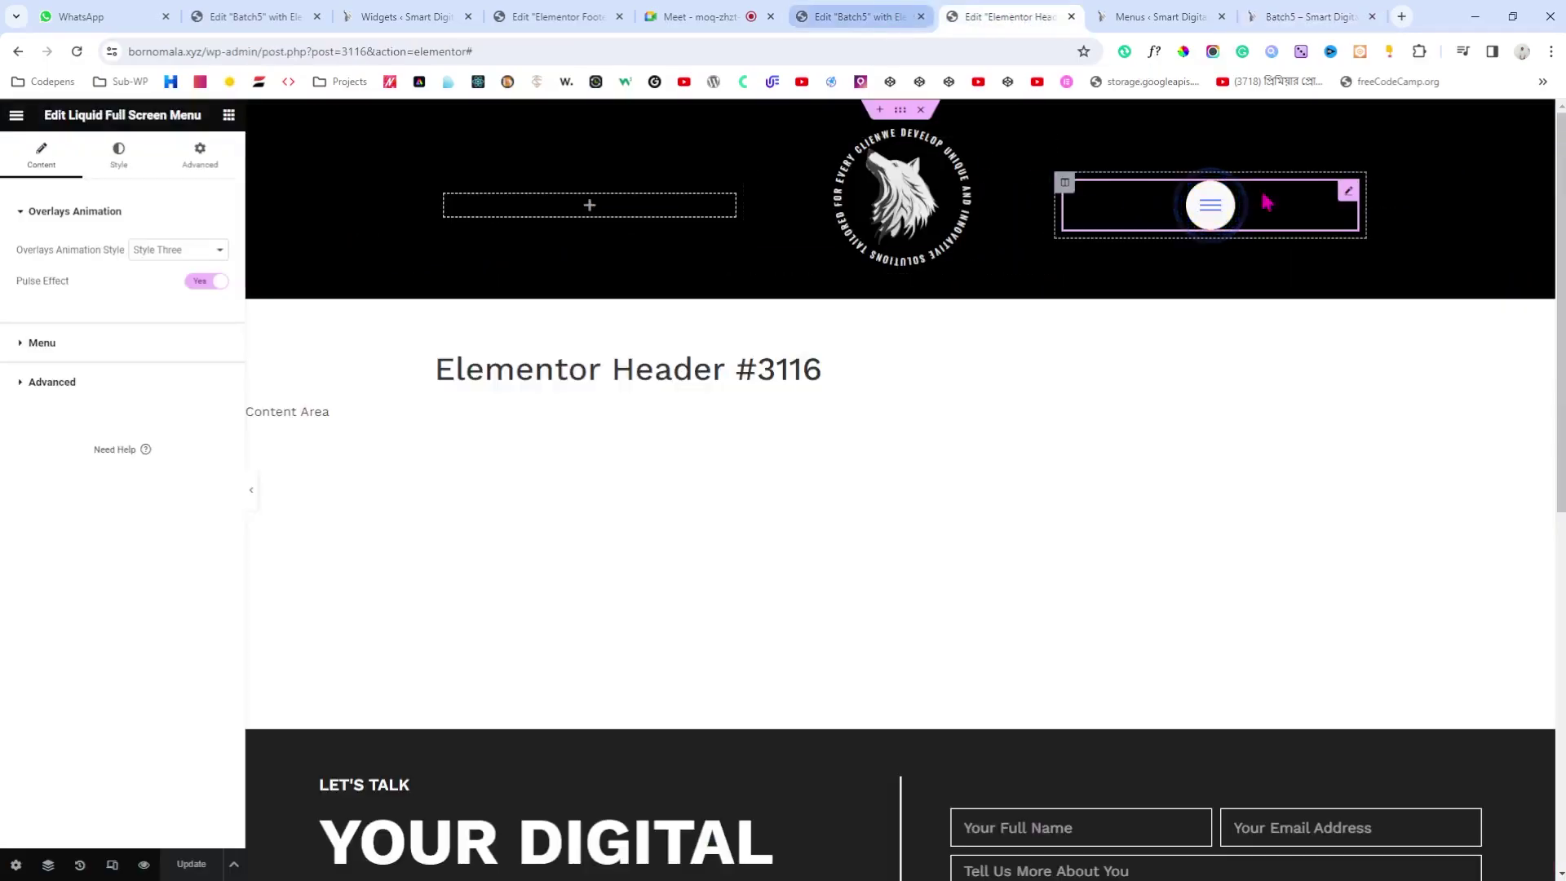
{"action": "left_click", "coordinate": [119, 155]}
{"action": "left_click", "coordinate": [28, 511]}
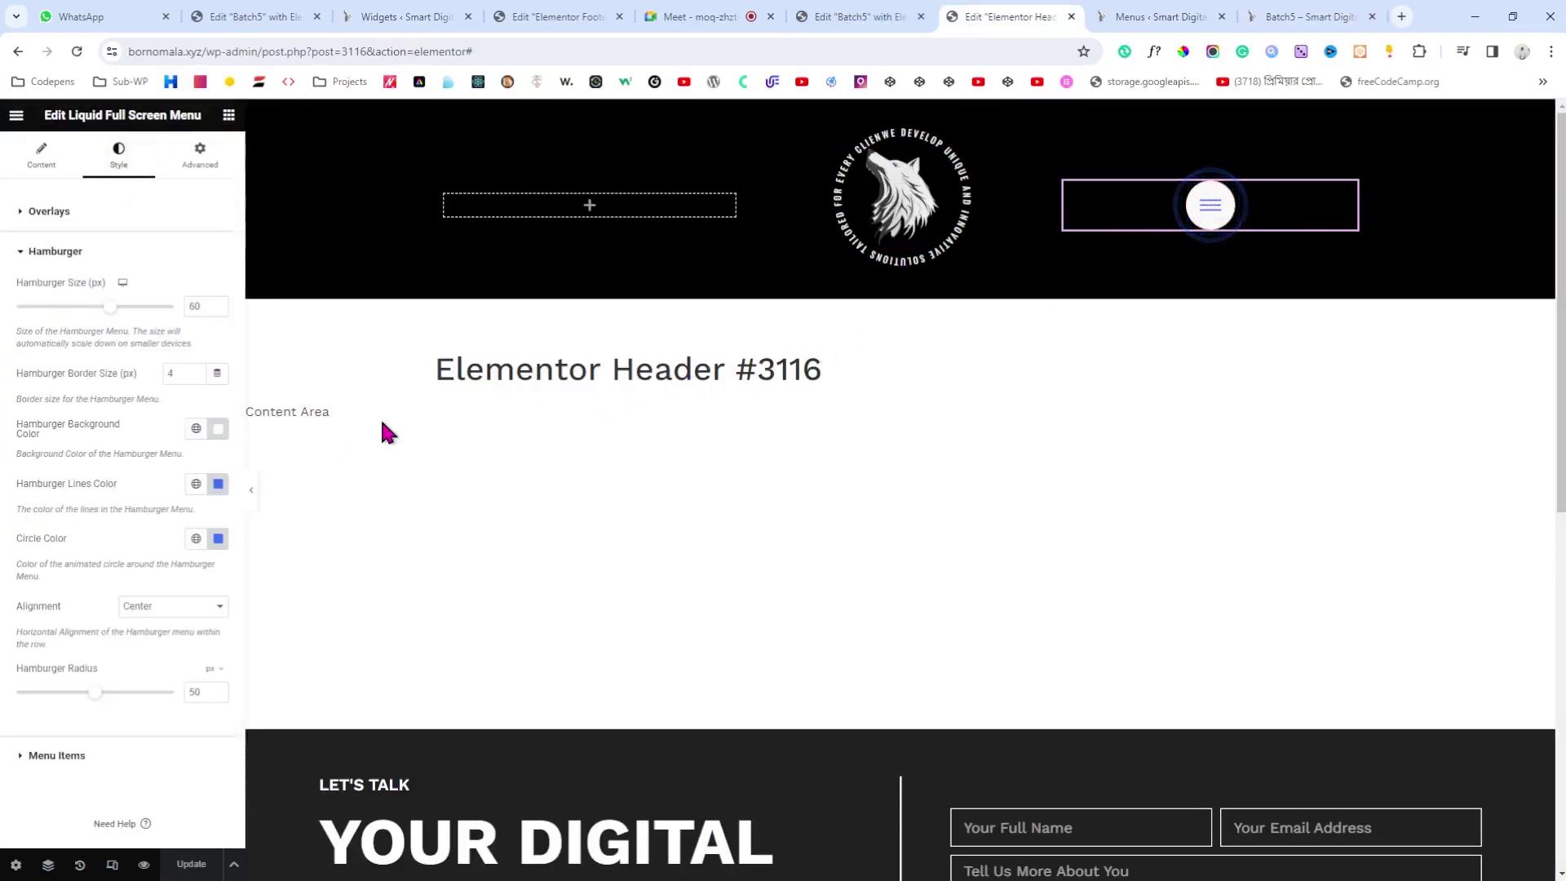
{"action": "left_click", "coordinate": [195, 484]}
{"action": "scroll", "coordinate": [158, 601], "scroll_direction": "down", "scroll_amount": 3}
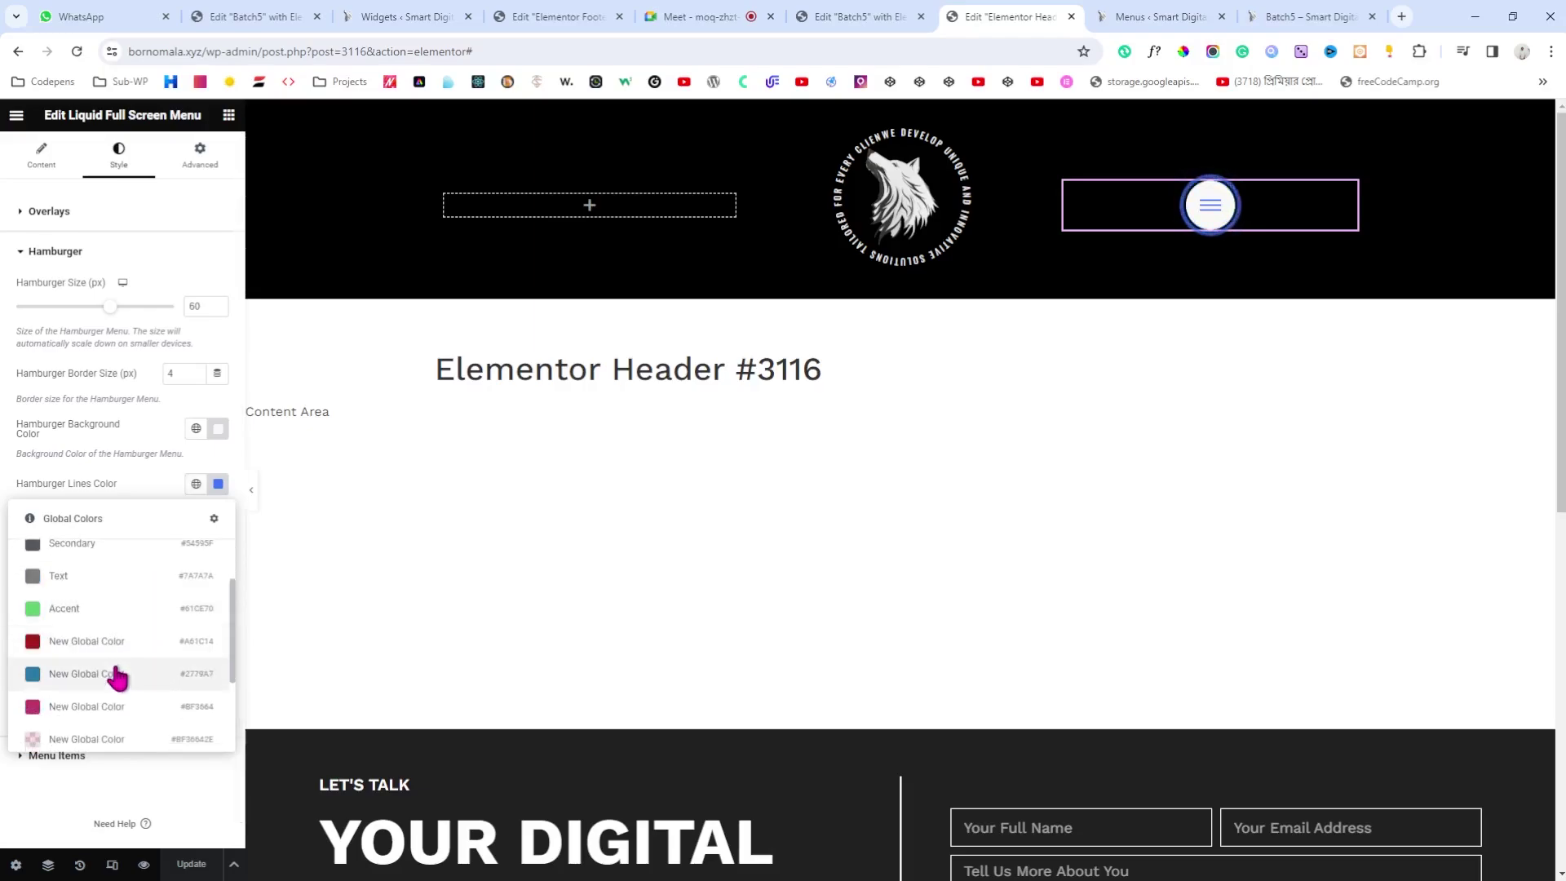
{"action": "left_click", "coordinate": [123, 706]}
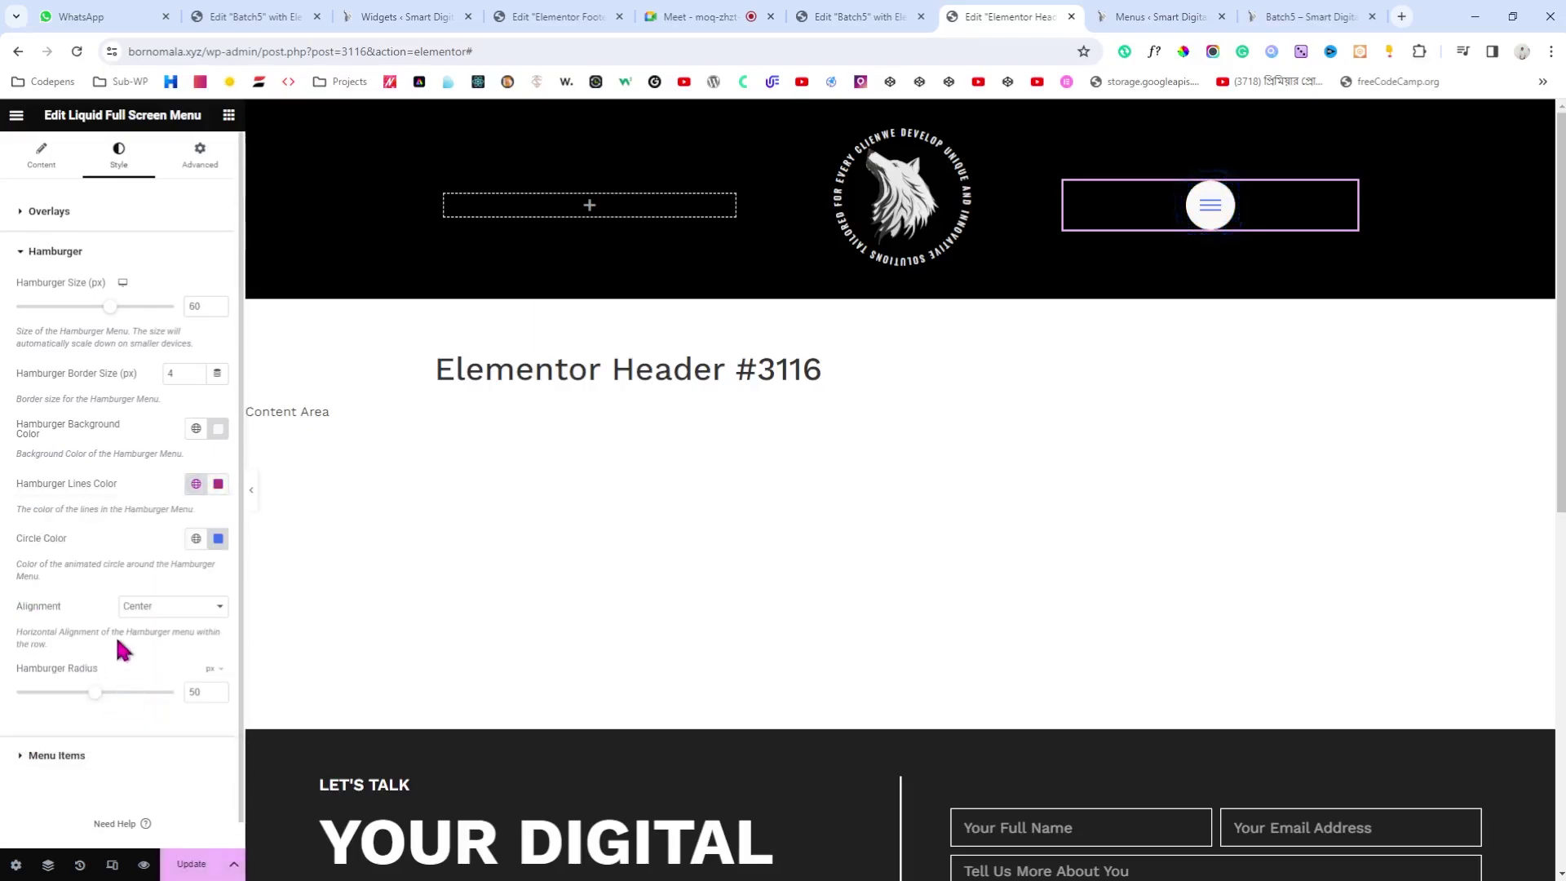
Step: Set the hamburger's Circle Color to the magenta global color and update the header
{"action": "left_click", "coordinate": [196, 538]}
{"action": "scroll", "coordinate": [159, 628], "scroll_direction": "down", "scroll_amount": 3}
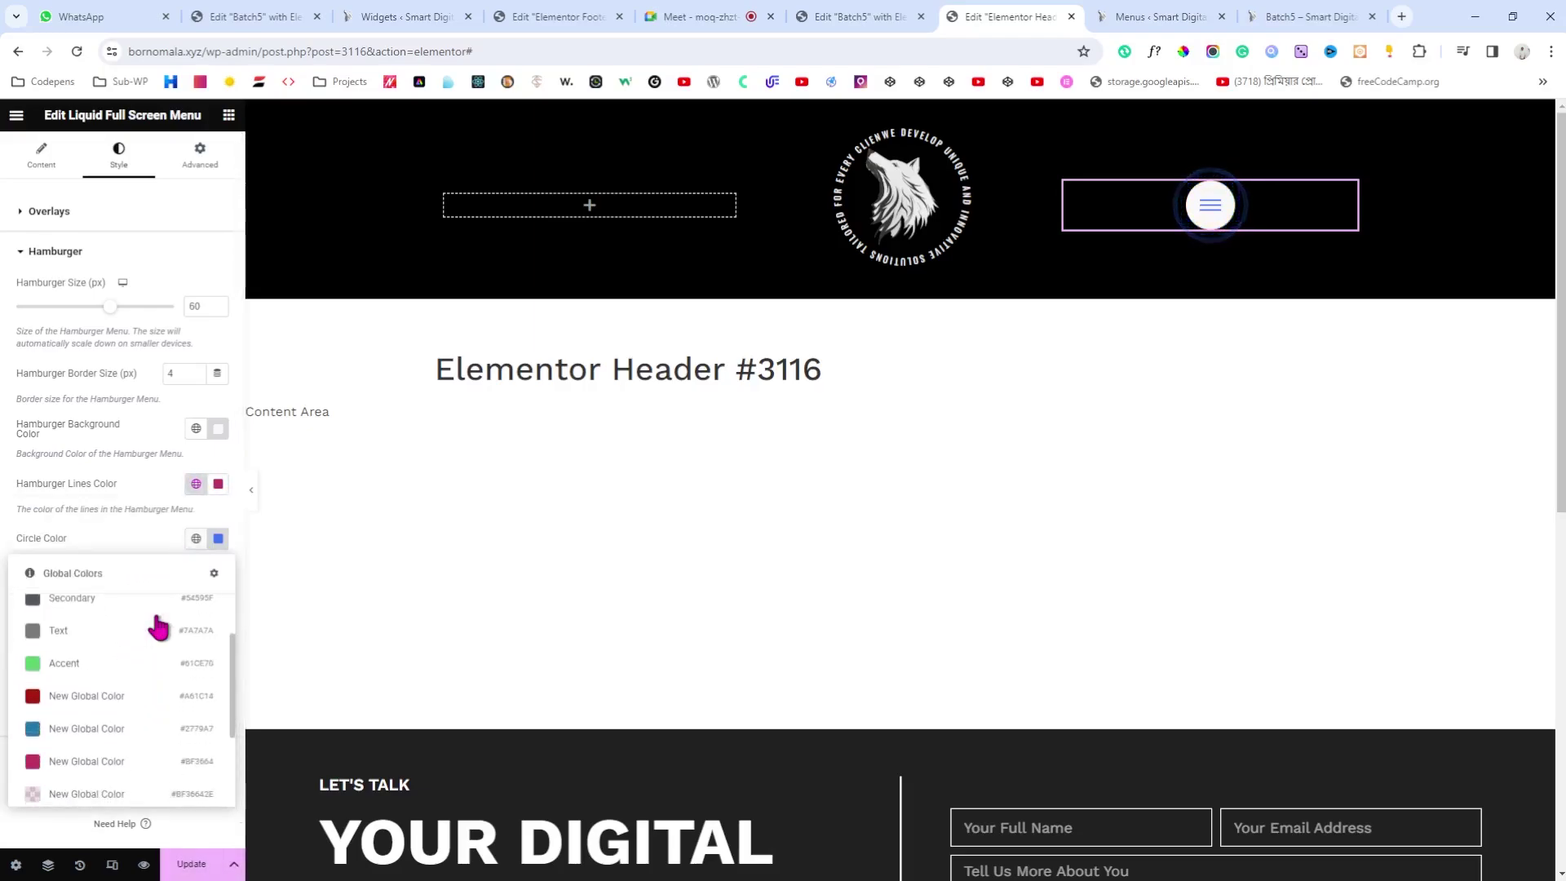
{"action": "left_click", "coordinate": [129, 751]}
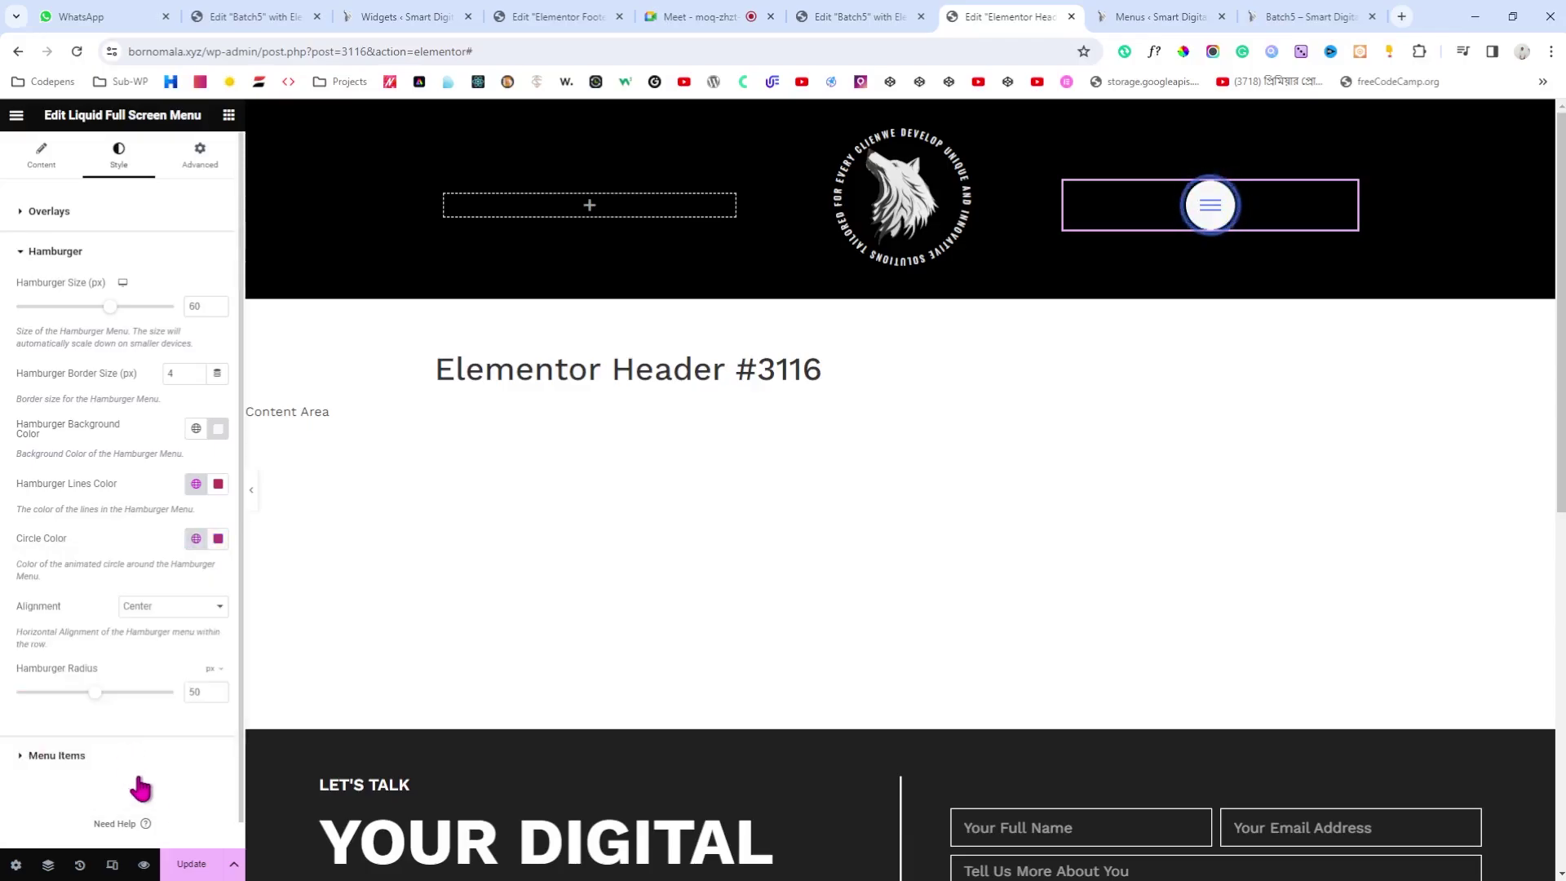
{"action": "left_click", "coordinate": [188, 865]}
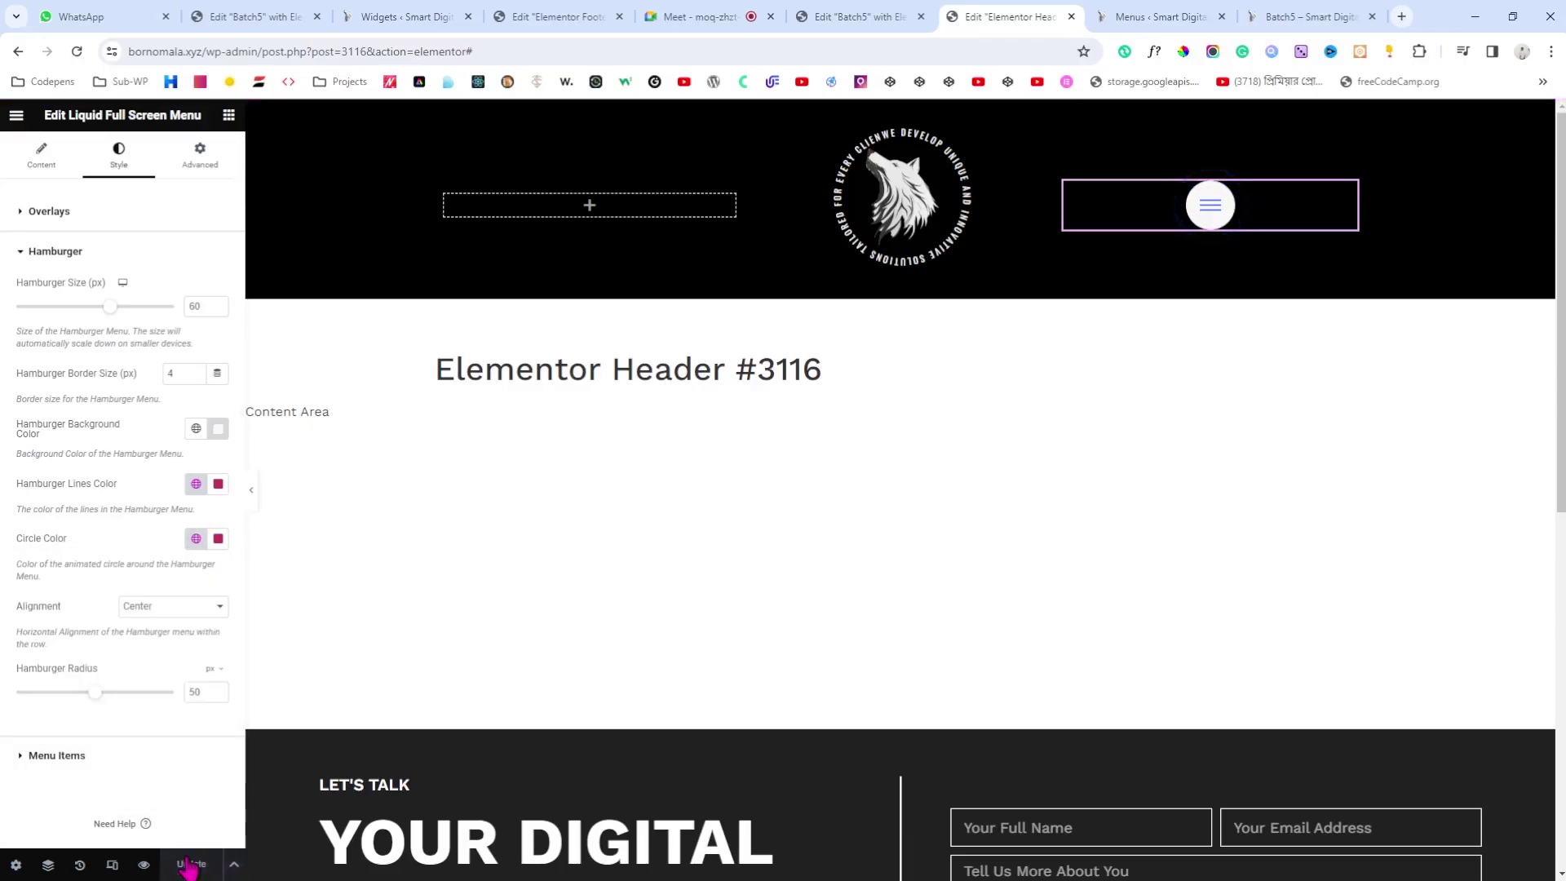
Step: Reload the Batch5 page preview and open its full-screen menu to check the hamburger colors
{"action": "left_click", "coordinate": [1346, 15]}
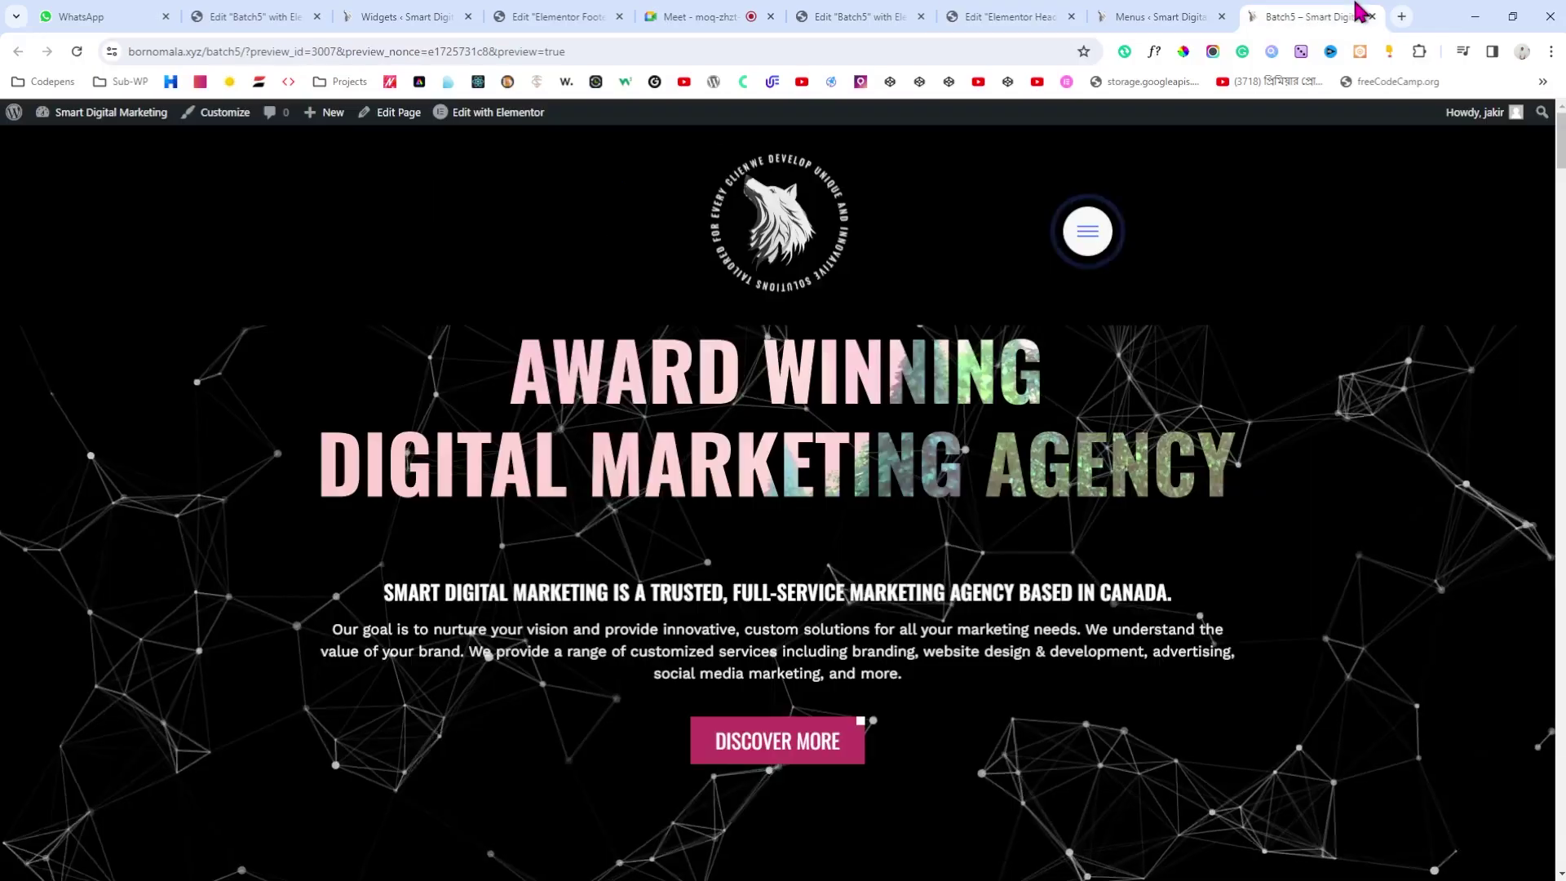
{"action": "left_click", "coordinate": [77, 51]}
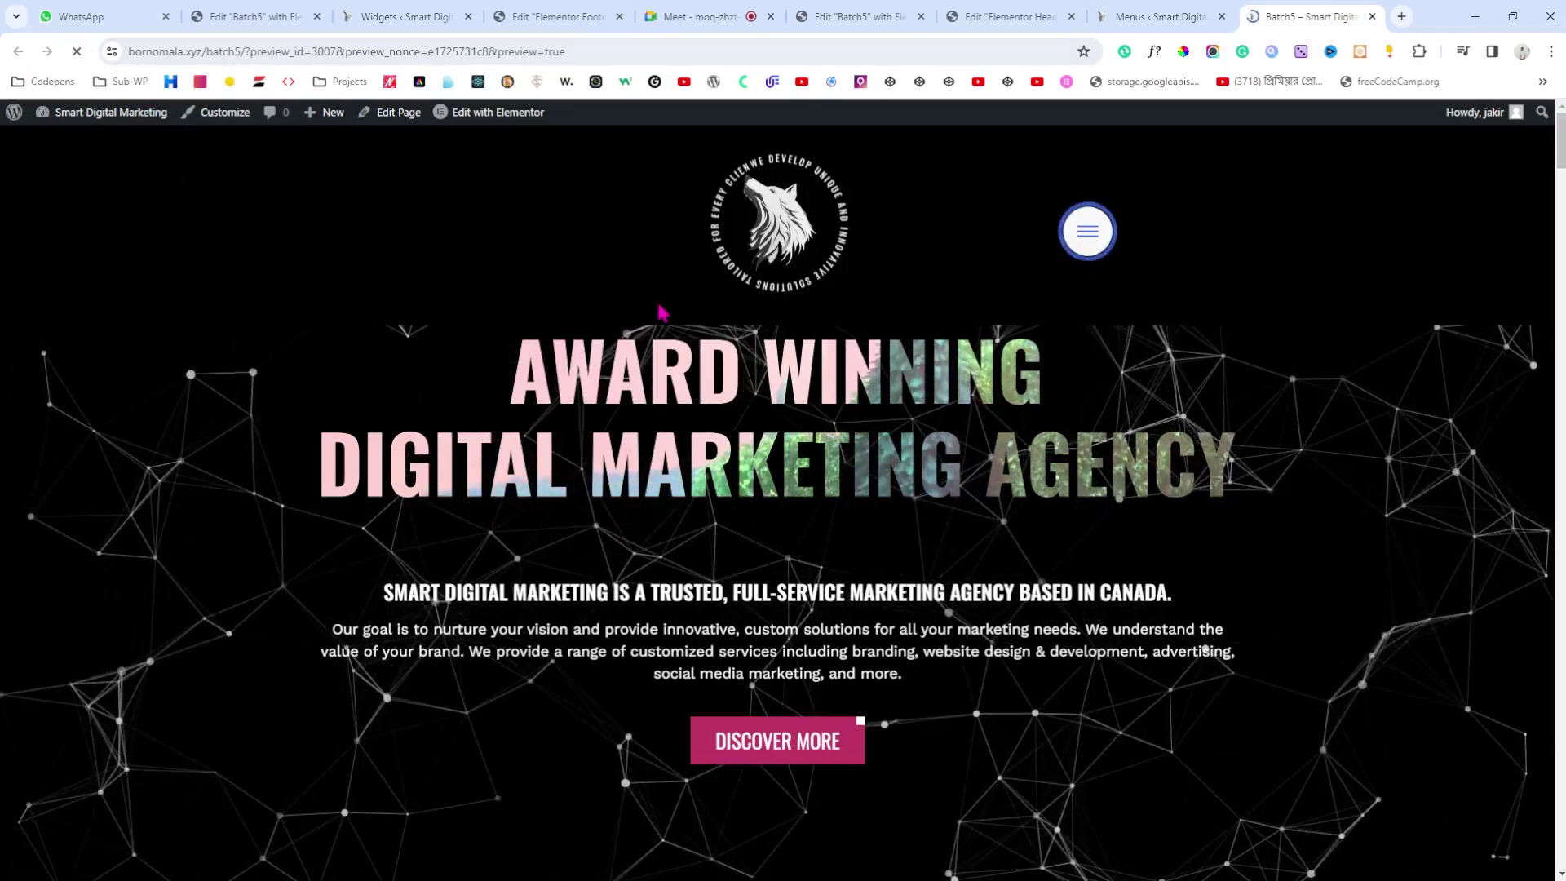
{"action": "left_click", "coordinate": [1088, 232]}
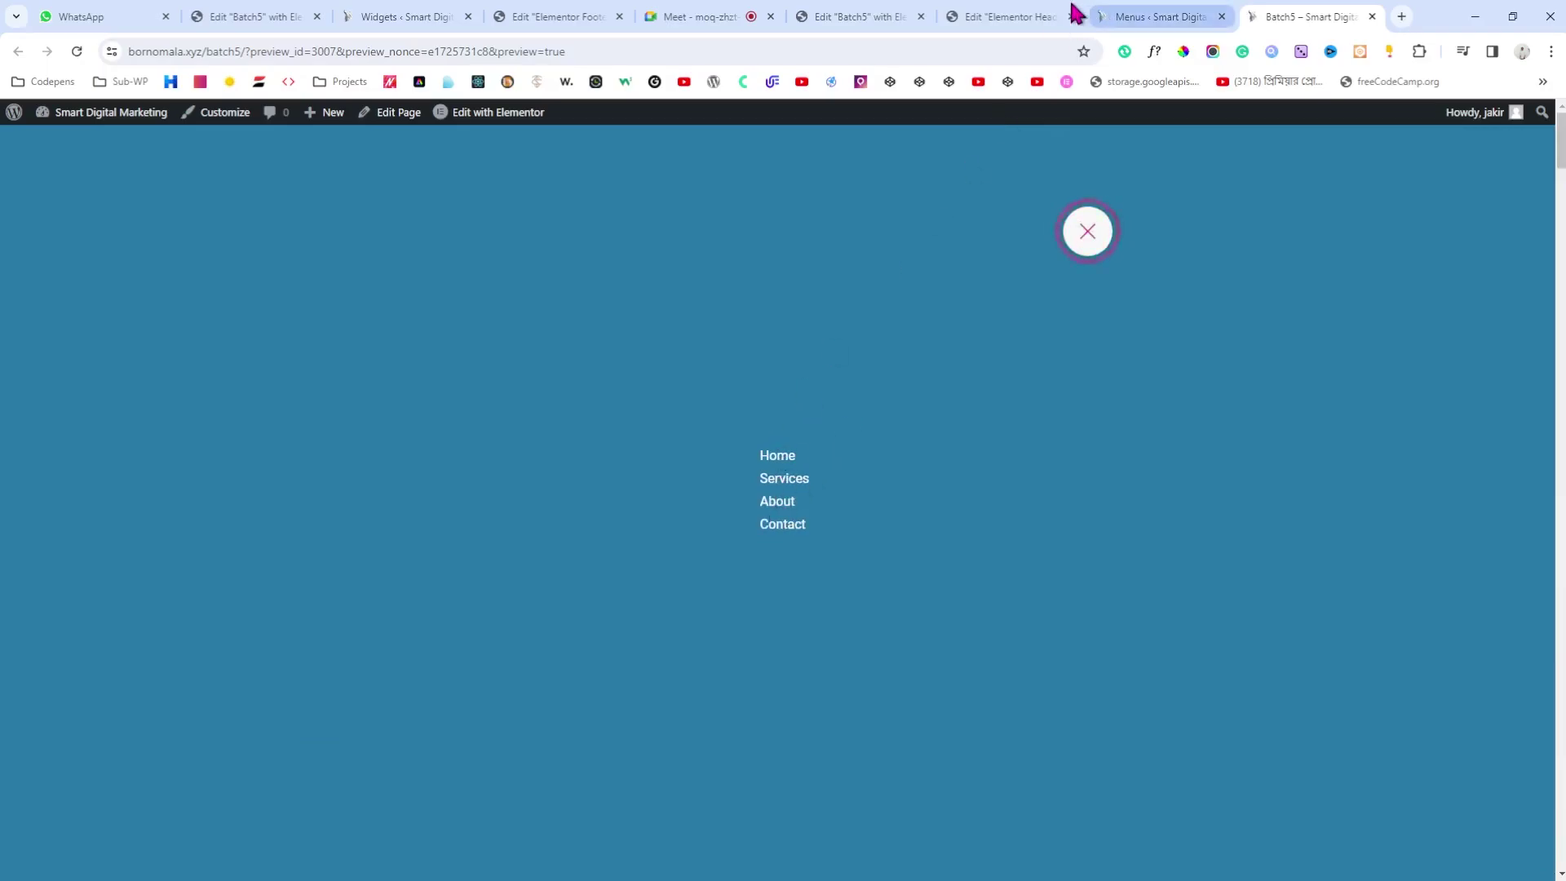
Step: Return to the header editor and set the Menu Text Typography to Oswald at 50 px
{"action": "left_click", "coordinate": [1020, 11]}
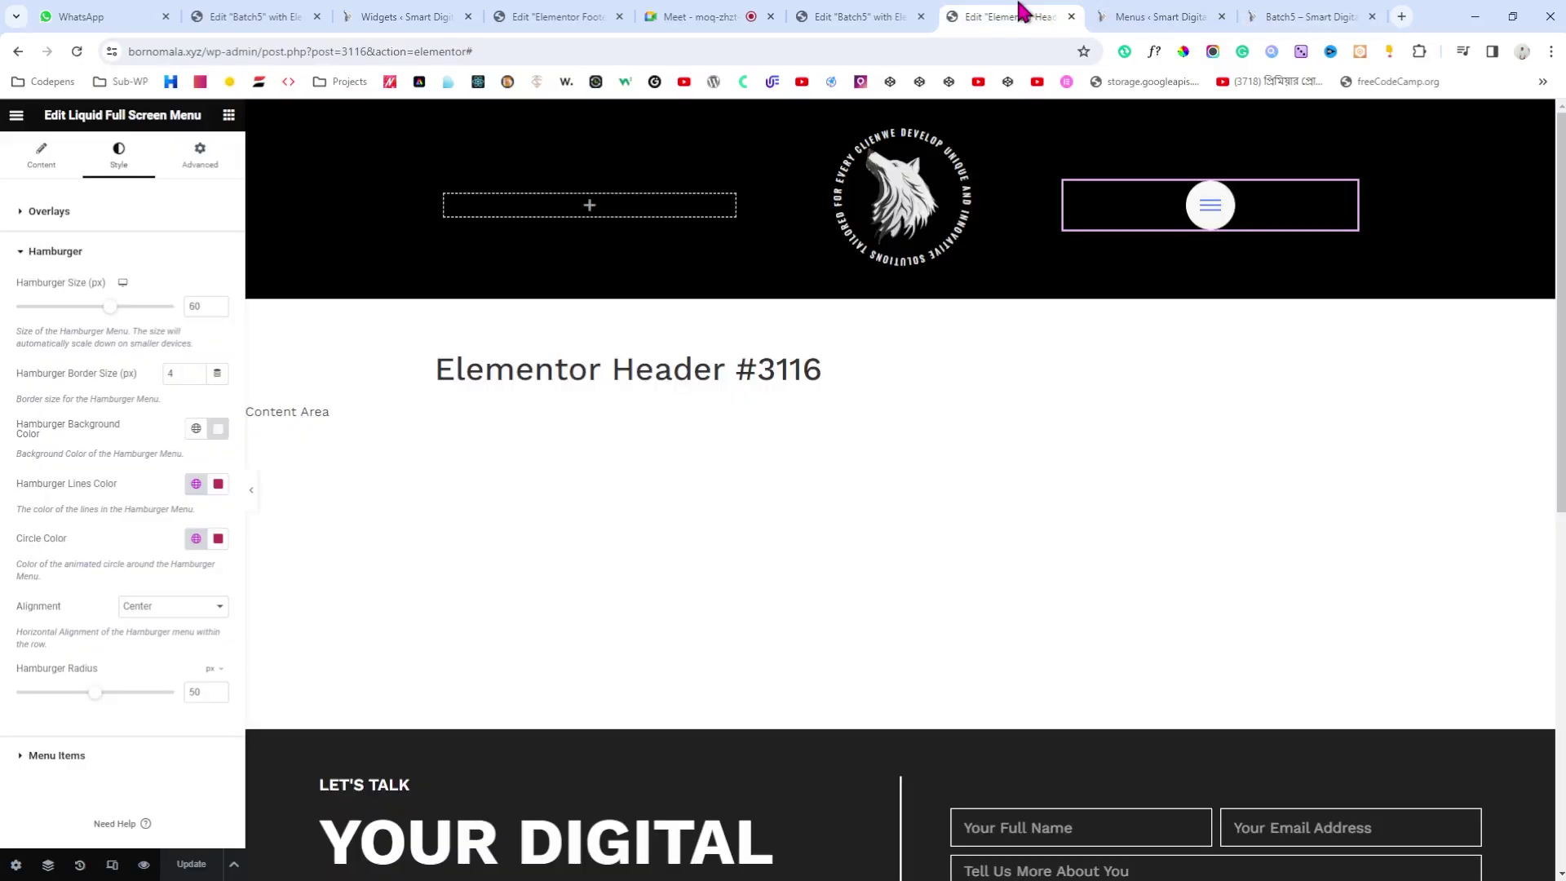
{"action": "left_click", "coordinate": [857, 16]}
{"action": "left_click", "coordinate": [1004, 16]}
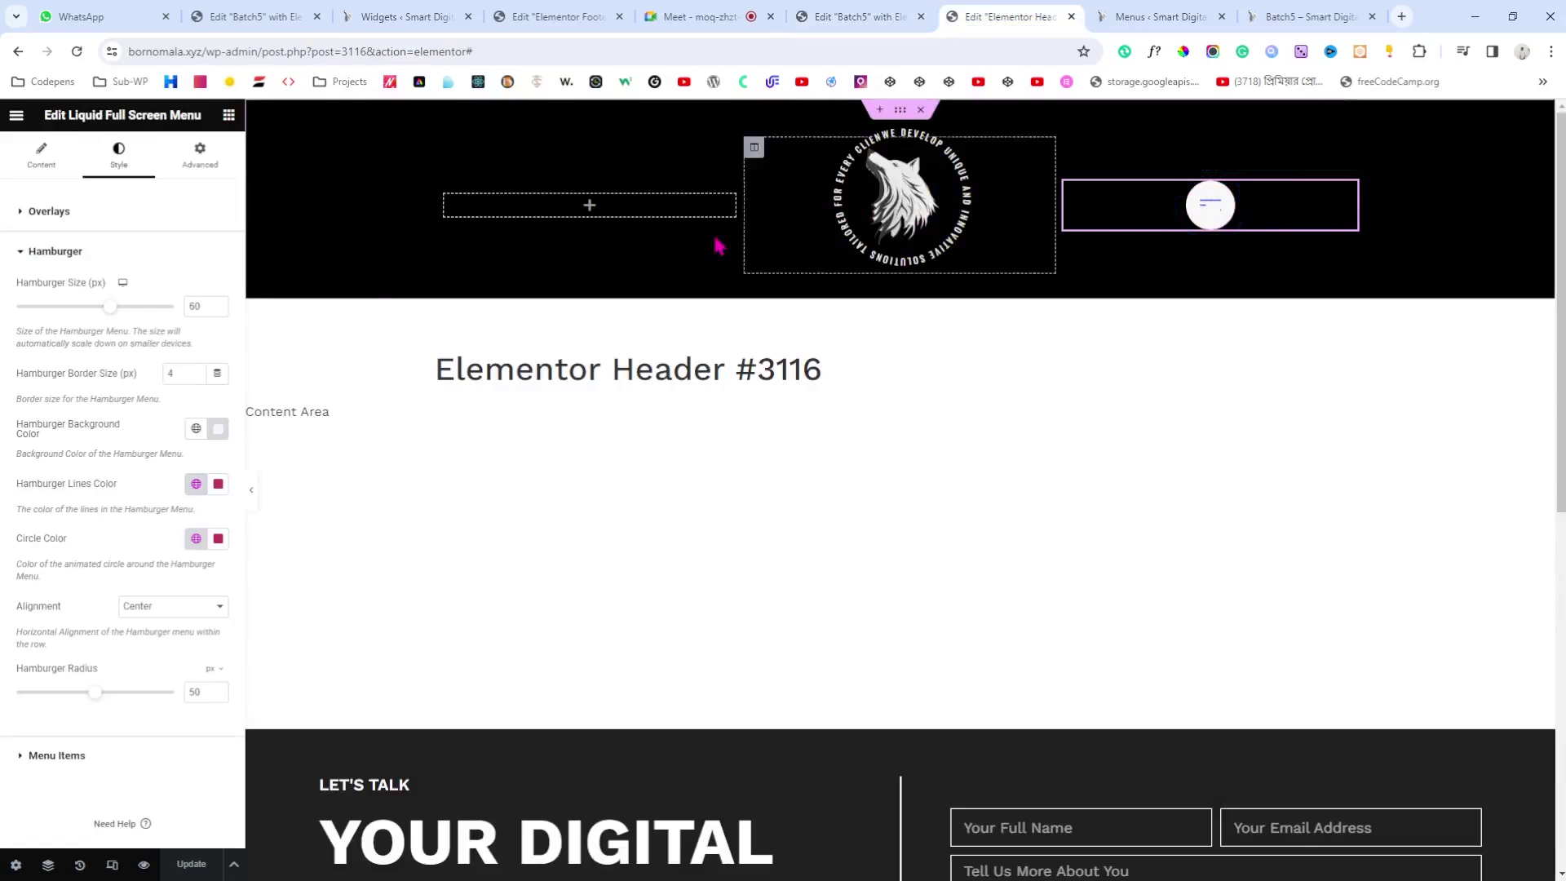
{"action": "left_click", "coordinate": [51, 759]}
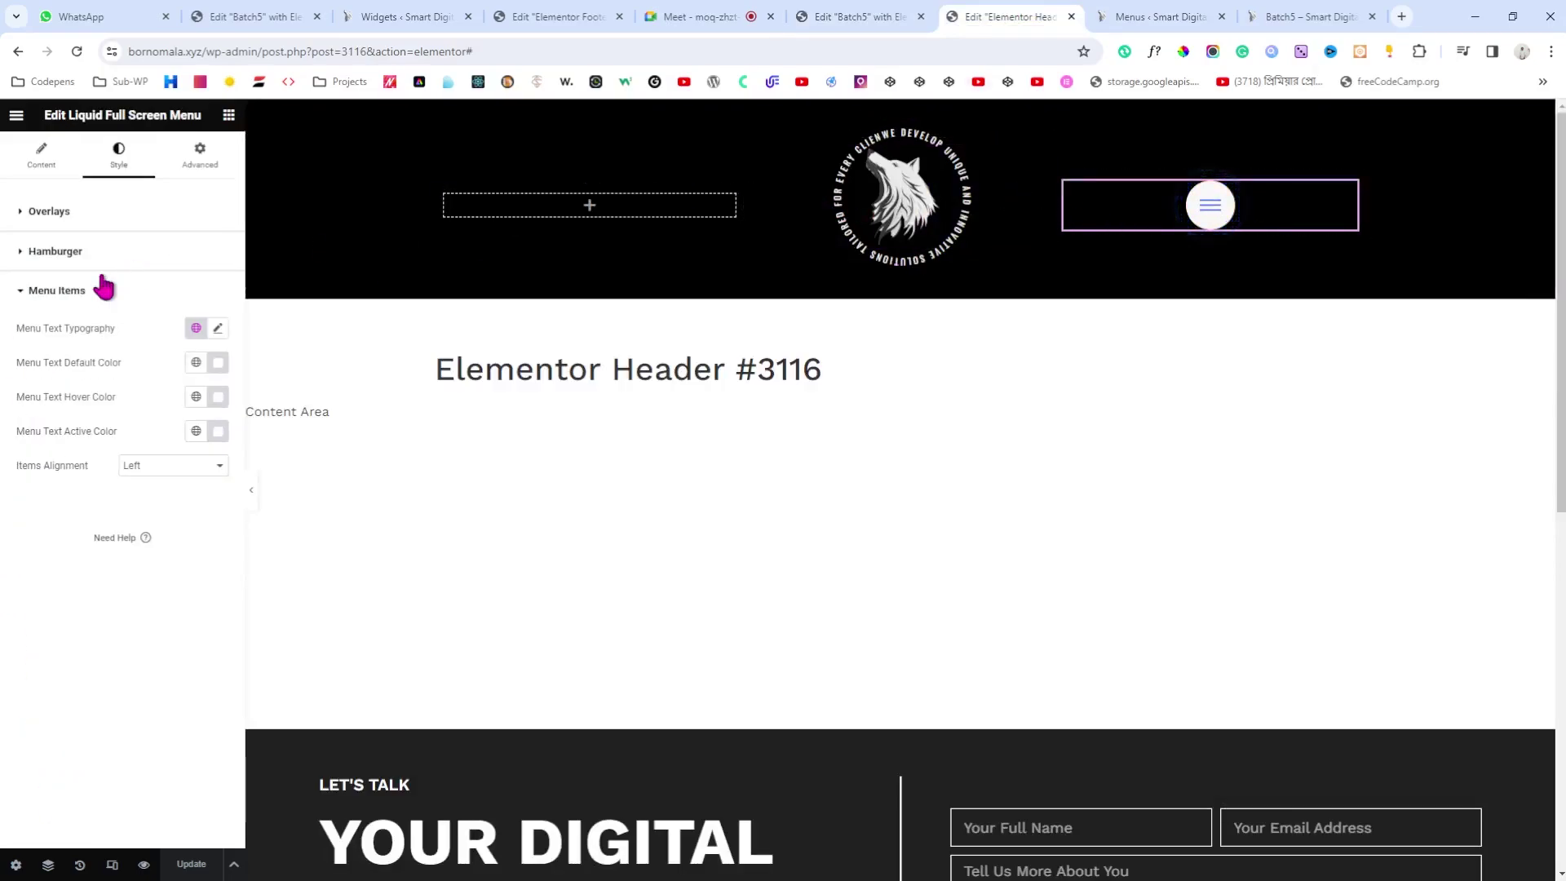
{"action": "left_click", "coordinate": [218, 328]}
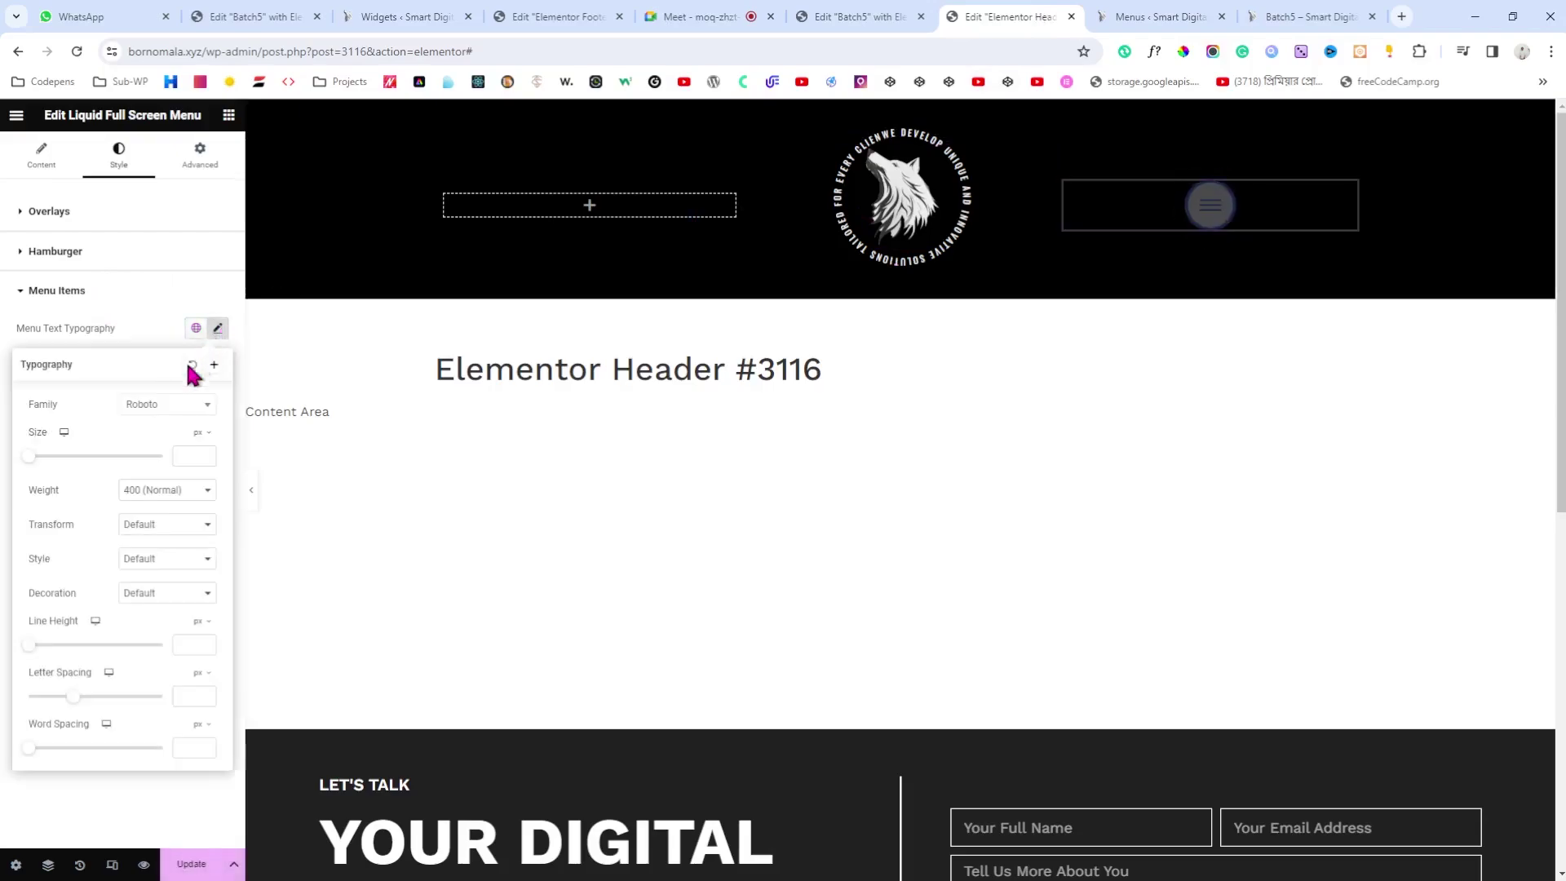
{"action": "left_click", "coordinate": [163, 406]}
{"action": "type", "text": "oswa"}
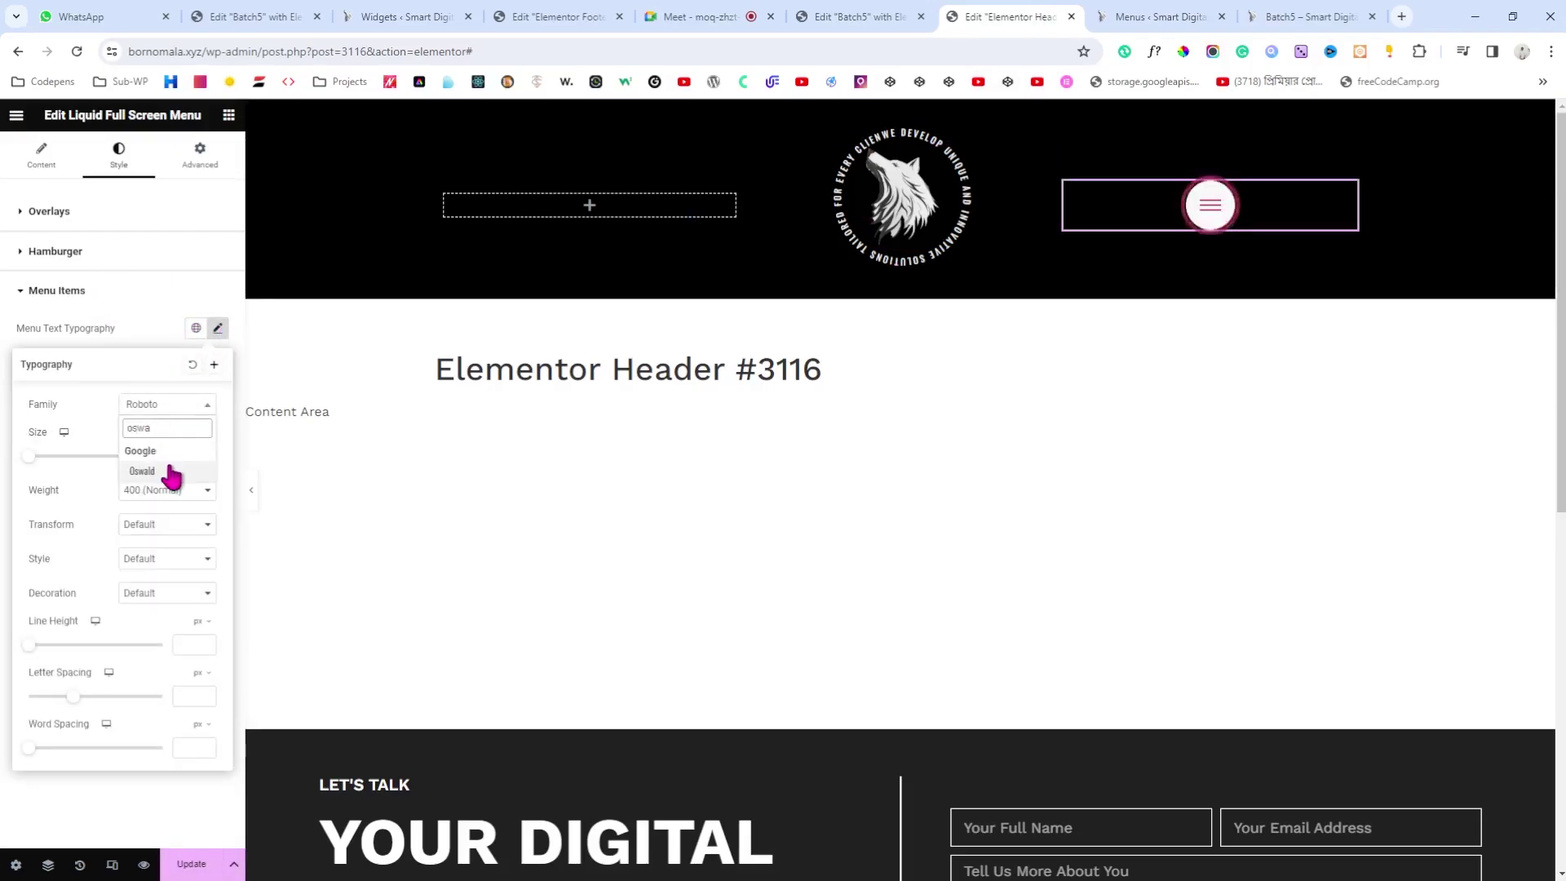
{"action": "left_click", "coordinate": [145, 471]}
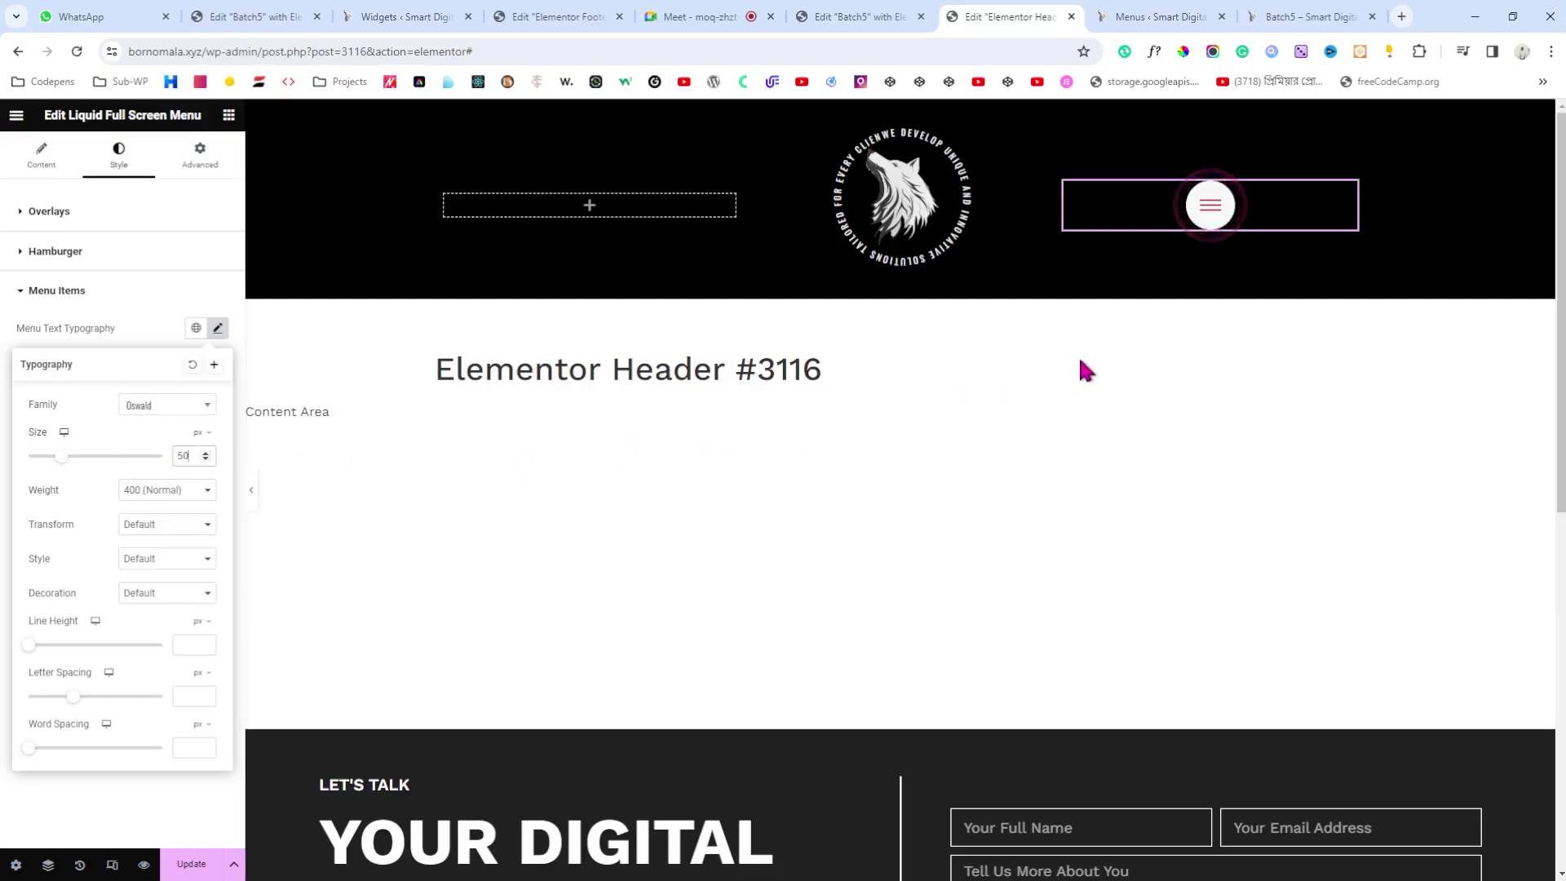
Step: Open the full-screen menu on the canvas and set its Menu Text Typography to uppercase, weight 600 (Semi Bold) and size 70 px
{"action": "left_click", "coordinate": [1212, 206]}
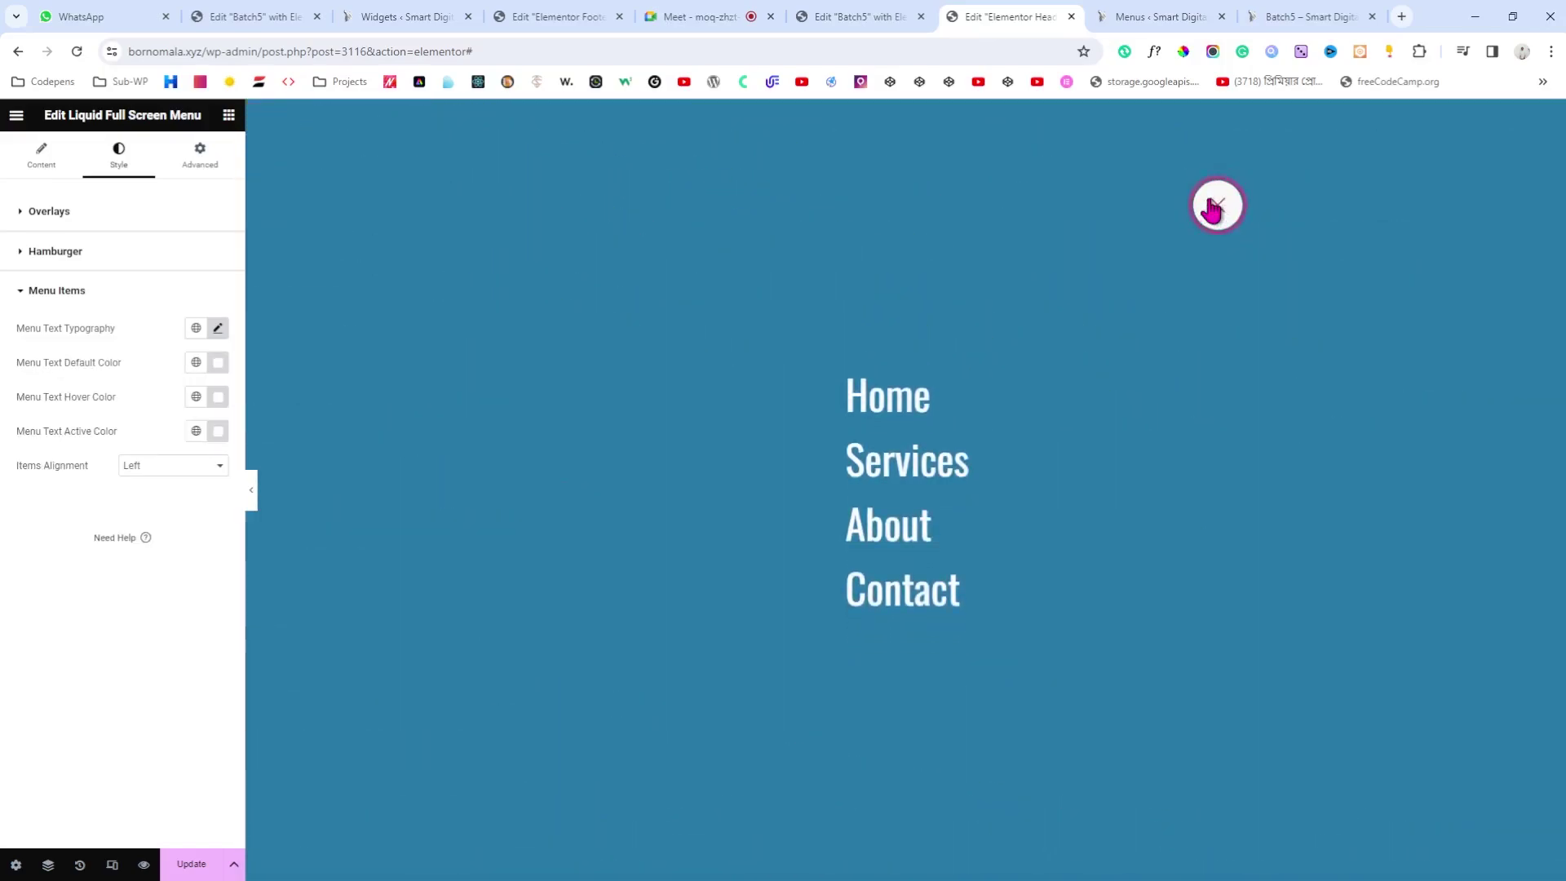
{"action": "left_click", "coordinate": [218, 329]}
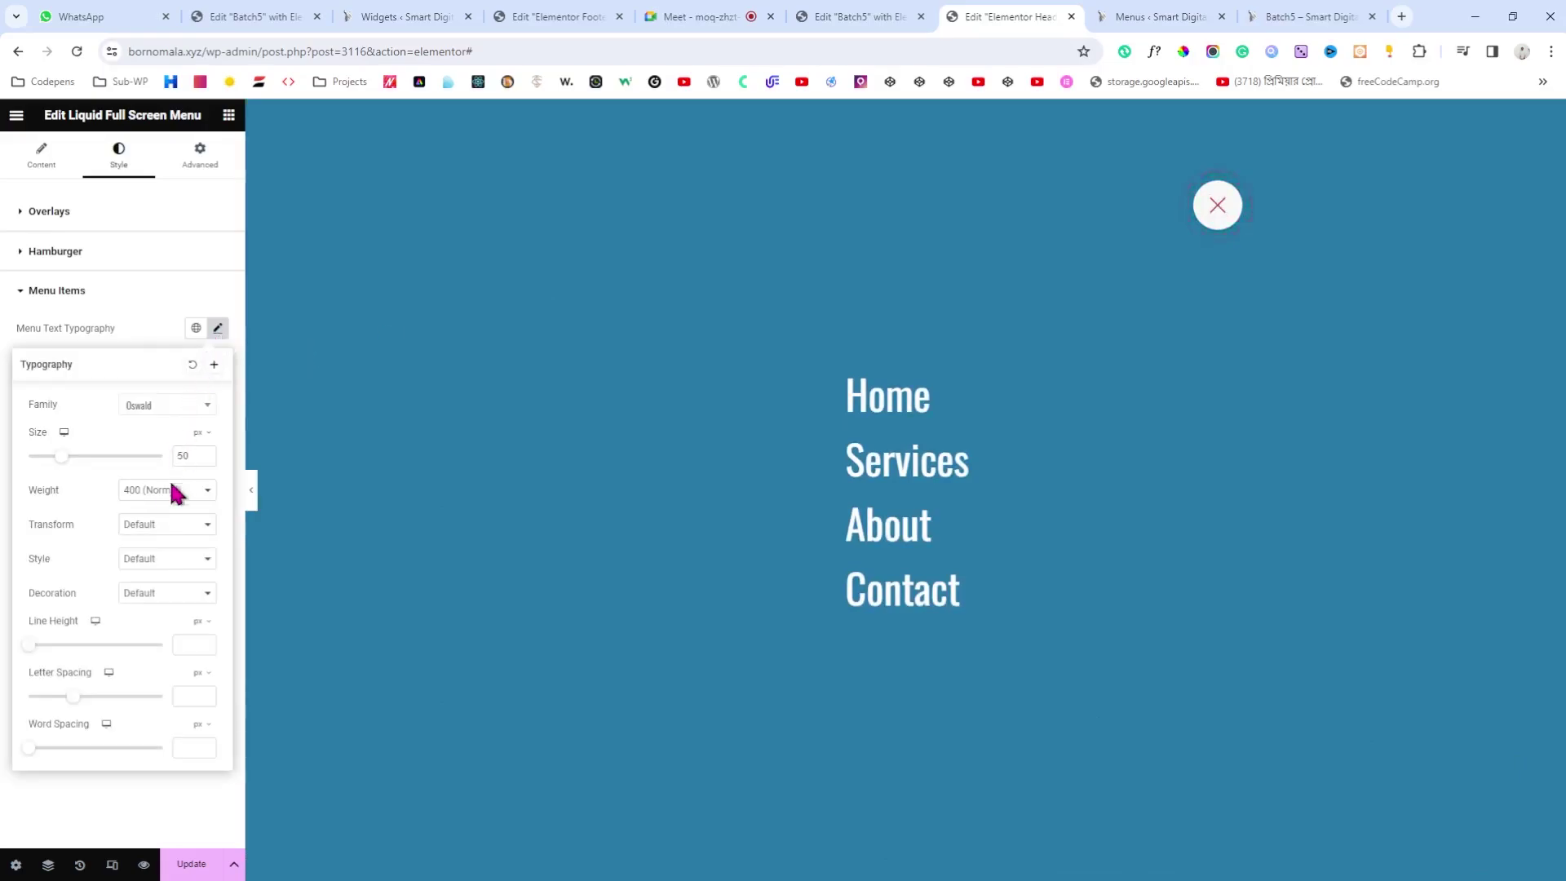
{"action": "left_click", "coordinate": [170, 559]}
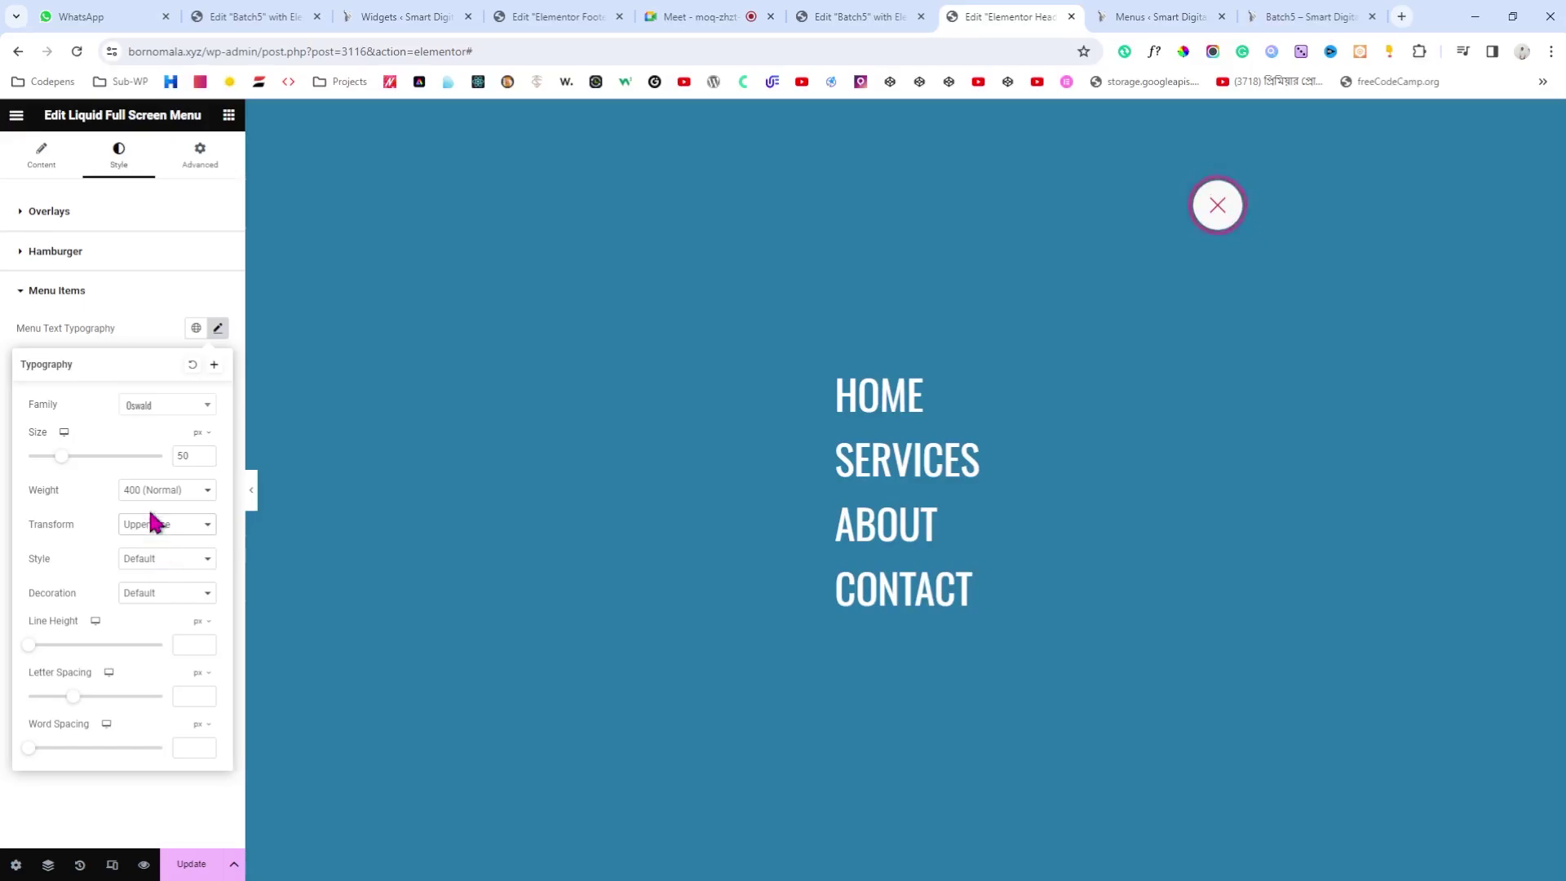
{"action": "left_click", "coordinate": [163, 579]}
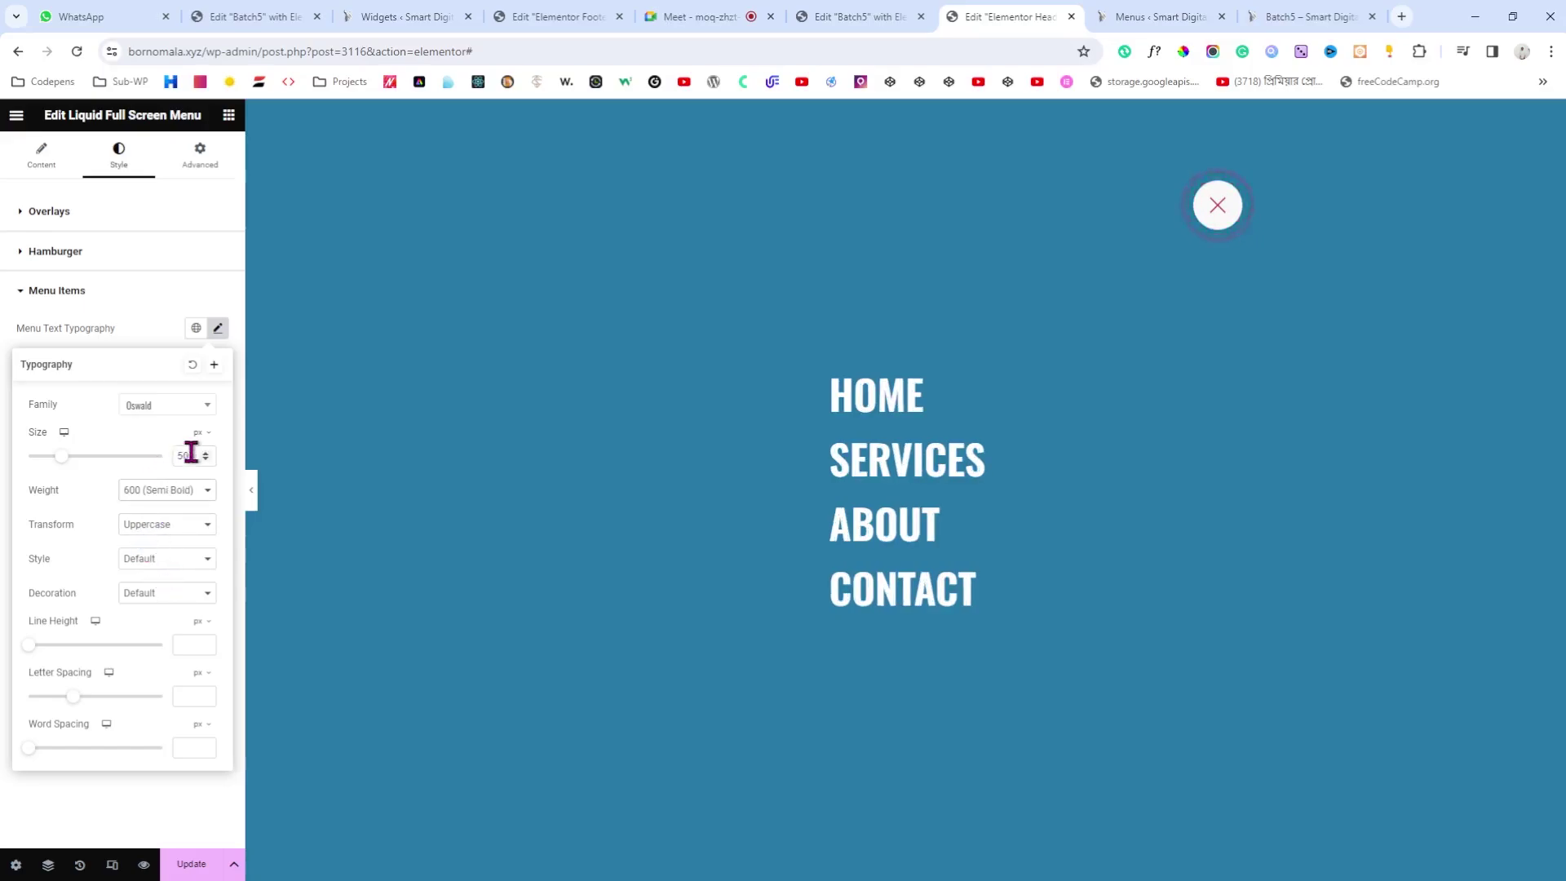
{"action": "left_click_drag", "start_coordinate": [185, 454], "coordinate": [170, 465]}
{"action": "type", "text": "7"}
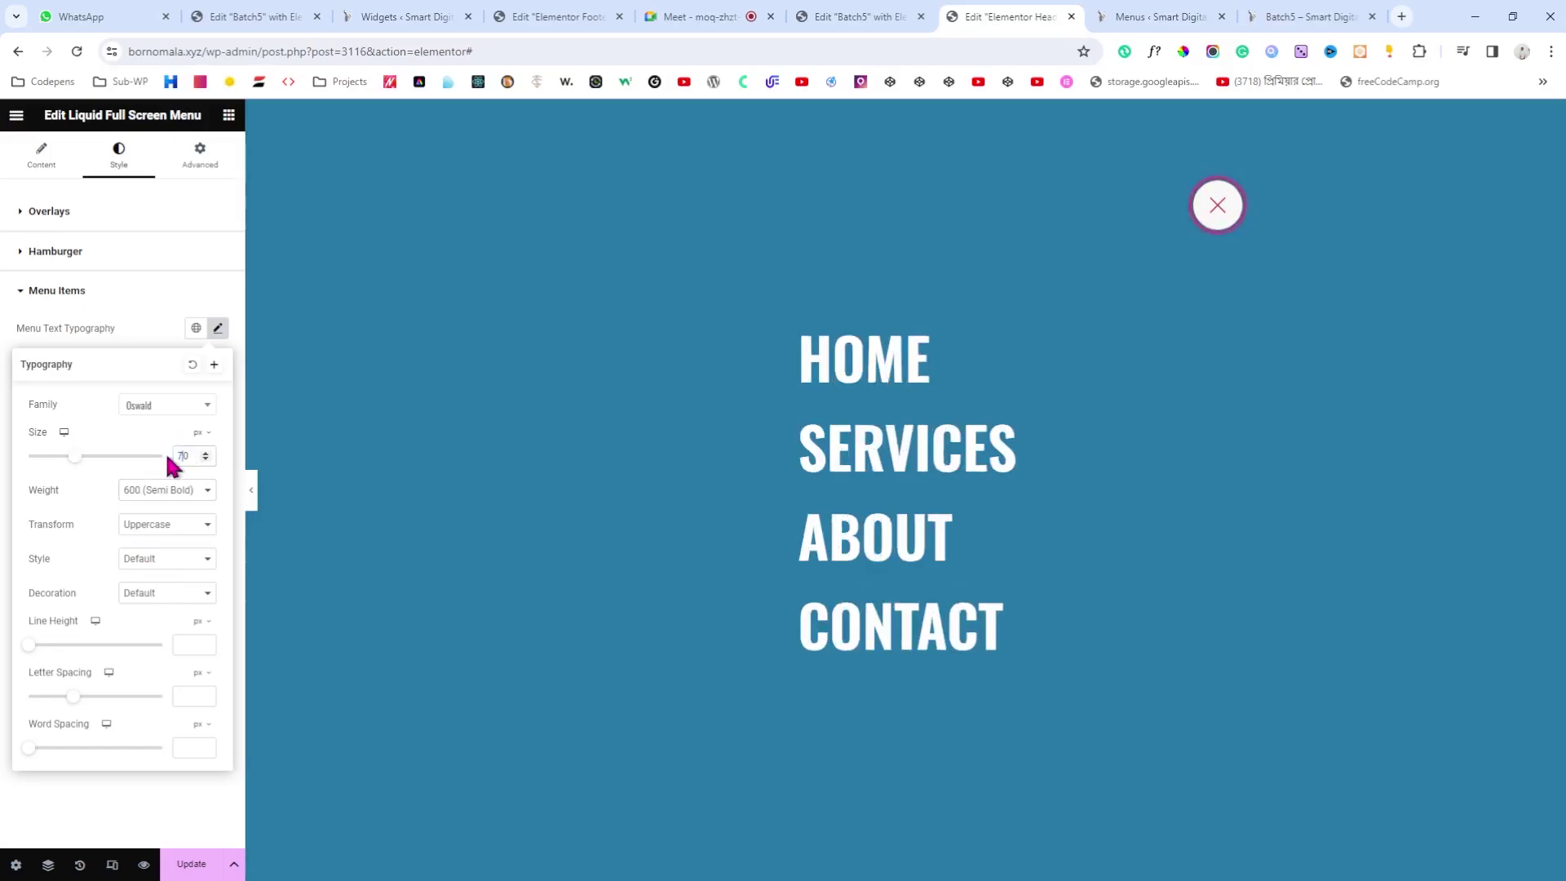
{"action": "left_click", "coordinate": [47, 346]}
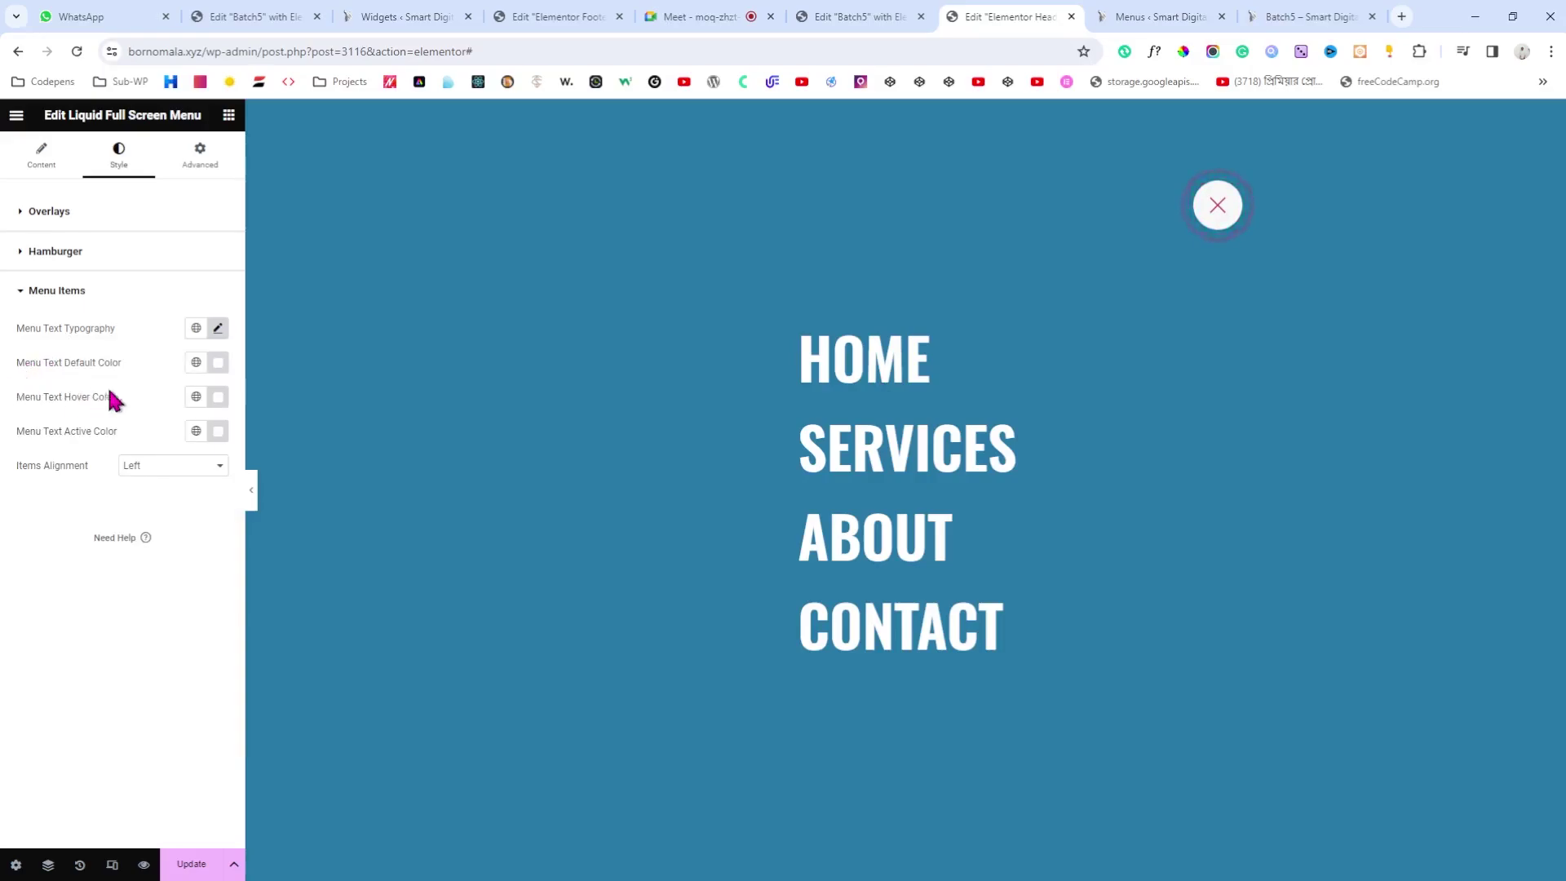
Step: Set the Menu Text Hover Color to the dark red global color and update the header
{"action": "left_click", "coordinate": [197, 397]}
{"action": "left_click", "coordinate": [123, 637]}
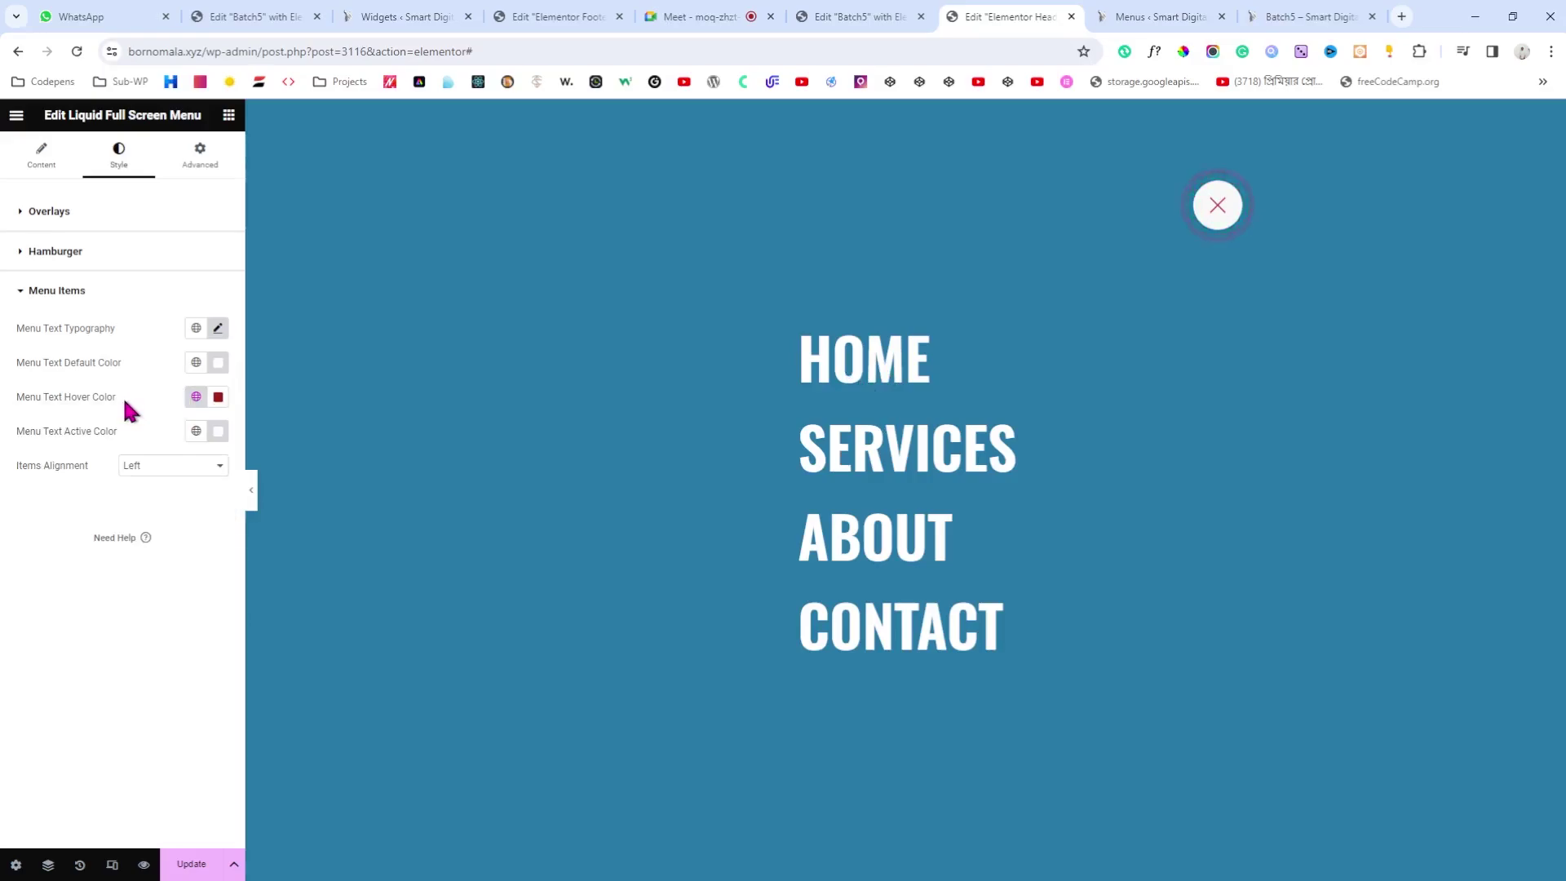
{"action": "left_click", "coordinate": [192, 865]}
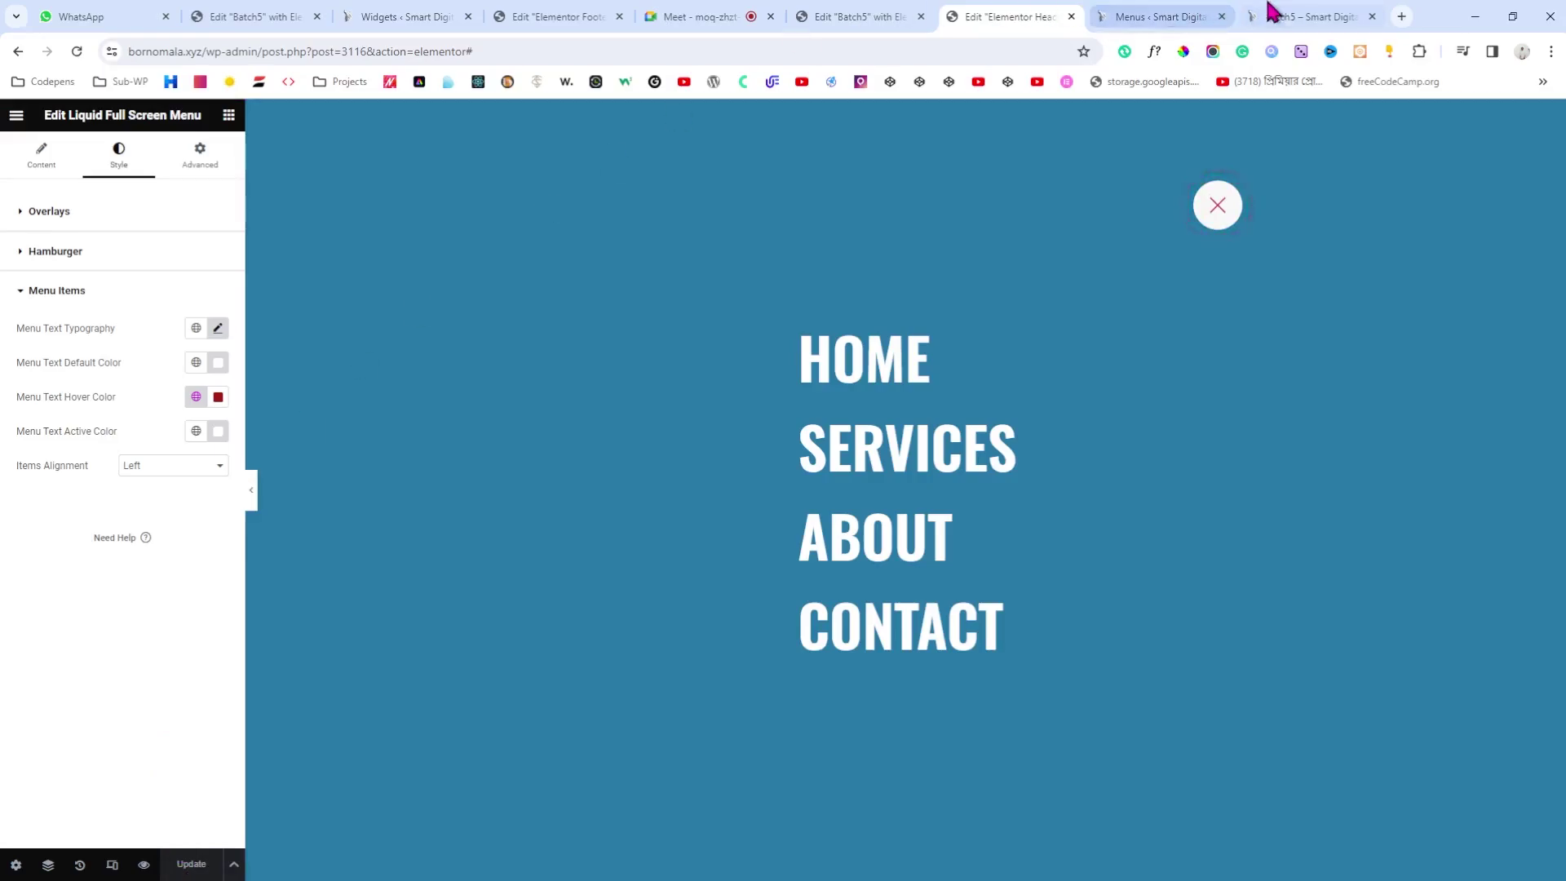
Step: Reload the Batch5 page preview and toggle its full-screen menu to check the new menu item styling
{"action": "left_click", "coordinate": [1292, 11]}
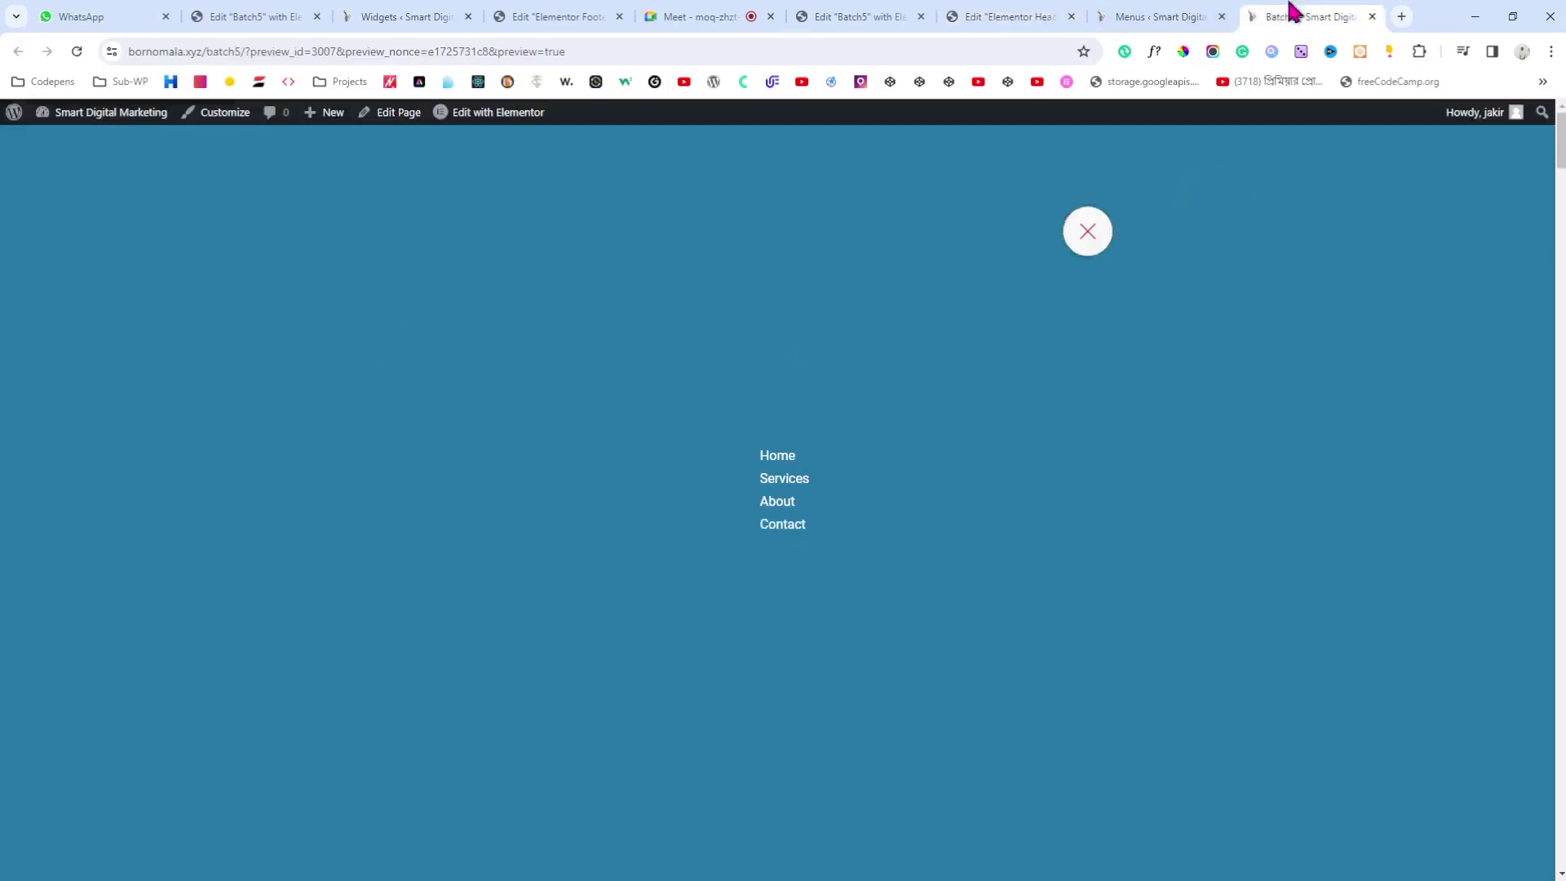
{"action": "left_click", "coordinate": [78, 53]}
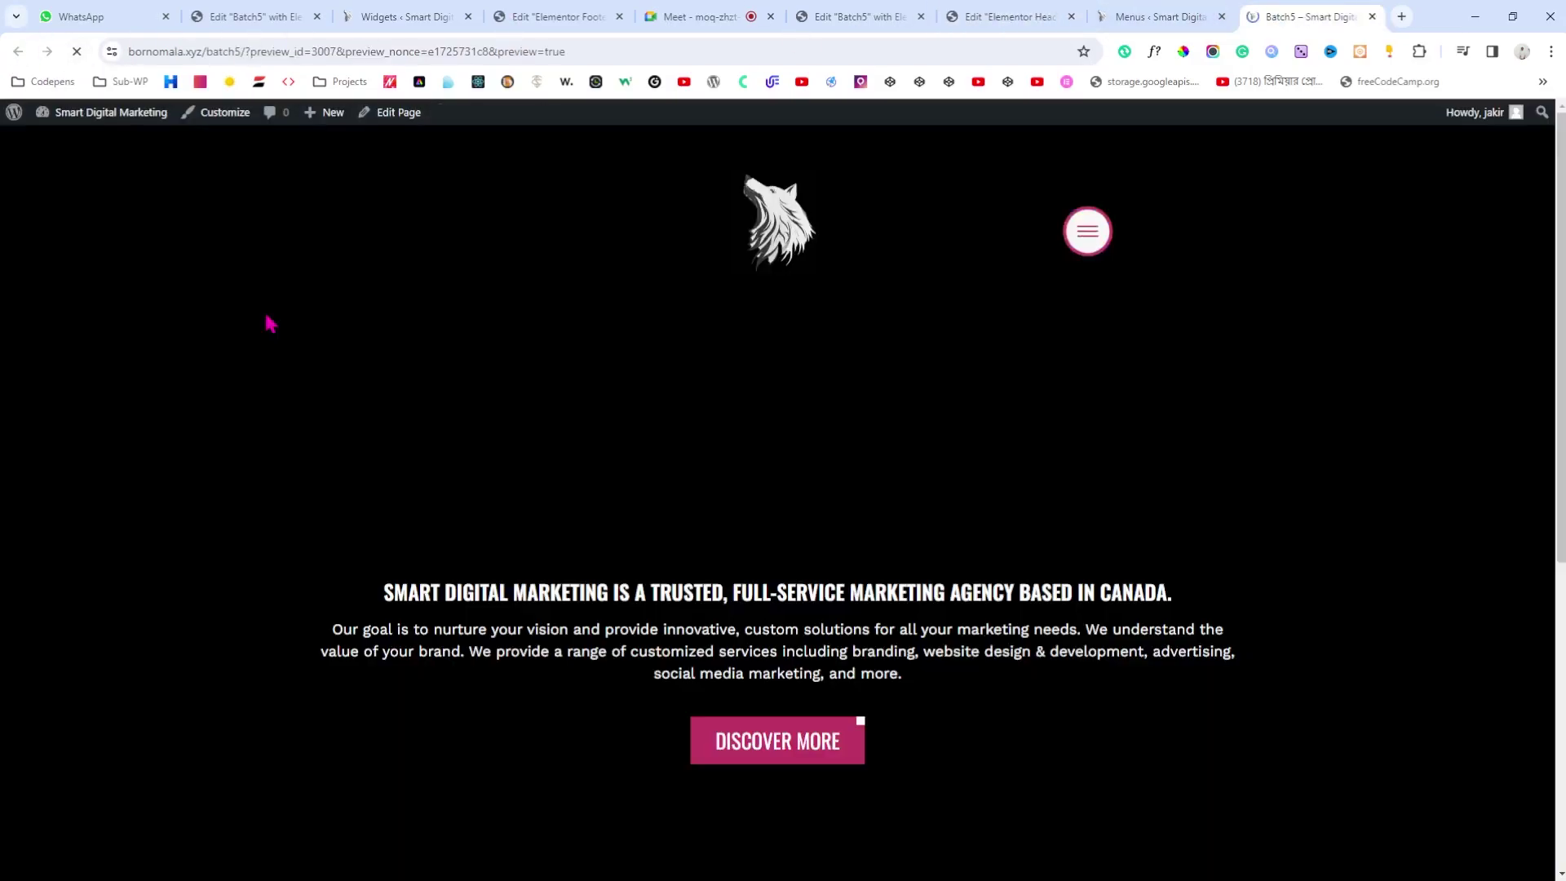
{"action": "left_click", "coordinate": [1087, 234]}
{"action": "left_click", "coordinate": [1087, 235]}
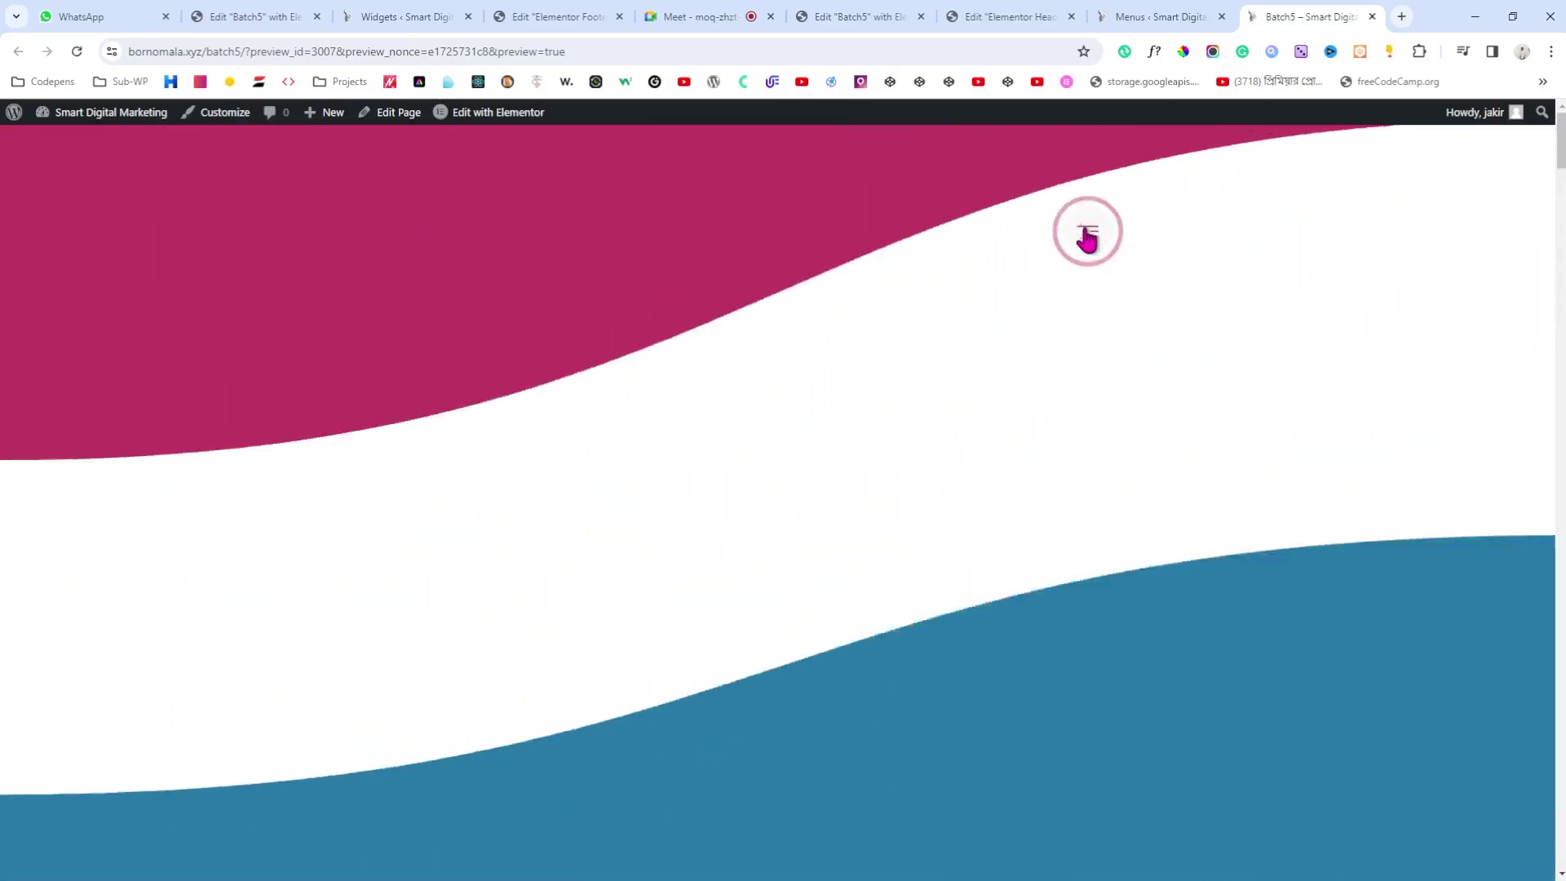
Step: Return to the header editor, set the Hamburger Size to 70 px and update the header
{"action": "left_click", "coordinate": [987, 16]}
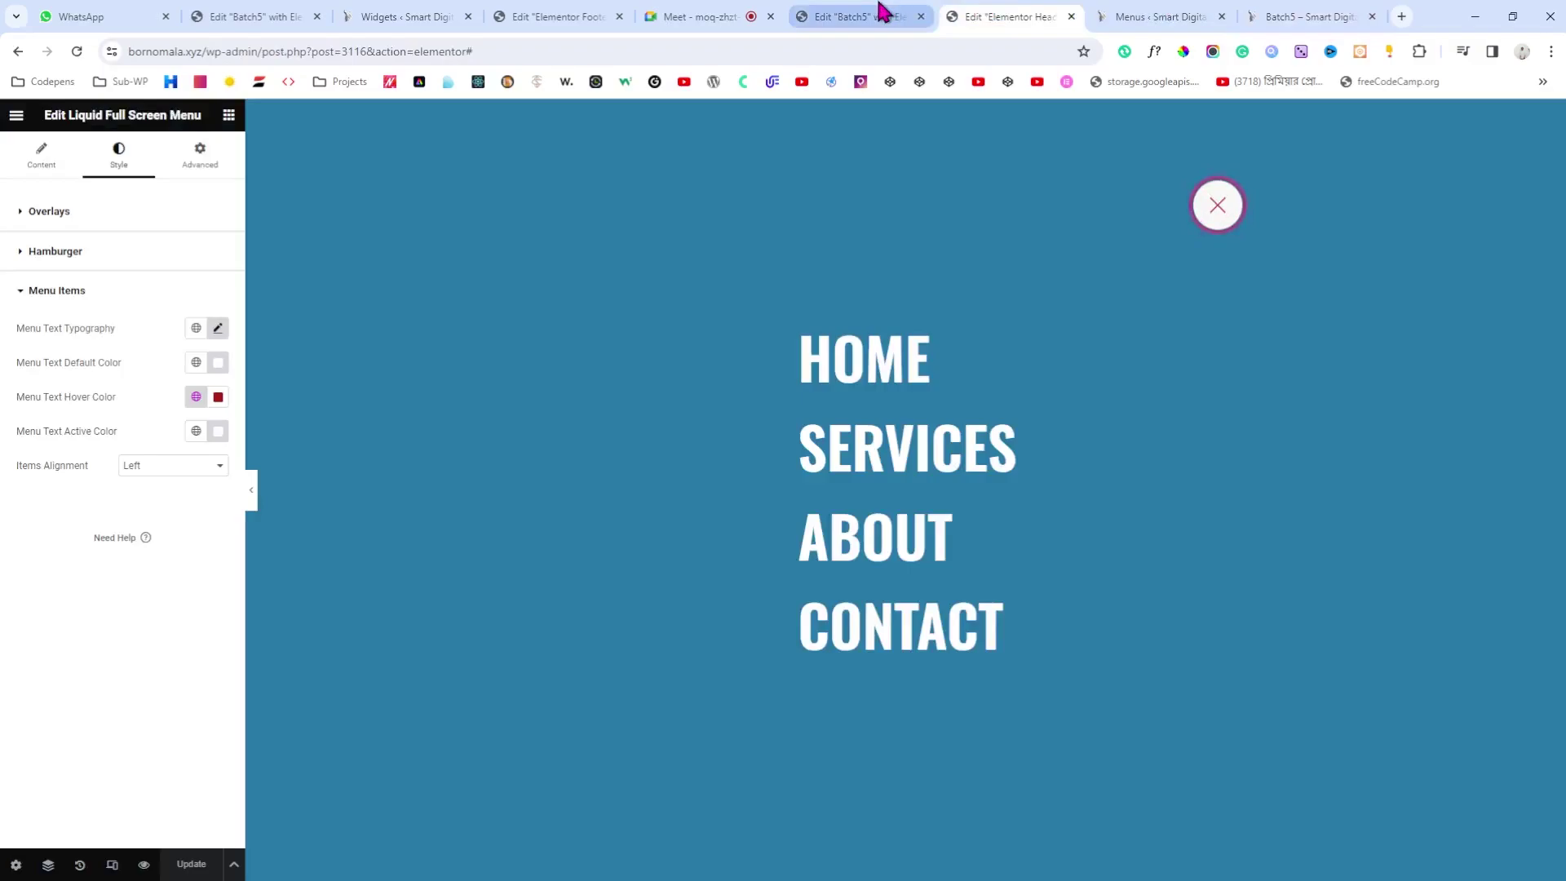
{"action": "left_click", "coordinate": [31, 163]}
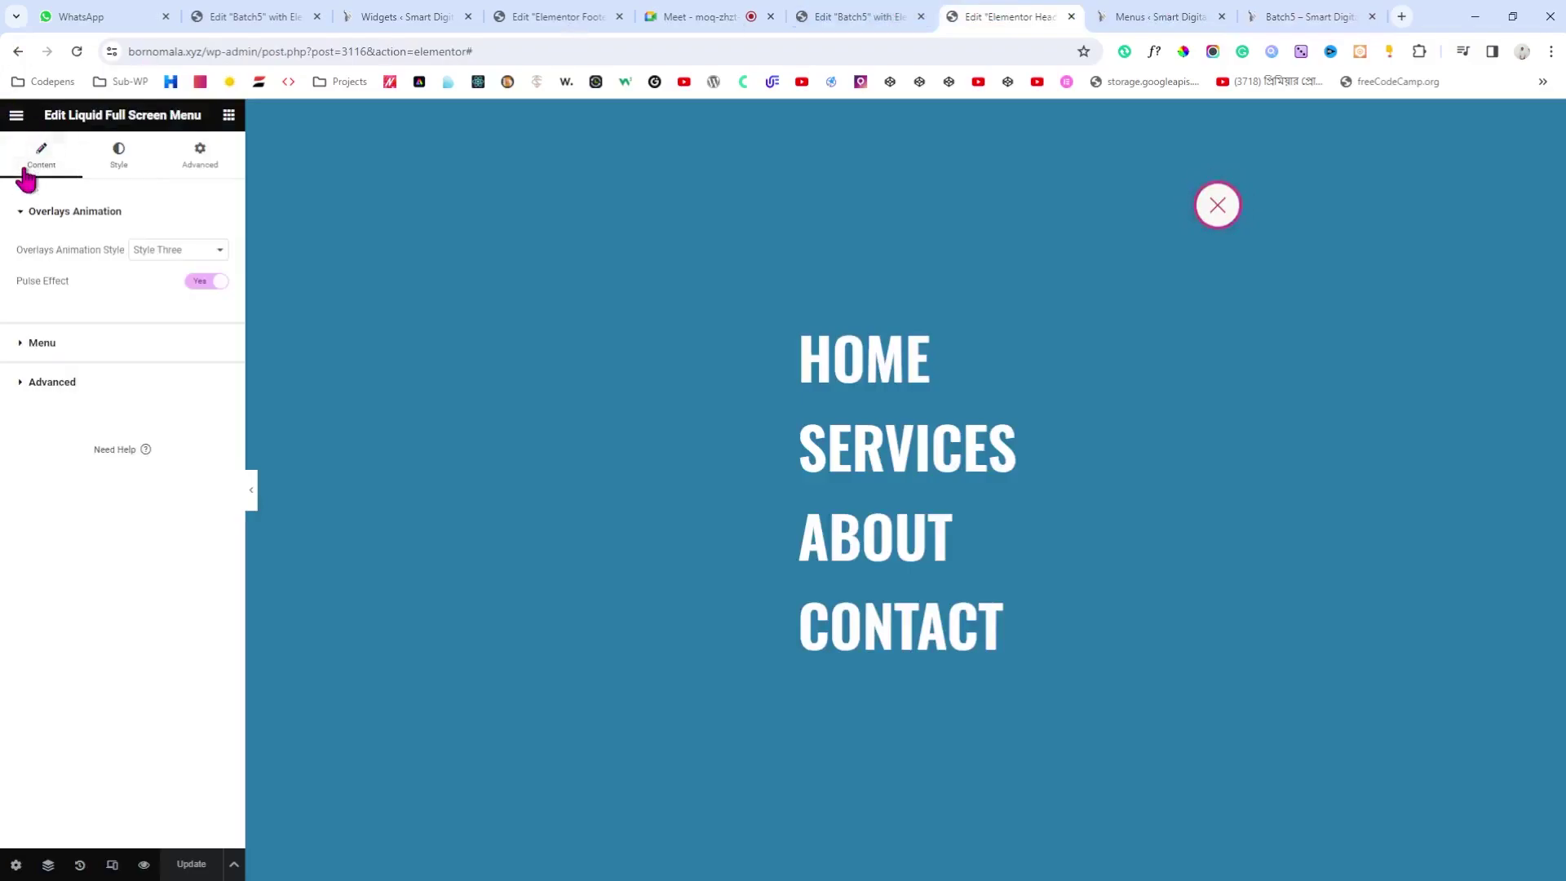
{"action": "left_click", "coordinate": [66, 351]}
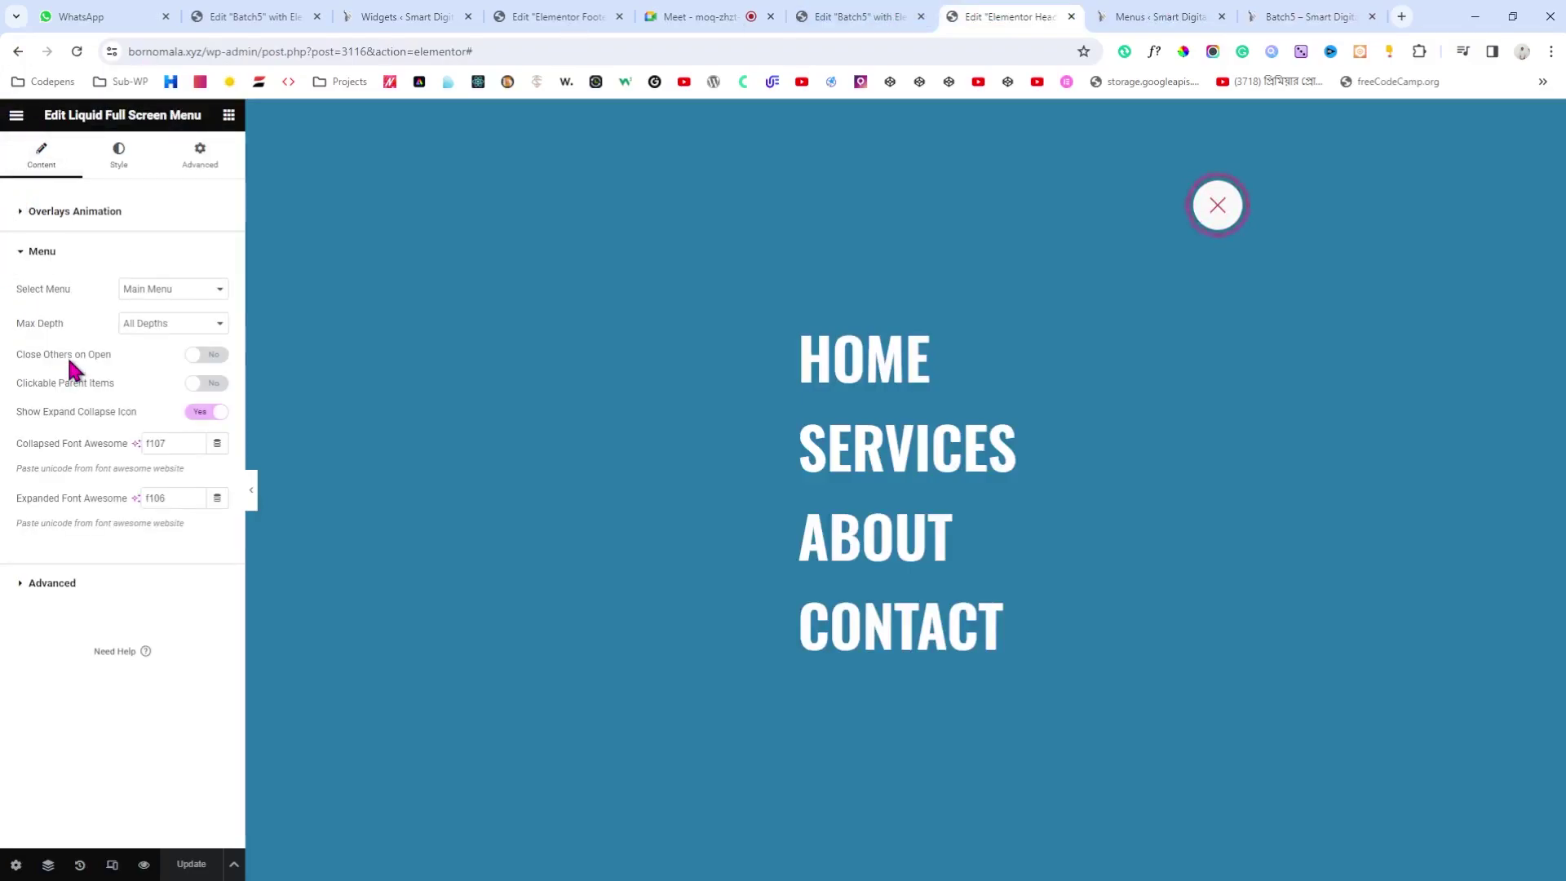
{"action": "left_click", "coordinate": [120, 155]}
{"action": "left_click", "coordinate": [80, 499]}
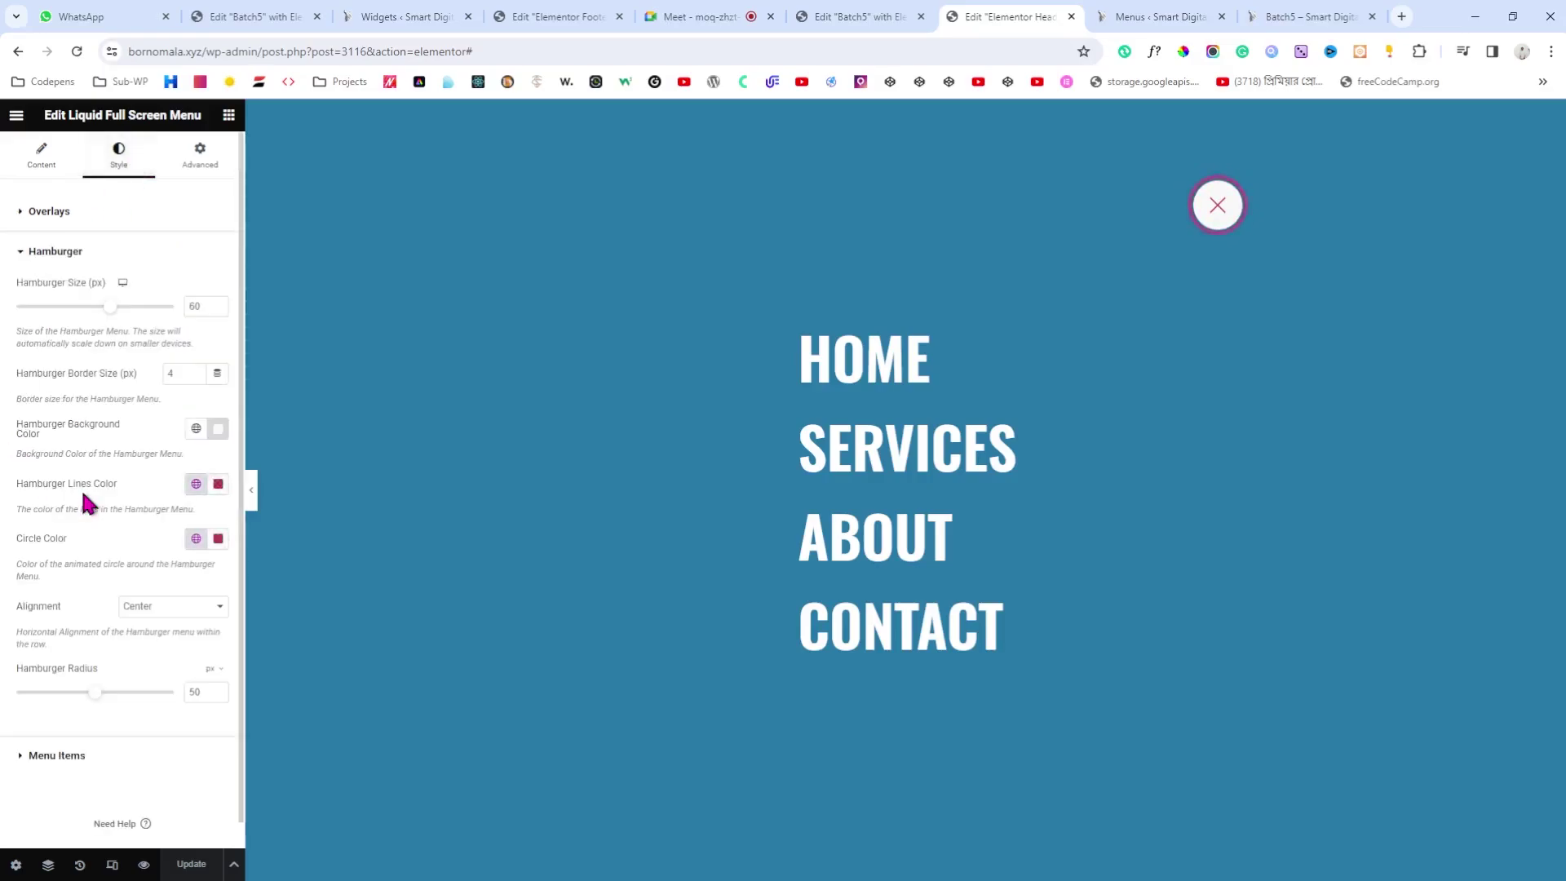
{"action": "left_click_drag", "start_coordinate": [115, 312], "coordinate": [126, 315]}
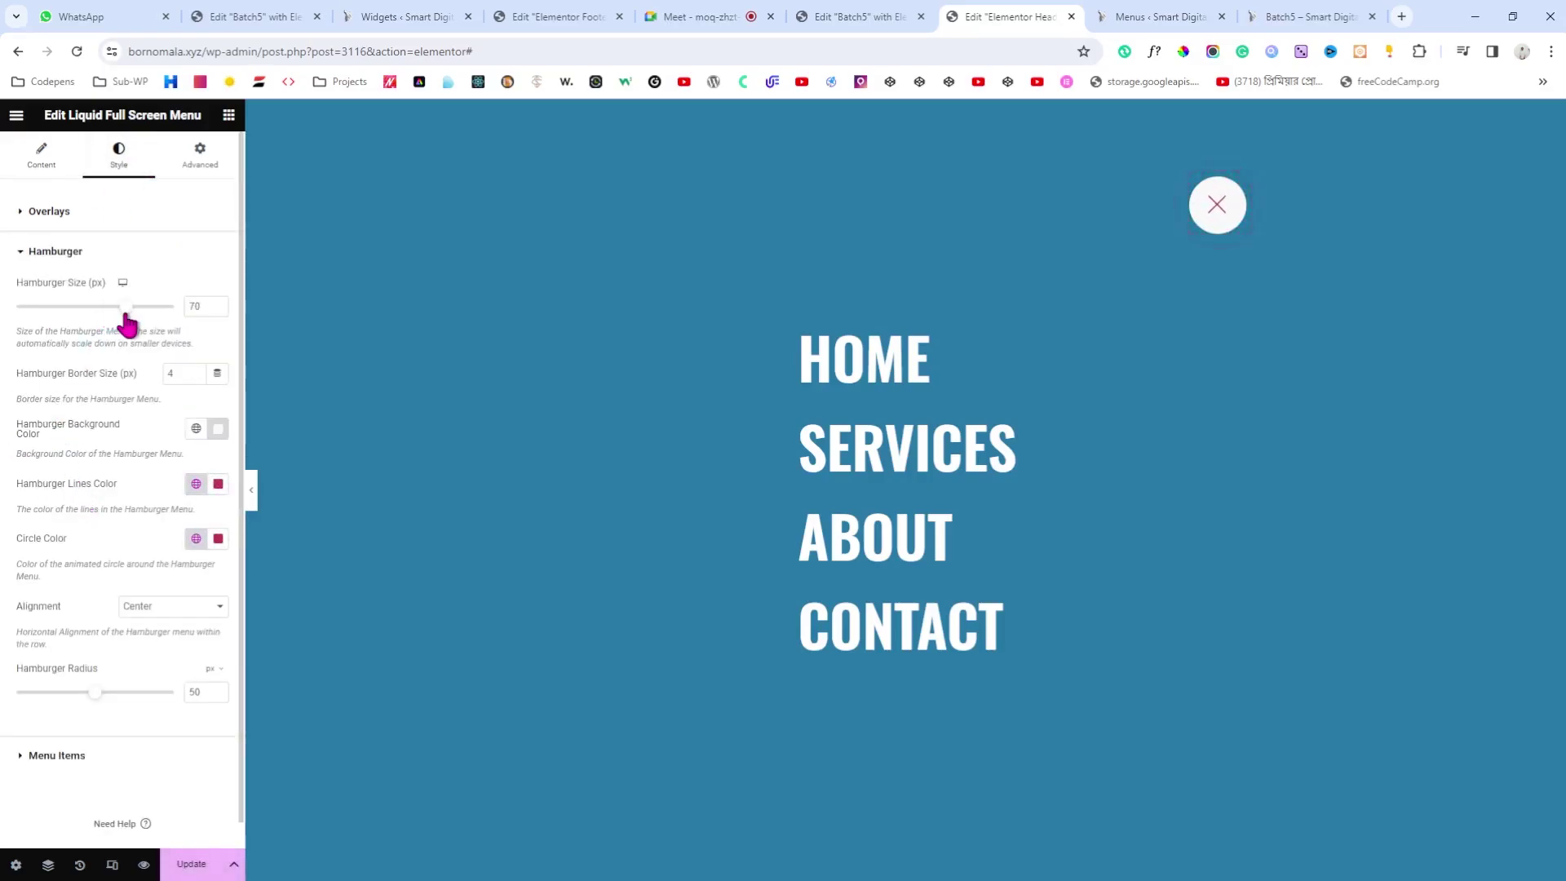
{"action": "left_click", "coordinate": [189, 866]}
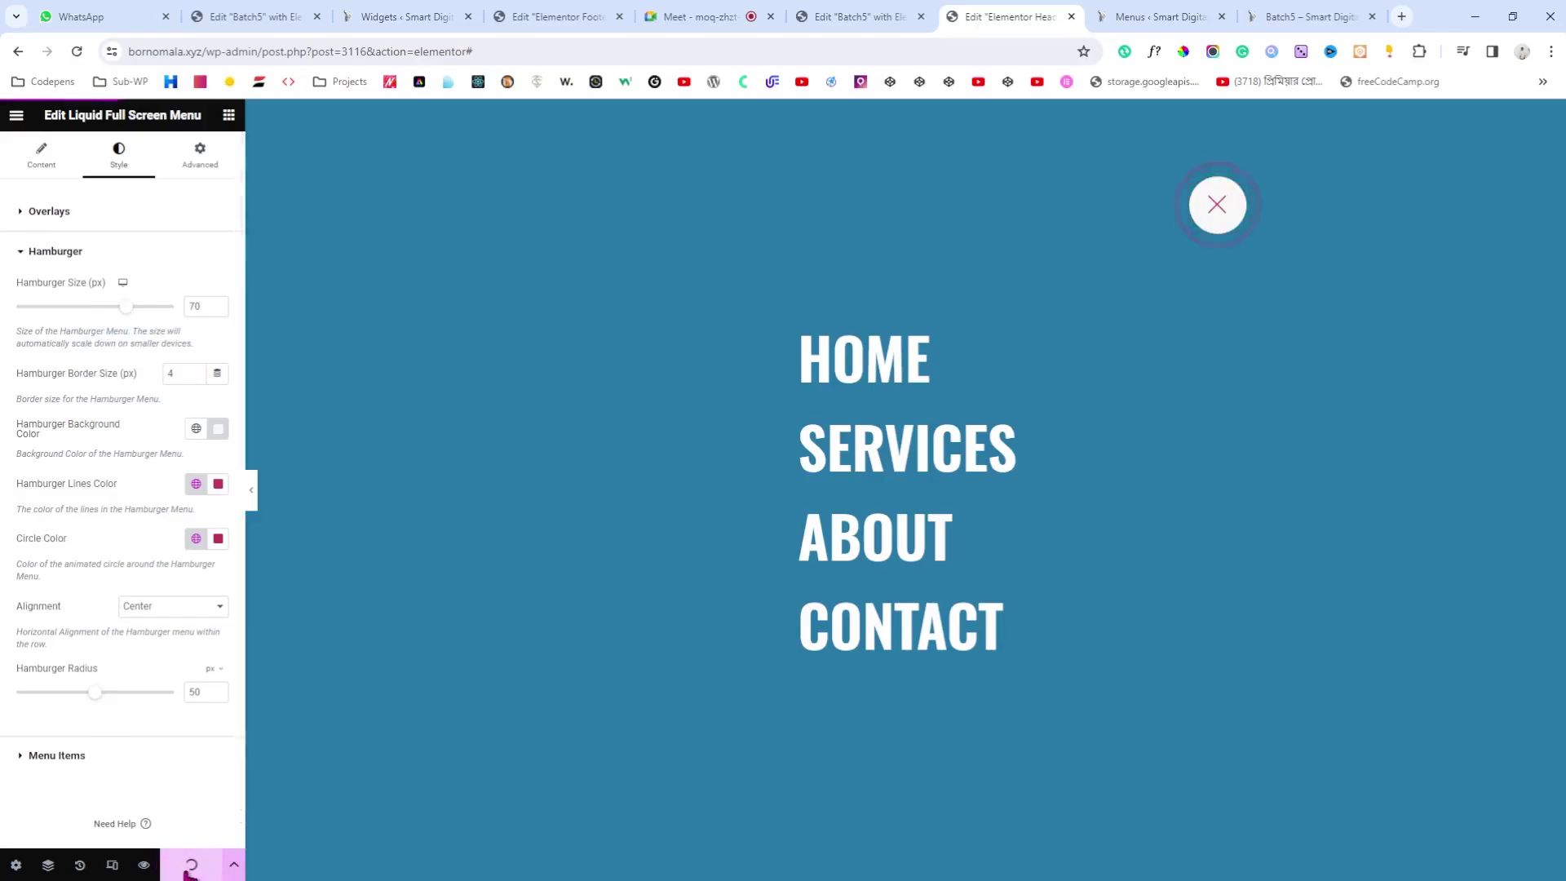
Step: Reload the Batch5 page preview, then open and close the full-screen menu to check the hamburger size
{"action": "left_click", "coordinate": [1280, 15]}
{"action": "left_click", "coordinate": [76, 51]}
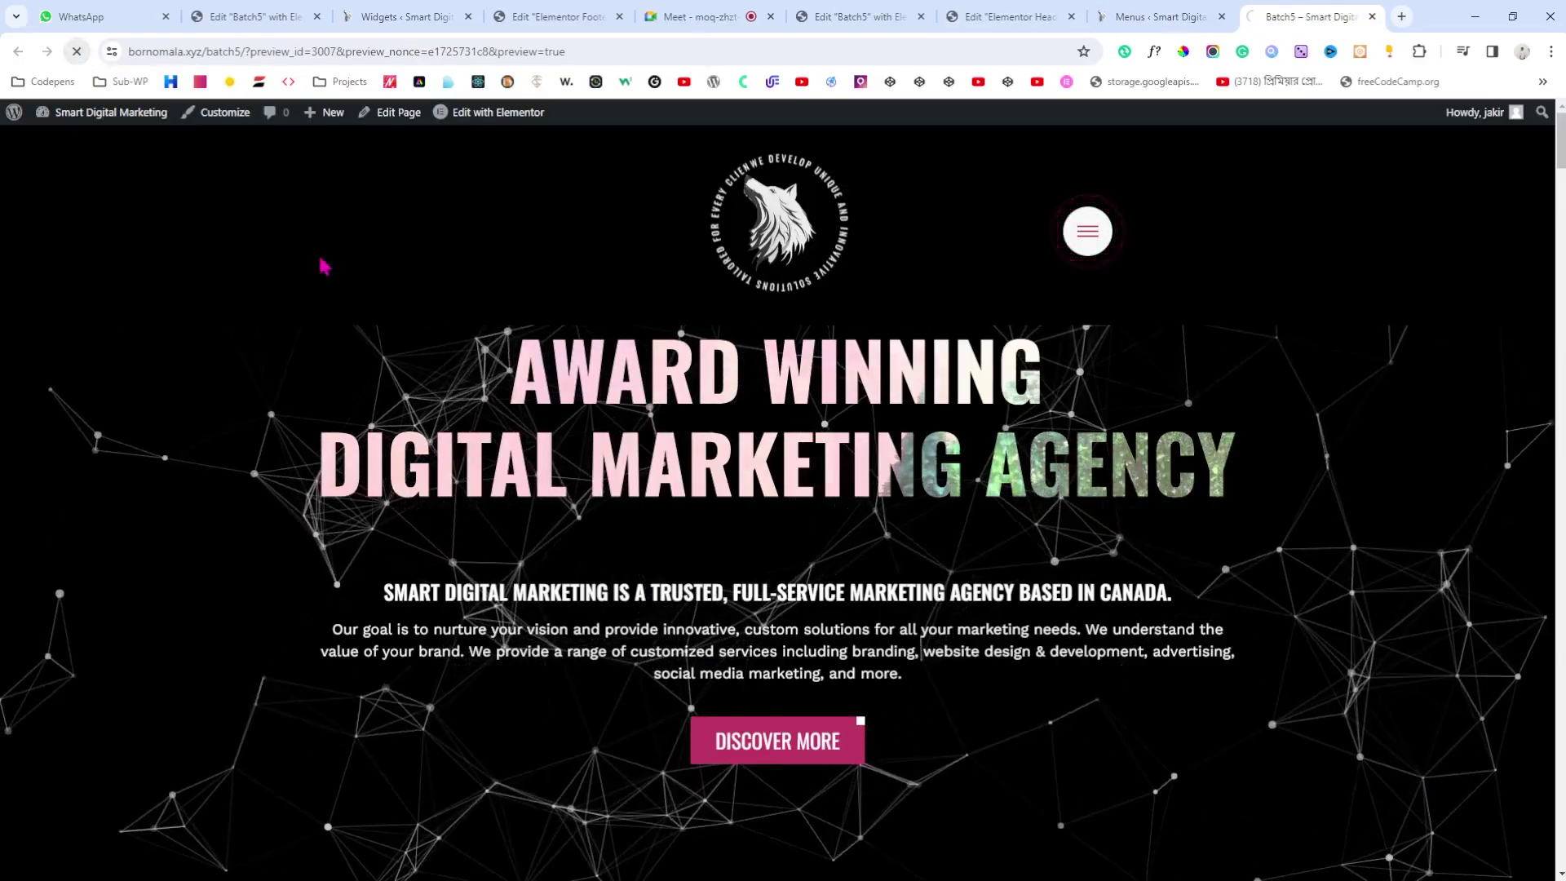
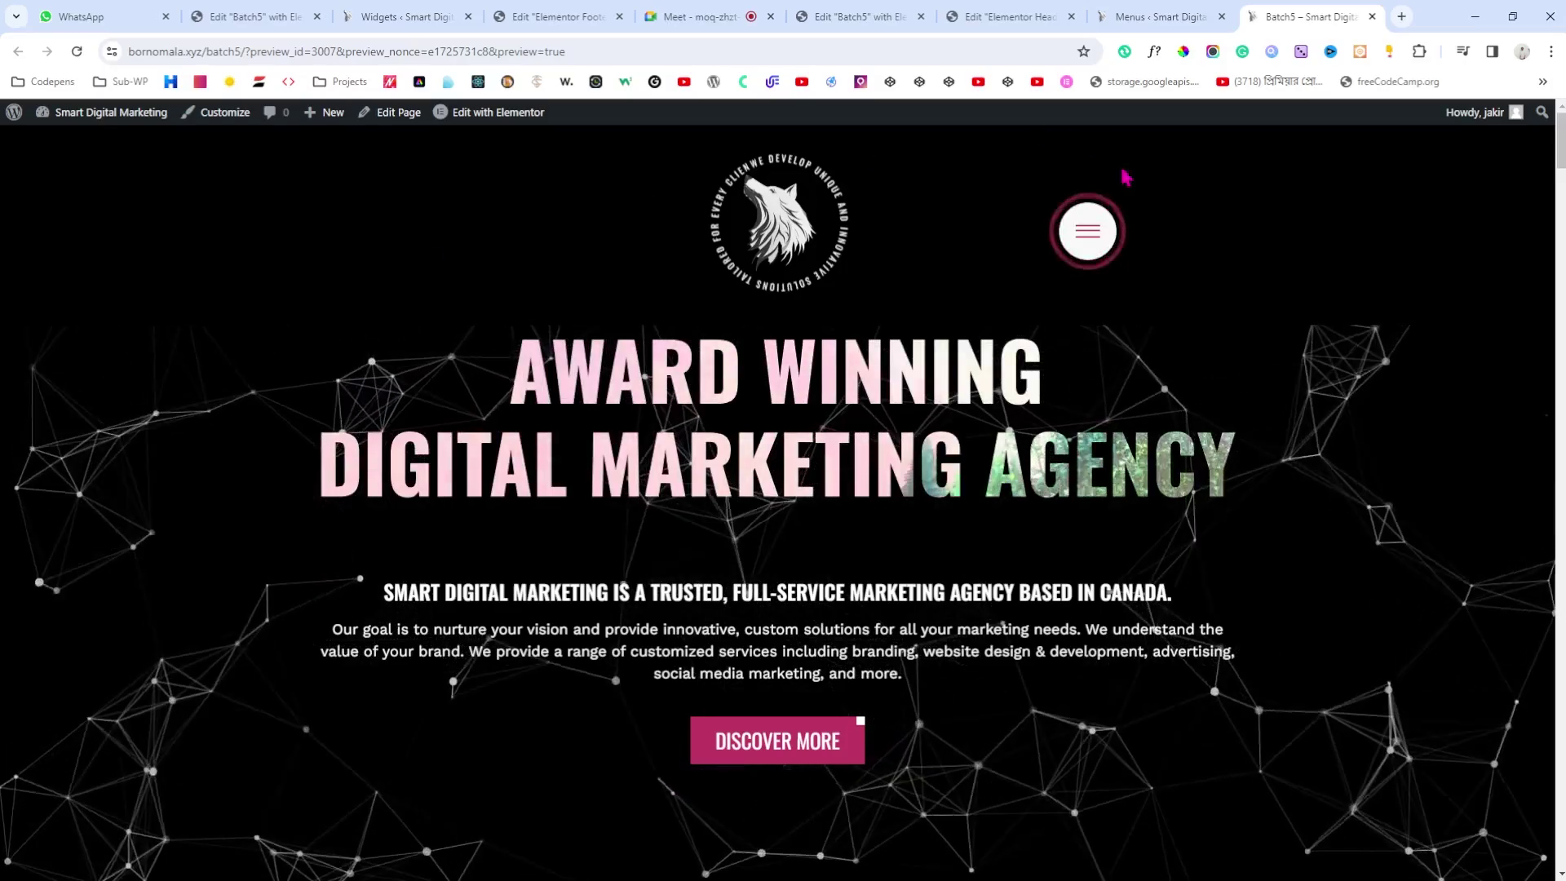
{"action": "left_click", "coordinate": [1084, 243]}
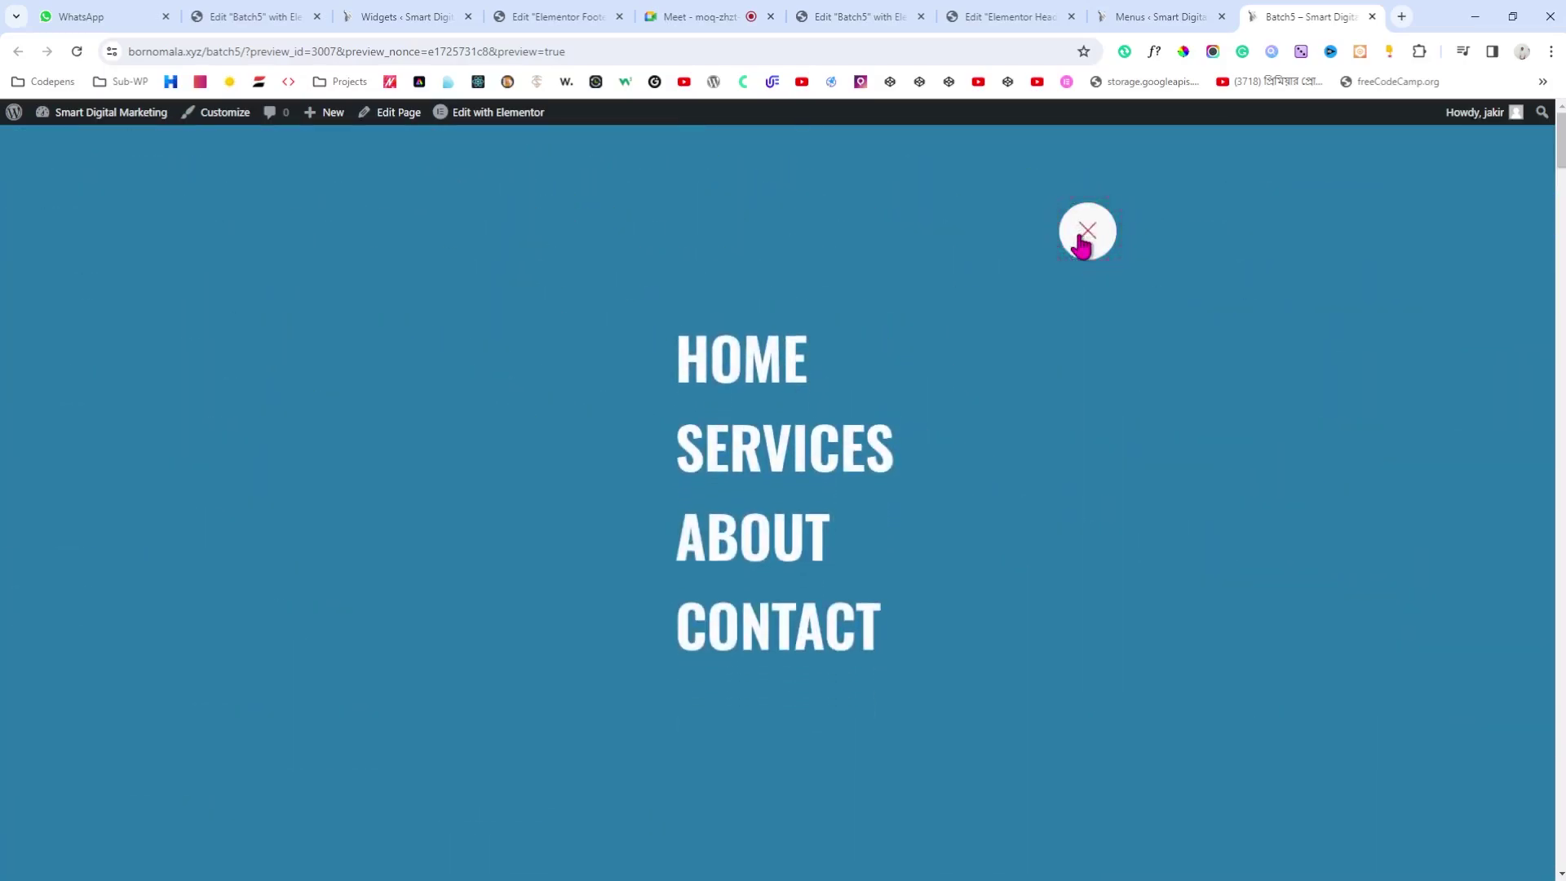
{"action": "left_click", "coordinate": [1085, 236]}
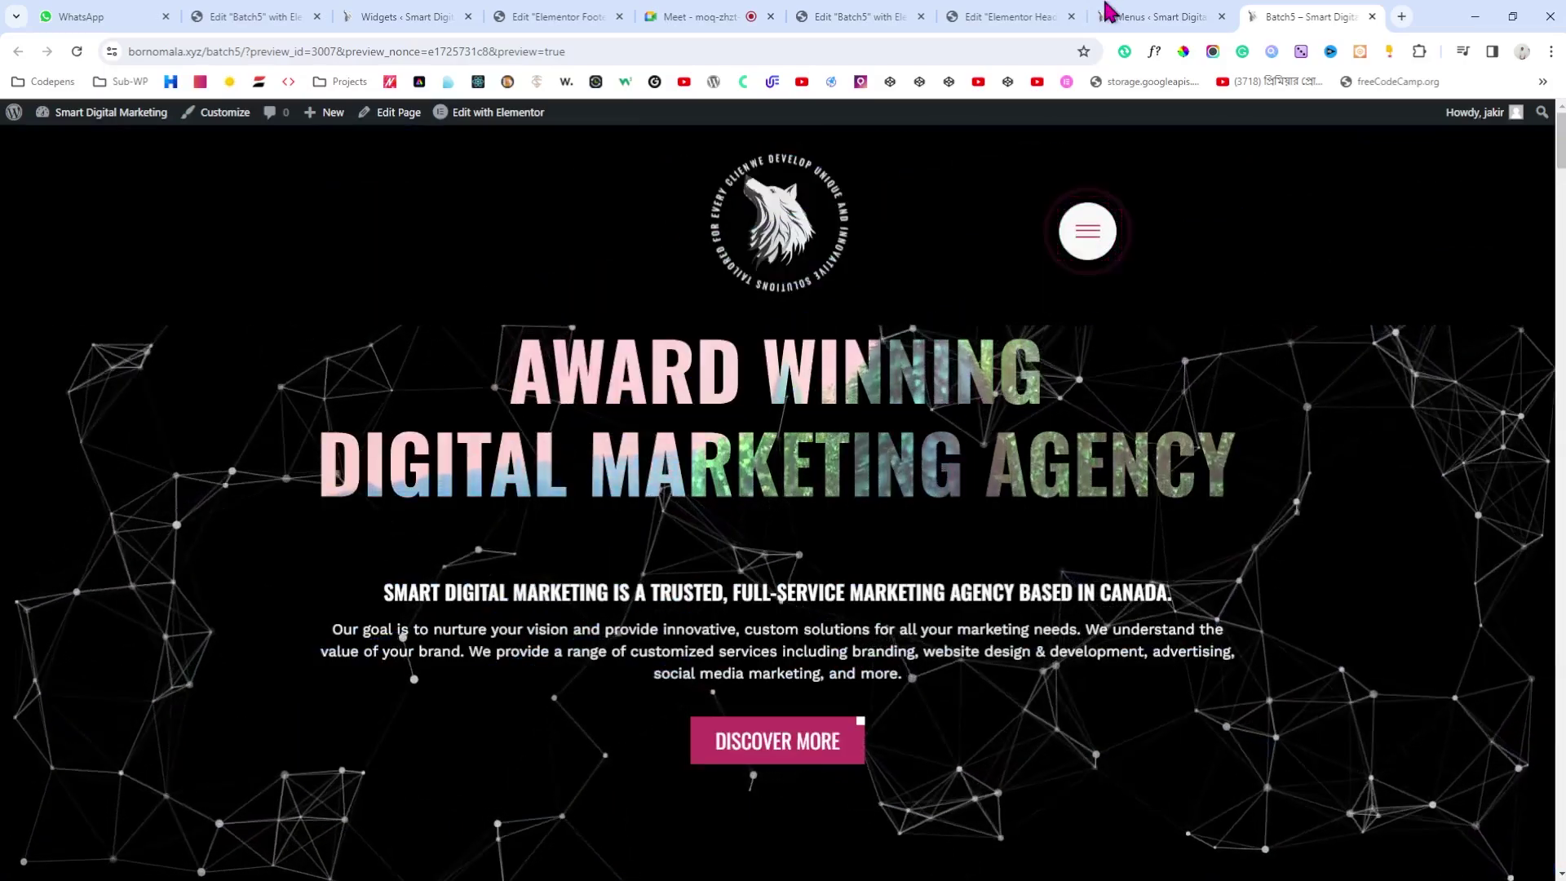
Step: Return to the header editor and close the full-screen menu on the canvas
{"action": "left_click", "coordinate": [1126, 17]}
{"action": "left_click", "coordinate": [1024, 12]}
{"action": "left_click", "coordinate": [871, 14]}
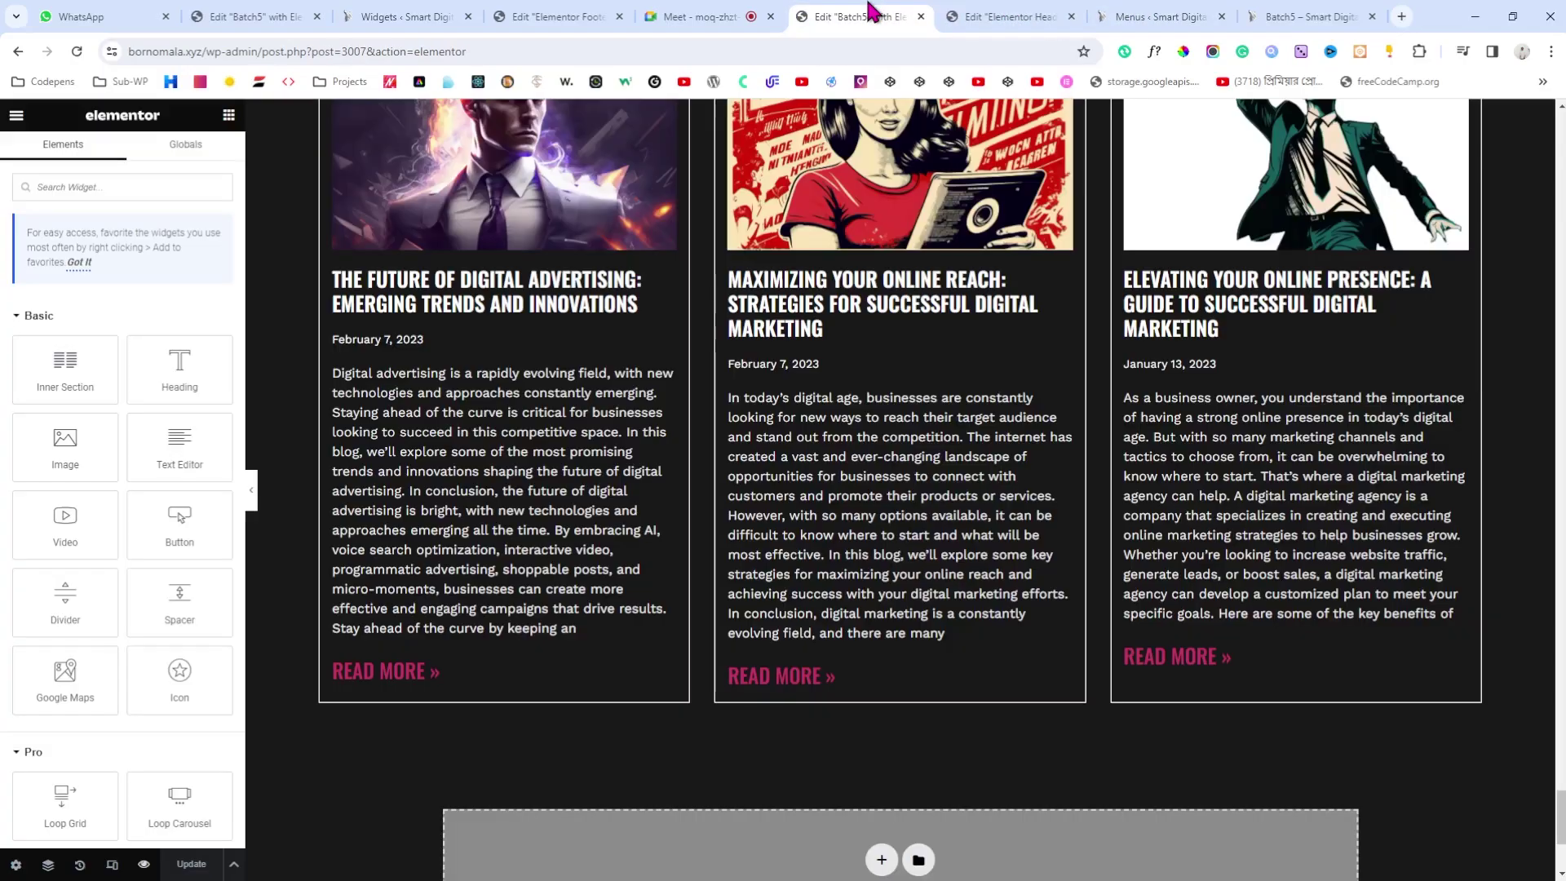
{"action": "left_click", "coordinate": [987, 20]}
{"action": "left_click", "coordinate": [1217, 209]}
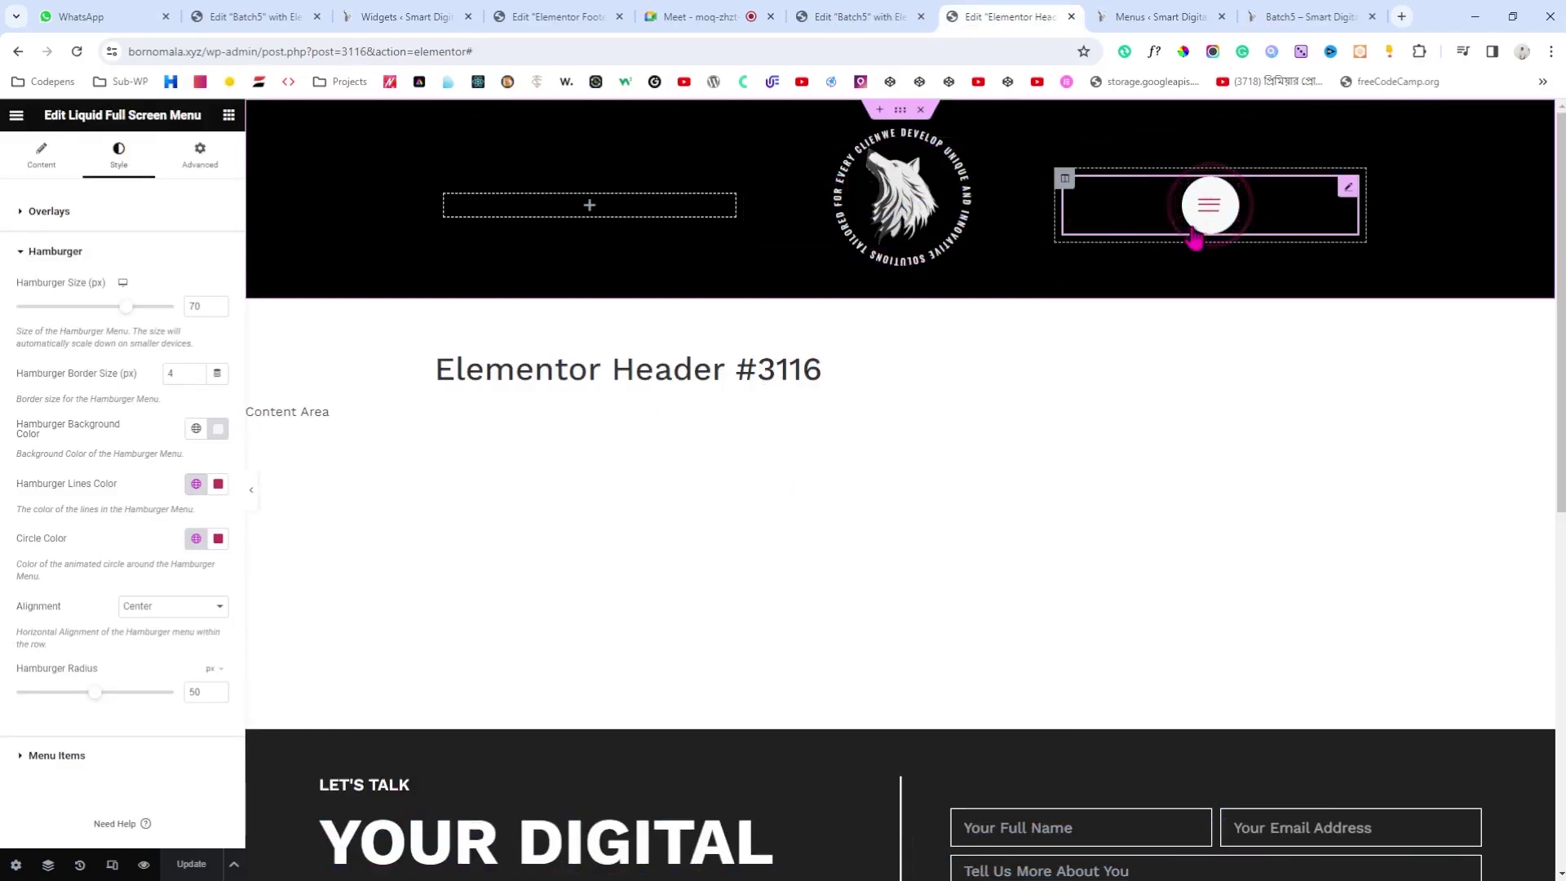
Step: Switch the header to the tablet view and set the empty first column's width to 10%
{"action": "left_click", "coordinate": [112, 862]}
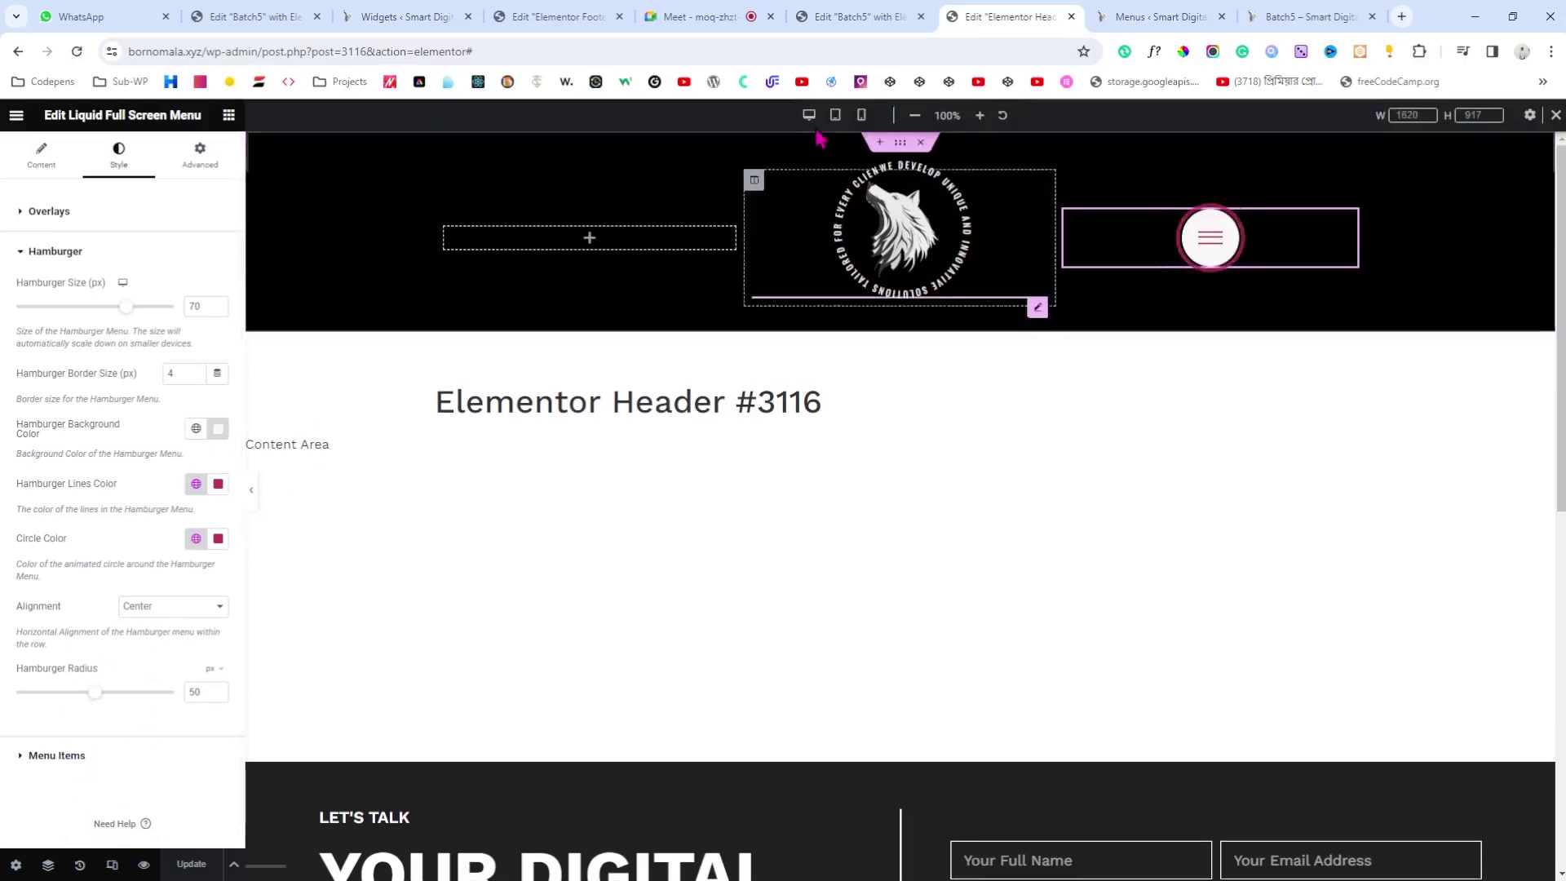
{"action": "left_click", "coordinate": [836, 117]}
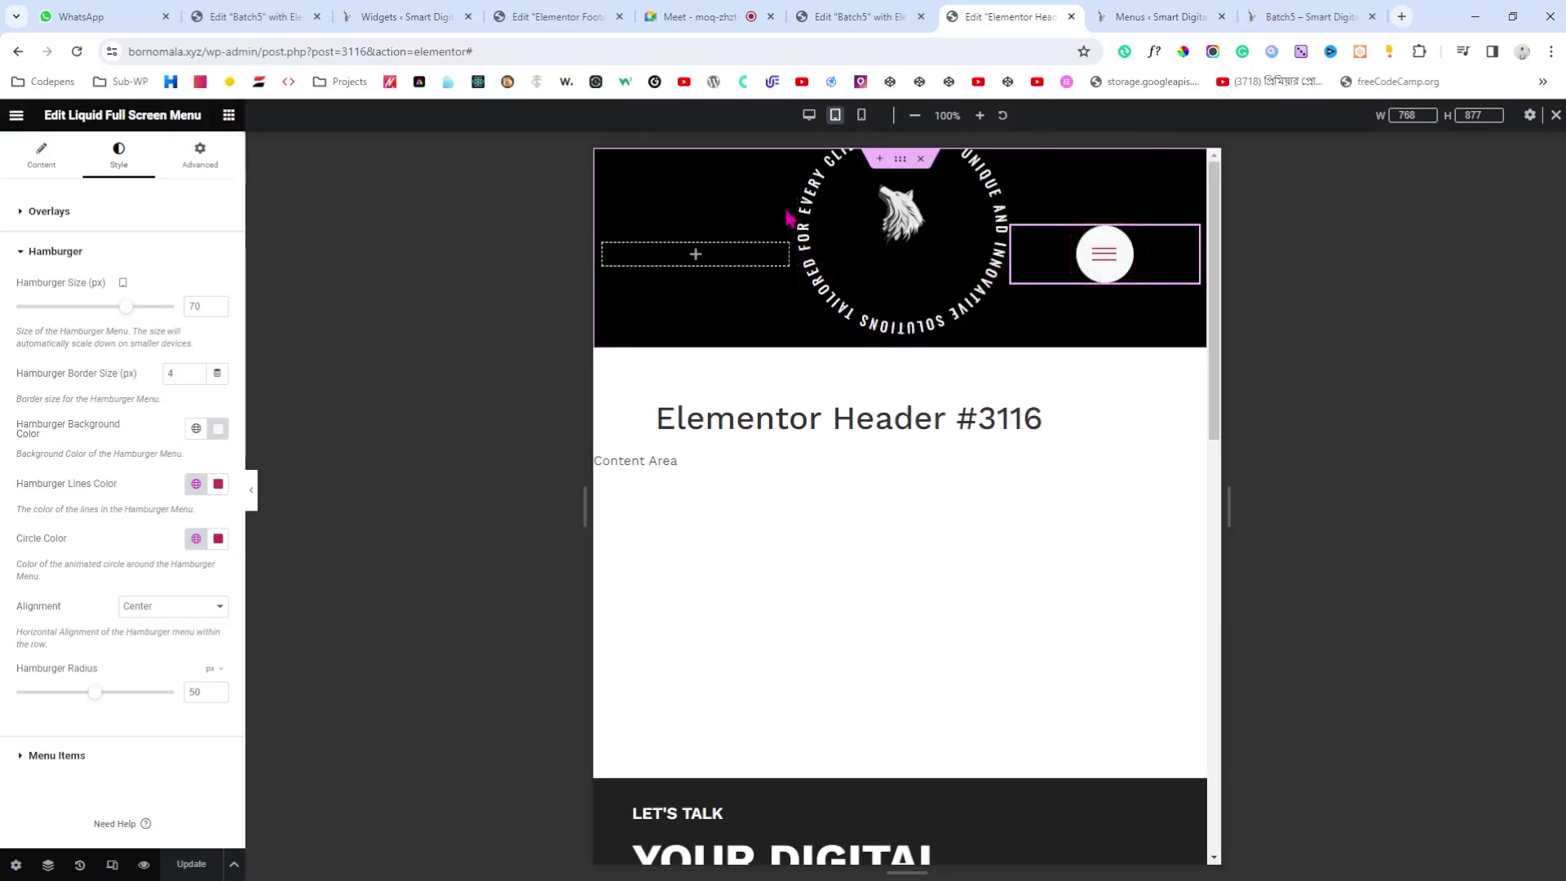
{"action": "left_click", "coordinate": [811, 212]}
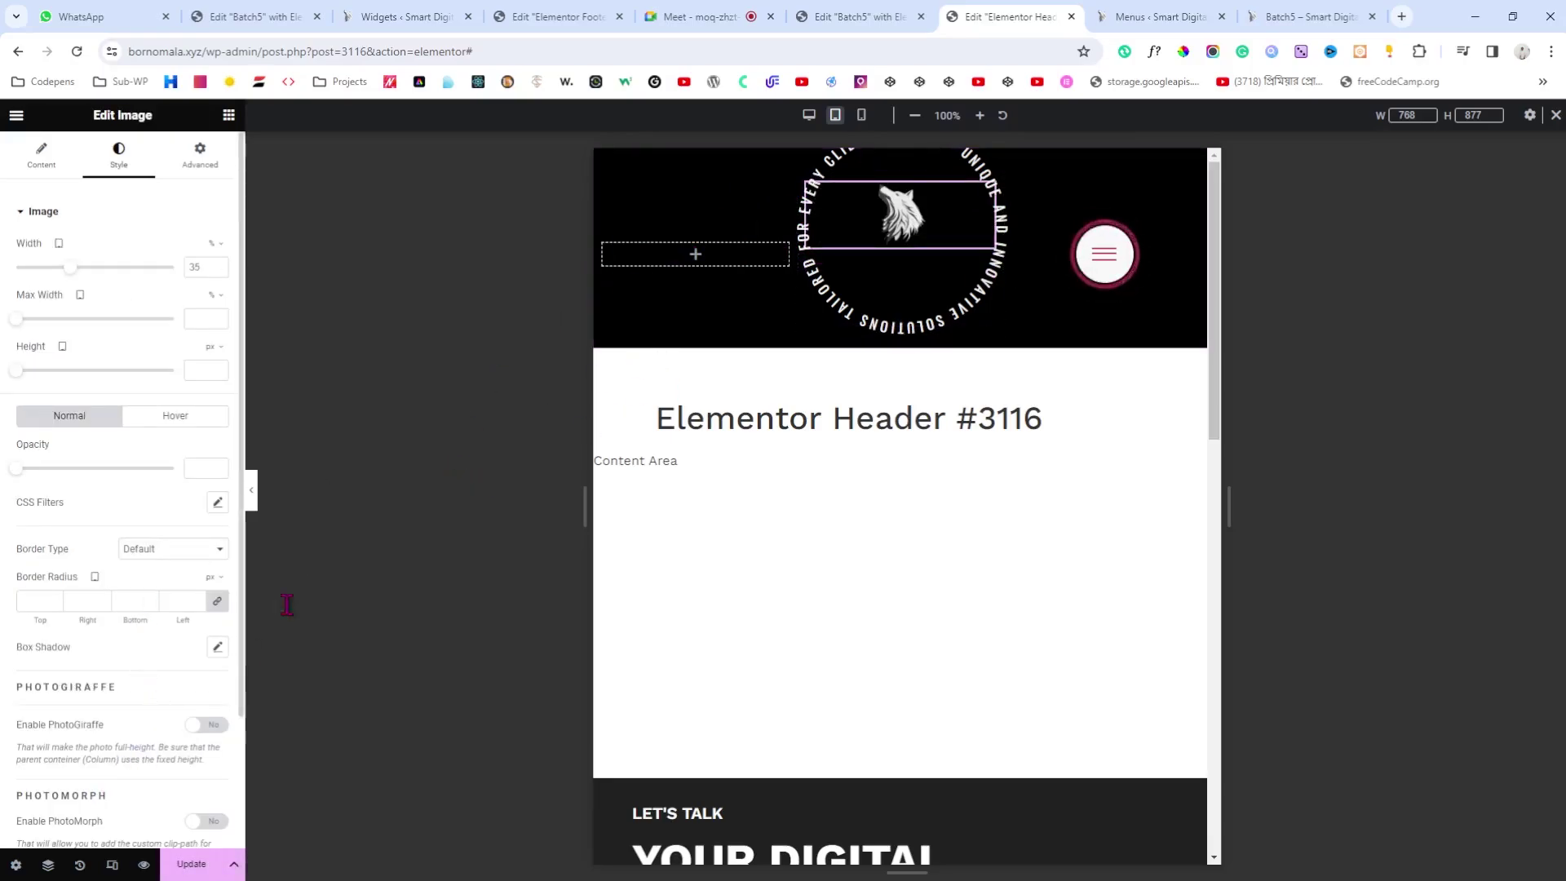
{"action": "left_click", "coordinate": [604, 253]}
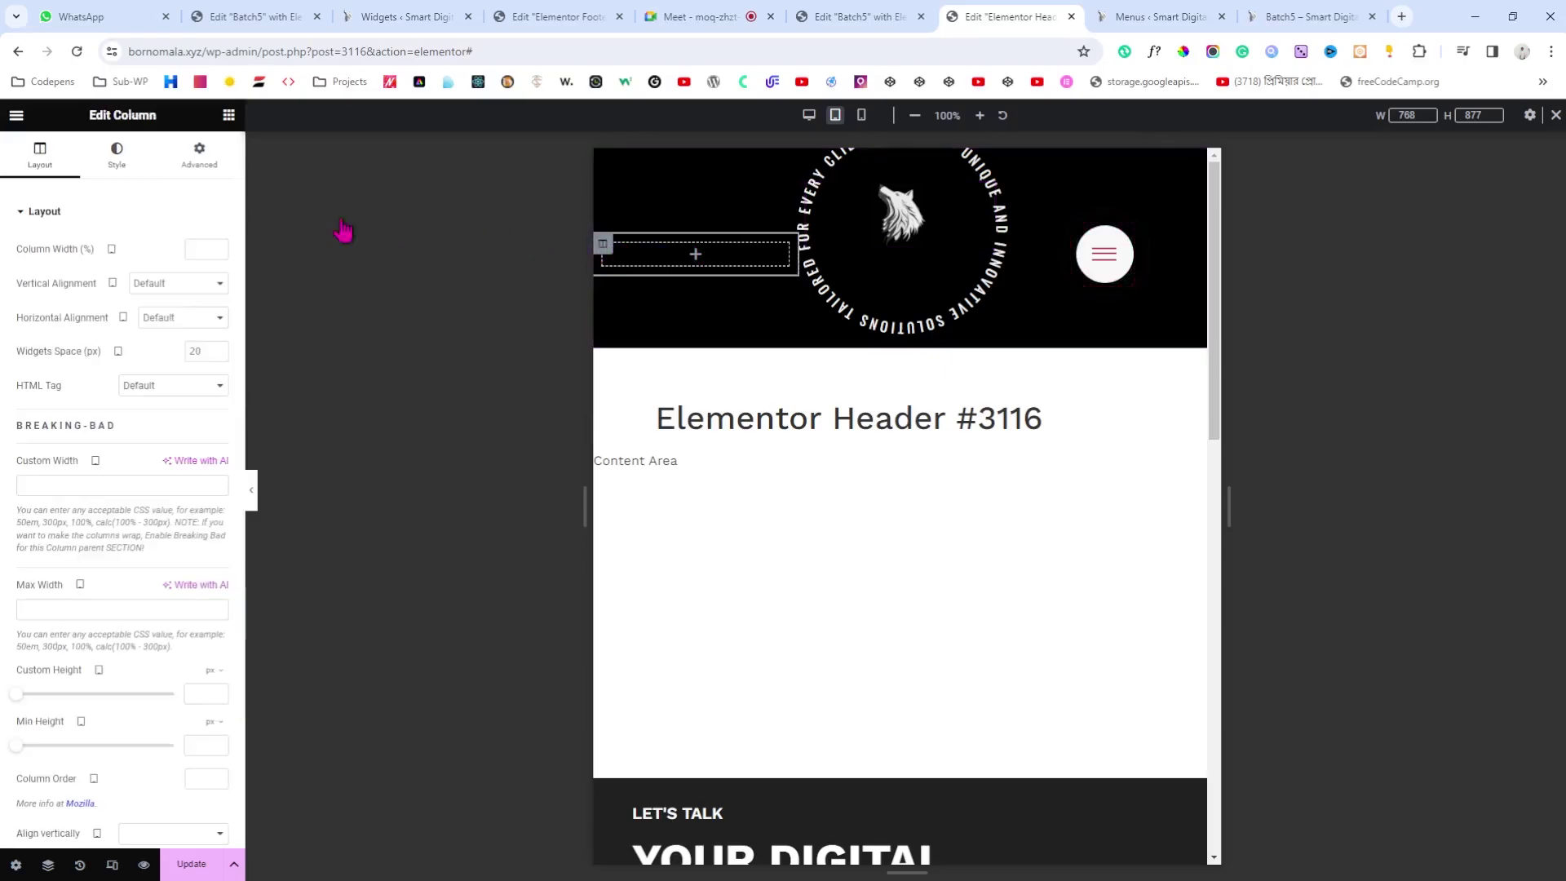
{"action": "type", "text": "10"}
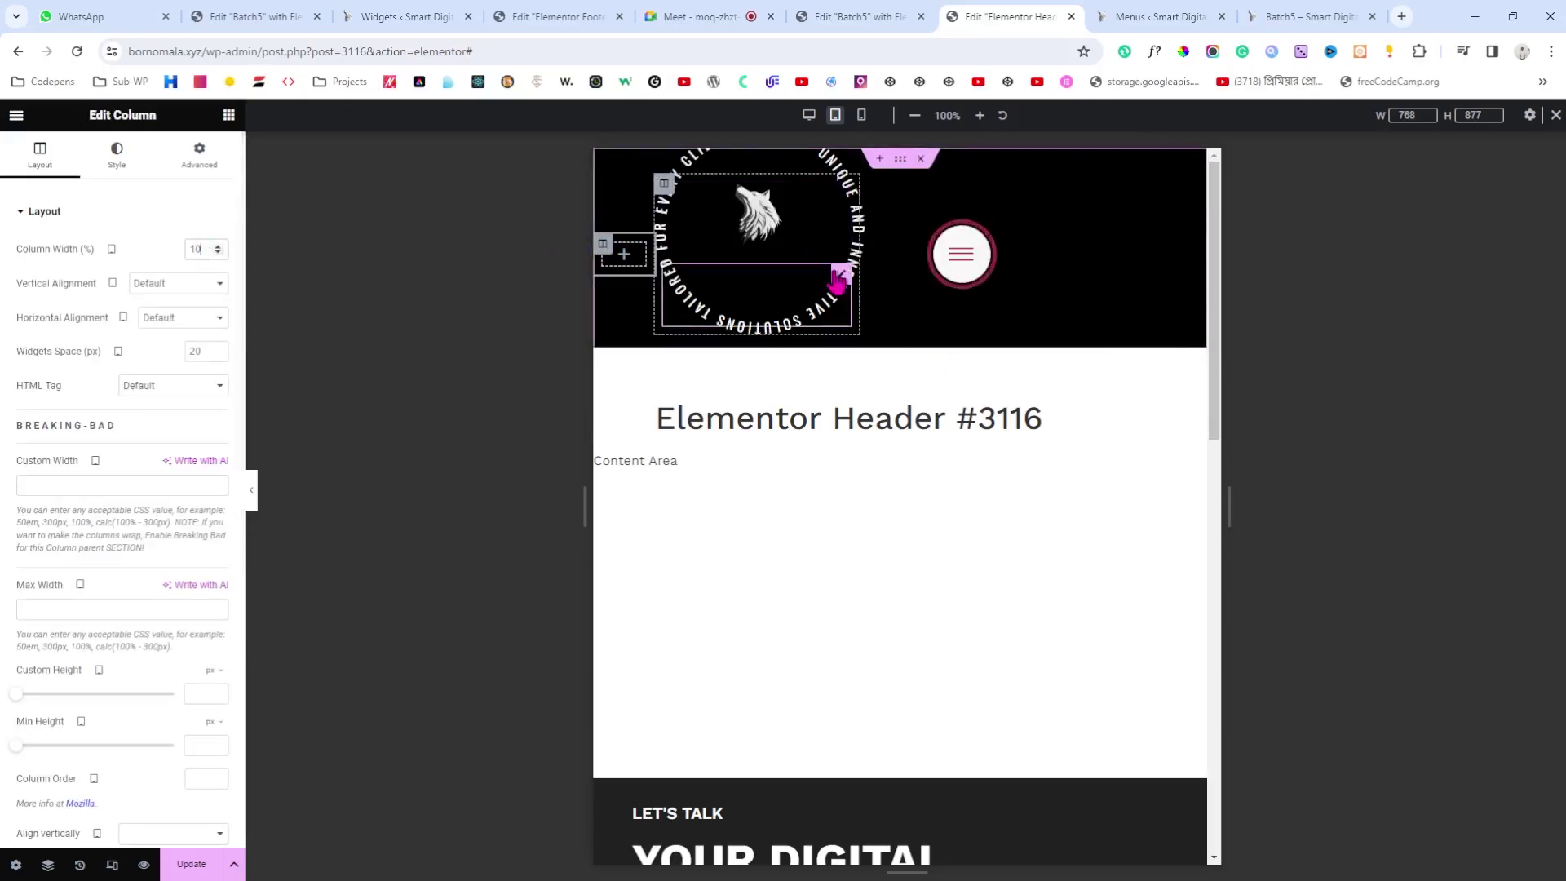
{"action": "left_click", "coordinate": [838, 281]}
{"action": "left_click", "coordinate": [117, 155]}
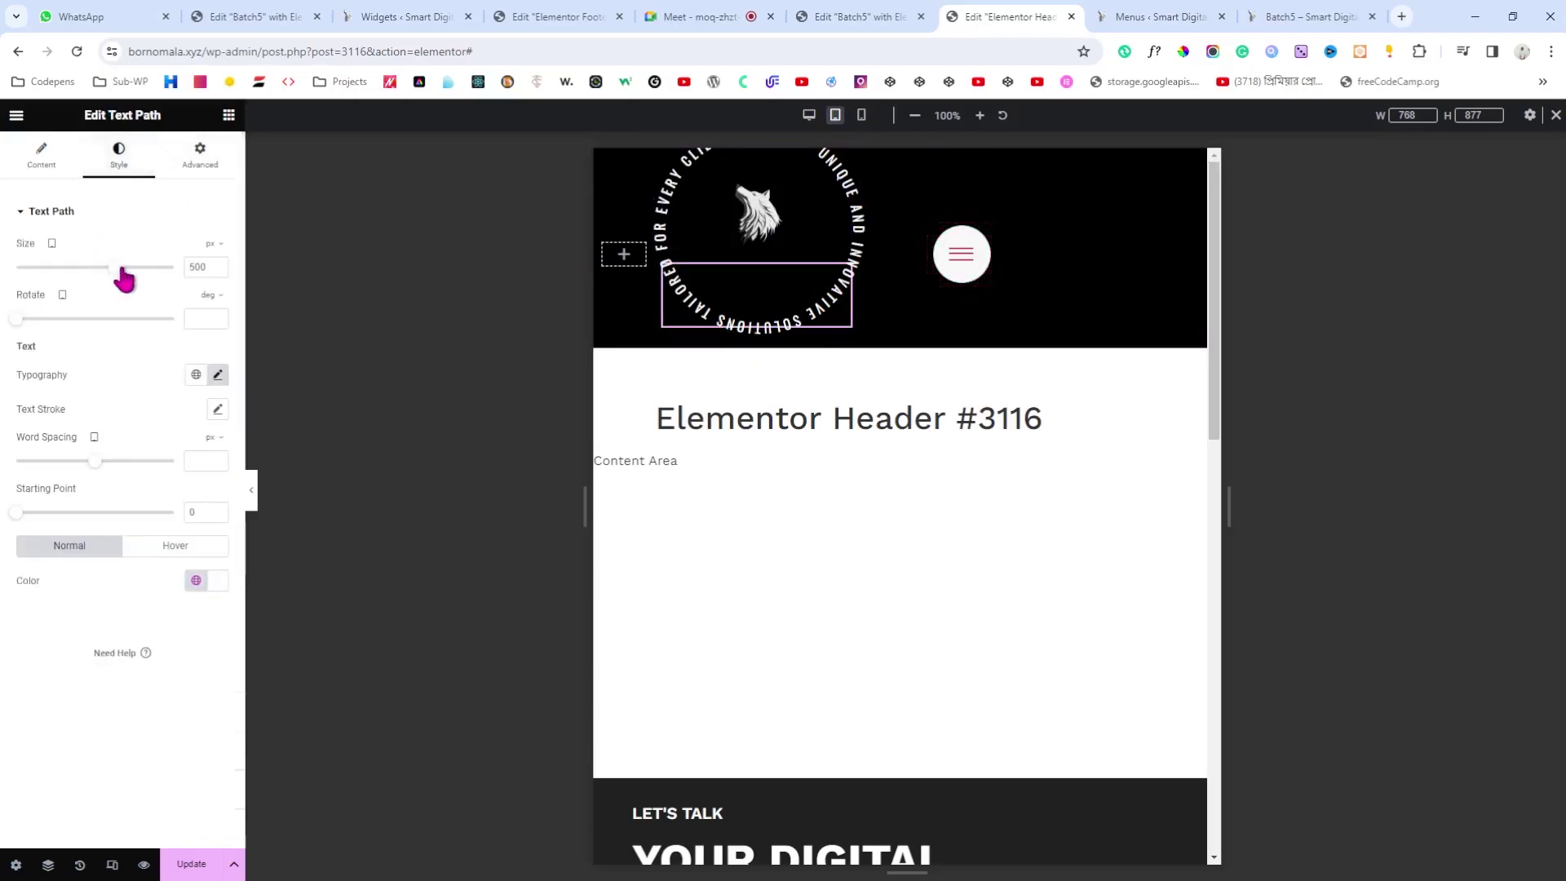
{"action": "left_click_drag", "start_coordinate": [109, 269], "coordinate": [54, 281]}
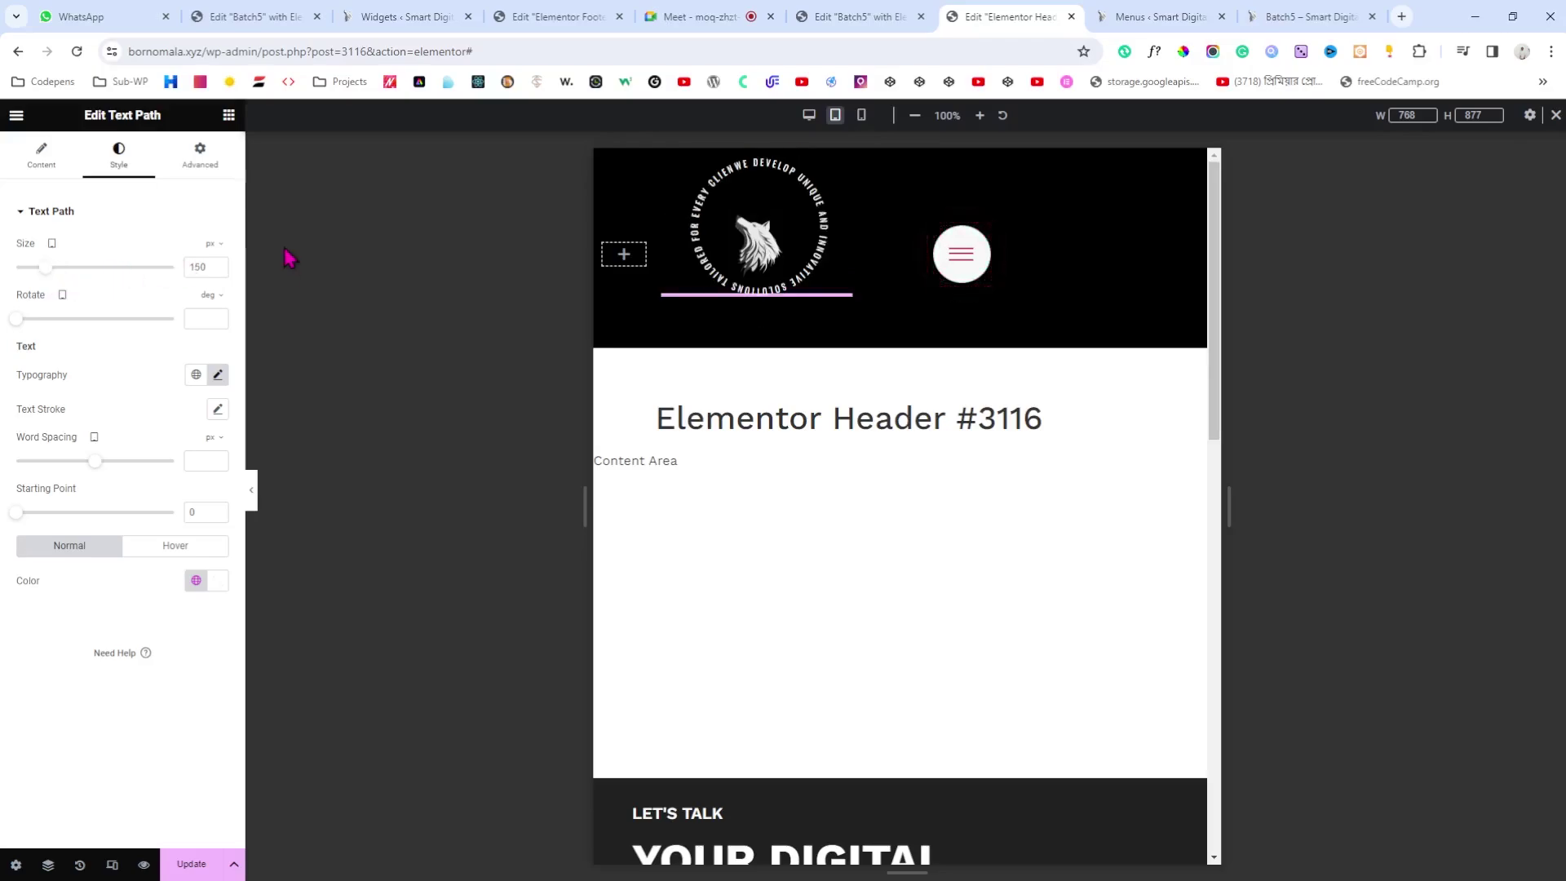
Step: Select the wolf logo image through the Navigator and set its tablet width to 49%
{"action": "left_click", "coordinate": [48, 865]}
{"action": "left_click", "coordinate": [1406, 302]}
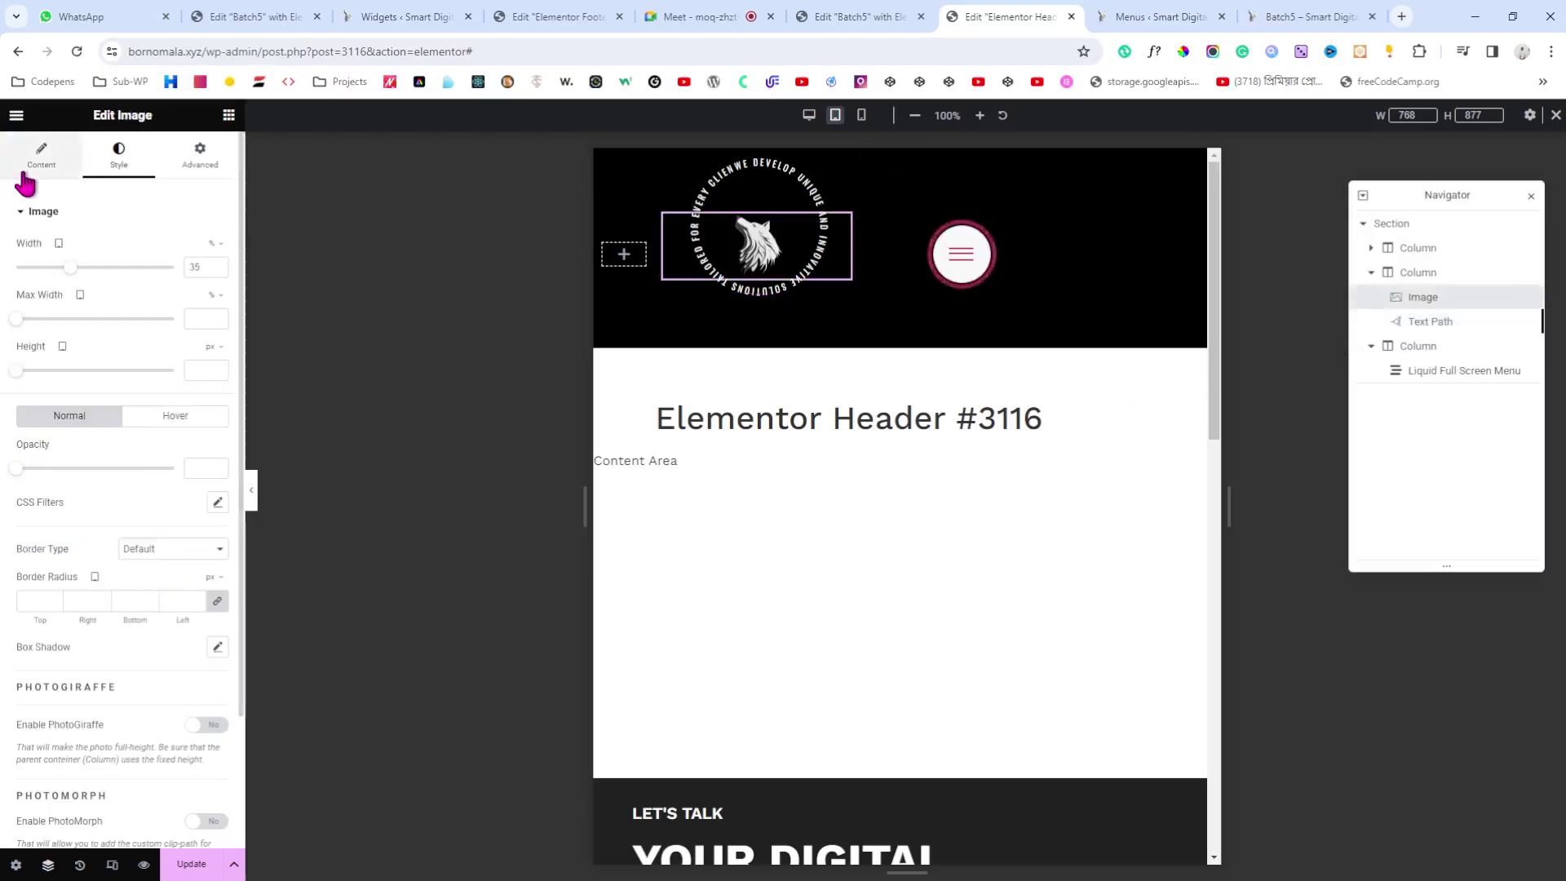
{"action": "left_click_drag", "start_coordinate": [70, 267], "coordinate": [92, 270]}
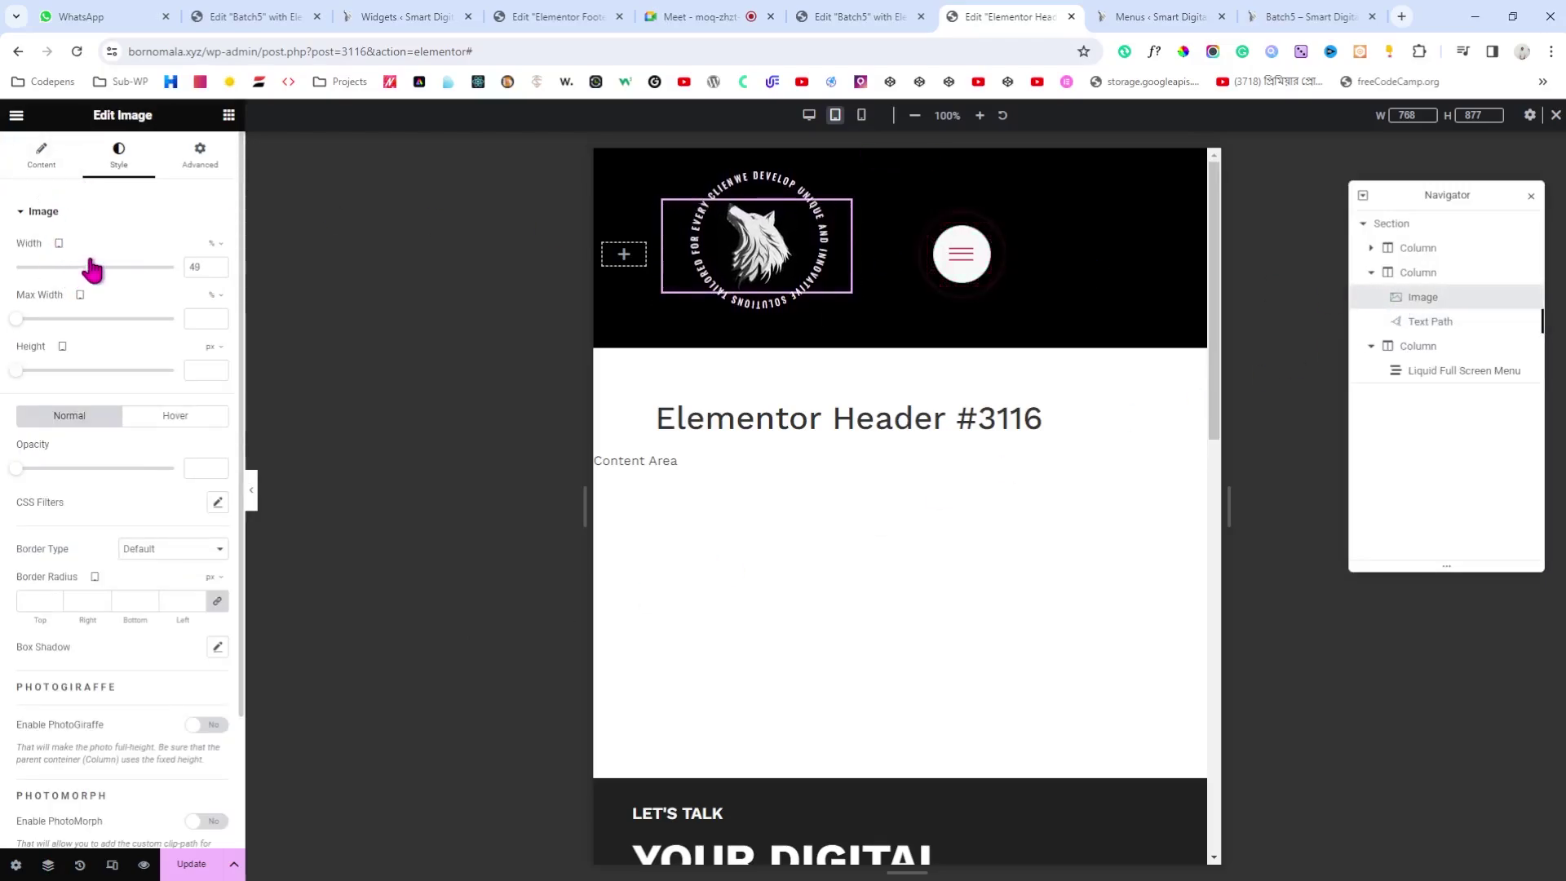
Step: Set the tablet width of the middle column holding the wolf logo to 40%
{"action": "left_click", "coordinate": [218, 265]}
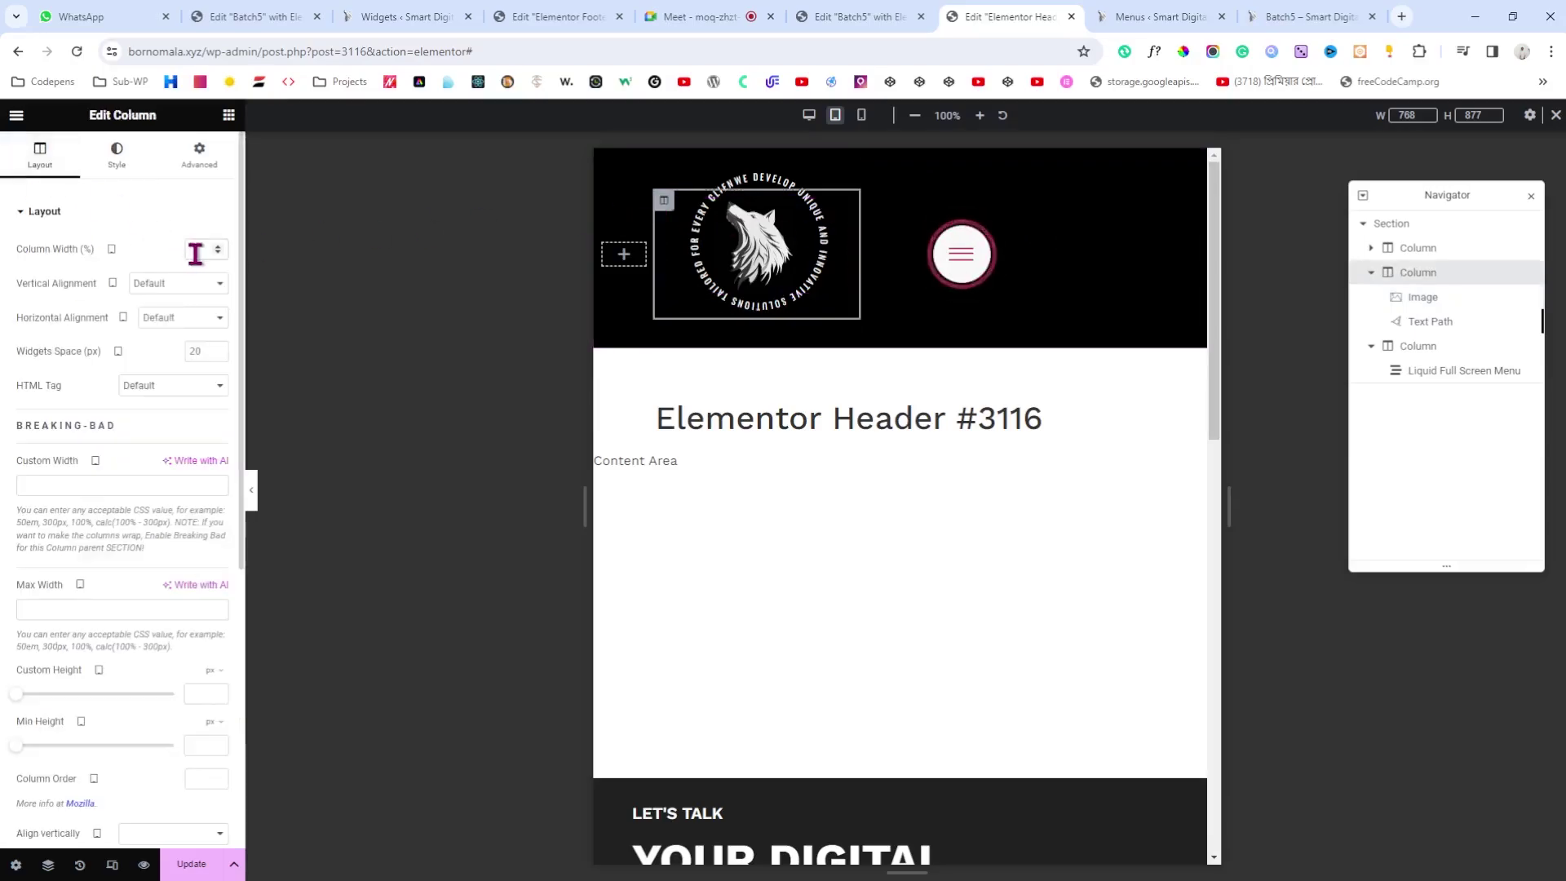
{"action": "left_click", "coordinate": [195, 253]}
{"action": "type", "text": "40"}
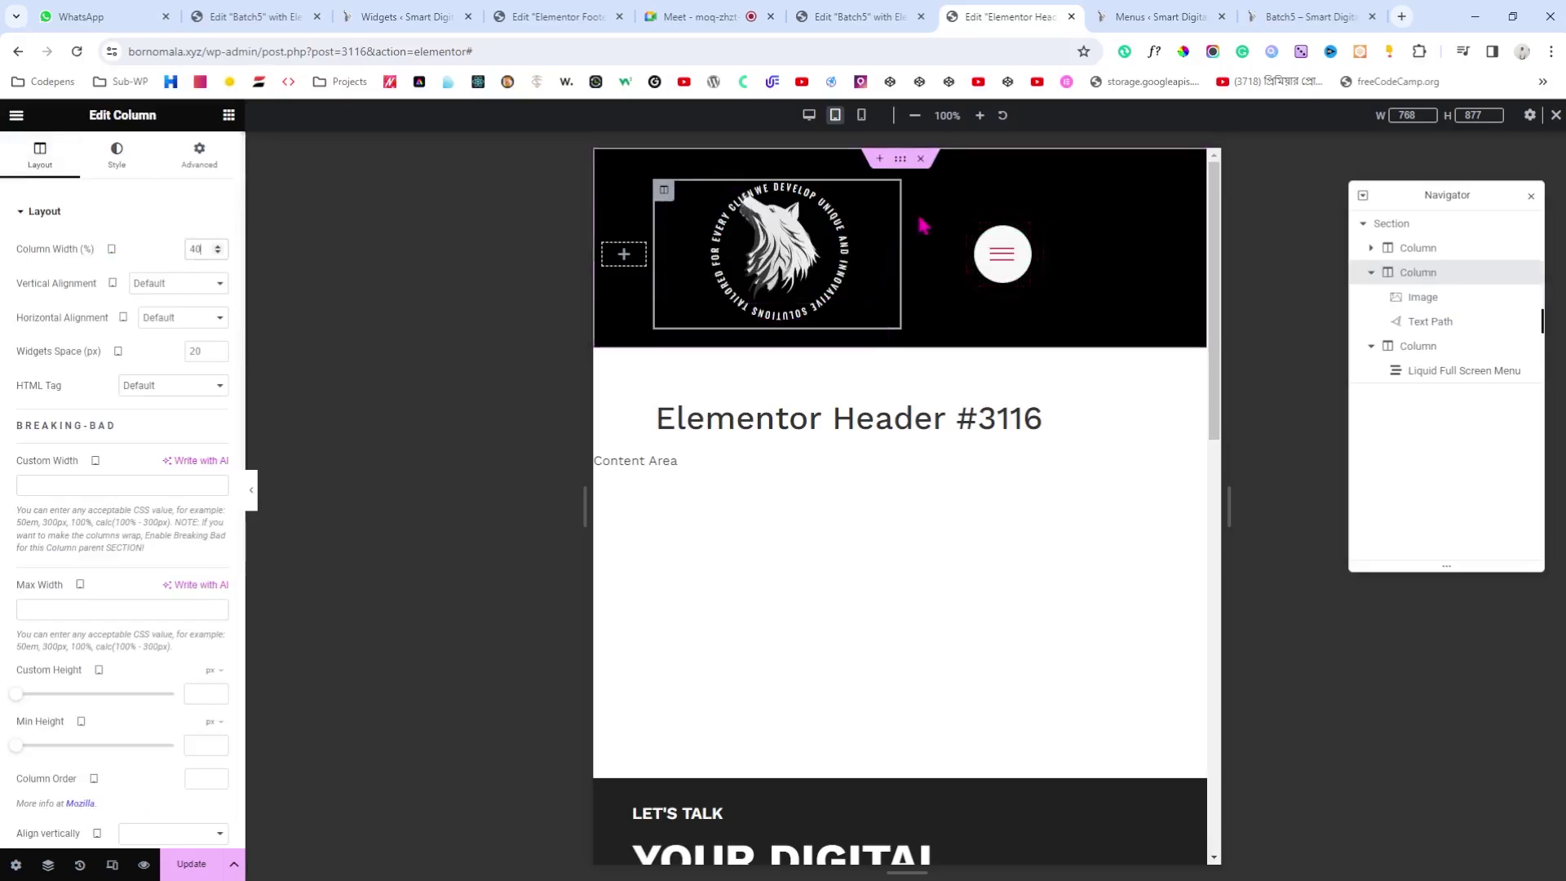
Step: Set the tablet width of the column holding the Liquid Full Screen Menu to 40%
{"action": "left_click", "coordinate": [908, 231]}
{"action": "double_click", "coordinate": [200, 249]}
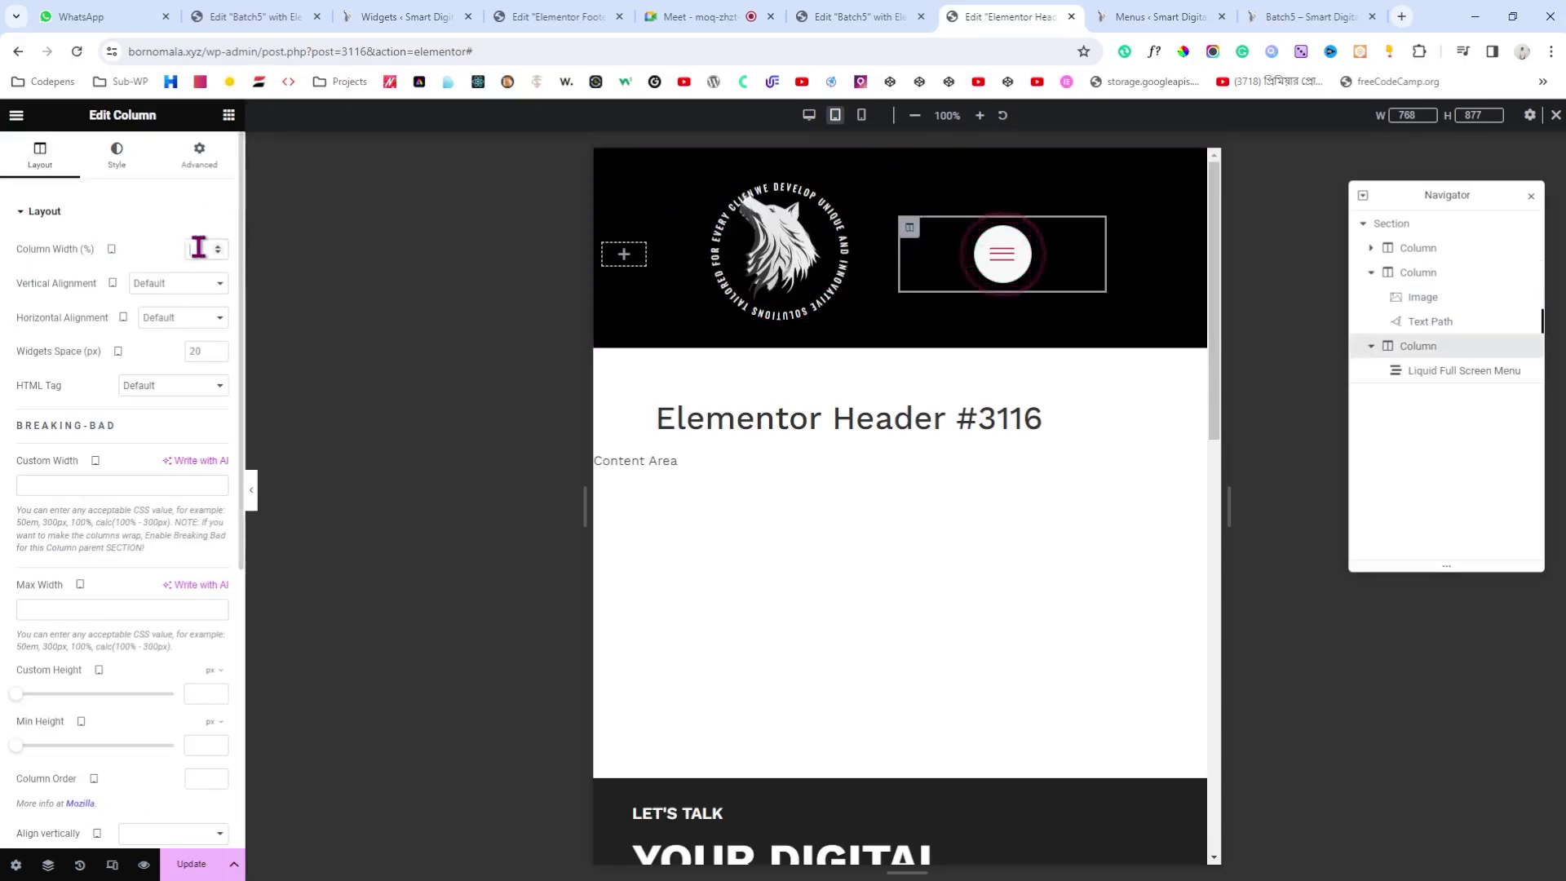
{"action": "type", "text": "40"}
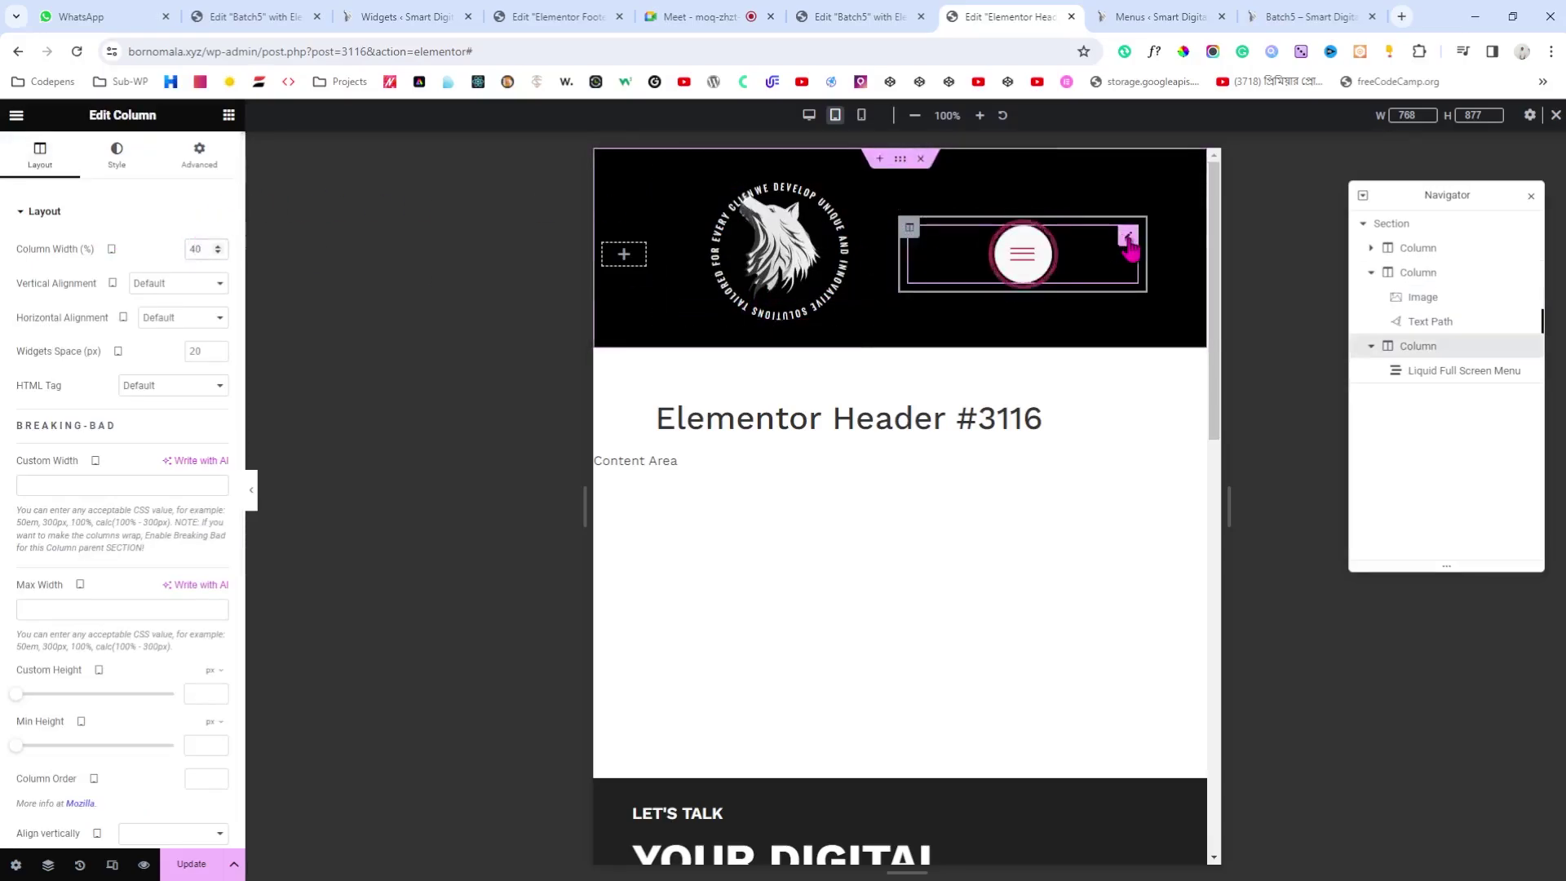
Step: Set the Liquid Full Screen Menu's hamburger alignment to Right and preview the header at tablet and desktop sizes
{"action": "left_click", "coordinate": [1124, 232]}
{"action": "left_click", "coordinate": [21, 174]}
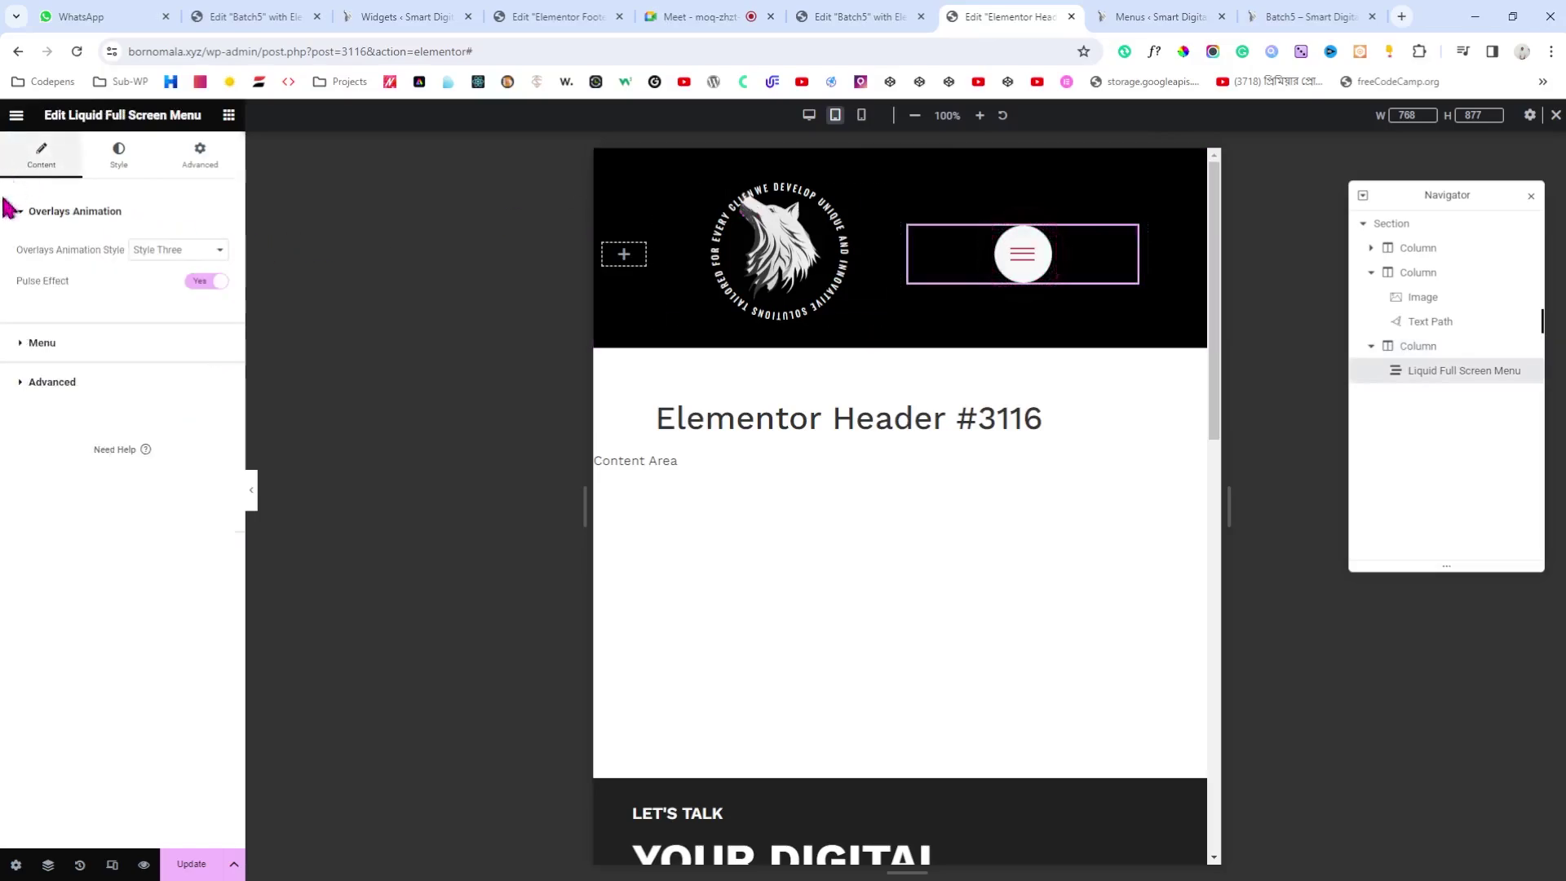
{"action": "left_click", "coordinate": [45, 342]}
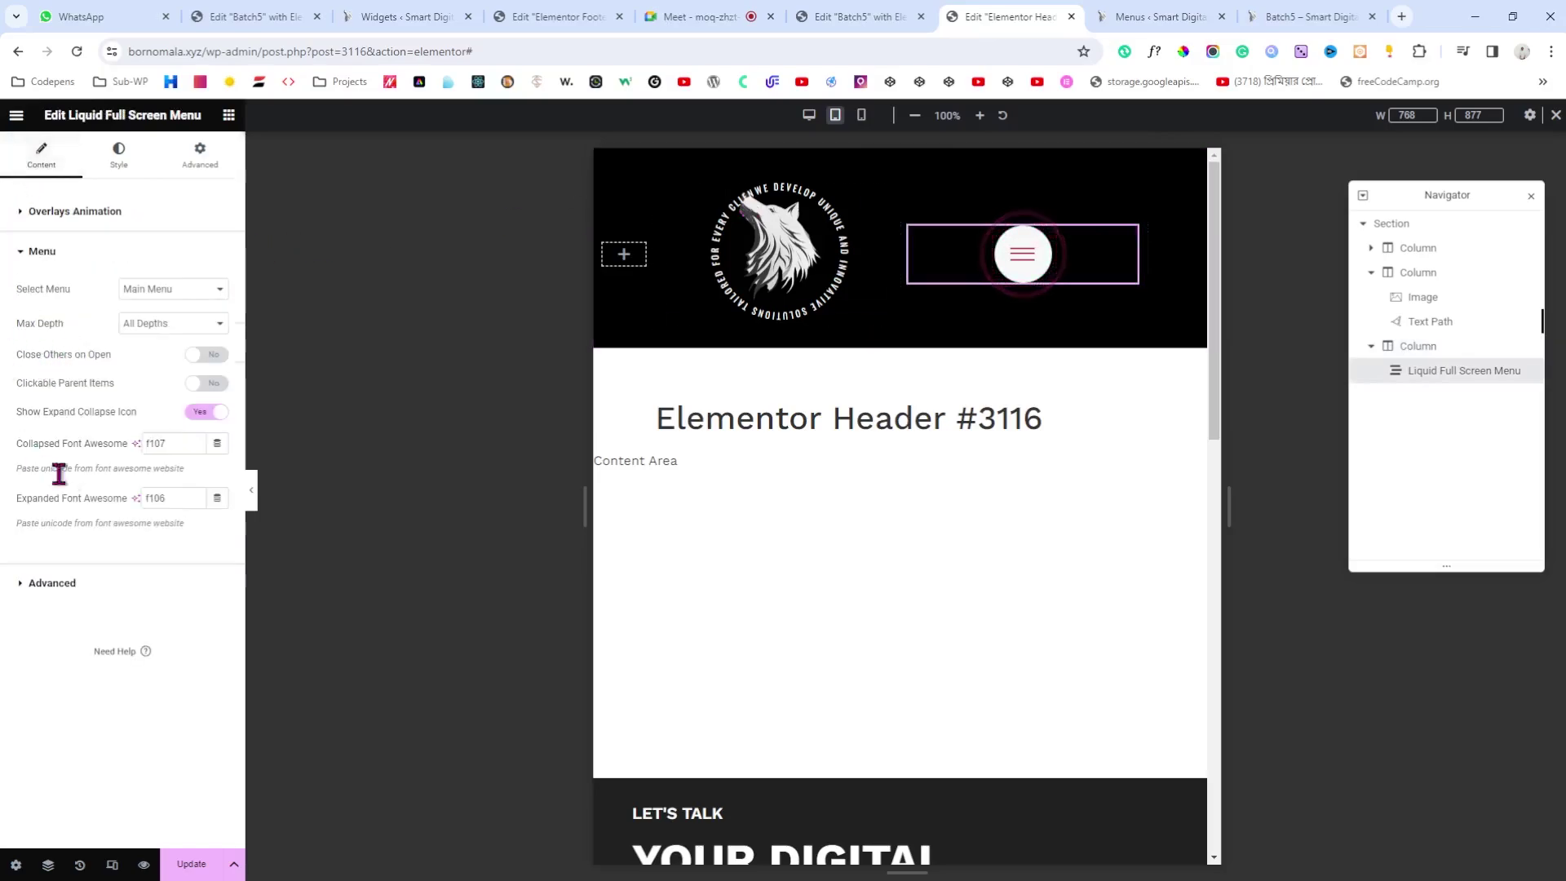
{"action": "left_click", "coordinate": [115, 169]}
{"action": "left_click", "coordinate": [87, 512]}
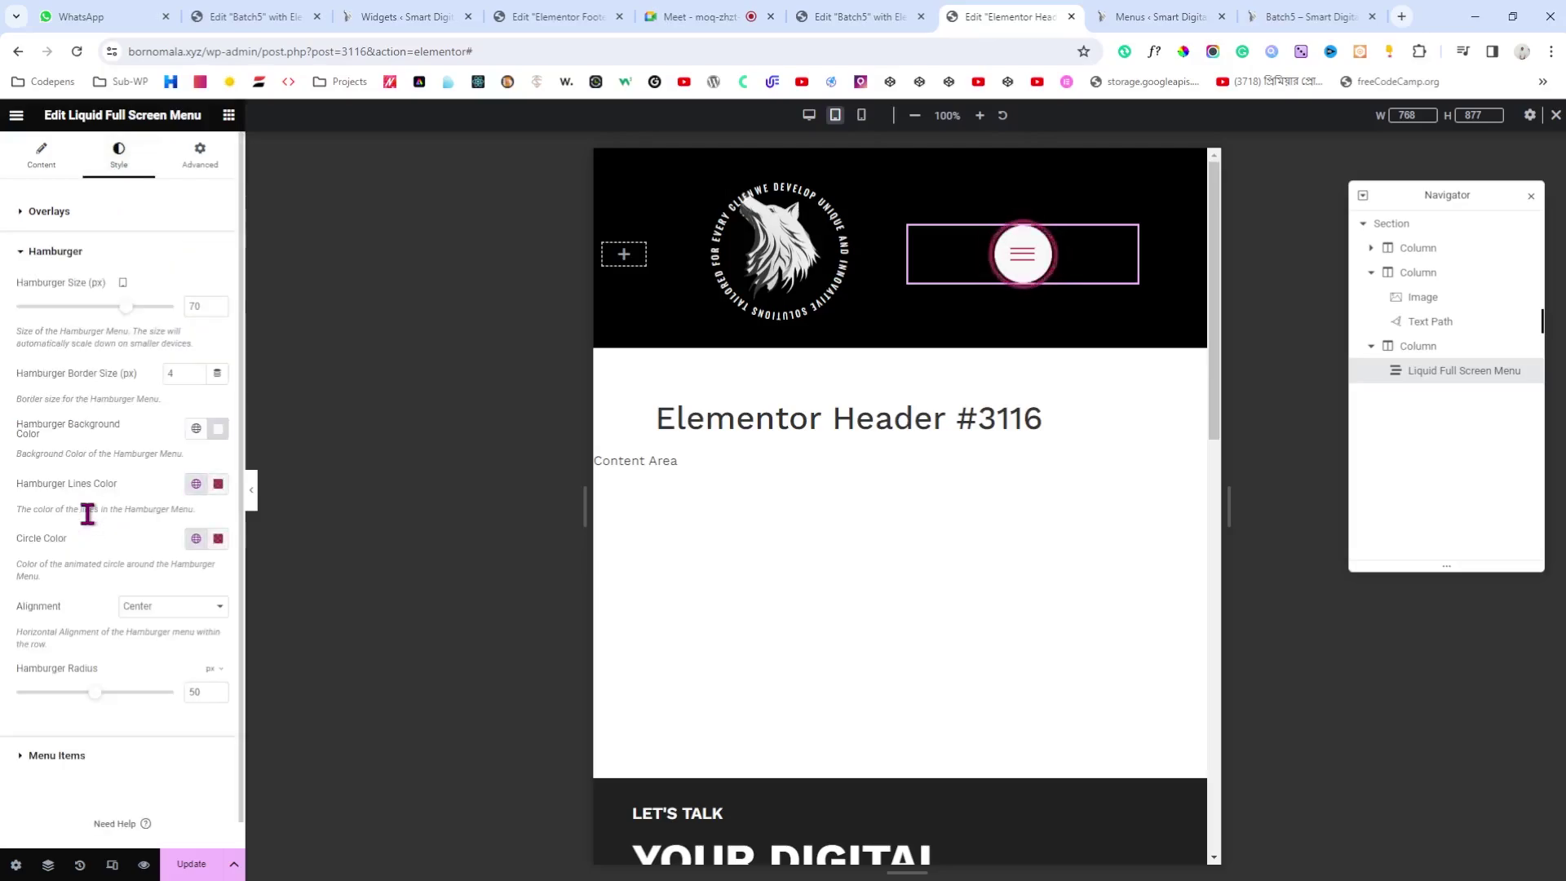
{"action": "left_click", "coordinate": [172, 665]}
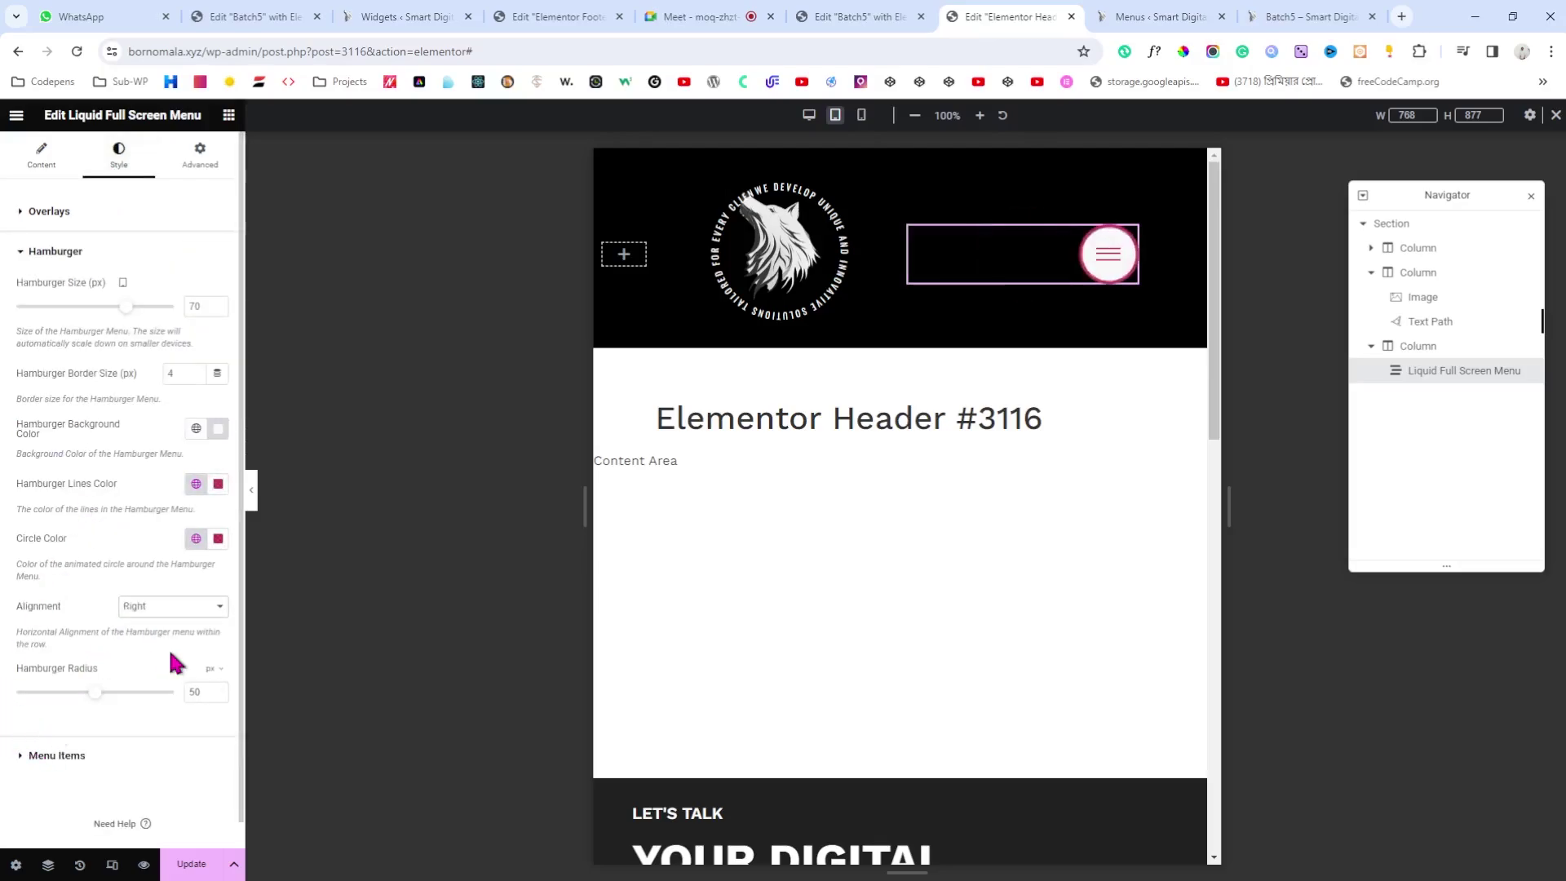
{"action": "left_click", "coordinate": [252, 491]}
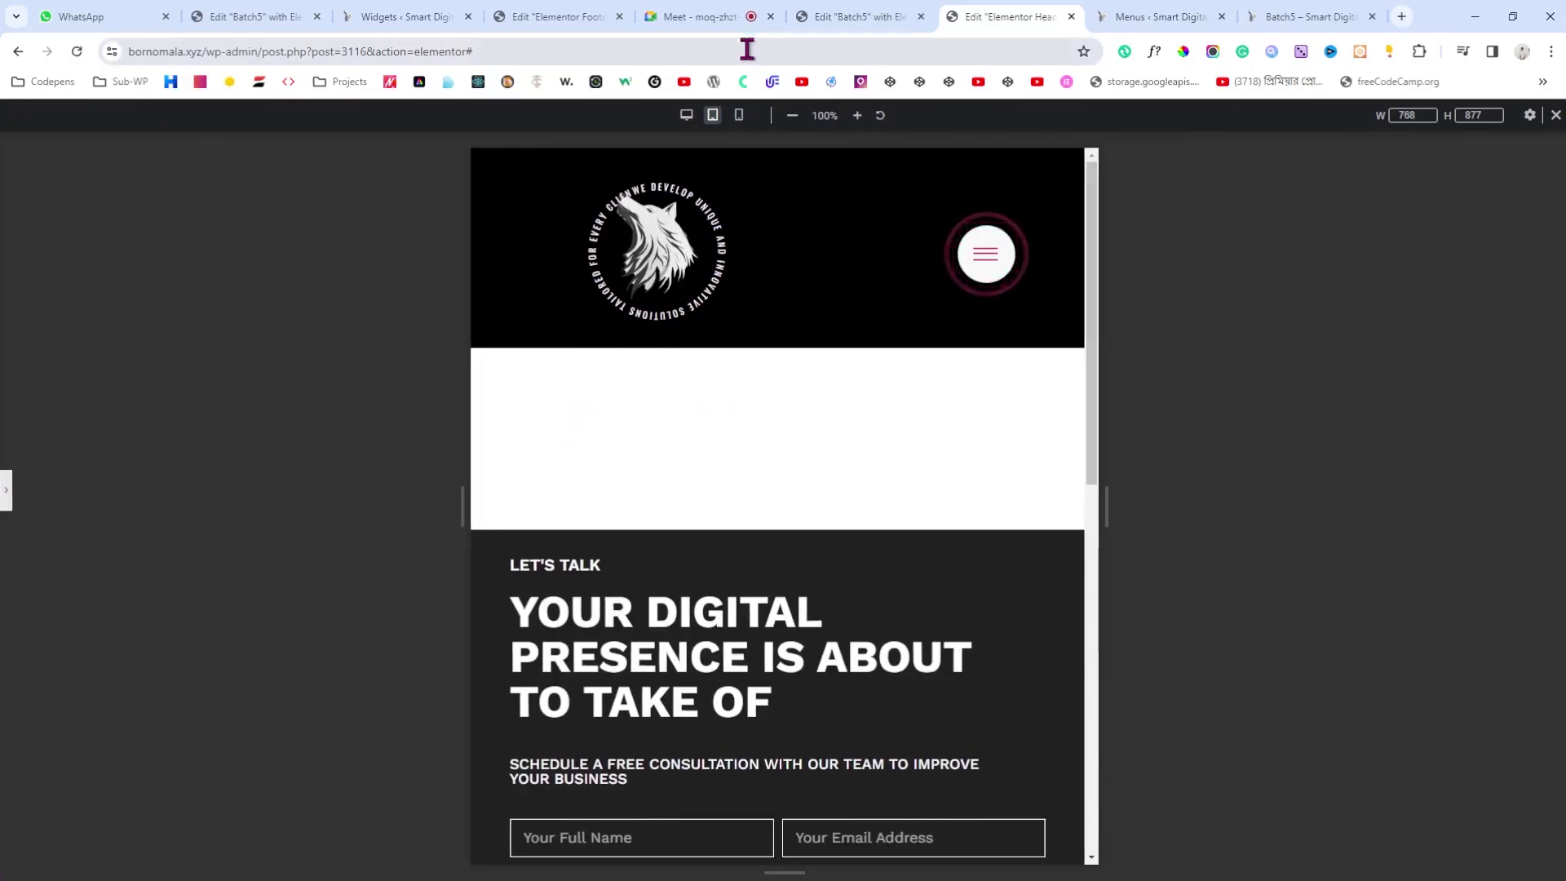
{"action": "left_click", "coordinate": [686, 116]}
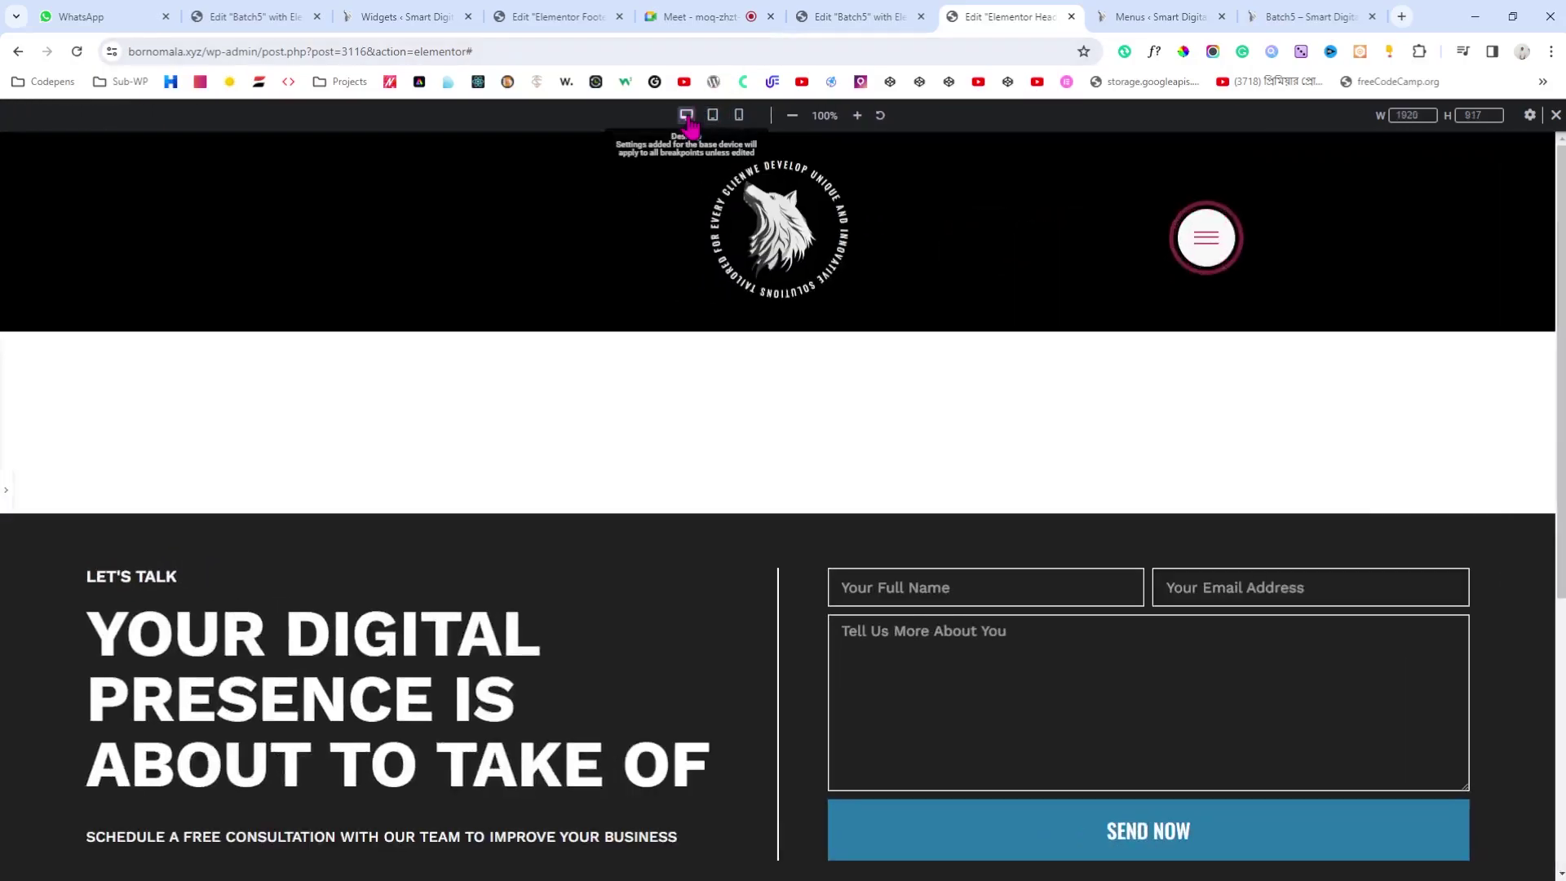
Step: Switch the header to the mobile view and set the wolf logo column's width to 40%
{"action": "left_click", "coordinate": [739, 116]}
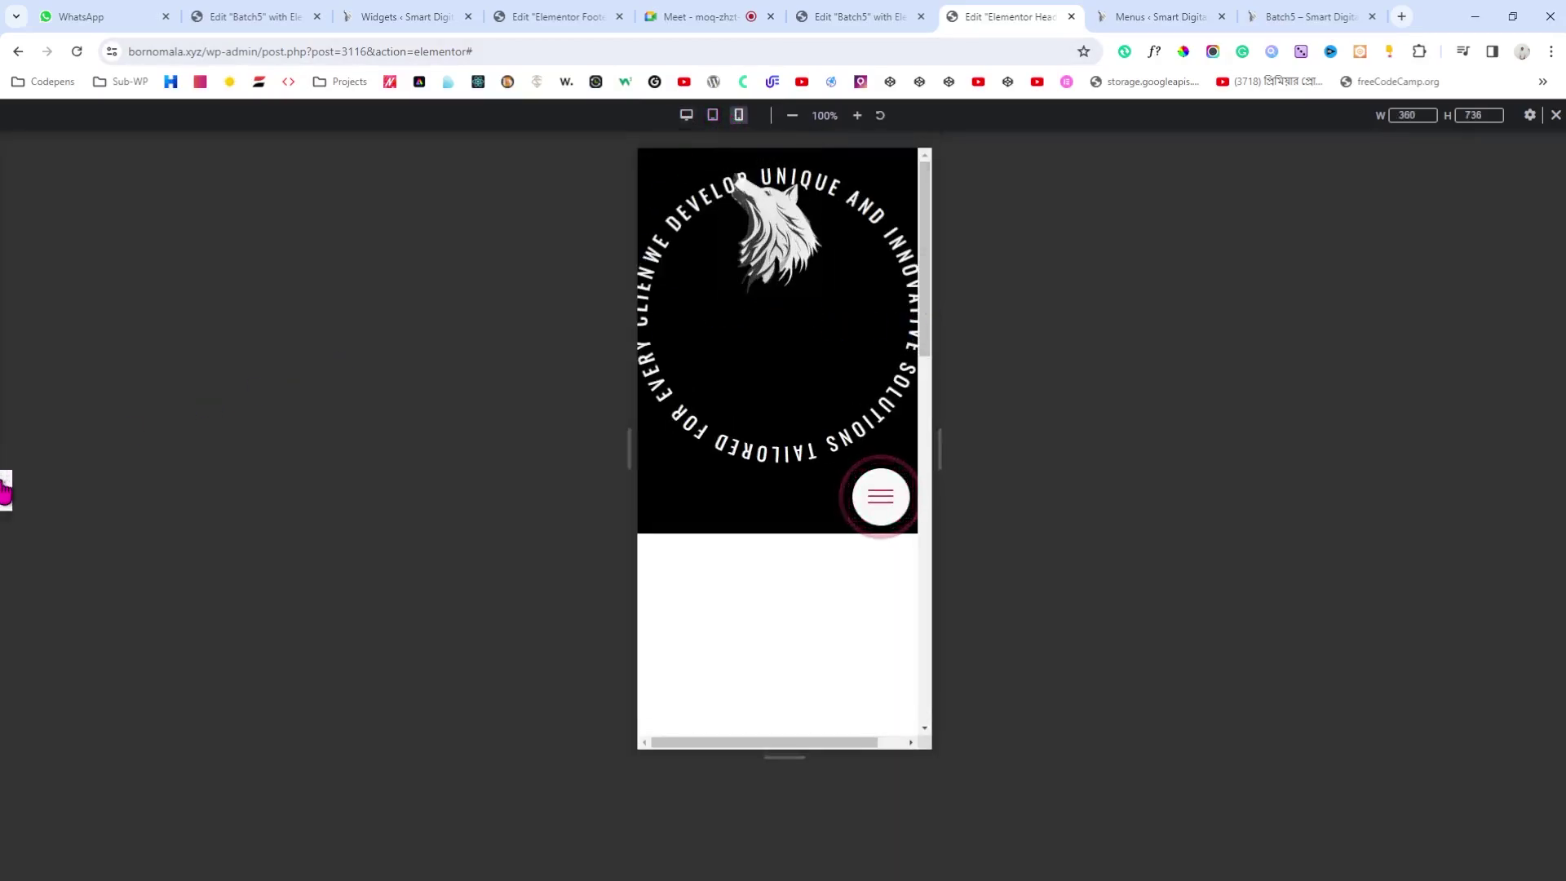
{"action": "left_click", "coordinate": [6, 490]}
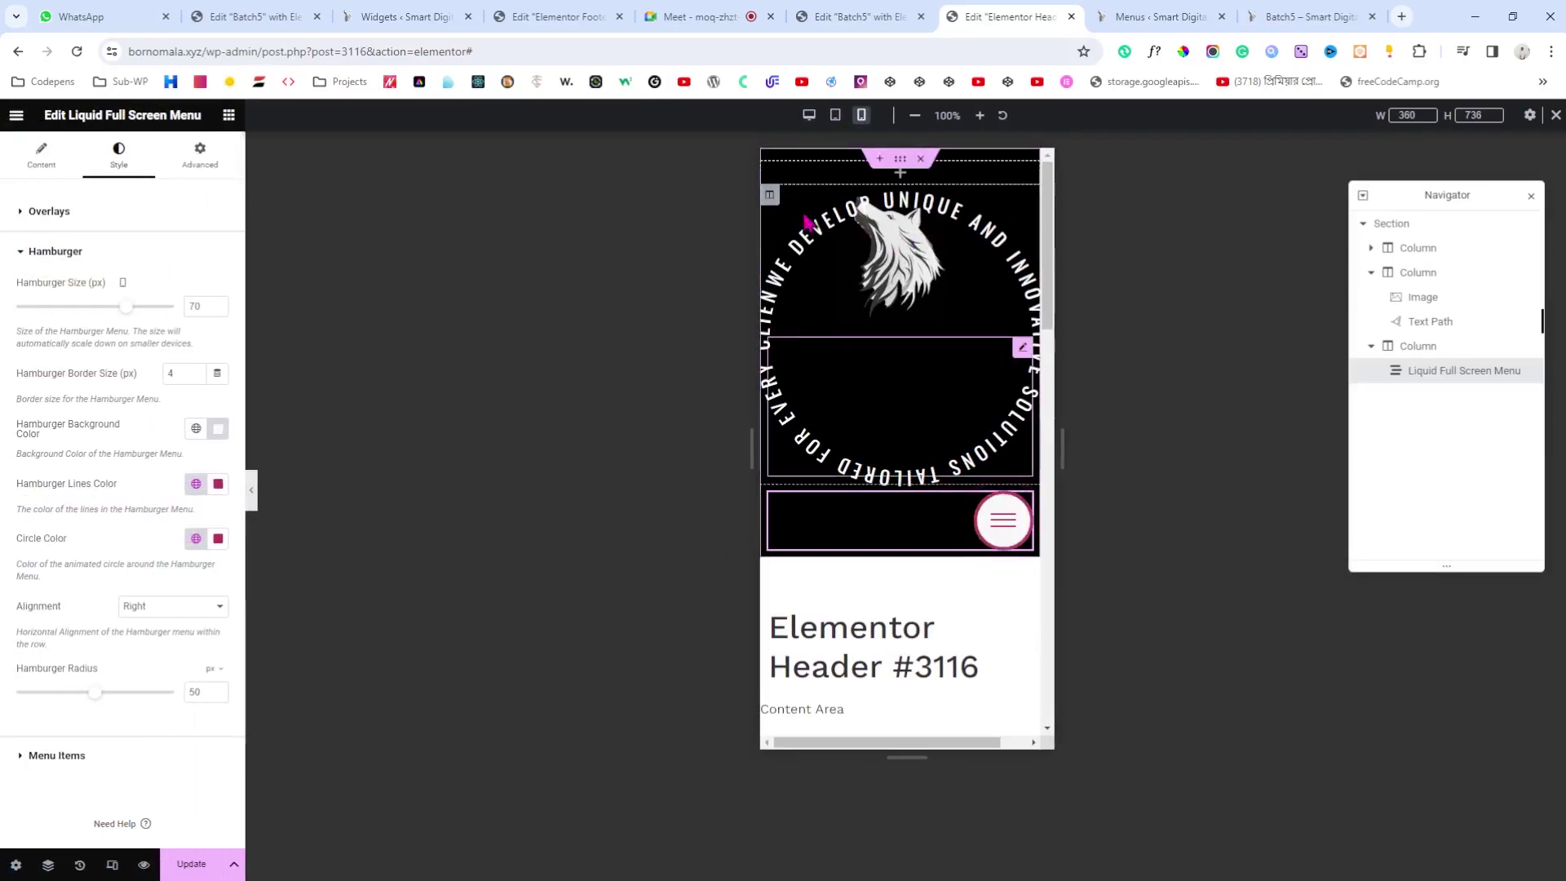
{"action": "left_click", "coordinate": [771, 197]}
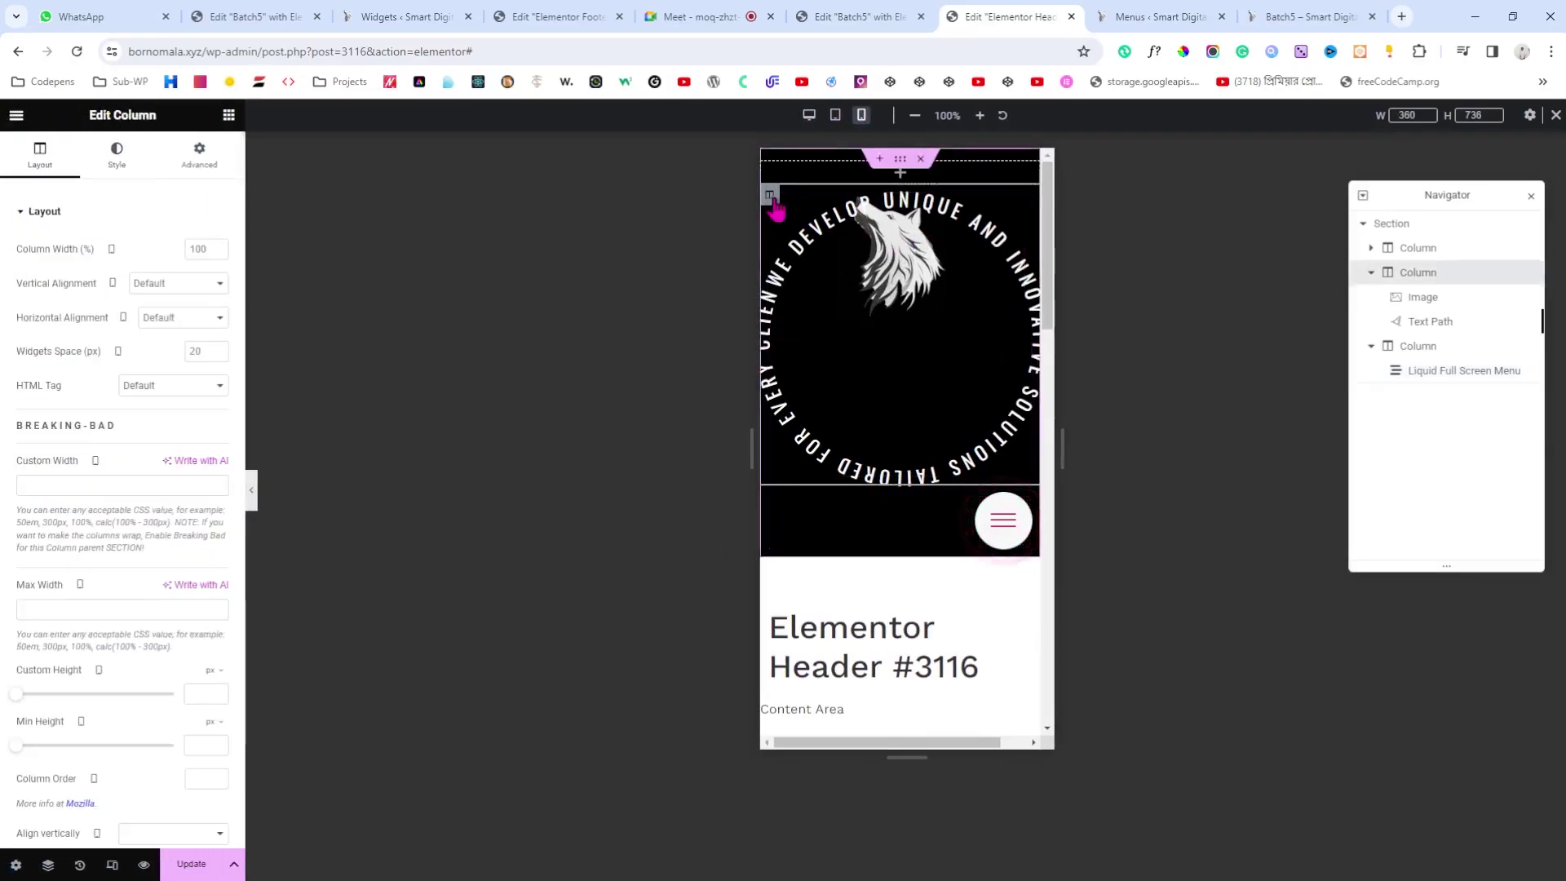
{"action": "double_click", "coordinate": [194, 249]}
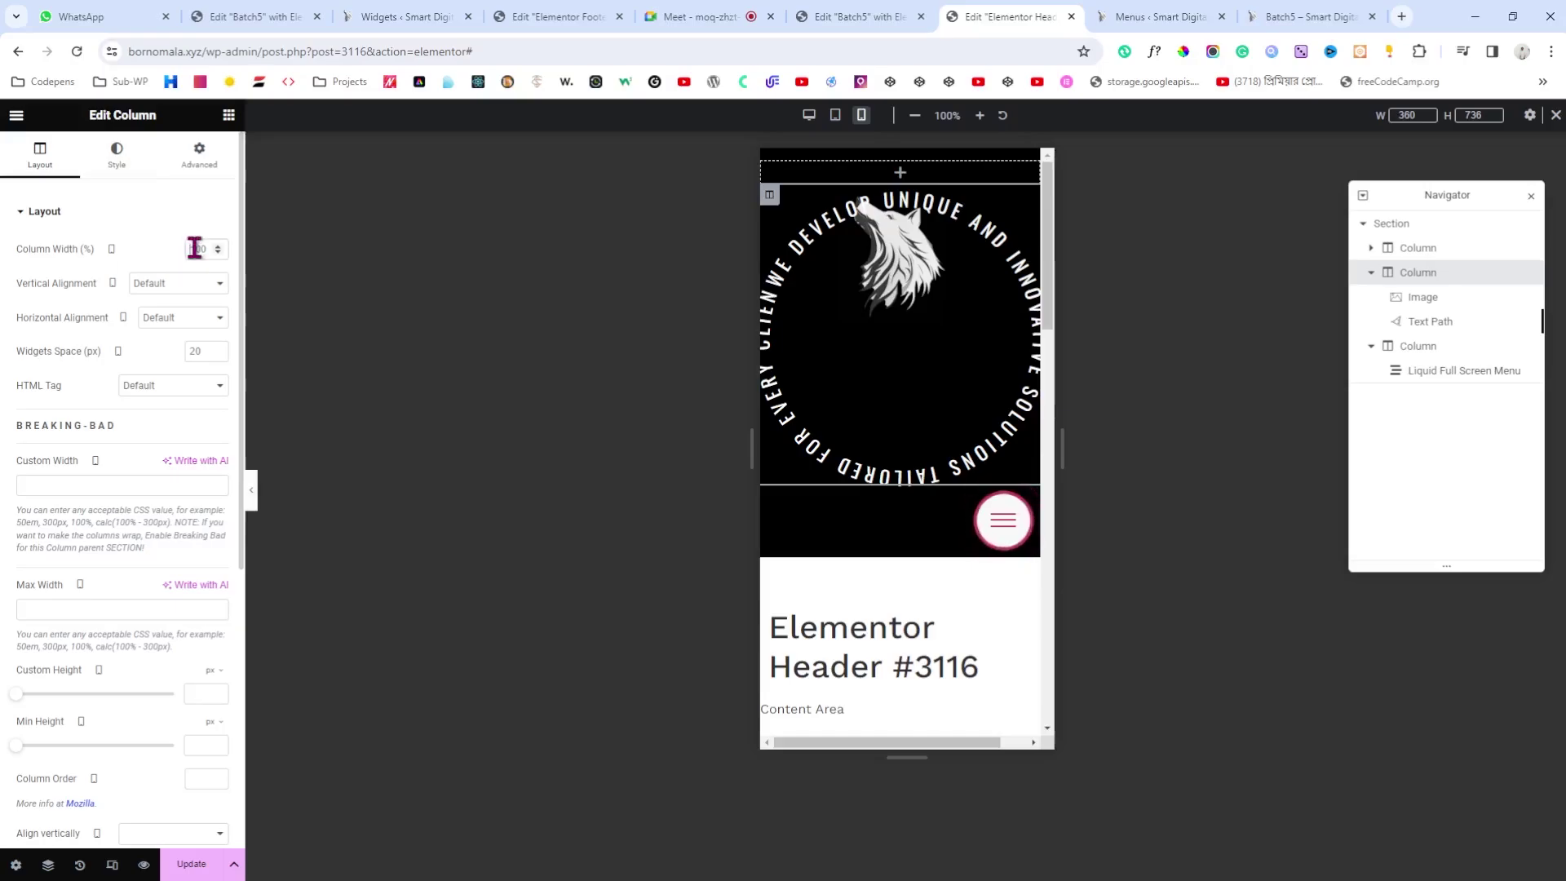
{"action": "type", "text": "40"}
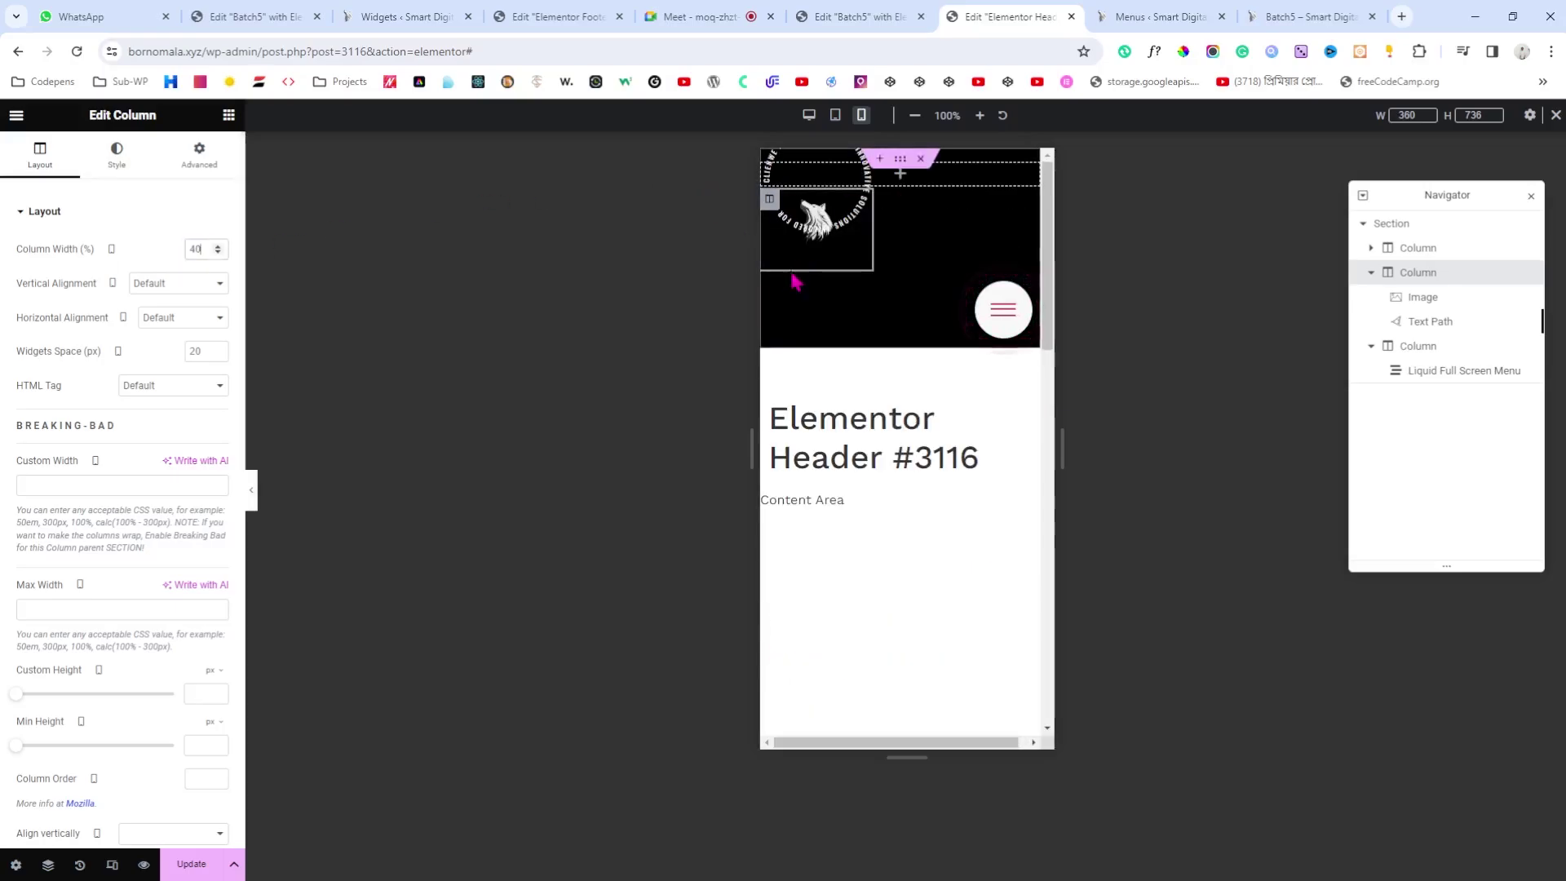
Step: Set the mobile width of the column holding the hamburger menu to 50%
{"action": "double_click", "coordinate": [209, 249]}
{"action": "key", "text": "BackSpace"}
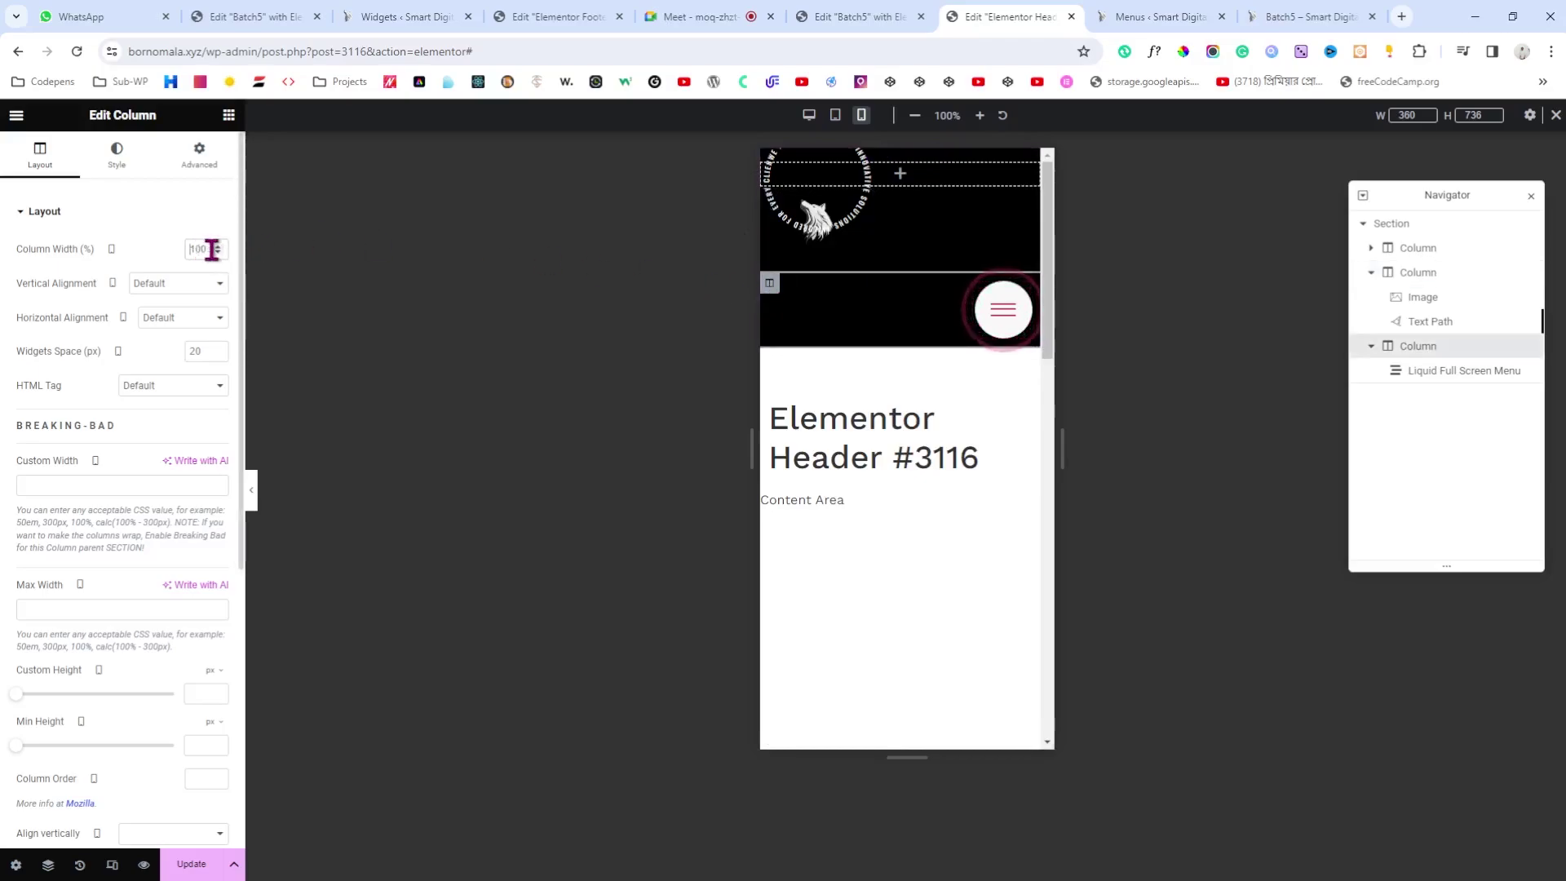
{"action": "type", "text": "50"}
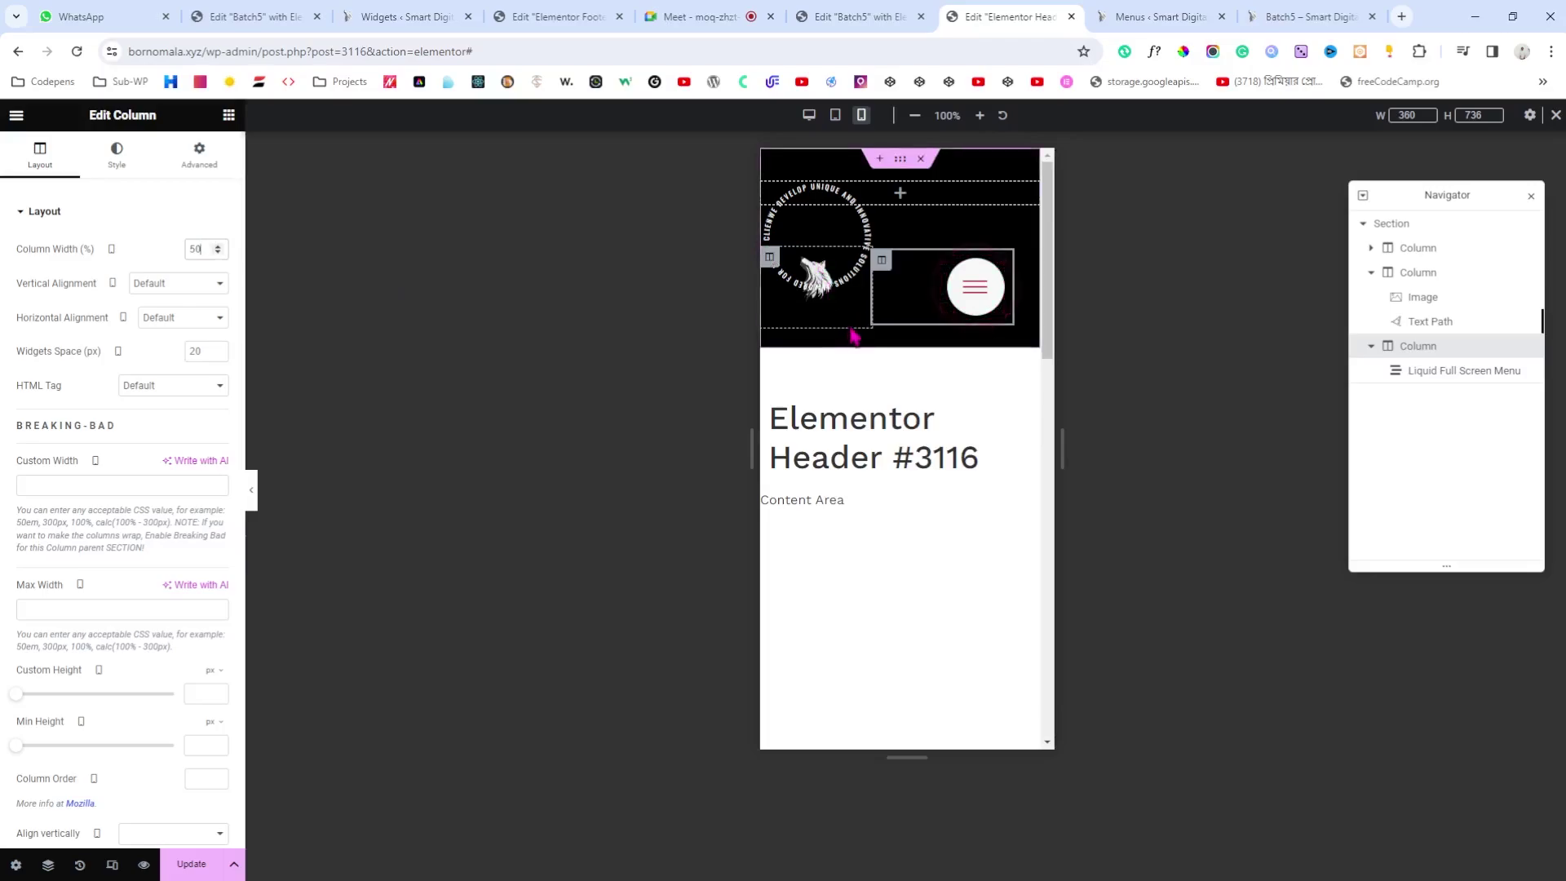
Step: Reduce the circular Text Path's mobile size to 100 px
{"action": "left_click", "coordinate": [1415, 325]}
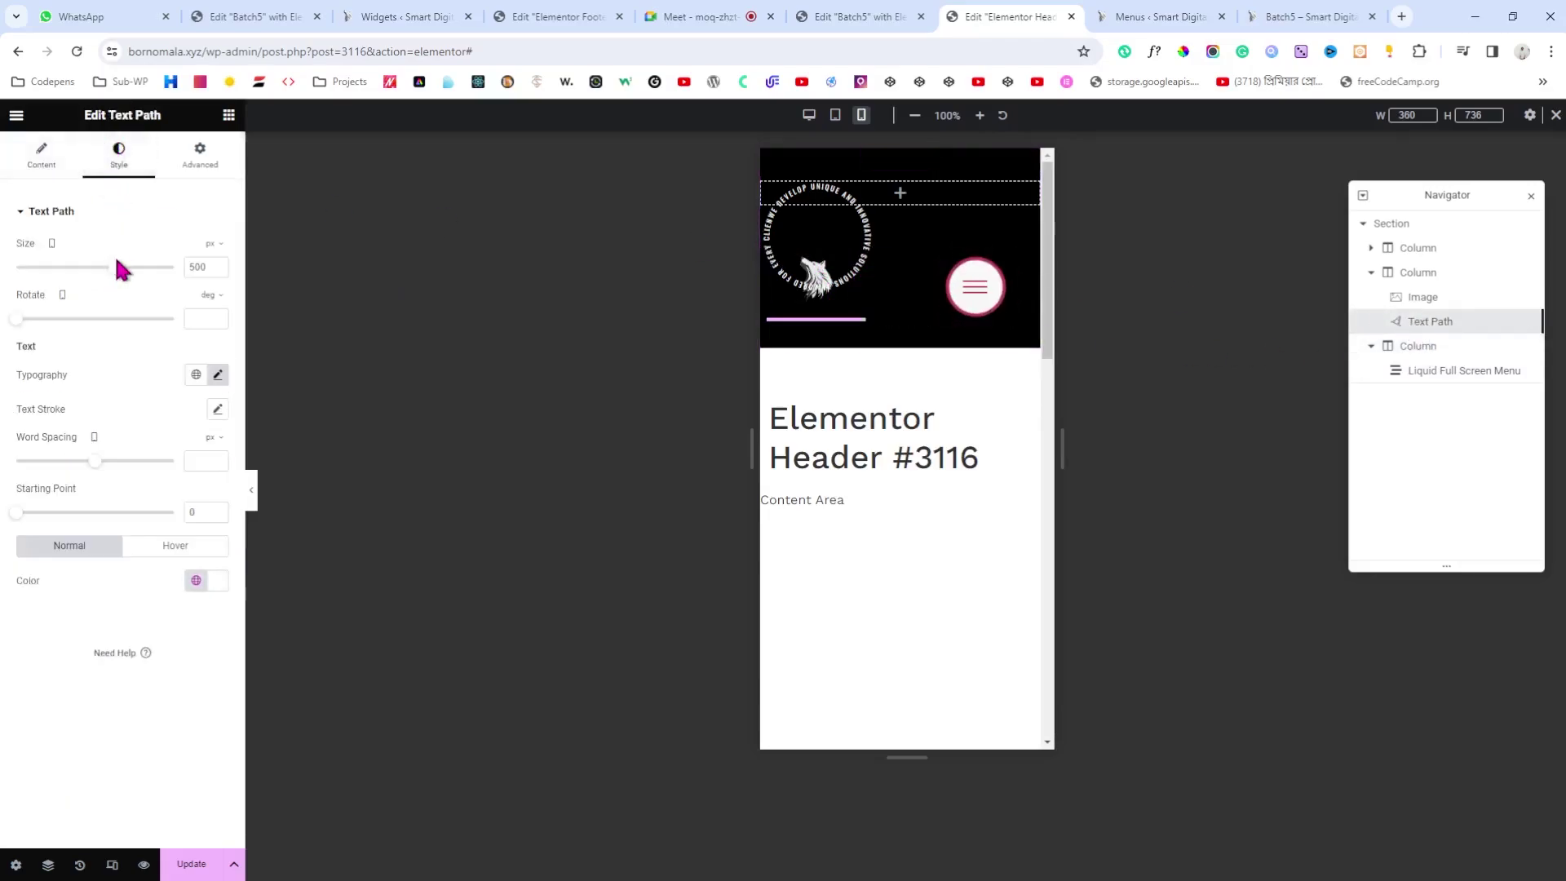
{"action": "left_click_drag", "start_coordinate": [117, 268], "coordinate": [39, 267]}
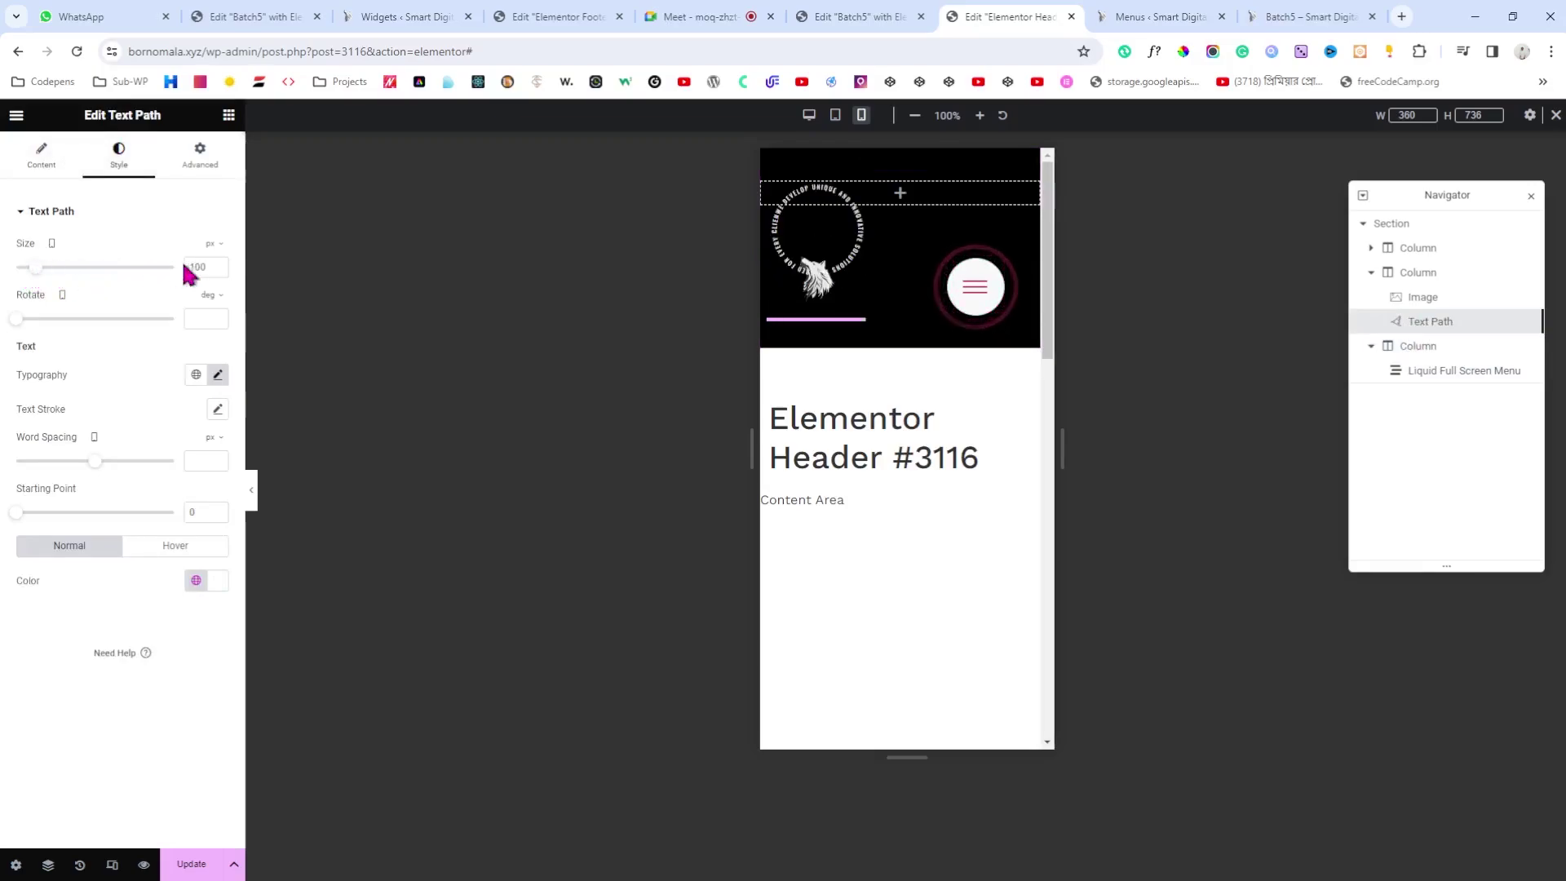
Step: Set the Text Path's mobile top margin to -104 px so the circle surrounds the wolf logo, and preview the header
{"action": "left_click", "coordinate": [199, 155]}
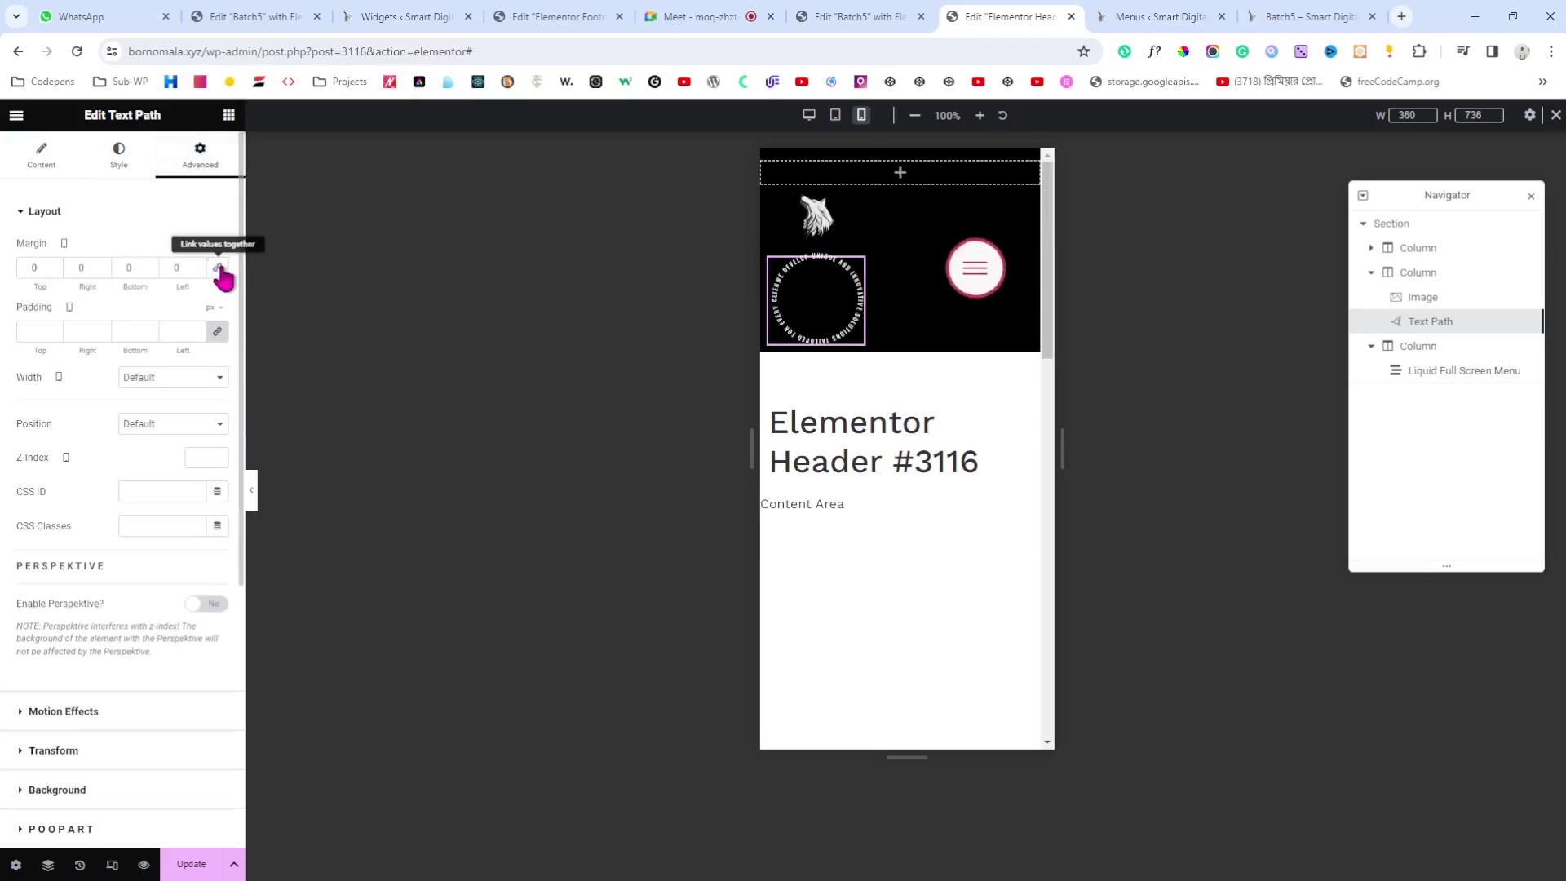
{"action": "left_click", "coordinate": [37, 269]}
{"action": "type", "text": "200"}
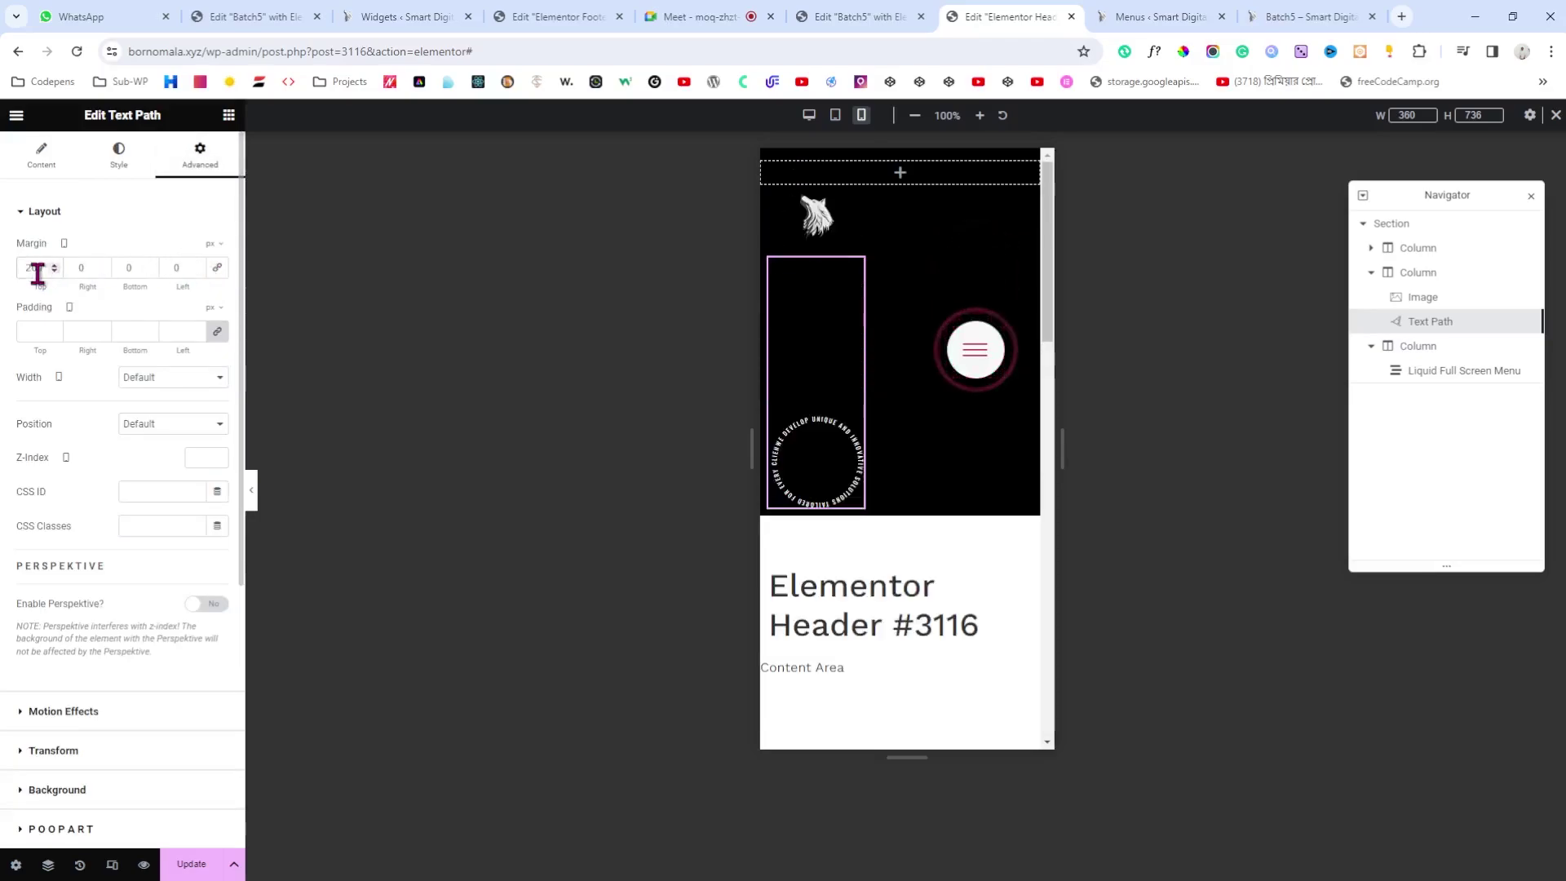
{"action": "key", "text": "BackSpace"}
{"action": "key", "text": "BackSpace"}
{"action": "key", "text": "BackSpace"}
{"action": "type", "text": "100"}
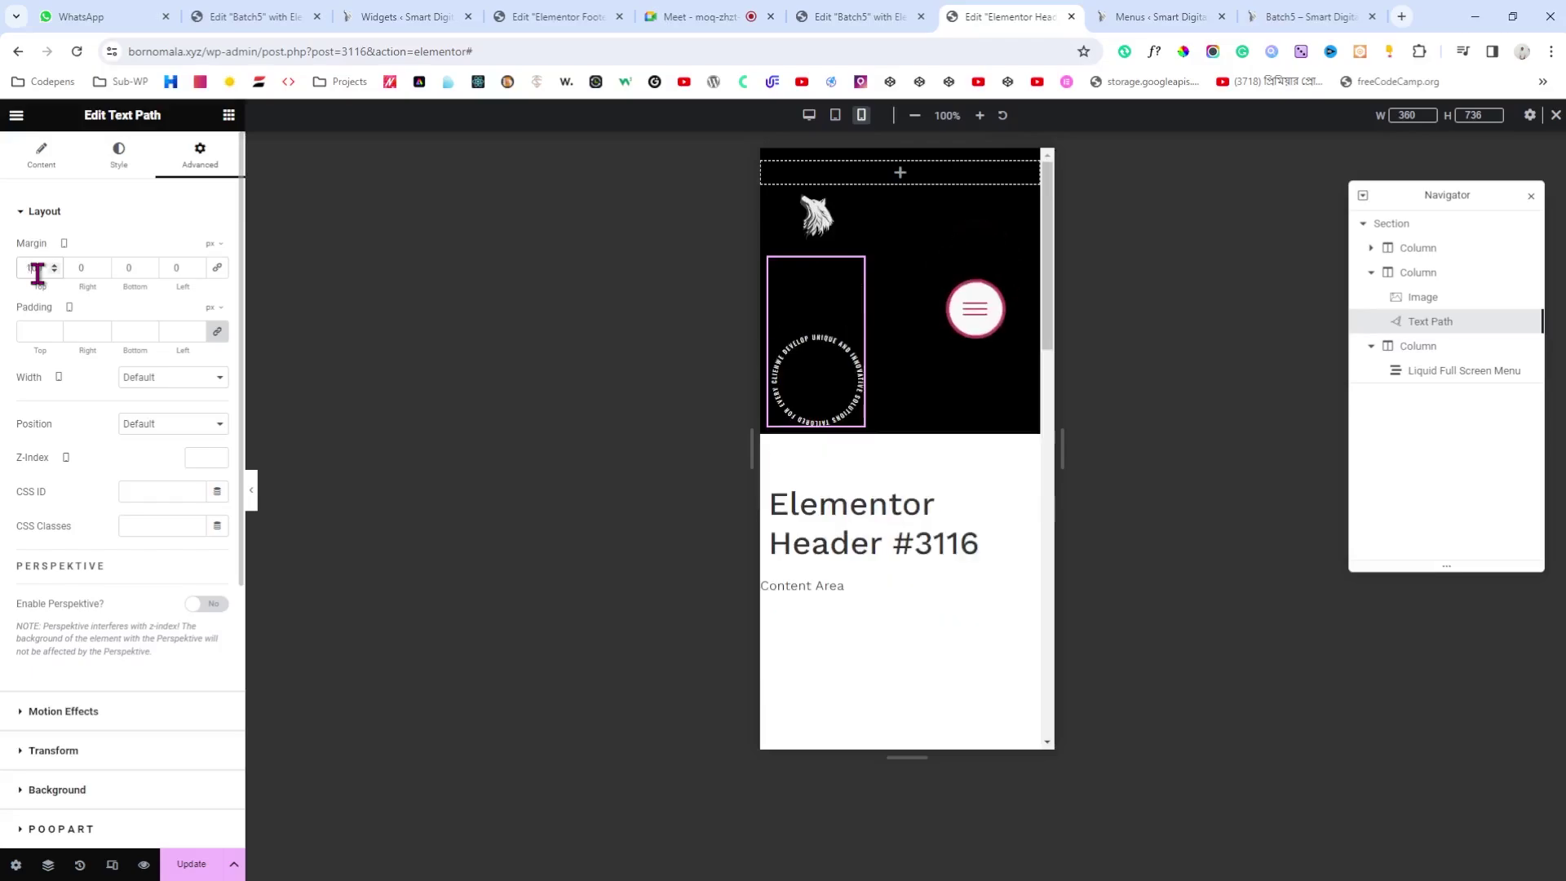
{"action": "type", "text": "-"}
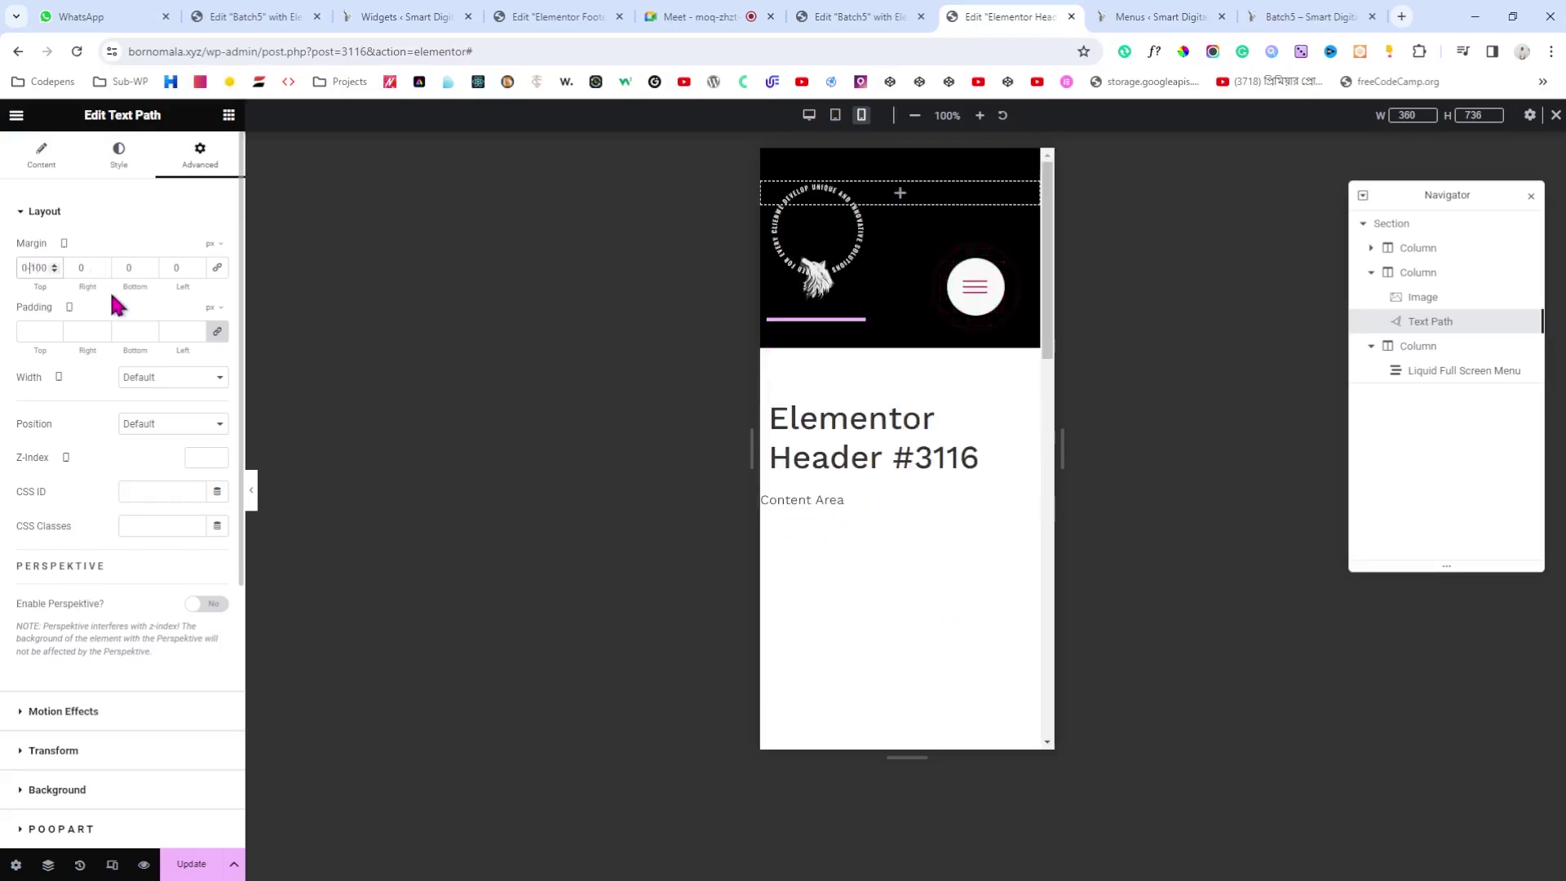
{"action": "key", "text": "BackSpace"}
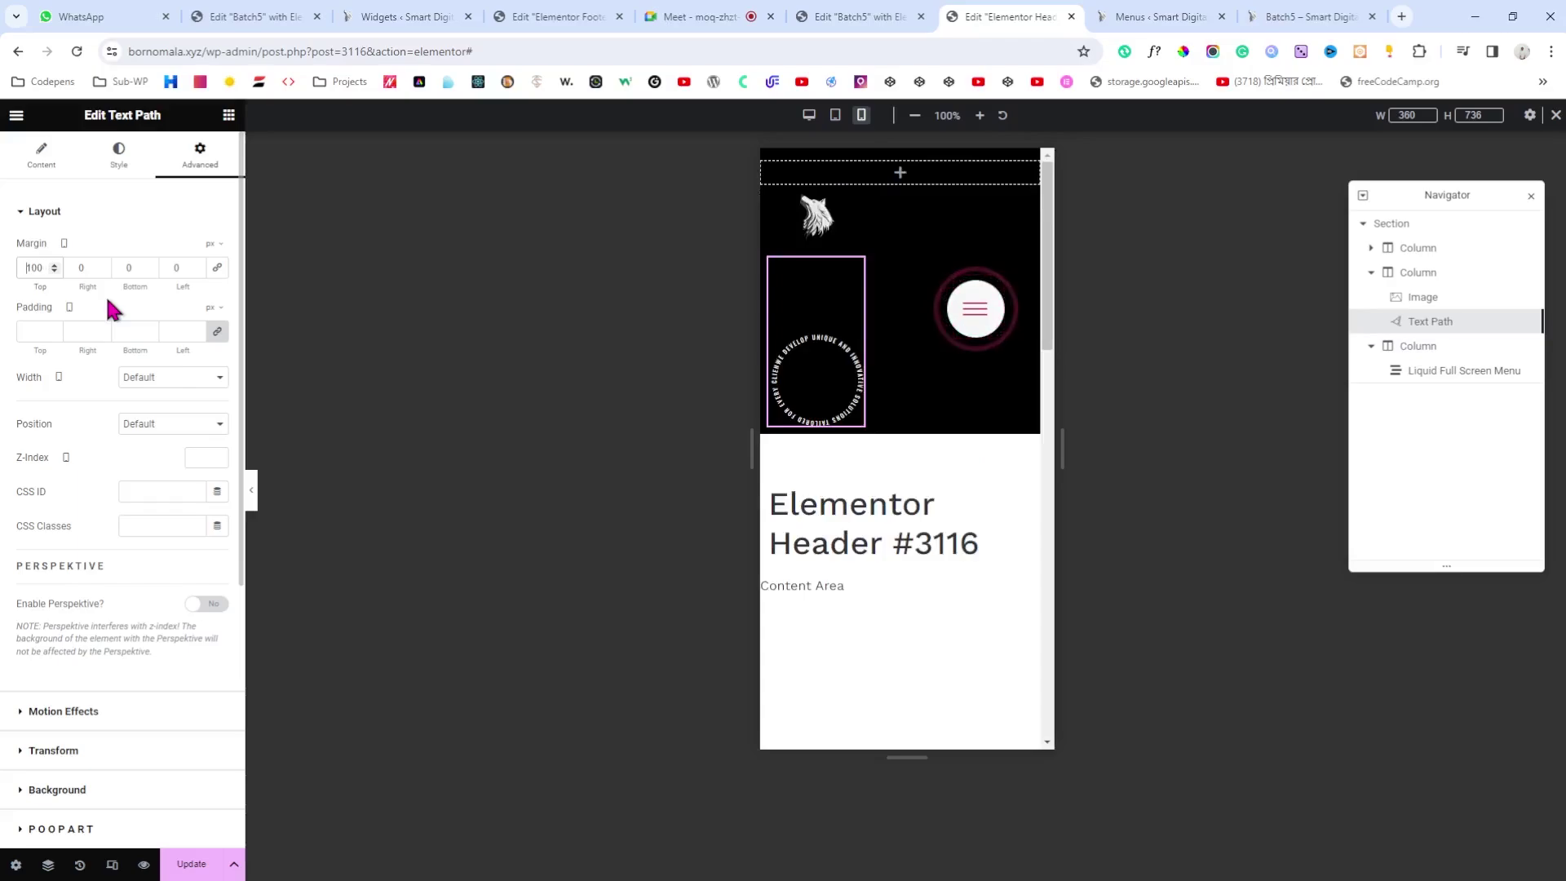
{"action": "type", "text": "-"}
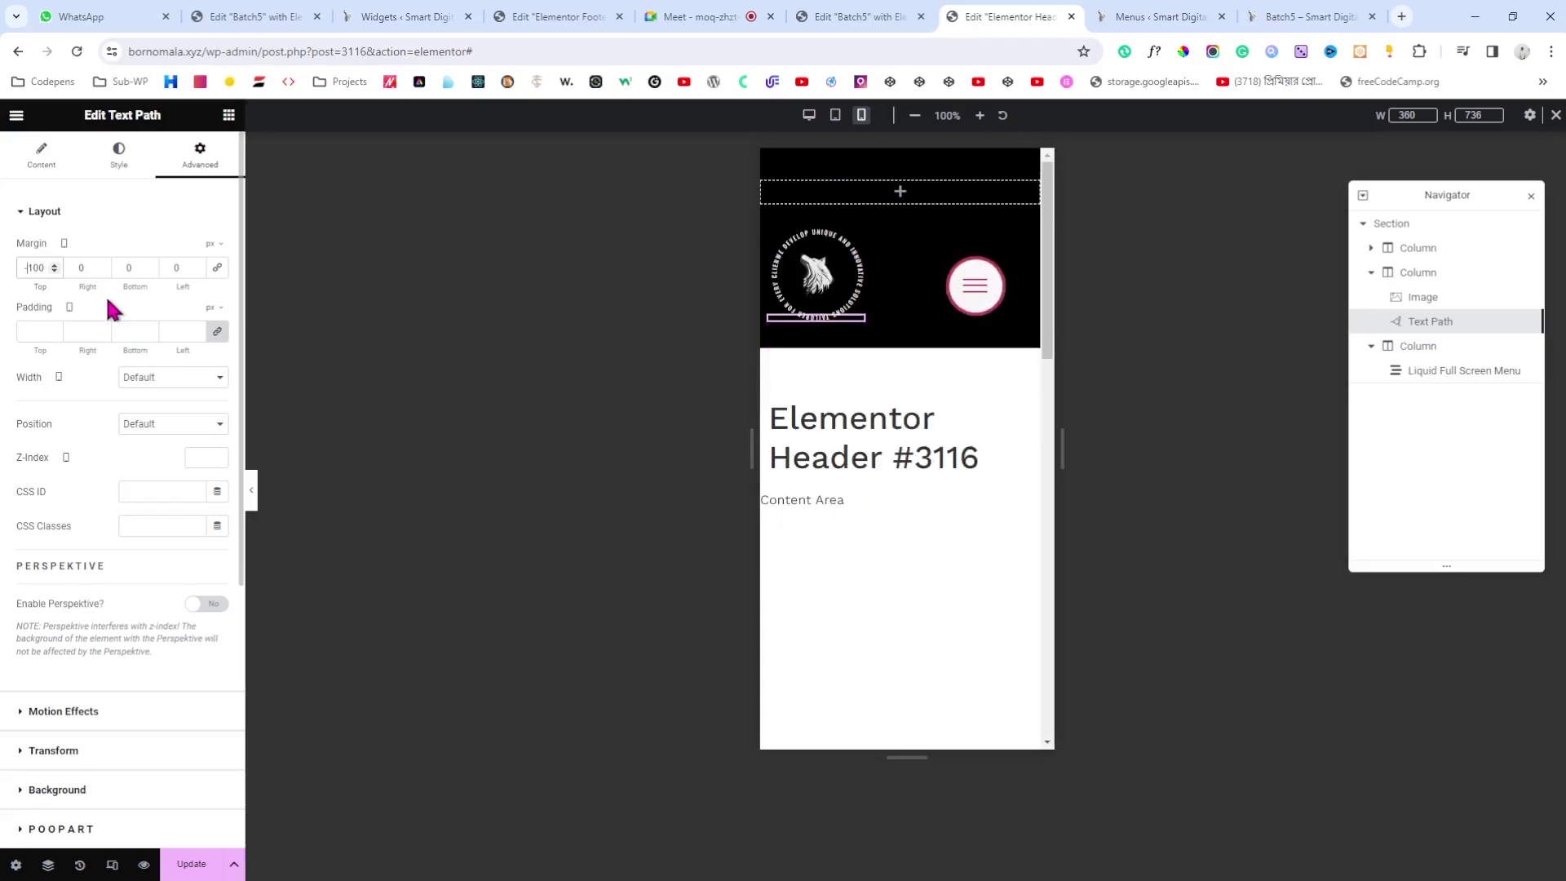
{"action": "key", "text": "Down"}
{"action": "key", "text": "Down"}
{"action": "key", "text": "Down"}
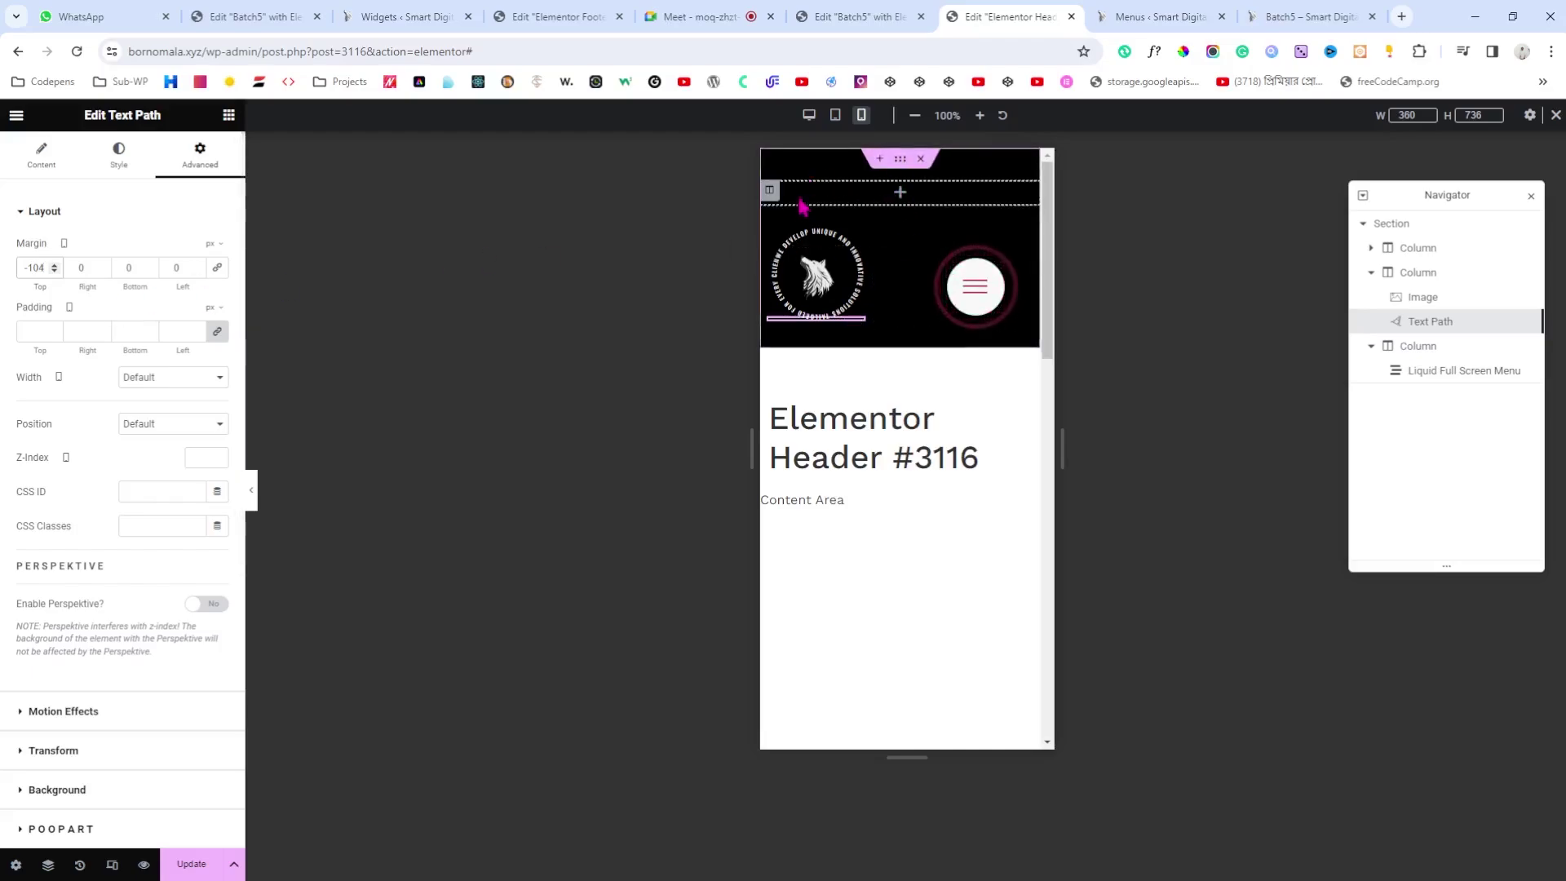
{"action": "left_click", "coordinate": [252, 493]}
{"action": "left_click", "coordinate": [8, 496]}
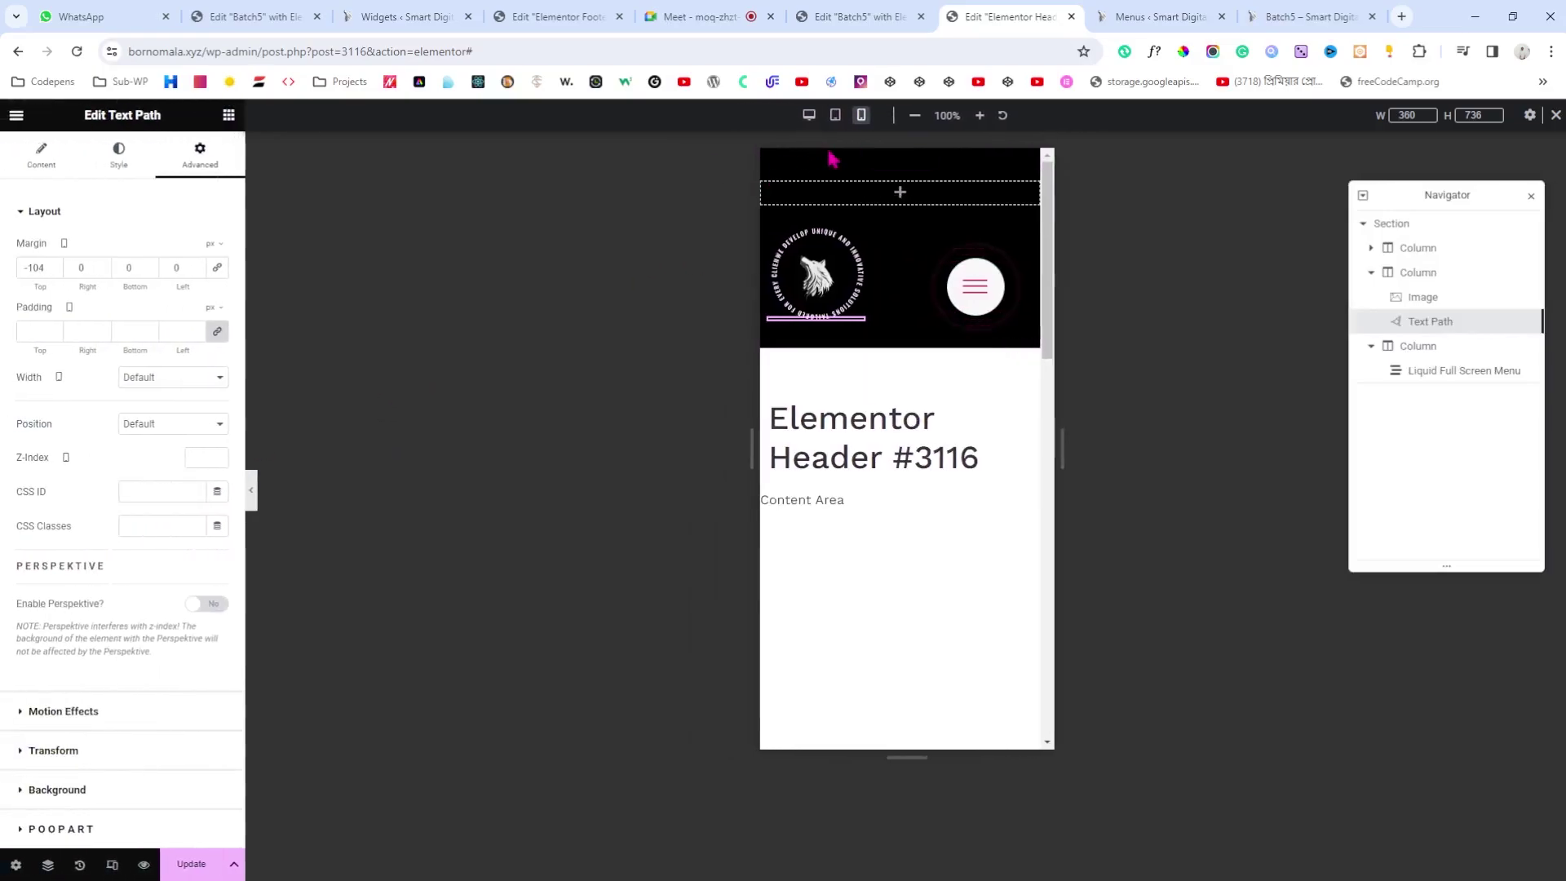
Step: Reduce the header section's mobile minimum height to 72 px
{"action": "left_click", "coordinate": [900, 159]}
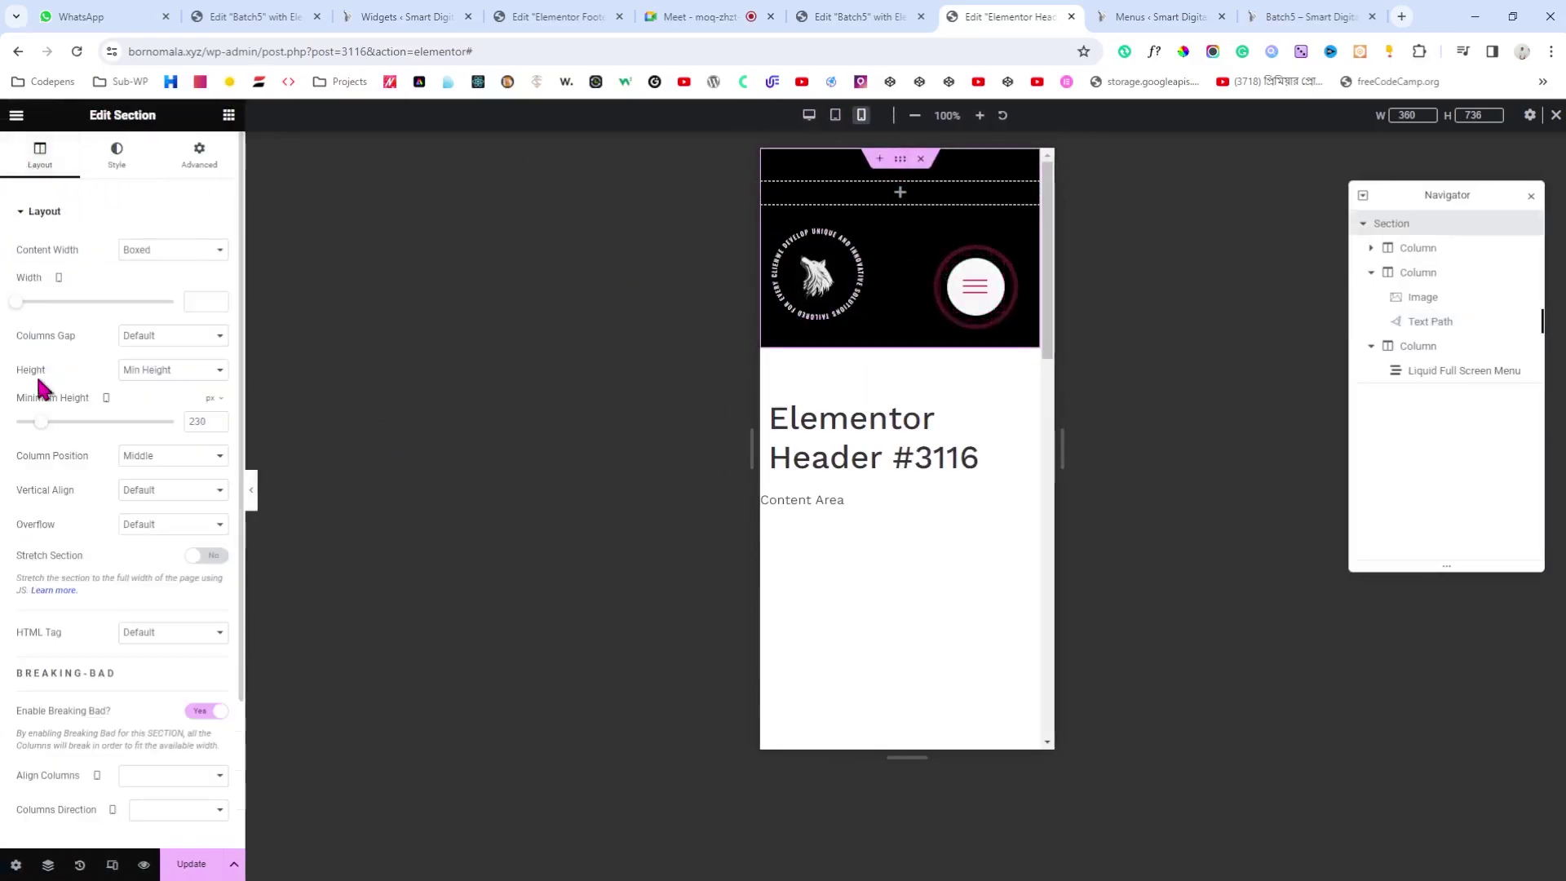
{"action": "left_click_drag", "start_coordinate": [36, 424], "coordinate": [22, 429]}
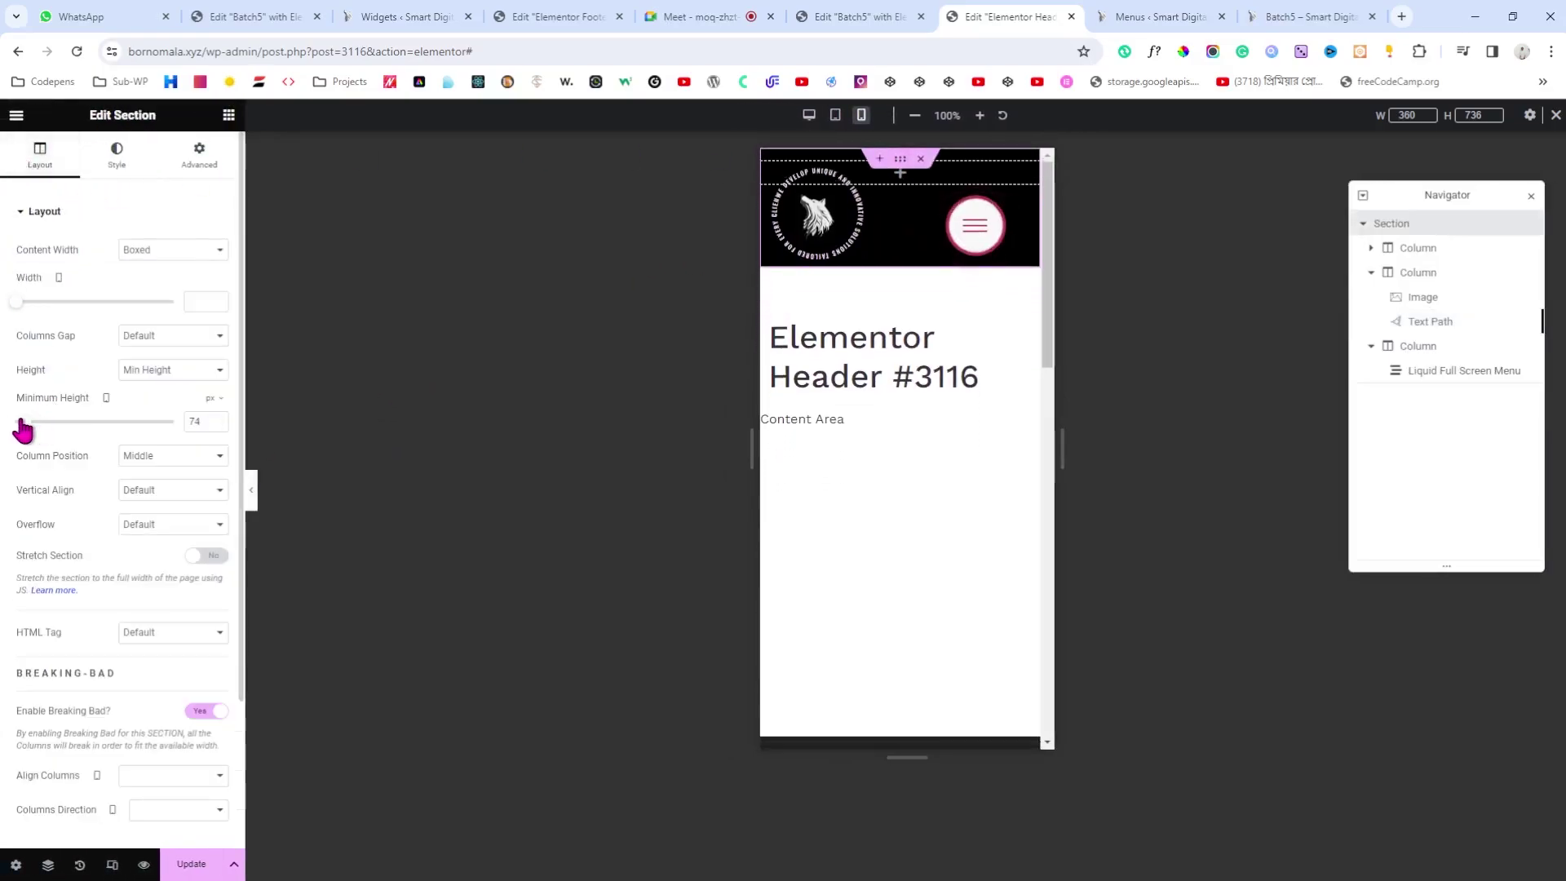
{"action": "left_click", "coordinate": [217, 425]}
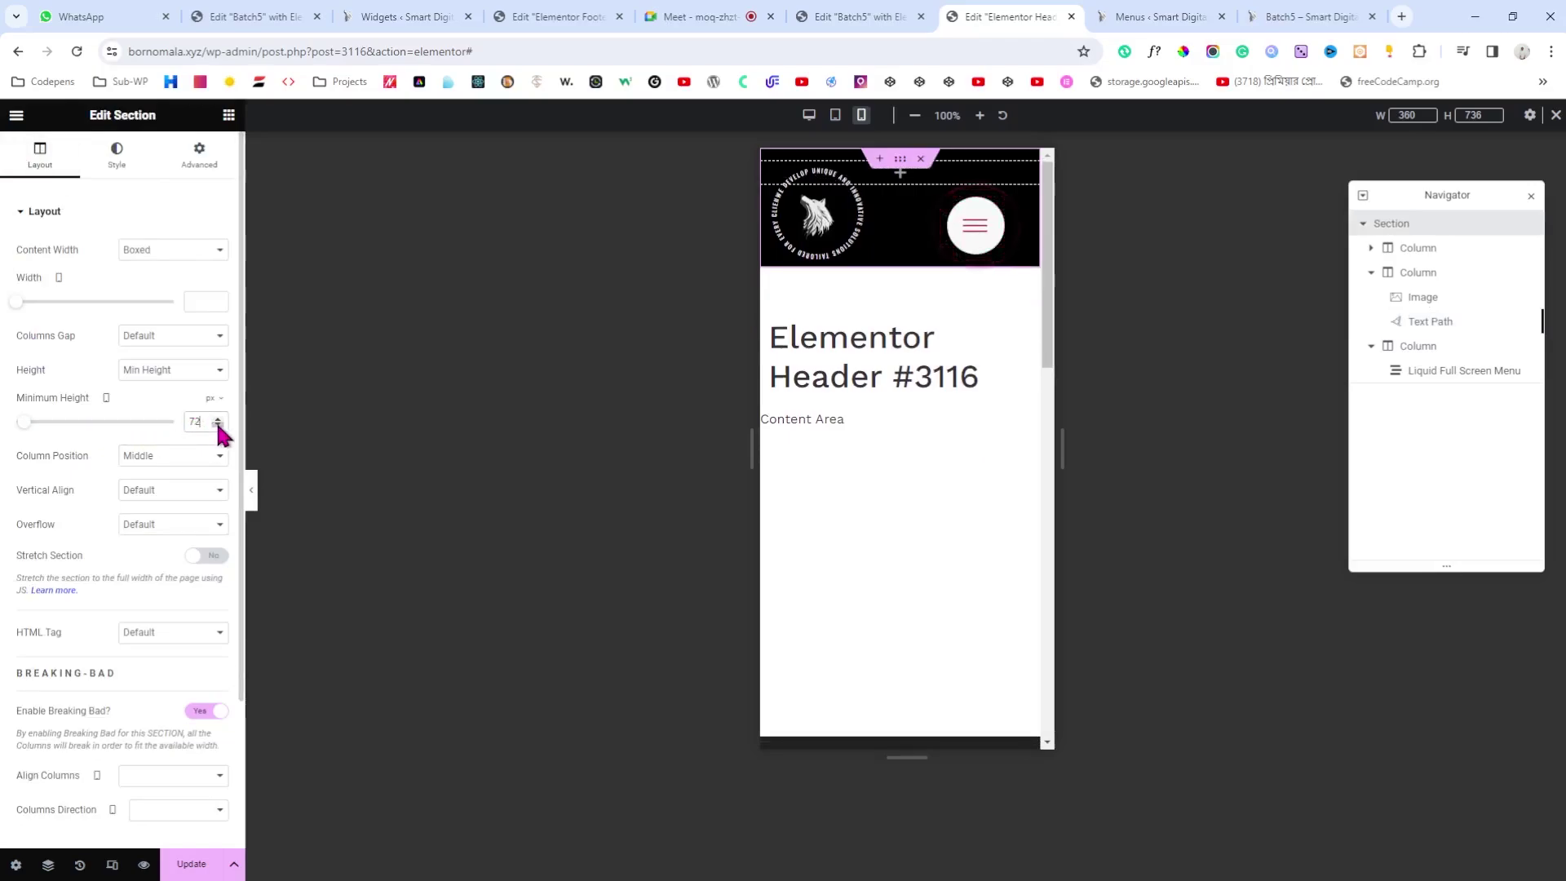
Step: Unlink the header section's mobile padding values and set the top and bottom padding to 20 px
{"action": "left_click", "coordinate": [199, 164]}
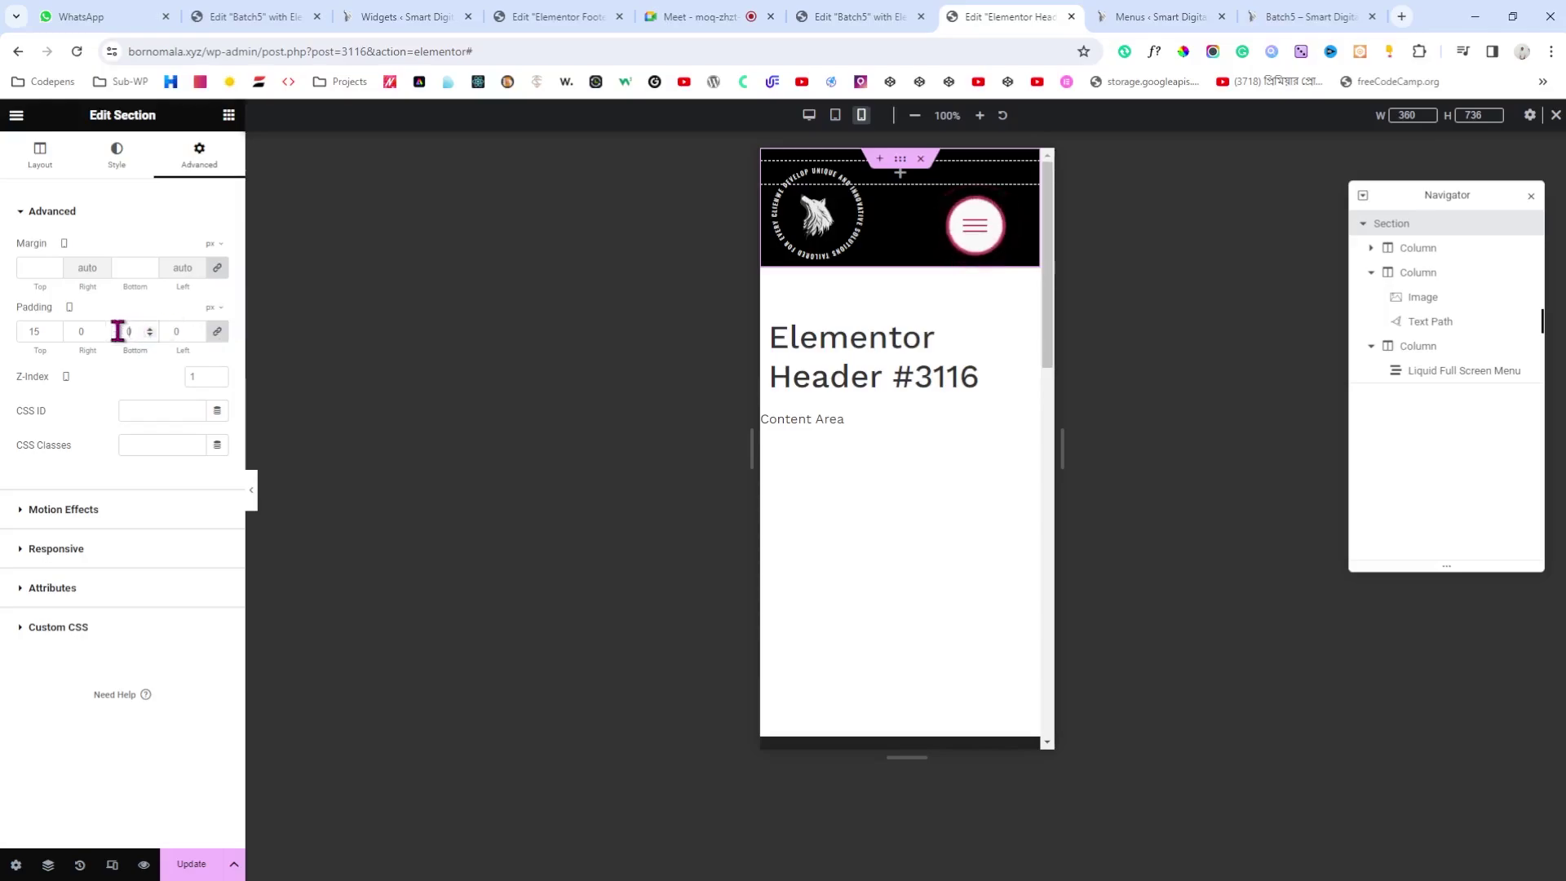
{"action": "left_click", "coordinate": [217, 333]}
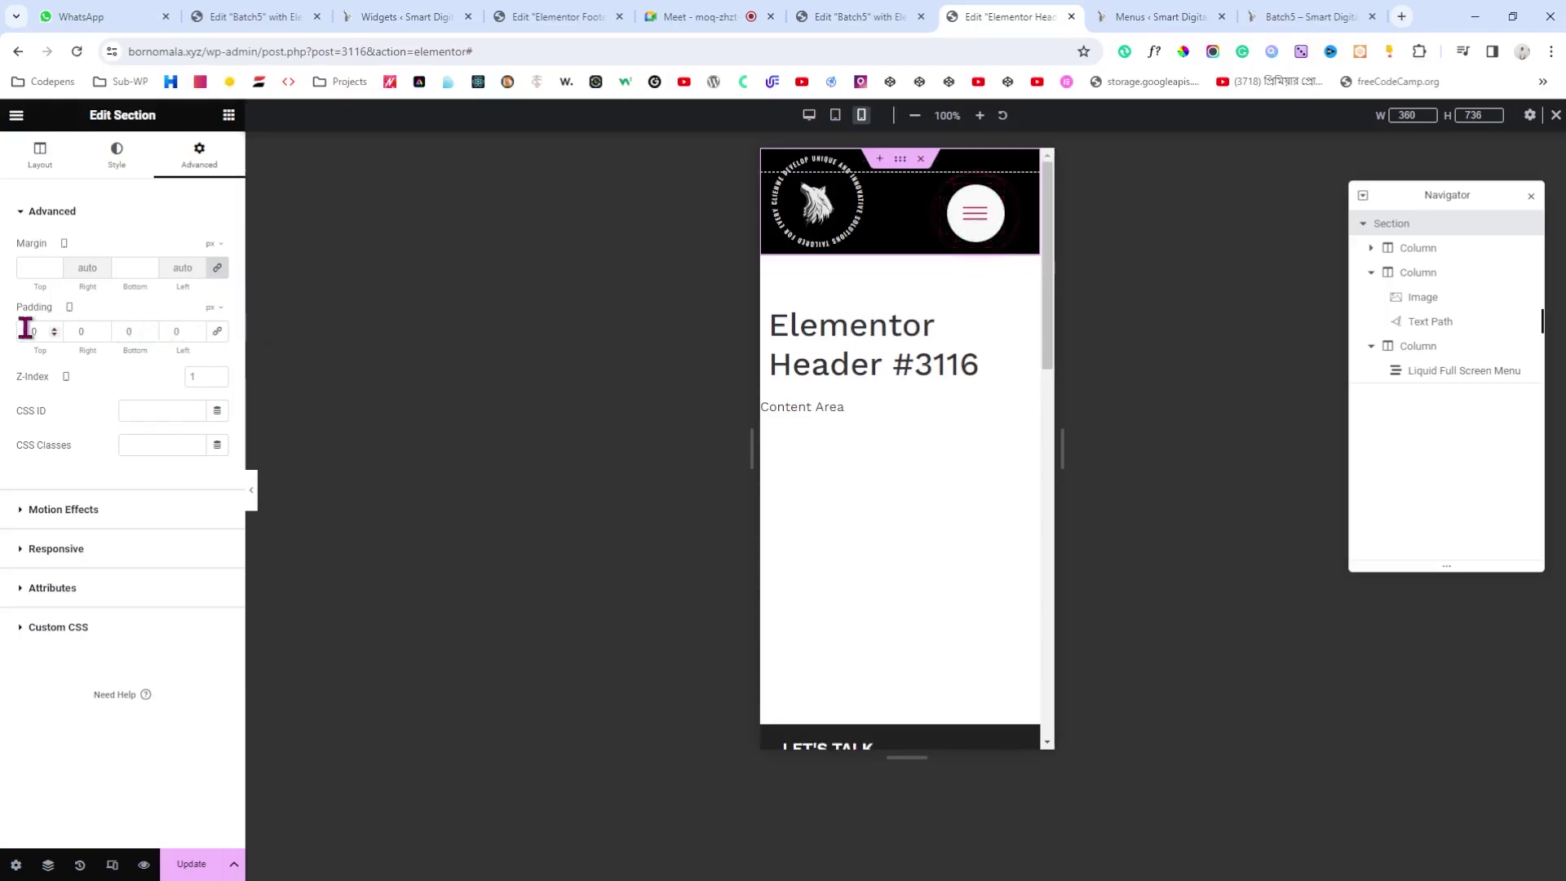
{"action": "type", "text": "2"}
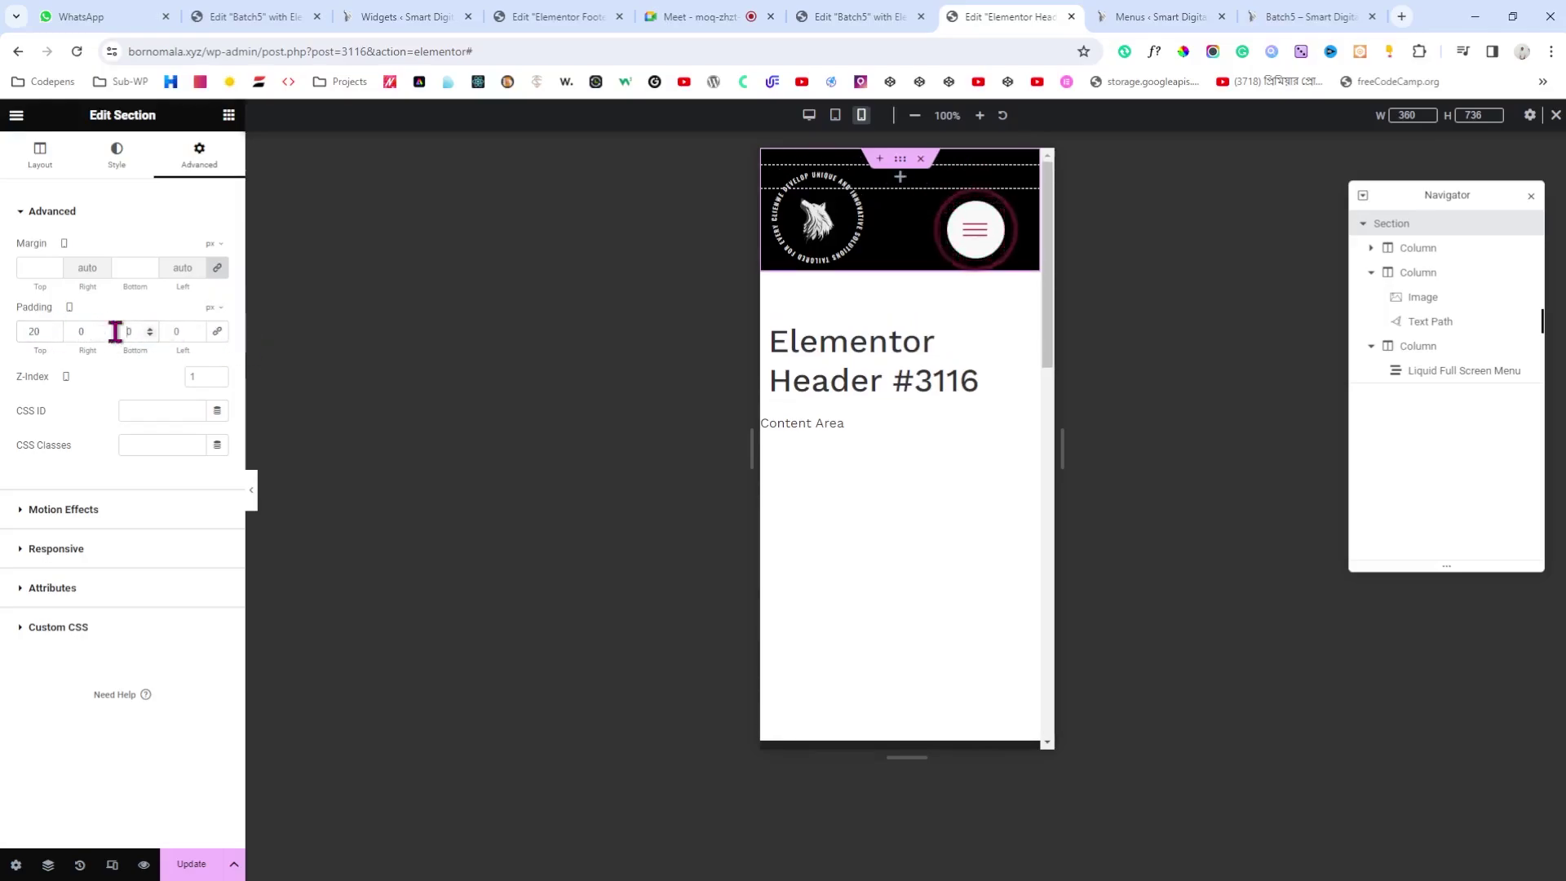
{"action": "type", "text": "2"}
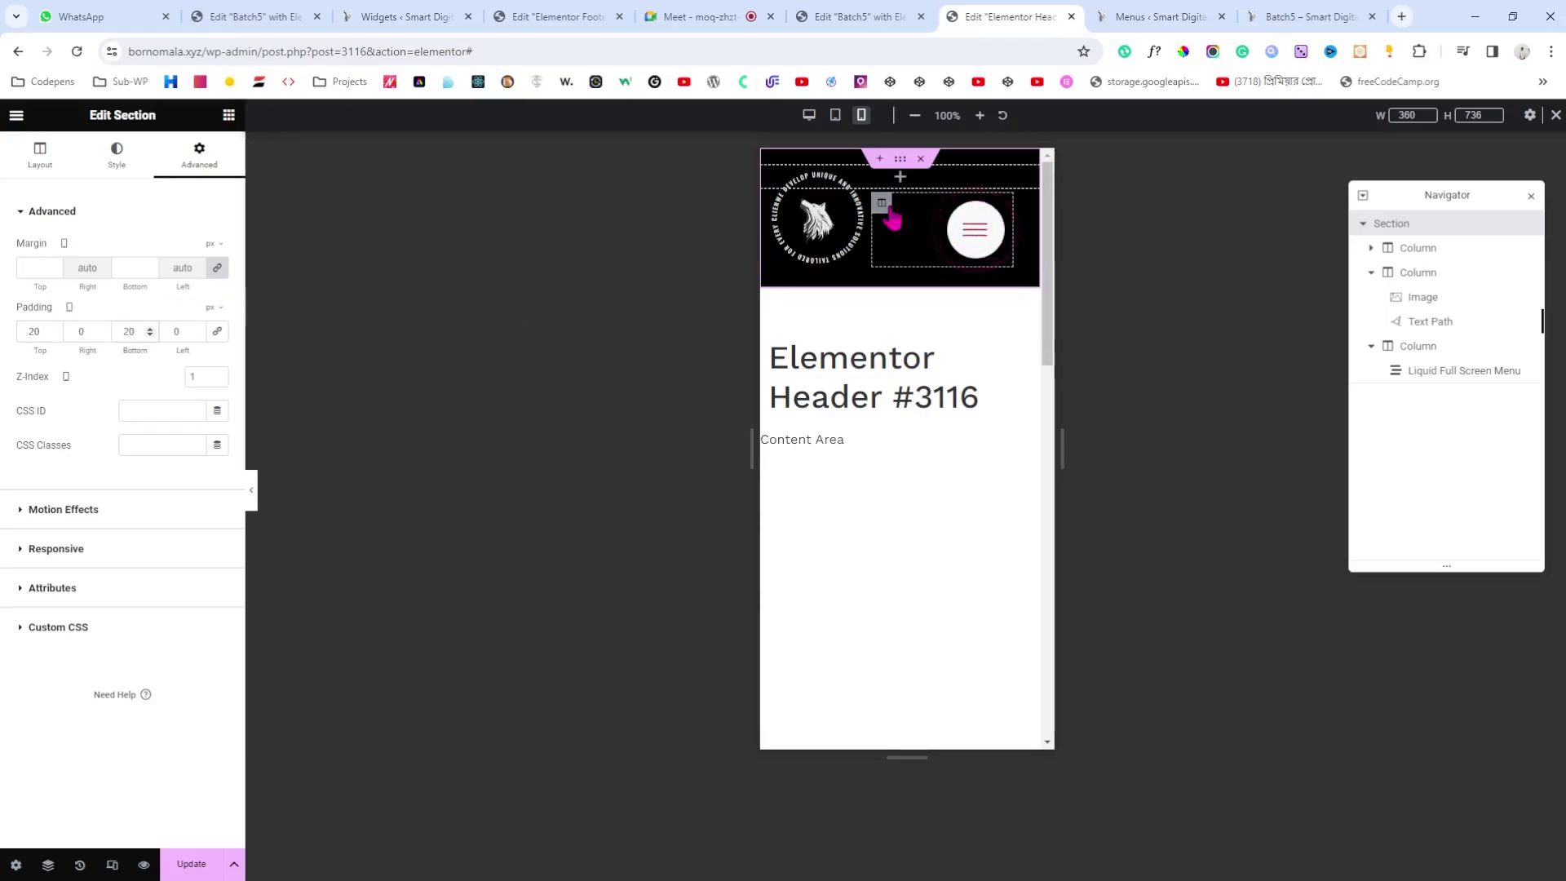
Step: Unlink the Liquid Full Screen Menu's mobile margin values, set the bottom margin to 25 px, and preview the header
{"action": "left_click", "coordinate": [996, 220]}
{"action": "left_click", "coordinate": [188, 157]}
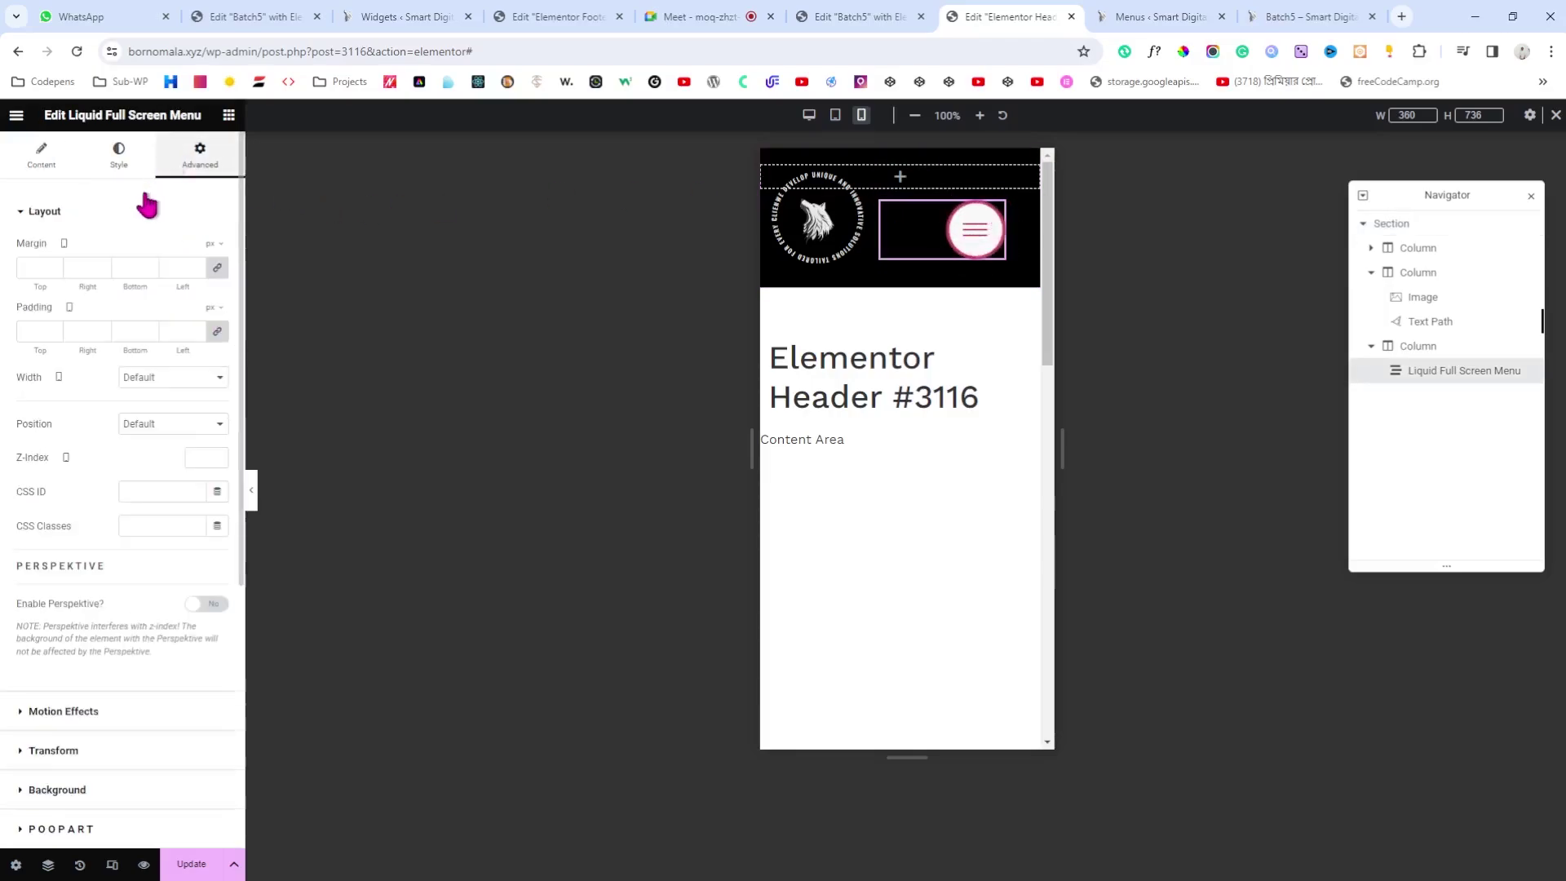
{"action": "left_click", "coordinate": [217, 267]}
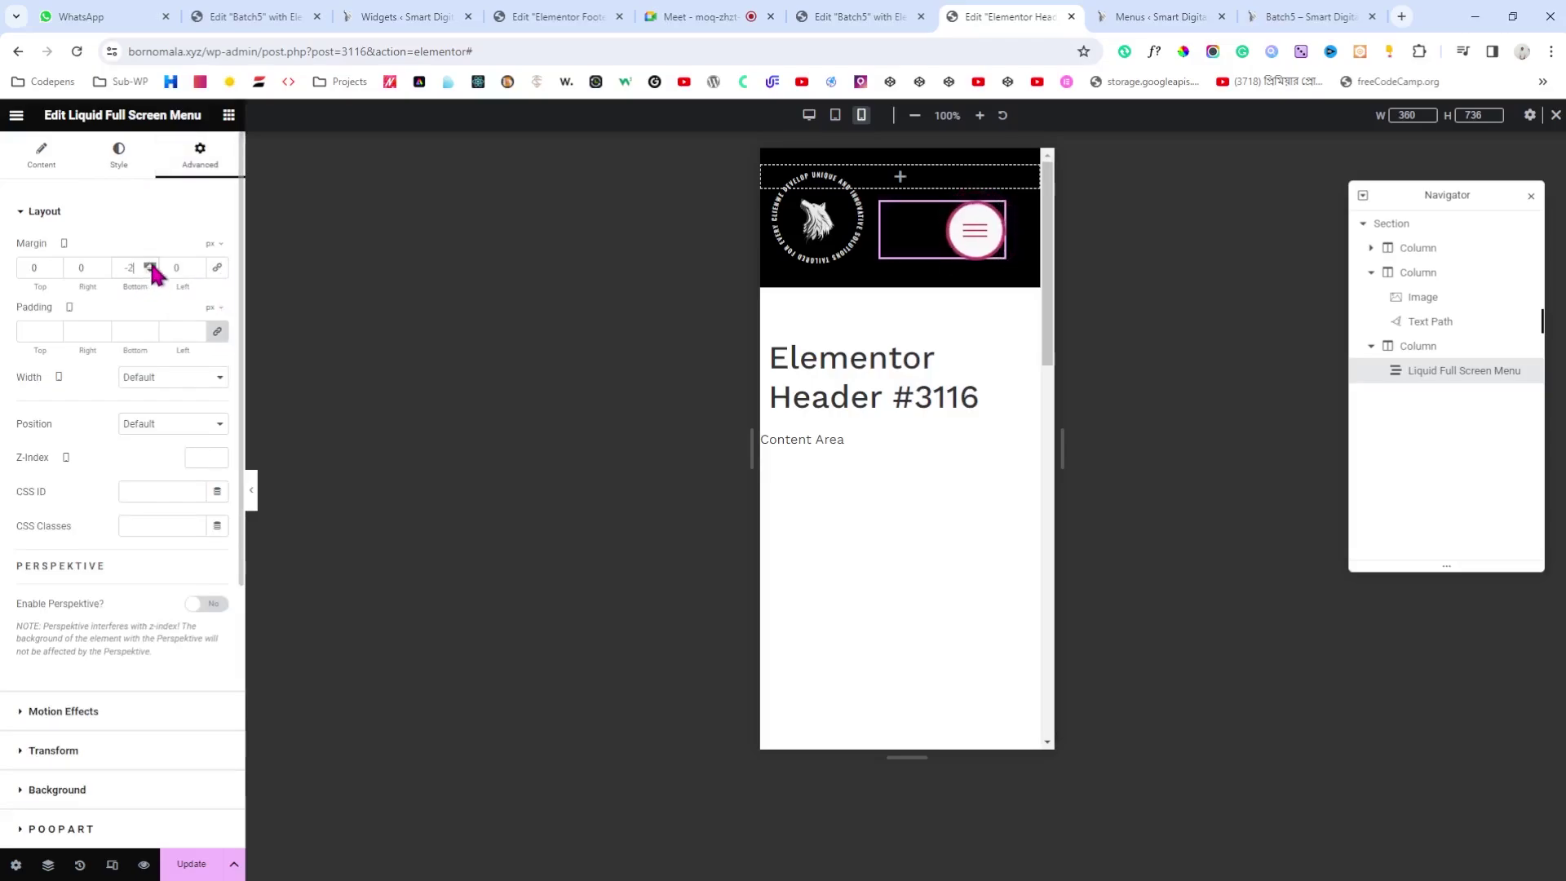
{"action": "left_click", "coordinate": [150, 265]}
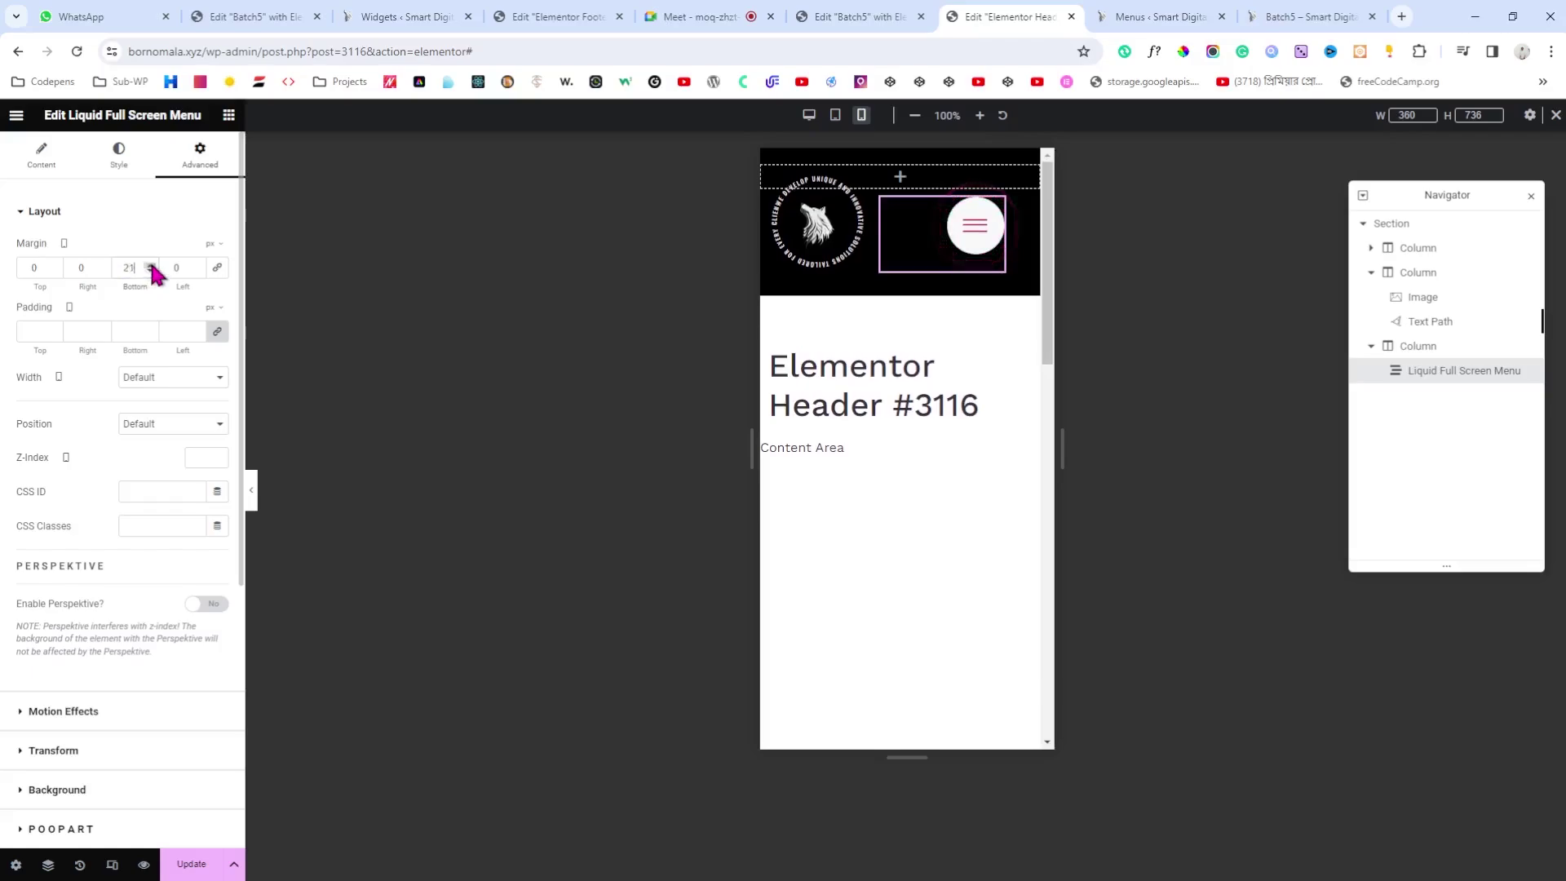
{"action": "left_click", "coordinate": [151, 264]}
{"action": "left_click", "coordinate": [150, 264]}
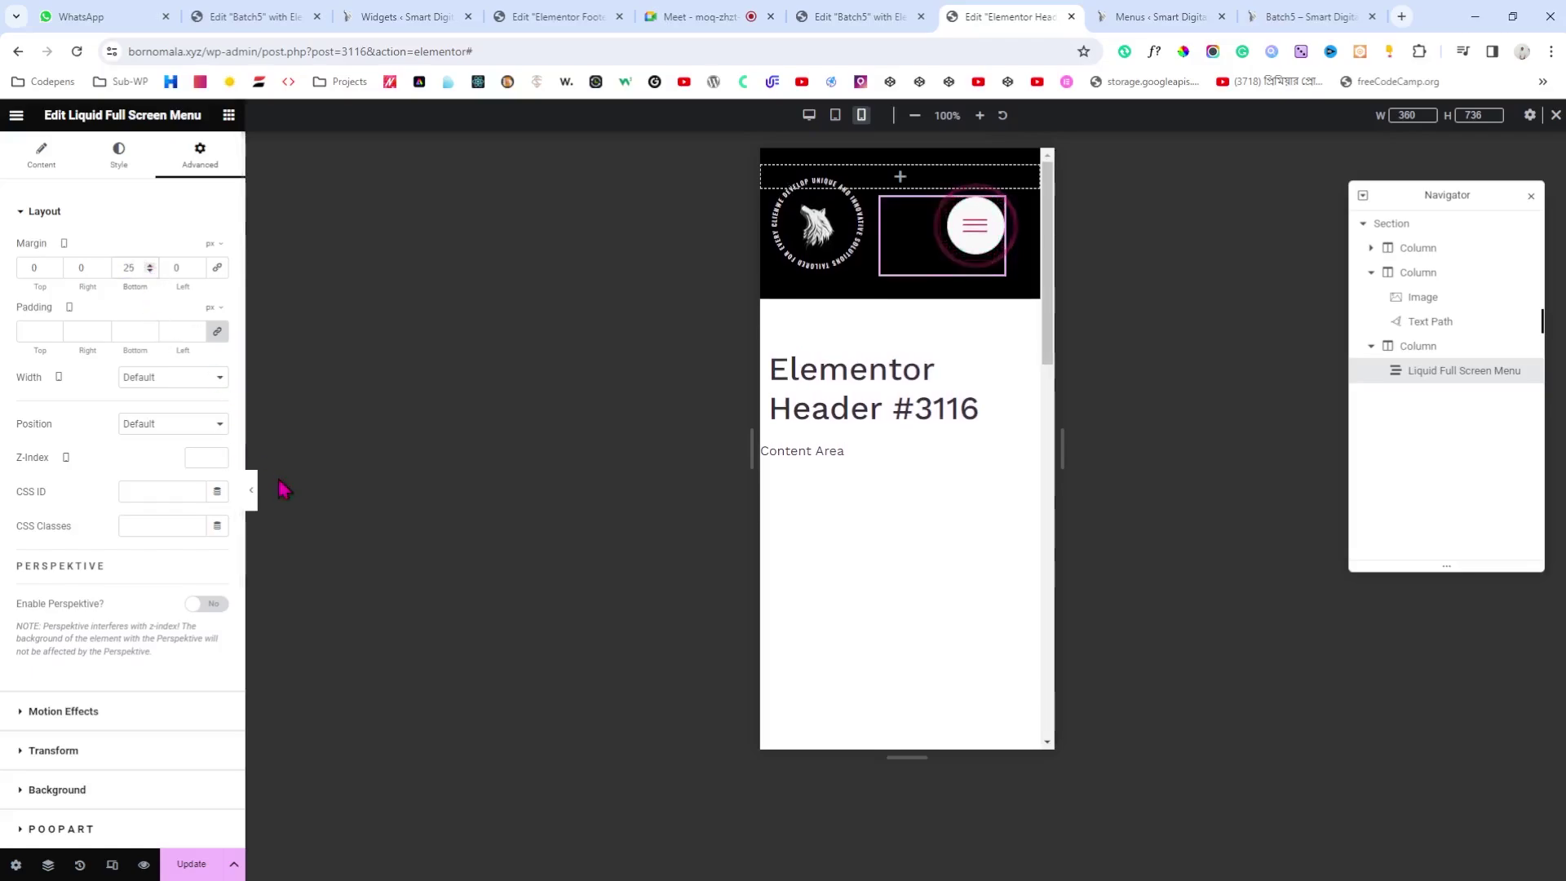
{"action": "left_click", "coordinate": [252, 494]}
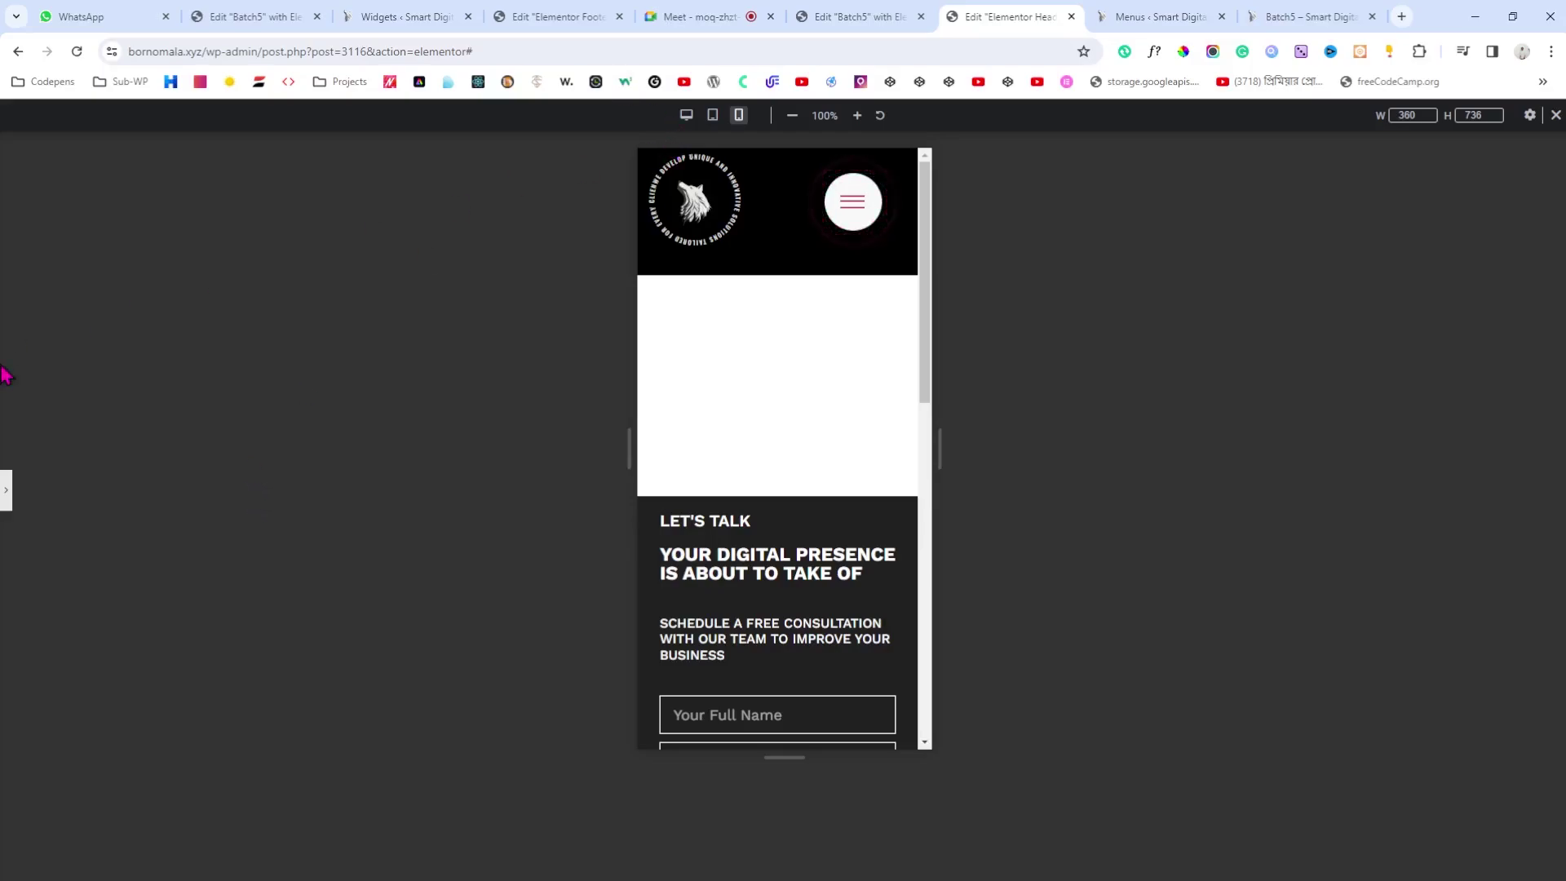
{"action": "left_click", "coordinate": [6, 490]}
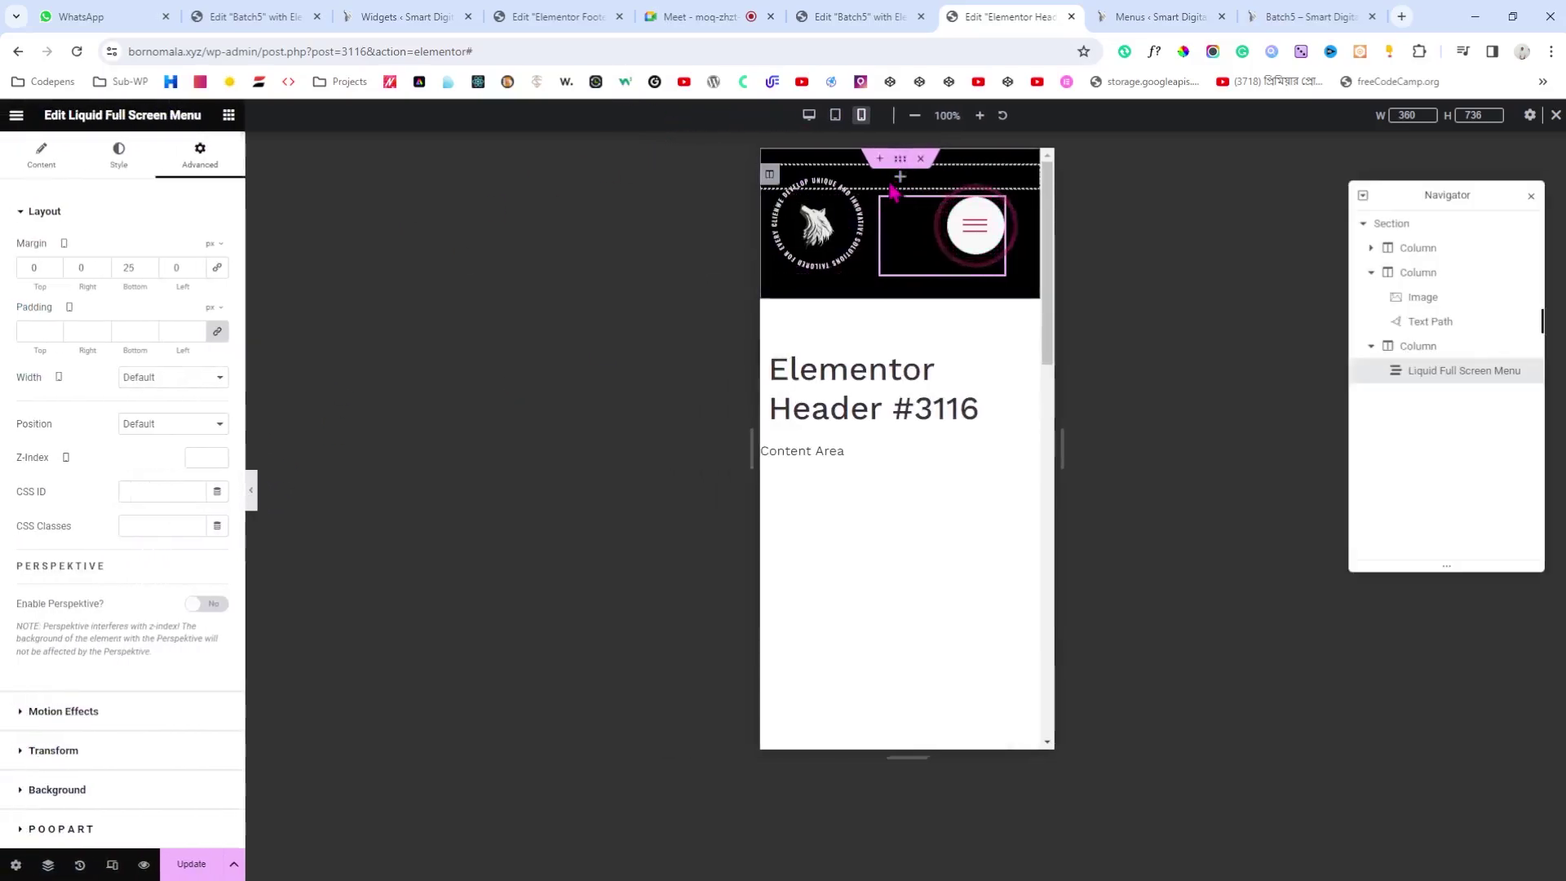
Step: Increase the header section's mobile top padding to about 34 px and preview the header
{"action": "left_click", "coordinate": [900, 163]}
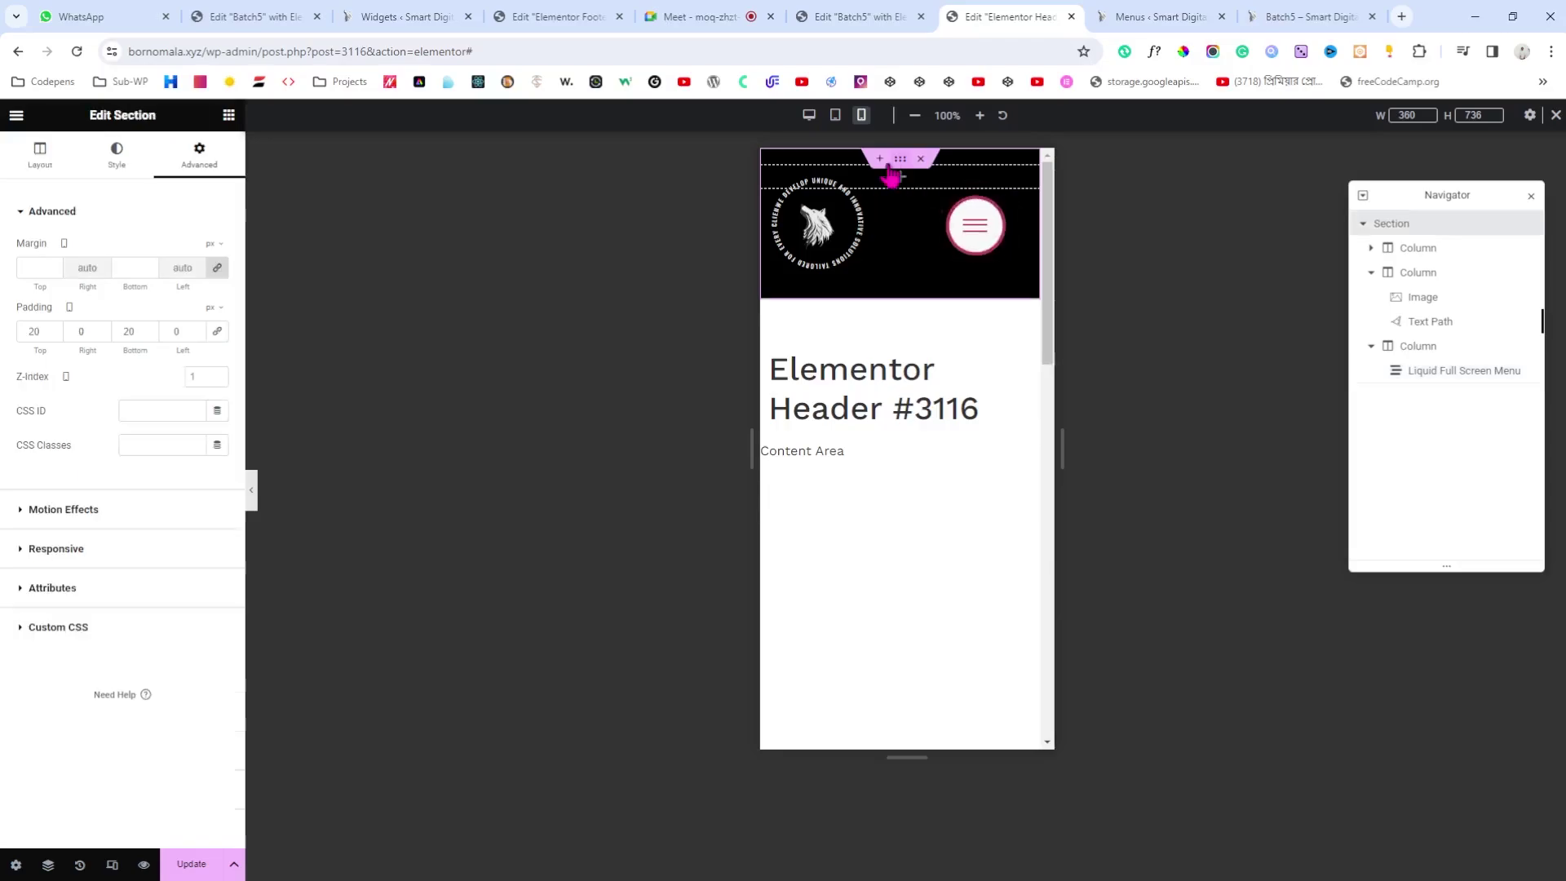
{"action": "left_click", "coordinate": [54, 328]}
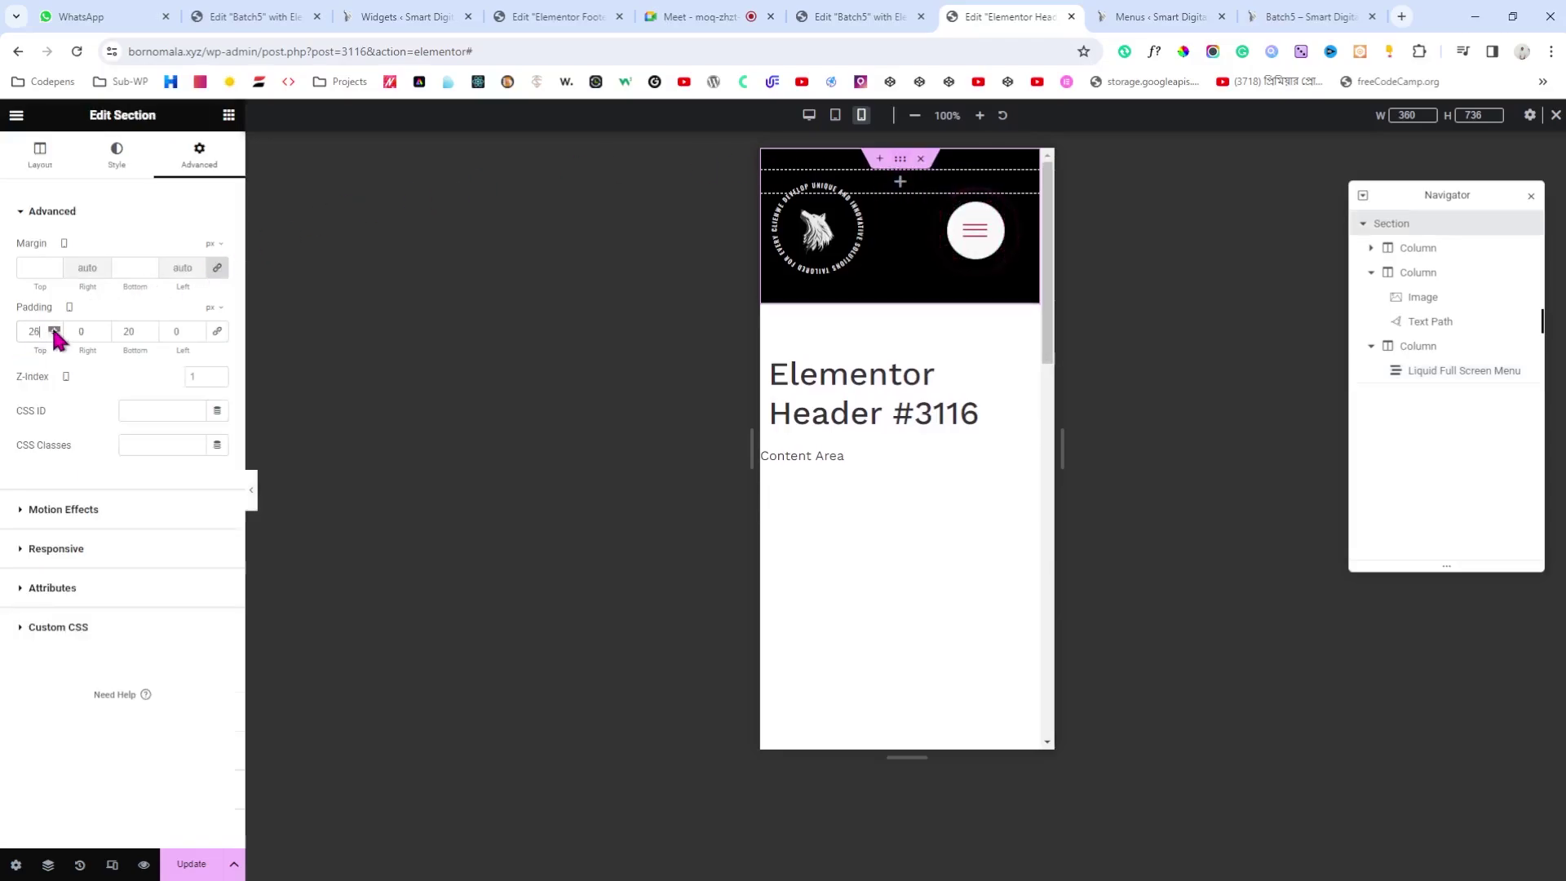
{"action": "left_click", "coordinate": [54, 328]}
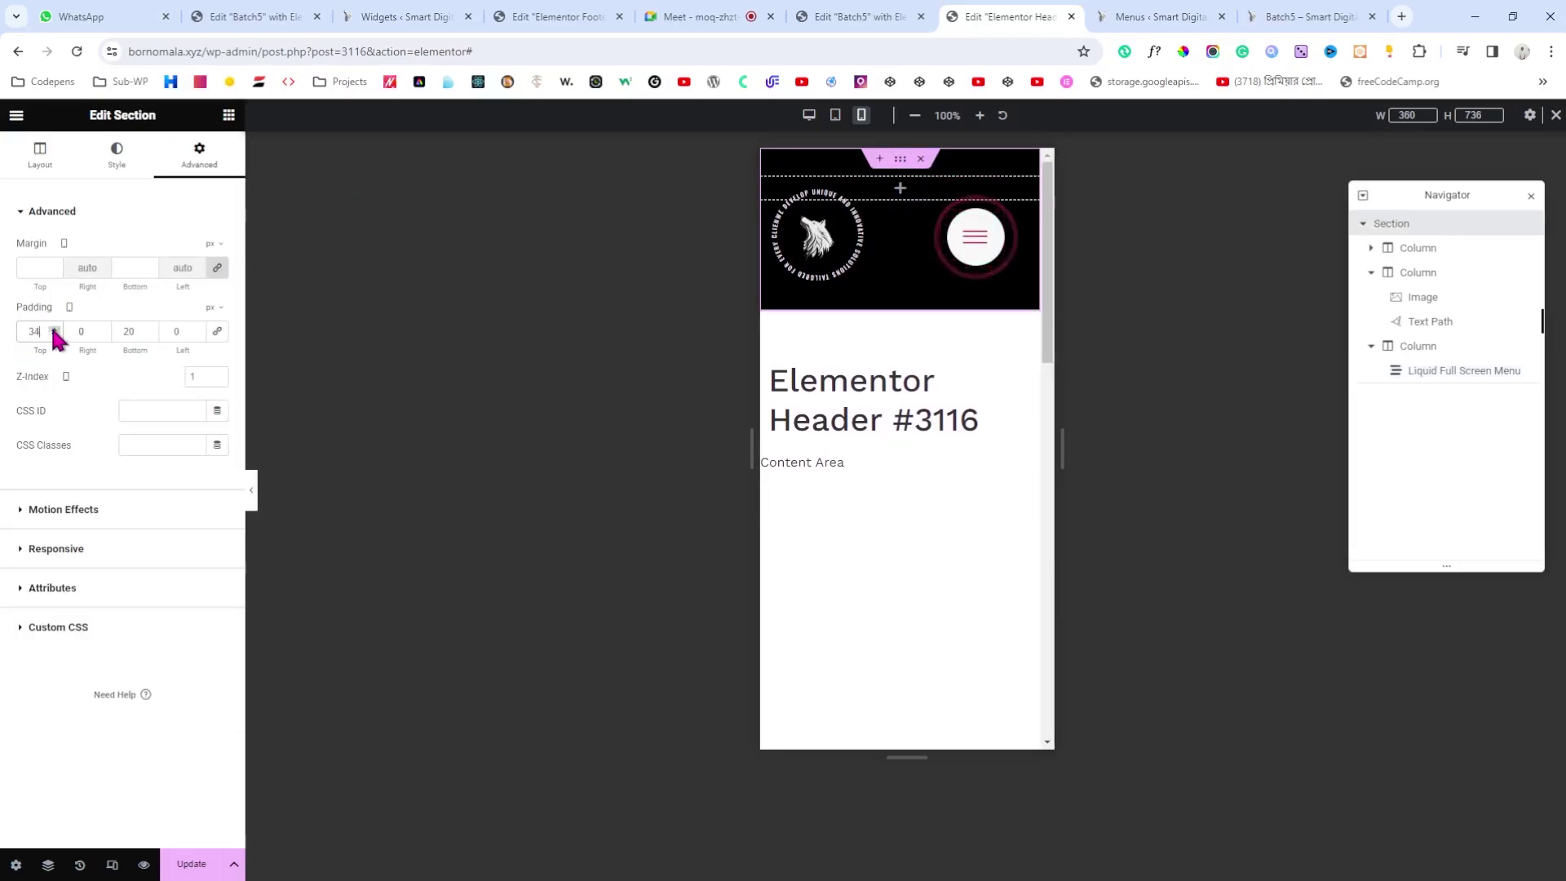
{"action": "left_click", "coordinate": [54, 328]}
{"action": "left_click", "coordinate": [254, 486]}
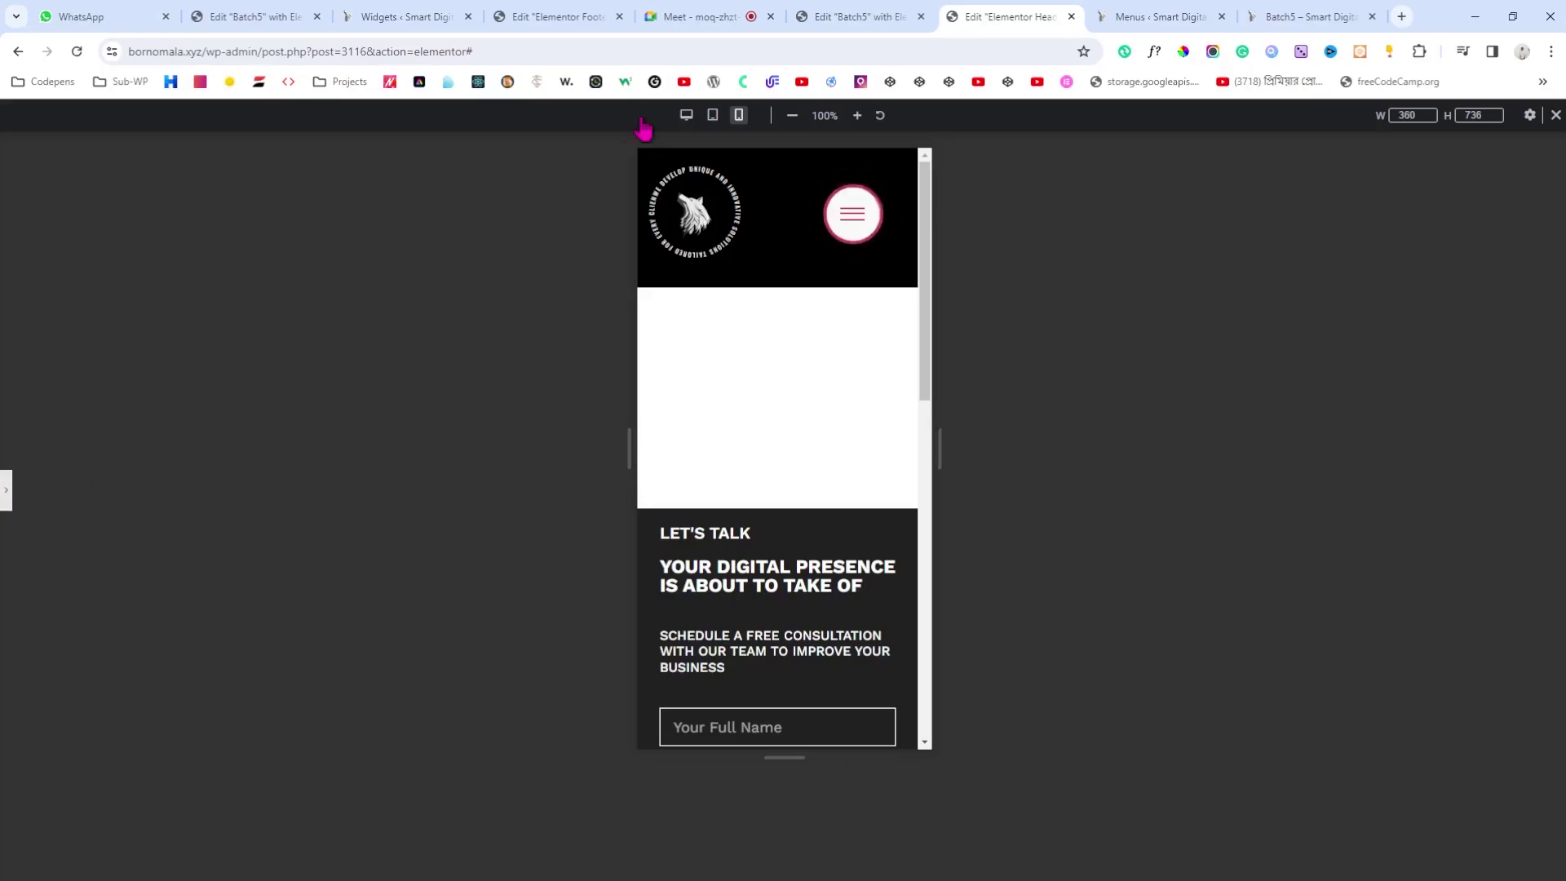
Step: Switch to the tablet portrait view and reduce the wolf logo image's width to 41%
{"action": "left_click", "coordinate": [712, 115]}
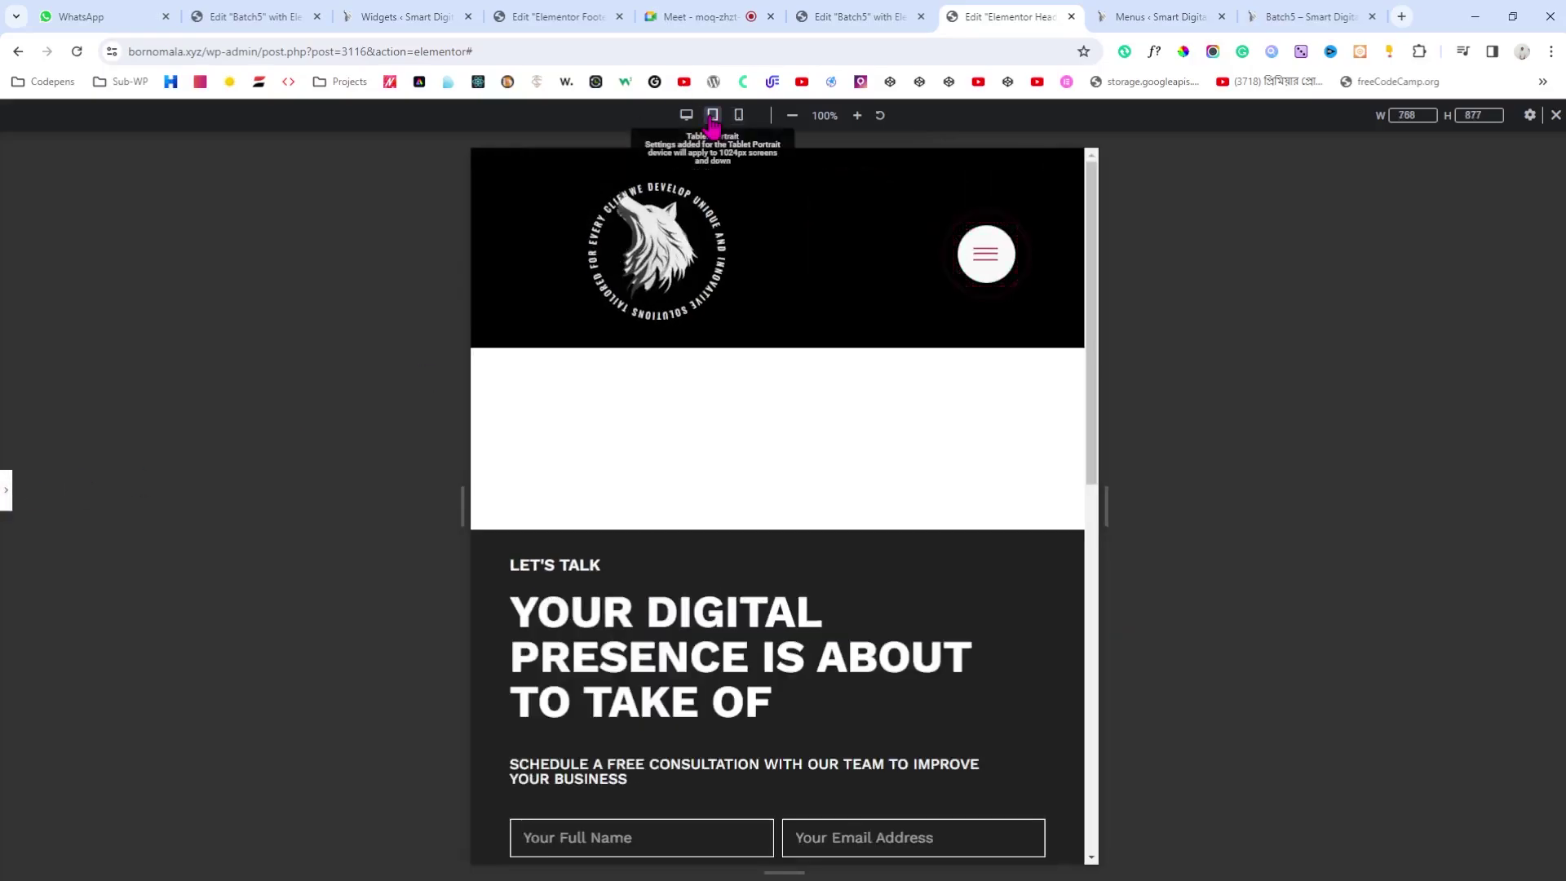
{"action": "left_click", "coordinate": [5, 480]}
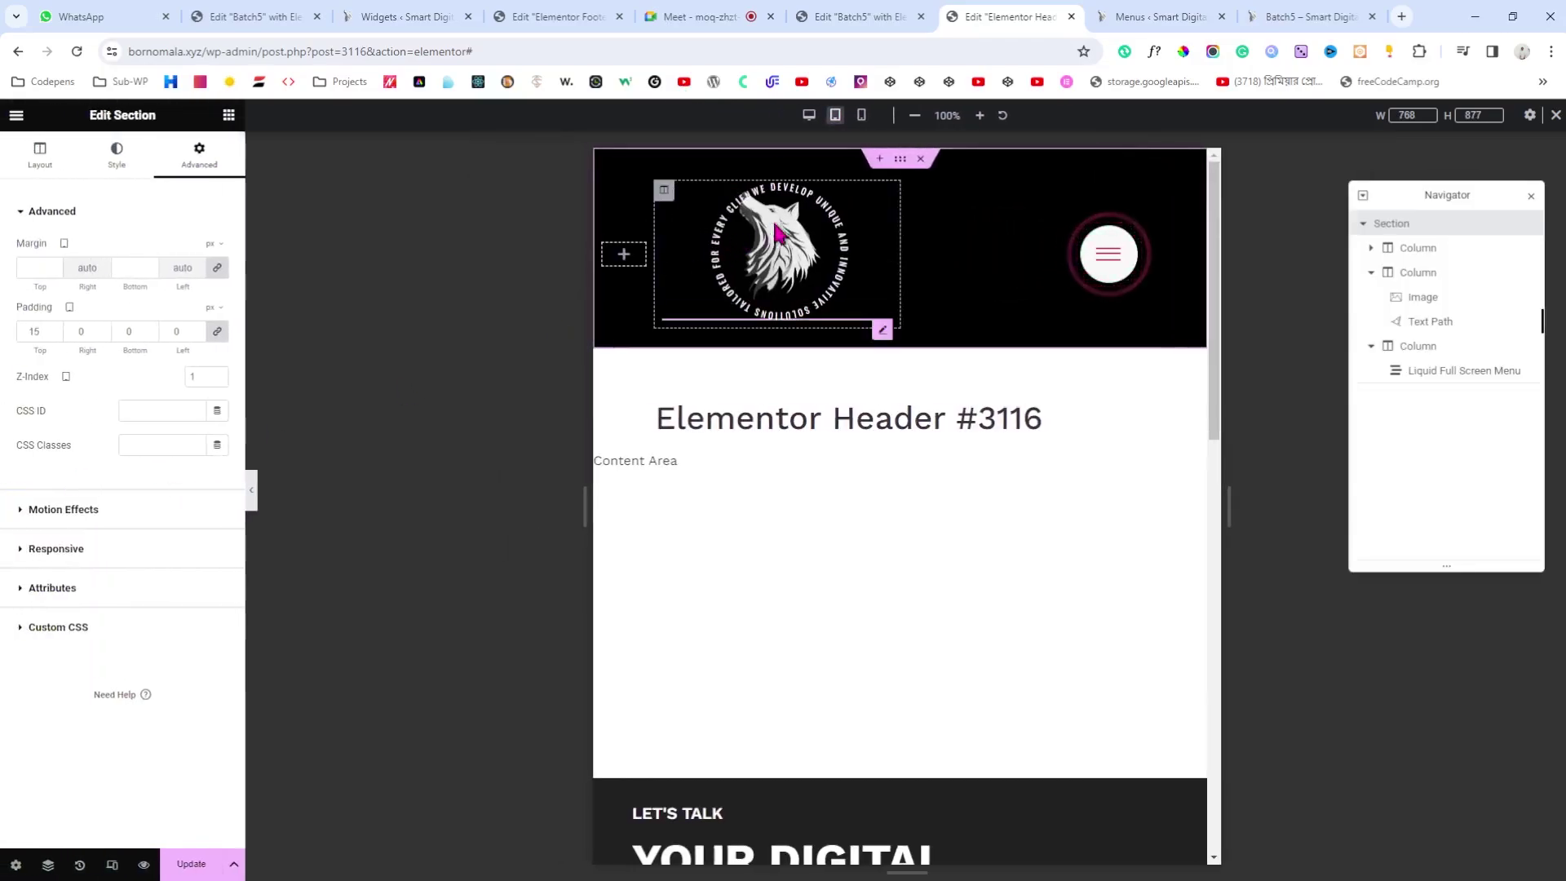
{"action": "left_click", "coordinate": [882, 200]}
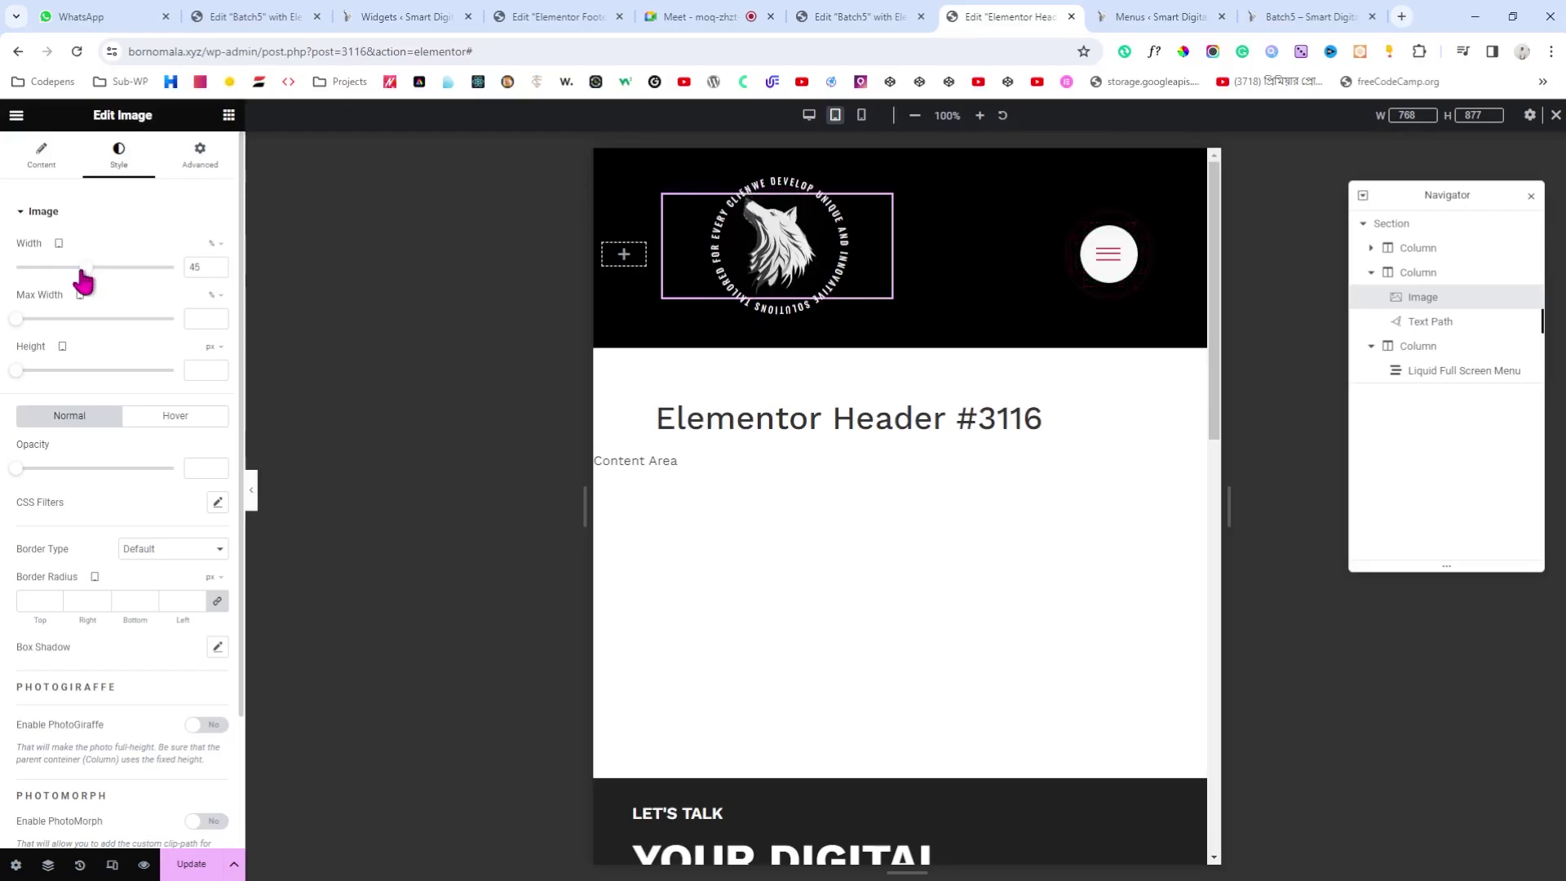
{"action": "left_click_drag", "start_coordinate": [92, 280], "coordinate": [77, 280]}
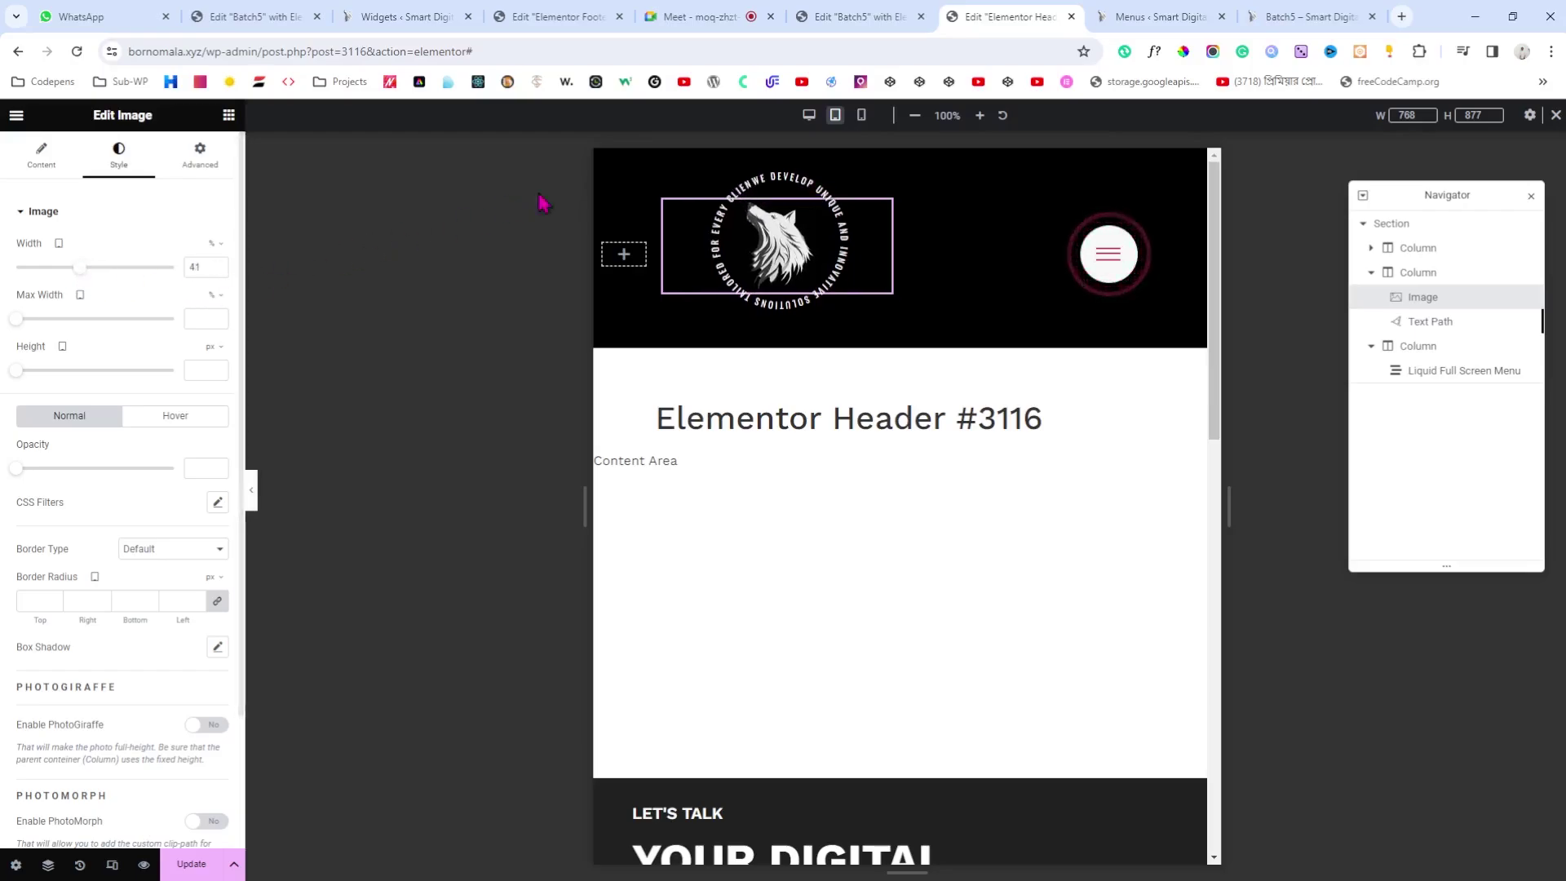
Step: Switch to the desktop view, reduce the wolf logo image's width to 31%, and preview the header
{"action": "left_click", "coordinate": [808, 115]}
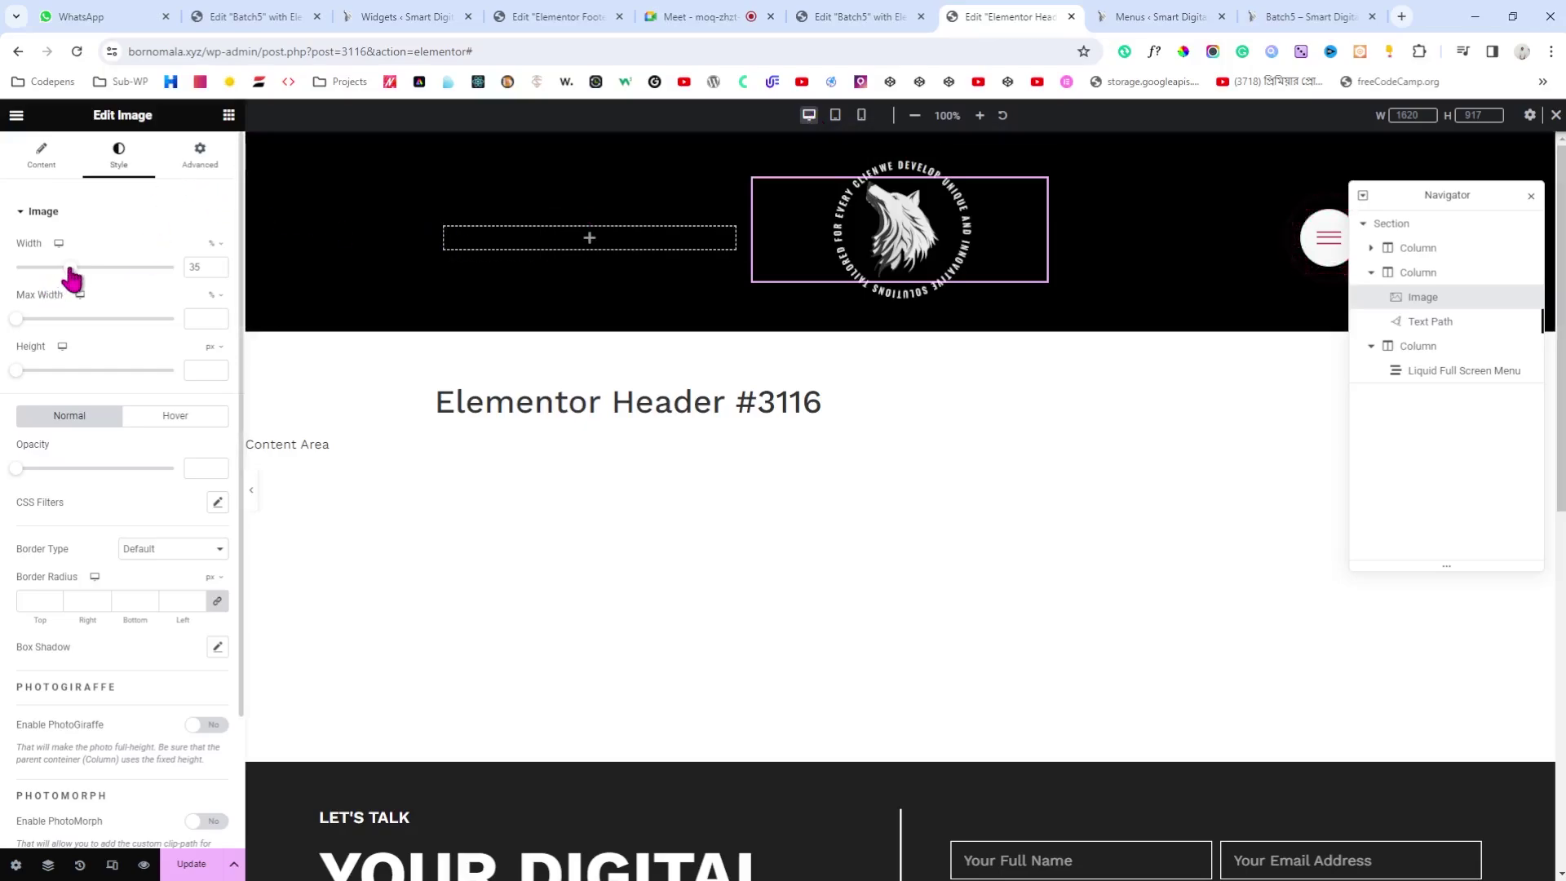
{"action": "left_click_drag", "start_coordinate": [72, 279], "coordinate": [65, 277]}
{"action": "left_click", "coordinate": [217, 264]}
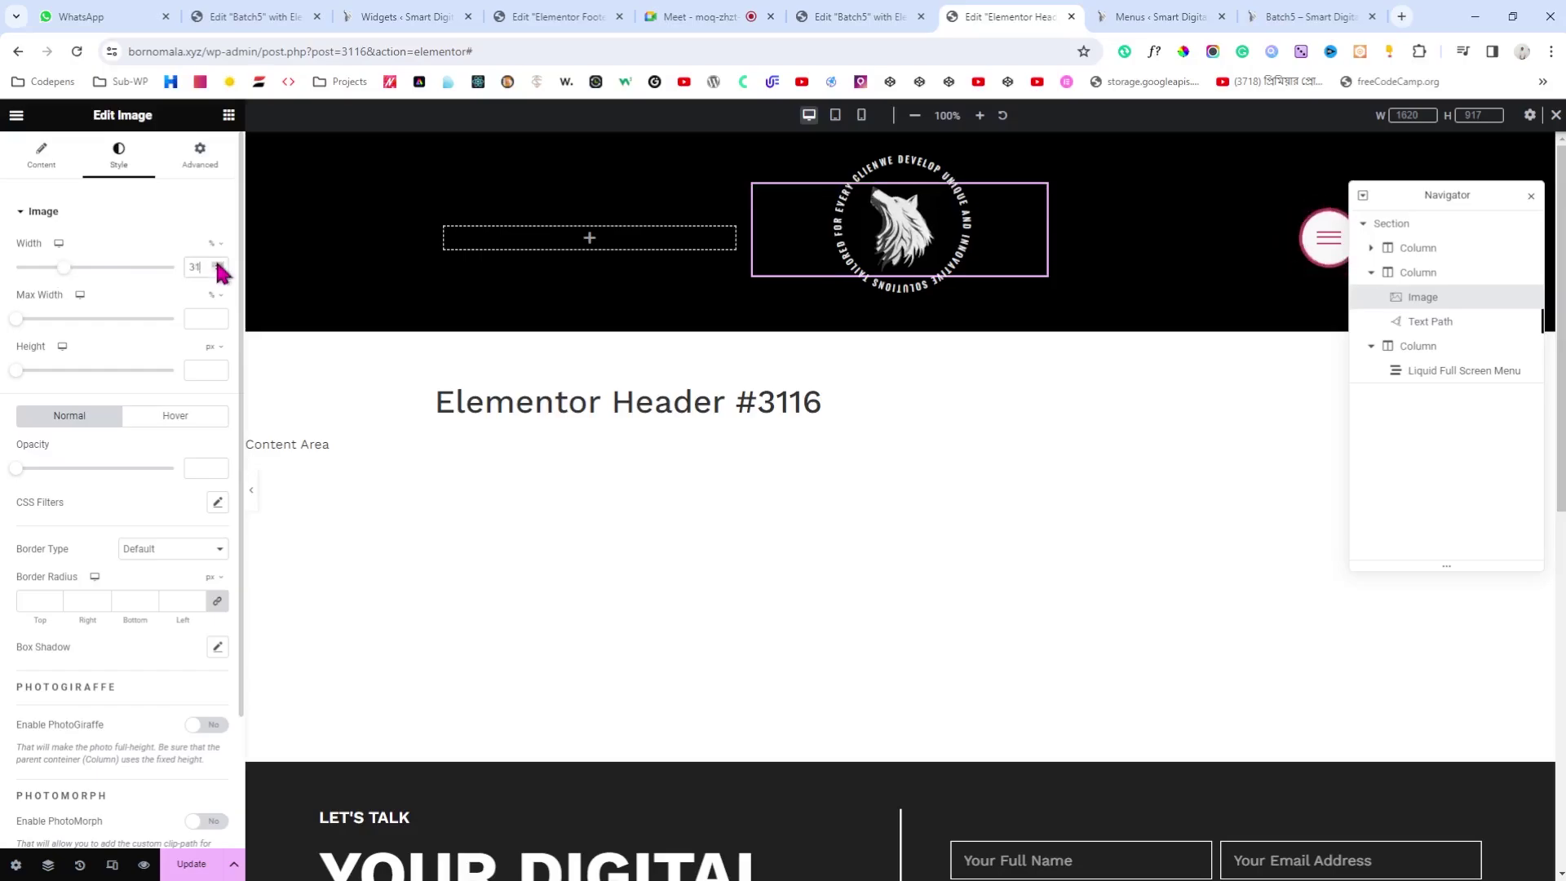
{"action": "left_click", "coordinate": [251, 500]}
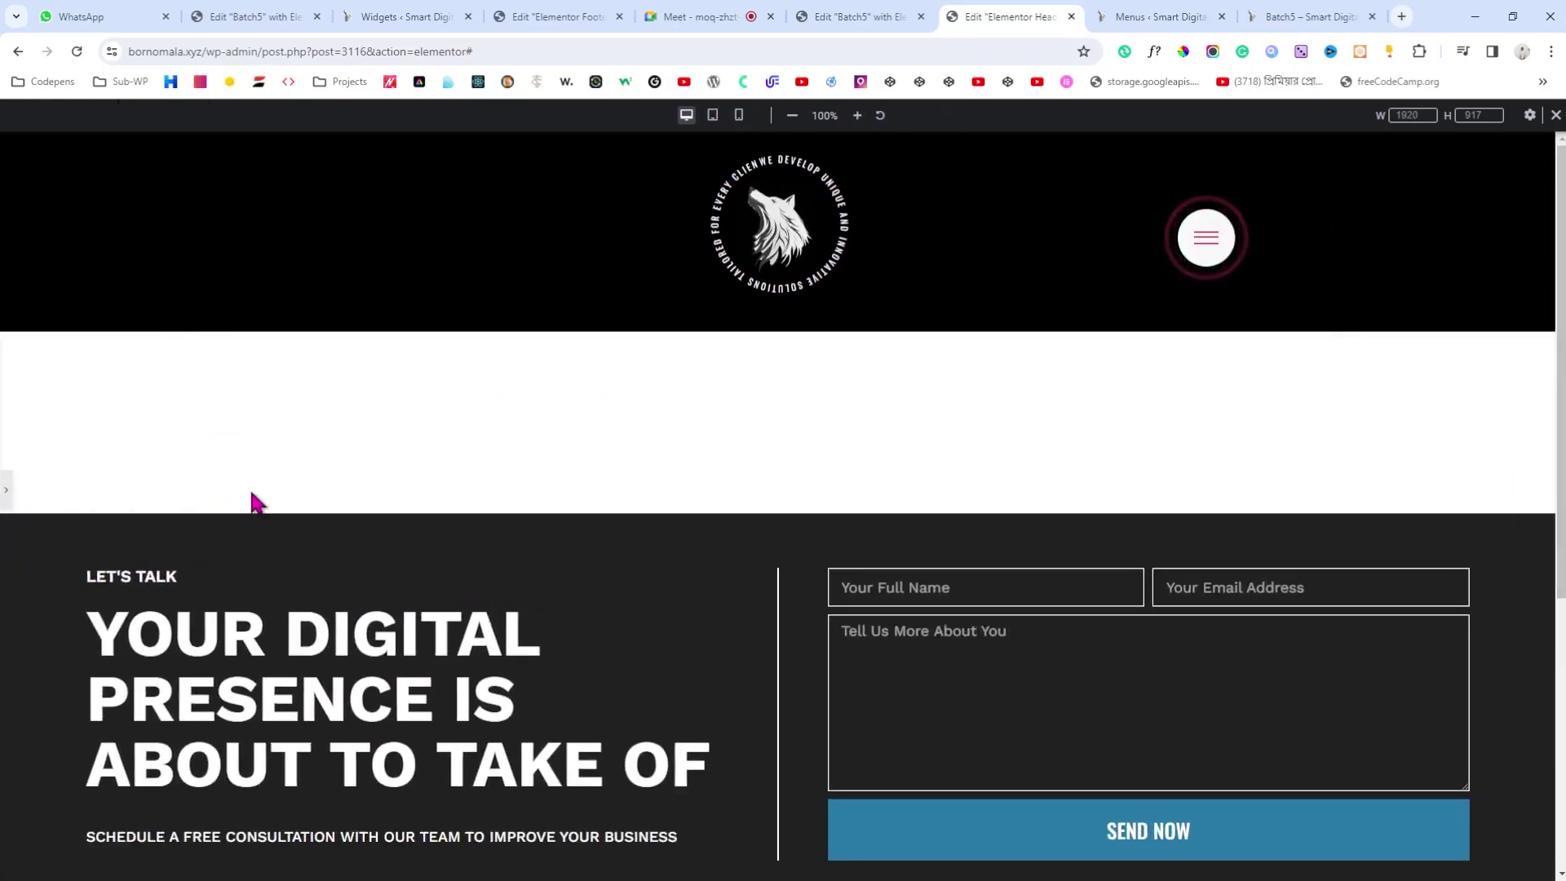
{"action": "left_click", "coordinate": [5, 491]}
Step: Make the header section's black background color fully transparent and update the header template
{"action": "left_click", "coordinate": [39, 187]}
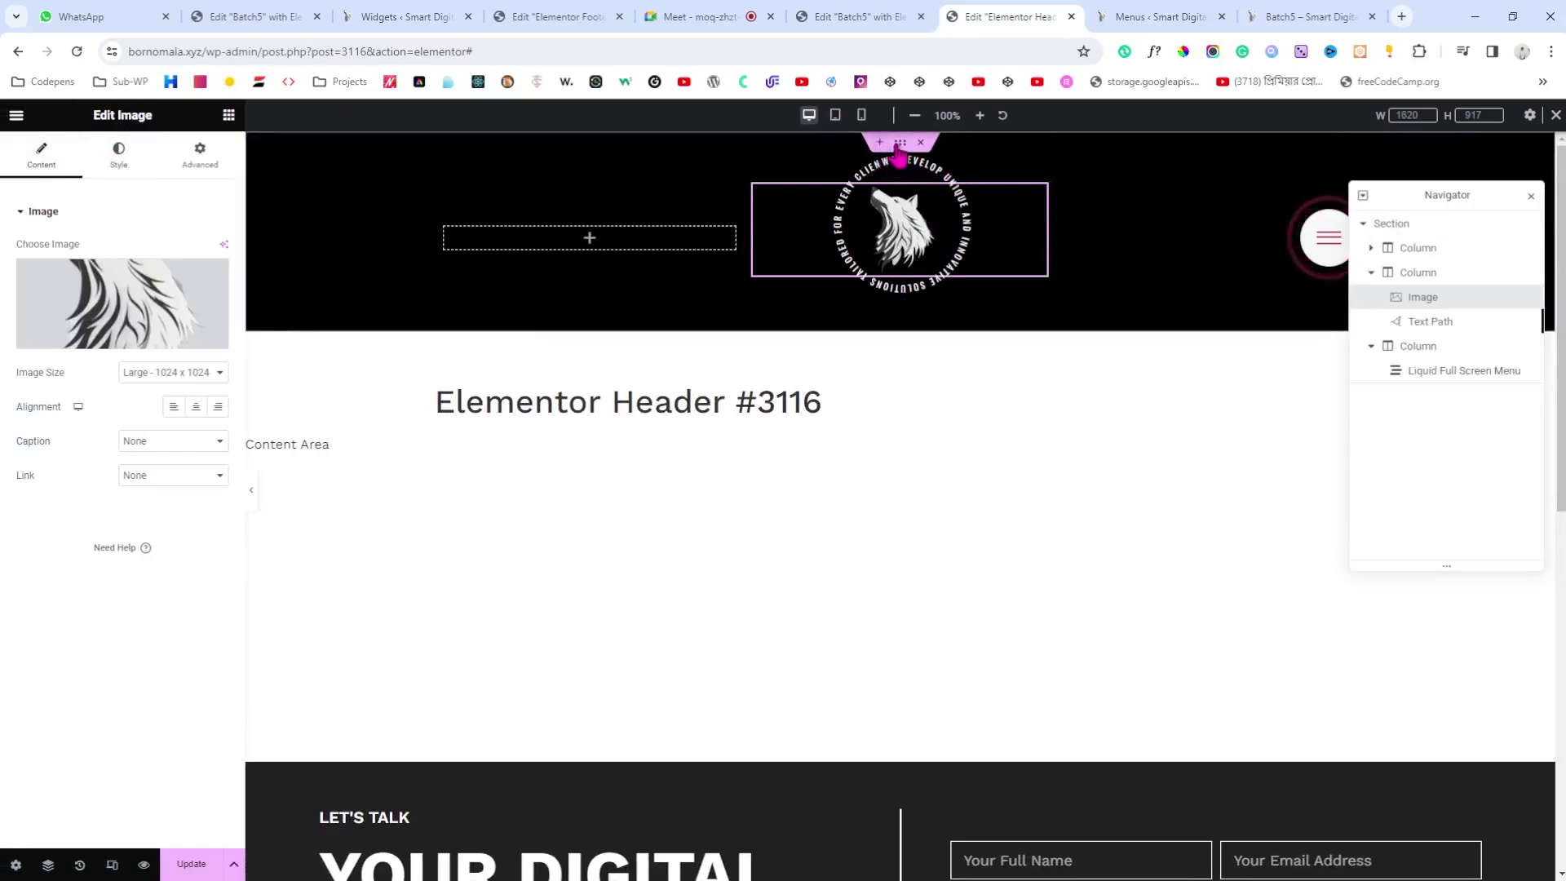
{"action": "left_click", "coordinate": [424, 144]}
{"action": "left_click", "coordinate": [118, 155]}
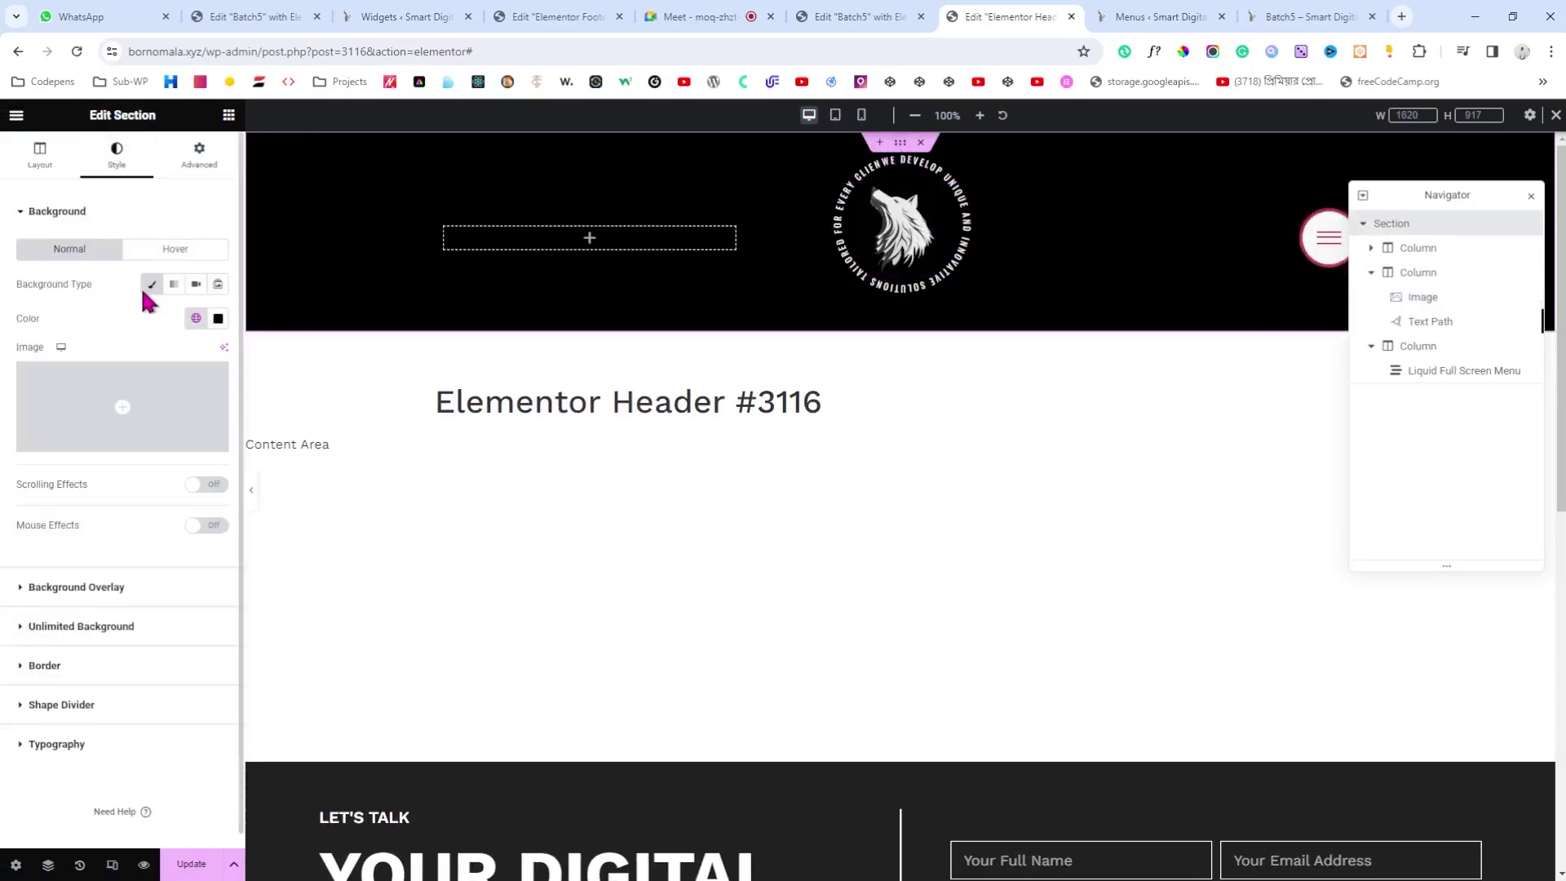
{"action": "left_click", "coordinate": [217, 320]}
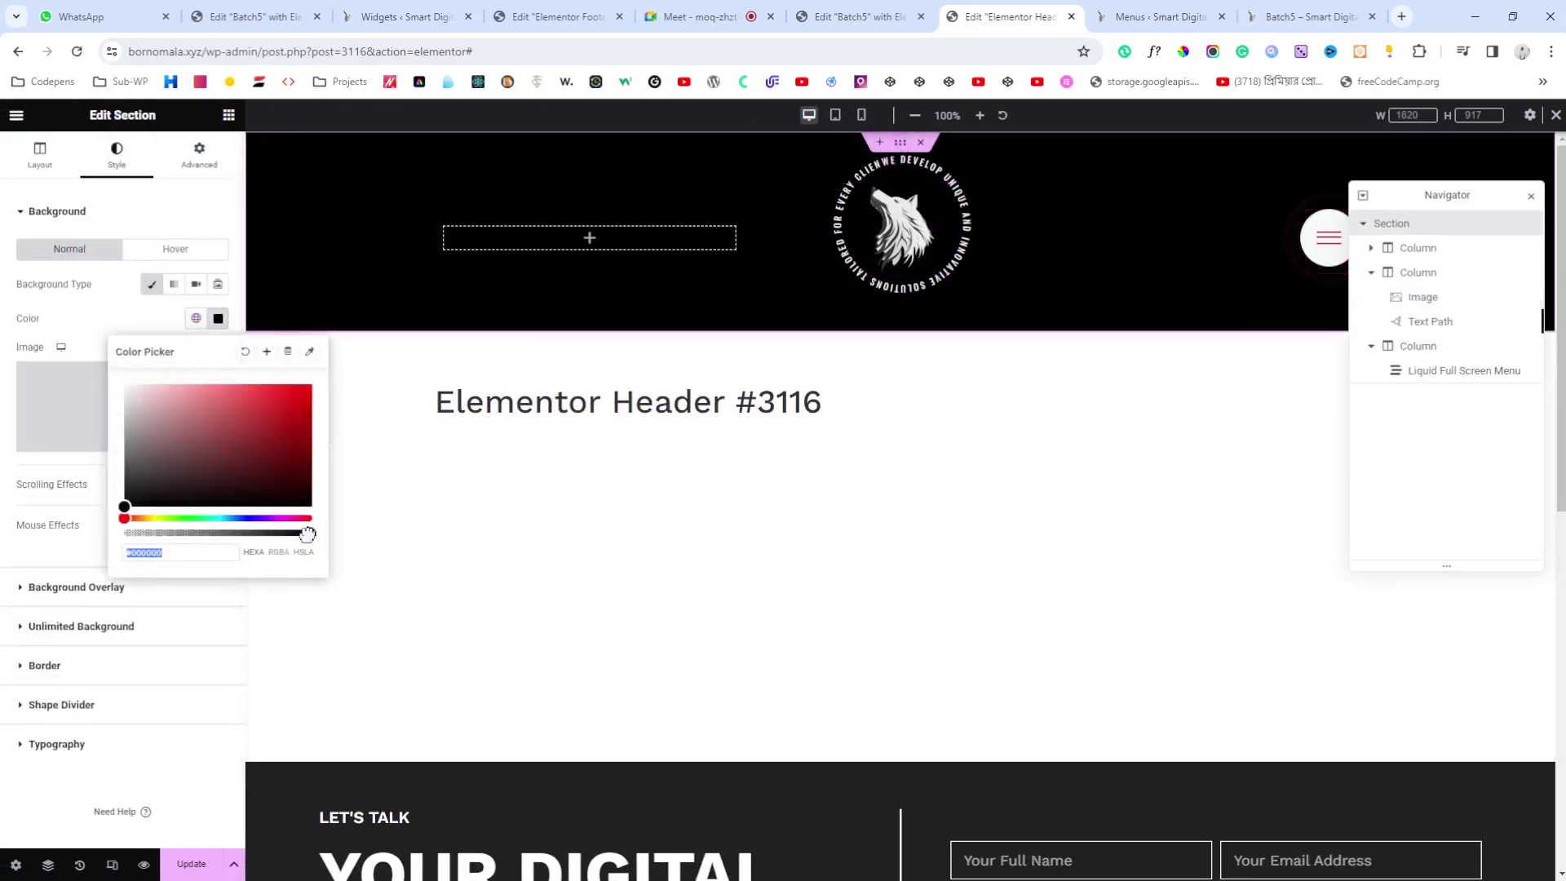
{"action": "left_click_drag", "start_coordinate": [306, 534], "coordinate": [124, 533]}
{"action": "left_click", "coordinate": [33, 571]}
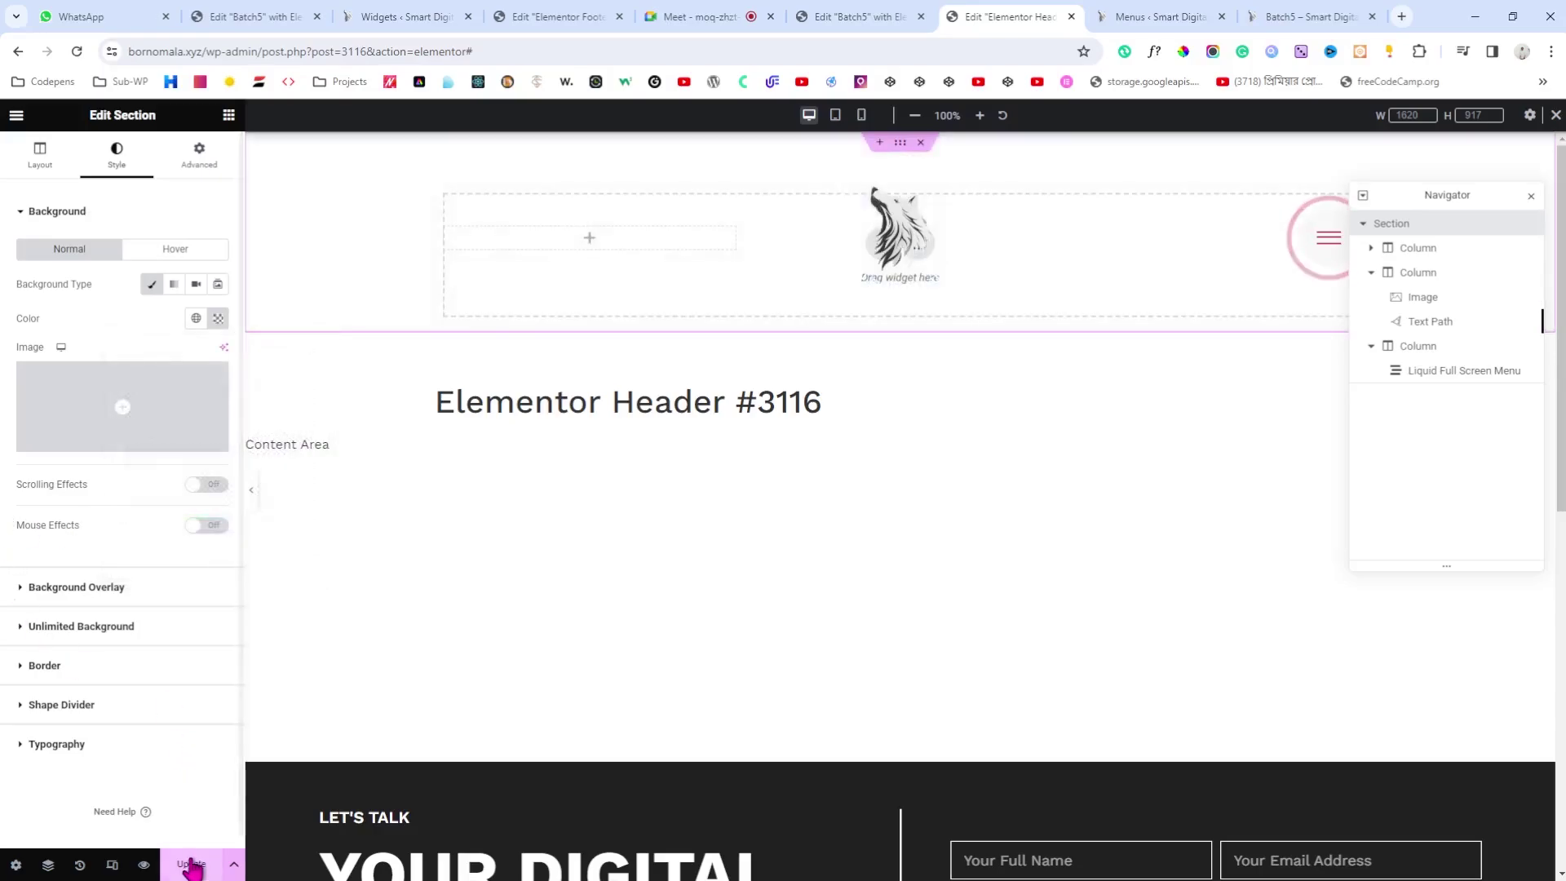
Step: Reload the Batch5 page preview and test the header by opening and closing the full screen menu
{"action": "left_click", "coordinate": [1262, 14]}
{"action": "left_click", "coordinate": [77, 52]}
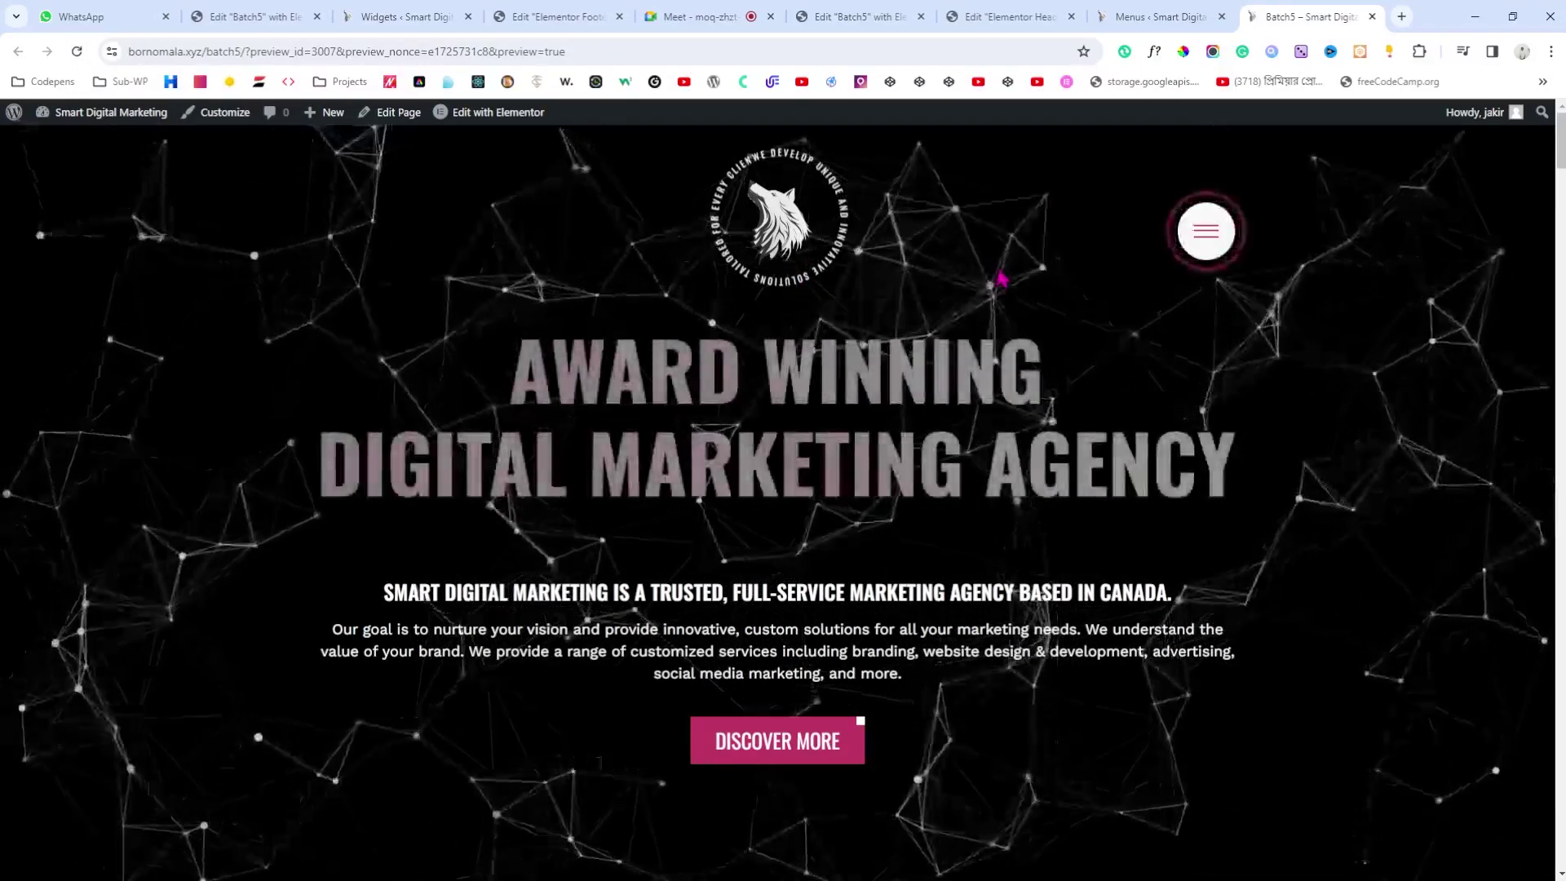
{"action": "left_click", "coordinate": [1199, 233]}
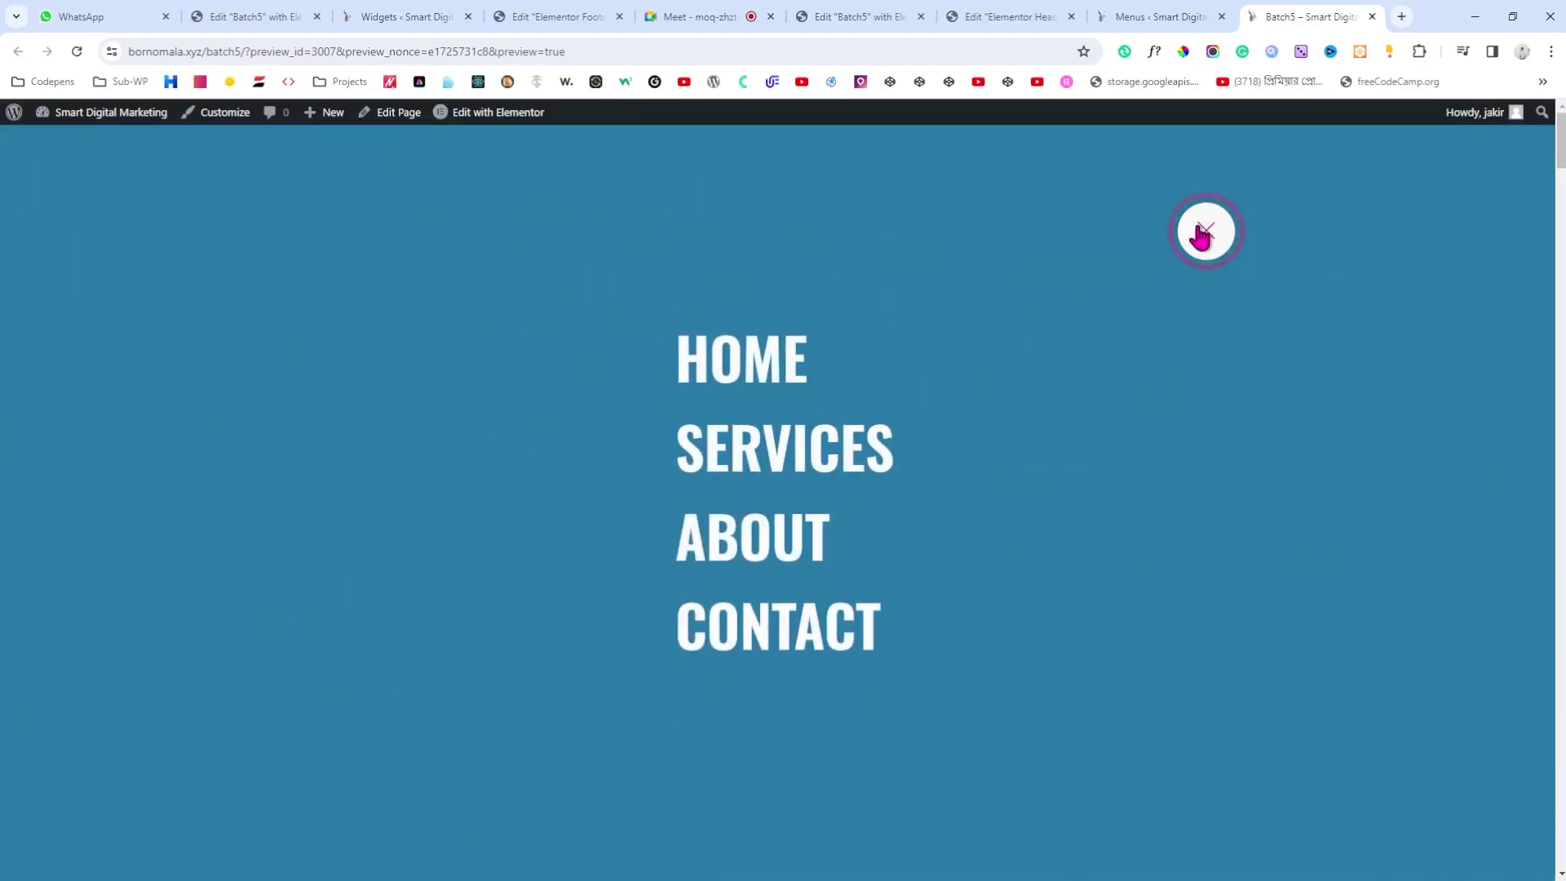
{"action": "left_click", "coordinate": [1202, 235]}
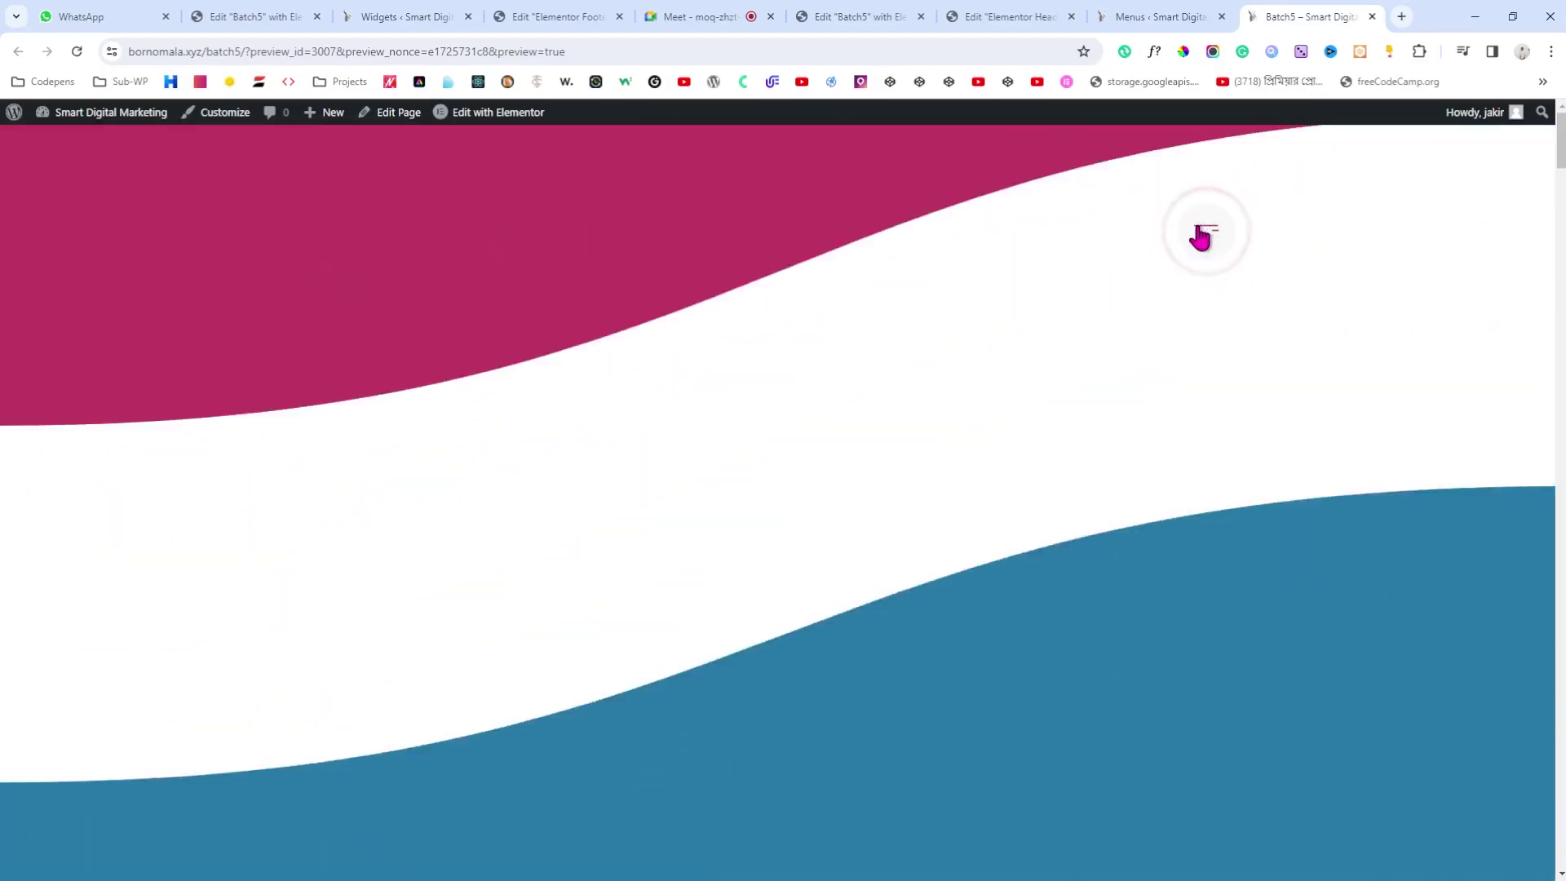
Step: Examine the Batch5 page's sections below the hero, from the business headline down to the client logos
{"action": "scroll", "coordinate": [812, 432], "scroll_direction": "down", "scroll_amount": 4}
{"action": "scroll", "coordinate": [808, 431], "scroll_direction": "down", "scroll_amount": 10}
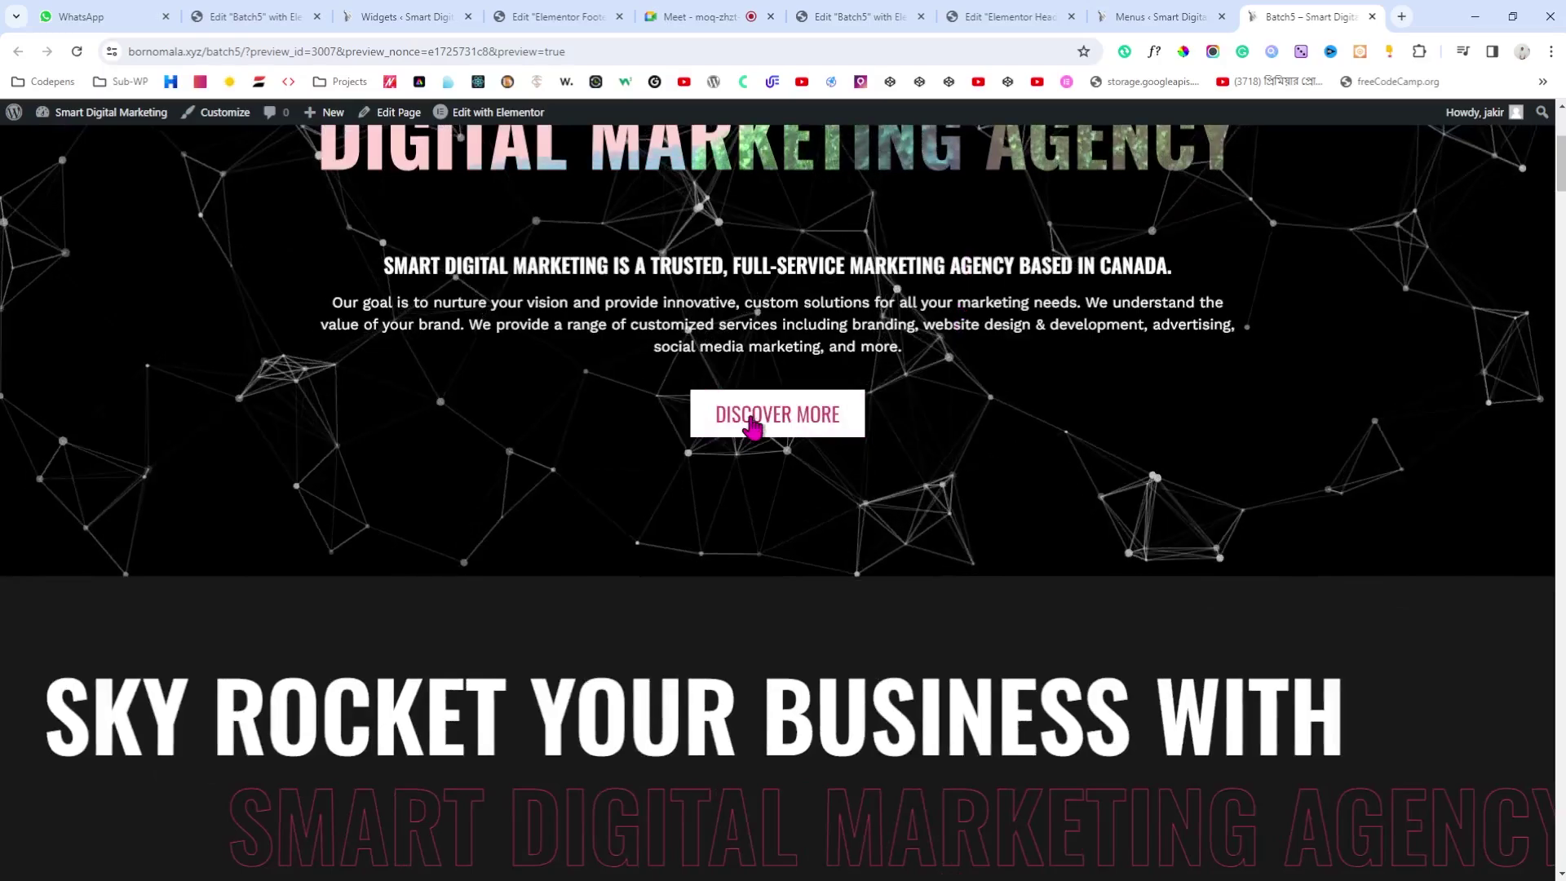
{"action": "scroll", "coordinate": [751, 425], "scroll_direction": "down", "scroll_amount": 9}
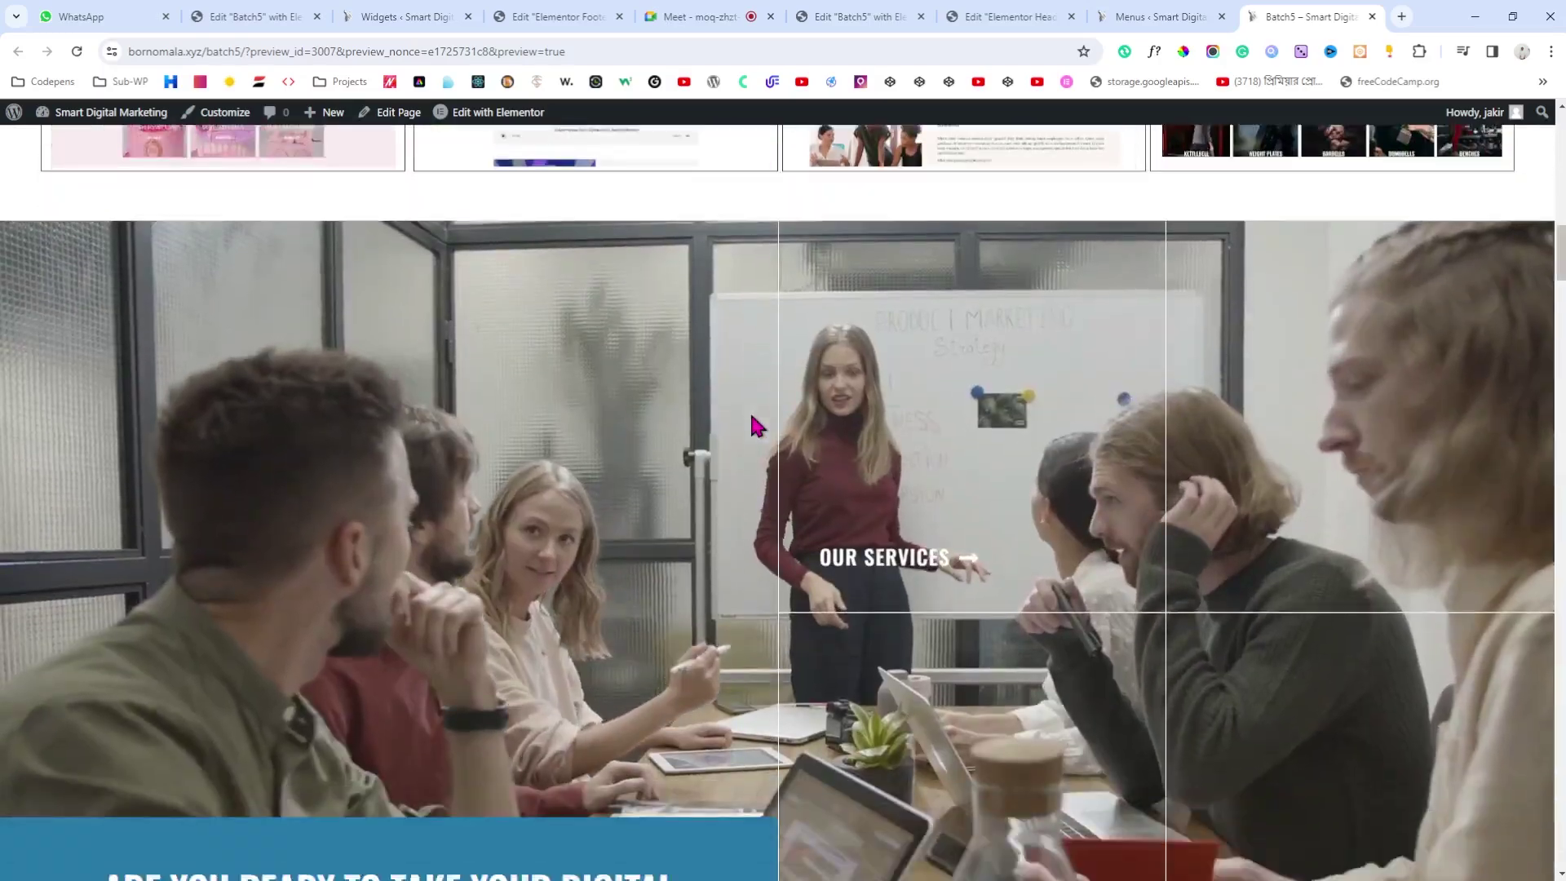
{"action": "scroll", "coordinate": [888, 359], "scroll_direction": "up", "scroll_amount": 3}
{"action": "scroll", "coordinate": [887, 359], "scroll_direction": "down", "scroll_amount": 20}
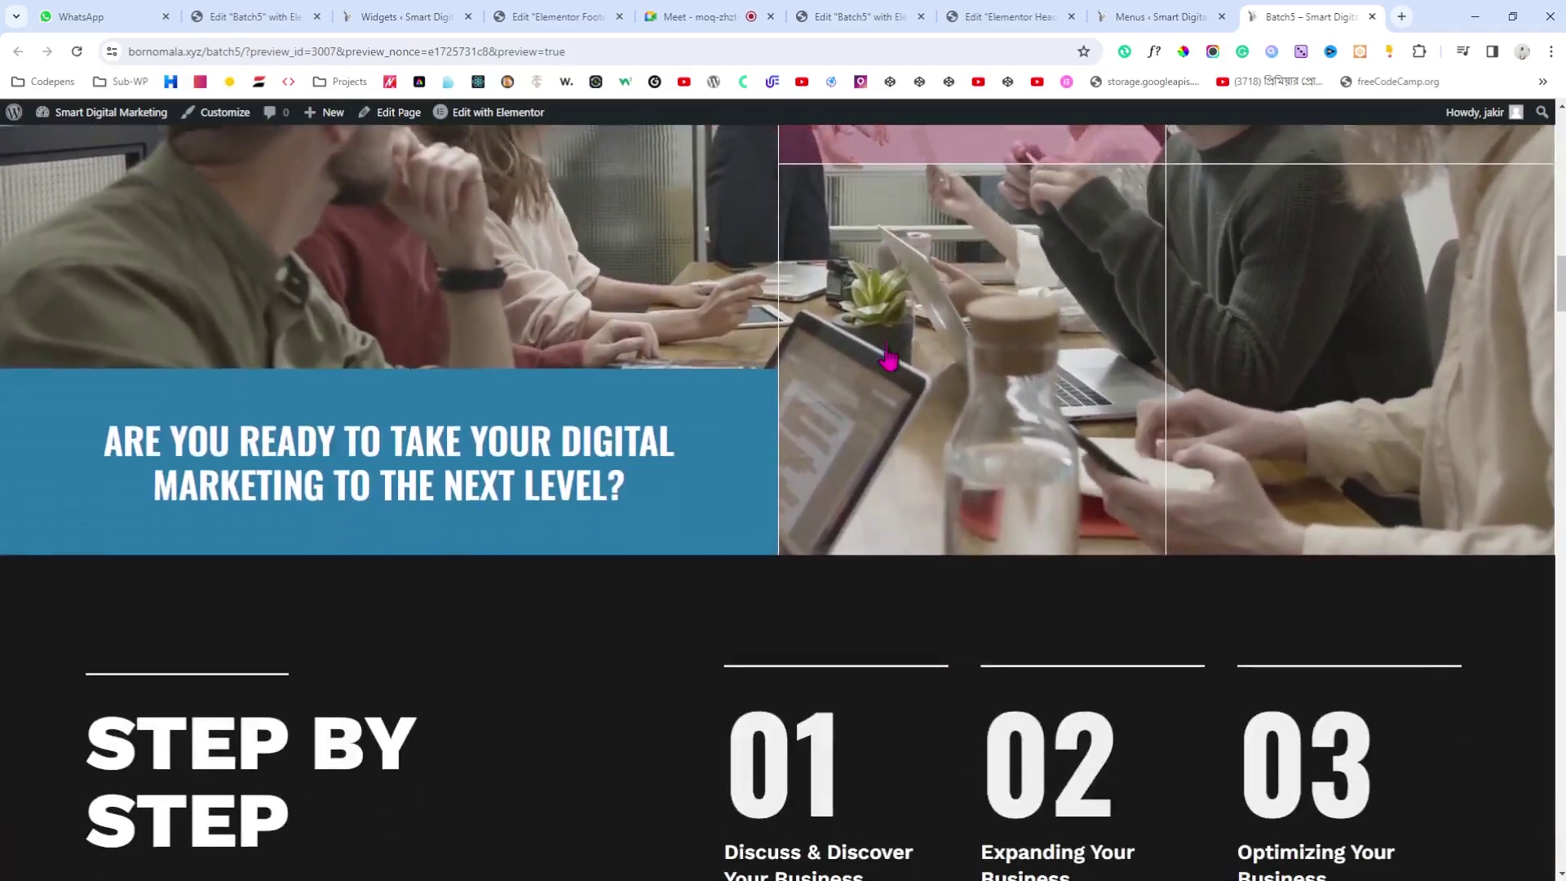
{"action": "scroll", "coordinate": [888, 359], "scroll_direction": "down", "scroll_amount": 15}
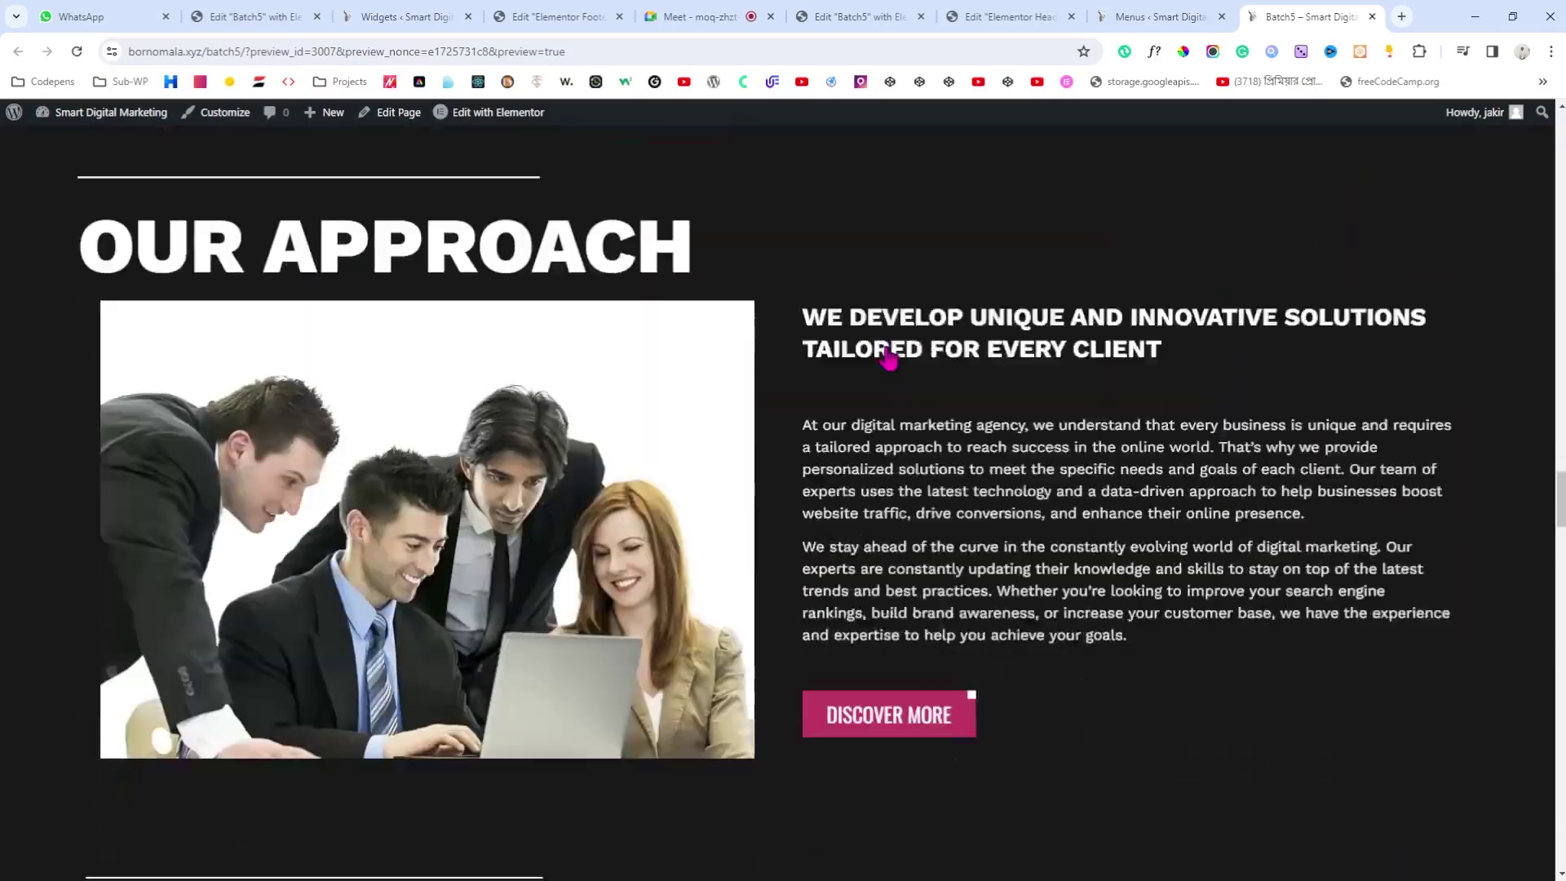
{"action": "scroll", "coordinate": [891, 357], "scroll_direction": "down", "scroll_amount": 15}
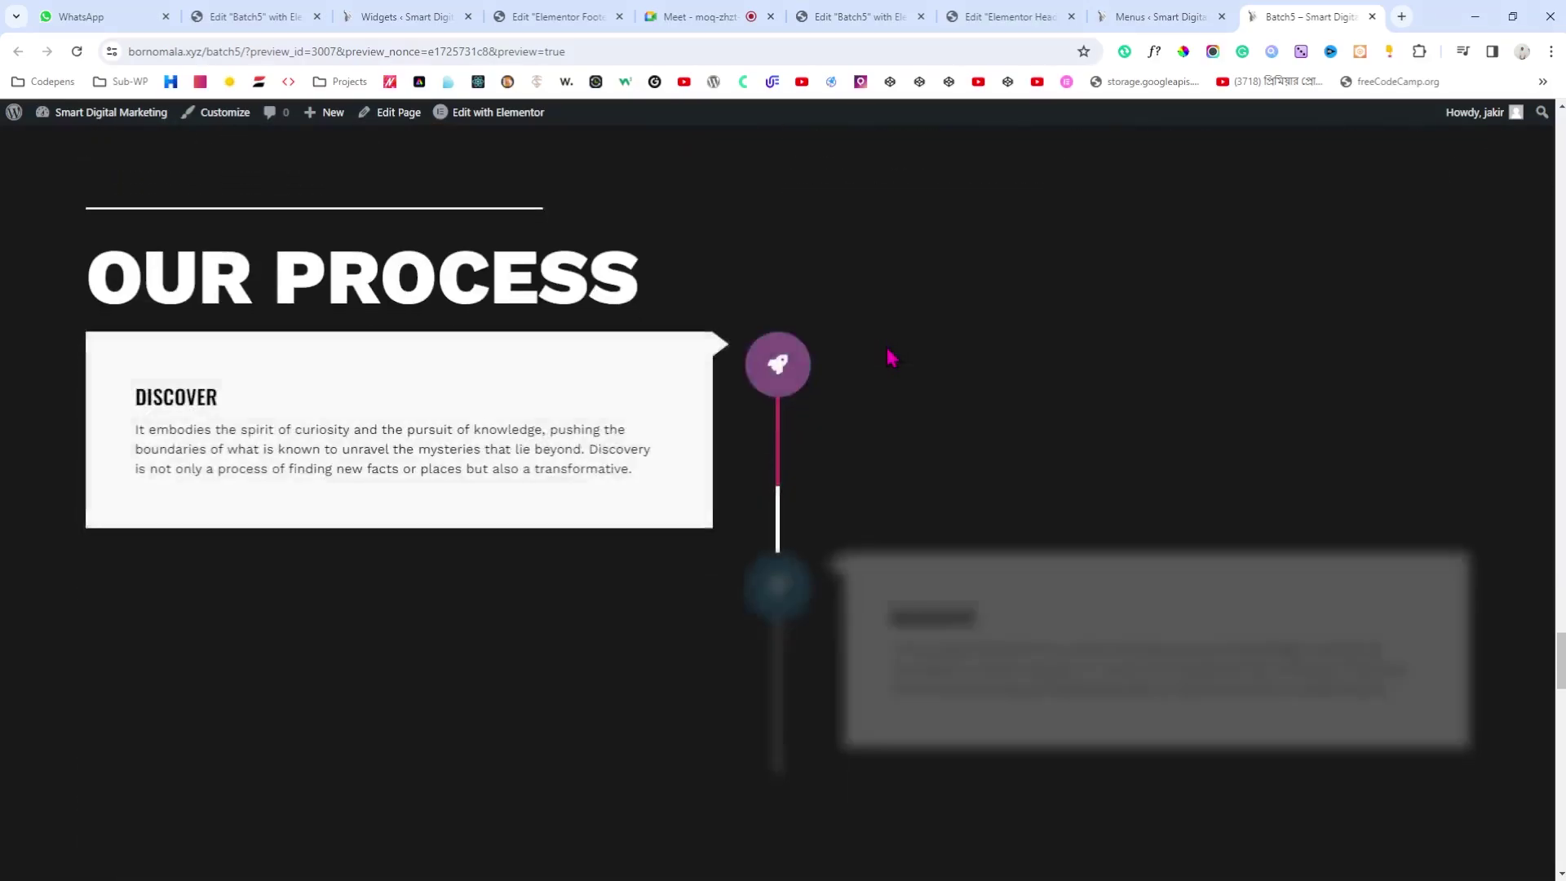
{"action": "scroll", "coordinate": [887, 359], "scroll_direction": "up", "scroll_amount": 3}
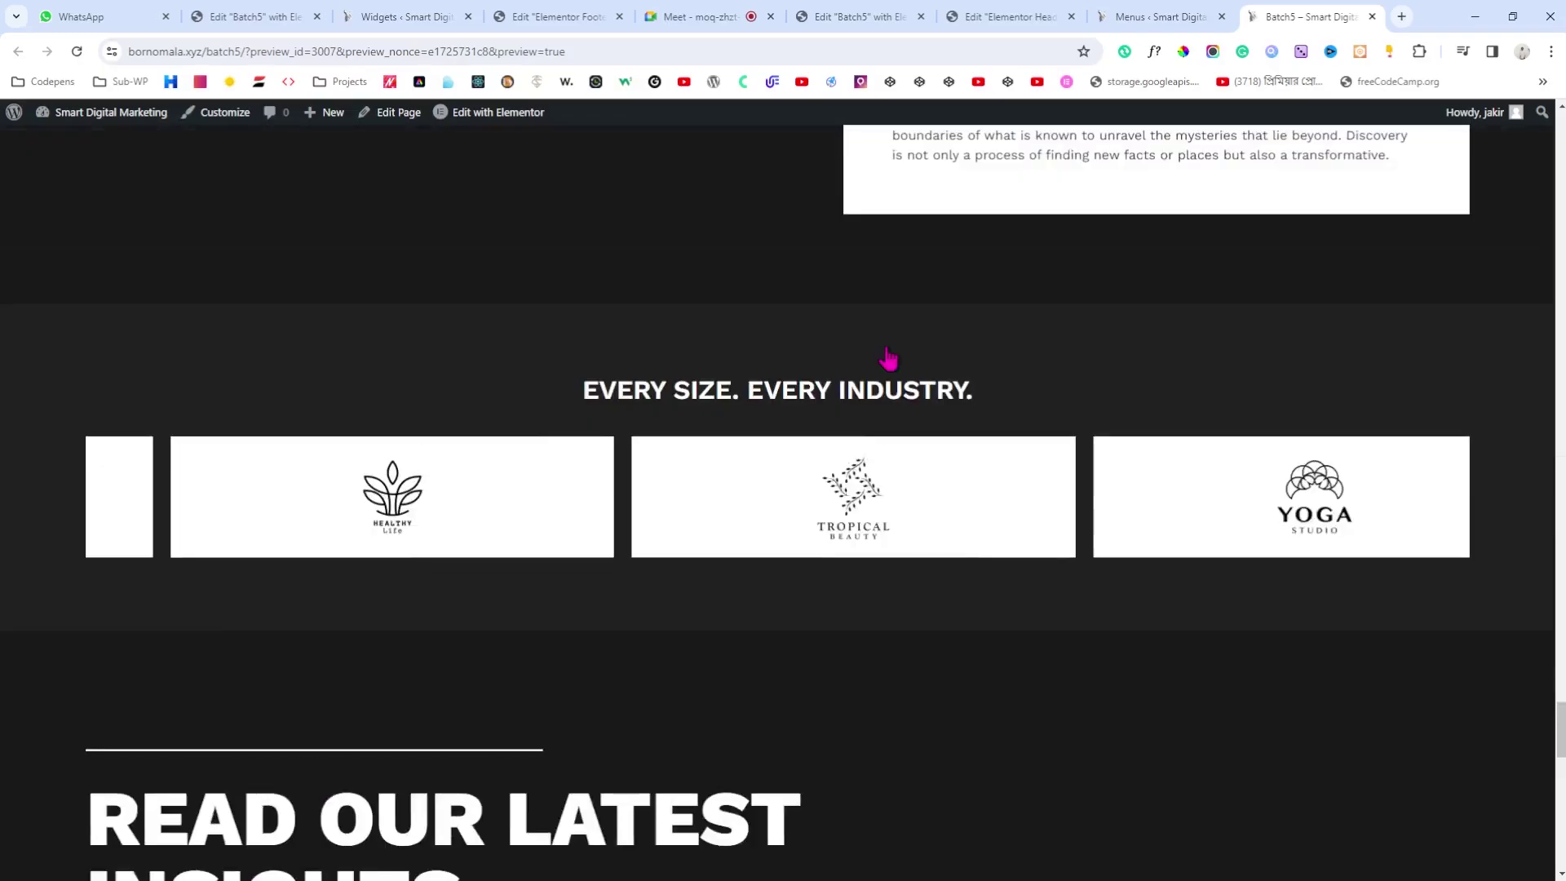